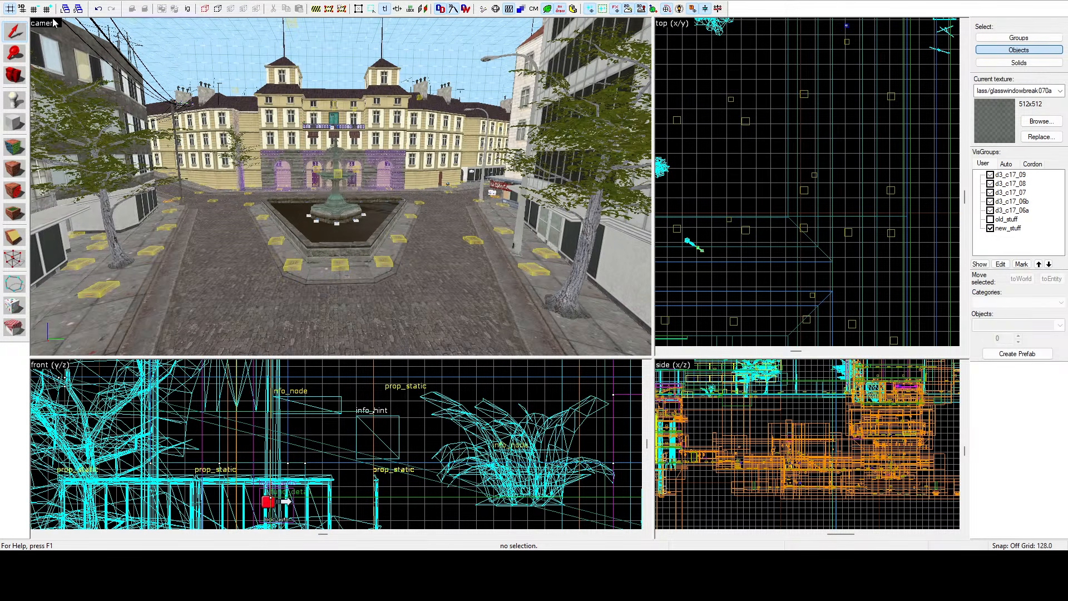
Pick up the building facade texture from a face in the camera view, then return to the selection tool.
click(102, 149)
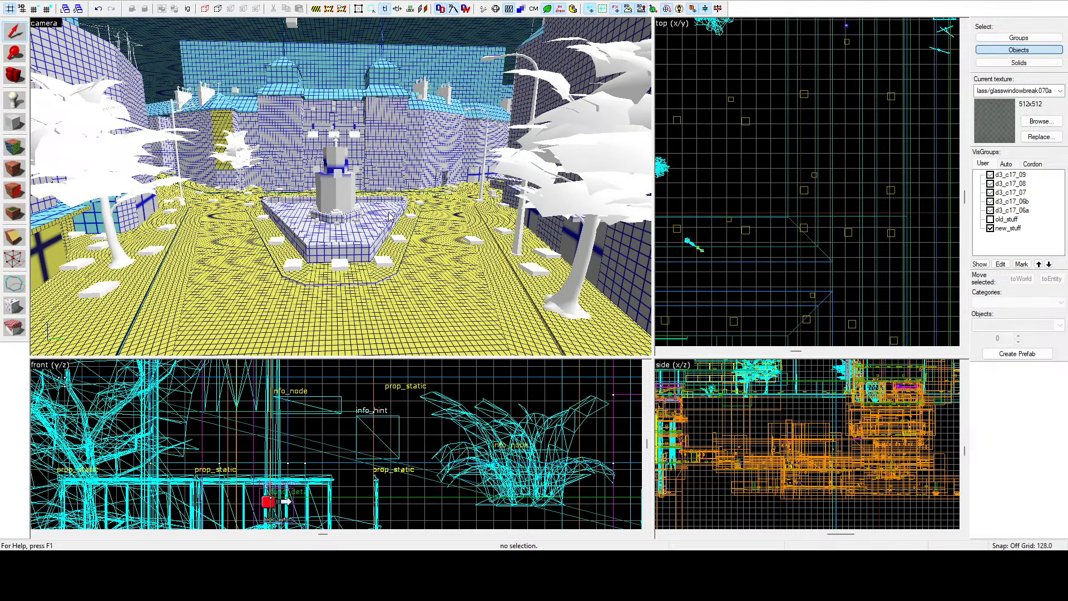
click(14, 147)
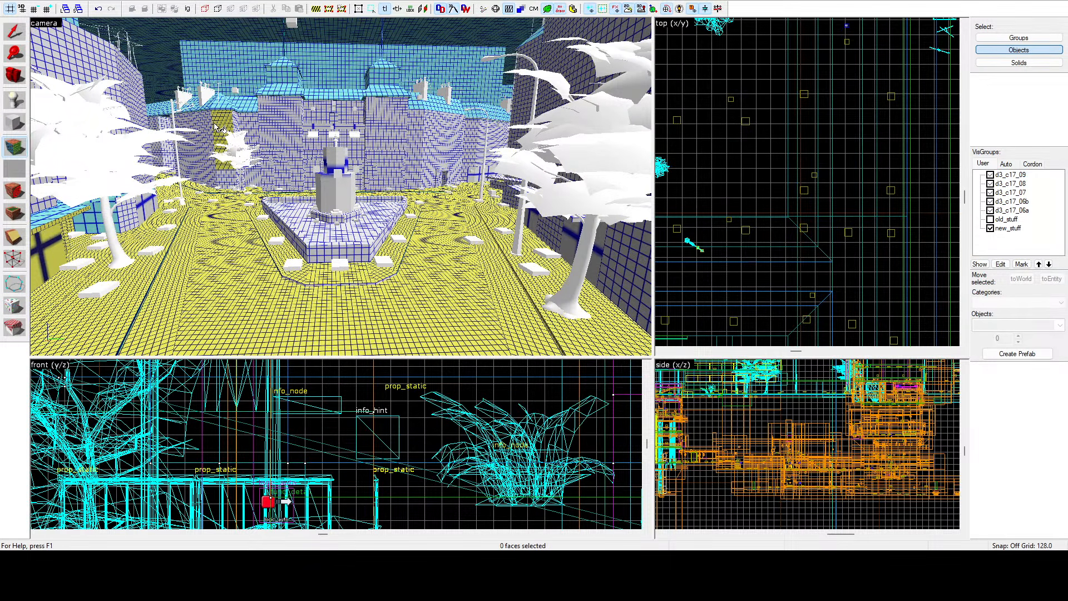
click(219, 127)
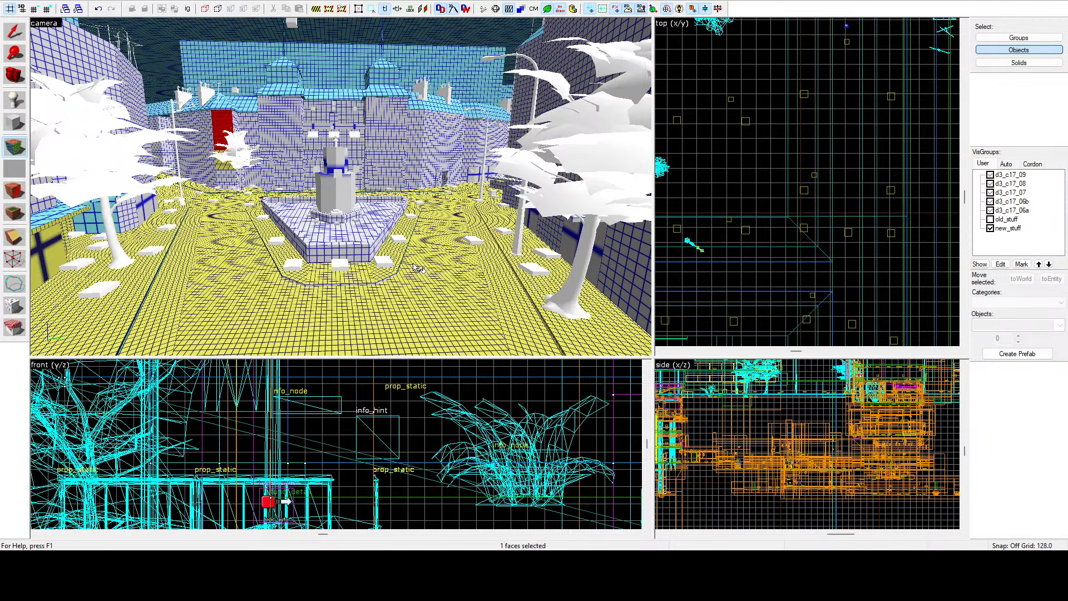
click(223, 164)
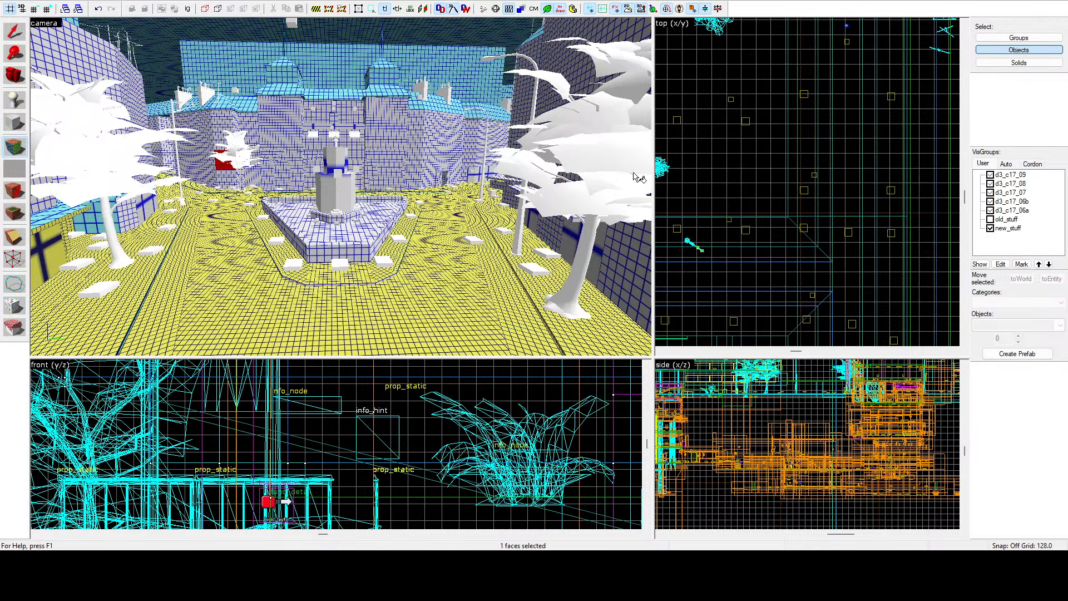
key(shift+s)
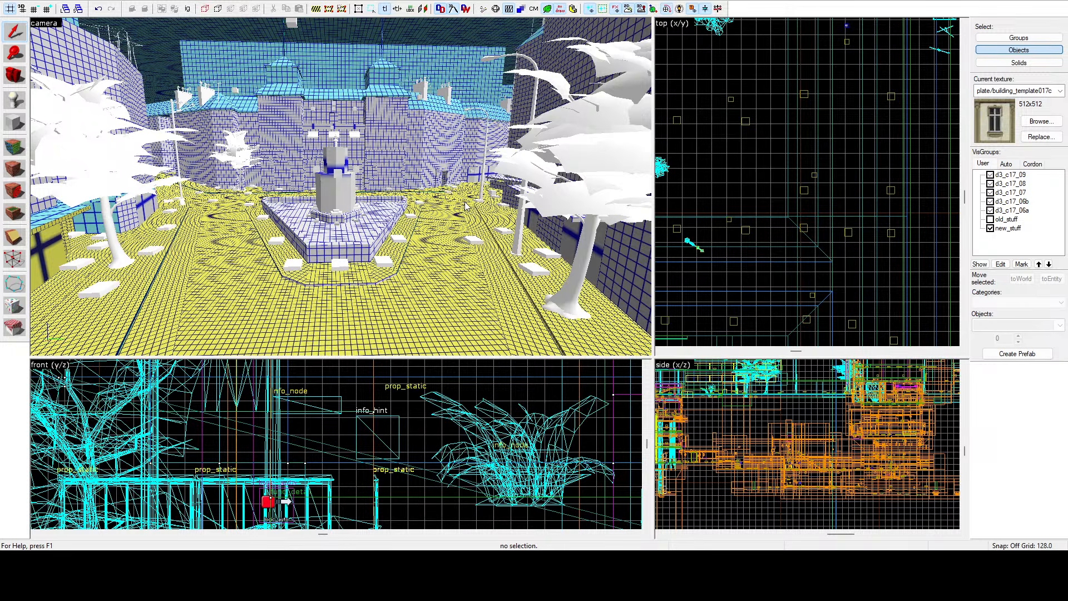
Switch the camera back to textured rendering and fly through the city streets to examine the map.
click(45, 24)
click(84, 109)
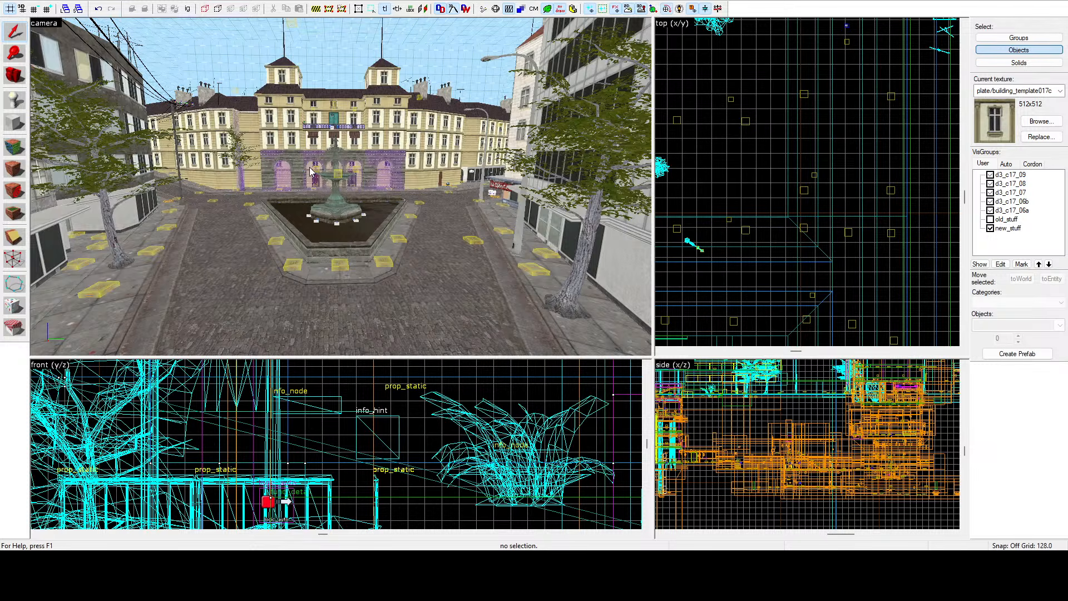
key(z)
key(w)
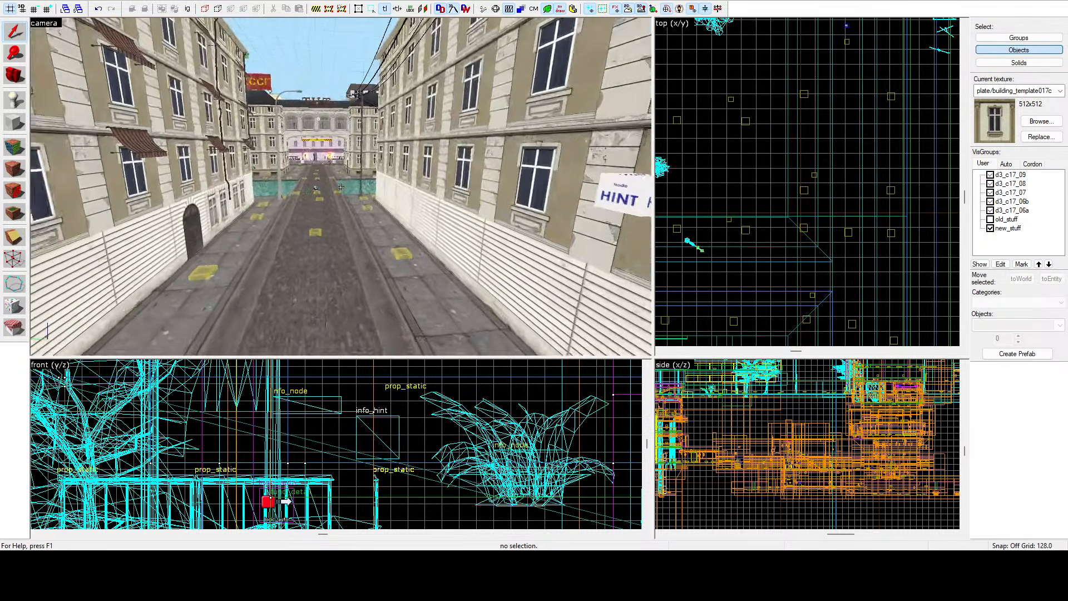
key(w)
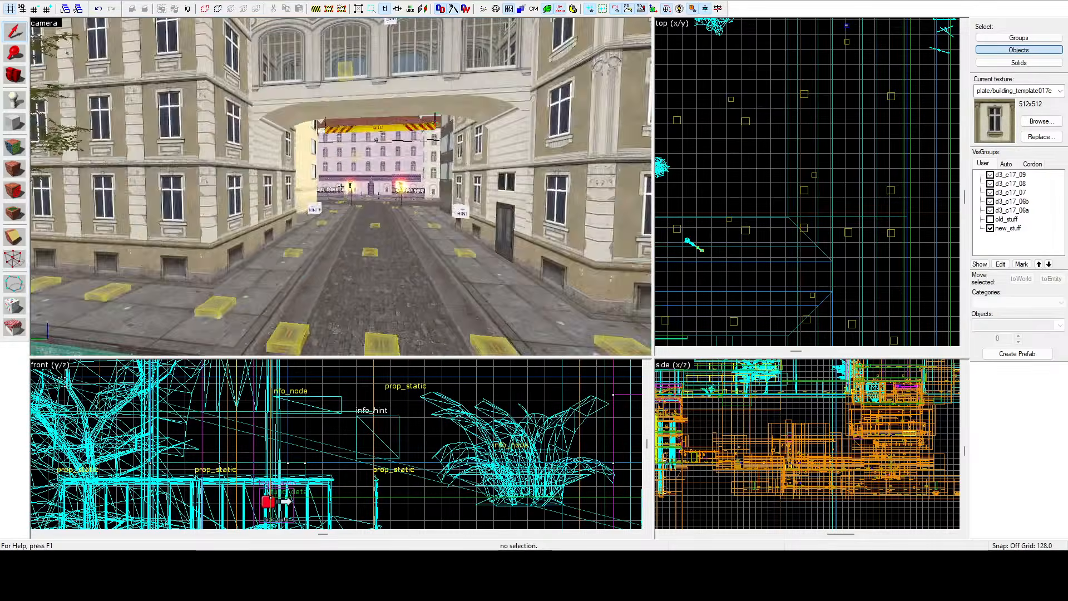
key(w)
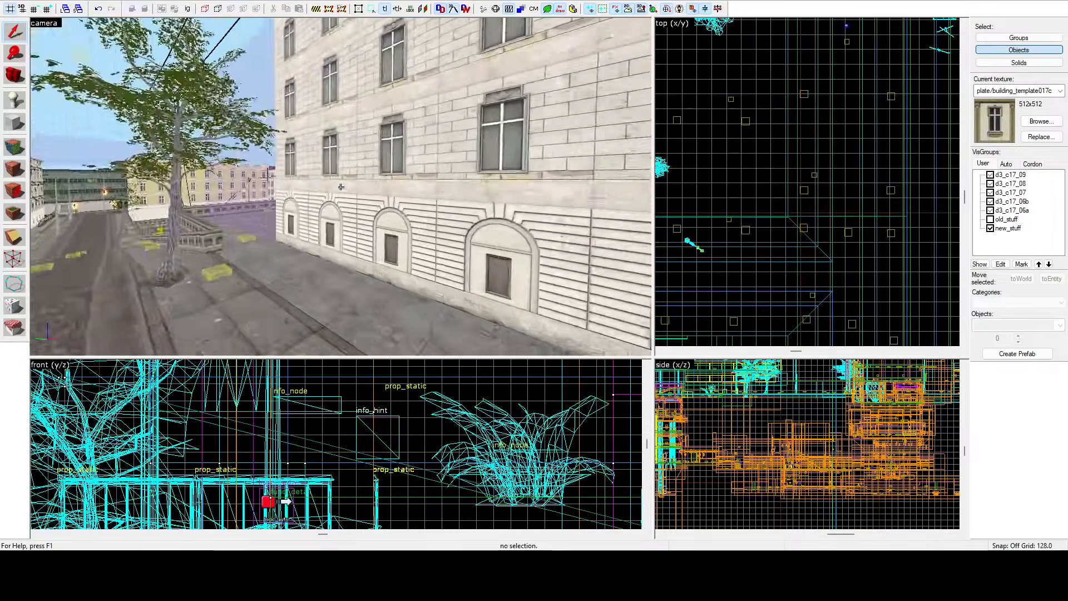
key(w)
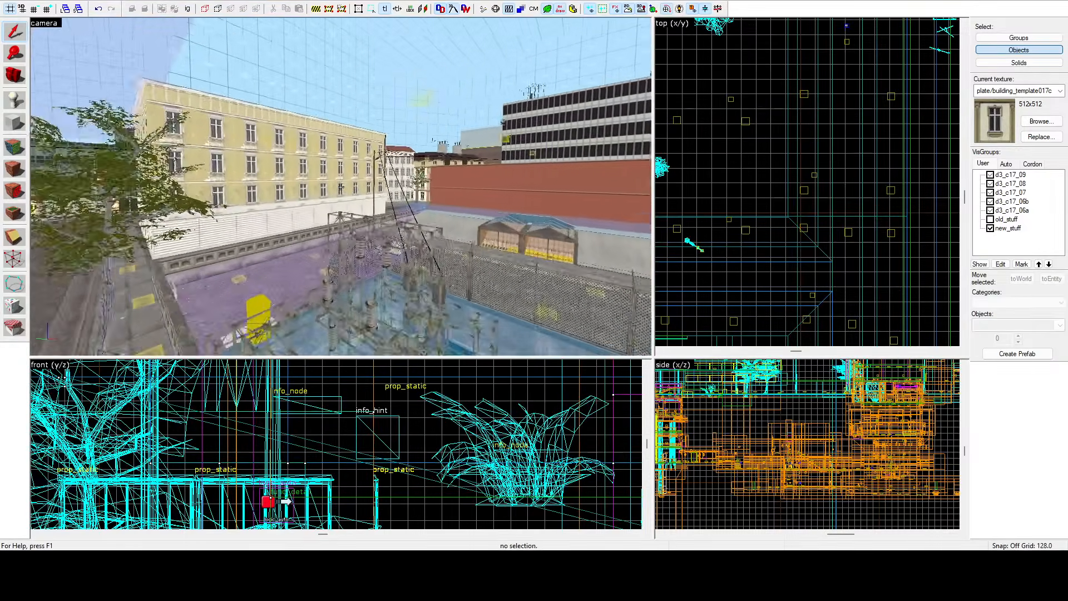
key(w)
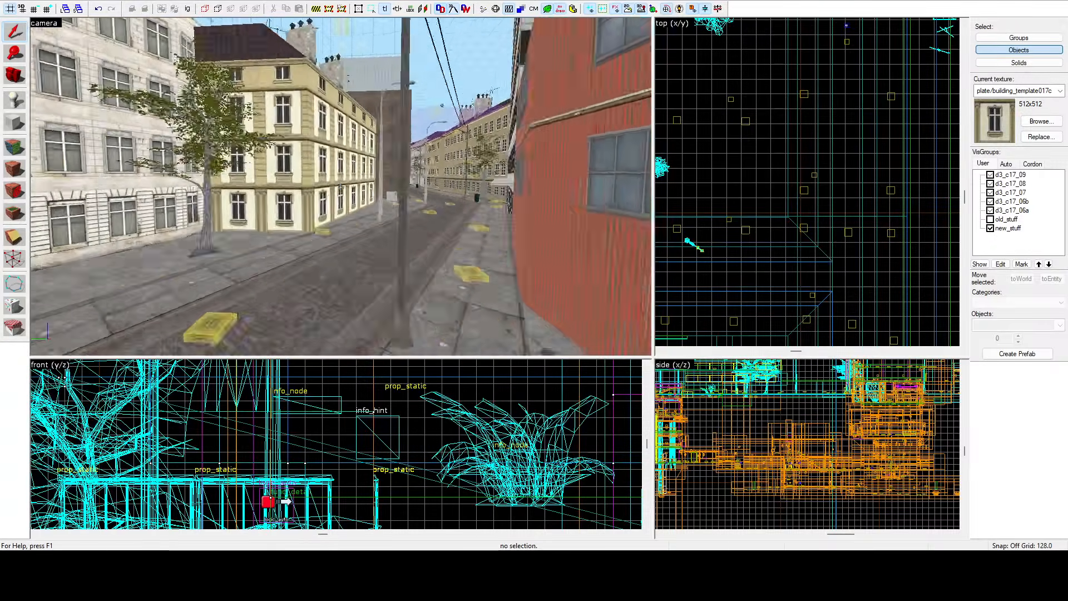
key(w)
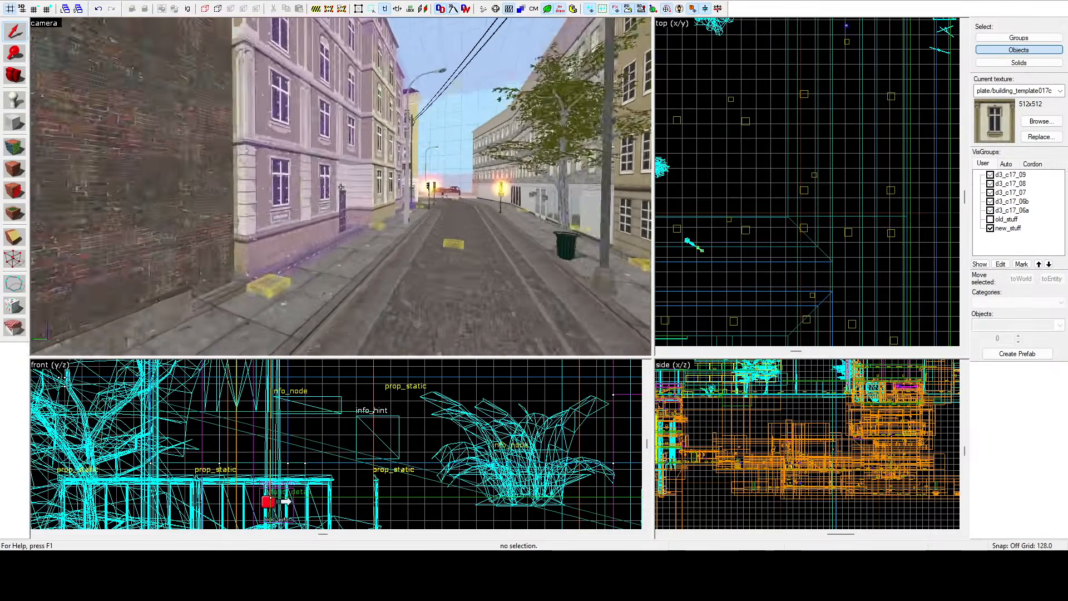
key(a)
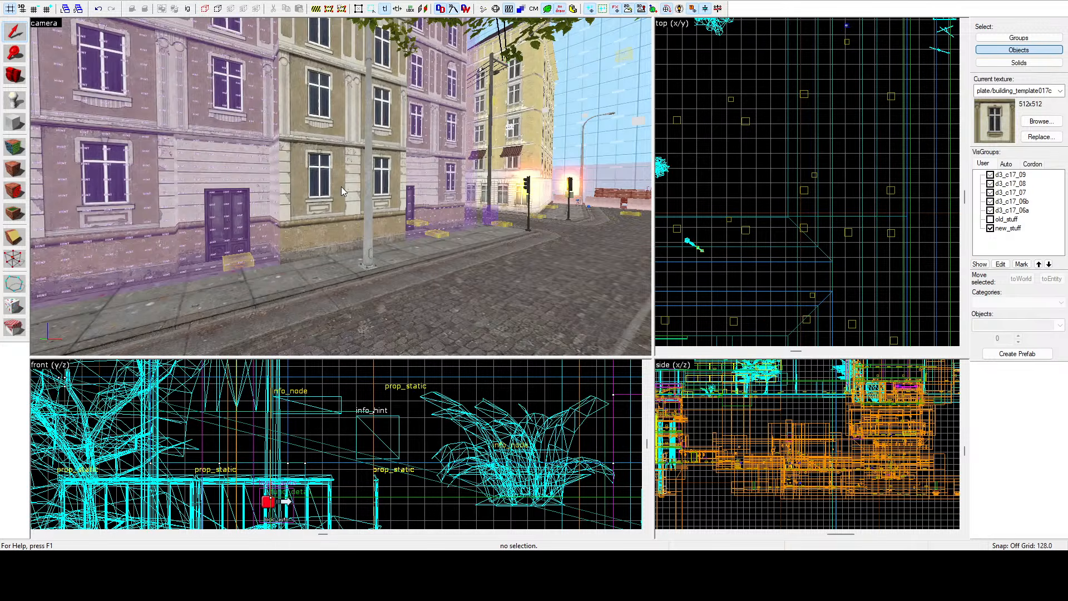
key(z)
key(a)
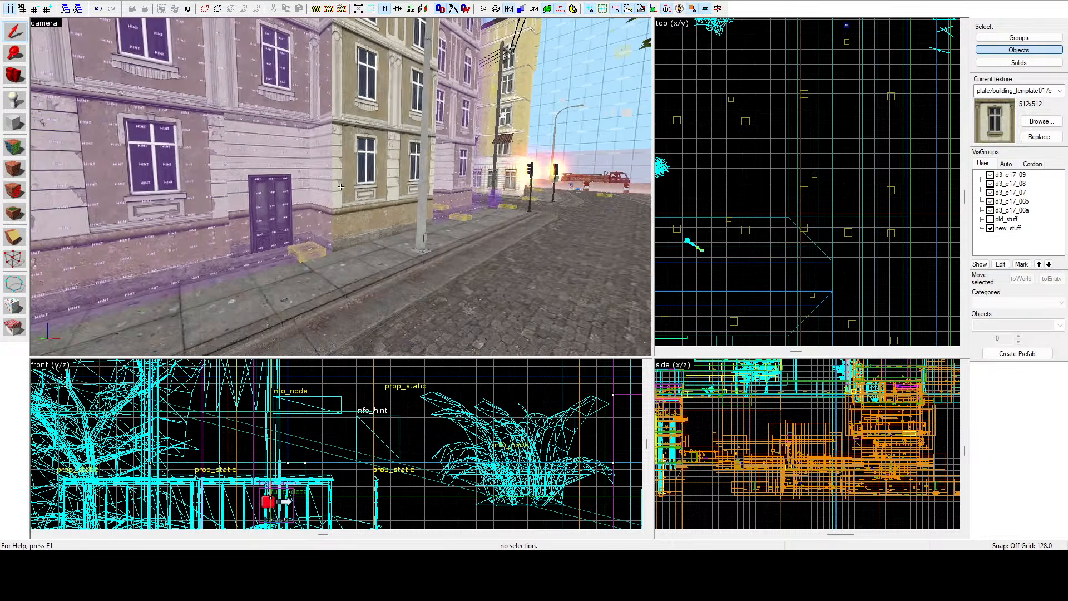
key(a)
key(w)
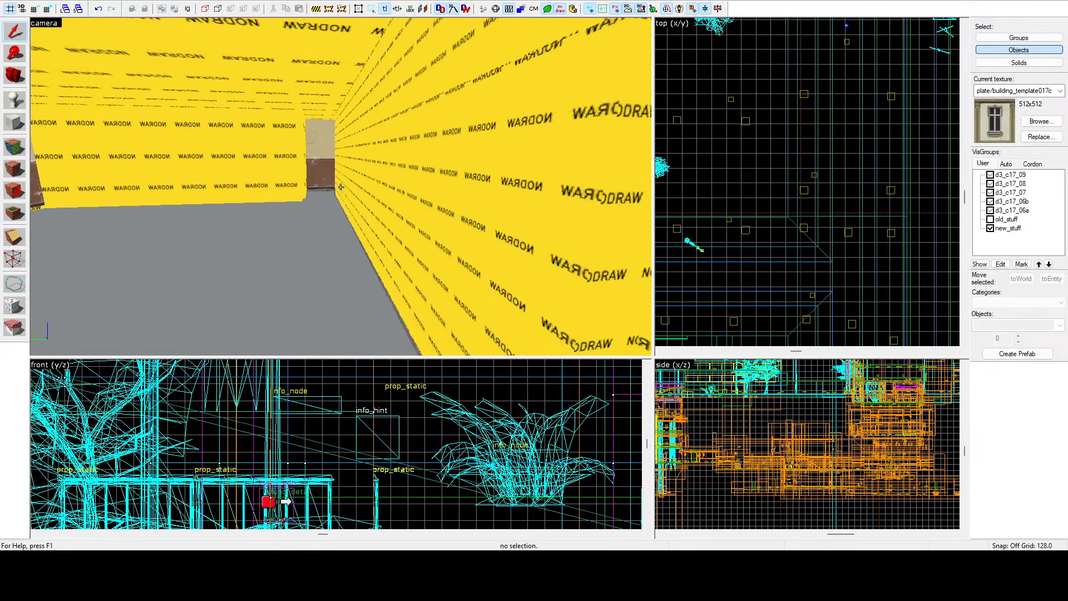
key(s)
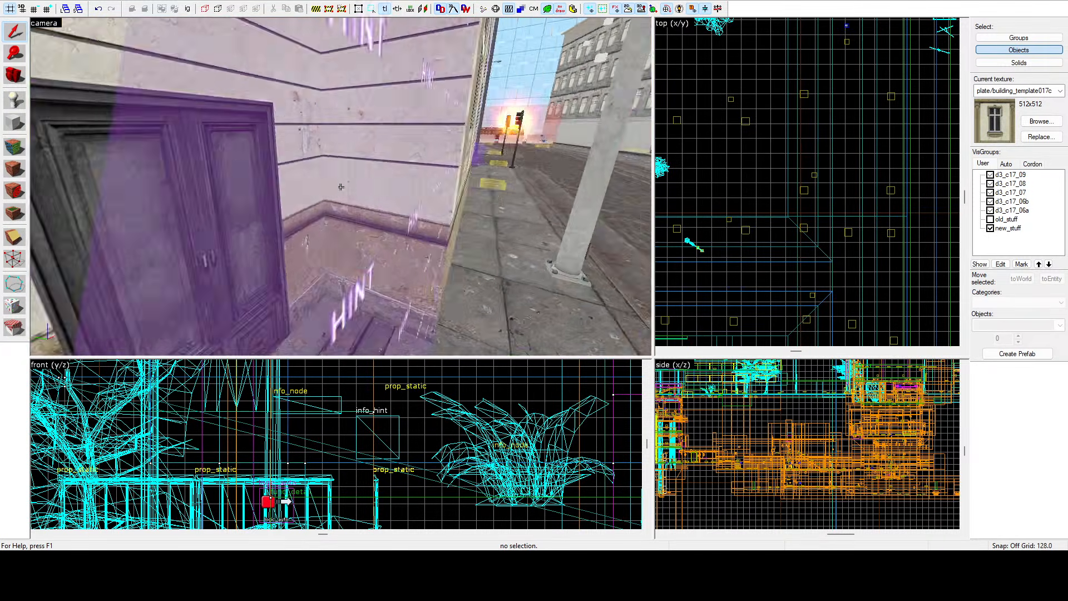
key(d)
key(z)
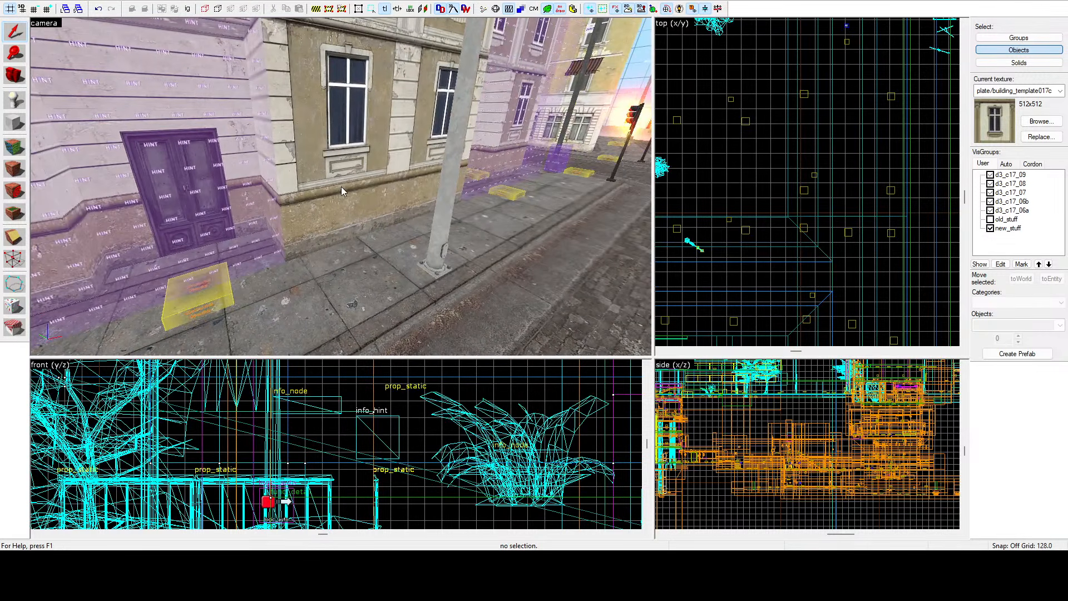
Switch to the other open map and fly through its streets and building interiors to examine it.
click(178, 0)
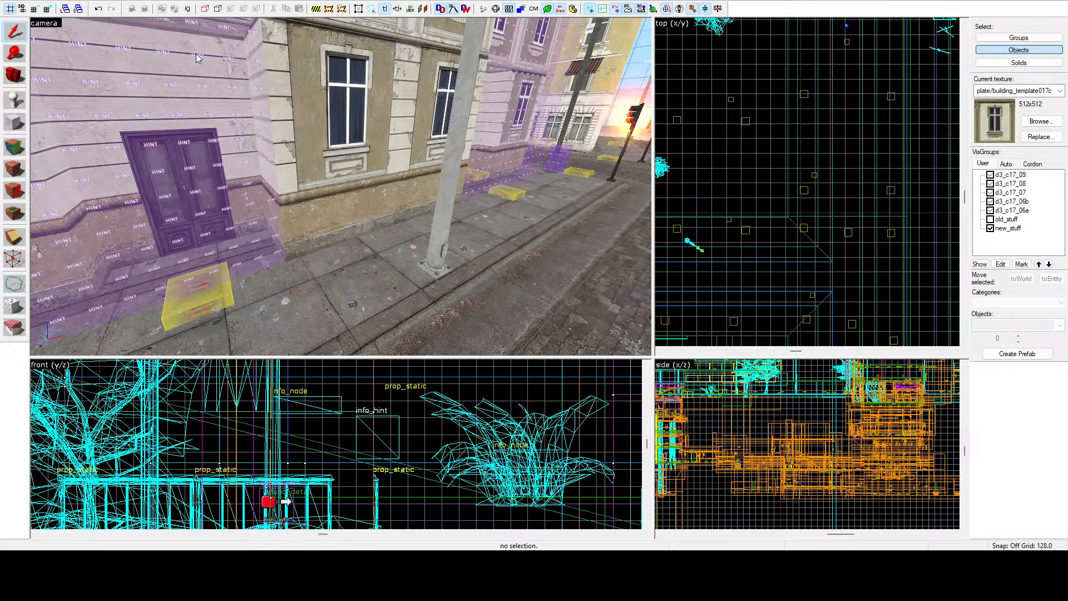
click(222, 102)
key(z)
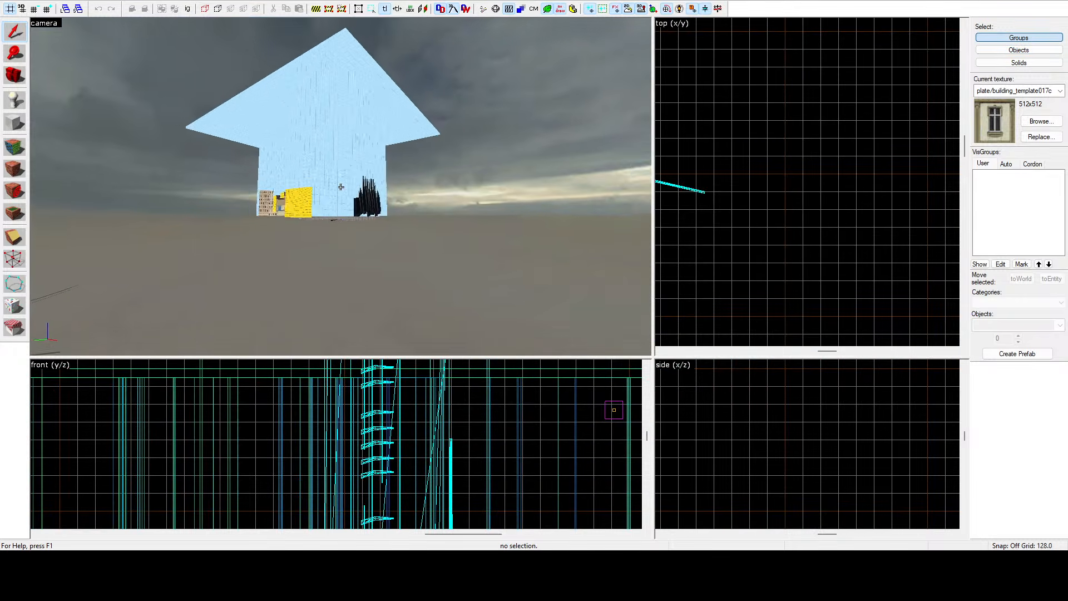
key(w)
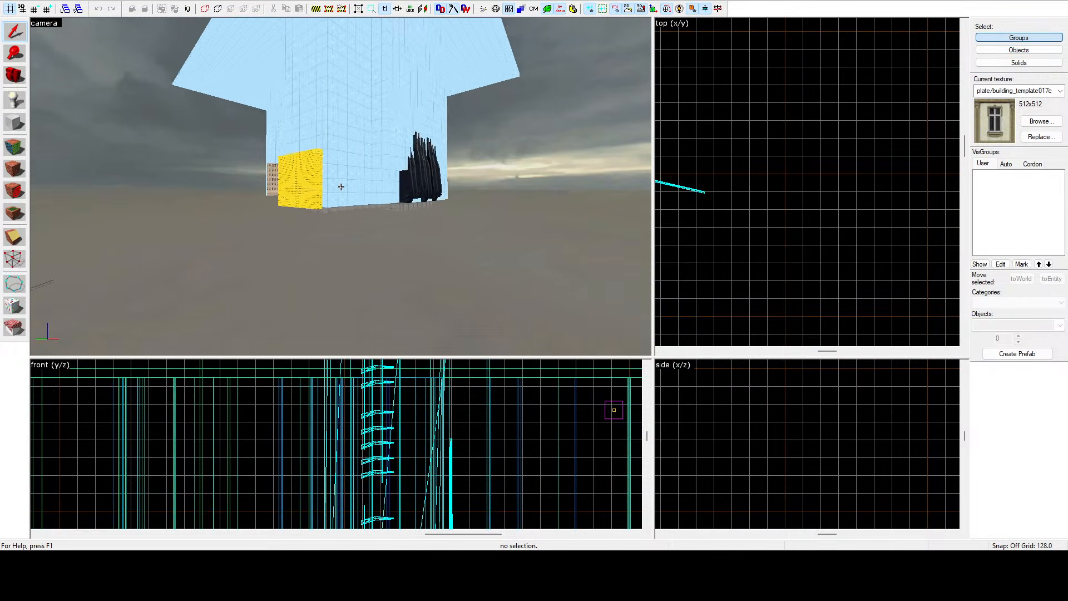
key(w)
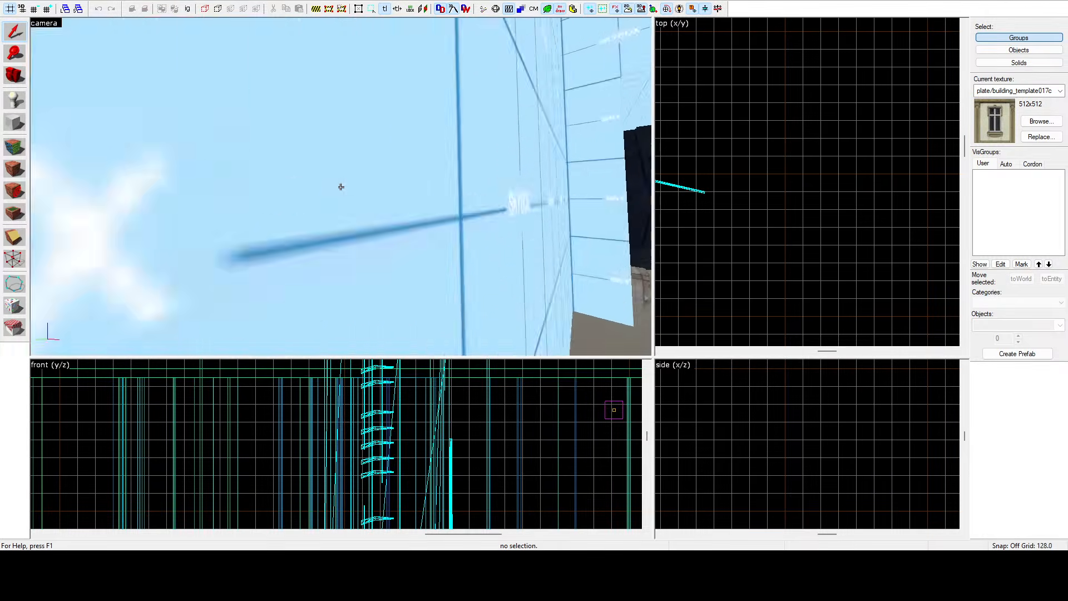
key(z)
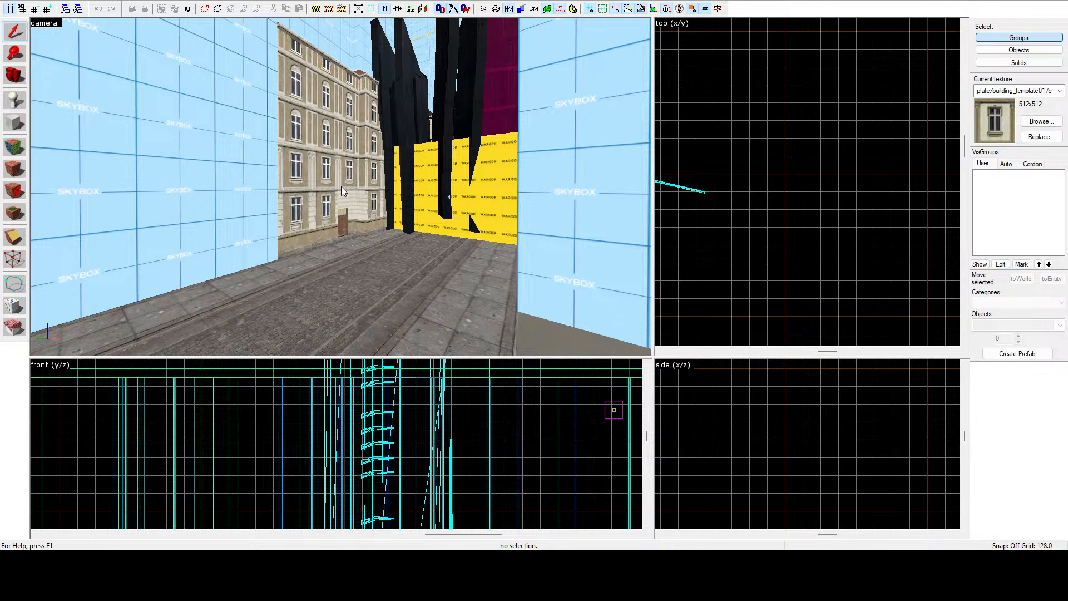
key(z)
key(w)
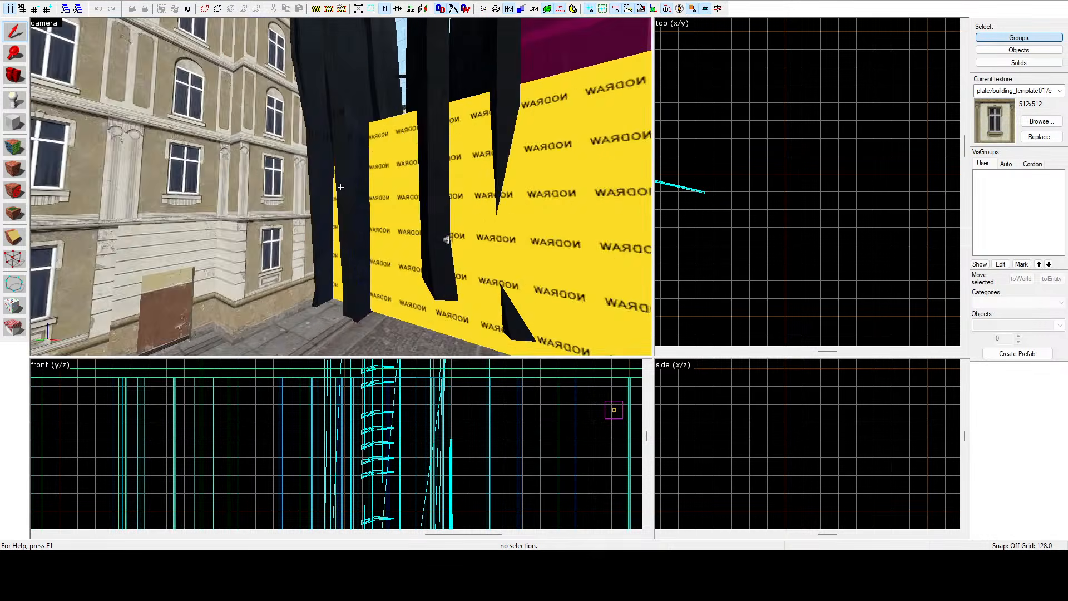
key(w)
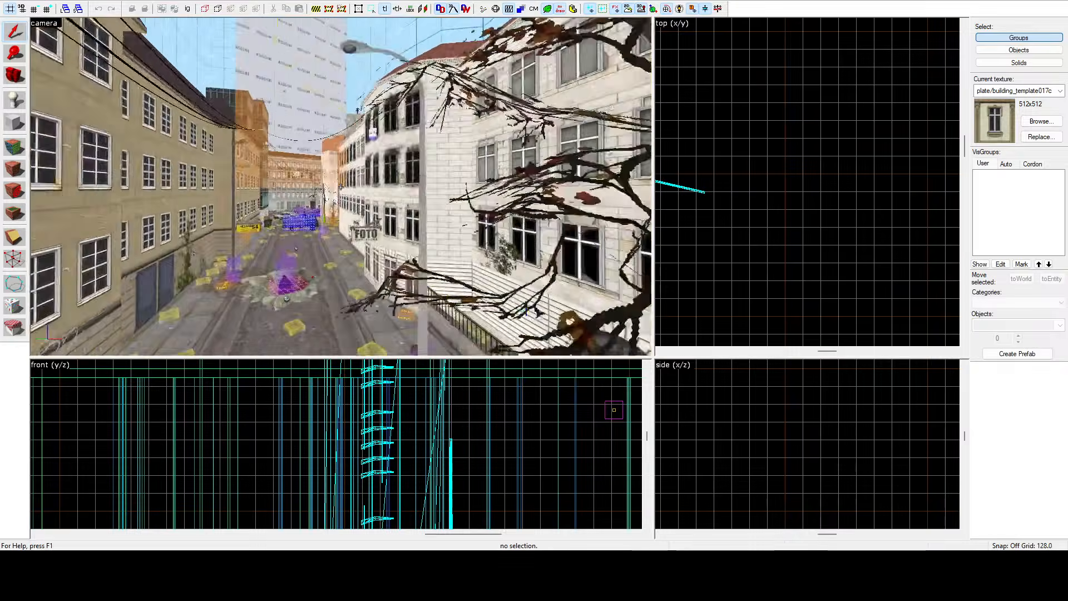
key(w)
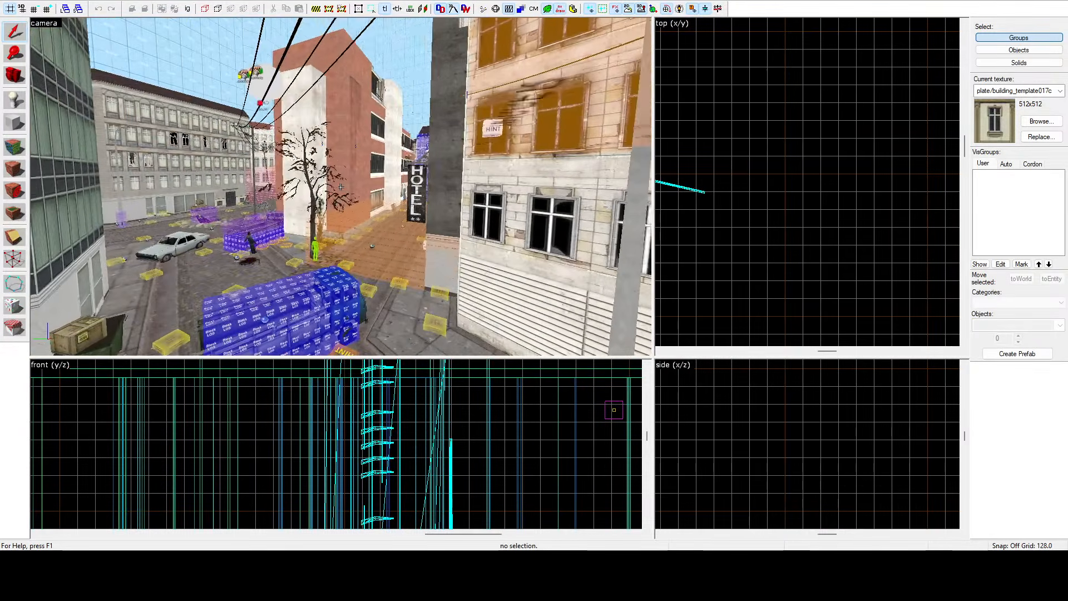
key(z)
key(z)
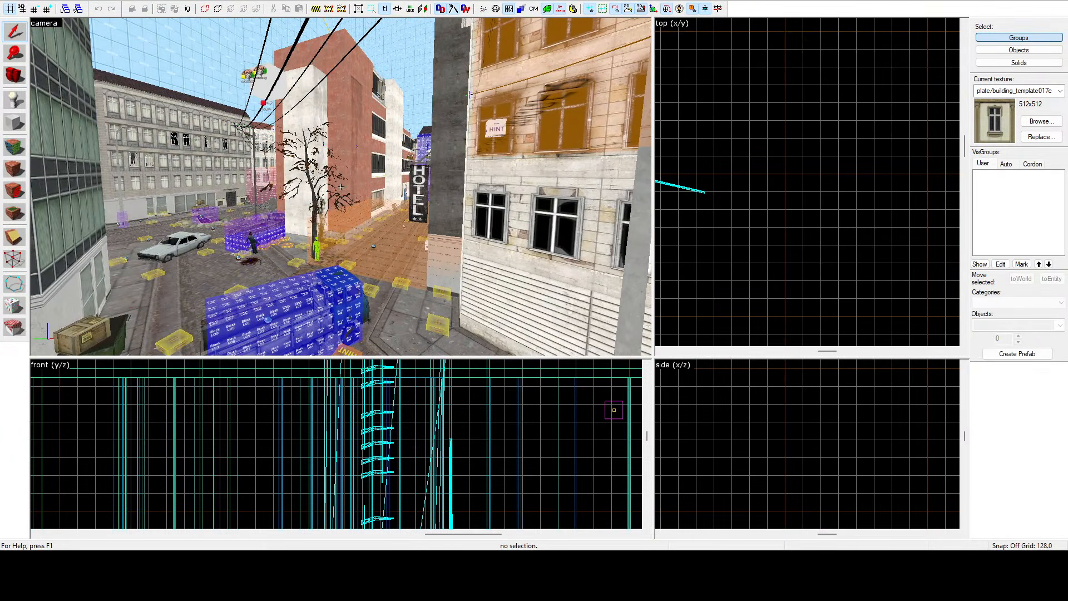
key(w)
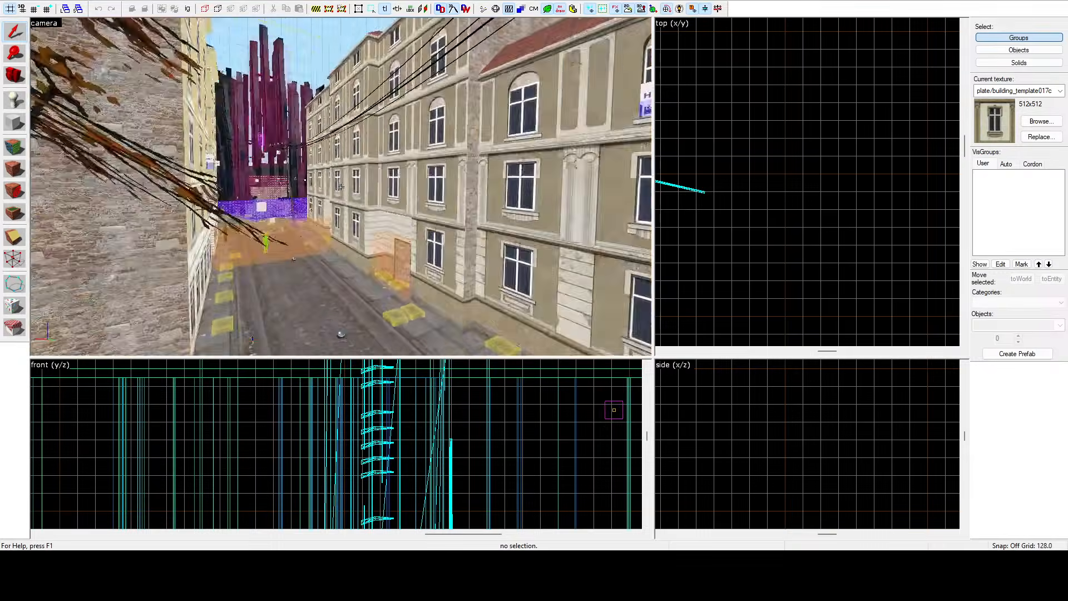
key(w)
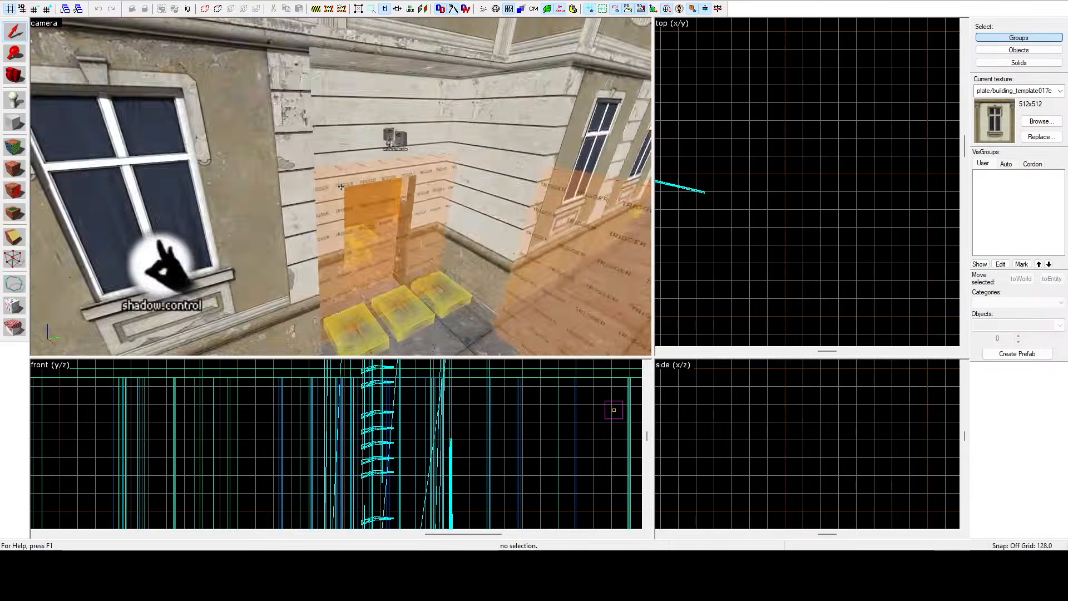
key(w)
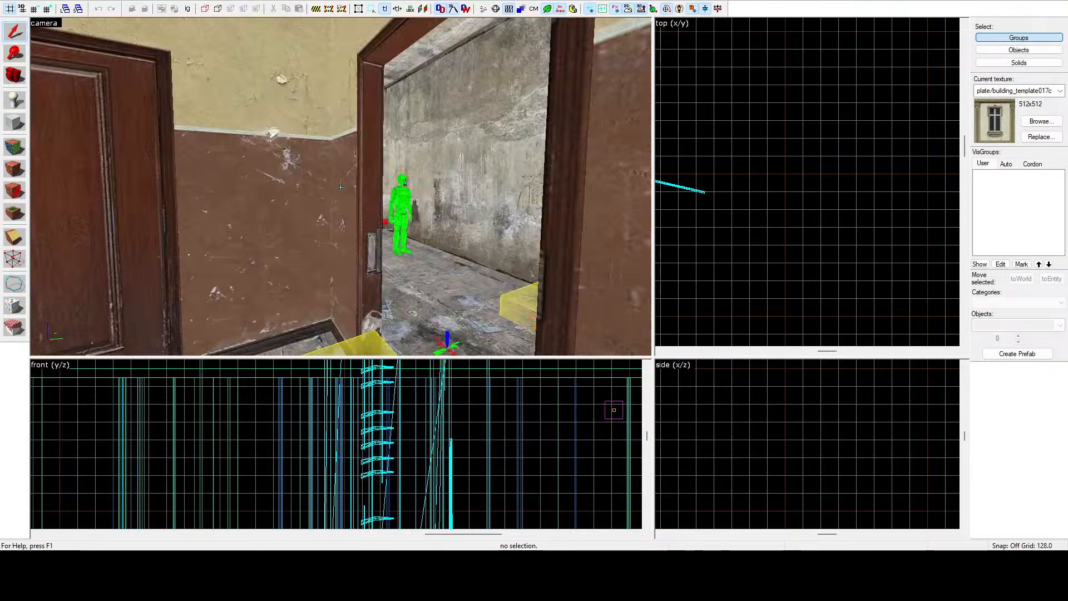
key(w)
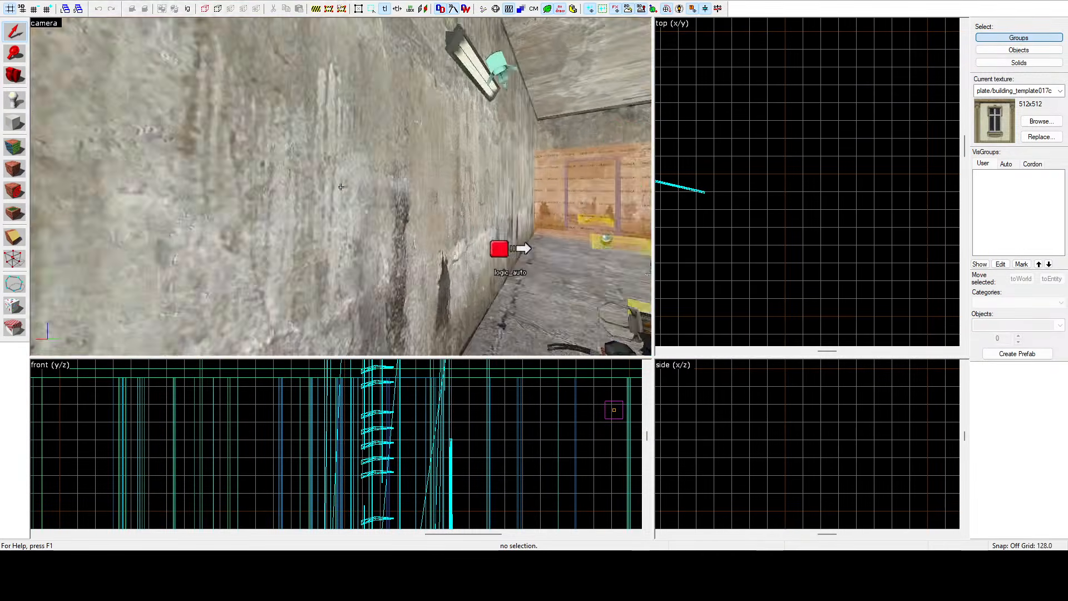
key(w)
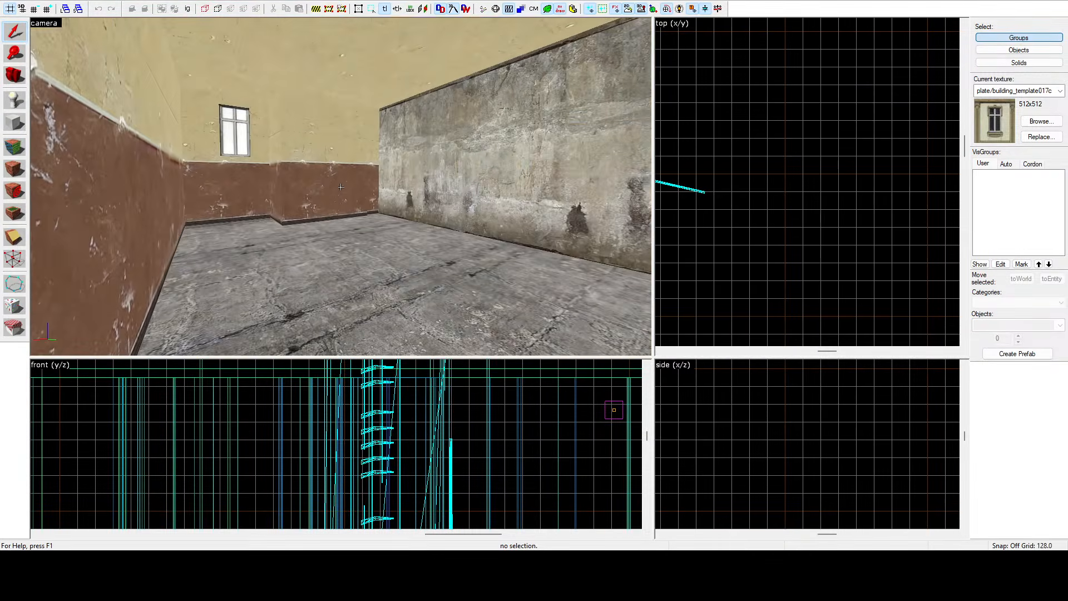
key(w)
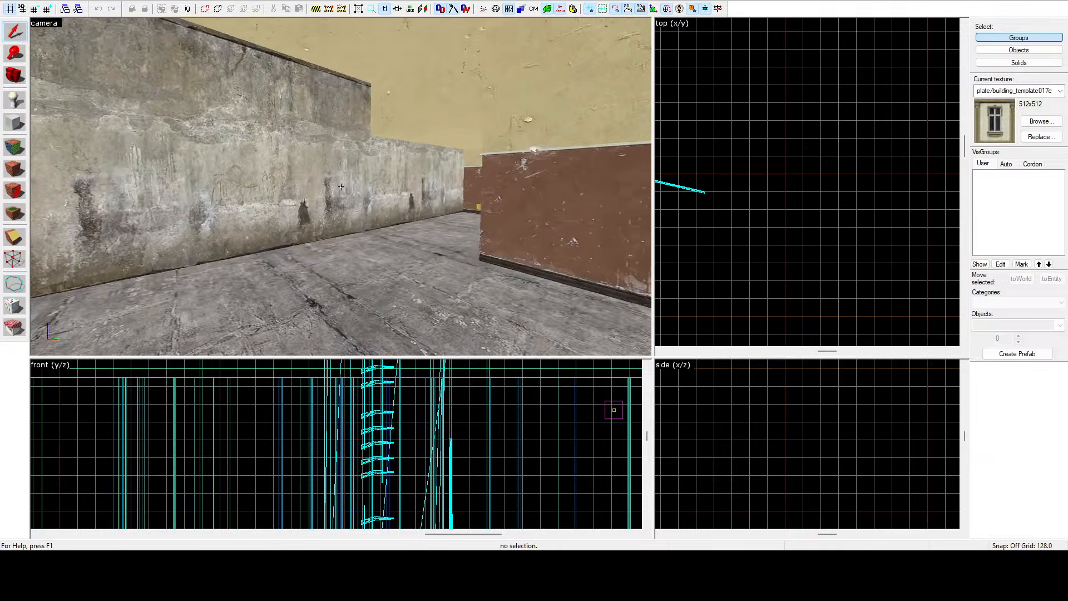
key(w)
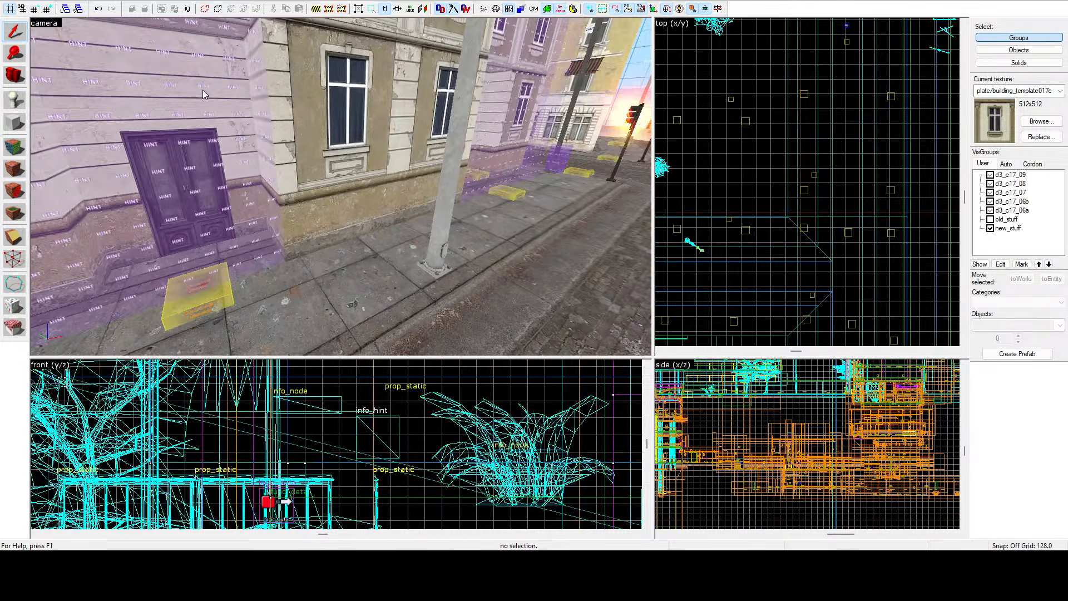
Return to the original city map and fly along the sidewalk beside the buildings.
key(ctrl+w)
key(z)
key(s)
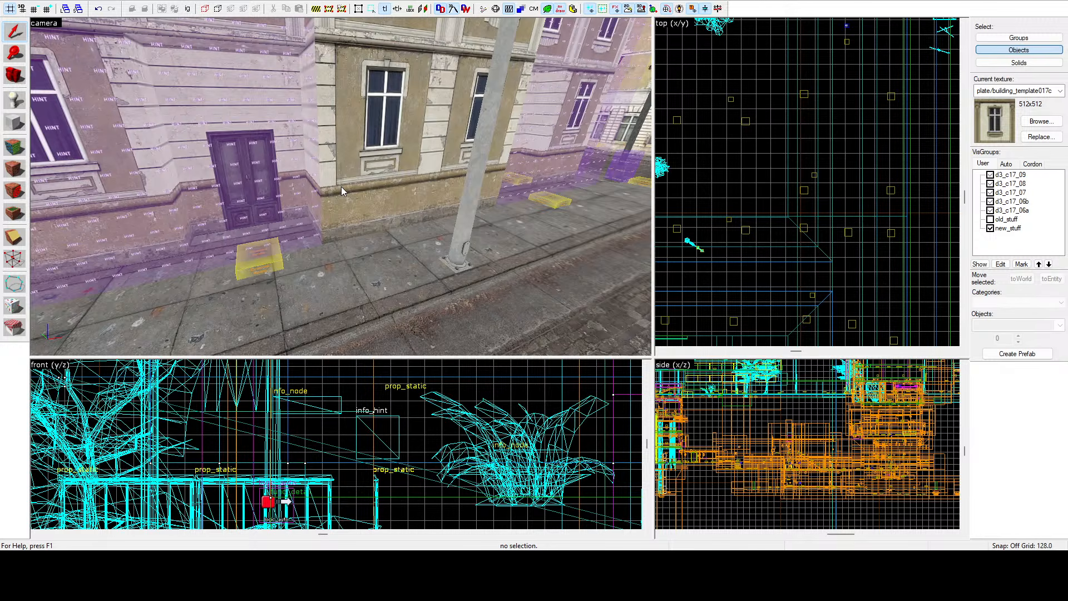
key(z)
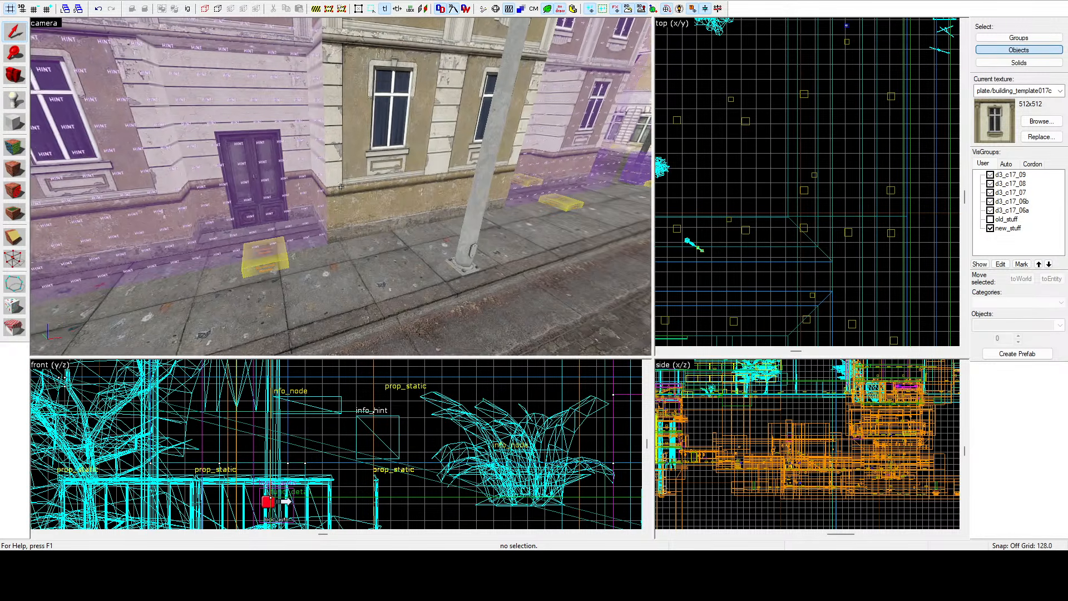
key(d)
key(d)
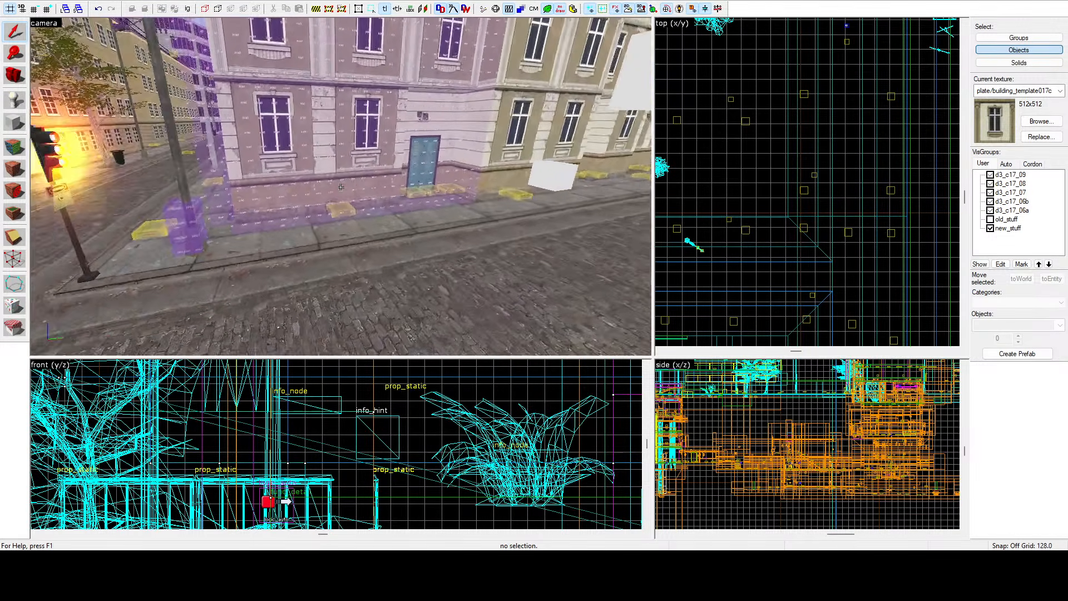
Fly along the city street in the camera view to examine the building fronts and doorways.
key(z)
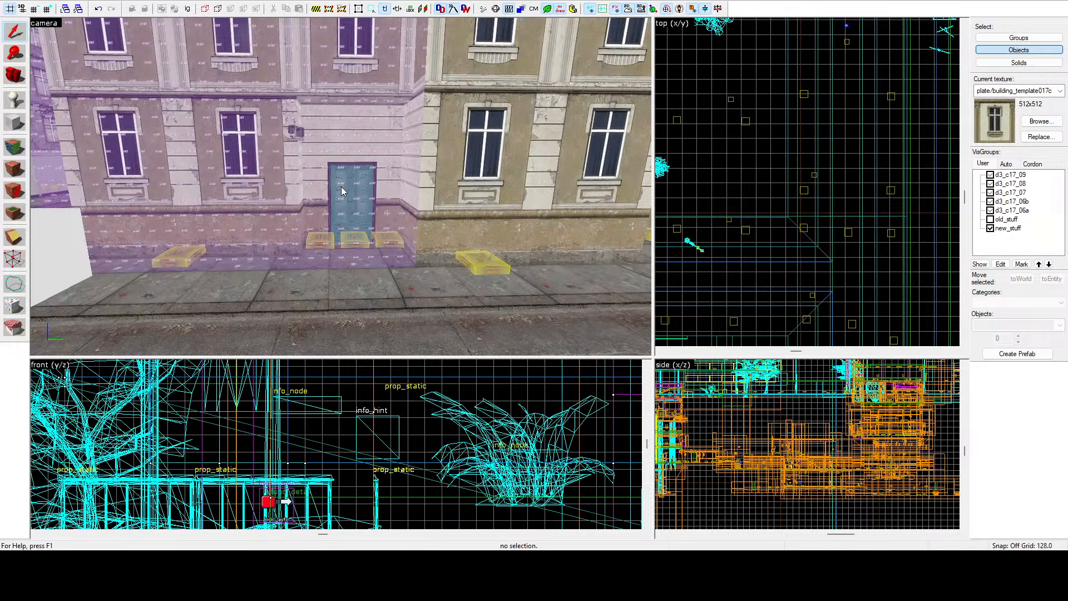
key(z)
key(a)
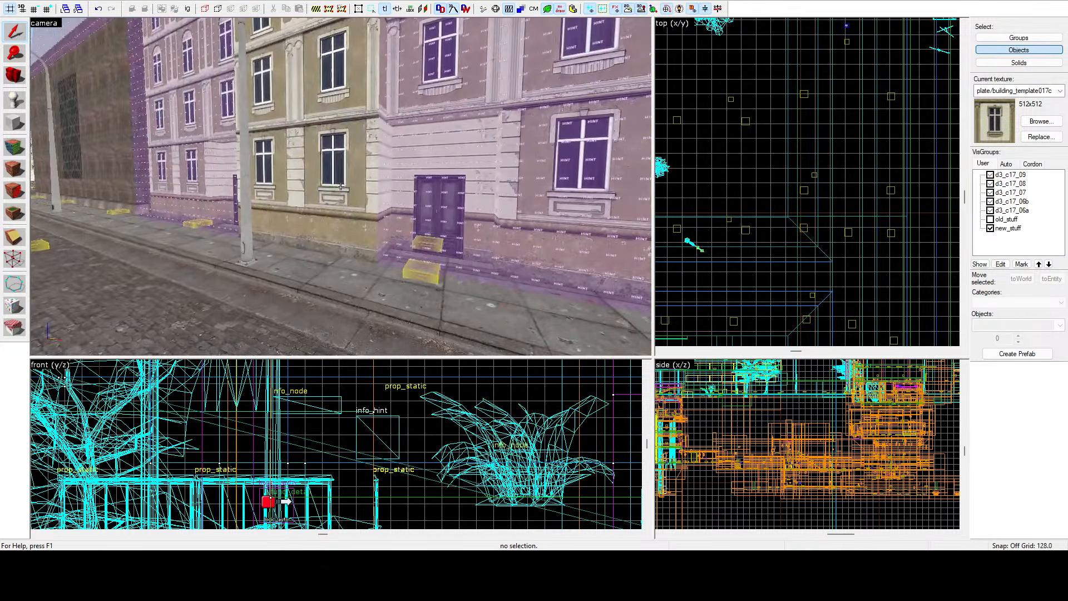
key(z)
key(z)
key(z)
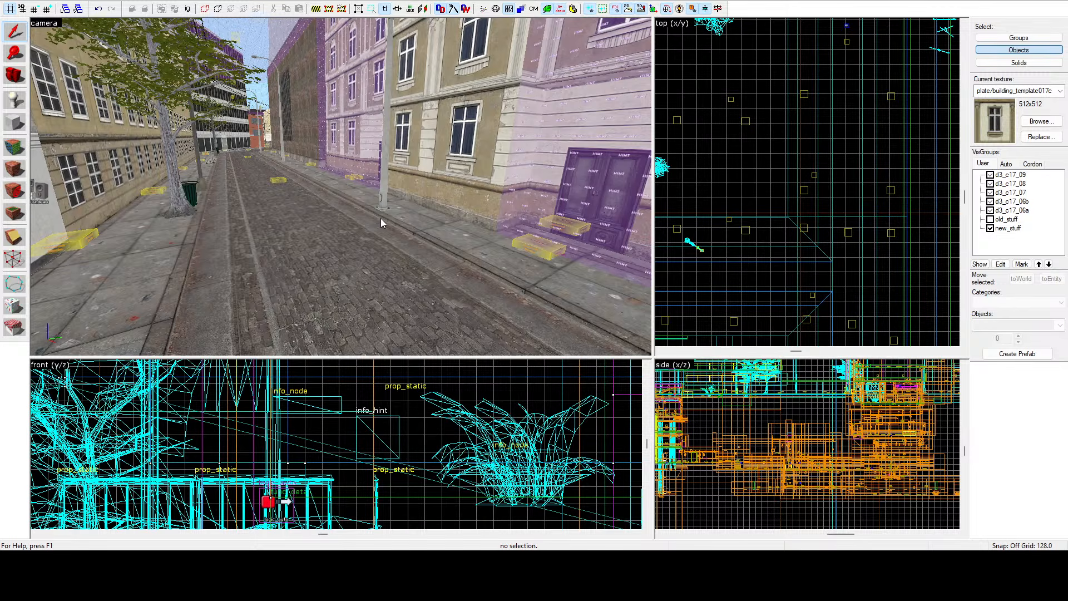
key(z)
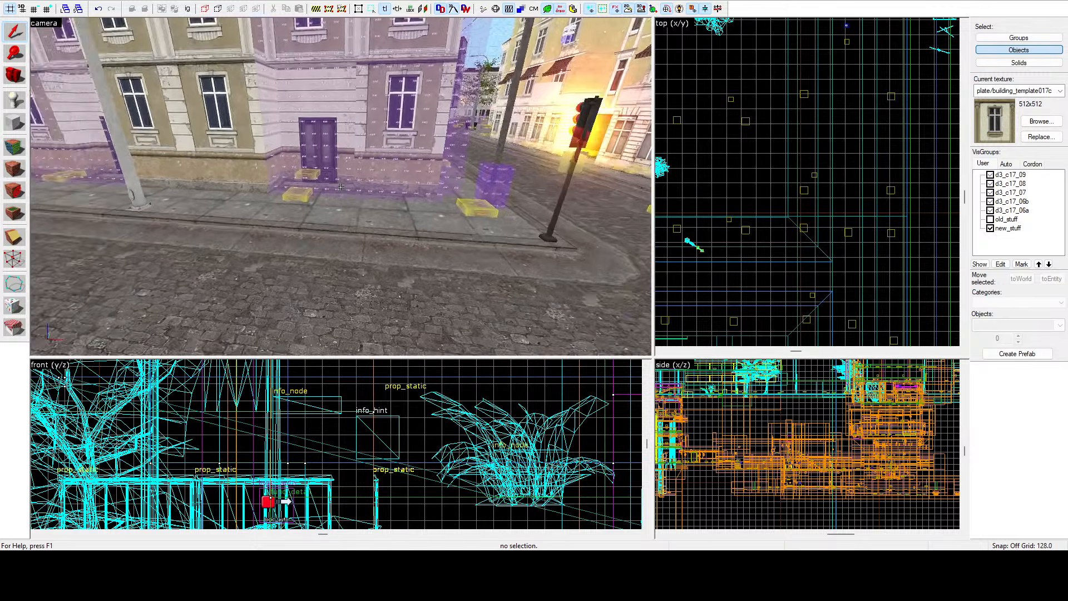
key(z)
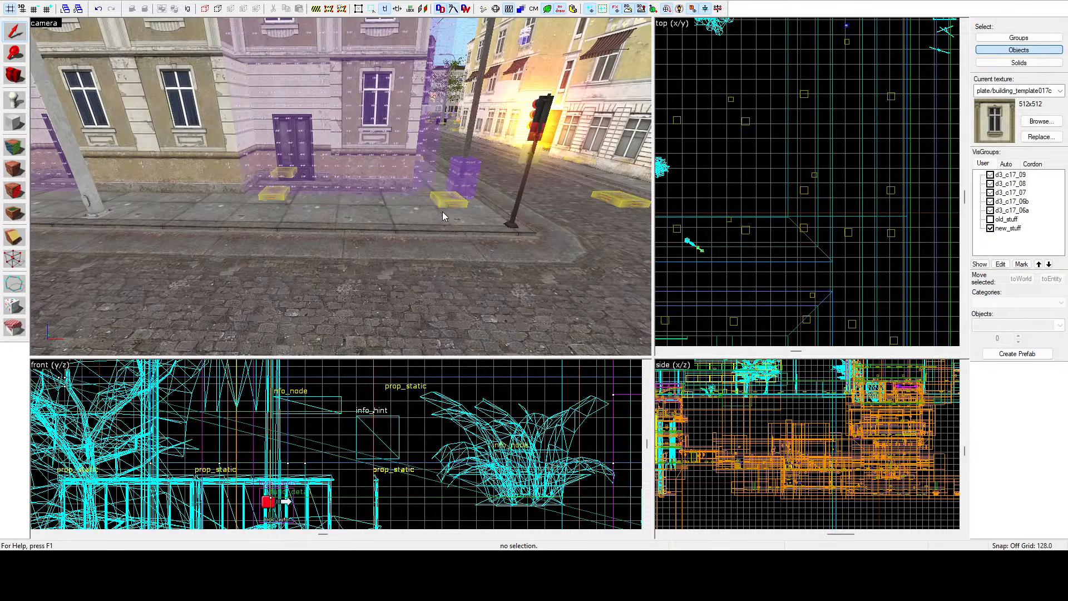
key(z)
key(w)
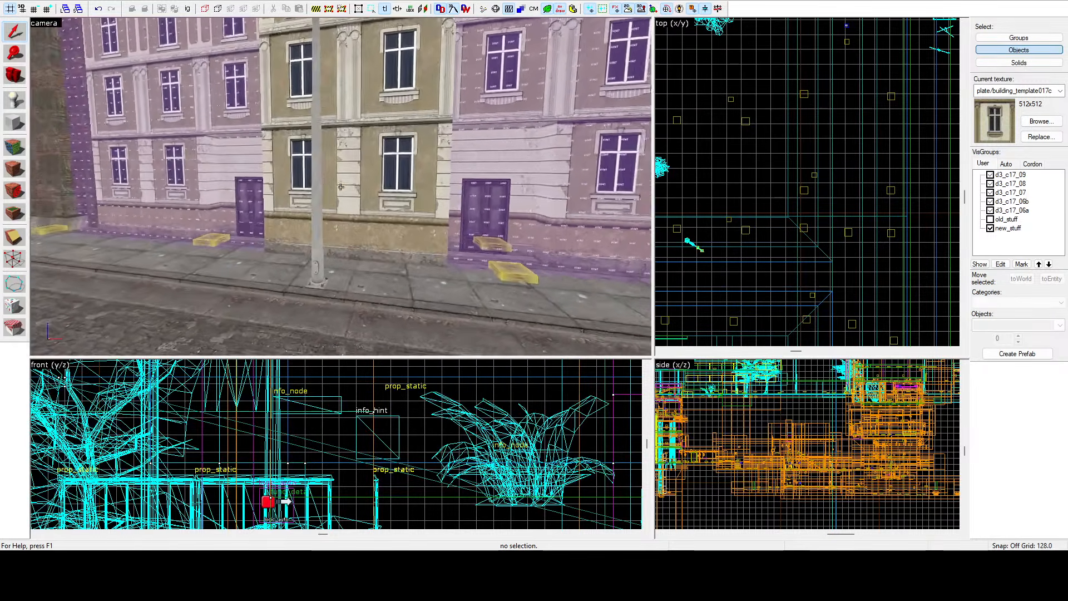
Fly behind the facades into the hidden building interiors of both maps to examine their walls.
key(s)
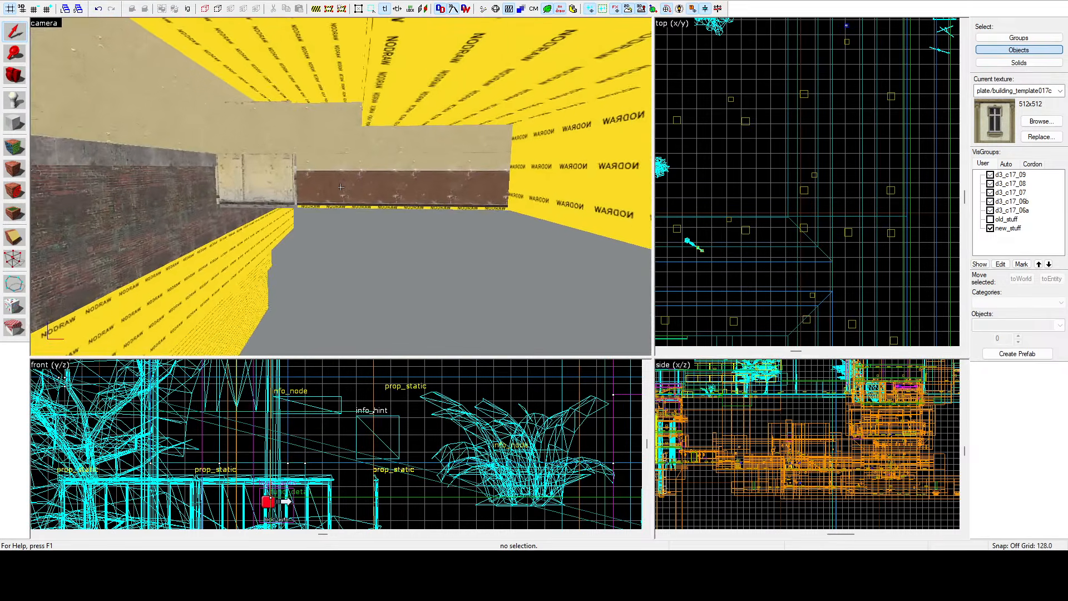
key(w)
key(a)
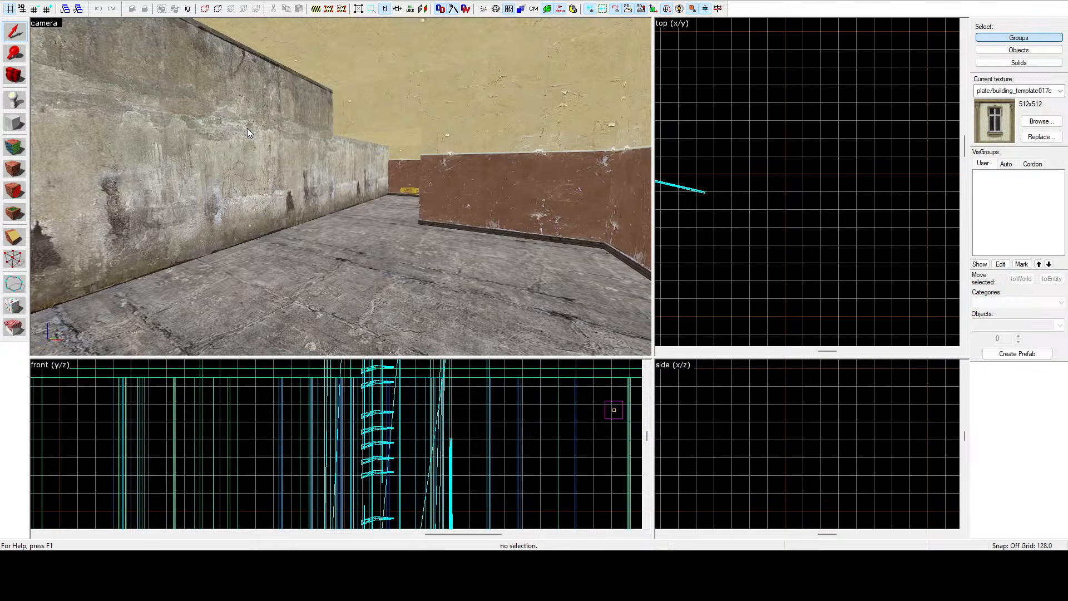
key(z)
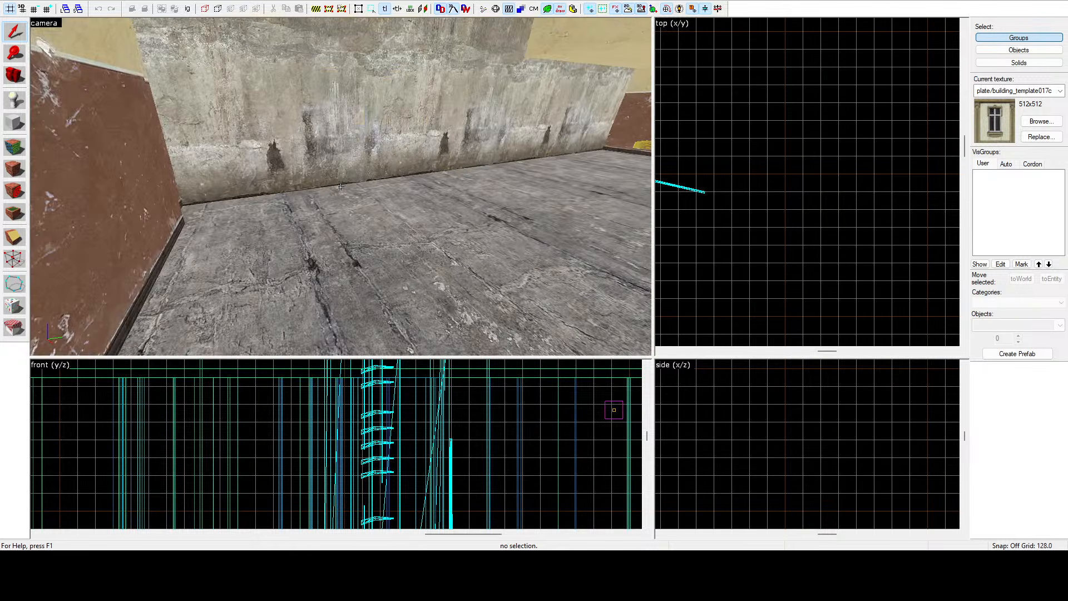
key(s)
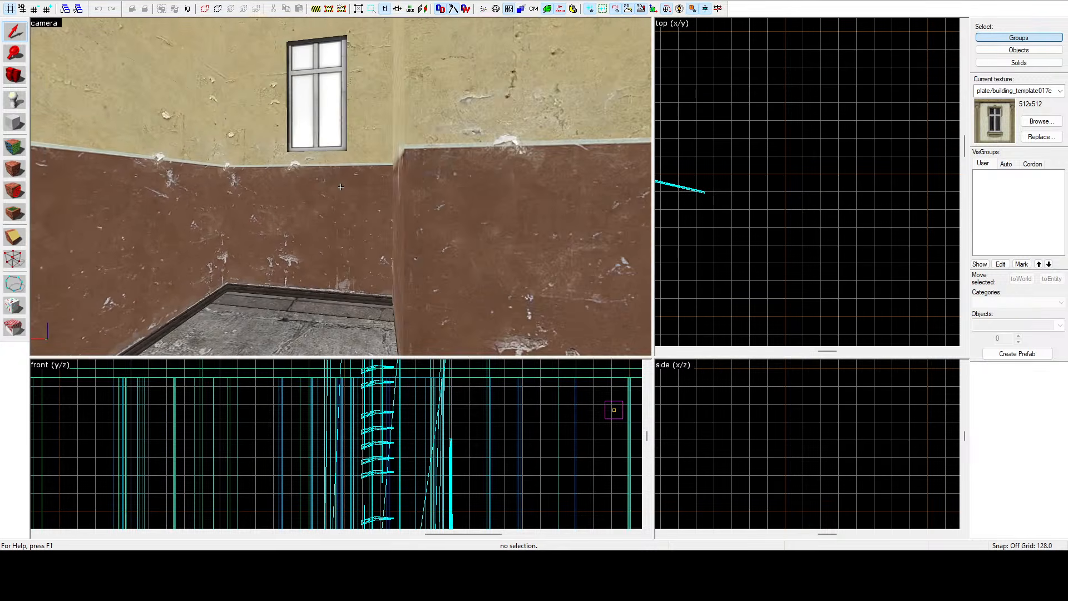
key(d)
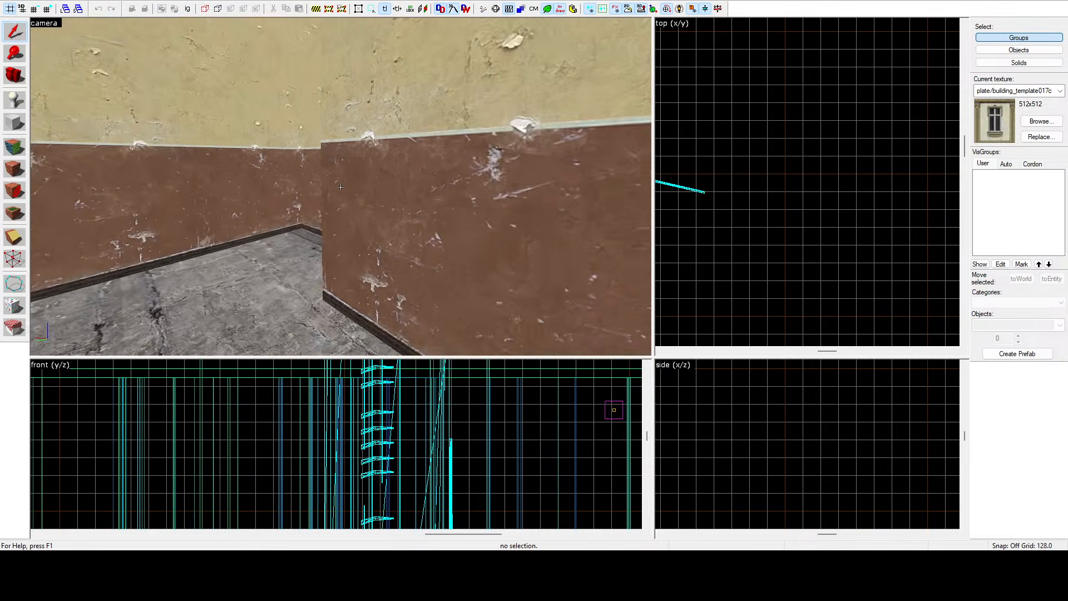
key(s)
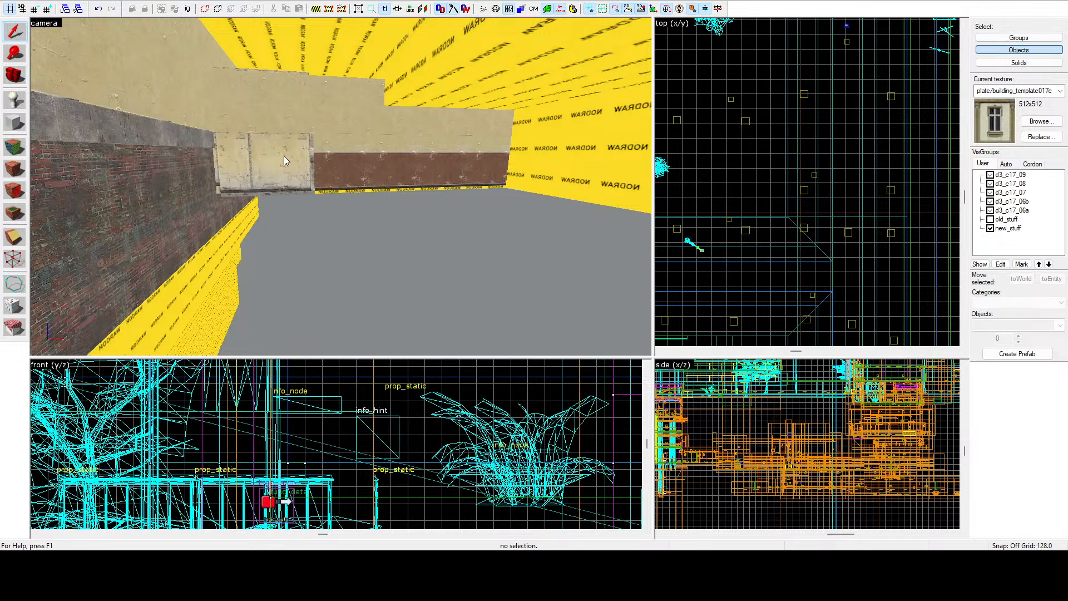
key(z)
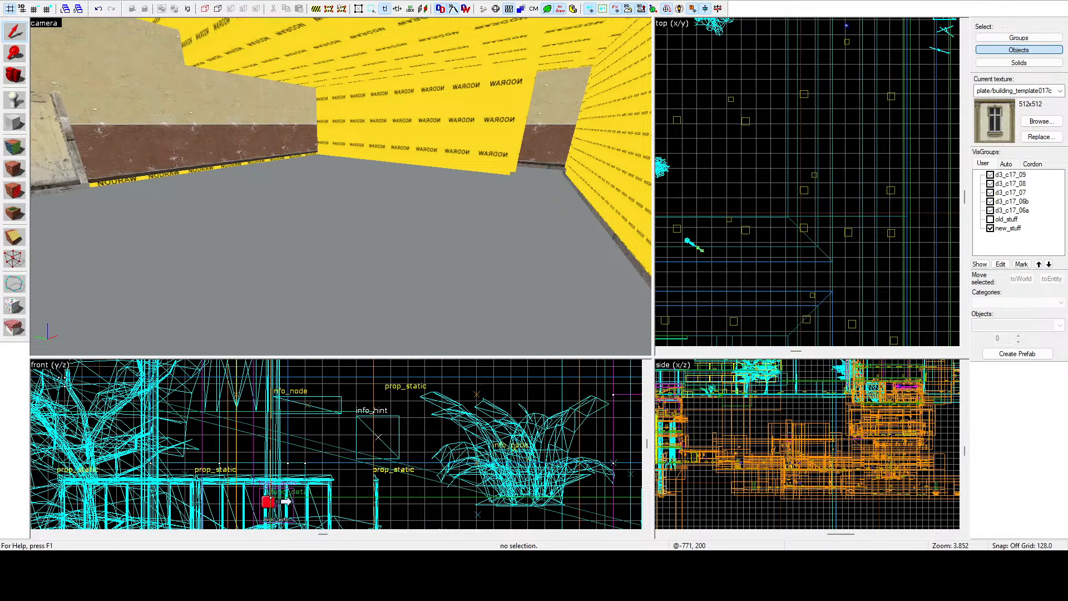
key(z)
key(w)
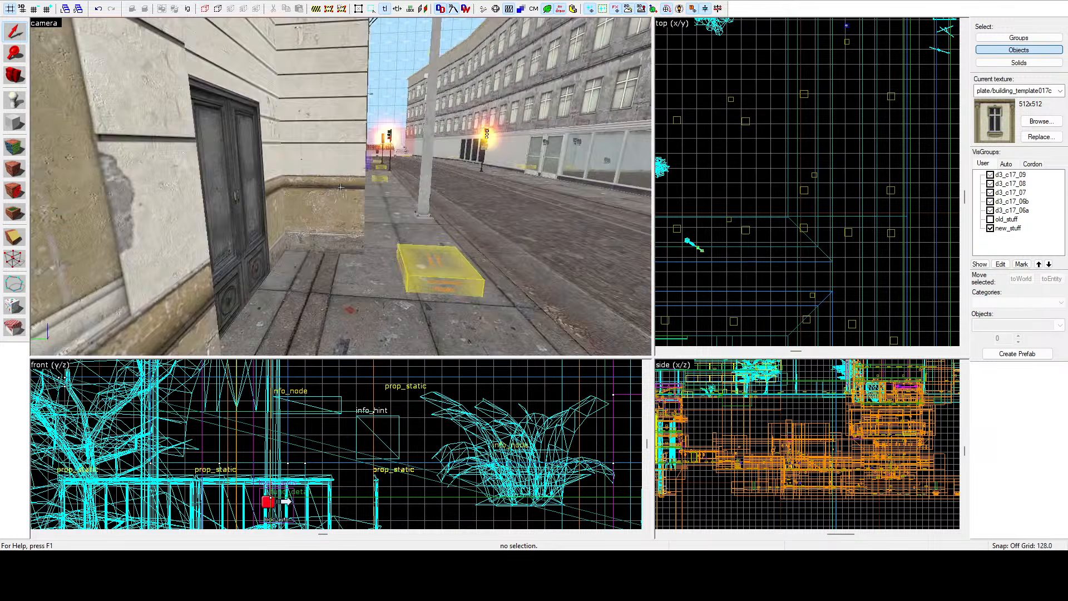
Select the info_node in front of a doorway and fly alongside the facade to inspect it.
click(191, 251)
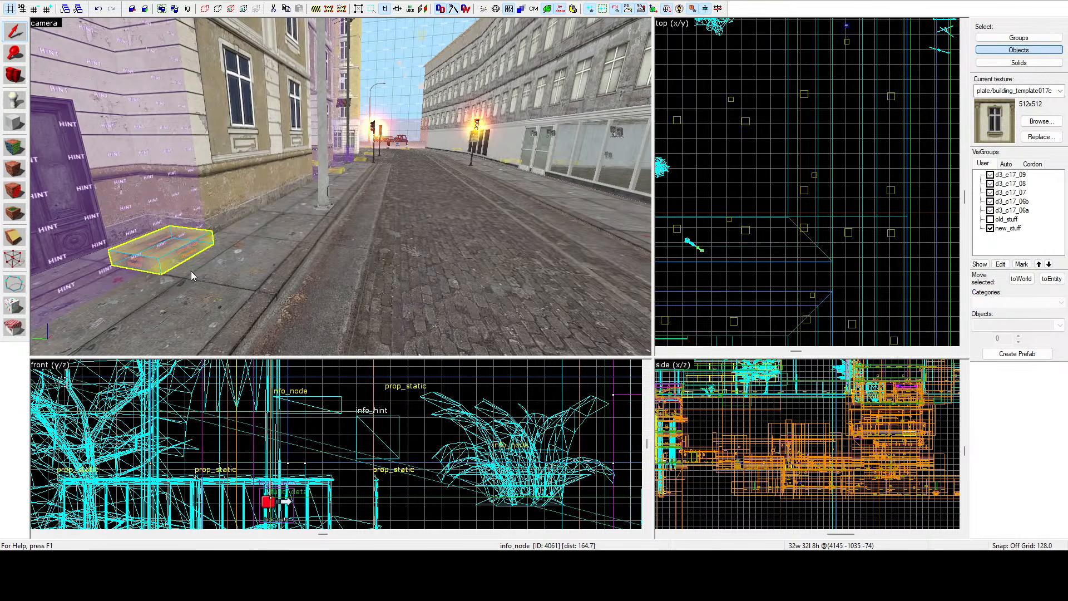
key(z)
key(d)
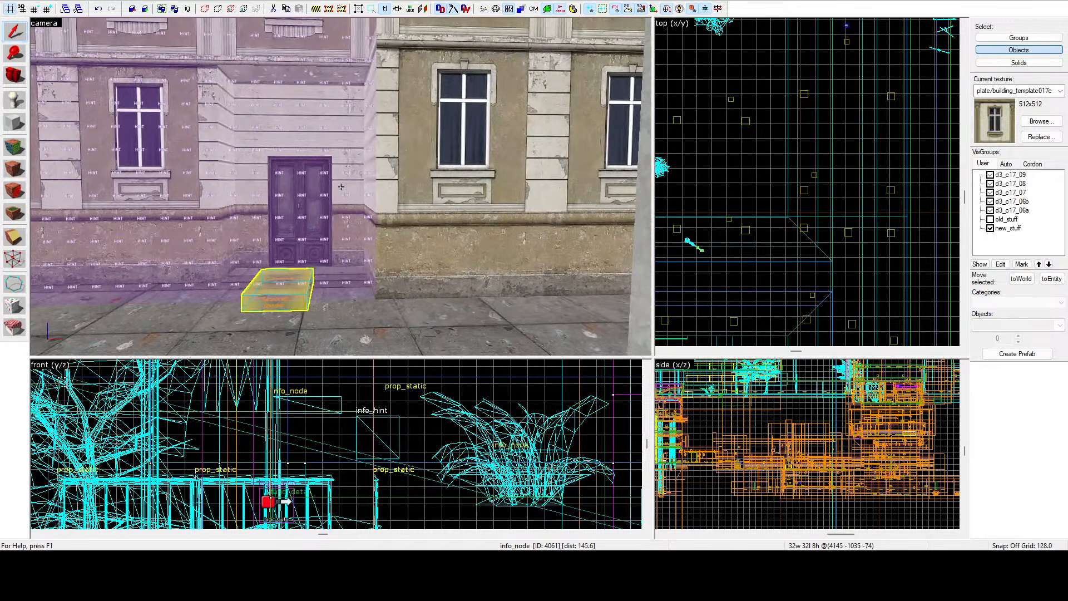
key(z)
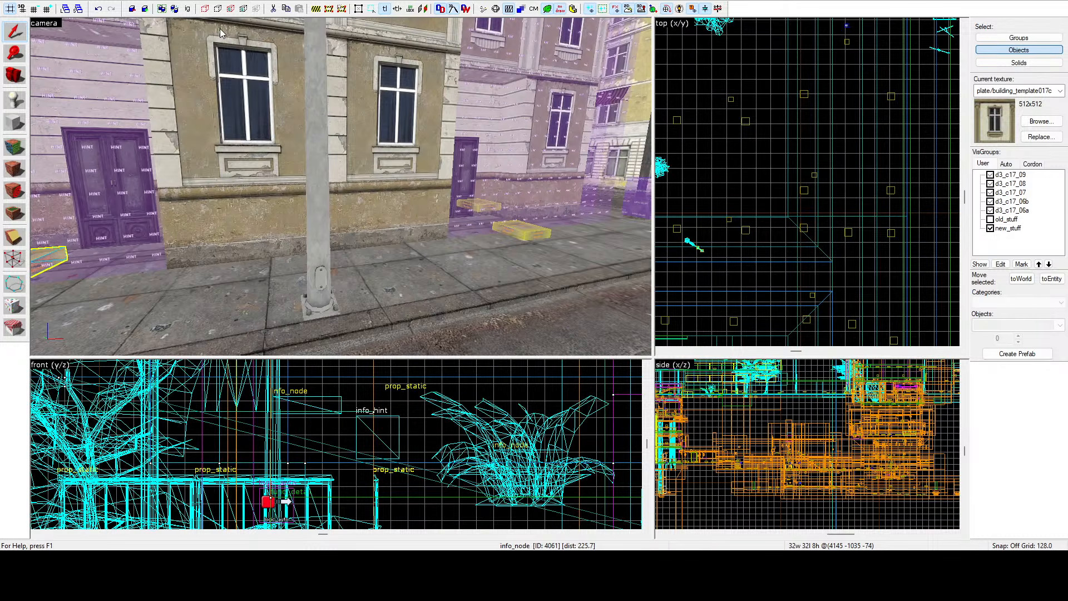
Switch to the other map, approach the bricked-up doorway, and select the wall brushes framing it.
click(221, 100)
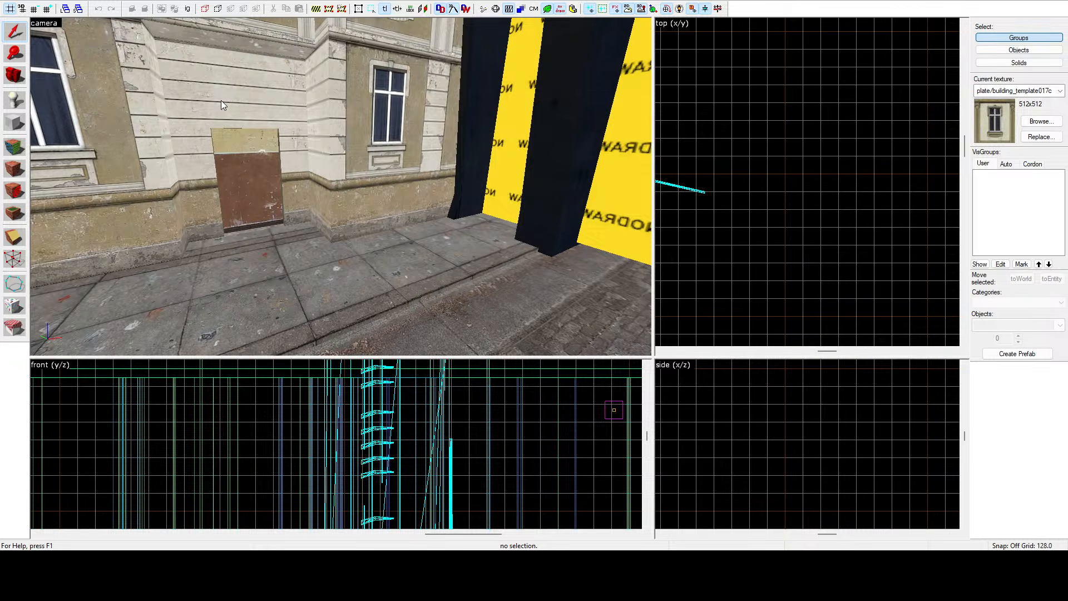
key(z)
key(z)
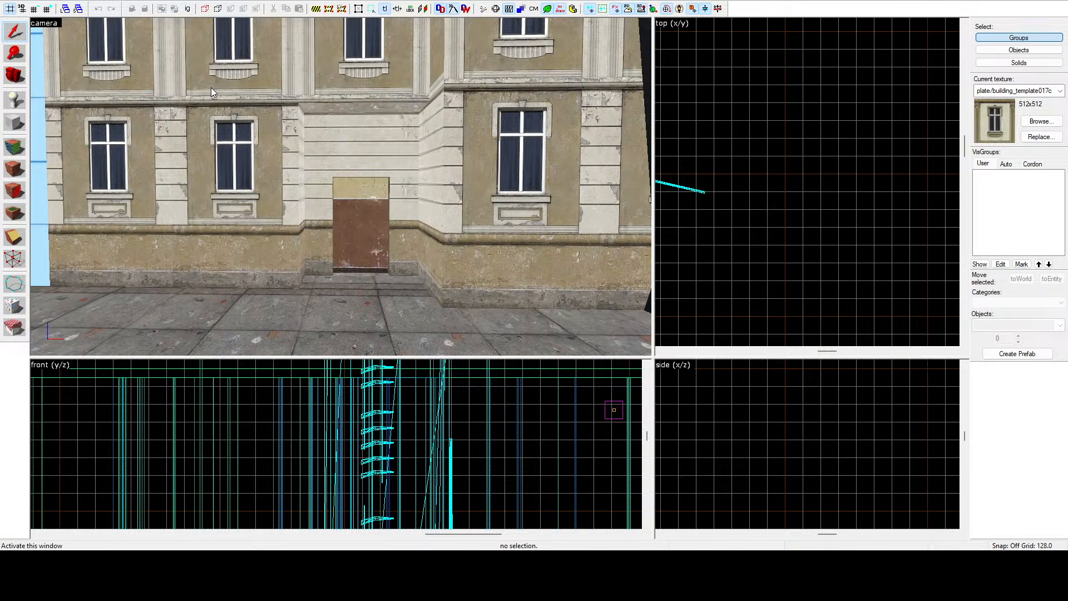
scroll(341, 187, down, 5)
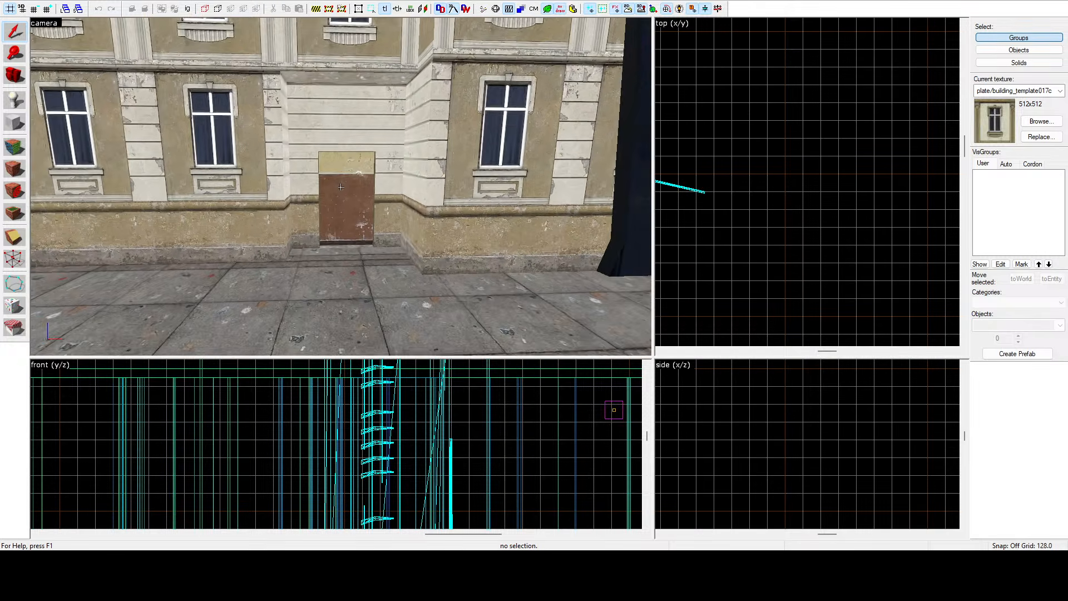
scroll(341, 187, down, 5)
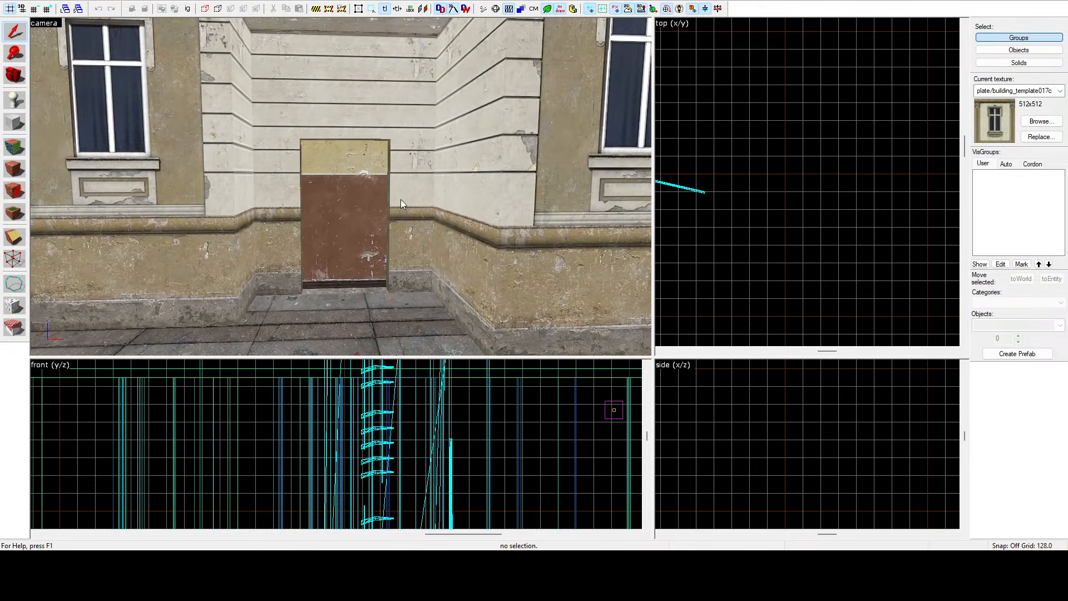
click(401, 203)
ctrl+click(365, 102)
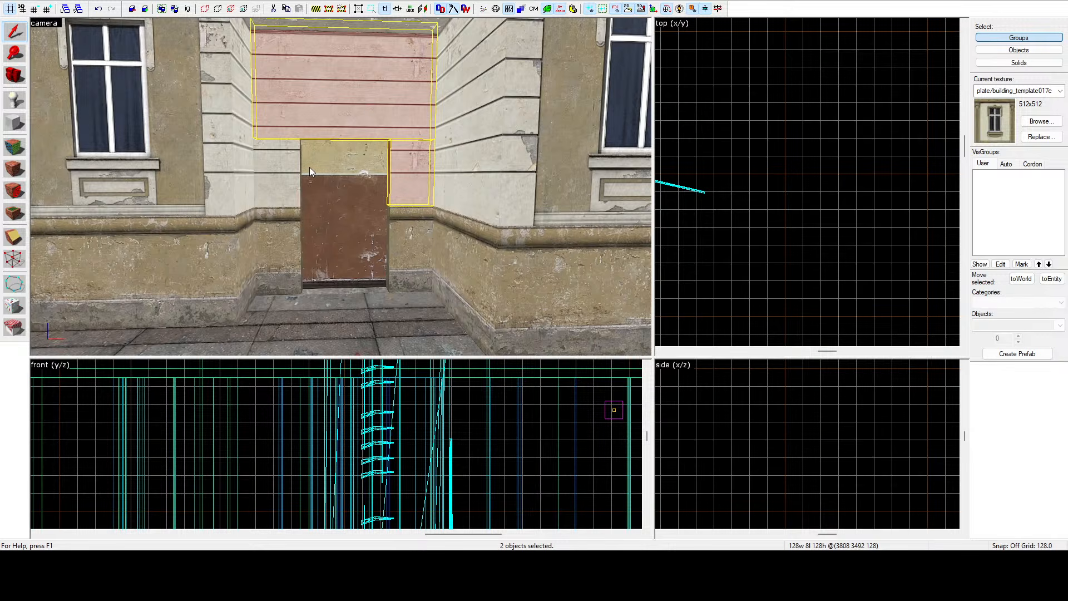
ctrl+click(292, 183)
ctrl+click(286, 230)
ctrl+click(412, 233)
ctrl+click(538, 182)
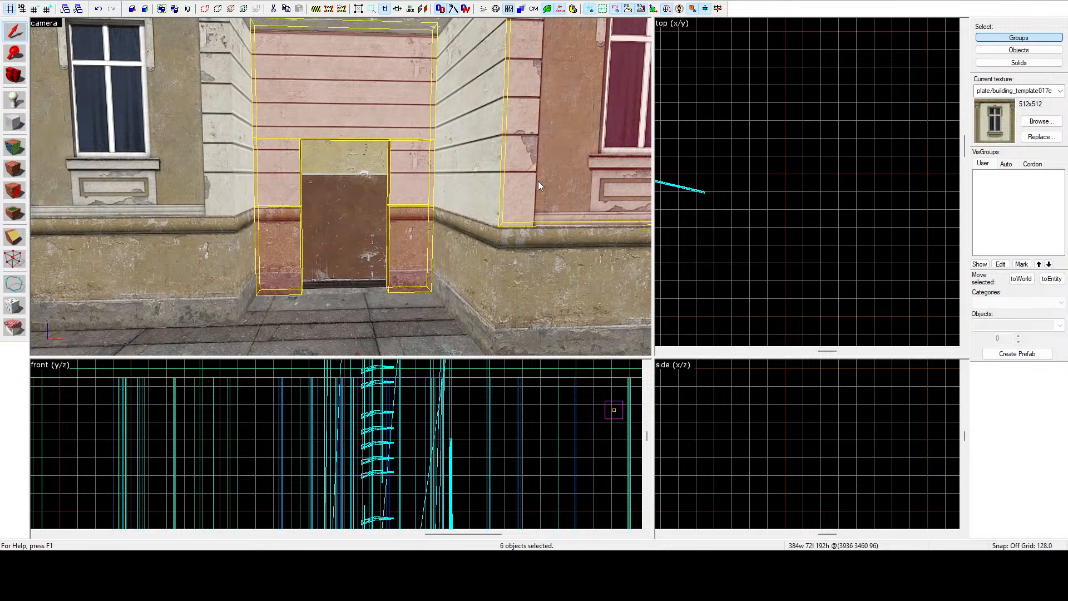
ctrl+click(491, 174)
ctrl+click(505, 274)
ctrl+click(490, 265)
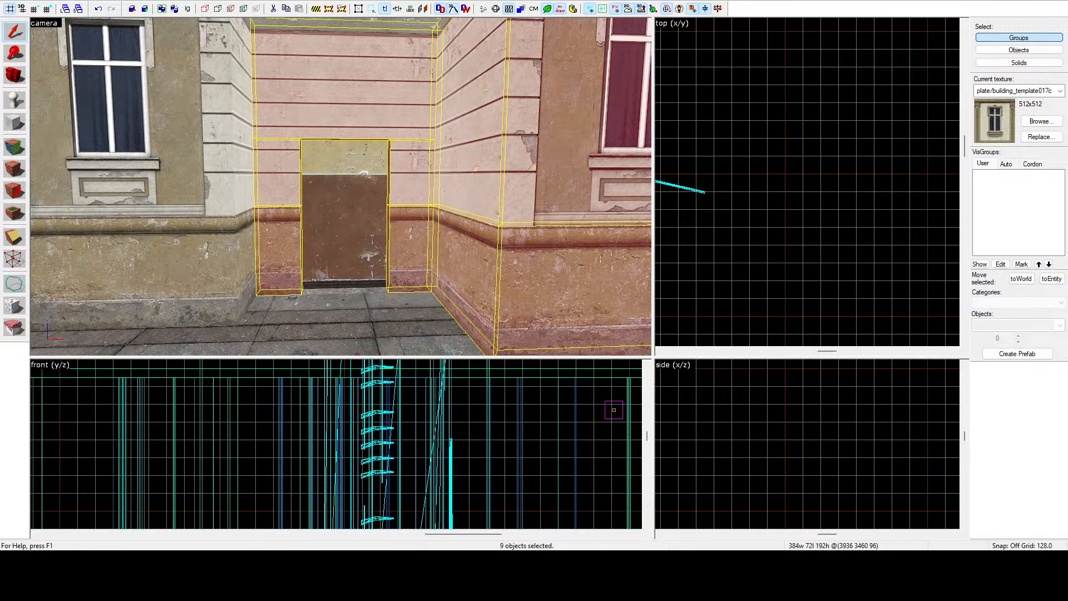
Fly through the doorway into the building and add the interior lower wall brushes to the selection.
key(z)
key(s)
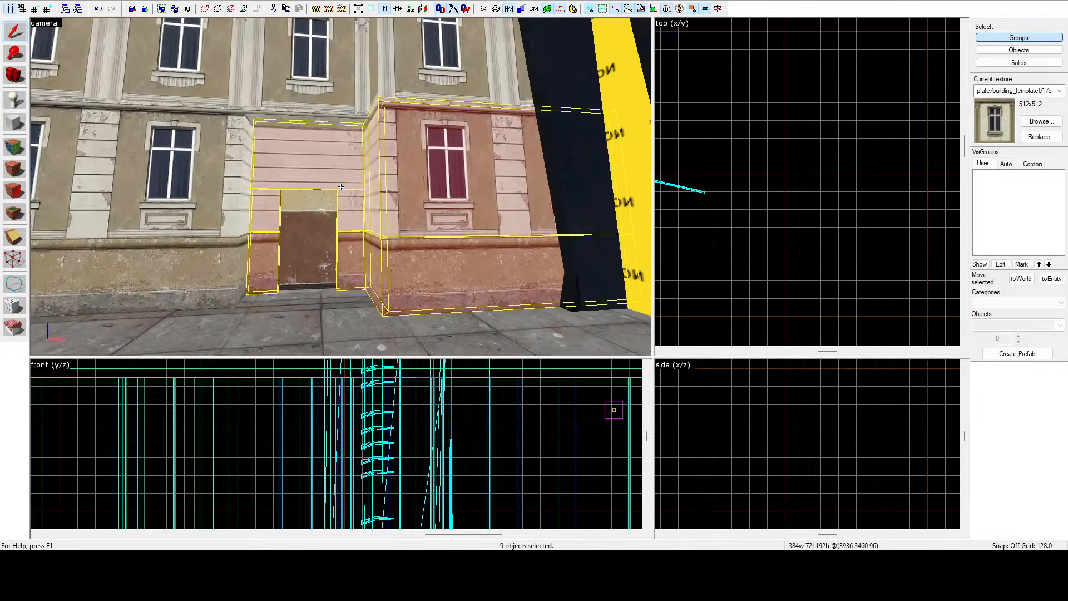
key(w)
key(z)
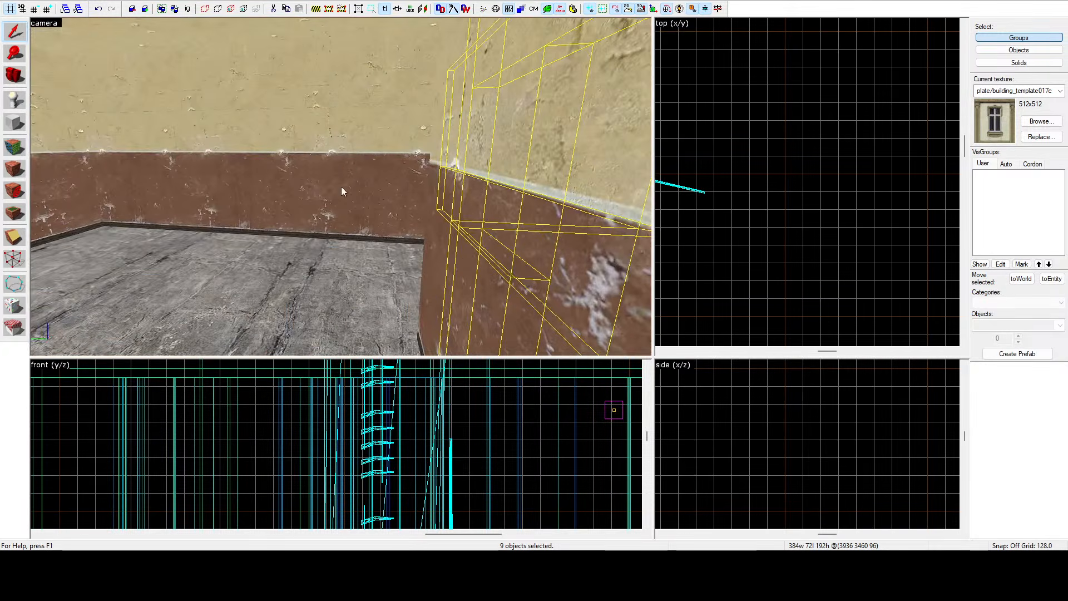
ctrl+click(346, 167)
ctrl+click(415, 156)
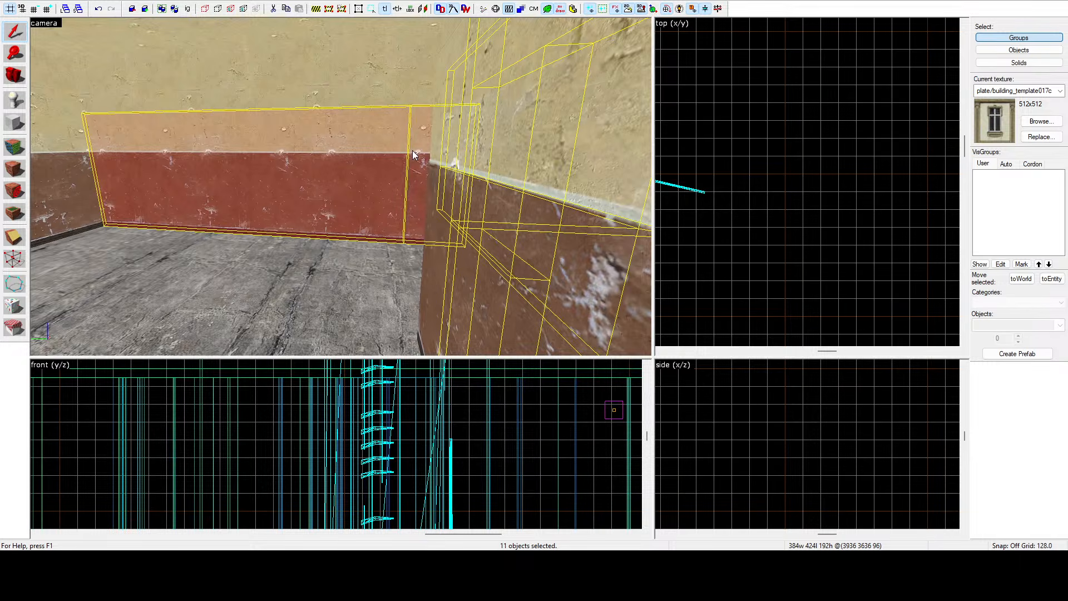
ctrl+click(365, 83)
Add the wall and window brushes beside the interior corner to the selection.
key(z)
key(z)
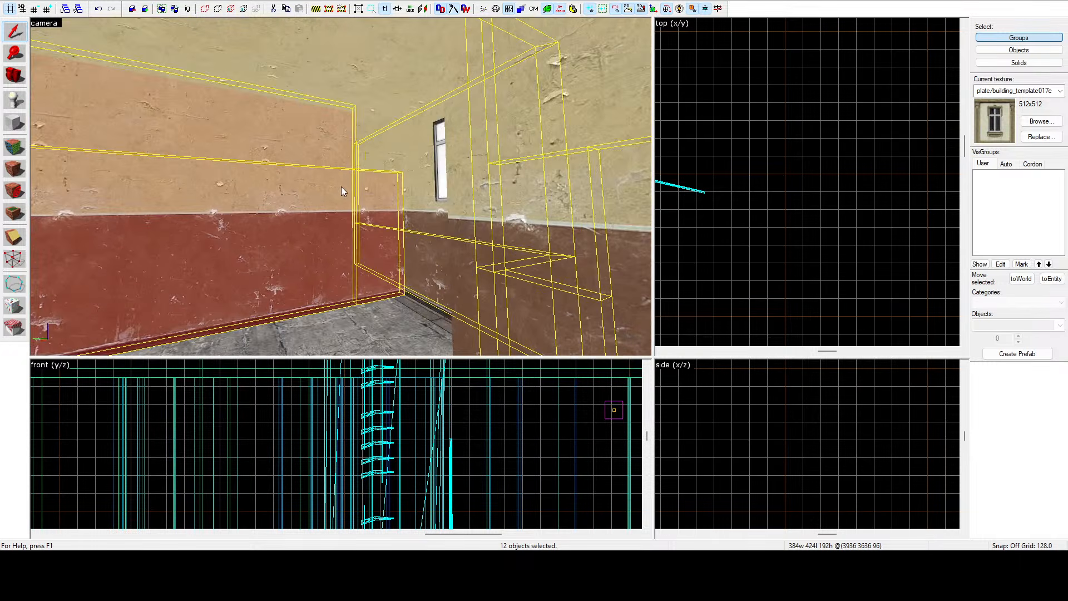
ctrl+click(372, 148)
ctrl+click(429, 204)
ctrl+click(419, 152)
ctrl+click(439, 205)
ctrl+click(437, 179)
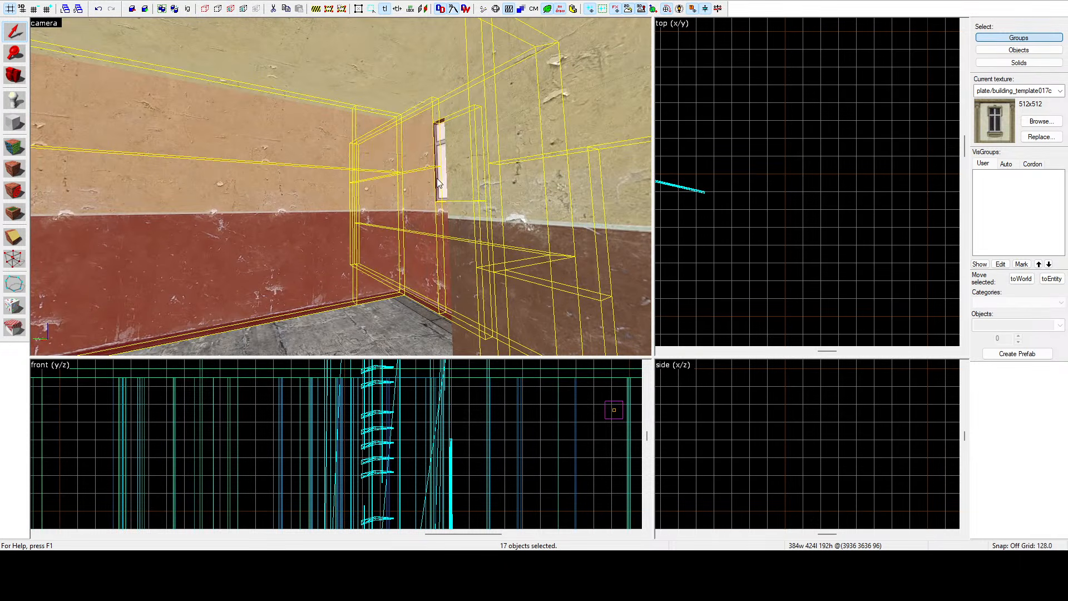
ctrl+click(442, 116)
Add the brushes around the interior window and its lower wall to the selection.
key(z)
key(z)
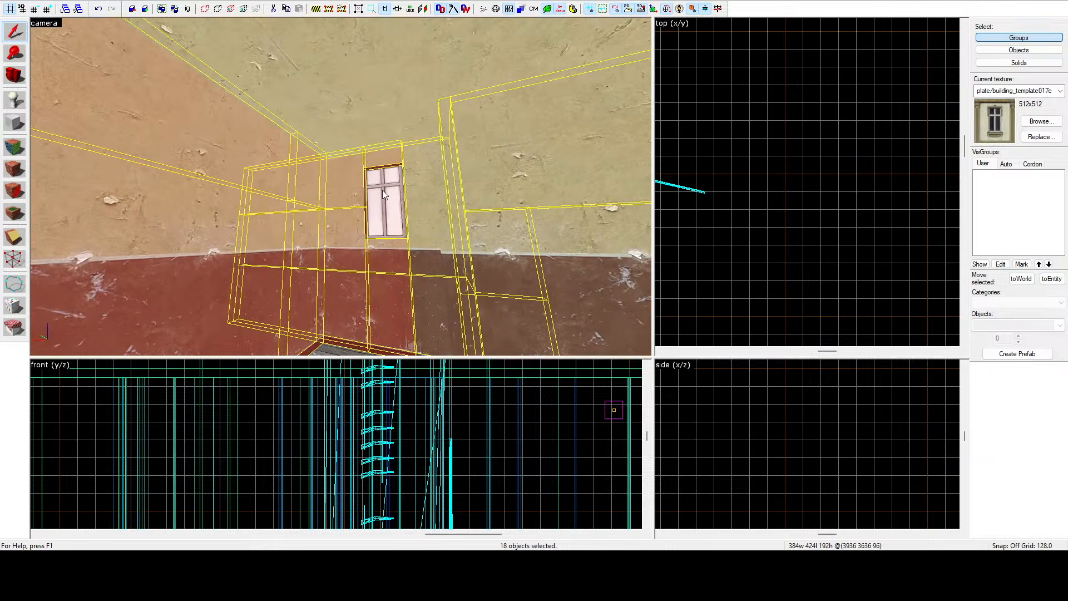
ctrl+click(413, 189)
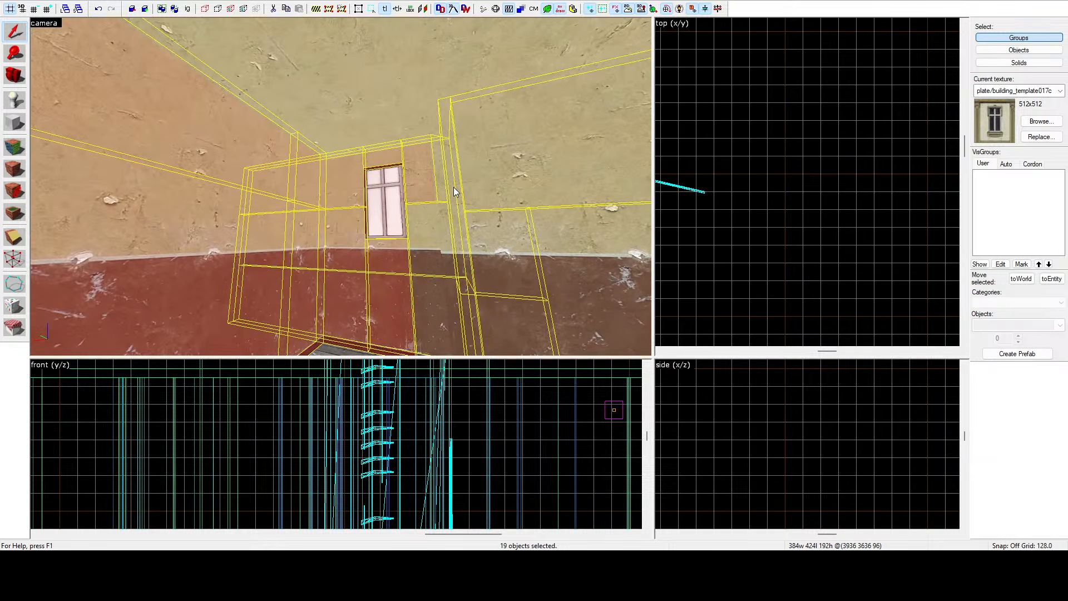
ctrl+click(428, 215)
key(z)
Add the wall brushes around the interior corner and the adjoining side wall to the selection.
key(z)
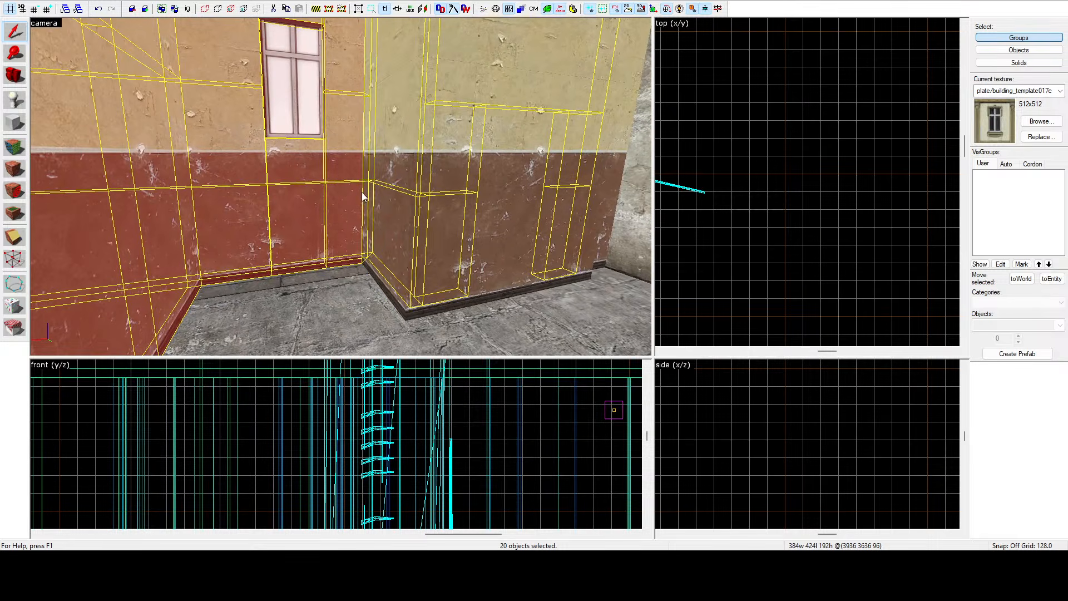
ctrl+click(375, 195)
ctrl+click(389, 62)
key(z)
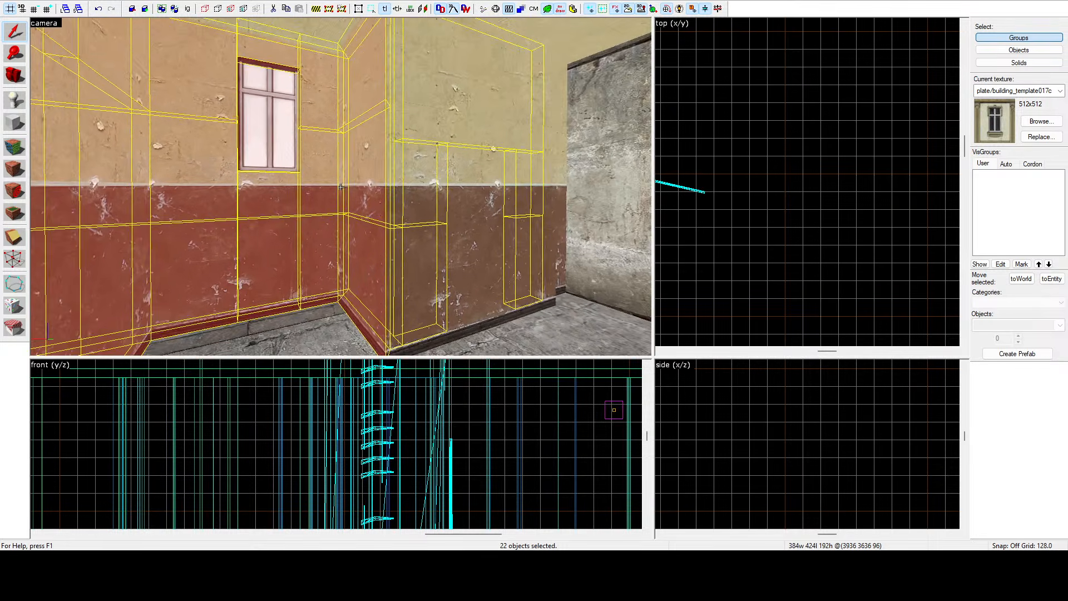
key(d)
key(z)
ctrl+click(450, 229)
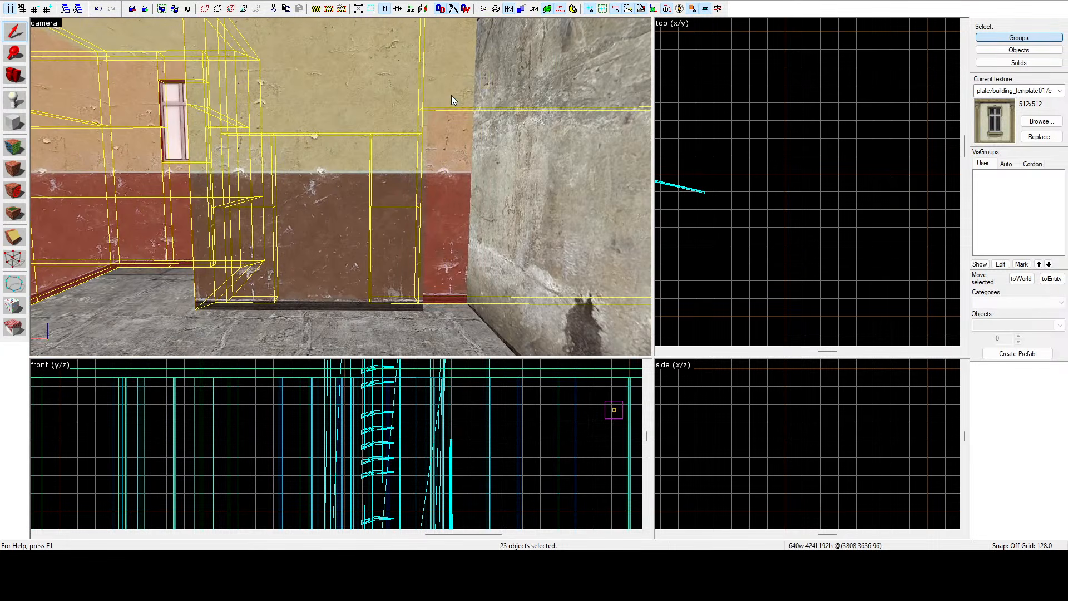
ctrl+click(452, 48)
key(z)
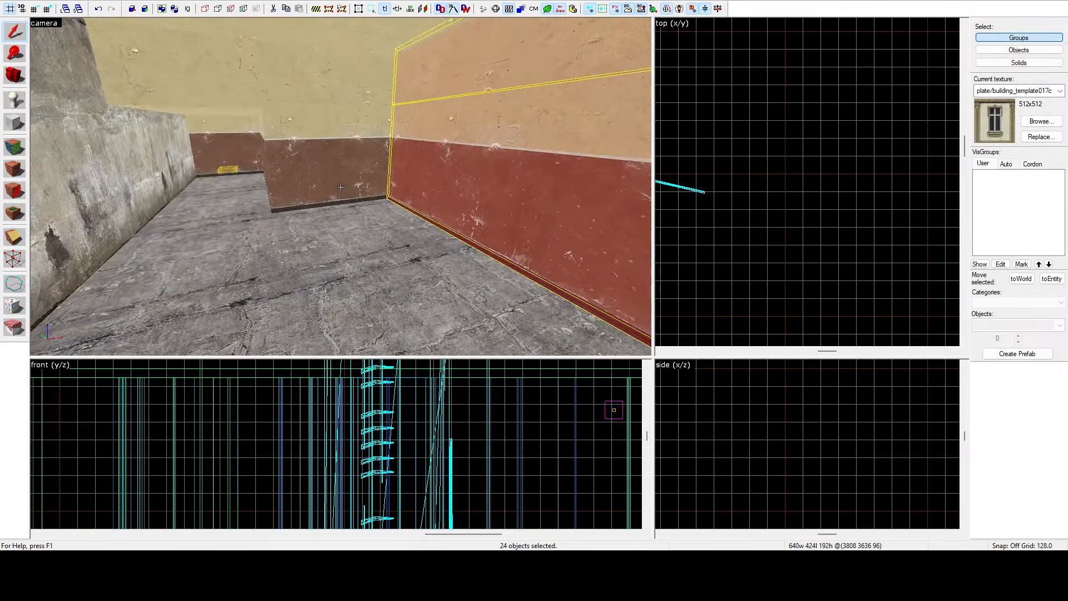
Add the upper wall brushes and the floor brush of the back room to the selection.
key(z)
ctrl+click(336, 173)
ctrl+click(318, 71)
ctrl+click(245, 89)
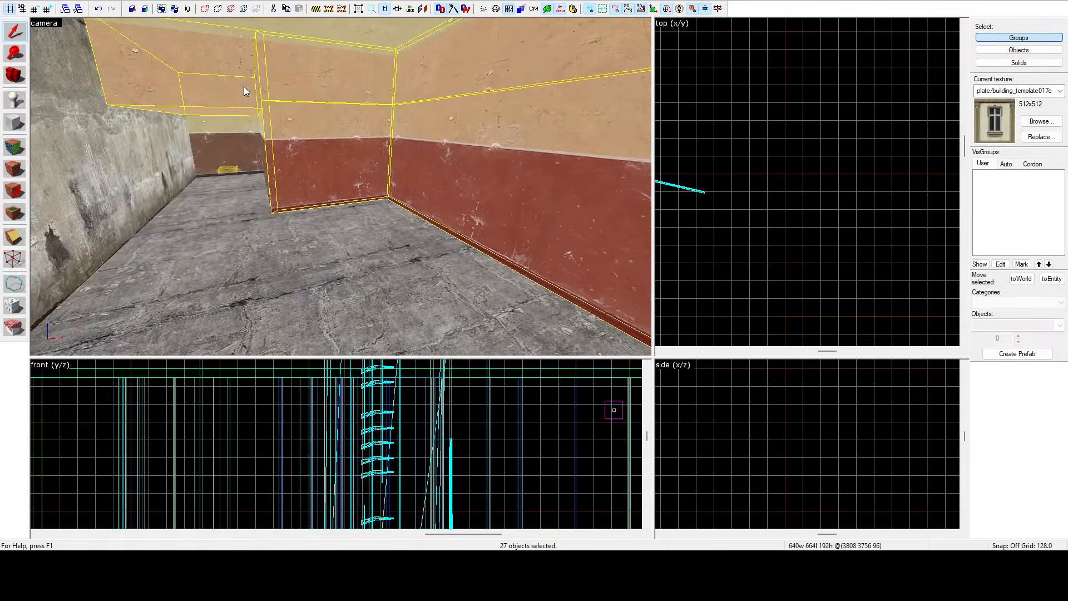
ctrl+click(260, 128)
ctrl+click(265, 244)
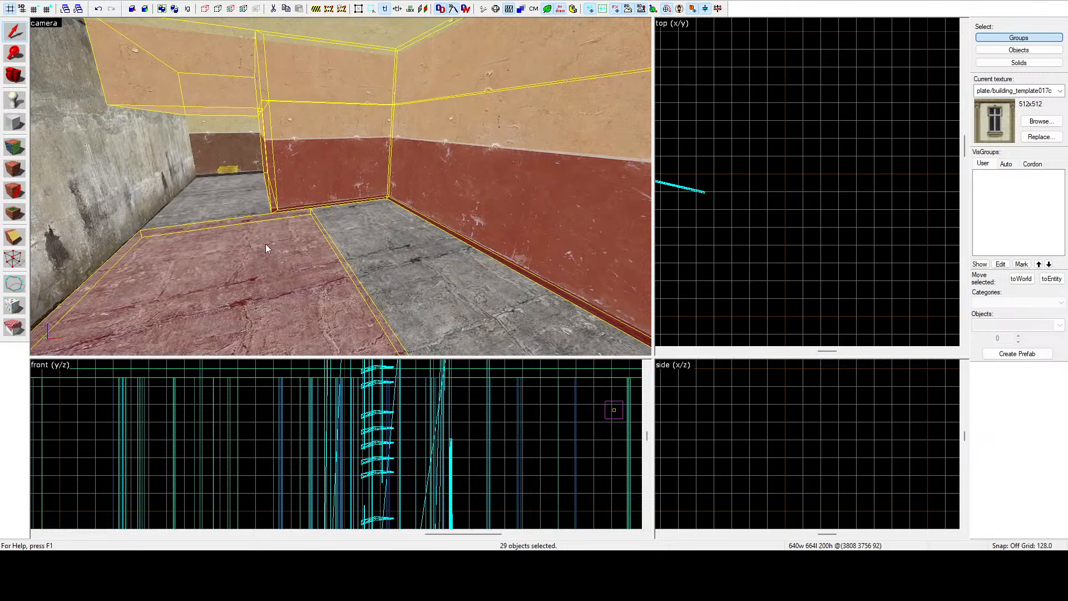
Add the remaining floor brushes and the small block at the end of the corridor to the selection.
ctrl+click(356, 239)
ctrl+click(245, 195)
key(z)
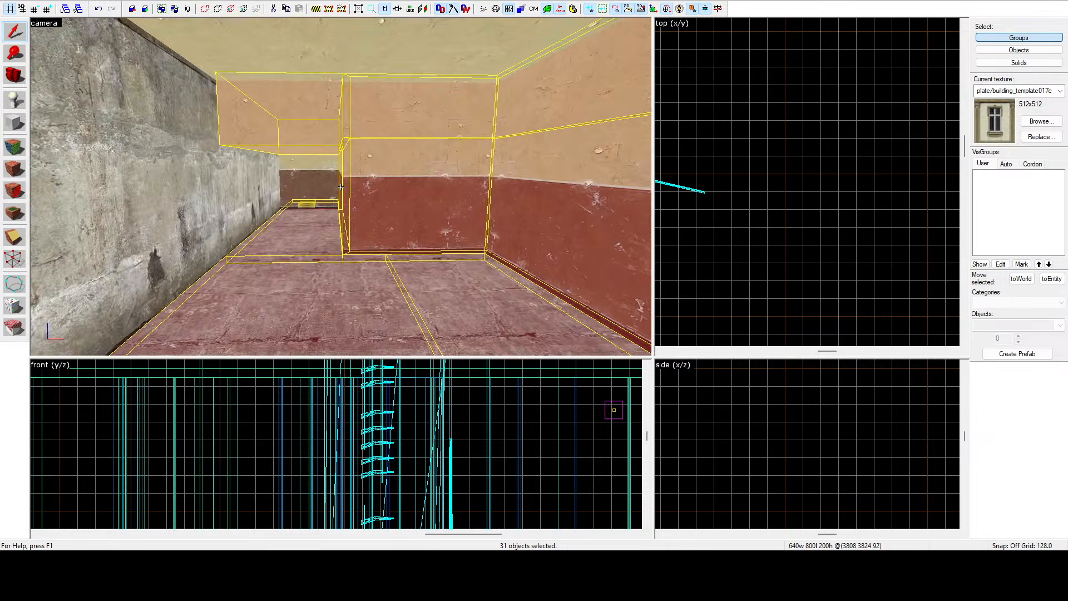
key(w)
key(a)
key(z)
ctrl+click(332, 212)
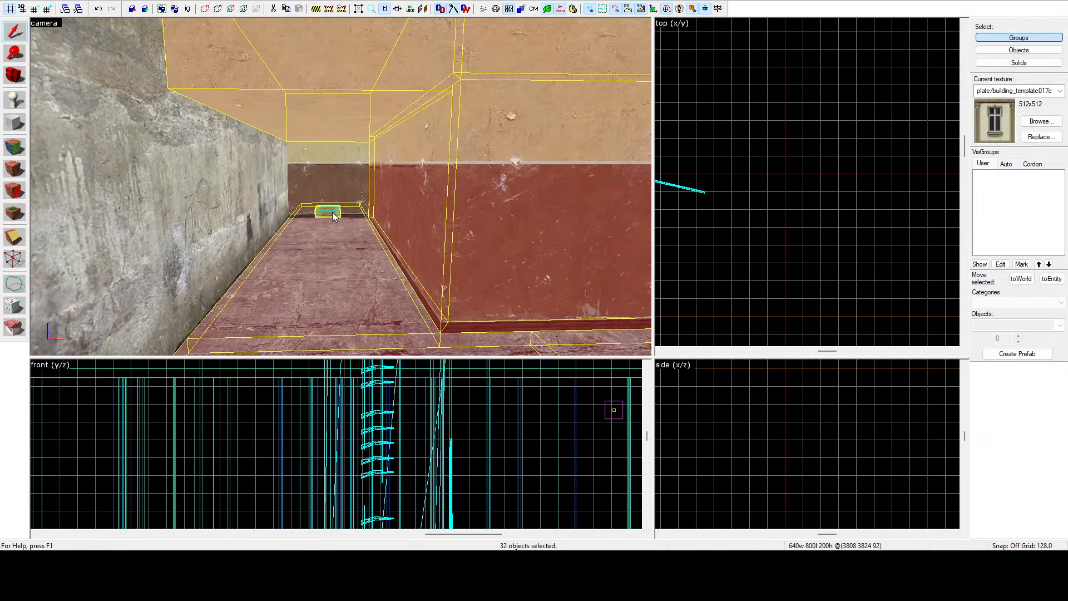
Add the brushes framing the recessed wall section beside the window to the selection.
key(z)
key(w)
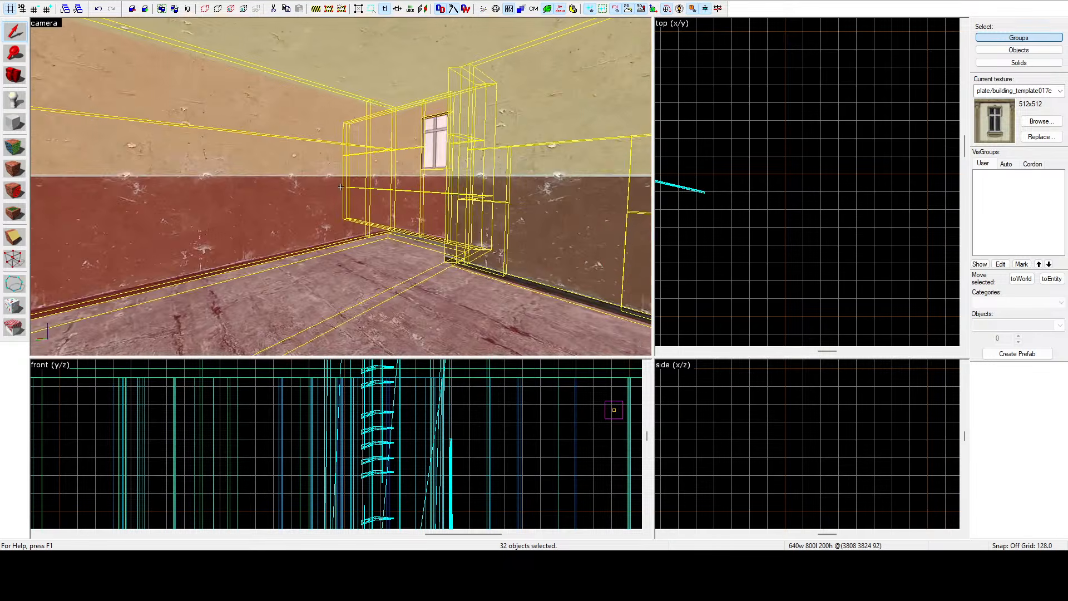
key(w)
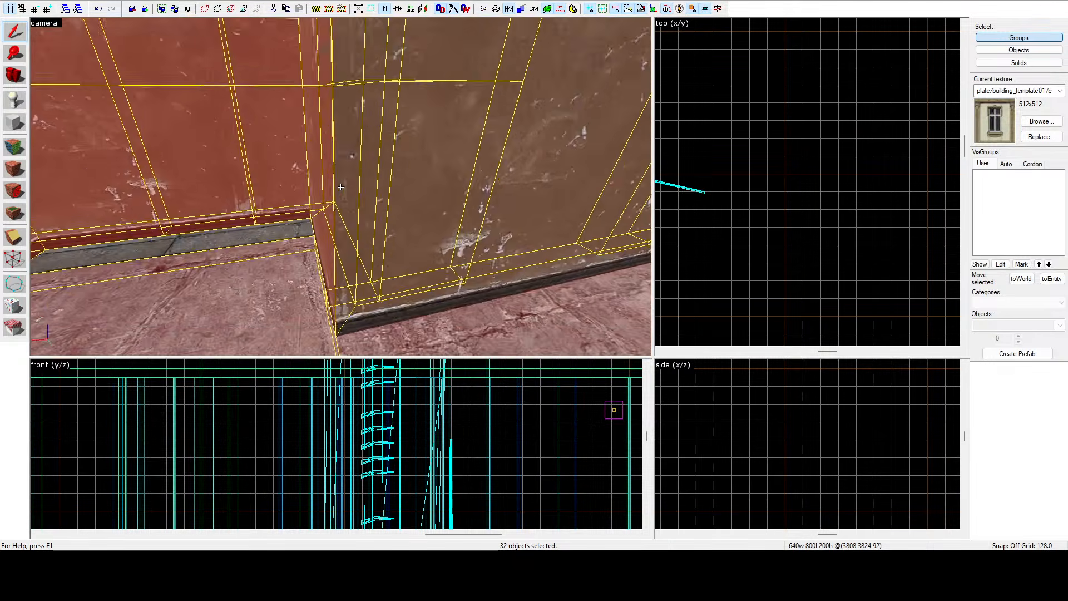
key(s)
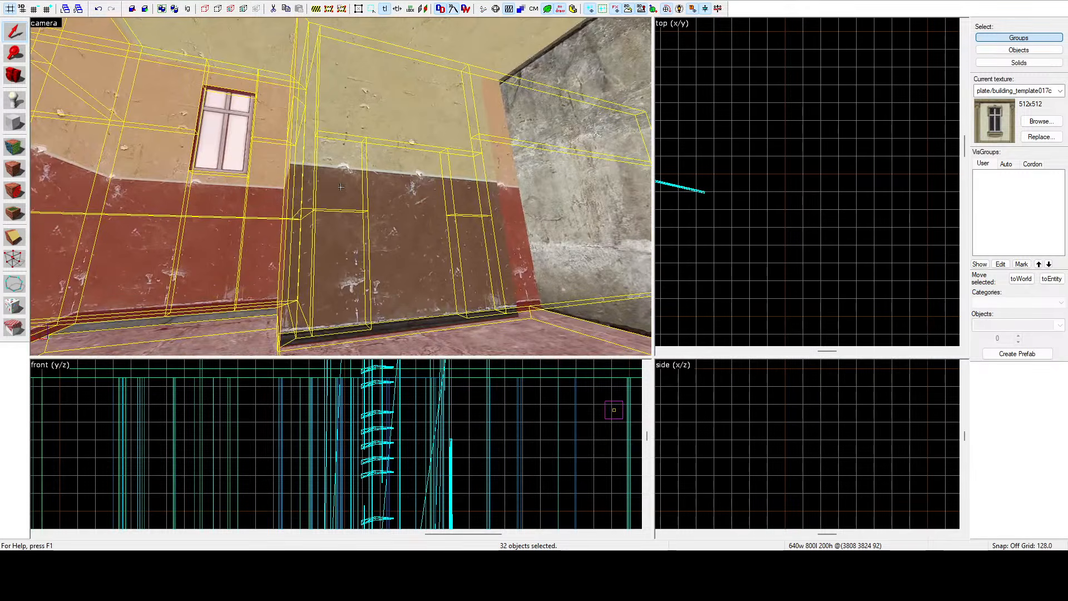
key(z)
ctrl+click(337, 175)
ctrl+click(348, 99)
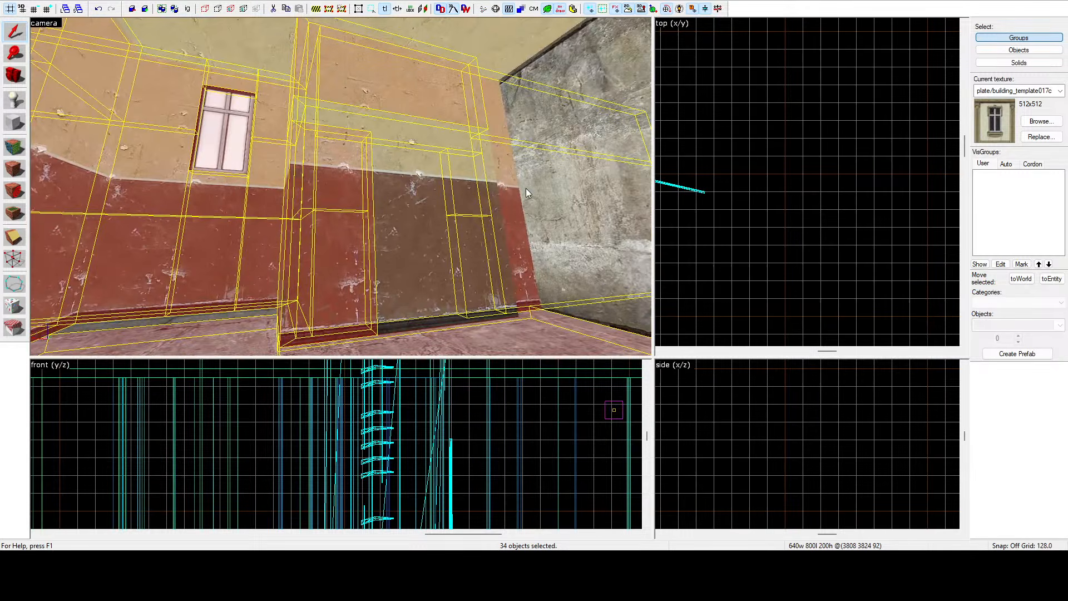
ctrl+click(475, 174)
ctrl+click(439, 179)
ctrl+click(403, 124)
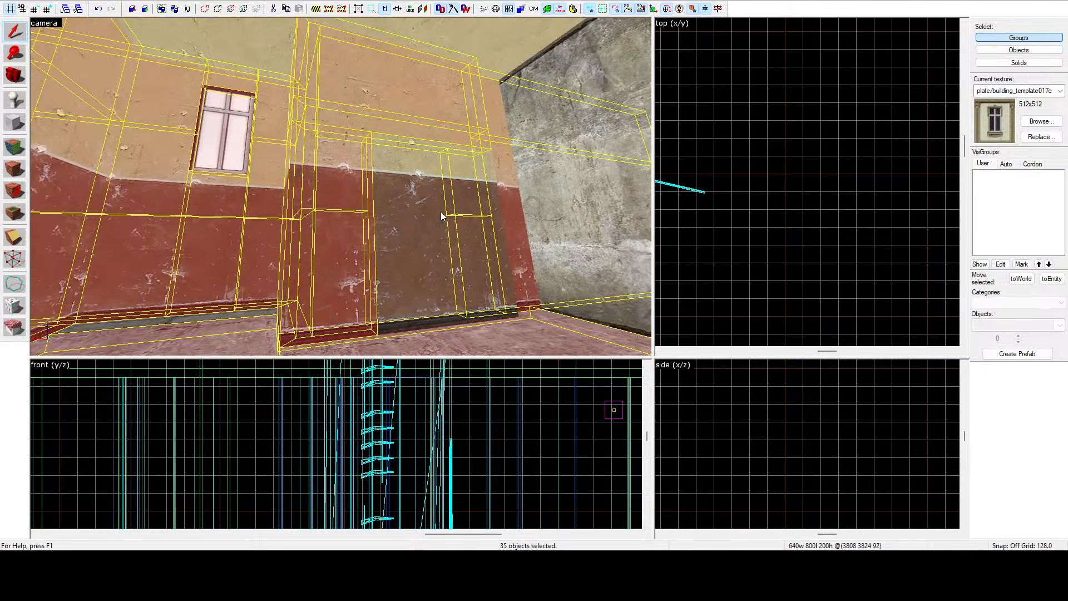
Add the lower wall brush next to the recess to the selection.
key(z)
key(w)
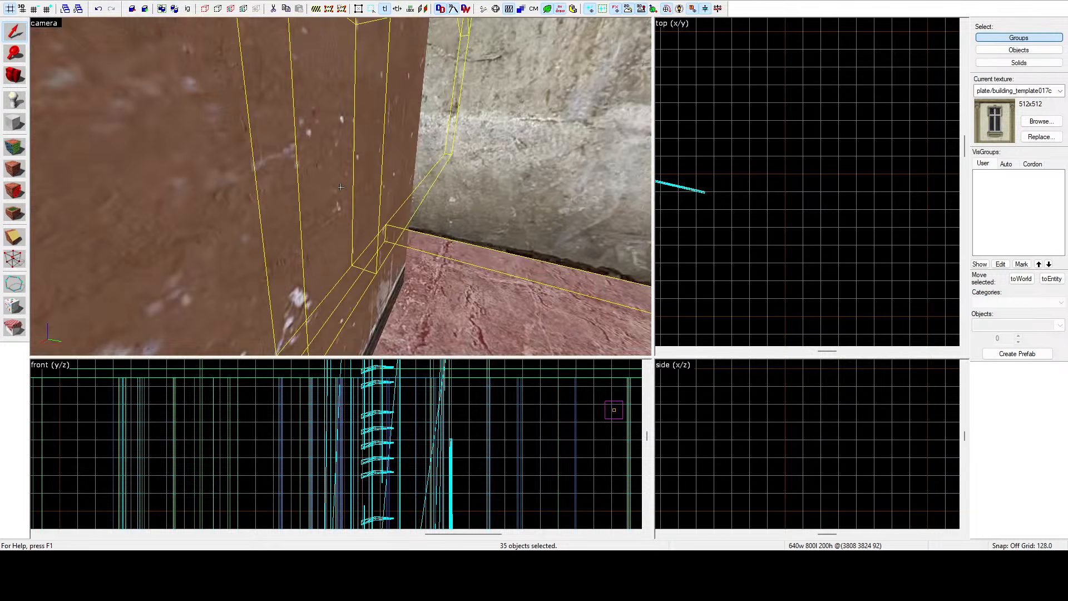
key(s)
key(w)
key(s)
key(z)
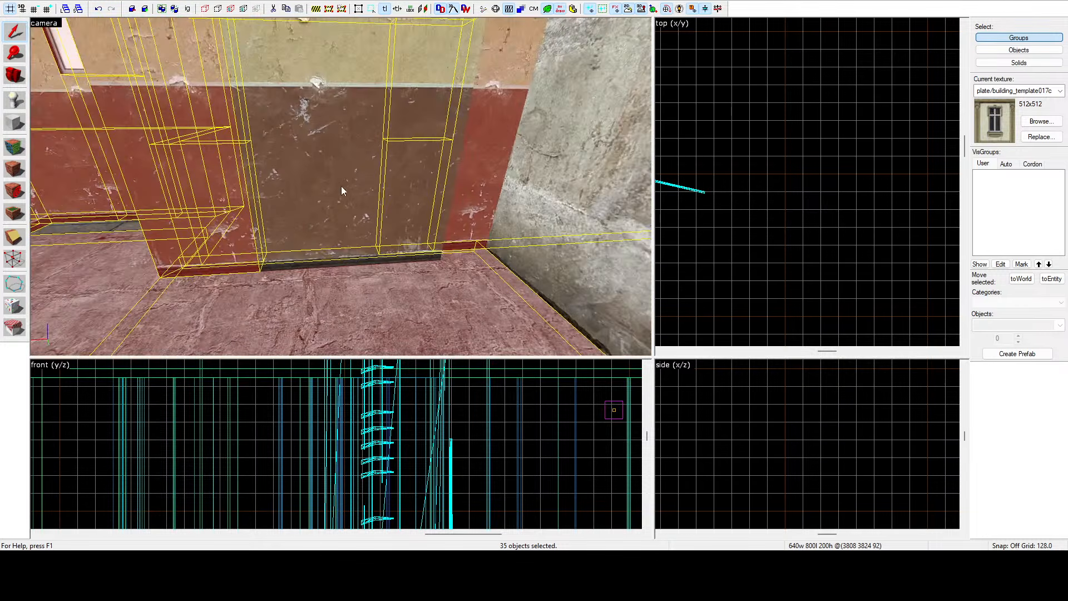
ctrl+click(349, 165)
Fly around inside and outside the building to check which brushes are selected.
key(z)
key(w)
key(d)
key(z)
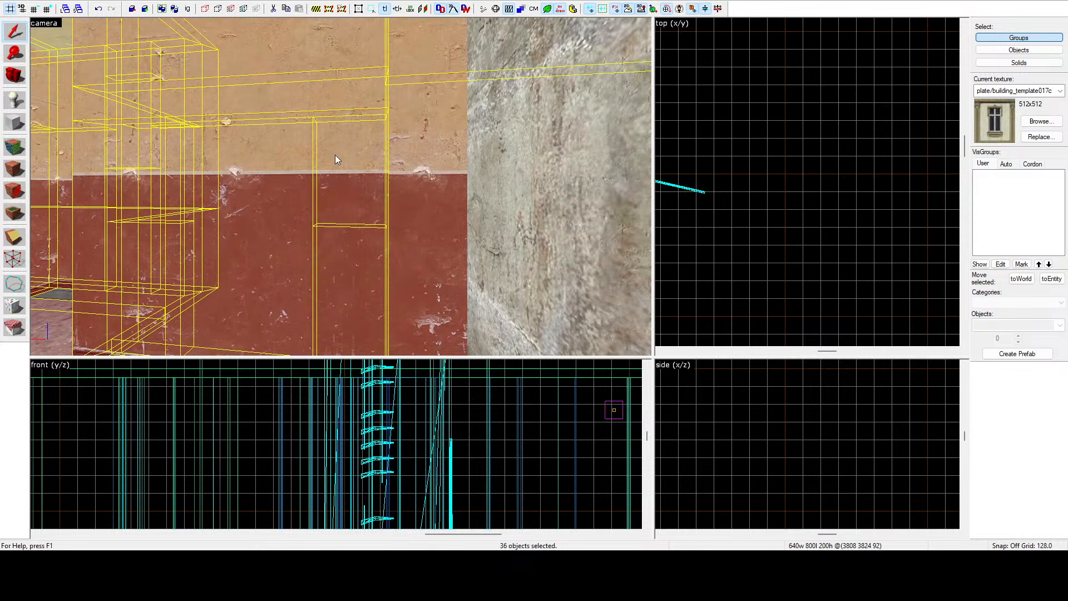
key(z)
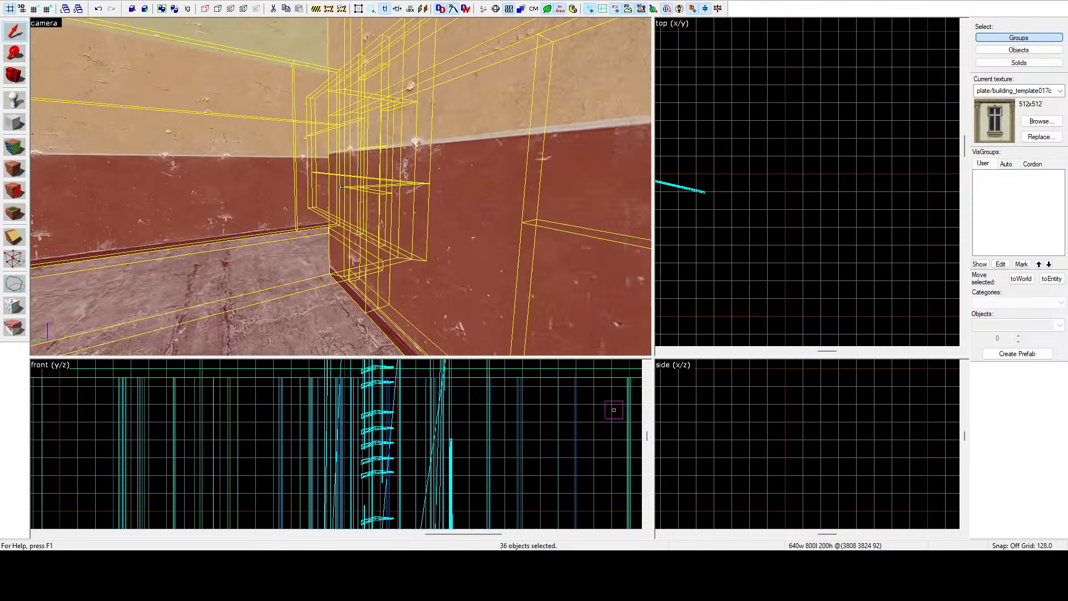
key(d)
key(a)
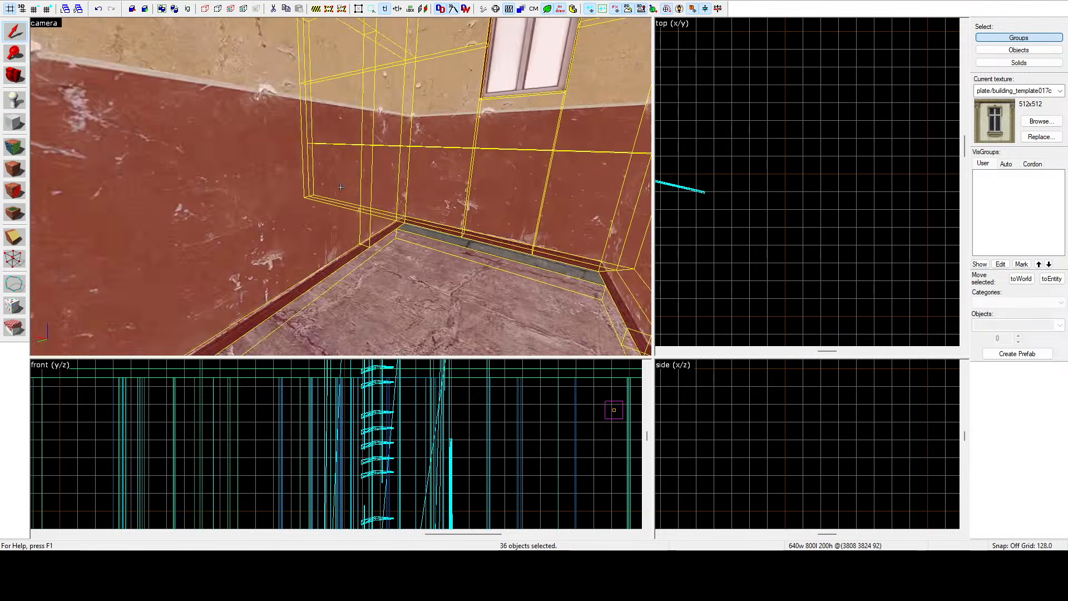
key(d)
key(s)
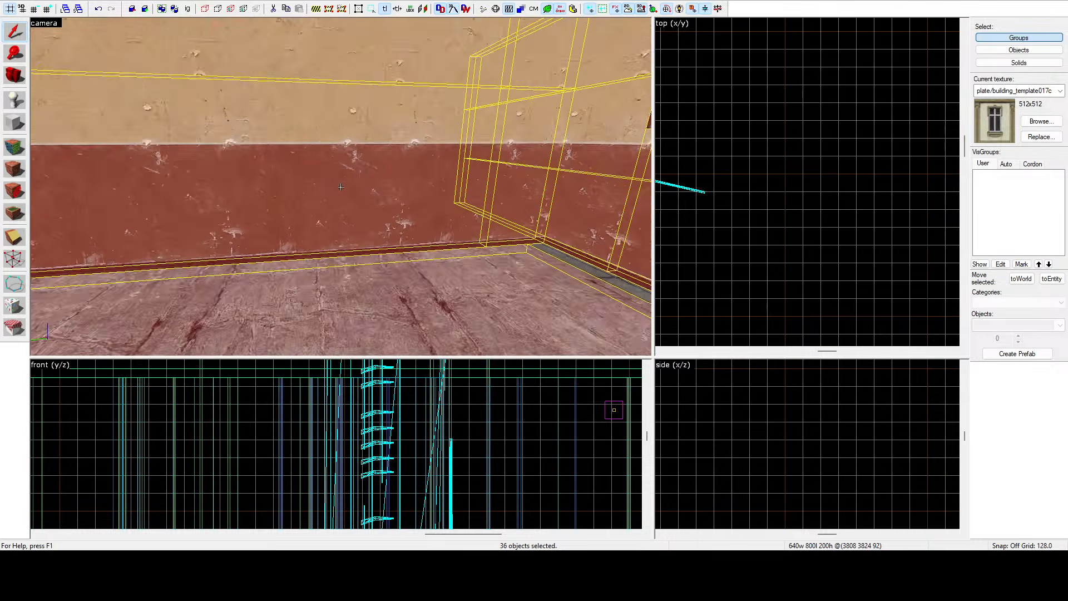
key(s)
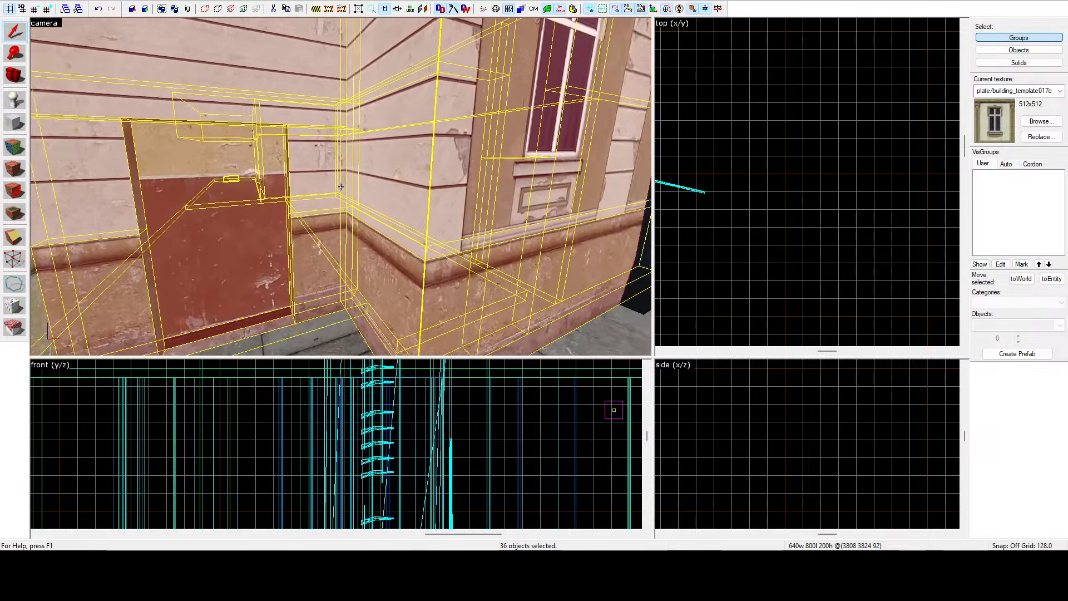
key(w)
key(w)
key(s)
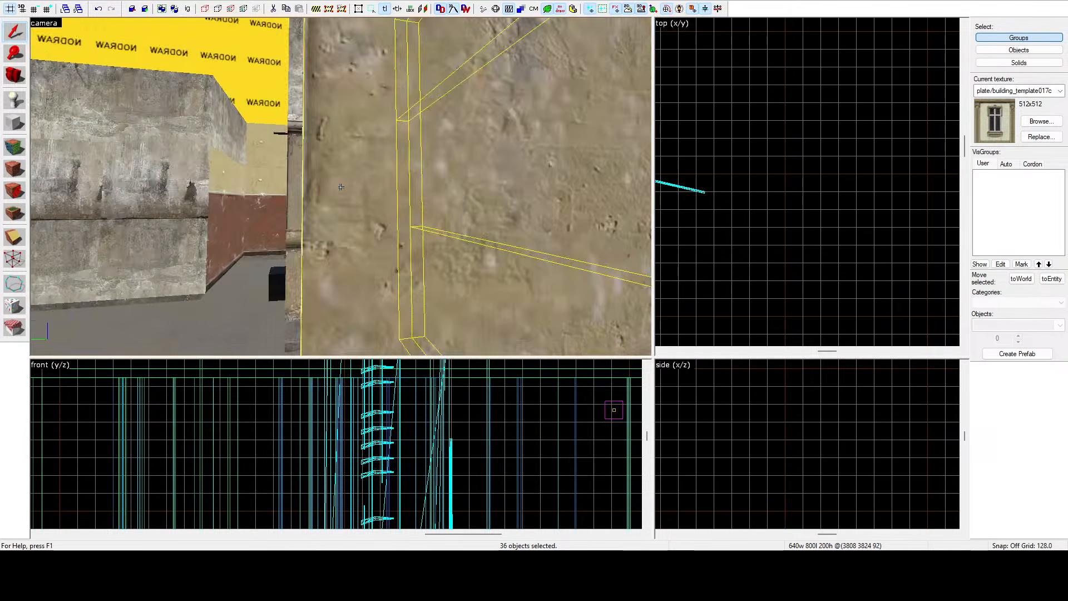
key(a)
key(d)
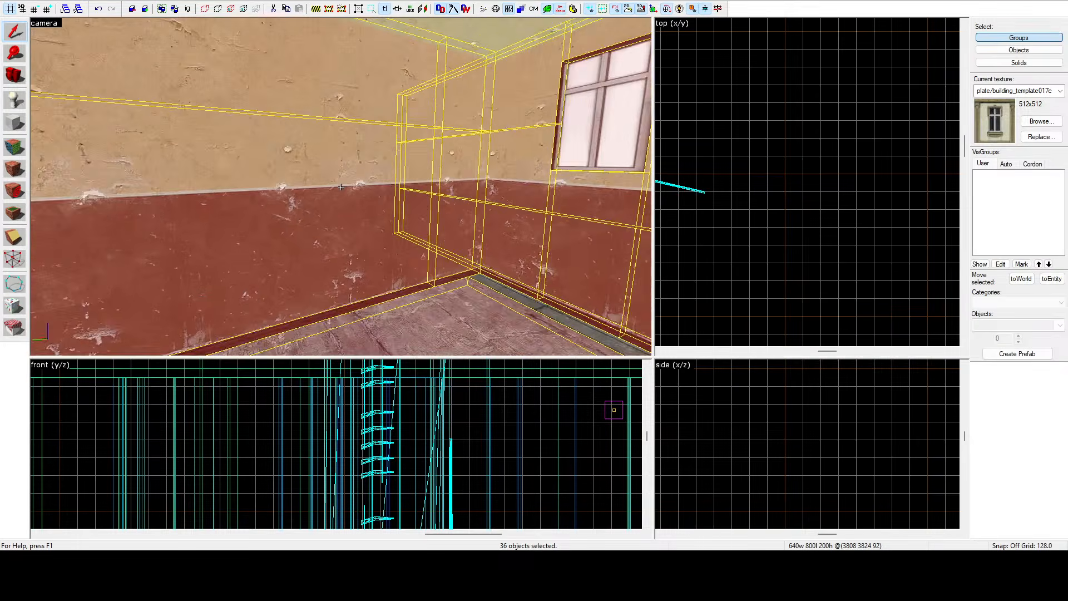
key(s)
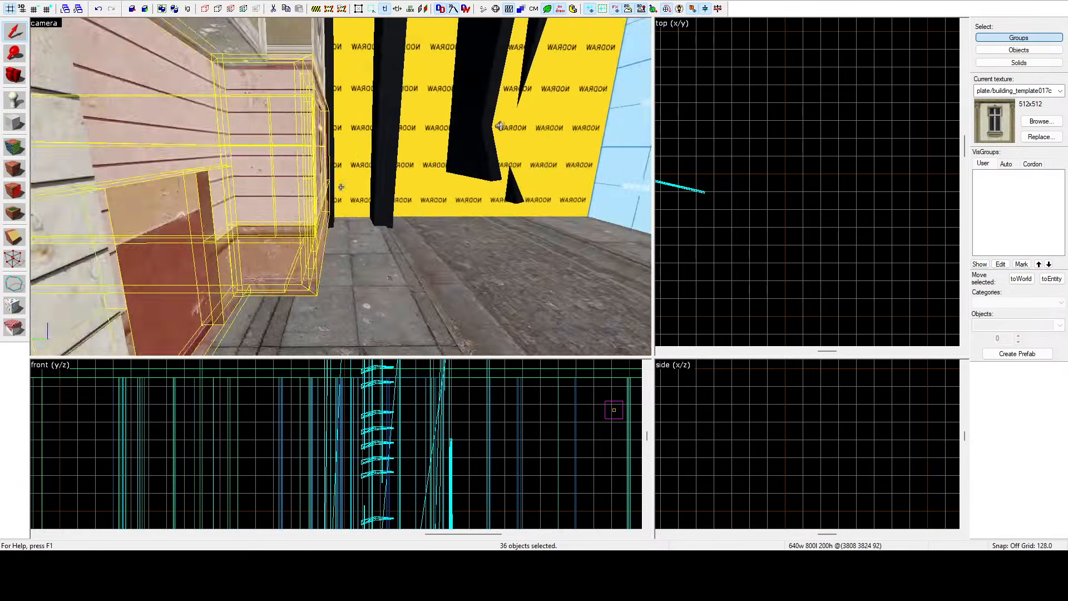
key(s)
Try pasting the selected building brushes into the other map, then undo the paste.
key(z)
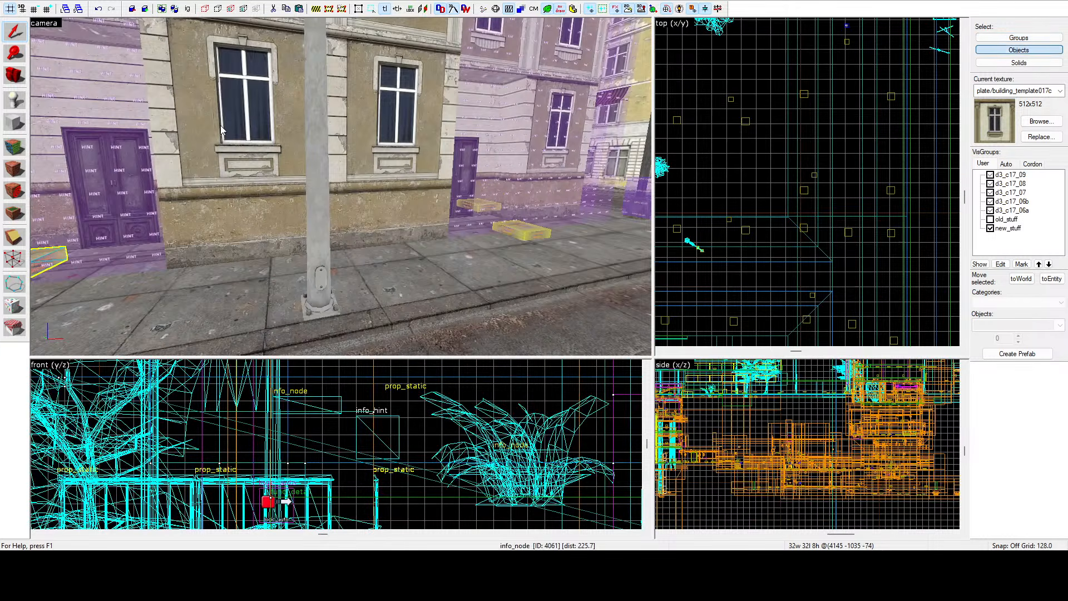
key(w)
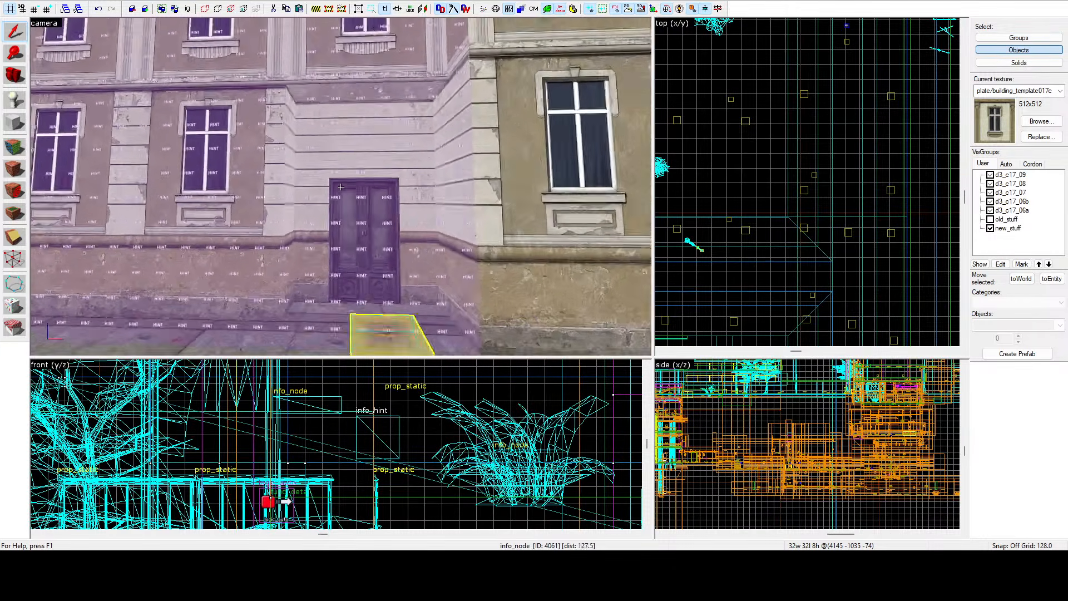
key(w)
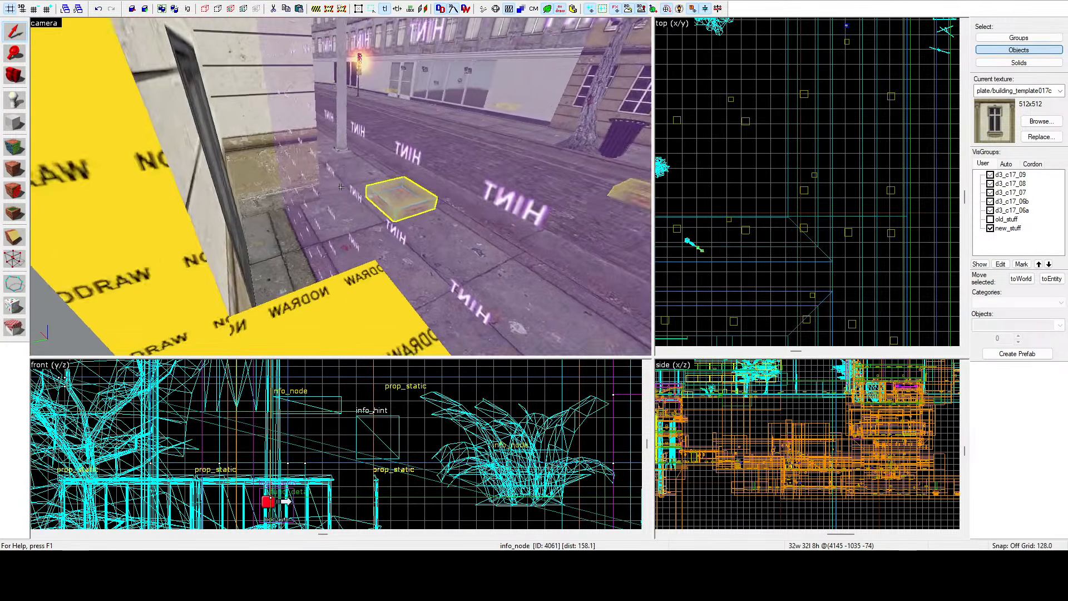
key(z)
key(Escape)
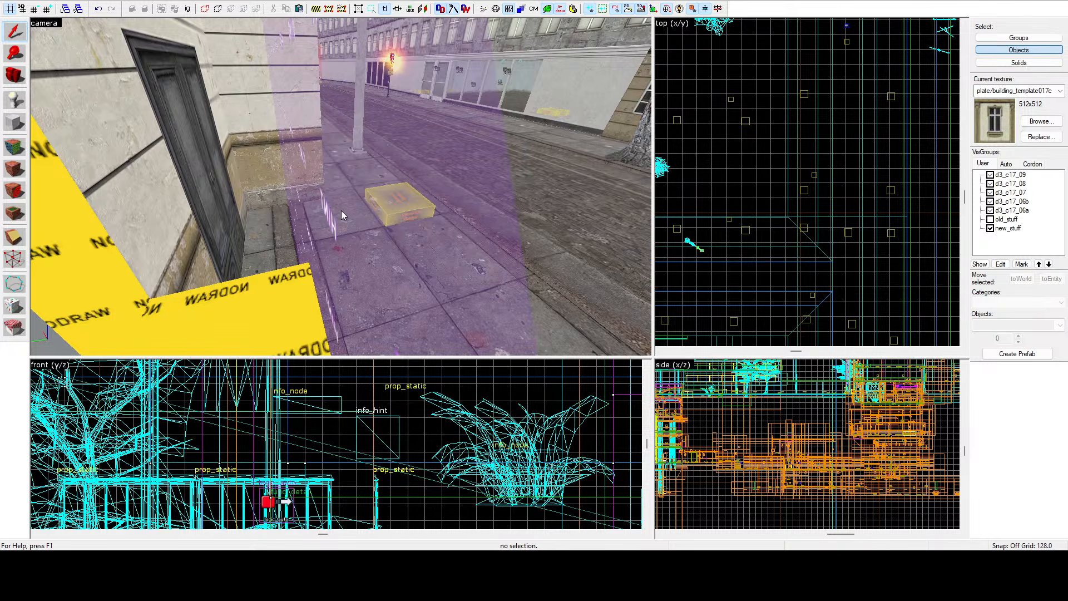
key(z)
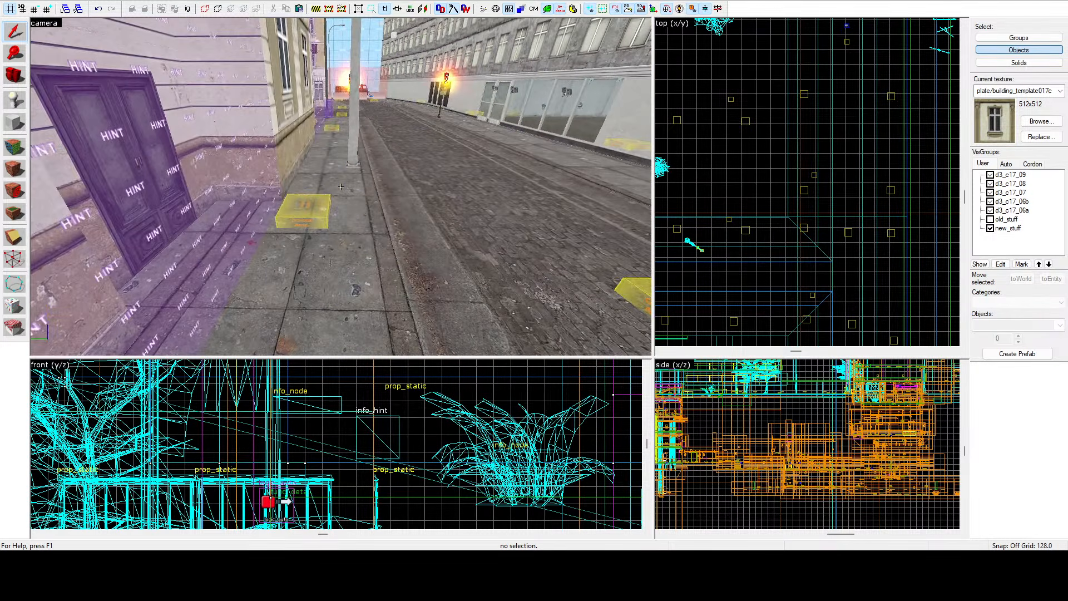
click(341, 187)
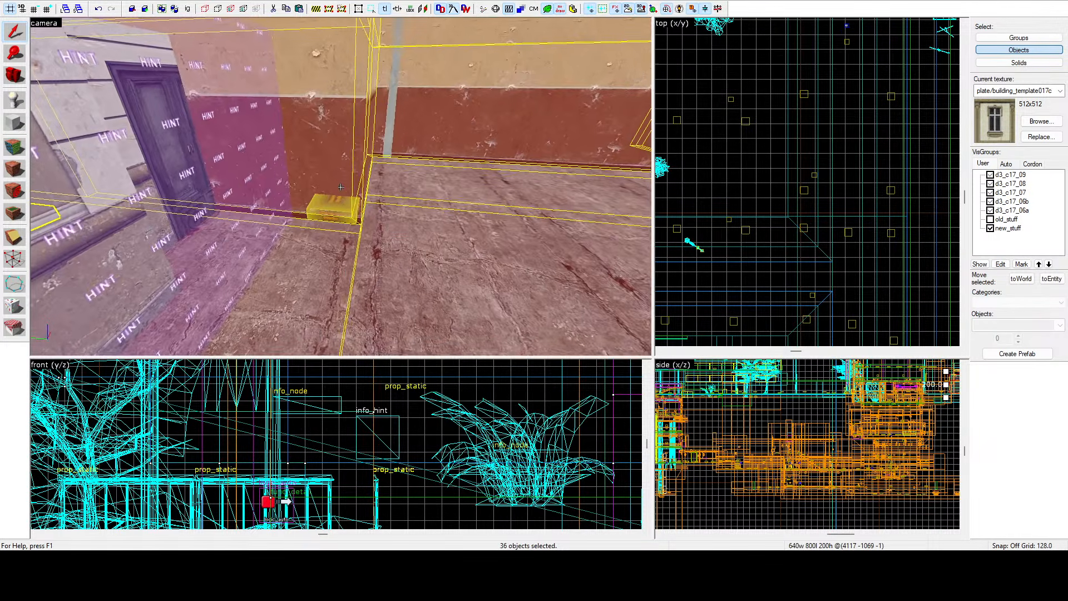
key(s)
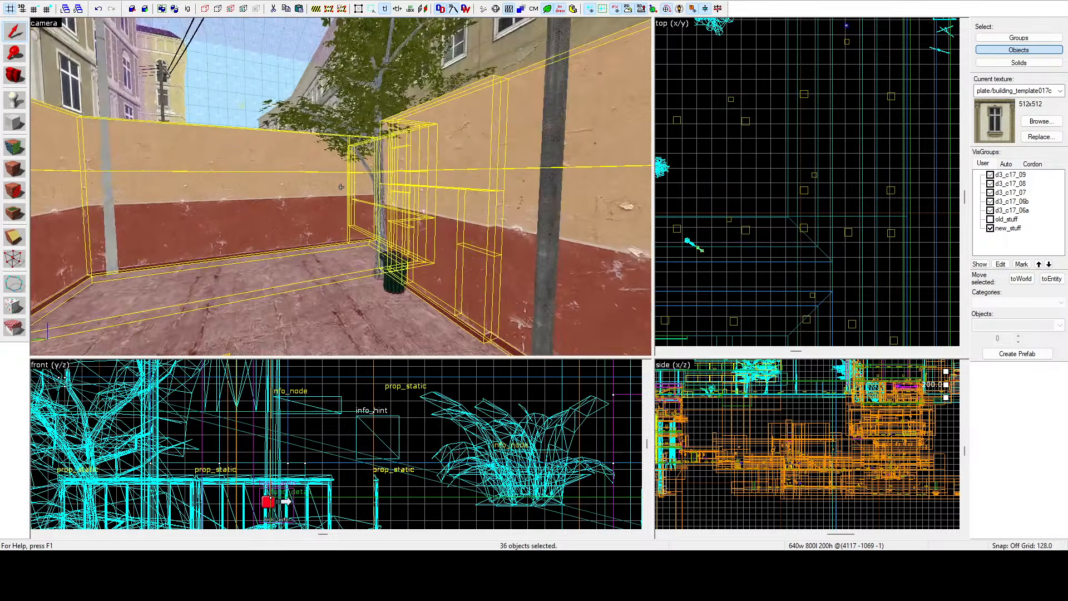
key(s)
key(w)
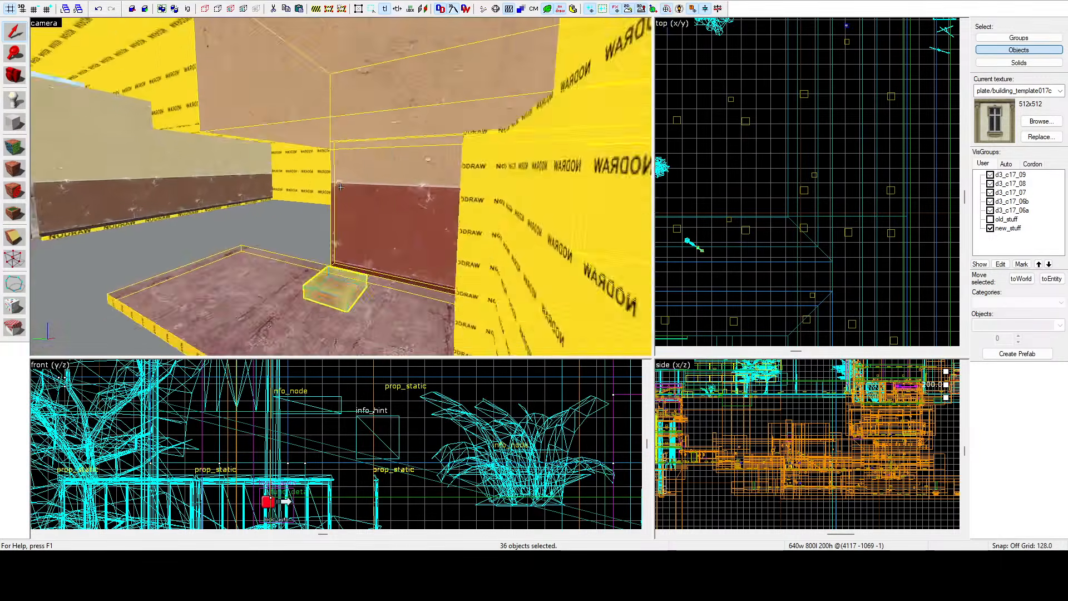
key(s)
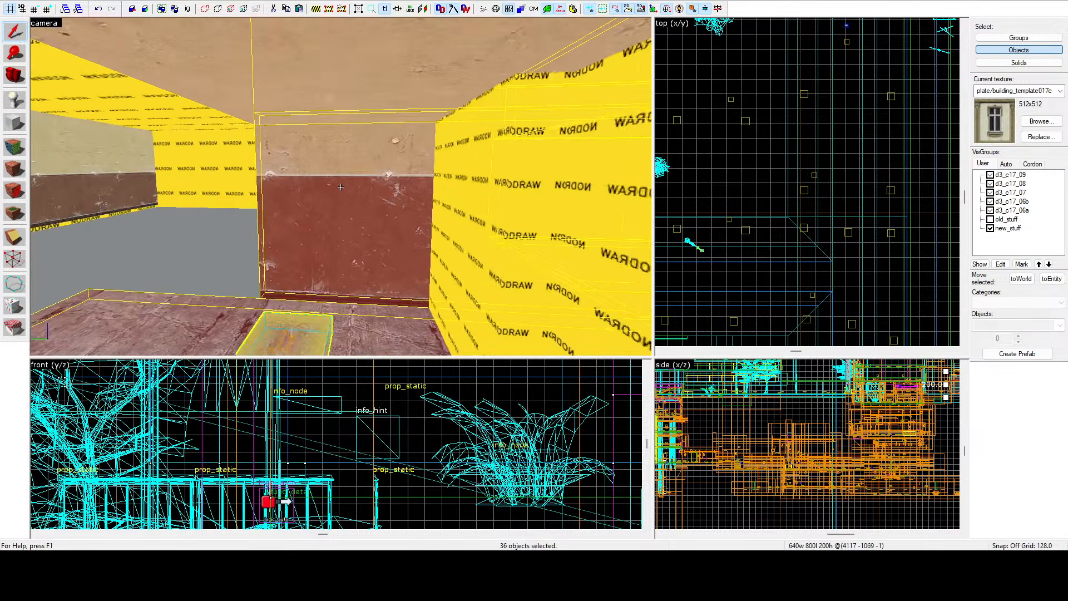
key(d)
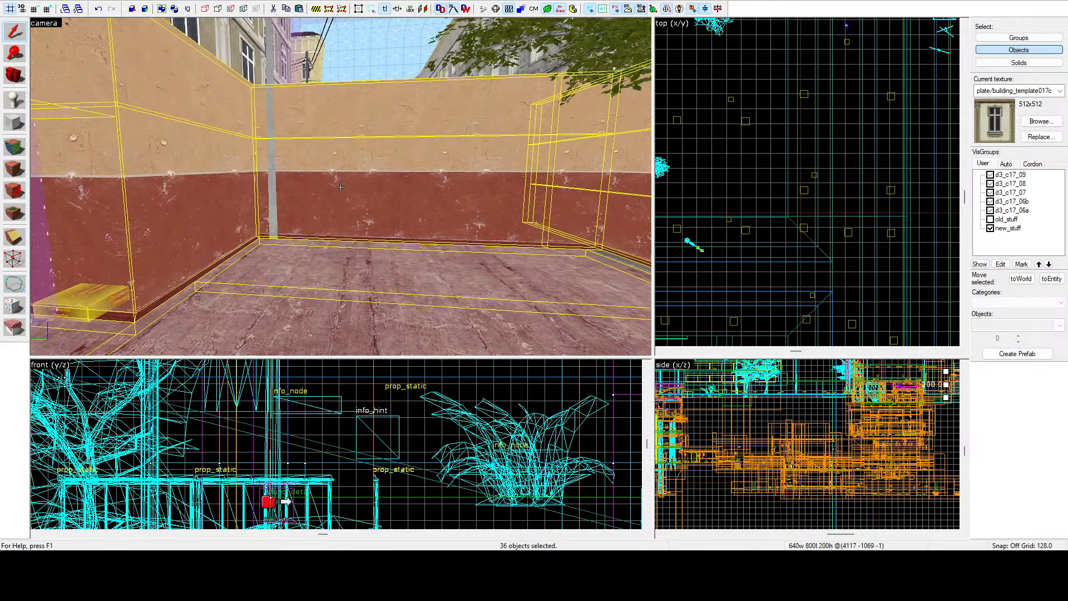
key(ctrl+z)
Return to the source map and add another interior wall brush to the selection.
key(z)
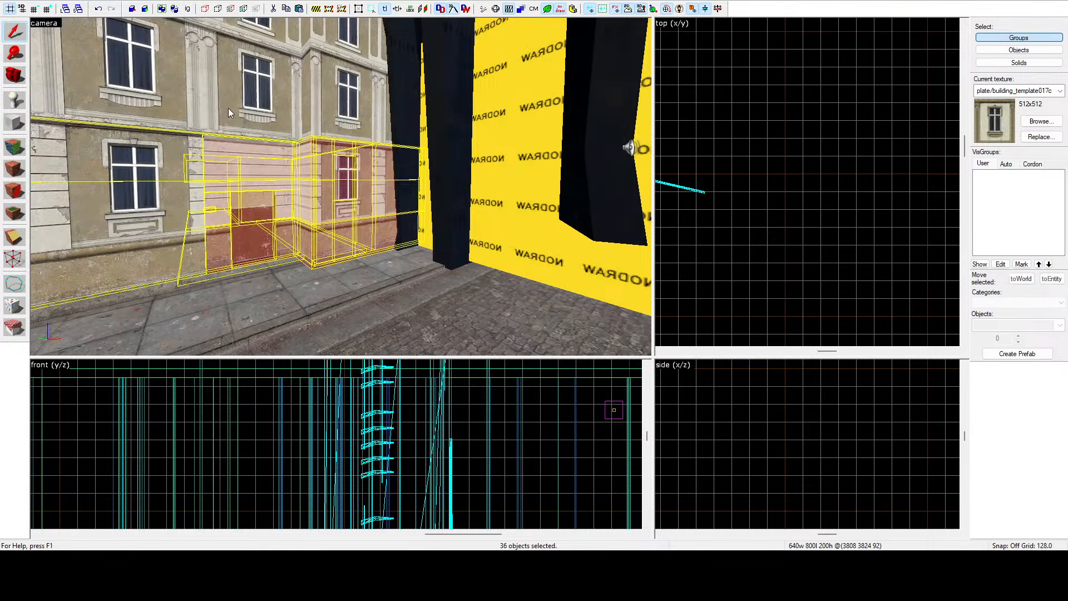
key(z)
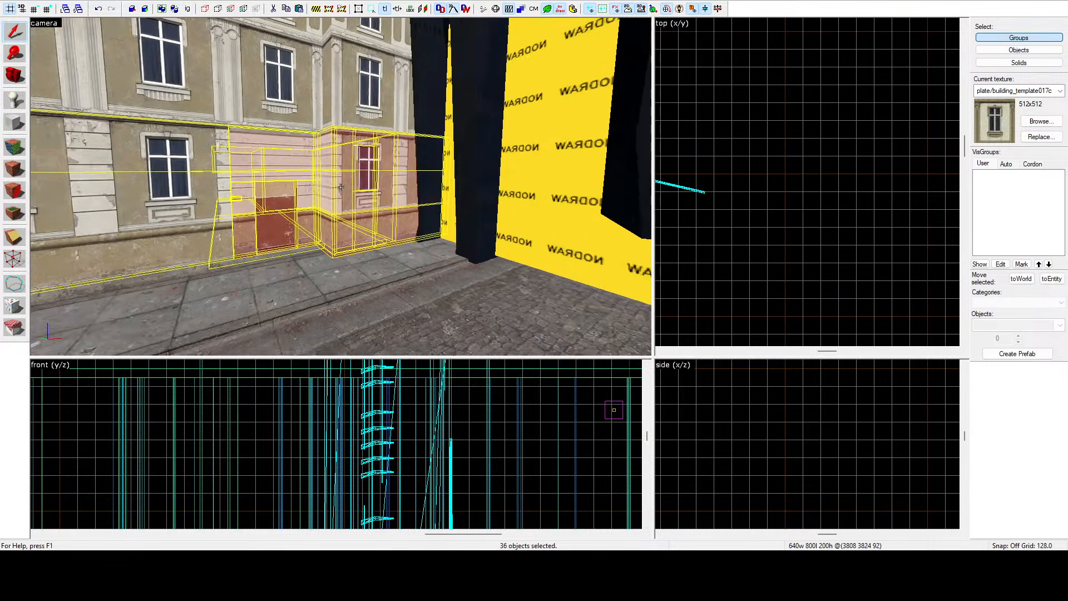
key(w)
key(z)
ctrl+click(341, 144)
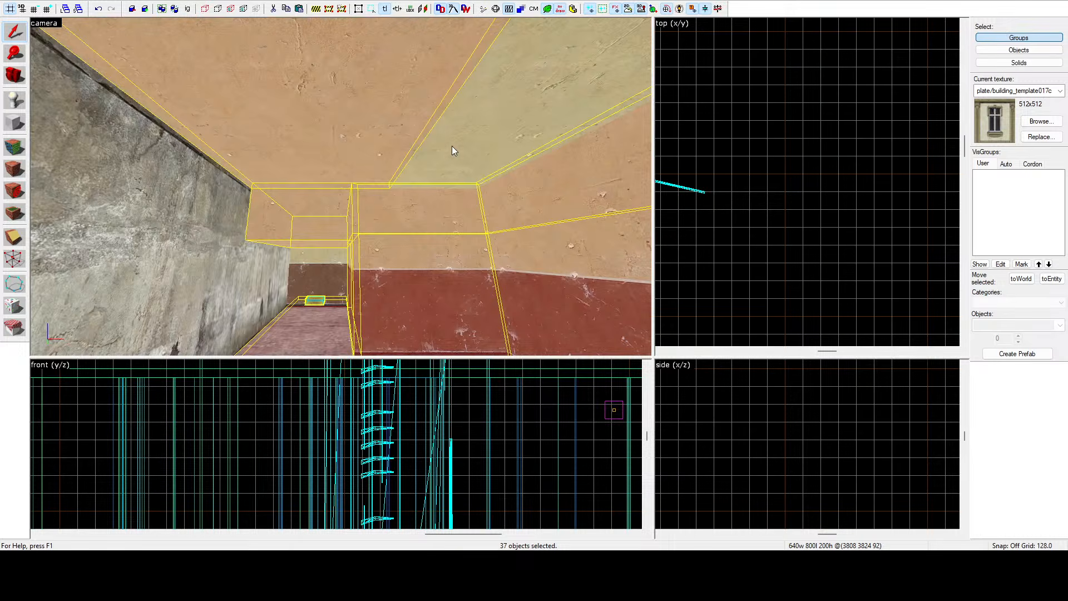
Add the ceiling brush above the corridor to the building selection.
ctrl+click(452, 147)
key(z)
key(z)
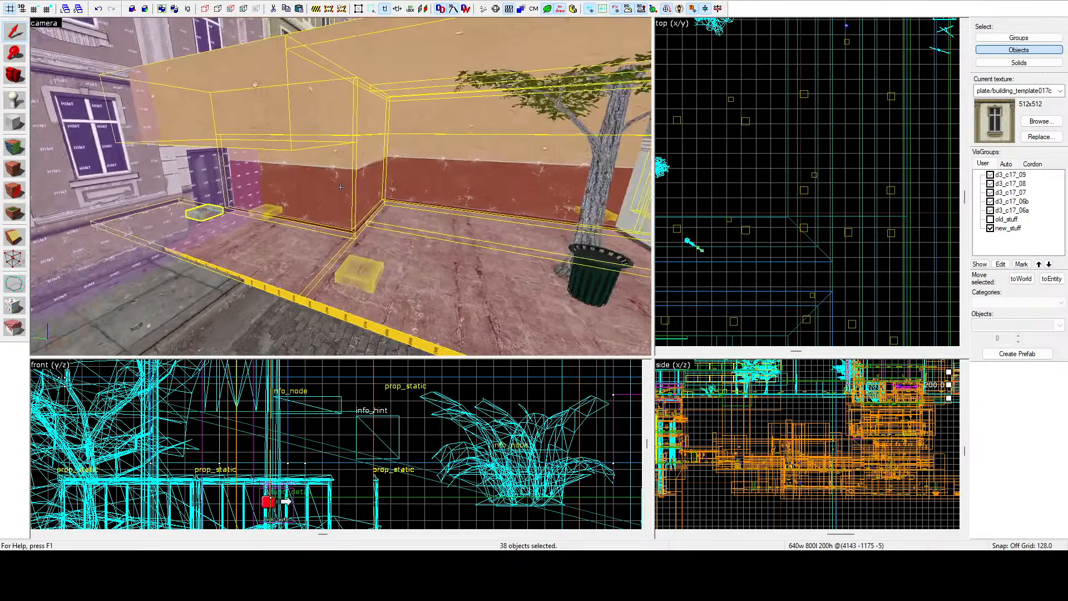
Move the pasted building brushes north into position in the top view.
key(d)
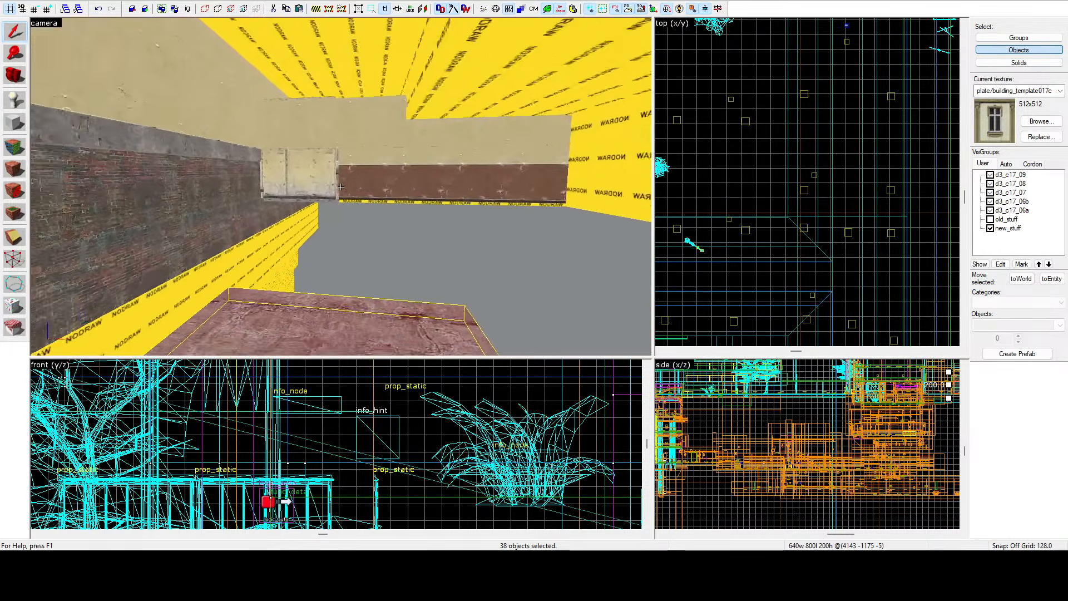
key(w)
key(w)
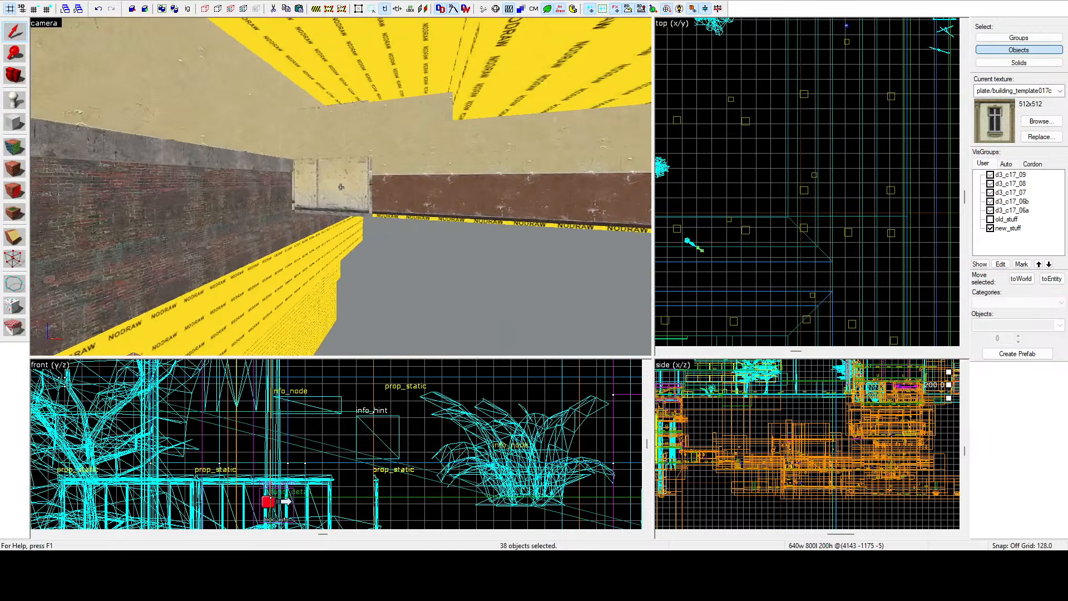
key(s)
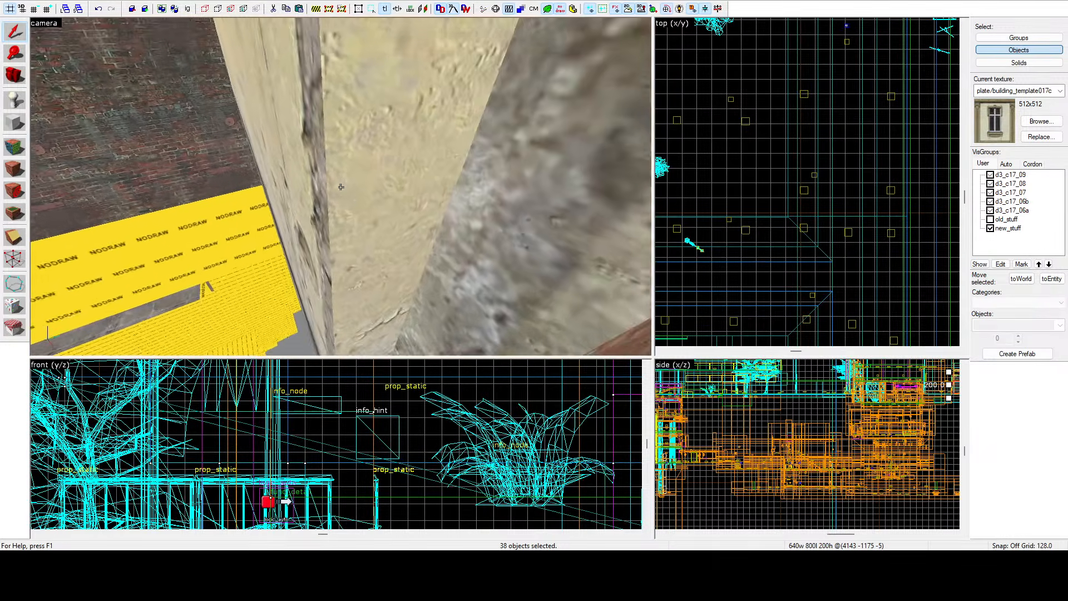
key(w)
key(s)
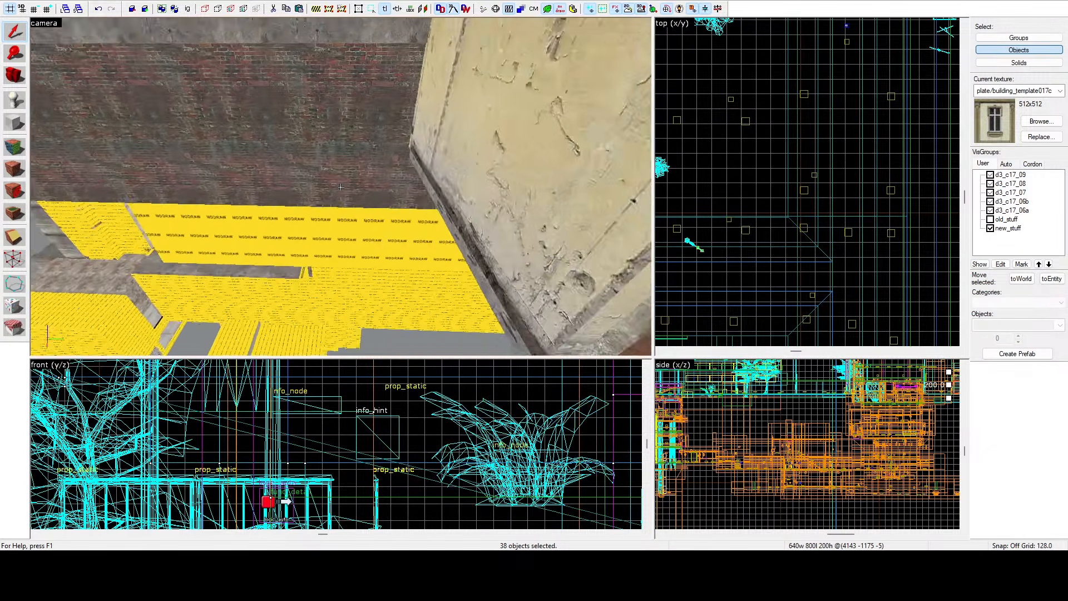
key(z)
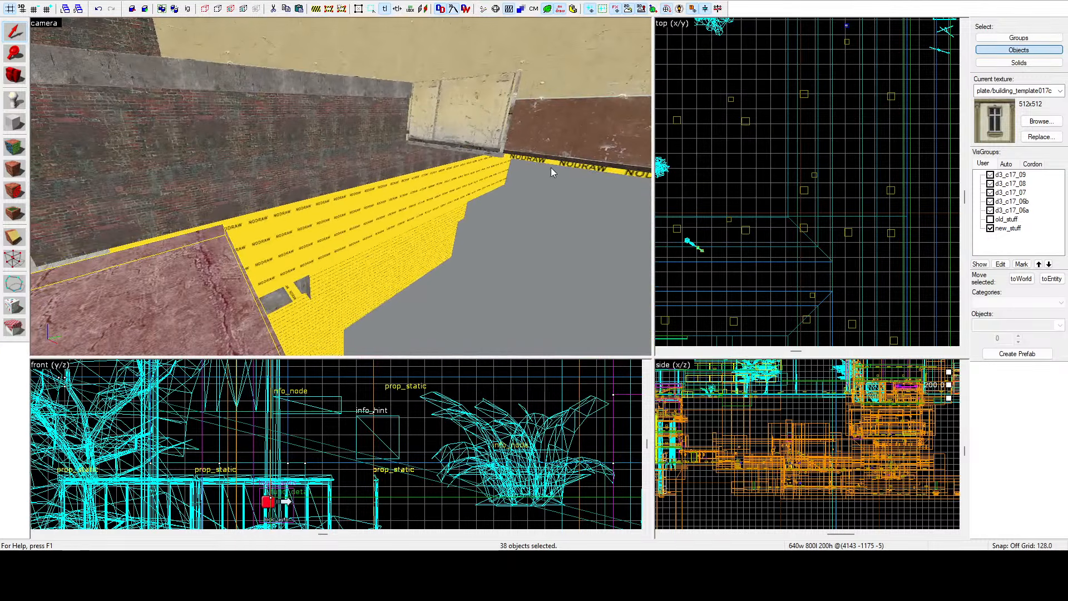
scroll(842, 198, down, 10)
scroll(824, 180, up, 9)
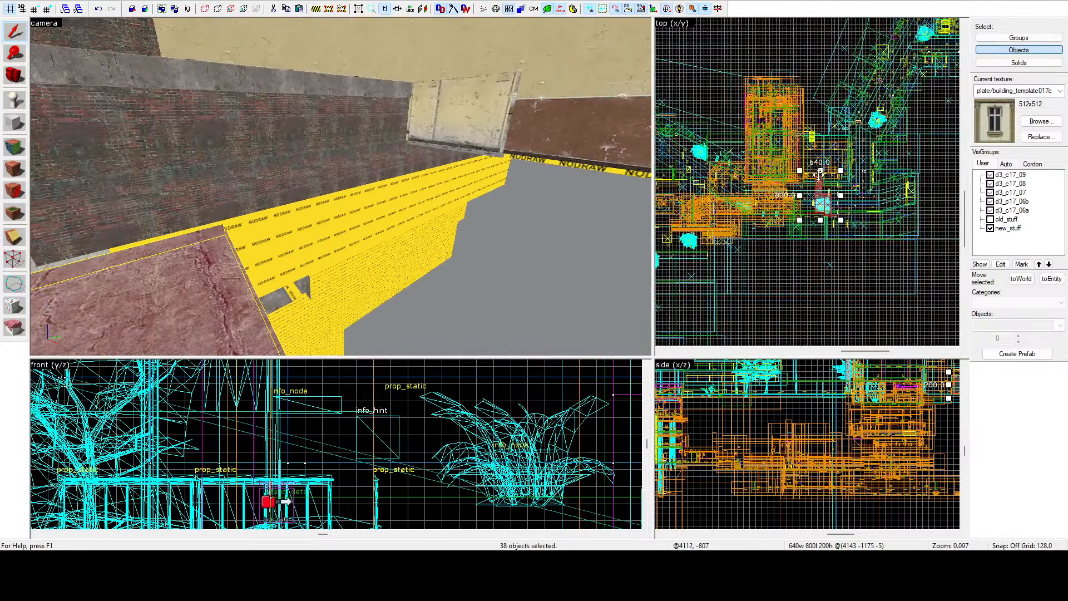
drag(824, 226, 823, 182)
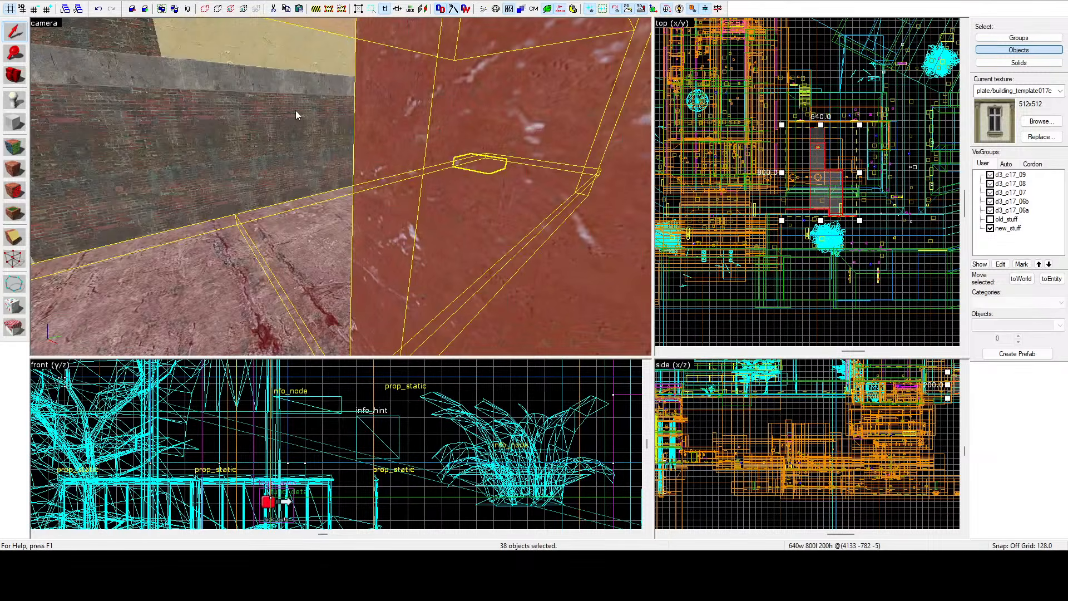
Fine-tune the pasted building's position in the top and side views.
key(z)
key(s)
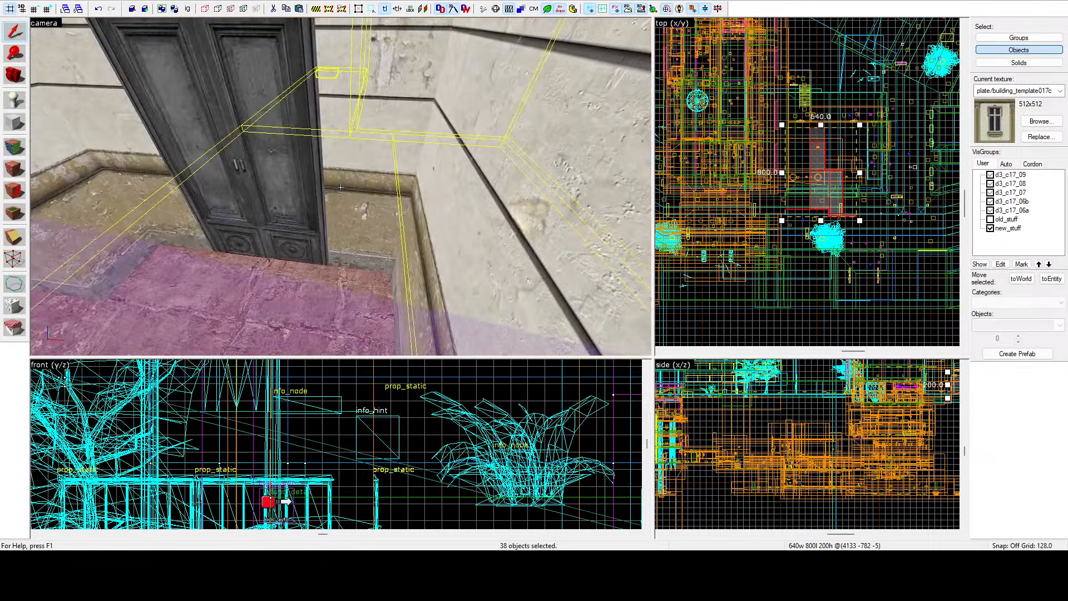
key(z)
scroll(804, 203, up, 3)
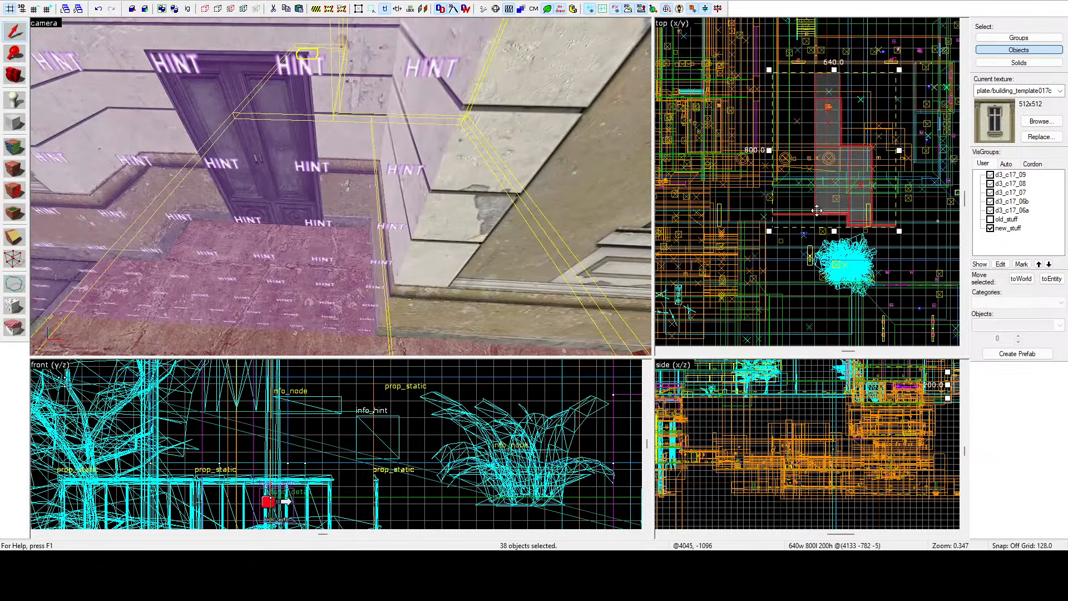
drag(817, 210, 821, 179)
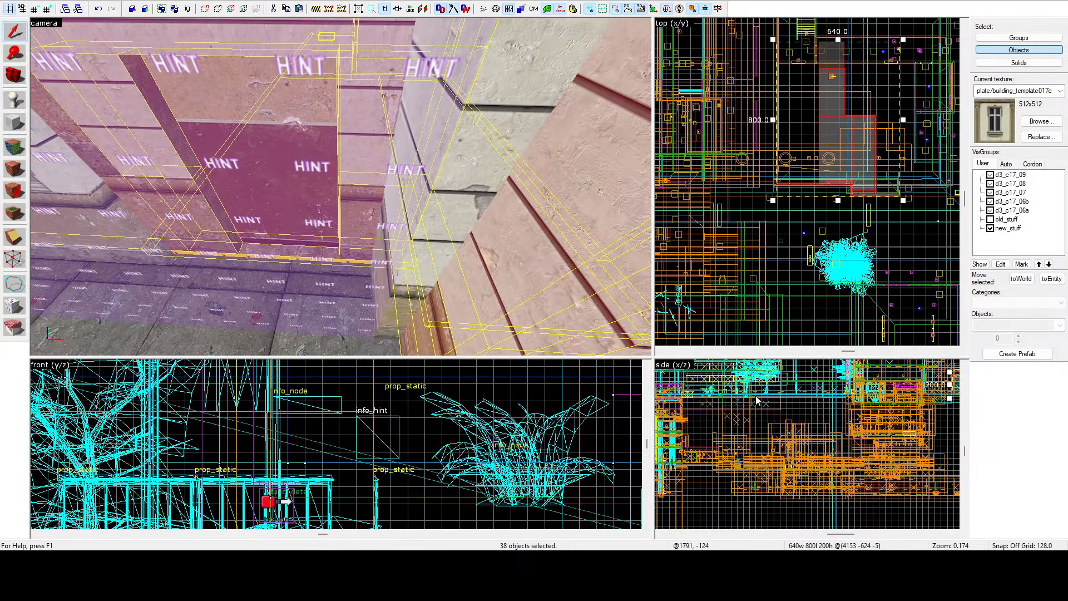
scroll(838, 428, up, 3)
scroll(838, 427, up, 20)
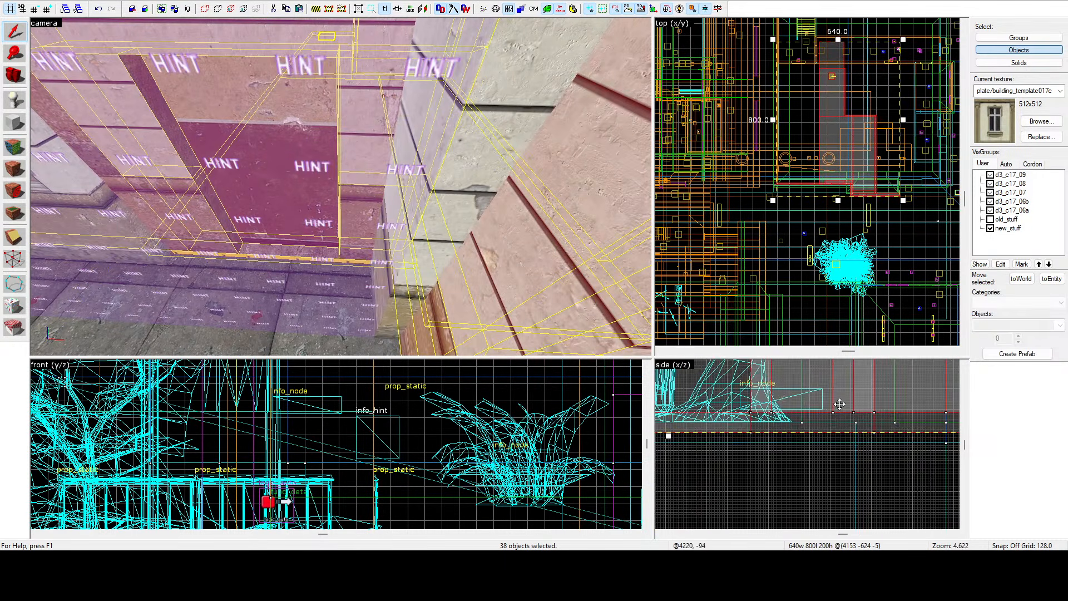
drag(852, 440, 858, 447)
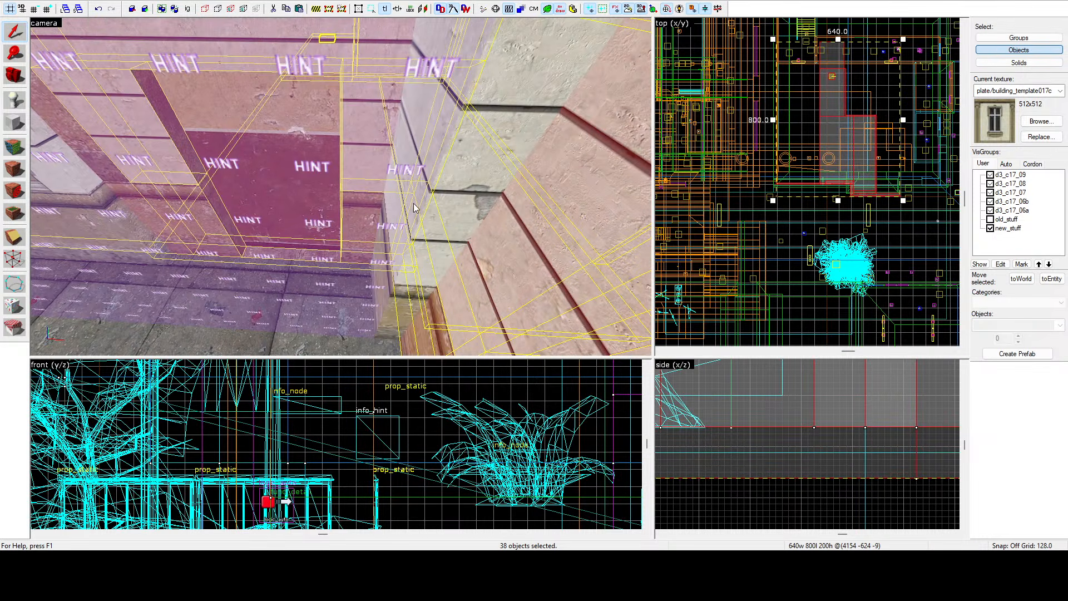
key(z)
key(w)
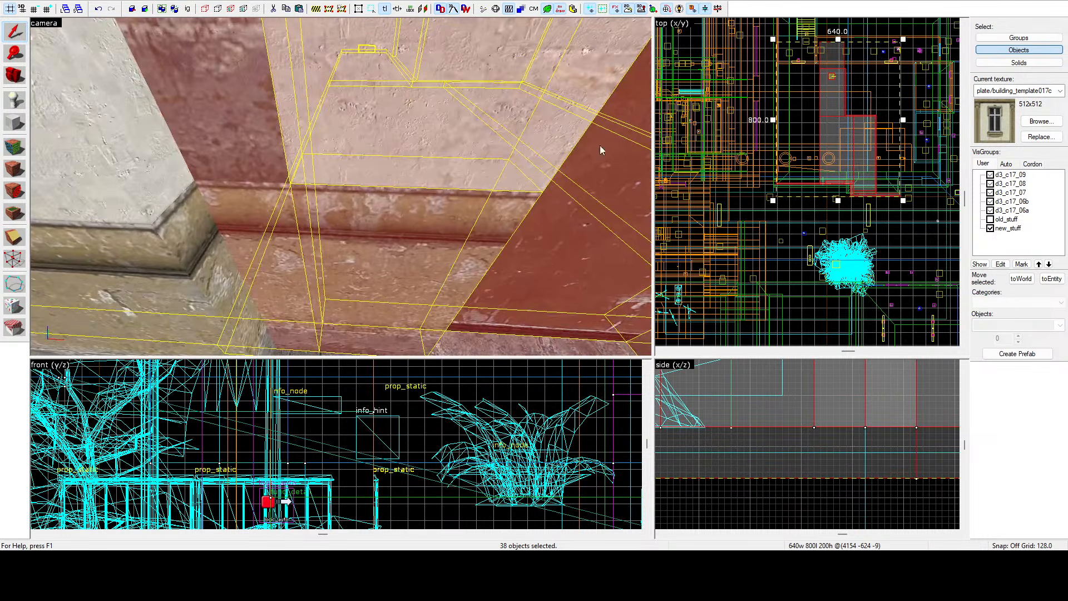
scroll(848, 203, up, 10)
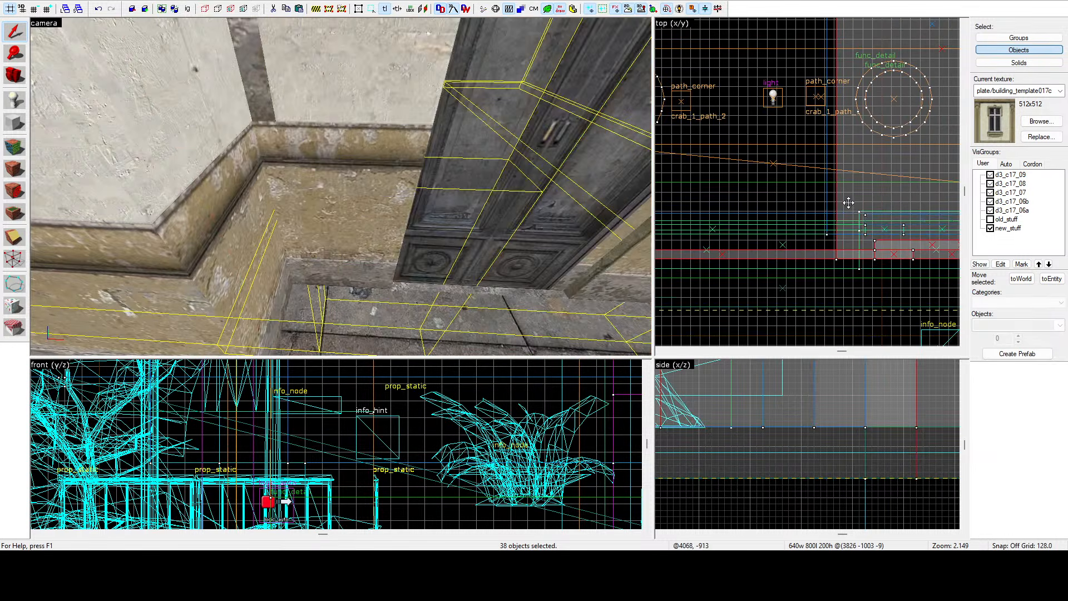
drag(849, 203, 841, 200)
Group the 38 pasted building brushes together.
scroll(844, 200, up, 5)
key(z)
key(s)
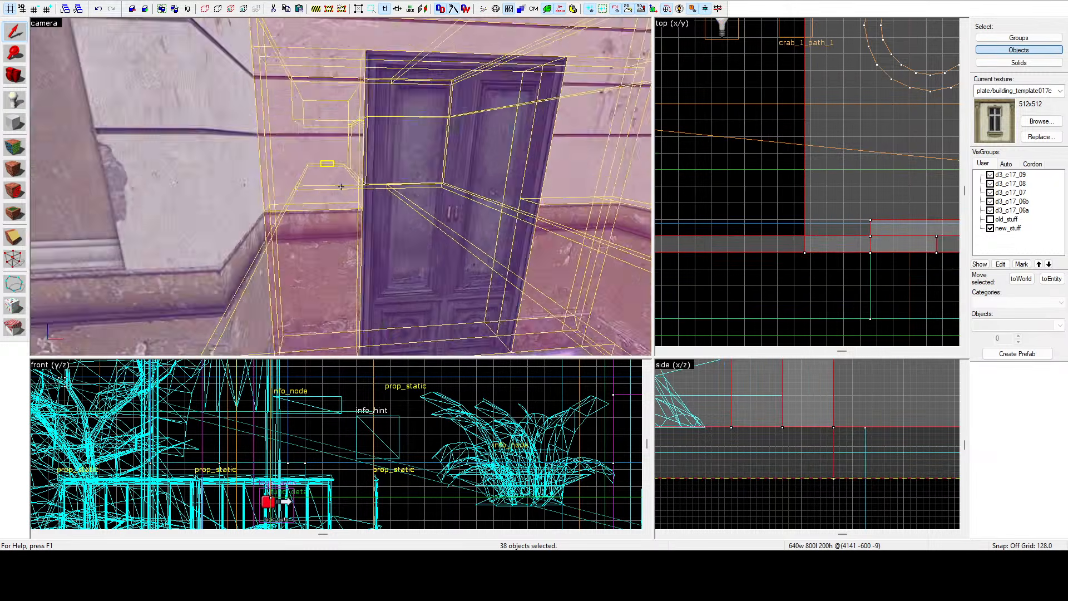
key(w)
key(w)
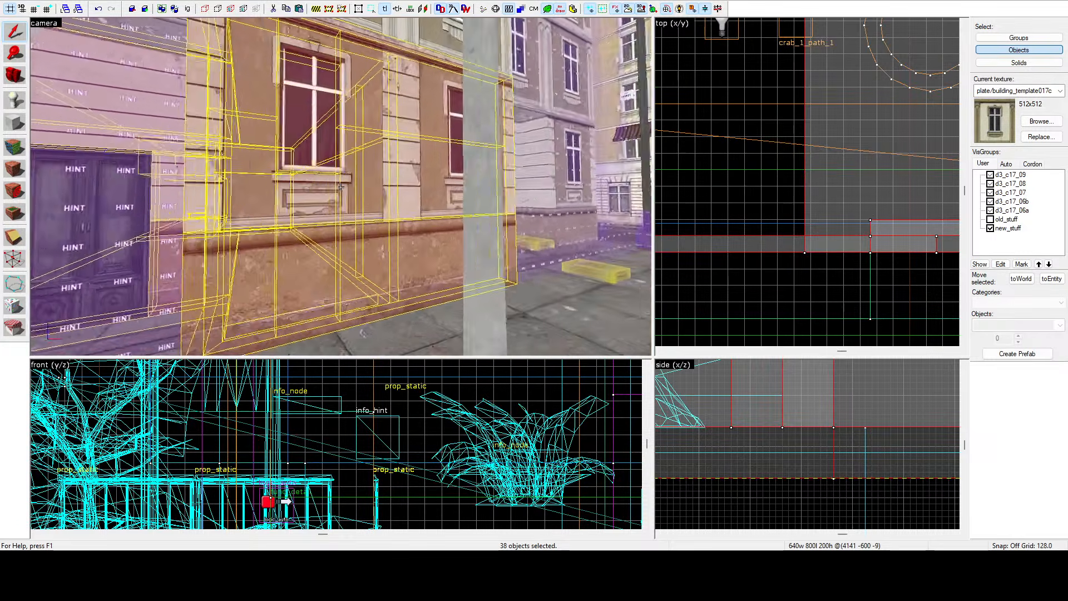
key(w)
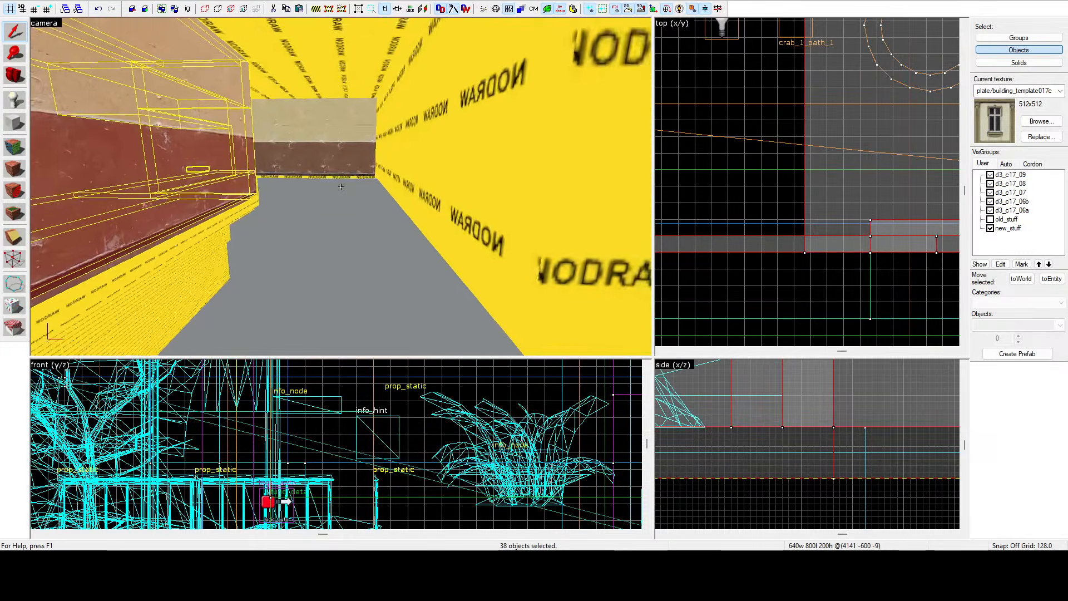
key(w)
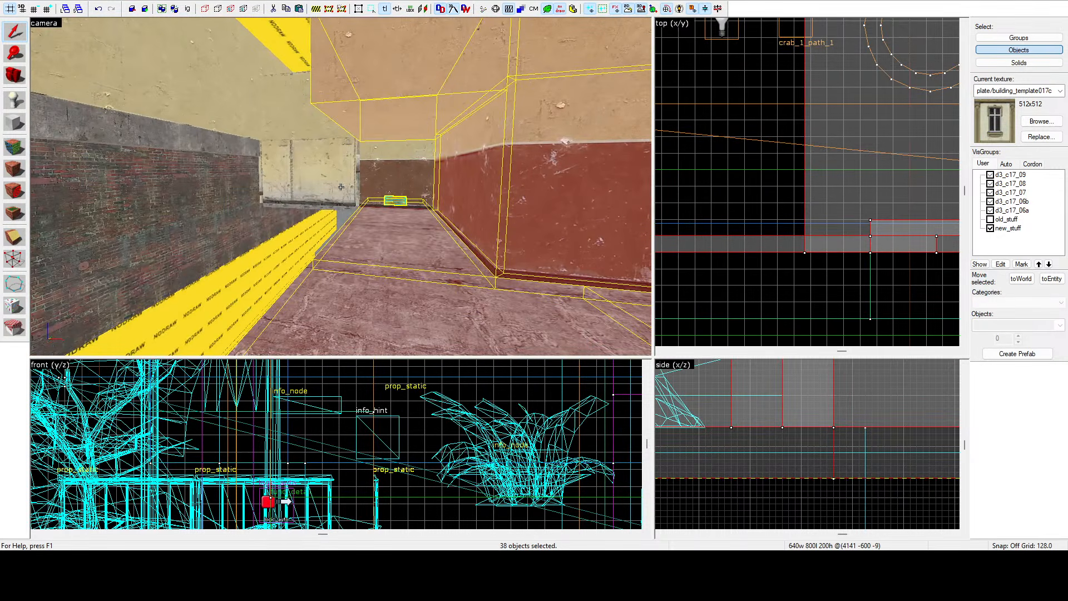
key(ctrl+g)
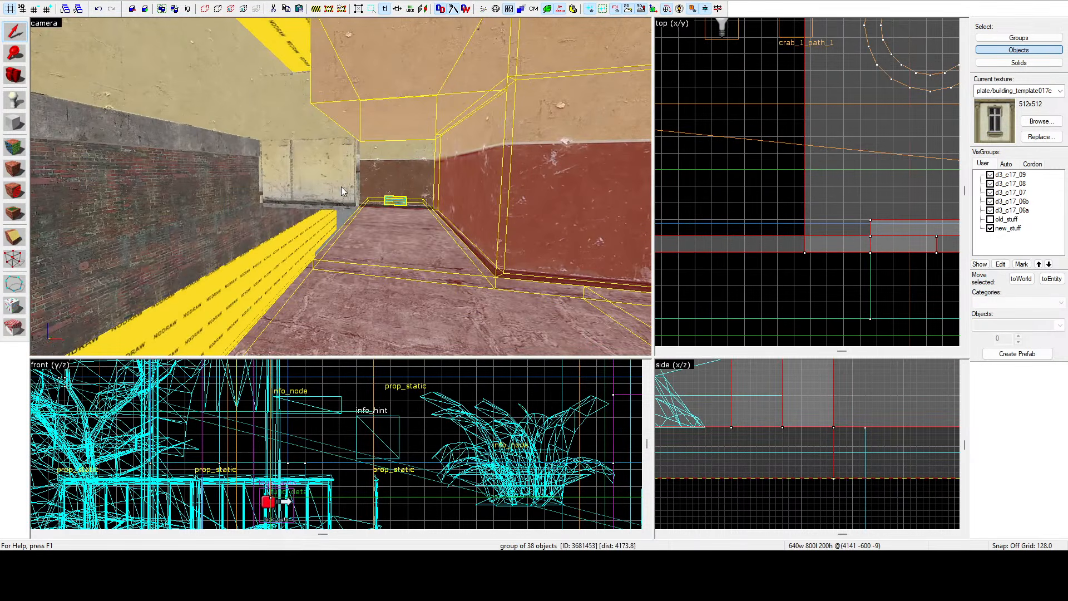
Fly through and around the grouped building to inspect its placement in the street.
key(z)
key(w)
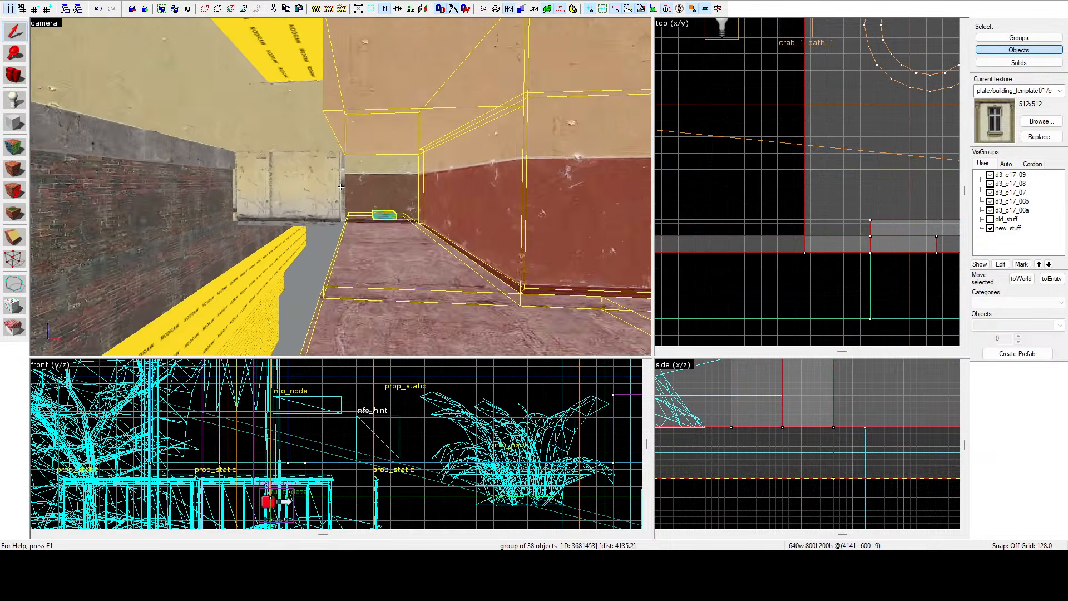
key(w)
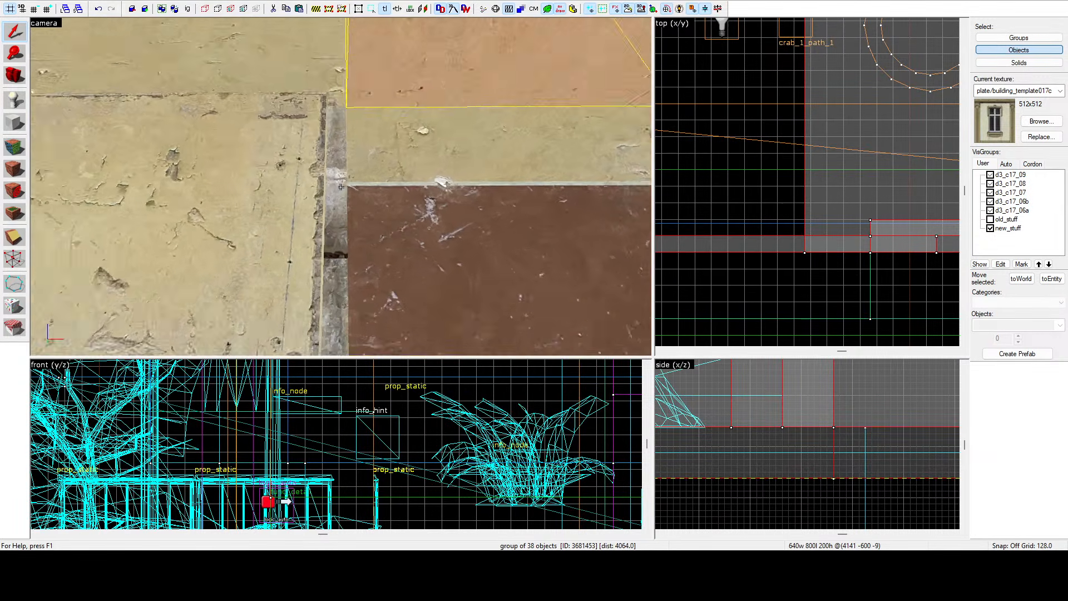
key(s)
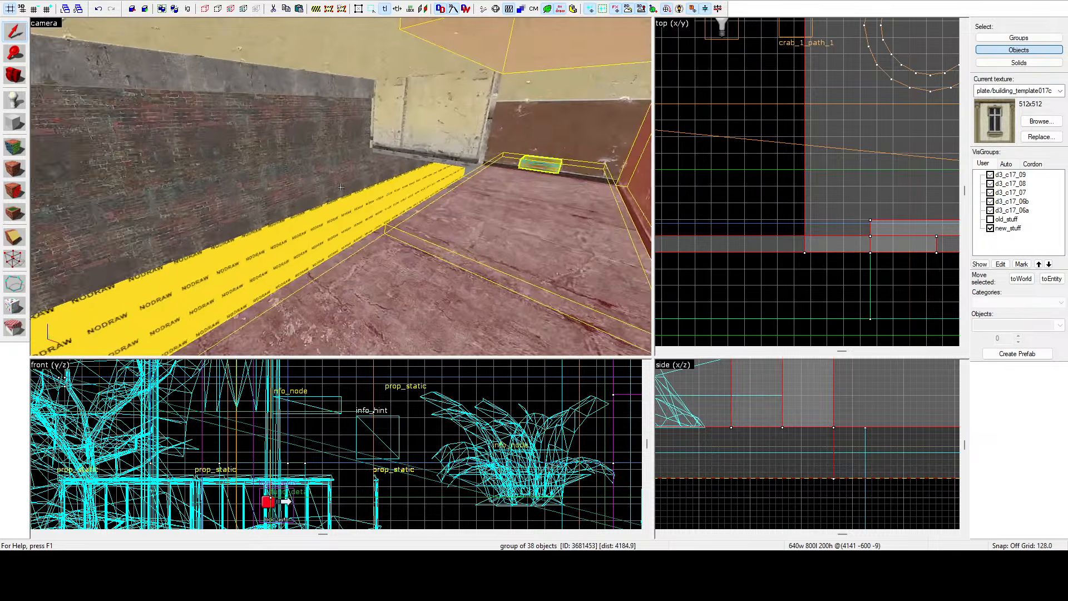
key(s)
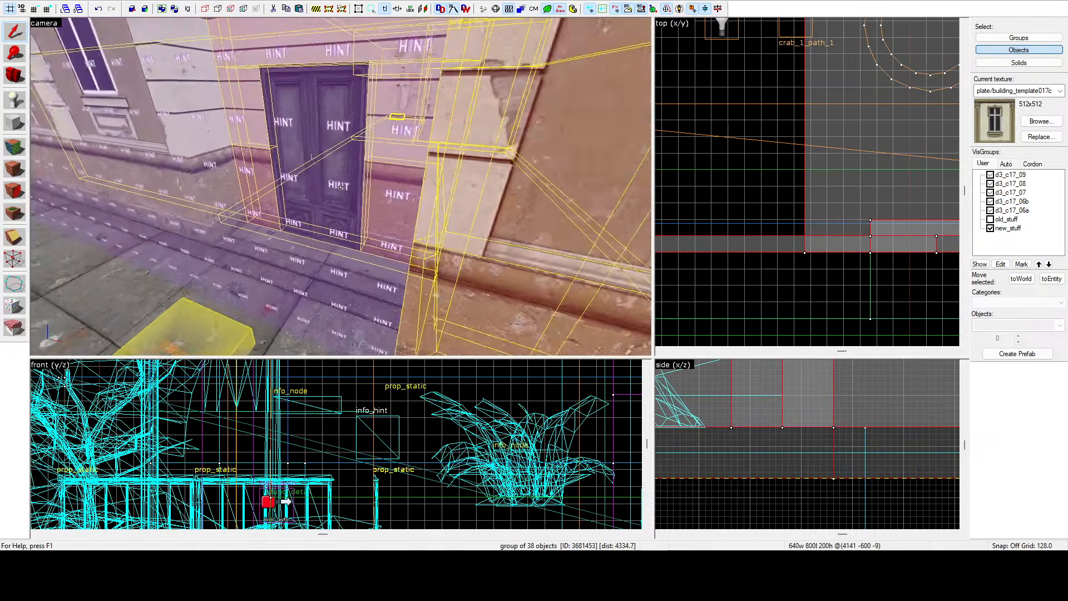
key(s)
key(w)
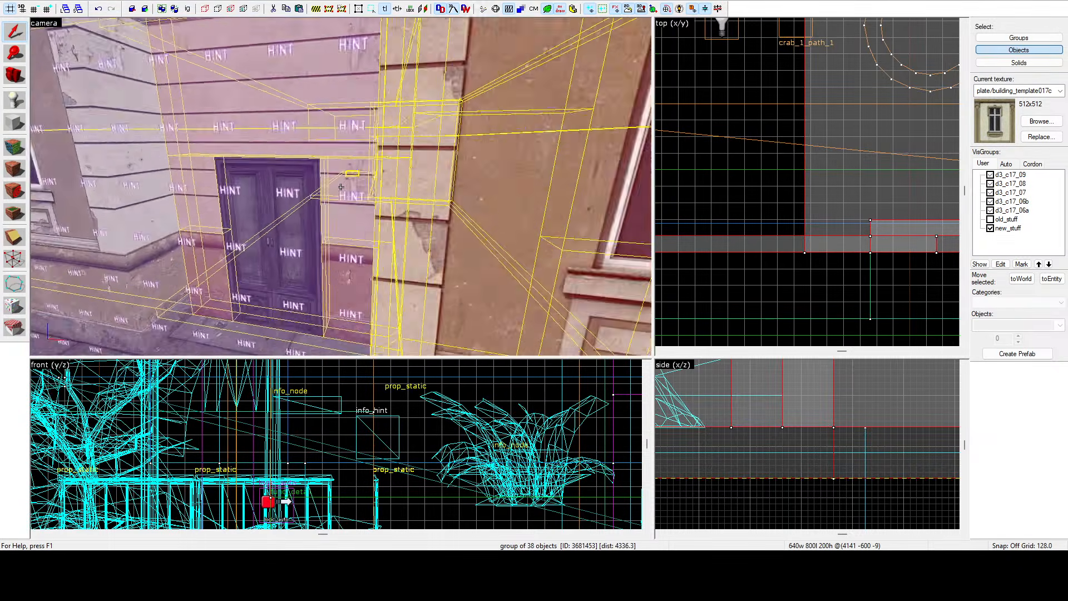
key(w)
key(z)
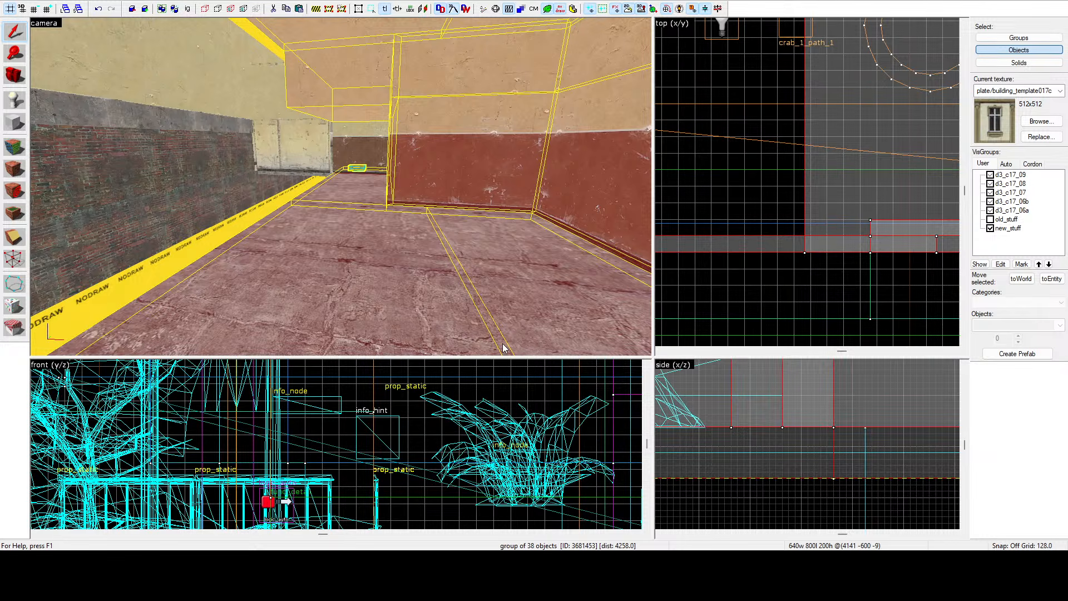
key(z)
key(s)
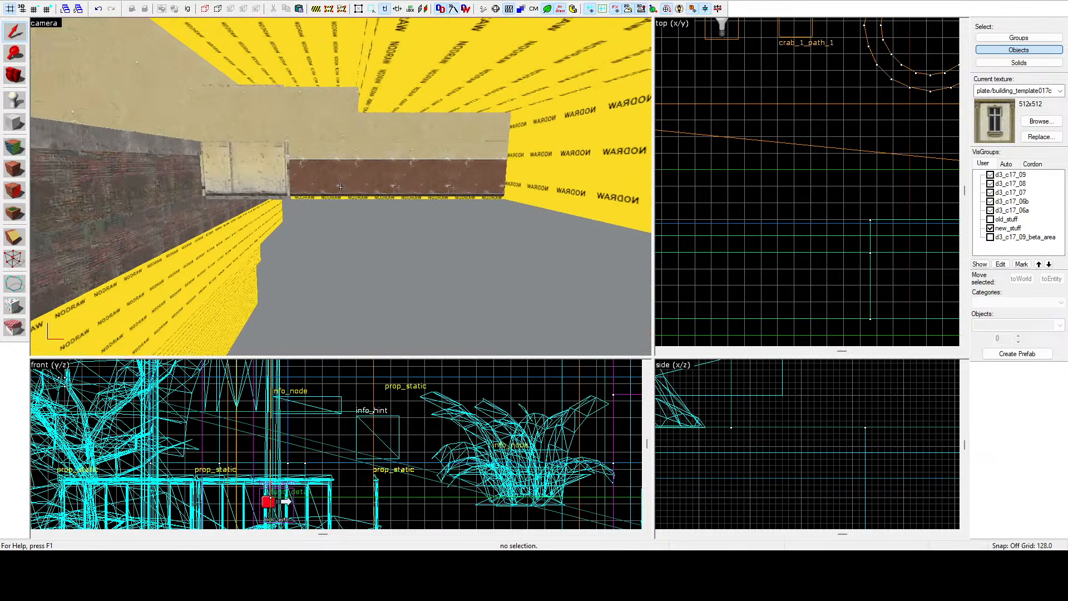
Select the thin brush along the building facade and shrink its width to about 21 units beside the right door.
key(w)
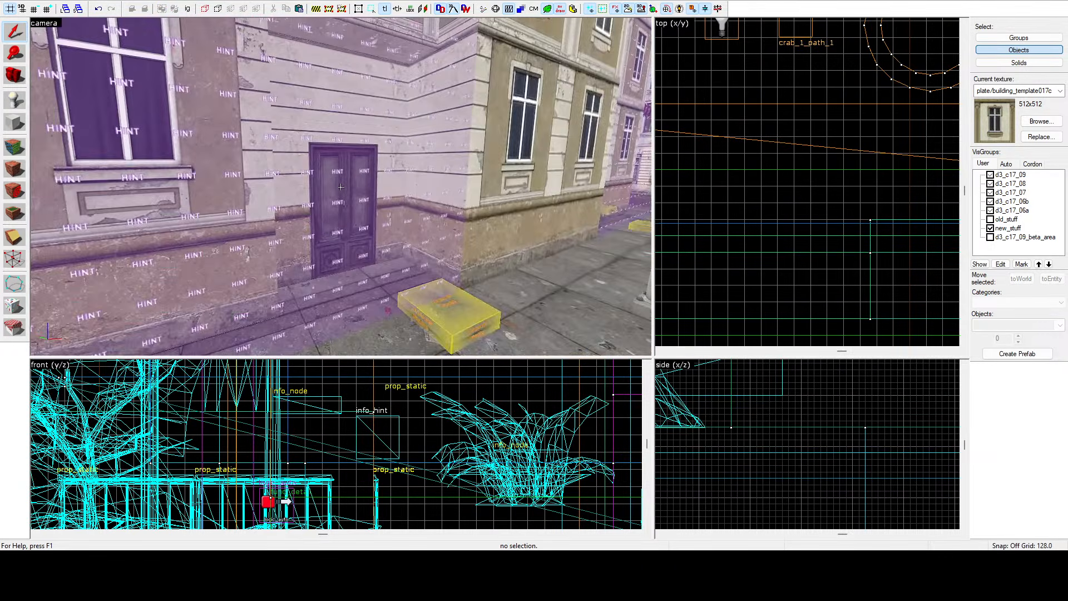
click(341, 187)
key(s)
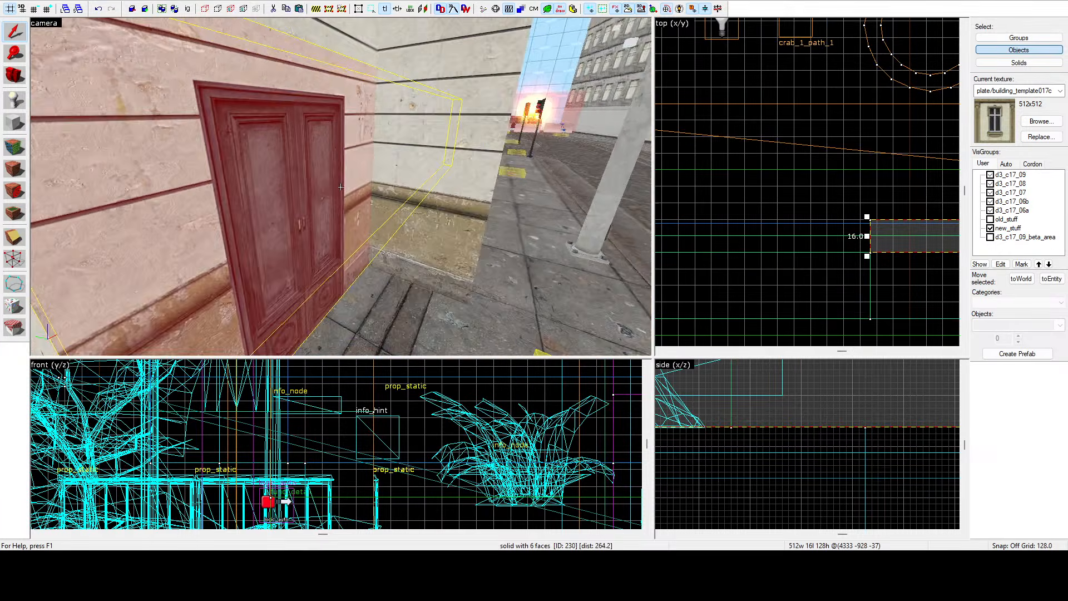
key(a)
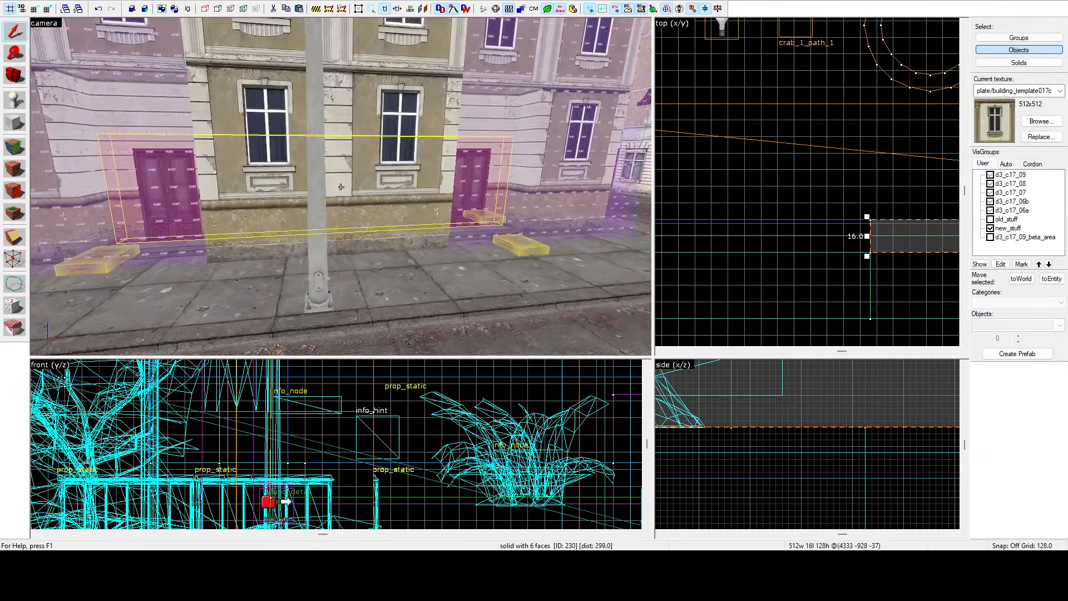
key(z)
key(s)
key(d)
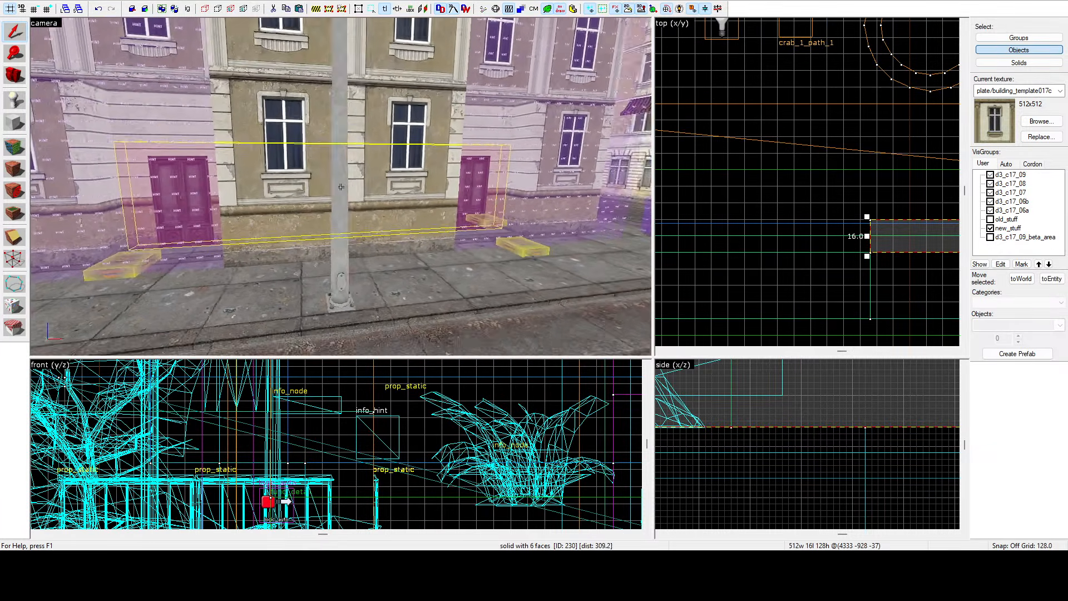
key(z)
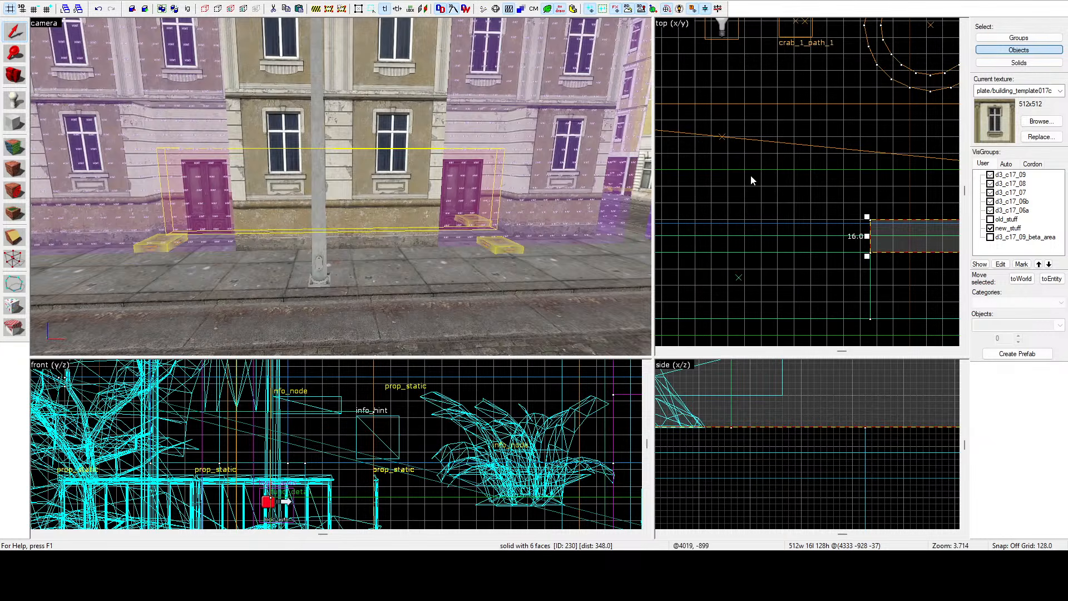
scroll(734, 179, down, 4)
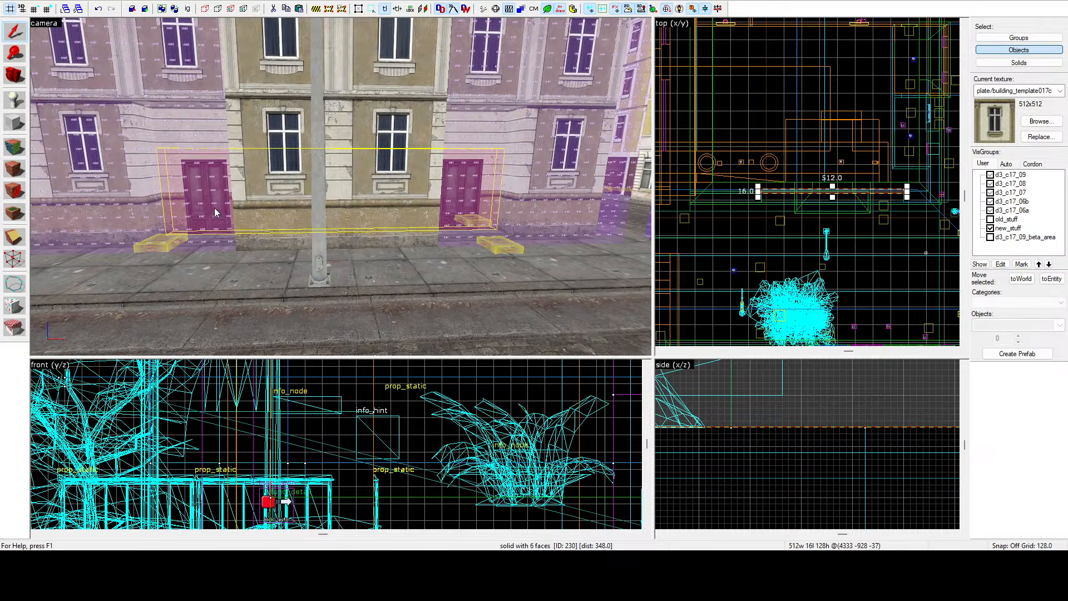
scroll(758, 186, up, 4)
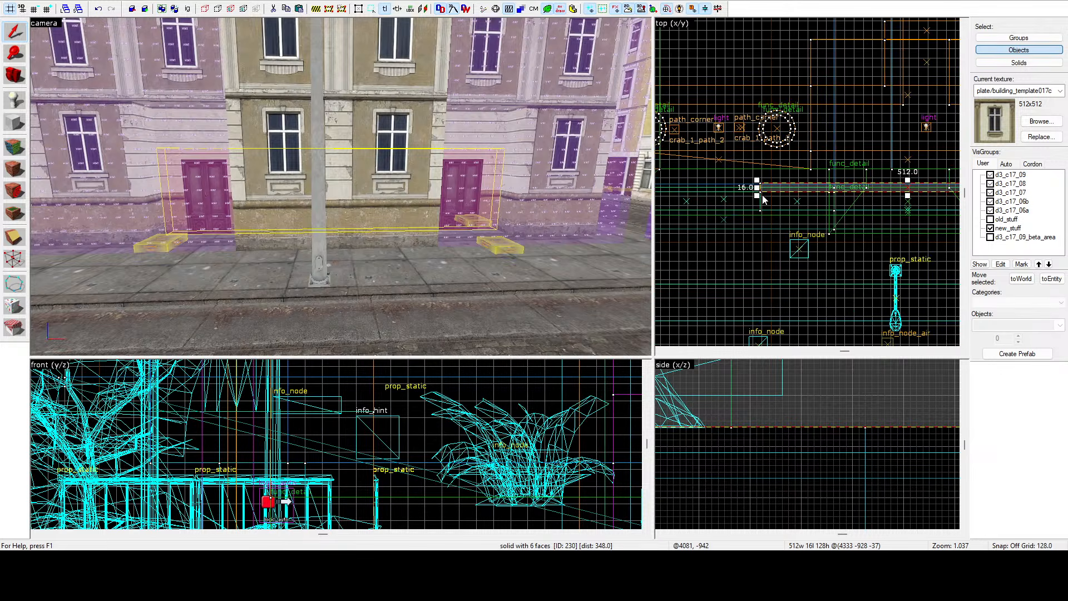
drag(758, 188, 867, 193)
scroll(814, 195, down, 7)
scroll(872, 195, up, 16)
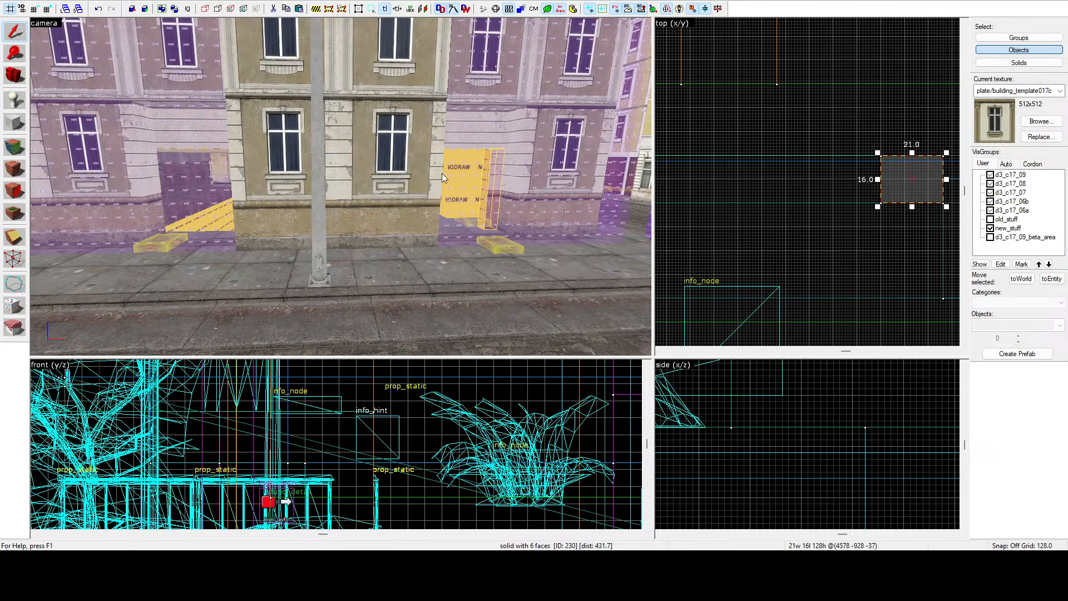
Widen the thin facade brush beside the right door to about 32 units in the top view.
key(w)
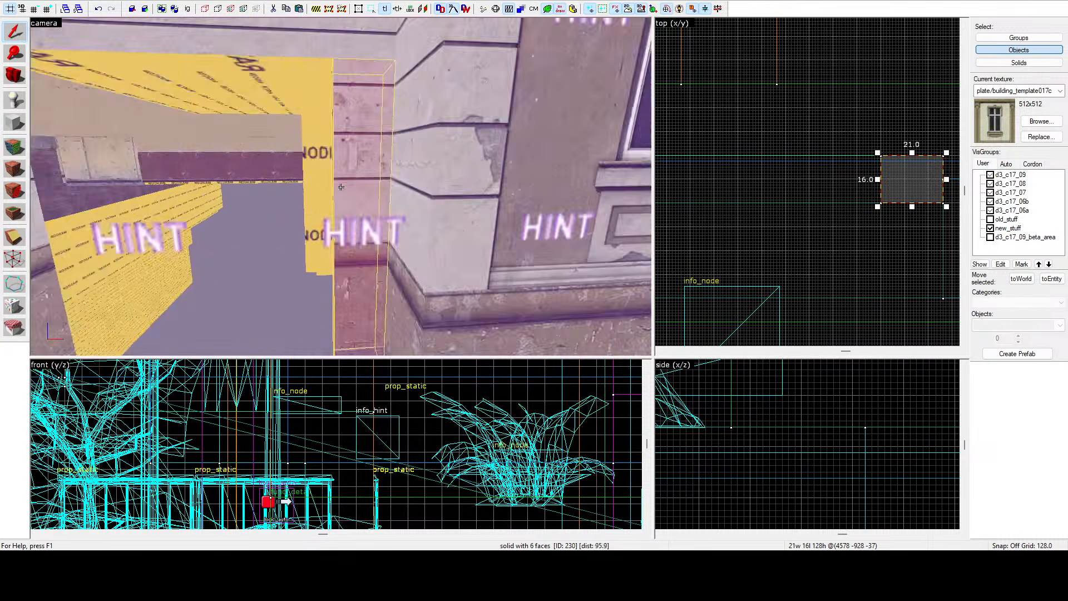
scroll(880, 181, up, 3)
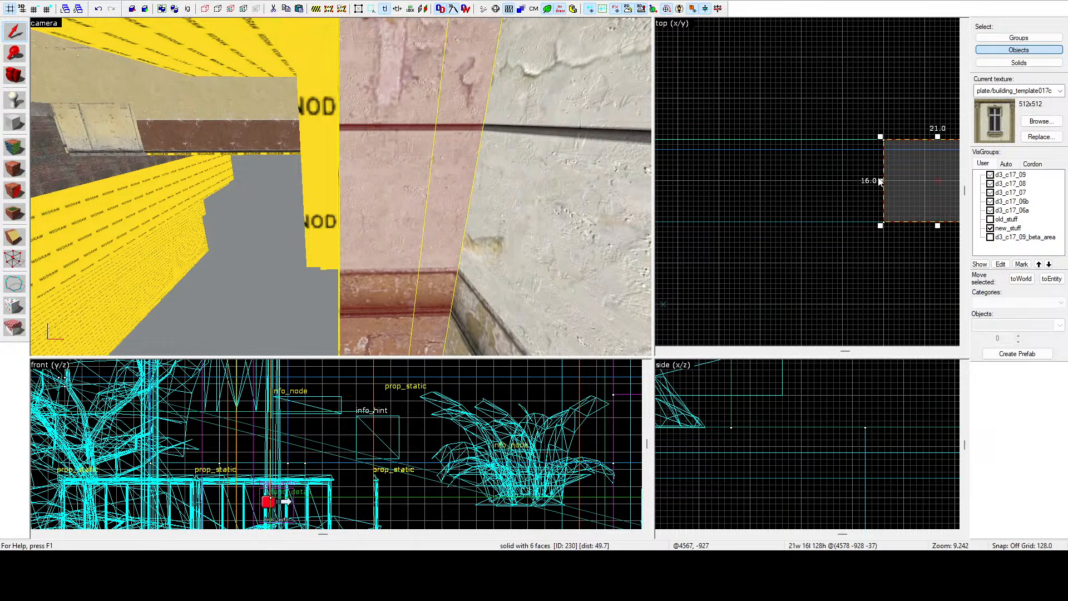
click(879, 182)
click(379, 197)
drag(881, 181, 820, 181)
click(788, 110)
click(454, 183)
key(ctrl+z)
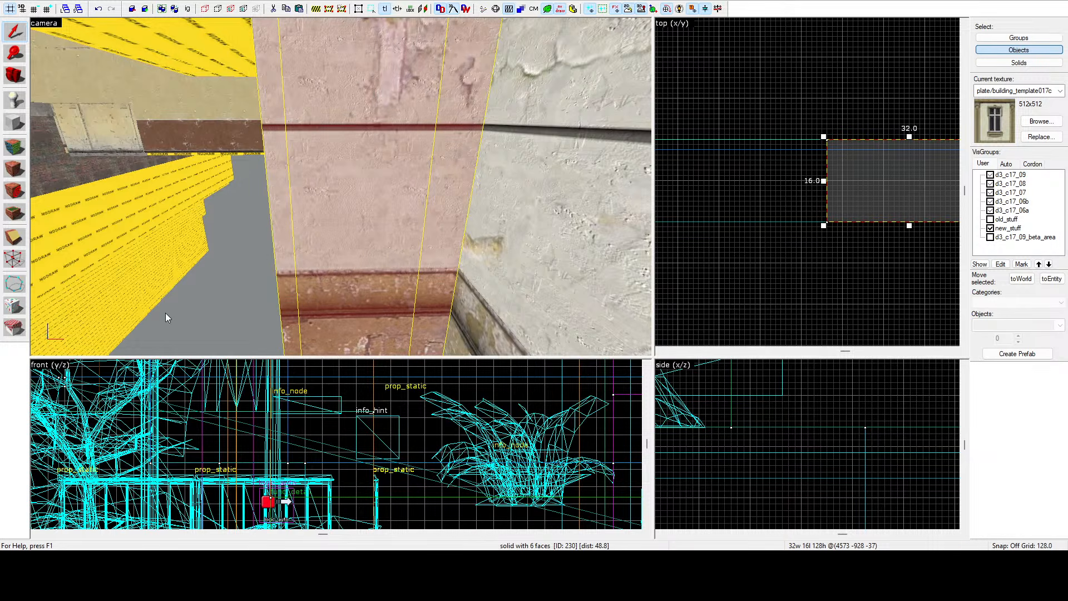
Move the d3_c17_09_beta_area visgroup up the visgroup list and switch it on.
click(253, 248)
key(z)
key(s)
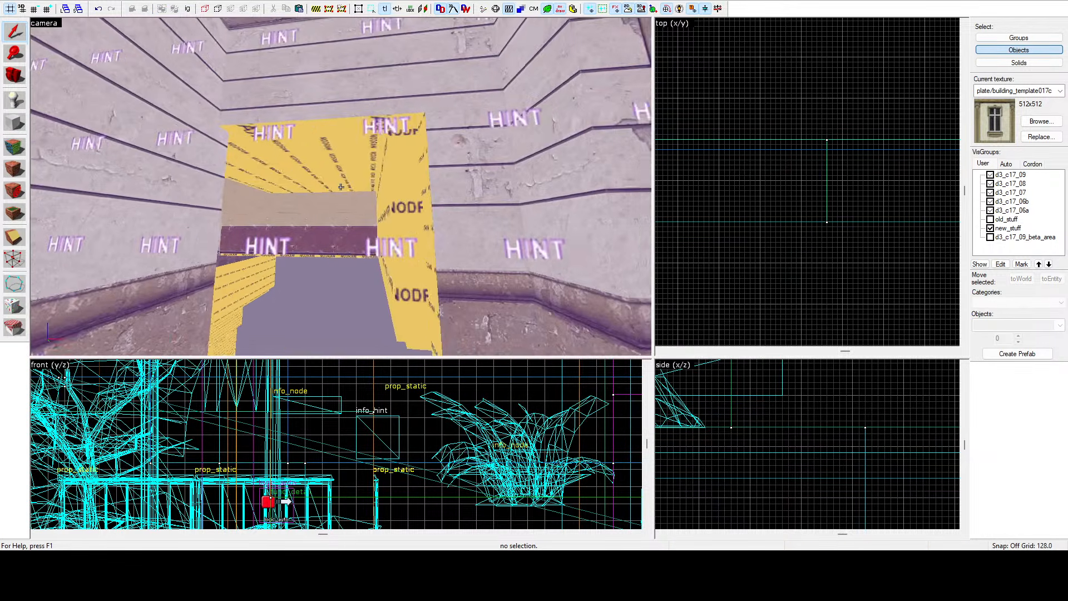
key(d)
key(z)
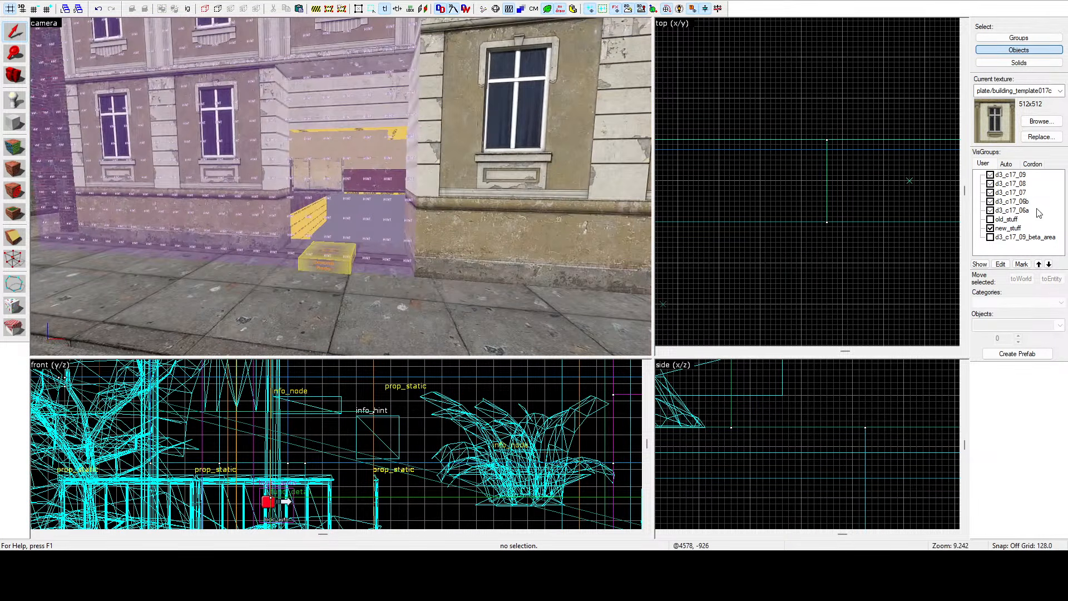
click(1024, 237)
click(1039, 265)
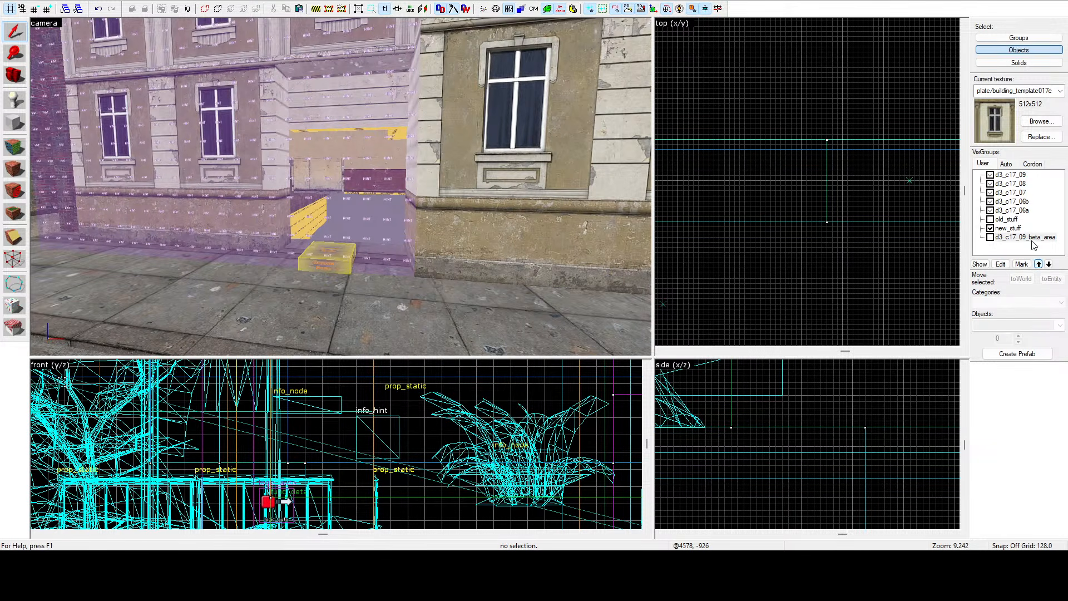
click(1038, 265)
click(1039, 266)
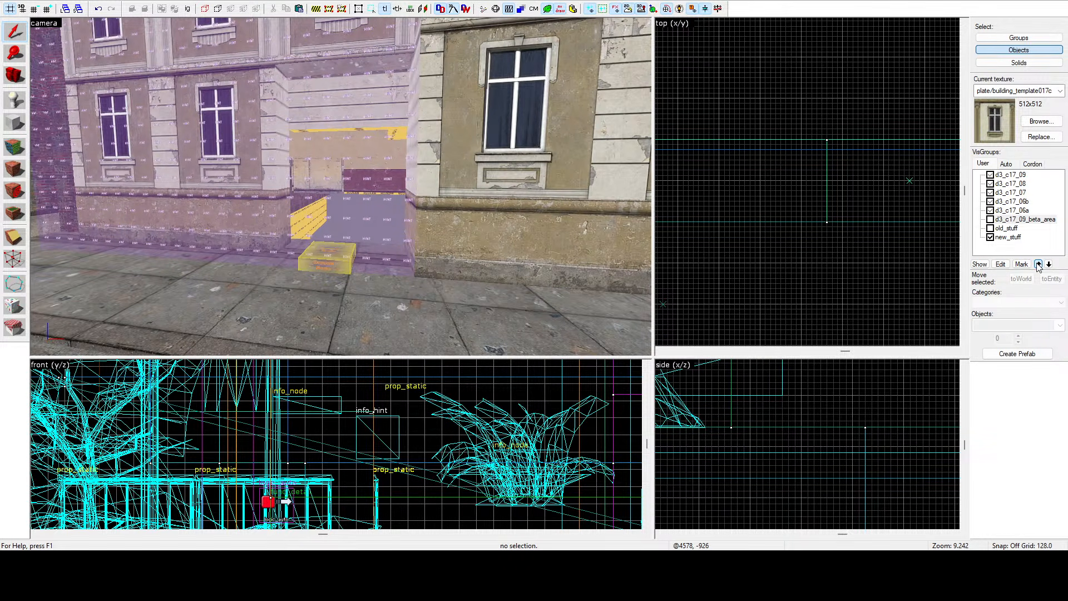
click(1039, 265)
click(1038, 265)
click(1038, 265)
click(1039, 265)
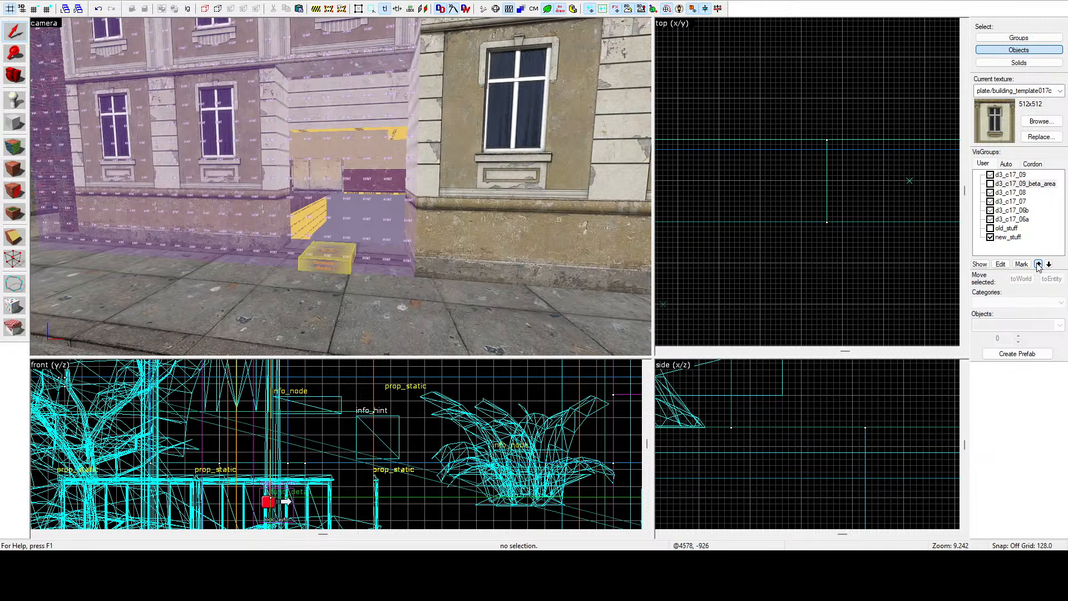
click(992, 184)
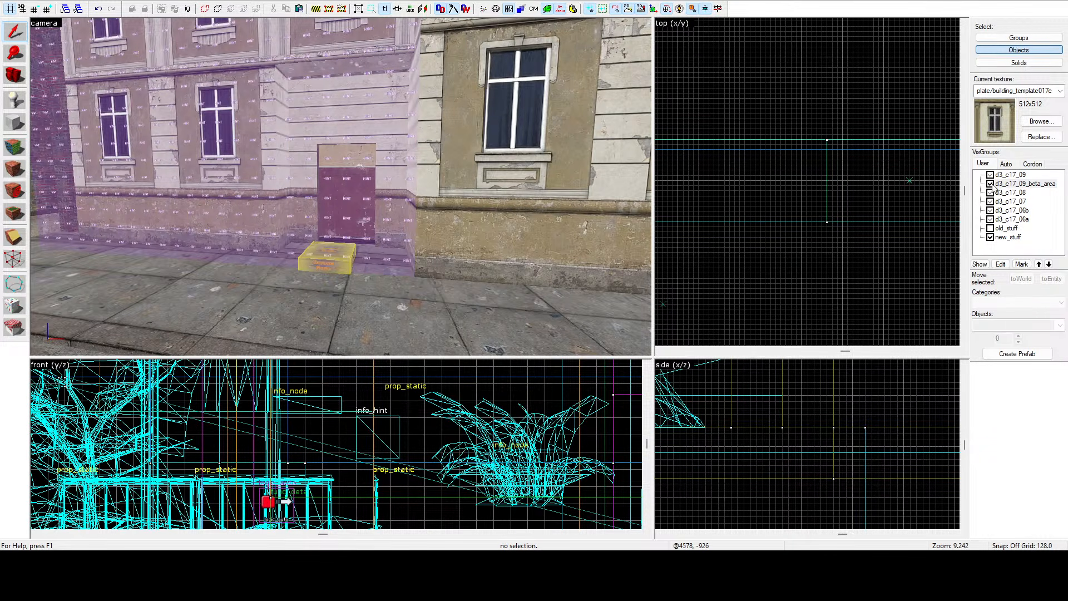
Fly through the doorway to check the beta-area brushes, then hide the d3_c17_09_beta_area visgroup again.
key(z)
key(w)
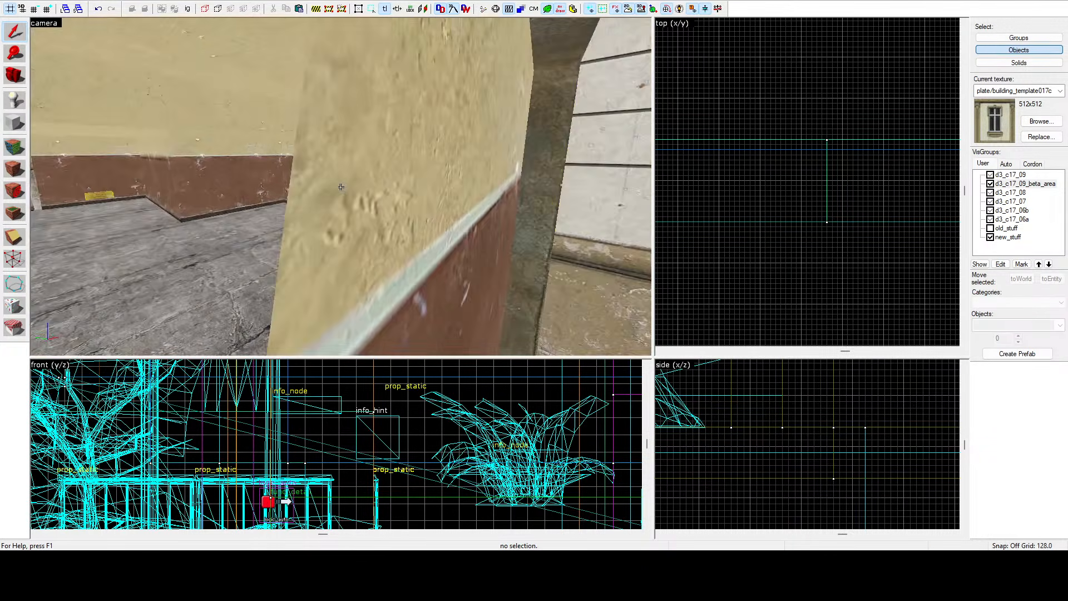
key(w)
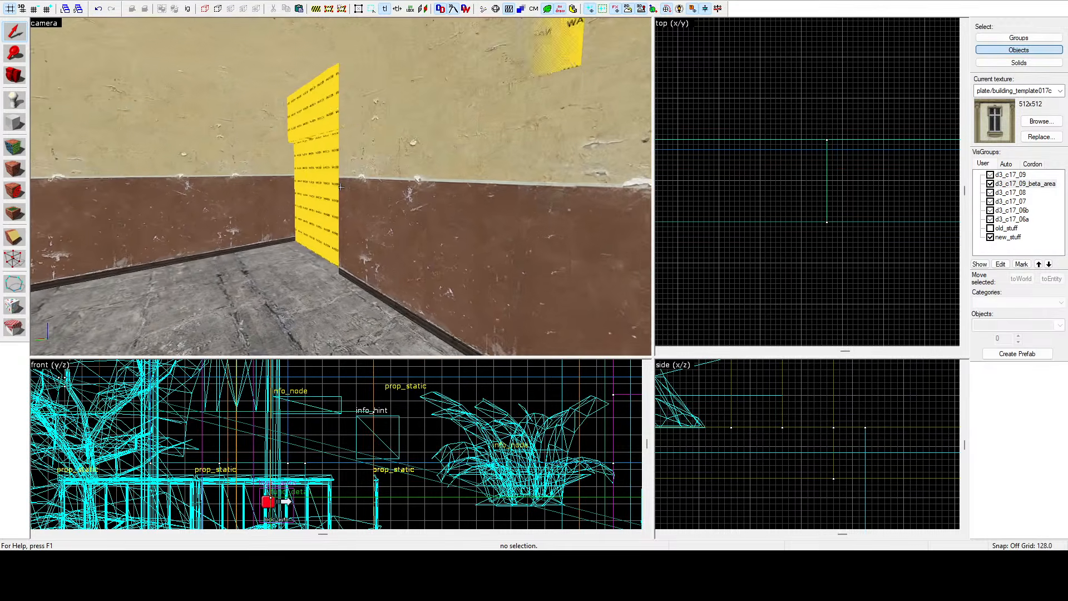
key(s)
key(z)
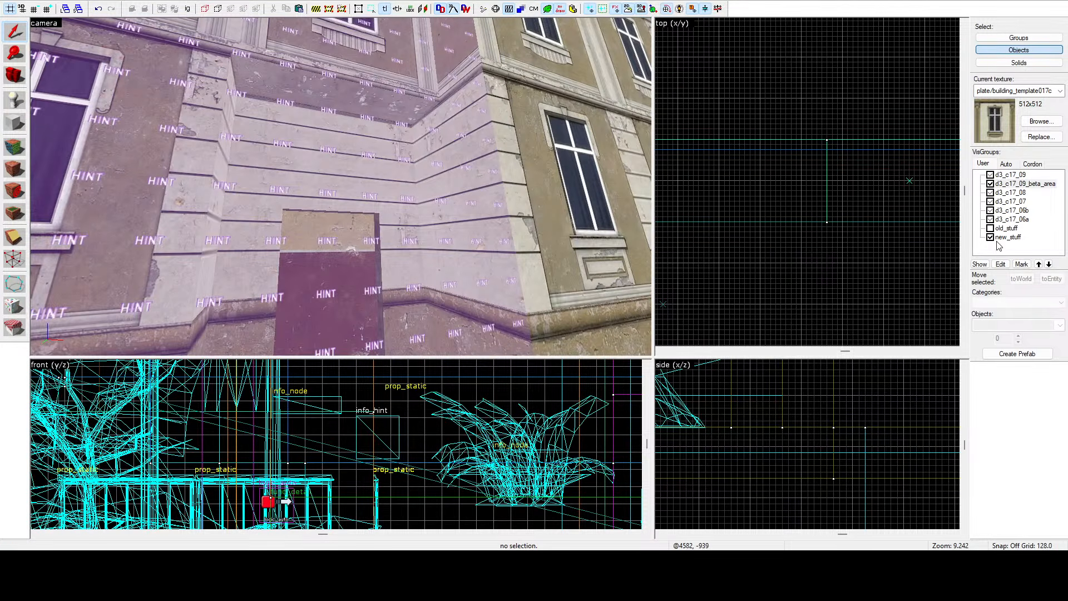
click(991, 184)
key(z)
key(w)
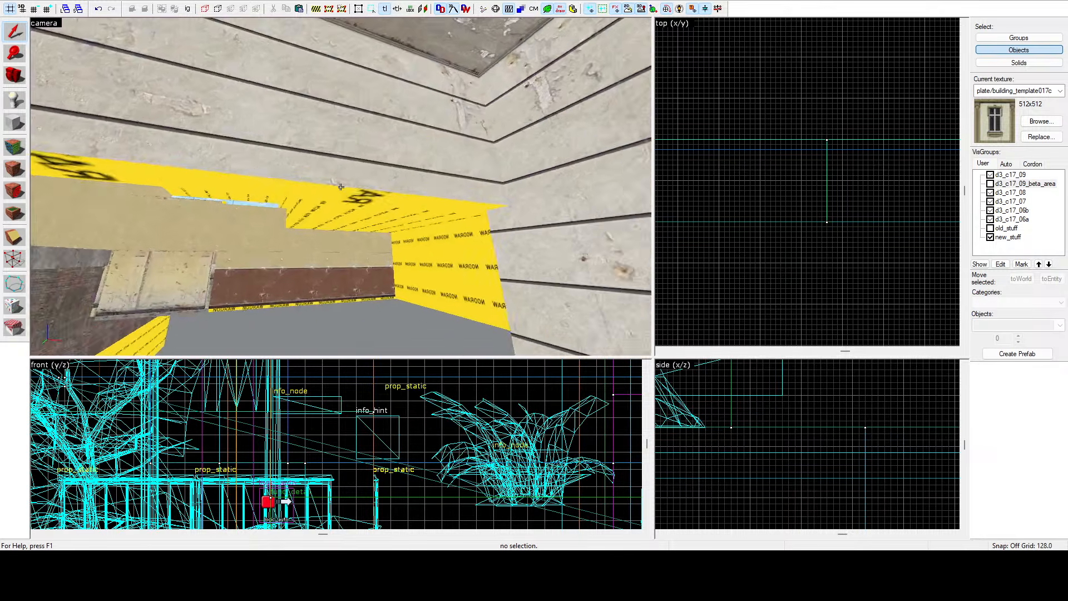
Select the long horizontal brush above the doorway and shorten it from its left end in the top view.
click(341, 187)
key(s)
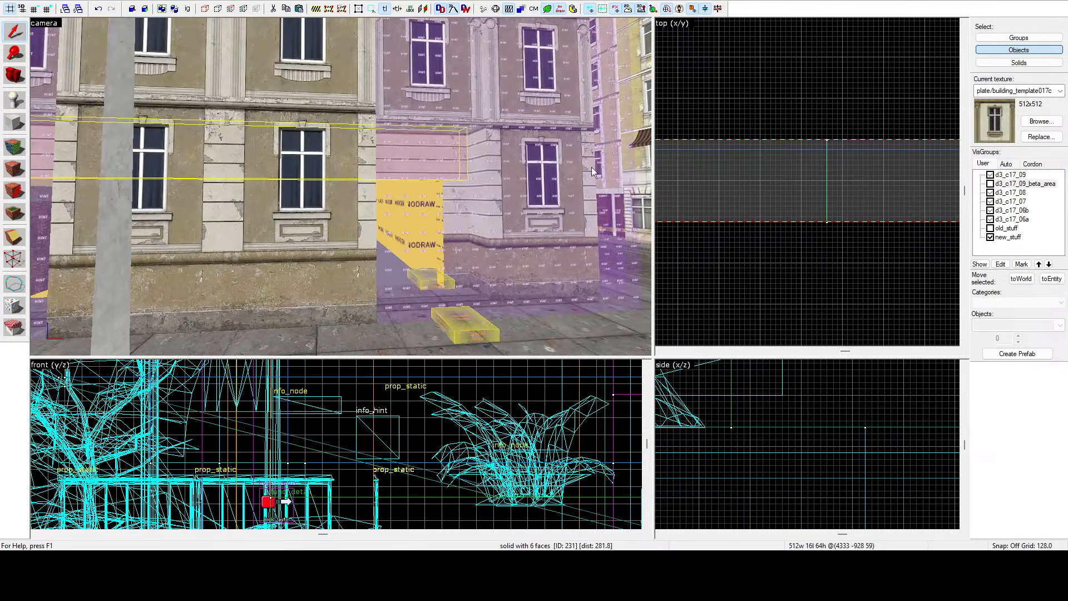
key(z)
scroll(787, 162, down, 13)
scroll(819, 170, up, 4)
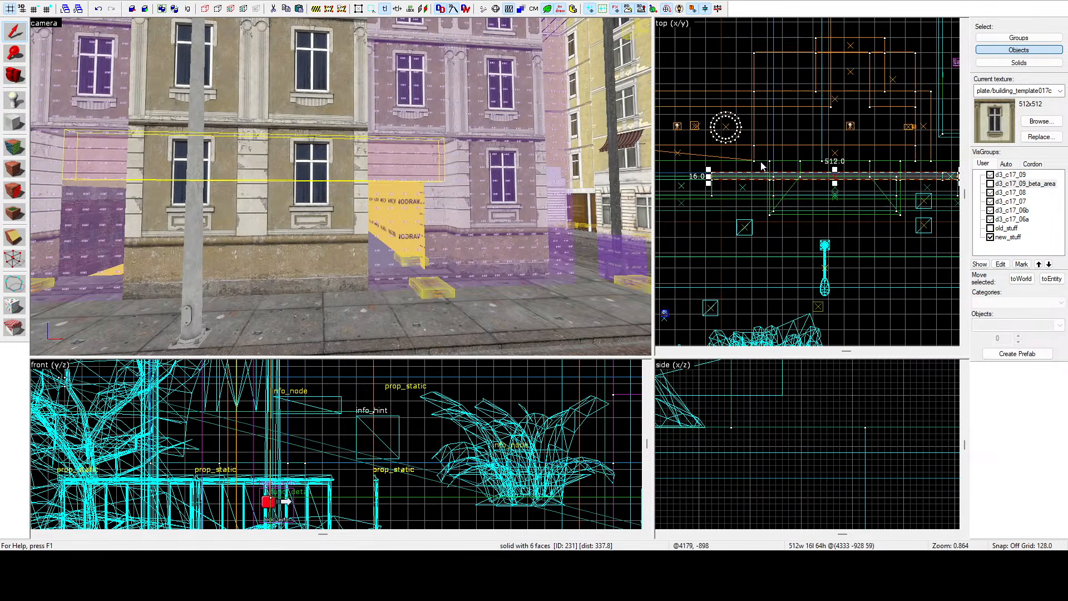
drag(710, 175, 883, 172)
scroll(833, 173, down, 2)
scroll(880, 172, up, 13)
key(z)
key(d)
key(z)
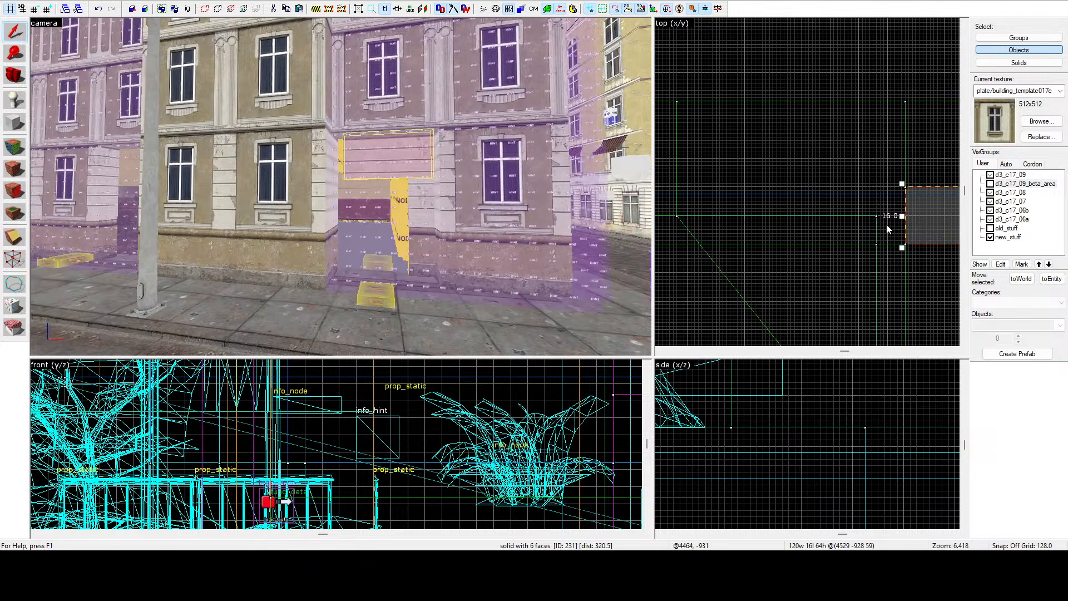
drag(902, 216, 875, 216)
key(Escape)
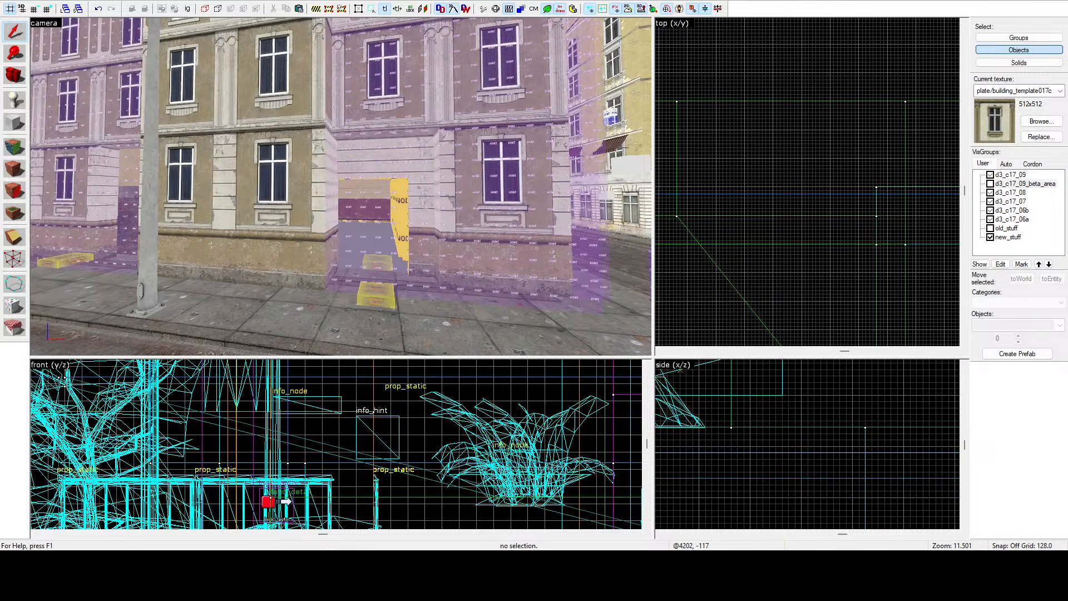
Fly around the map to inspect the surrounding streets and the industrial hall interior.
key(z)
key(w)
key(z)
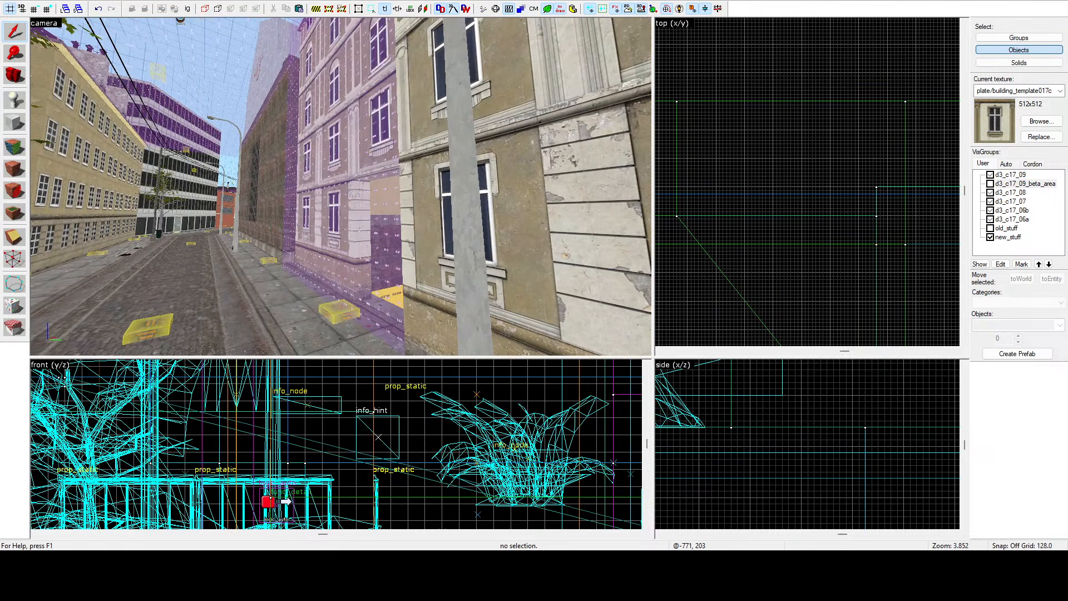
key(z)
key(w)
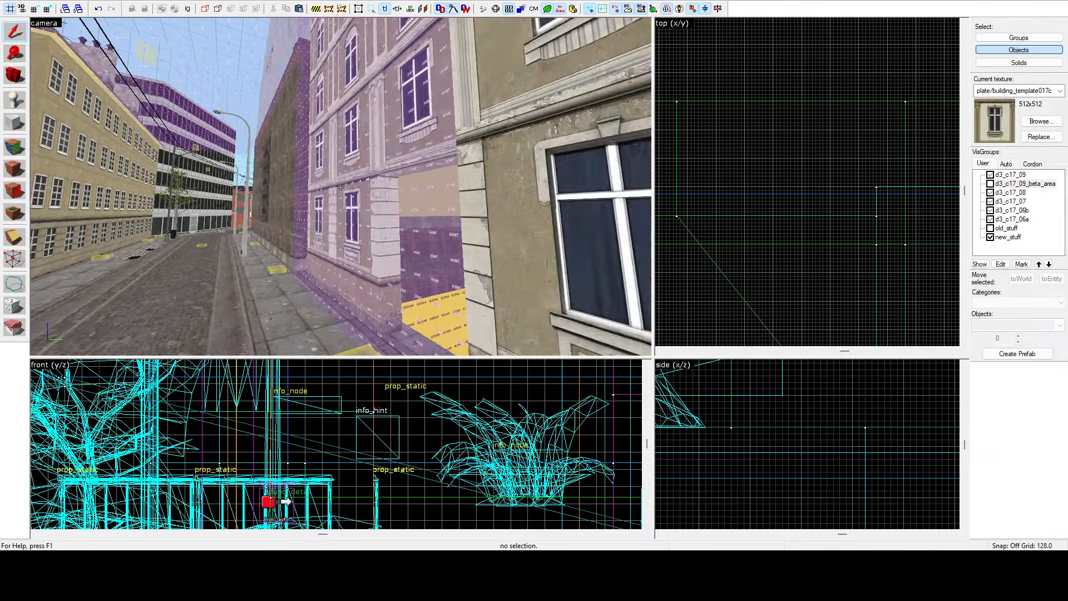
key(s)
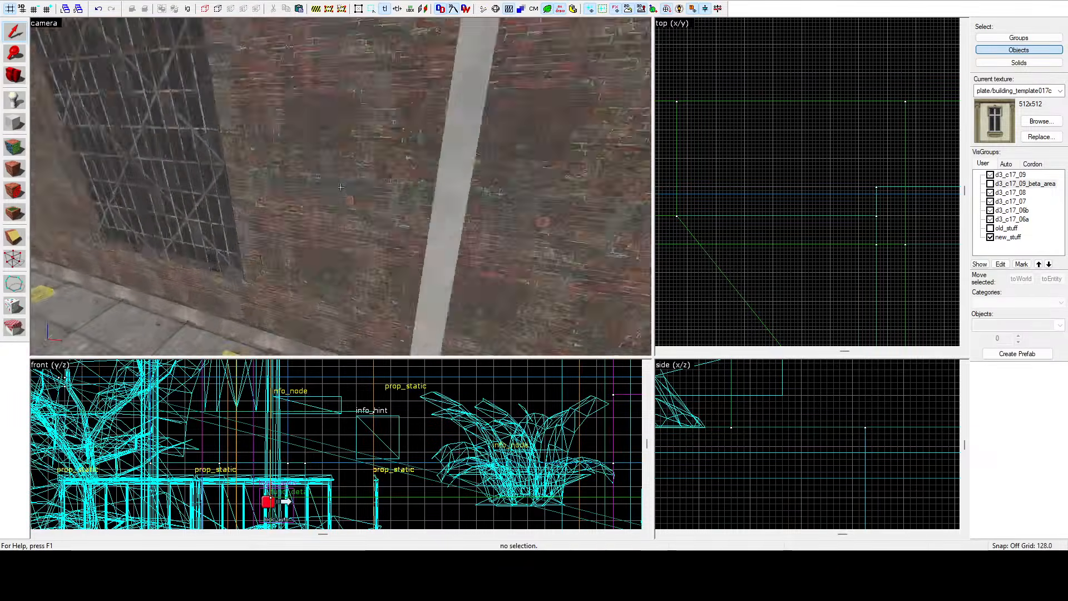
key(s)
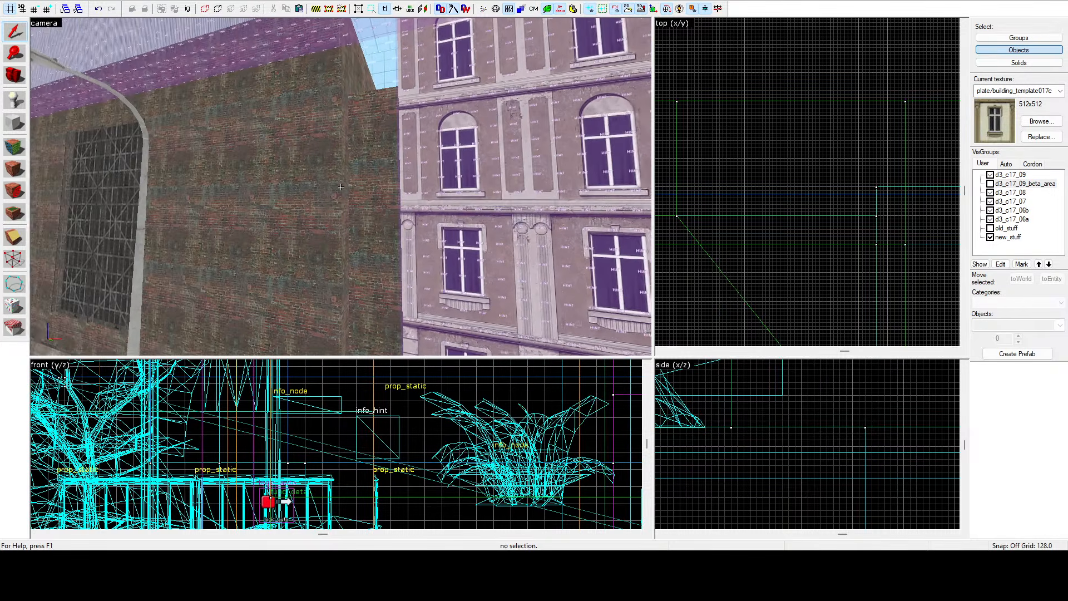
key(w)
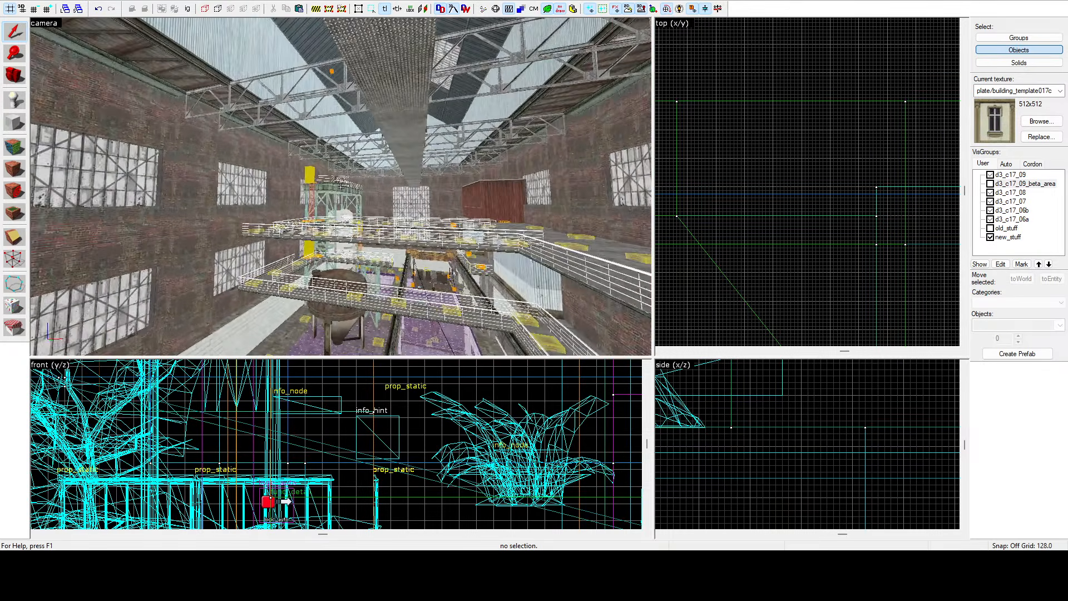
key(s)
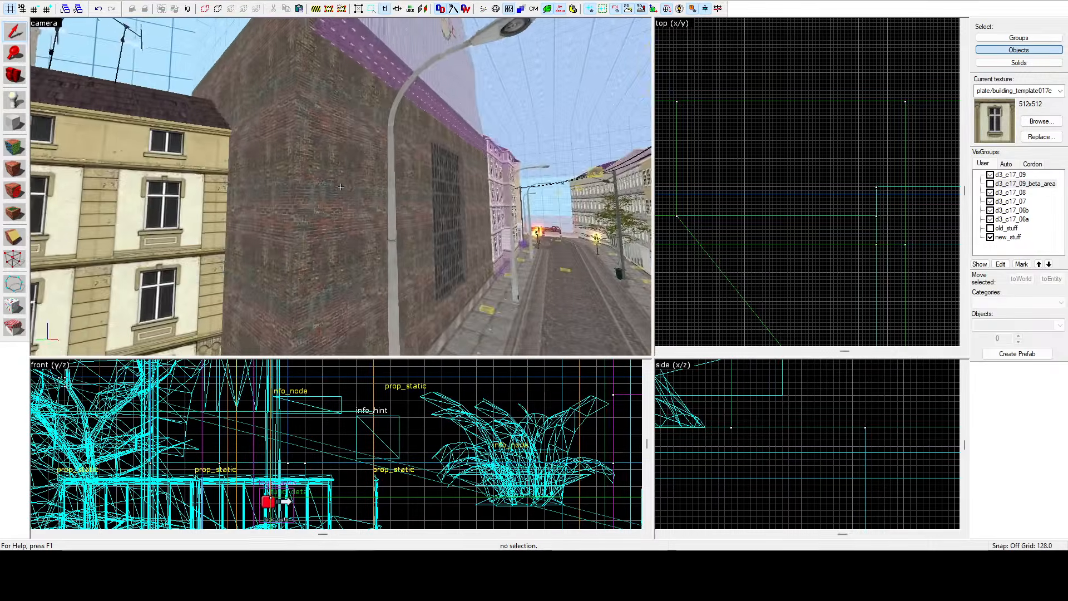
key(w)
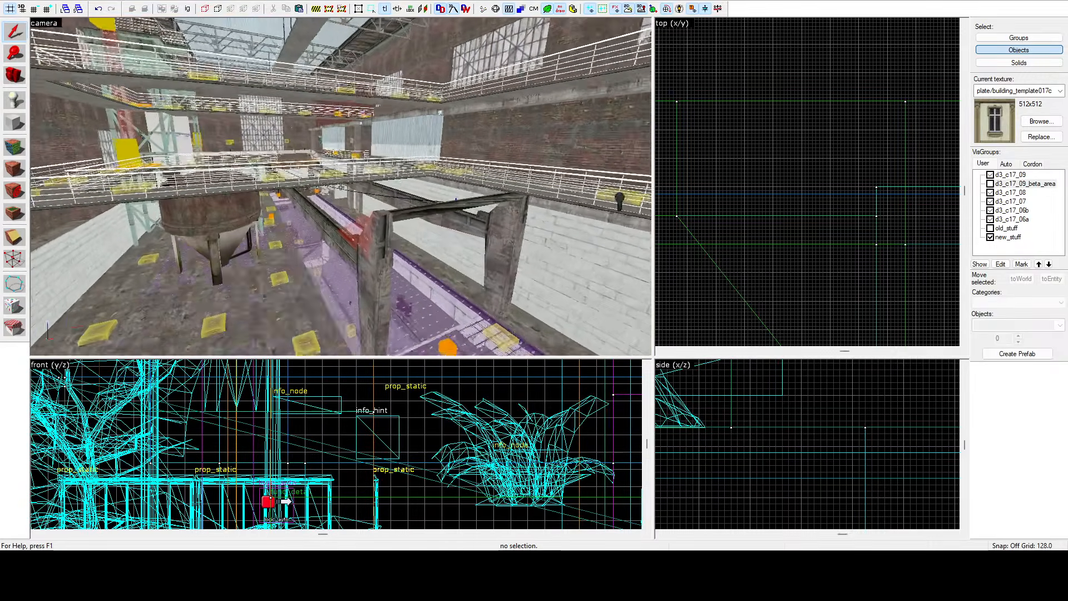
key(w)
key(w)
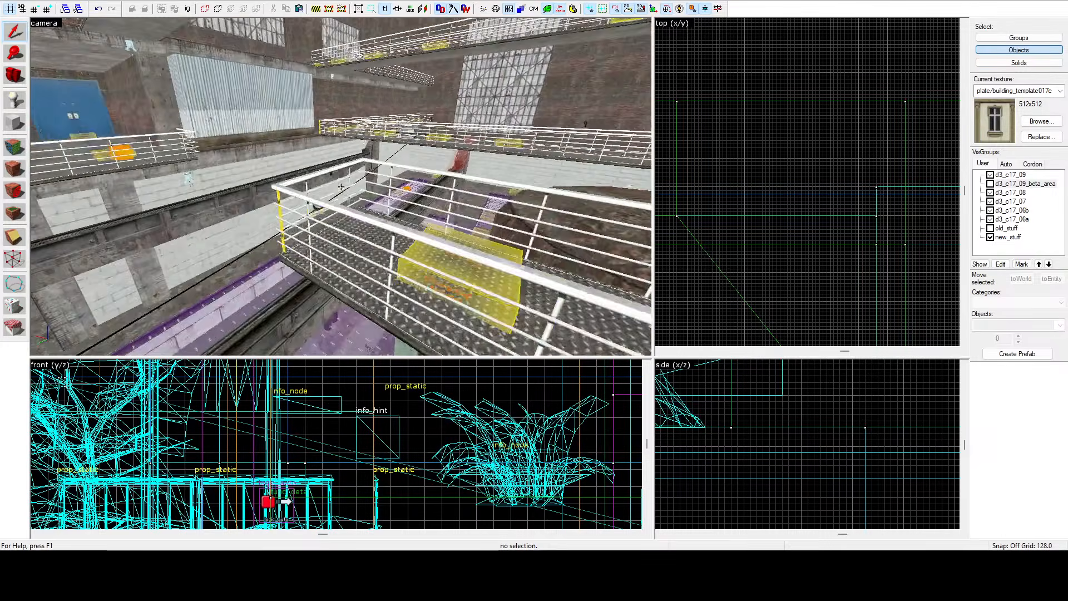
key(z)
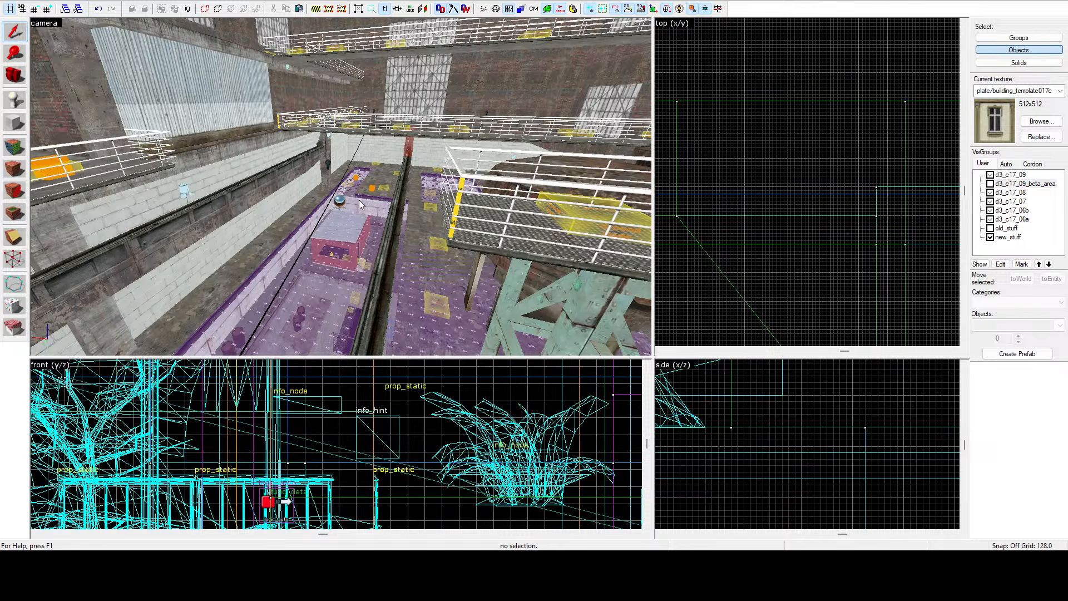
key(z)
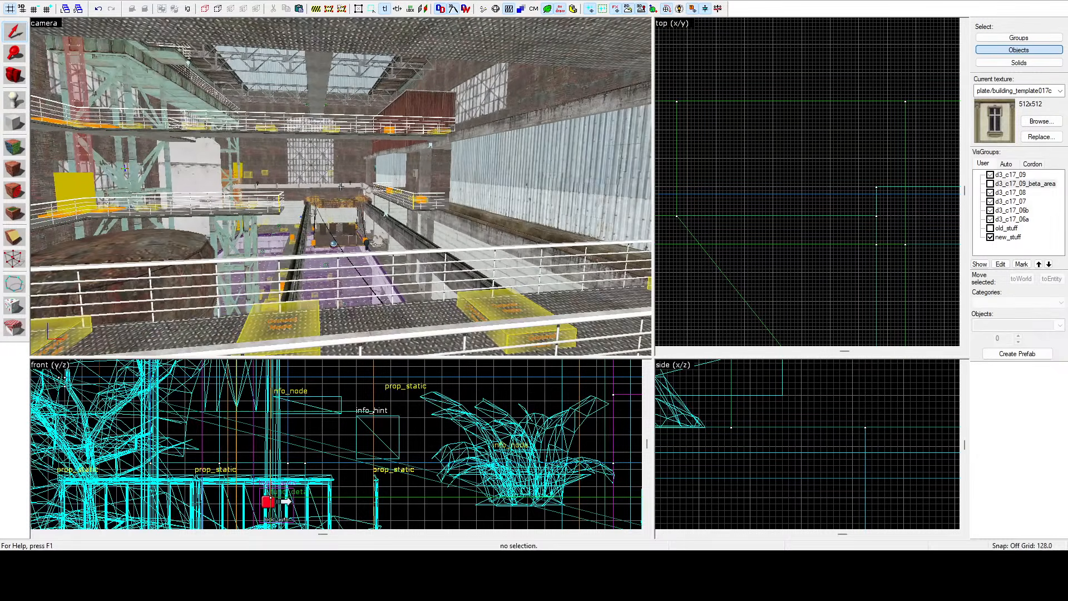
key(z)
key(z)
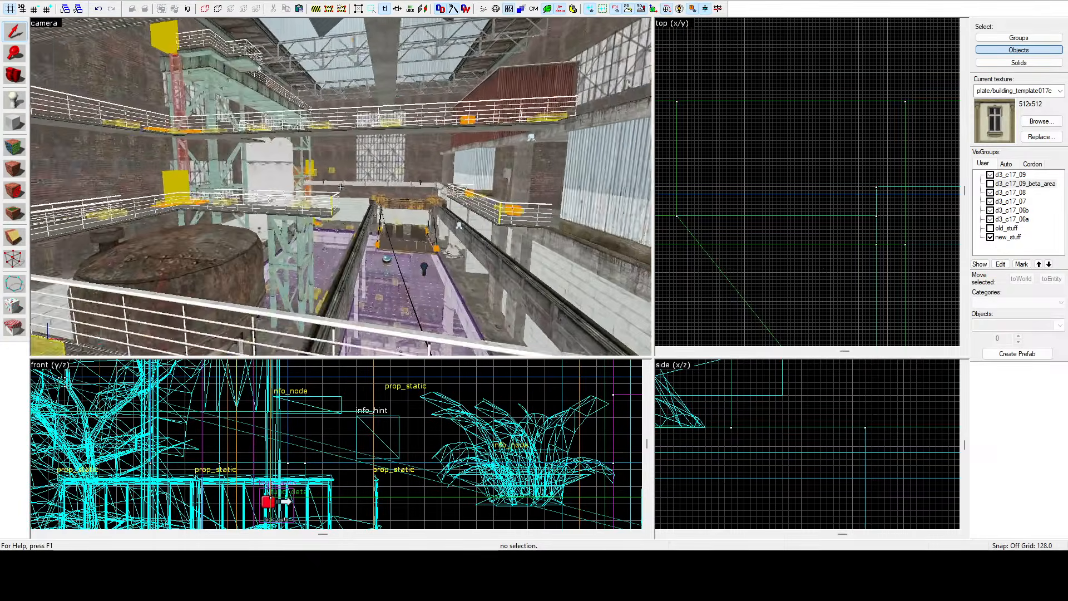
key(z)
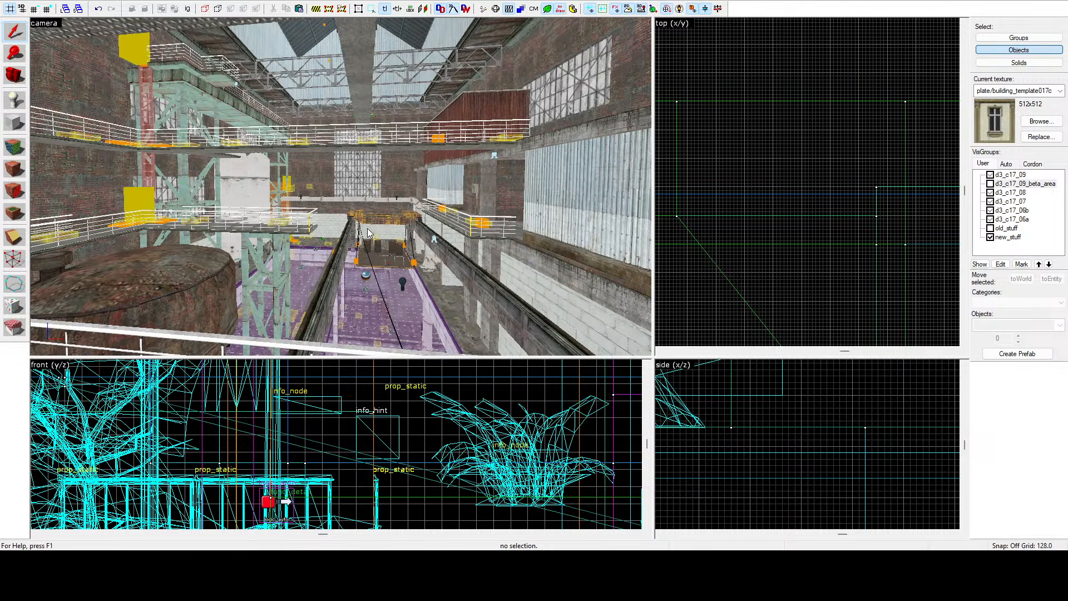
Select a catwalk detail in the hall and fly out into the alley to examine the area.
click(332, 128)
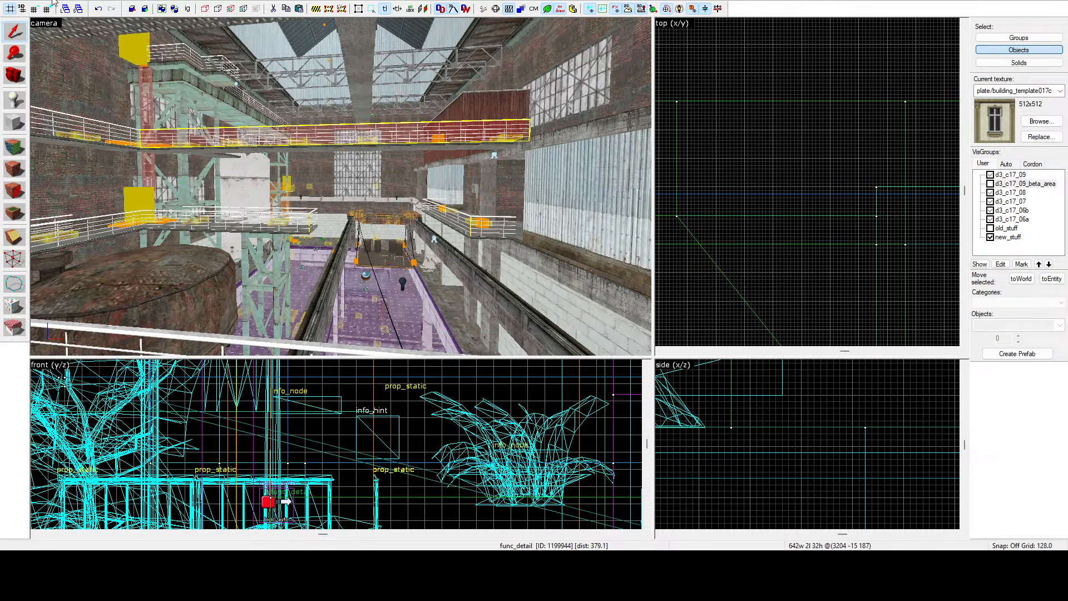
click(111, 151)
key(z)
key(s)
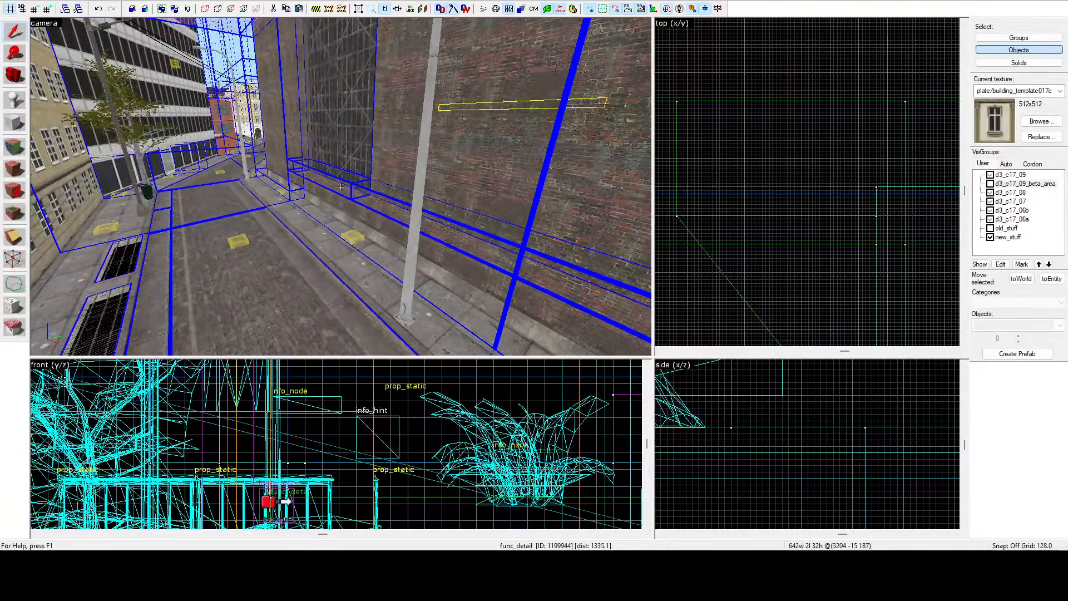
key(z)
key(z)
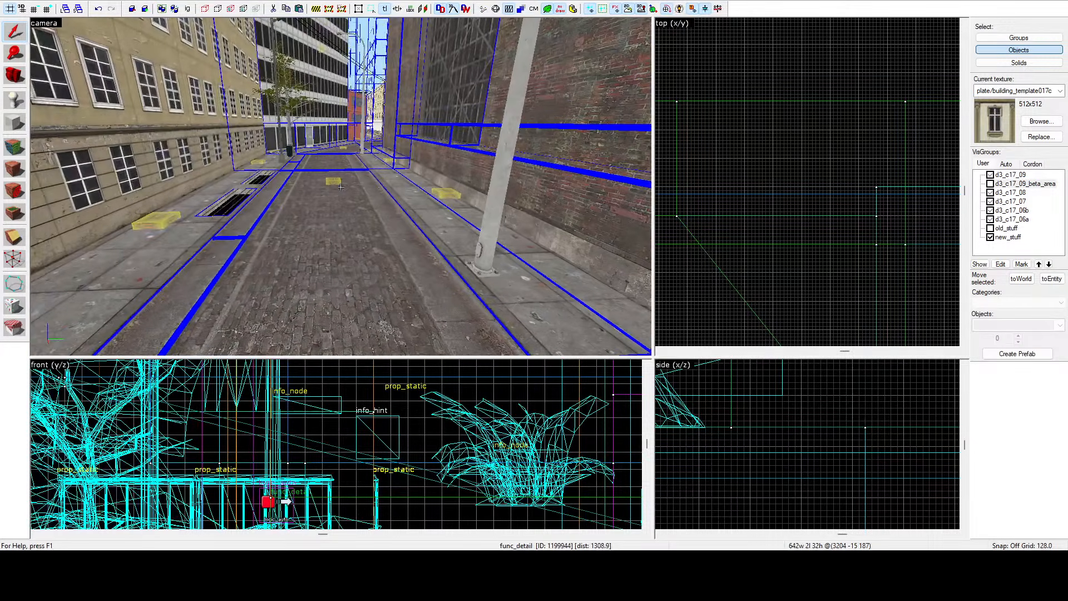
key(z)
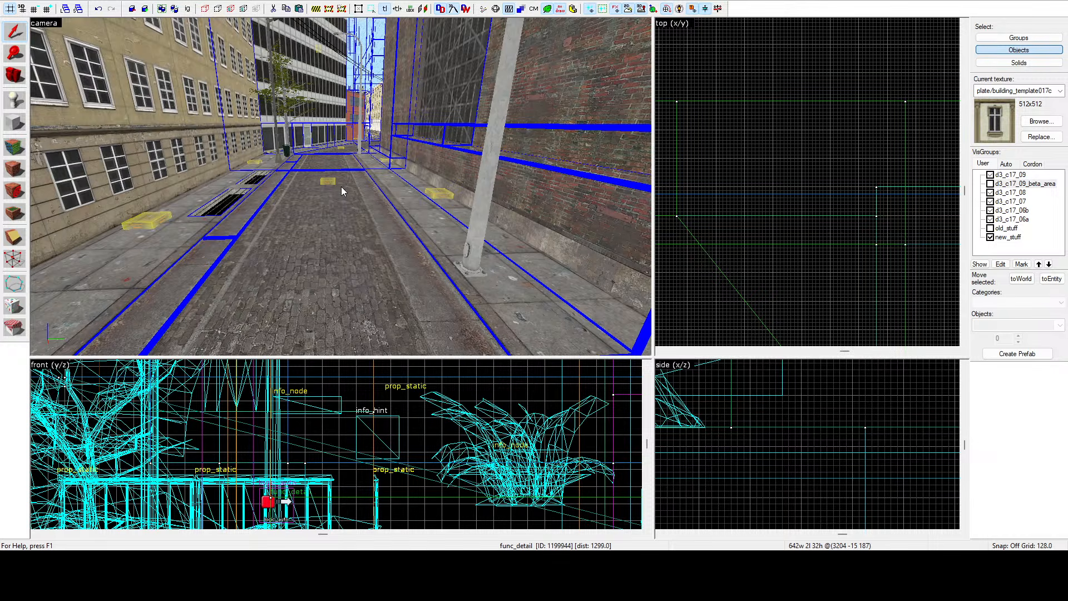
Fly through the industrial hall along the catwalks to inspect the brushwork and detail.
click(417, 215)
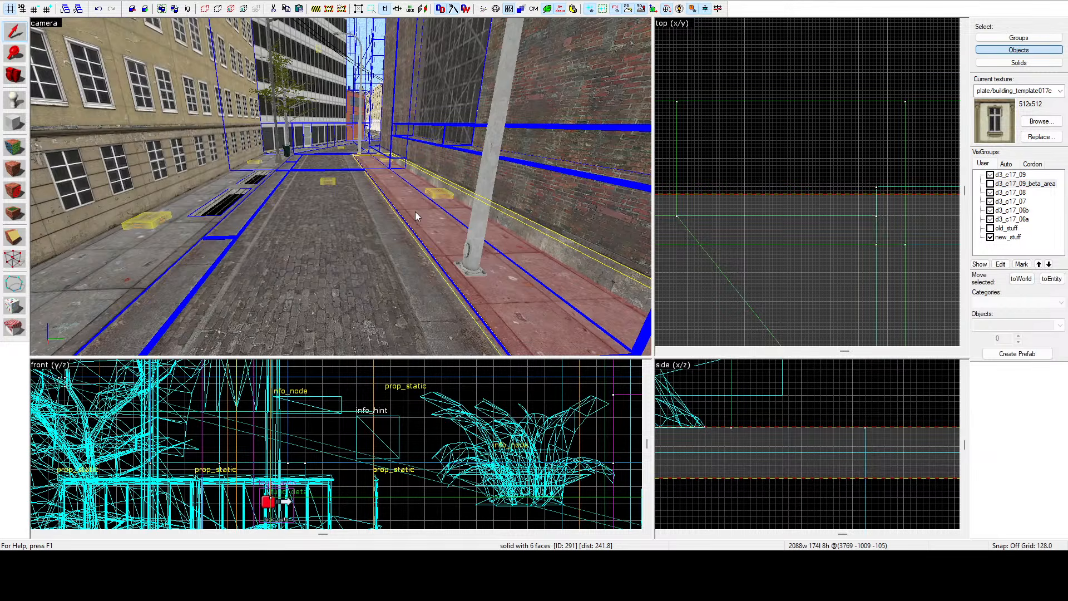
key(w)
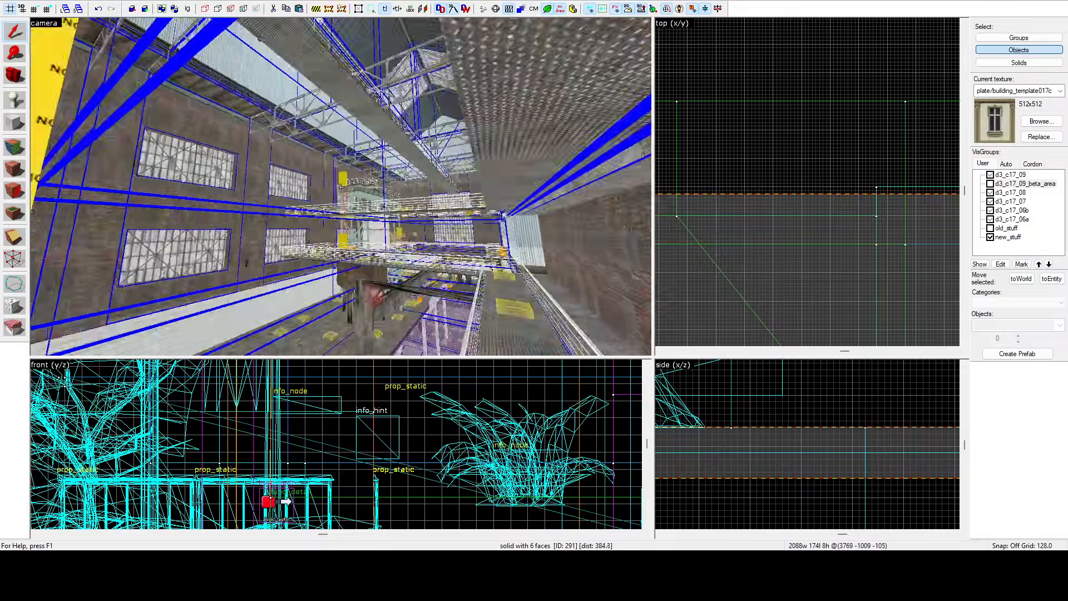
click(341, 187)
key(w)
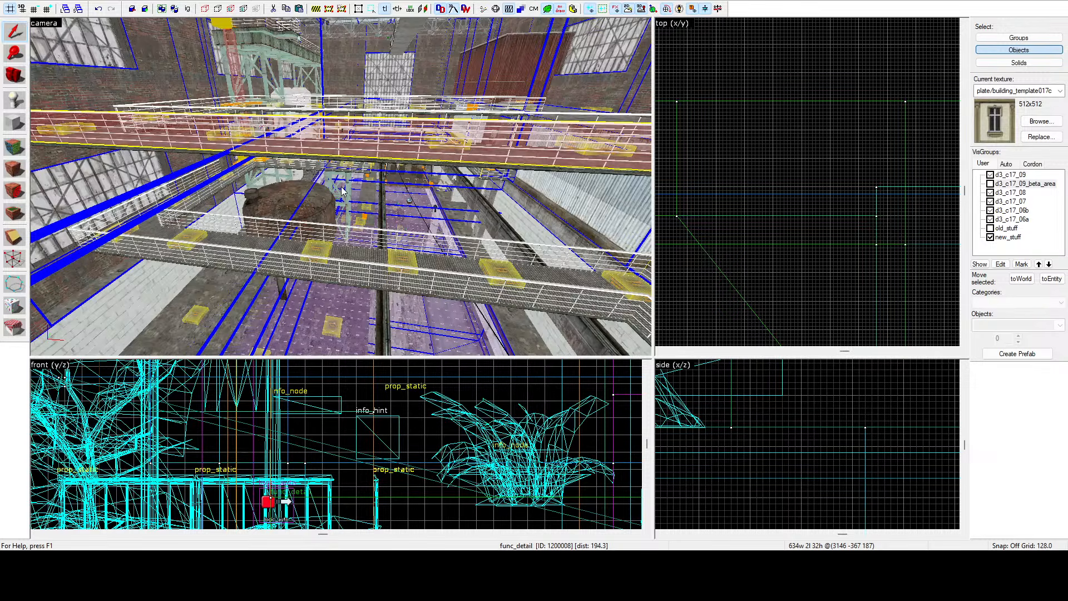
key(z)
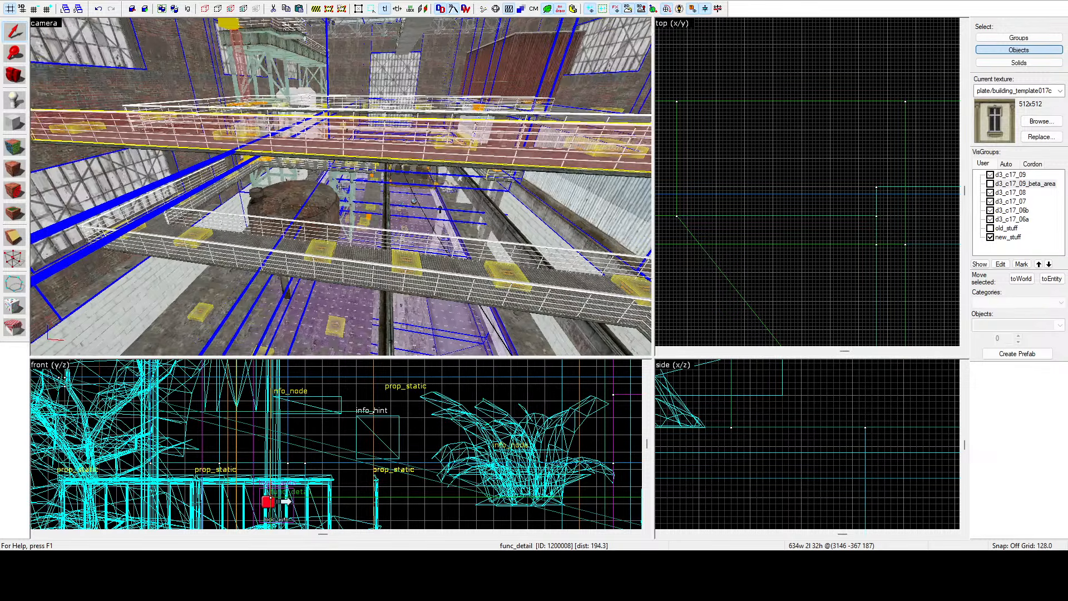
key(d)
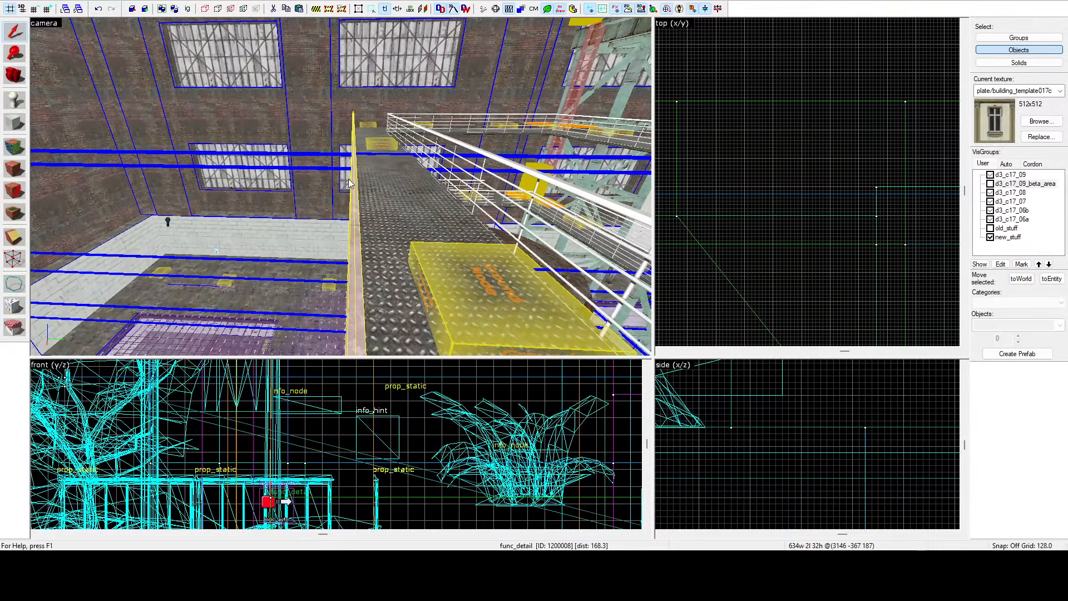
key(z)
key(z)
key(a)
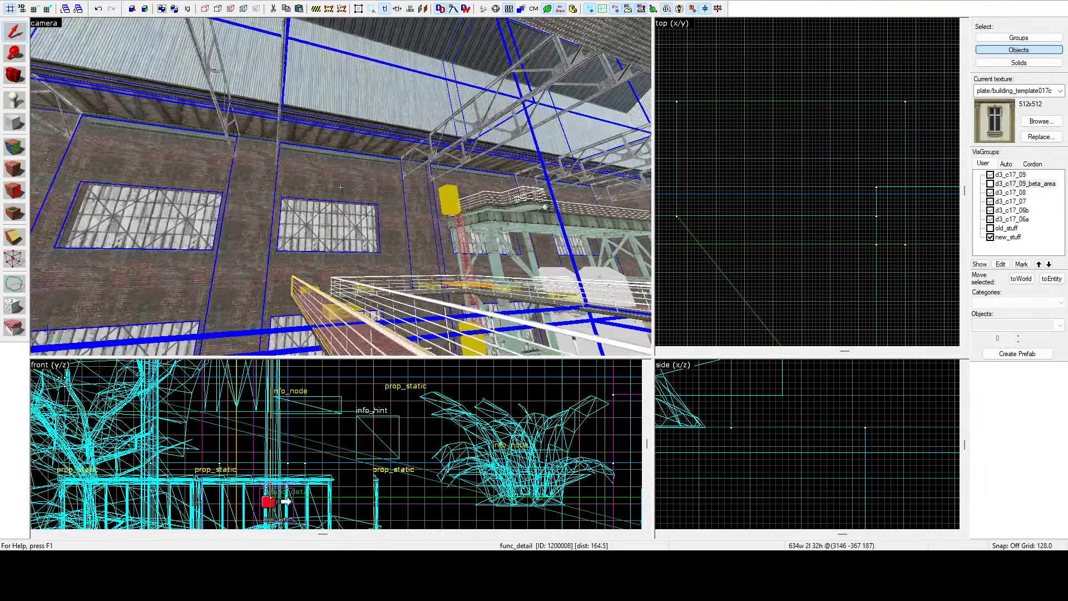
key(z)
key(z)
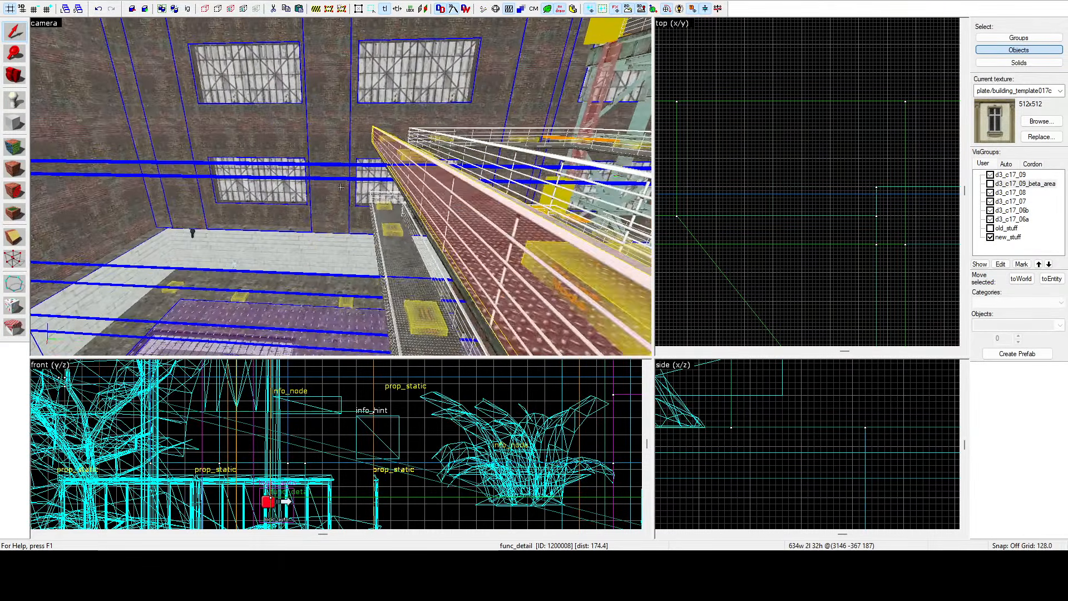
key(d)
key(a)
key(z)
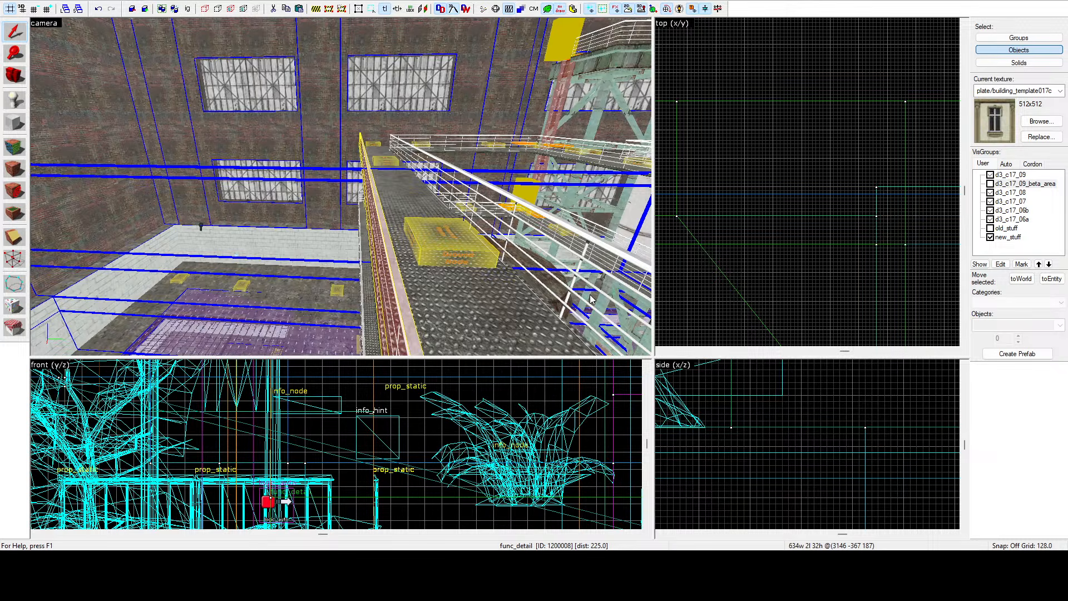
Fly out of the hall into the street to examine the building fronts beside the doorway.
key(z)
key(w)
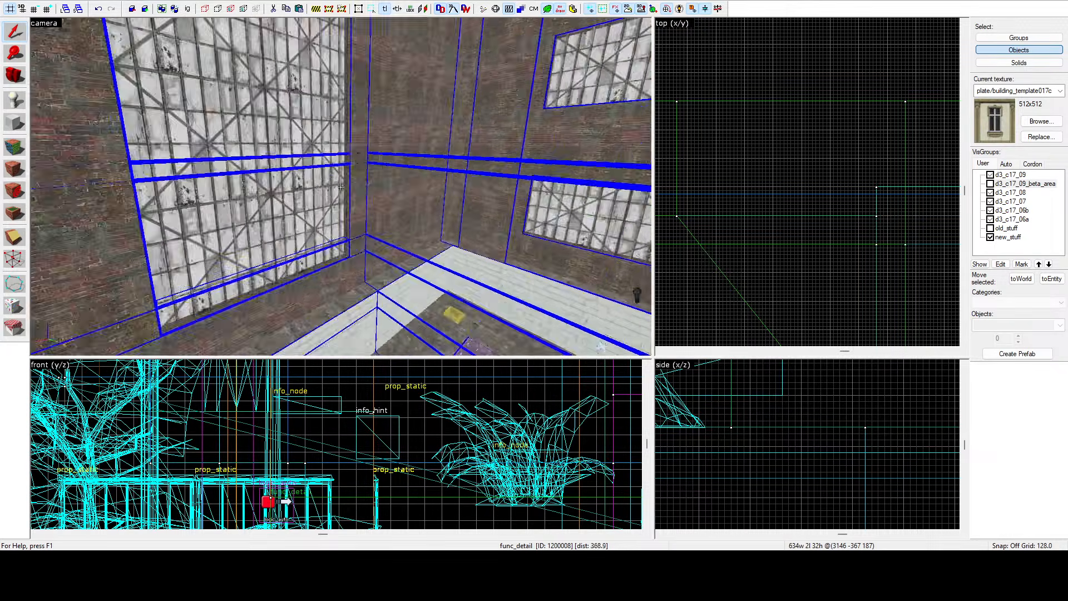
key(w)
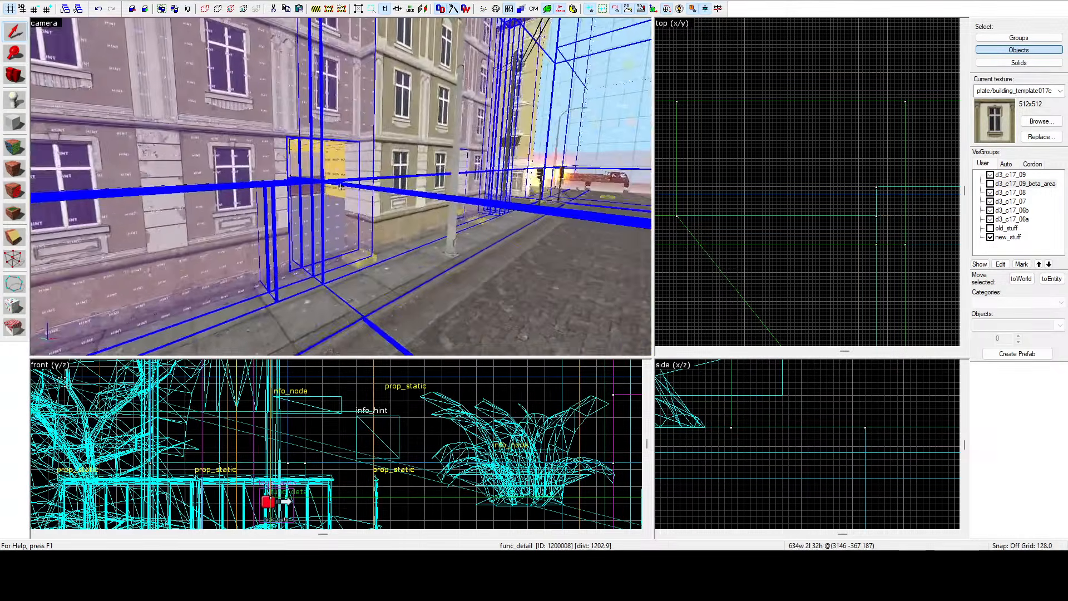
key(w)
key(z)
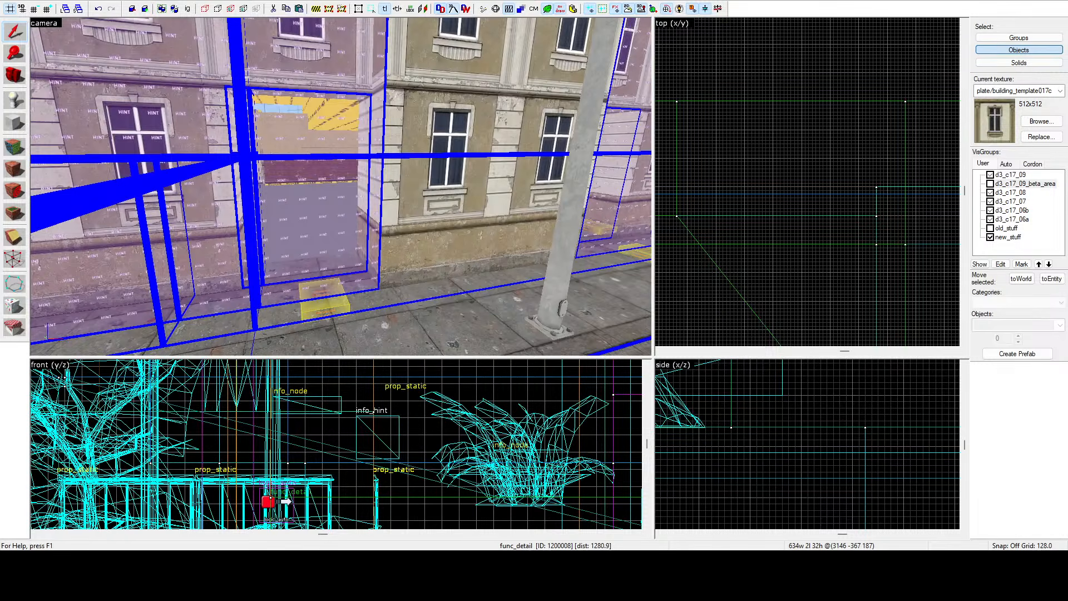
Select the two brushes of the protruding facade section next to the doorway.
click(125, 165)
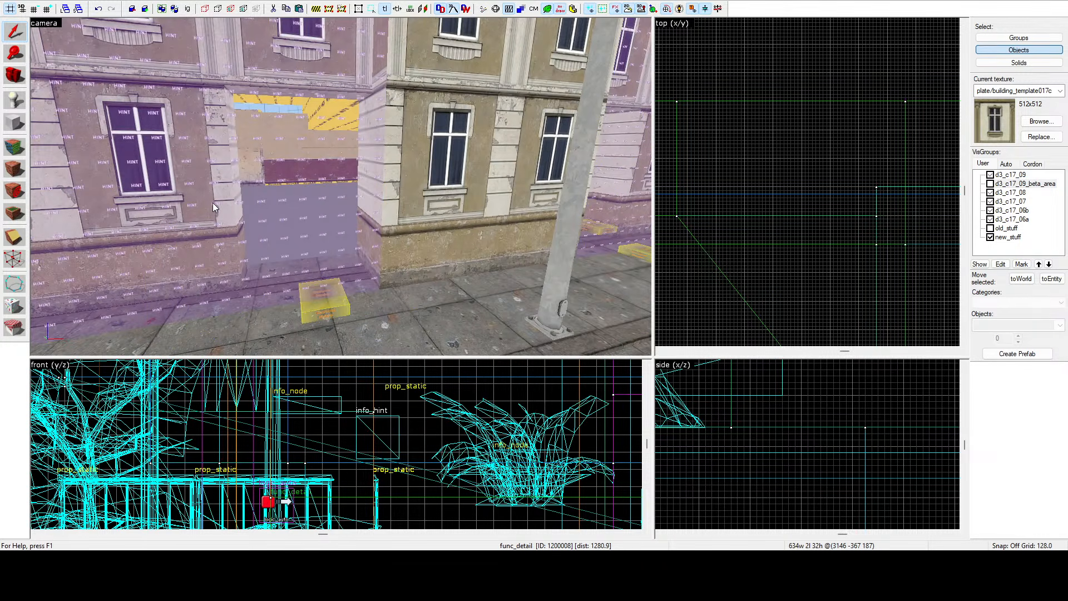
key(z)
key(w)
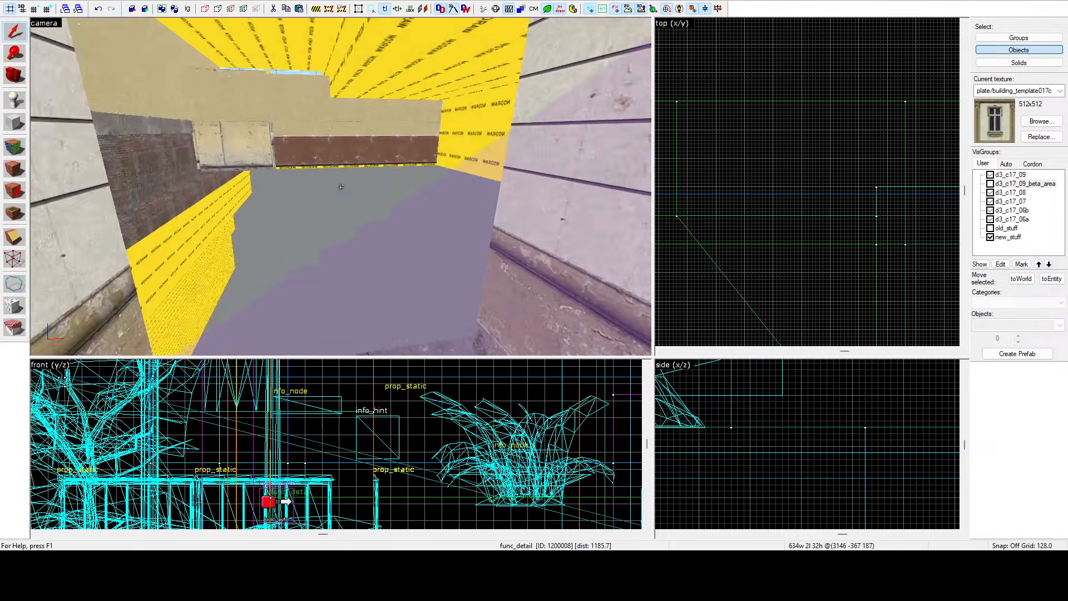
key(s)
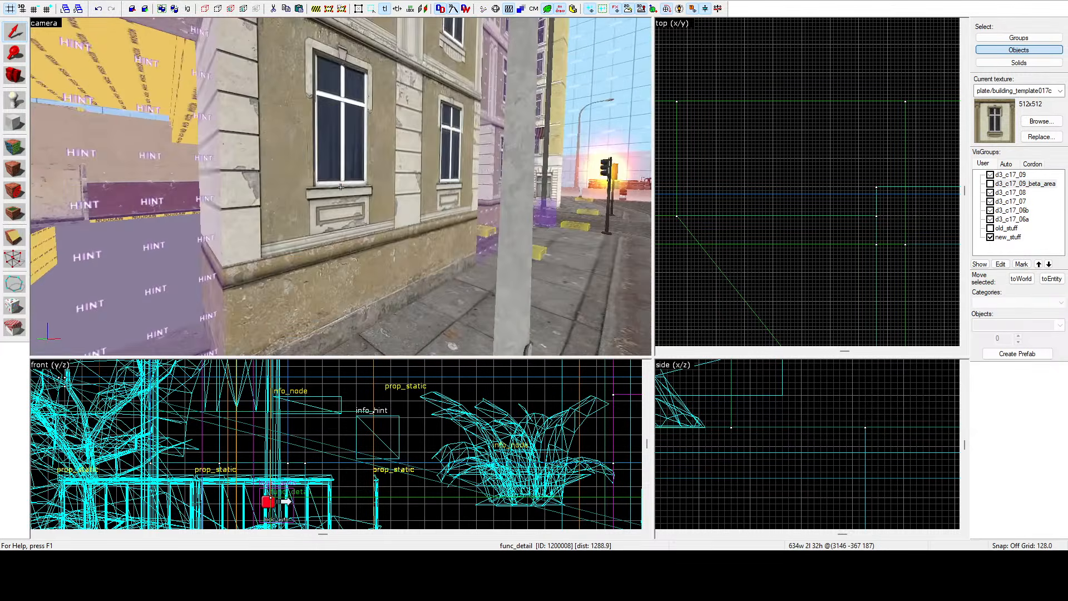
click(340, 187)
key(z)
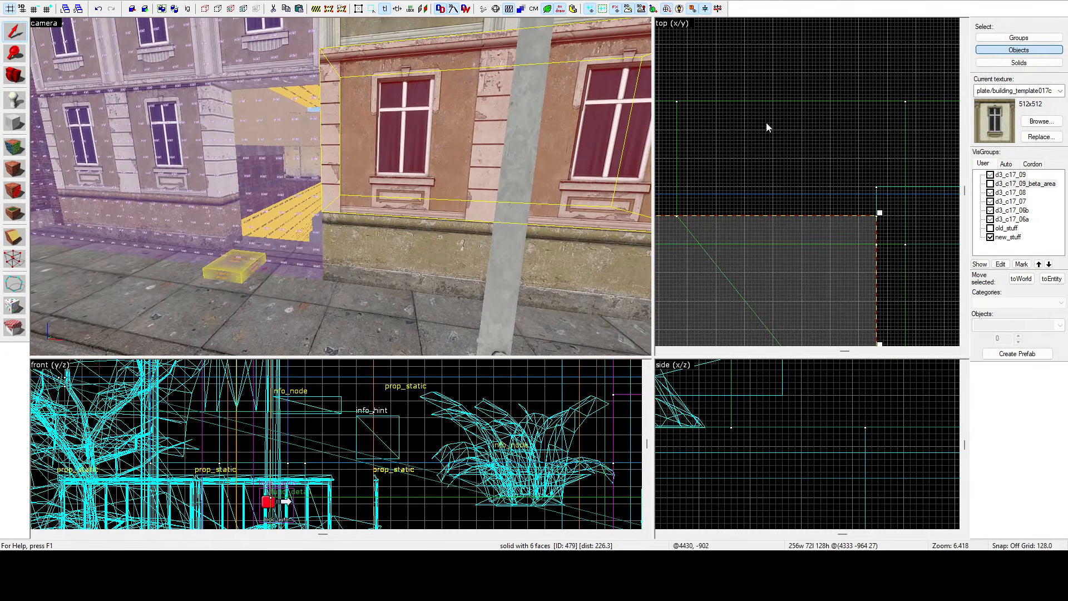
ctrl+click(401, 245)
key(z)
key(a)
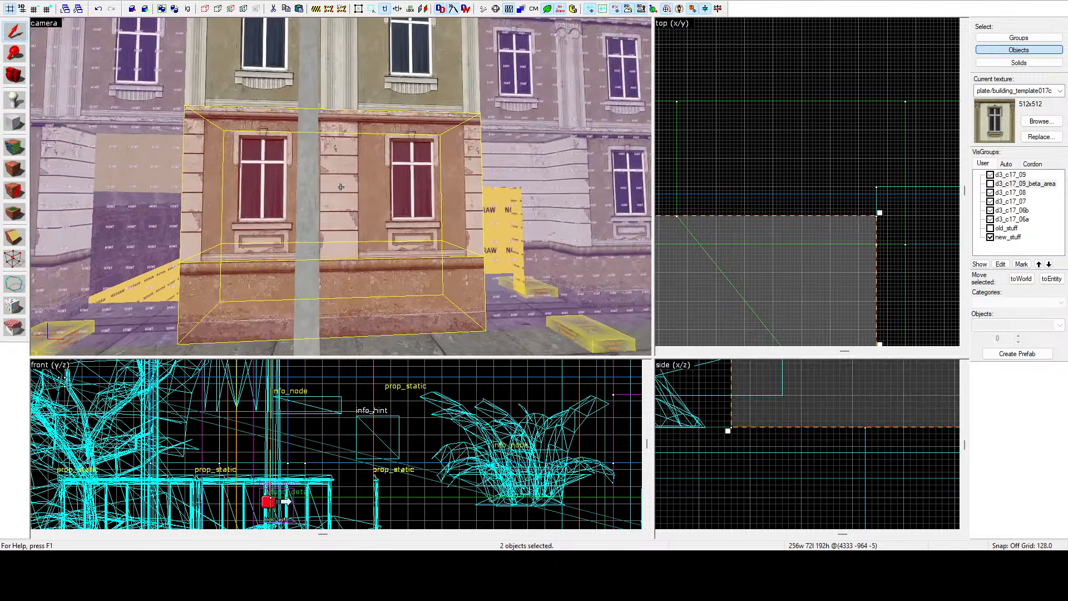
key(z)
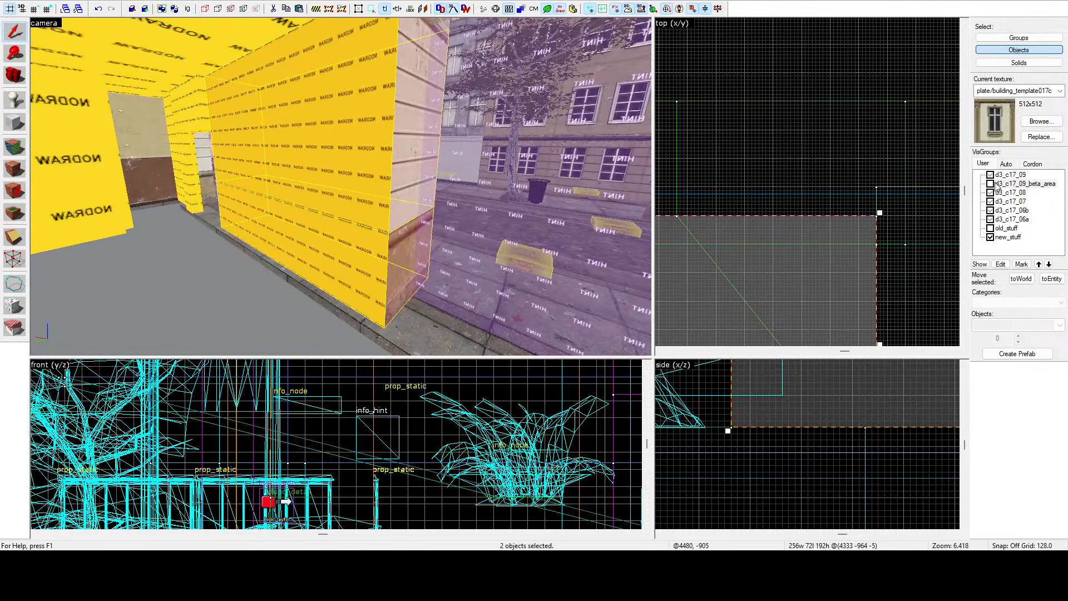
Show the d3_c17_09_beta_area visgroup and fly through the doorway to check how it meets the facade.
click(991, 185)
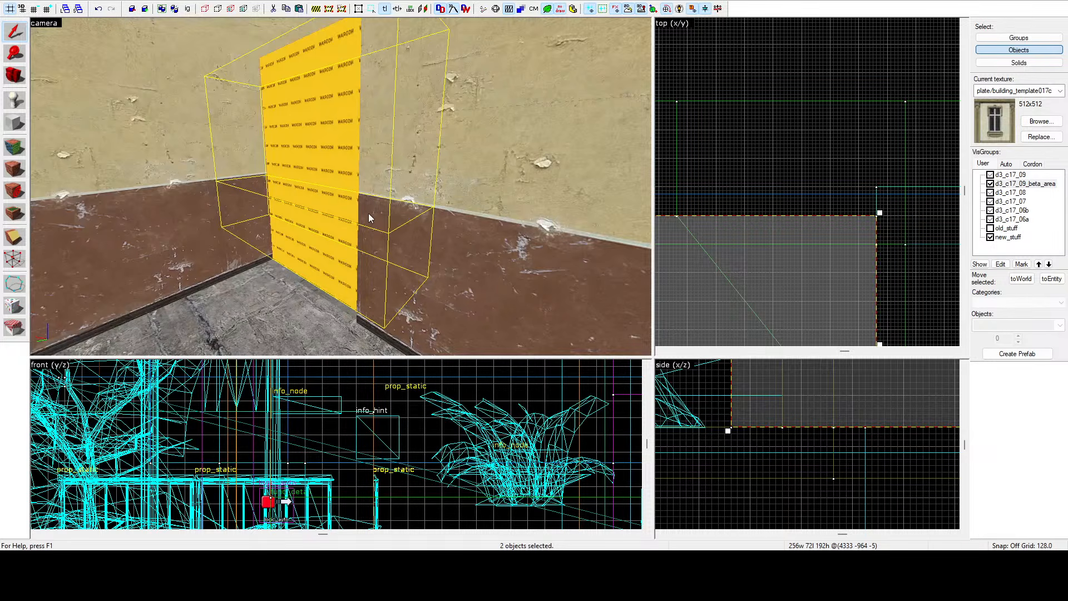
key(z)
key(w)
key(s)
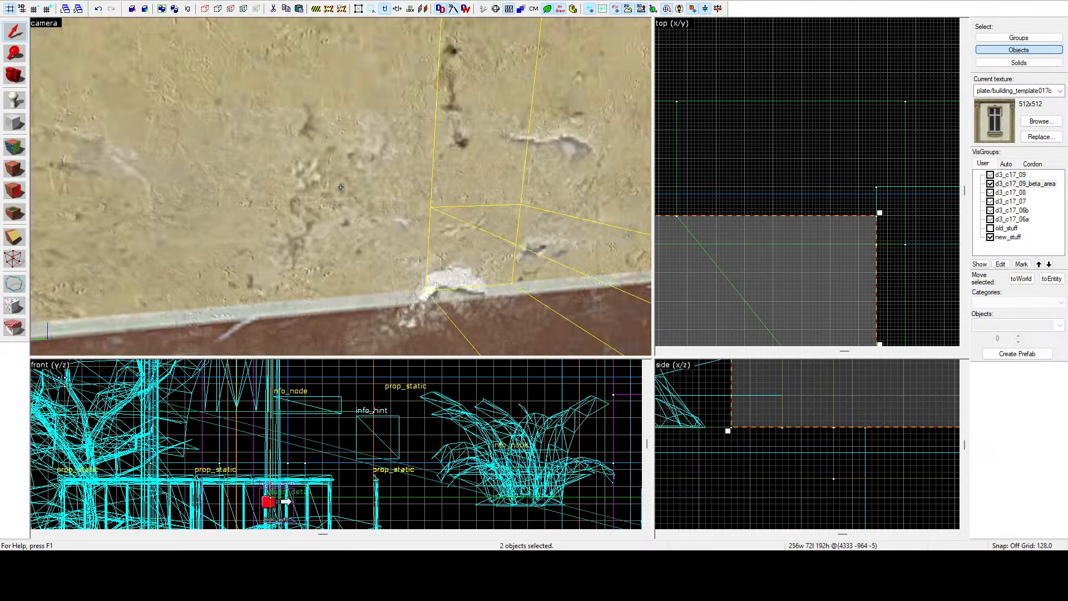
key(w)
key(w)
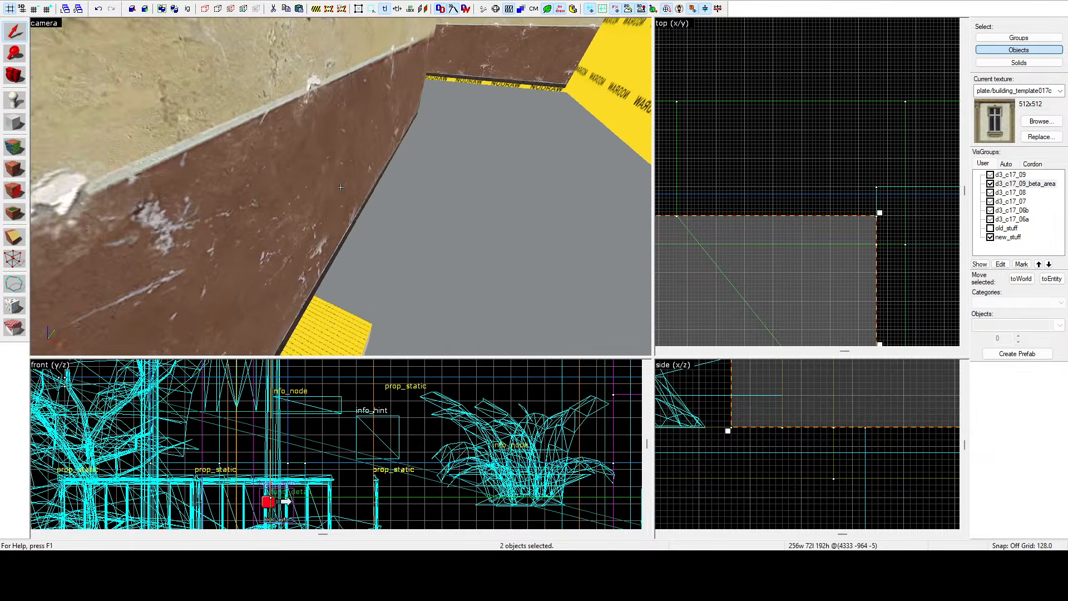
key(w)
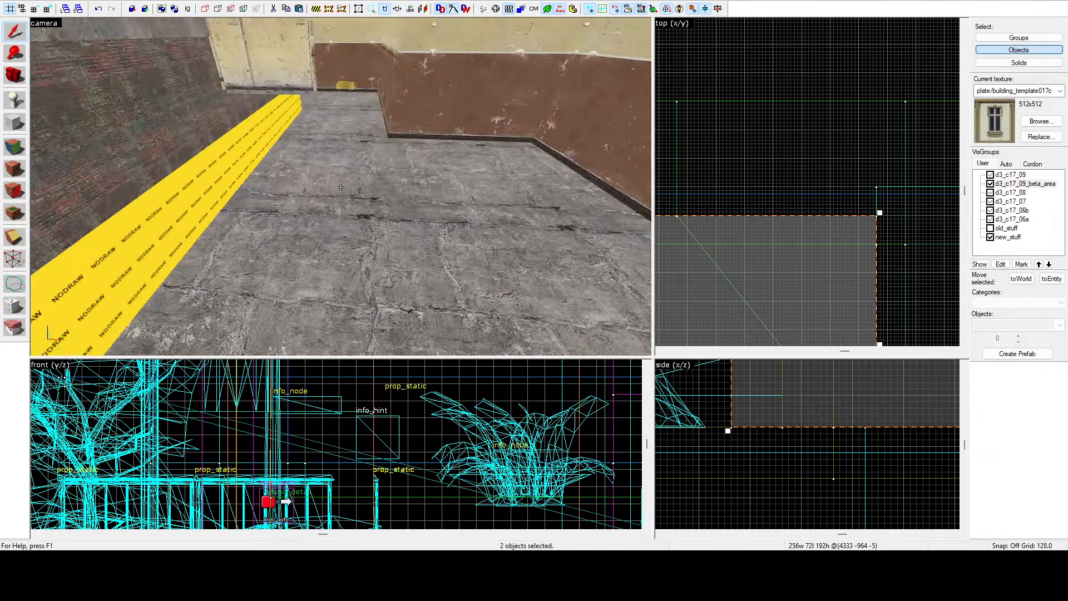
key(w)
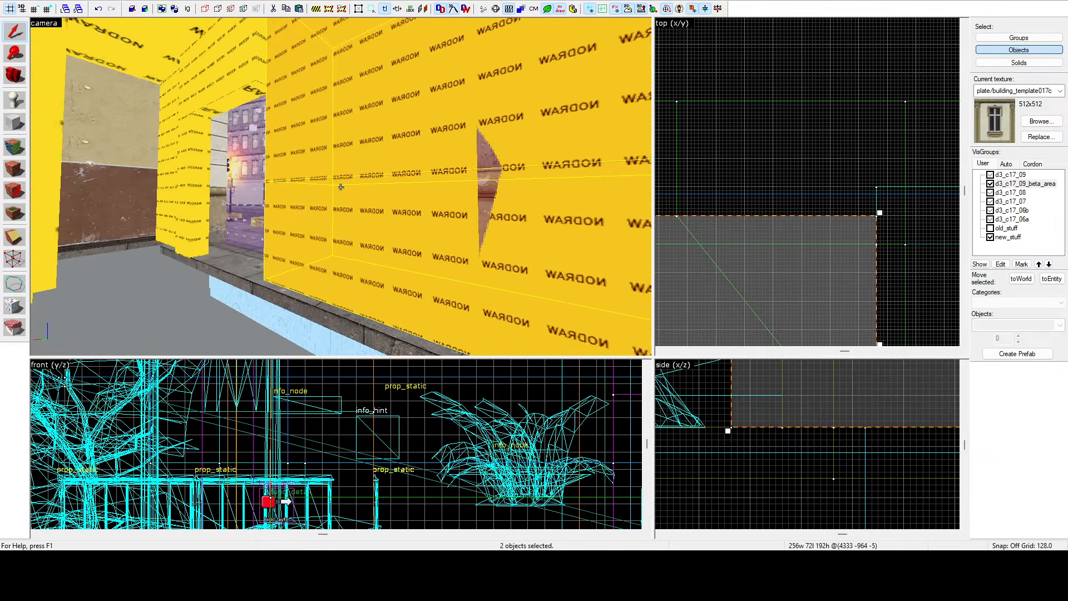
key(w)
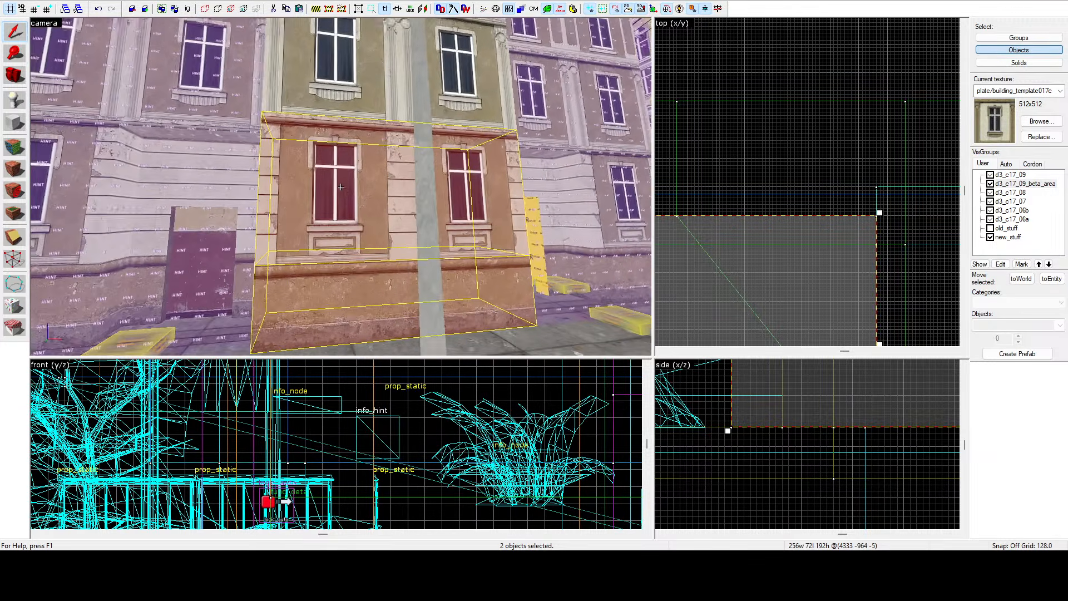
key(z)
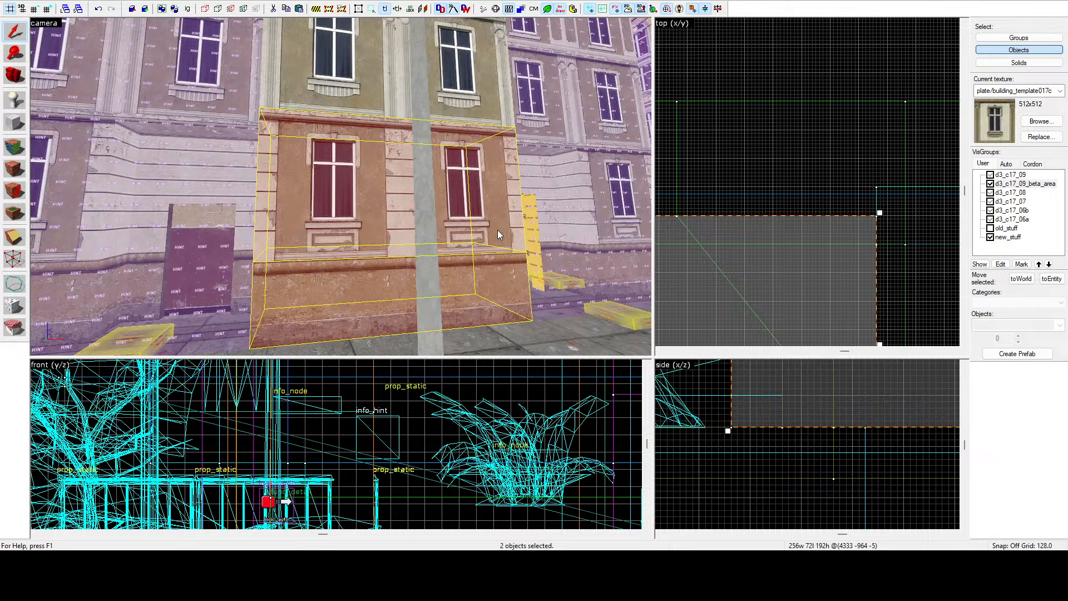
Restore the facade selection and narrow the brushes to 12 units wide in the top view.
key(Escape)
key(z)
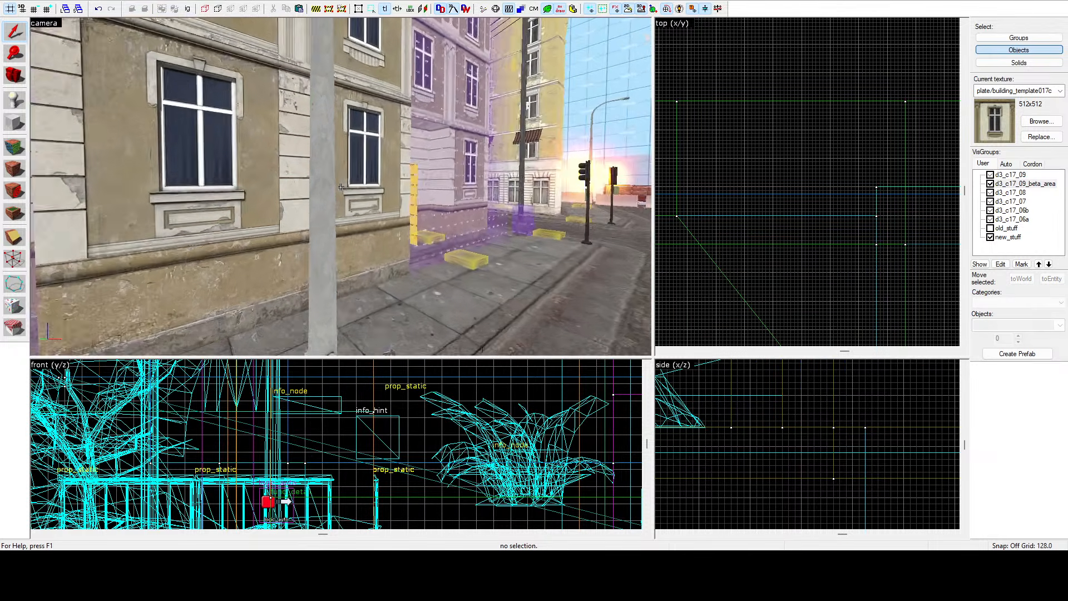
key(w)
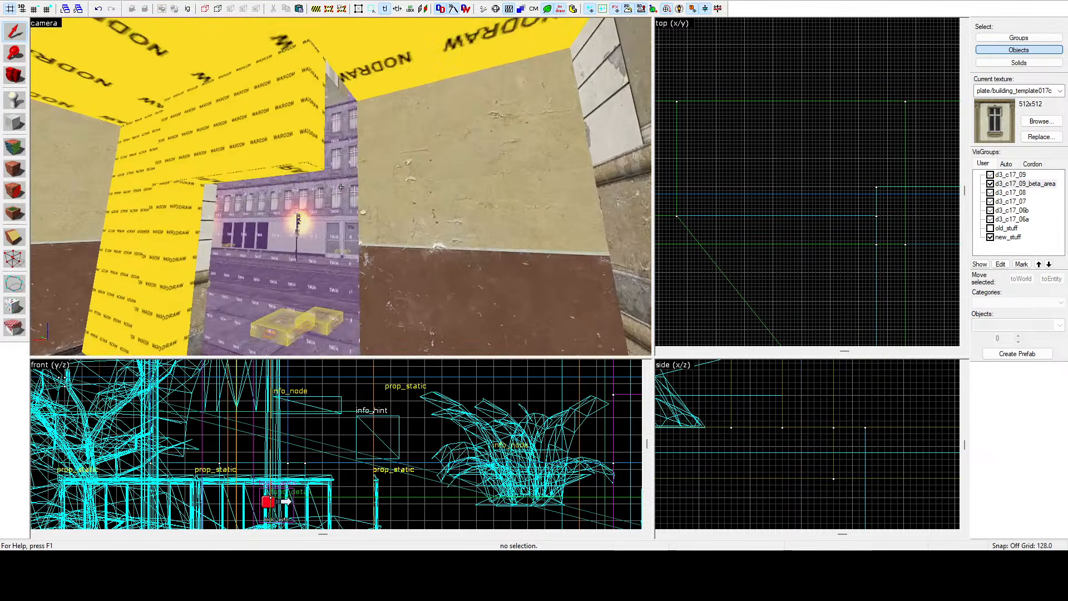
key(s)
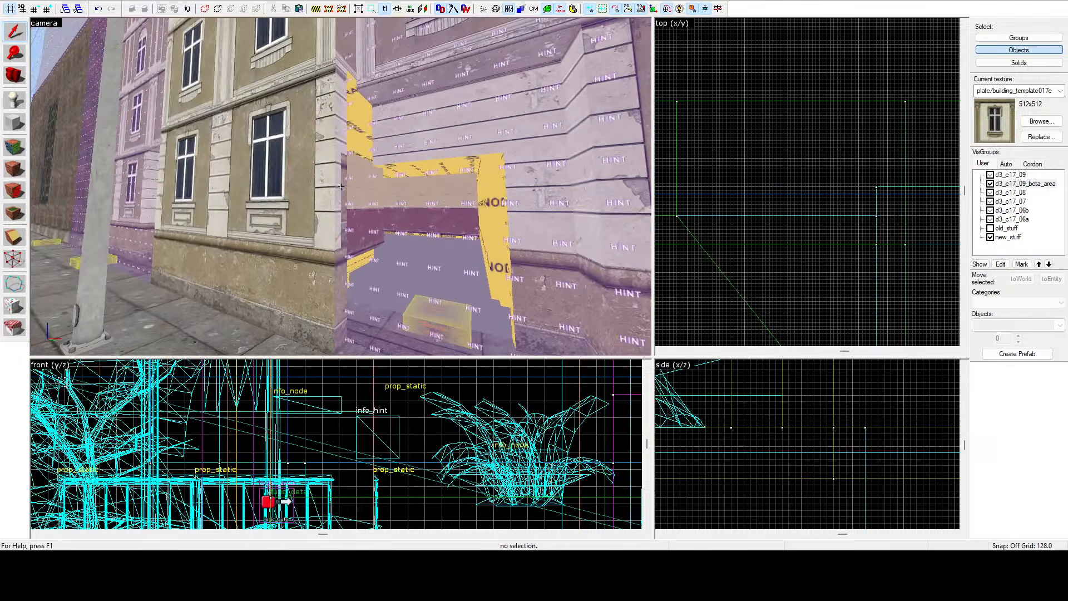
key(ctrl+z)
key(z)
scroll(802, 131, down, 14)
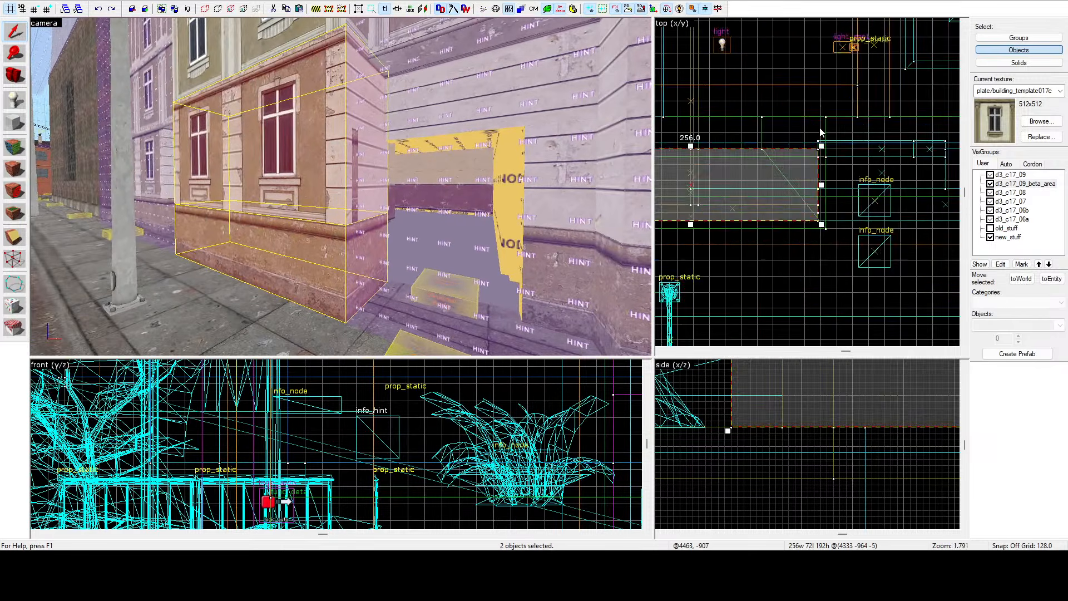
drag(837, 155, 815, 158)
scroll(839, 155, up, 6)
scroll(840, 154, up, 4)
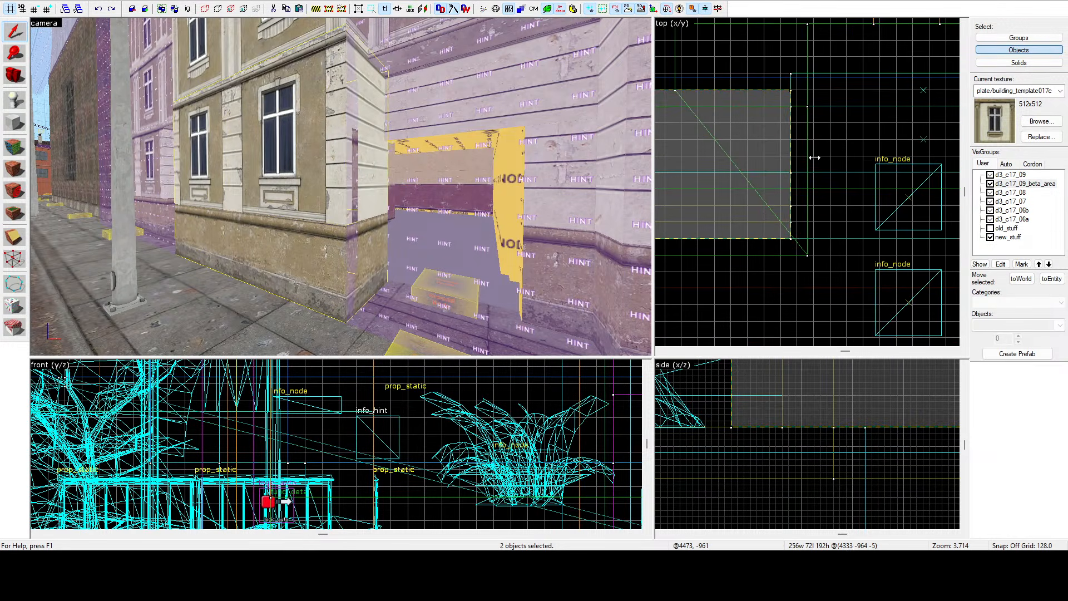
scroll(820, 161, up, 3)
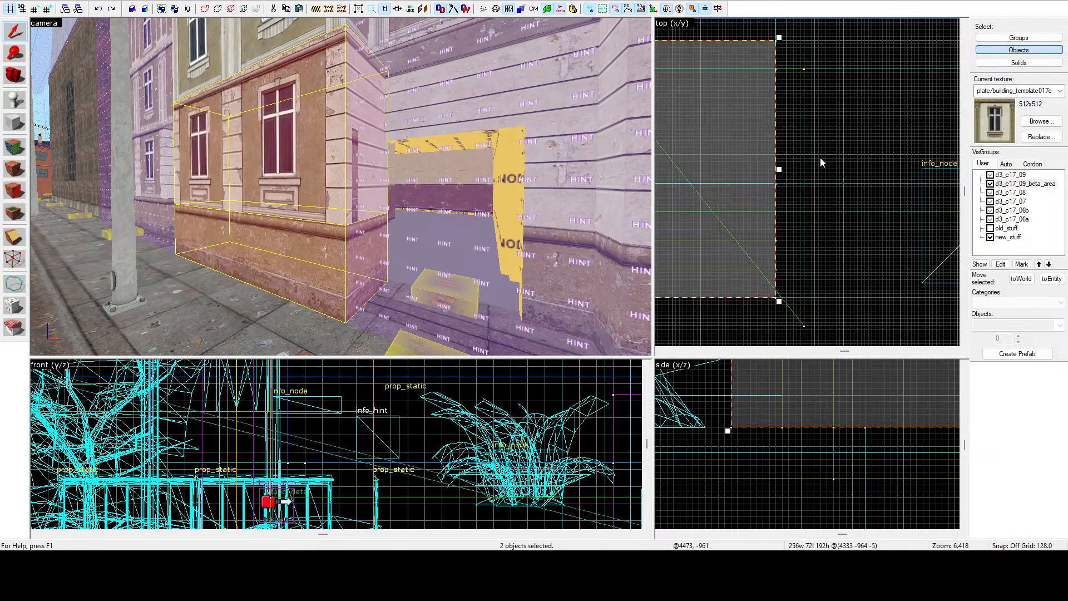
scroll(820, 162, down, 7)
mouse_move(938, 157)
mouse_down()
mouse_move(814, 158)
mouse_move(925, 152)
mouse_up()
Shorten the facade brushes to 56 units long, nudge them into place, and deselect.
scroll(919, 155, up, 4)
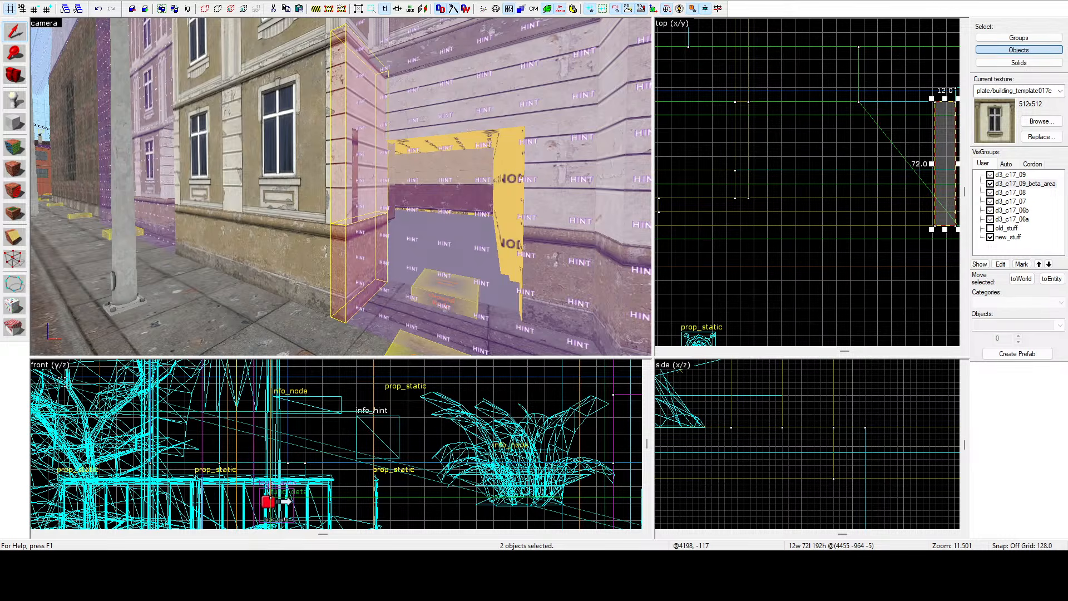
scroll(818, 201, down, 3)
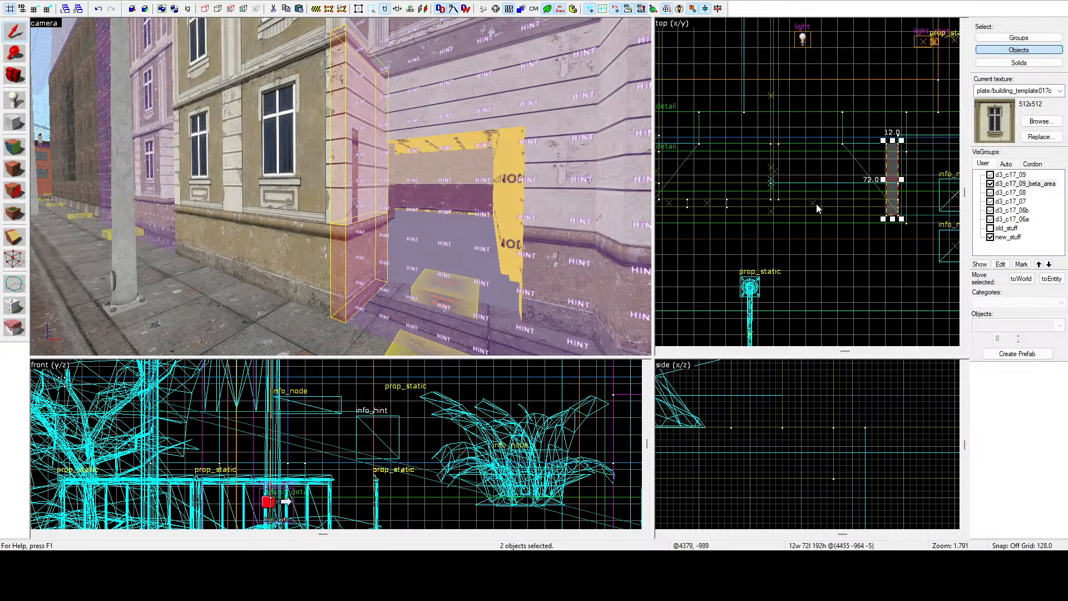
scroll(907, 168, up, 7)
key(z)
key(z)
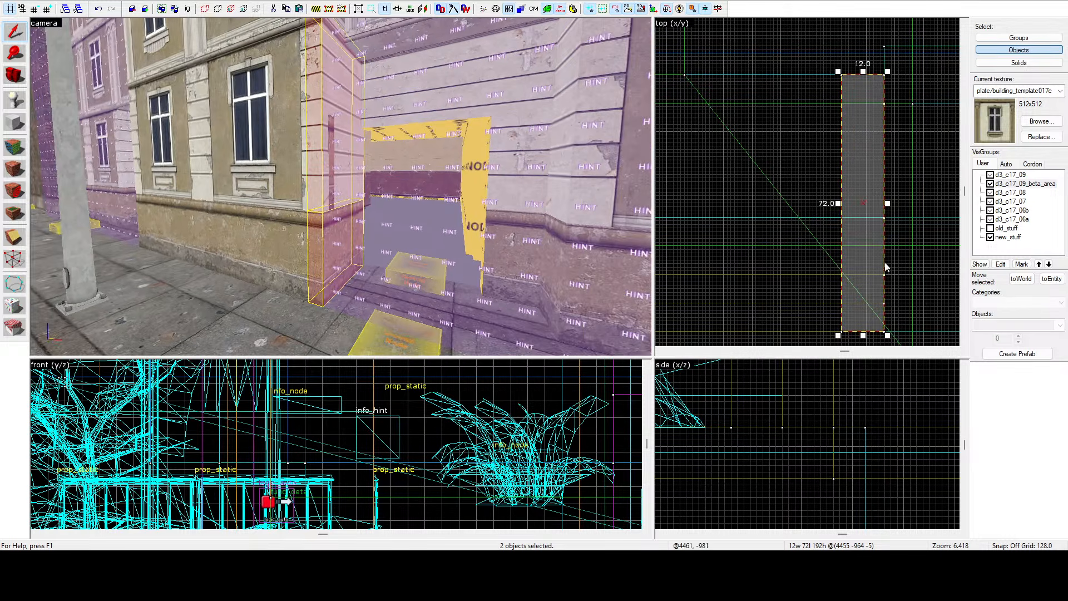
mouse_move(863, 335)
mouse_down()
mouse_move(875, 261)
mouse_move(881, 275)
mouse_up()
scroll(840, 177, up, 3)
scroll(821, 221, down, 2)
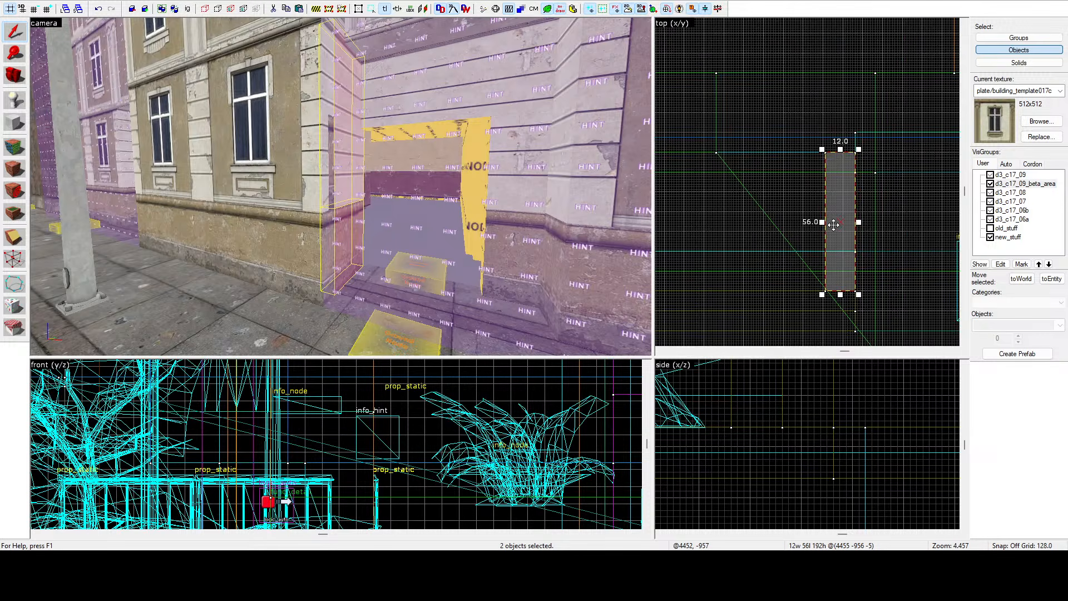
drag(816, 219, 832, 220)
click(884, 193)
key(z)
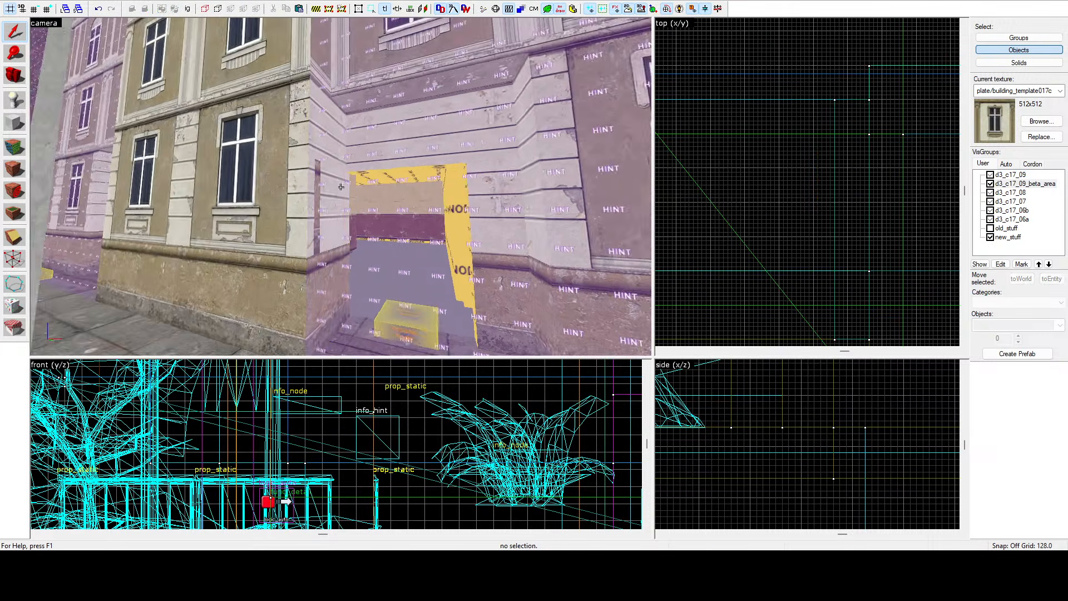
Select the sidewalk brush in front of the facade and clip it with a vertical cut at the facade corner, keeping both pieces.
key(w)
key(w)
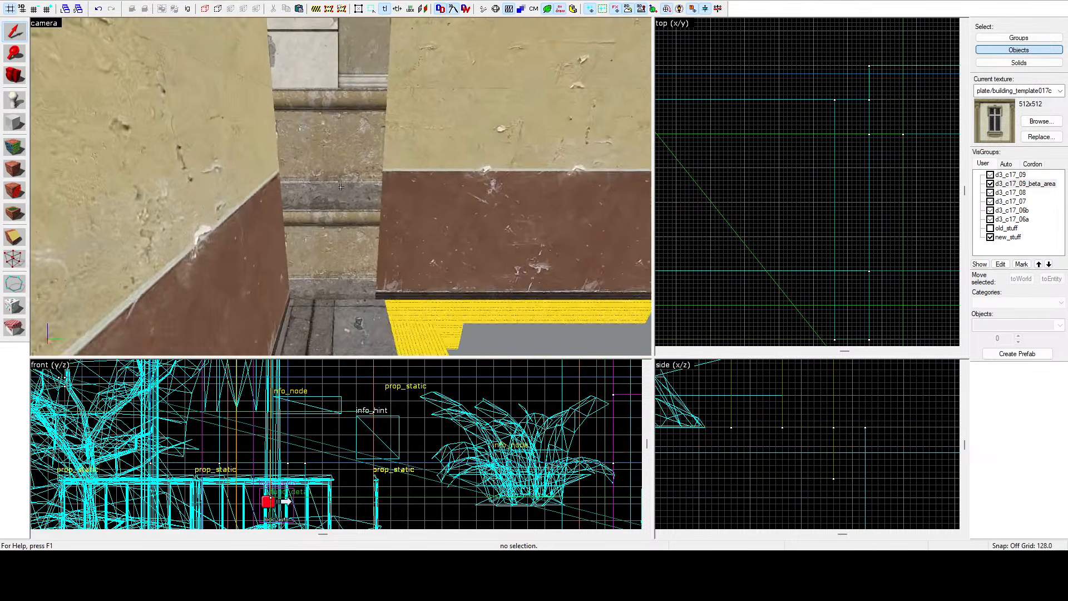
key(s)
key(s)
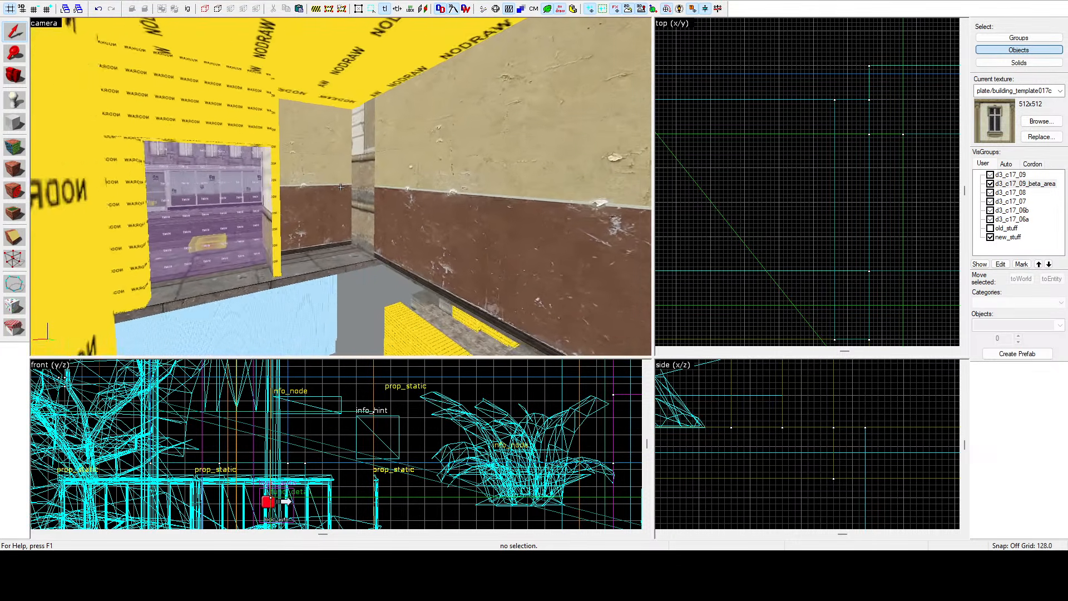
key(w)
key(w)
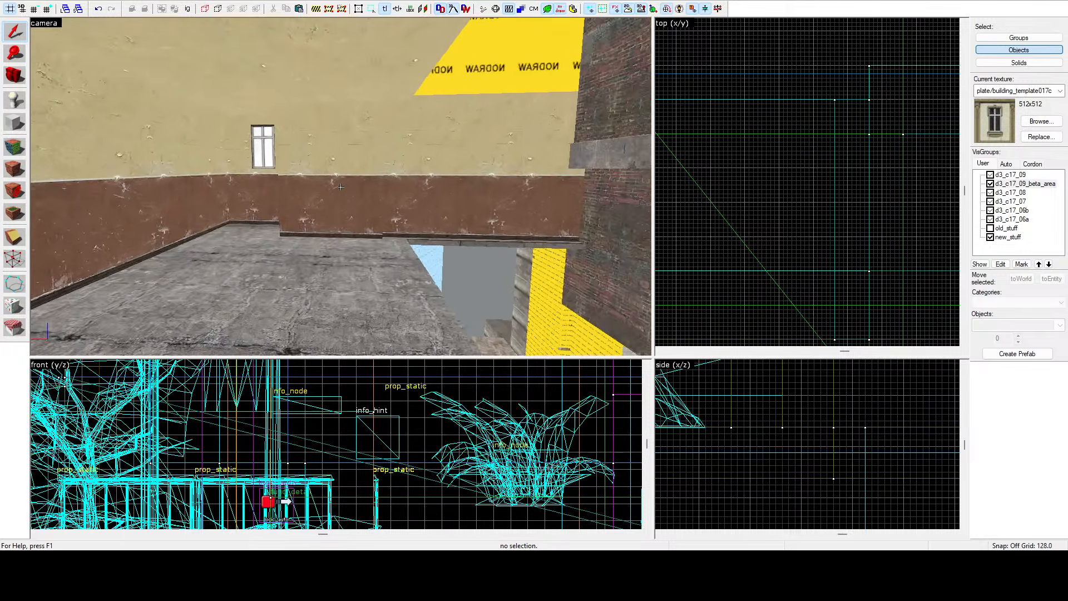
click(341, 186)
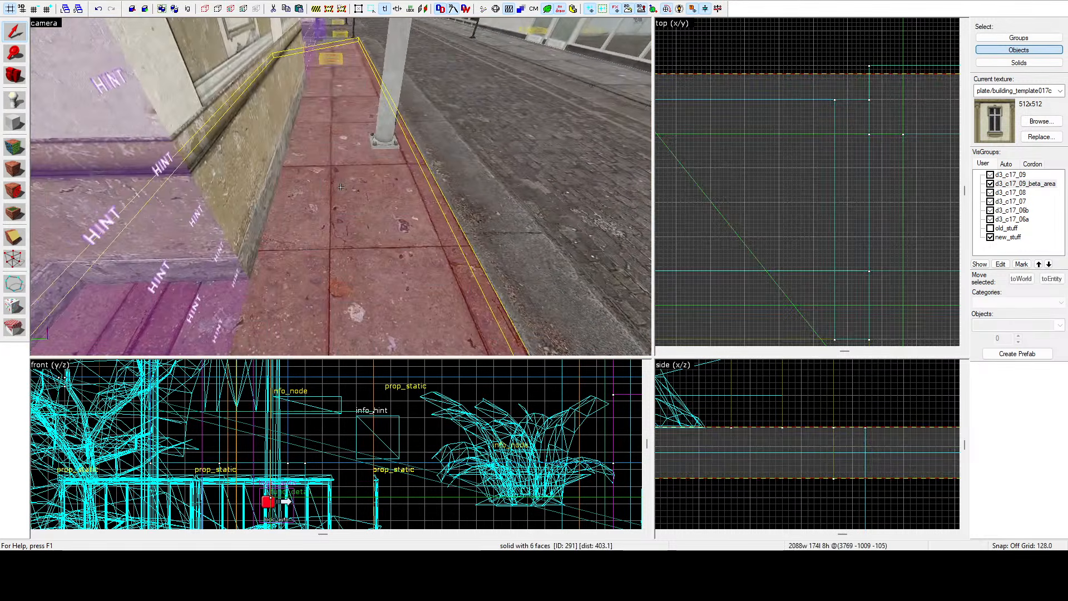
key(d)
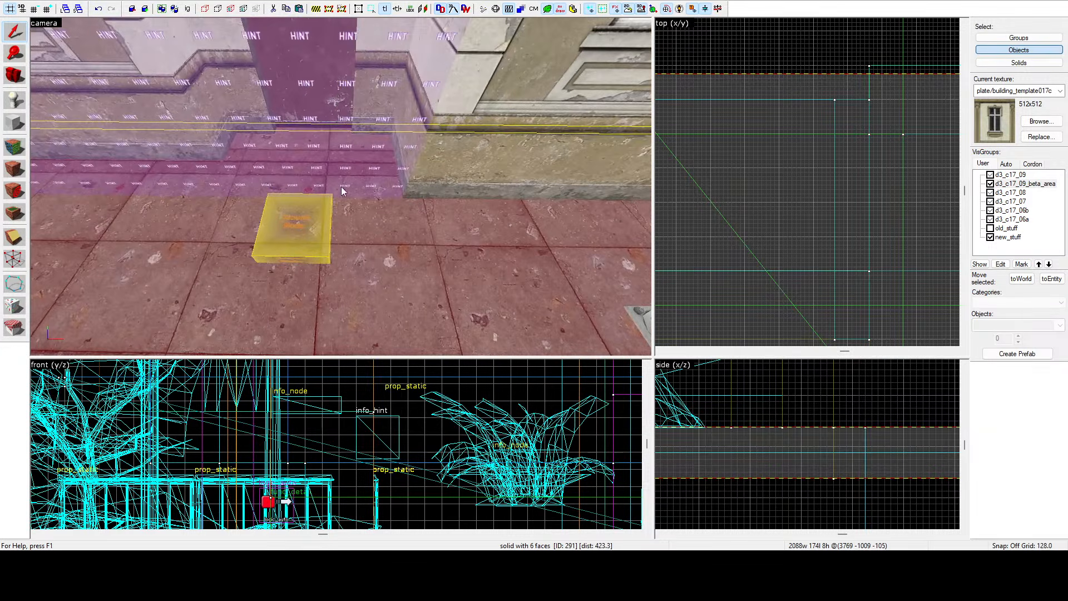
key(z)
scroll(775, 98, down, 14)
scroll(737, 91, up, 9)
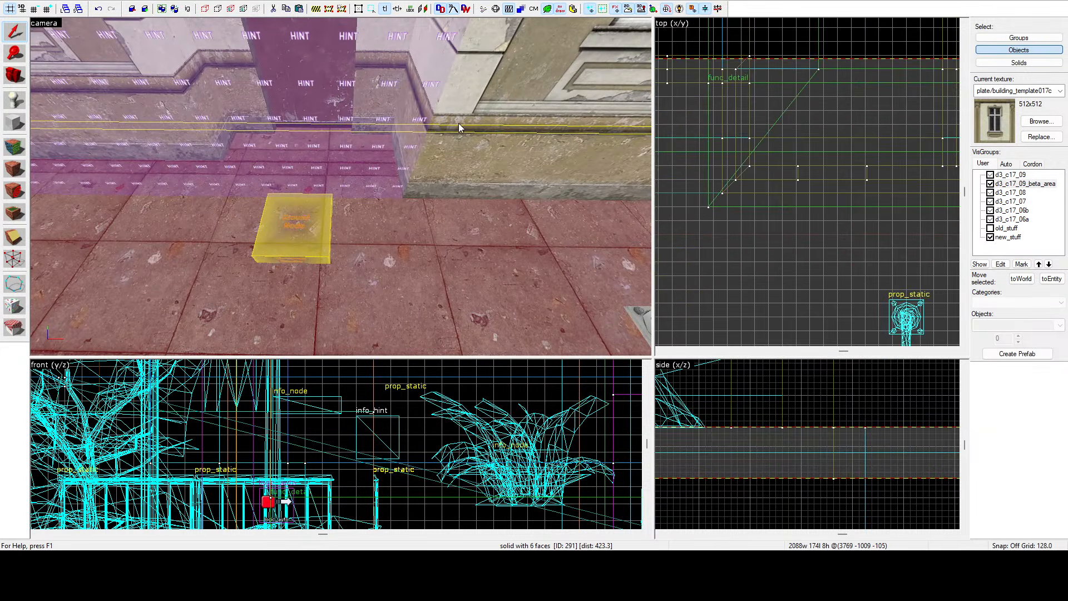
click(436, 153)
scroll(721, 196, up, 4)
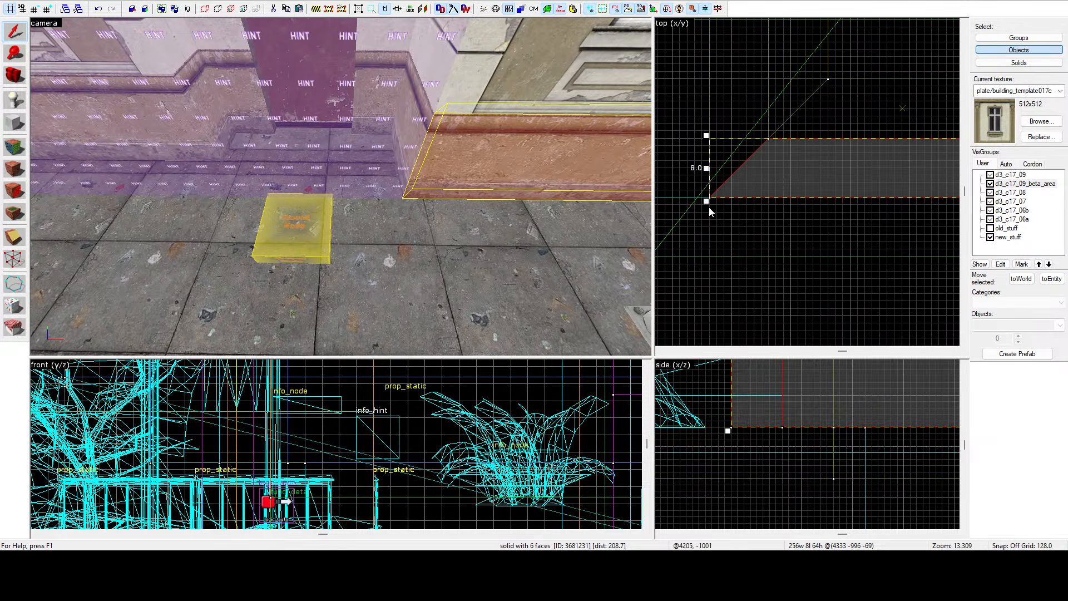
click(371, 284)
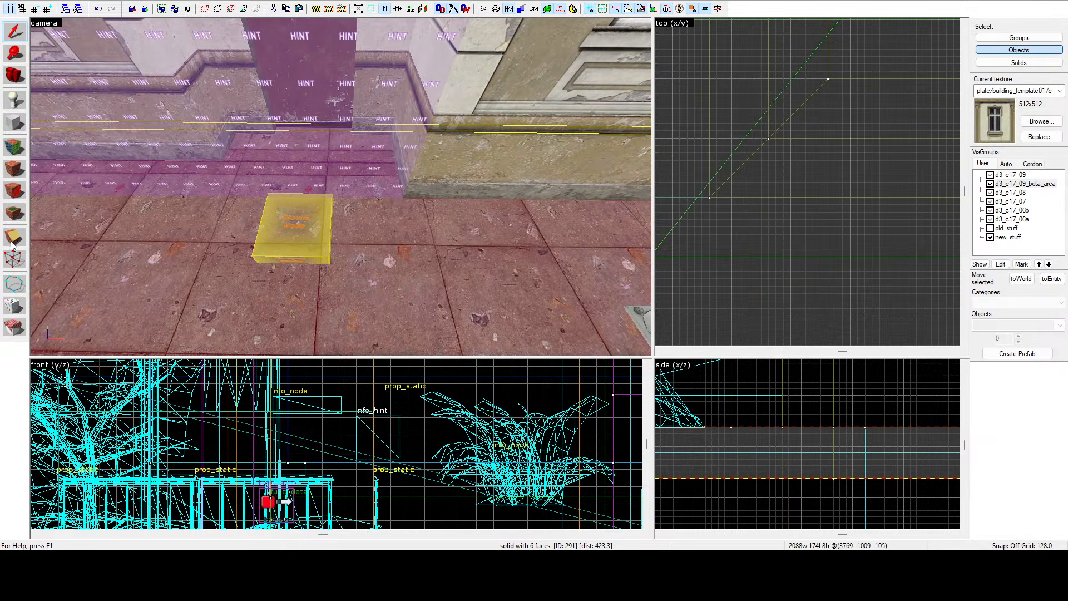
click(12, 243)
scroll(732, 200, up, 3)
drag(694, 196, 695, 159)
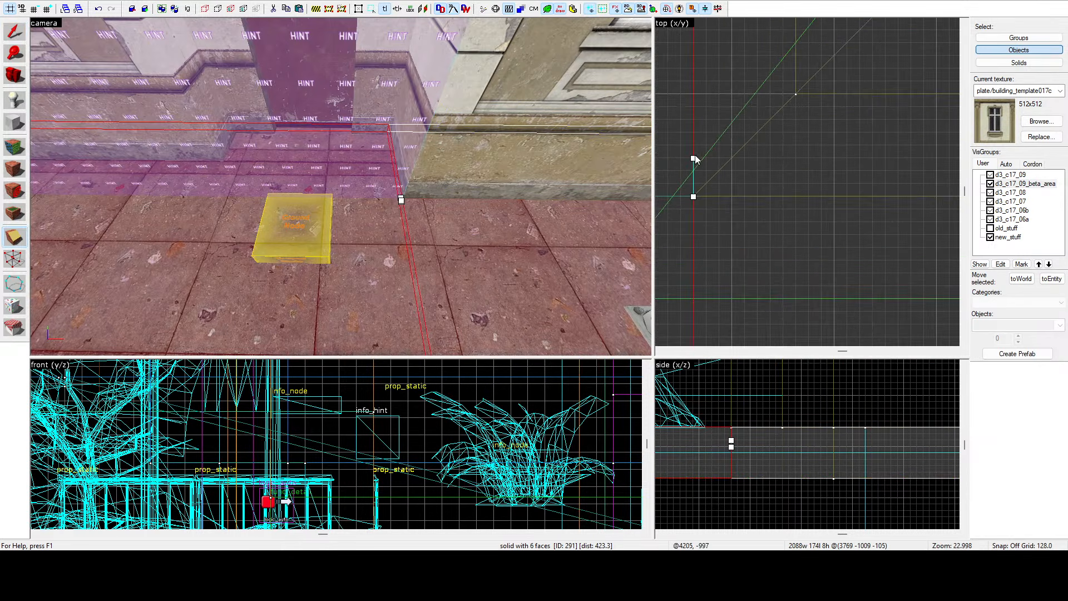
click(11, 242)
click(12, 244)
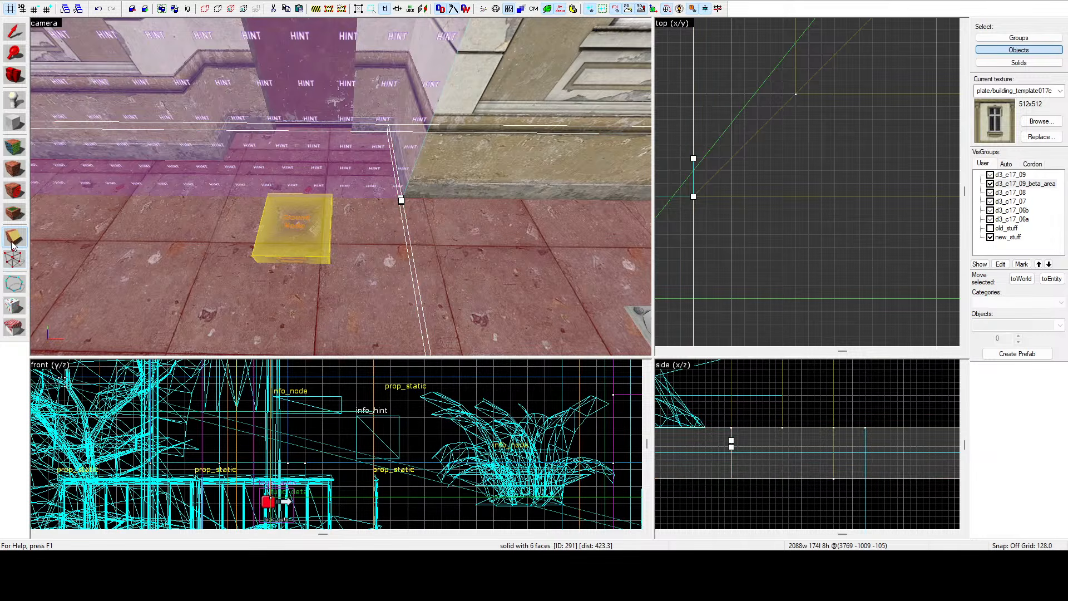
key(Return)
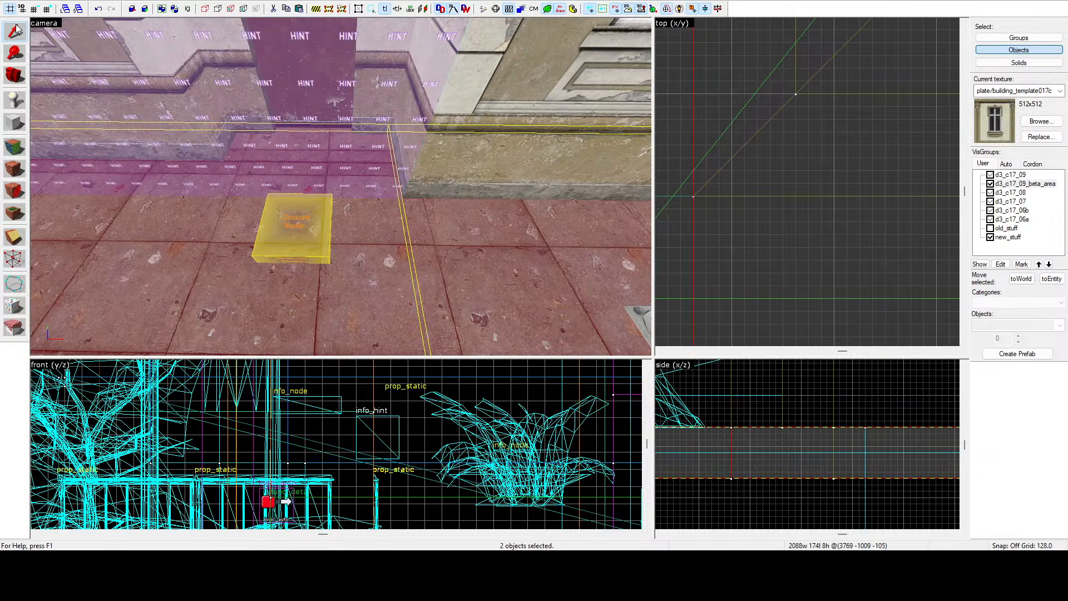
Select the sidewalk piece beside the facade and clip it with a horizontal cut along the facade line, keeping both pieces.
click(547, 171)
scroll(754, 166, down, 2)
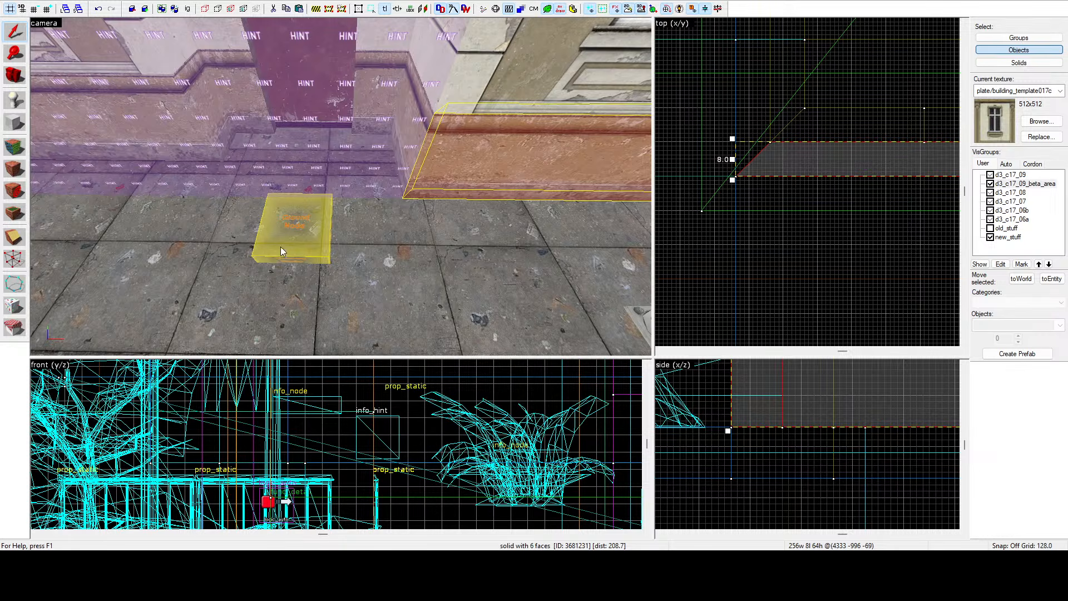
click(456, 245)
click(14, 238)
scroll(762, 171, up, 2)
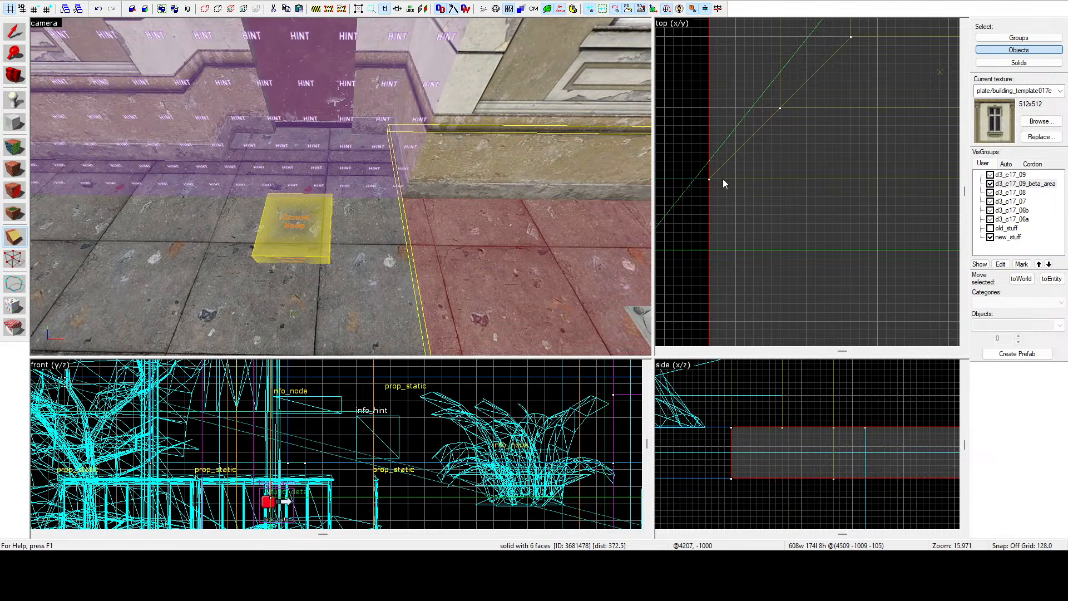
drag(724, 179, 777, 180)
key(Return)
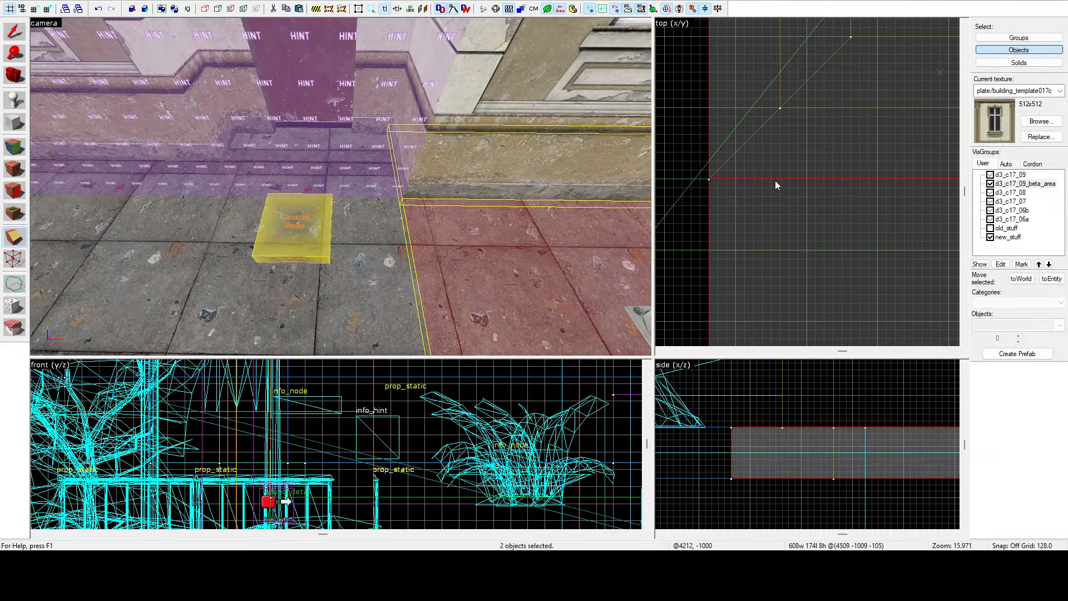
Select the long sidewalk strip by the doorway, clip it with a vertical cut at the facade's edge, and deselect.
click(8, 36)
key(z)
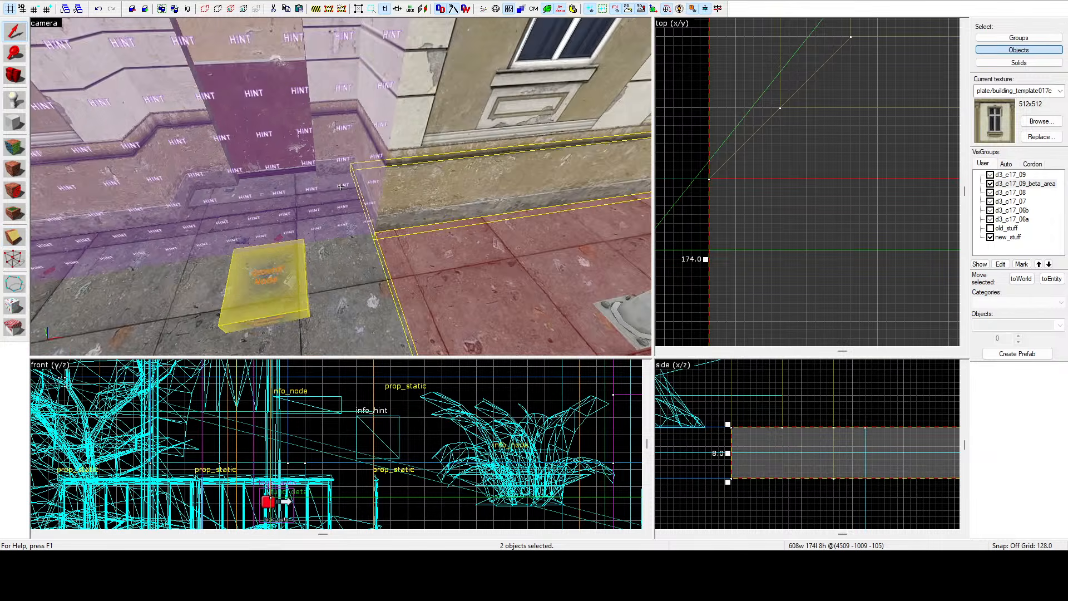
key(d)
key(w)
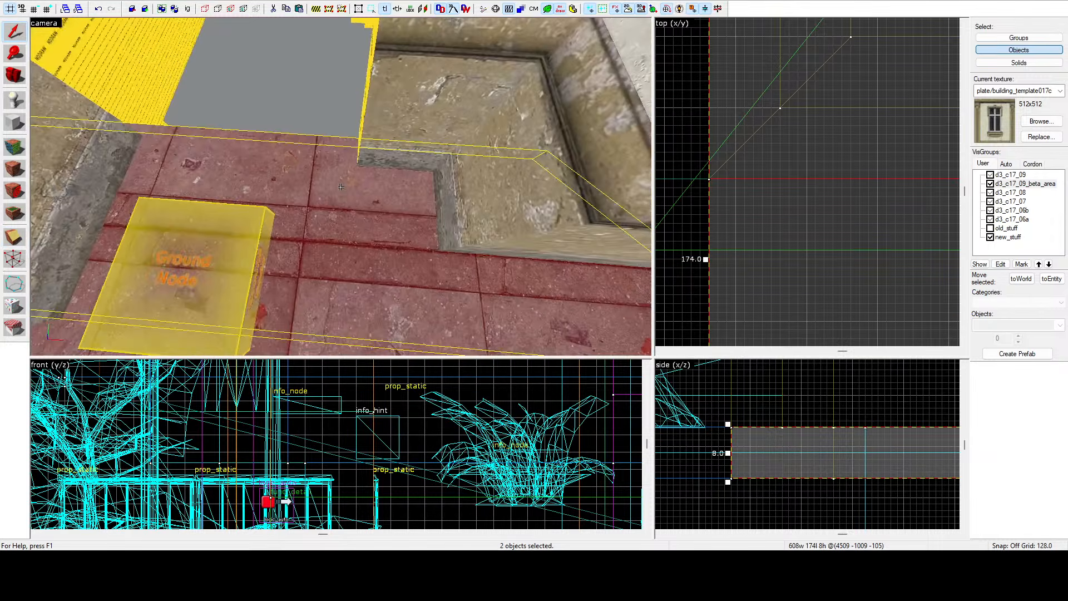
click(340, 187)
key(z)
scroll(762, 203, down, 12)
scroll(746, 217, down, 2)
key(z)
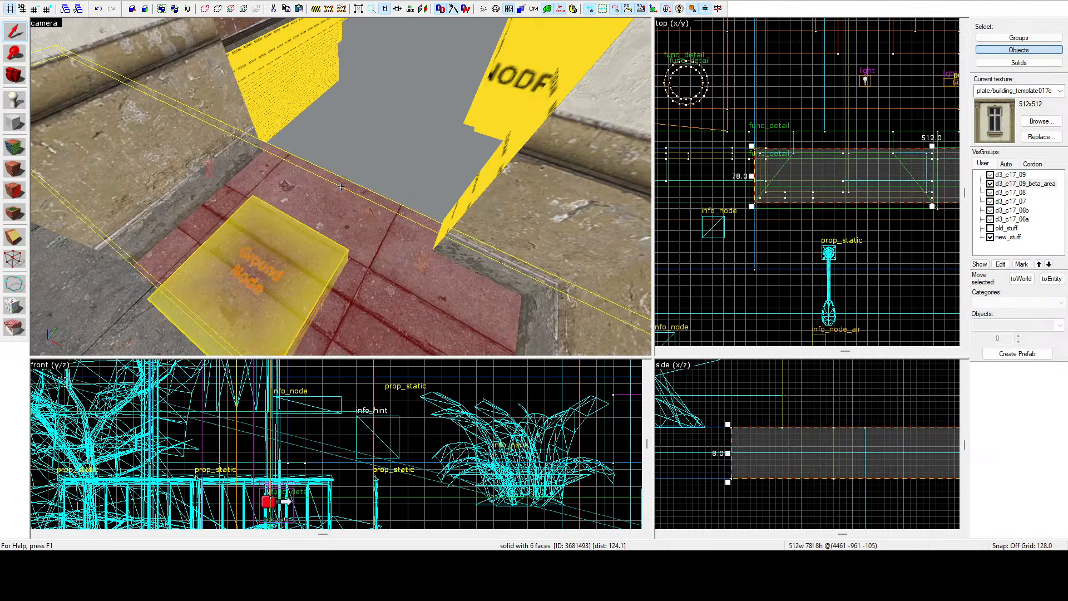
key(z)
click(174, 147)
scroll(929, 179, up, 10)
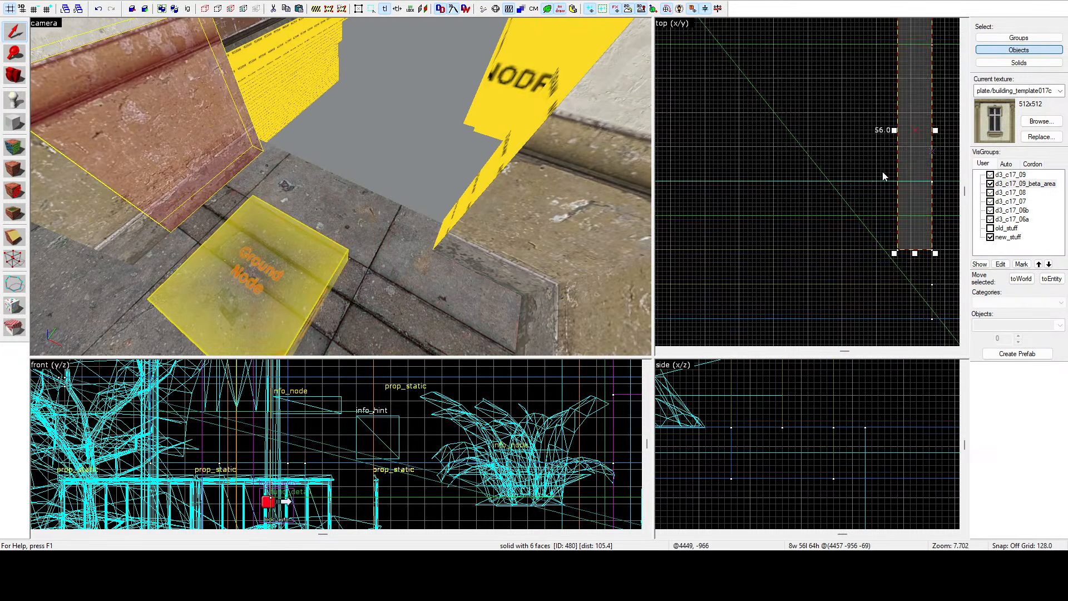
scroll(877, 170, down, 6)
scroll(913, 203, up, 5)
click(367, 255)
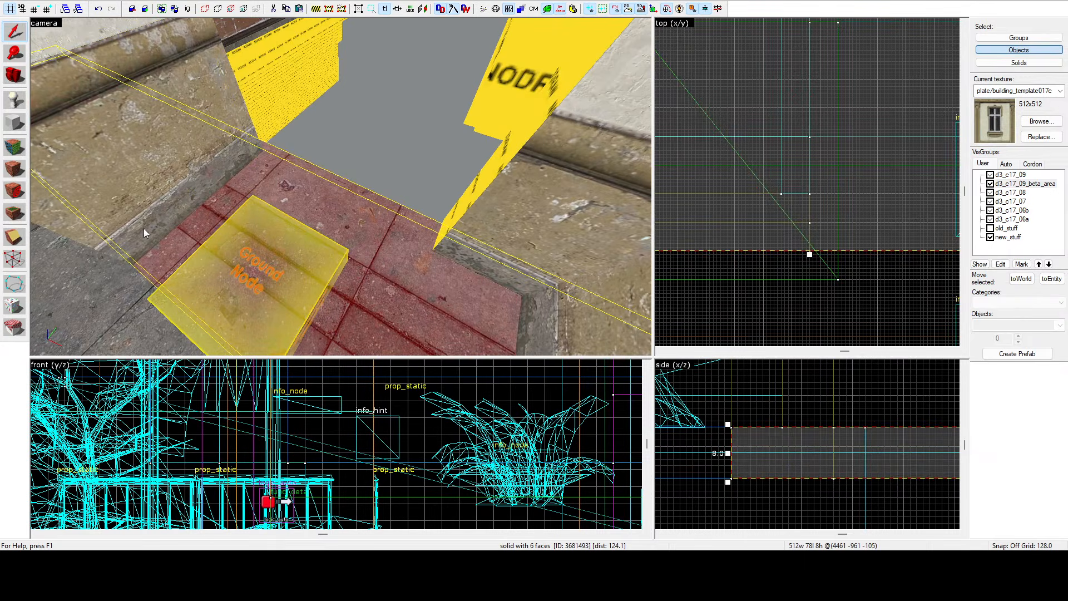
click(9, 241)
drag(810, 243, 810, 226)
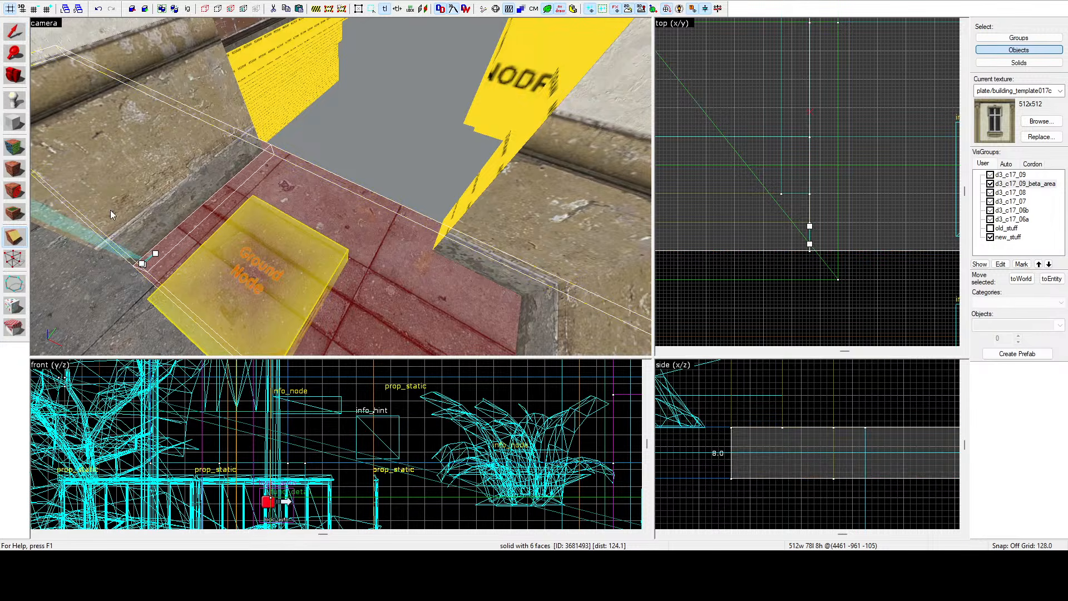
click(13, 241)
click(14, 241)
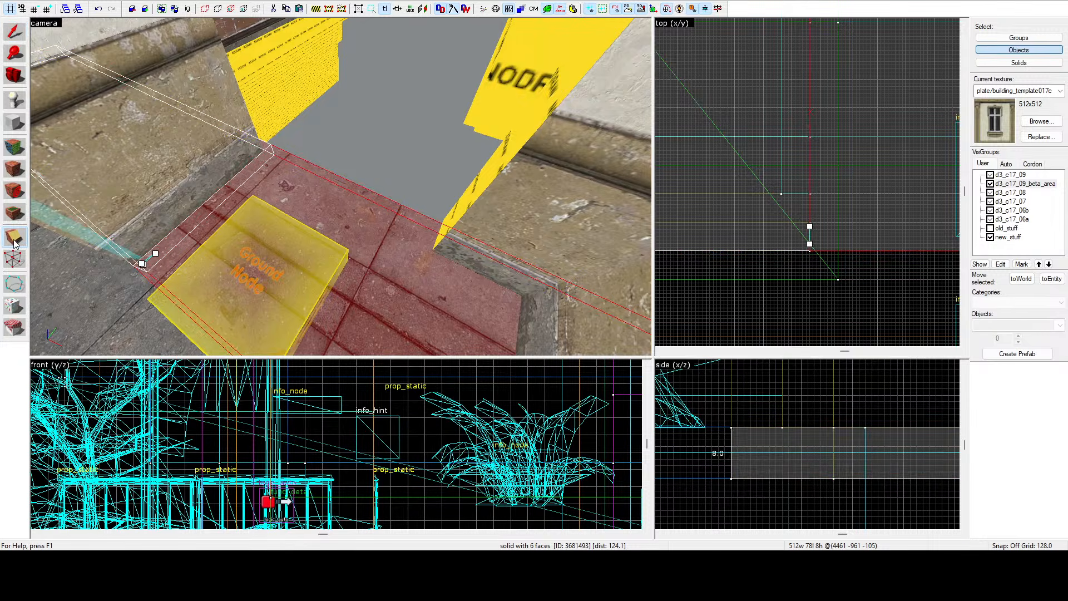
key(Return)
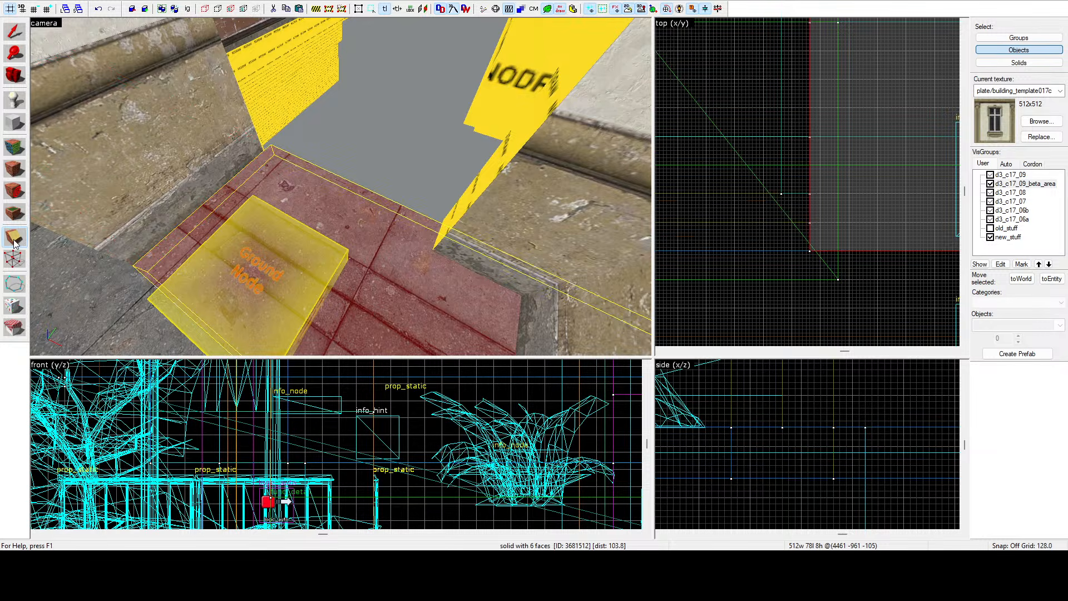
click(349, 125)
Fly along the street and through the doorway to inspect how the clipped sidewalk meets the facade.
key(z)
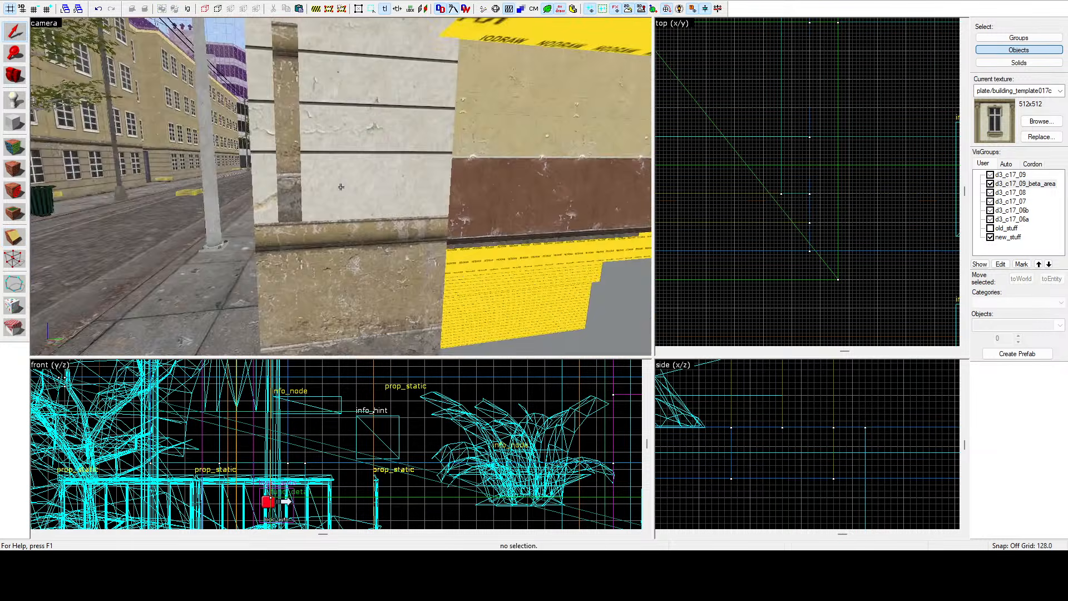
key(w)
key(w)
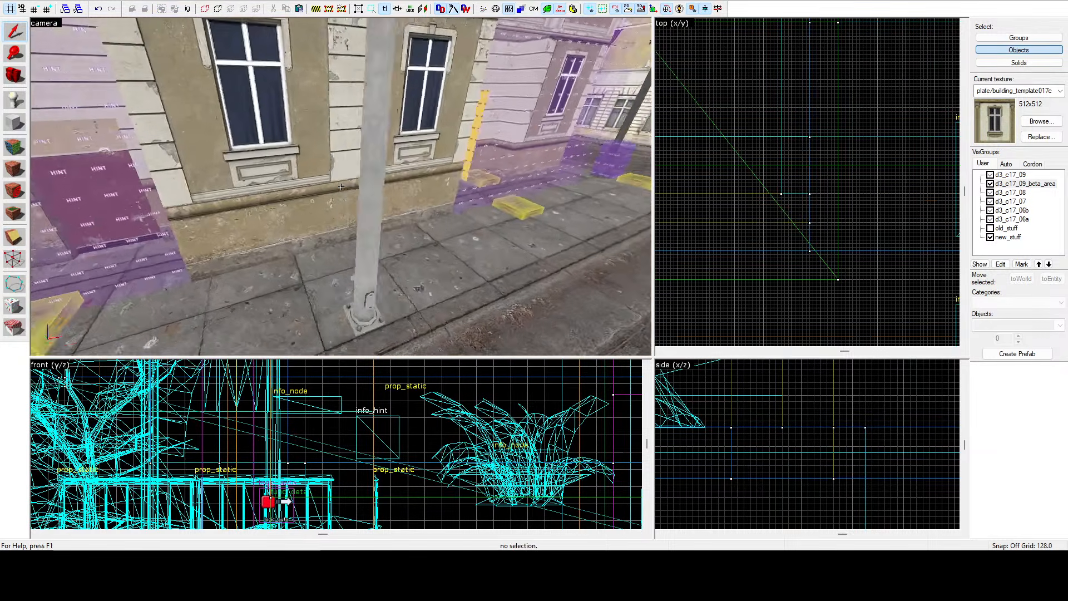
key(s)
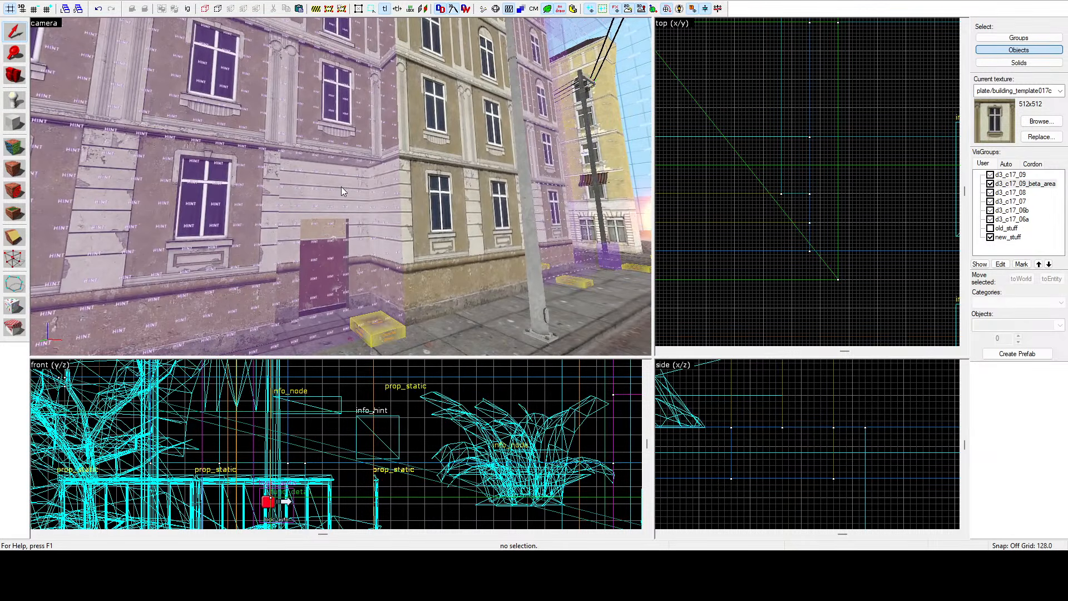
key(z)
key(w)
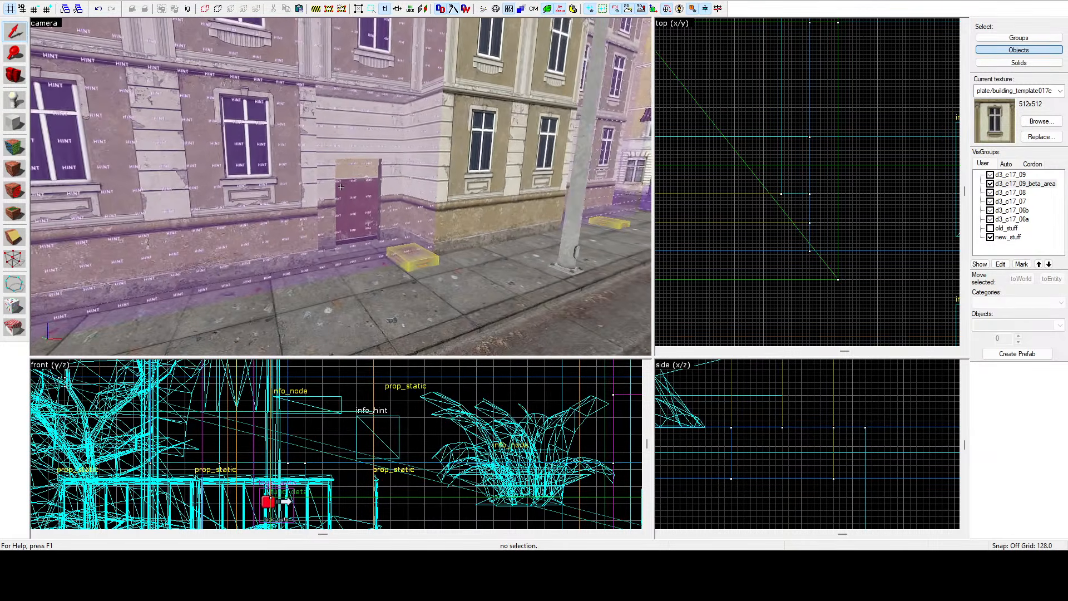
key(s)
key(z)
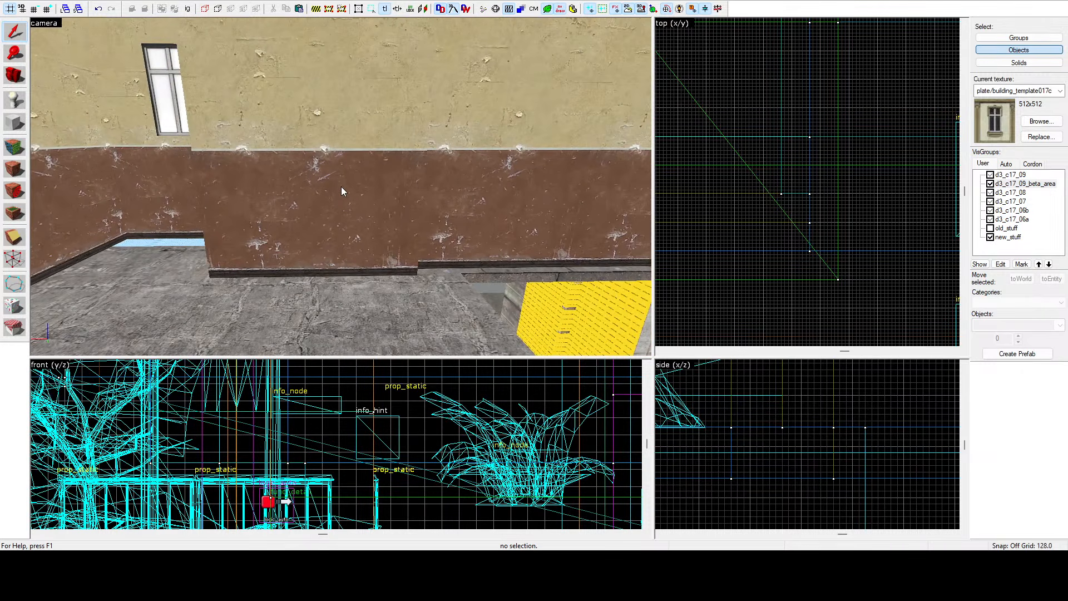
key(z)
key(s)
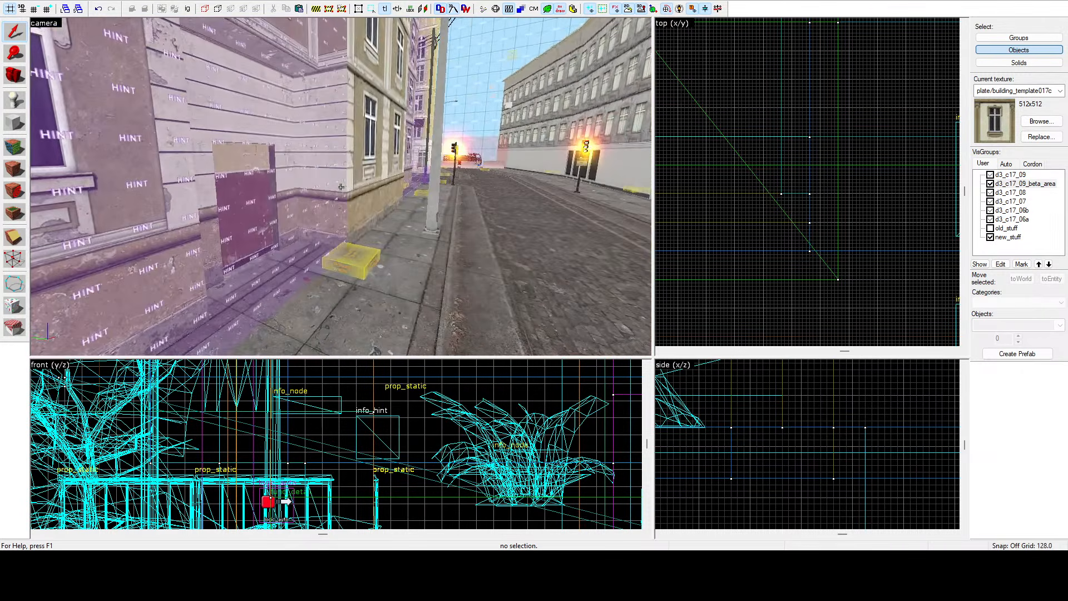
key(w)
key(z)
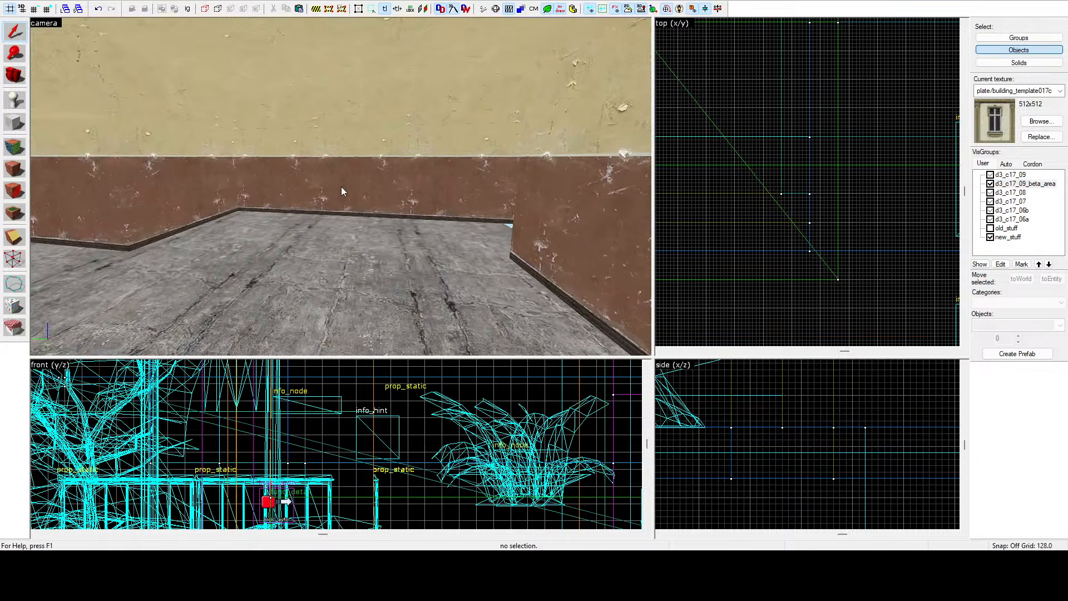
key(z)
key(s)
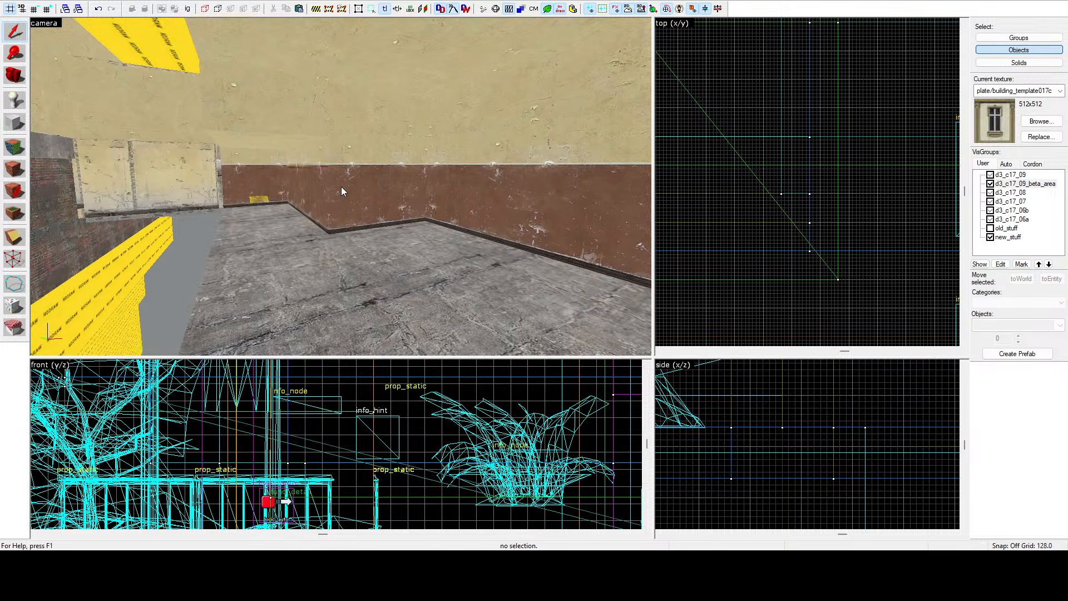
Select the floor brush inside the room and extend its length to 400 units in the top view.
key(z)
key(w)
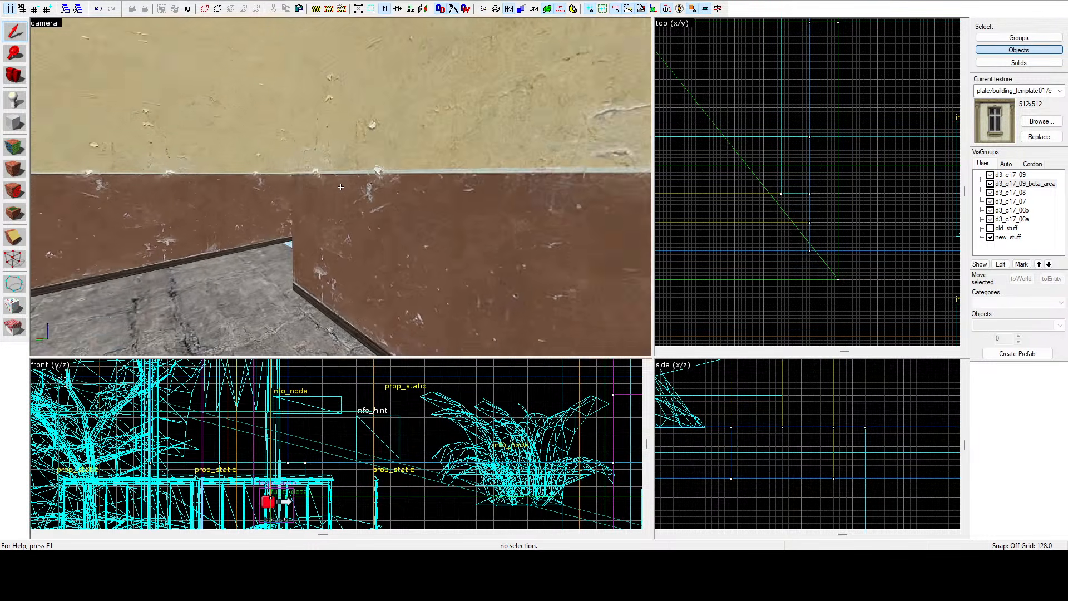
key(z)
click(349, 179)
scroll(663, 150, down, 14)
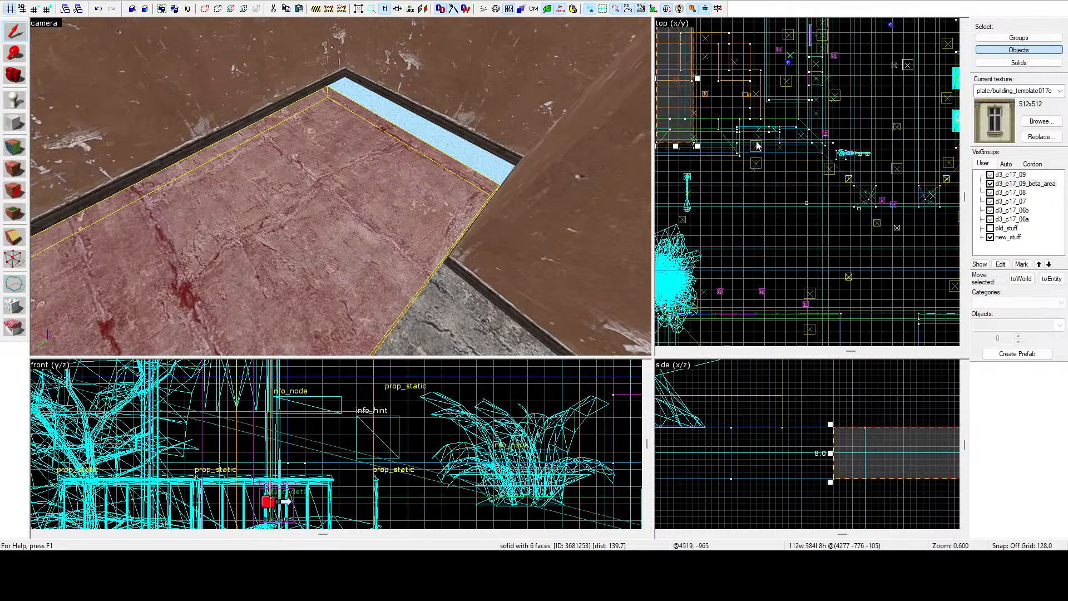
scroll(733, 148, up, 8)
scroll(742, 158, up, 4)
drag(794, 174, 810, 224)
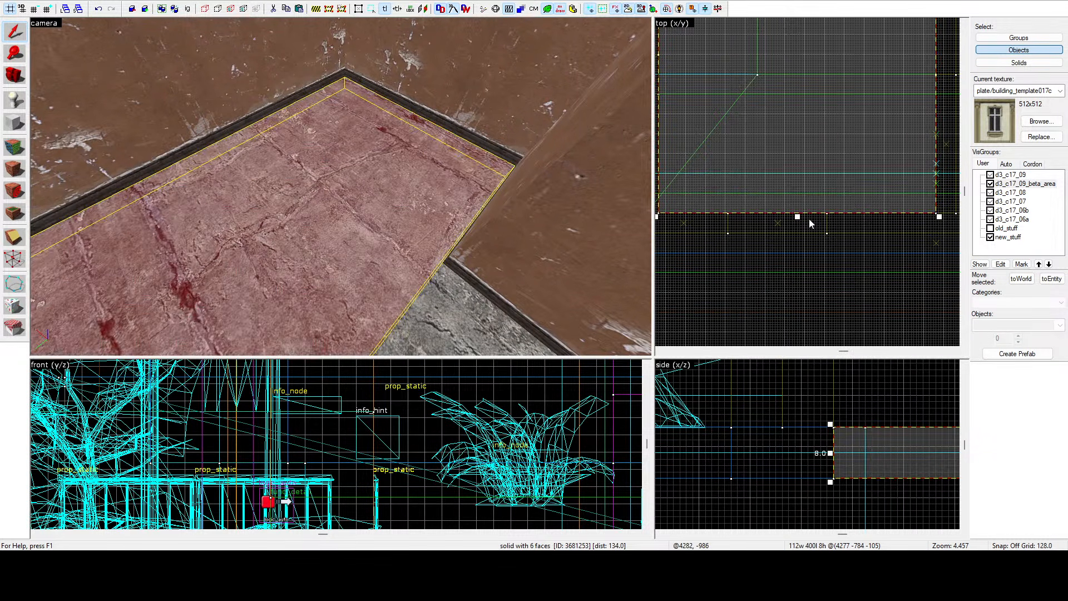
Select the wall brush across the doorway and shift it sideways in the top view to open the passage, then deselect.
key(z)
key(s)
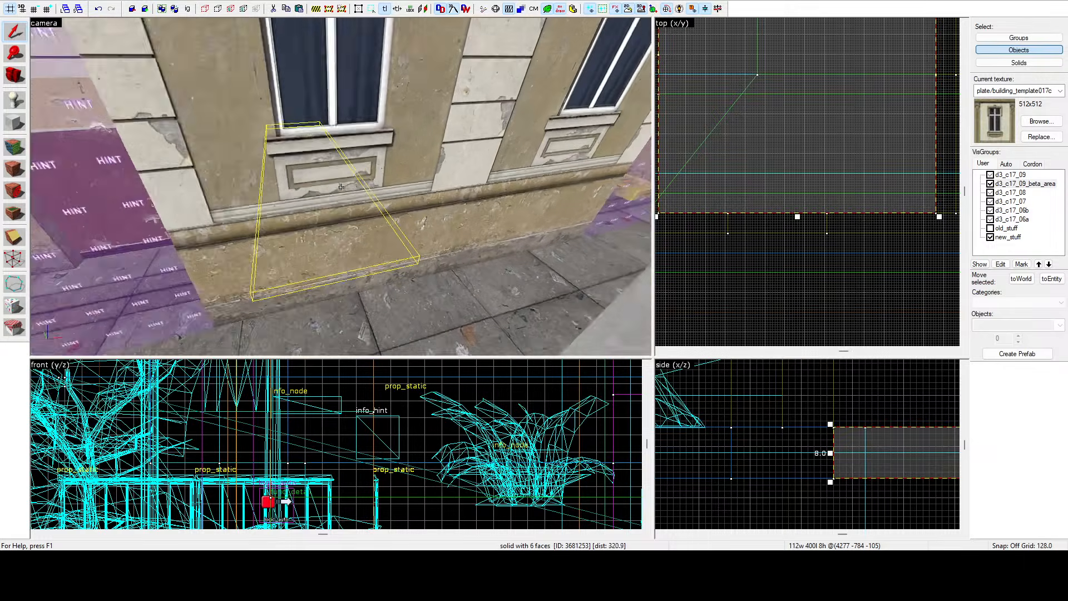
key(z)
key(z)
key(s)
key(w)
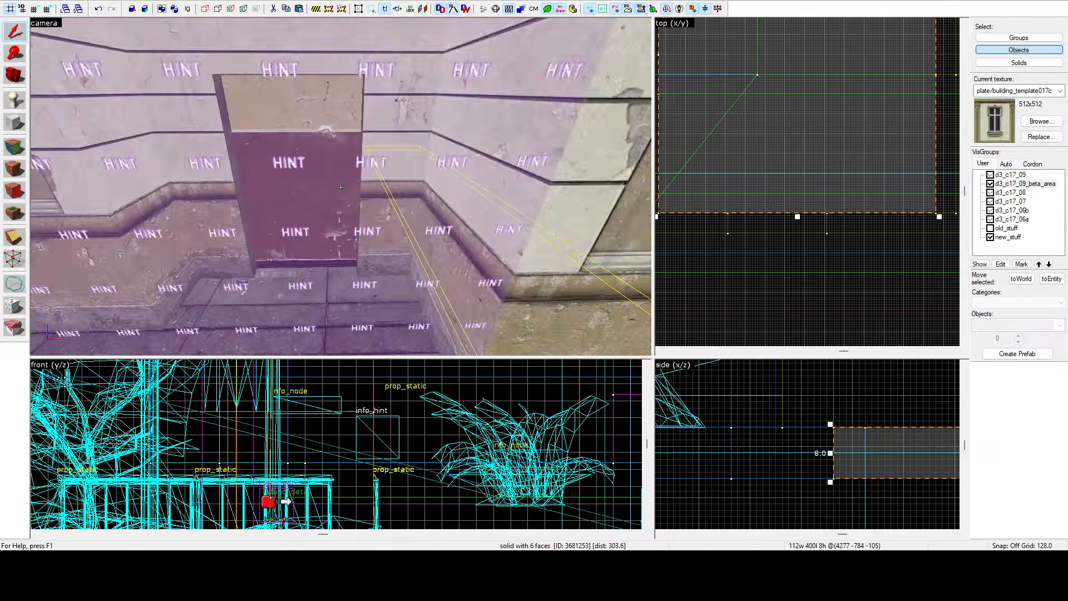
click(340, 187)
key(s)
key(z)
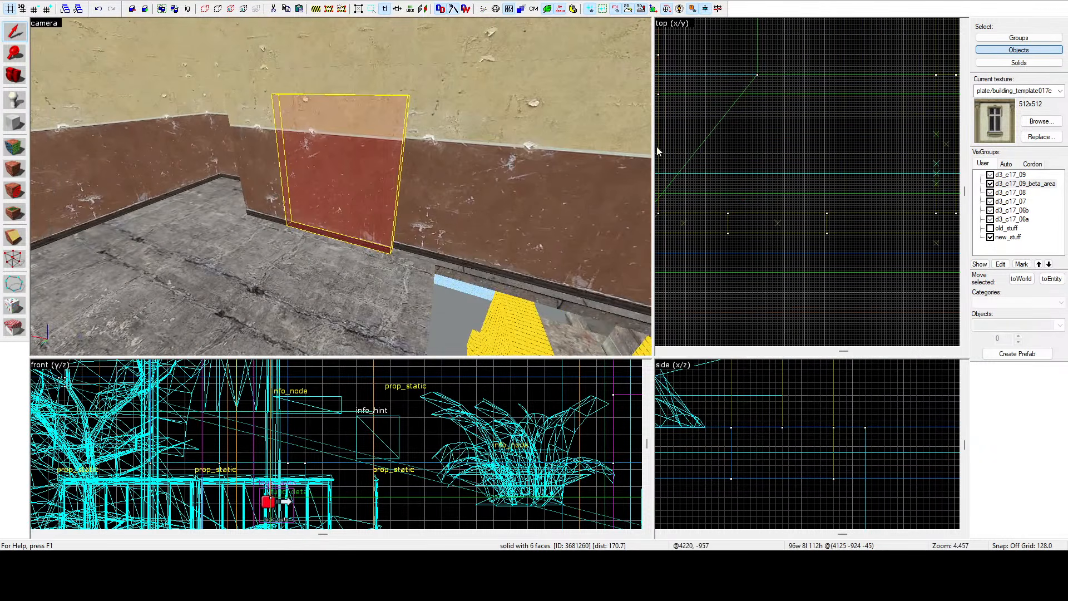
scroll(750, 142, down, 13)
scroll(751, 143, up, 12)
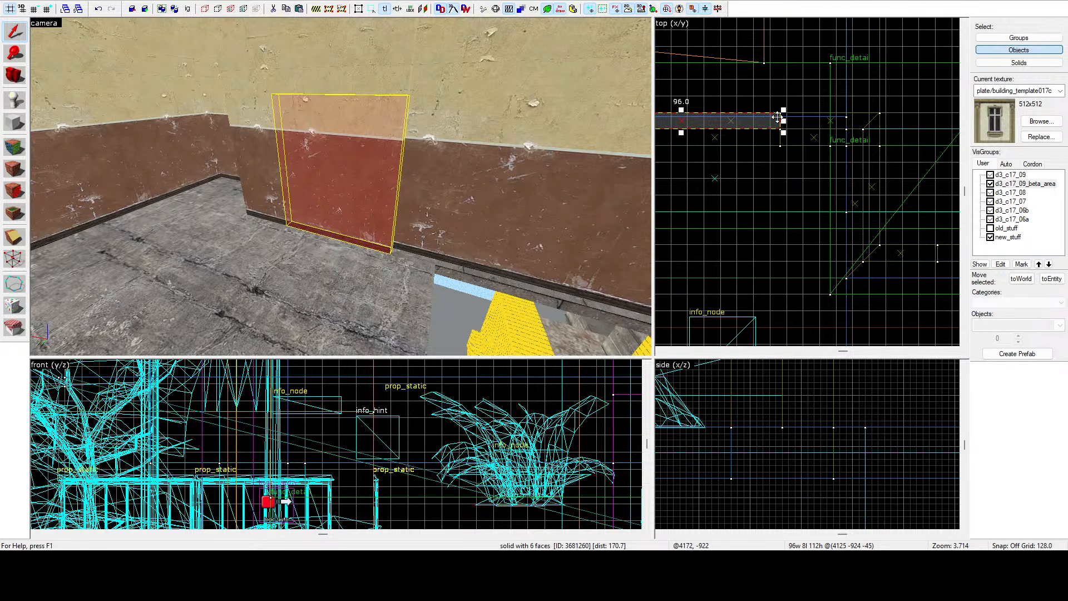
scroll(784, 120, up, 1)
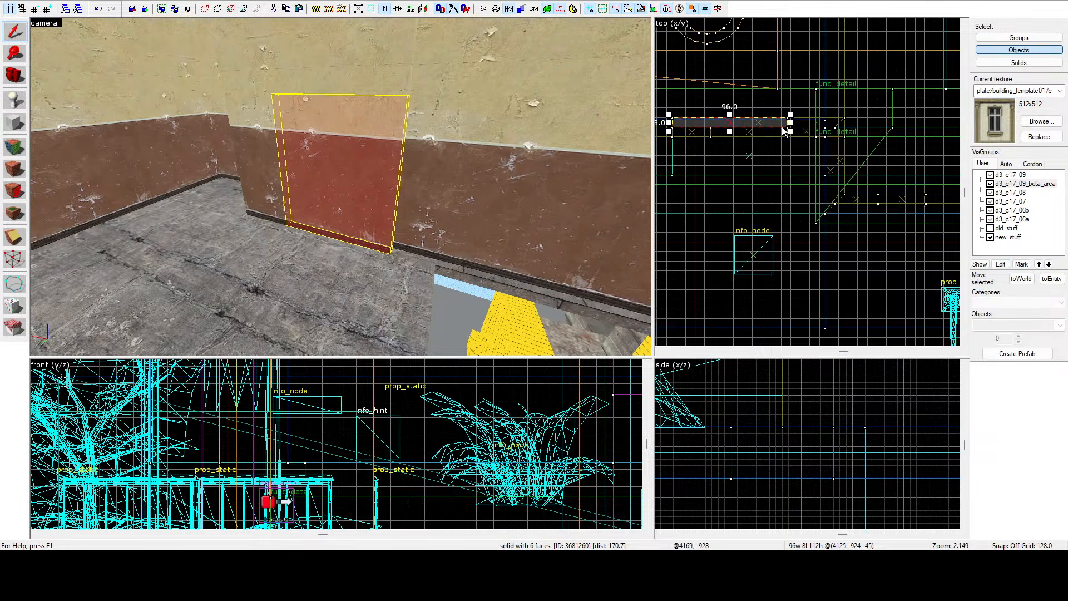
scroll(794, 120, down, 3)
drag(817, 119, 710, 122)
scroll(719, 118, up, 8)
key(Escape)
Select the long sidewalk strip along the facade and fly along it to inspect how it meets the building.
key(z)
key(w)
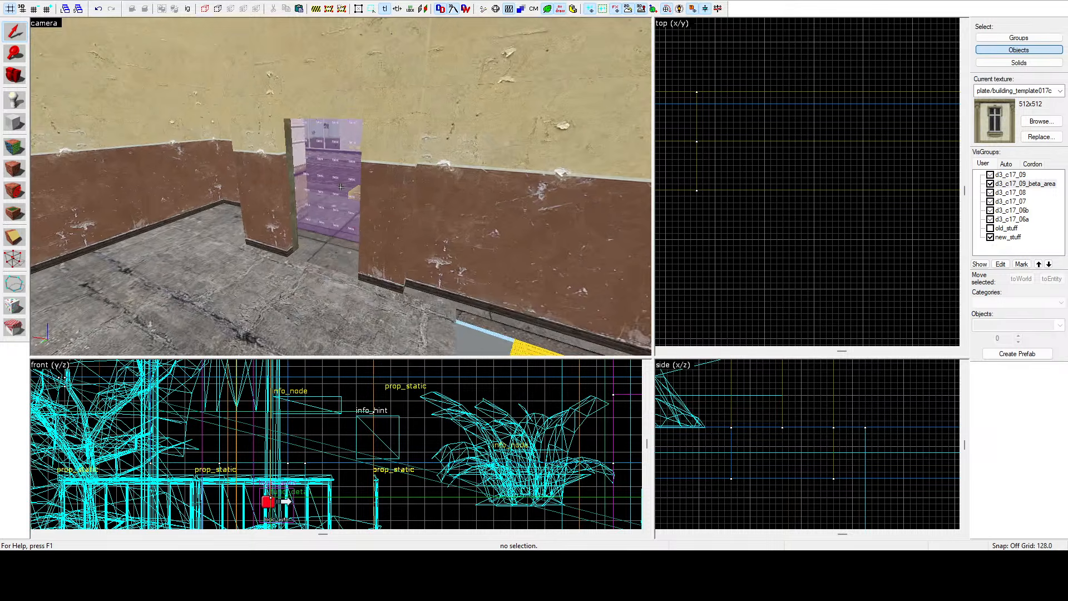
click(341, 188)
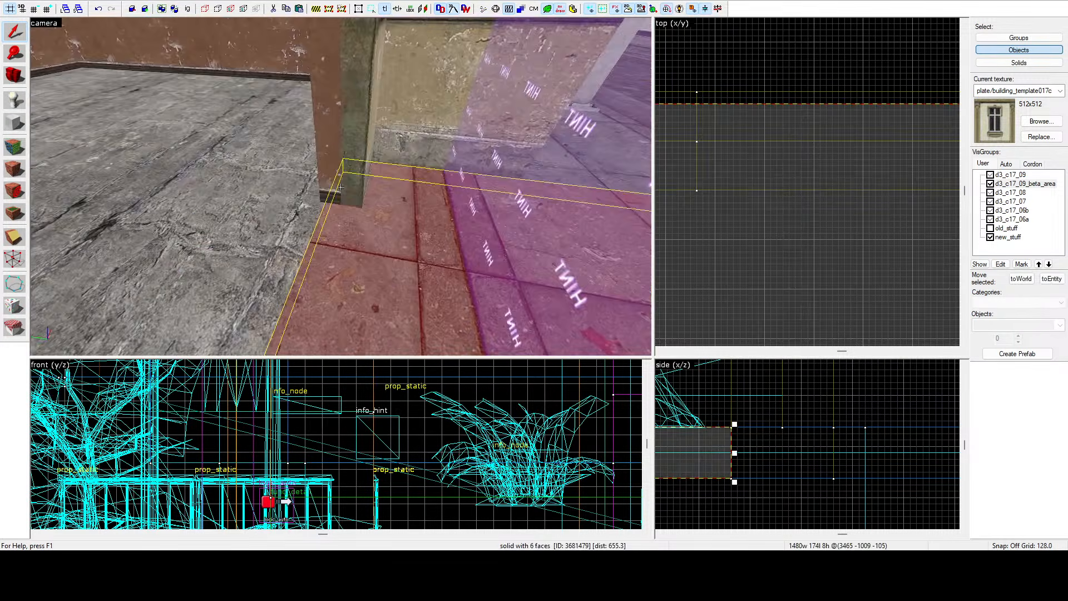
key(z)
key(z)
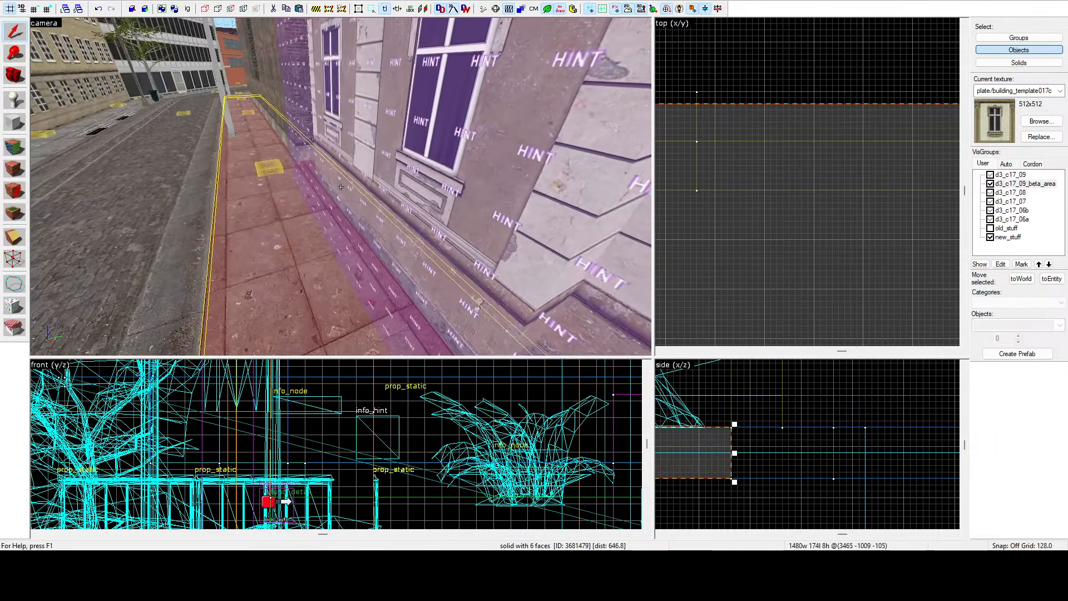
key(s)
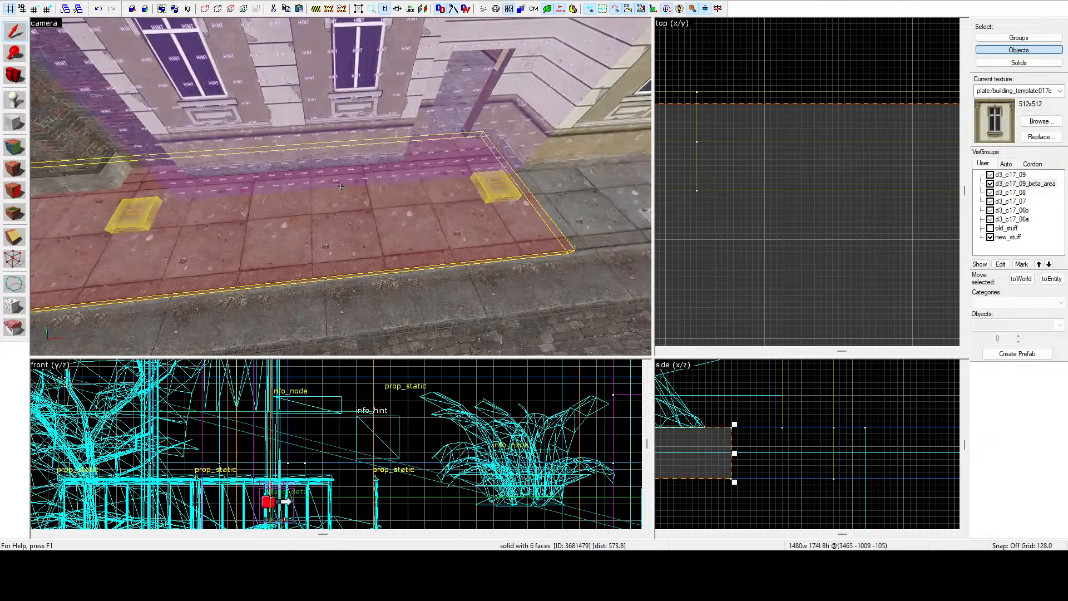
key(z)
scroll(879, 104, down, 14)
key(z)
key(w)
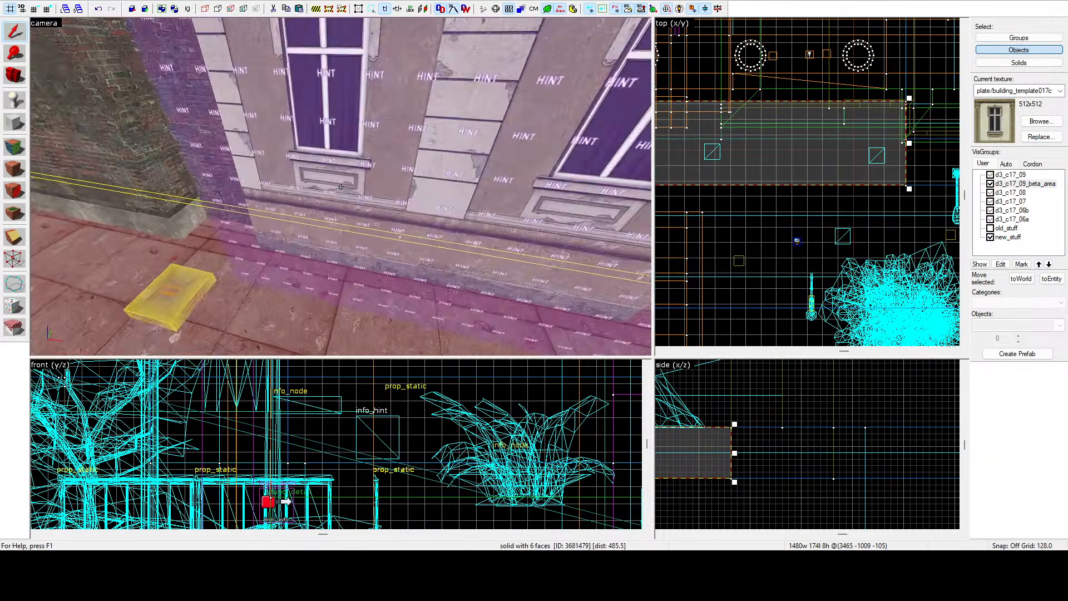
key(z)
Hide the Tool Brushes visgroup so hint brushes no longer show.
click(1008, 165)
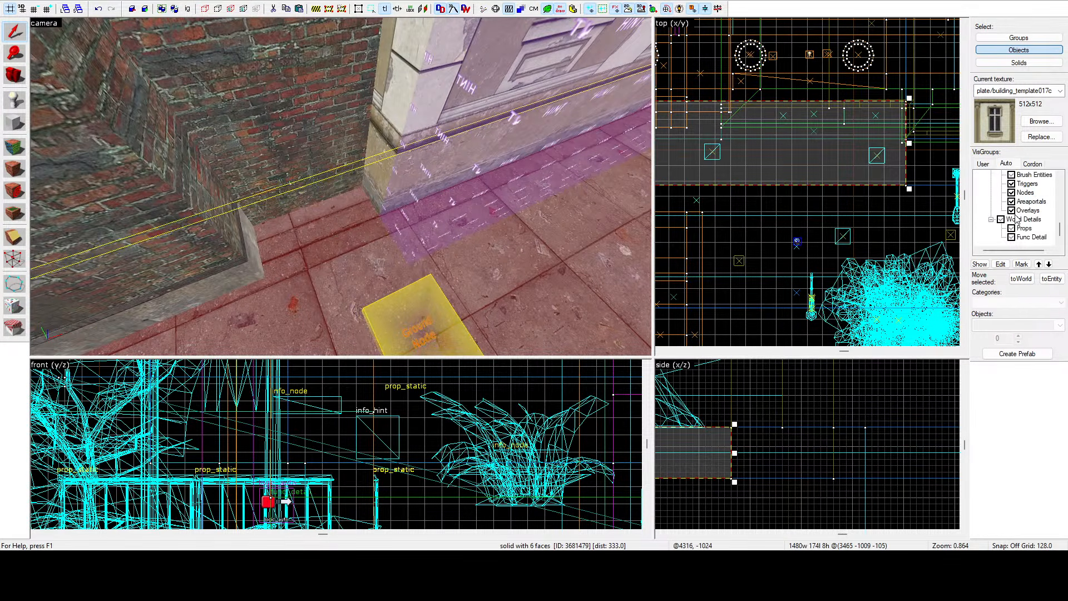
scroll(1020, 215, up, 7)
click(1001, 193)
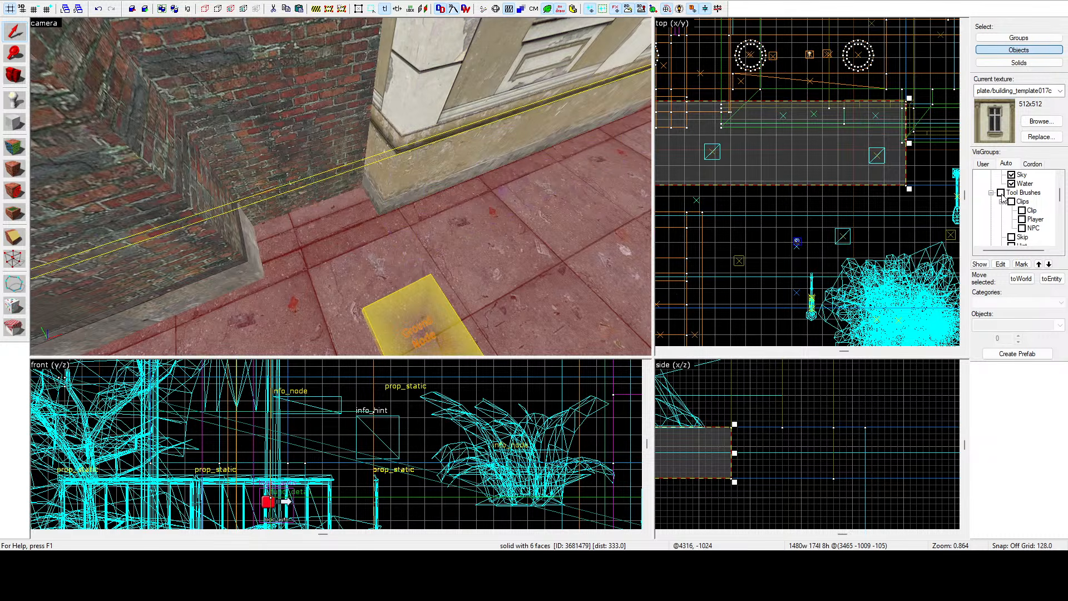
Select the long sidewalk strip and clip it with a vertical cut at the facade corner, keeping both pieces.
click(412, 166)
scroll(721, 117, up, 10)
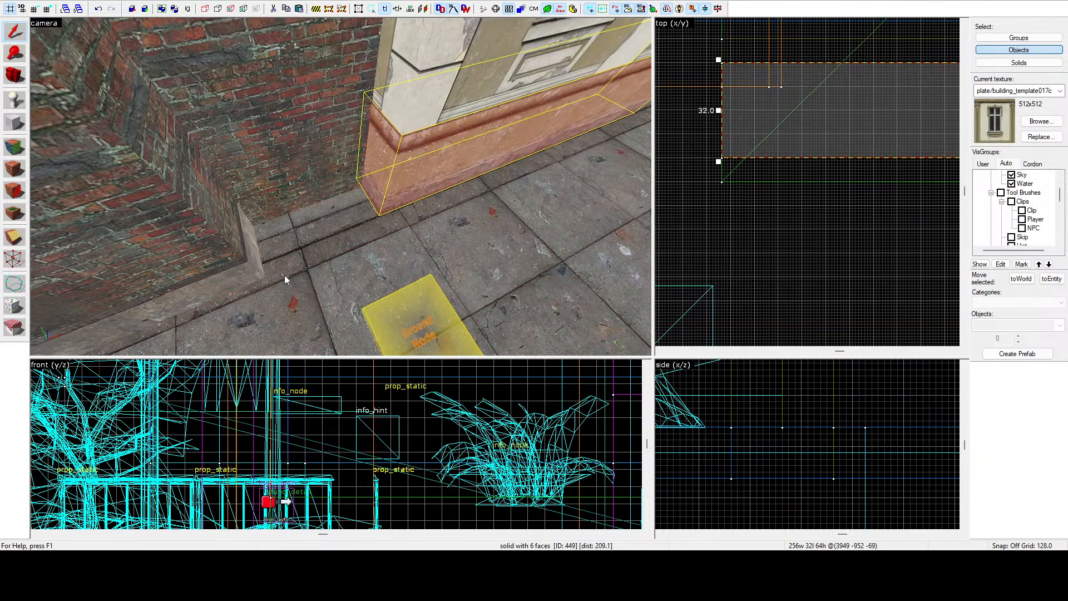
click(373, 247)
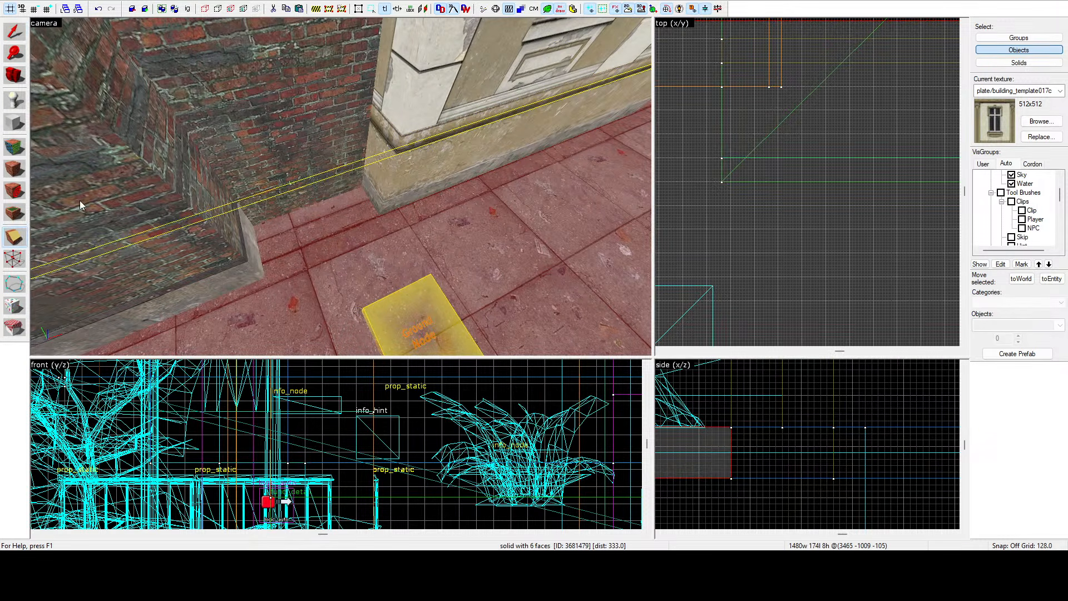
scroll(723, 117, up, 4)
drag(713, 115, 714, 146)
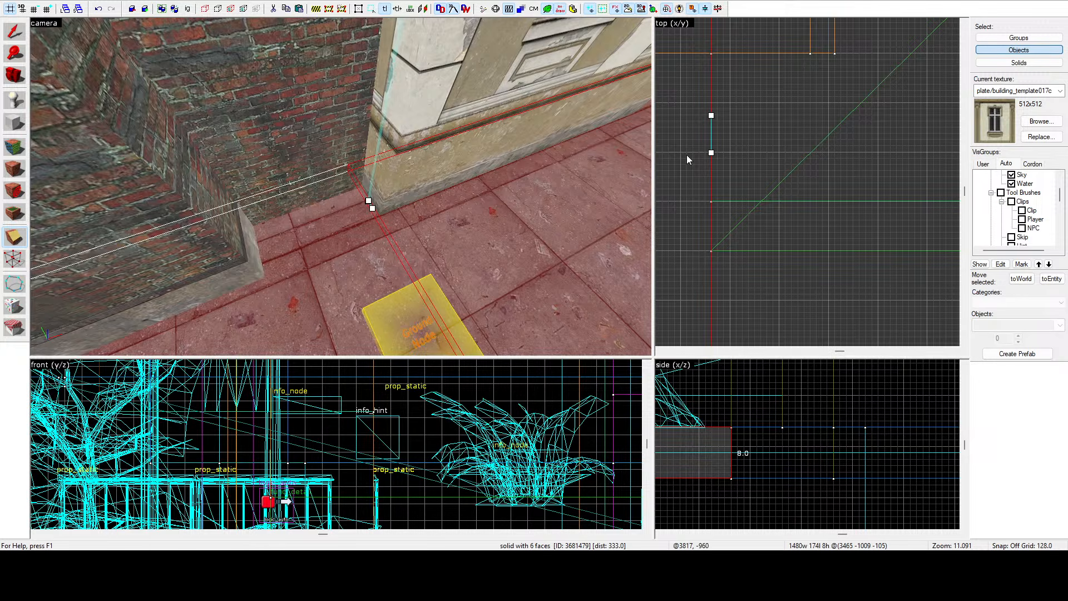
click(12, 238)
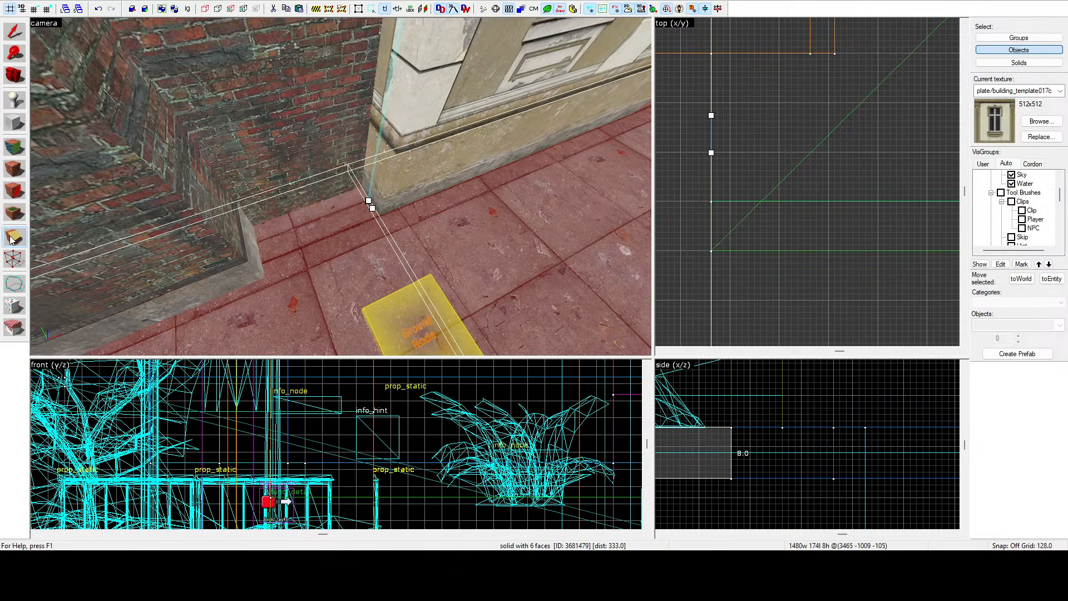
key(Return)
click(12, 41)
Select the sidewalk piece in front of the facade and clip it vertically at the doorway's left edge, keeping both pieces.
click(557, 229)
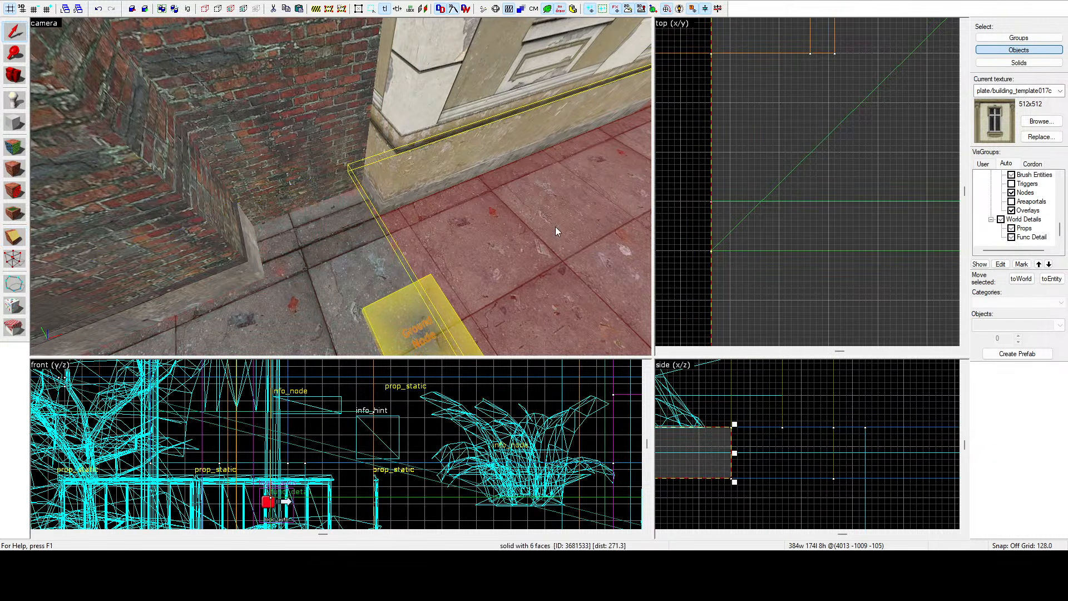
scroll(722, 157, down, 12)
key(z)
key(d)
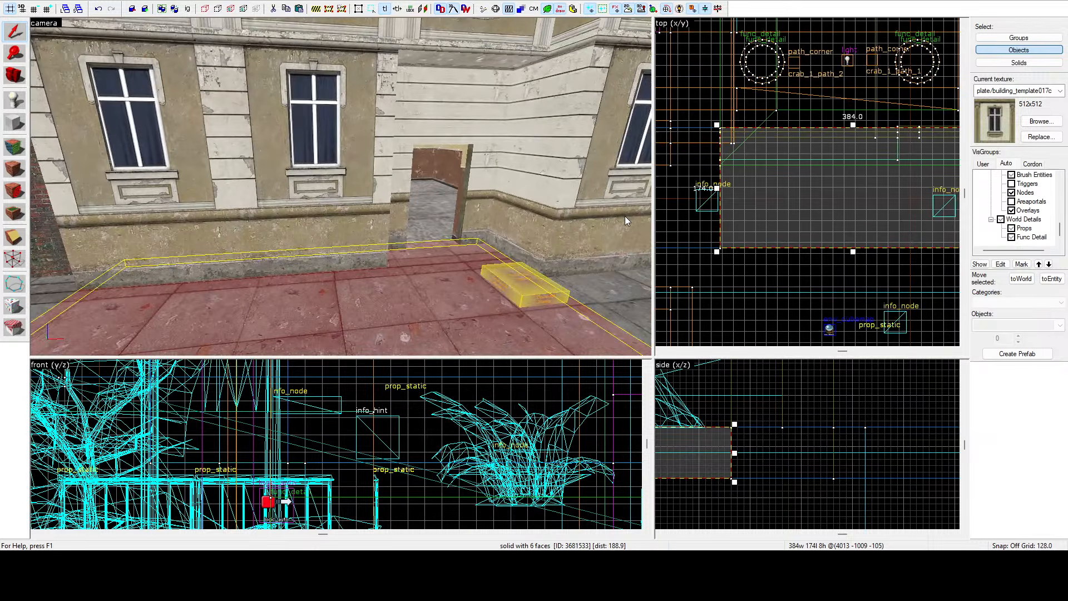
key(z)
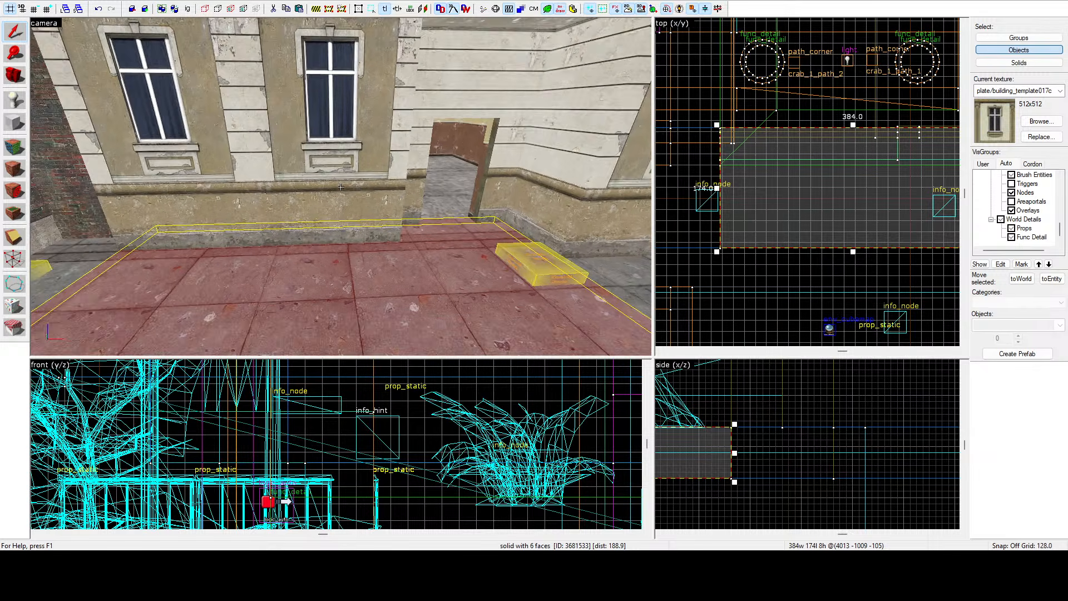
key(d)
key(z)
scroll(613, 159, down, 8)
scroll(587, 160, up, 7)
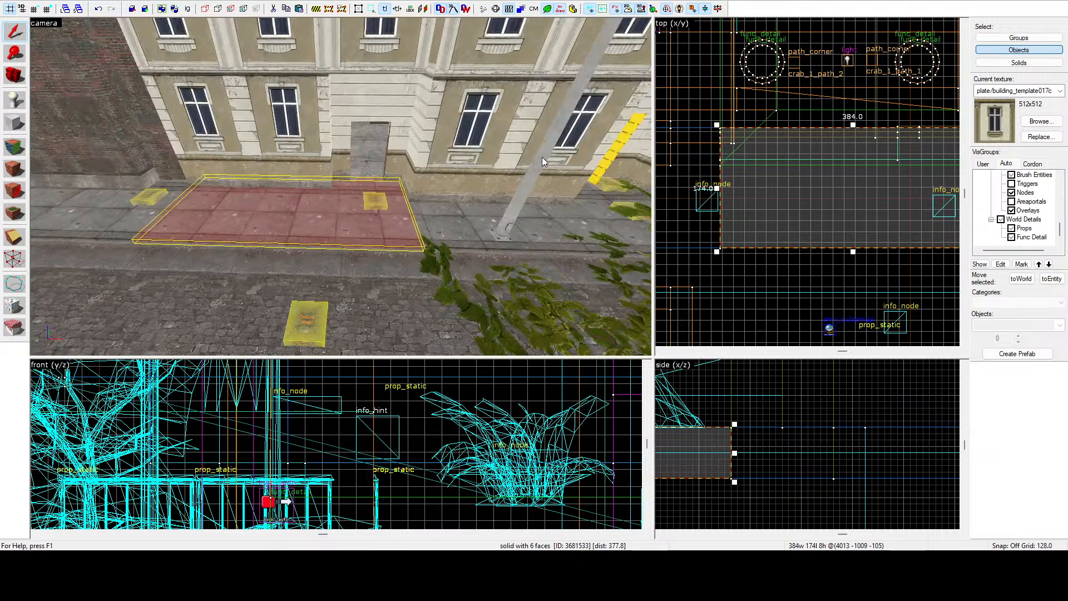
scroll(711, 163, down, 5)
scroll(814, 150, up, 12)
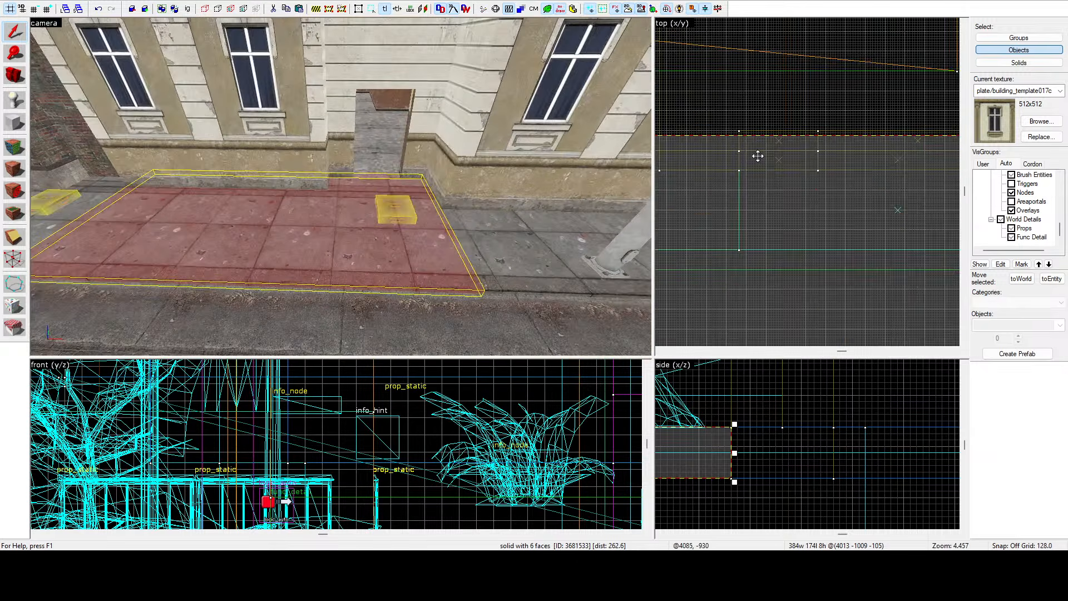
scroll(744, 162, up, 3)
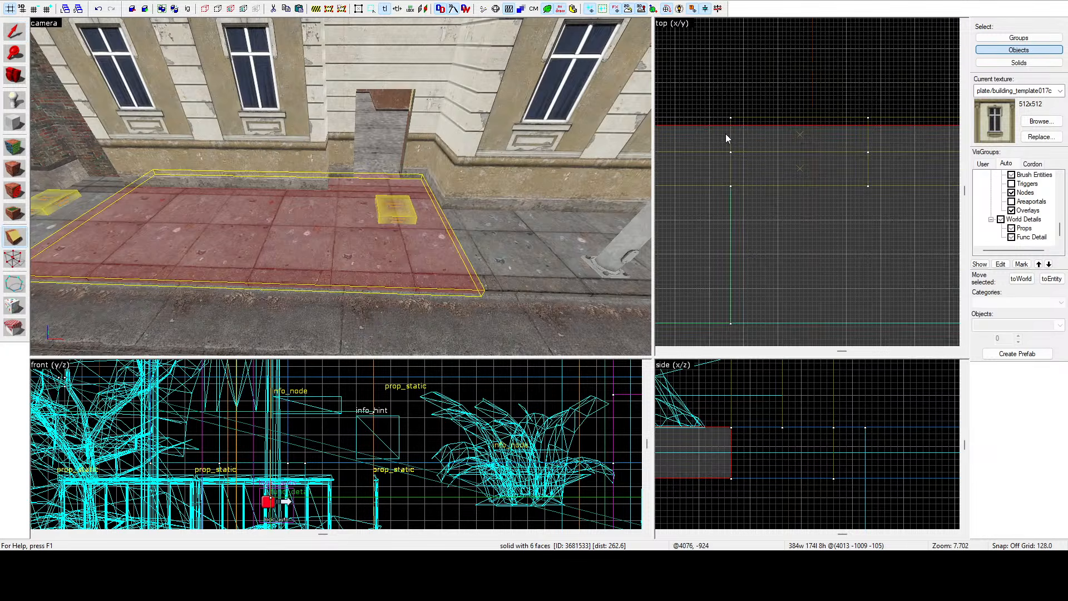
drag(731, 127, 731, 169)
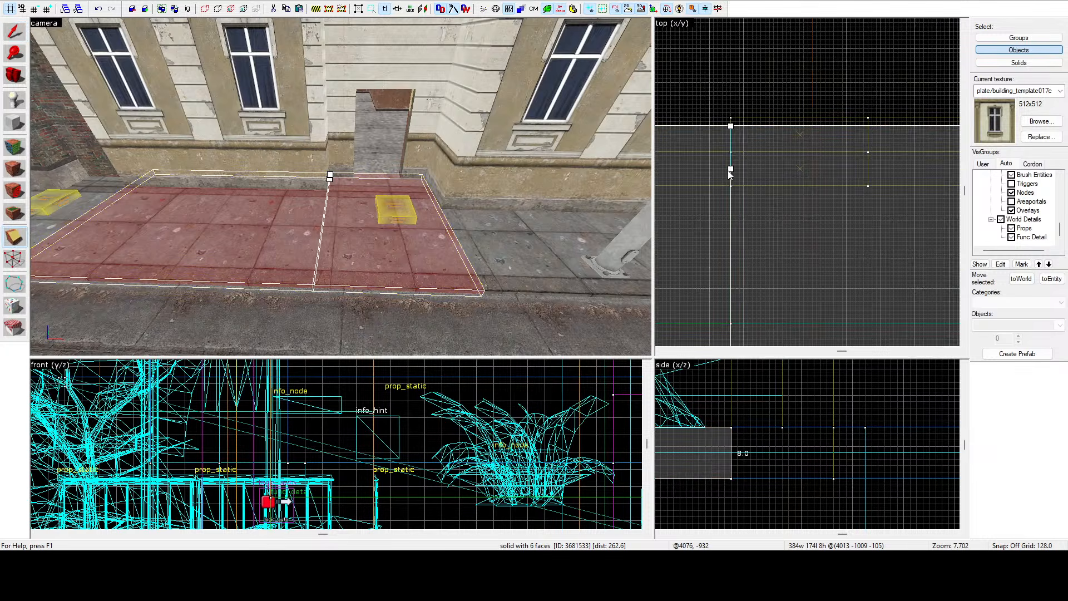
click(13, 240)
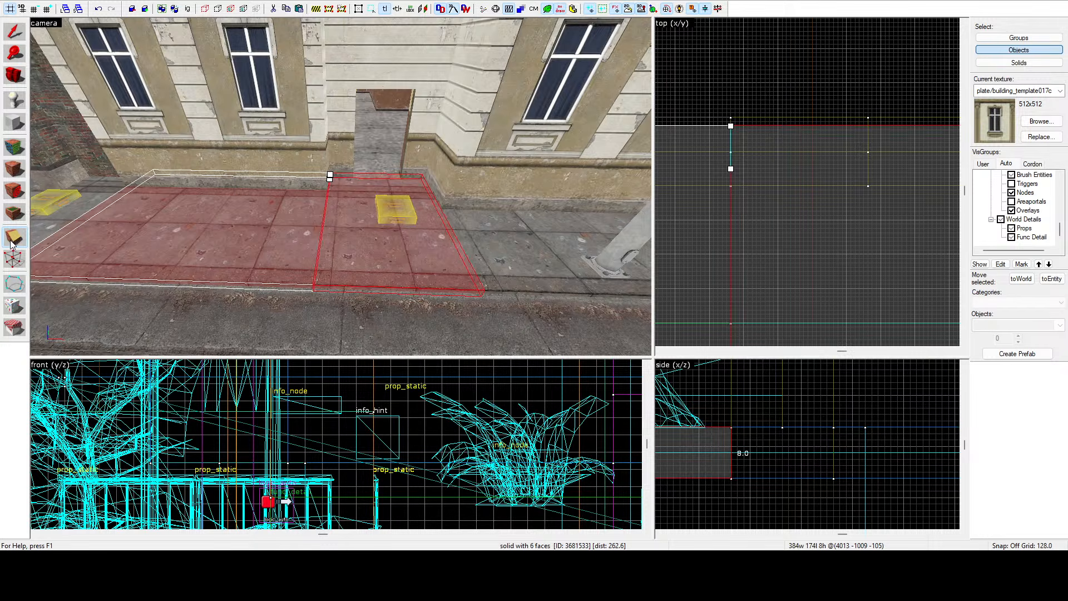
click(14, 240)
click(13, 242)
key(Return)
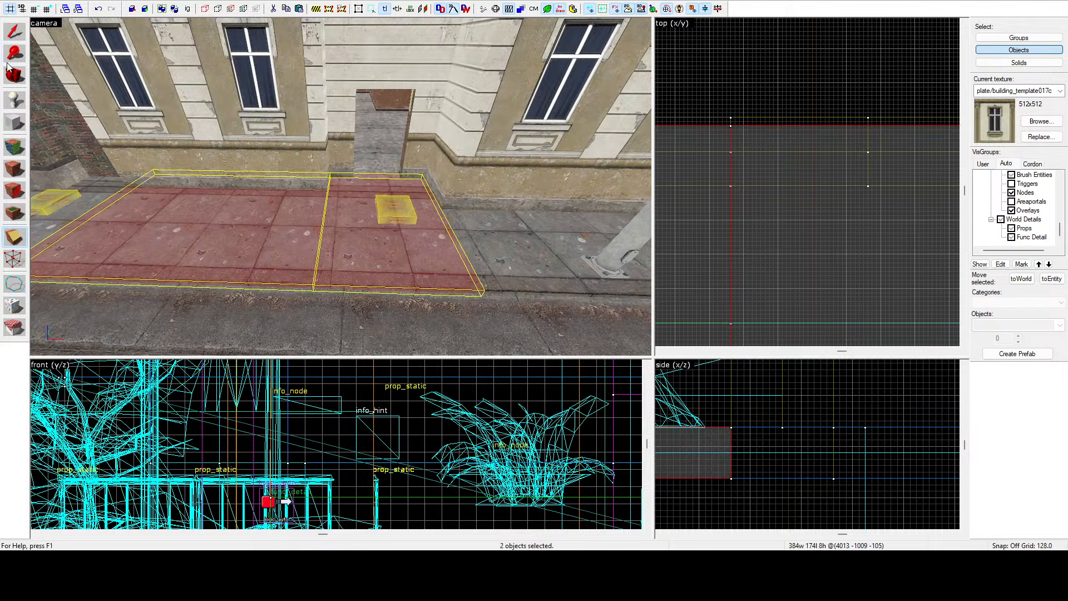
Select the sidewalk piece left of the doorway, move it in the top view, and deselect.
click(212, 204)
scroll(806, 152, down, 3)
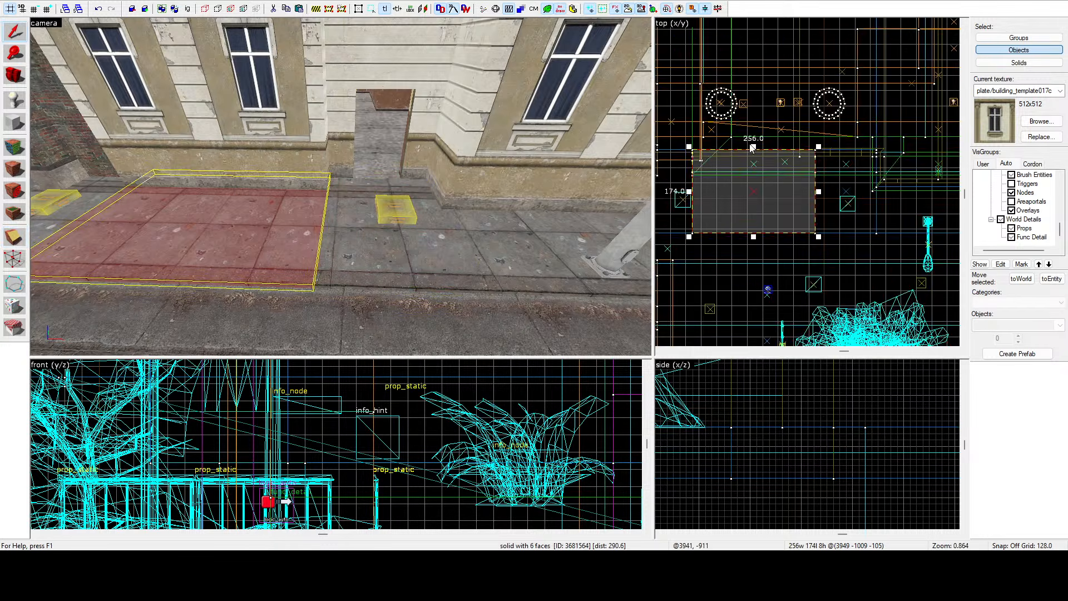
scroll(770, 154, up, 3)
mouse_move(771, 156)
mouse_down()
mouse_move(824, 225)
mouse_move(853, 213)
mouse_up()
scroll(844, 209, up, 3)
scroll(844, 210, up, 4)
key(Escape)
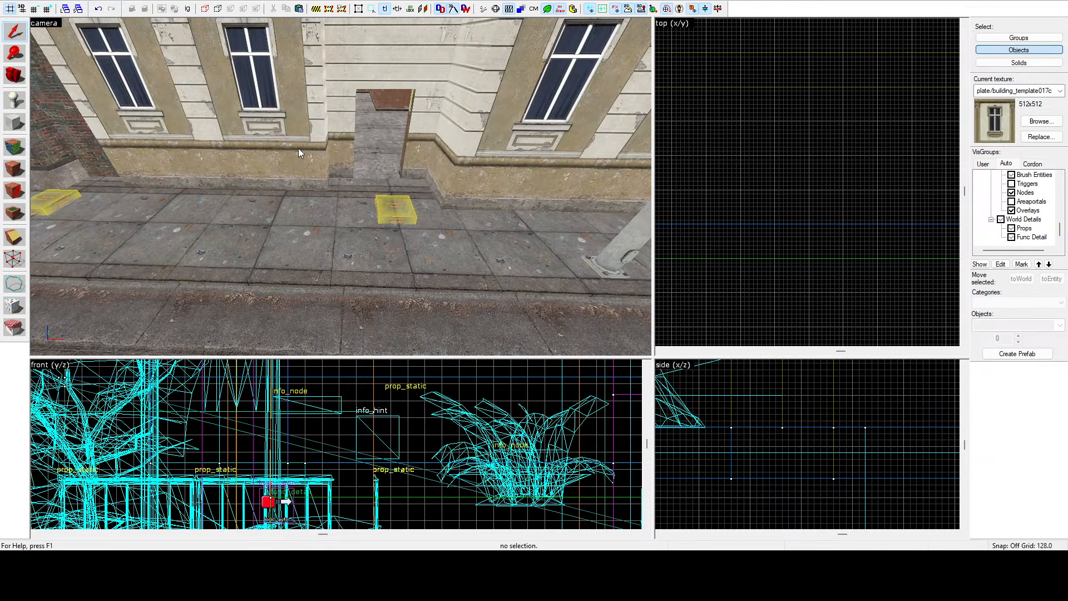
Select the sidewalk piece at the doorway and pull its back edge toward the facade in the top view, then deselect.
key(z)
key(w)
click(340, 187)
key(z)
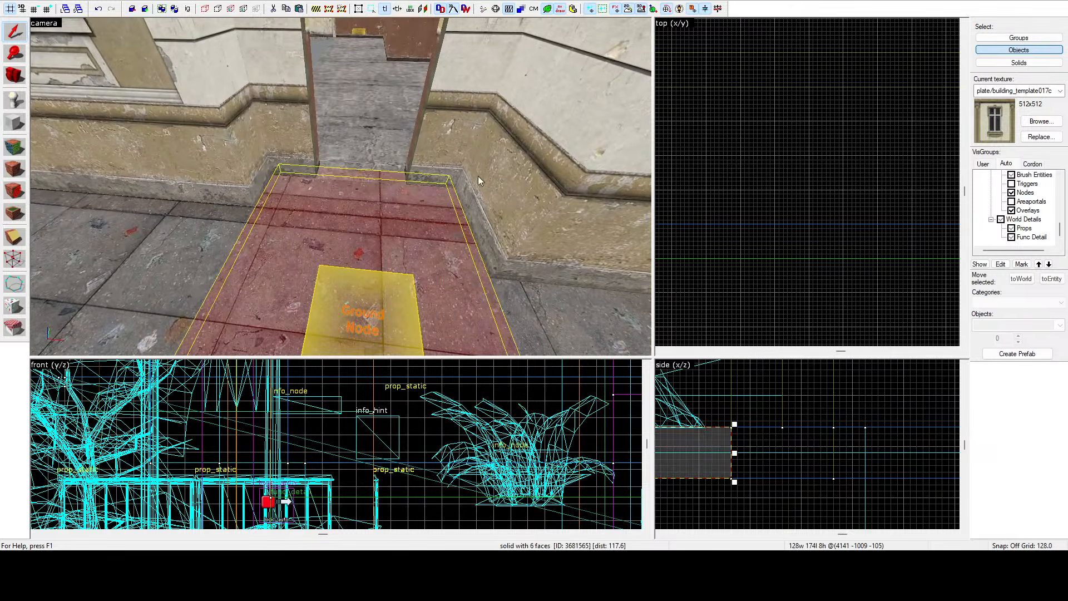
scroll(789, 182, down, 8)
scroll(840, 172, up, 4)
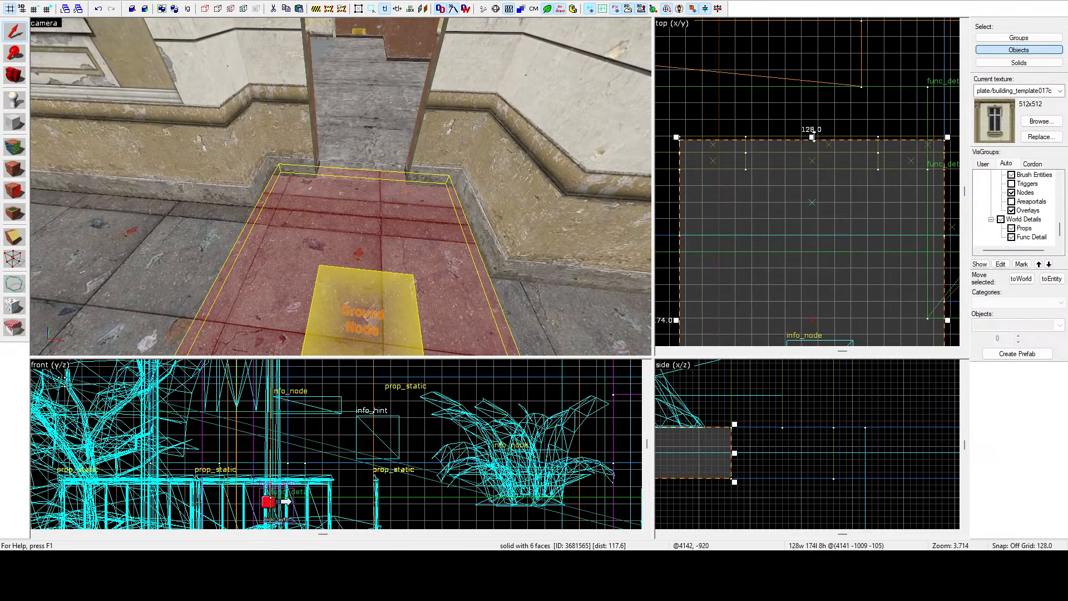
drag(812, 137, 823, 160)
scroll(822, 169, up, 5)
key(Escape)
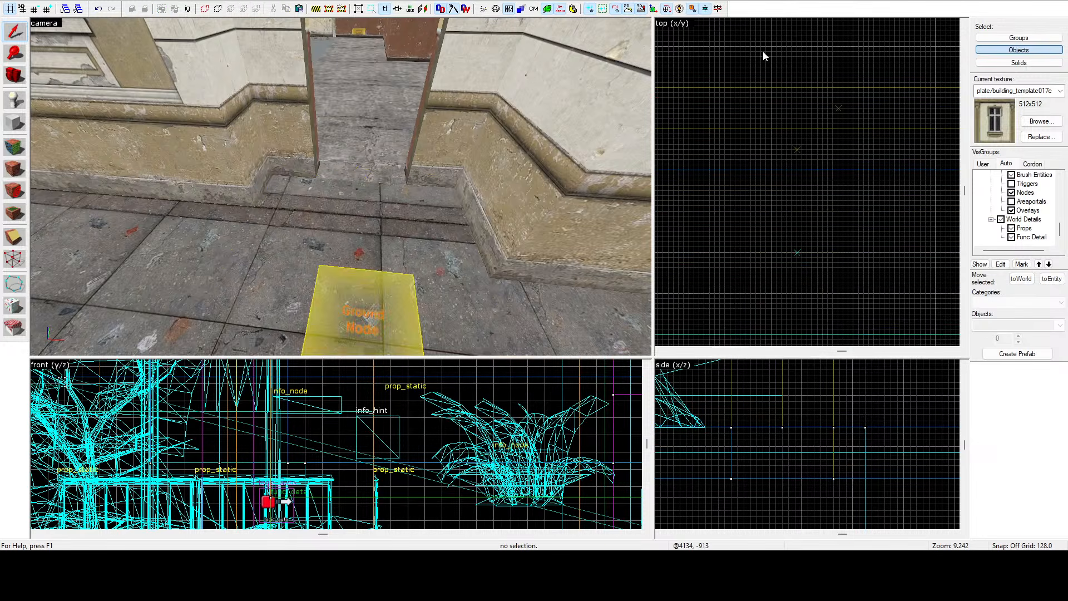
Switch to the other map containing the selected building and fly the 3D camera toward its facade.
key(z)
key(w)
key(s)
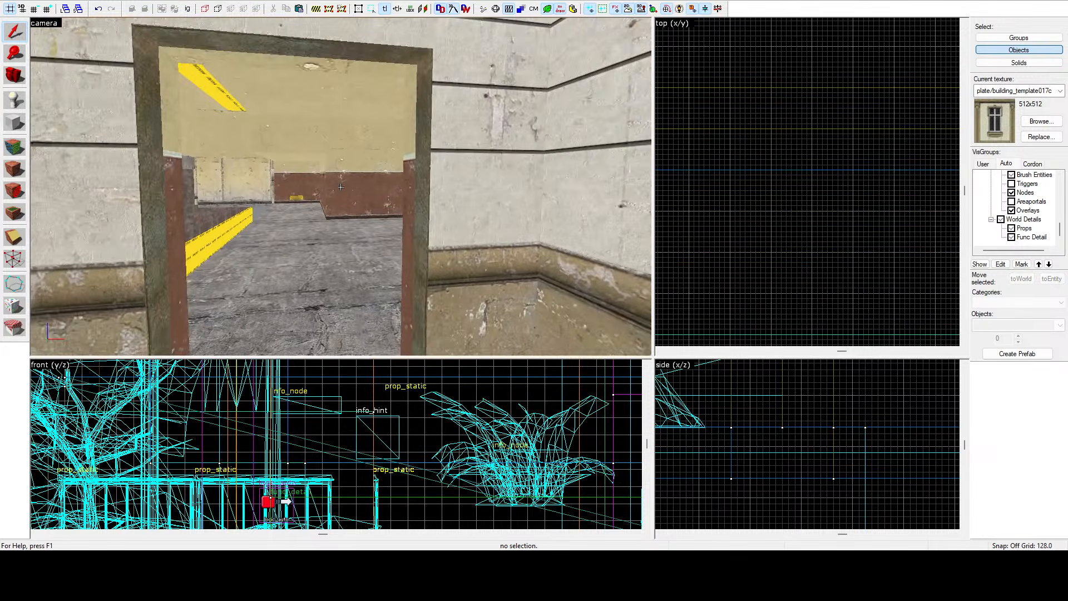
click(223, 98)
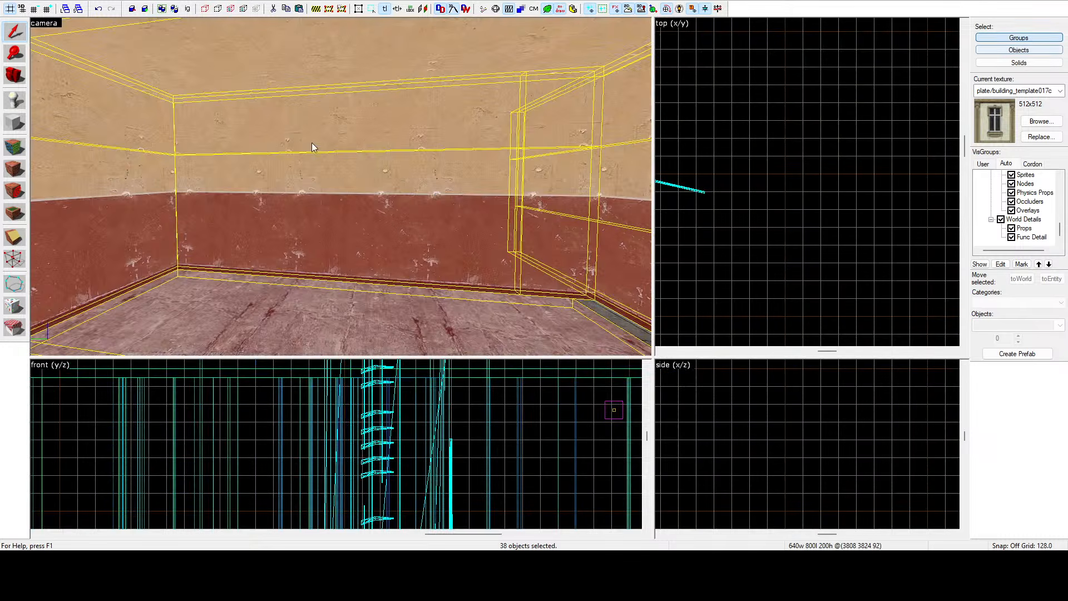
key(z)
key(s)
key(w)
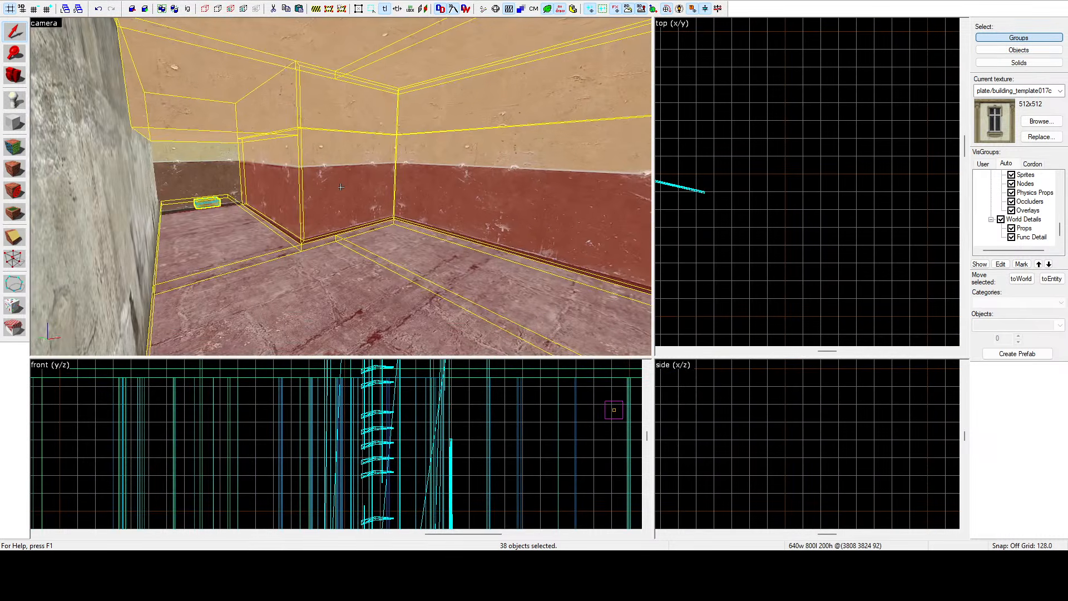
key(s)
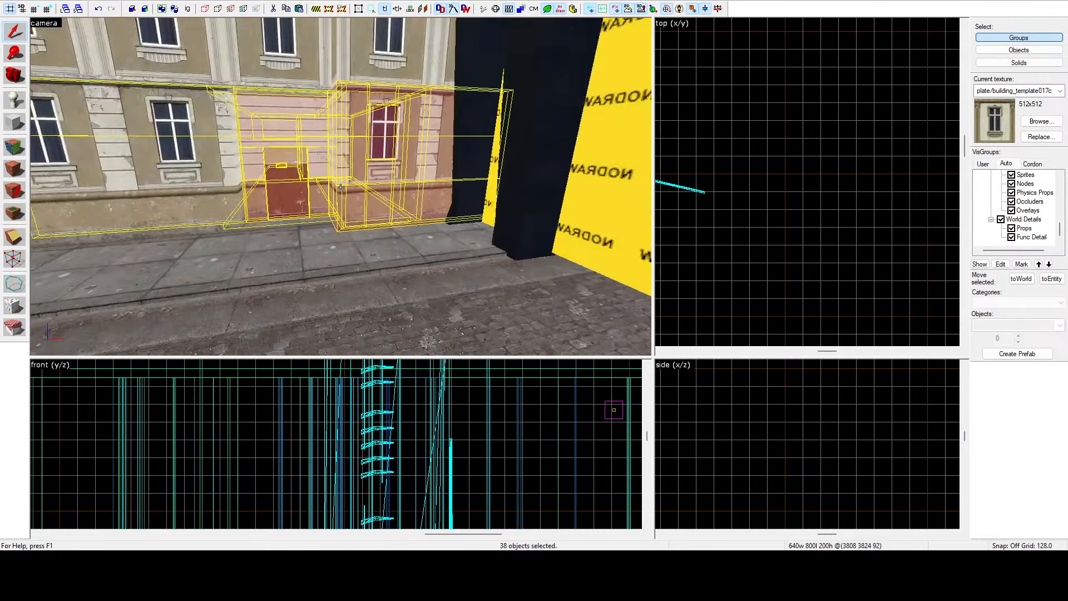
Fly the 3D camera along the building's facade and sidewalk to check how they fit the street.
key(z)
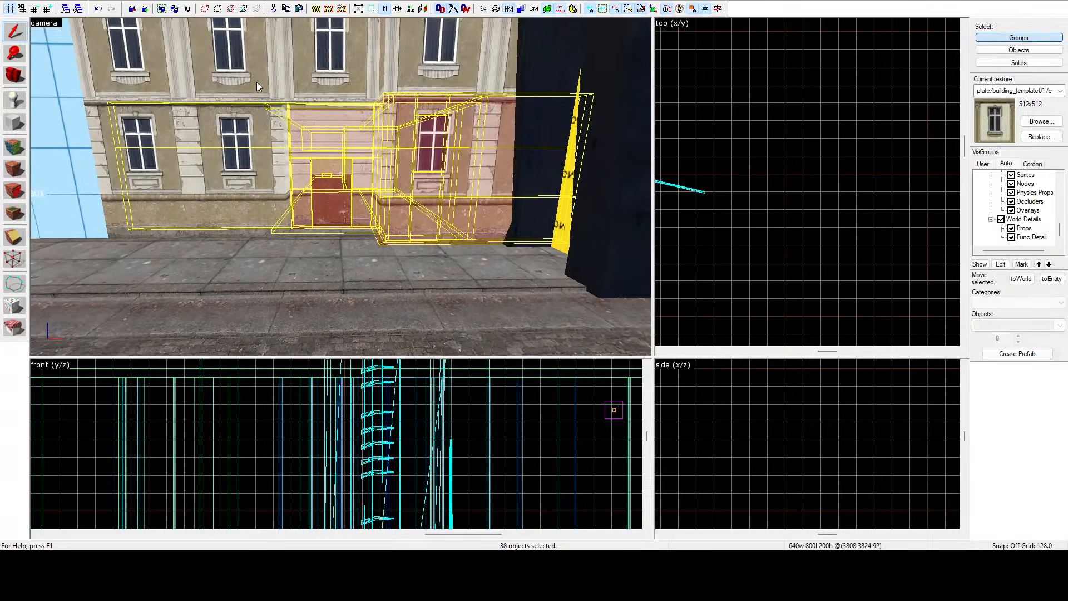
key(z)
key(w)
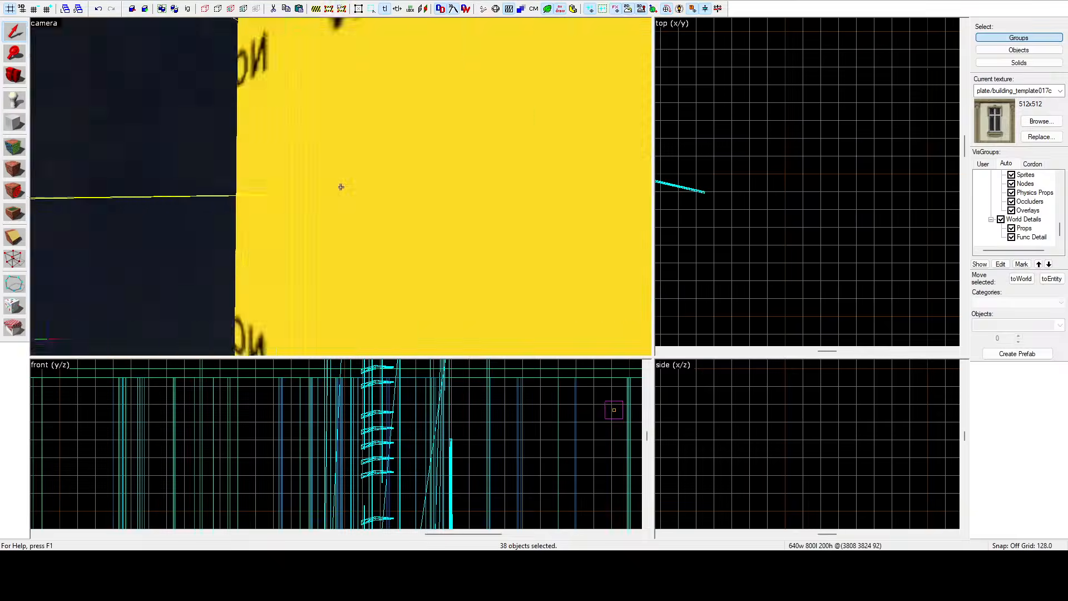
key(w)
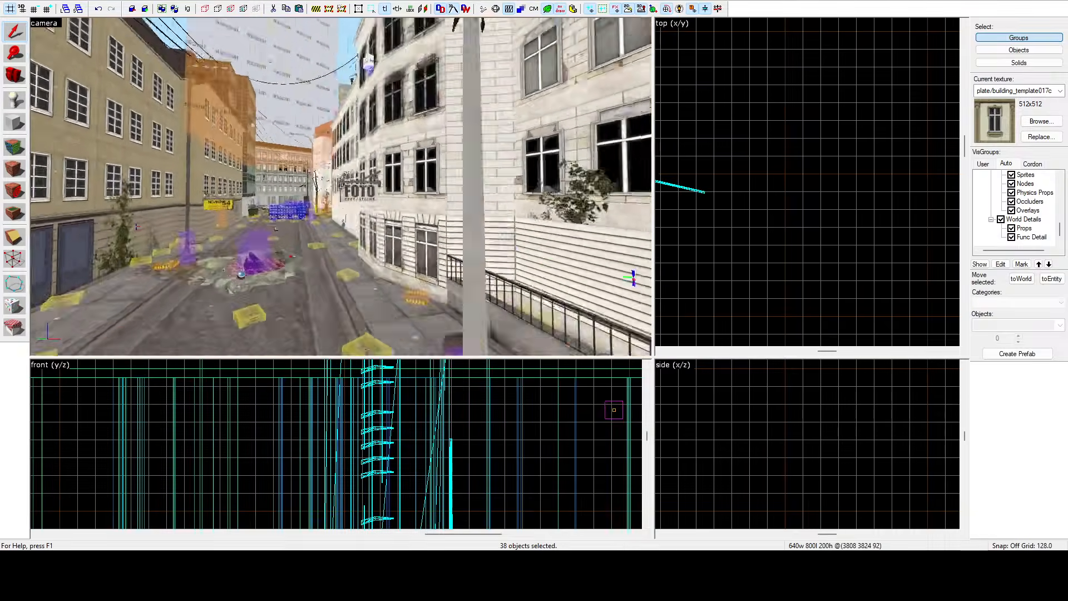
key(w)
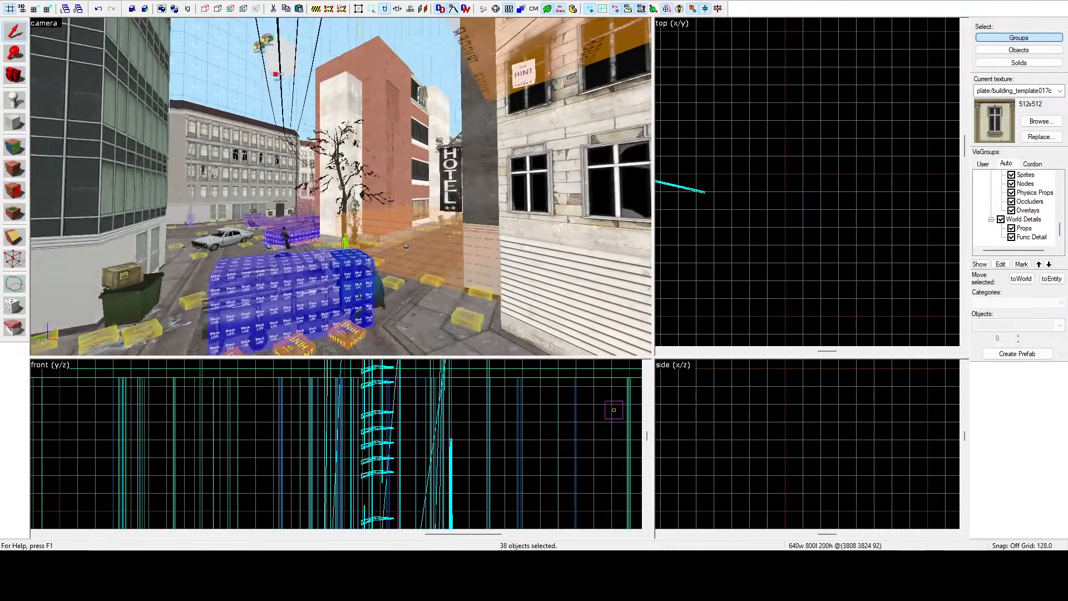
key(w)
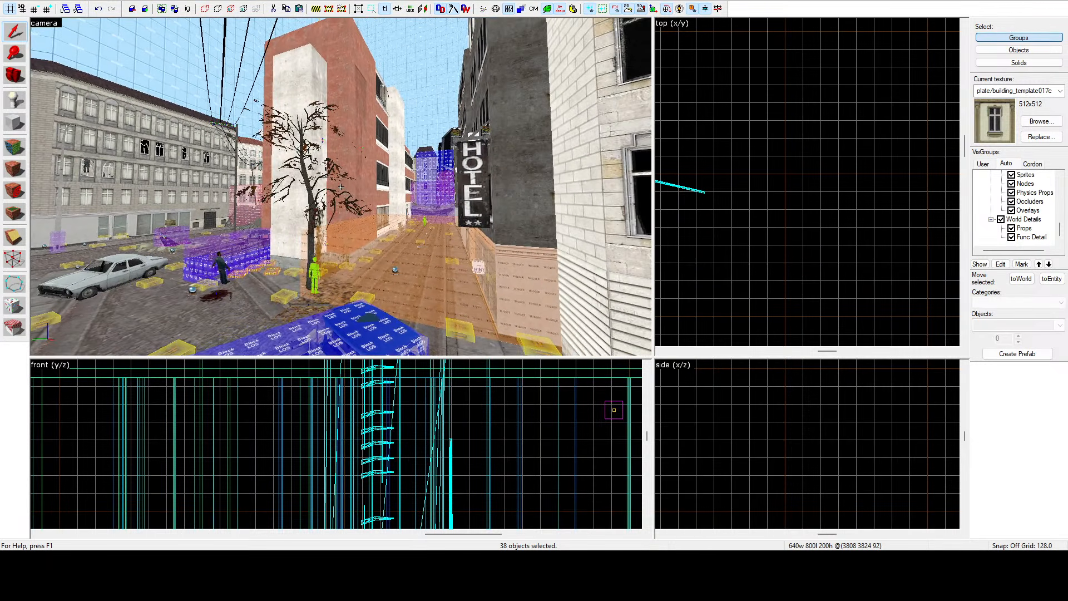
key(w)
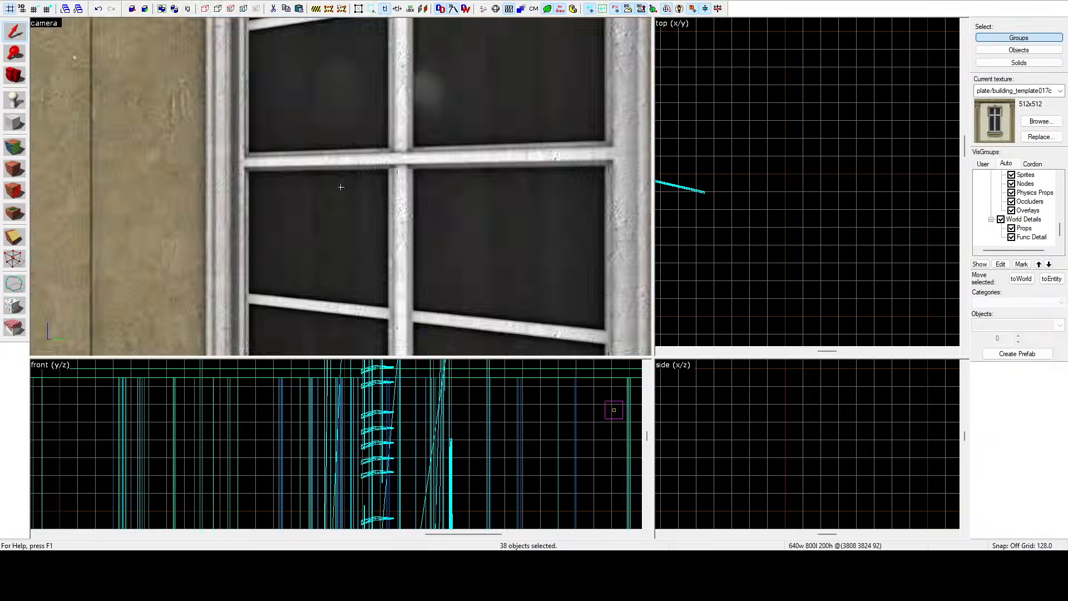
key(s)
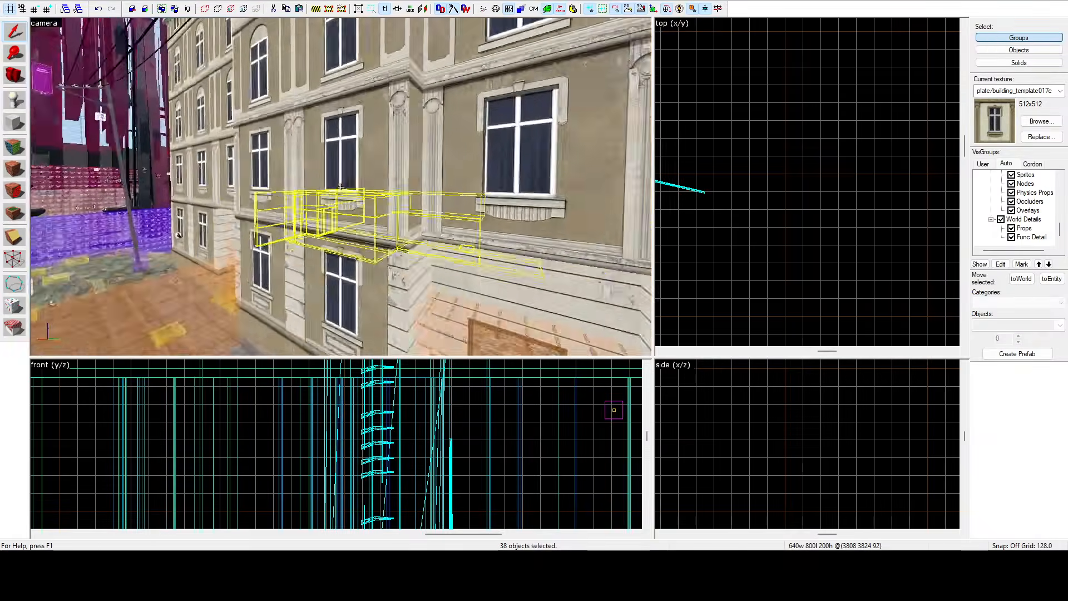
key(w)
key(z)
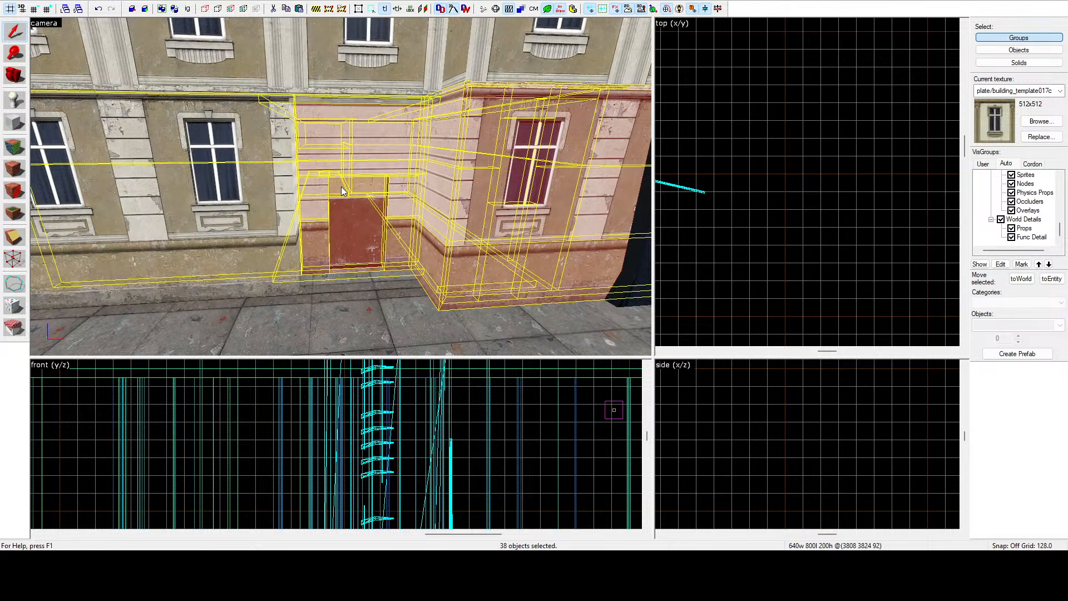
key(z)
key(s)
key(z)
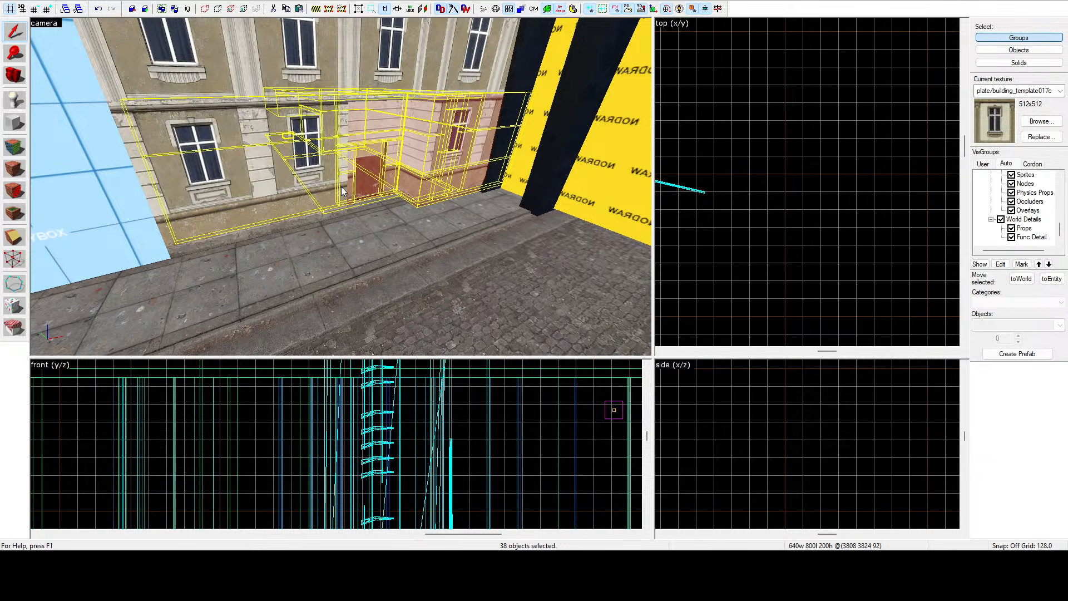
key(z)
Fly the 3D camera through the building's interior rooms and stairwell, then back out to the street.
key(w)
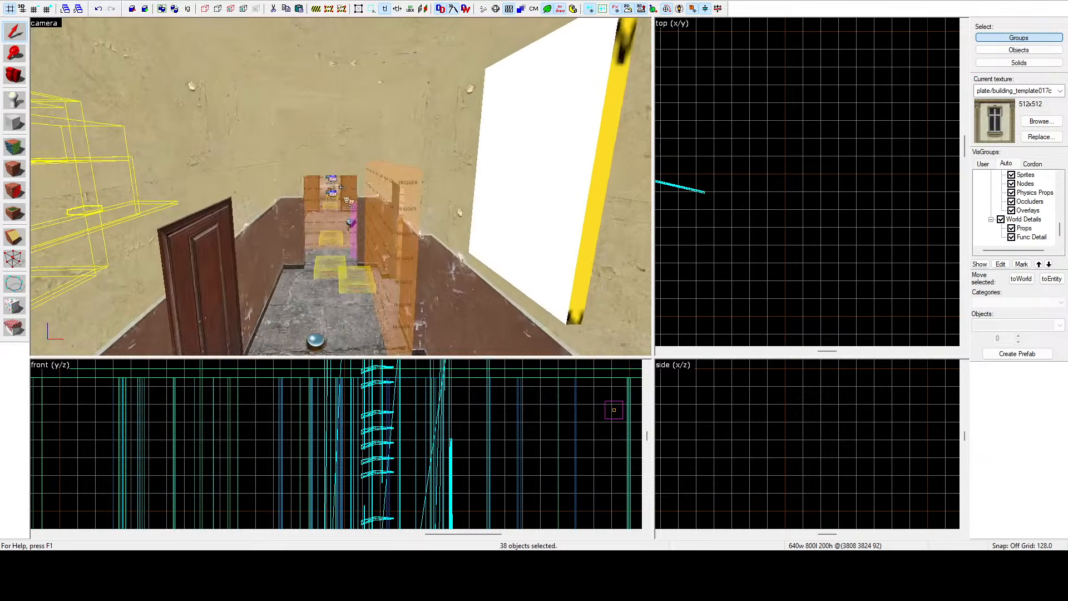
key(w)
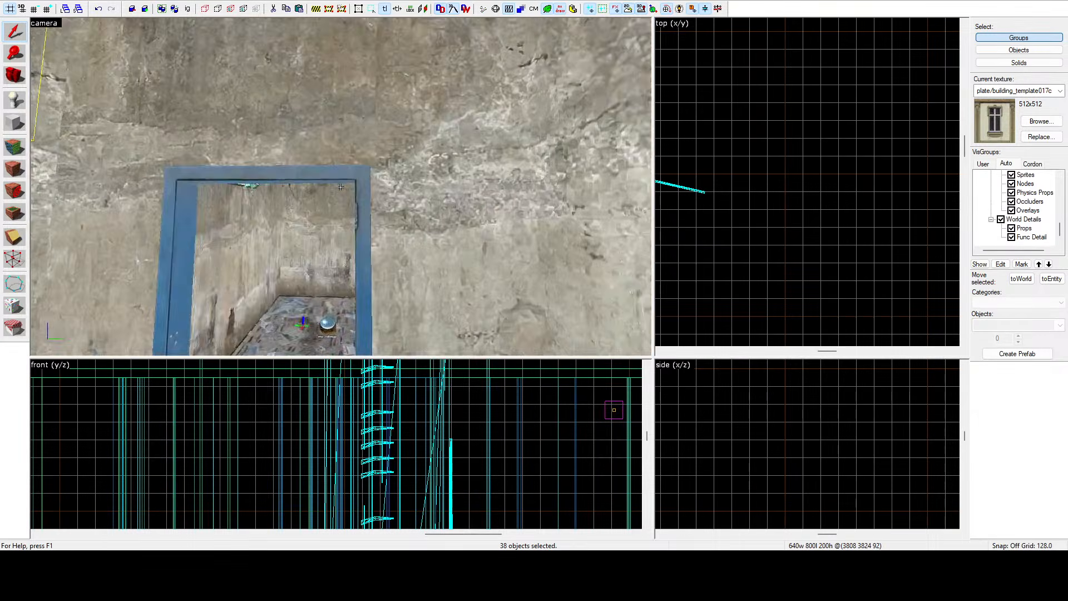
key(w)
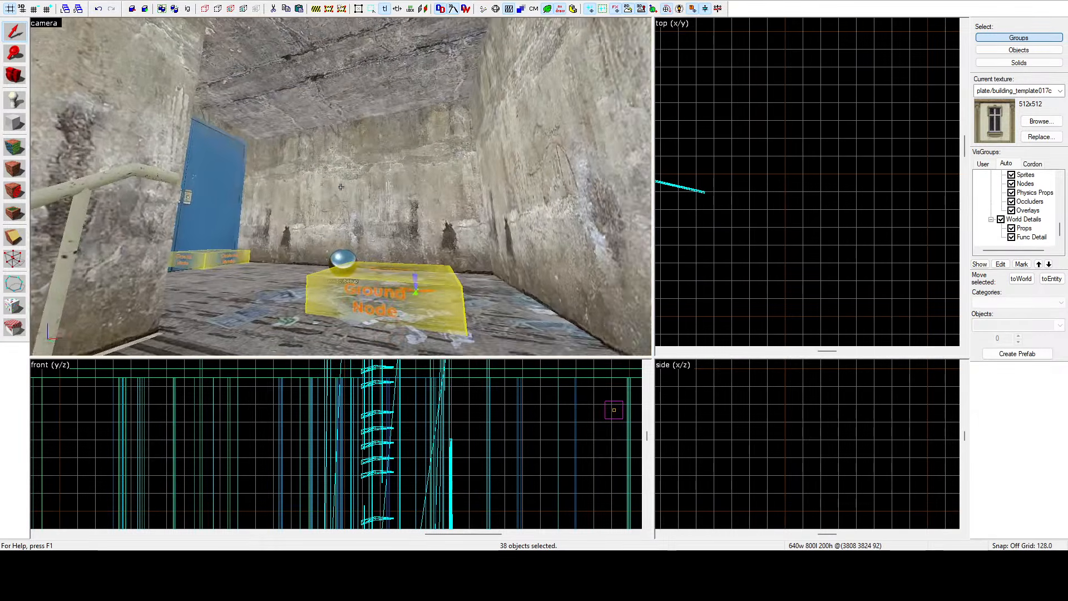
key(w)
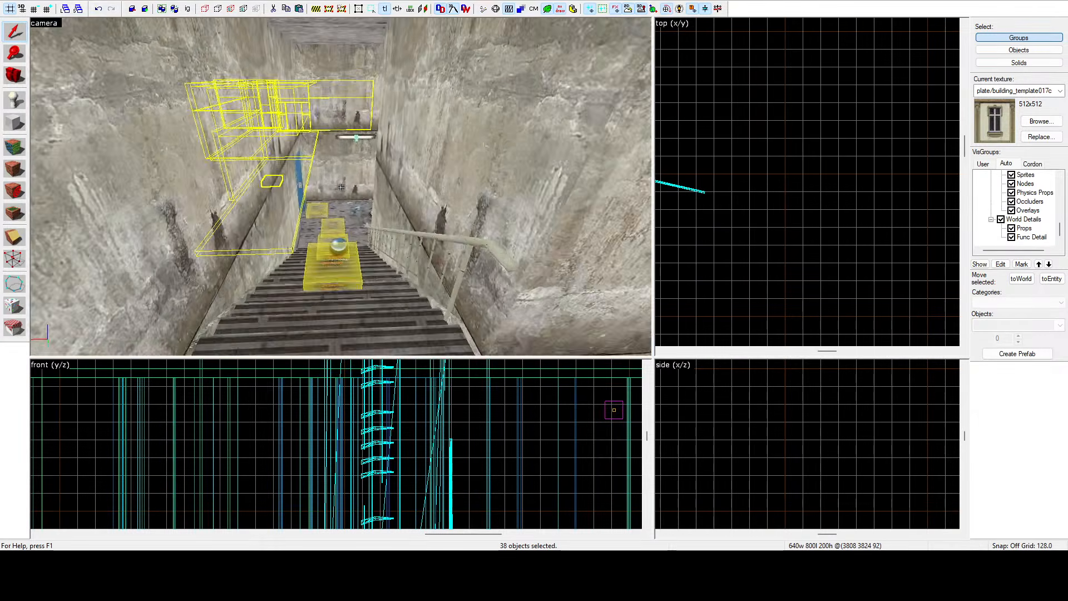
key(w)
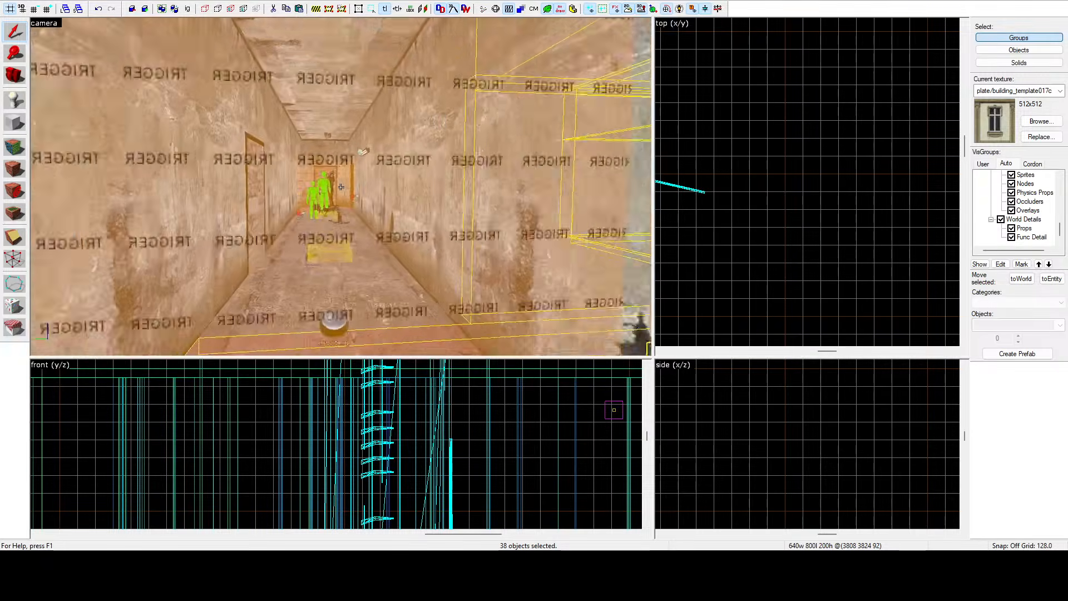
key(w)
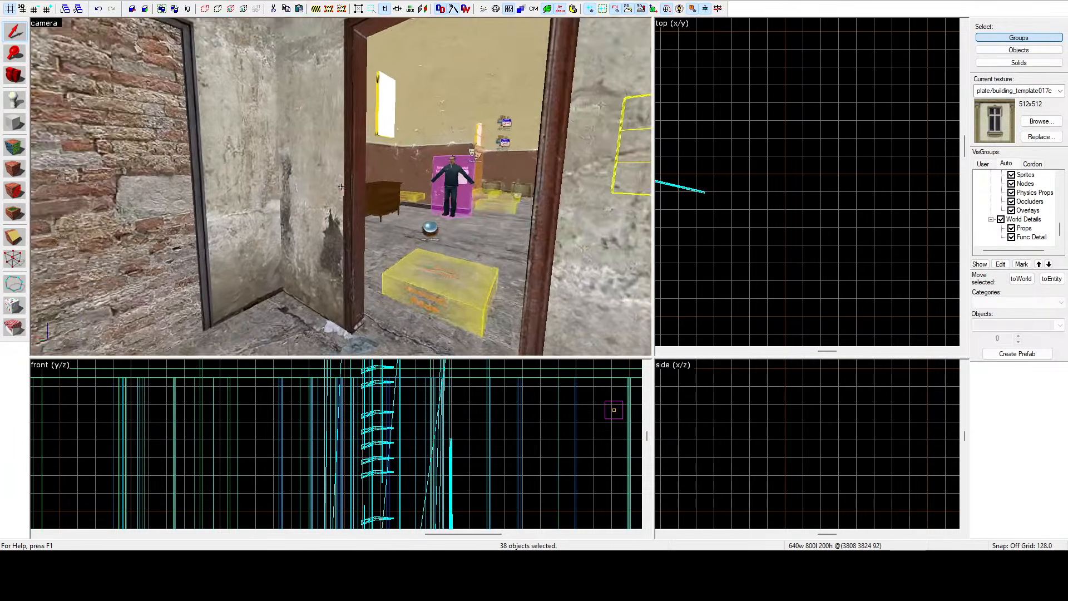
key(w)
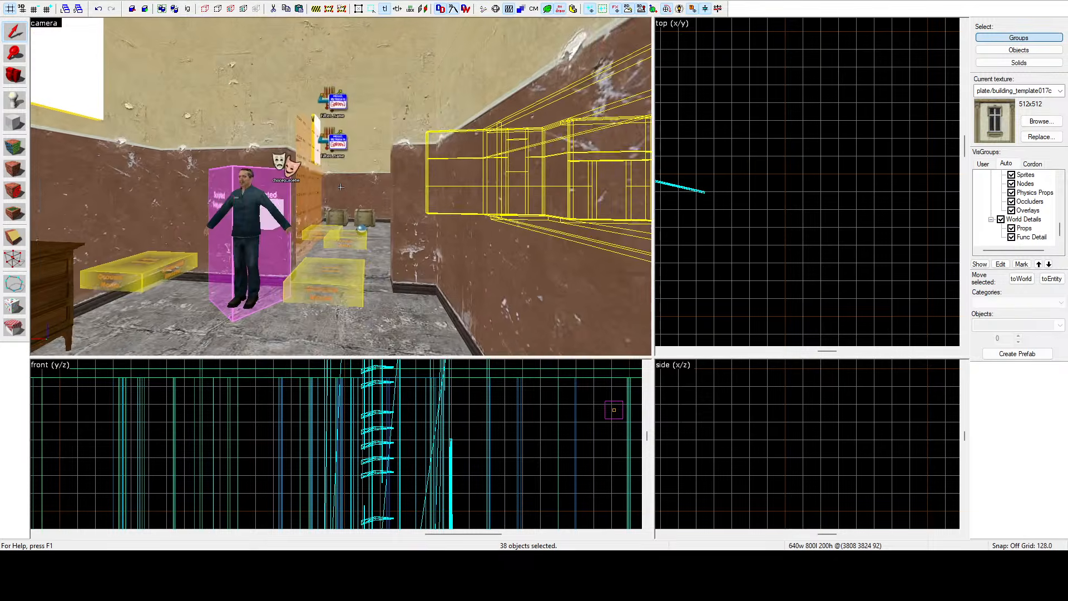
key(w)
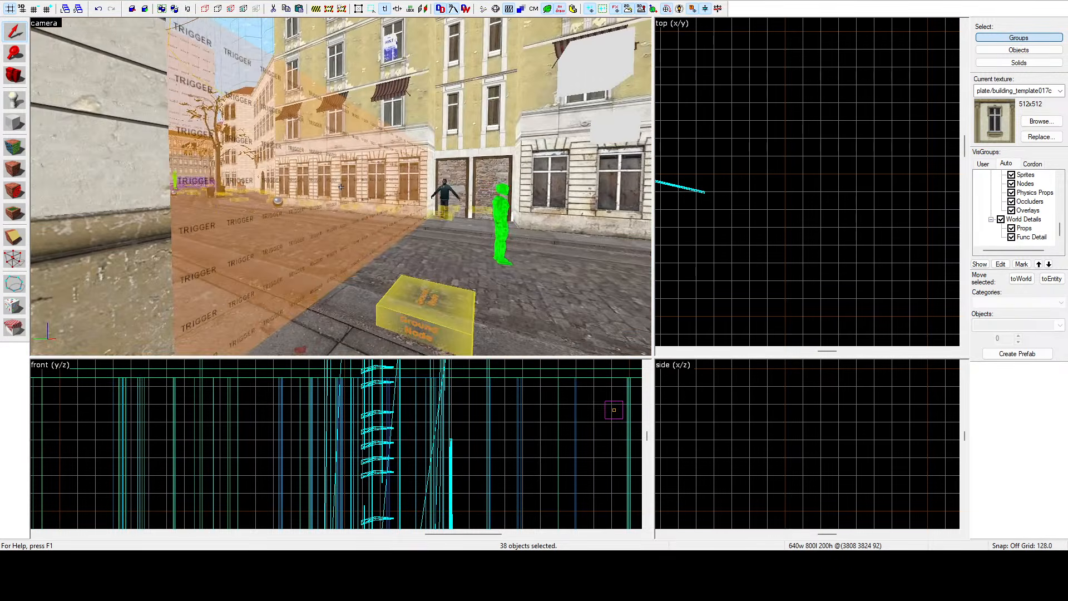
key(w)
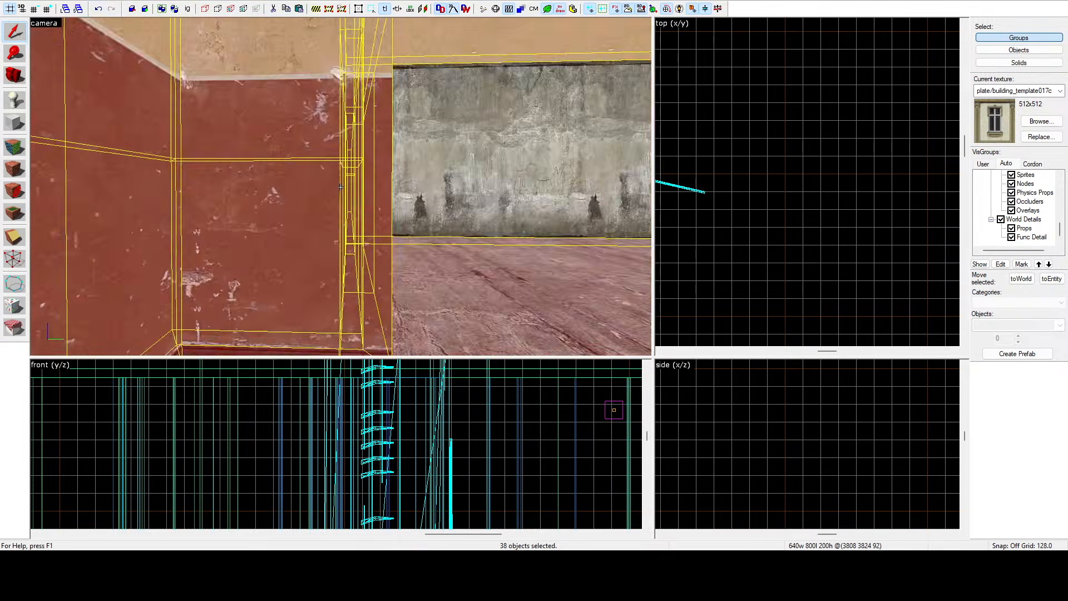
key(s)
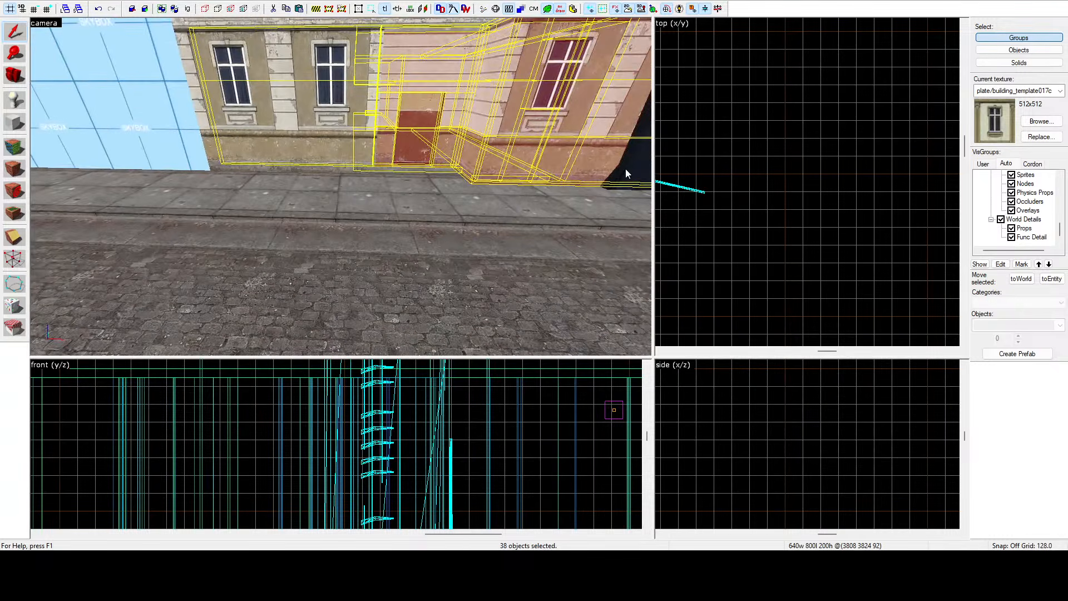
Zoom out the top view and fly the 3D camera along the street to inspect the building and sidewalk.
scroll(801, 122, down, 10)
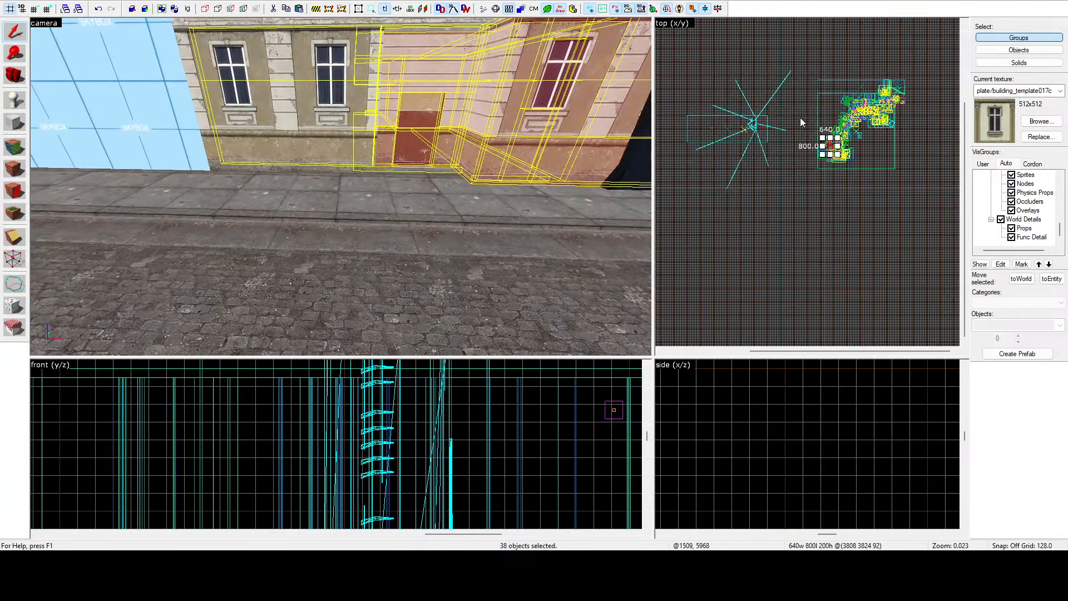
key(z)
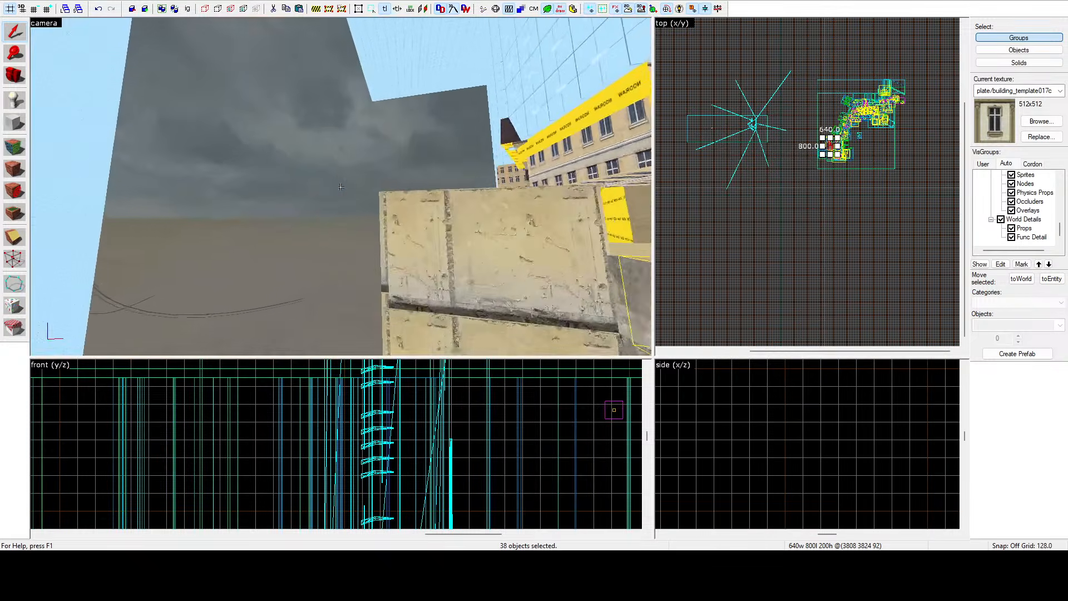
key(w)
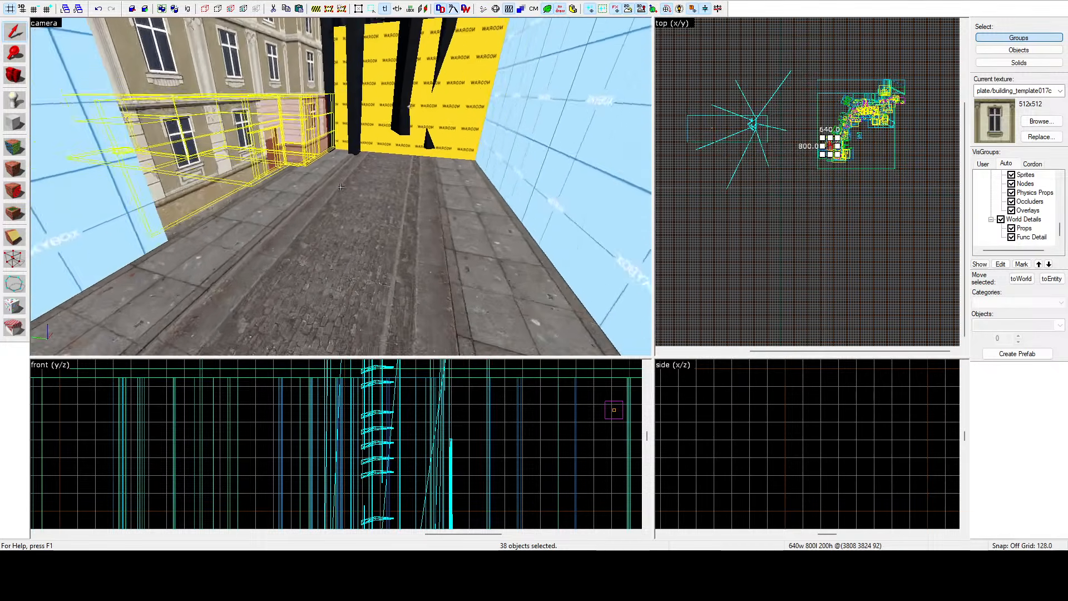
key(w)
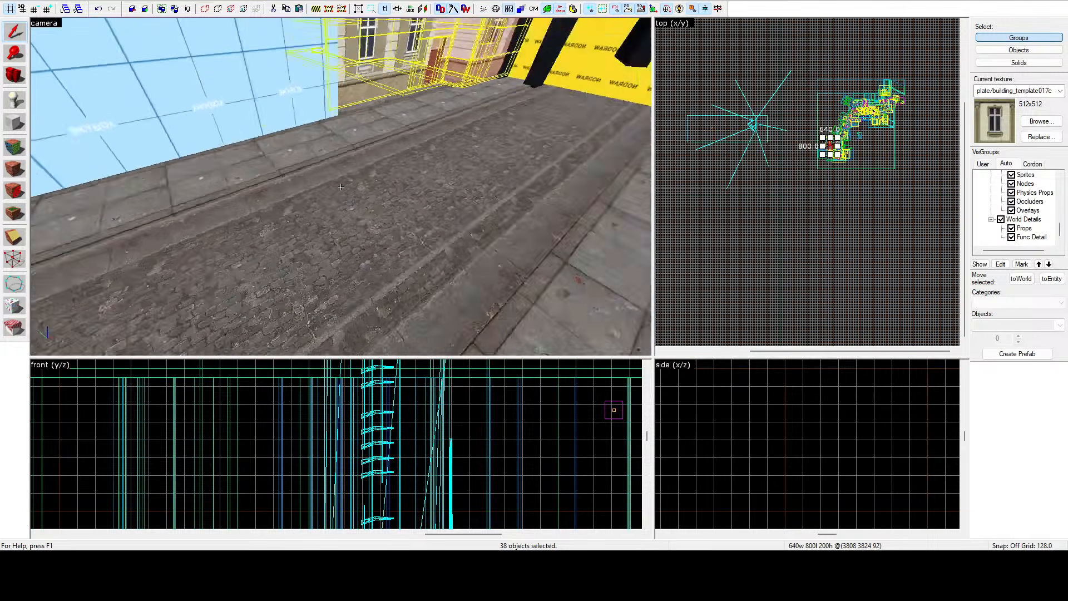
key(a)
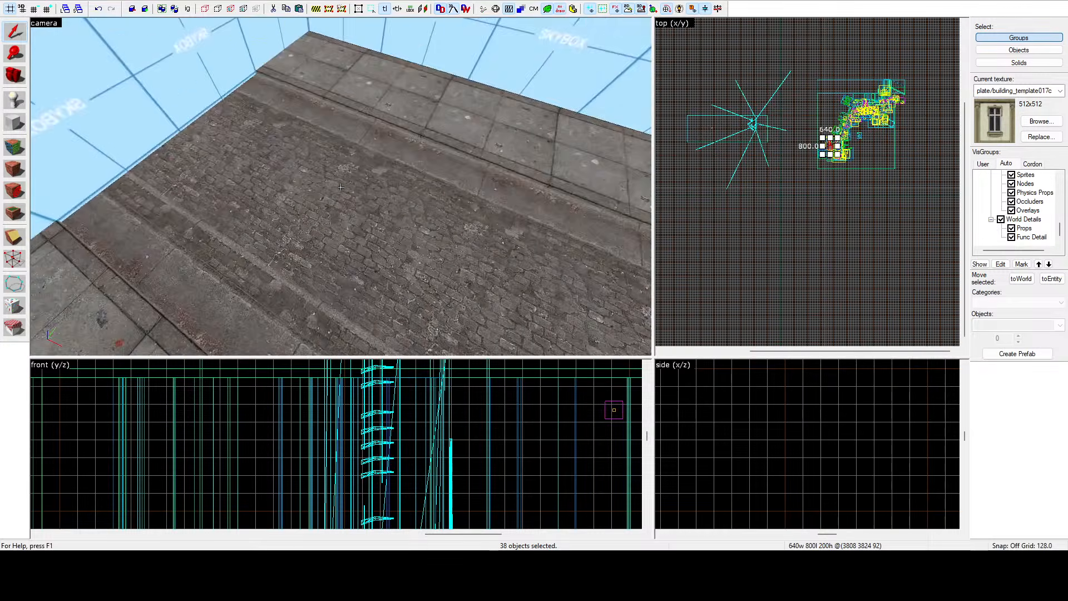
key(Up)
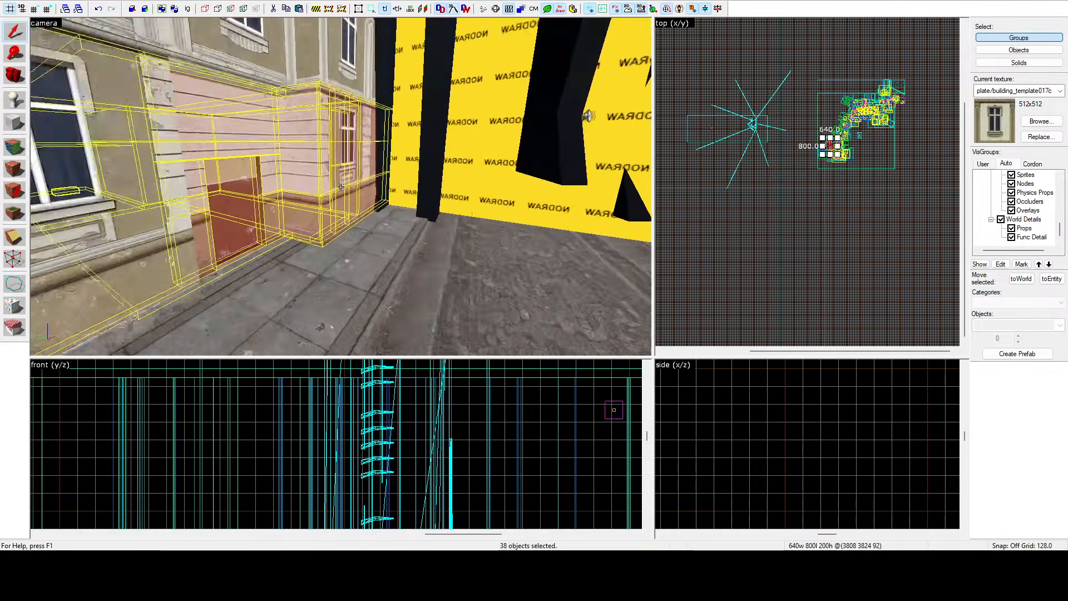
key(w)
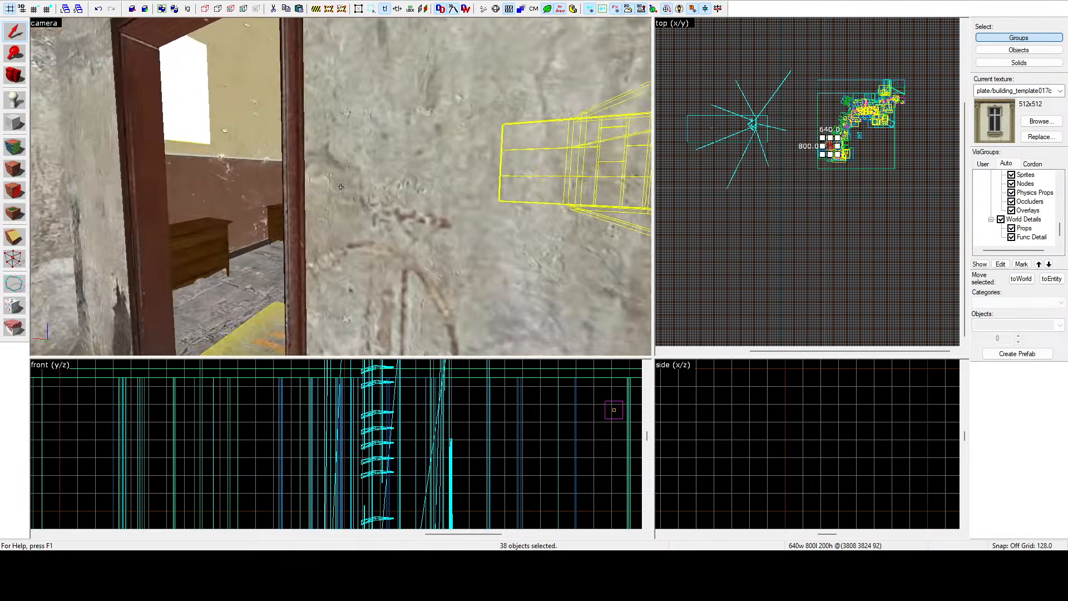
key(w)
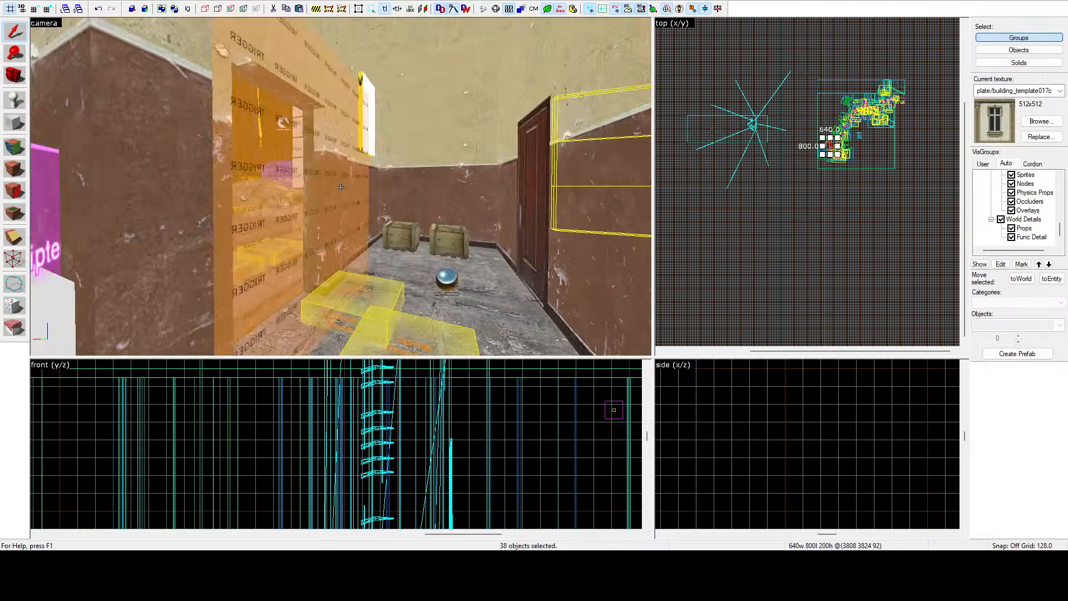
key(w)
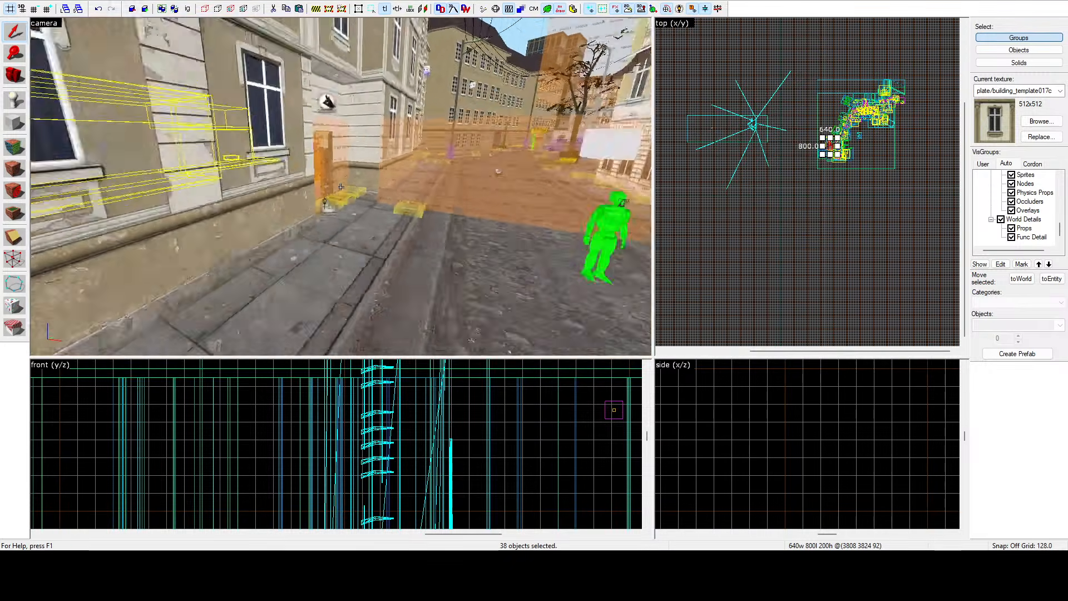
key(s)
Return to the first map and fly the 3D camera through its interior to survey it.
key(z)
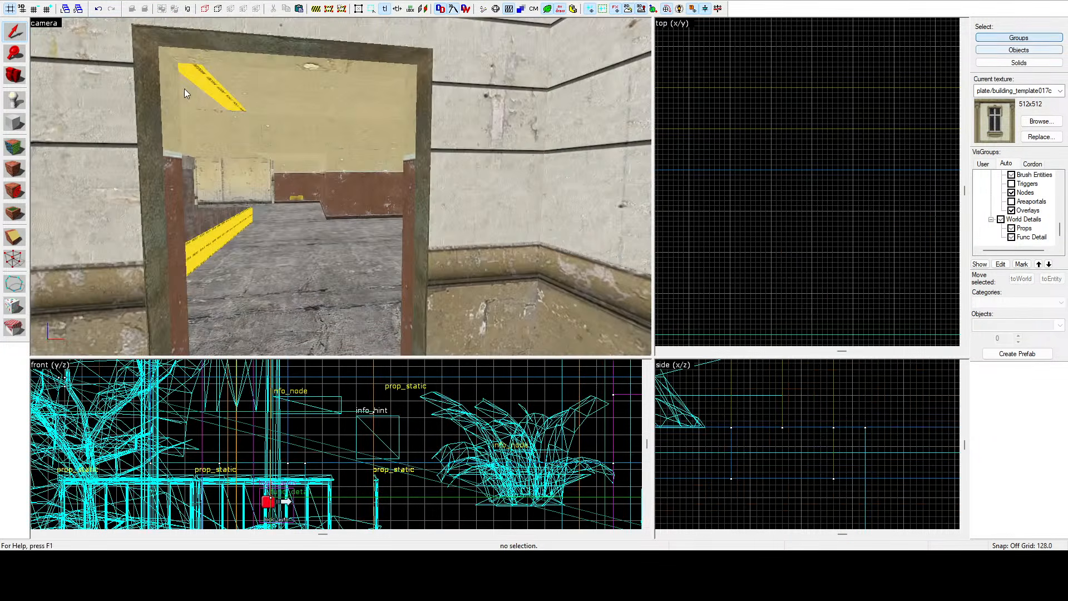
key(z)
key(w)
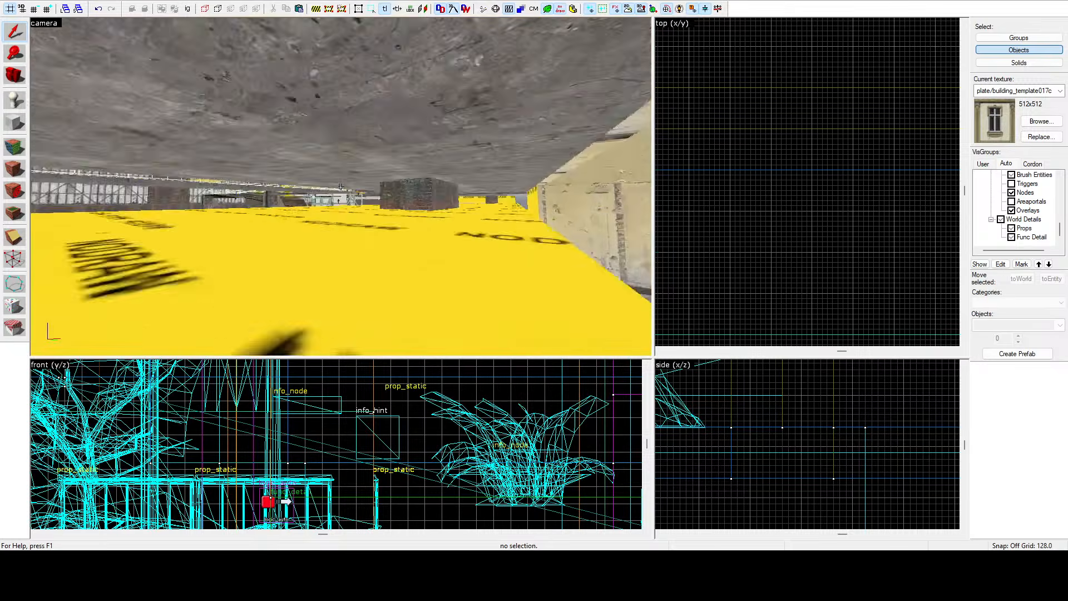
key(w)
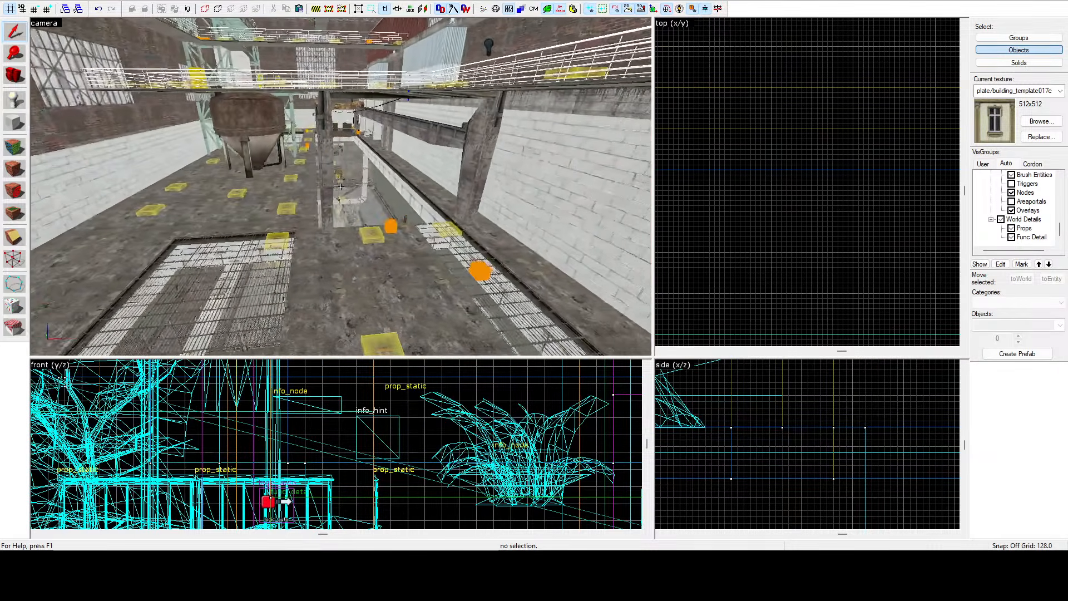
Fly the 3D camera through the map's interior halls and back toward the street-side rooms to survey them.
key(z)
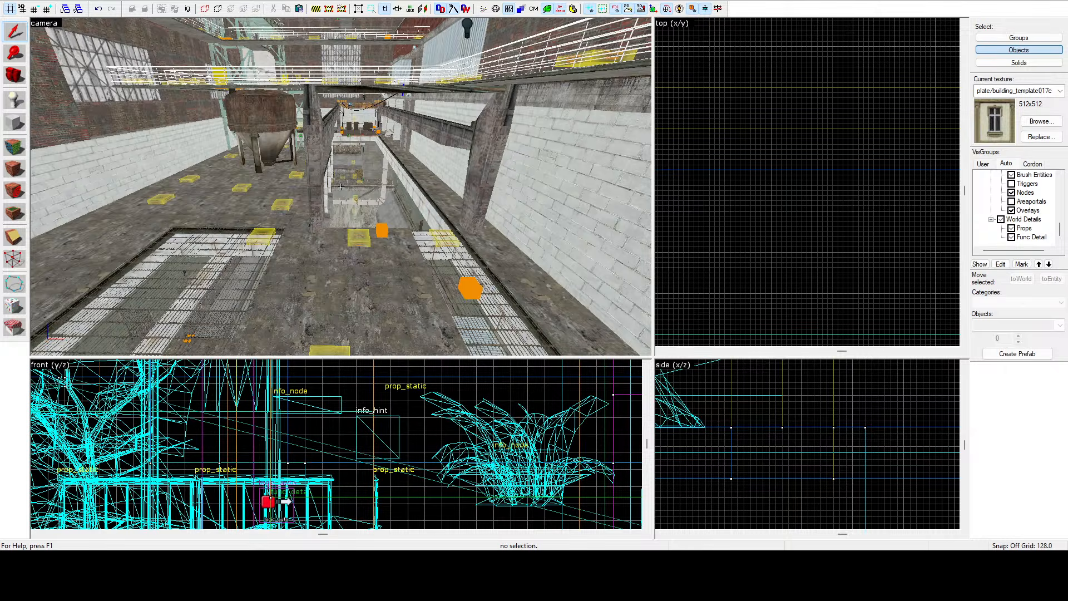
key(w)
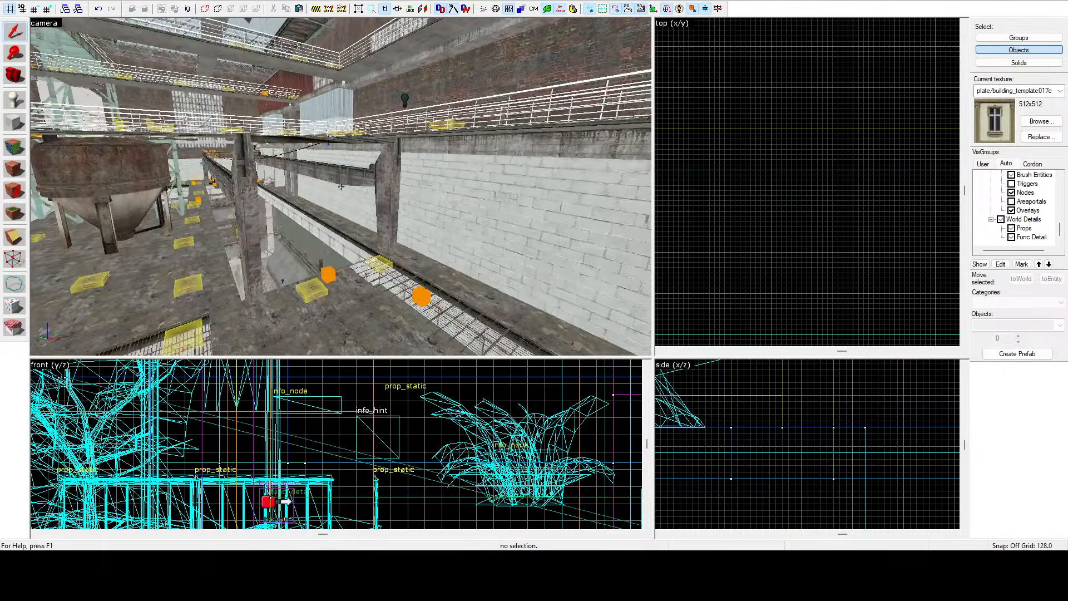
key(w)
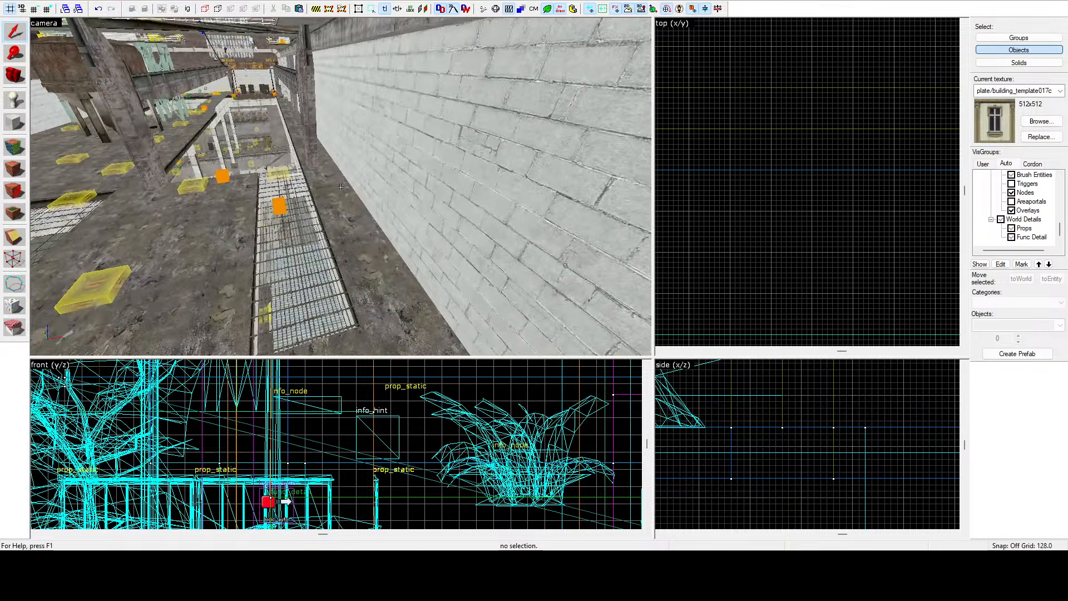
key(w)
key(w)
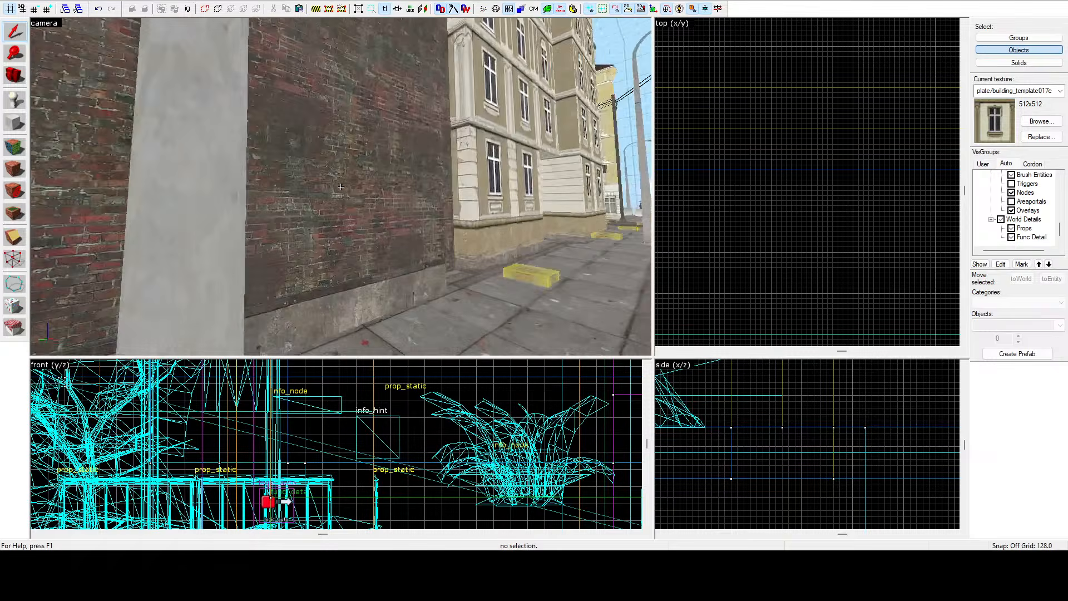
key(a)
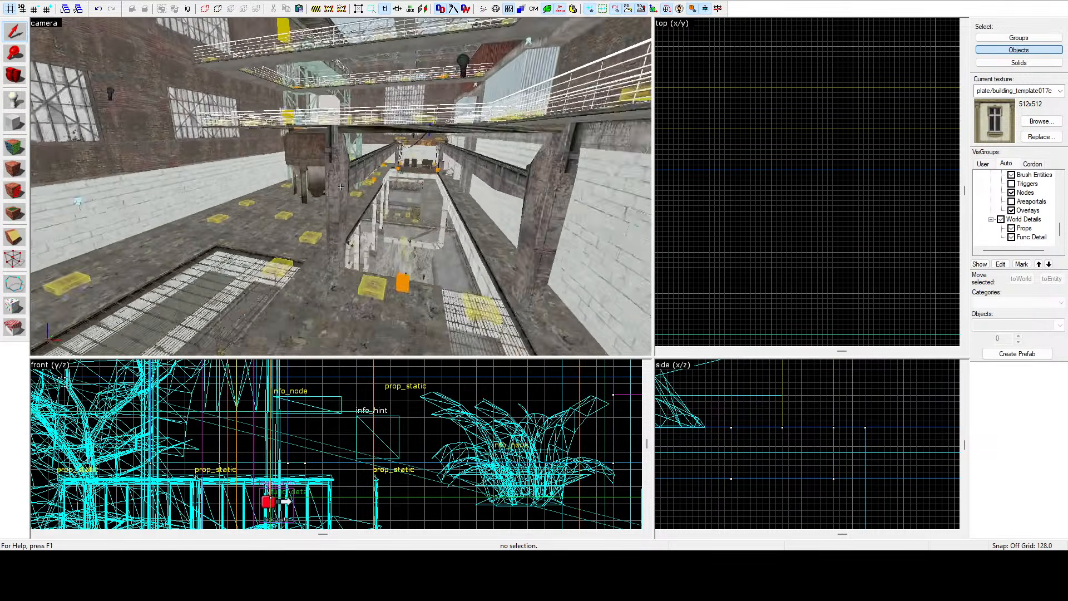
key(w)
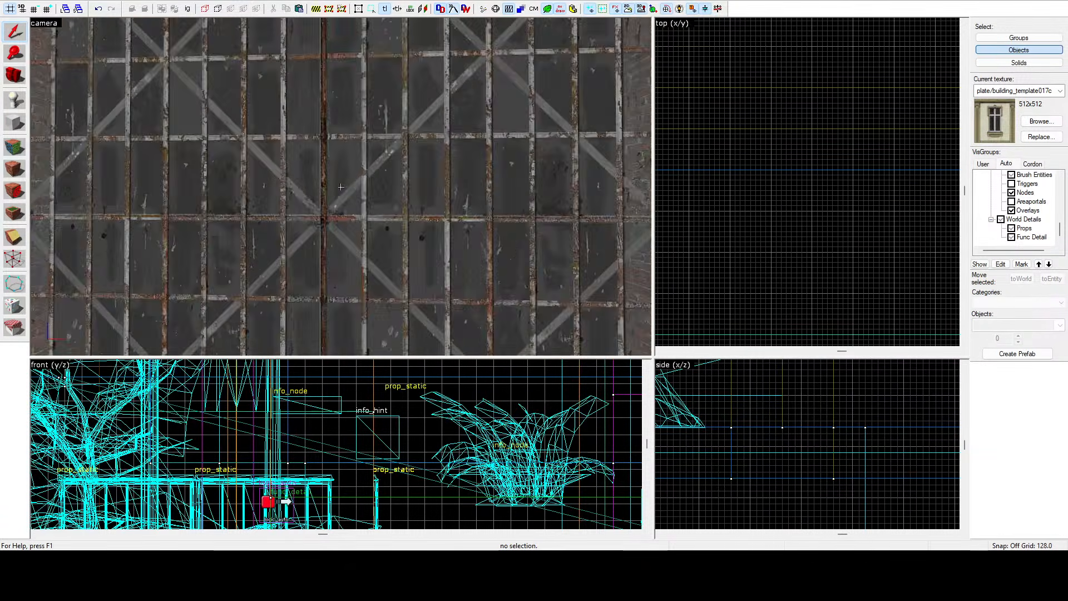
key(w)
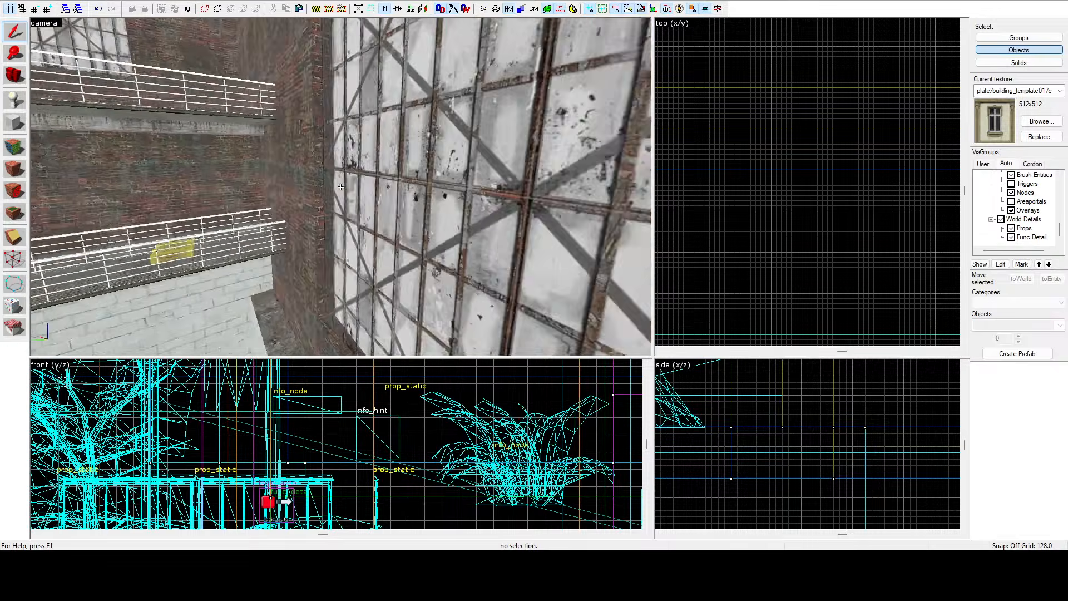
key(w)
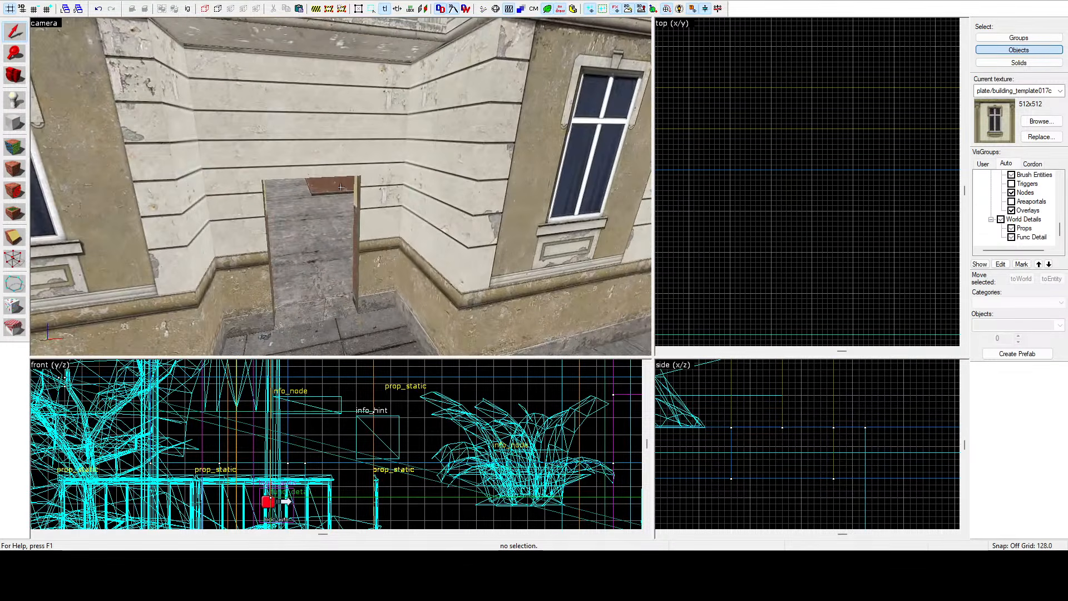
key(z)
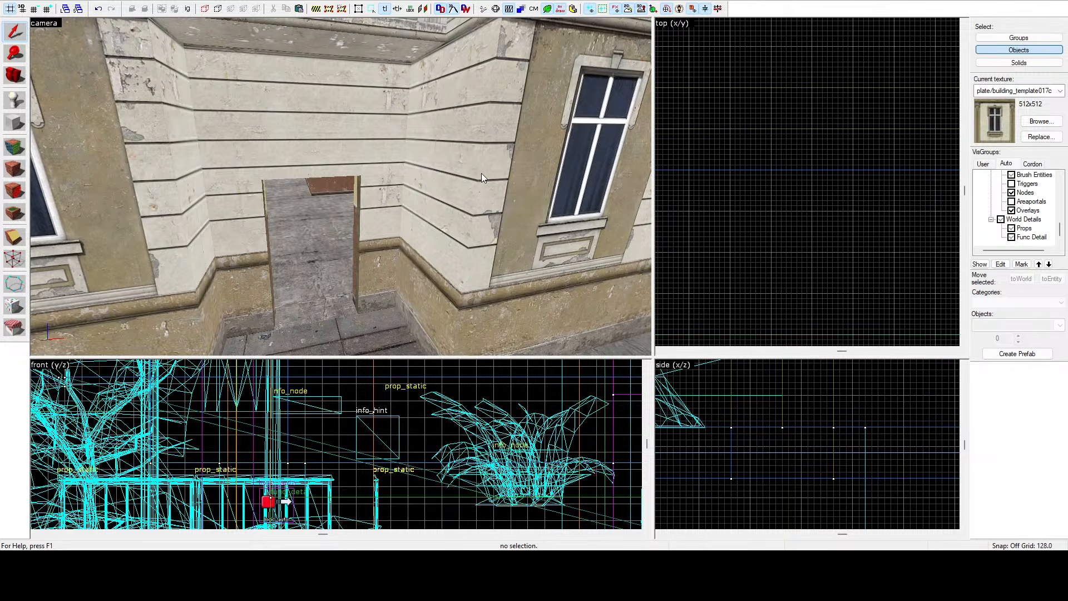
key(z)
key(w)
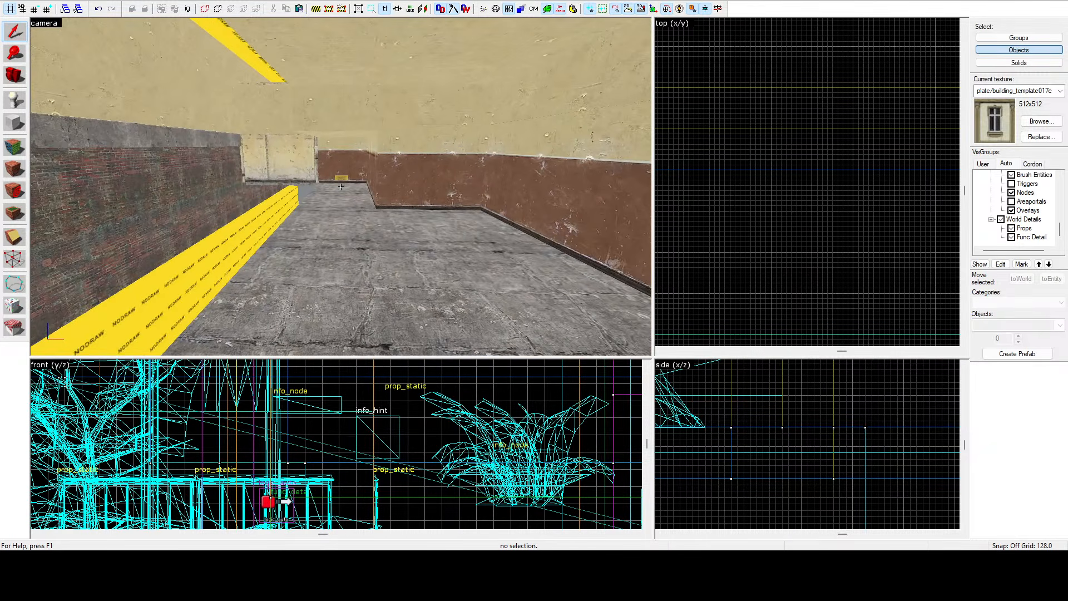
key(z)
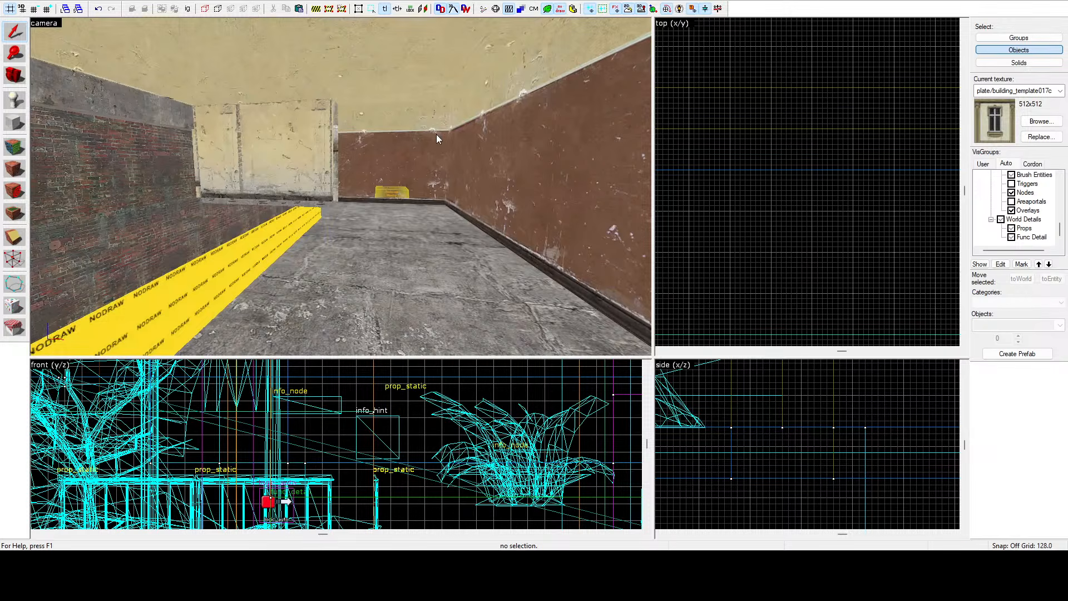
Select the interior wall brush and stretch it in the top view to about 632 units long.
click(337, 149)
scroll(846, 167, down, 4)
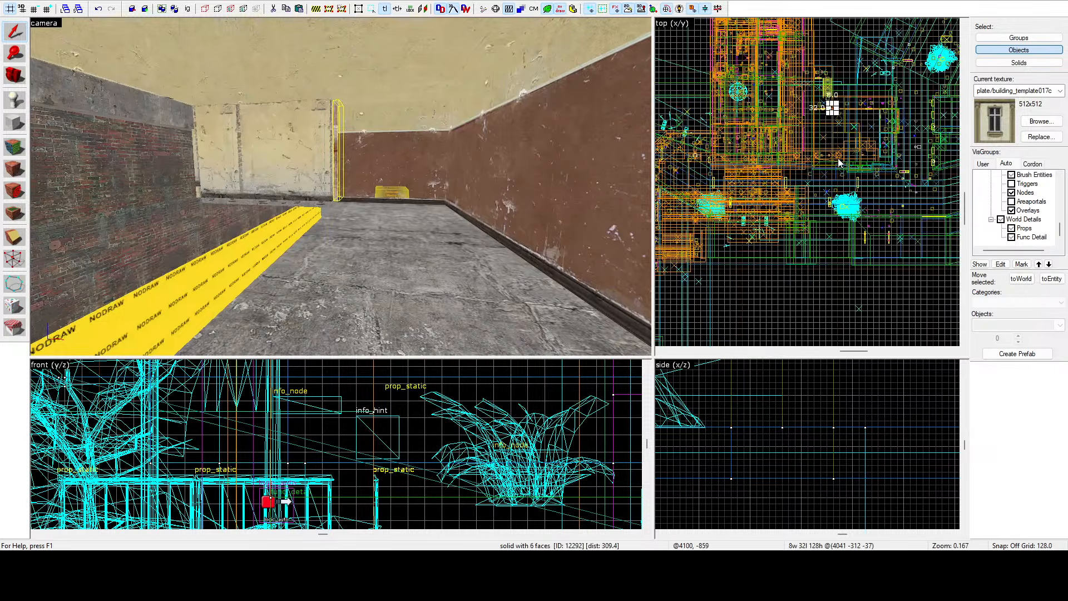
scroll(835, 142, up, 10)
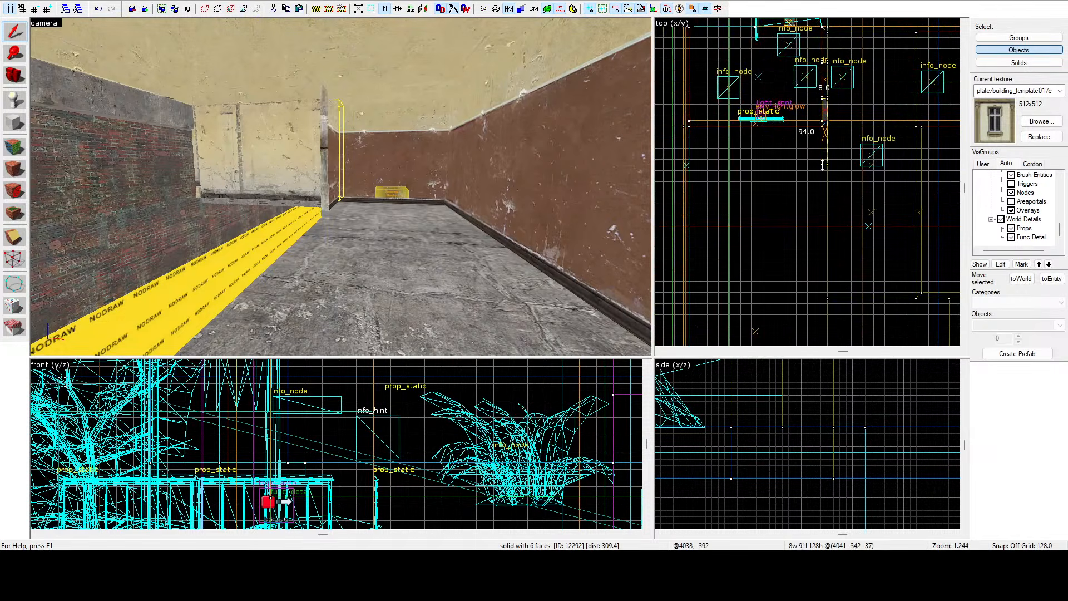
drag(812, 294, 813, 307)
key(z)
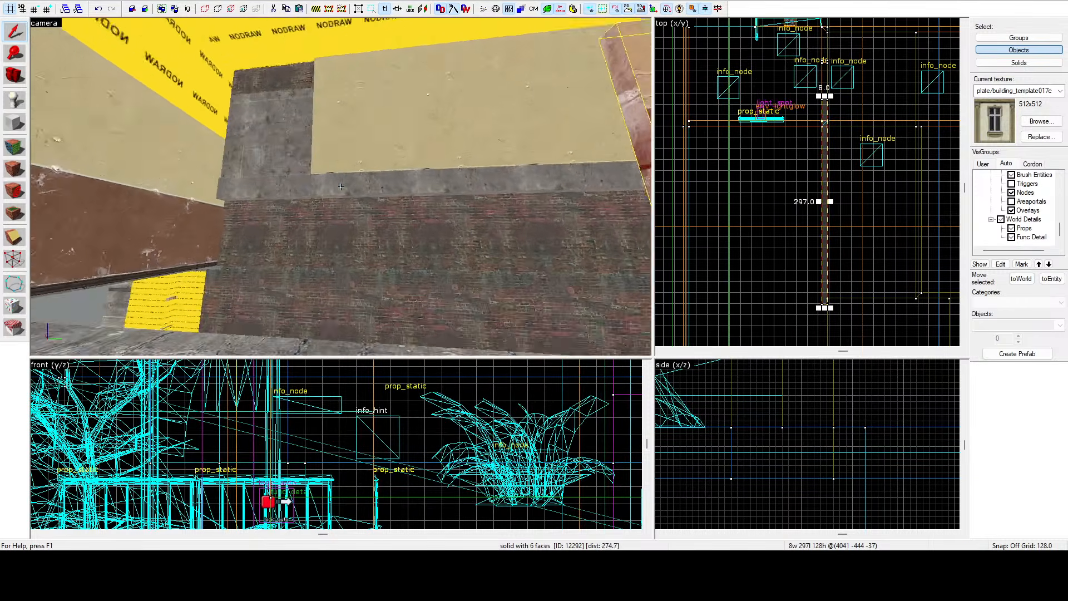
key(z)
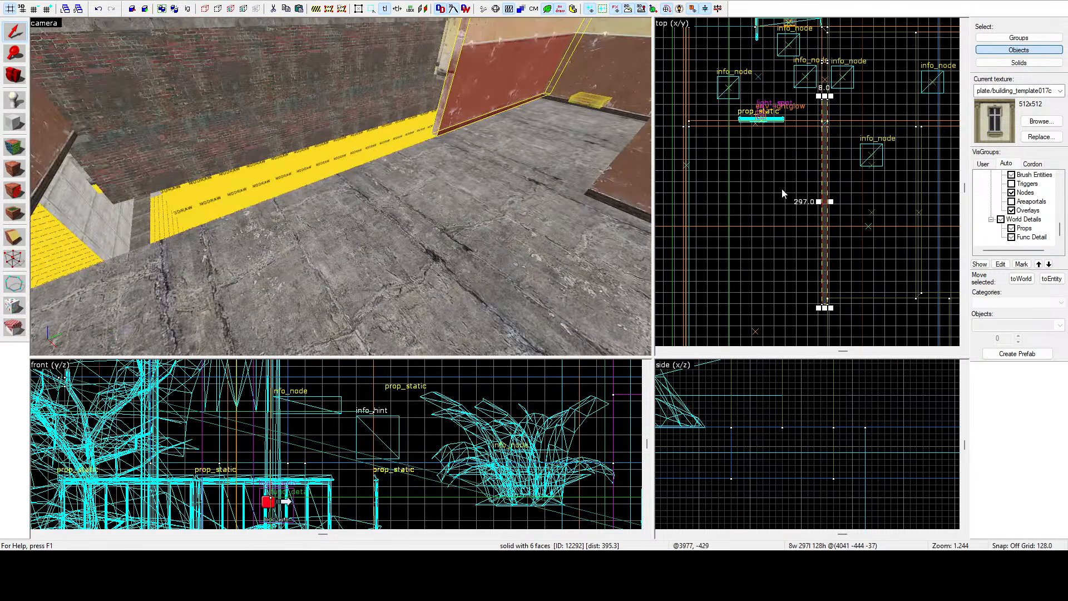
scroll(819, 264, down, 3)
scroll(819, 264, up, 3)
drag(809, 224, 799, 372)
key(z)
key(z)
scroll(764, 142, down, 5)
scroll(782, 234, up, 7)
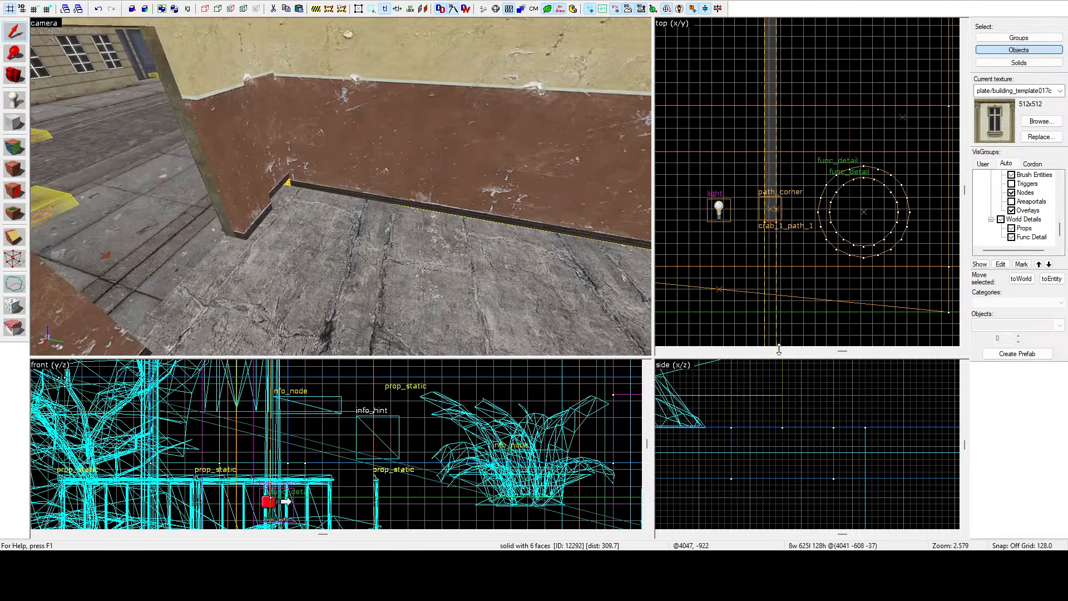
drag(769, 225, 787, 315)
scroll(779, 309, up, 5)
key(Escape)
Reselect the stretched wall brush and raise it in the side view as a band about 64 units high.
key(z)
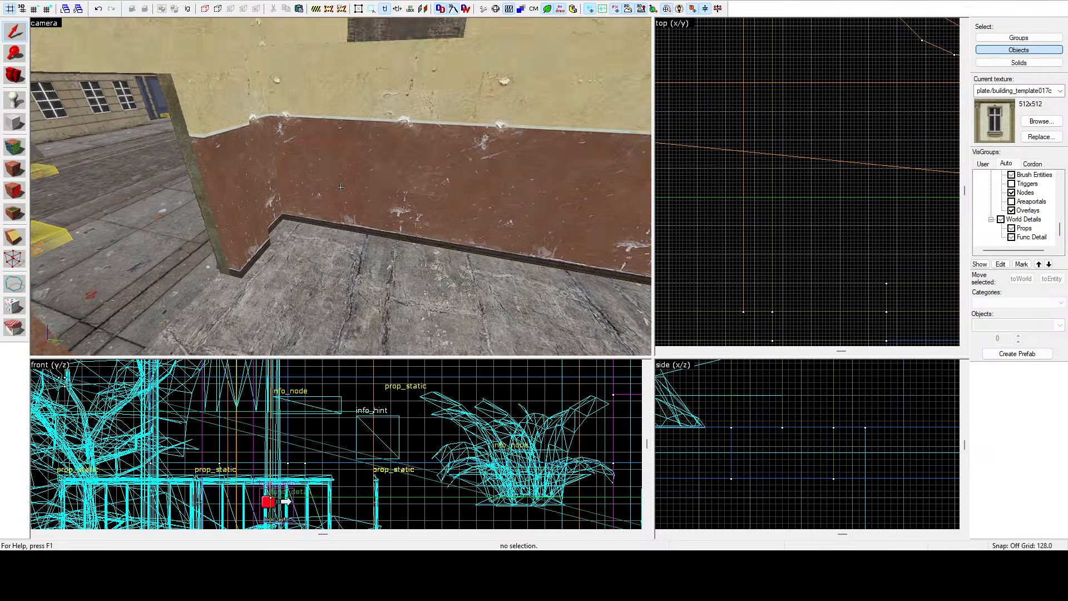
key(s)
key(w)
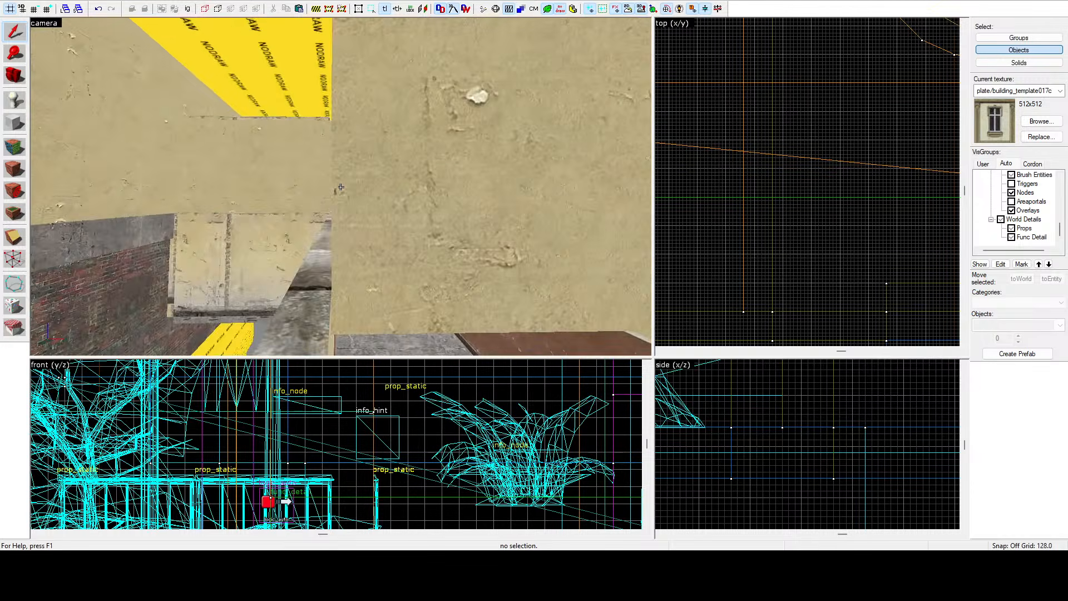
click(341, 186)
key(s)
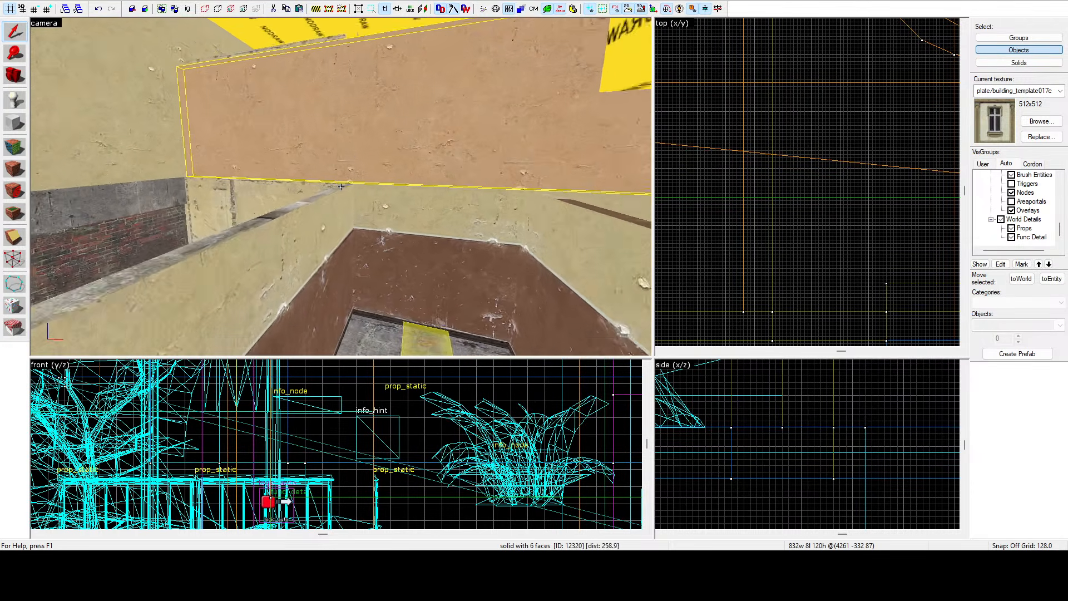
click(341, 187)
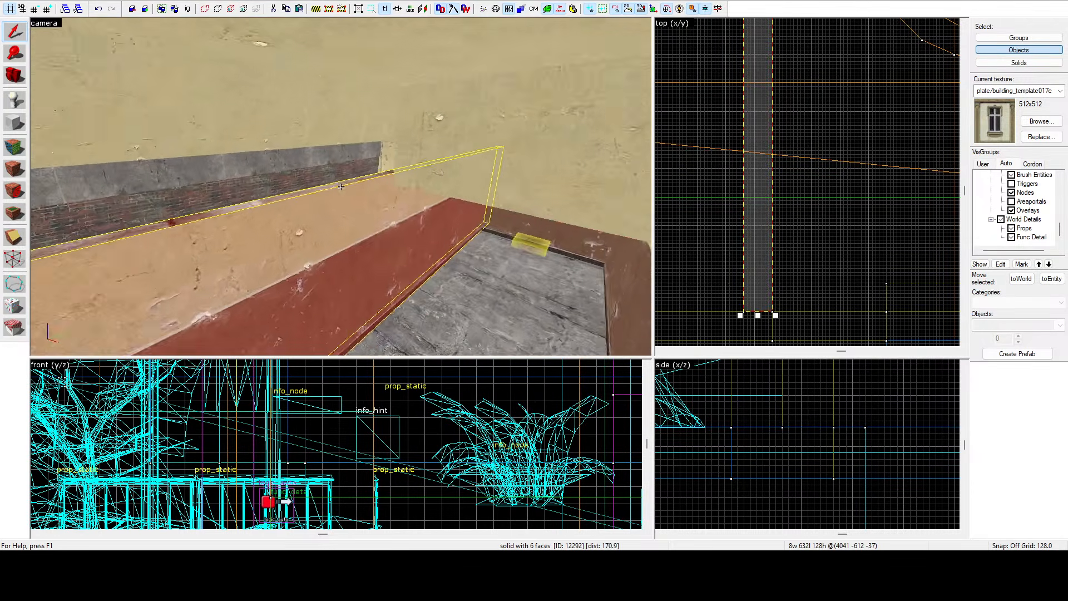
key(w)
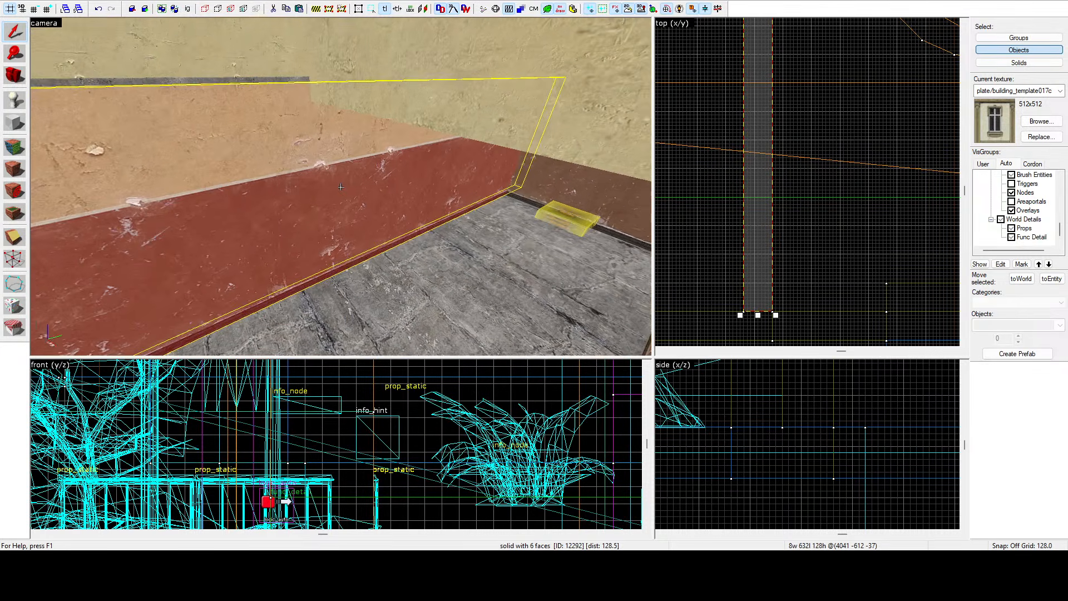
key(z)
key(shift+a)
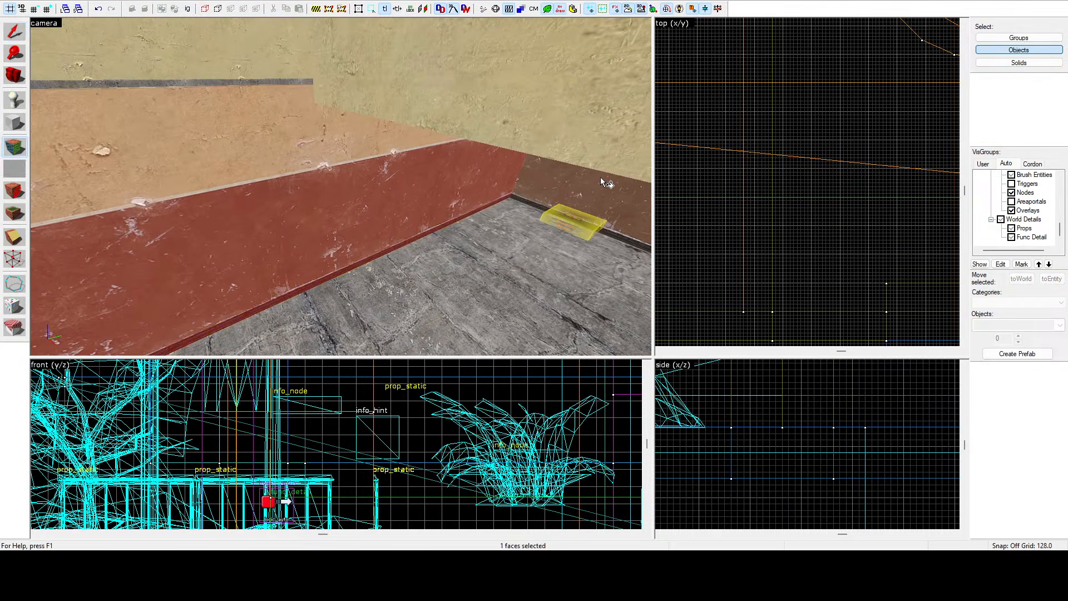
key(shift+s)
key(z)
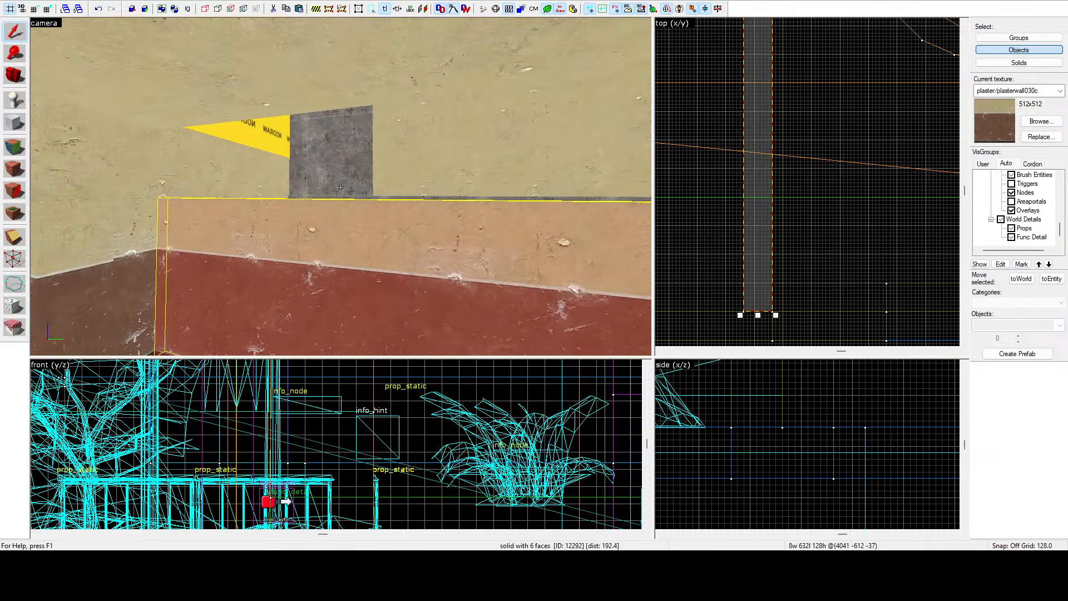
key(z)
scroll(800, 445, up, 5)
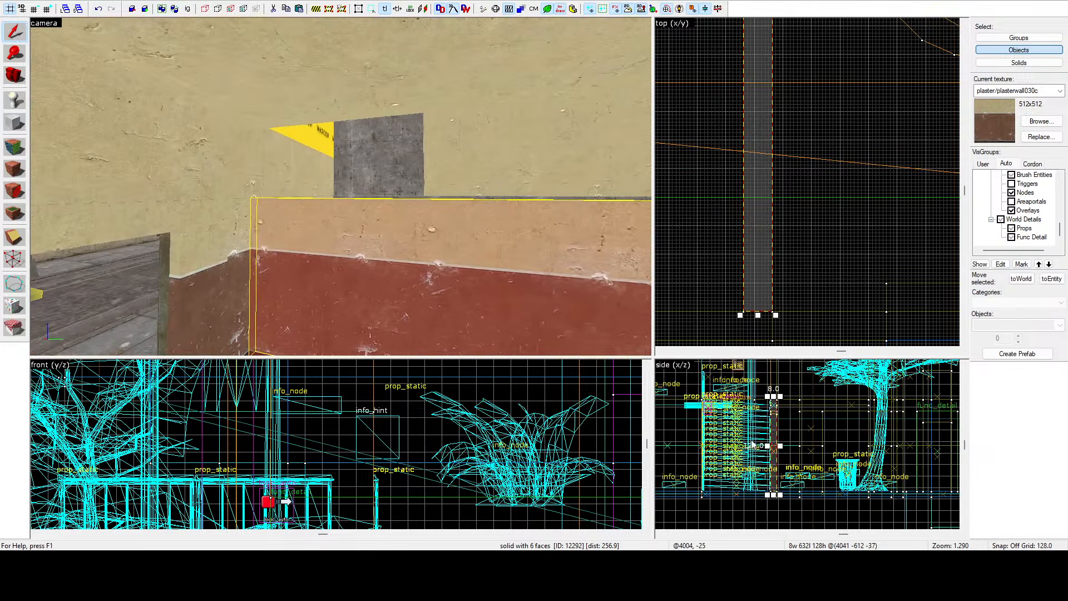
mouse_move(773, 478)
mouse_down()
mouse_move(765, 417)
mouse_move(772, 429)
mouse_up()
scroll(770, 395, up, 10)
scroll(766, 470, down, 10)
scroll(773, 425, up, 3)
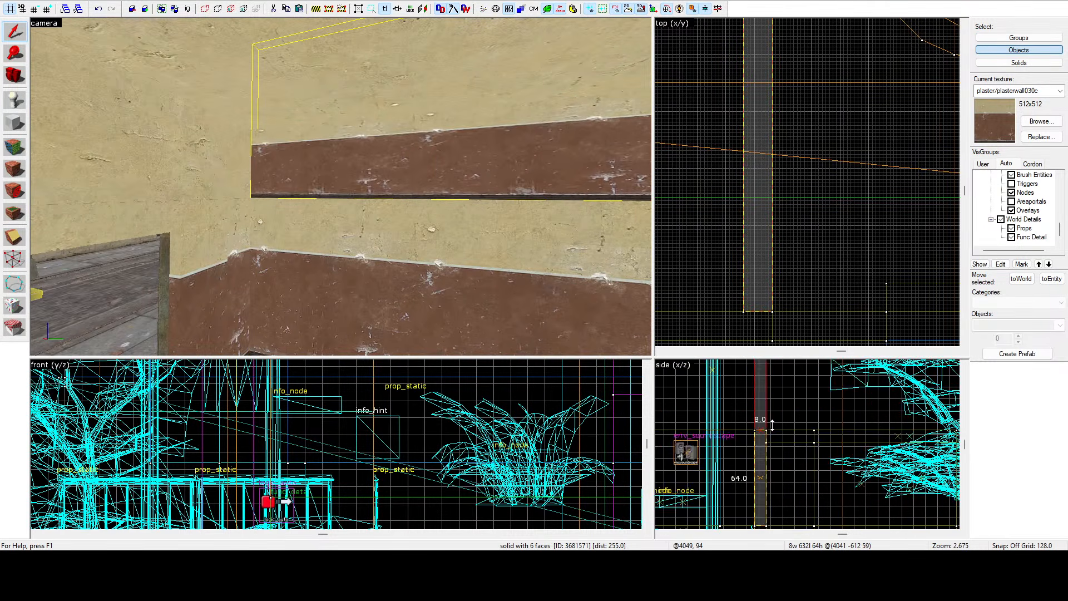
scroll(772, 425, up, 4)
Select wall faces with the texture application tool and apply the current texture to the wall face.
key(Escape)
click(13, 146)
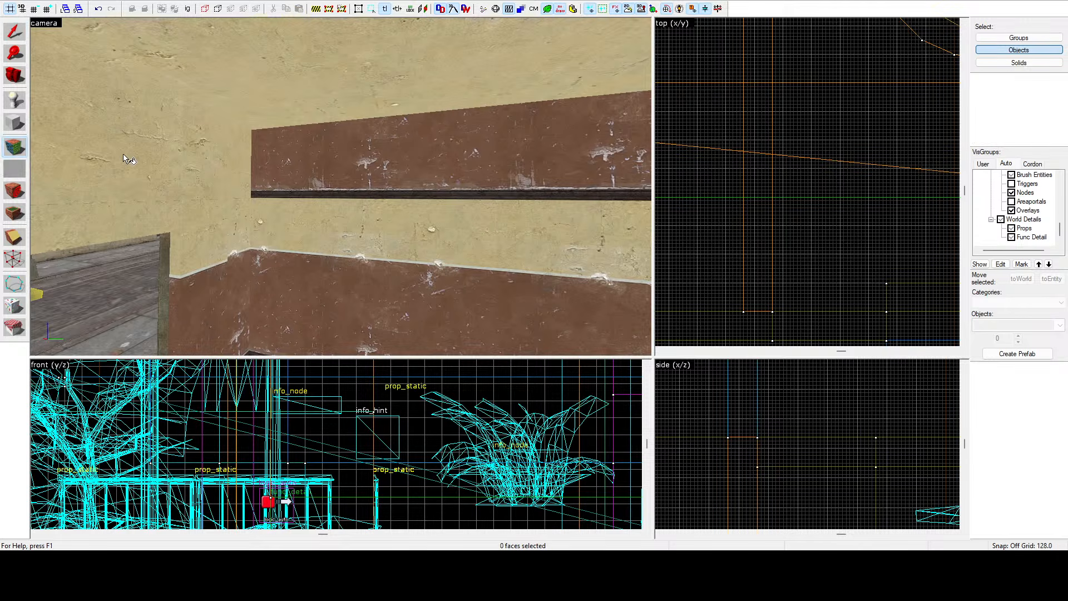
click(128, 123)
click(489, 248)
click(201, 163)
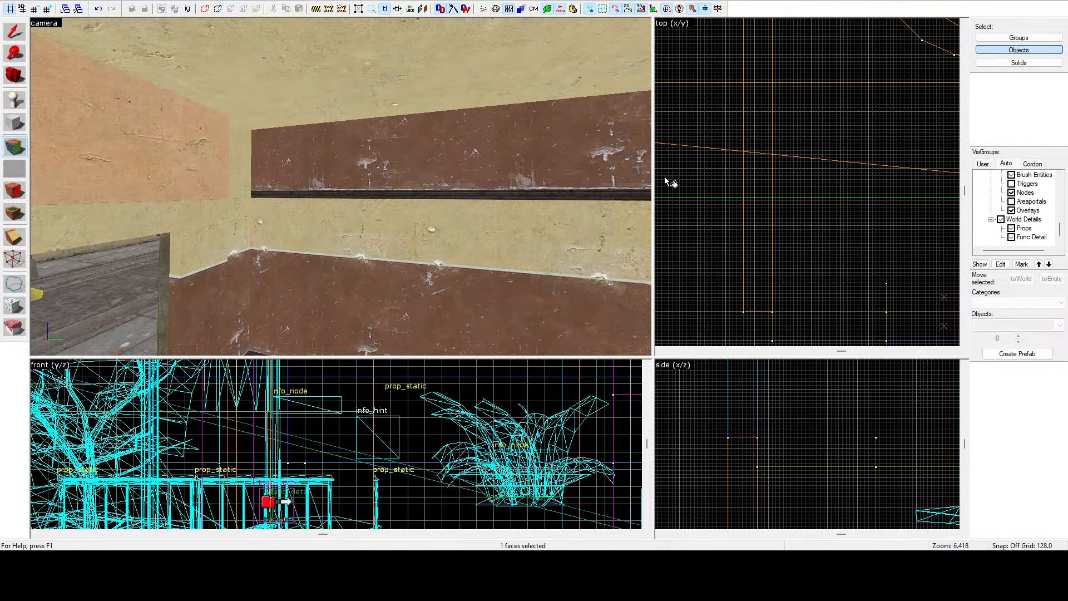
key(Escape)
click(13, 147)
right_click(319, 152)
key(z)
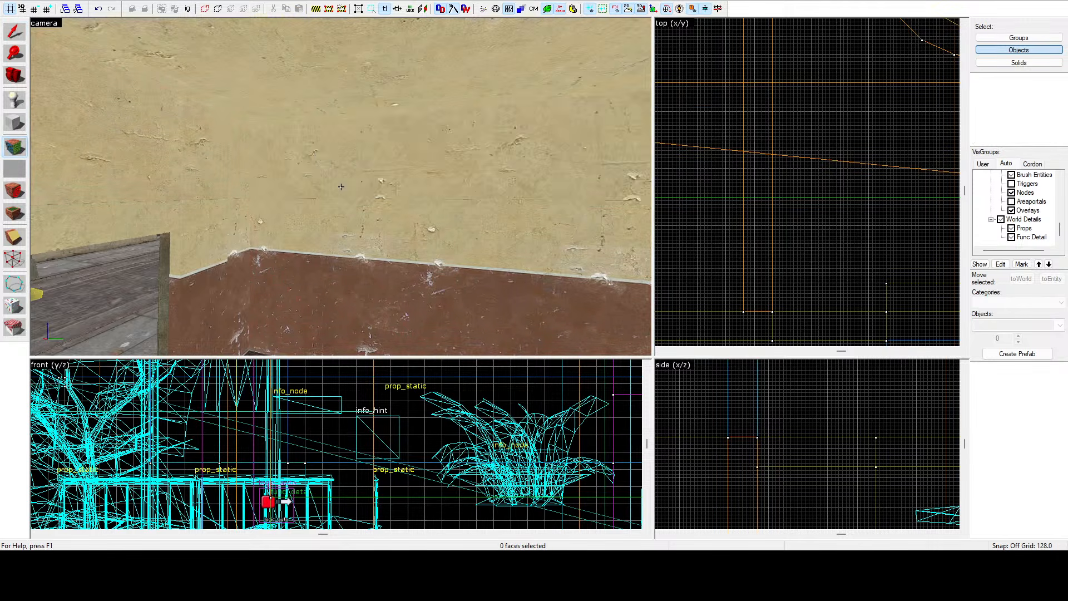
Fly the 3D camera around the room and select the window and wall brushes to inspect them.
key(s)
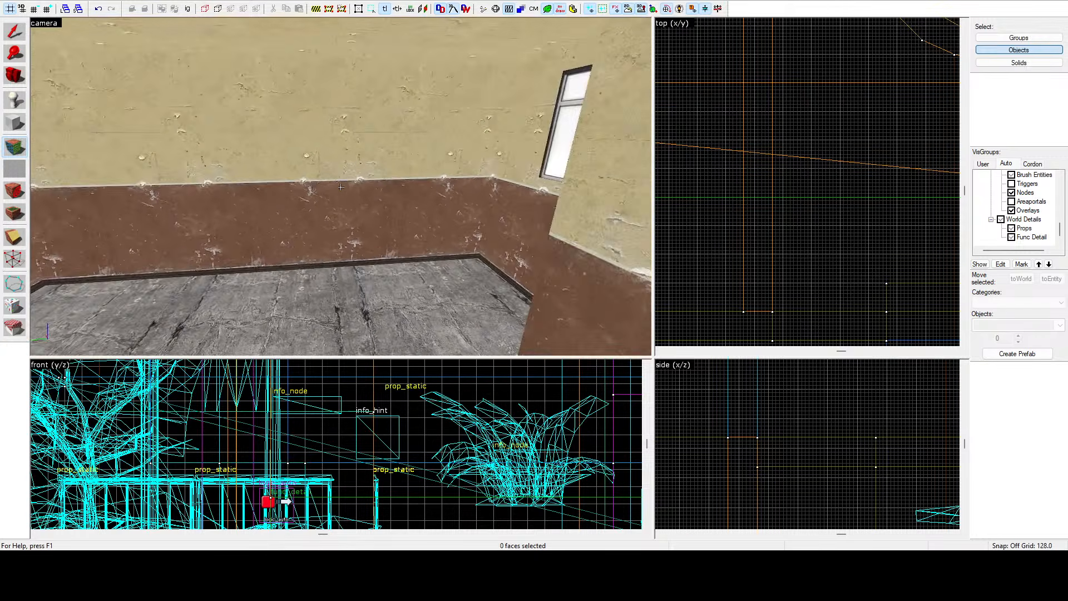
key(w)
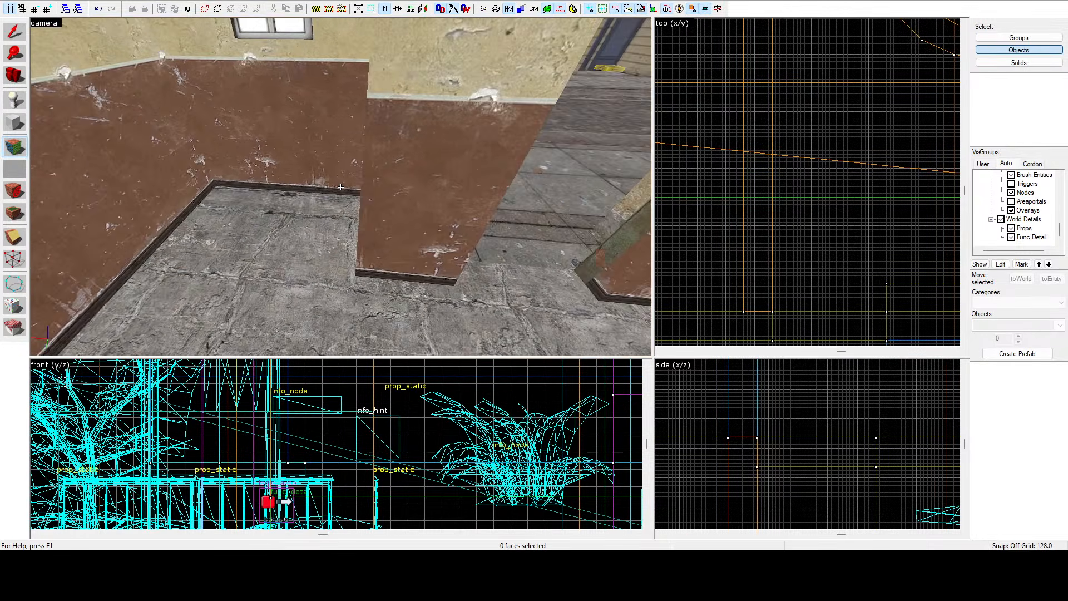
key(z)
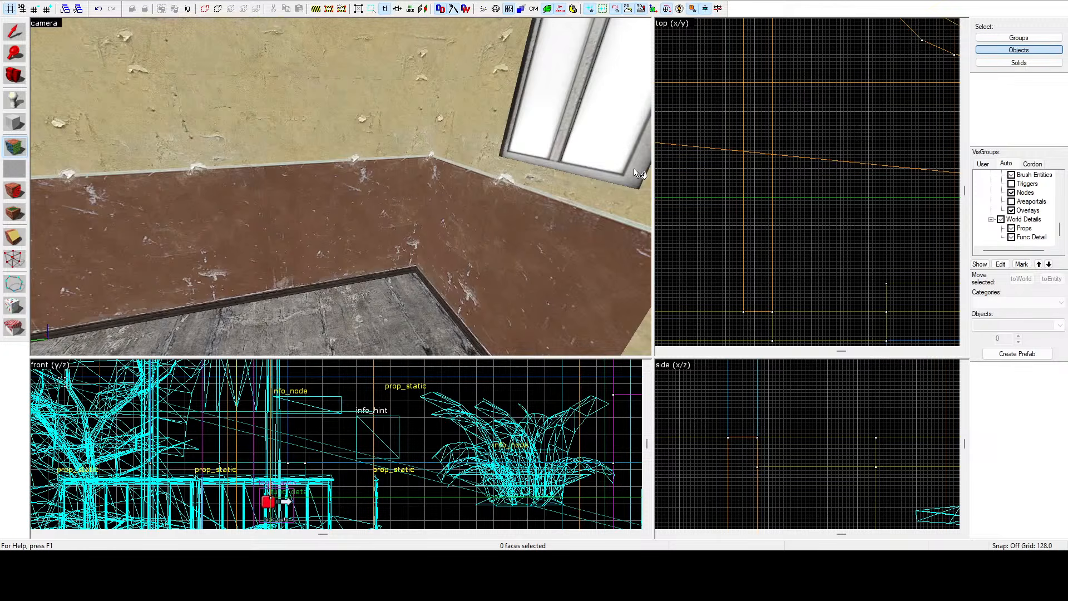
key(shift+s)
key(z)
key(w)
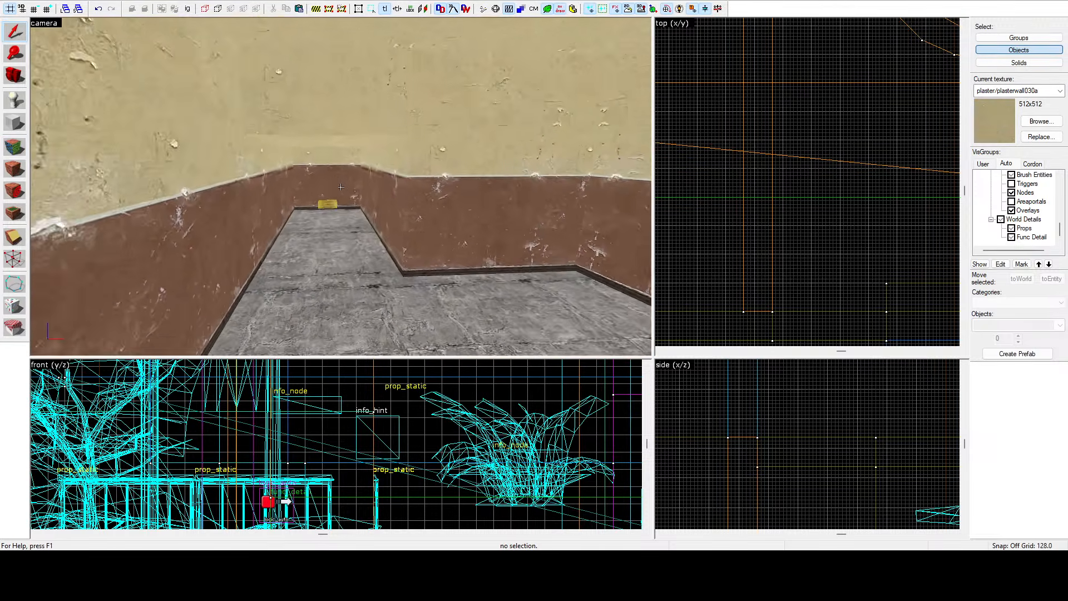
key(w)
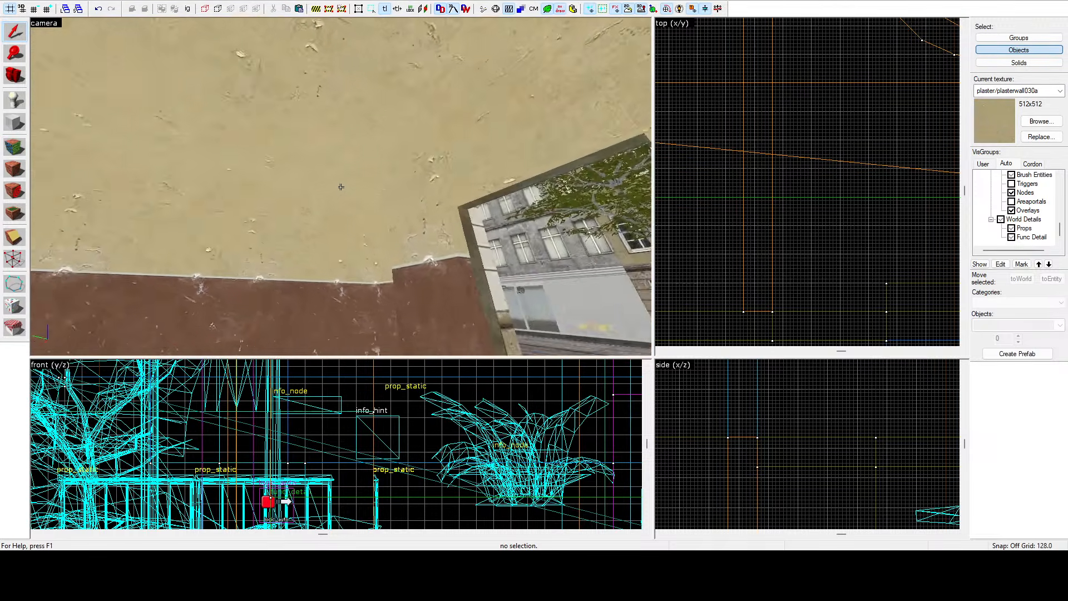
click(341, 186)
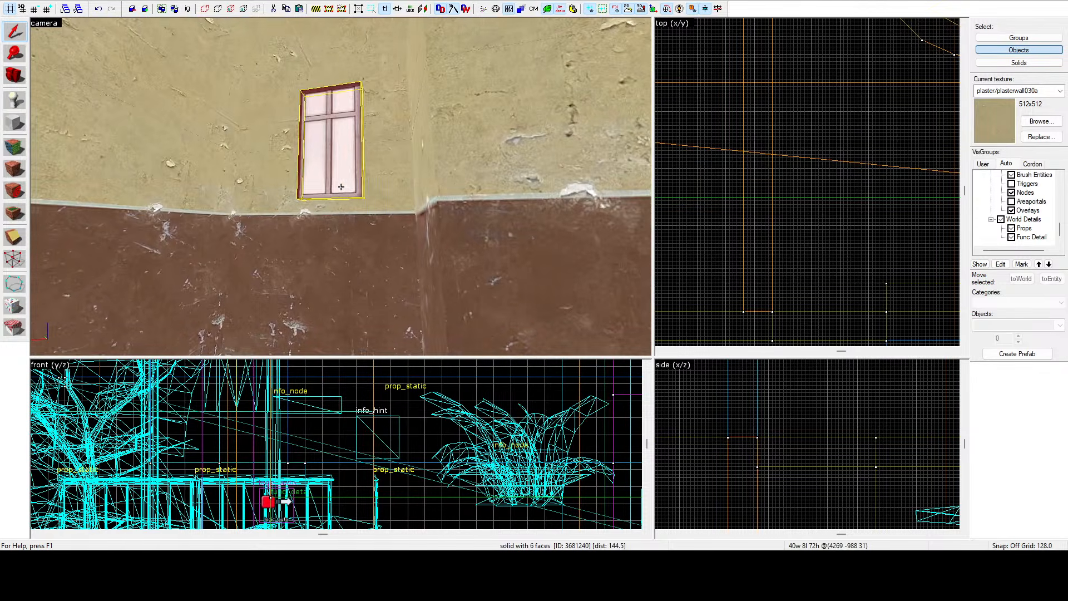
click(341, 187)
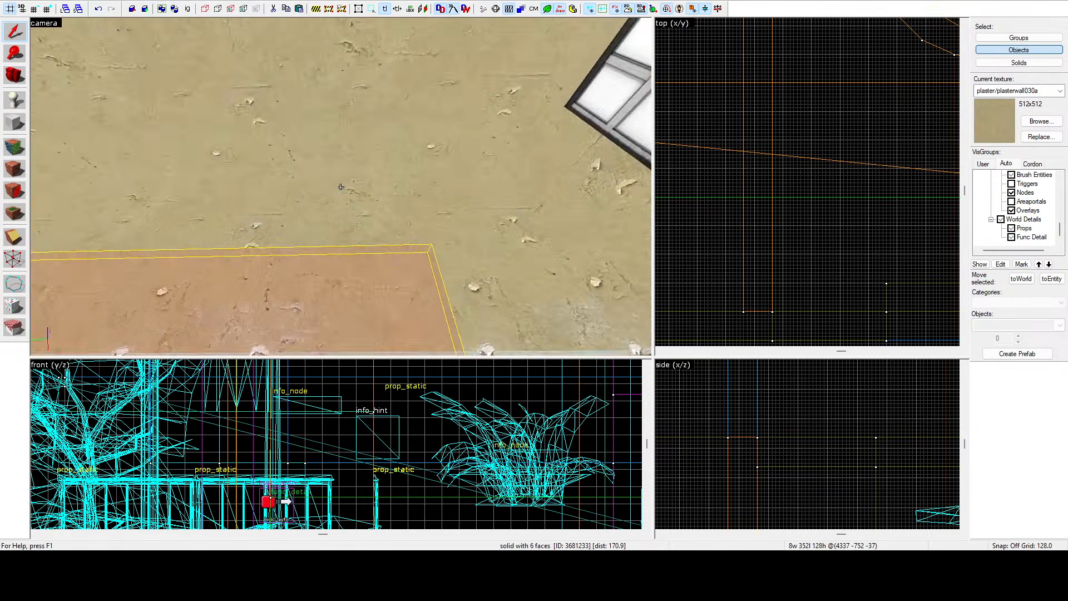
Fly the 3D camera through the building's rooms and corridors to inspect the selected wall band.
key(s)
key(w)
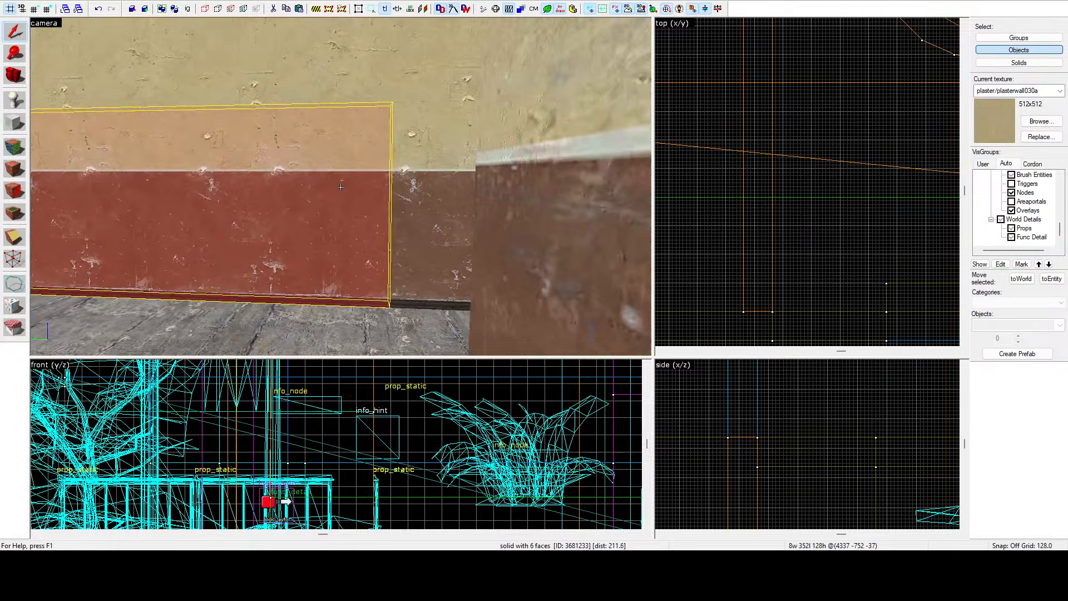
key(w)
key(z)
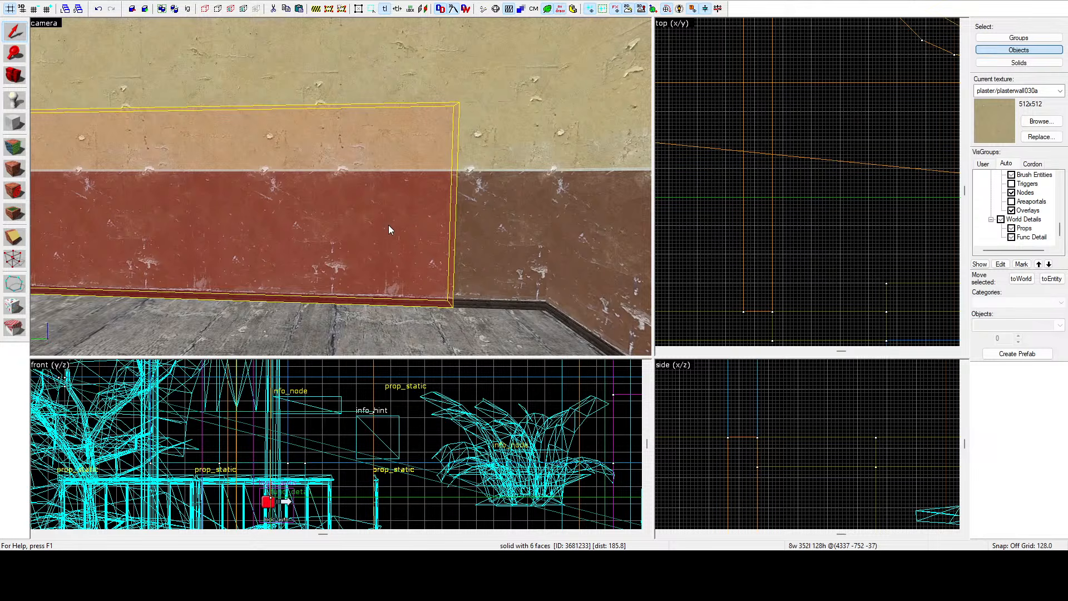
key(z)
key(s)
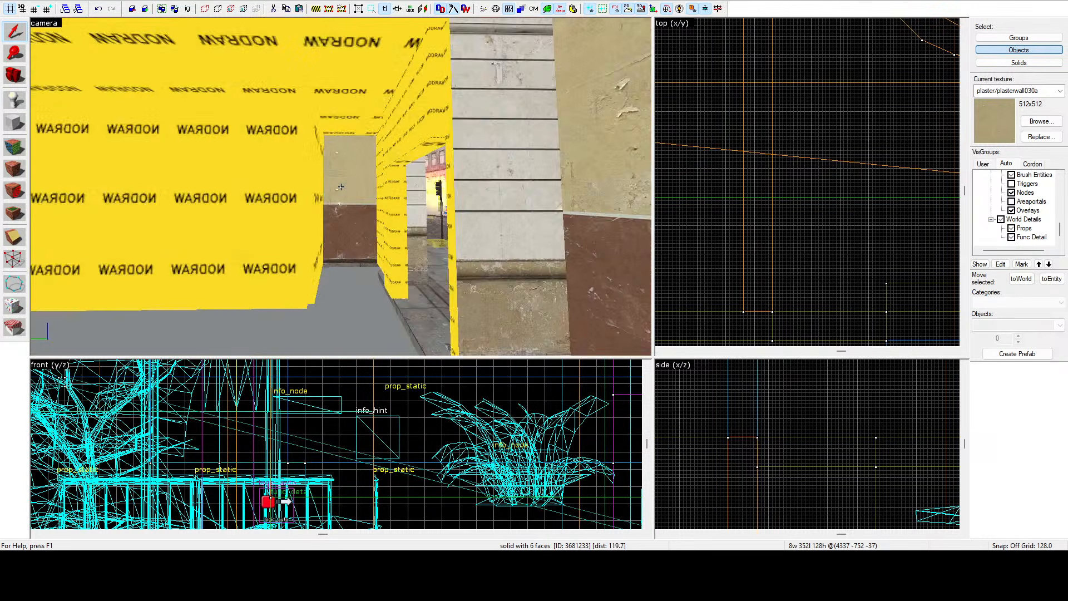
key(w)
key(w)
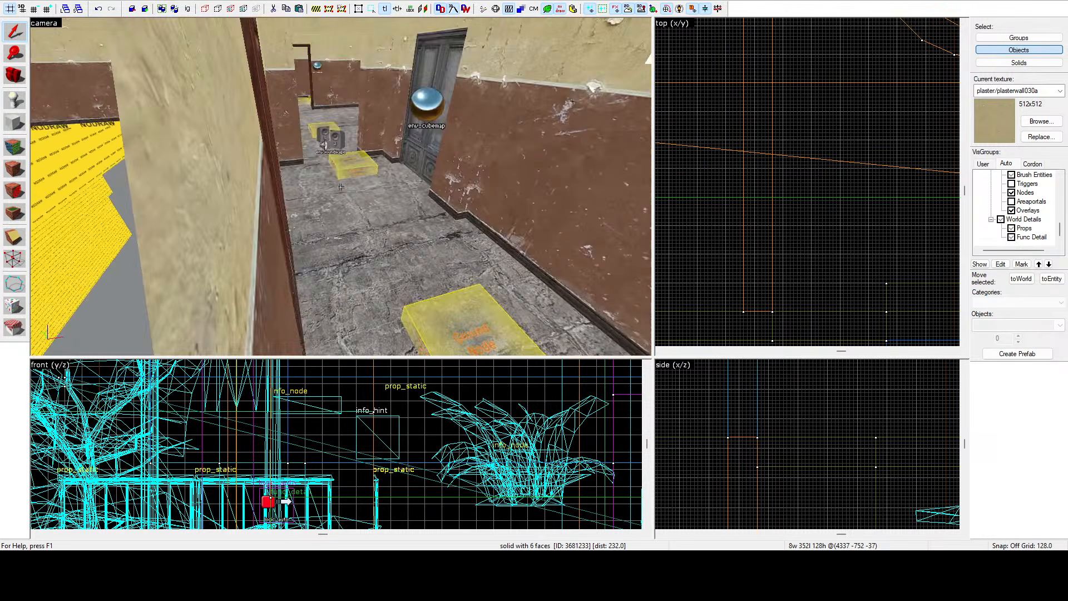
key(d)
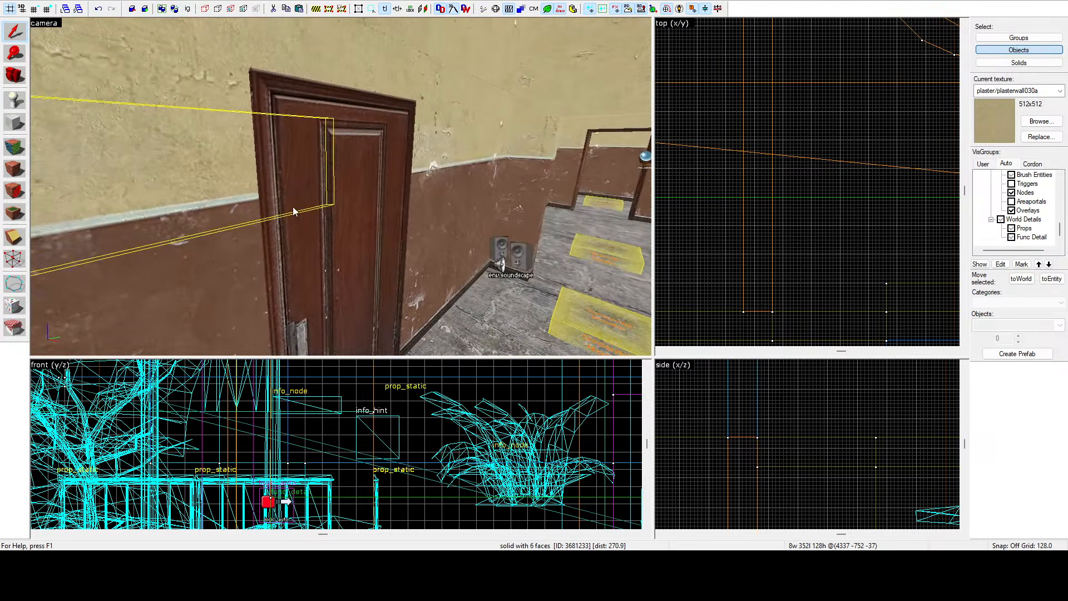
key(z)
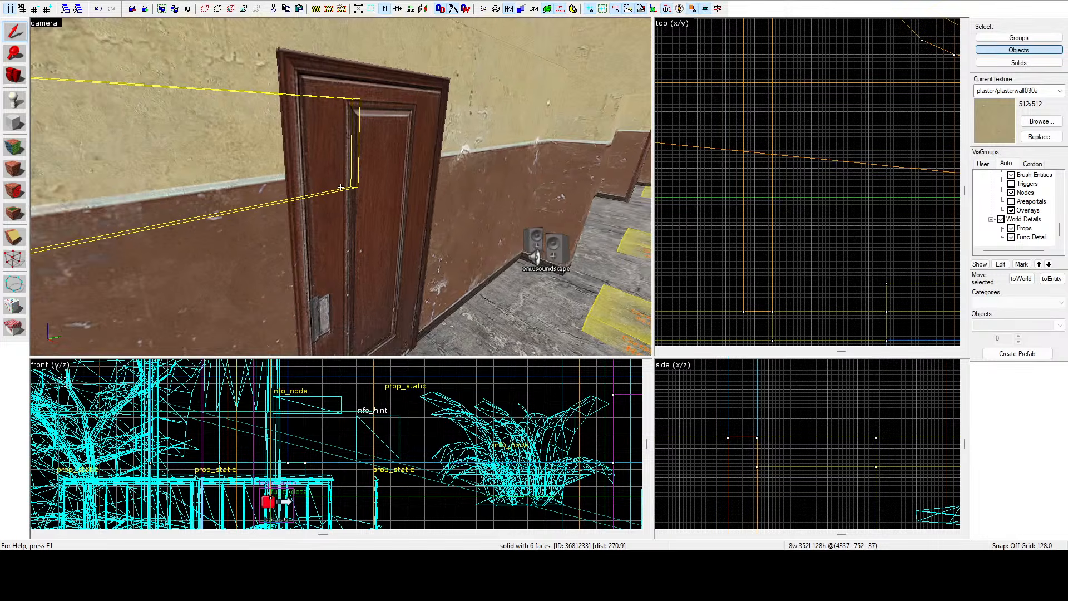
key(w)
key(s)
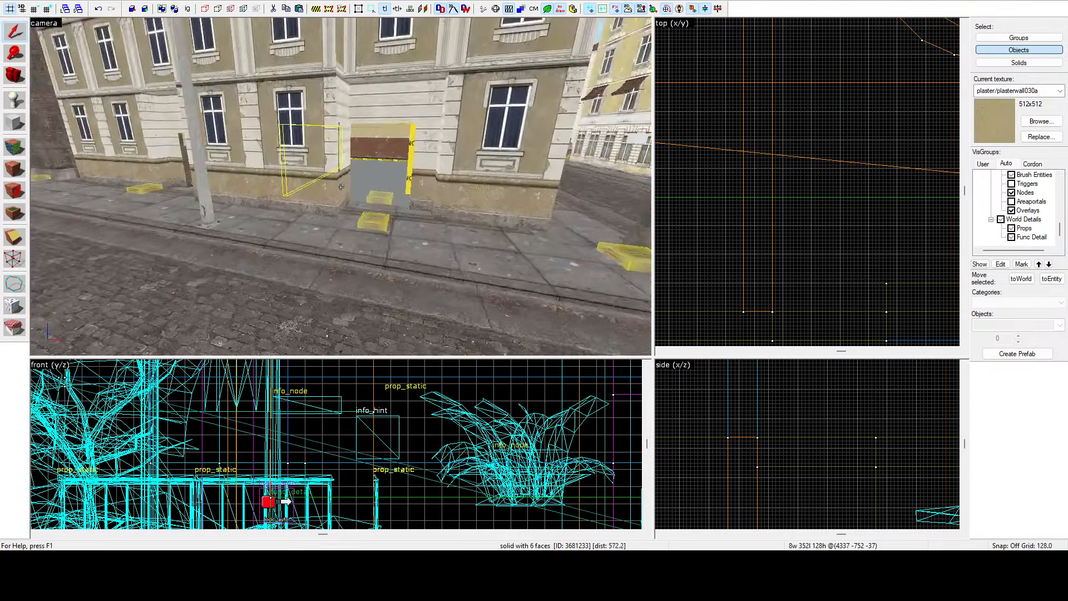
key(a)
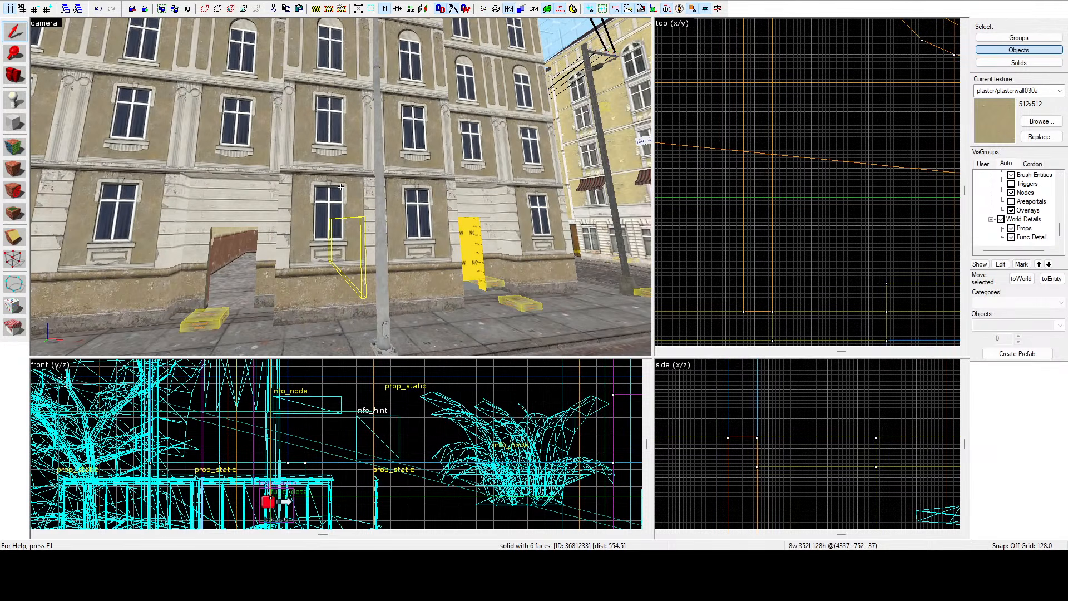
key(w)
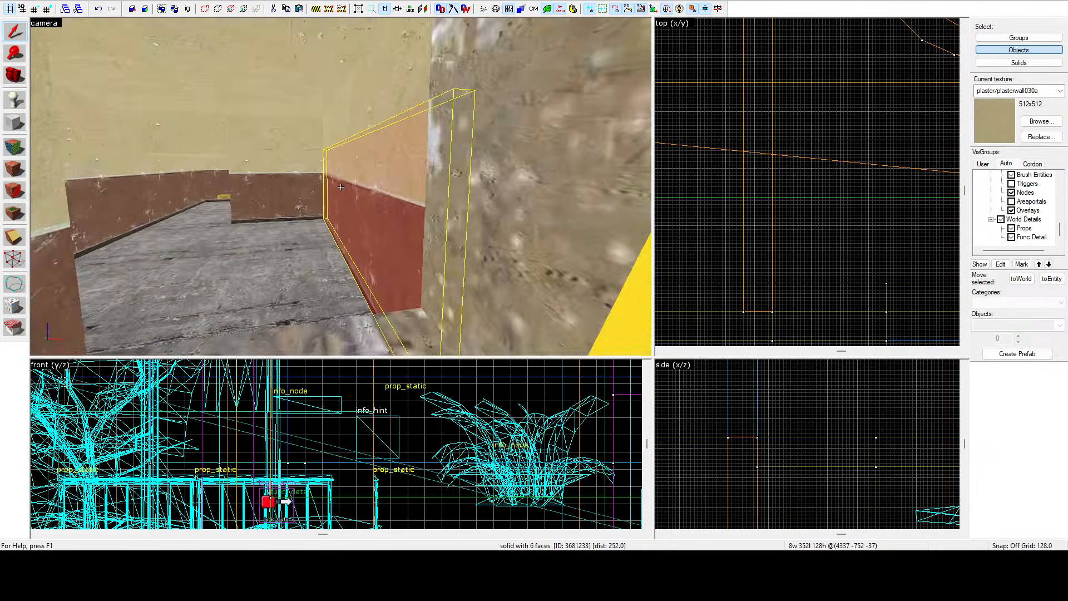
key(w)
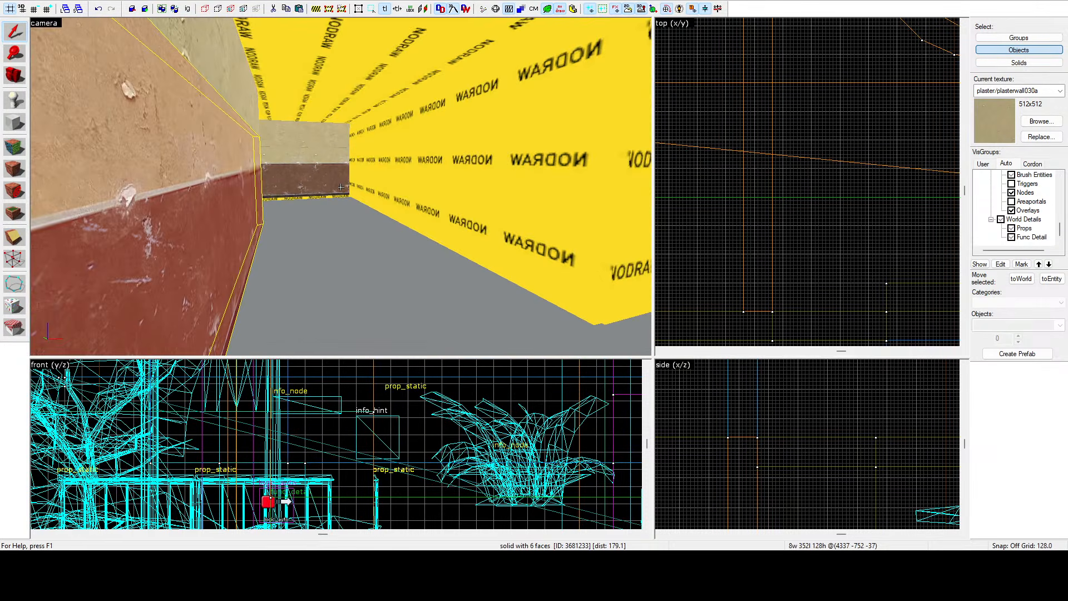
key(a)
key(s)
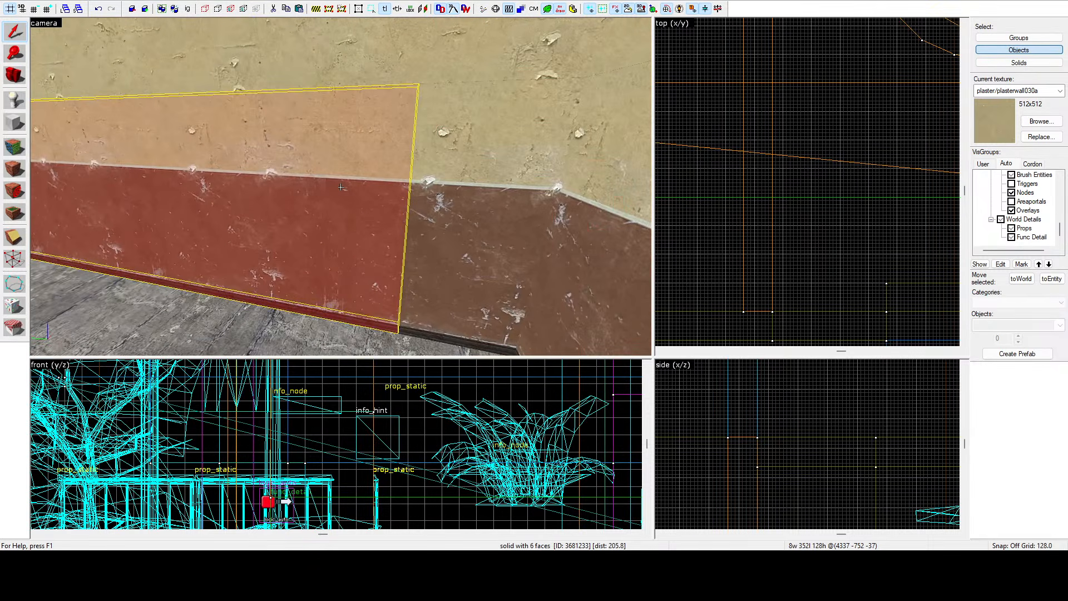
key(w)
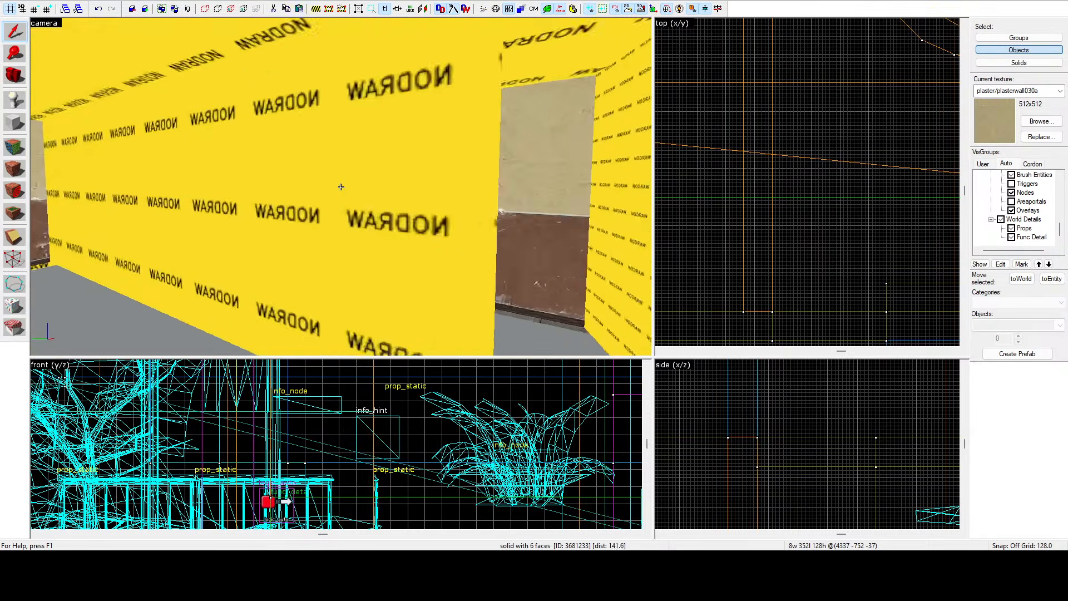
key(d)
key(z)
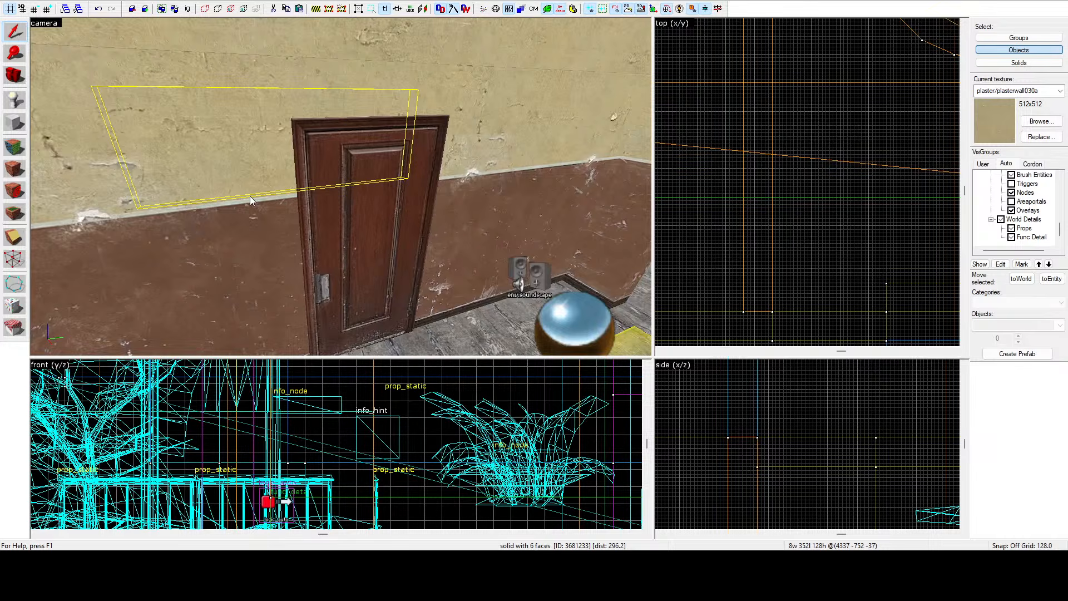
key(z)
key(w)
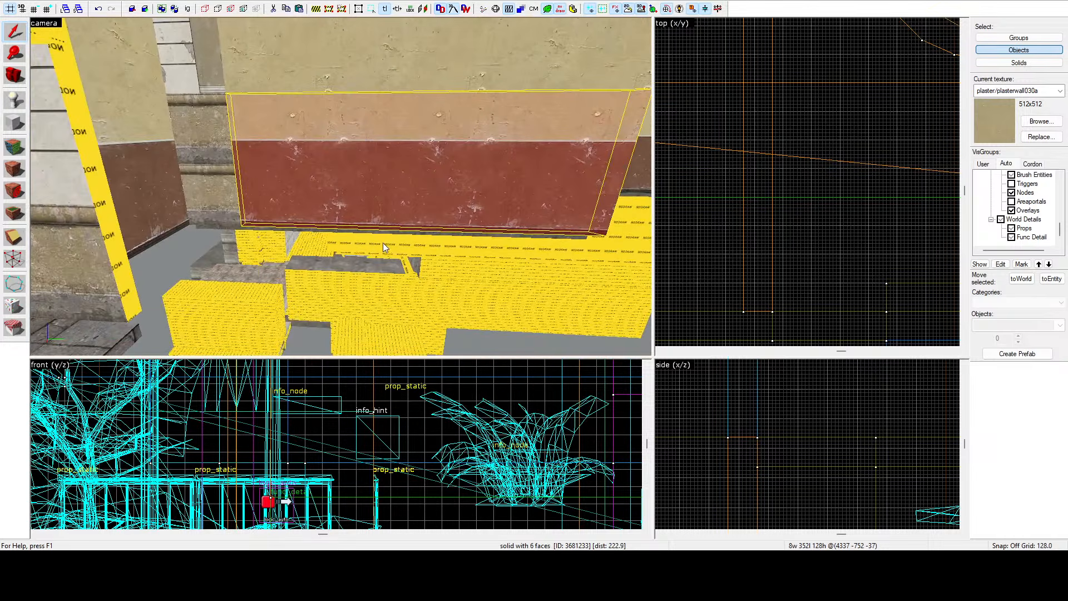
key(s)
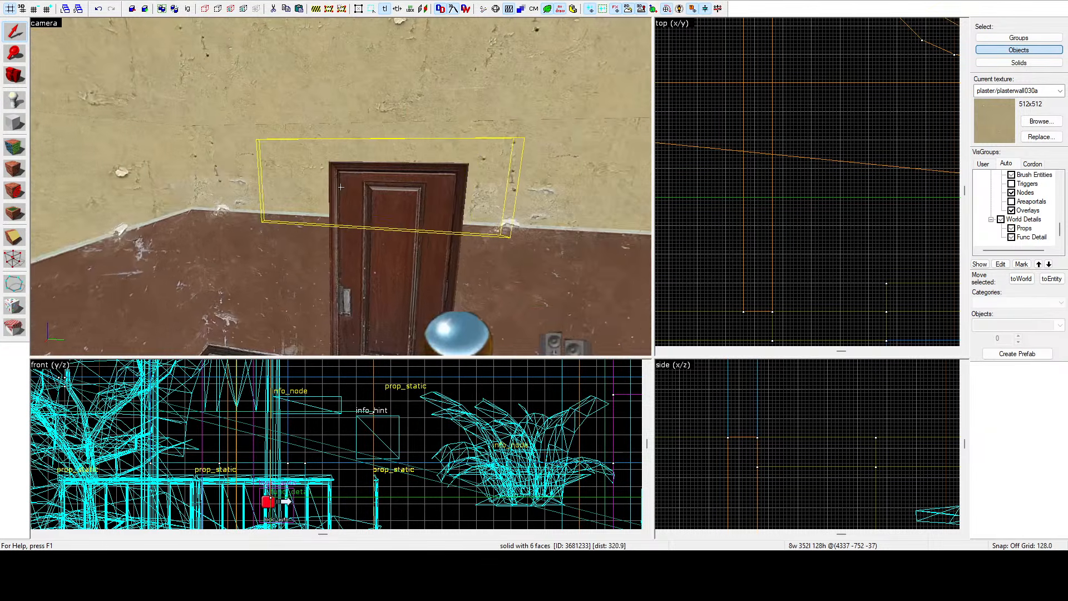
key(w)
key(s)
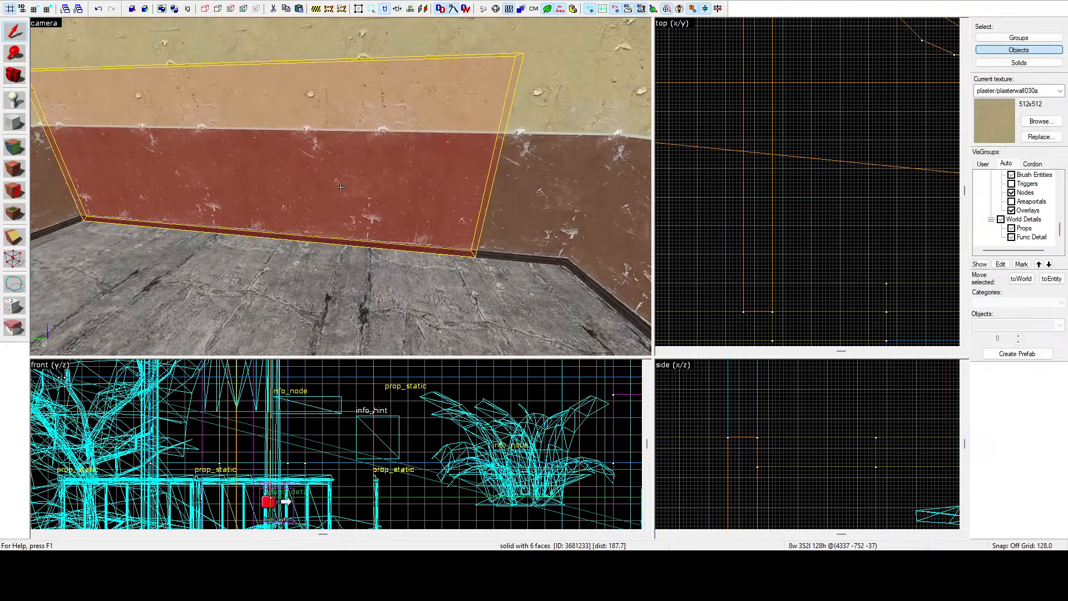
key(z)
Shorten the selected wall brush in the top view to about 299 units long.
scroll(763, 154, down, 5)
scroll(834, 164, up, 9)
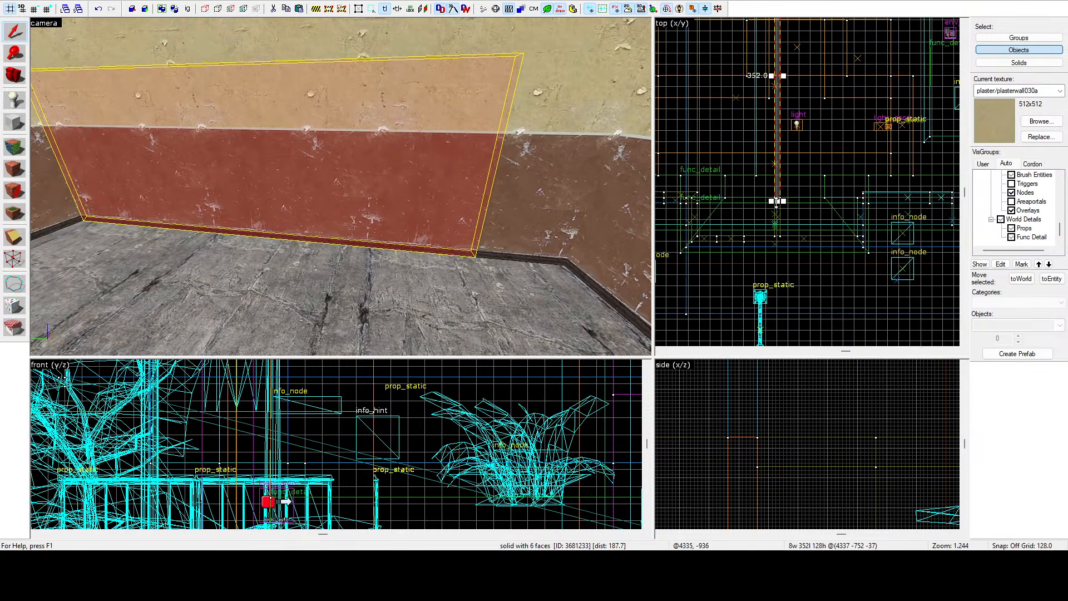
drag(779, 189, 780, 115)
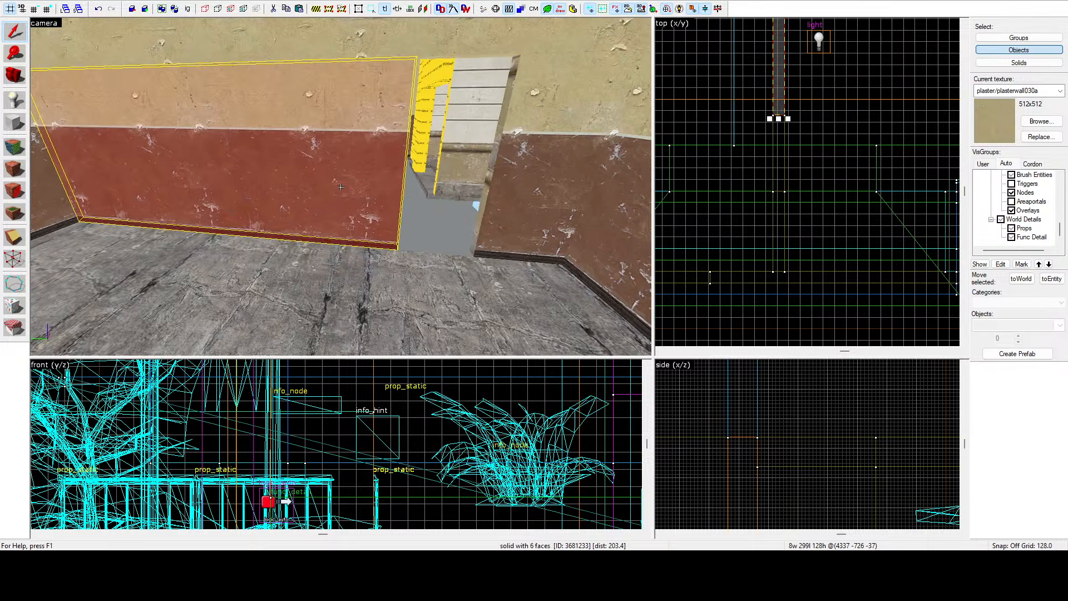
Delete the selected wall brush.
key(z)
key(d)
key(w)
key(w)
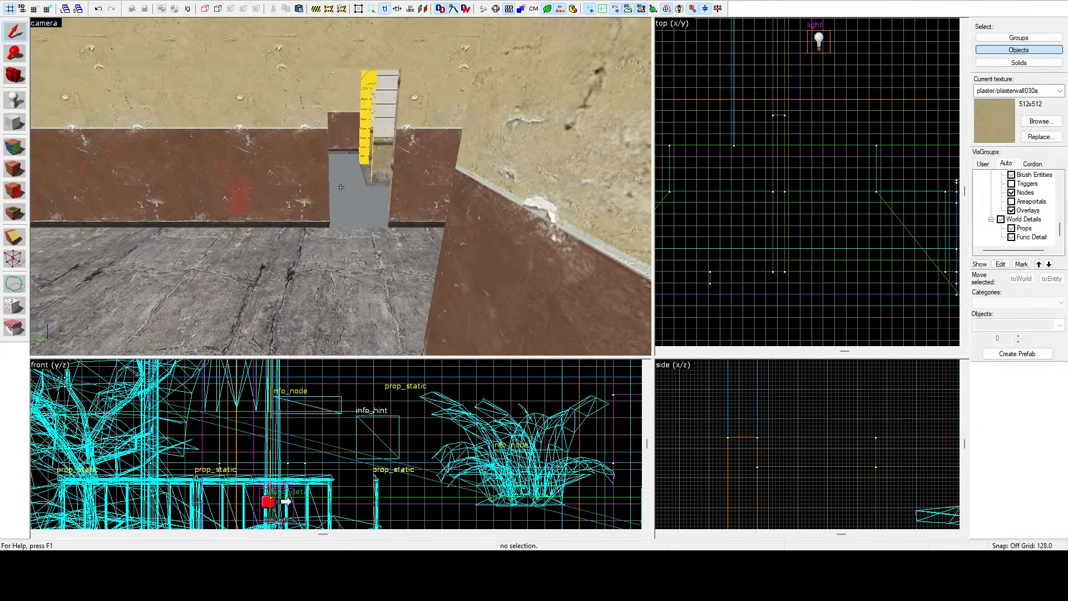
key(Delete)
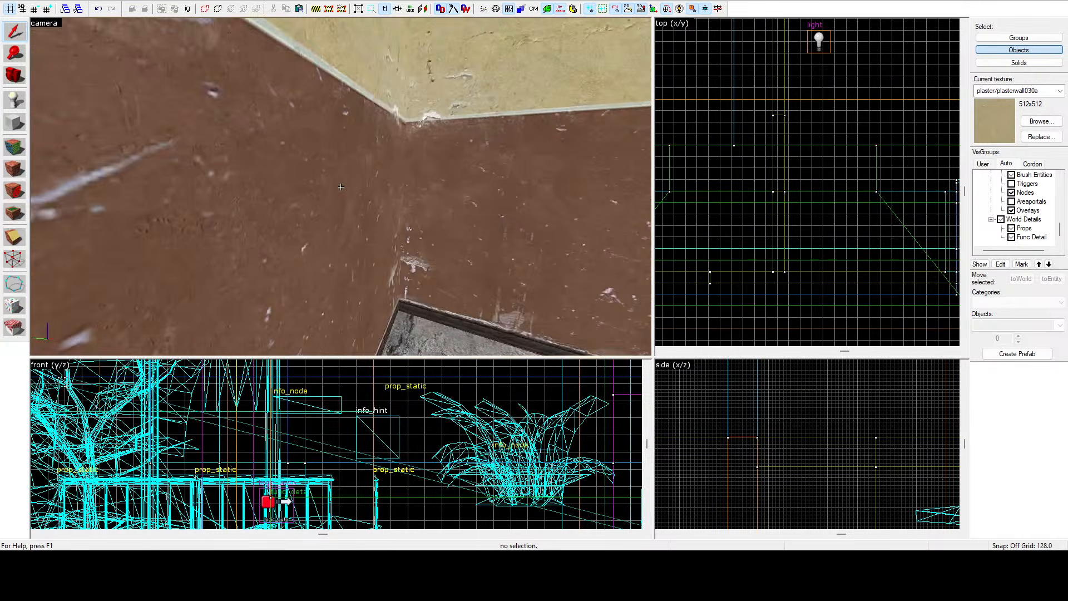
Select the long interior wall brush and look along the corridor beside it in the 3D view.
click(342, 187)
key(Left)
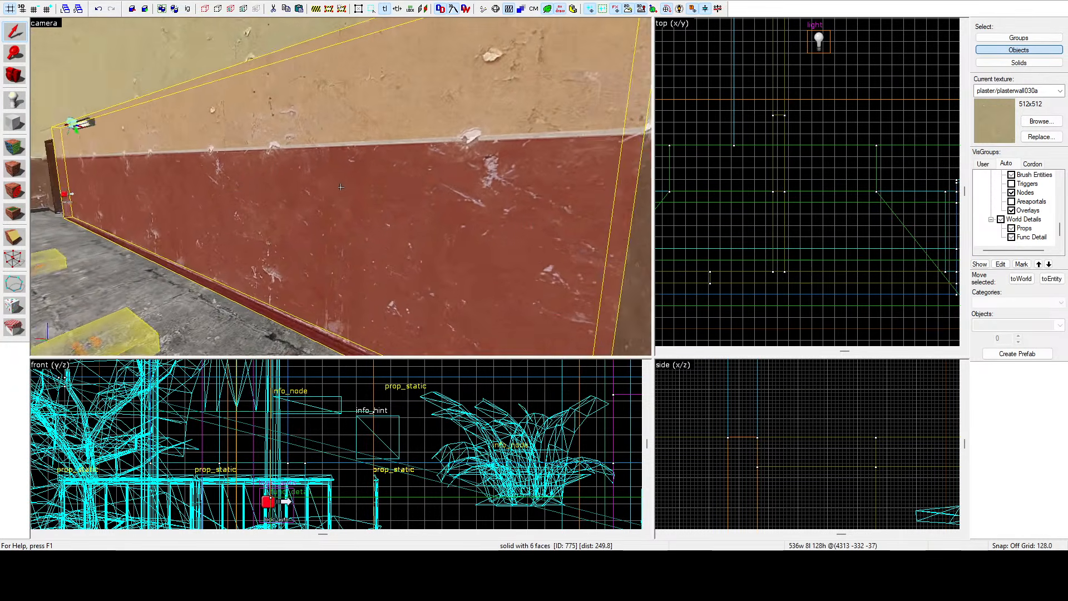
key(d)
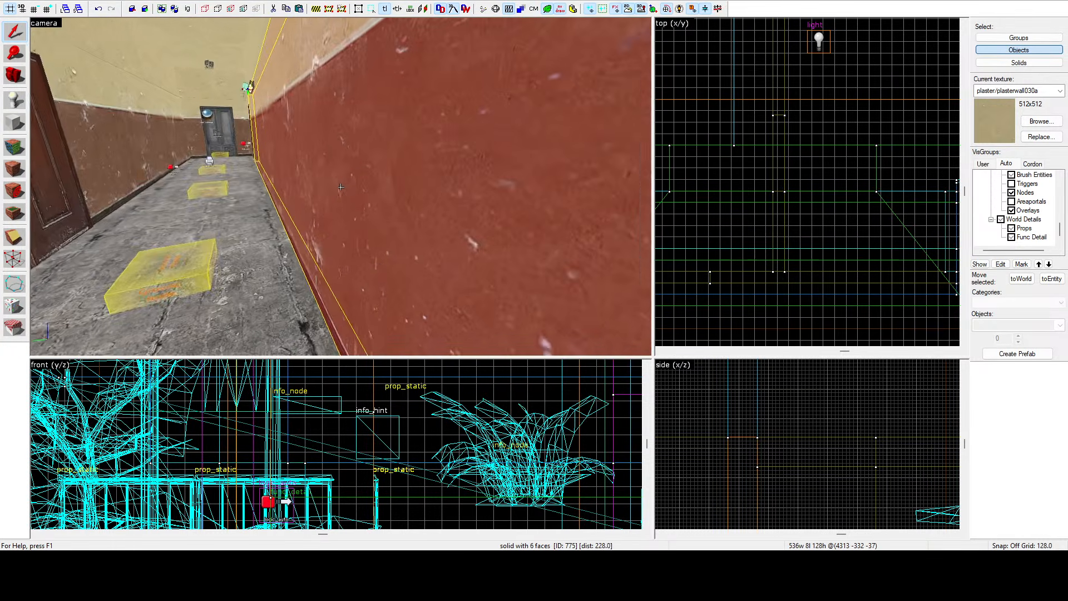
key(w)
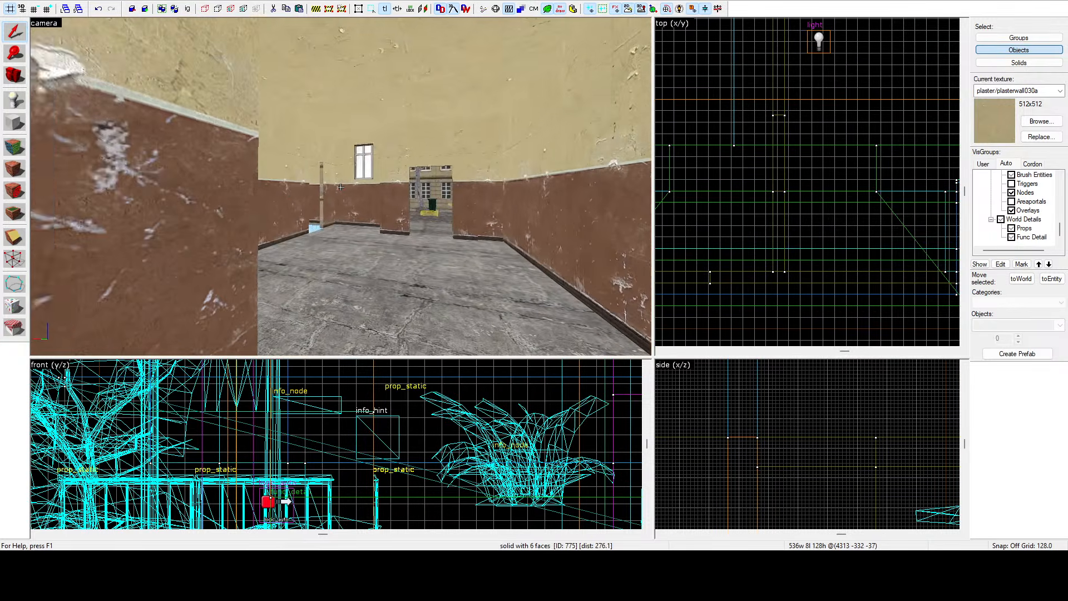
key(z)
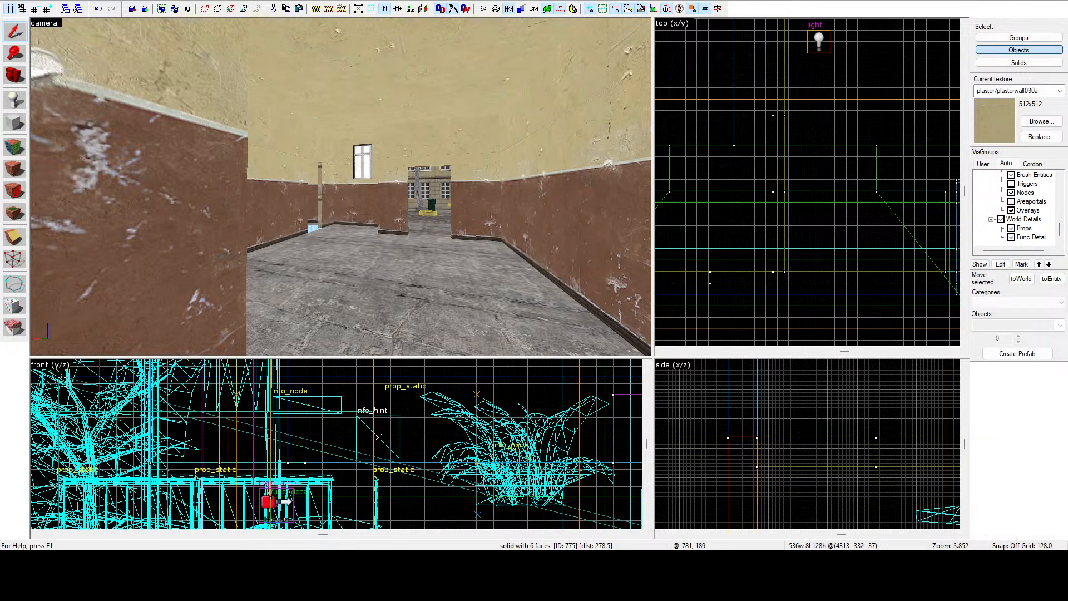
Fly the 3D camera out of the building over the surrounding city streets to inspect the map.
key(z)
key(w)
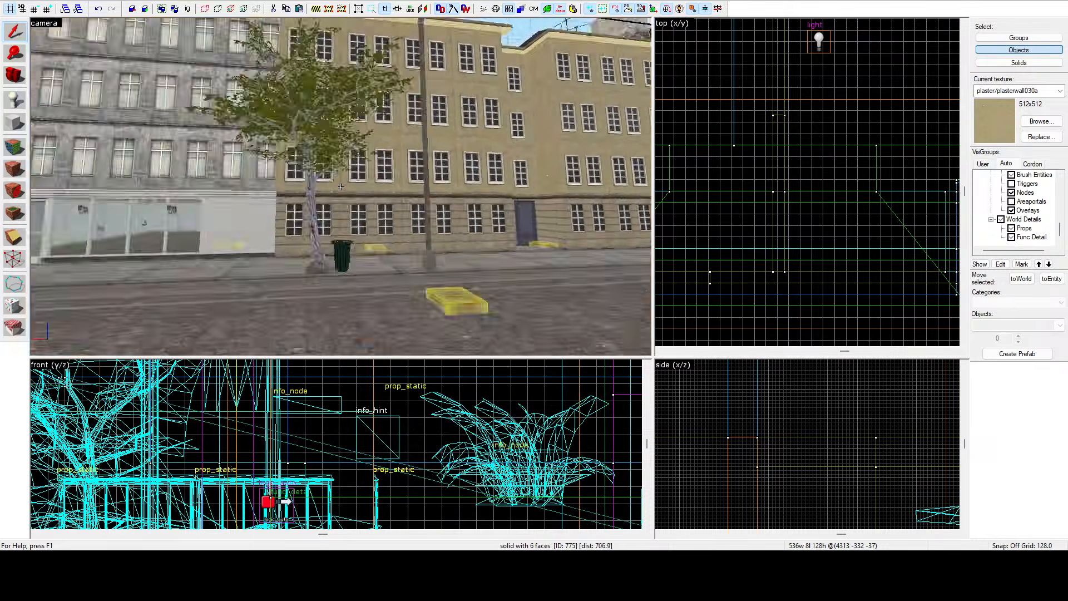
key(w)
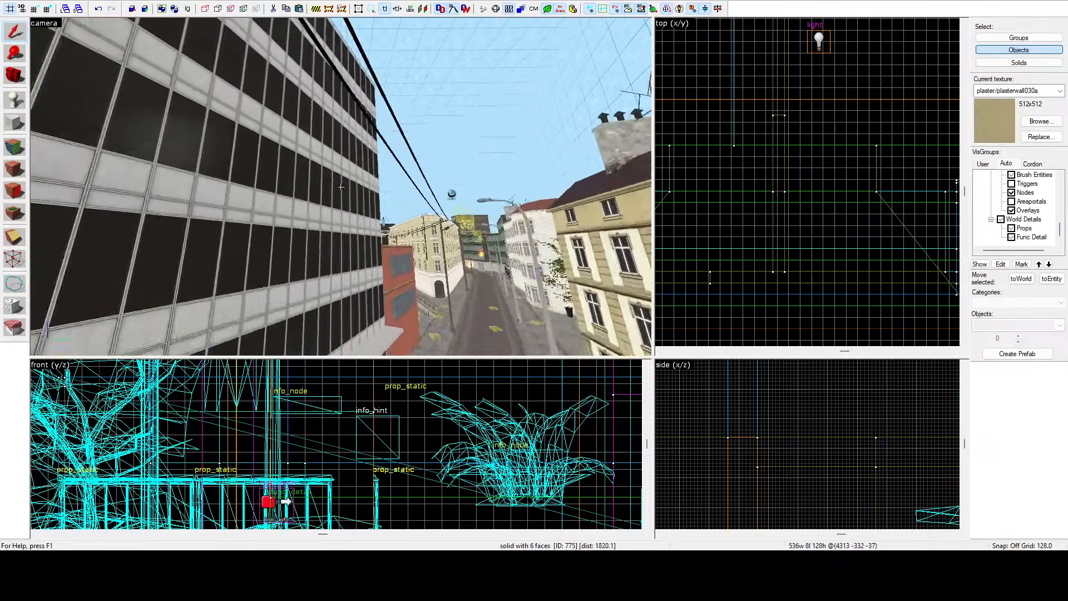
key(w)
key(w)
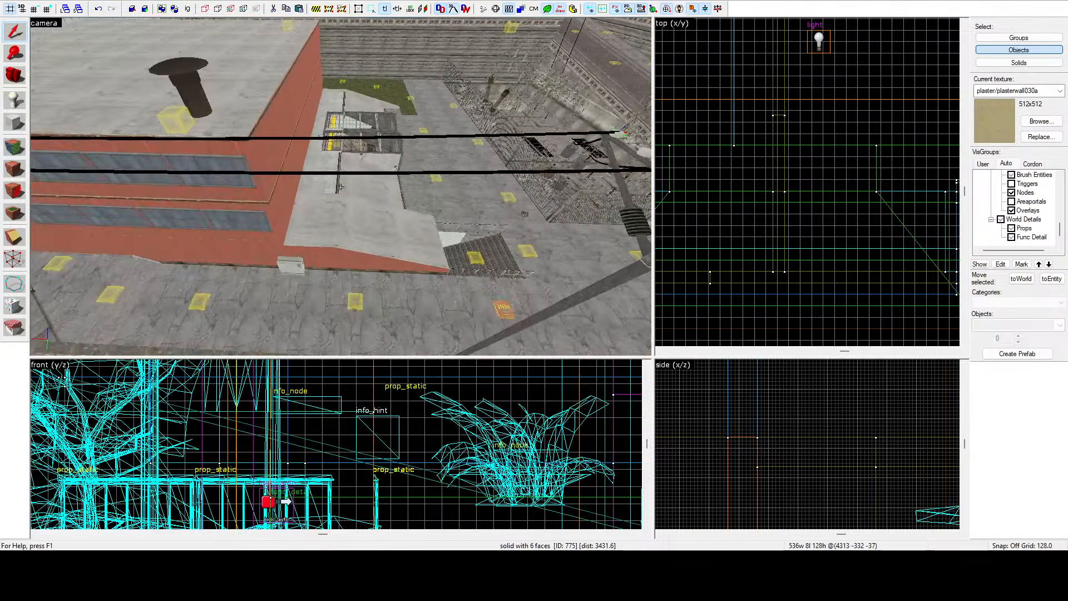
key(w)
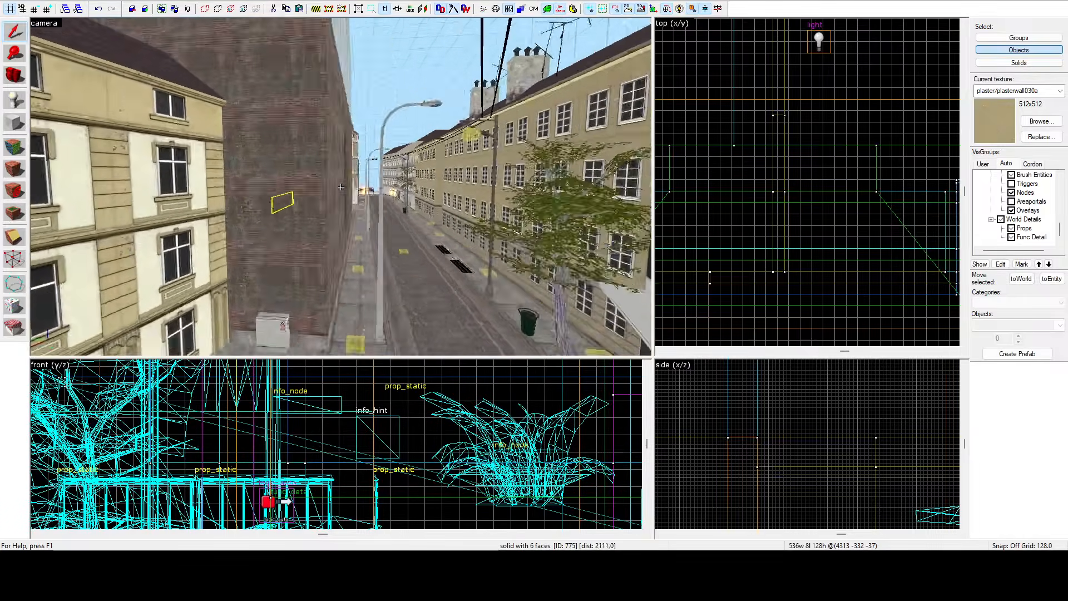
key(w)
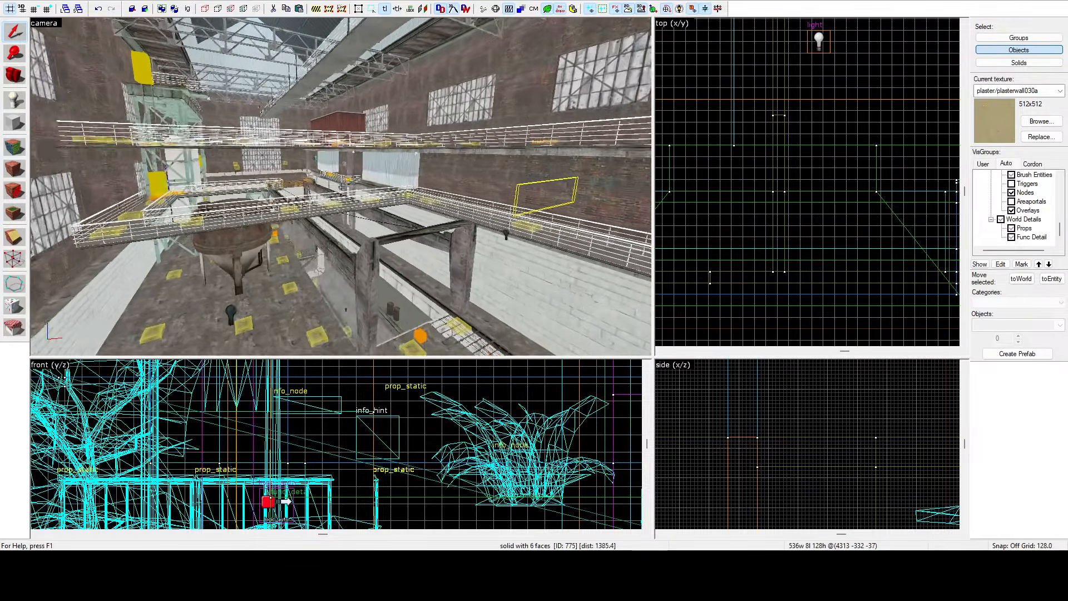
key(w)
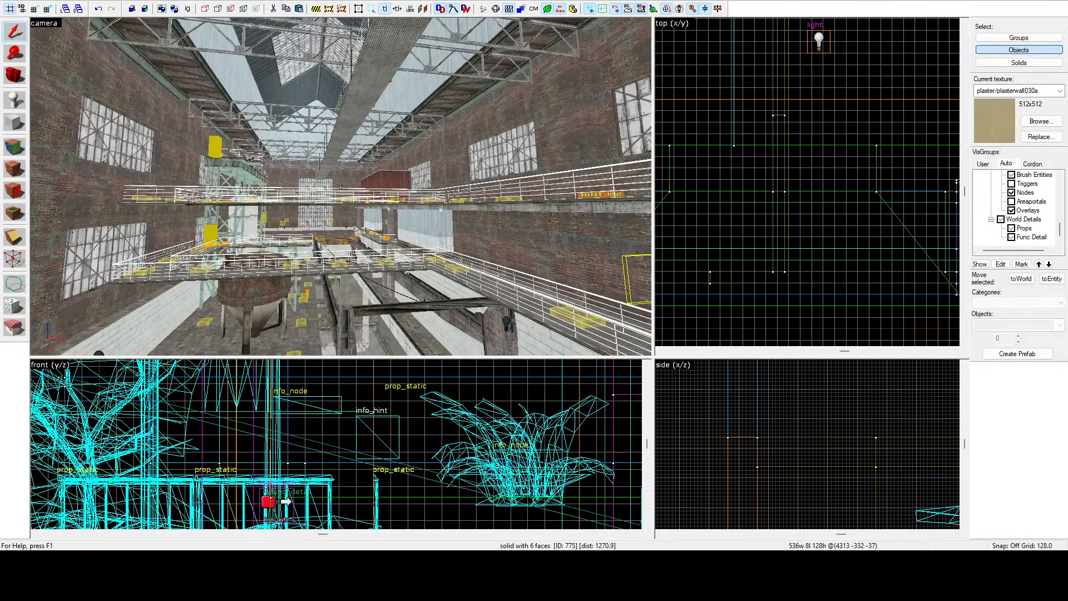
key(w)
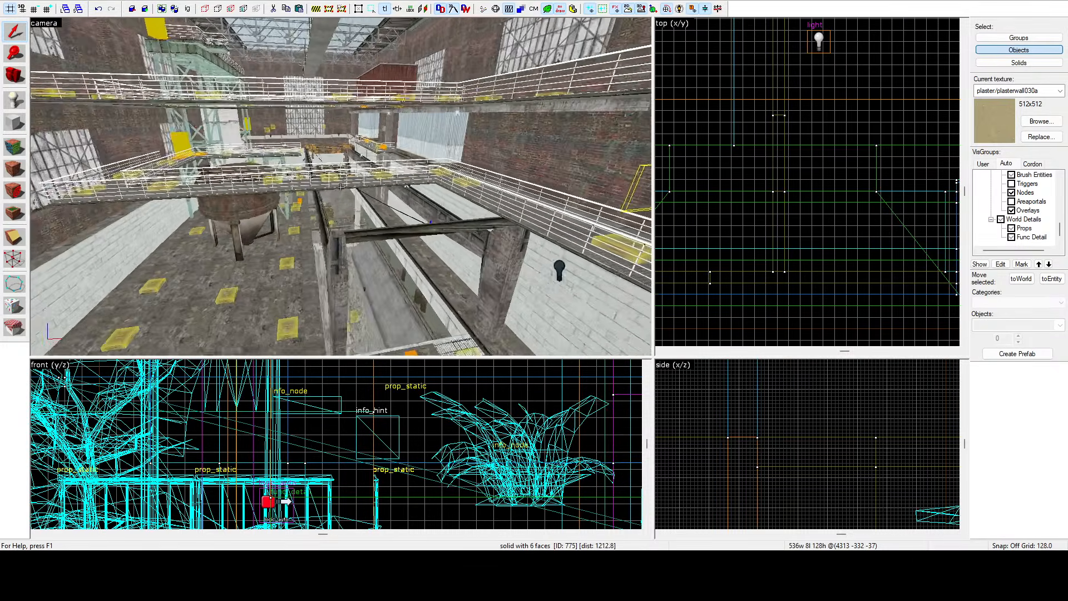
key(w)
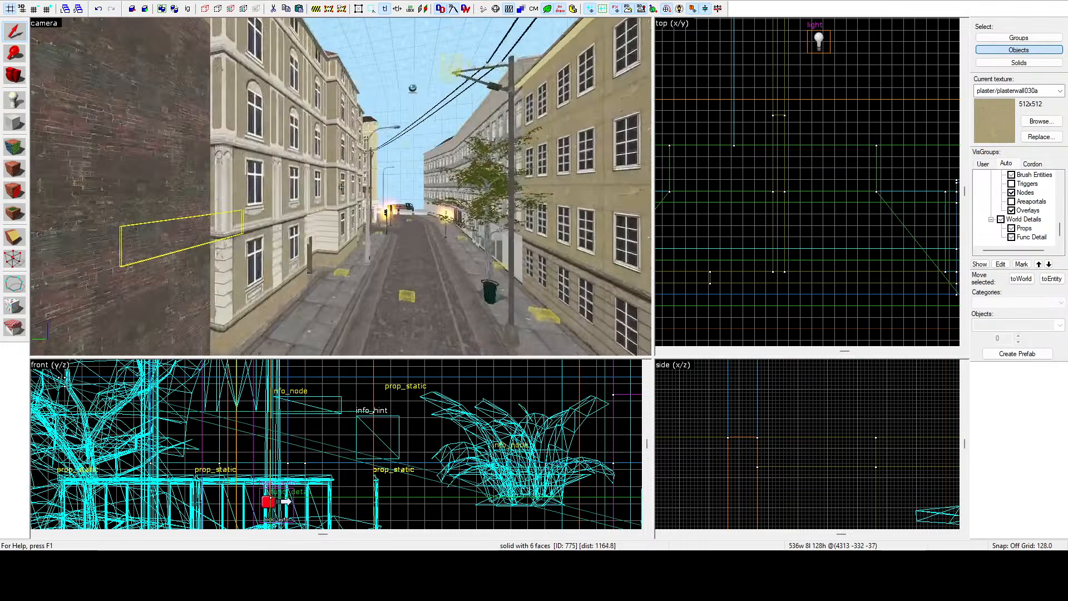
key(w)
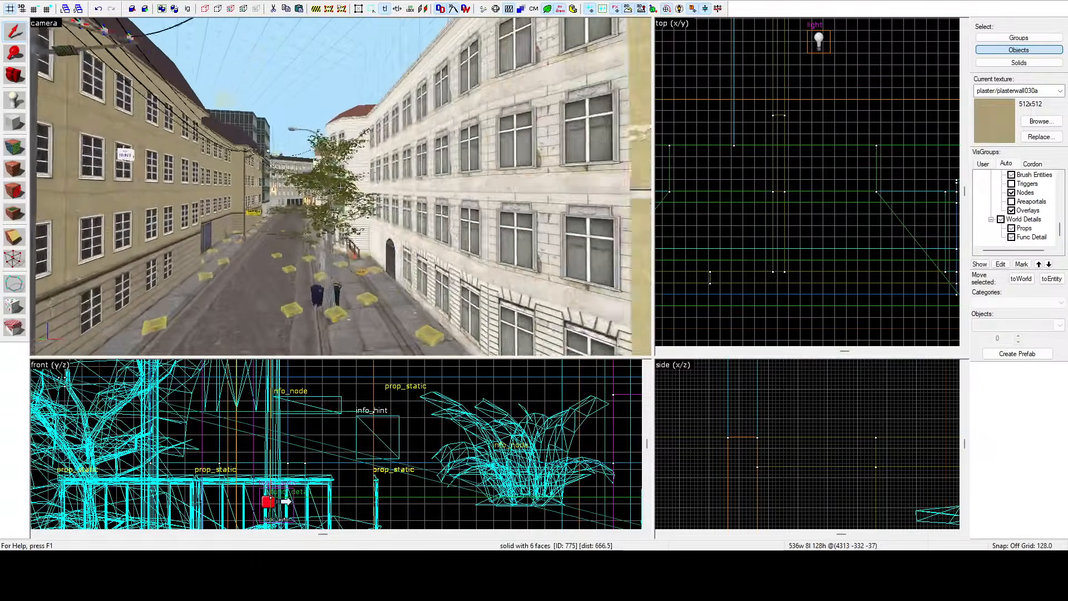
key(w)
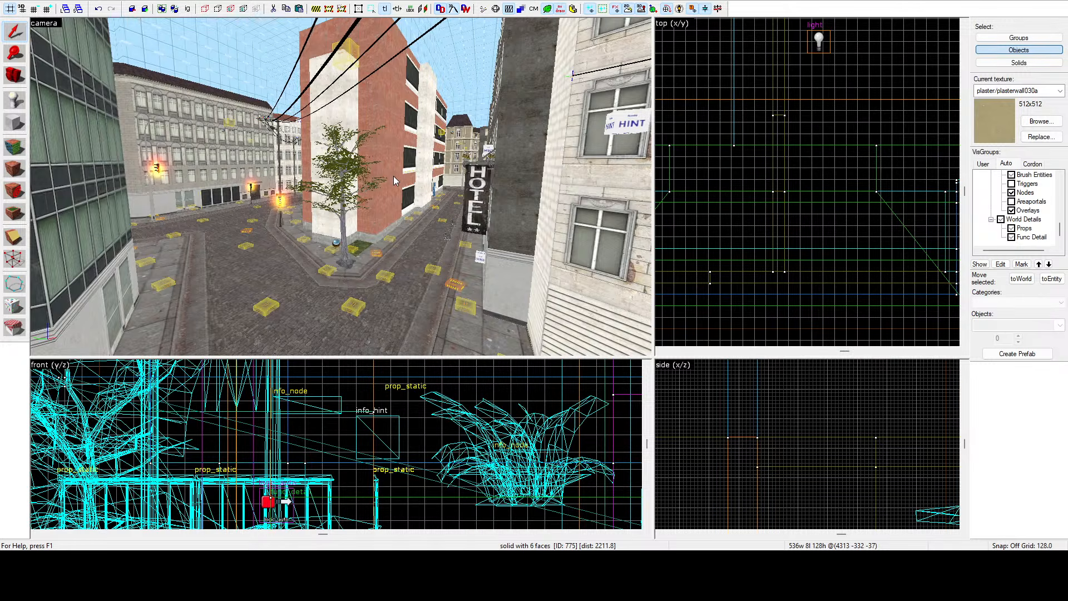
key(z)
key(w)
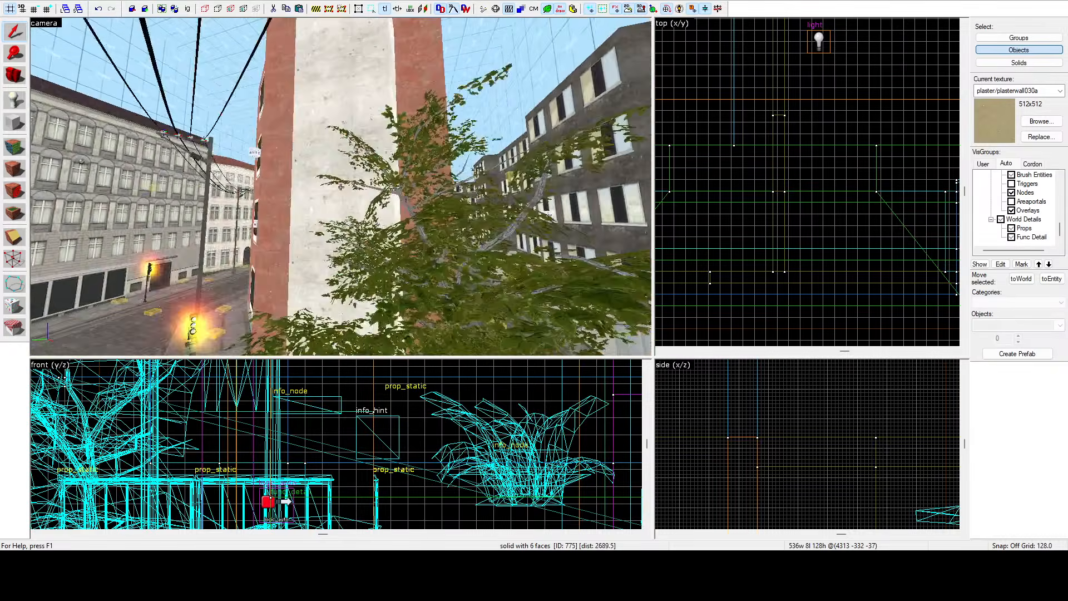
Fly the 3D camera along the city streets and through the building's corridors and rooms to inspect the interior.
key(z)
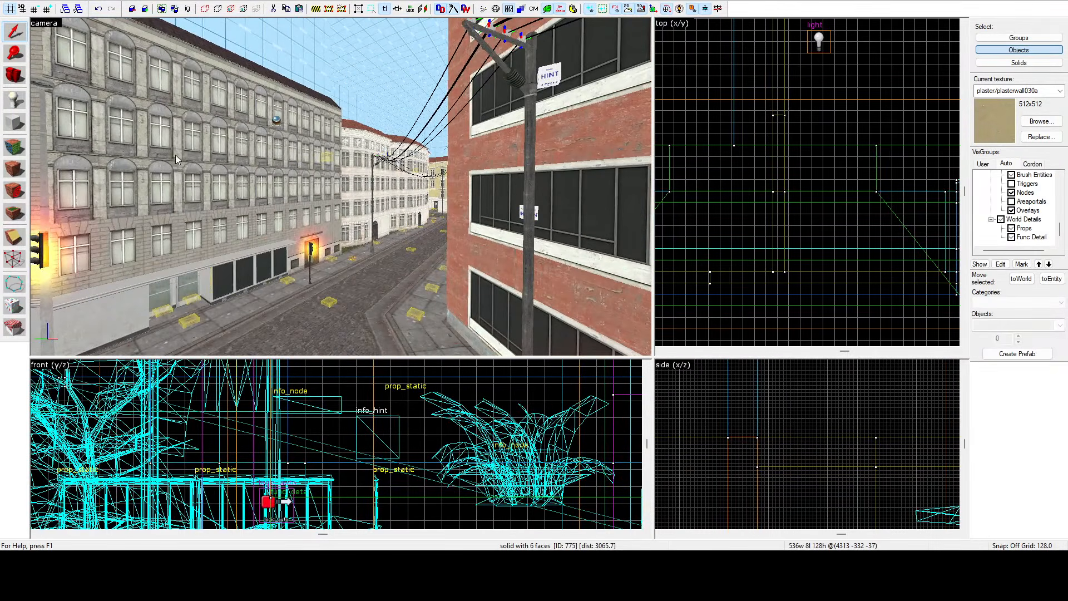
key(z)
key(w)
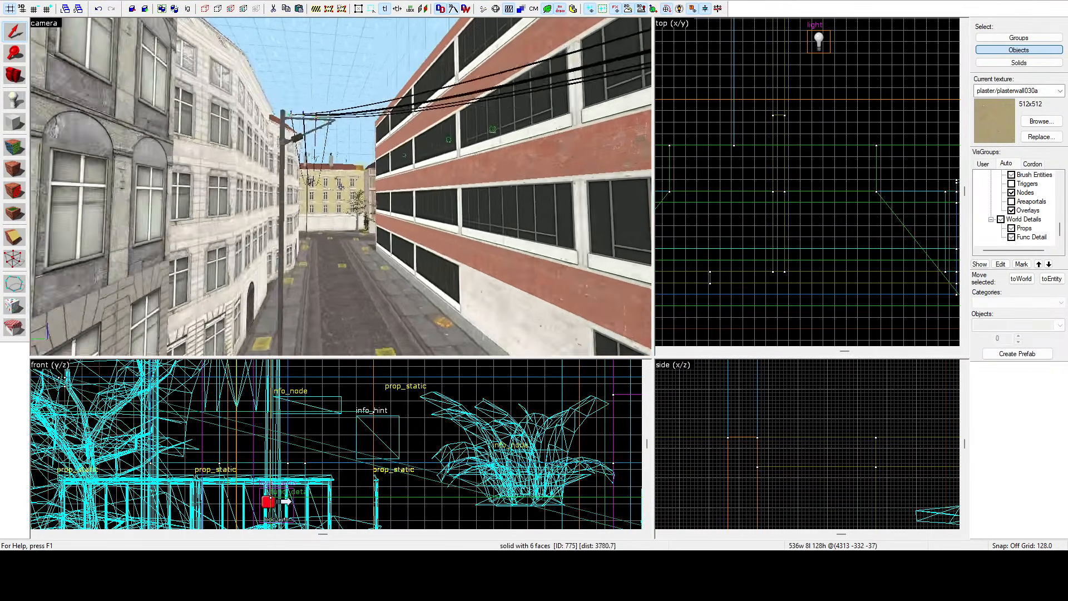
key(w)
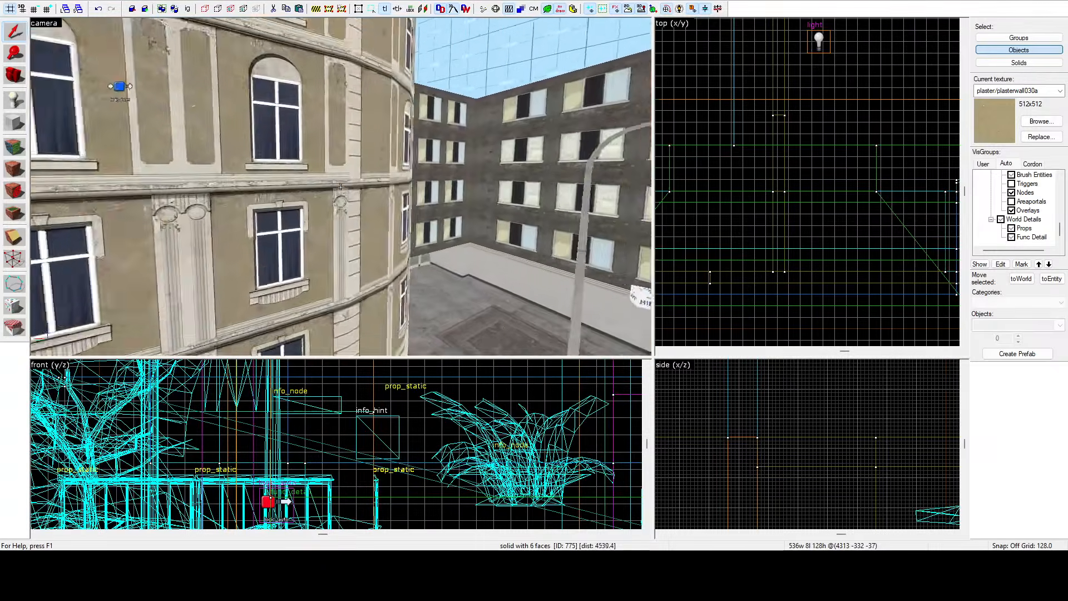
key(s)
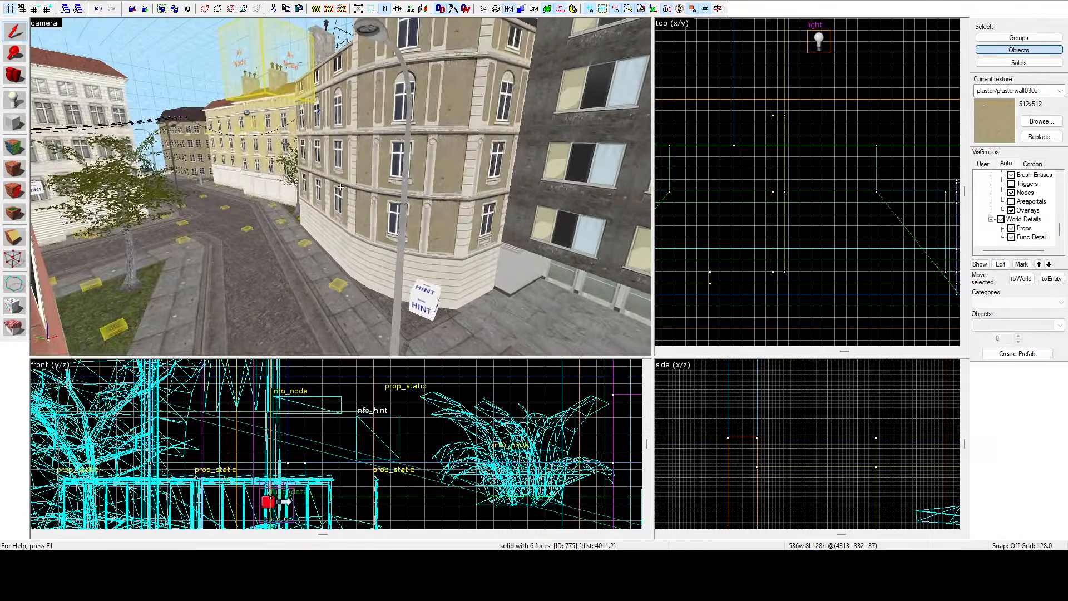
key(w)
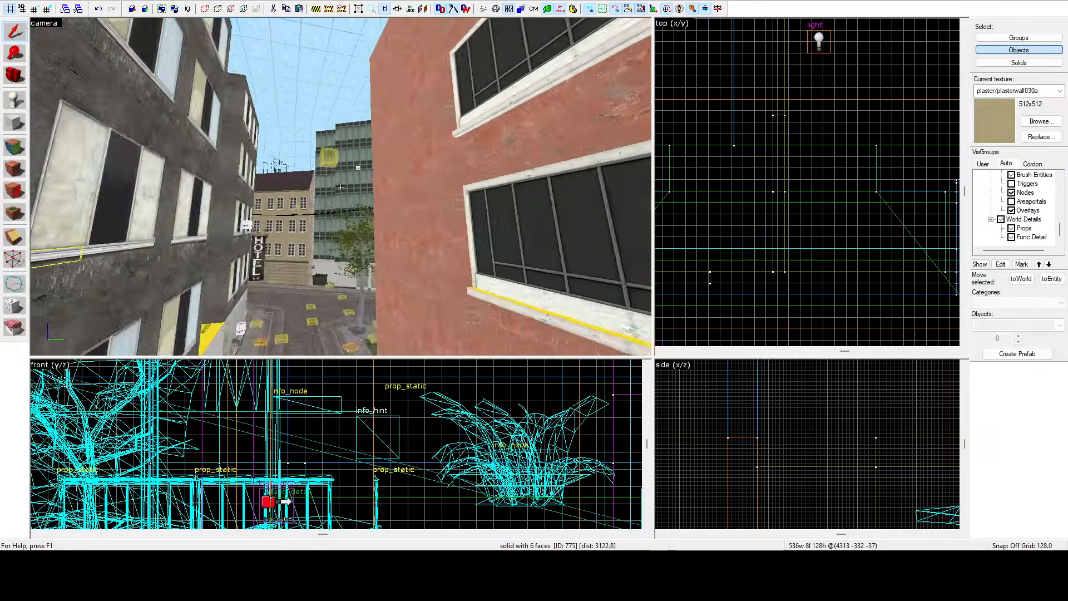
key(w)
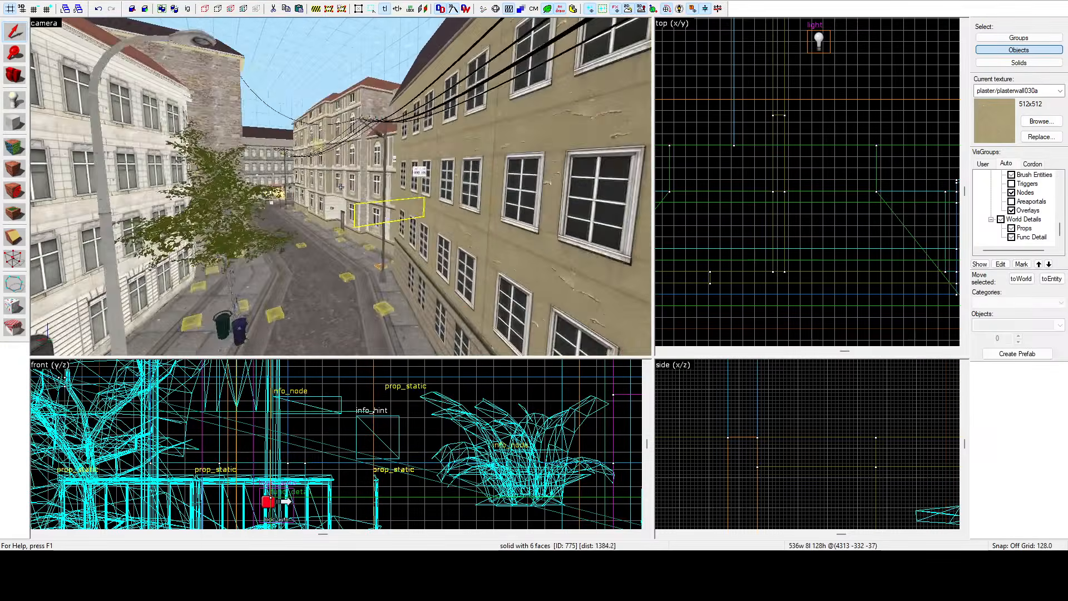
key(w)
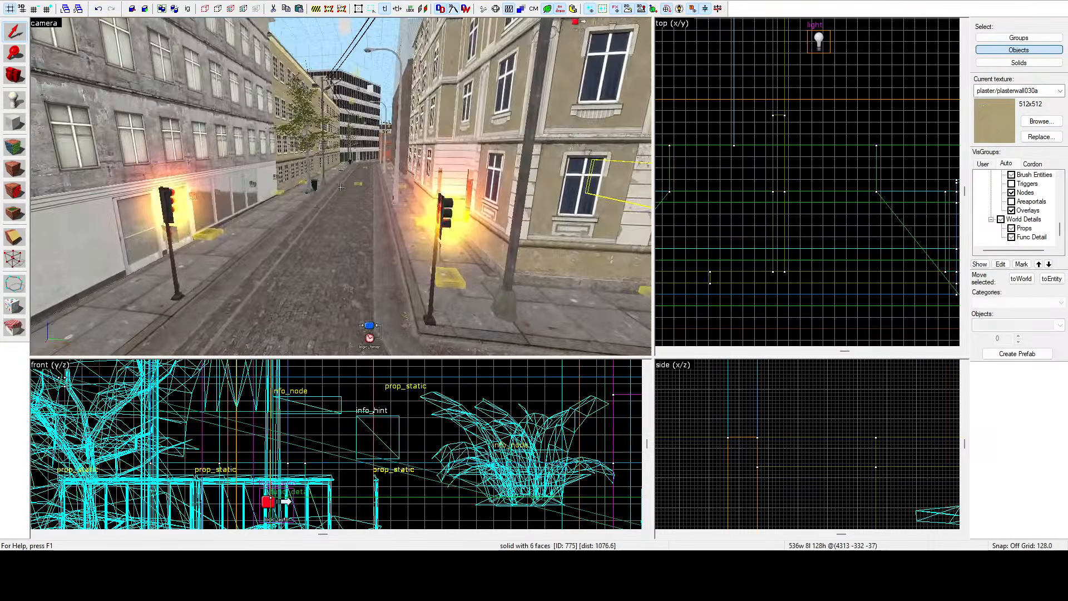
key(w)
key(a)
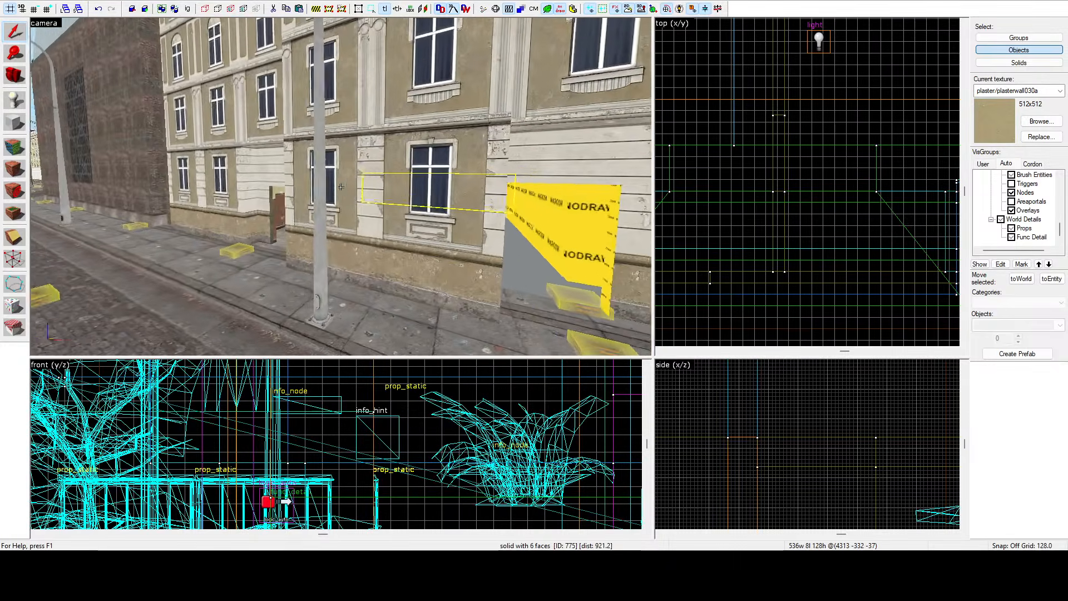
key(w)
key(s)
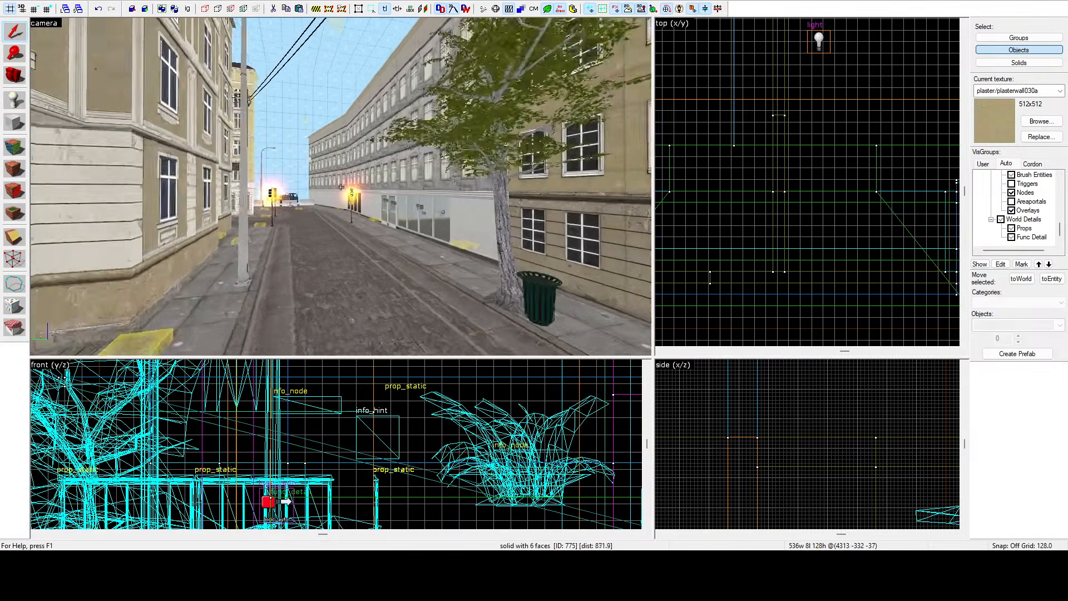
key(s)
key(s)
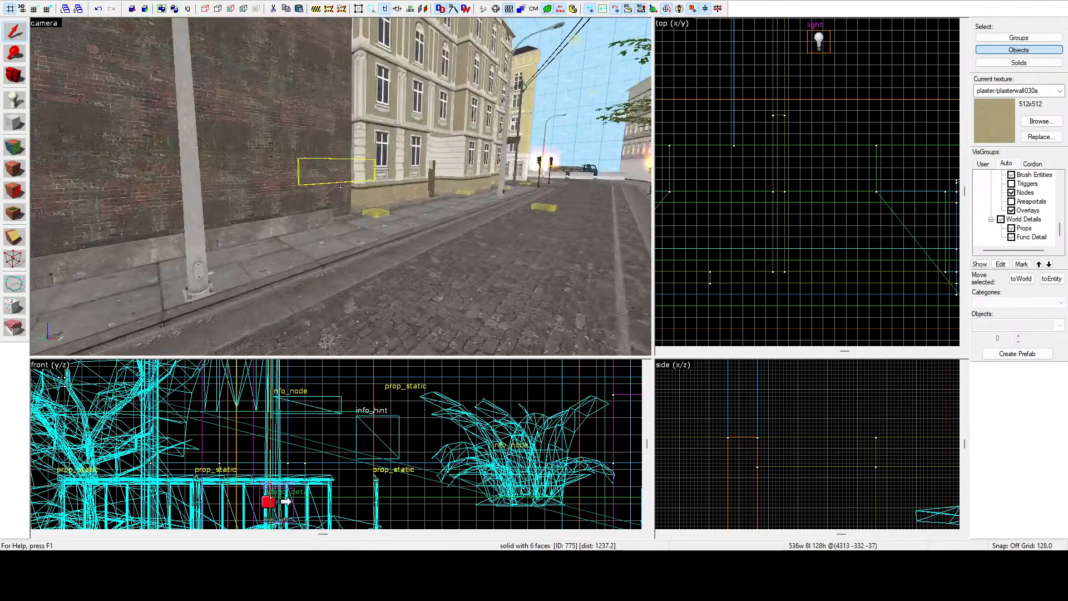
key(w)
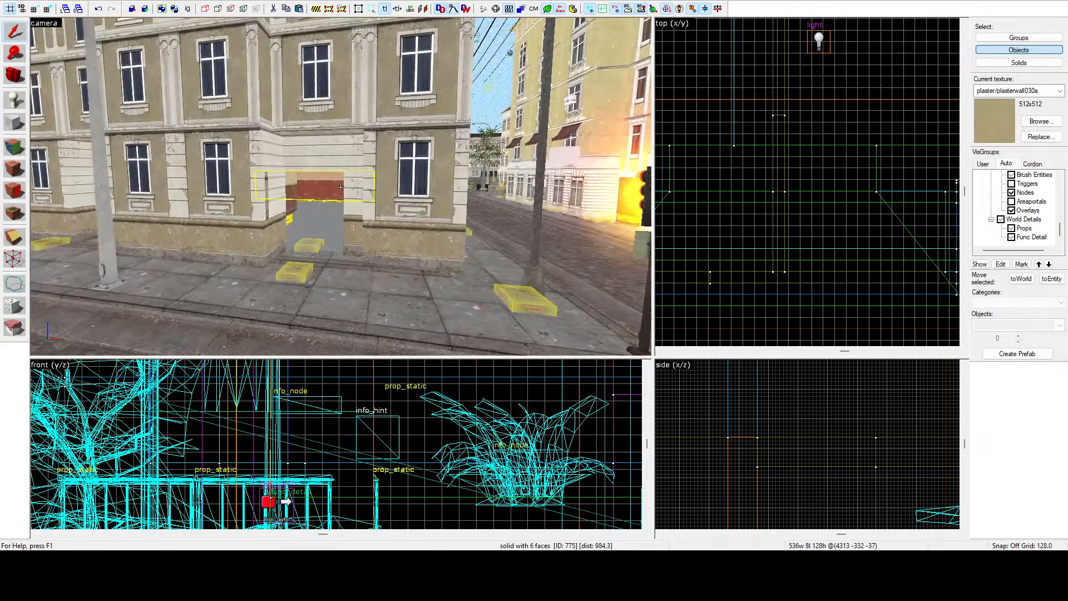
key(w)
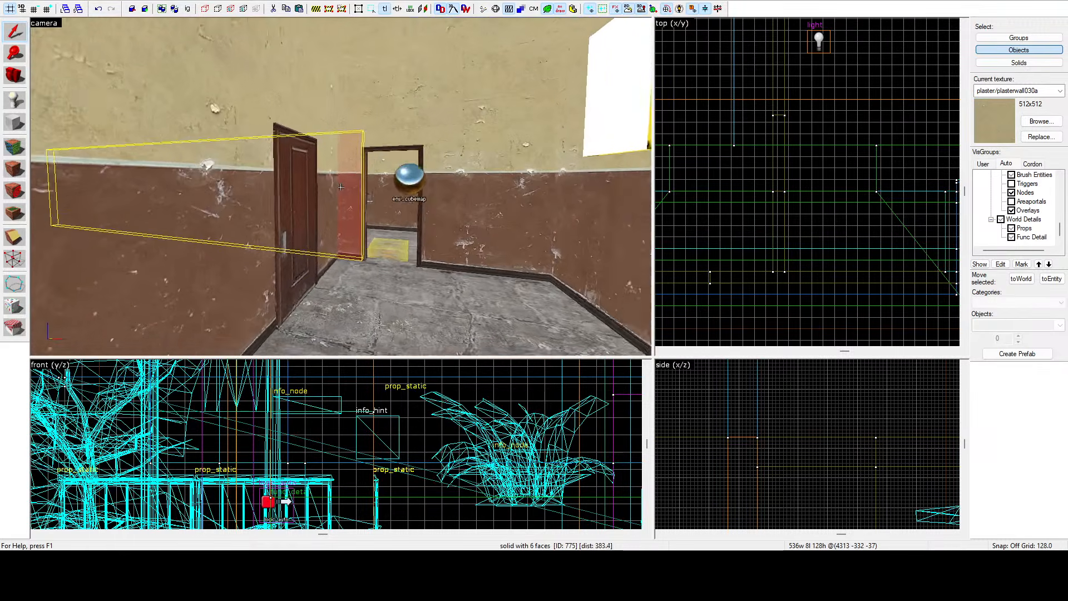
key(w)
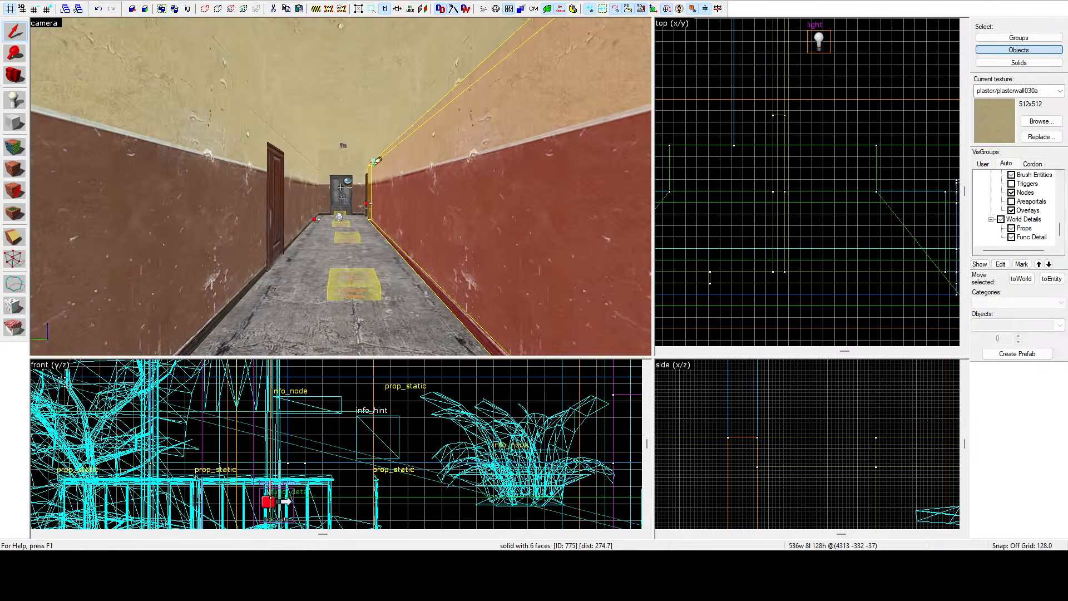
key(w)
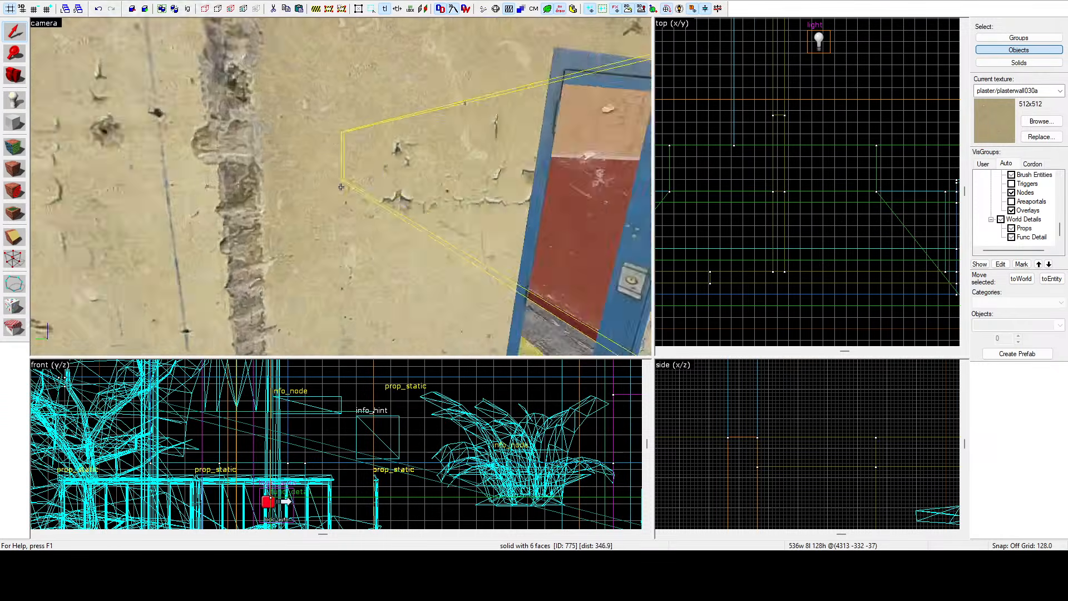
key(s)
key(s)
key(w)
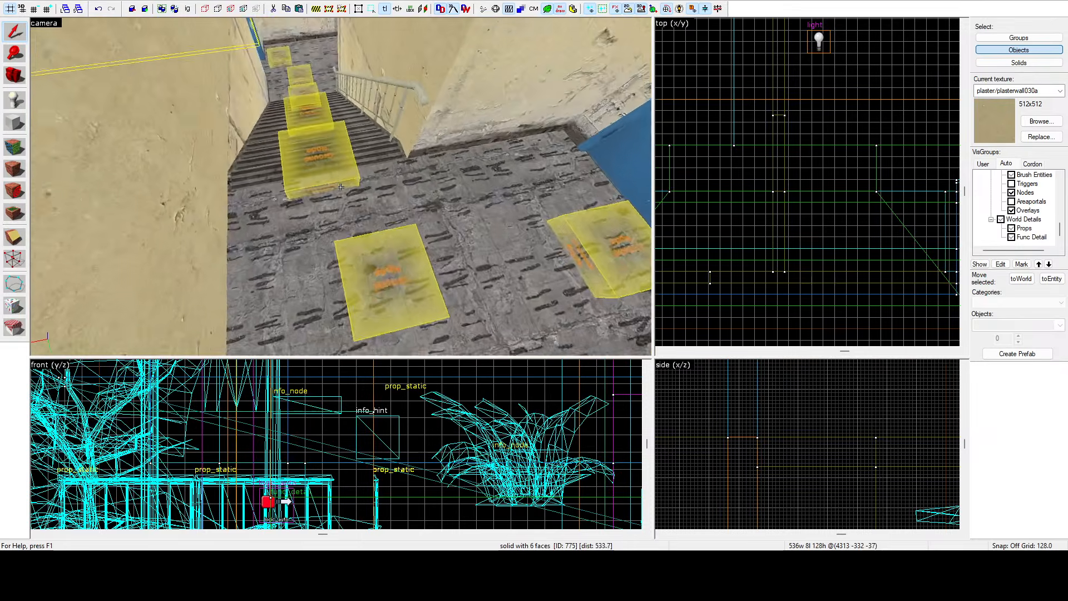
key(w)
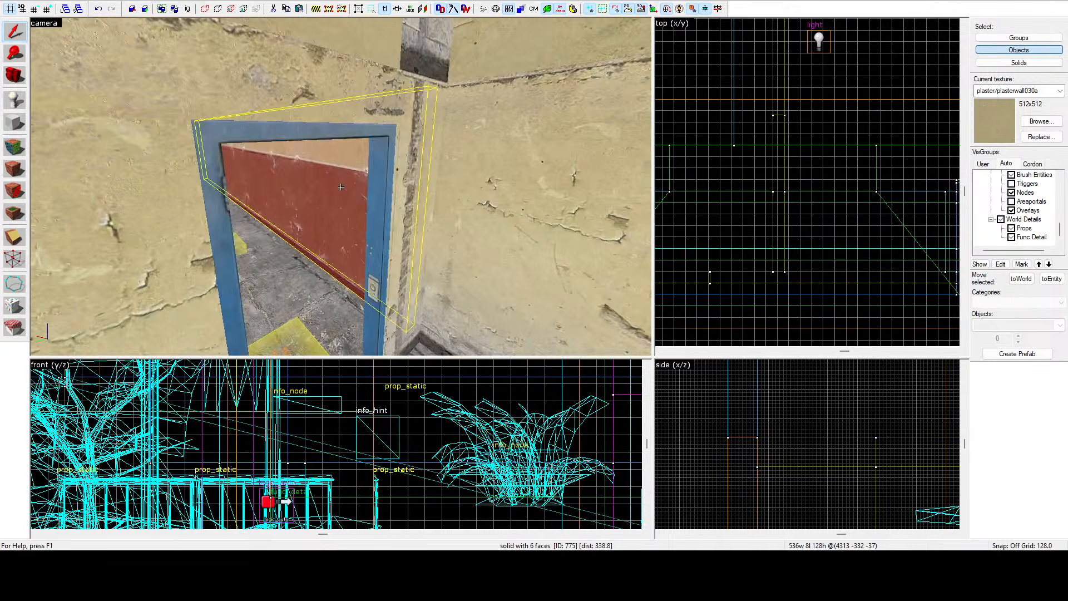
key(w)
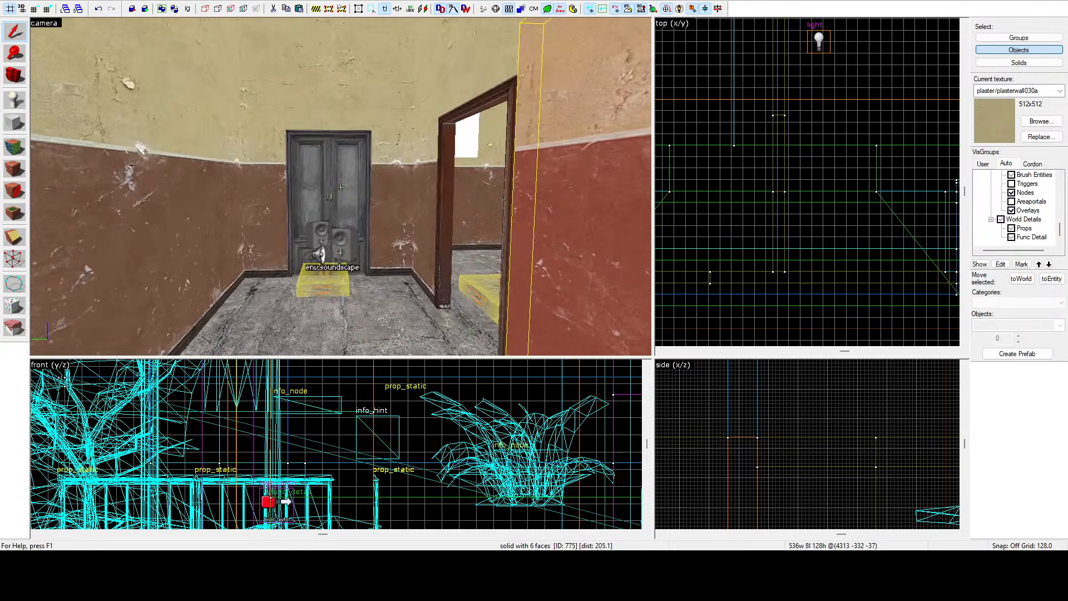
key(w)
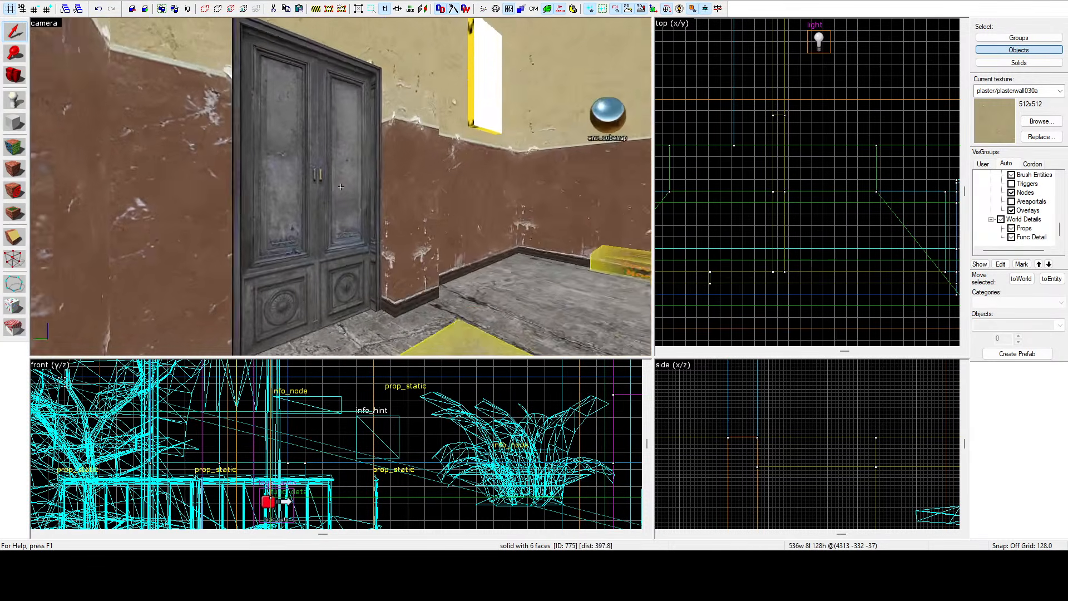
key(w)
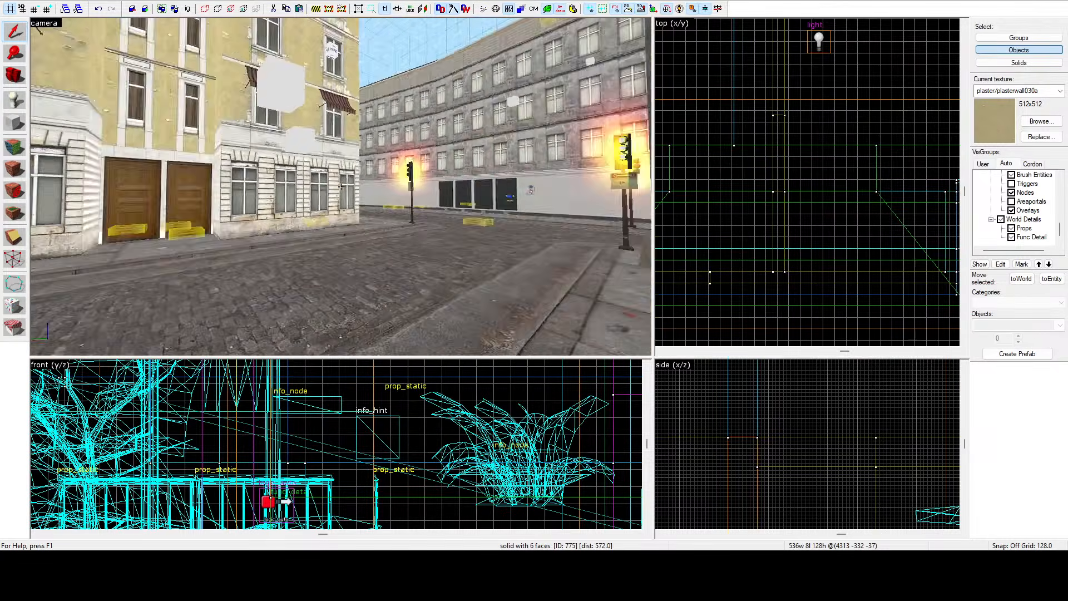
key(w)
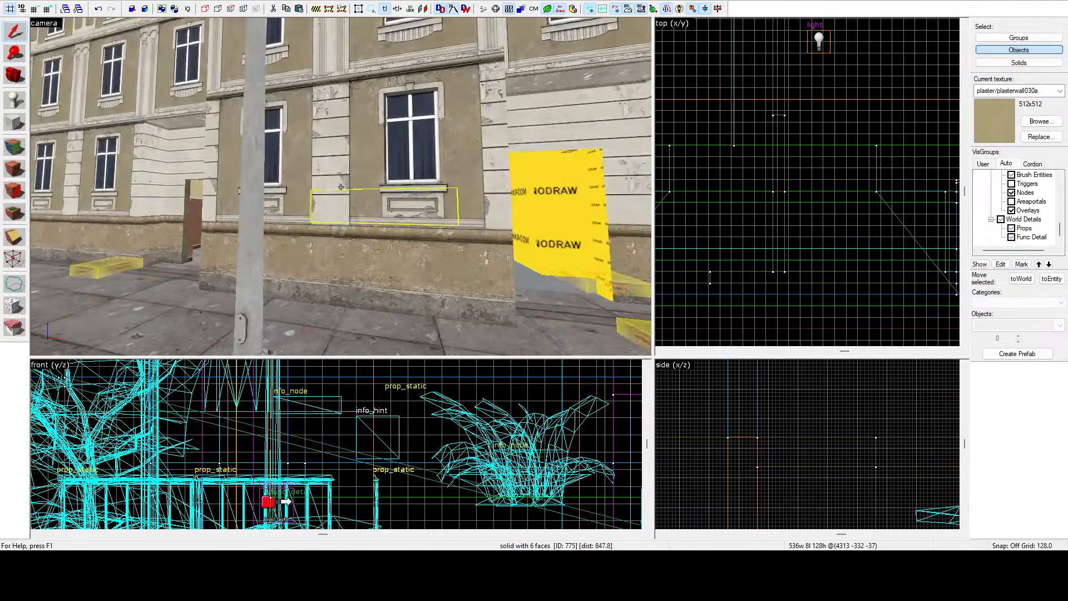
Switch to the source map and fly its 3D camera through the original building's interior, then return to the target map.
key(s)
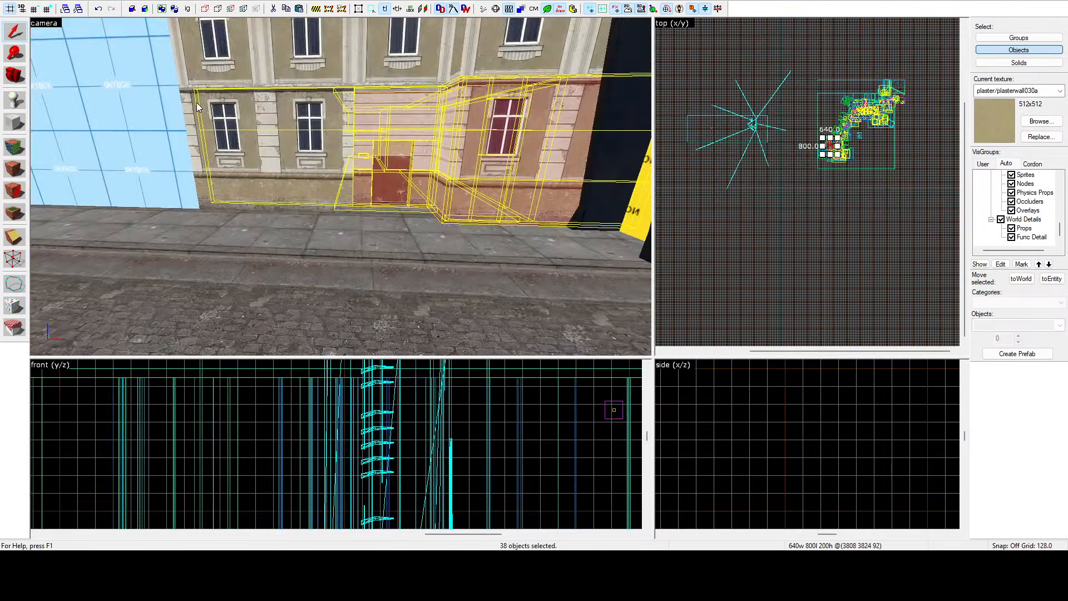
key(d)
key(w)
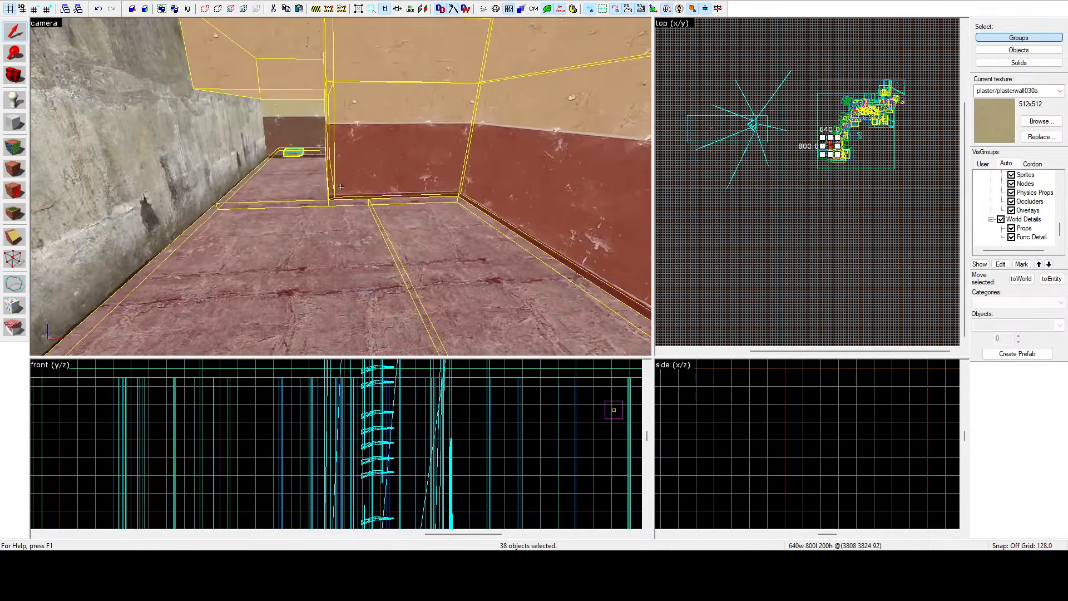
key(s)
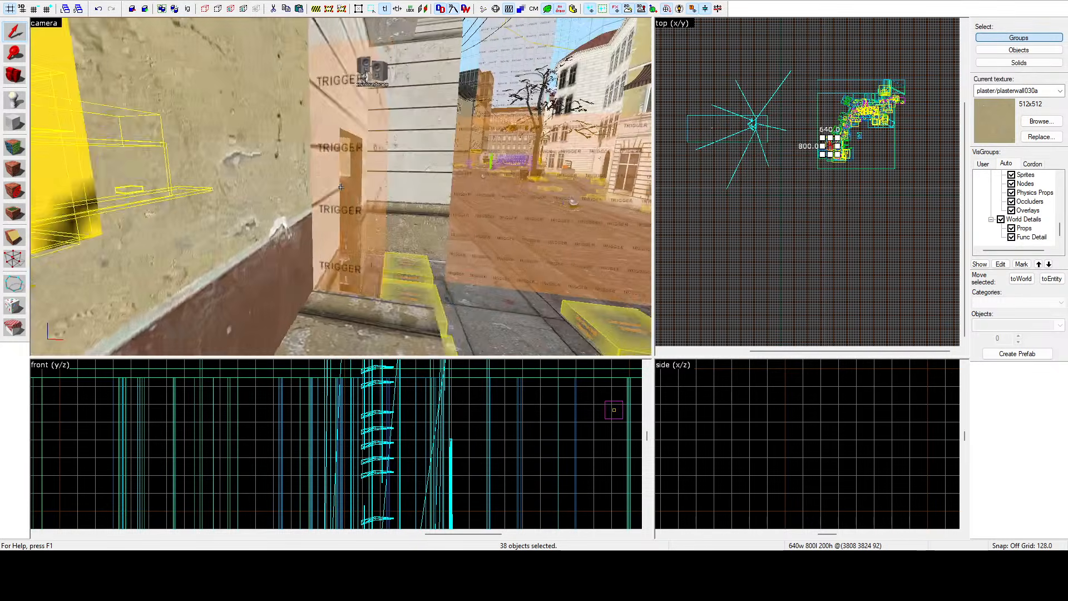
key(w)
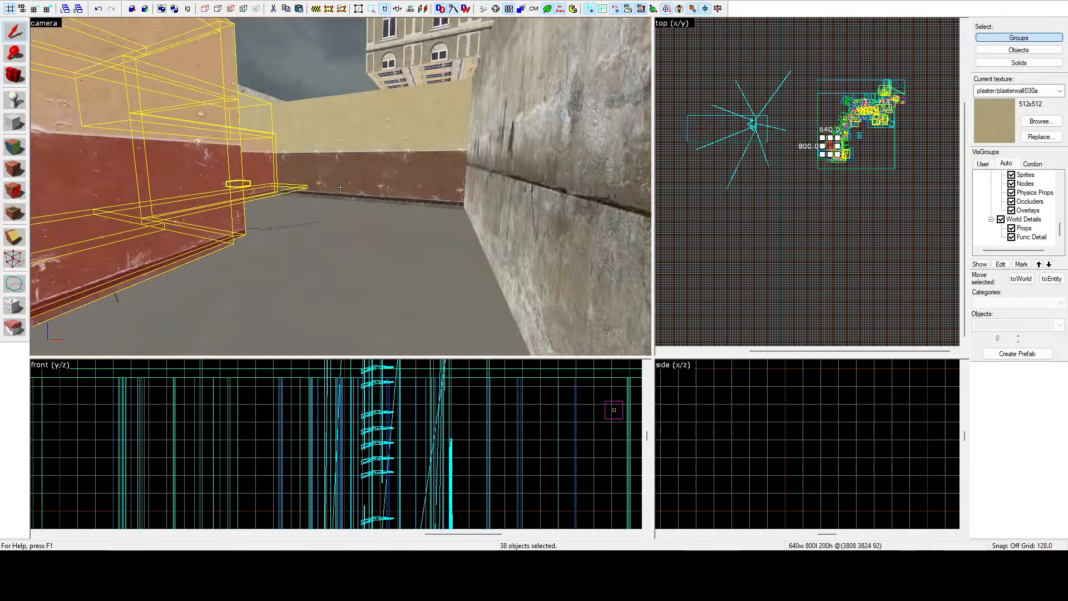
key(d)
key(z)
click(210, 1)
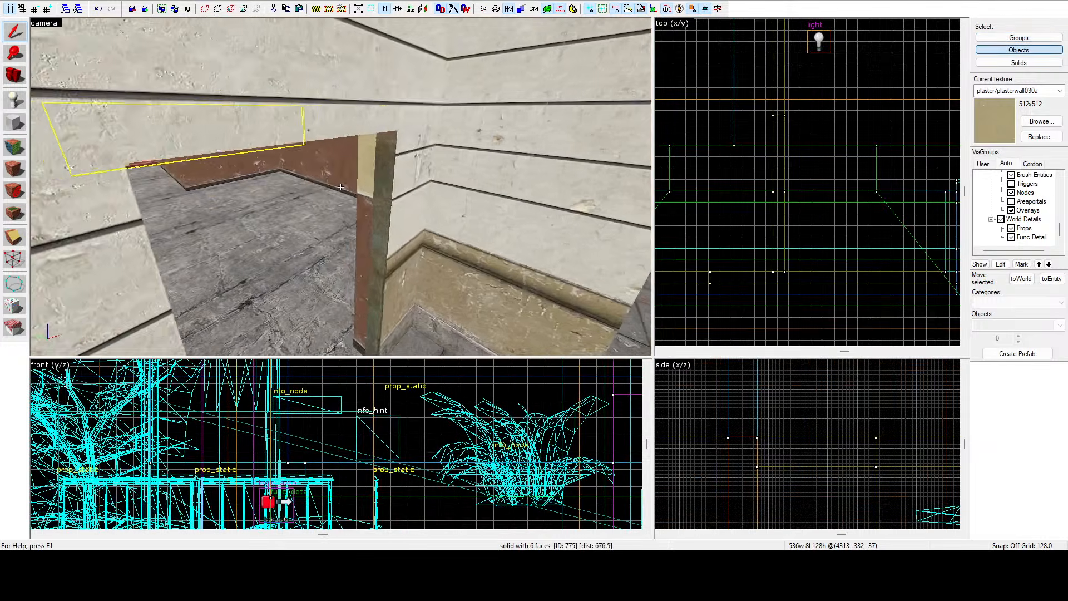
Fly the 3D camera back into the building to examine its interior walls and doorways.
key(s)
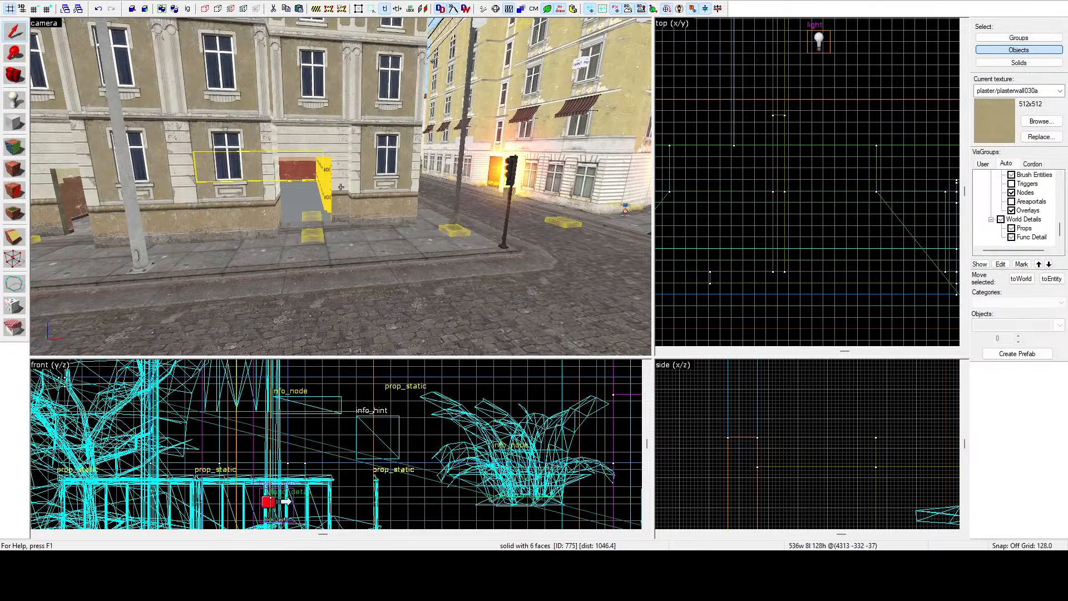
key(w)
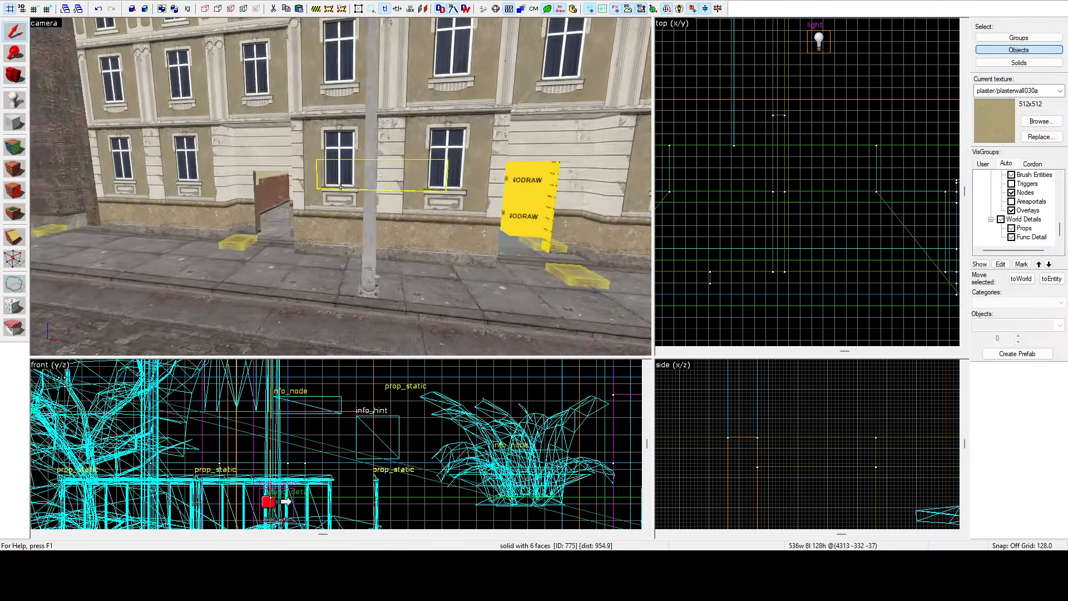
key(w)
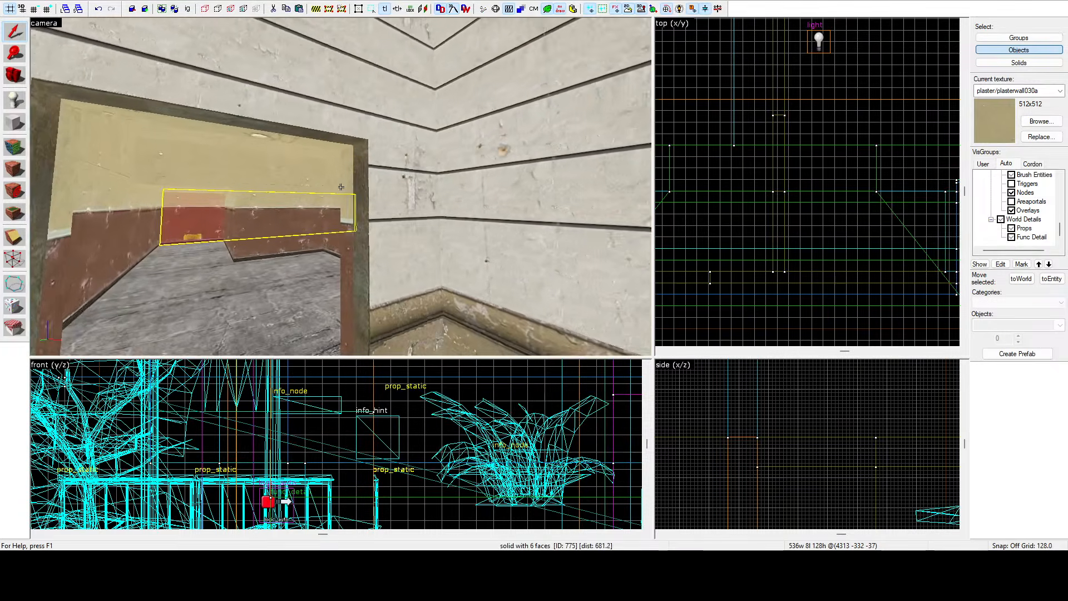
key(w)
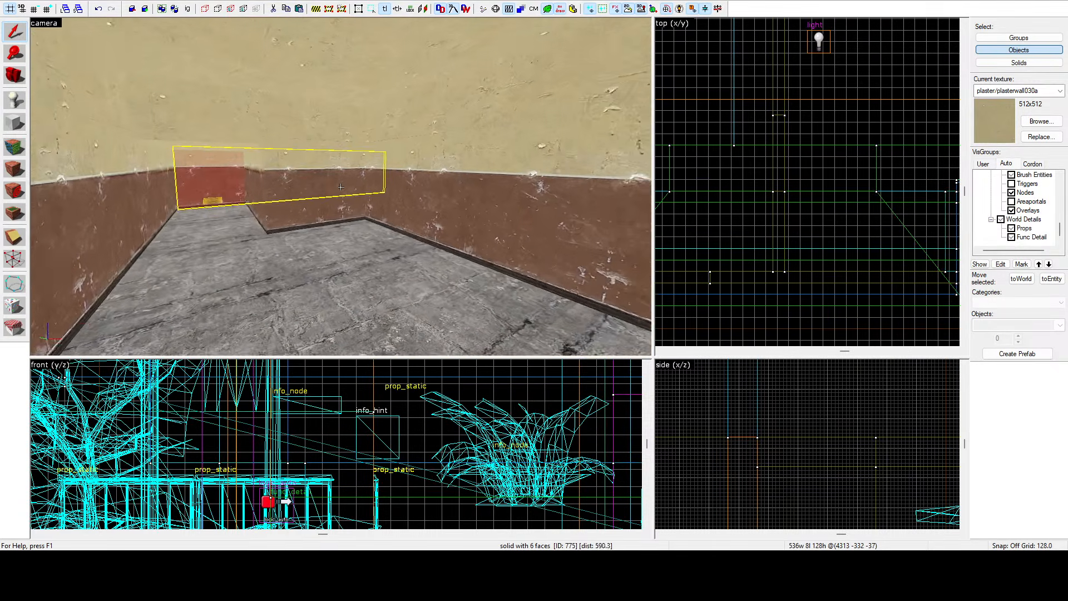
key(w)
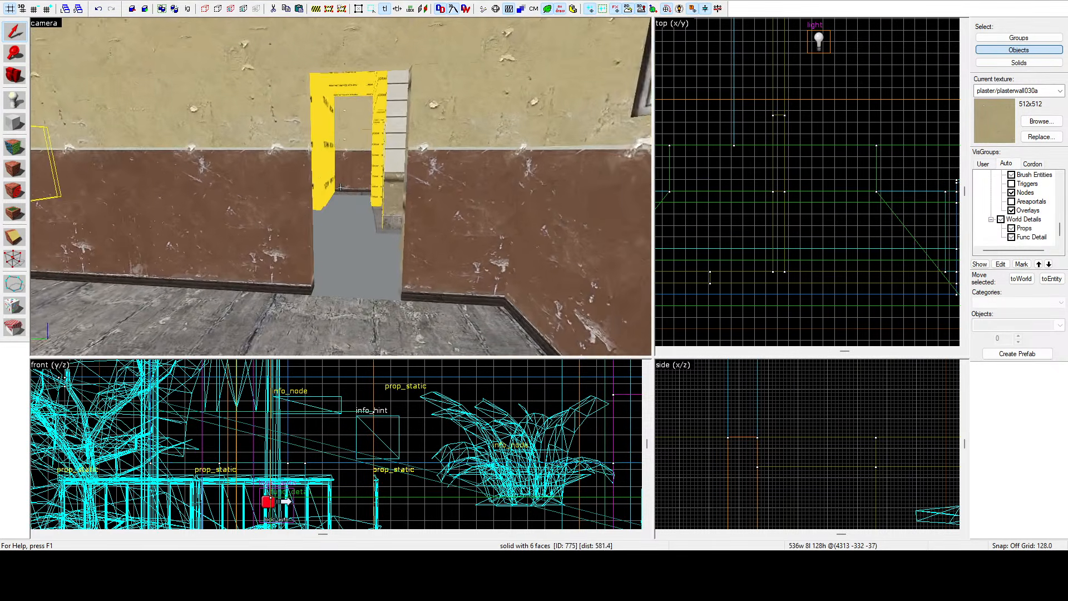
key(s)
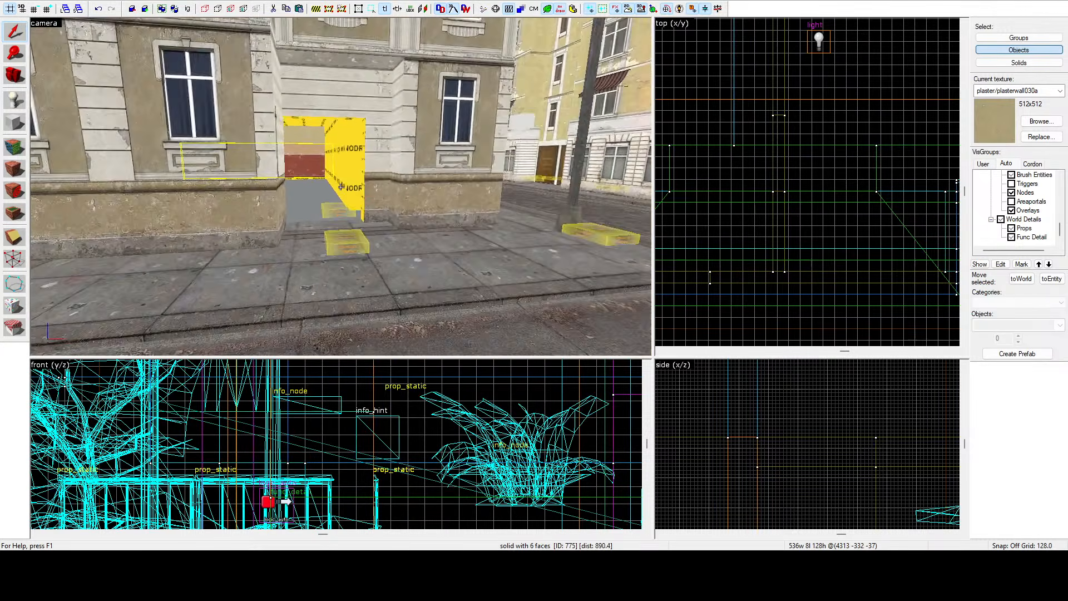
key(a)
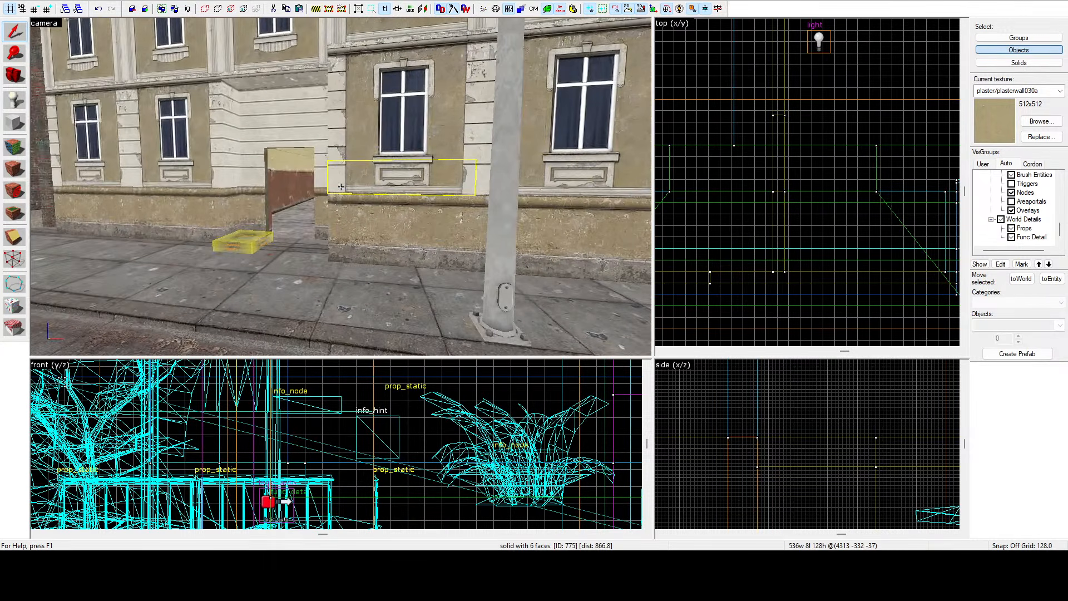
key(w)
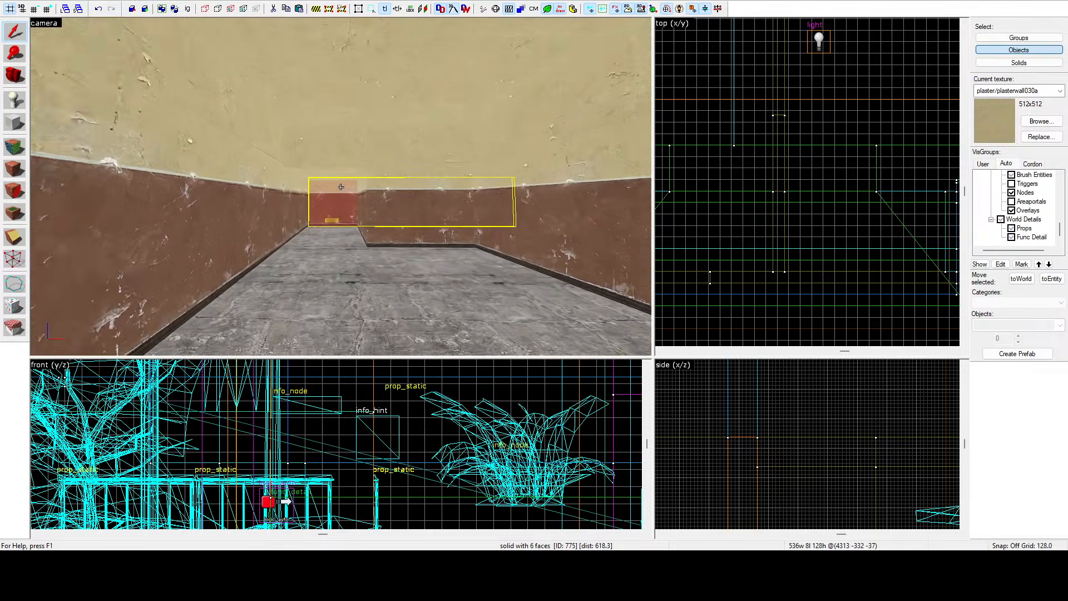
key(w)
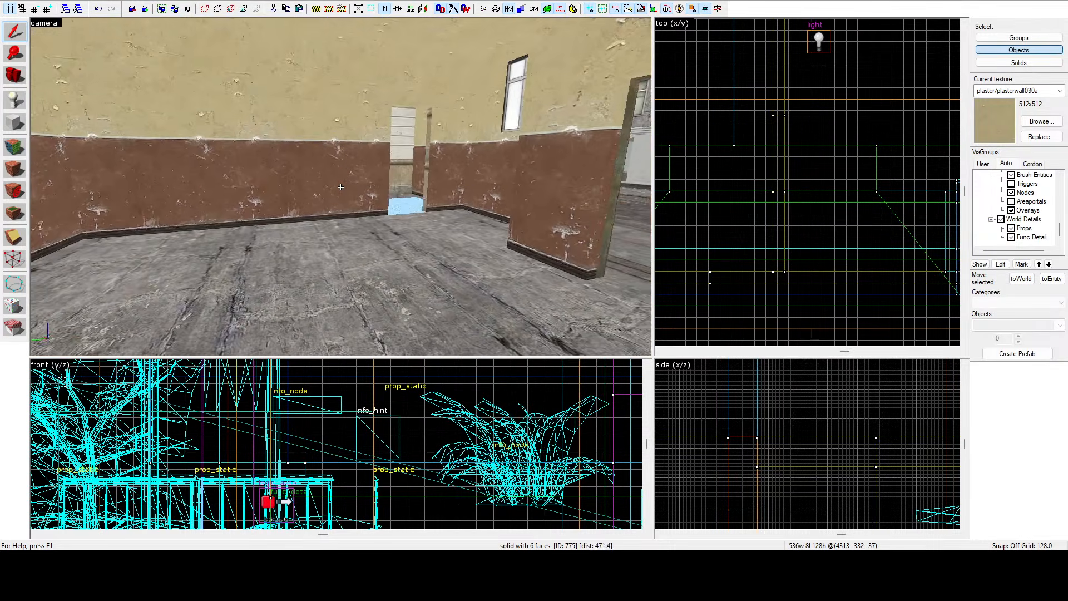
key(d)
Fly into the building and copy the door frame prop in the top view to another doorway.
key(d)
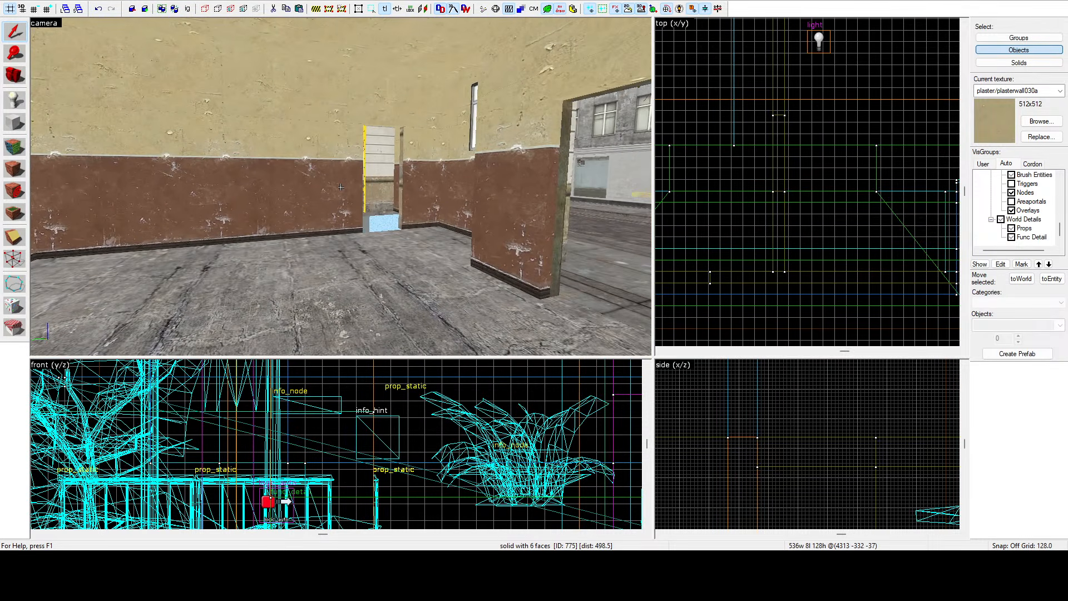
key(d)
key(w)
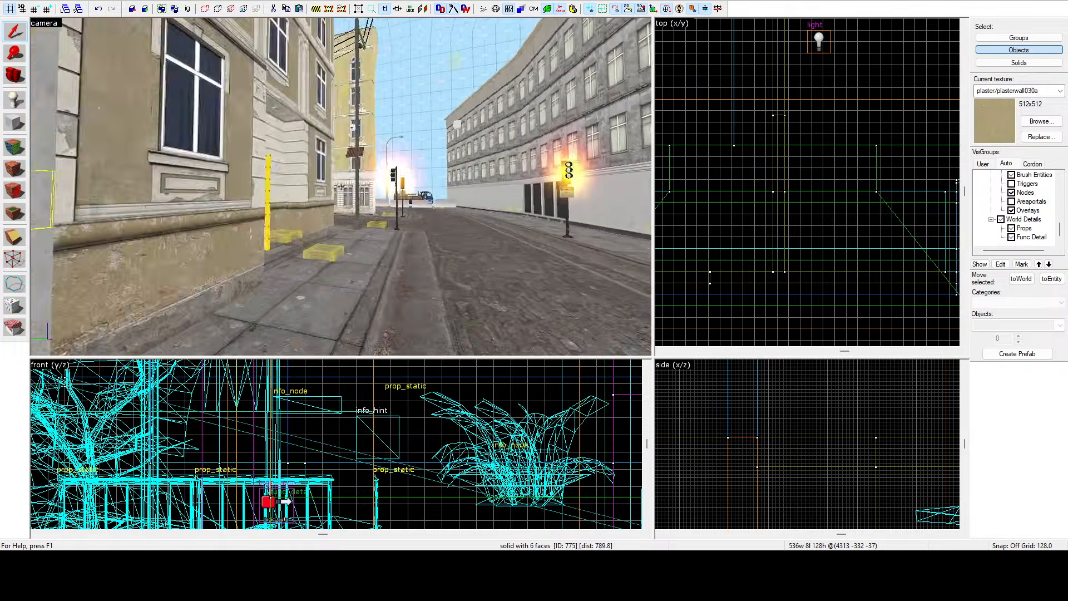
key(w)
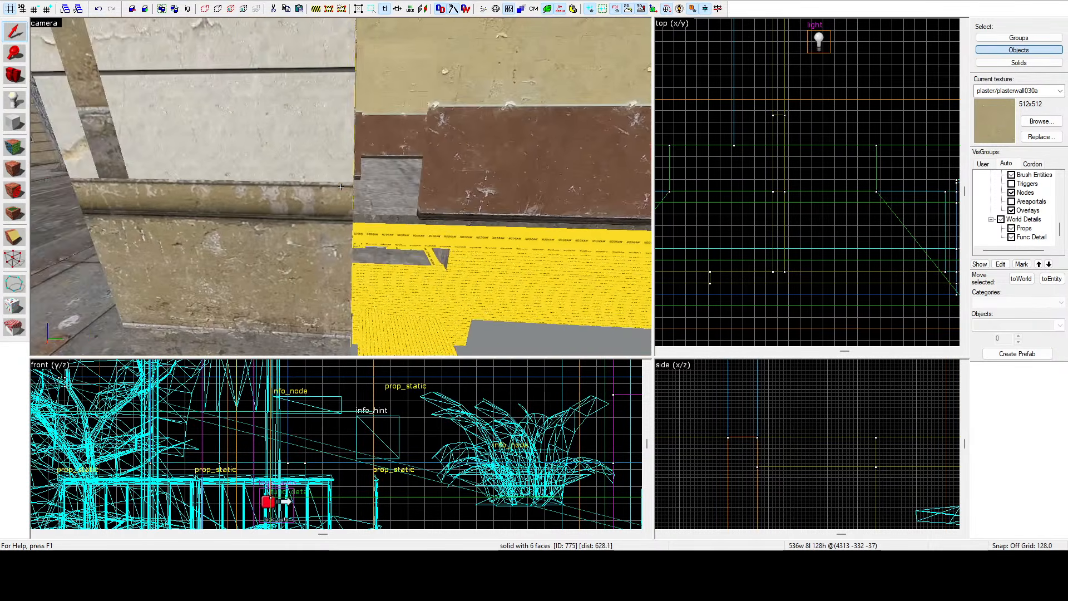
key(w)
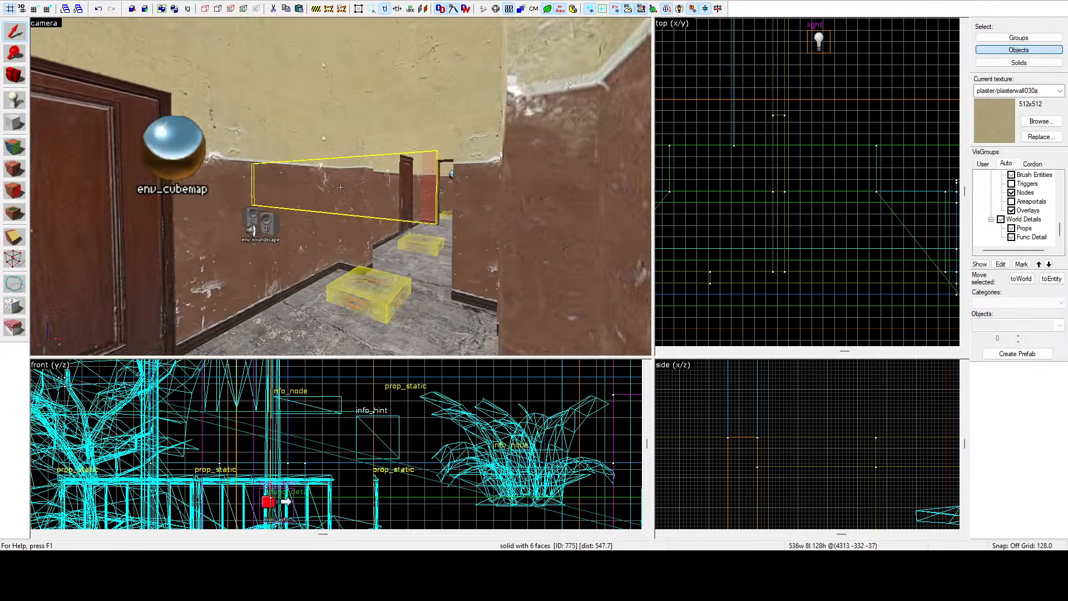
key(w)
key(z)
click(342, 186)
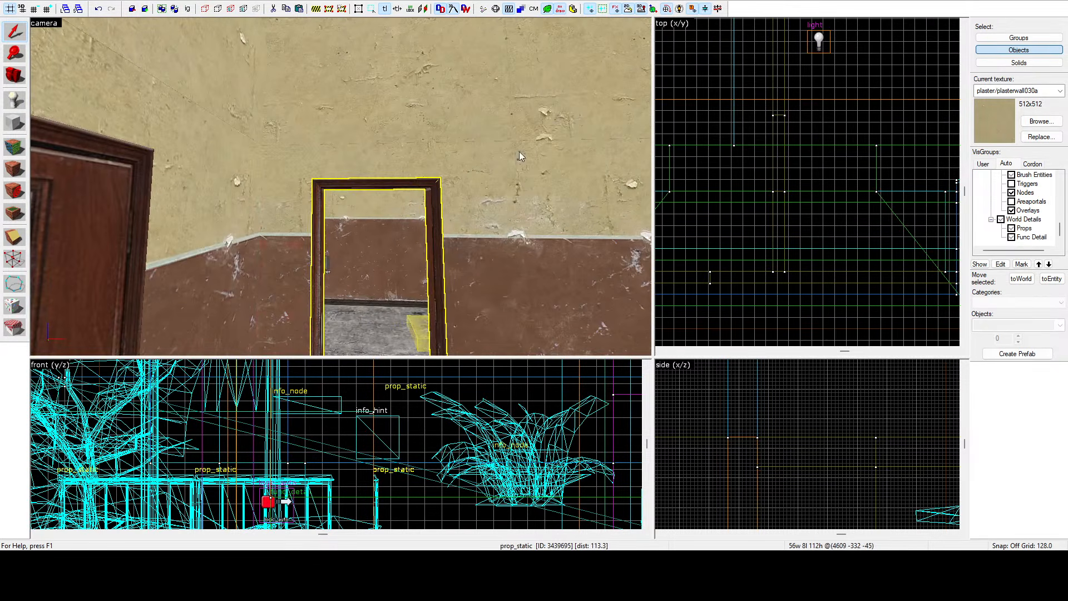
scroll(791, 151, down, 10)
scroll(791, 151, down, 8)
scroll(804, 125, up, 16)
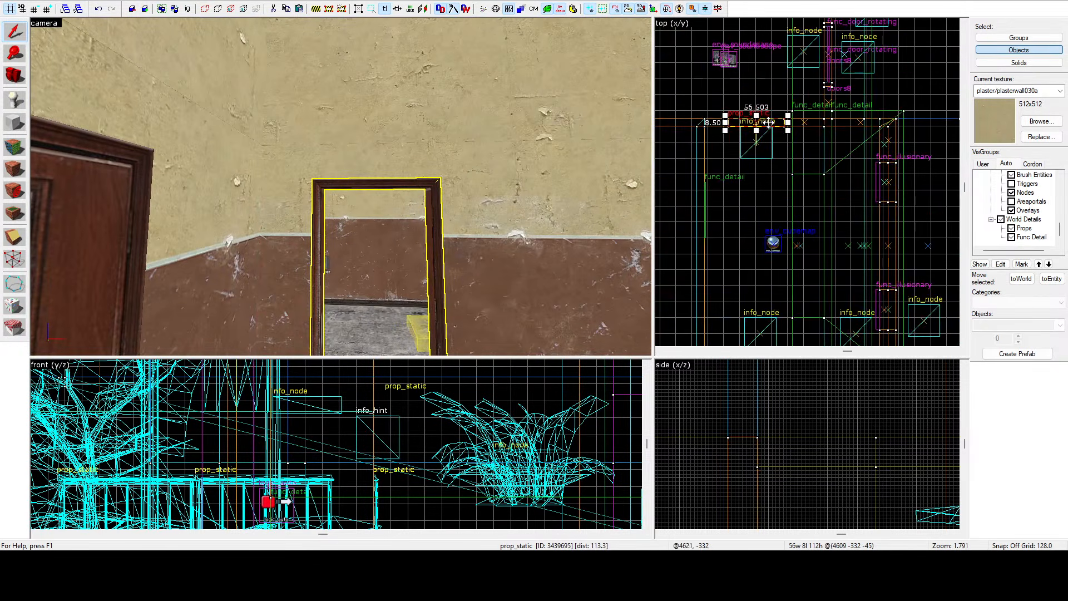
scroll(790, 98, down, 6)
mouse_move(768, 122)
mouse_down()
mouse_move(790, 99)
mouse_move(741, 225)
mouse_up()
scroll(791, 98, down, 3)
scroll(754, 212, up, 5)
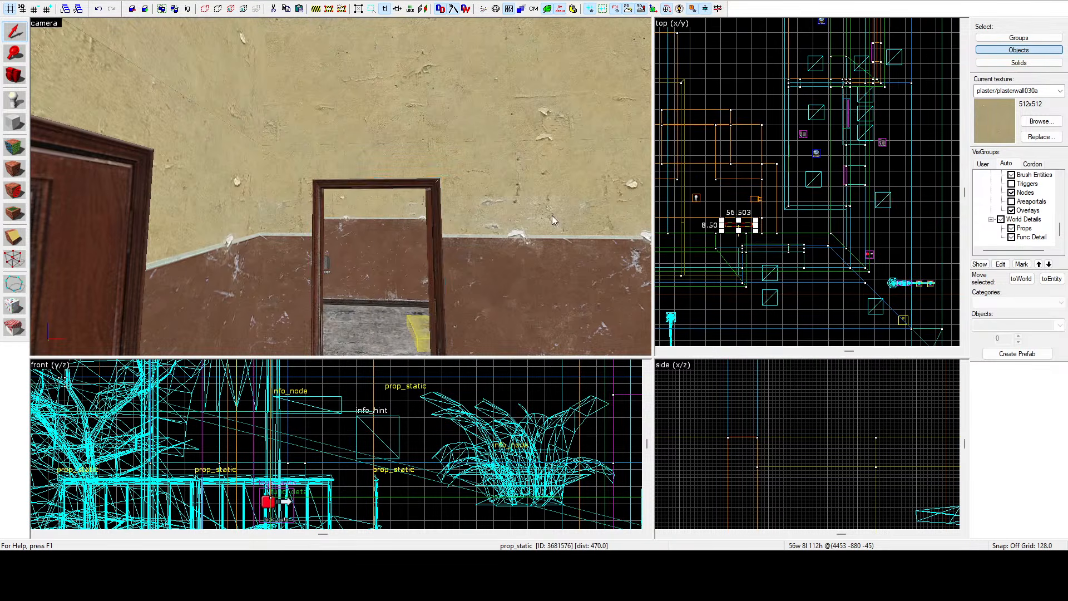
Rotate the copied door frame 90 degrees and nudge it into the wall opening.
key(z)
key(w)
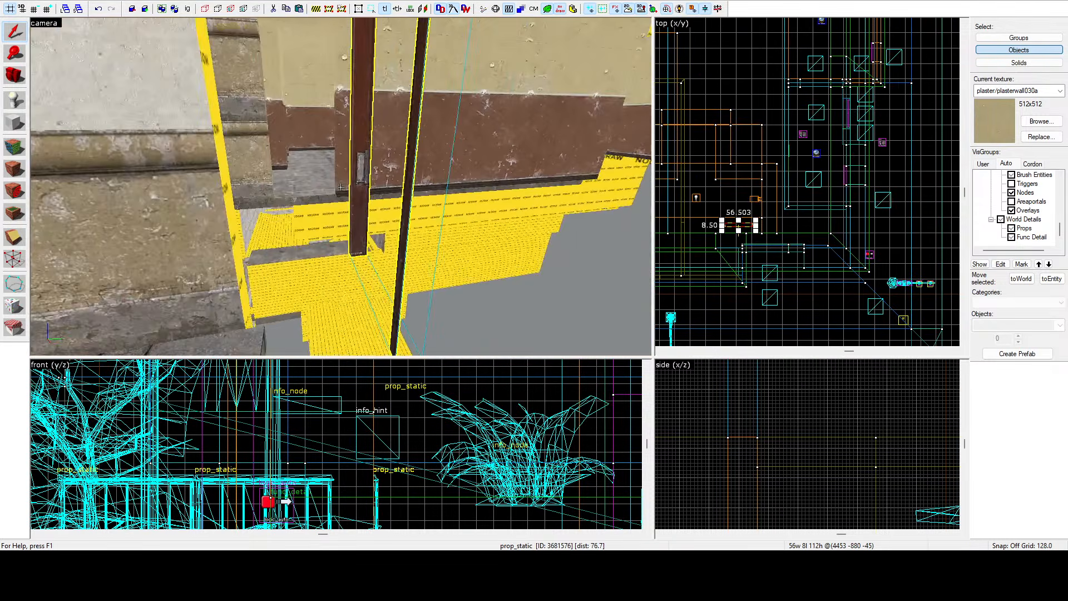
key(z)
key(n)
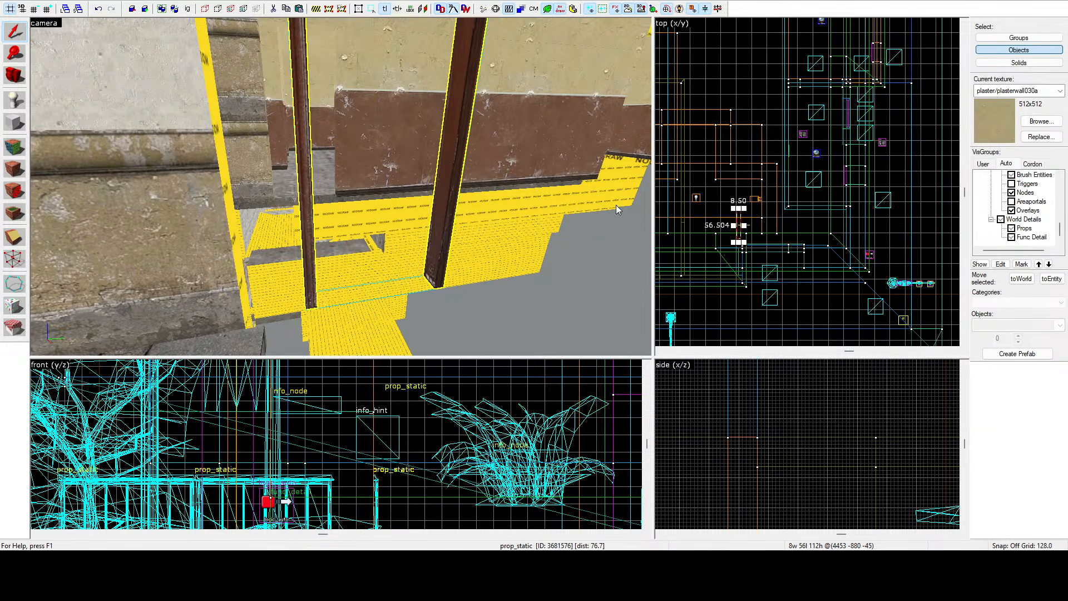
scroll(734, 260, up, 4)
mouse_move(747, 211)
mouse_down()
mouse_move(766, 200)
mouse_move(708, 205)
mouse_move(737, 191)
mouse_move(753, 201)
mouse_up()
scroll(766, 200, down, 2)
scroll(713, 210, up, 10)
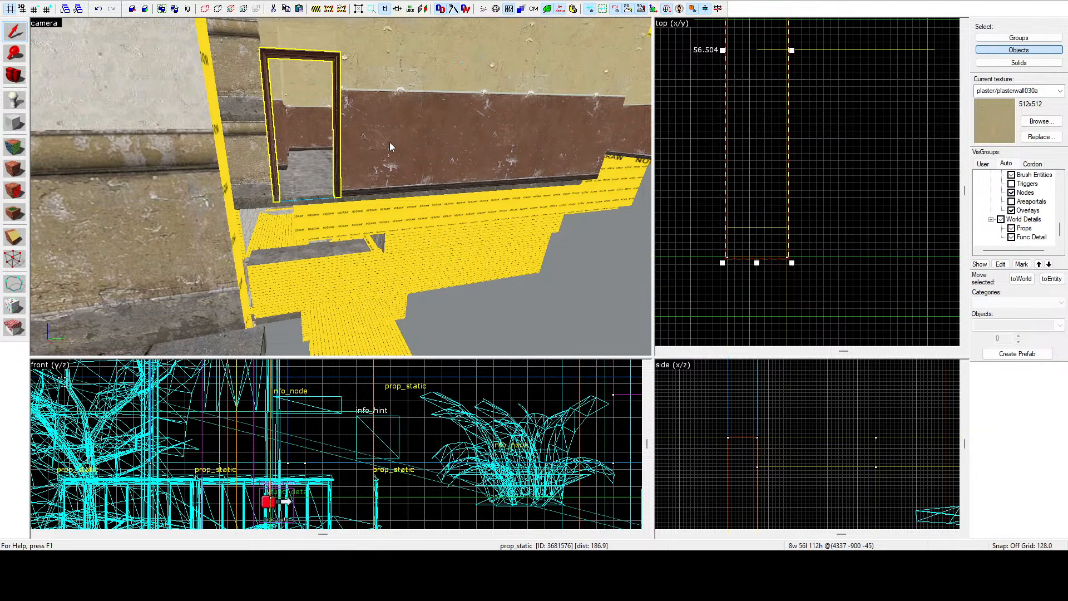
Shorten the wall brush beside the new door frame in the top view so it meets the frame.
key(z)
key(w)
key(z)
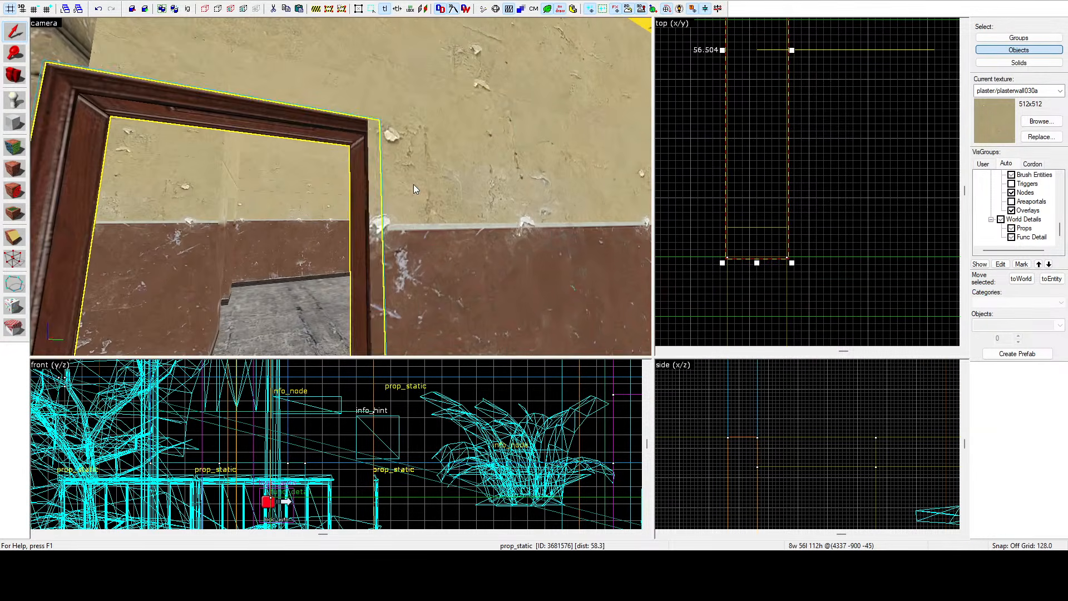
click(414, 186)
scroll(828, 215, down, 6)
scroll(821, 93, up, 8)
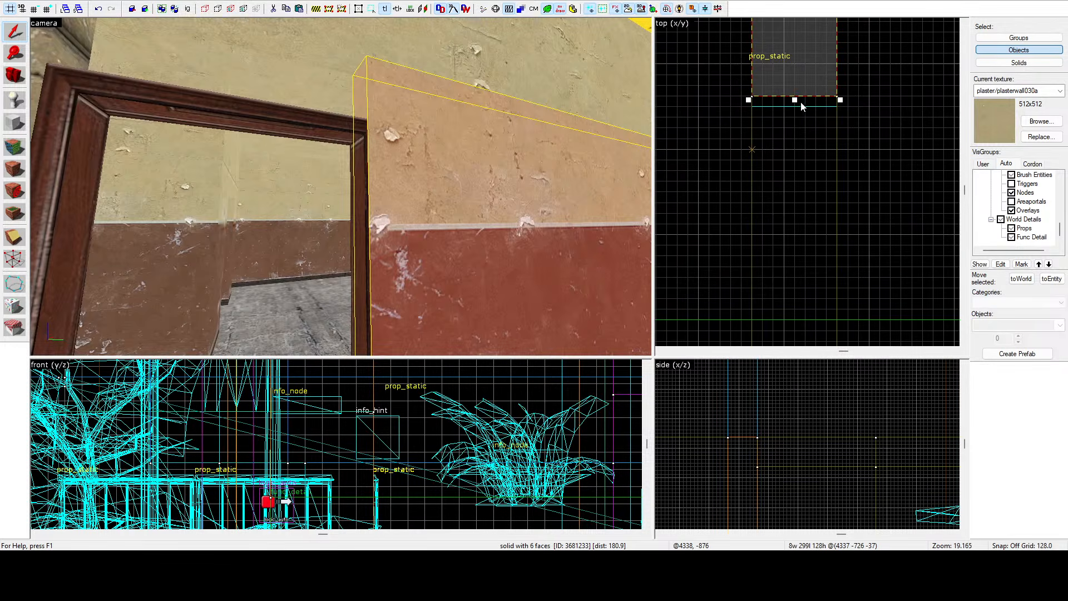
drag(795, 100, 802, 68)
Lower the top edges of the wall brushes on both sides of the doorway in the side view.
key(z)
key(w)
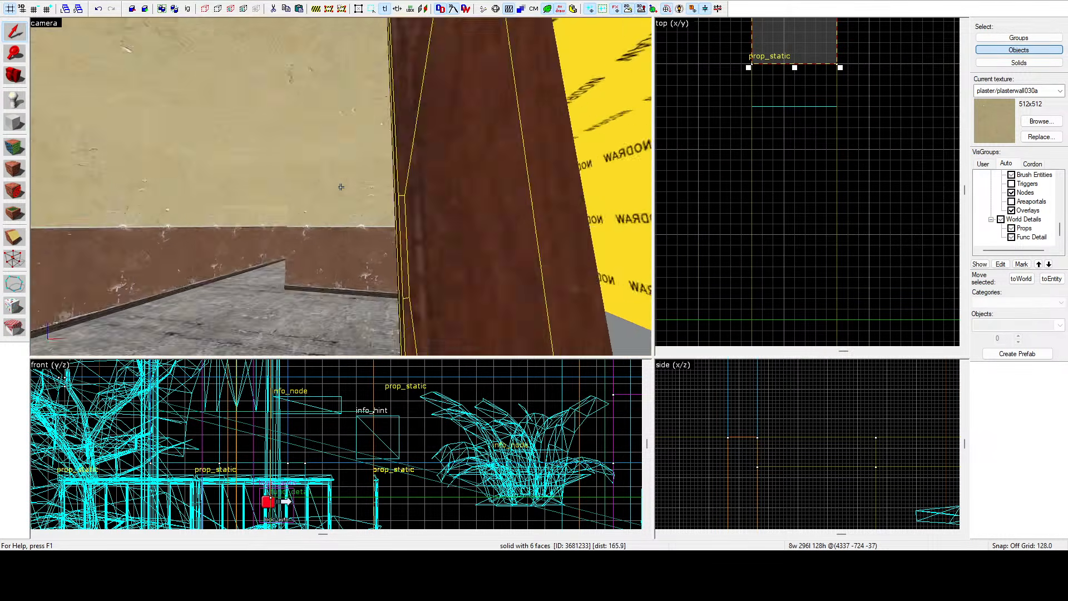
key(w)
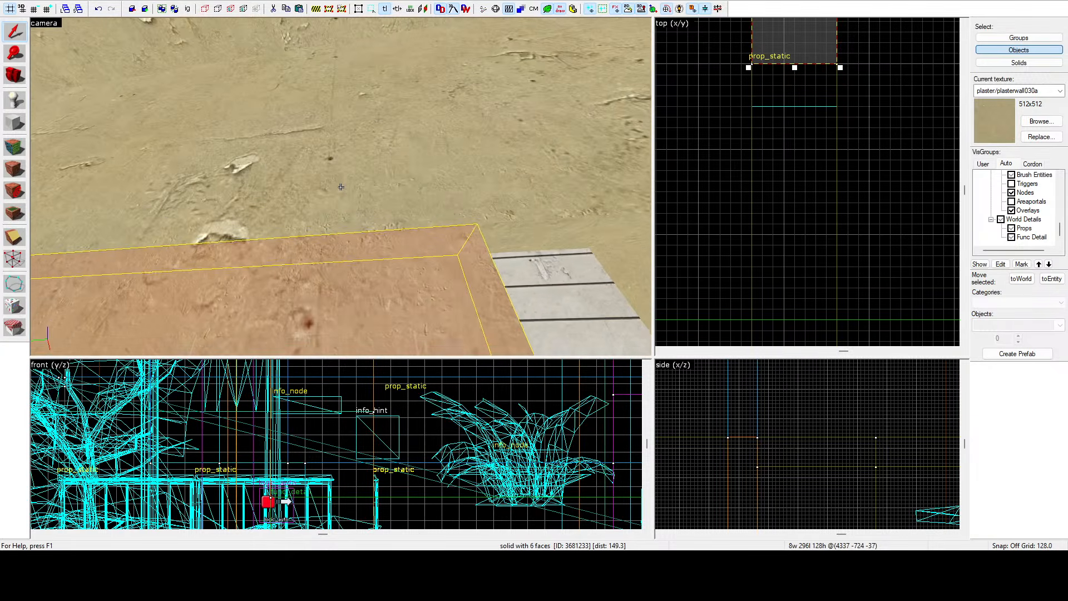
key(s)
click(706, 189)
key(z)
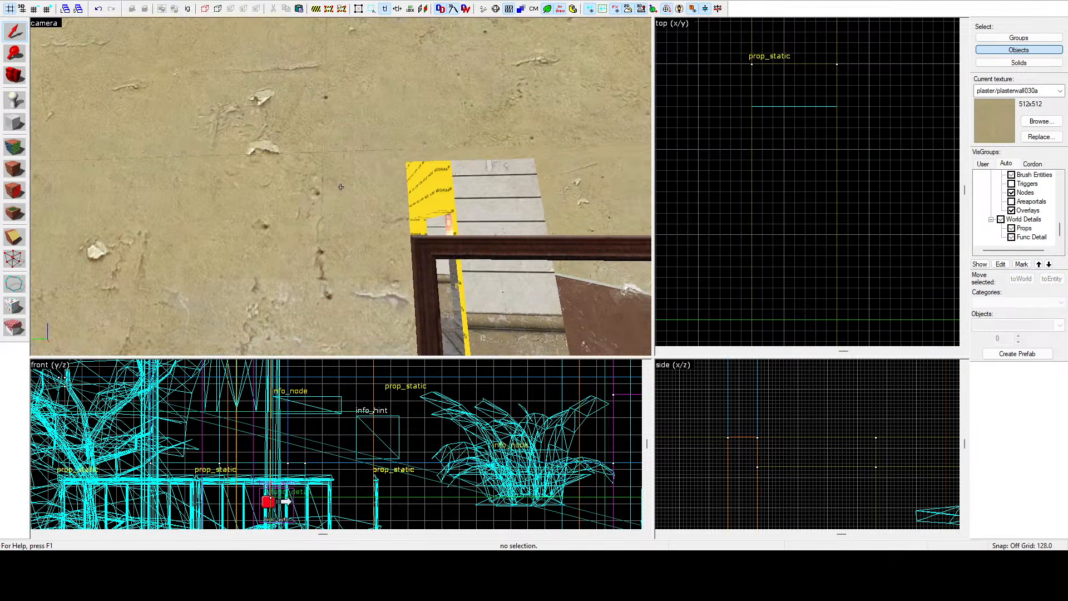
key(s)
key(d)
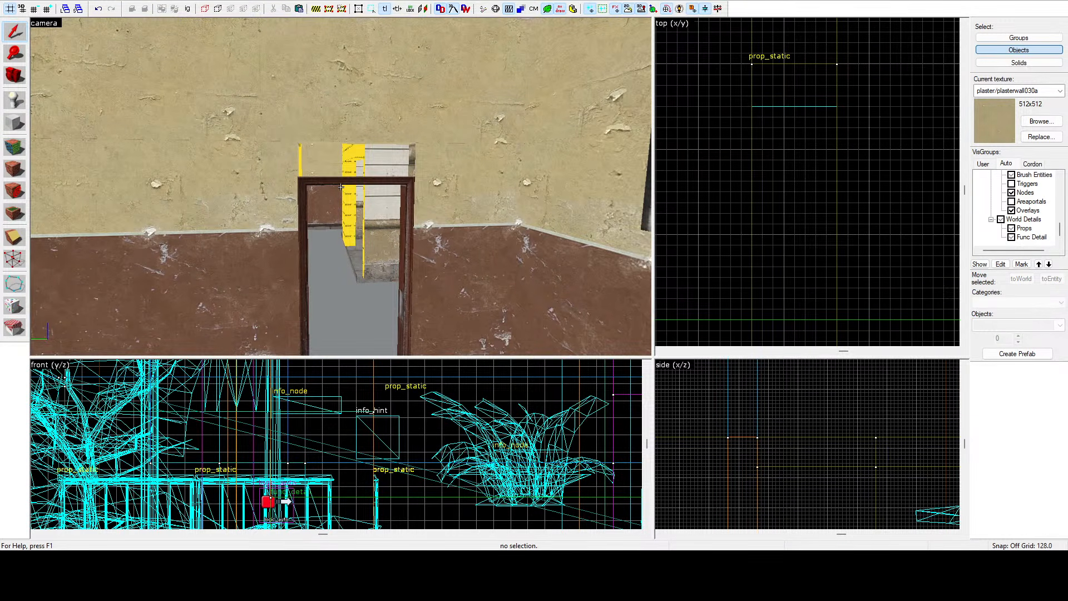
key(d)
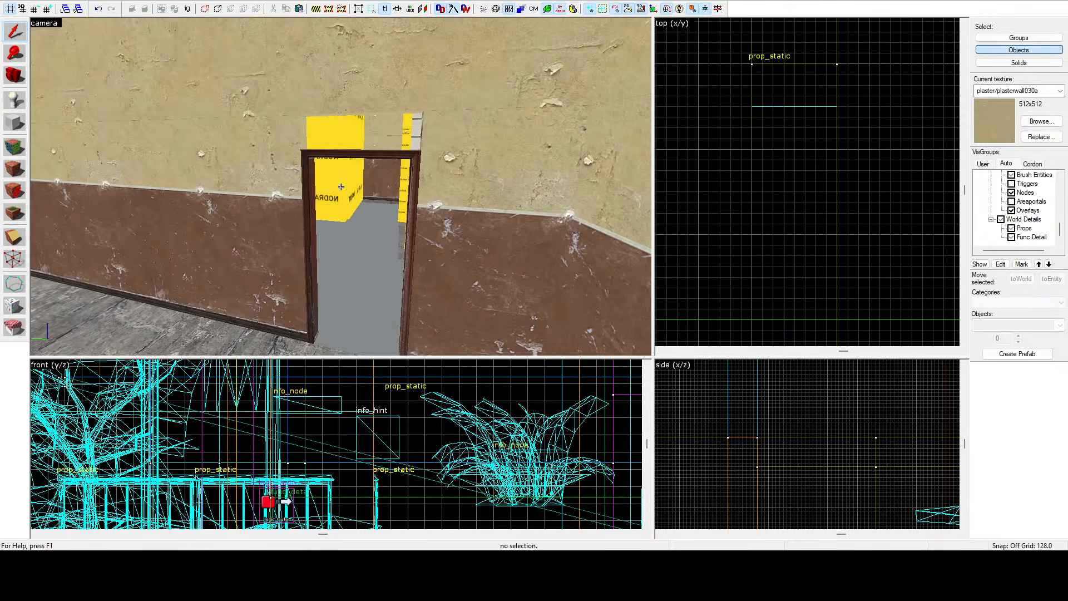
key(z)
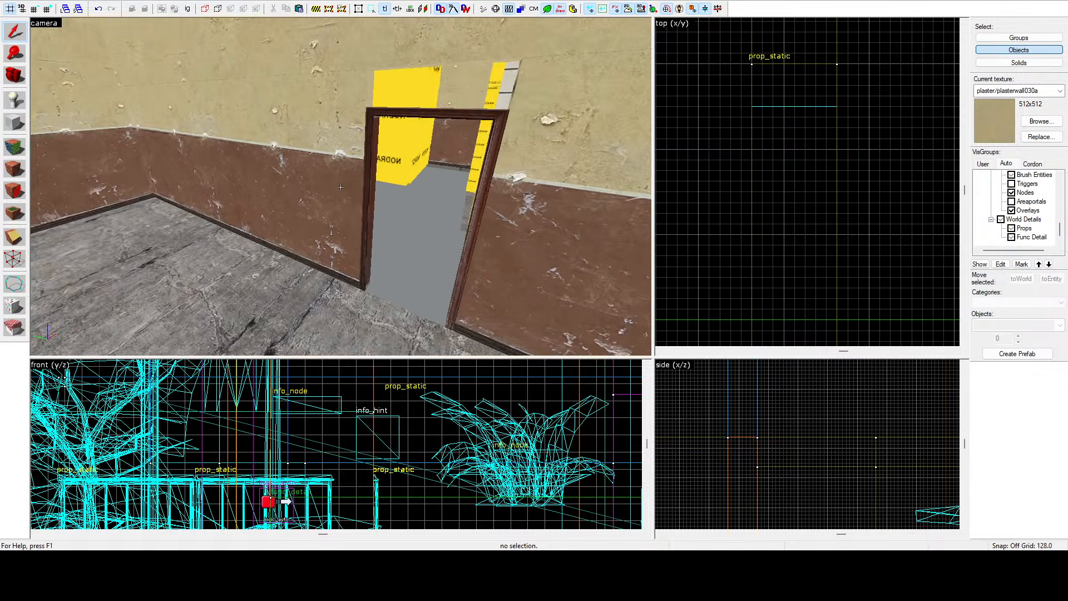
click(290, 161)
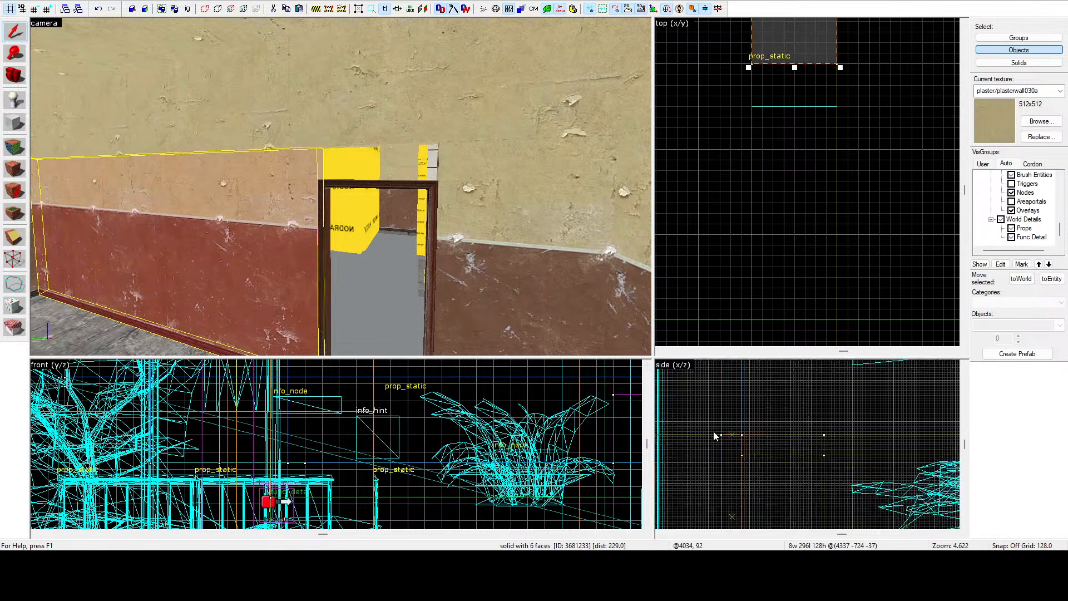
scroll(795, 437, down, 5)
scroll(796, 437, up, 10)
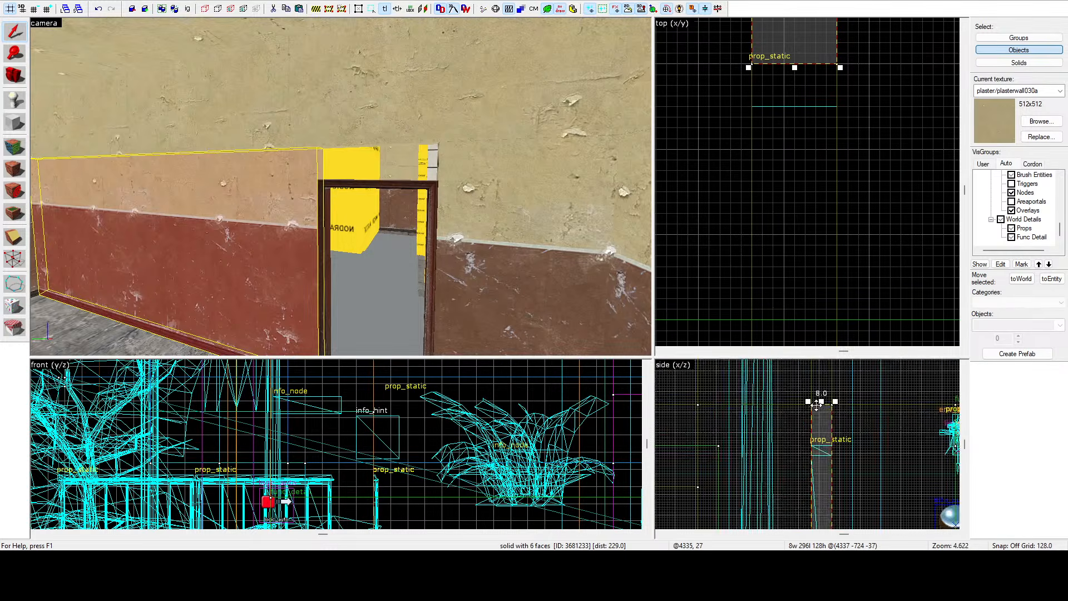
drag(829, 401, 829, 500)
click(527, 259)
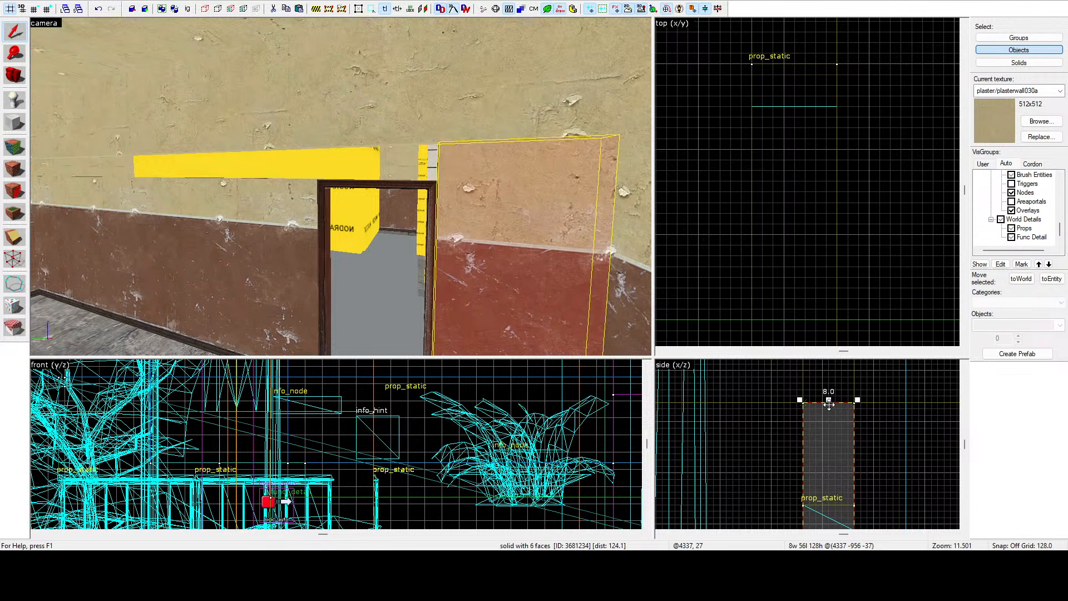
drag(828, 401, 830, 503)
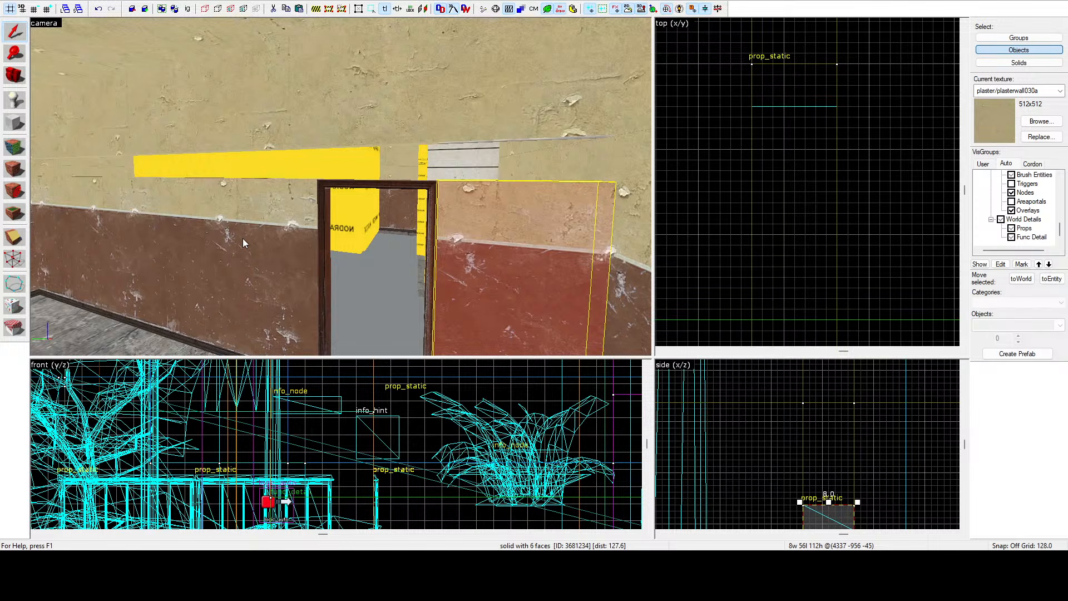
Extend the upper wall brush above the doorway down to meet the lowered wall tops.
click(271, 116)
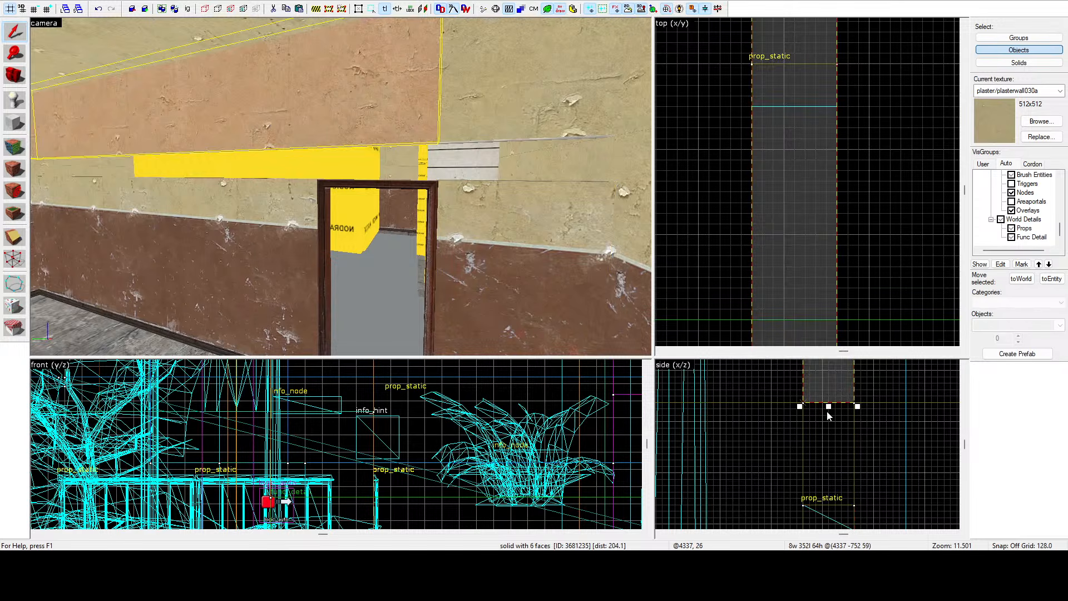
drag(828, 410, 830, 456)
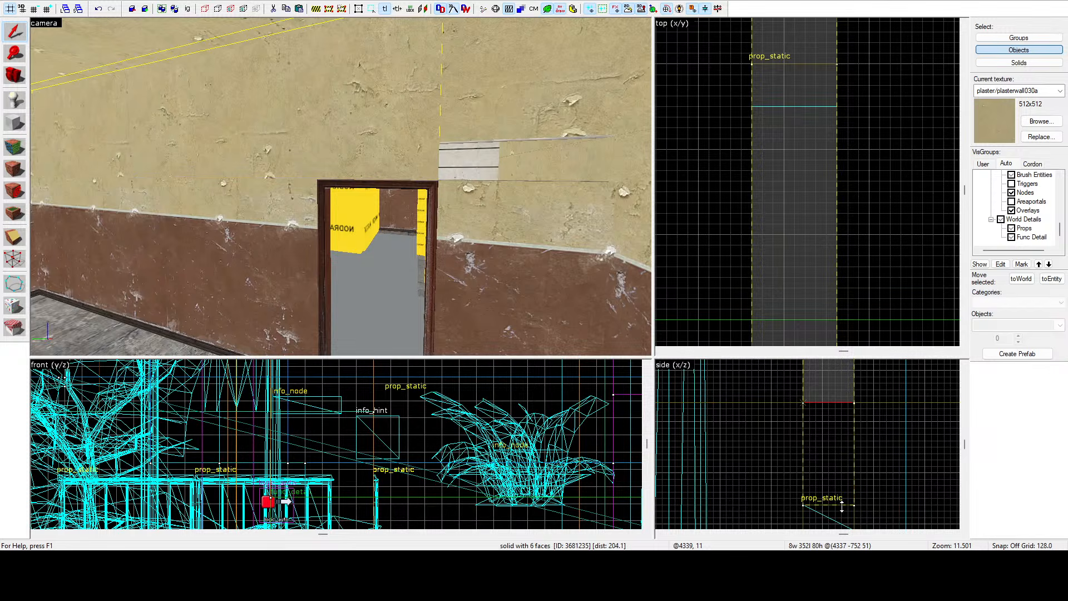
click(871, 459)
Select the upper wall brush over the doorway's right side, inspect it, and delete it.
click(448, 103)
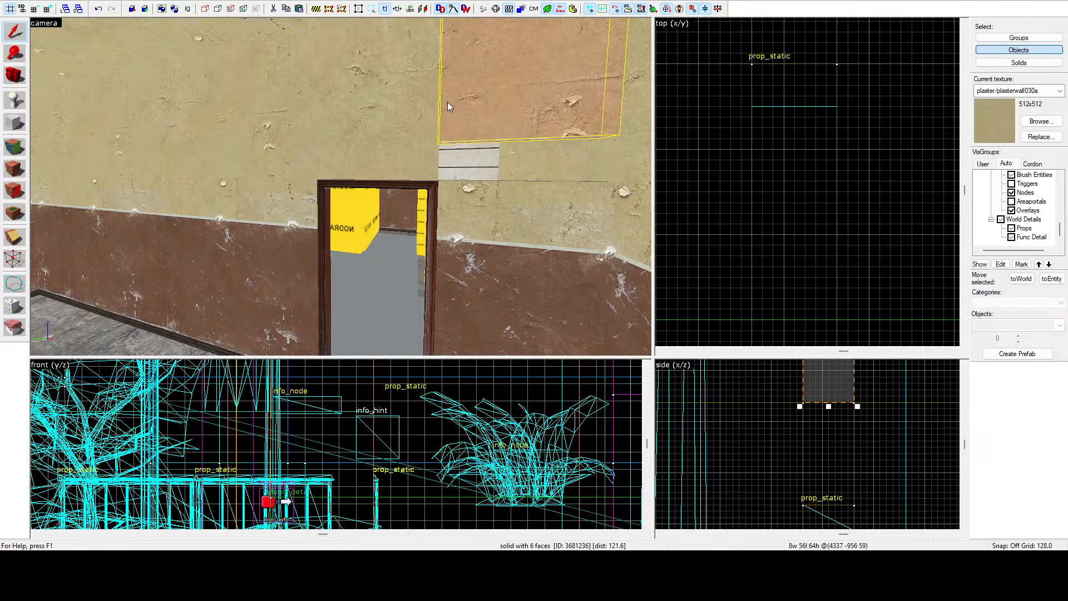
key(z)
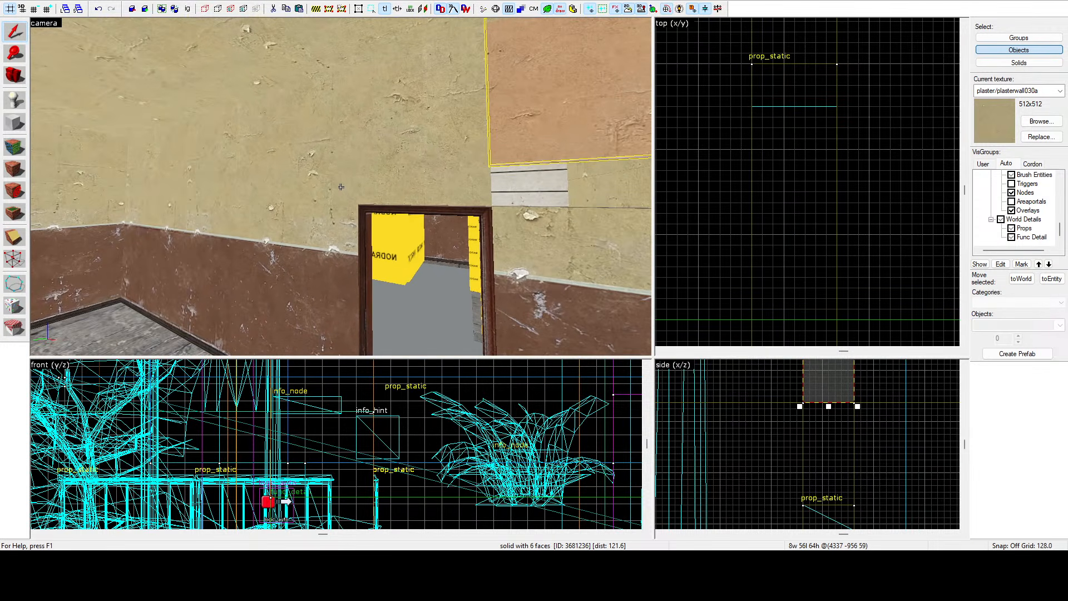
key(d)
key(w)
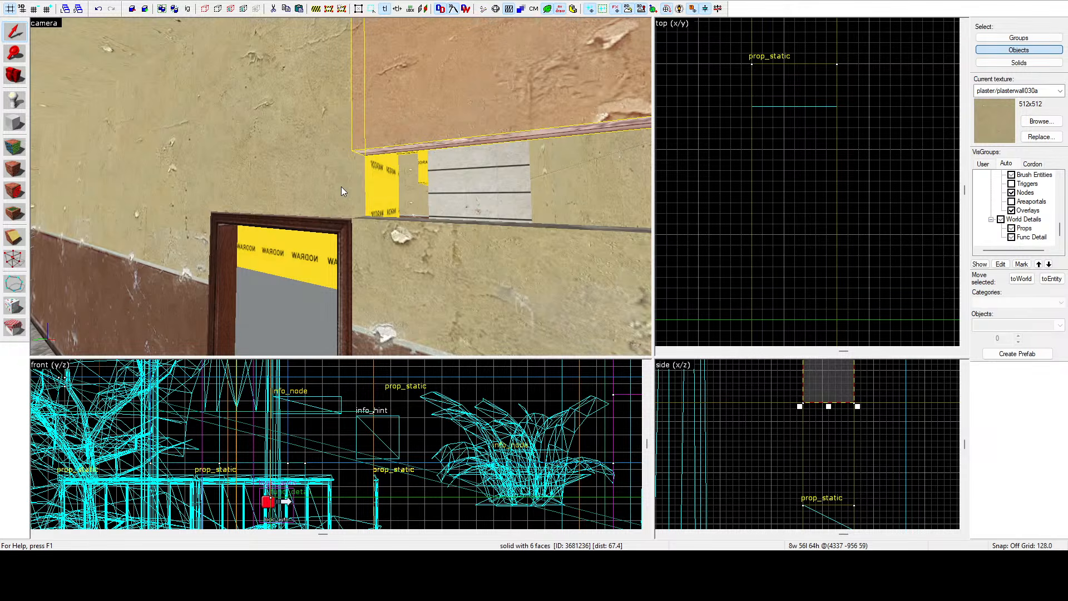
key(z)
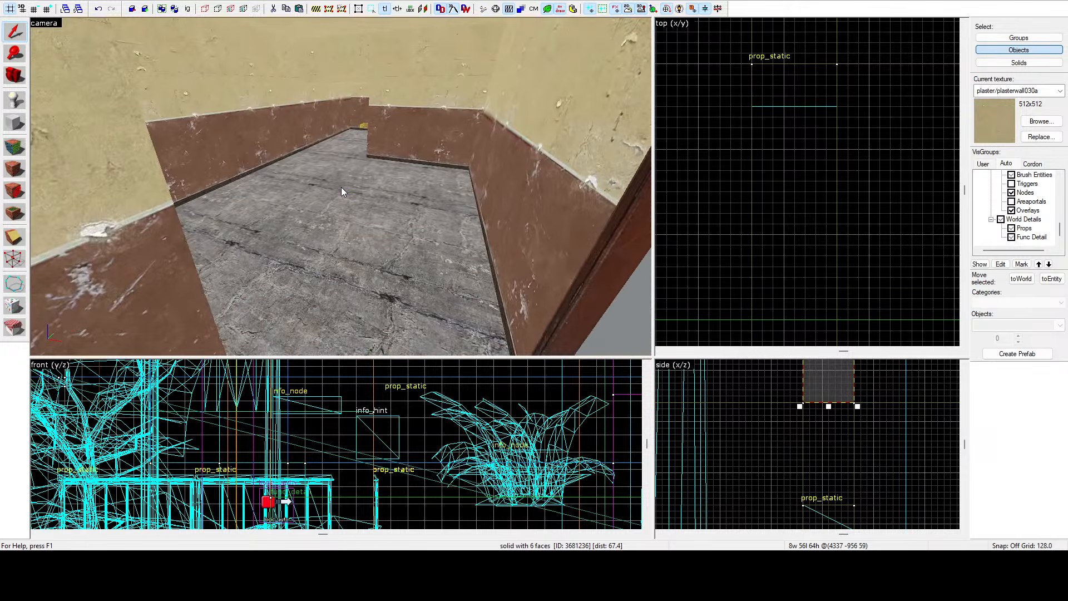
key(z)
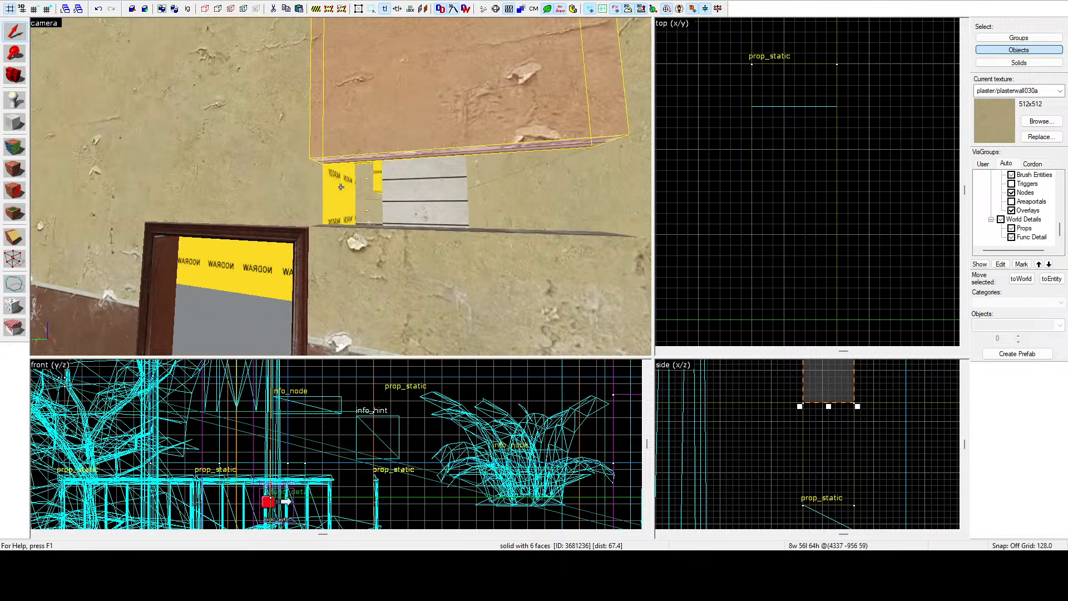
key(s)
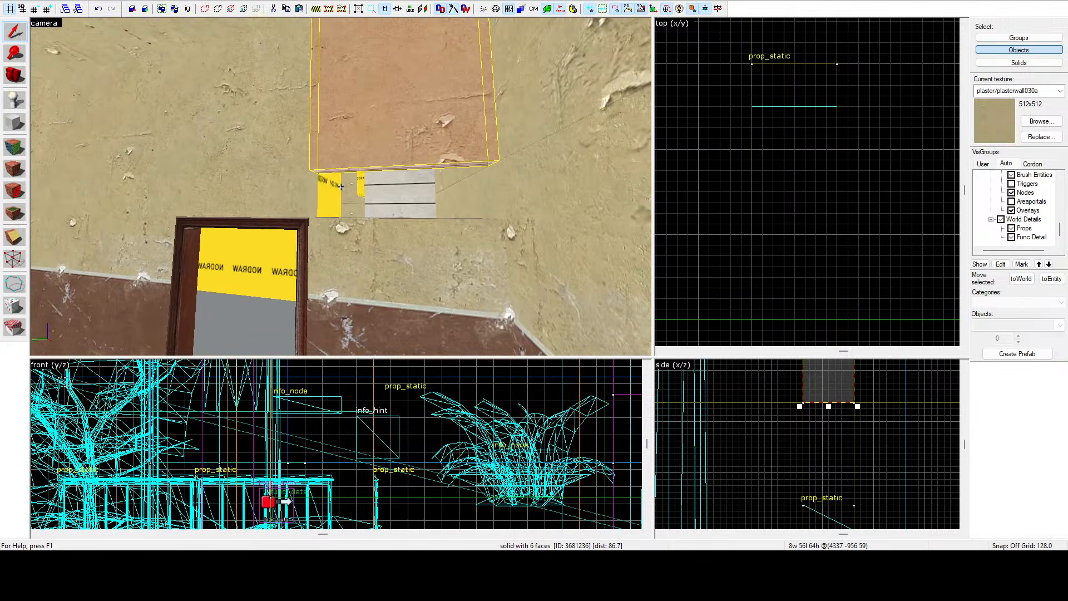
key(w)
key(s)
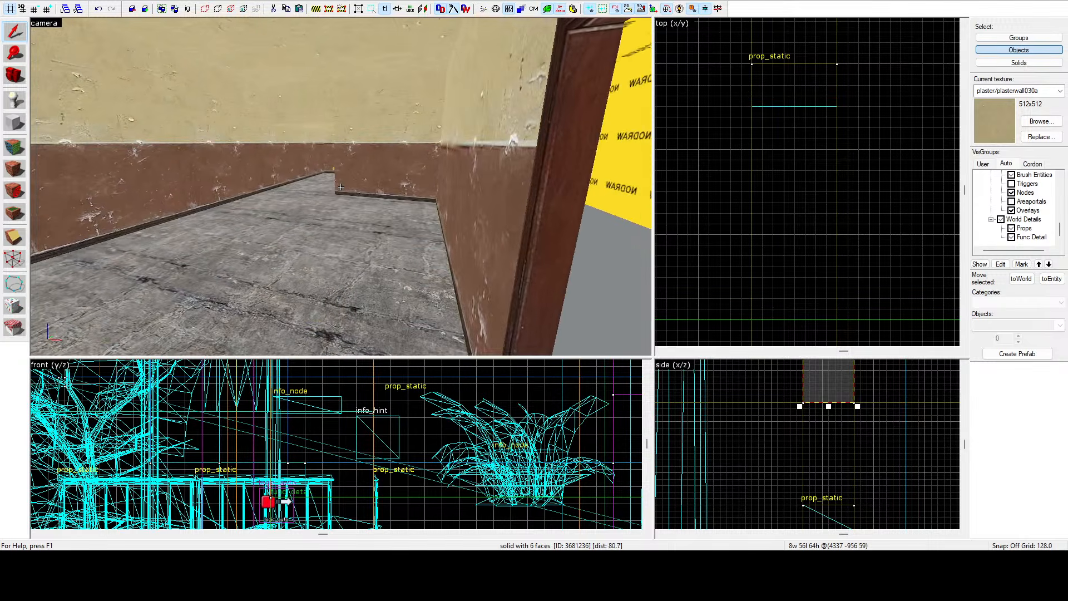
key(s)
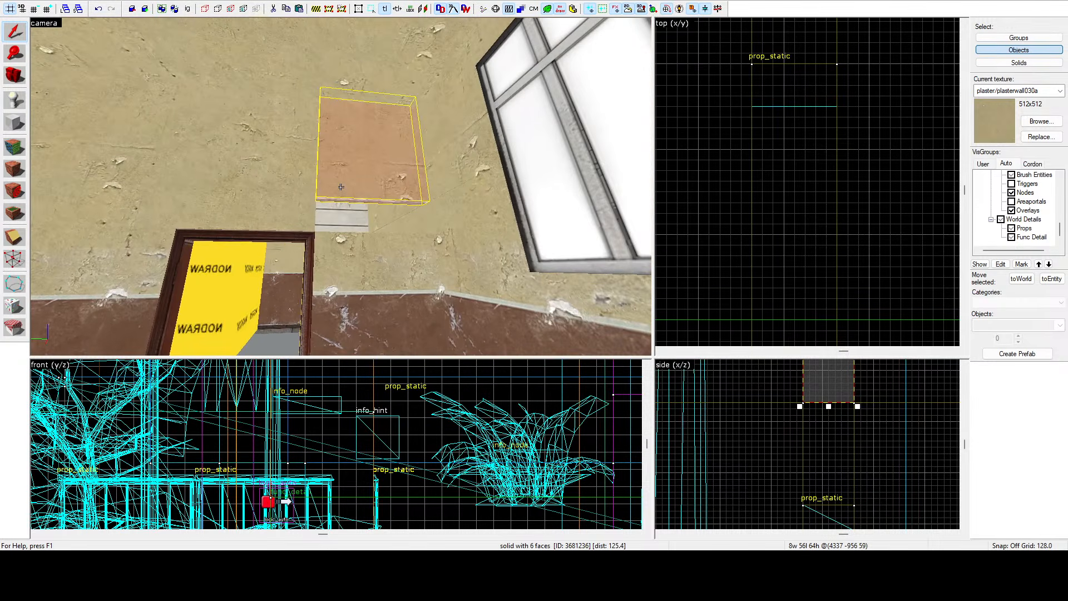
key(w)
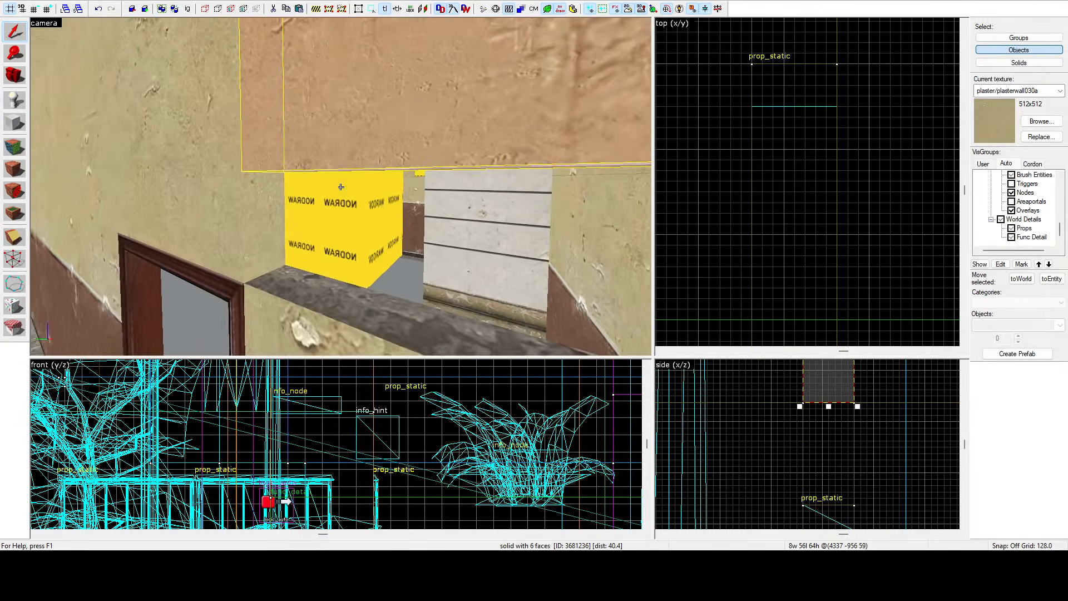
key(w)
key(s)
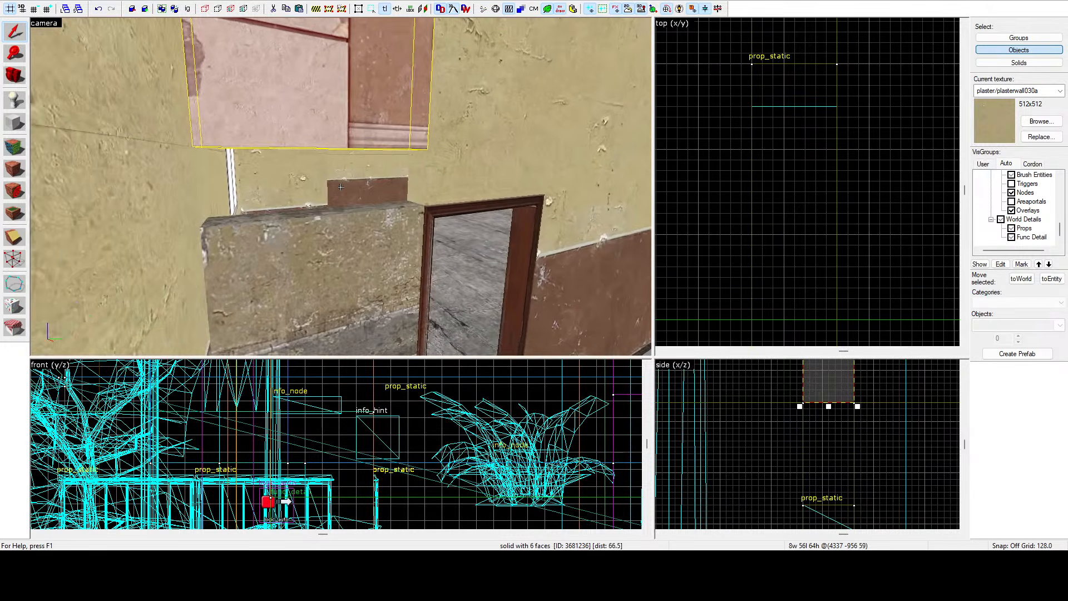
key(a)
key(d)
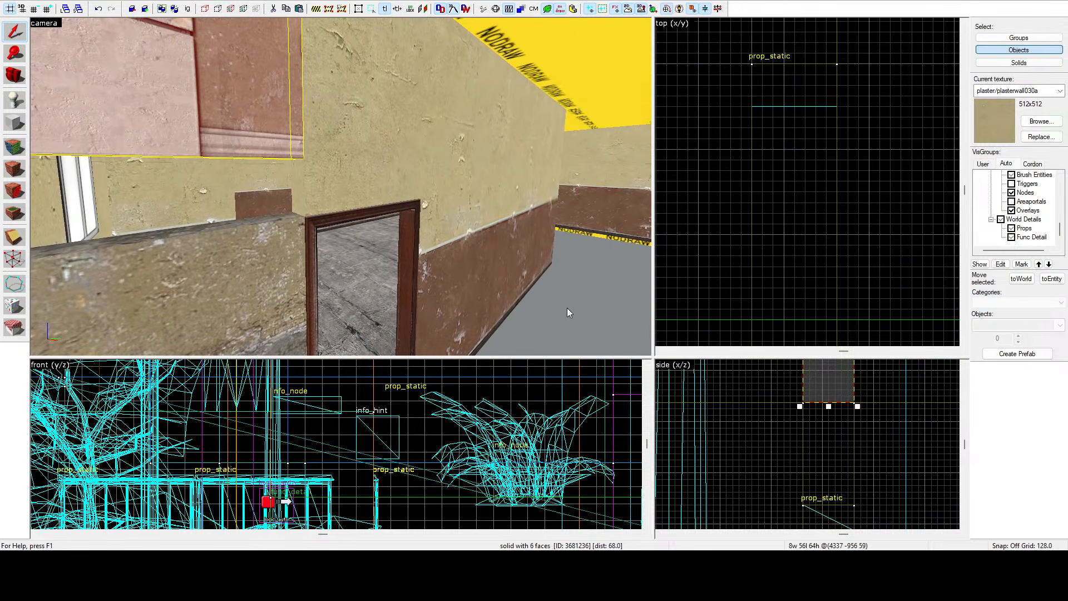
key(z)
key(Delete)
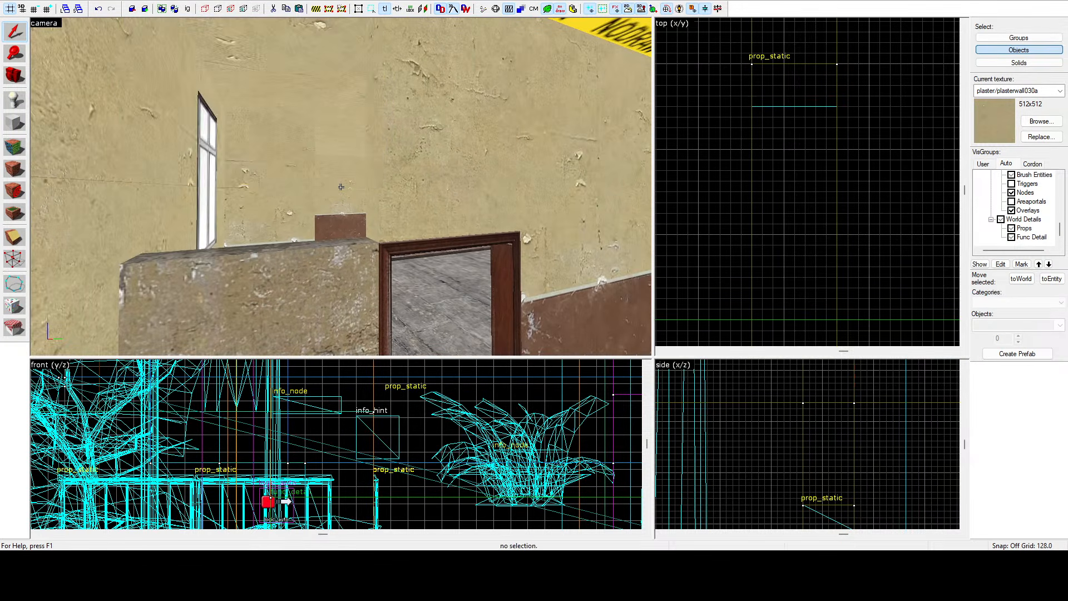
Select the wall brush right of the doorway and stretch it in the top view to close the gap above the door.
click(389, 178)
scroll(797, 153, down, 10)
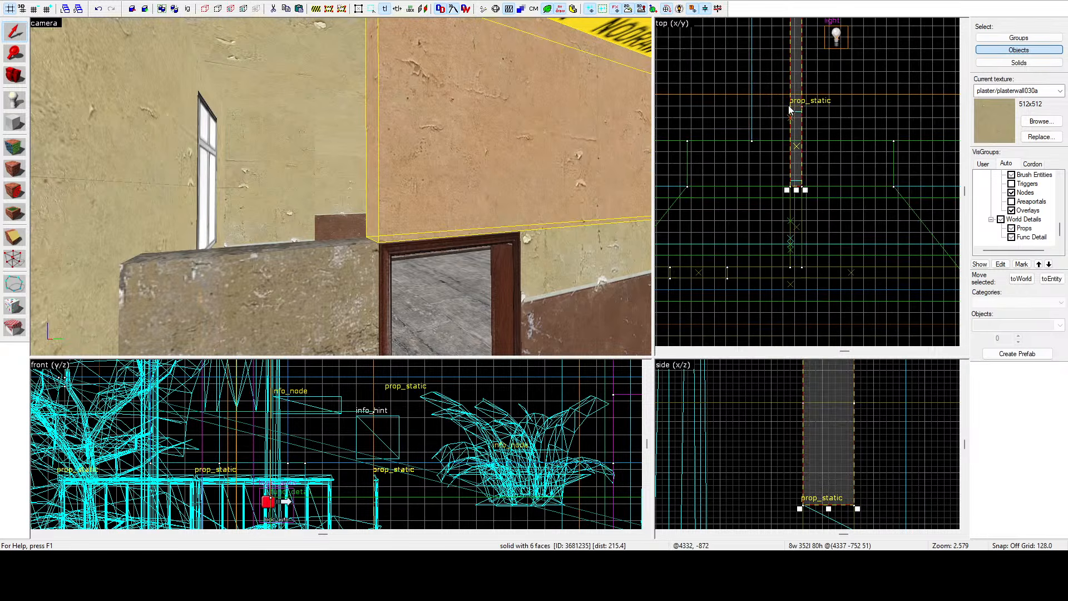
drag(802, 192, 805, 263)
scroll(804, 262, up, 7)
key(Escape)
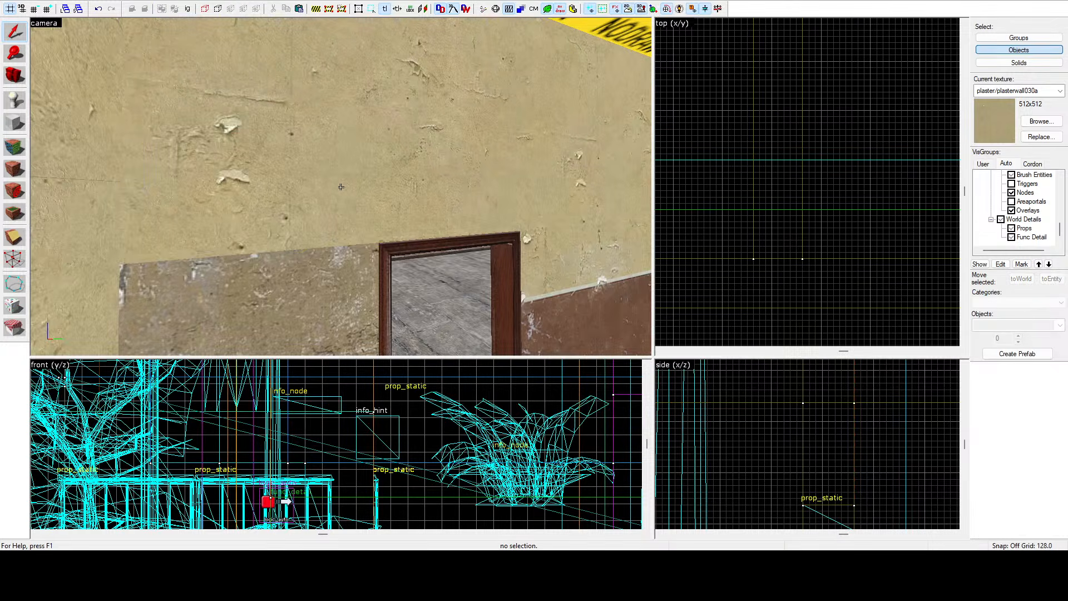
Fly the camera through the building's rooms to inspect the walls and floor around the new doorway.
key(z)
key(d)
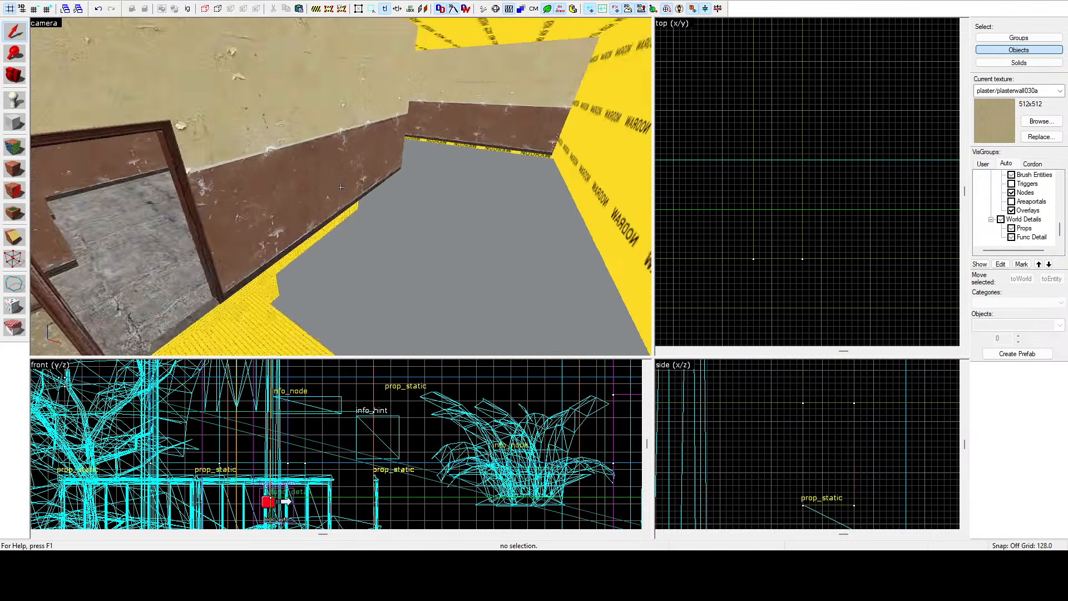
key(w)
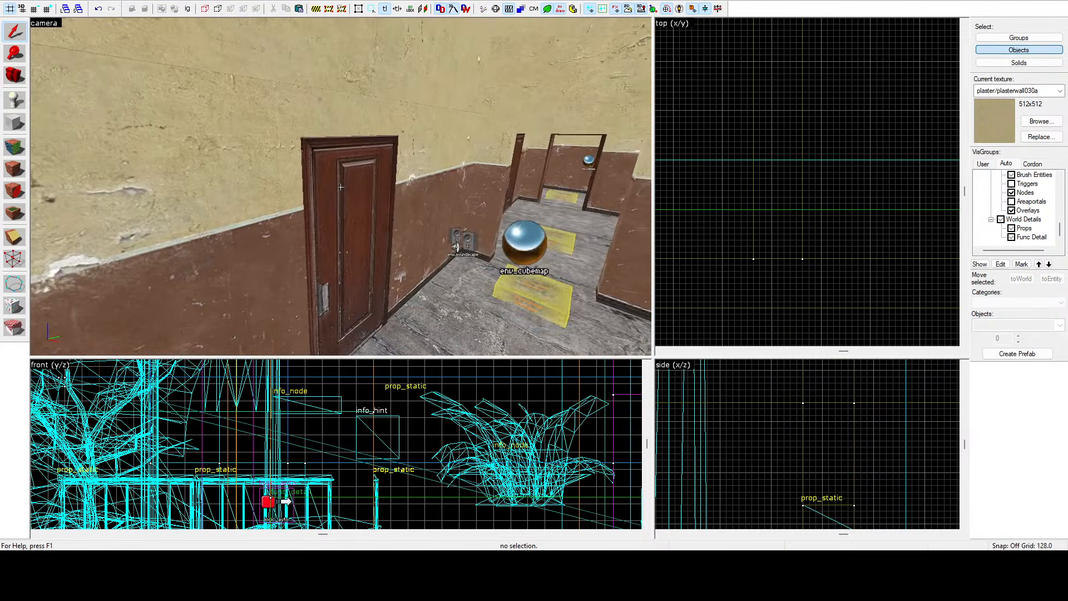
key(s)
key(d)
key(w)
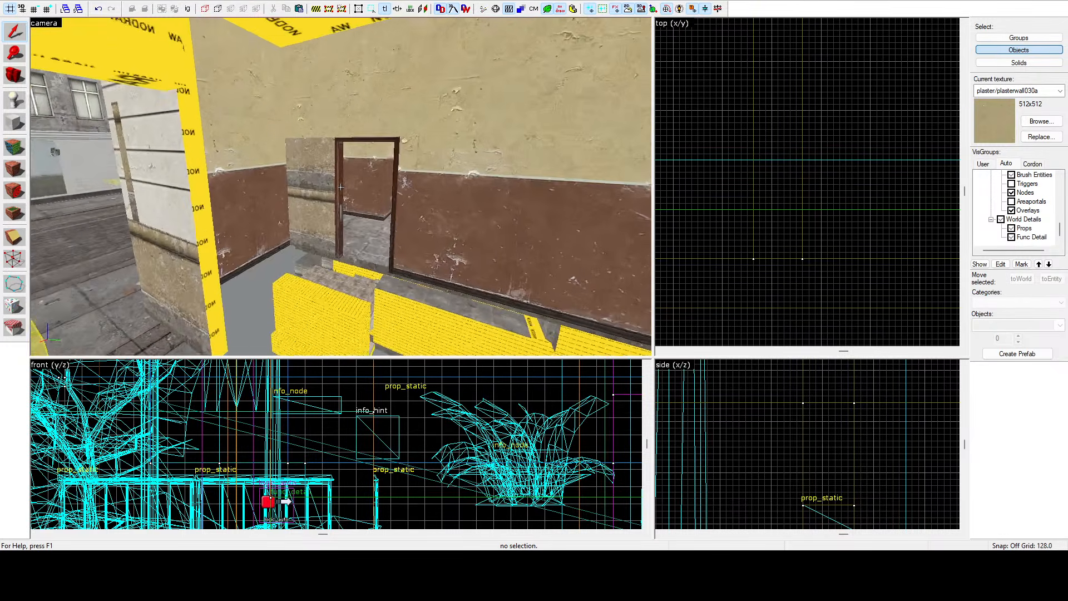
key(w)
key(z)
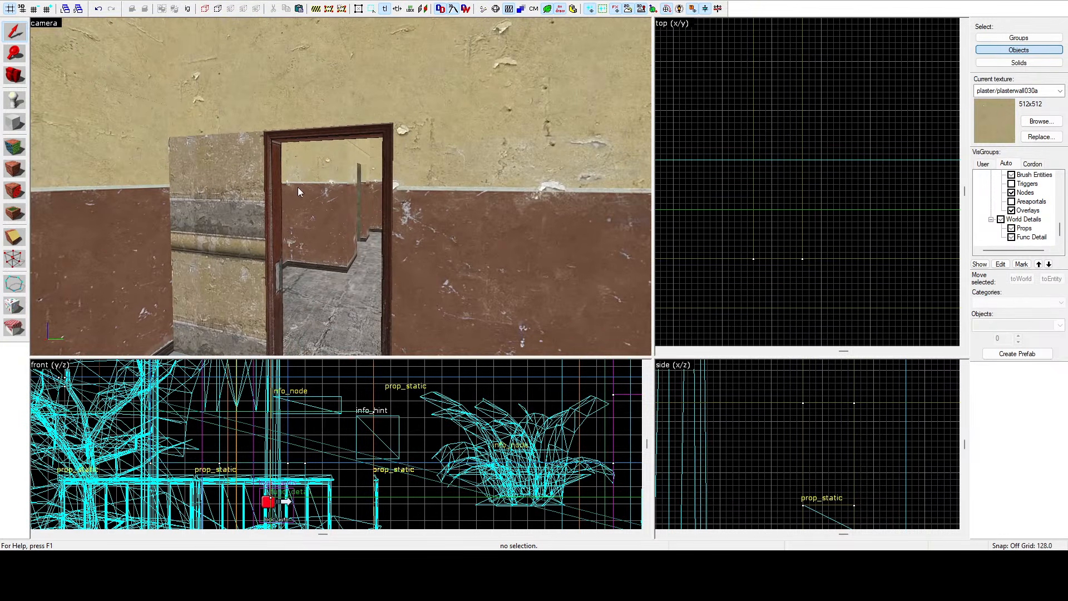
click(424, 185)
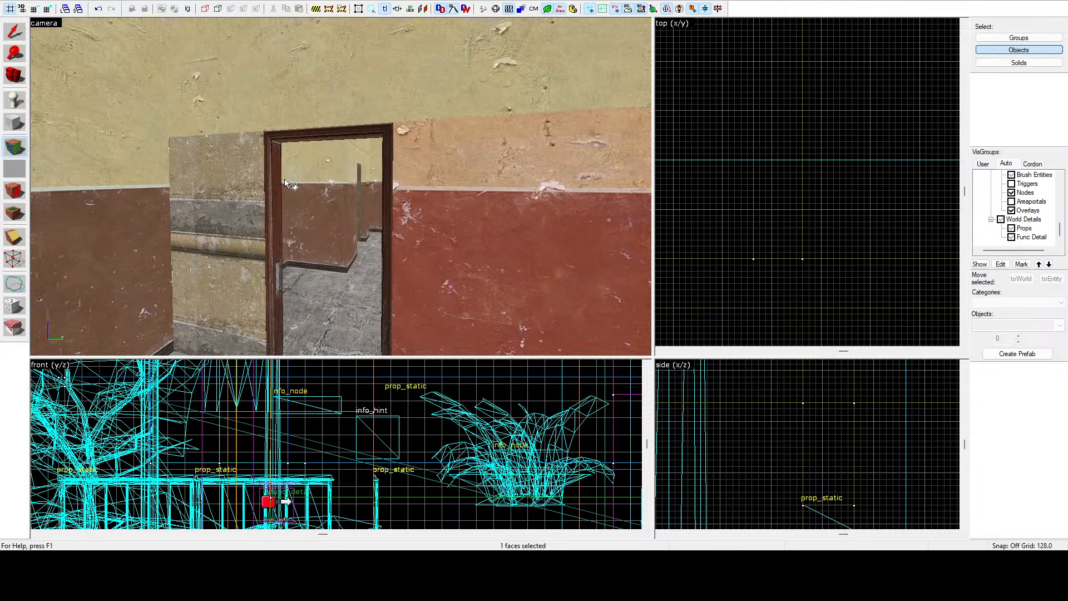
key(z)
key(s)
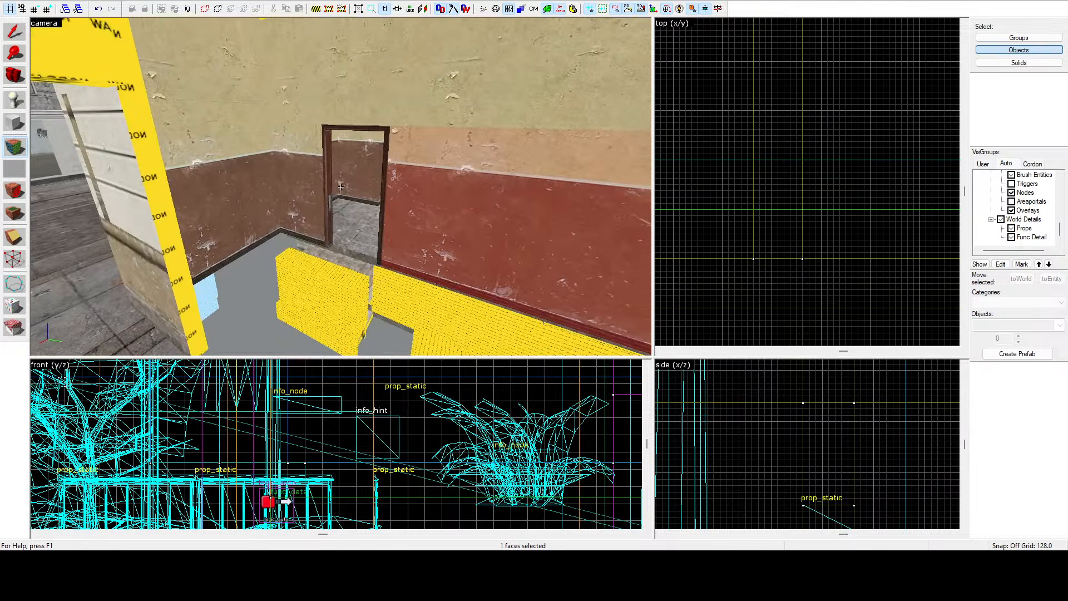
key(w)
key(s)
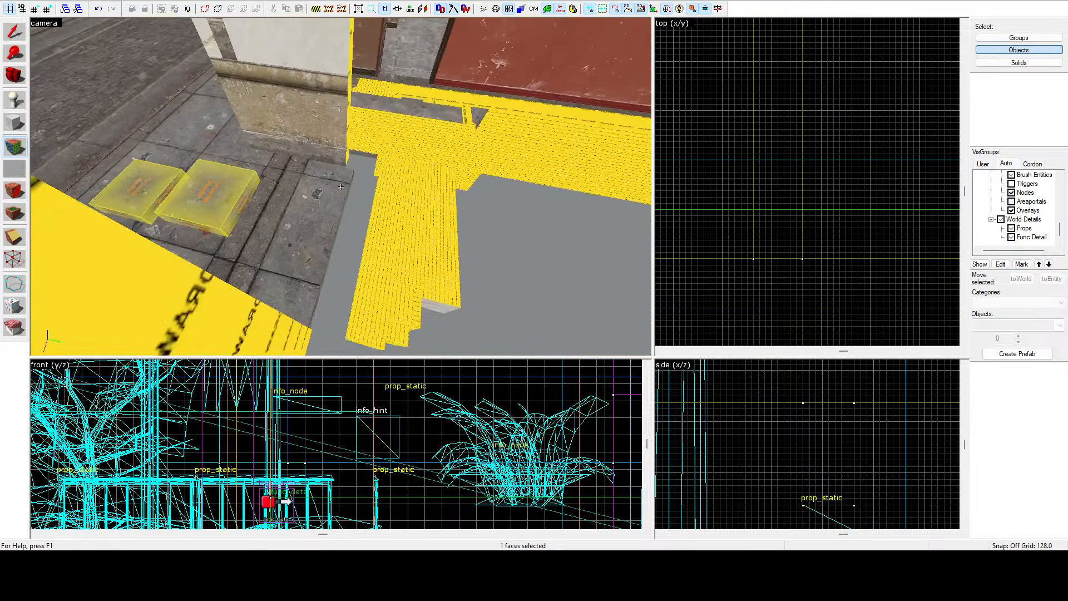
key(w)
key(z)
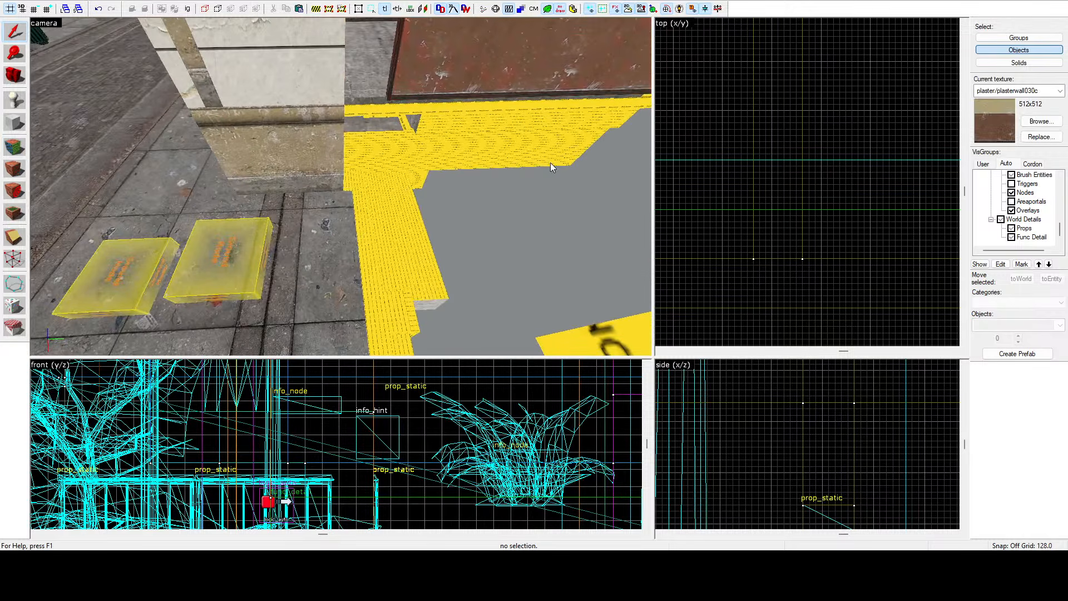
key(z)
key(w)
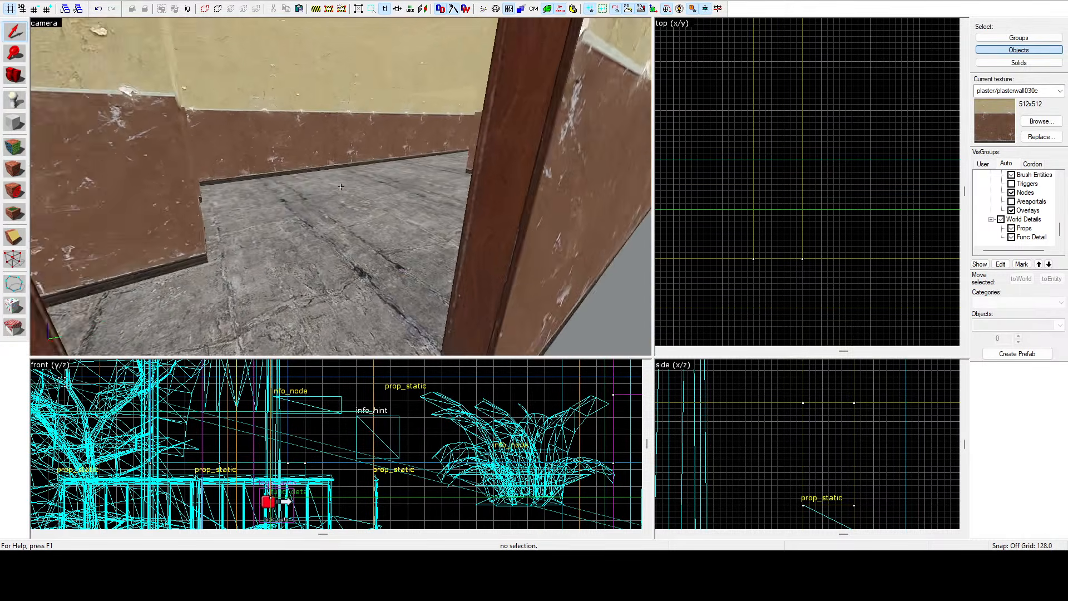
Select the room's floor brush and widen it in the top view to about 232 units.
click(340, 187)
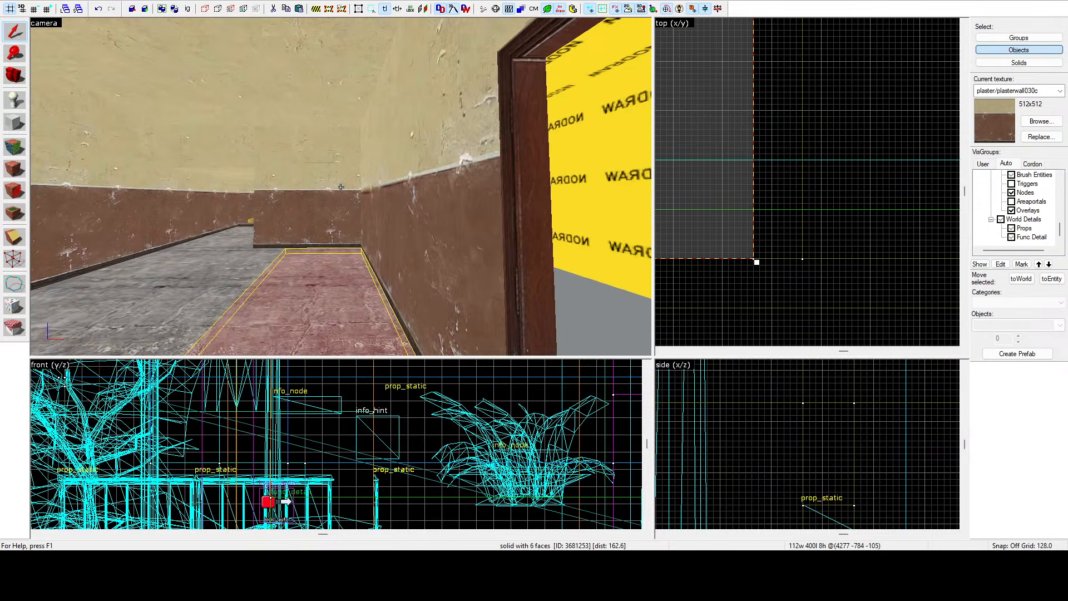
key(a)
key(w)
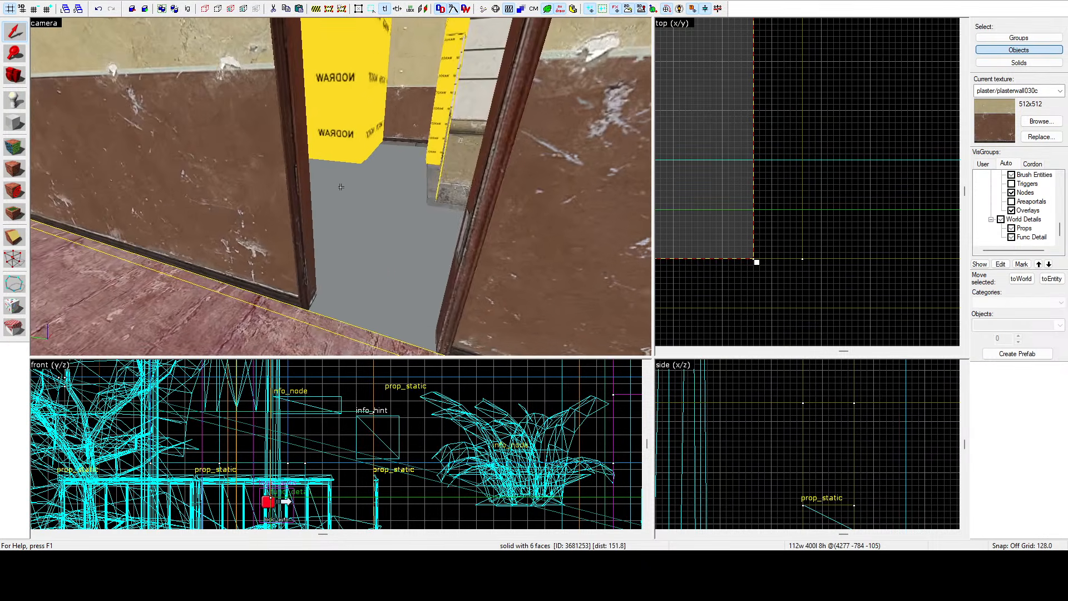
key(s)
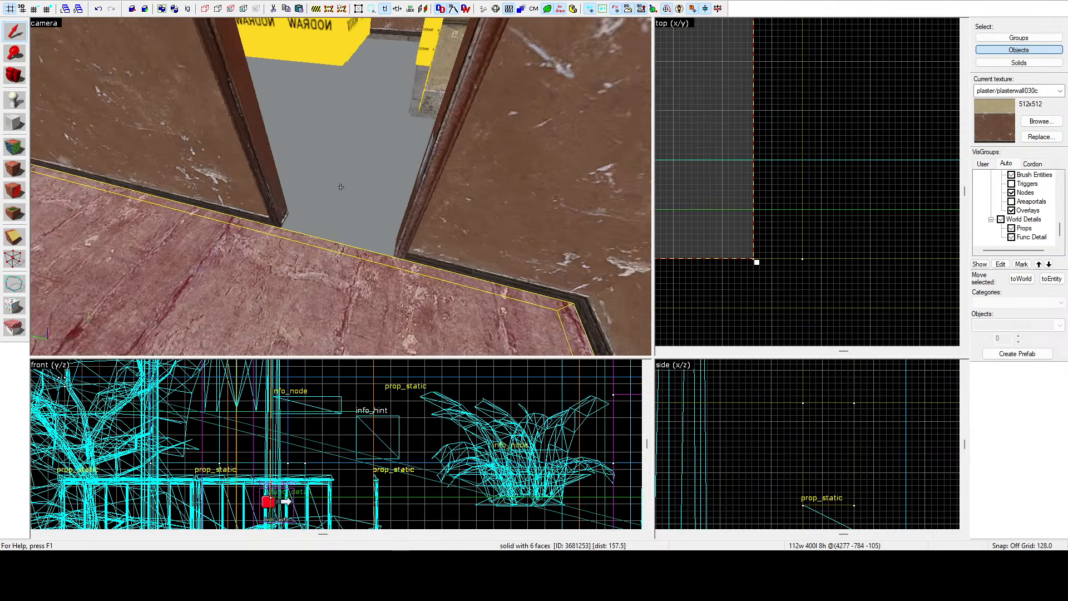
key(w)
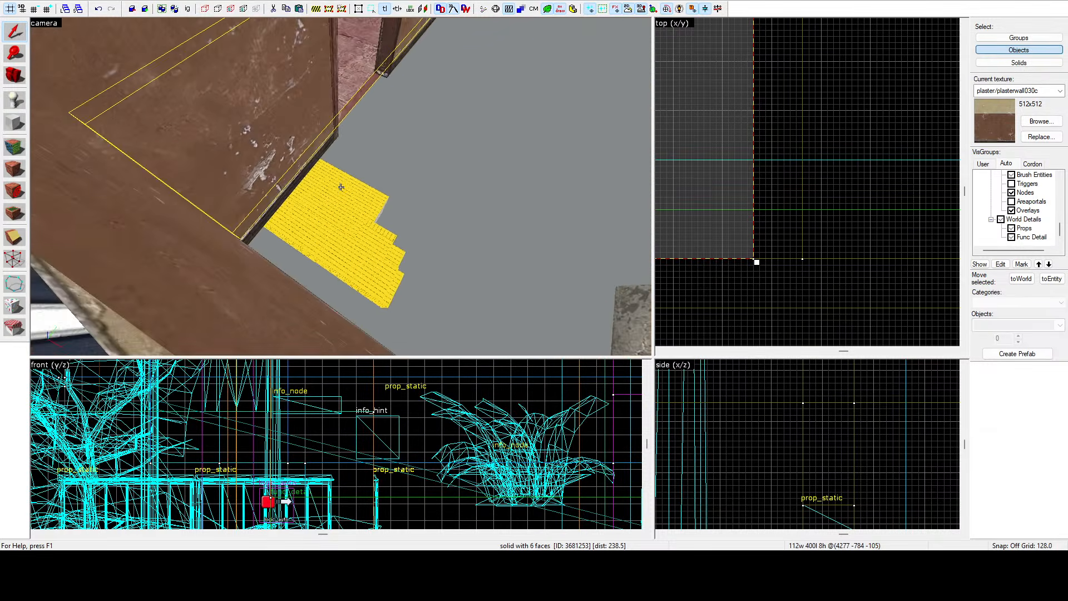
scroll(723, 119, down, 3)
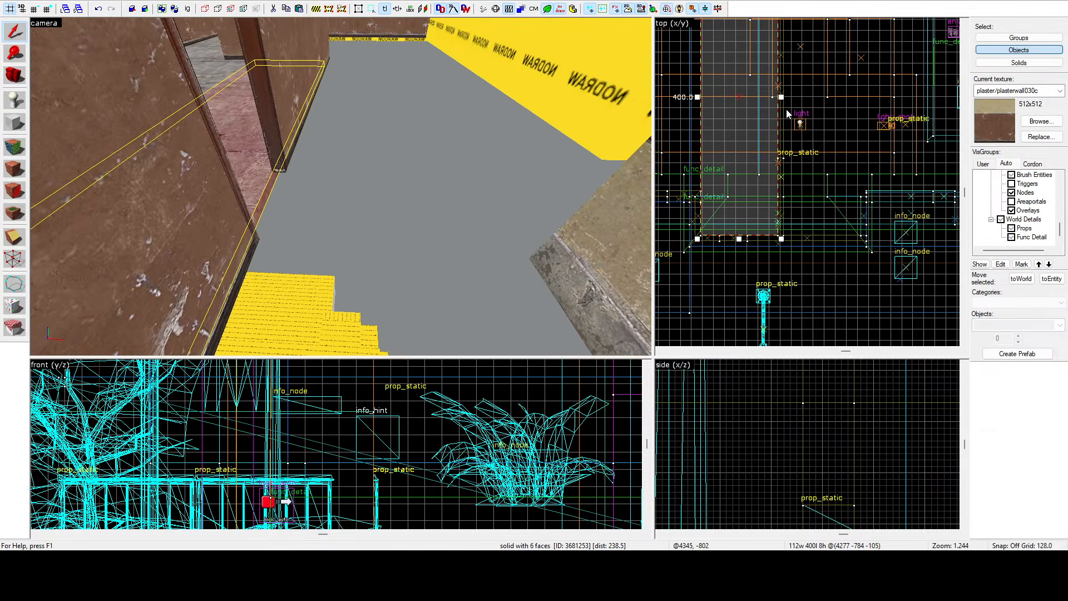
drag(781, 98, 865, 113)
scroll(872, 277, up, 8)
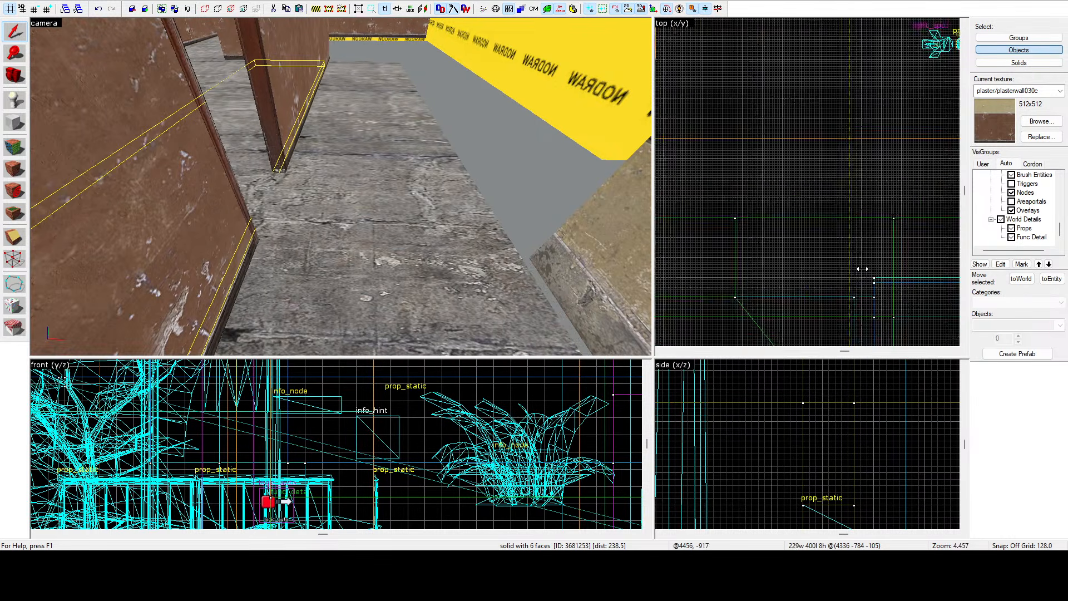
key(z)
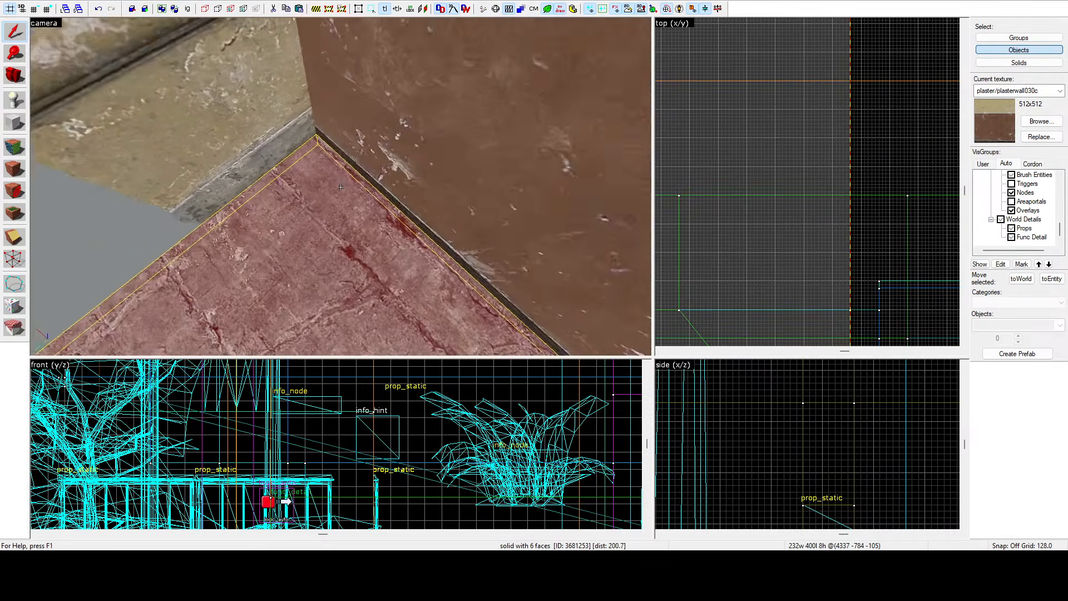
key(s)
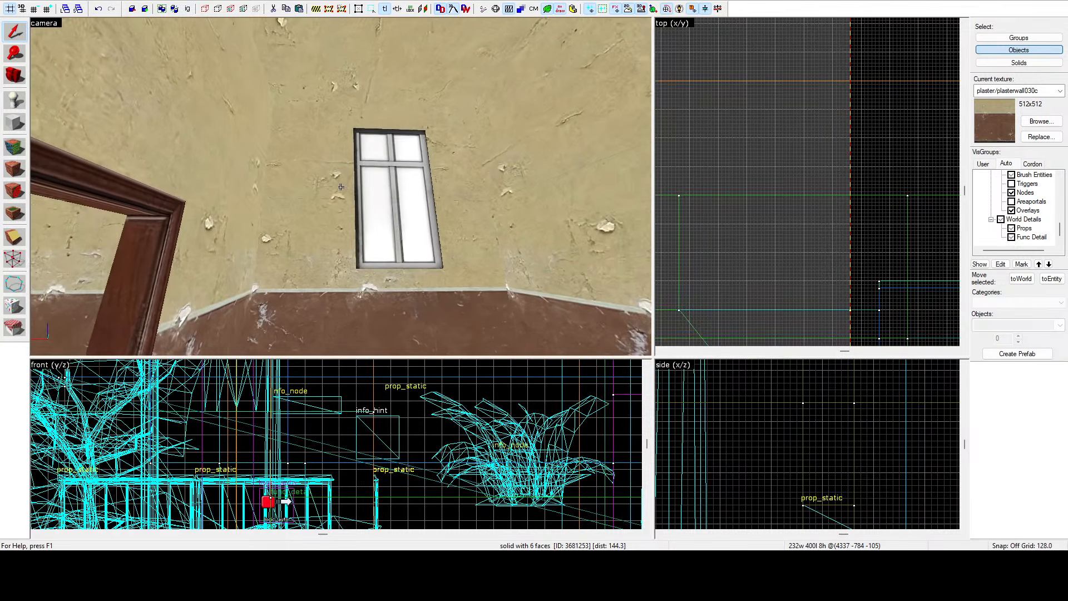
Select the two stacked wall brushes beside the window and shorten them in the top view to about 82 units wide.
click(341, 187)
key(z)
scroll(680, 195, down, 6)
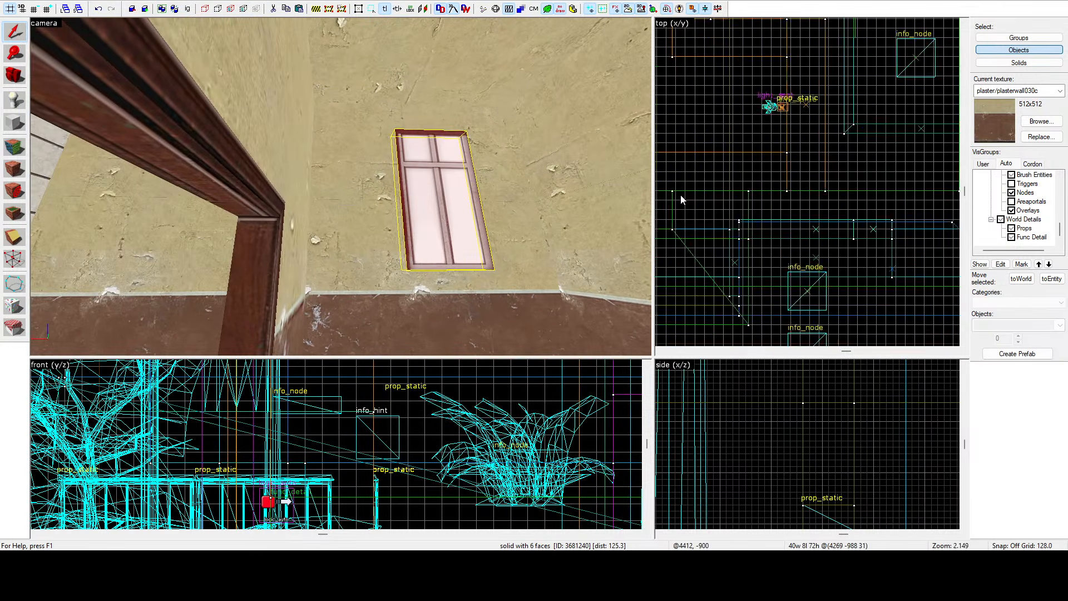
click(379, 216)
key(z)
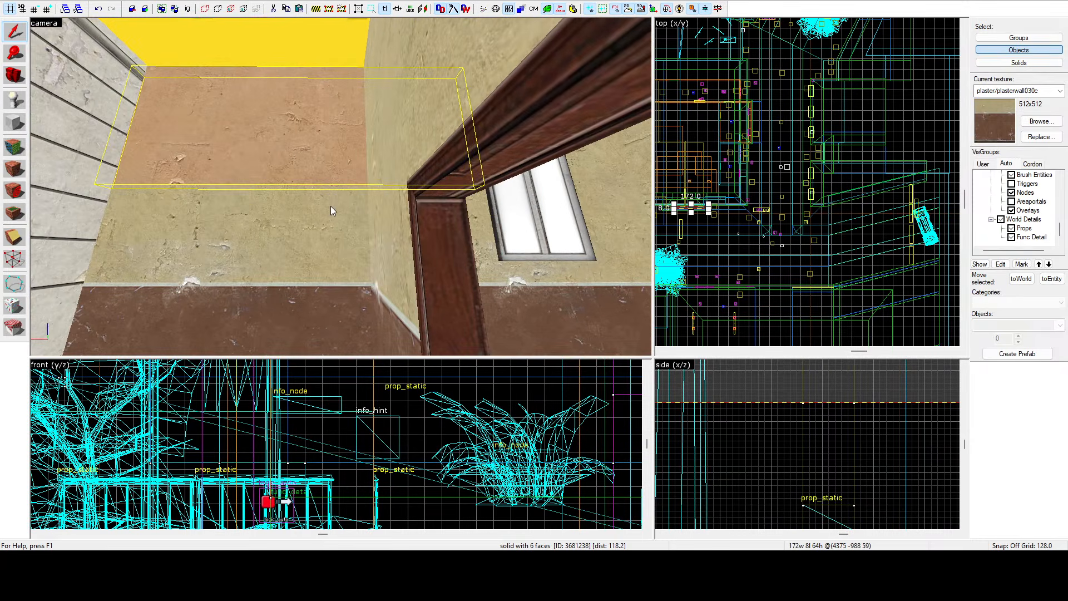
ctrl+click(331, 205)
key(z)
key(w)
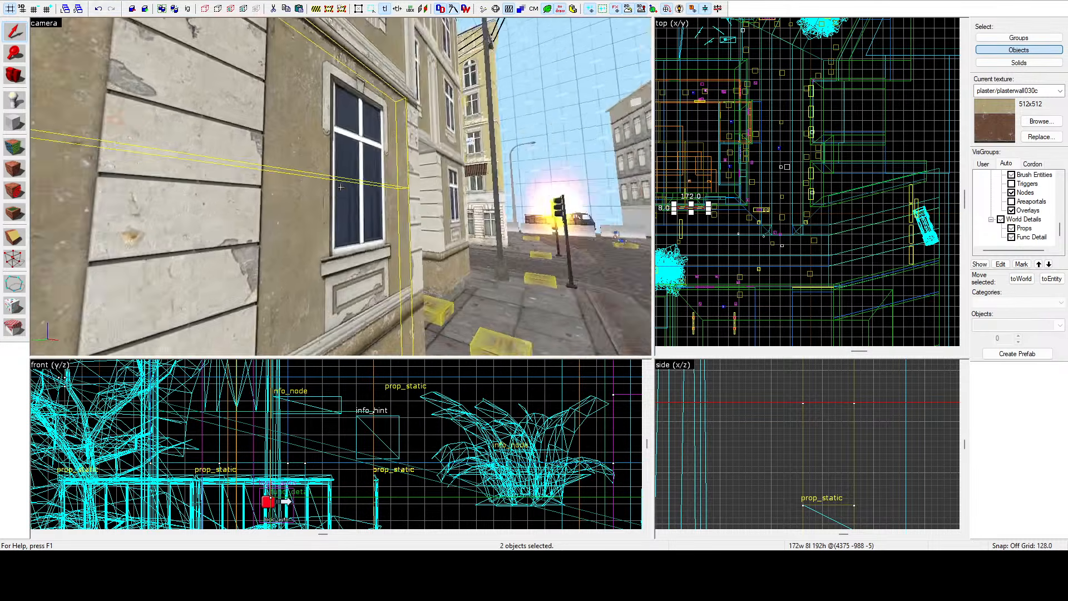
key(w)
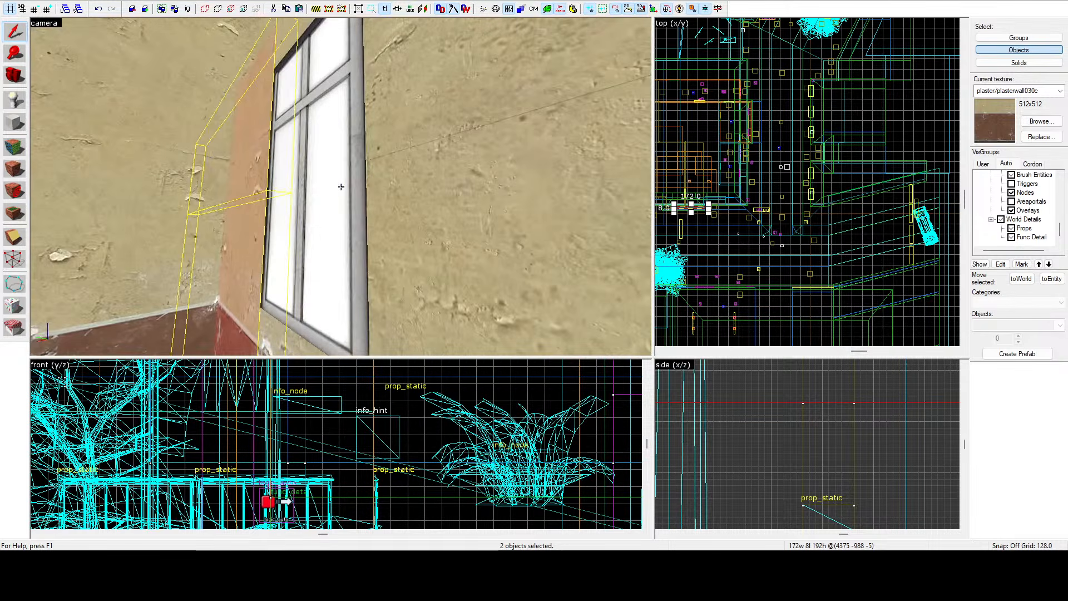
key(w)
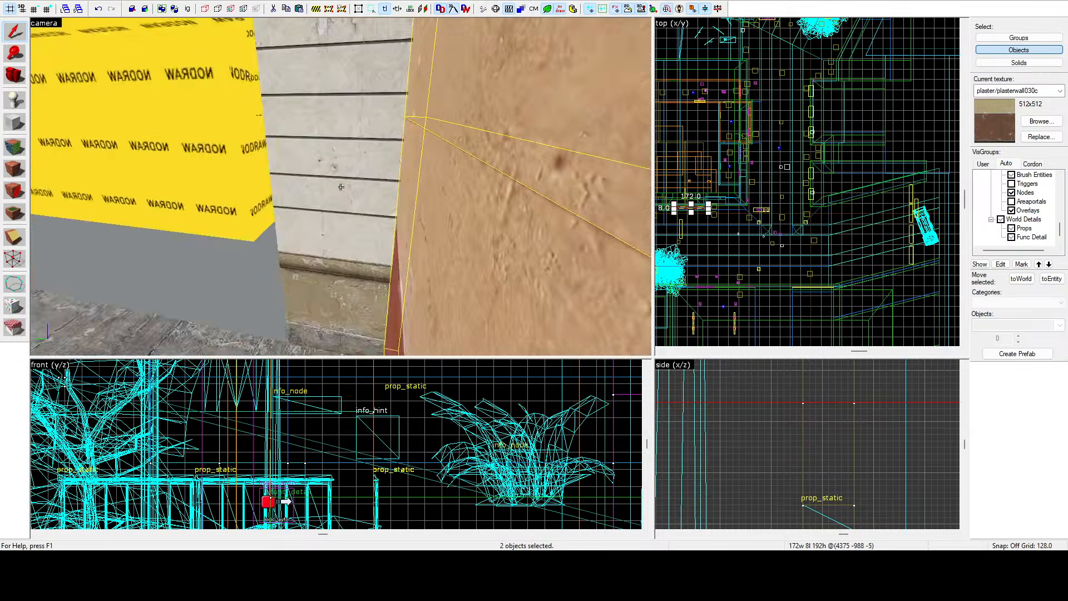
key(s)
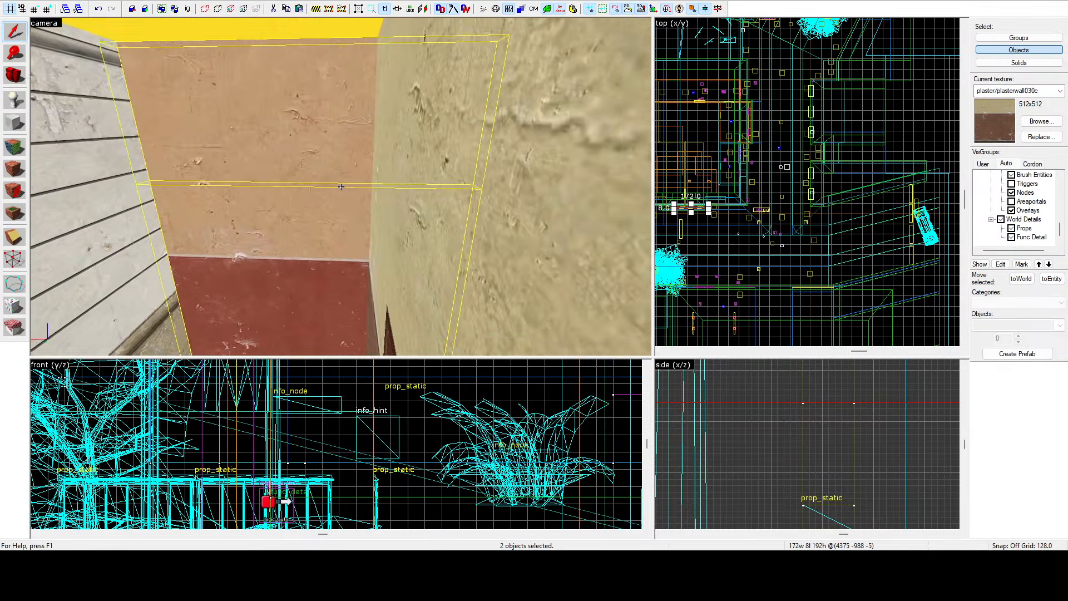
key(w)
key(d)
key(a)
scroll(702, 111, down, 5)
scroll(746, 185, up, 16)
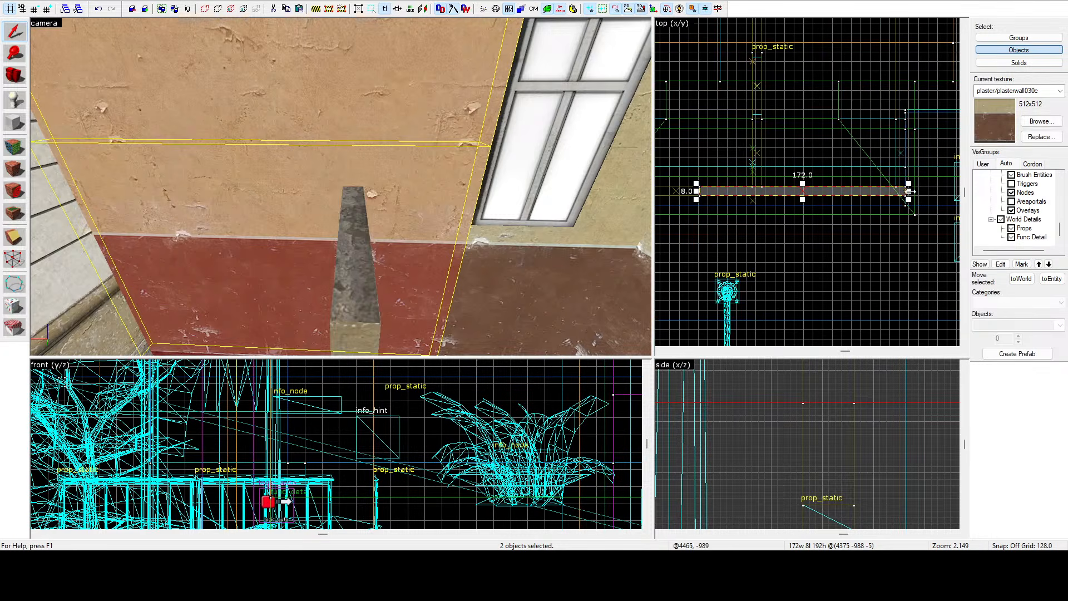
drag(909, 191, 891, 192)
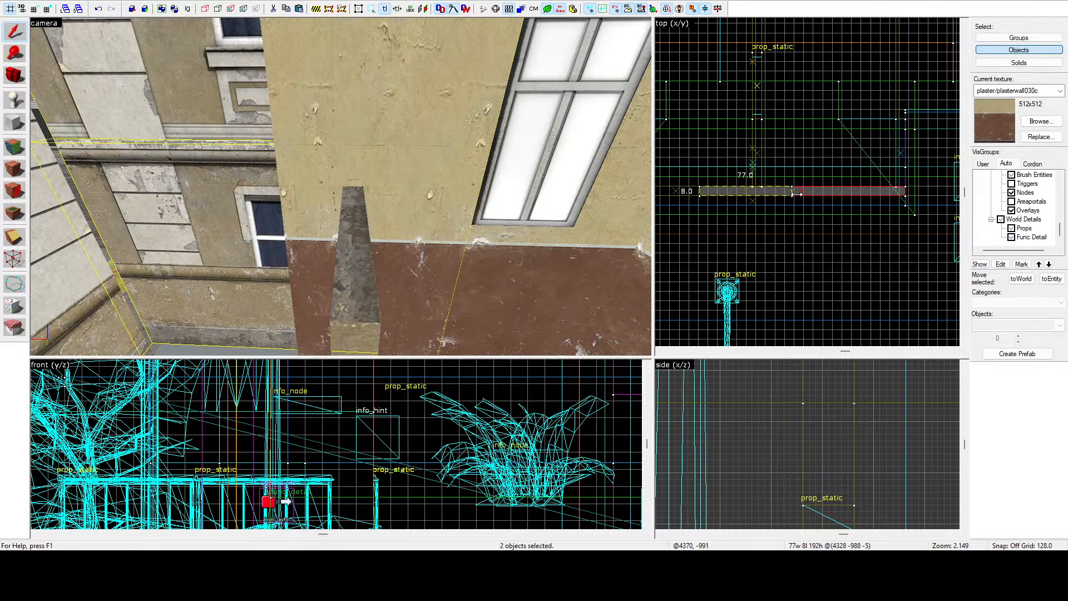
drag(803, 195, 804, 194)
key(z)
key(w)
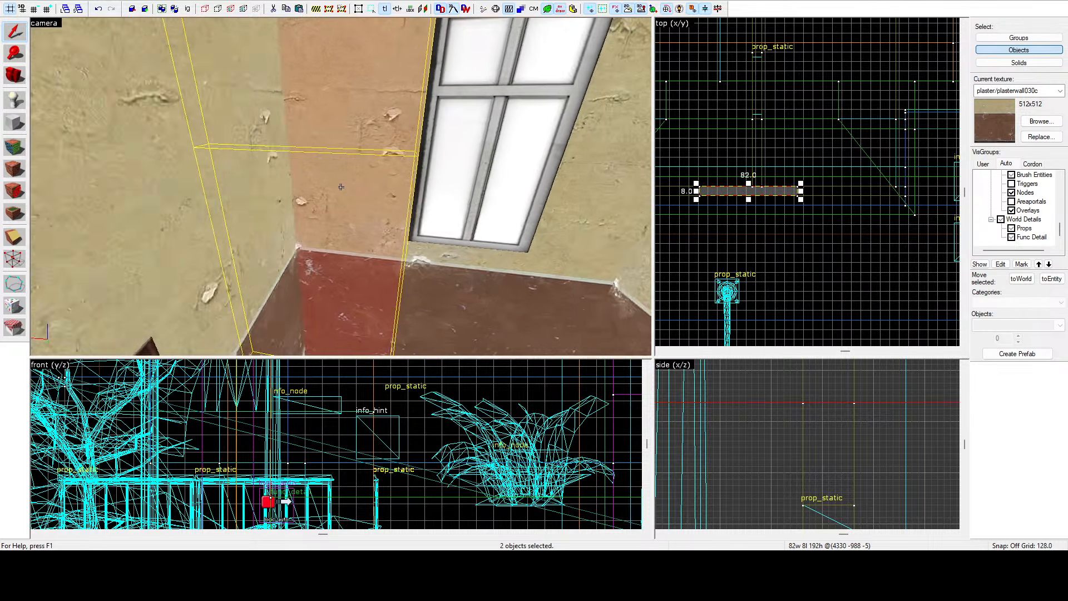
key(a)
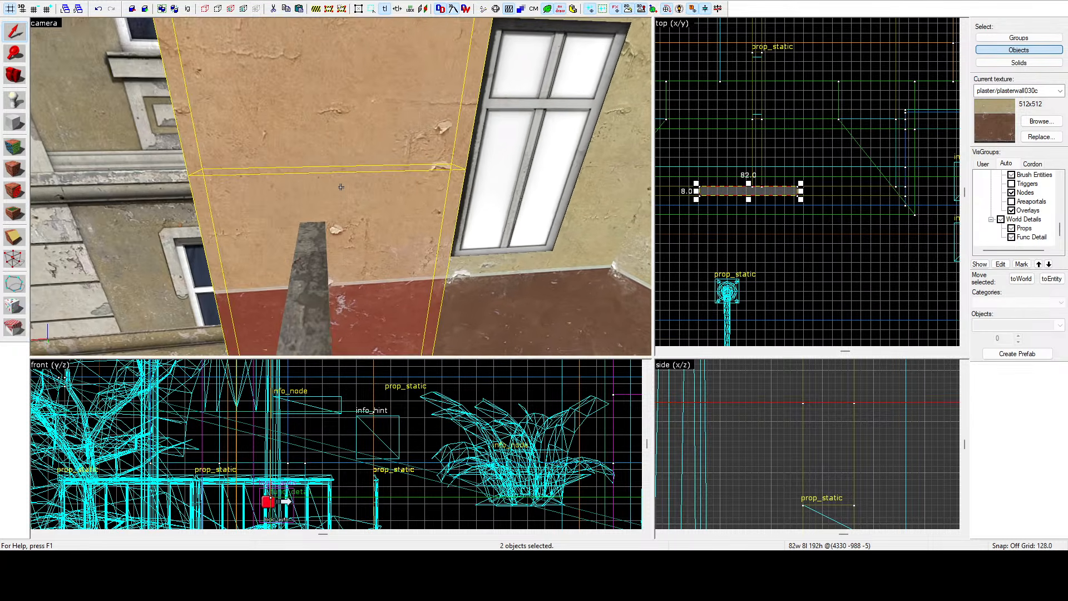
Select the two wall brushes beside the window and move them sideways in the top view toward the room's far end.
click(519, 189)
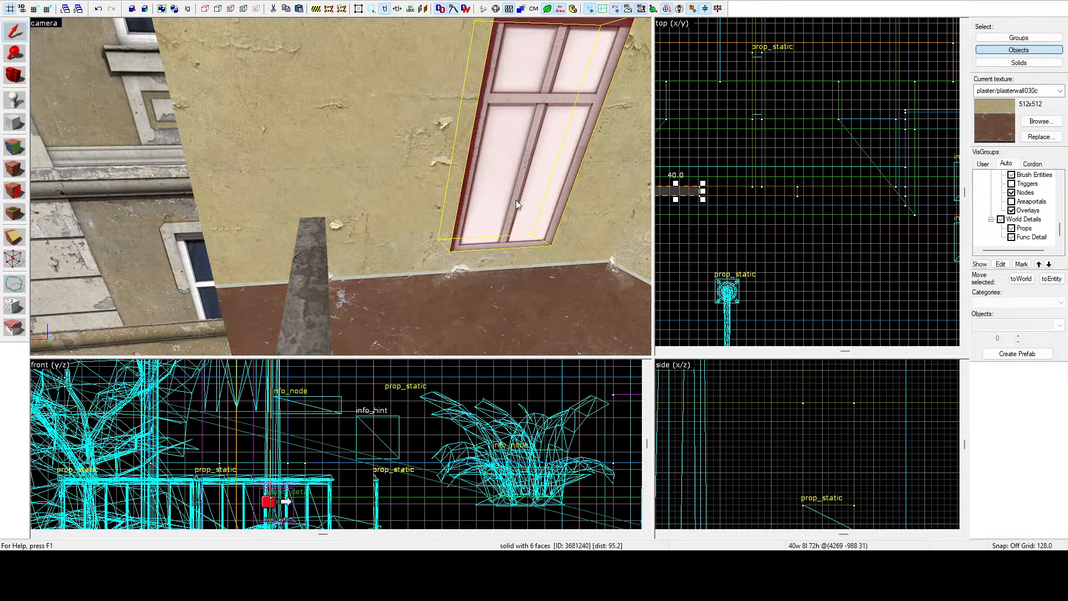
scroll(729, 201, up, 1)
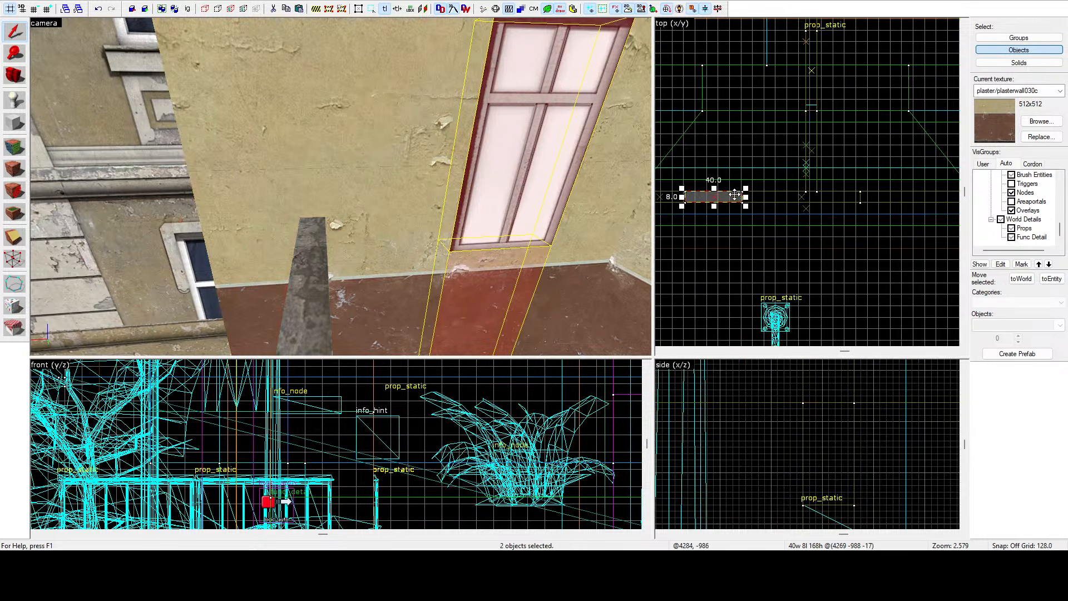
drag(715, 195, 930, 194)
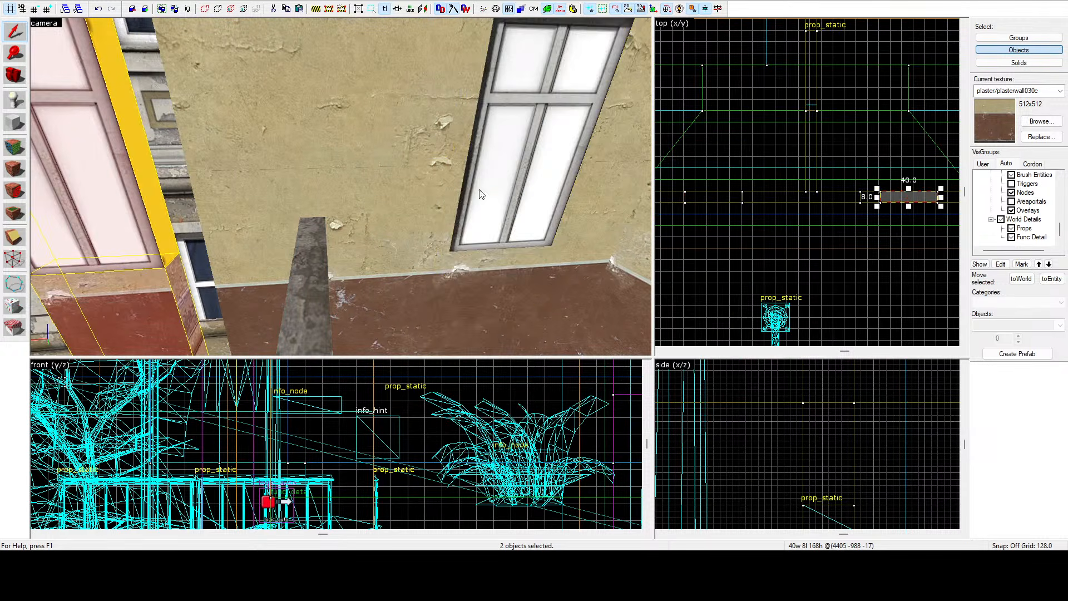
Fly the camera along the window wall inside and outside the building to inspect the moved brushes.
key(z)
key(w)
key(d)
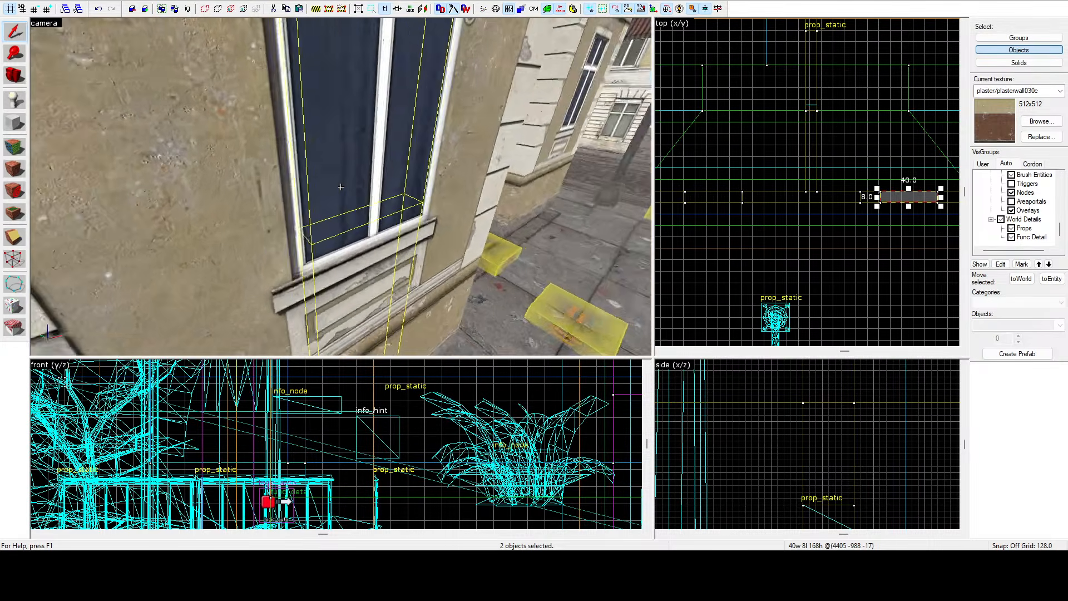
key(w)
key(s)
key(a)
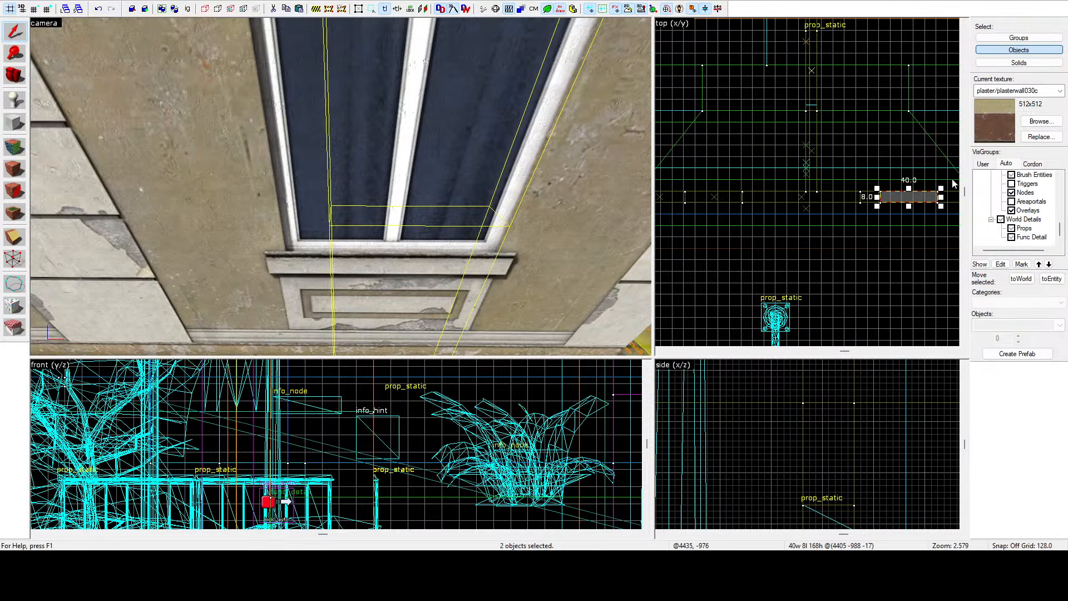
scroll(907, 196, up, 9)
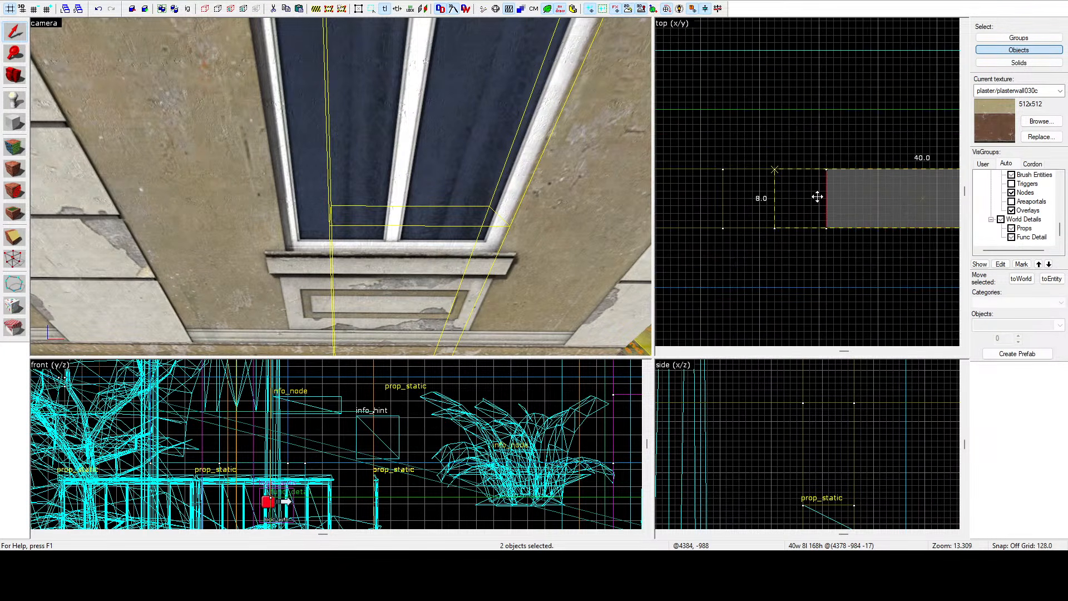
key(d)
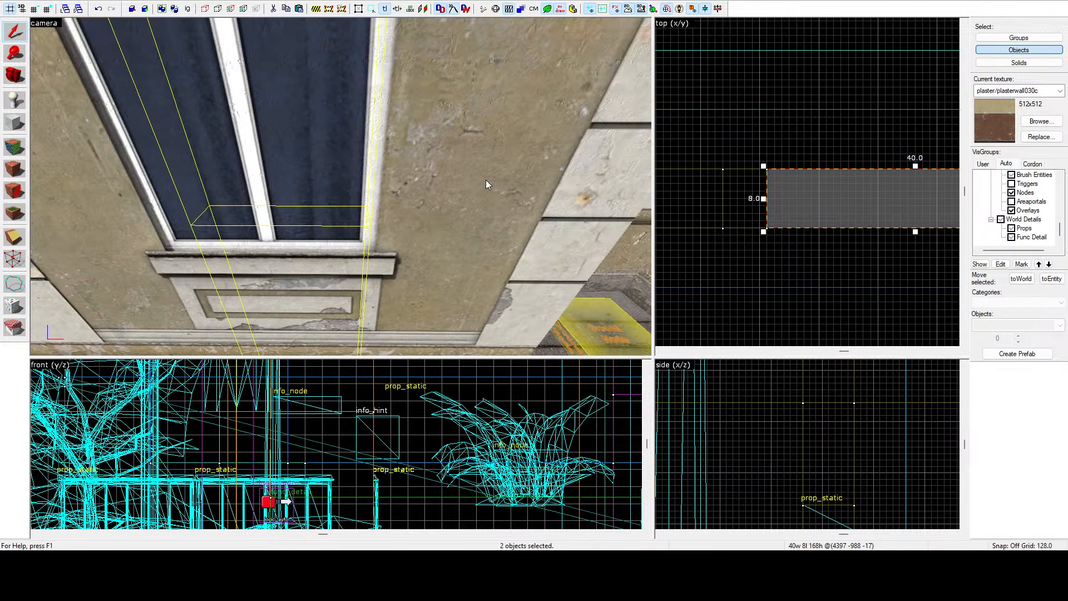
key(a)
key(z)
key(w)
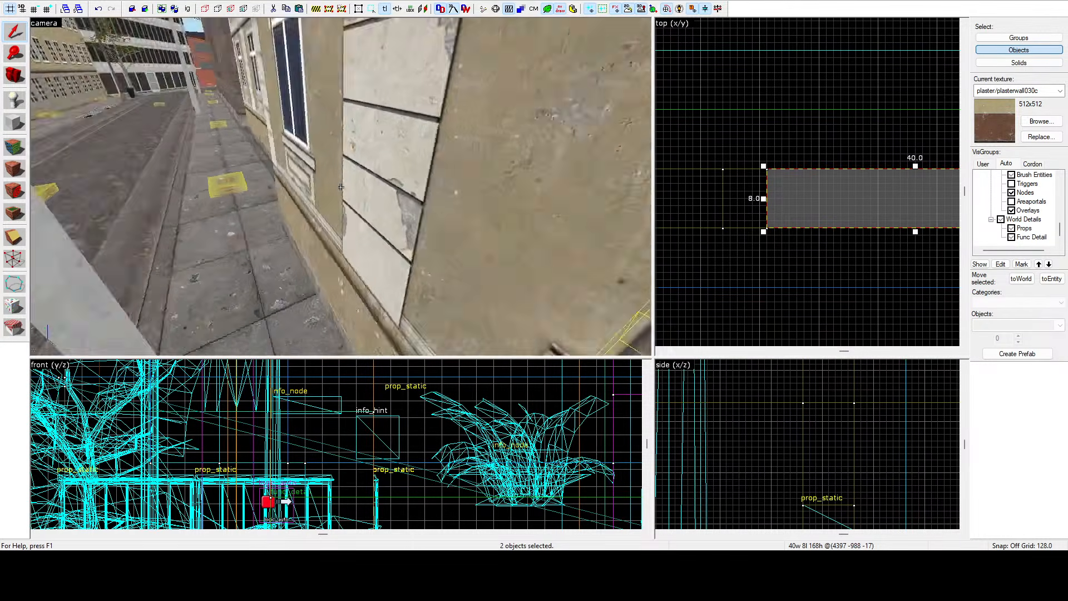
key(d)
key(w)
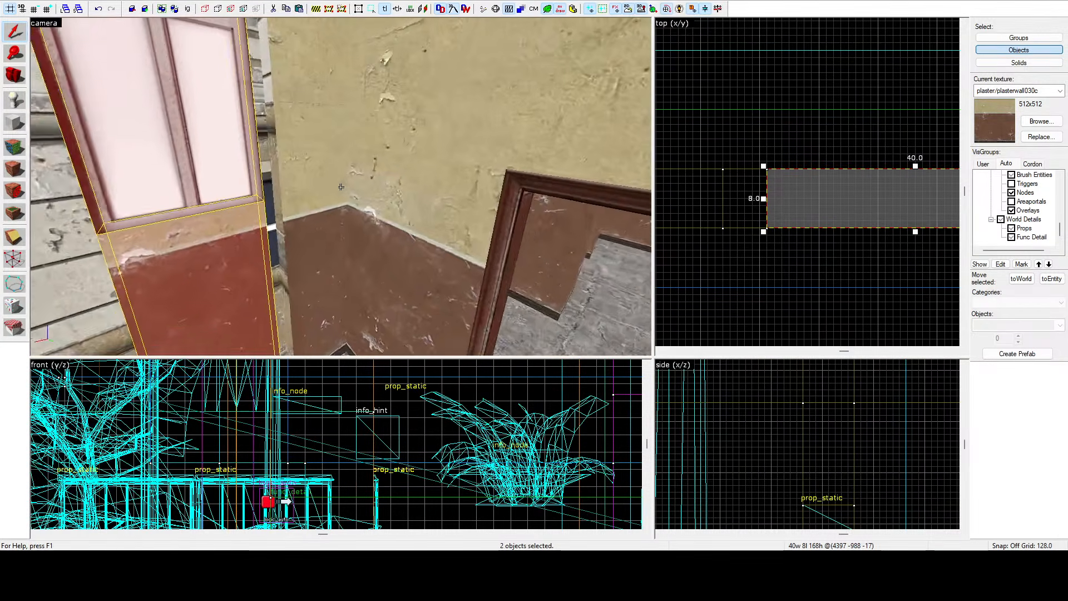
key(w)
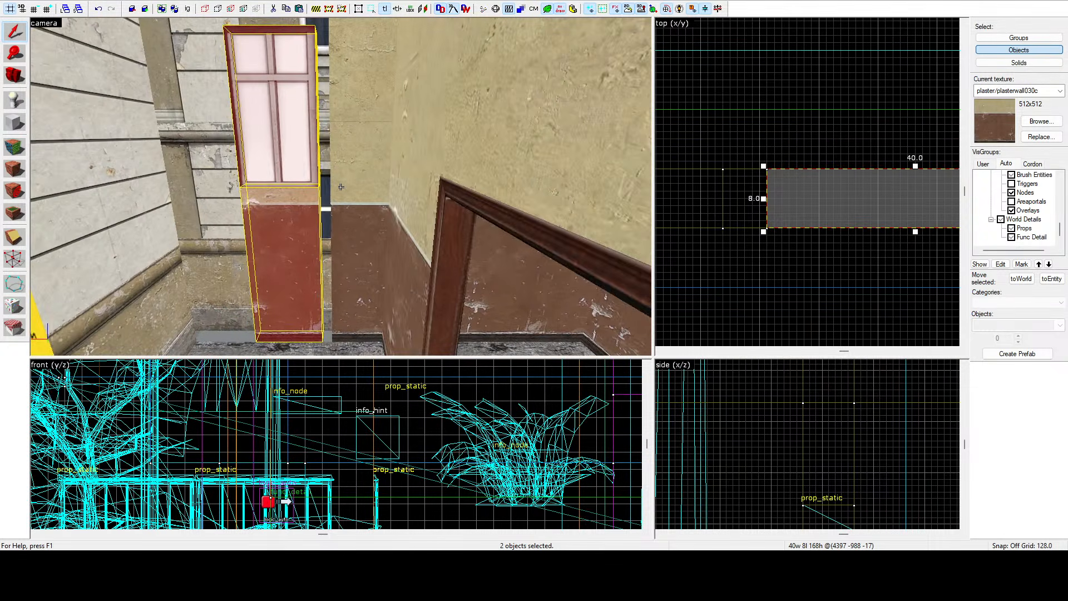
key(a)
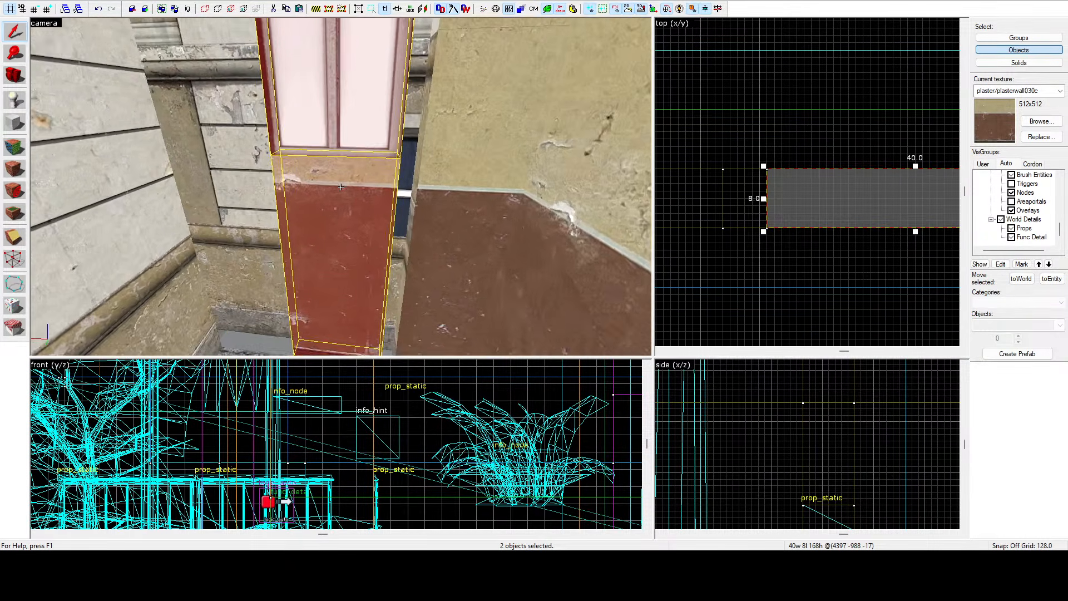
key(w)
key(s)
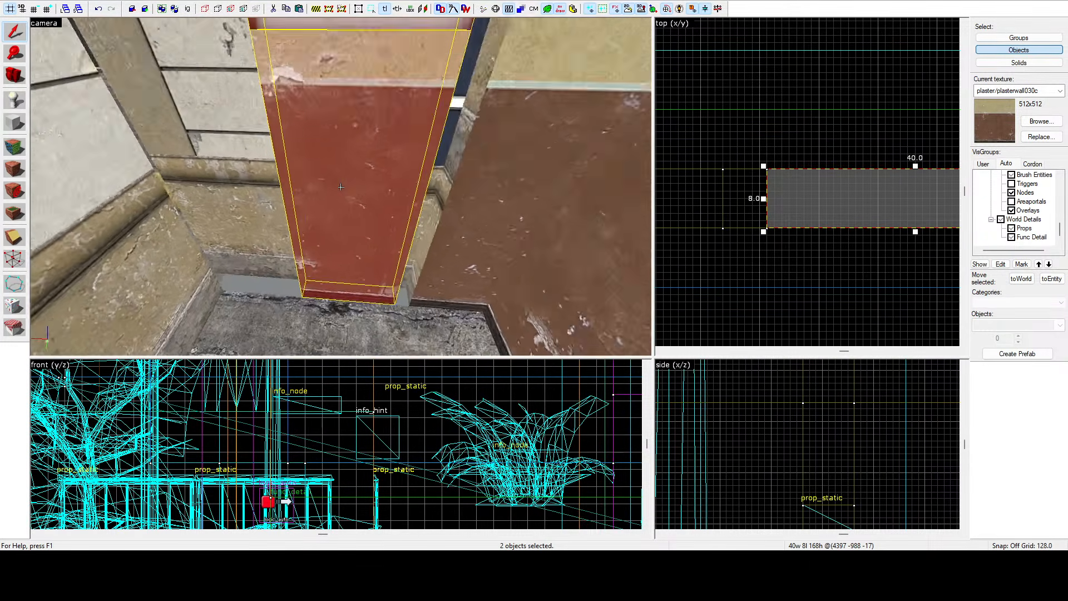
key(w)
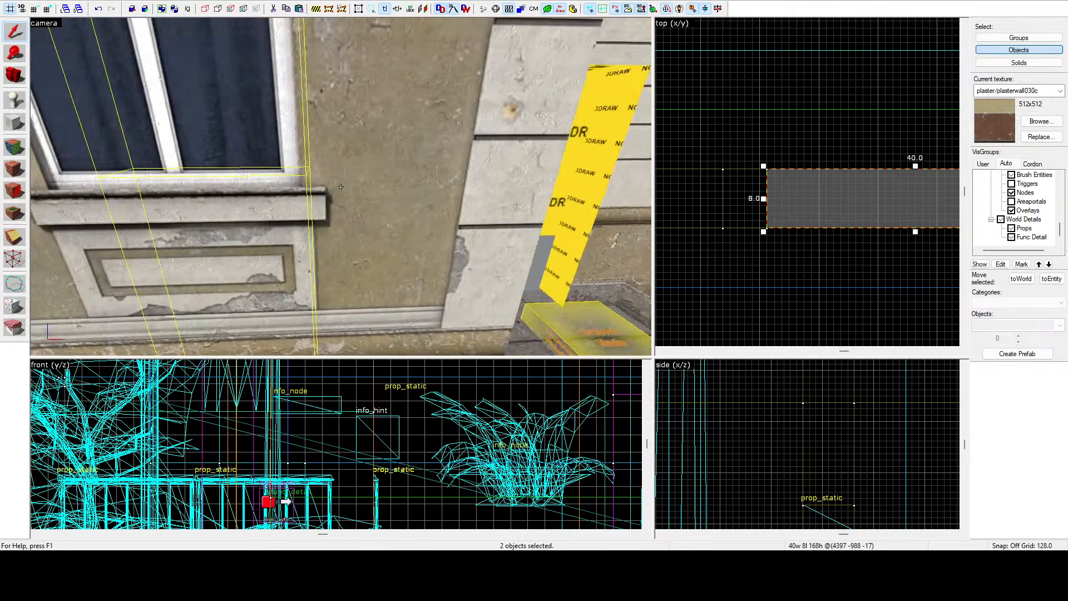
key(s)
key(w)
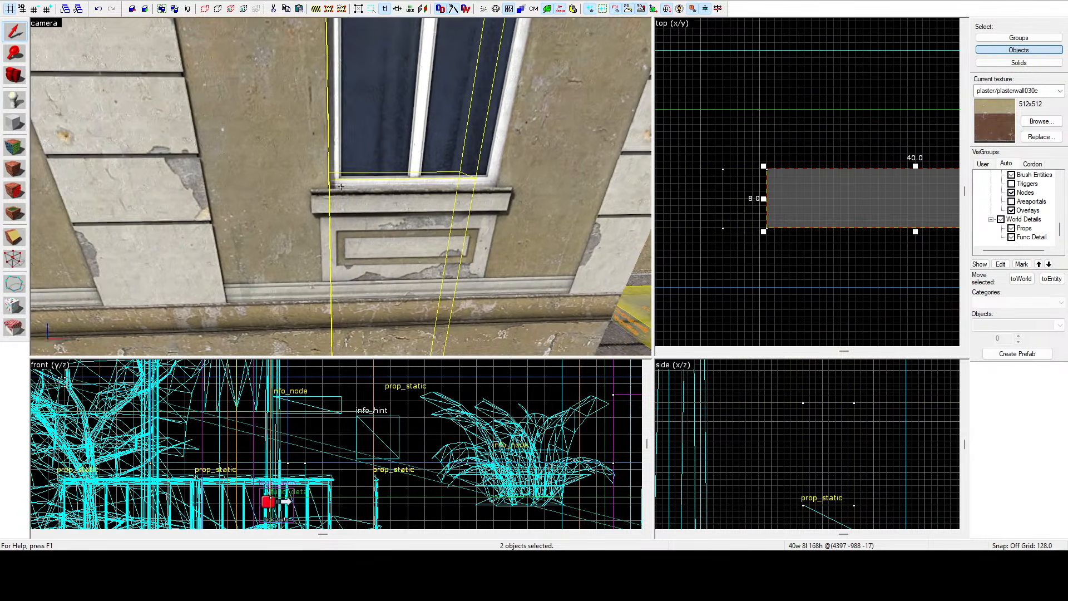
key(w)
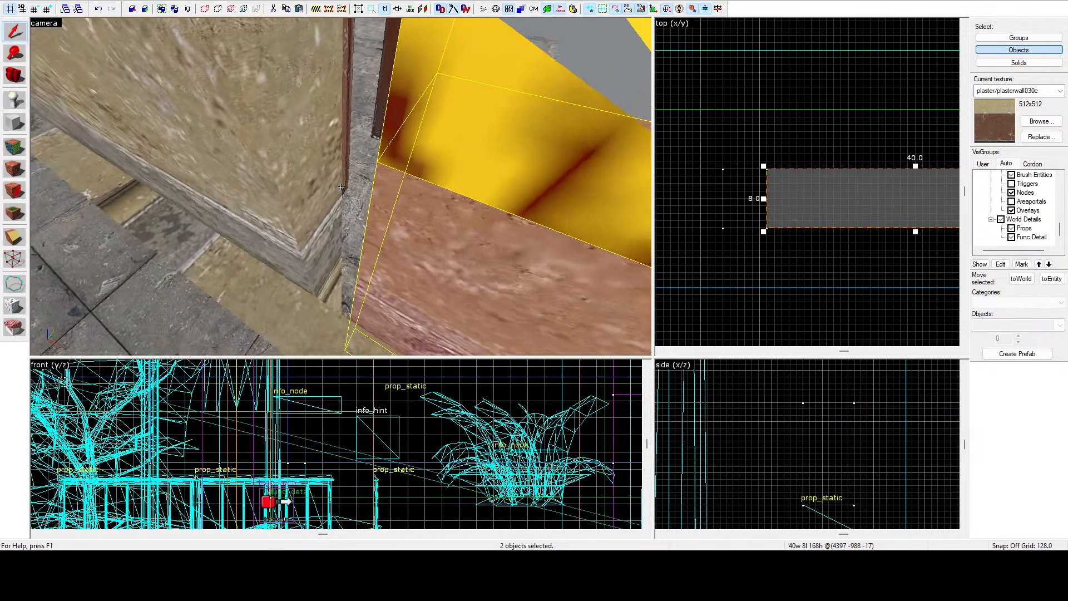
Select the wall brush under the window and adjust its end in the top view.
click(340, 187)
scroll(796, 192, down, 3)
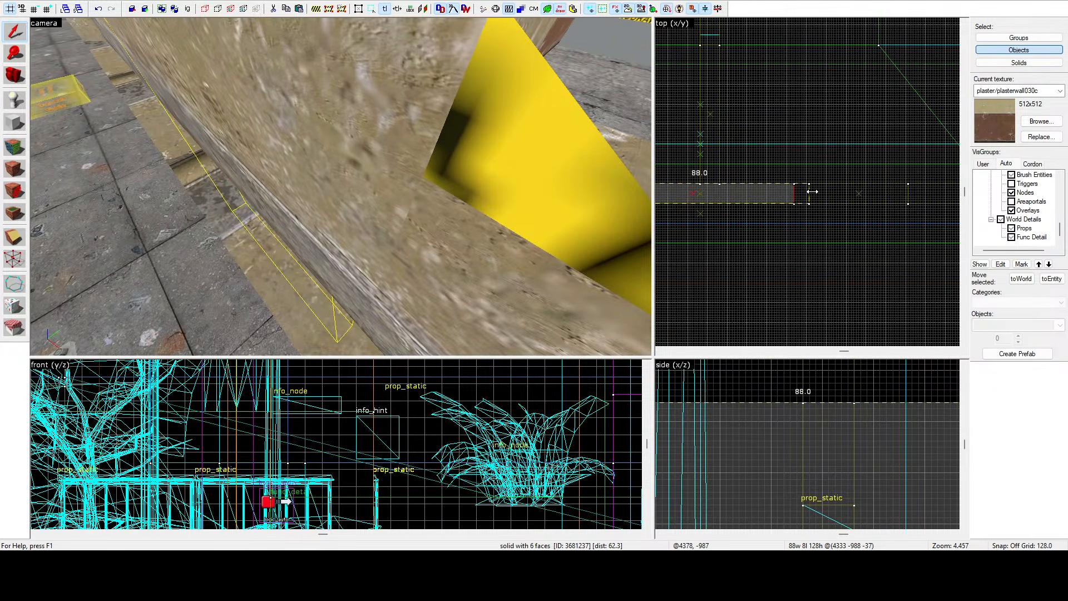
drag(813, 192, 812, 191)
key(z)
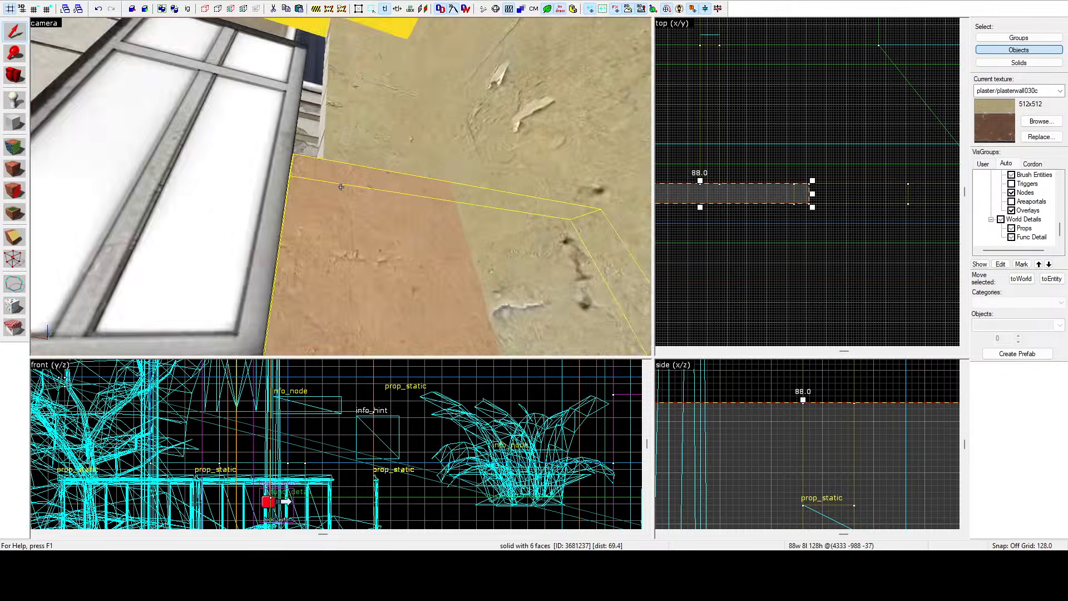
key(s)
click(341, 187)
key(z)
drag(798, 194, 813, 193)
key(Escape)
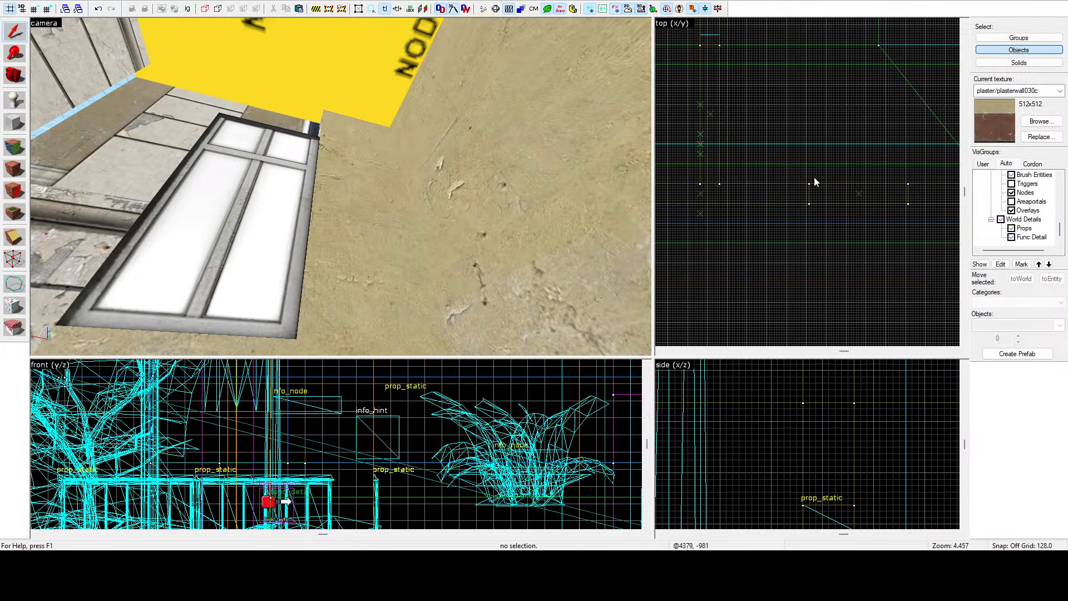
Select the two stacked wall brushes next to the window and move them along the wall in the top view.
key(z)
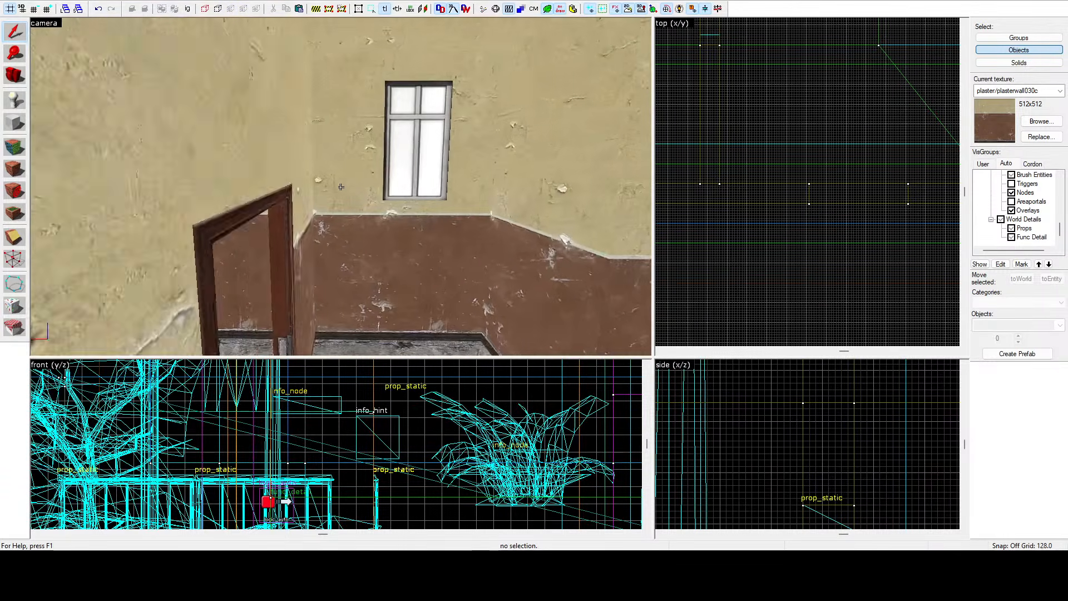
key(z)
click(421, 149)
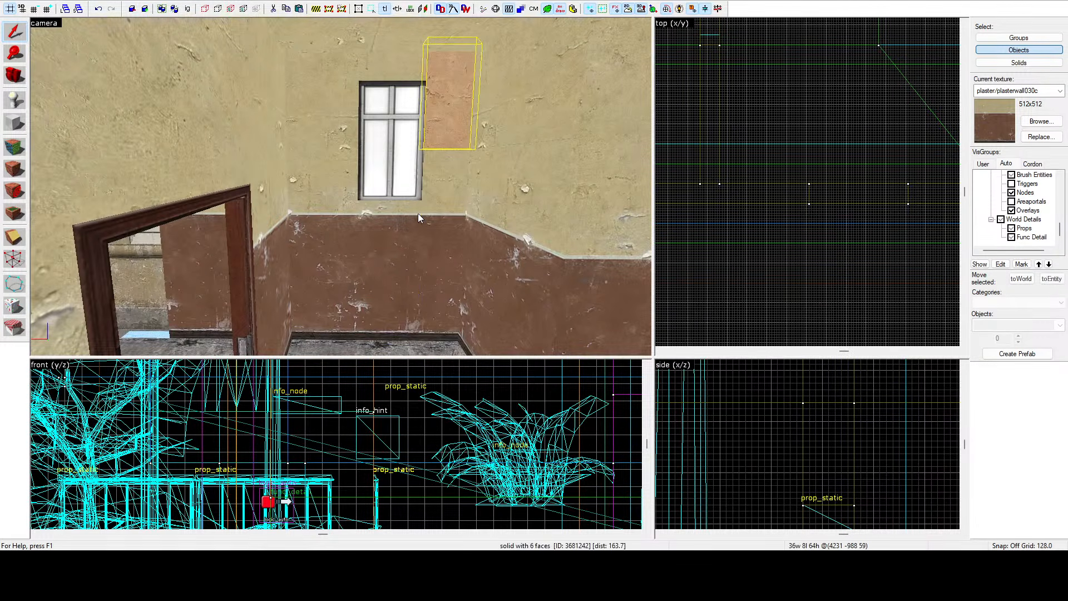
ctrl+click(419, 217)
ctrl+click(426, 196)
ctrl+click(426, 196)
scroll(756, 139, down, 5)
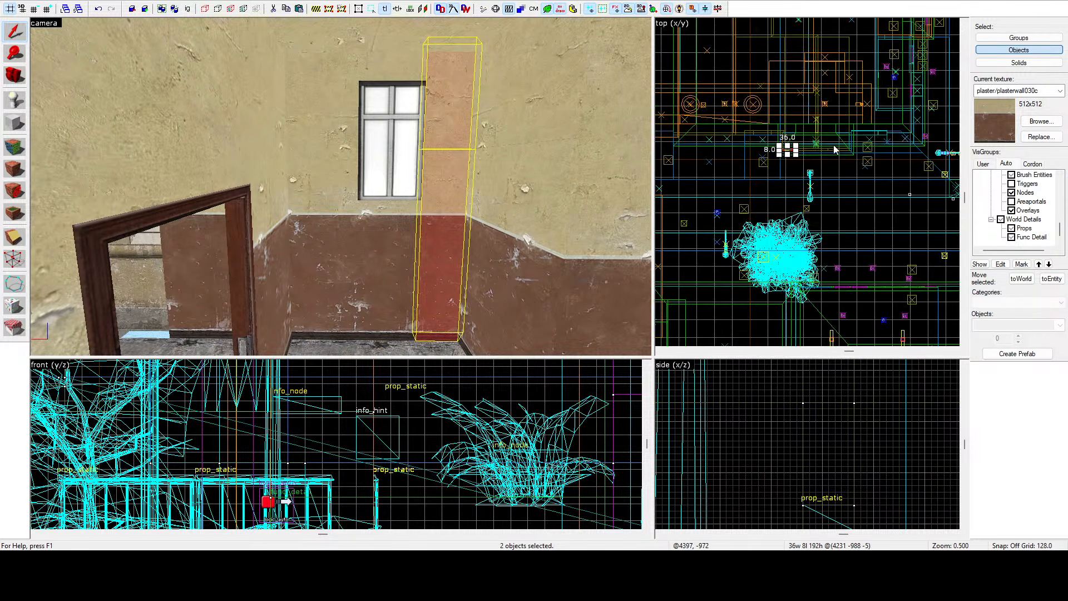
scroll(835, 149, up, 6)
drag(724, 143, 869, 164)
scroll(848, 123, up, 8)
key(z)
key(a)
key(w)
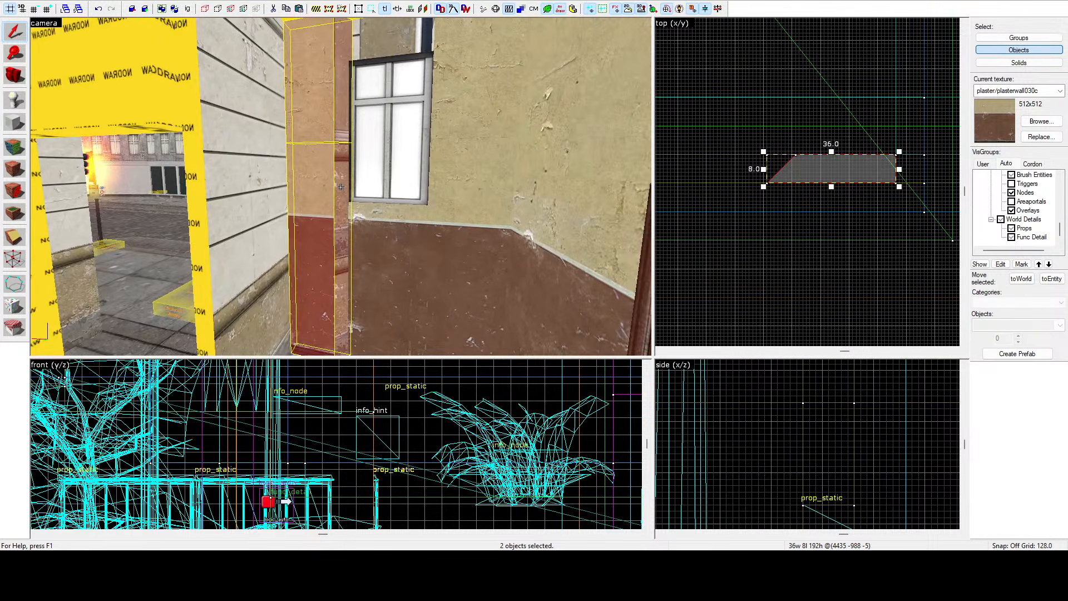
key(z)
click(786, 118)
scroll(885, 184, down, 4)
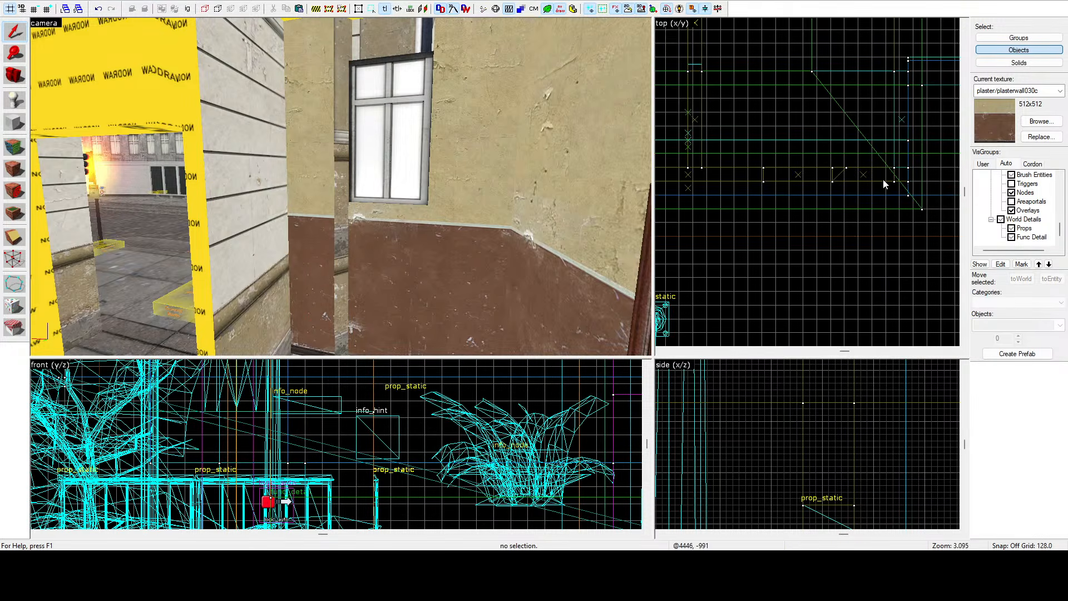
Delete the two stacked 36-unit wall brushes beside the window.
key(z)
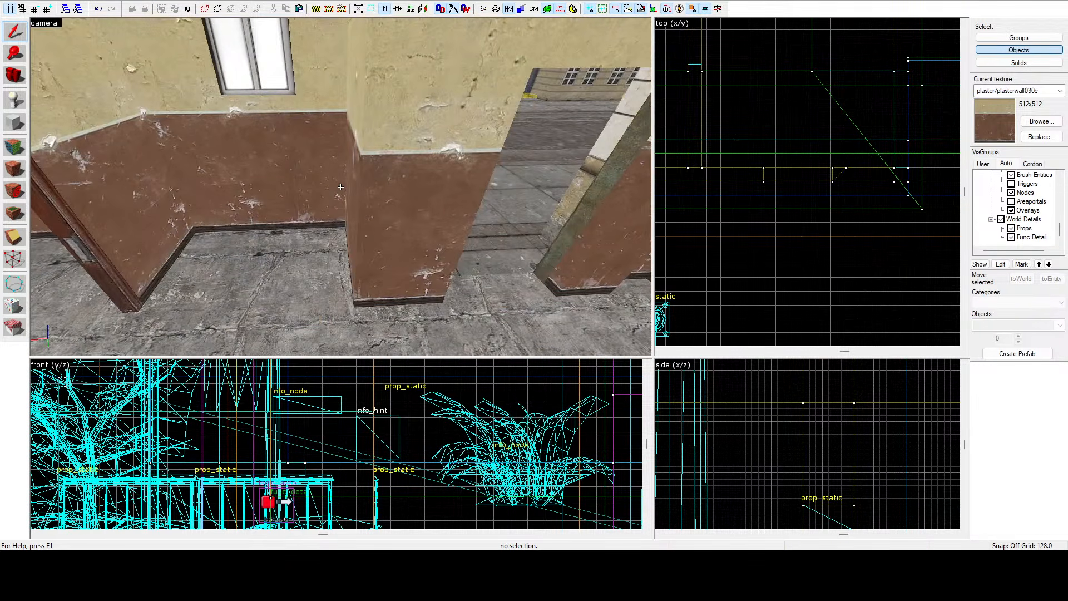
key(w)
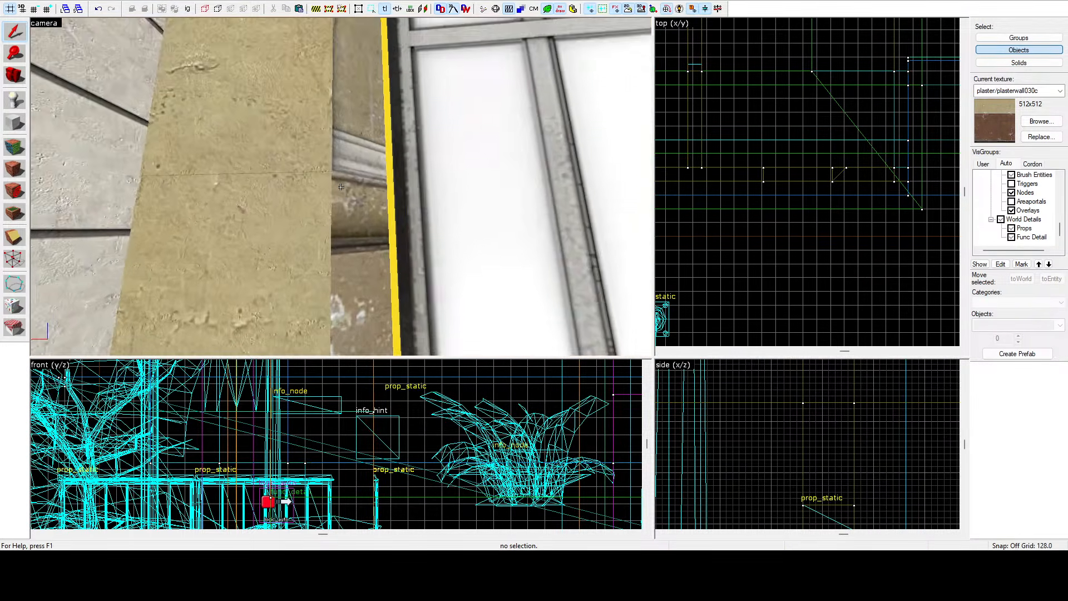
key(w)
key(s)
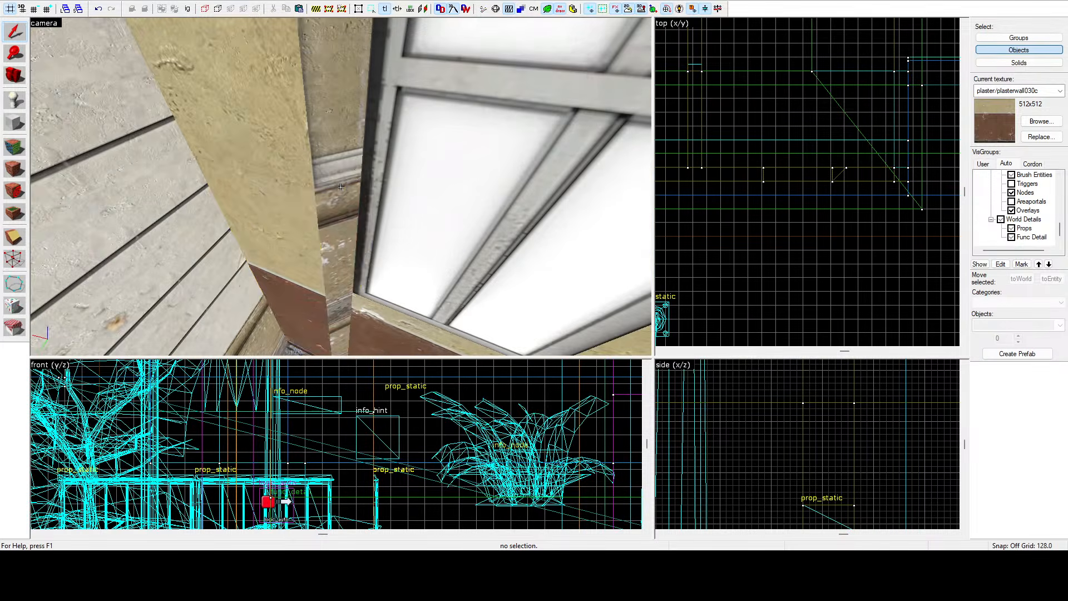
key(z)
click(307, 273)
ctrl+click(352, 143)
scroll(893, 174, up, 4)
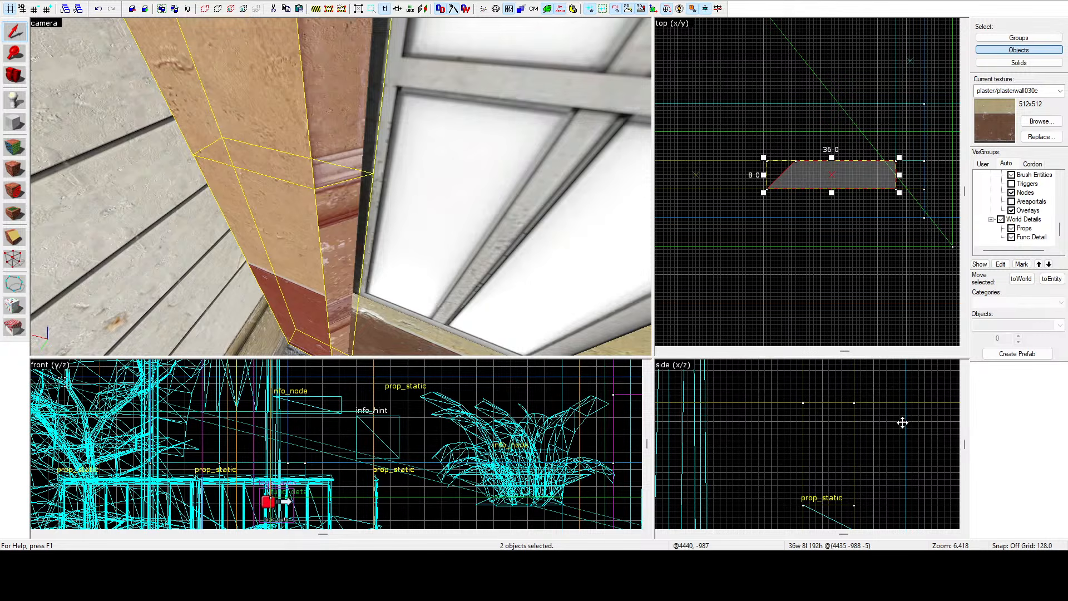
key(Delete)
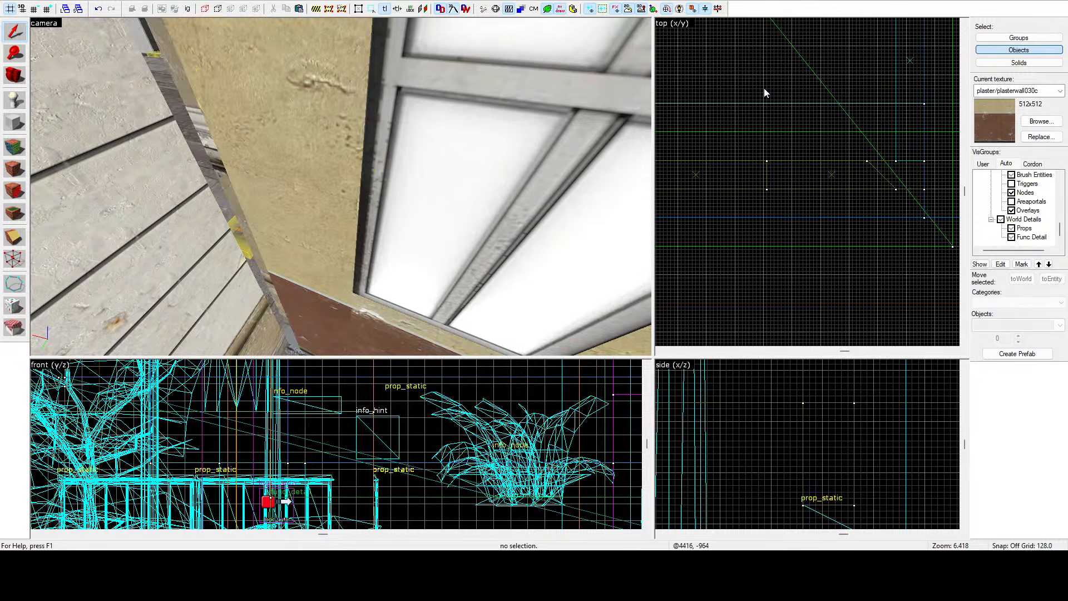
Inspect the wall and floor faces around the window with the face texture tool.
click(15, 147)
key(z)
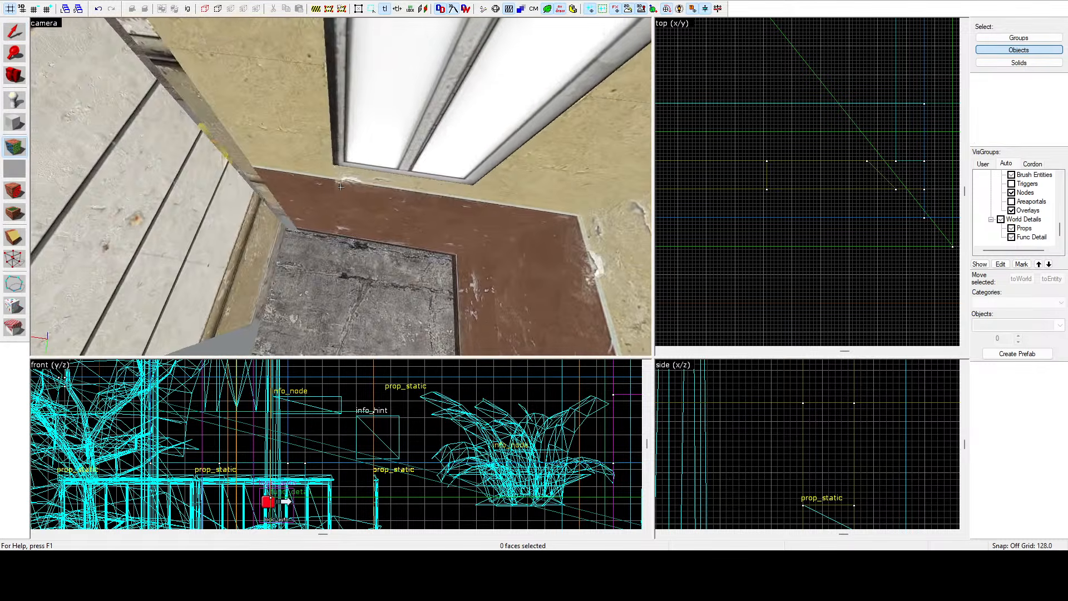
click(341, 187)
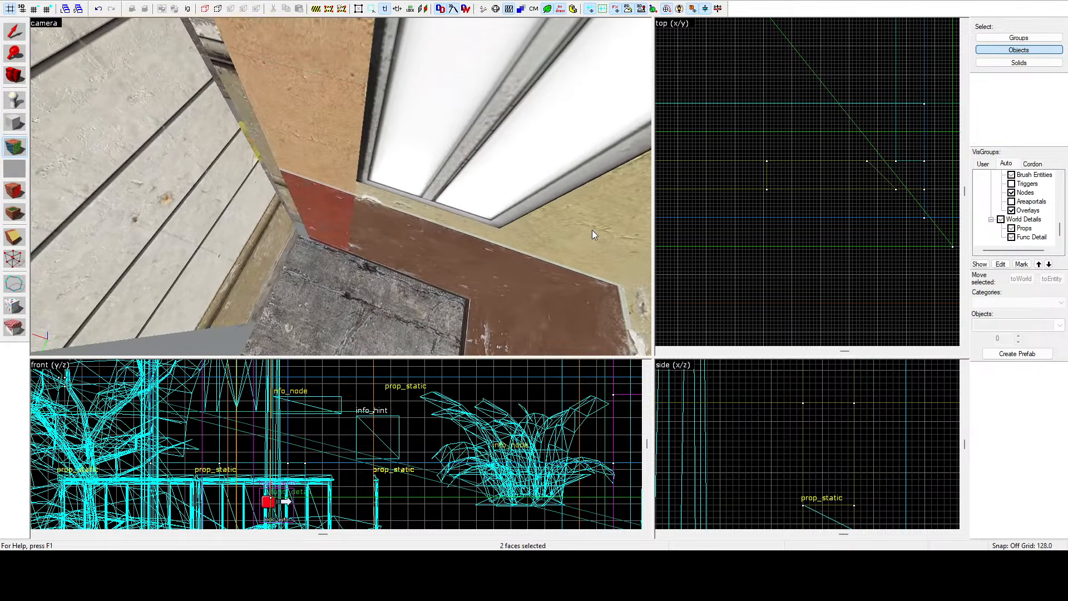
click(375, 196)
key(z)
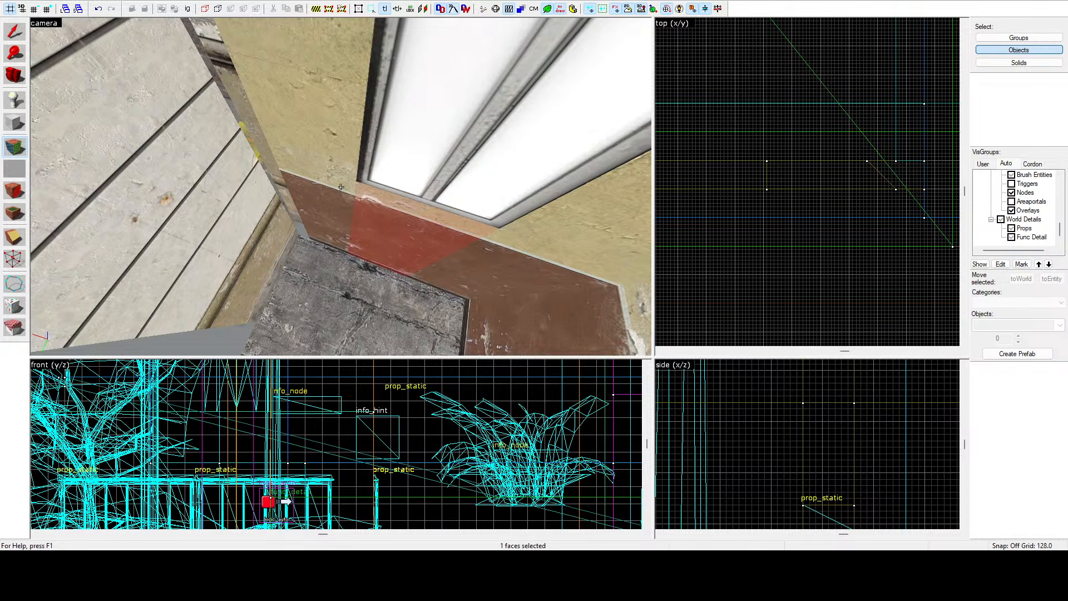
click(341, 187)
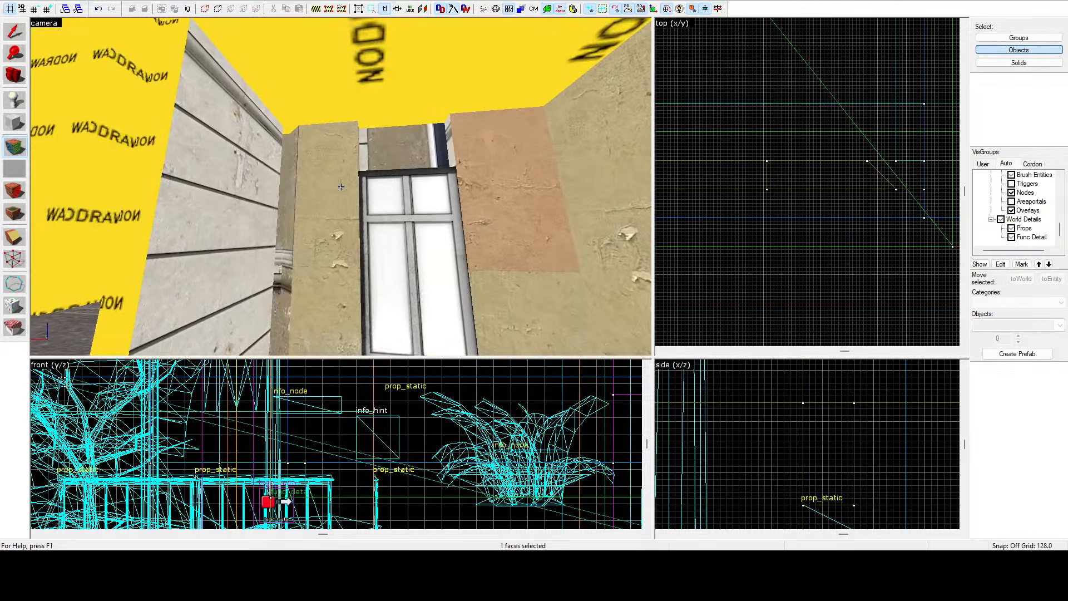
ctrl+click(341, 187)
key(z)
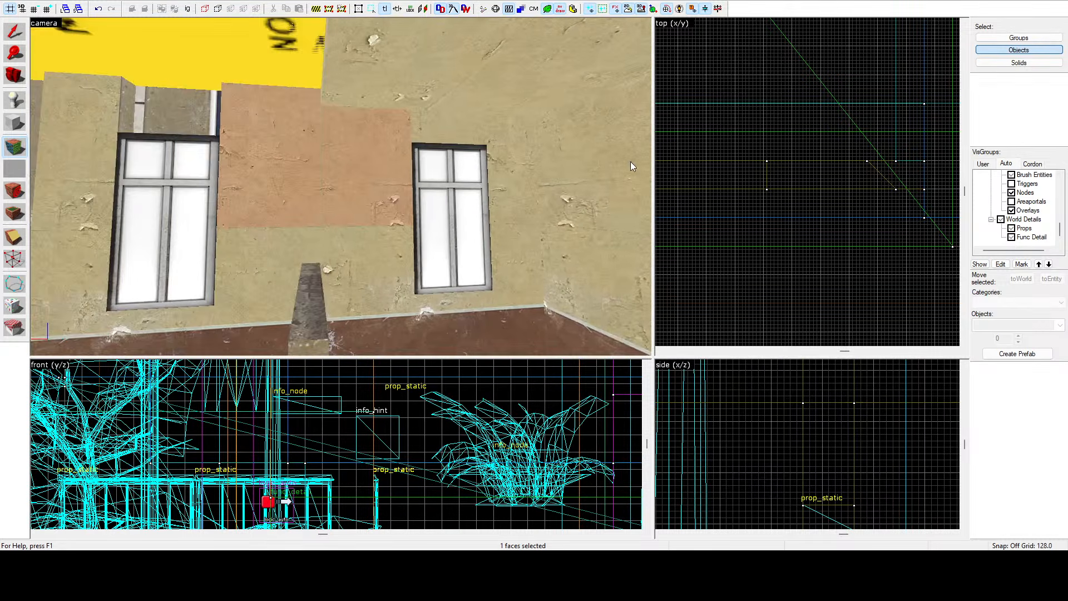
Resize the wall brush above the left window in the side view.
key(shift+s)
scroll(740, 426, down, 7)
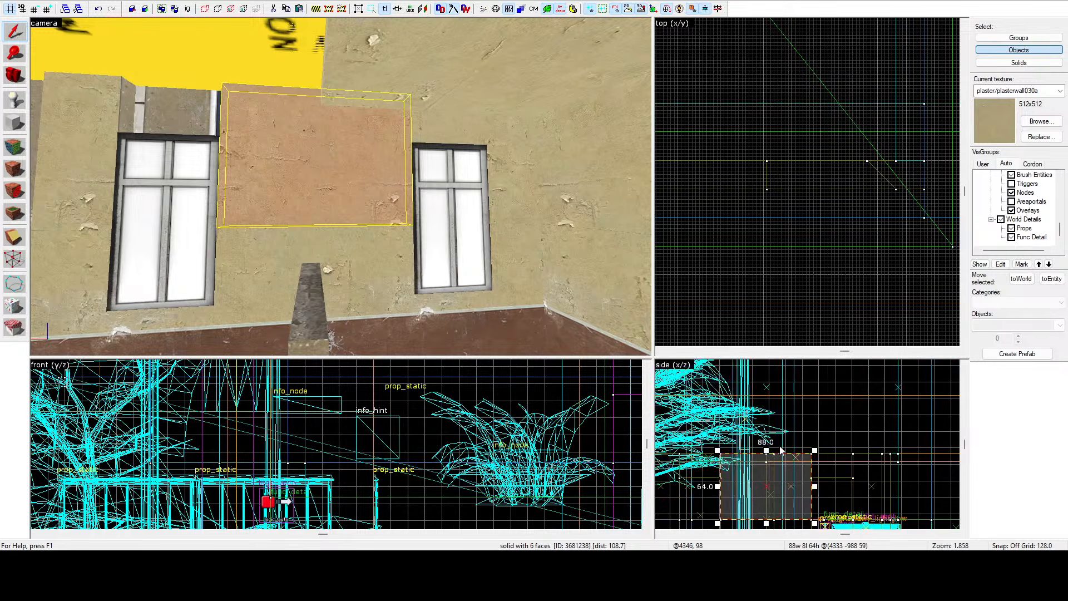
drag(762, 455, 825, 495)
scroll(788, 499, up, 4)
Select the small brush above the right window and stretch it along the wall in the top view.
click(465, 117)
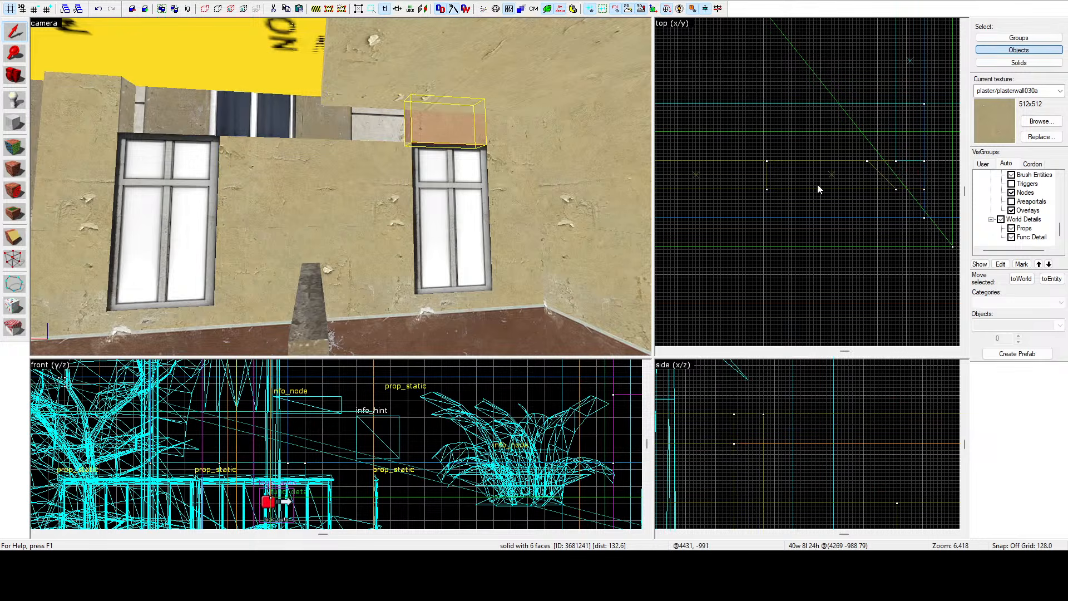
scroll(817, 185, down, 3)
scroll(780, 190, up, 5)
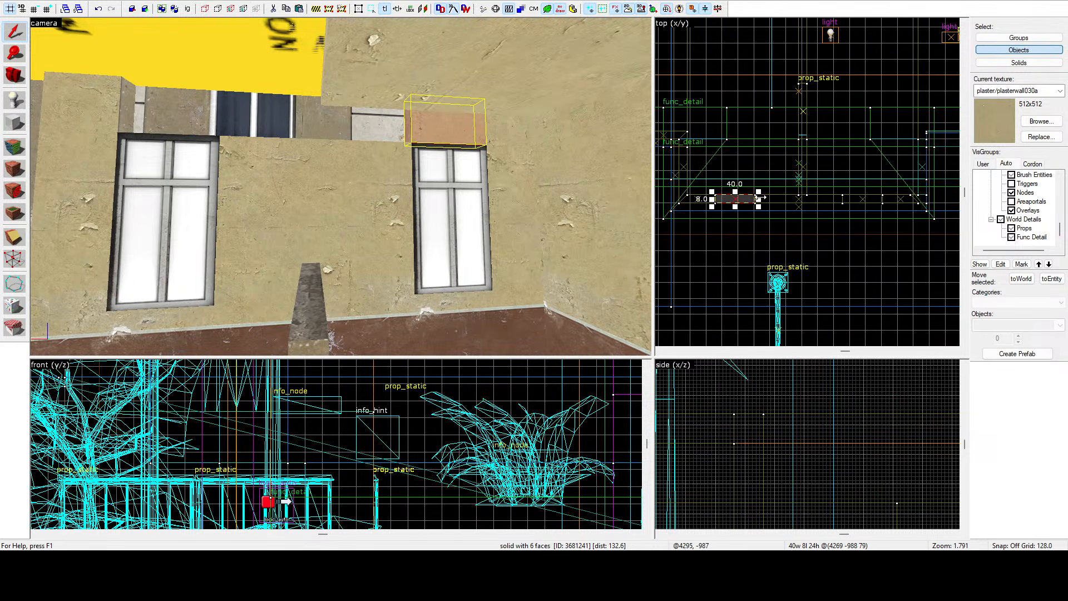
drag(761, 198, 871, 205)
scroll(891, 201, up, 8)
key(Escape)
Select the ceiling brush of the room and extend it to 224 units wide in the top view.
key(z)
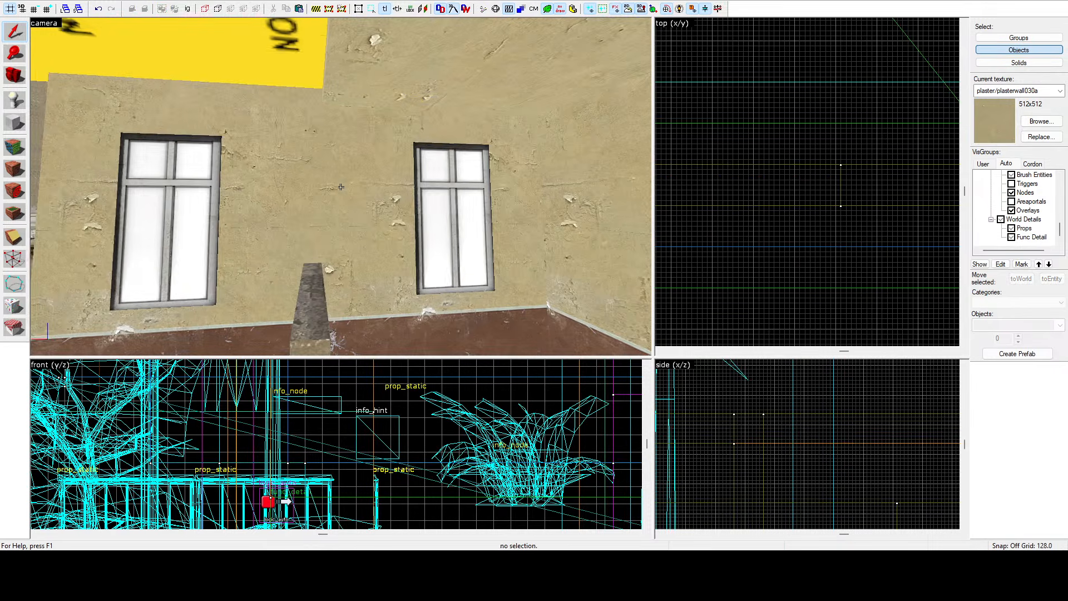
key(a)
key(s)
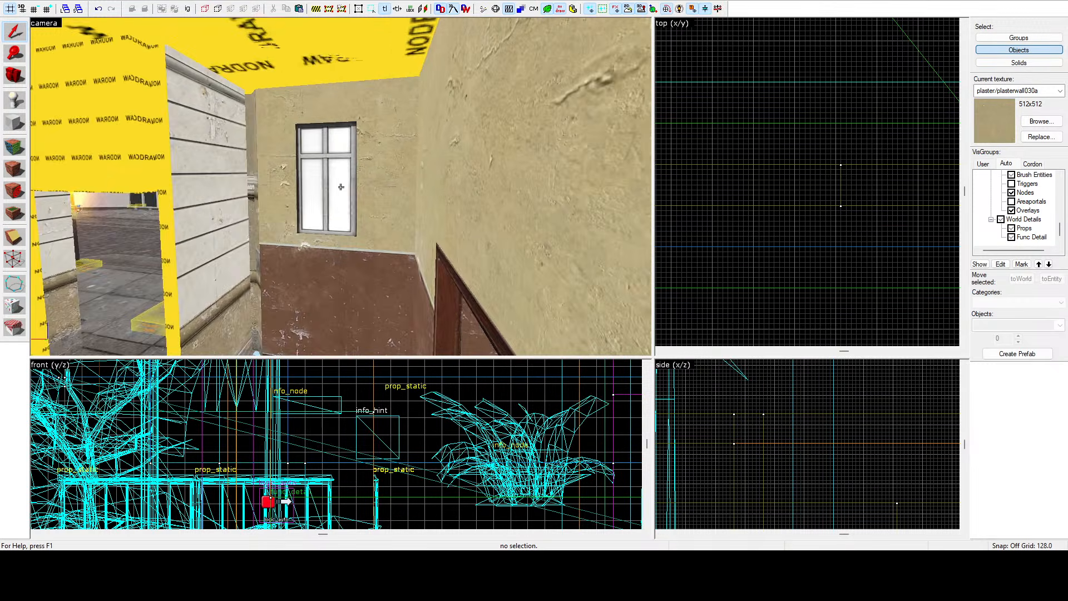
key(d)
key(a)
key(d)
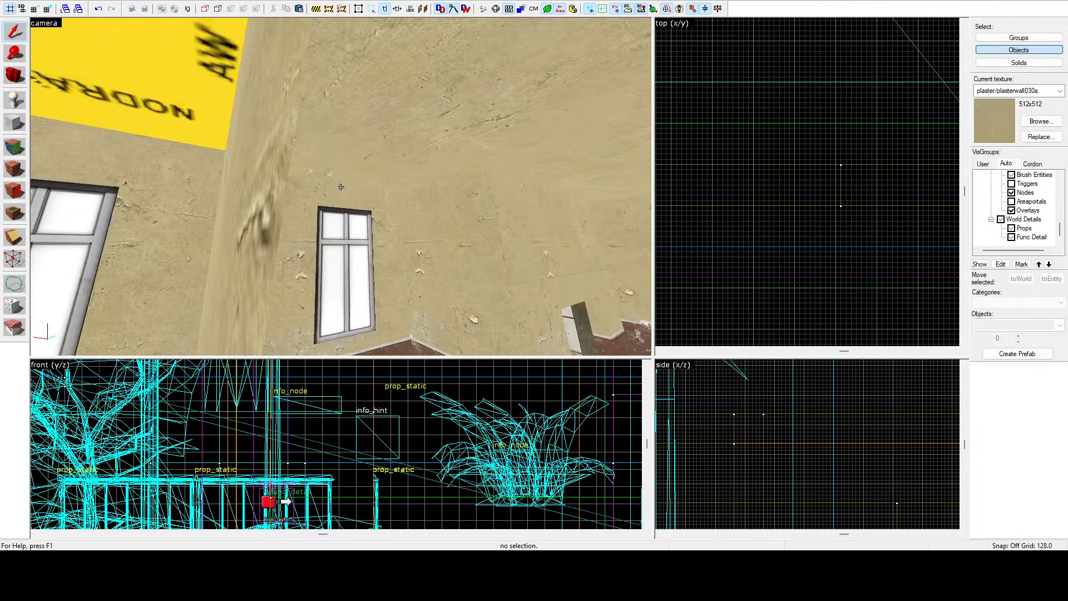
click(341, 186)
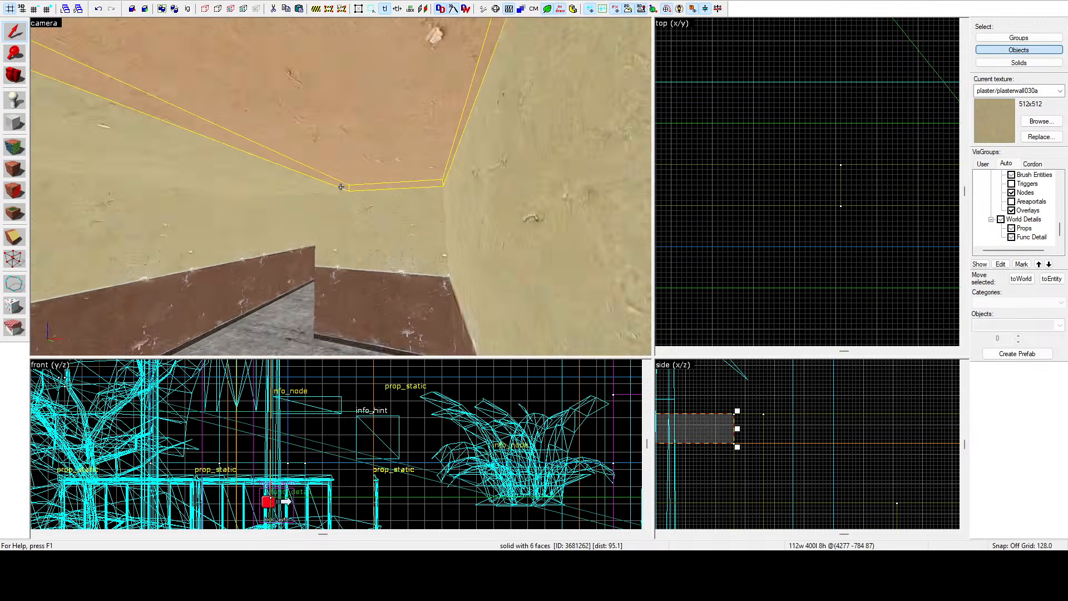
key(a)
key(d)
key(z)
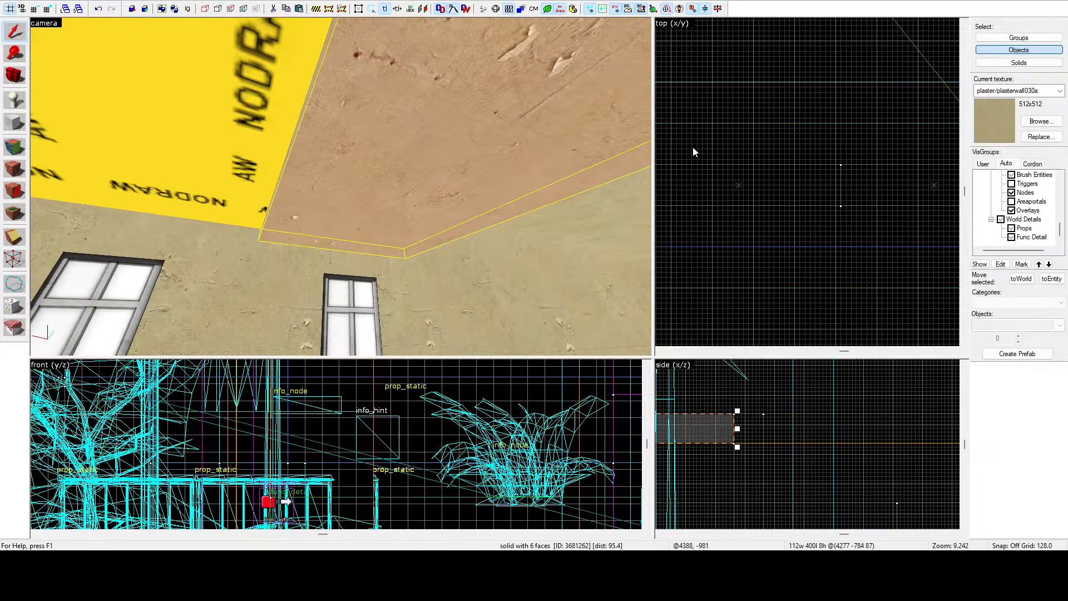
scroll(693, 147, down, 10)
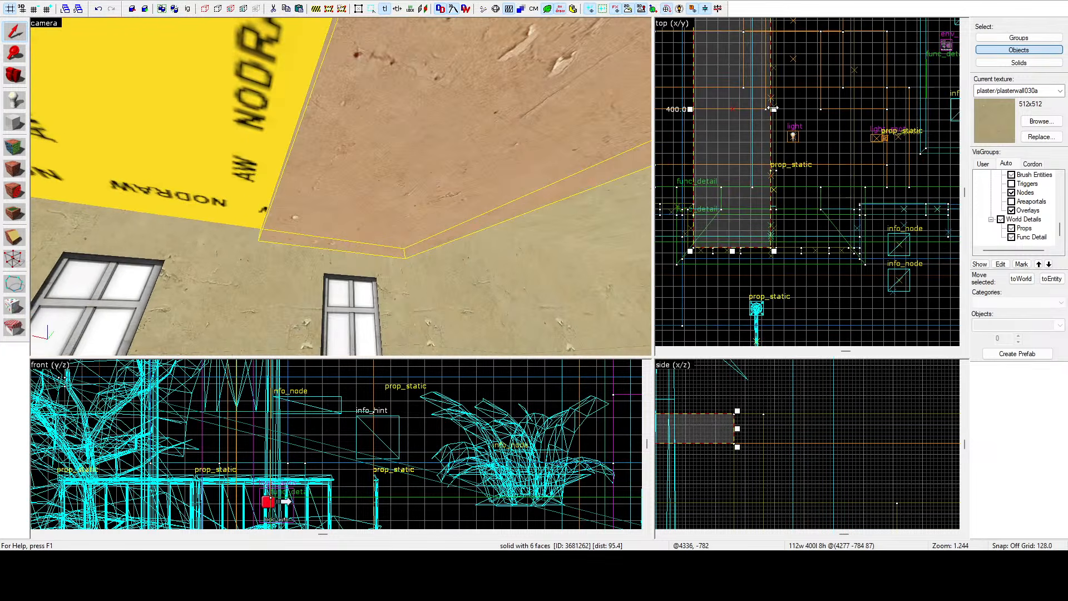
mouse_move(773, 109)
mouse_down()
mouse_move(817, 161)
mouse_move(849, 239)
mouse_move(863, 243)
mouse_move(837, 248)
mouse_up()
scroll(849, 239, up, 7)
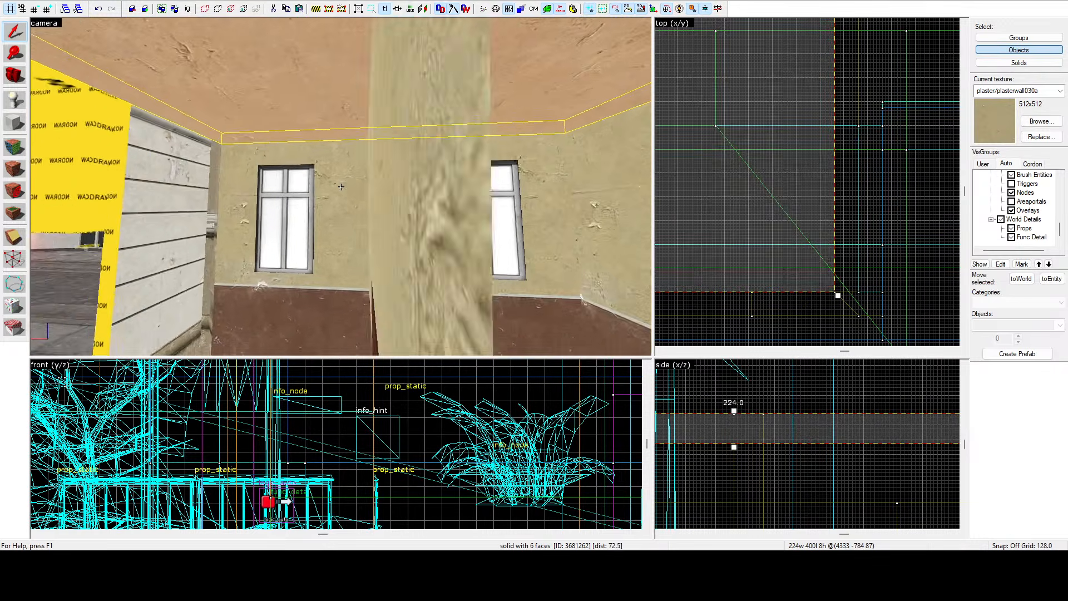
Fly through the interior and select the wall brush beside the doorway and a lower brush to inspect them.
key(s)
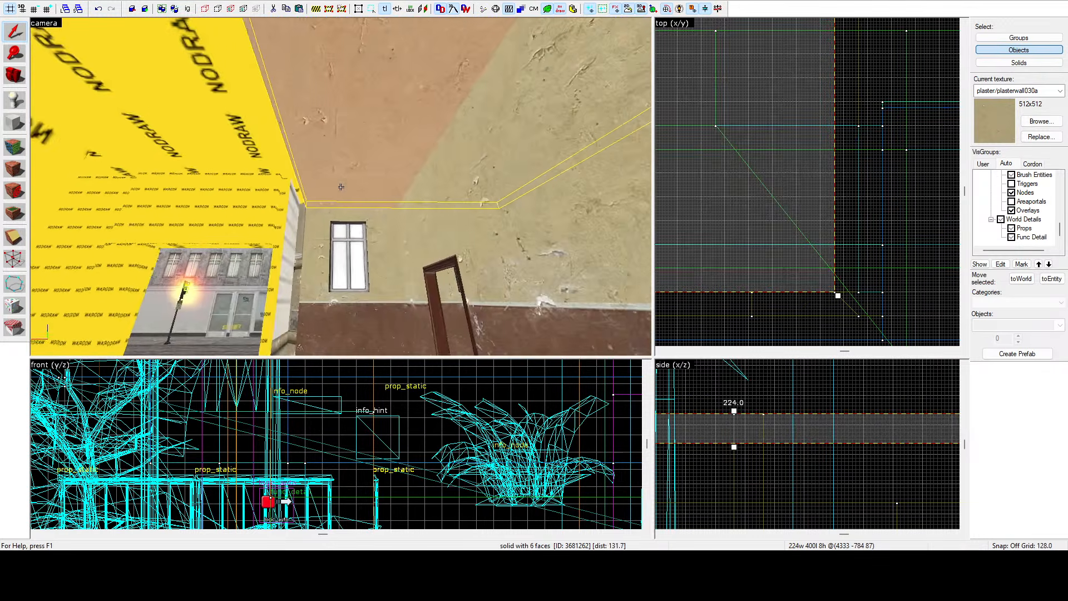
key(d)
key(a)
key(w)
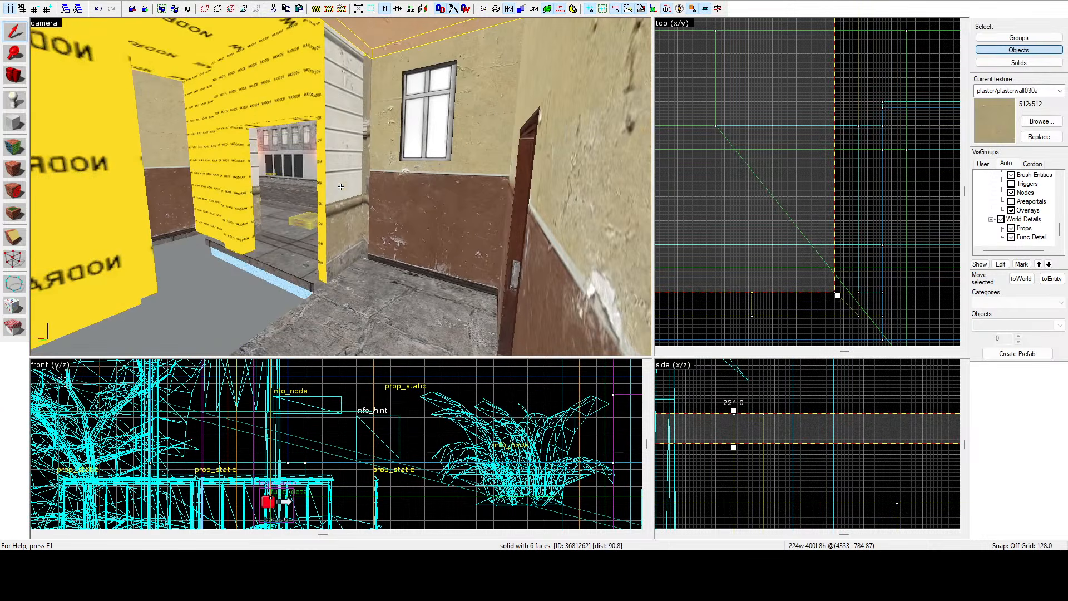
click(341, 187)
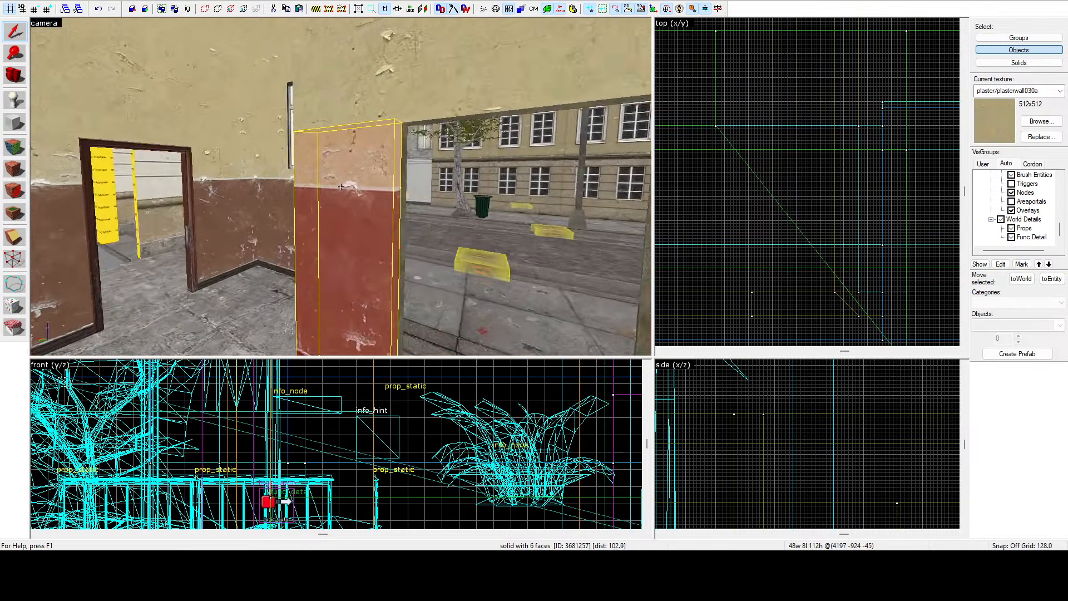
key(d)
key(a)
key(d)
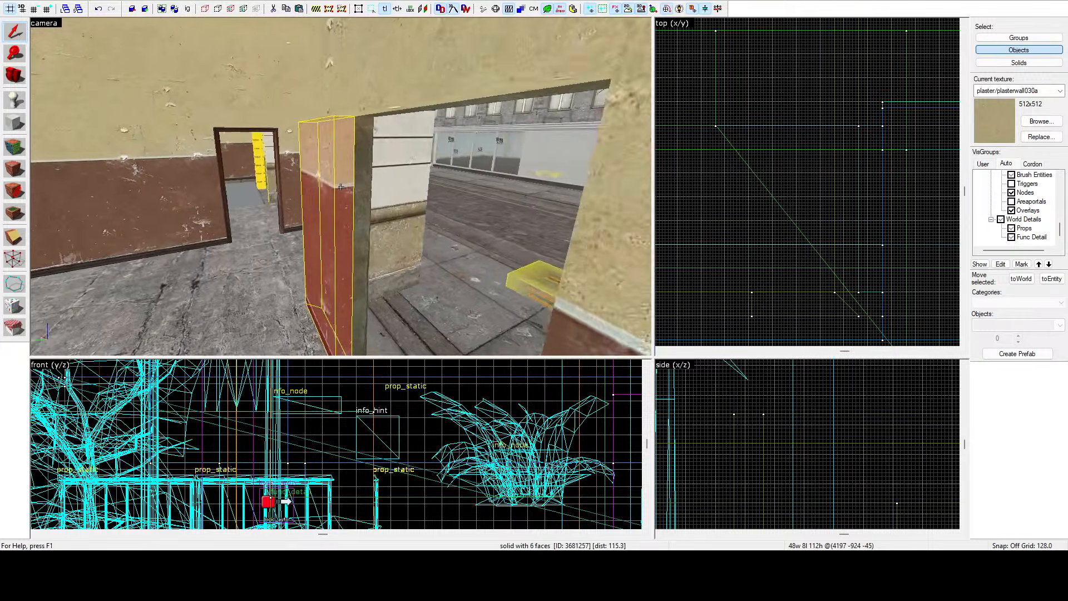
key(d)
key(a)
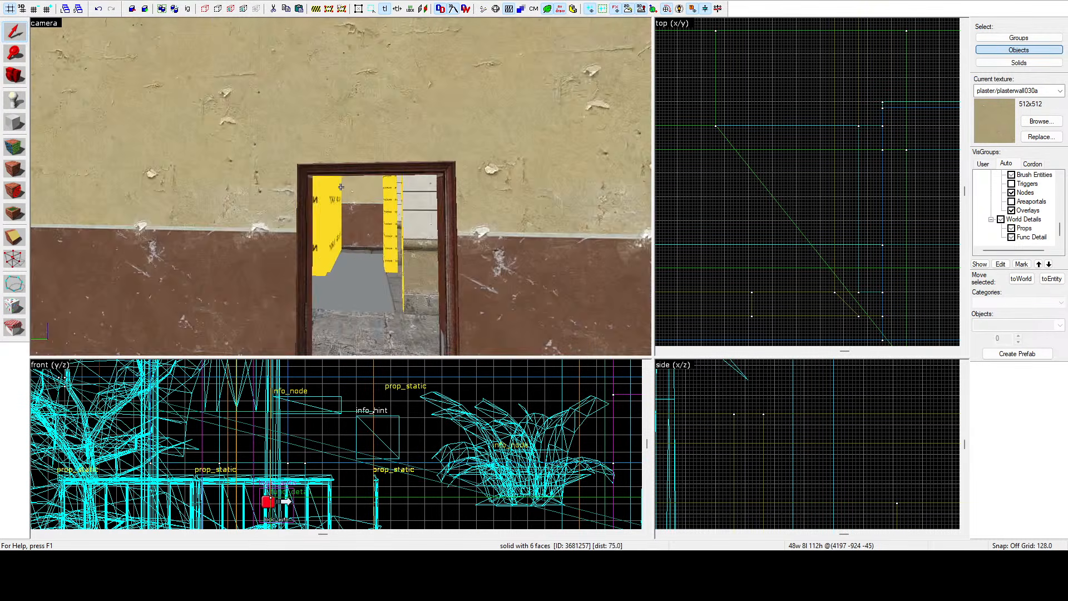
key(w)
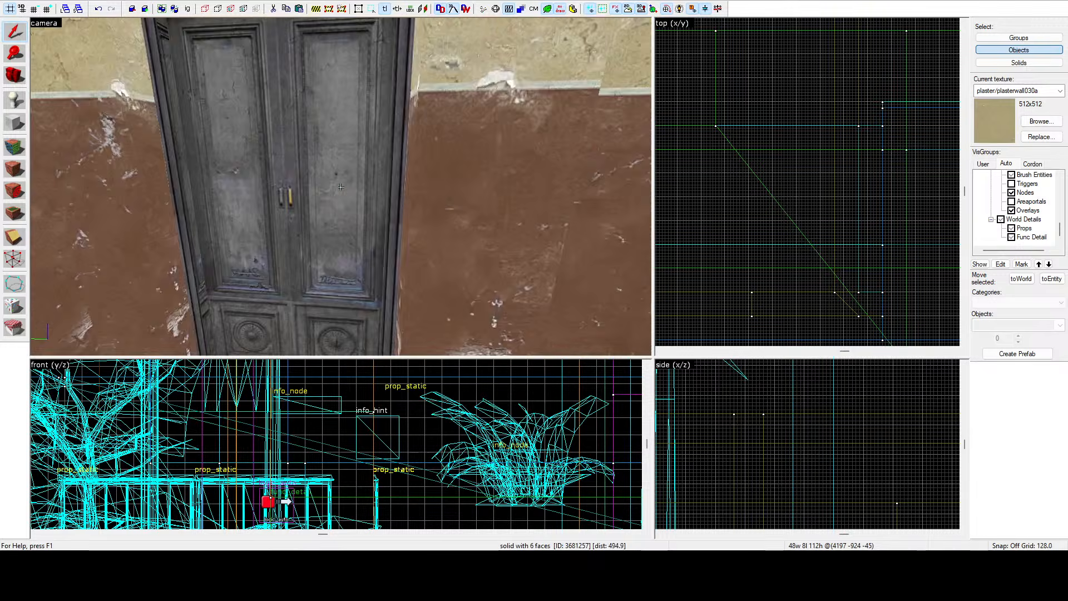
key(w)
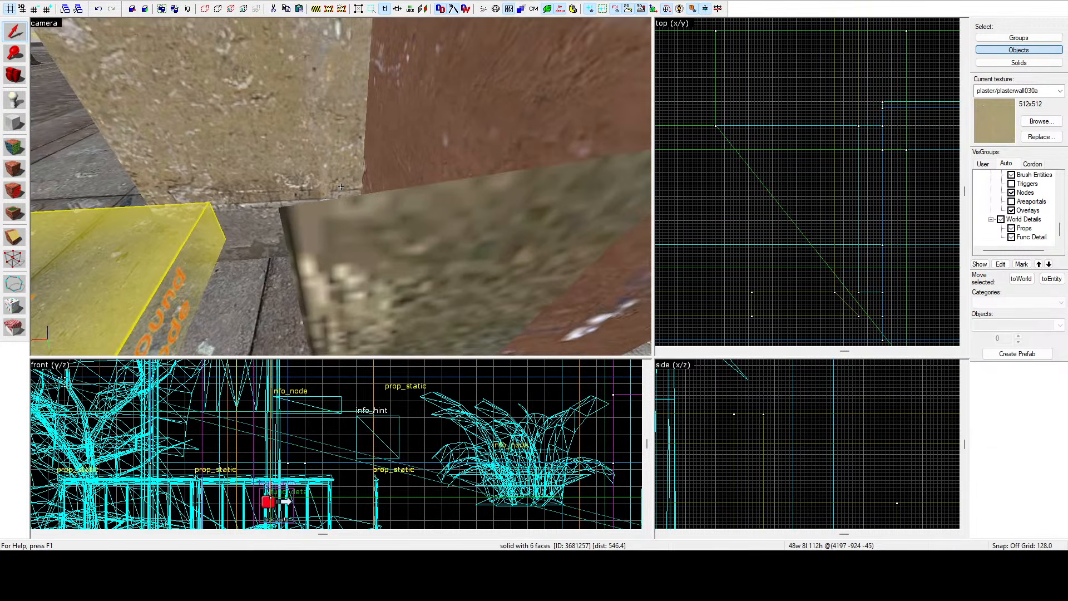
key(w)
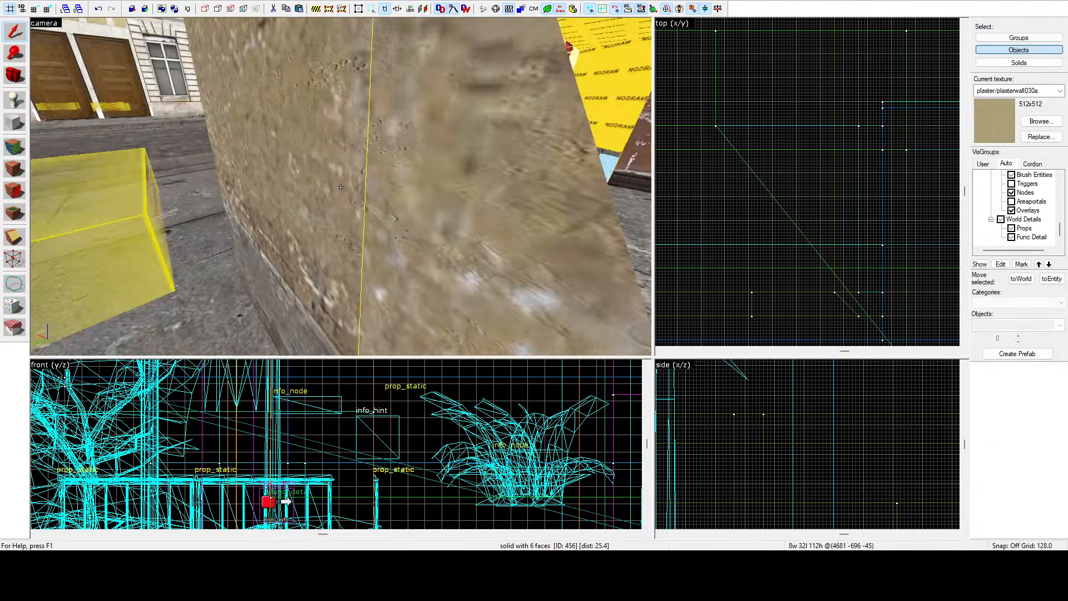
click(341, 187)
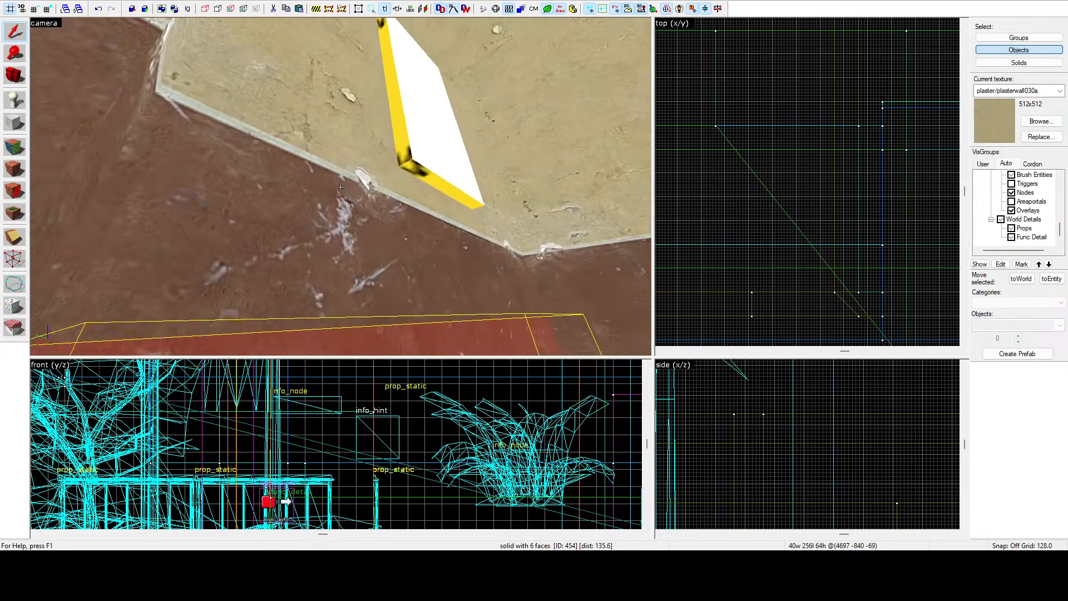
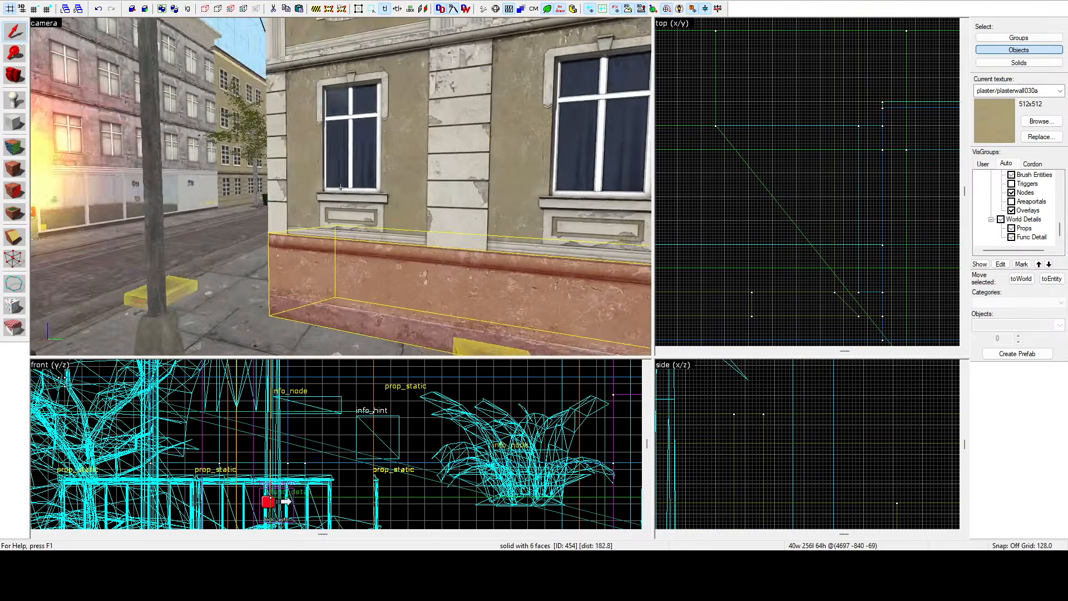
Select the low base brush at the building corner and move its angled end vertex to square it off in the top view.
key(w)
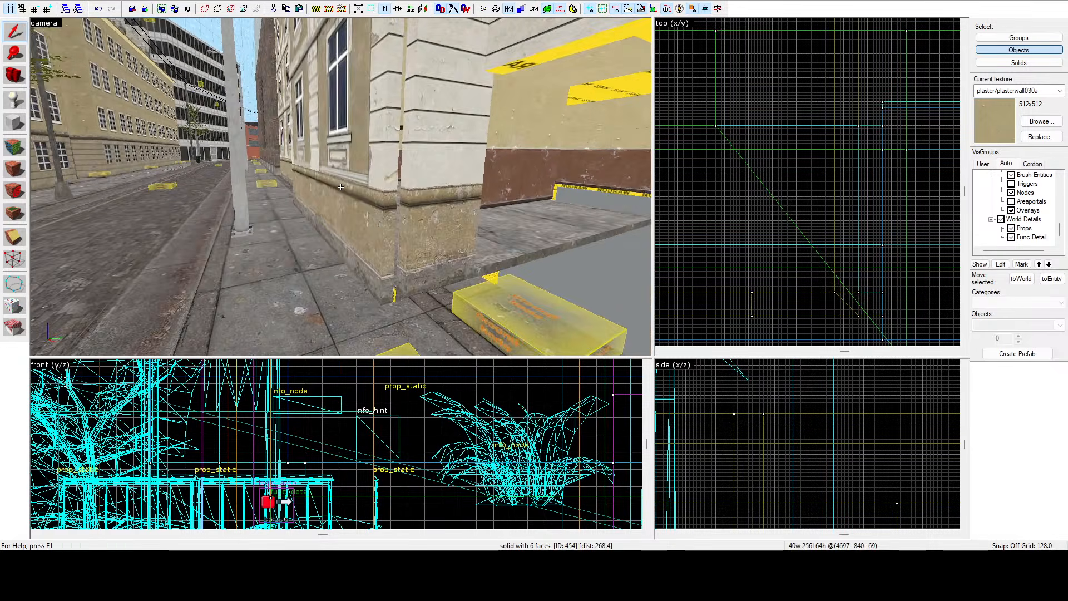
click(341, 187)
key(w)
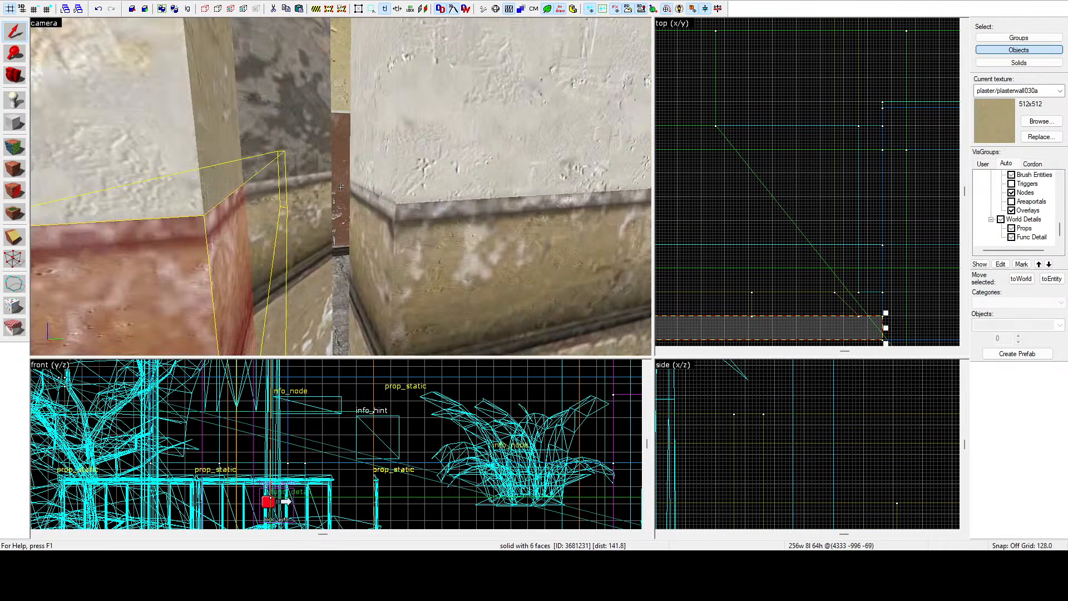
key(w)
key(w)
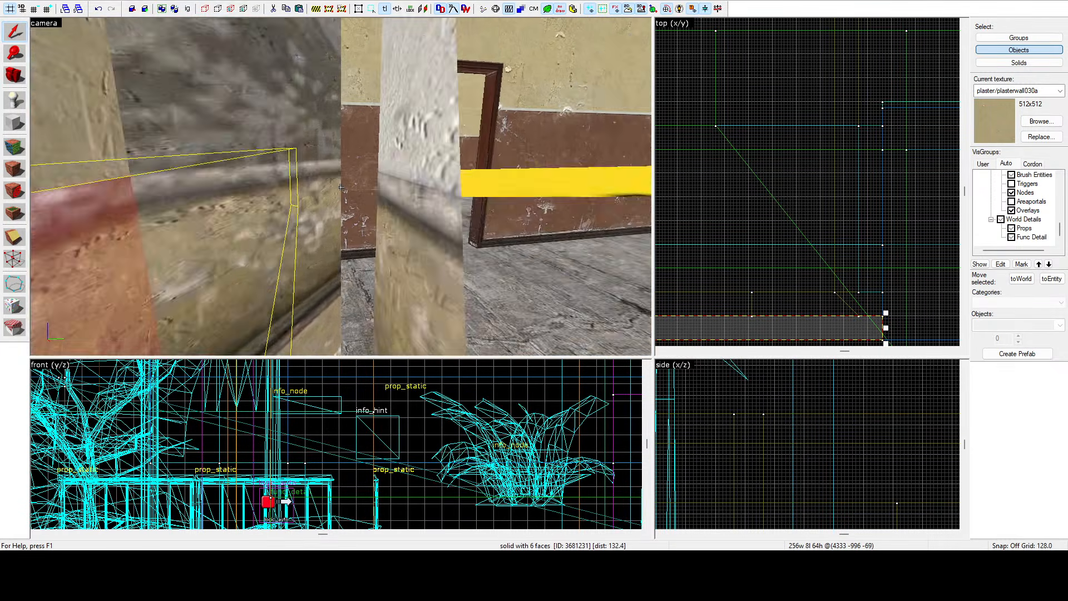
key(s)
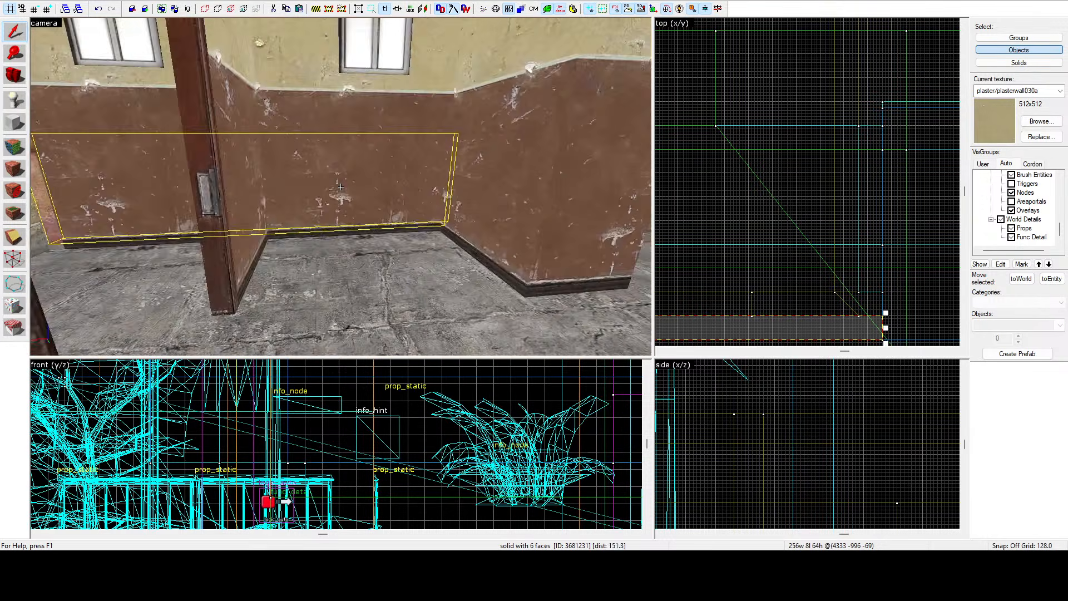
key(d)
key(d)
key(z)
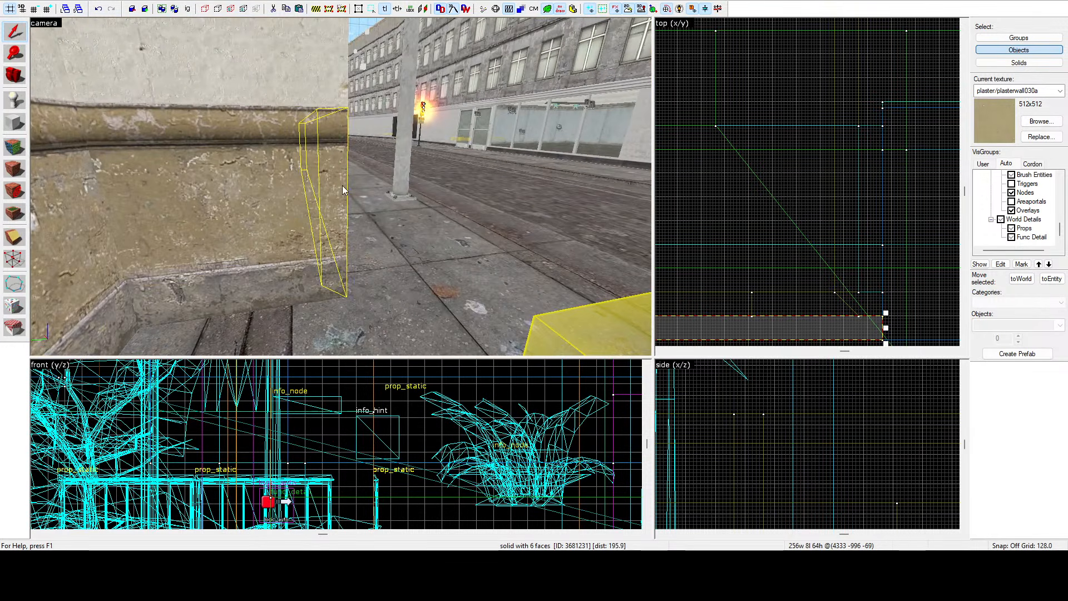
scroll(801, 147, down, 6)
scroll(812, 188, up, 8)
scroll(884, 184, down, 3)
scroll(887, 183, down, 4)
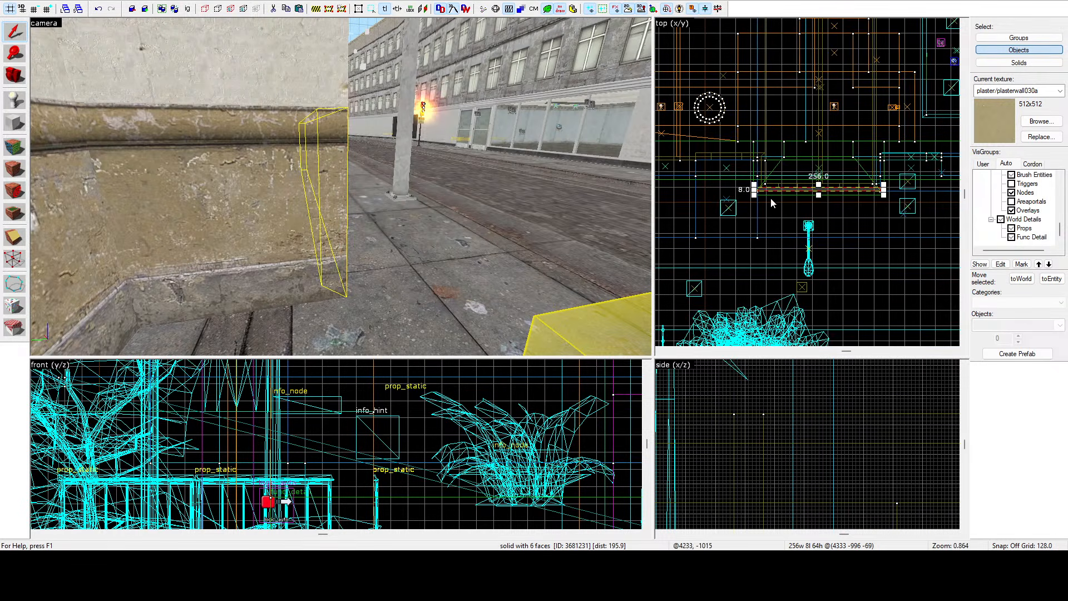
scroll(756, 198, up, 7)
scroll(760, 176, up, 4)
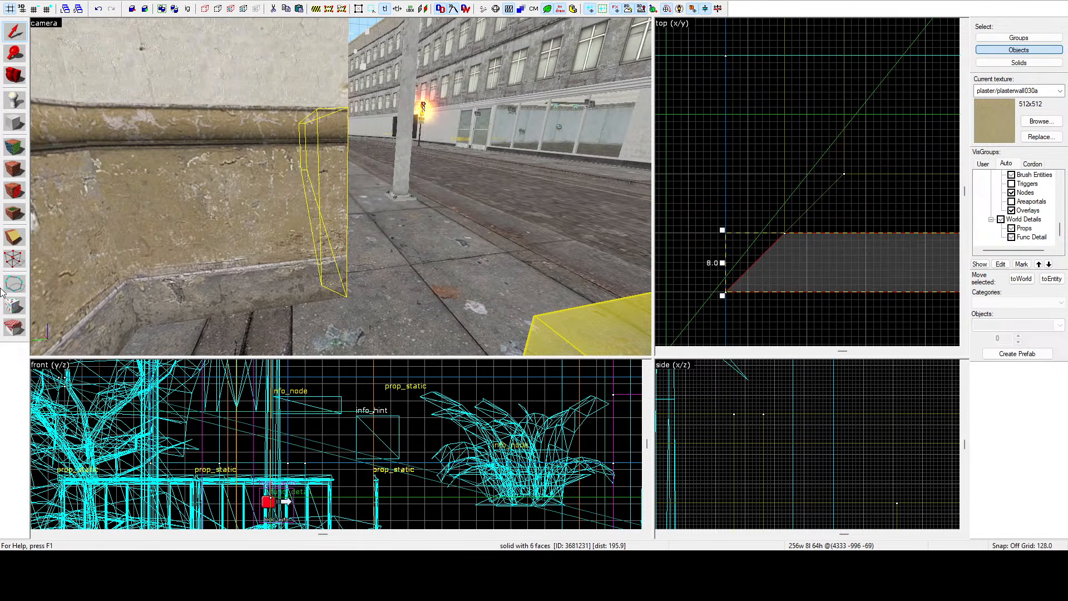
click(14, 259)
drag(785, 234, 727, 236)
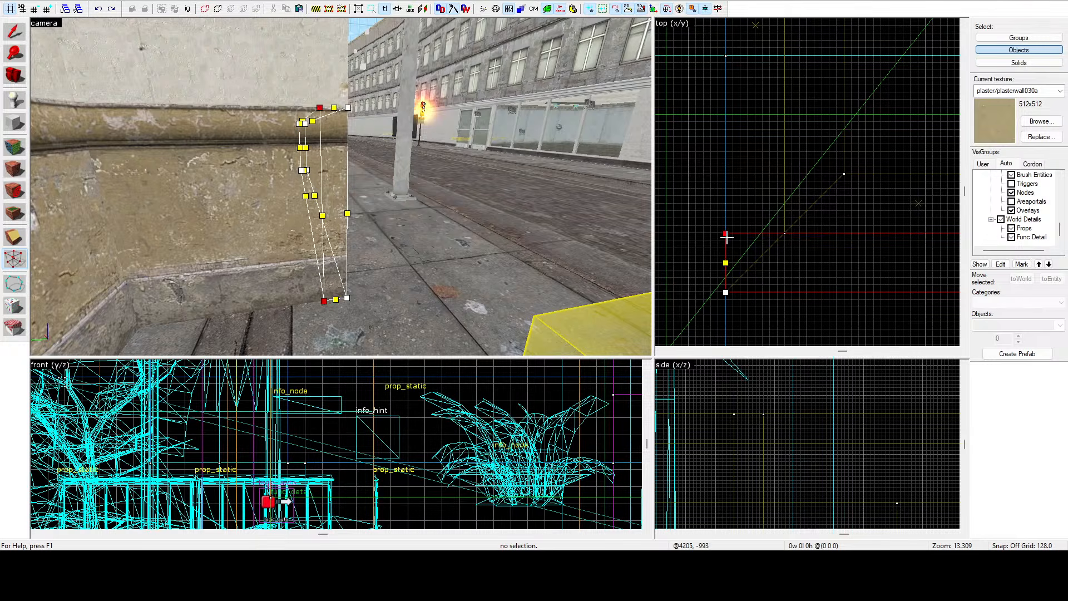
click(15, 32)
Stretch the base brush to 16 units deep in the top view.
scroll(682, 208, down, 6)
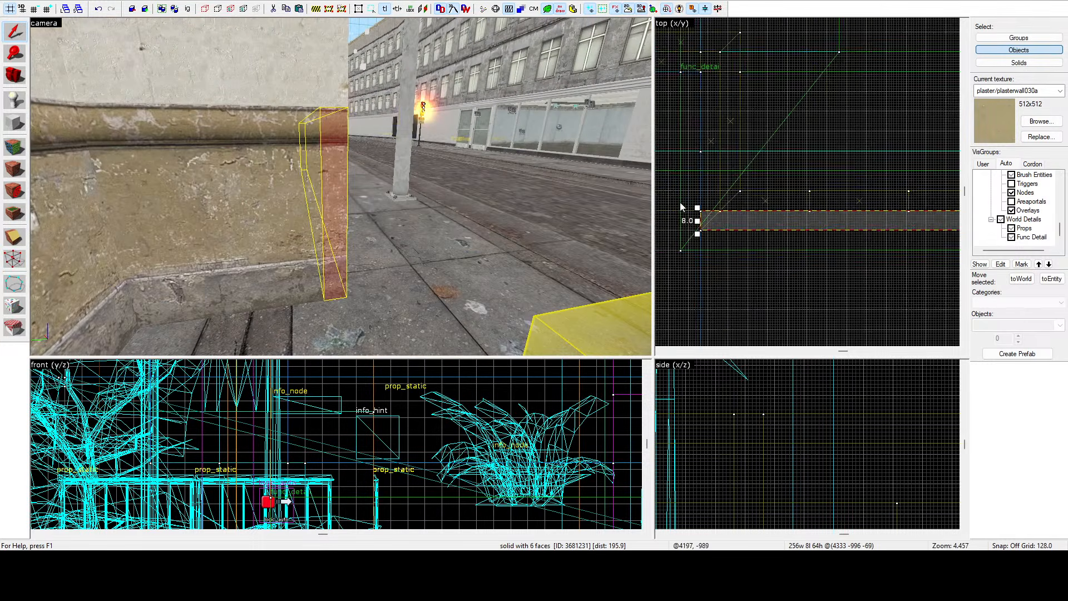
scroll(682, 205, down, 4)
scroll(842, 204, up, 4)
drag(844, 207, 869, 189)
key(z)
key(a)
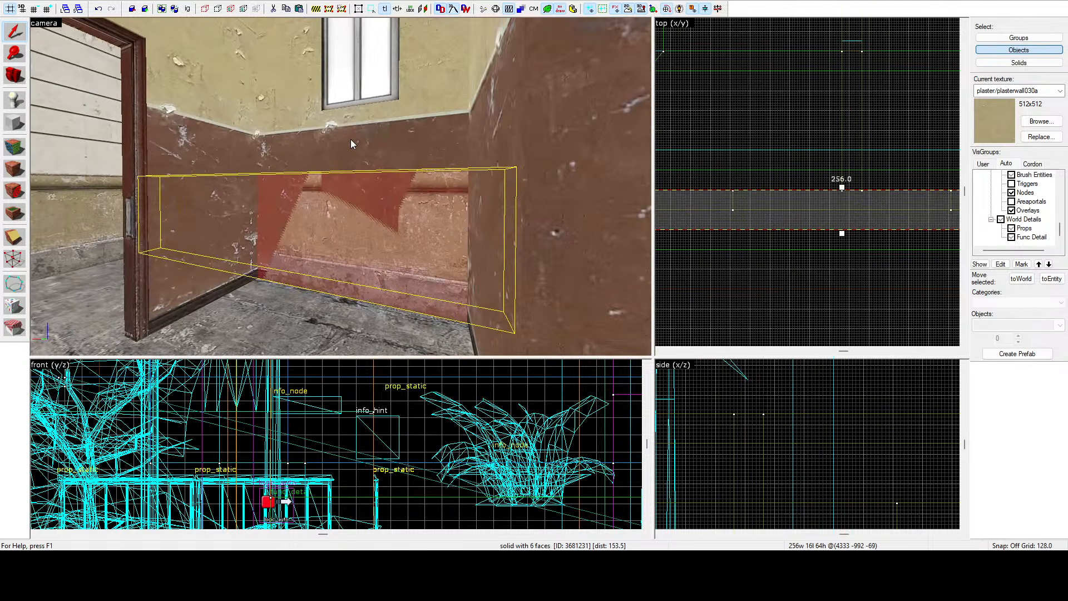
Select the narrow wall brush beside the interior window and inspect it in the side view.
click(352, 139)
key(z)
key(d)
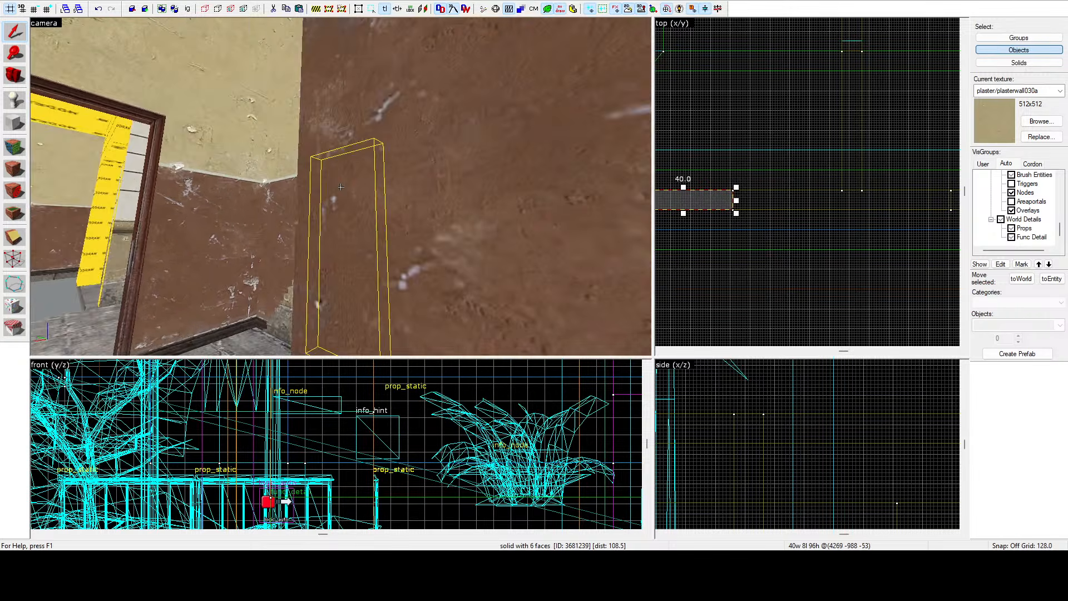
key(a)
key(z)
scroll(717, 439, down, 10)
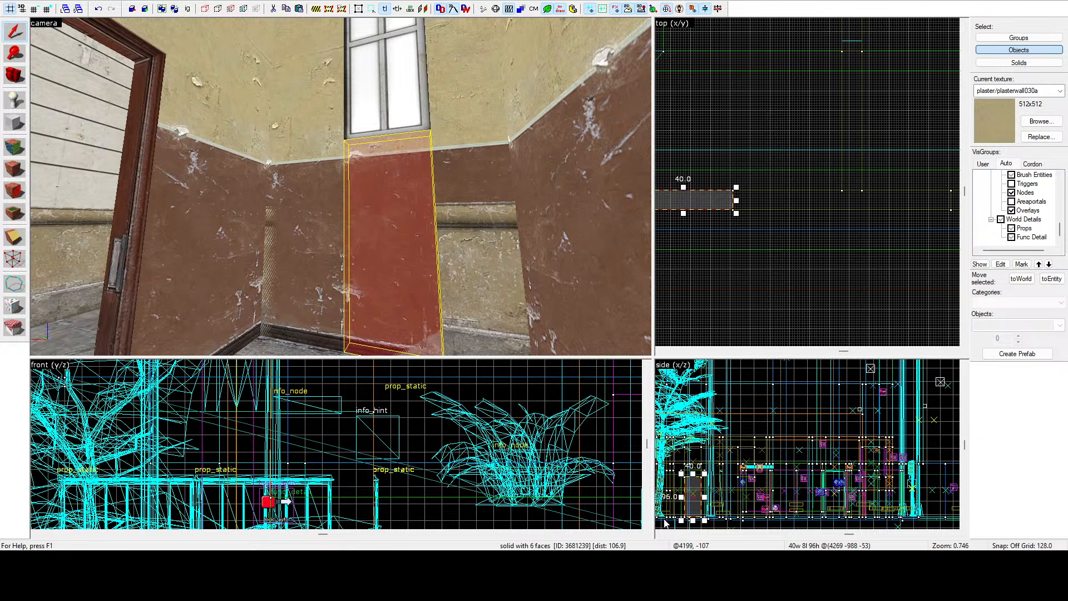
key(z)
key(w)
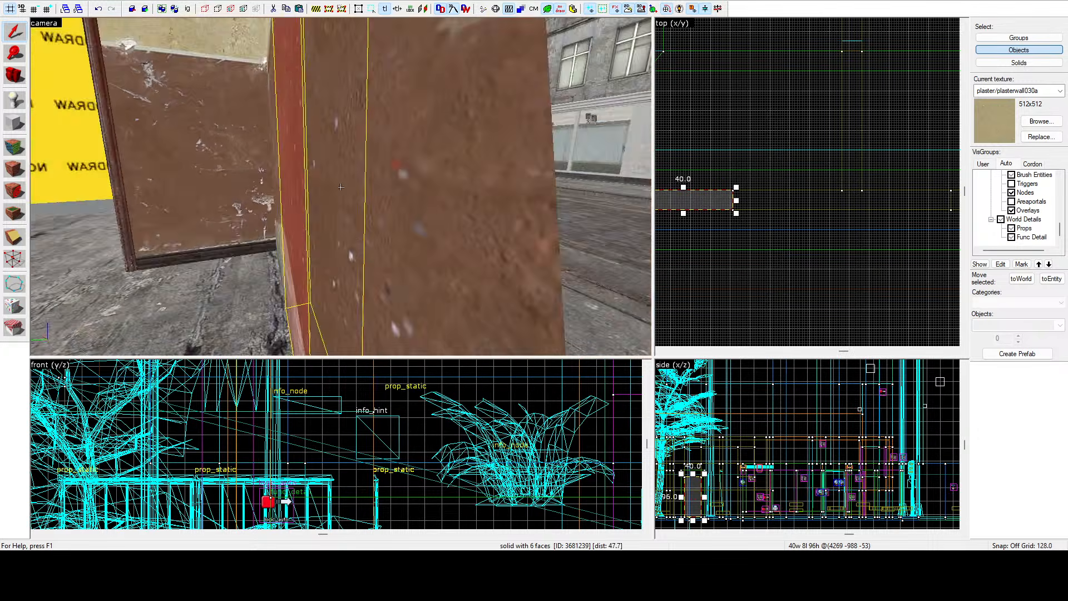
key(s)
key(w)
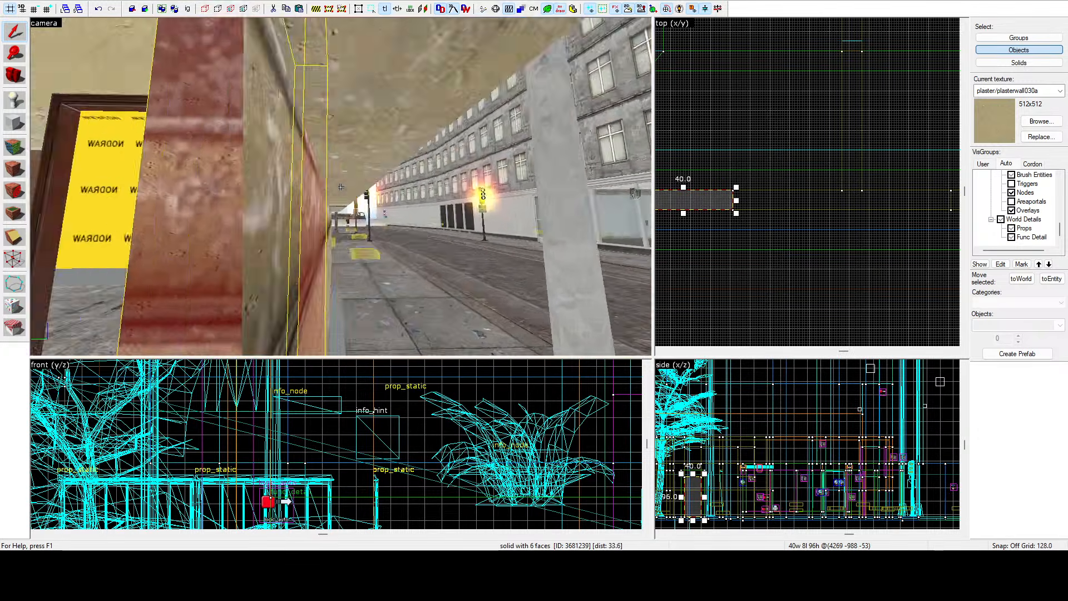
key(s)
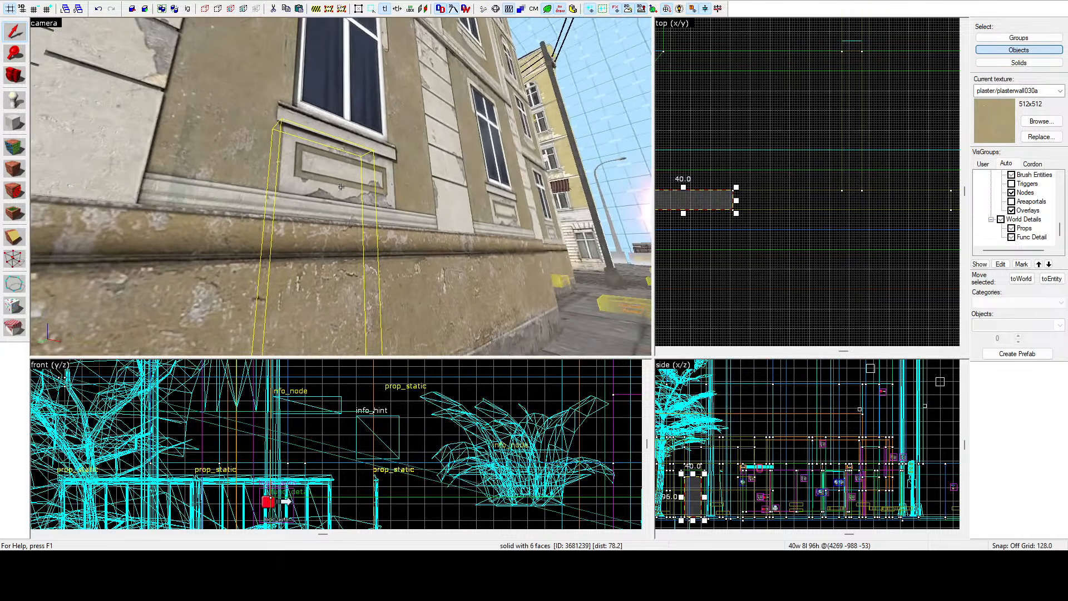
Select the exterior brushes beneath the front window to inspect them.
click(340, 187)
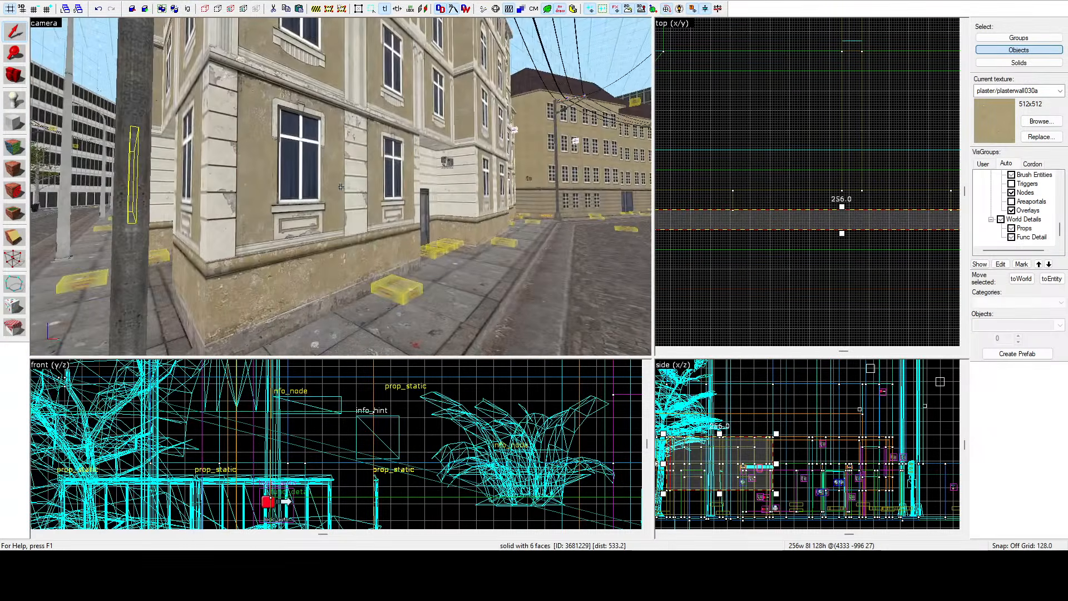
click(341, 187)
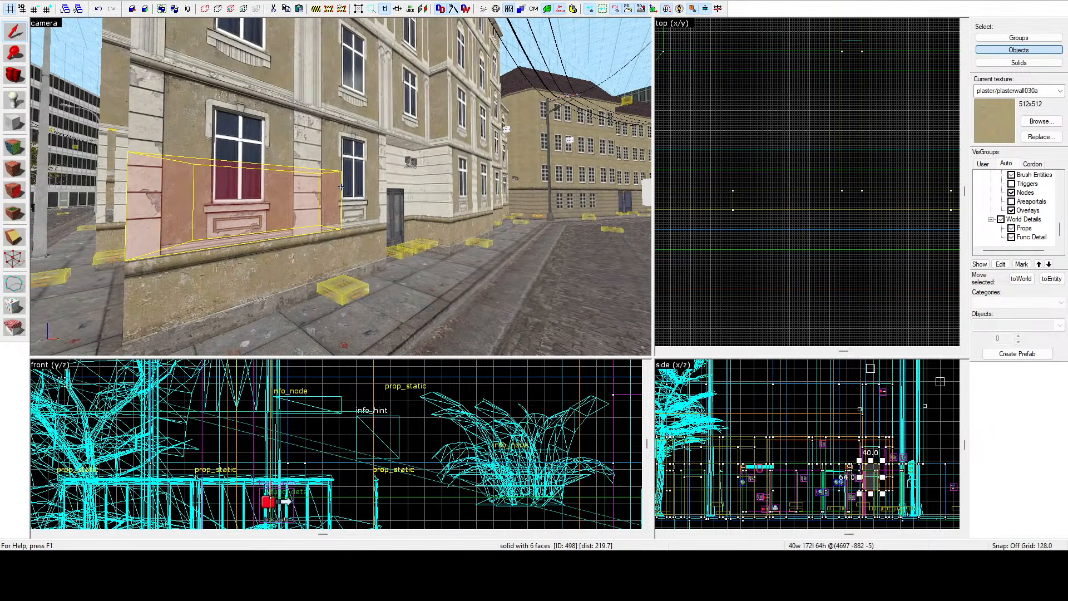
key(a)
key(w)
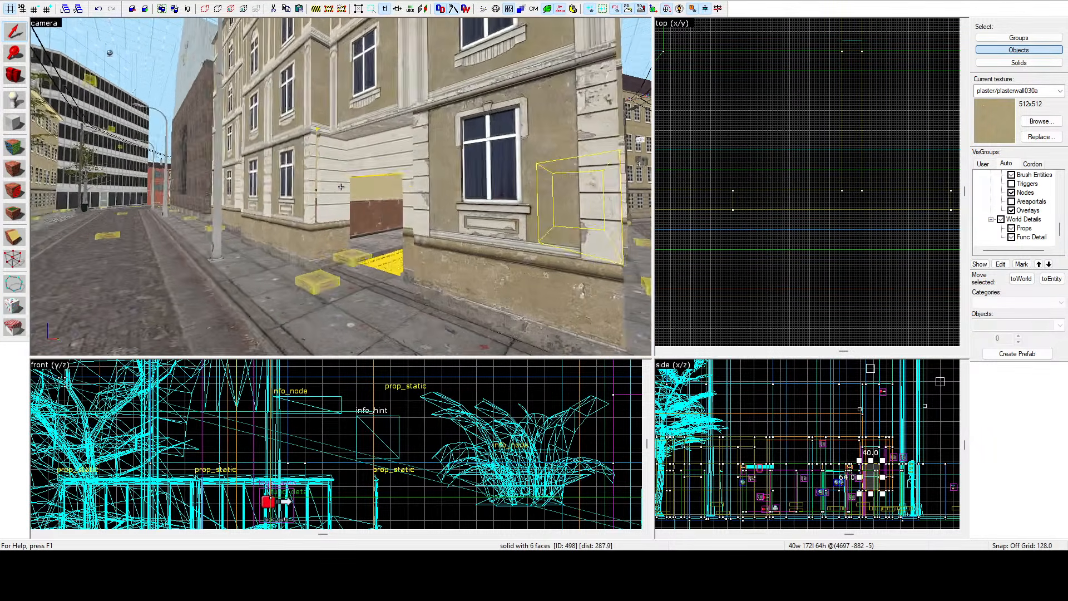
key(d)
key(z)
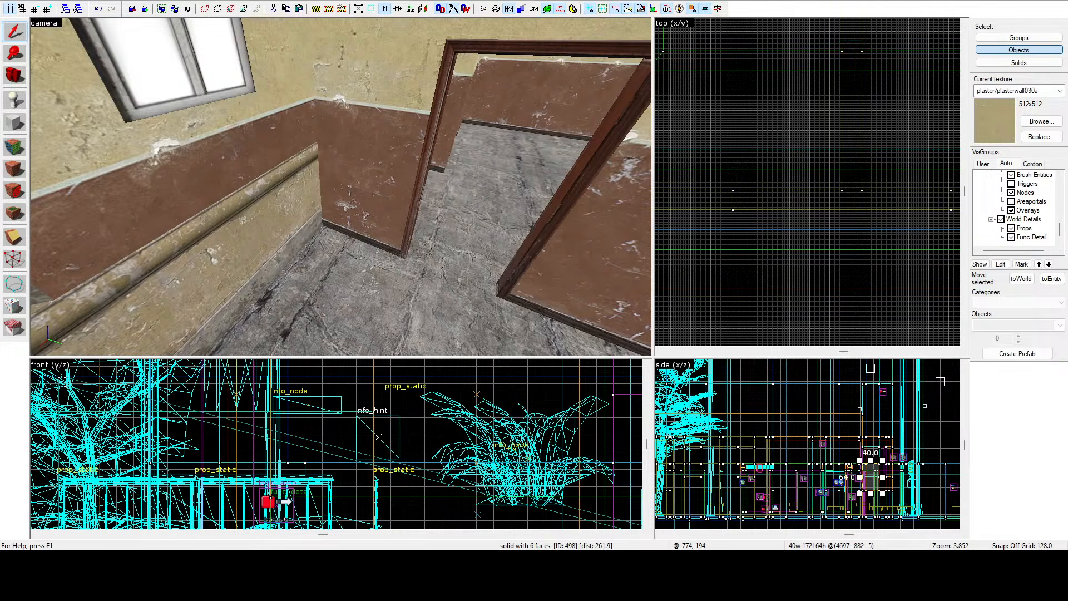
key(z)
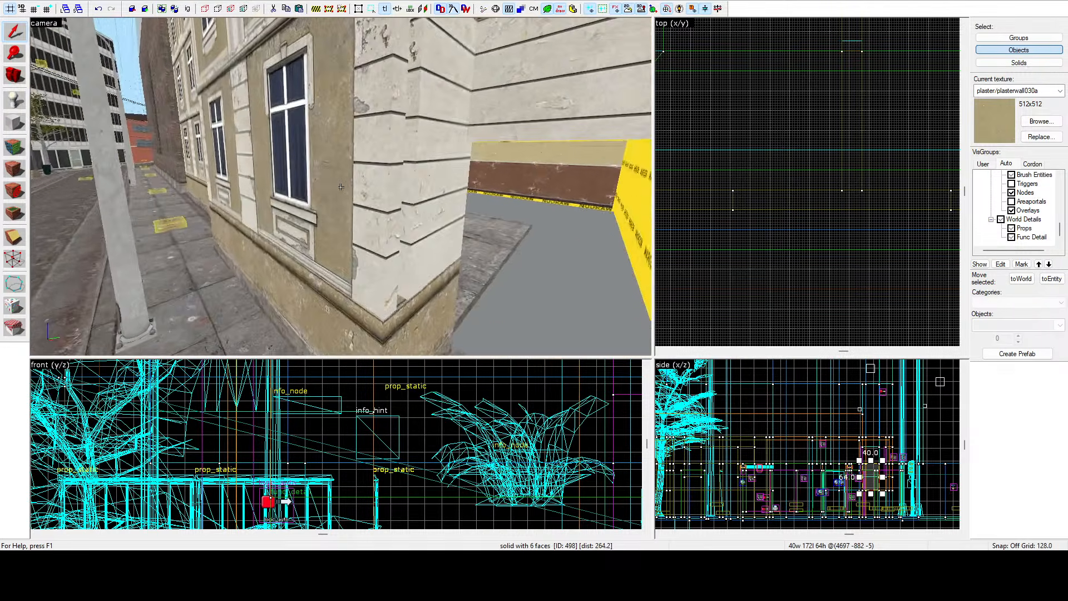
key(s)
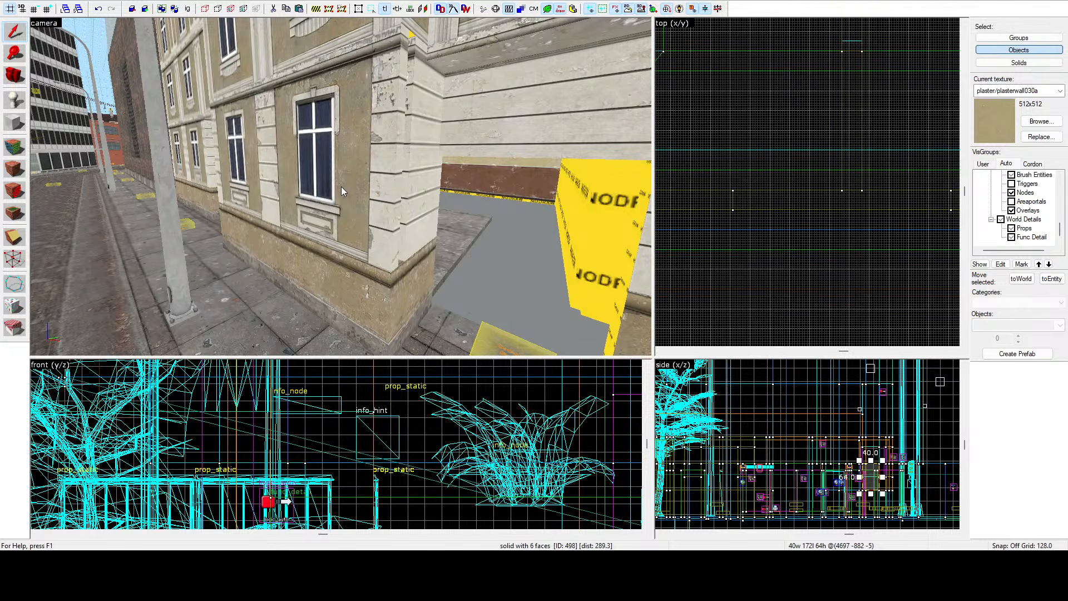
Fly through the doorway into the room to examine the interior walls and floor.
key(z)
key(w)
key(w)
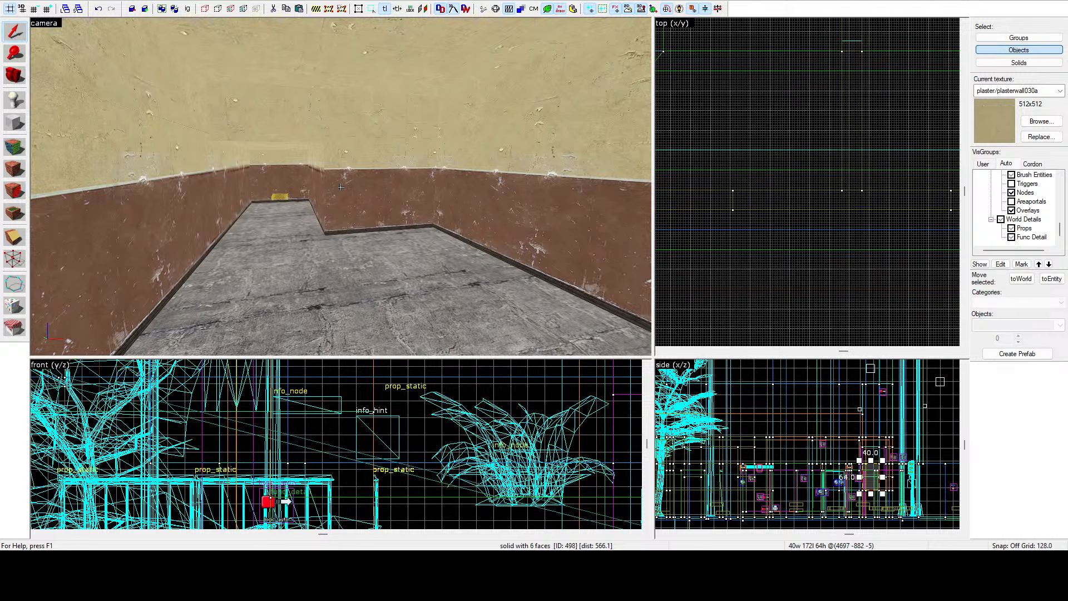
key(z)
key(z)
key(s)
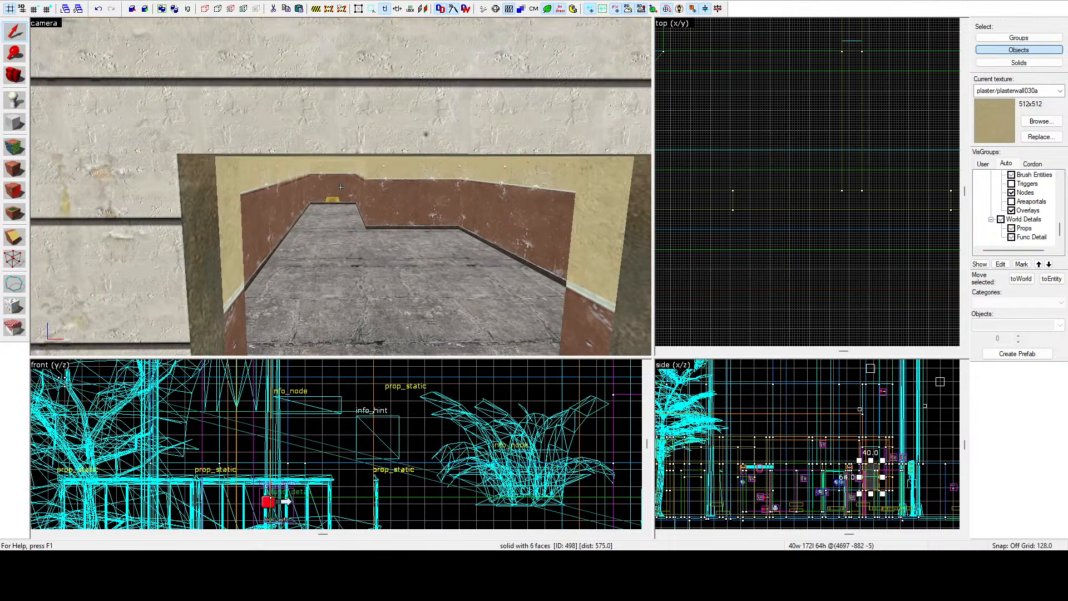
key(w)
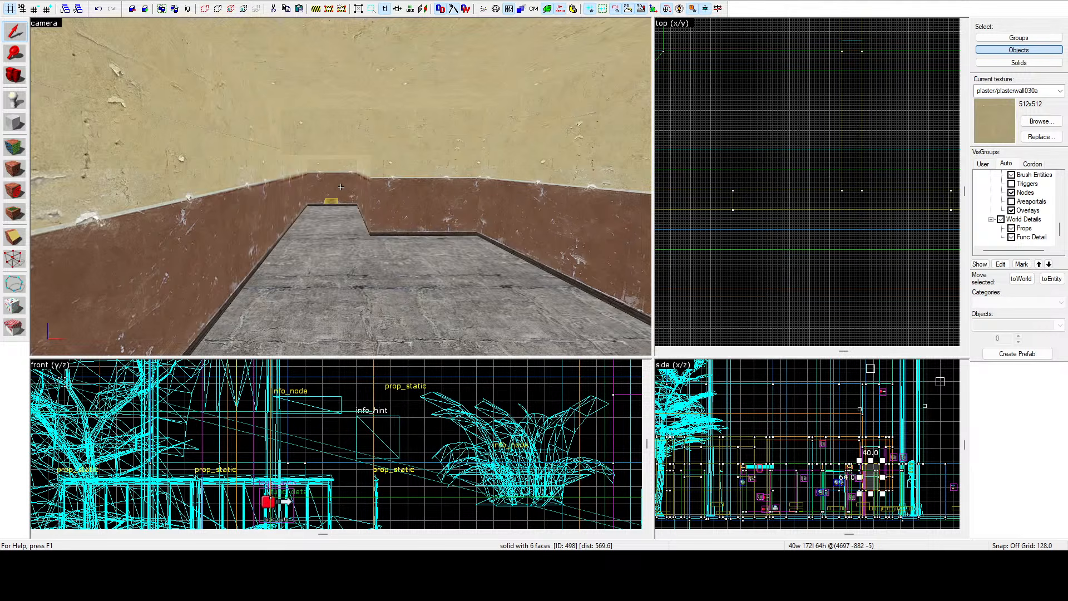
key(z)
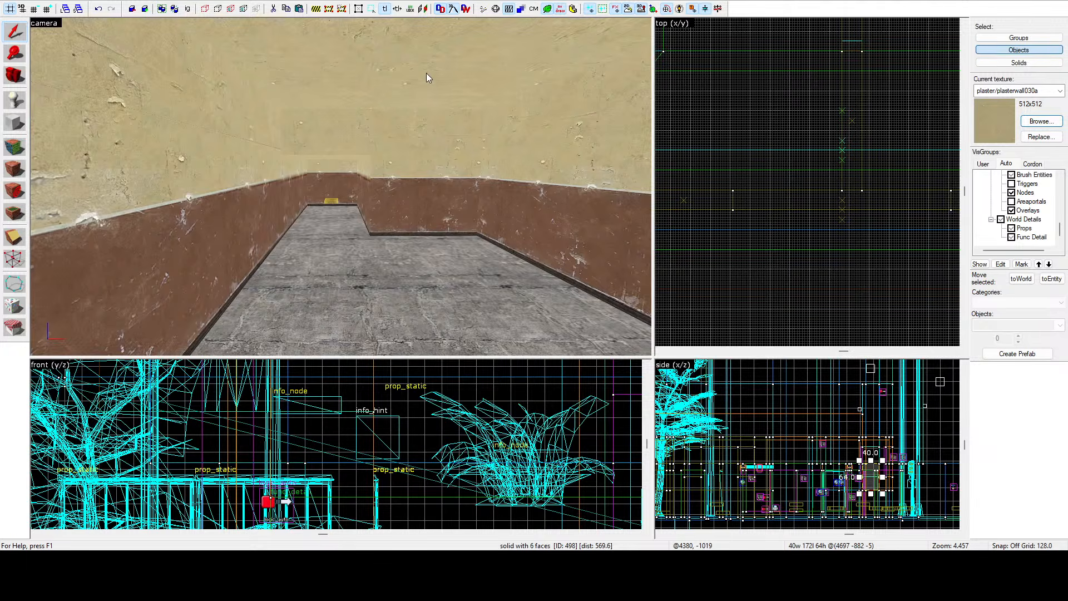
Try applying the nodraw texture to an interior wall face, then undo the application.
click(15, 146)
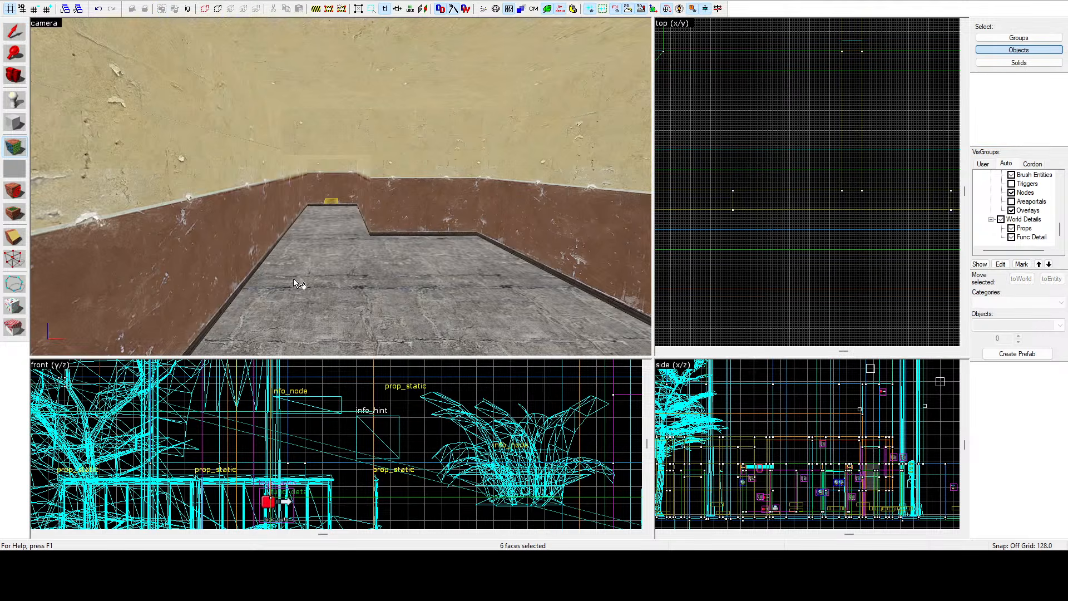
key(shift+s)
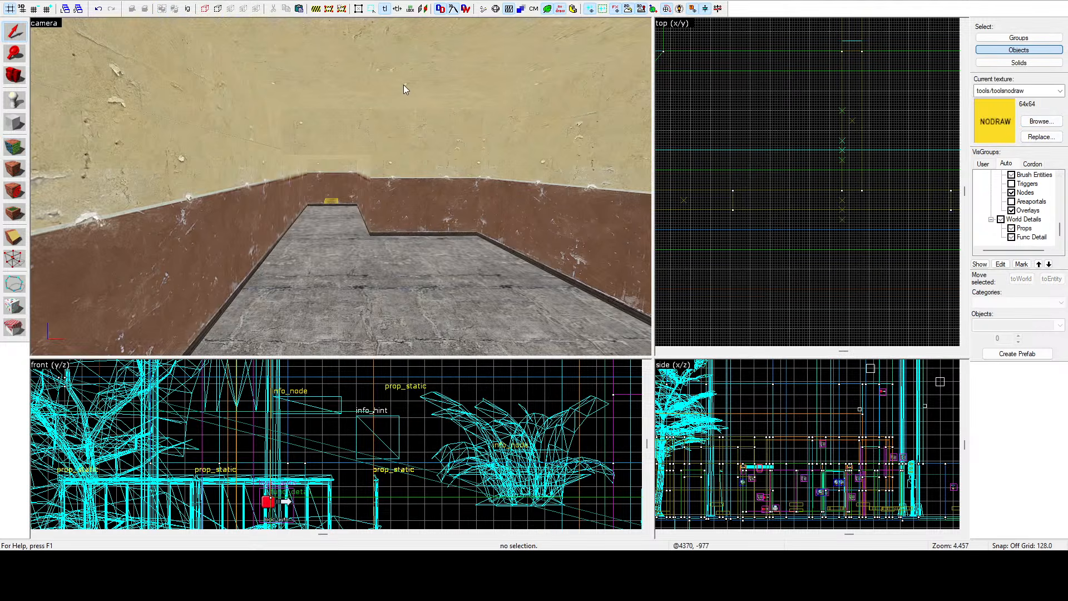
click(16, 147)
right_click(225, 226)
key(z)
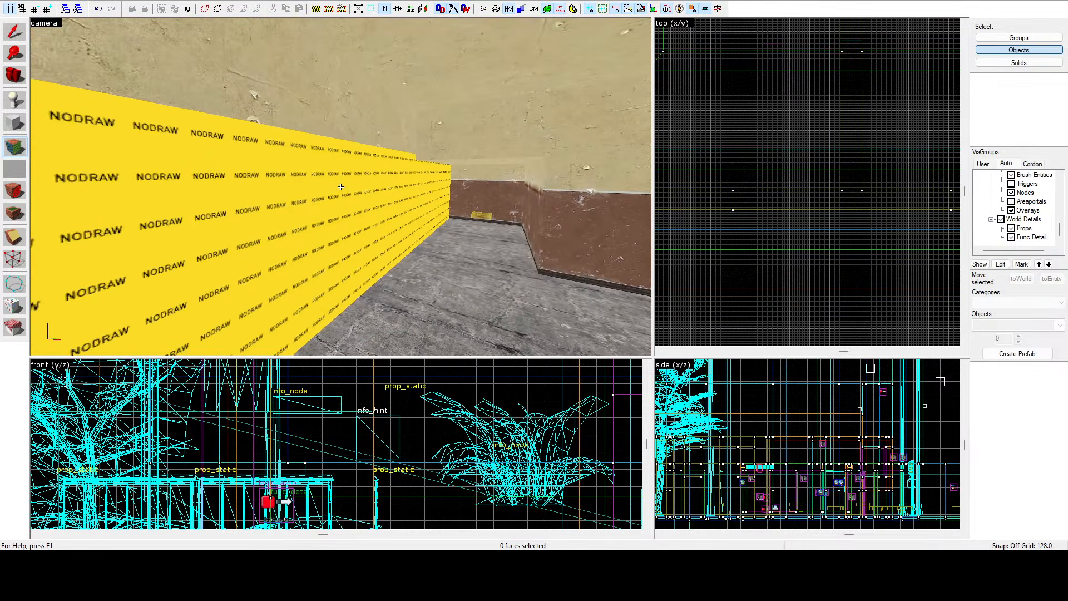
key(ctrl+z)
Fly along the interior corridor to examine the wall and floor brushes.
key(a)
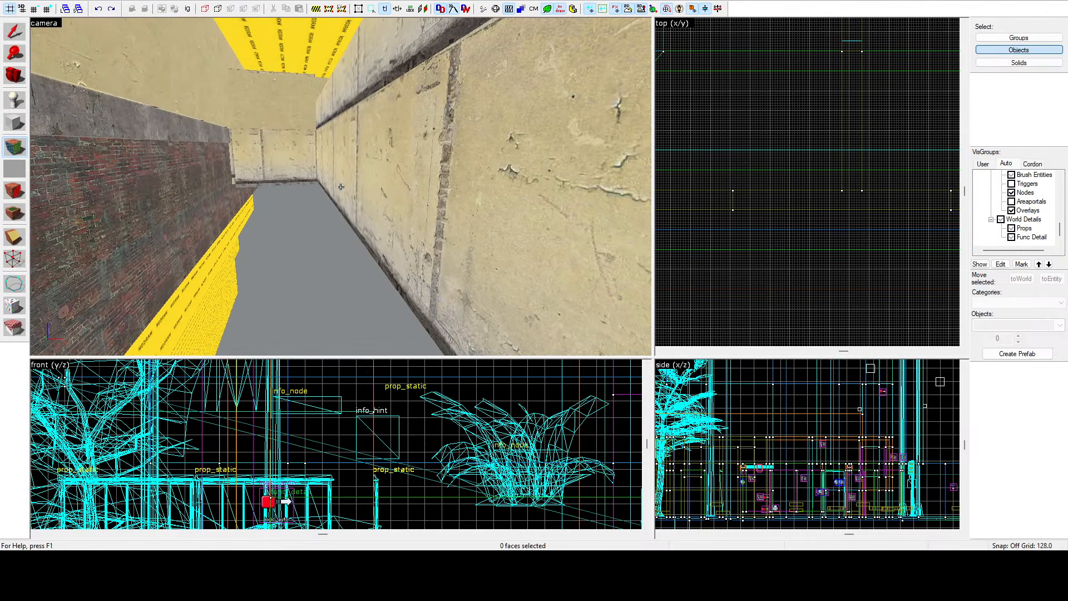
key(d)
key(d)
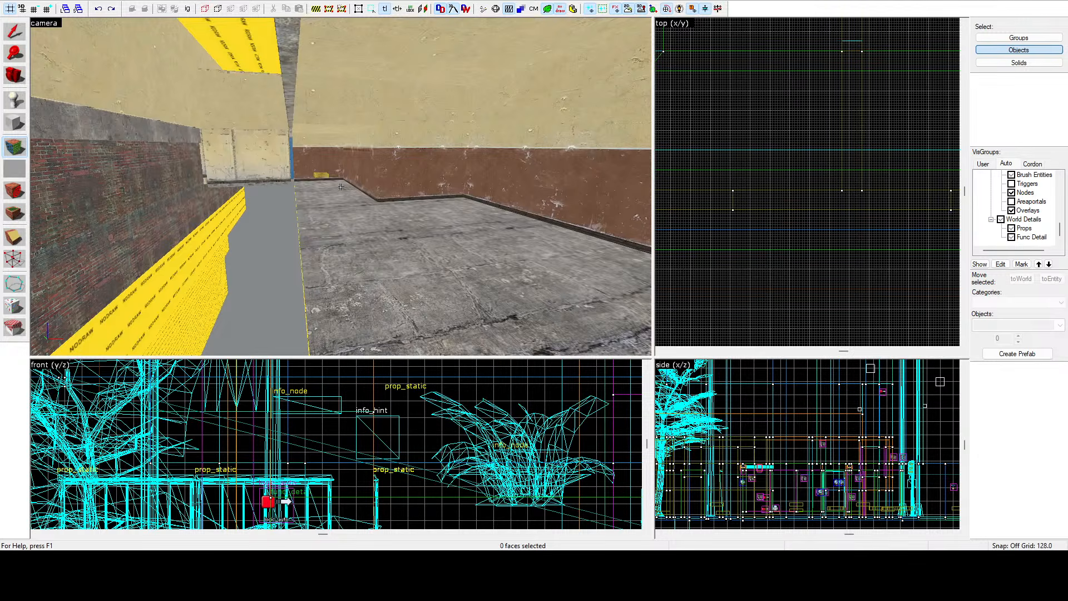
key(d)
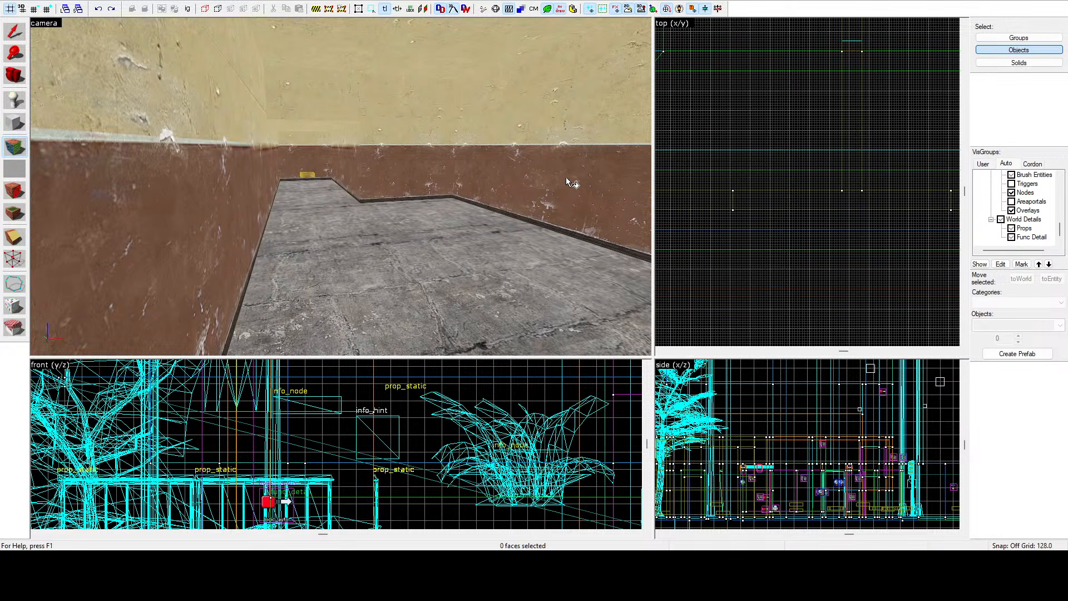
key(shift+s)
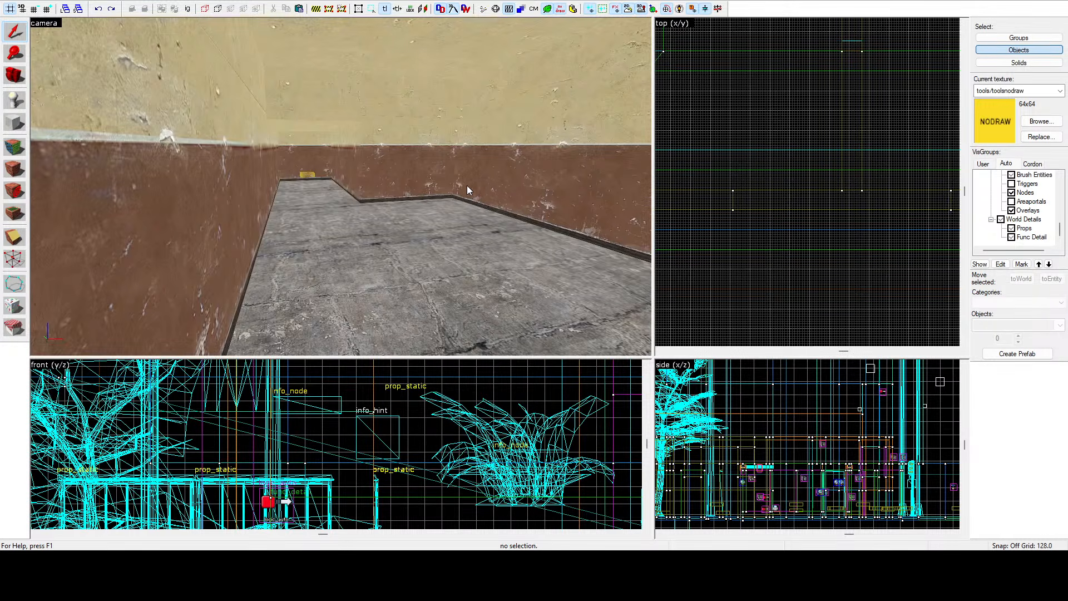
key(z)
key(d)
key(z)
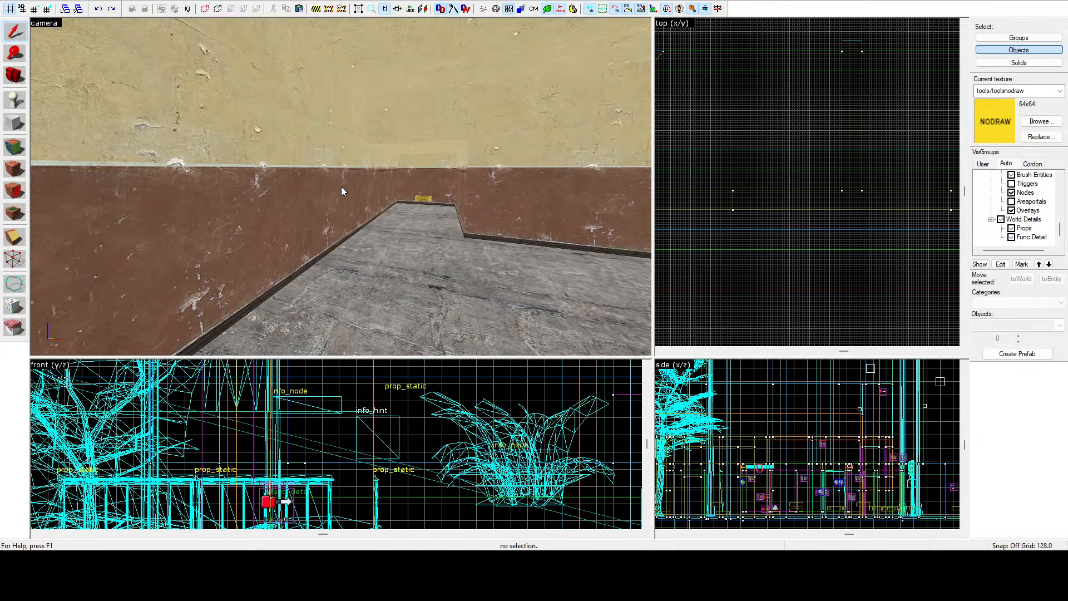
key(z)
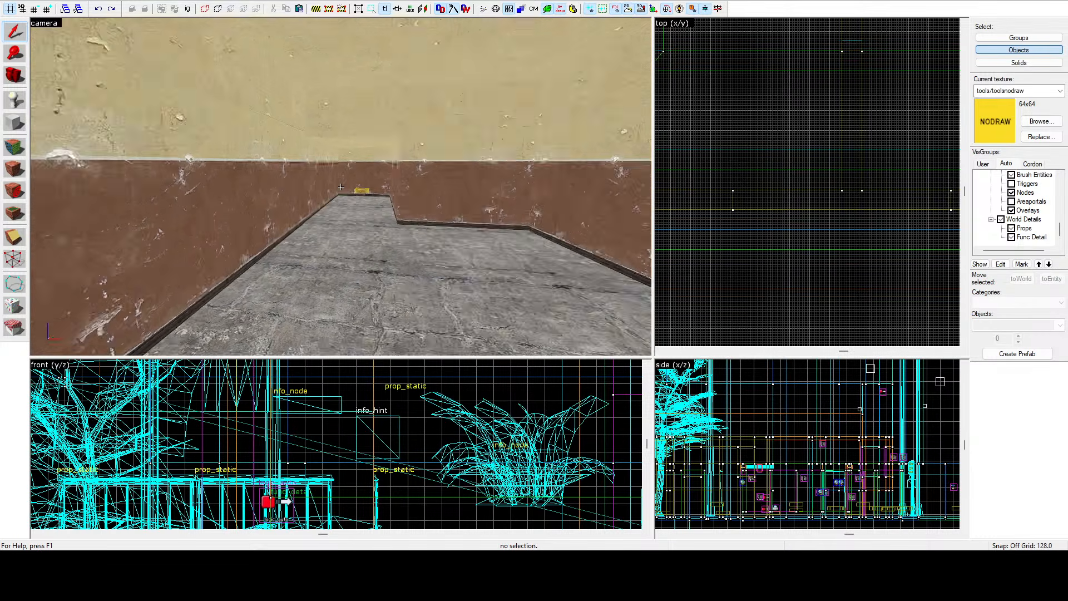
key(w)
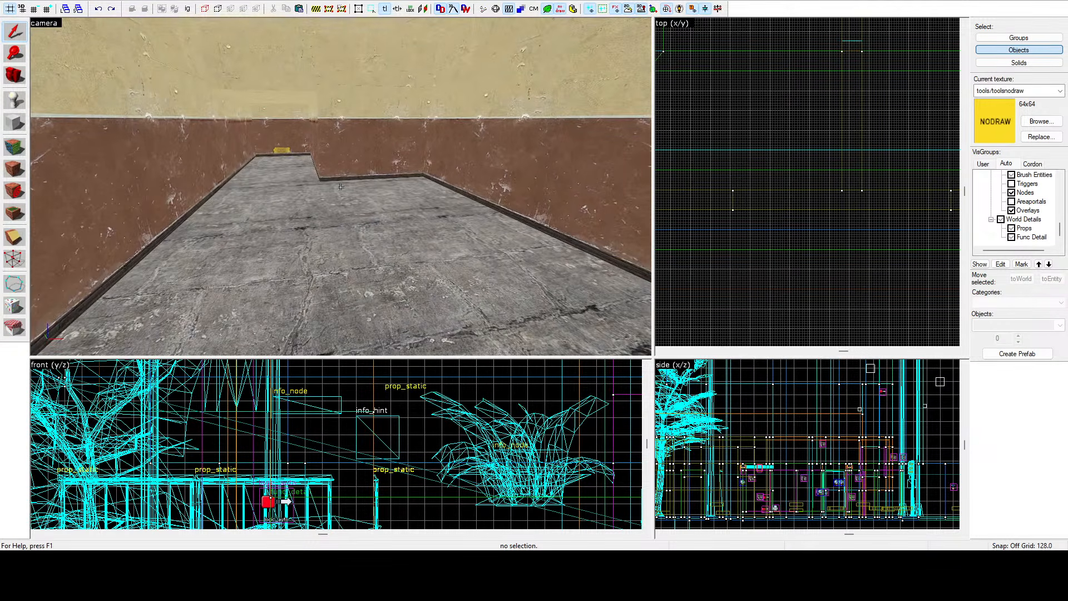
Fly through the room and out along the facade to examine the wall brushes around the front windows.
key(s)
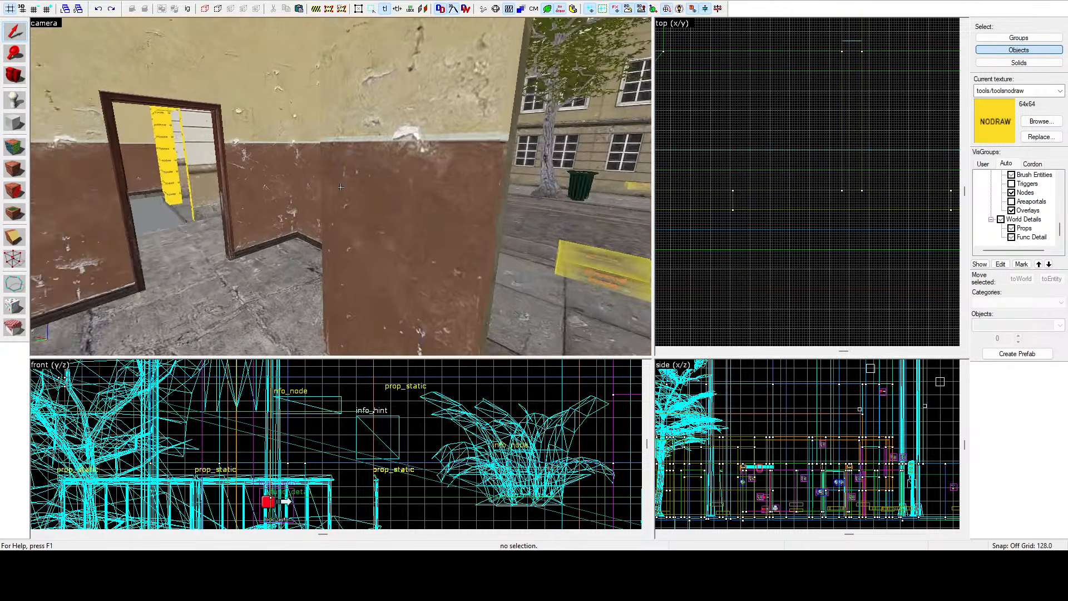
key(z)
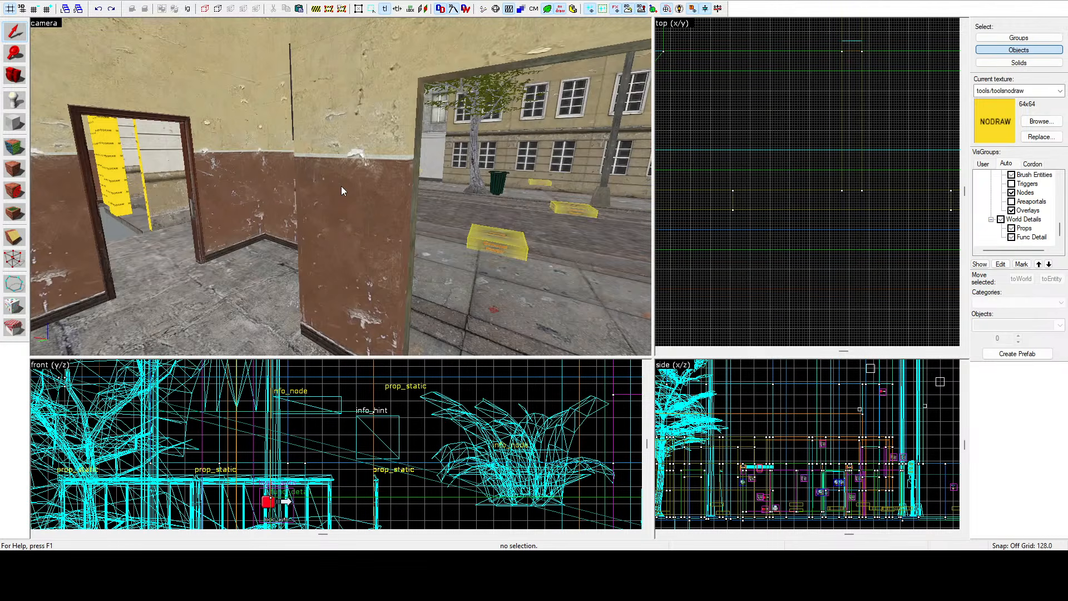
key(z)
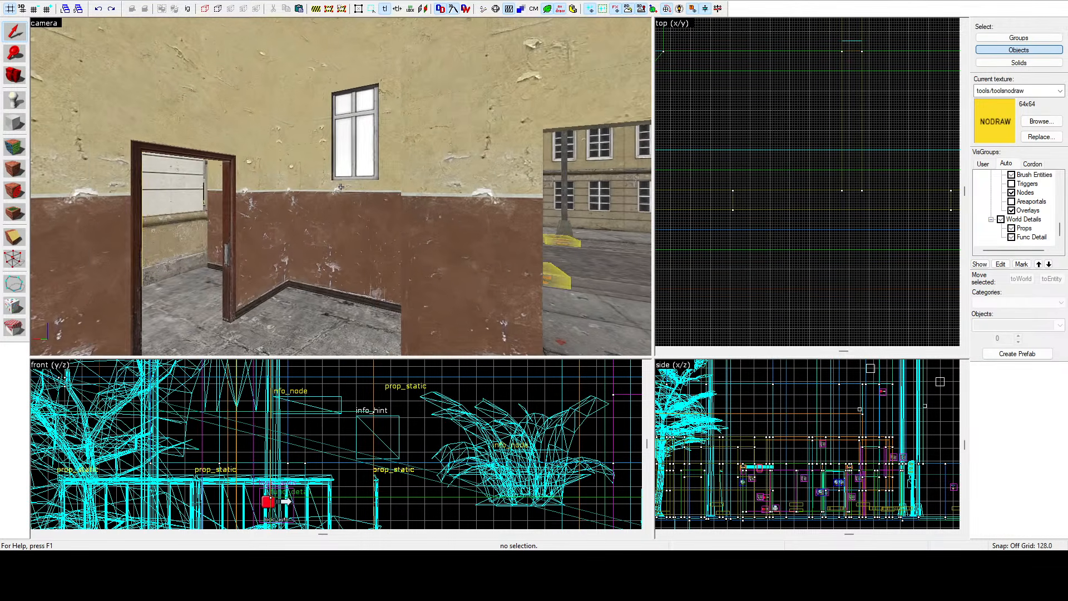
key(w)
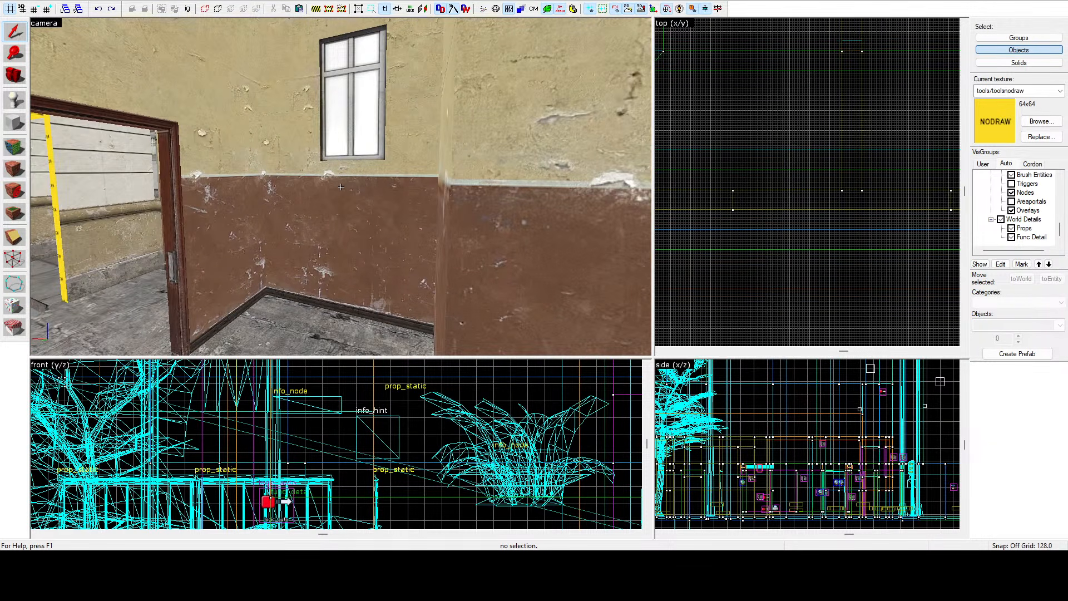
click(341, 187)
key(s)
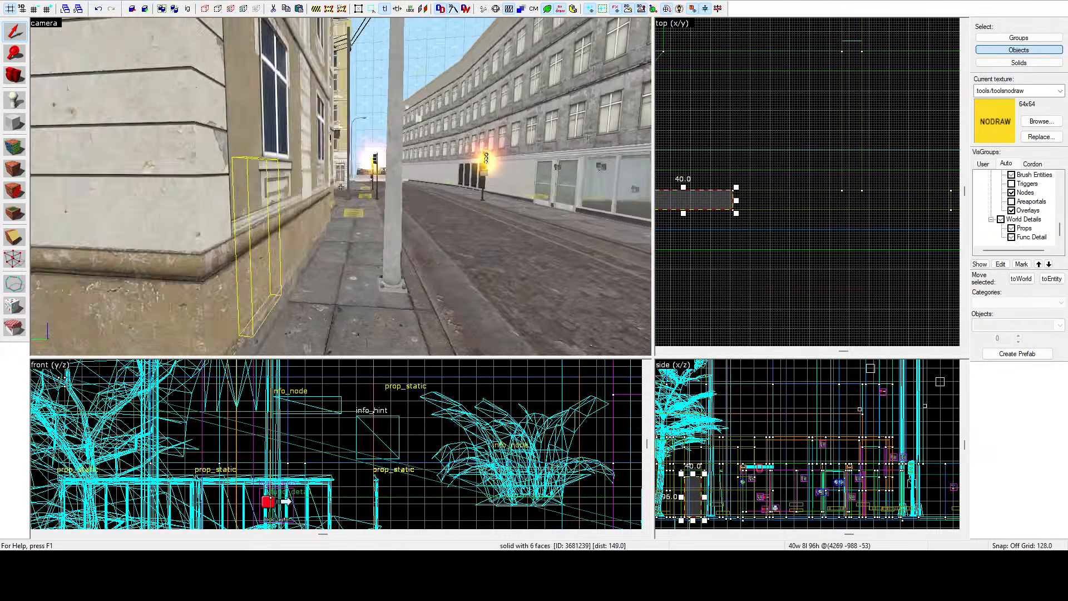
key(w)
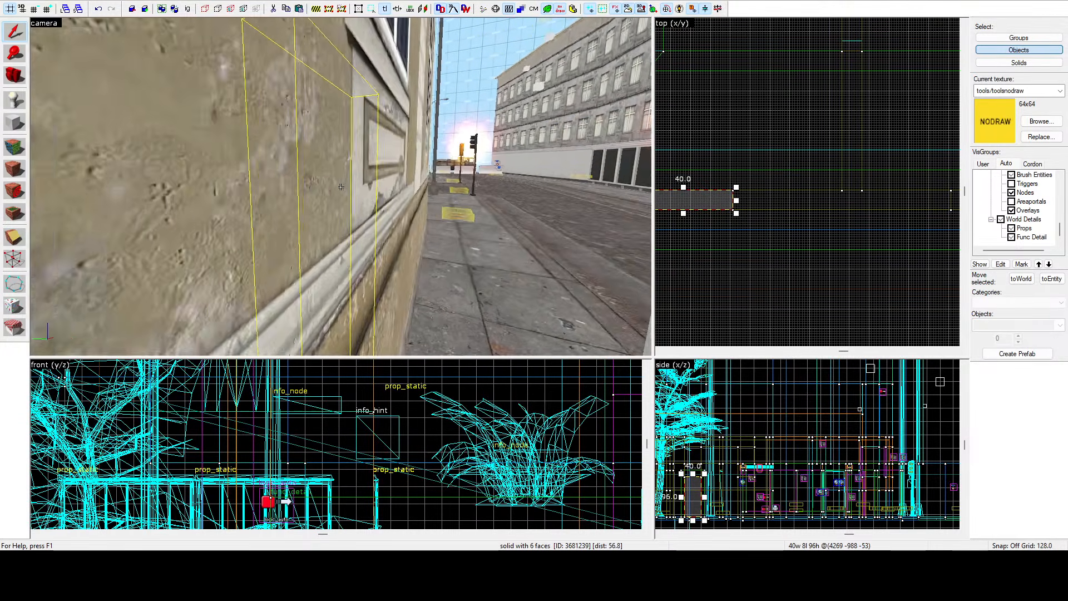
key(w)
key(z)
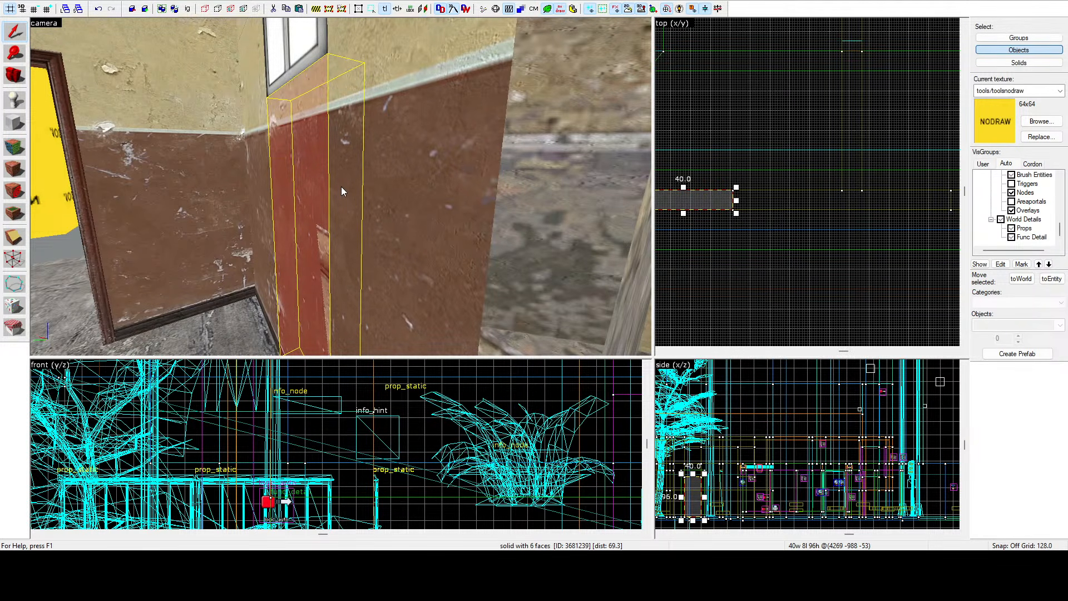
key(z)
key(s)
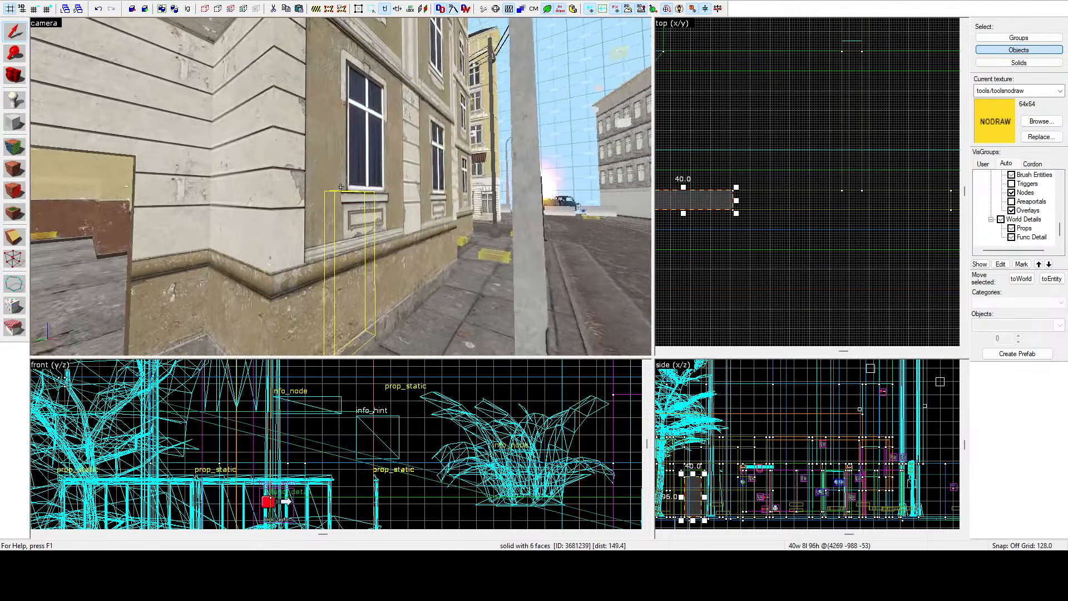
click(340, 187)
key(w)
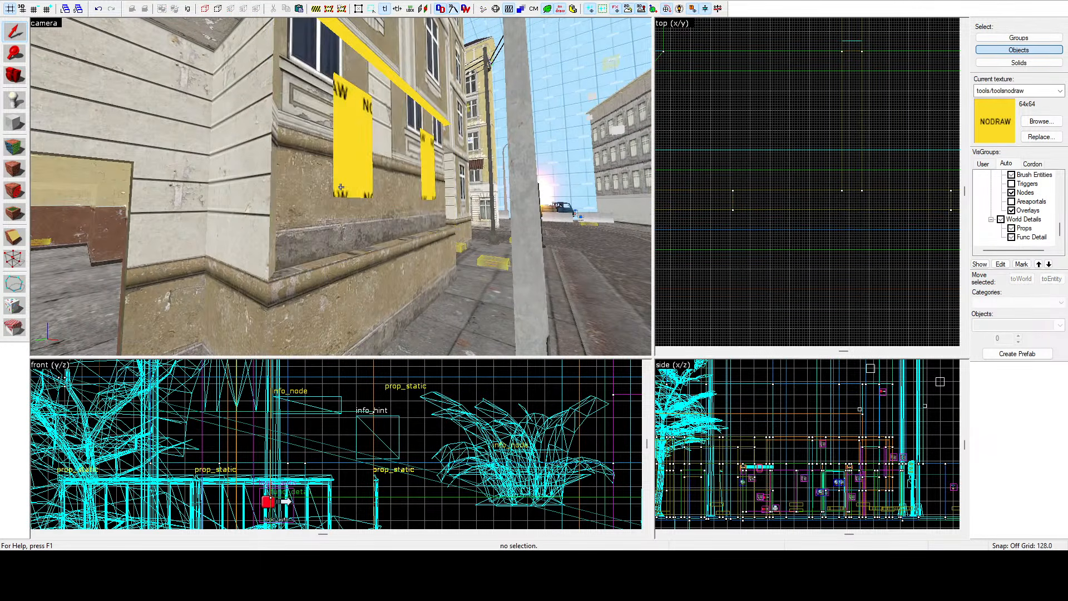
Resize the brush beside the doorway under the front window to 16 units deep and 64 units high.
click(340, 187)
key(a)
key(z)
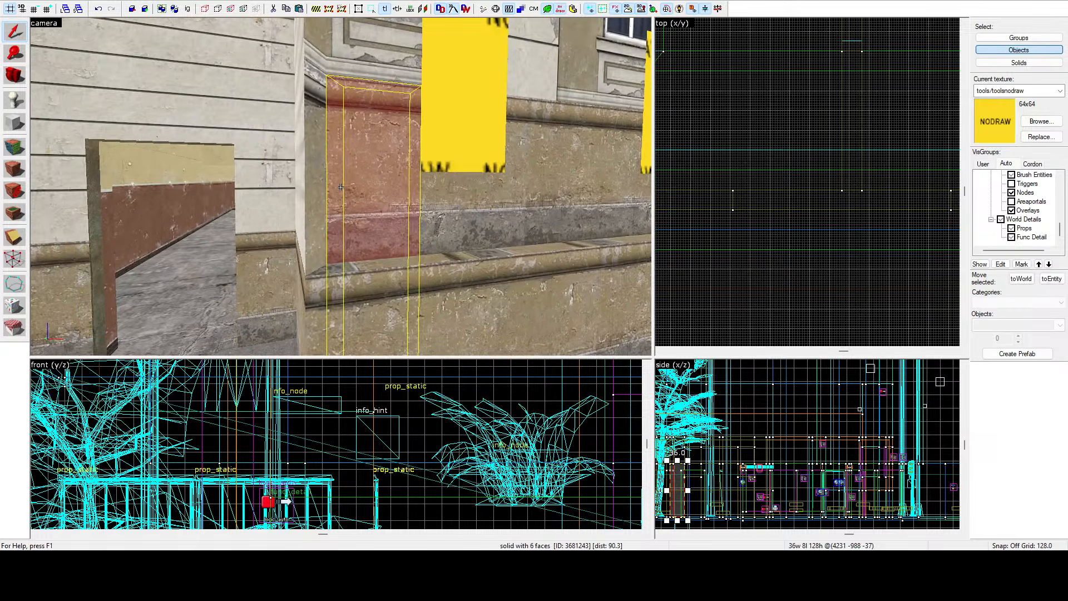
scroll(770, 136, down, 12)
scroll(772, 146, up, 12)
scroll(778, 163, up, 5)
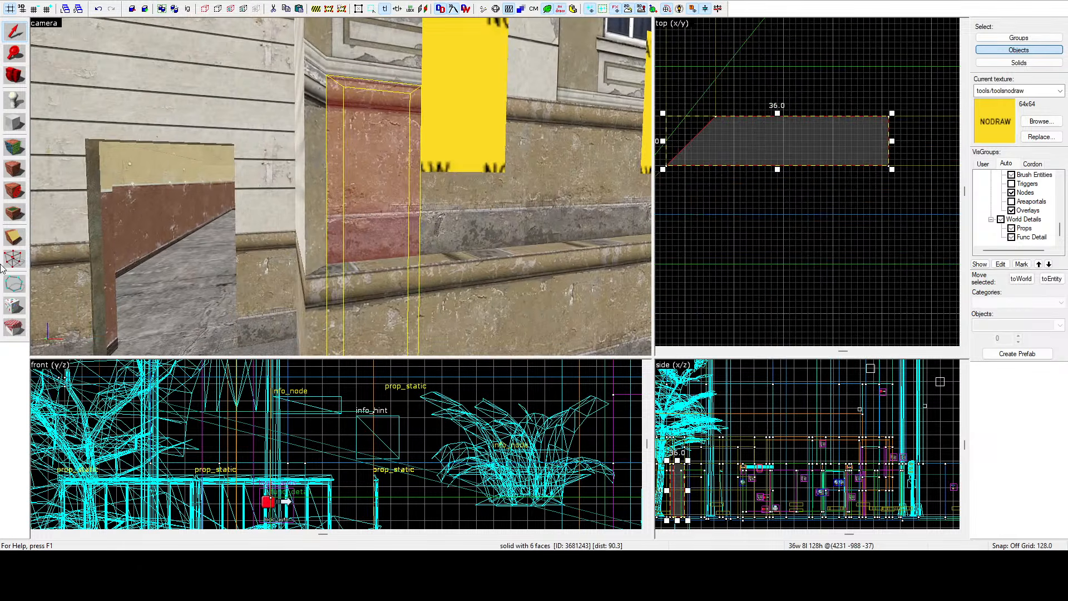
drag(778, 169, 782, 217)
key(s)
key(z)
key(z)
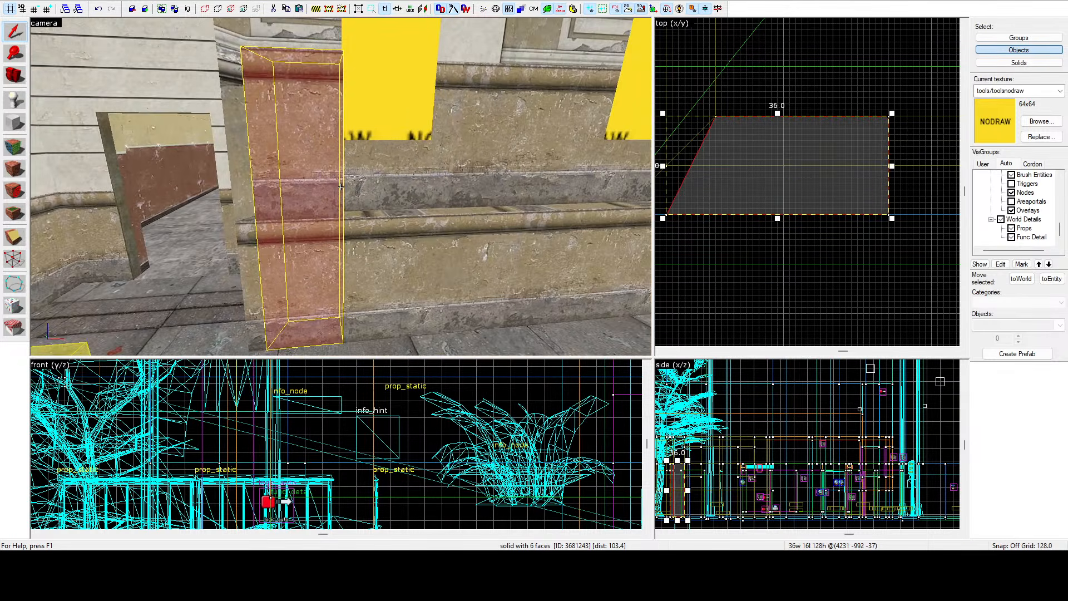
key(z)
scroll(843, 467, down, 4)
scroll(790, 459, up, 6)
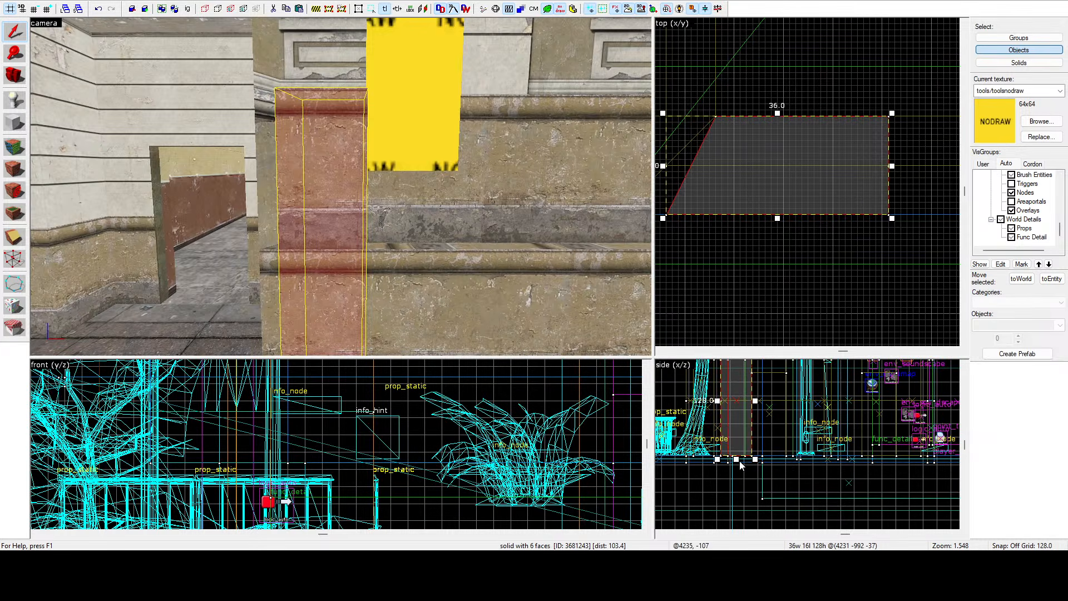
mouse_move(739, 461)
mouse_down()
mouse_move(754, 403)
mouse_move(763, 410)
mouse_up()
scroll(755, 407, up, 9)
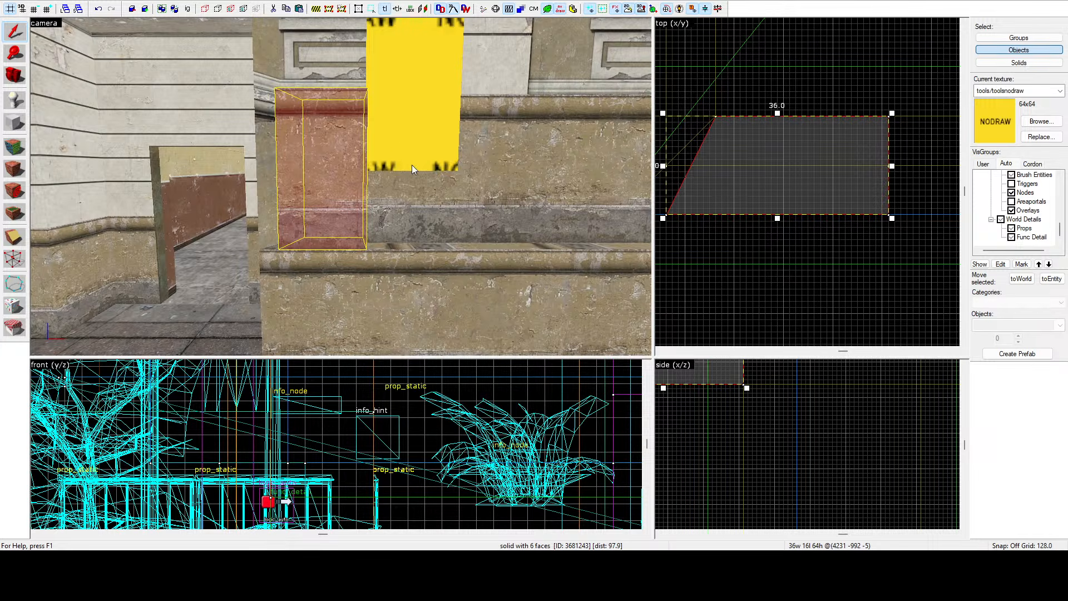
Select the brush under the neighbouring window and deepen it to 16 units.
key(z)
key(s)
key(a)
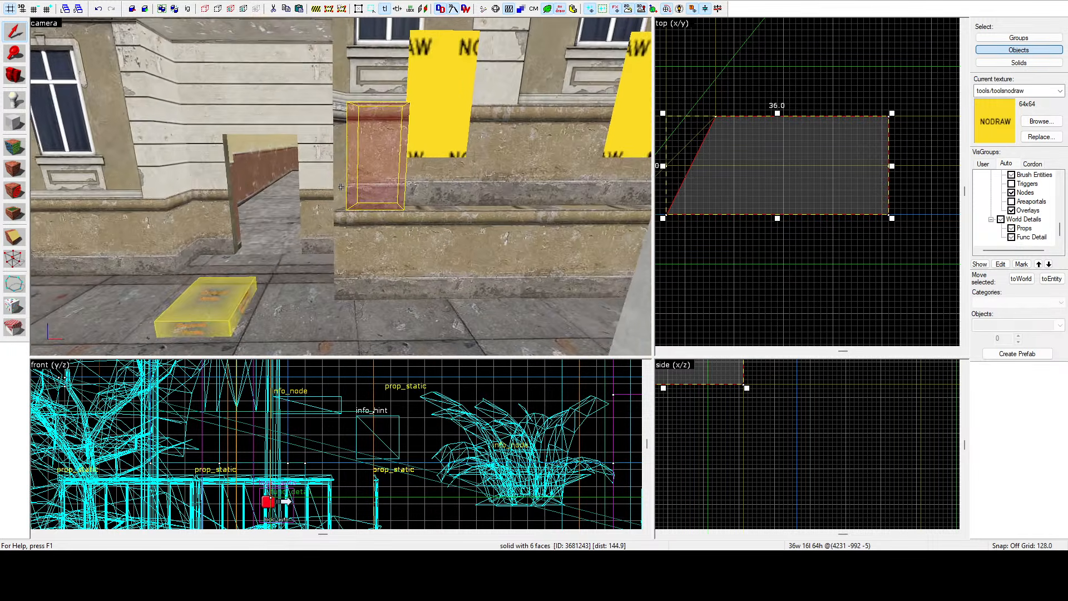
key(w)
key(z)
scroll(732, 149, down, 3)
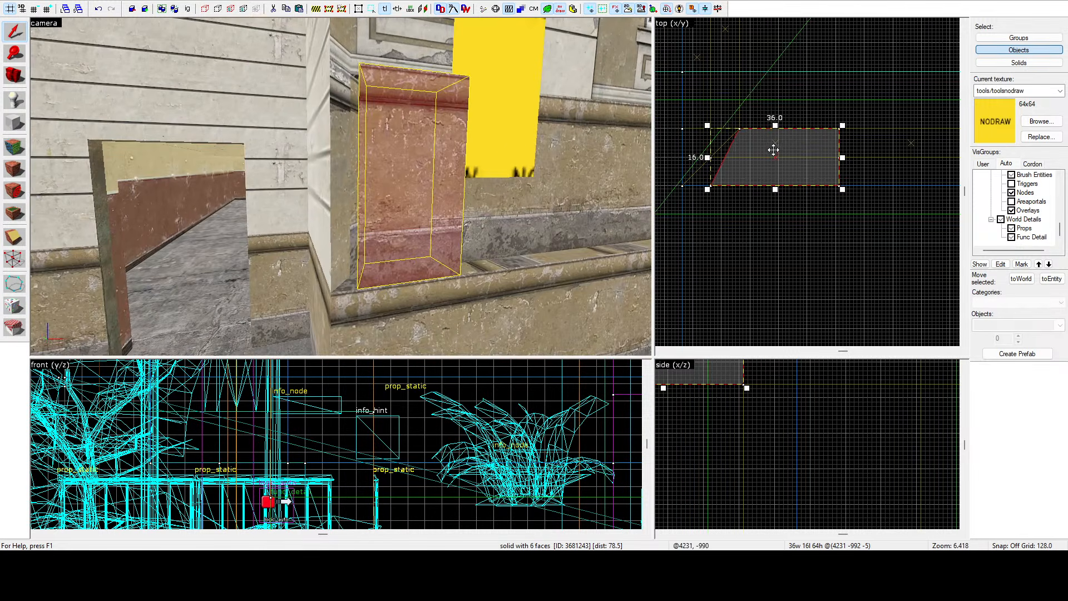
key(z)
key(s)
click(341, 186)
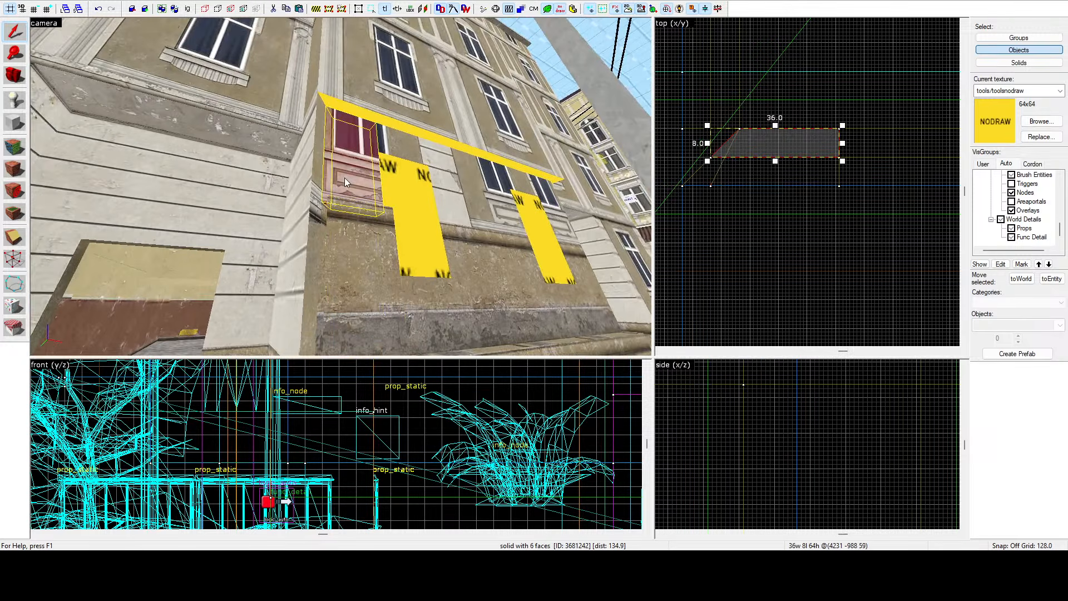
key(z)
drag(775, 161, 775, 189)
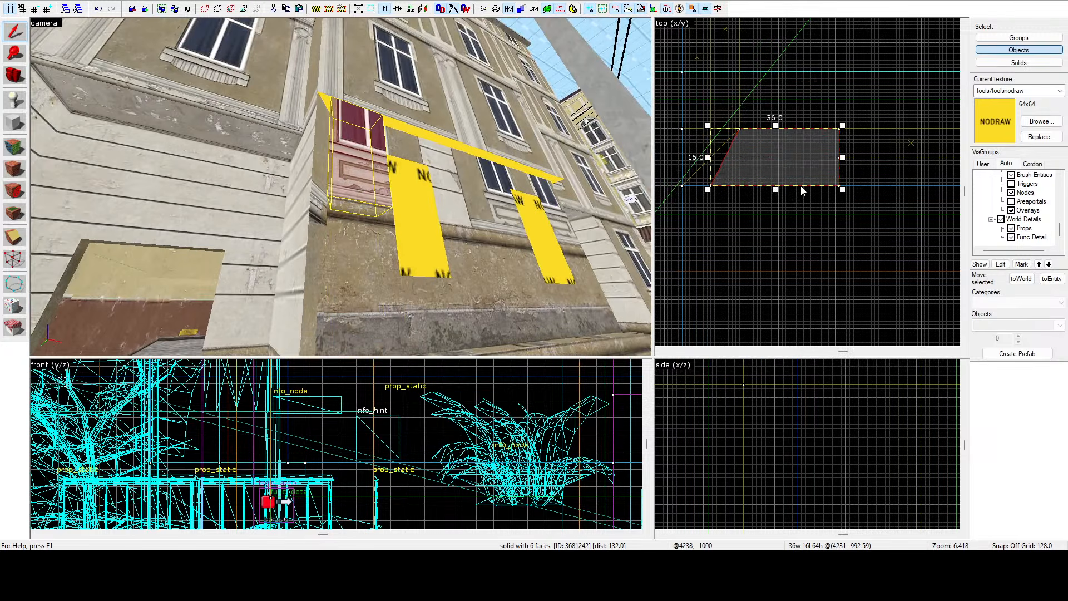
key(s)
key(w)
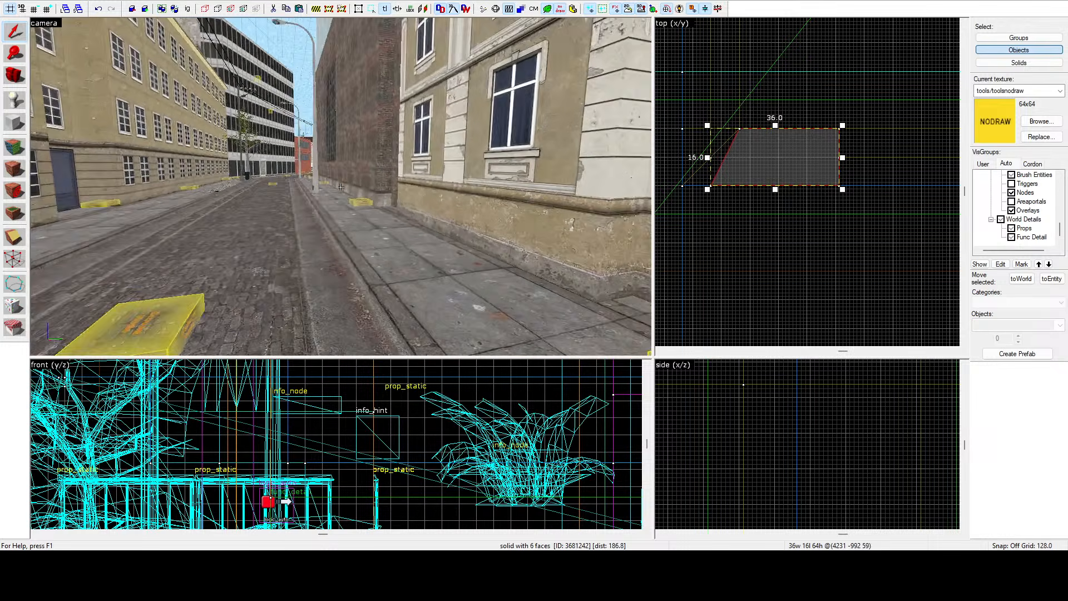
key(w)
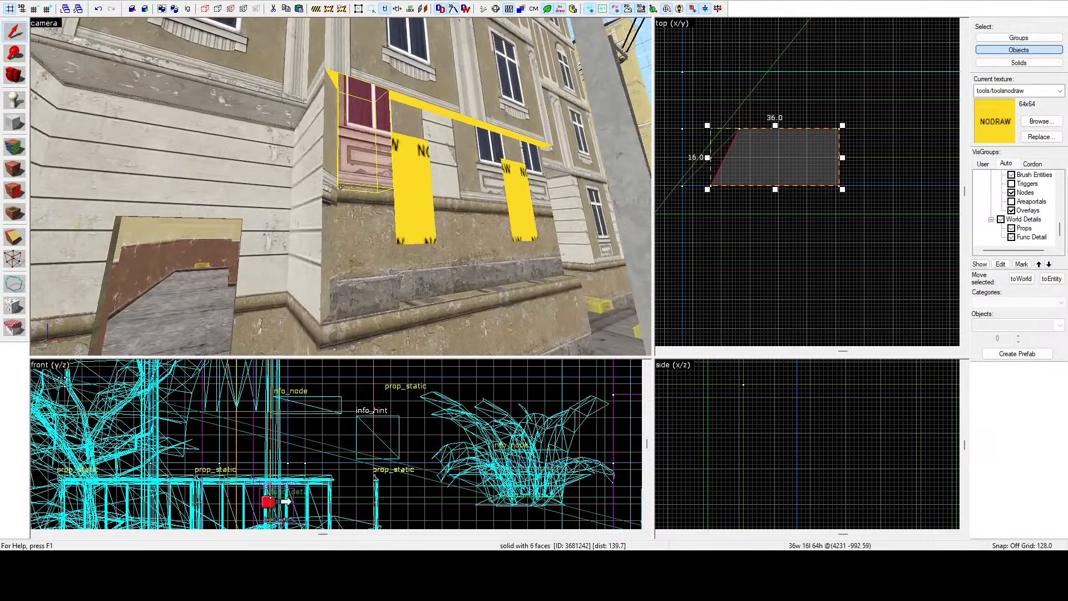
key(z)
Move a corner vertex of the selected brush outward with the vertex tool, then return to selection.
click(14, 259)
scroll(711, 184, up, 4)
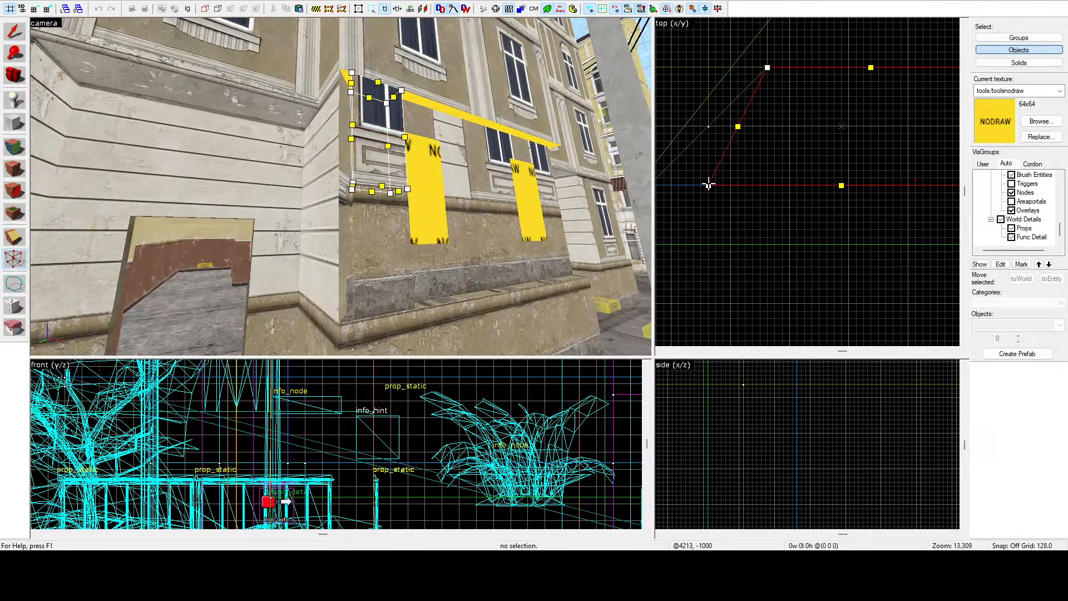
drag(686, 186, 650, 185)
click(387, 237)
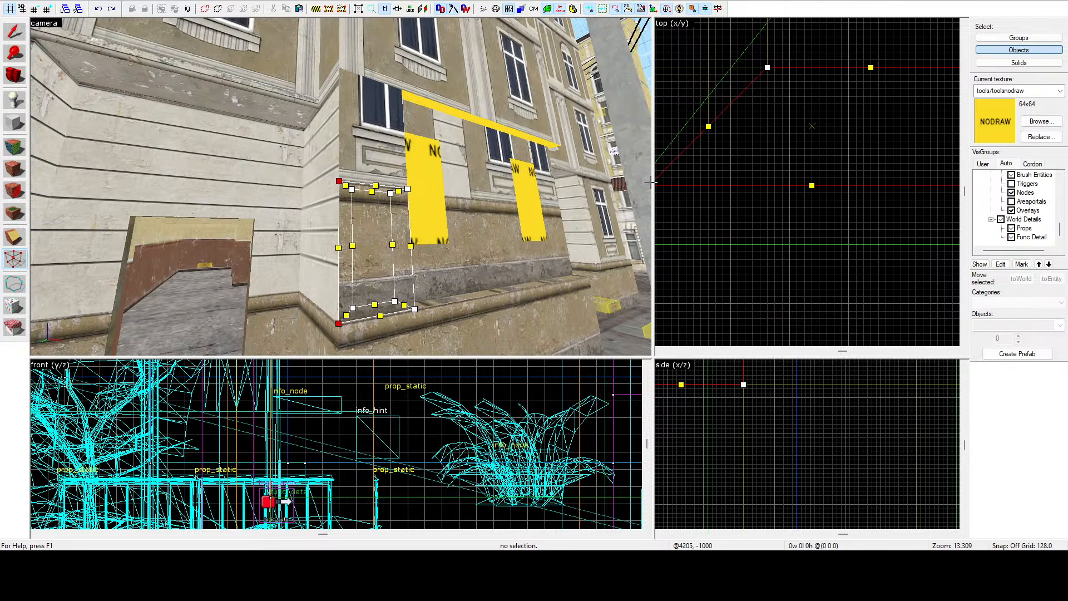
key(z)
key(z)
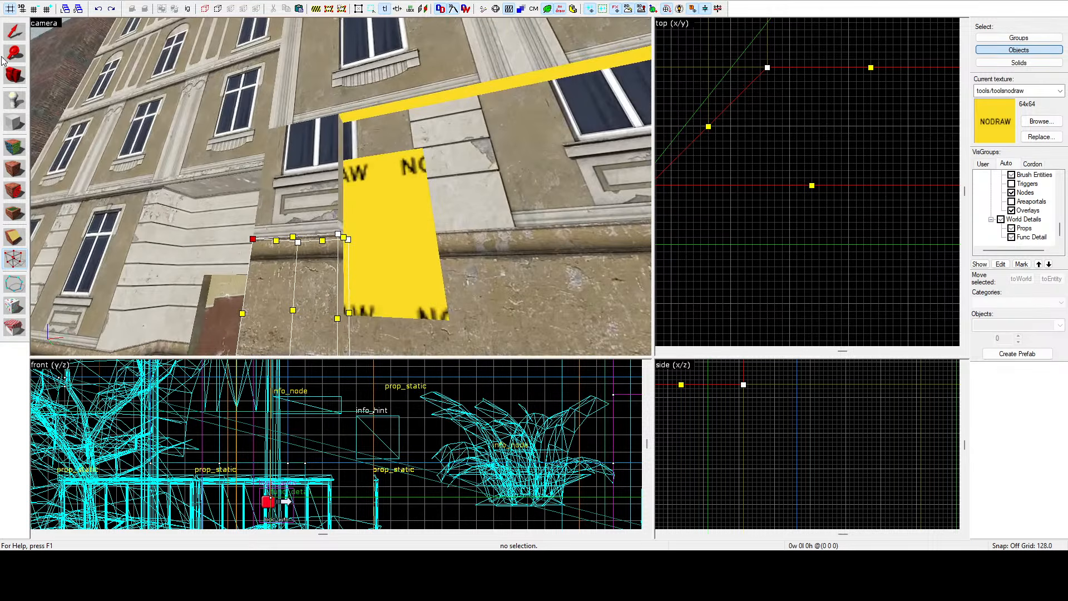
click(8, 41)
Select the long ledge brush above the windows and deepen it to 16 units.
click(434, 113)
scroll(722, 135, down, 12)
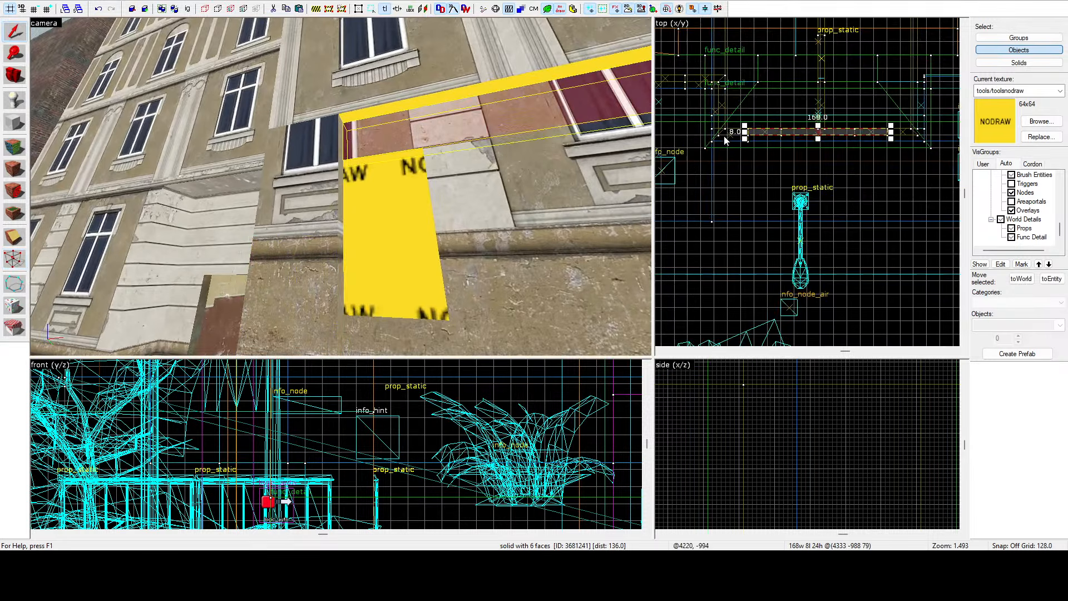
scroll(843, 129, up, 4)
drag(787, 142, 700, 149)
scroll(766, 149, down, 4)
scroll(712, 149, up, 4)
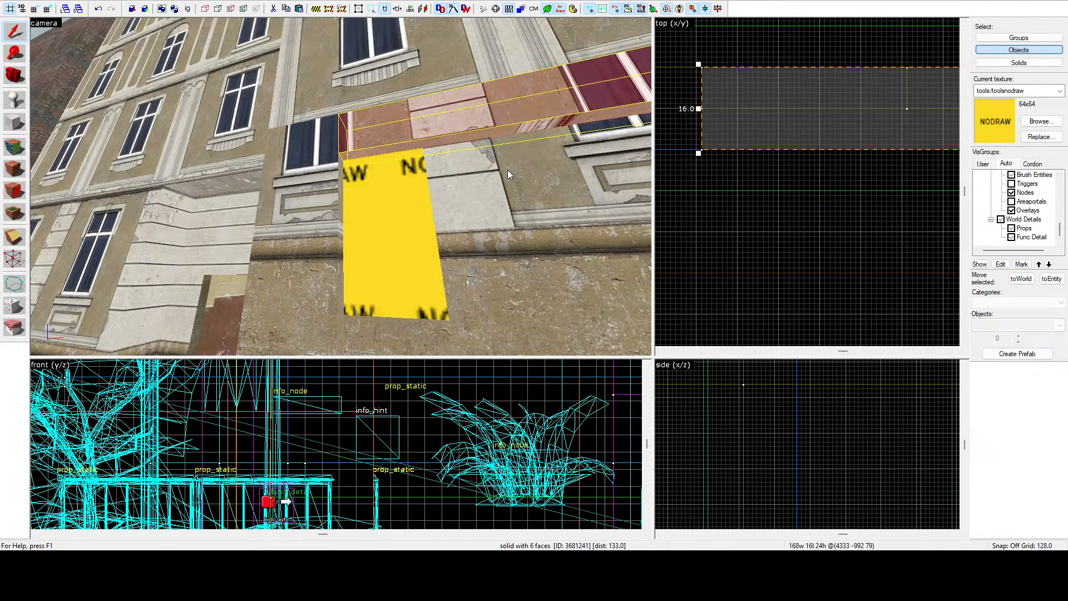
Deepen the pillar brush beside the window to 16 units and shorten it from its base.
click(386, 219)
drag(804, 112, 804, 148)
key(z)
key(z)
click(375, 209)
scroll(805, 130, down, 5)
scroll(805, 122, up, 3)
scroll(797, 520, down, 6)
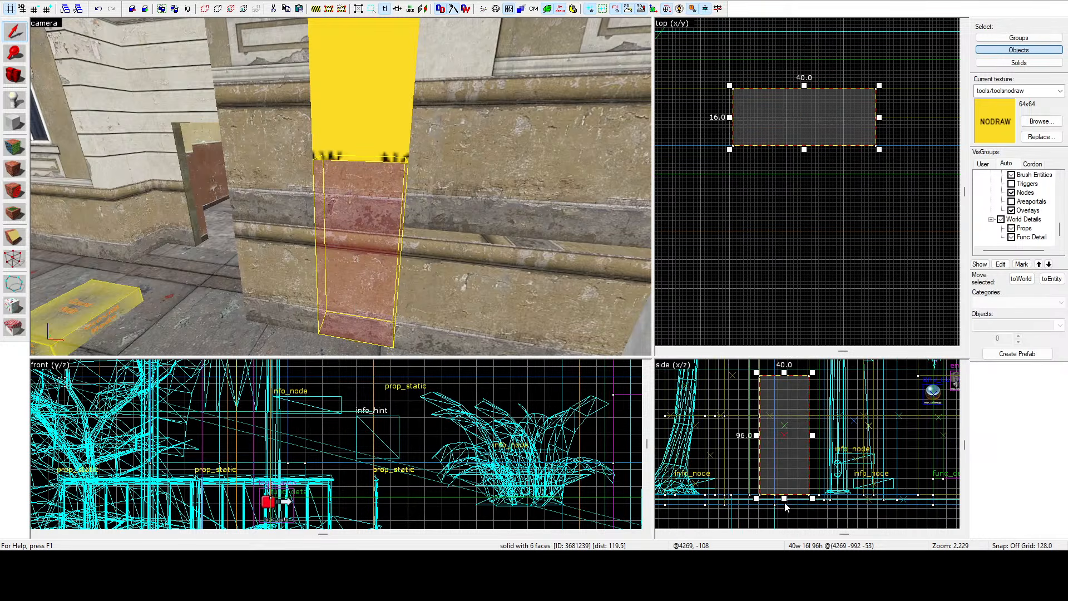
mouse_move(785, 499)
mouse_down()
mouse_move(799, 418)
mouse_move(815, 434)
mouse_up()
scroll(799, 417, up, 8)
Resize the 88-unit-wide brush below the windows to 16 units deep and 64 units high.
click(472, 169)
scroll(722, 149, down, 3)
scroll(812, 136, up, 2)
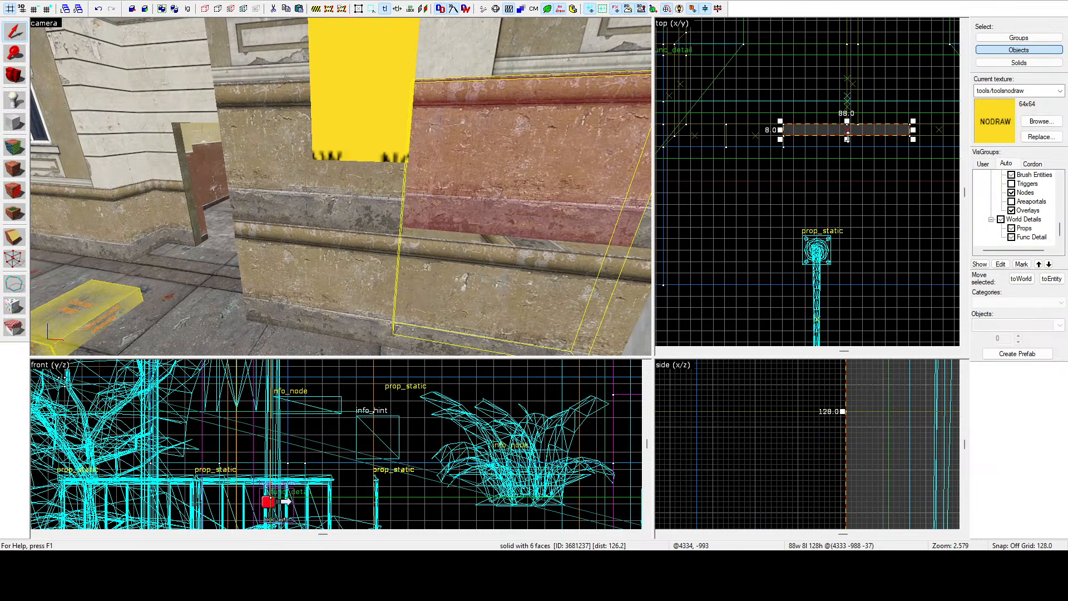
mouse_move(813, 133)
mouse_down()
mouse_move(813, 158)
mouse_move(845, 162)
mouse_up()
key(z)
key(z)
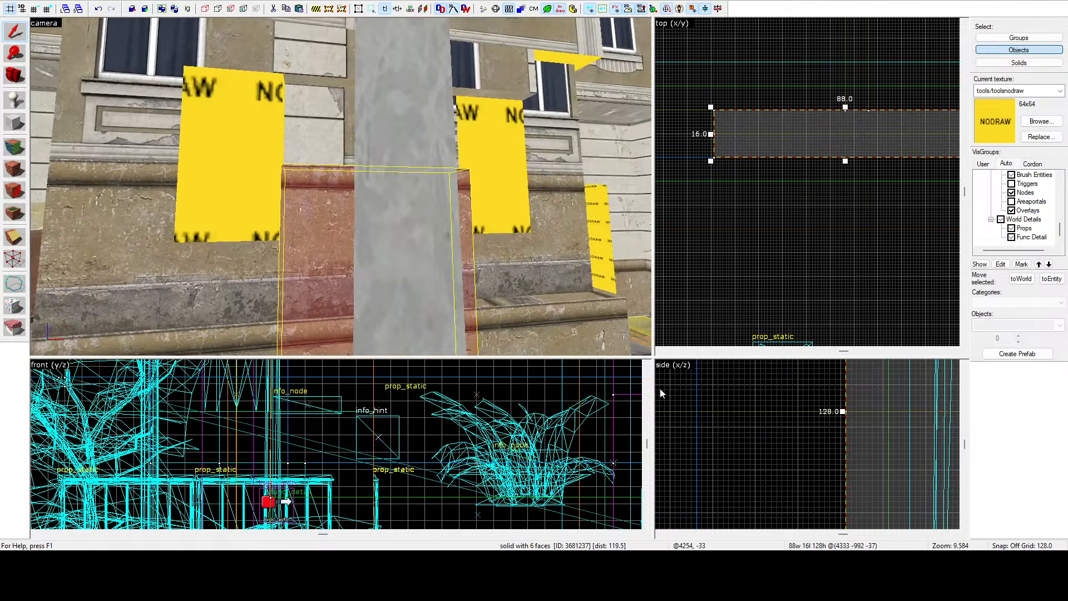
scroll(740, 390, down, 4)
drag(777, 456, 734, 378)
scroll(736, 391, up, 7)
key(z)
key(a)
key(z)
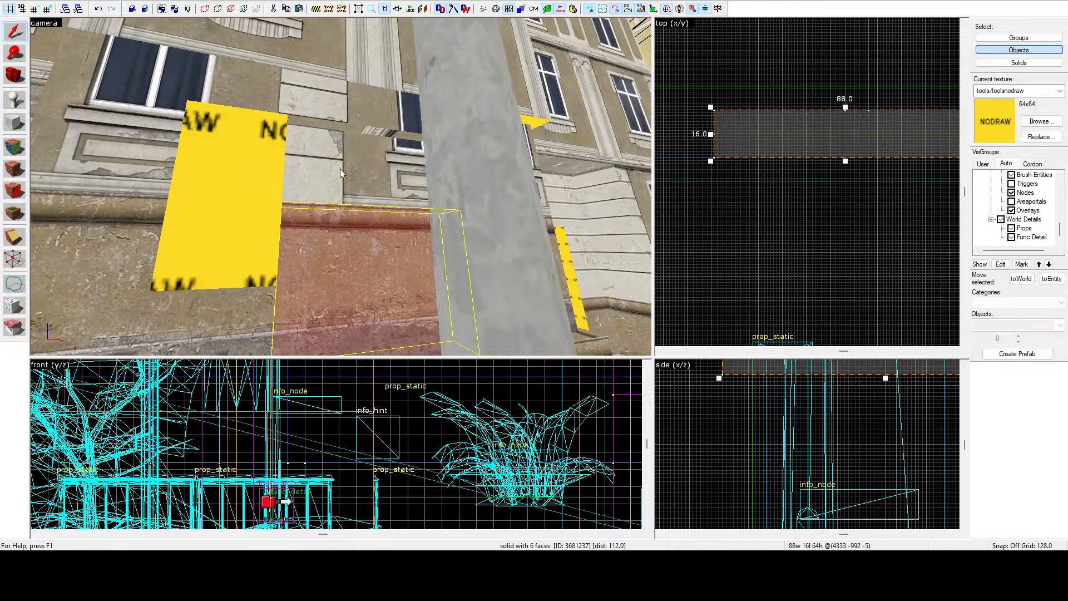
Select the brush above it and deepen it to 16 units.
click(339, 169)
scroll(782, 175, down, 4)
scroll(806, 158, up, 4)
mouse_move(805, 171)
mouse_down()
mouse_move(793, 196)
mouse_move(779, 193)
mouse_up()
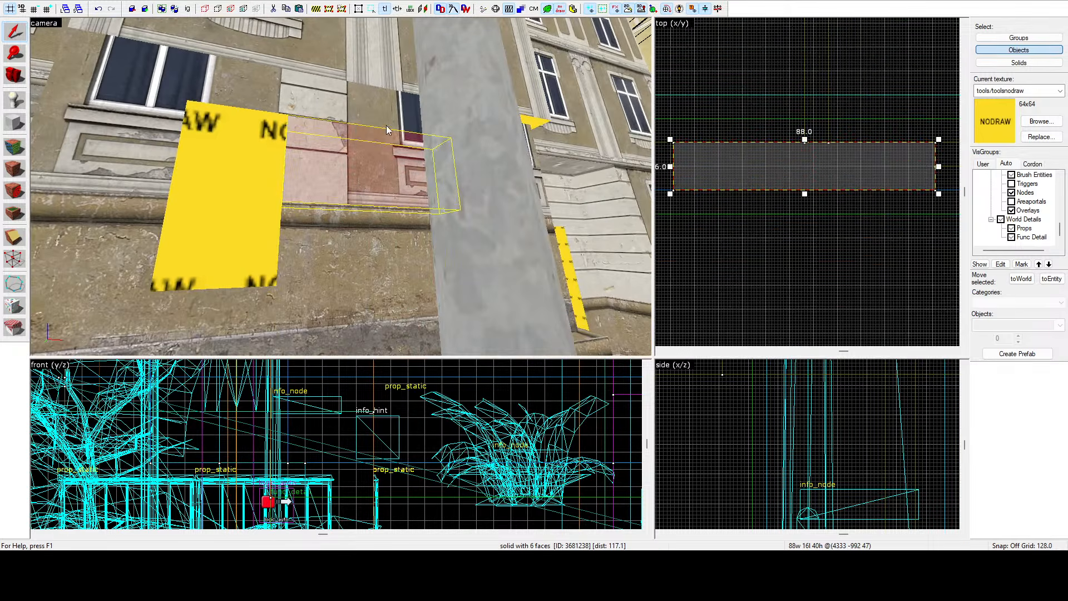
key(z)
key(d)
key(z)
Try deepening the brush under the upper window to 16 units, then undo the change.
click(408, 185)
scroll(537, 178, down, 8)
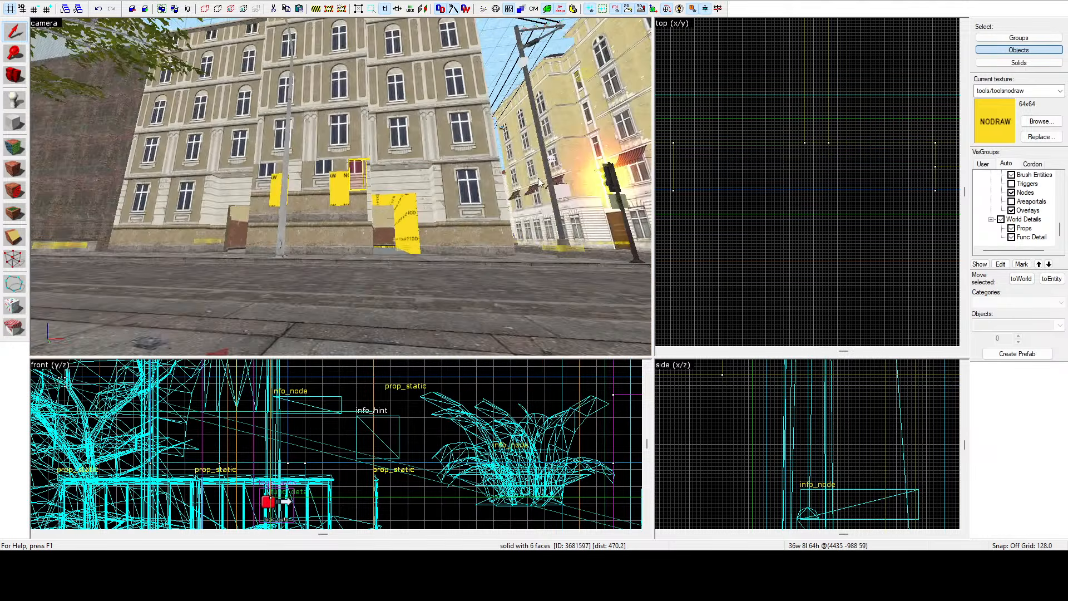
scroll(538, 178, up, 7)
scroll(748, 146, down, 6)
scroll(911, 151, up, 9)
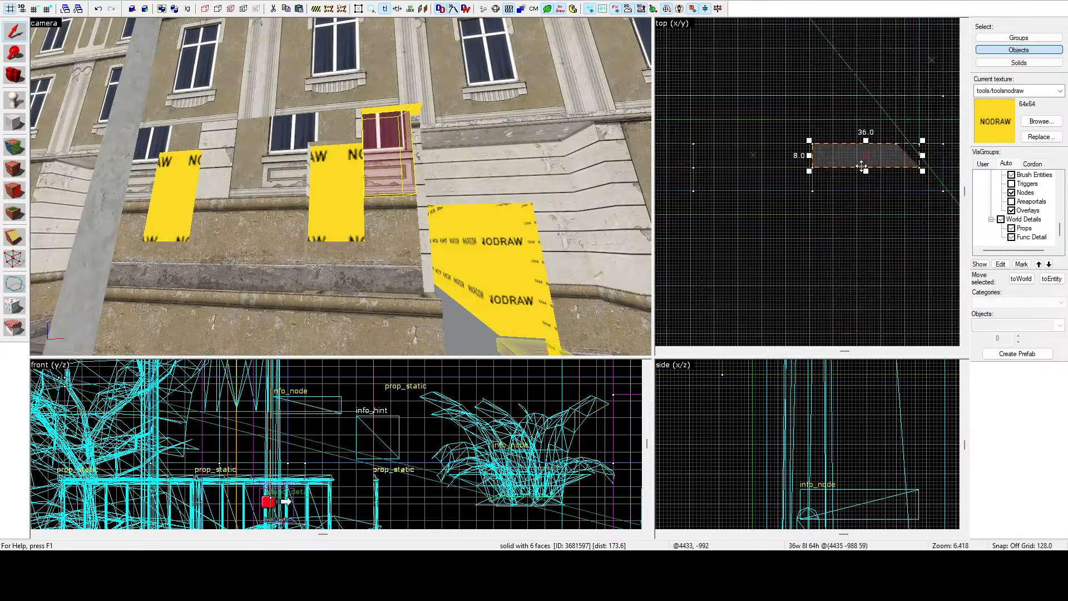
drag(868, 169, 840, 213)
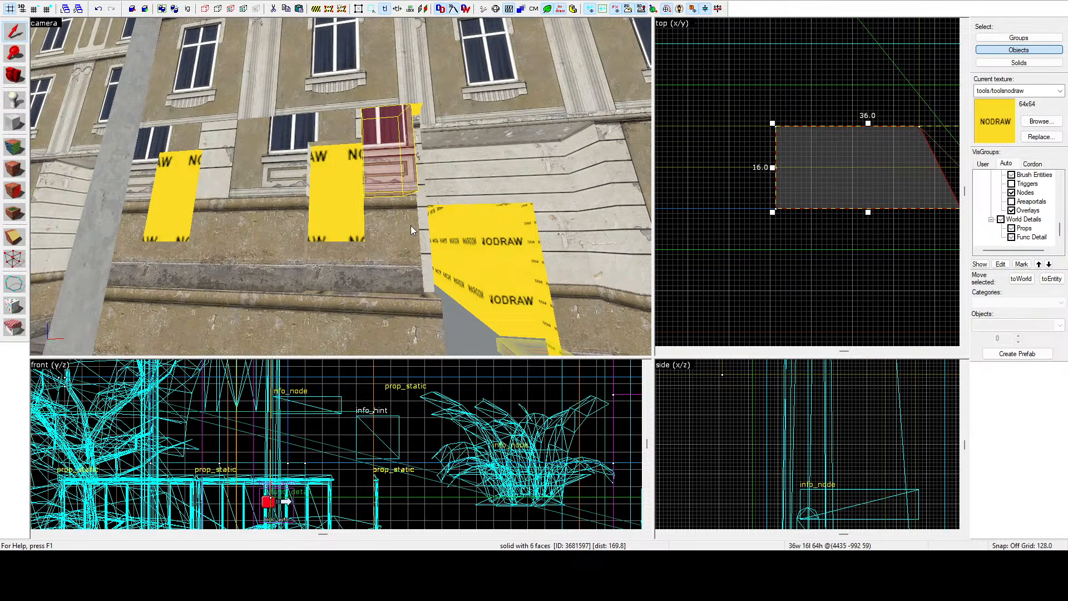
key(ctrl+z)
Lower the brush beneath the window to 64 units high.
scroll(868, 422, down, 11)
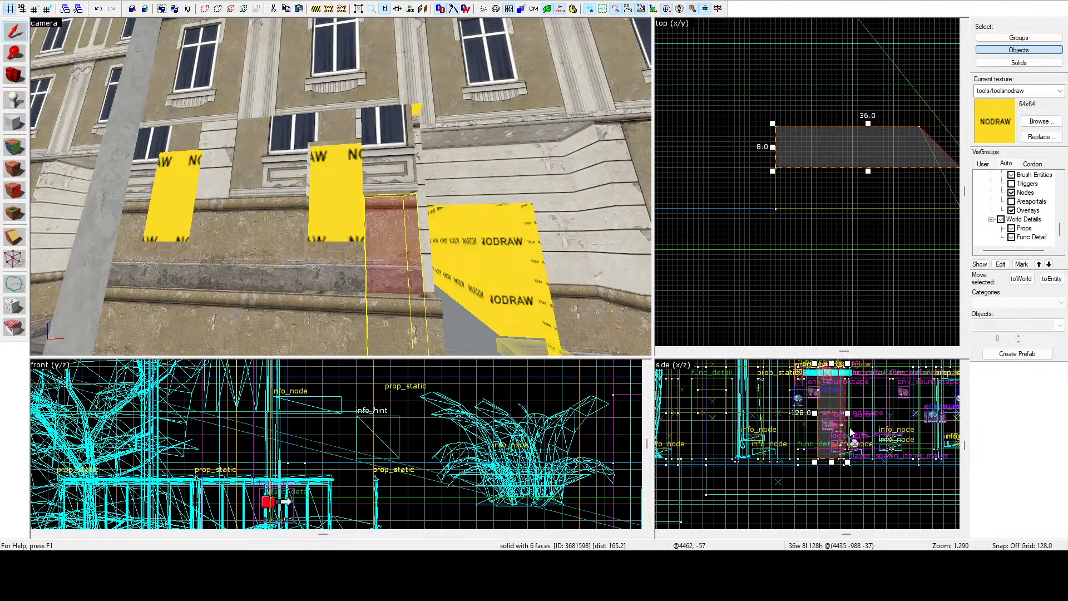
mouse_move(832, 464)
mouse_down()
mouse_move(813, 410)
mouse_move(867, 448)
mouse_up()
scroll(813, 411, up, 9)
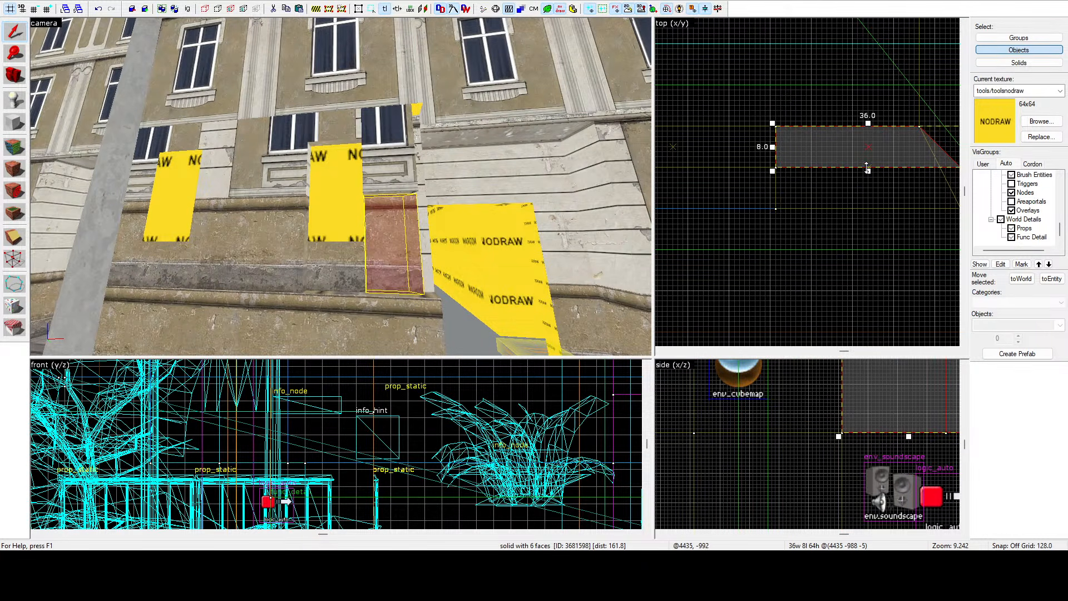
Deepen the same brush beneath the window to 16 units.
drag(867, 170, 872, 206)
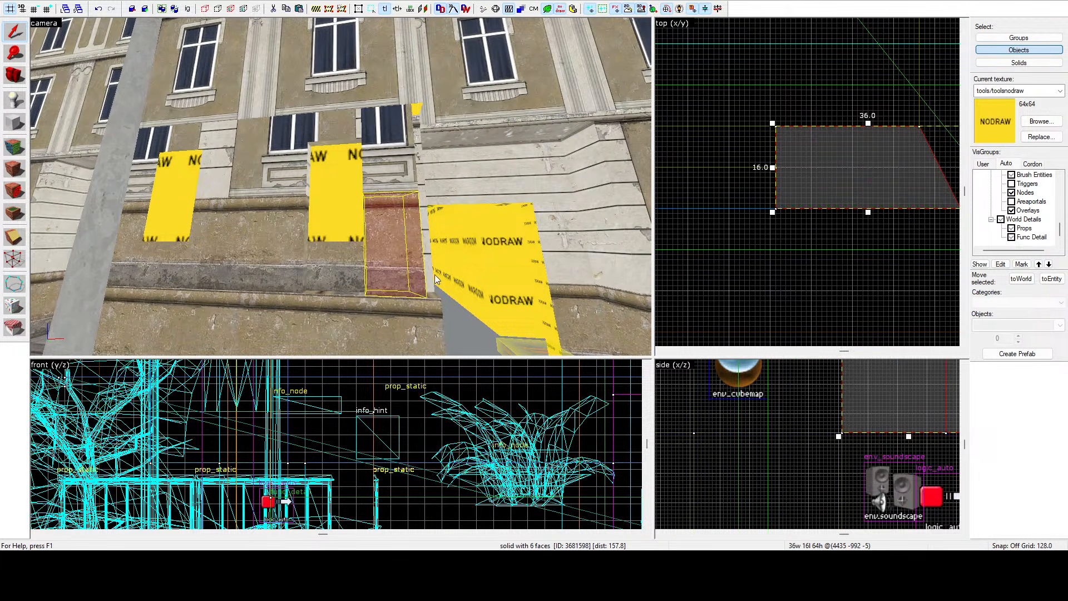
Select the brush under the next window, deepen it to 16 units and lower it to 32 units high.
click(338, 266)
scroll(810, 191, down, 3)
scroll(751, 178, up, 5)
drag(739, 181, 745, 231)
scroll(763, 409, down, 6)
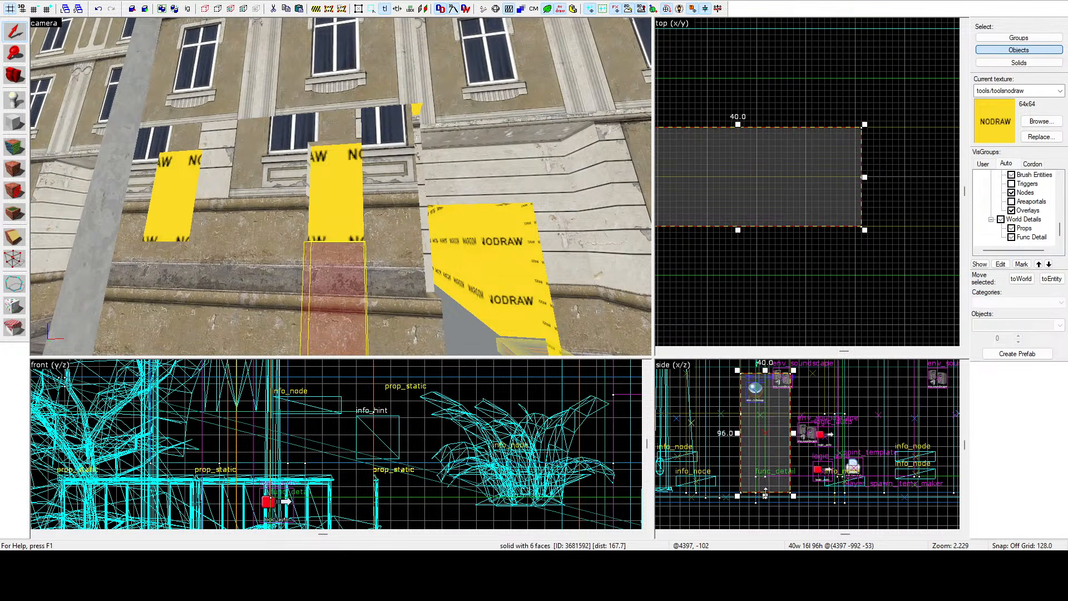
scroll(779, 417, up, 4)
drag(765, 496, 785, 423)
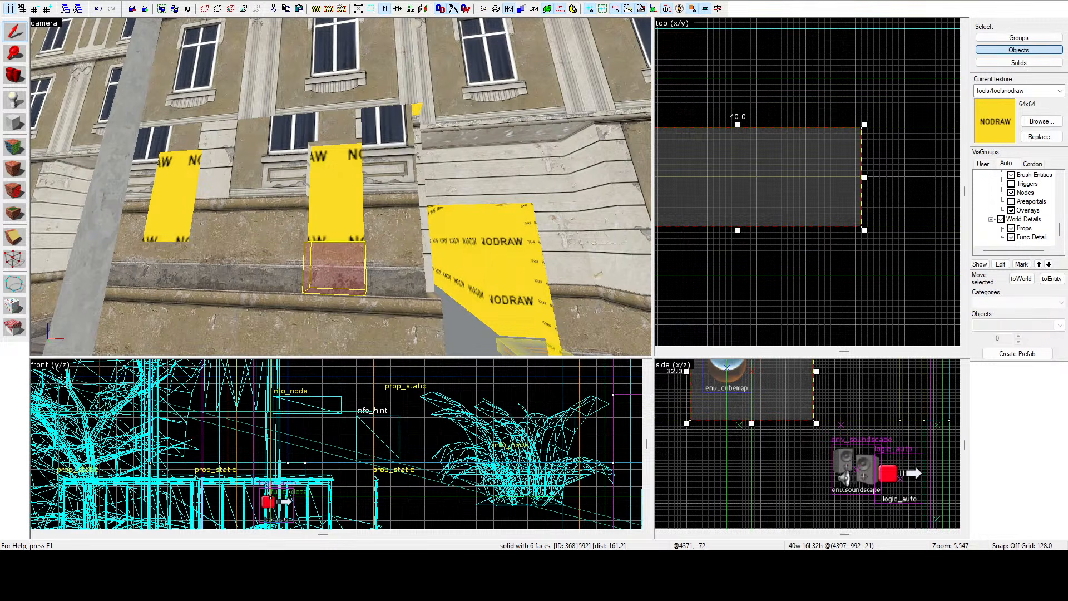
Select the 40-unit-wide brush above it and deepen it to 16 units.
key(z)
key(d)
key(w)
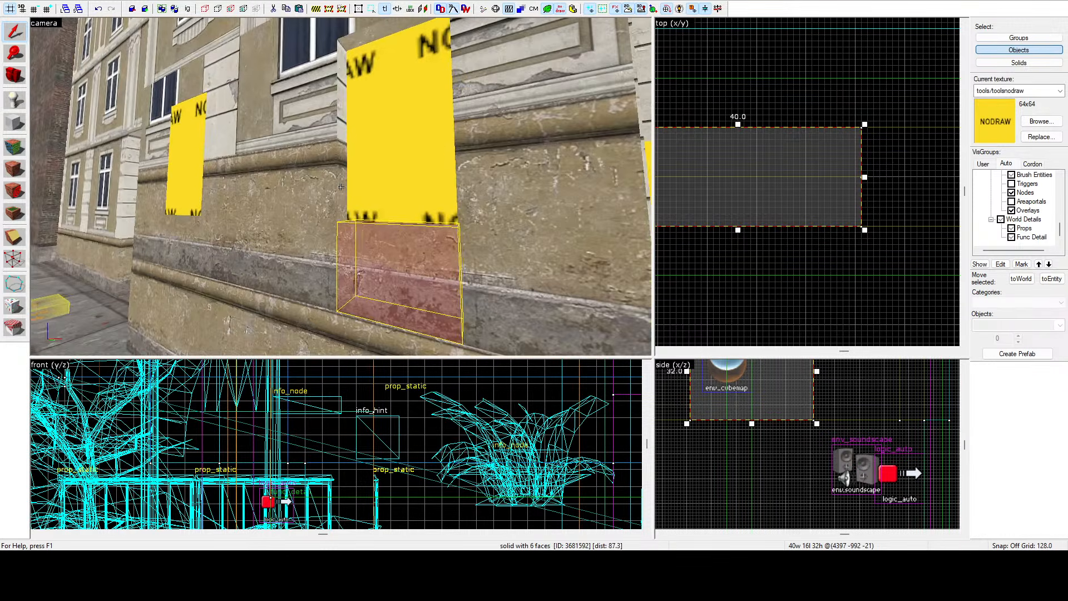
key(z)
click(462, 187)
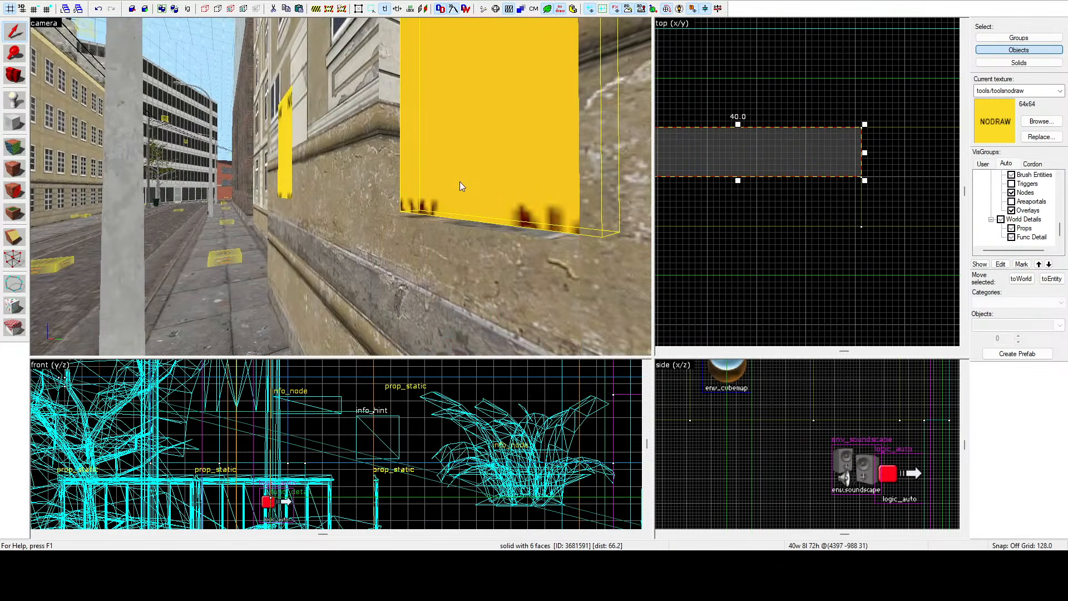
drag(740, 180, 748, 231)
click(747, 257)
key(z)
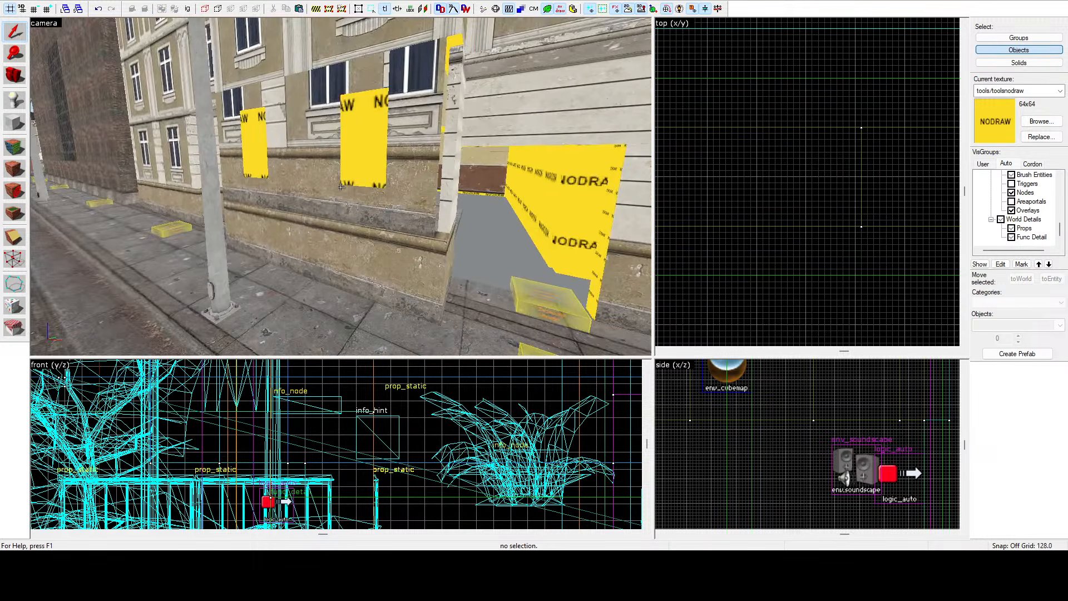
Switch to texture application and pick up the building_template013n wall texture from a facade face.
click(15, 147)
click(337, 192)
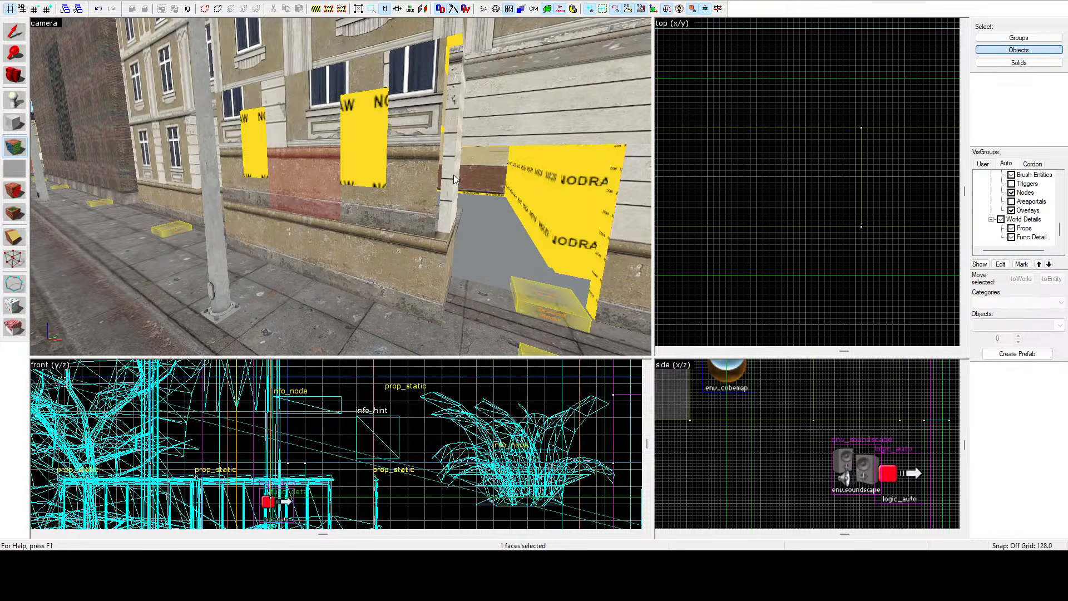
key(shift+s)
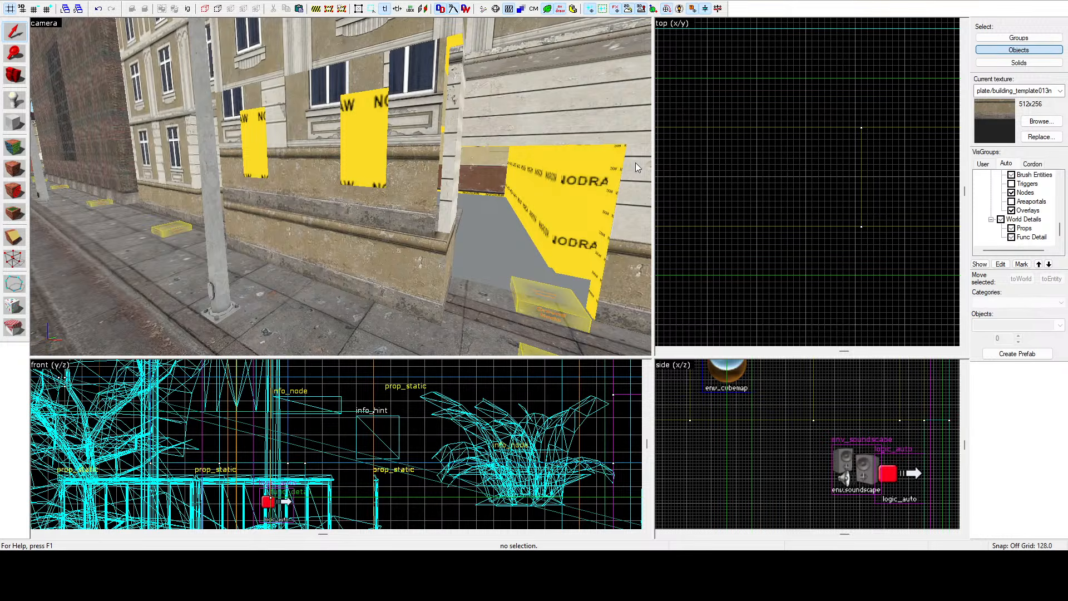
Apply the building_template013n texture to the nodraw faces beneath and beside the lower windows.
click(15, 146)
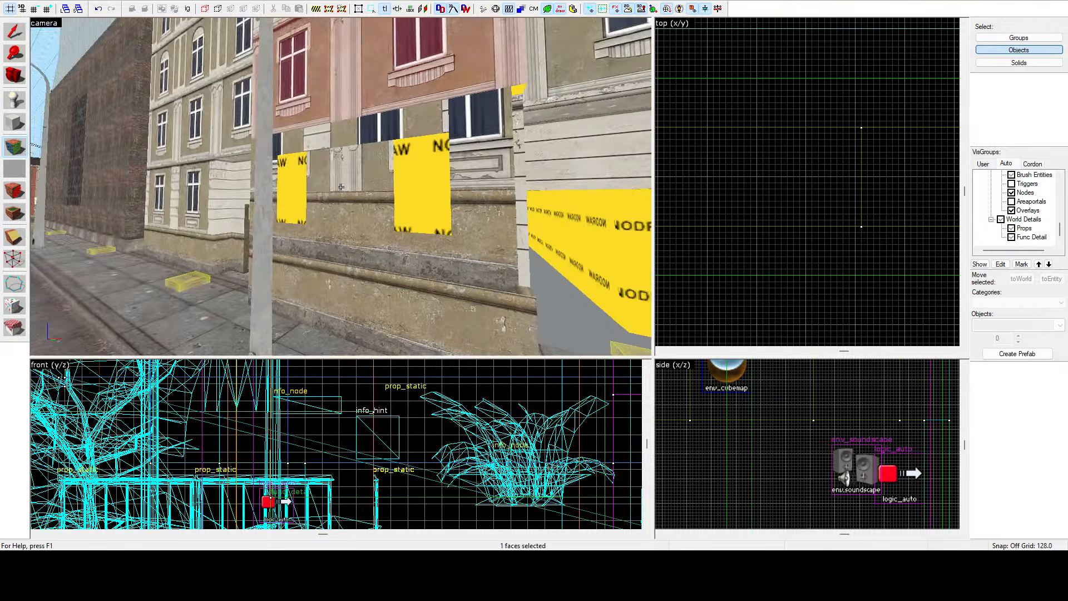
key(w)
right_click(341, 187)
right_click(340, 187)
right_click(341, 187)
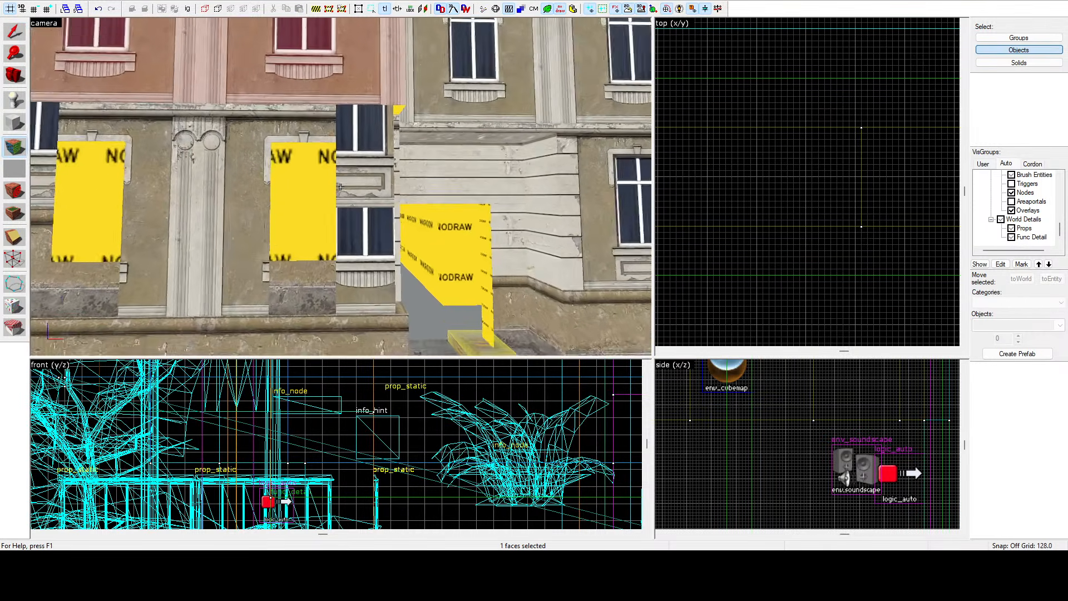
key(a)
right_click(340, 187)
key(a)
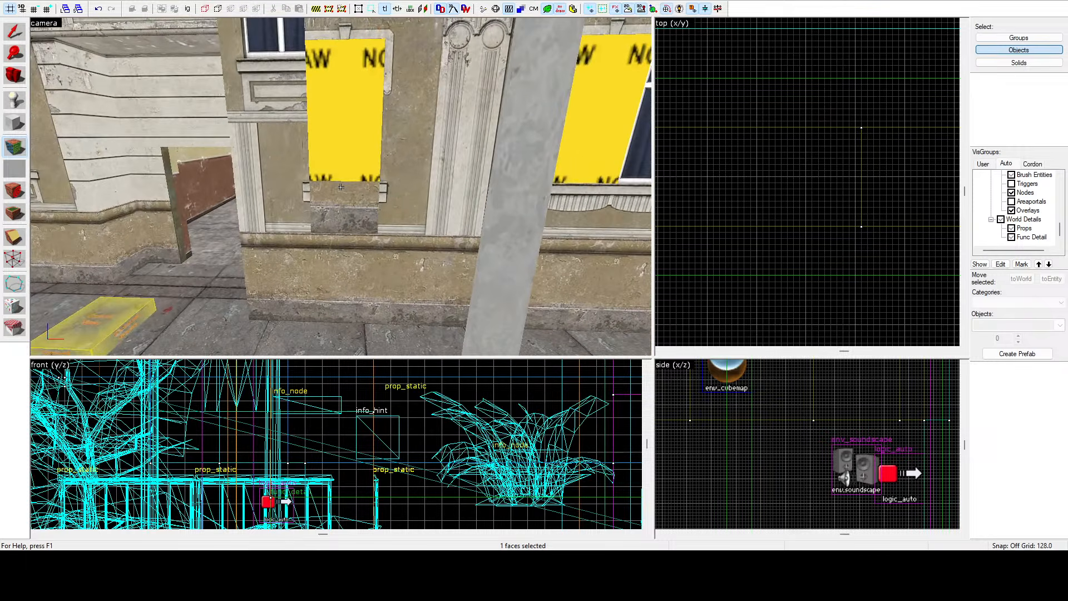
right_click(340, 187)
key(d)
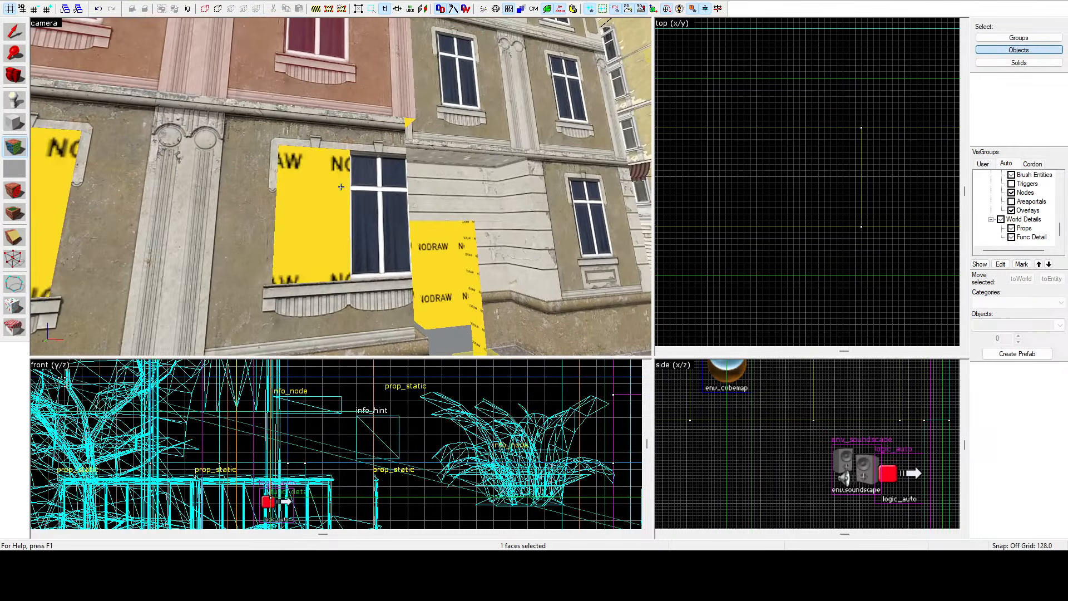
key(d)
Apply the same wall texture to the remaining nodraw faces around the upper window.
key(z)
click(342, 186)
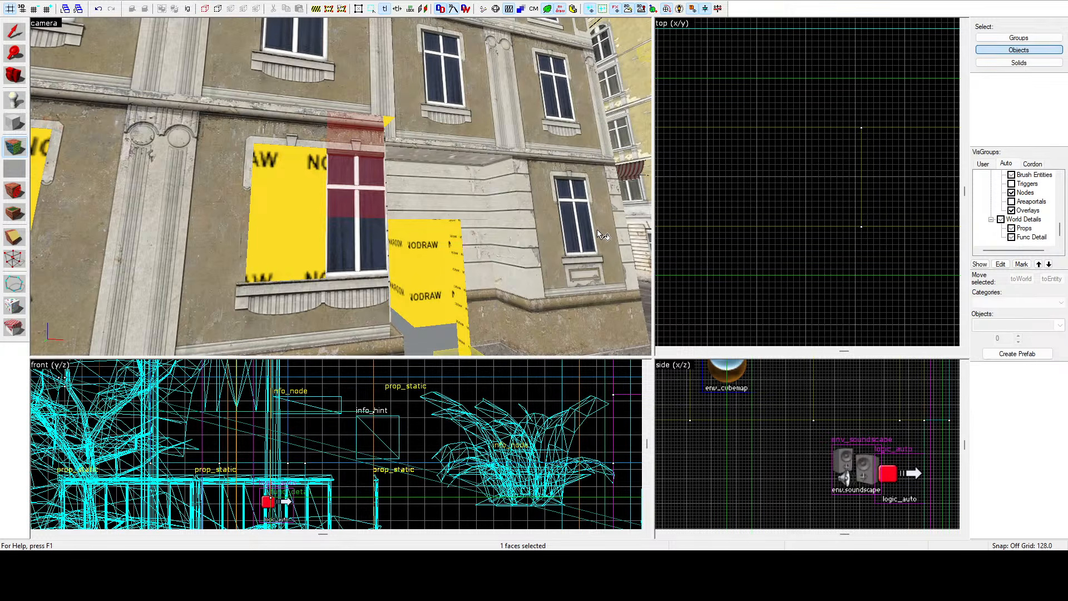
click(371, 251)
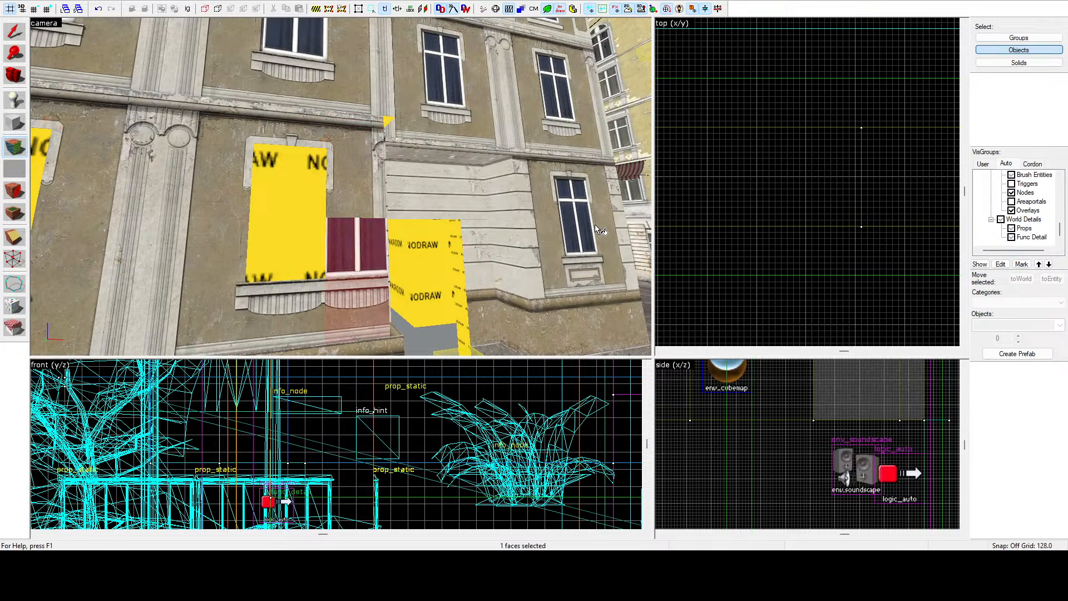
key(z)
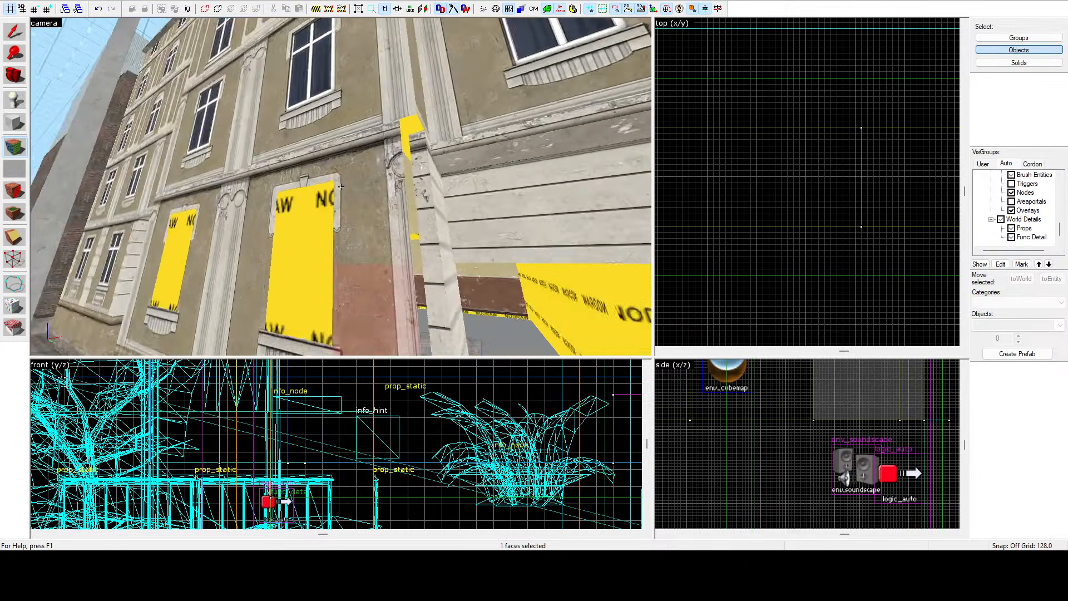
click(340, 187)
right_click(340, 187)
key(a)
right_click(340, 187)
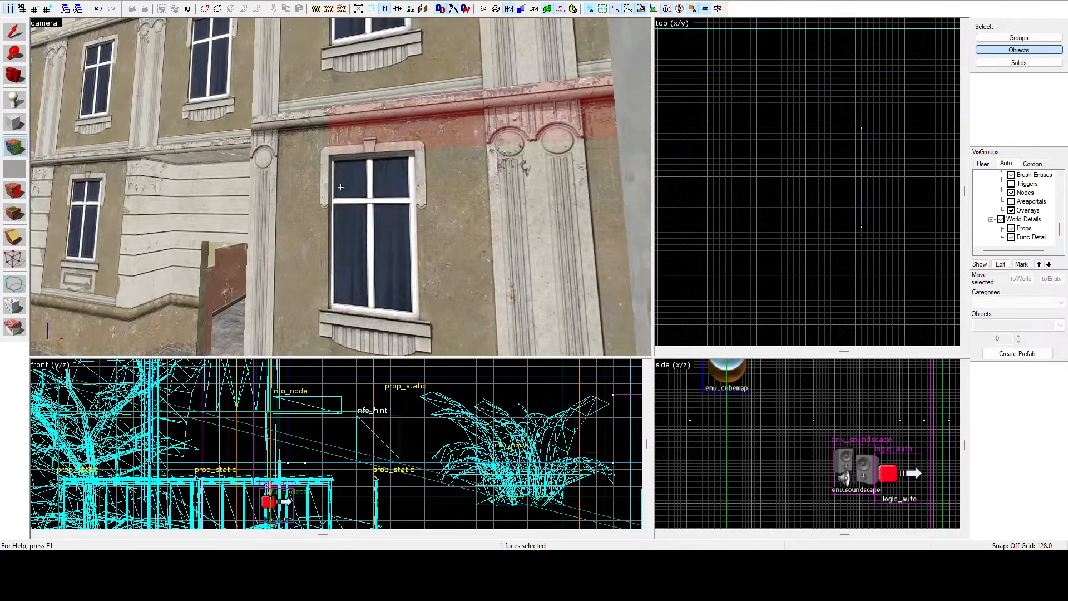
Fly the camera along the facade and through the doorway to inspect the walls and interior.
key(s)
key(z)
click(603, 167)
key(z)
key(s)
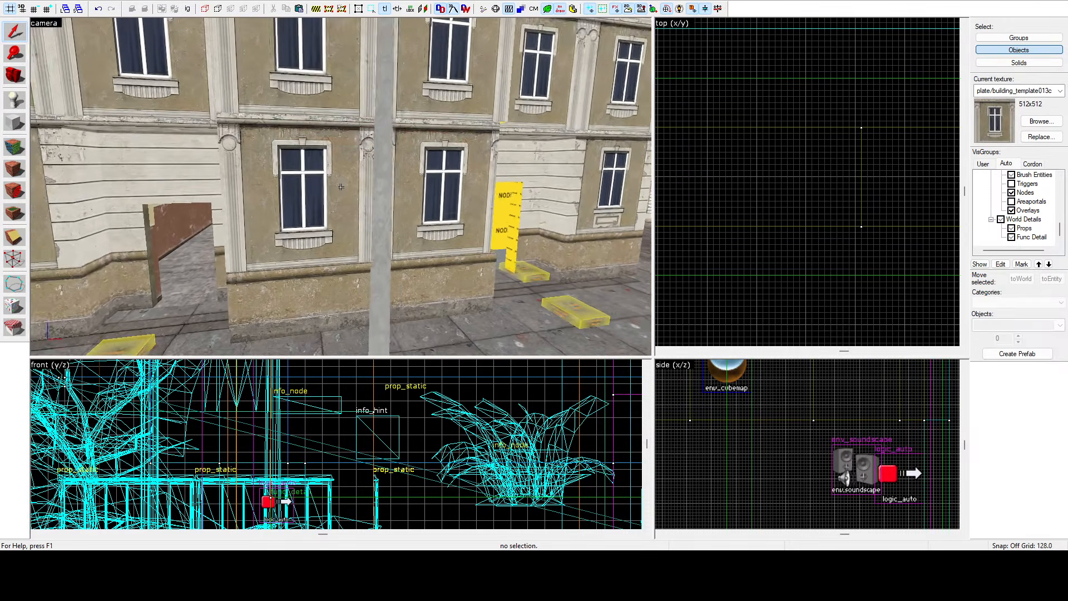
key(d)
key(z)
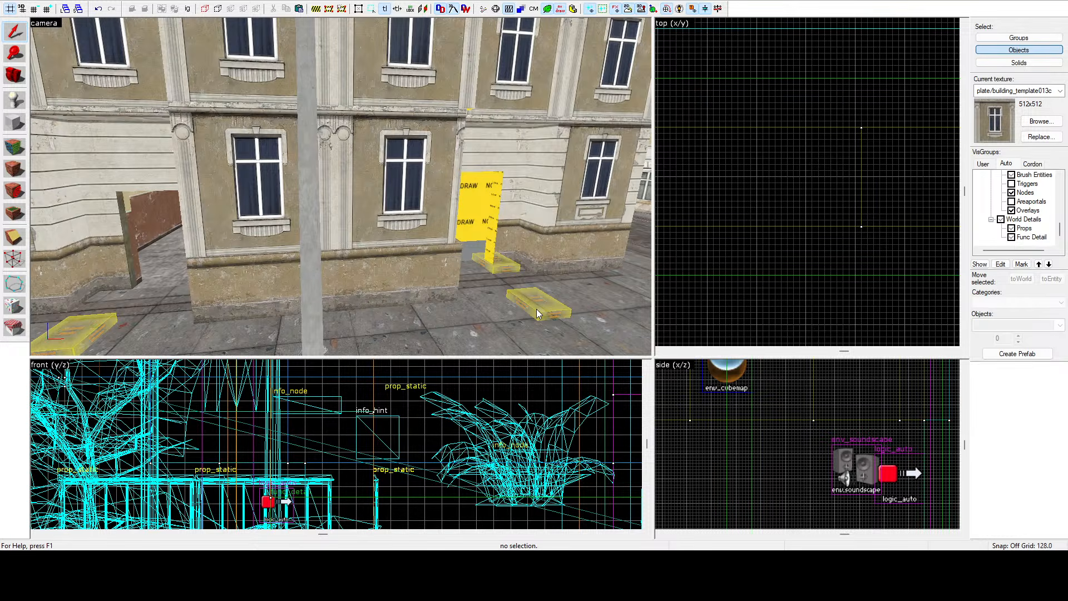
key(z)
key(s)
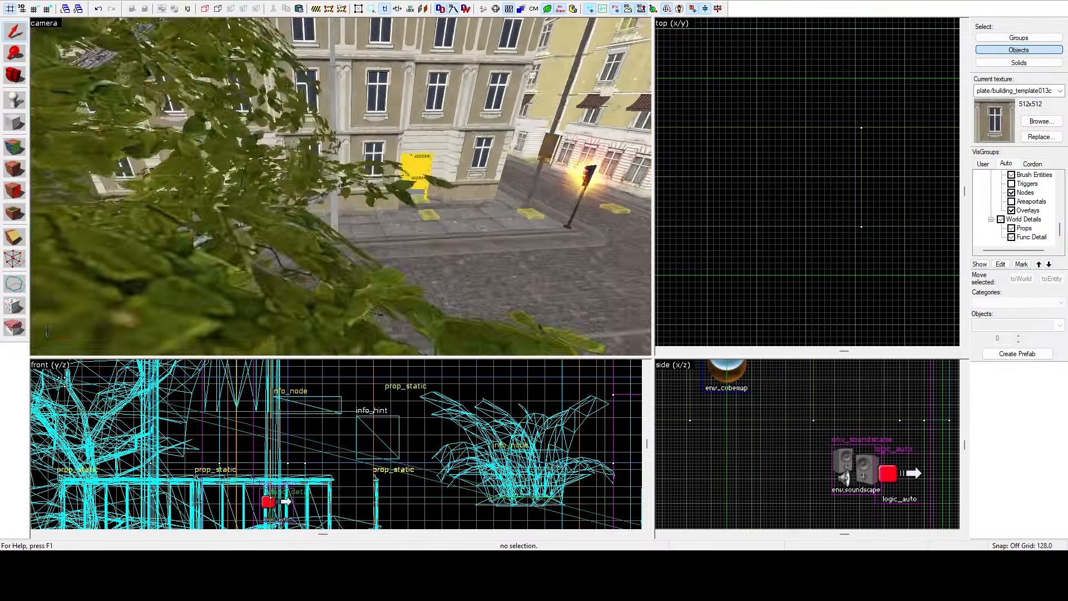
key(w)
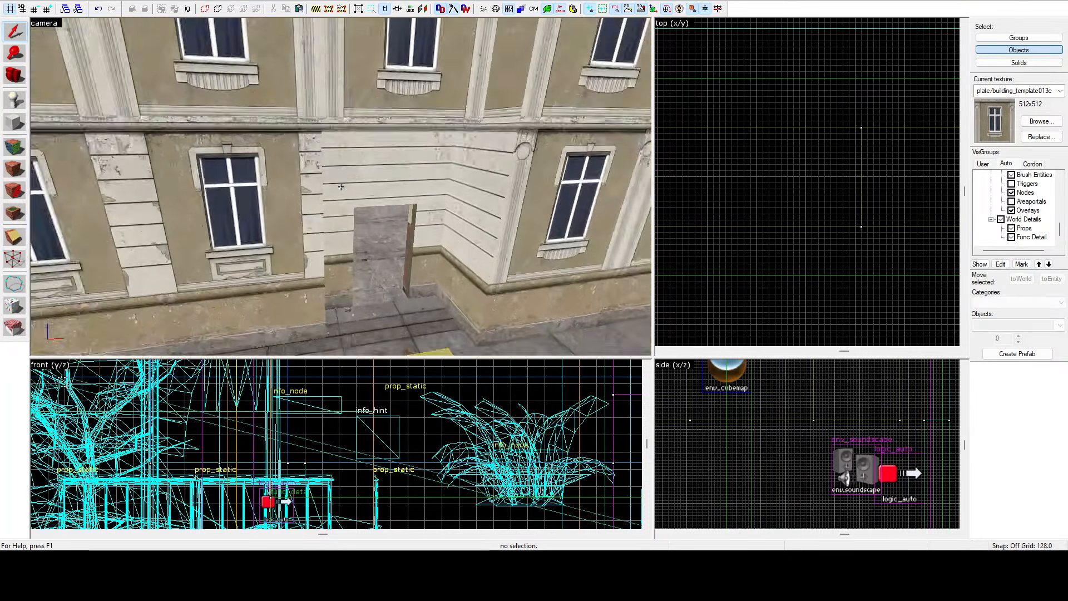
key(s)
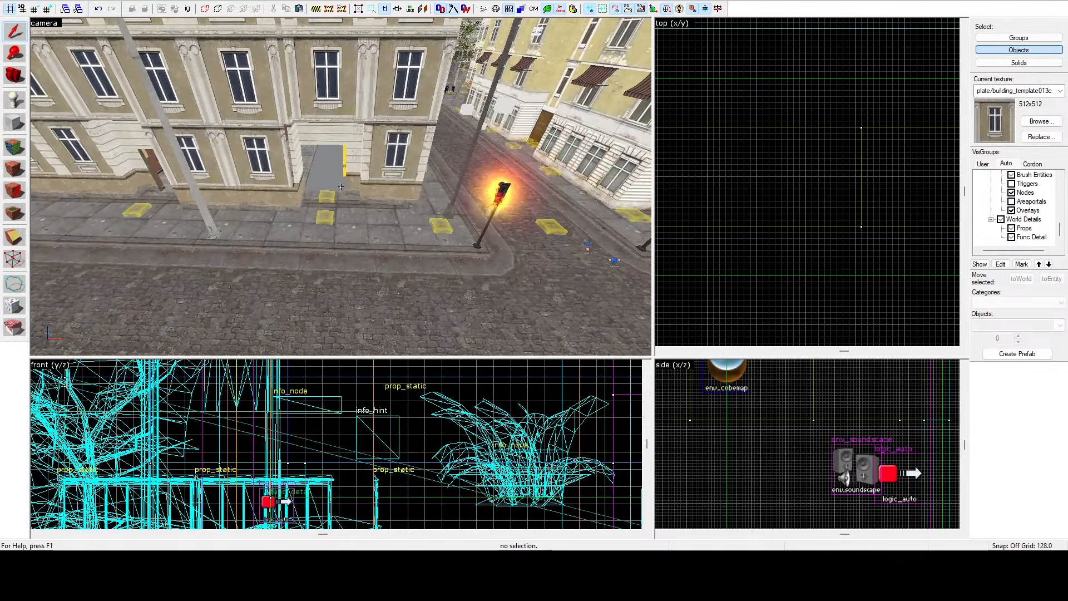
key(z)
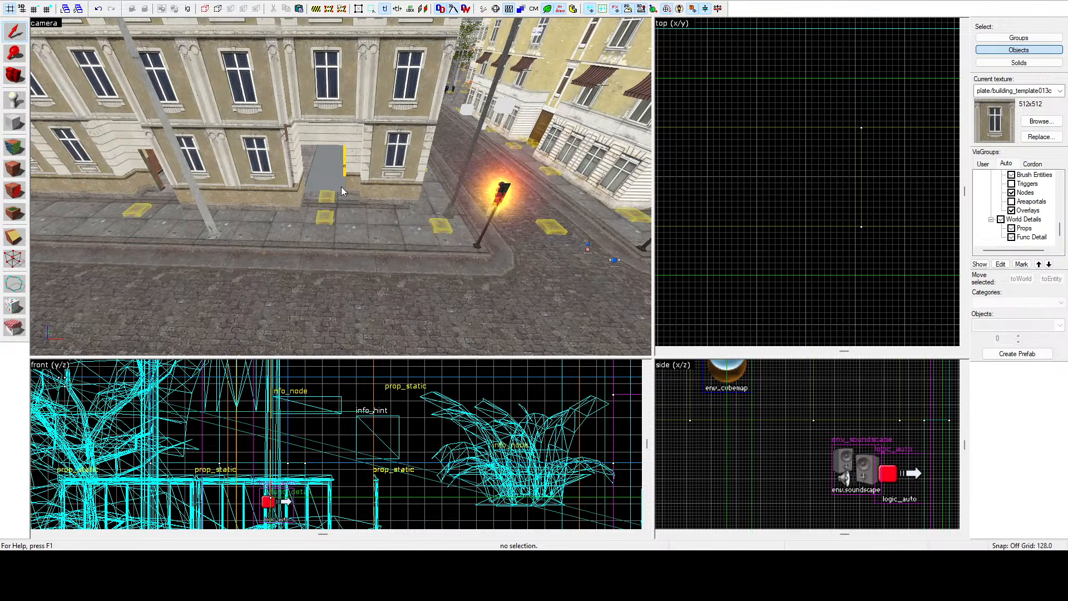
key(z)
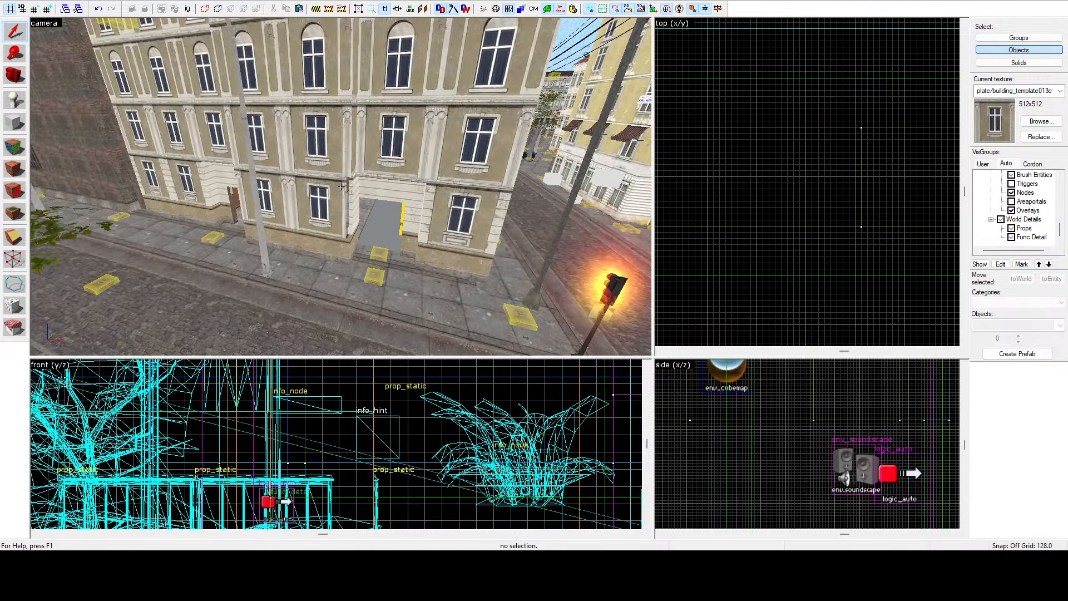
key(w)
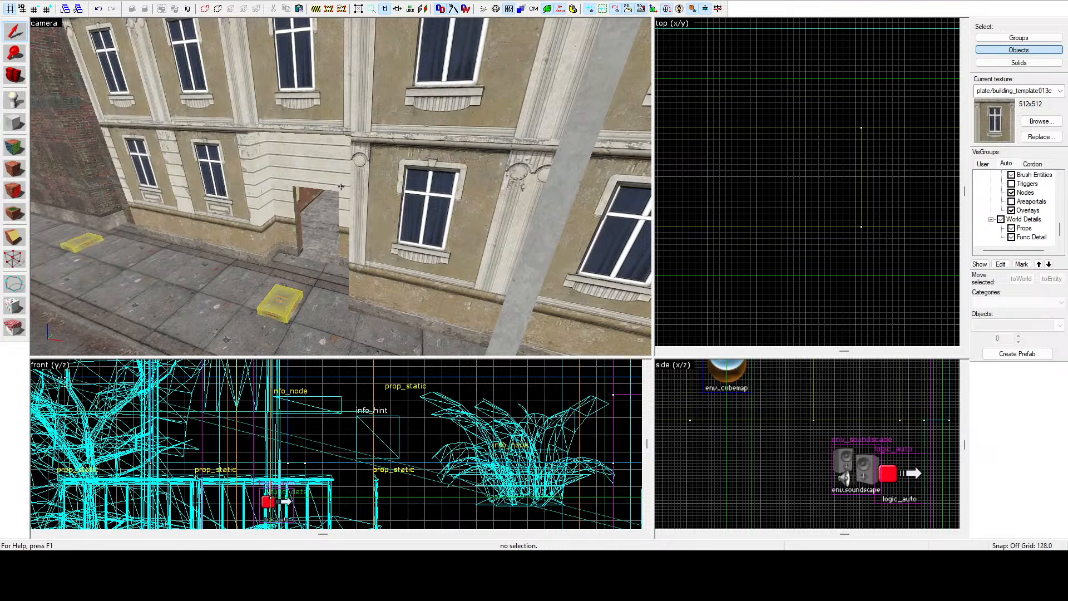
key(a)
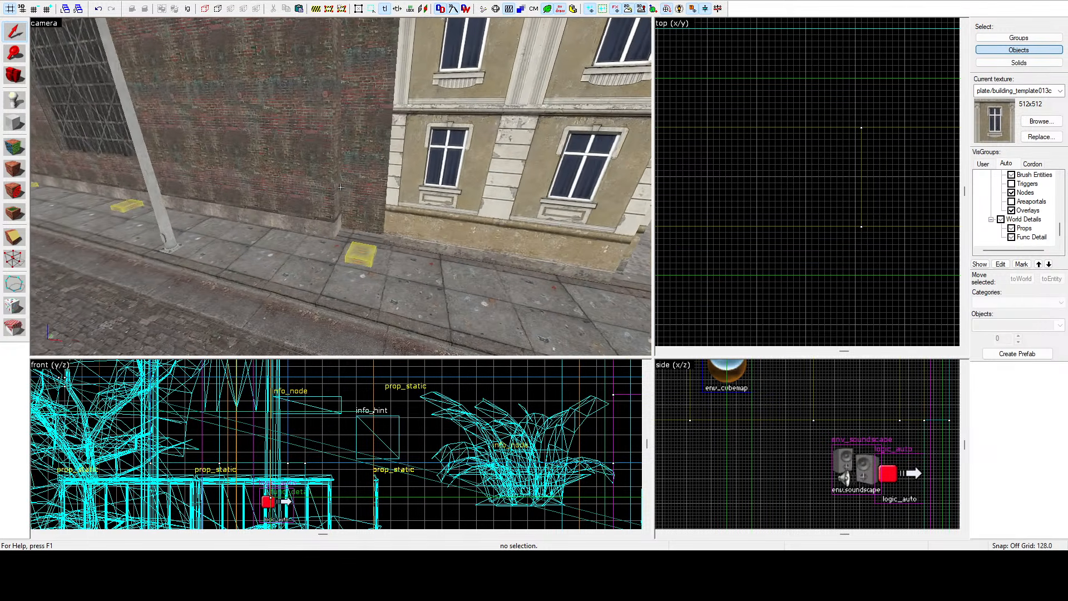
key(a)
key(w)
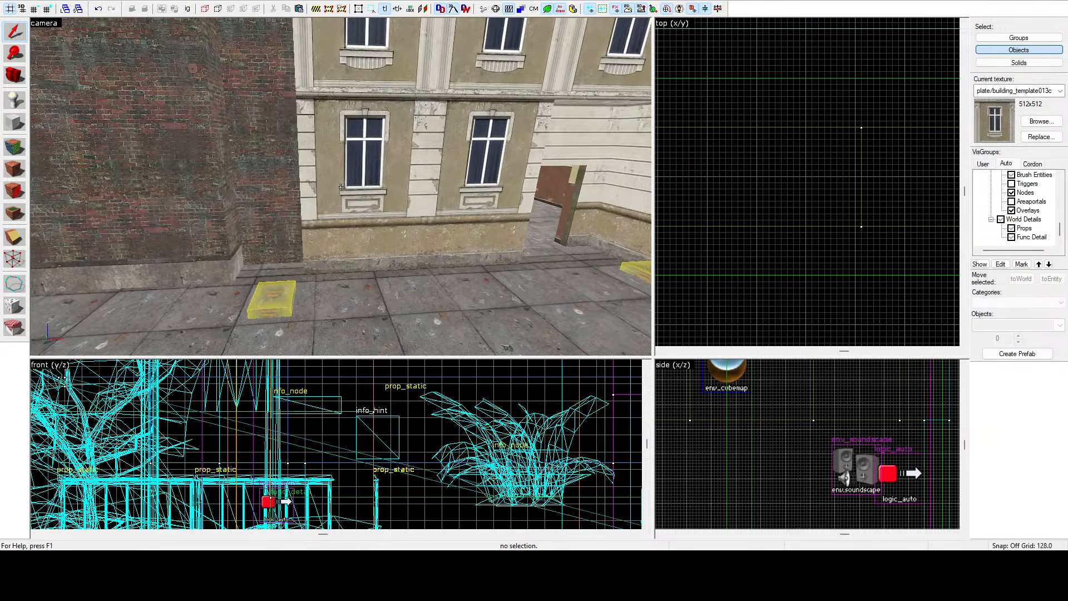
key(w)
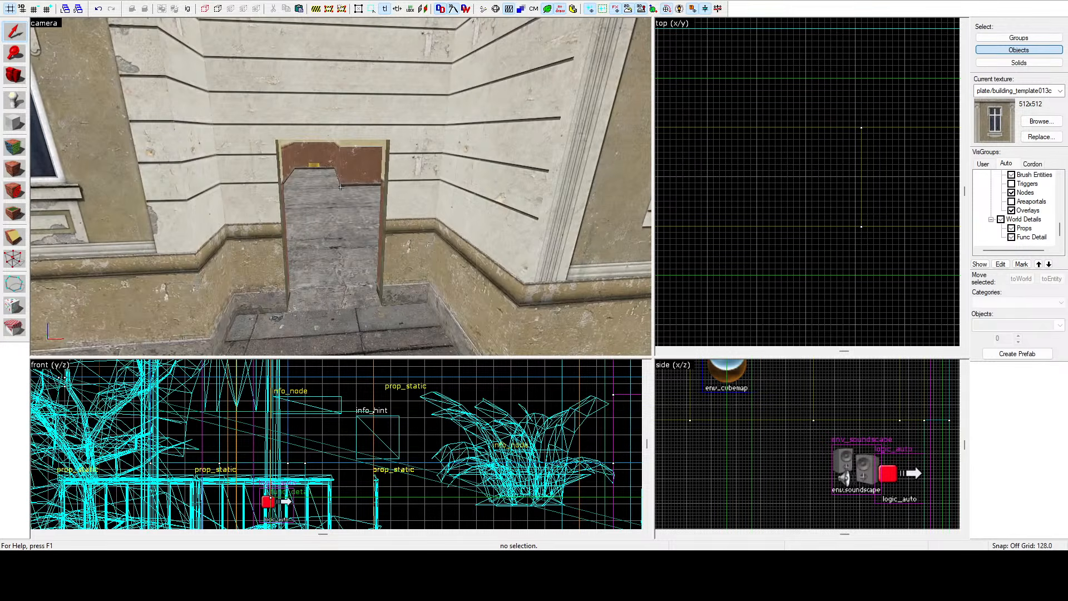
key(s)
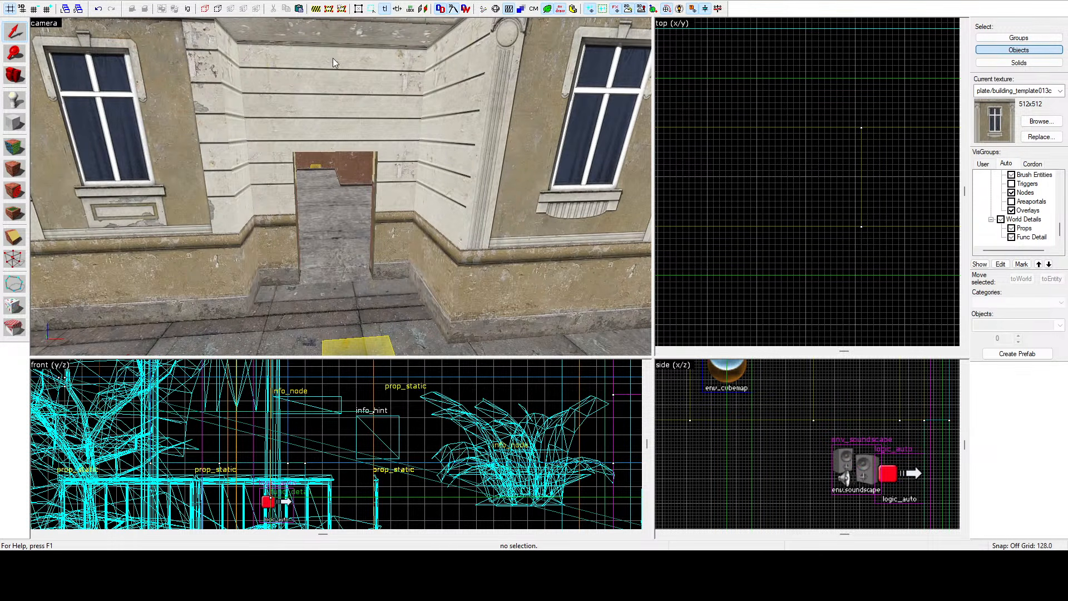
key(z)
key(w)
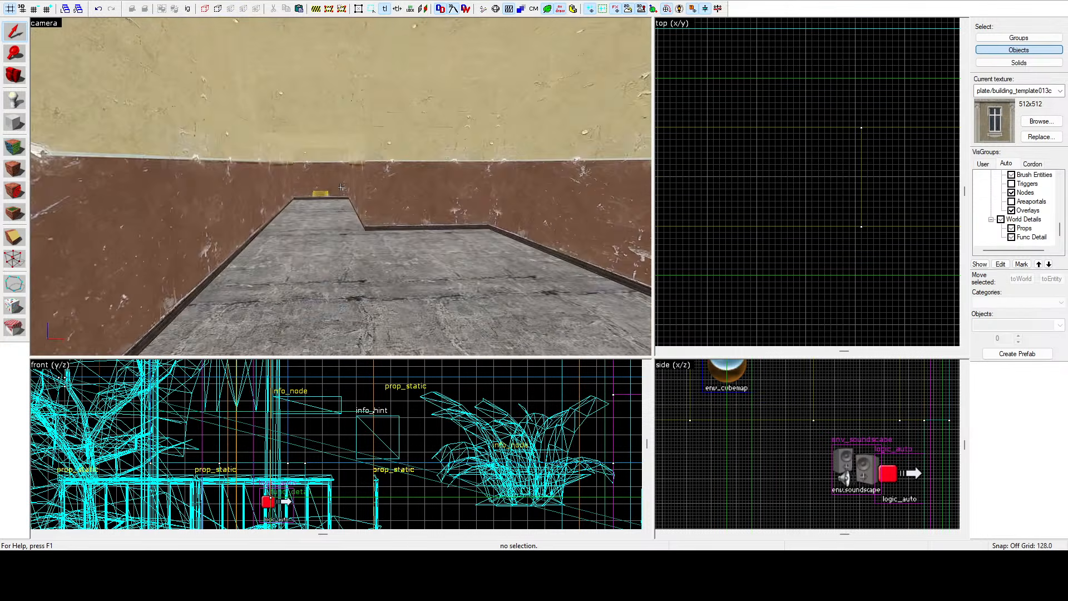
key(w)
key(d)
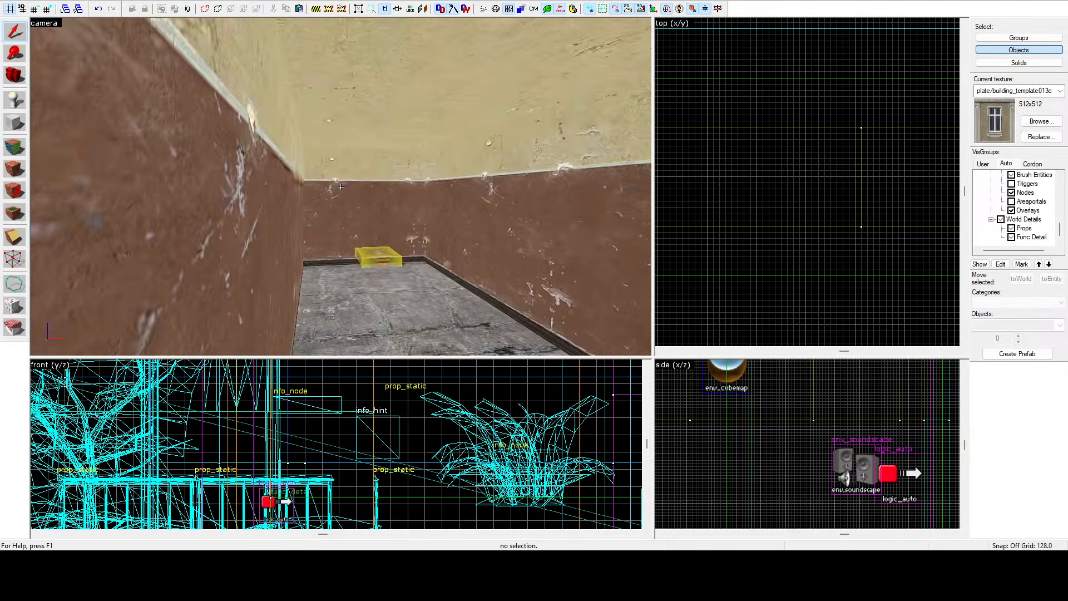
key(a)
key(w)
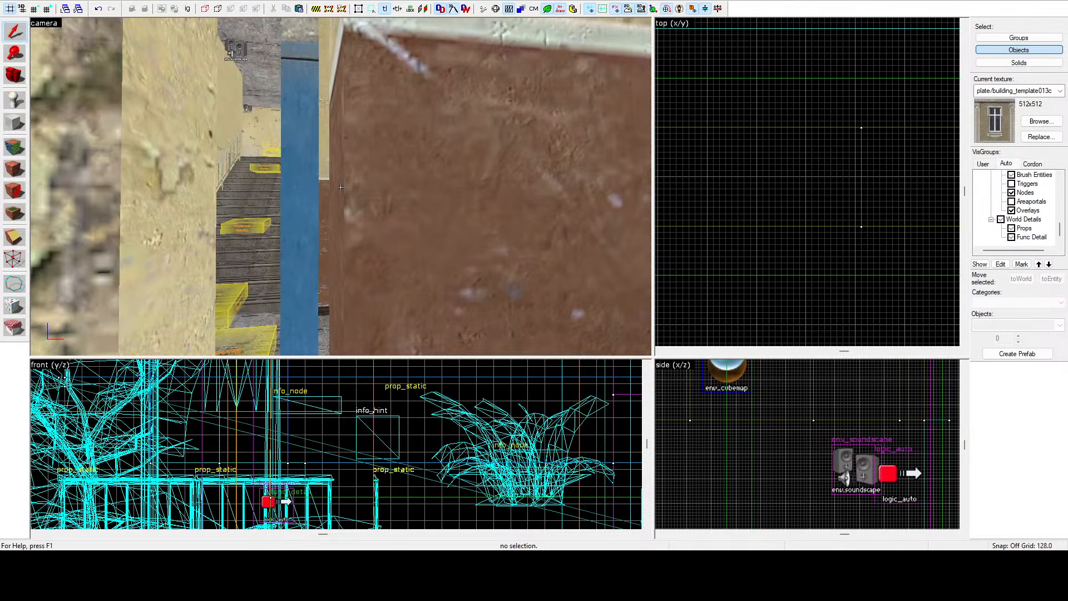
key(s)
key(w)
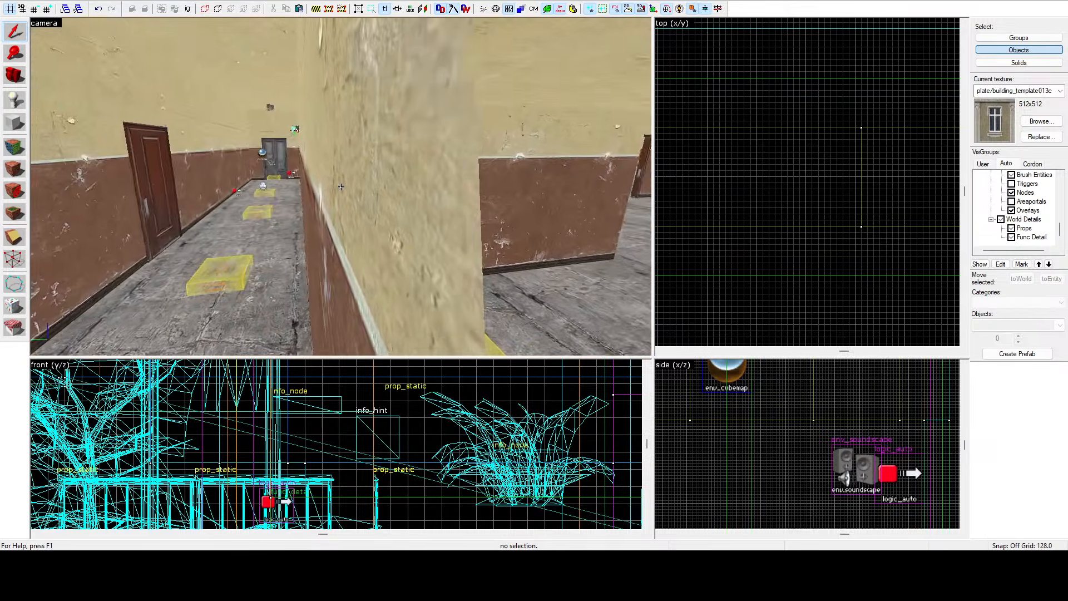
key(w)
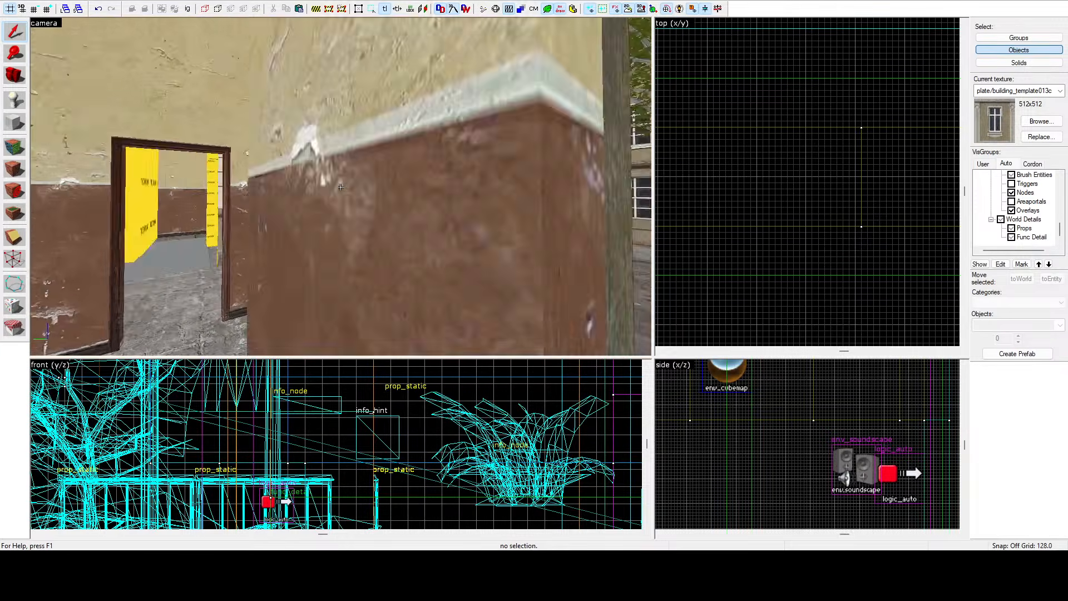
key(w)
Select the low wall brush beside the doorway and drag its end vertices onto the angled corner line with vertex editing.
click(341, 187)
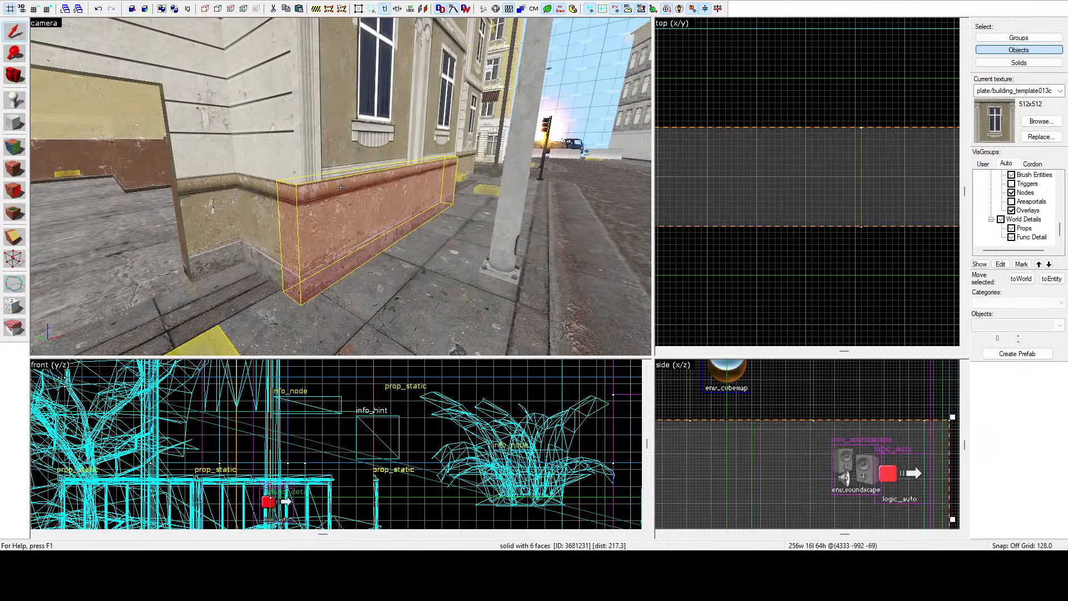
key(d)
click(341, 187)
key(z)
scroll(786, 199, down, 15)
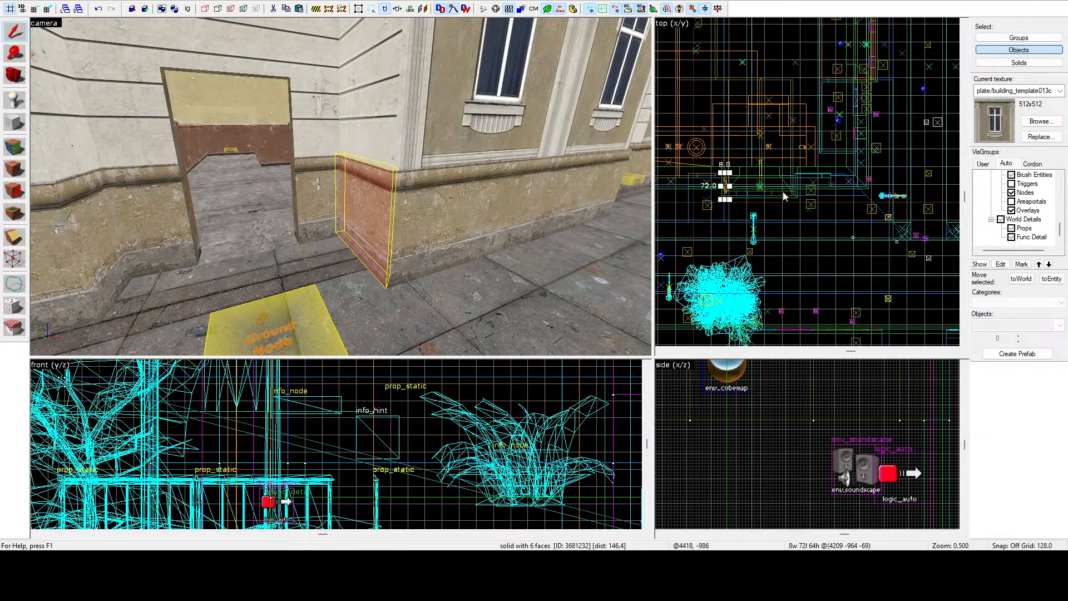
scroll(785, 196, up, 15)
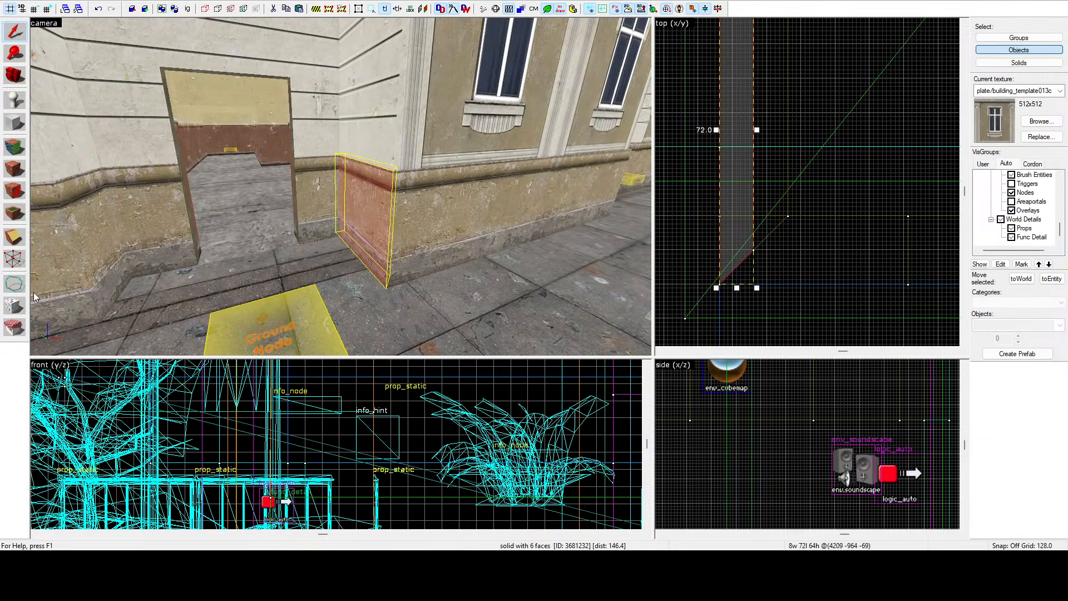
key(shift+v)
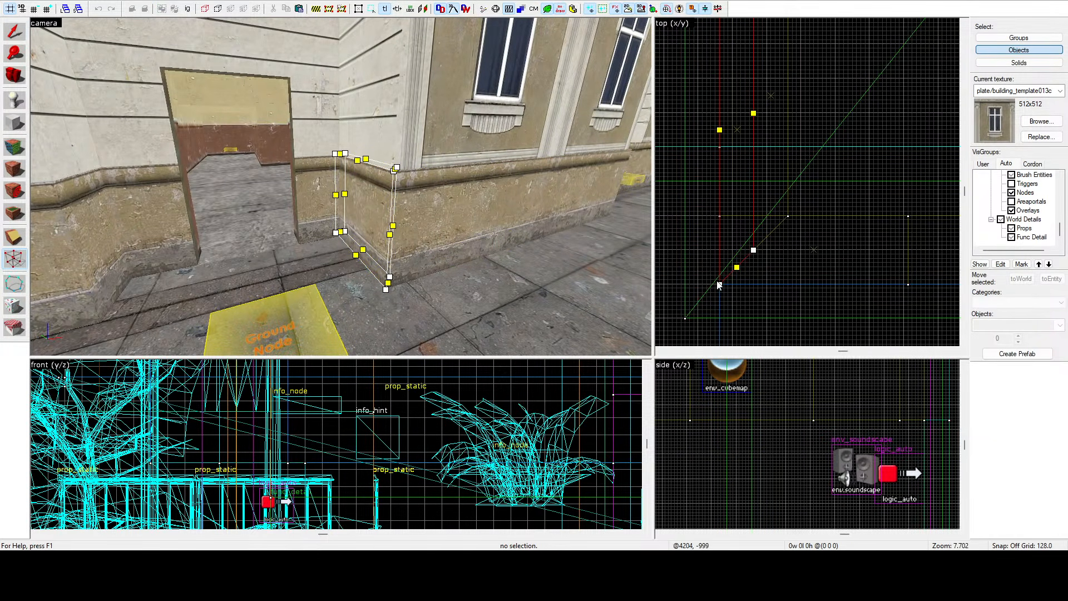
drag(720, 282, 720, 216)
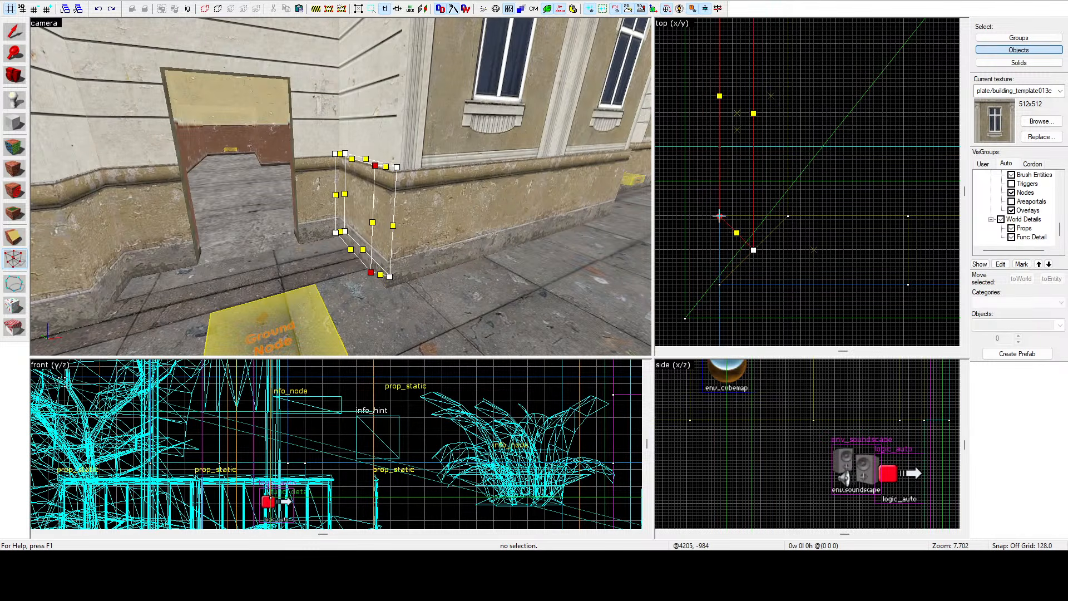
drag(752, 248, 751, 212)
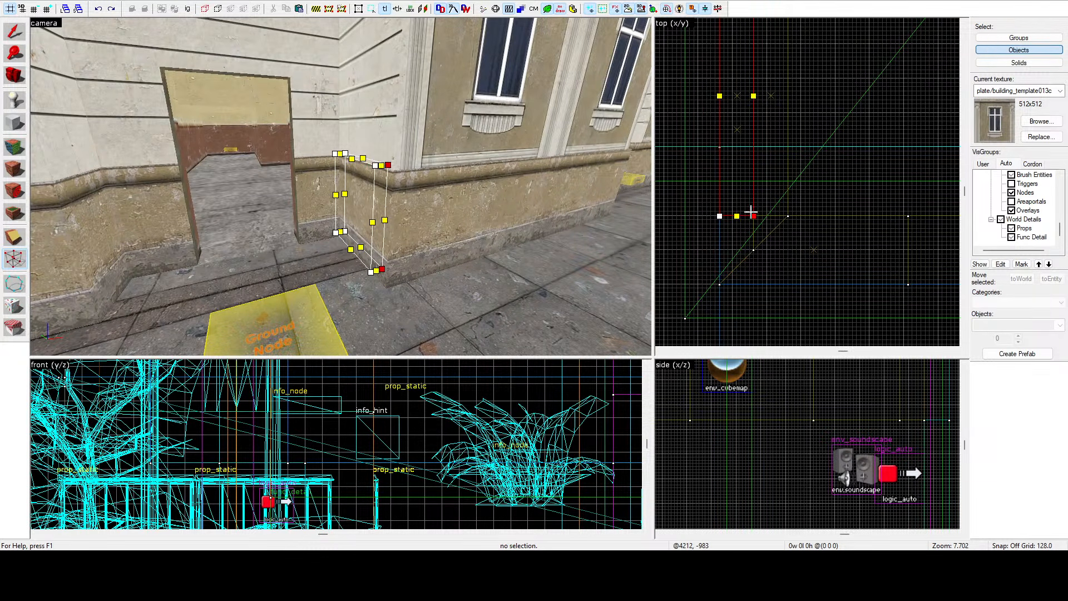
click(15, 32)
Select the taller wall brush at the corner and drag its end vertices up to meet the angled corner.
key(z)
key(w)
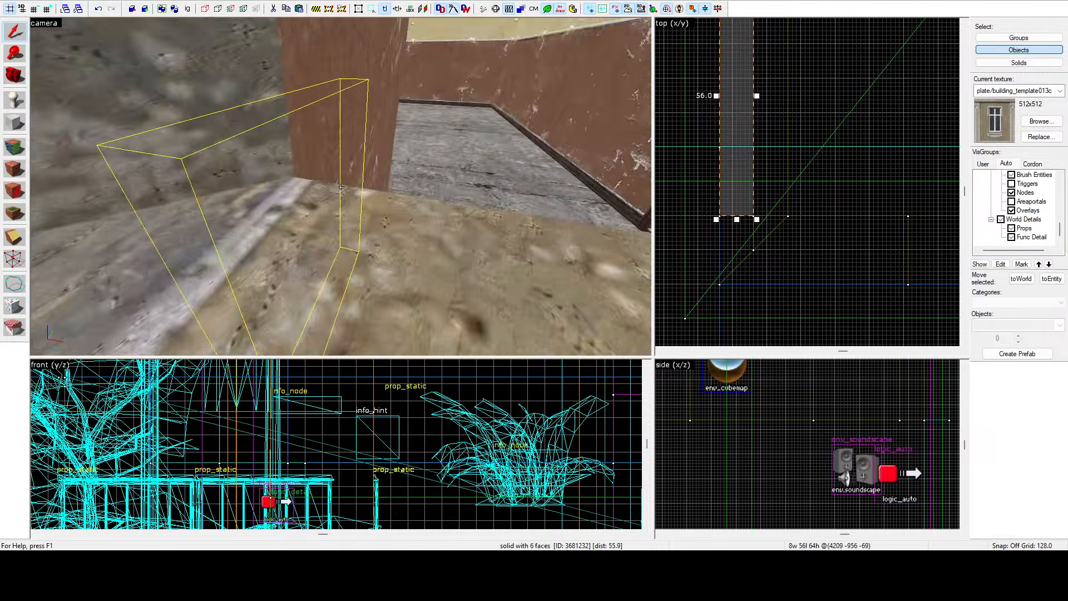
click(341, 187)
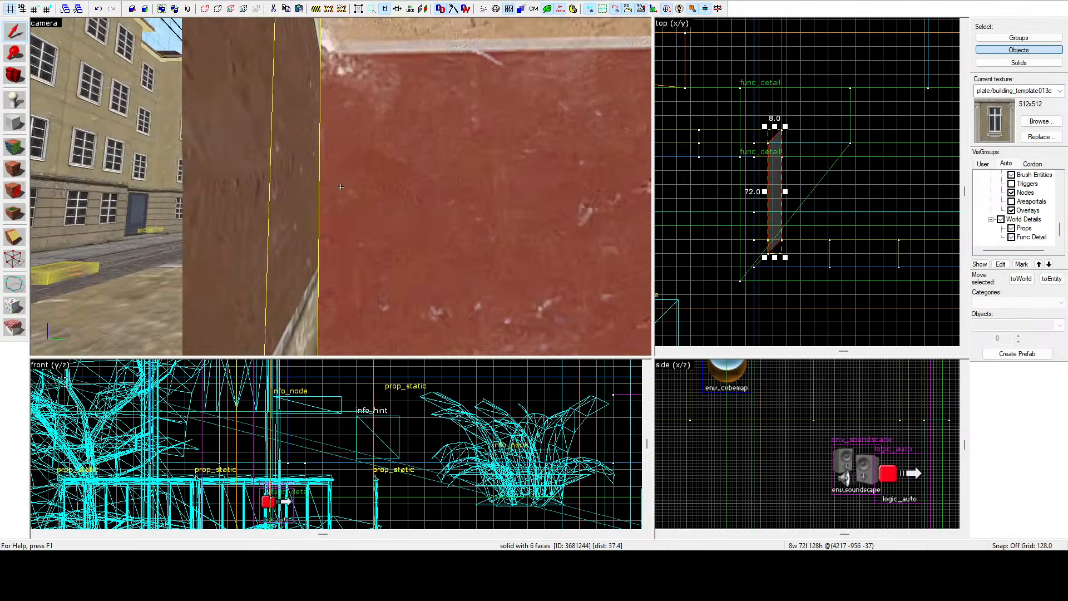
key(shift+v)
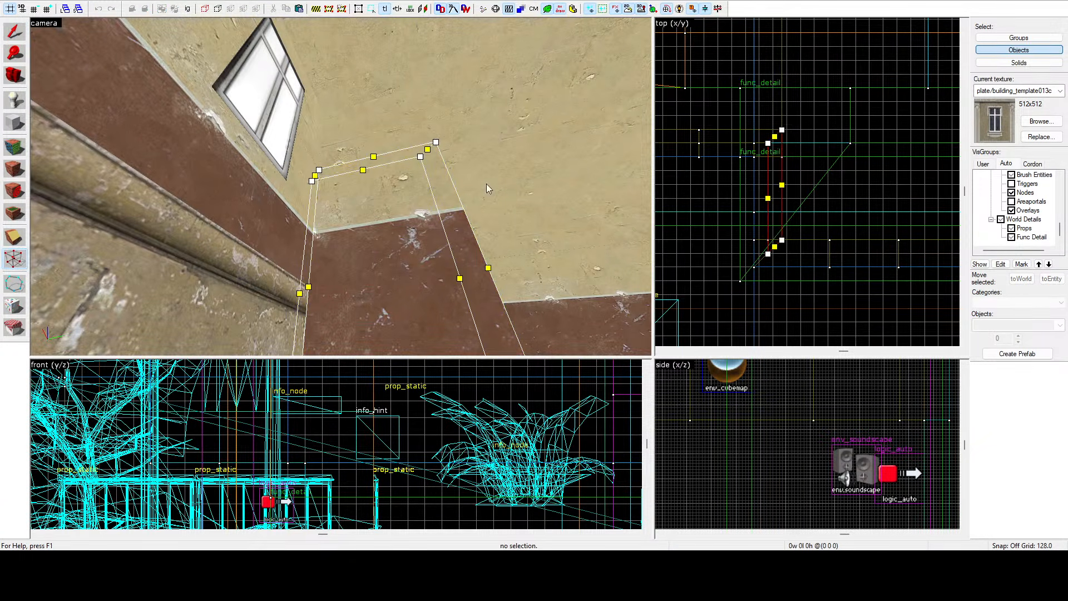
scroll(751, 286, up, 5)
drag(748, 299, 748, 250)
click(14, 31)
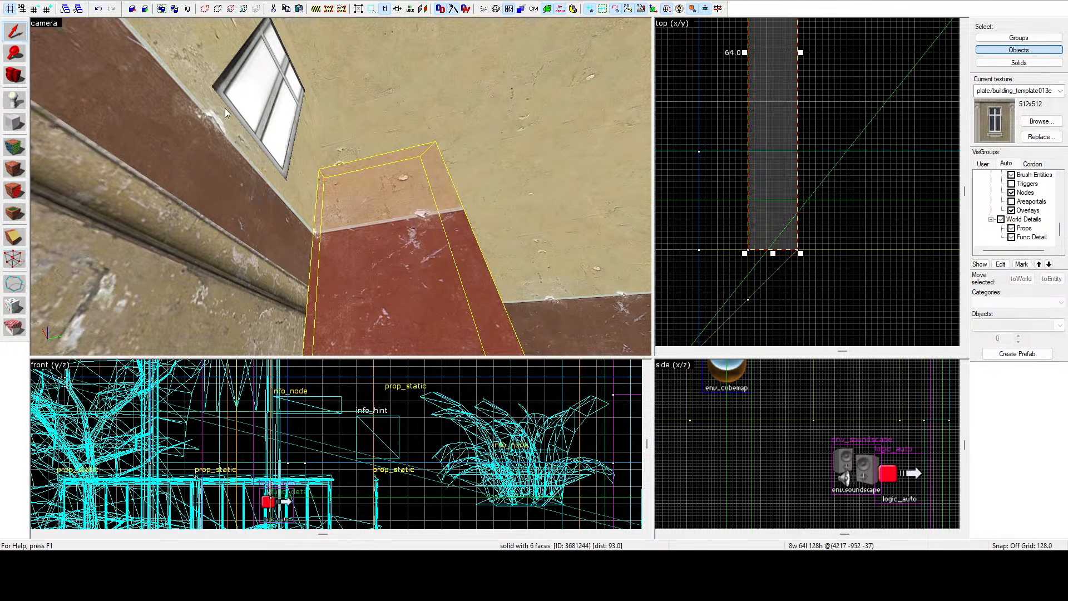
Fly to the upper corner wall brush, select it and drag its first end vertex onto the angled corner line.
key(z)
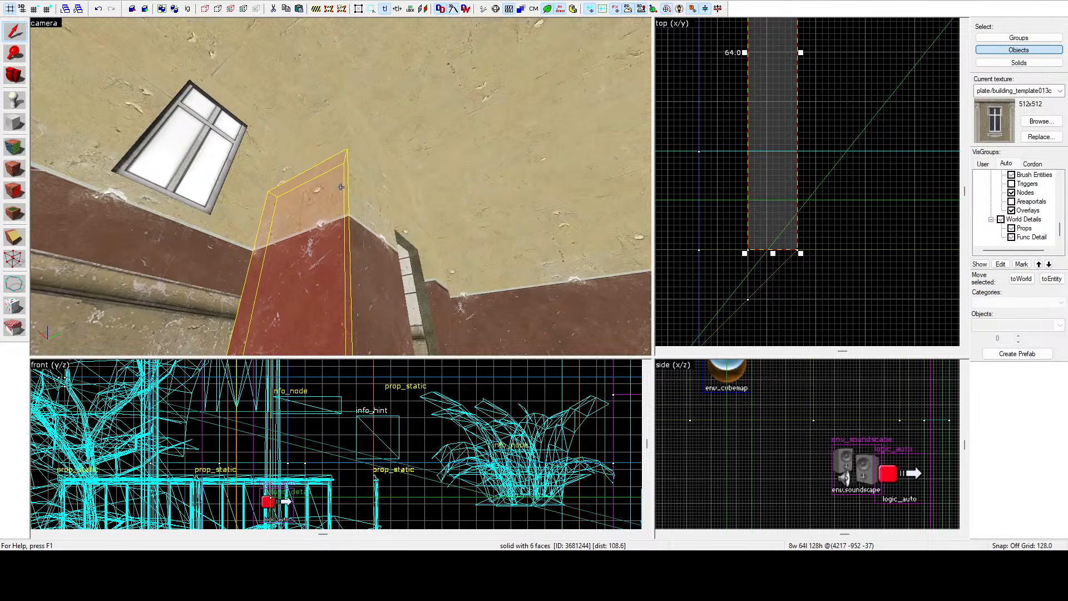
key(w)
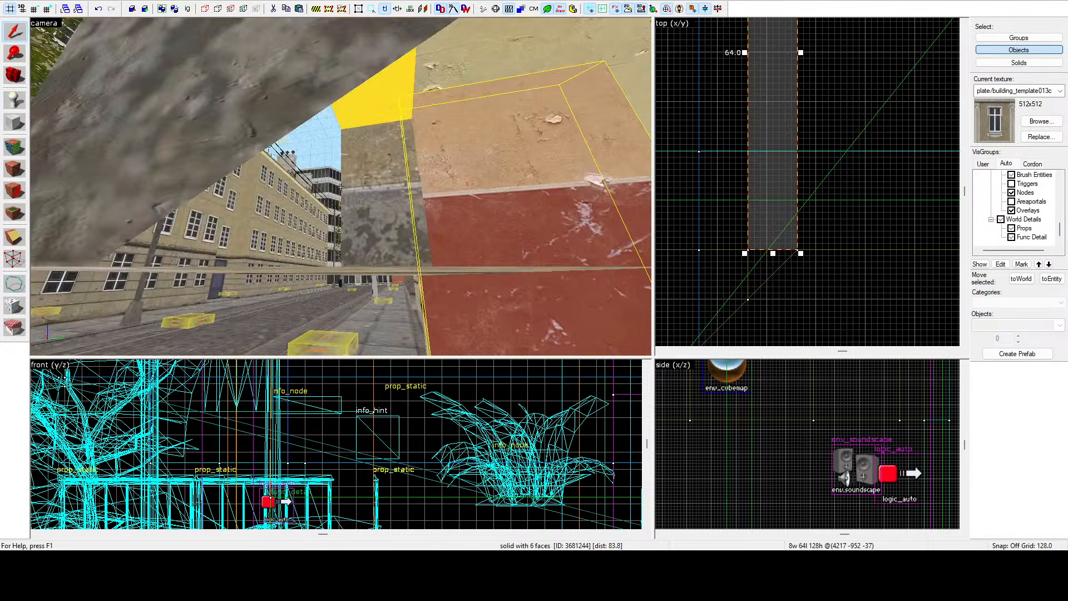
key(w)
key(z)
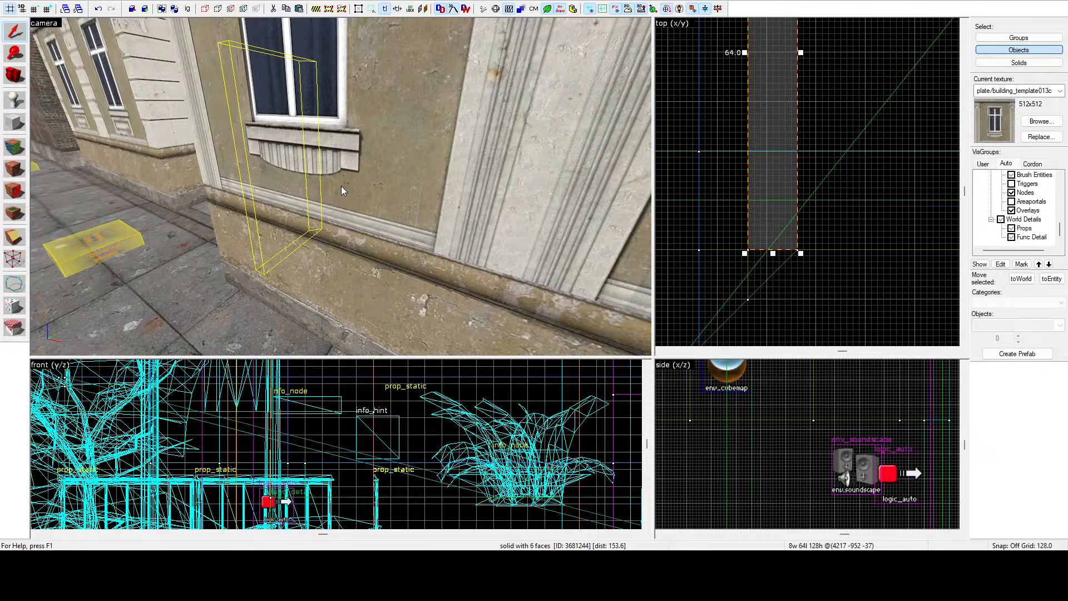
key(z)
key(w)
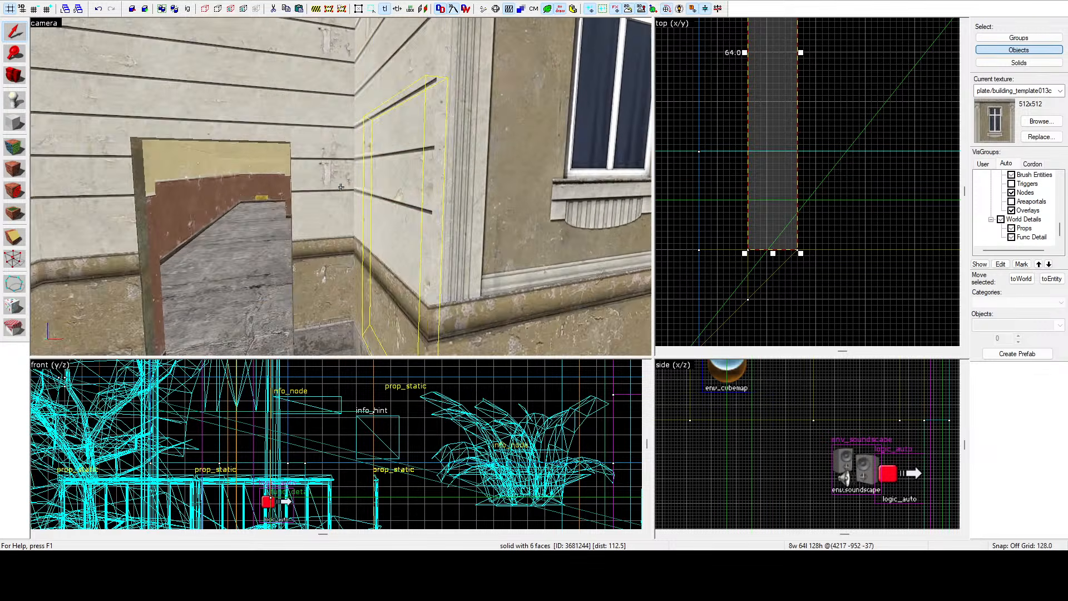
key(w)
click(340, 187)
key(z)
scroll(749, 167, down, 3)
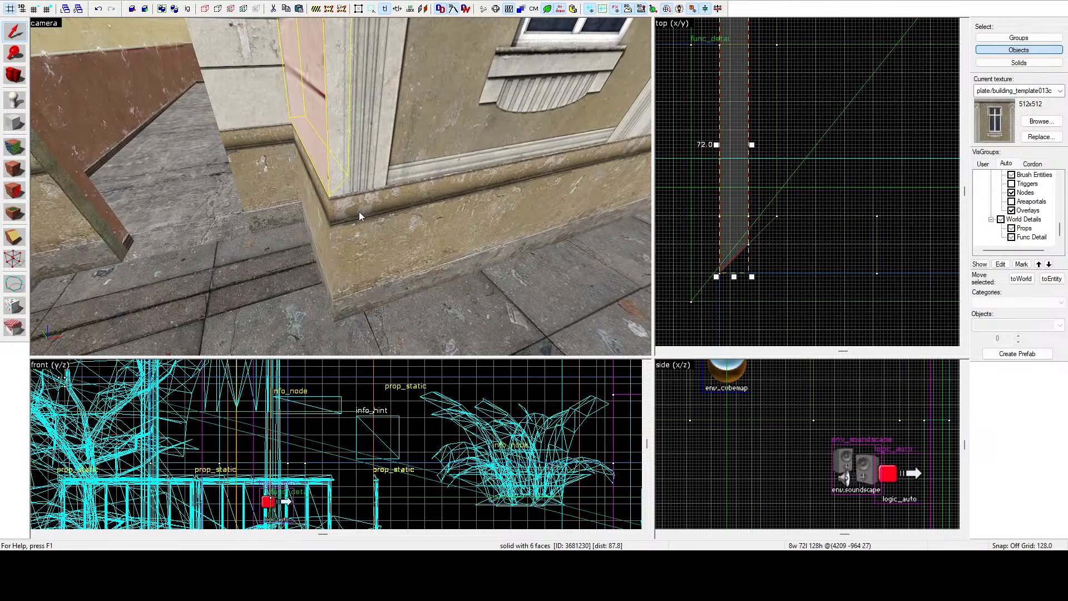
key(shift+v)
drag(719, 272, 749, 216)
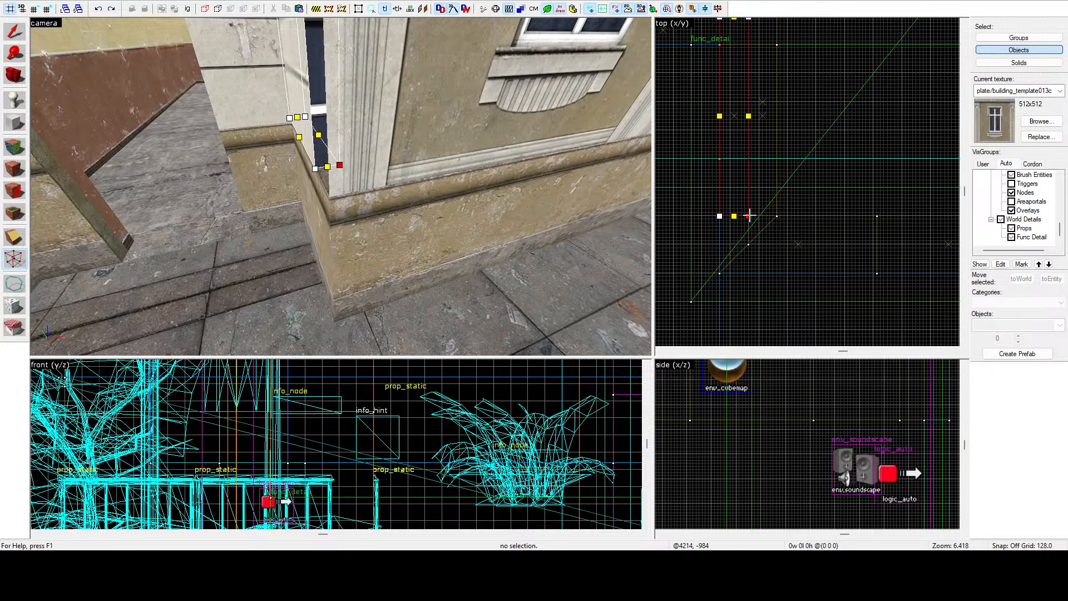
Pull the brush's remaining corner vertices onto the angled line and return to the selection tool.
click(365, 146)
key(z)
key(z)
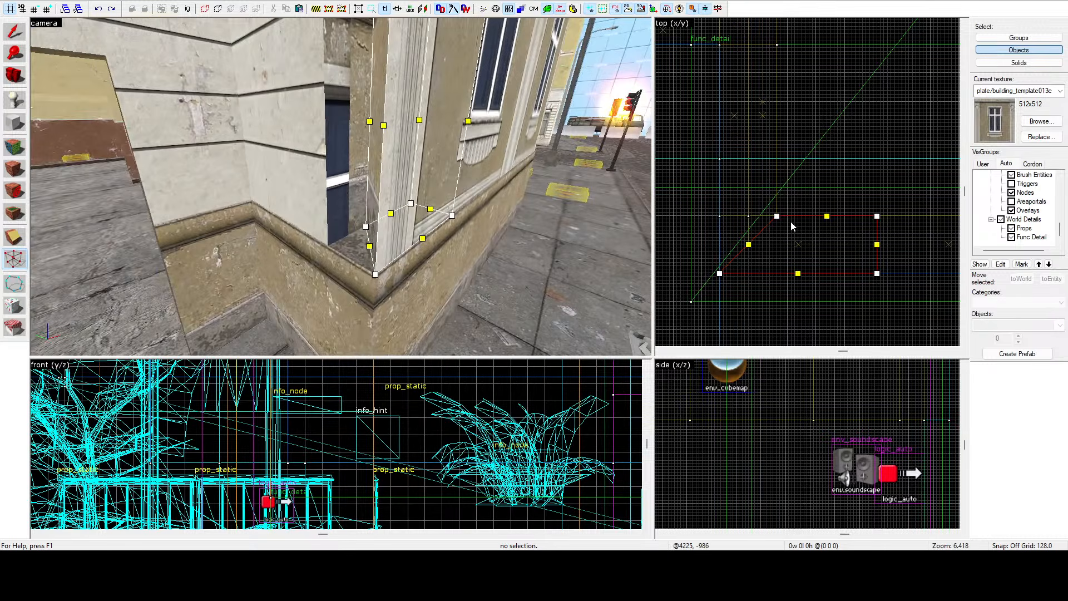
drag(779, 219, 720, 216)
key(z)
key(z)
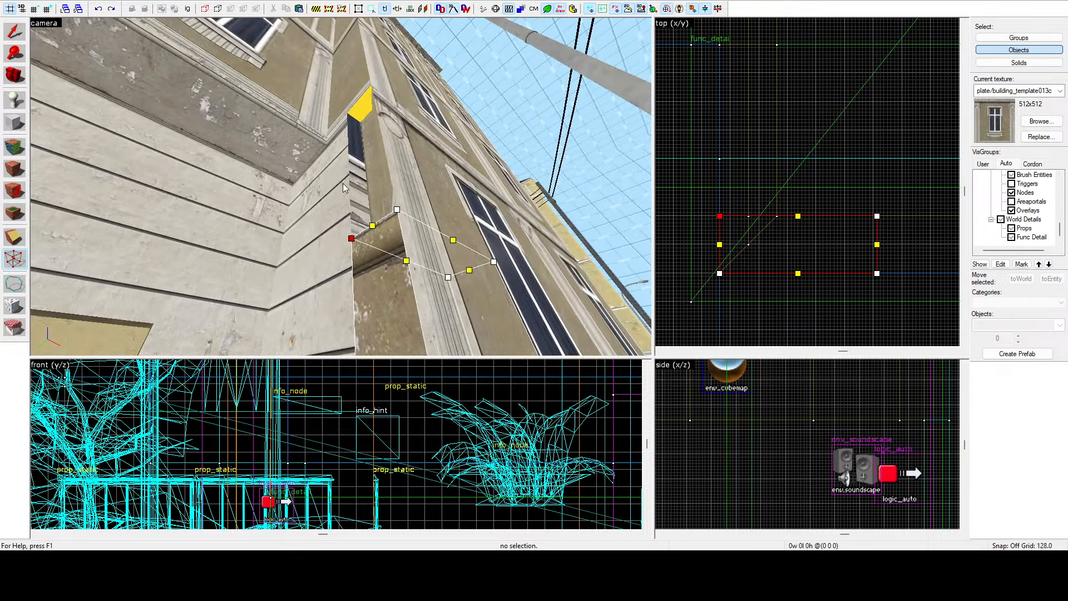
click(388, 164)
drag(777, 217, 720, 217)
key(z)
key(w)
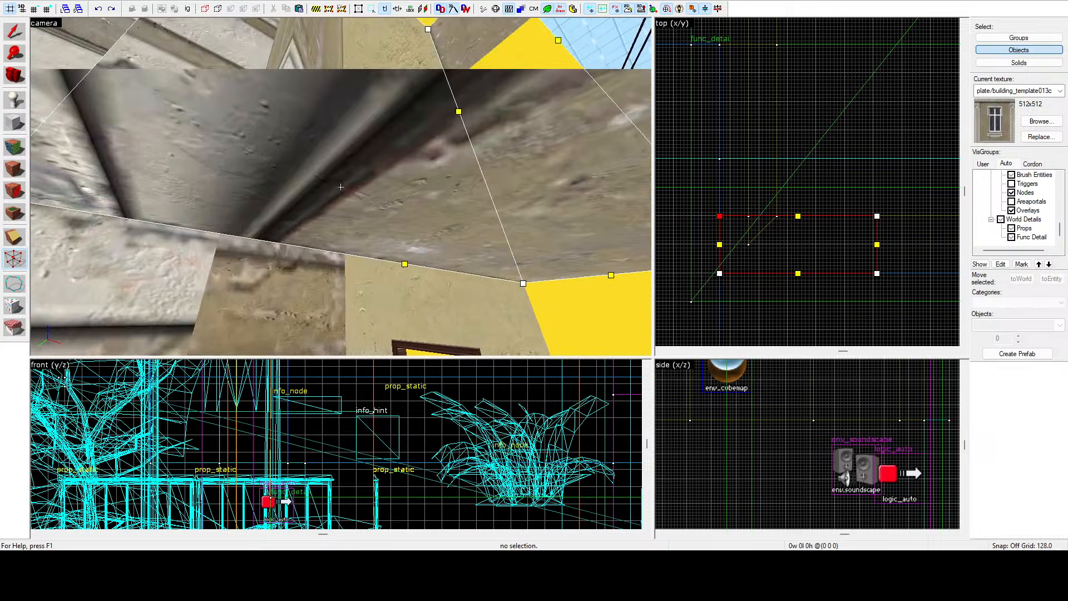
key(z)
click(332, 172)
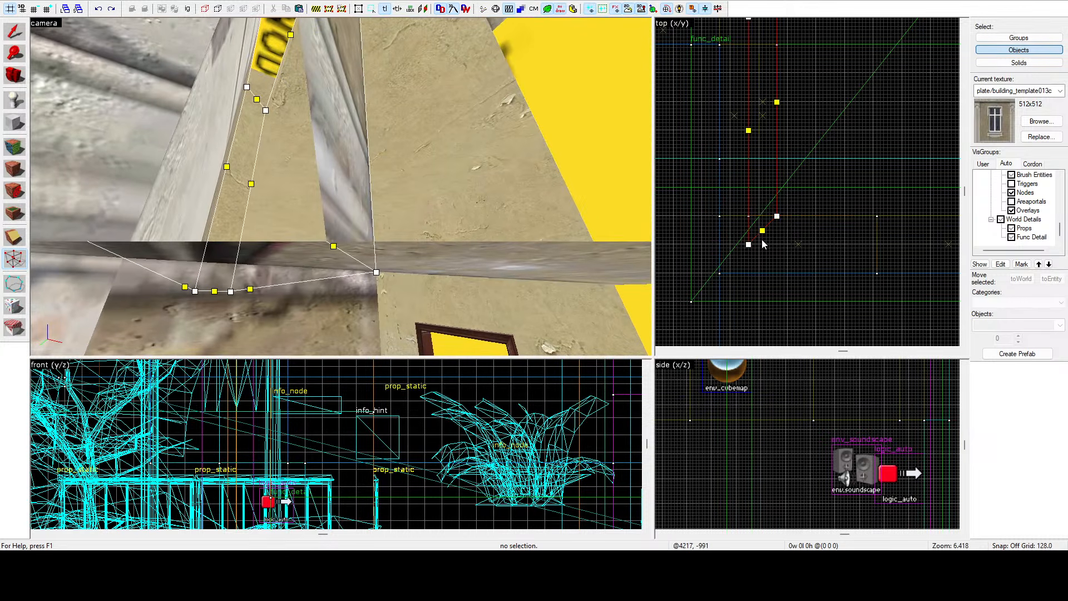
drag(748, 243, 749, 216)
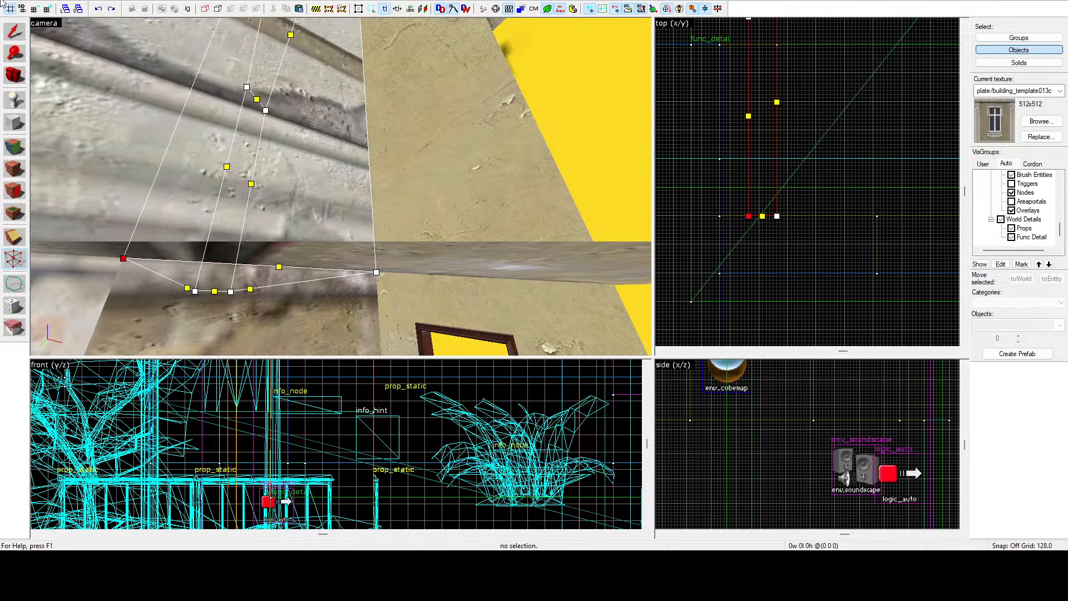
click(17, 35)
Switch to texture application, pick up the plaster wall texture from an inner face and apply it to the corner face.
key(z)
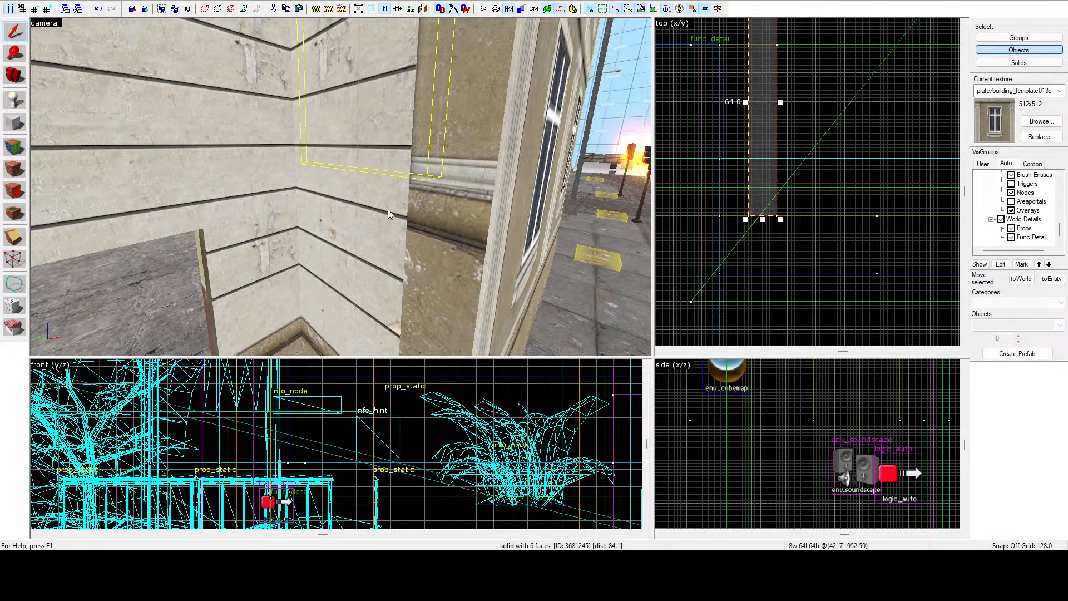
click(22, 155)
click(356, 249)
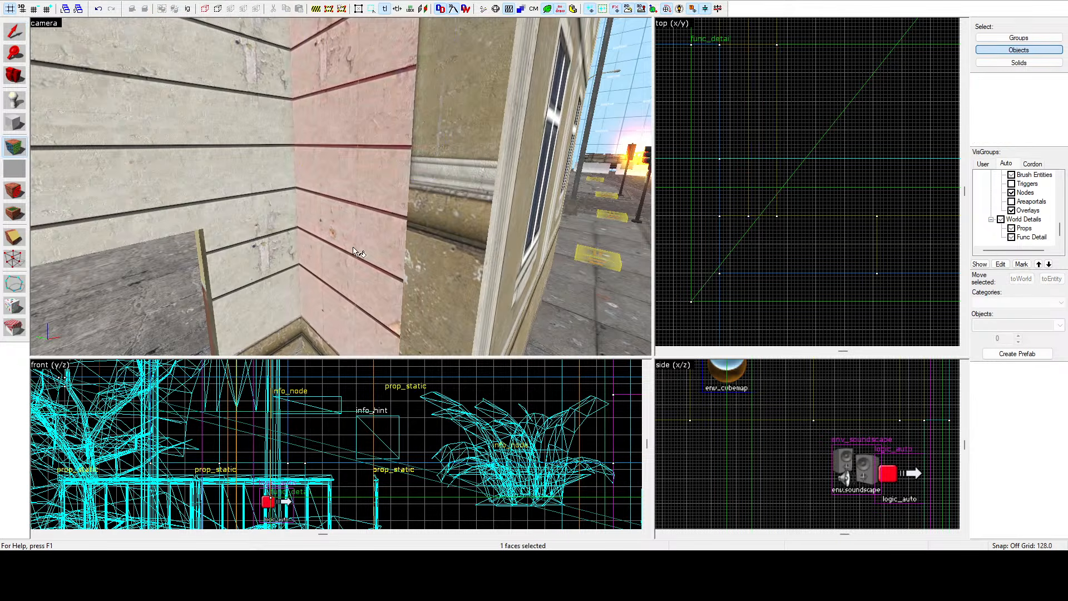
key(z)
right_click(341, 187)
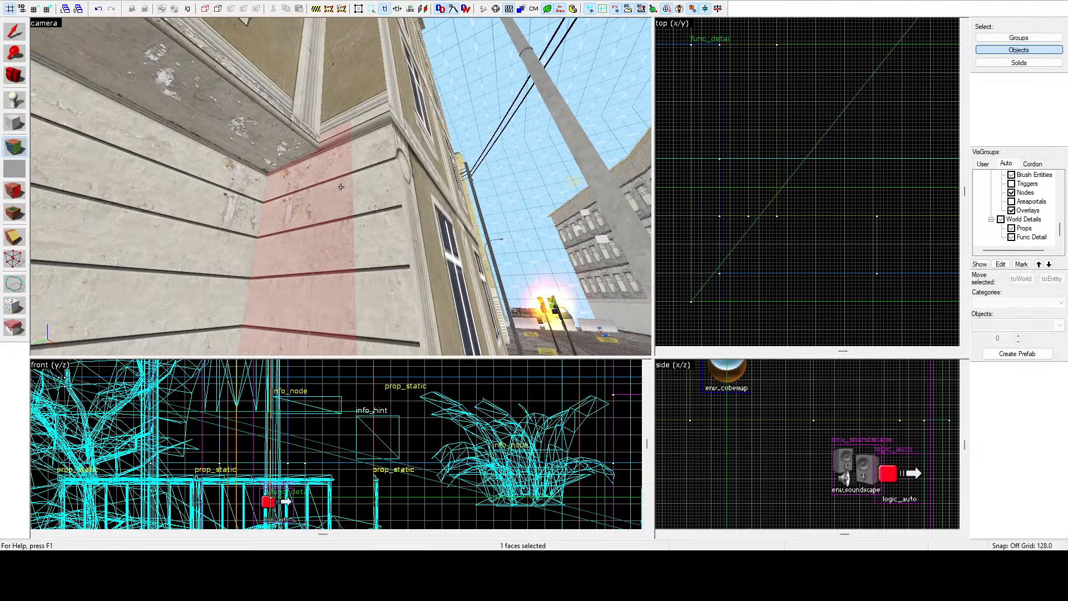
key(z)
click(629, 173)
key(z)
key(w)
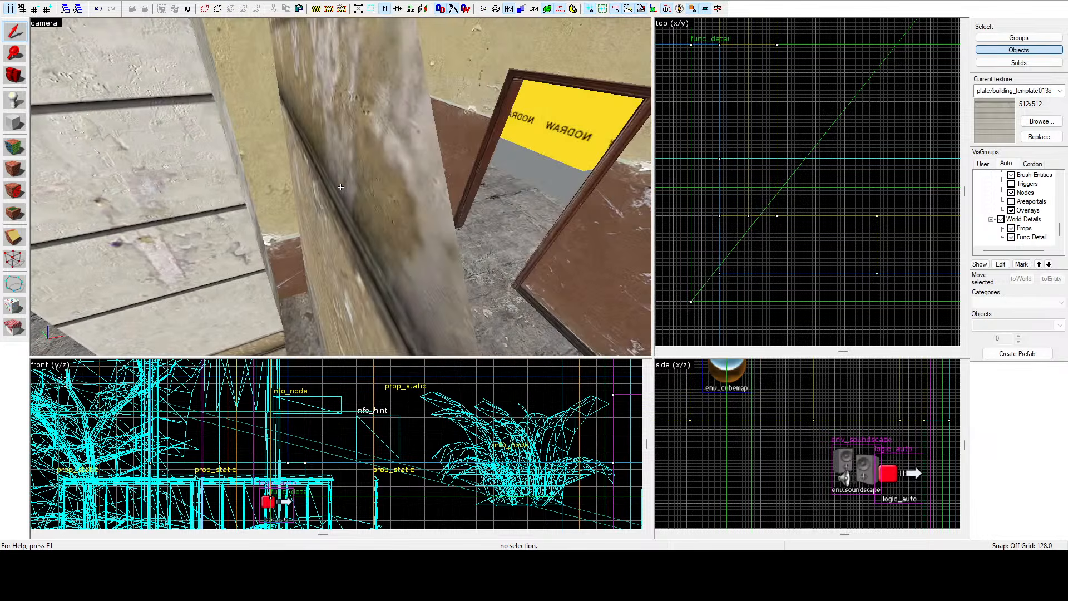
Inspect the corner brush's faces in texture mode from several camera angles.
click(341, 187)
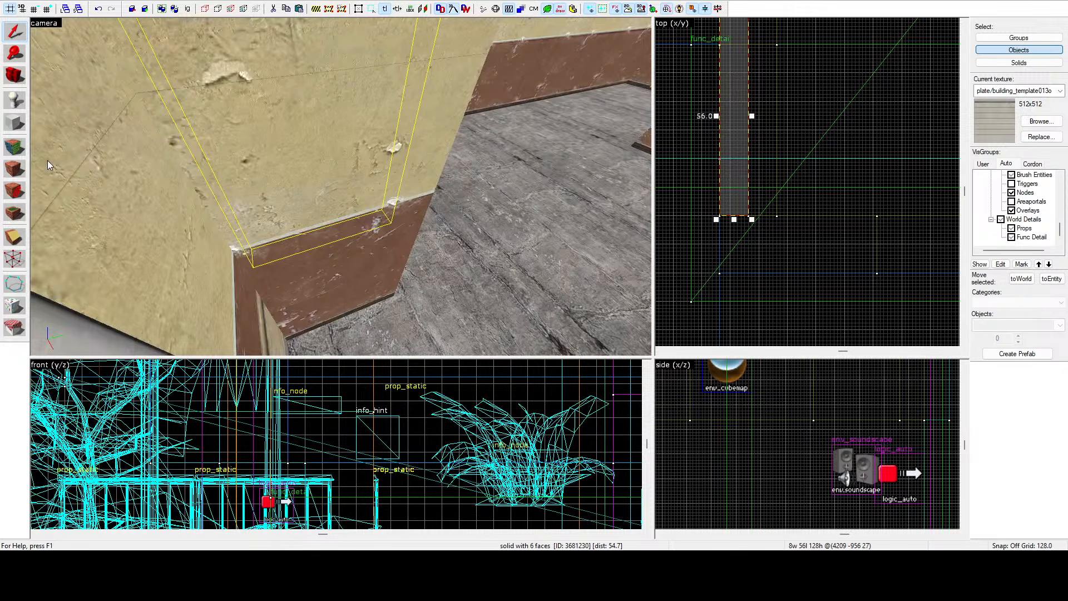
click(14, 147)
click(341, 187)
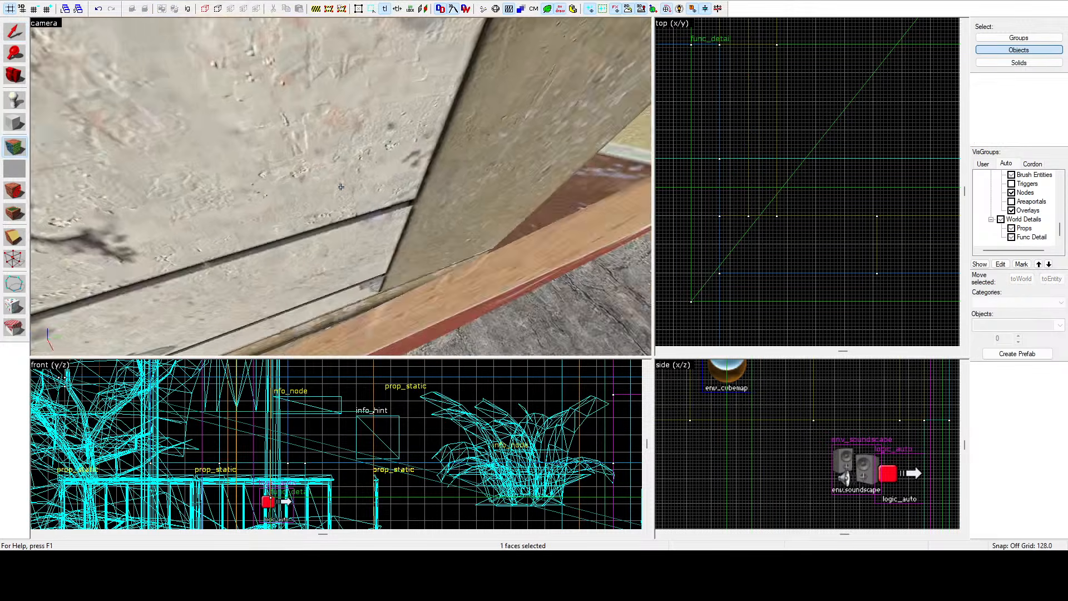
key(w)
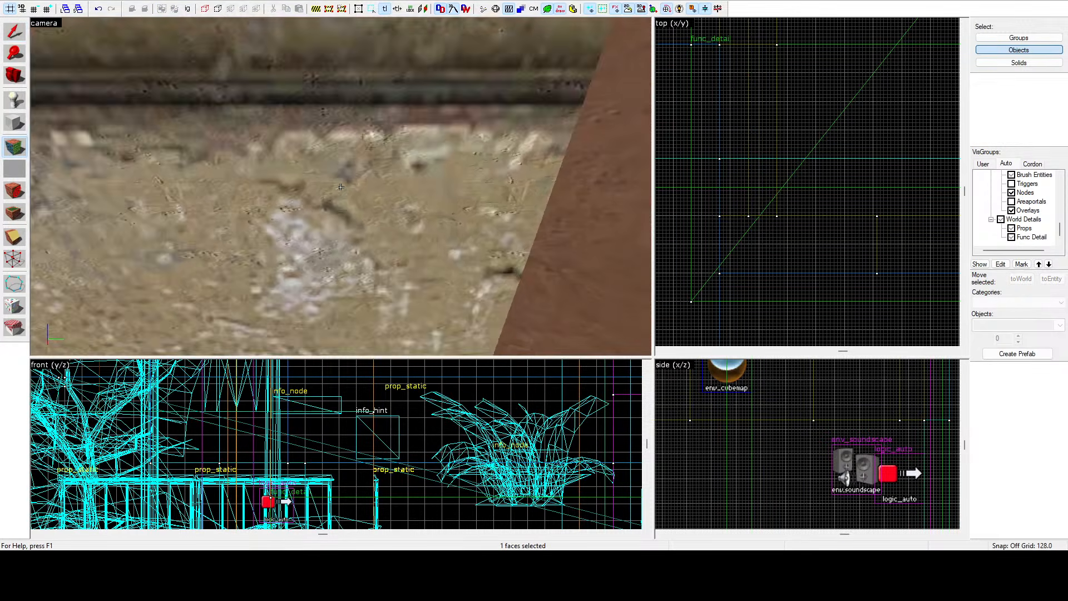
key(w)
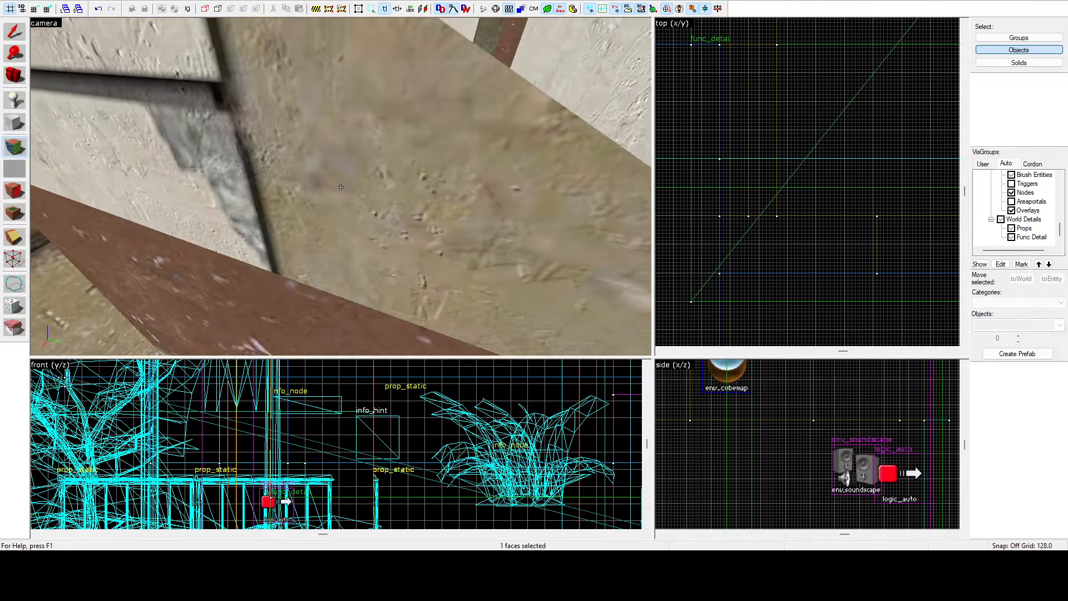
key(w)
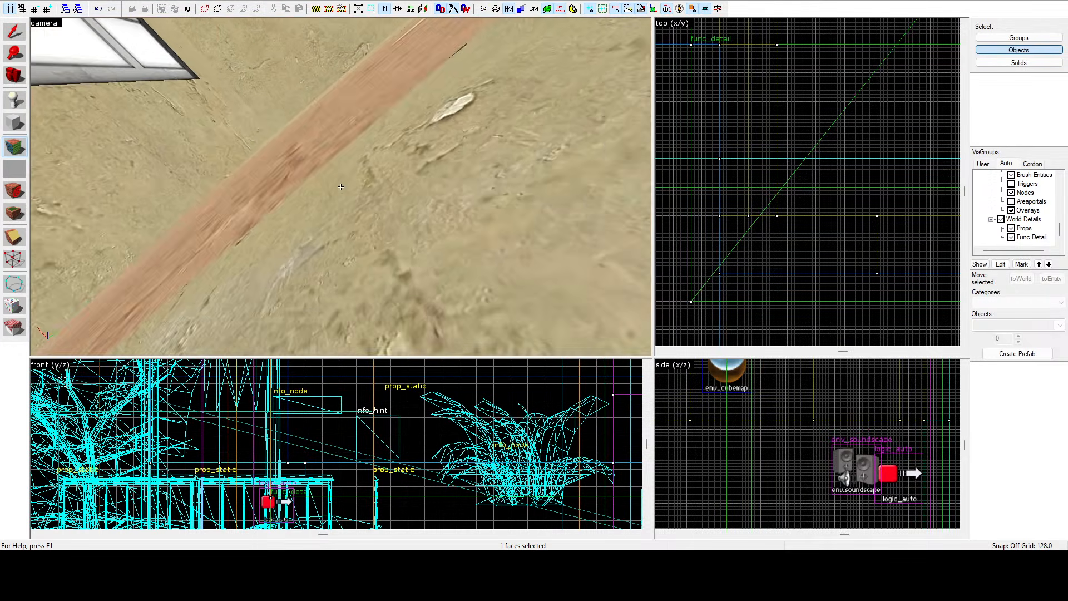
key(s)
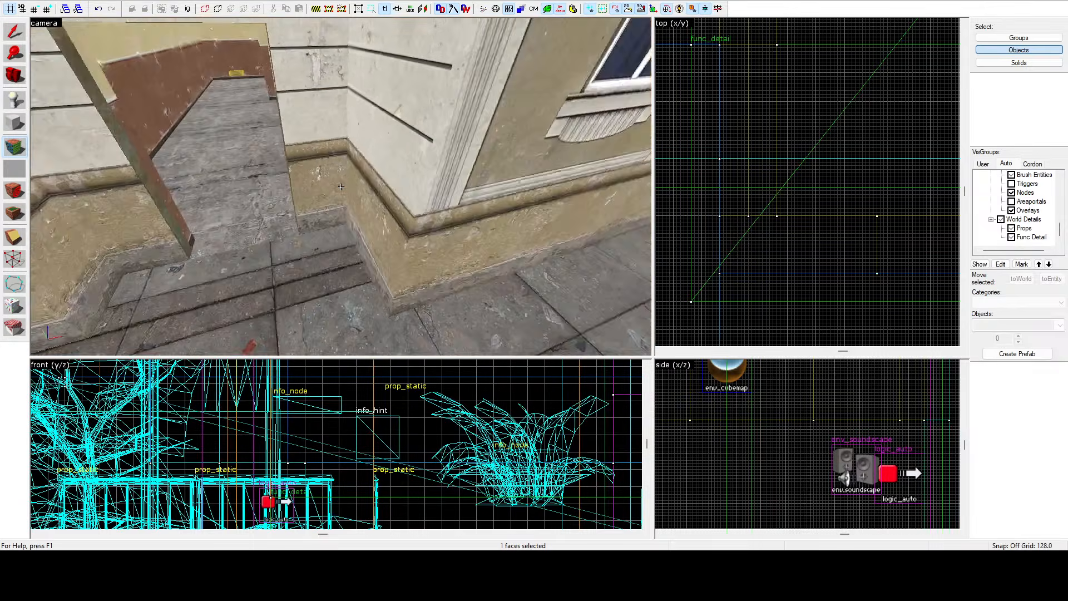
Return to the selection tool, select the short corner wall brush and delete it.
key(z)
key(shift+s)
click(321, 157)
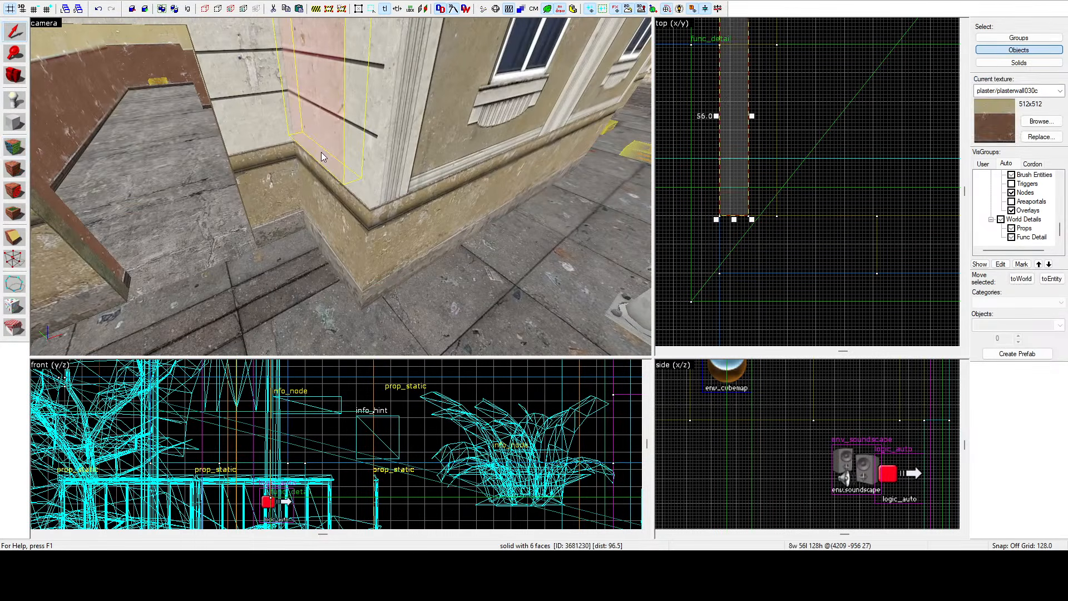
key(Delete)
Try to delete the taller wall brush beside the corner.
key(z)
key(a)
click(341, 187)
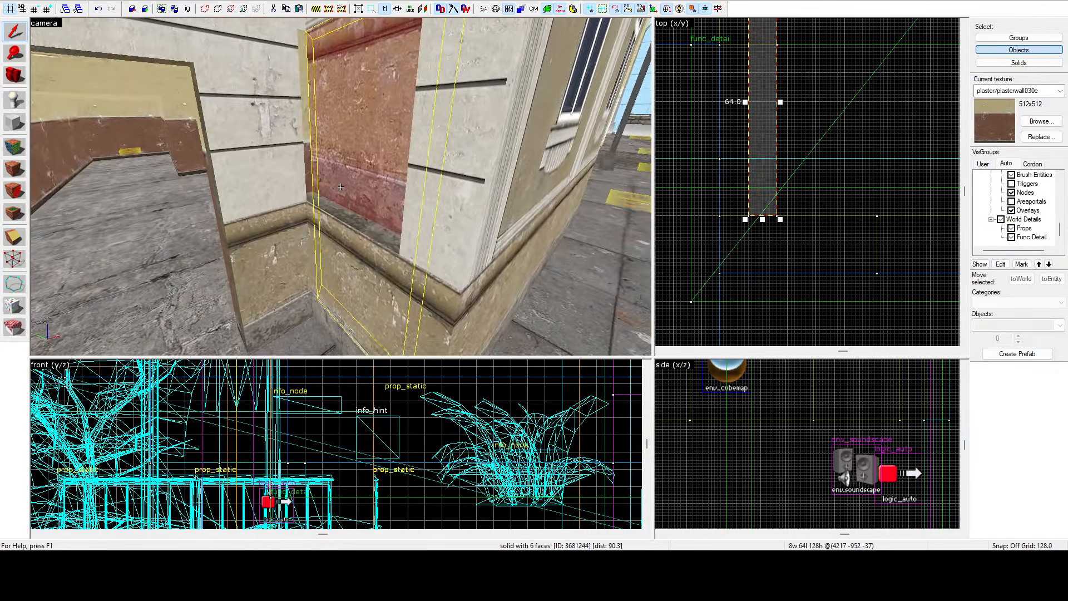
key(Delete)
click(341, 187)
key(w)
click(341, 187)
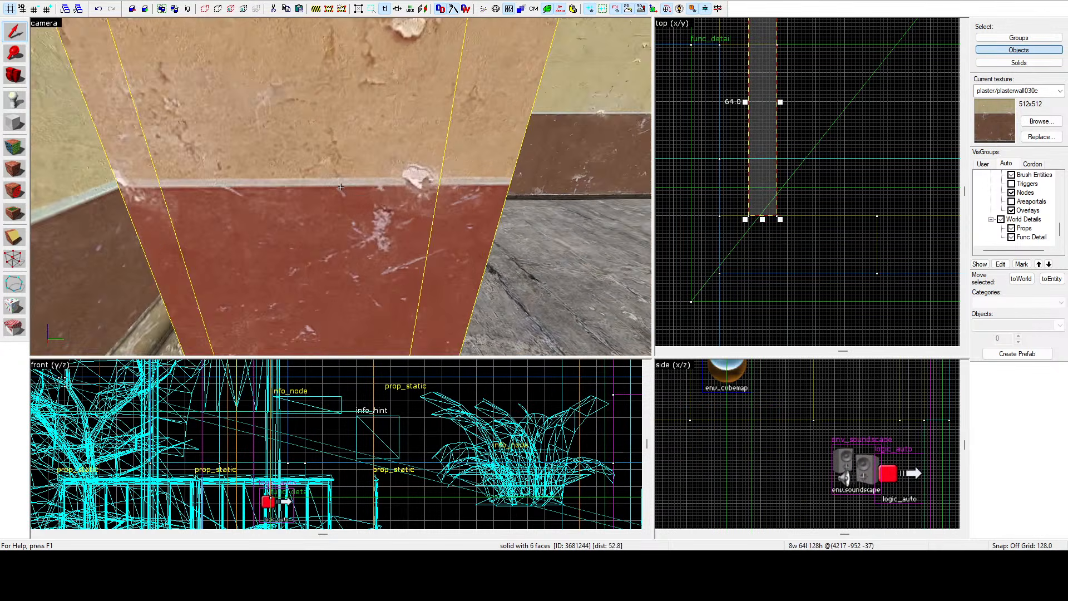
key(z)
scroll(729, 432, down, 8)
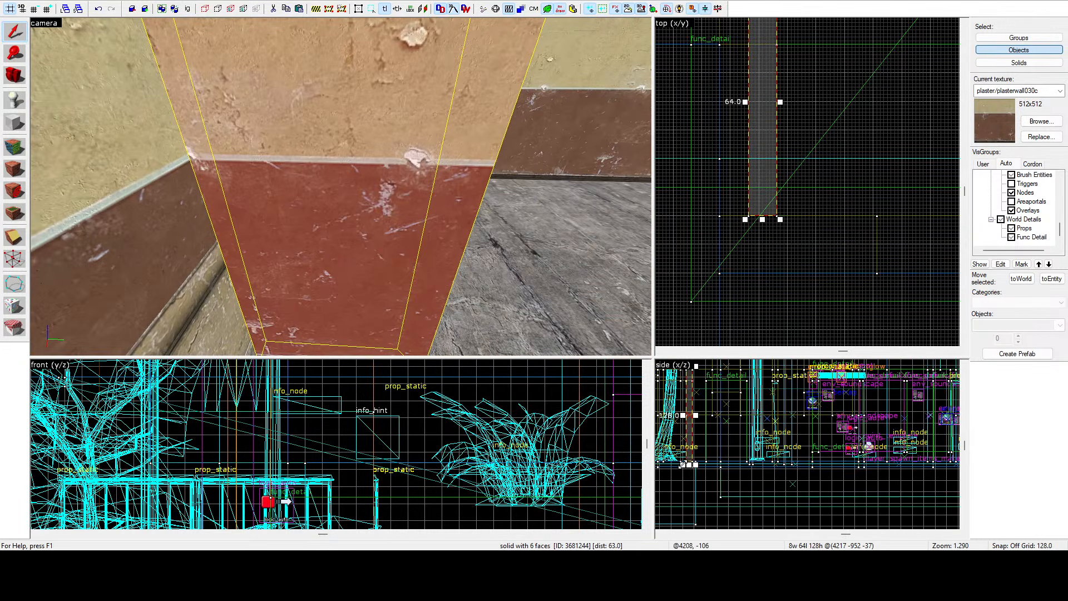
Raise the bottom of the taller wall brush so it stands 64 units high.
drag(688, 466, 686, 419)
Select the short red wall brush beside the corner and shift it sideways in the top view, then deselect it.
scroll(686, 420, up, 7)
click(366, 275)
scroll(727, 249, down, 5)
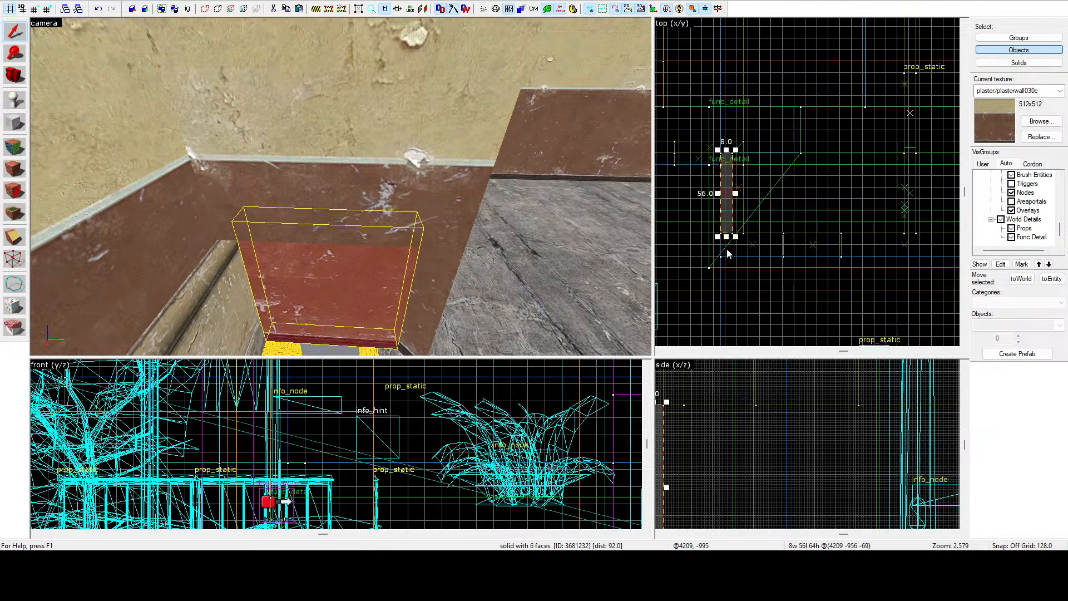
scroll(729, 191, up, 4)
drag(747, 200, 772, 201)
click(792, 104)
Select the wall brush with the angled end and move its slanted corner vertex to square off the end.
key(z)
key(d)
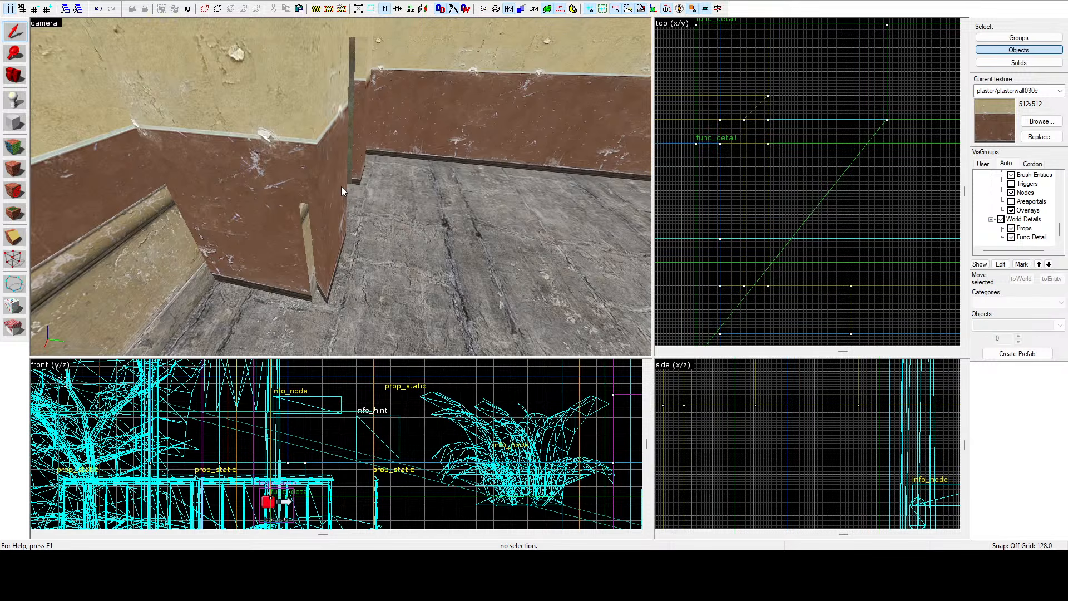
key(z)
key(w)
click(341, 187)
key(s)
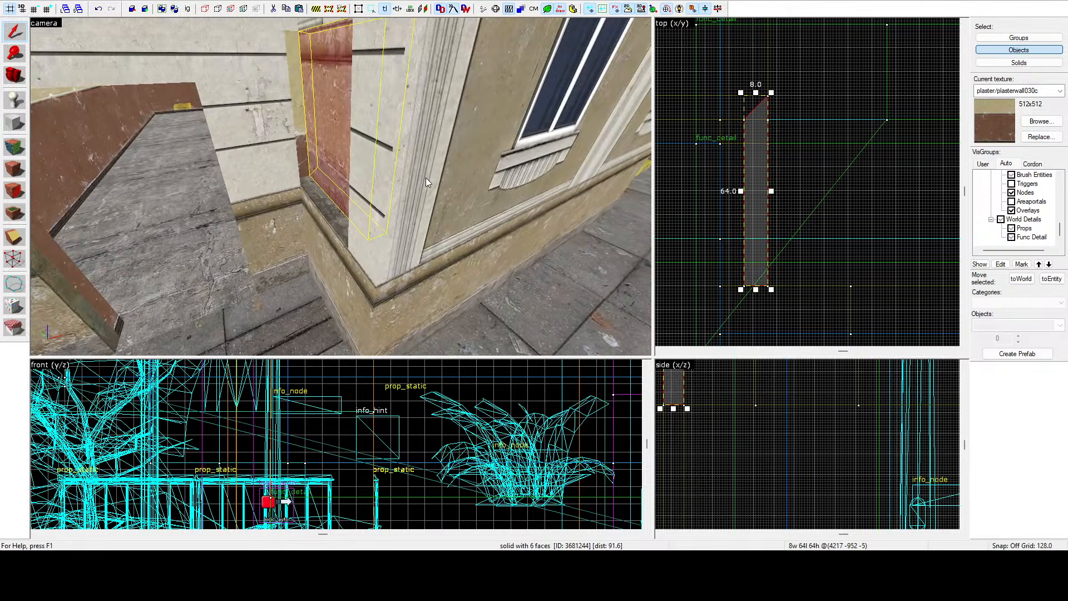
key(a)
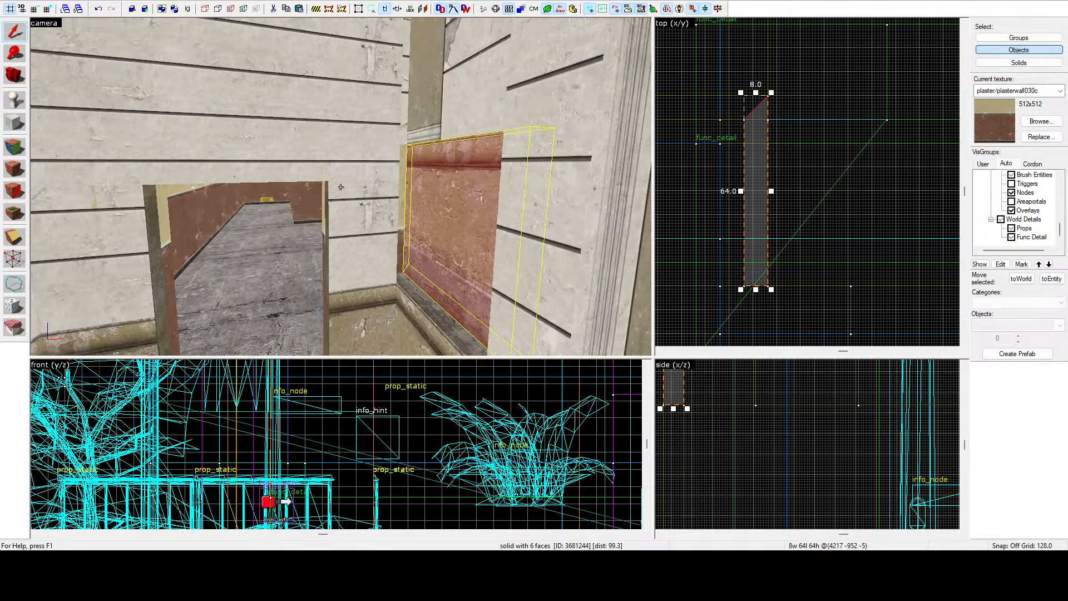
key(shift+v)
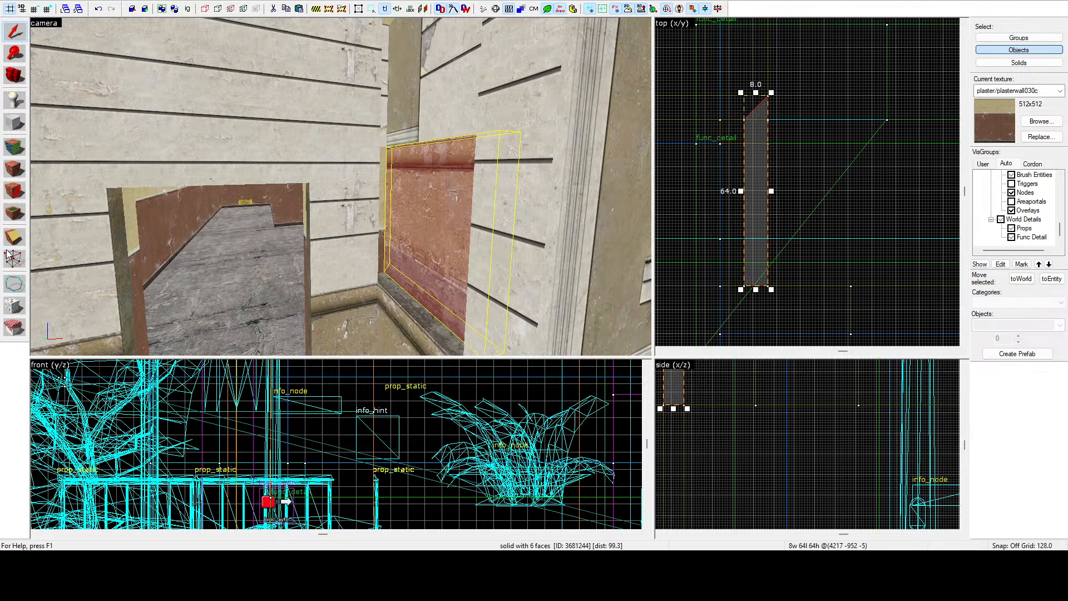
drag(744, 118, 716, 144)
scroll(723, 139, up, 4)
scroll(764, 100, down, 4)
scroll(747, 238, up, 3)
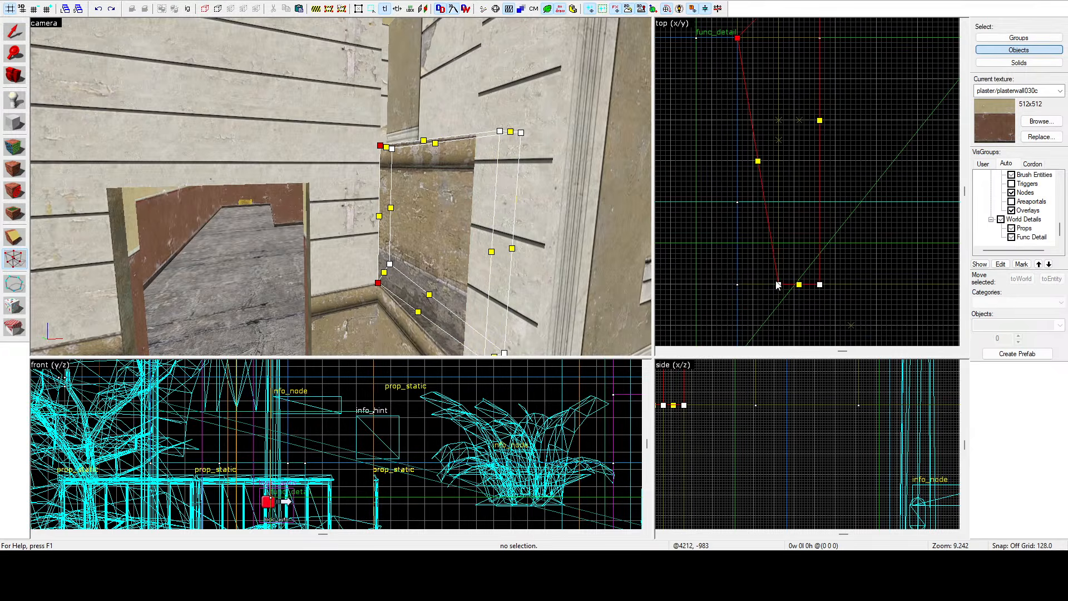
drag(778, 285, 738, 285)
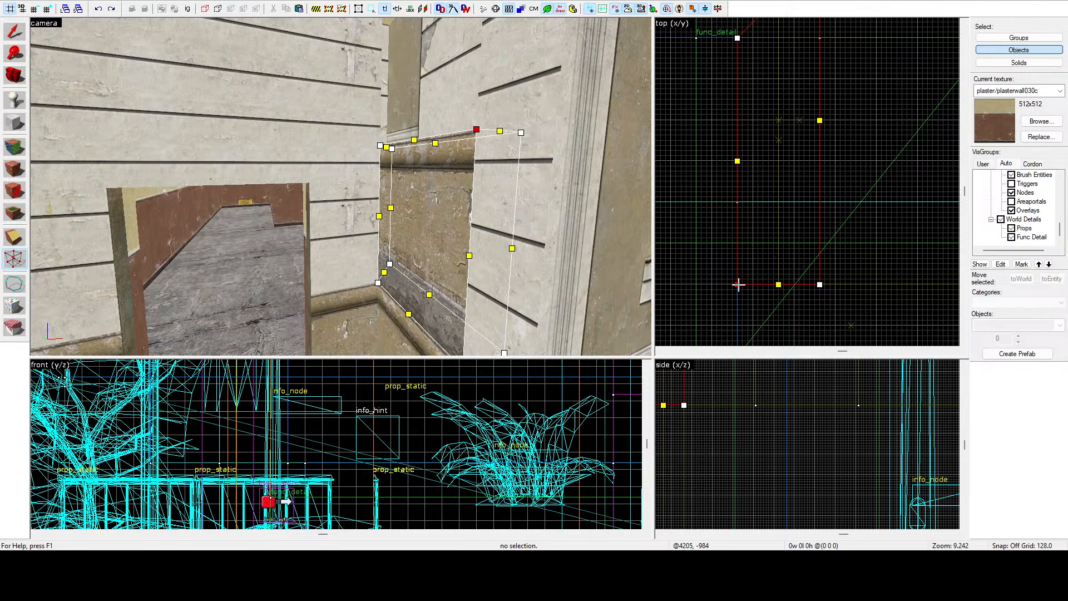
click(8, 34)
Select the second wall brush with an angled end and move its corner vertex to square off that end too.
key(z)
key(s)
click(341, 187)
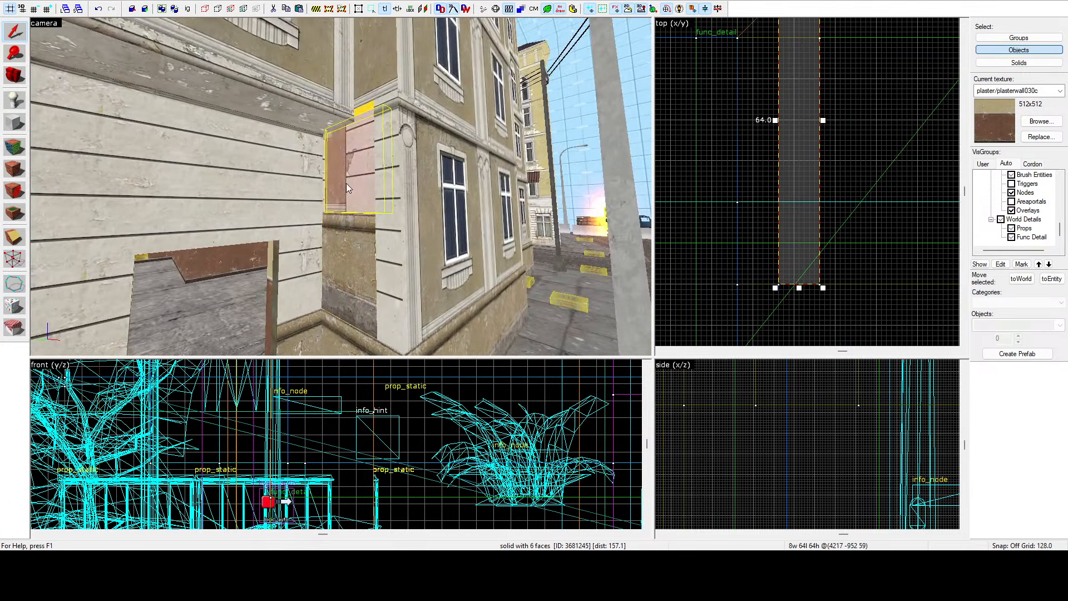
key(s)
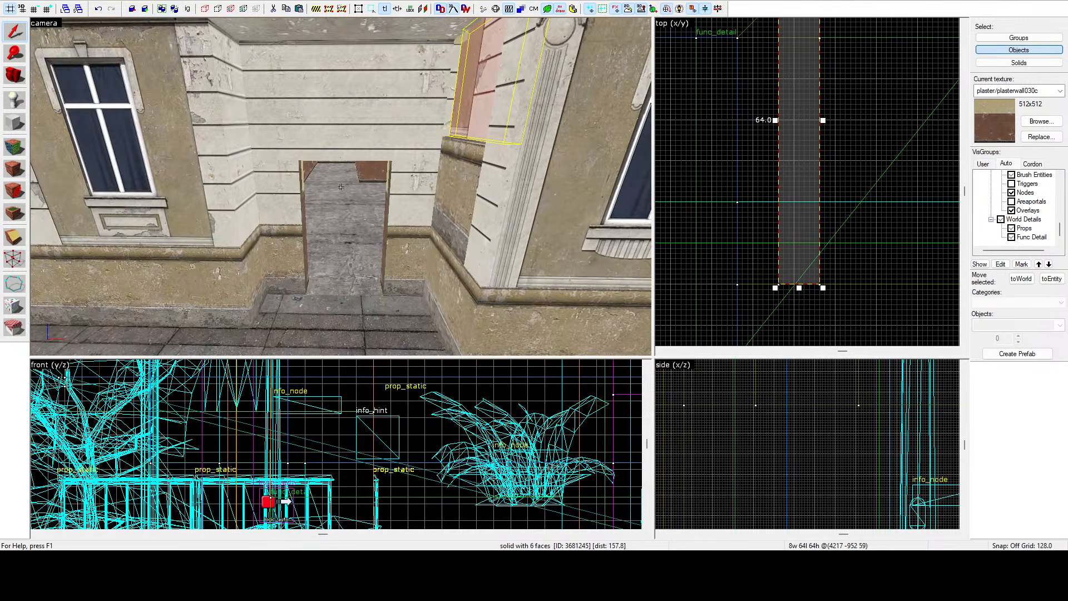
key(w)
key(s)
key(w)
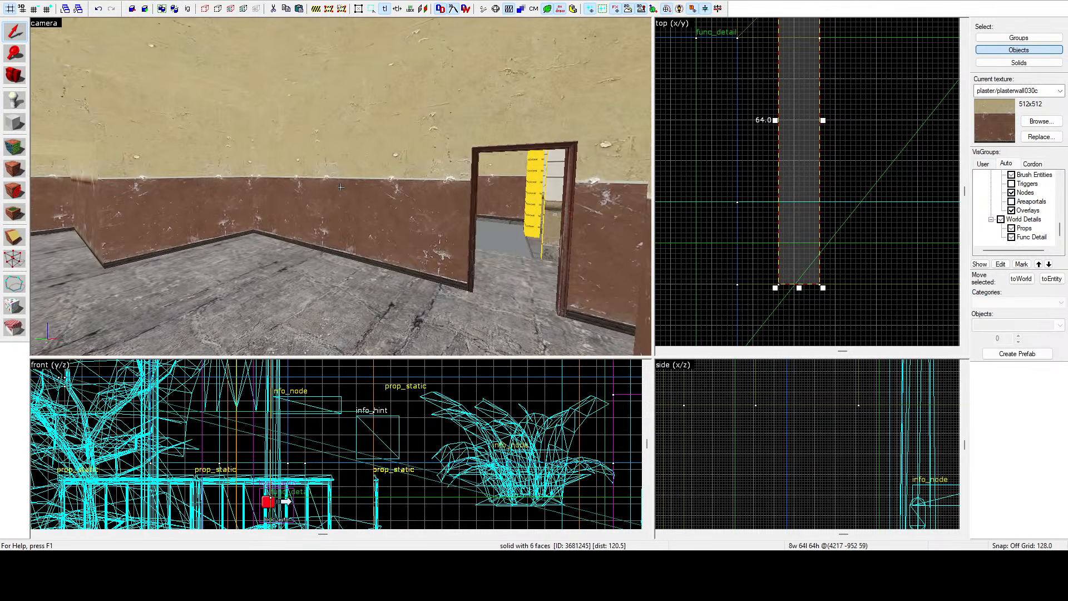
key(s)
key(z)
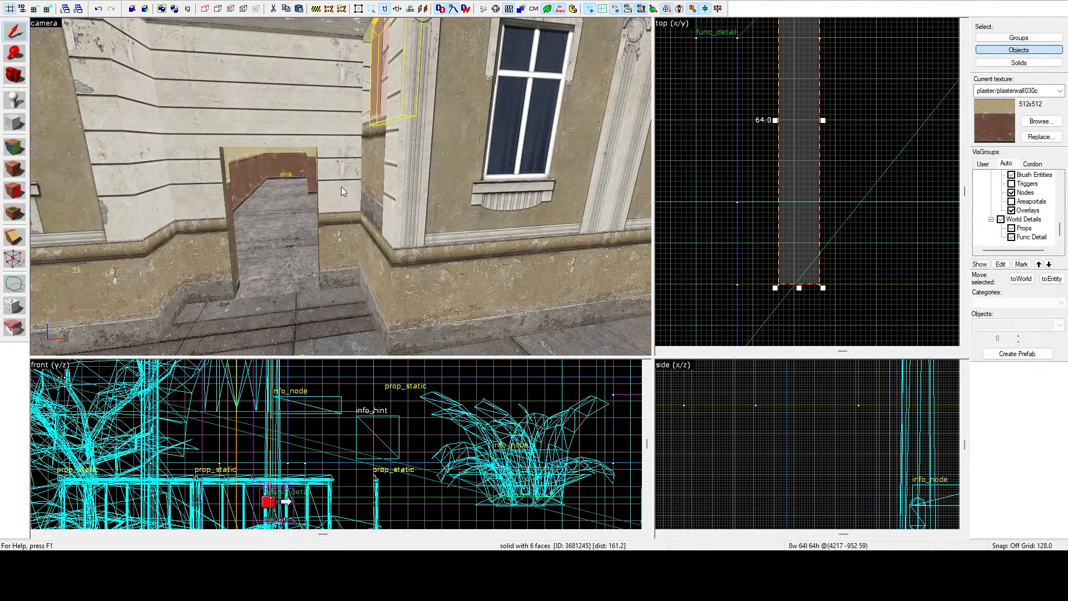
scroll(828, 240, down, 1)
scroll(828, 240, down, 2)
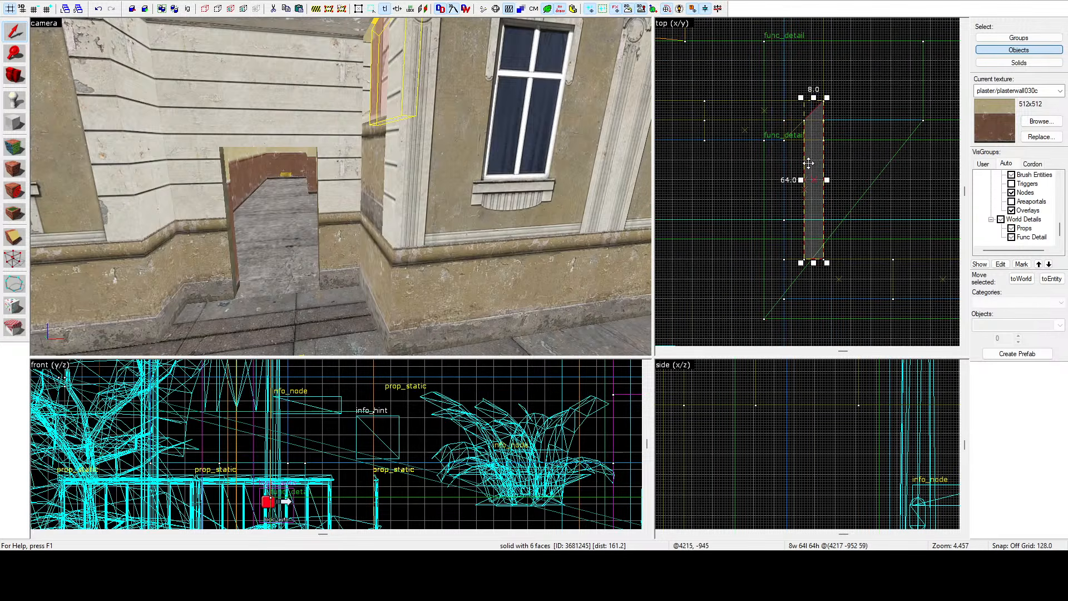
click(15, 259)
scroll(801, 124, up, 2)
drag(814, 123, 773, 164)
scroll(783, 134, down, 2)
scroll(797, 253, up, 2)
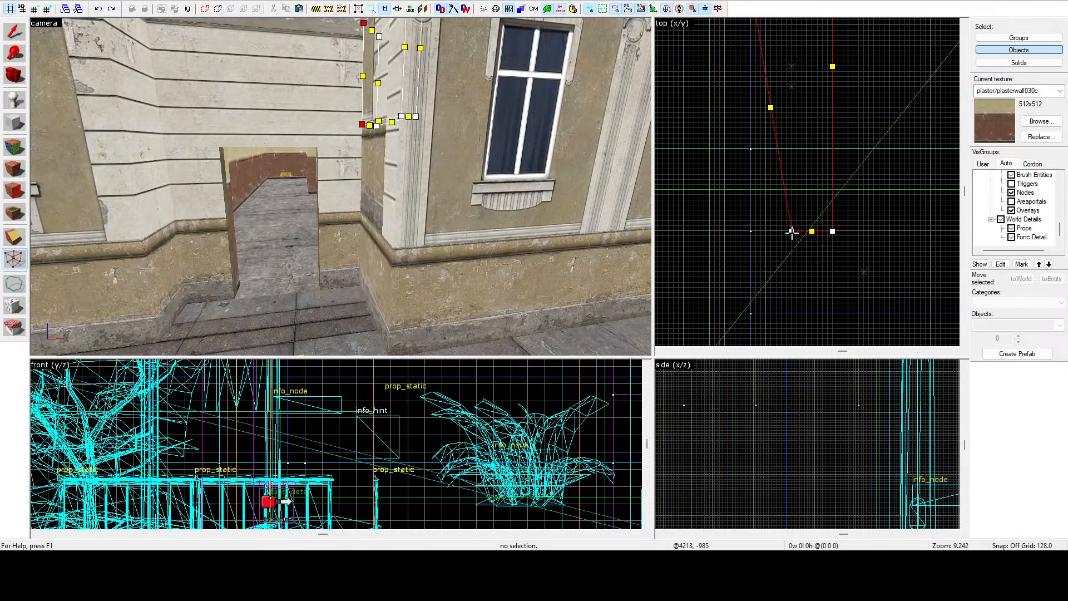
drag(791, 231, 750, 231)
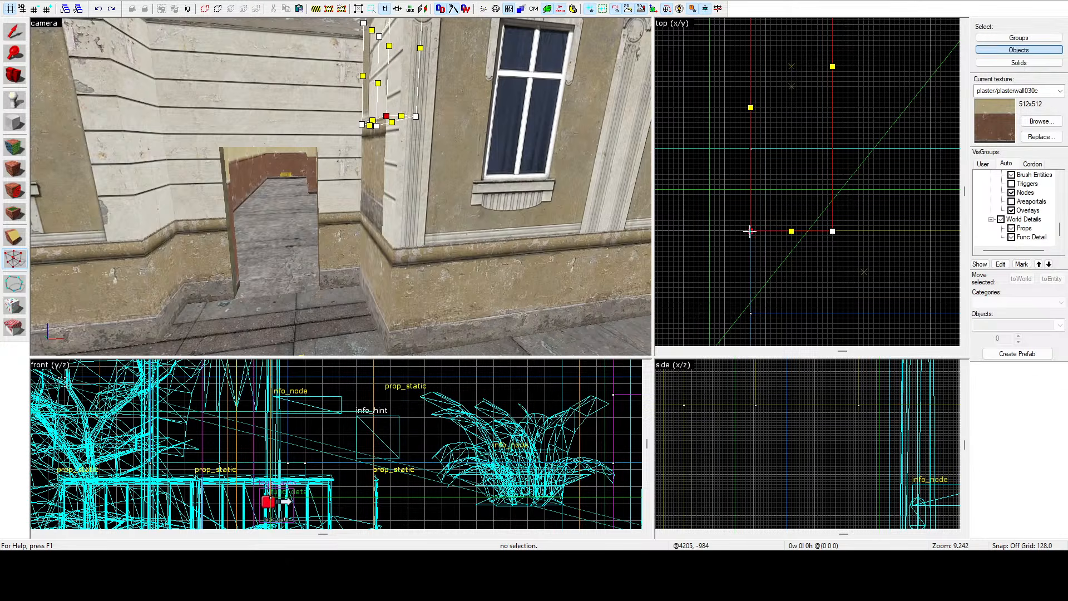
click(15, 34)
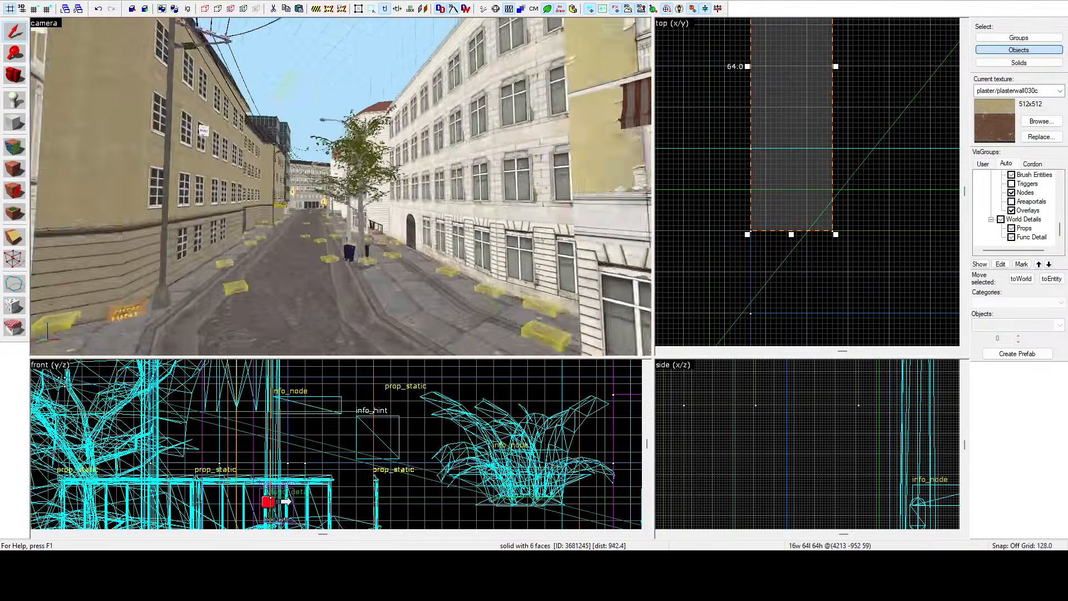
Fly the camera around the city map to survey the surrounding streets and buildings.
key(w)
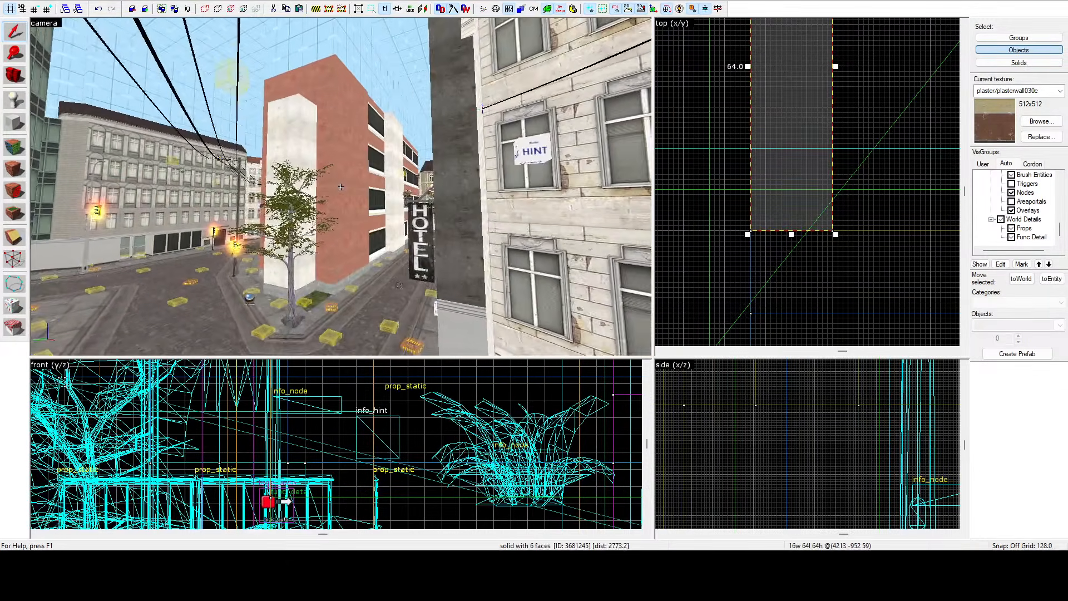
key(a)
key(w)
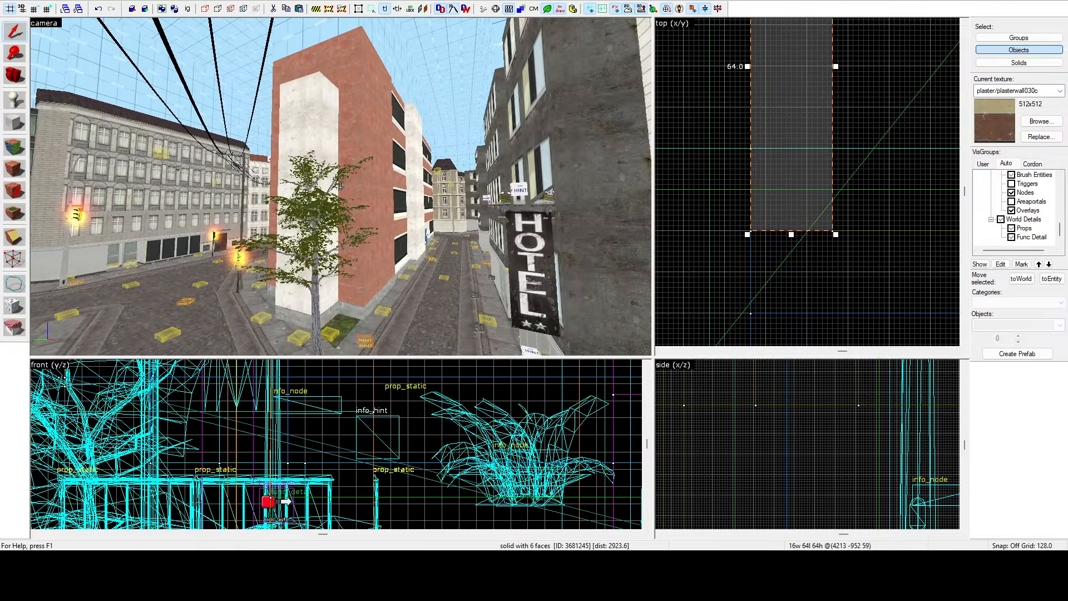
key(w)
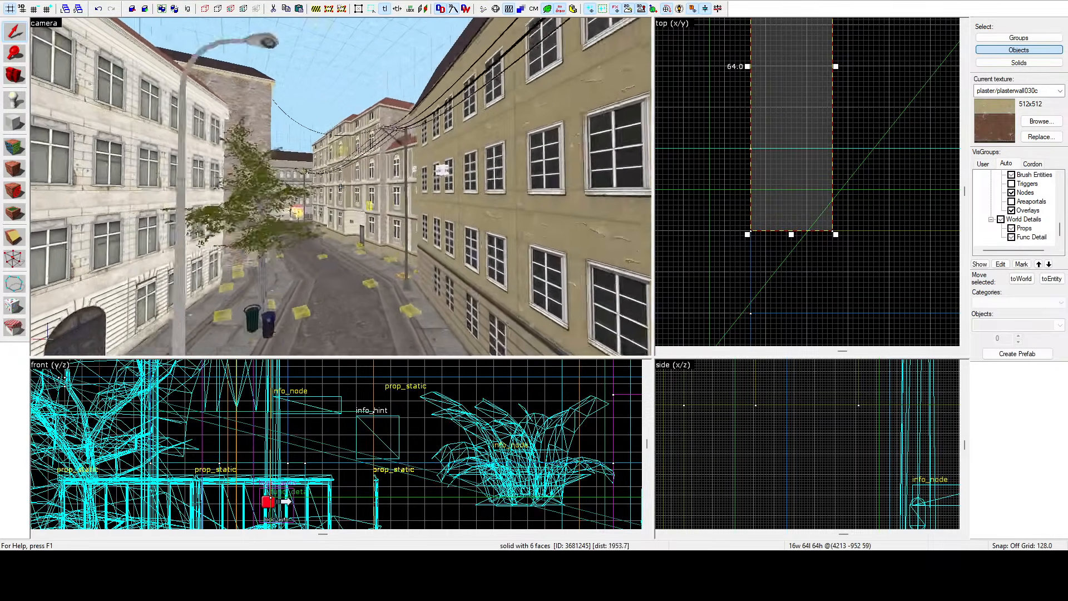
key(w)
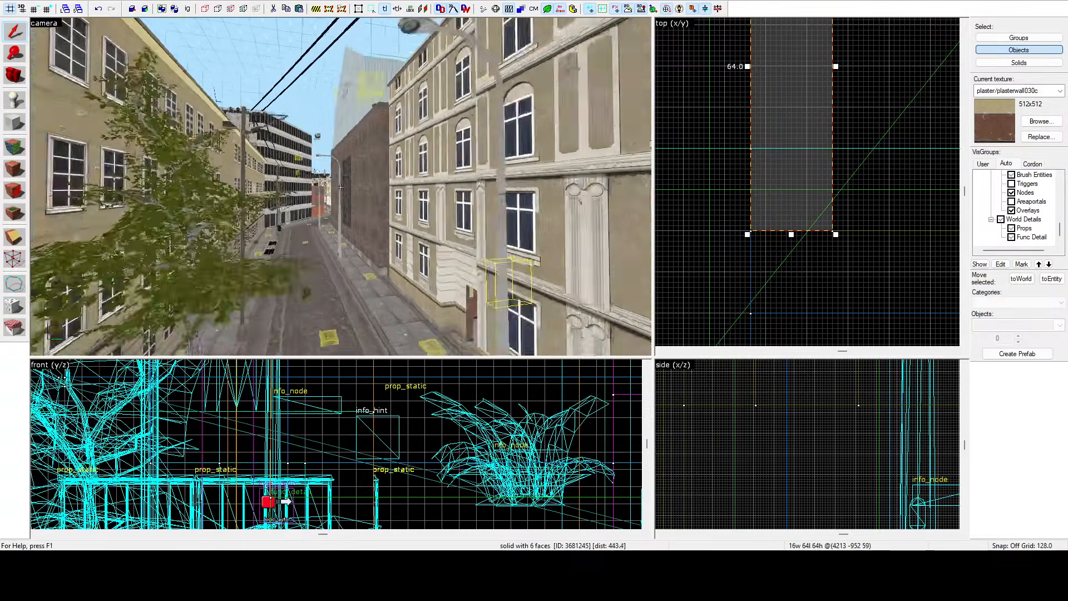
key(w)
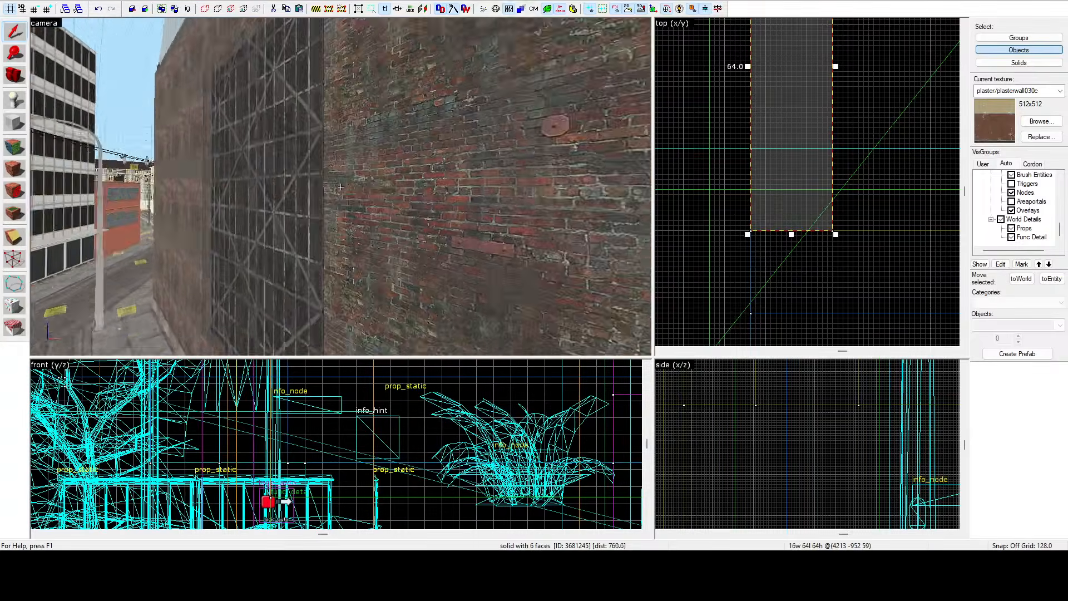
key(w)
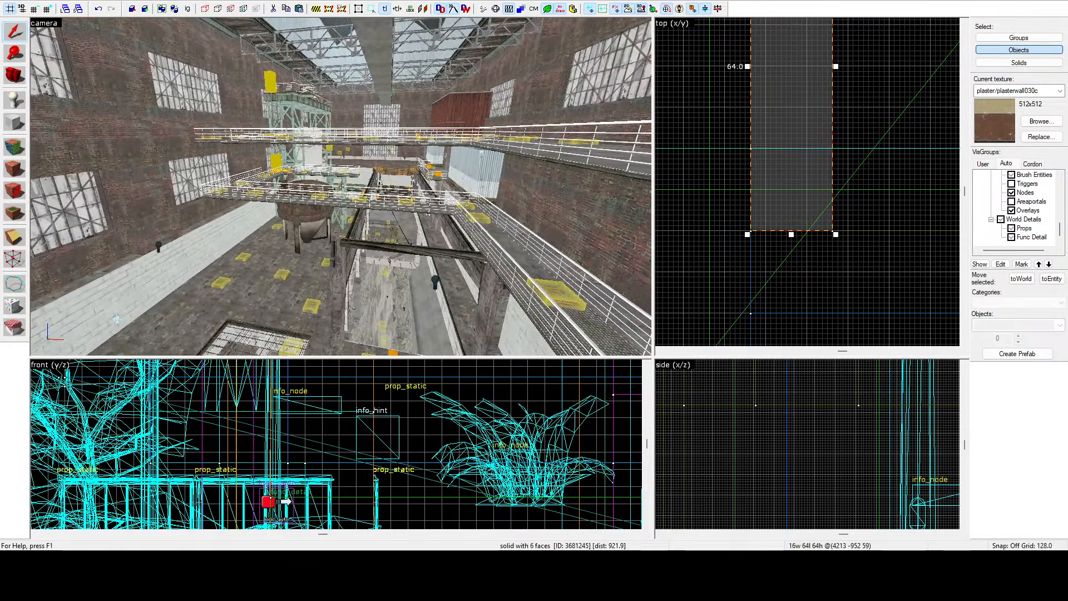
key(w)
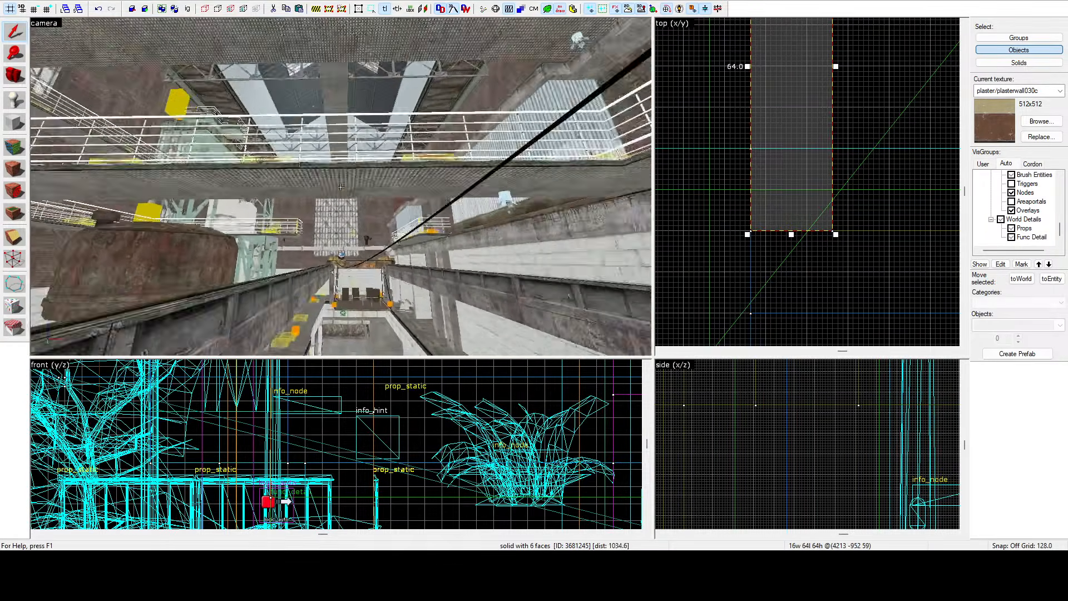
key(s)
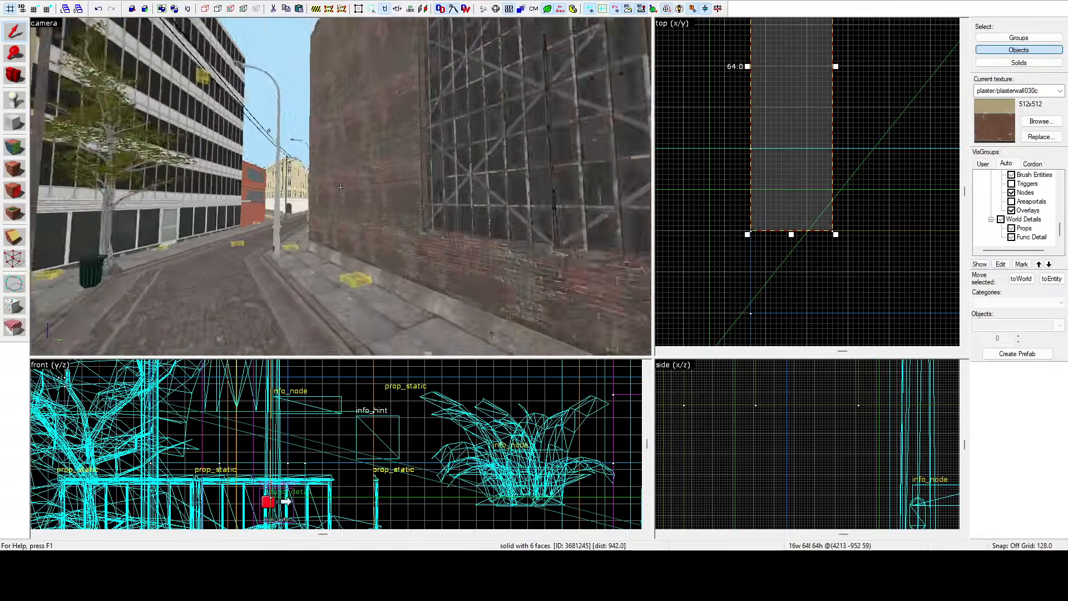
key(w)
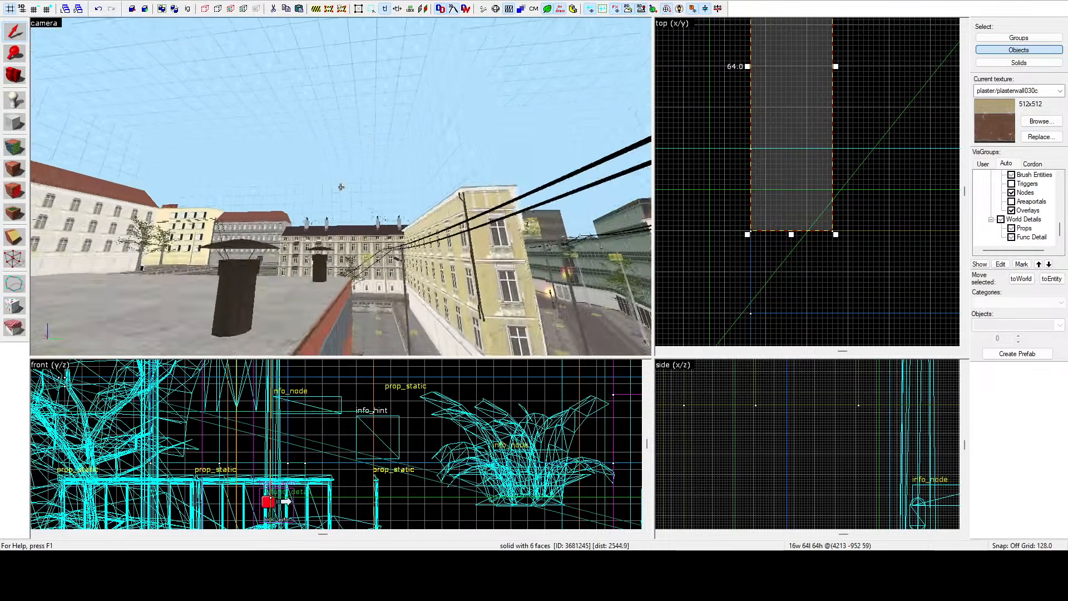
key(w)
key(s)
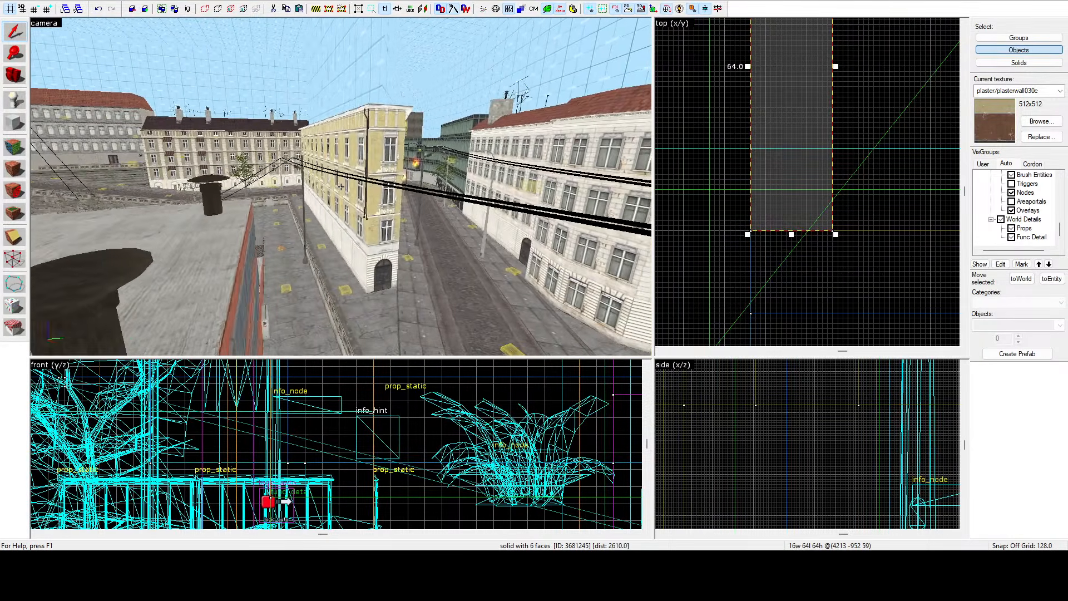
key(d)
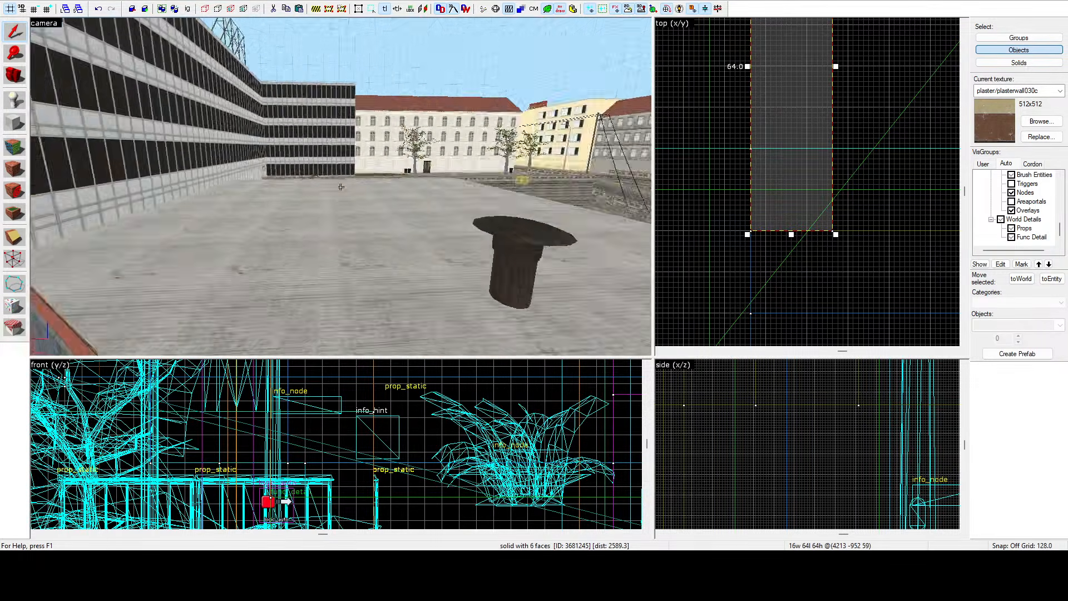
key(w)
key(w)
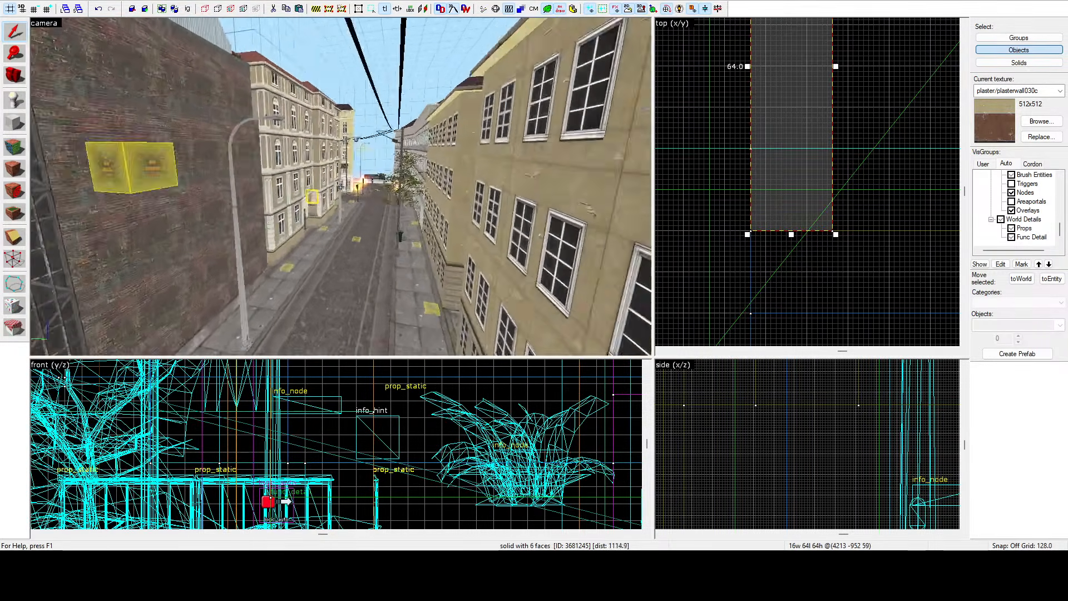
key(w)
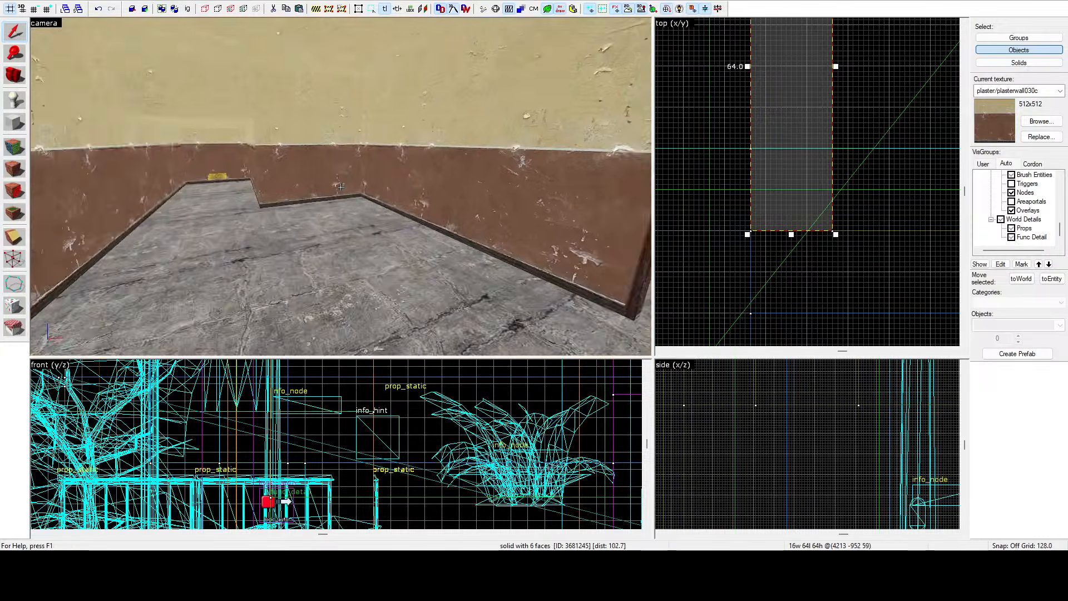
key(w)
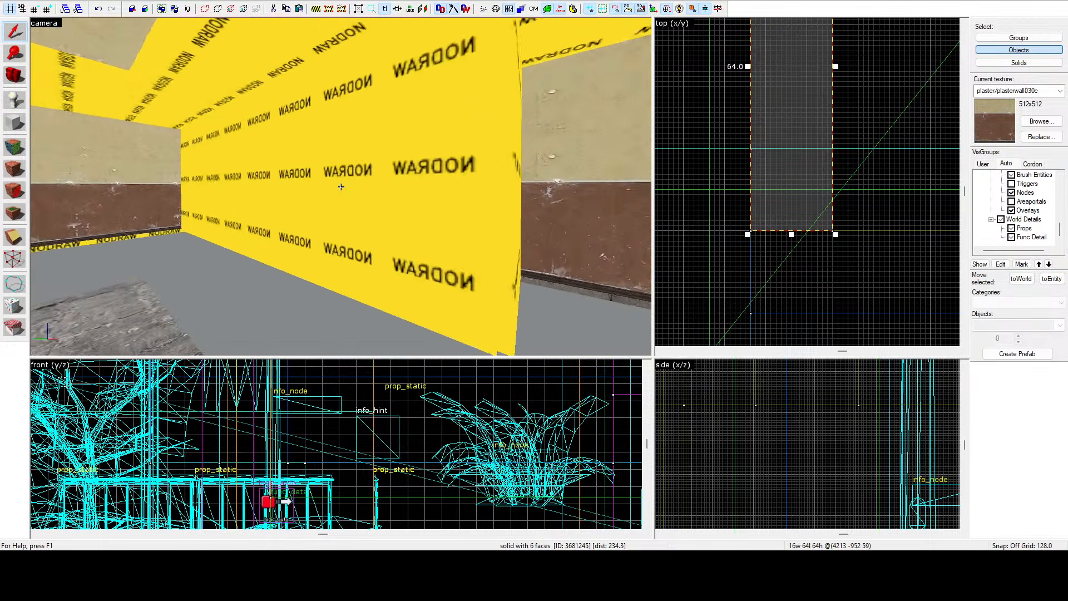
key(s)
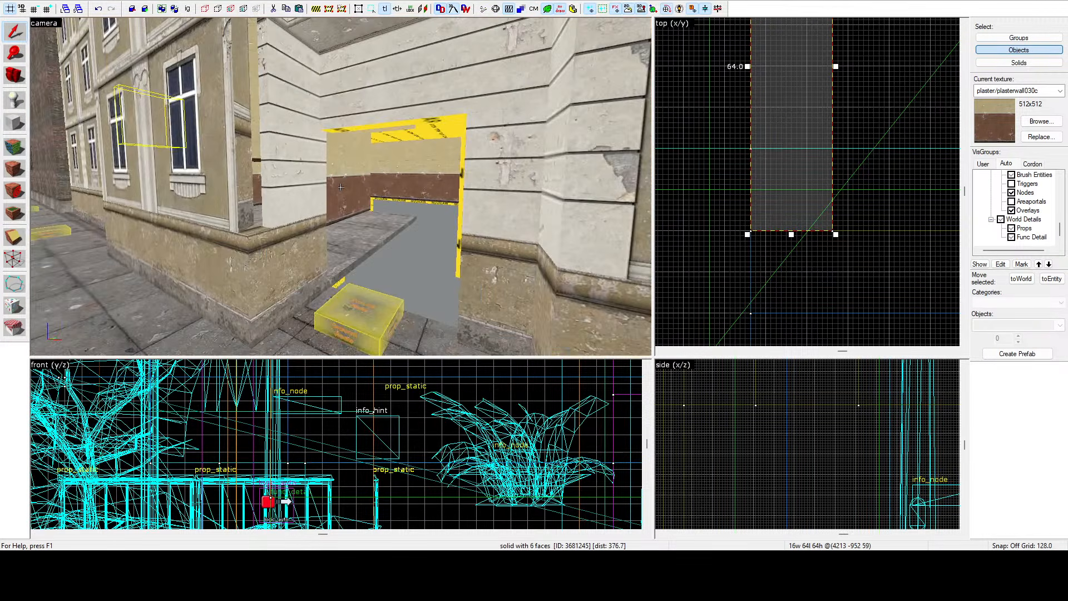
key(a)
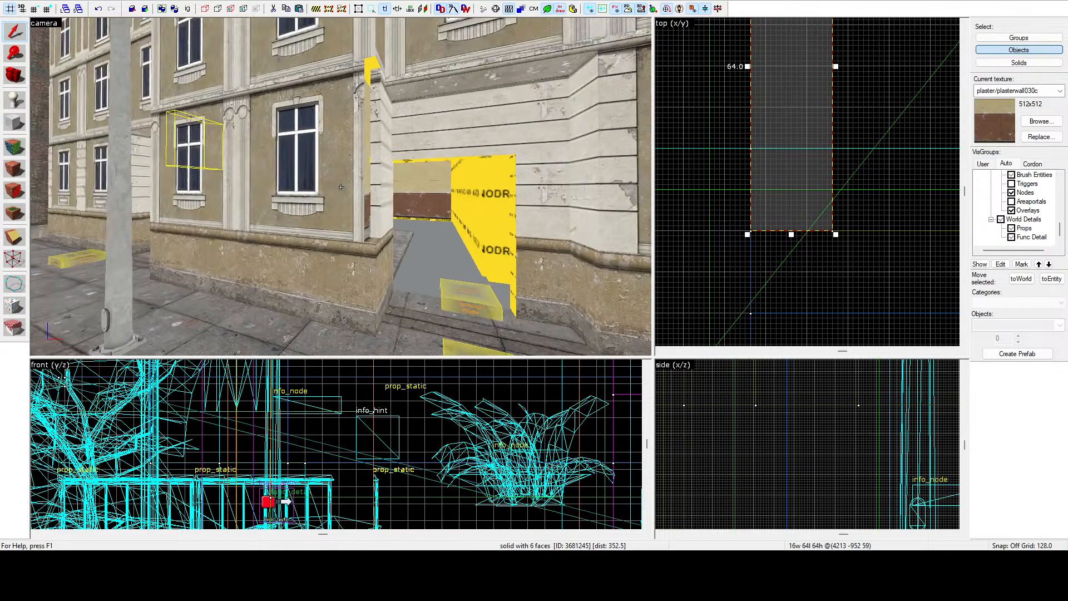
key(w)
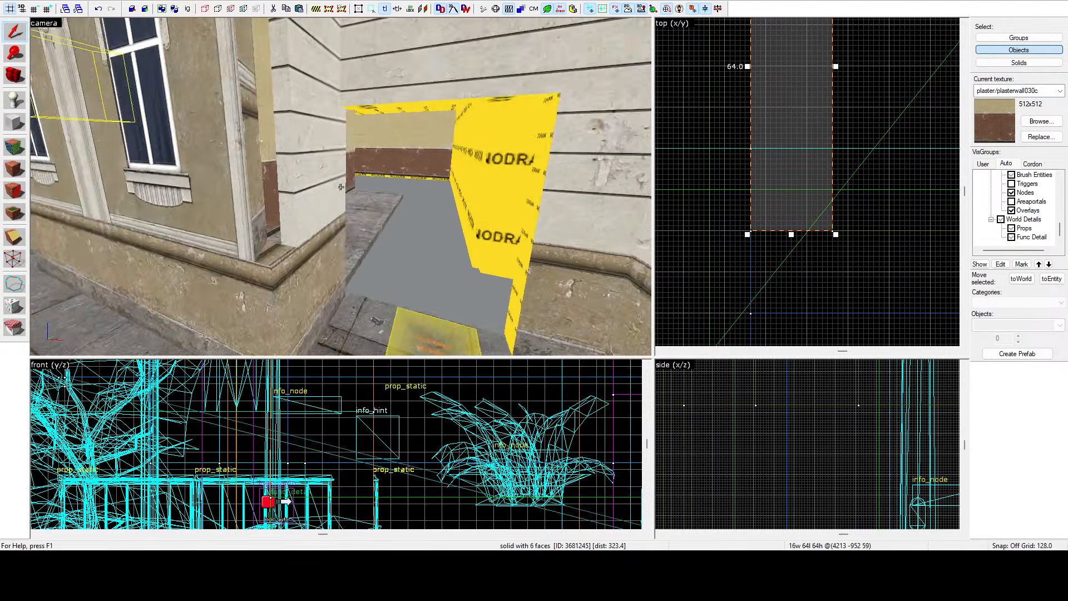
Select the pink pillar brush at the building corner and stretch it to 72 units long in the top view.
key(Escape)
click(345, 188)
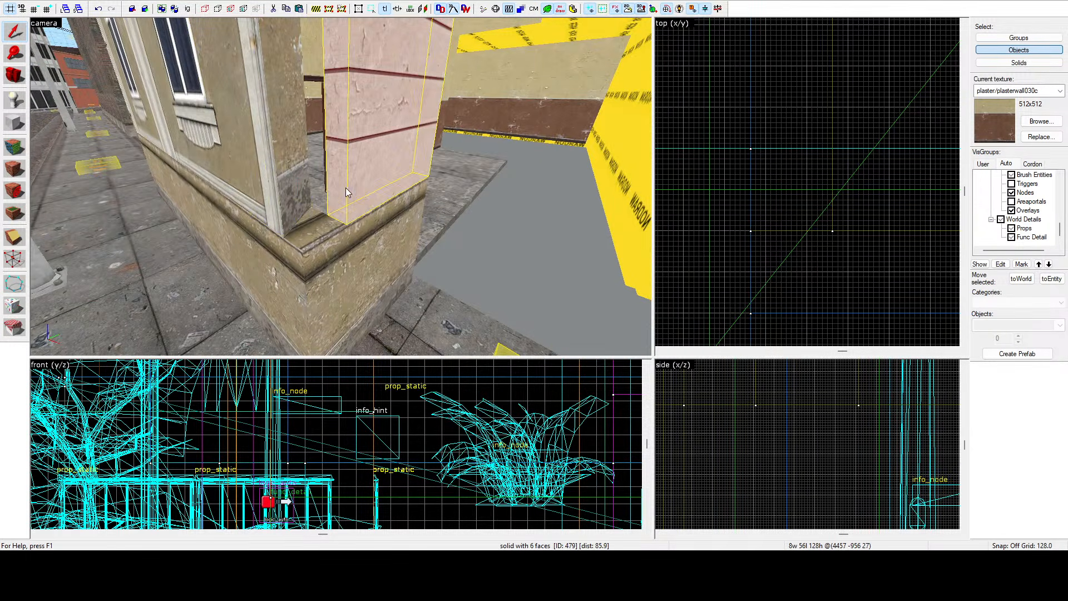
scroll(729, 176, down, 3)
scroll(879, 182, up, 10)
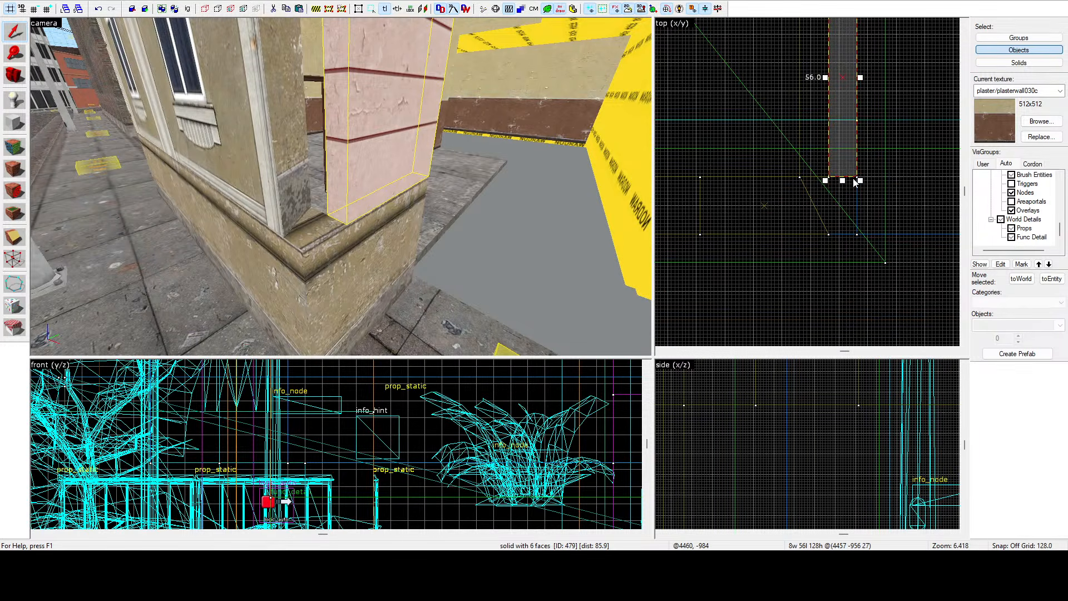
drag(843, 181, 844, 238)
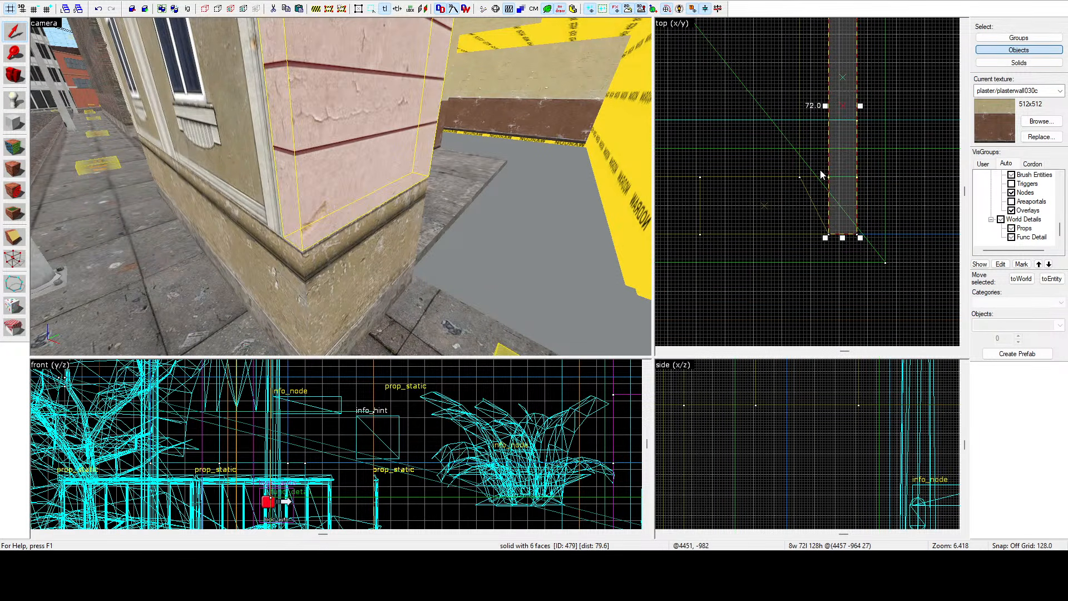
Widen the pillar brush at the building corner to 16 units in the top view.
key(z)
key(w)
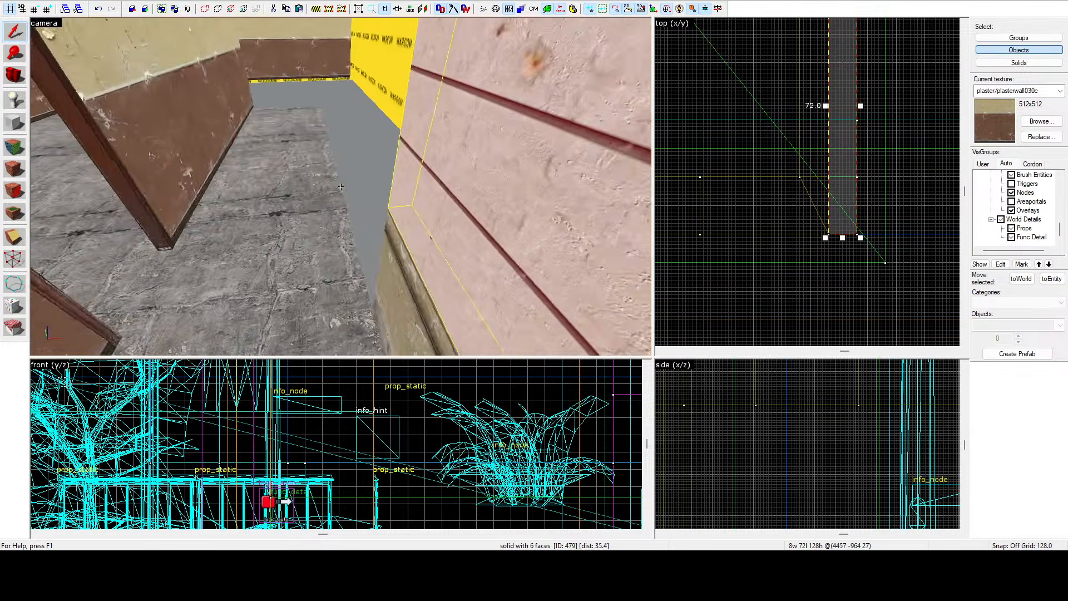
key(a)
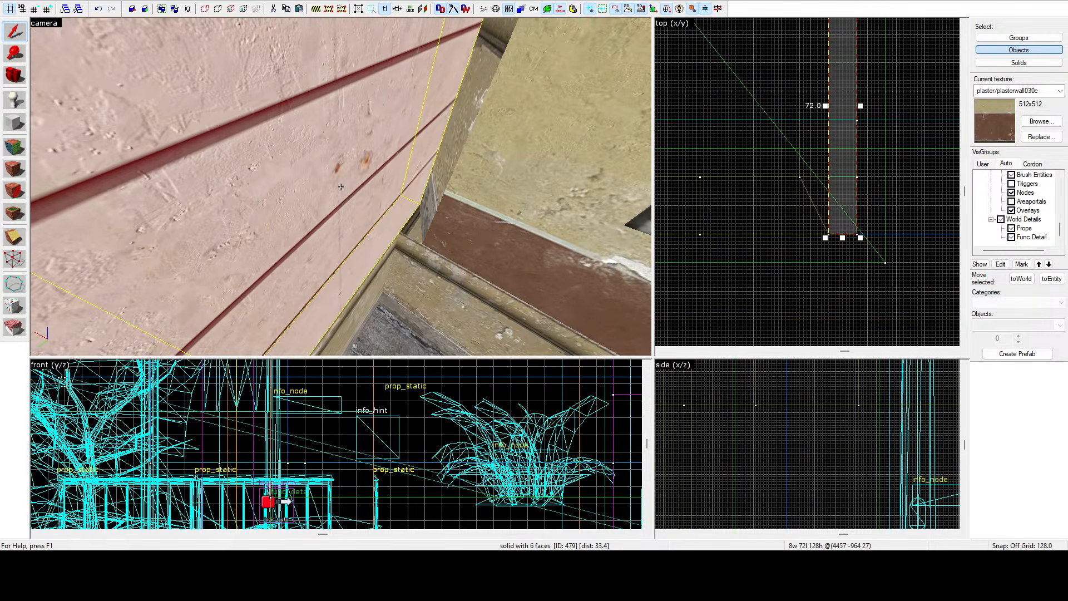
click(388, 257)
scroll(776, 181, down, 3)
scroll(804, 145, up, 3)
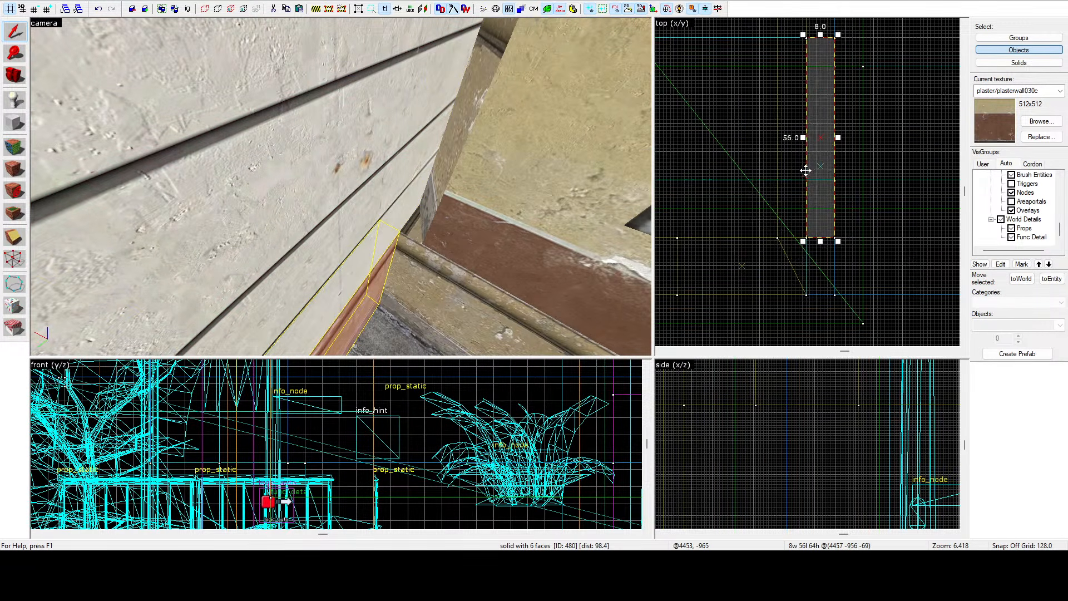
mouse_move(802, 138)
mouse_down()
mouse_move(774, 138)
mouse_move(774, 167)
mouse_up()
click(294, 169)
key(z)
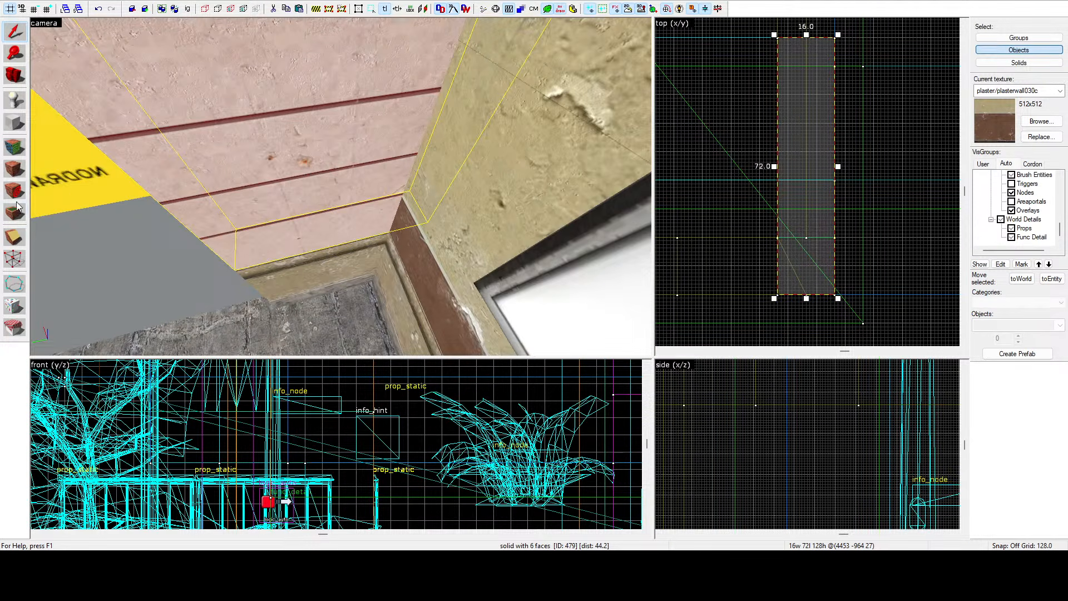
Clip the pillar brush diagonally in the top view to bevel its inner corner.
click(14, 237)
scroll(795, 280, up, 4)
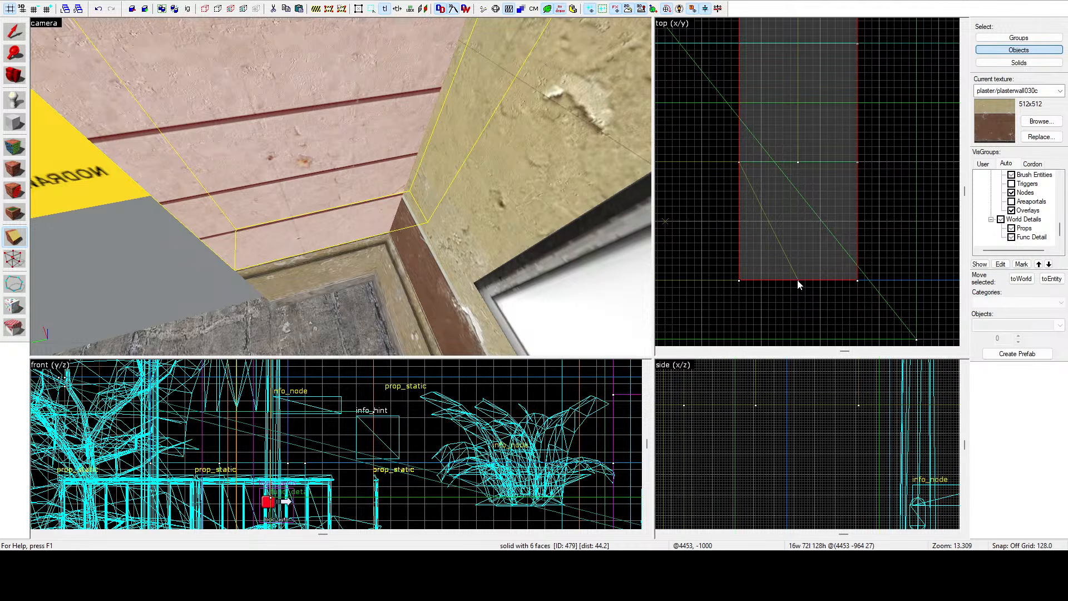
drag(798, 281, 739, 162)
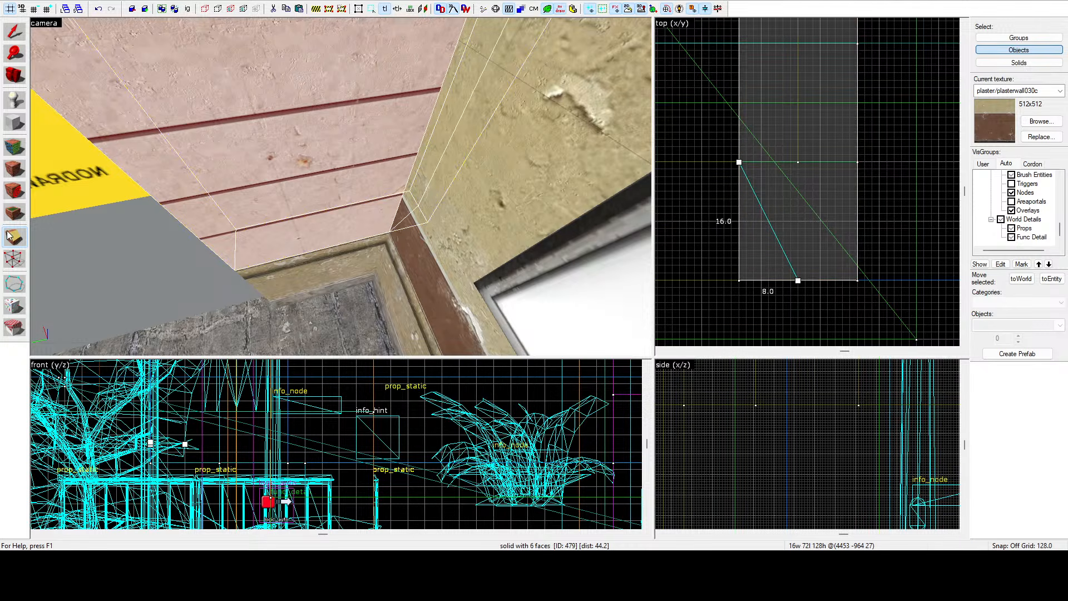
click(15, 243)
key(Return)
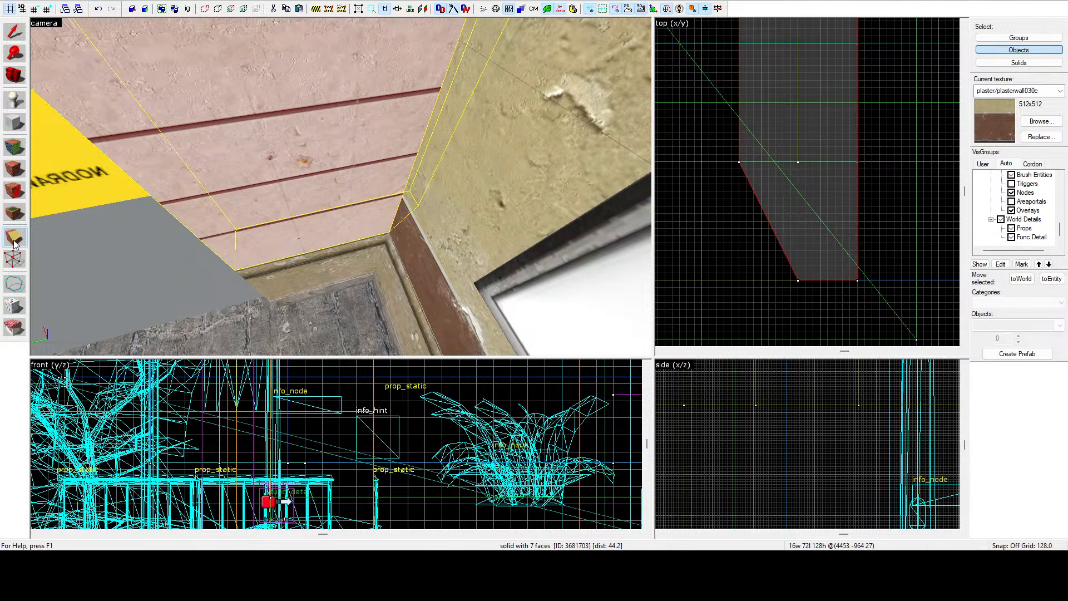
click(15, 260)
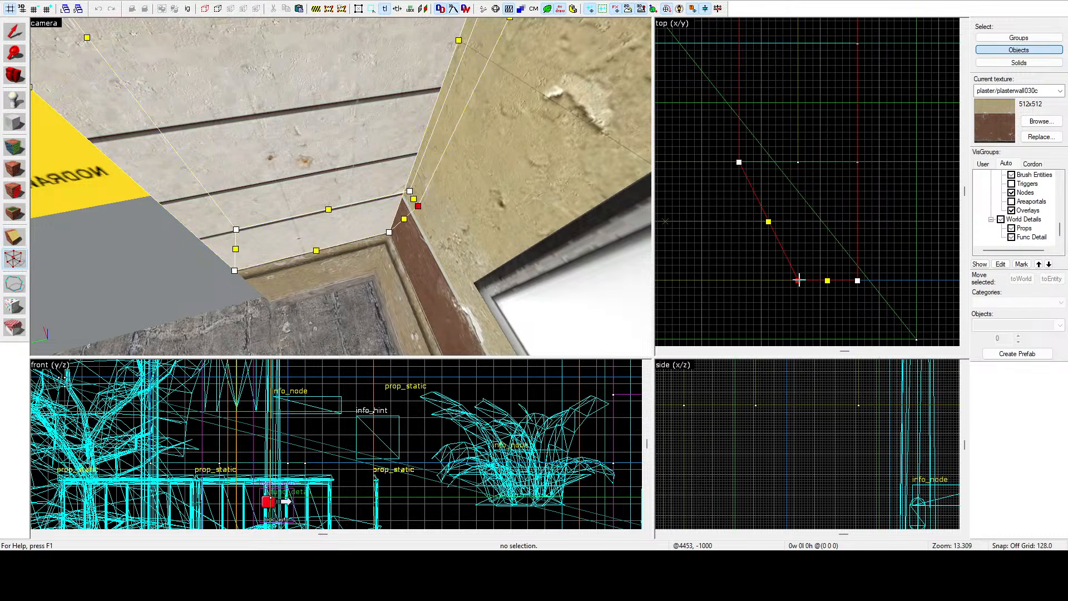
drag(799, 280, 800, 280)
click(15, 34)
key(Escape)
key(z)
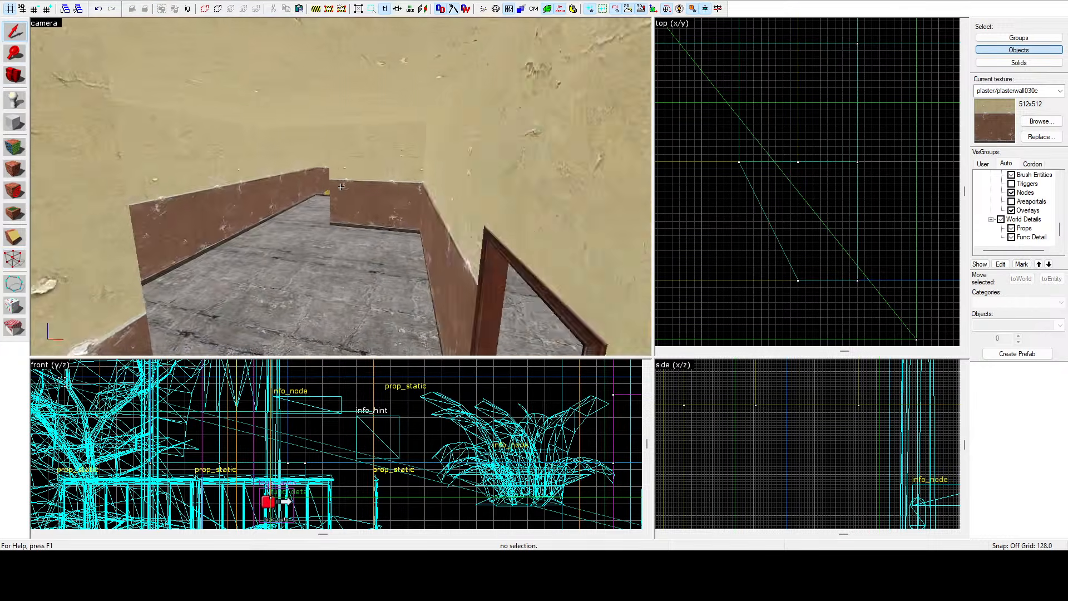
key(w)
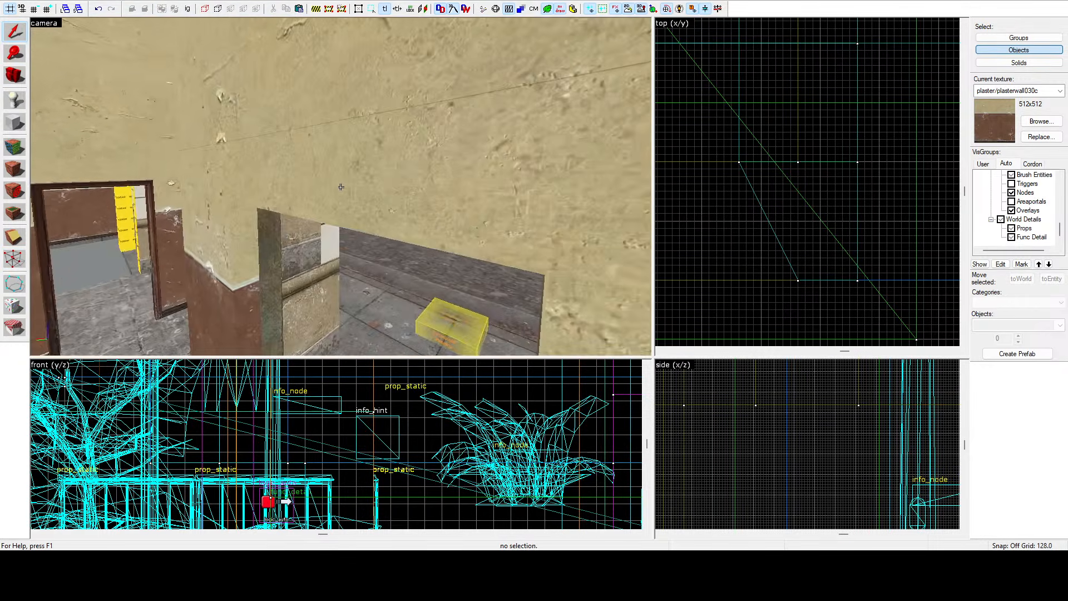
key(w)
key(z)
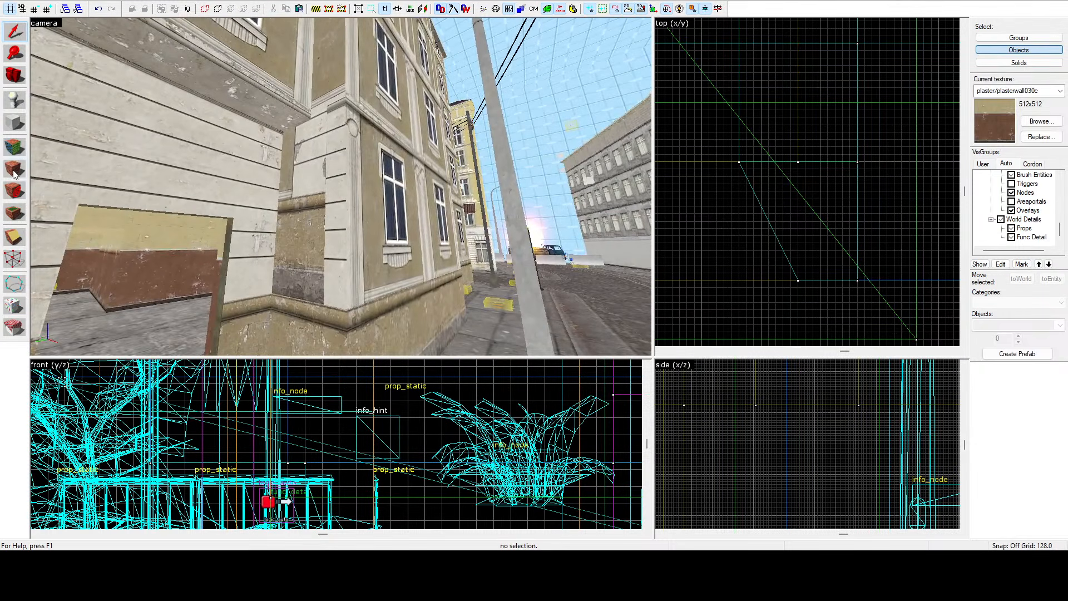
click(15, 147)
click(341, 231)
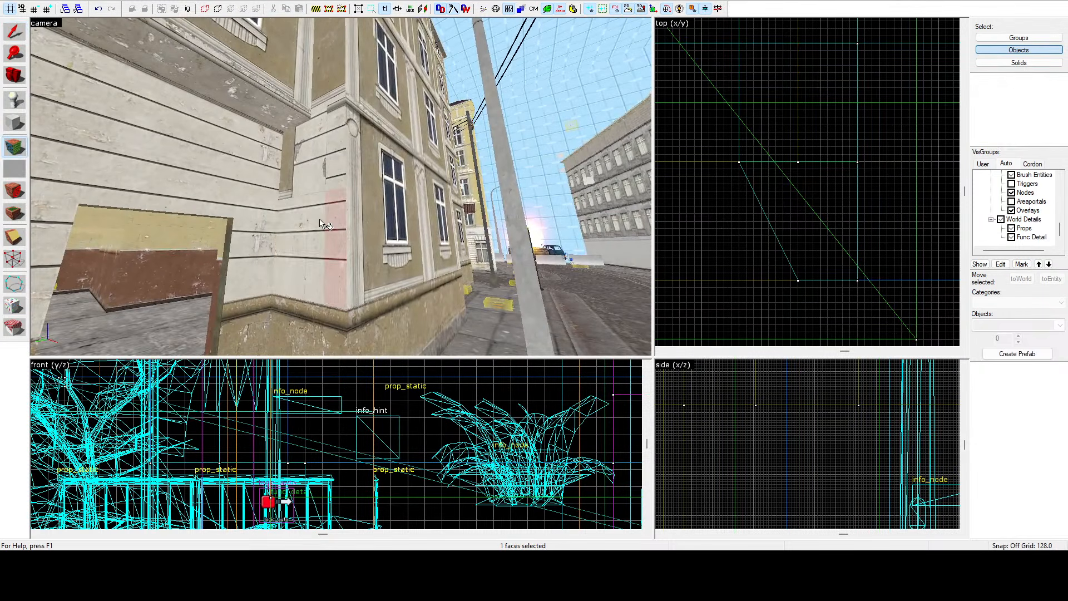
key(z)
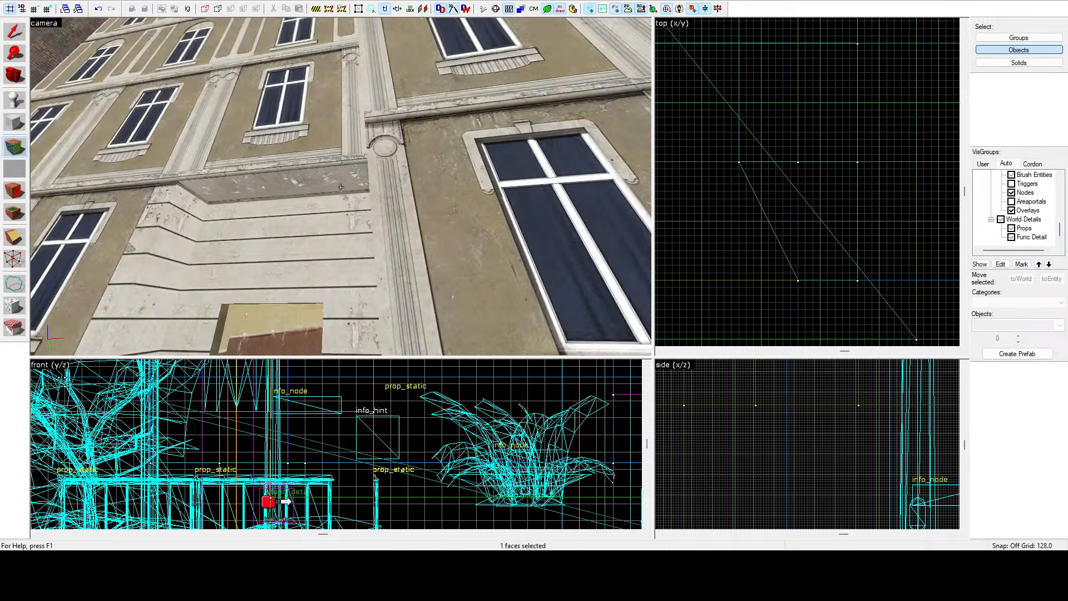
key(z)
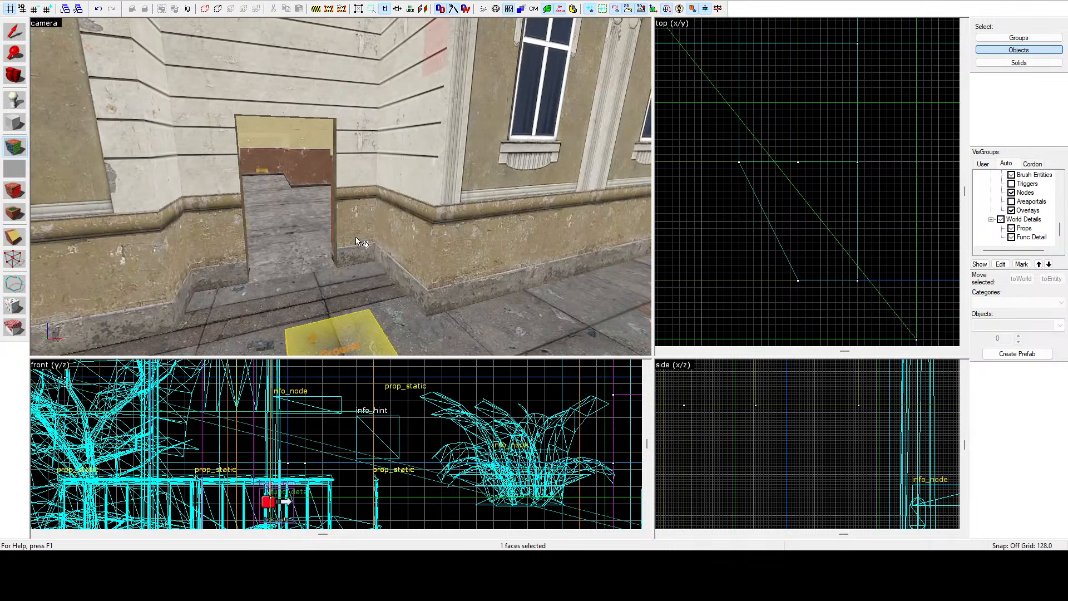
key(shift+s)
Select and inspect the window and door frame brushes around the building's interior rooms.
click(422, 190)
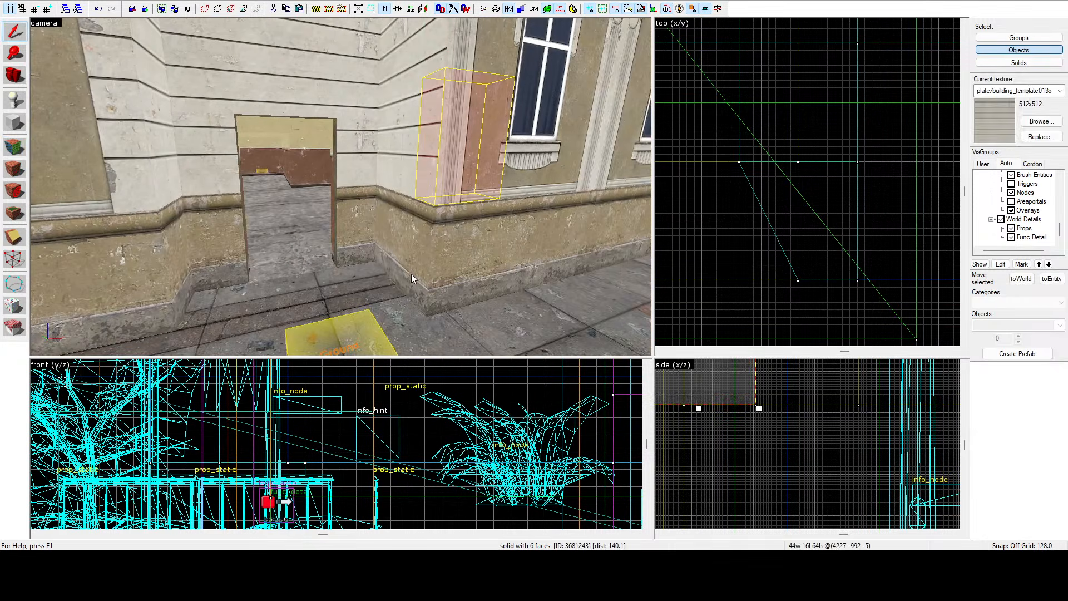
key(z)
key(a)
key(w)
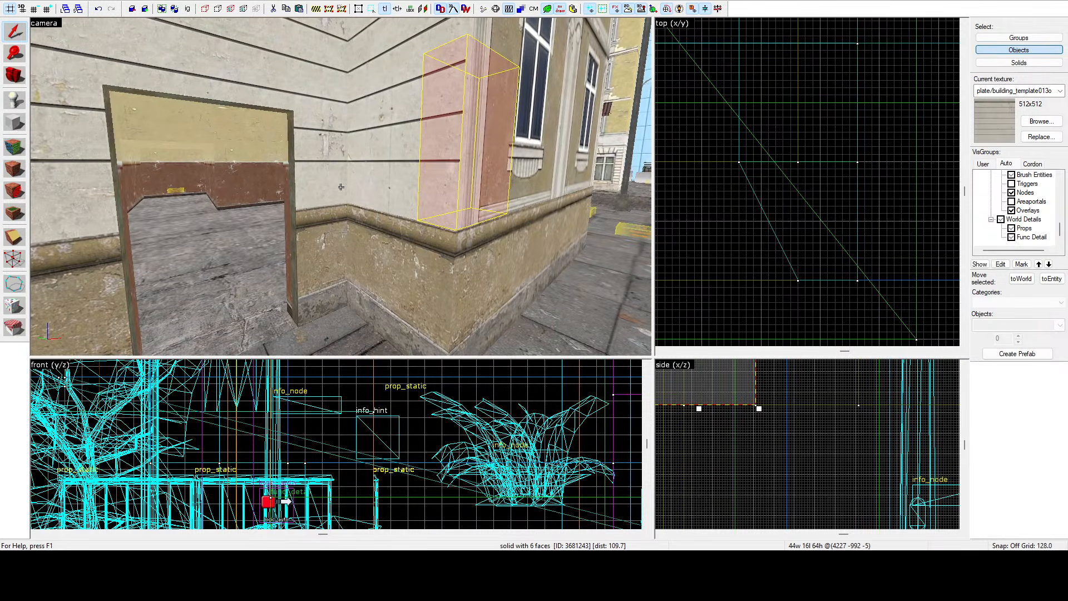
key(w)
key(a)
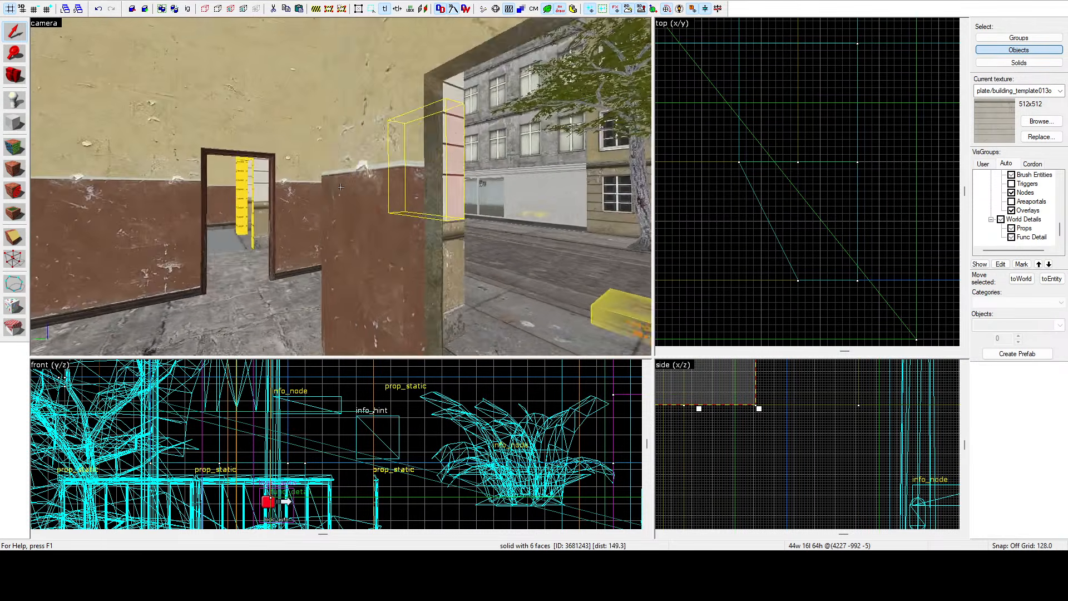
key(w)
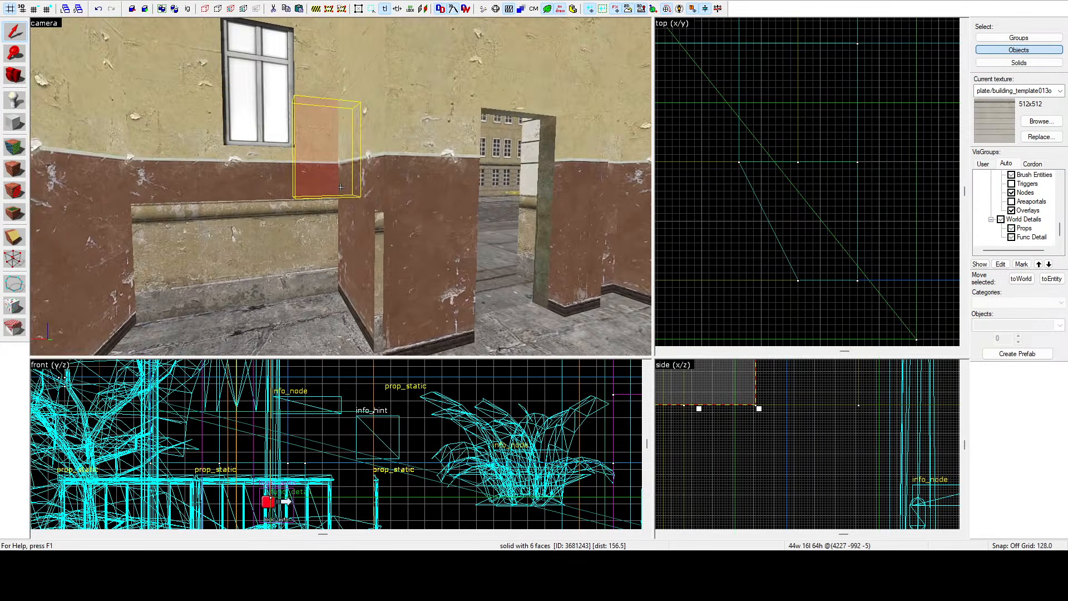
key(w)
click(349, 179)
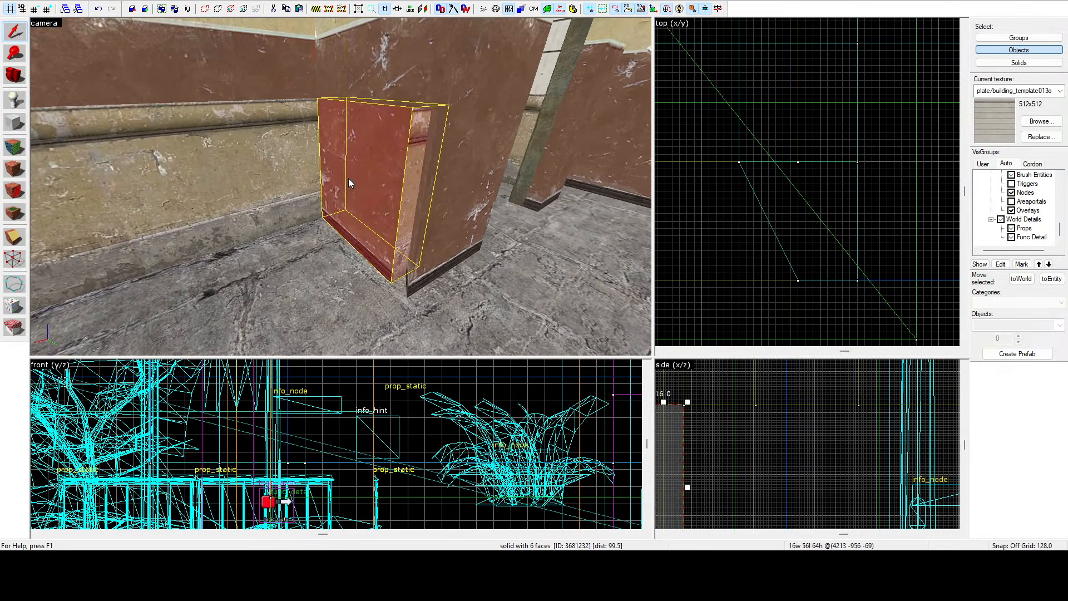
click(445, 227)
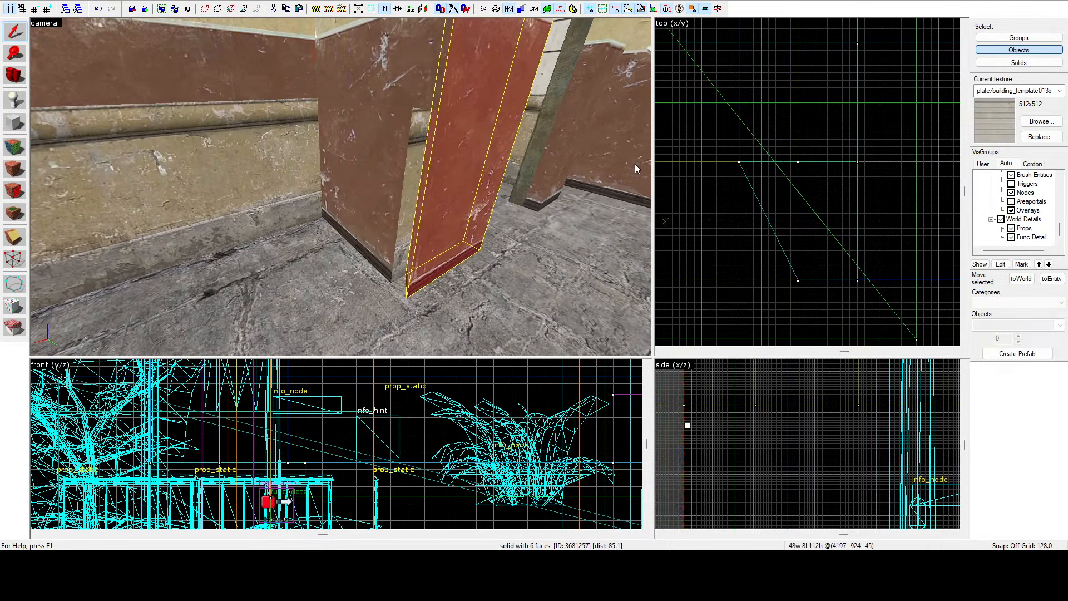
key(z)
key(w)
key(s)
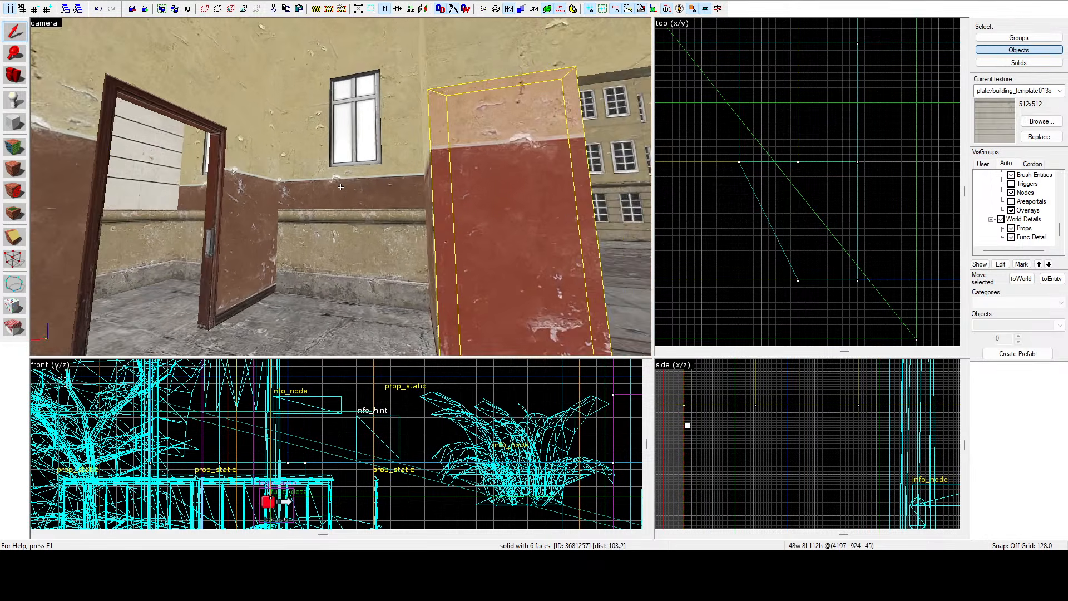
key(z)
click(342, 188)
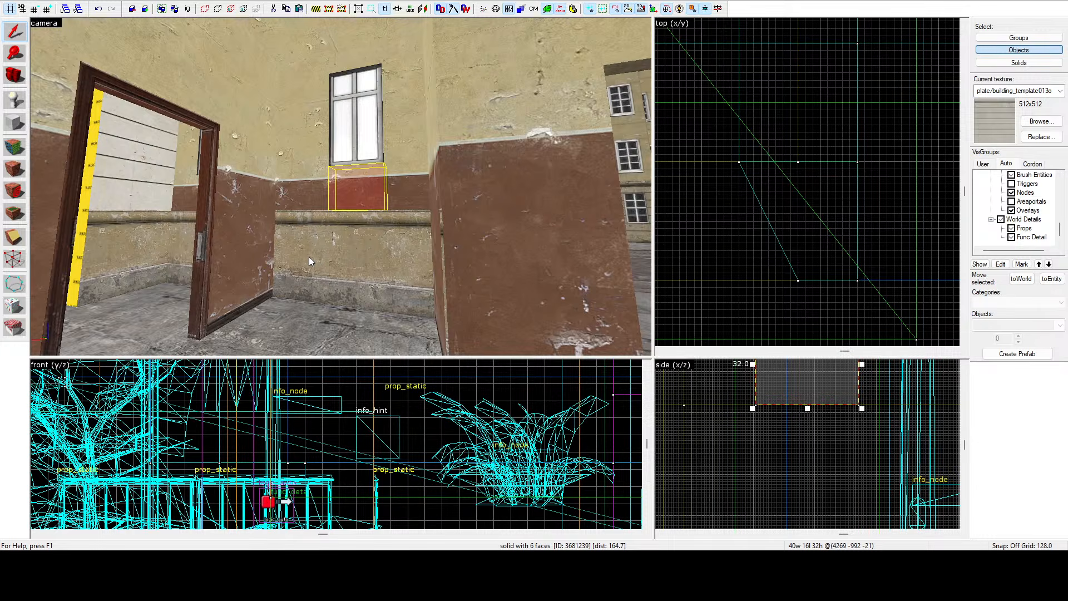
key(z)
key(w)
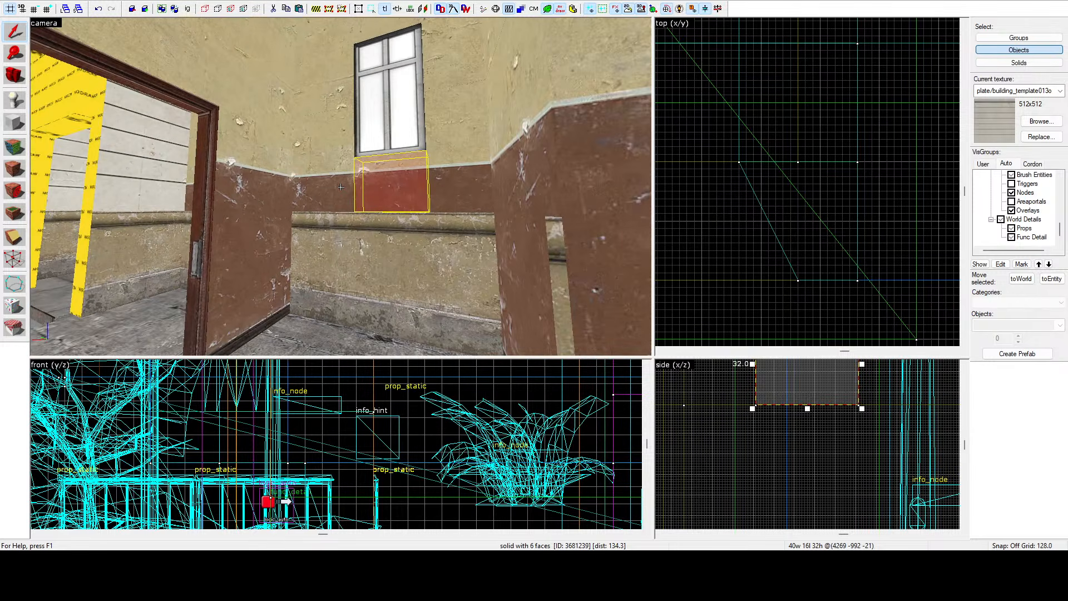
key(s)
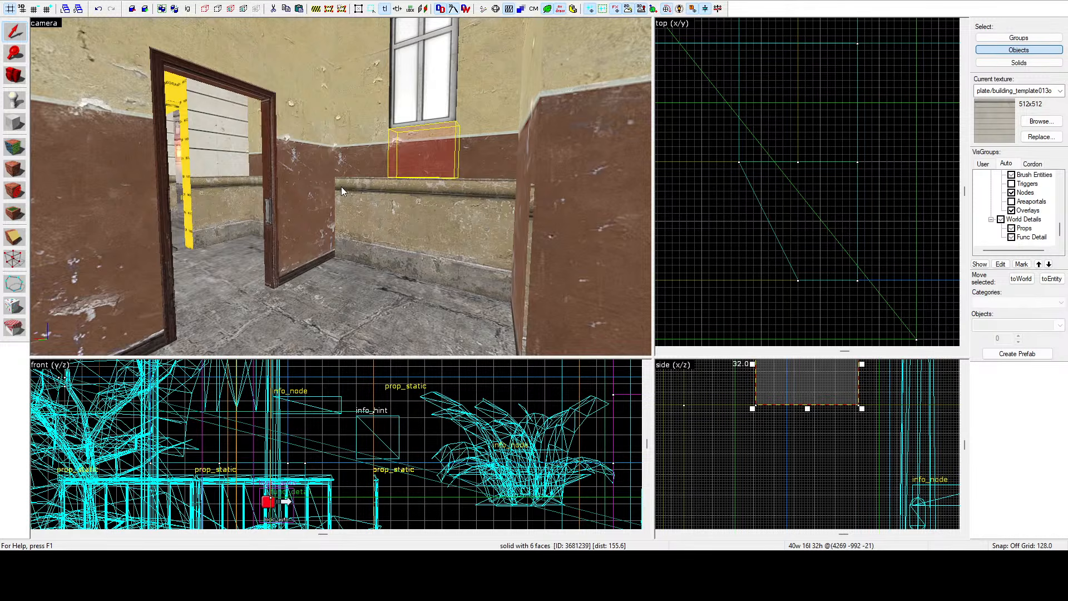
key(z)
key(d)
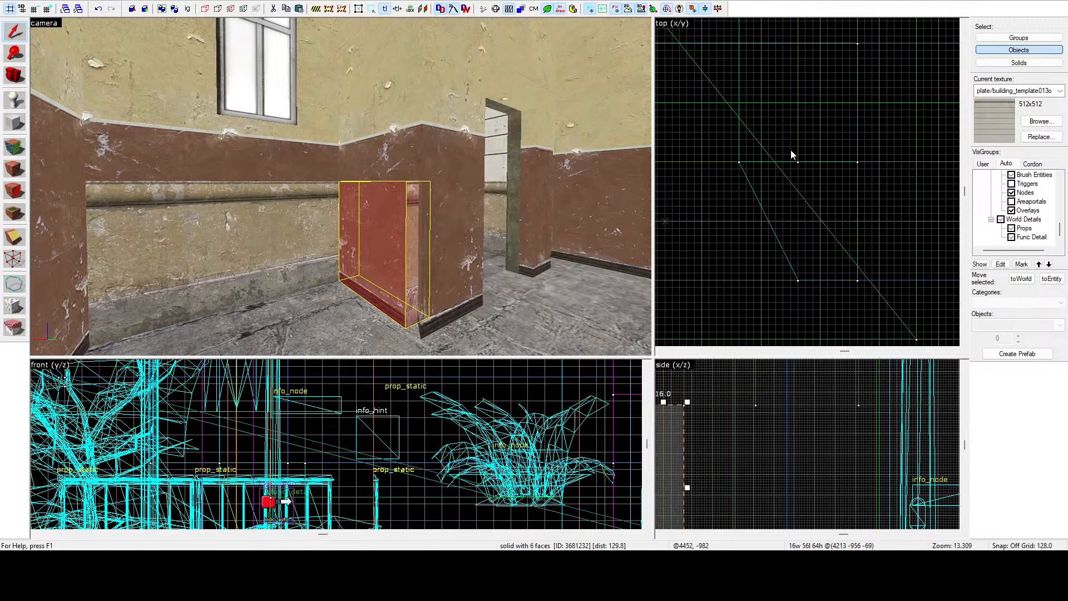
Move the short wall brush's corner vertex in the top view to angle its end along the diagonal wall.
scroll(801, 156, down, 6)
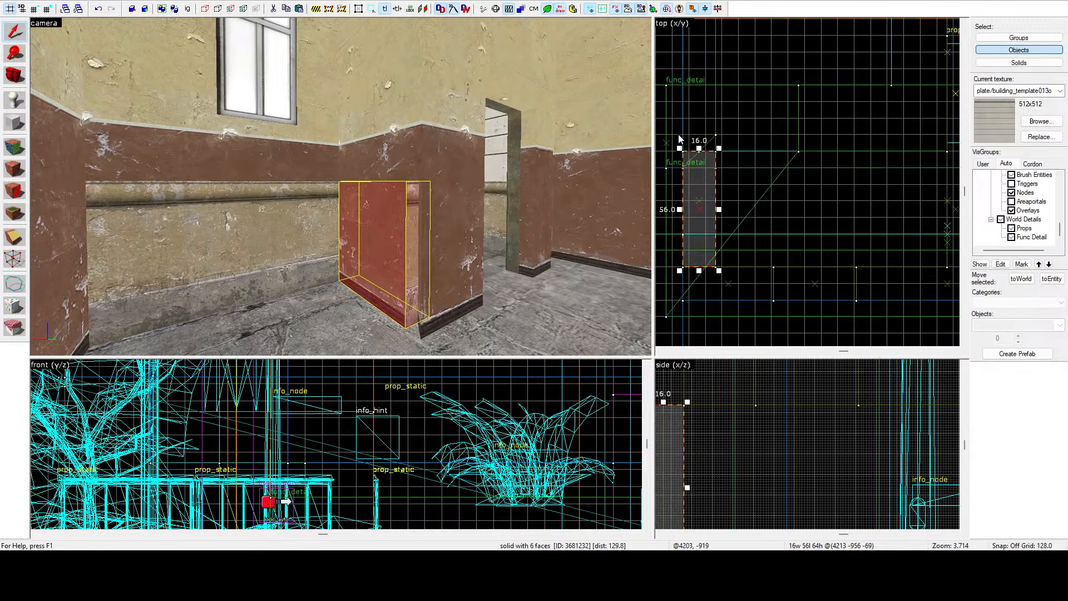
scroll(679, 140, up, 8)
click(8, 263)
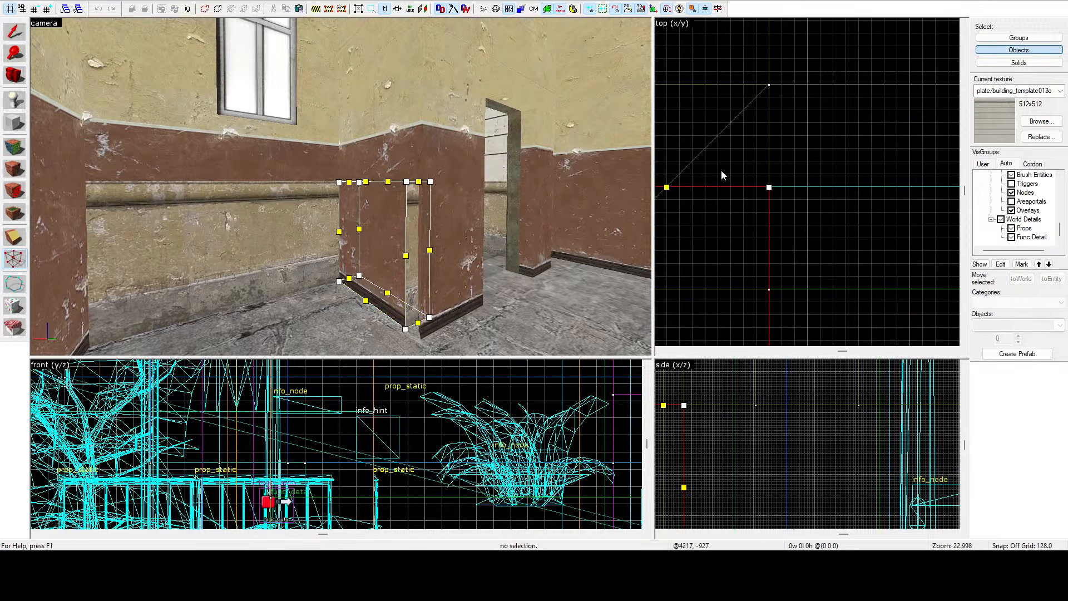
scroll(768, 83, down, 4)
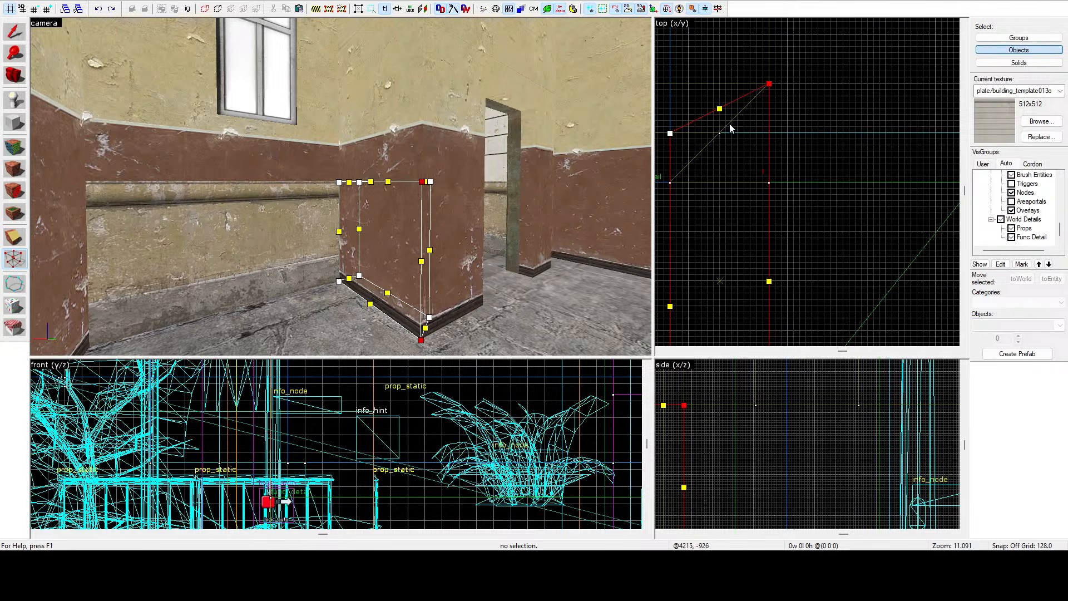
scroll(669, 143, up, 4)
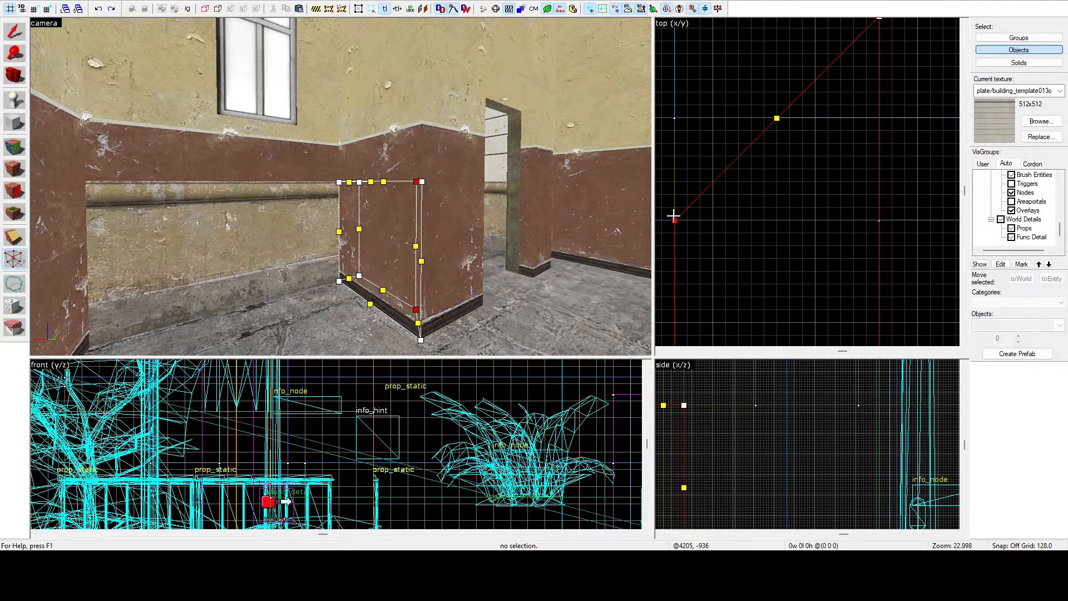
click(13, 36)
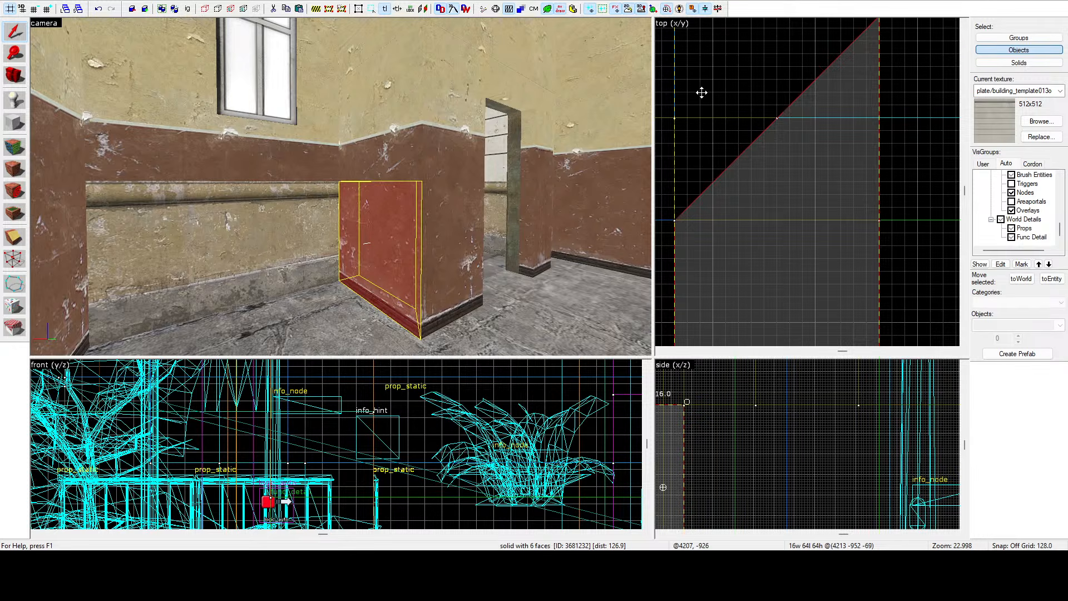
click(665, 94)
key(z)
key(s)
key(z)
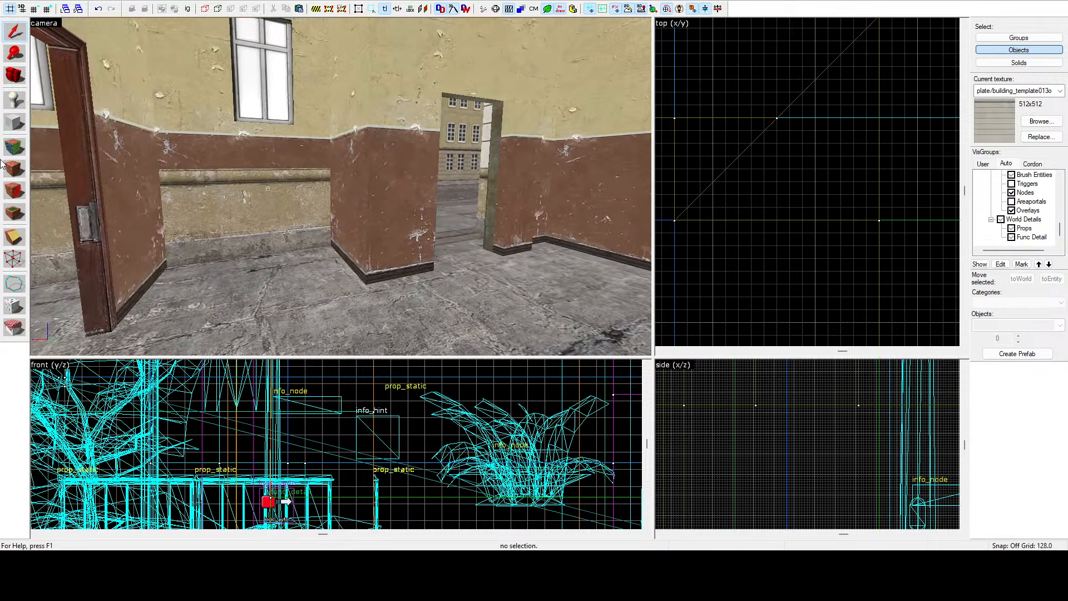
click(14, 147)
click(222, 151)
key(z)
key(w)
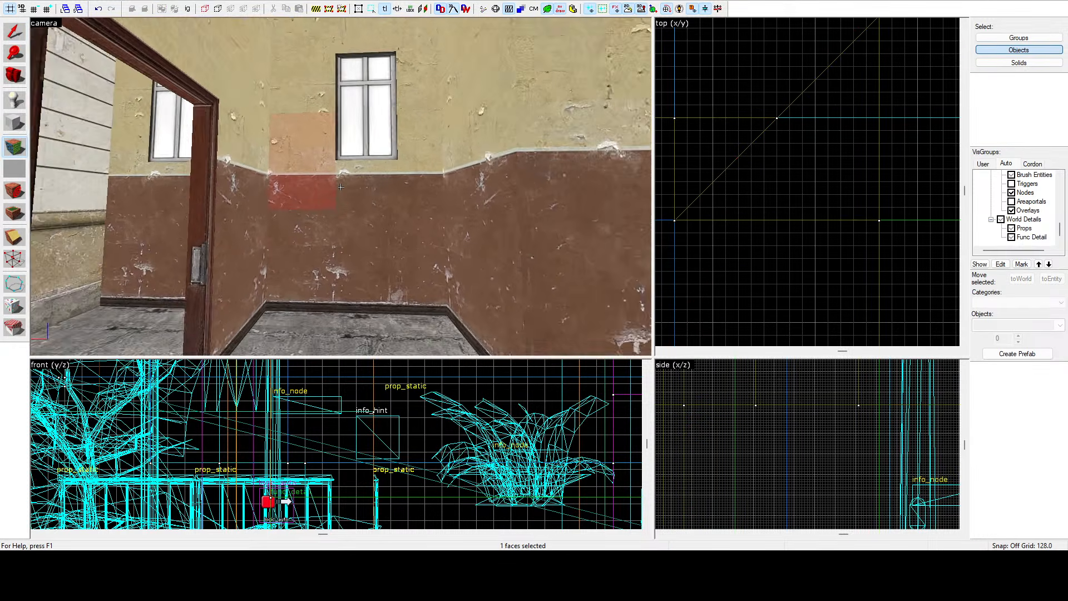
key(z)
Select the window opening brush and set its height to 32 units in the side view.
click(287, 171)
scroll(770, 450, up, 2)
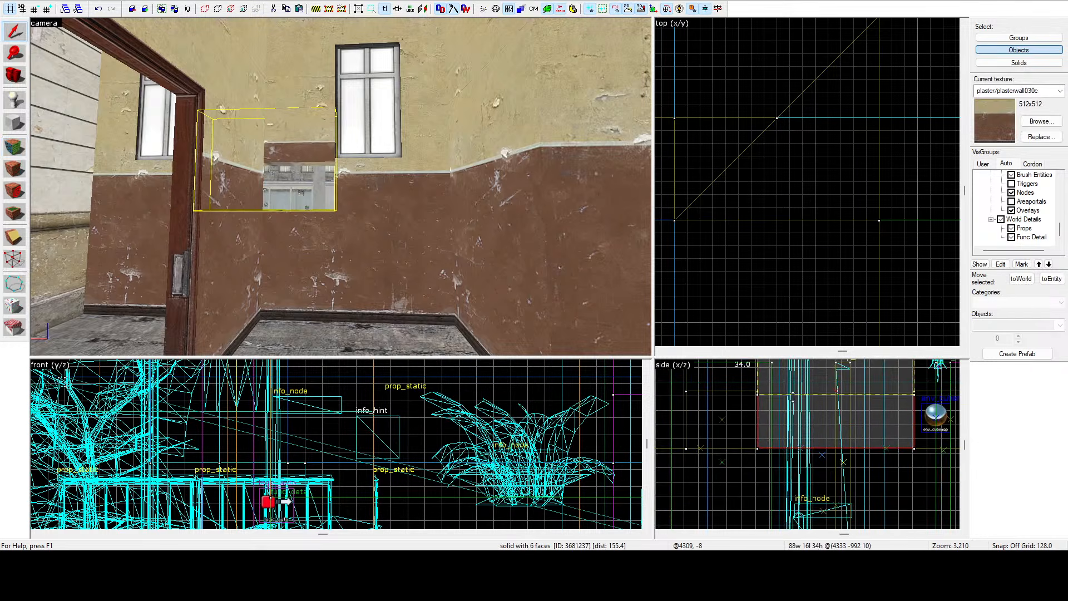
drag(793, 396, 784, 390)
scroll(784, 390, up, 4)
key(z)
key(w)
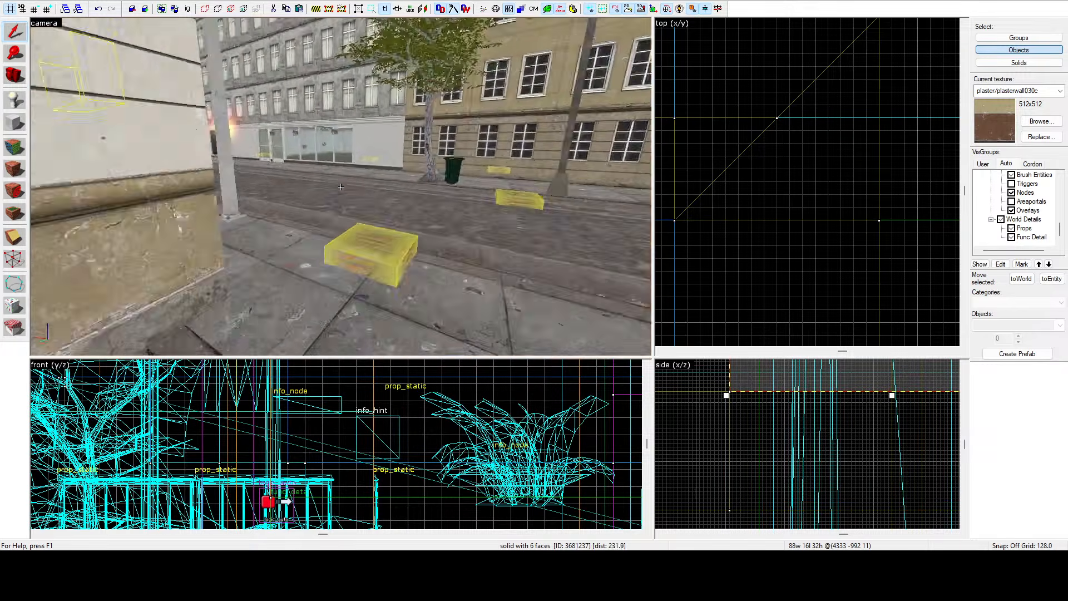
key(s)
key(s)
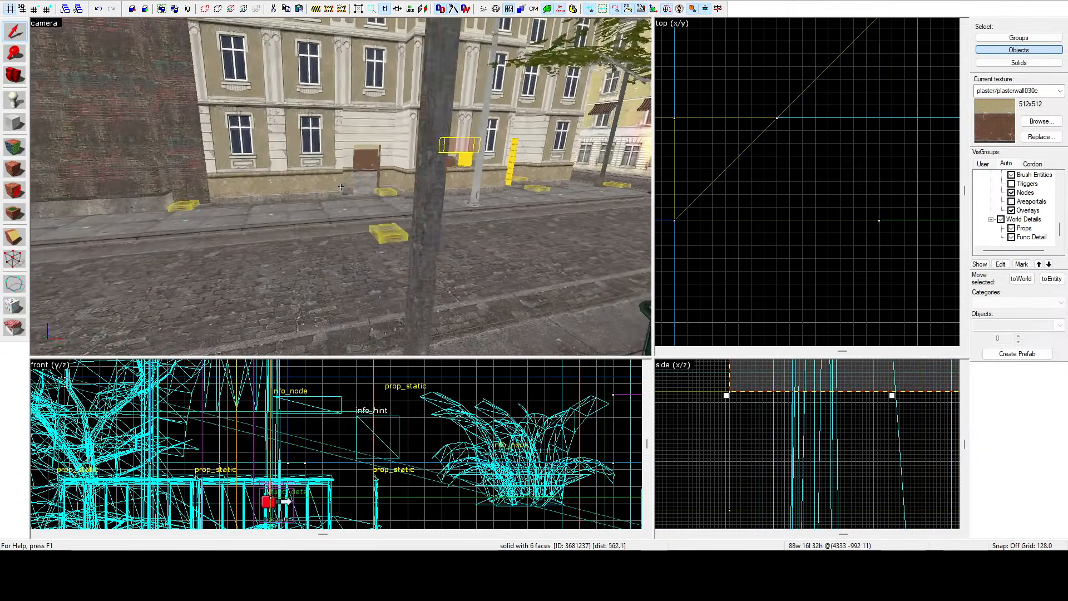
Fly the camera along the street and into the building to examine the window opening brushes from outside and inside.
key(w)
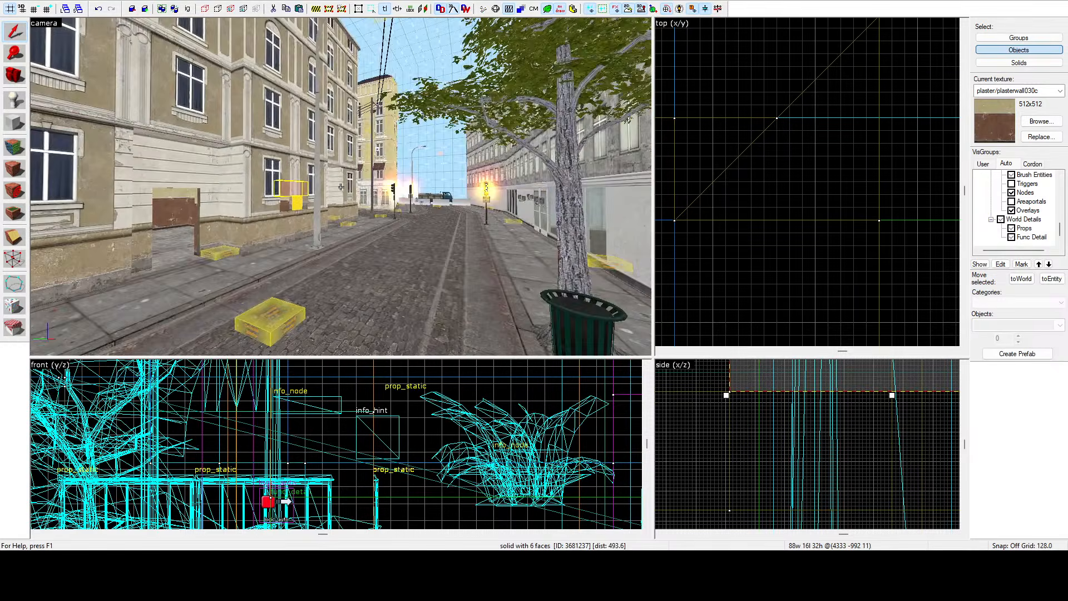
key(w)
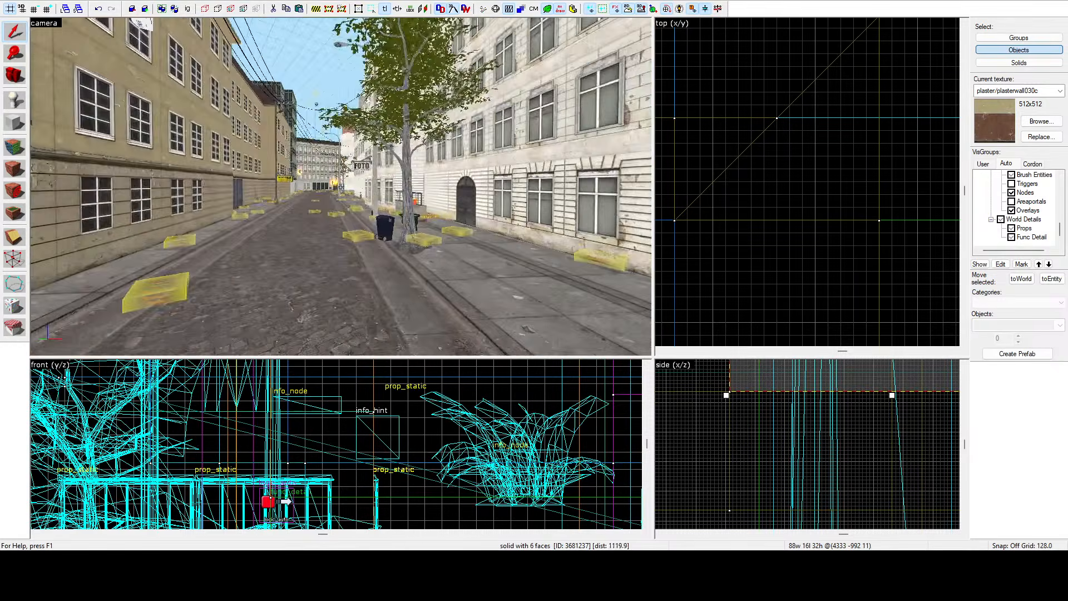
key(w)
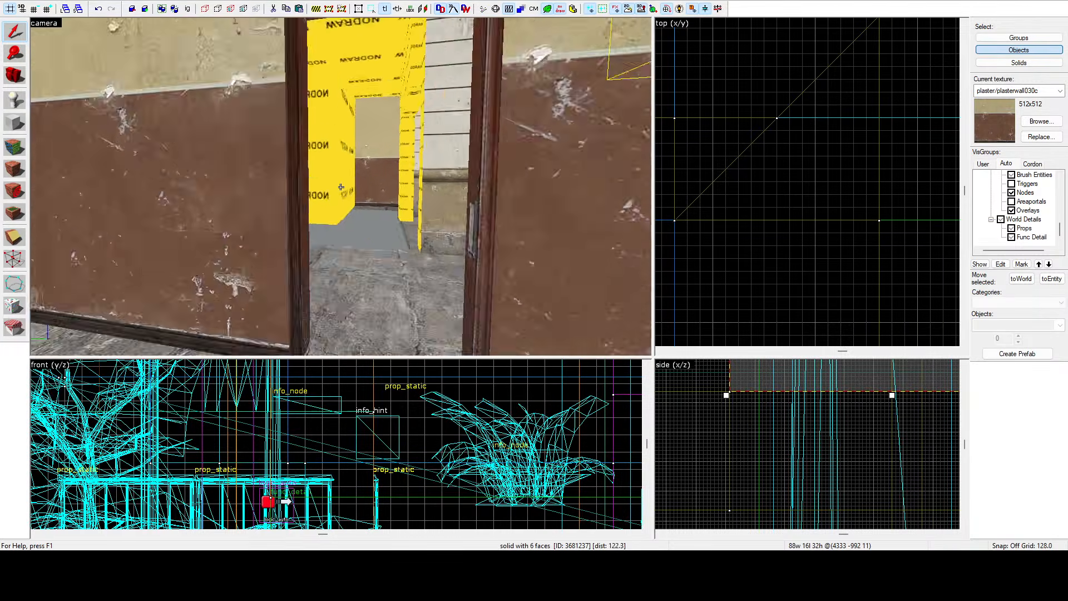
key(w)
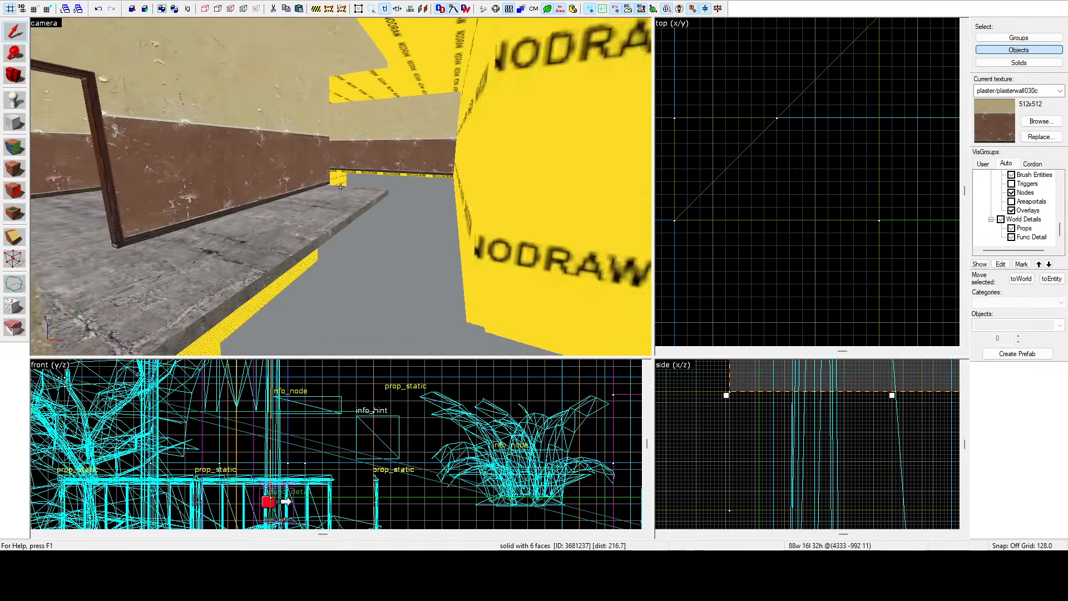
key(s)
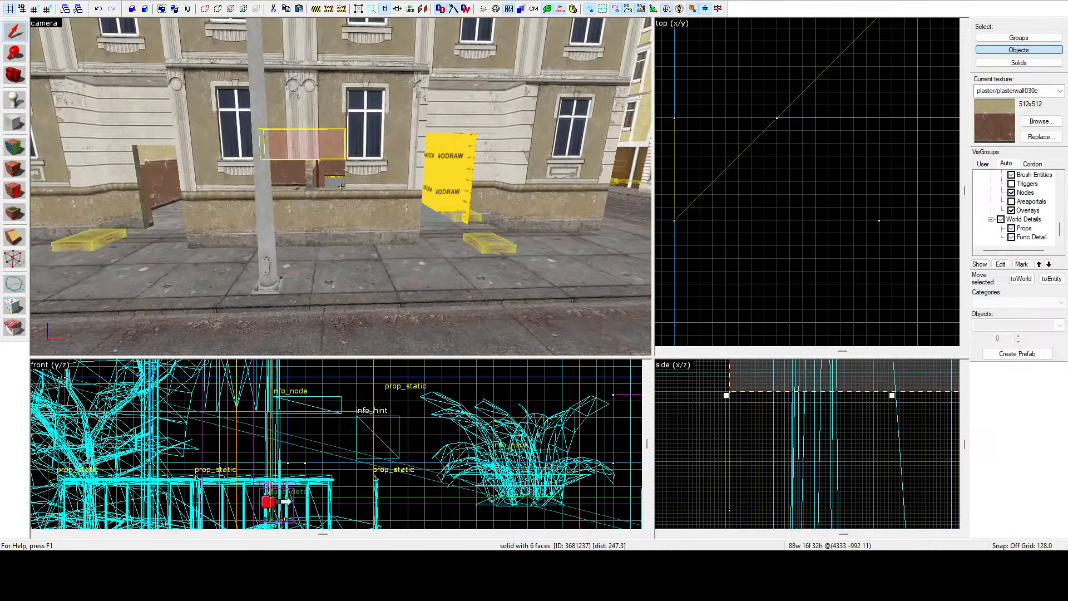
key(w)
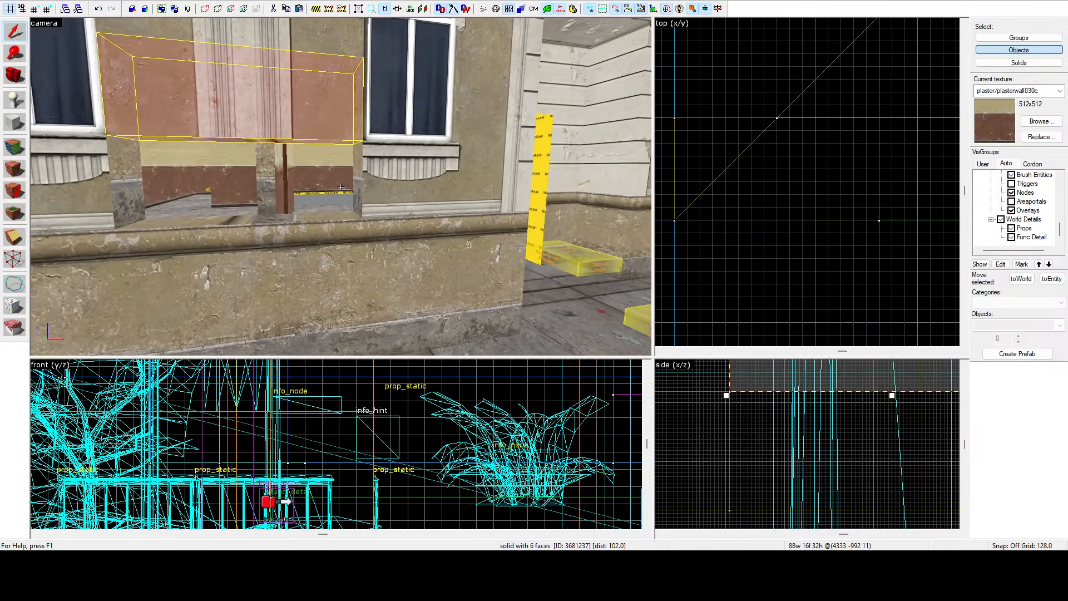
key(w)
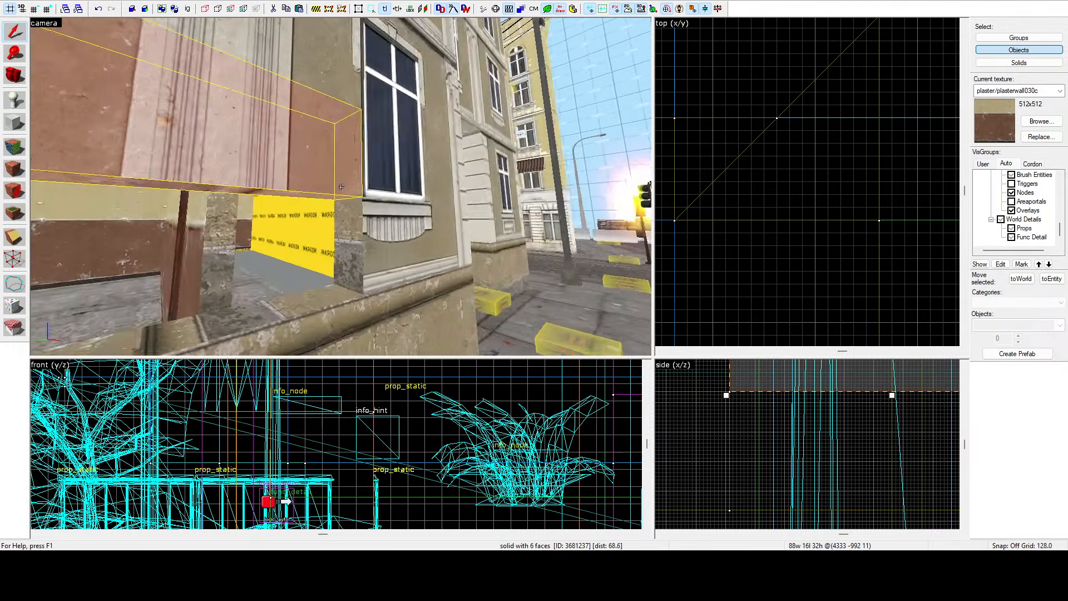
key(s)
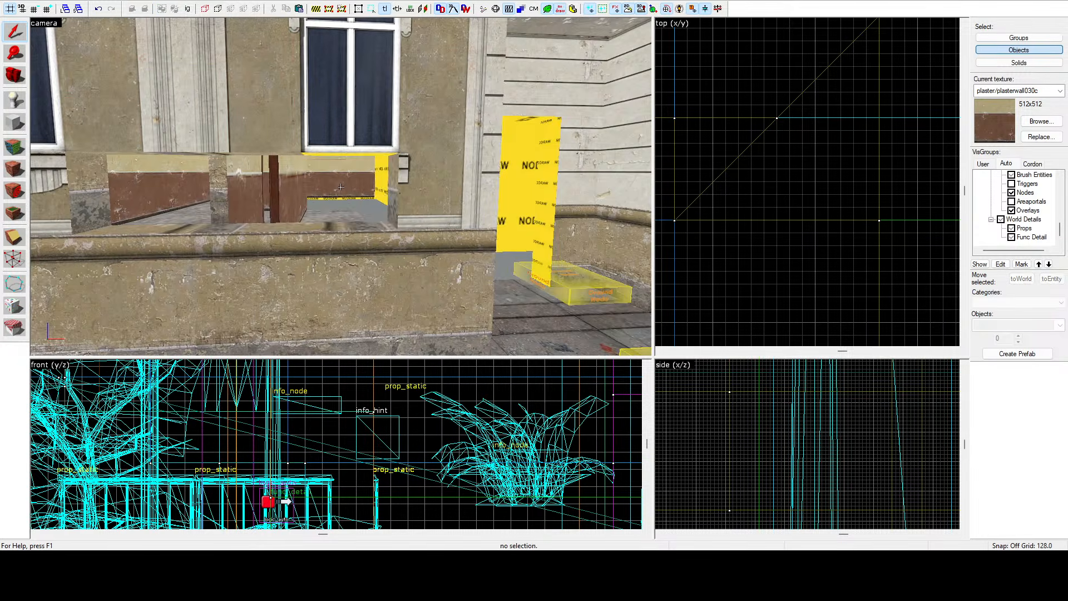
Zoom the top view in and select the wall brush above the ground-floor windows to inspect it.
key(a)
key(z)
scroll(783, 180, up, 8)
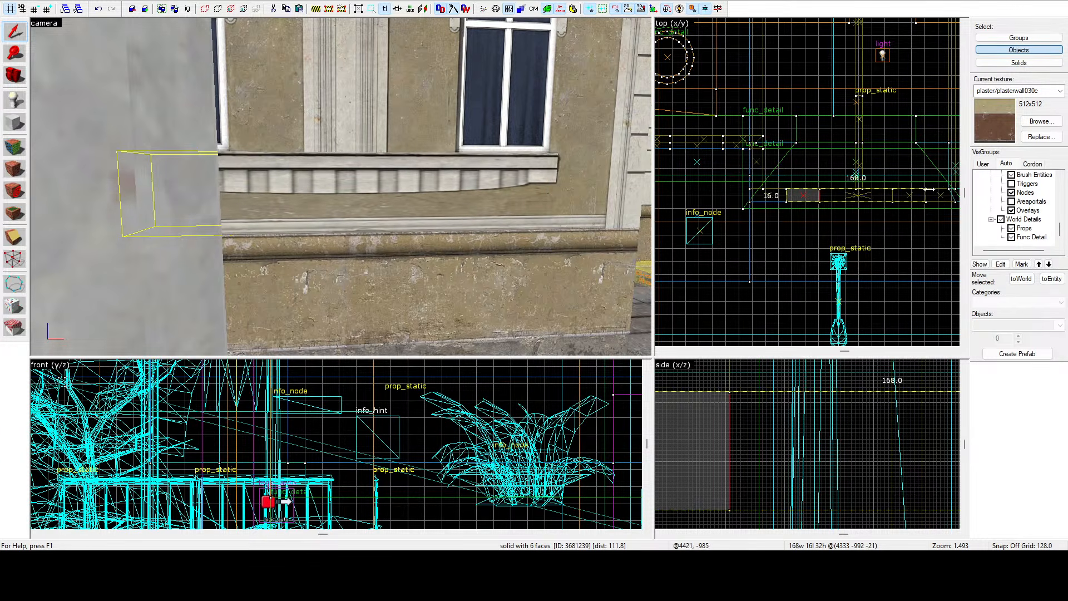
scroll(929, 190, up, 8)
drag(939, 190, 939, 190)
key(z)
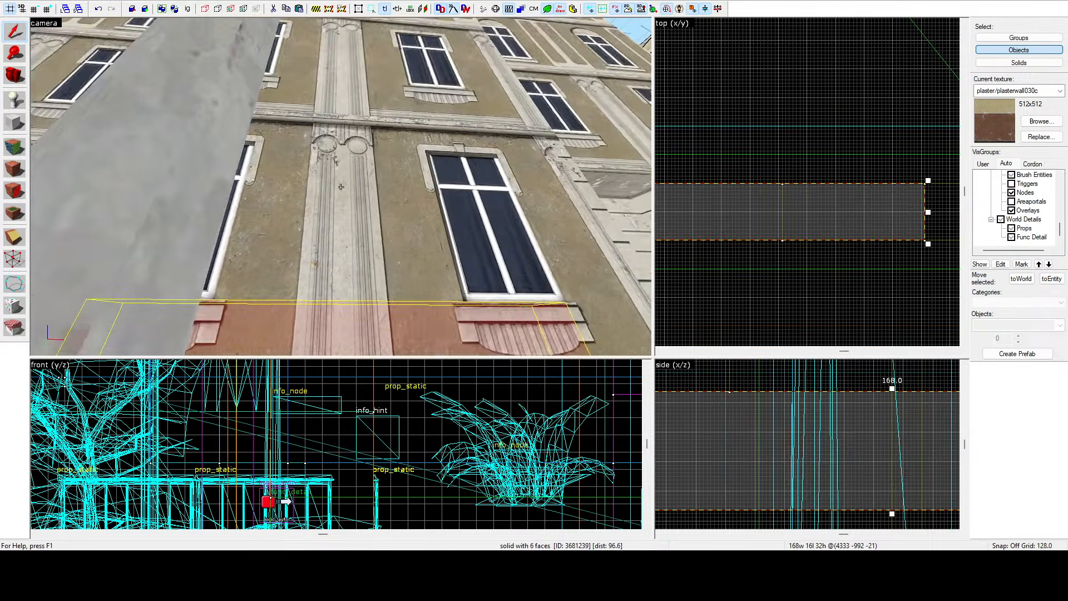
key(z)
Select the thin header brush above the interior window and fly around the room to examine it.
click(397, 187)
key(z)
key(a)
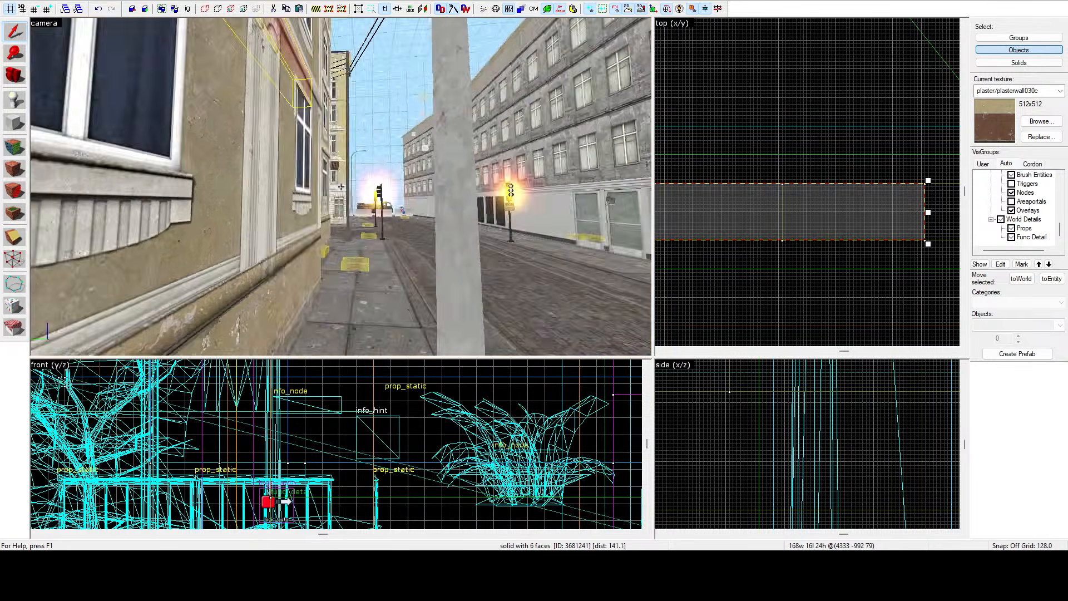
key(s)
key(s)
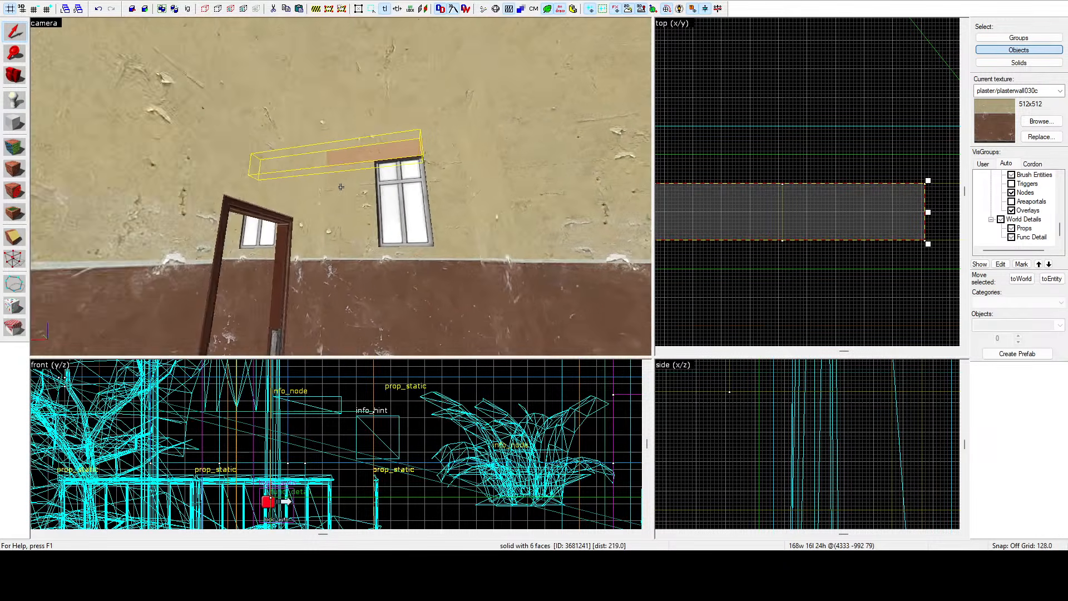
key(s)
key(w)
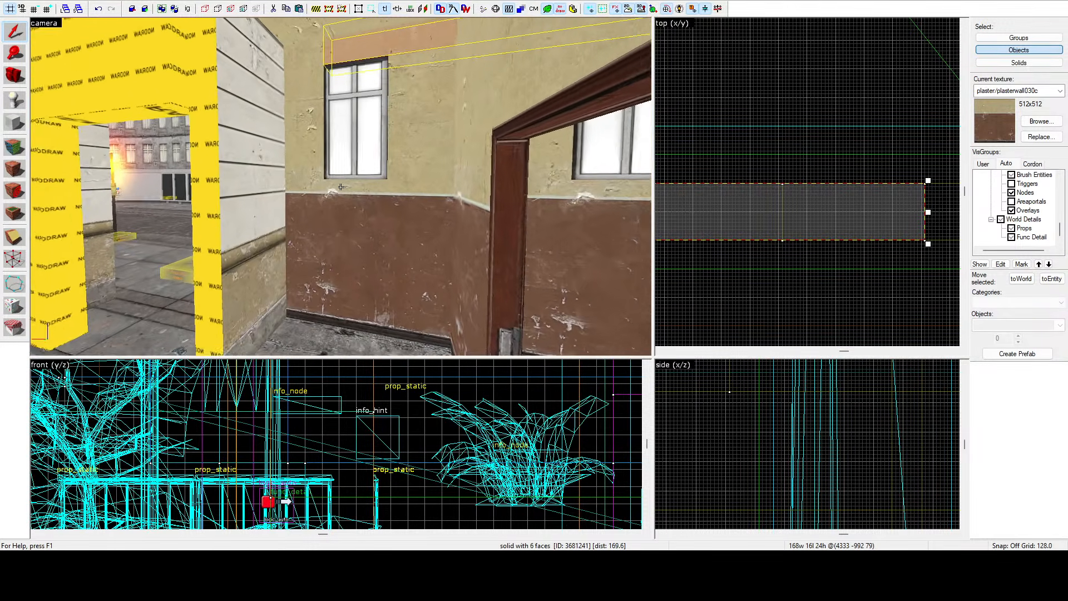
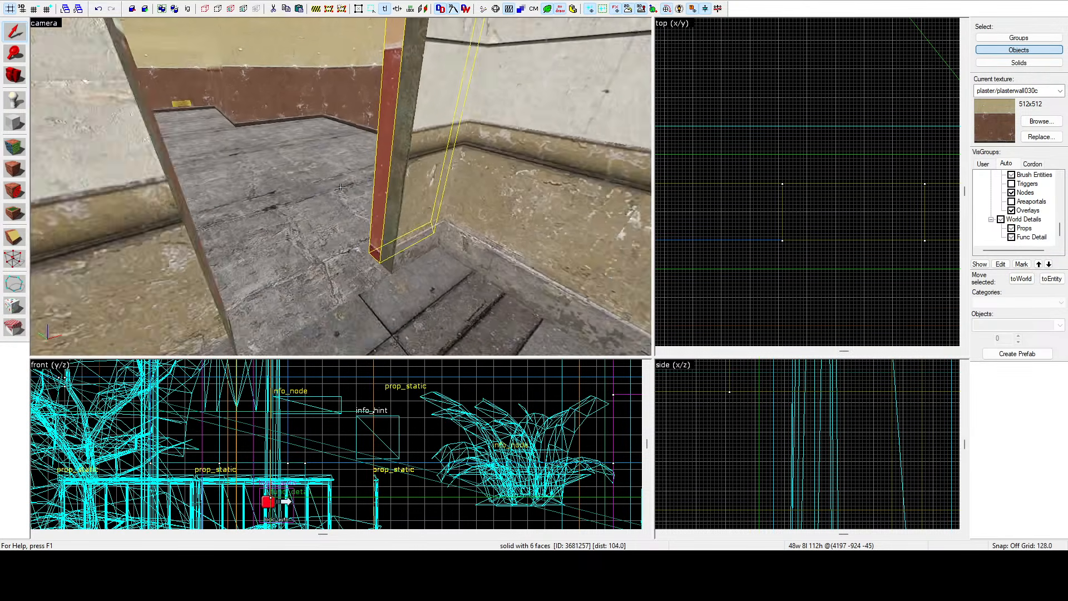
Fly the camera through the building's rooms, doorways and street front to examine the copied brushes.
key(a)
key(w)
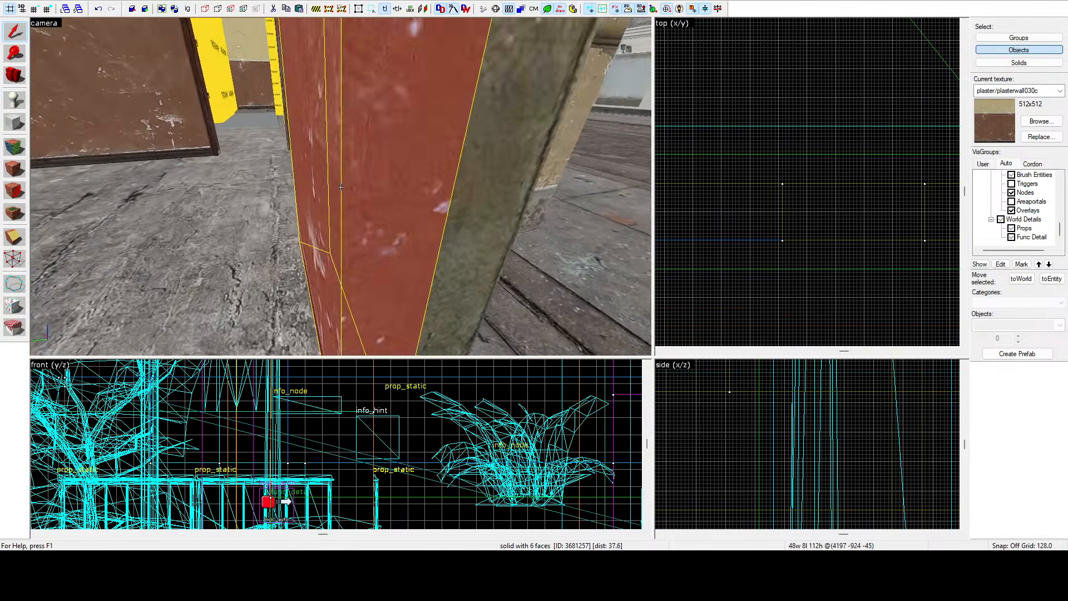
key(s)
key(d)
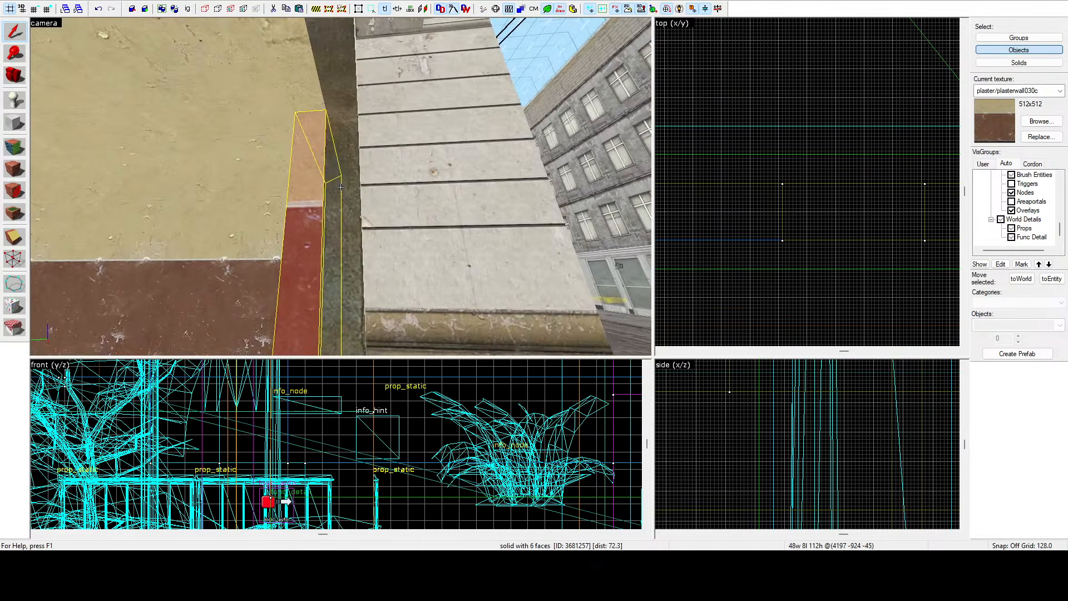
key(w)
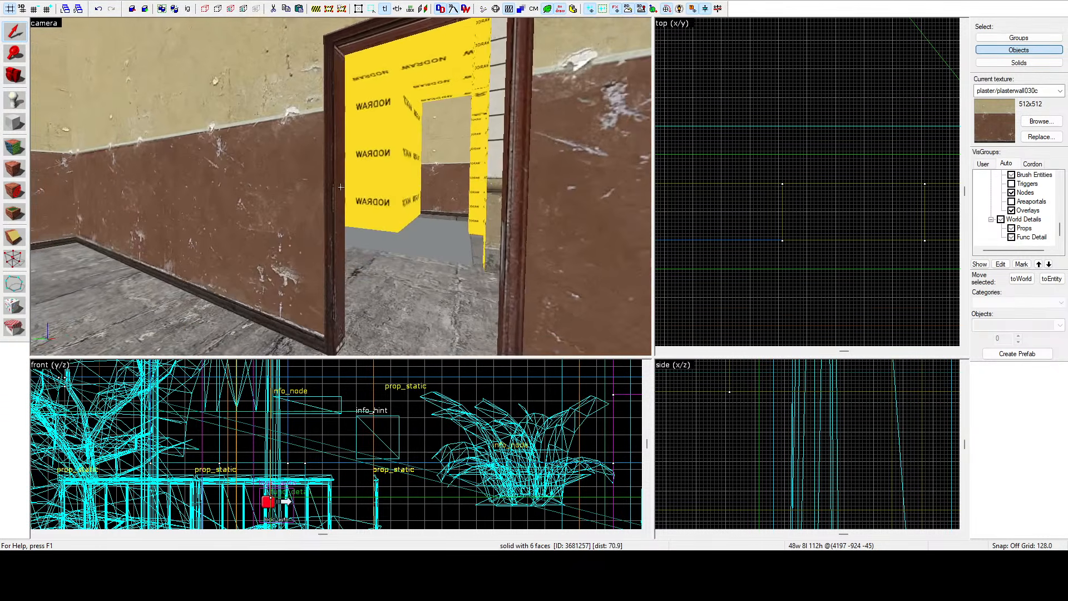
key(w)
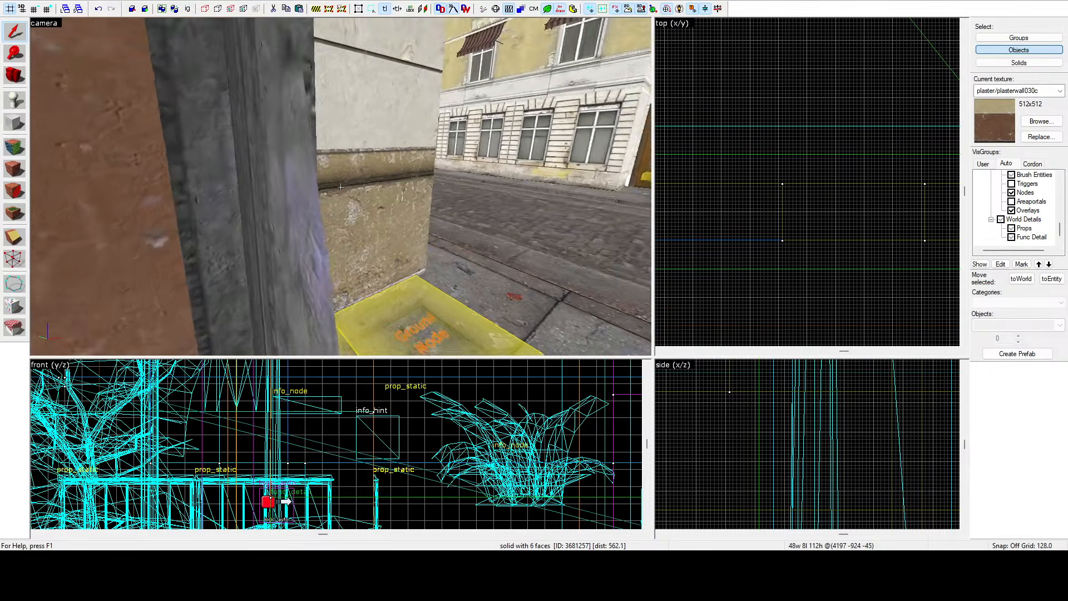
key(a)
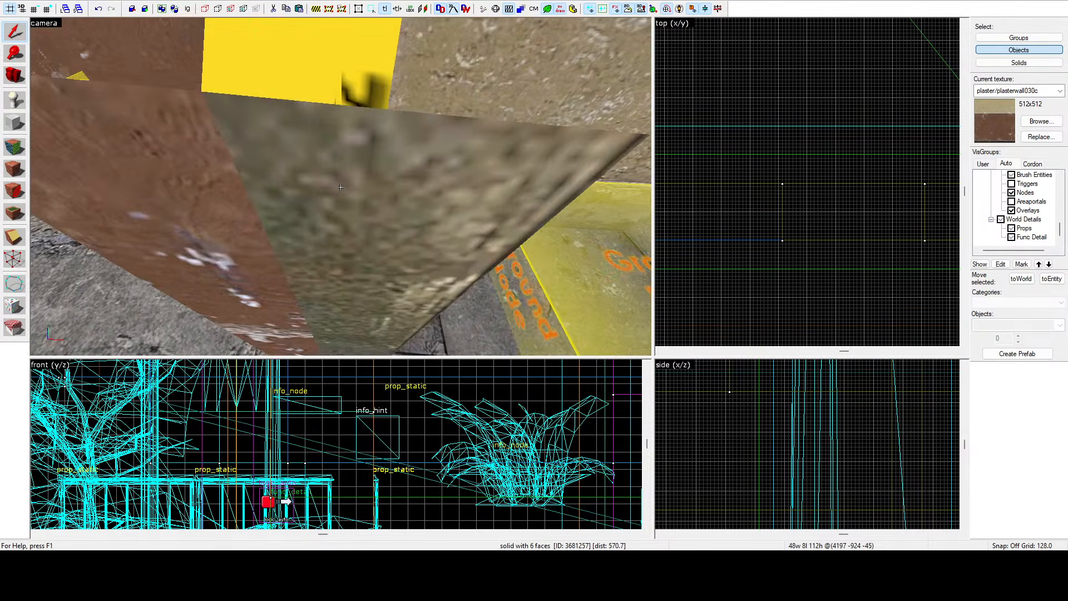
key(d)
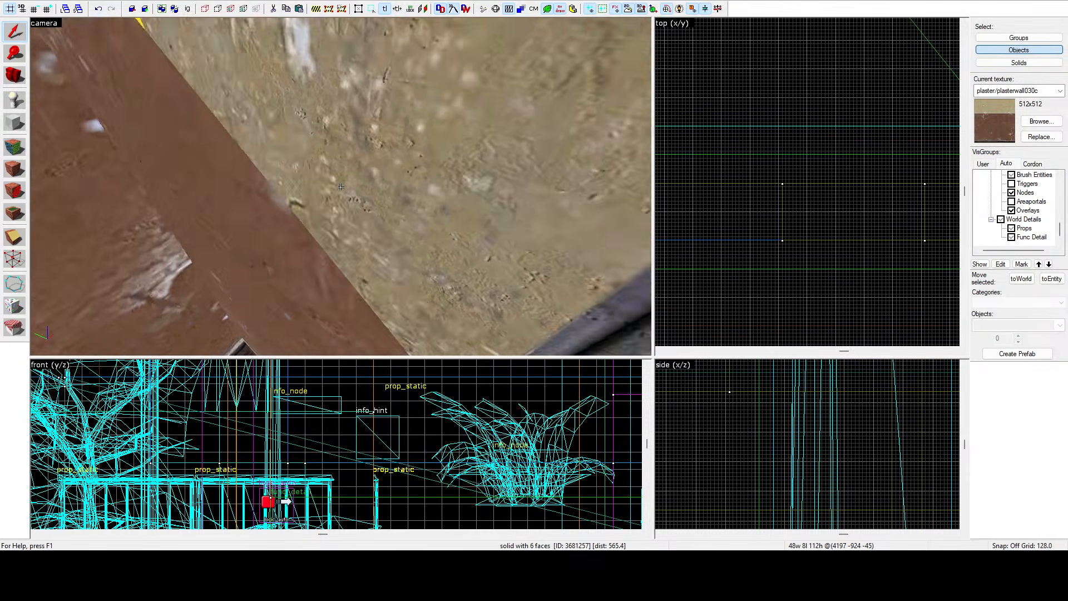
key(s)
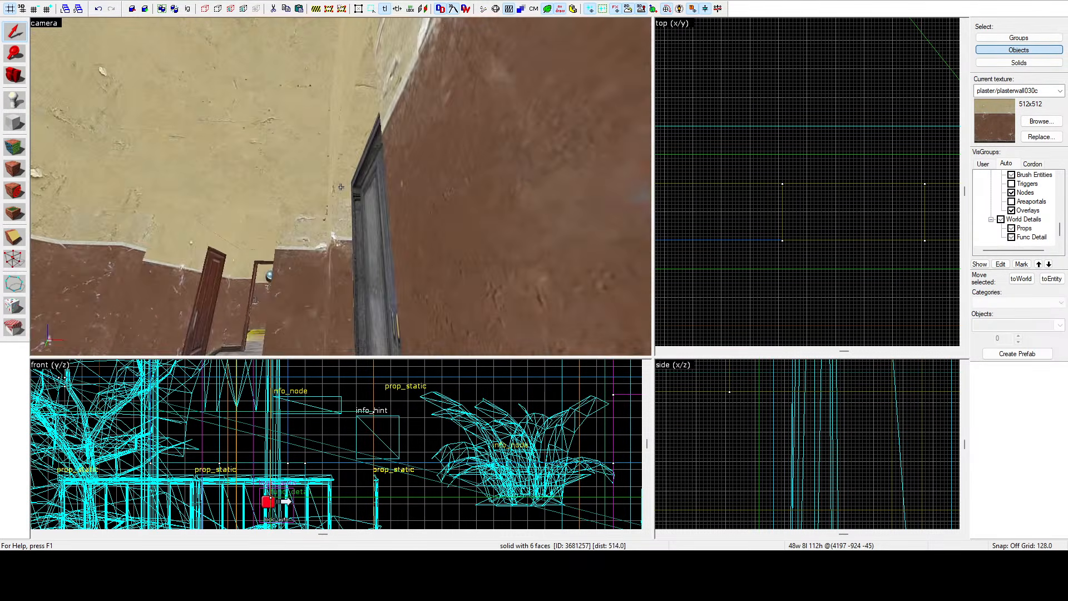
key(a)
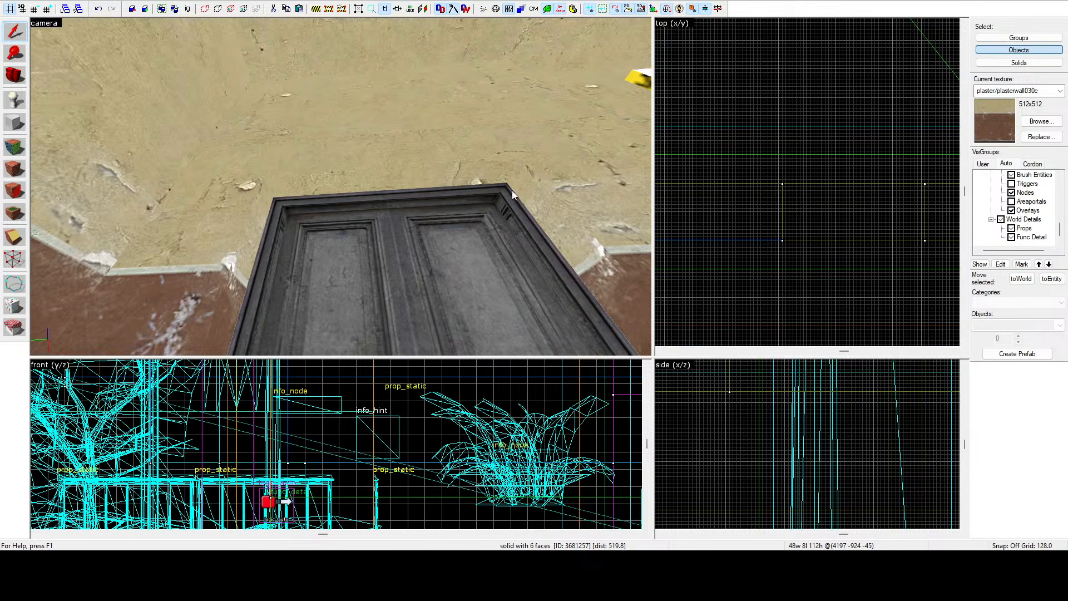
key(z)
key(z)
key(z)
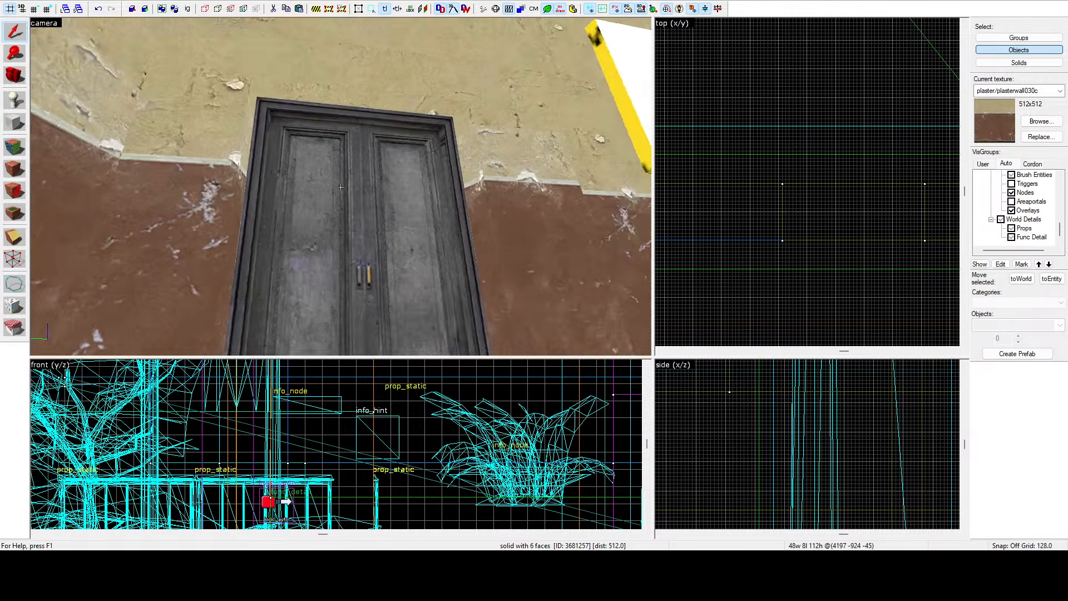
key(w)
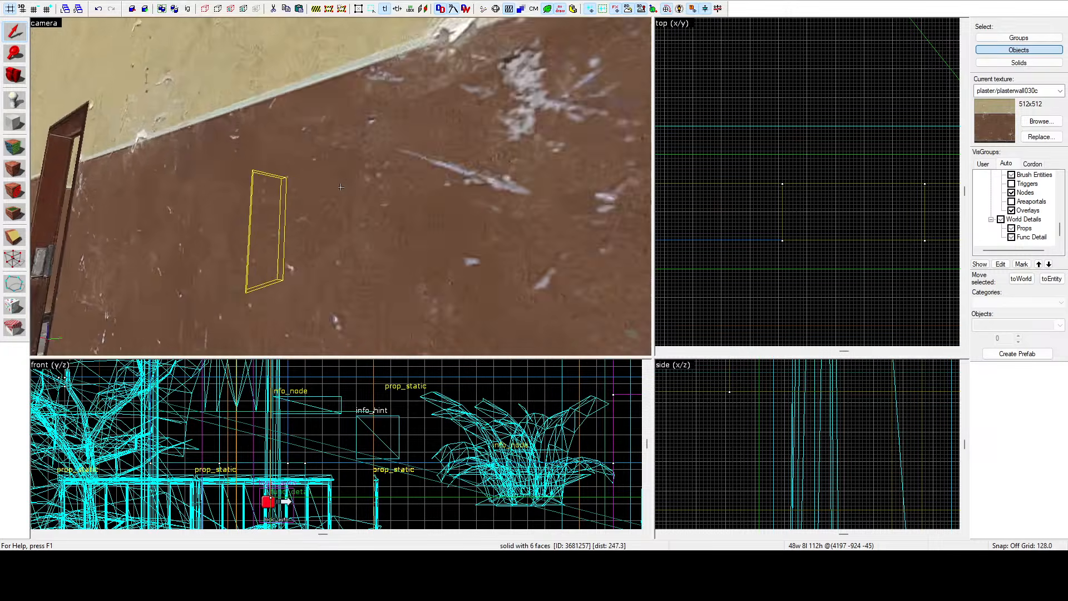
key(w)
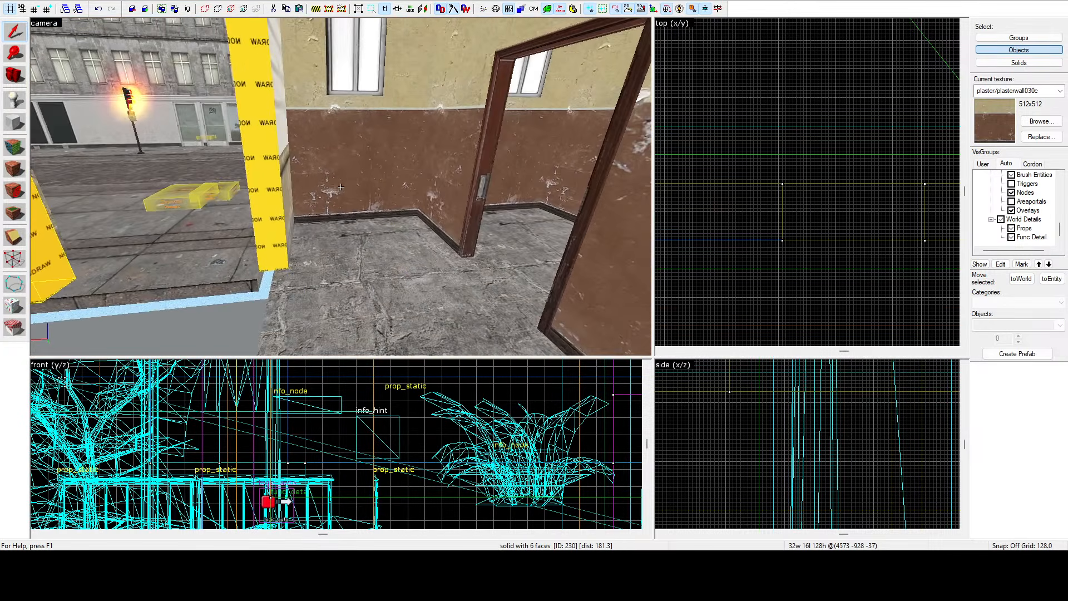
key(s)
key(w)
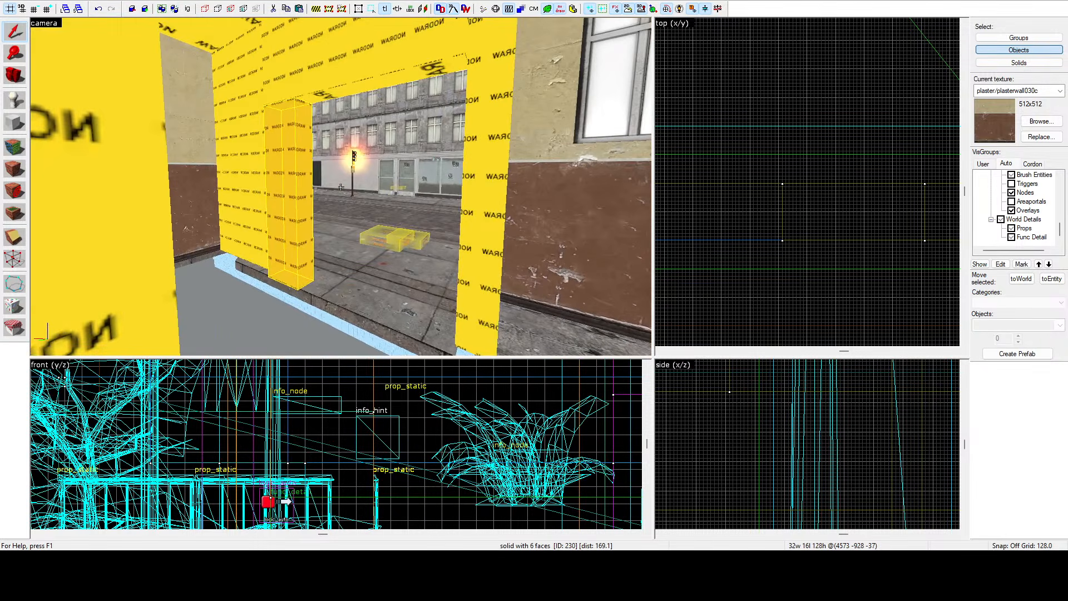
key(s)
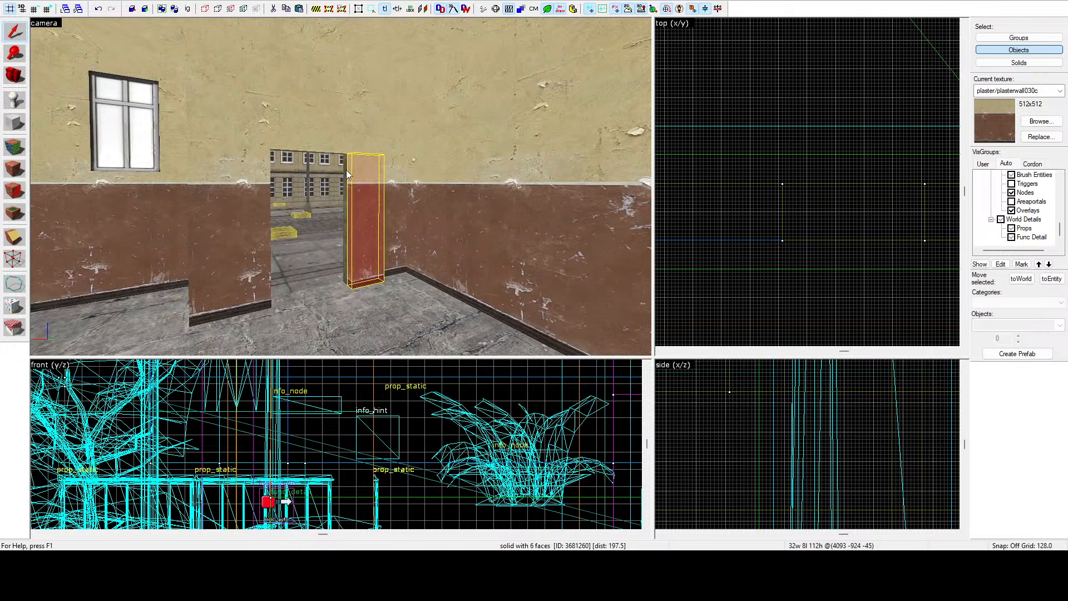
Select a brush on the building front near the entrance opening and delete it.
ctrl+click(329, 142)
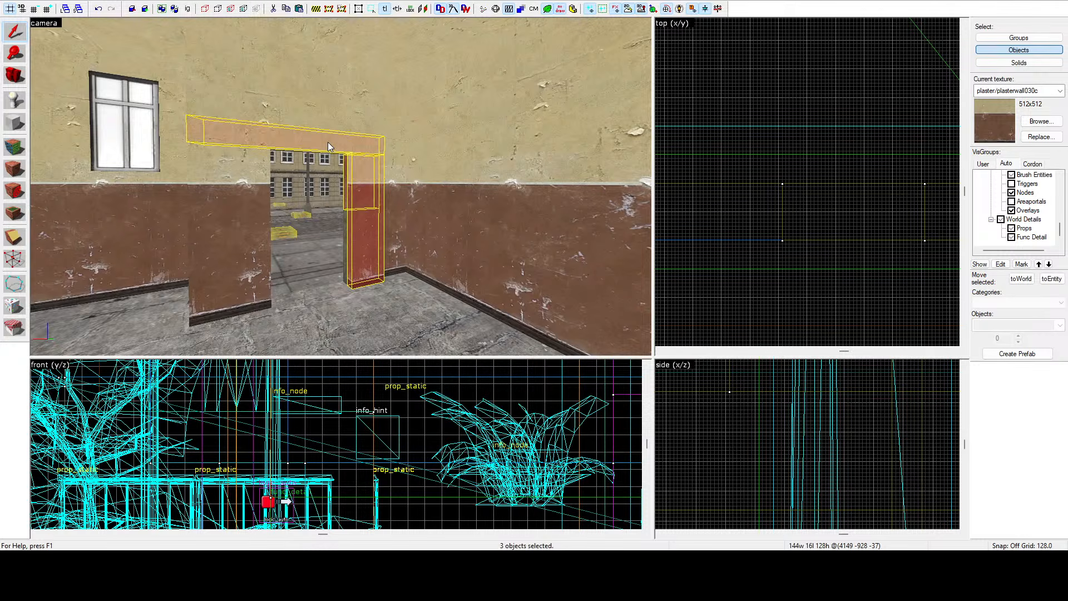
ctrl+click(261, 176)
key(z)
key(w)
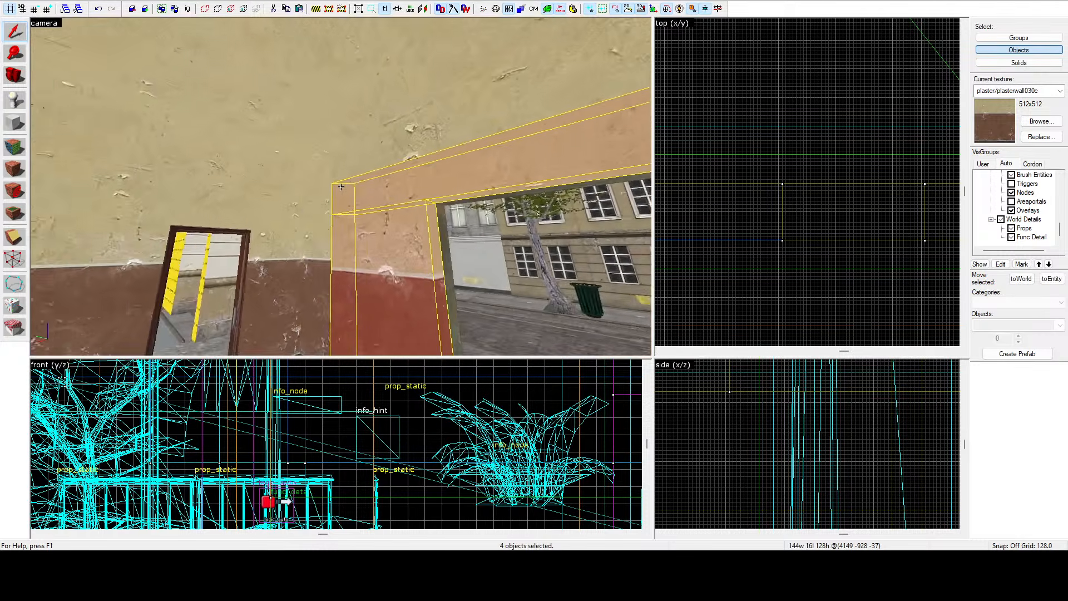
key(z)
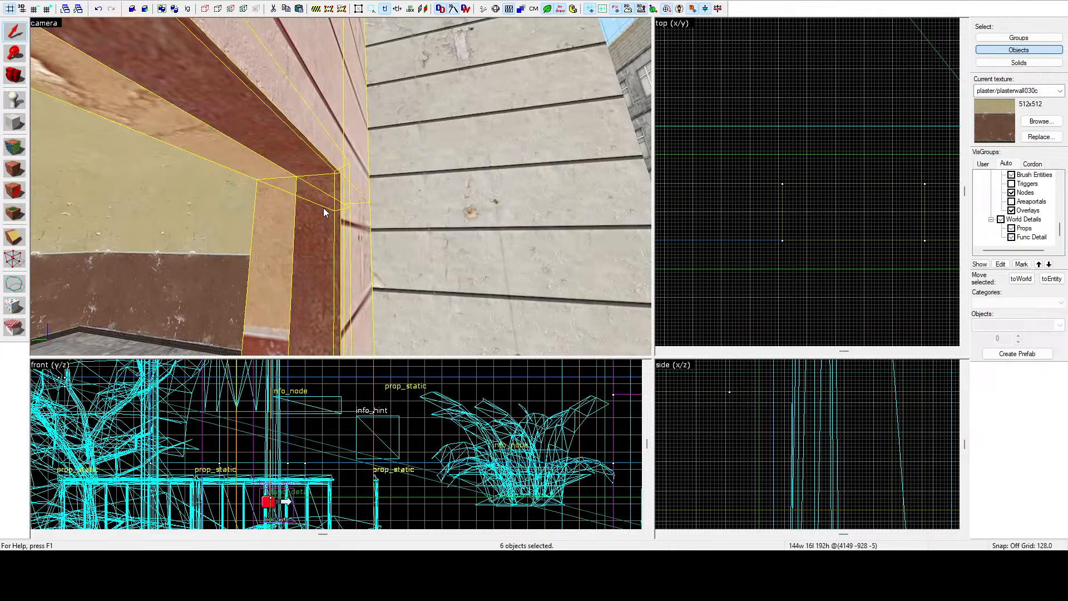
key(z)
key(s)
key(w)
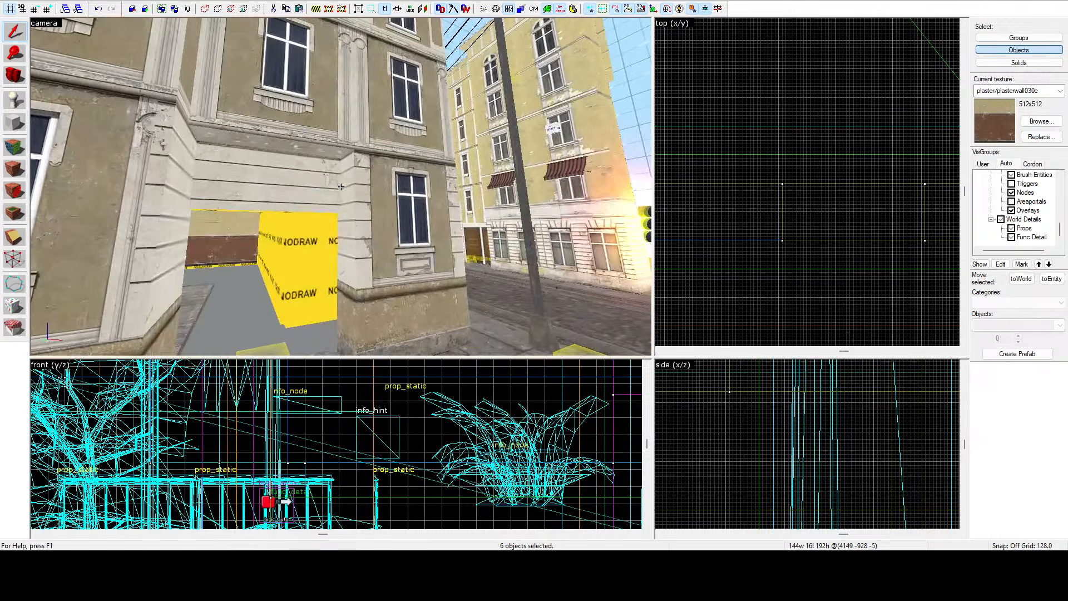
click(340, 186)
key(Delete)
Select the nine brushes forming the doorway's side posts, header and wall above it.
key(w)
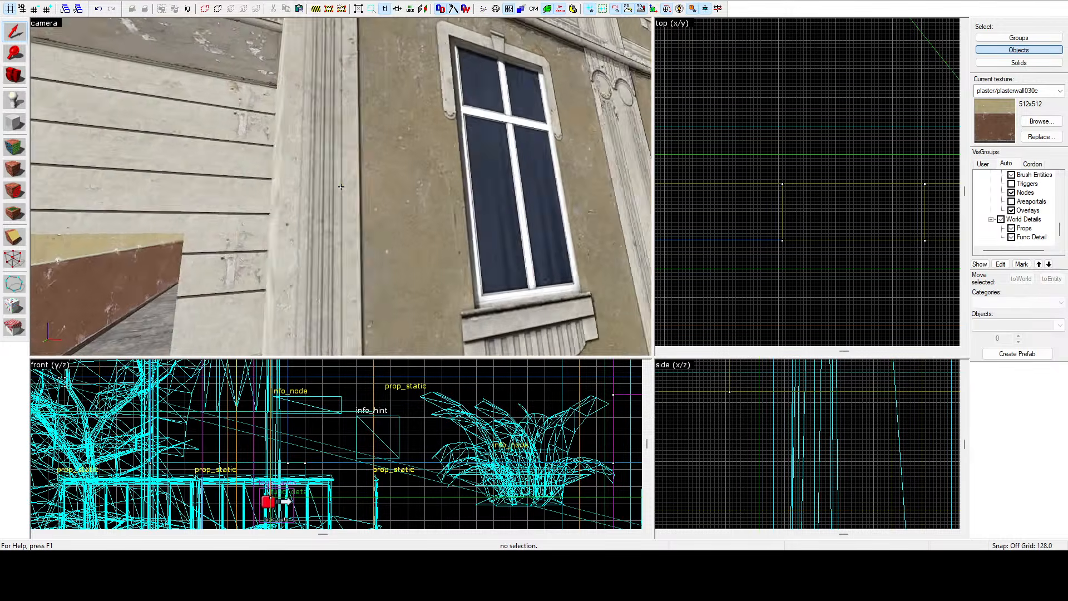
key(w)
key(z)
click(422, 175)
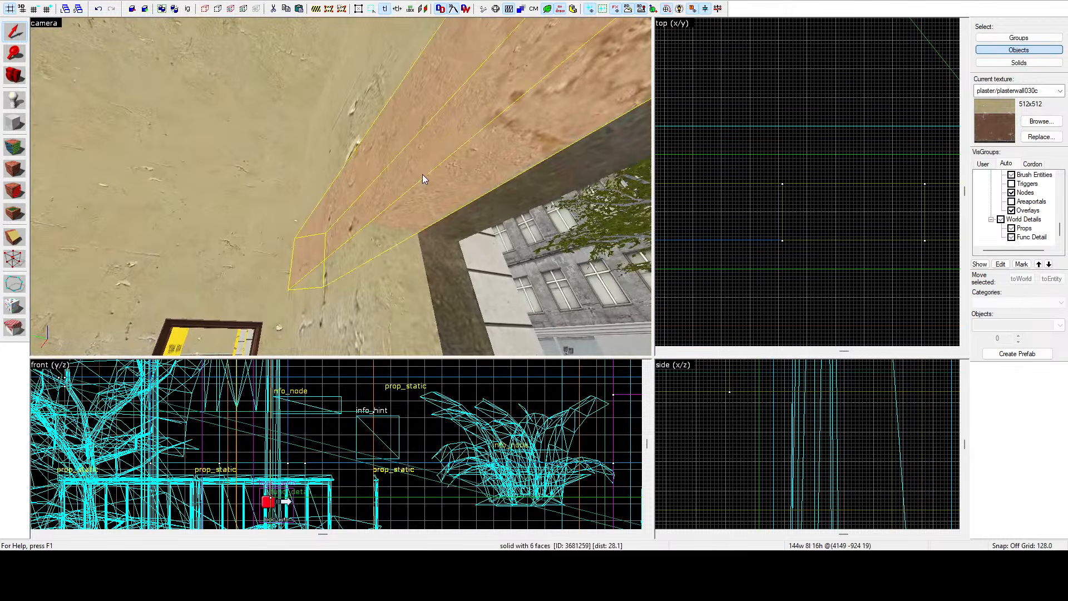
ctrl+click(457, 224)
ctrl+click(406, 266)
key(z)
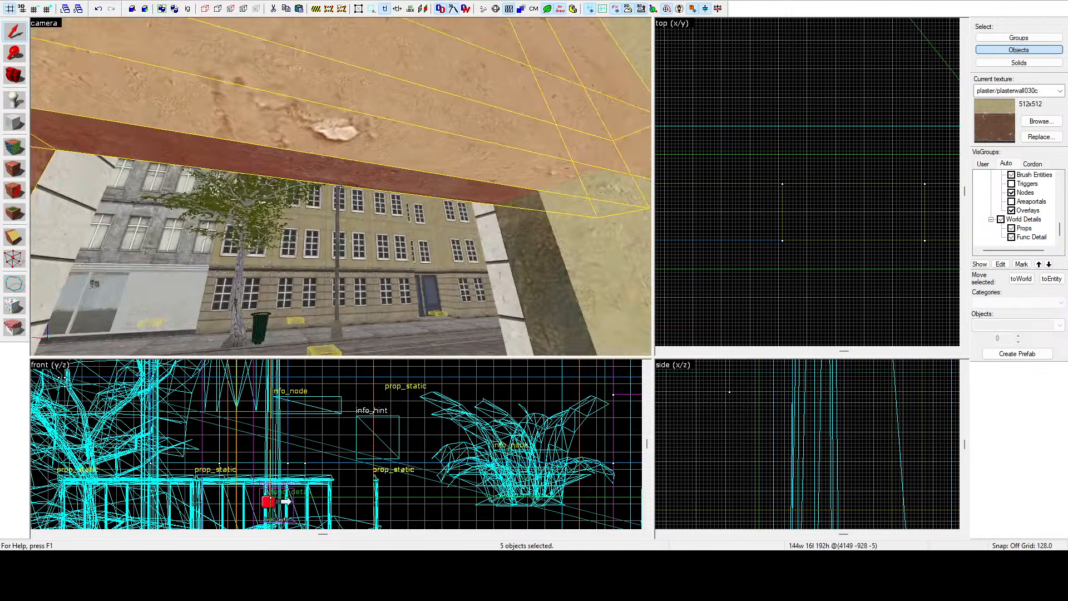
key(z)
ctrl+click(316, 209)
ctrl+click(284, 211)
key(z)
key(z)
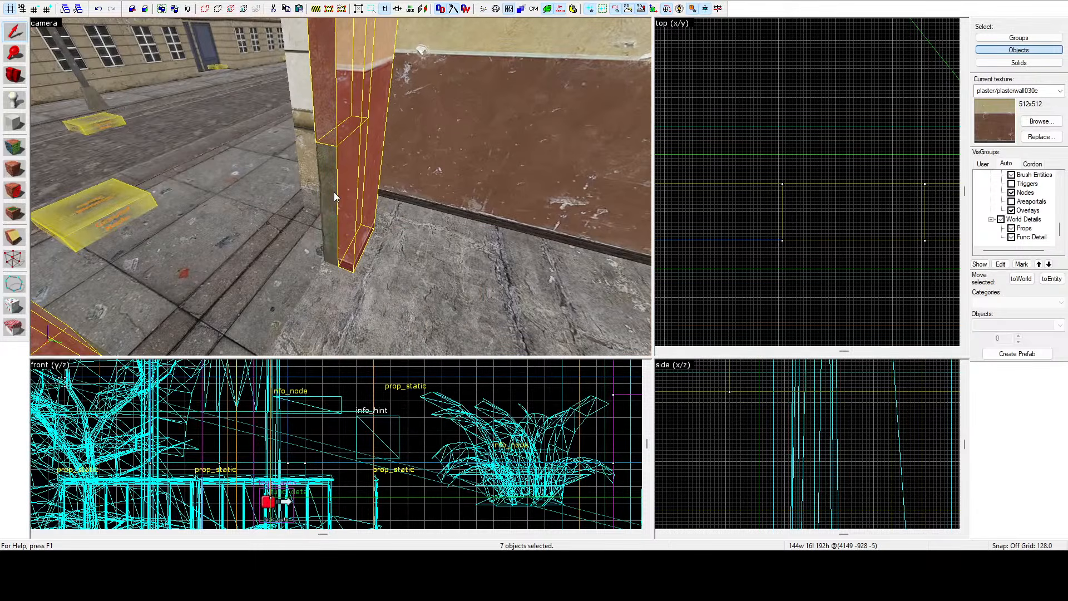
ctrl+click(332, 193)
key(z)
key(a)
key(z)
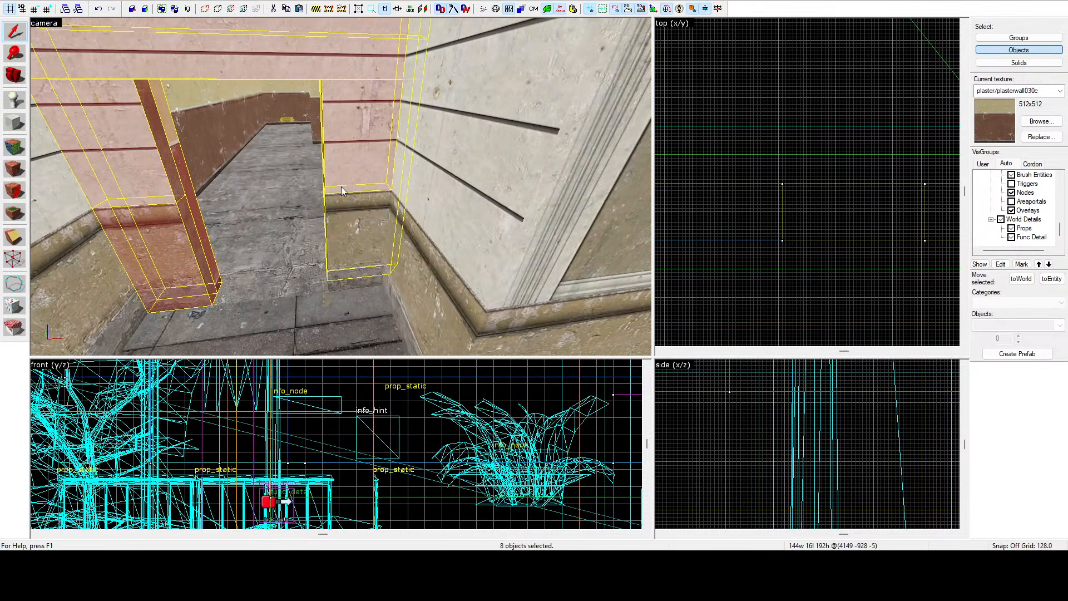
ctrl+click(353, 208)
key(z)
key(s)
key(d)
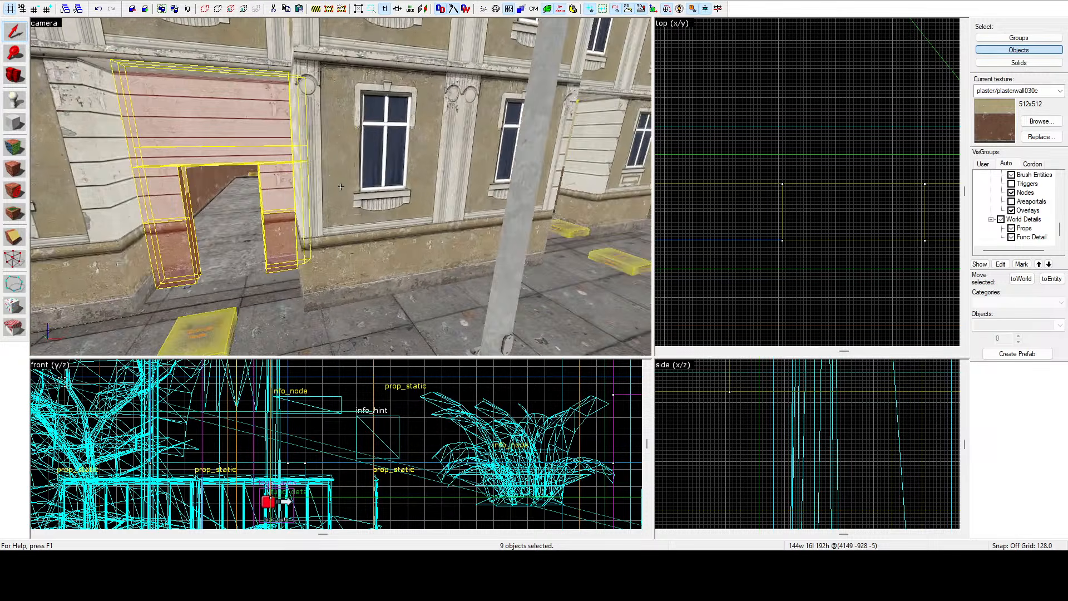
key(z)
Move the selected doorway brushes in the top view into the entrance opening on the building front.
scroll(781, 171, down, 12)
scroll(781, 171, down, 5)
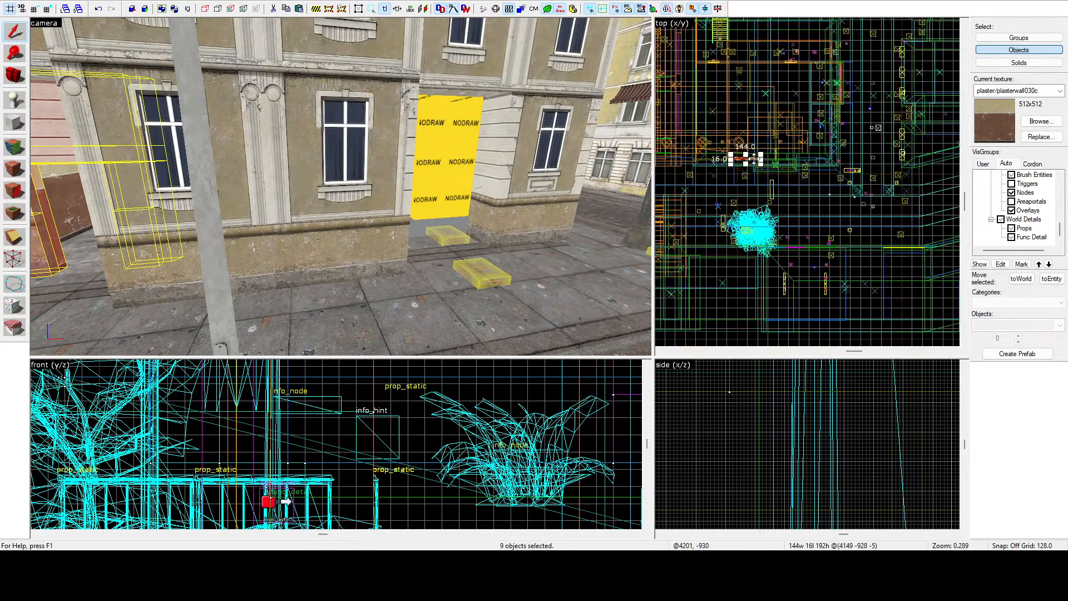
scroll(750, 161, up, 6)
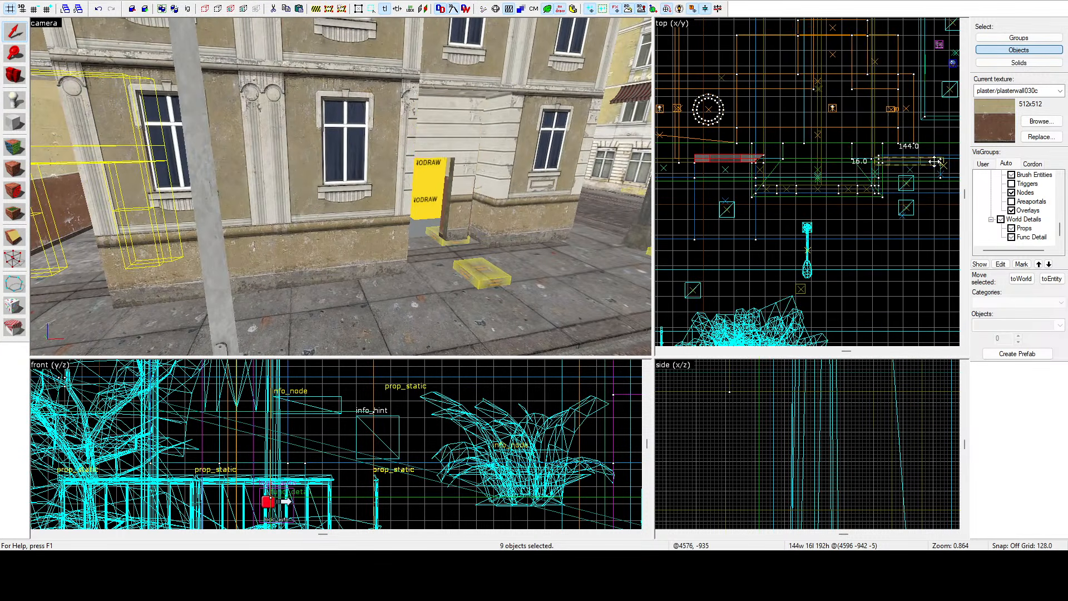
scroll(935, 161, up, 3)
key(z)
key(w)
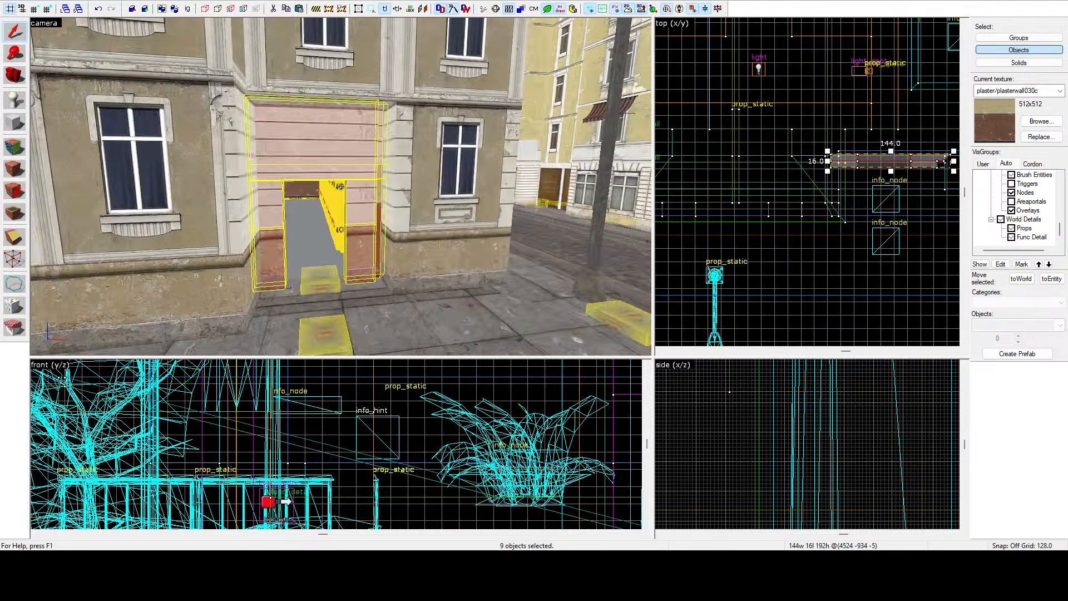
key(w)
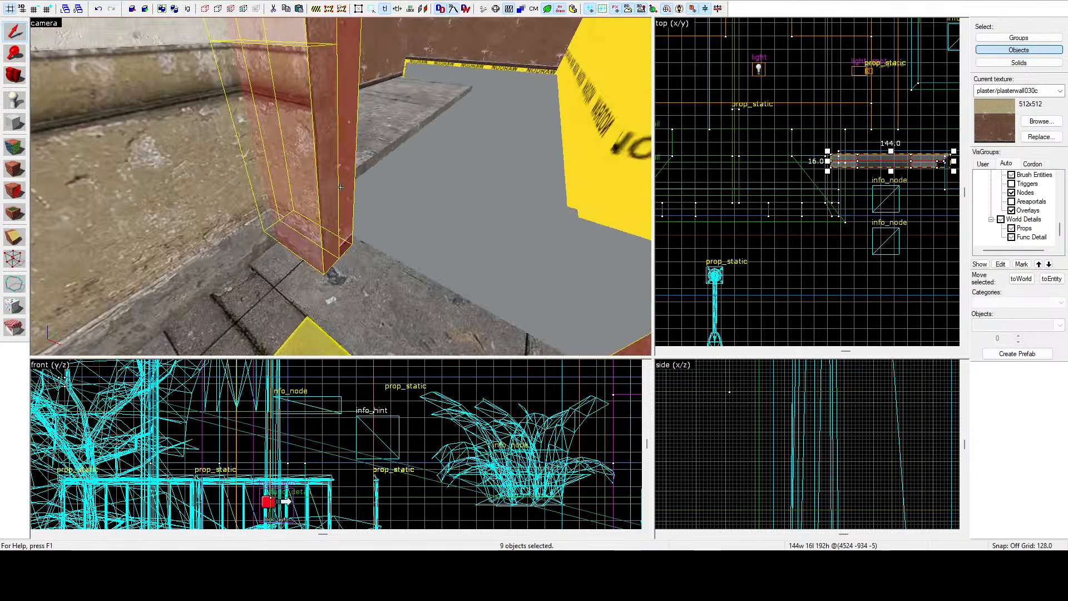
key(s)
key(z)
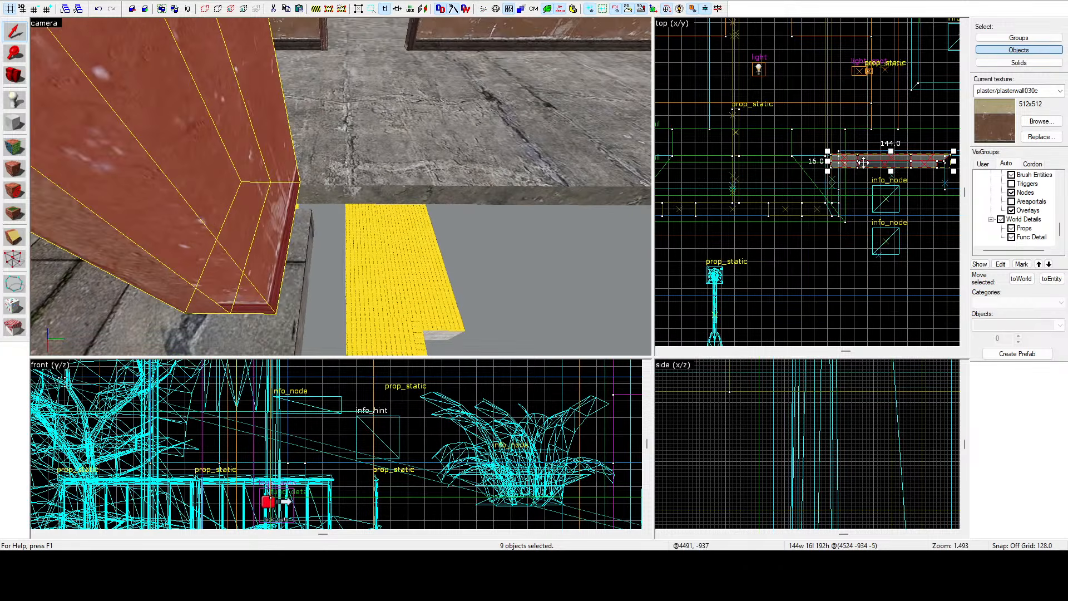
scroll(875, 155, up, 9)
drag(843, 175, 858, 158)
key(z)
key(a)
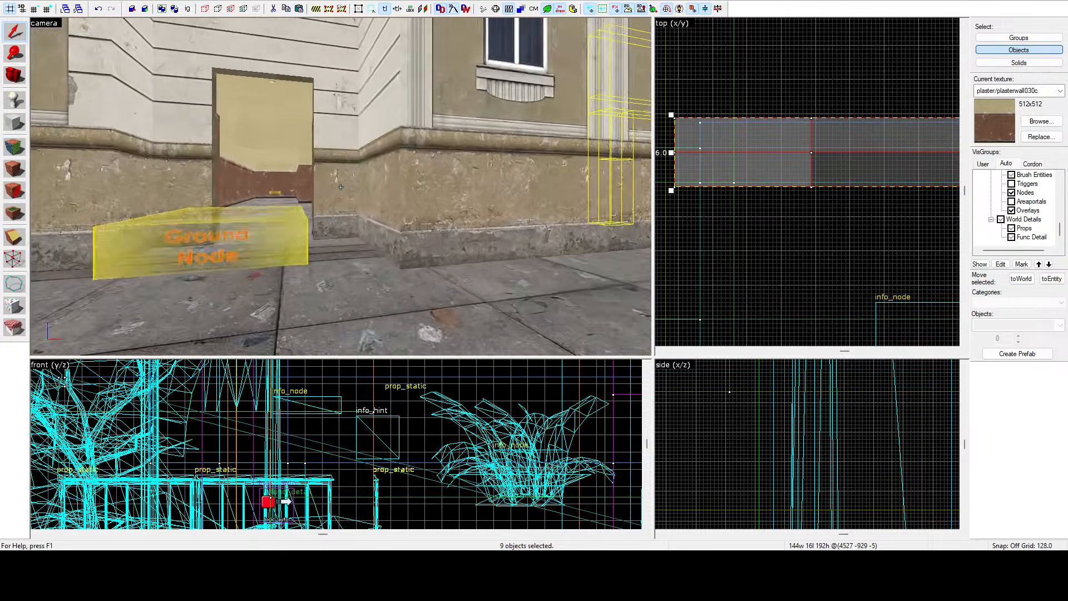
key(w)
ctrl+click(338, 210)
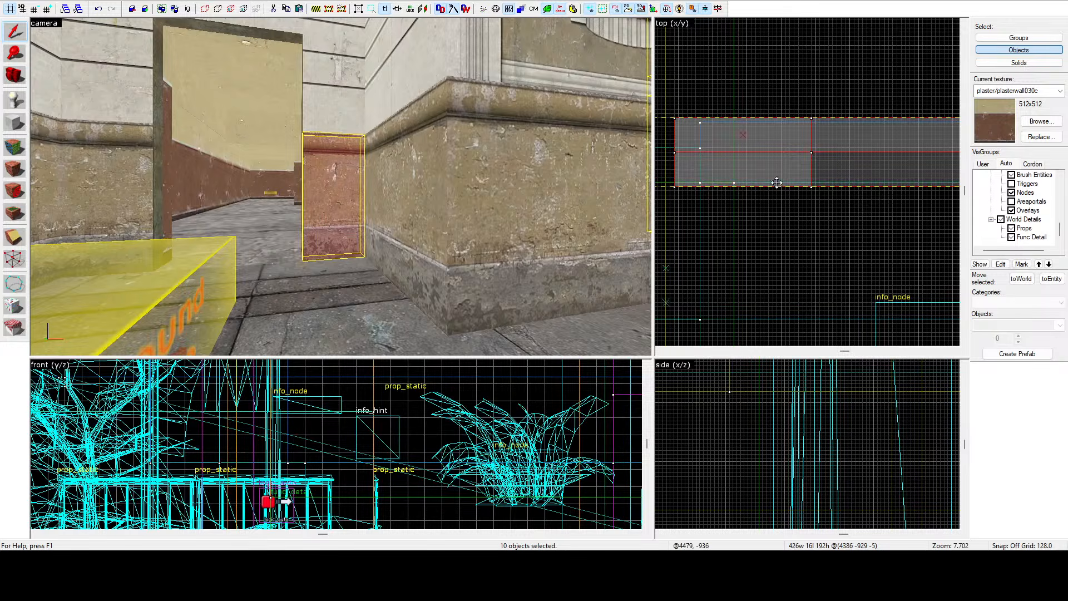
scroll(776, 182, down, 10)
scroll(744, 191, up, 9)
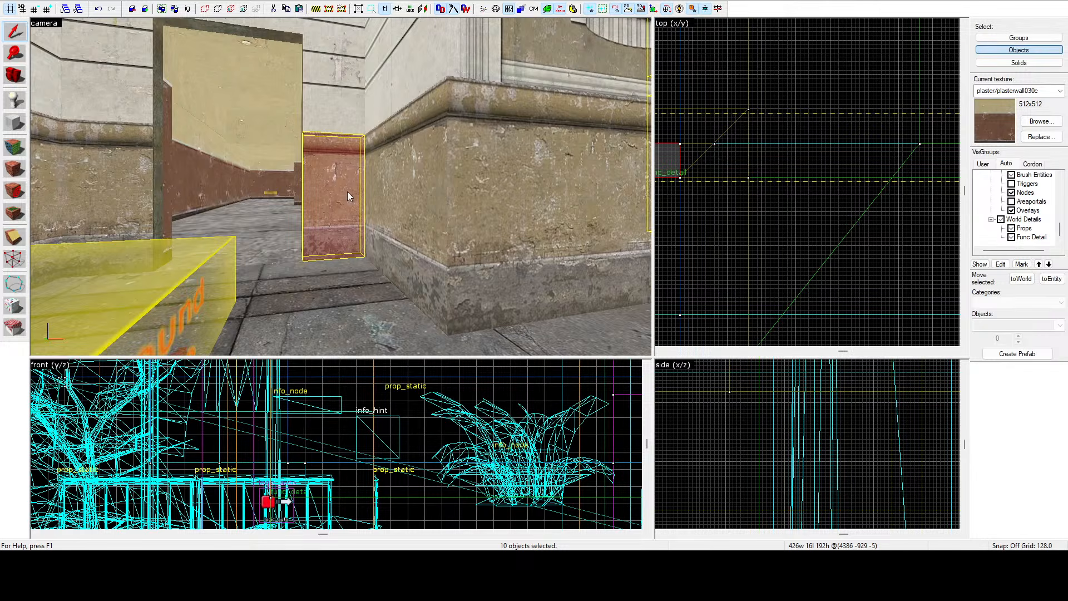
ctrl+click(347, 191)
scroll(701, 184, down, 4)
scroll(702, 184, up, 3)
scroll(805, 173, up, 11)
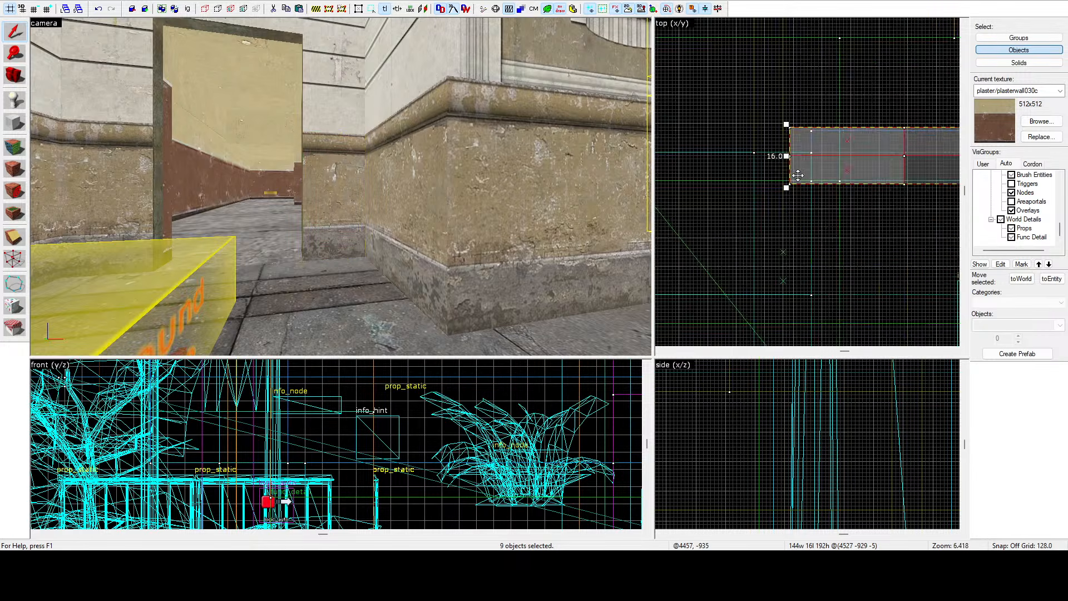
Nudge the selected doorway brushes slightly sideways in the top view to line them up with the opening.
key(w)
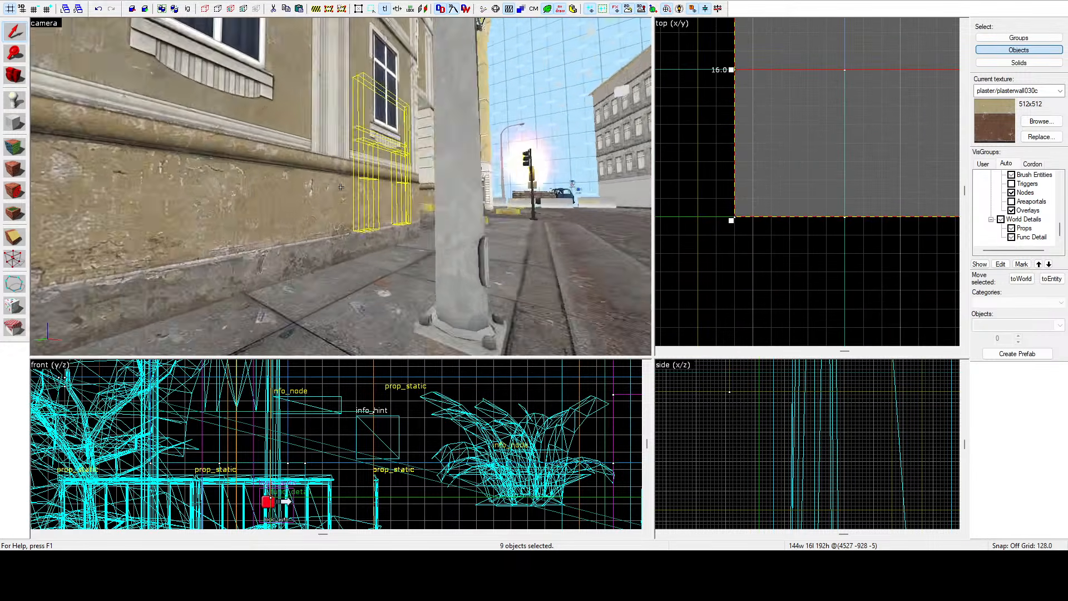
key(z)
scroll(728, 154, down, 6)
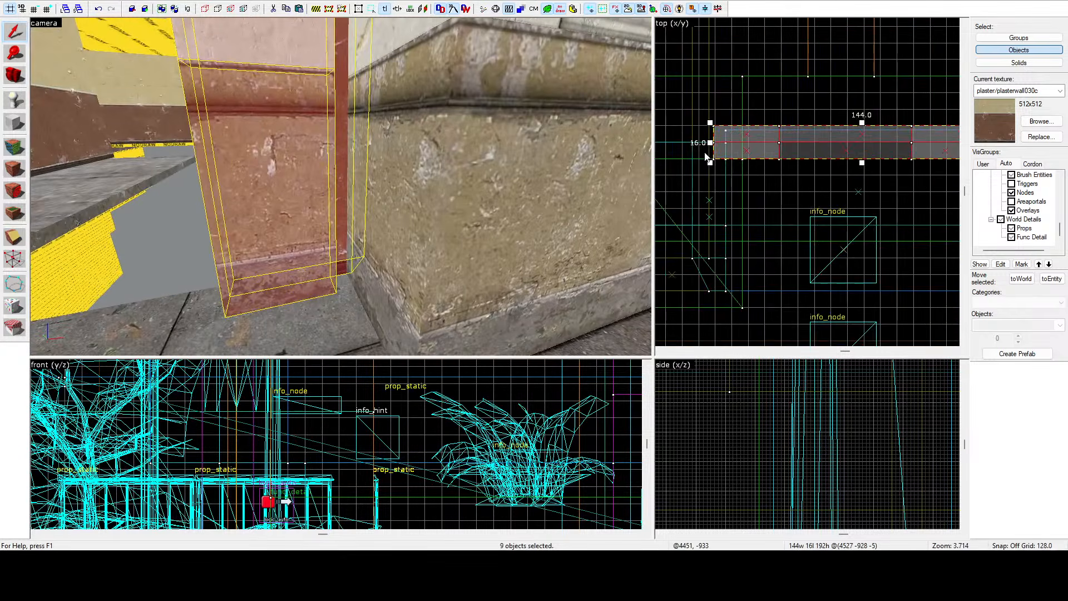
drag(774, 141, 813, 139)
key(z)
key(s)
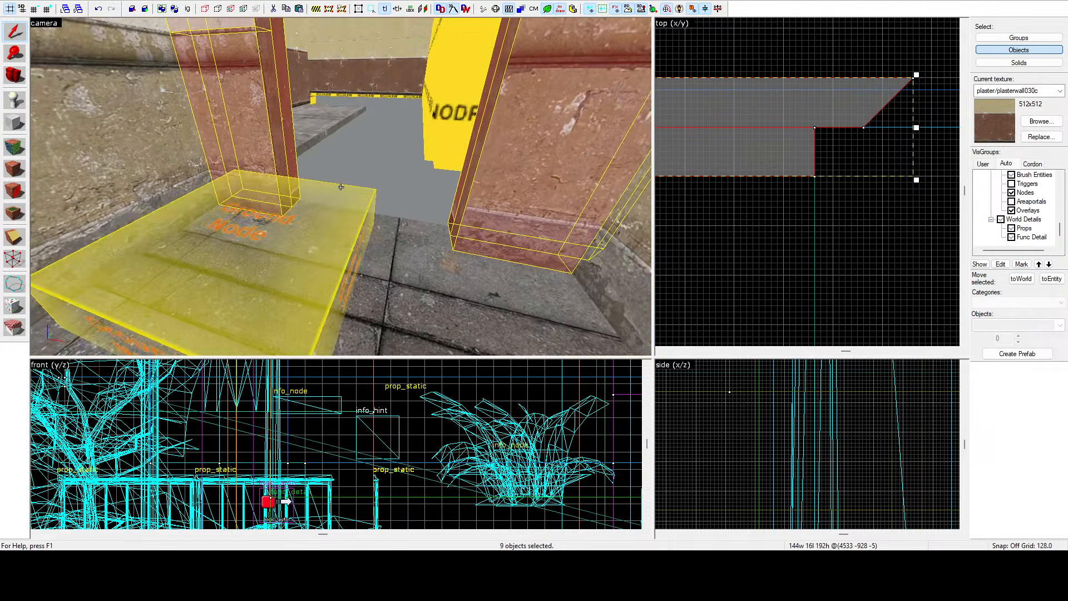
Clip the floor brush at the building entrance along a horizontal line in the top view.
key(w)
key(s)
key(w)
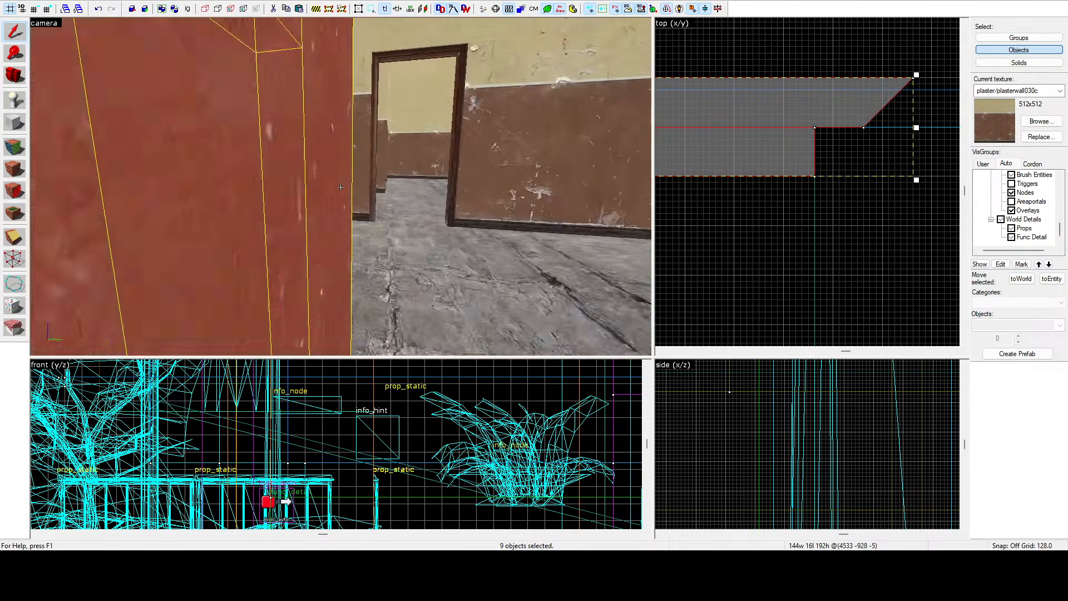
key(s)
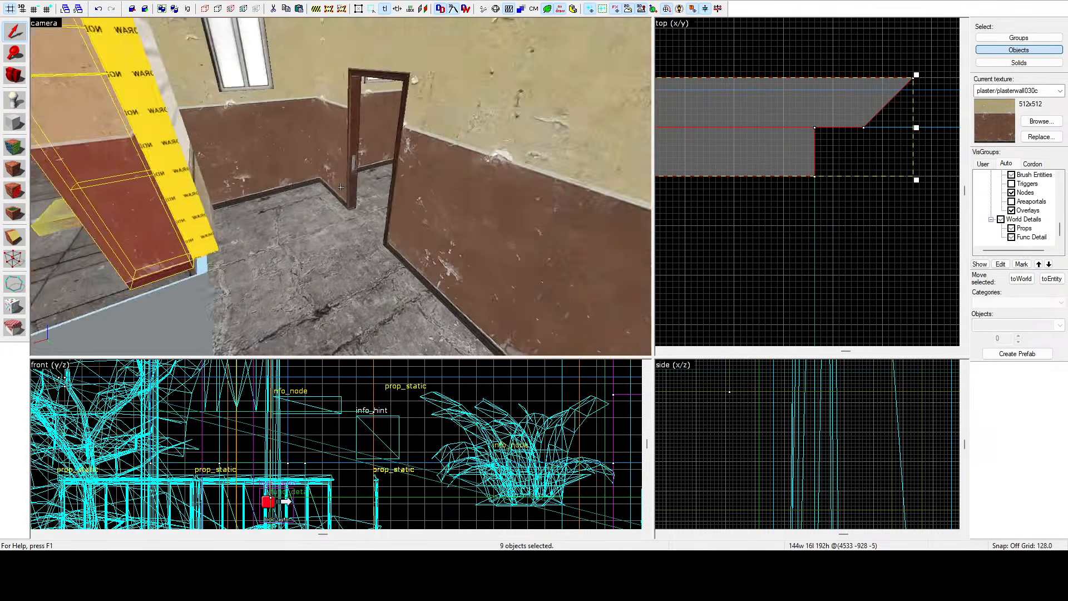
click(341, 187)
key(a)
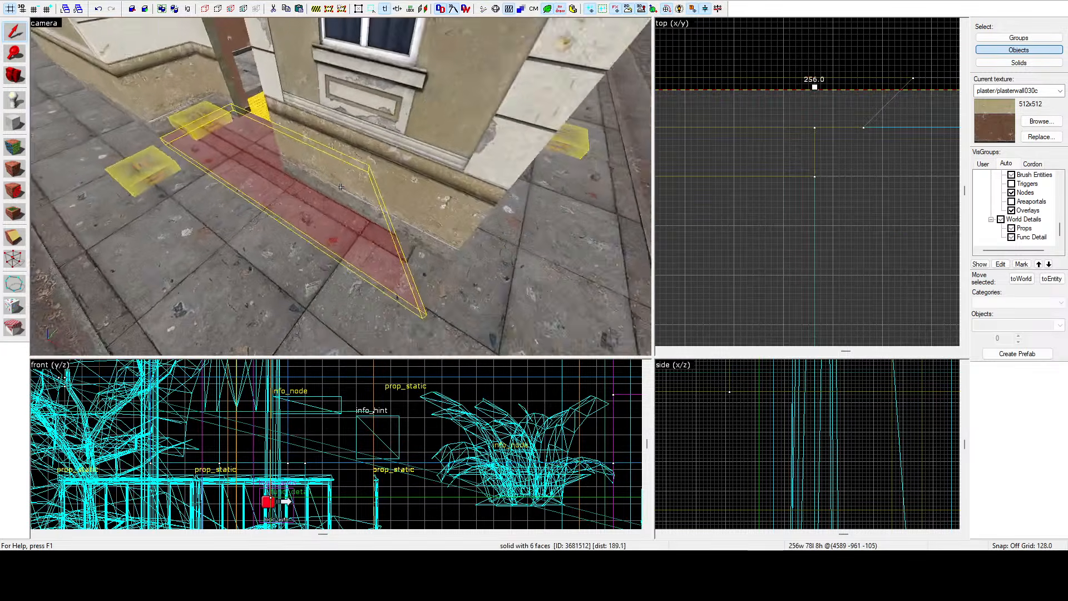
key(w)
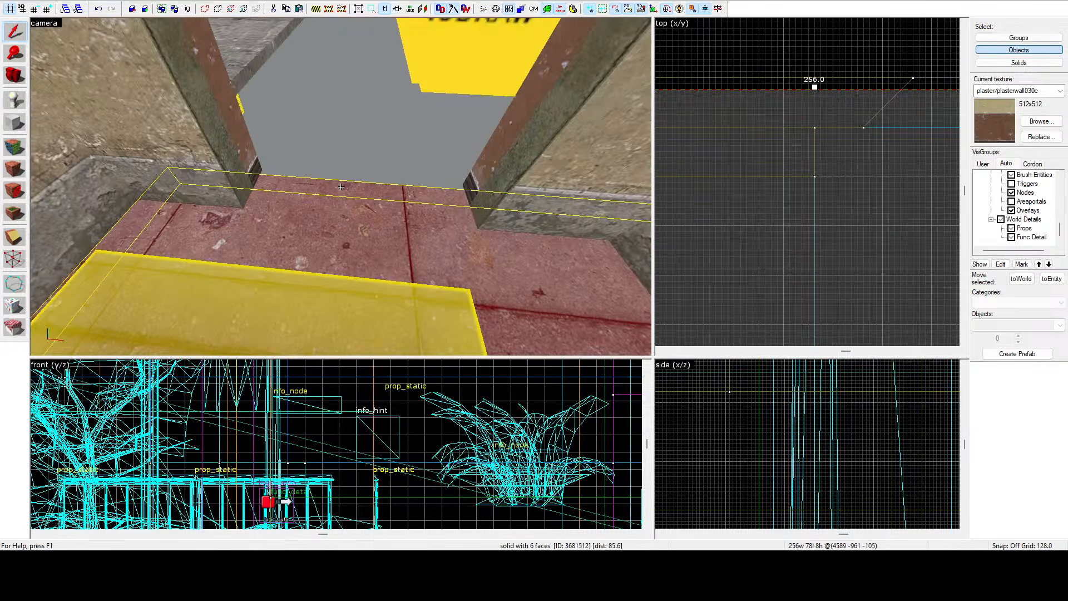
scroll(799, 154, down, 3)
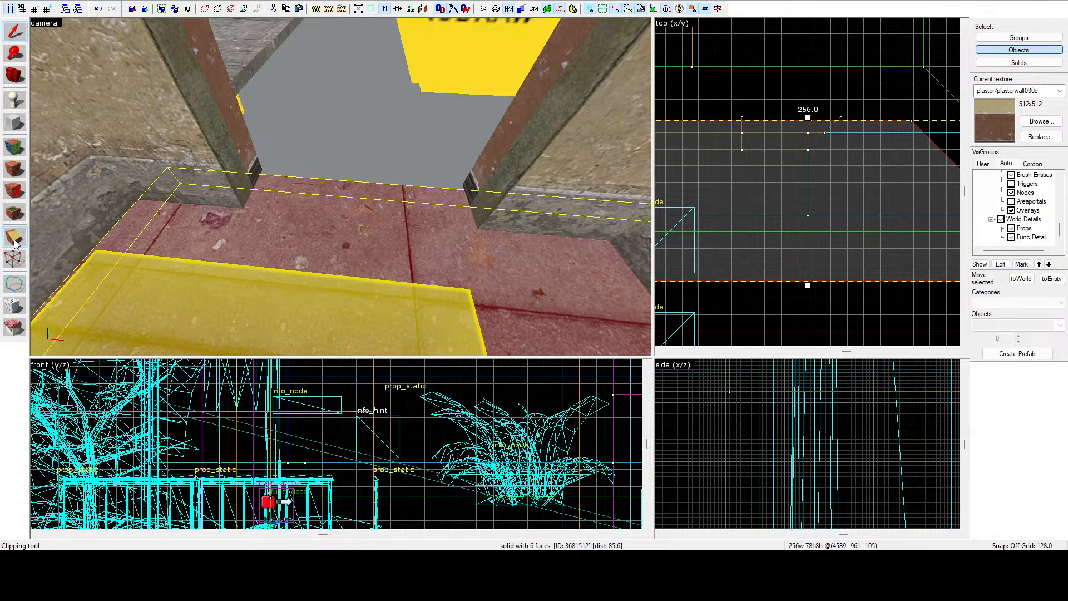
scroll(796, 146, up, 5)
drag(827, 161, 795, 161)
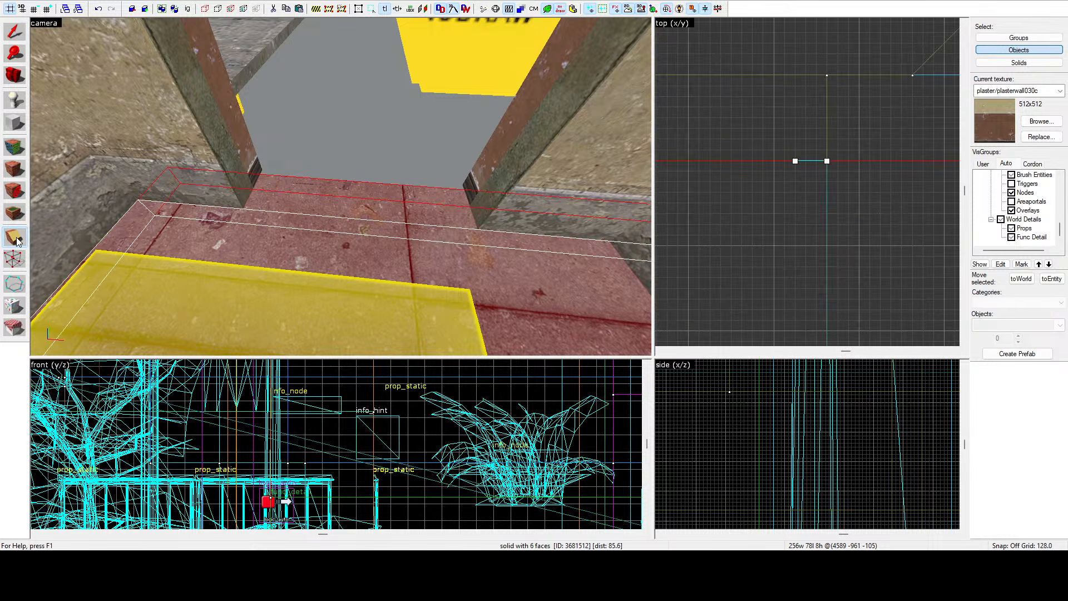
key(Return)
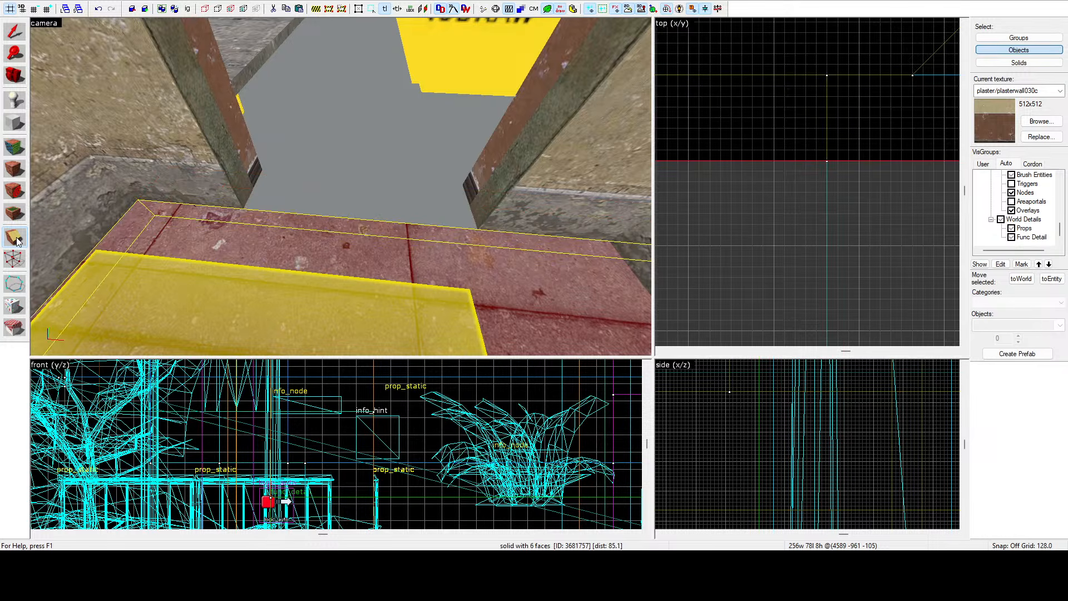
key(Escape)
key(z)
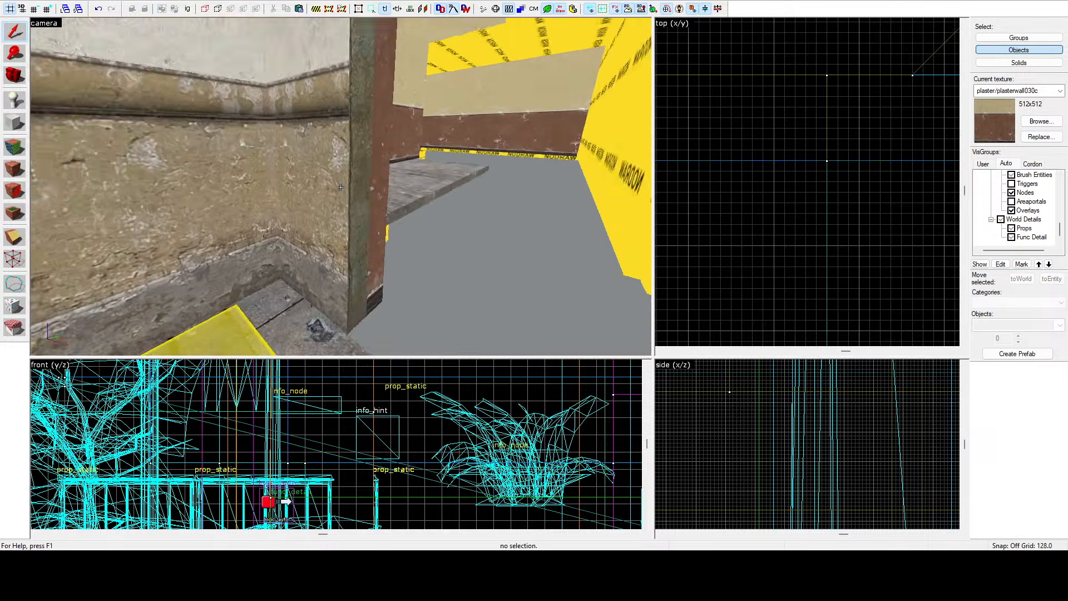
Delete the func_detail door brush in the interior wall.
key(w)
key(w)
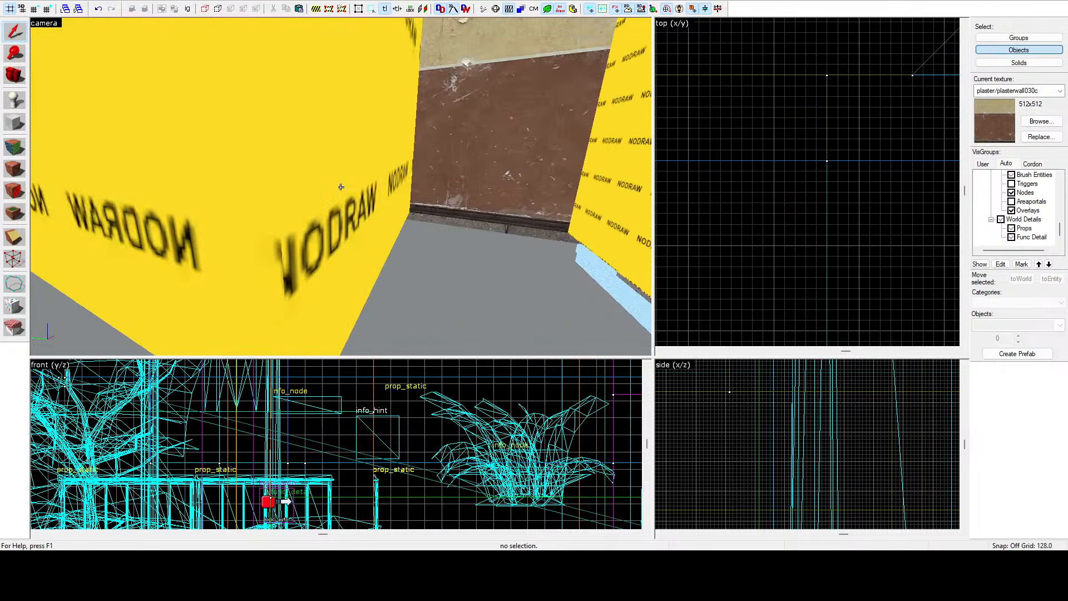
key(s)
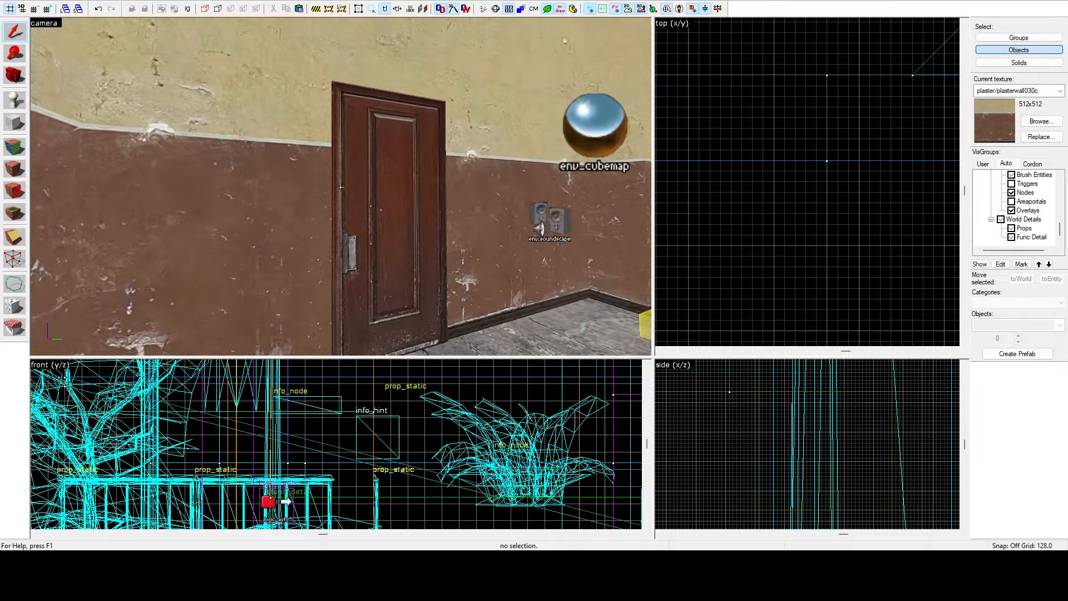
key(z)
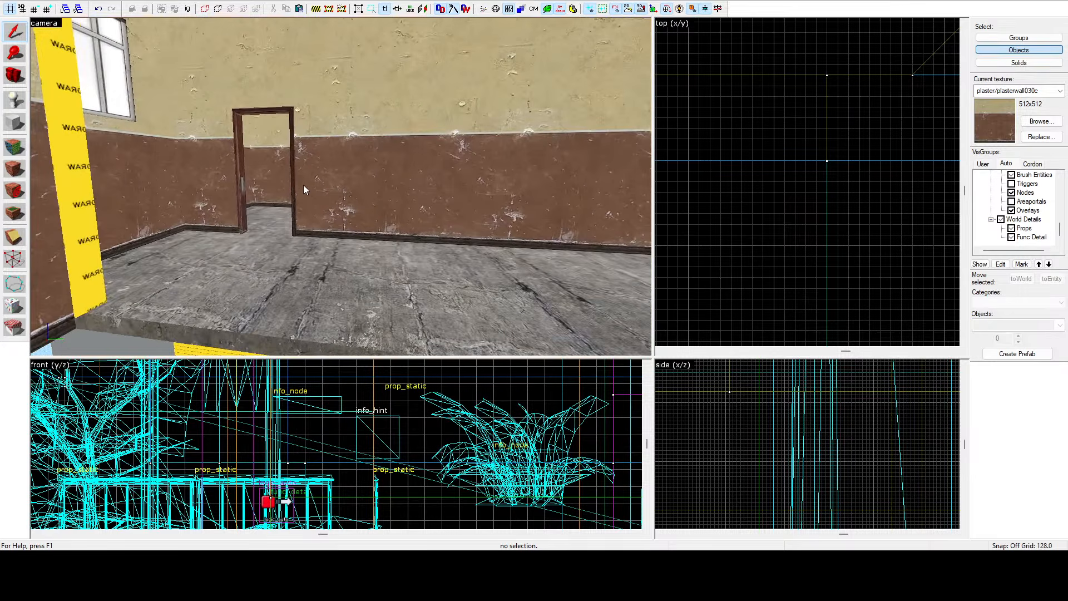
scroll(860, 177, down, 5)
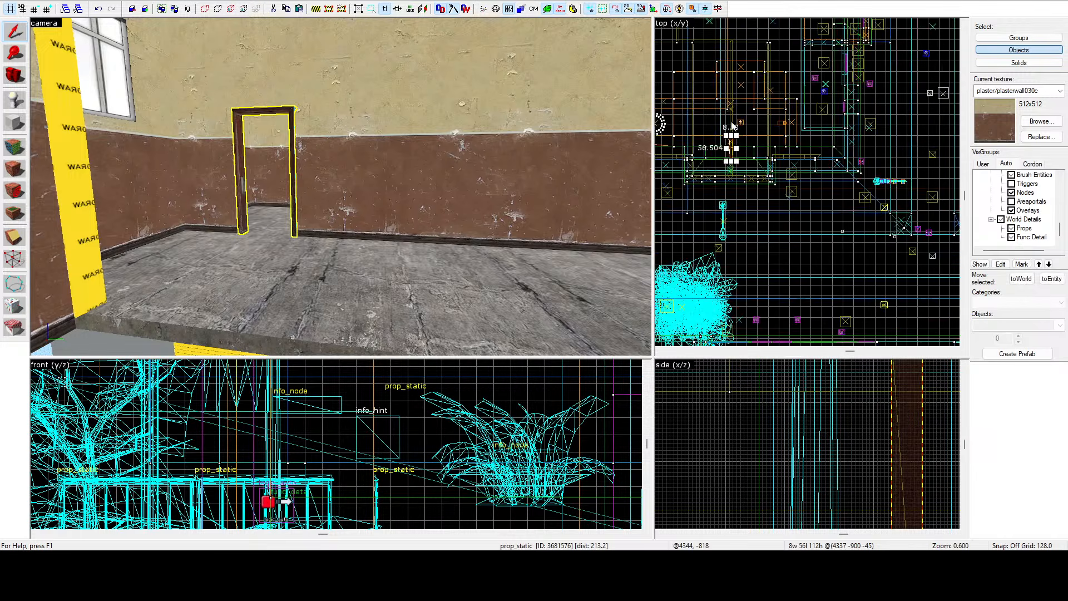
scroll(721, 153, up, 10)
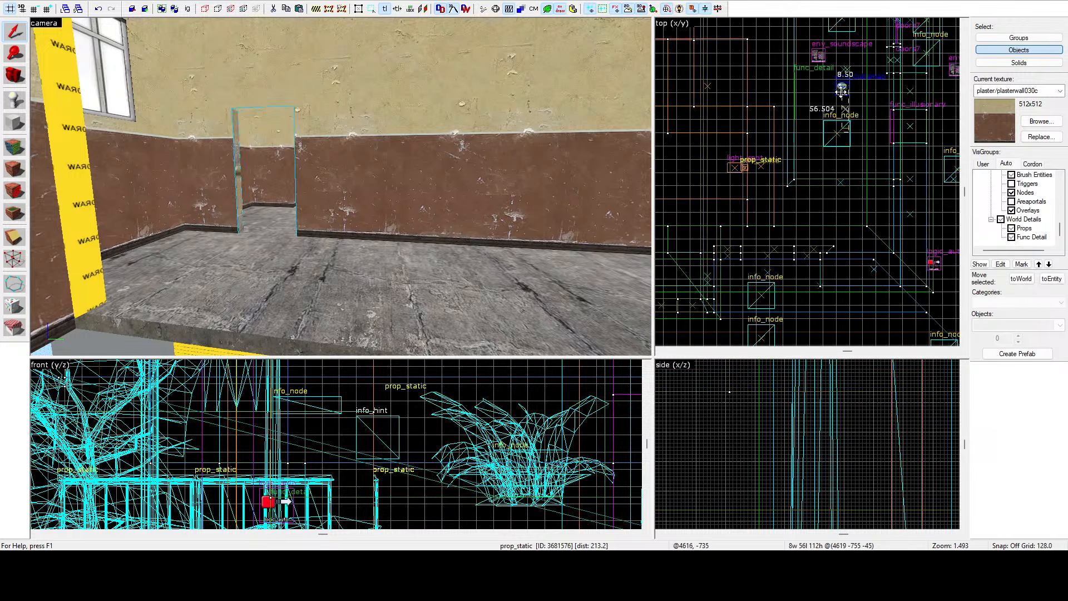
drag(799, 99, 800, 100)
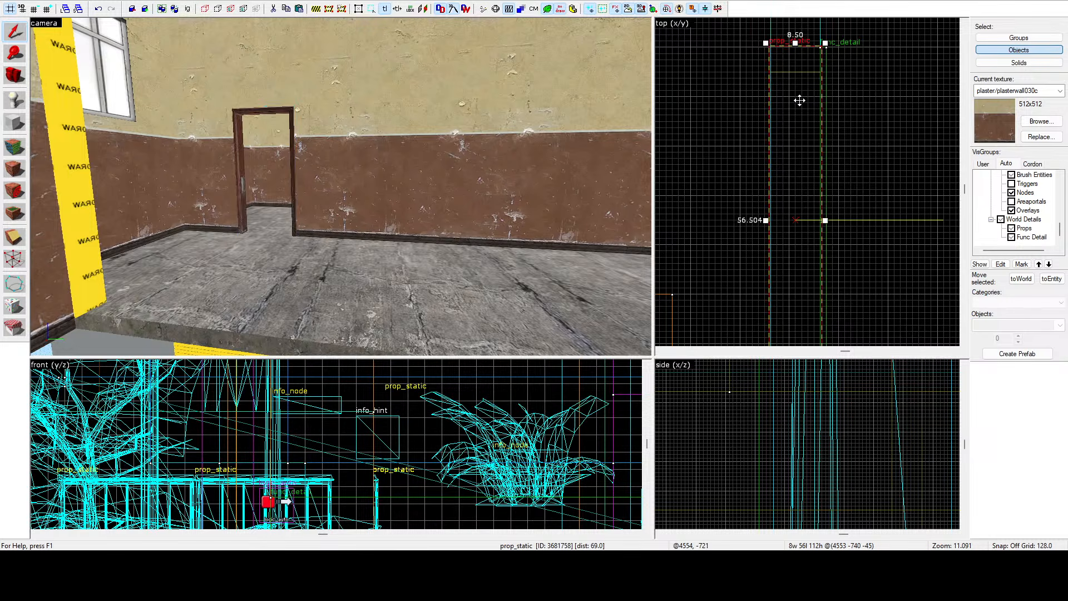
scroll(799, 101, down, 6)
scroll(795, 175, up, 5)
key(z)
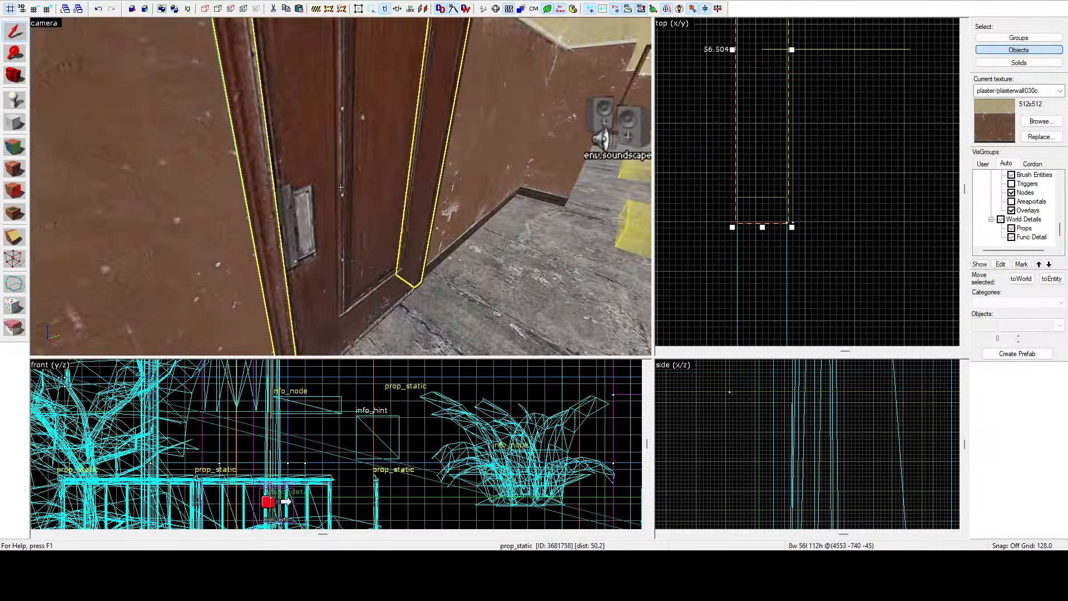
key(s)
key(a)
click(341, 187)
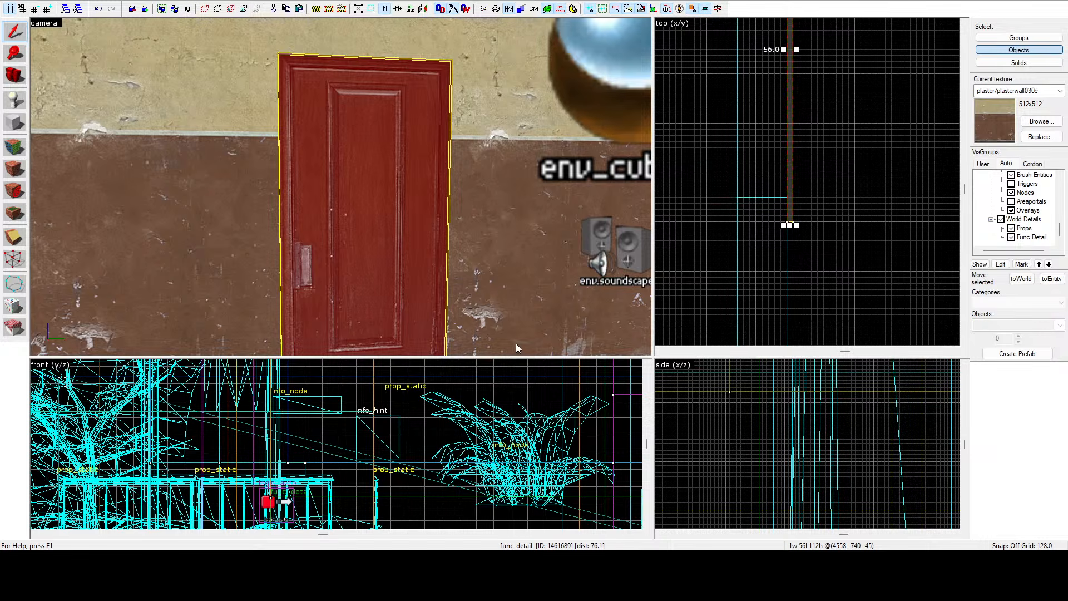
key(Delete)
Shorten the interior wall brush by pulling its end handle in the top view.
click(204, 198)
key(z)
key(s)
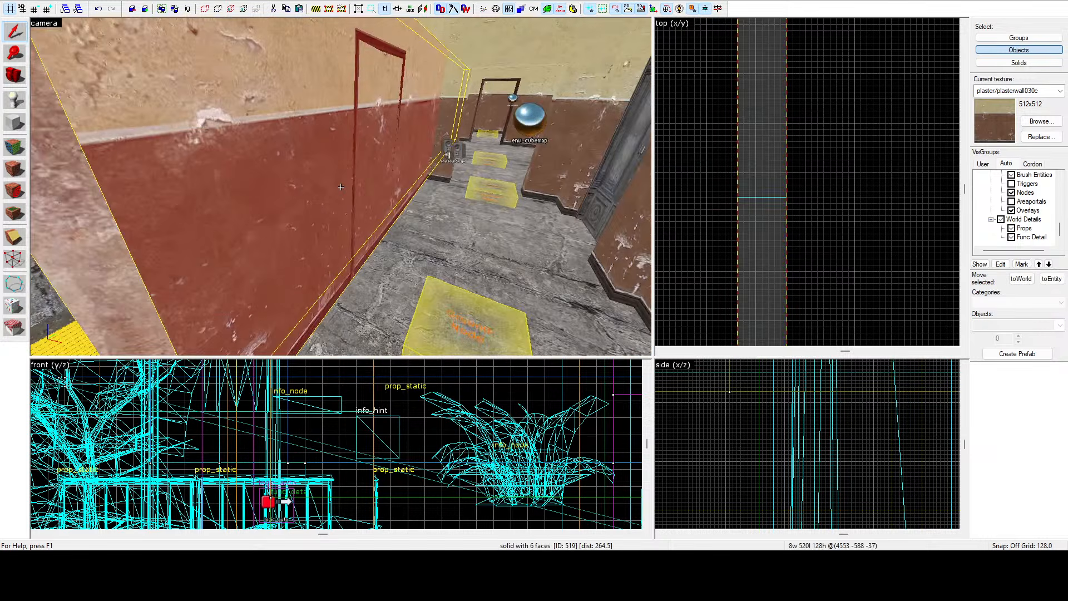
key(z)
scroll(827, 163, down, 12)
scroll(788, 184, up, 5)
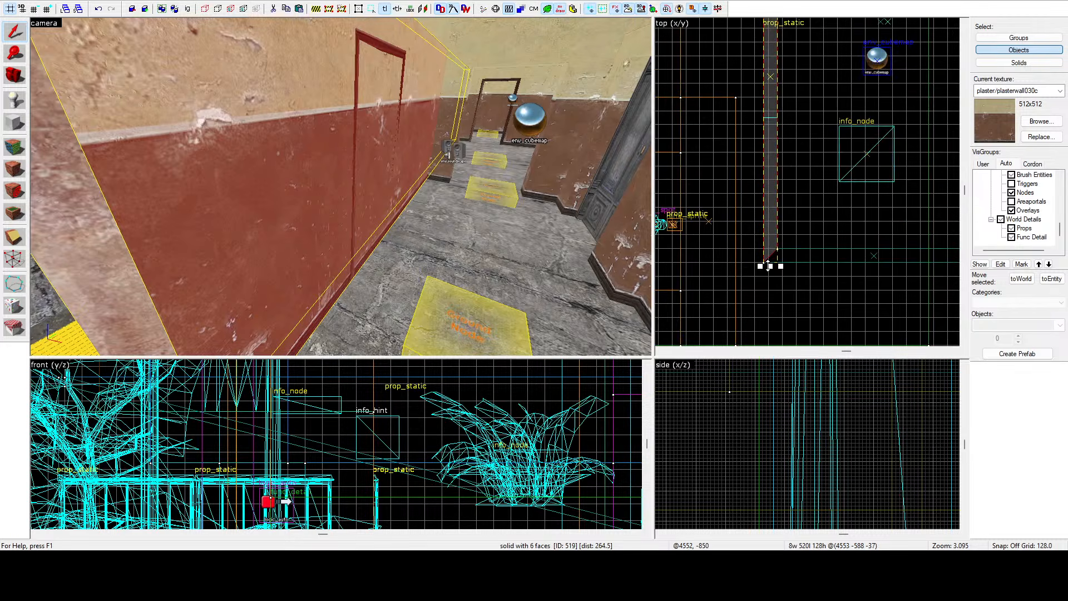
drag(768, 266, 781, 32)
key(z)
key(w)
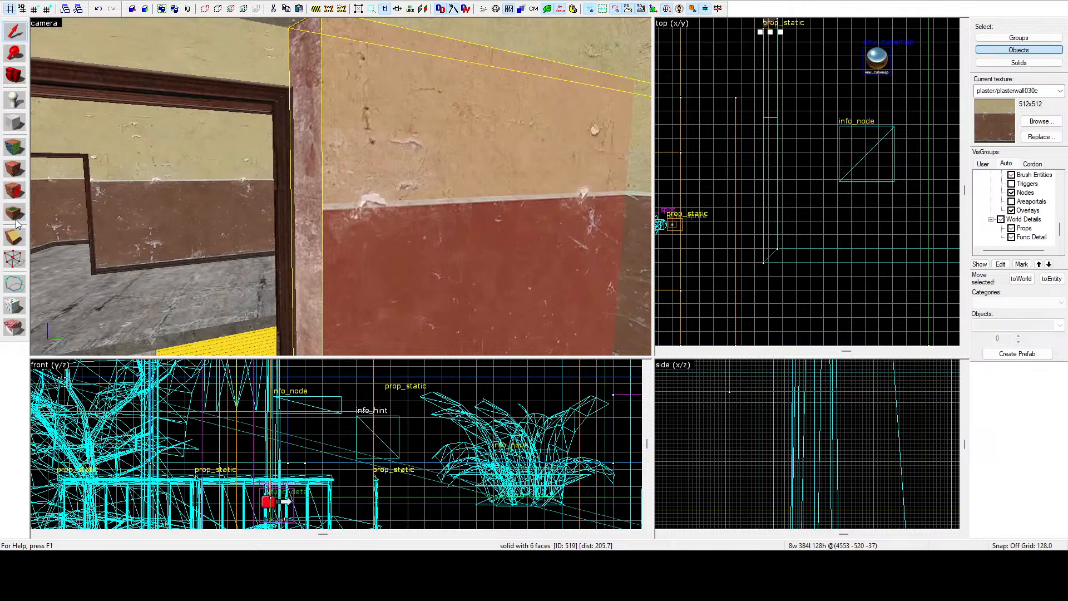
Move the wall brush's angled corner vertex with the vertex tool to square off its end.
click(19, 257)
scroll(710, 208, down, 5)
scroll(748, 133, up, 15)
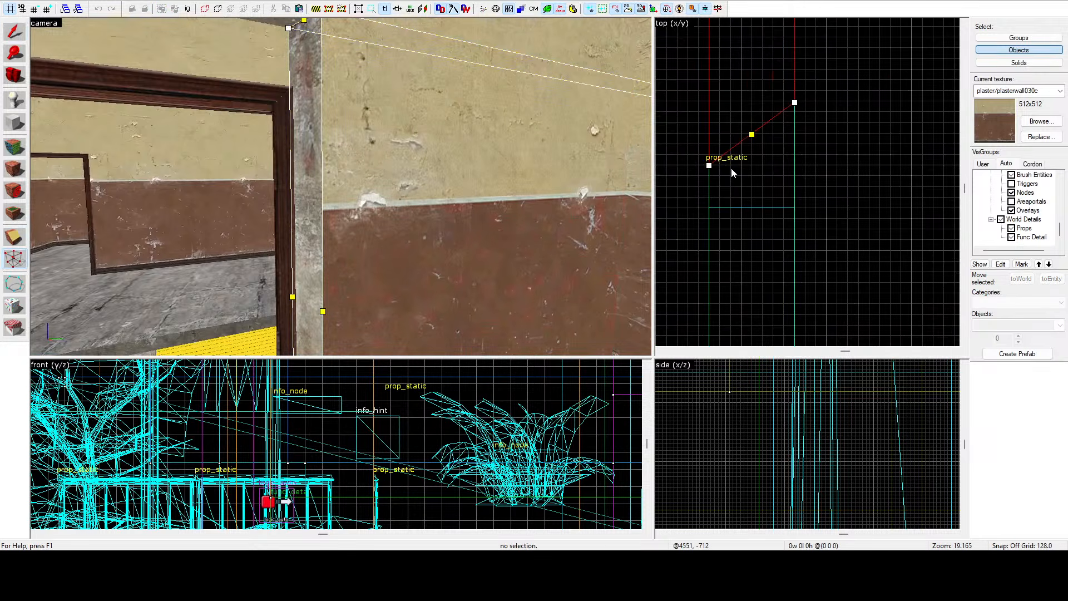
key(s)
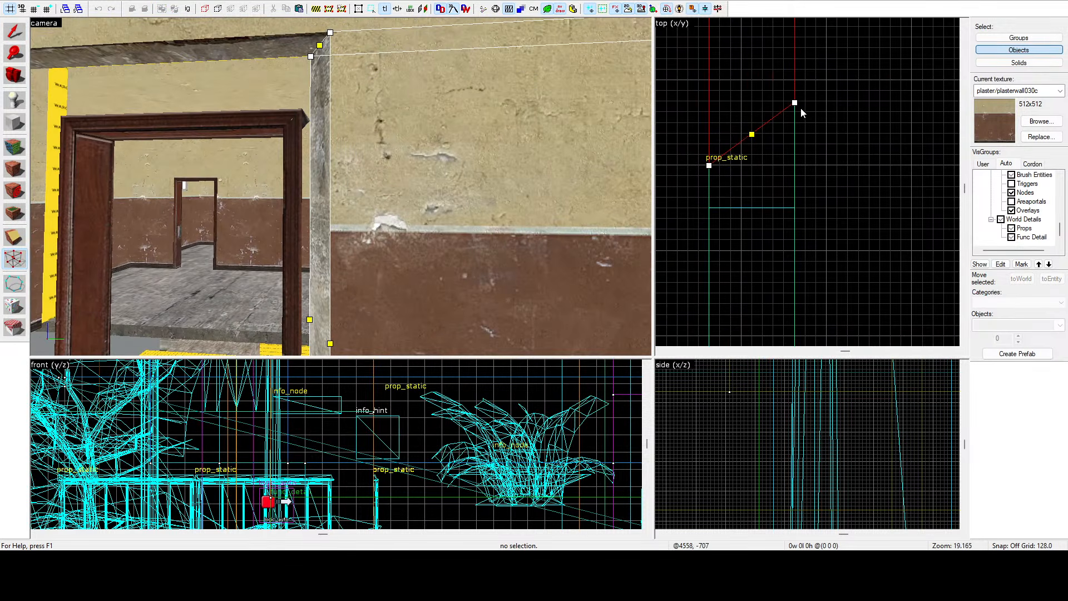
drag(796, 103, 797, 165)
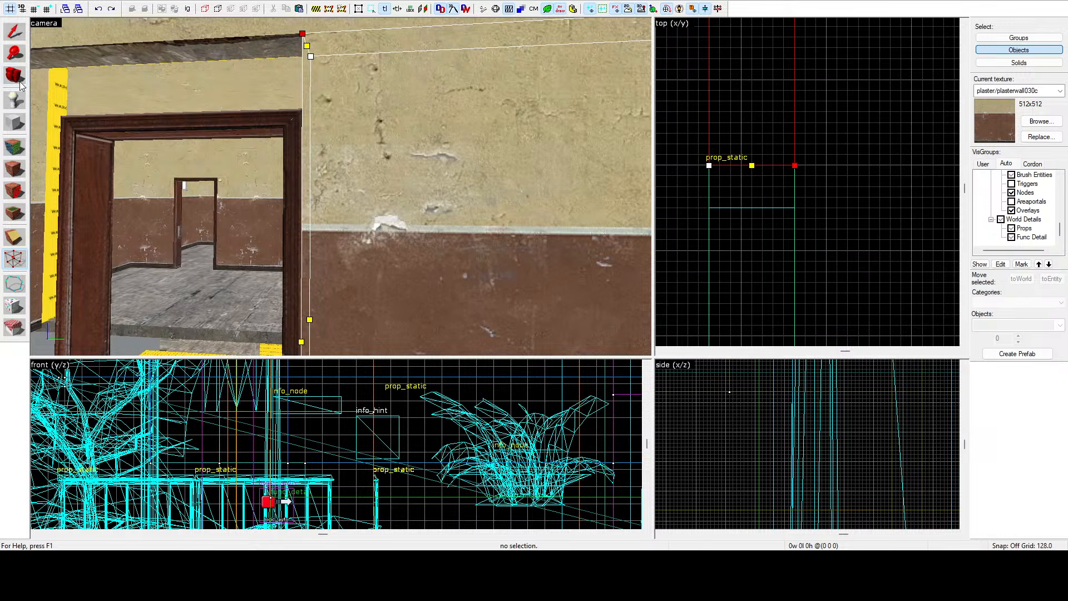
click(16, 36)
key(z)
key(w)
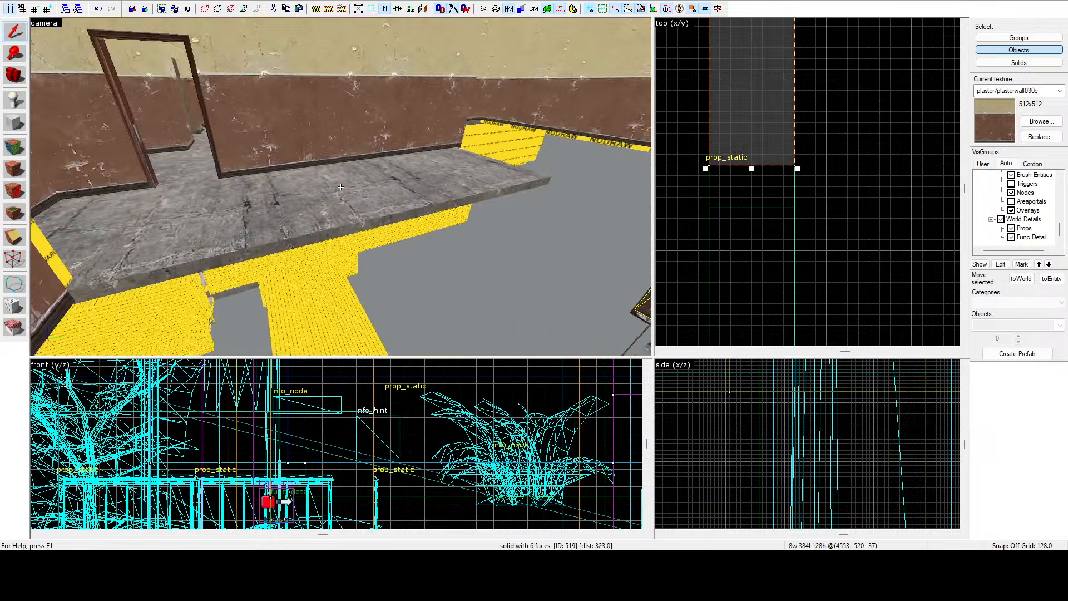
Stretch the interior floor brush in the top view to 600 units long.
key(Left)
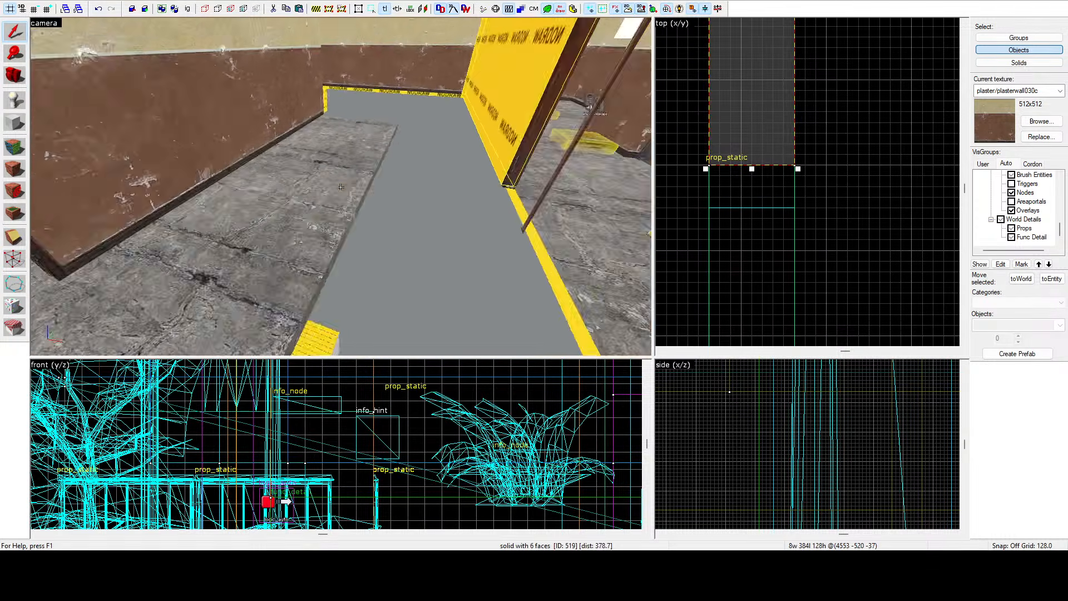
click(341, 187)
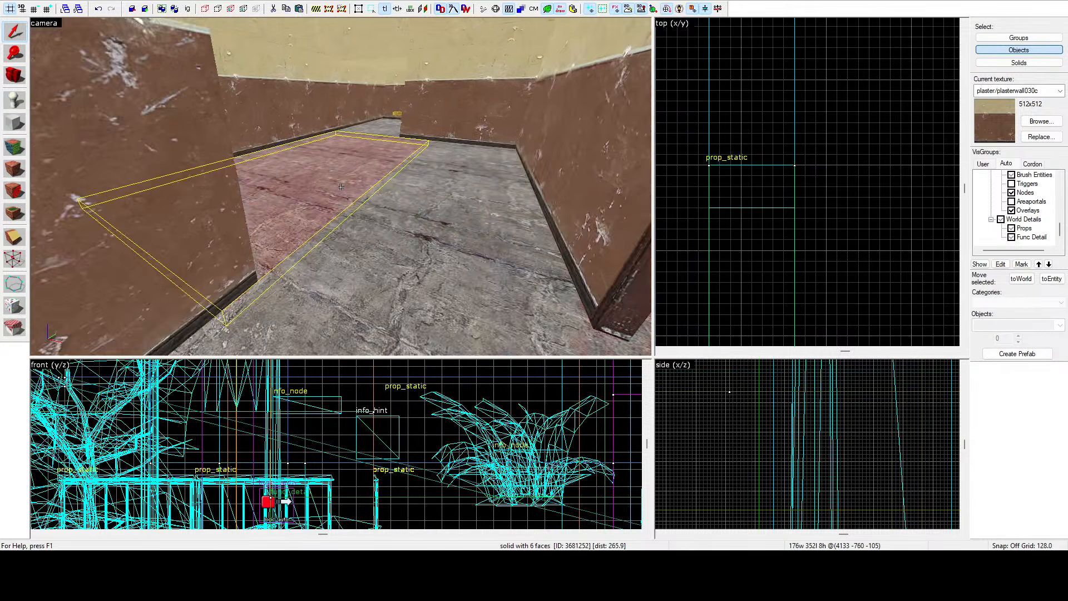
key(w)
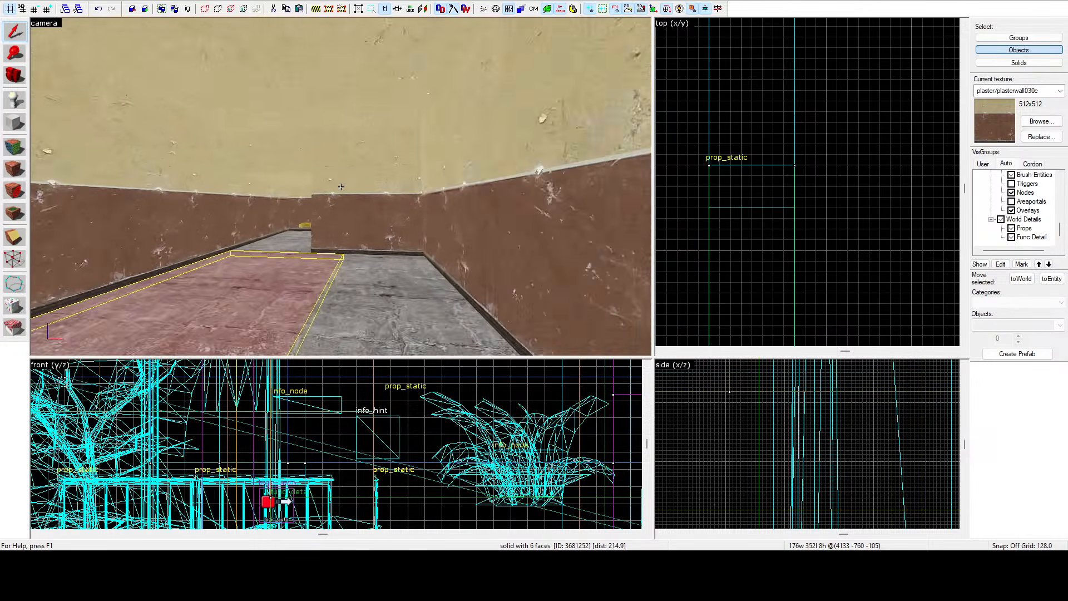
key(s)
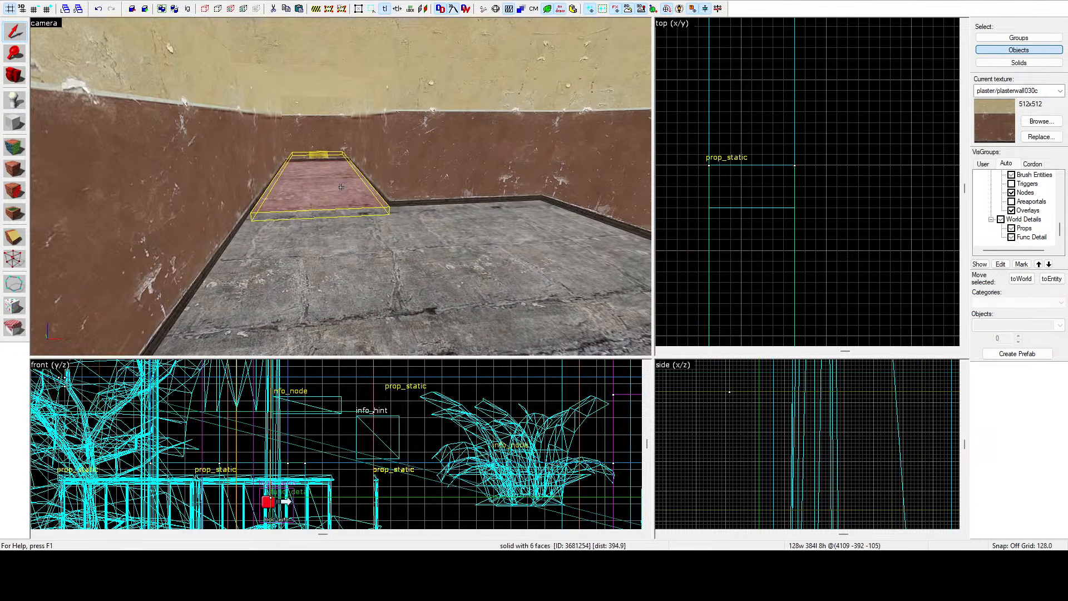
key(Escape)
click(342, 190)
scroll(830, 155, down, 5)
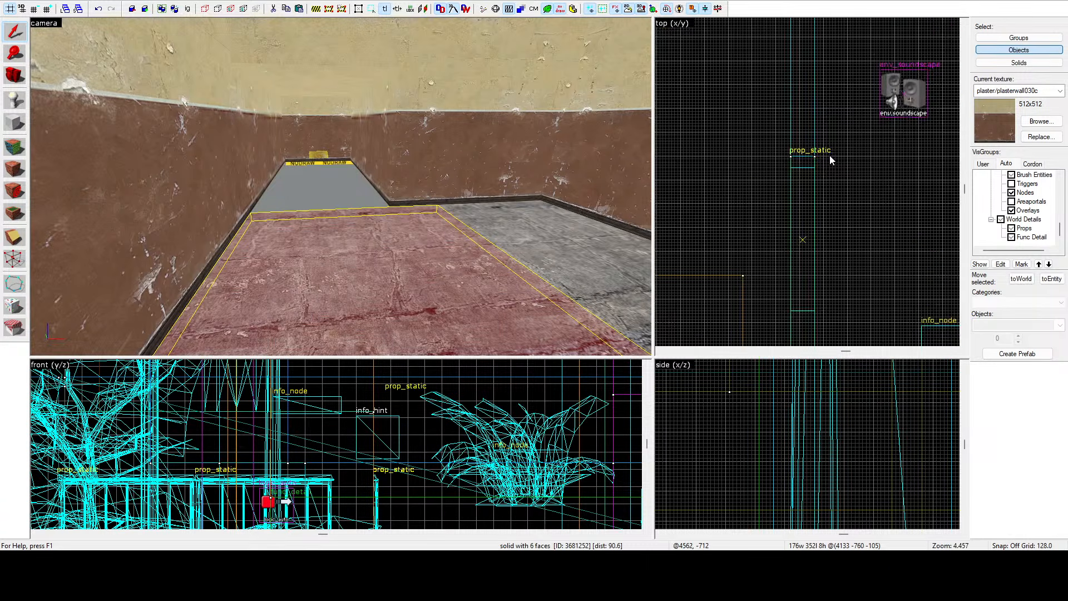
mouse_move(733, 178)
mouse_down()
mouse_move(733, 61)
mouse_move(793, 62)
mouse_up()
scroll(769, 56, up, 6)
key(z)
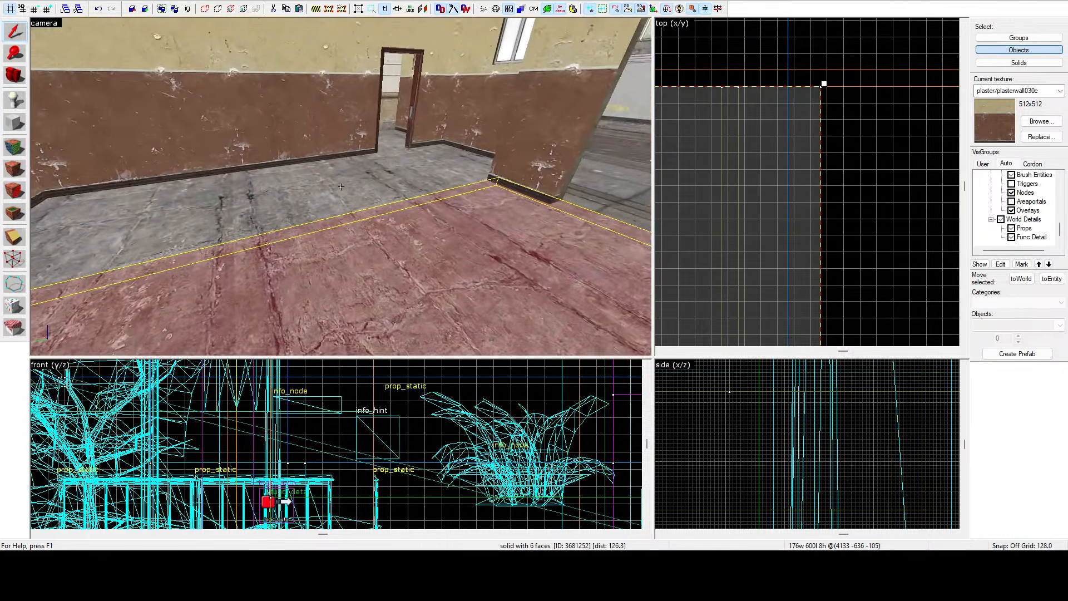
Move the stretched floor brush sideways in the top view to line it up with the room's floor.
click(341, 187)
click(341, 187)
click(341, 187)
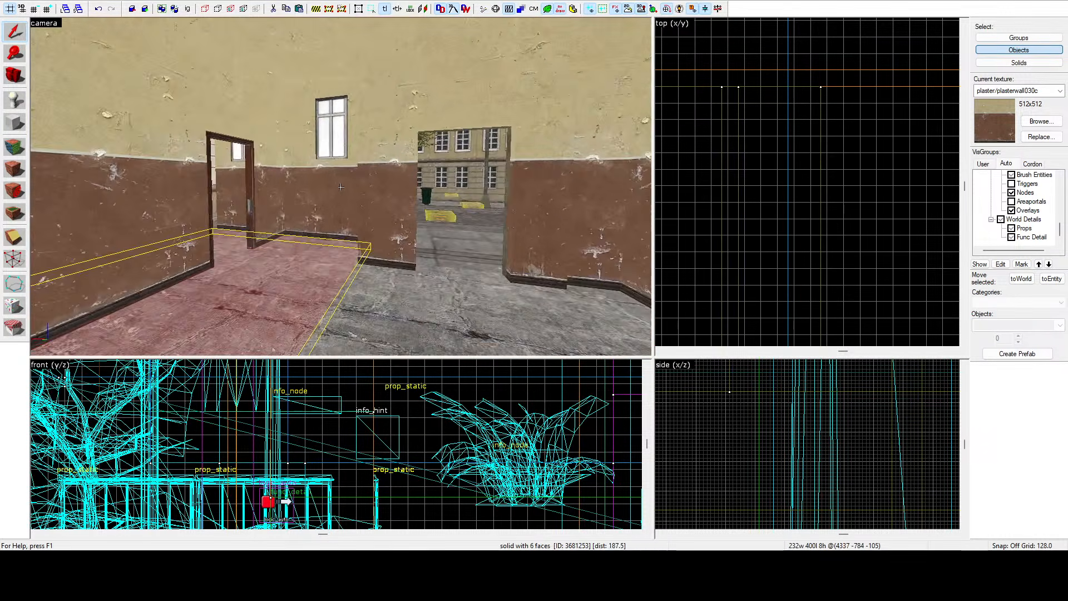
key(w)
key(d)
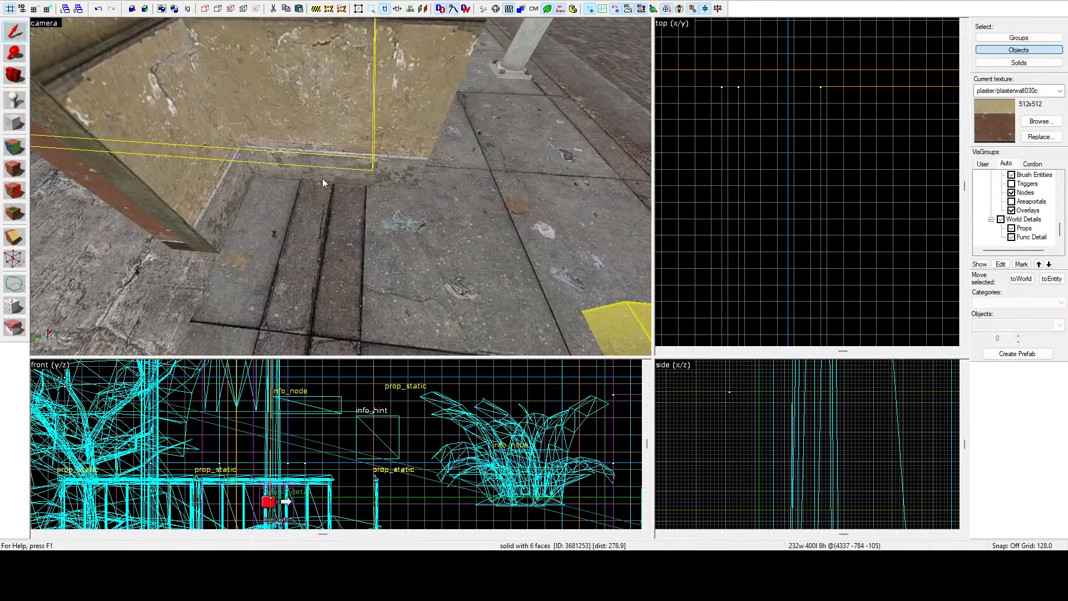
key(z)
key(w)
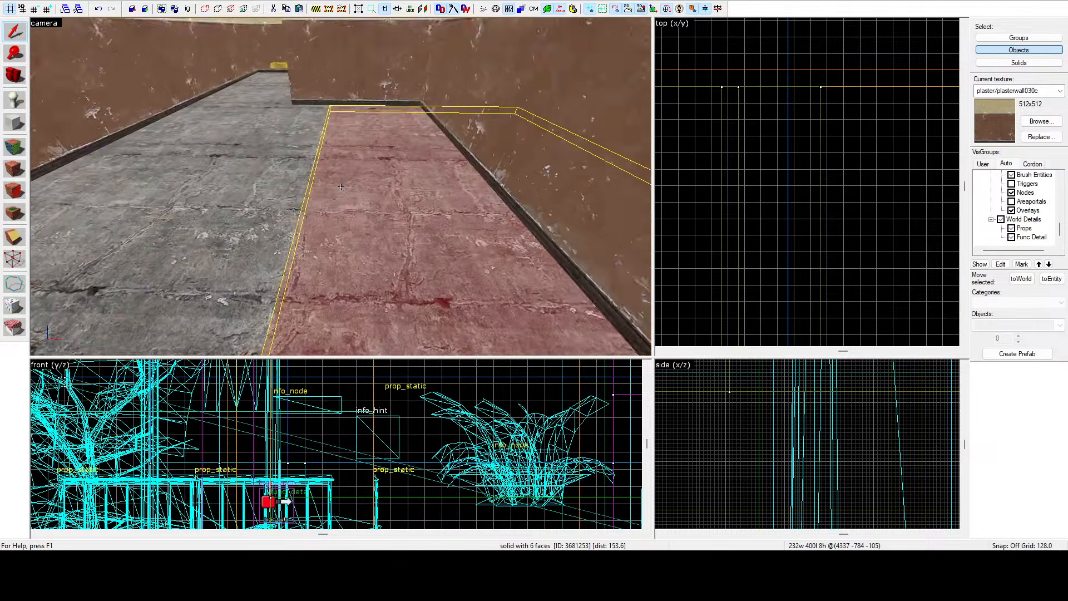
click(341, 187)
key(z)
scroll(770, 110, down, 12)
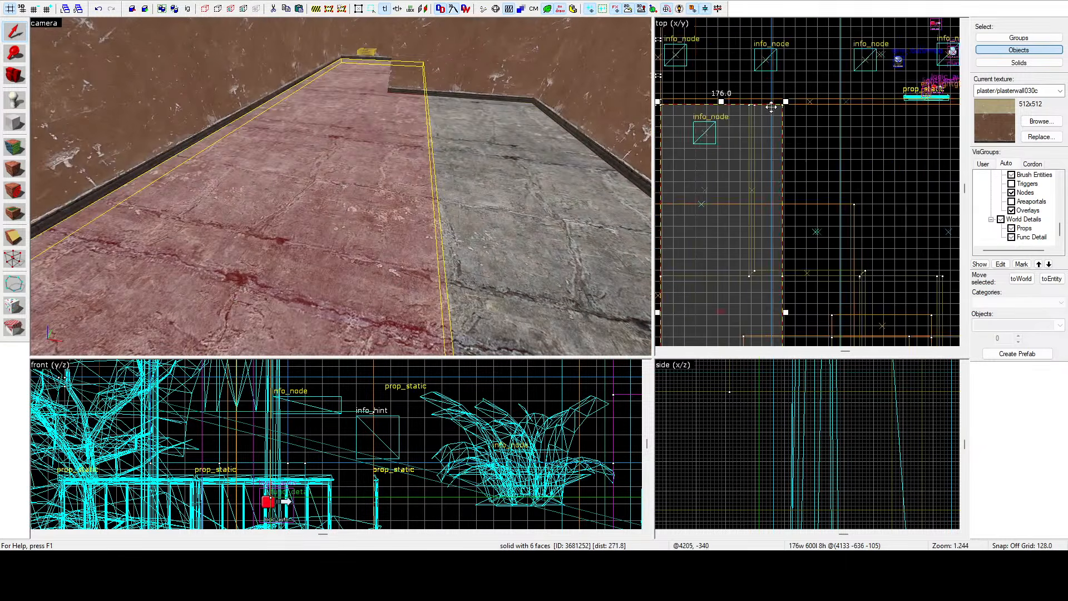
shift+drag(761, 191, 855, 179)
key(z)
key(w)
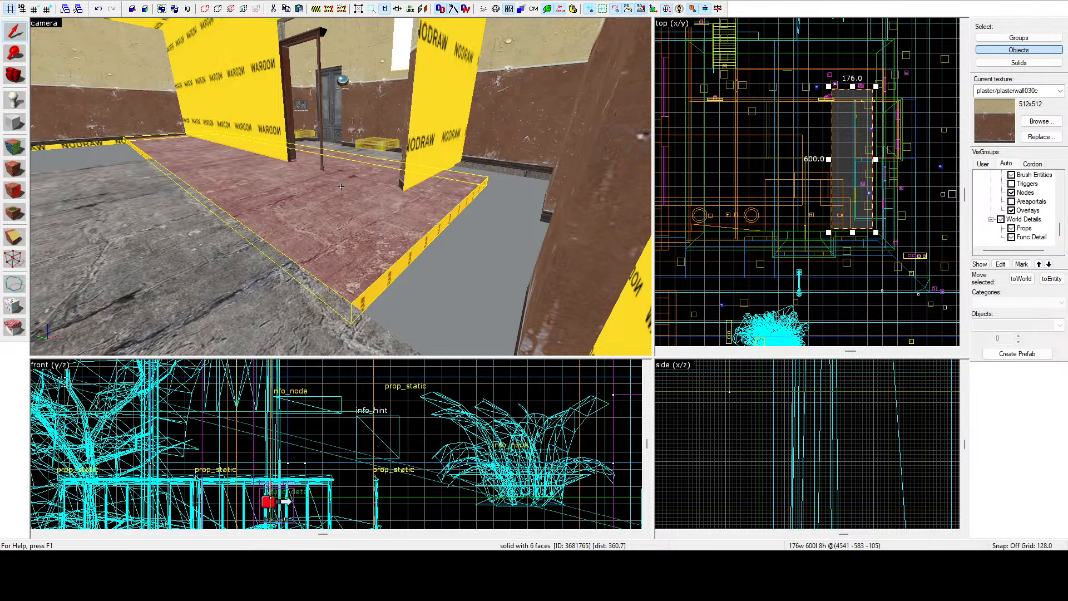
key(d)
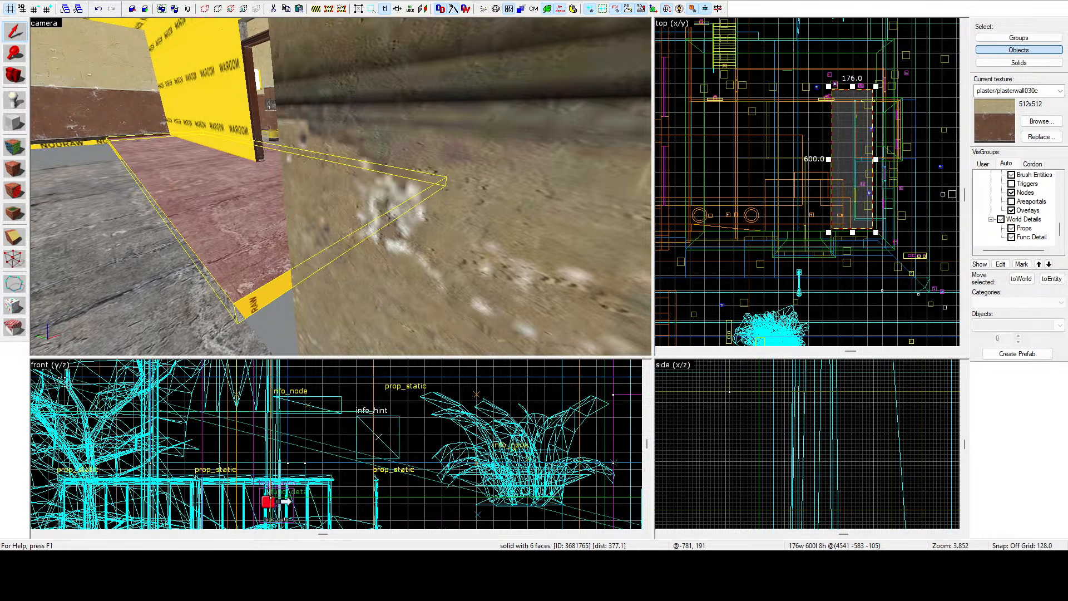
Move the interior floor brush further along the room in the top view to line it up with the surrounding floor.
scroll(306, 104, down, 5)
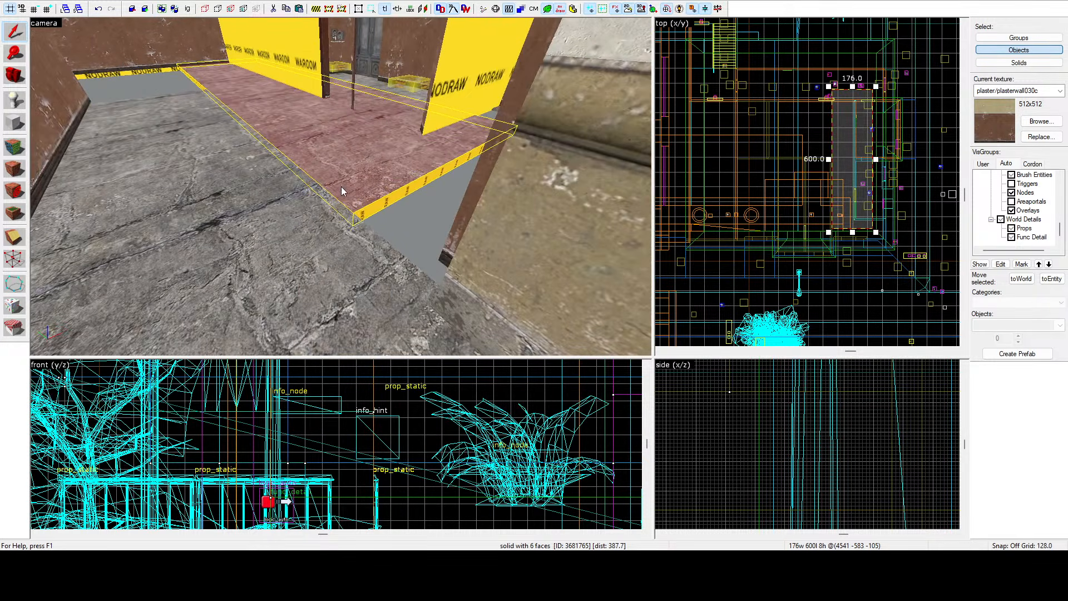
scroll(849, 229, up, 6)
scroll(855, 266, up, 3)
mouse_move(768, 186)
mouse_down()
mouse_move(780, 217)
mouse_move(768, 240)
mouse_up()
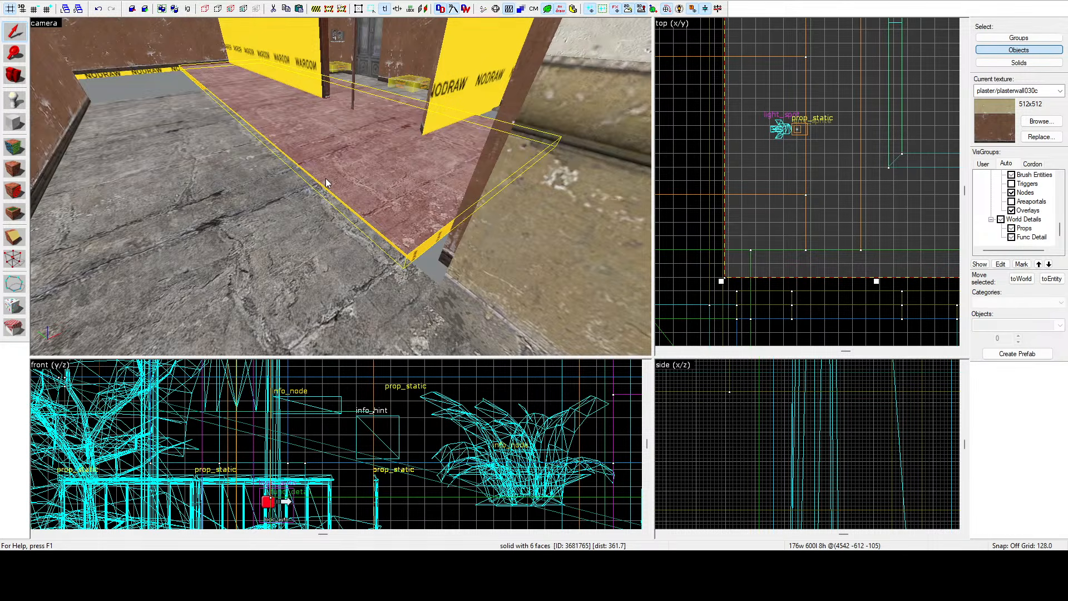
key(z)
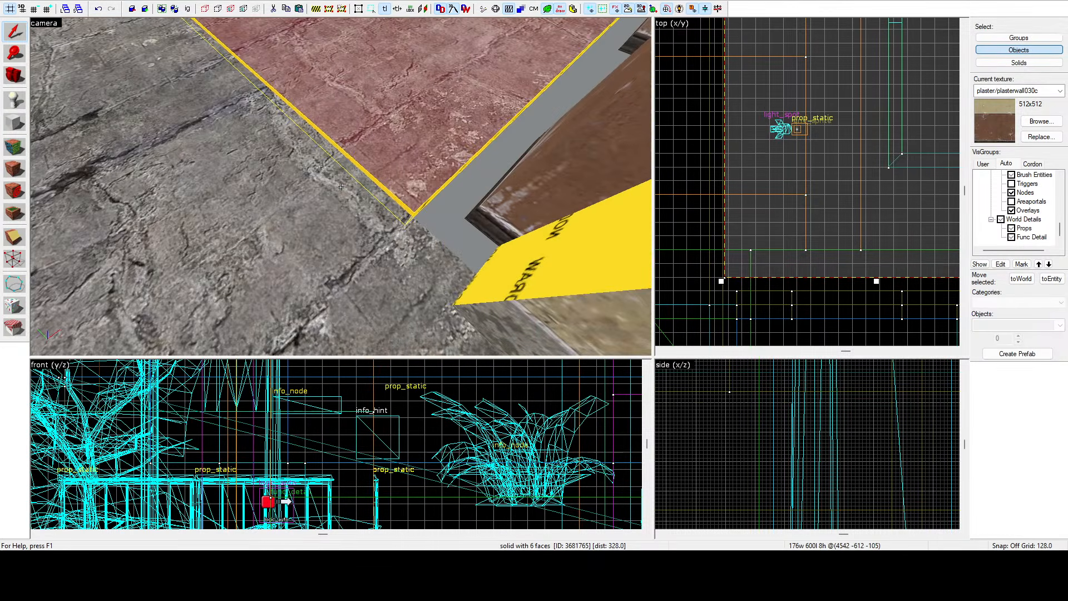
scroll(732, 296, up, 8)
drag(738, 226, 729, 284)
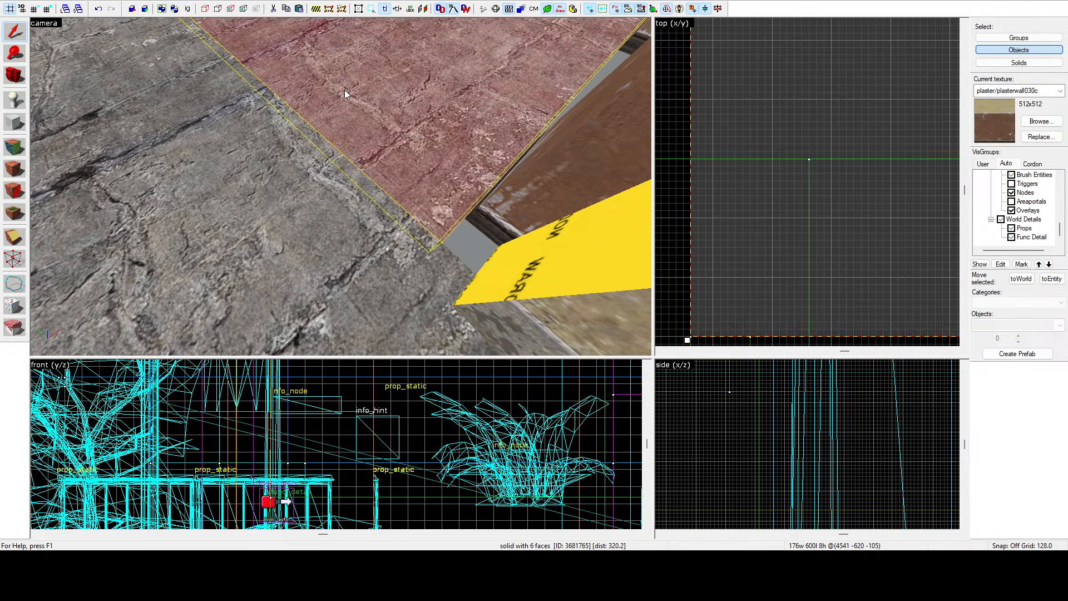
Inspect the floor brush's fit and the building's exterior and interior from the camera view.
key(z)
key(z)
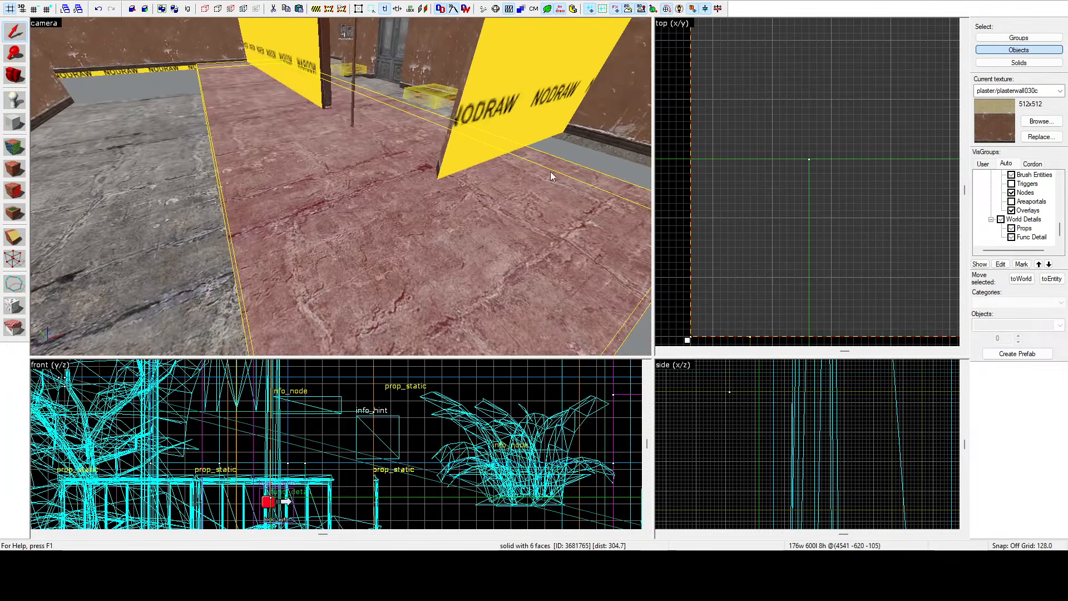
scroll(551, 176, down, 3)
scroll(670, 215, down, 3)
scroll(399, 205, up, 3)
key(z)
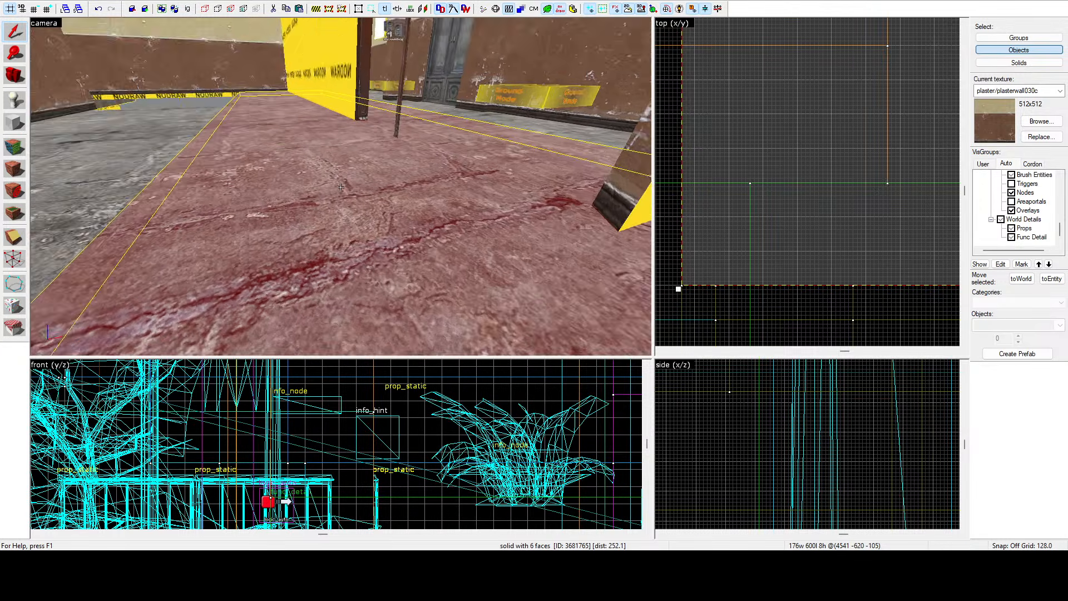
key(s)
key(z)
scroll(787, 162, down, 14)
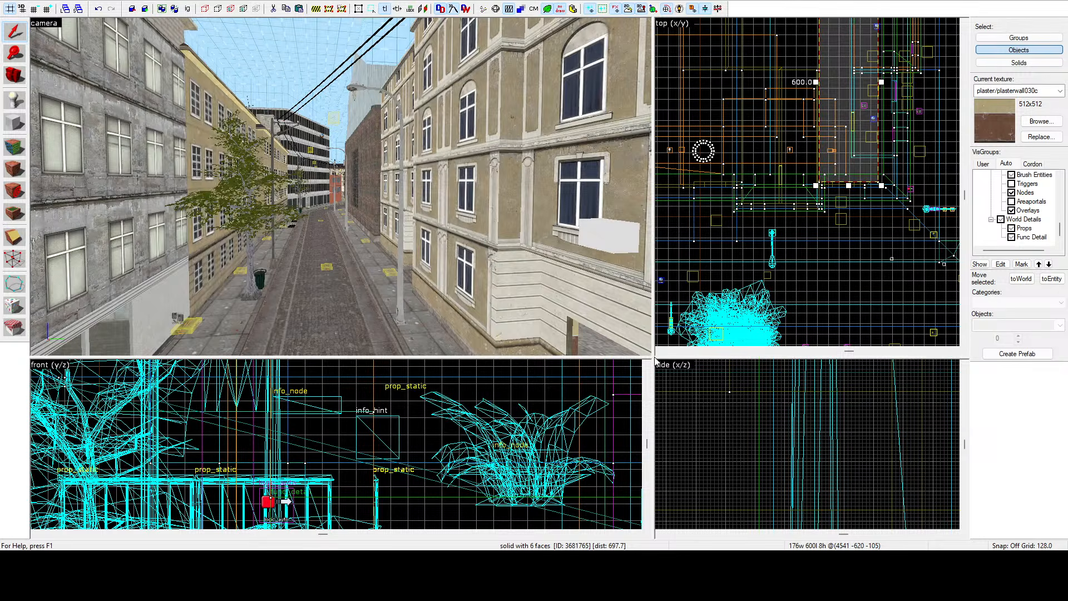
drag(656, 362, 468, 305)
scroll(779, 166, down, 6)
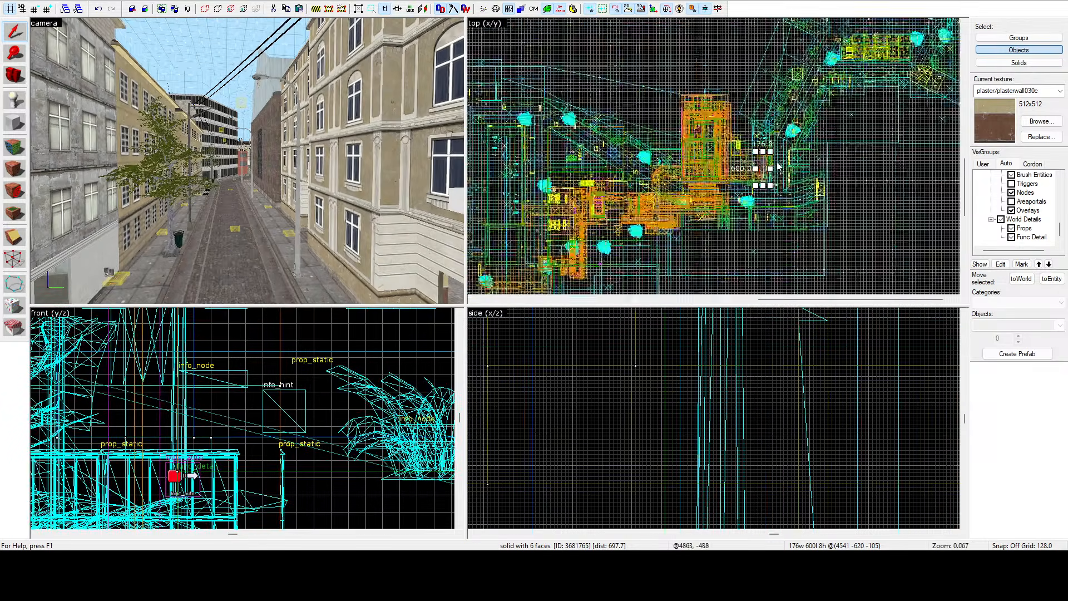
scroll(779, 166, down, 7)
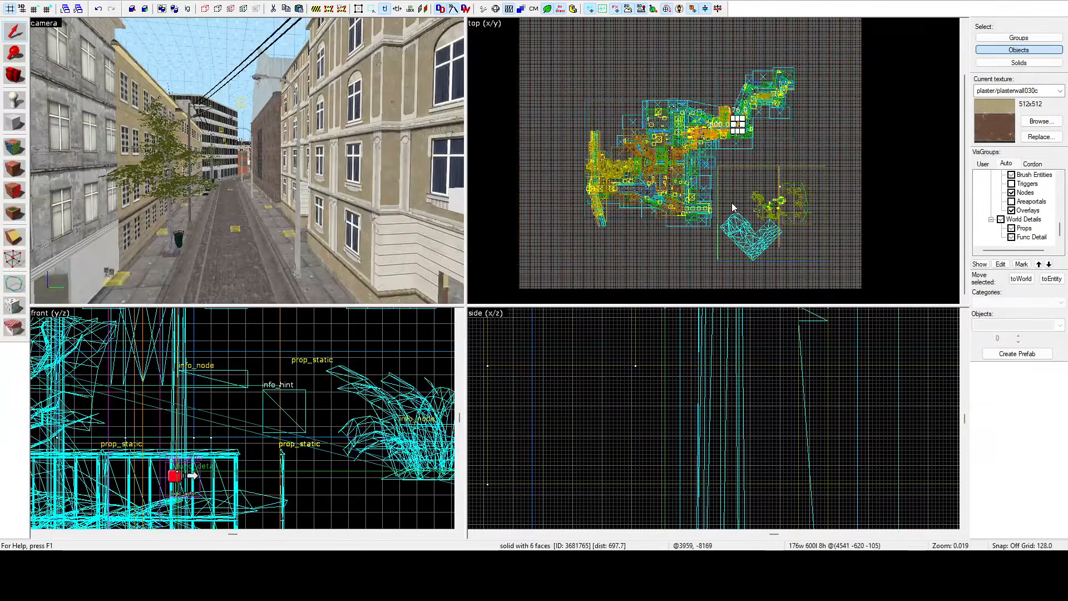
scroll(733, 186, up, 1)
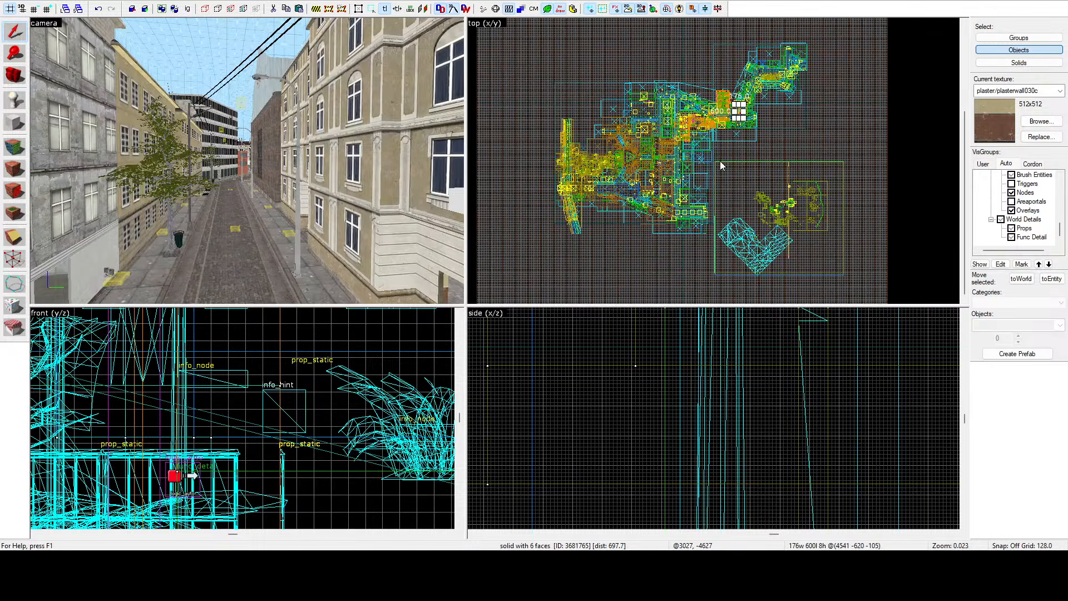
key(z)
key(w)
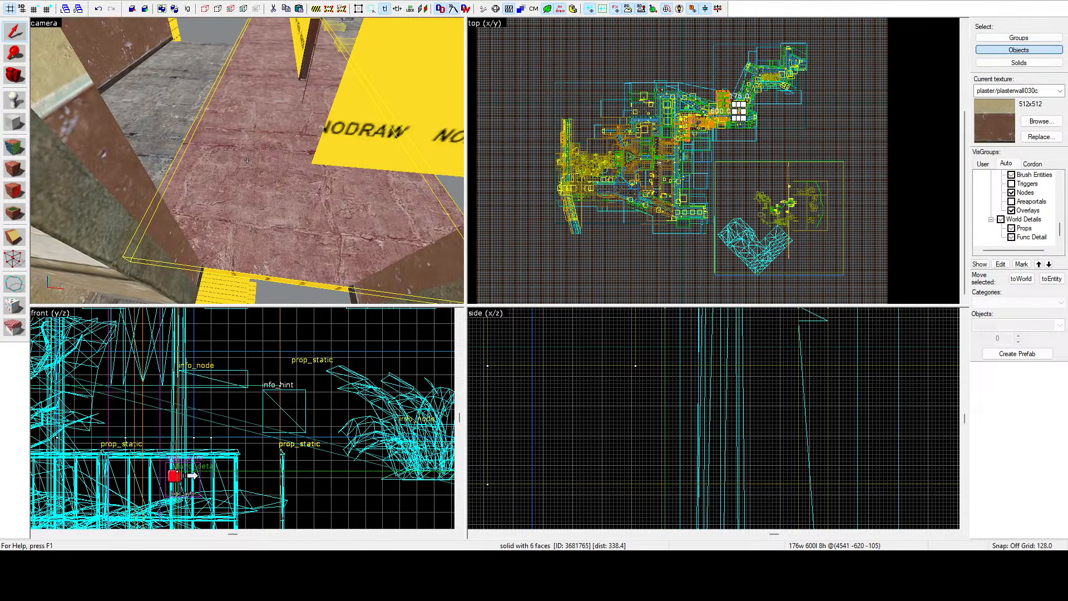
key(z)
key(z)
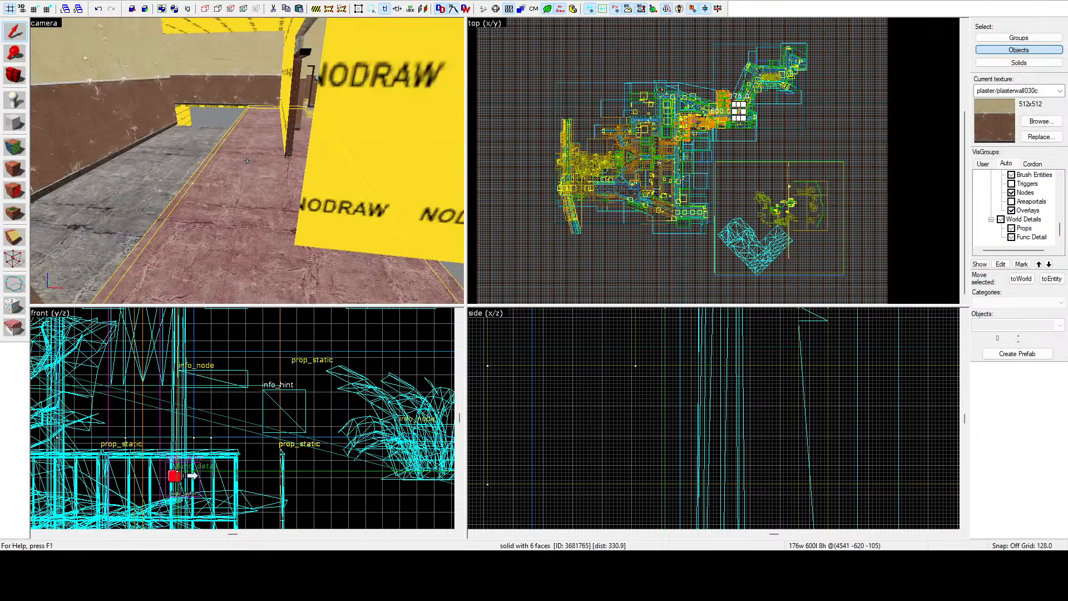
key(d)
key(z)
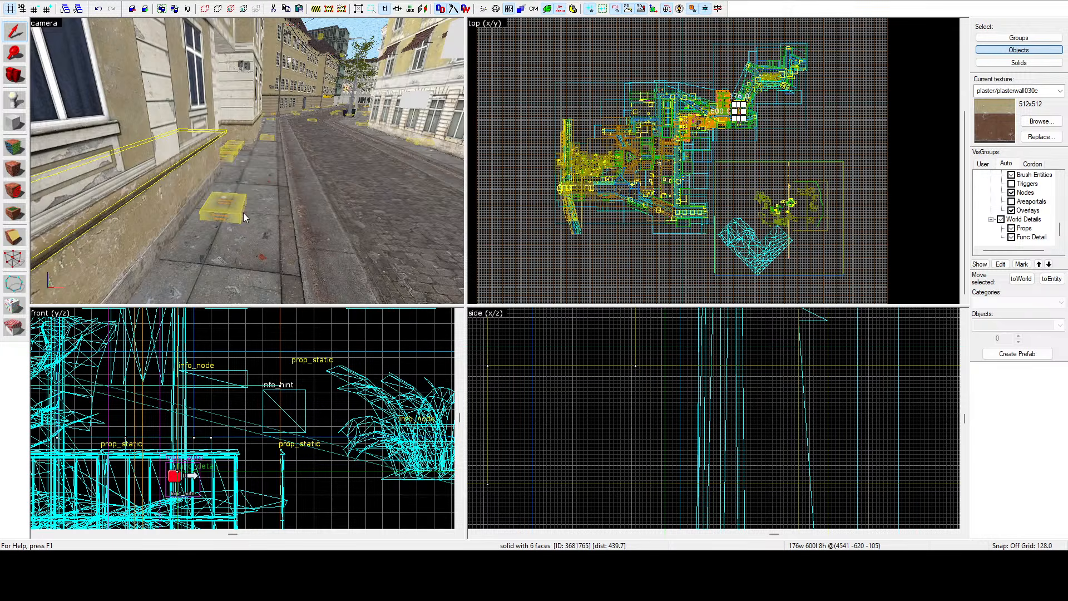
key(z)
key(s)
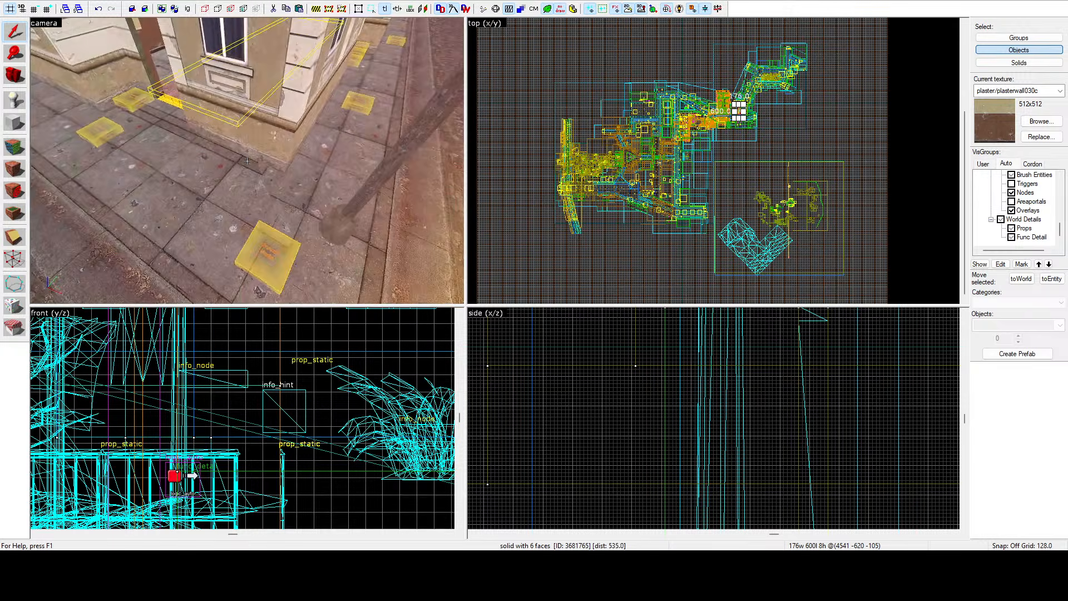
key(z)
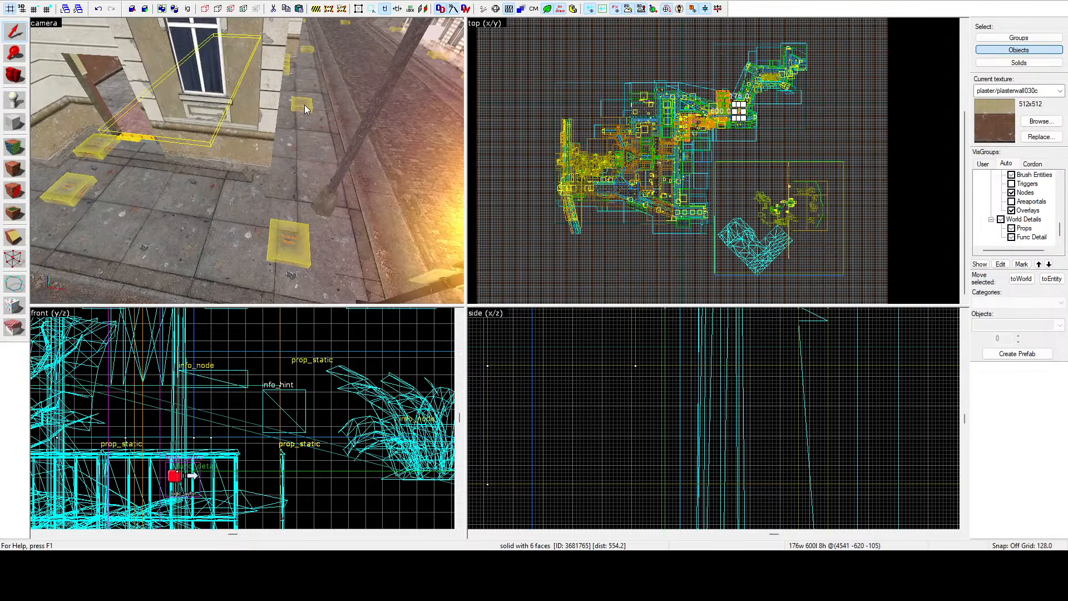
key(z)
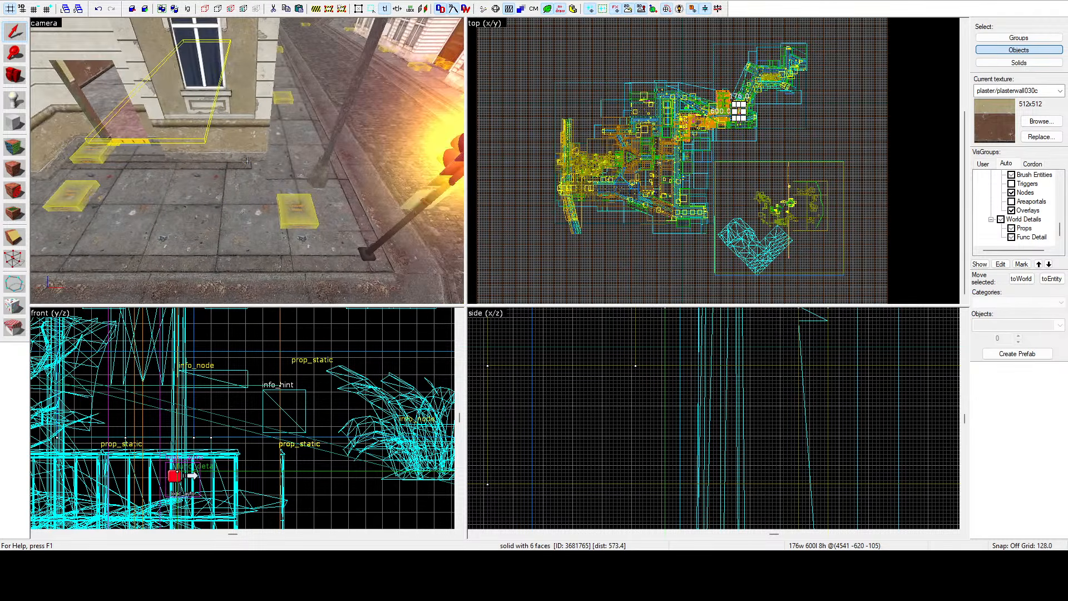
key(w)
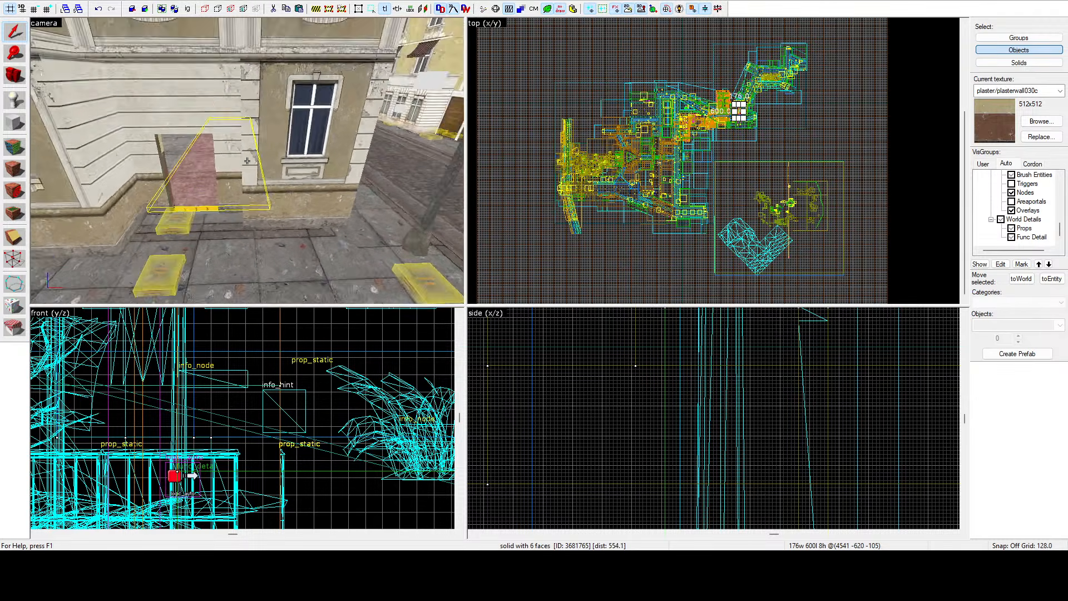
key(w)
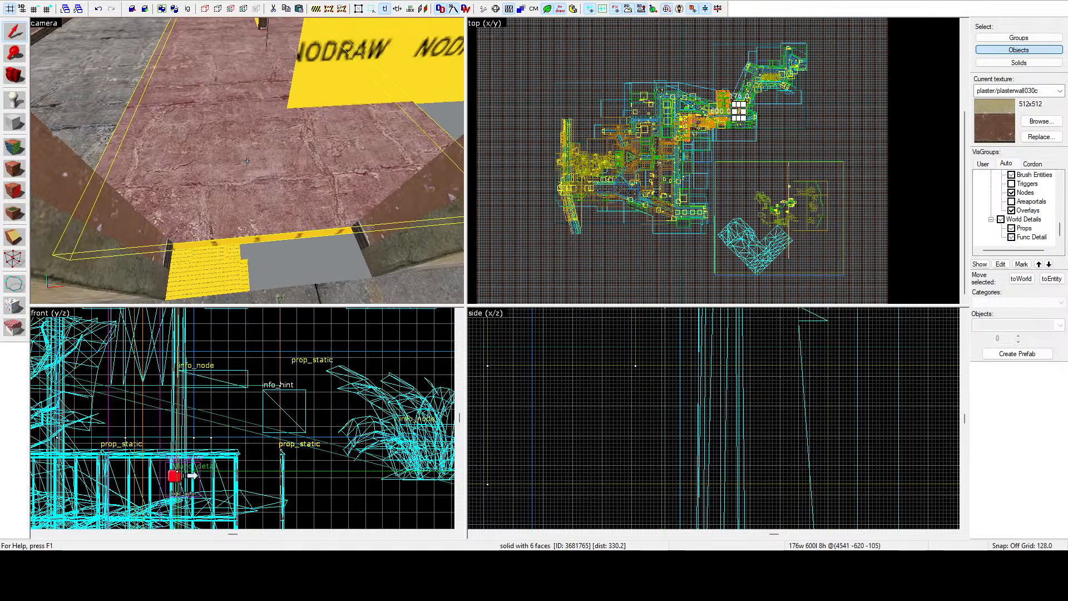
key(s)
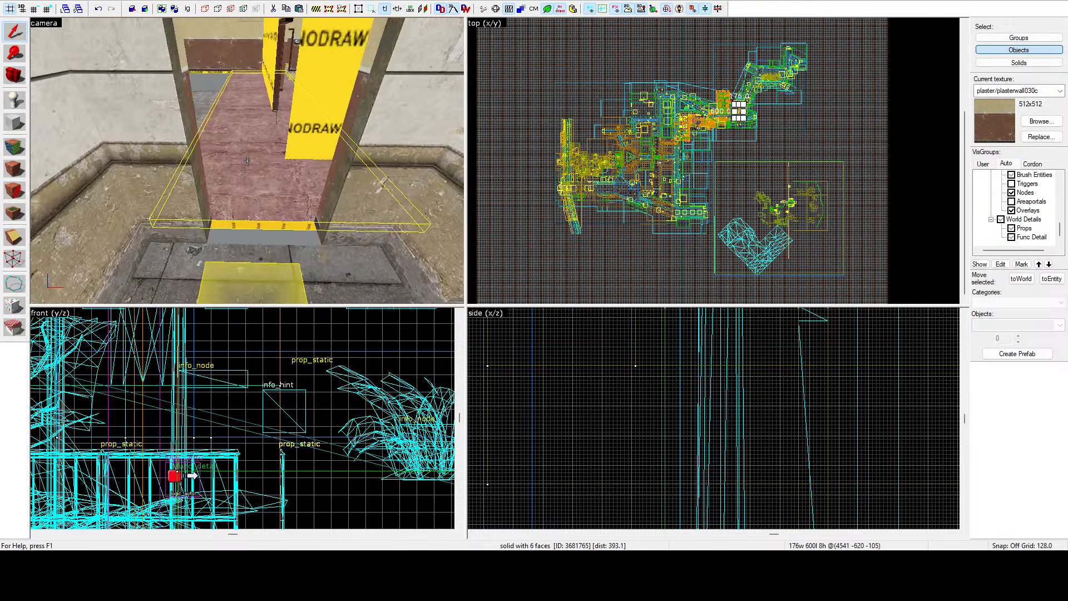
key(w)
key(z)
drag(469, 306, 551, 311)
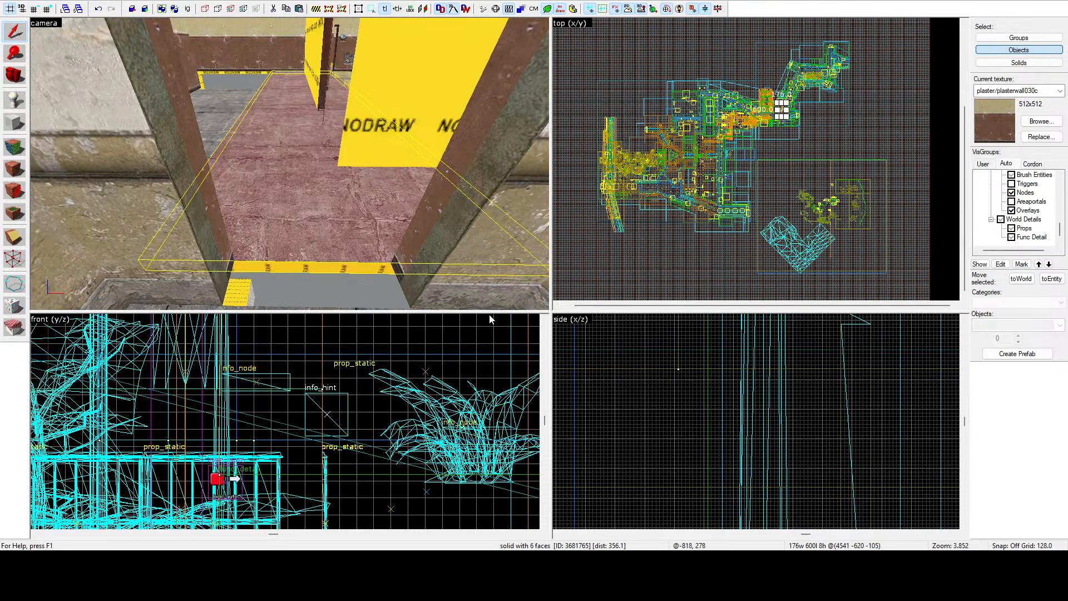
drag(552, 310, 589, 316)
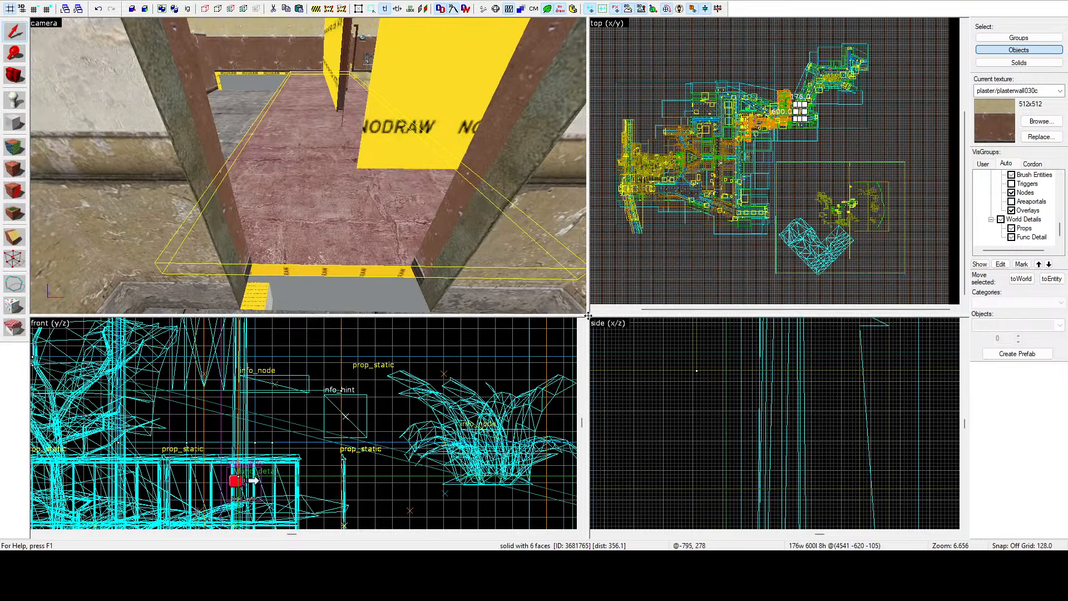
scroll(790, 125, up, 10)
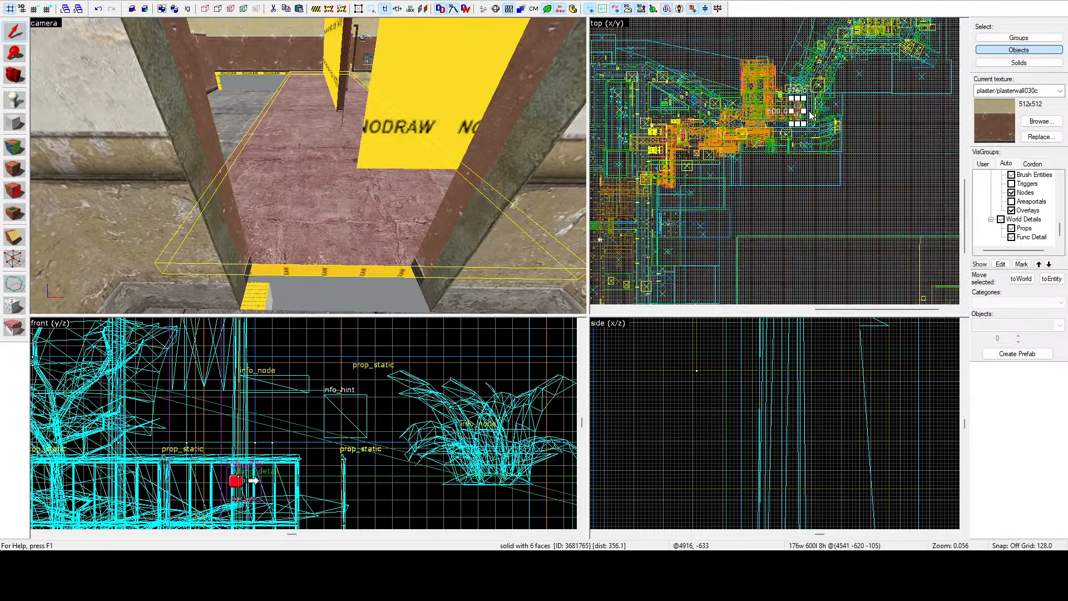
scroll(774, 134, up, 12)
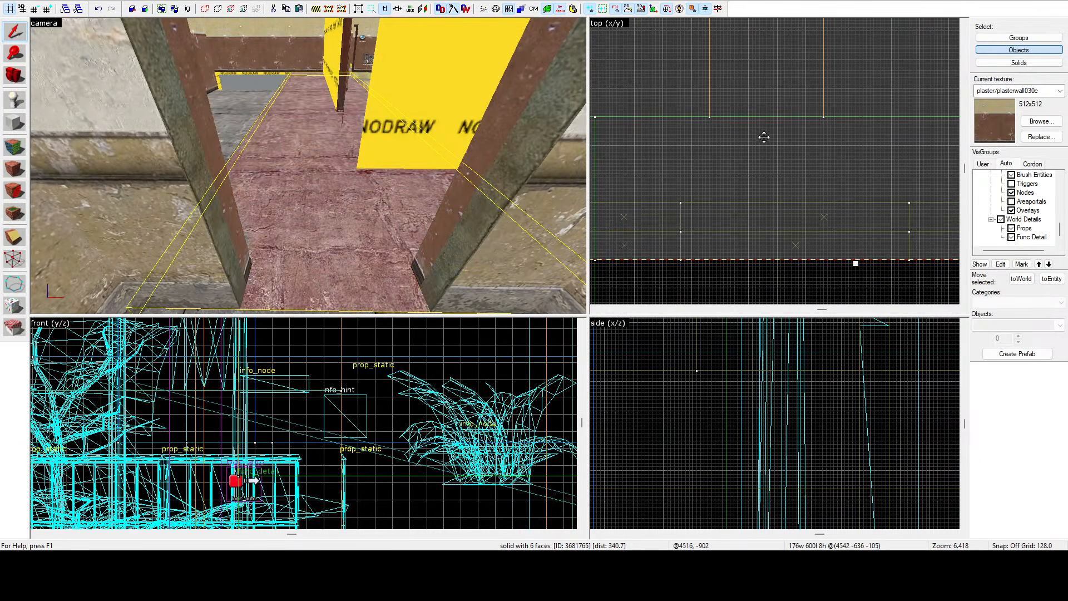
scroll(771, 136, down, 12)
scroll(776, 135, down, 4)
scroll(308, 166, up, 4)
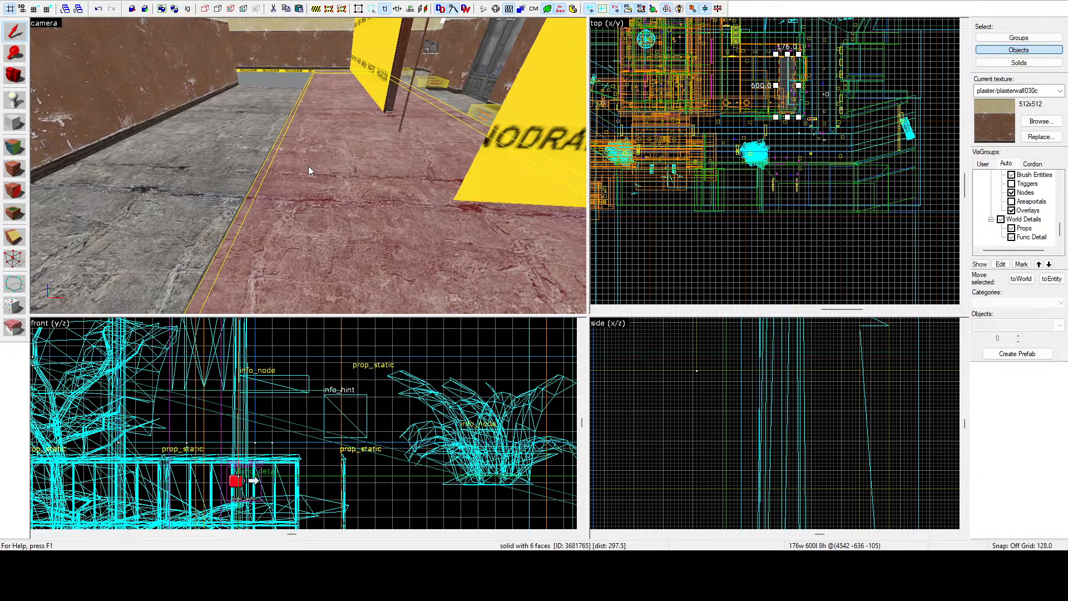
Pick the sidewalk floor's concrete/concretewall040a texture as the current texture.
click(14, 146)
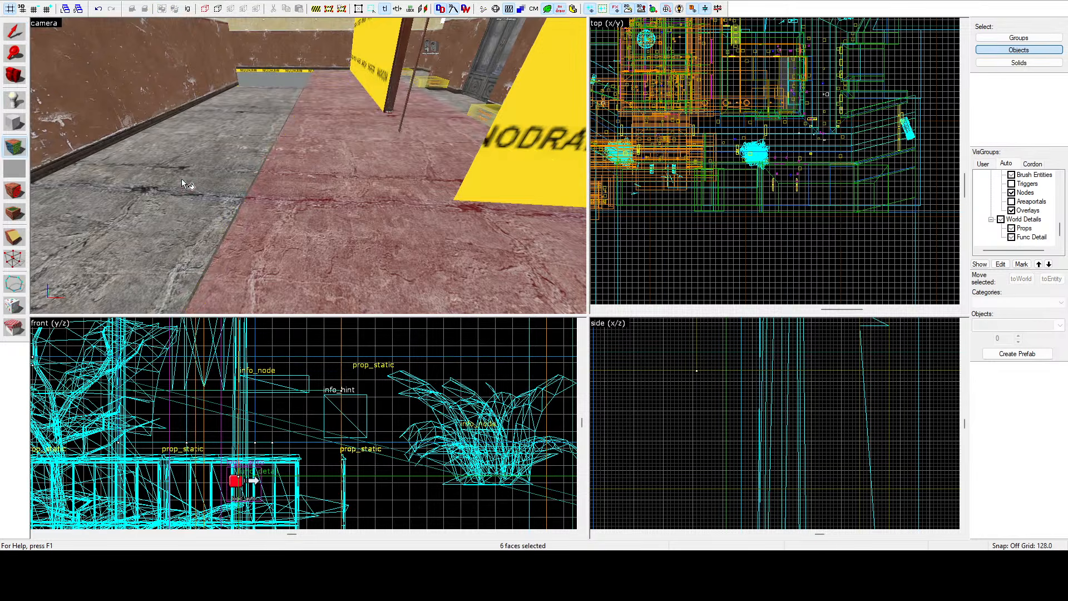
click(182, 178)
key(shift+s)
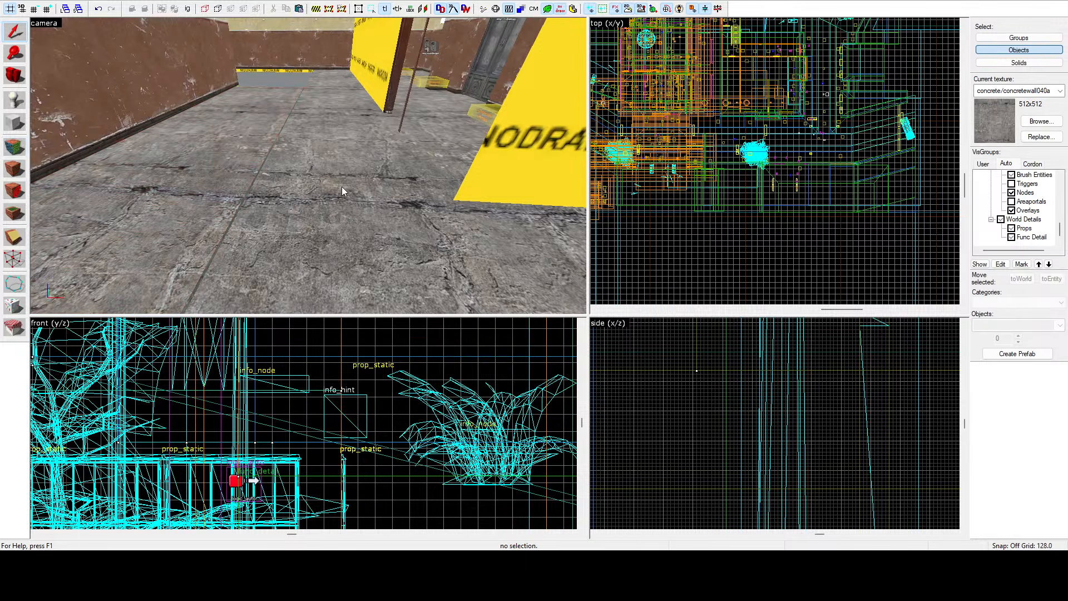
Select the interior floor brush and widen it to 177 units in the top view.
key(z)
key(w)
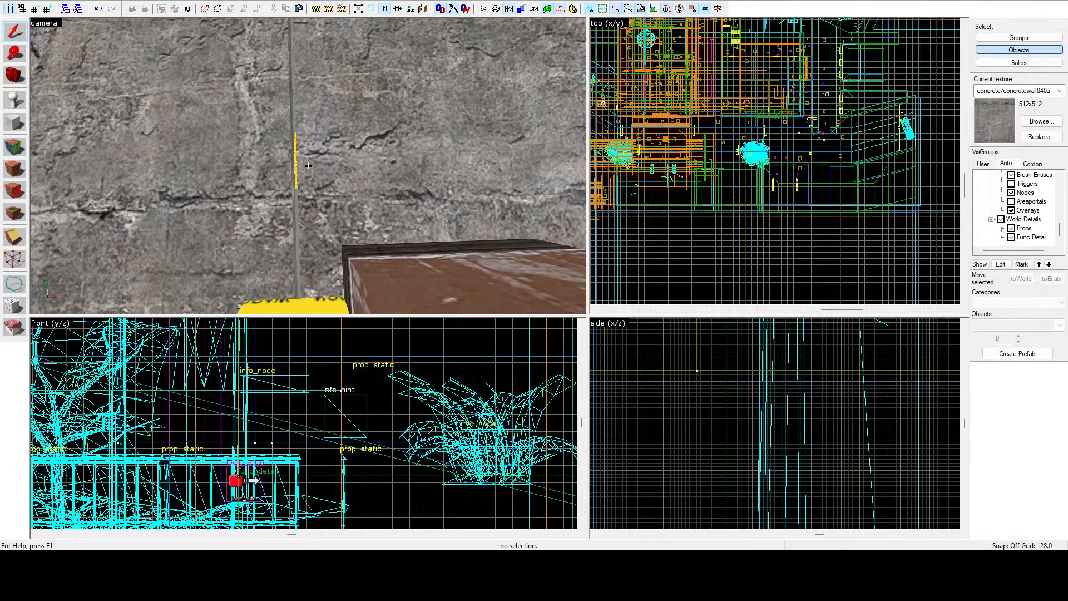
click(438, 126)
scroll(797, 114, up, 20)
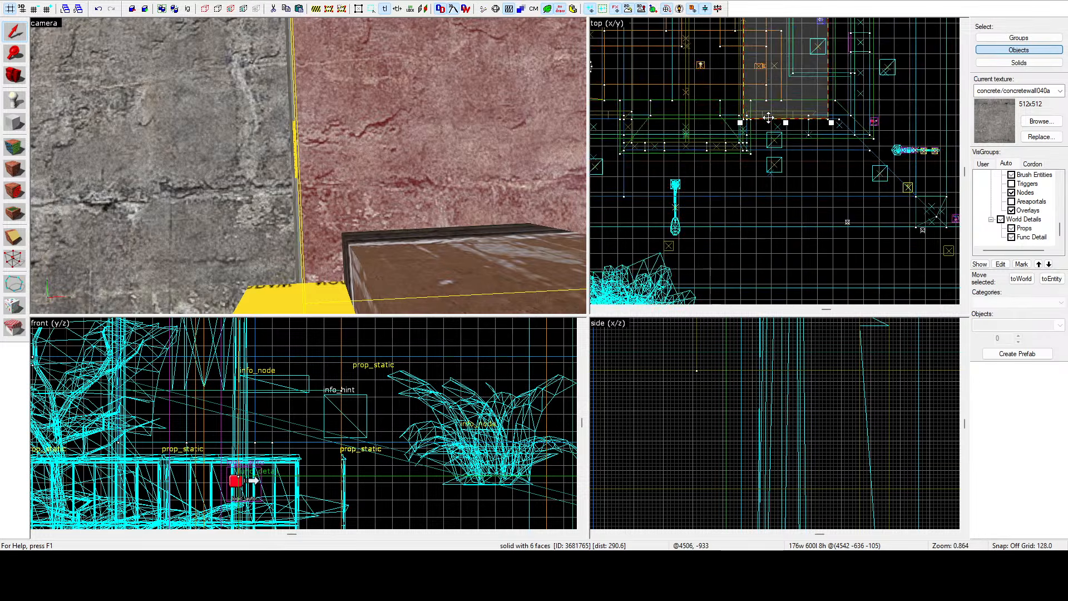
drag(696, 151, 683, 152)
Walk the camera through the rooms and doorways to check the floor and walls.
key(z)
key(s)
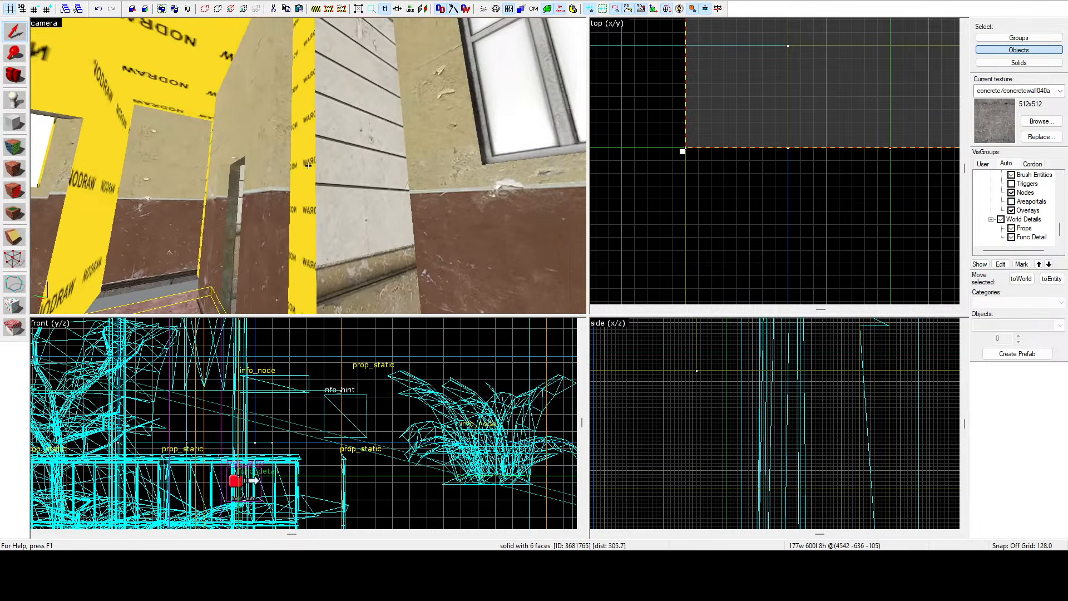
key(a)
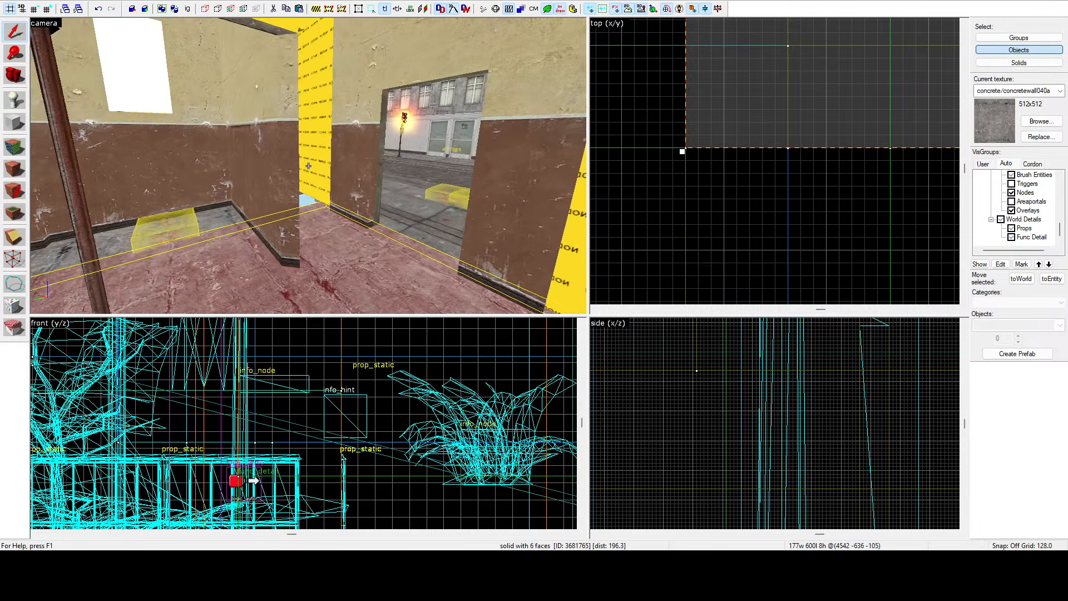
key(a)
key(d)
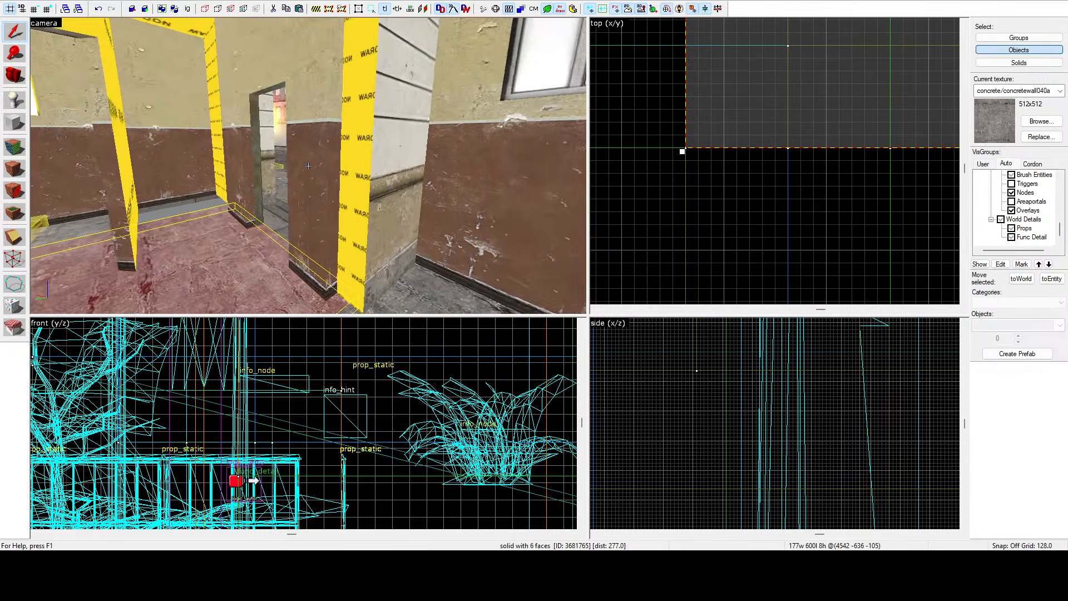
key(a)
key(z)
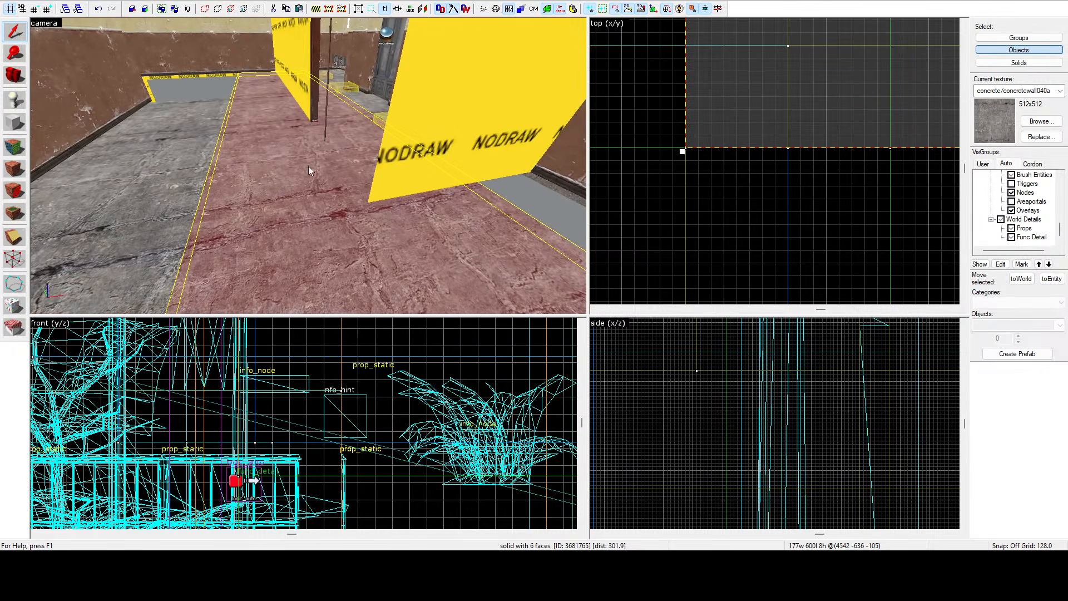
scroll(676, 147, down, 6)
scroll(724, 64, up, 3)
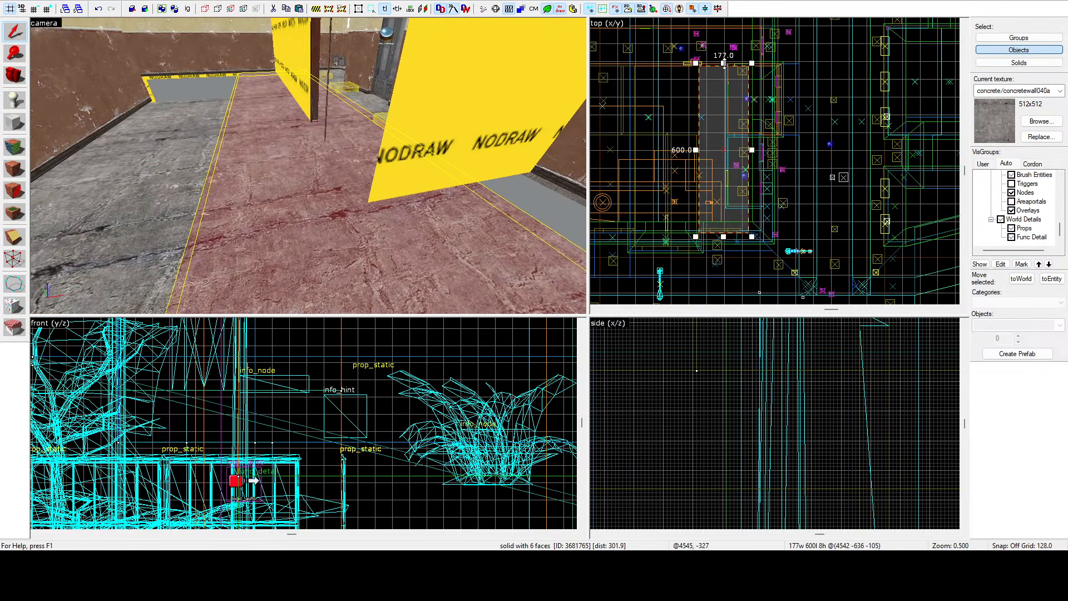
Shorten the selected floor brush to 80 units long in the top view.
drag(724, 64, 726, 209)
key(z)
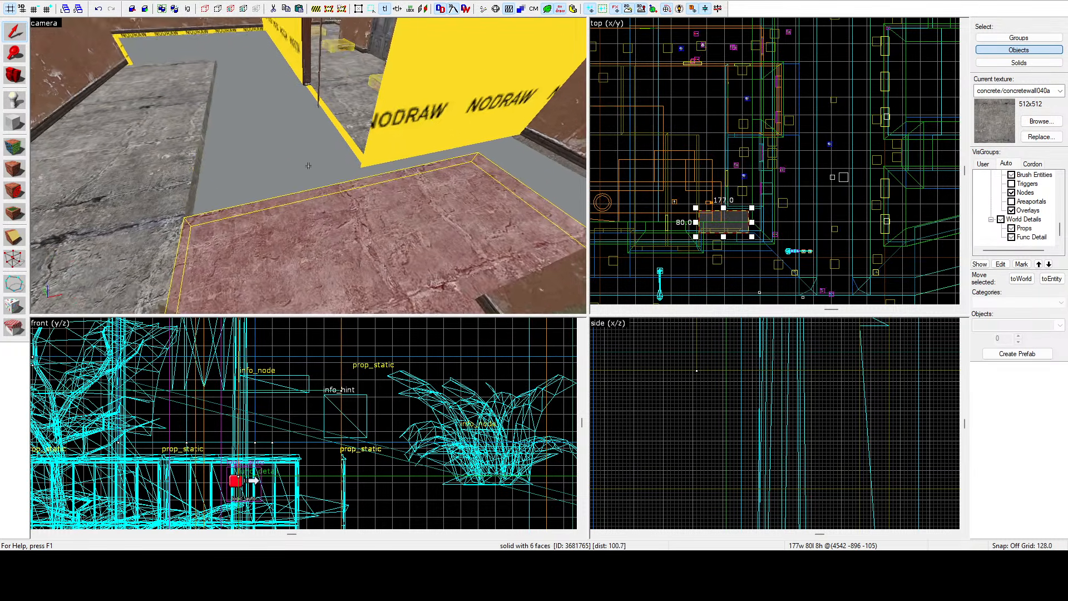
key(z)
scroll(662, 134, up, 11)
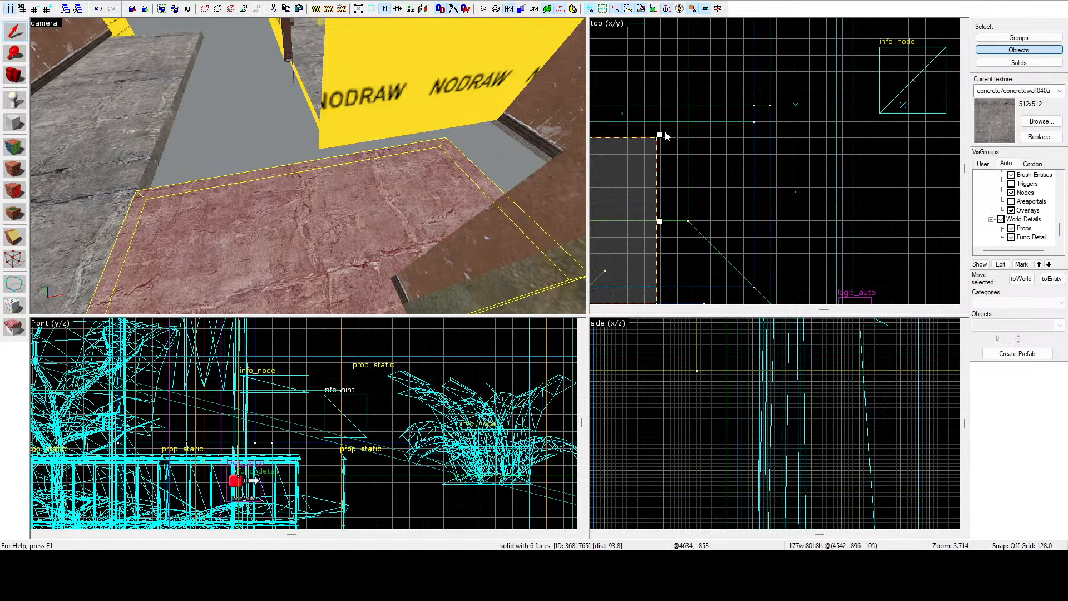
Resize the selected interior floor brush to about 224 units wide and 87 long in the top view.
mouse_move(660, 133)
mouse_down()
mouse_move(722, 115)
mouse_move(757, 120)
mouse_up()
scroll(754, 112, up, 6)
key(z)
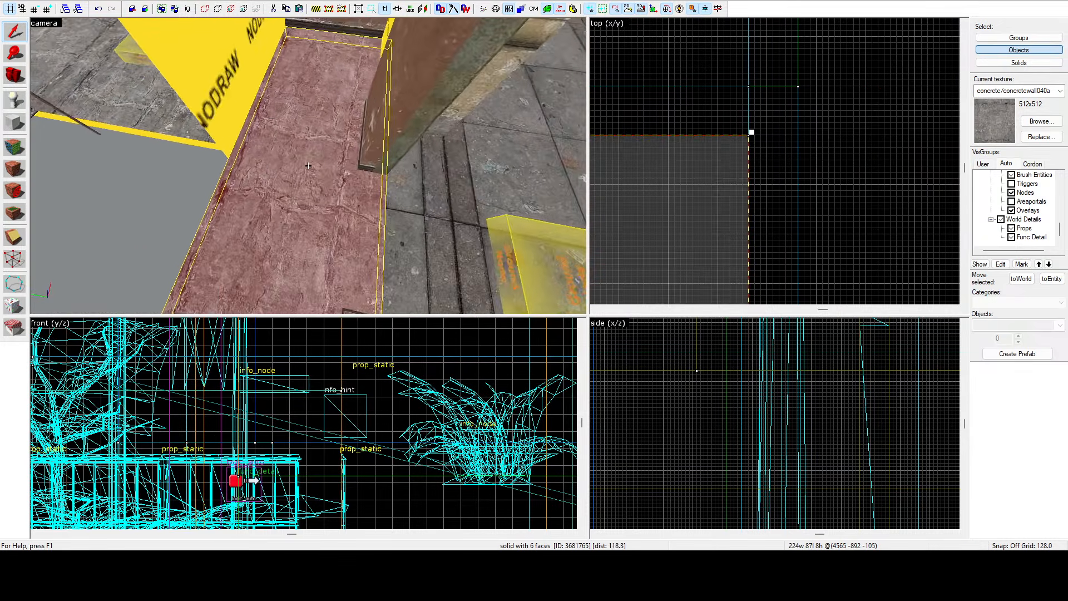
Walk the camera through the rooms, selecting neighbouring floor brushes to inspect their fit.
key(s)
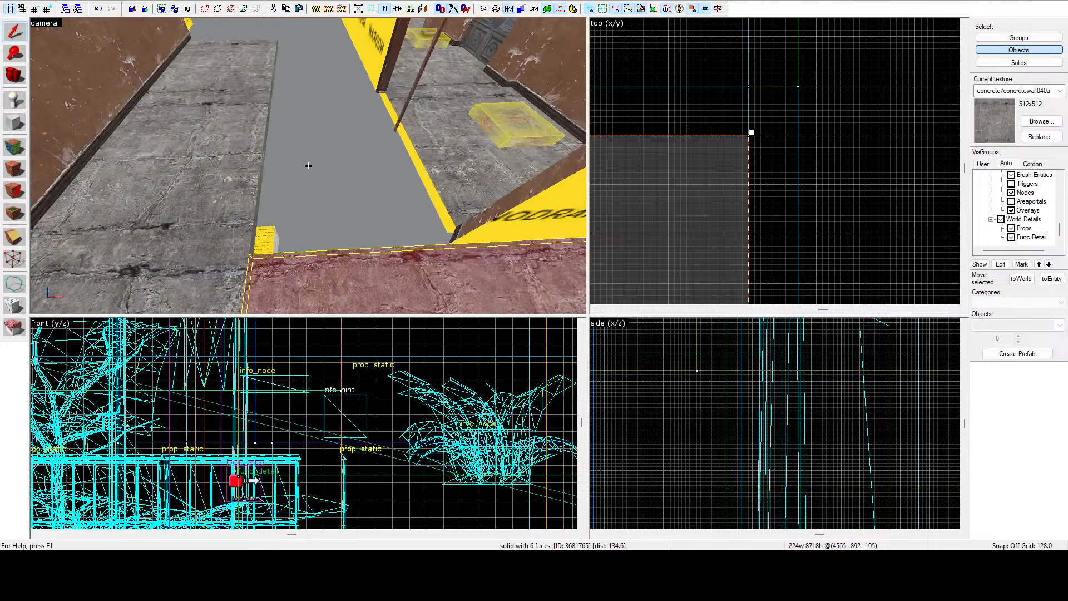
key(Escape)
key(w)
key(s)
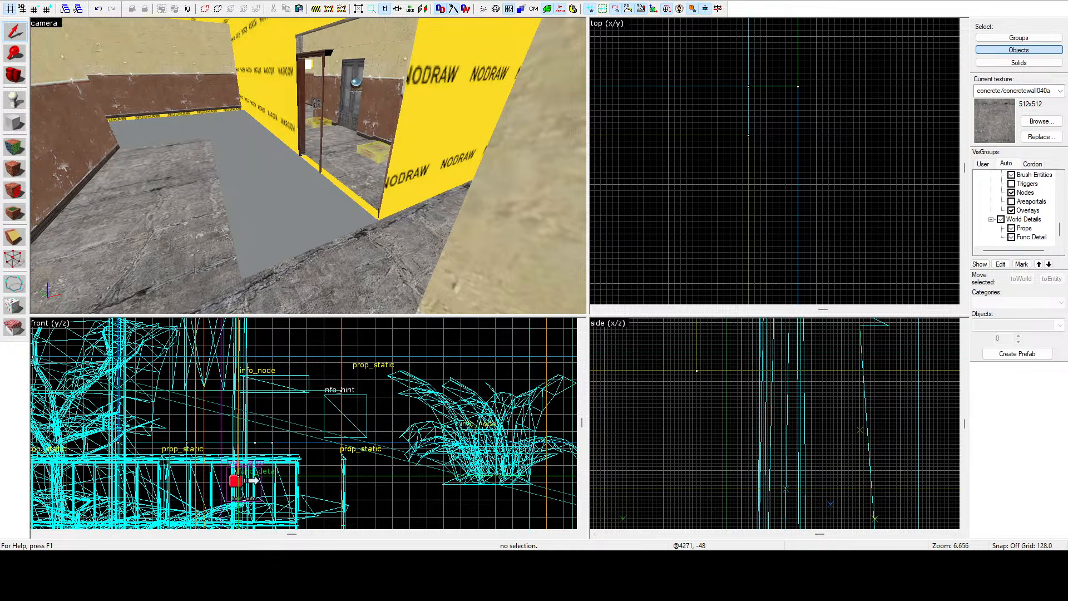
key(z)
key(w)
click(308, 166)
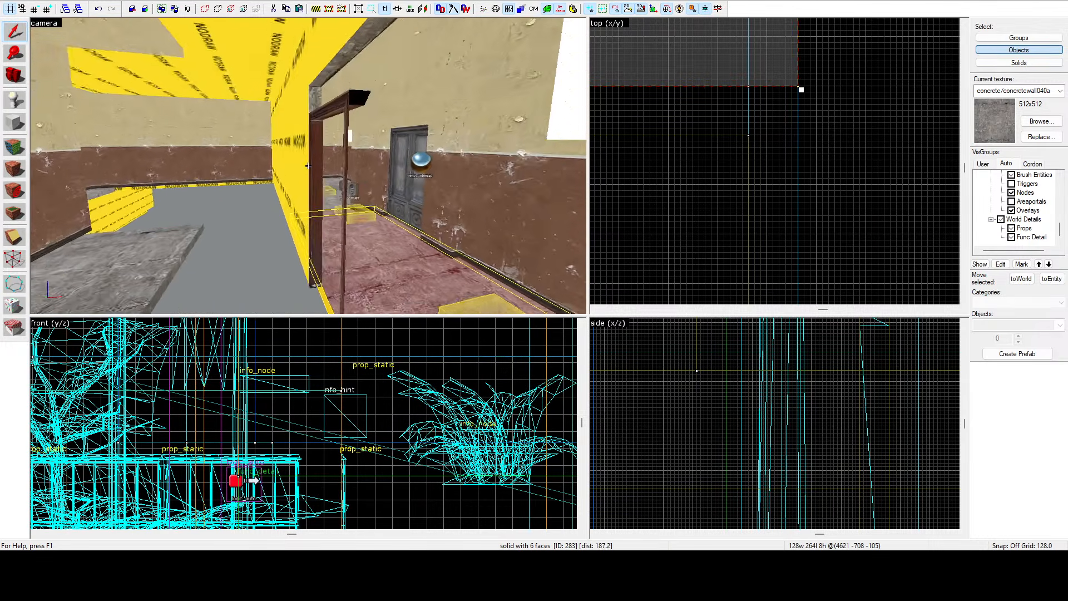
click(308, 166)
key(s)
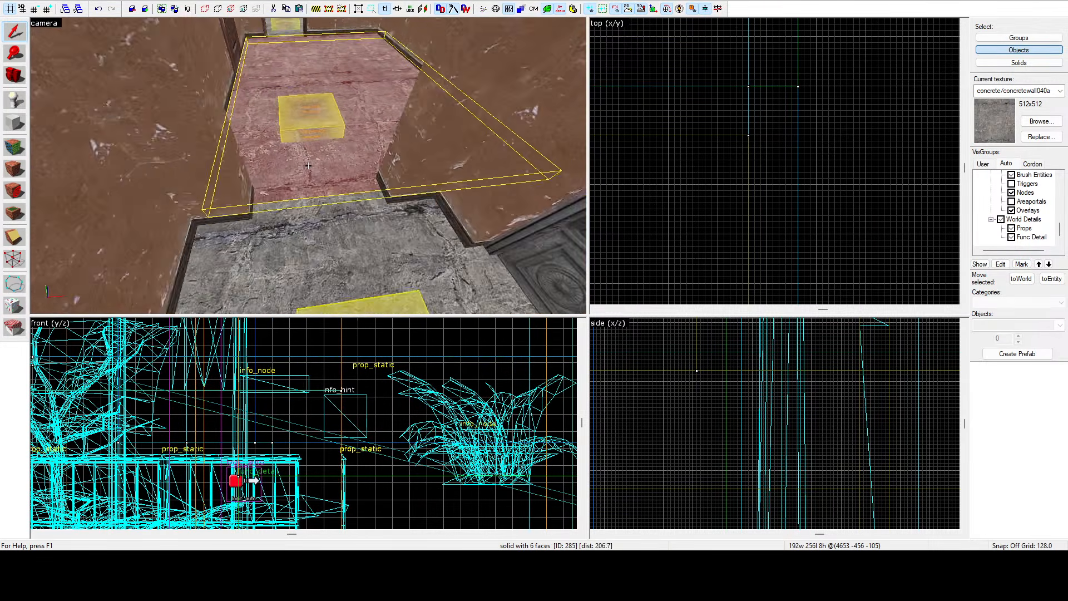
key(w)
key(w)
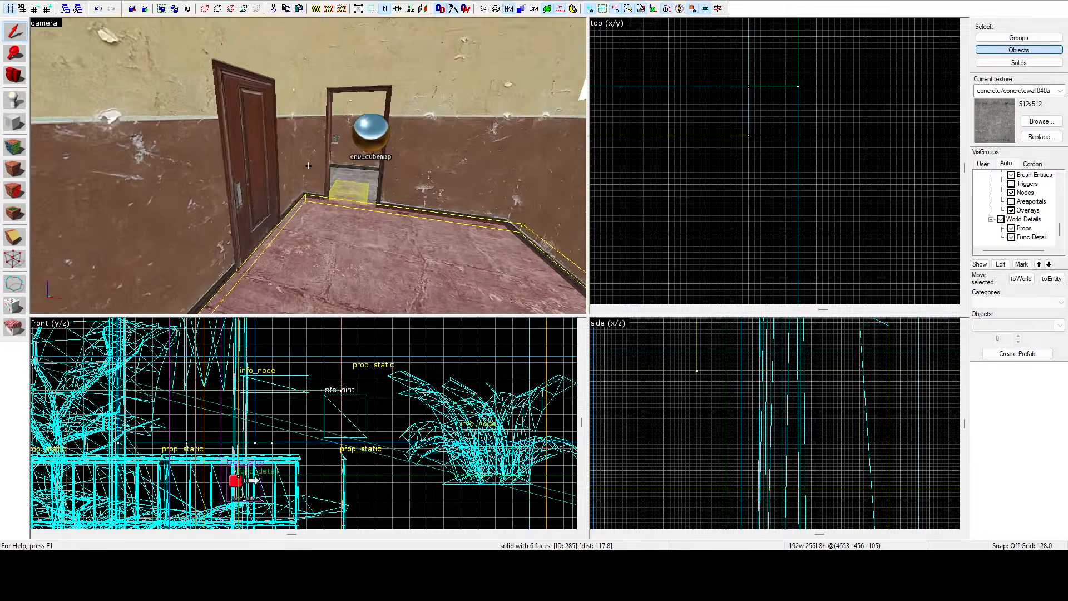
key(s)
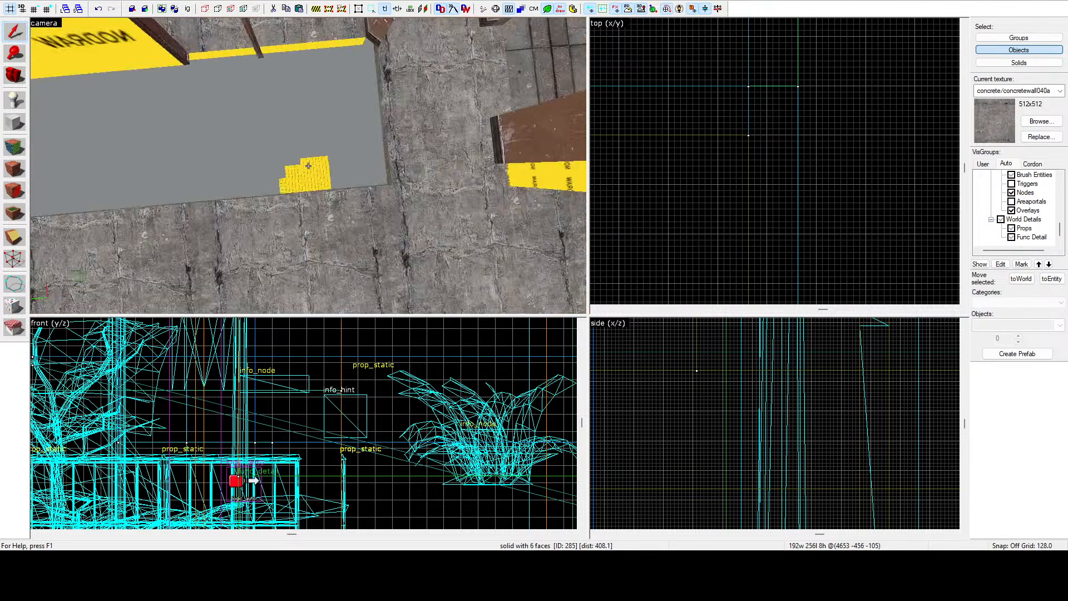
click(308, 166)
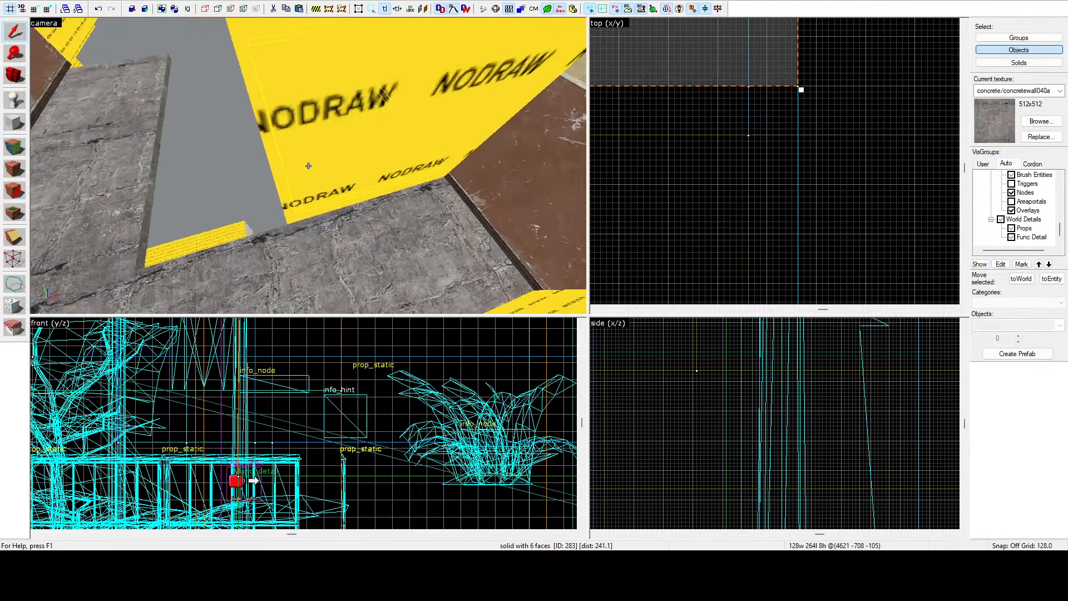
click(308, 165)
key(a)
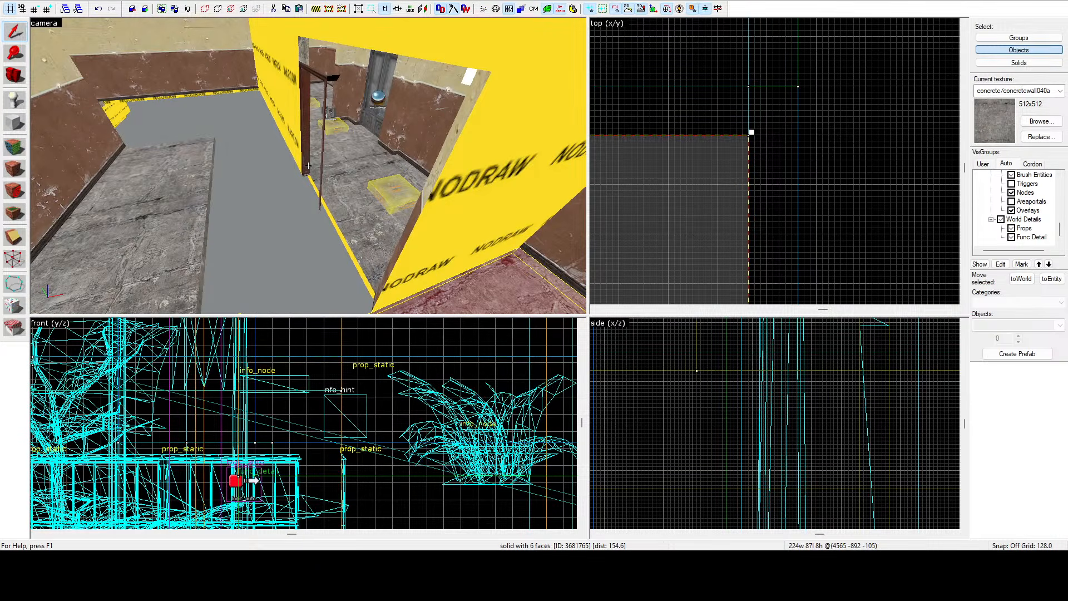
key(Escape)
Select the room's floor brush and stretch it to about 232 by 359 units in the top view.
click(309, 170)
scroll(742, 124, down, 3)
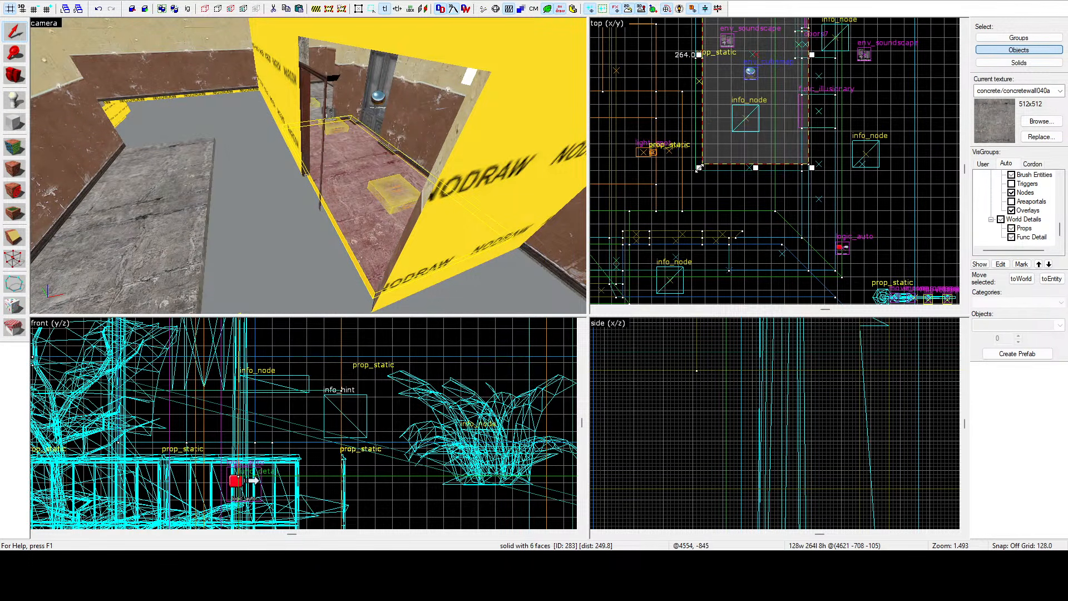
drag(651, 230, 651, 230)
key(z)
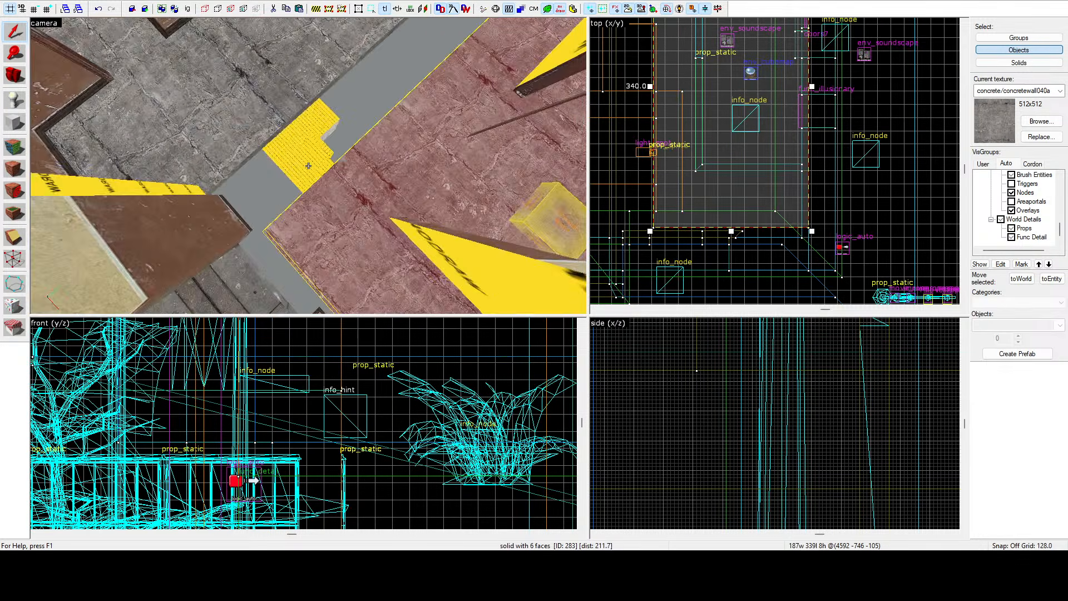
key(z)
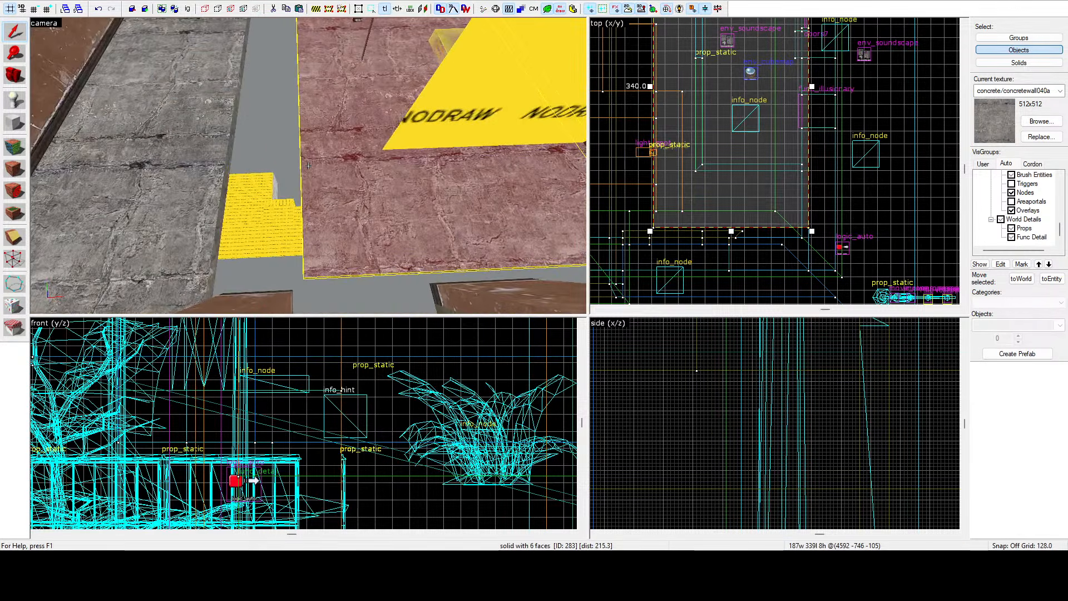
scroll(690, 190, up, 6)
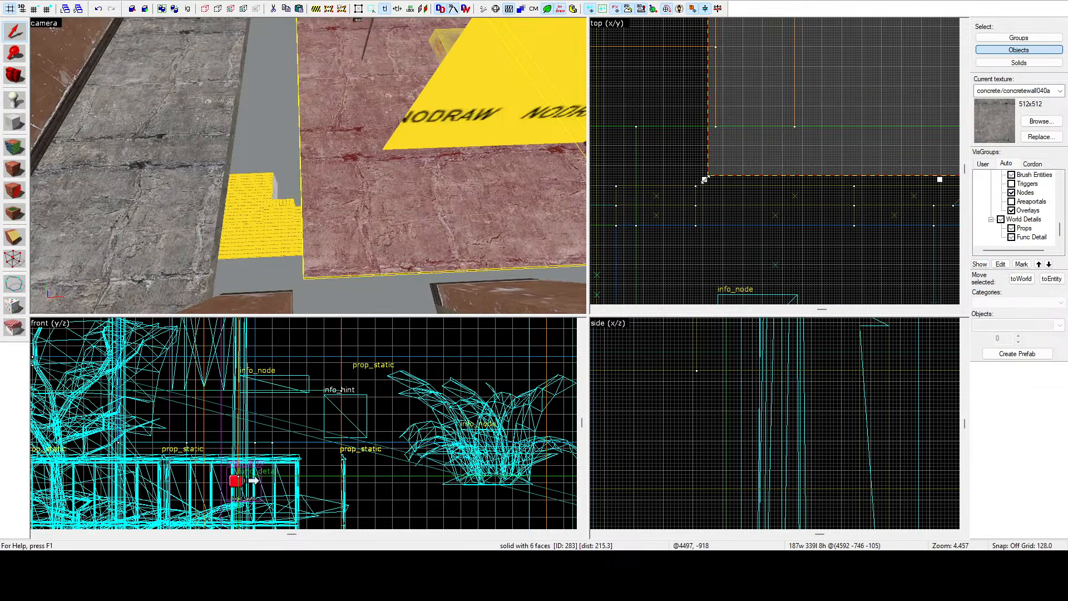
drag(706, 179, 595, 230)
scroll(593, 224, up, 4)
key(z)
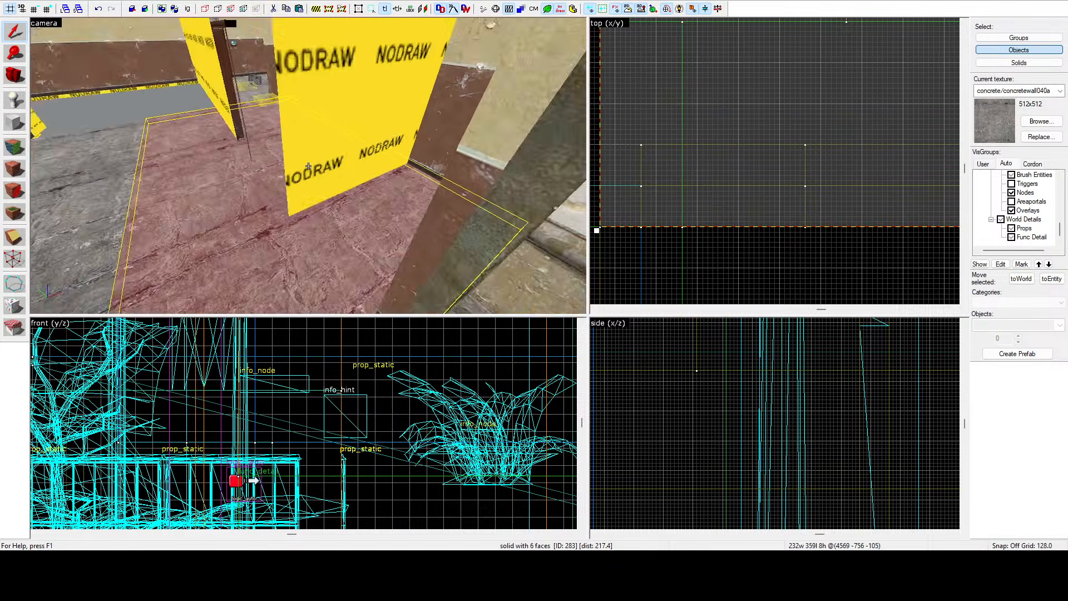
Copy an 8-unit-thick wall brush along to the doorway and shorten the copy to 72 units long.
key(w)
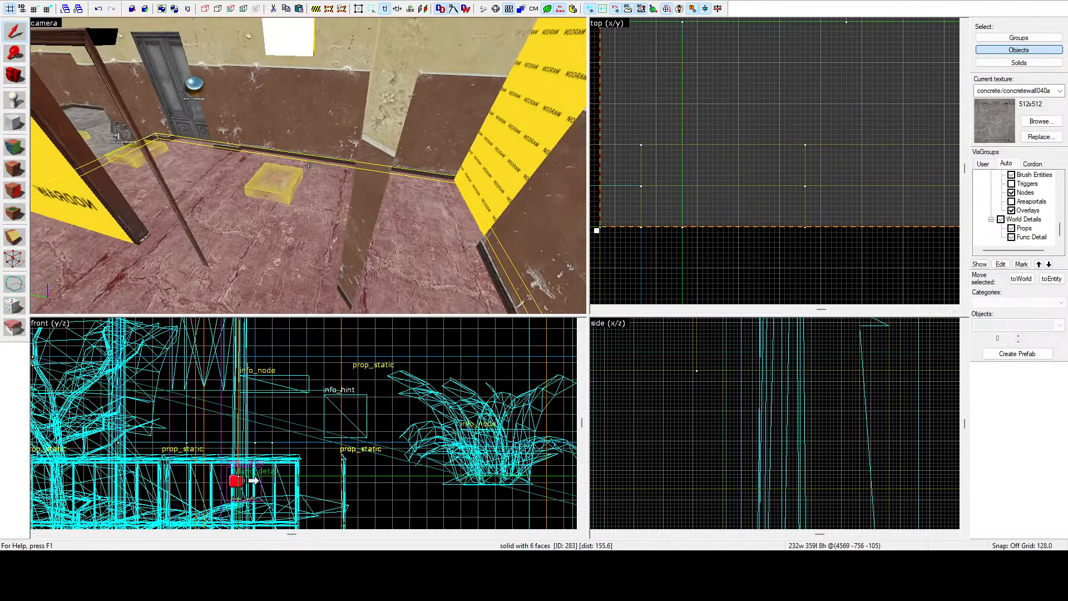
key(w)
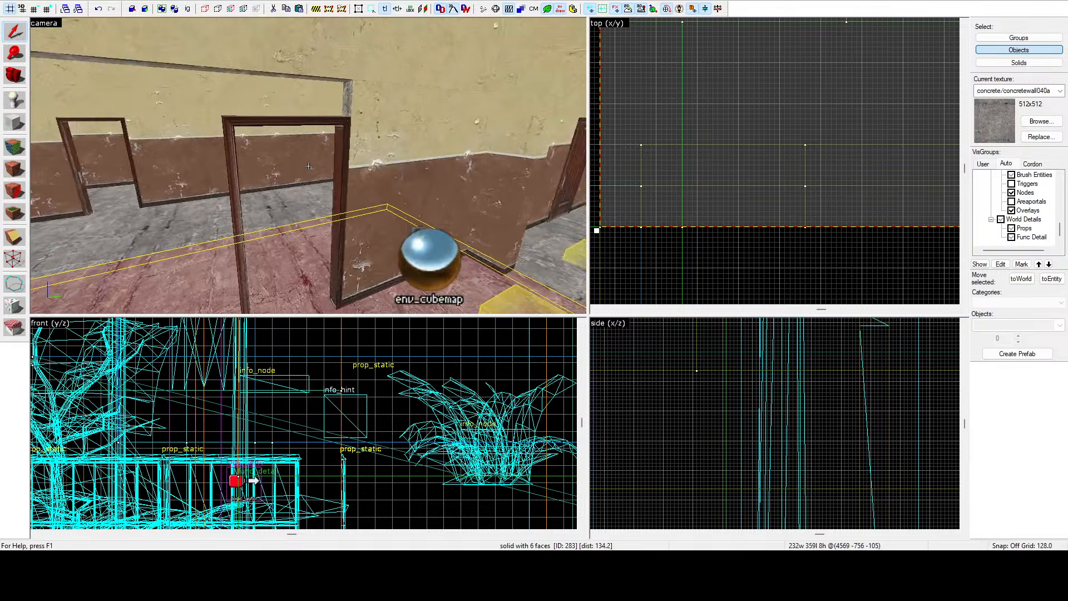
key(z)
click(398, 115)
scroll(767, 166, down, 3)
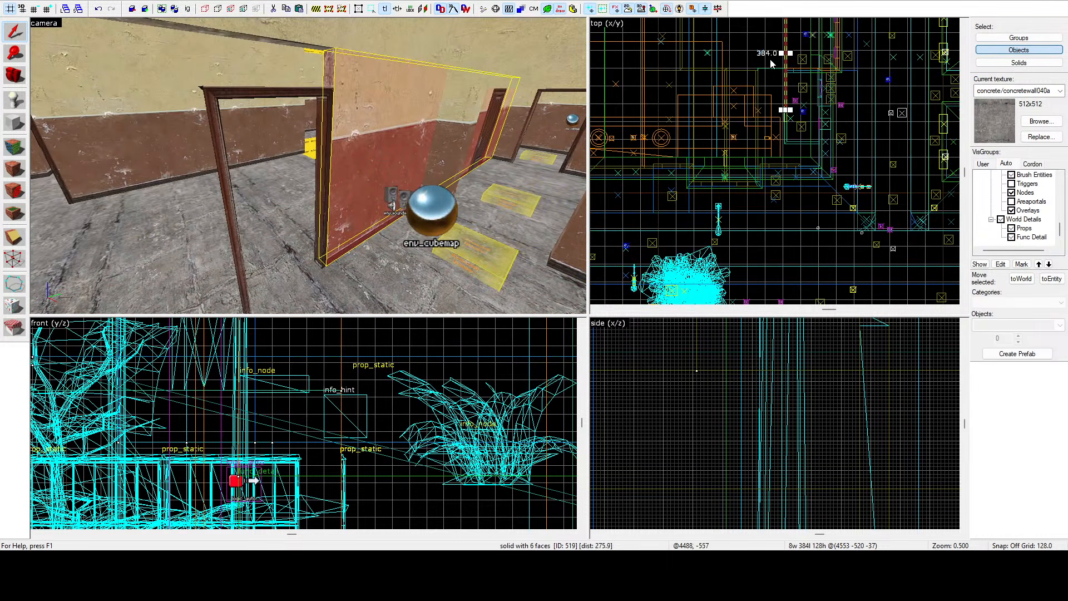
scroll(802, 61, down, 4)
scroll(807, 52, up, 10)
mouse_move(800, 76)
mouse_down()
mouse_move(823, 70)
mouse_move(827, 157)
mouse_move(815, 198)
mouse_move(750, 199)
mouse_move(742, 255)
mouse_up()
scroll(823, 71, down, 7)
scroll(815, 199, up, 19)
scroll(736, 201, down, 15)
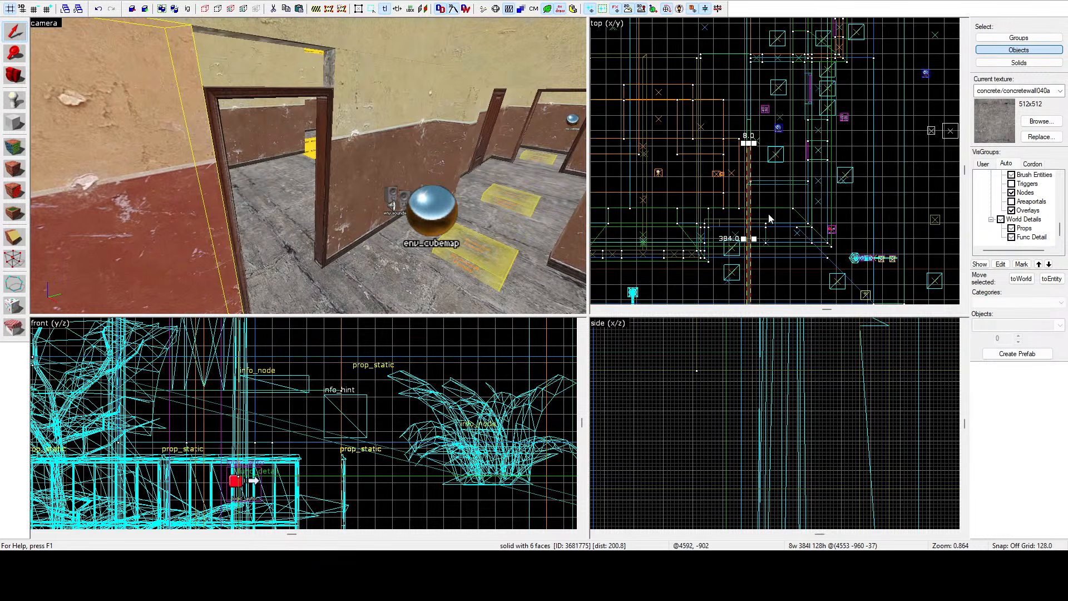
scroll(736, 201, down, 1)
scroll(743, 275, up, 2)
scroll(743, 279, up, 11)
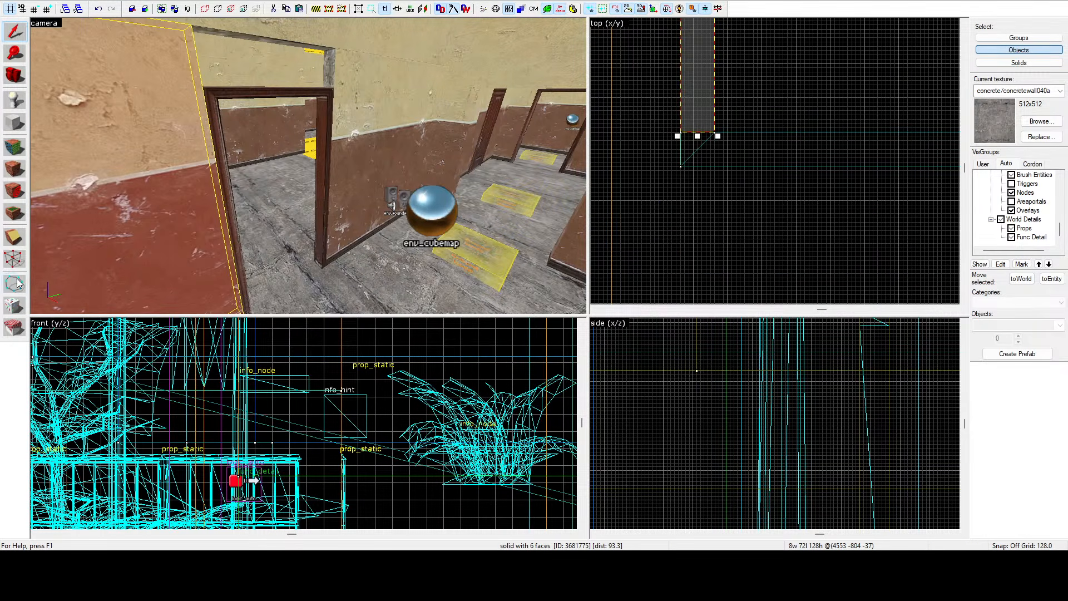
Try clipping the end of the short wall piece with the Clipping tool, then return to selection.
click(13, 259)
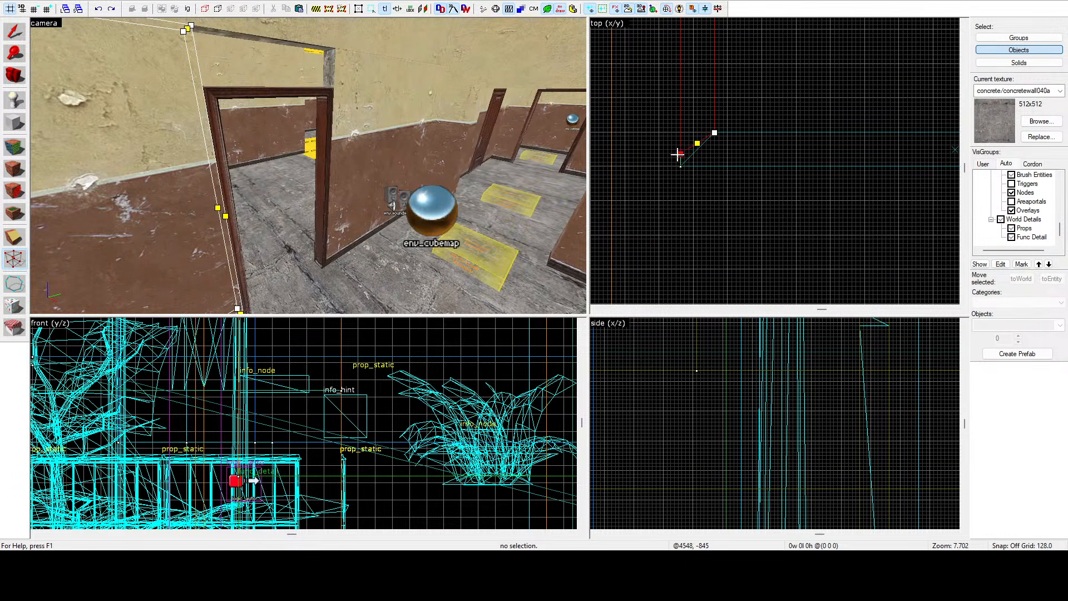
scroll(710, 169, down, 10)
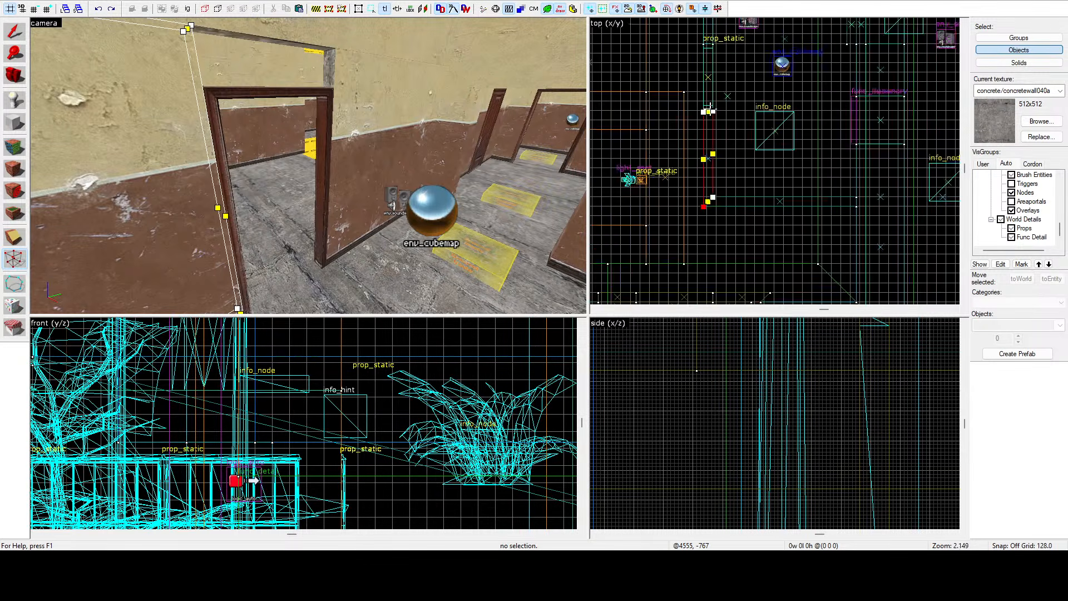
scroll(711, 108, up, 14)
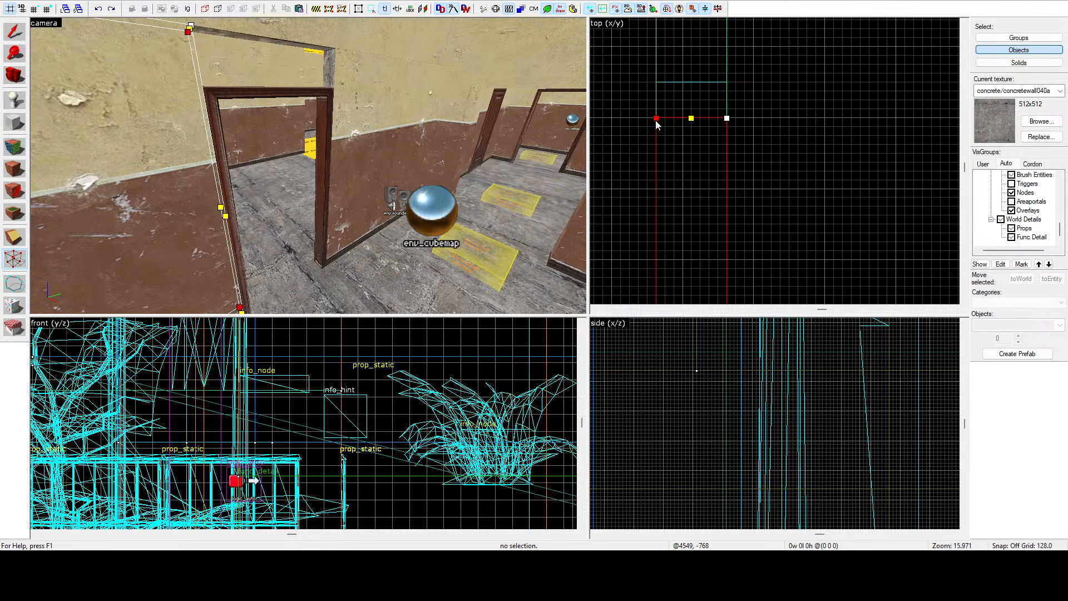
key(z)
key(w)
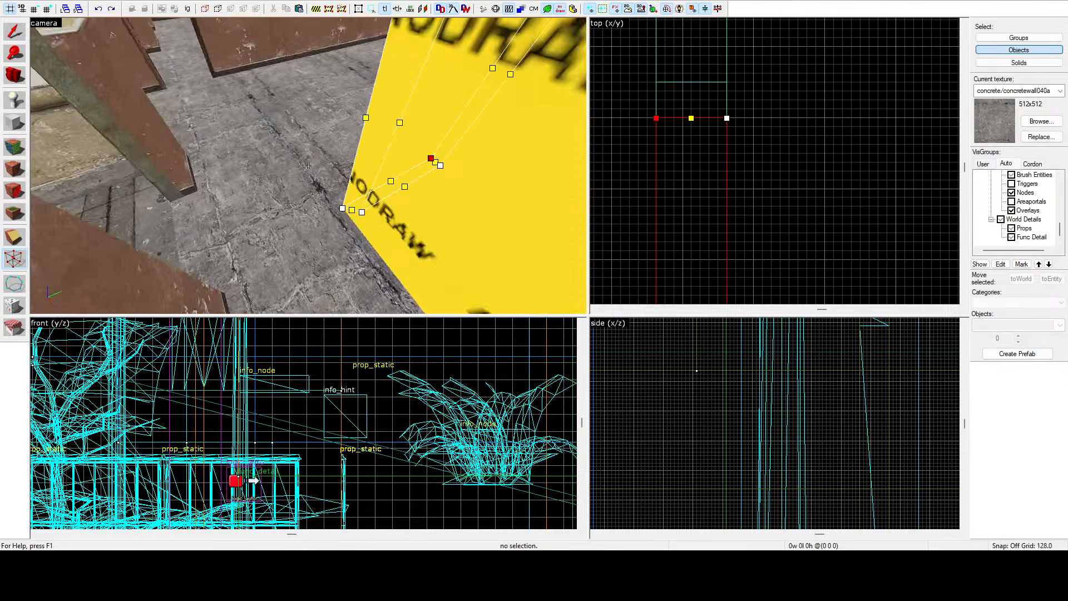
key(a)
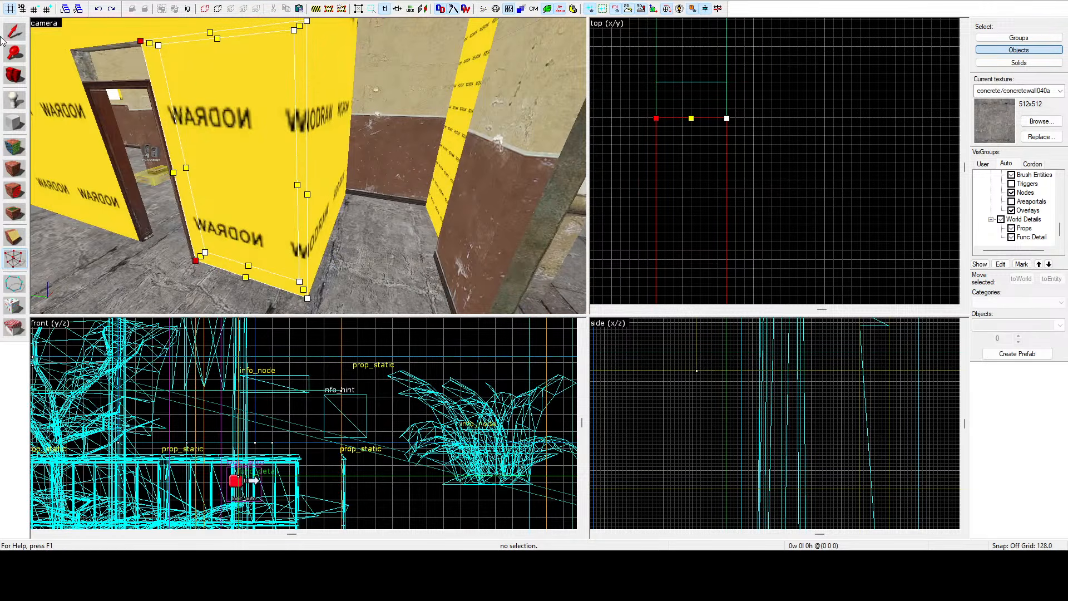
click(14, 38)
key(z)
key(s)
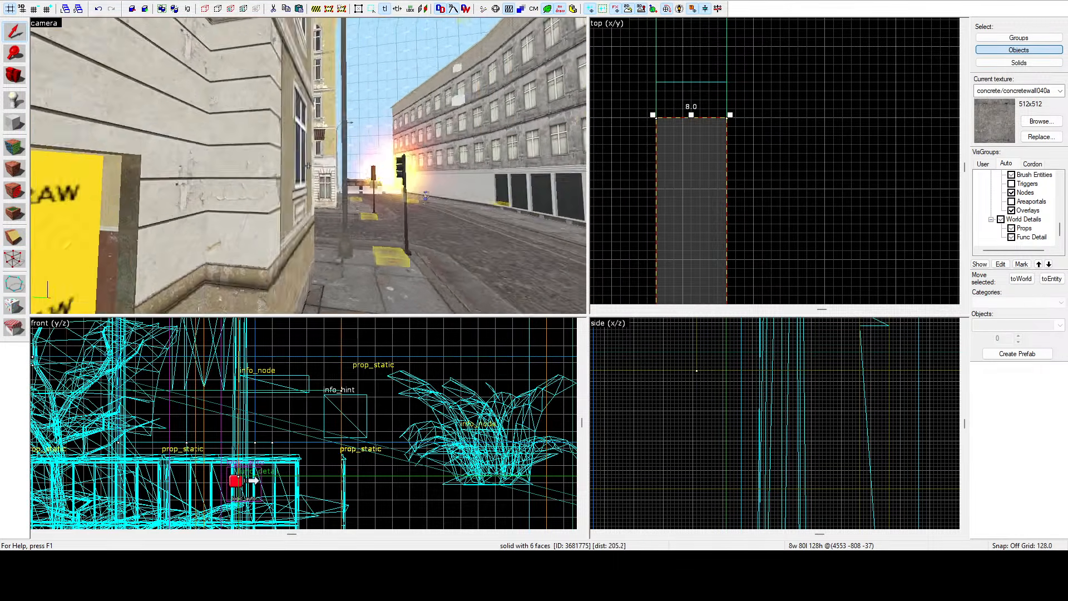
key(w)
key(w)
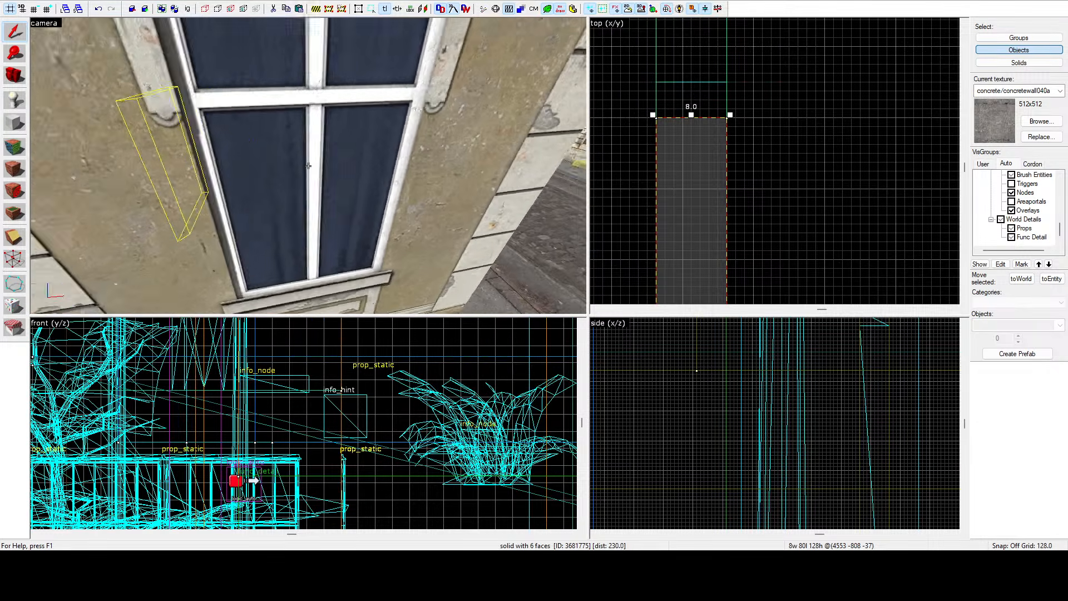
click(308, 166)
key(w)
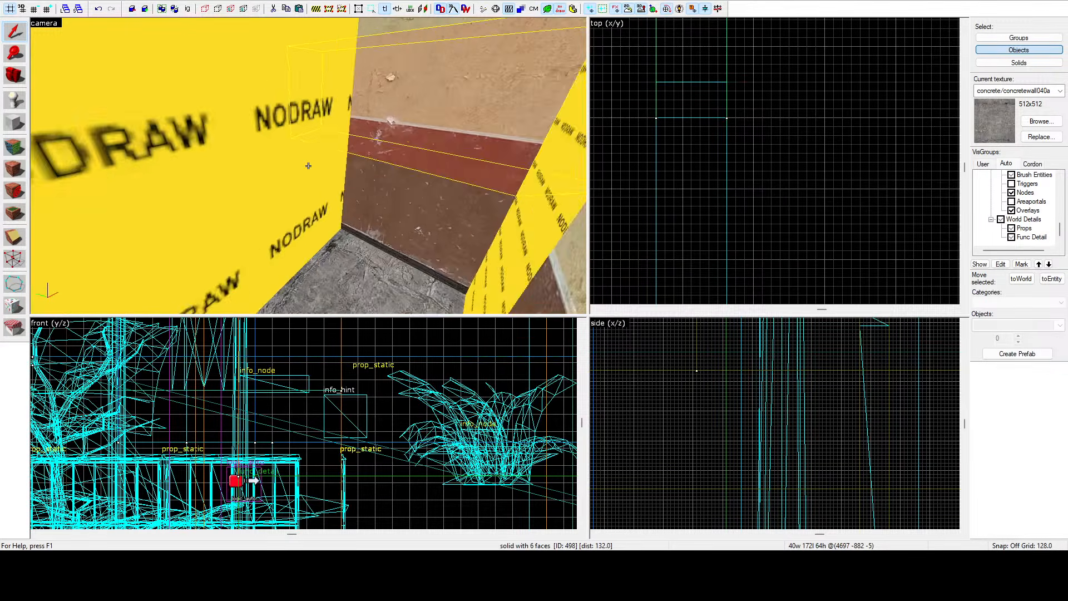
key(w)
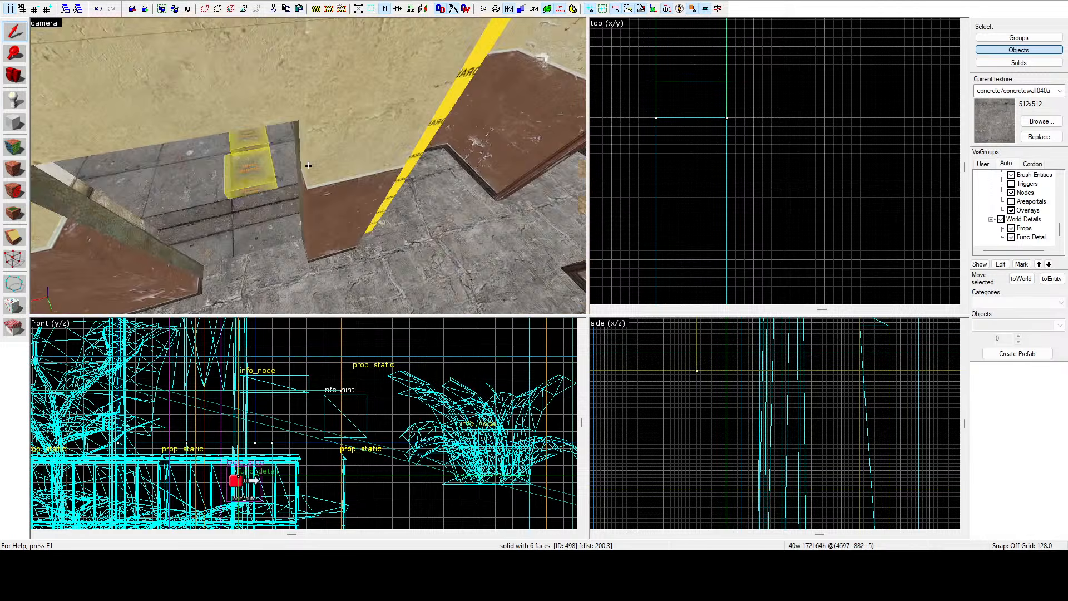
key(w)
Select the short wall piece and reposition a clip point with the Clipping tool in the top view, then return to selection.
click(308, 166)
key(z)
scroll(758, 153, down, 10)
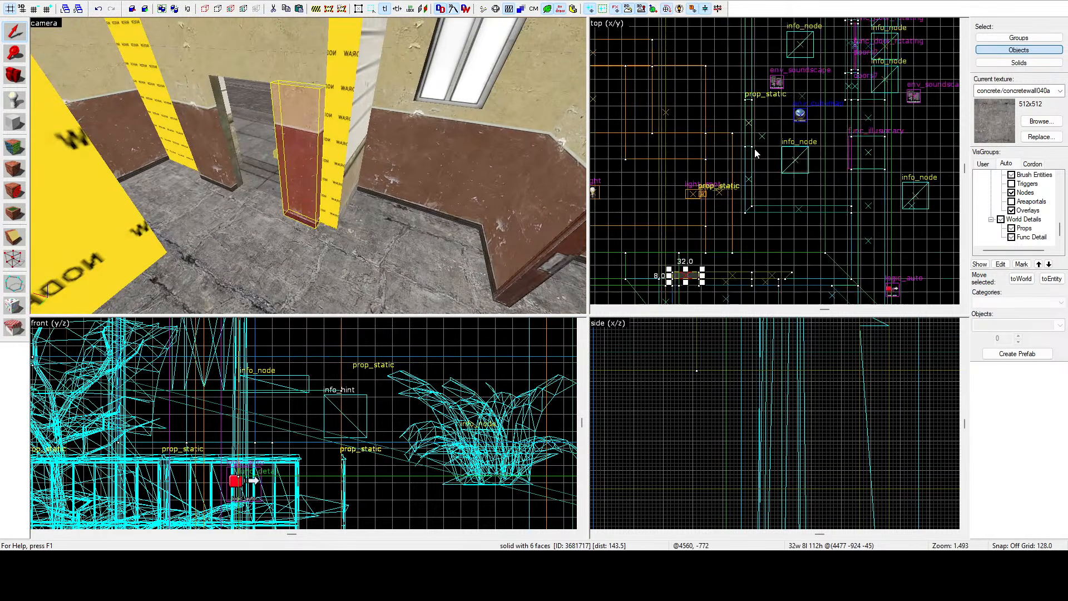
scroll(726, 195, up, 5)
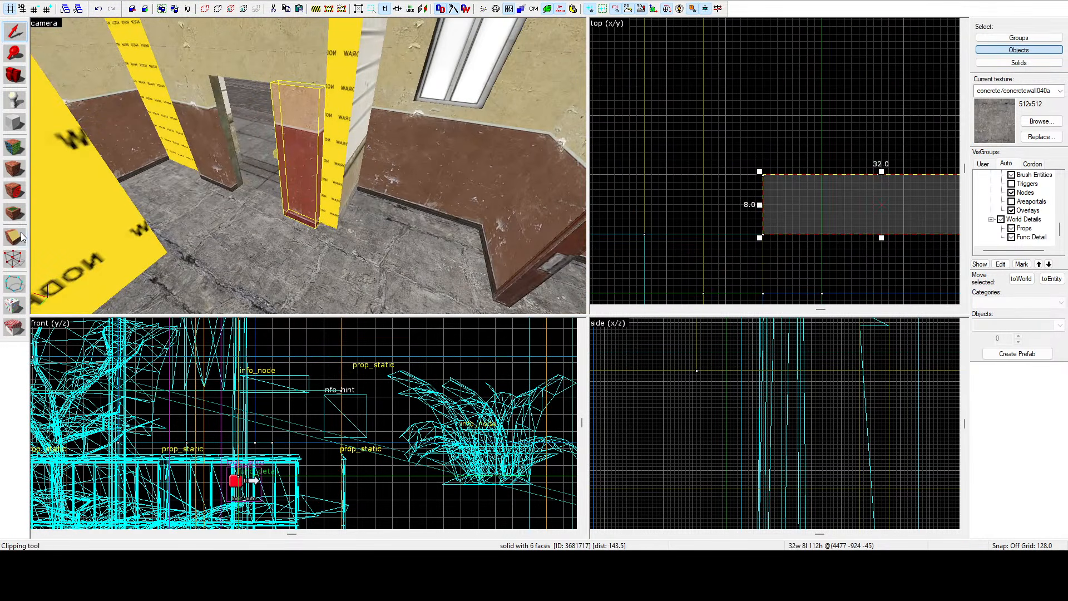
click(21, 257)
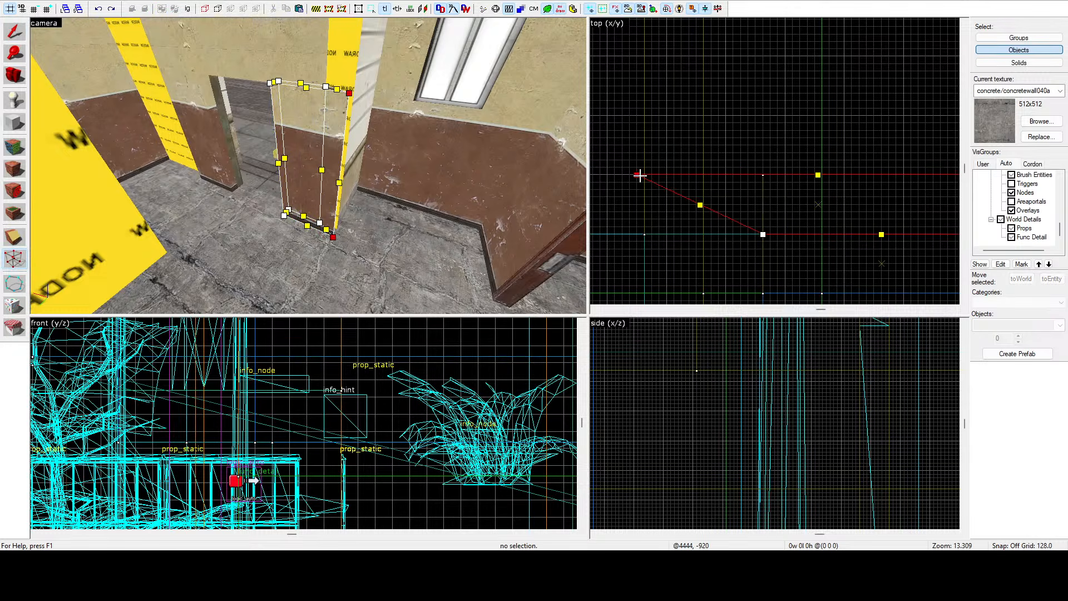
click(644, 176)
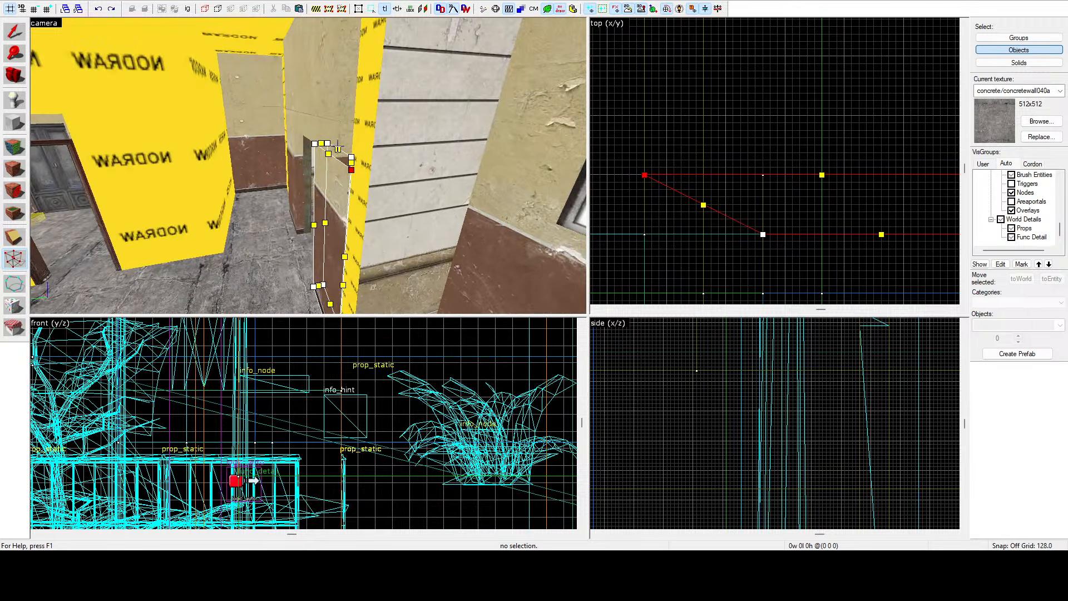
scroll(760, 175, down, 2)
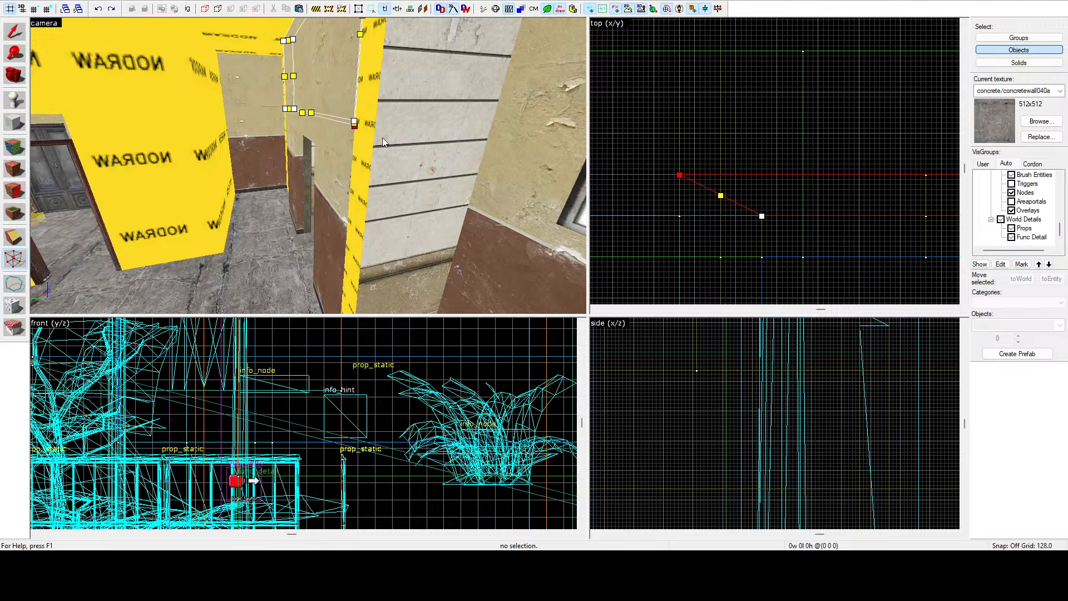
scroll(718, 150, down, 2)
scroll(689, 172, up, 2)
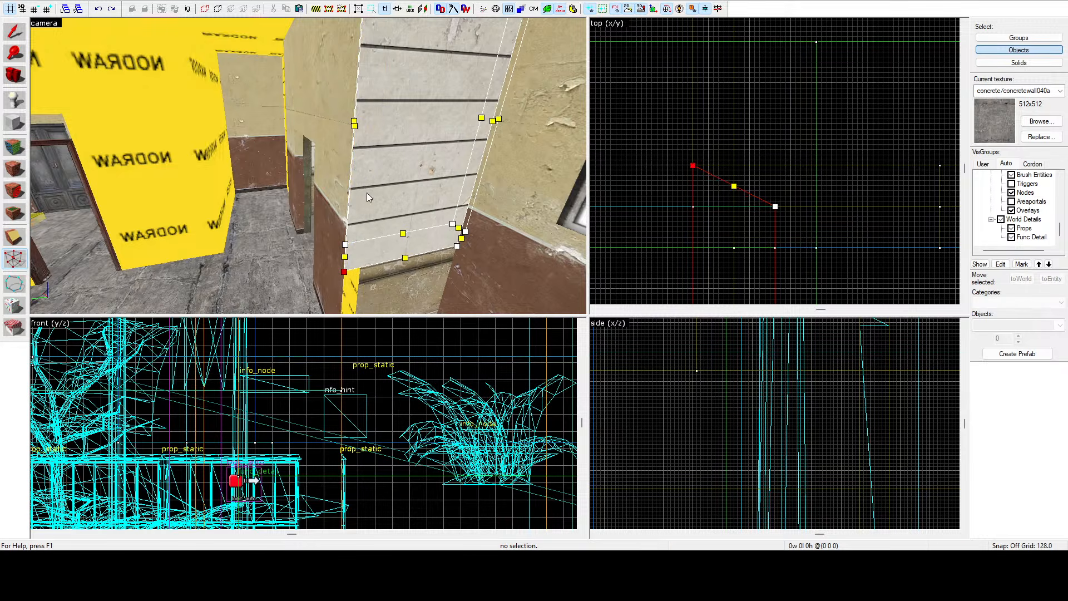
scroll(708, 194, up, 4)
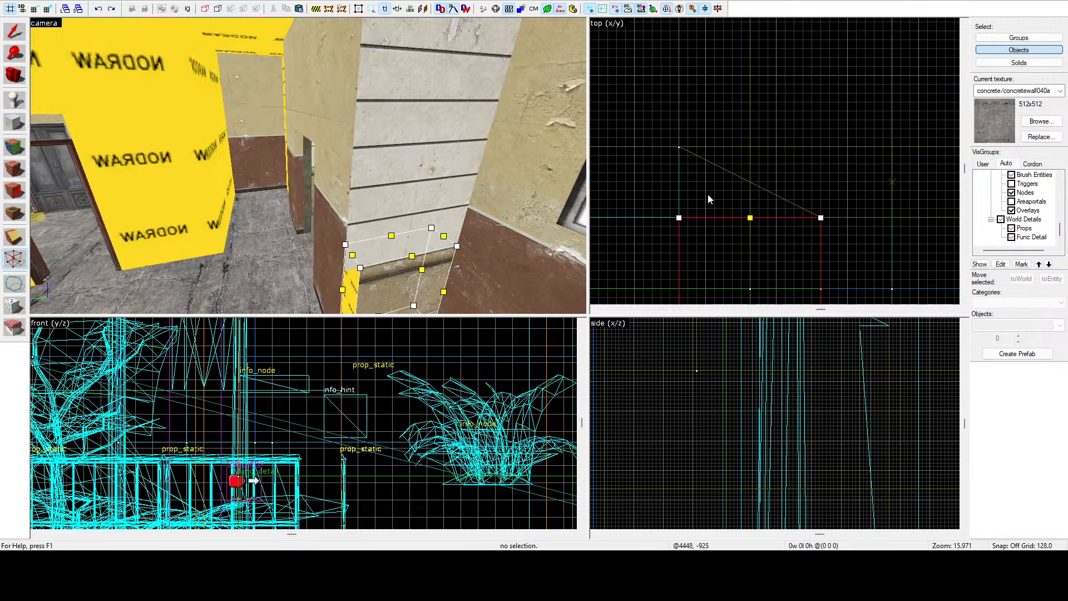
click(15, 31)
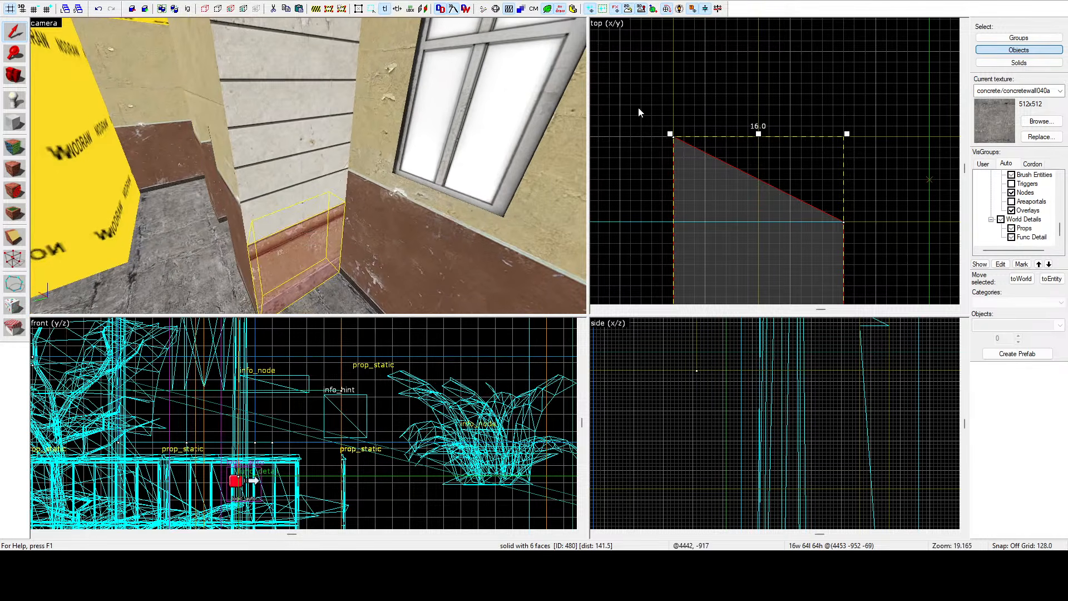
Select a wall face in the camera view with the face tool and apply the current texture to it.
click(639, 108)
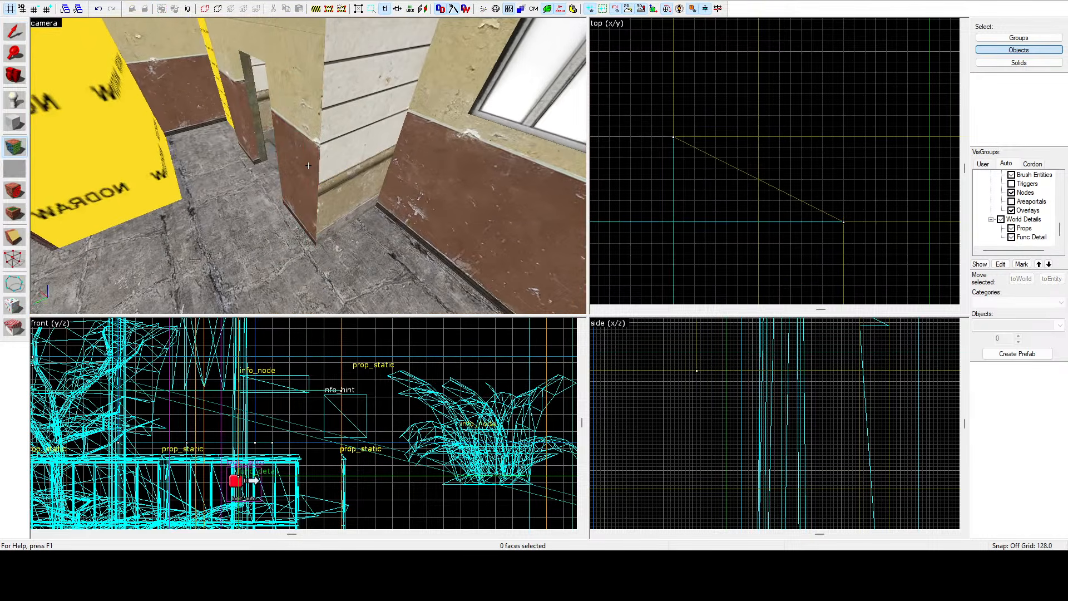
click(308, 165)
right_click(309, 165)
key(a)
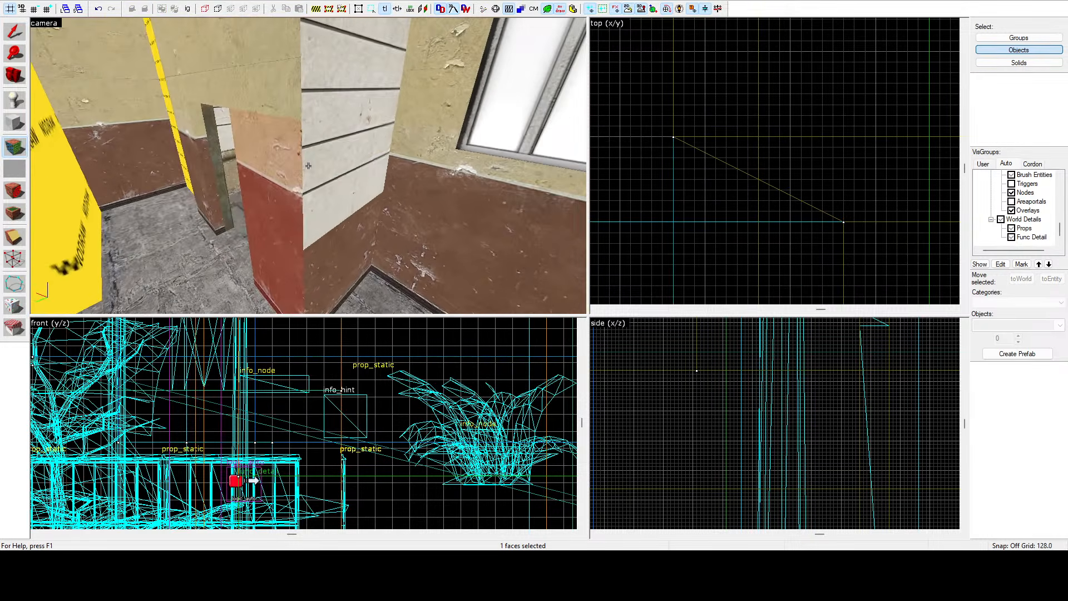
right_click(308, 166)
click(308, 166)
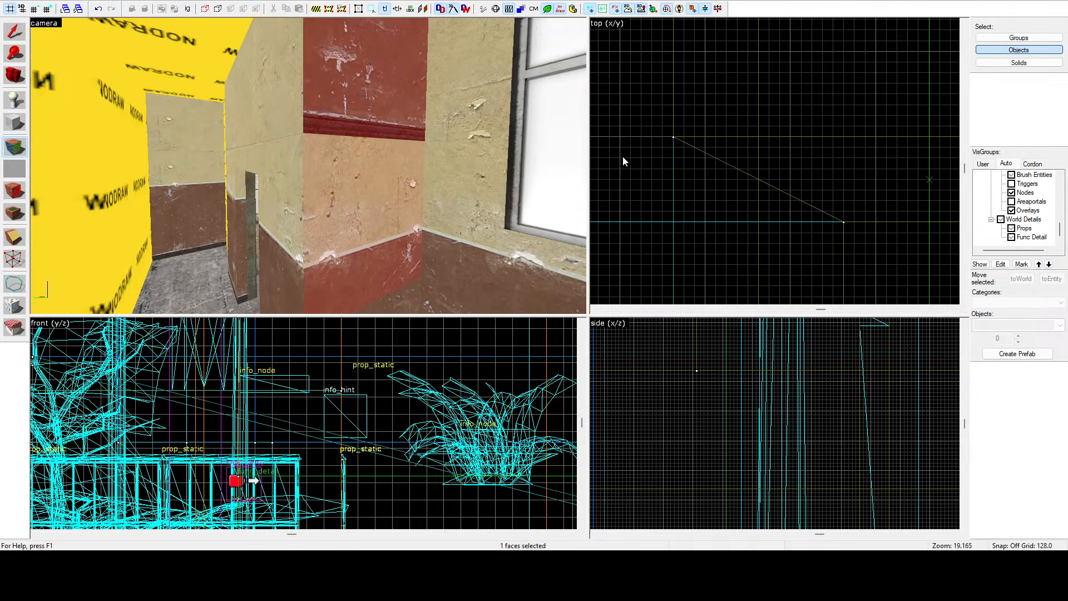
Select the 16-unit-wide plaster wall brush with the slanted end and clip the slanted part off along a horizontal line in the top view.
key(shift+s)
click(384, 153)
key(z)
key(w)
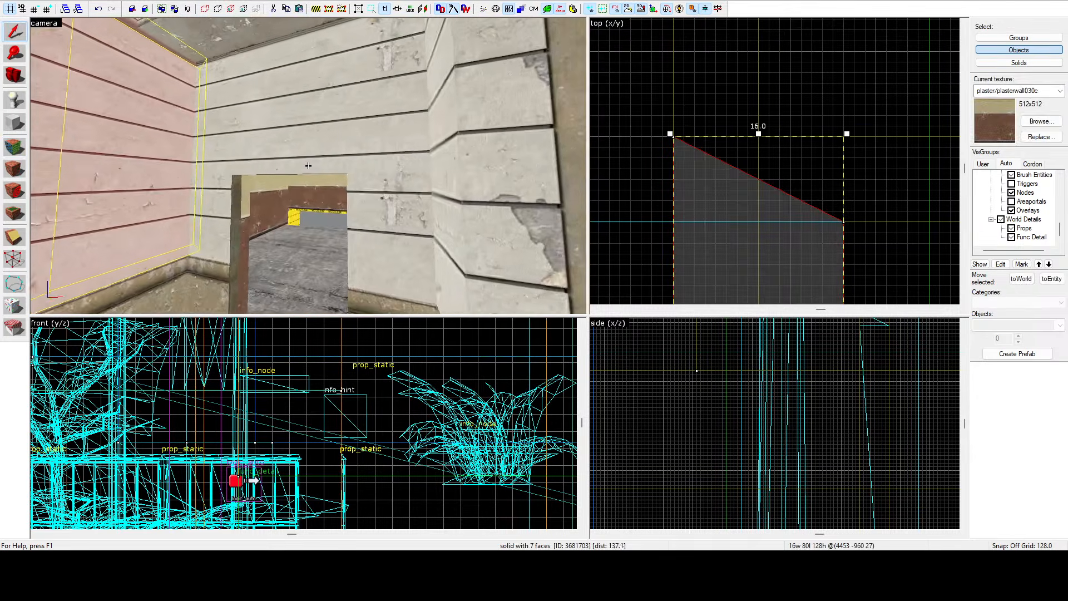
key(s)
key(w)
click(308, 166)
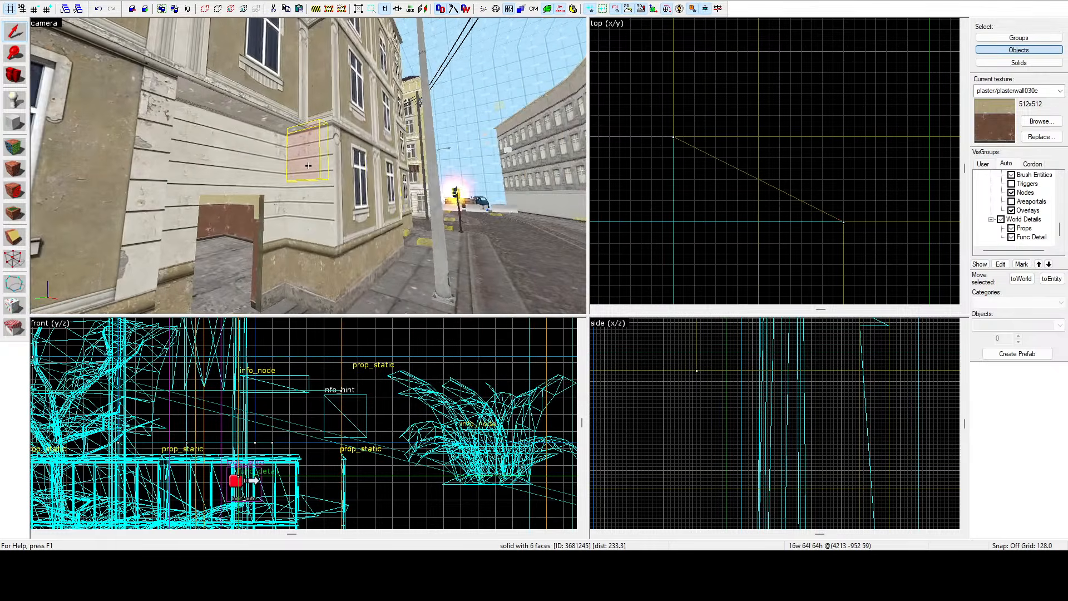
key(w)
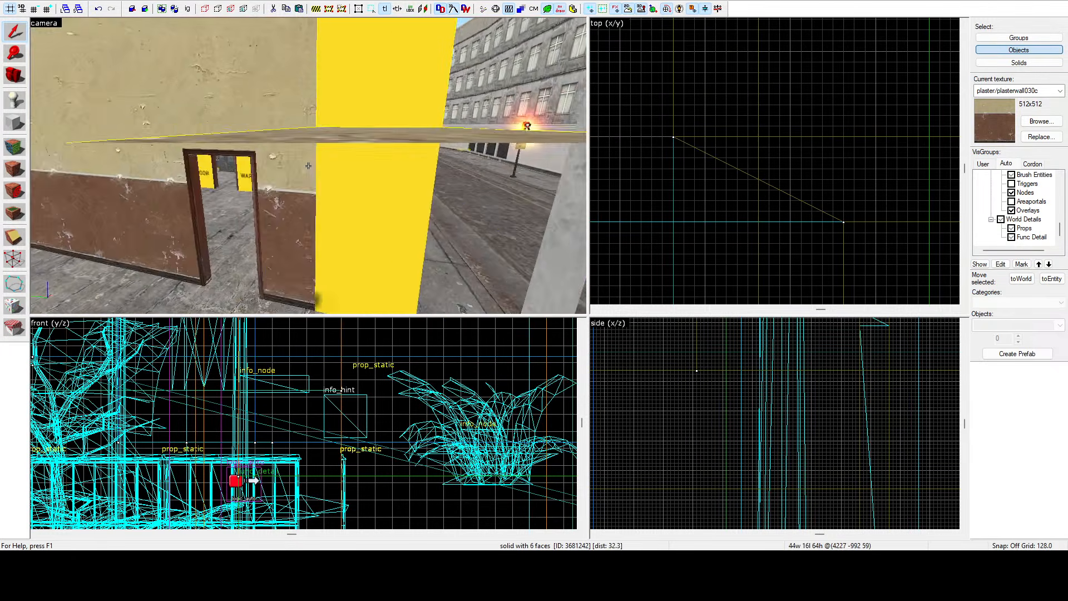
key(s)
click(308, 165)
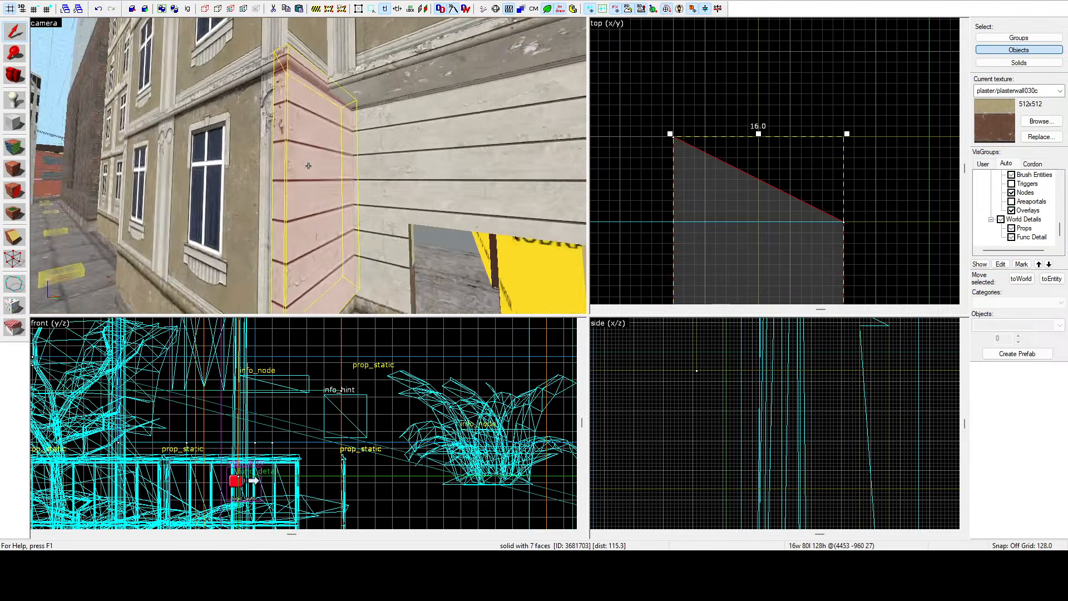
key(w)
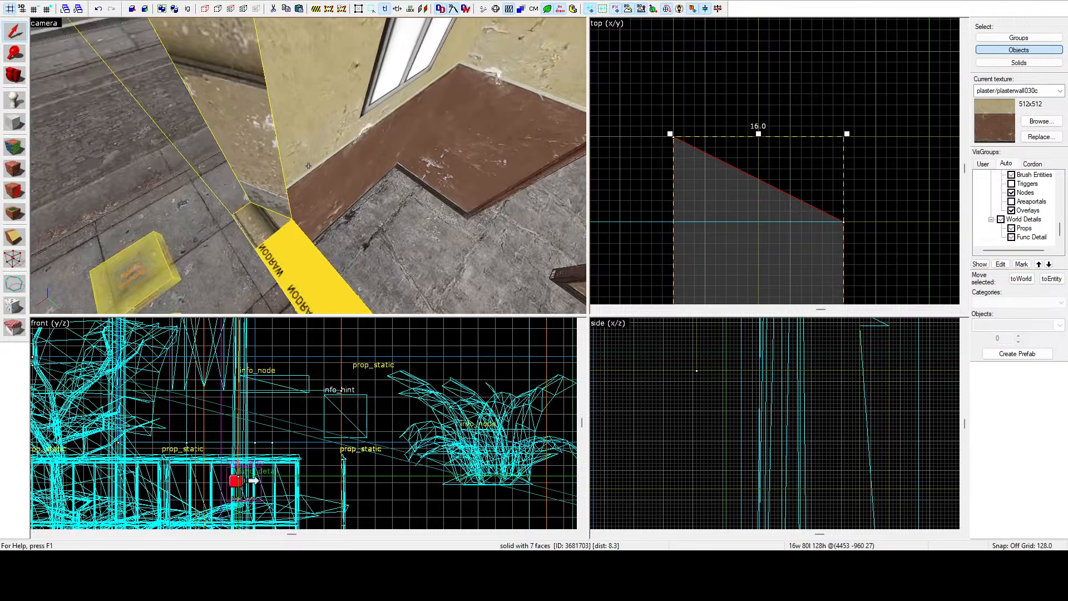
key(s)
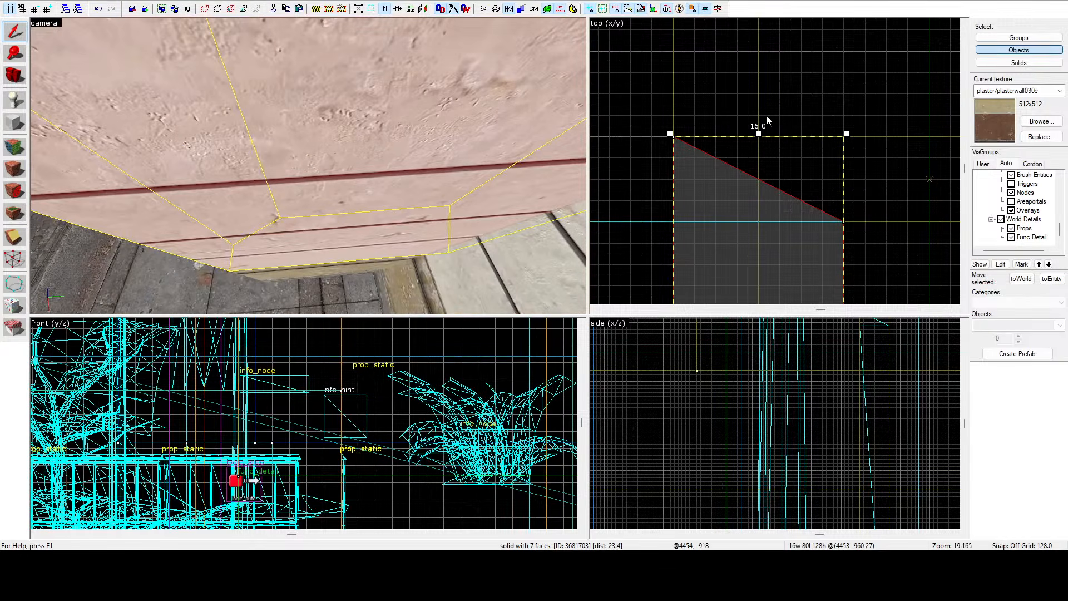
scroll(768, 117, down, 10)
scroll(763, 192, up, 8)
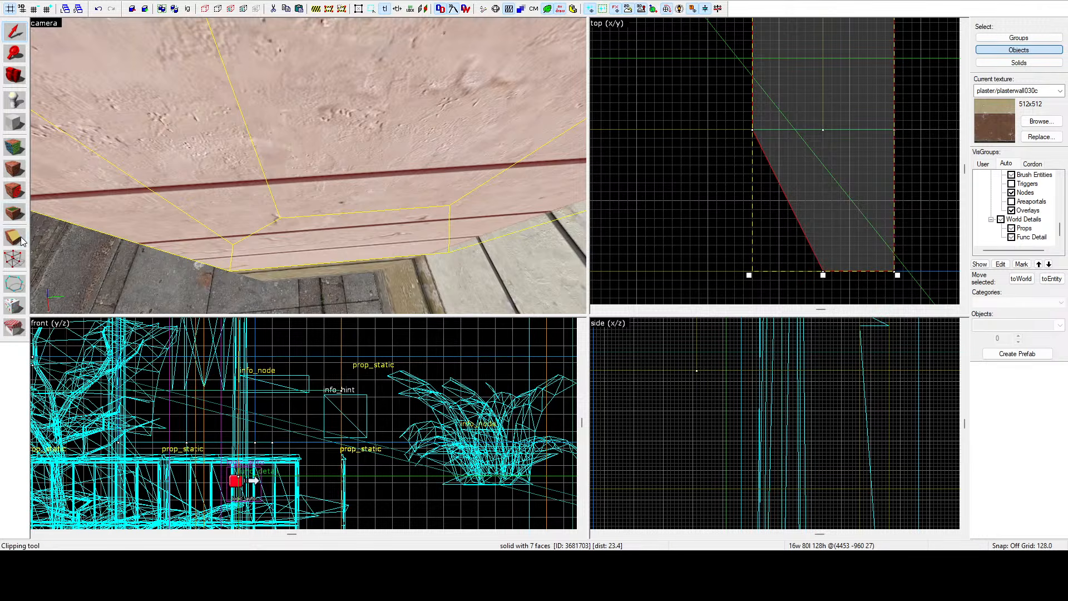
drag(752, 130, 777, 130)
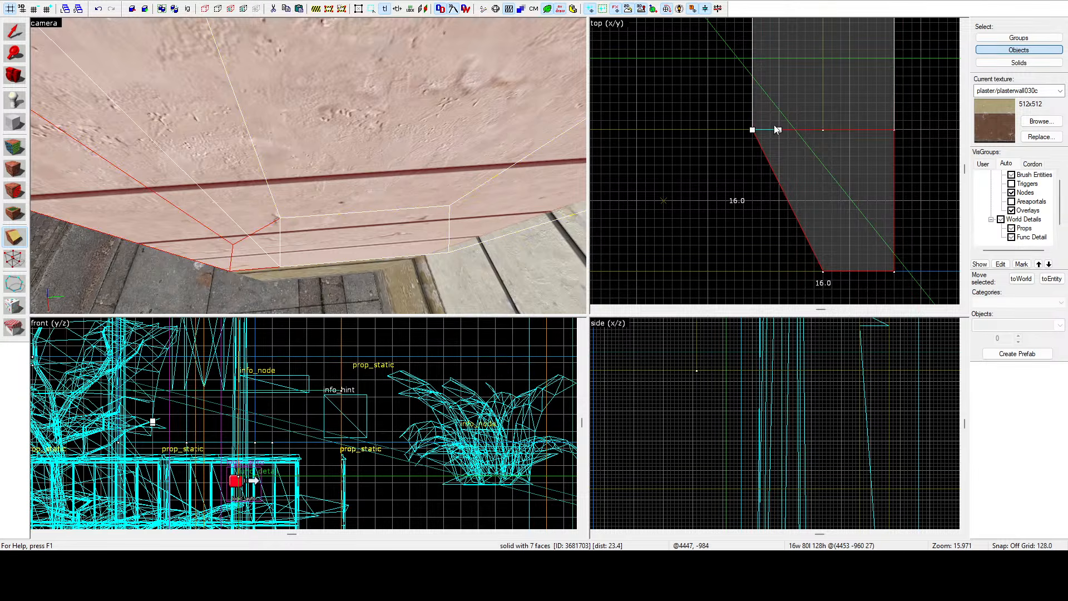
key(Return)
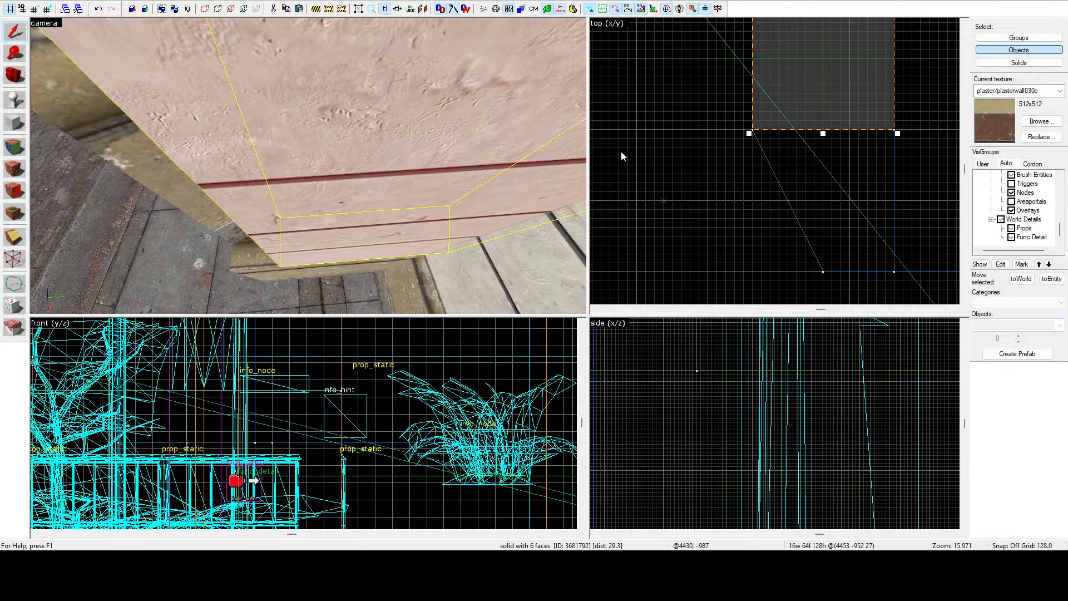
click(660, 165)
Select the clipped plaster wall brush and lower its top in the side view until it is 64 units high.
key(z)
key(w)
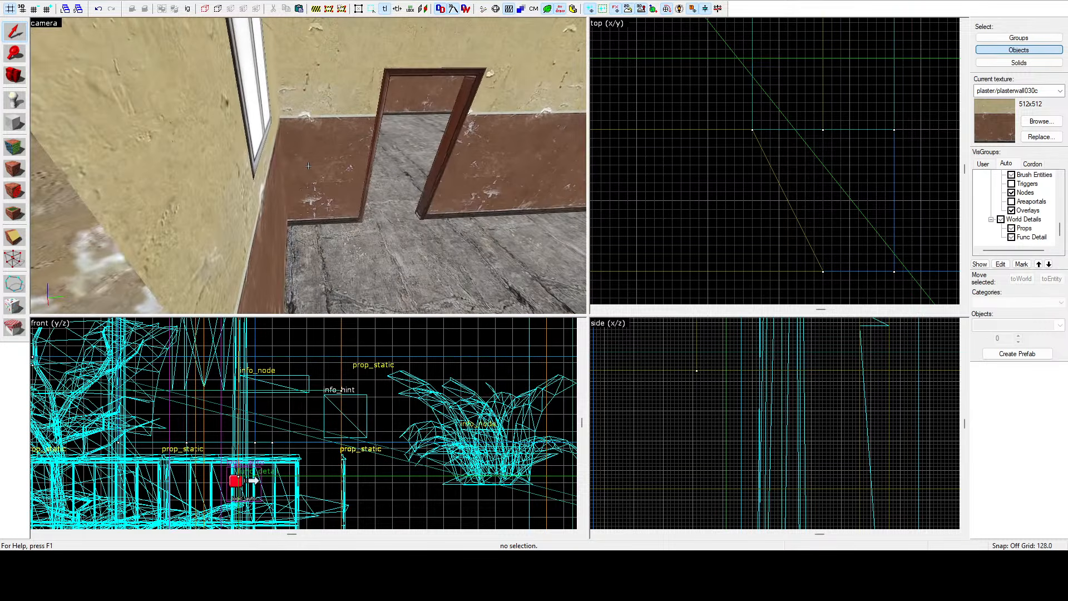
key(s)
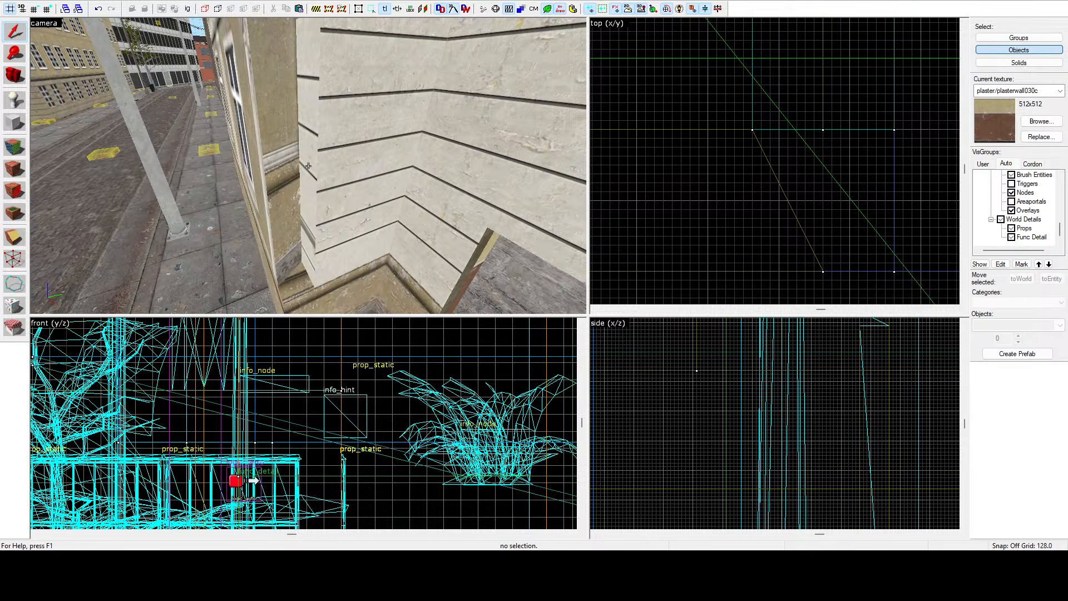
key(w)
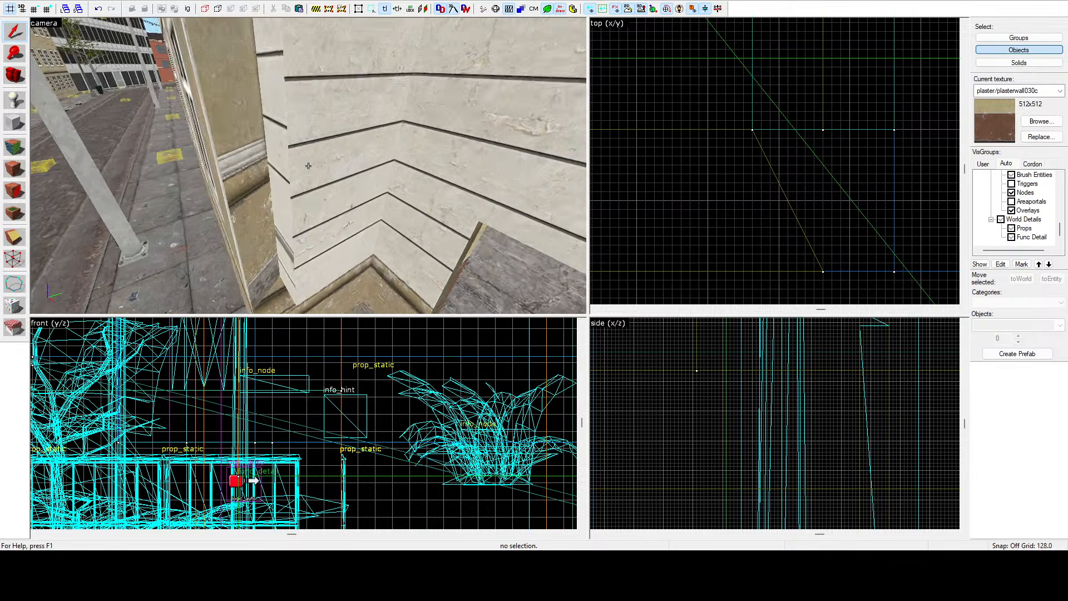
key(w)
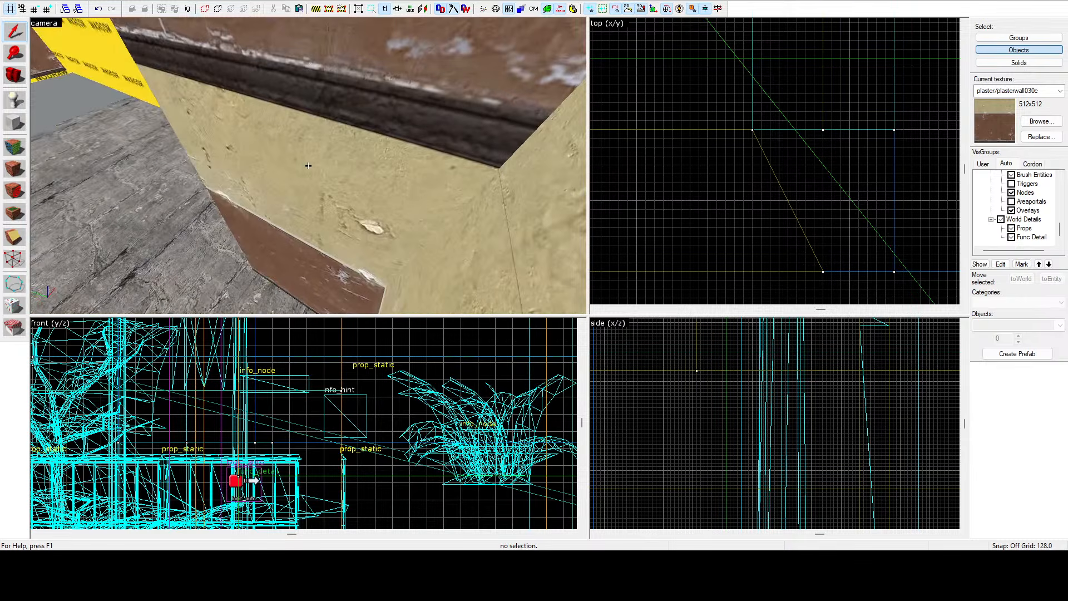
click(308, 165)
key(s)
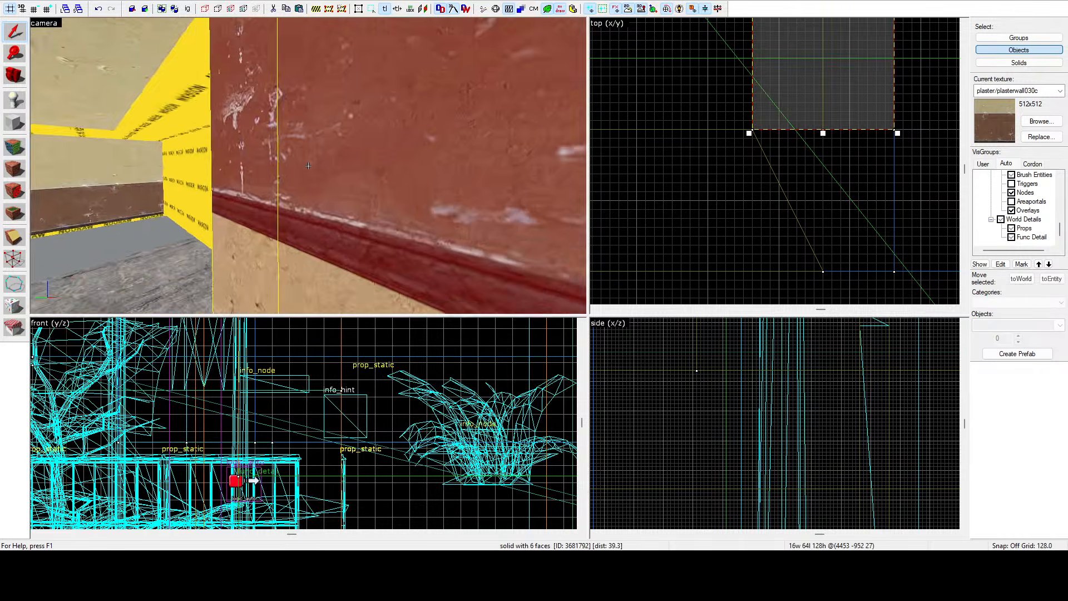
scroll(765, 139, up, 6)
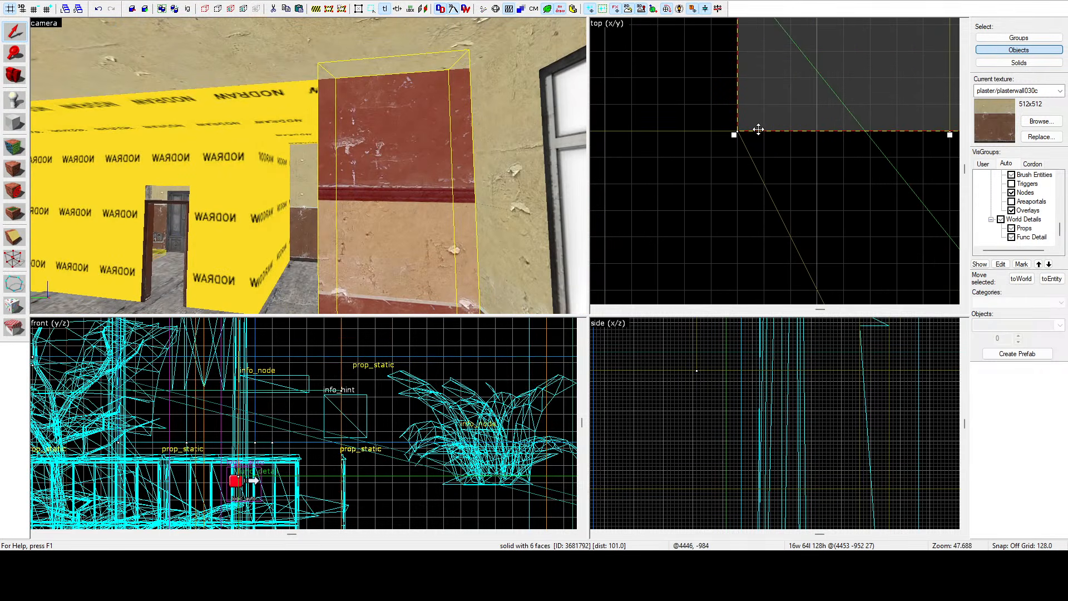
scroll(712, 436, down, 13)
scroll(775, 405, up, 10)
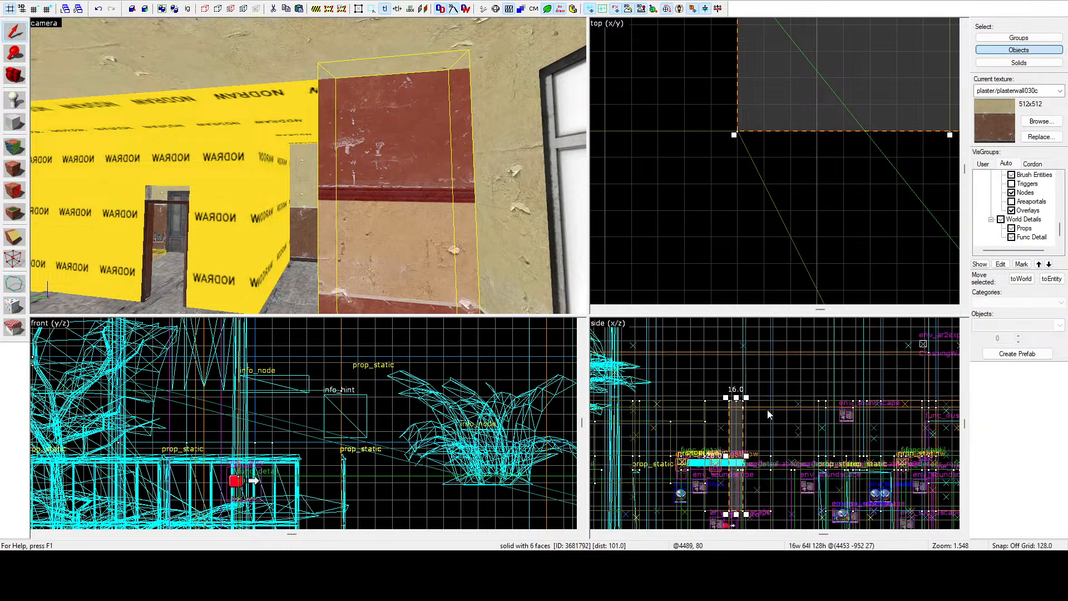
drag(715, 403, 735, 522)
key(z)
key(w)
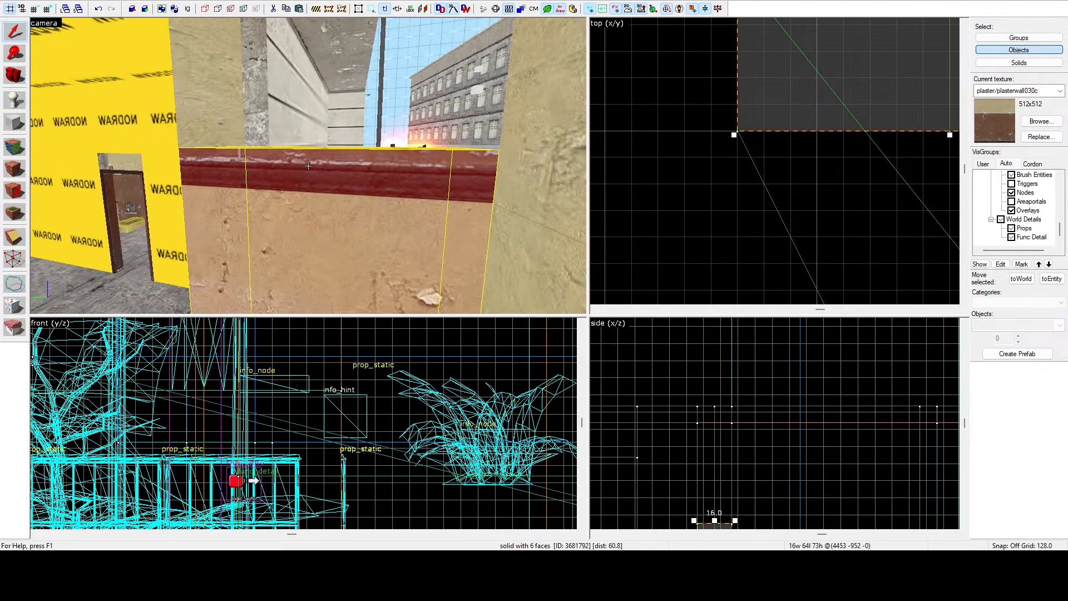
key(z)
scroll(692, 439, down, 6)
scroll(697, 472, up, 7)
scroll(697, 473, up, 6)
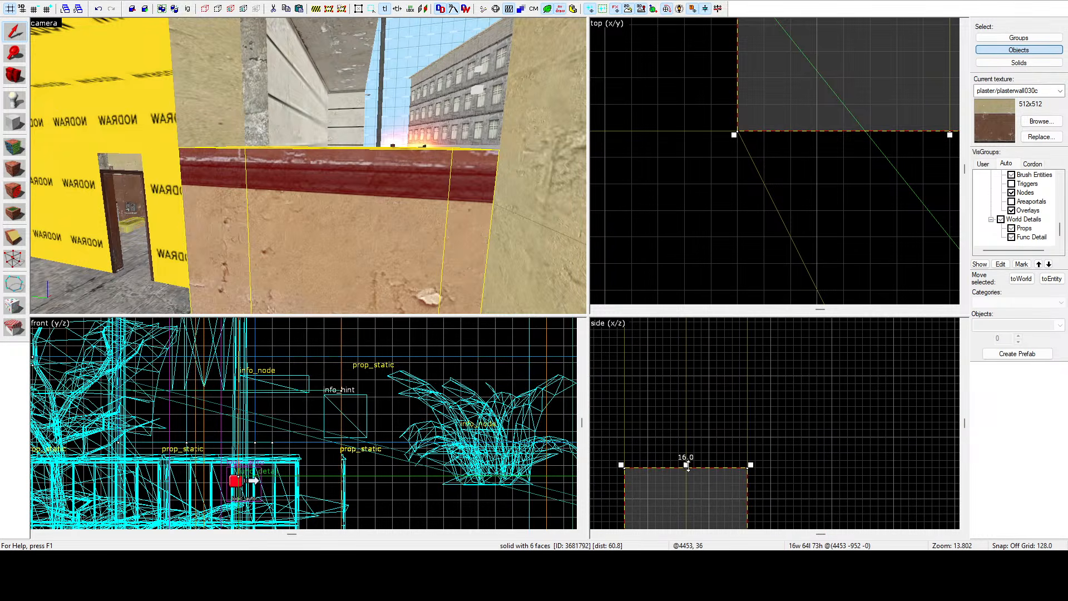
drag(688, 465, 693, 506)
scroll(685, 445, up, 1)
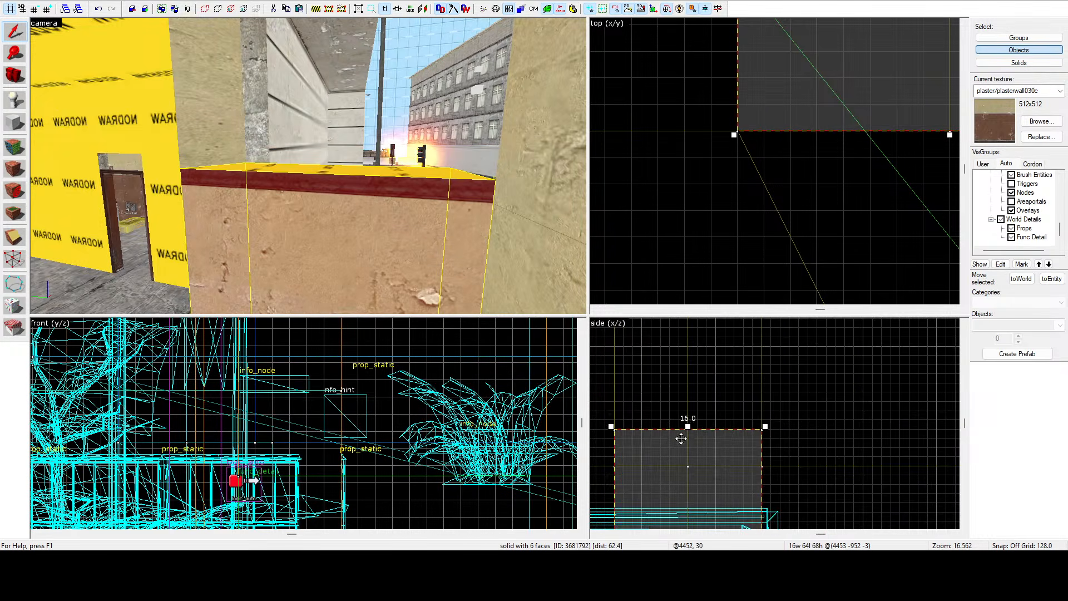
drag(687, 426, 690, 464)
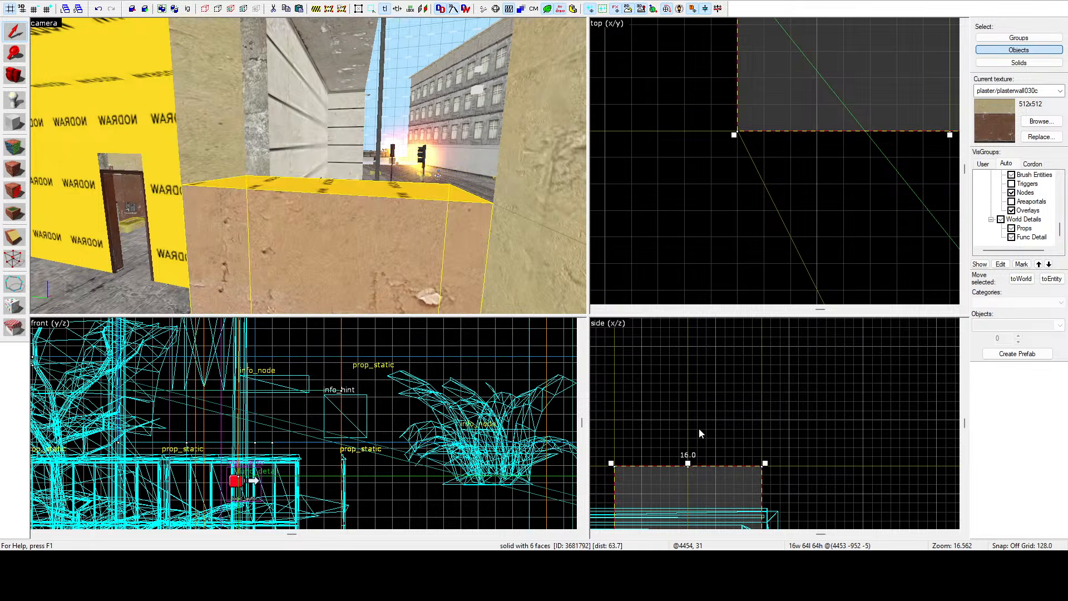
click(696, 426)
key(z)
key(d)
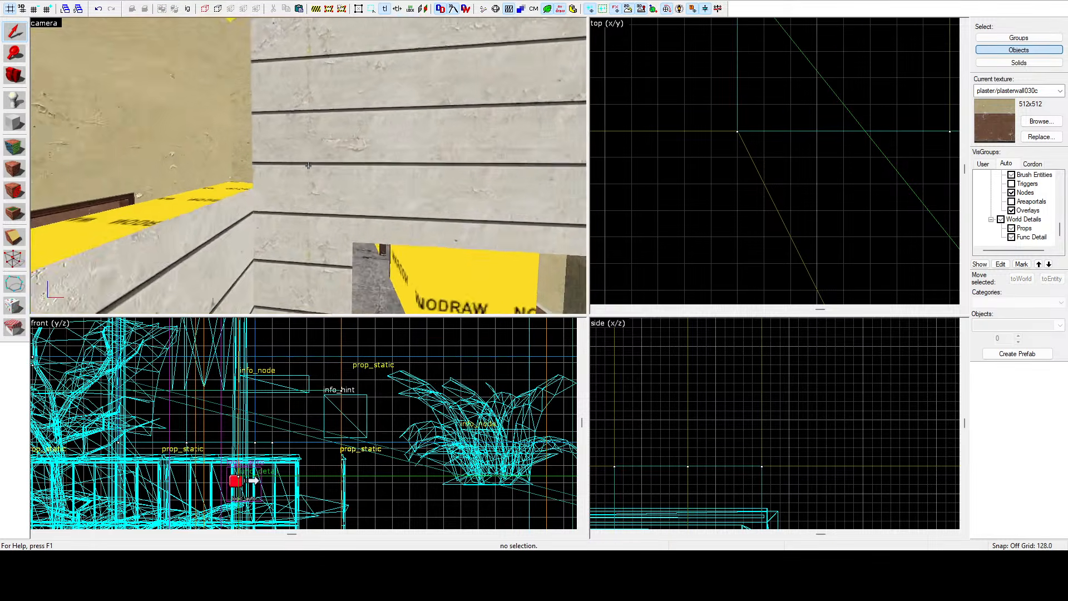
Select the short plaster wall piece and raise it 64 units in the side view.
click(308, 165)
key(s)
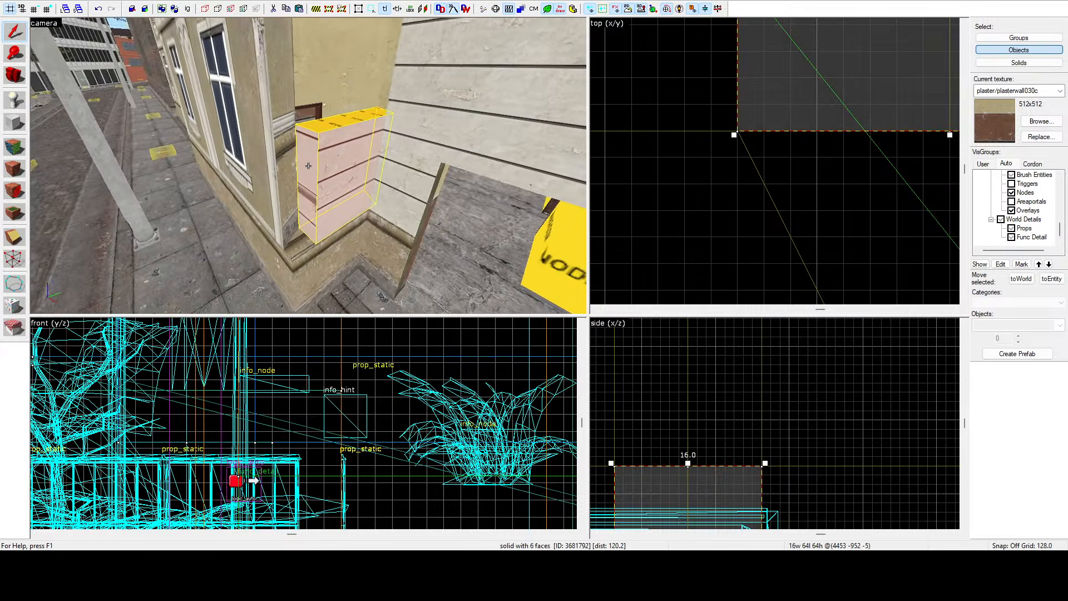
scroll(675, 379, down, 10)
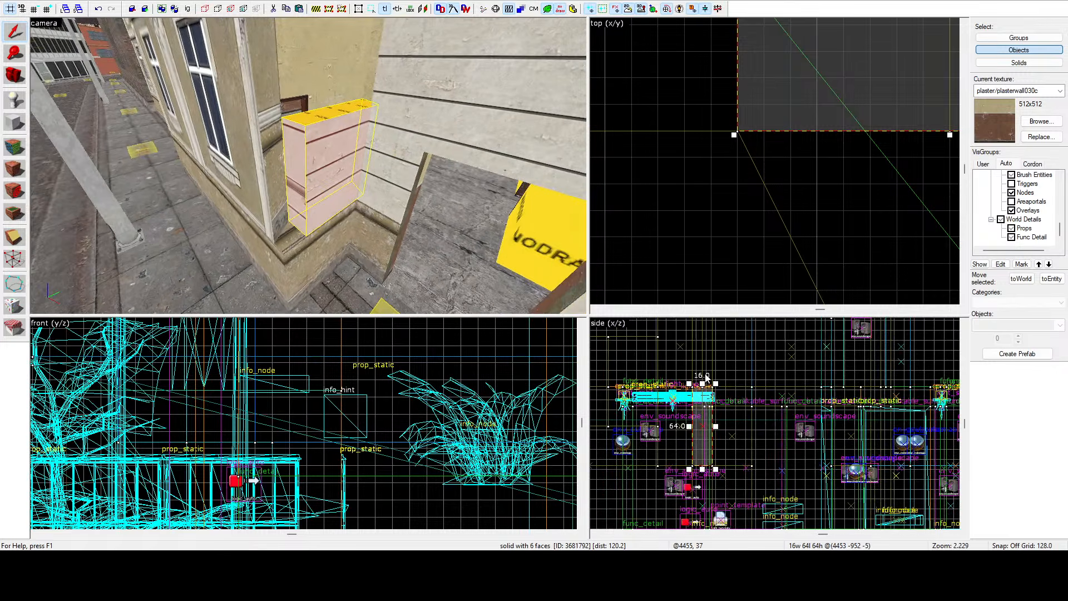
scroll(709, 375, up, 8)
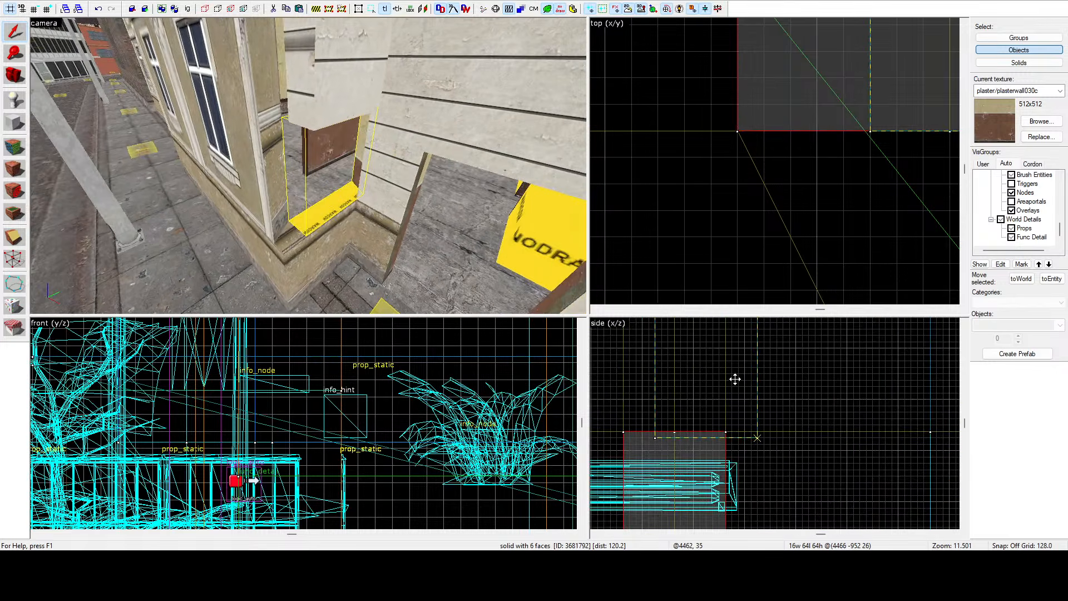
shift+drag(707, 372, 707, 374)
Switch to the face tool and pick the beige plaster wall face to sample its texture plasterwall030a.
key(z)
key(w)
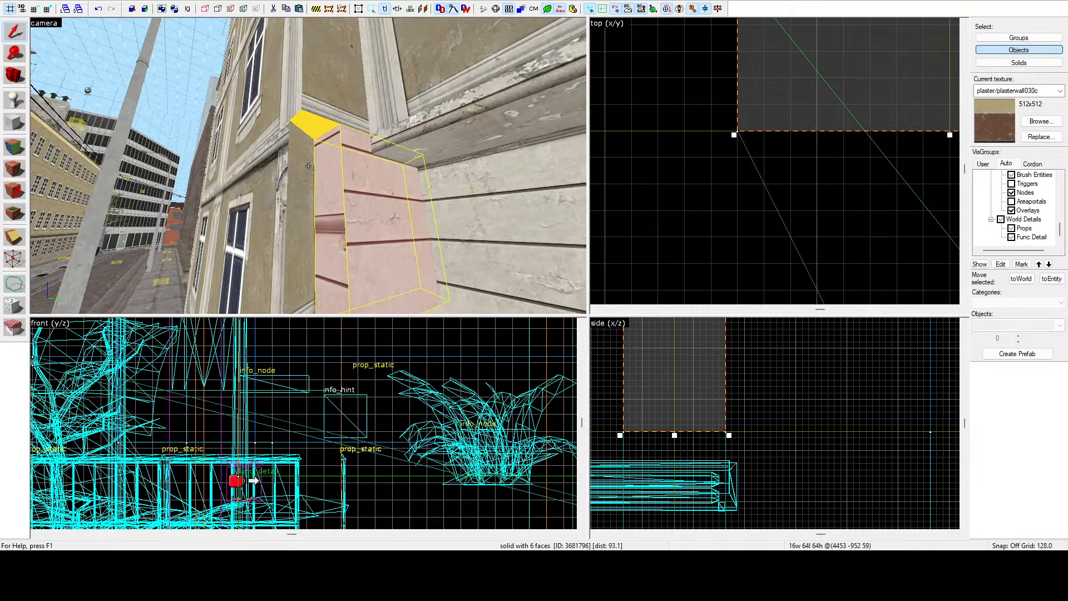
key(w)
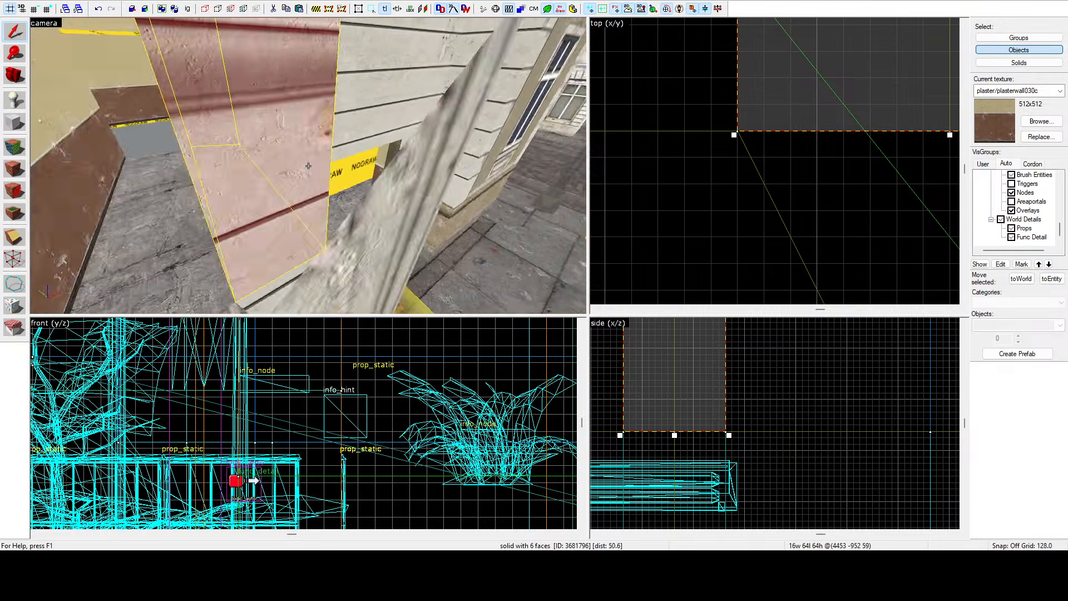
key(w)
click(19, 149)
key(z)
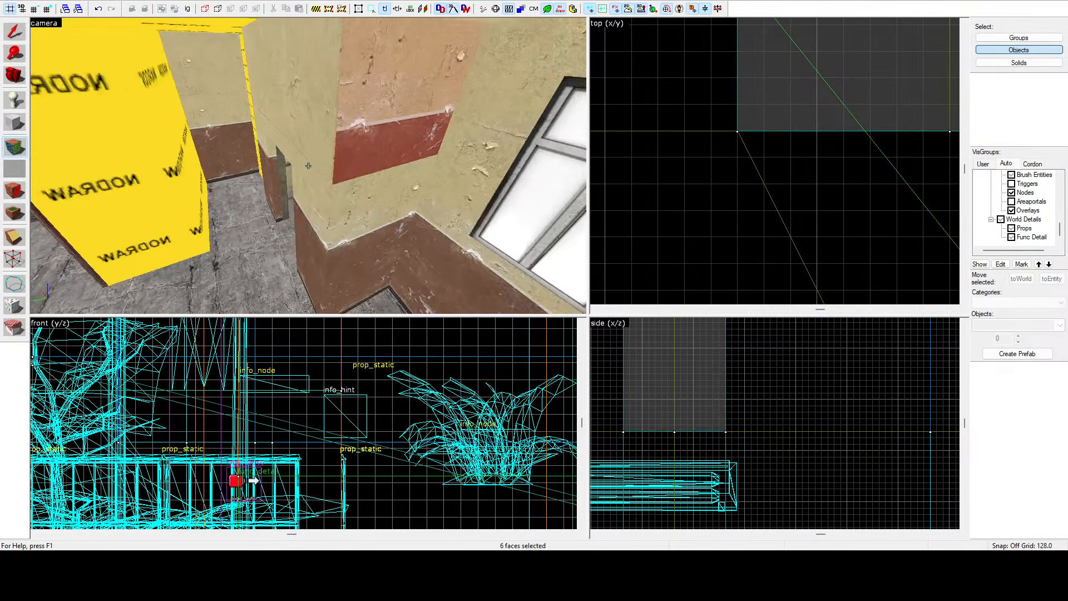
key(w)
click(308, 165)
Fly through the building interior in the camera view to inspect its walls and doorways.
key(w)
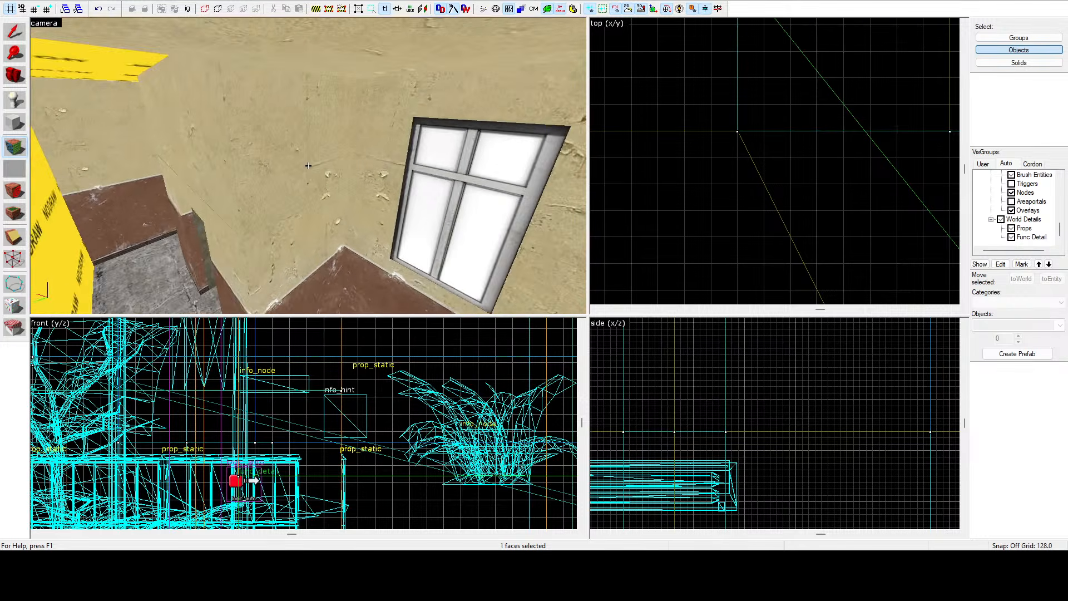
key(w)
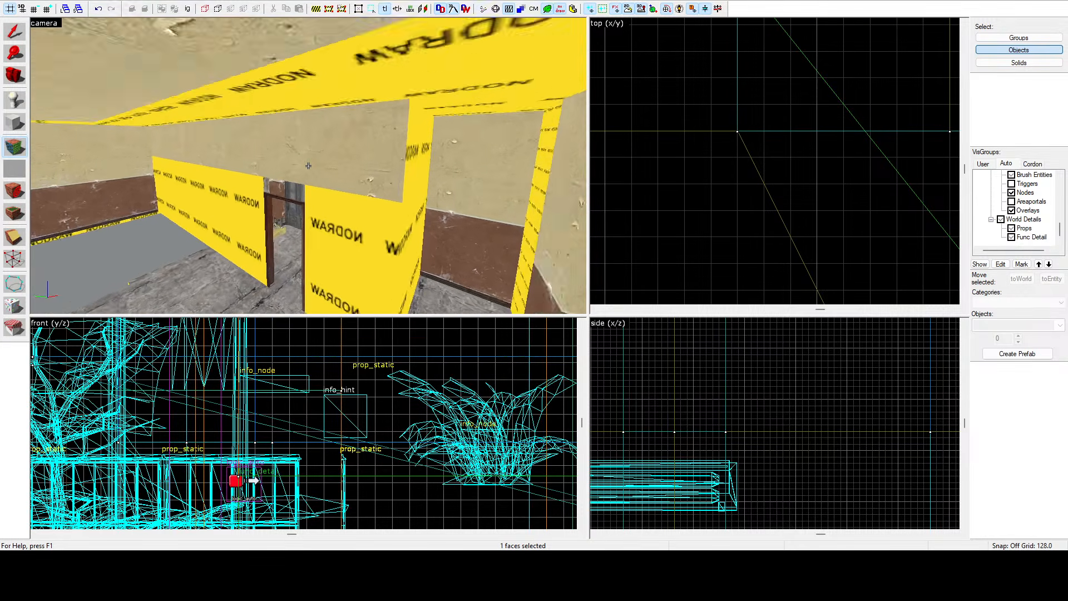
key(w)
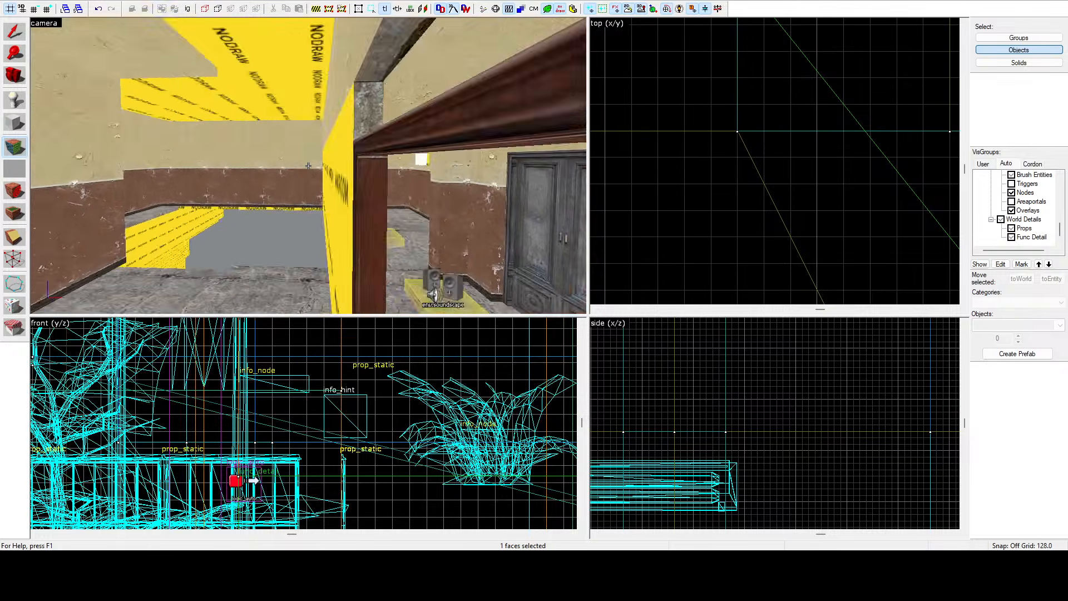
key(w)
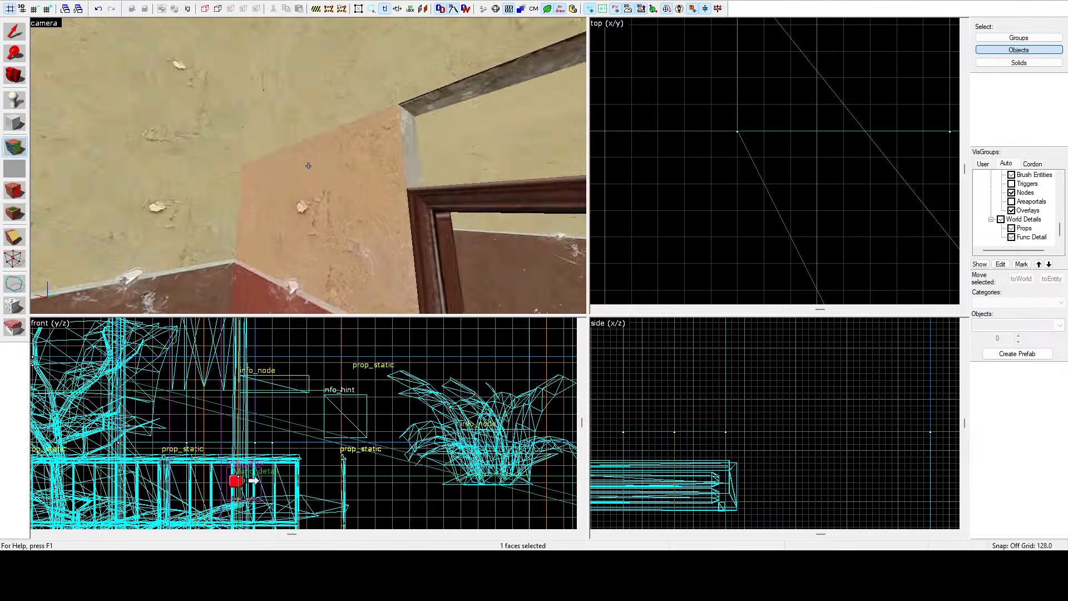
key(w)
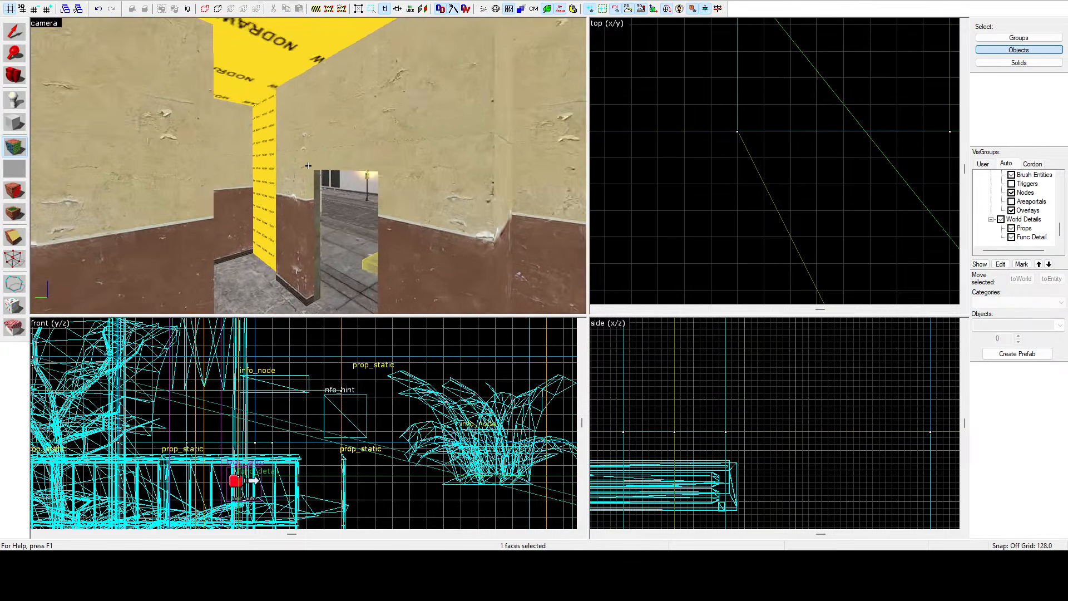
key(w)
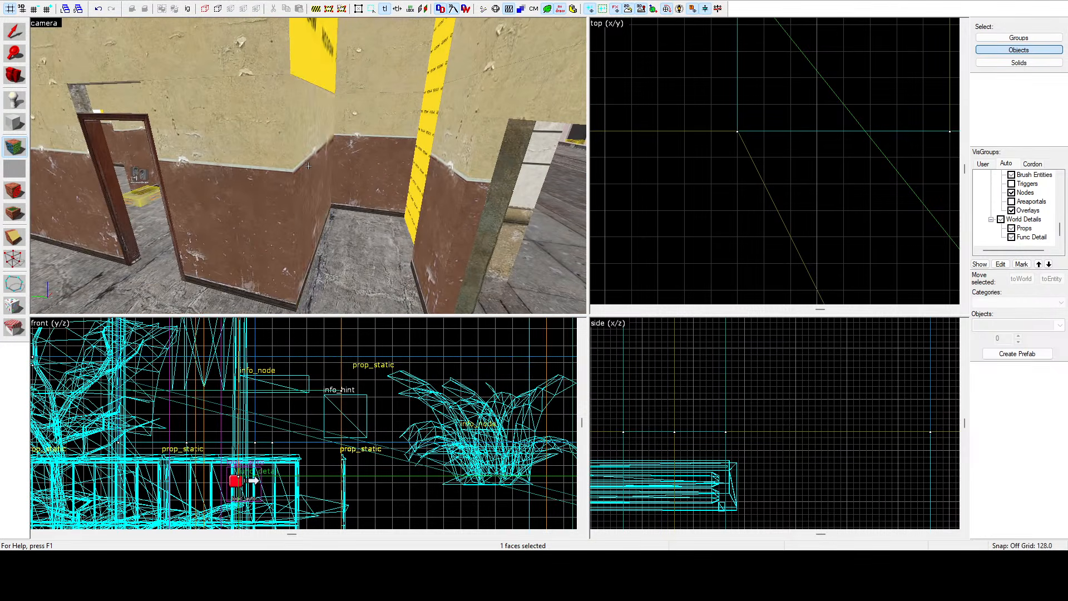
key(w)
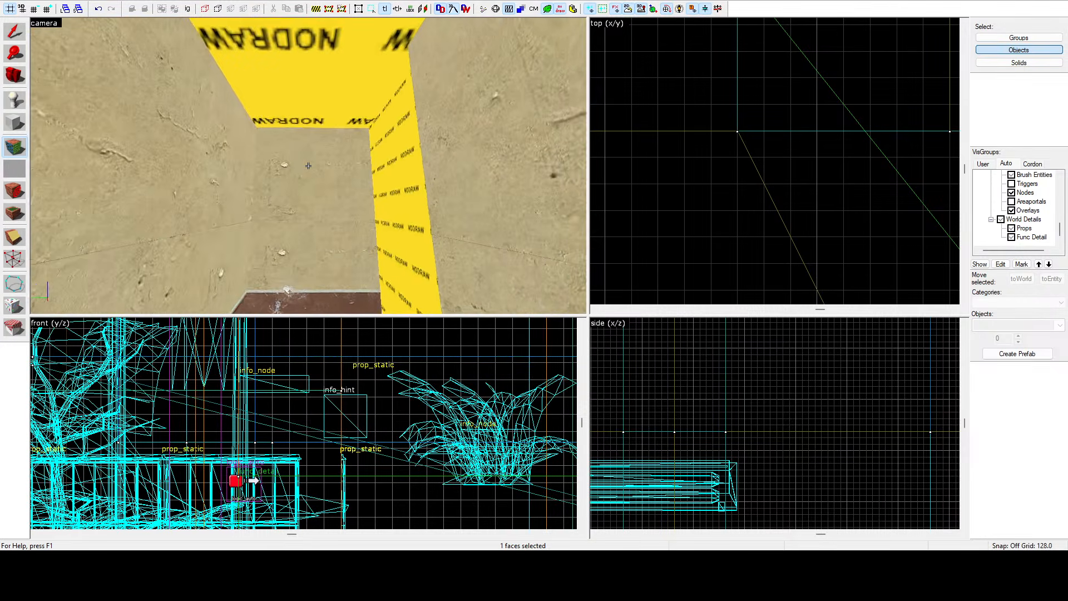
key(w)
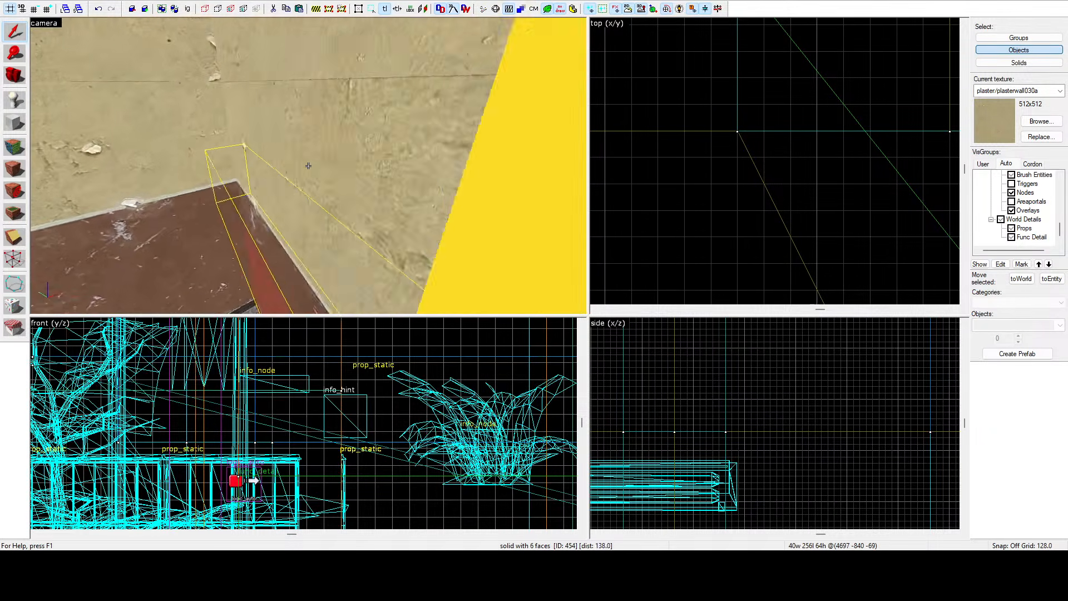
Select the three stacked plaster wall brushes beside the yellow nodraw wall in the camera view.
key(a)
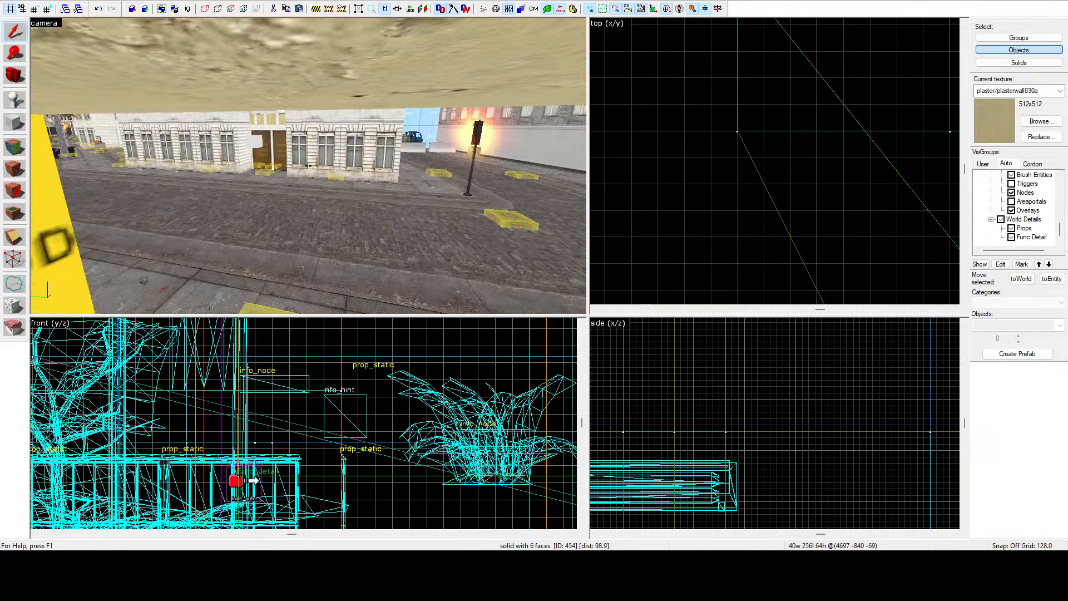
key(s)
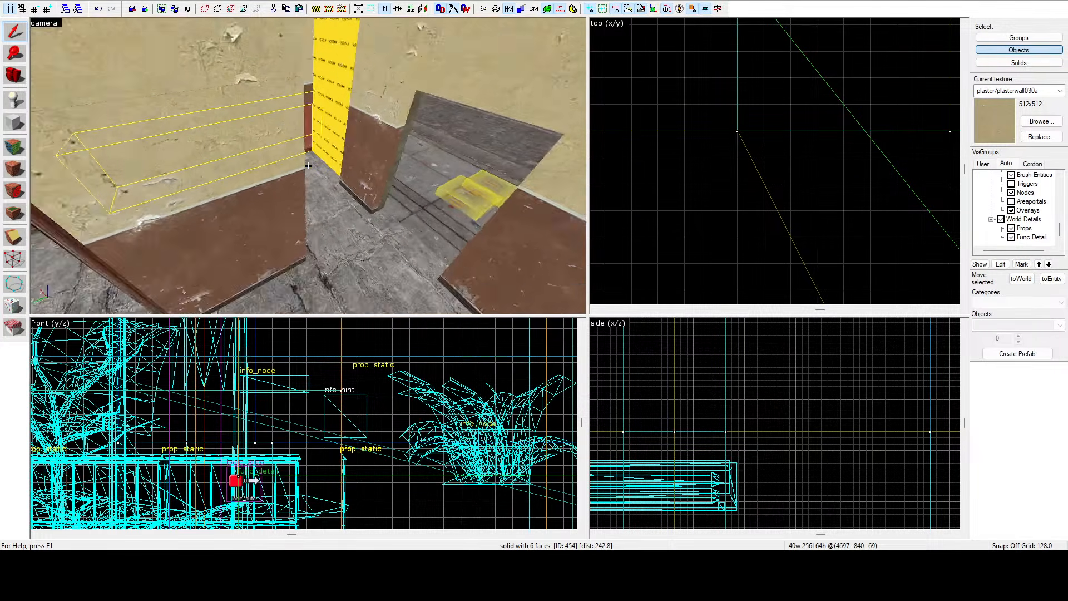
key(d)
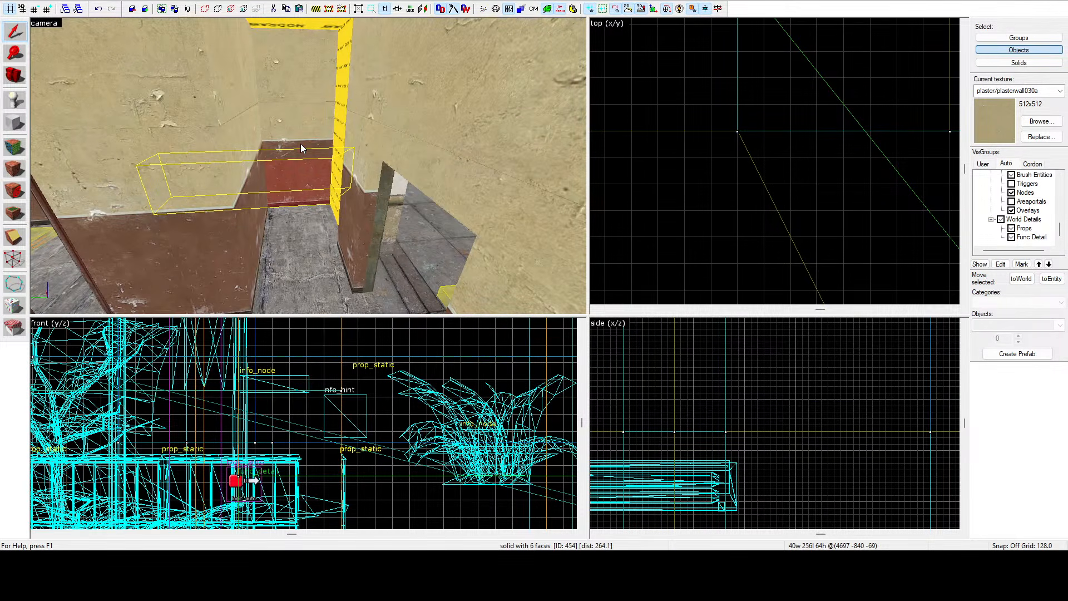
ctrl+click(301, 144)
ctrl+click(300, 92)
Fly around the rooms in the camera view to inspect the selected wall brushes and surrounding interior.
key(z)
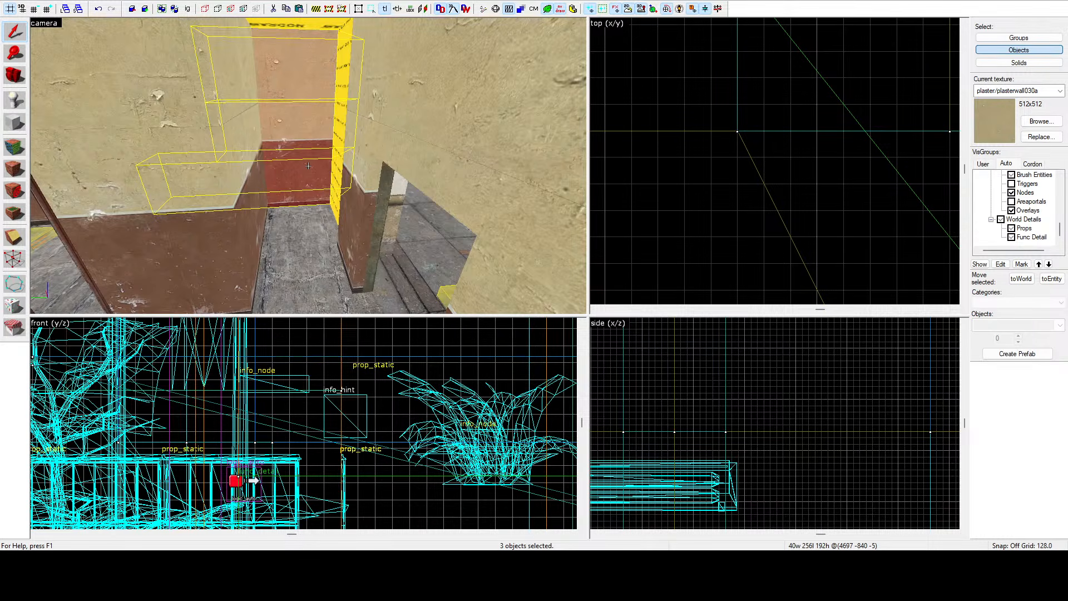
key(a)
key(w)
key(a)
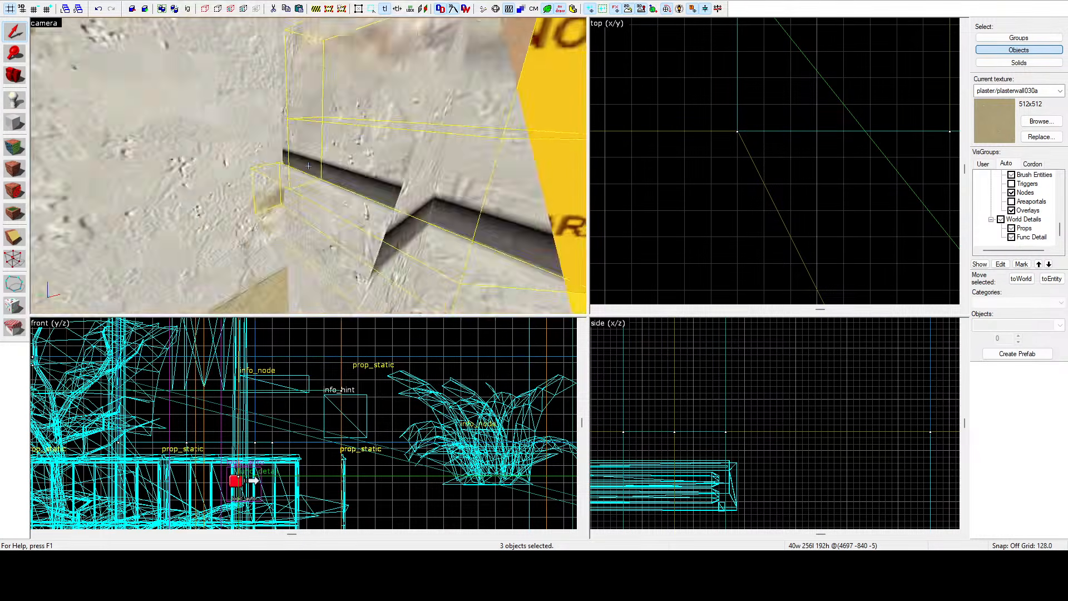
key(s)
key(a)
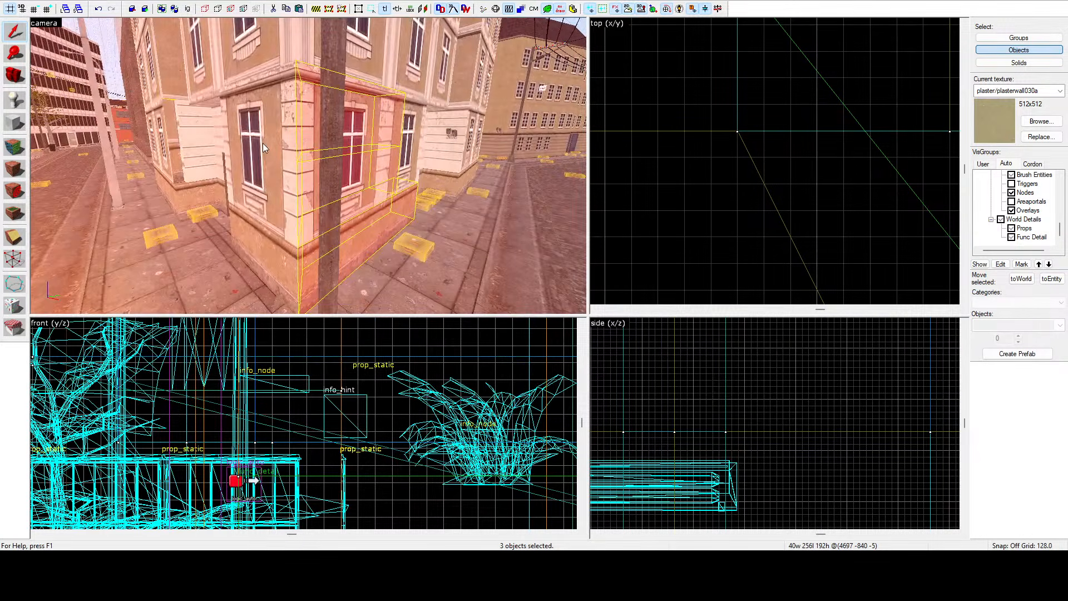
key(z)
key(a)
key(w)
key(s)
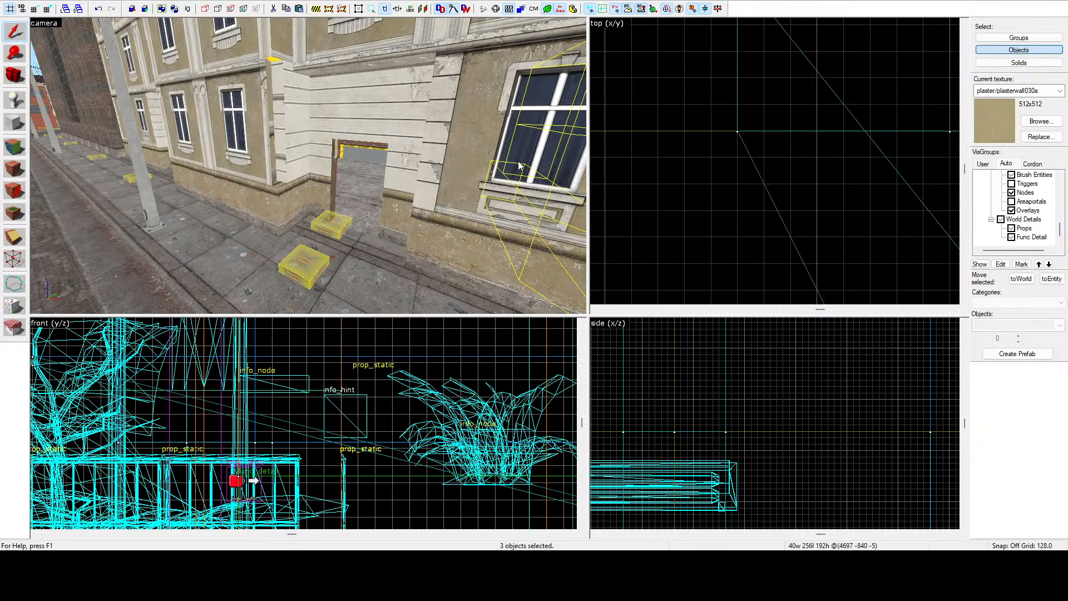
key(z)
key(w)
key(s)
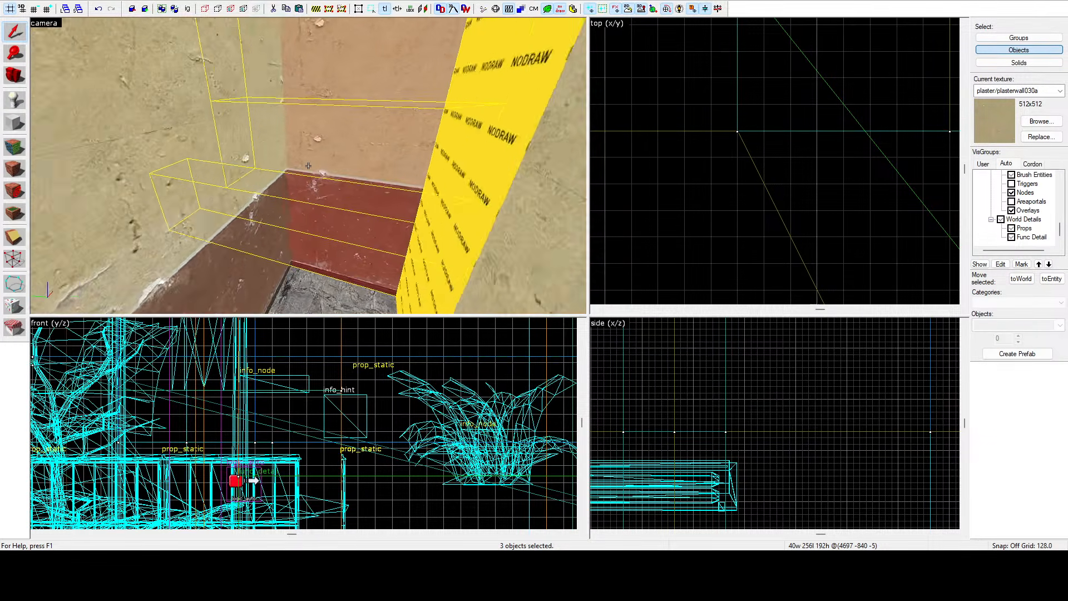
key(s)
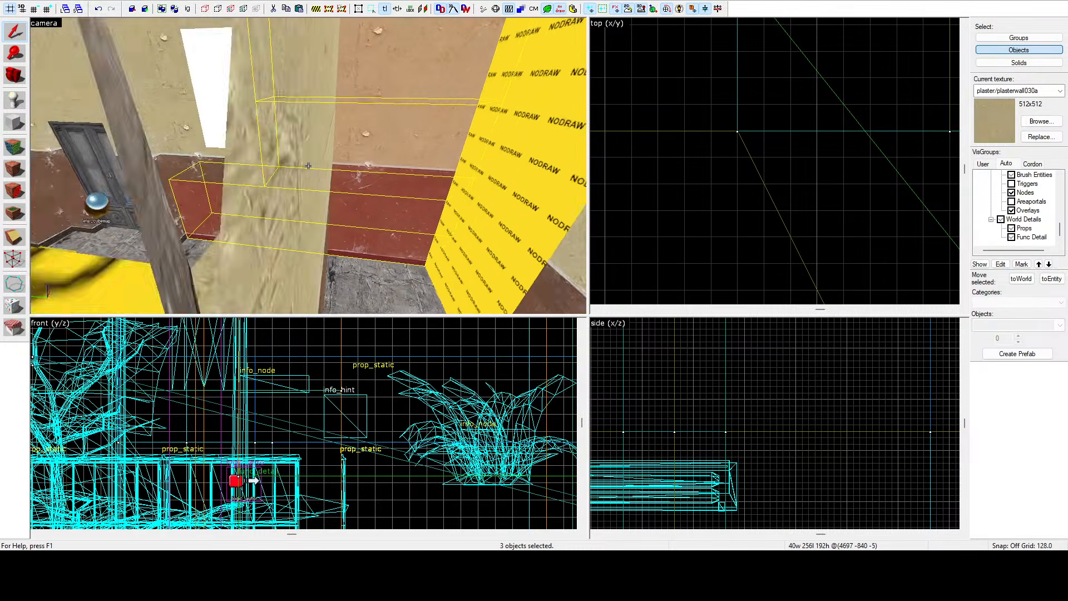
key(d)
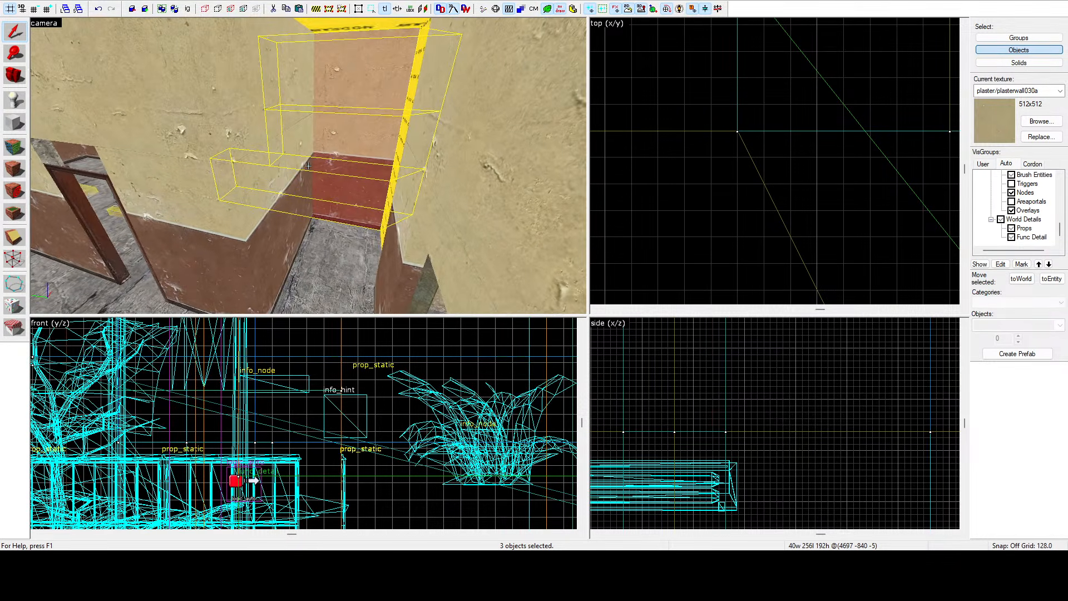
key(d)
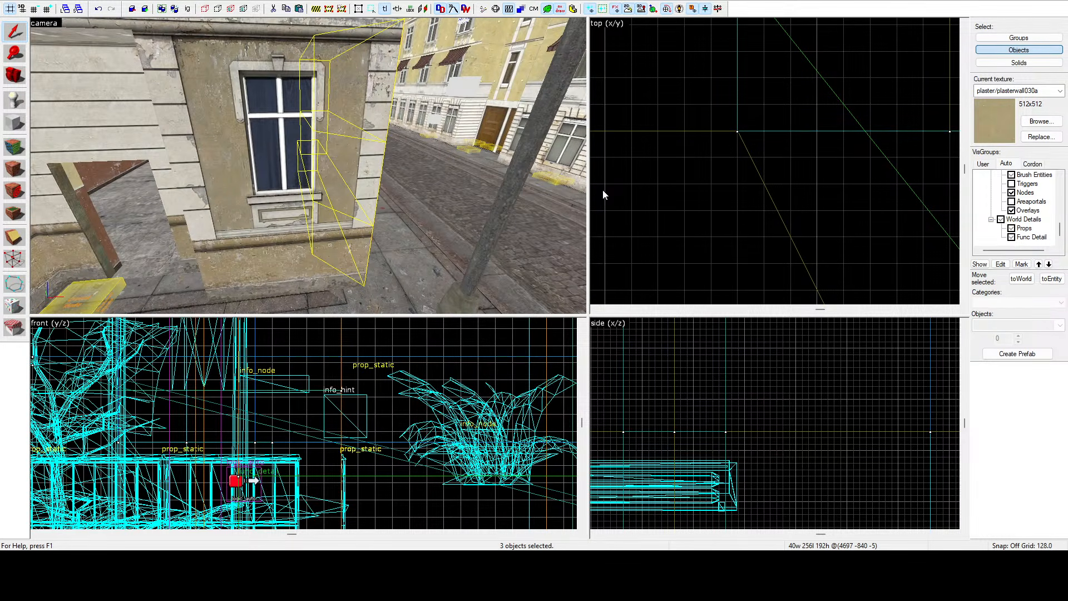
key(z)
key(w)
key(w)
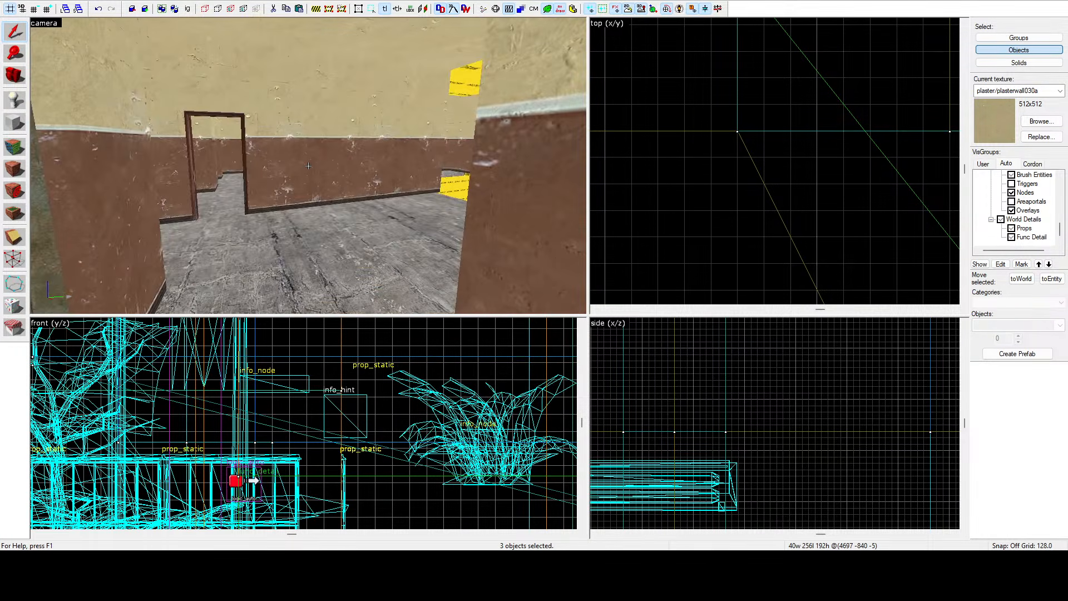
key(w)
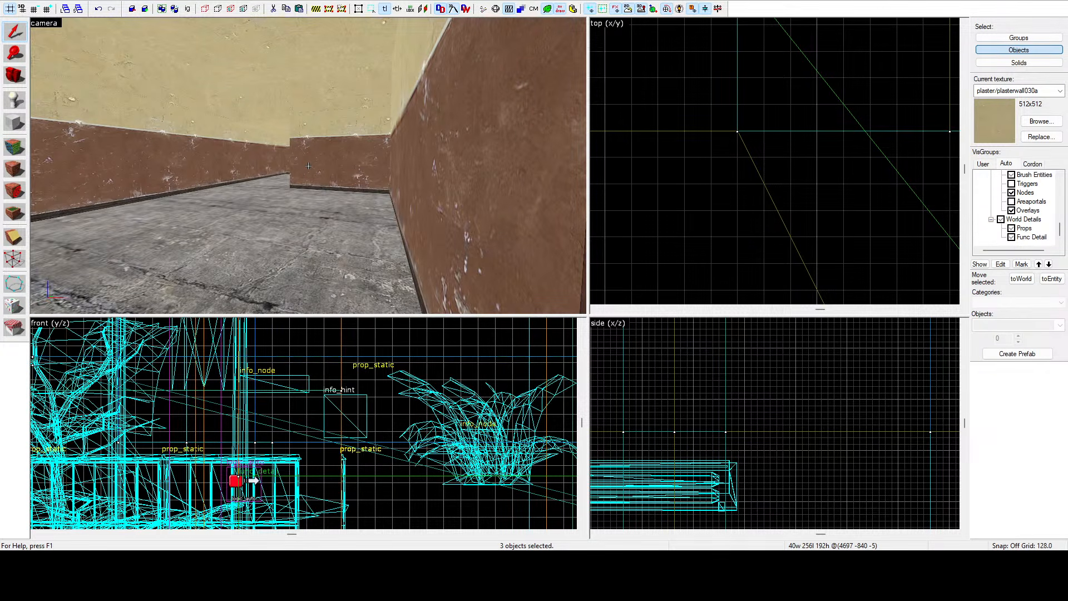
key(w)
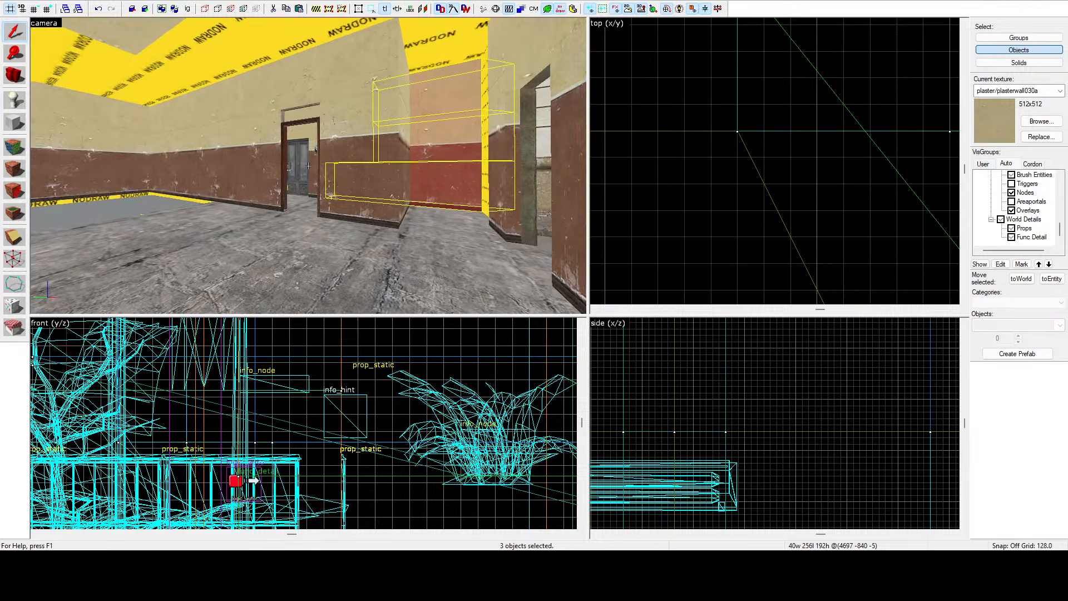
key(w)
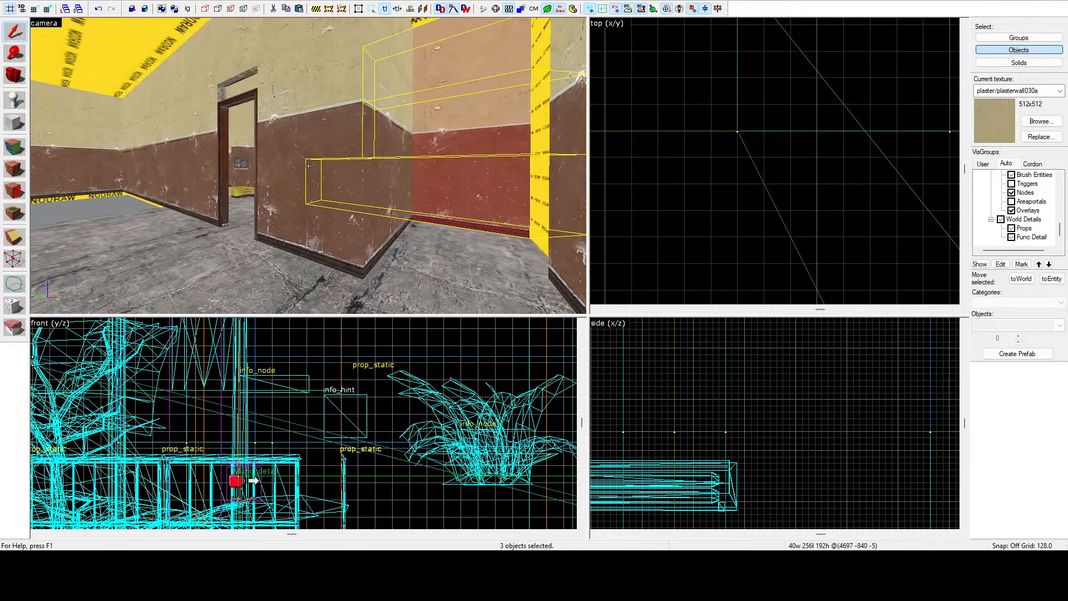
key(w)
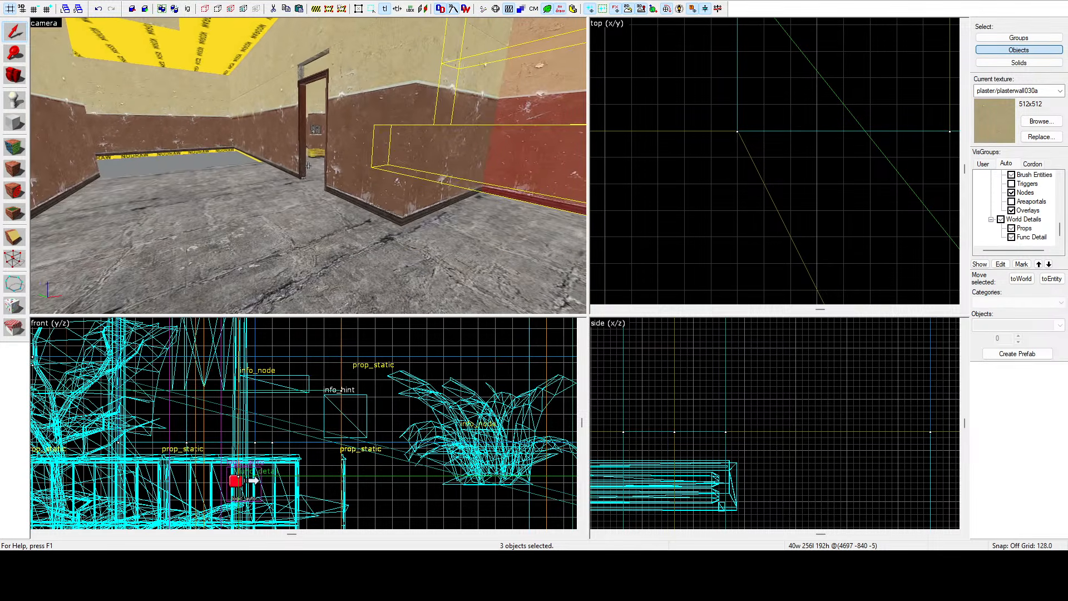
key(w)
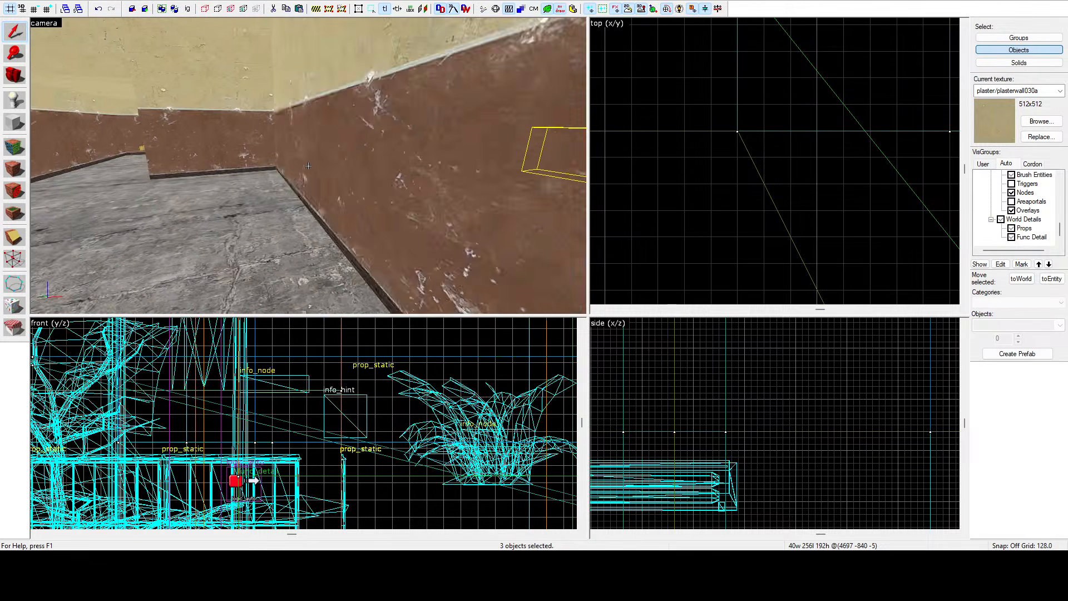
key(w)
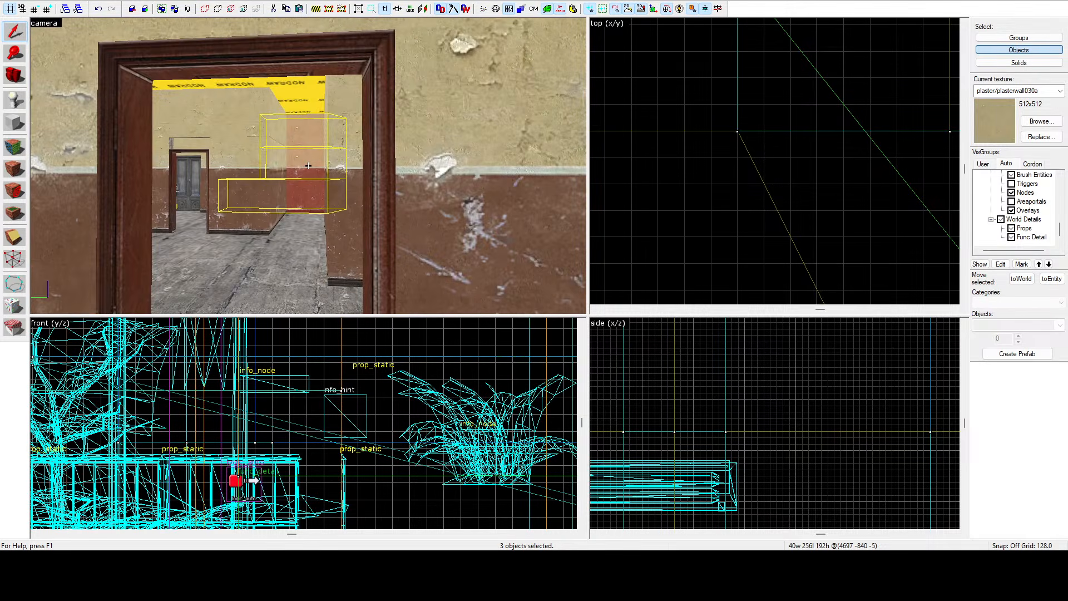
key(w)
key(w)
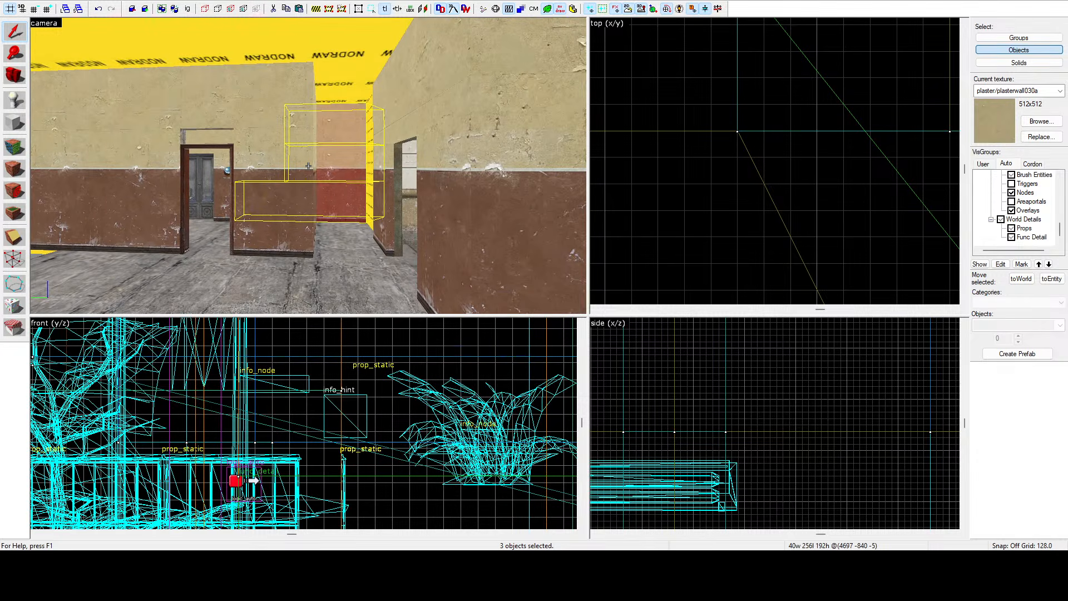
key(w)
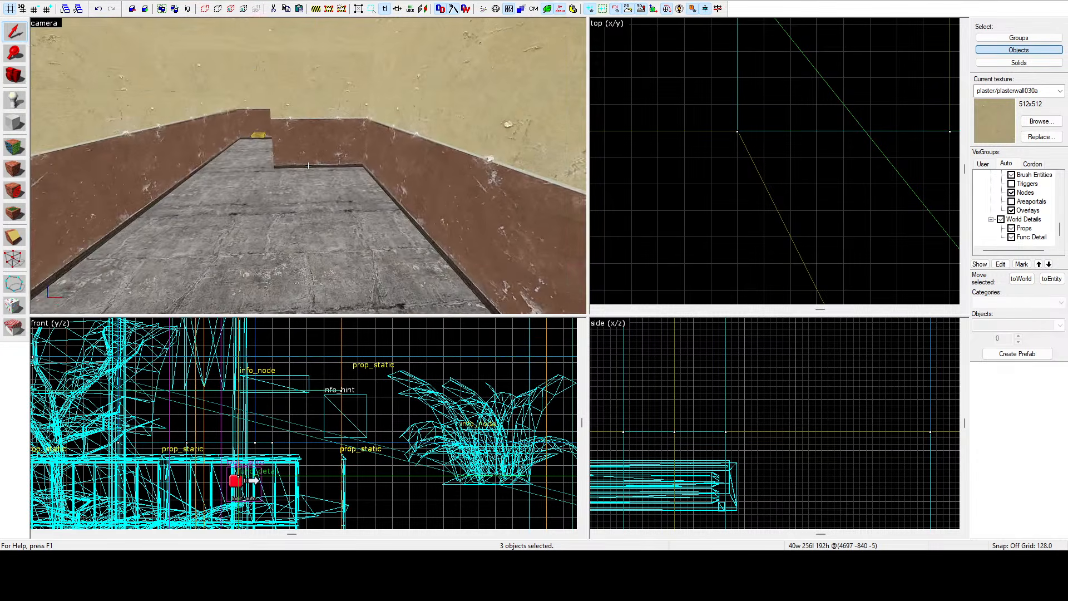
key(s)
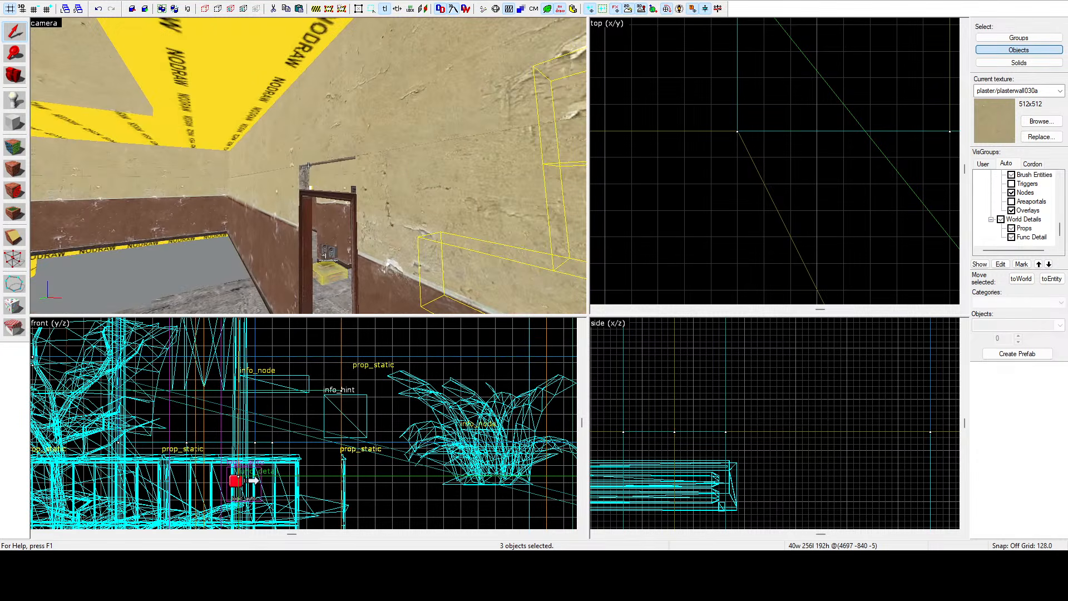
Select the plaster wall strip above the doorway and resize it to 80 units tall in the side view.
click(308, 166)
key(w)
key(s)
key(z)
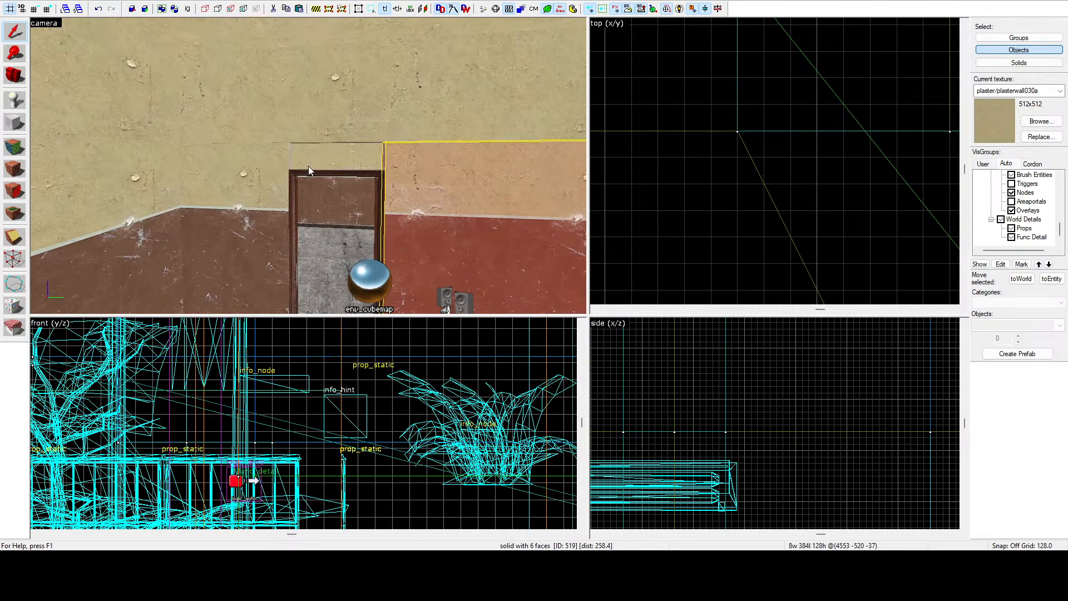
scroll(722, 388, down, 14)
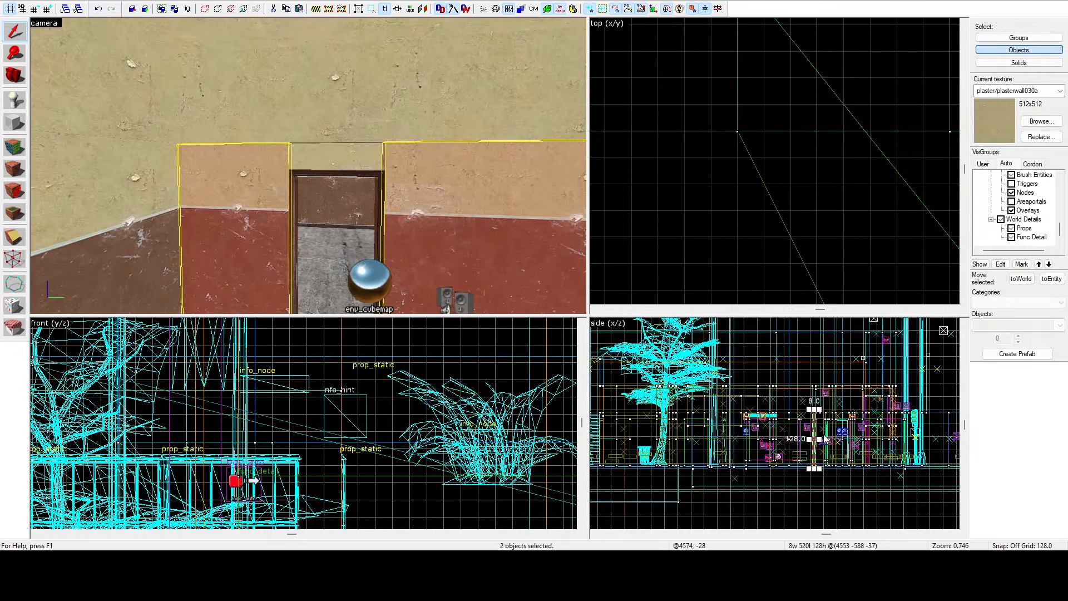
scroll(805, 405, up, 7)
scroll(790, 399, up, 5)
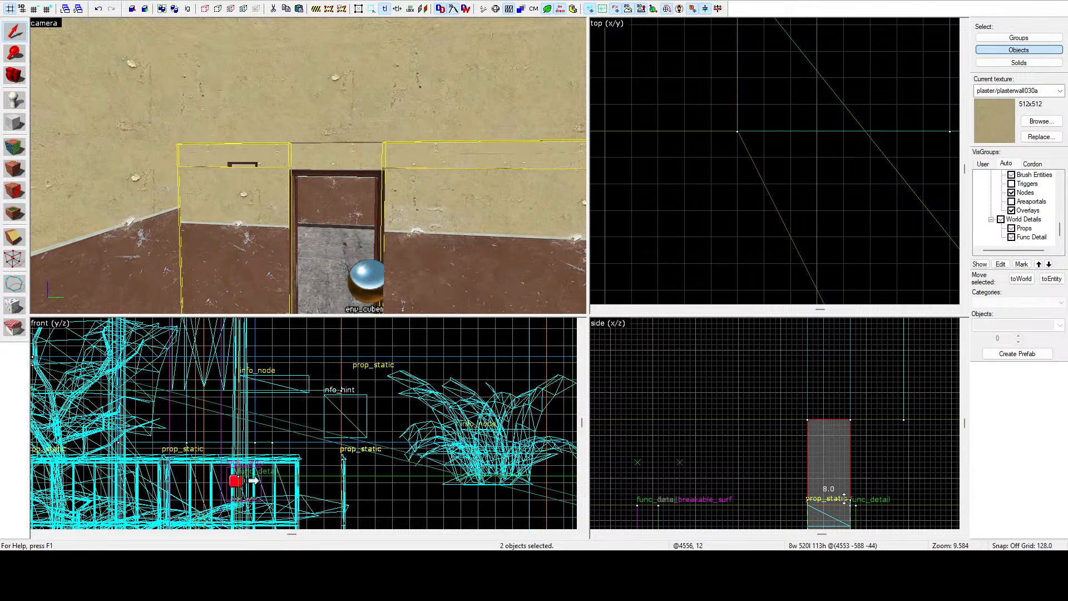
drag(844, 501, 845, 504)
click(461, 109)
scroll(823, 423, down, 3)
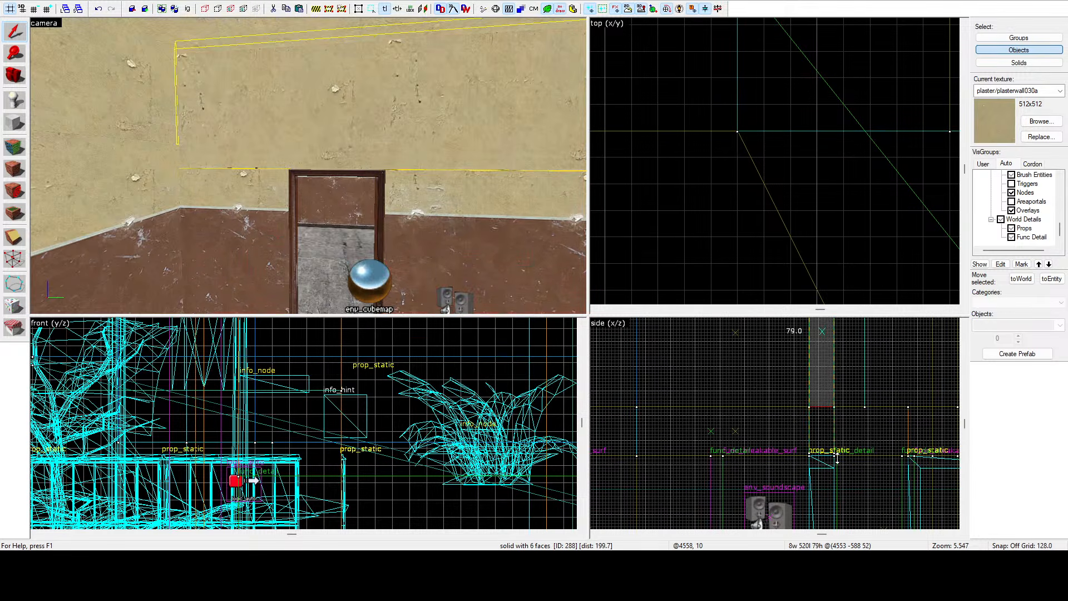
drag(845, 461, 845, 462)
key(z)
key(w)
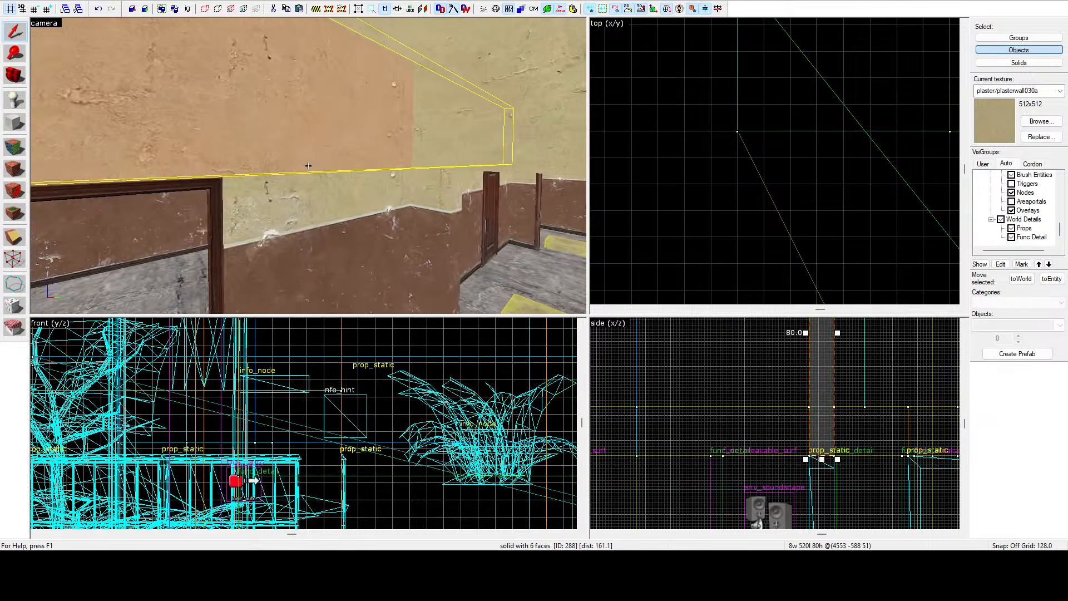
Select the small angled plaster wall piece and drag its end vertices in the top view to lengthen it.
key(d)
key(w)
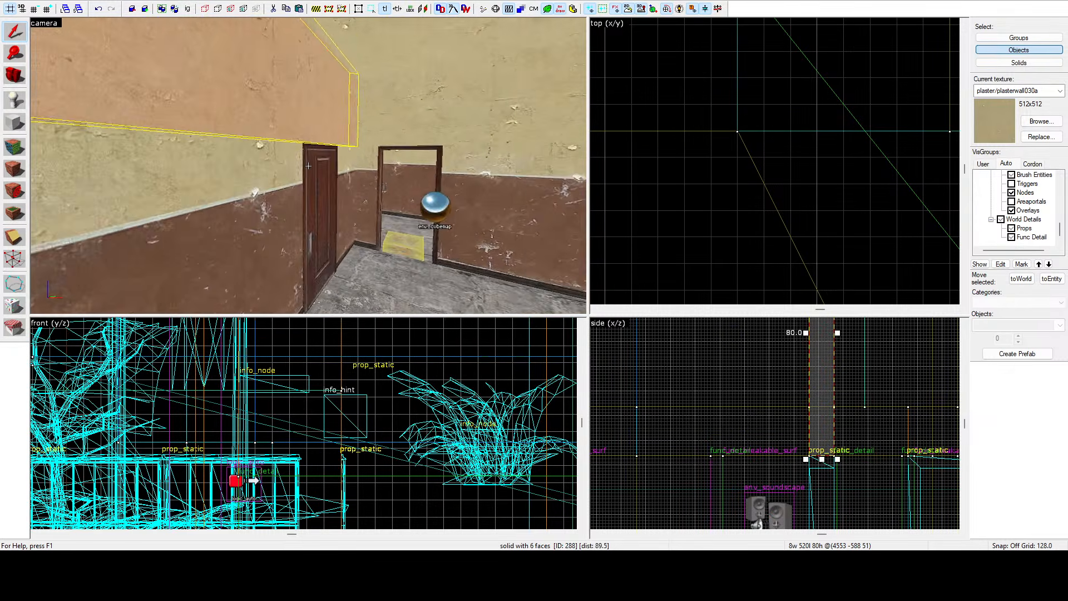
key(a)
click(308, 165)
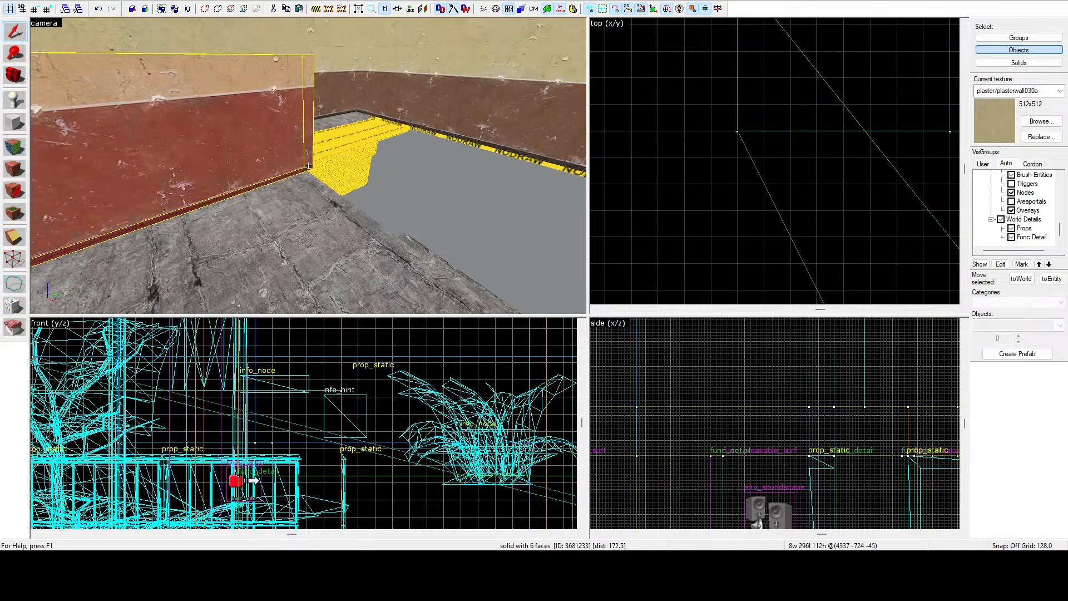
key(d)
key(w)
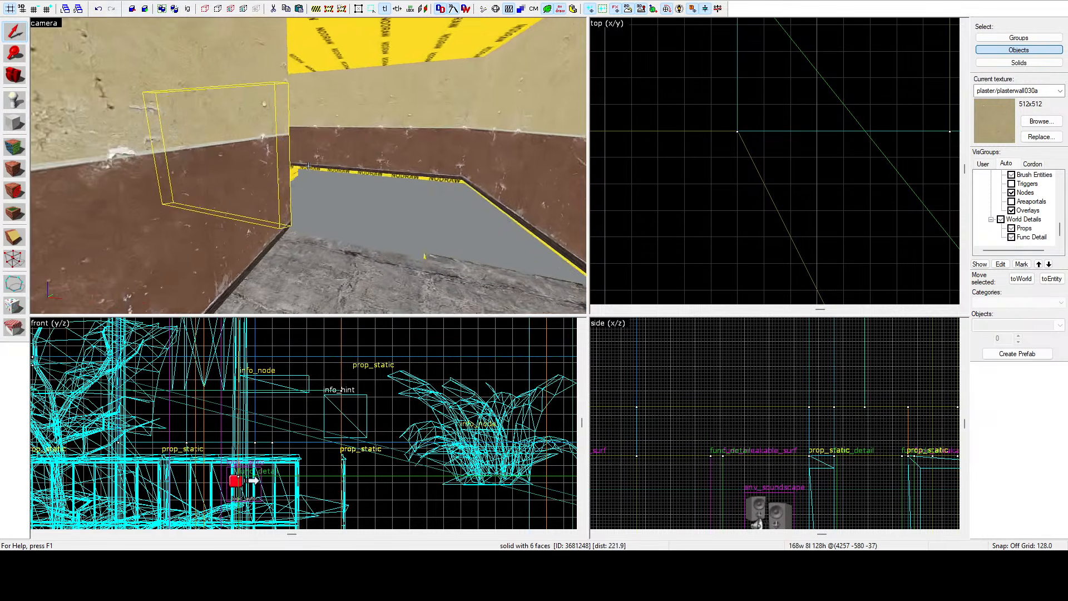
key(a)
key(d)
key(z)
scroll(770, 122, down, 12)
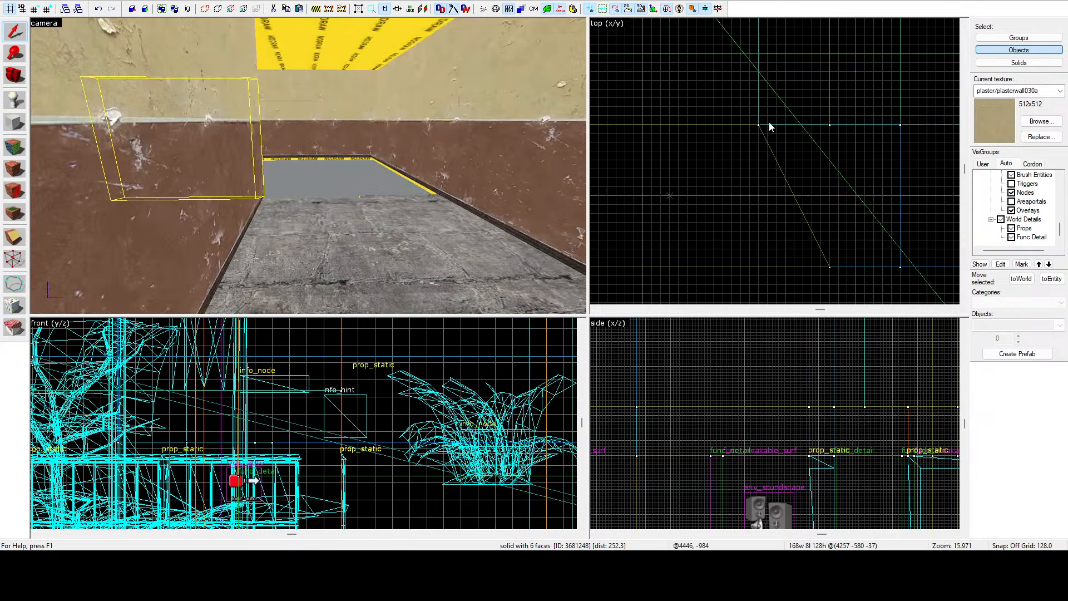
scroll(746, 140, up, 10)
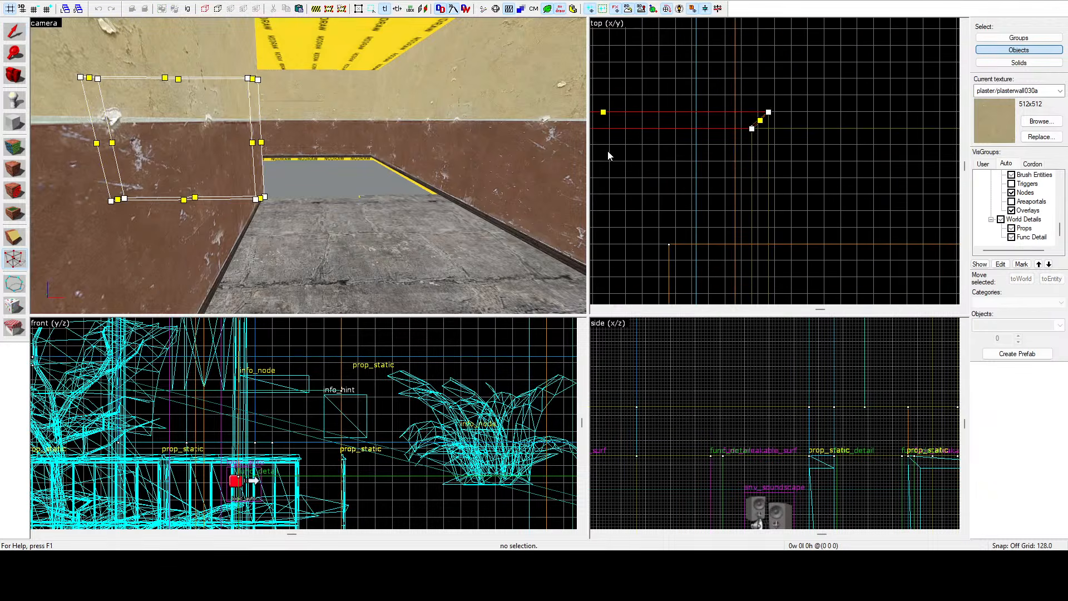
scroll(760, 120, up, 4)
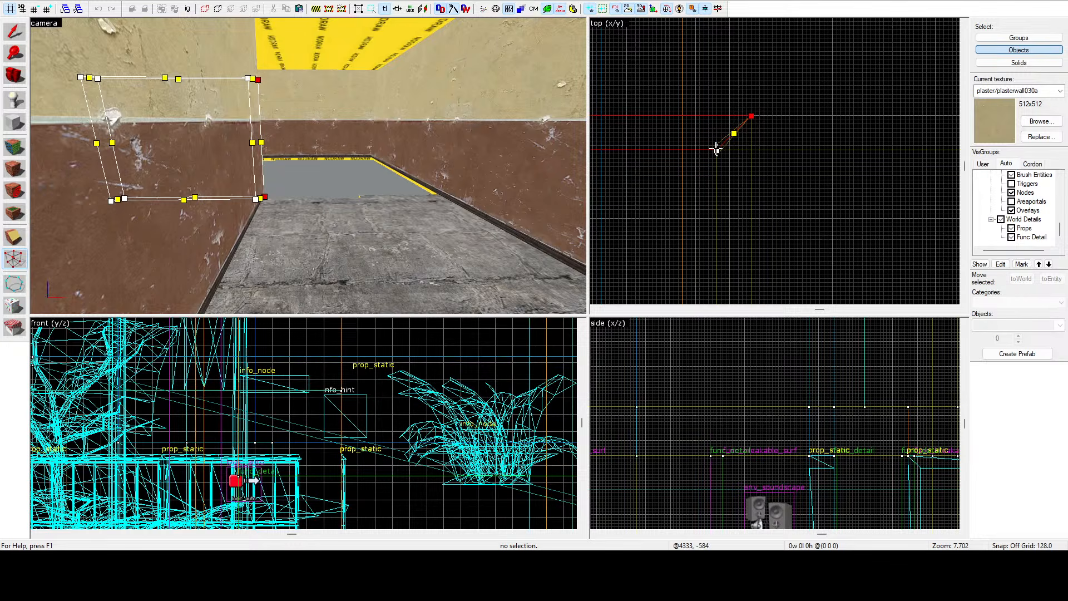
scroll(770, 146, down, 10)
drag(717, 149, 808, 139)
scroll(835, 146, up, 14)
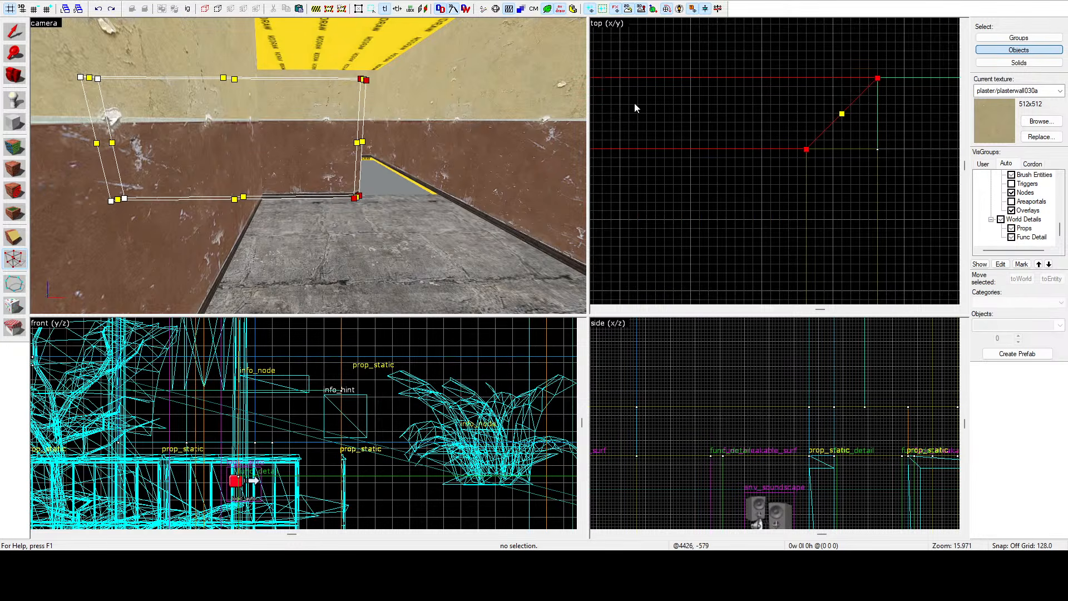
Drag the angled wall piece's end vertices further so it reaches the corner wall.
scroll(745, 127, down, 5)
scroll(797, 136, down, 5)
drag(798, 135, 865, 131)
scroll(877, 134, down, 5)
scroll(901, 135, up, 5)
scroll(890, 133, up, 8)
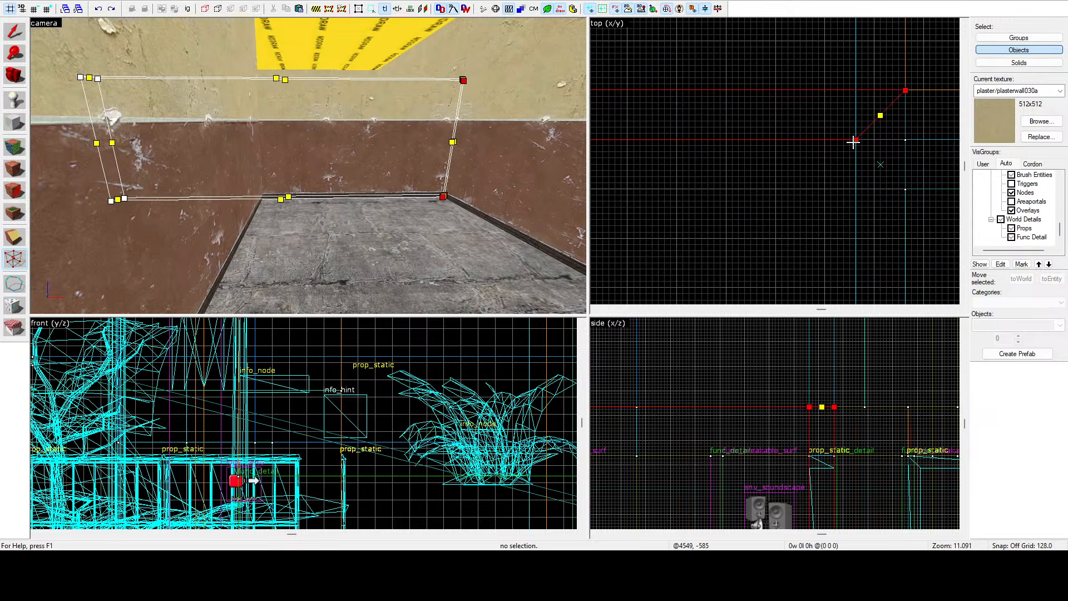
Extend the upper angled plaster wall brush by dragging its vertices in the top view, then return to selection.
key(z)
key(z)
click(293, 141)
scroll(746, 154, down, 12)
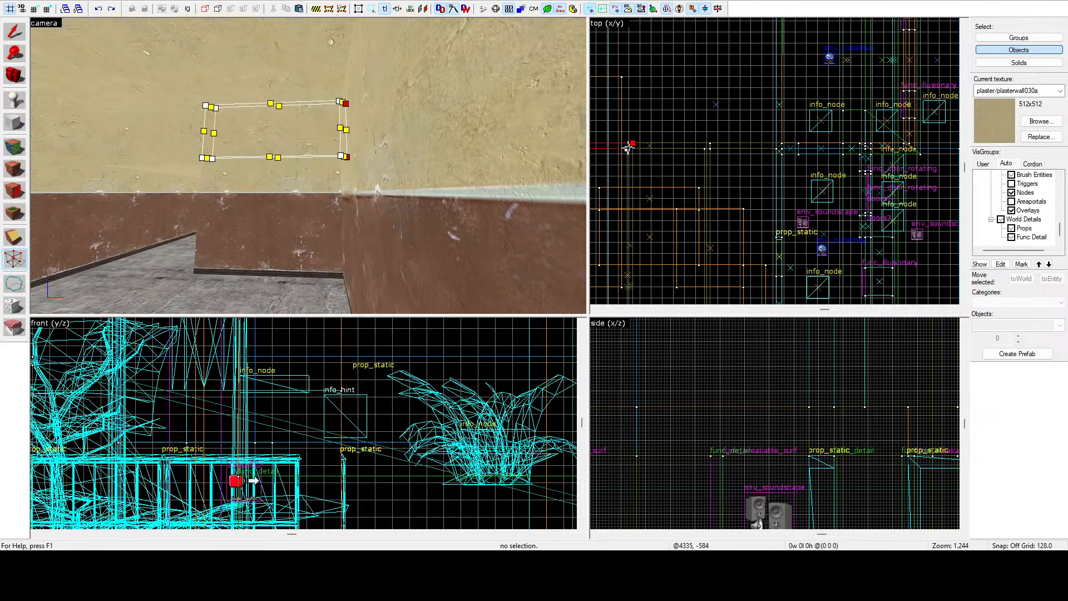
scroll(787, 148, up, 12)
drag(630, 146, 757, 139)
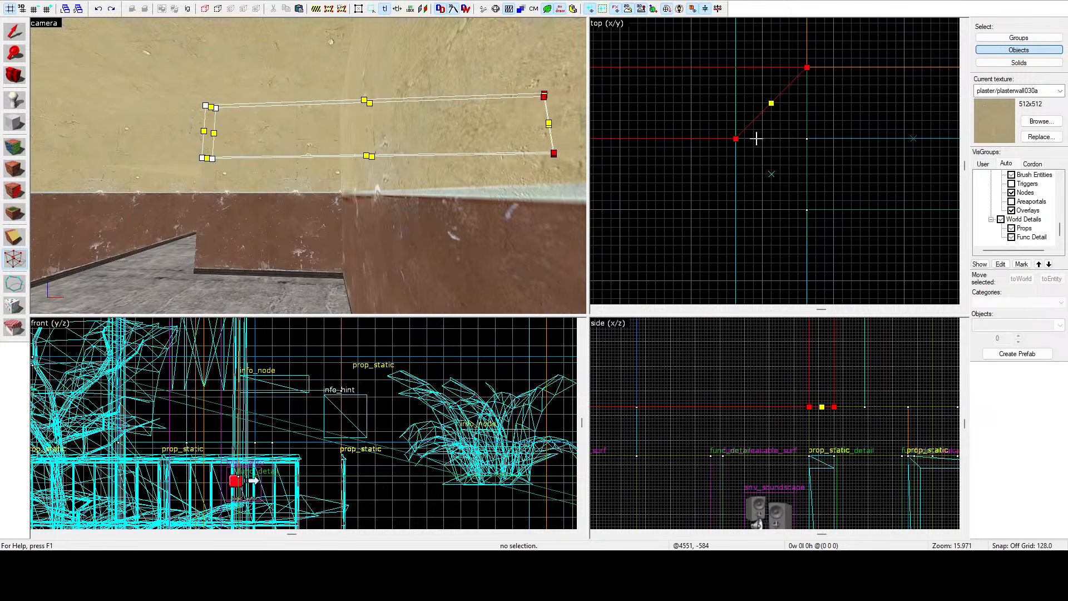
click(13, 39)
click(680, 195)
key(z)
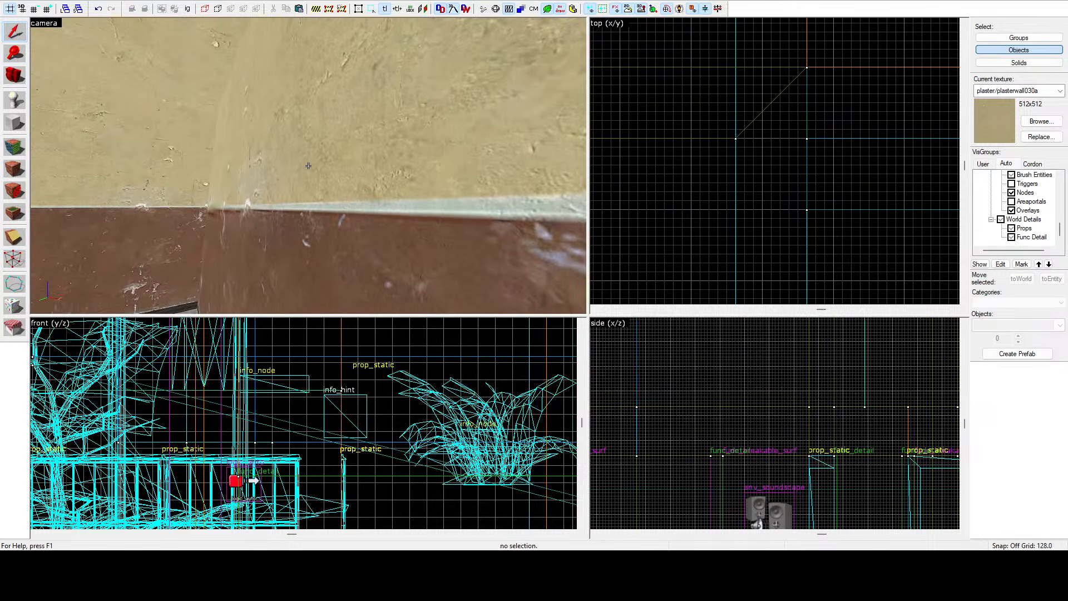
Clone the angled ceiling brush, move and trim the copy over the neighbouring room, then delete it.
click(309, 166)
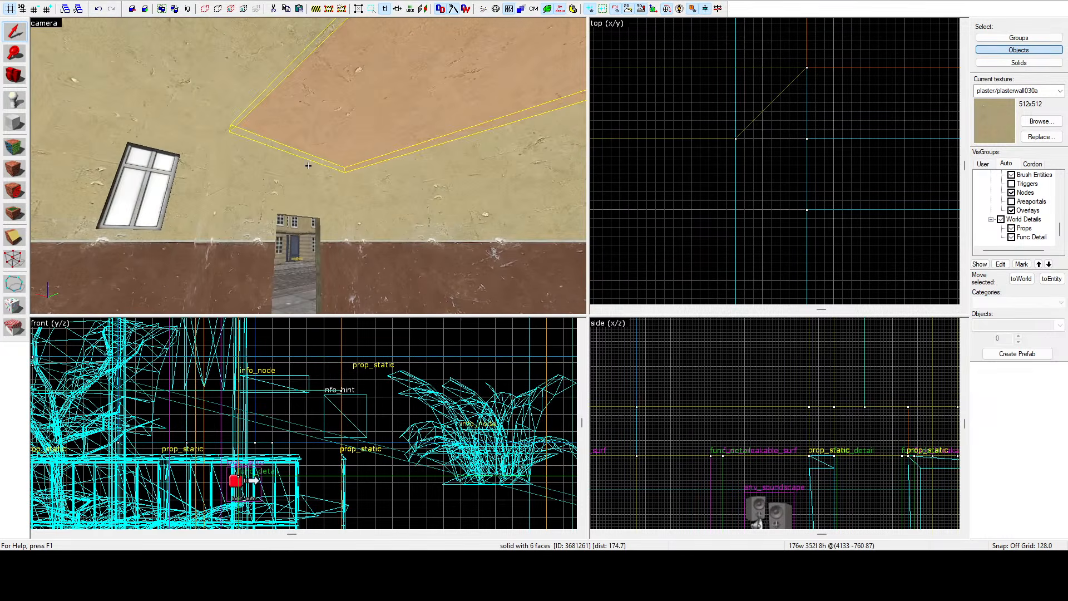
key(z)
scroll(706, 125, down, 12)
scroll(740, 126, down, 4)
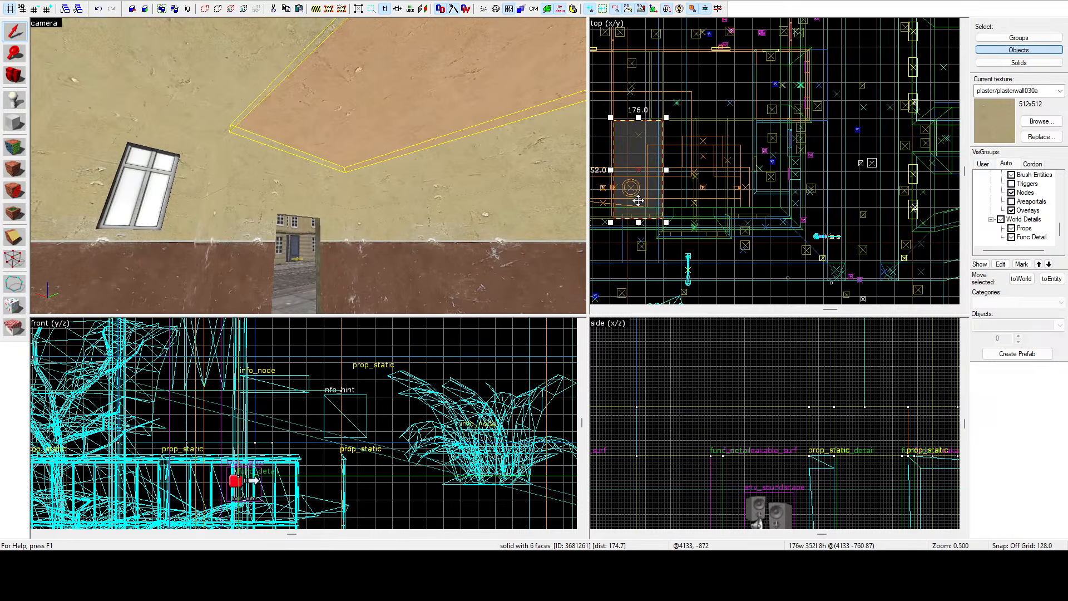
drag(638, 200, 719, 195)
key(z)
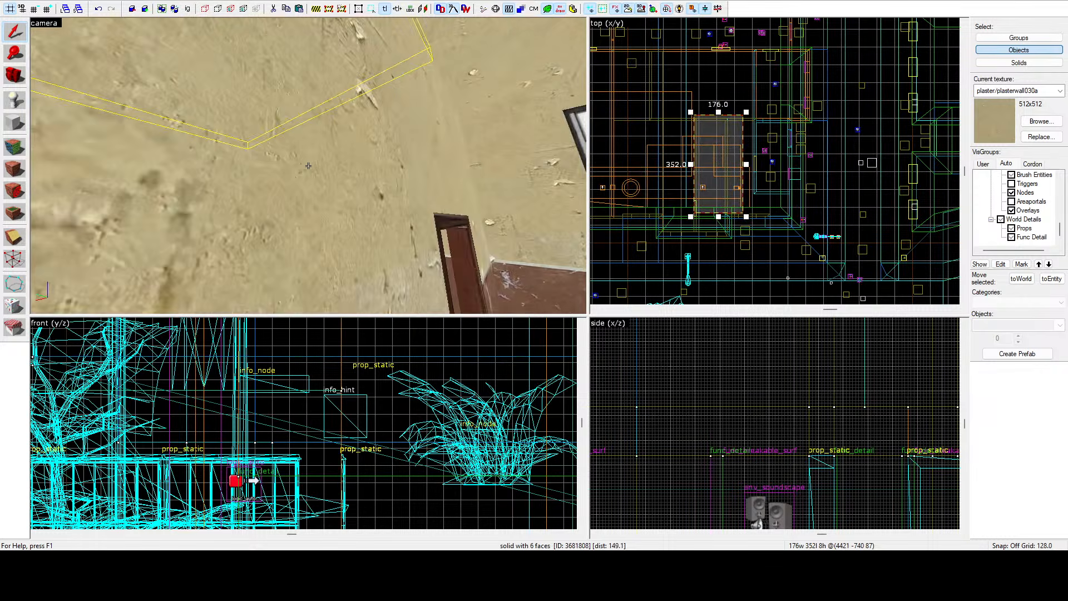
key(z)
scroll(731, 200, up, 5)
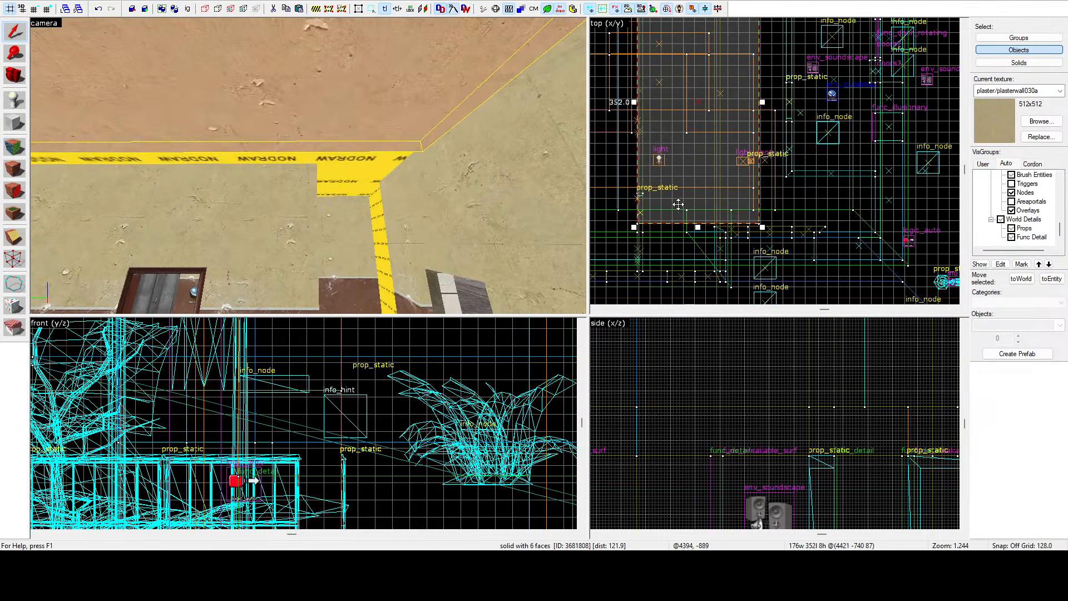
drag(785, 205, 696, 212)
scroll(725, 221, up, 10)
key(z)
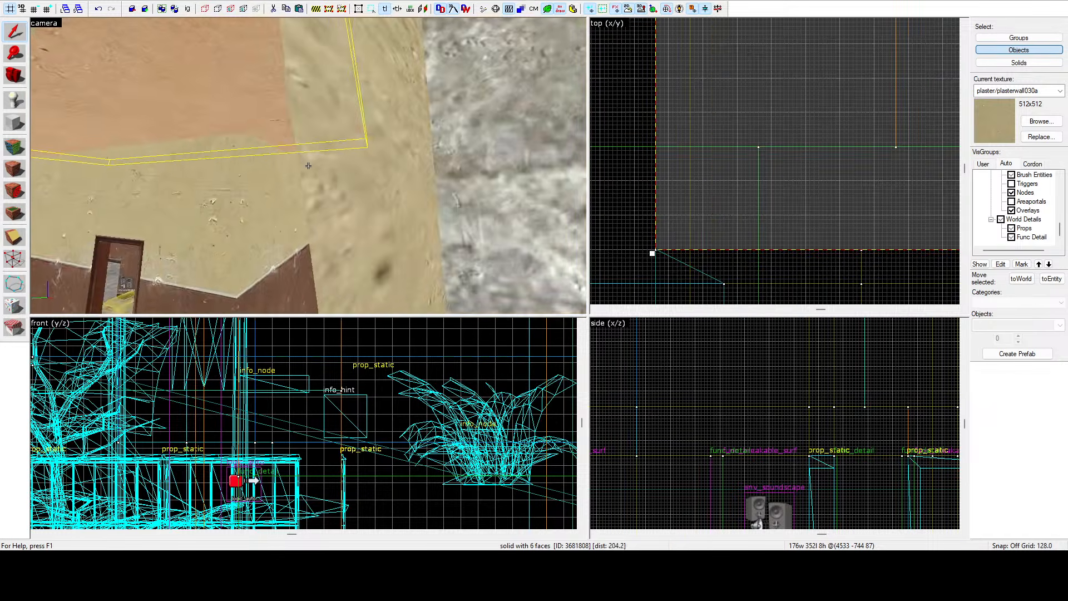
key(z)
scroll(787, 204, down, 7)
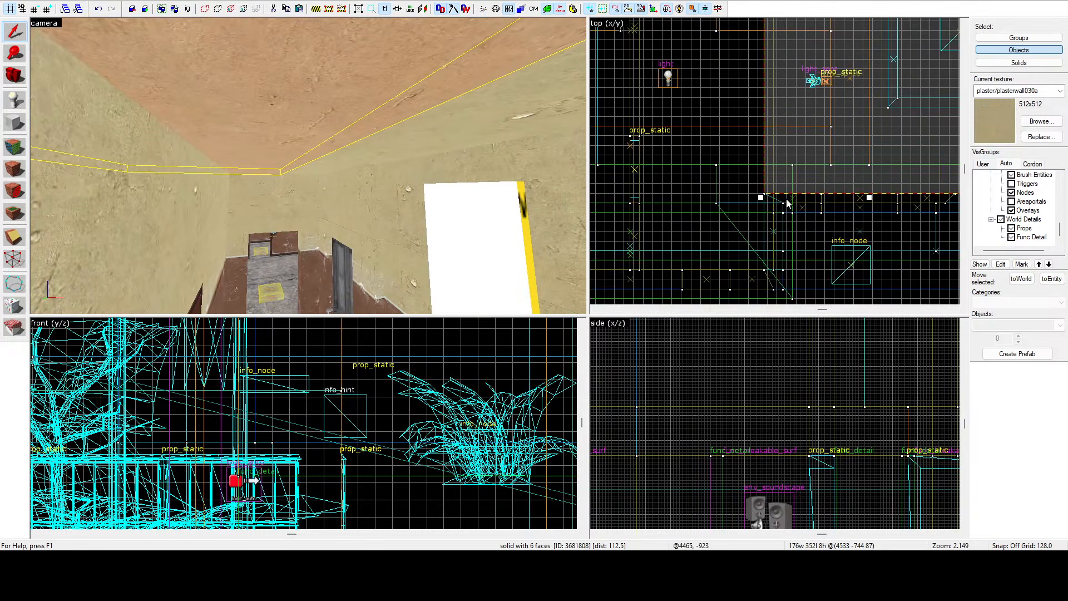
scroll(788, 204, down, 7)
drag(836, 144, 812, 145)
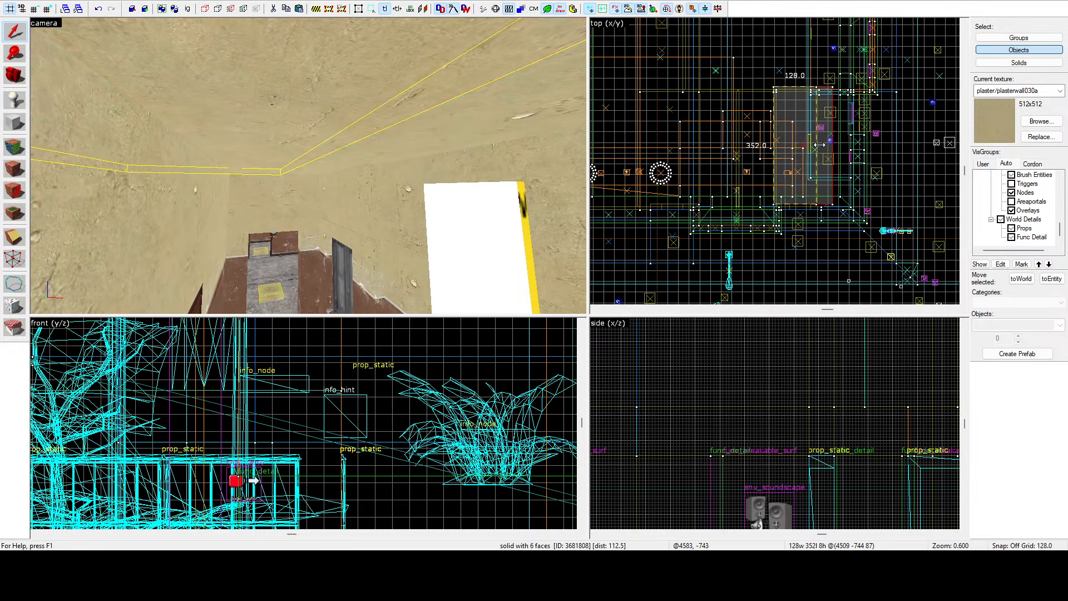
scroll(812, 176, up, 13)
click(812, 176)
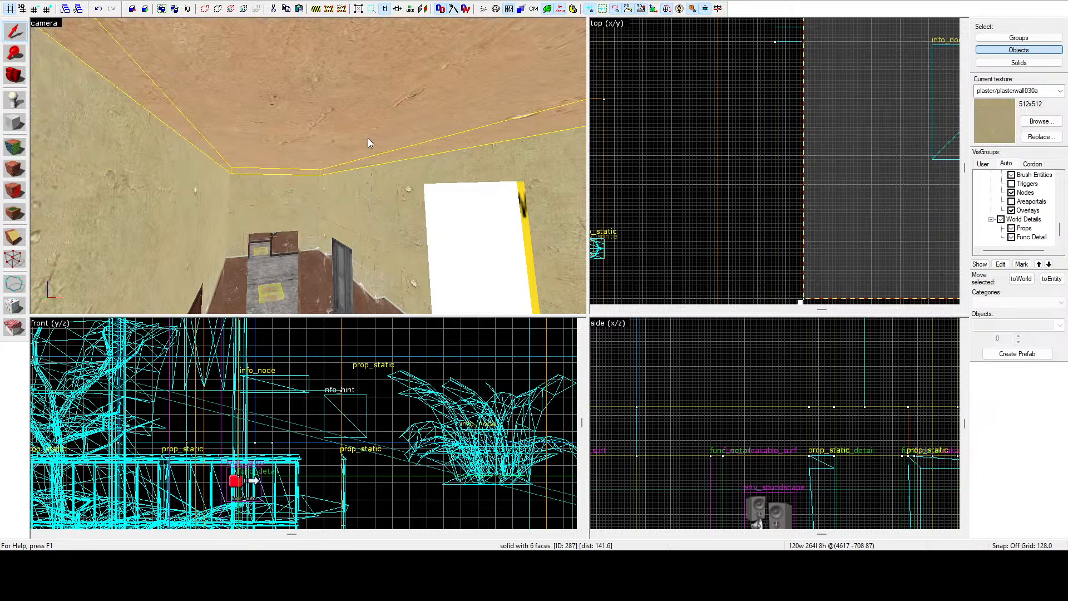
key(z)
click(309, 165)
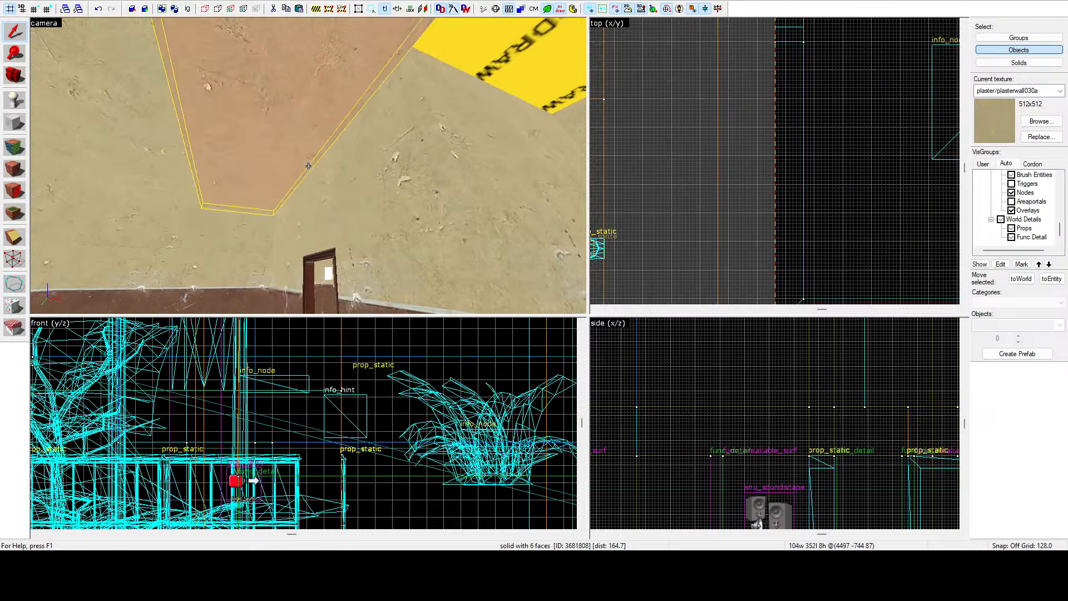
key(Delete)
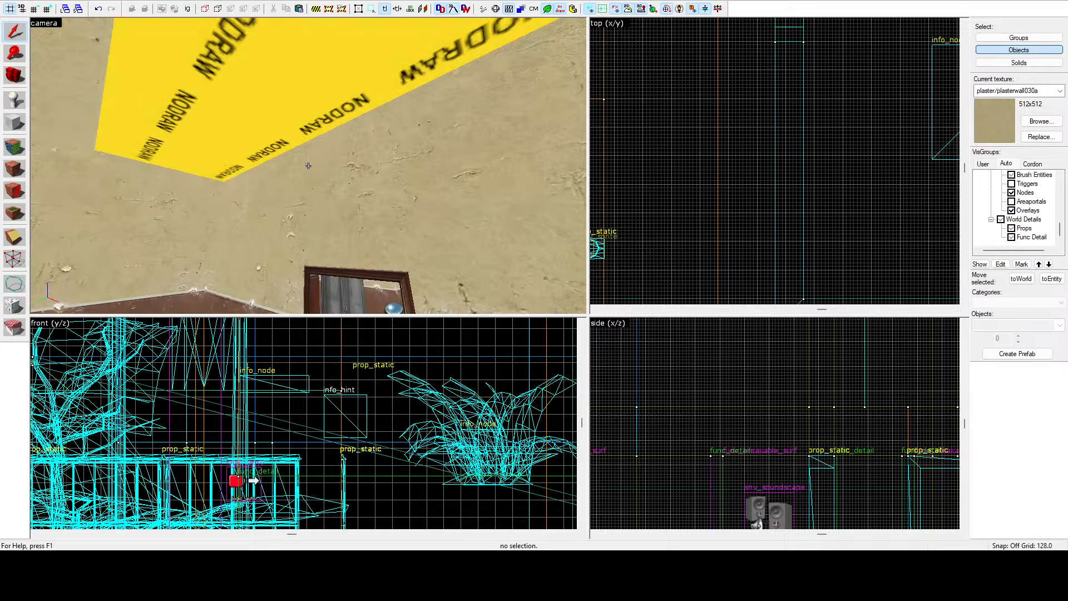
Select the room's ceiling brush and enlarge it by dragging its corner in the top view to about 232 by 344 units.
click(309, 165)
key(z)
scroll(756, 110, down, 6)
scroll(757, 111, down, 5)
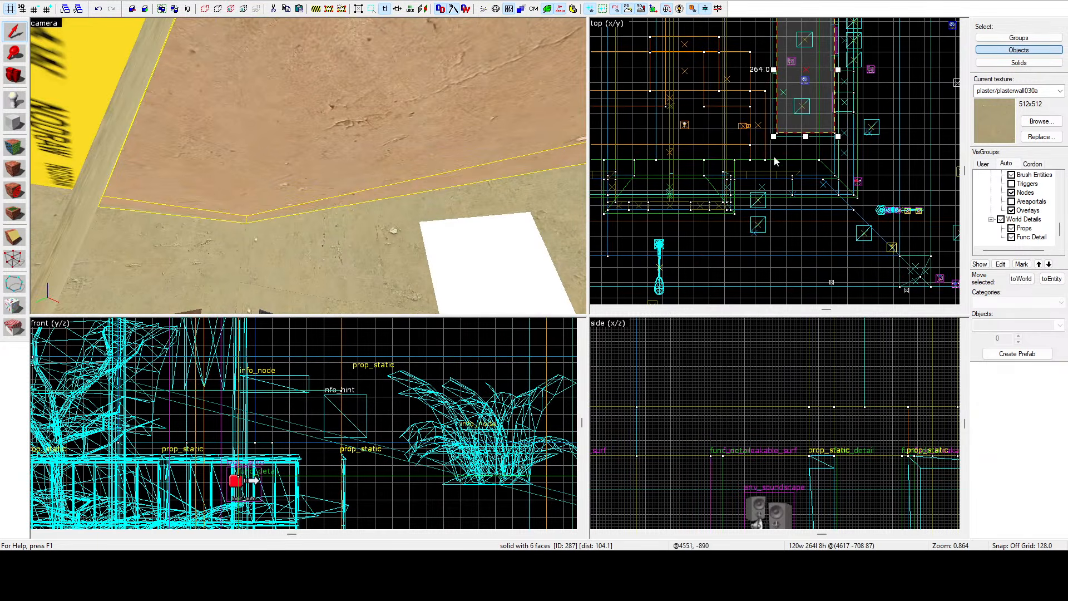
scroll(772, 137, up, 10)
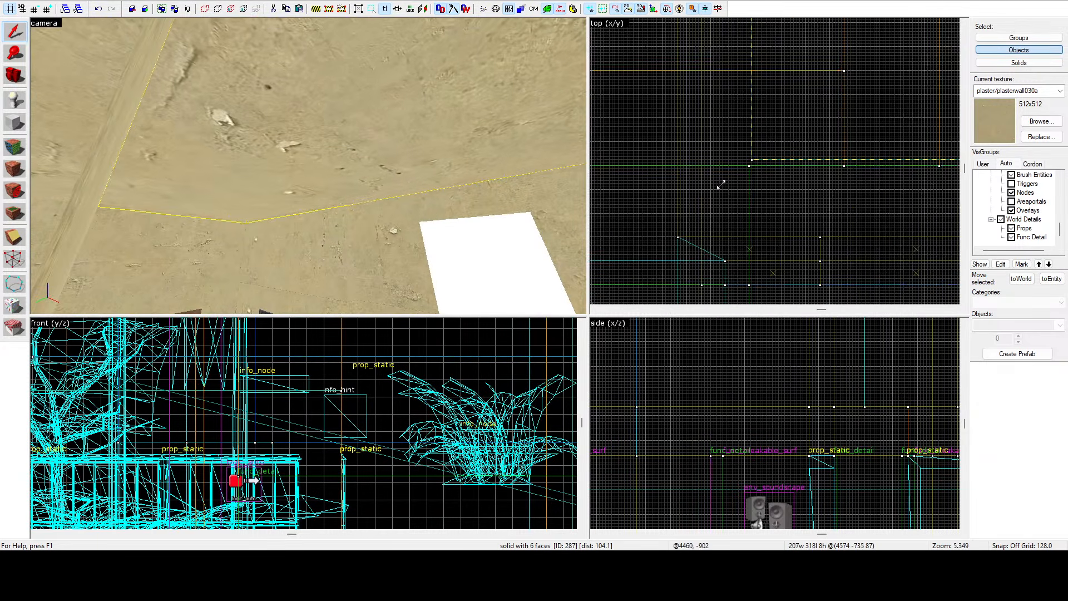
drag(720, 190, 720, 190)
key(z)
key(s)
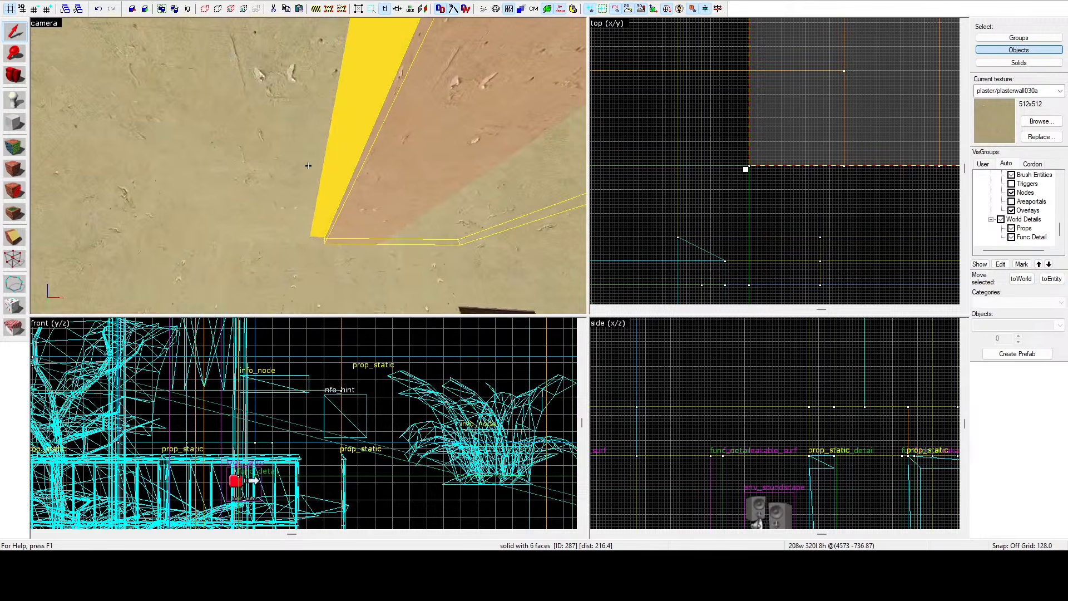
key(a)
key(z)
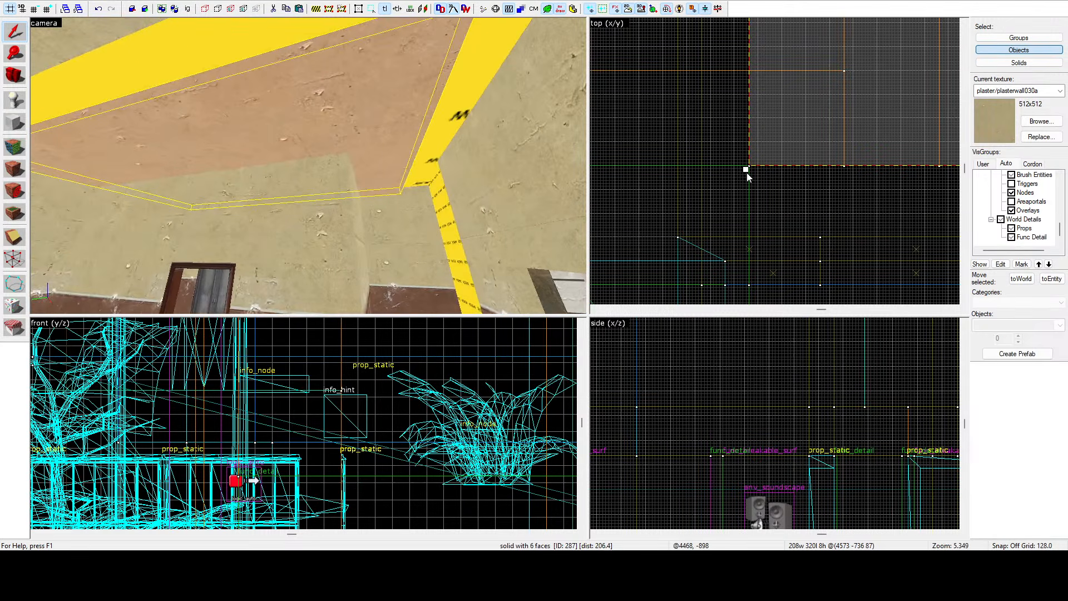
key(z)
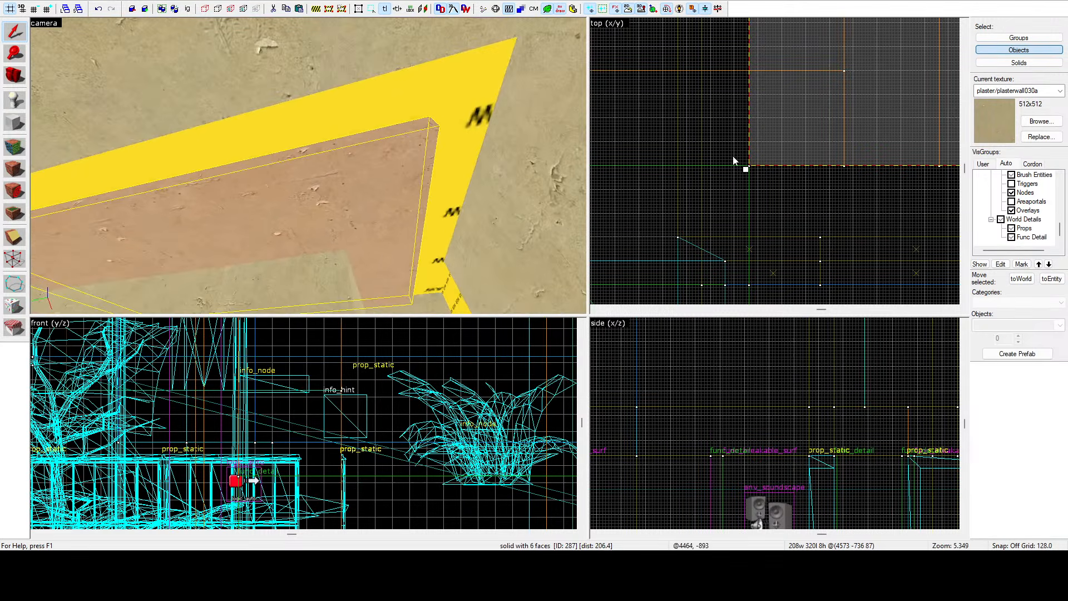
mouse_move(746, 170)
mouse_down()
mouse_move(684, 214)
mouse_move(672, 256)
mouse_up()
scroll(679, 229, up, 4)
key(z)
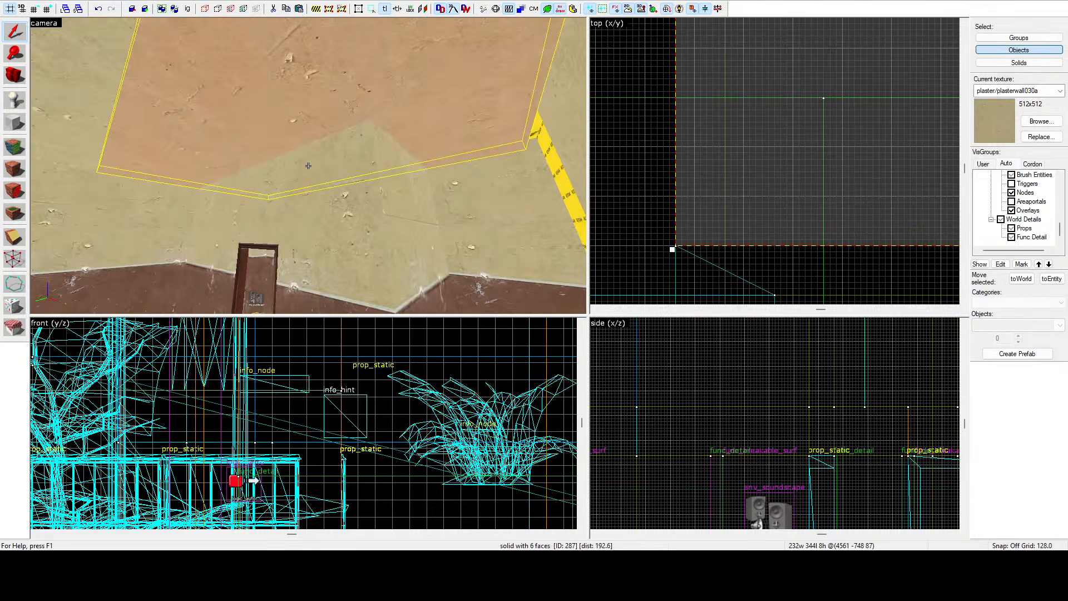
Switch the selection mode to Groups and fly back out to the street in the camera view.
key(s)
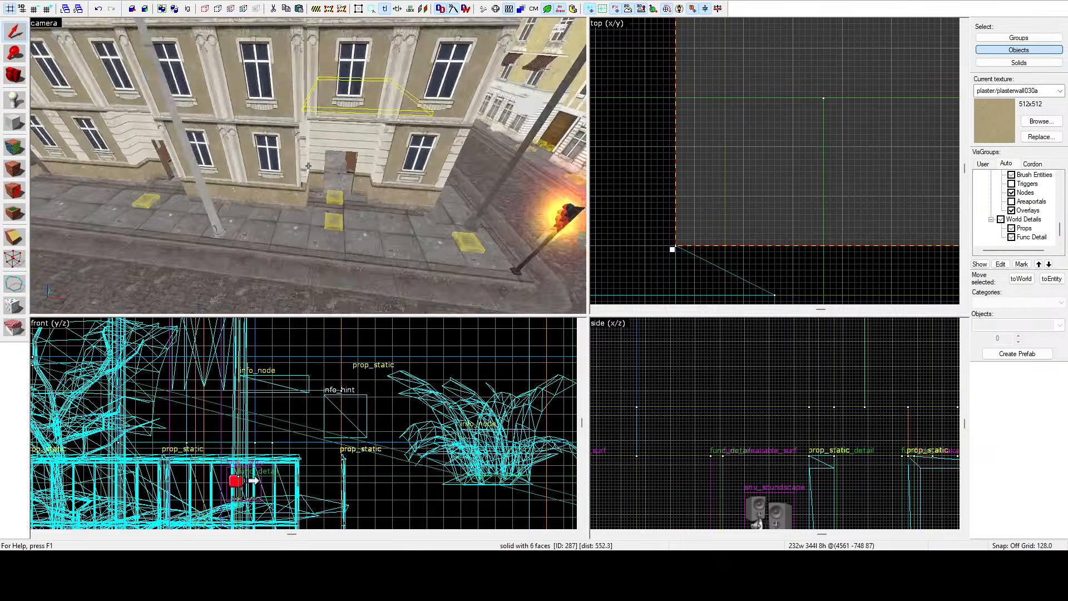
key(z)
click(1014, 38)
key(z)
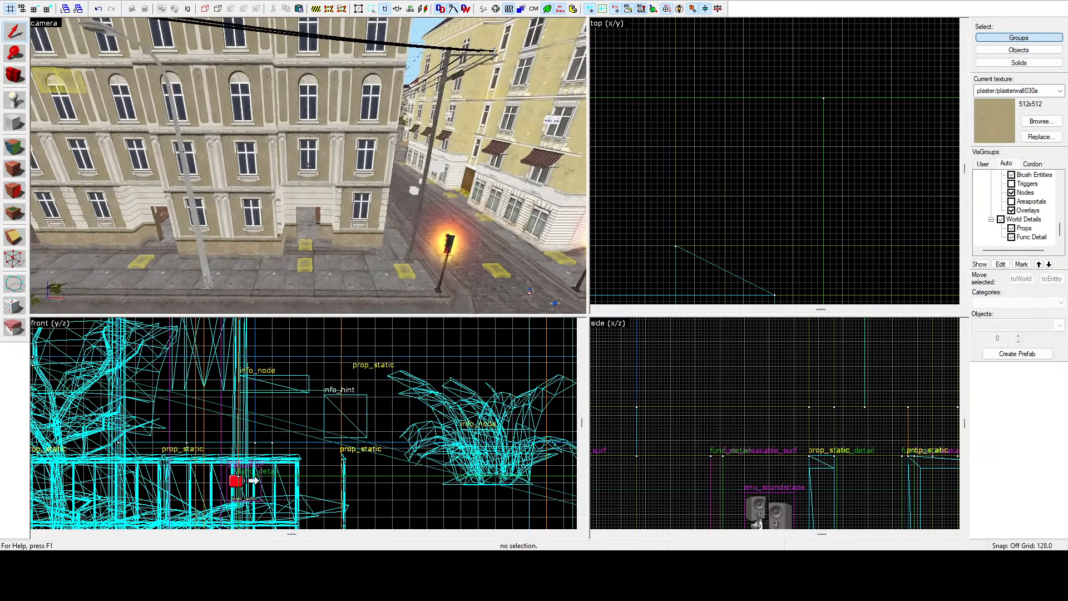
key(w)
key(z)
click(308, 166)
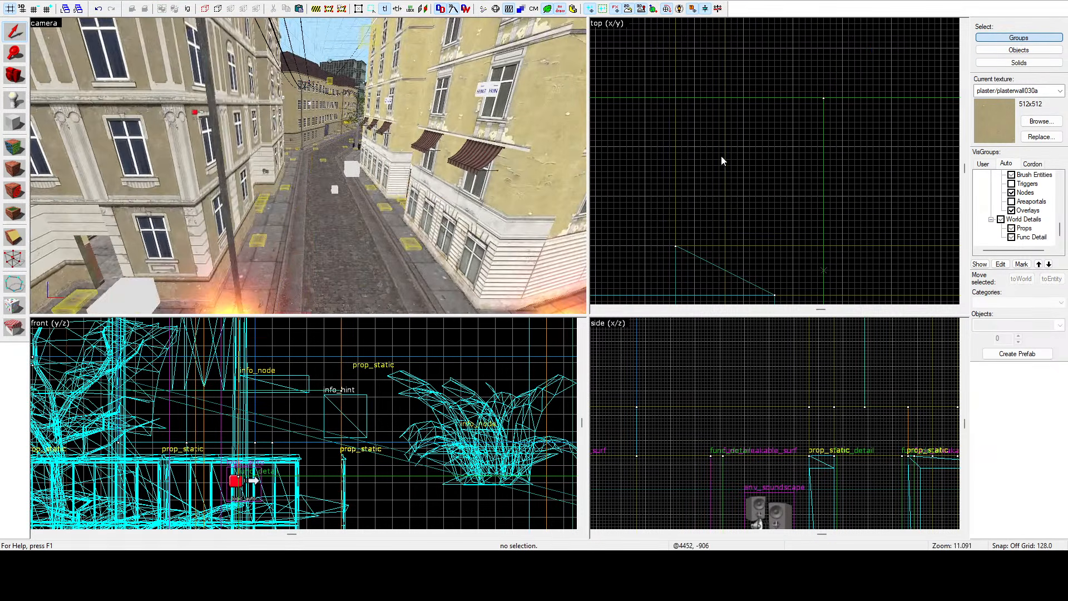
Fly the camera through the building's interior rooms, inspecting the ceiling and floor brushes.
scroll(722, 161, down, 20)
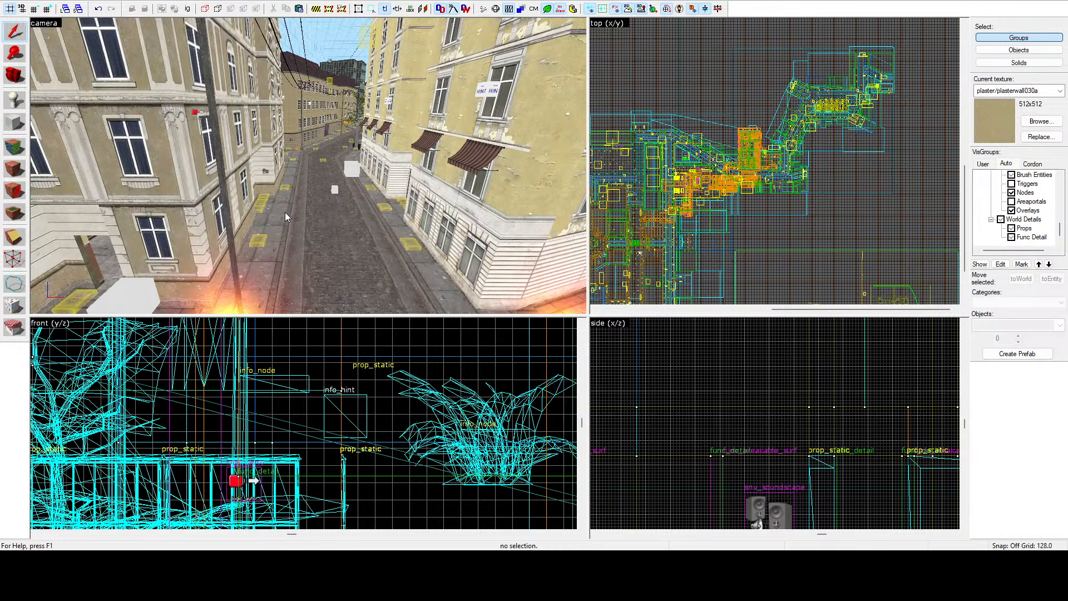
key(z)
key(w)
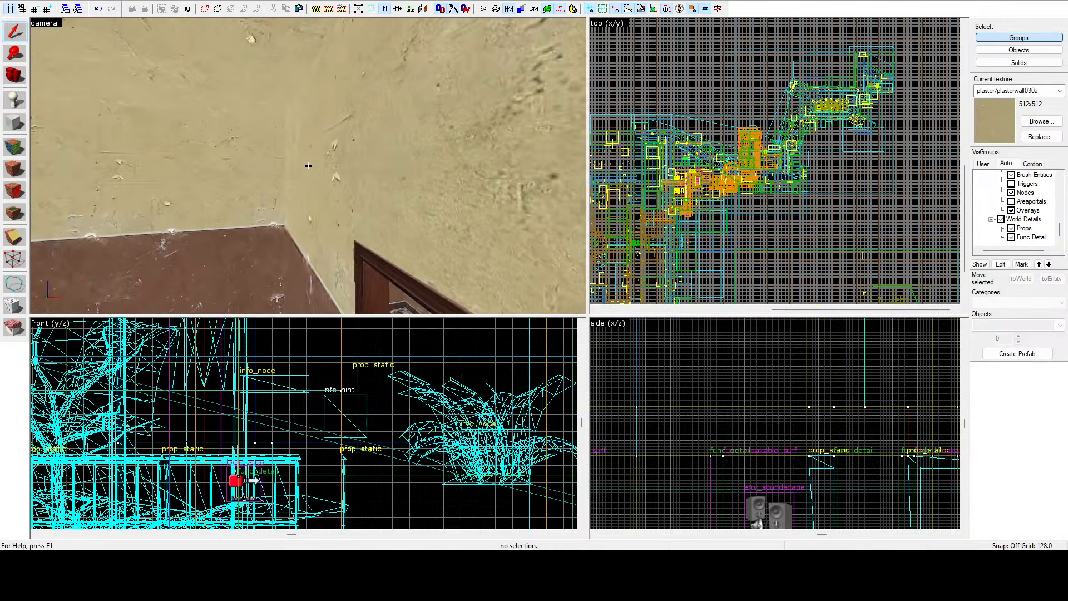
key(w)
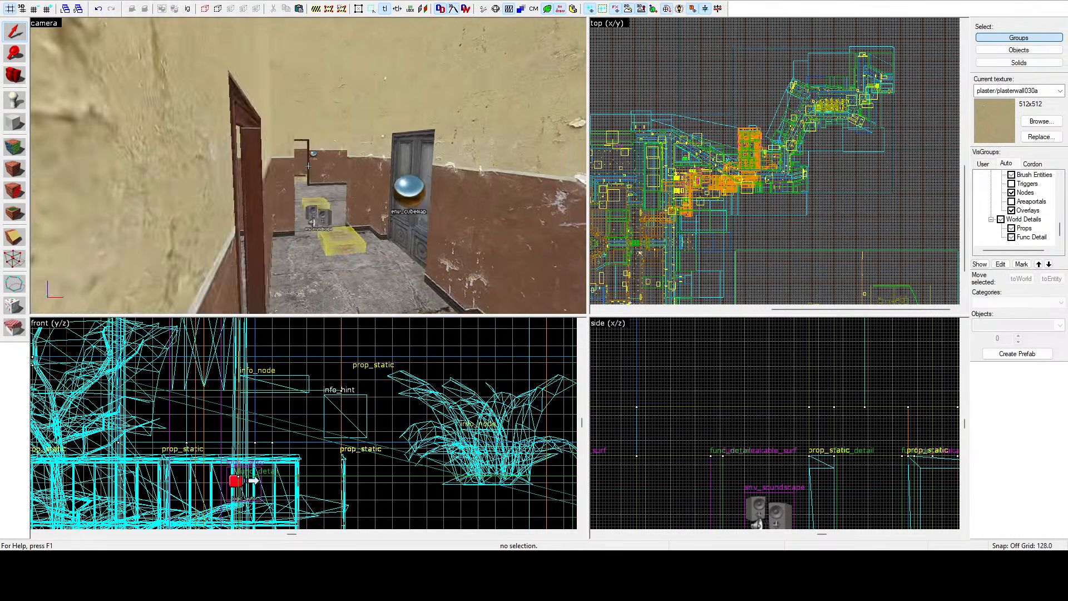
key(d)
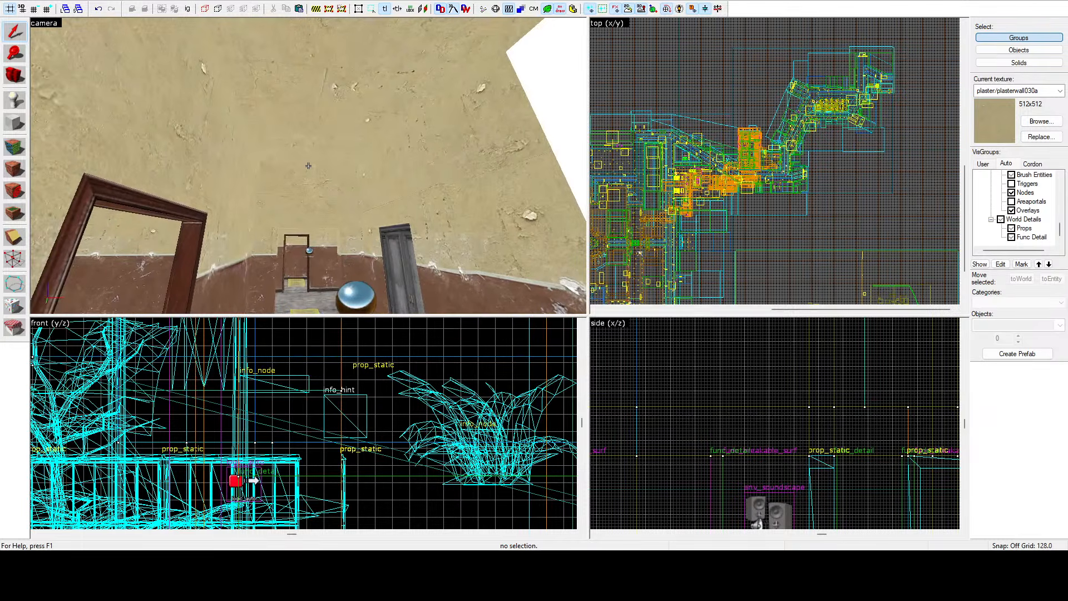
key(w)
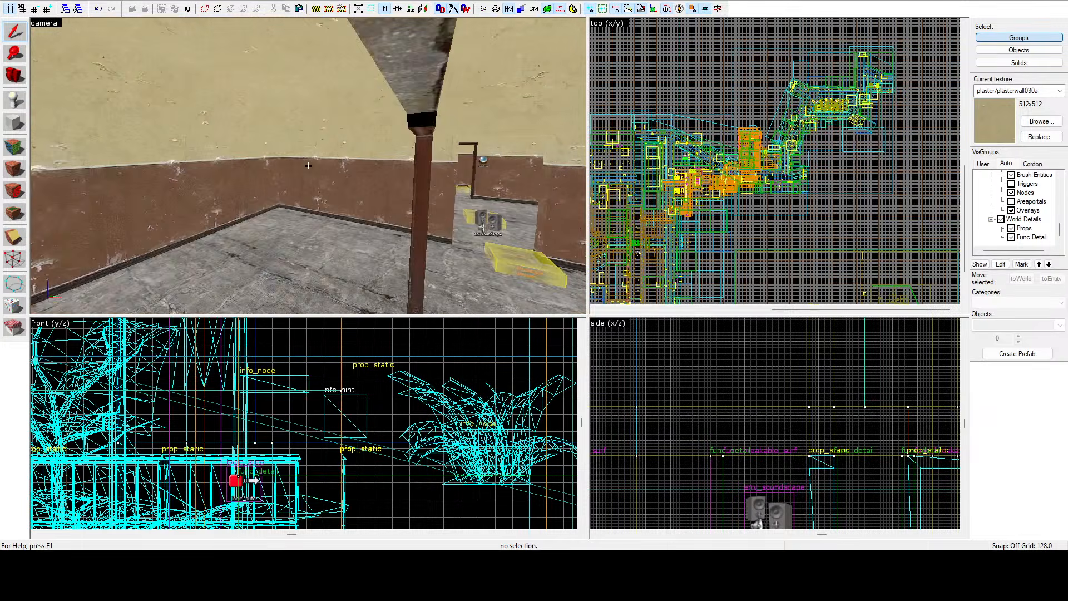
click(309, 166)
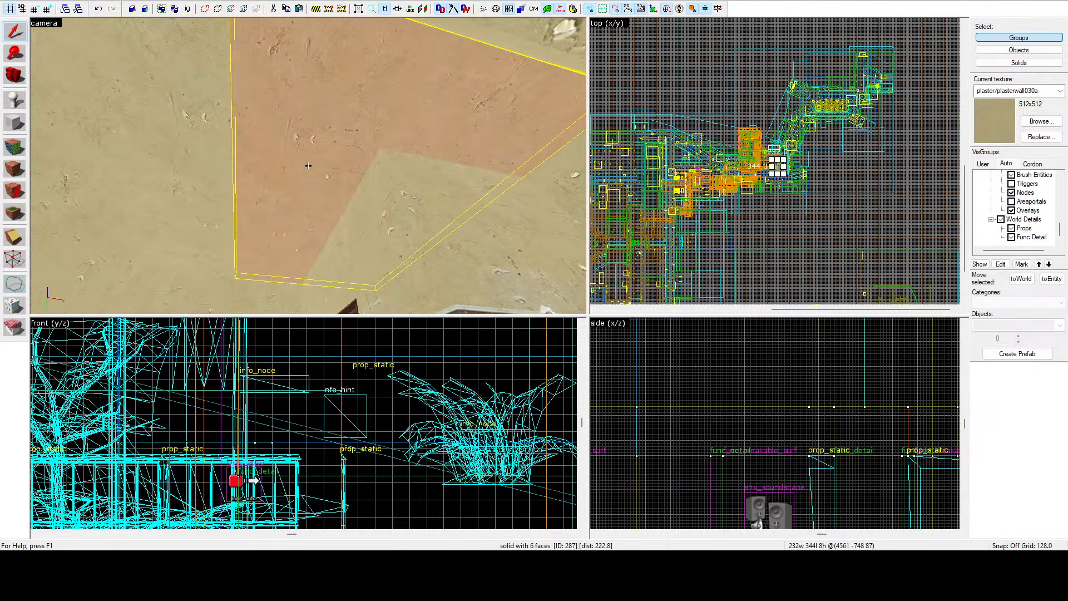
key(a)
key(w)
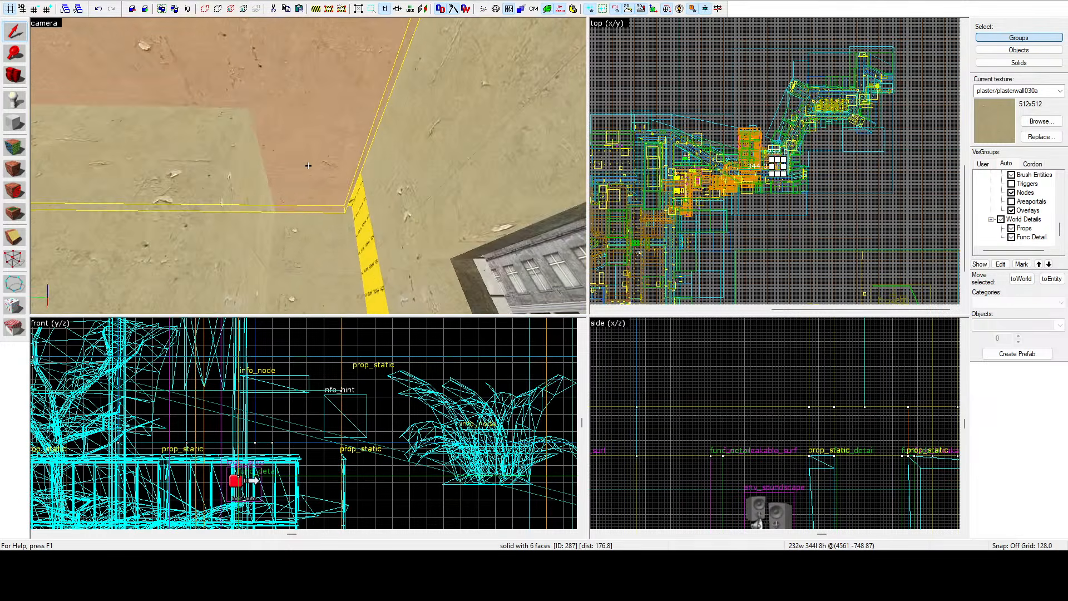
key(s)
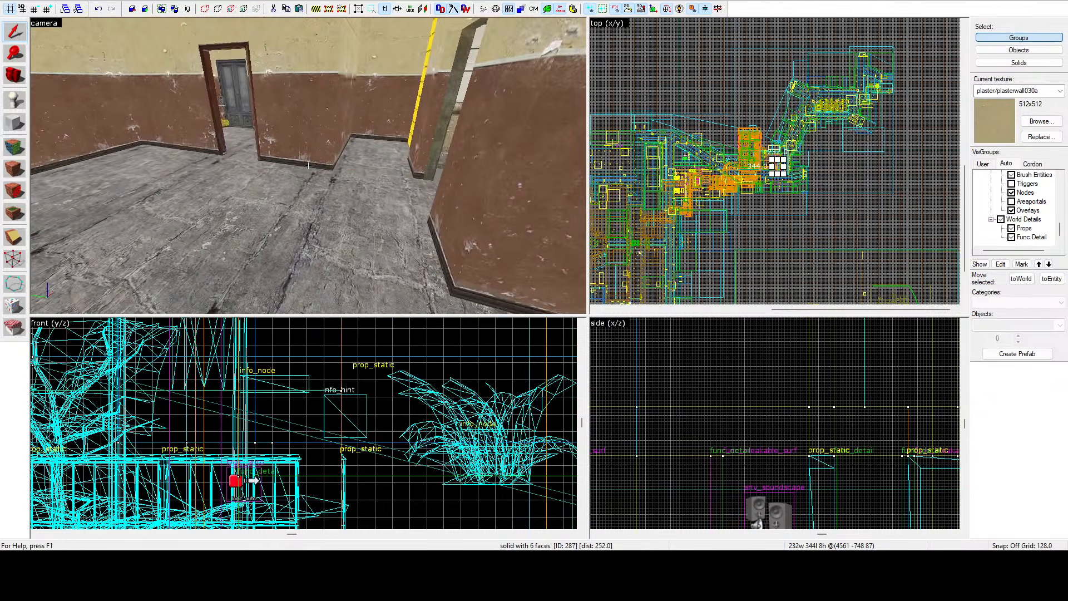
click(309, 166)
key(w)
key(w)
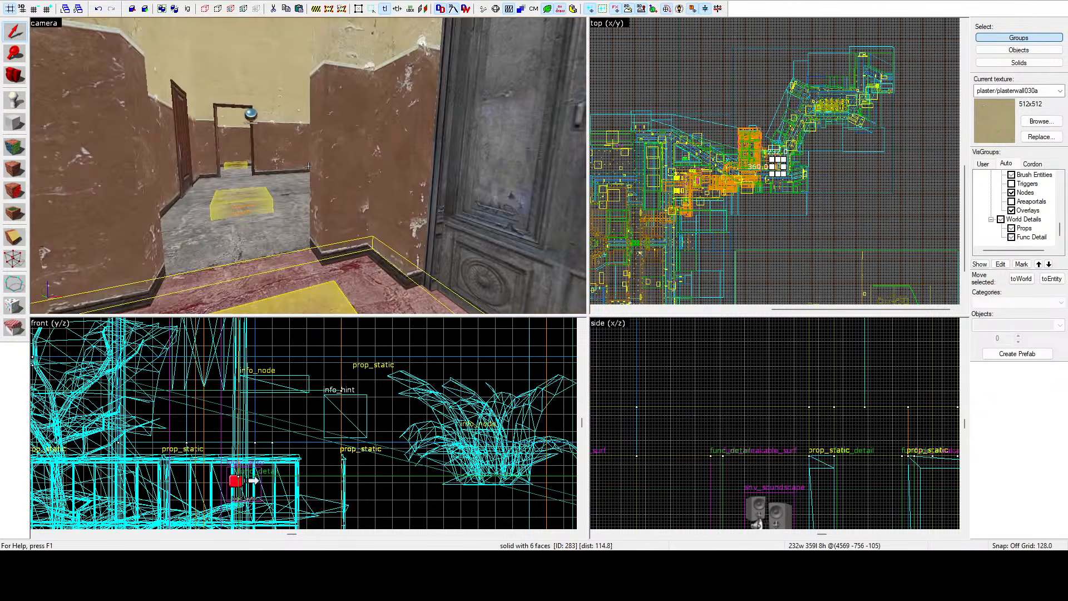
key(s)
key(a)
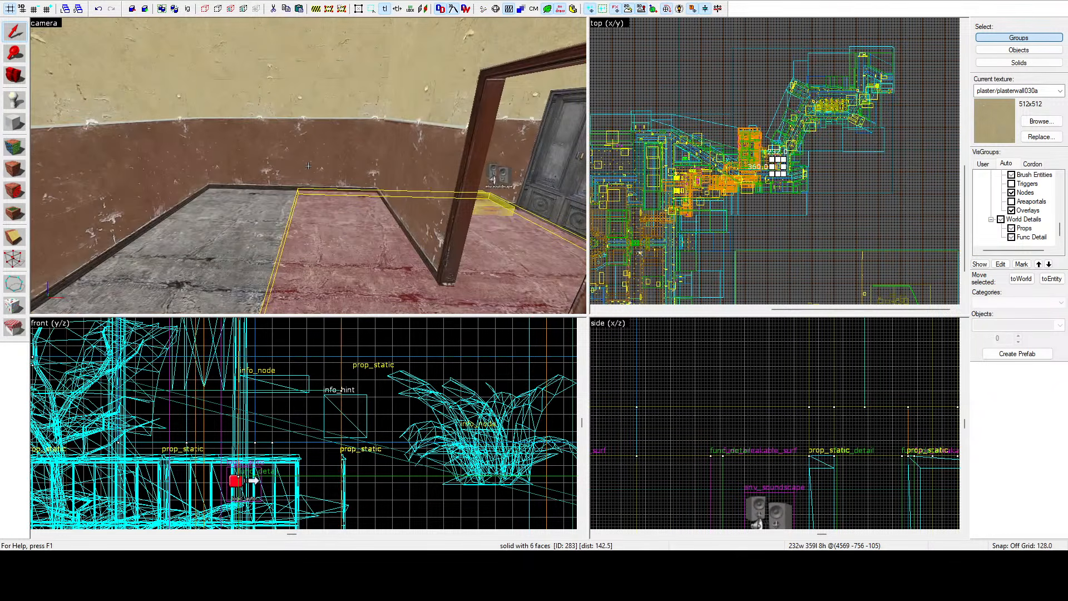
key(a)
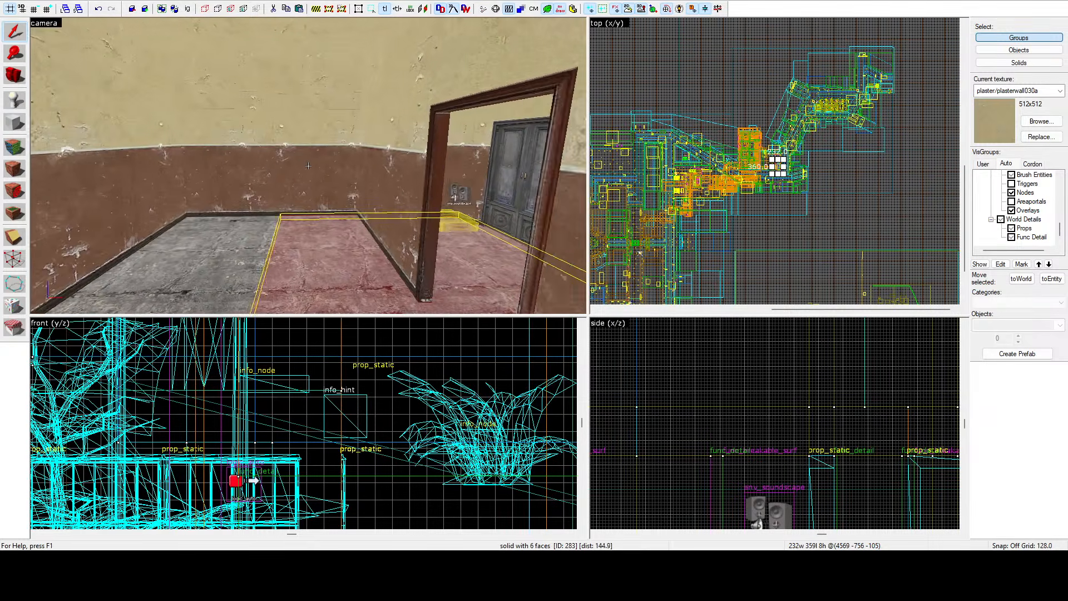
key(w)
key(z)
Select the 56-unit door func_detail and clone a copy westward in the top view to another doorway.
click(316, 166)
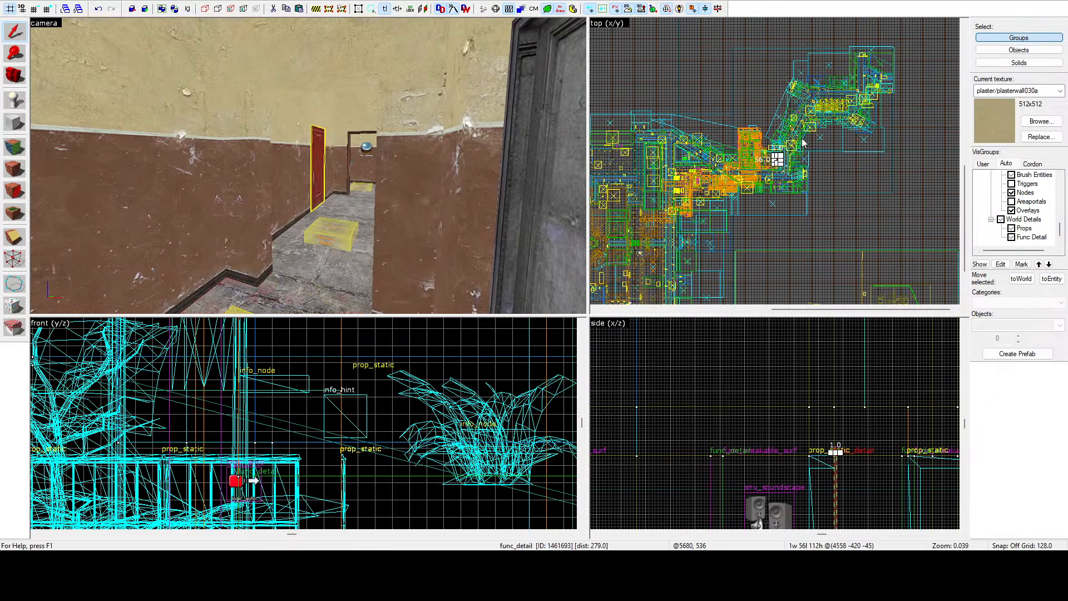
key(ctrl+e)
key(z)
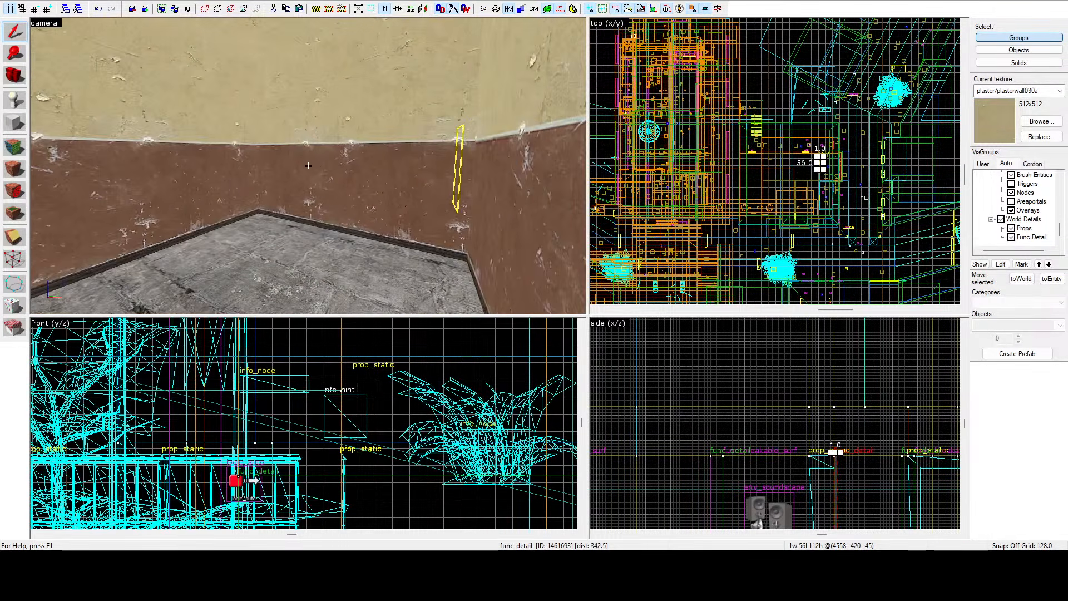
key(s)
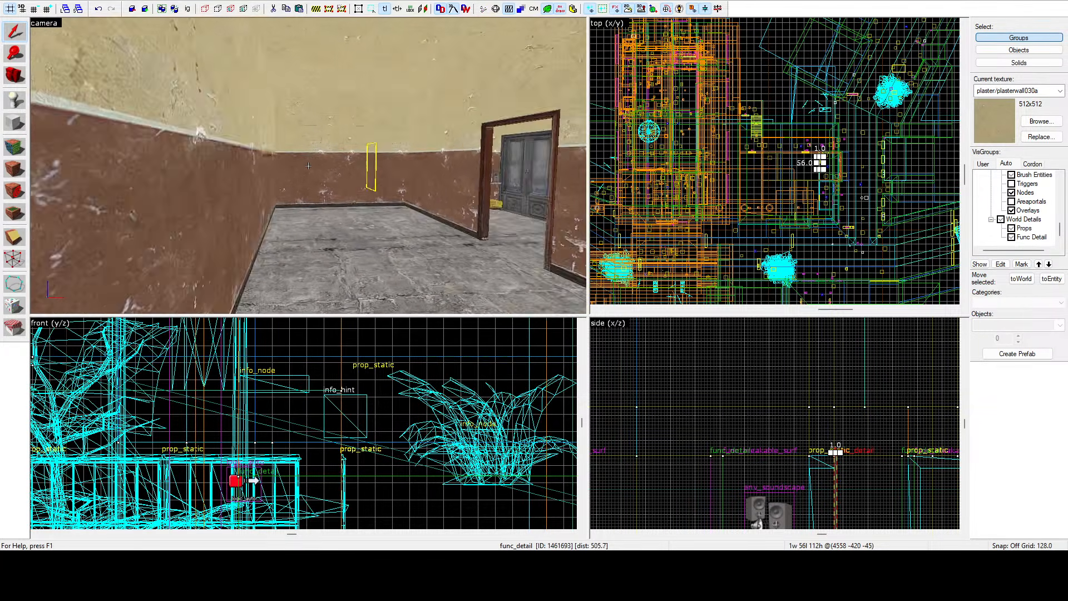
key(a)
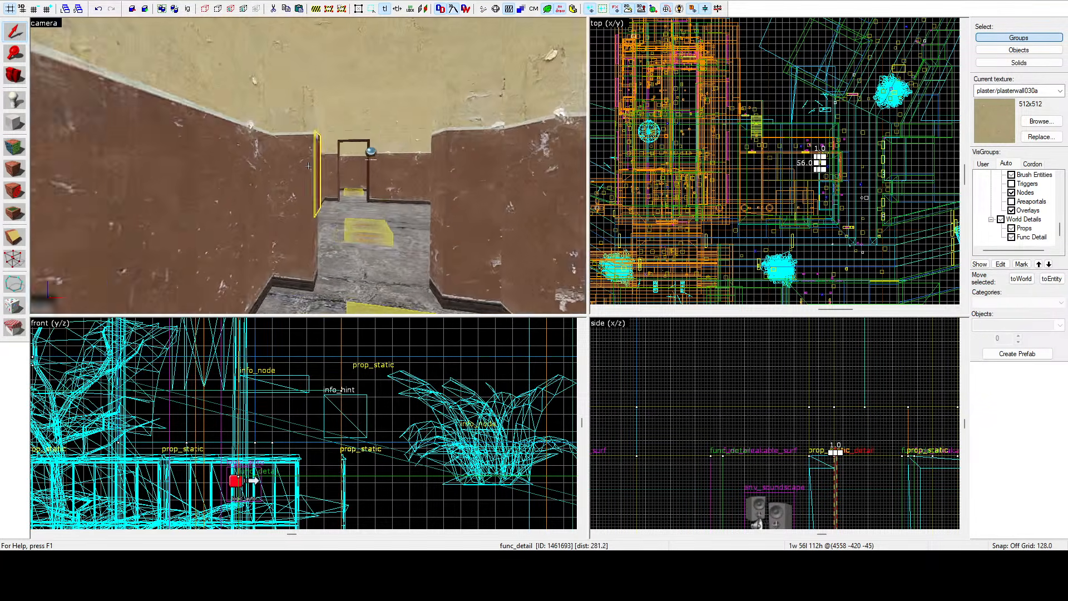
key(s)
key(z)
scroll(780, 159, up, 10)
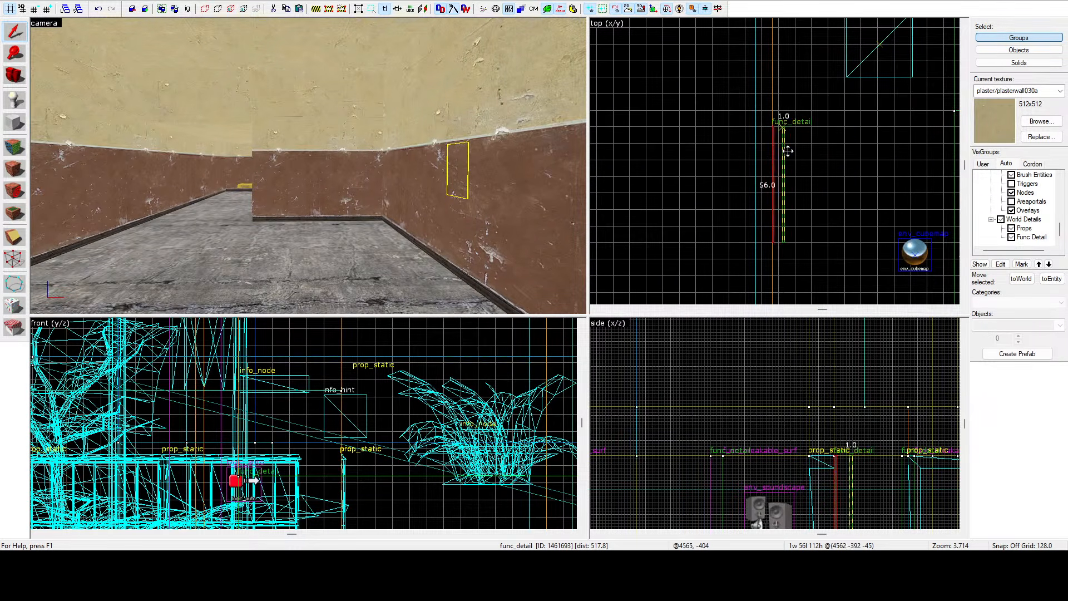
scroll(782, 149, down, 6)
drag(842, 139, 702, 156)
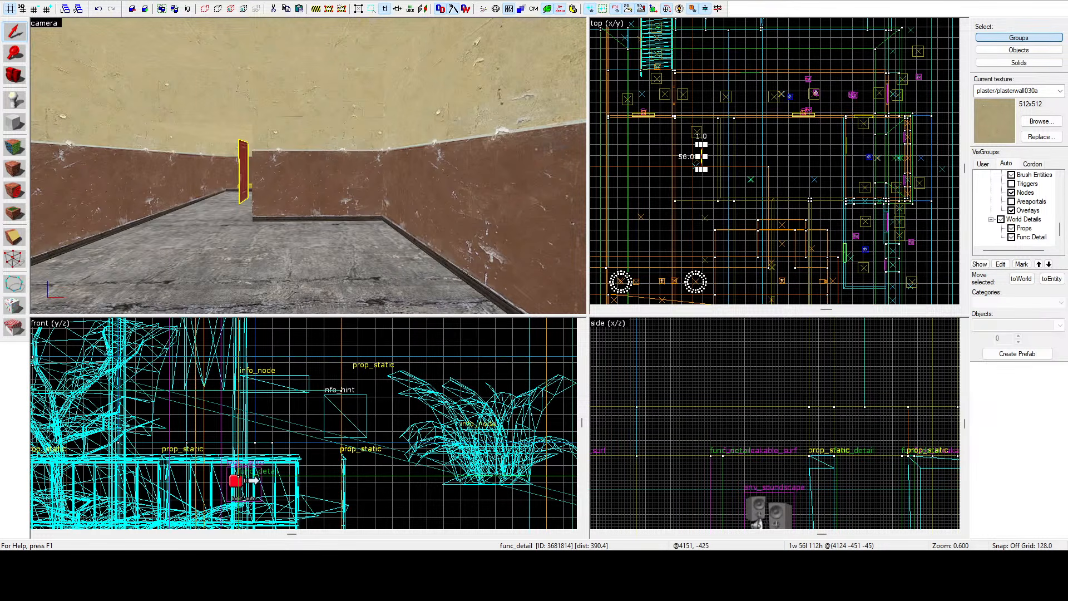
Flip the copied door and nudge it into the corridor doorway by moving it in the top view.
key(ctrl+l)
key(z)
key(w)
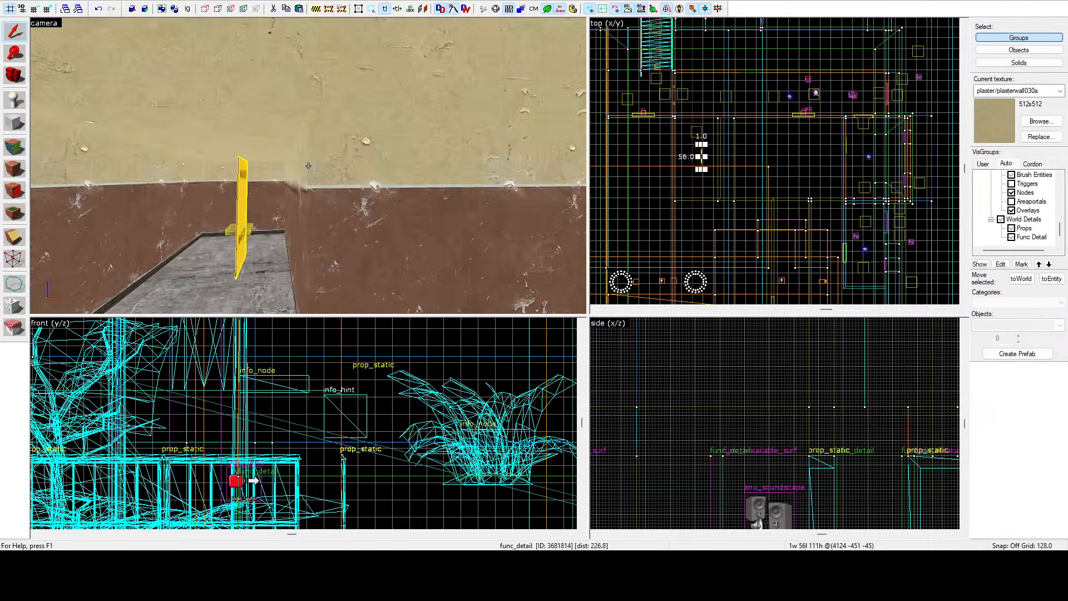
key(w)
key(a)
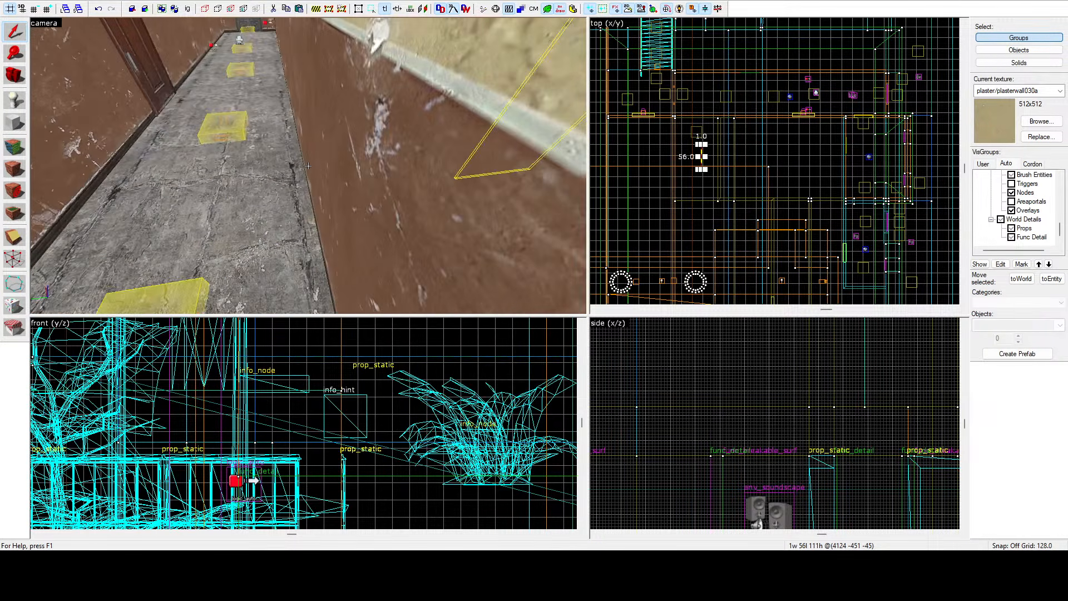
key(a)
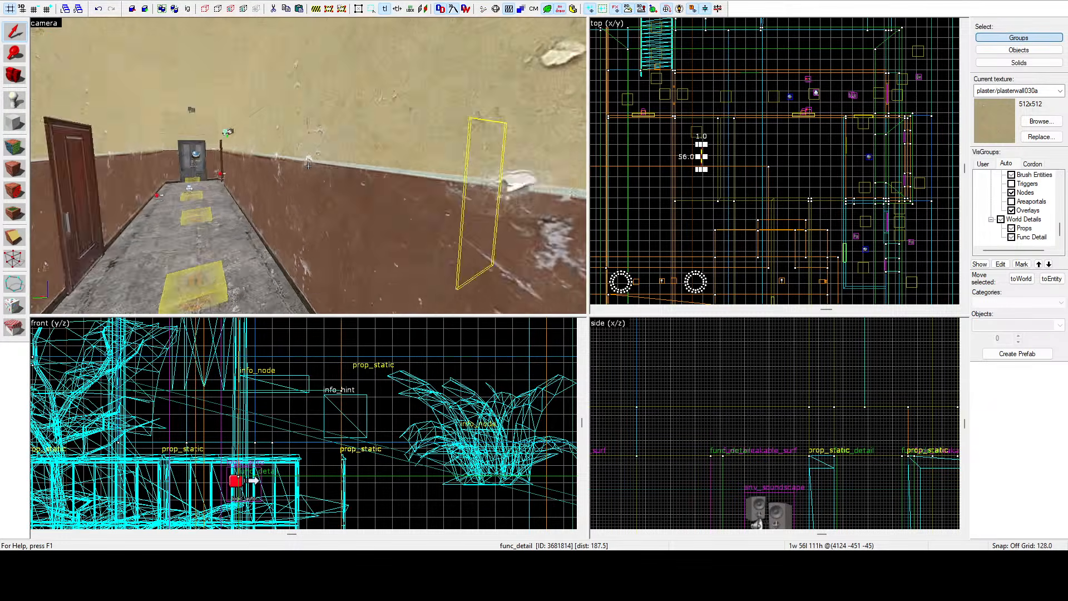
key(s)
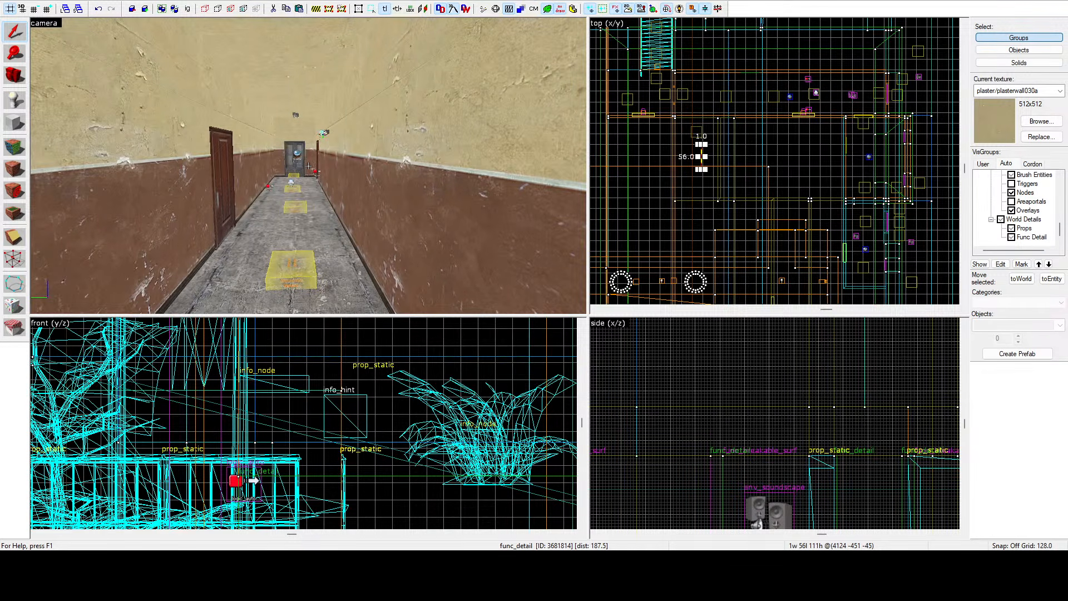
key(s)
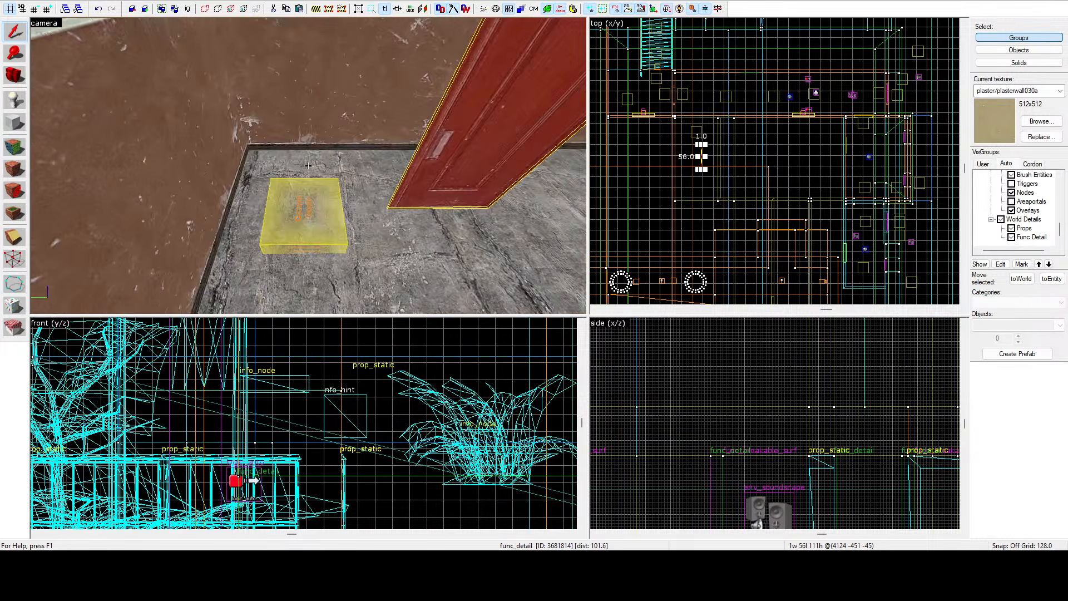
key(z)
scroll(705, 150, up, 12)
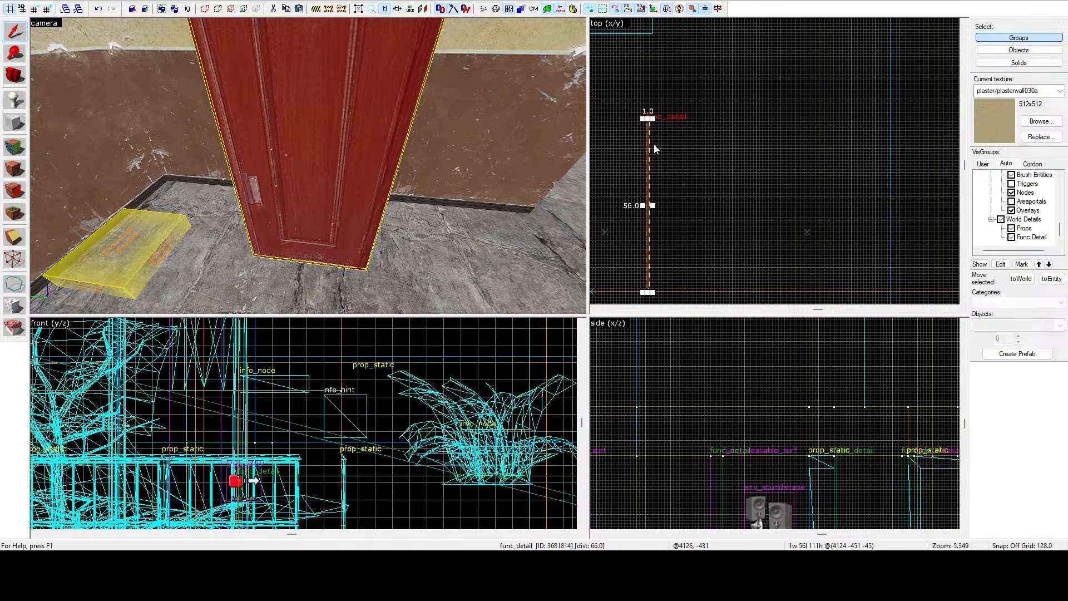
drag(649, 145, 796, 124)
scroll(797, 124, up, 2)
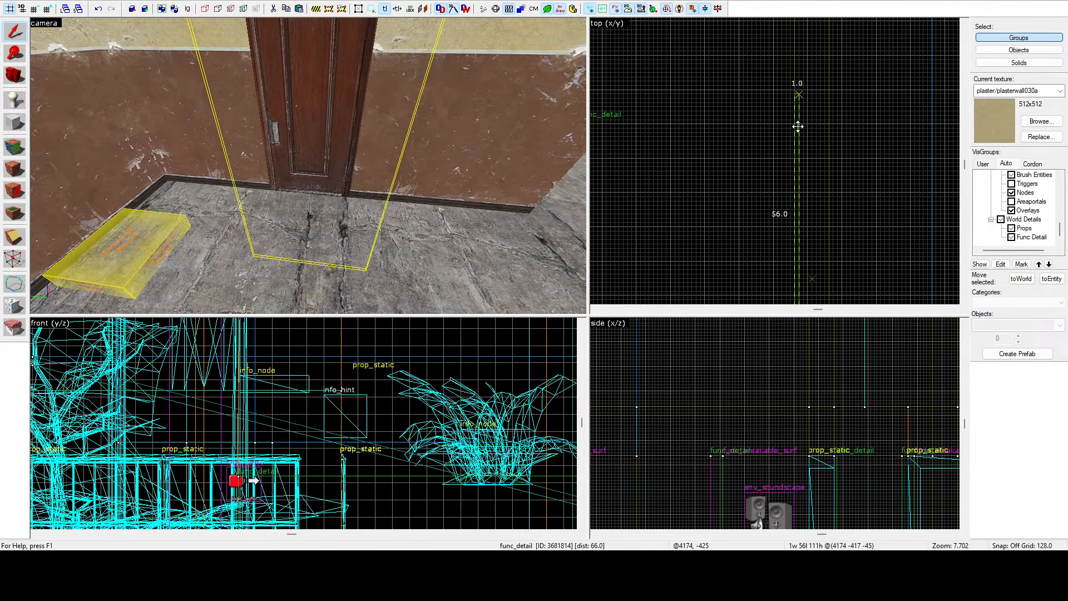
key(z)
key(d)
scroll(797, 106, up, 4)
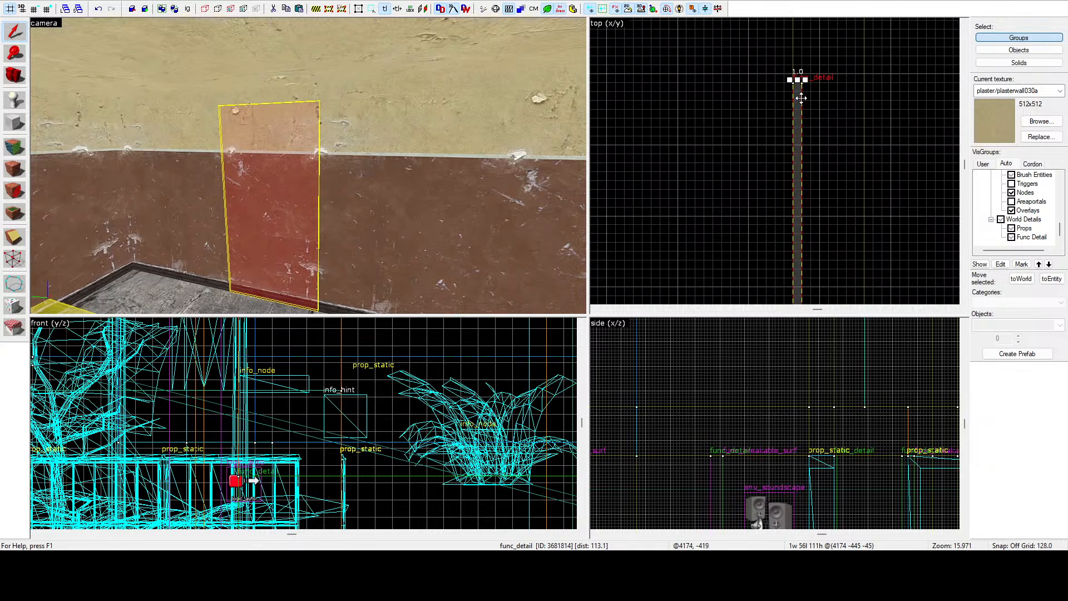
drag(801, 98, 792, 98)
Clone the door again, rotate the copy 90 degrees, and move it into the doorway on the room's facing wall.
key(z)
key(s)
key(d)
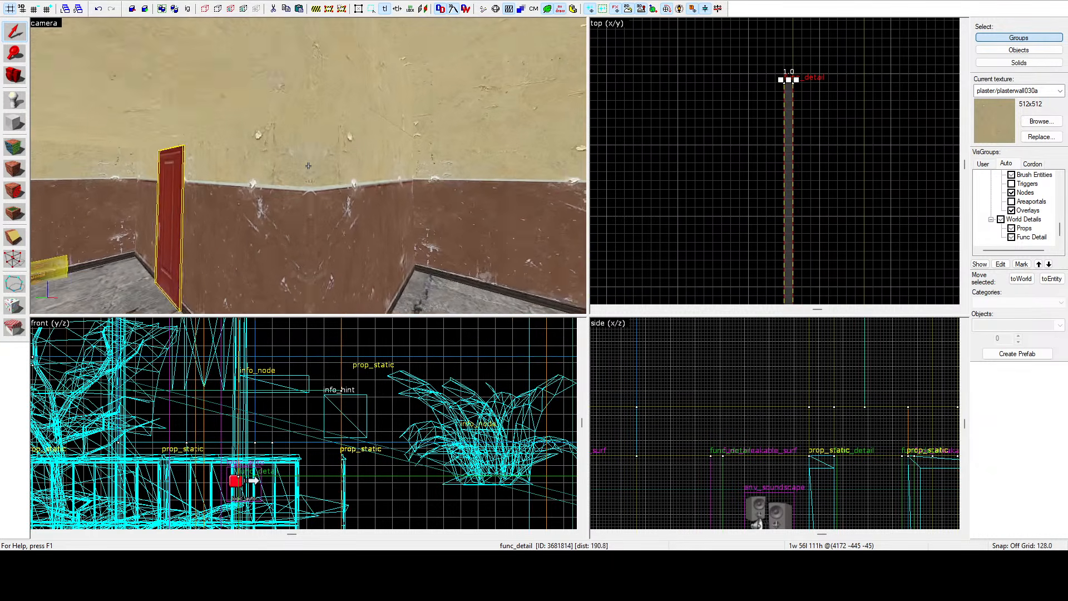
key(w)
key(s)
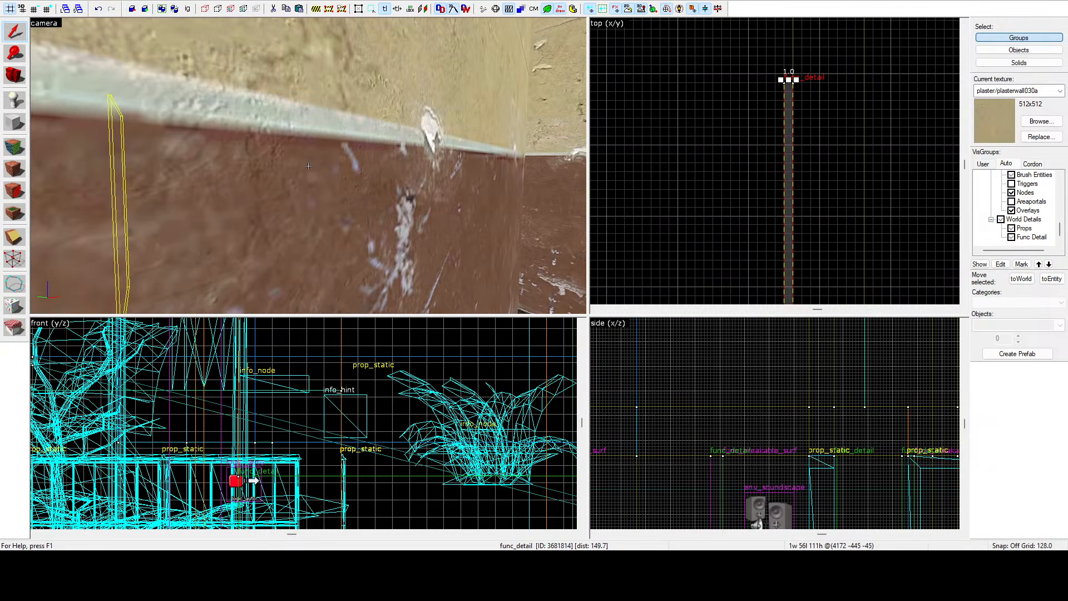
key(z)
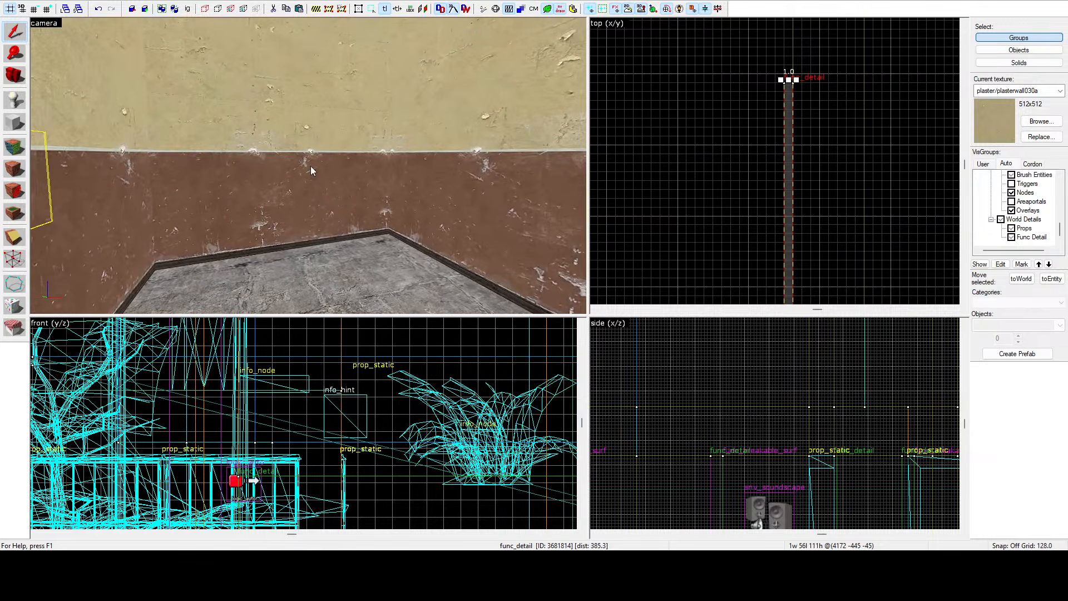
scroll(701, 109, down, 5)
scroll(737, 111, down, 10)
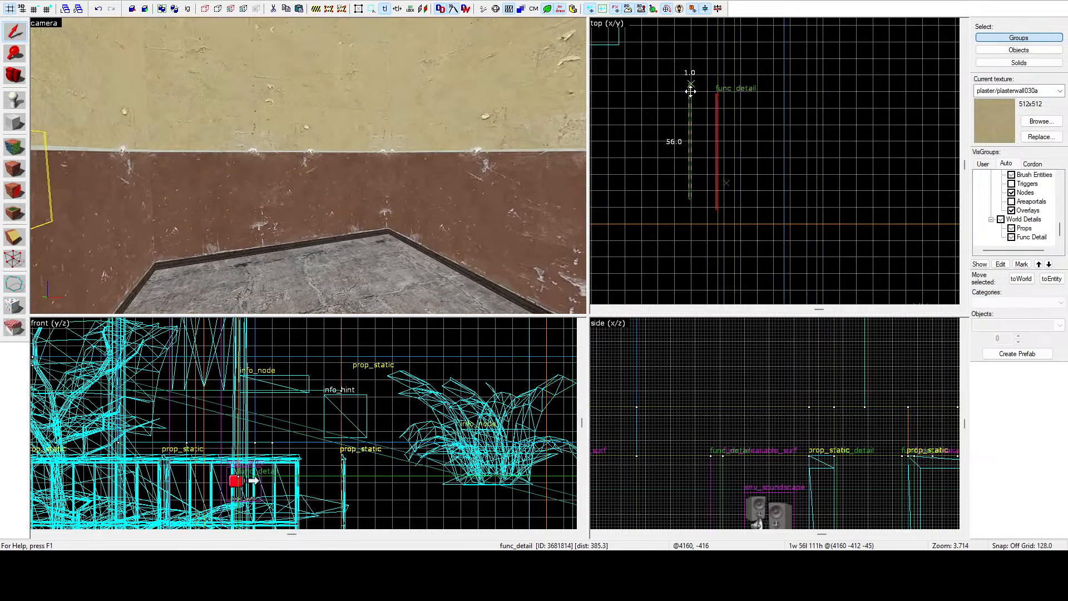
drag(687, 105, 842, 195)
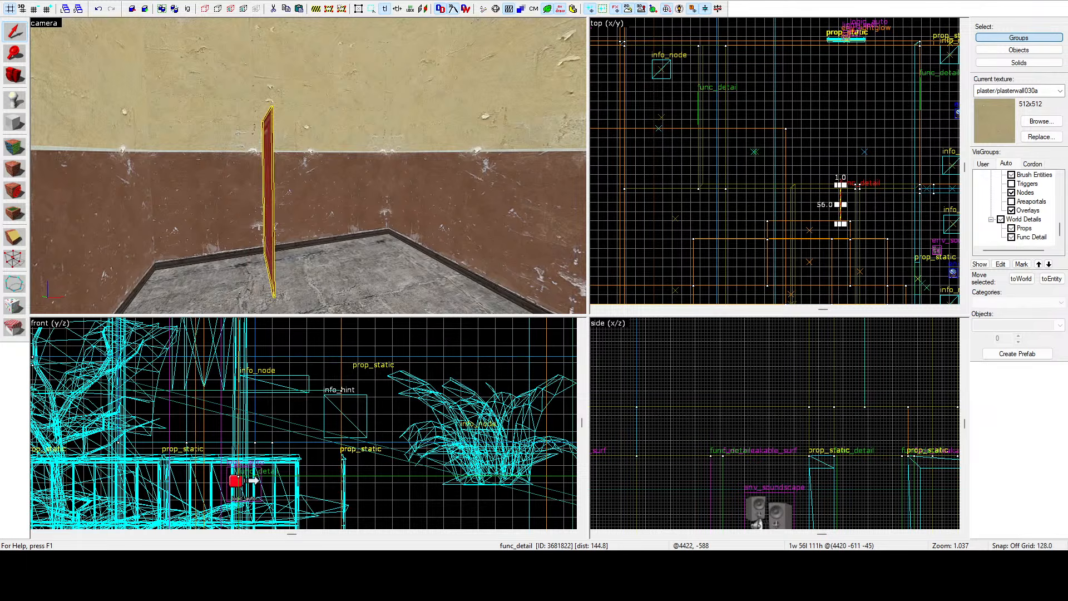
key(ctrl+r)
scroll(890, 202, up, 8)
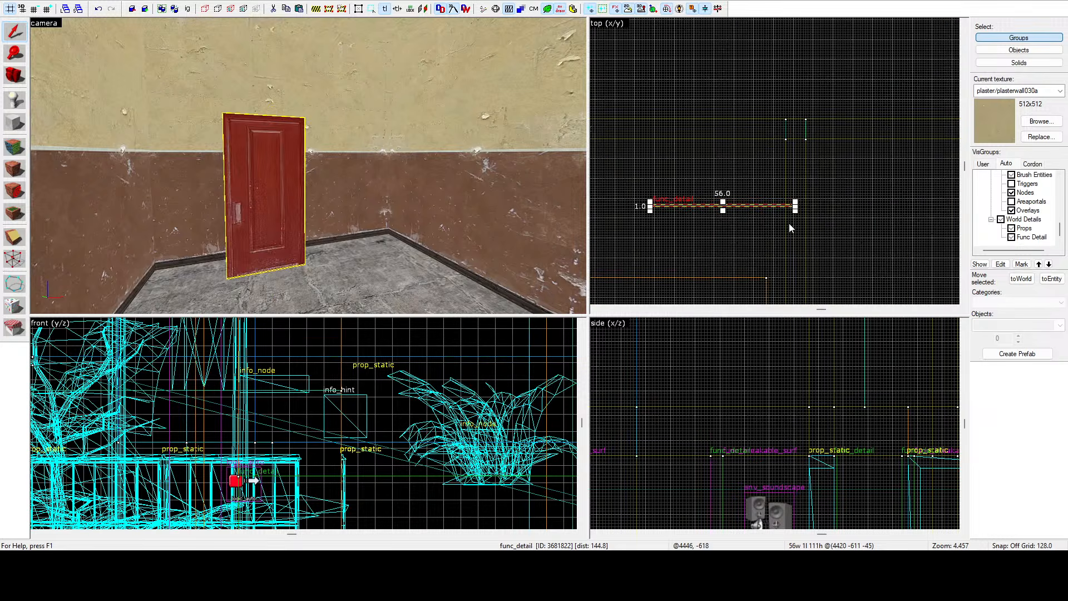
mouse_move(778, 206)
mouse_down()
mouse_move(844, 146)
mouse_move(834, 137)
mouse_up()
scroll(837, 142, up, 3)
click(812, 69)
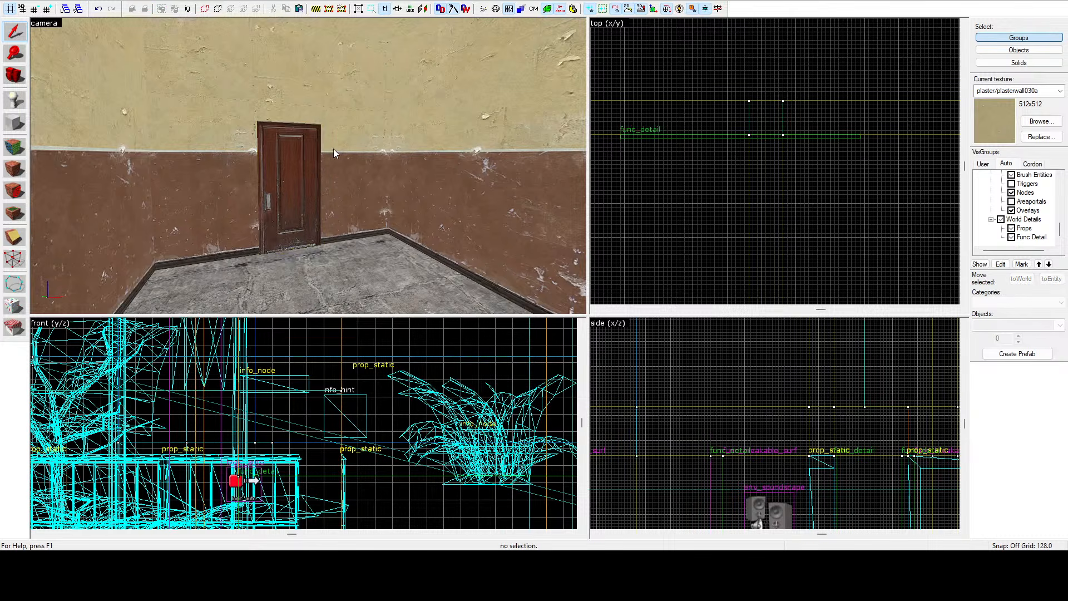
key(z)
key(s)
key(w)
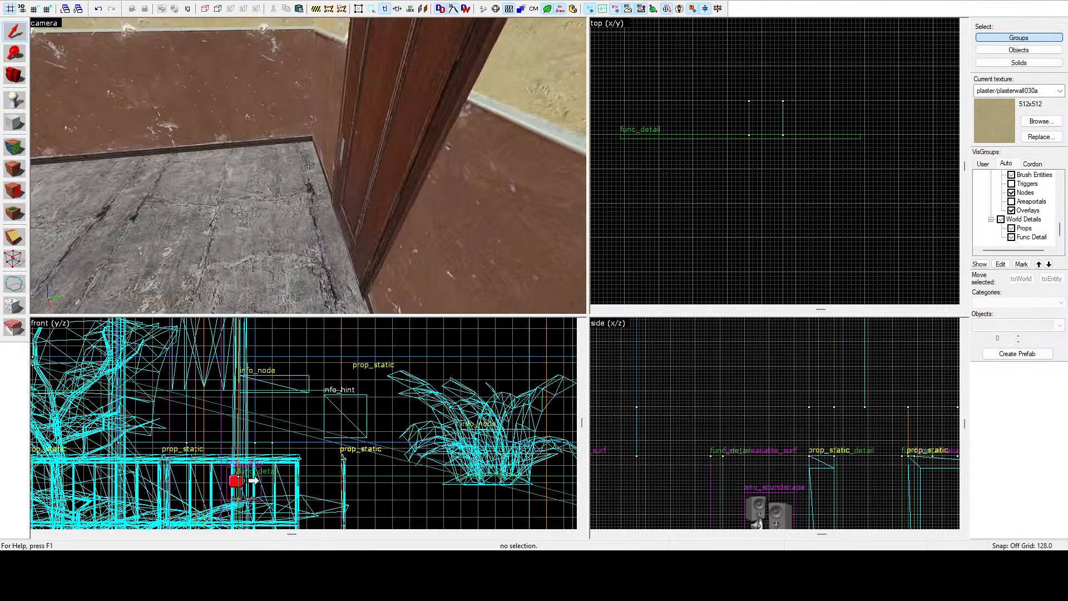
key(s)
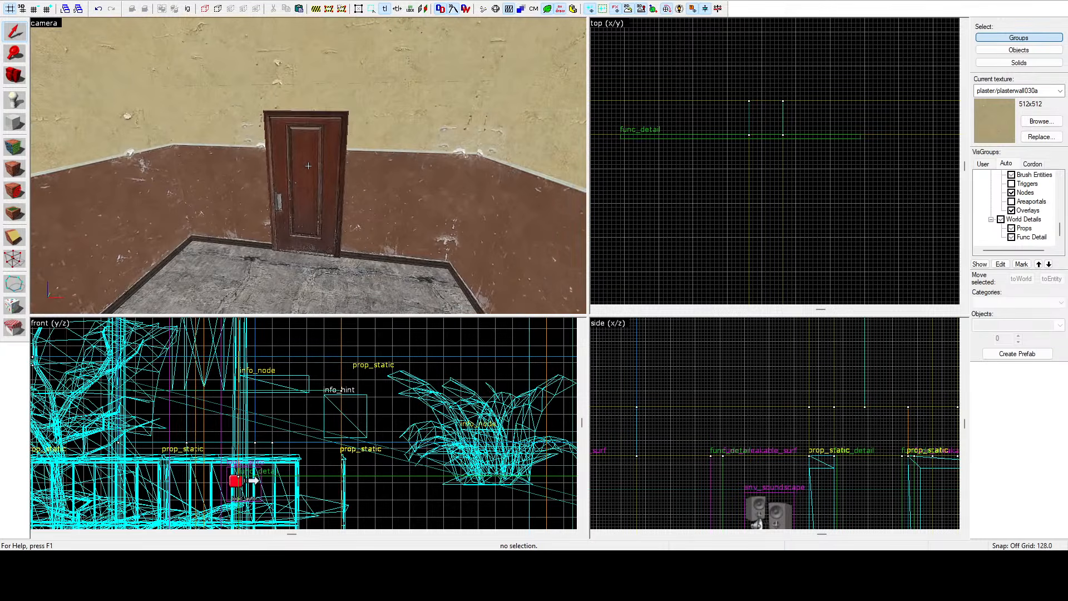
key(s)
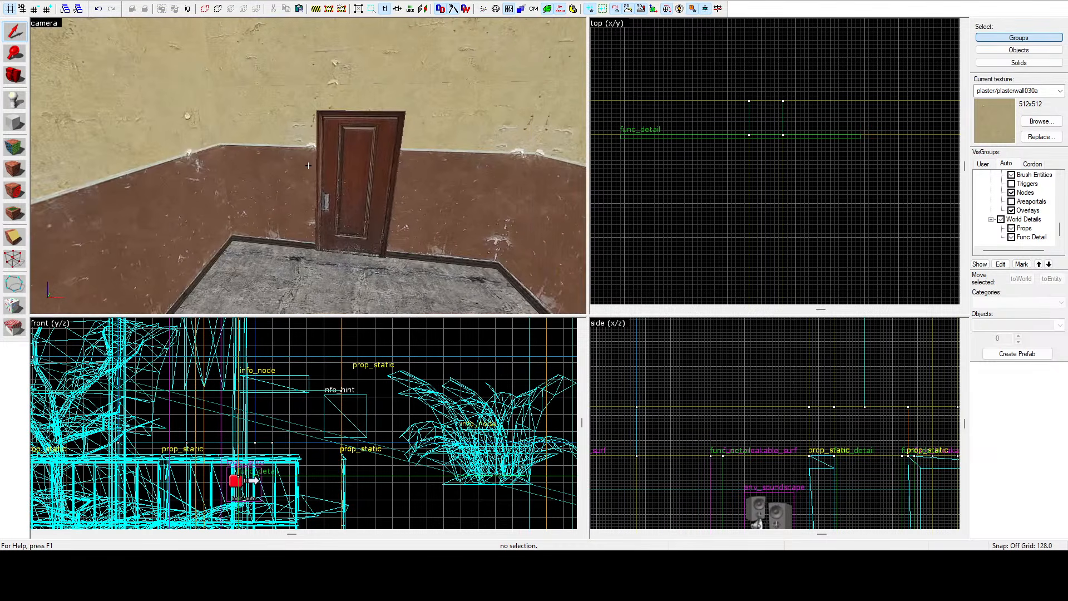
Select the double entrance door with its frame and move it in the top view into the building's street doorway.
key(w)
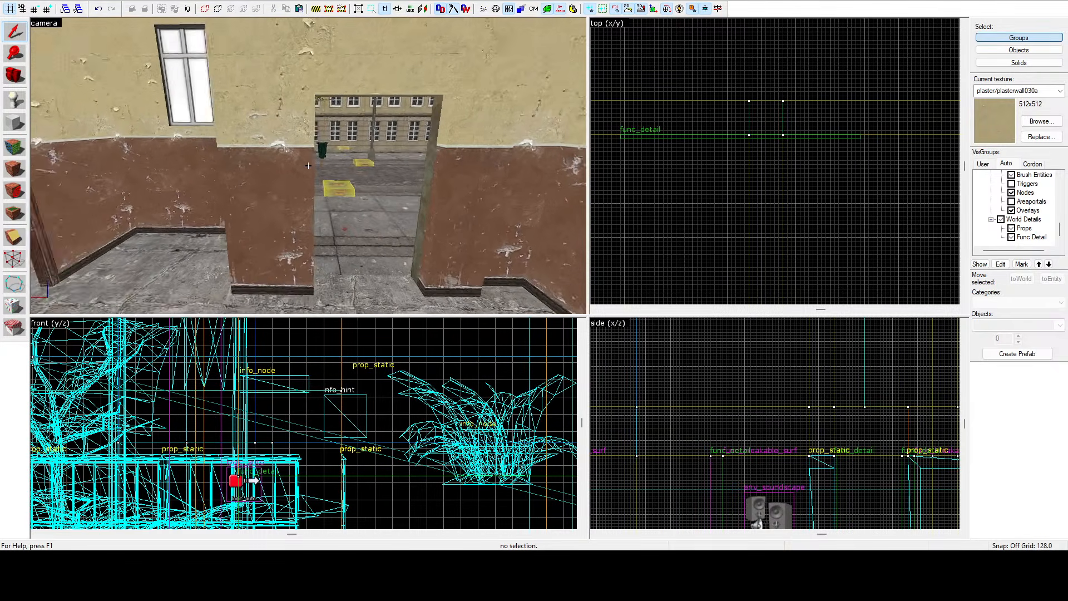
key(s)
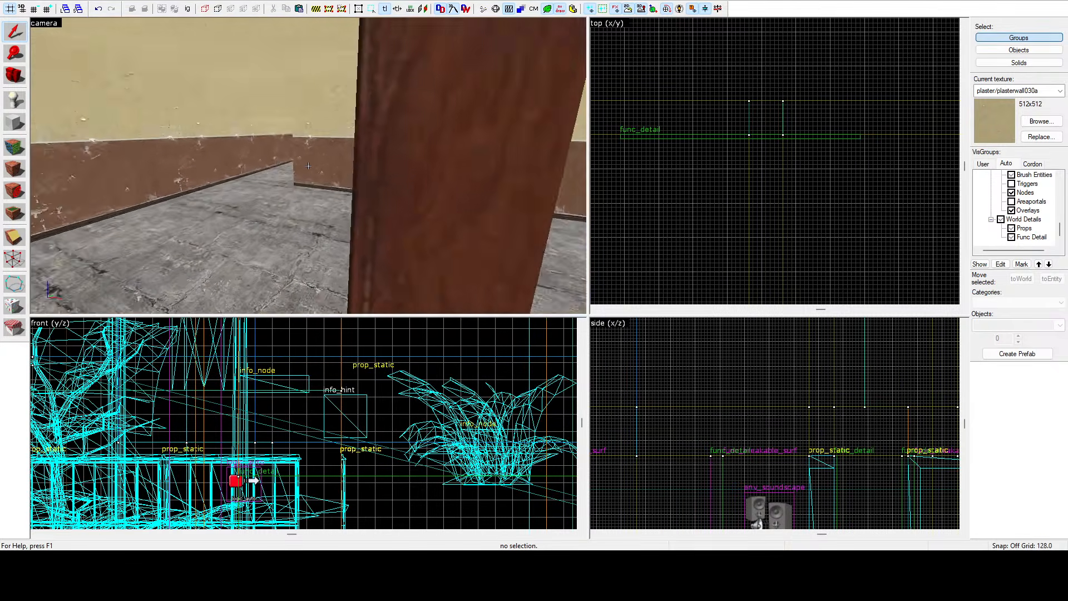
key(s)
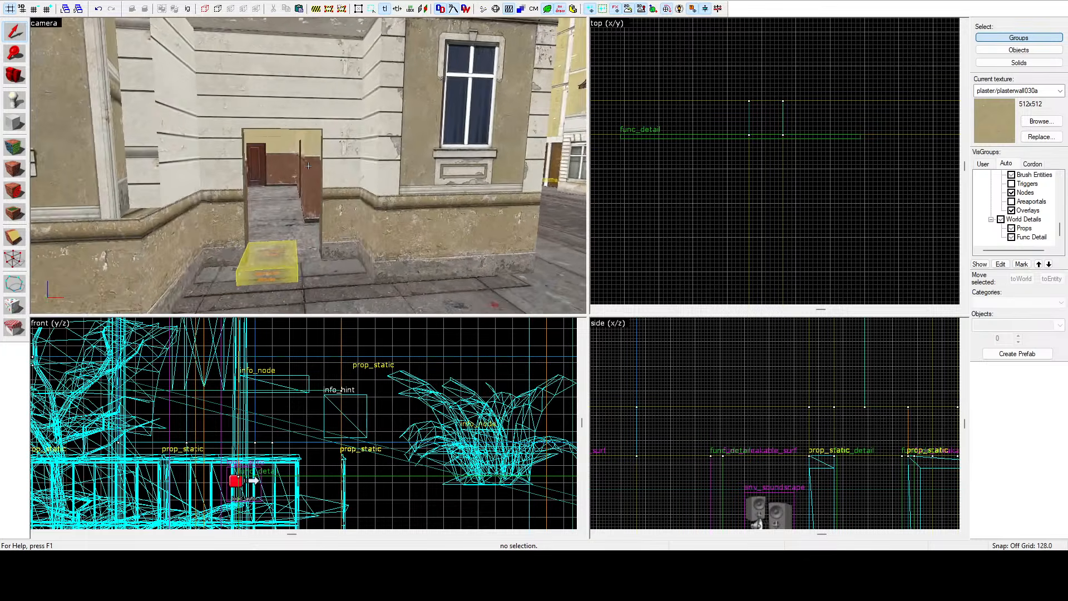
key(w)
key(z)
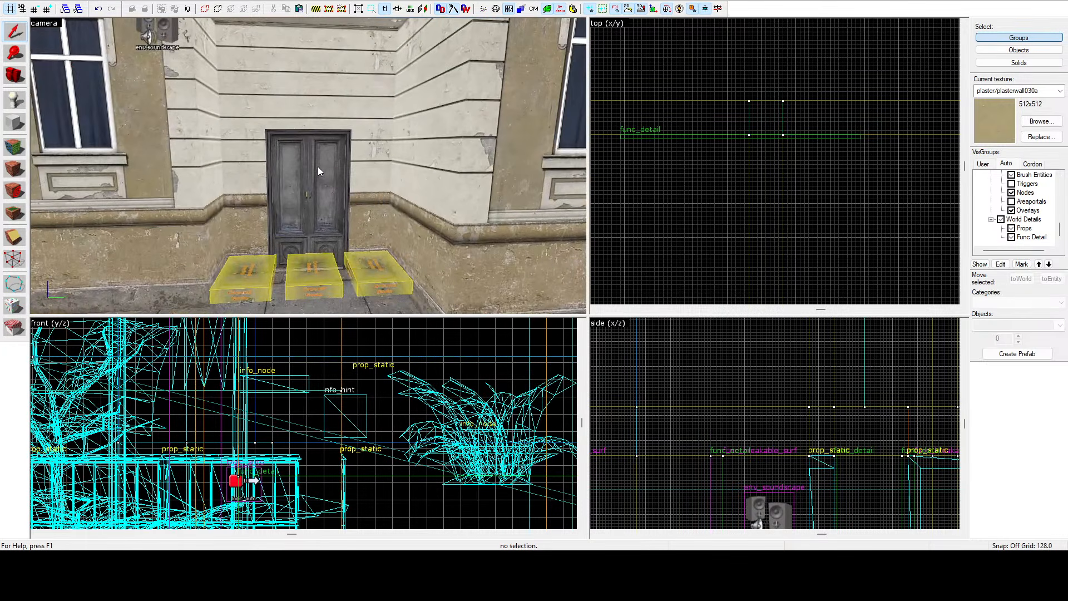
click(322, 169)
ctrl+click(296, 166)
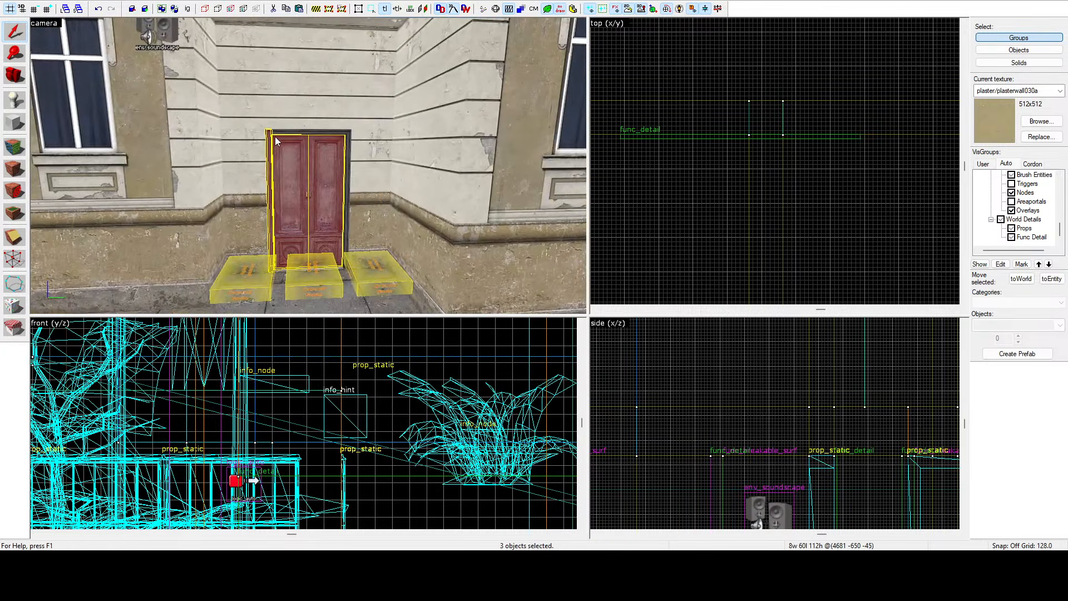
ctrl+click(346, 149)
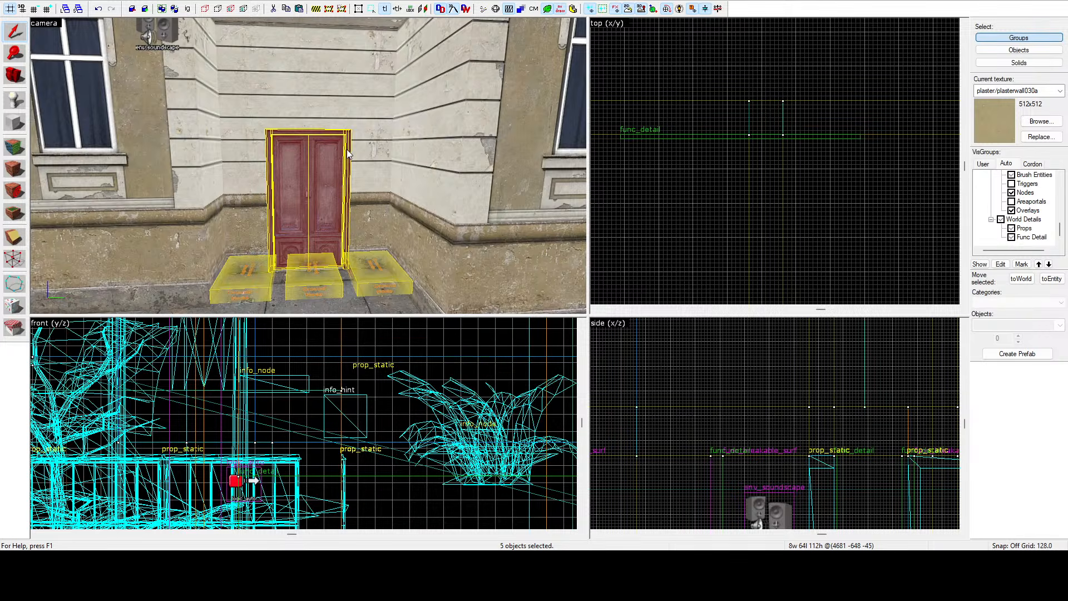
key(z)
key(s)
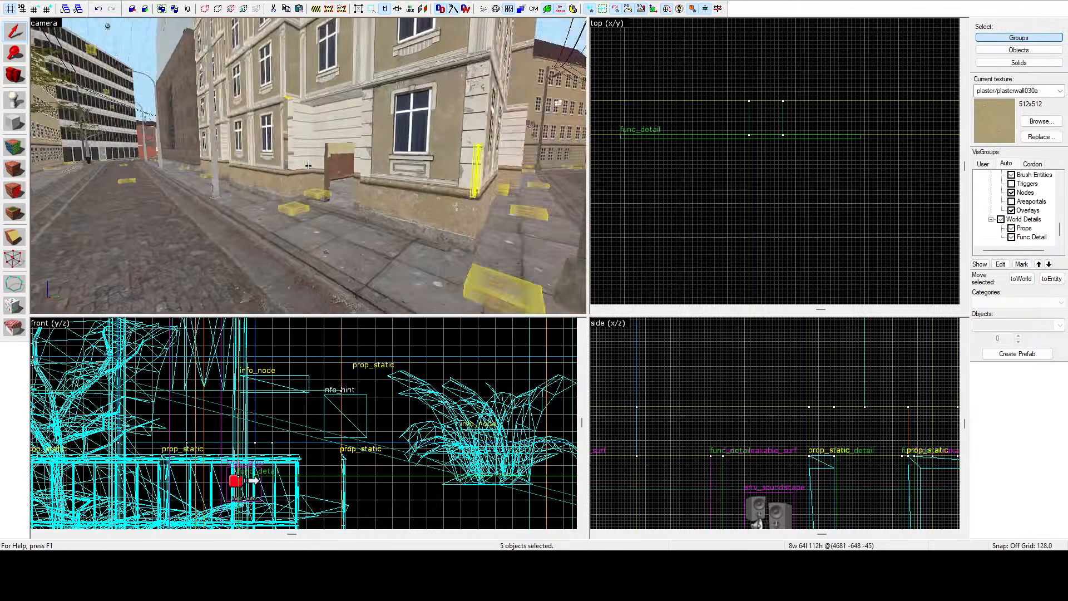
key(z)
scroll(664, 142, down, 8)
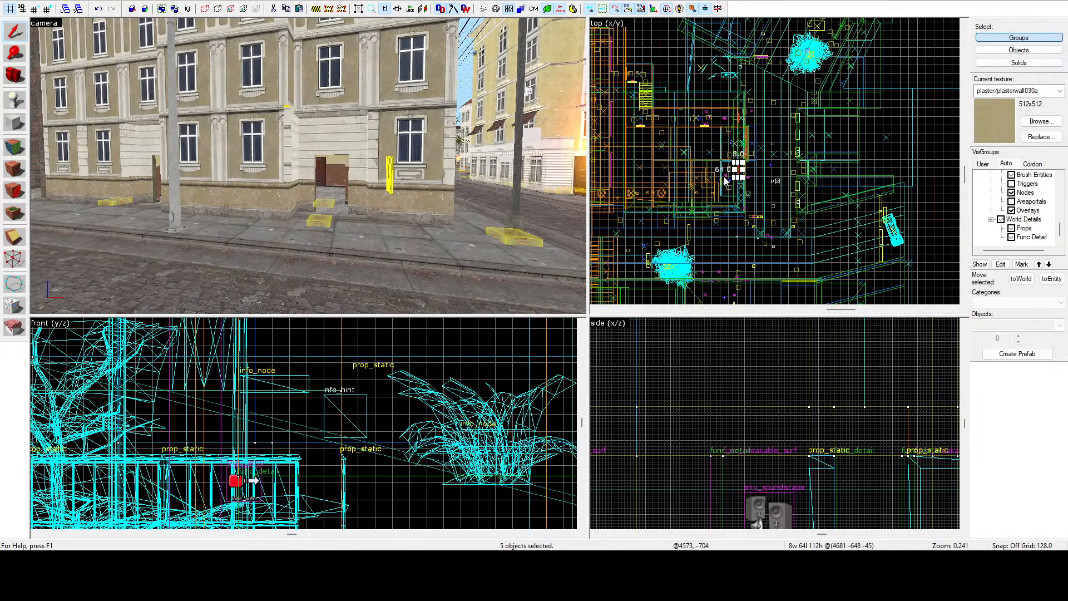
scroll(778, 154, down, 6)
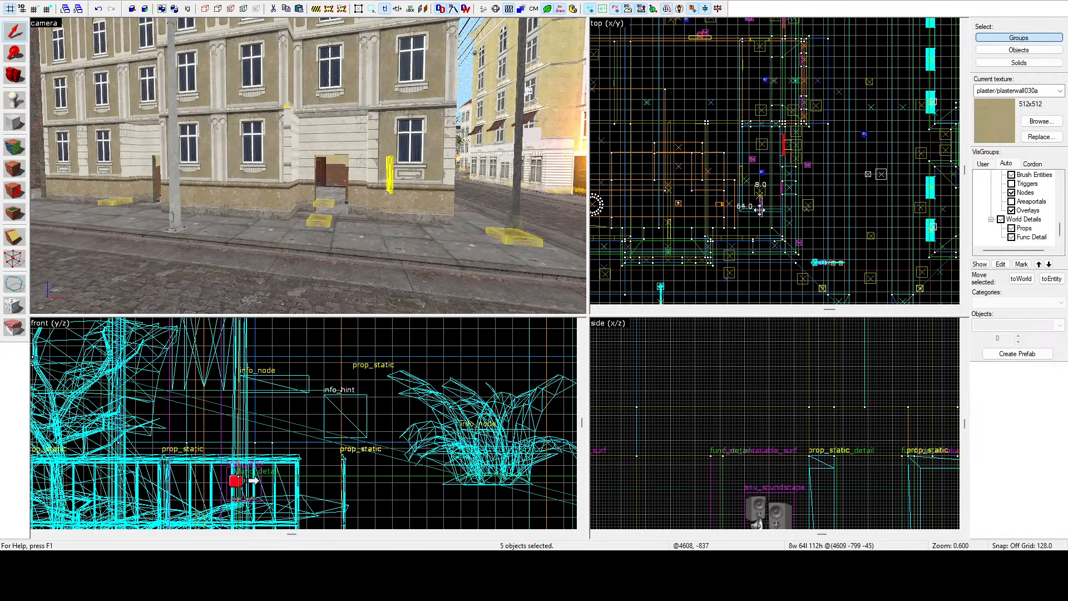
drag(760, 209, 734, 250)
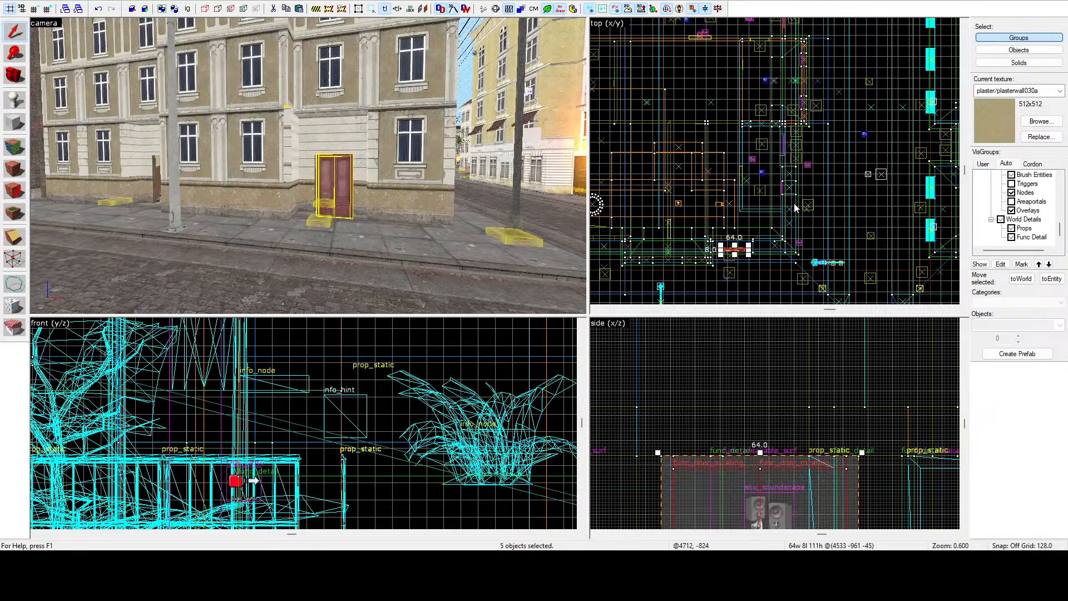
scroll(740, 259, up, 10)
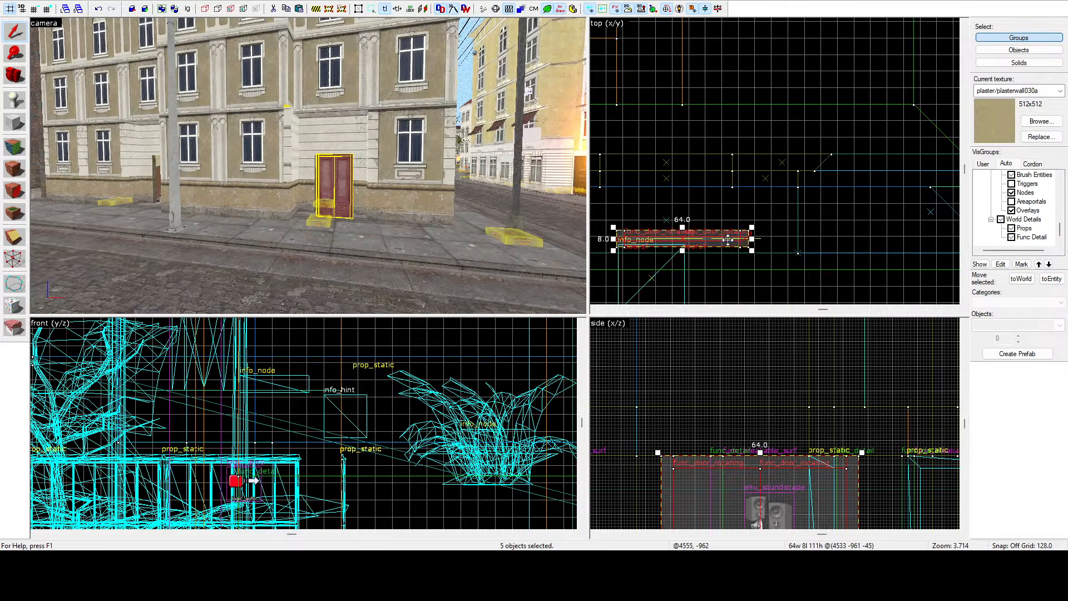
drag(729, 239, 714, 176)
scroll(709, 183, up, 3)
scroll(368, 196, up, 6)
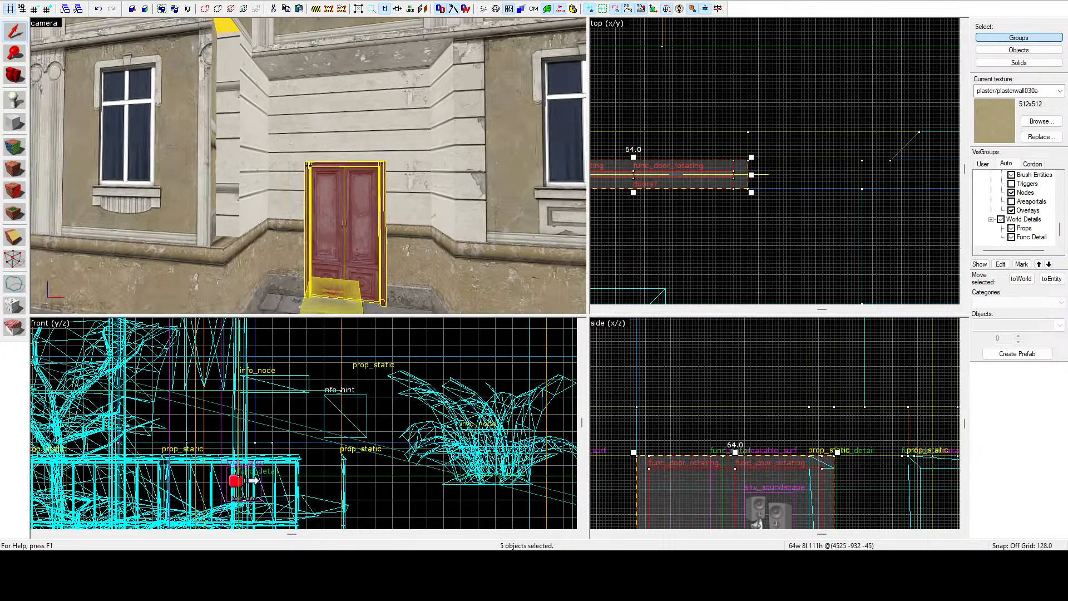
Inspect the double door's two rotating leaves by selecting each one in the camera view.
click(659, 240)
key(z)
key(s)
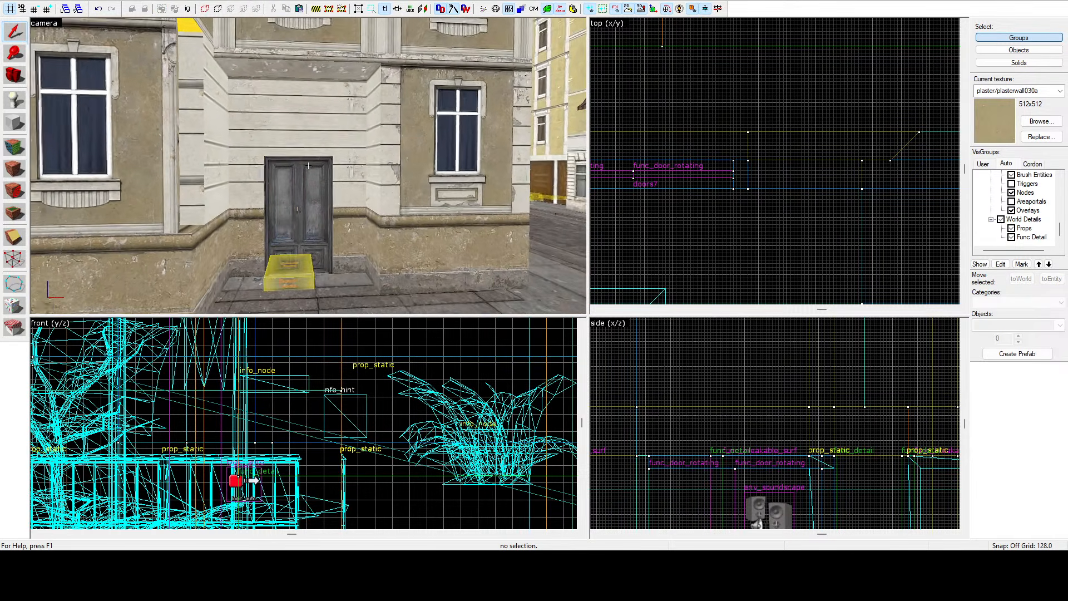
key(w)
key(z)
click(305, 166)
click(269, 166)
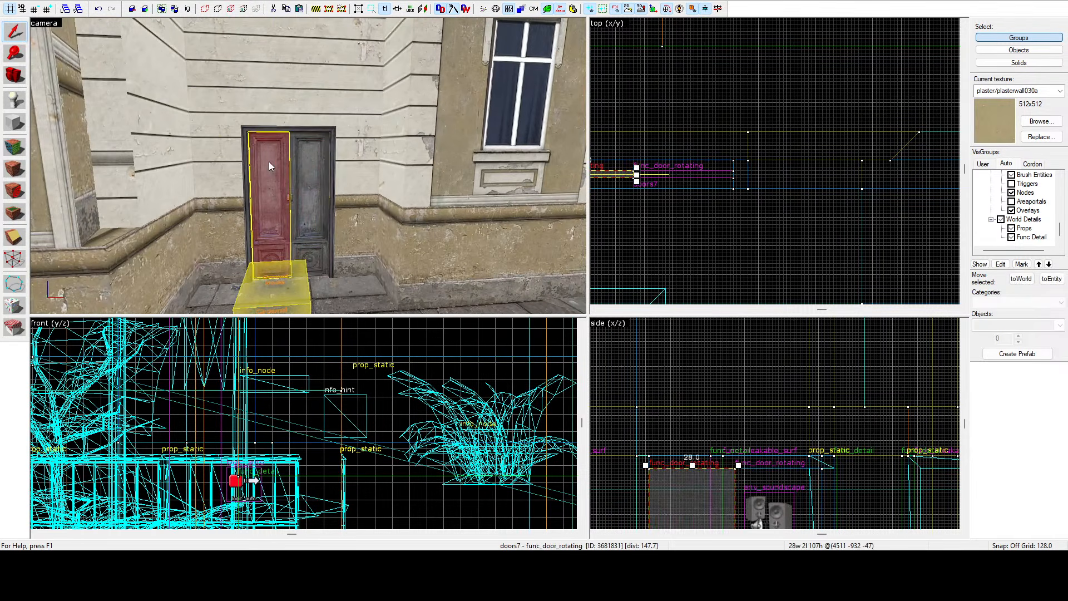
click(305, 164)
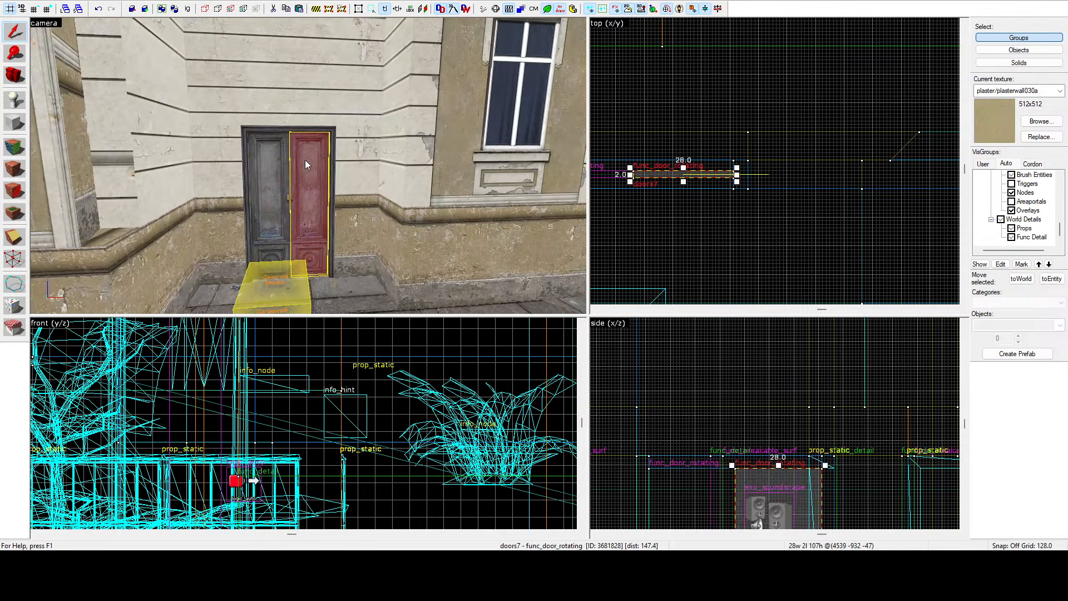
ctrl+click(270, 166)
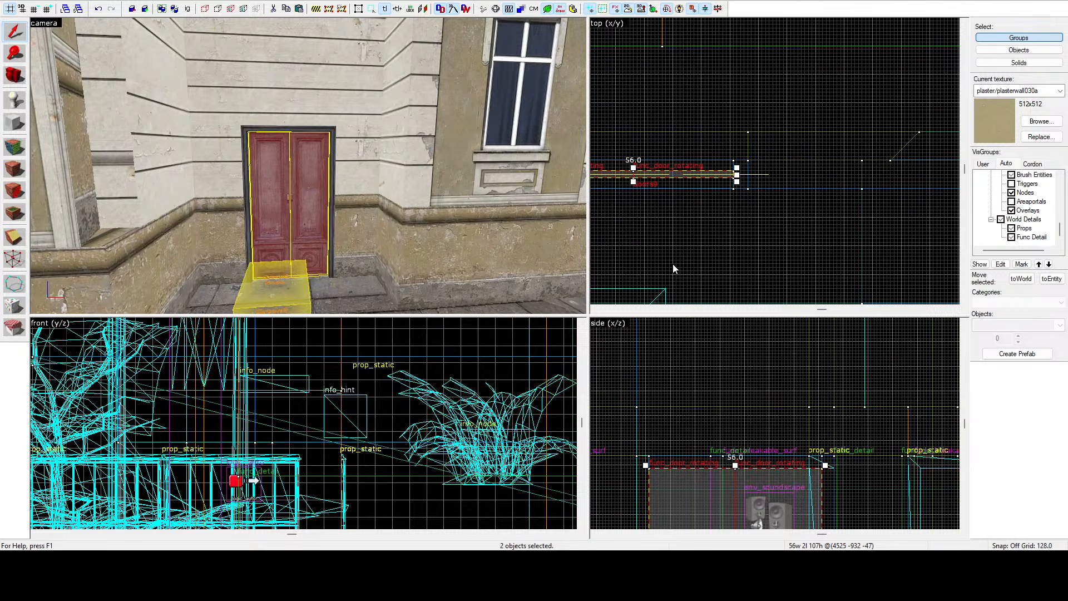
click(610, 98)
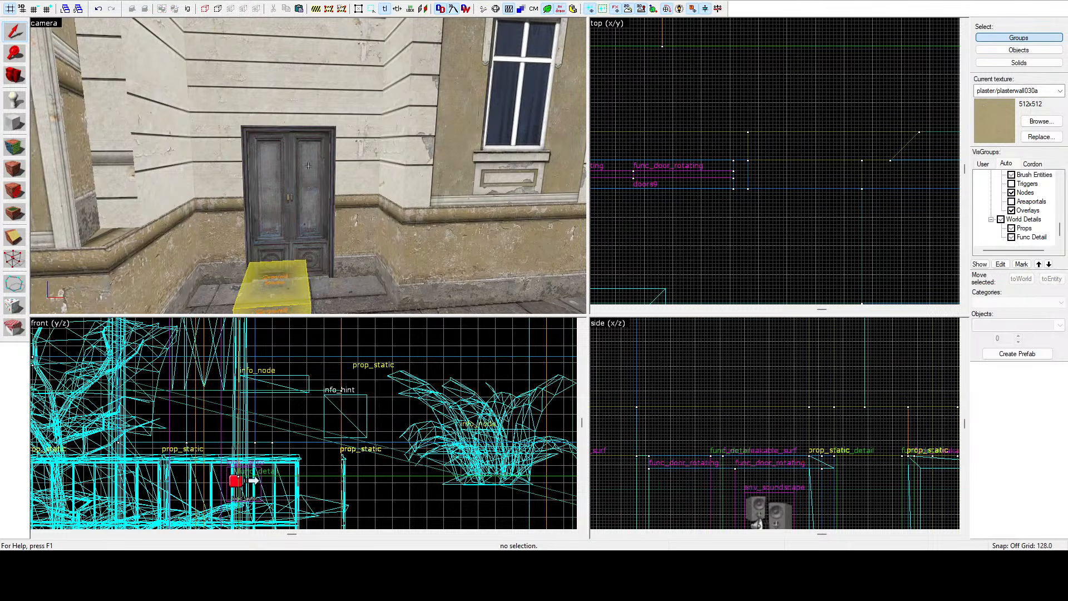
key(s)
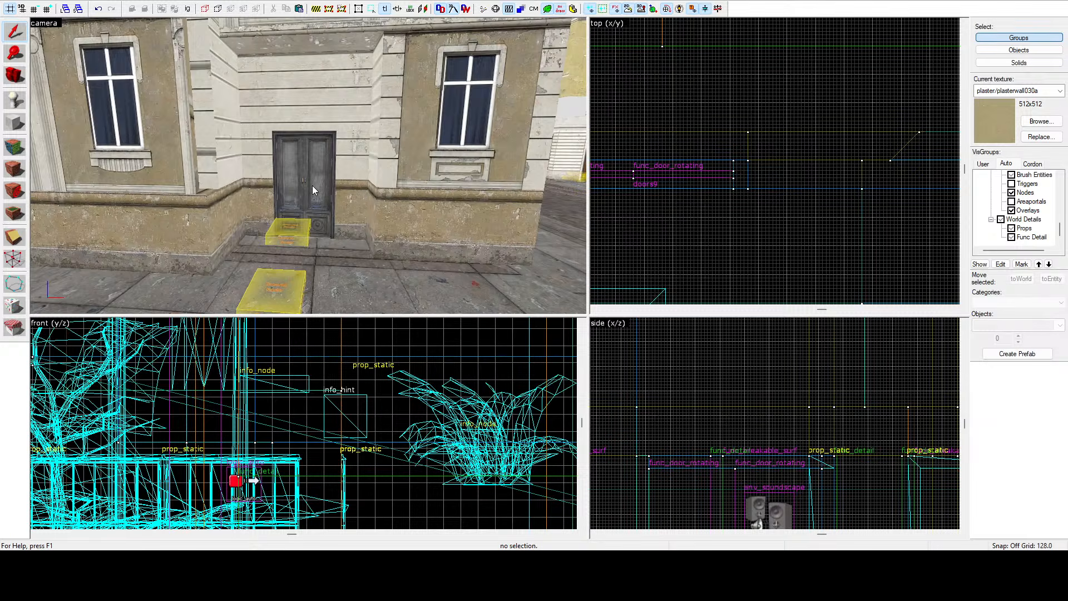
Select the double door entities at the building entrance and nudge them slightly in the top view so they sit within the door frame.
key(z)
key(w)
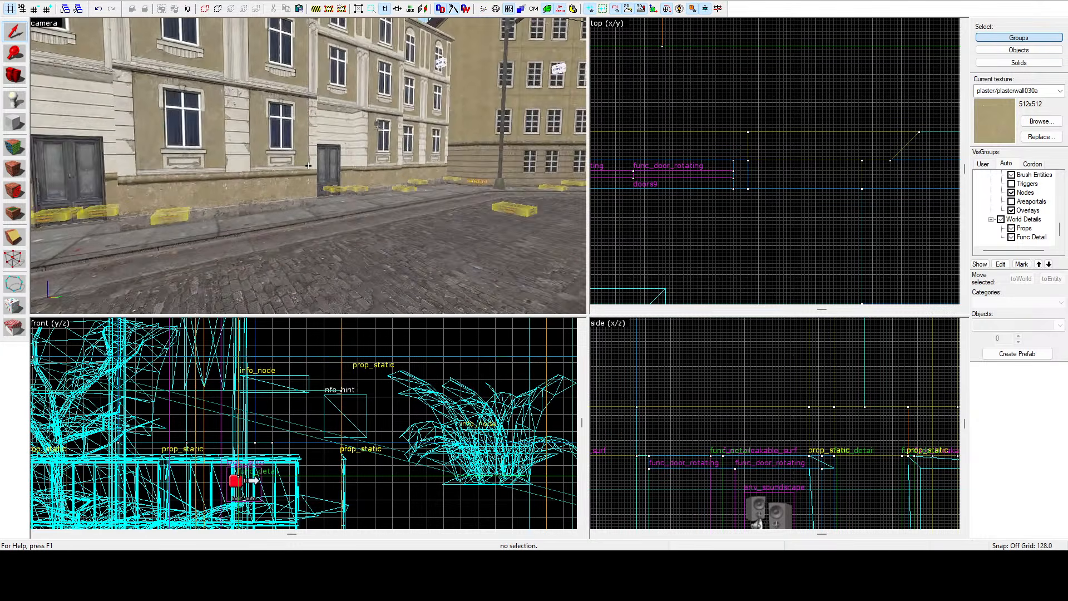
key(a)
key(d)
key(w)
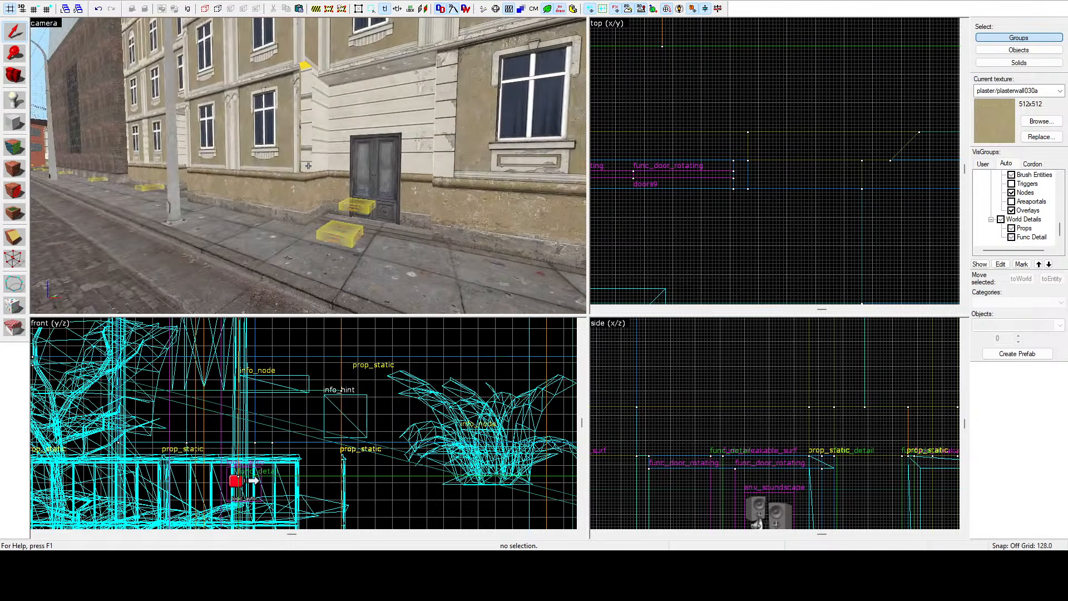
key(w)
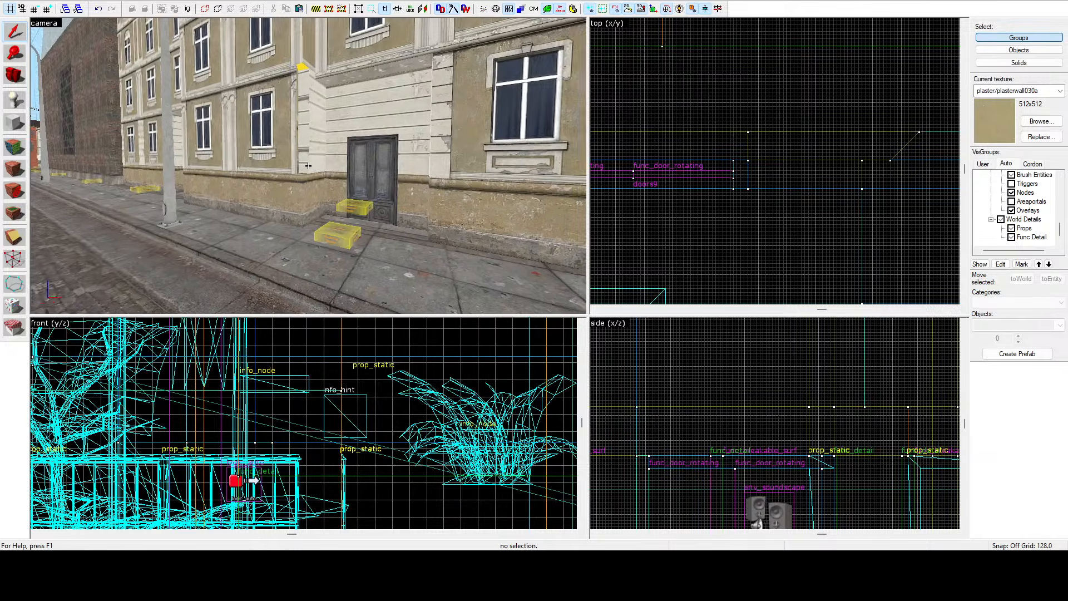
key(z)
click(308, 165)
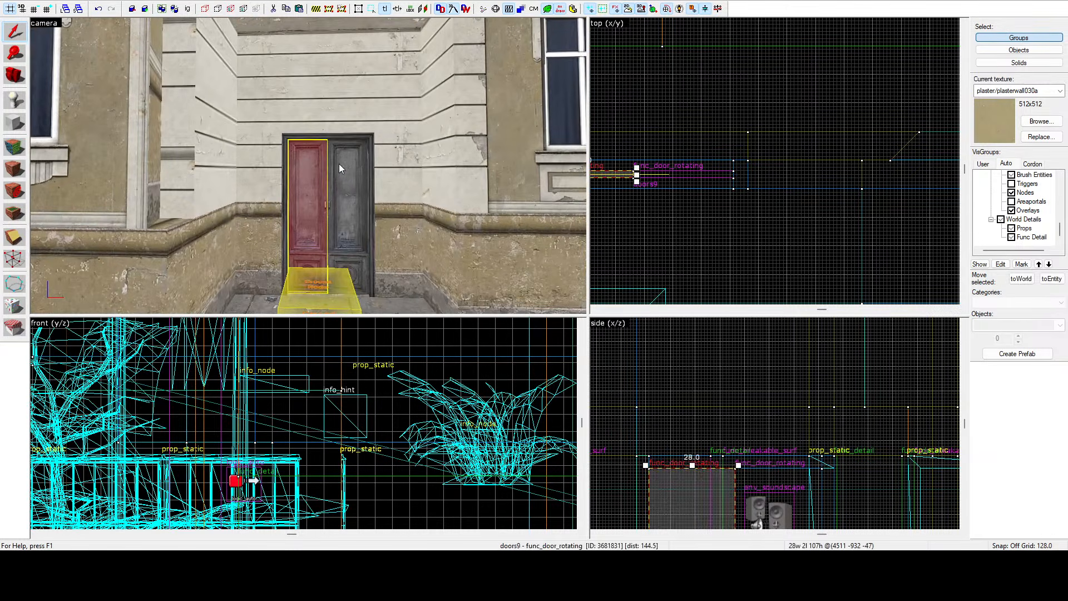
ctrl+click(339, 163)
ctrl+click(344, 139)
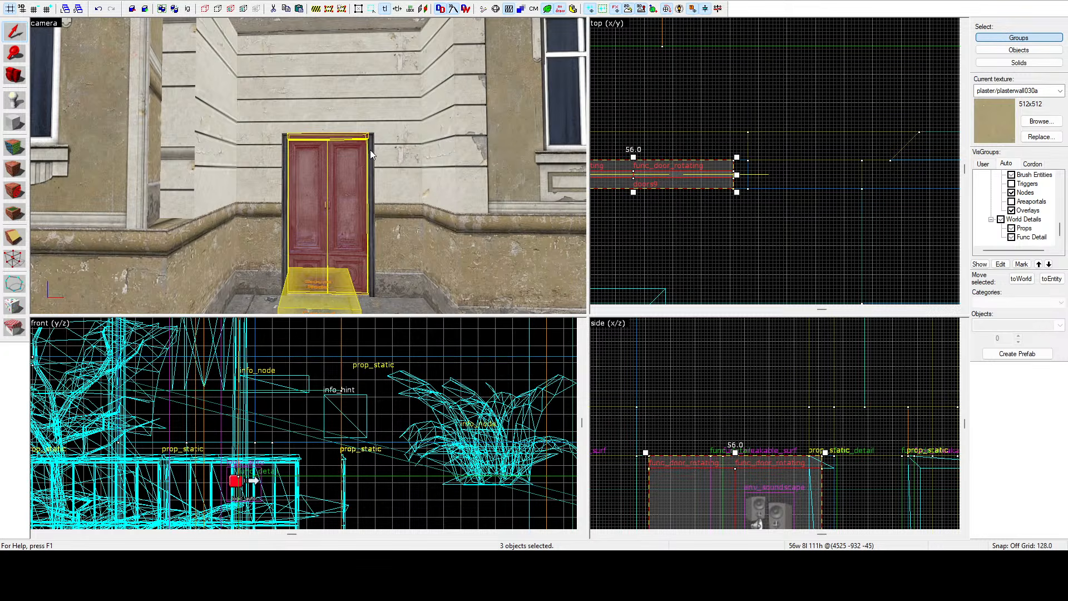
ctrl+click(370, 167)
ctrl+click(286, 156)
scroll(790, 122, down, 3)
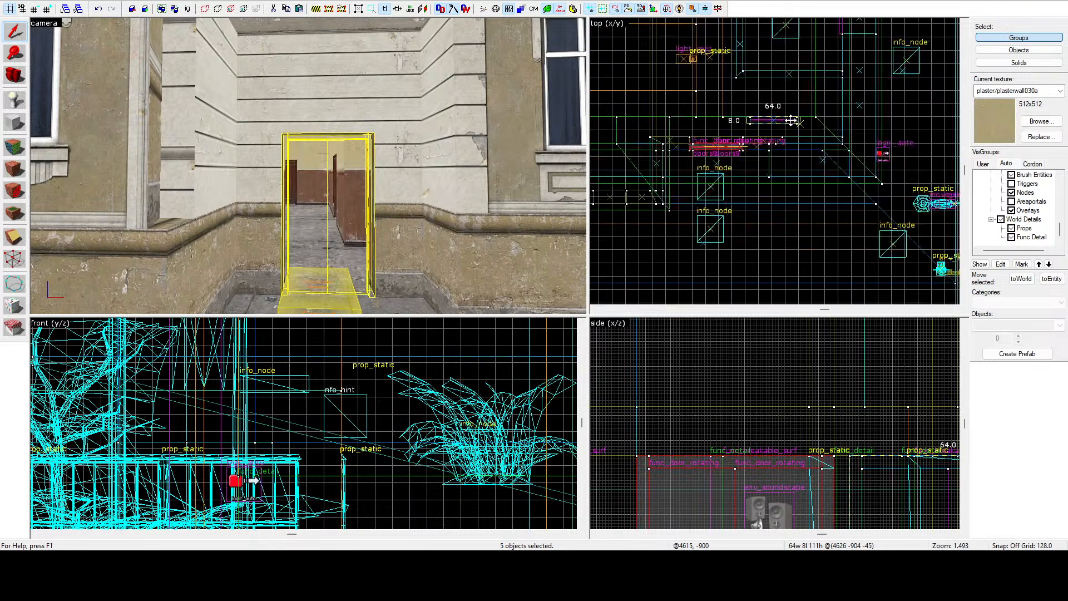
scroll(790, 121, up, 9)
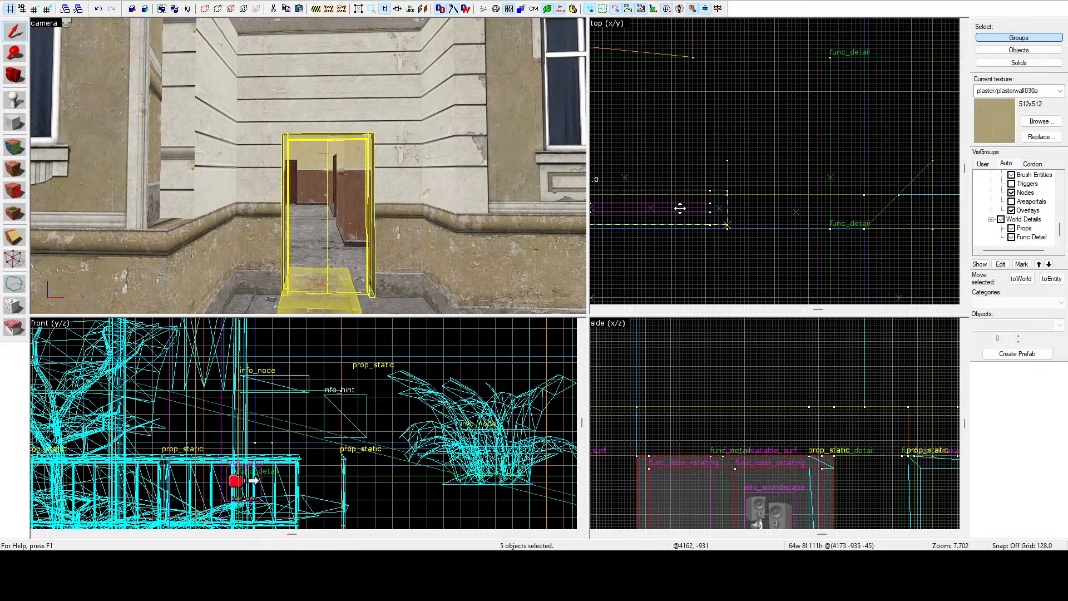
shift+drag(680, 208, 680, 212)
Inspect the repositioned doors up close in the 3D view, selecting and deselecting the two door leaves.
key(z)
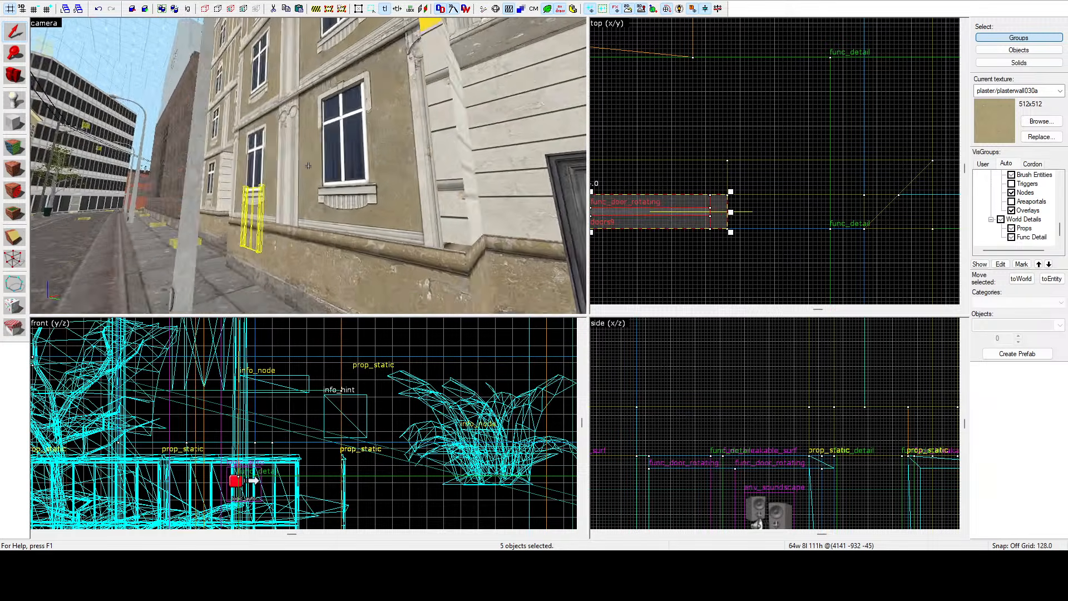
key(w)
key(z)
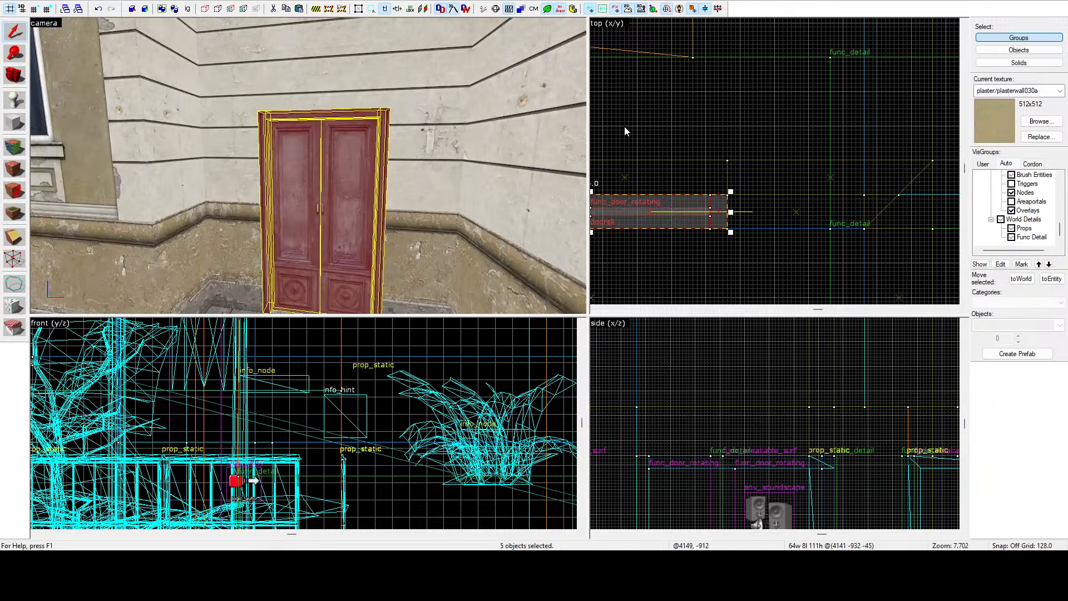
click(624, 131)
click(340, 193)
ctrl+click(306, 193)
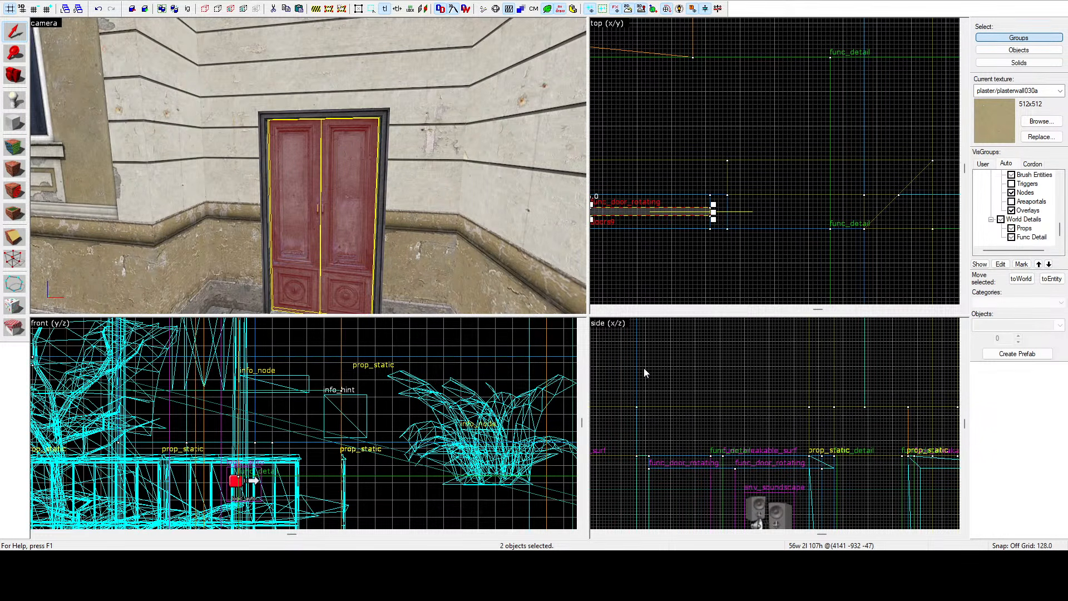
click(715, 128)
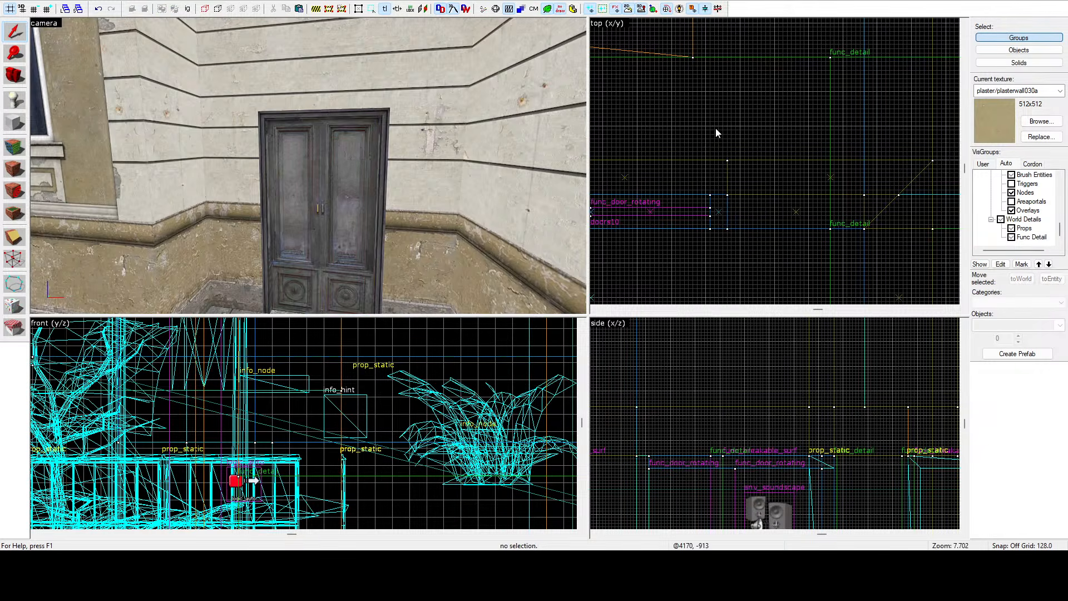
Select the brush at the building corner and, with the Vertex tool, drag its corner vertex diagonally in the top view.
key(z)
key(s)
key(w)
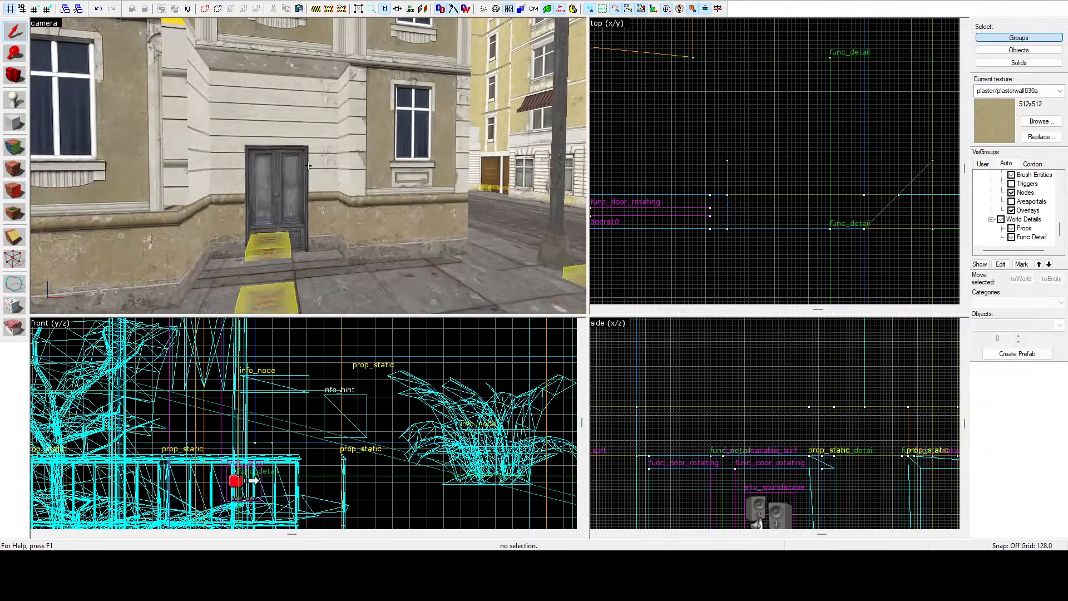
key(w)
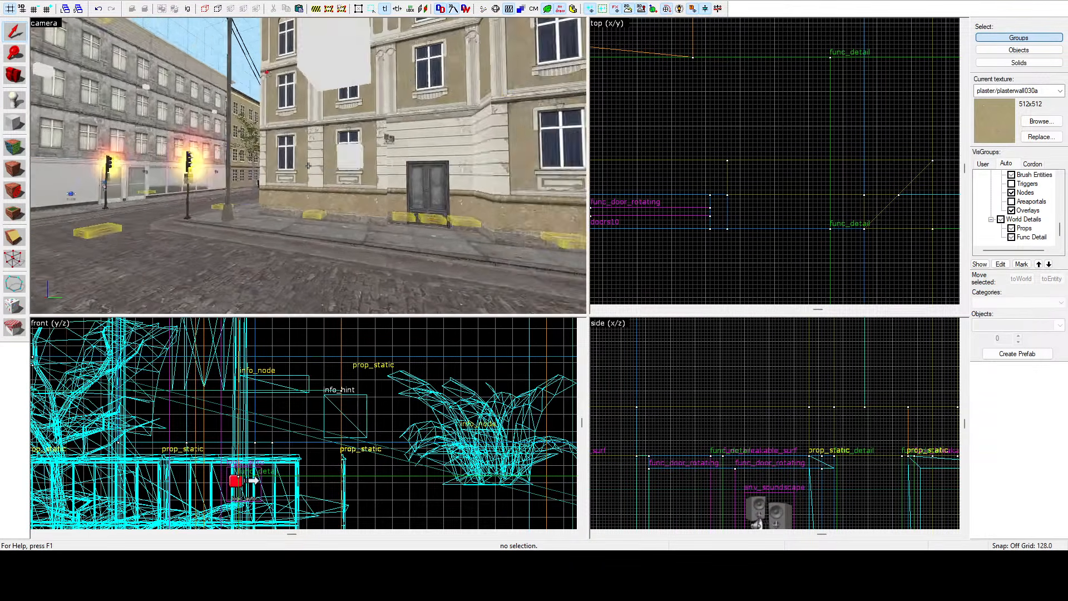
key(w)
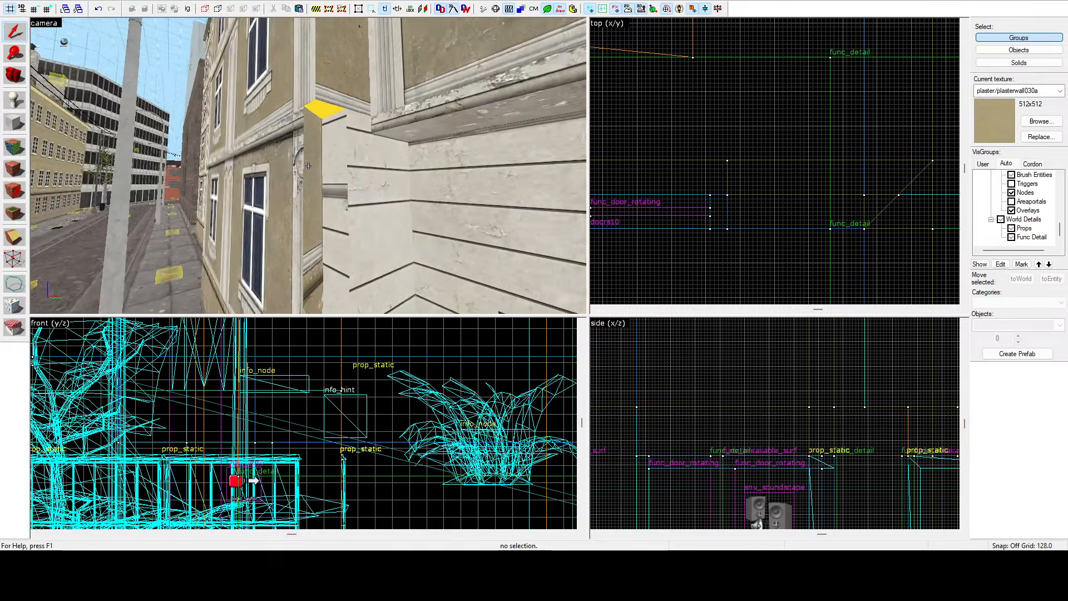
click(309, 166)
key(z)
scroll(763, 106, down, 16)
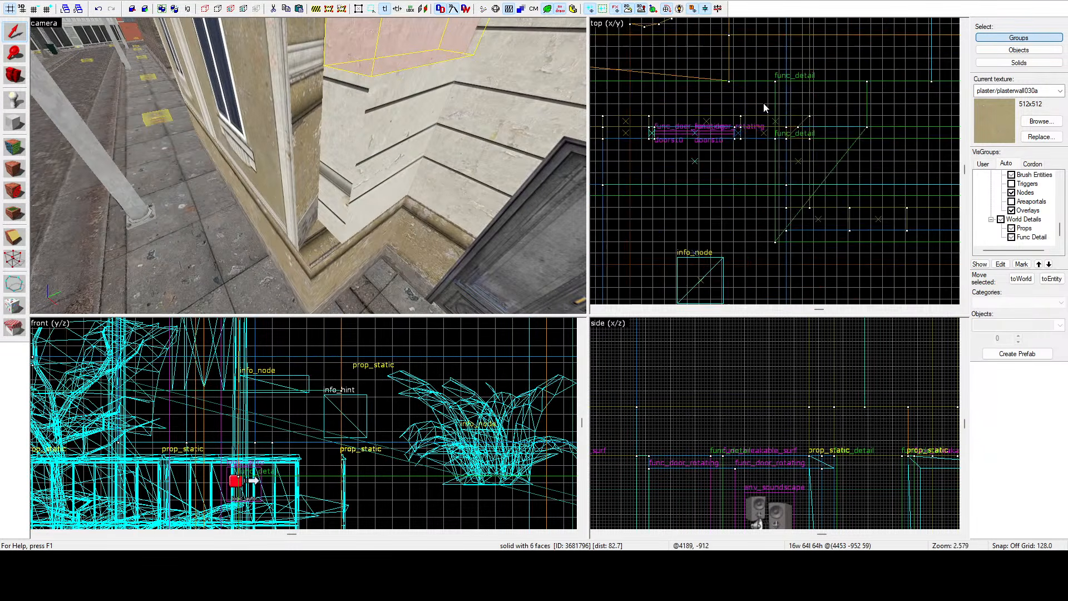
scroll(800, 125, up, 15)
scroll(771, 170, up, 4)
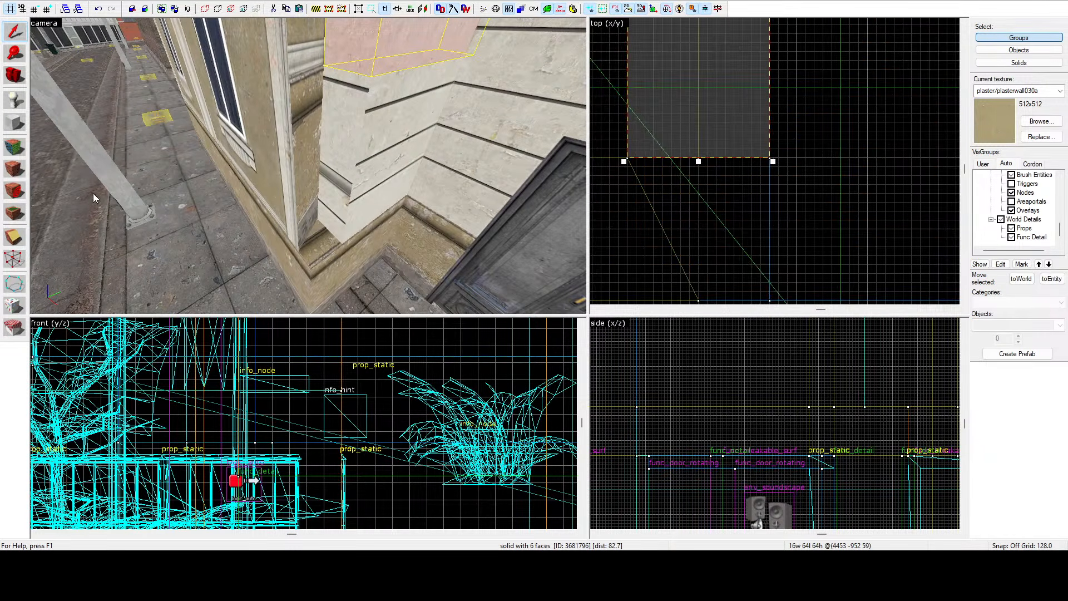
click(17, 255)
scroll(716, 172, down, 3)
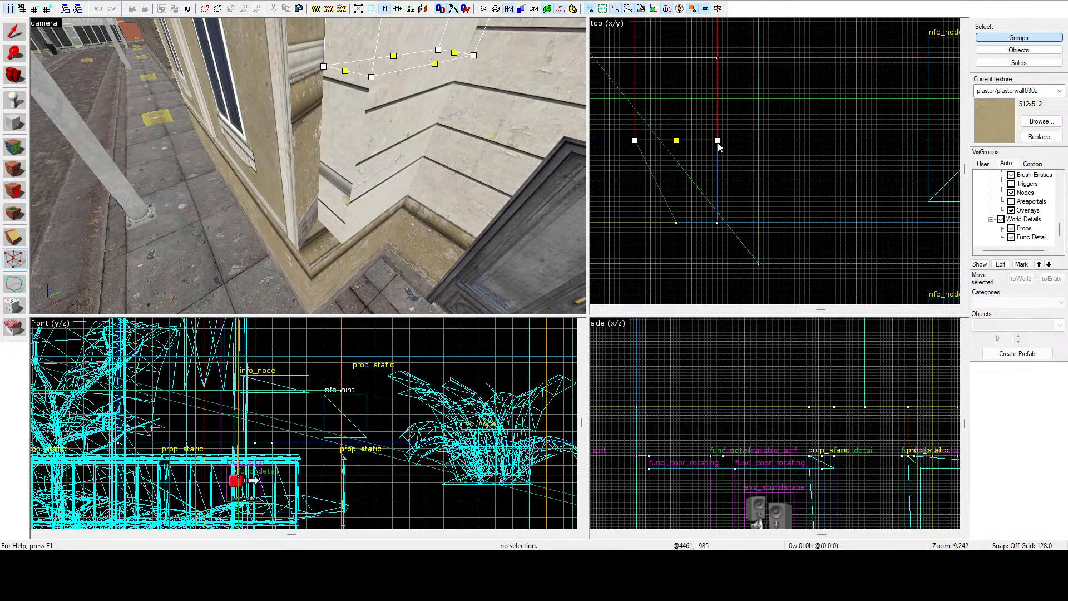
drag(718, 142, 716, 223)
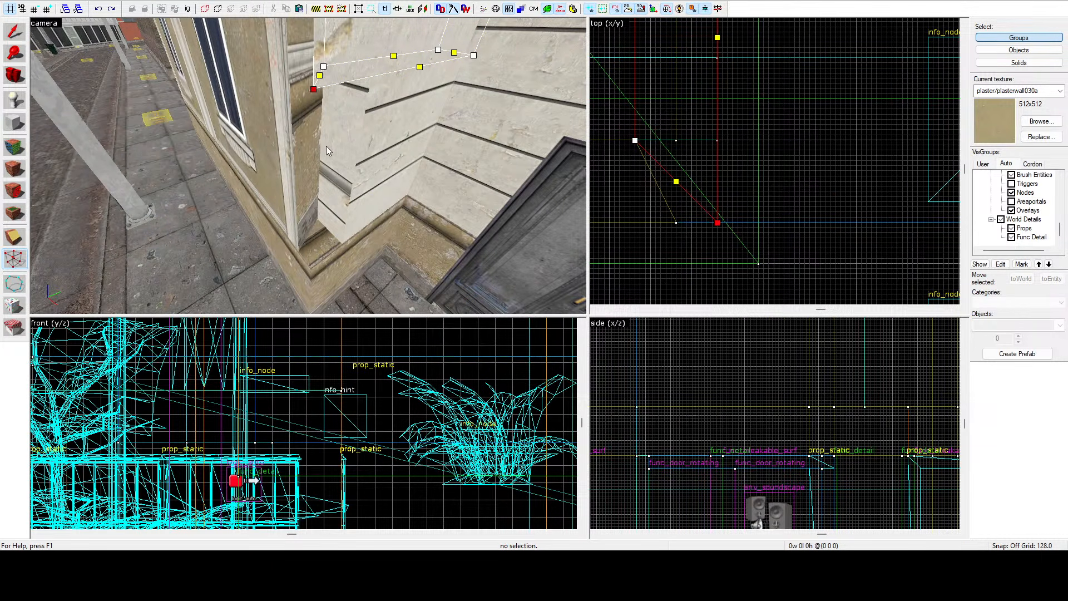
key(ctrl+z)
drag(718, 142, 716, 221)
Drag the brush's remaining edge vertex onto the moved corner to form a bevelled corner, then return to the selection tool.
click(281, 164)
key(z)
key(z)
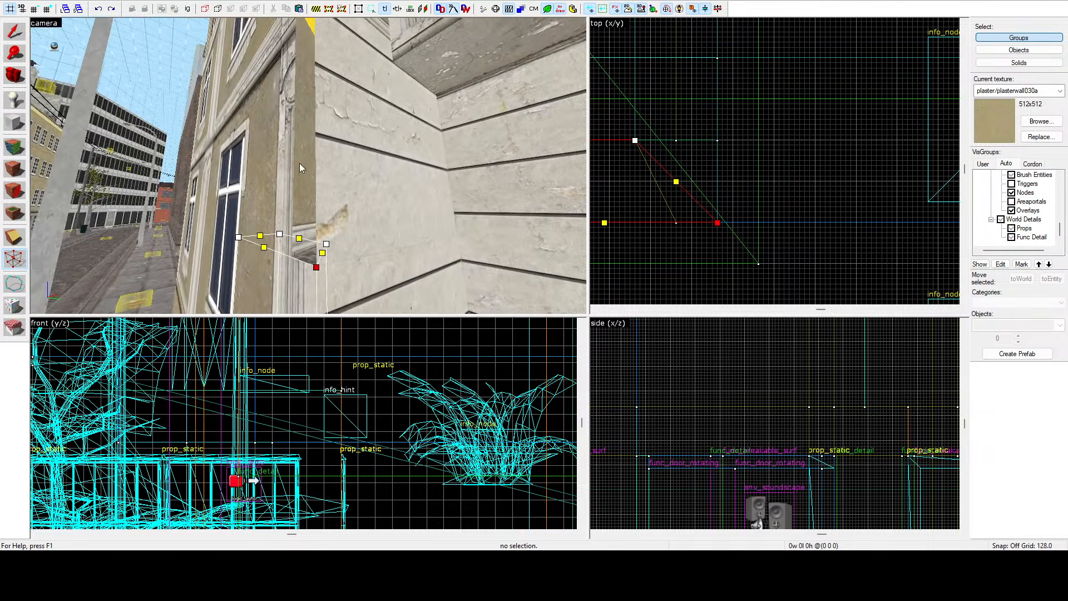
click(299, 162)
drag(677, 222, 718, 221)
click(15, 32)
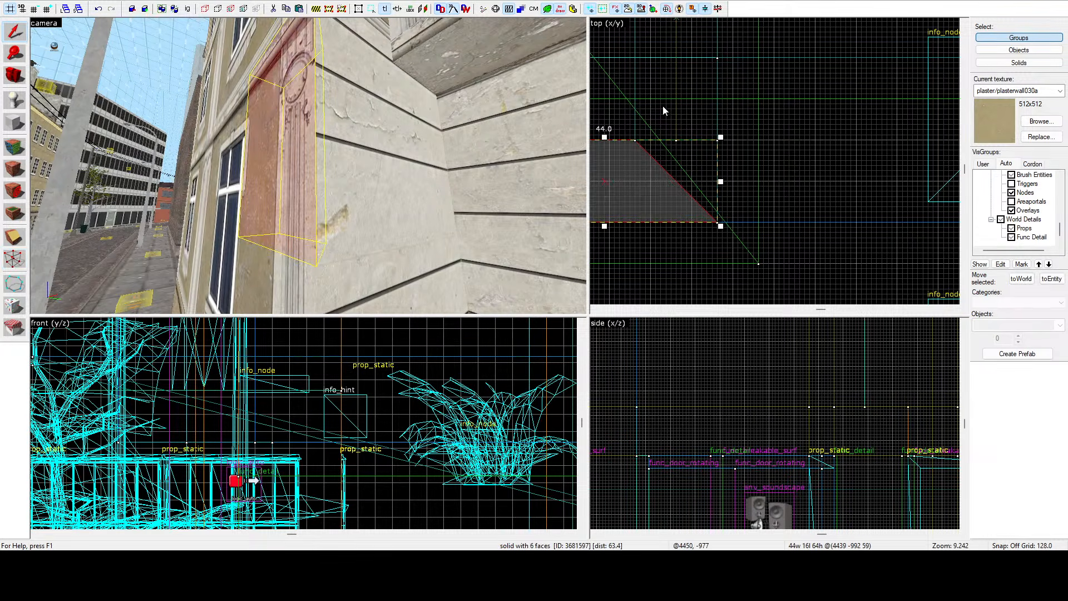
Fly the 3D camera through the entrance to inspect the interior rooms and doorways.
key(Escape)
key(z)
key(s)
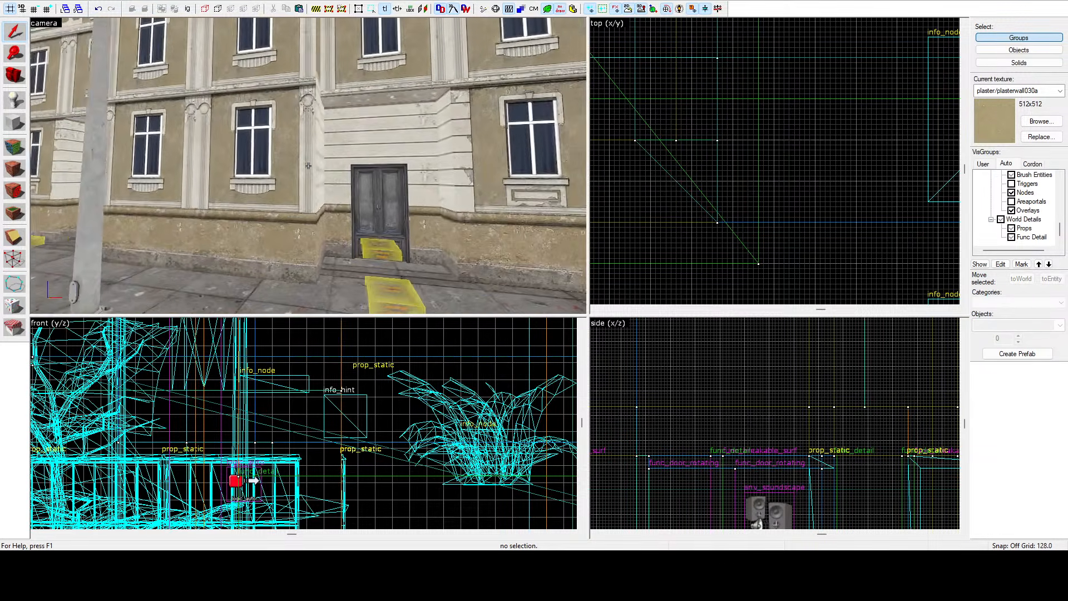
key(w)
key(s)
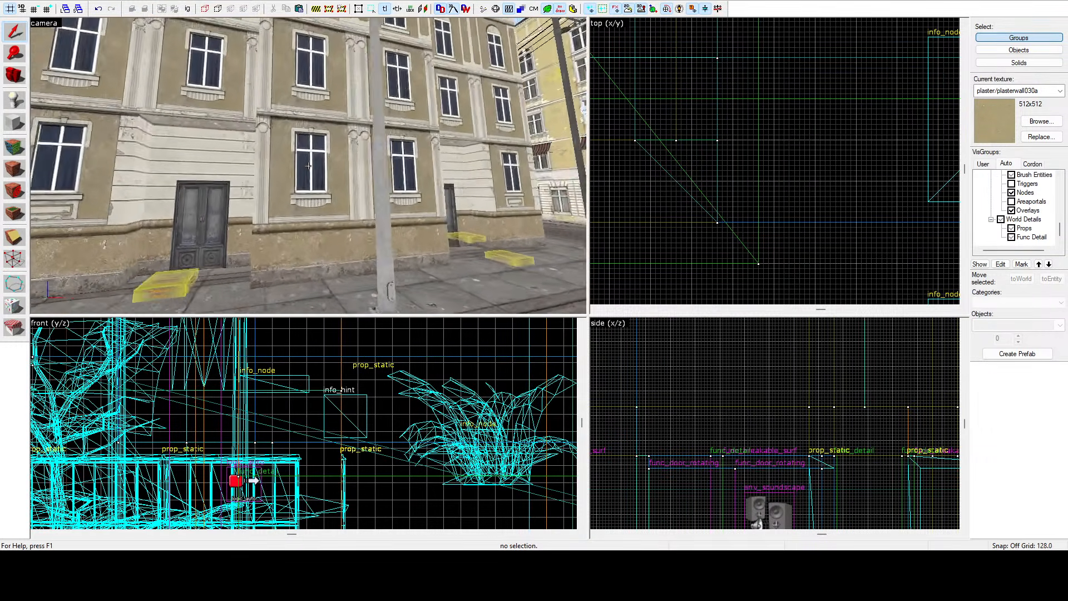
key(s)
key(a)
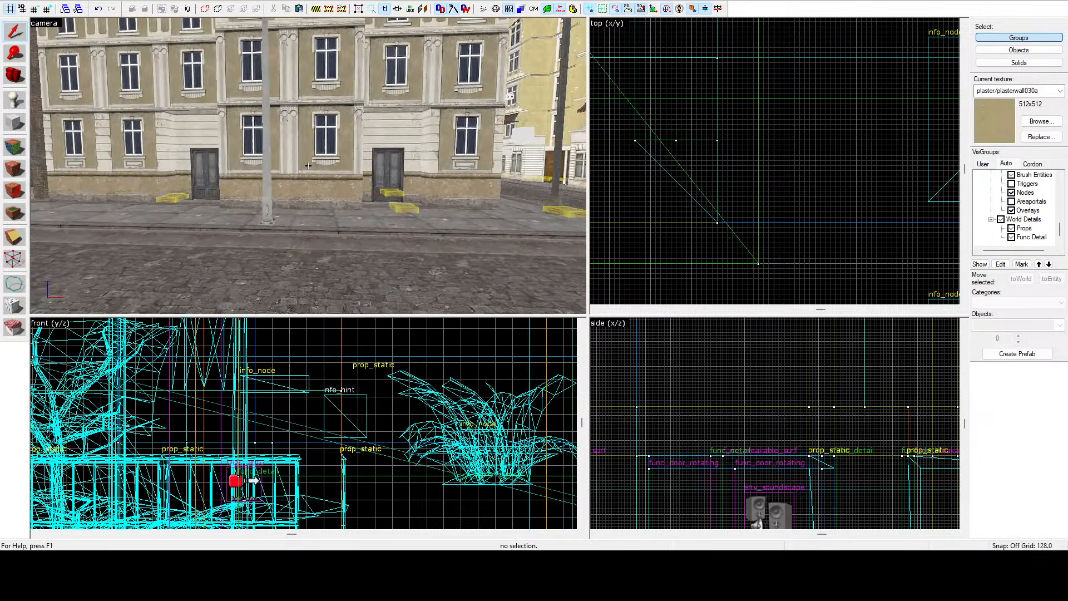
key(d)
key(w)
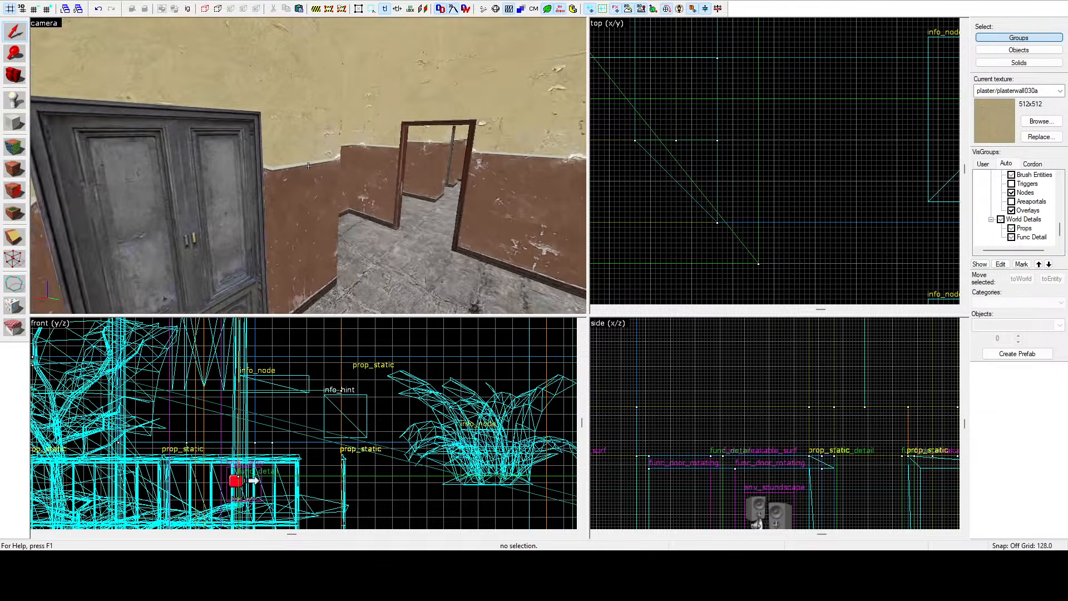
key(s)
key(w)
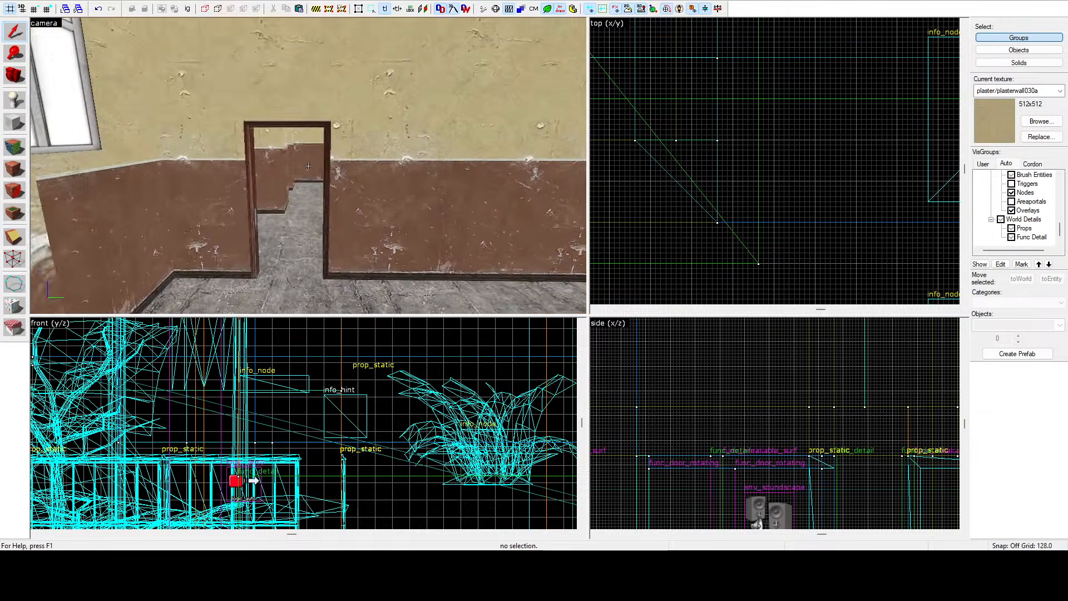
key(w)
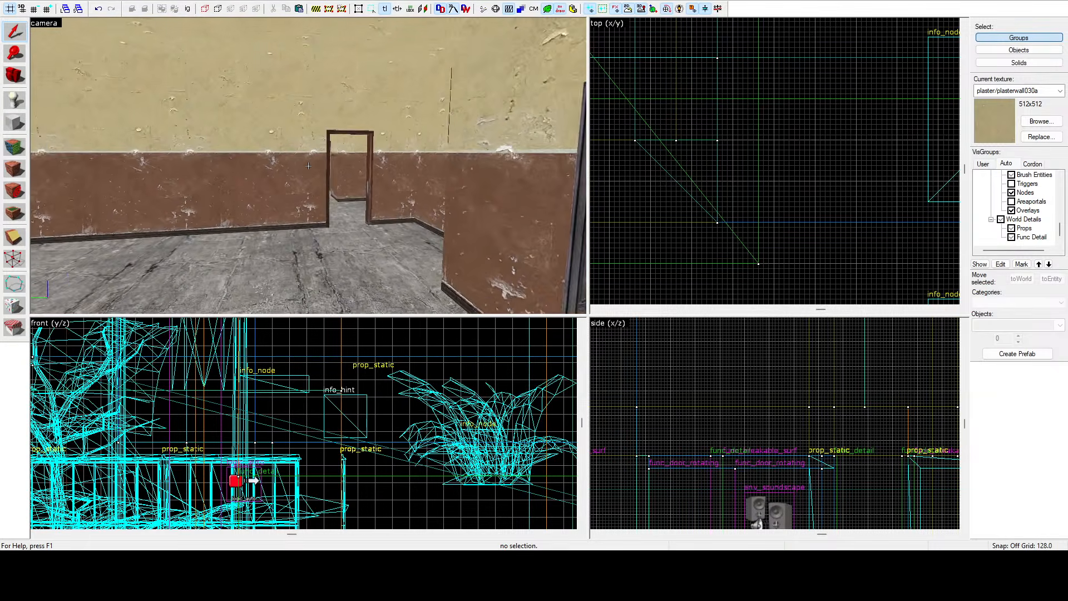
key(w)
key(d)
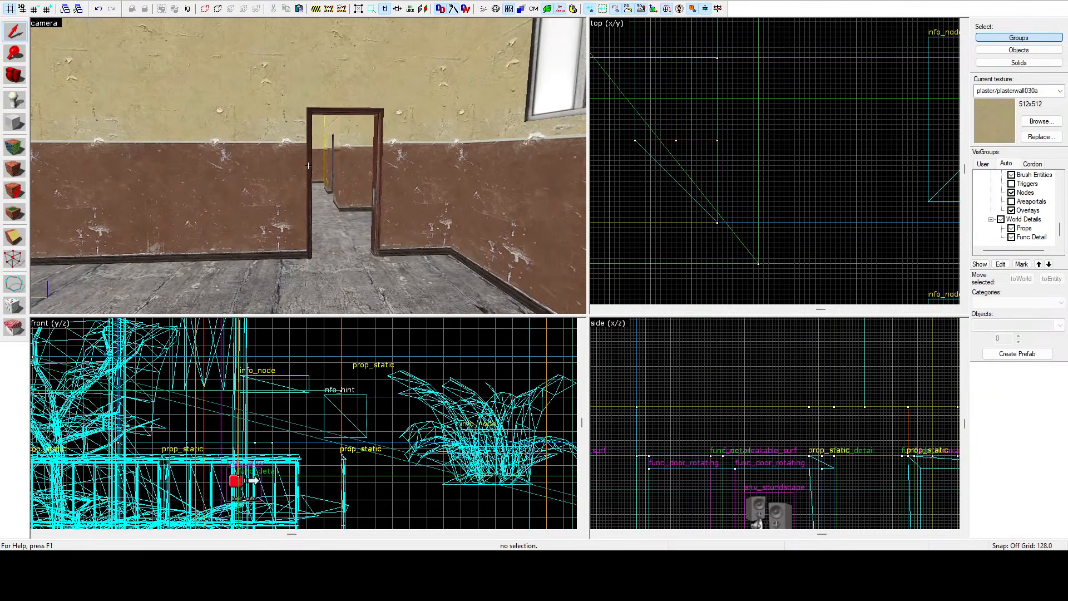
Switch the selection mode to Objects and clear the selection.
click(400, 157)
click(996, 50)
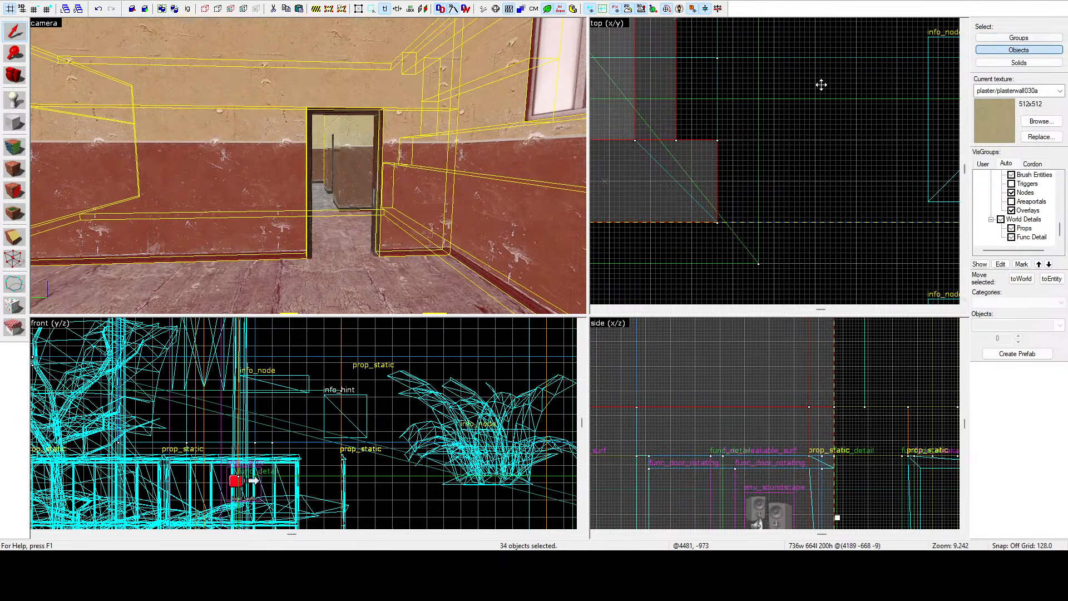
scroll(819, 89, down, 15)
key(Escape)
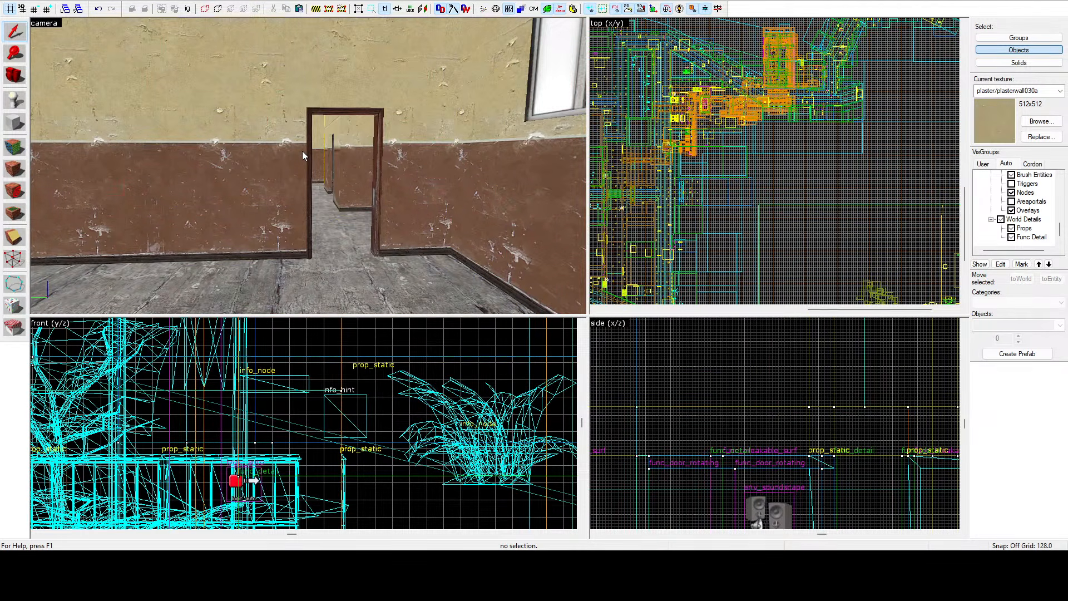
Fly the camera through the interior rooms and select the wooden door frame prop in one doorway.
key(z)
key(z)
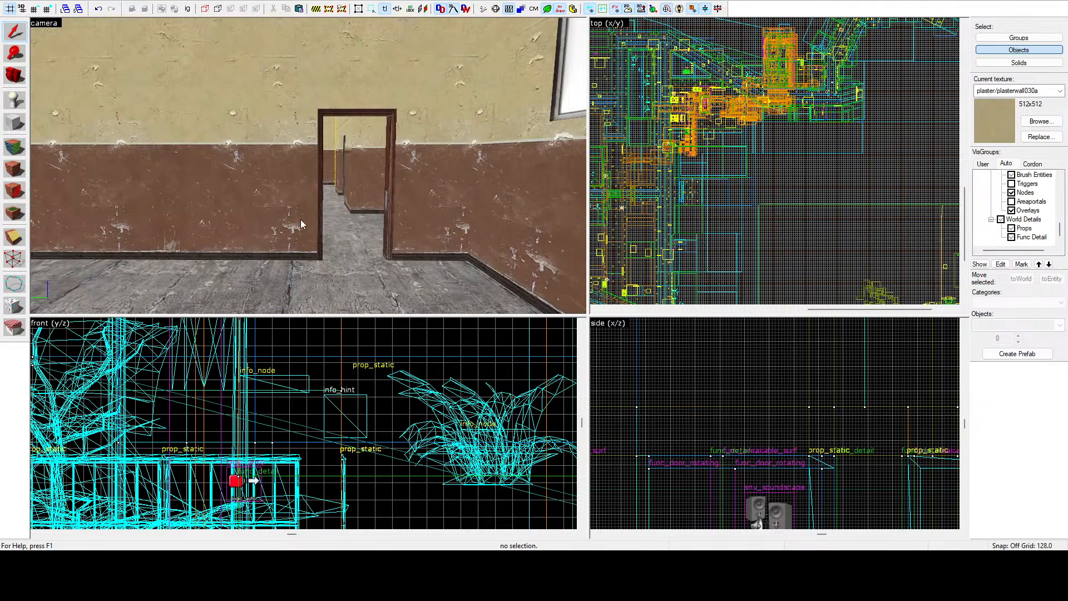
key(w)
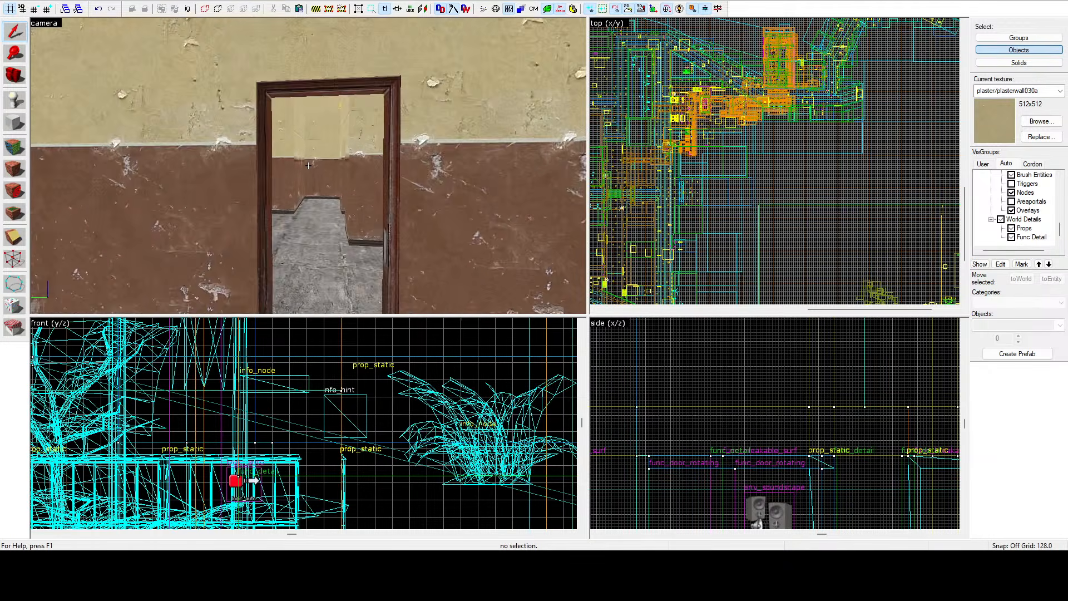
key(w)
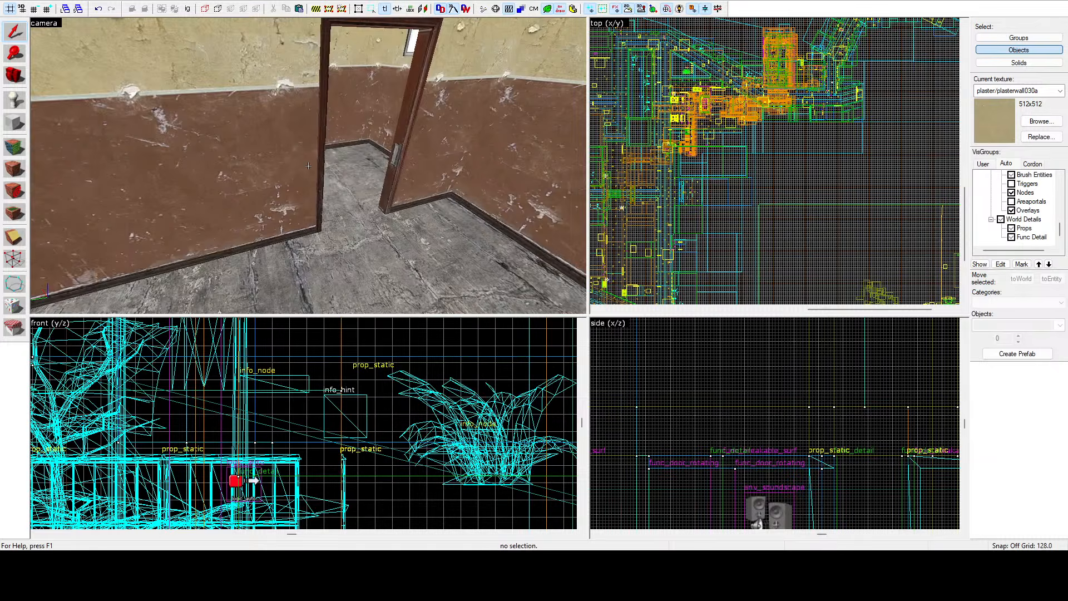
key(s)
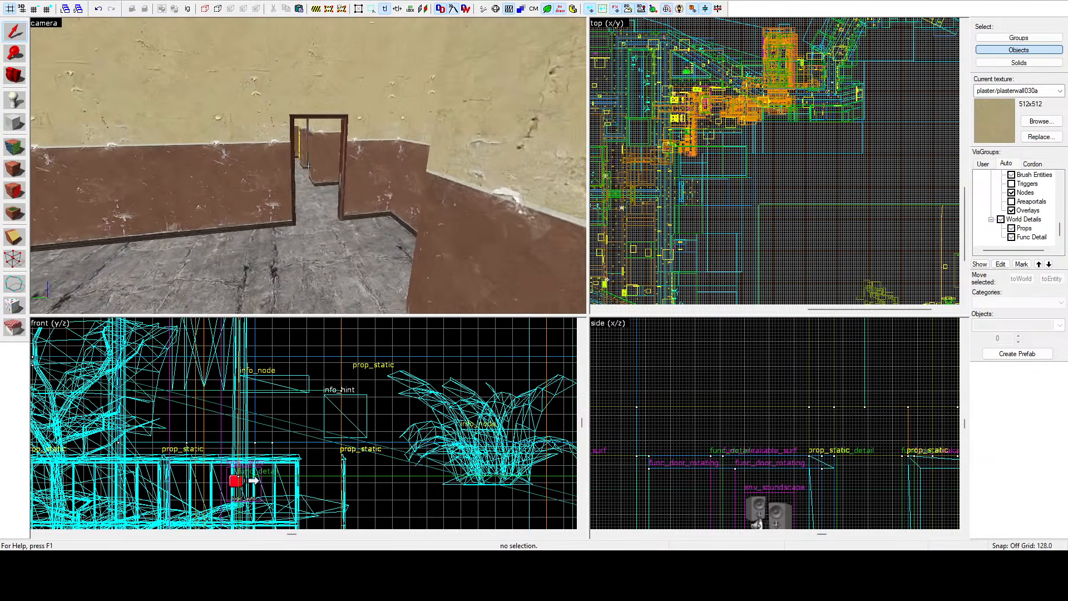
key(w)
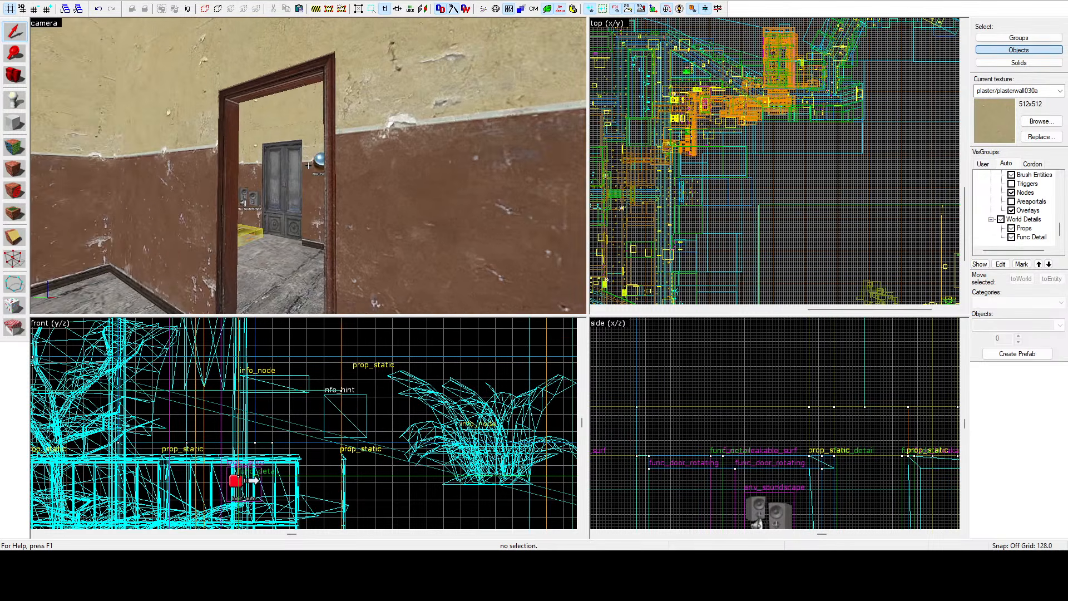
key(w)
click(308, 166)
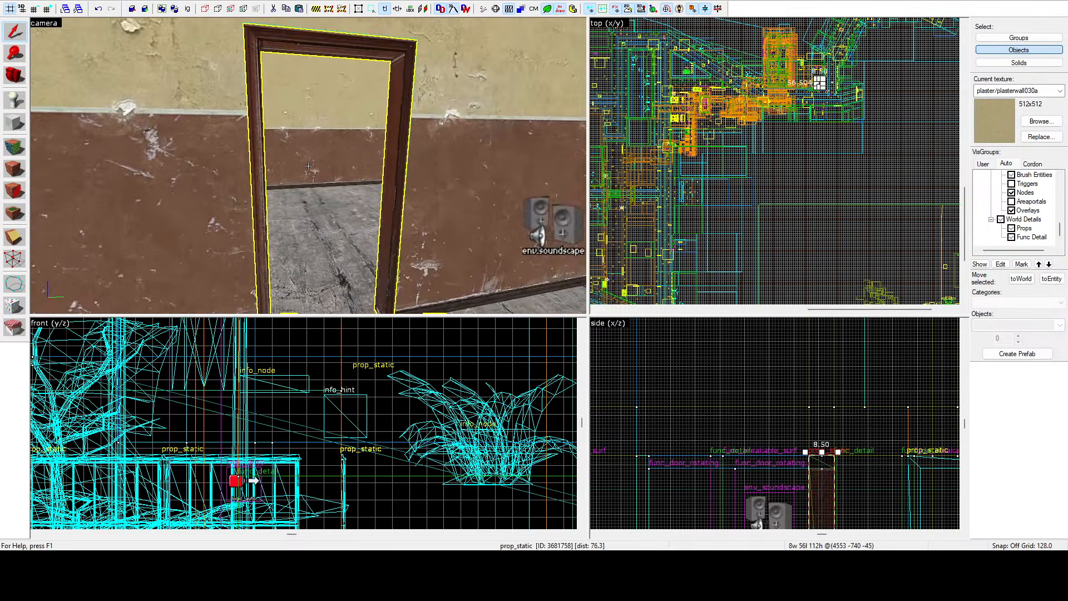
Fly the camera out to the street and back through the rooms to inspect the door frames and doorways.
key(w)
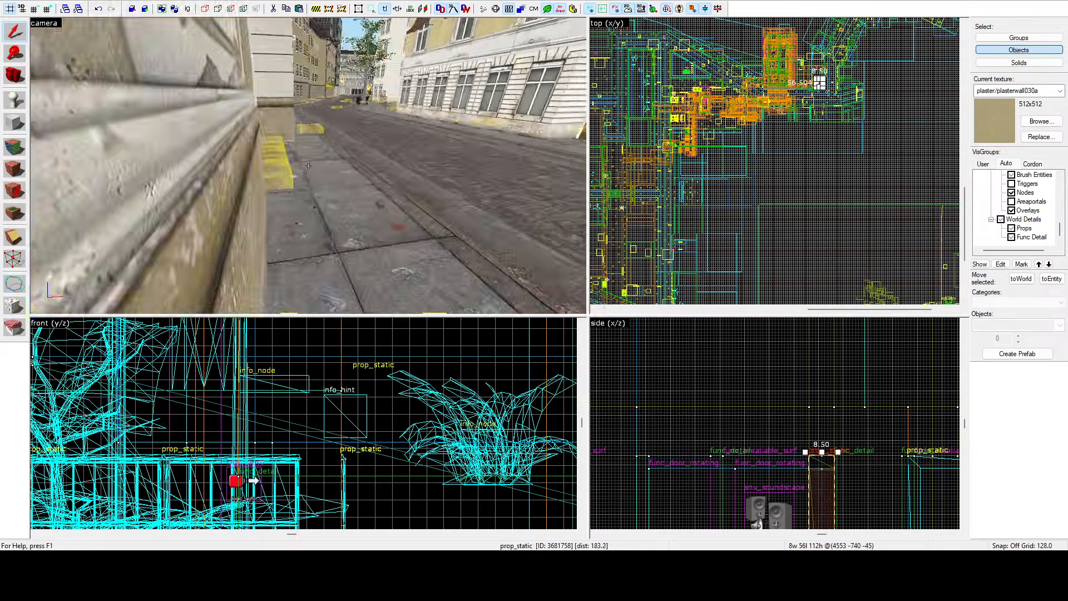
key(s)
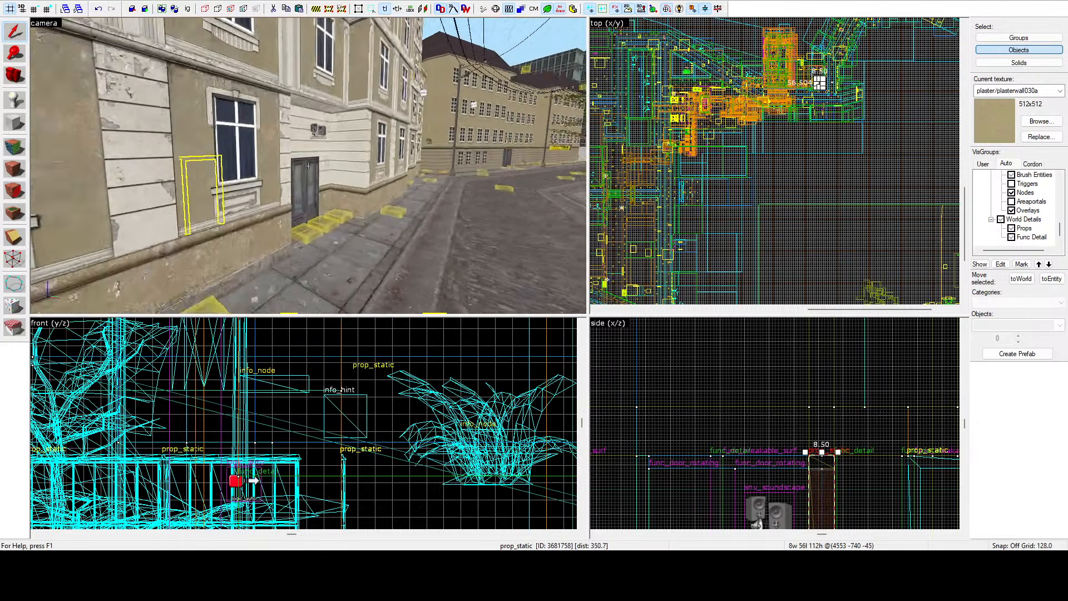
key(w)
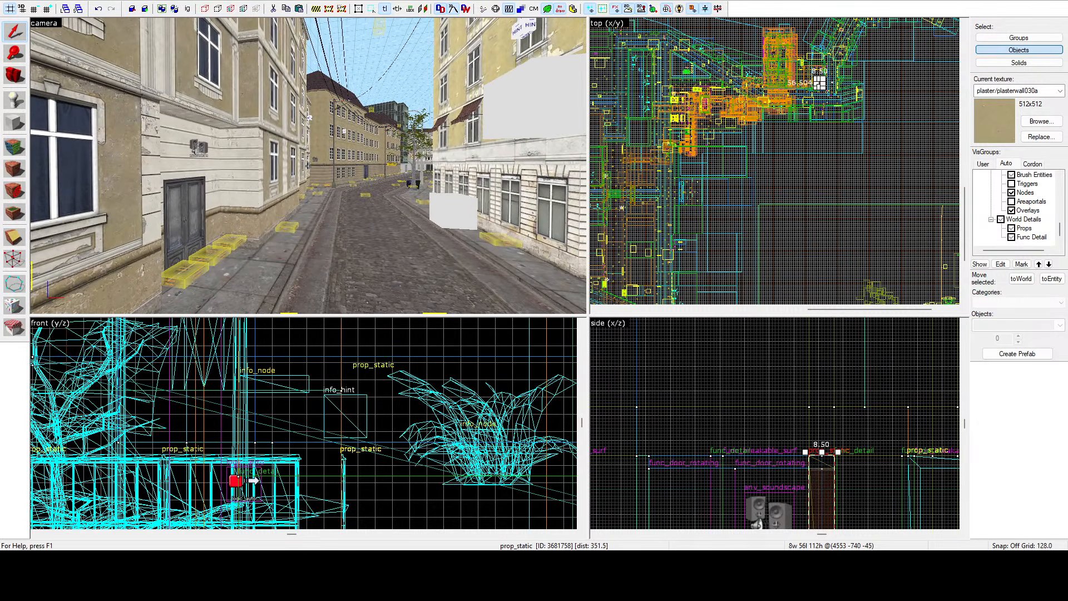
key(s)
key(w)
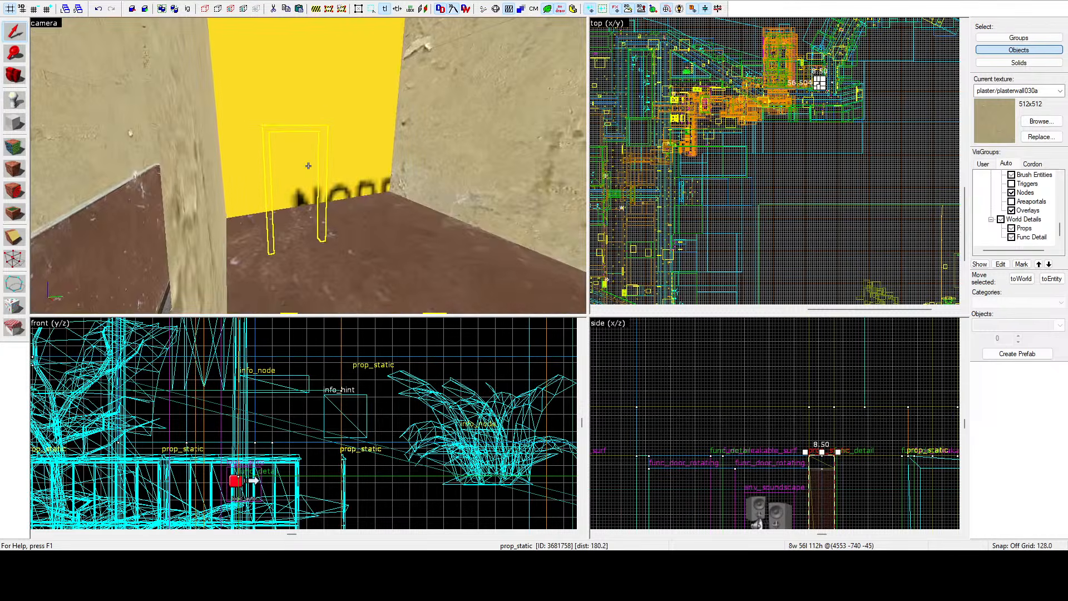
key(d)
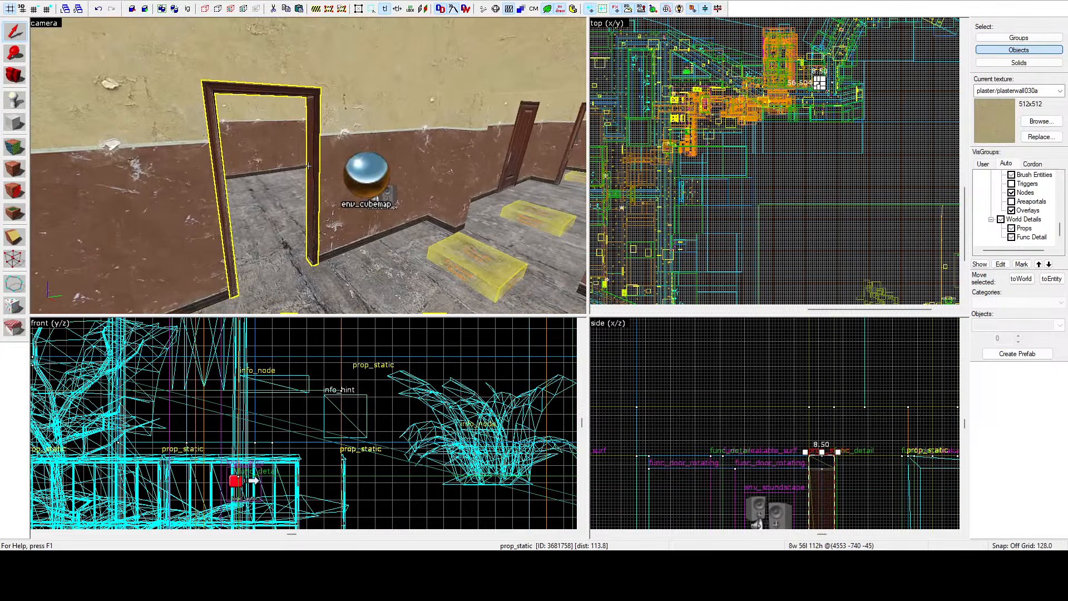
key(w)
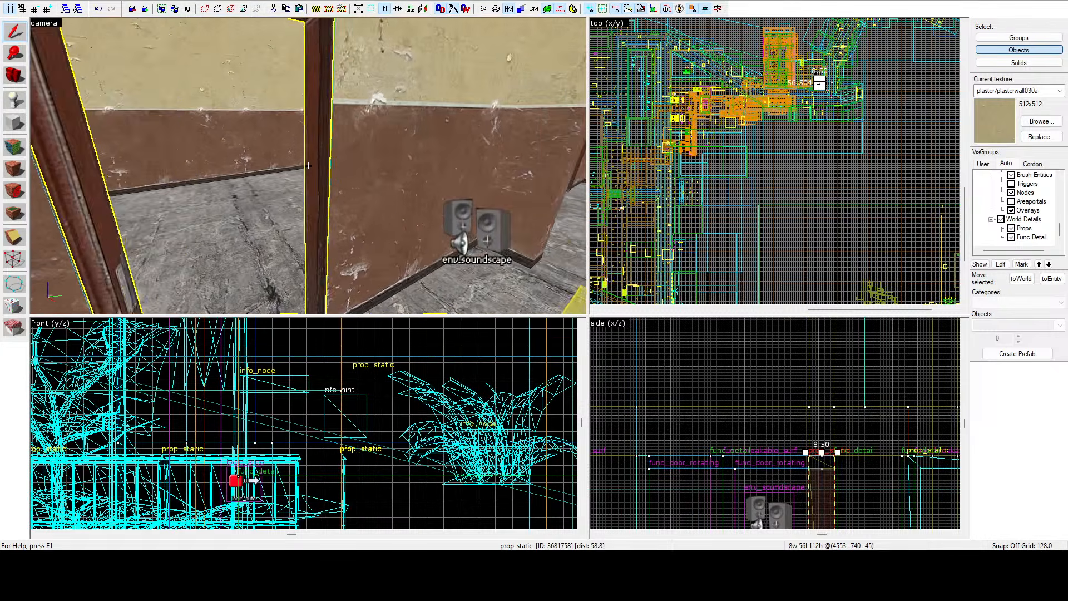
key(Left)
key(Left)
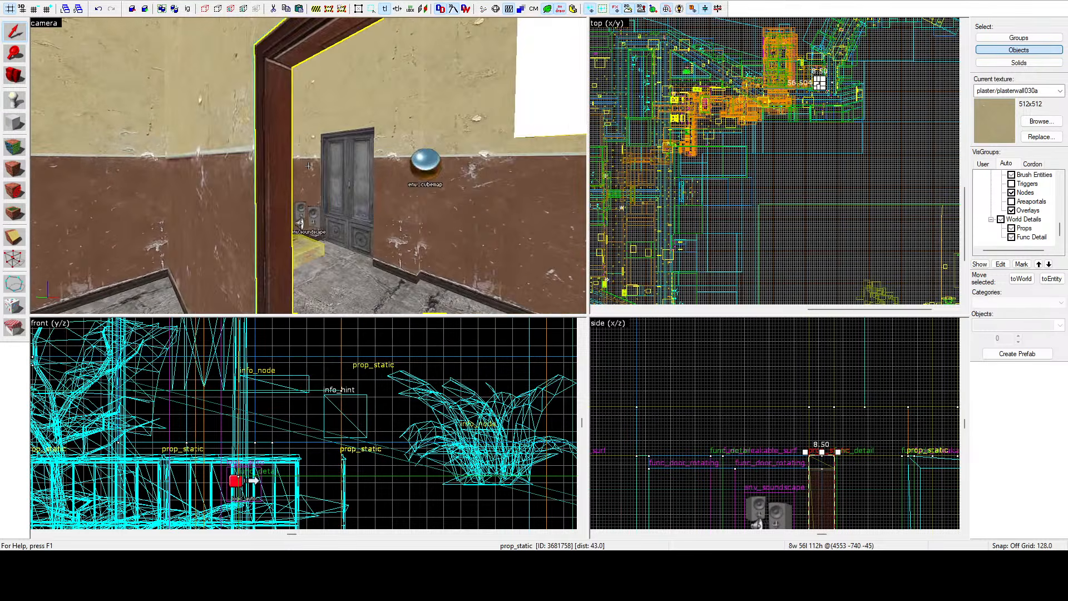
key(w)
key(s)
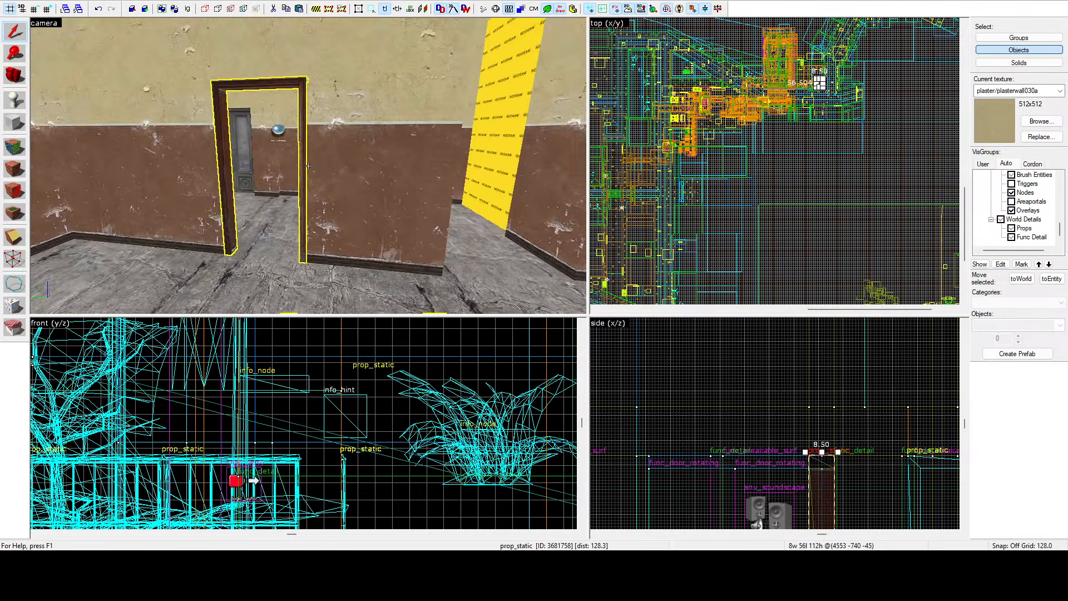
key(Left)
key(d)
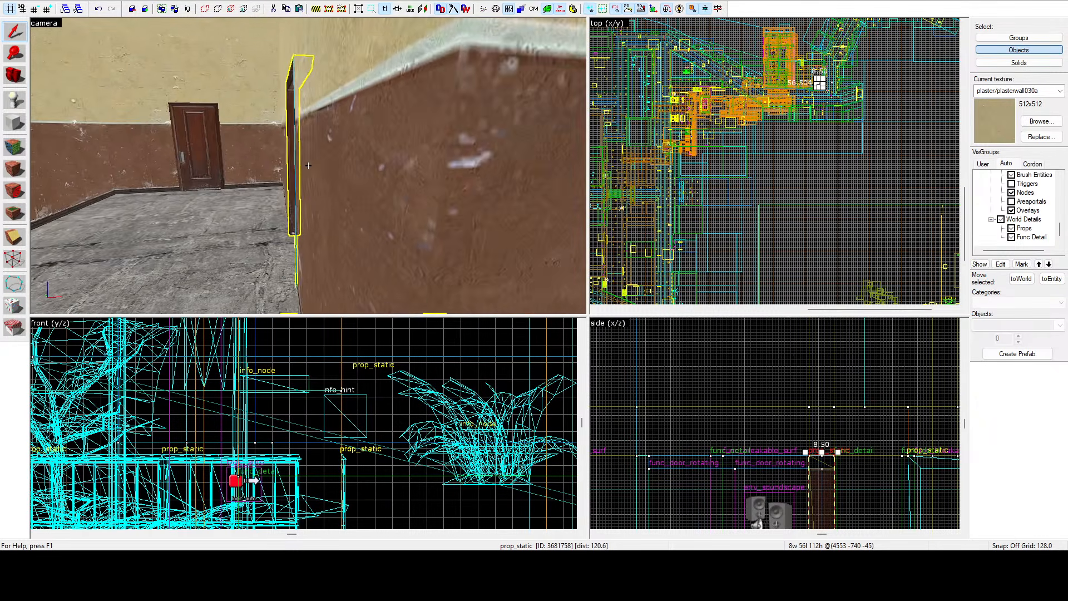
key(a)
key(s)
key(s)
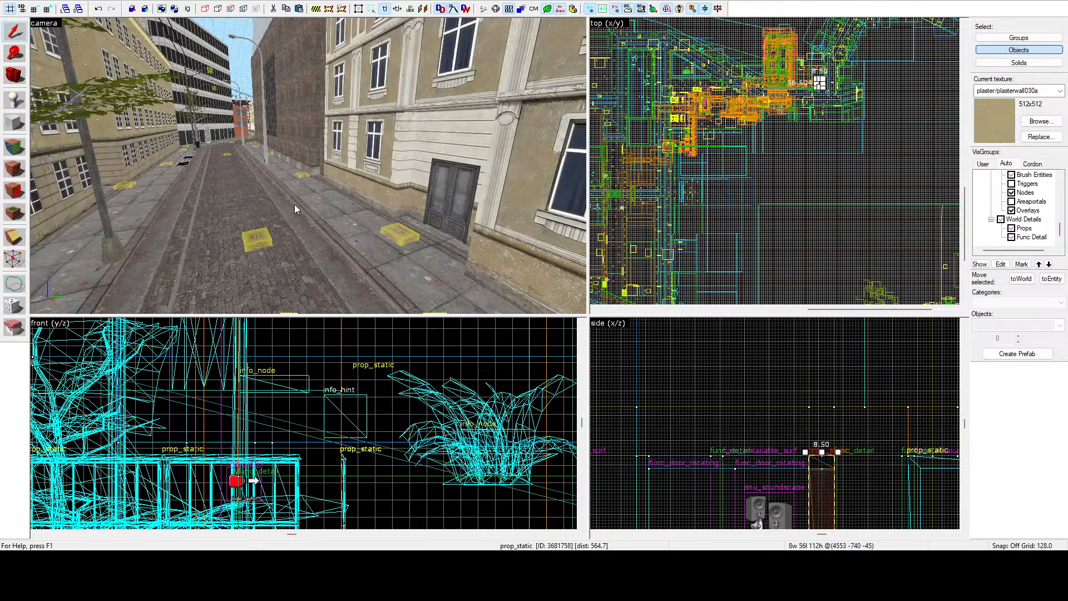
key(z)
key(w)
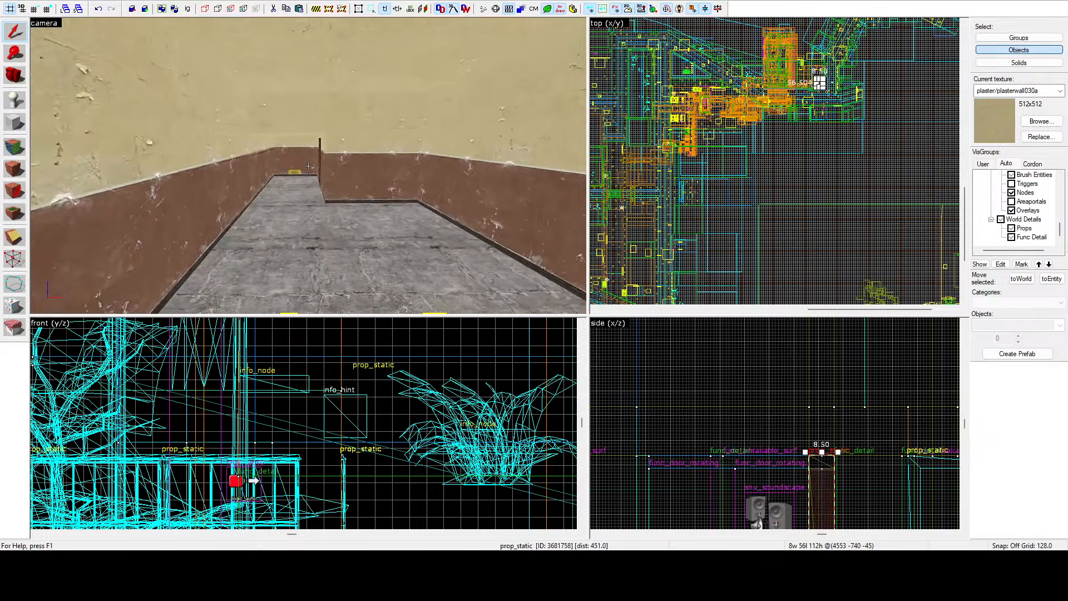
key(a)
key(w)
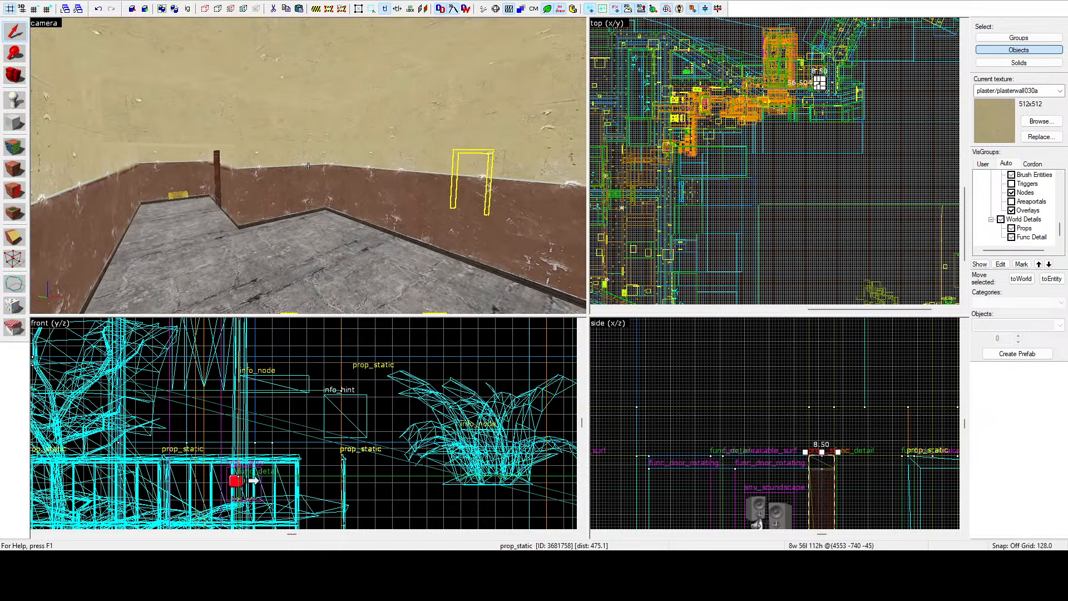
key(w)
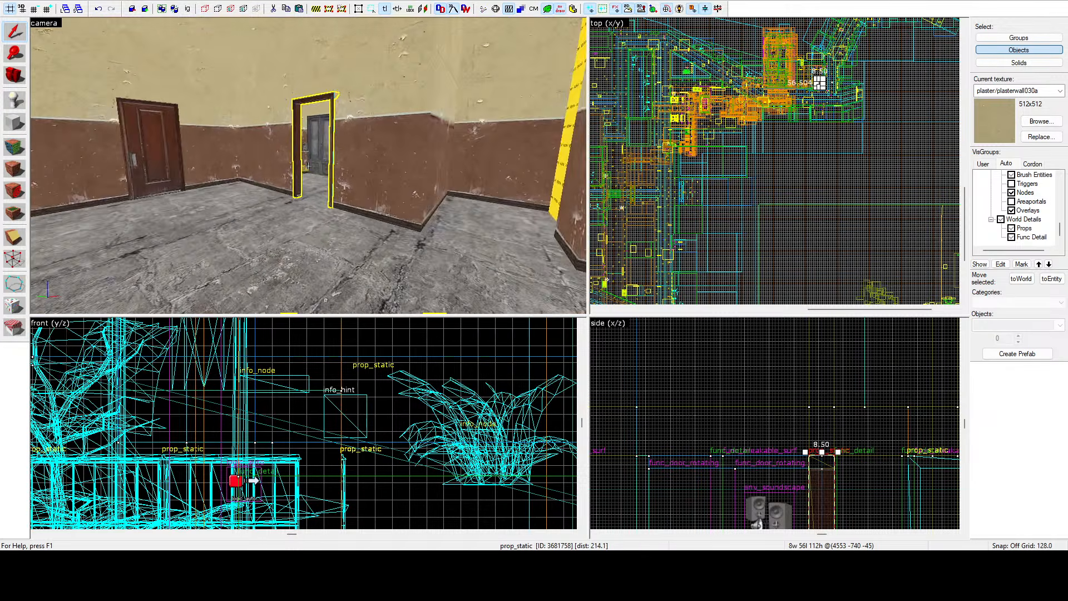
key(d)
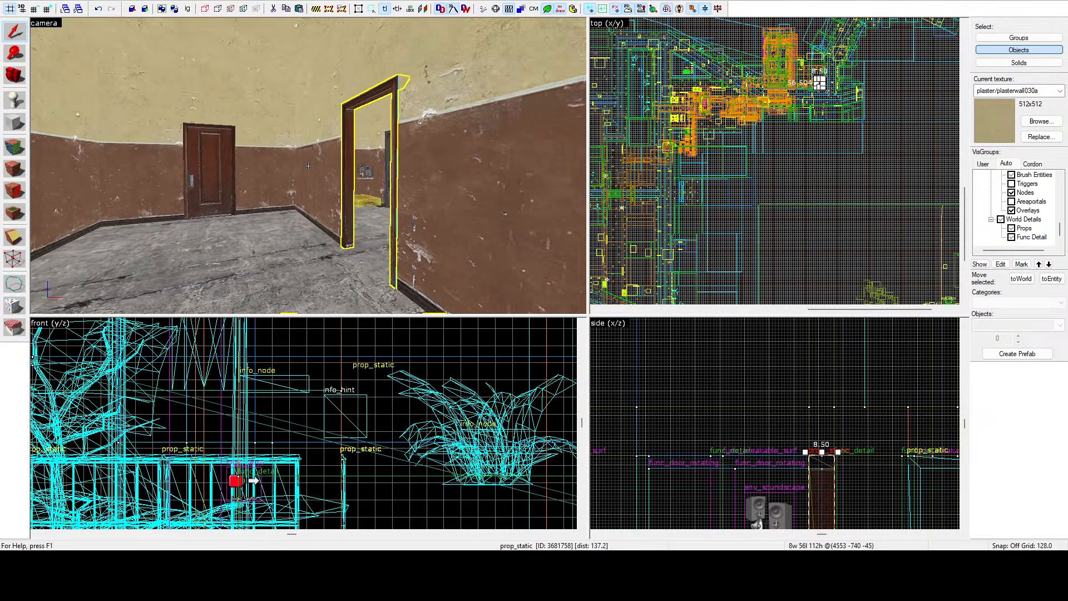
key(s)
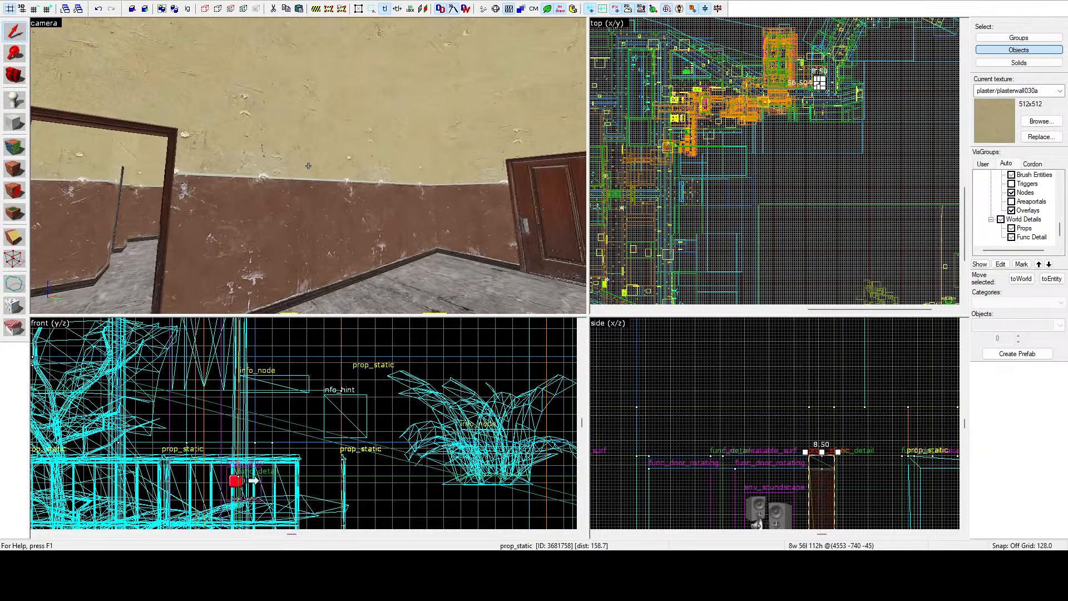
key(s)
key(s)
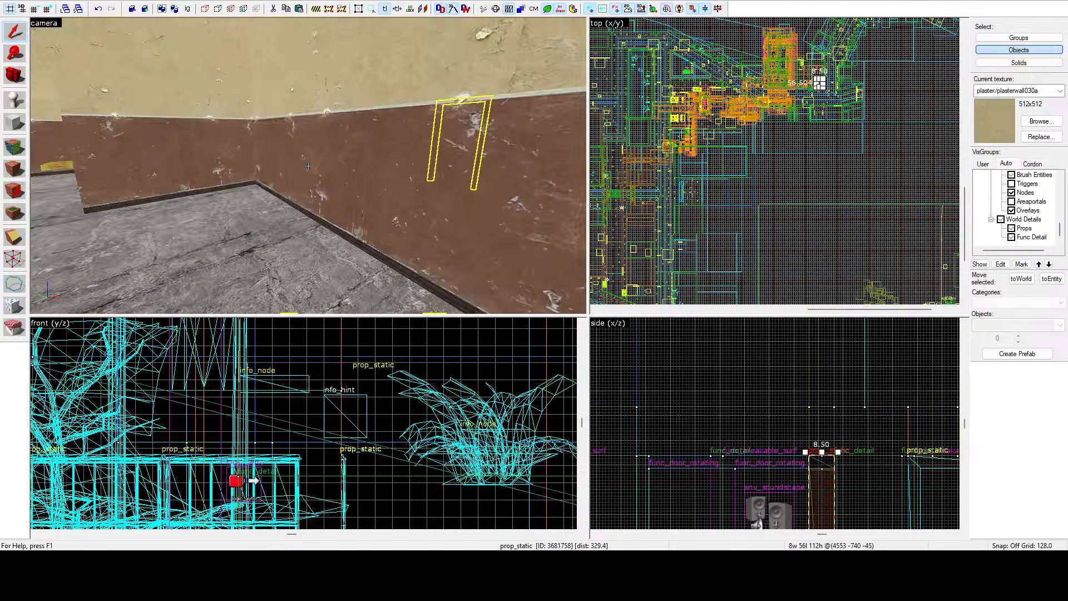
key(w)
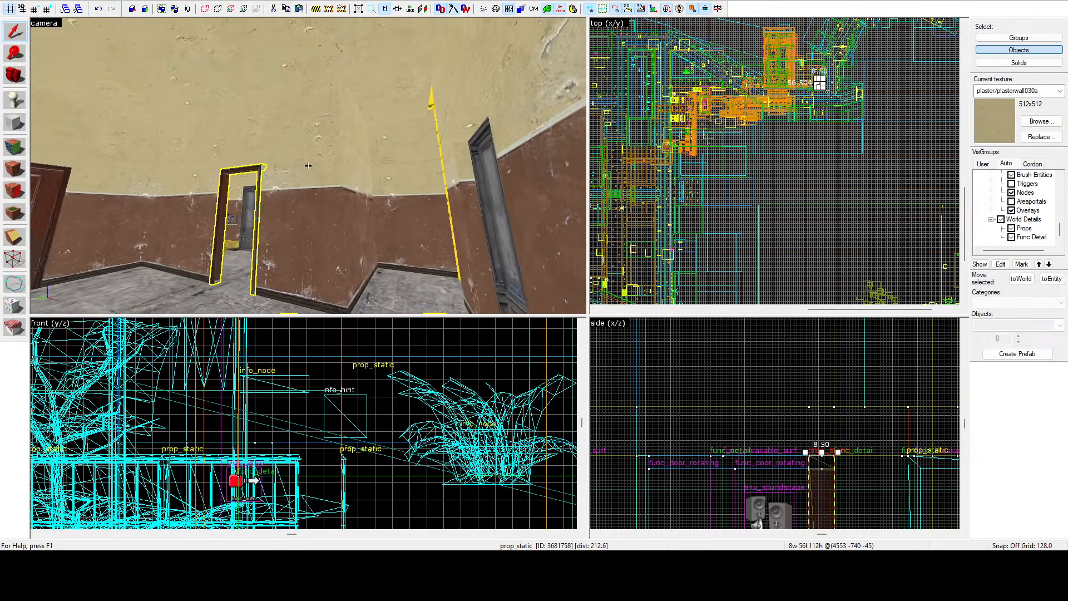
key(w)
key(w)
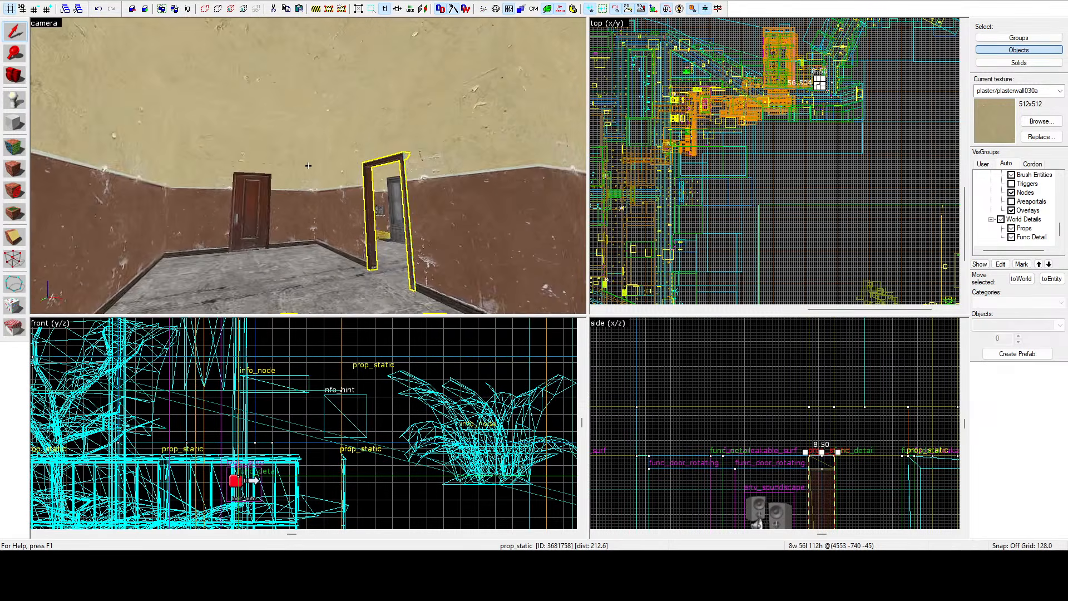
key(s)
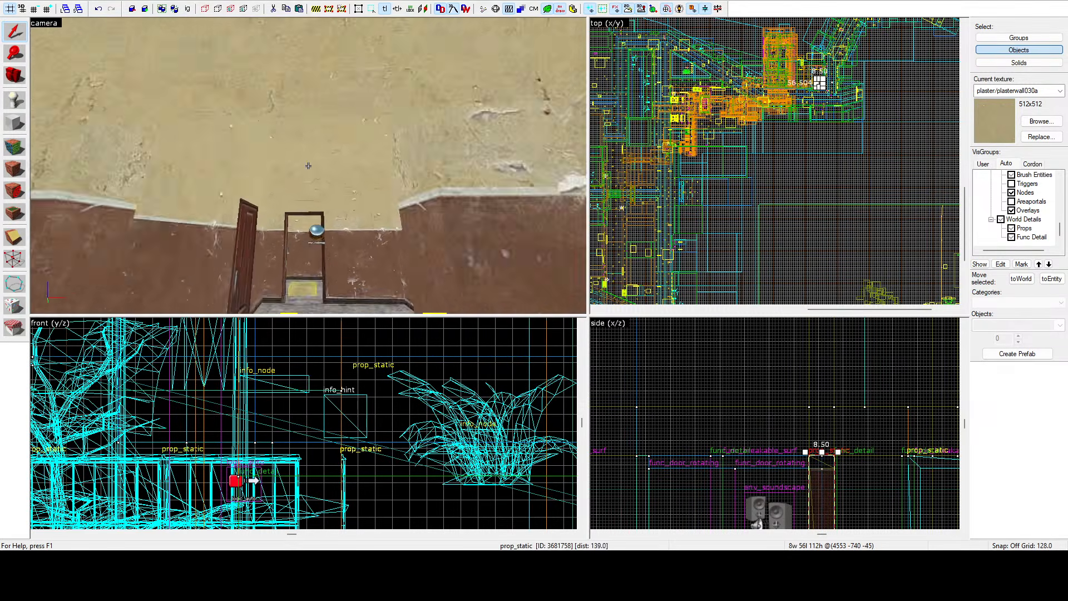
key(s)
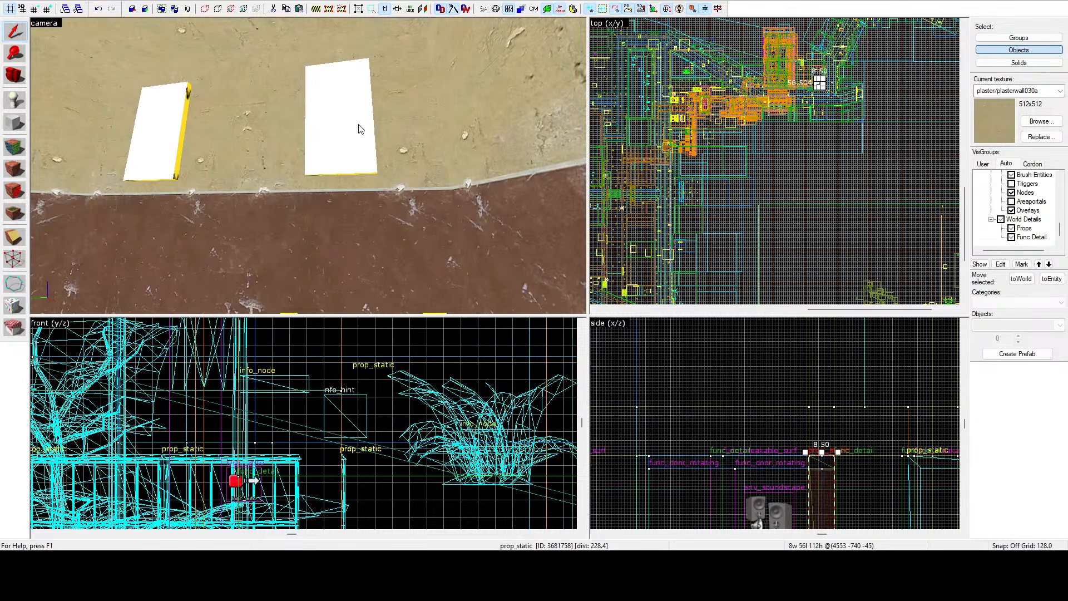
Select the two white panels on the interior wall and locate them in the top view.
click(345, 120)
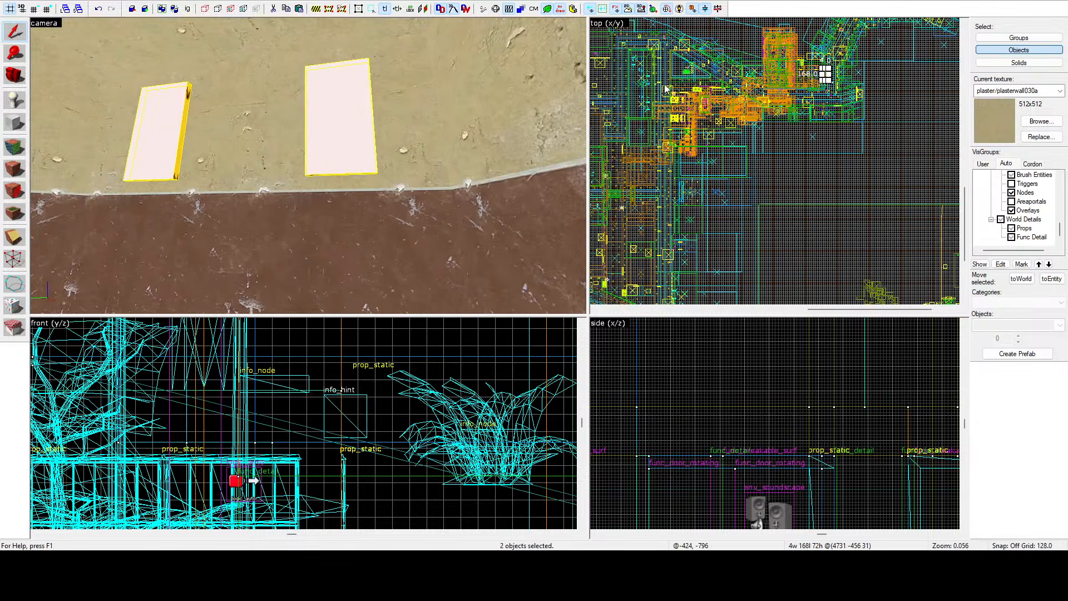
scroll(849, 69, up, 15)
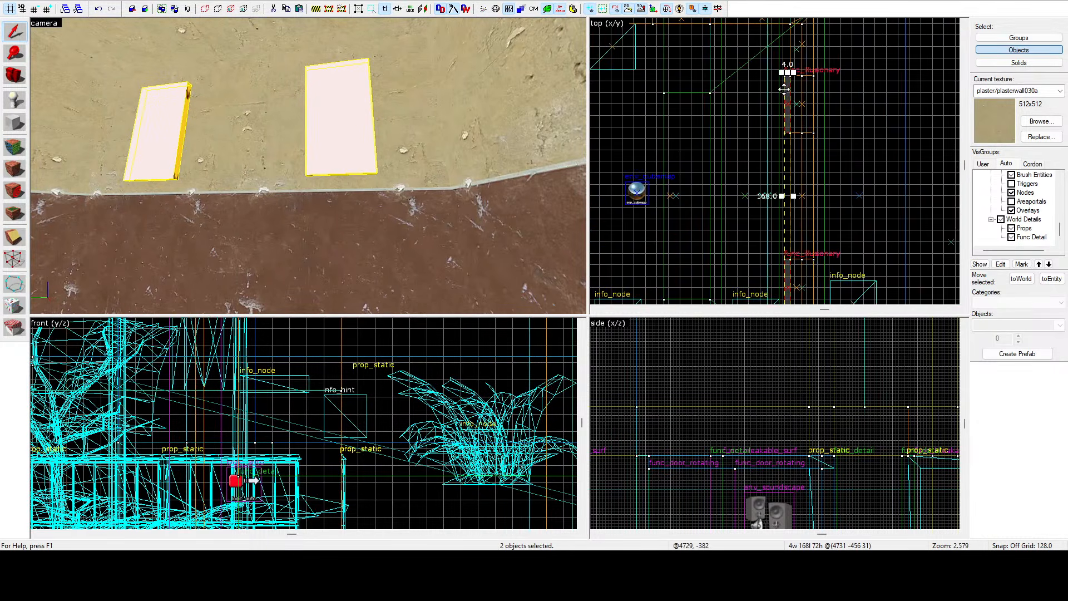
scroll(784, 89, down, 7)
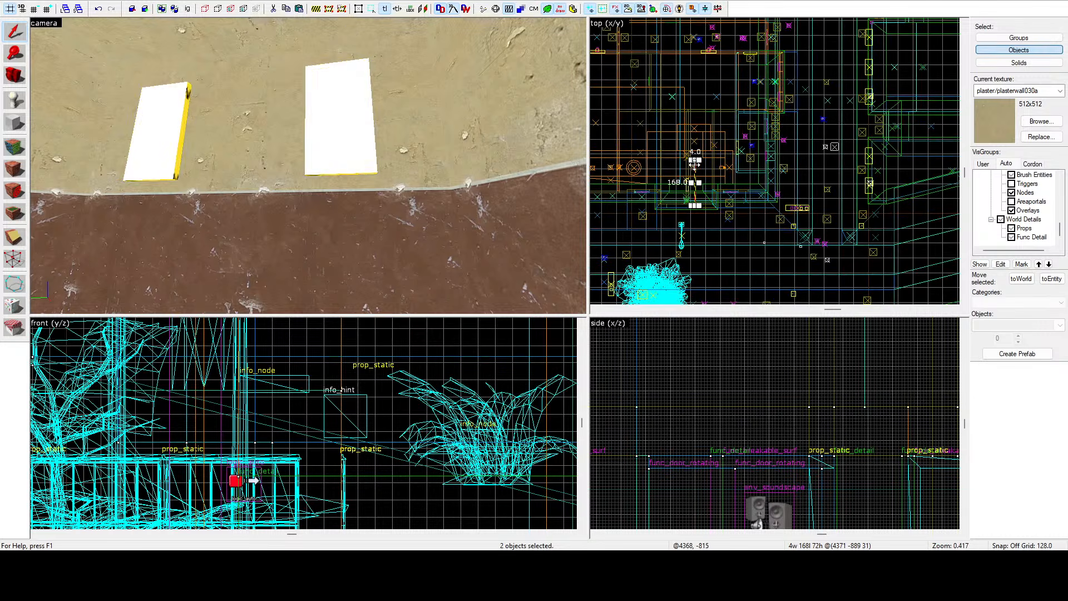
Fly the camera around the building wall and back to examine the selected white panels.
key(z)
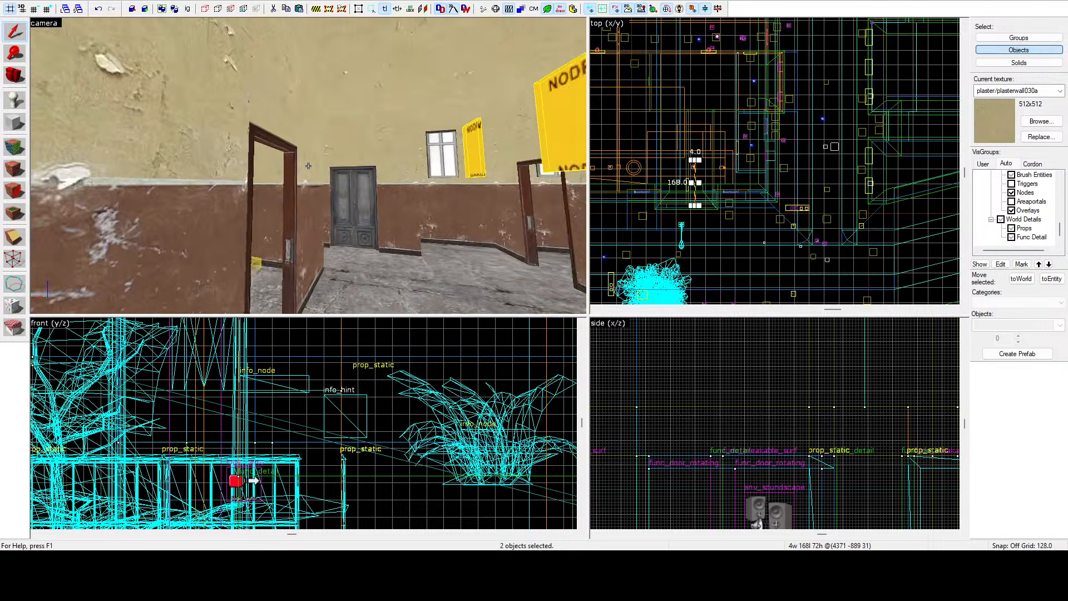
key(w)
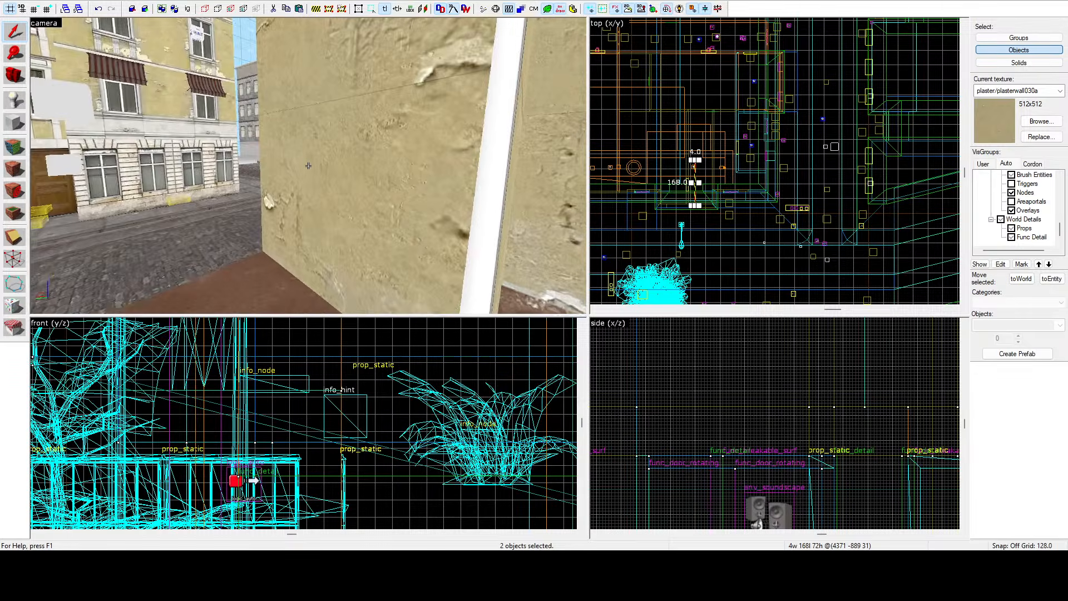
key(w)
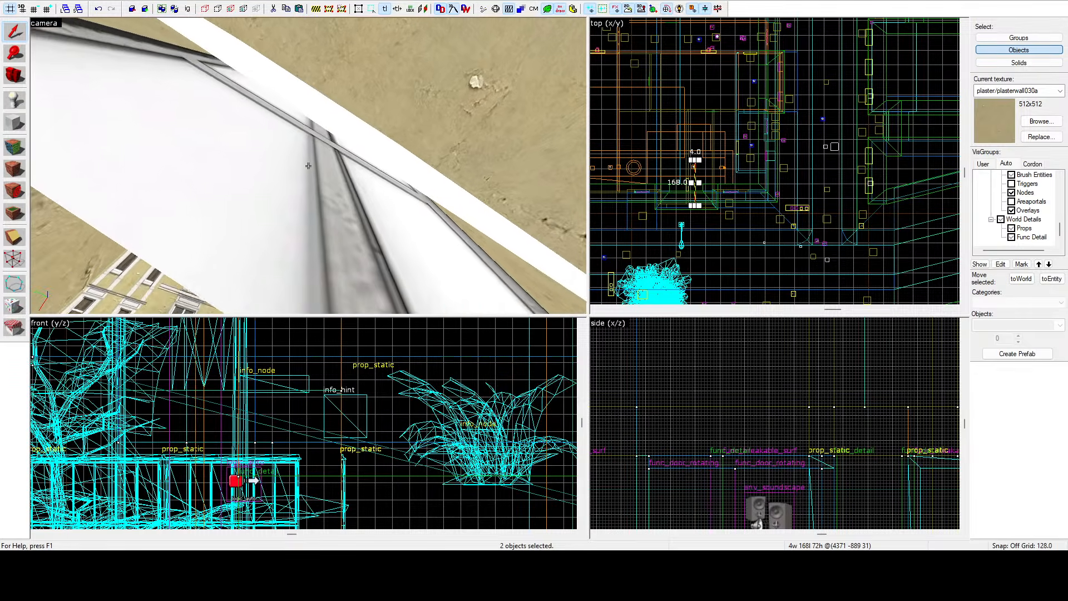
key(w)
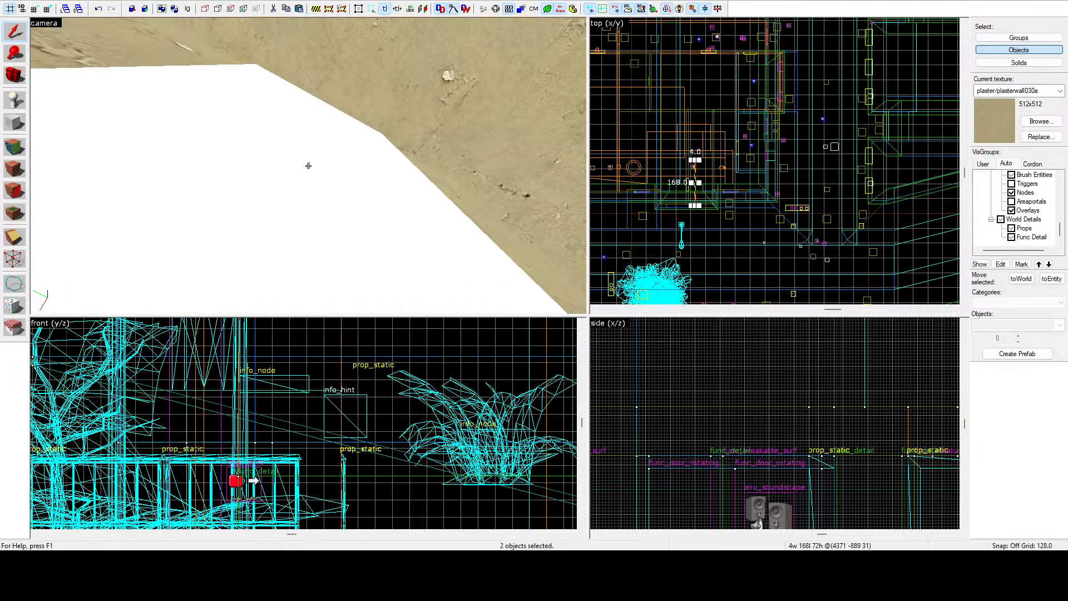
key(s)
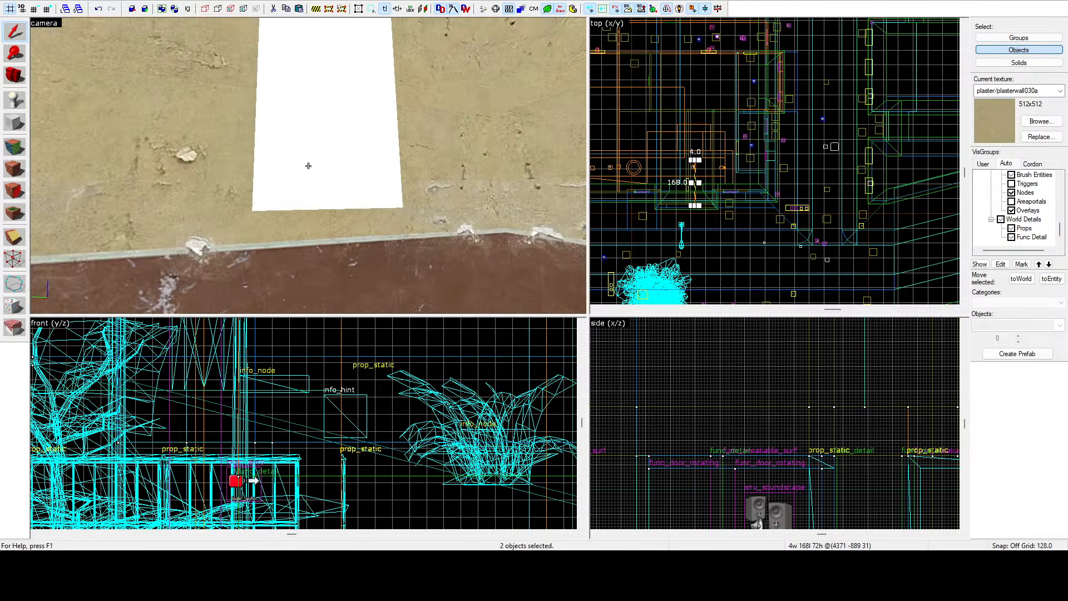
key(s)
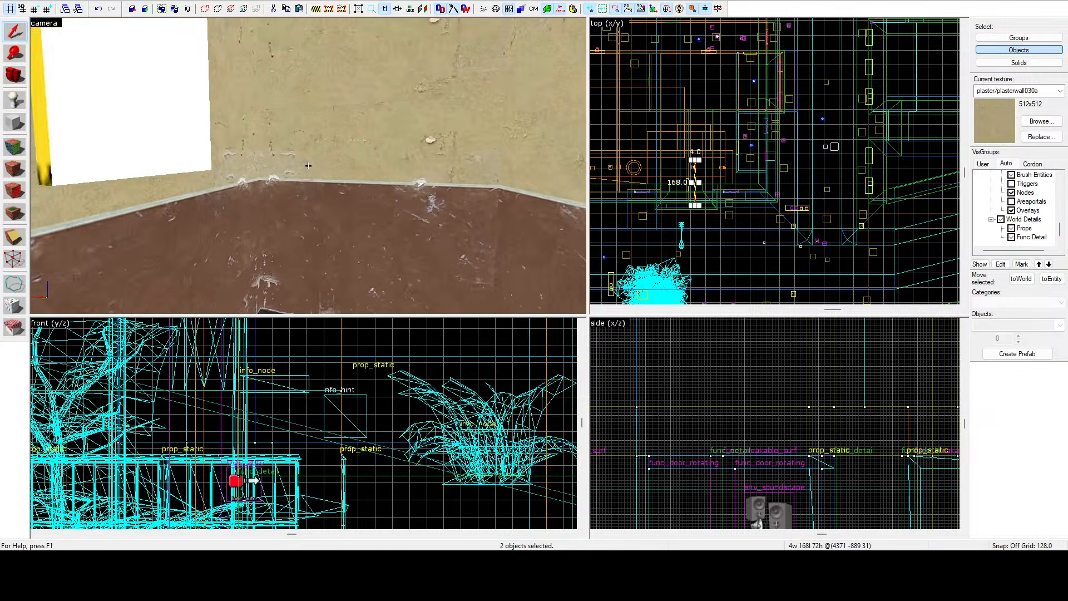
Move the two selected white panels to a new position in the top view and clear the selection.
key(s)
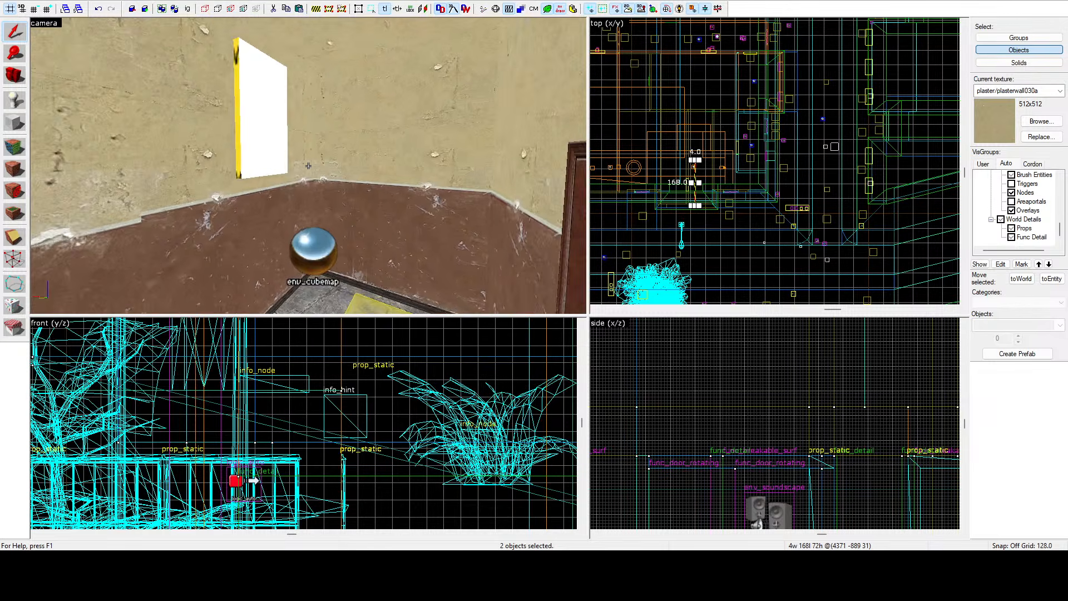
key(s)
key(w)
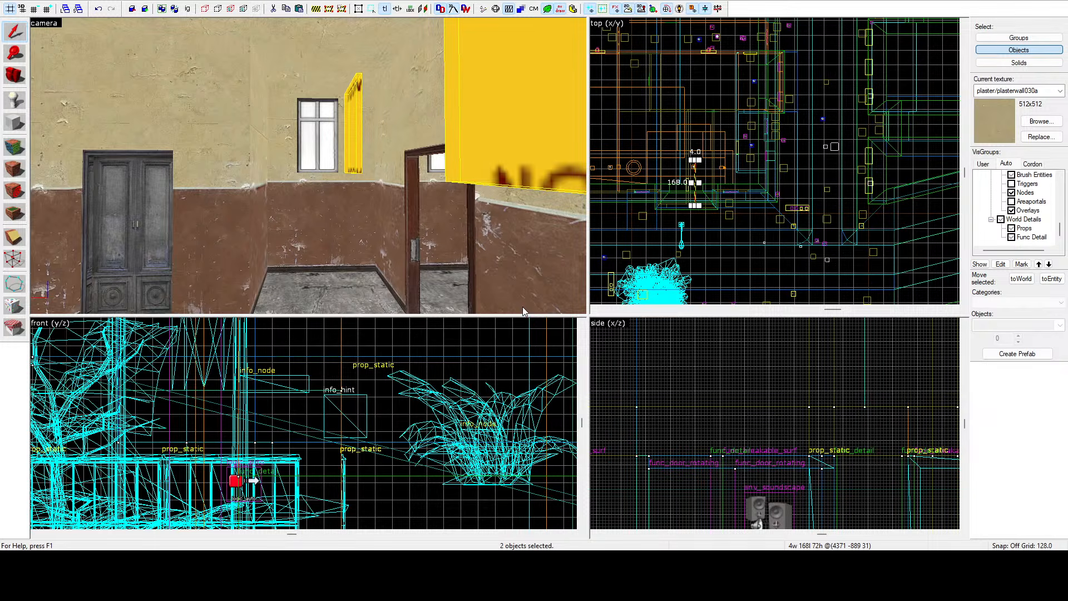
click(574, 232)
scroll(663, 187, up, 10)
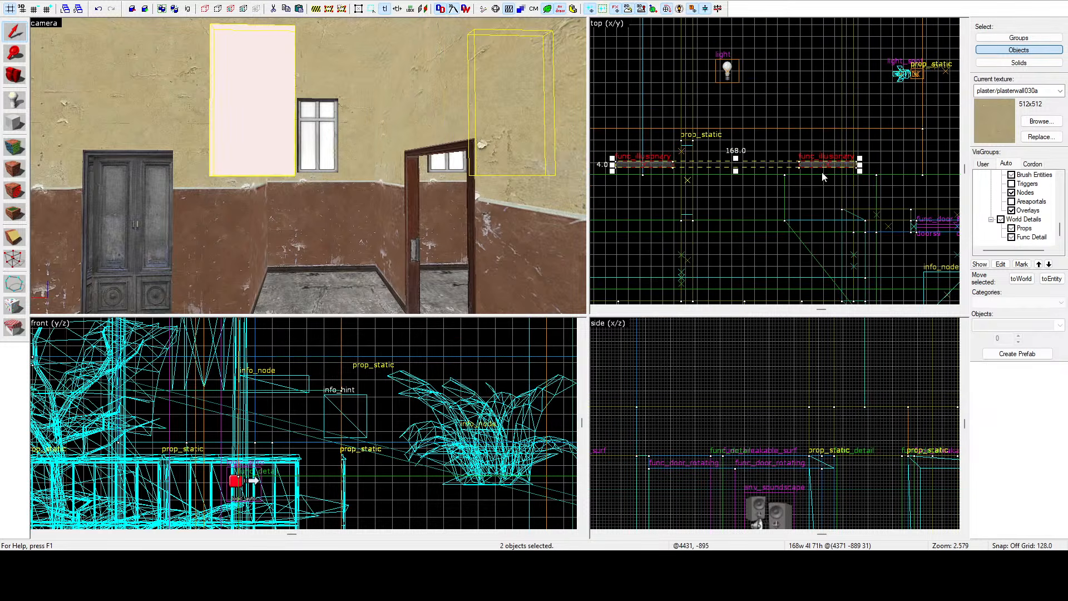
scroll(773, 198, down, 3)
drag(815, 164, 768, 278)
scroll(763, 247, up, 10)
click(735, 181)
key(z)
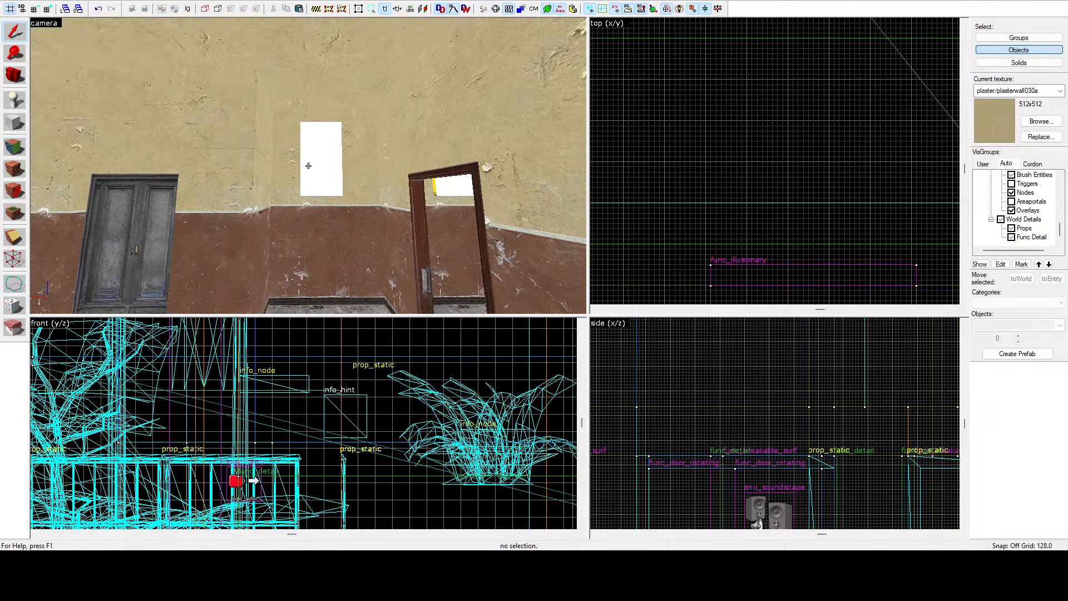
Fly the camera through the interior rooms to inspect the walls, door frames and doorways.
key(w)
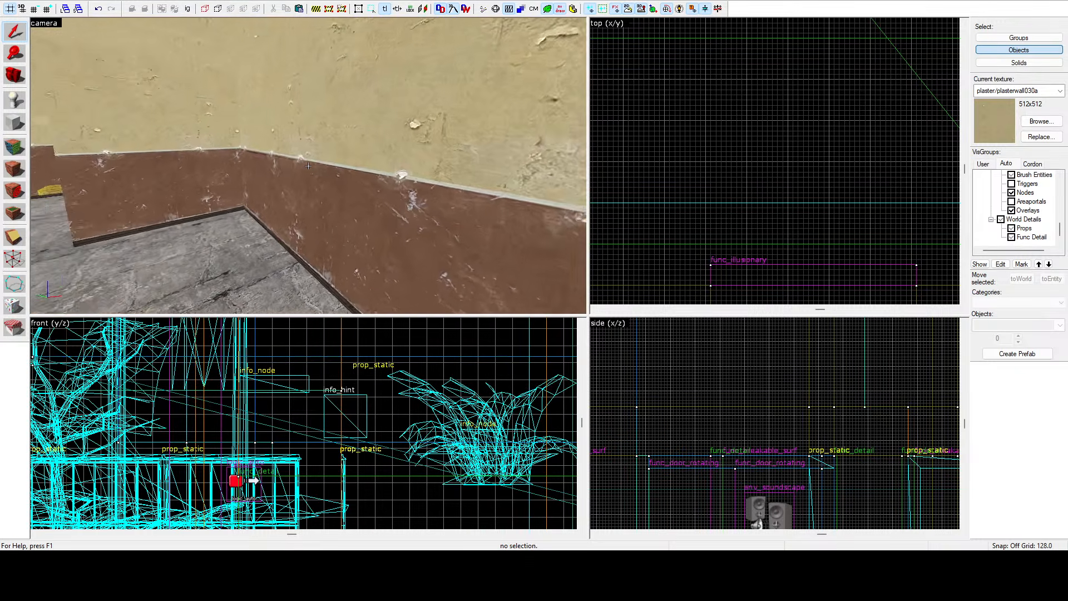
key(s)
key(w)
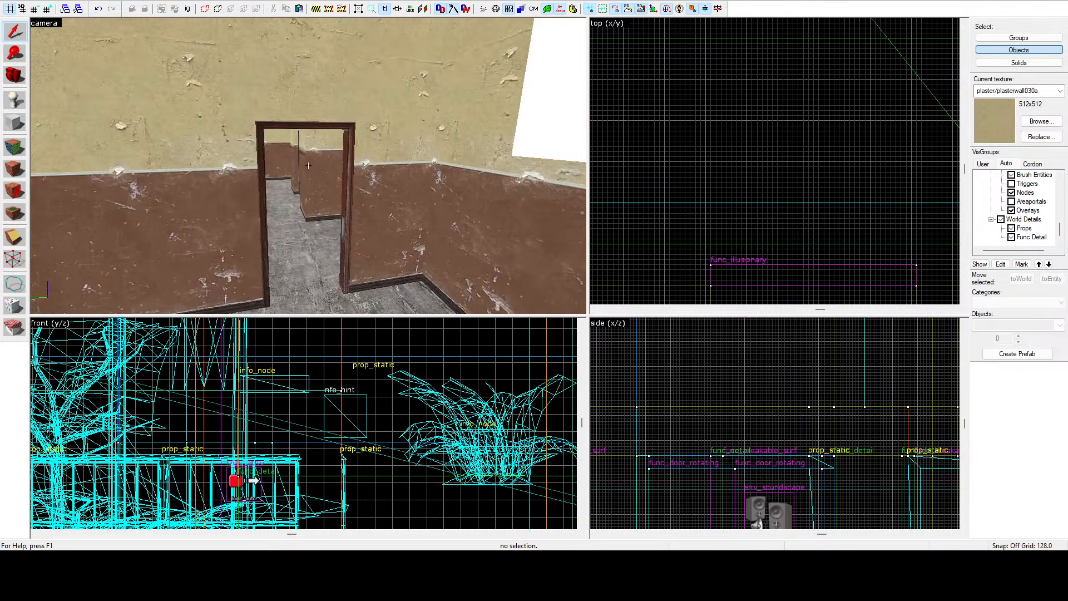
key(s)
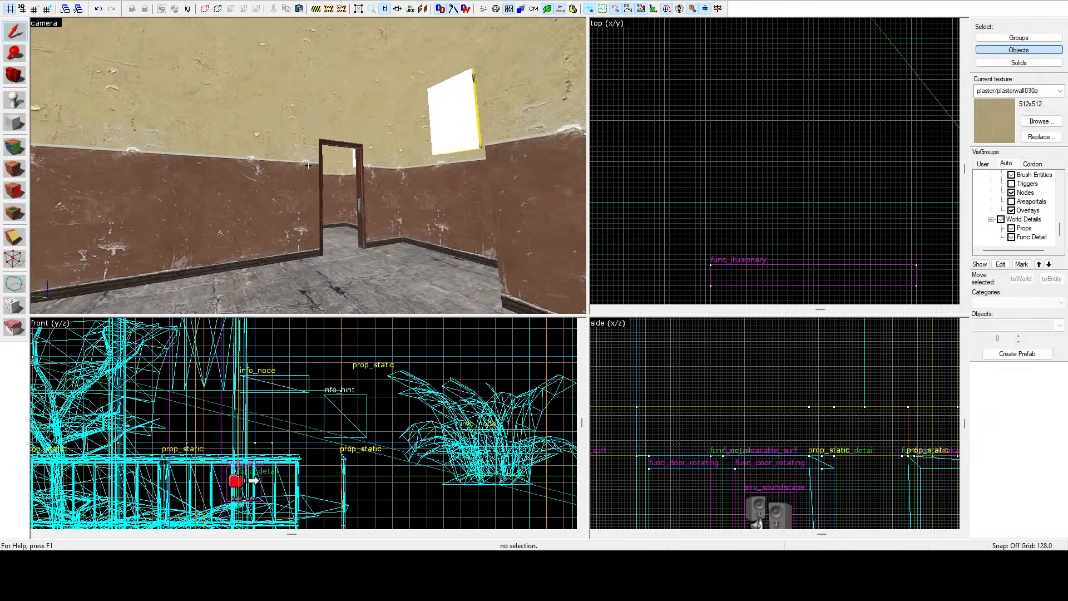
key(d)
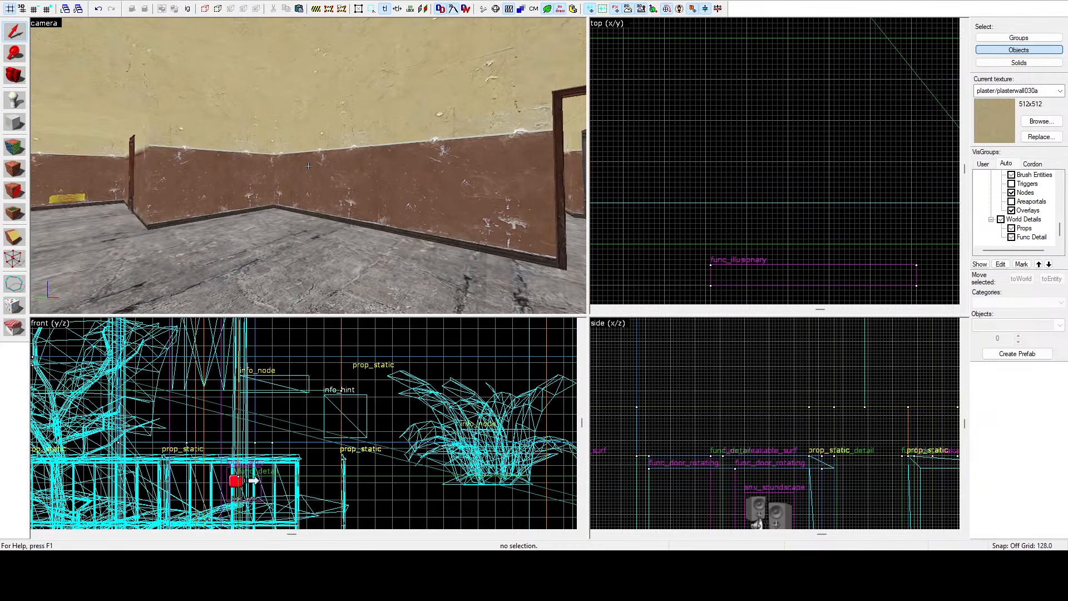
key(a)
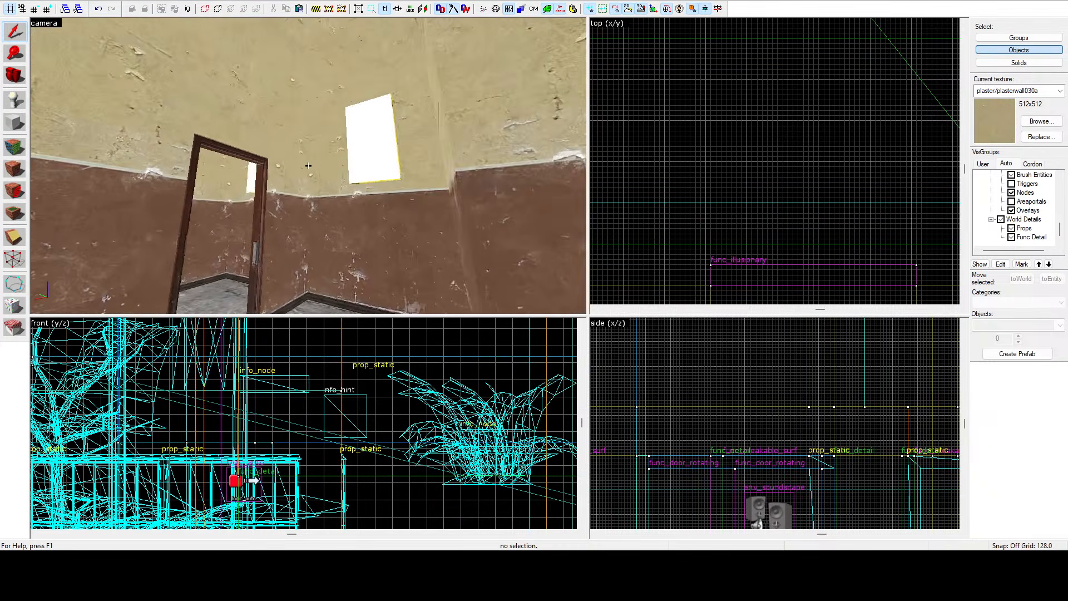
key(w)
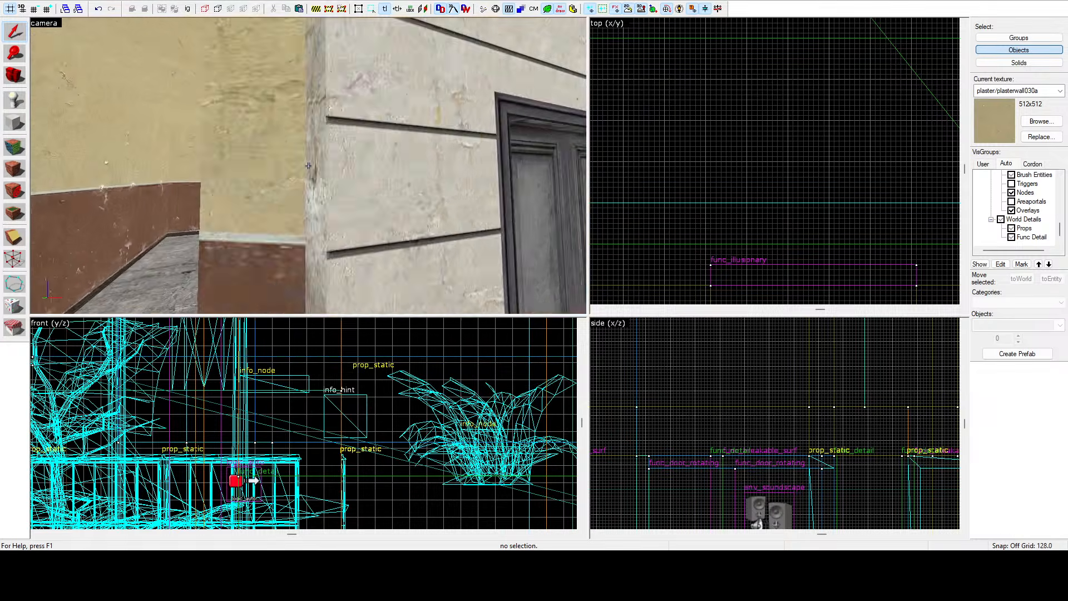
key(s)
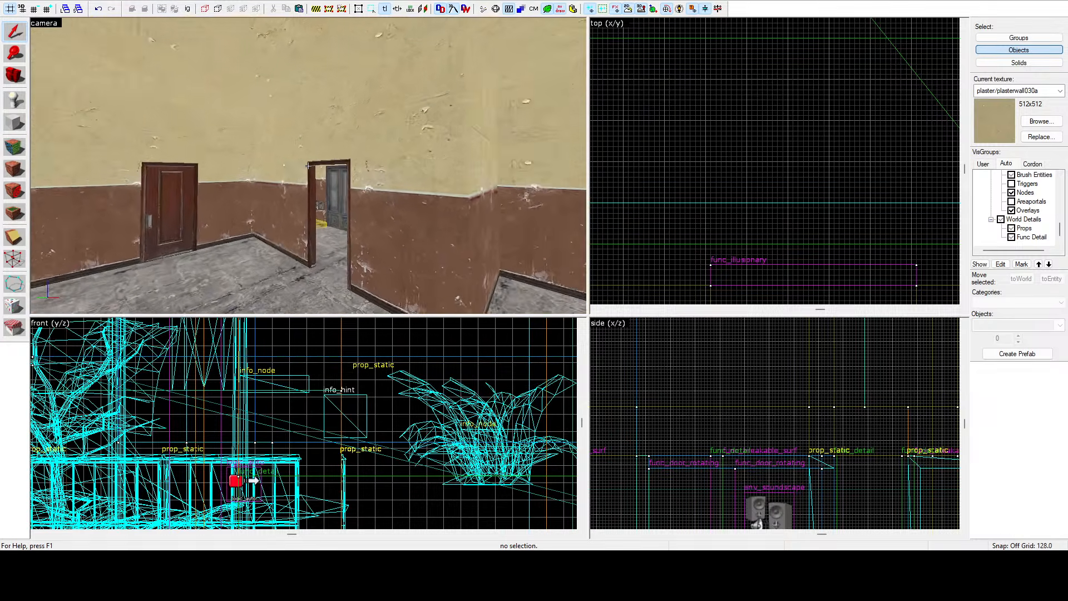
key(d)
key(a)
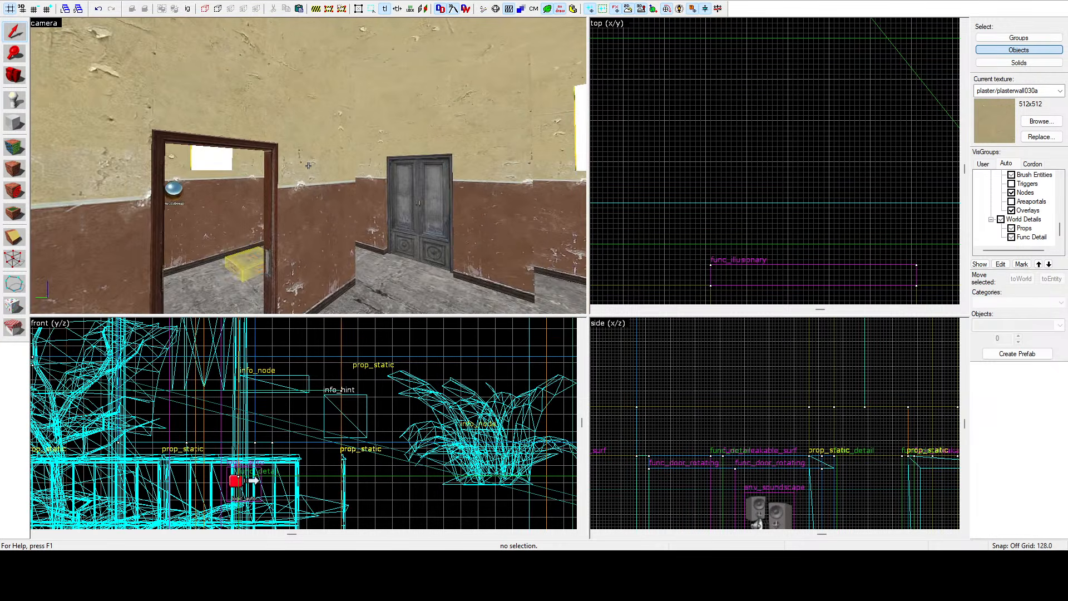
key(d)
key(a)
key(w)
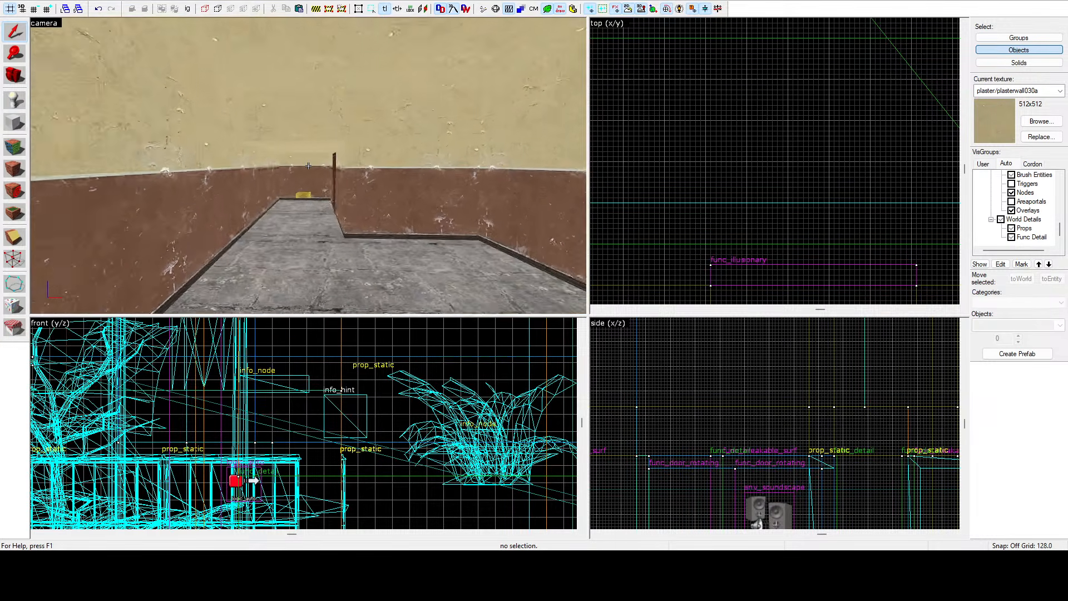
click(309, 166)
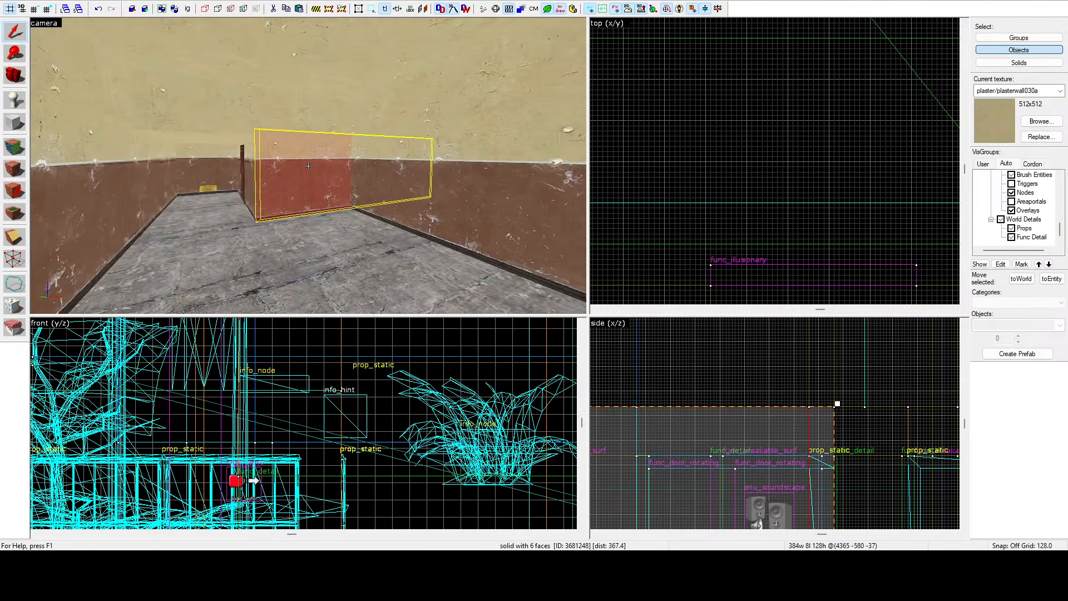
key(d)
key(w)
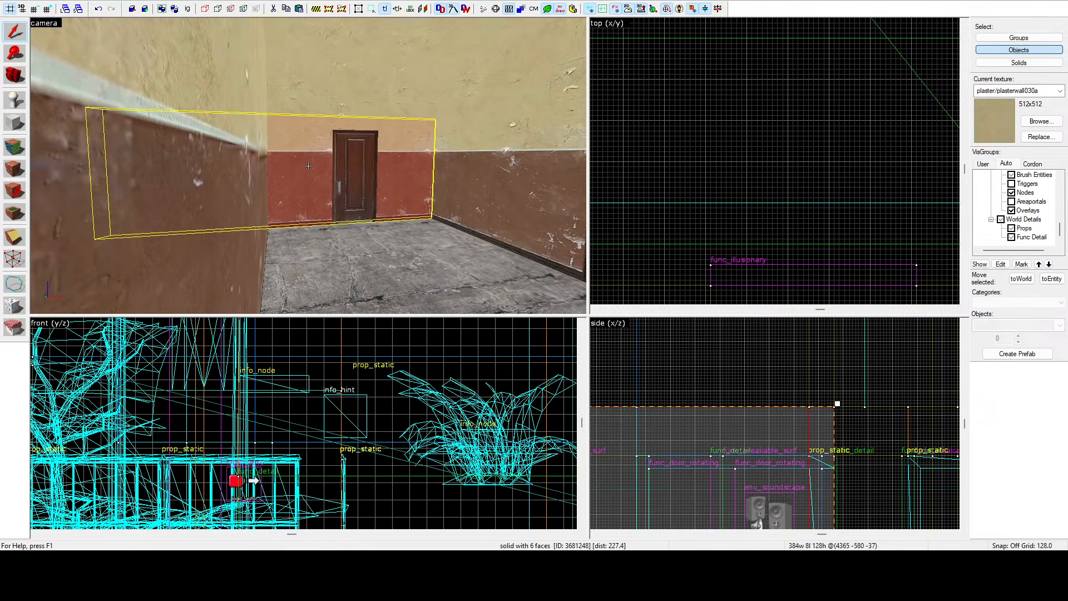
key(d)
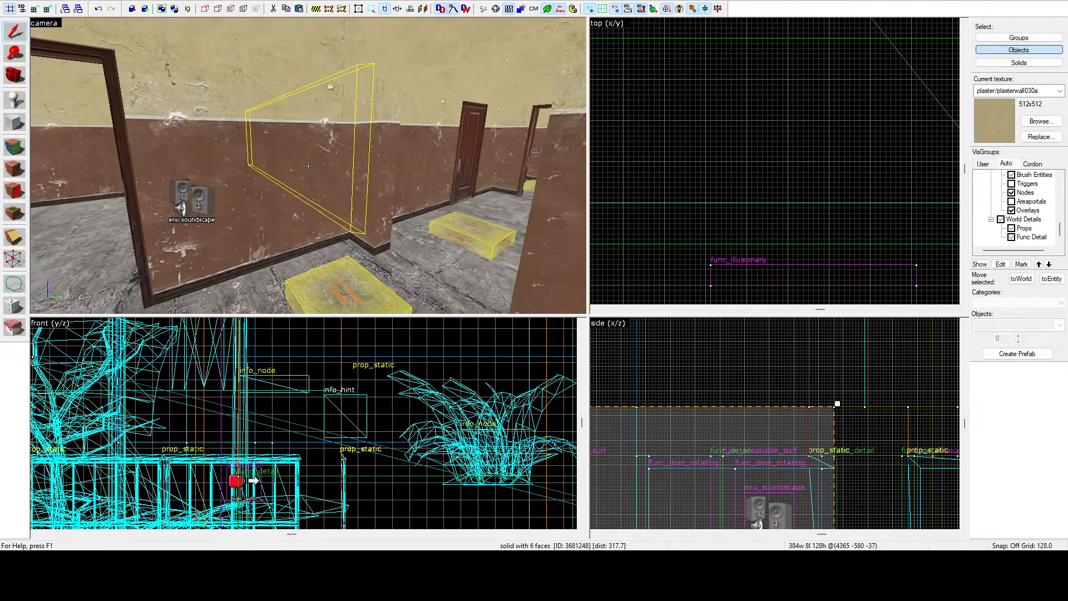
key(a)
key(d)
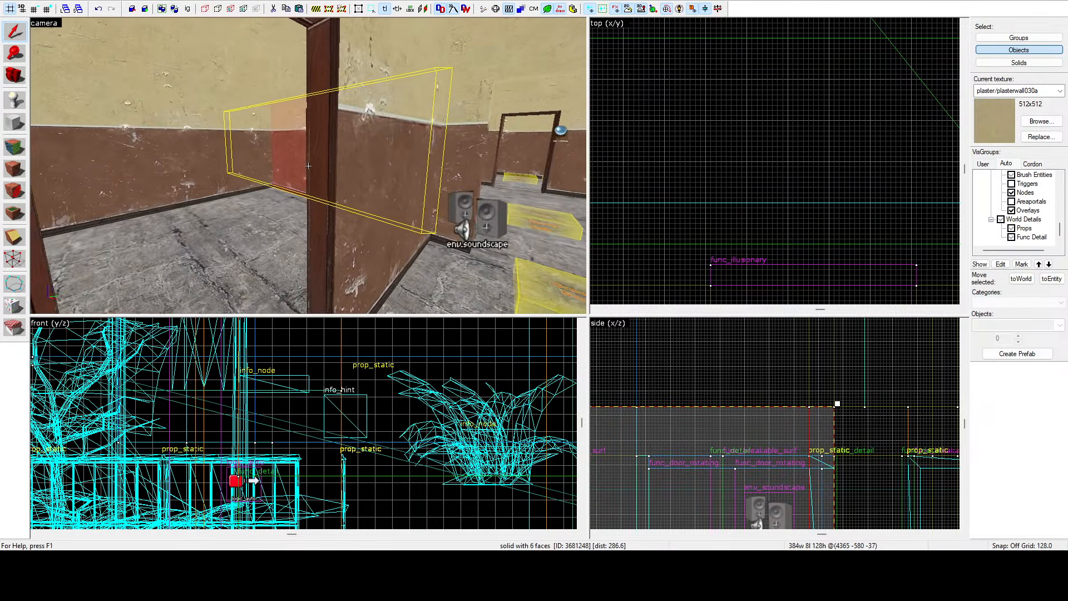
key(s)
key(d)
key(a)
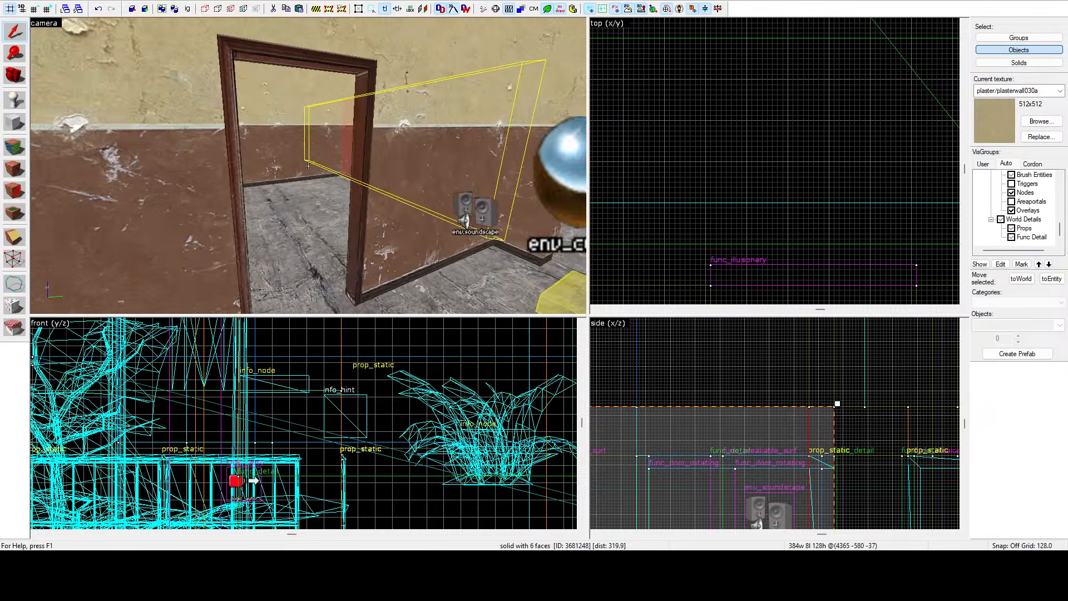
Select a wooden door frame prop and copy it over to another doorway in the top view.
click(309, 167)
scroll(734, 154, down, 4)
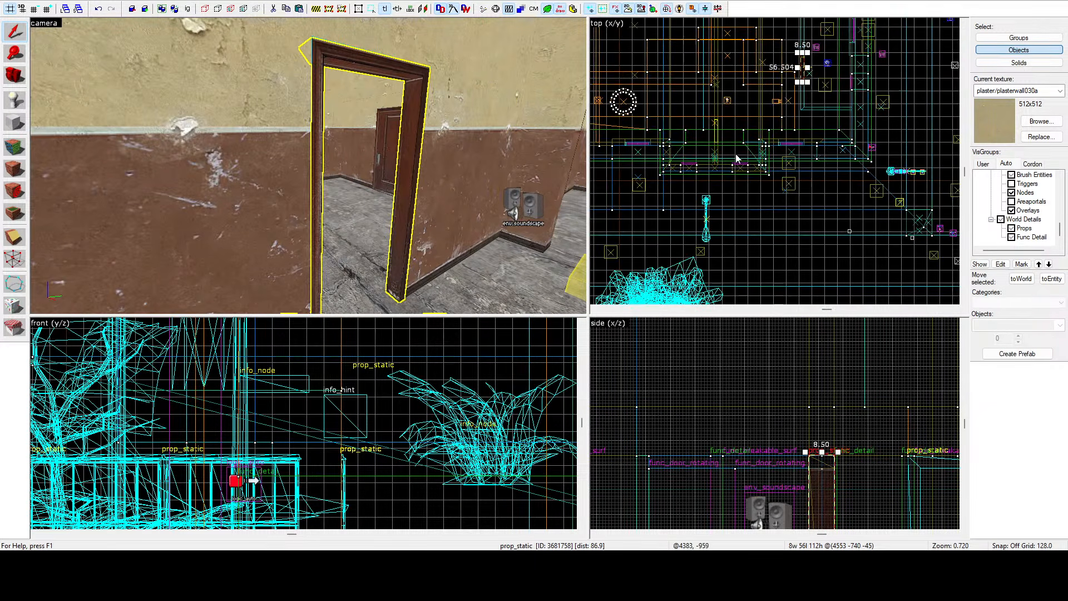
scroll(800, 70, up, 10)
drag(818, 73, 752, 170)
scroll(752, 172, down, 12)
scroll(740, 78, up, 12)
drag(779, 65, 708, 114)
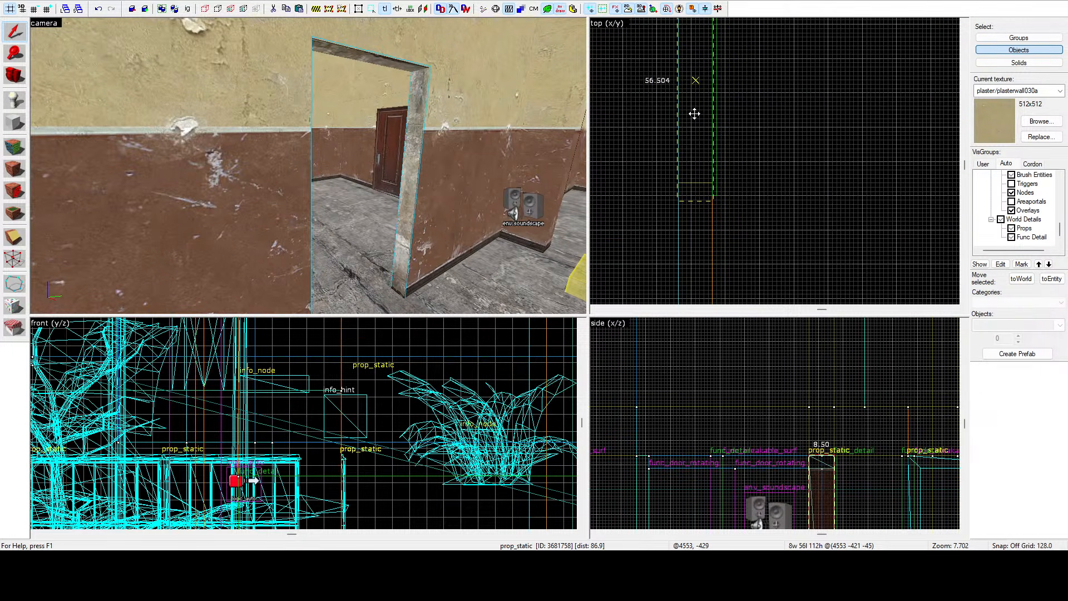
drag(697, 108, 696, 107)
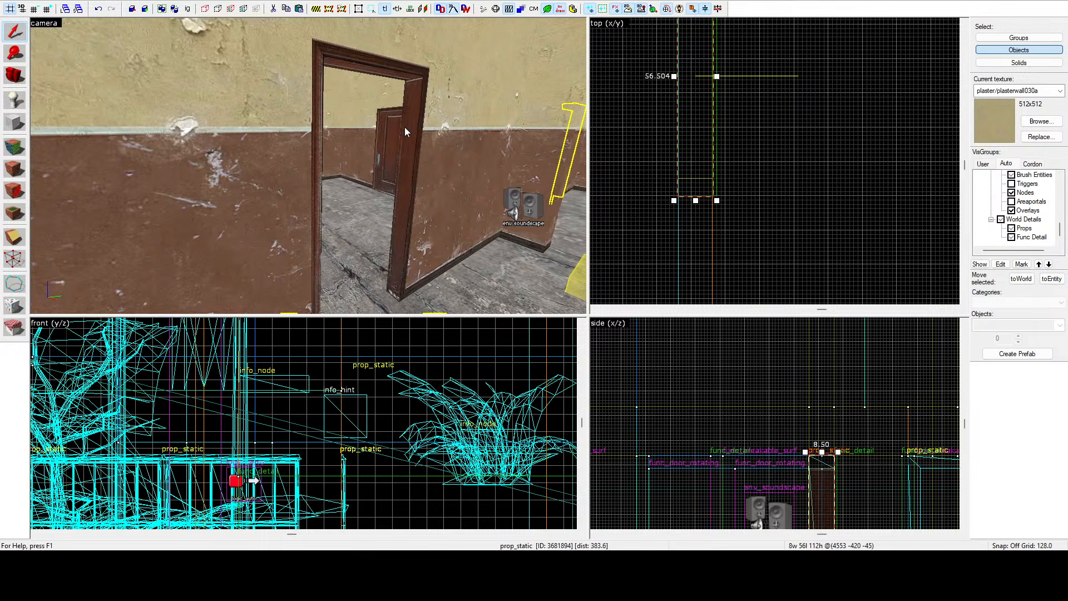
Delete the red wooden door panel standing in the interior doorway.
key(z)
key(w)
click(308, 166)
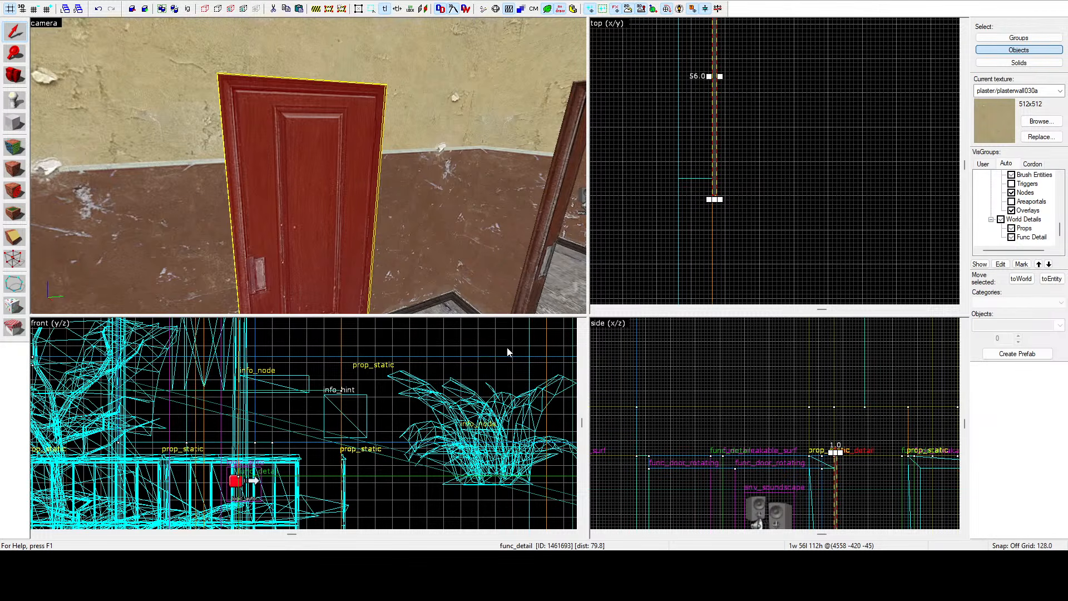
key(Delete)
Pull back the end of the adjoining wall brush with the vertex tool in the top view.
click(321, 165)
key(z)
key(s)
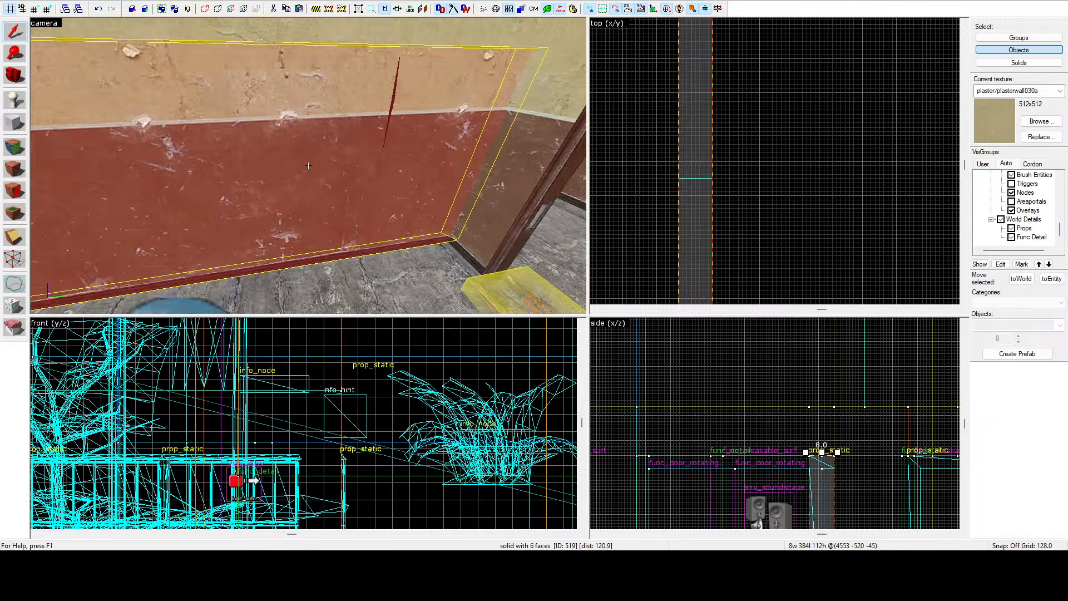
key(z)
scroll(700, 167, down, 9)
scroll(704, 114, up, 3)
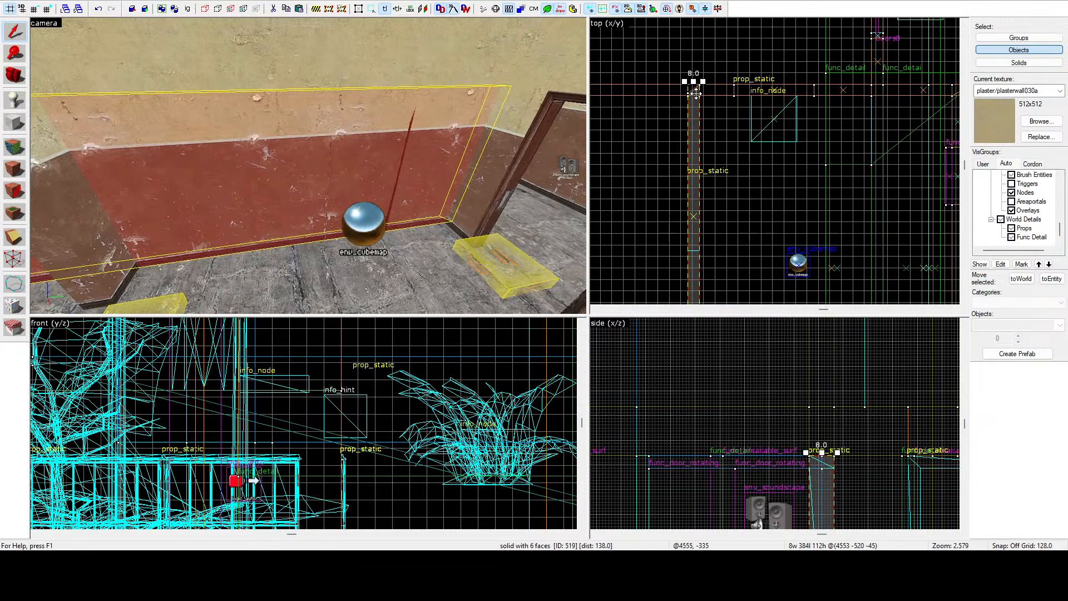
click(12, 266)
scroll(680, 93, up, 2)
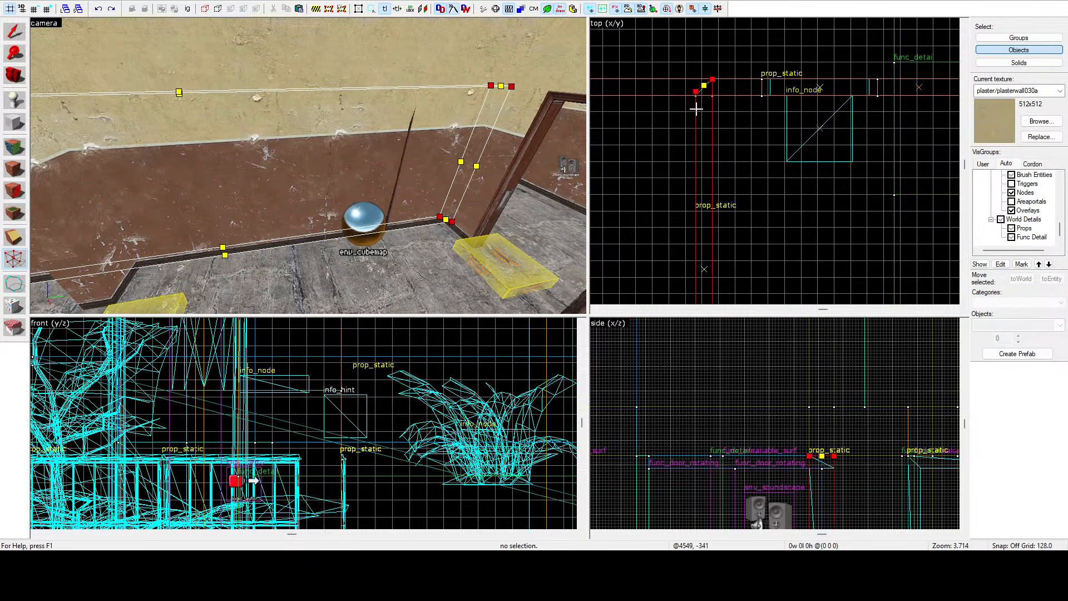
scroll(700, 189, down, 4)
drag(696, 110, 688, 227)
scroll(699, 236, up, 9)
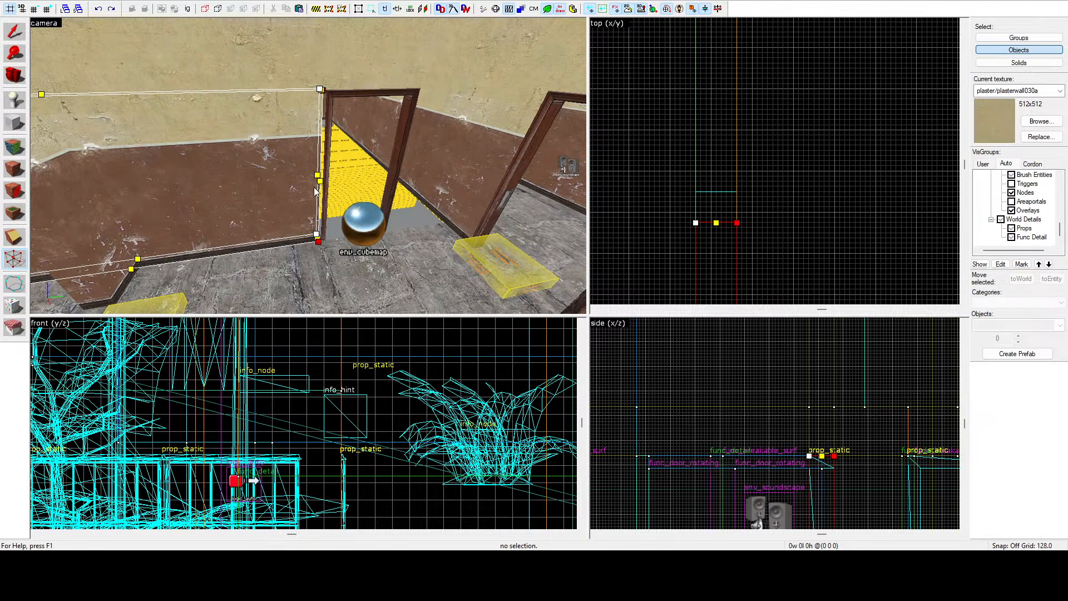
scroll(732, 225, up, 5)
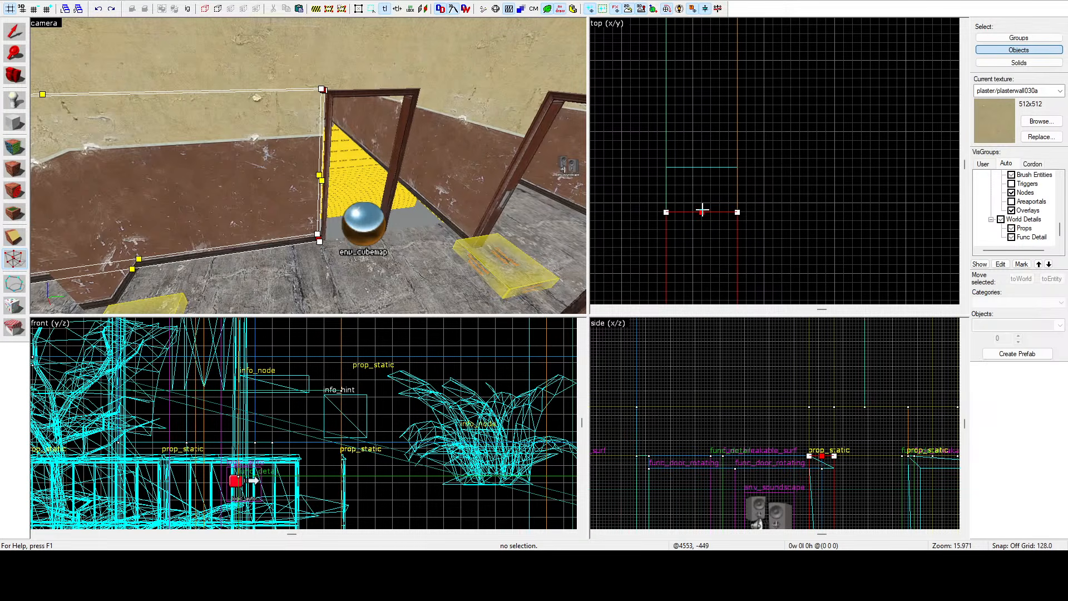
click(12, 34)
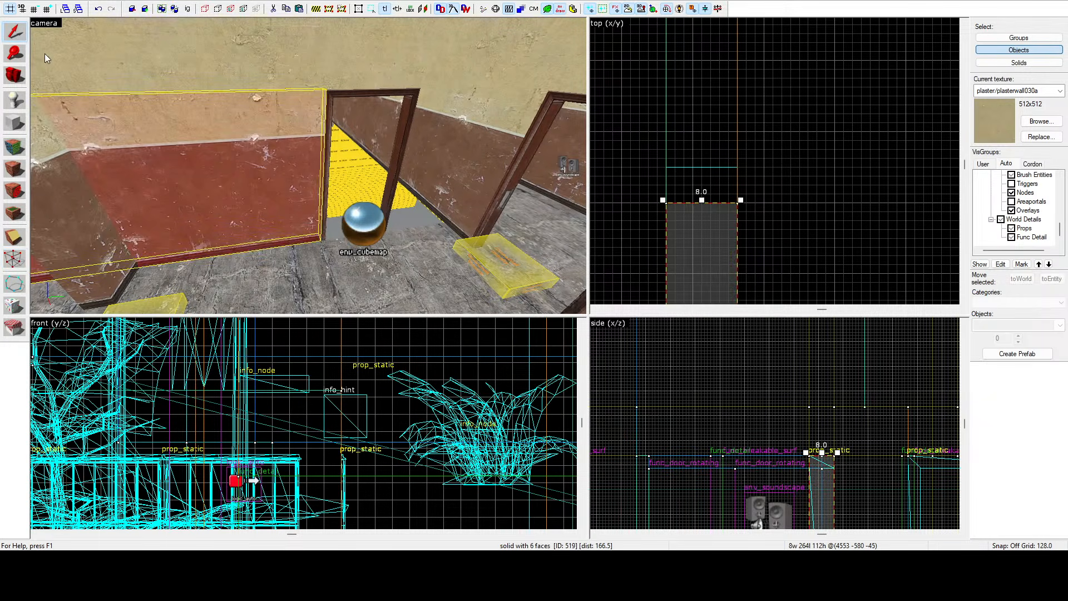
Fly the camera through the doorway to inspect the shortened wall end and the room beyond.
key(z)
key(w)
key(w)
key(a)
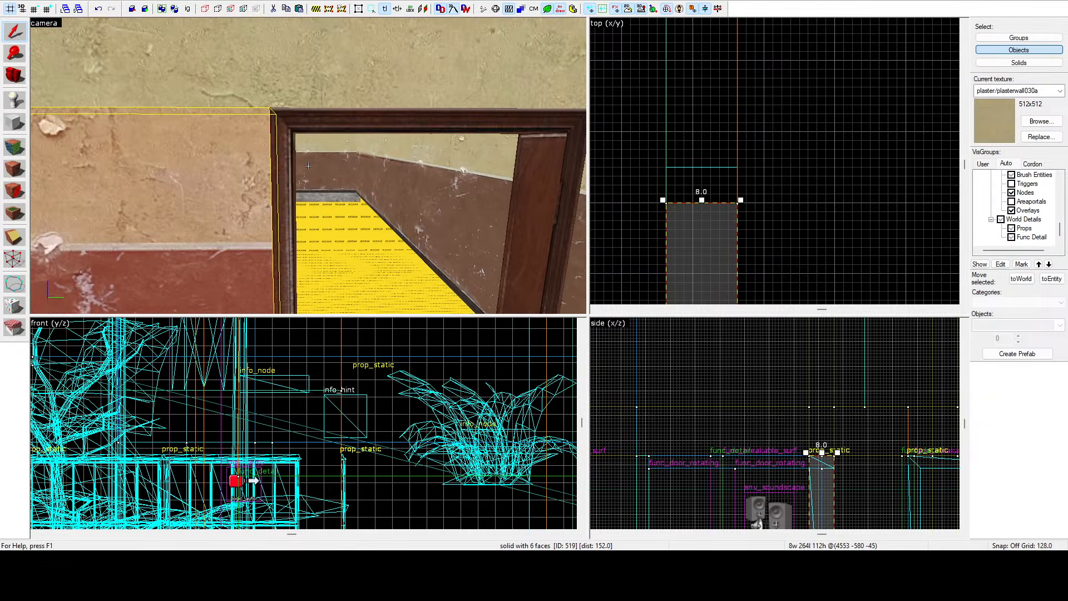
key(w)
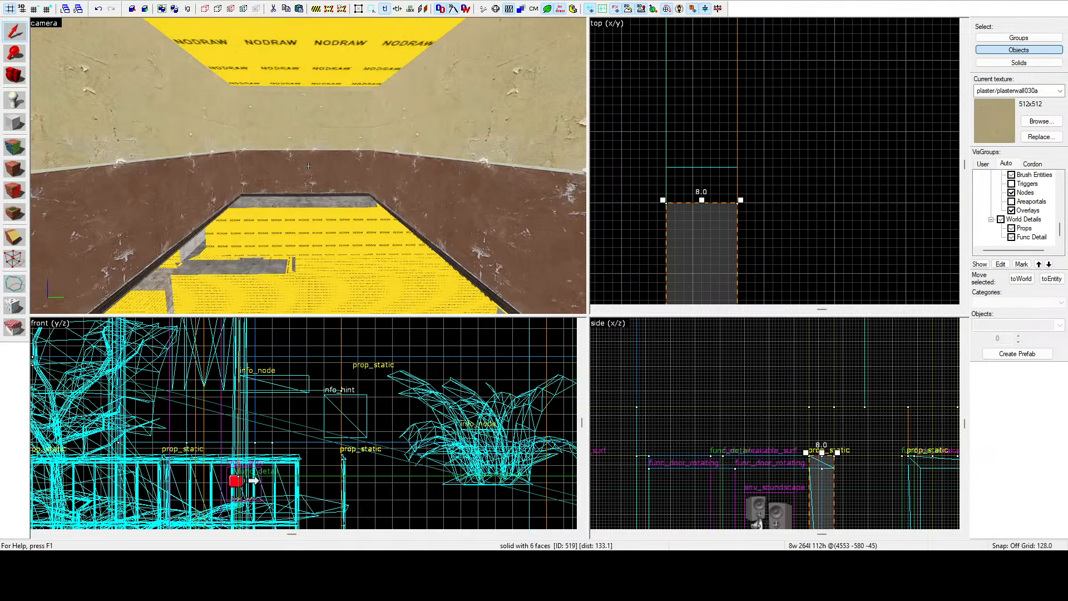
click(308, 166)
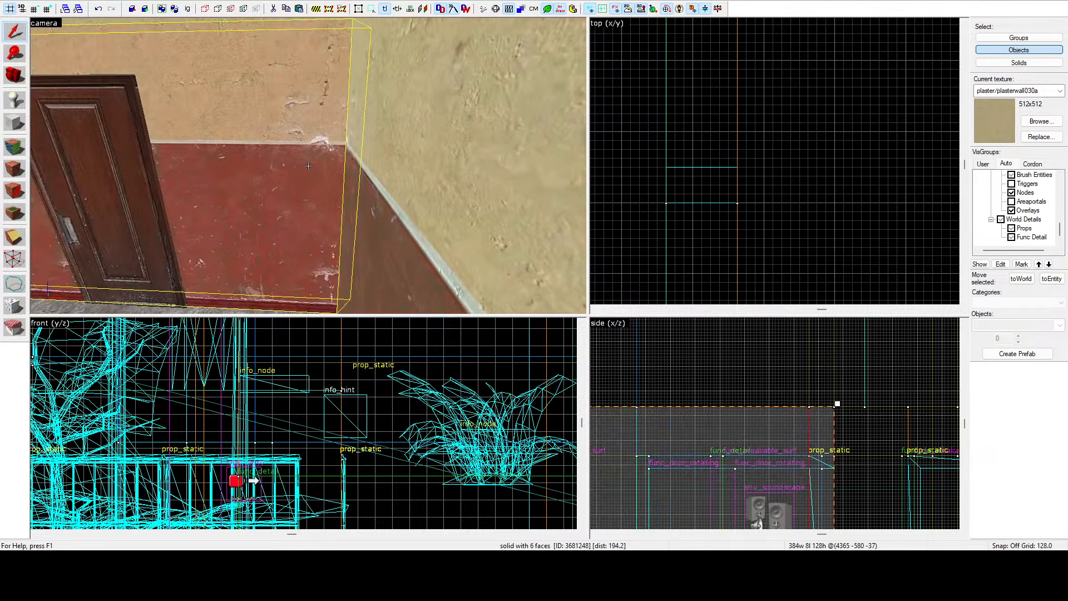
key(w)
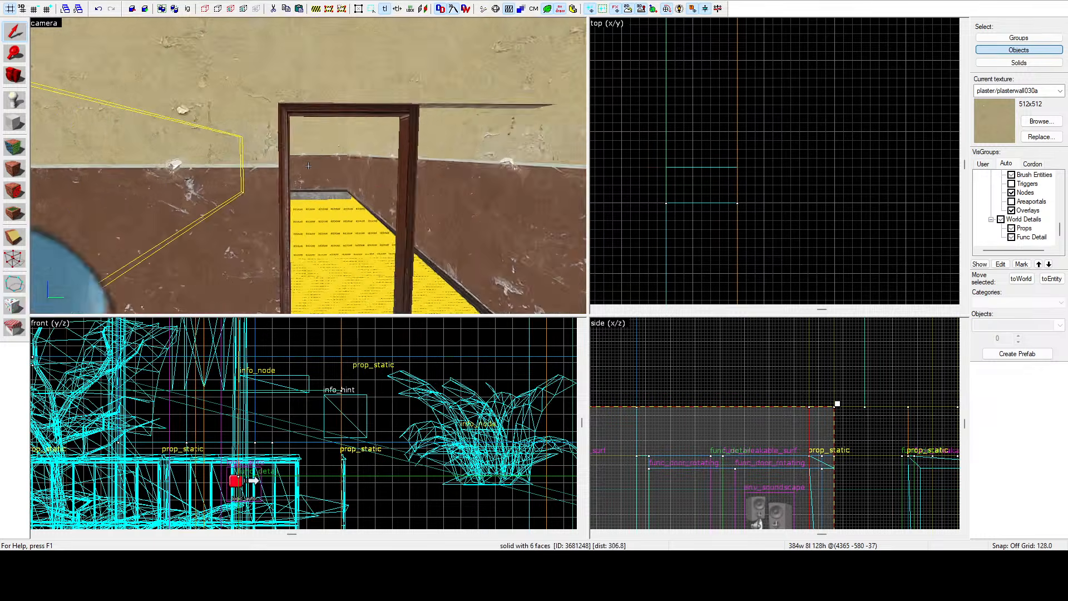
key(a)
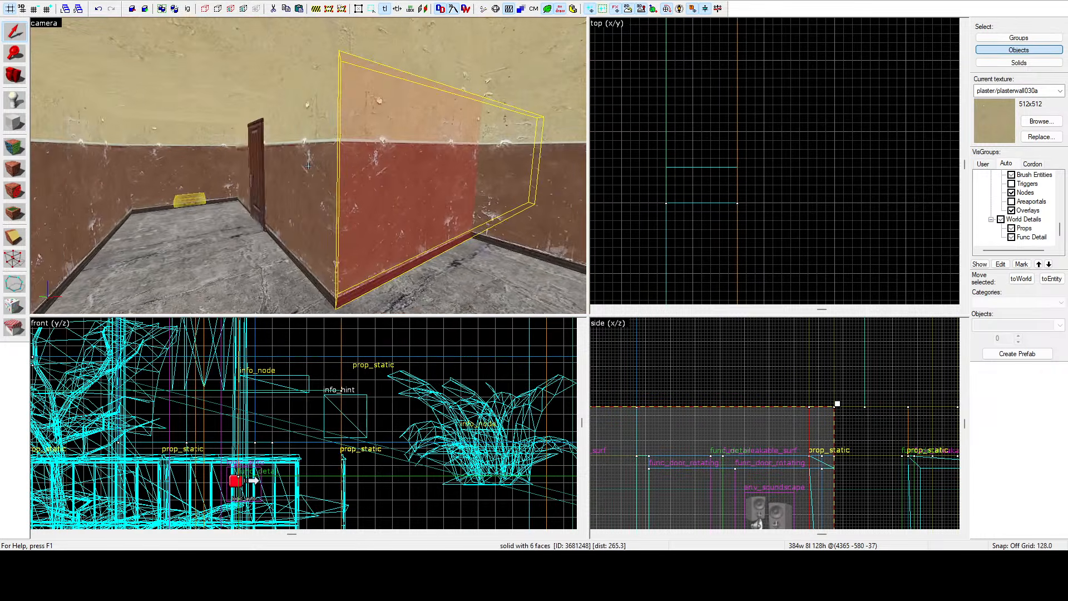
key(w)
key(w)
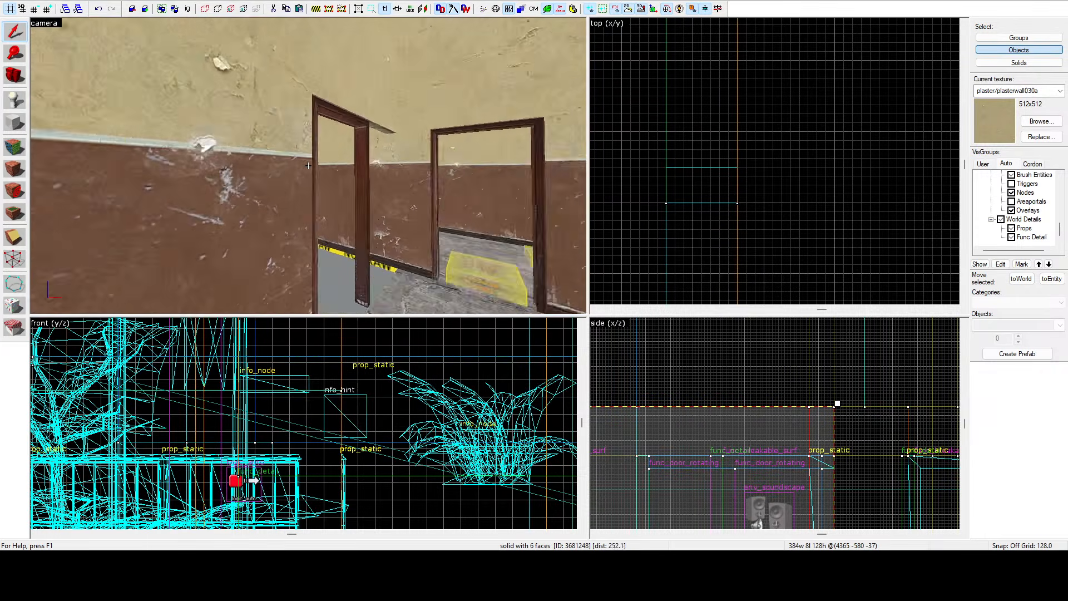
Move the copied wooden door frame prop into the opened doorway using the top view.
click(309, 165)
key(z)
scroll(745, 172, down, 11)
drag(746, 172, 697, 191)
scroll(777, 162, down, 10)
scroll(699, 160, up, 9)
scroll(697, 191, up, 9)
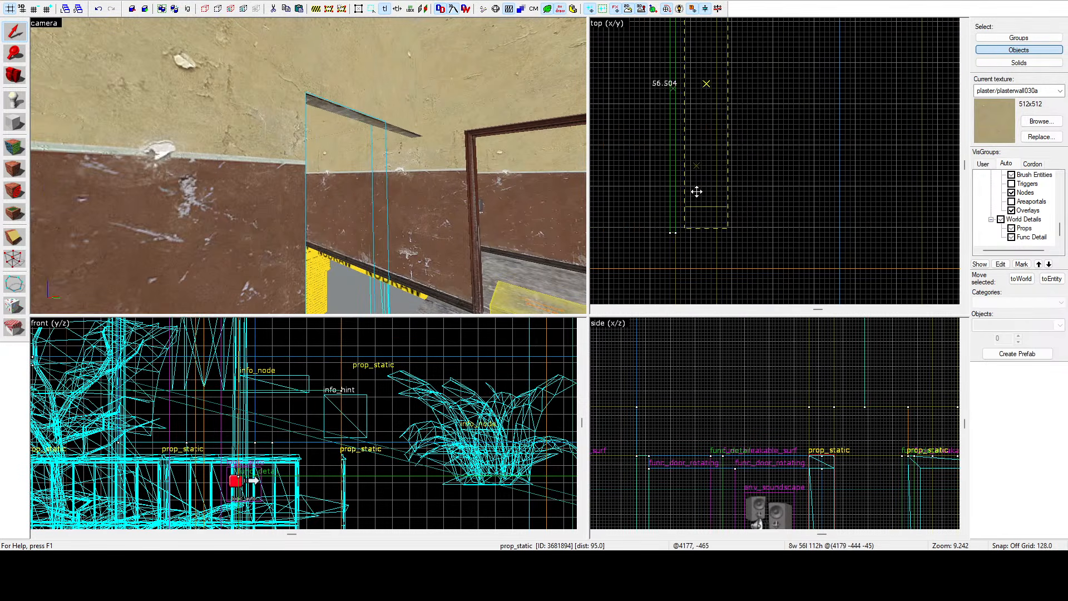
Pull back the end of the wall brush beside the red door using the vertex tool in the top view.
key(w)
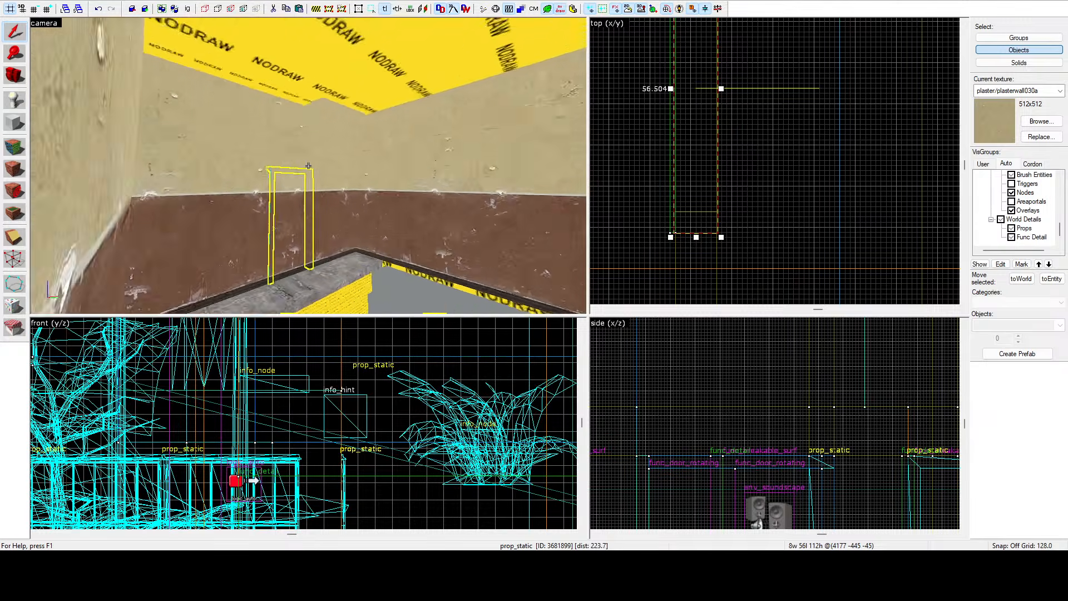
key(z)
click(404, 171)
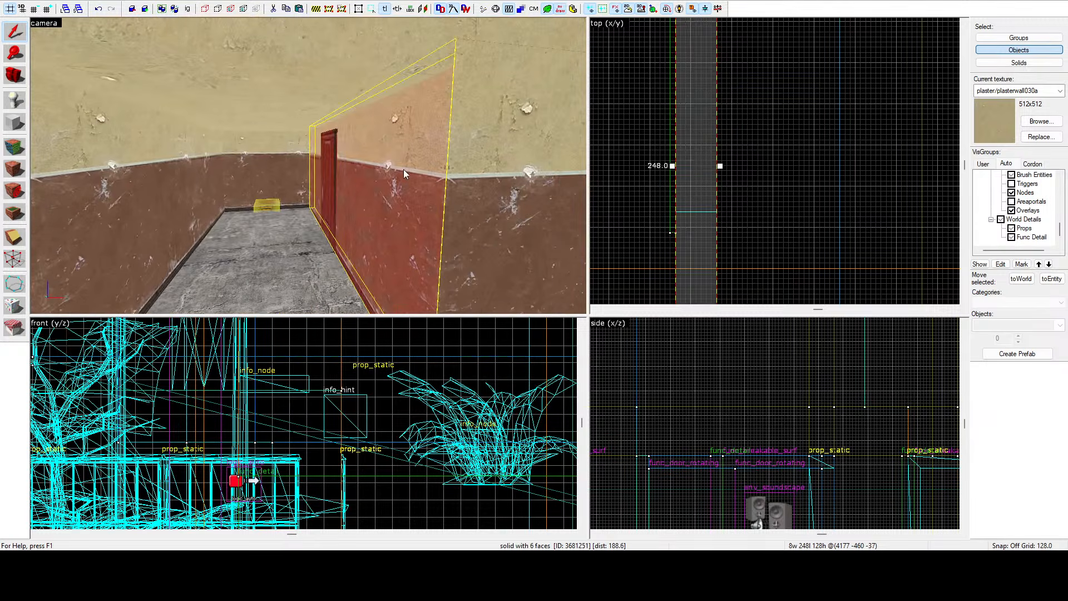
scroll(703, 131, down, 7)
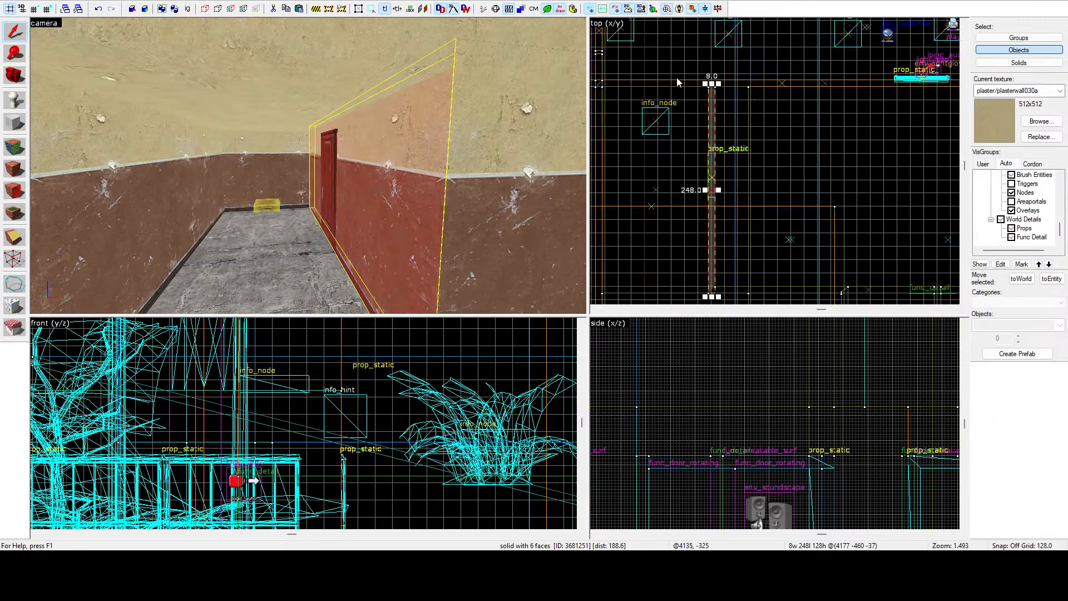
click(14, 259)
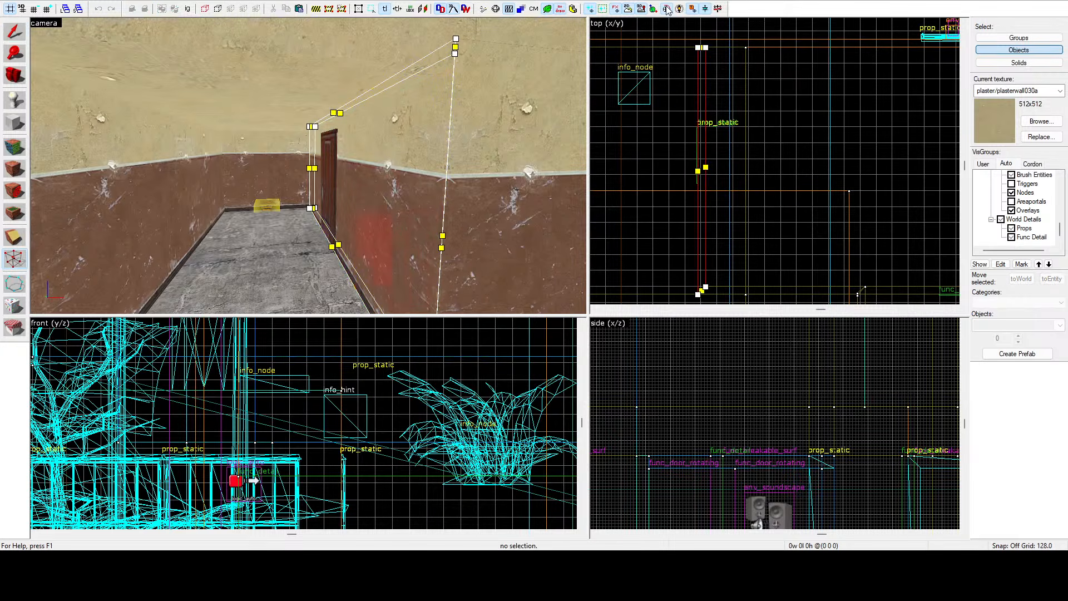
scroll(713, 42, up, 7)
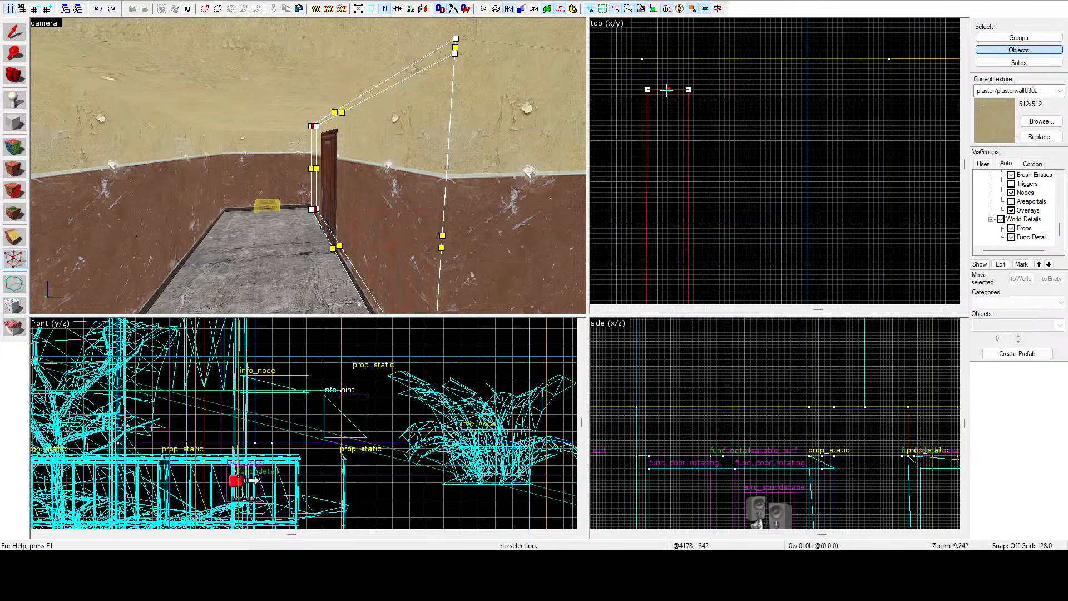
scroll(667, 91, down, 9)
drag(666, 91, 678, 180)
scroll(664, 200, up, 12)
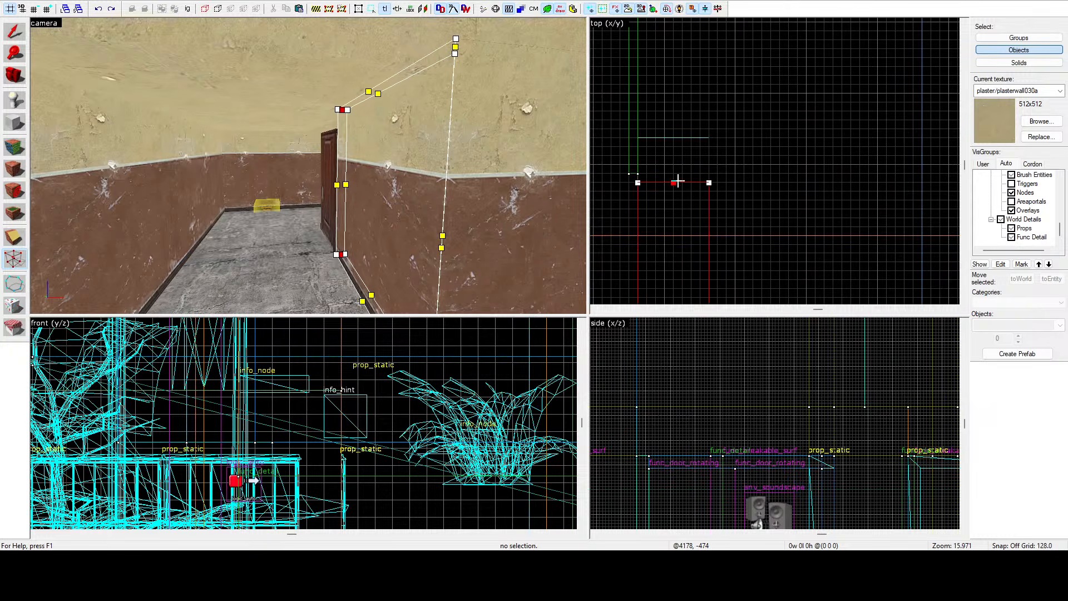
click(15, 32)
Delete the red door panel standing in the doorway.
click(297, 165)
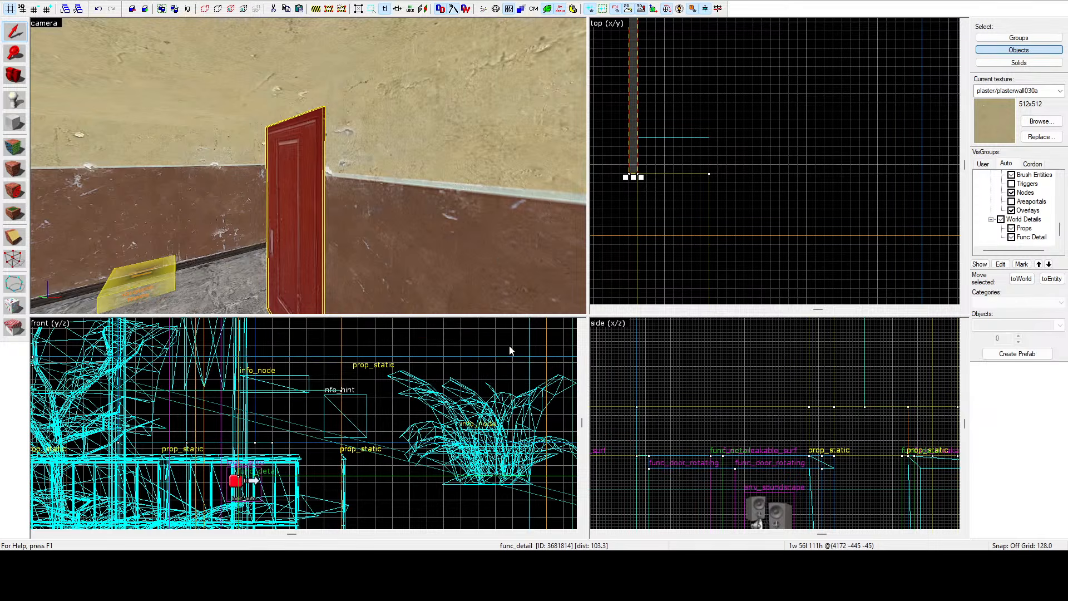
key(Delete)
Pull back the end of the wall brush next to the wooden door with the vertex tool in the top view.
key(z)
key(a)
key(w)
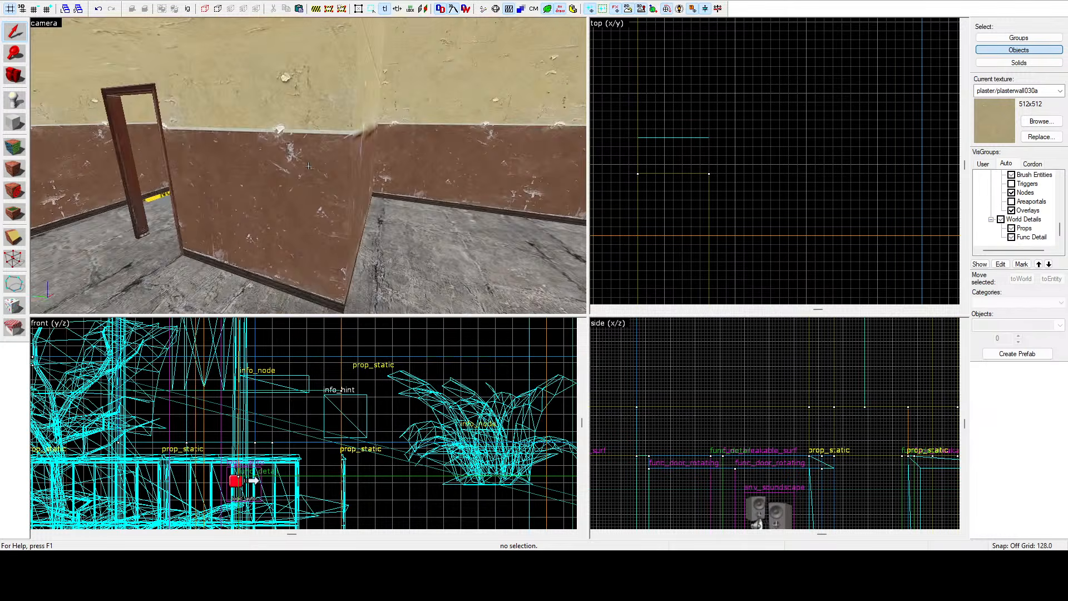
key(w)
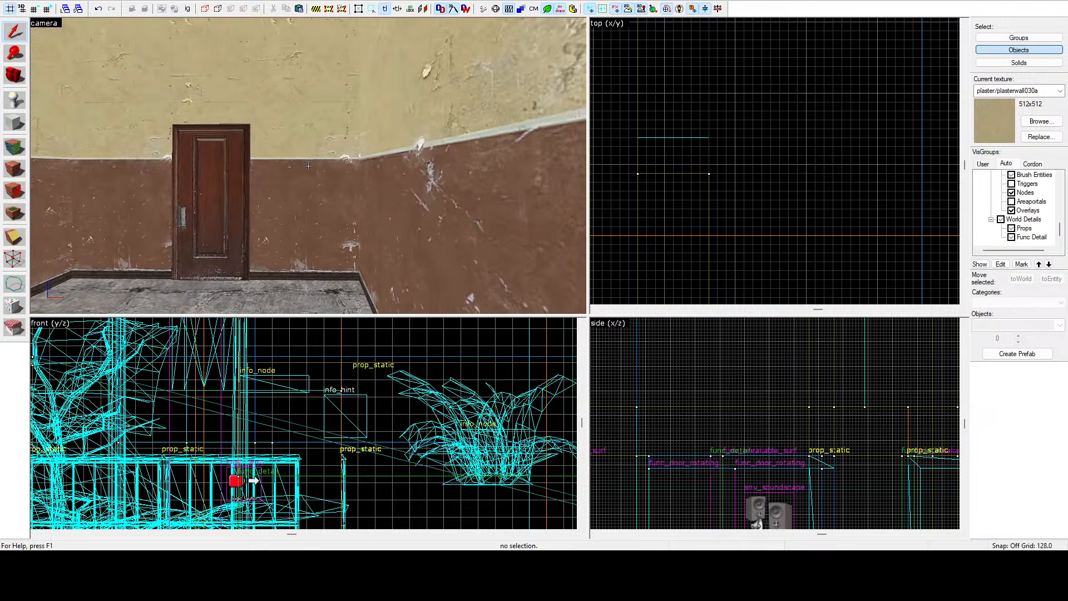
key(z)
click(308, 165)
scroll(740, 138, down, 3)
scroll(757, 147, down, 5)
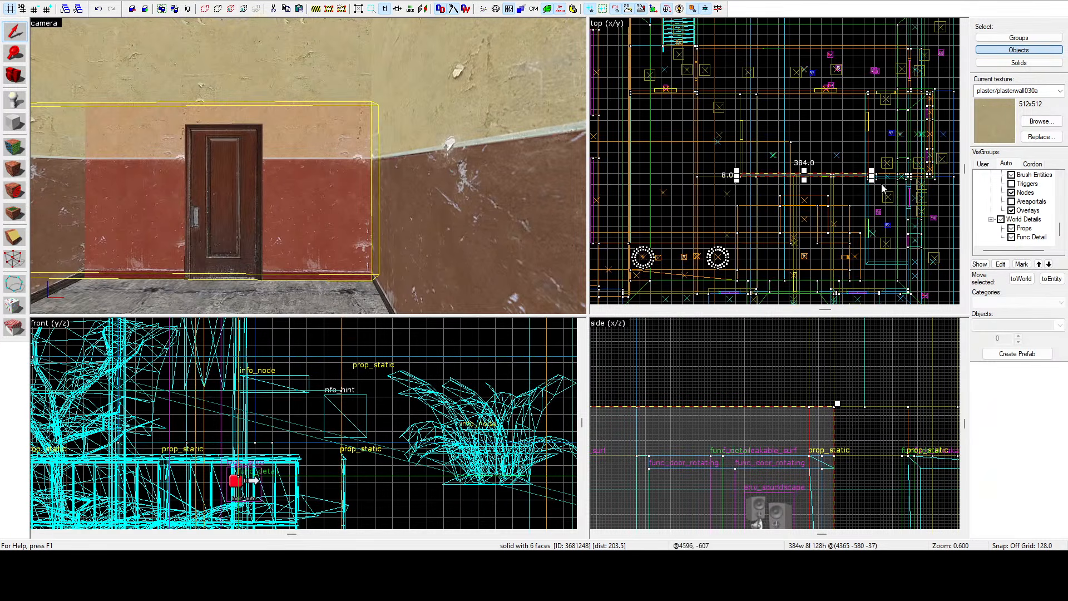
scroll(882, 188, up, 4)
click(10, 256)
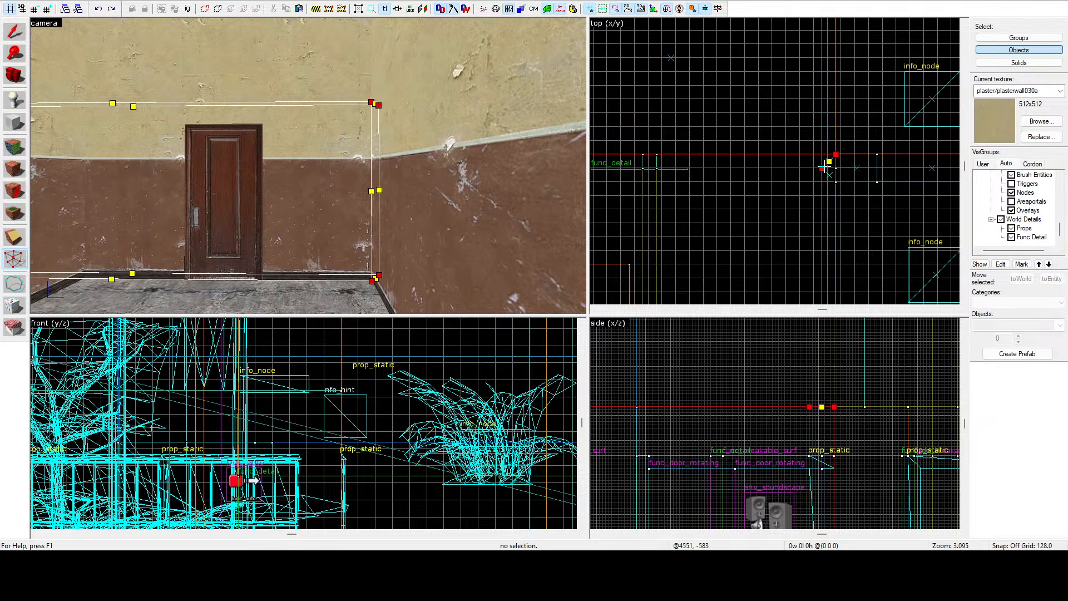
scroll(814, 134, down, 4)
drag(814, 134, 655, 156)
scroll(722, 149, up, 15)
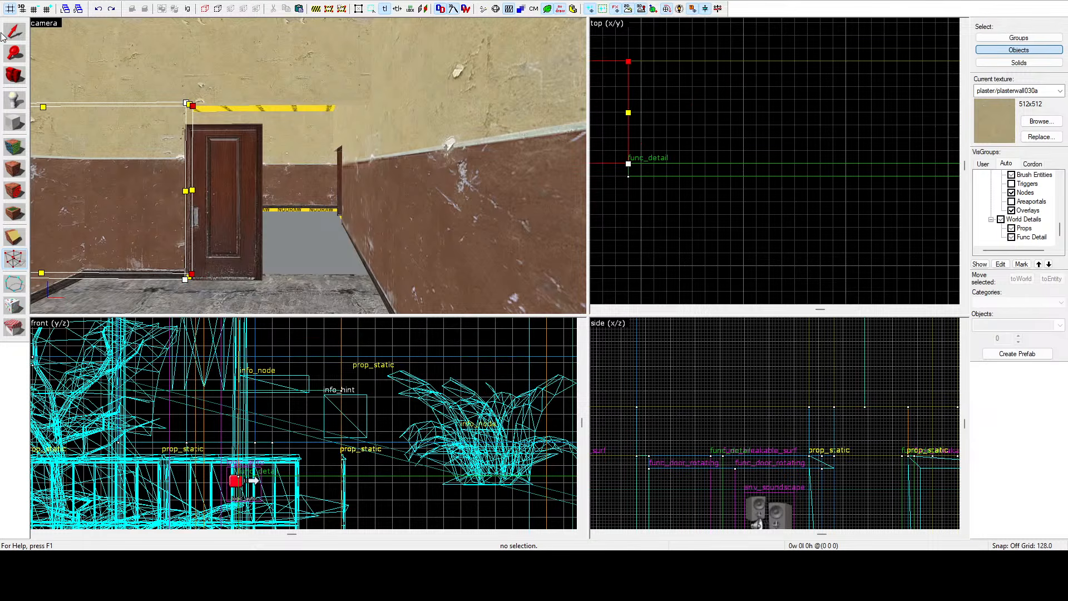
Delete the wooden door standing beside the newly opened gap.
click(230, 188)
key(Delete)
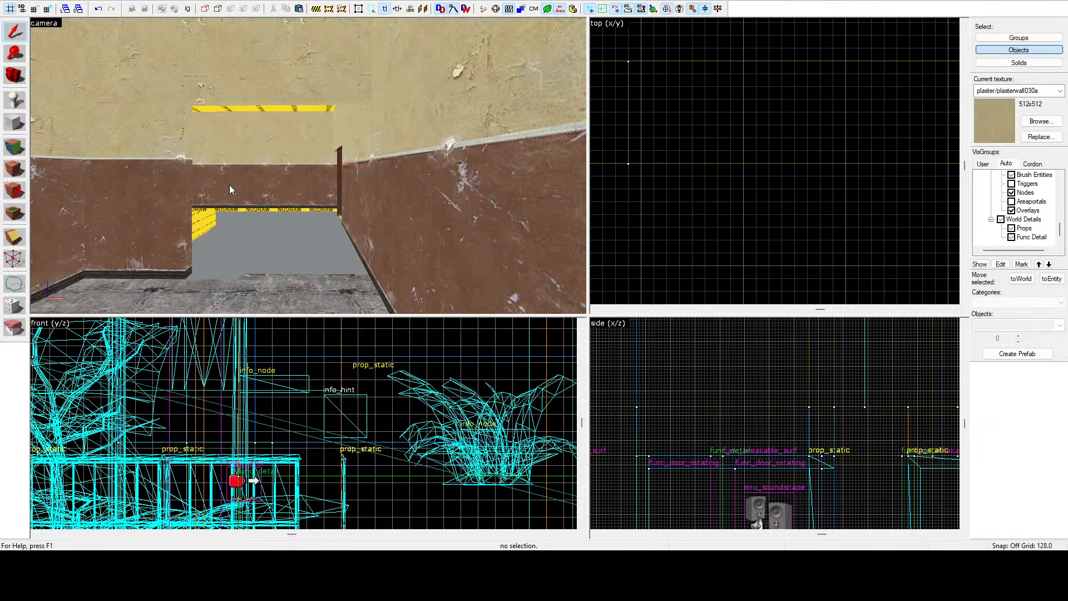
Fit a wooden door frame prop into the newly opened doorway, aligning it in the top view.
key(z)
key(s)
key(a)
key(z)
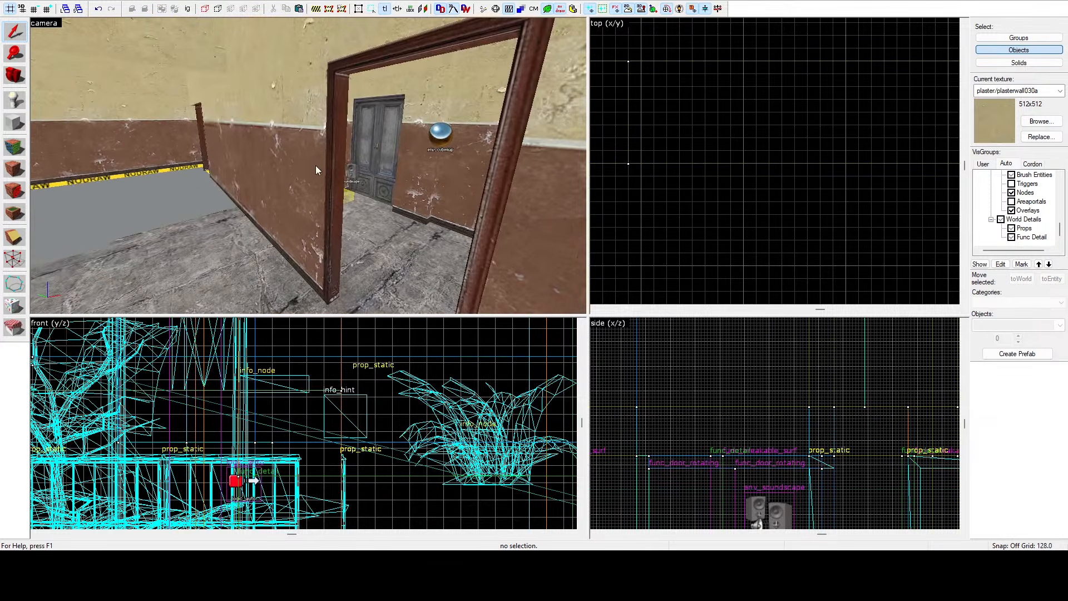
click(331, 165)
scroll(690, 79, down, 10)
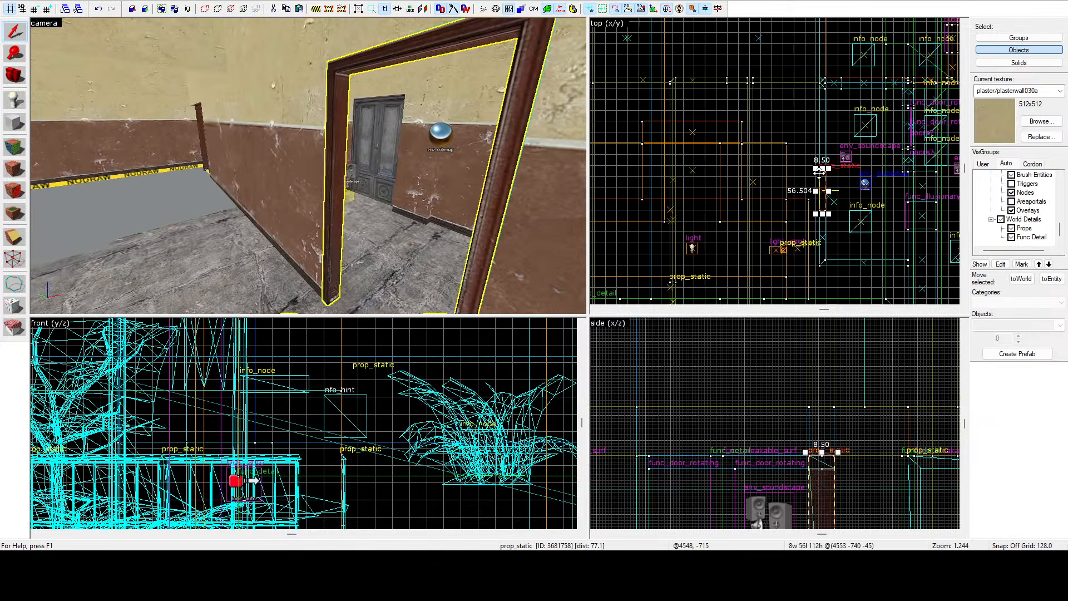
shift+drag(820, 173, 727, 63)
key(z)
key(z)
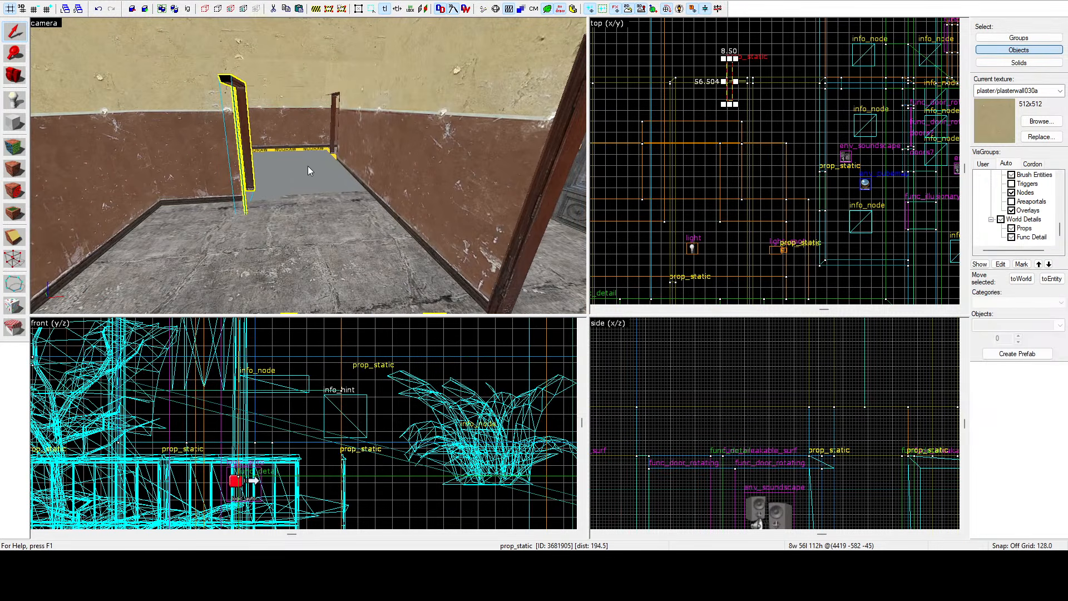
scroll(684, 68, up, 8)
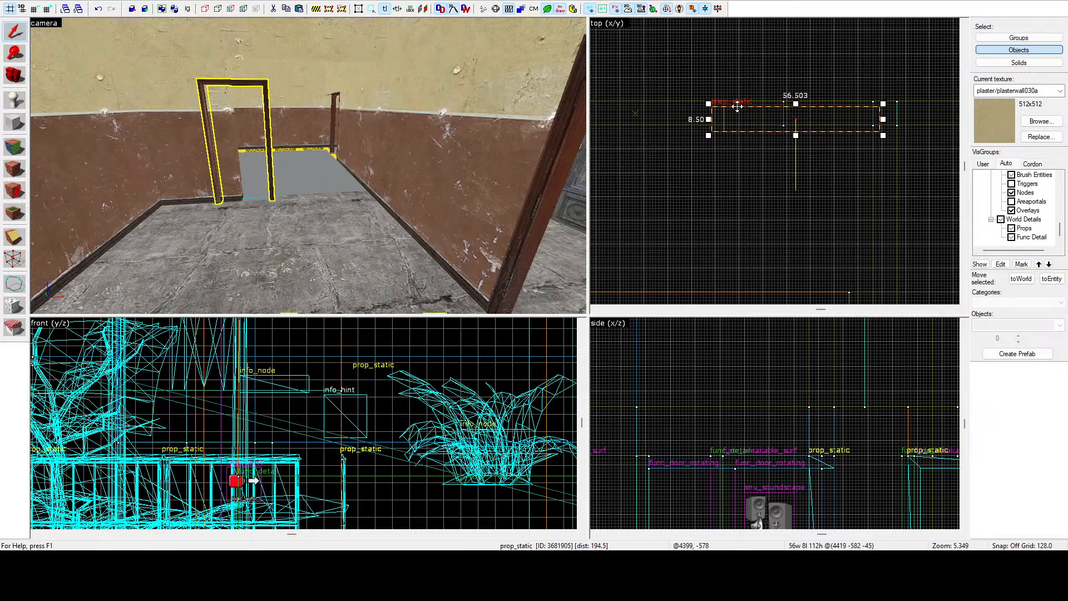
drag(822, 107, 804, 103)
scroll(805, 103, up, 4)
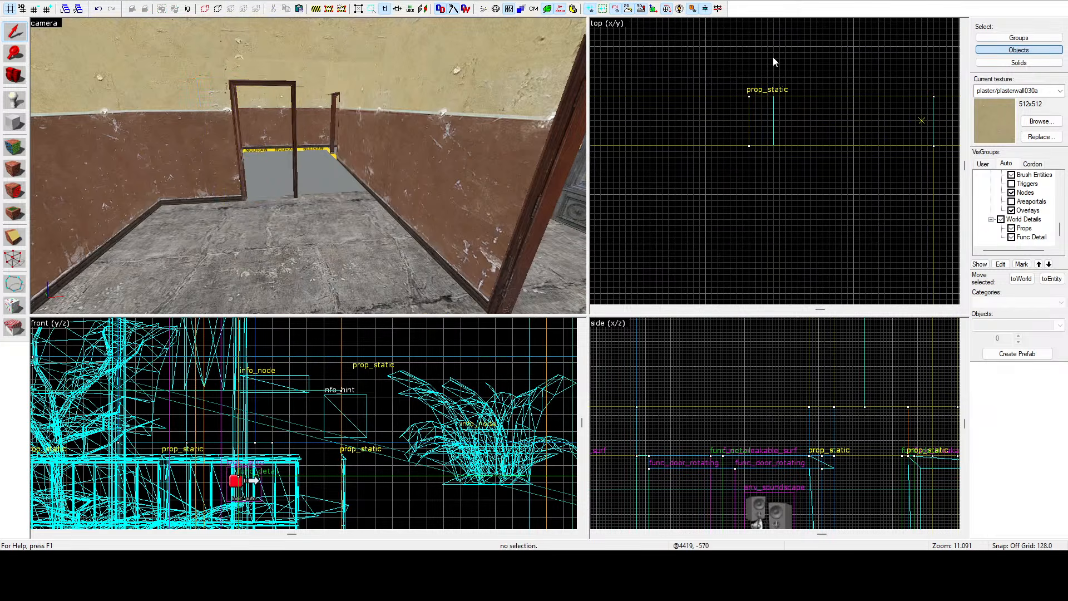
Select and inspect the plaster wall panel brushes above the new doorway in the camera and side views.
key(z)
key(a)
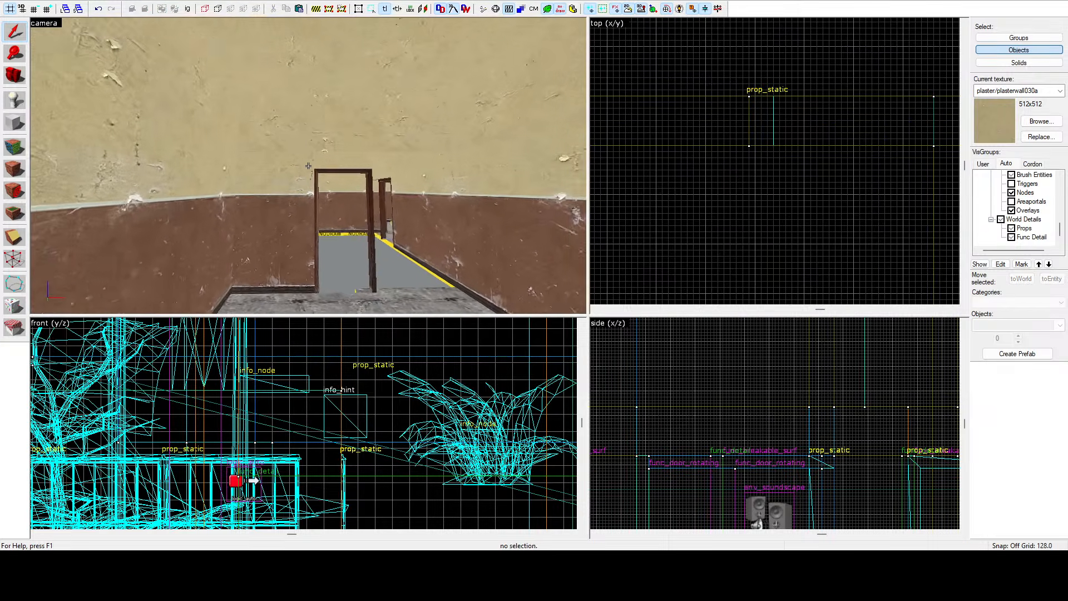
click(309, 166)
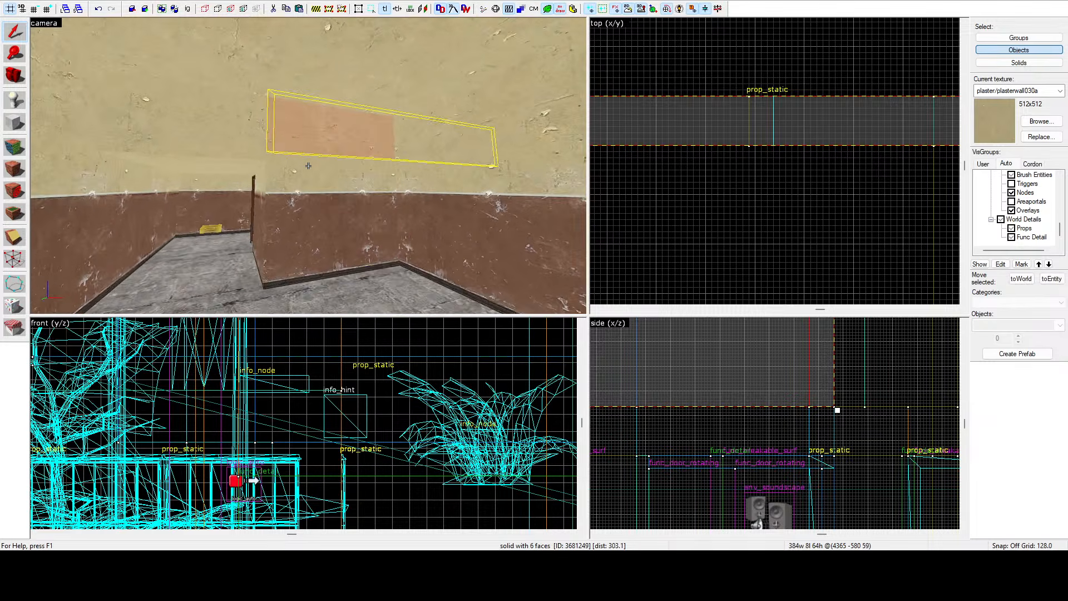
click(308, 166)
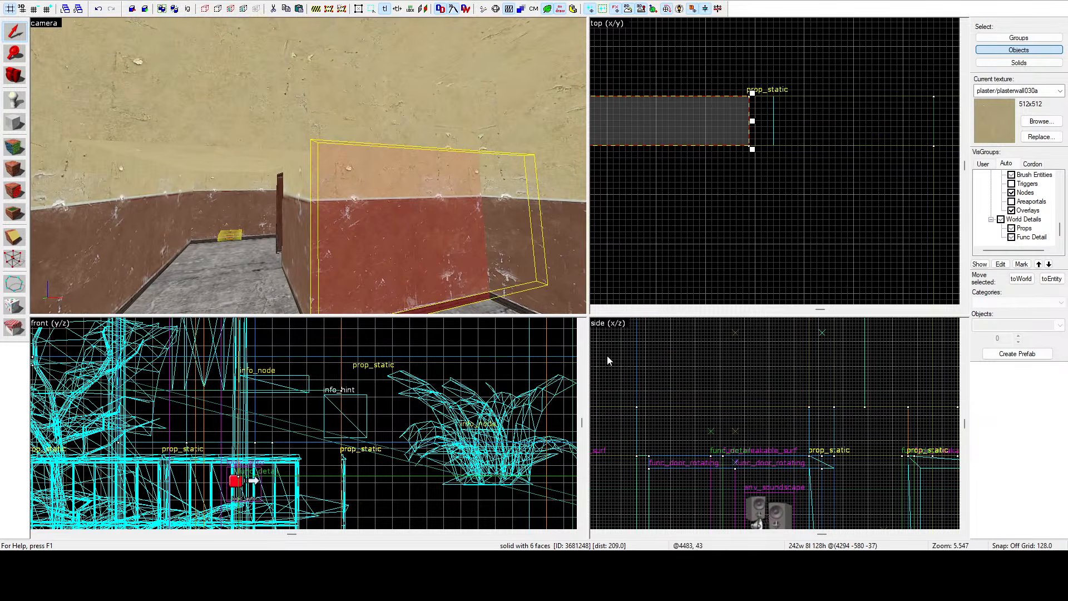
scroll(608, 361, down, 4)
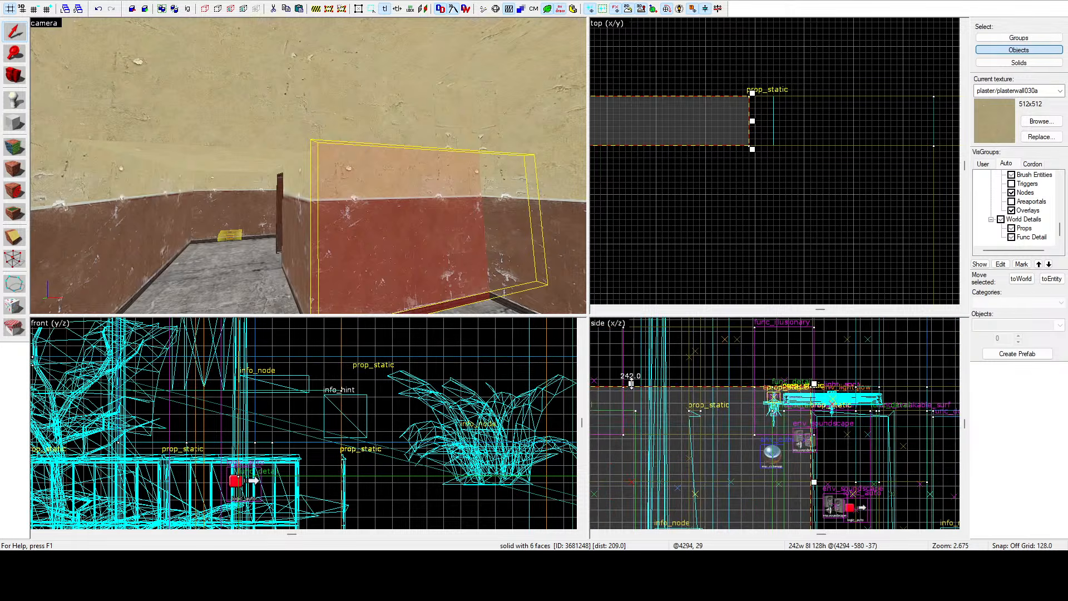
scroll(802, 404, up, 7)
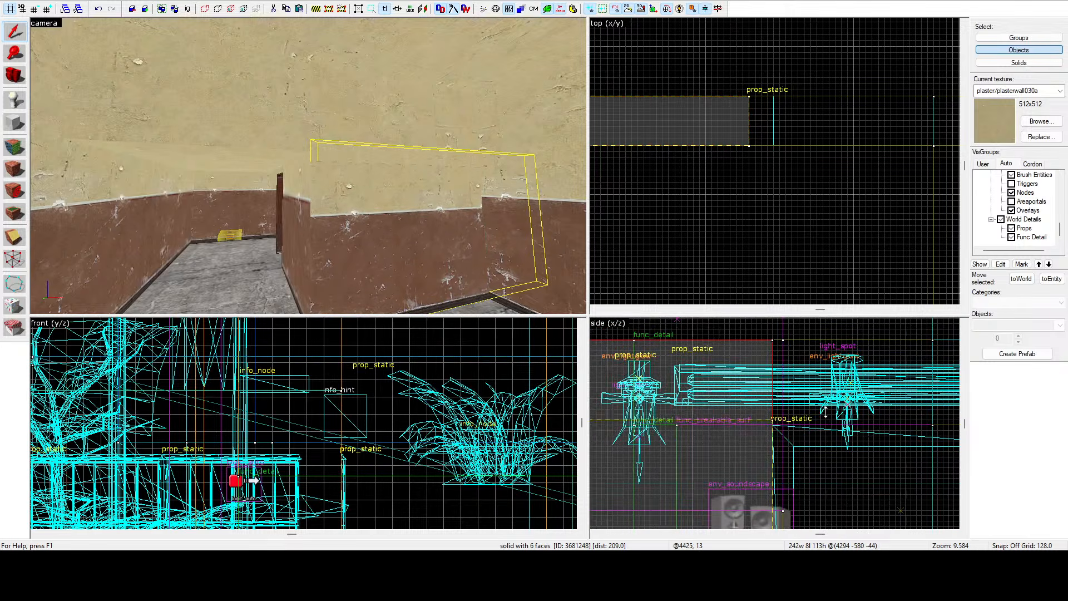
drag(823, 413, 823, 413)
click(440, 134)
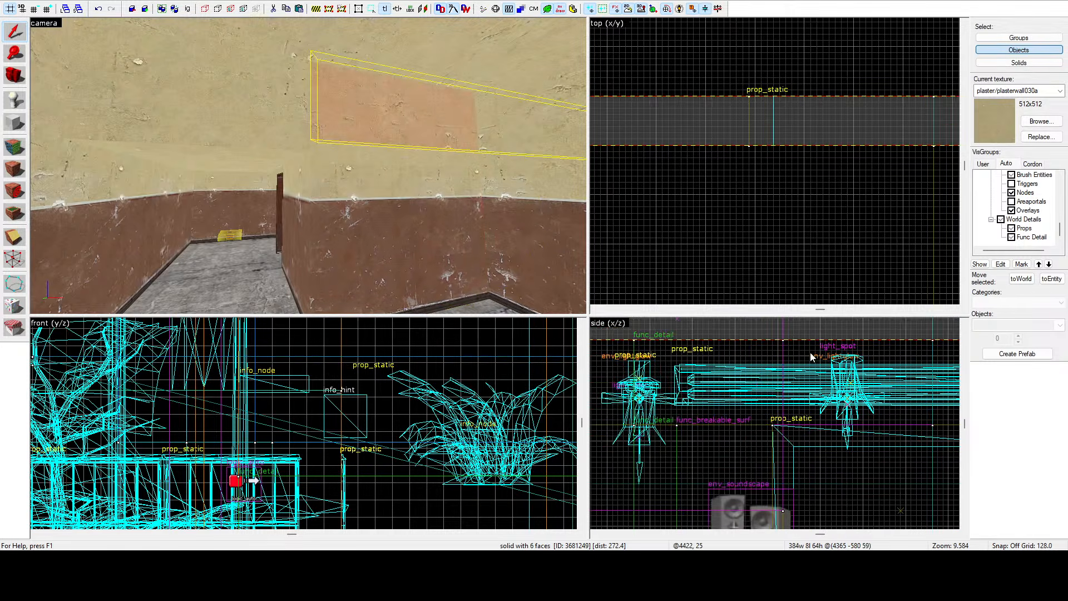
scroll(811, 357, down, 7)
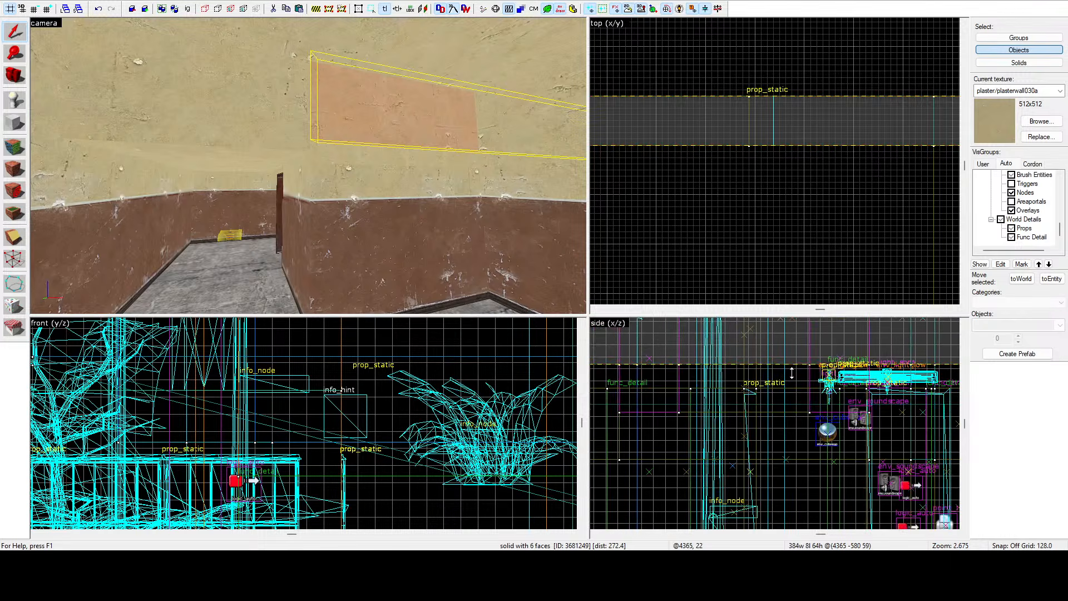
scroll(799, 394, up, 8)
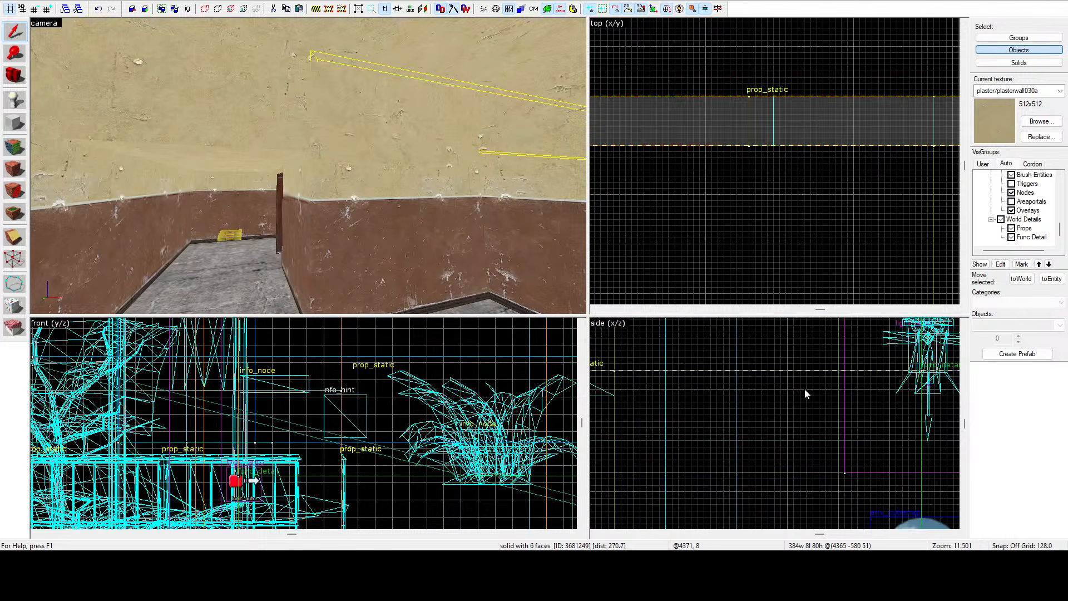
key(ctrl+shift+e)
key(a)
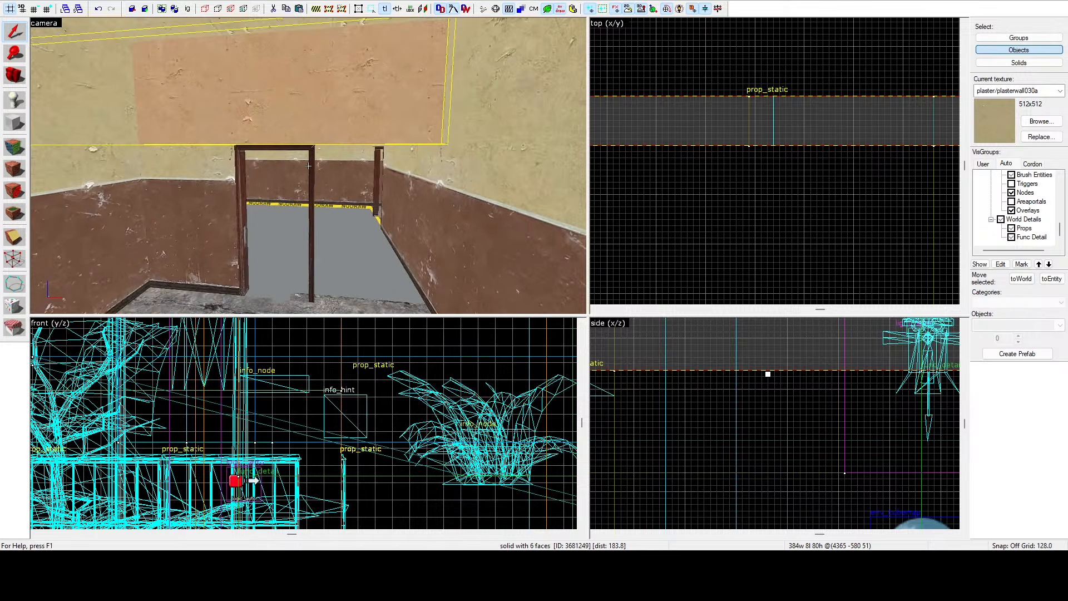
key(Down)
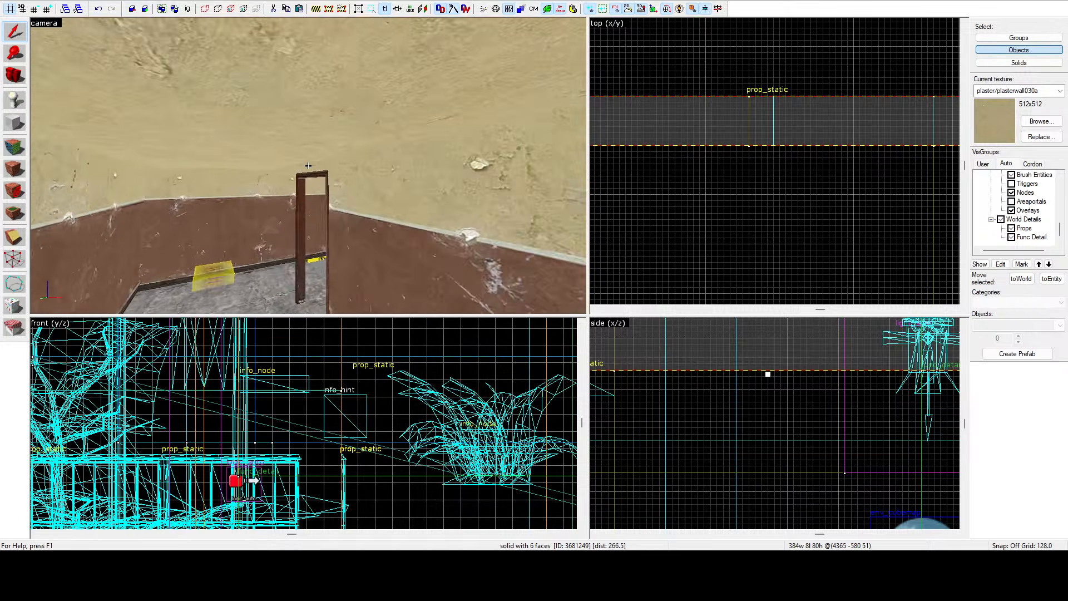
Fly through the doorways and select the wall and floor brushes of the rooms to inspect them.
key(w)
click(309, 166)
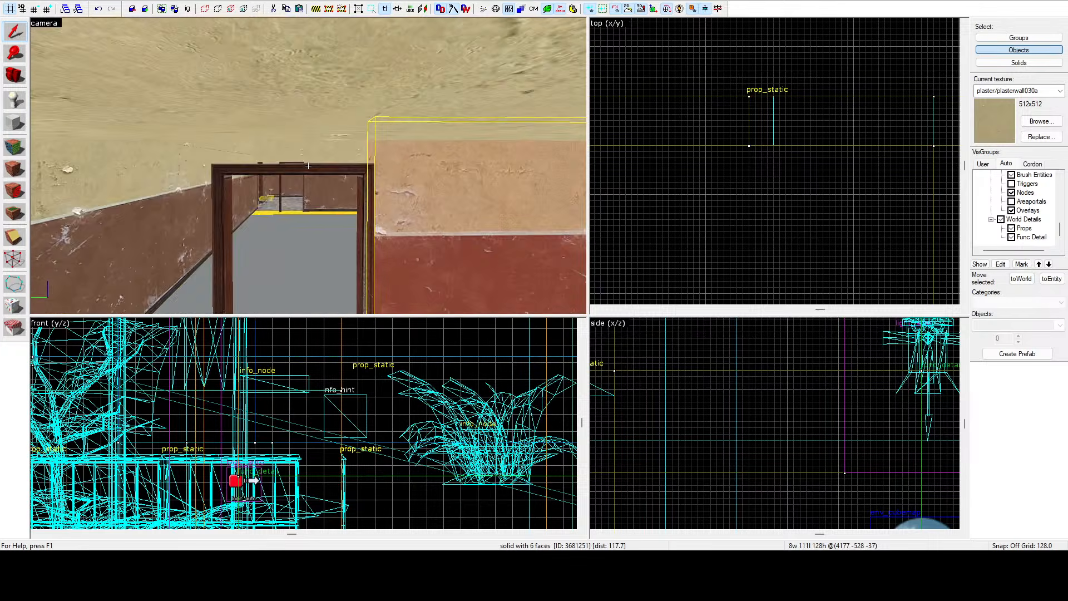
key(a)
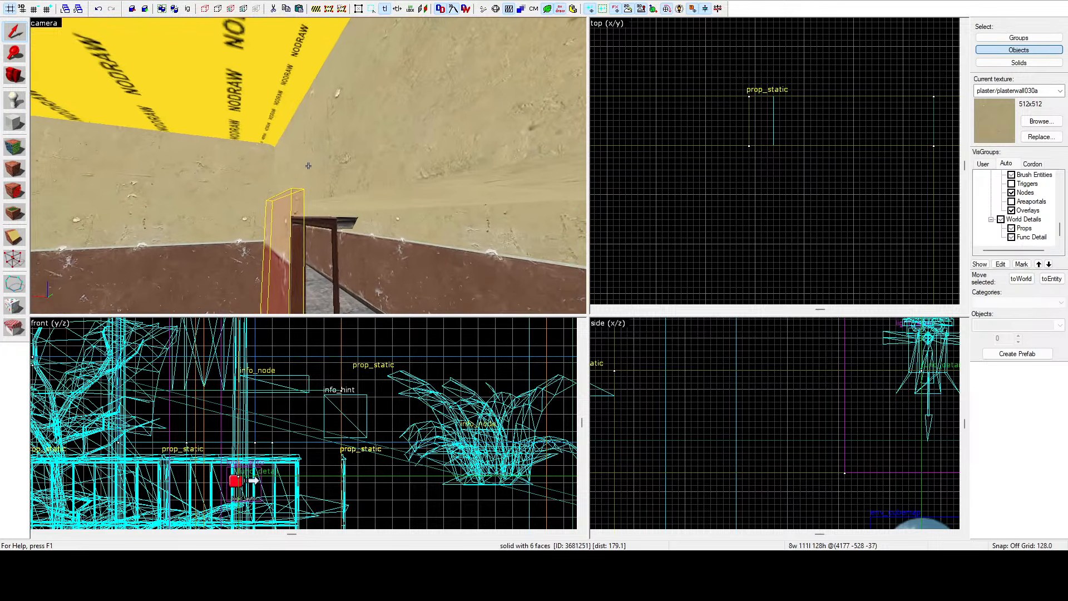
key(Down)
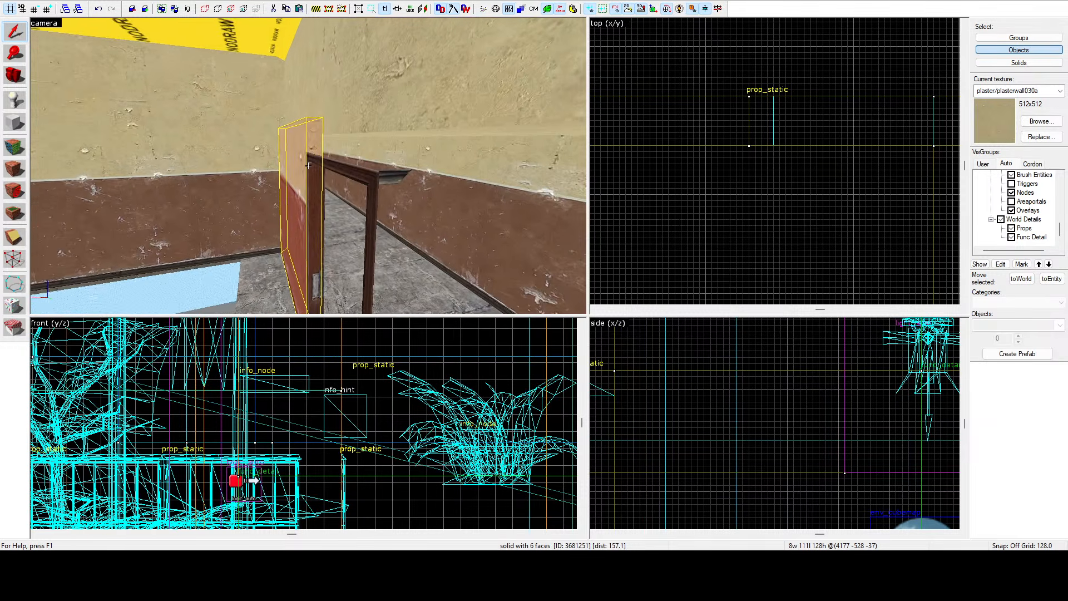
key(d)
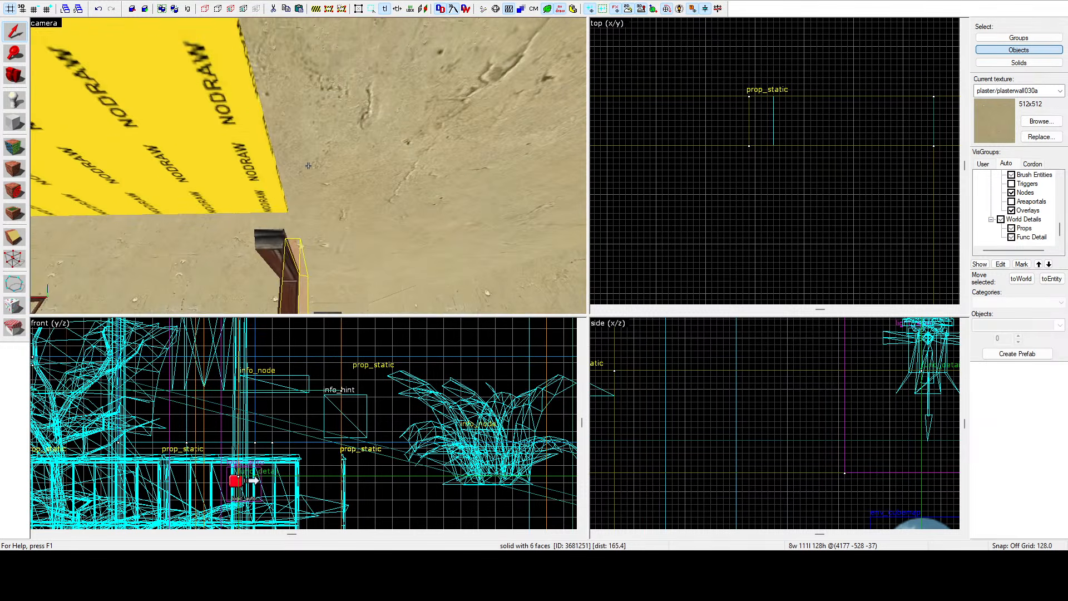
key(w)
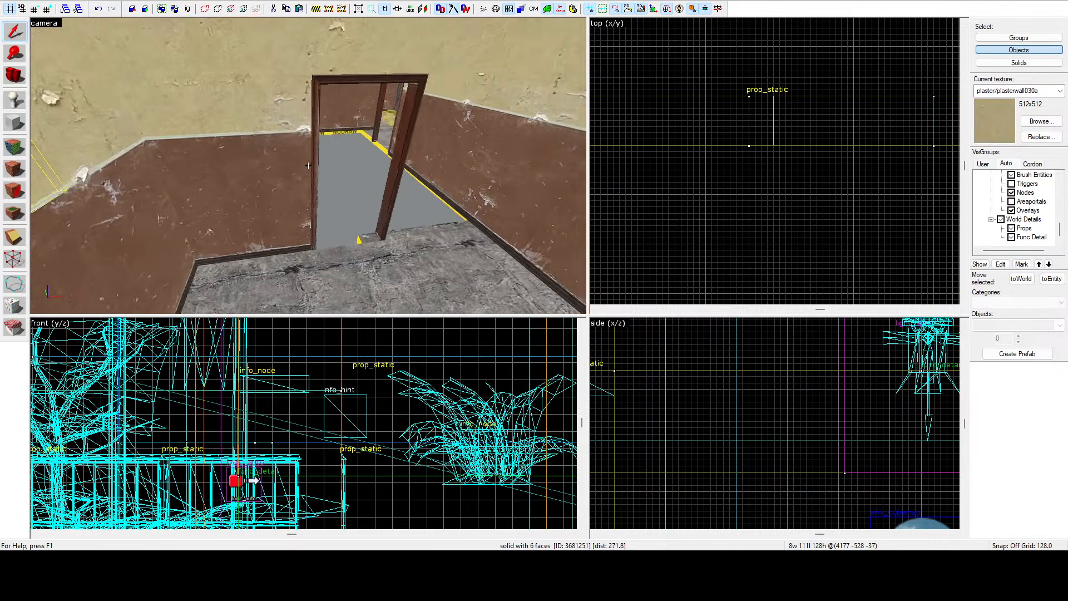
click(308, 165)
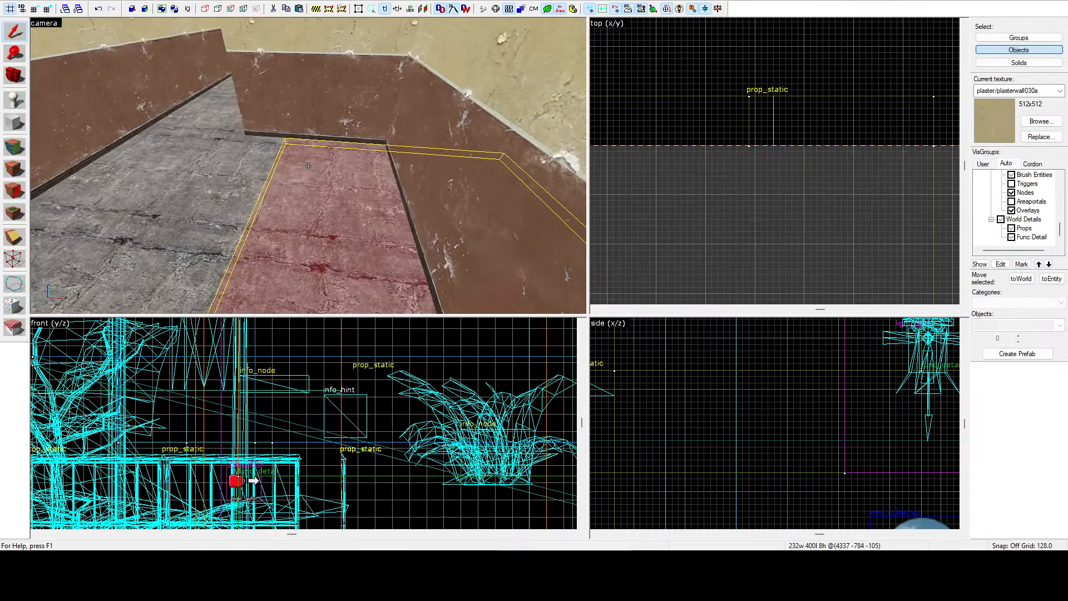
key(d)
key(d)
click(308, 166)
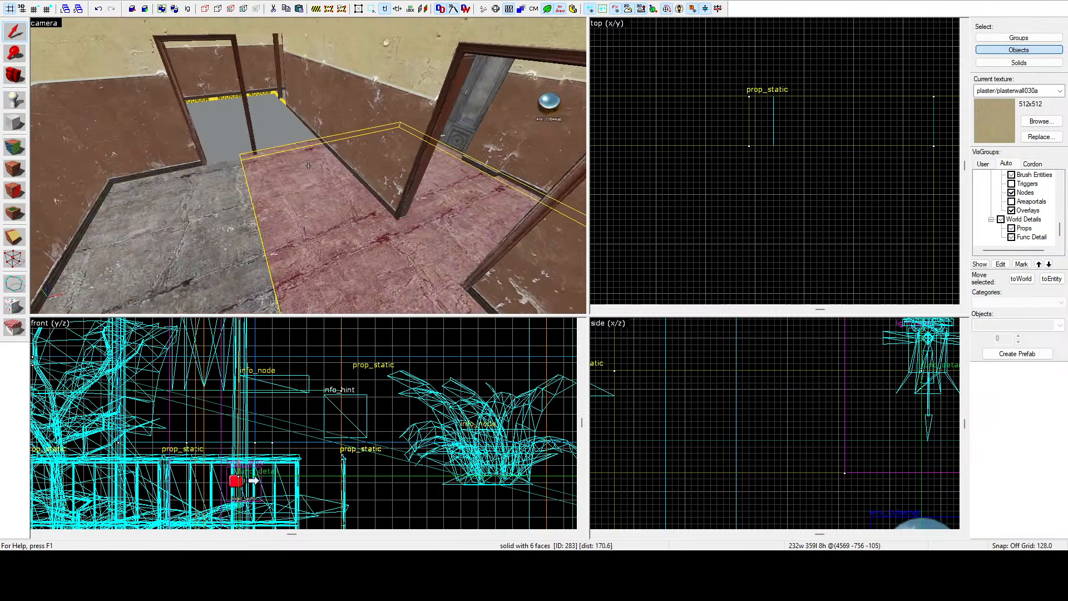
Fly around the newly opened doorway, selecting the corridor floor and the neighbouring room floor brushes to inspect them.
key(w)
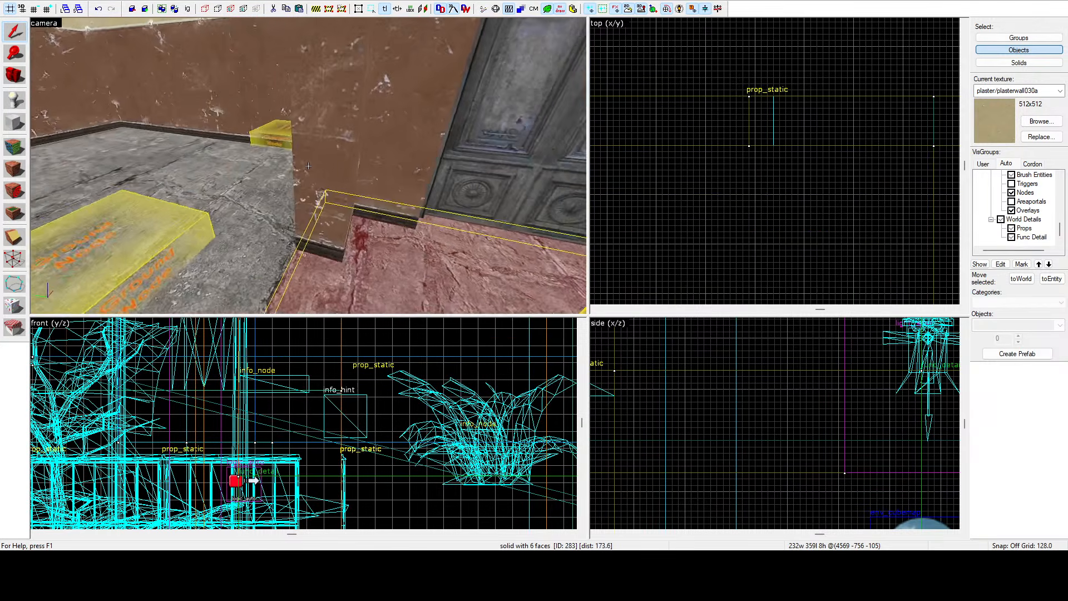
key(s)
click(309, 165)
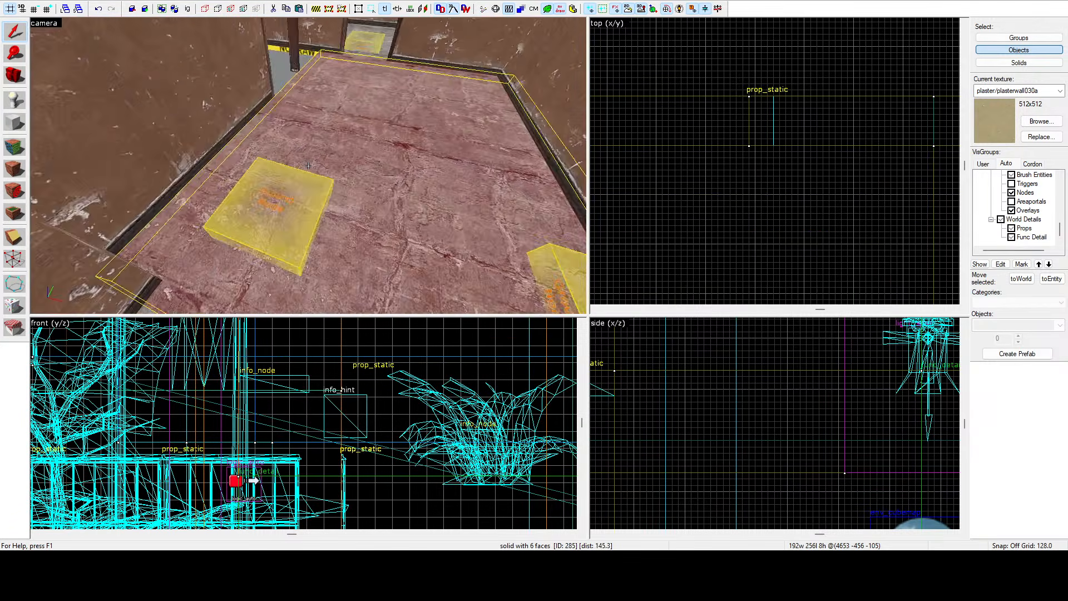
key(a)
key(d)
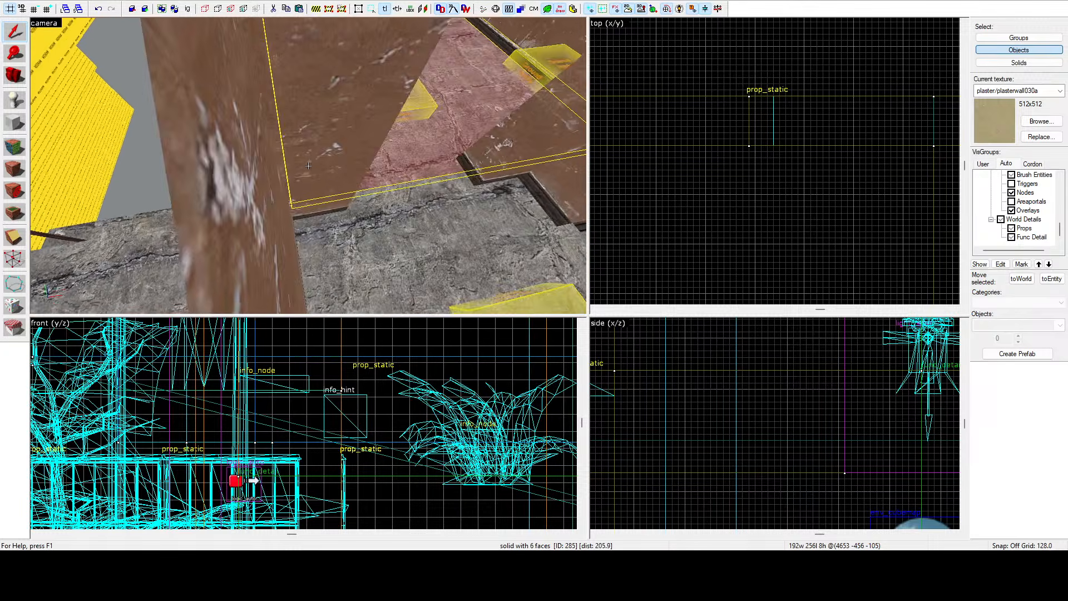
key(w)
key(a)
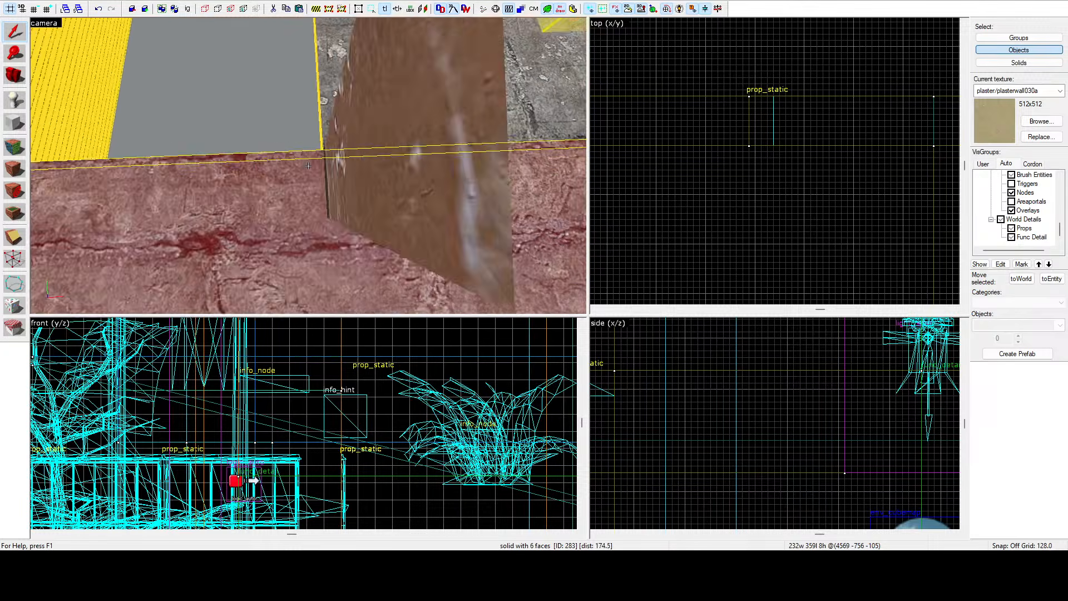
key(d)
key(a)
click(309, 166)
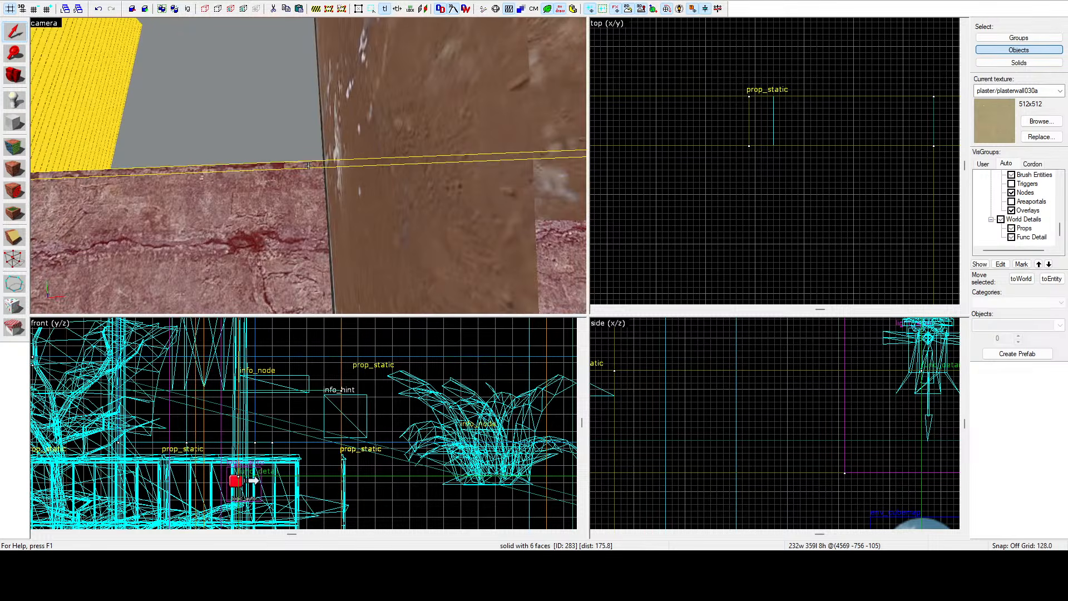
Trim the corridor floor brush's edge in the top view, shortening it to about 351 units long.
scroll(700, 110, down, 8)
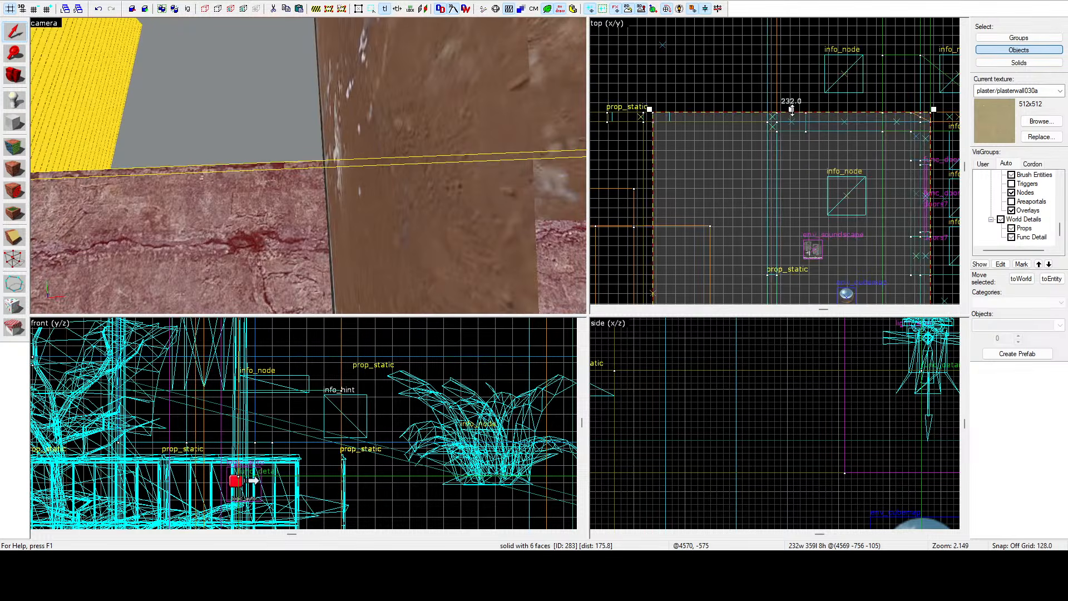
scroll(790, 120, up, 4)
drag(800, 122, 800, 122)
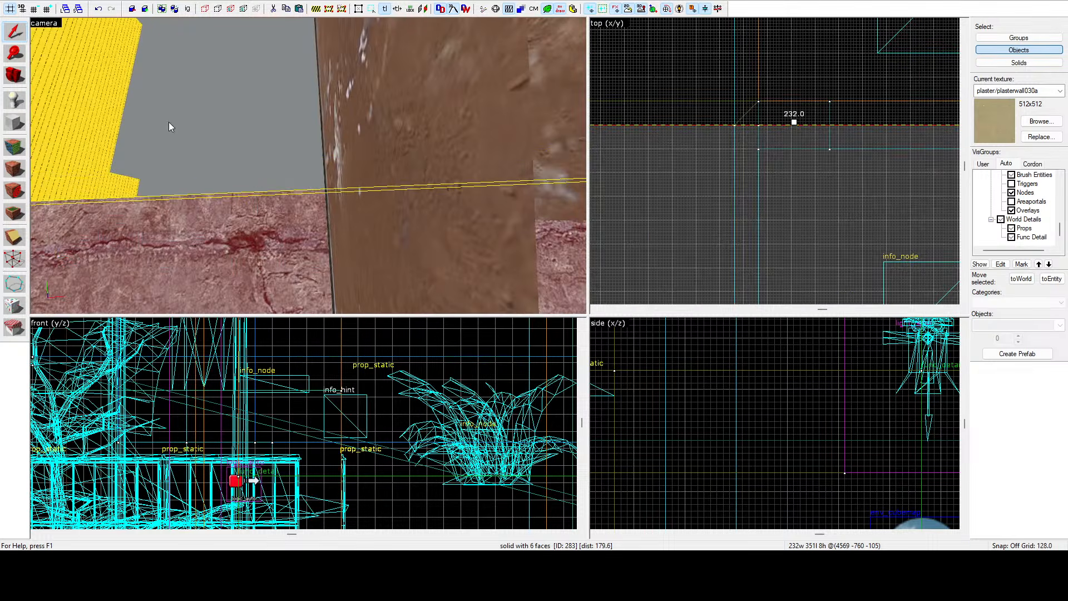
Select the room's floor brush and stretch its edge in the top view to widen it to about 424 units.
key(d)
click(489, 131)
scroll(807, 166, down, 12)
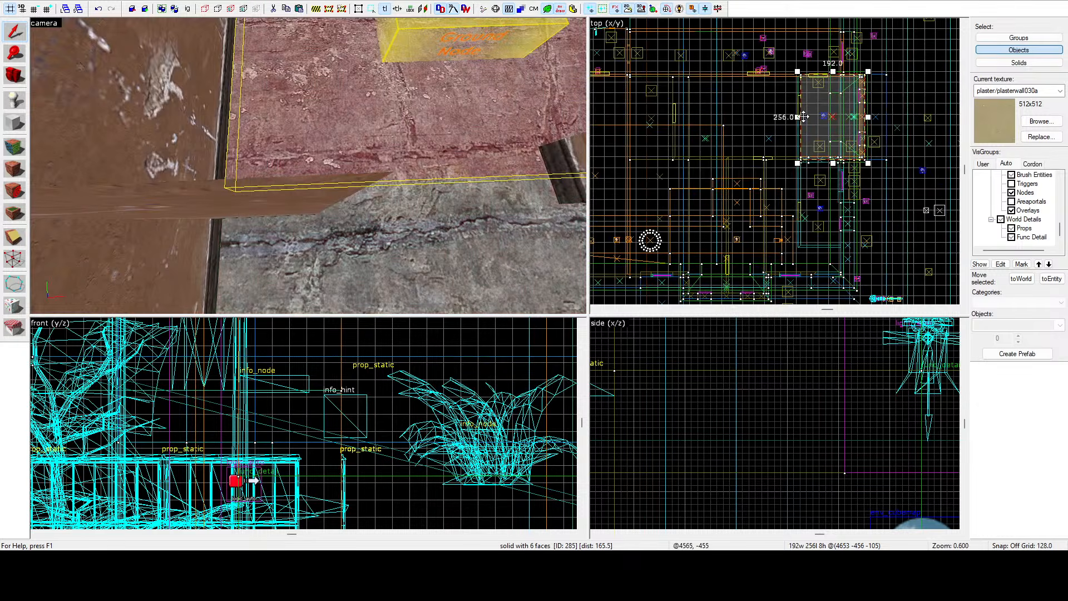
drag(801, 117, 710, 138)
scroll(718, 138, up, 10)
key(z)
key(s)
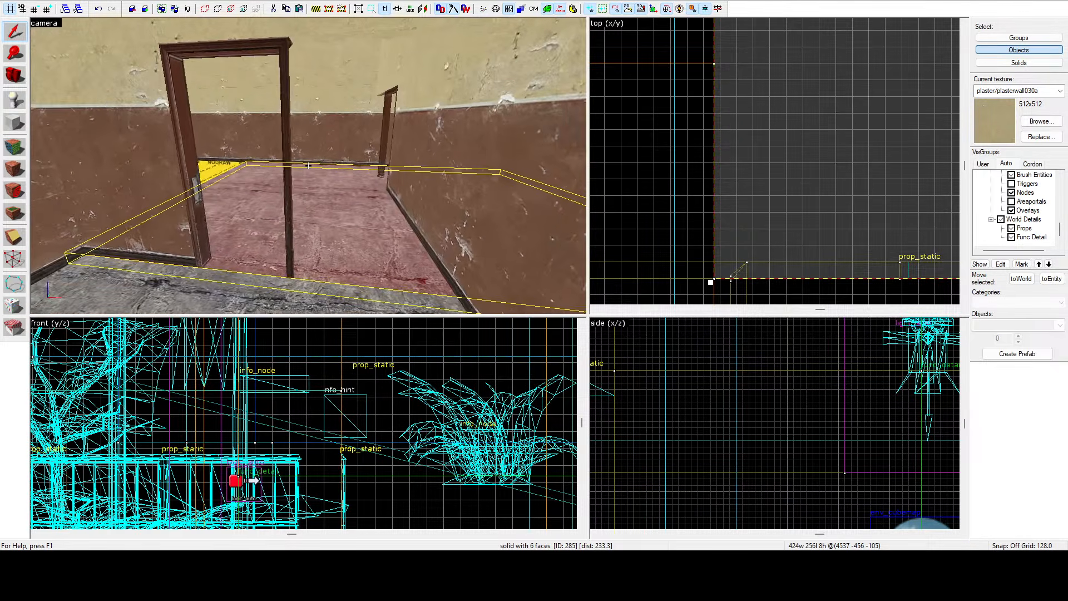
Fly along the room and select the adjoining corridor floor brush to check how the floors meet.
key(w)
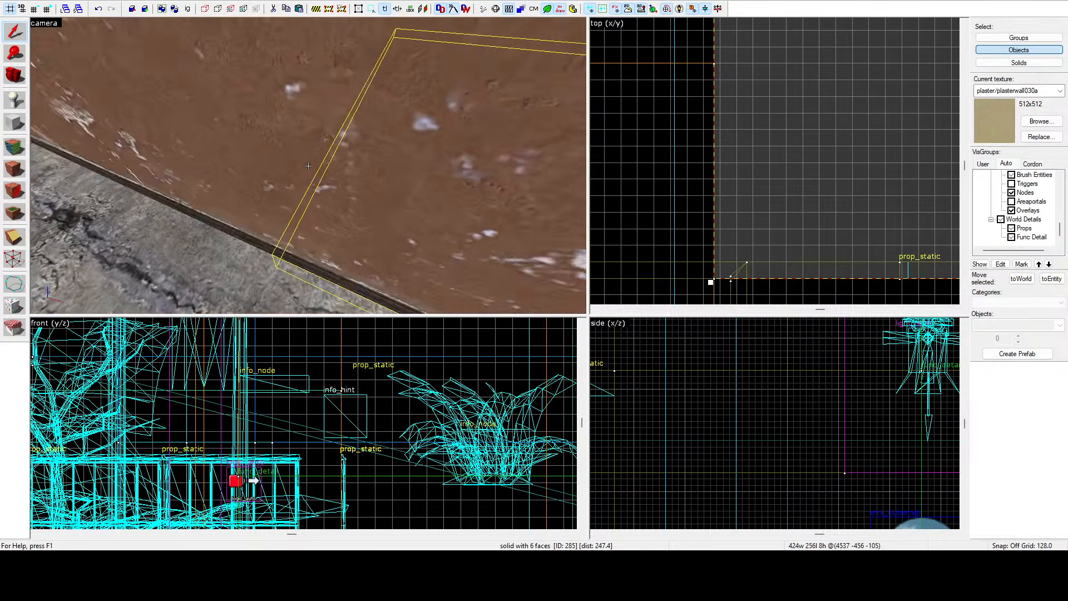
key(w)
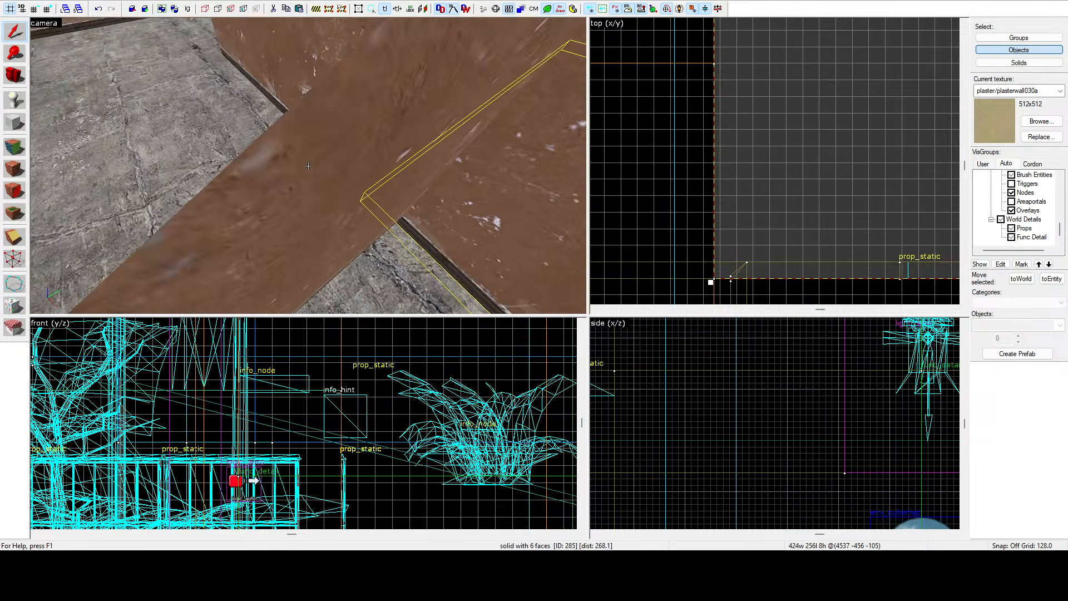
click(308, 166)
click(308, 166)
key(s)
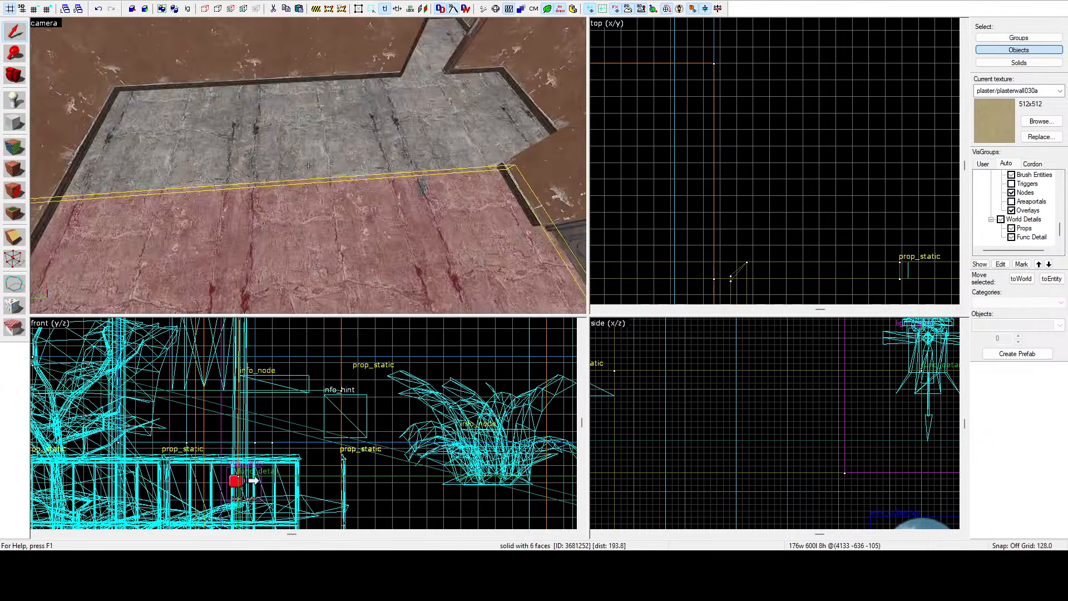
key(w)
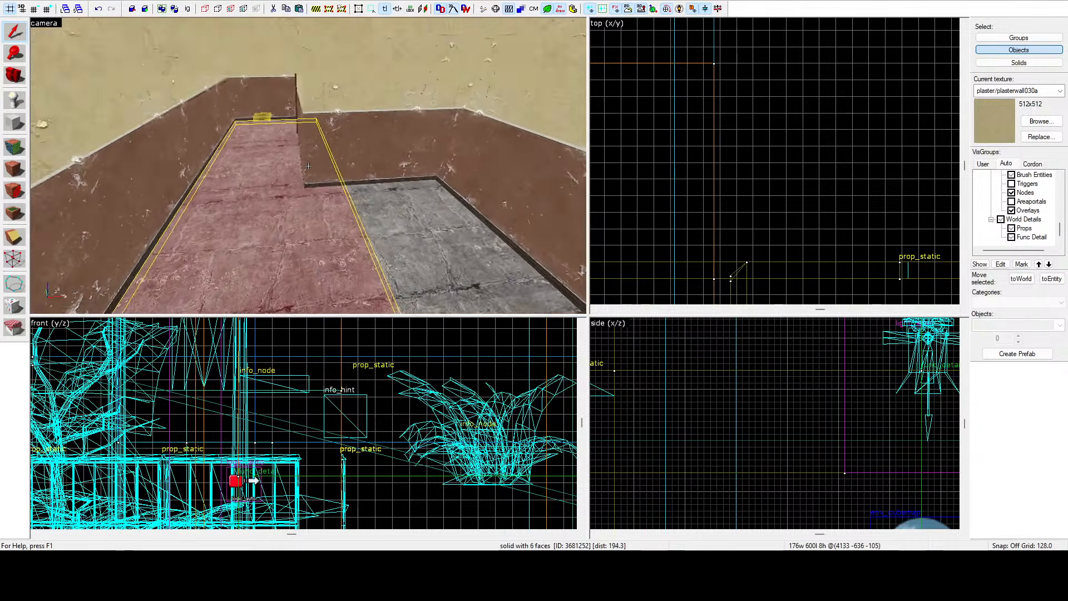
key(z)
Reselect the room's floor brush and stretch it further in the top view to about 528 units wide.
click(413, 122)
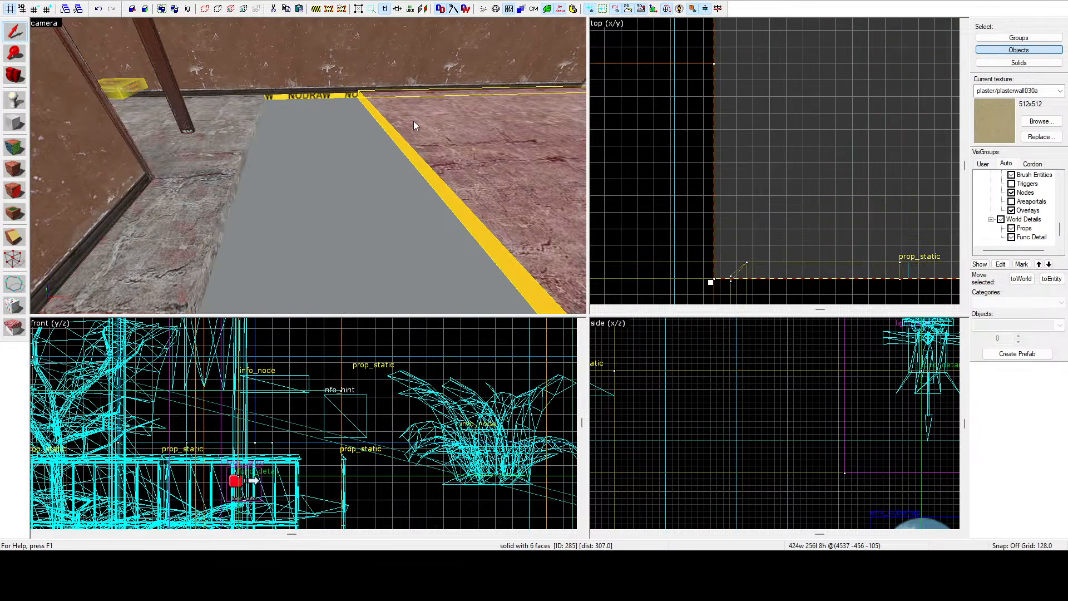
scroll(728, 182, down, 8)
middle_drag(735, 184, 750, 214)
scroll(751, 214, up, 1)
drag(709, 166, 663, 166)
scroll(670, 166, up, 8)
key(z)
key(w)
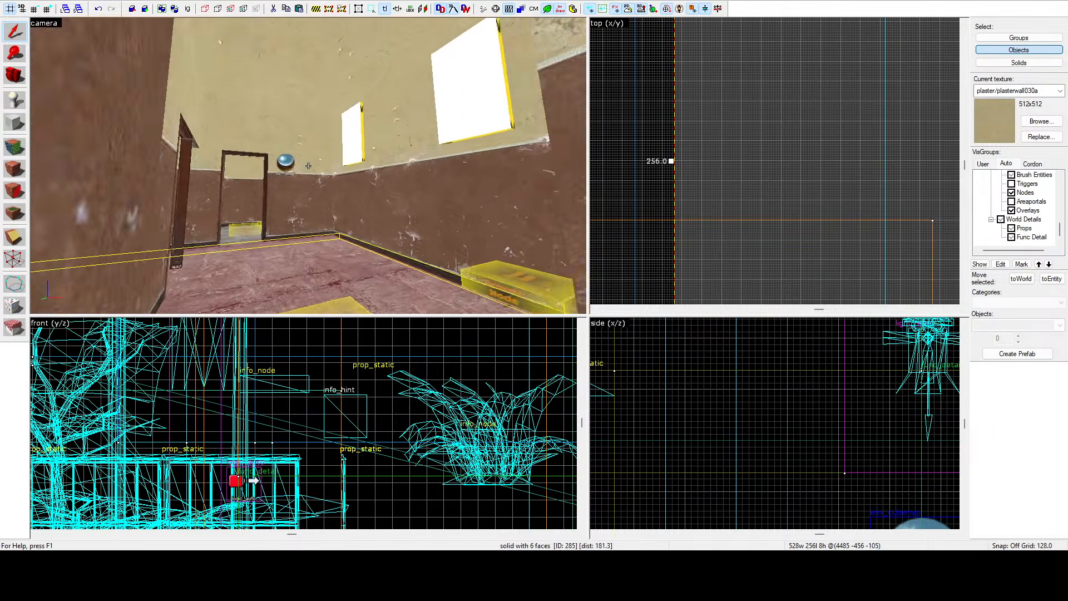
Fly through the corridor, the rooms and out to the entrance step, selecting floor and doorstep brushes to examine them.
key(s)
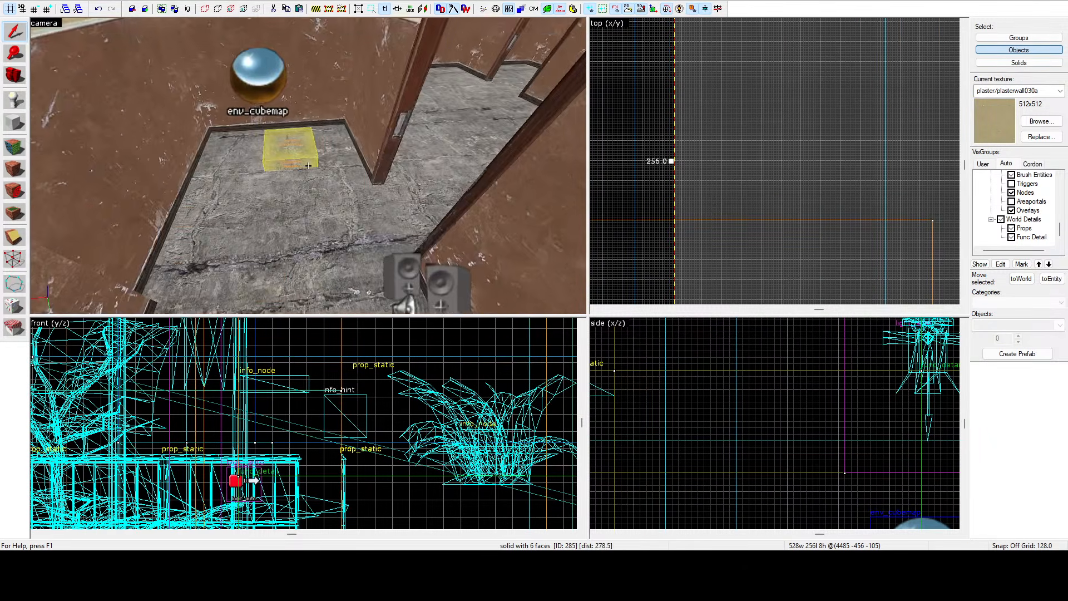
click(308, 166)
key(w)
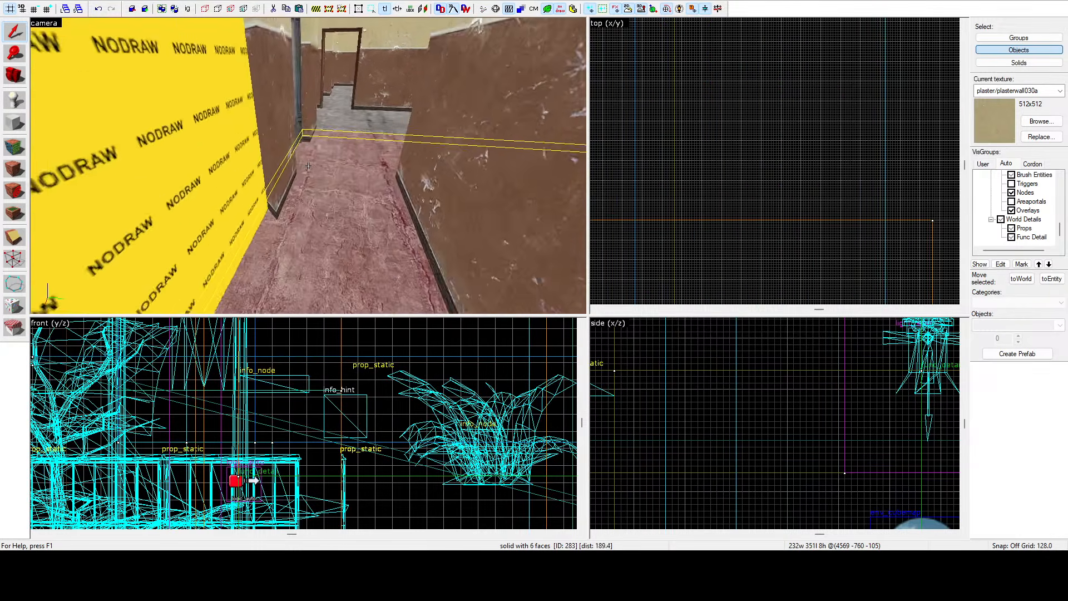
key(w)
key(w)
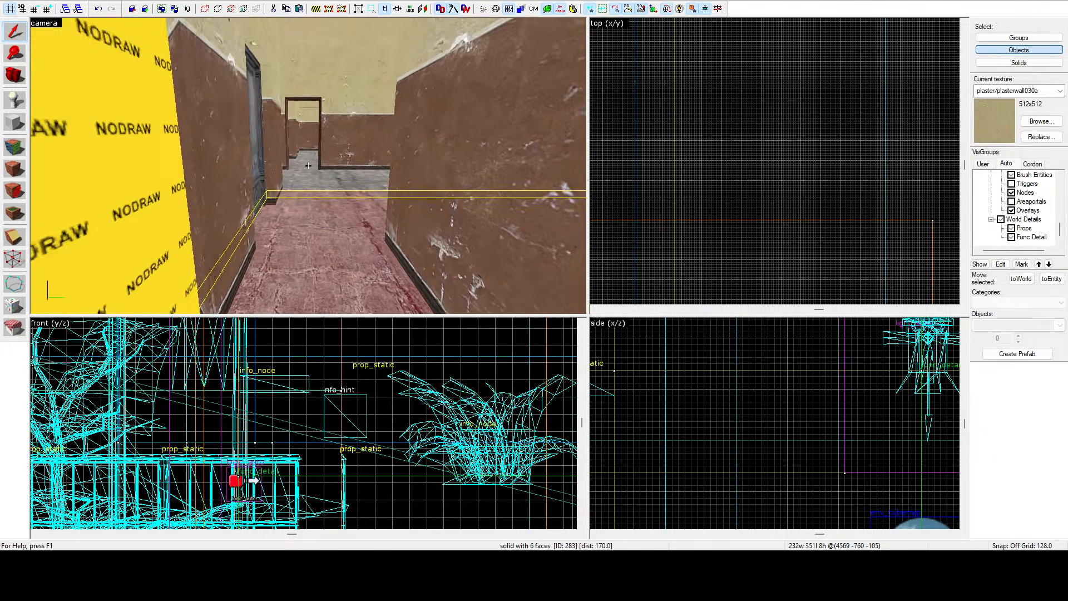
key(s)
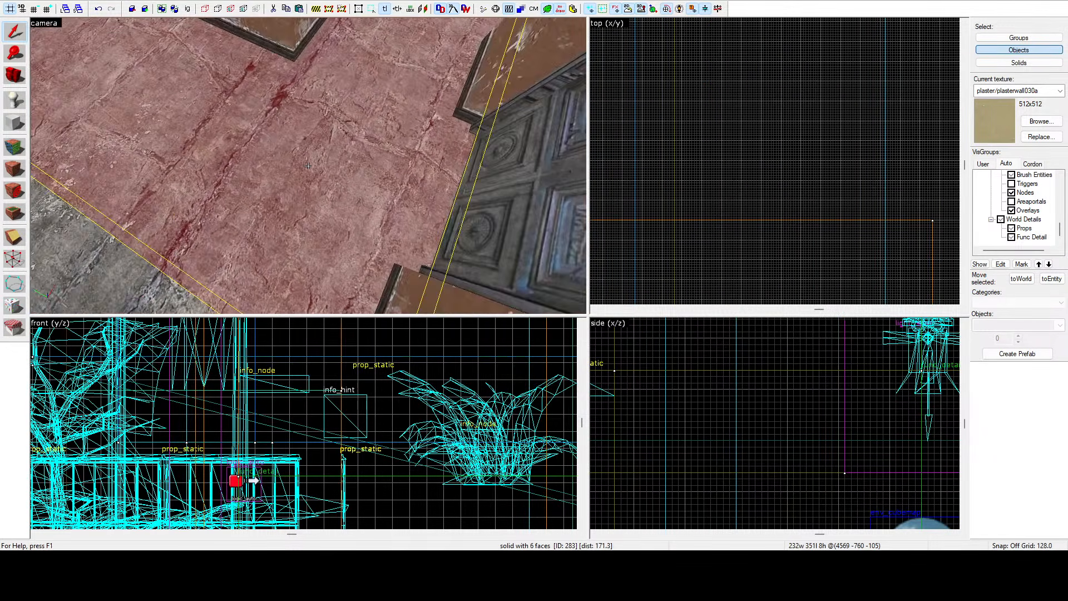
key(s)
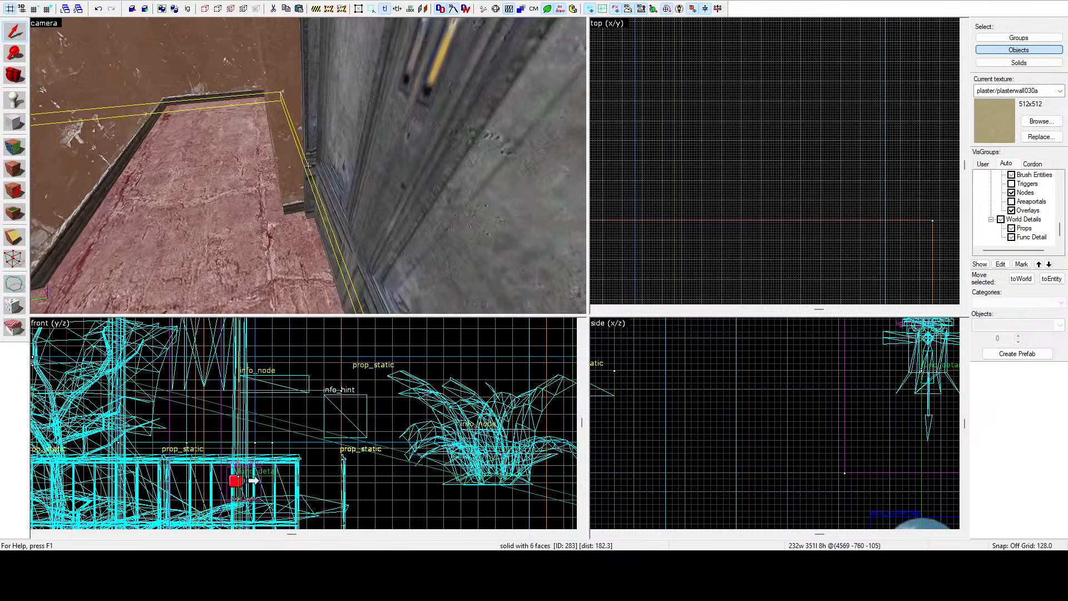
key(w)
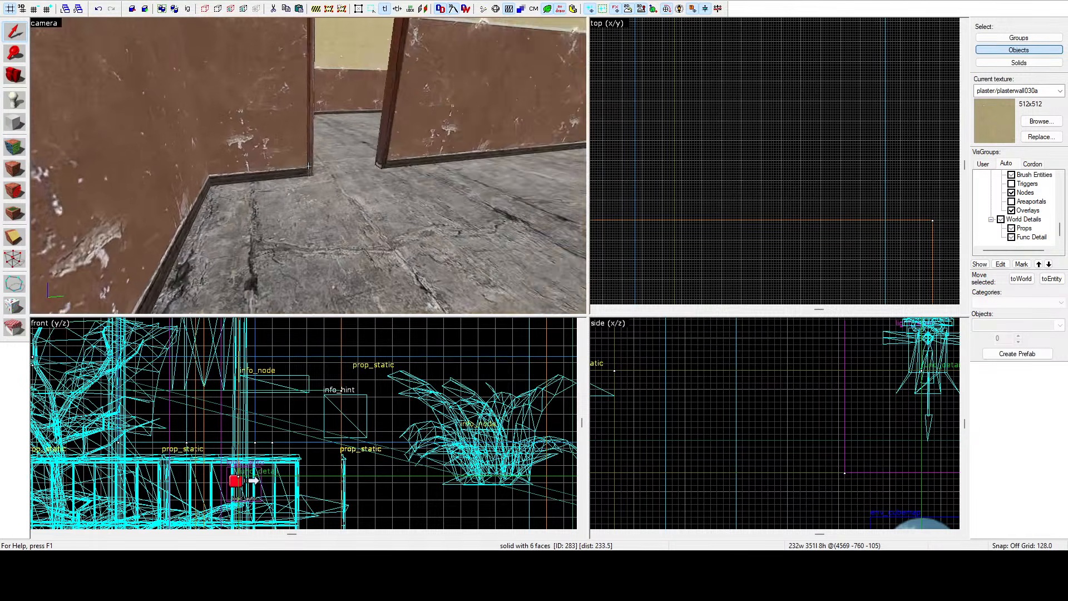
key(s)
key(s)
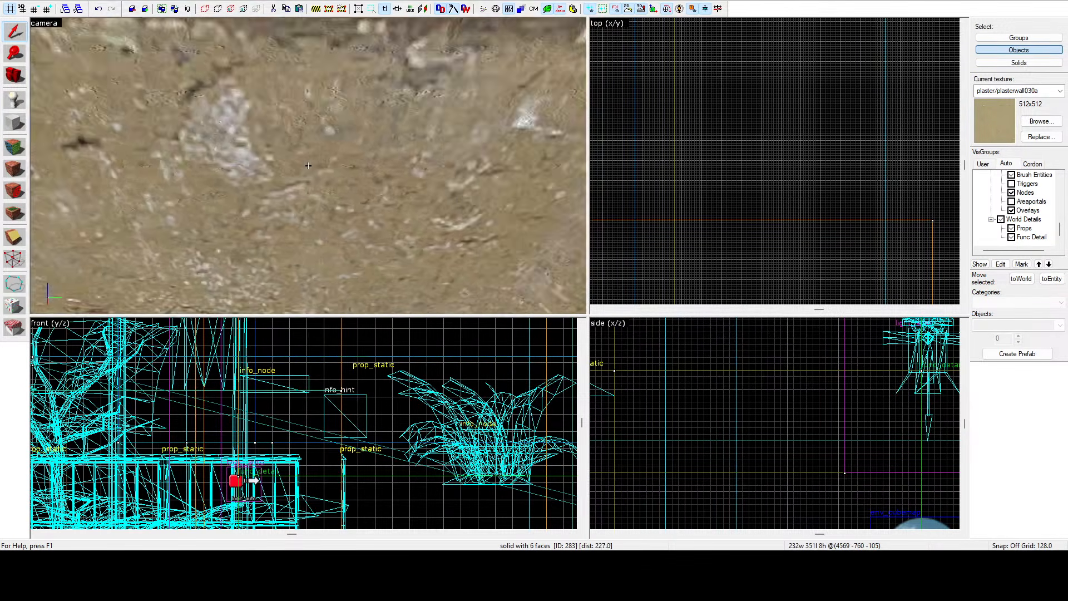
key(s)
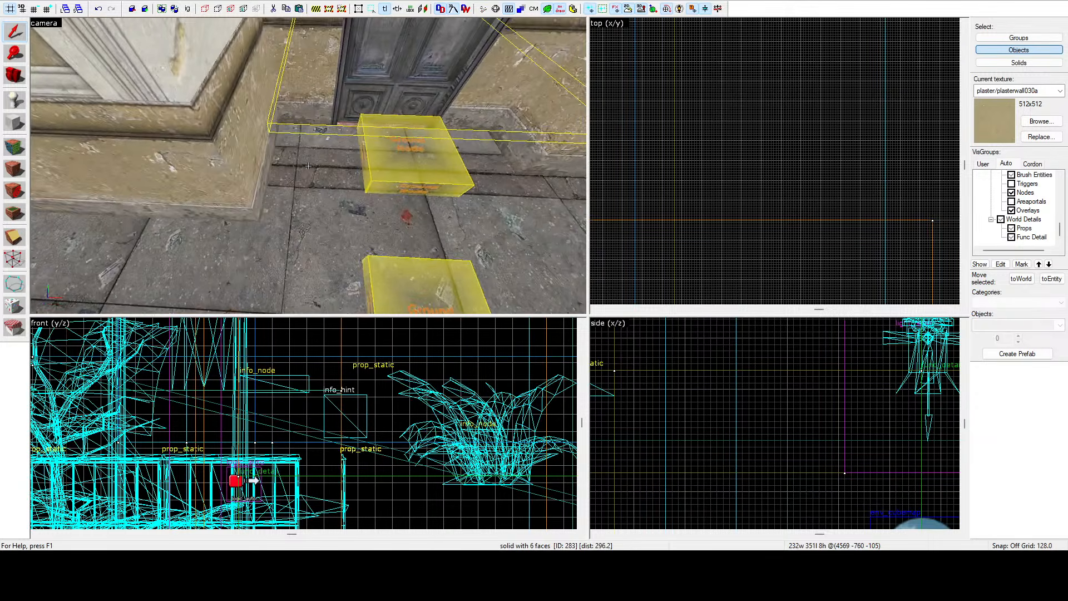
key(a)
click(309, 166)
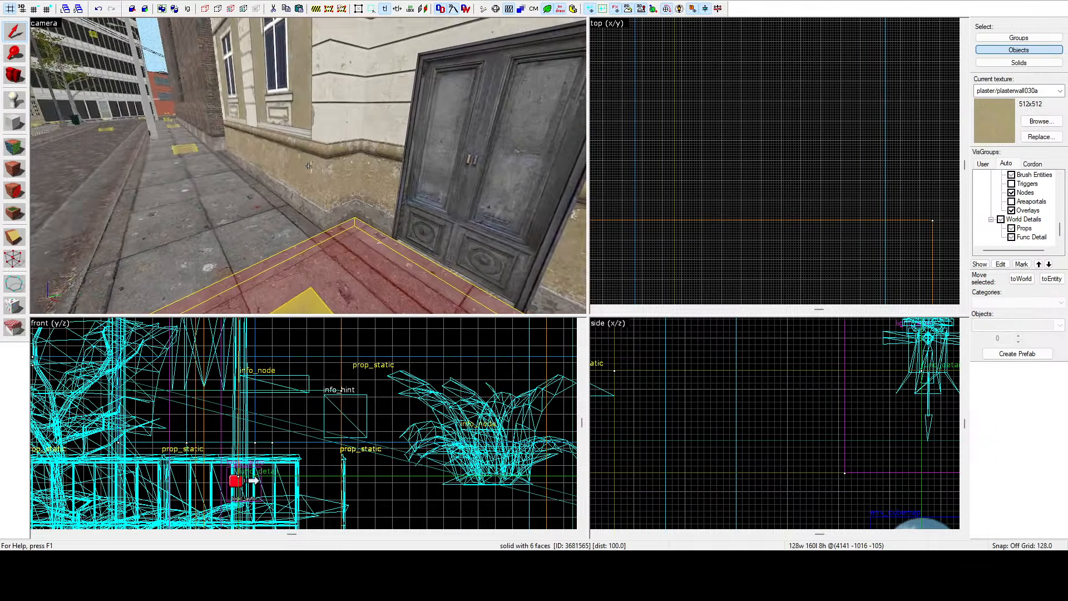
key(s)
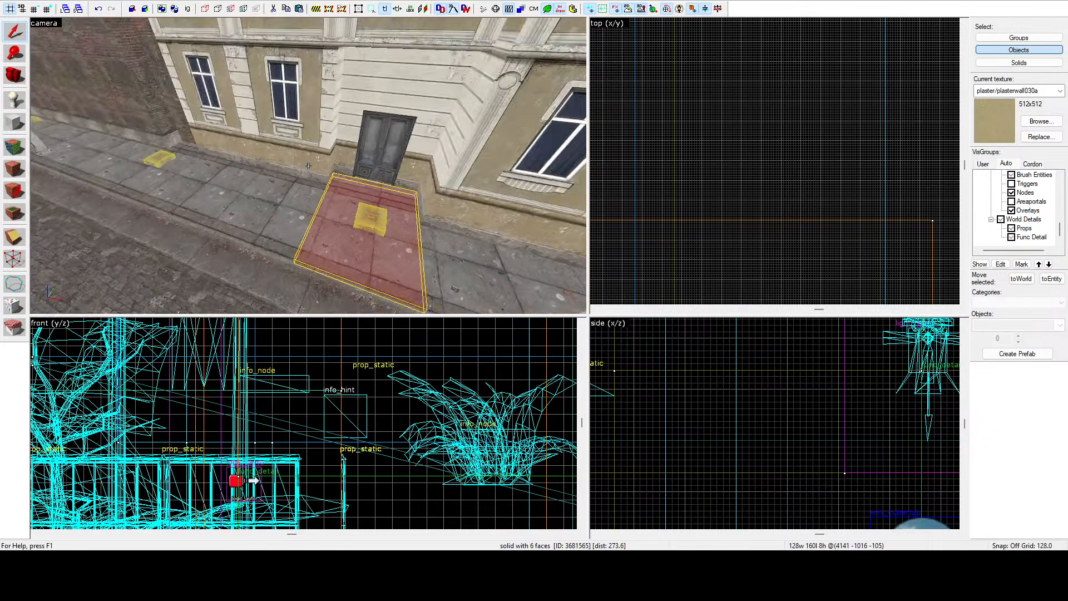
key(w)
click(308, 166)
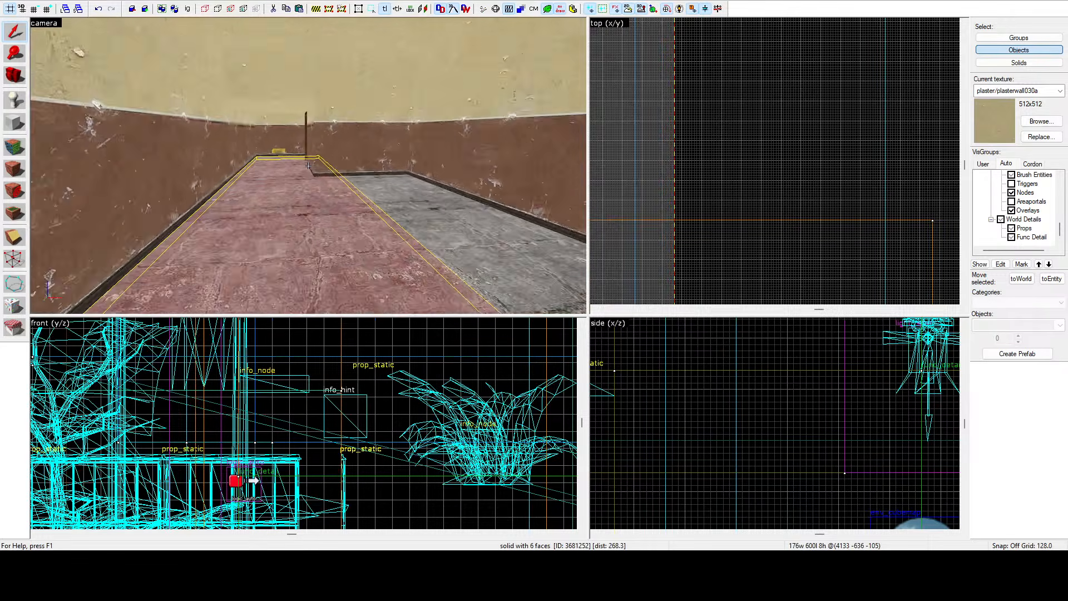
key(w)
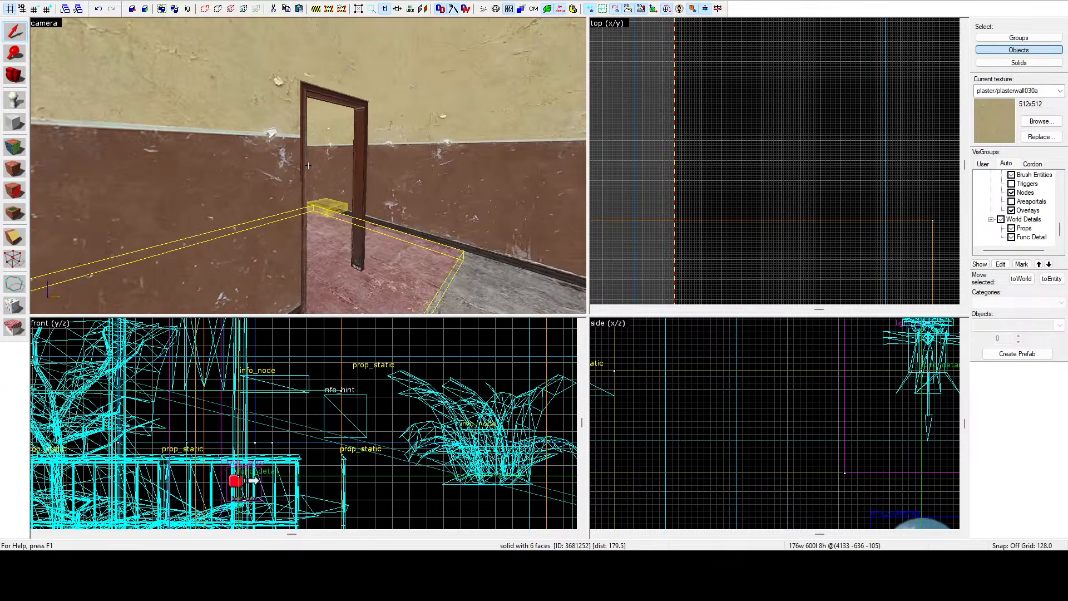
Select the wall brush beside the doorway and fly around its bevelled end, inspecting its vertices in the top view.
click(309, 165)
key(z)
scroll(682, 167, down, 9)
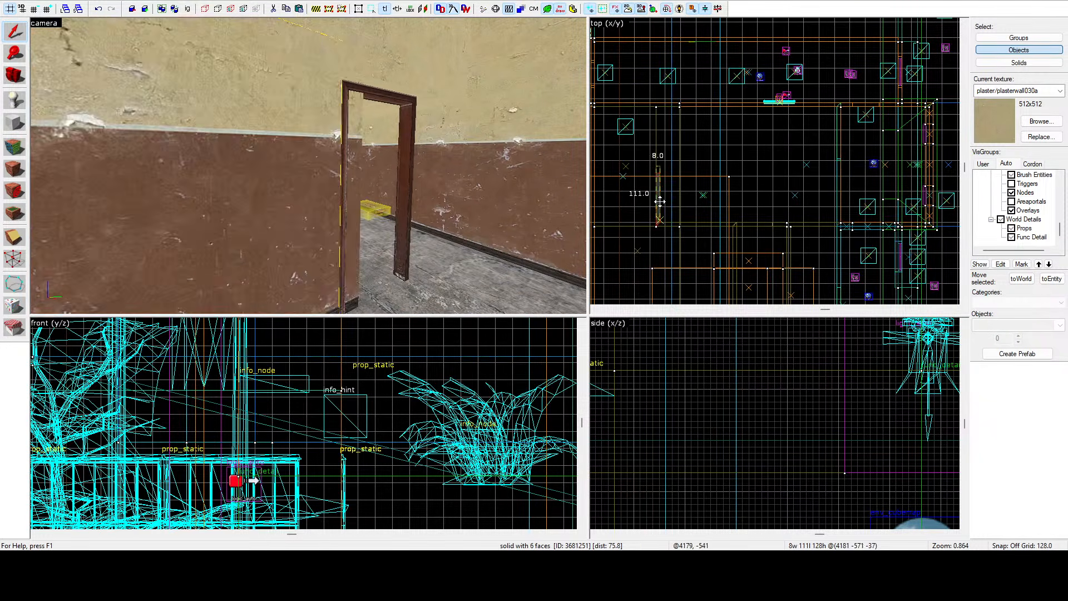
scroll(659, 201, up, 10)
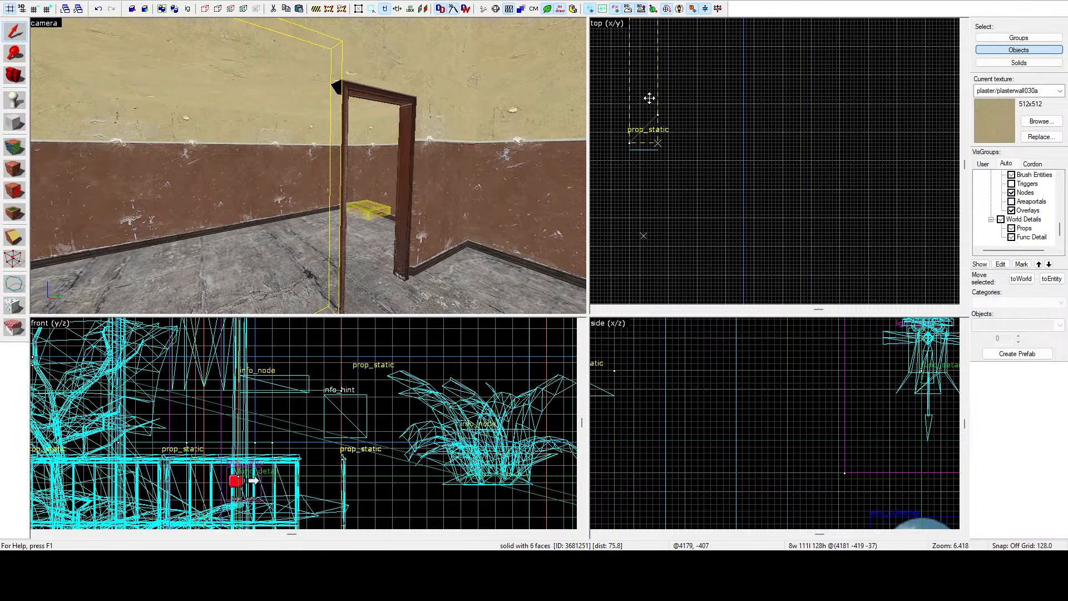
key(w)
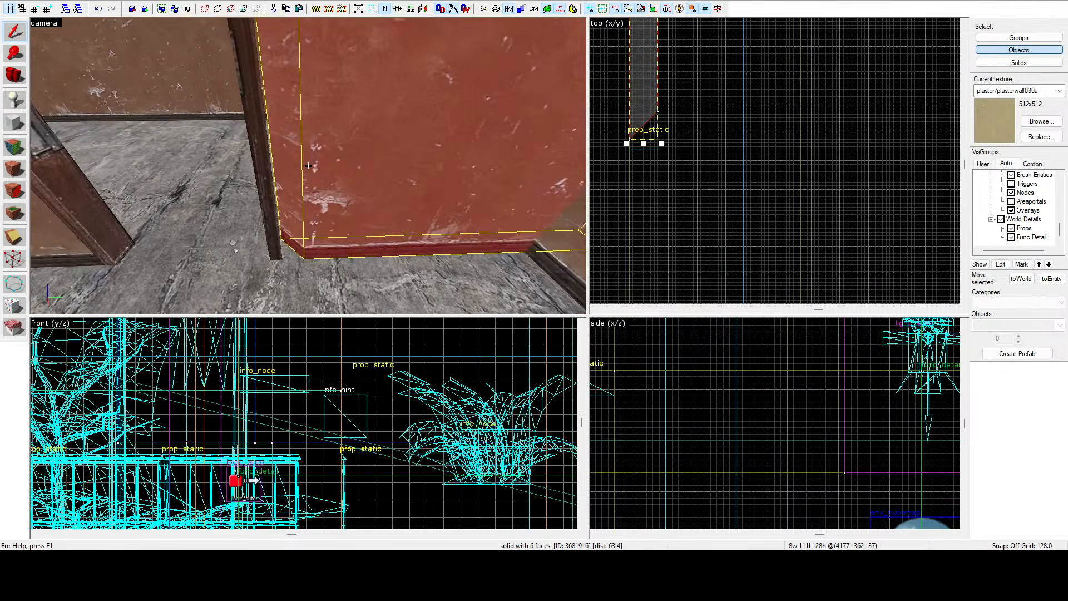
key(a)
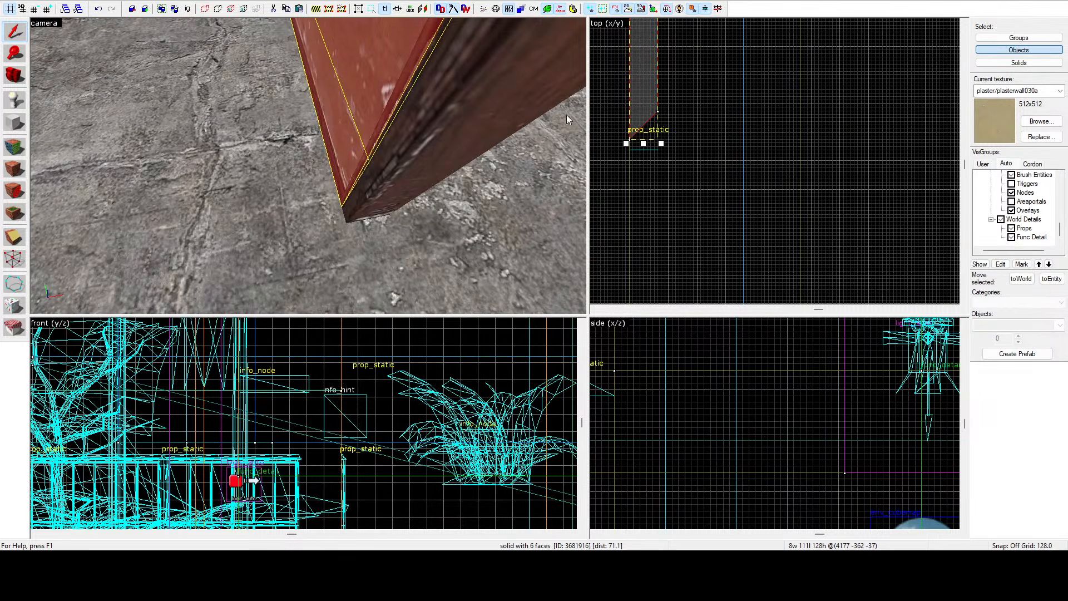
scroll(622, 139, up, 7)
drag(623, 132, 623, 131)
key(z)
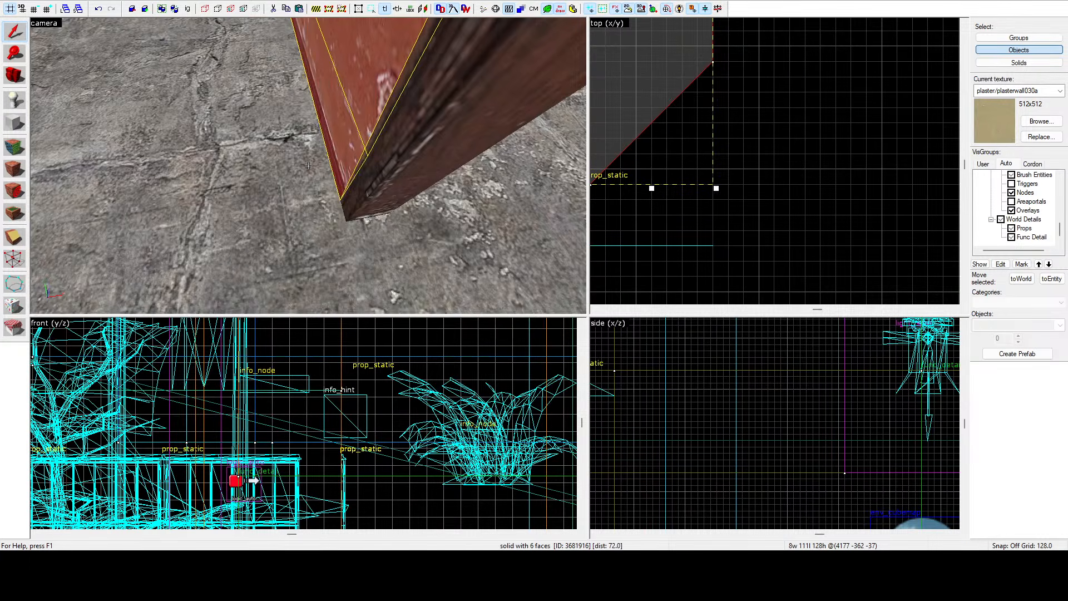
key(a)
key(z)
scroll(745, 210, down, 6)
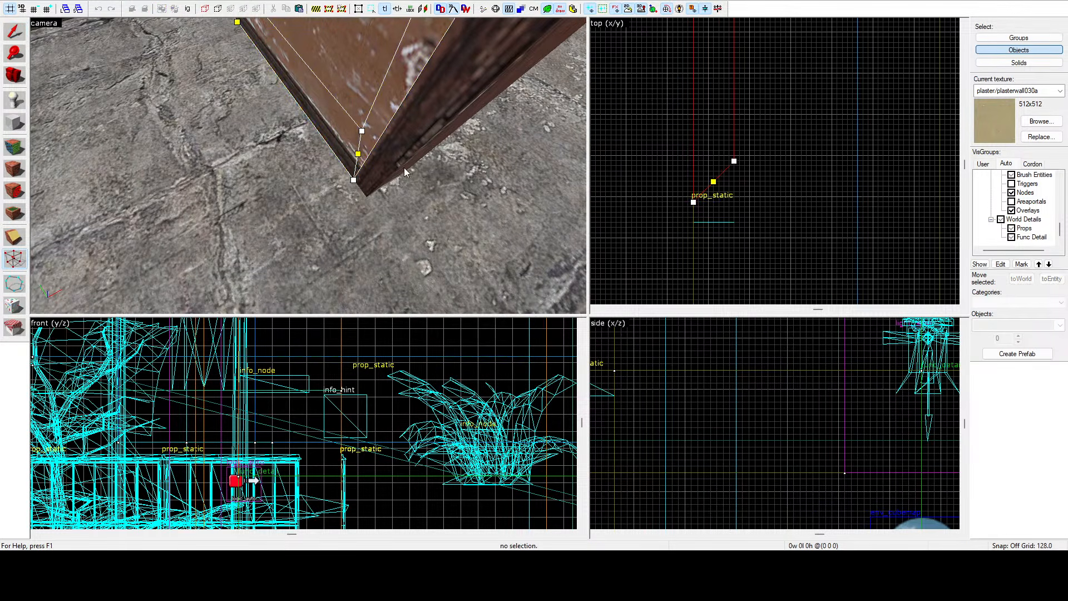
scroll(739, 166, up, 4)
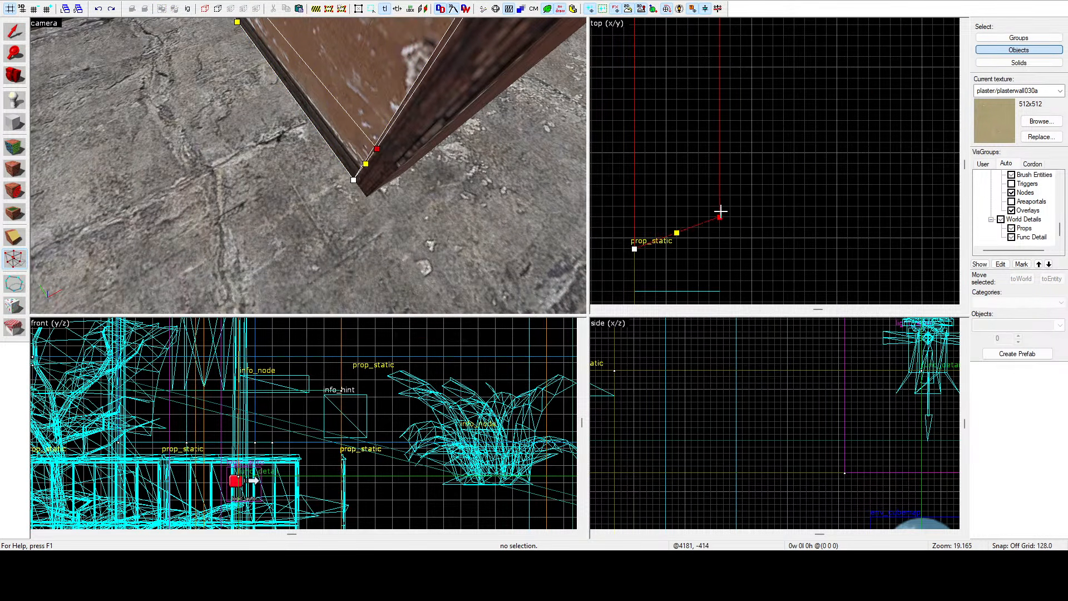
scroll(721, 249, down, 10)
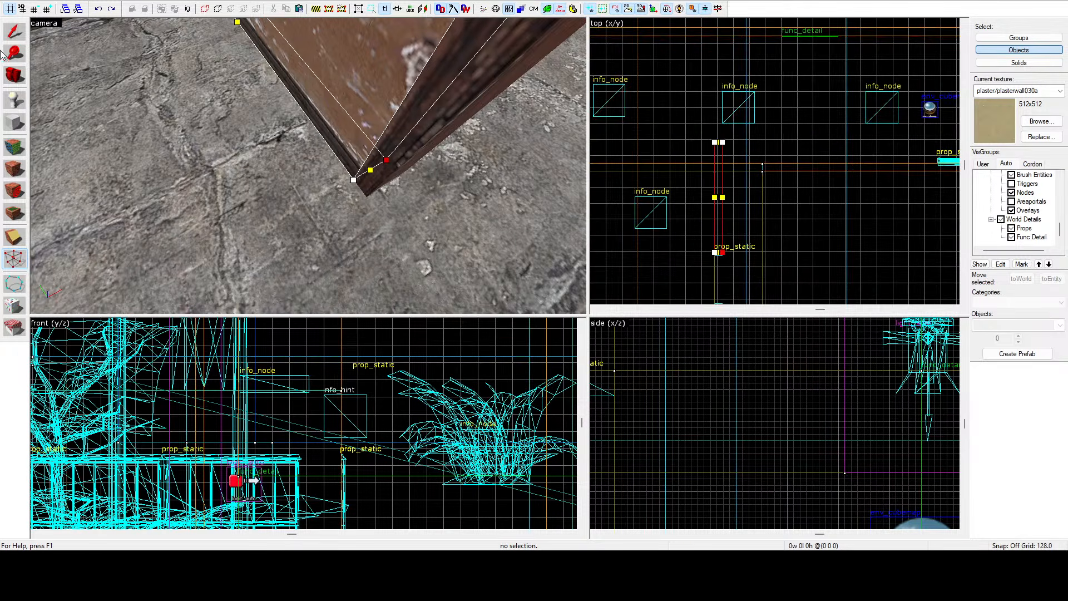
Shorten the wall brush beside the doorway to about 81 units long in the top view.
scroll(713, 144, up, 4)
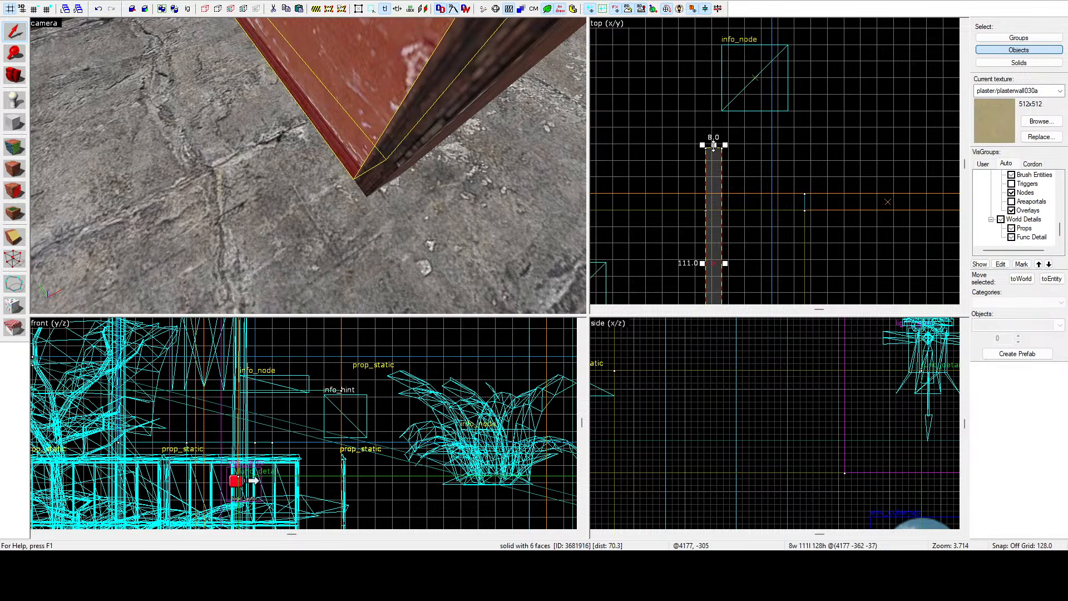
scroll(720, 206, up, 3)
drag(713, 144, 725, 210)
key(z)
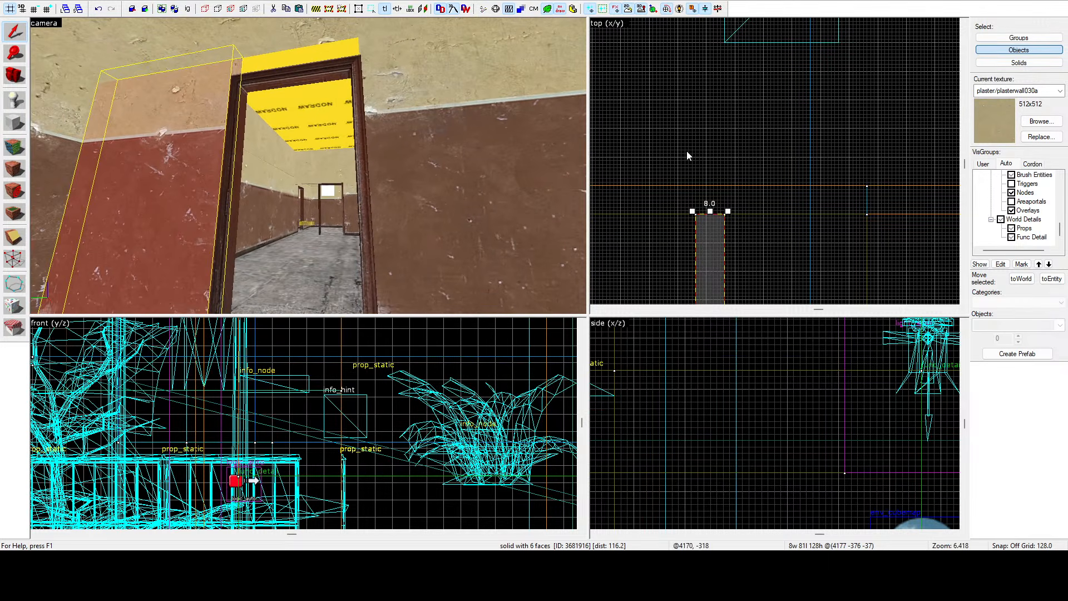
Turn a wall brush over the doorway into a lintel about 16 units tall and 56 units long.
scroll(694, 154, down, 6)
scroll(706, 276, up, 9)
shift+drag(708, 273, 697, 283)
scroll(760, 424, down, 10)
scroll(777, 451, down, 6)
scroll(704, 464, up, 6)
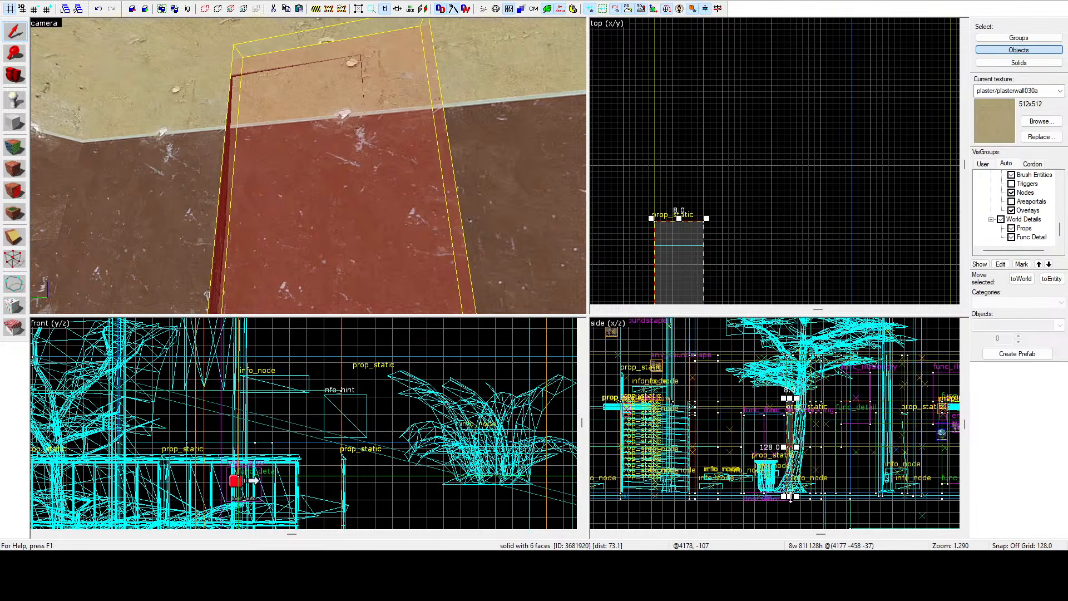
drag(791, 495, 789, 408)
scroll(791, 408, up, 12)
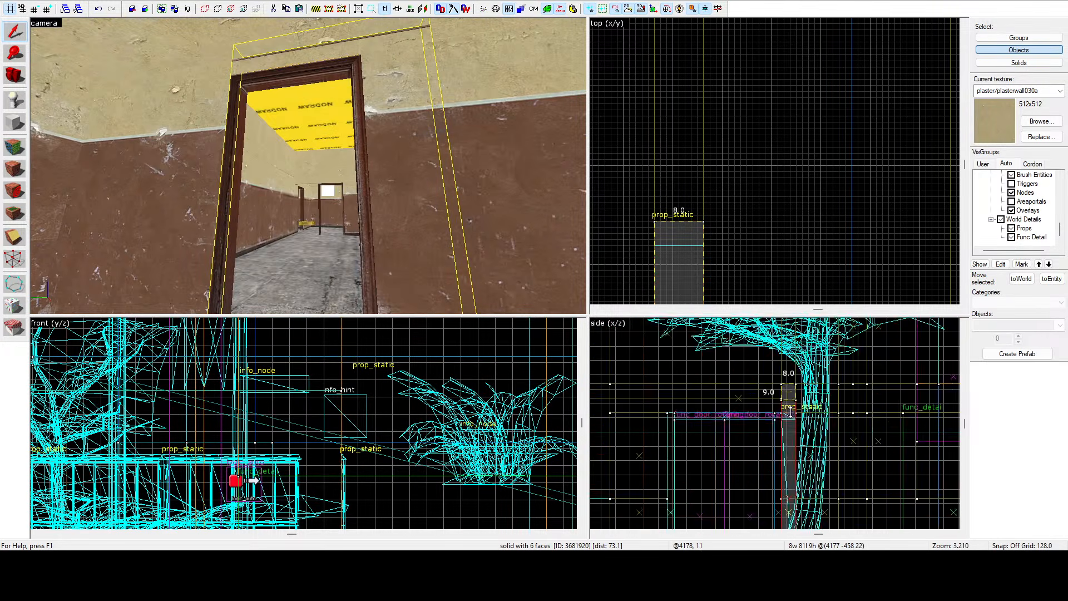
scroll(751, 172, down, 7)
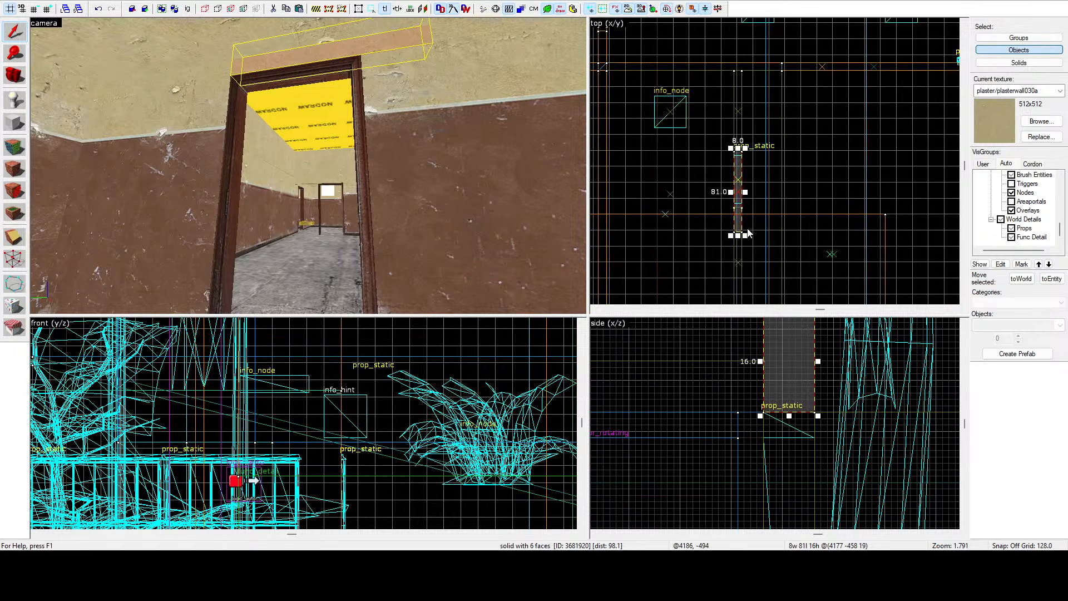
scroll(740, 180, up, 9)
drag(741, 180, 734, 217)
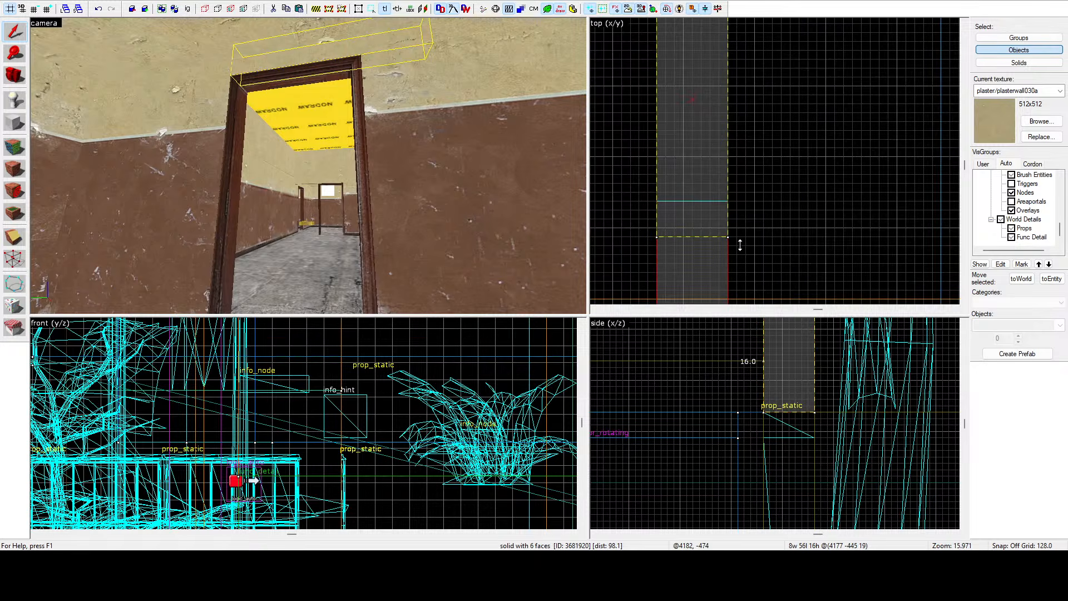
Fly around the doorway to inspect the new lintel and the surrounding wall faces.
key(z)
key(d)
key(a)
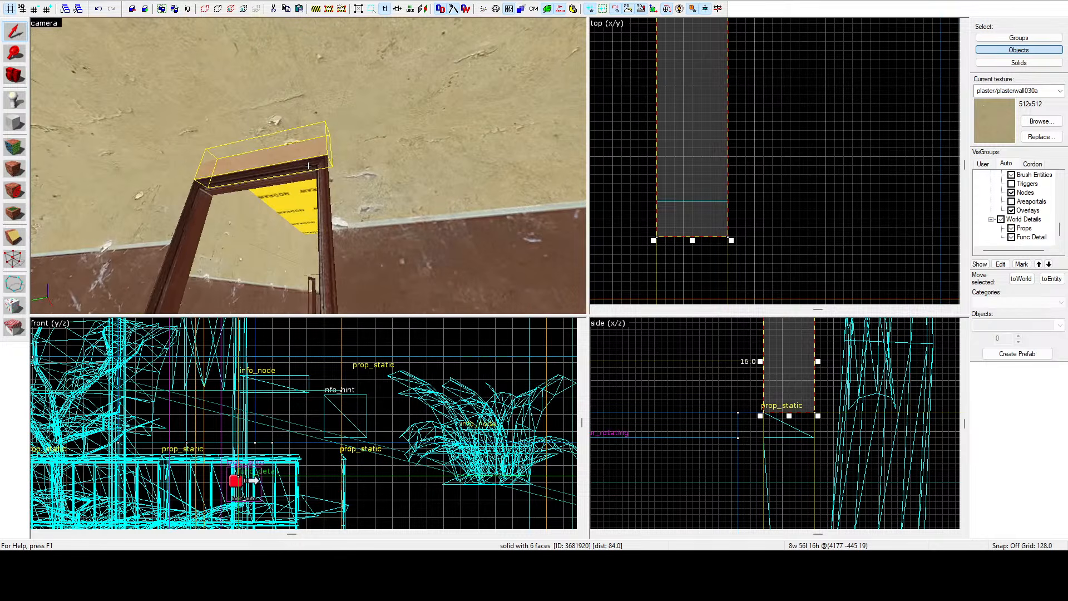
click(336, 173)
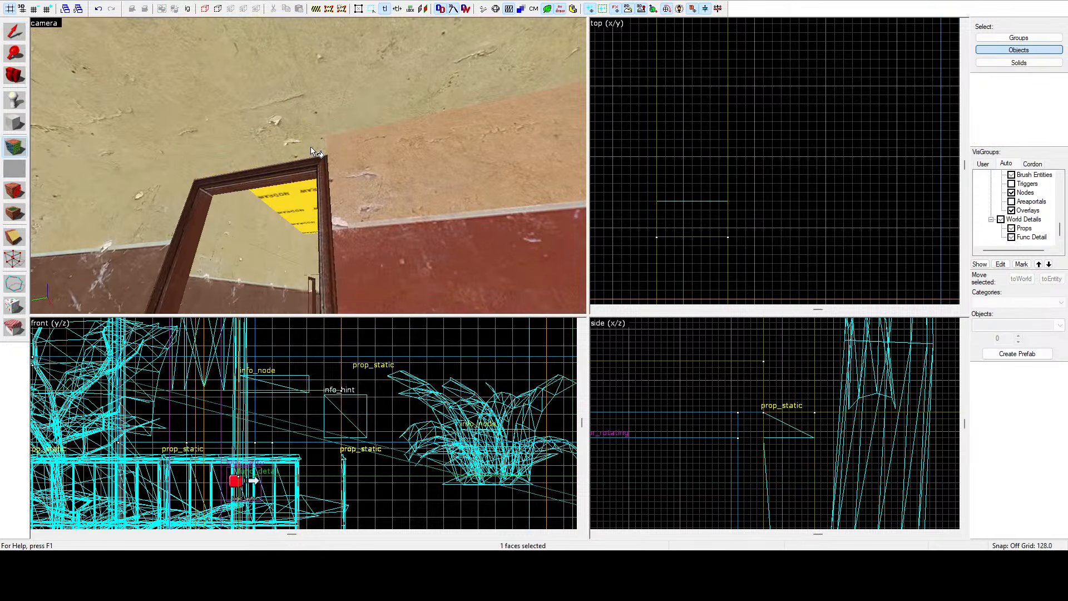
key(z)
key(w)
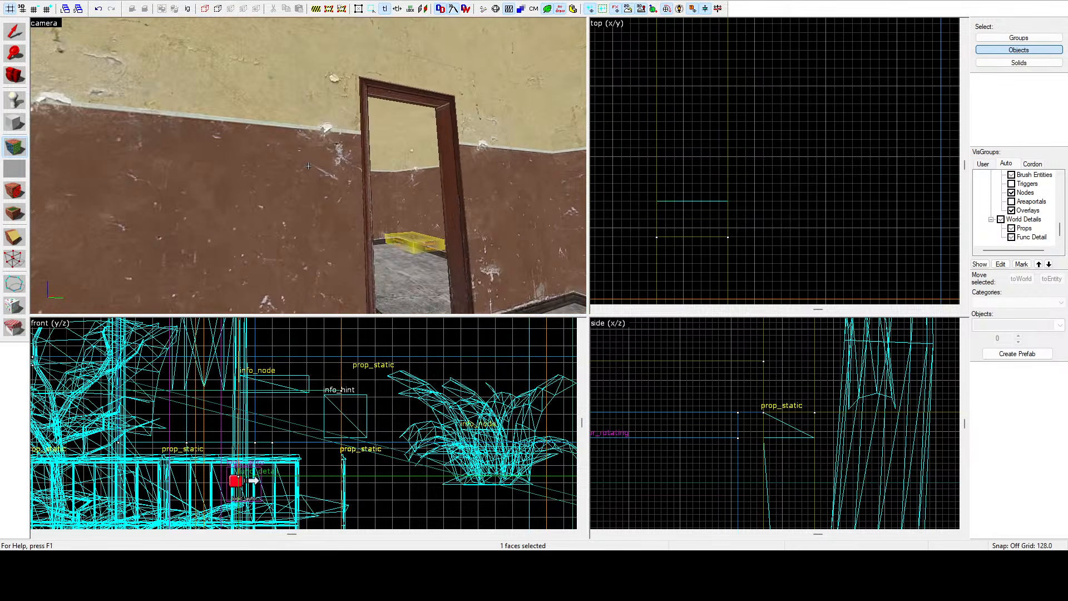
click(308, 166)
key(w)
key(s)
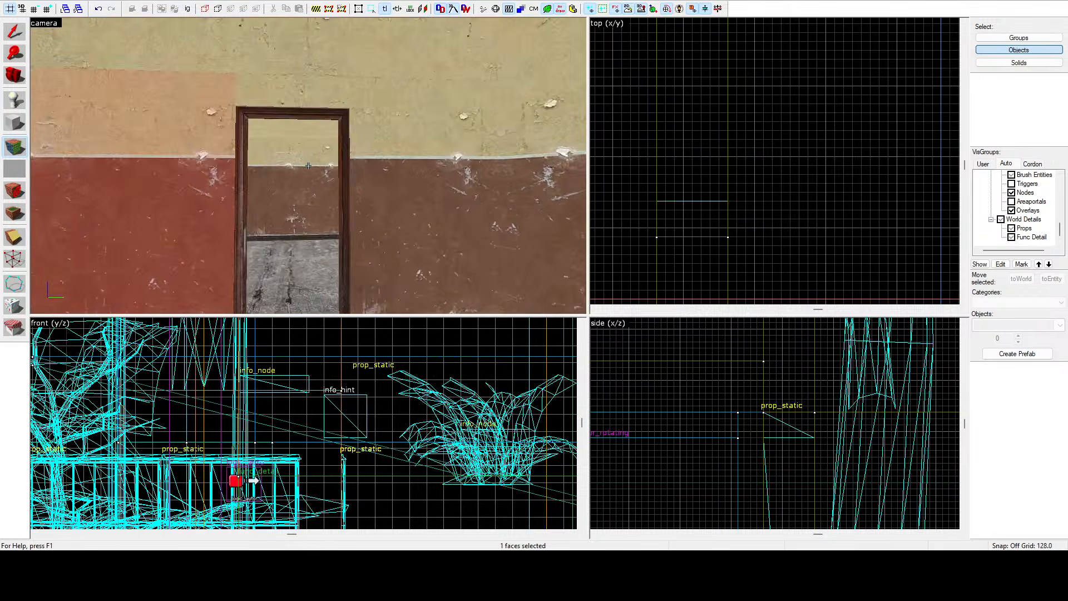
key(w)
key(w)
key(s)
key(z)
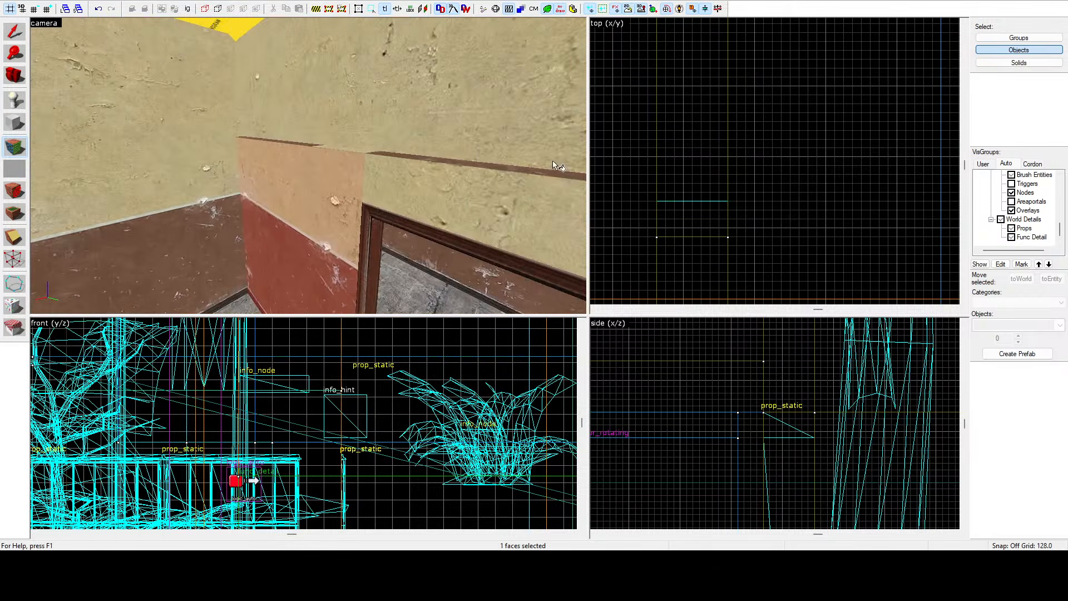
Select the upper wall brush above the door and widen it to about 136 units in the top view.
key(shift+s)
click(399, 99)
scroll(710, 111, down, 13)
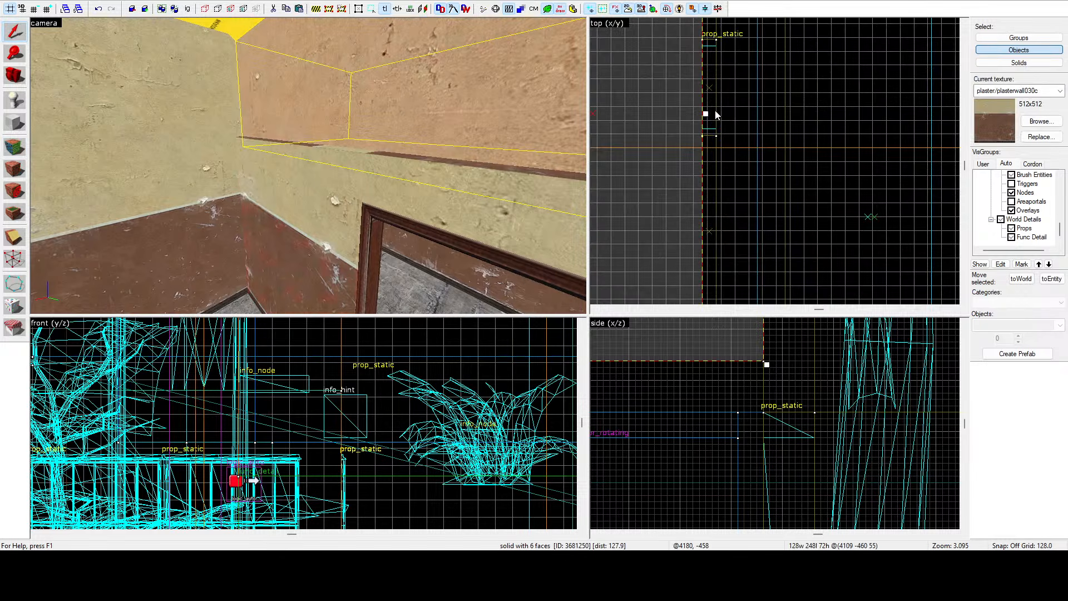
drag(712, 111, 725, 126)
scroll(721, 123, up, 8)
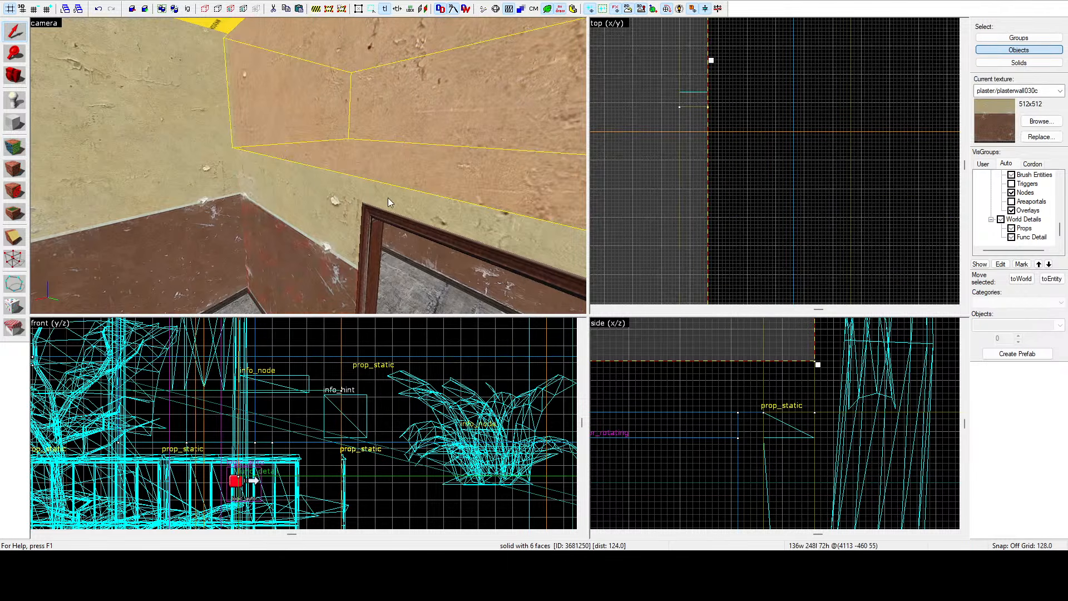
Reselect the lintel above the doorway and reduce its height to about 12 units in the side view.
click(309, 166)
key(z)
scroll(774, 444, down, 5)
scroll(780, 387, up, 1)
drag(780, 387, 782, 401)
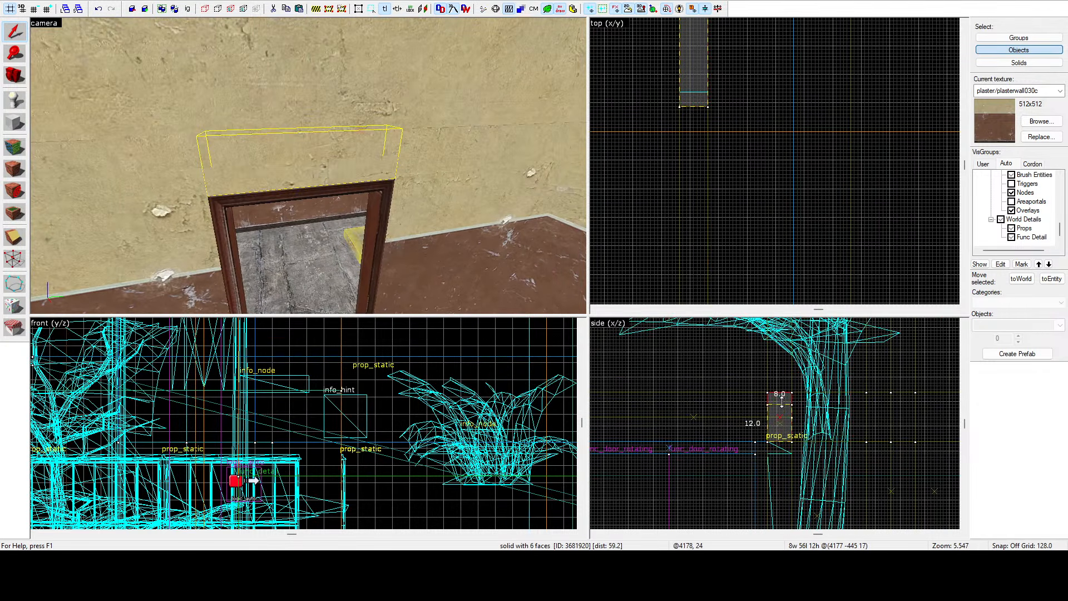
Select the wall piece beside the doorway and lower its top edge in the side view.
click(439, 237)
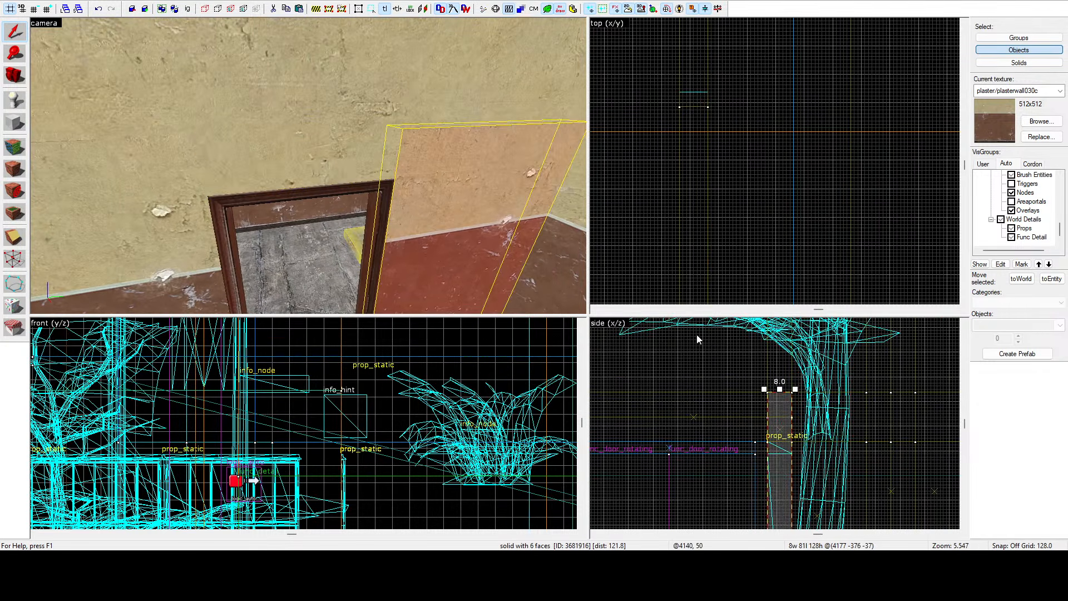
drag(780, 388, 782, 412)
Select the room's ceiling brush and stretch it in the top view to about 560 units wide.
click(194, 229)
key(z)
click(308, 166)
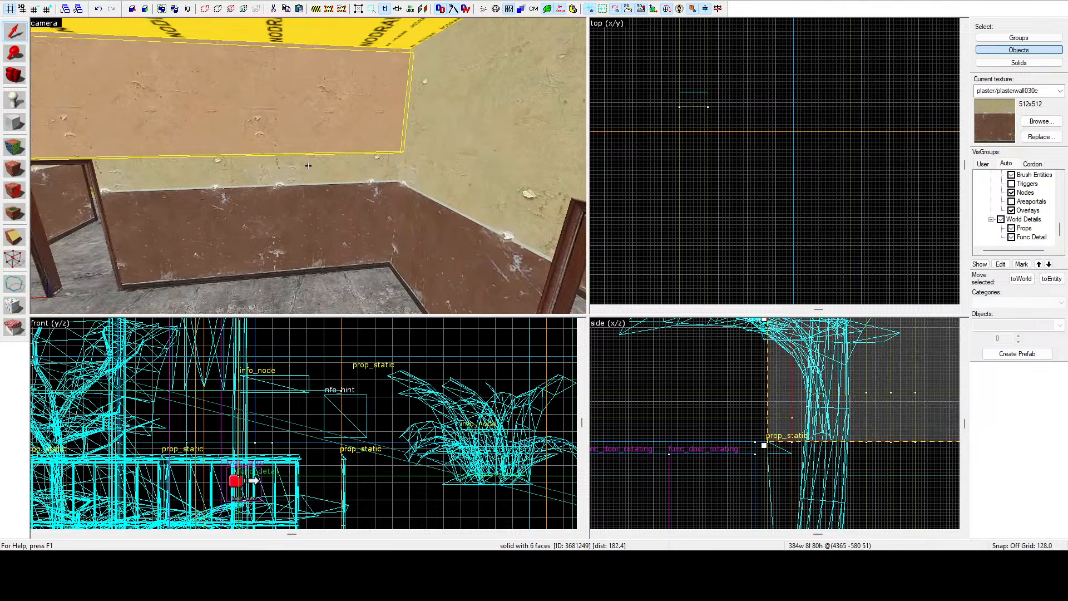
key(w)
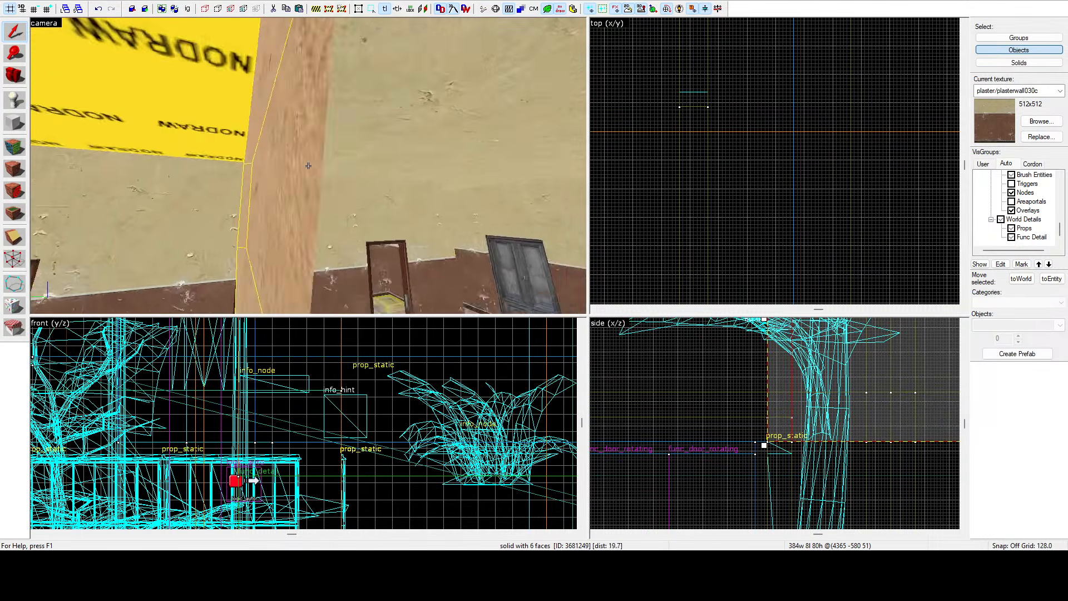
click(309, 166)
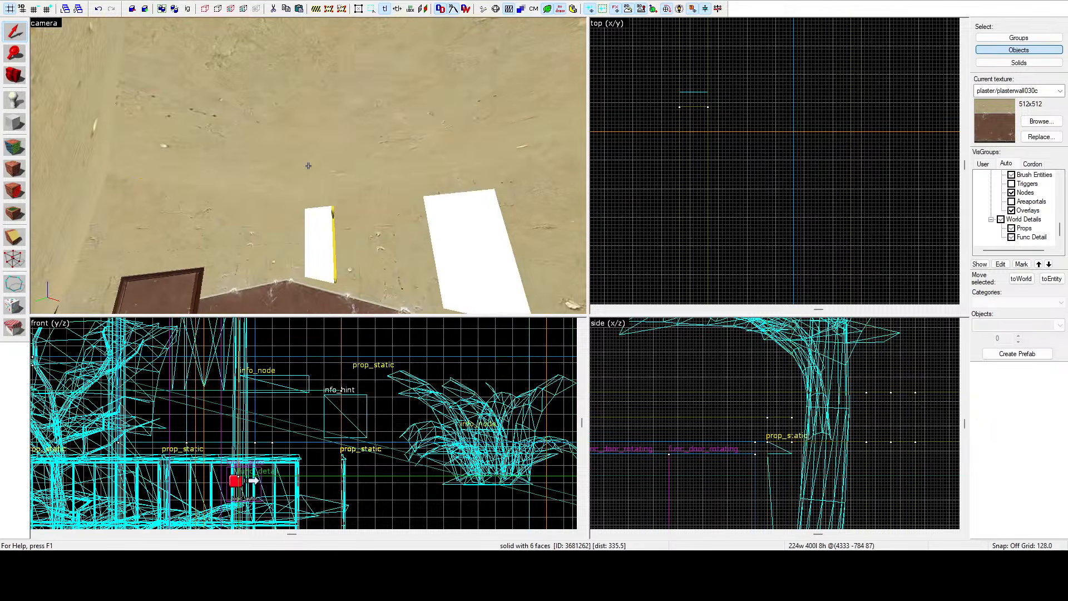
click(308, 166)
key(z)
scroll(804, 154, up, 3)
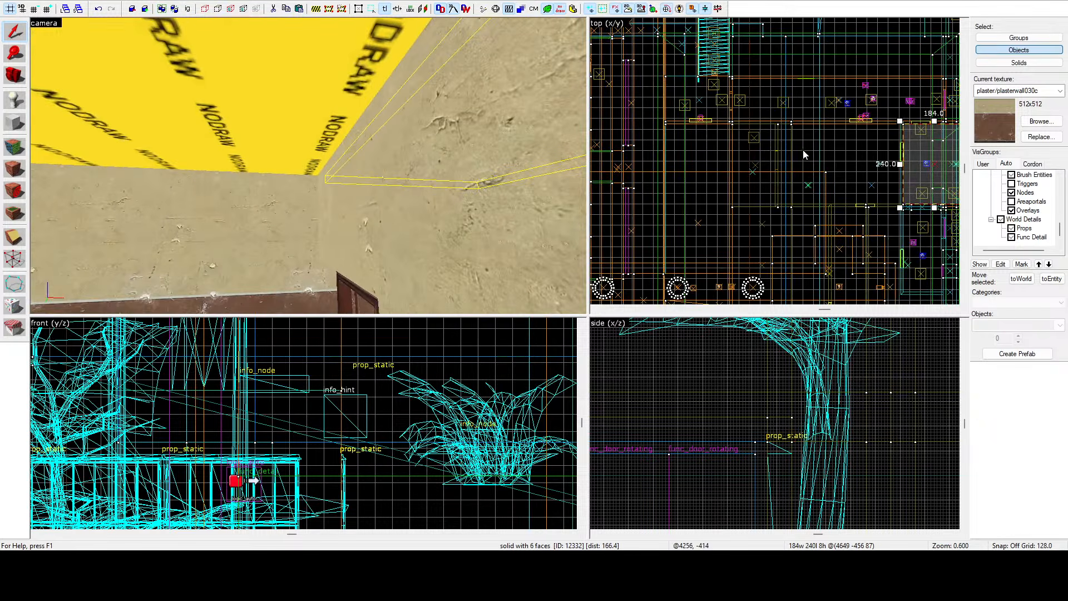
drag(900, 164, 833, 166)
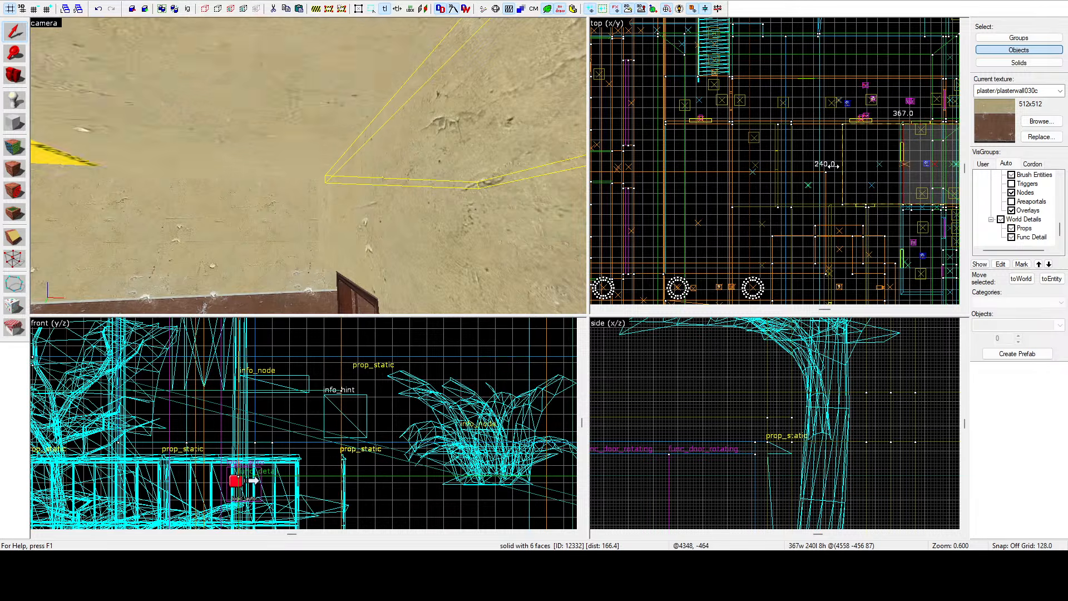
scroll(779, 139, up, 10)
drag(779, 140, 746, 142)
key(z)
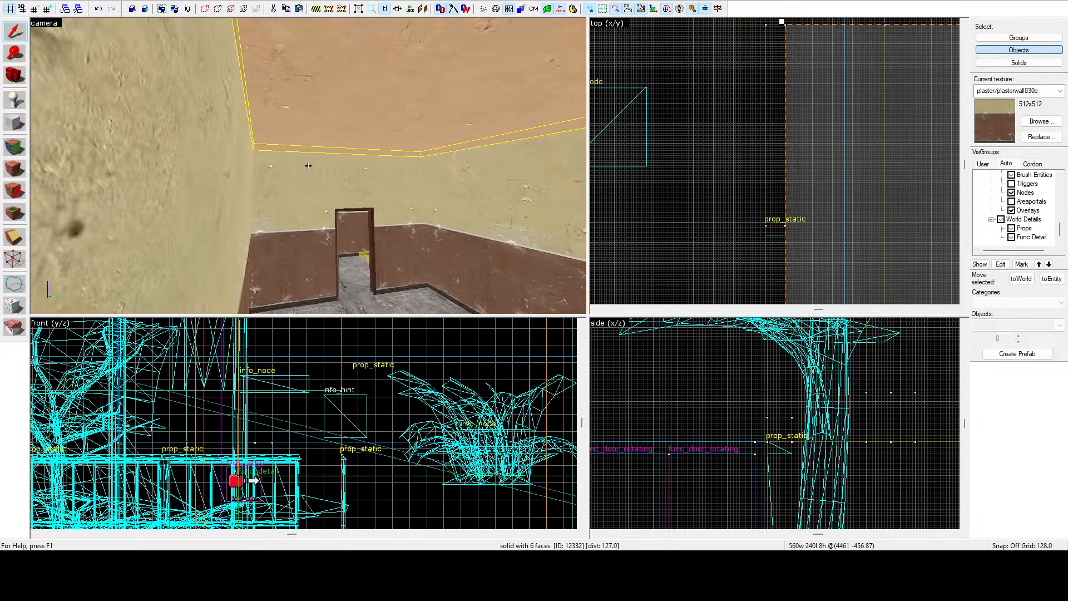
Select the wall pieces around the doorway one by one and centre the views on the selected wall brush.
key(s)
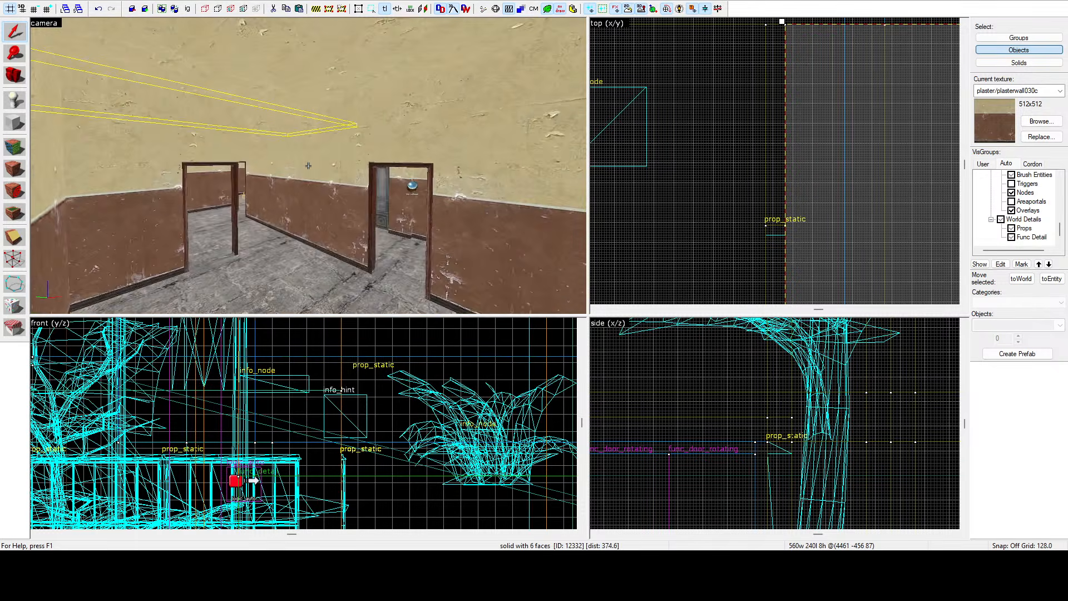
click(309, 166)
key(z)
scroll(732, 155, down, 13)
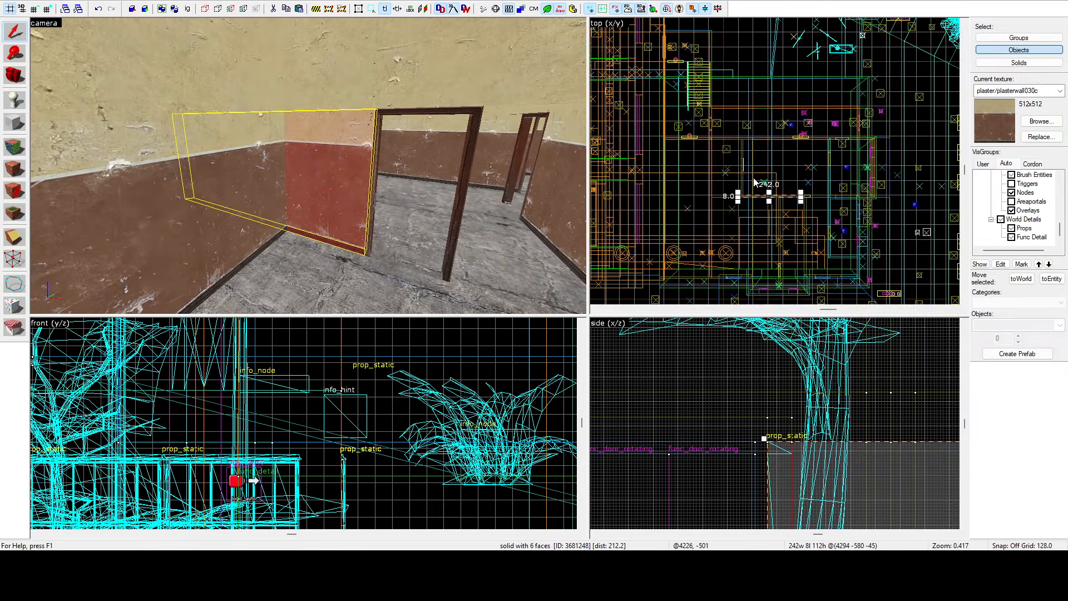
scroll(745, 196, up, 7)
scroll(739, 197, up, 10)
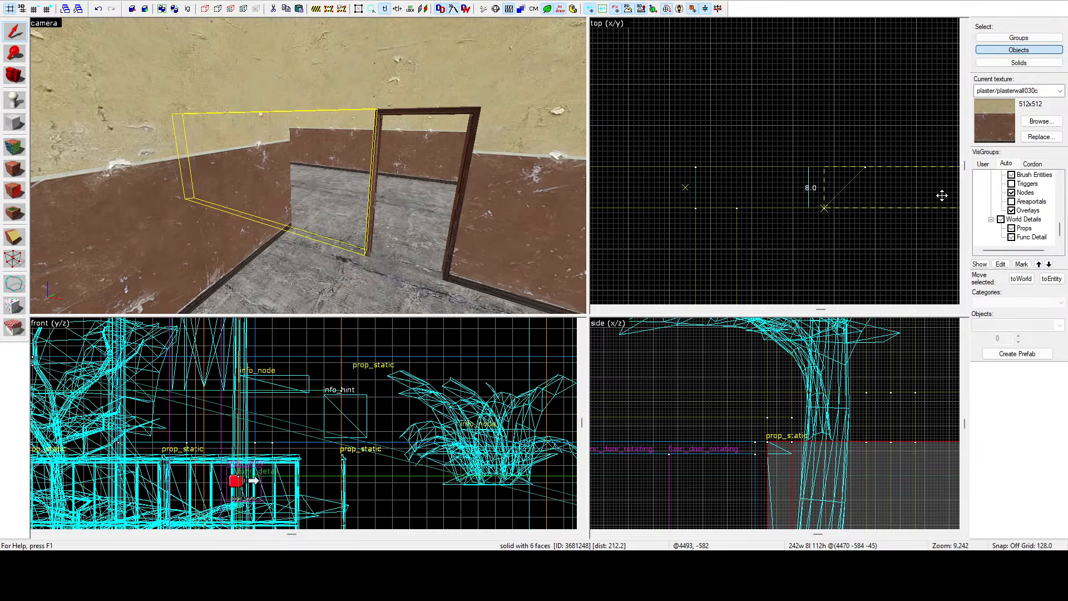
click(946, 196)
scroll(923, 194, down, 9)
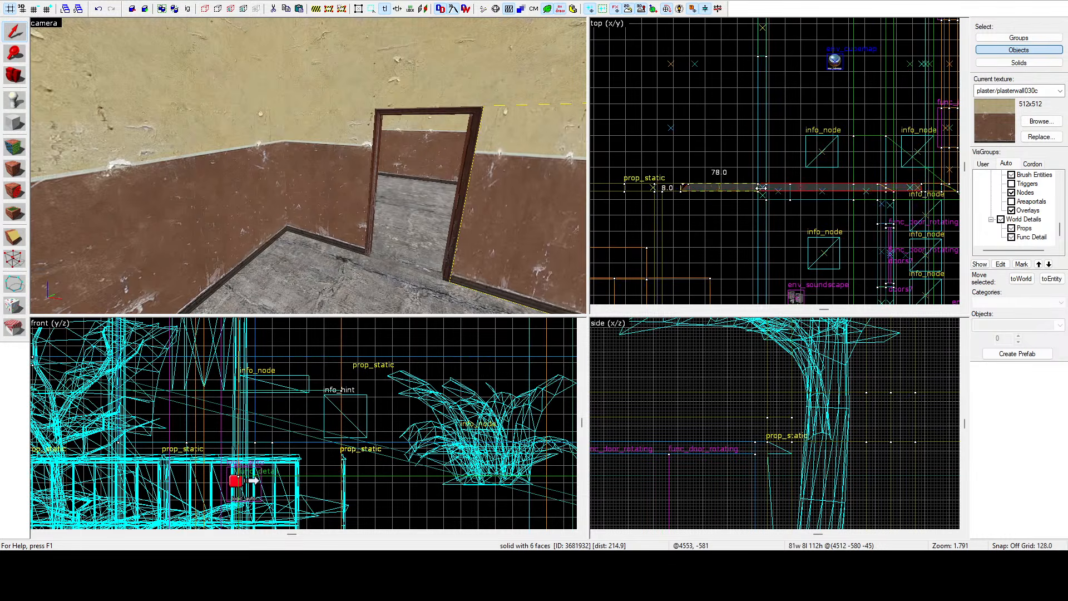
scroll(761, 189, up, 5)
click(782, 189)
scroll(782, 189, down, 3)
key(ctrl+shift+e)
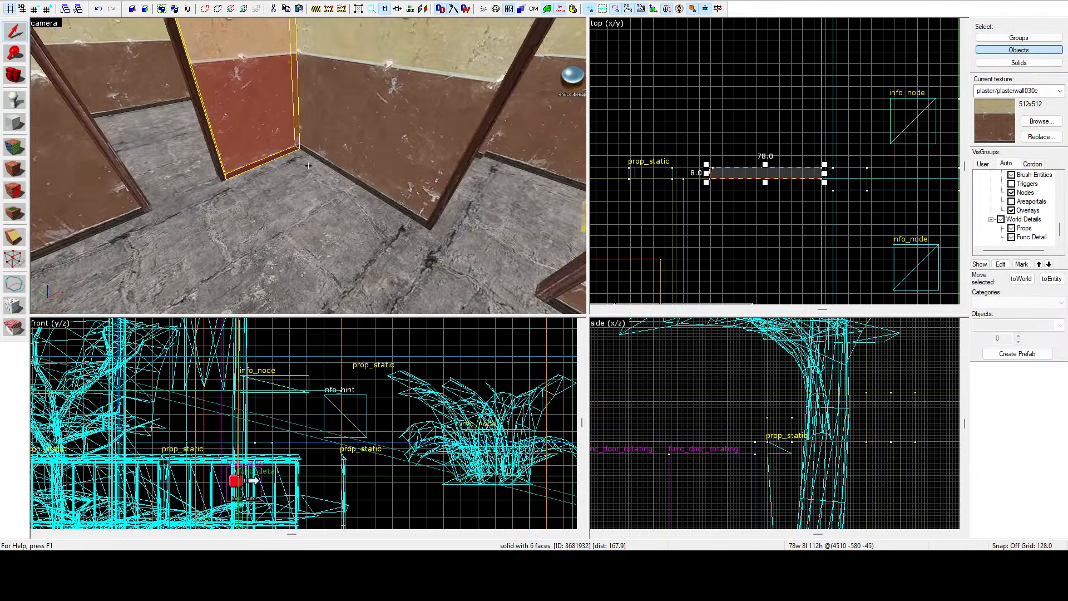
click(309, 166)
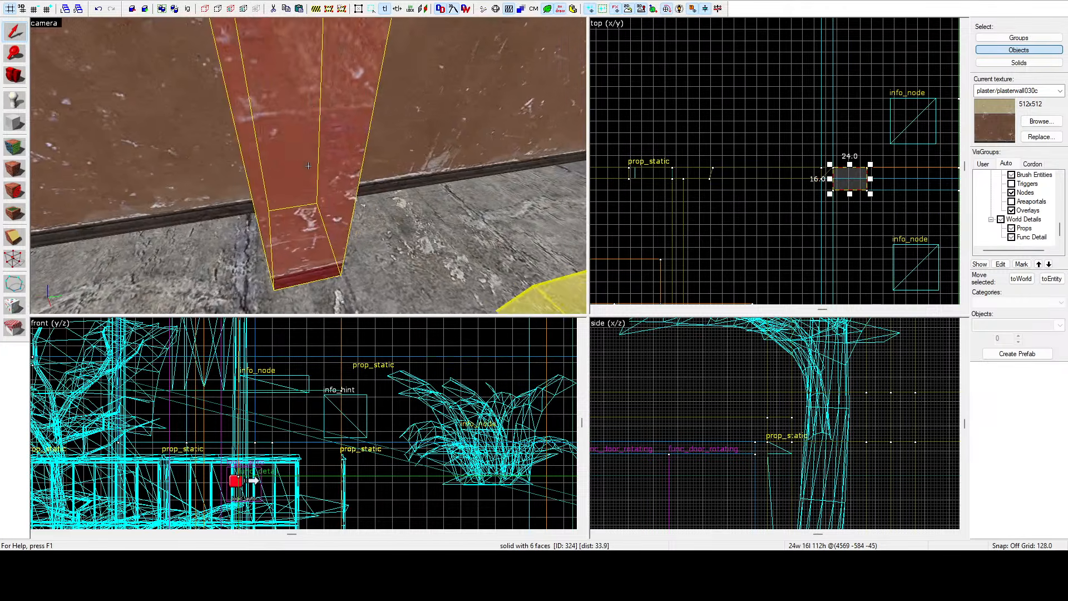
click(308, 165)
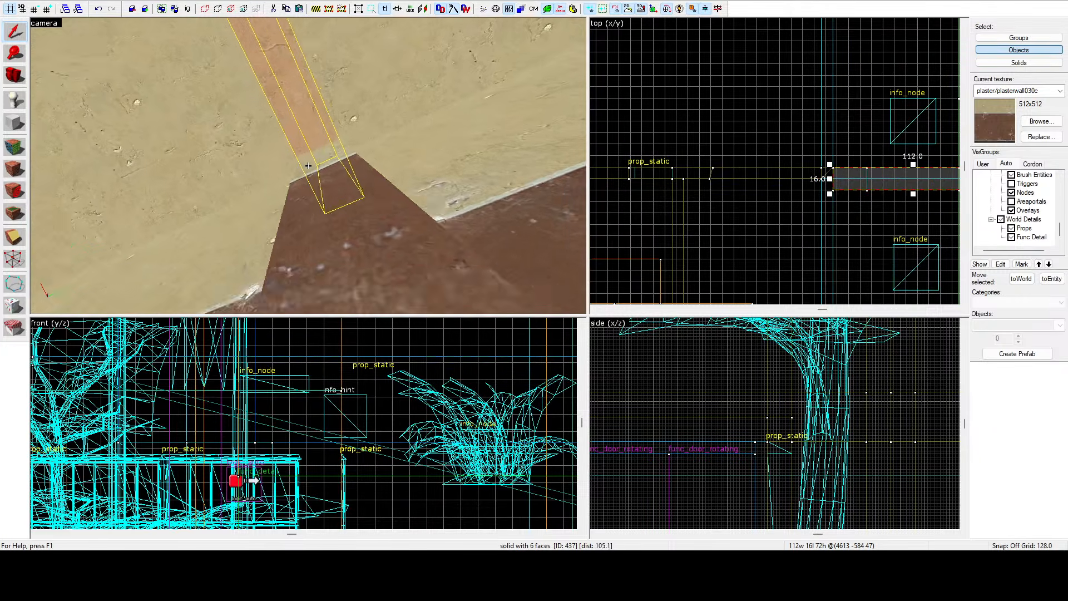
click(308, 165)
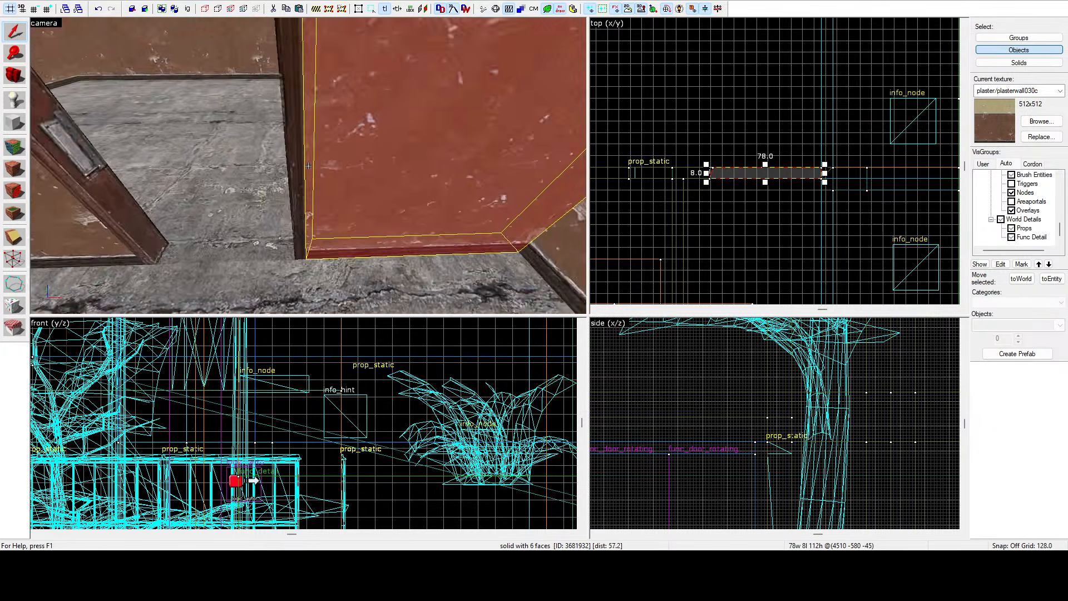
Inspect the angled end of the wall brush with the Vertex tool, then return to the Selection tool.
key(s)
key(z)
scroll(712, 164, up, 10)
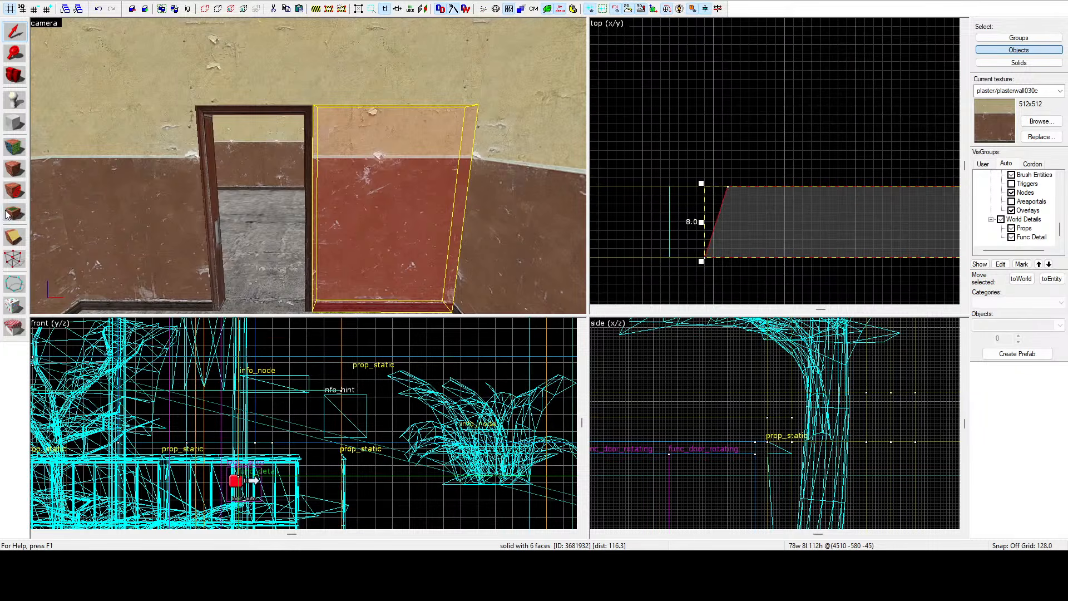
click(15, 257)
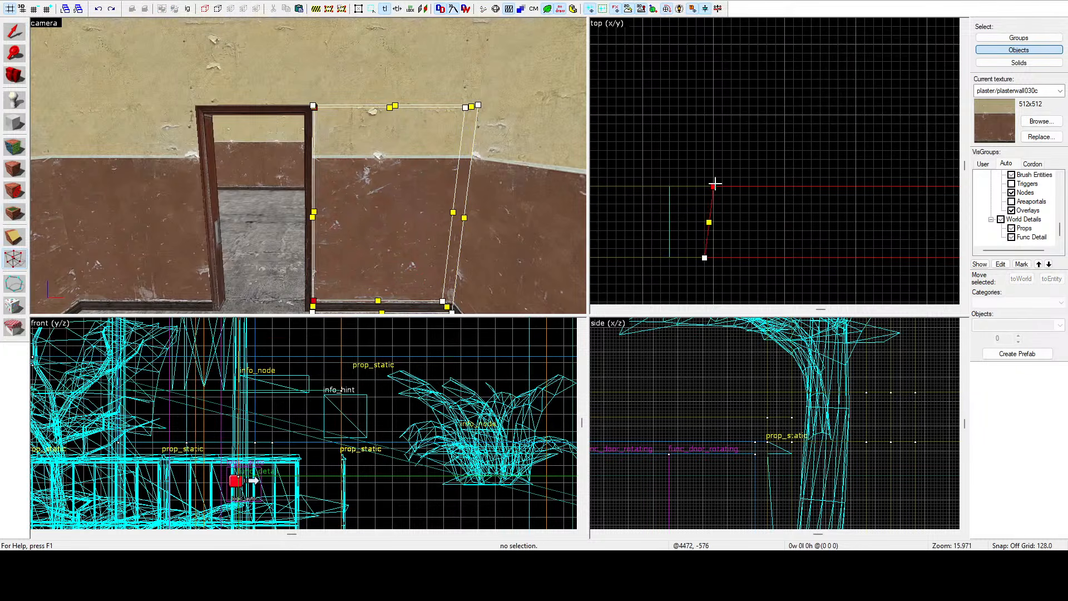
key(s)
key(d)
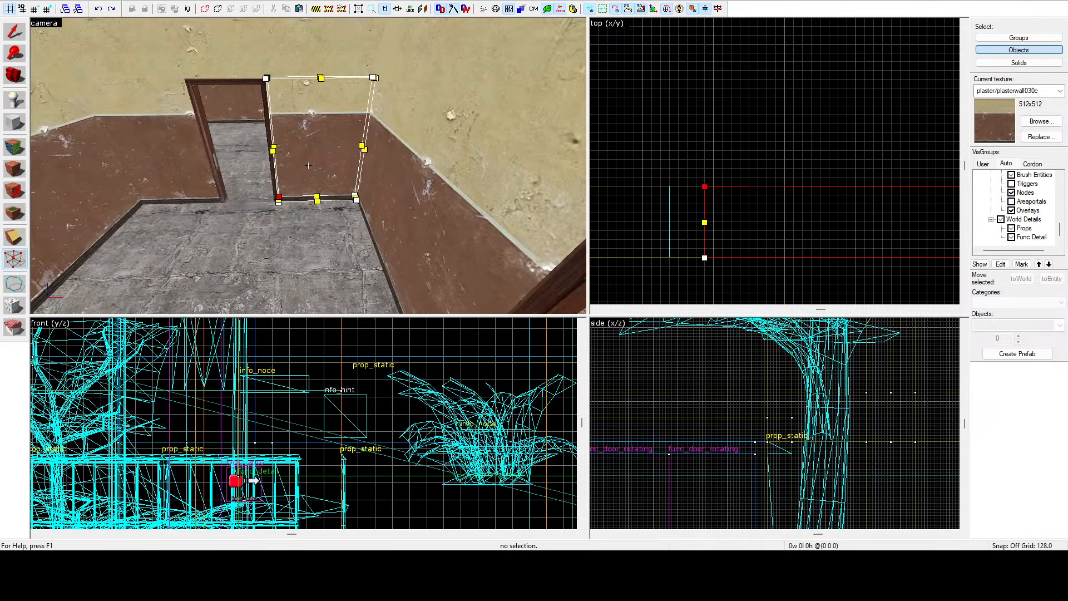
key(w)
key(a)
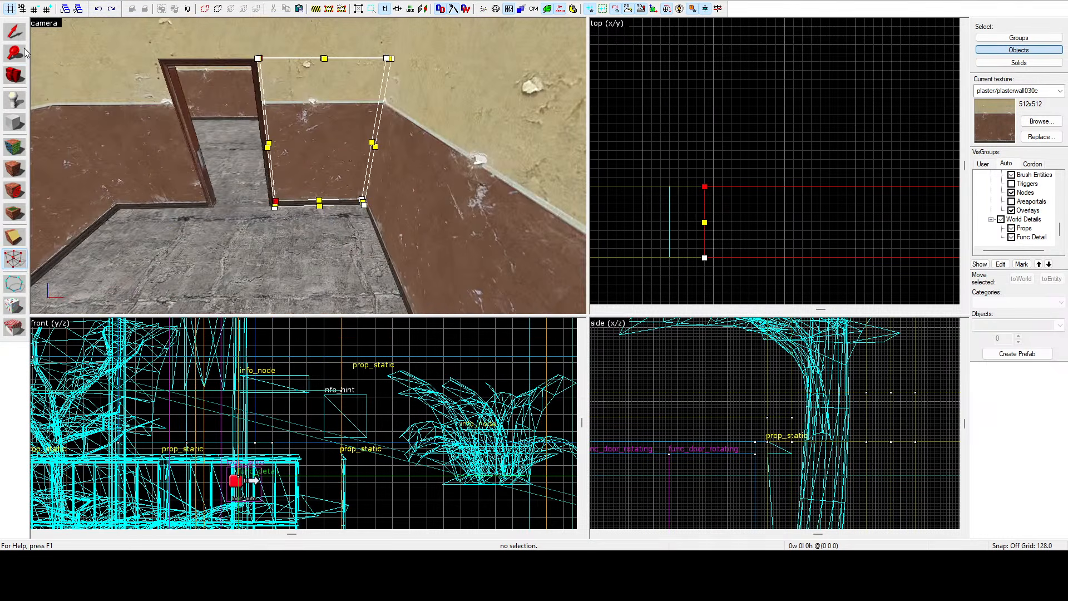
click(15, 32)
click(764, 109)
key(z)
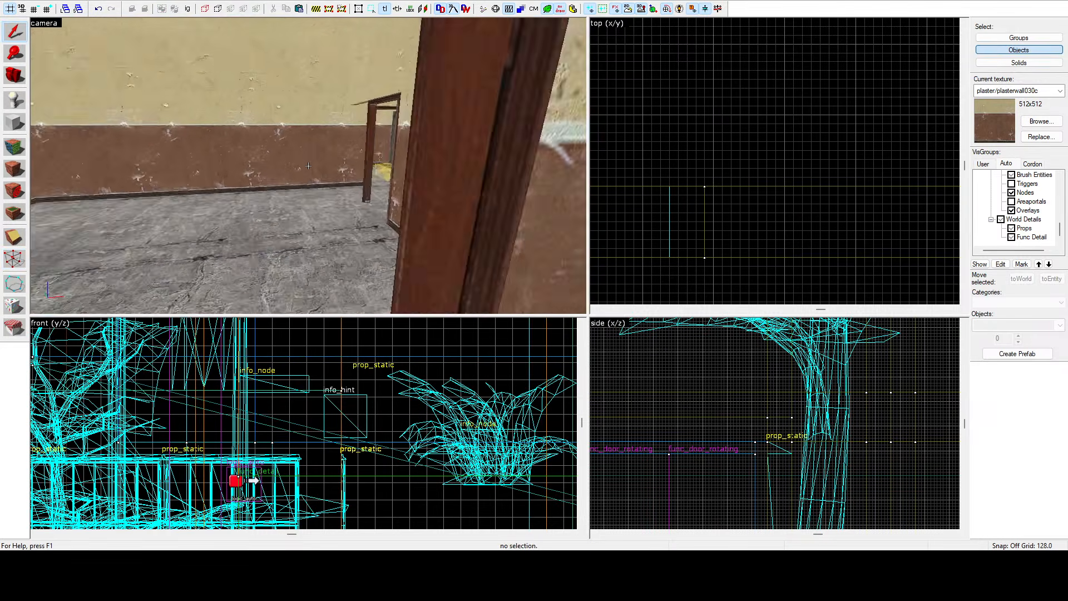
key(w)
Select the wall brush beside the doorway and shorten it in the top view to about 105 units long.
click(309, 166)
key(z)
scroll(738, 117, down, 5)
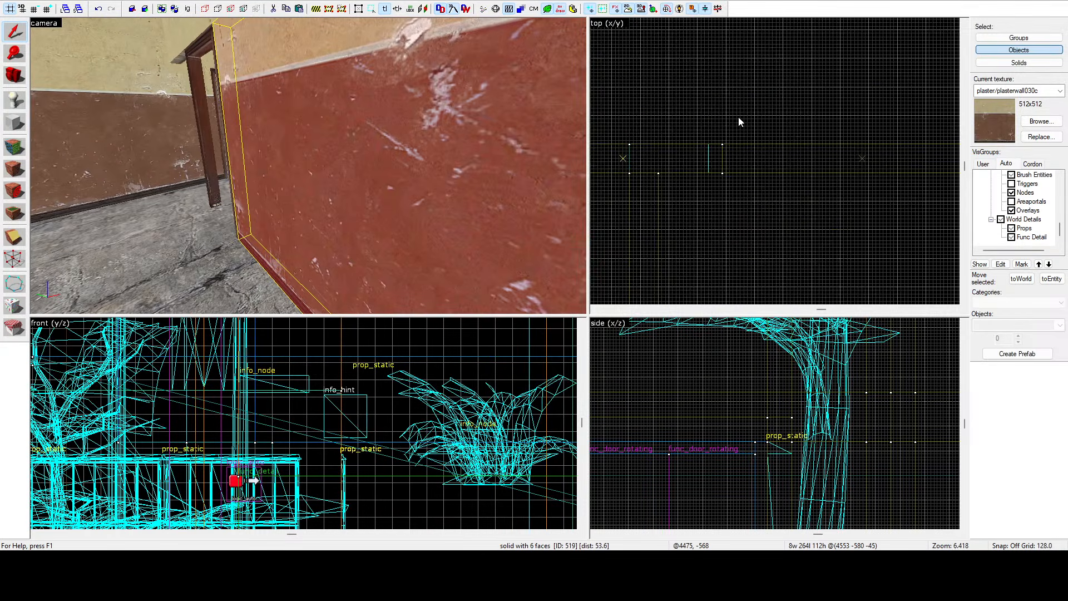
scroll(739, 118, down, 13)
scroll(772, 175, up, 6)
mouse_move(746, 153)
mouse_down()
mouse_move(775, 186)
mouse_move(783, 54)
mouse_move(741, 89)
mouse_up()
scroll(776, 187, down, 5)
scroll(774, 58, up, 12)
key(z)
key(s)
scroll(735, 128, up, 5)
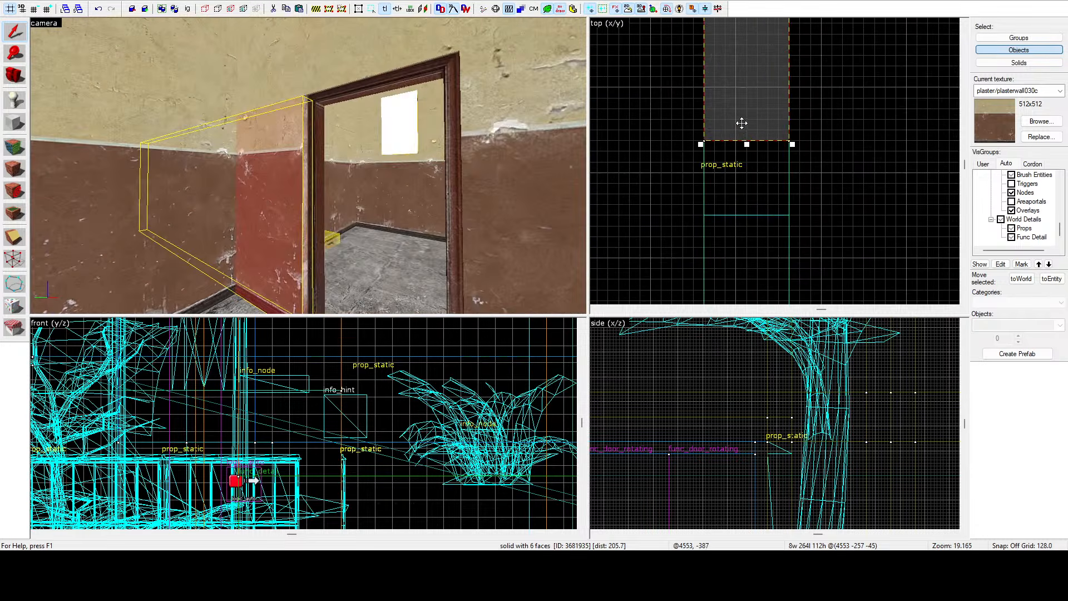
drag(743, 140, 728, 144)
key(z)
key(w)
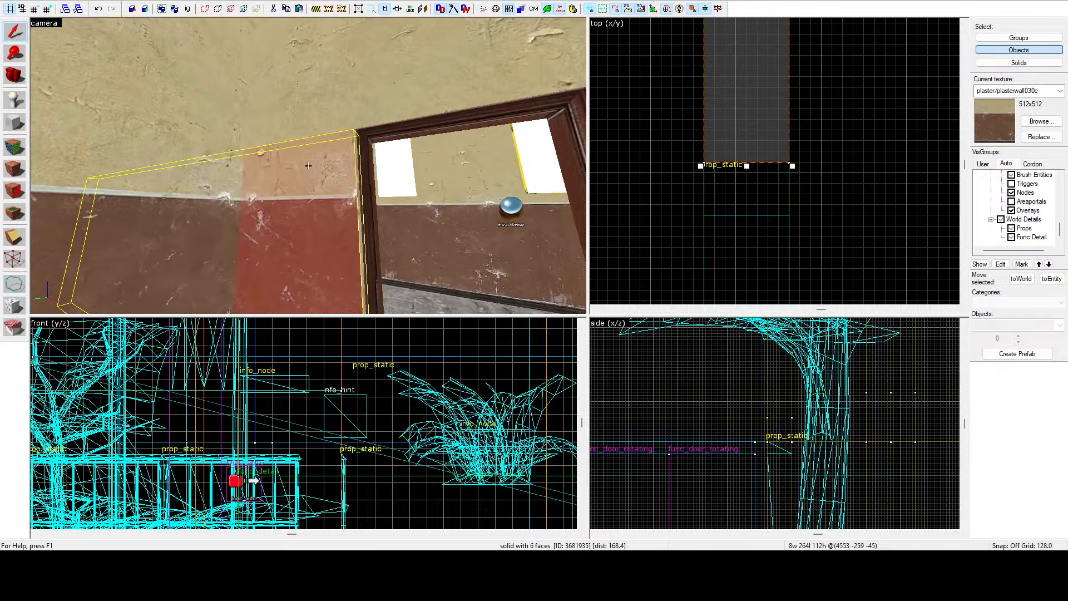
key(z)
scroll(735, 150, down, 15)
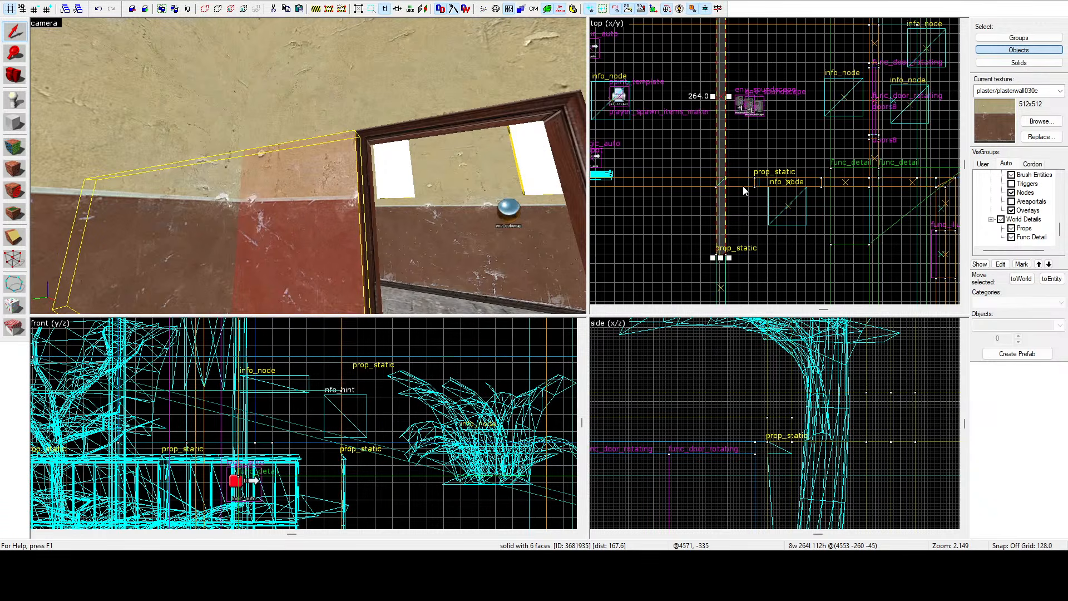
drag(719, 69, 726, 182)
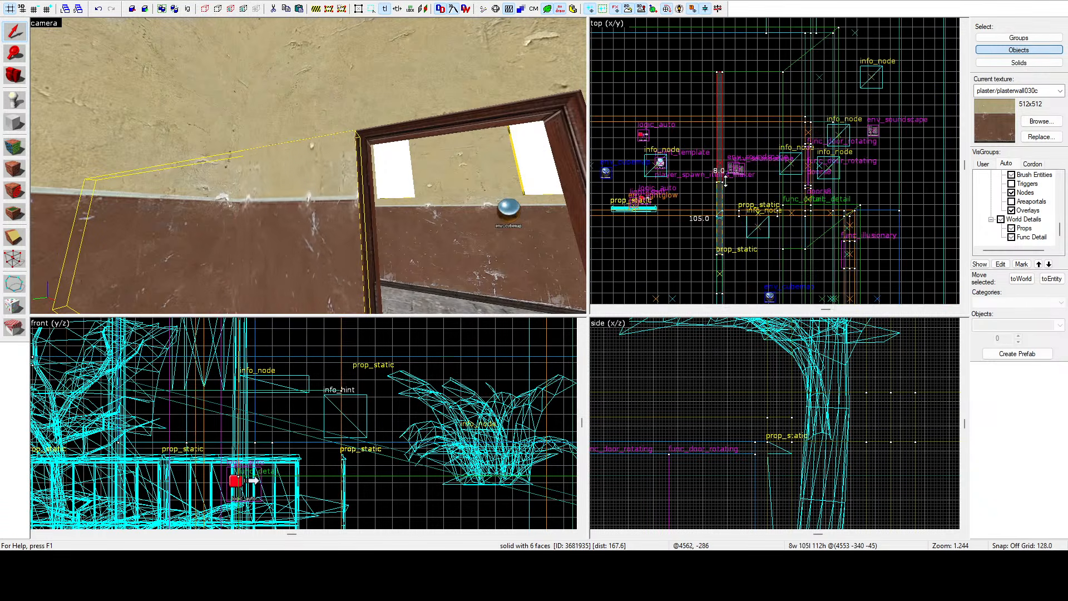
scroll(727, 202, up, 9)
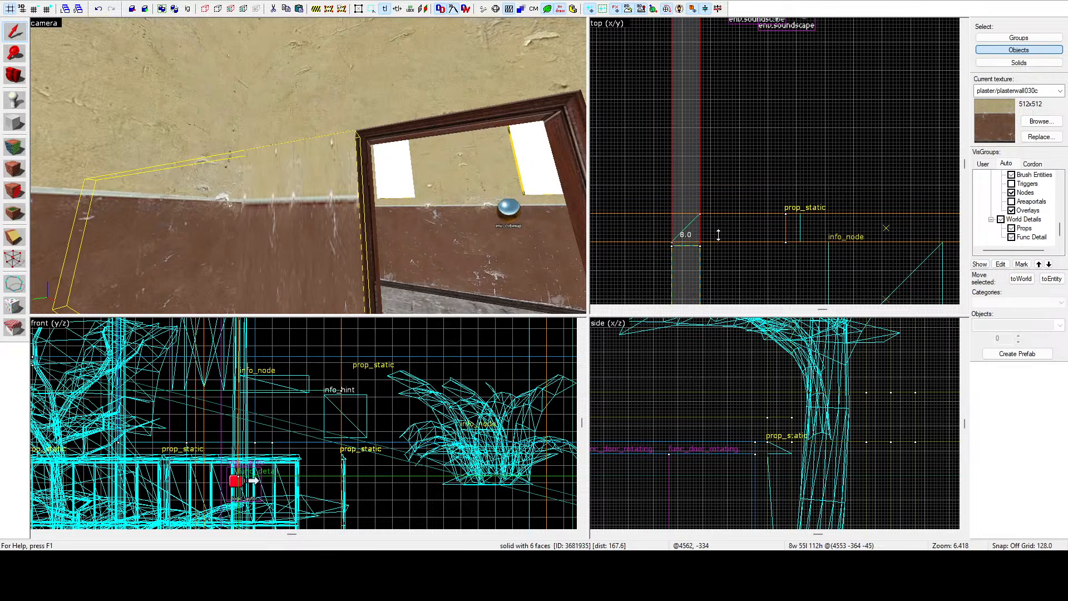
drag(716, 232, 716, 232)
key(Escape)
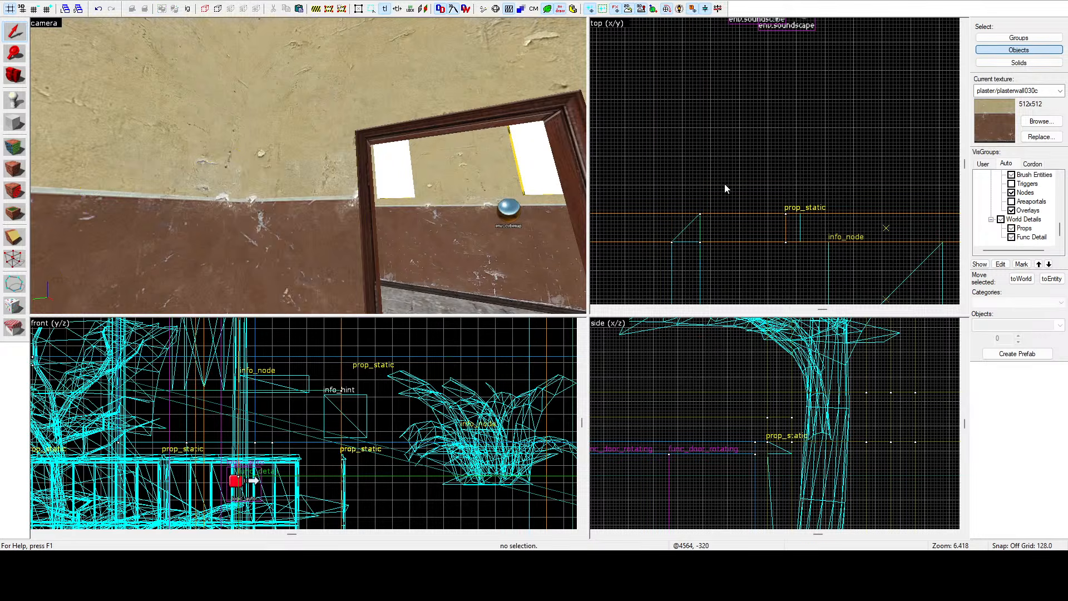
Select the info_node in the room's corner and move it away from the wall in the top view.
key(z)
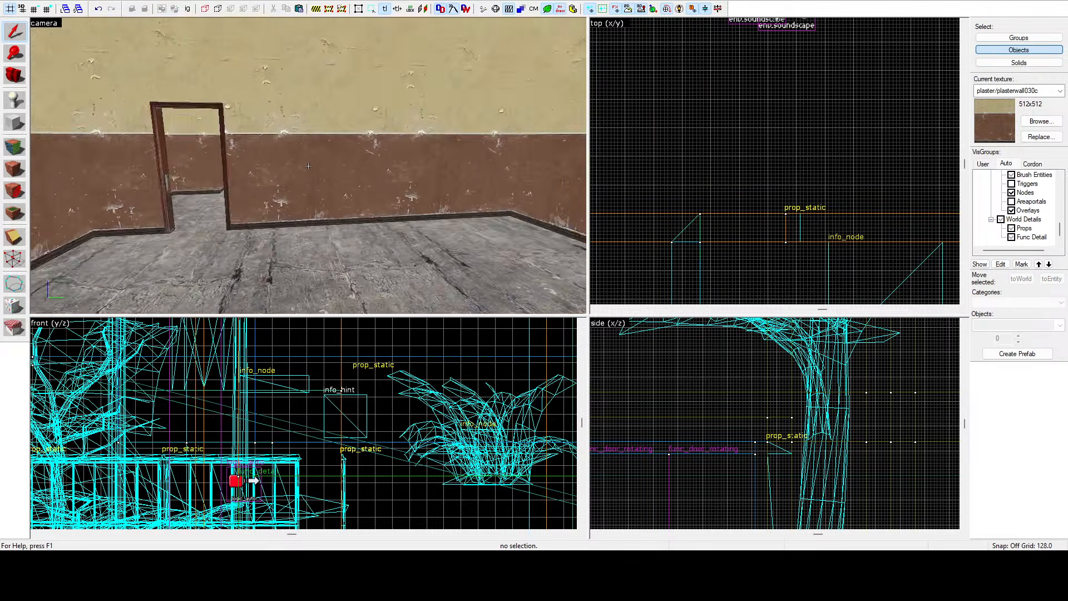
key(z)
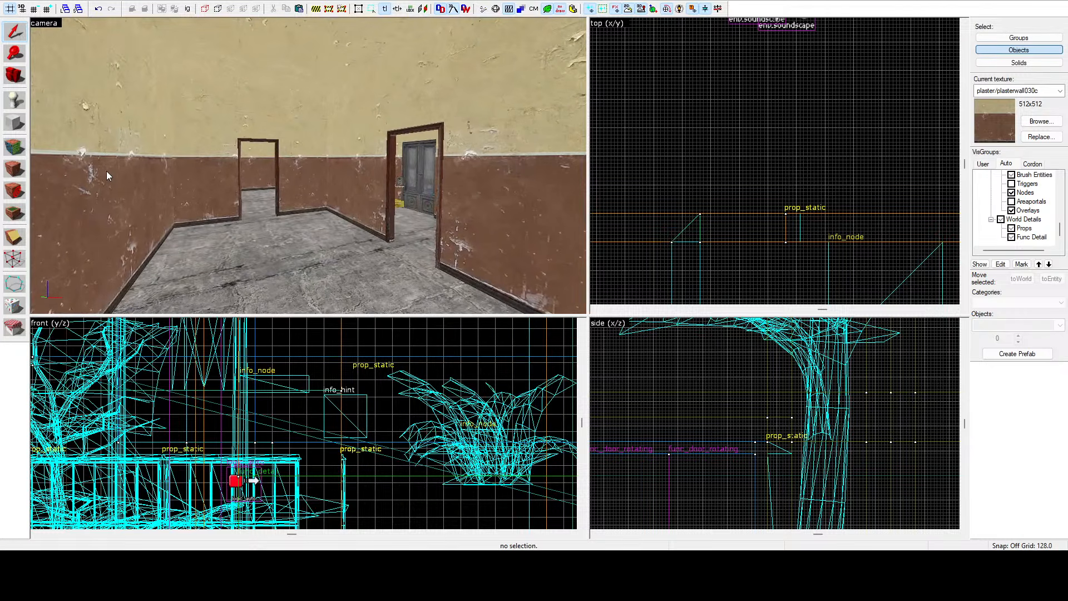
key(z)
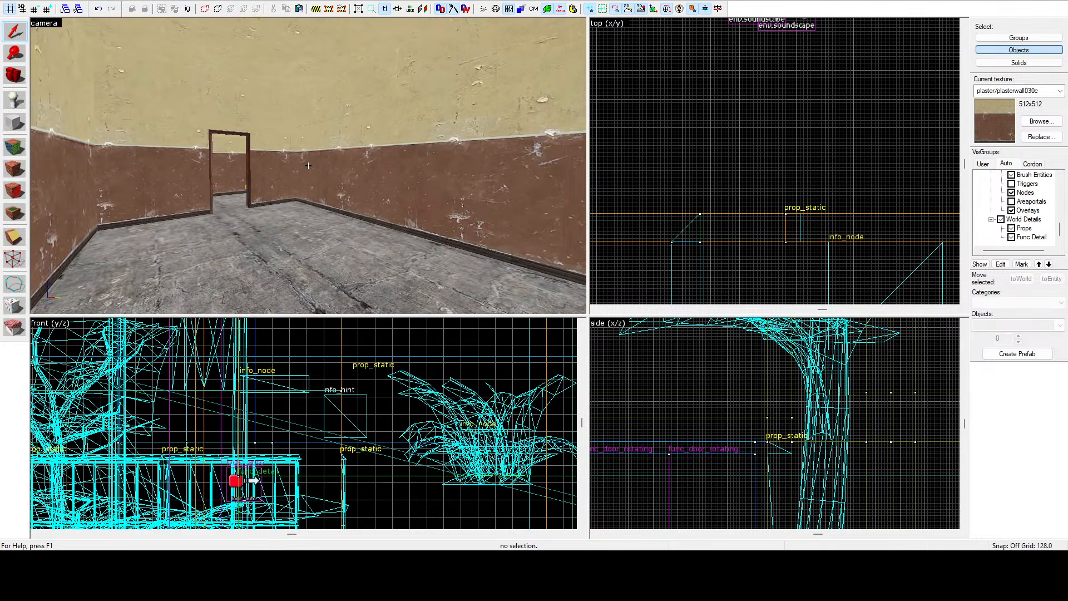
key(w)
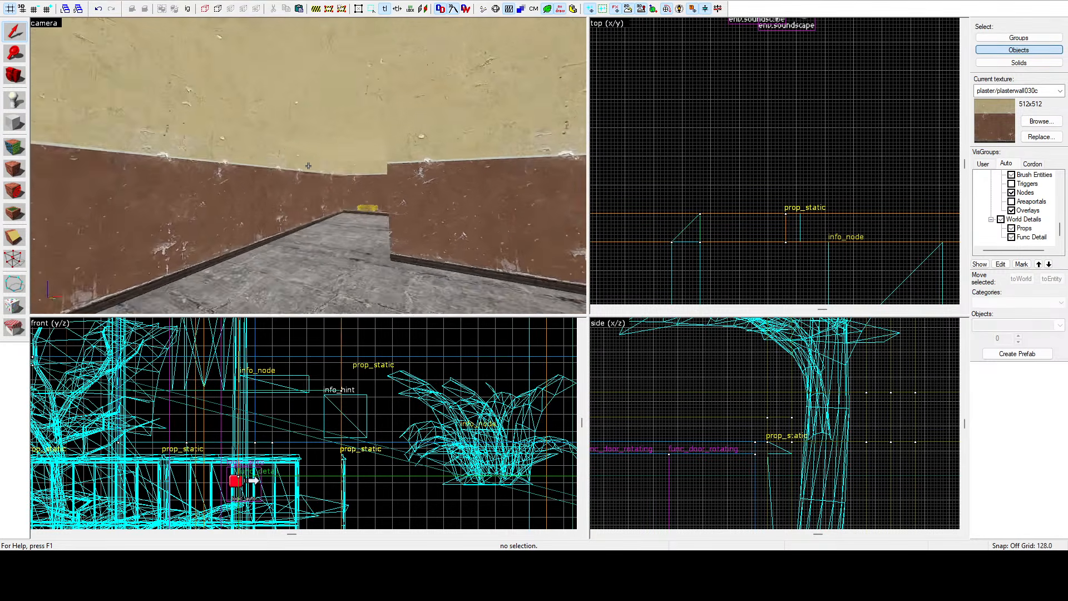
key(z)
click(308, 181)
scroll(745, 131, down, 4)
scroll(763, 140, down, 5)
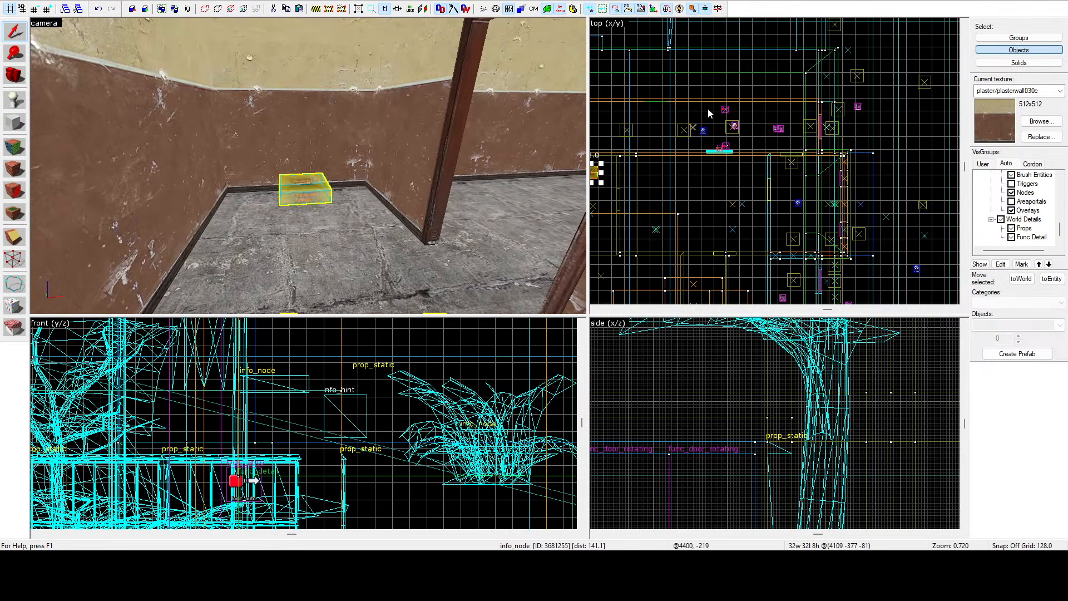
scroll(708, 111, up, 5)
drag(646, 152, 655, 227)
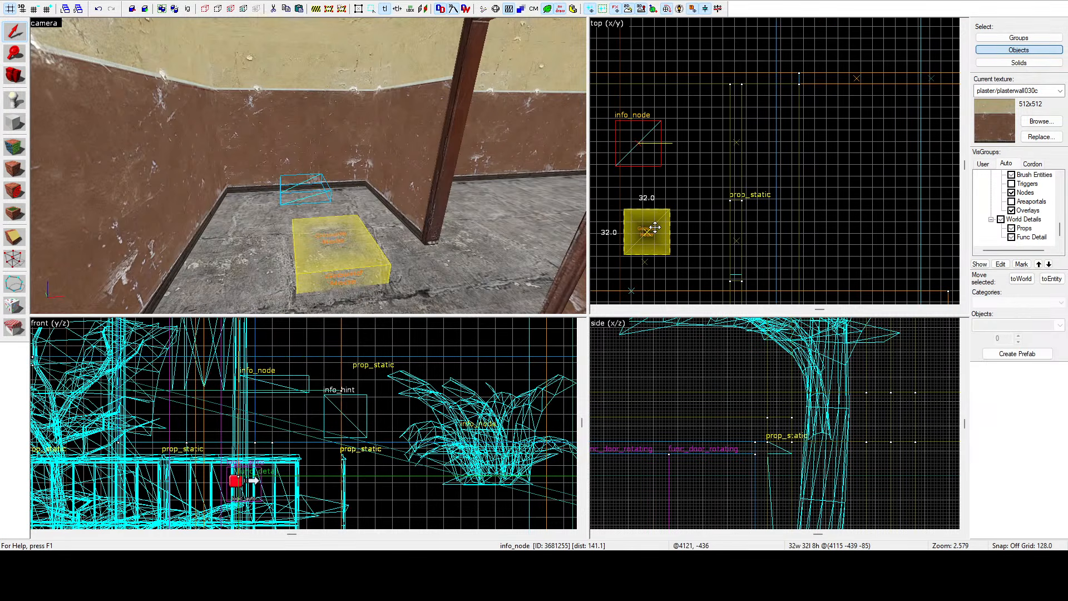
click(813, 164)
key(z)
Fly the camera through the rooms and outside the building to review the changes.
key(s)
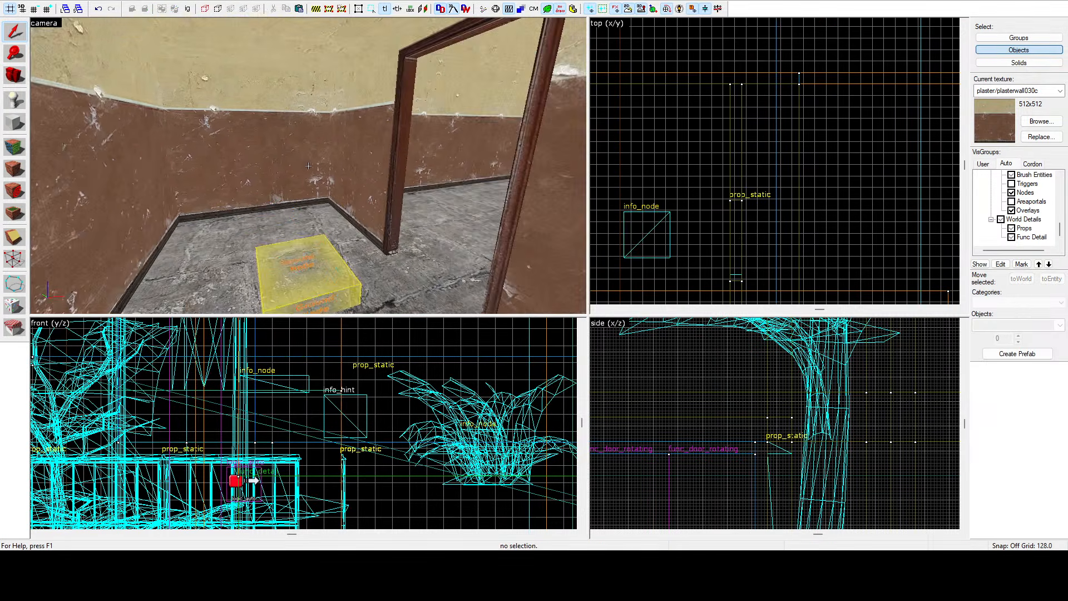
key(w)
key(w)
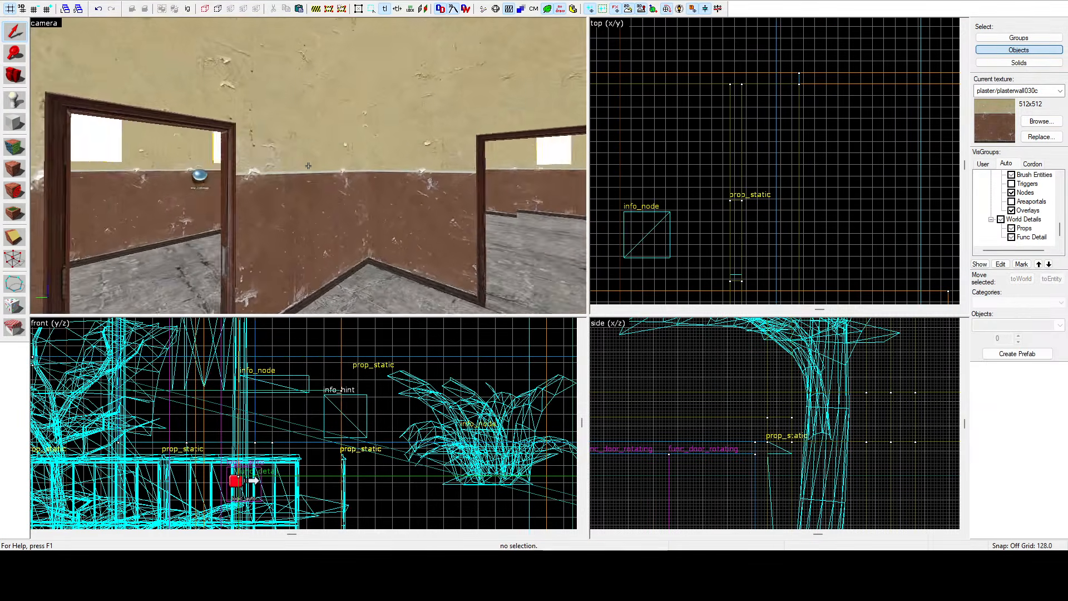
key(w)
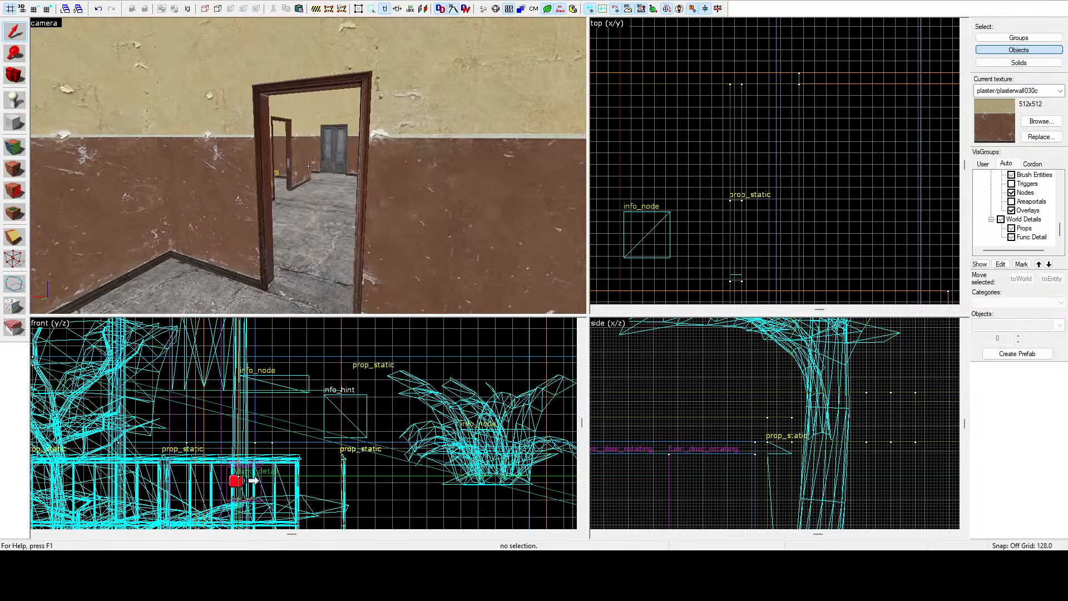
key(d)
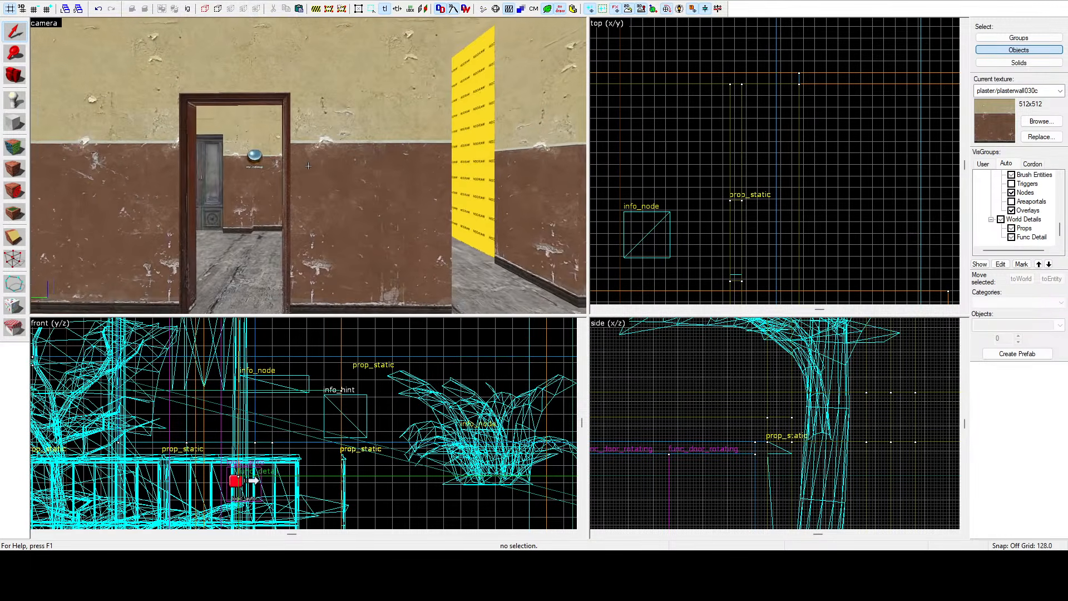
key(d)
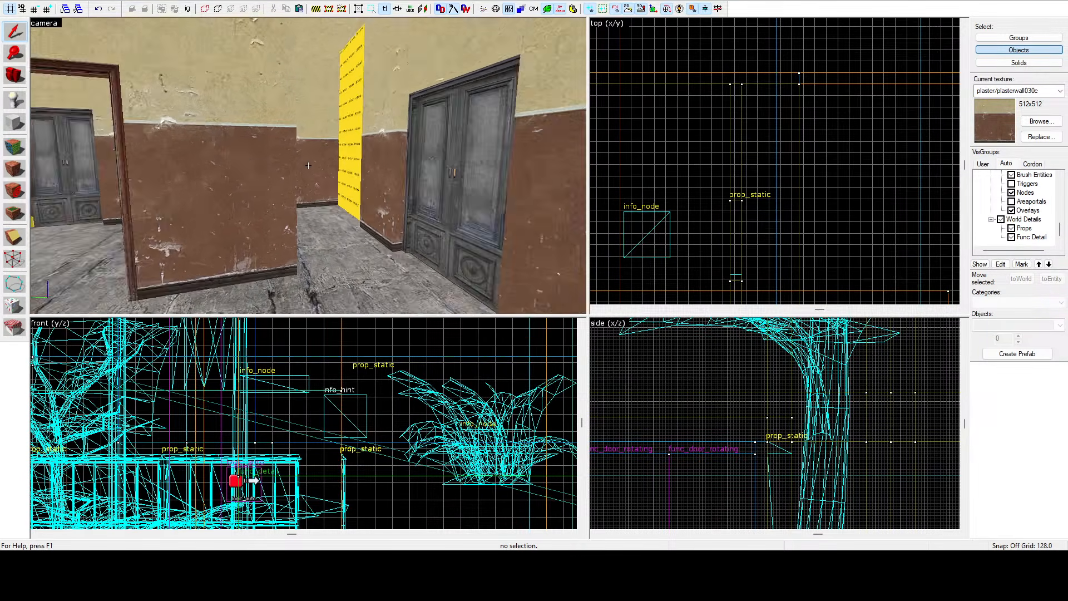
key(w)
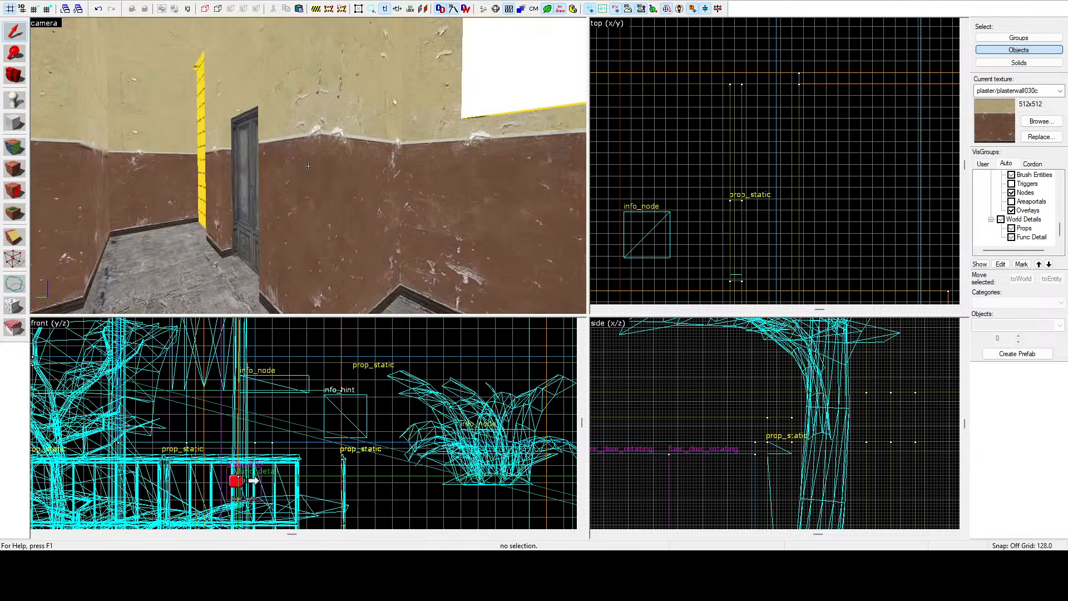
key(d)
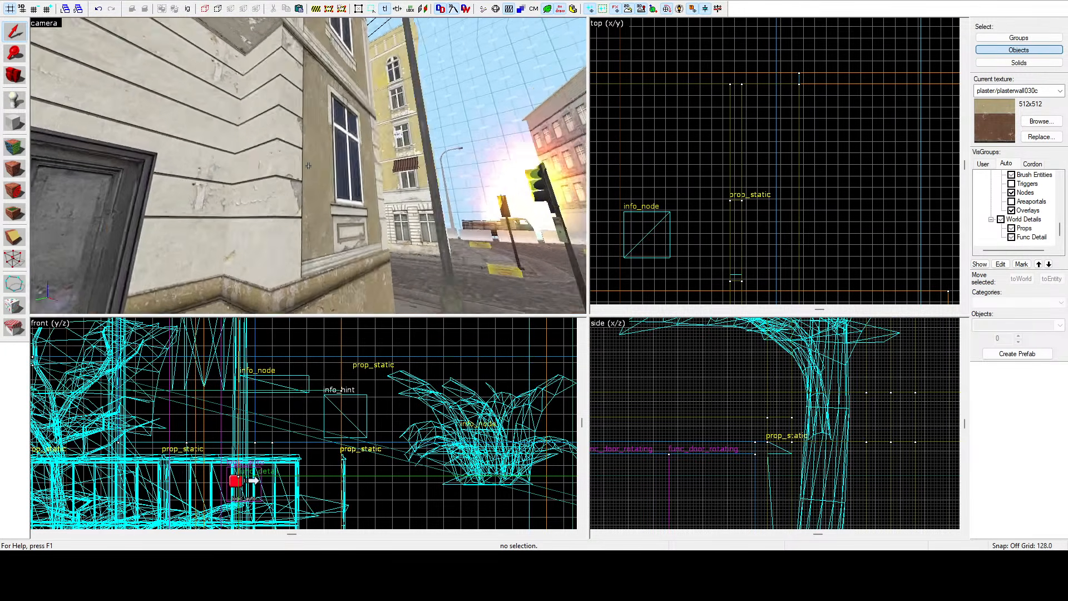
key(w)
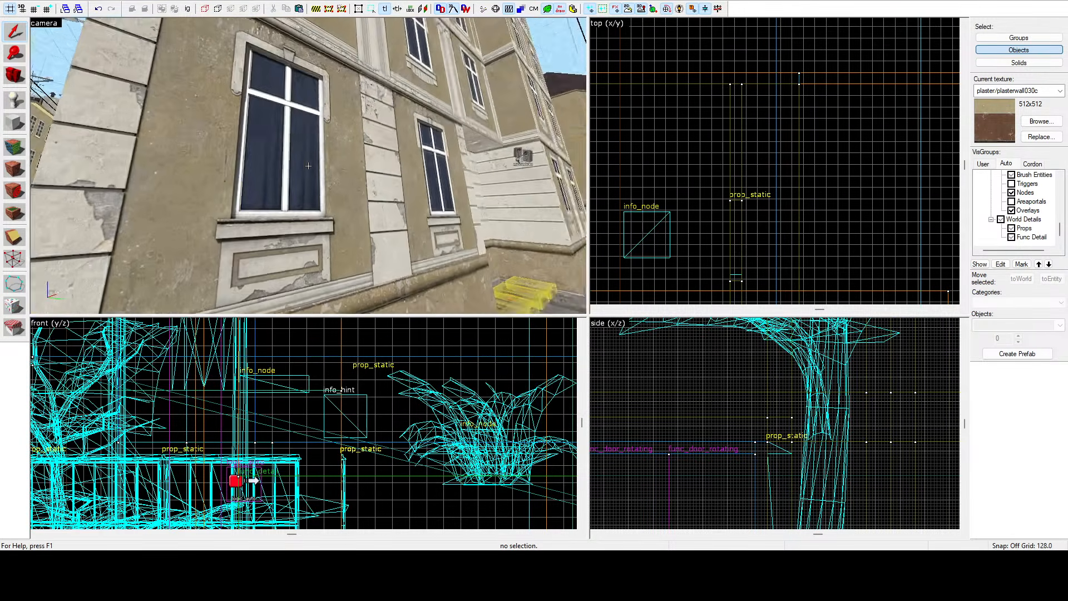
key(w)
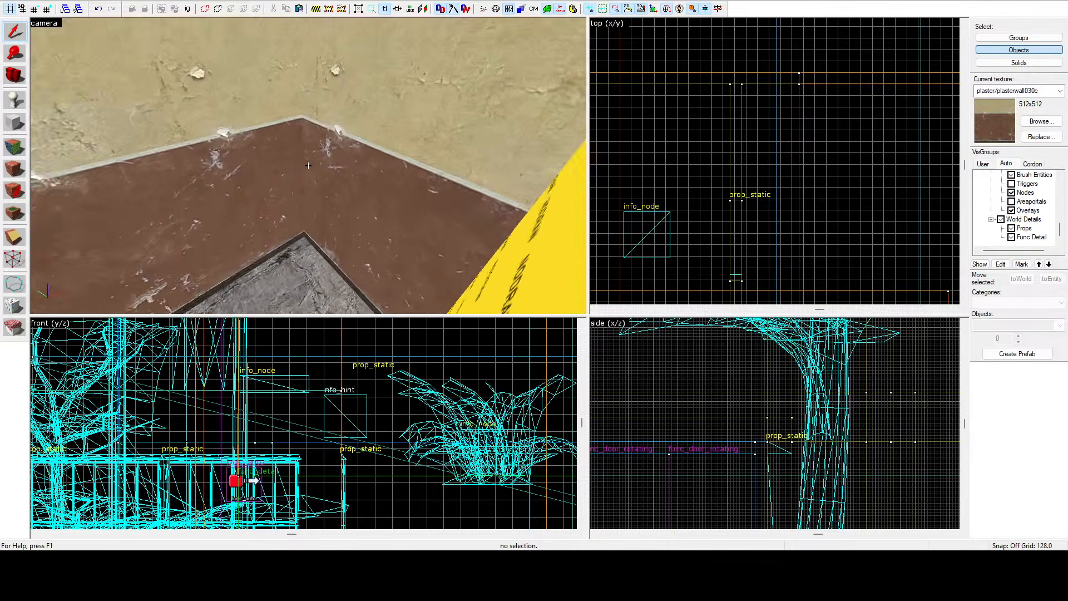
Fly the camera around the building's exterior, selecting facade brushes to inspect them.
key(s)
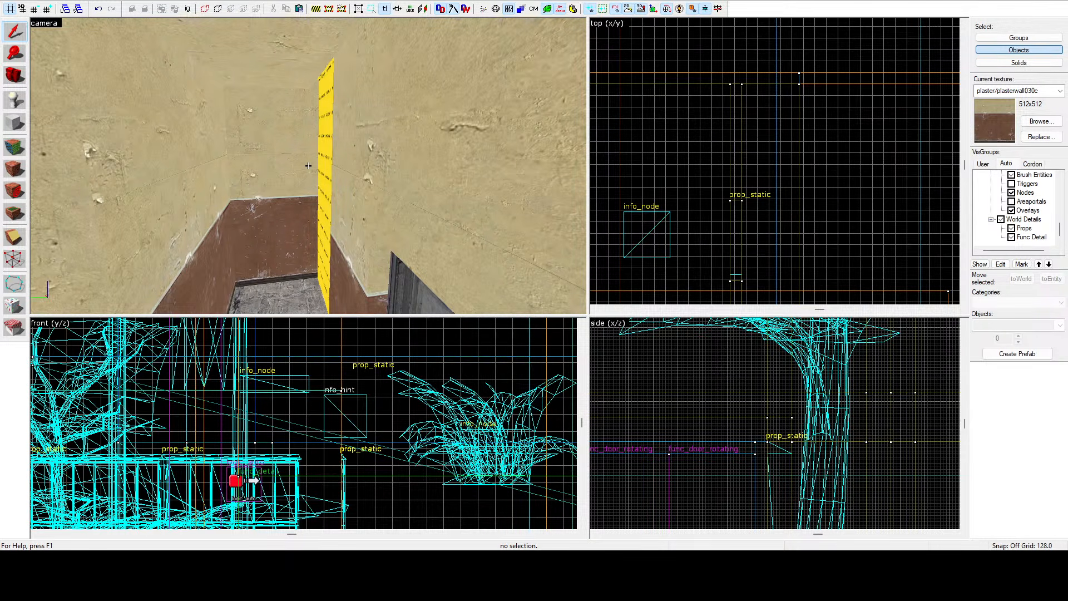
key(w)
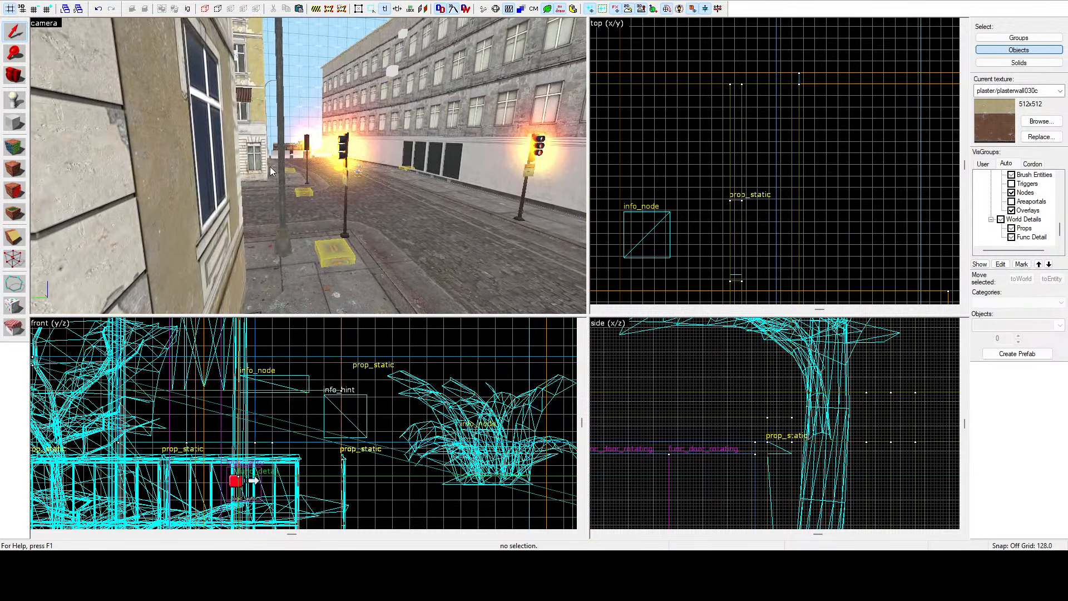
key(z)
key(s)
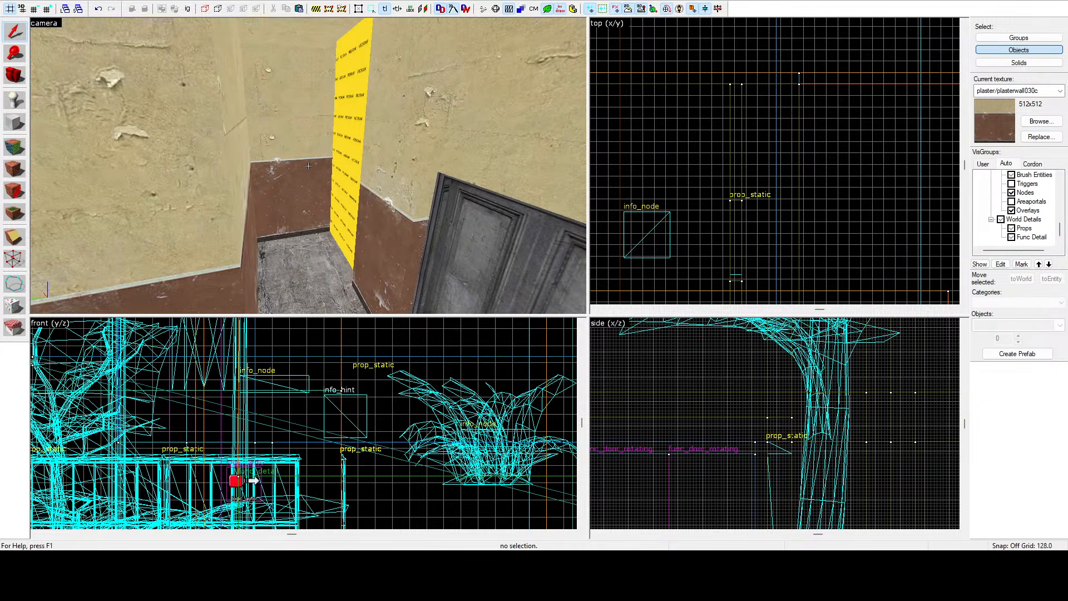
key(w)
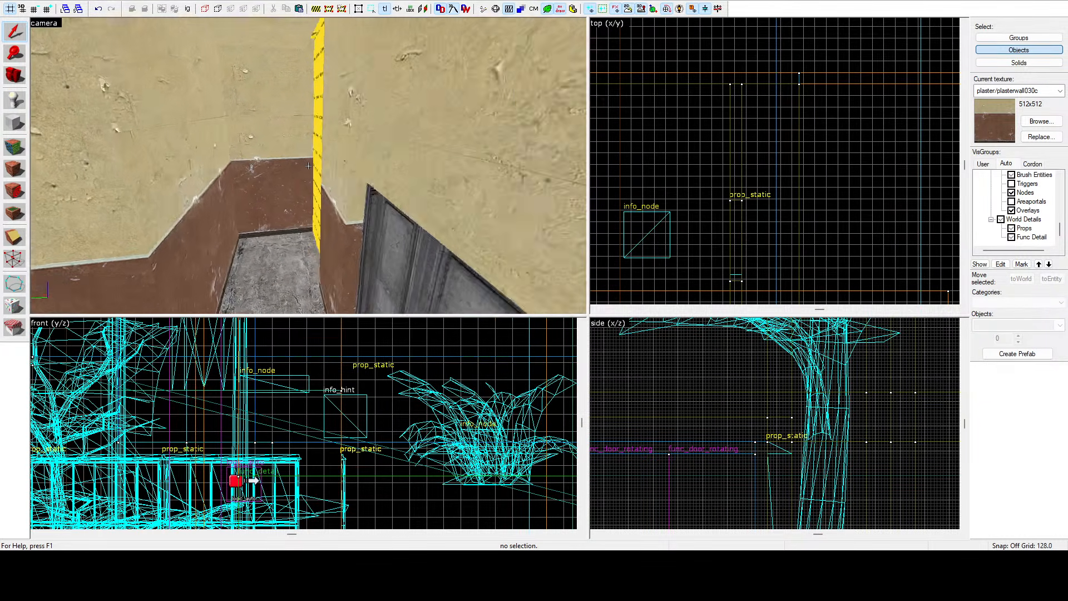
click(308, 165)
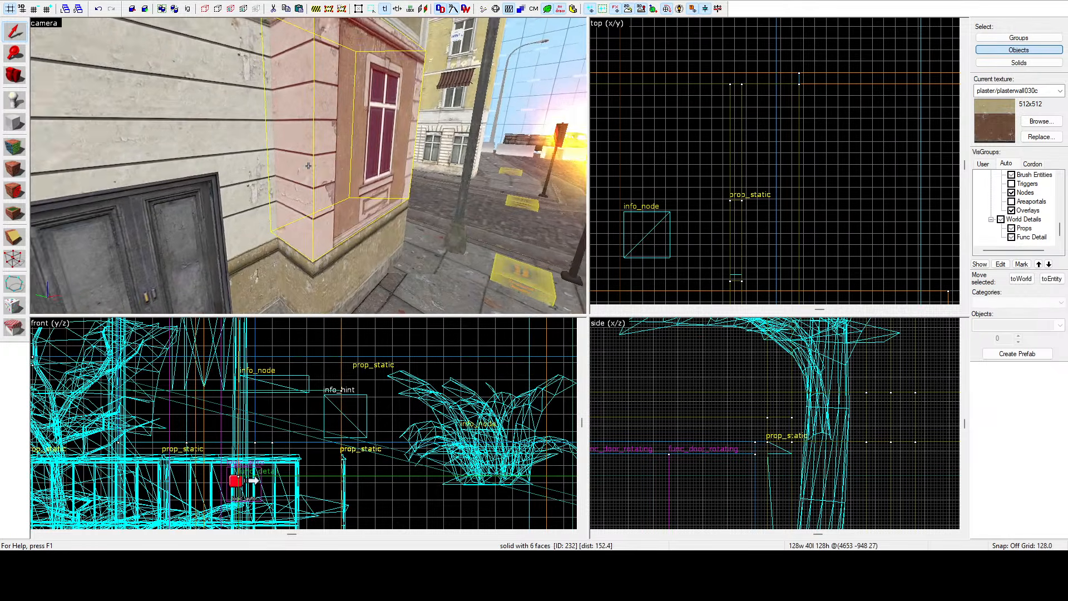
click(308, 166)
key(s)
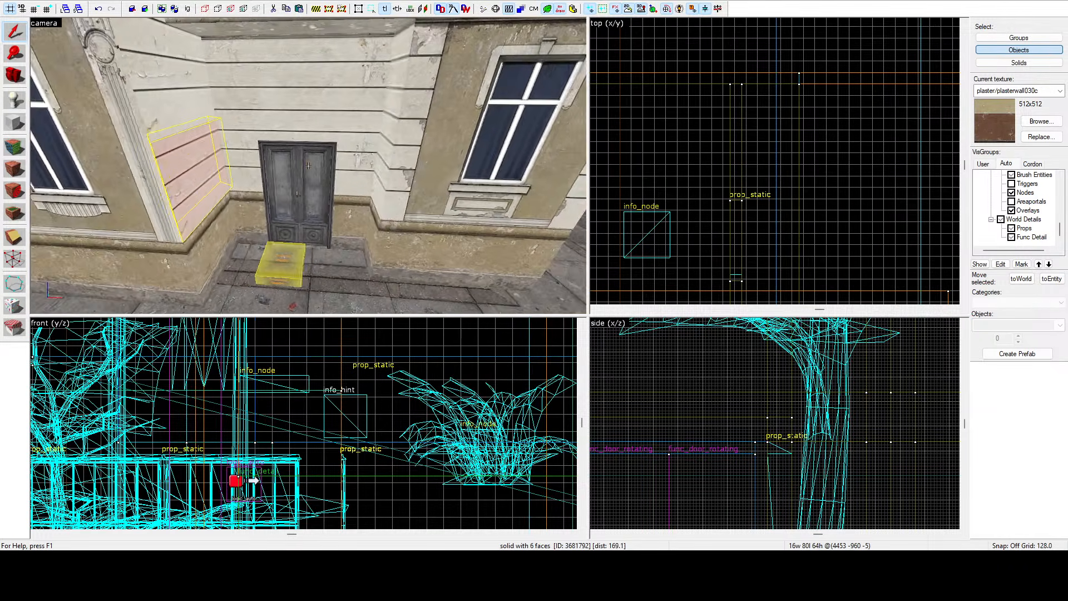
click(308, 166)
key(d)
key(z)
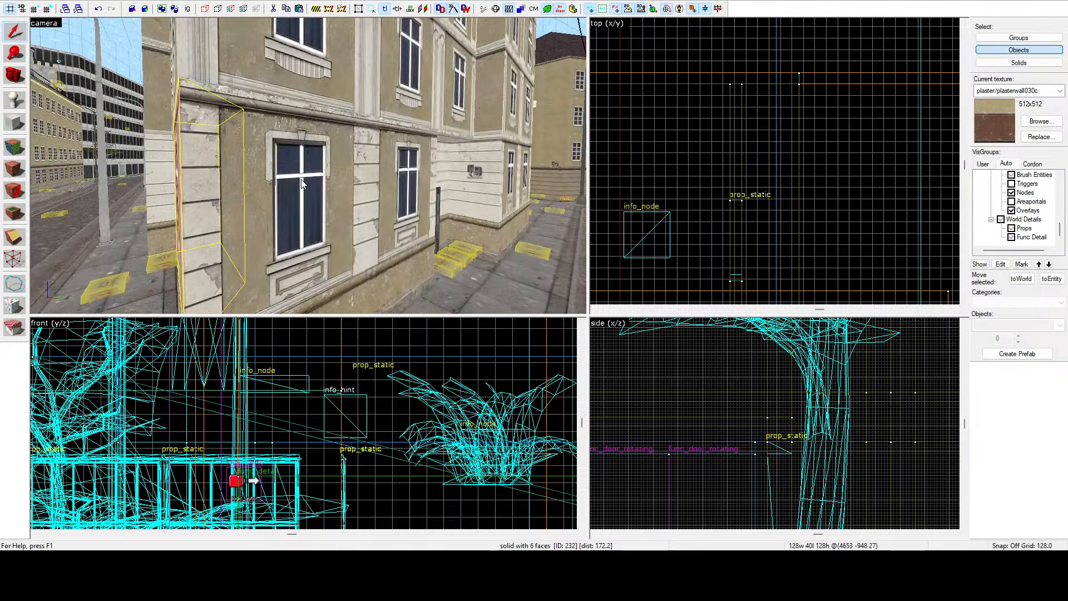
ctrl+click(301, 200)
ctrl+click(299, 225)
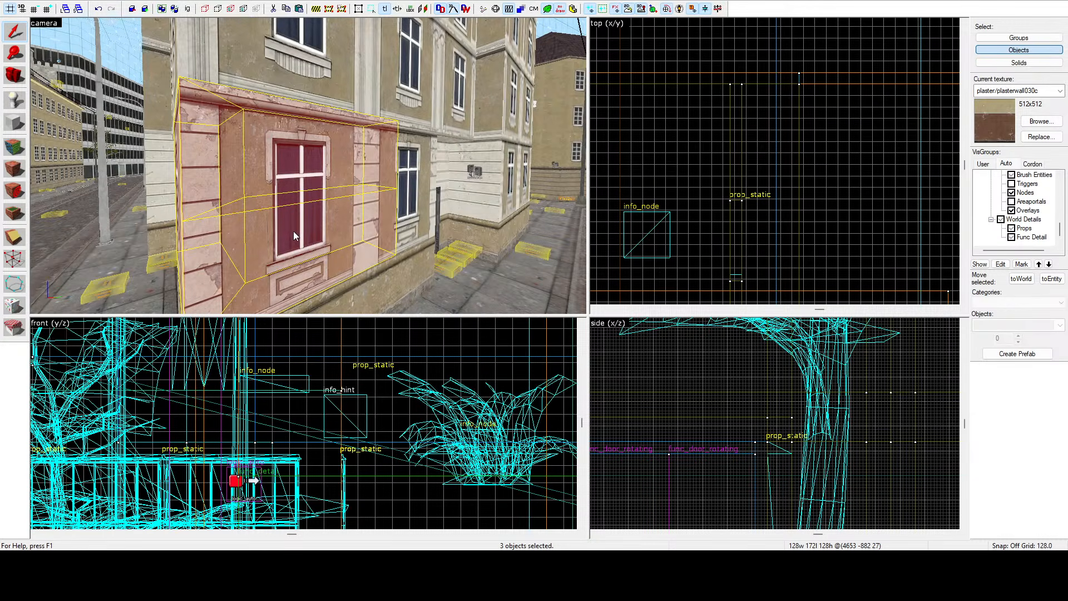
click(292, 232)
key(z)
key(a)
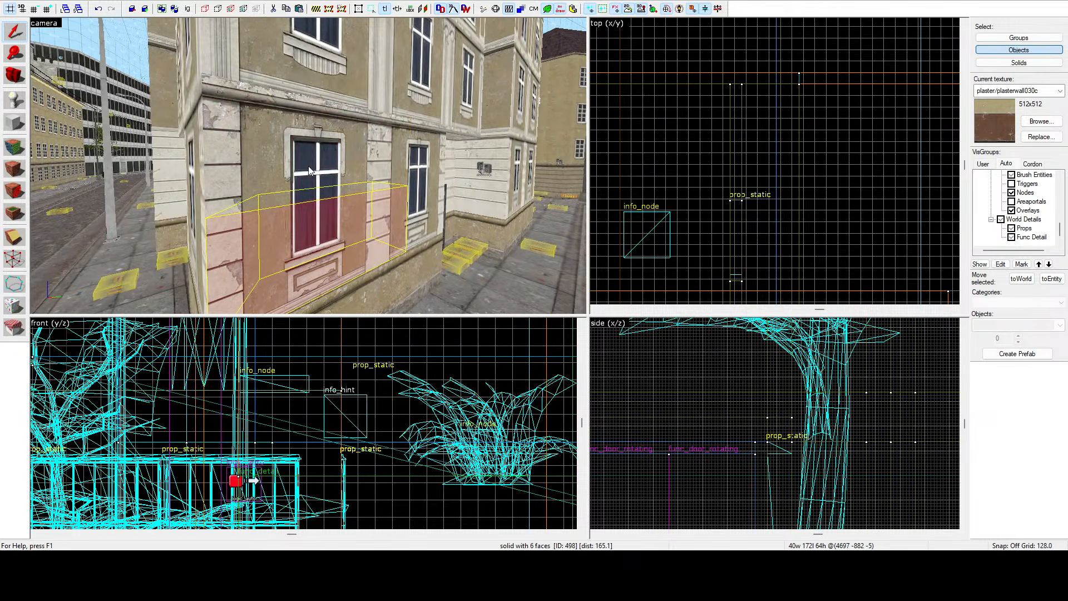
key(z)
Select the window facade brushes and clip them across their length in the top view with the Clipping tool.
ctrl+click(310, 163)
scroll(662, 149, down, 5)
scroll(729, 164, up, 5)
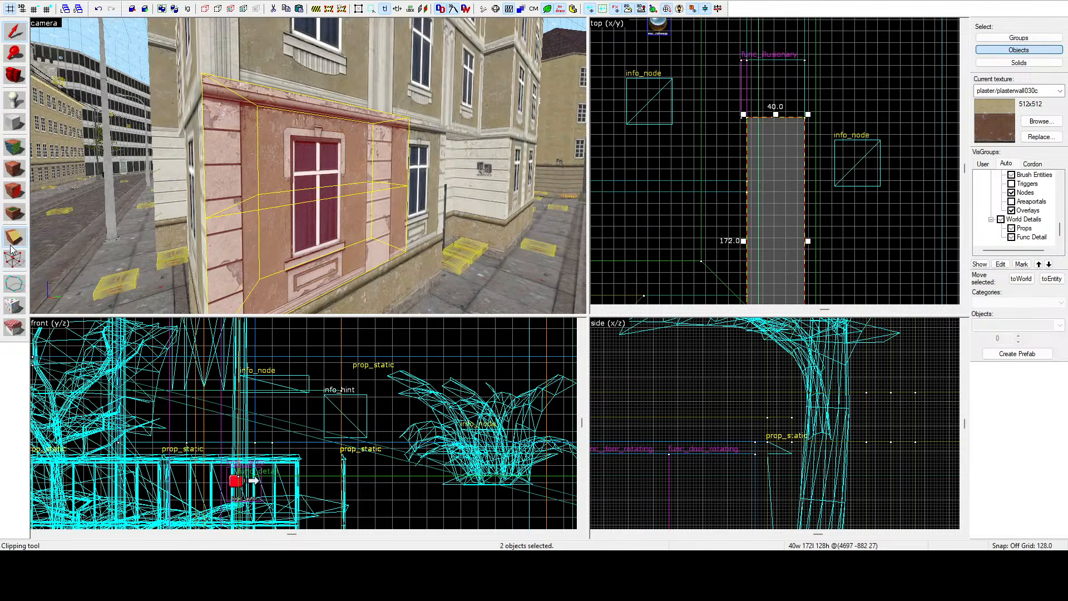
scroll(770, 213, up, 4)
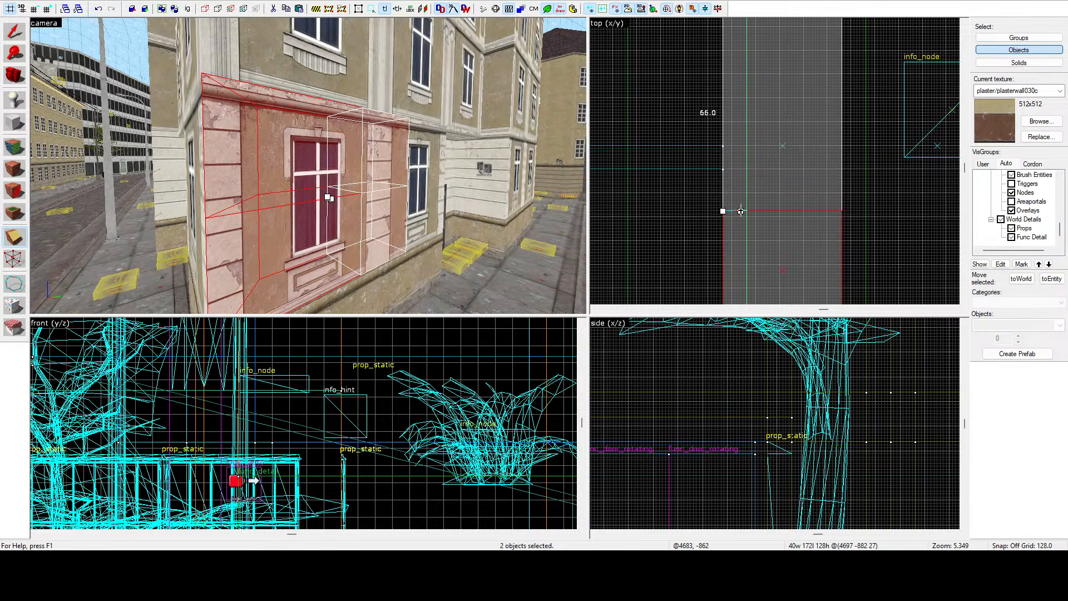
key(Return)
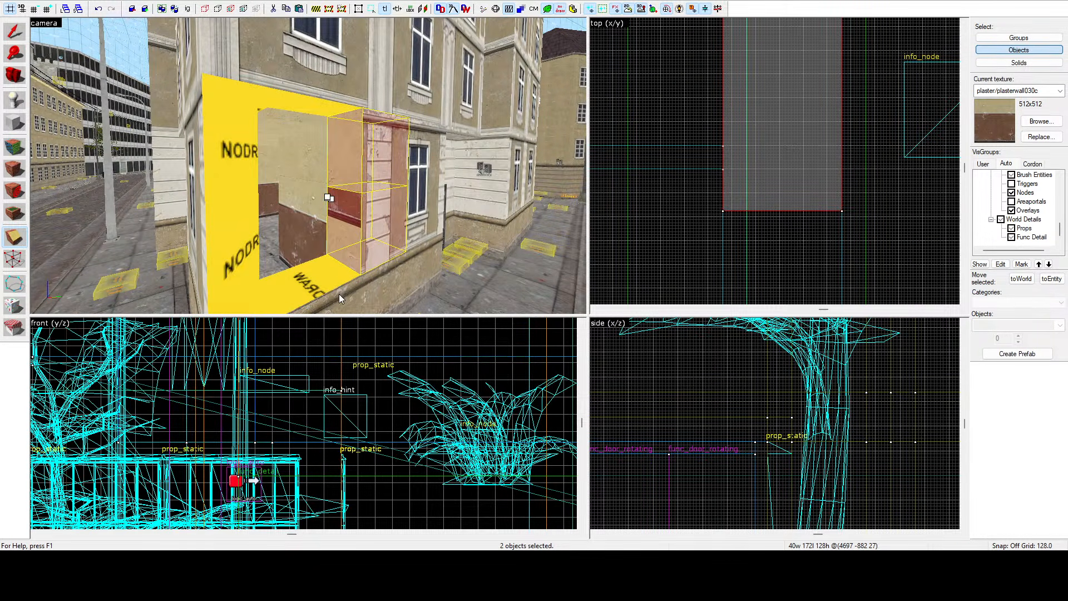
Clip the low wall brush under the opening in the top view and delete the cut-off piece.
click(325, 273)
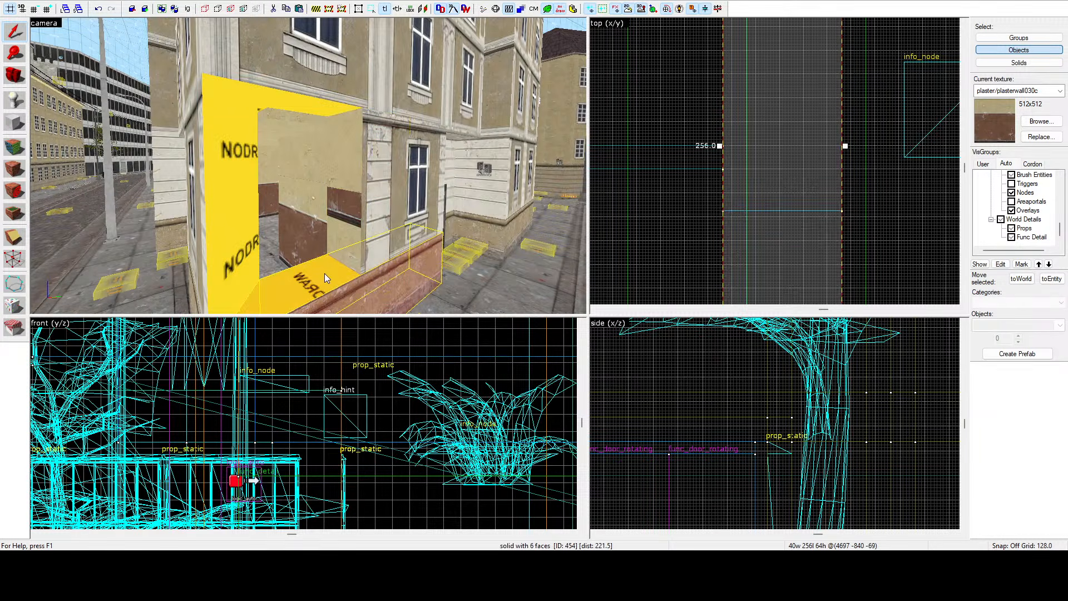
scroll(697, 186, down, 4)
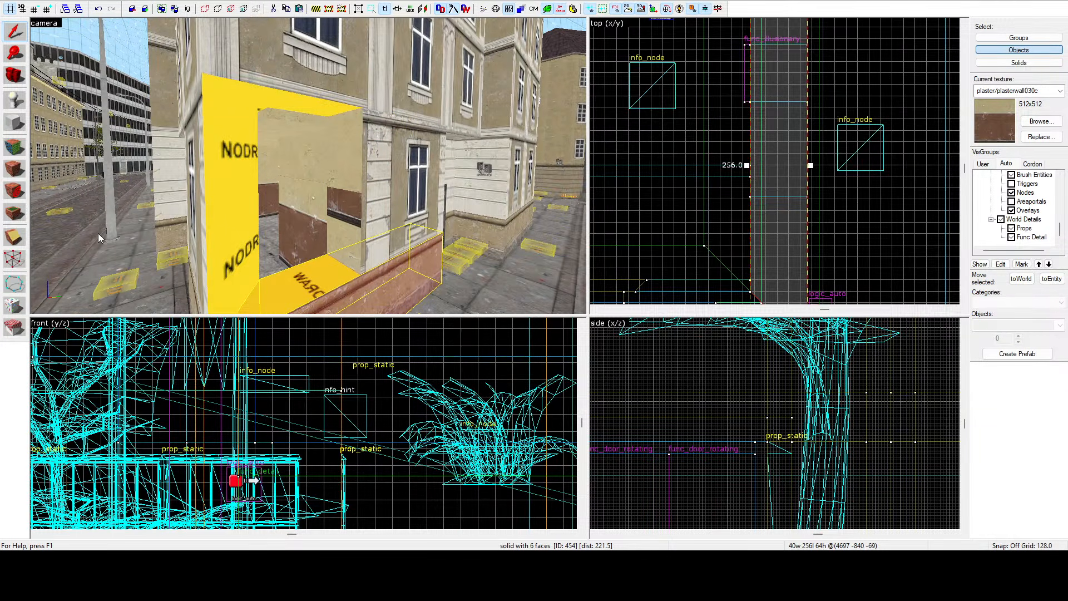
scroll(754, 202, up, 7)
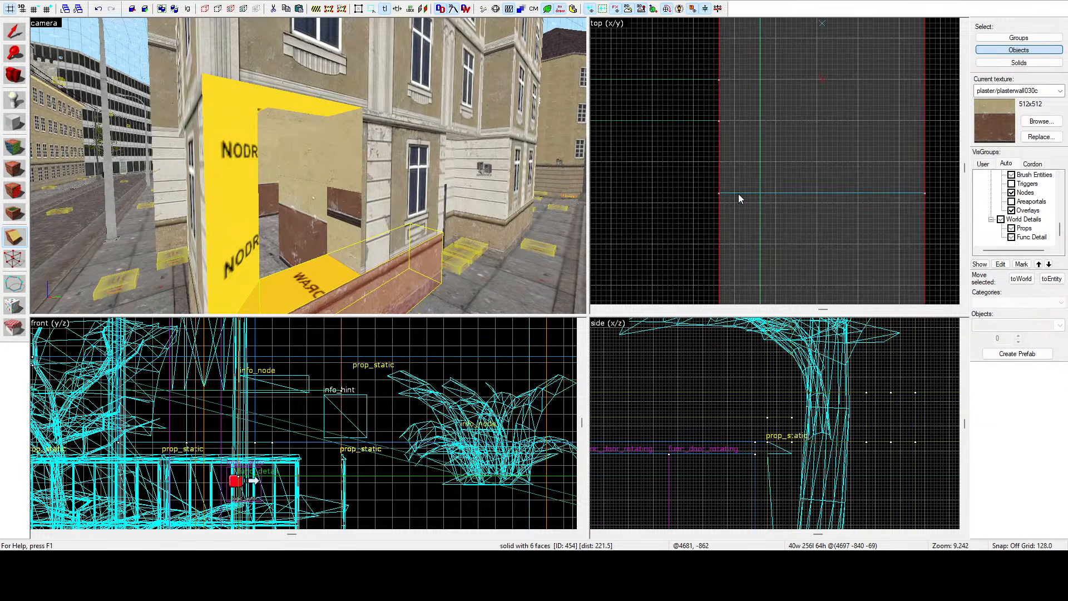
drag(739, 194, 777, 193)
key(Return)
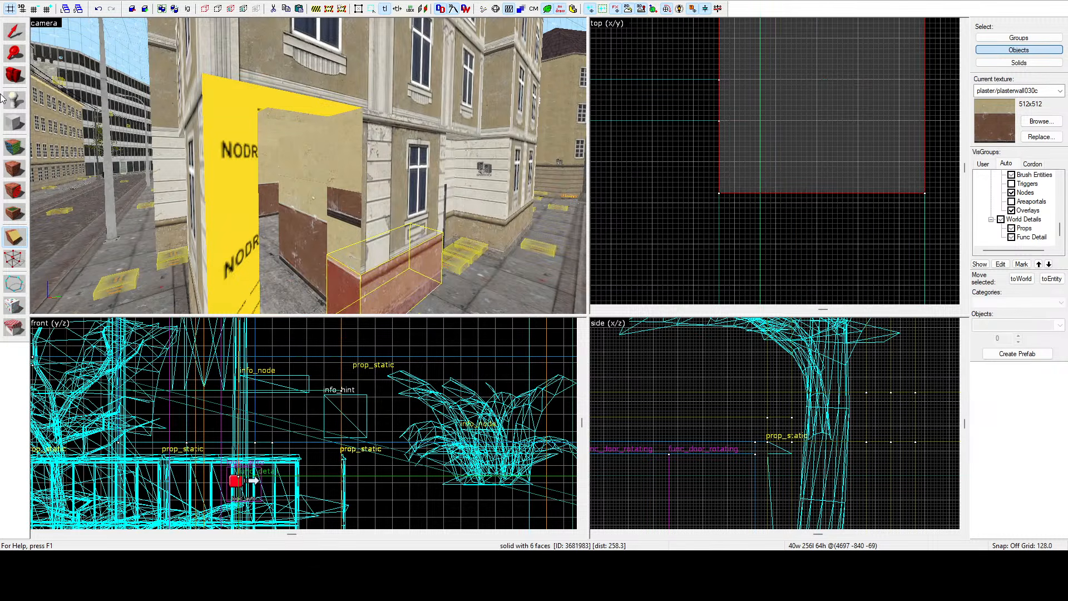
key(Delete)
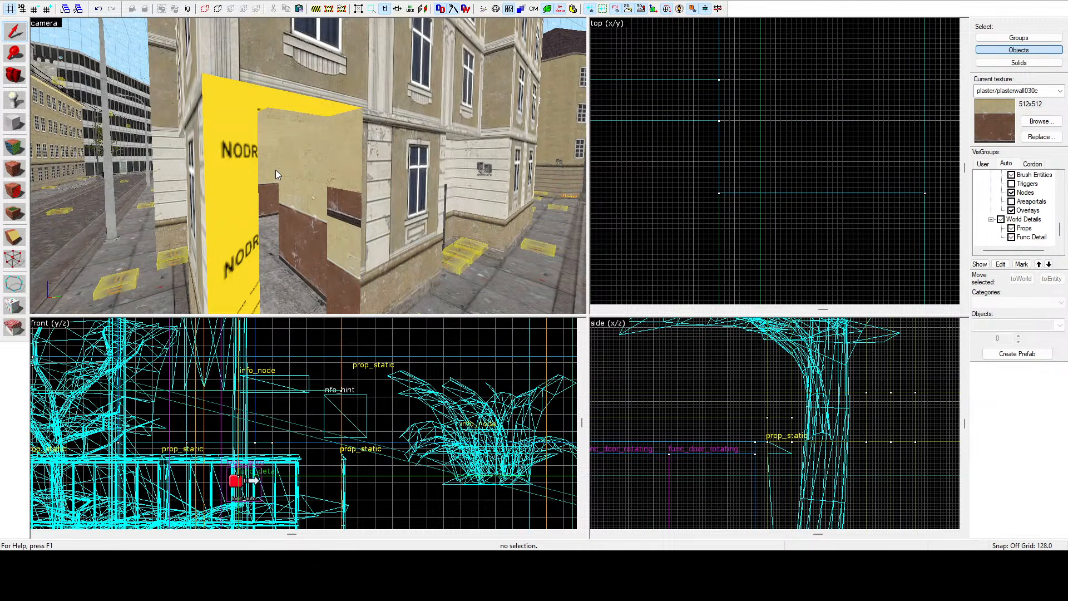
Delete the window facade brush at the building's corner beside the door.
key(z)
key(a)
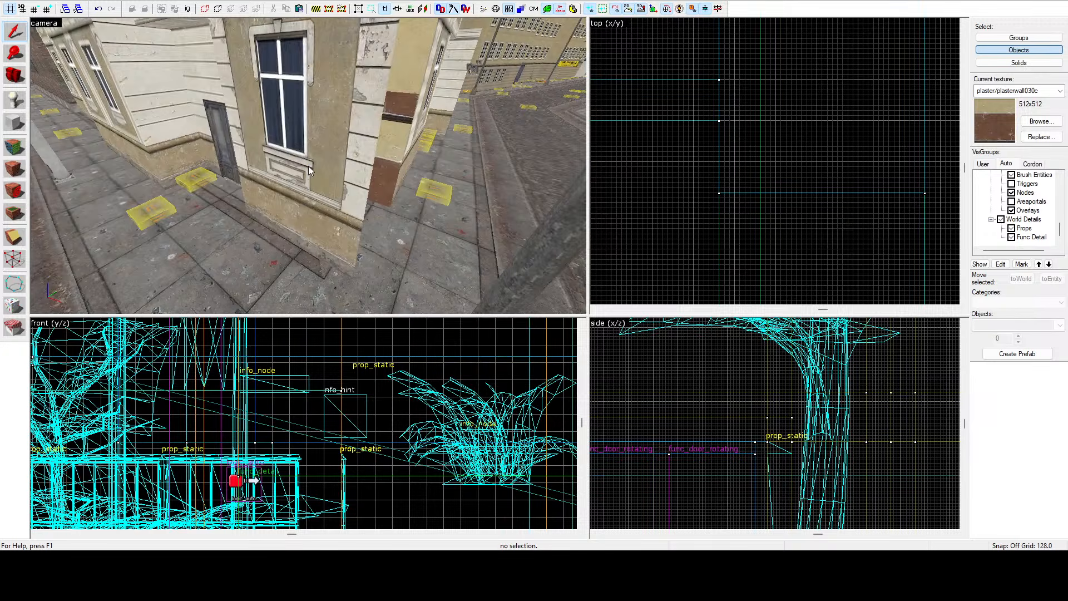
click(333, 159)
key(z)
key(a)
key(z)
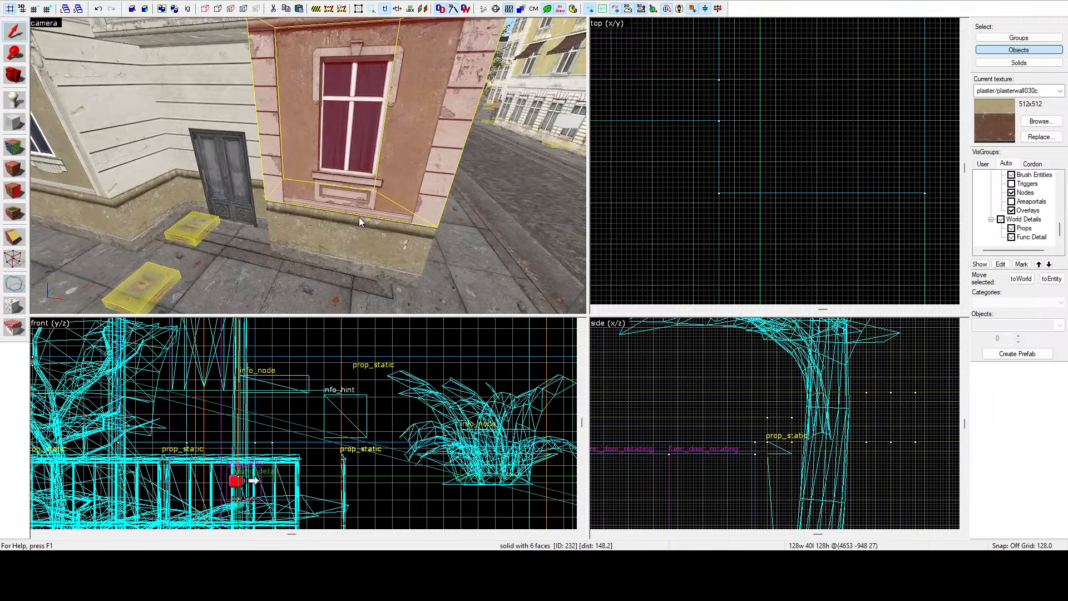
click(79, 207)
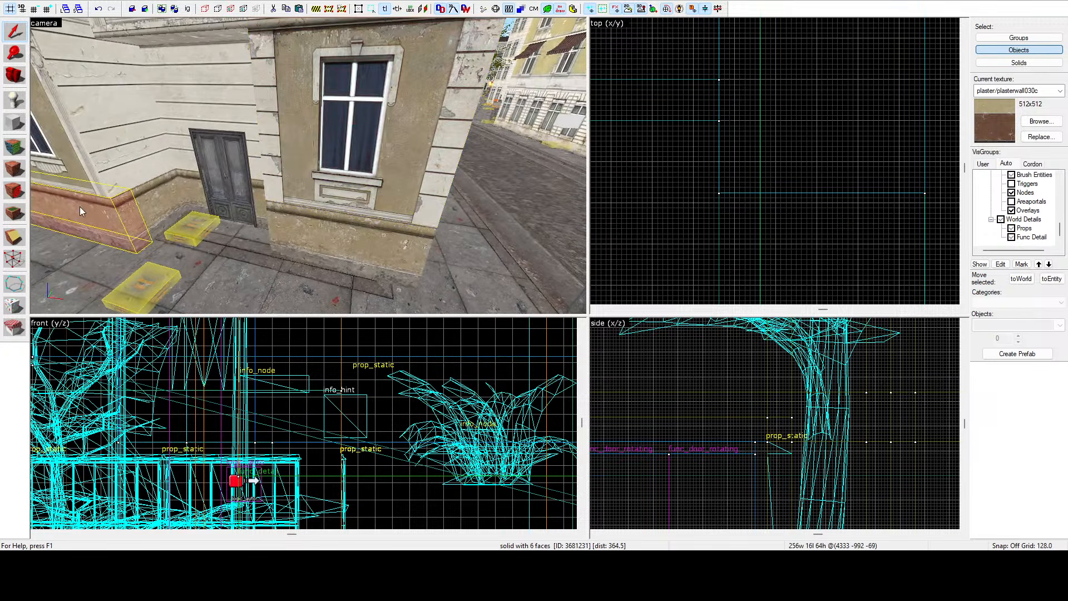
click(346, 145)
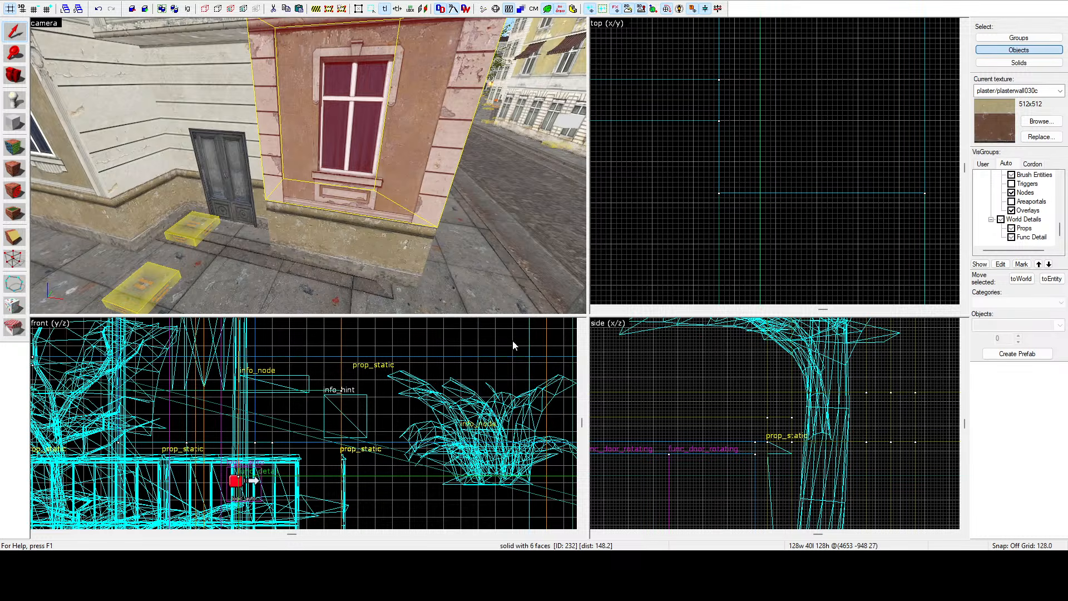
key(Delete)
Select the ten facade brushes around the window next to the door and move them in the top view.
key(z)
key(d)
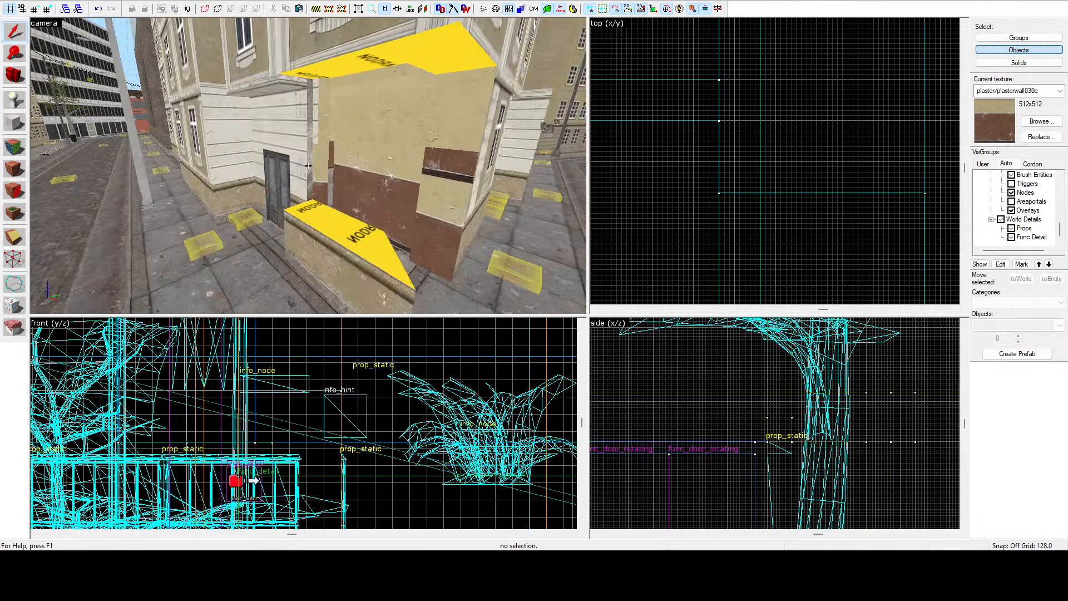
key(a)
click(308, 166)
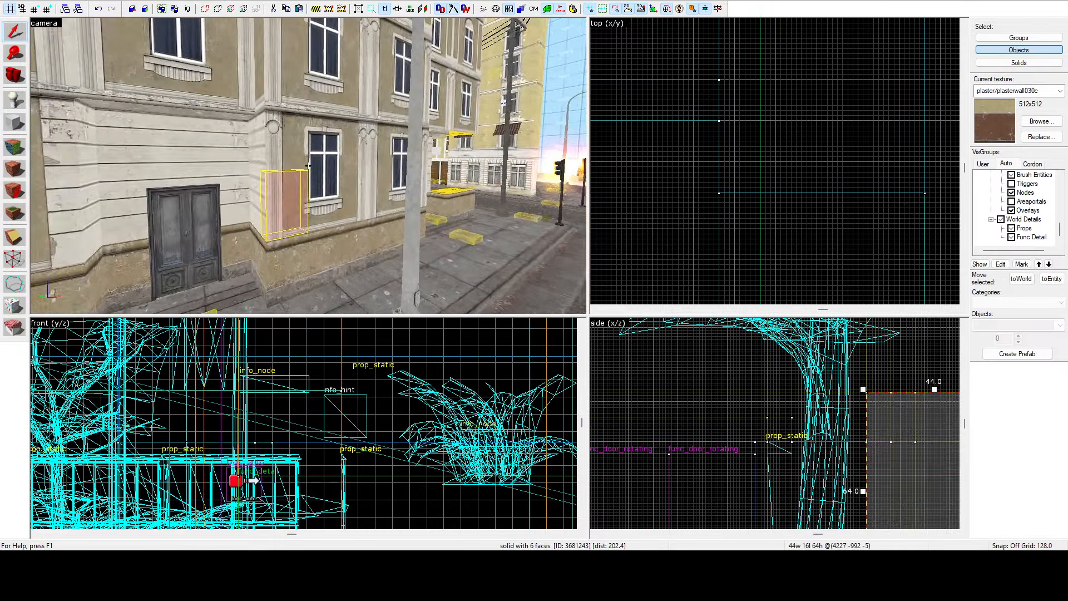
key(z)
ctrl+click(252, 162)
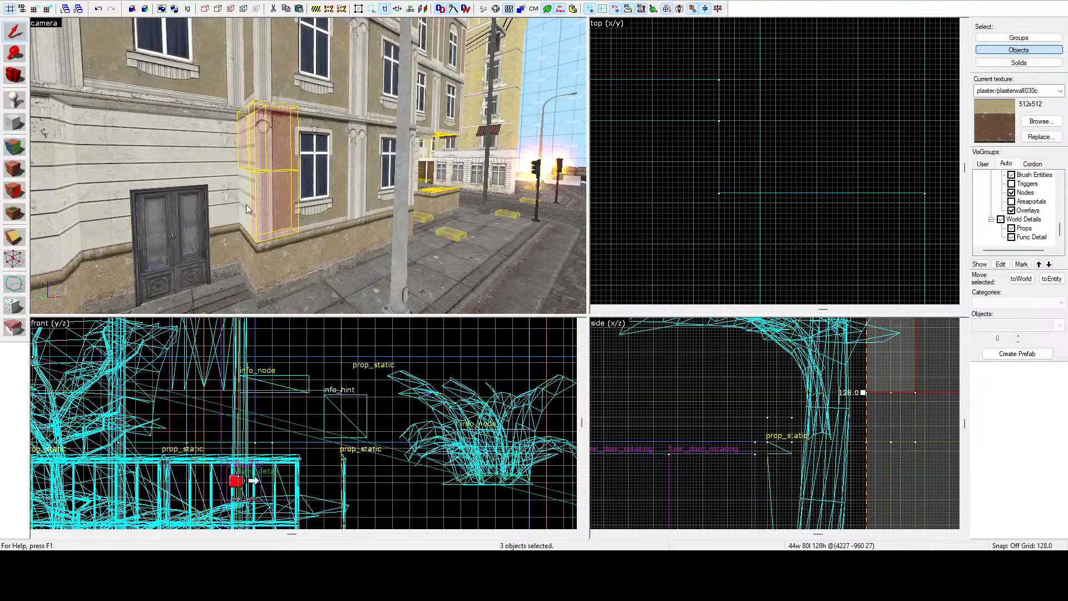
ctrl+click(318, 161)
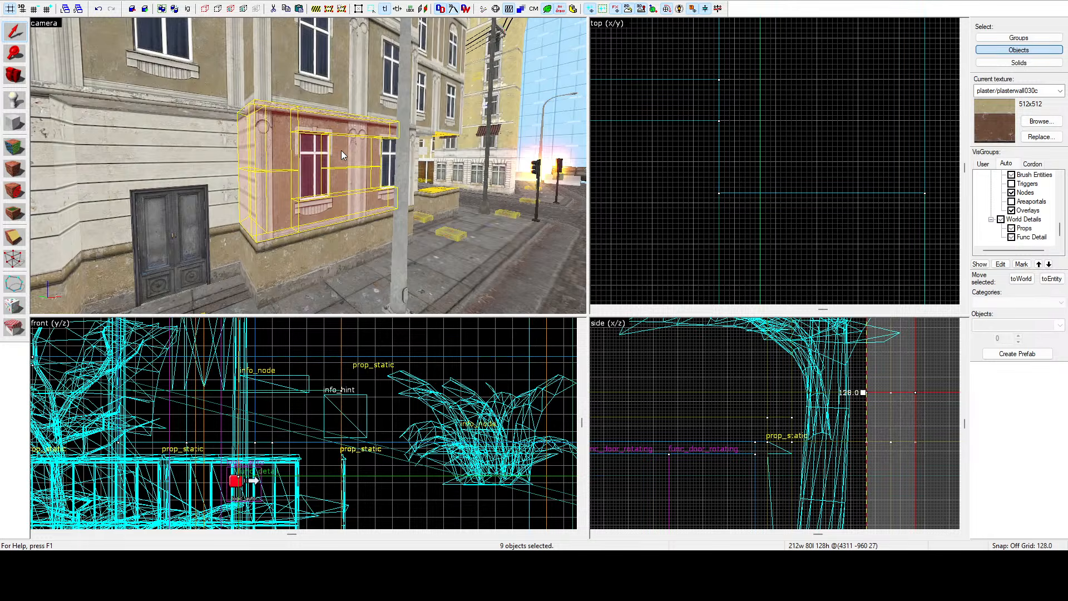
key(z)
key(d)
key(a)
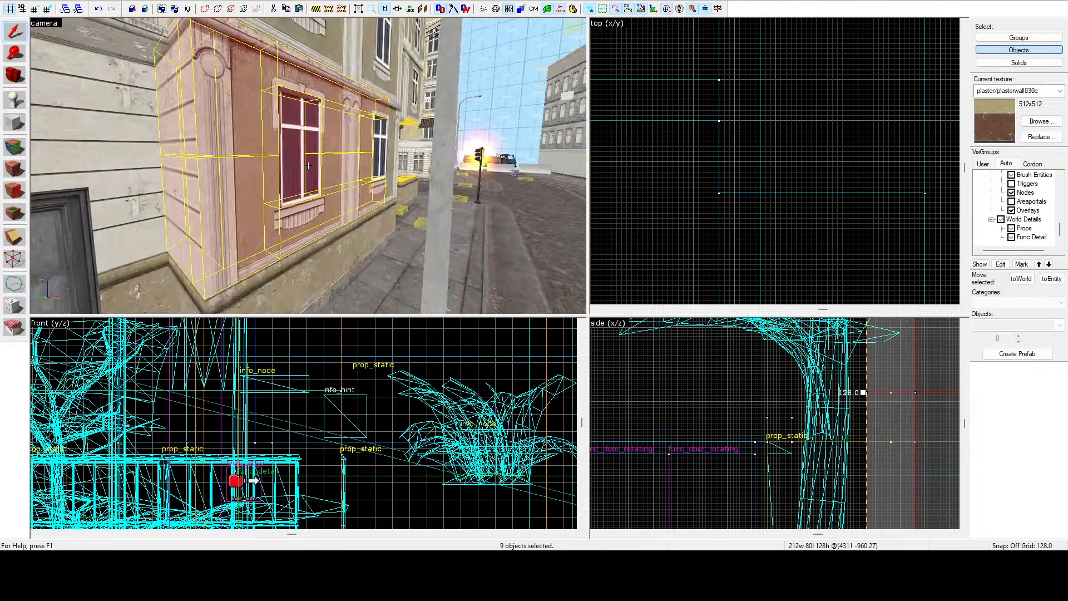
key(w)
key(a)
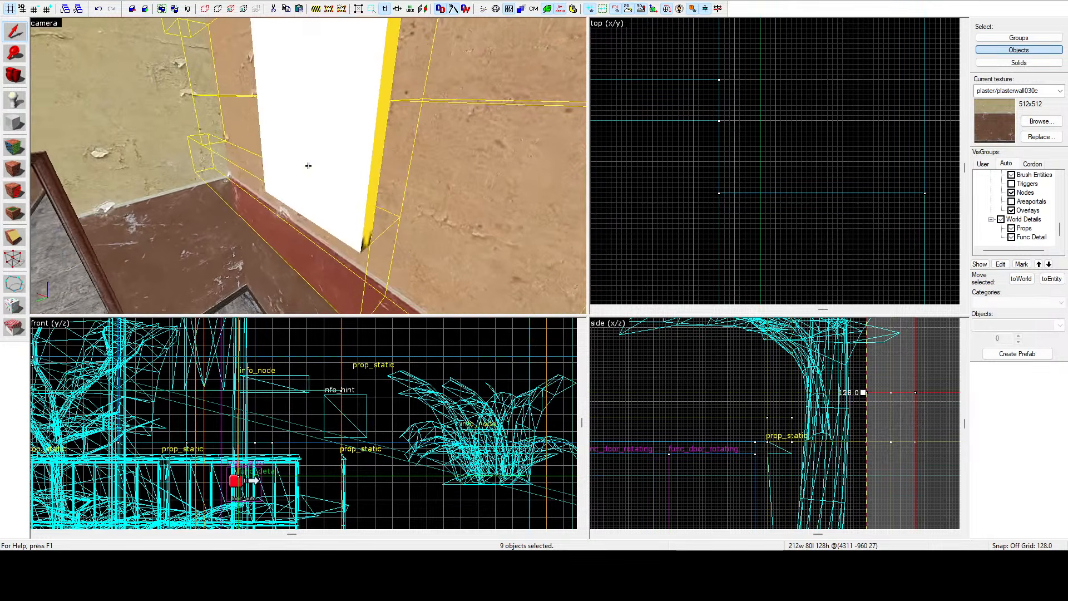
ctrl+click(308, 166)
key(s)
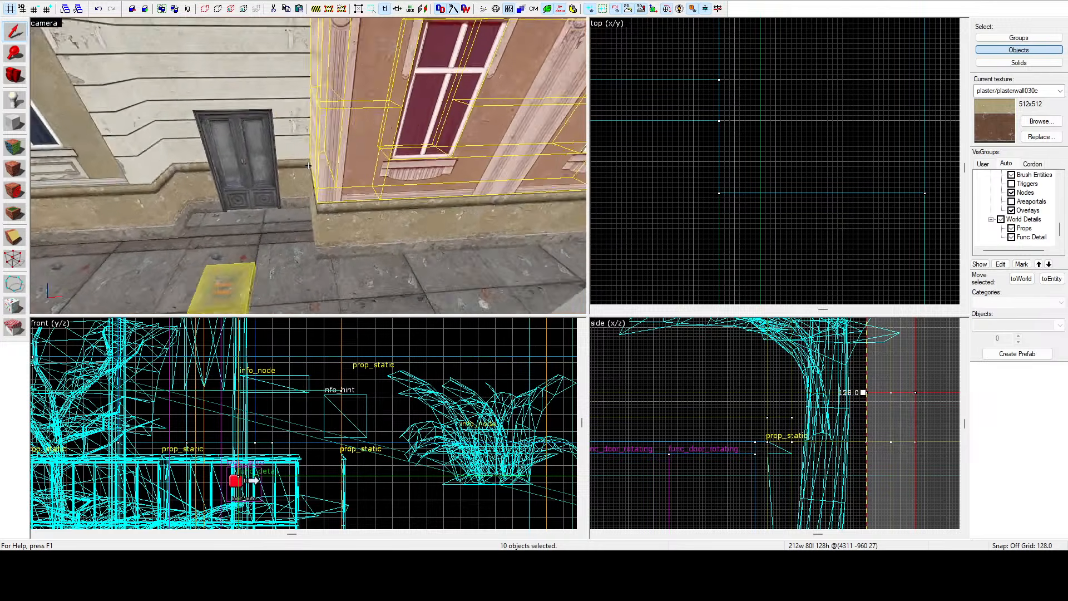
key(a)
scroll(695, 136, down, 10)
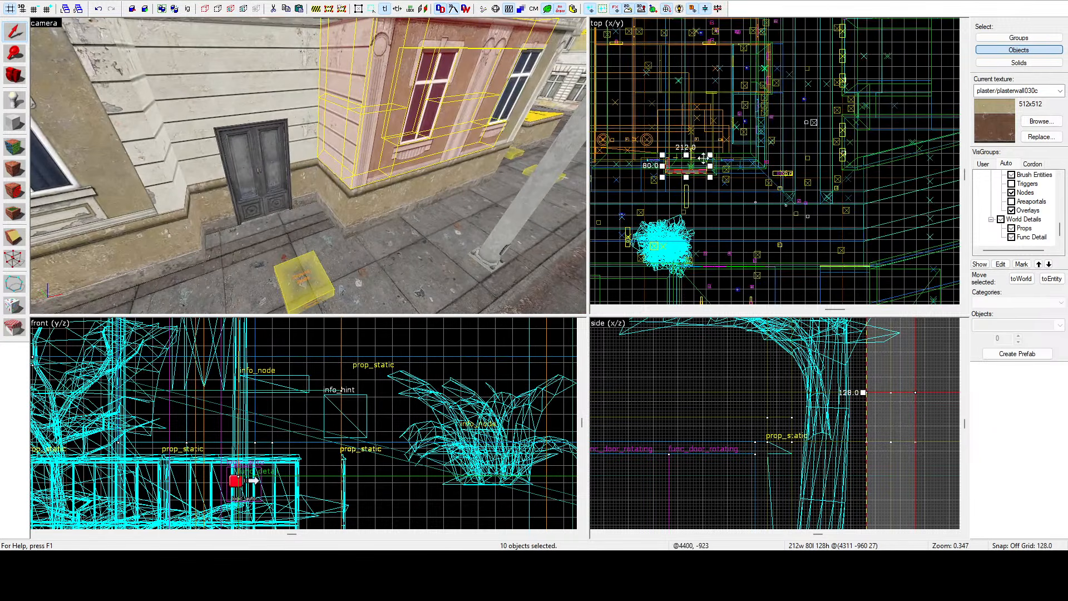
drag(682, 197, 827, 180)
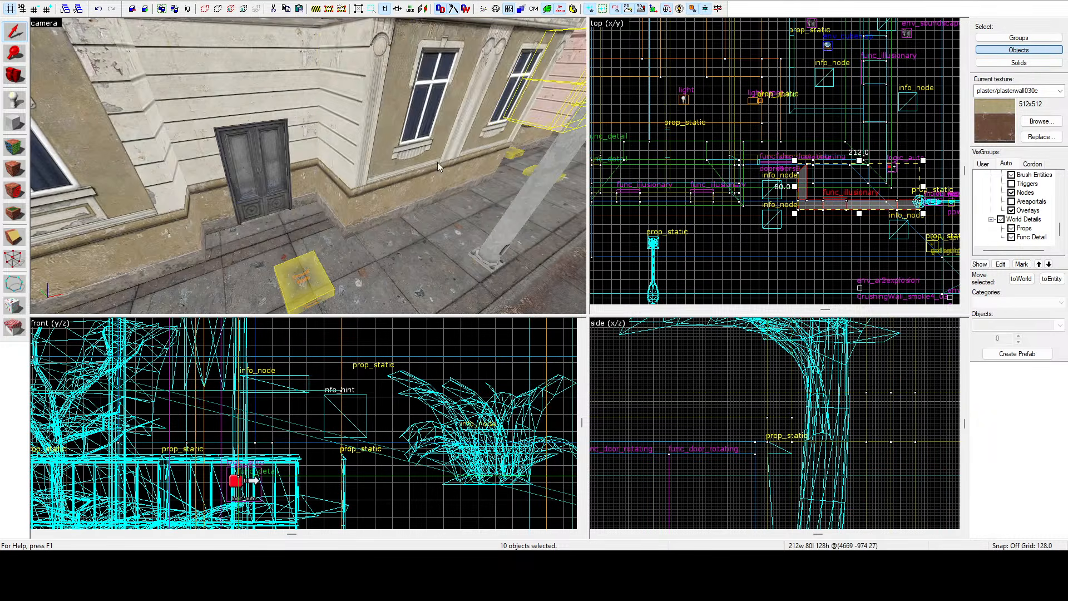
Inspect the moved facade brushes in the camera and top views.
key(z)
key(a)
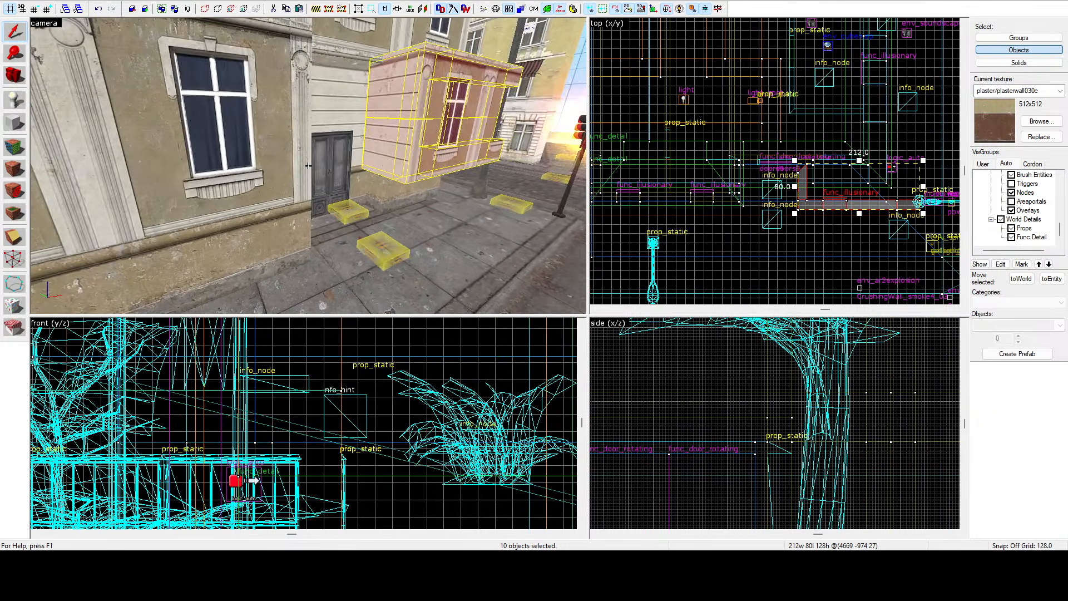
key(w)
key(z)
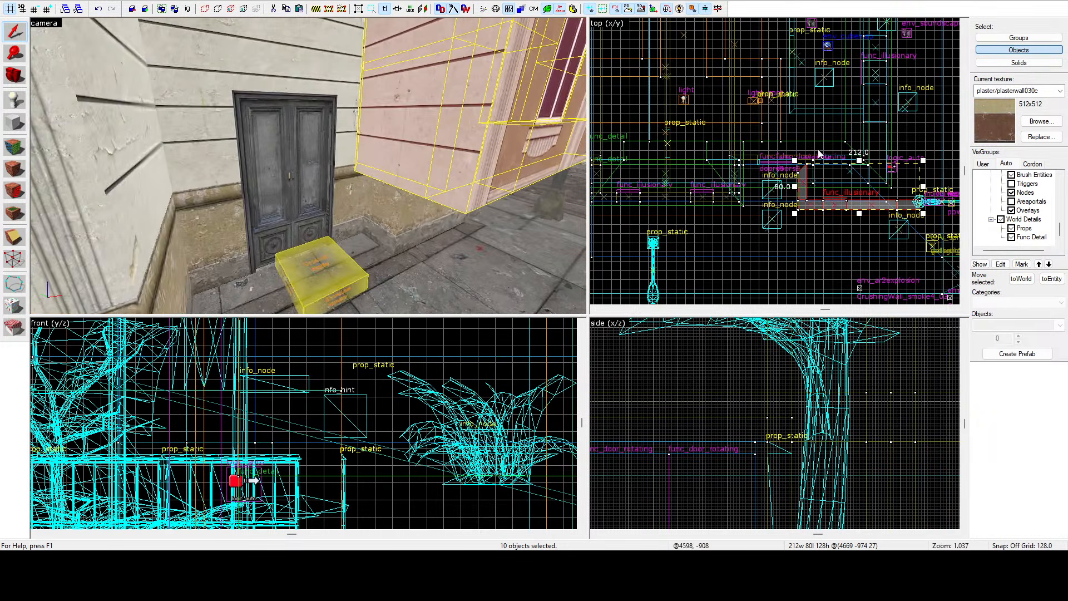
scroll(815, 165, up, 8)
mouse_move(745, 219)
mouse_down()
mouse_move(837, 172)
mouse_move(818, 169)
mouse_move(799, 193)
mouse_up()
scroll(819, 172, up, 4)
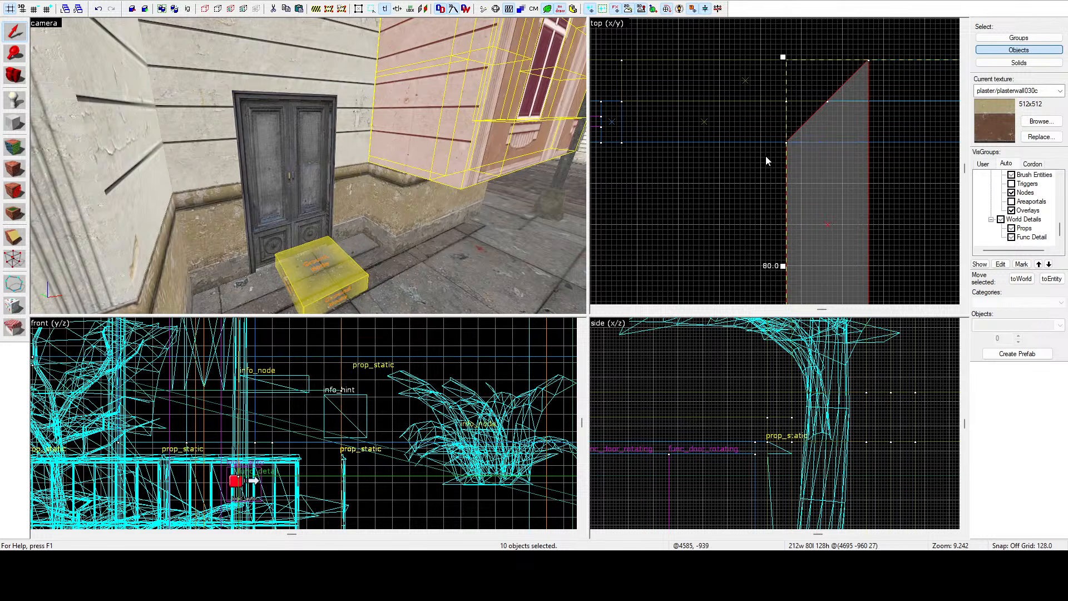
Move the selected facade brushes upward in the top view beside the door corner.
drag(810, 154, 813, 67)
scroll(602, 113, down, 3)
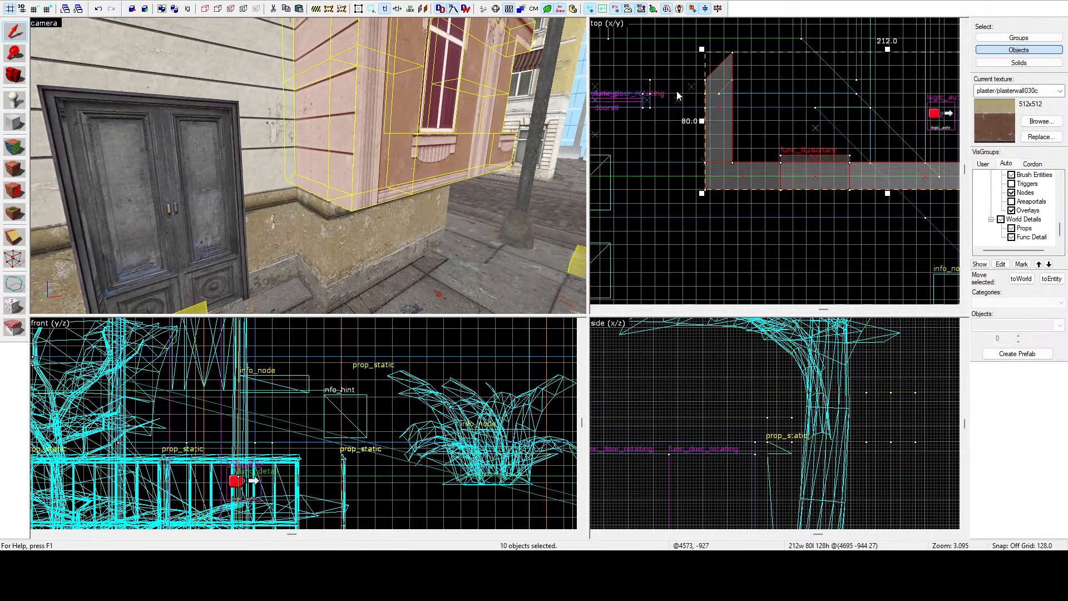
scroll(718, 206, up, 3)
drag(725, 148, 725, 148)
scroll(308, 165, up, 10)
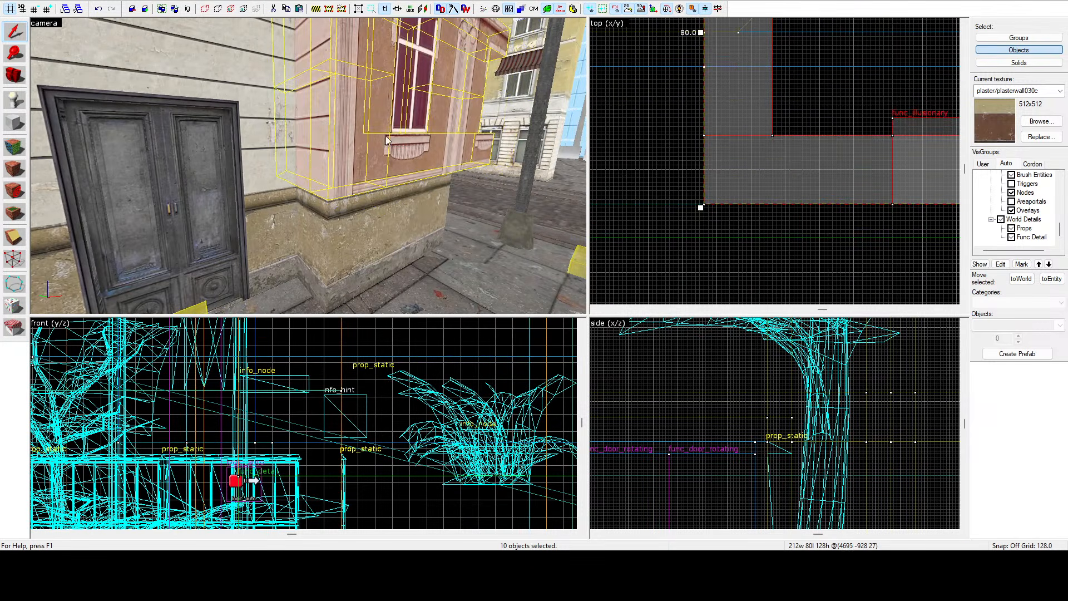
key(s)
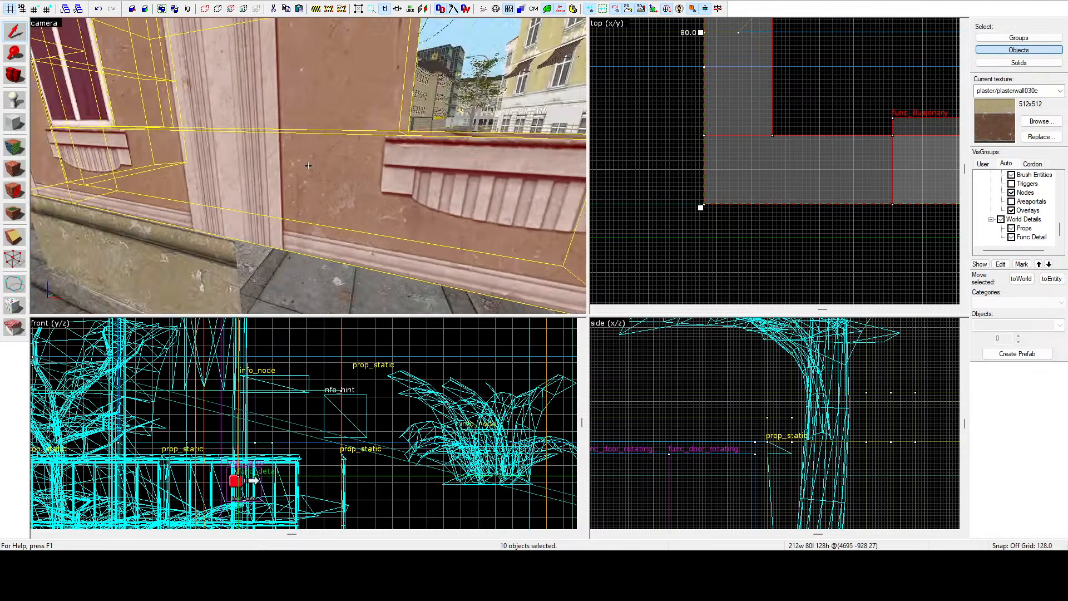
key(w)
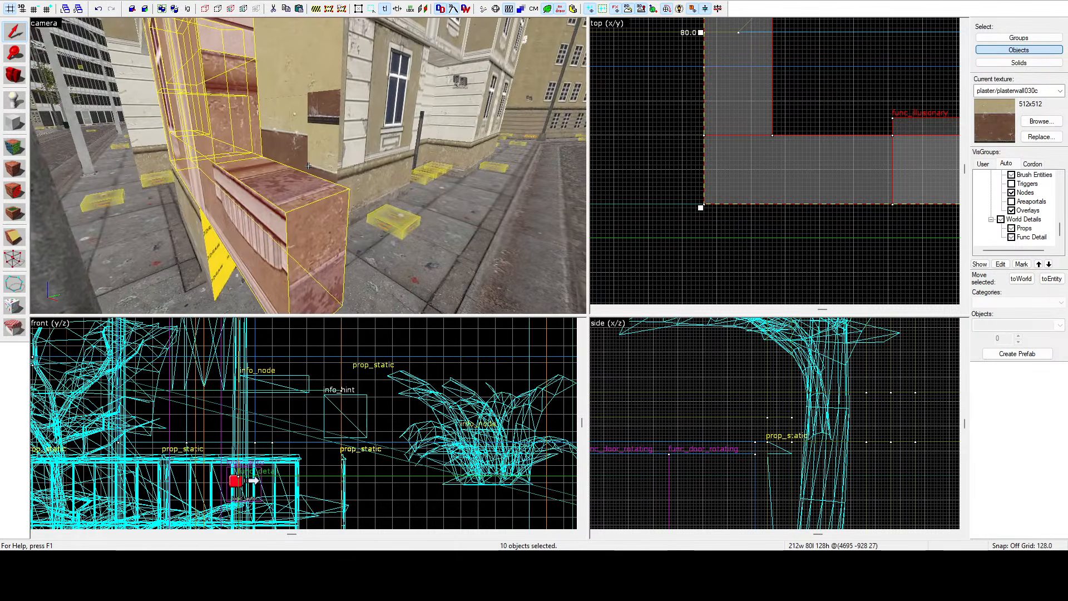
Shorten the low trim brush along the facade to about 84 units wide in the top view.
key(z)
click(345, 172)
scroll(623, 170, down, 4)
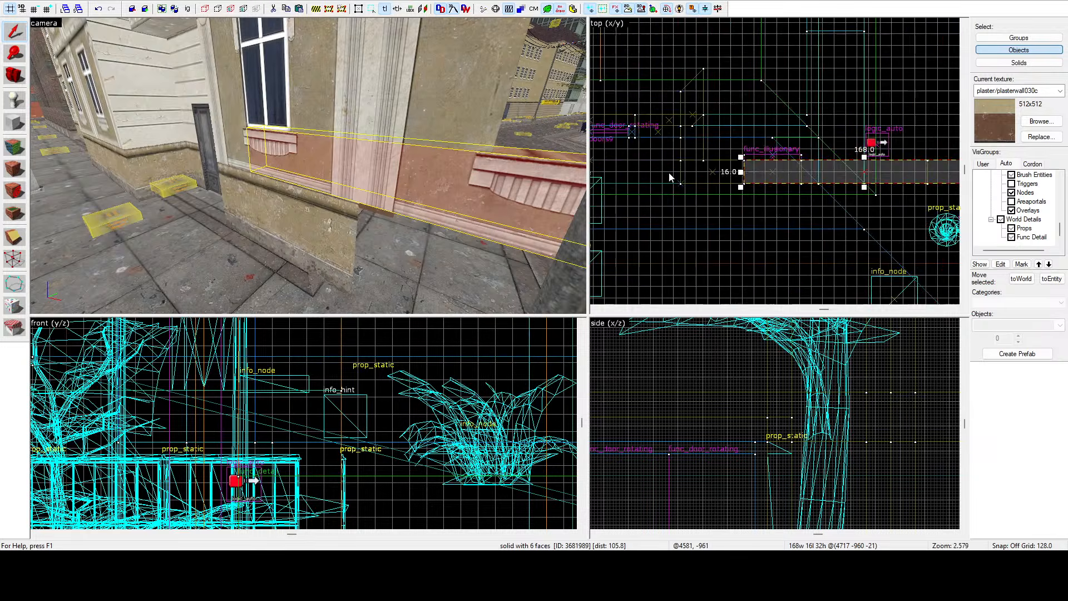
scroll(708, 172, up, 2)
drag(777, 175, 663, 178)
Clip the 128-unit wall brush beside the door 16 units from its end, keeping both pieces.
scroll(699, 173, up, 9)
key(z)
key(w)
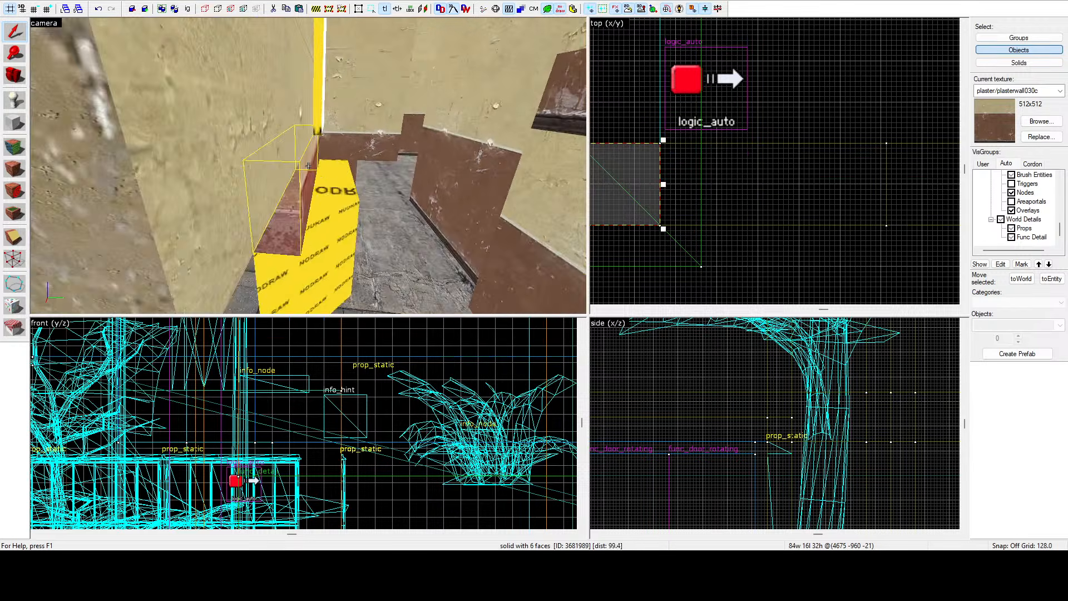
key(z)
click(316, 181)
scroll(853, 198, down, 5)
scroll(722, 127, down, 4)
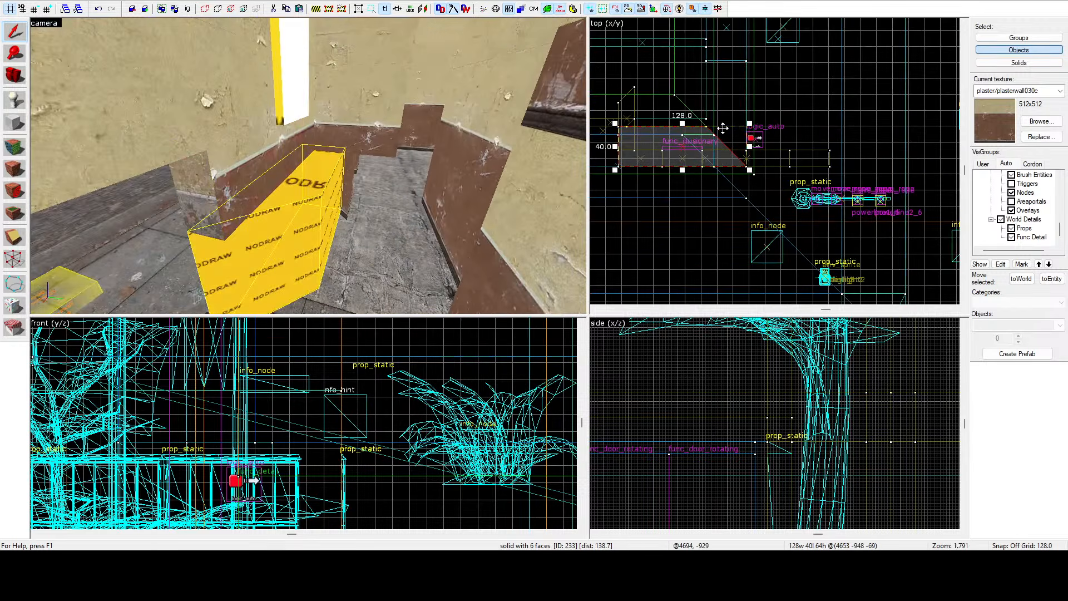
key(z)
key(w)
key(w)
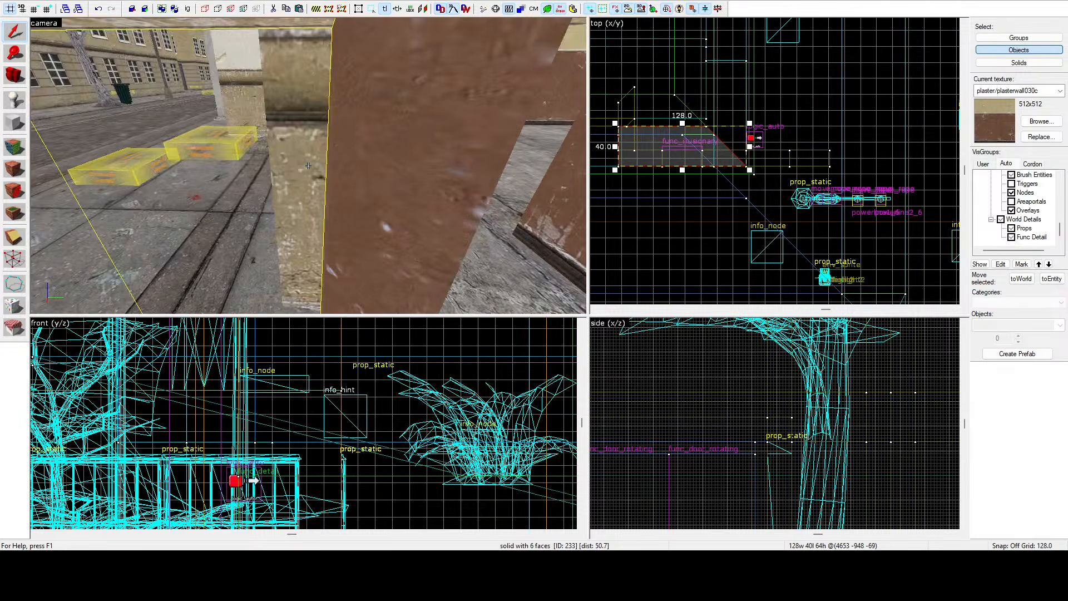
key(z)
scroll(730, 113, up, 5)
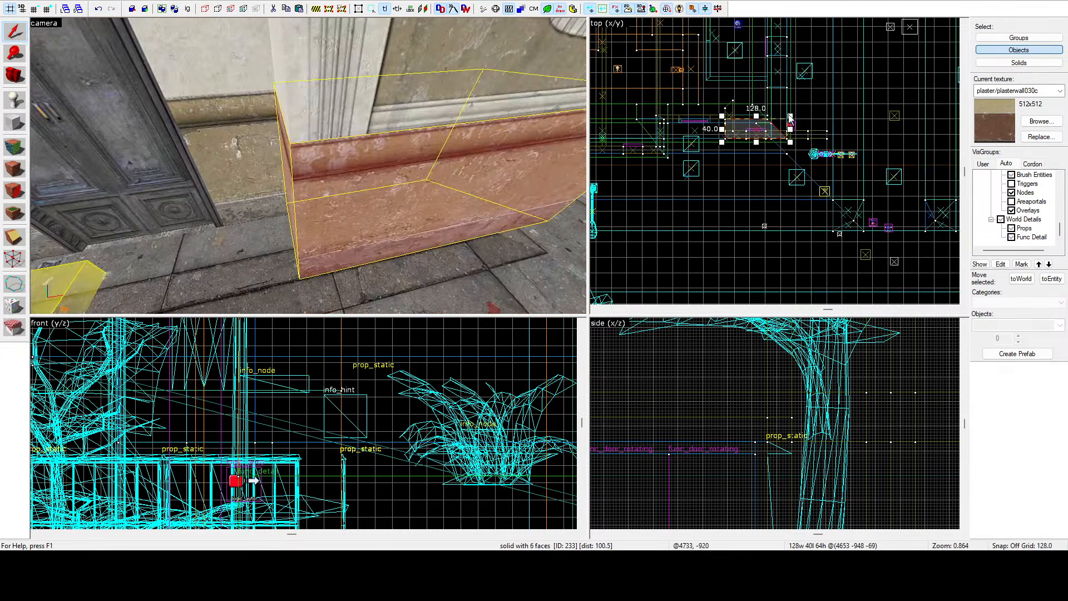
click(14, 237)
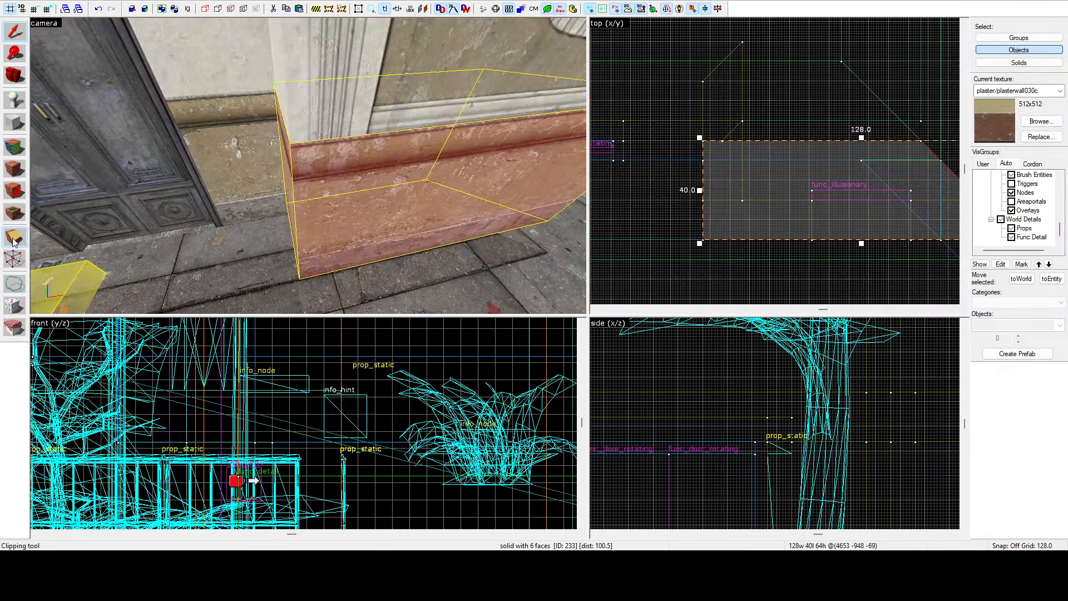
scroll(753, 148, up, 3)
drag(755, 145, 756, 164)
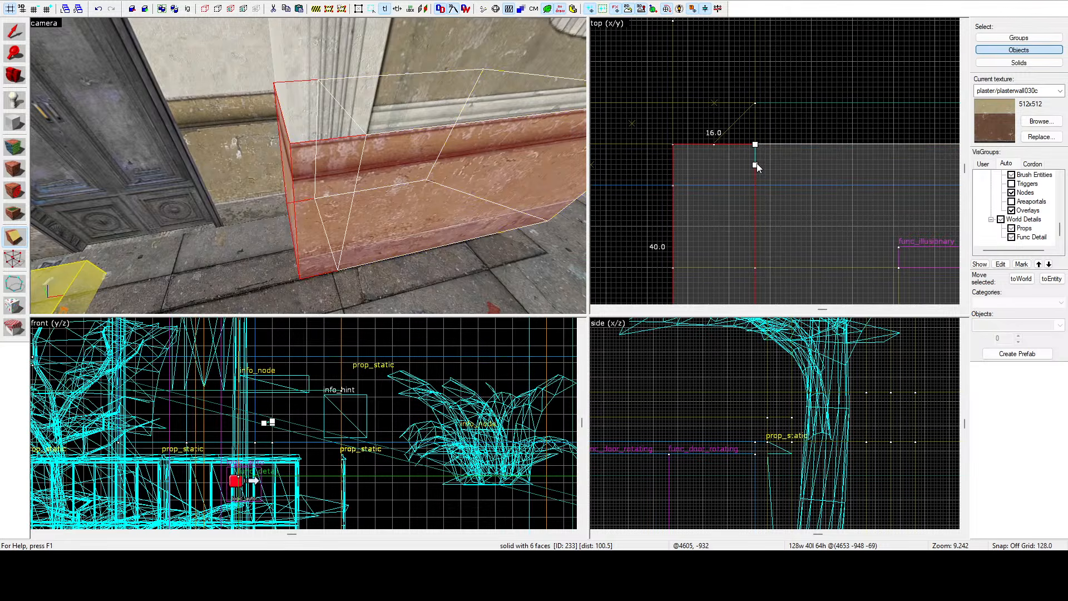
click(15, 247)
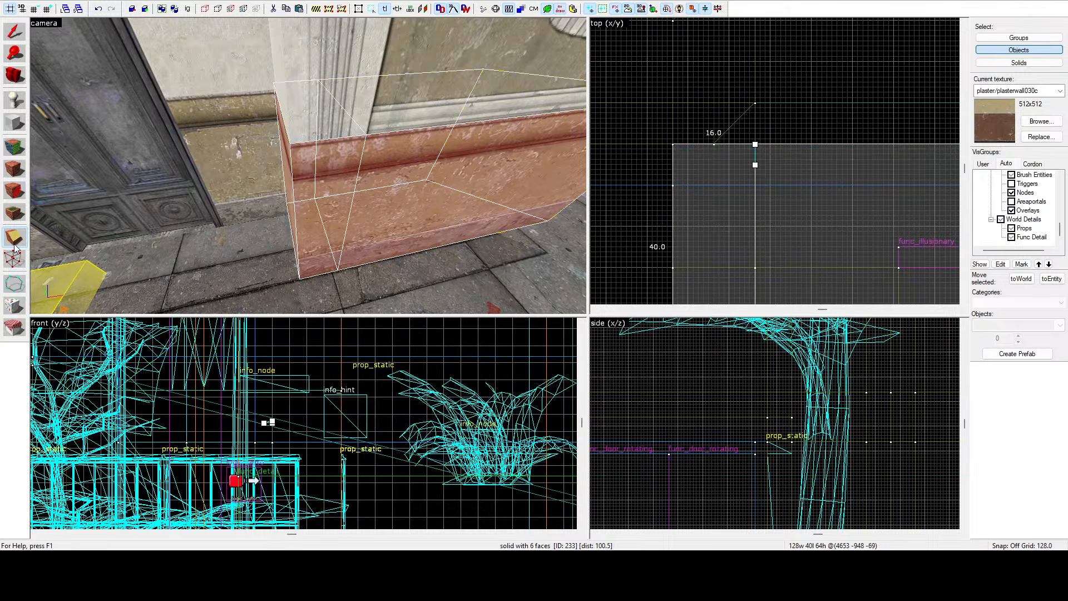
key(Return)
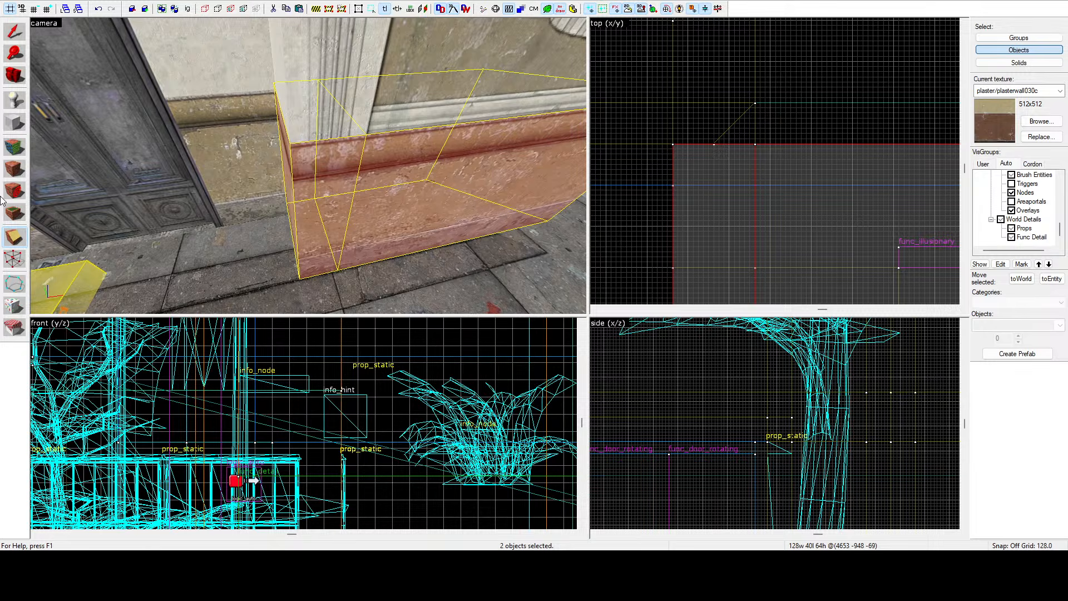
Resize the remaining clipped wall piece to 16 units deep in the top view.
click(15, 31)
click(423, 202)
scroll(749, 146, down, 6)
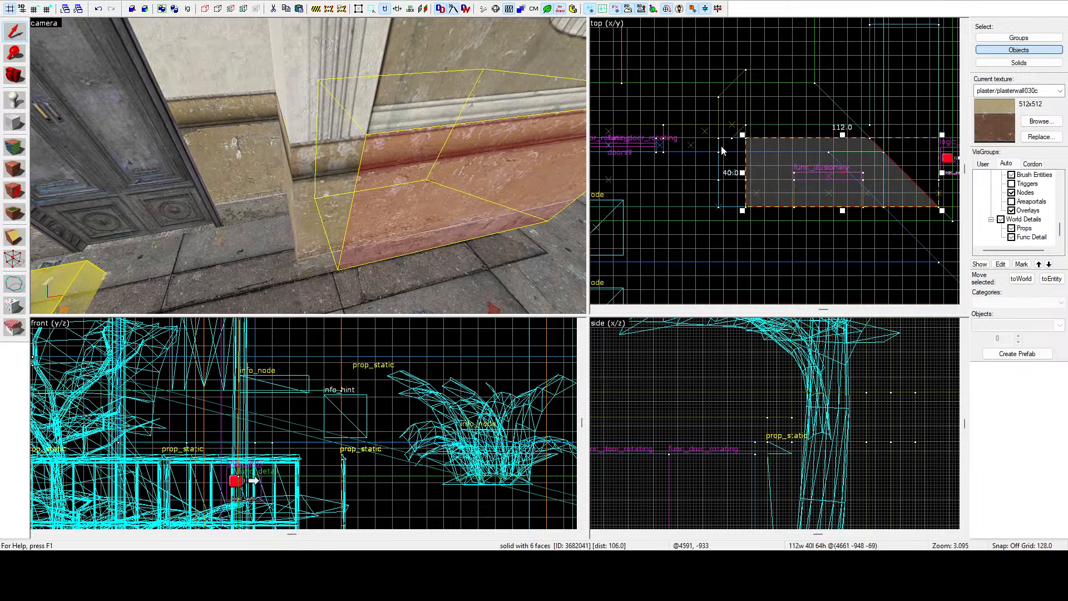
key(z)
key(w)
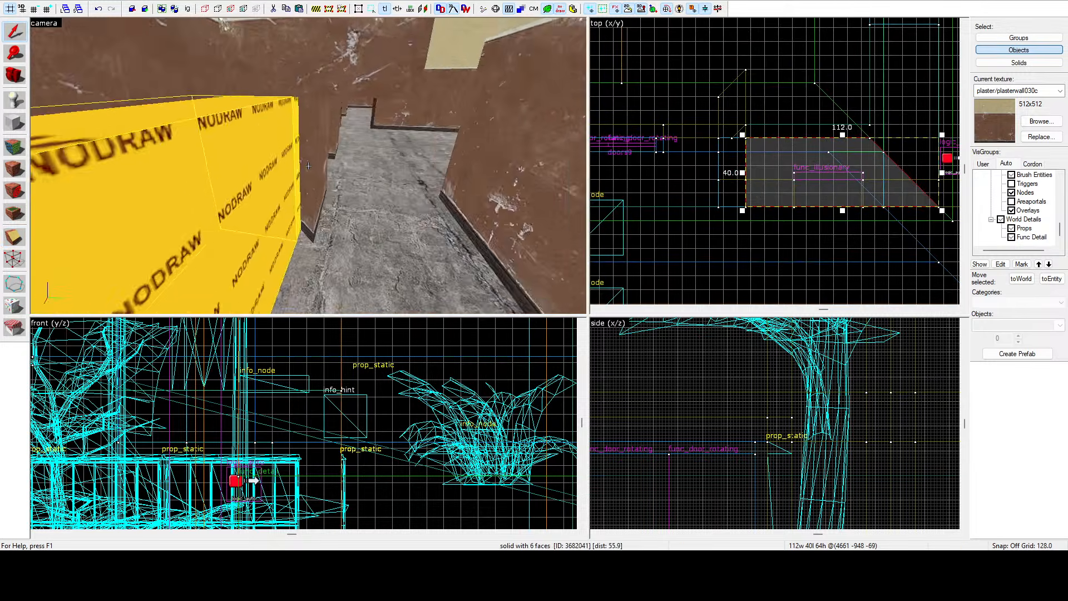
key(a)
key(z)
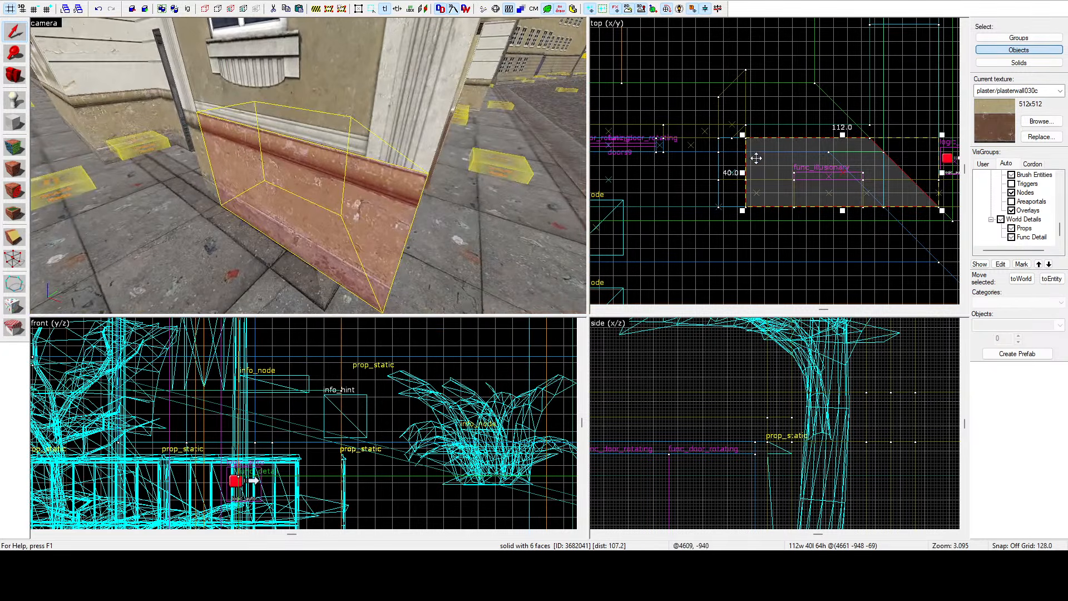
scroll(834, 138, up, 1)
scroll(834, 138, up, 2)
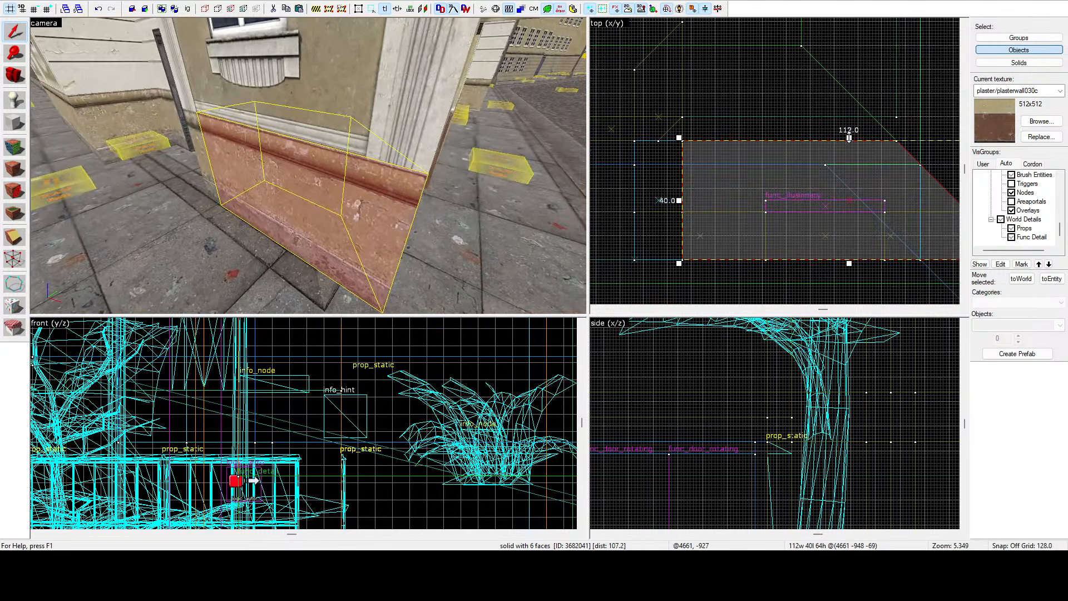
drag(850, 139, 766, 211)
Edit the vertices of the angled corner brush to shorten it to 32 units long.
key(z)
key(d)
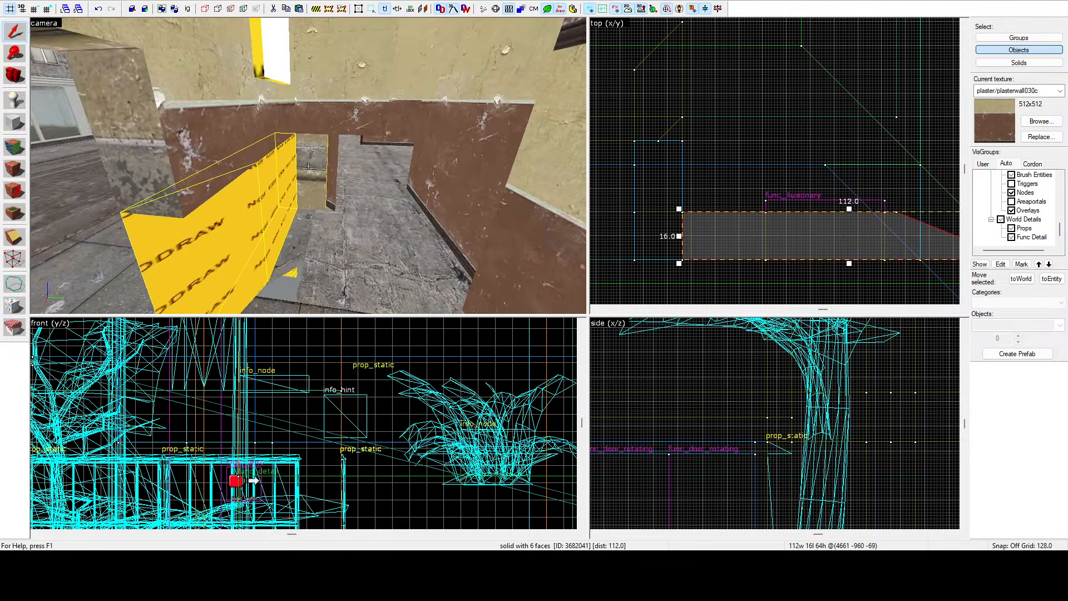
click(309, 166)
key(z)
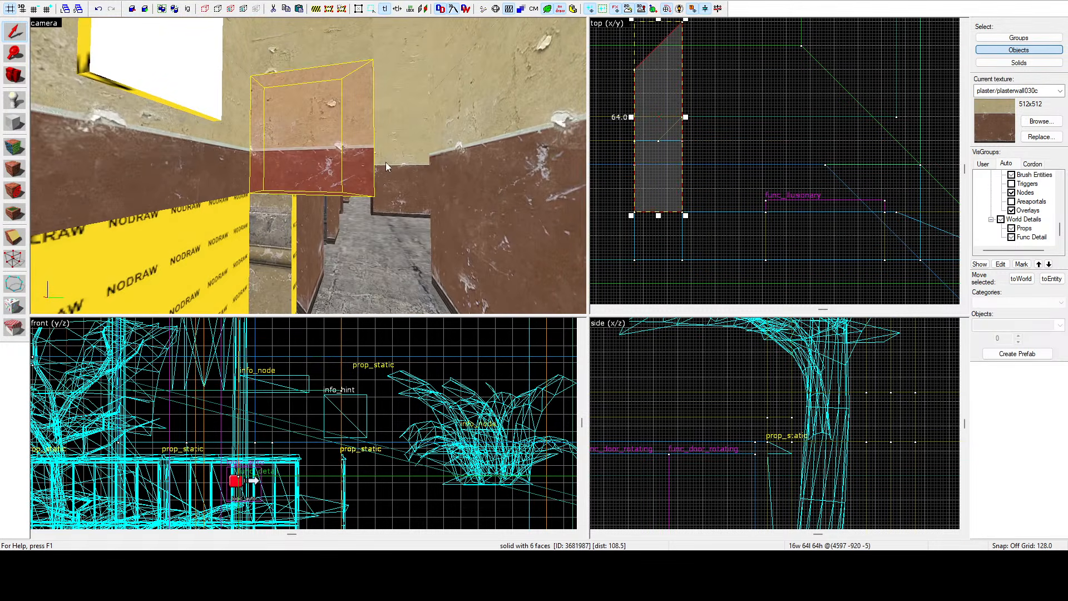
scroll(699, 179, down, 5)
scroll(658, 139, up, 4)
click(14, 259)
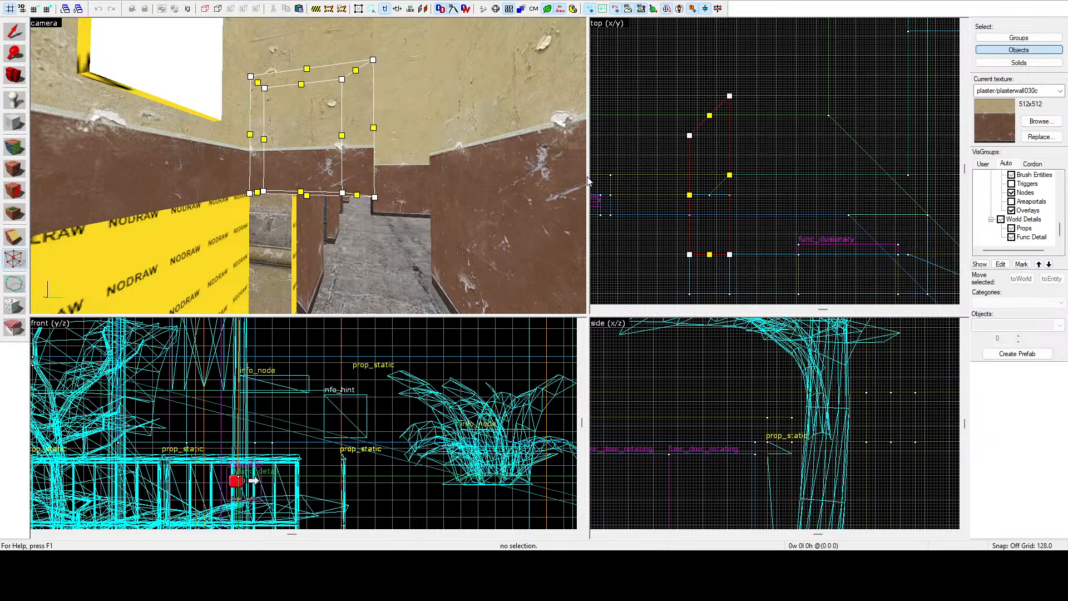
click(730, 95)
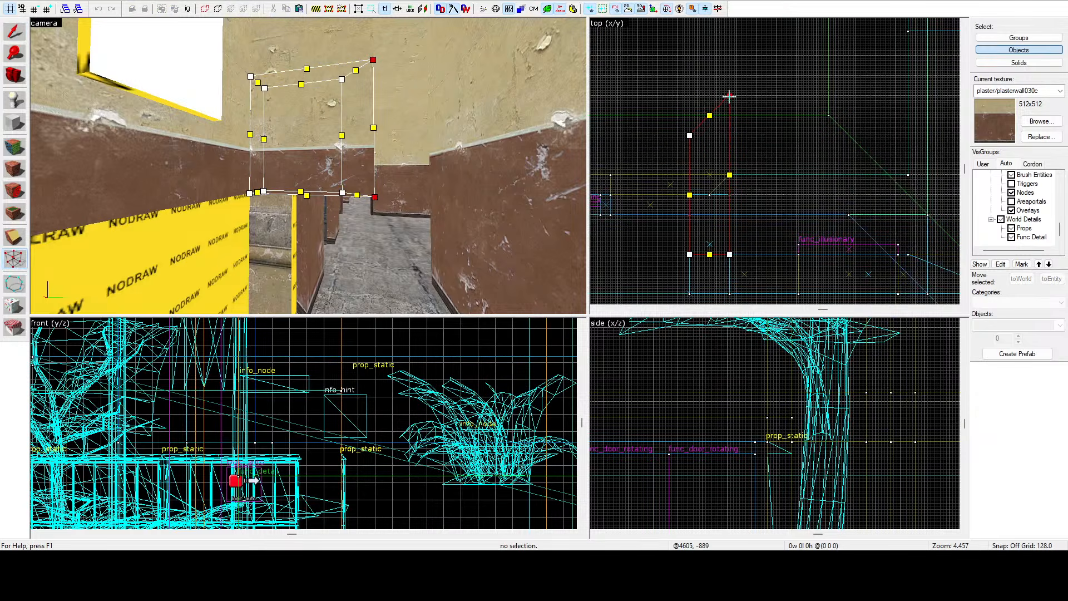
ctrl+click(689, 135)
drag(690, 135, 687, 232)
scroll(691, 206, up, 6)
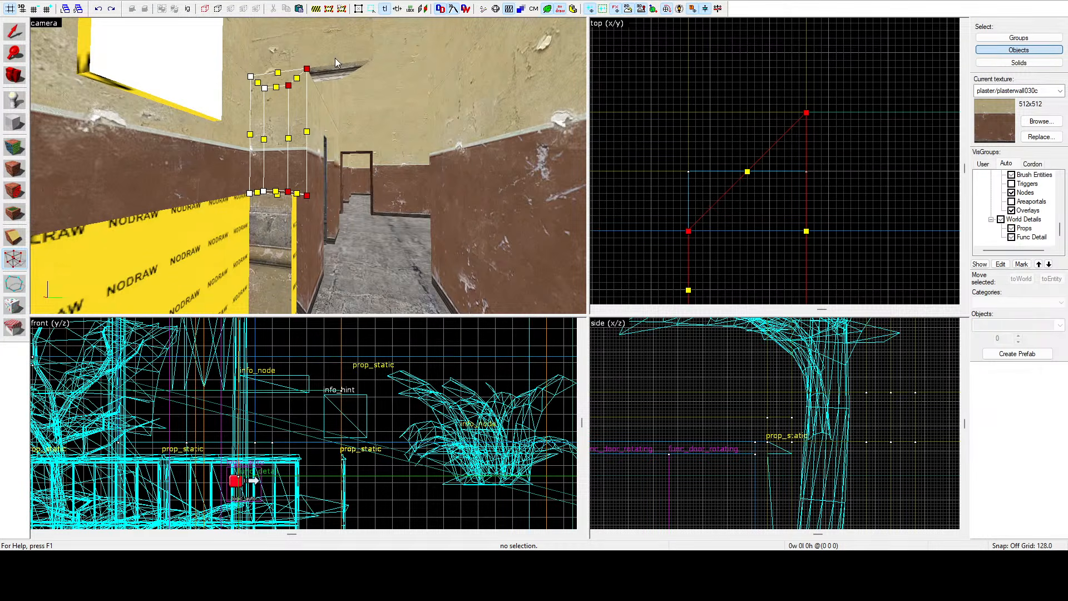
click(690, 176)
scroll(692, 174, down, 4)
click(747, 32)
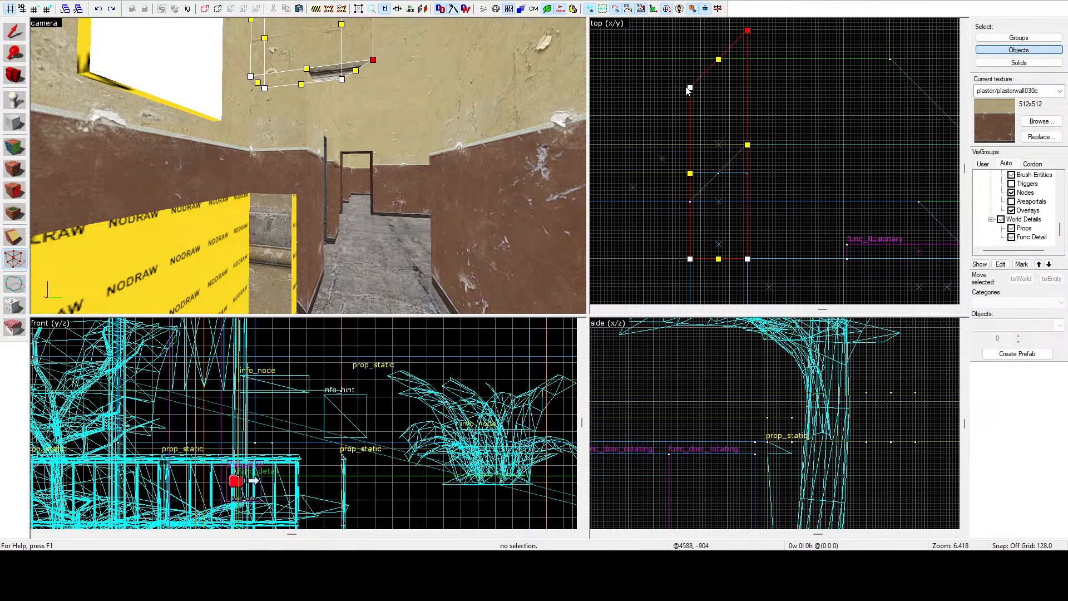
mouse_move(688, 86)
mouse_down()
mouse_move(692, 219)
mouse_move(688, 197)
mouse_up()
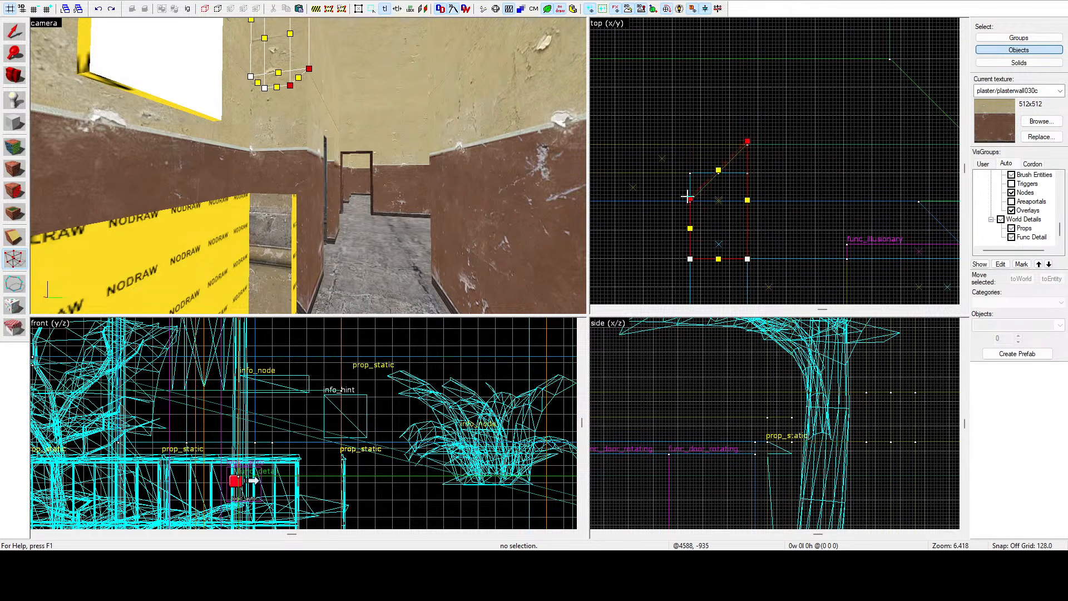
scroll(689, 198, up, 3)
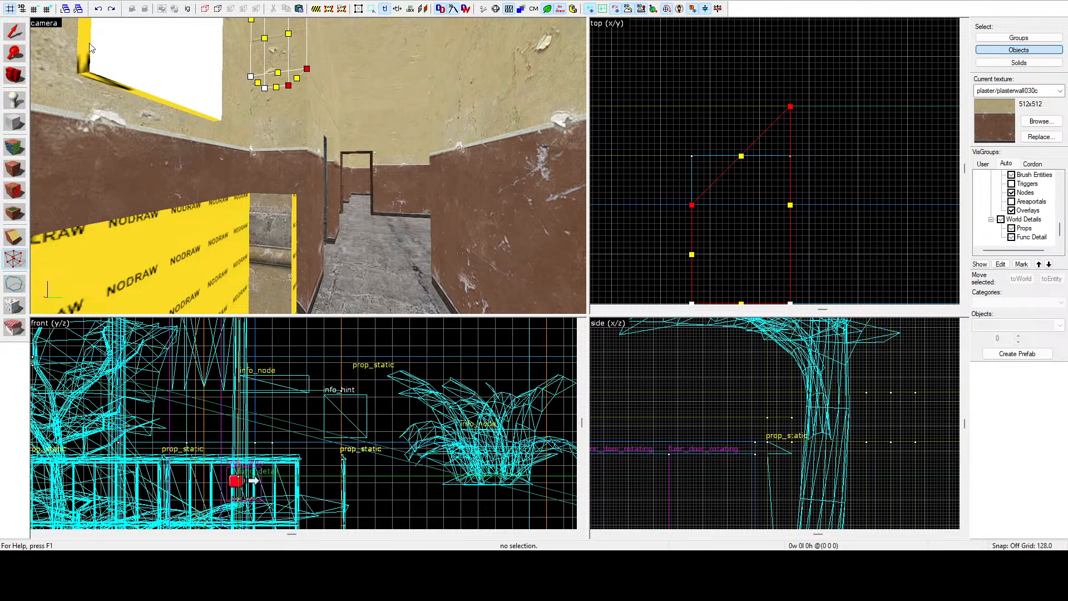
key(shift+s)
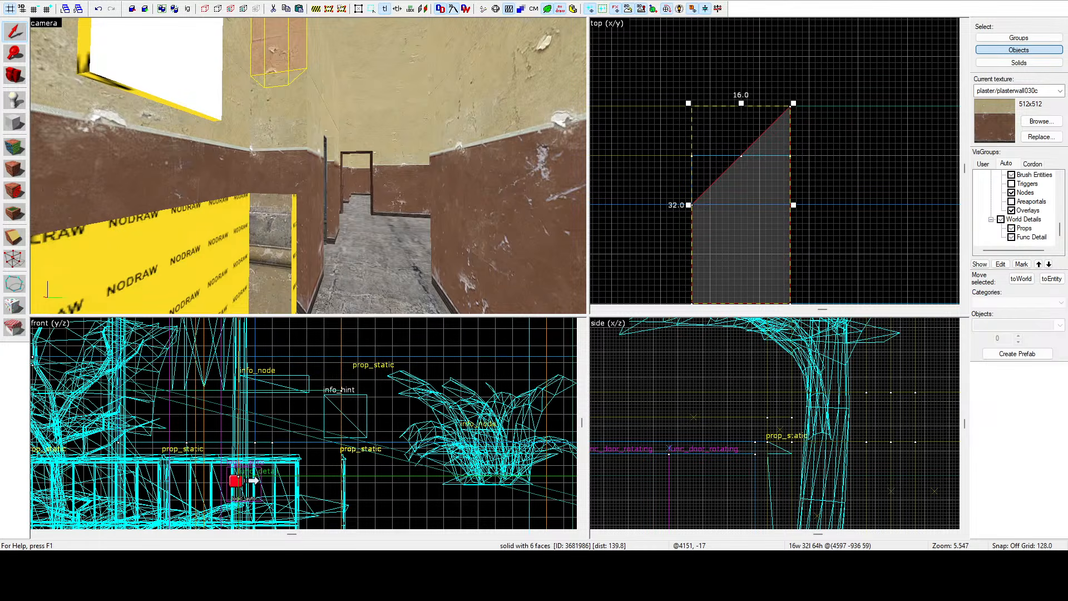
Bevel the end of the 16-unit wall brush by moving two of its vertices in the top view.
key(z)
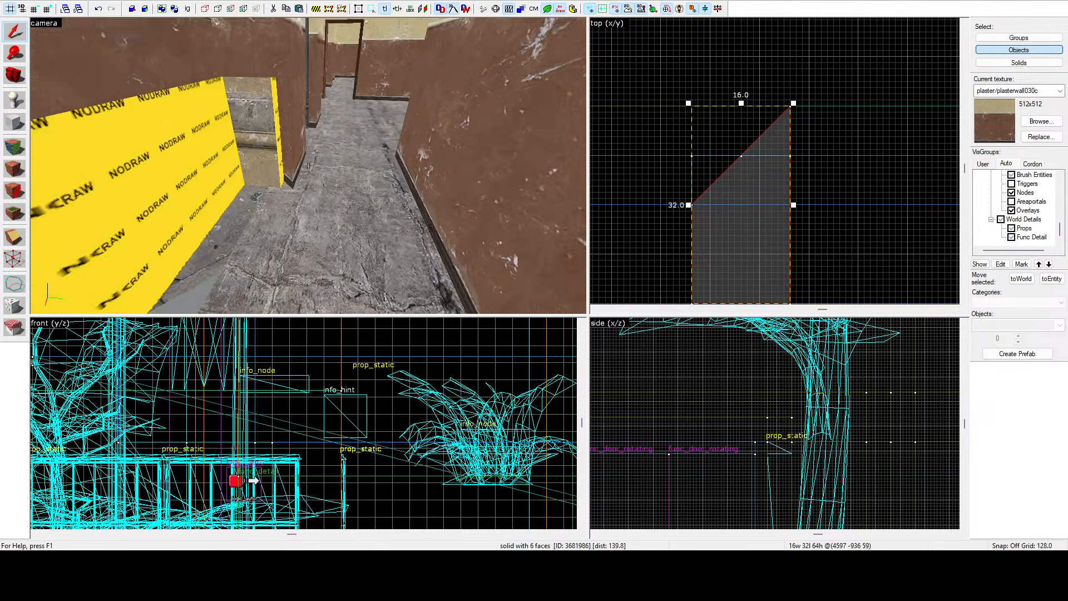
key(z)
click(309, 167)
scroll(753, 159, down, 1)
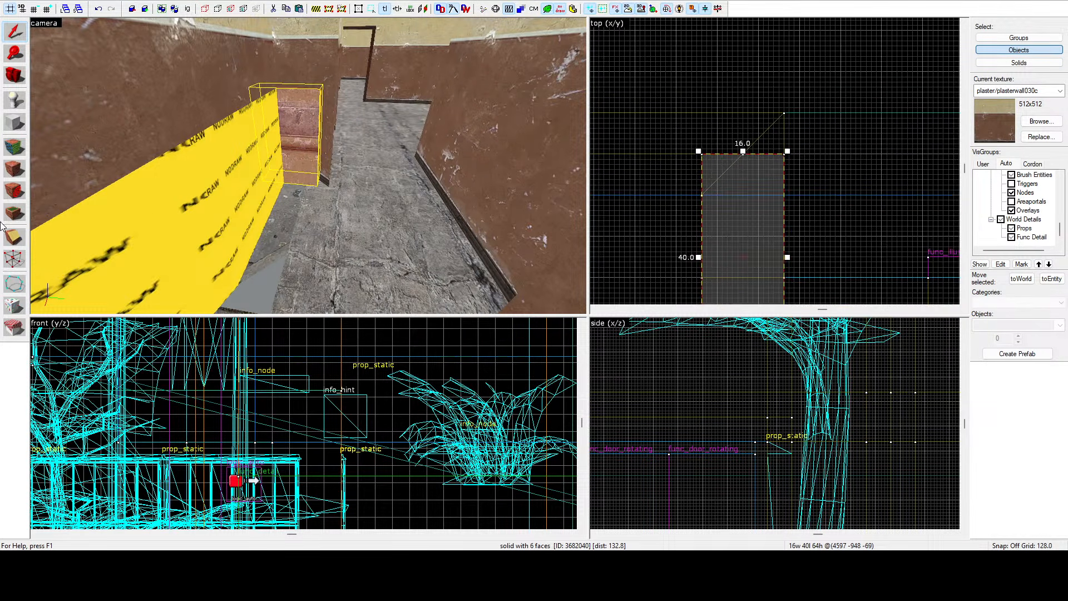
click(15, 259)
drag(702, 155, 704, 197)
drag(784, 154, 782, 114)
click(14, 32)
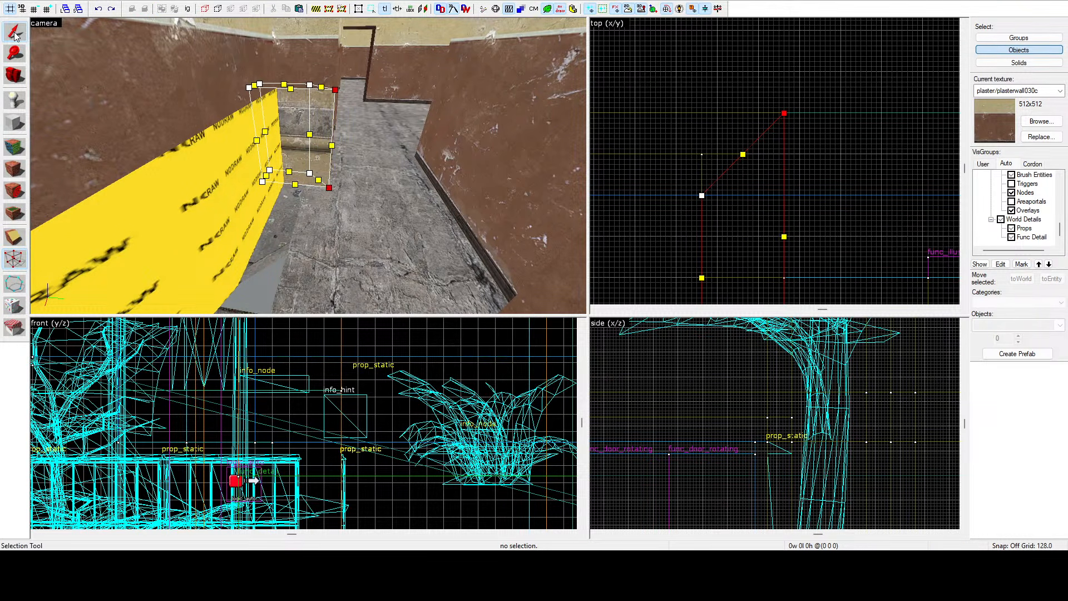
Apply the current wall texture to the new angled face of the bevelled brush.
click(15, 147)
click(317, 71)
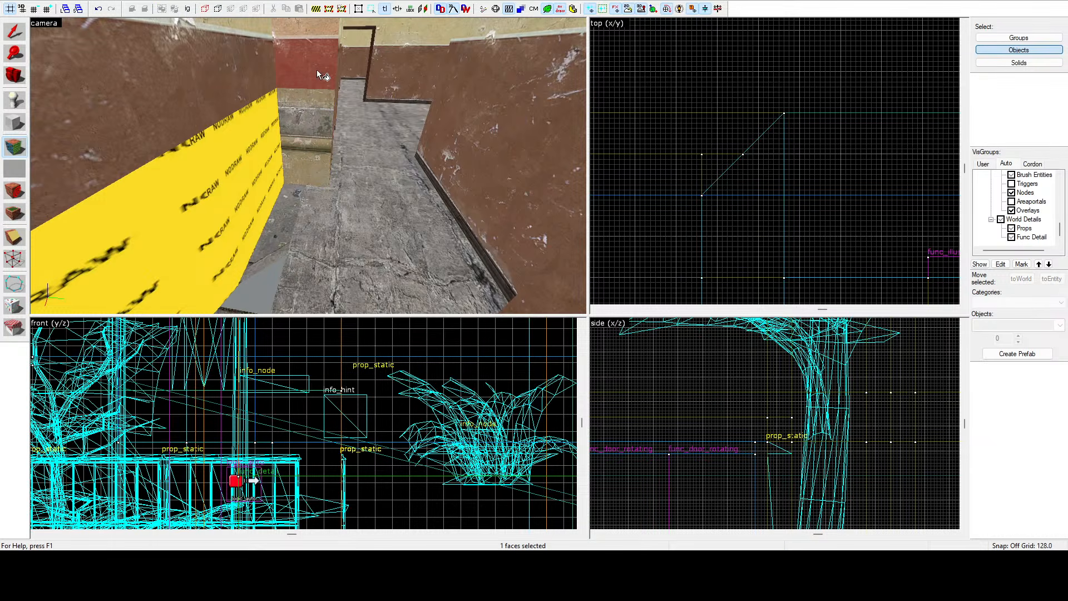
right_click(316, 131)
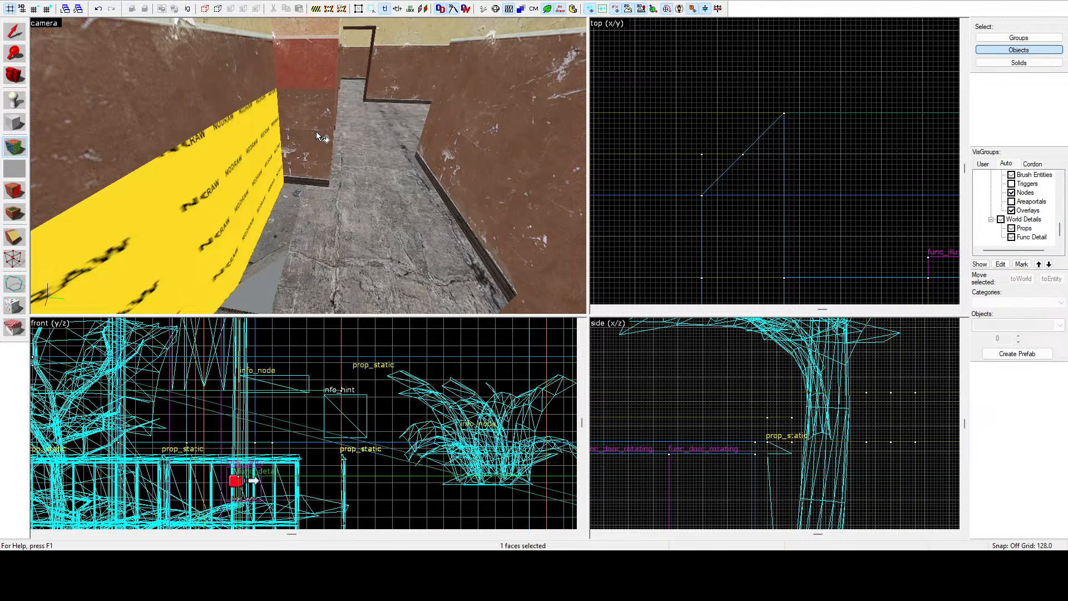
drag(316, 131, 316, 234)
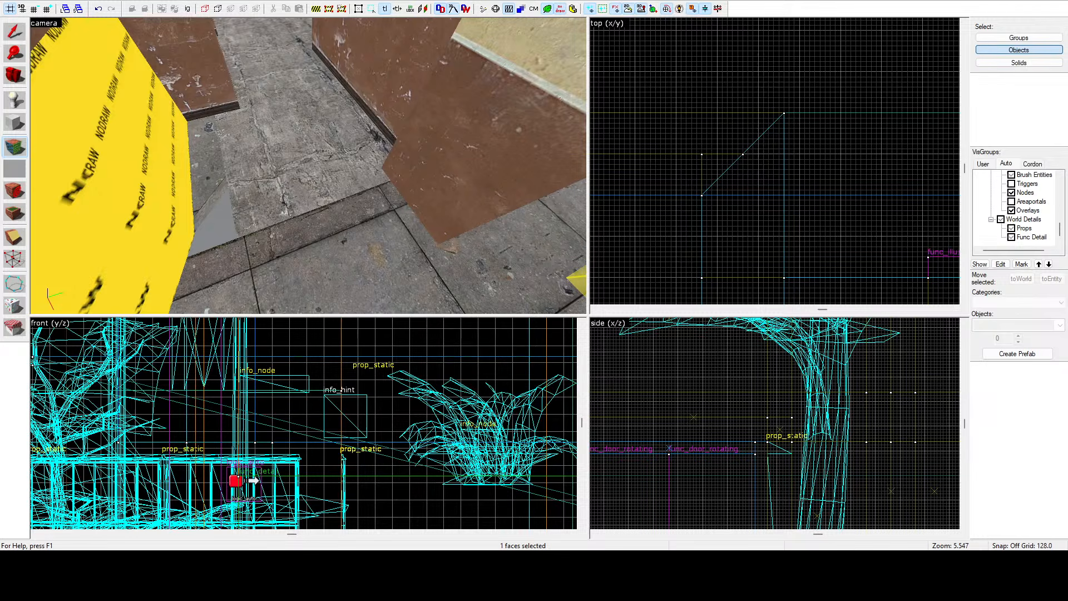
key(z)
key(s)
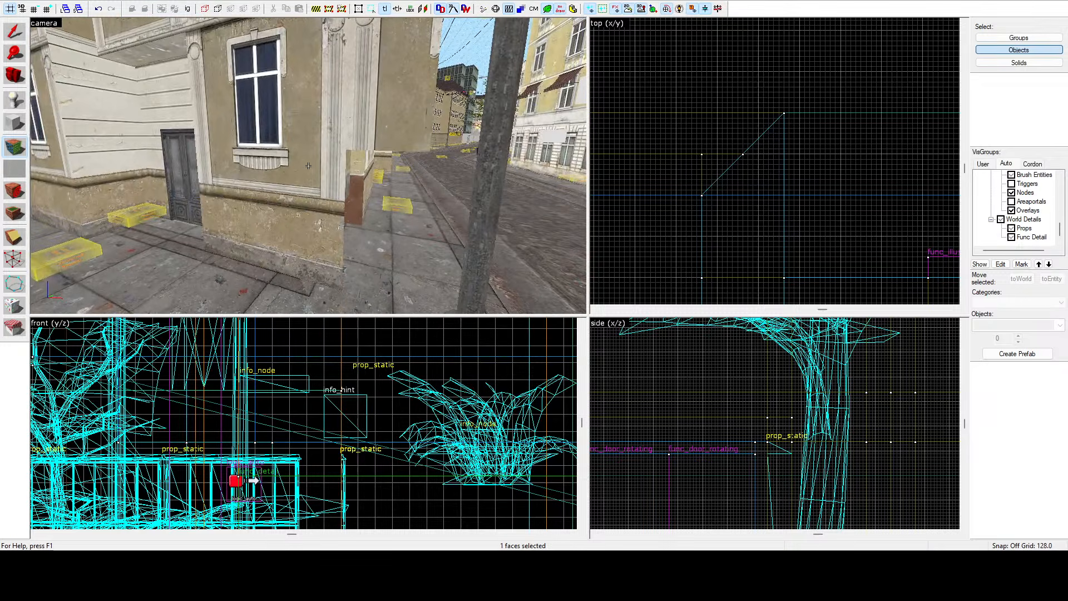
key(z)
key(shift+s)
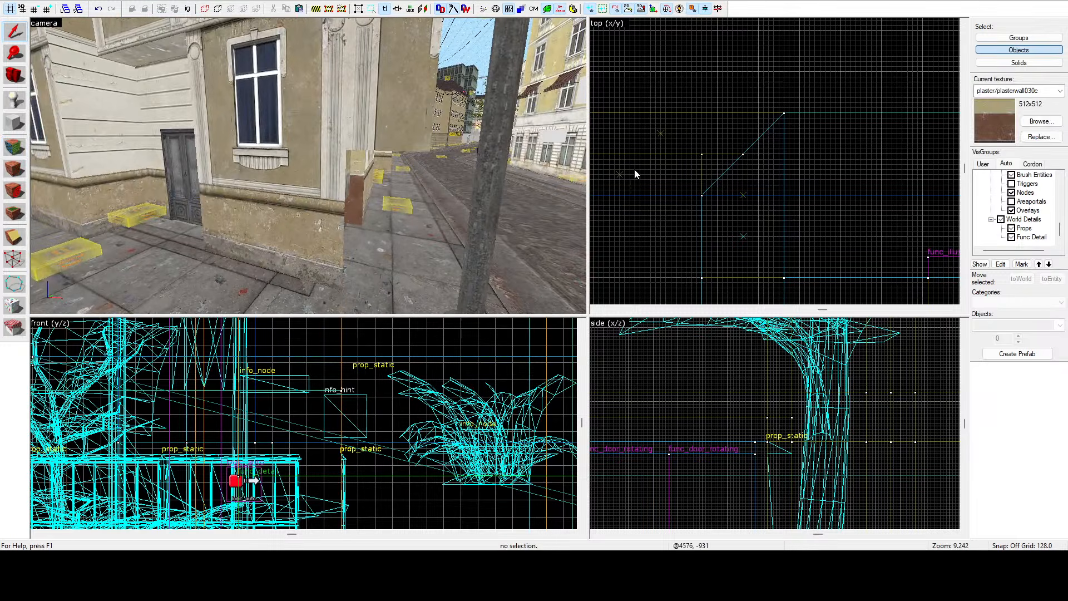
Adjust the trim brush under the window next to the door in the top view.
click(387, 115)
key(z)
key(z)
scroll(657, 202, down, 6)
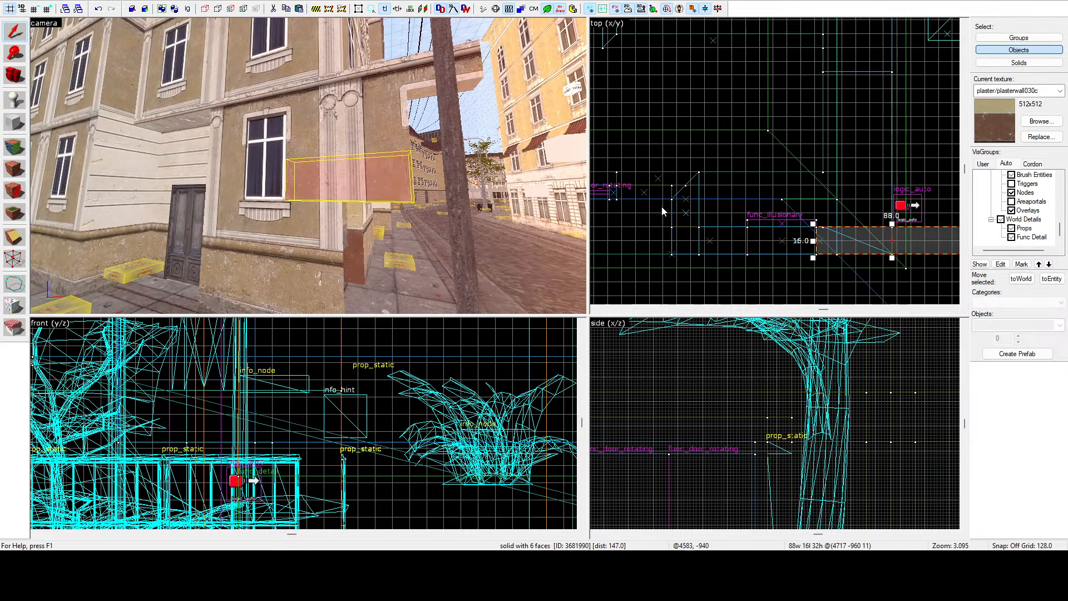
scroll(696, 179, down, 4)
scroll(812, 220, up, 4)
drag(851, 197, 754, 160)
scroll(782, 186, up, 5)
Shorten the trim brush along the upper corner of the building to 84 units wide in the top view.
click(364, 136)
scroll(743, 142, down, 6)
scroll(753, 161, up, 4)
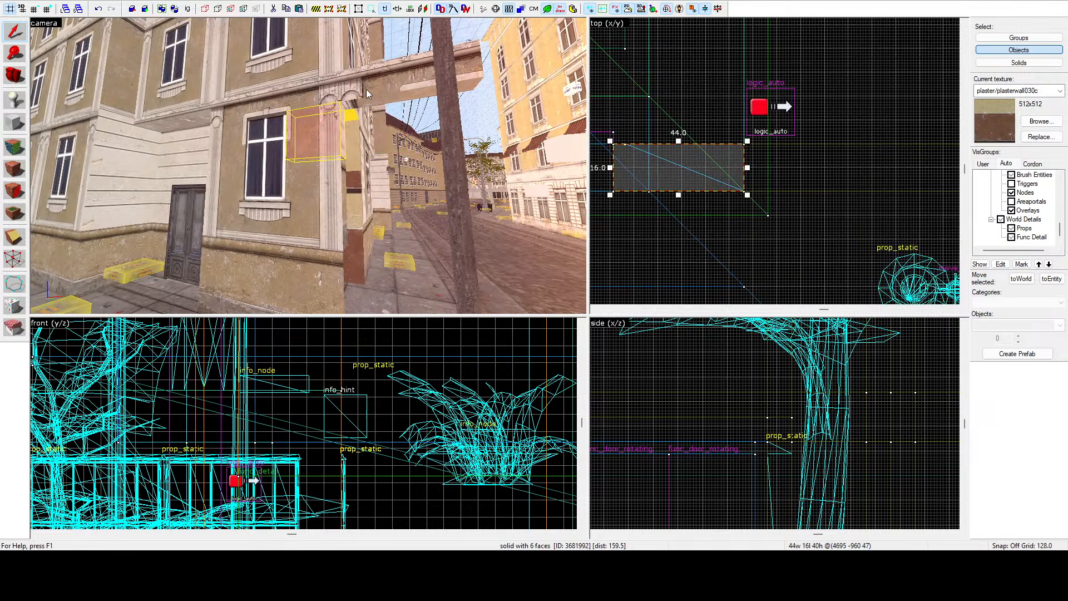
click(753, 161)
scroll(704, 108, down, 5)
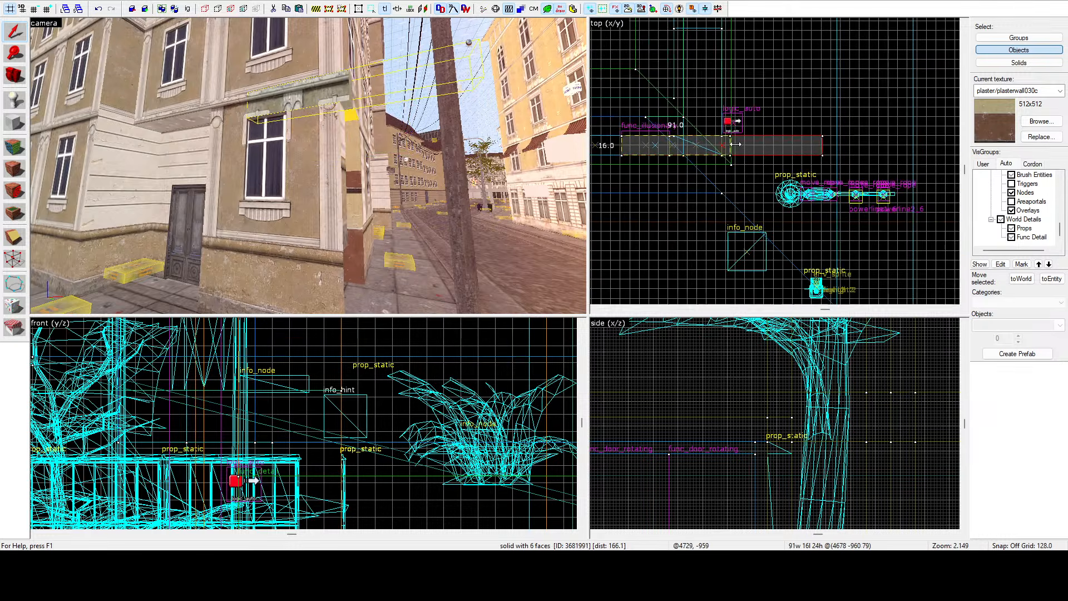
scroll(735, 142, up, 3)
drag(882, 144, 723, 146)
Inspect the window trim and sill brushes around the side passage in the 3D view.
key(z)
key(d)
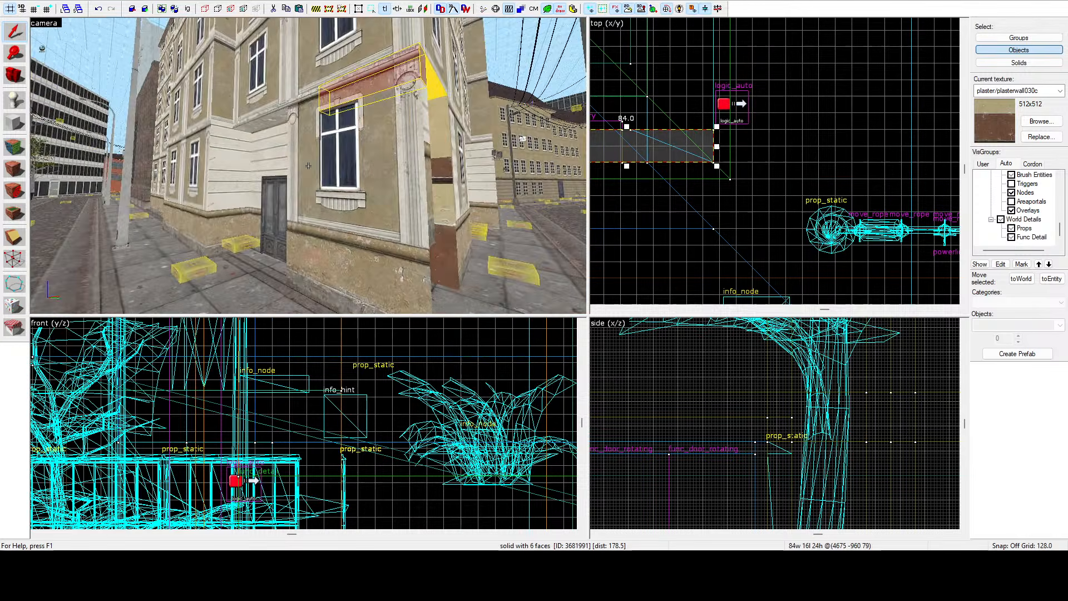
key(w)
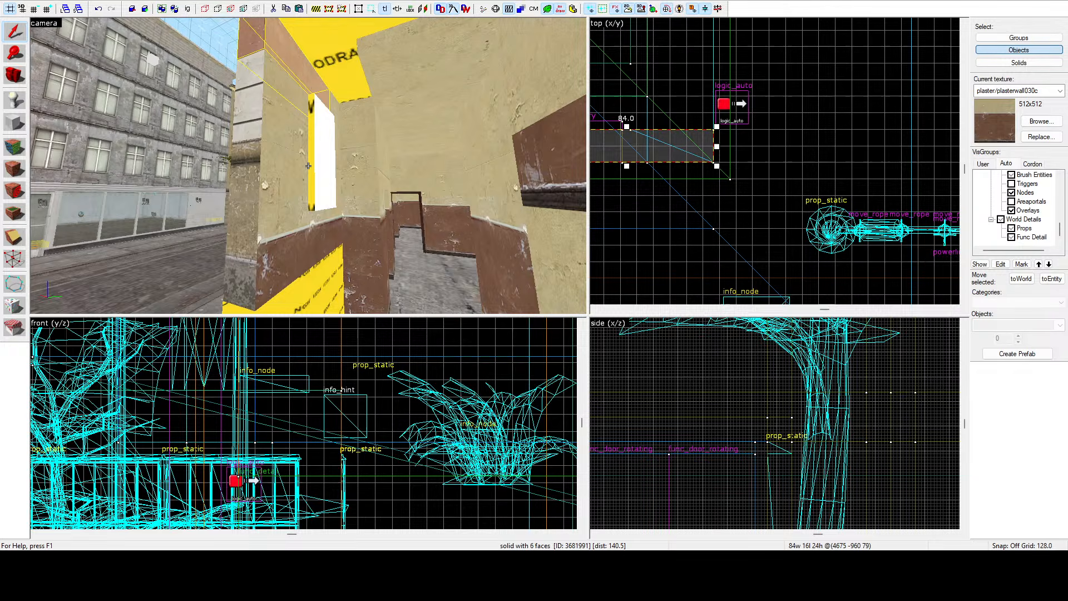
key(a)
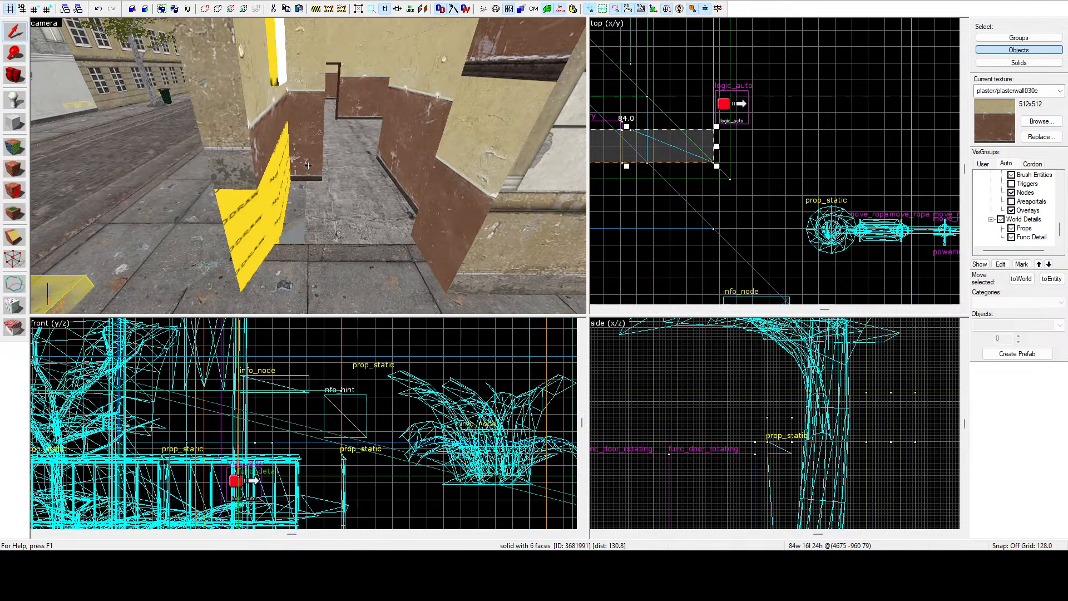
key(s)
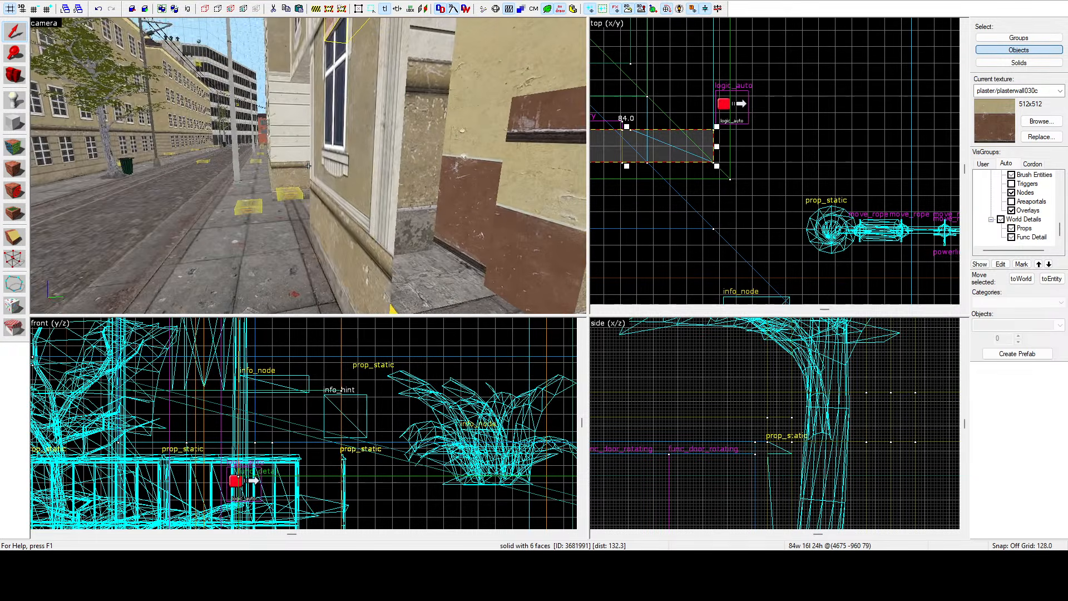
key(a)
click(308, 166)
key(w)
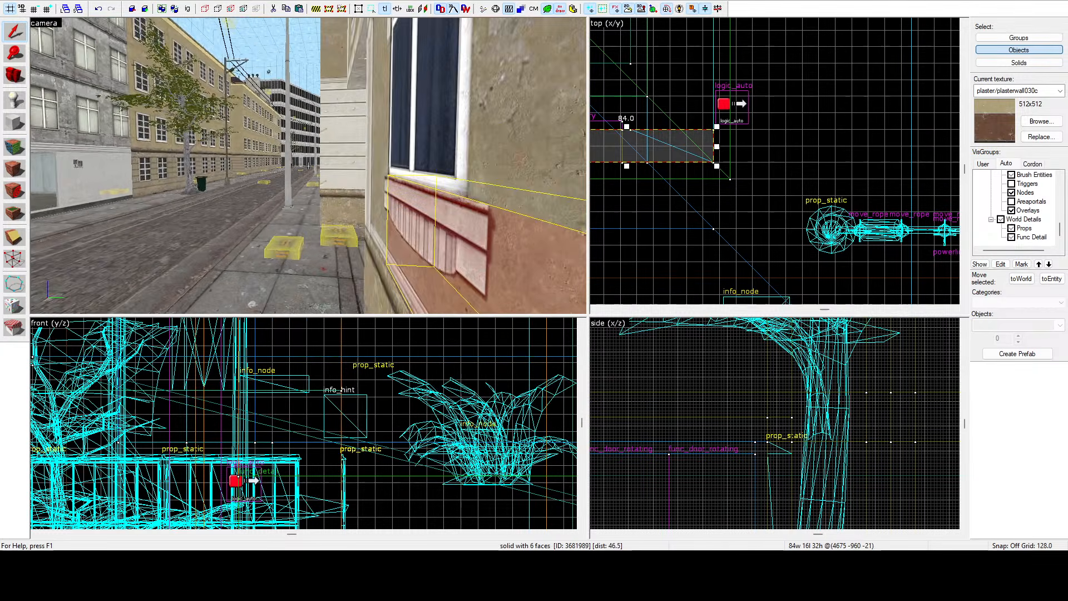
key(d)
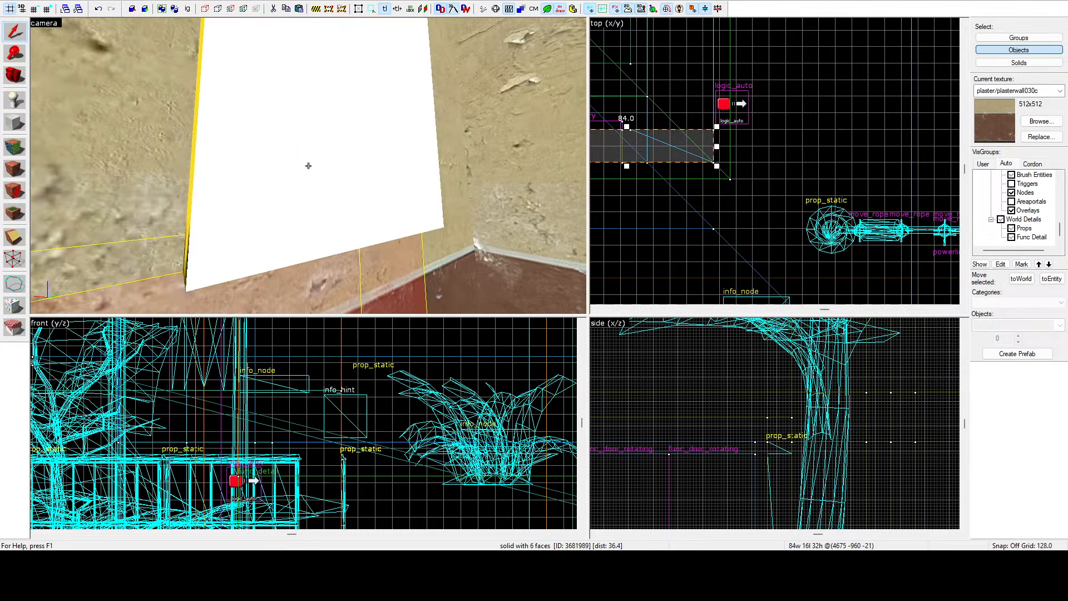
key(s)
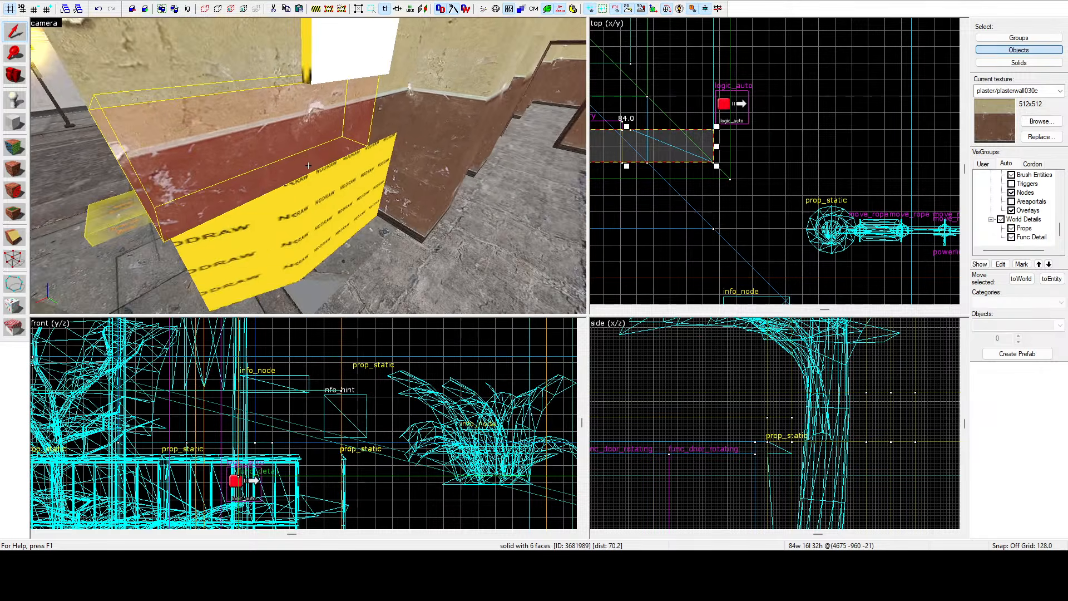
key(w)
click(308, 166)
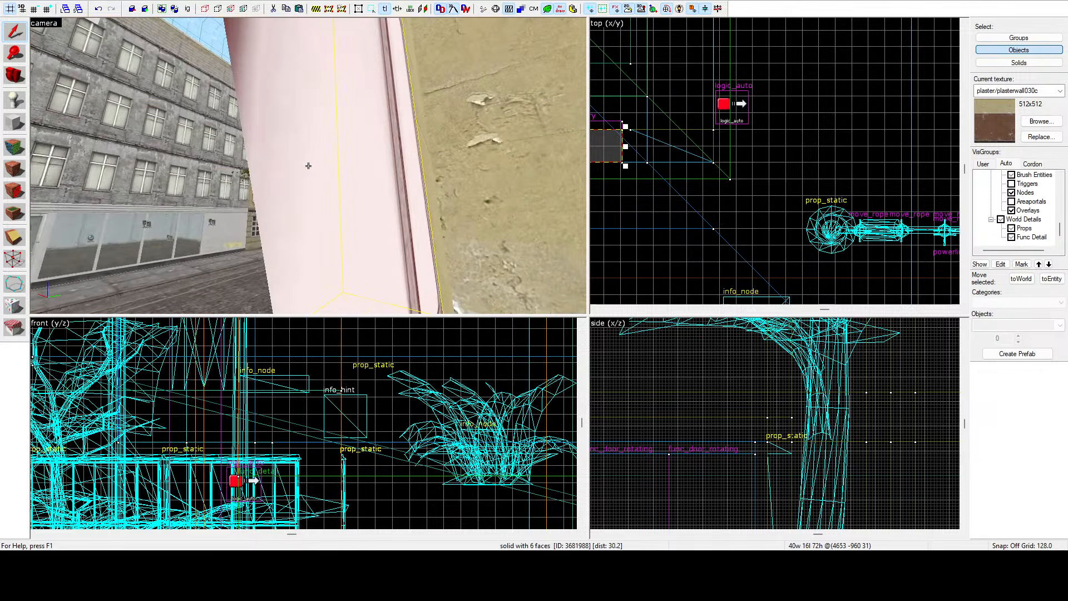
key(s)
key(w)
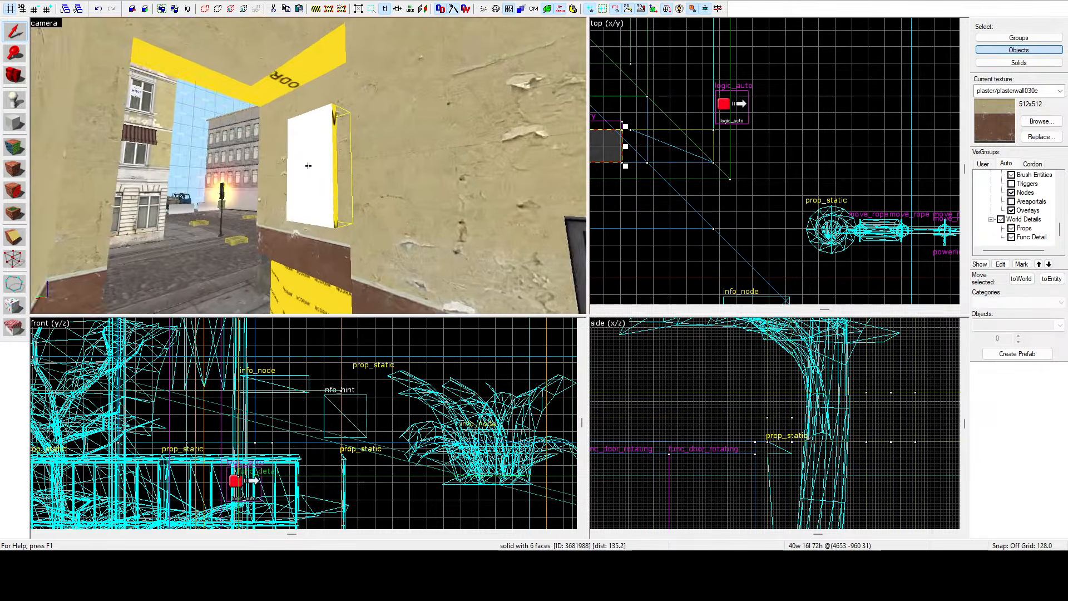
click(308, 166)
key(Escape)
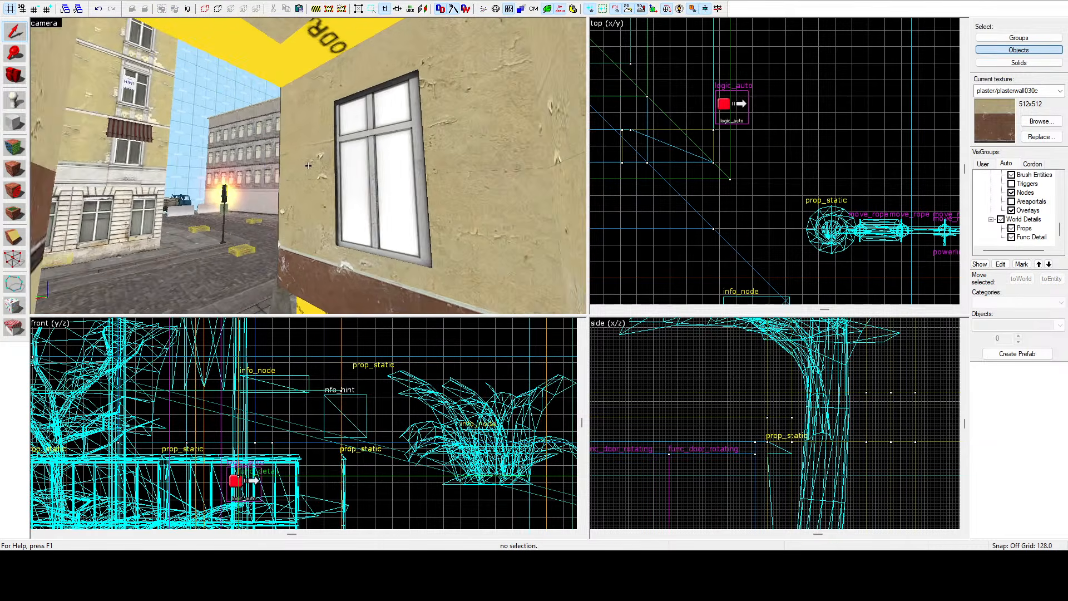
Examine the window, angled wall and pilaster brushes beside the passage in the 3D and top views.
click(15, 148)
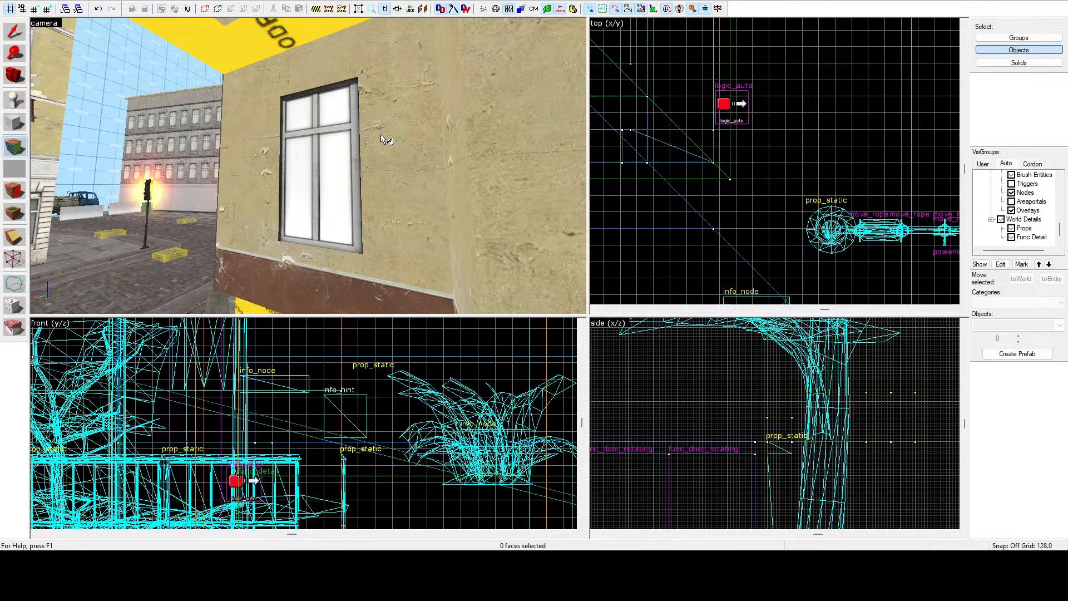
key(shift+s)
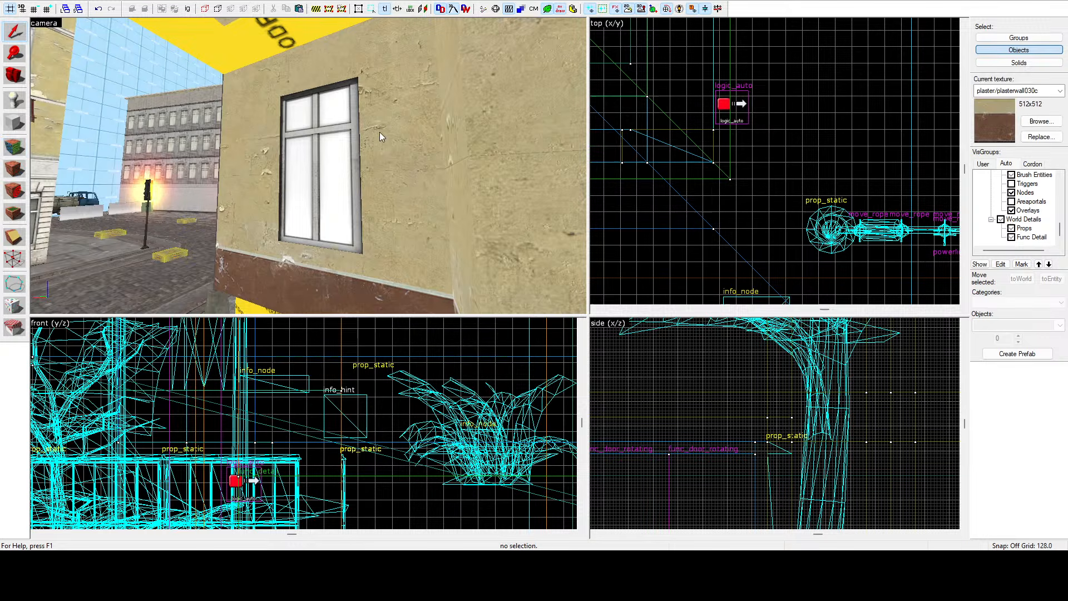
click(274, 148)
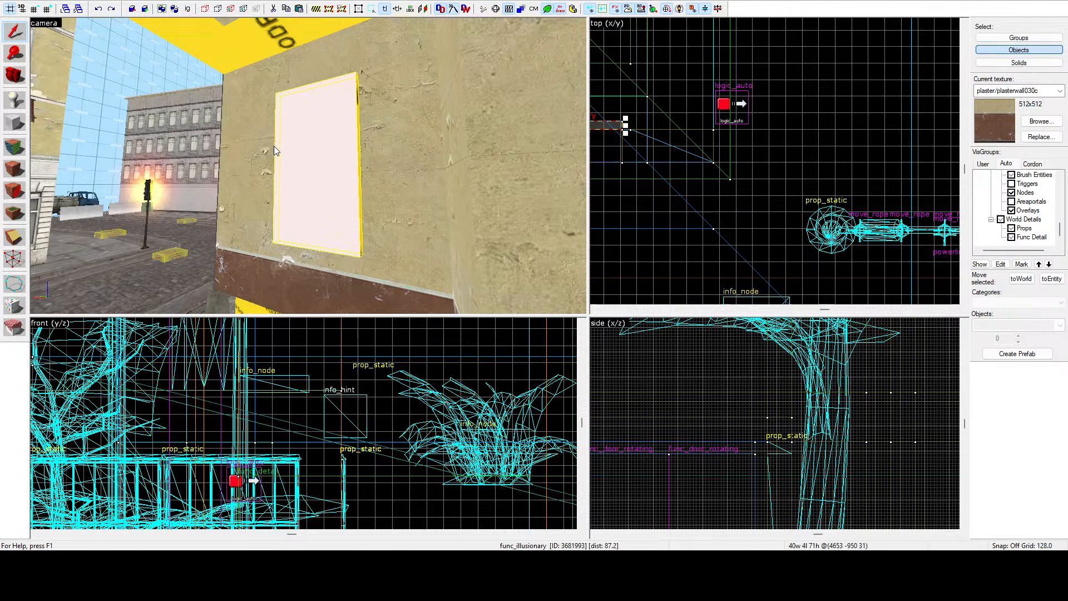
key(z)
key(a)
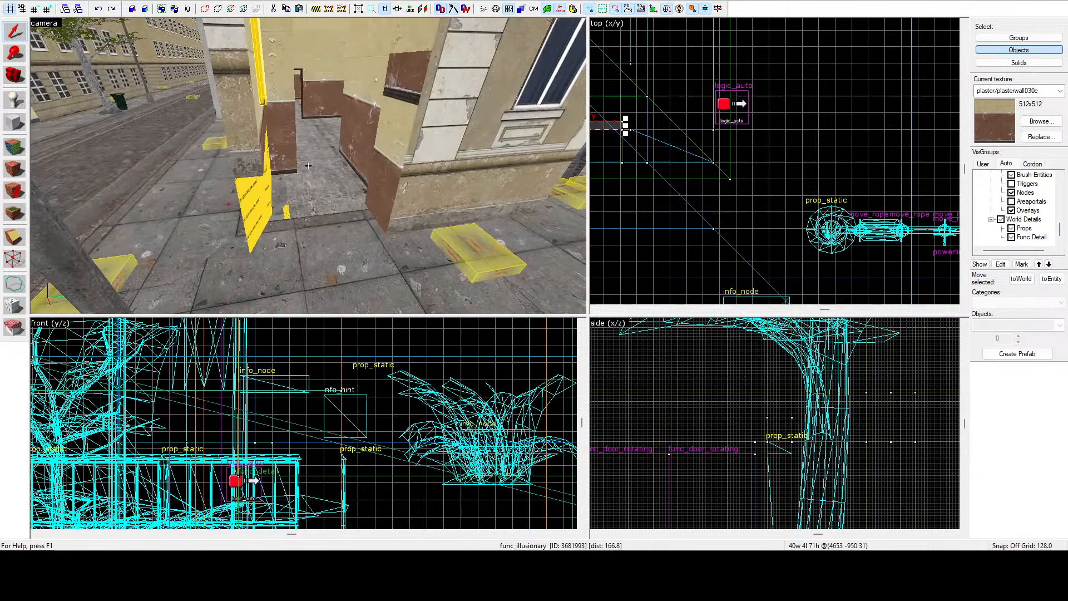
key(z)
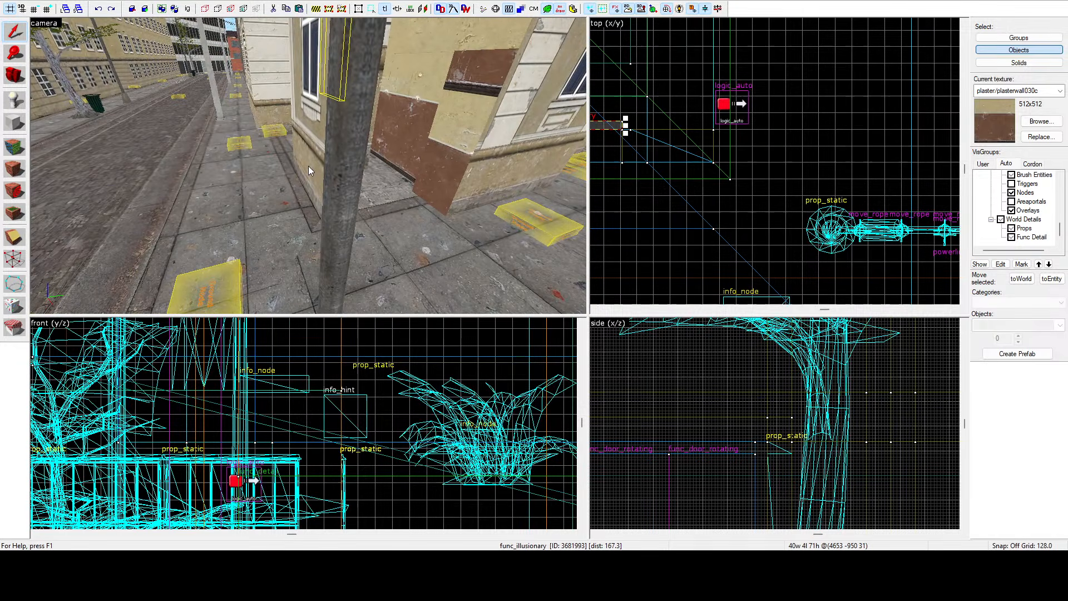
key(z)
click(312, 204)
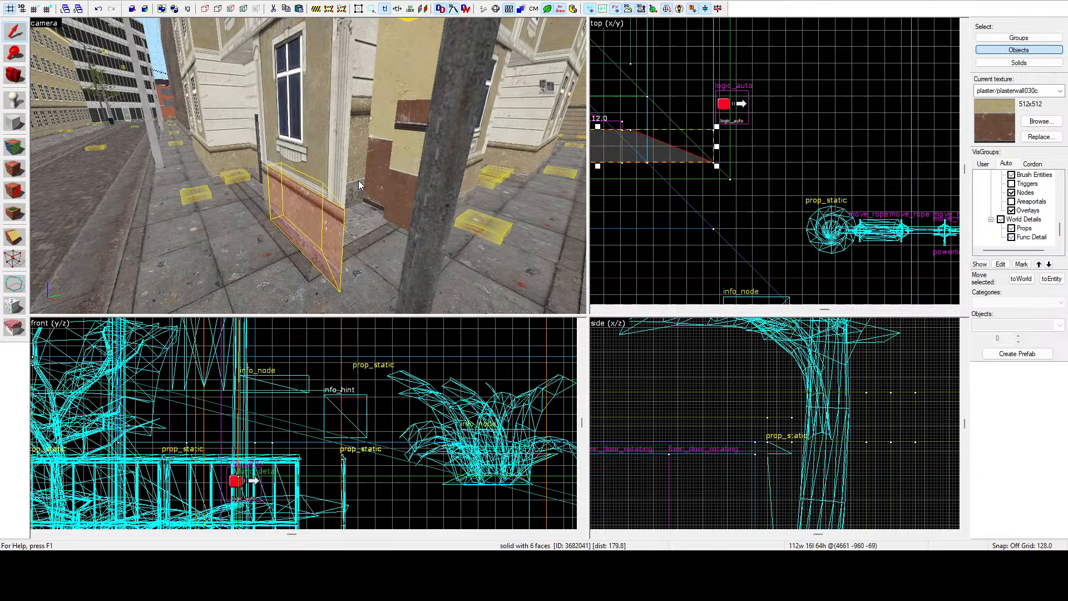
key(w)
key(d)
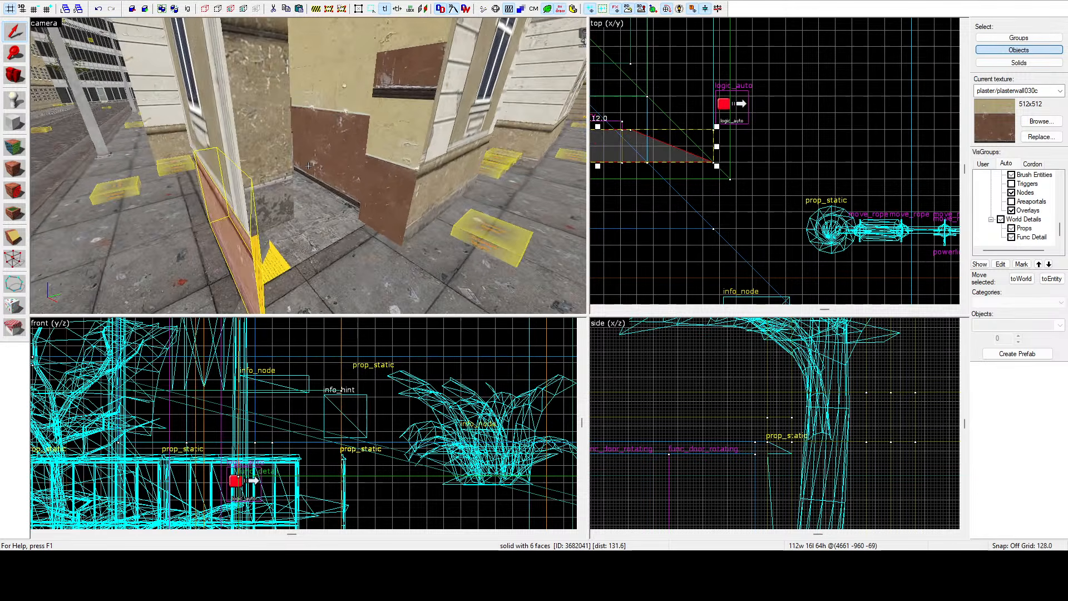
key(z)
scroll(764, 206, down, 5)
scroll(743, 188, up, 3)
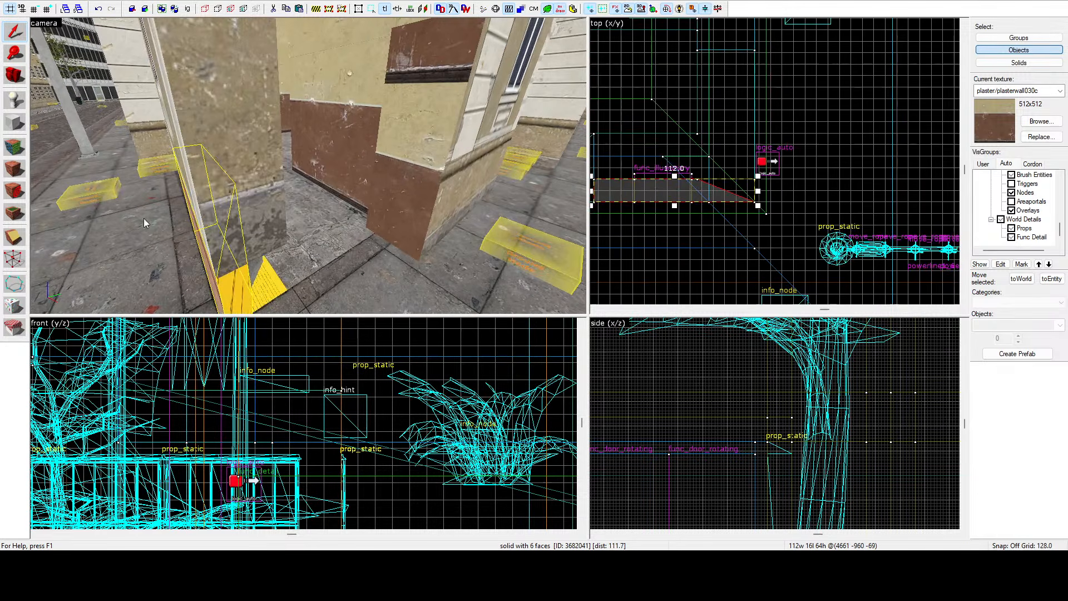
click(422, 195)
key(z)
key(w)
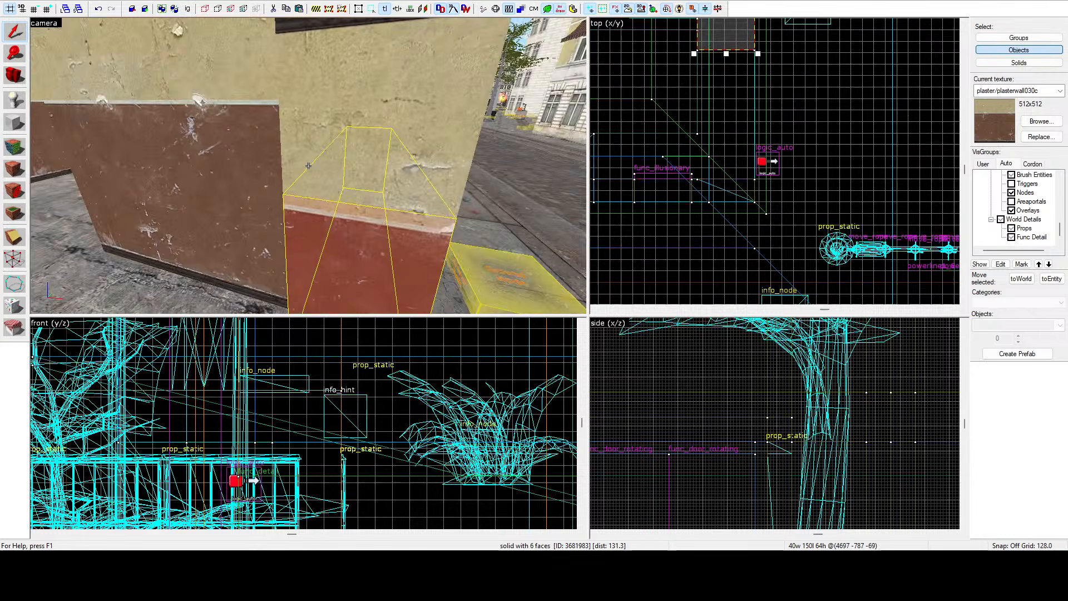
key(z)
scroll(722, 131, down, 4)
scroll(723, 167, up, 5)
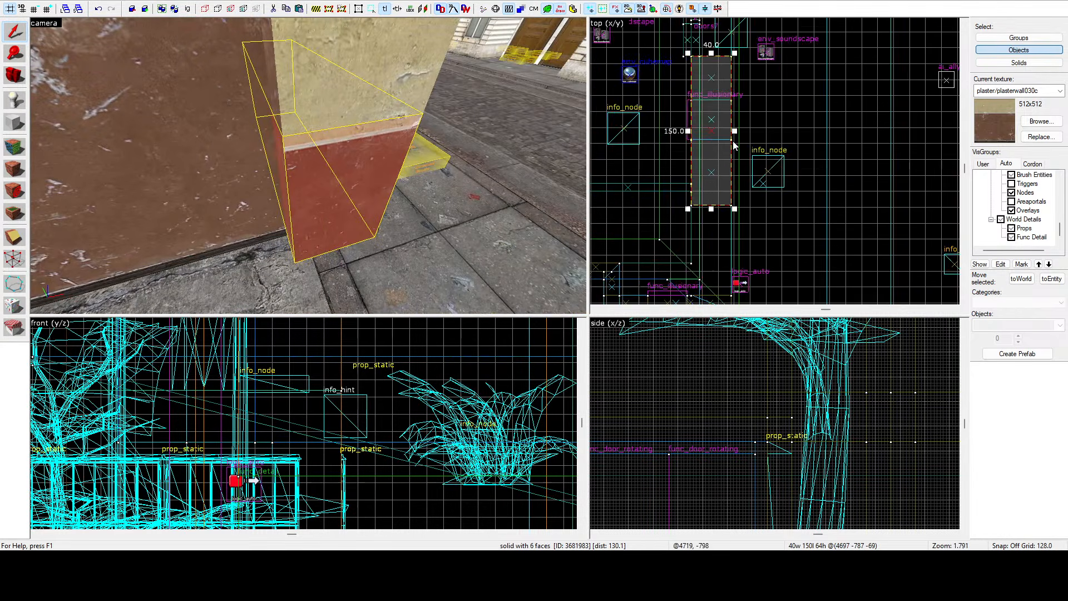
Shorten the upper pilaster brush beside the passage to 52 units long in the top view.
mouse_move(722, 202)
mouse_down()
mouse_move(708, 182)
mouse_move(727, 184)
mouse_move(726, 174)
mouse_up()
scroll(712, 183, up, 2)
click(379, 85)
key(z)
key(s)
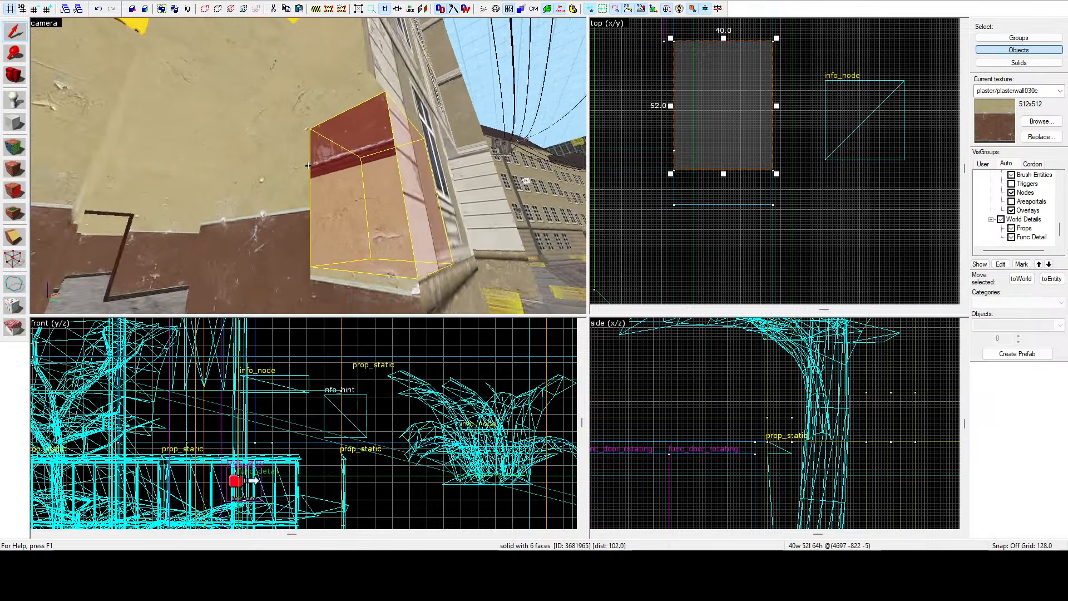
key(z)
click(322, 114)
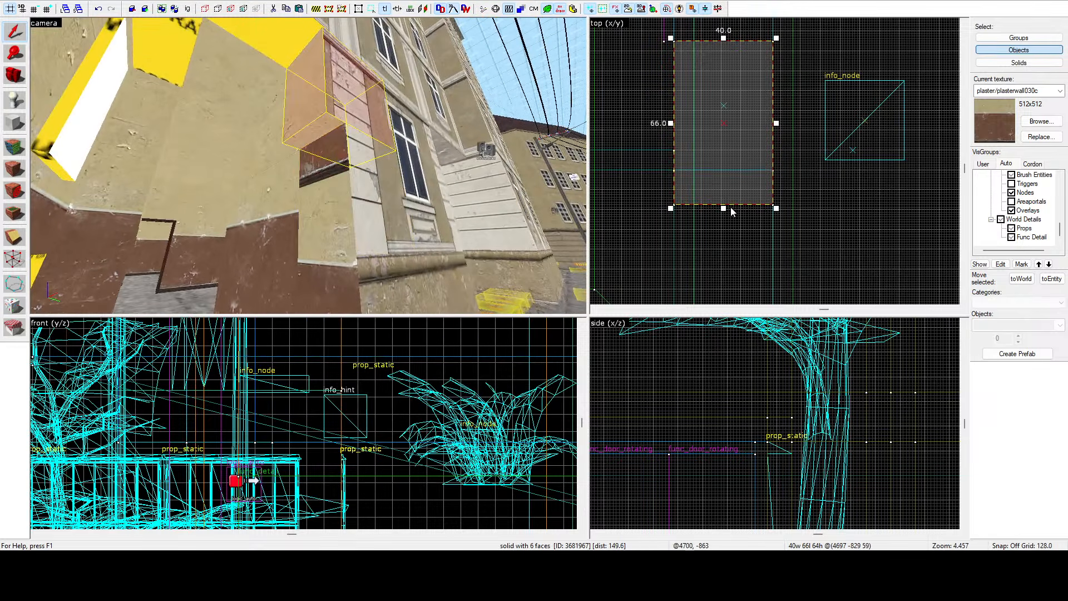
drag(724, 207, 725, 177)
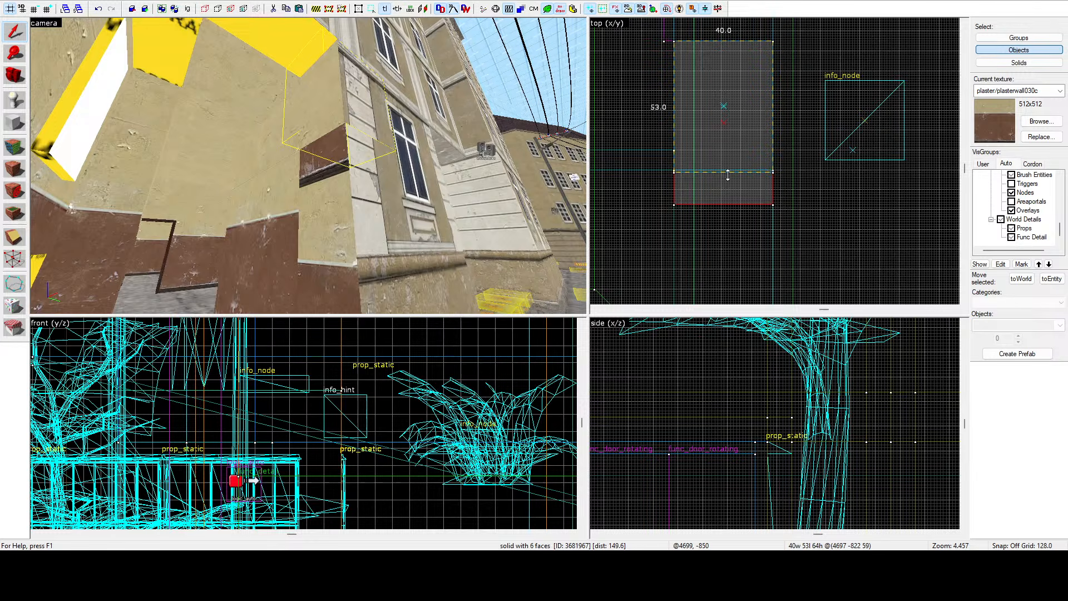
drag(732, 173, 731, 173)
key(z)
key(s)
key(z)
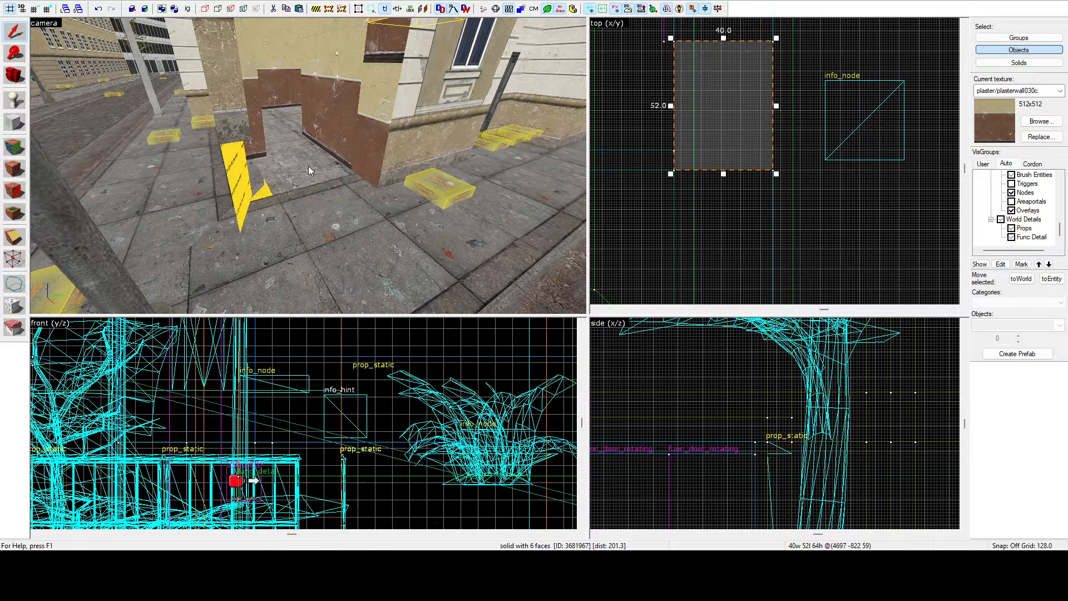
Move the bevel vertex of the 112-unit angled wall brush along its straight edge with the Vertex tool in the top view.
key(z)
key(w)
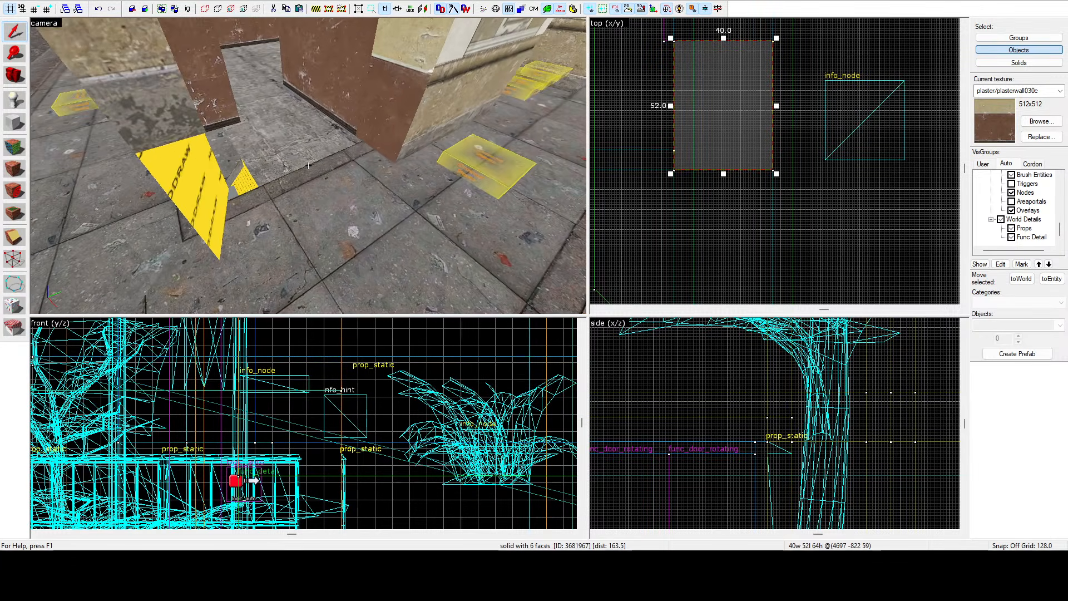
click(308, 165)
click(308, 165)
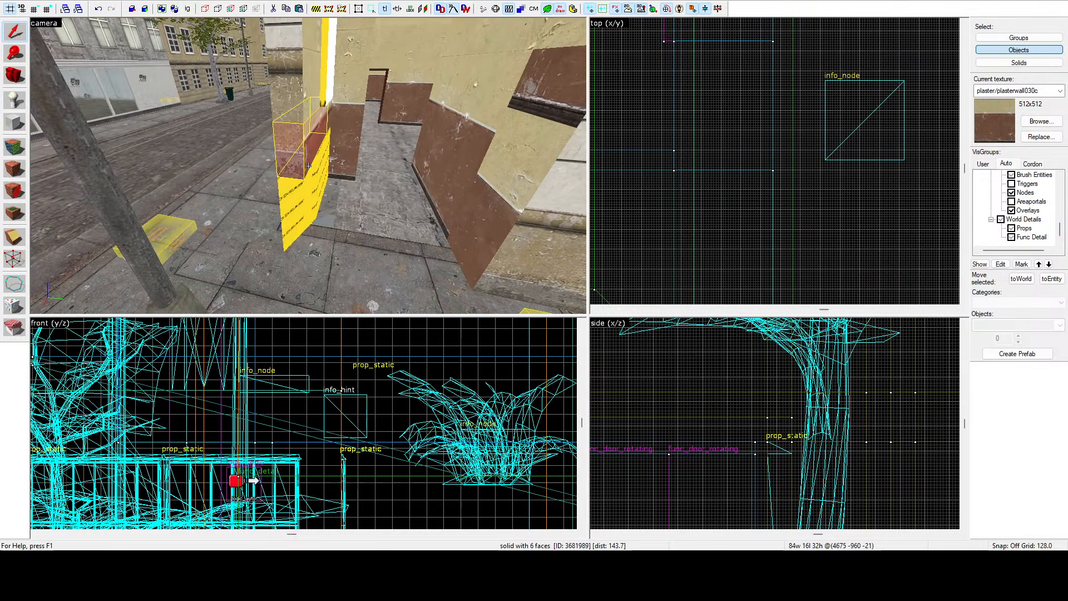
key(z)
scroll(720, 149, down, 8)
scroll(719, 197, up, 8)
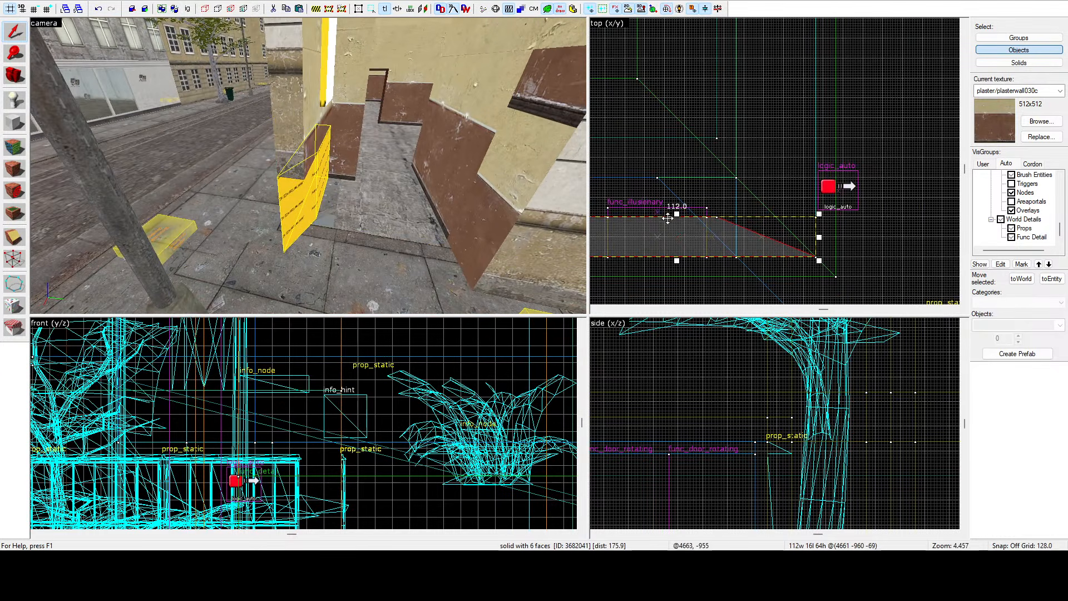
click(15, 259)
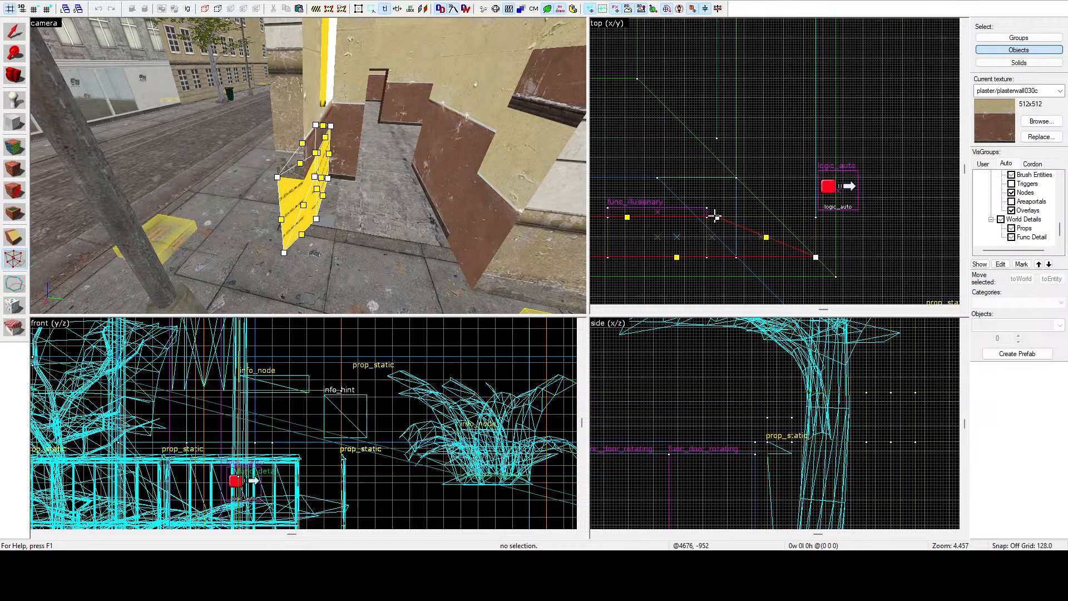
mouse_move(716, 216)
mouse_down()
mouse_move(801, 216)
mouse_move(763, 219)
mouse_up()
scroll(787, 216, up, 6)
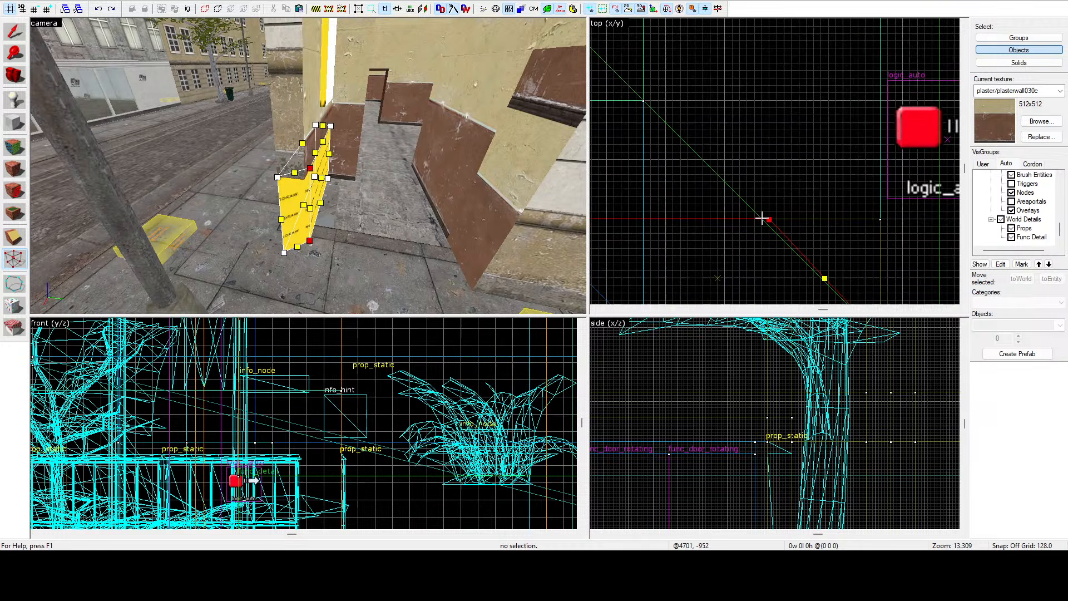
click(13, 39)
Inspect the reshaped angled wall brush from around the corner in the 3D view.
key(z)
key(s)
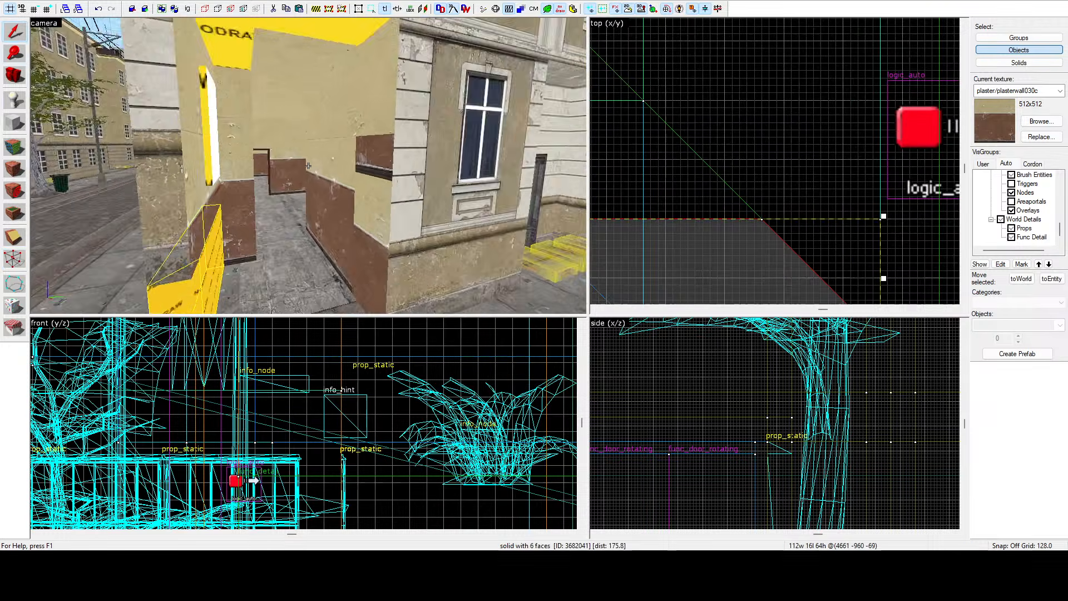
key(a)
key(d)
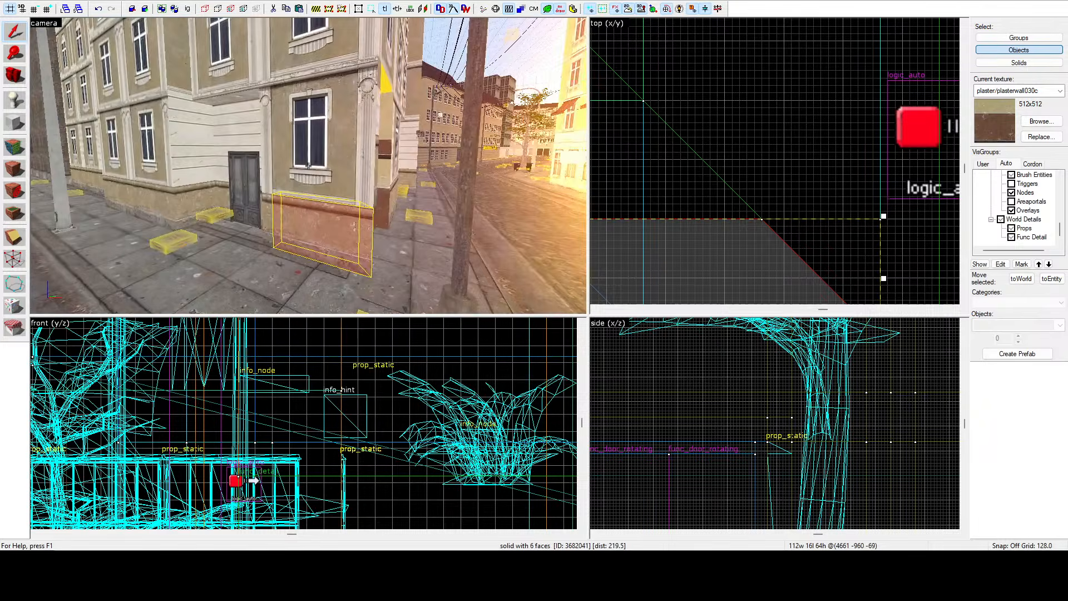
key(a)
key(w)
key(d)
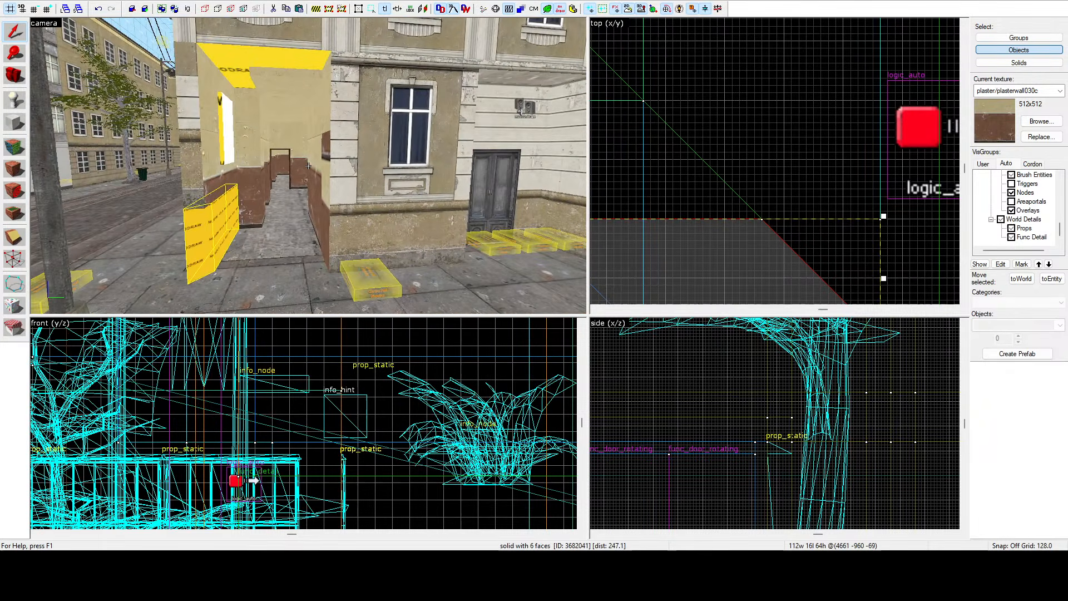
key(w)
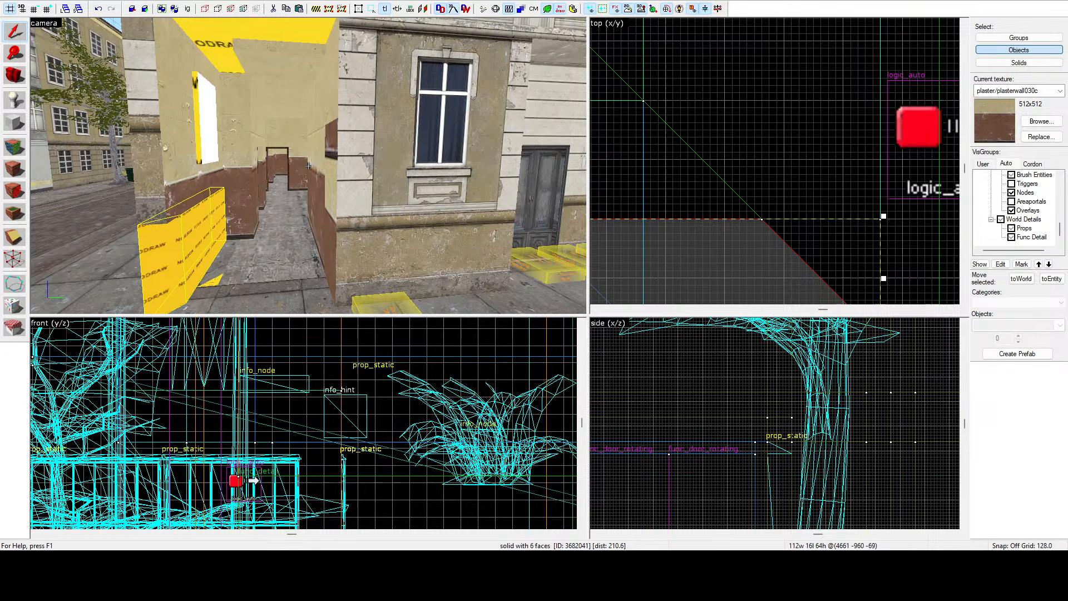
Select the window wall section beside the passage, rotate it 90 degrees, flip it and move it into the passage corner in the top view.
key(w)
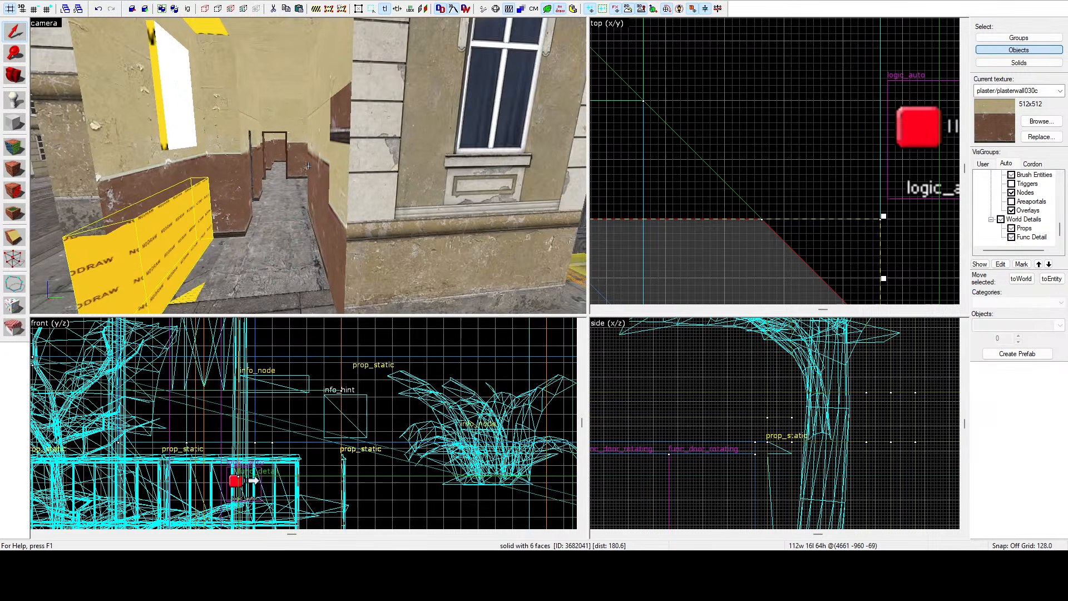
key(s)
key(a)
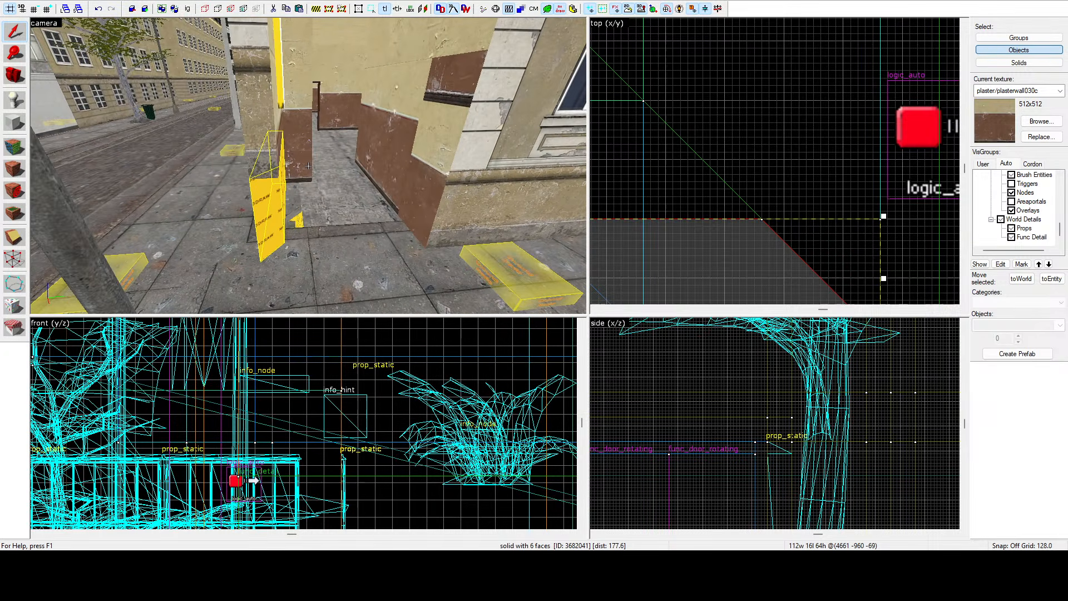
key(z)
key(a)
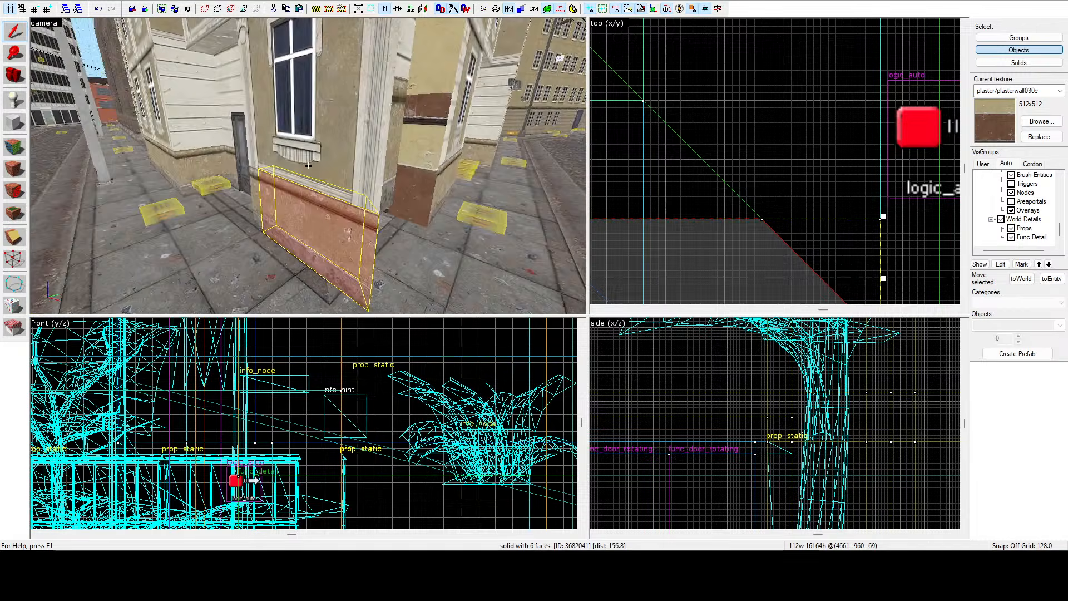
key(z)
click(385, 162)
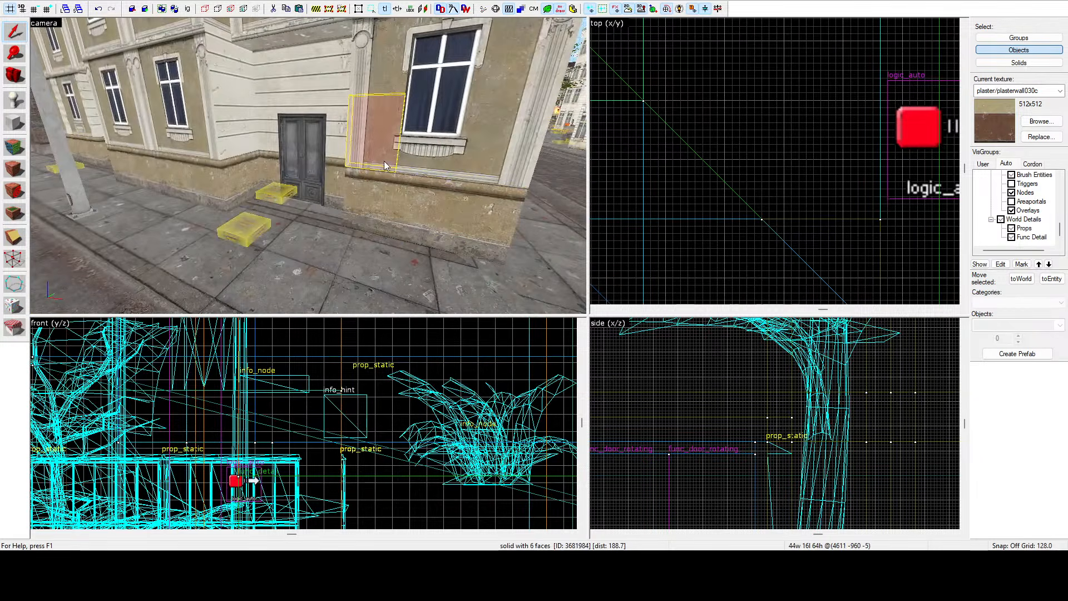
ctrl+click(413, 169)
ctrl+click(426, 92)
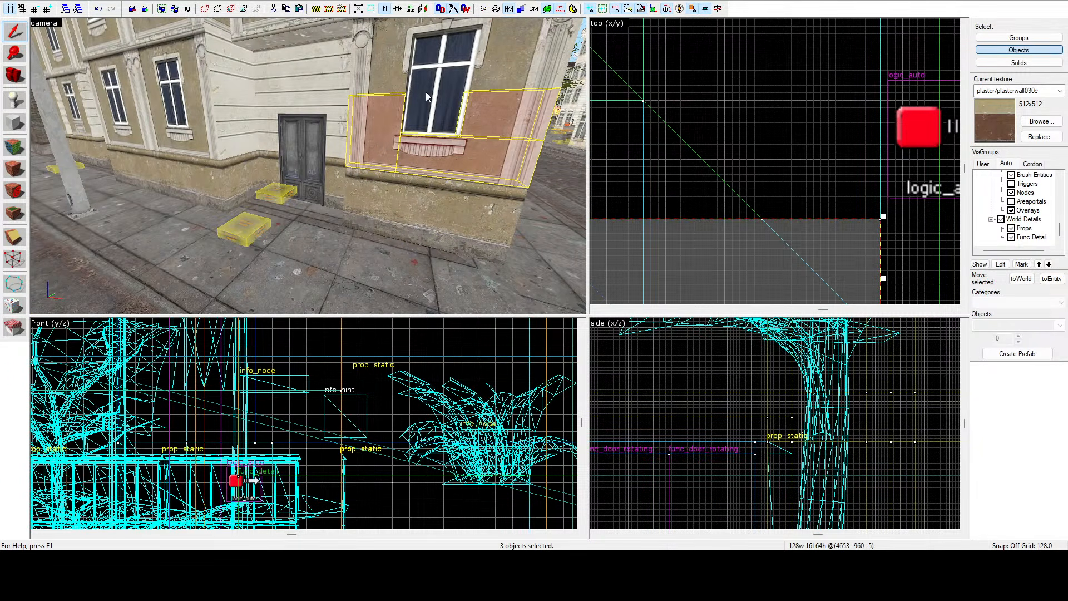
ctrl+click(485, 62)
ctrl+click(371, 75)
ctrl+click(386, 188)
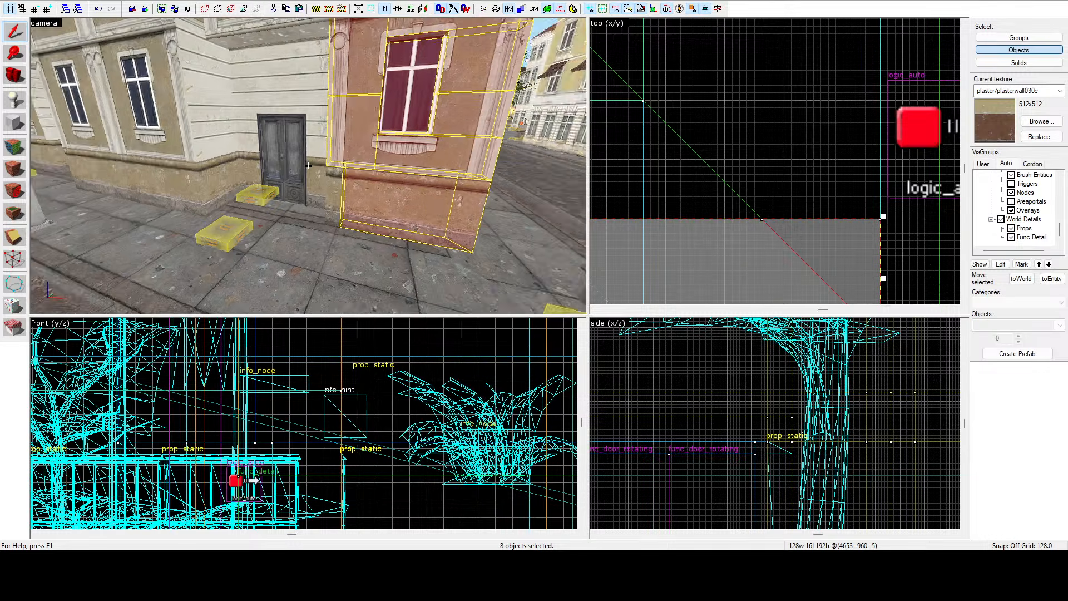
key(z)
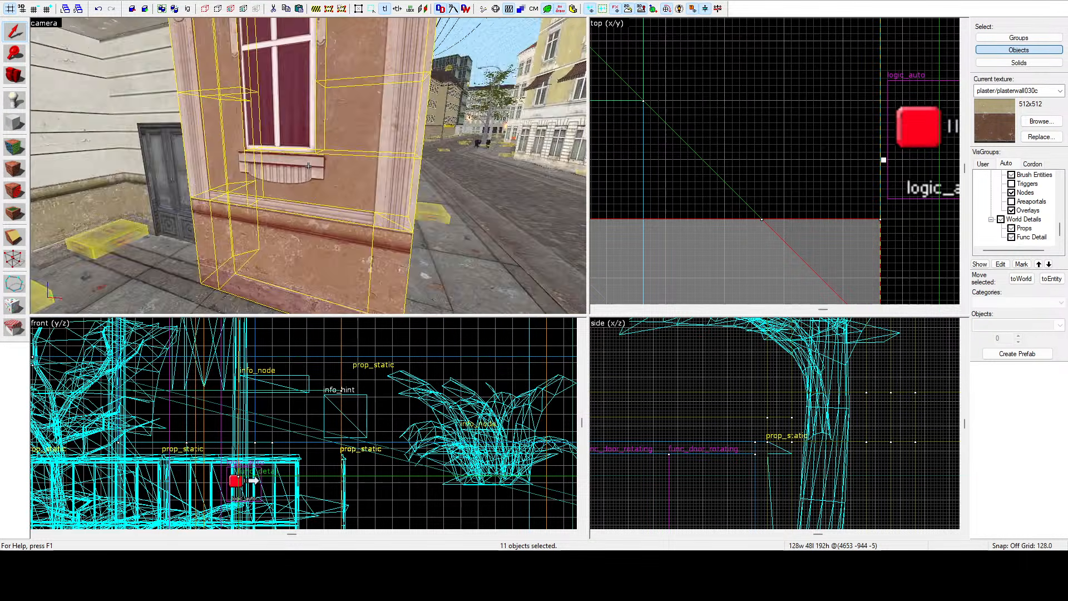
scroll(795, 79, down, 14)
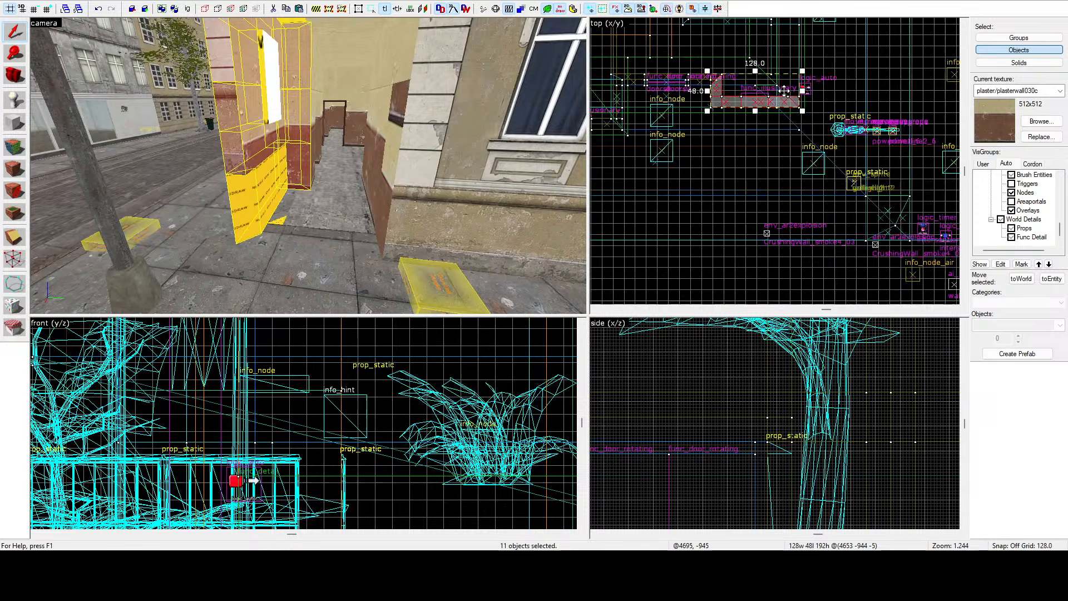
drag(778, 96, 801, 90)
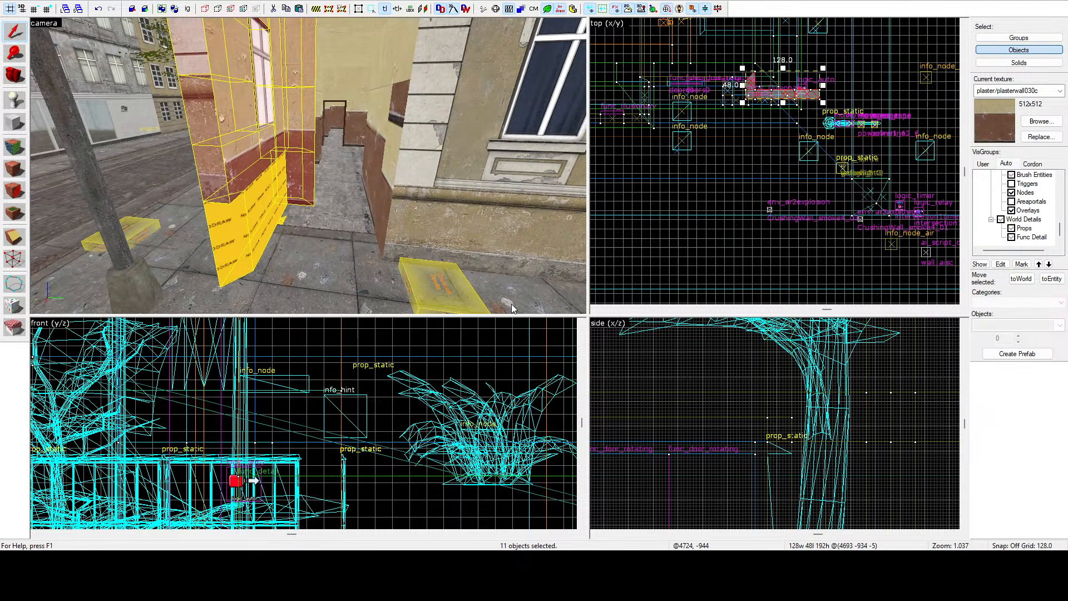
key(m)
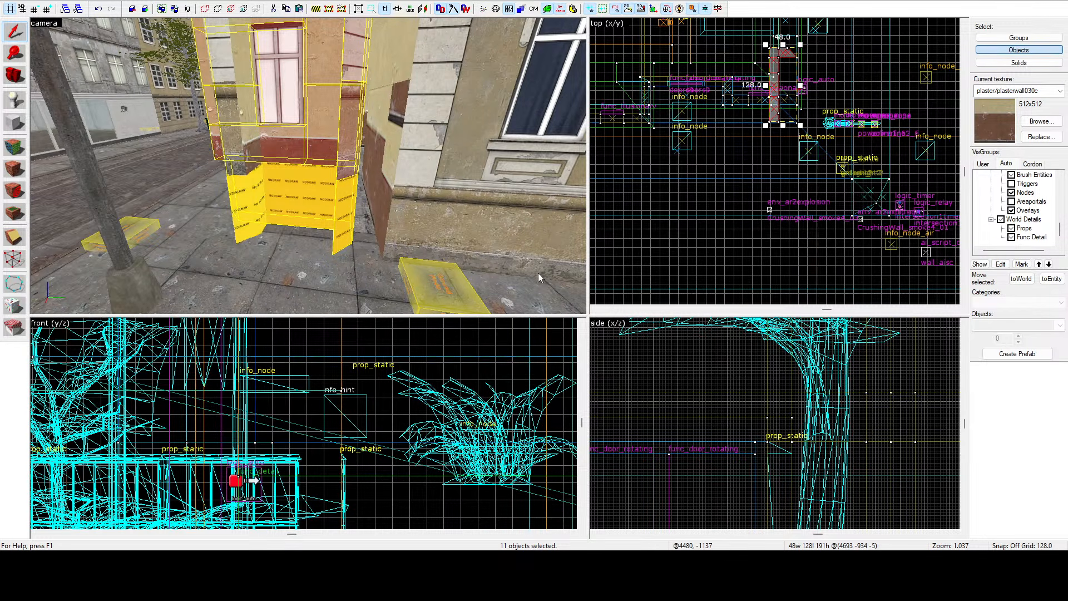
key(ctrl+l)
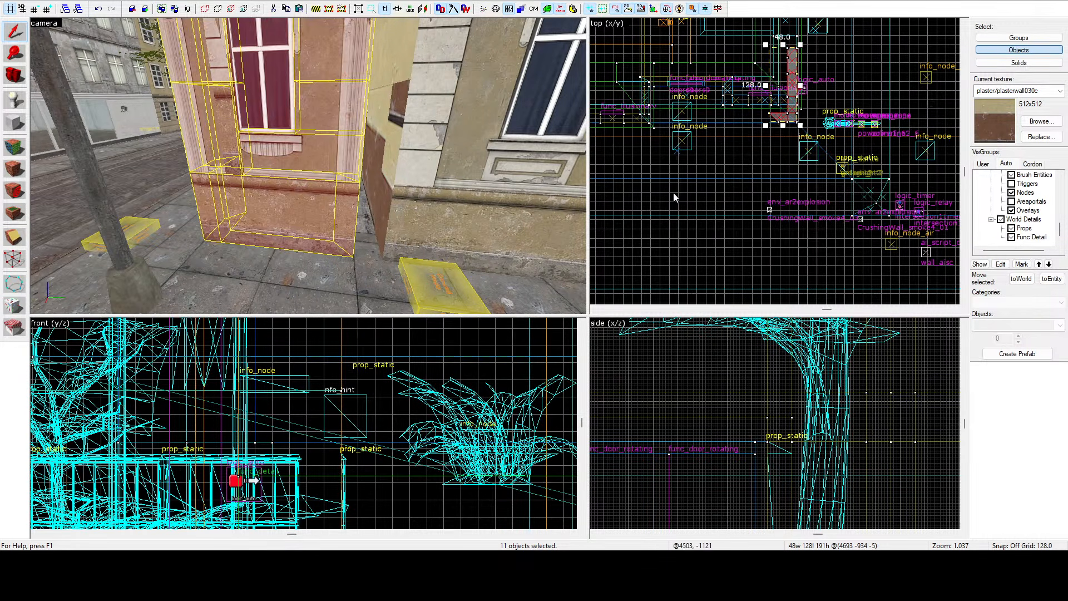
scroll(810, 84, up, 6)
mouse_move(759, 159)
mouse_down()
mouse_move(776, 137)
mouse_move(769, 164)
mouse_move(761, 157)
mouse_move(811, 154)
mouse_up()
Inspect the brushes at the passage corner from the street in the 3D view.
key(z)
key(a)
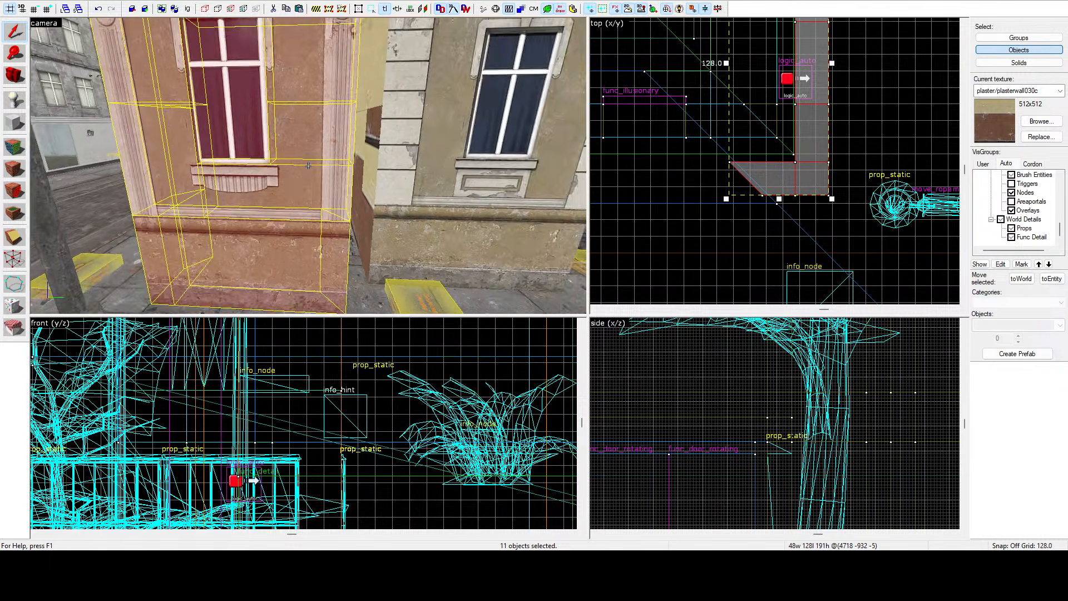
key(z)
click(338, 238)
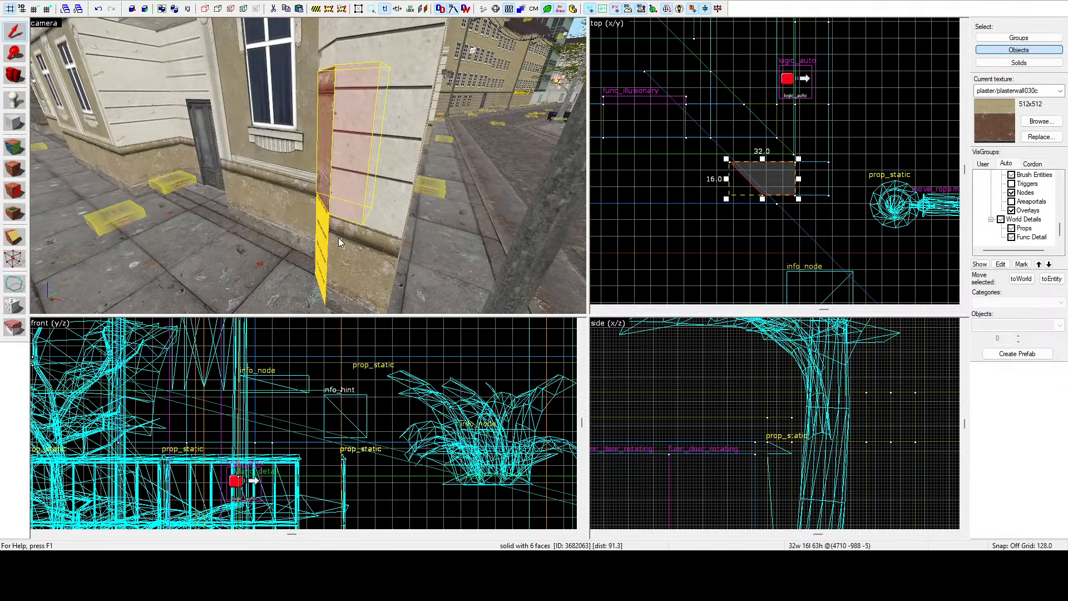
ctrl+click(343, 34)
key(z)
key(d)
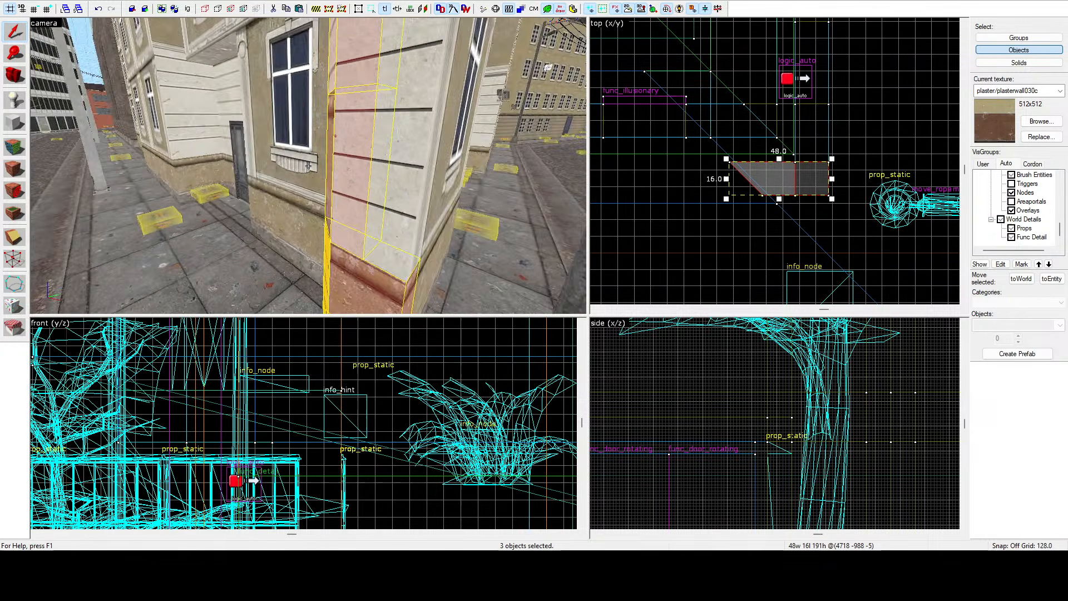
key(s)
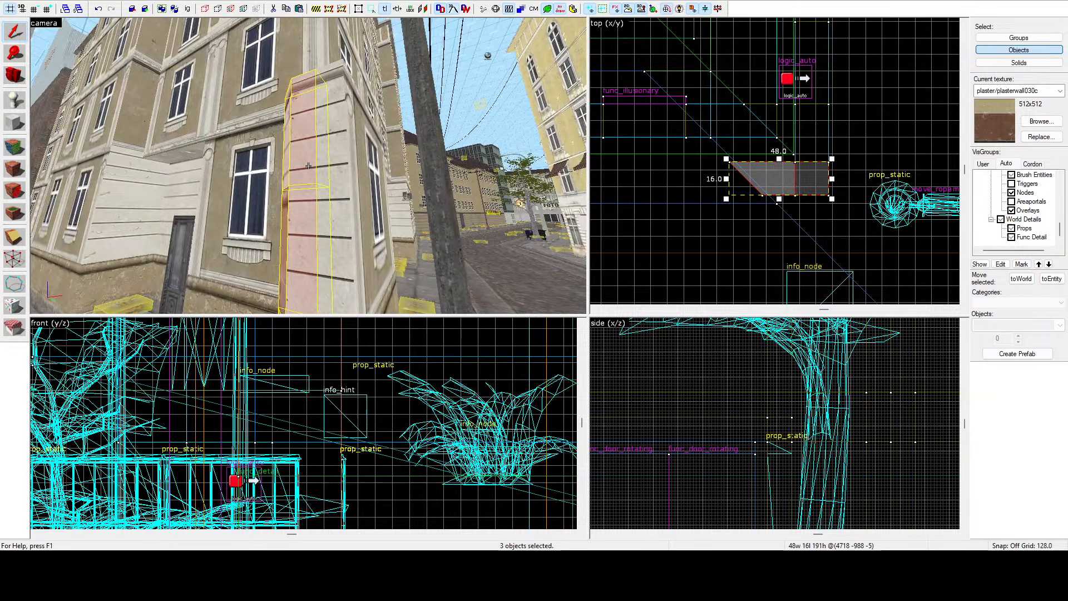
key(Escape)
key(z)
Select the eight-brush window wall section on the far side of the passage and move it toward the corner in the top view.
click(258, 159)
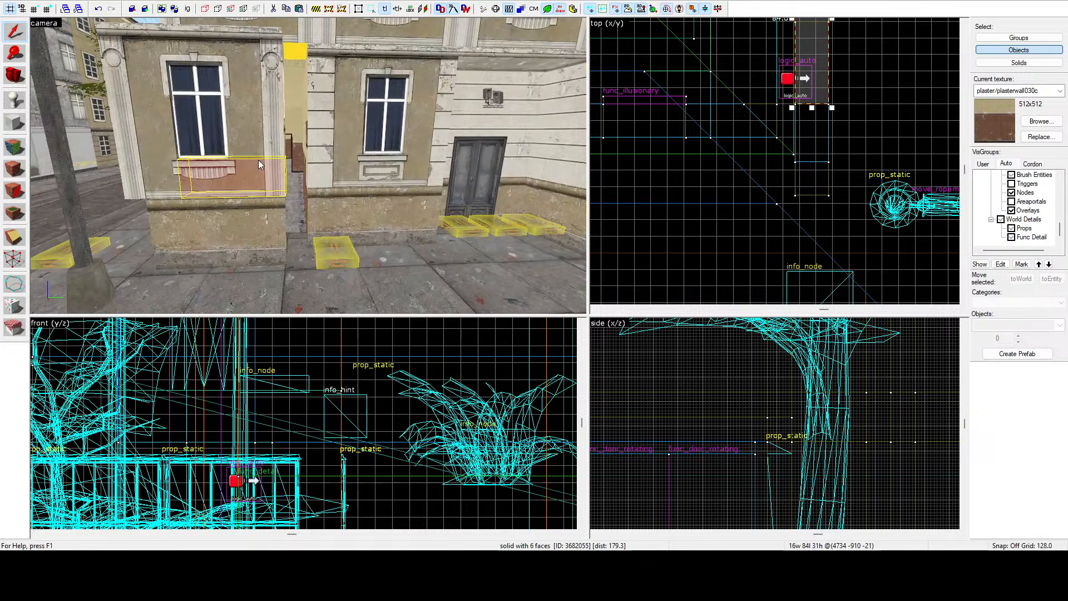
ctrl+click(212, 96)
ctrl+click(209, 48)
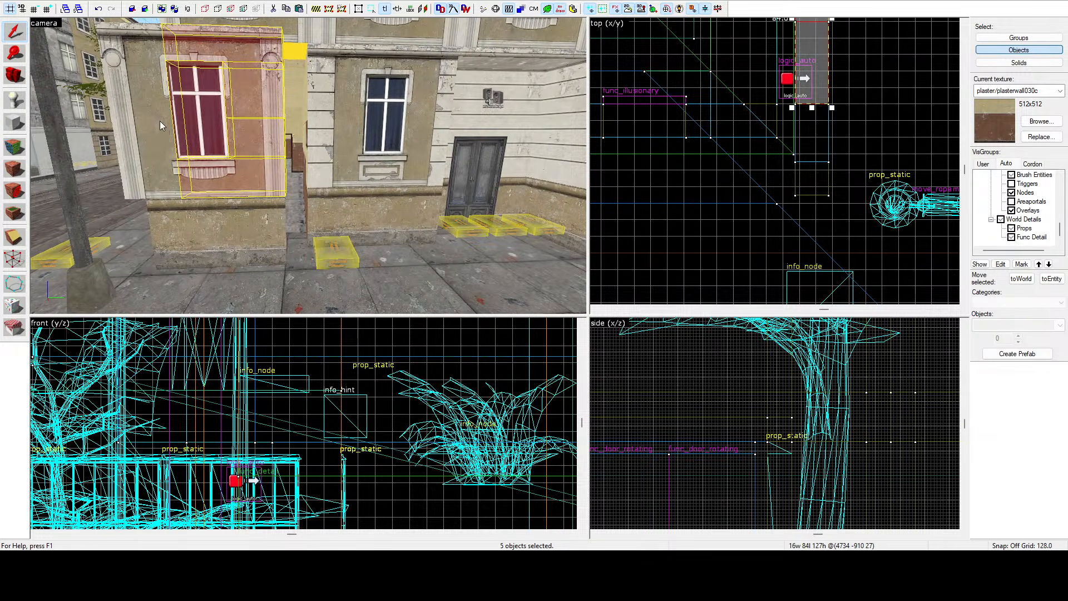
ctrl+click(158, 155)
ctrl+click(150, 92)
ctrl+click(216, 228)
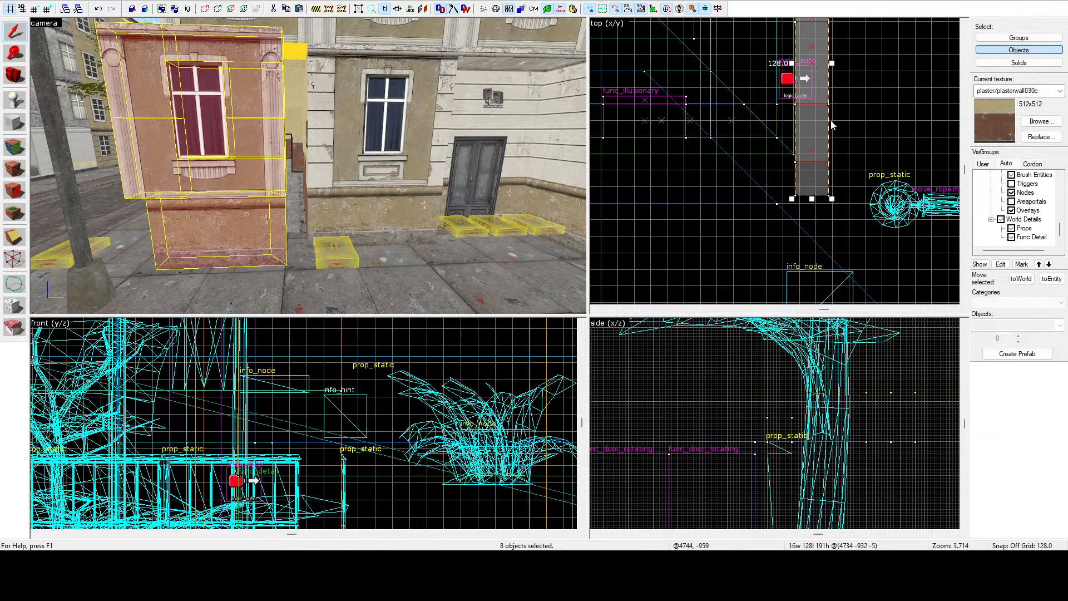
mouse_move(813, 147)
mouse_down()
mouse_move(770, 53)
mouse_move(763, 88)
mouse_up()
scroll(769, 93, up, 2)
key(z)
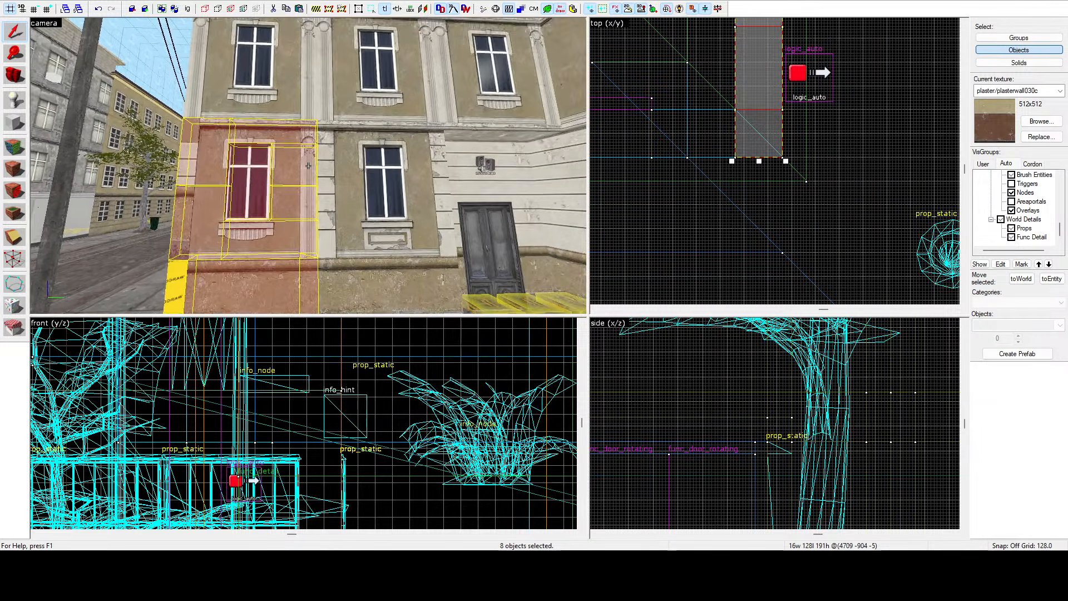
Inspect the moved window wall section and the gap behind it in the 3D view.
key(w)
key(w)
key(s)
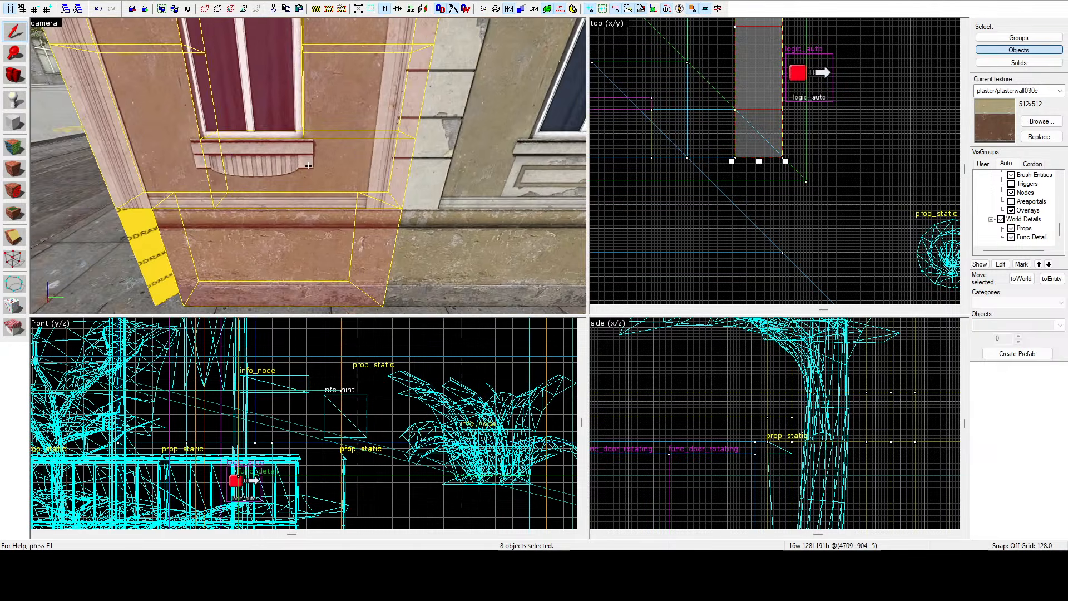
key(a)
key(w)
key(a)
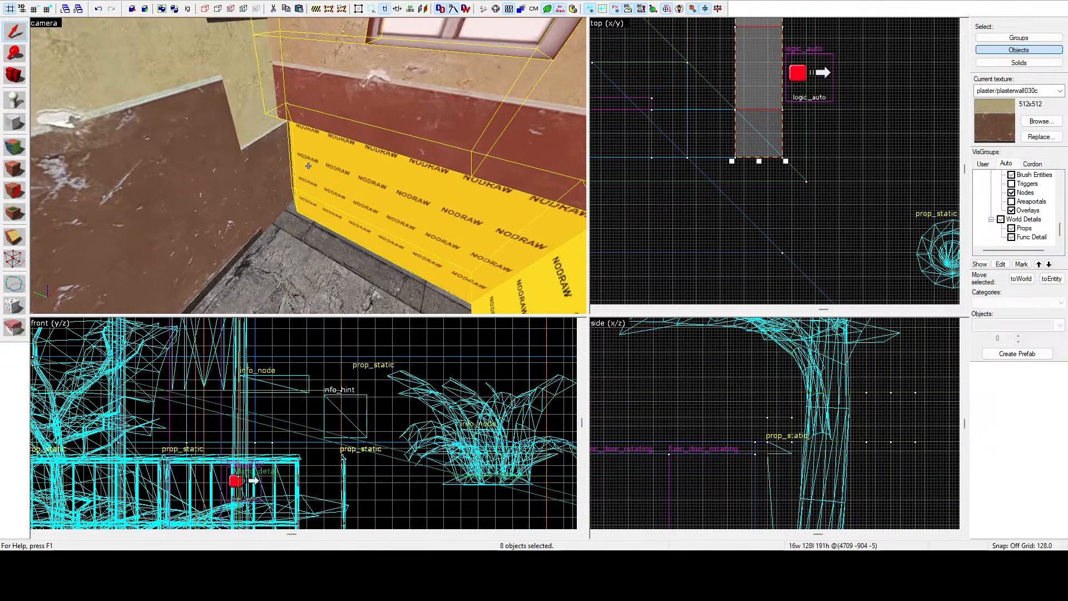
key(s)
key(d)
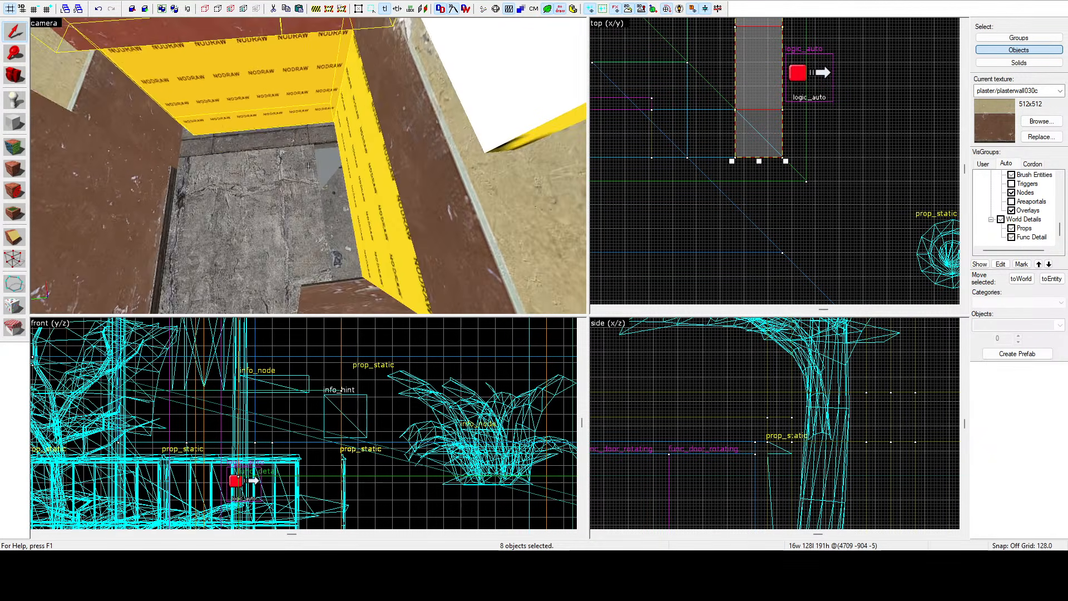
key(a)
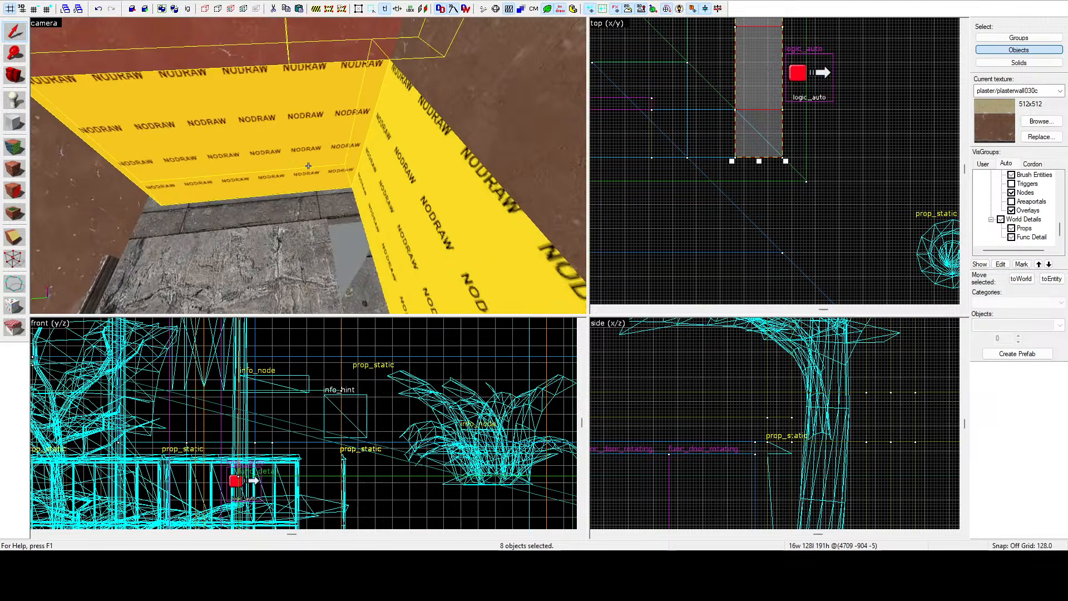
key(d)
key(d)
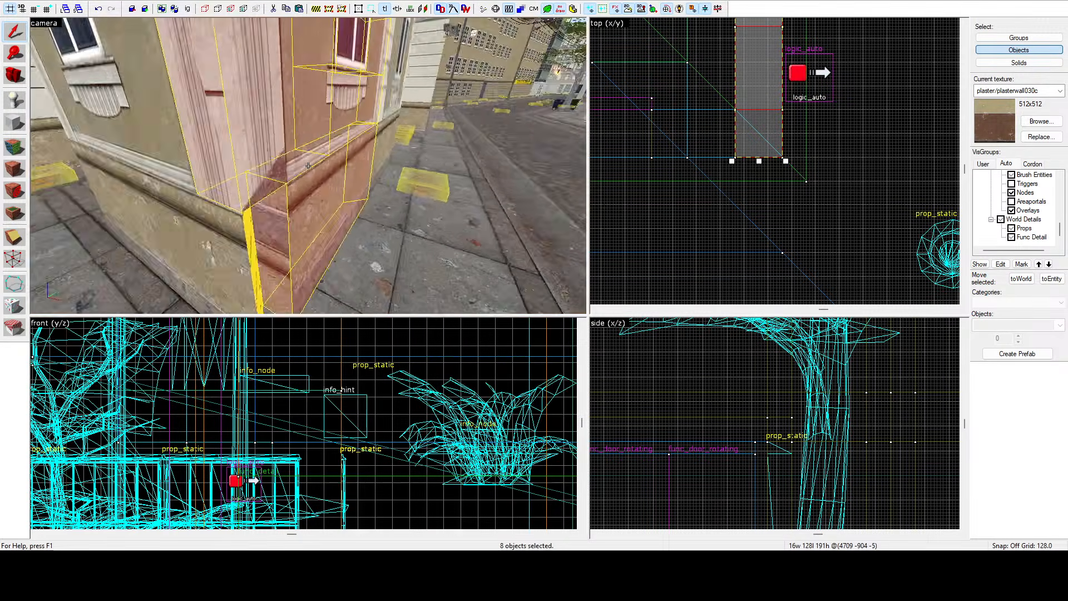
key(z)
Shorten the two stacked brushes at the base of the moved section to 28 units long in the top view.
click(316, 138)
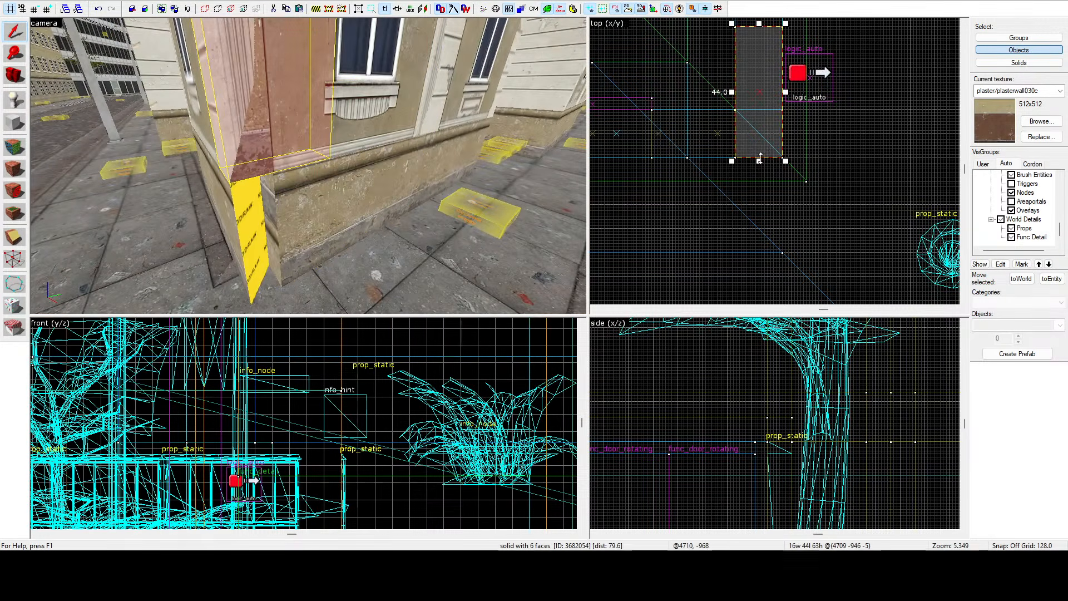
drag(760, 159, 765, 109)
key(z)
key(z)
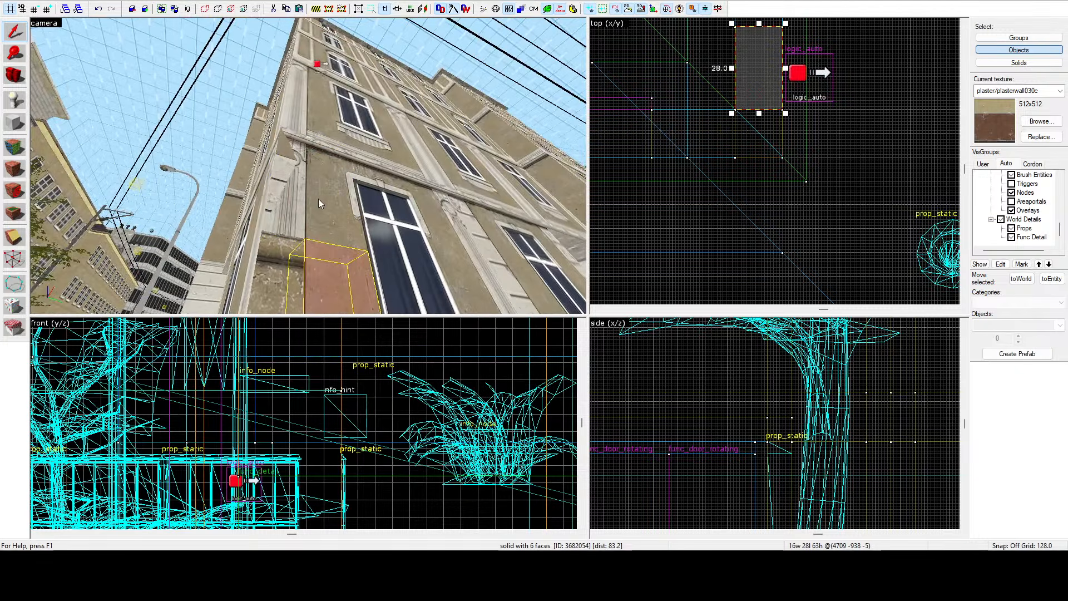
click(319, 199)
drag(758, 160, 768, 115)
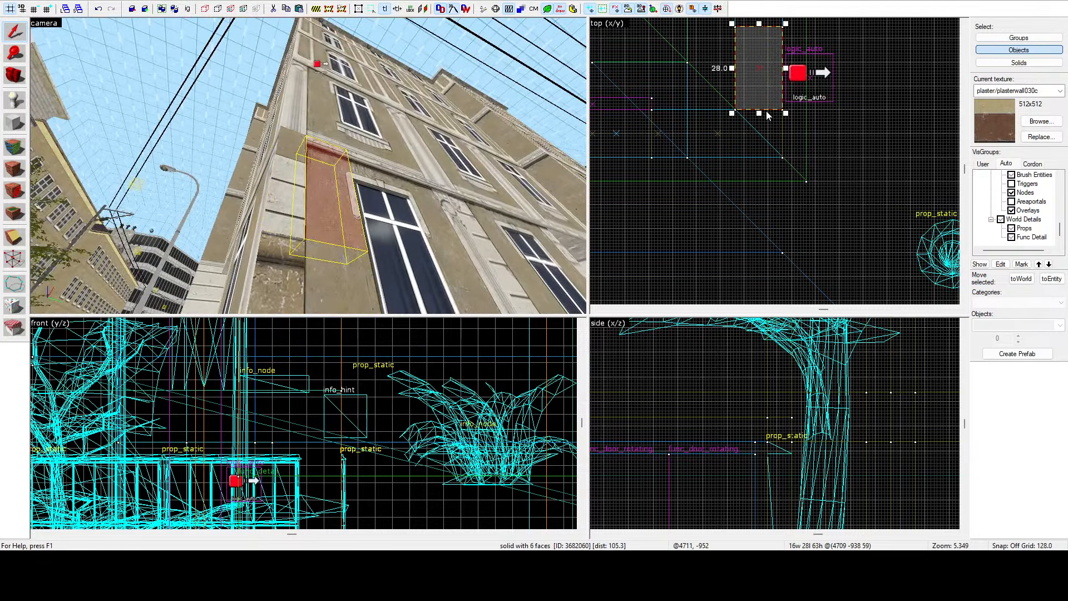
Pick up the building facade texture by selecting the wall face with the texture application tool.
click(15, 148)
key(z)
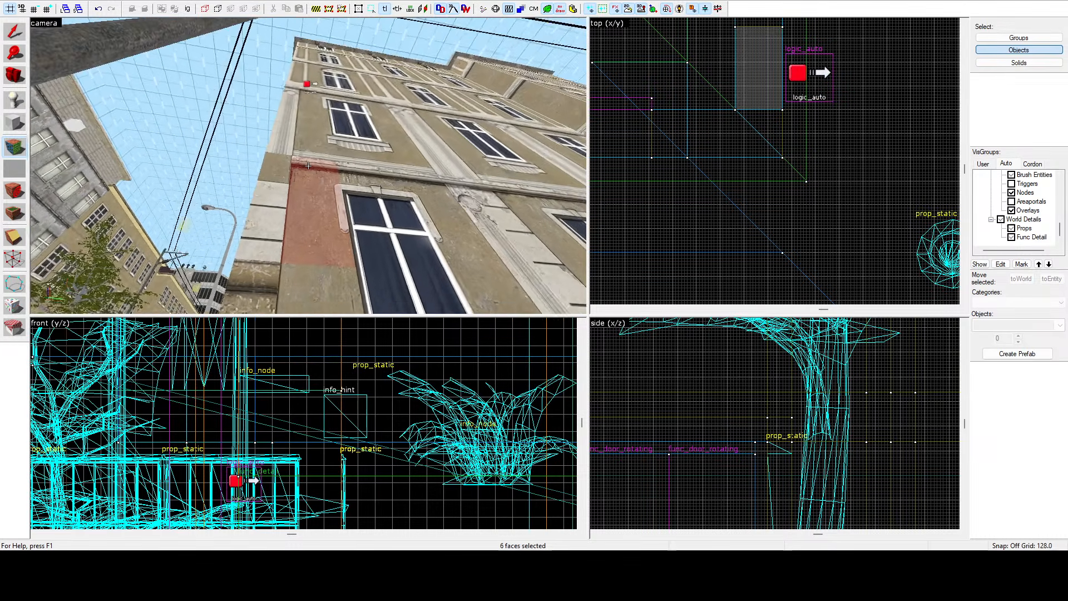
click(309, 166)
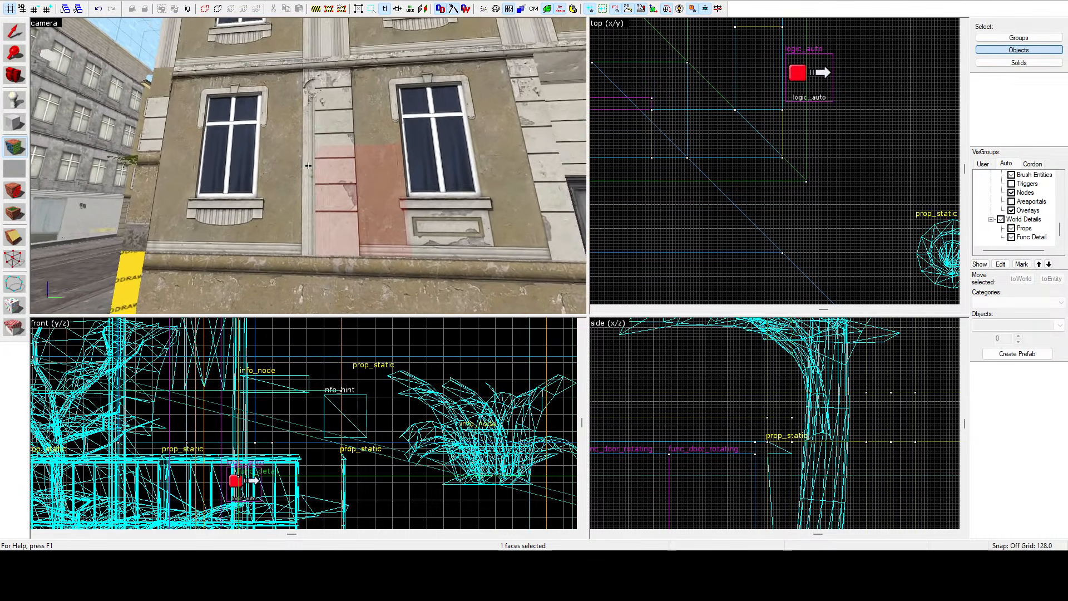
right_click(308, 166)
key(w)
key(shift+s)
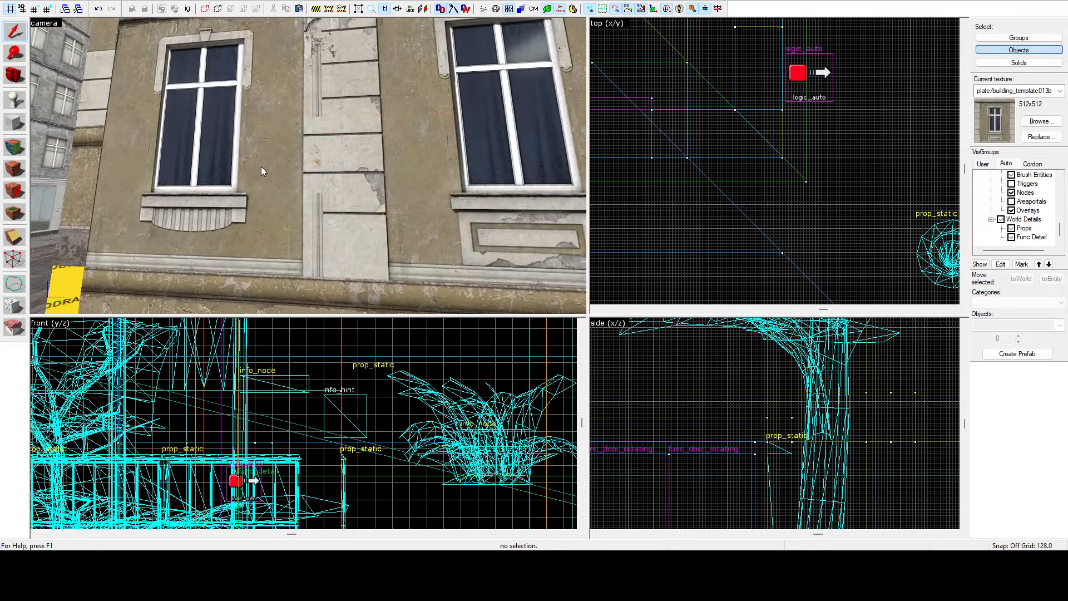
Shorten the brush below the facade window by moving its end in the top view.
click(261, 166)
key(ctrl+e)
scroll(814, 38, up, 2)
drag(814, 38, 813, 65)
click(314, 230)
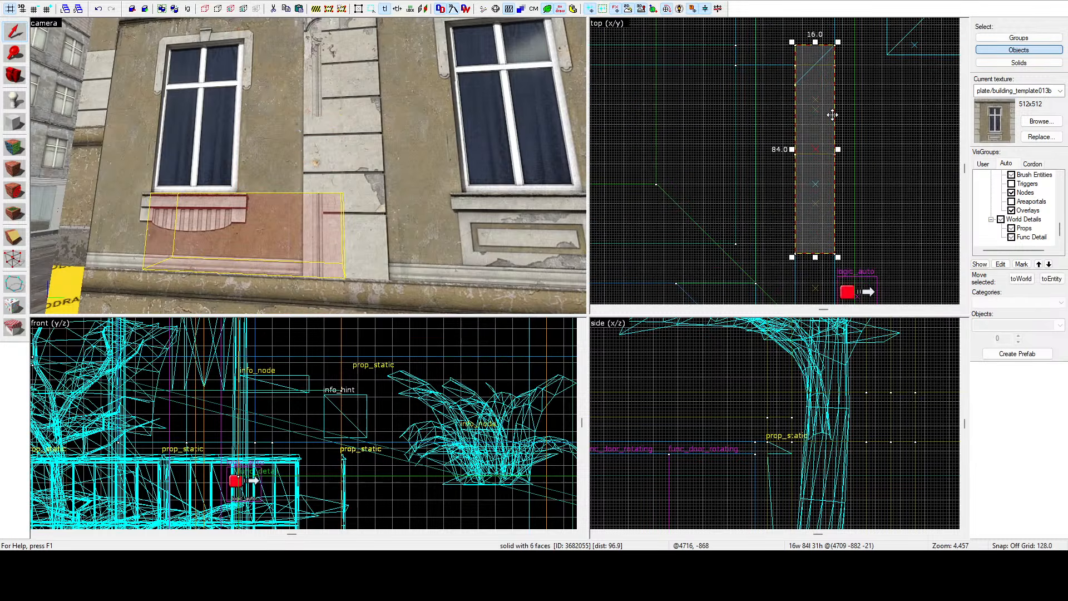
drag(816, 43, 818, 68)
scroll(816, 63, up, 3)
Shorten the upper brush beside the facade window to 36 units long in the top view.
click(286, 89)
scroll(834, 111, down, 3)
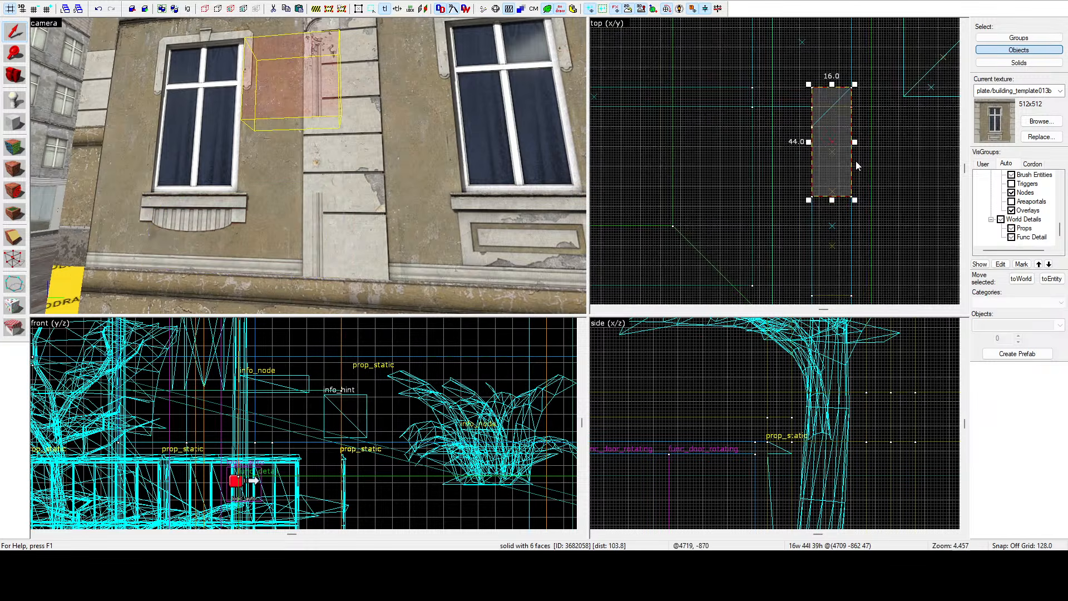
scroll(834, 88, up, 4)
drag(827, 84, 829, 126)
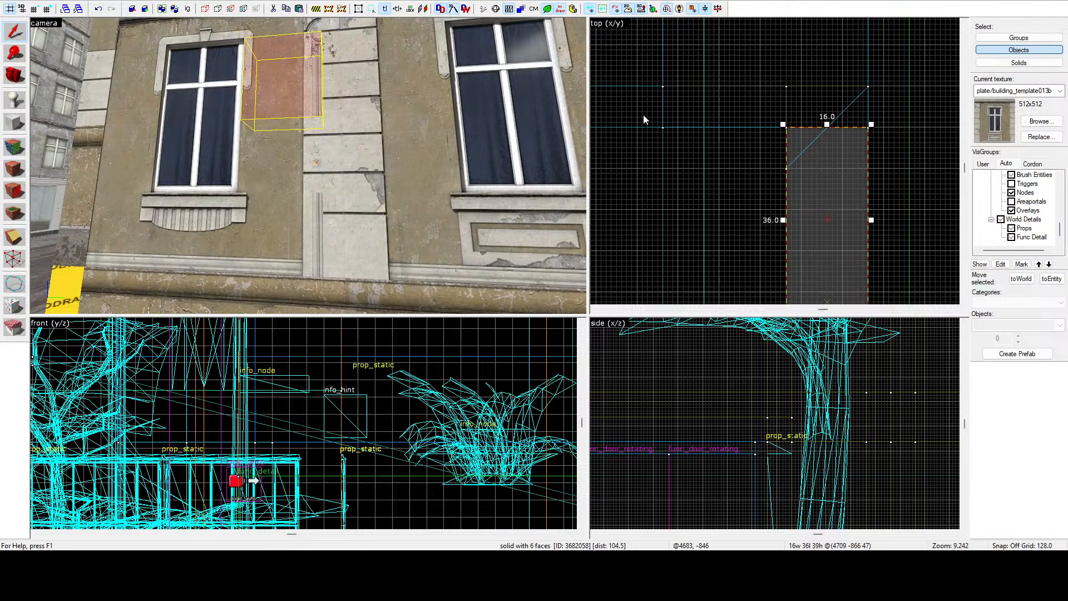
Shorten the horizontal trim brush above the lower window by moving its end in the top view.
key(z)
key(a)
click(309, 166)
key(z)
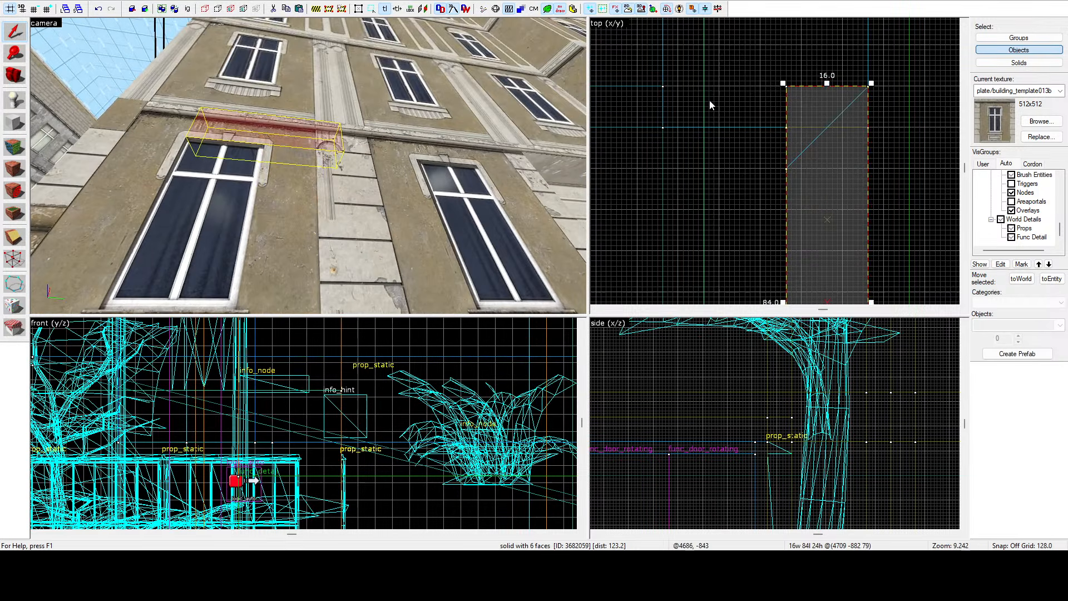
drag(827, 83, 828, 121)
Inspect the facade wall and base trim around the lower windows in the camera view.
click(14, 147)
click(346, 159)
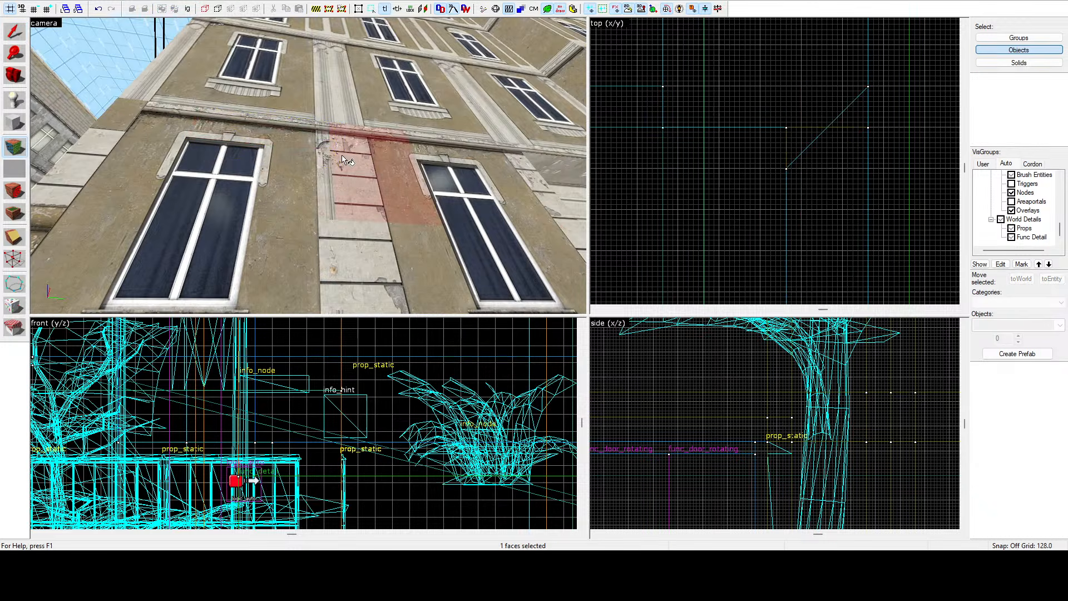
key(z)
key(s)
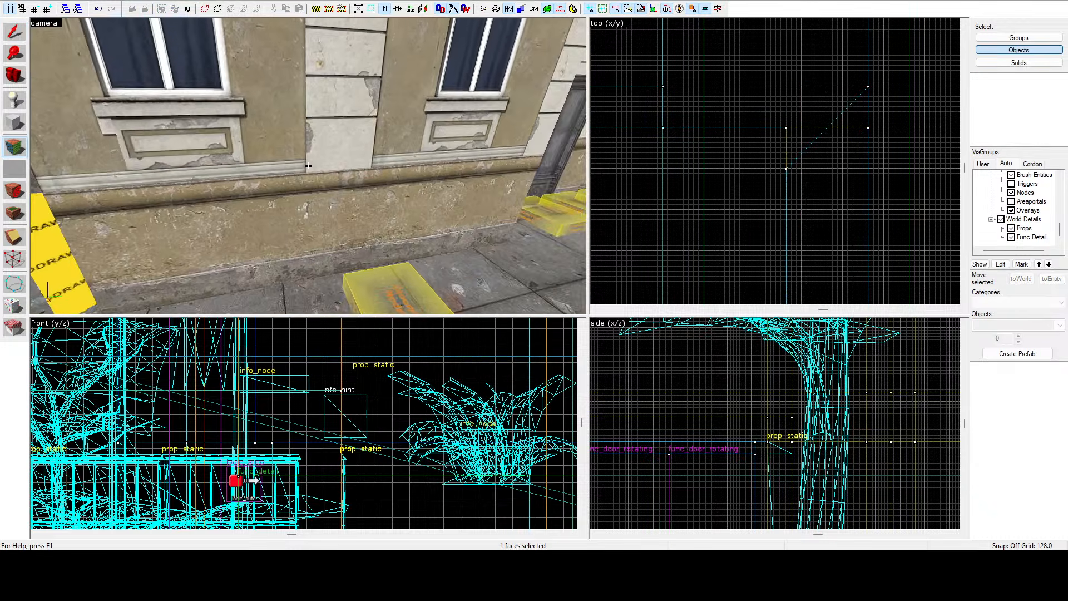
key(a)
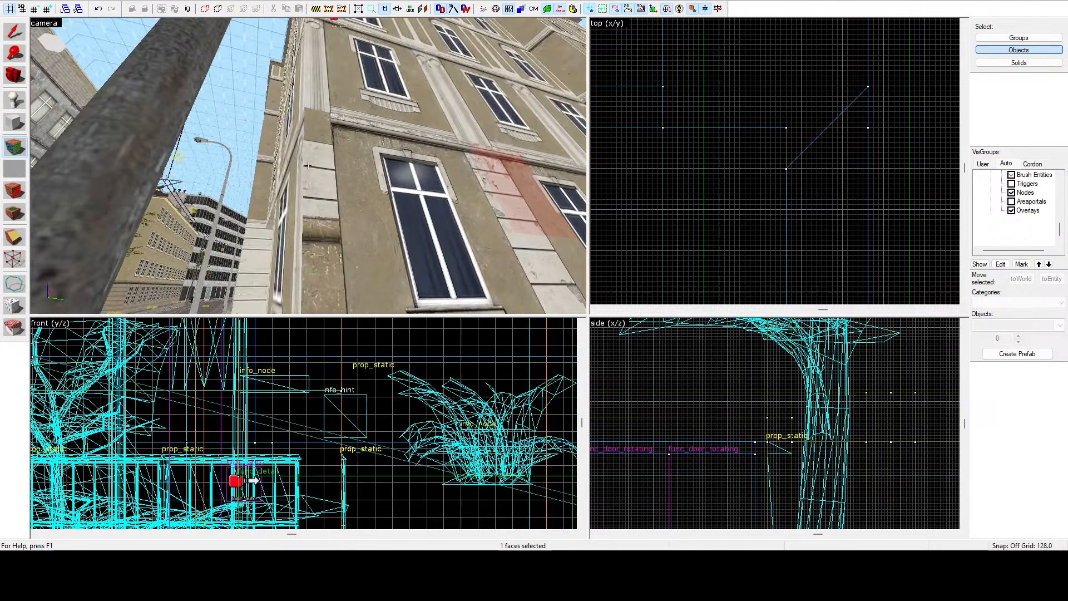
key(w)
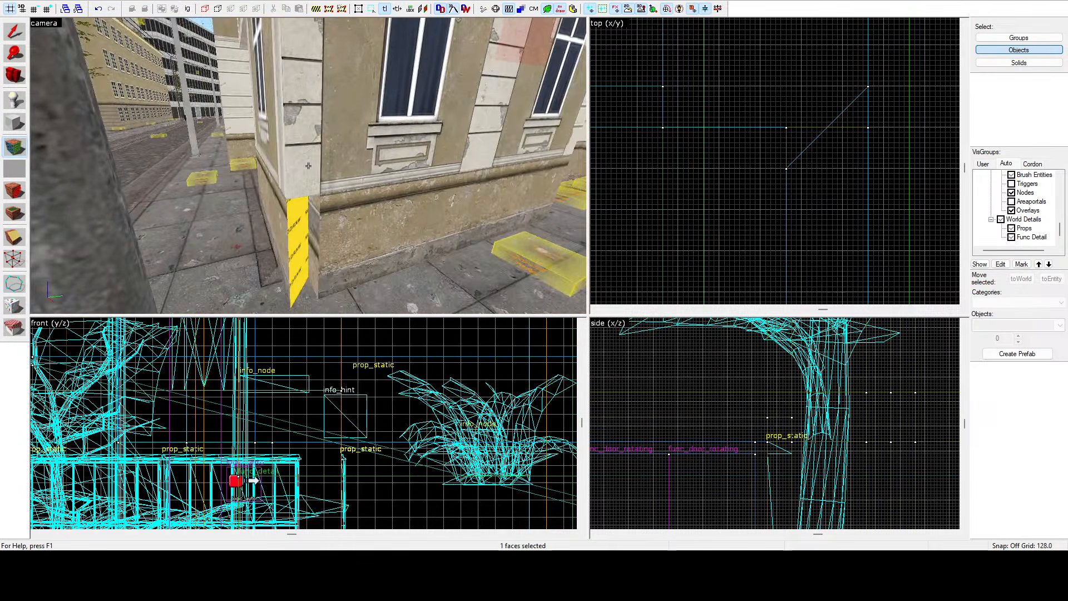
key(z)
key(shift+s)
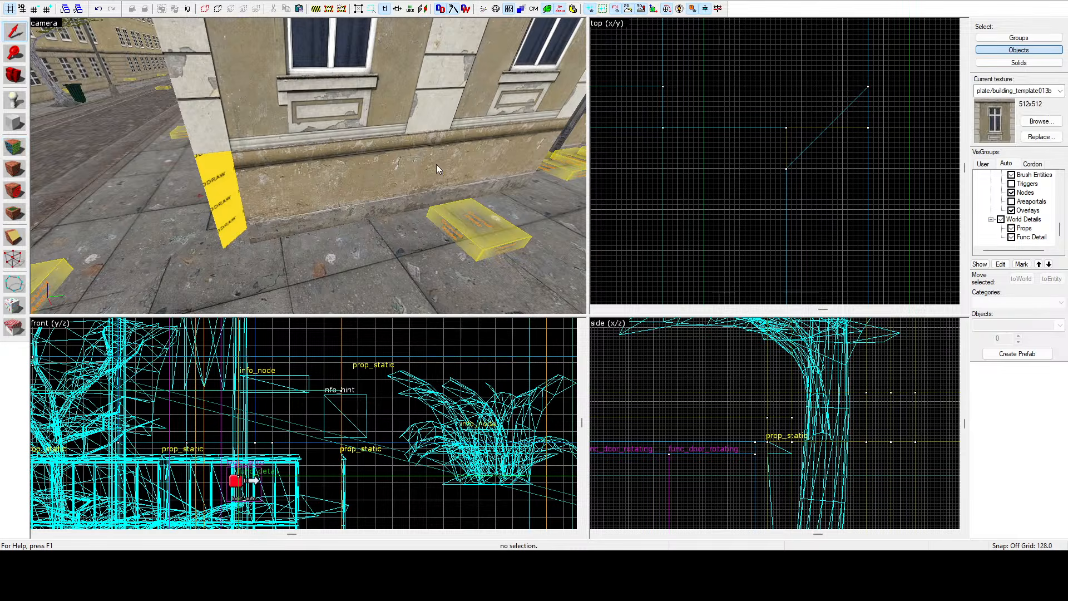
Bevel the corner of the facade's base brush beside the entrance by moving its vertex diagonally in the top view.
click(392, 167)
scroll(751, 108, down, 5)
scroll(778, 154, down, 4)
scroll(781, 239, up, 1)
scroll(780, 240, up, 5)
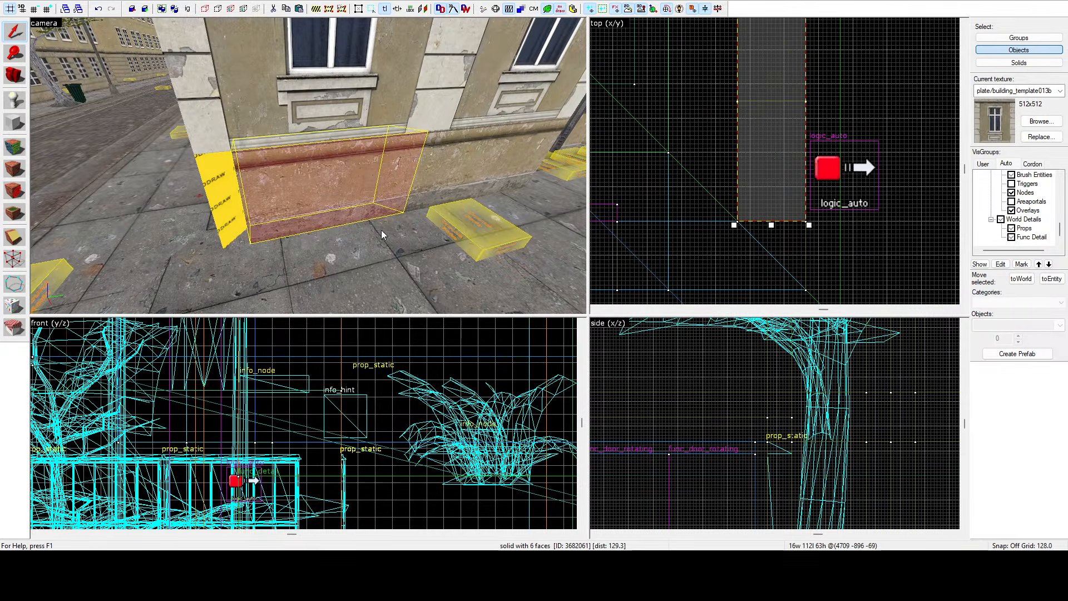
click(17, 260)
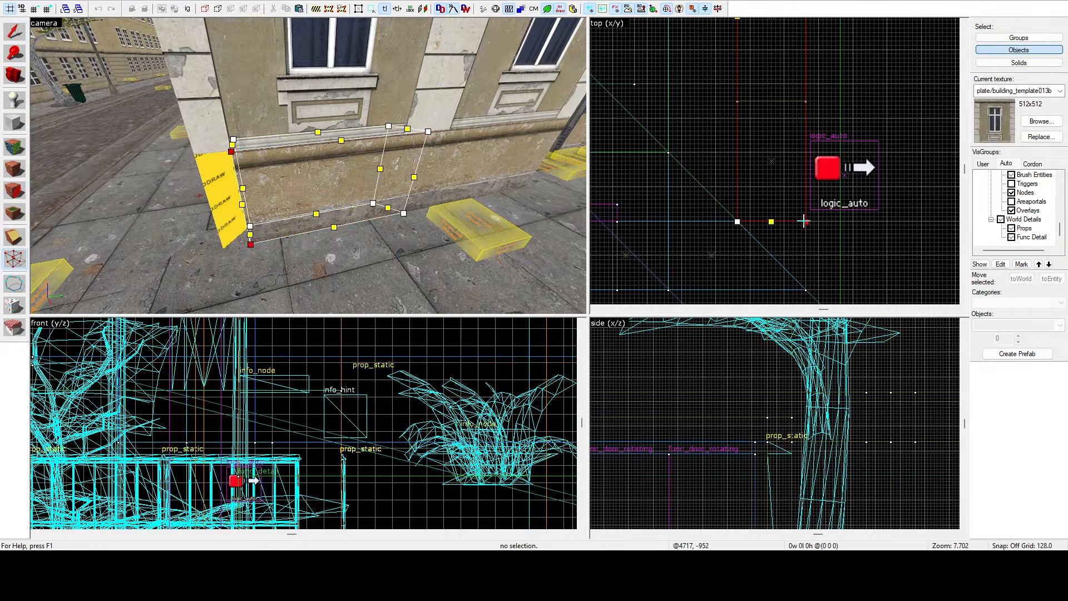
drag(804, 221, 805, 288)
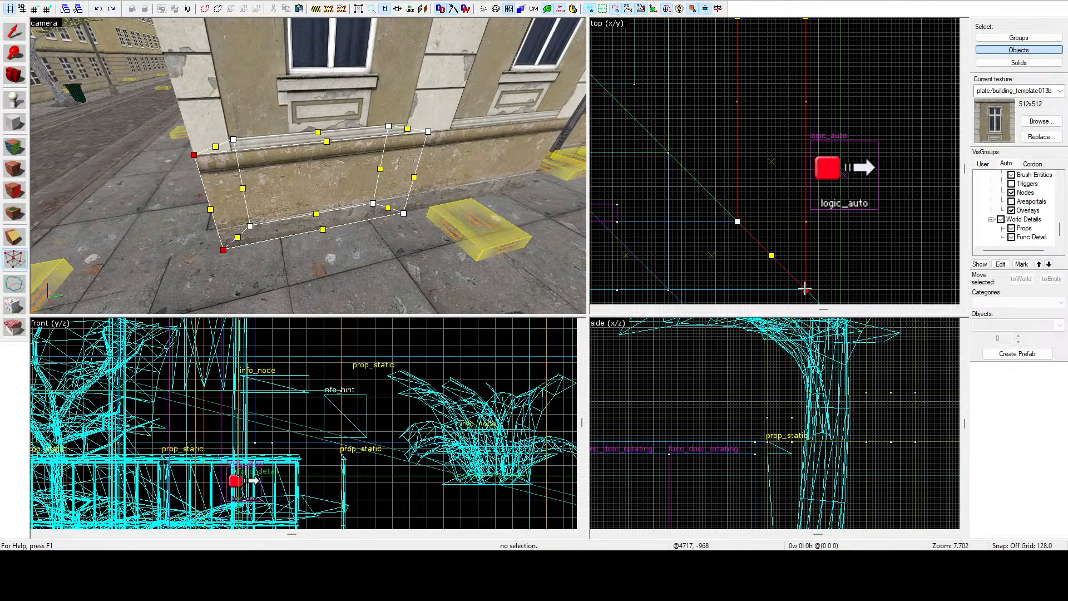
click(14, 39)
Pick up the interior brown plaster wall texture by selecting its face with the texture application tool.
key(z)
key(a)
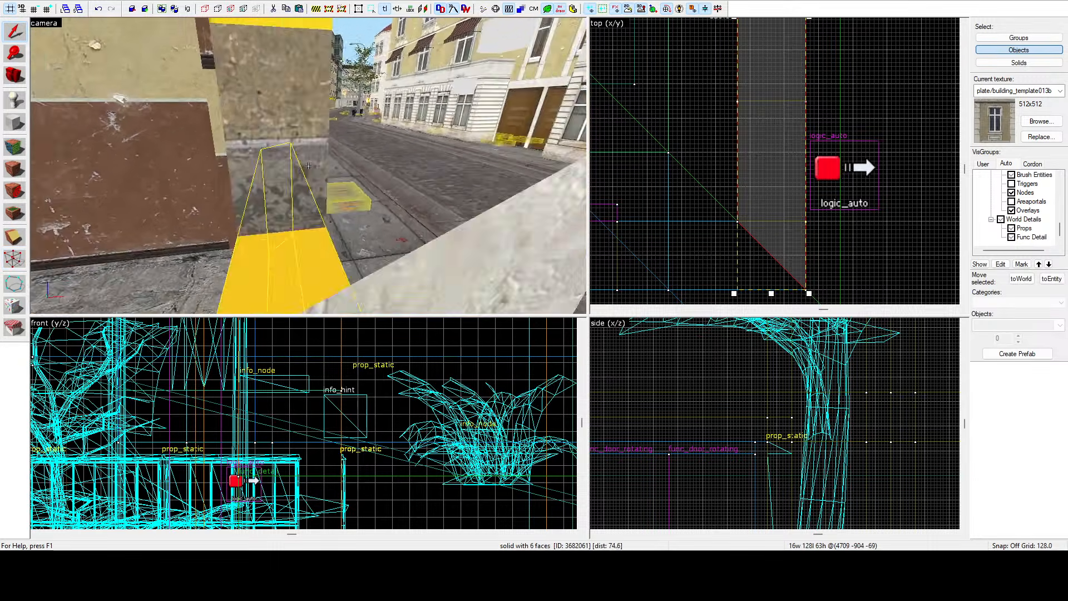
key(s)
key(z)
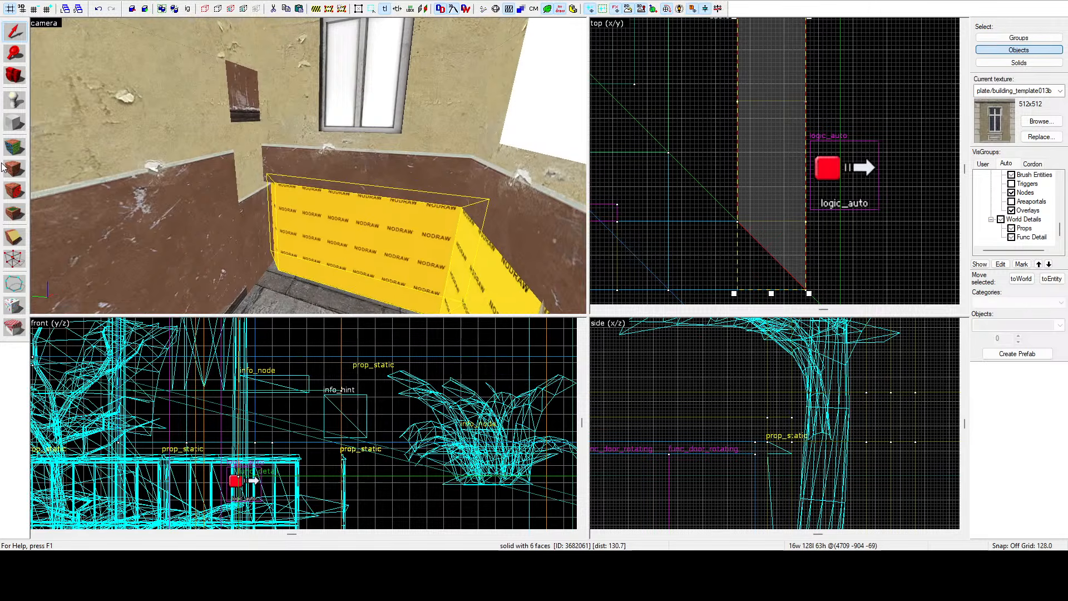
click(14, 147)
click(179, 194)
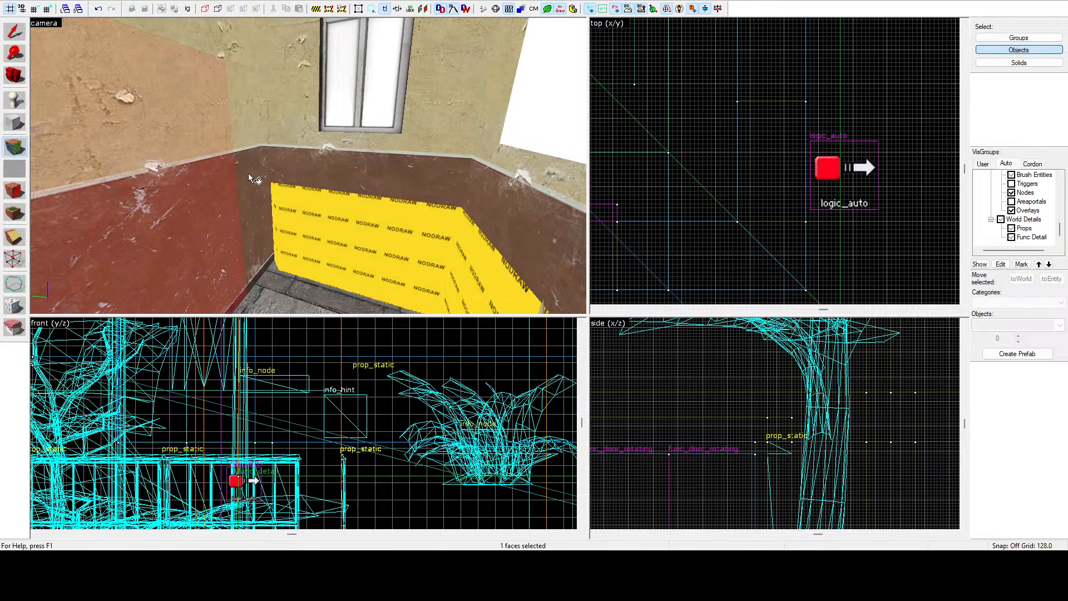
key(z)
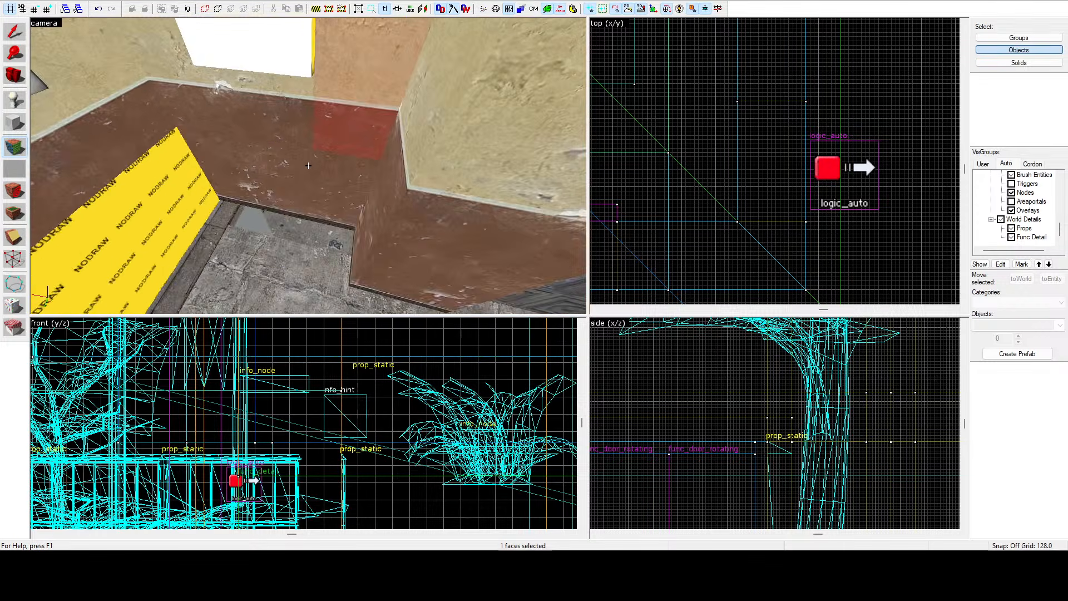
key(w)
key(z)
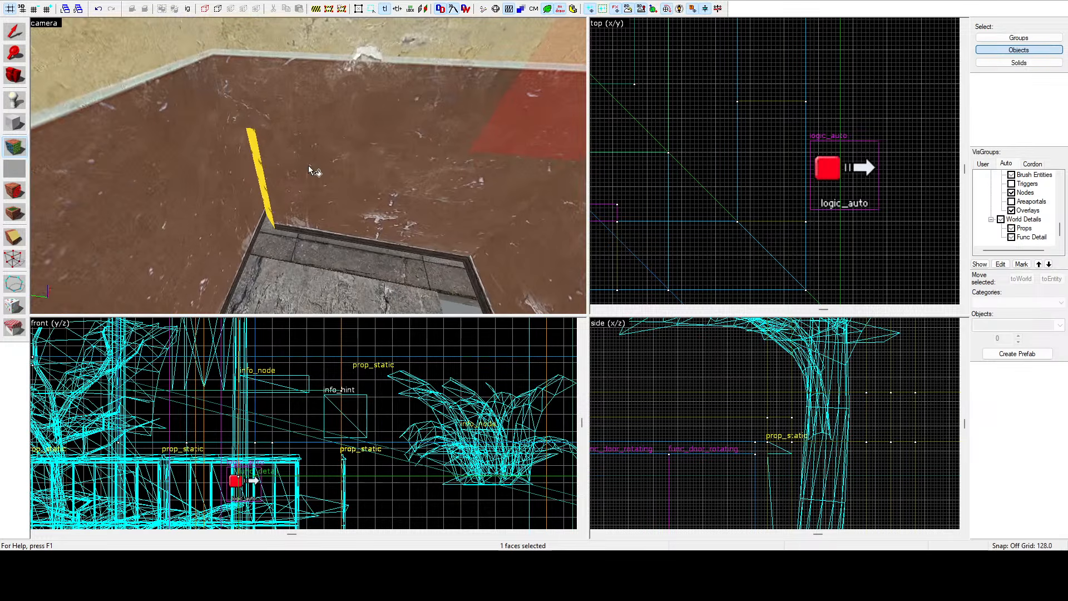
key(shift+s)
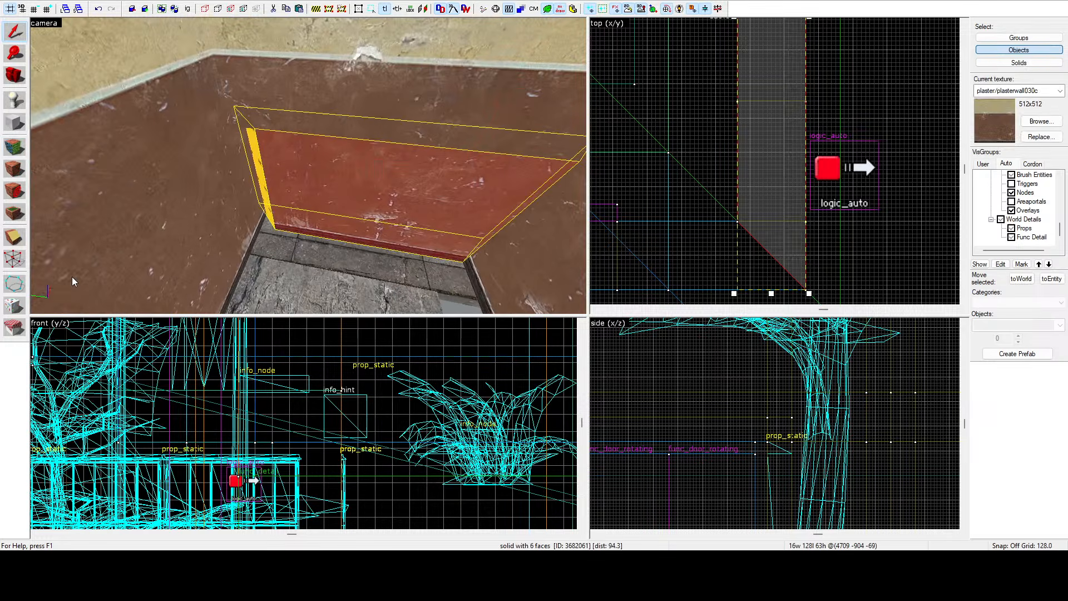
Square off the bevelled end of the interior wall base brush by moving its vertex in the top view.
click(14, 258)
scroll(763, 147, up, 5)
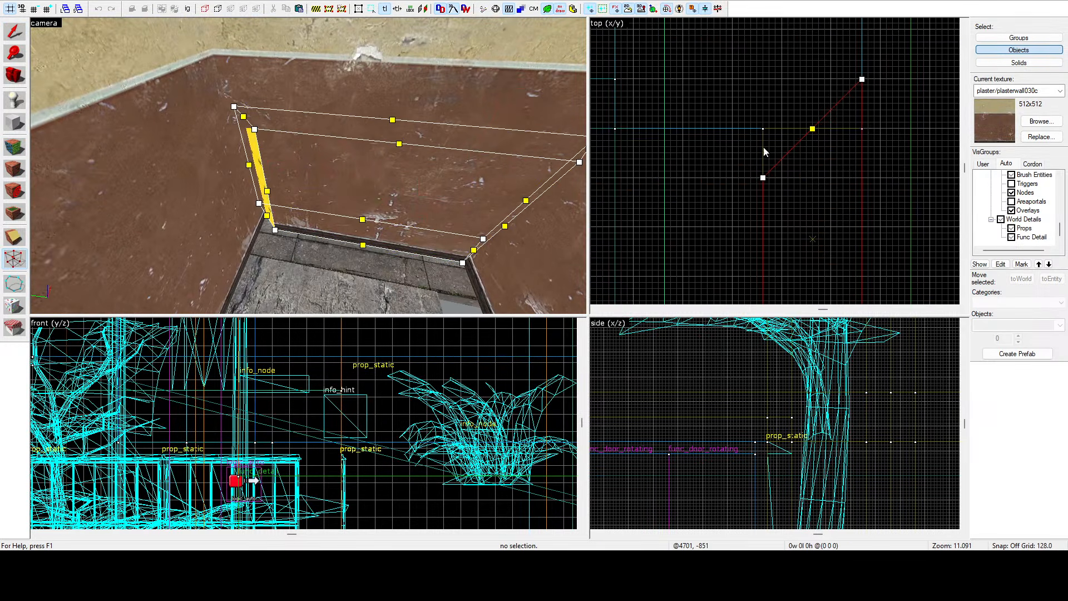
drag(761, 161, 761, 128)
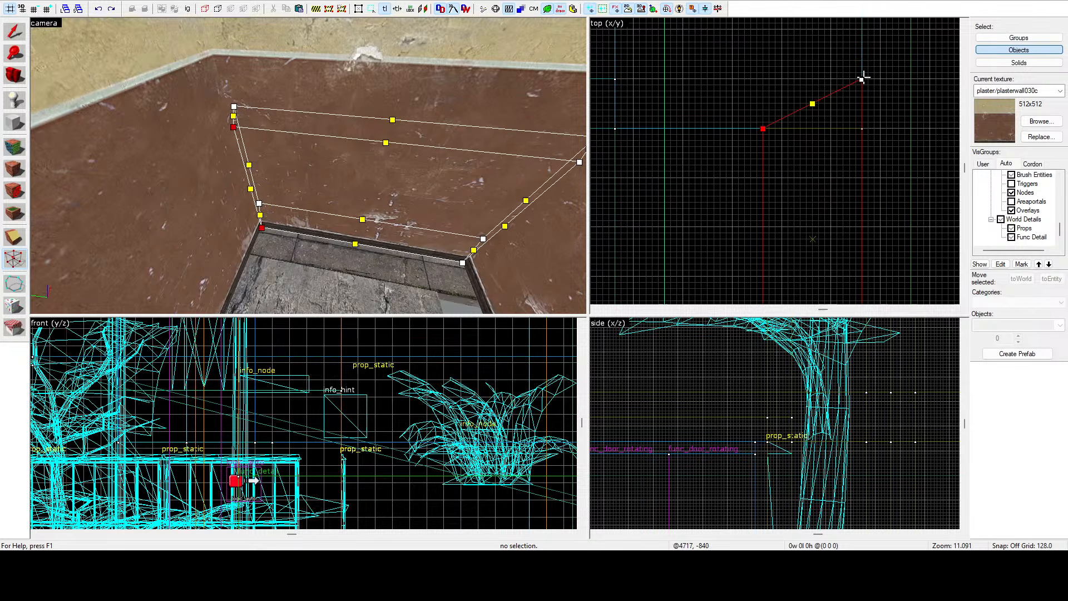
click(14, 38)
Select the room's ceiling brush and shorten it to 272 units long in the top view.
click(784, 95)
key(z)
key(s)
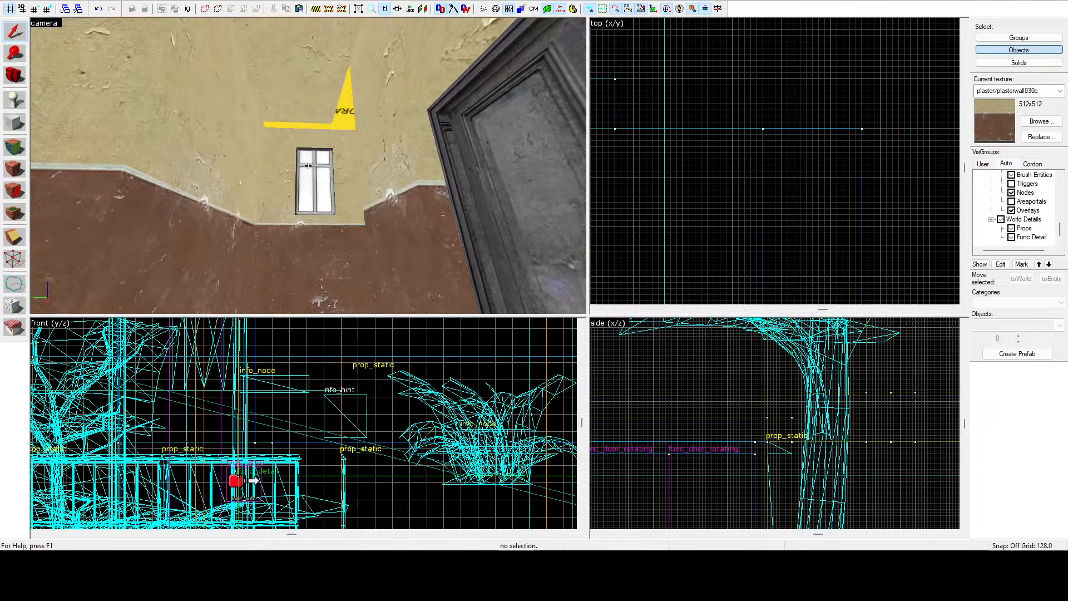
click(308, 166)
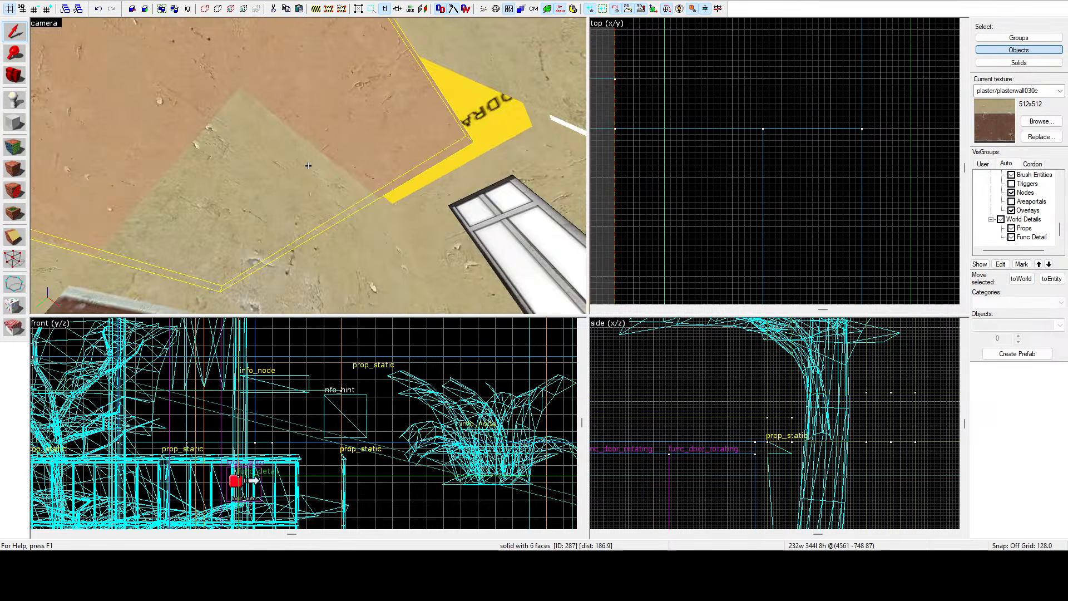
key(w)
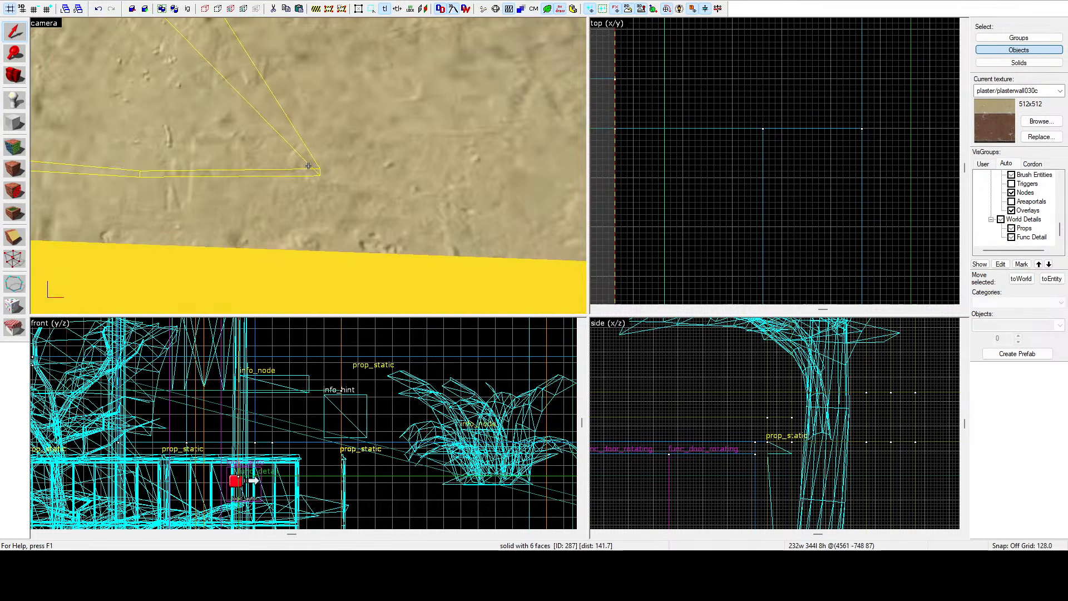
key(s)
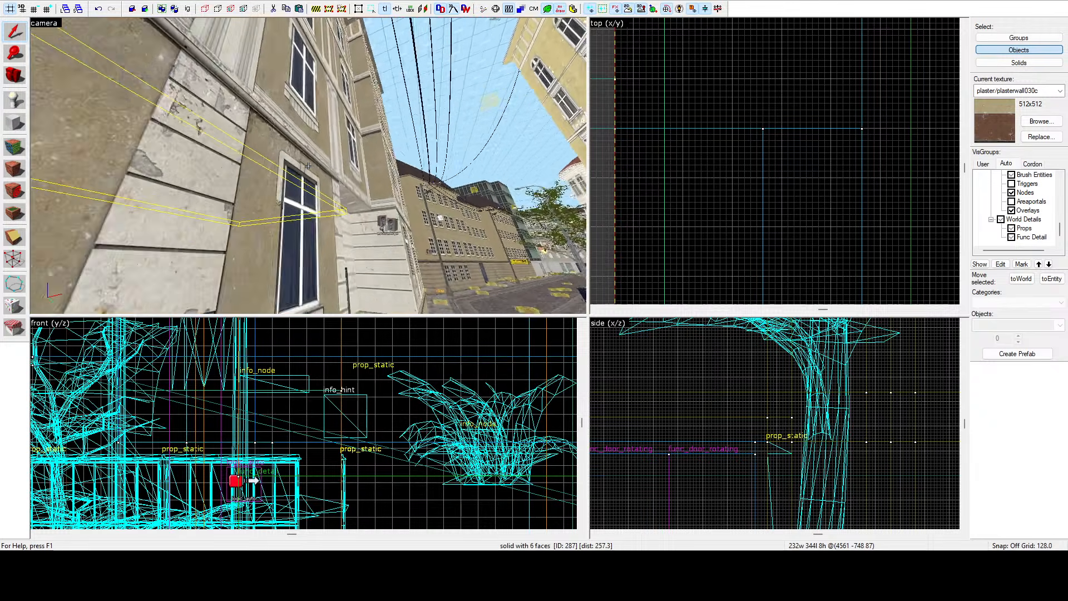
key(s)
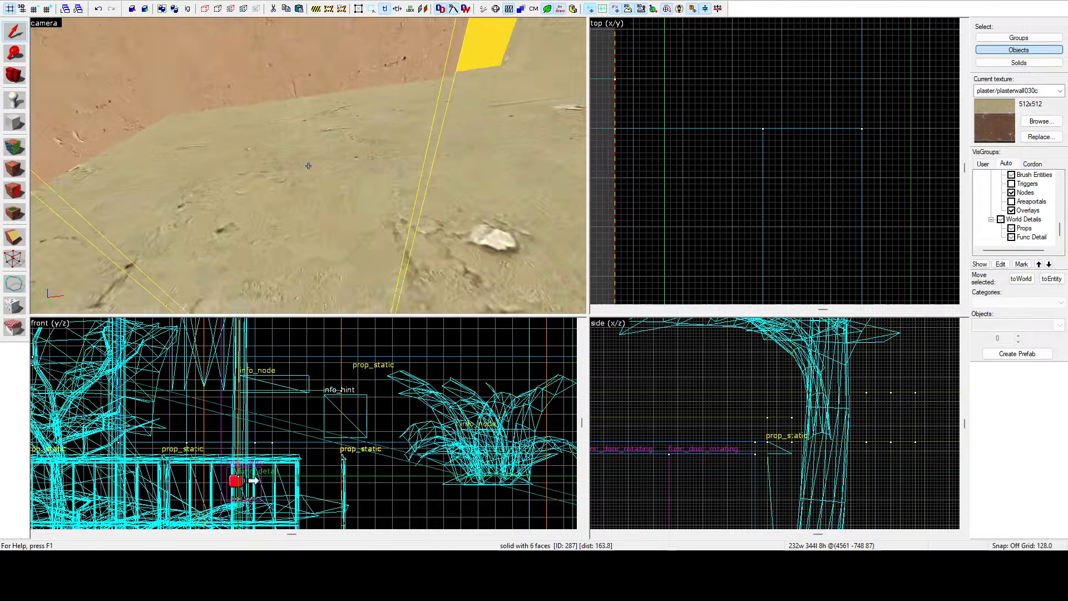
scroll(757, 166, down, 6)
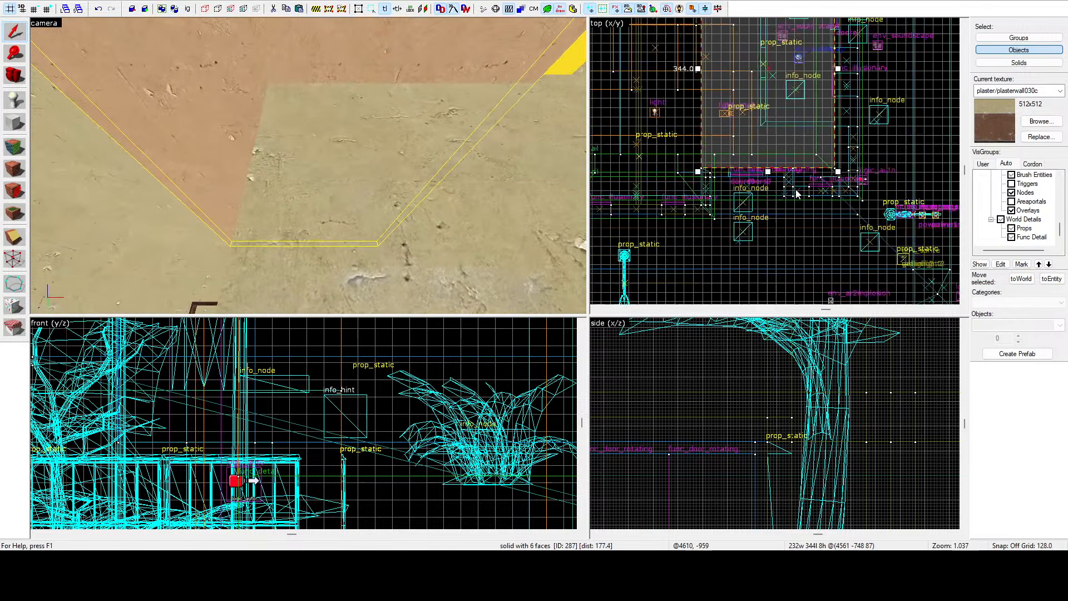
scroll(780, 85, up, 4)
drag(779, 88, 780, 86)
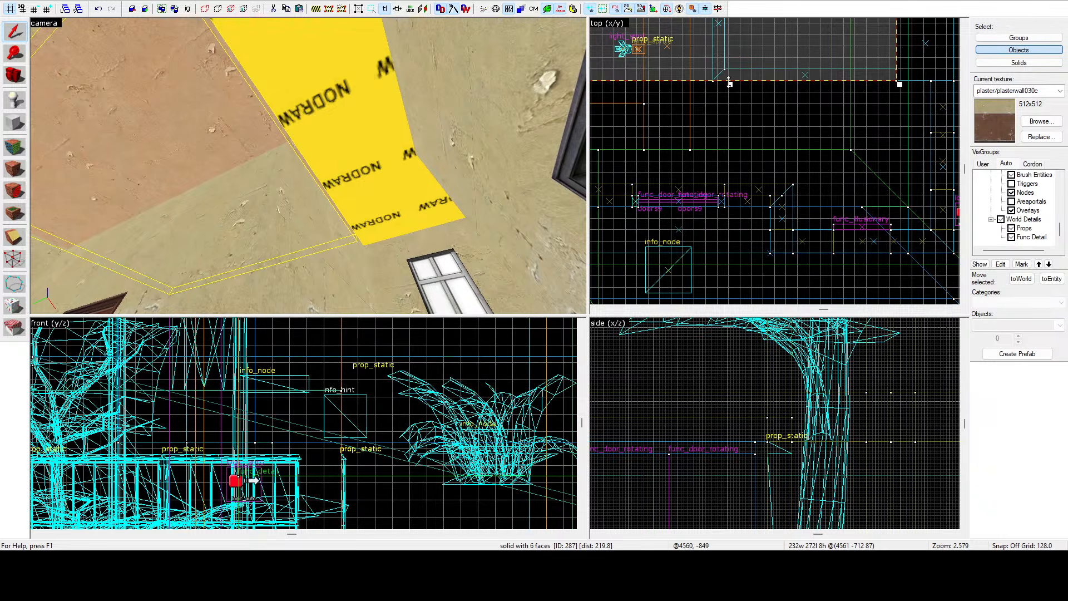
Duplicate the ceiling brush and resize the copy to 96 by 104 units in the top view.
scroll(751, 110, down, 5)
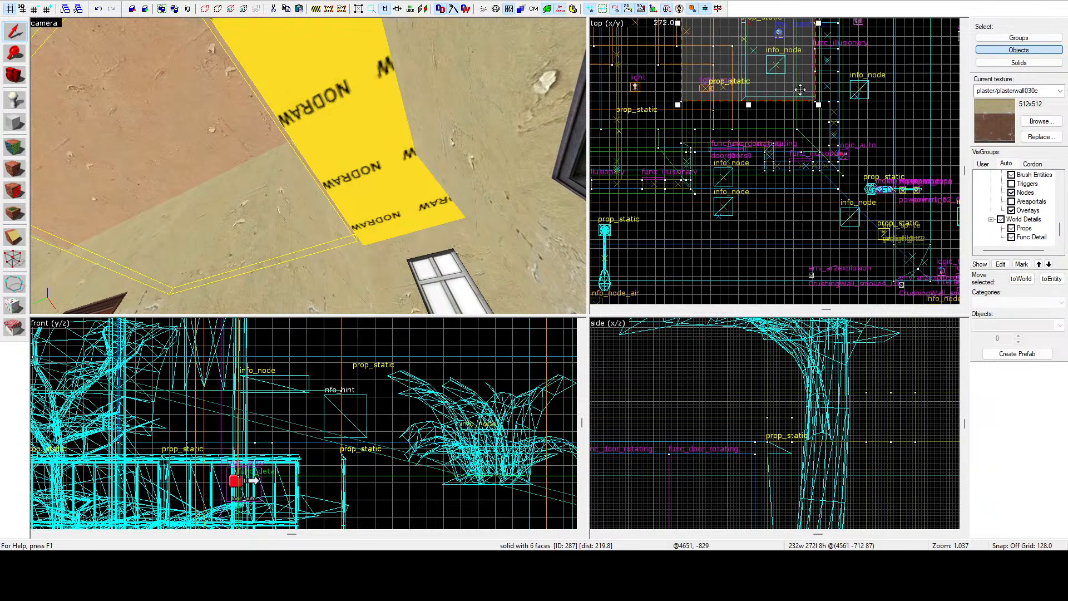
drag(800, 89, 815, 146)
scroll(814, 135, up, 5)
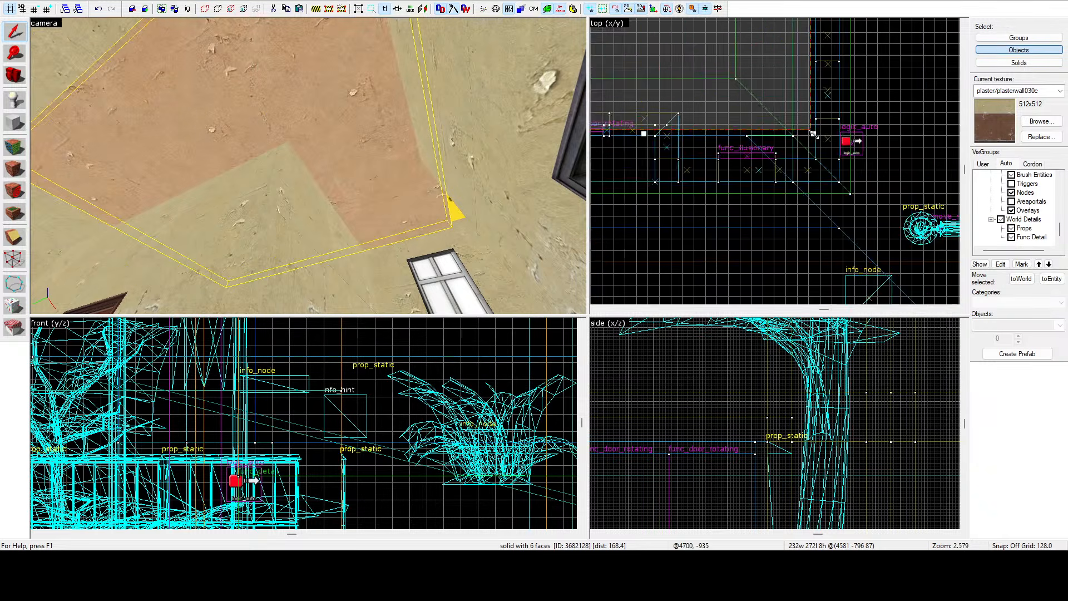
scroll(811, 133, up, 5)
drag(793, 108, 806, 180)
scroll(806, 179, down, 10)
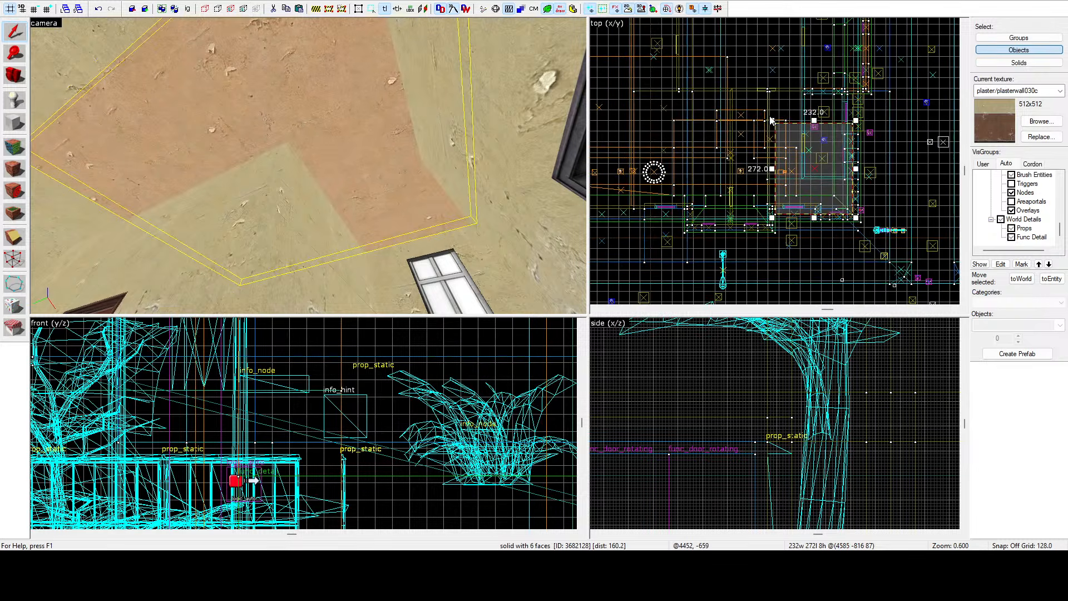
mouse_move(770, 117)
mouse_down()
mouse_move(822, 185)
mouse_move(810, 184)
mouse_move(808, 166)
mouse_up()
scroll(819, 178, up, 7)
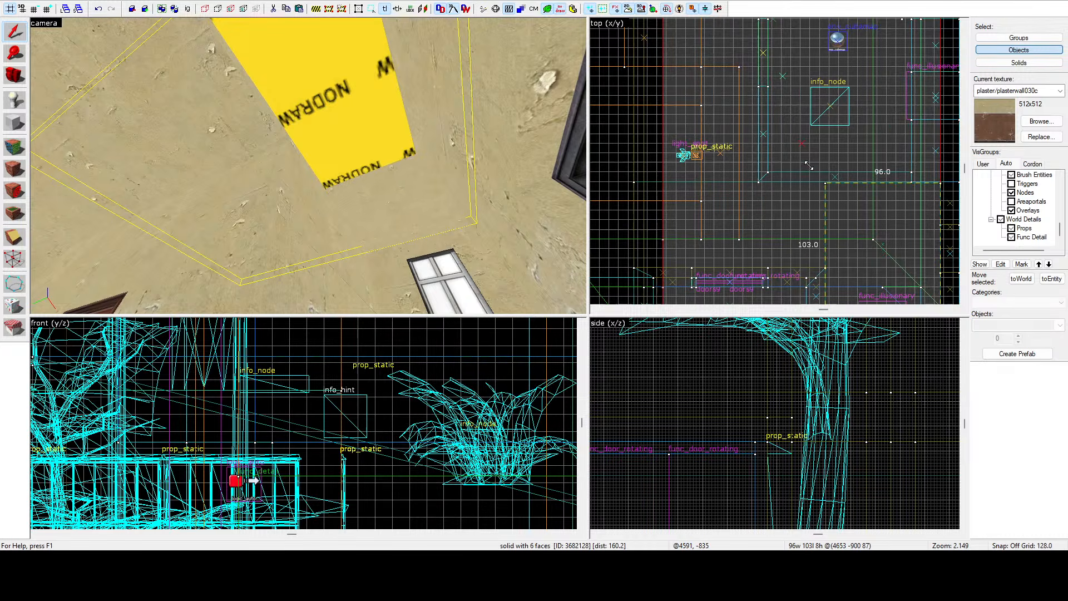
scroll(809, 166, up, 3)
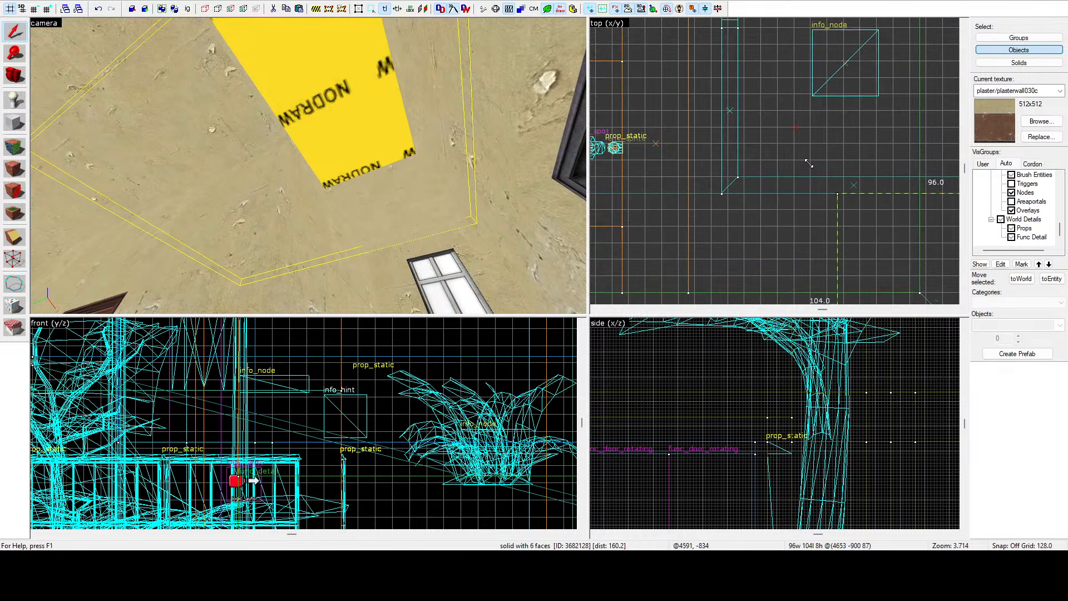
drag(810, 163, 809, 163)
Duplicate the small ceiling brush, move the copy over and resize it to 160 by 80 units.
key(z)
key(s)
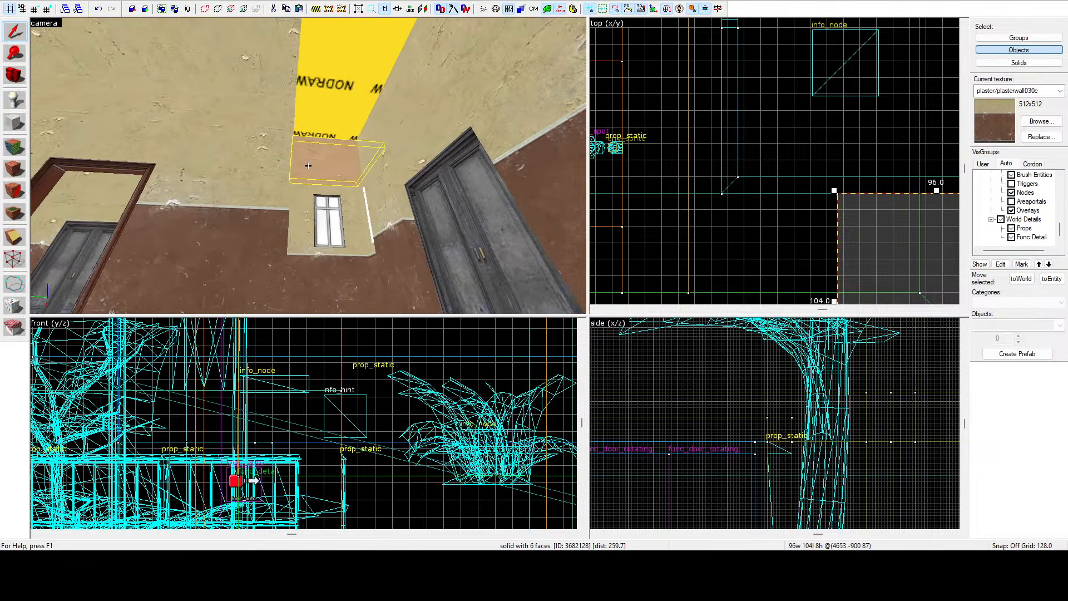
key(z)
scroll(776, 89, down, 10)
scroll(797, 103, up, 7)
mouse_move(811, 116)
mouse_down()
mouse_move(722, 110)
mouse_move(676, 123)
mouse_up()
scroll(722, 110, up, 4)
scroll(824, 95, down, 8)
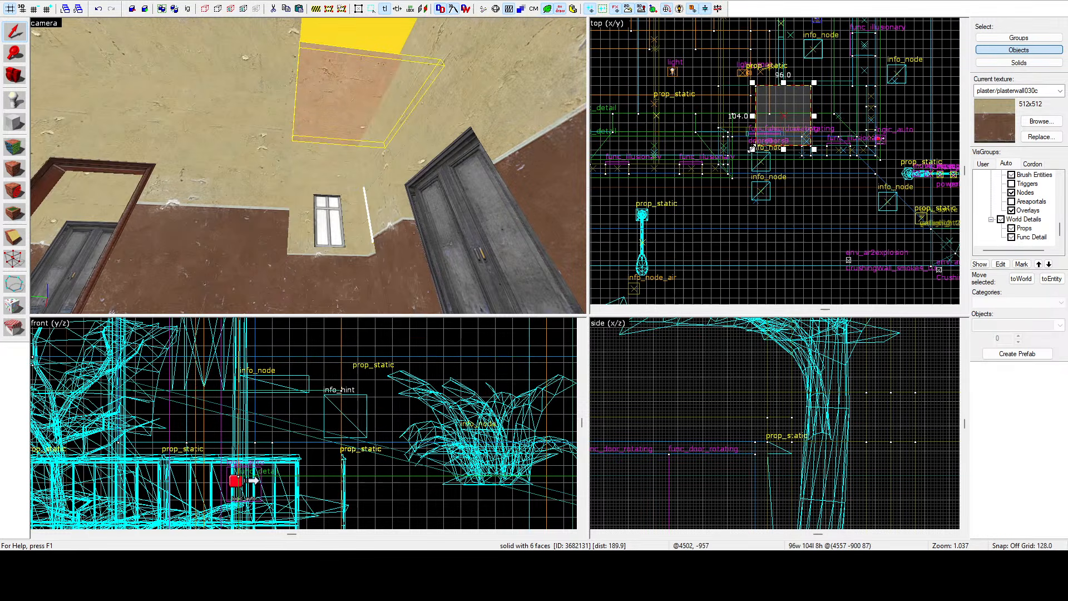
mouse_move(752, 147)
mouse_down()
mouse_move(660, 134)
mouse_move(786, 128)
mouse_up()
scroll(695, 135, up, 8)
key(ctrl+shift+e)
key(ctrl+e)
scroll(785, 130, up, 4)
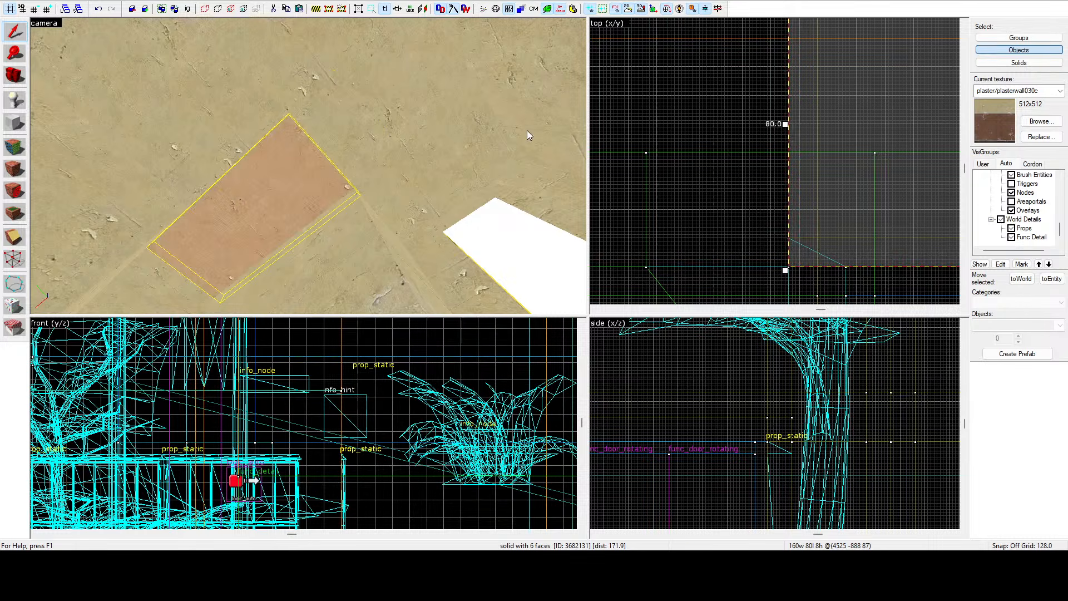
Pick up the plasterwall030a texture by selecting the new ceiling face with the texture application tool.
click(15, 146)
click(376, 136)
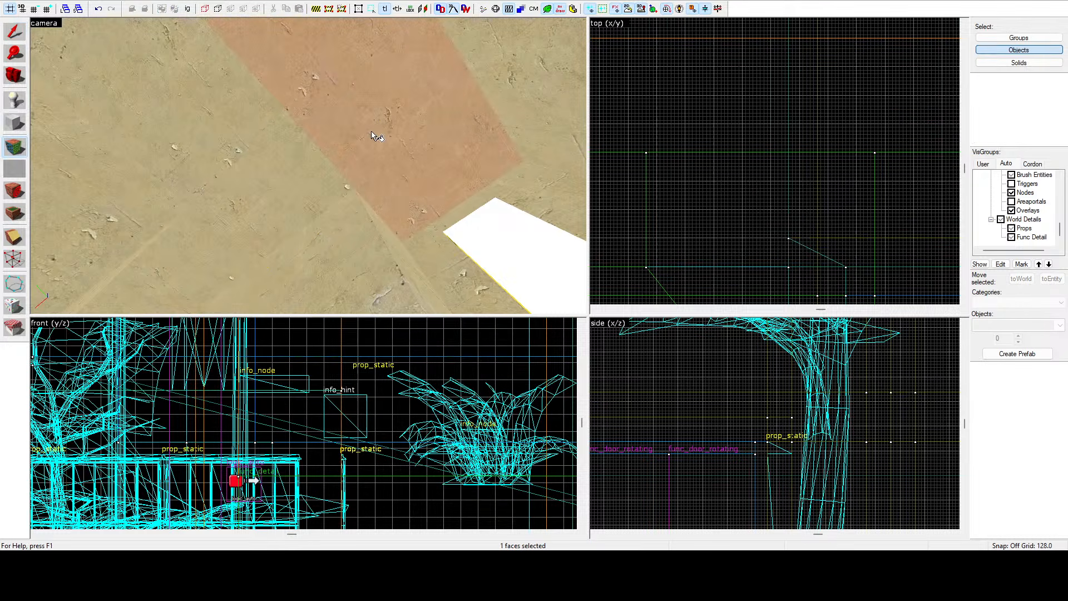
key(z)
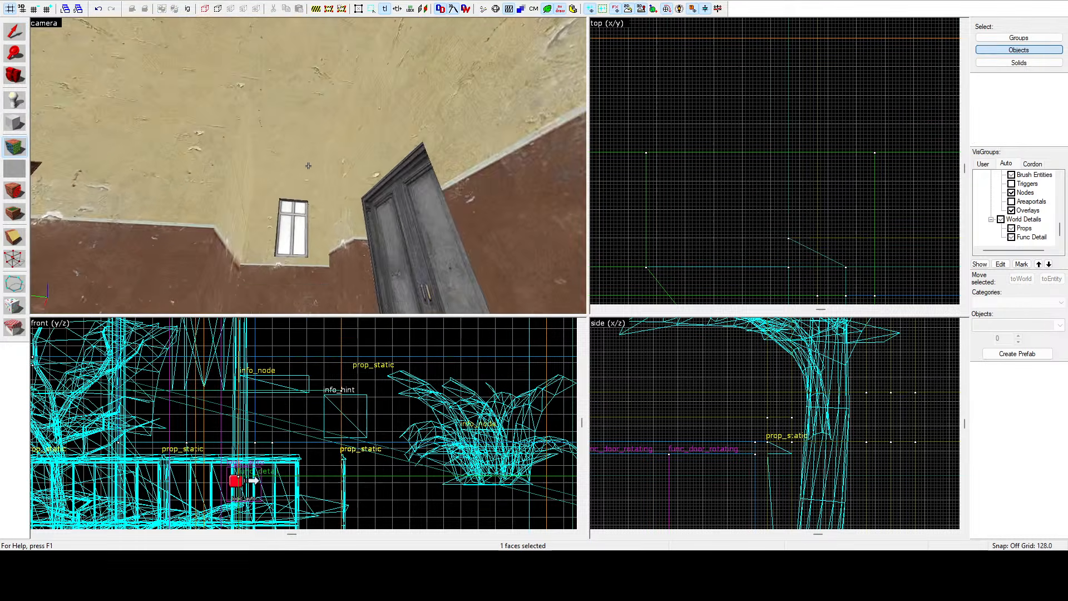
key(w)
key(w)
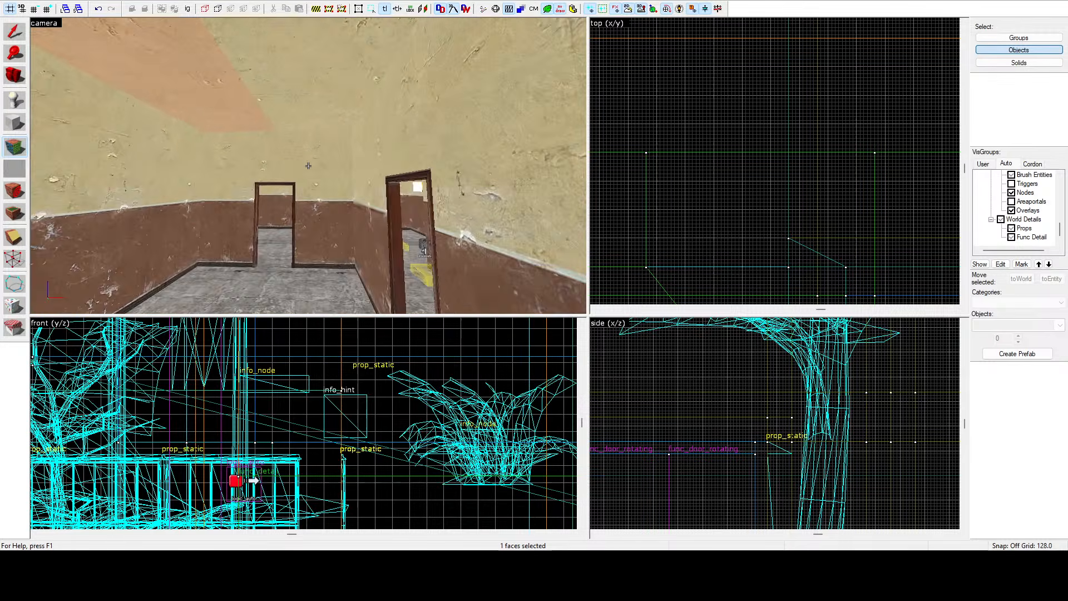
key(s)
key(a)
key(shift+s)
key(z)
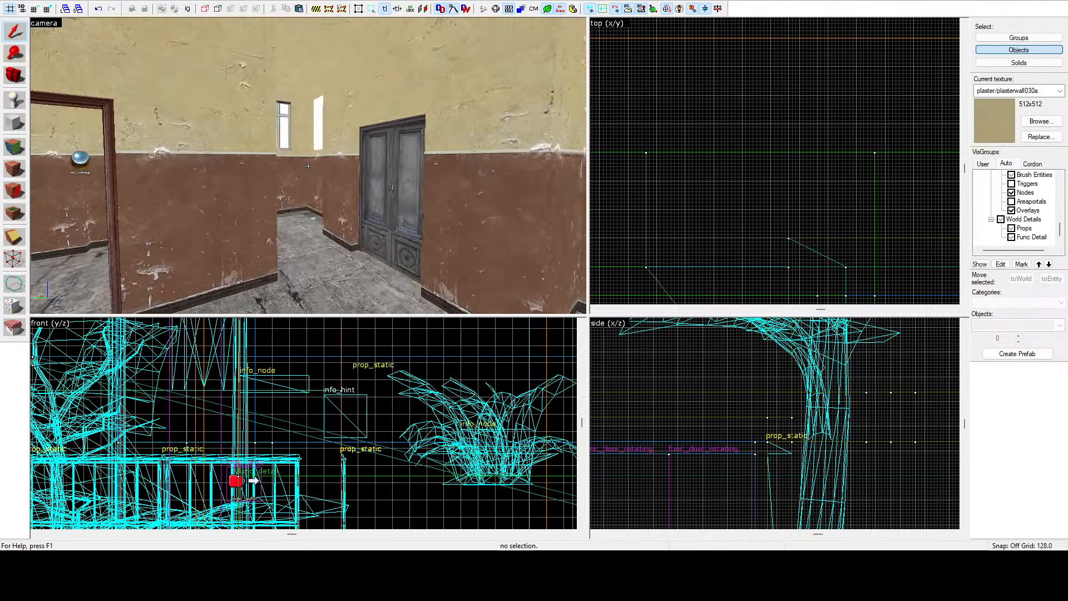
Select the thin func_illusionary panel beside the window and reposition it in the top view.
key(w)
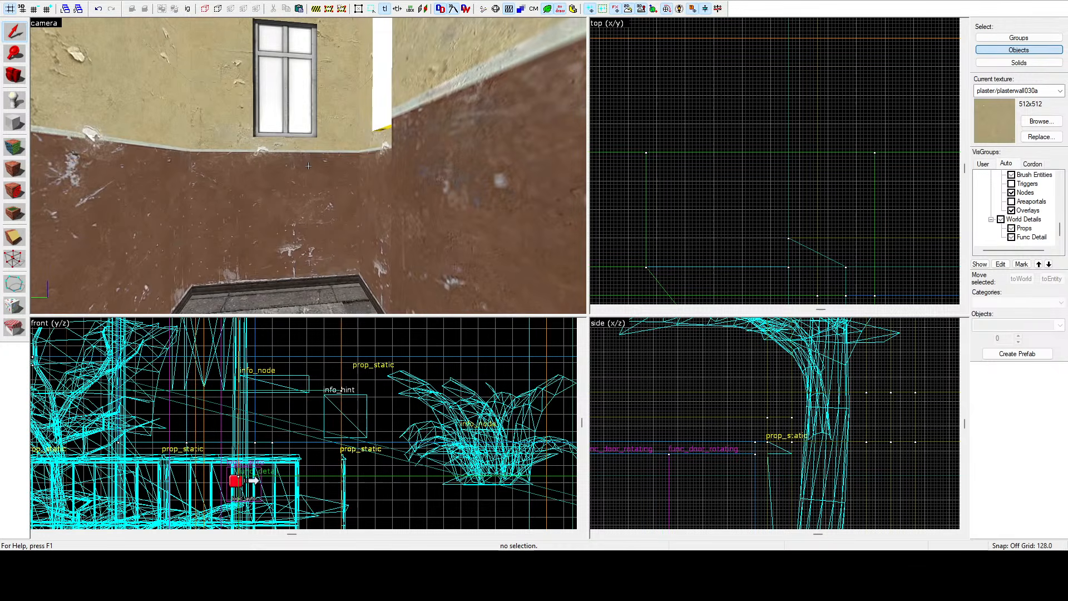
key(z)
click(378, 123)
scroll(730, 115, down, 3)
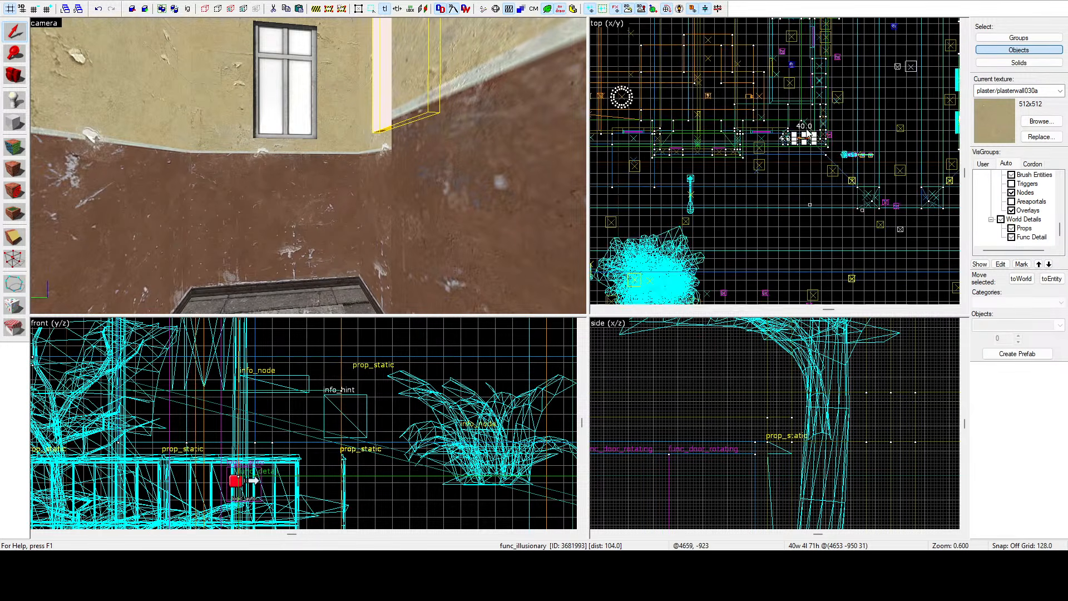
scroll(808, 165, up, 4)
shift+drag(802, 189, 835, 102)
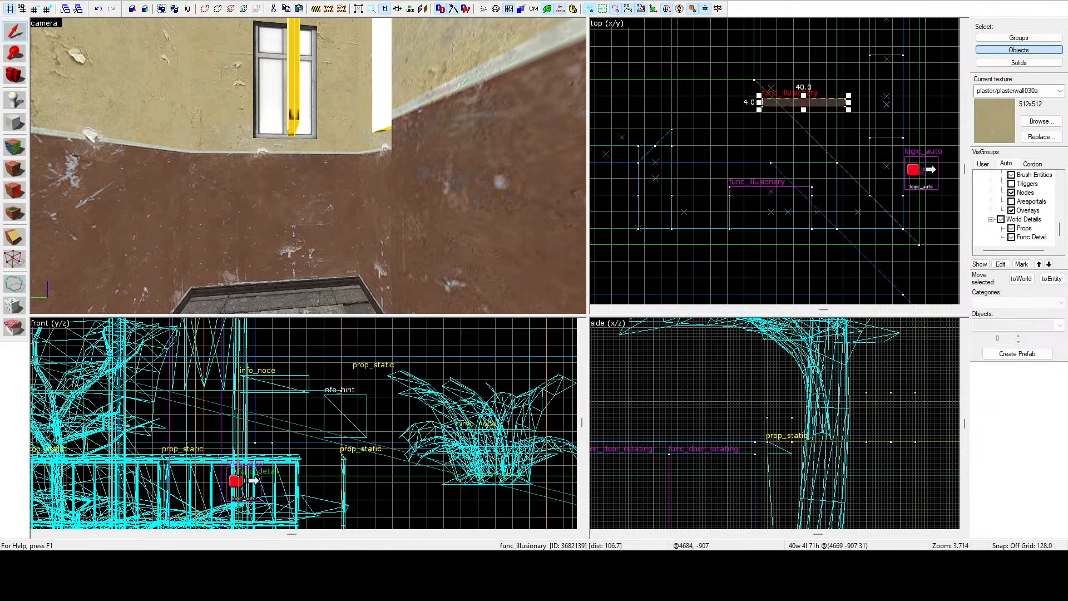
key(Return)
scroll(814, 69, up, 5)
scroll(761, 88, down, 4)
drag(787, 83, 845, 84)
scroll(844, 77, up, 3)
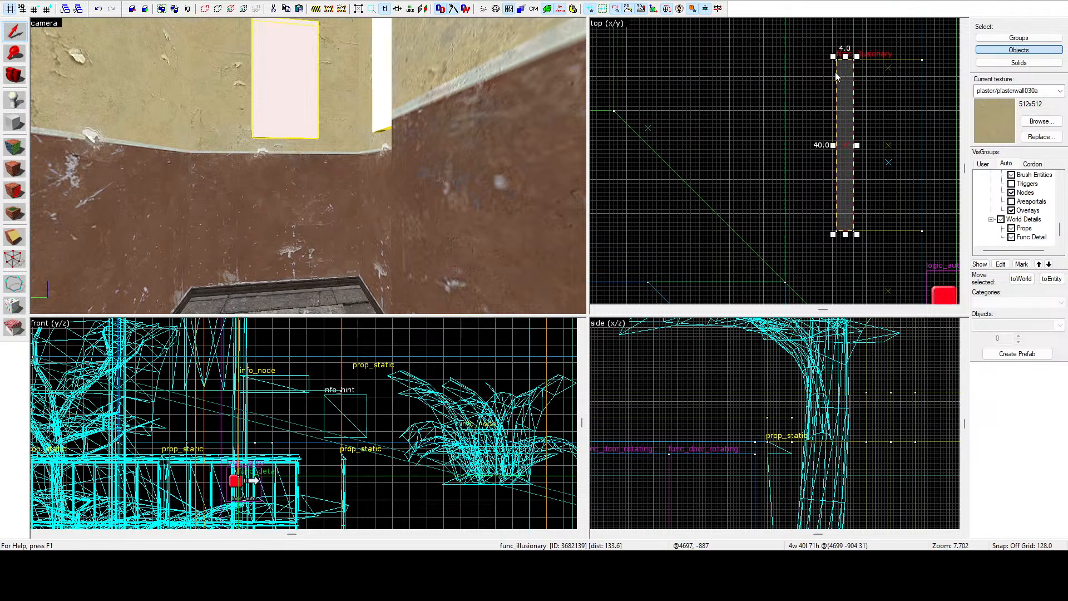
click(656, 48)
key(z)
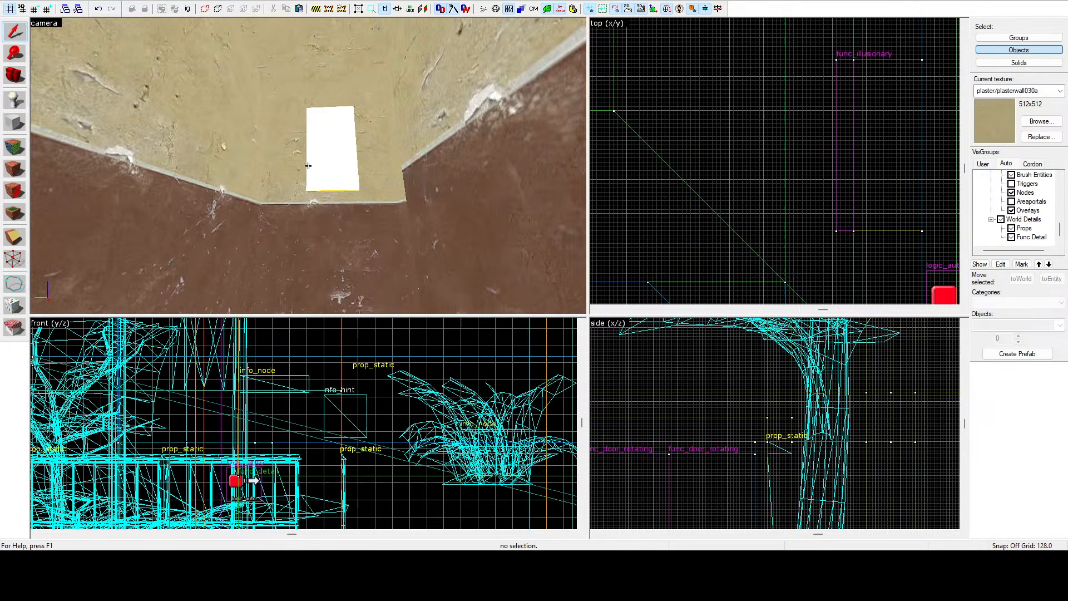
Select the pavement floor brush outside the building and split it in two with the Clipping tool.
click(309, 165)
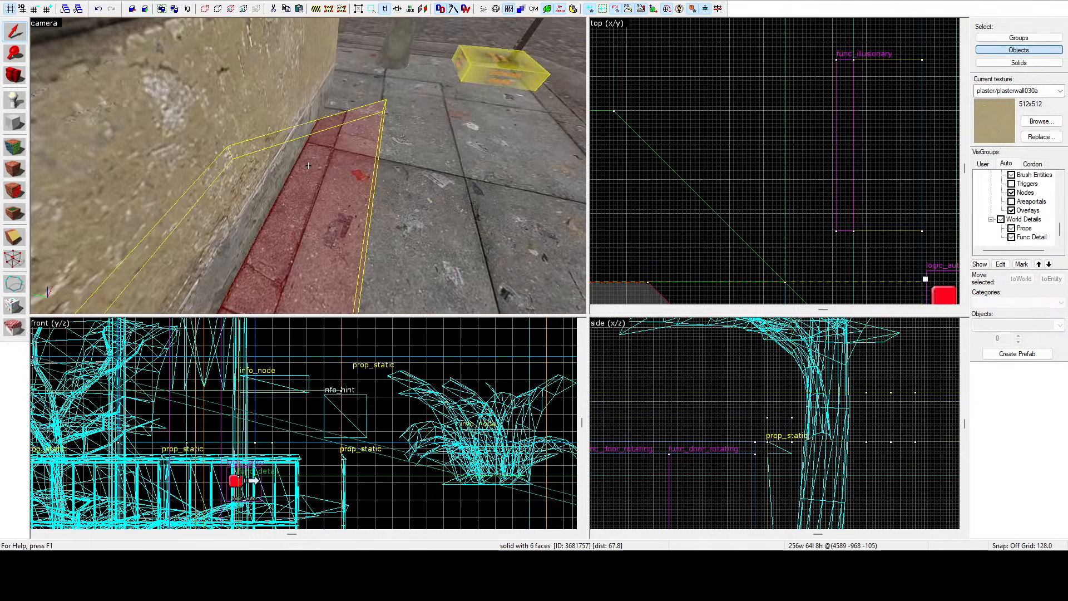
key(z)
scroll(738, 99, down, 12)
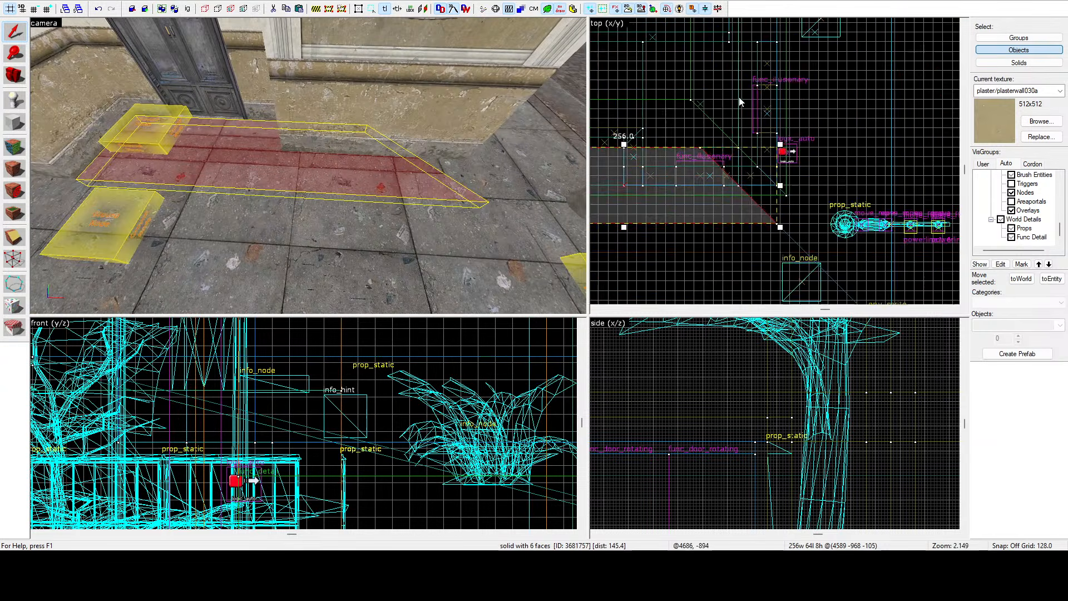
scroll(708, 119, up, 10)
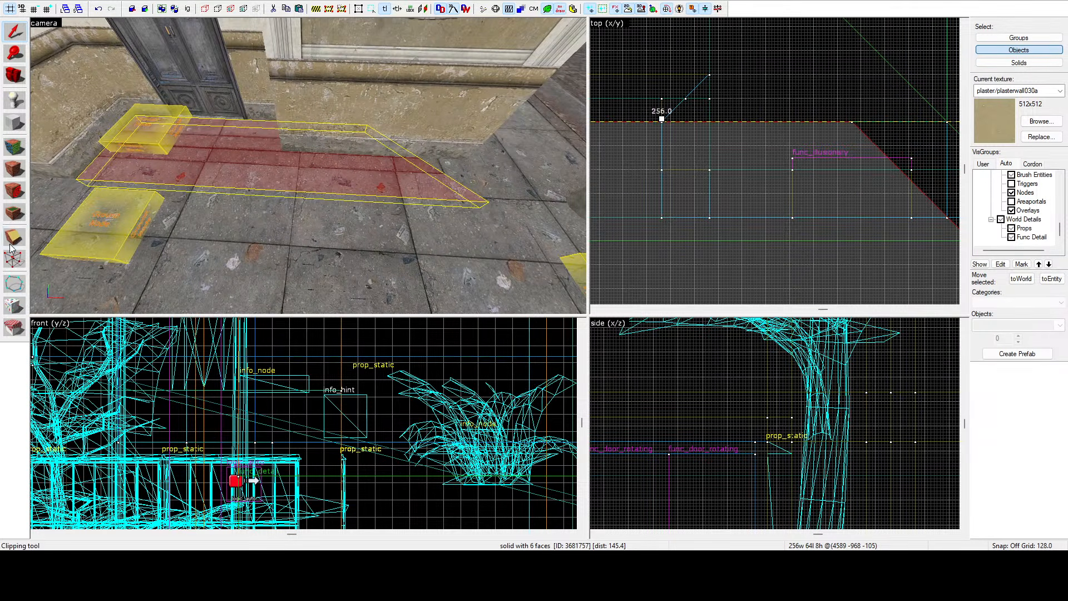
scroll(656, 123, up, 4)
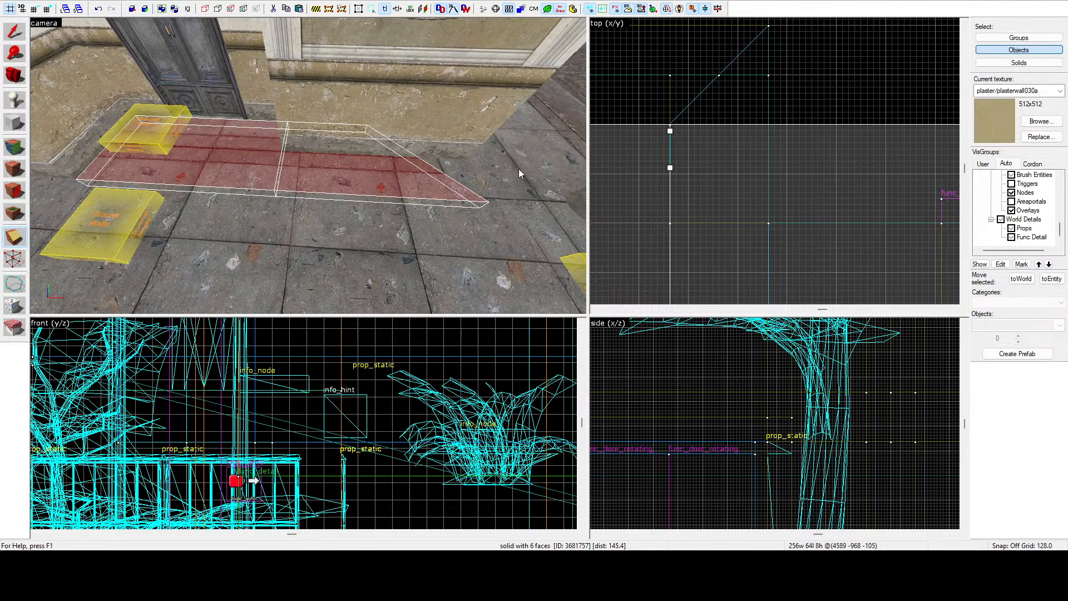
ctrl+click(410, 161)
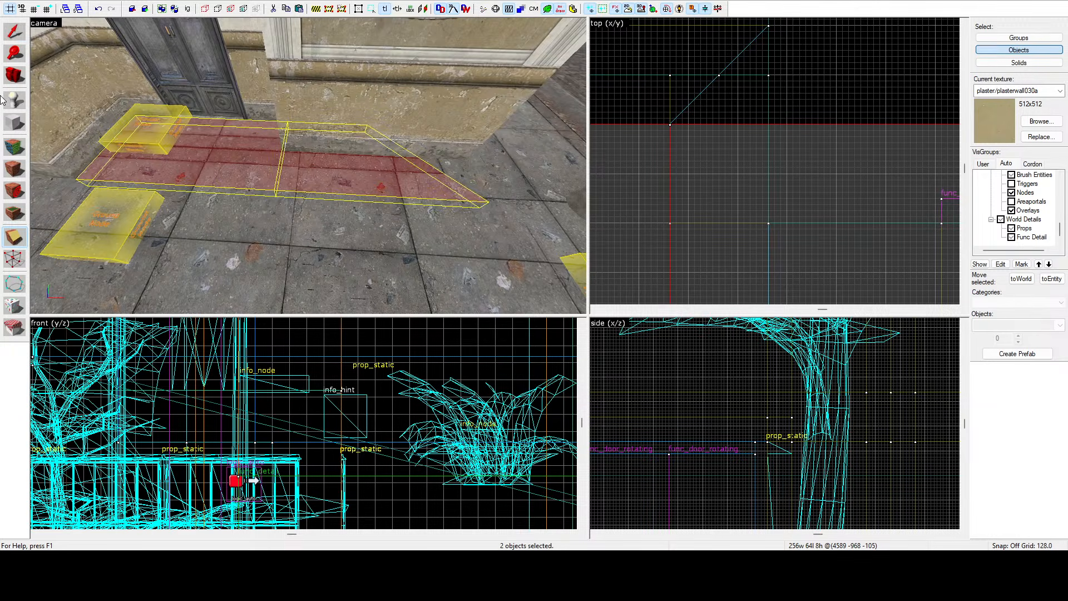
Select the corner pavement piece and clip it along a horizontal line in the top view.
click(391, 191)
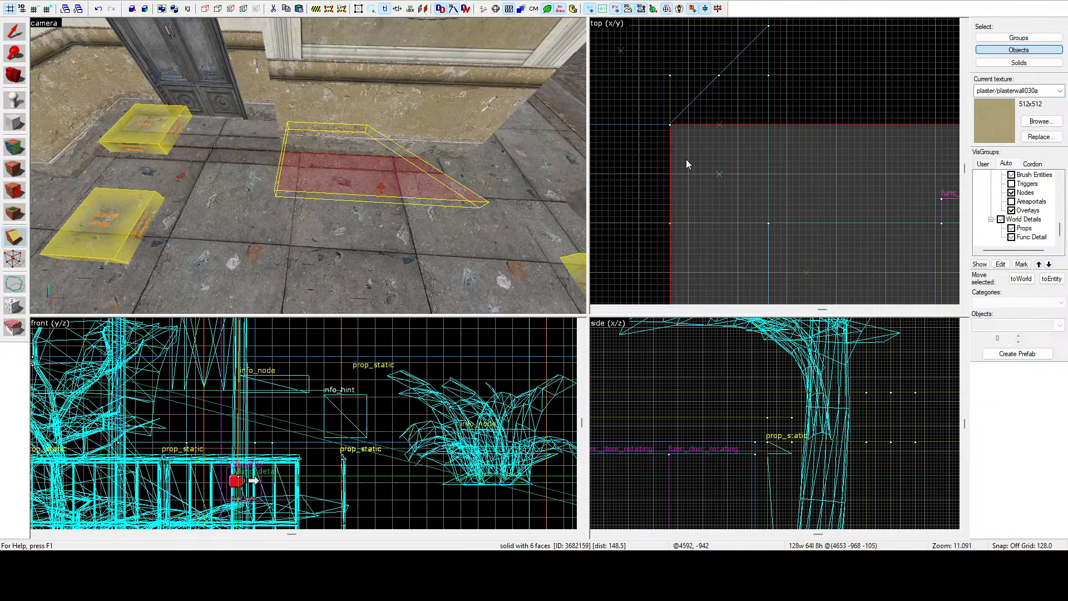
scroll(674, 139, down, 6)
scroll(831, 168, up, 5)
drag(809, 175, 834, 176)
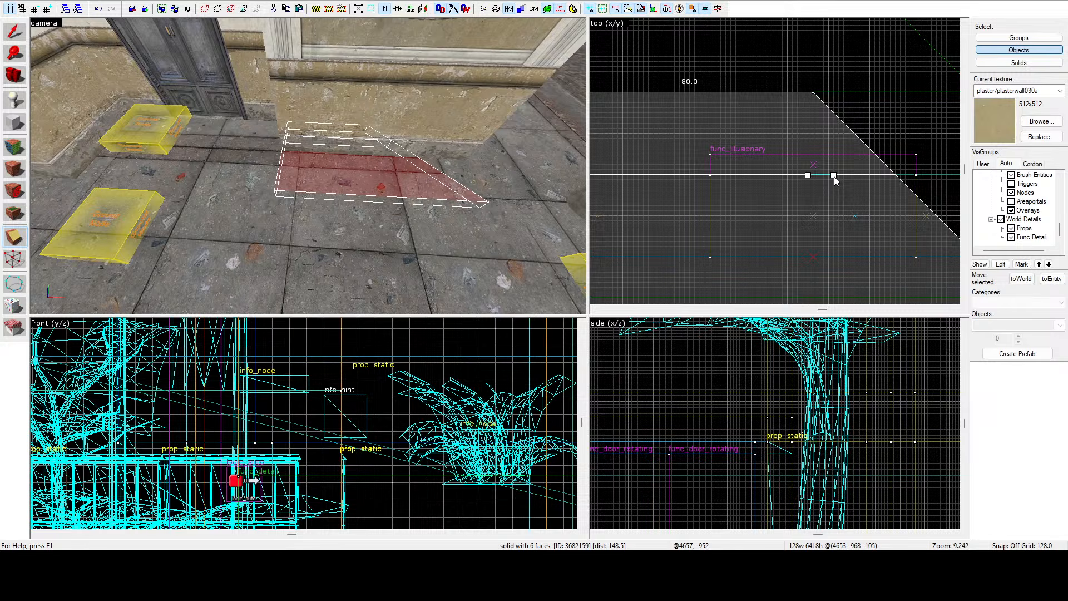
click(8, 245)
click(5, 242)
click(5, 242)
click(6, 242)
key(Return)
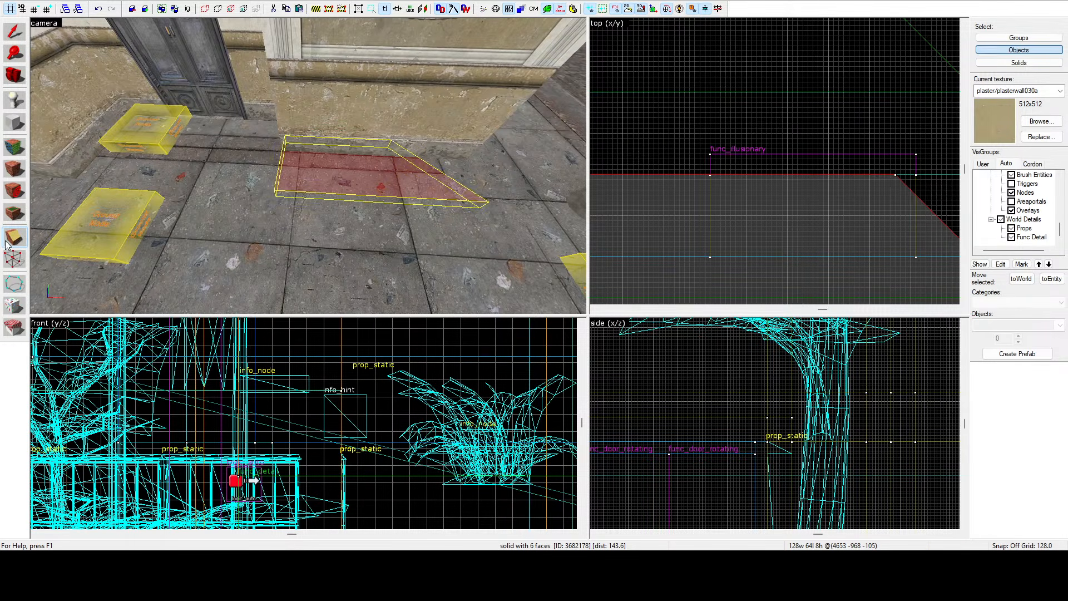
Select the long pavement brush along the building front and clip it across near its end.
click(8, 33)
key(z)
key(w)
click(308, 166)
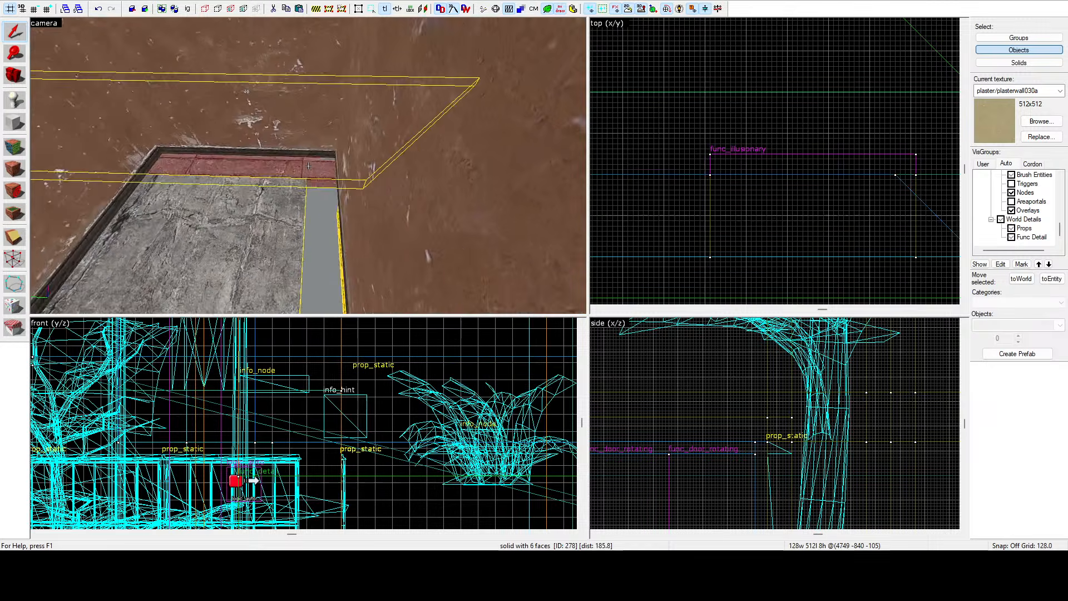
key(d)
key(z)
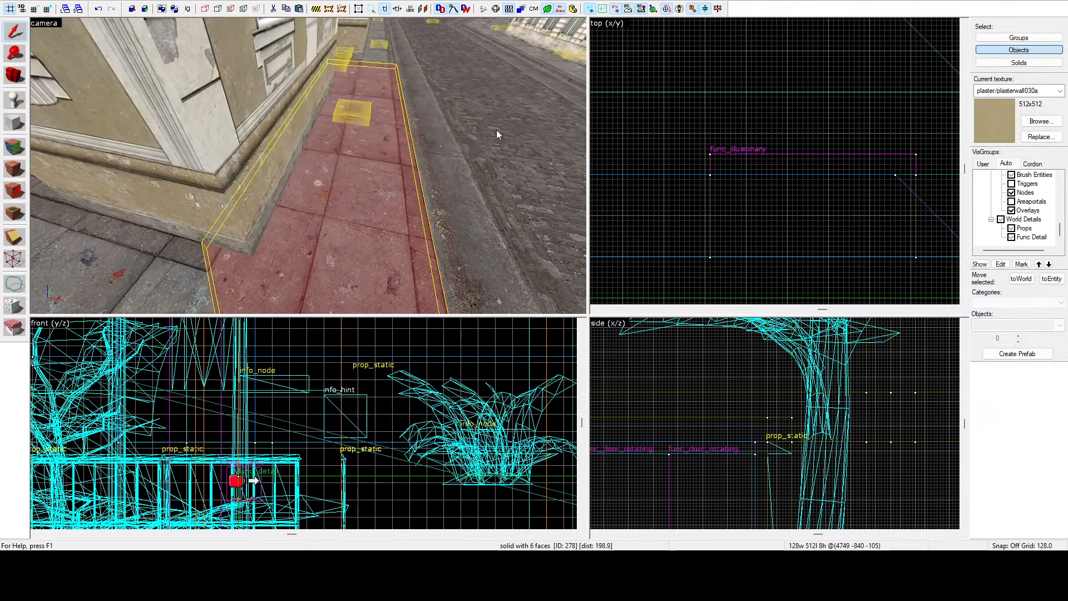
scroll(695, 149, down, 9)
key(z)
key(w)
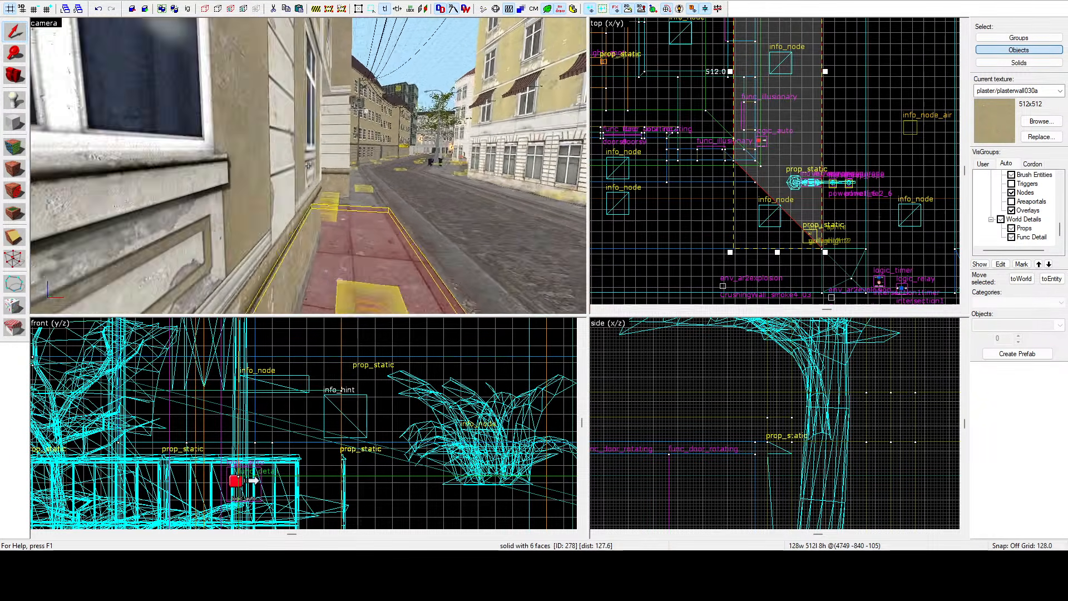
key(d)
key(z)
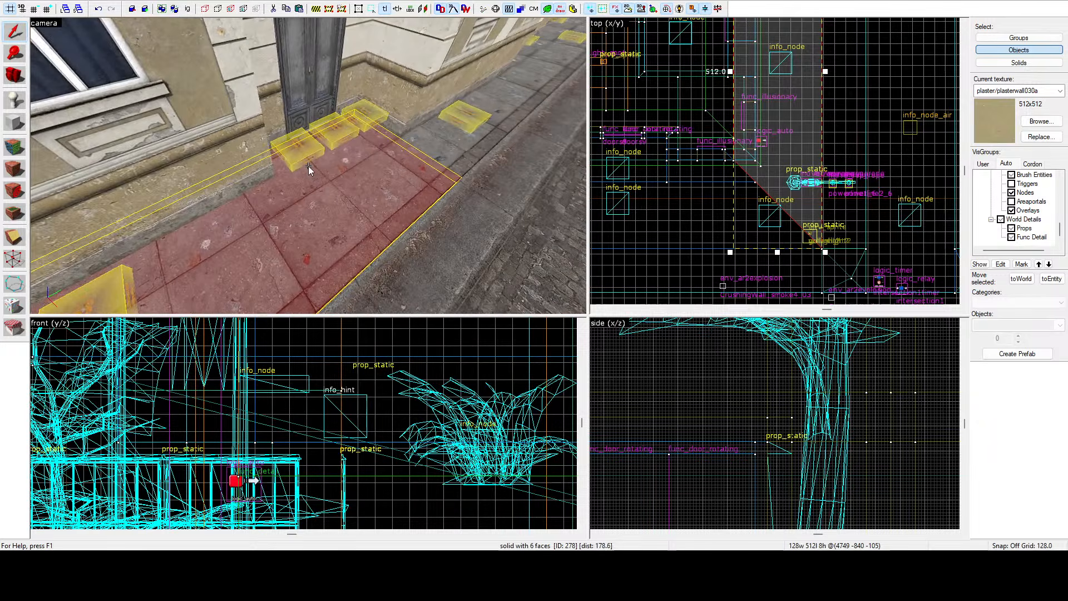
scroll(738, 141, down, 3)
scroll(739, 93, up, 6)
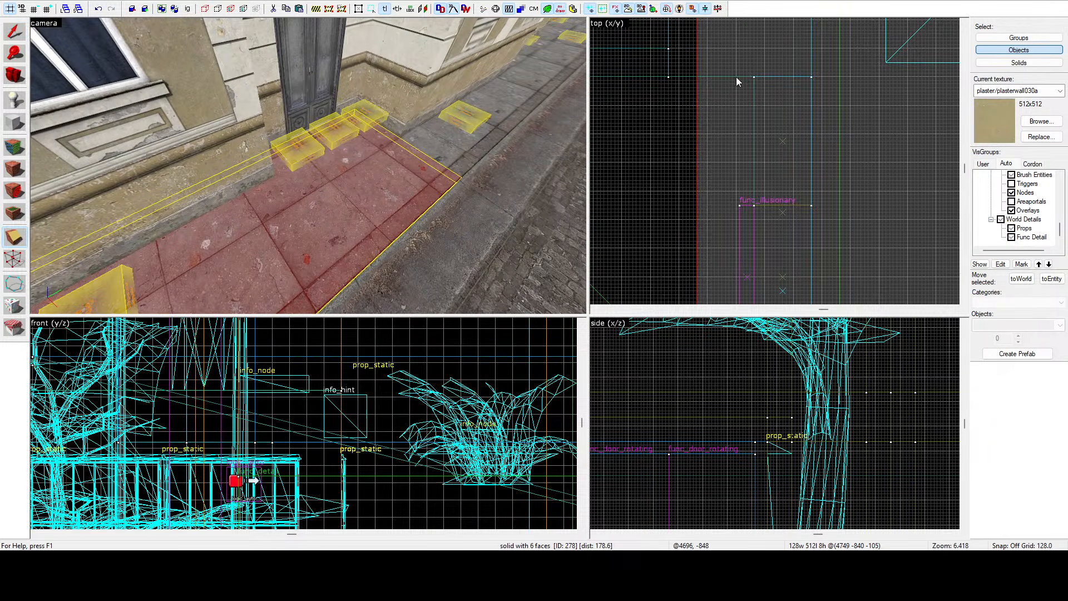
click(733, 77)
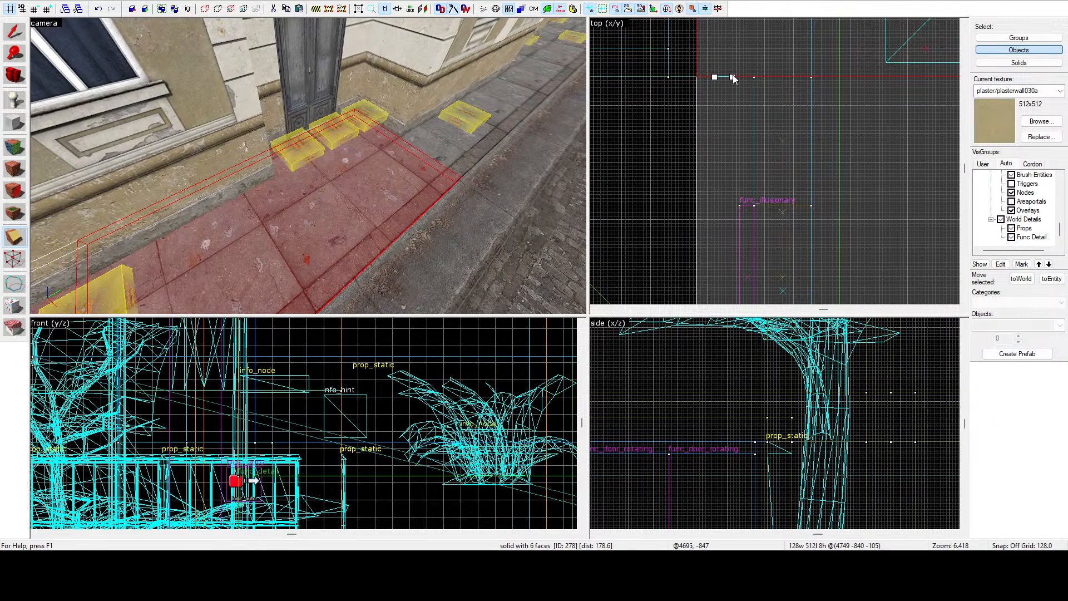
click(11, 247)
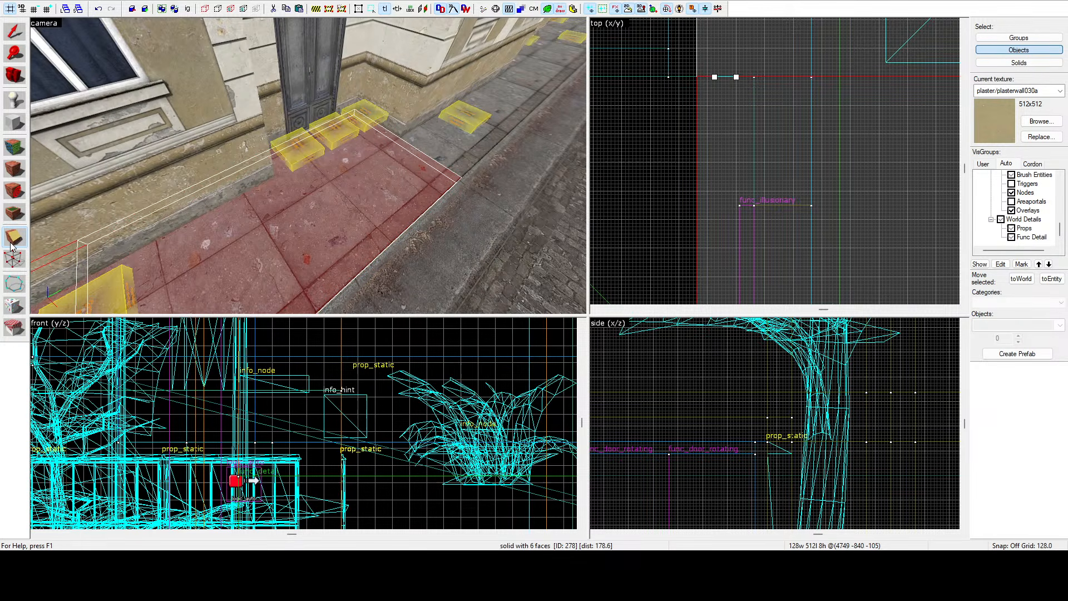
key(Return)
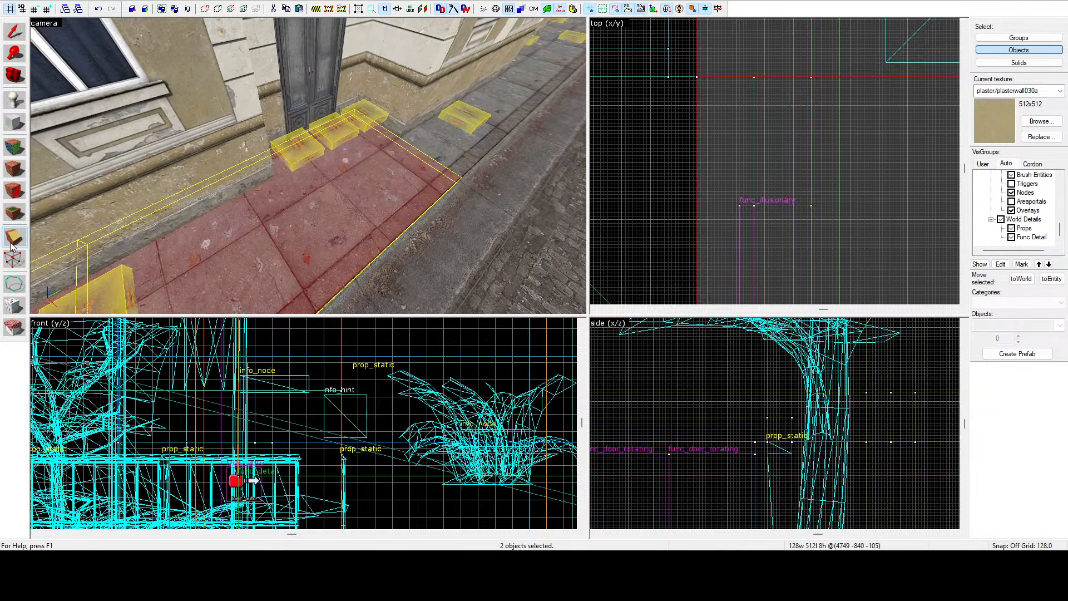
Select the next pavement brush and clip it along a vertical line in the top view.
click(16, 42)
key(z)
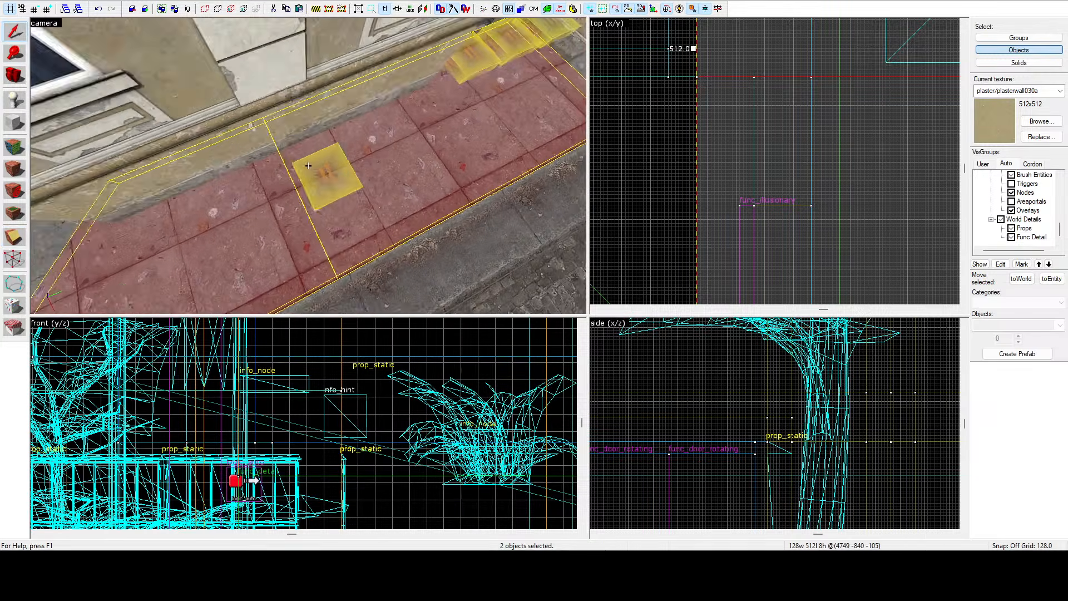
click(309, 166)
key(z)
scroll(709, 79, down, 5)
scroll(710, 79, down, 2)
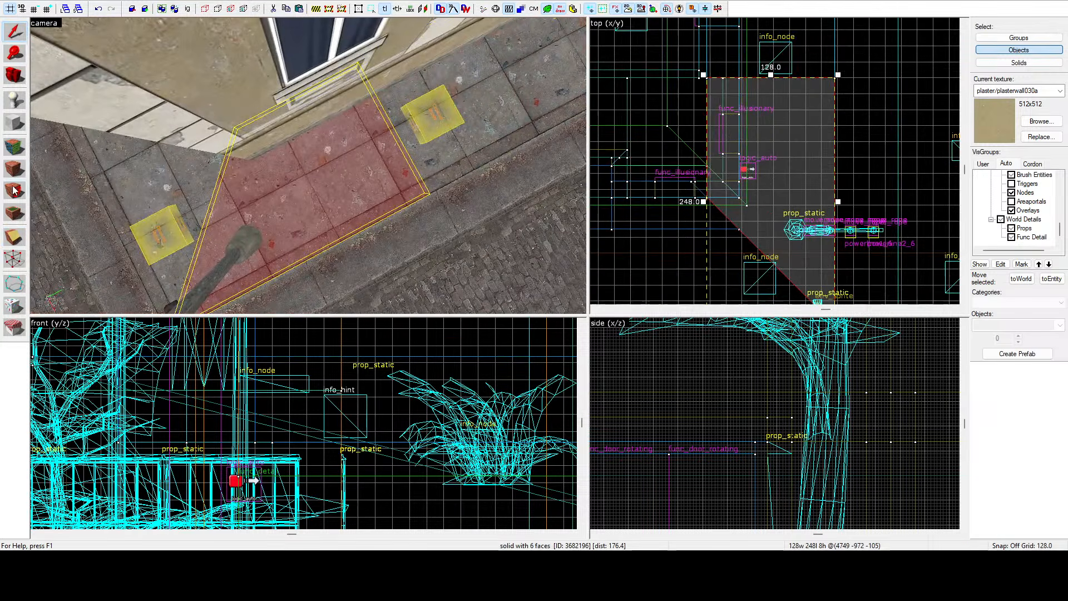
scroll(712, 80, up, 8)
key(shift+x)
drag(727, 73, 728, 113)
click(16, 238)
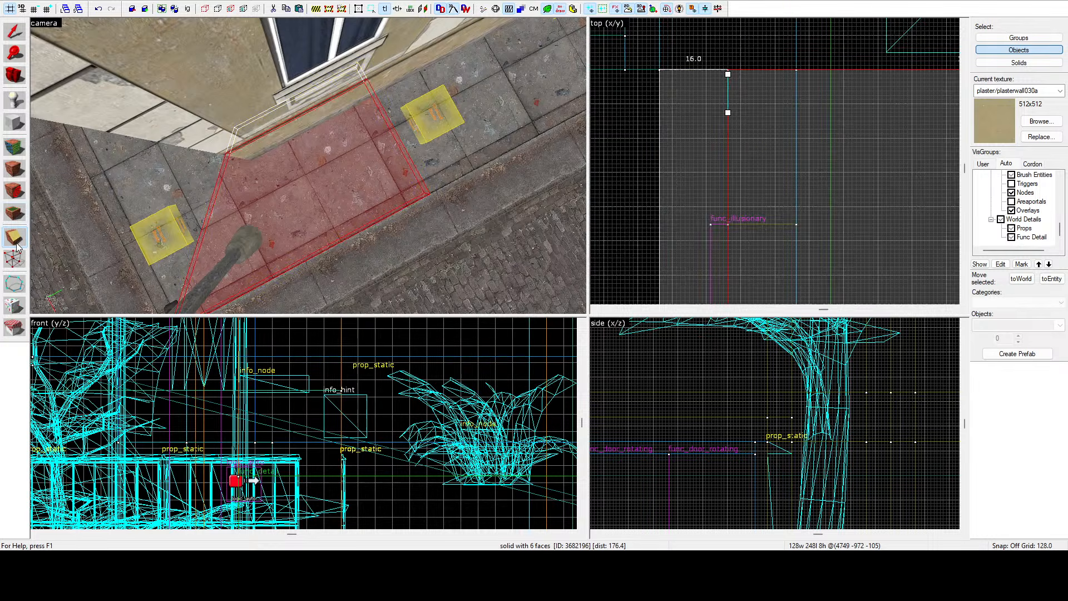
click(17, 243)
key(Return)
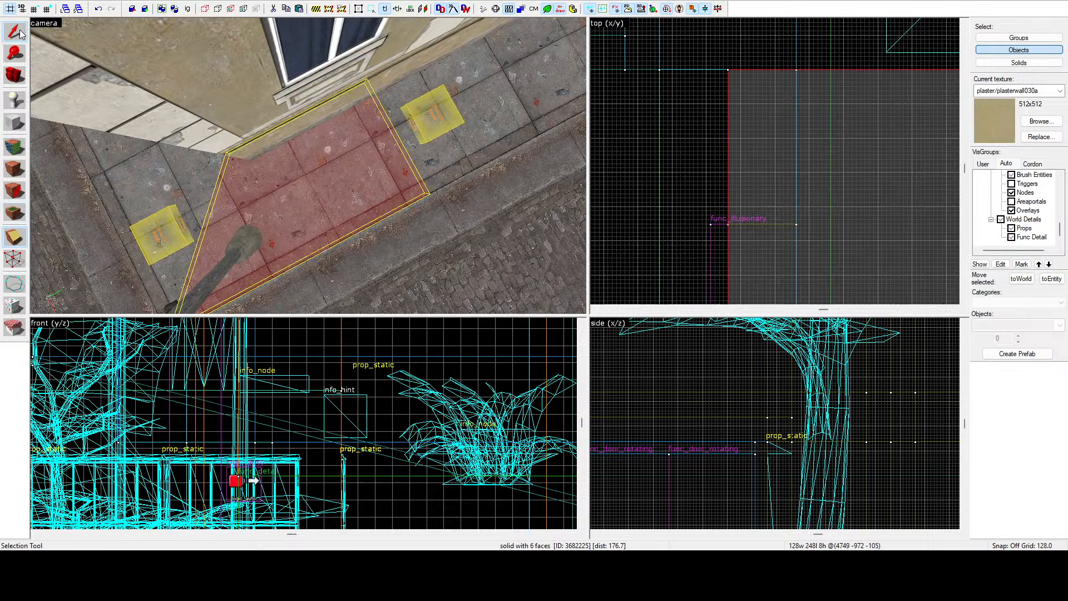
Select the room's floor brush and resize it to 232 by 263 units in the top view.
click(673, 36)
key(z)
key(w)
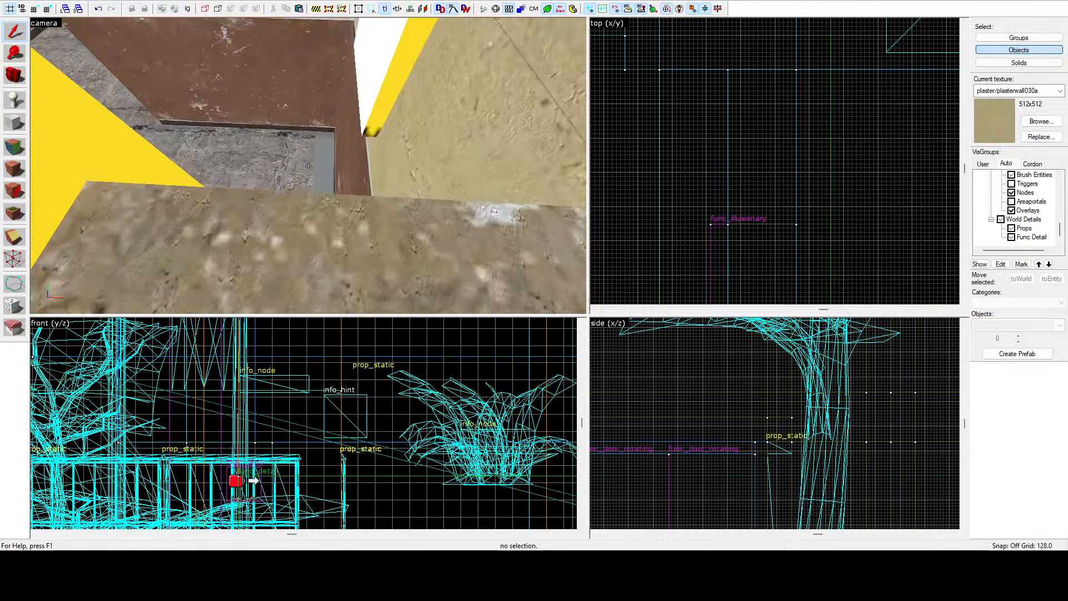
click(308, 166)
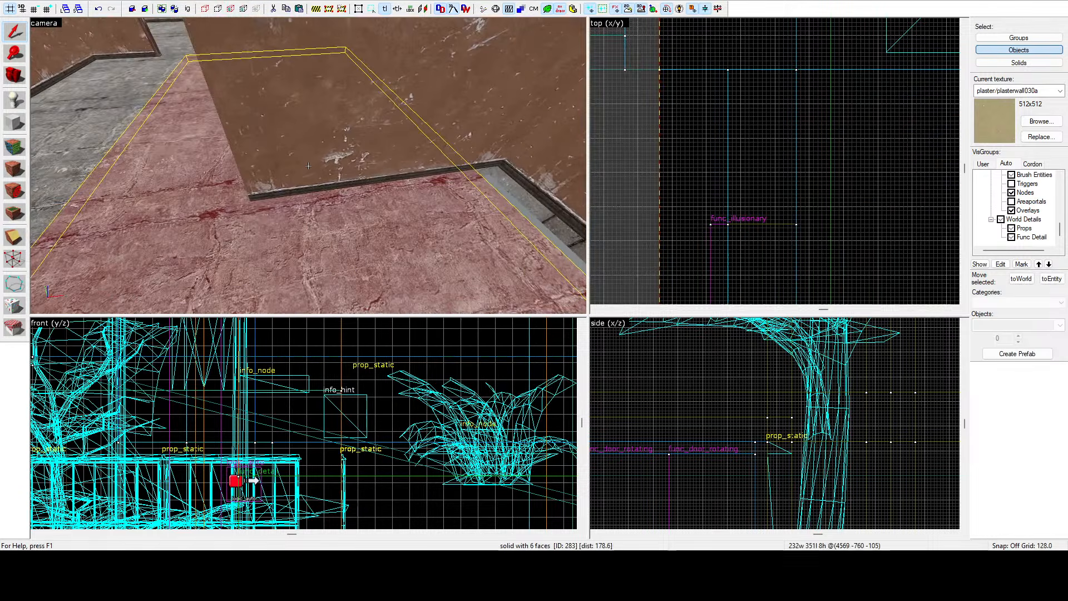
key(z)
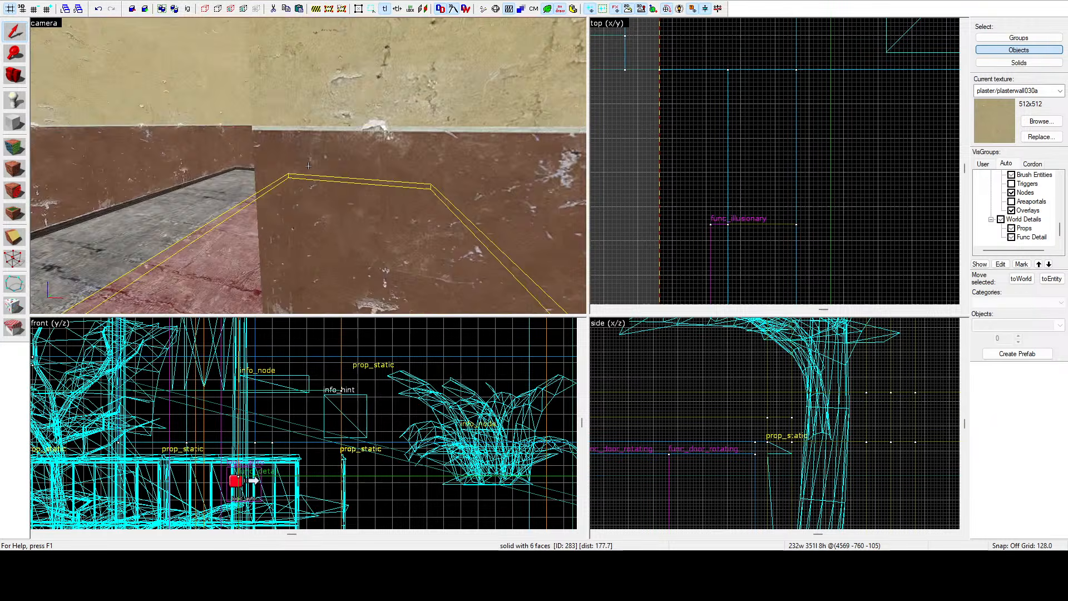
key(z)
scroll(814, 122, down, 3)
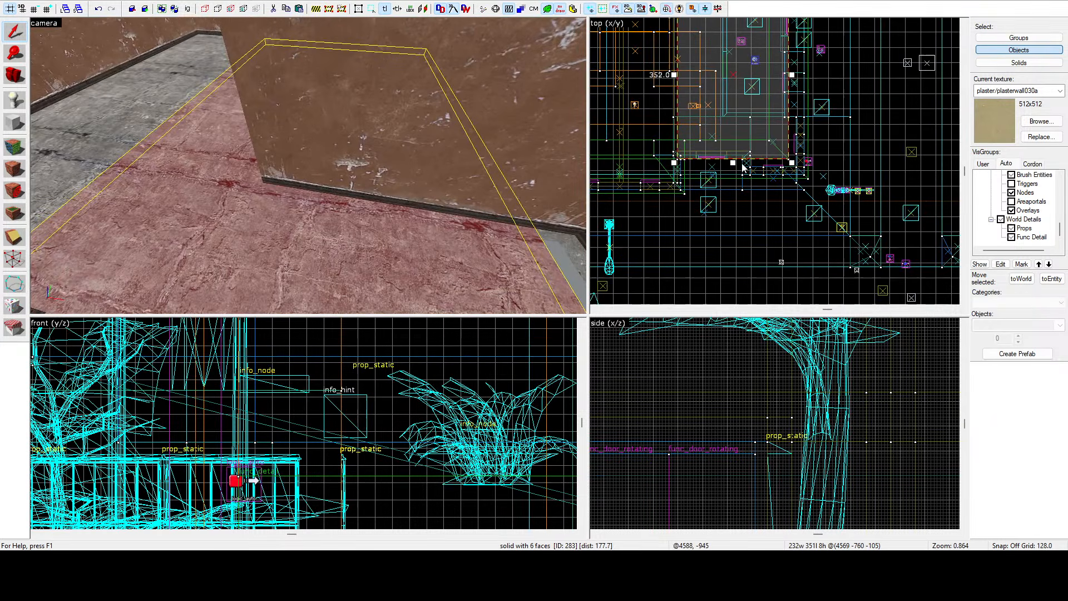
scroll(712, 139, up, 6)
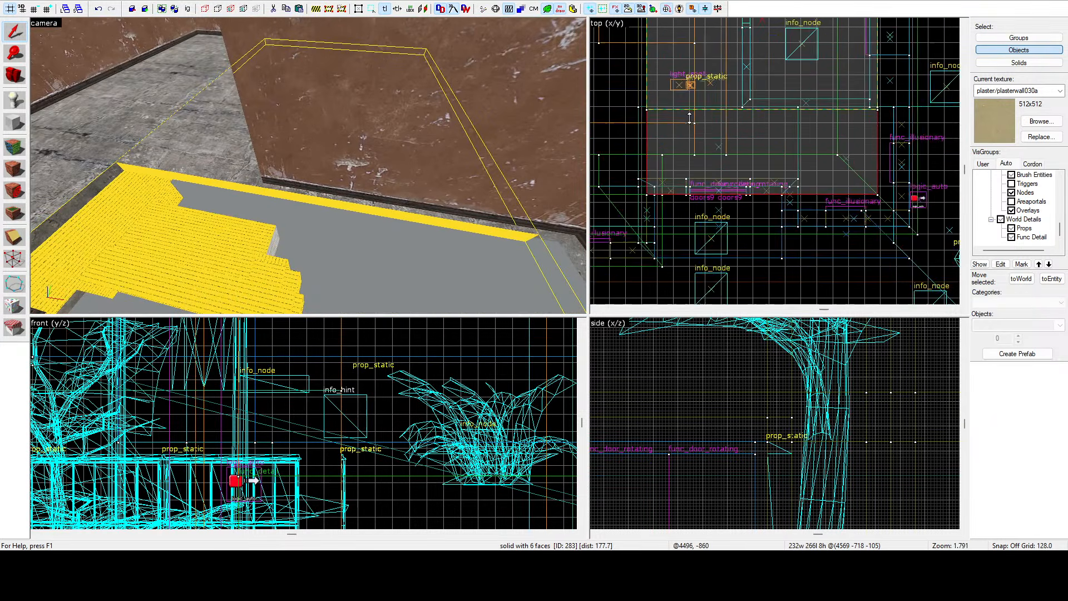
drag(693, 114, 693, 113)
Resize the floor brush by the doorway to 150 by 80 units in the top view.
key(z)
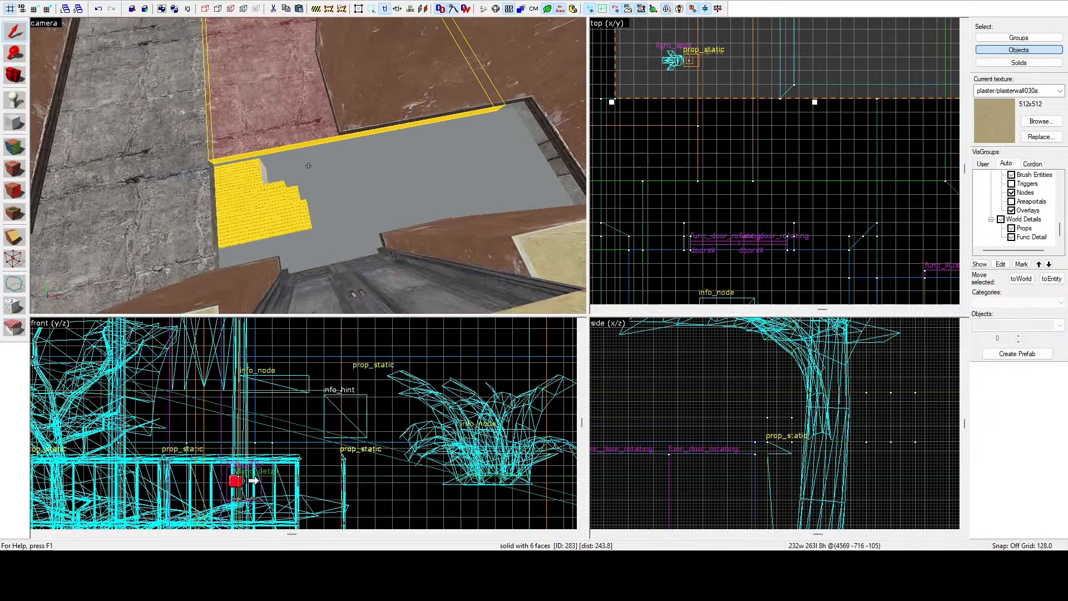
key(z)
scroll(742, 89, down, 5)
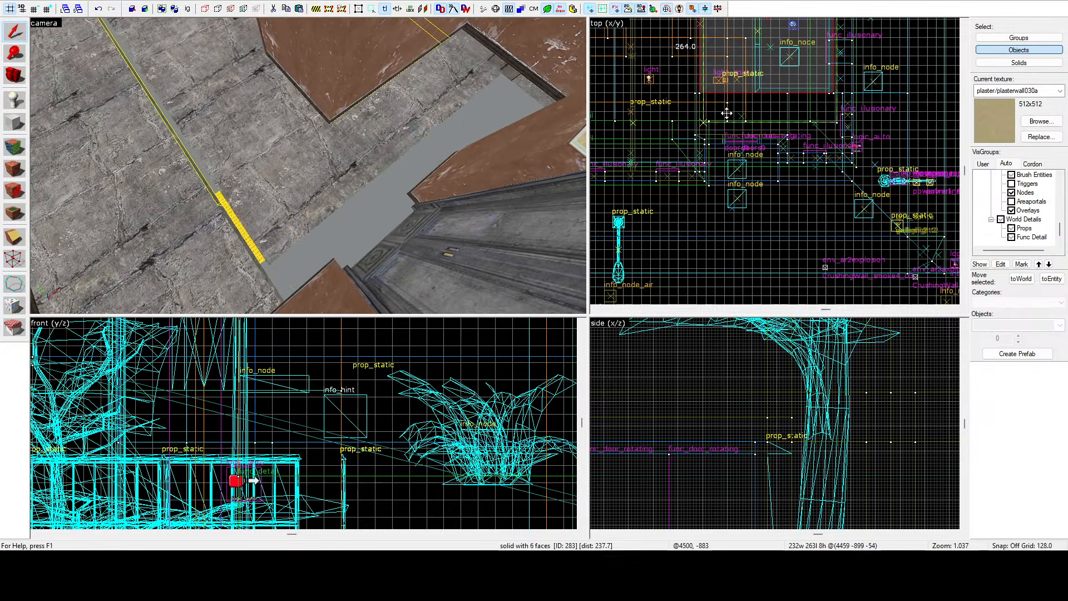
scroll(686, 147, up, 10)
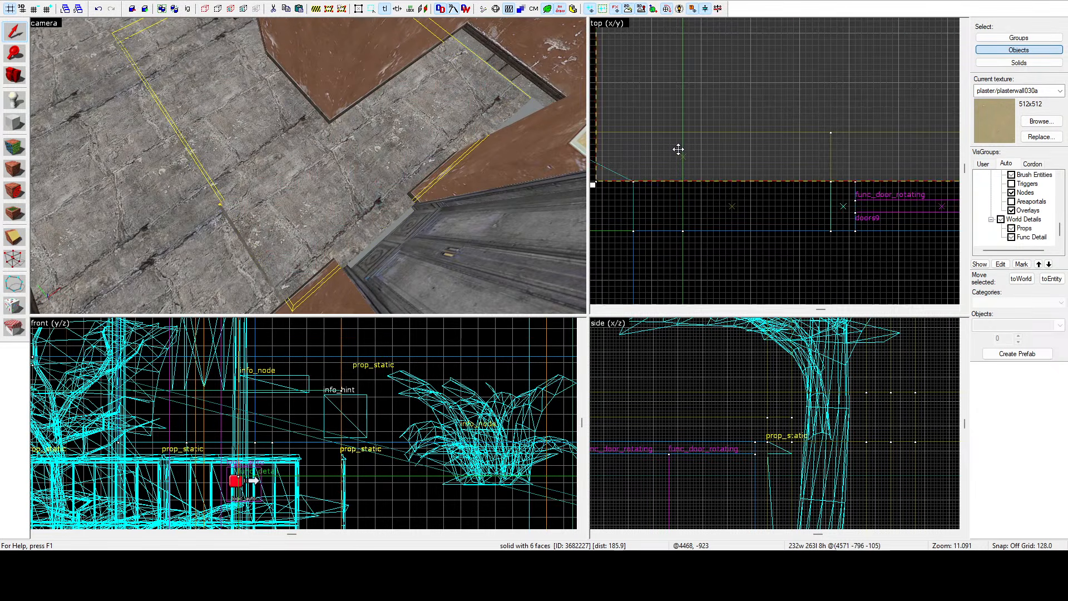
scroll(682, 149, down, 13)
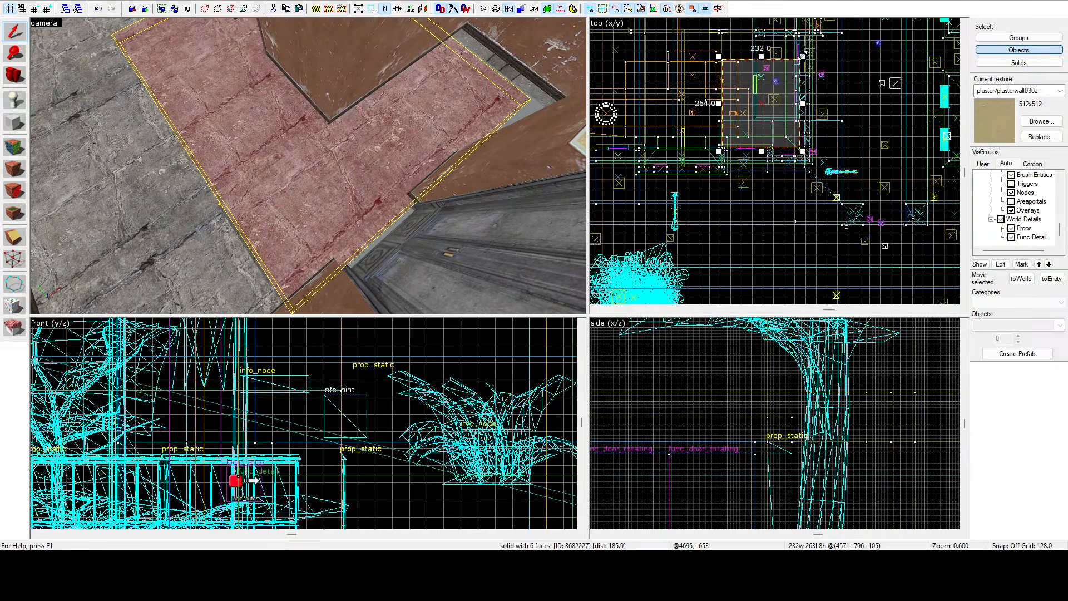
scroll(790, 111, up, 7)
mouse_move(803, 55)
mouse_down()
mouse_move(759, 216)
mouse_move(759, 200)
mouse_move(753, 207)
mouse_up()
scroll(759, 203, up, 7)
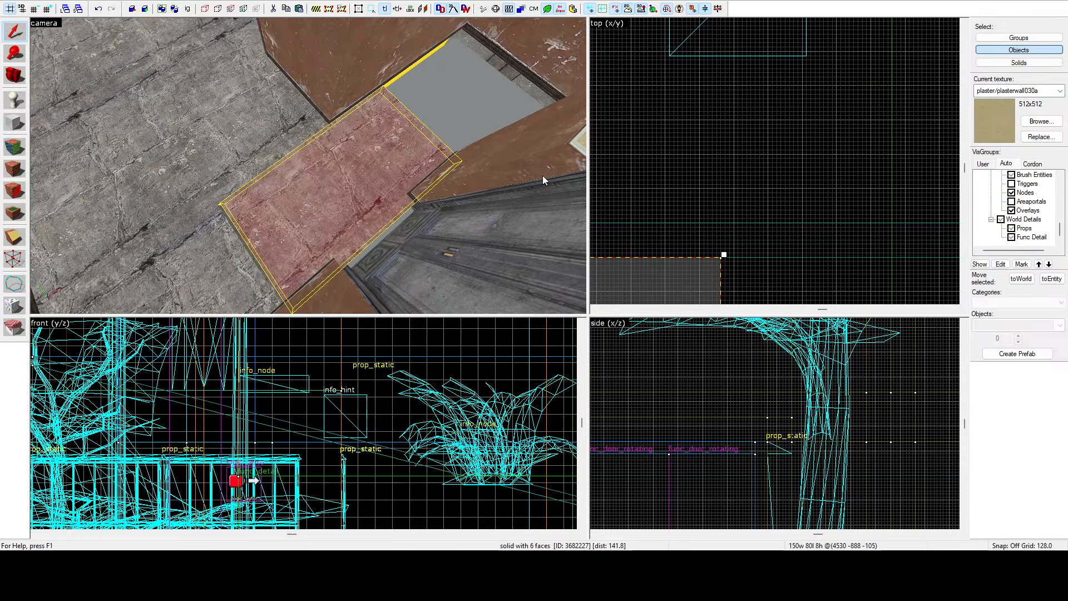
Select the floor brush by the doorway and resize it to 150 by 88 units in the top view.
key(z)
key(w)
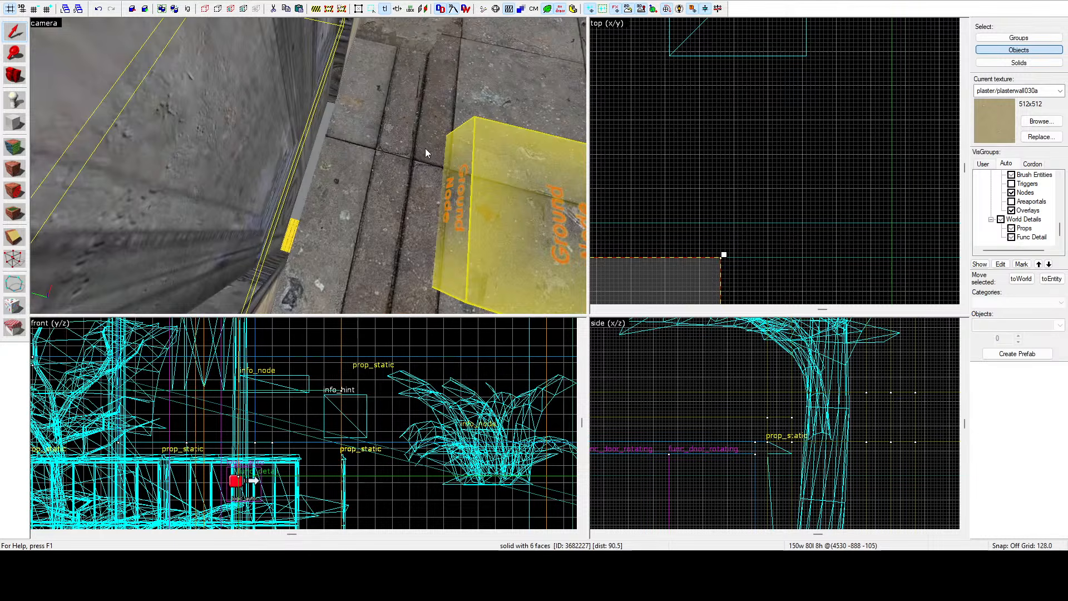
key(z)
key(s)
click(308, 166)
key(w)
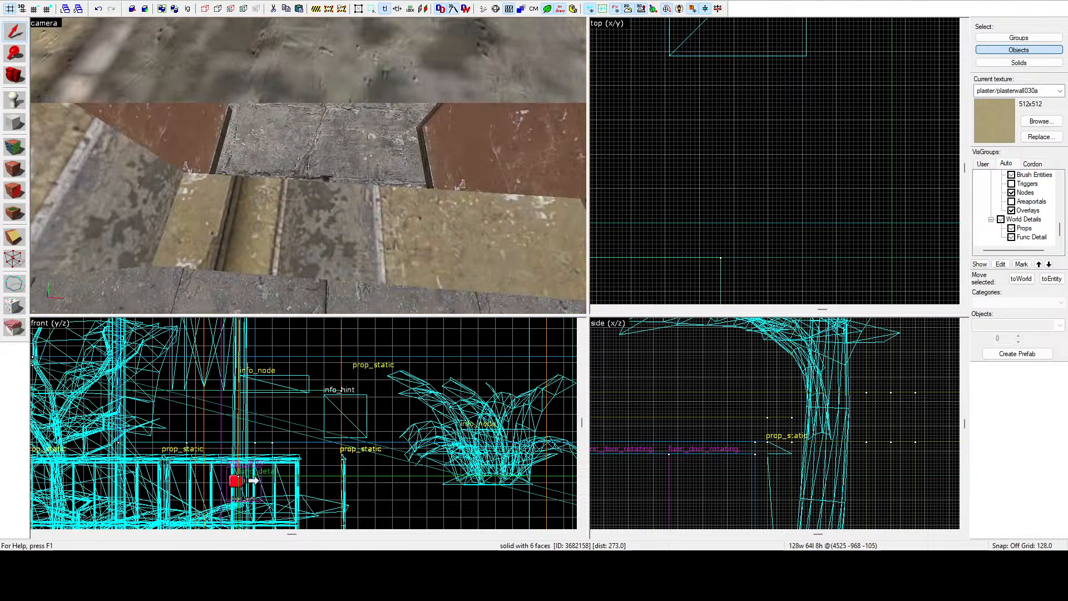
key(w)
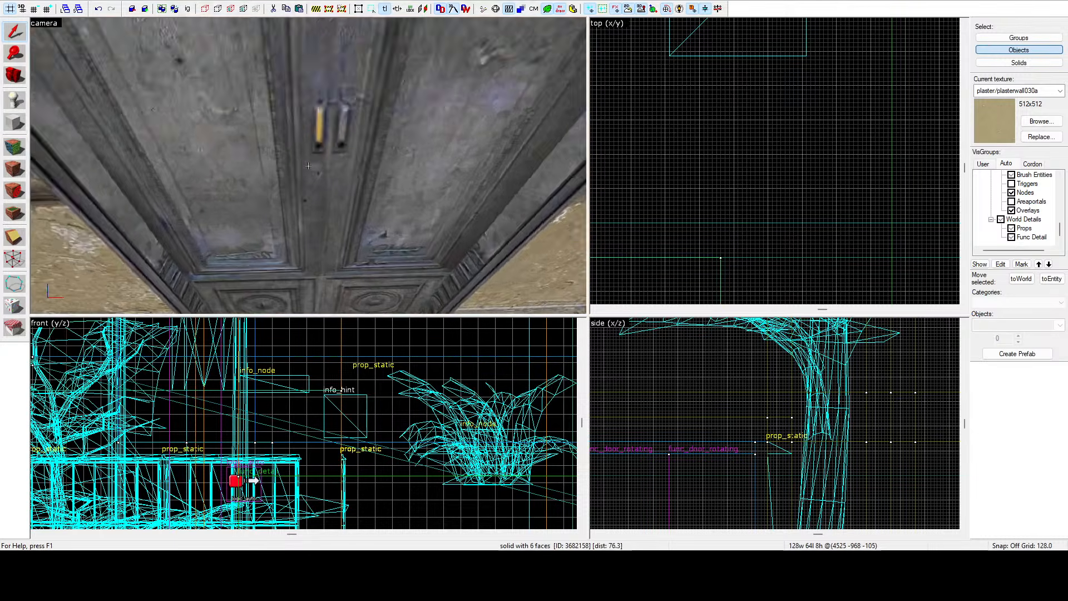
click(309, 166)
scroll(755, 136, down, 11)
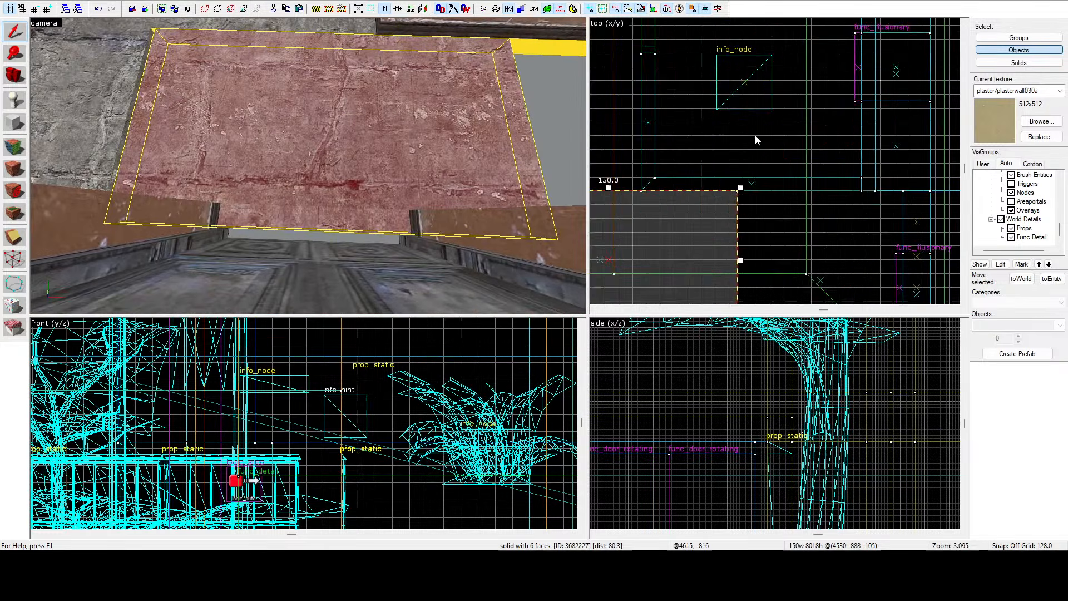
scroll(728, 194, up, 9)
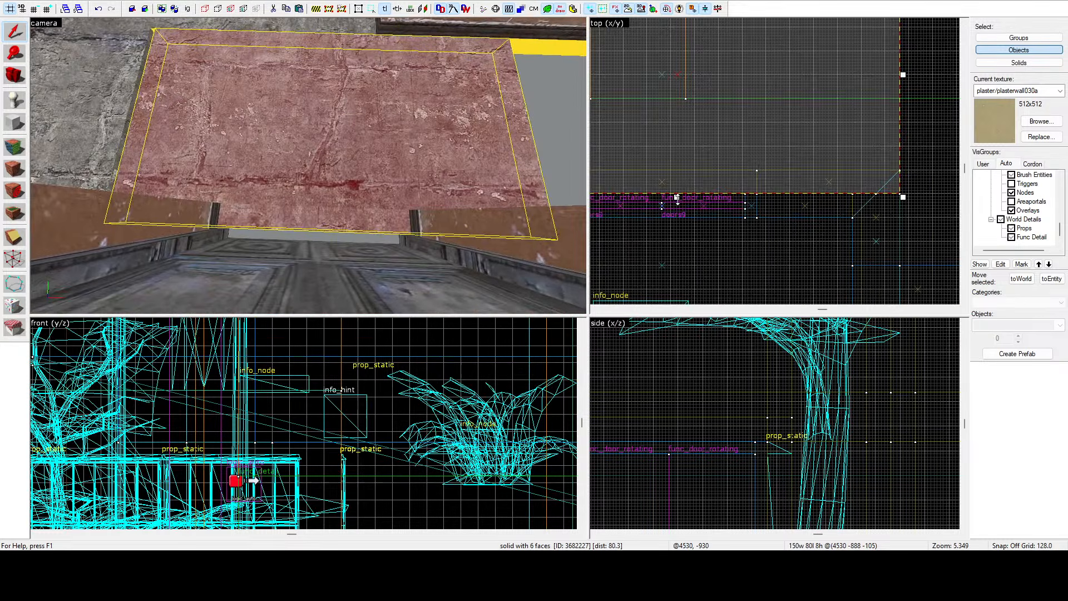
drag(677, 199, 705, 224)
key(Escape)
key(z)
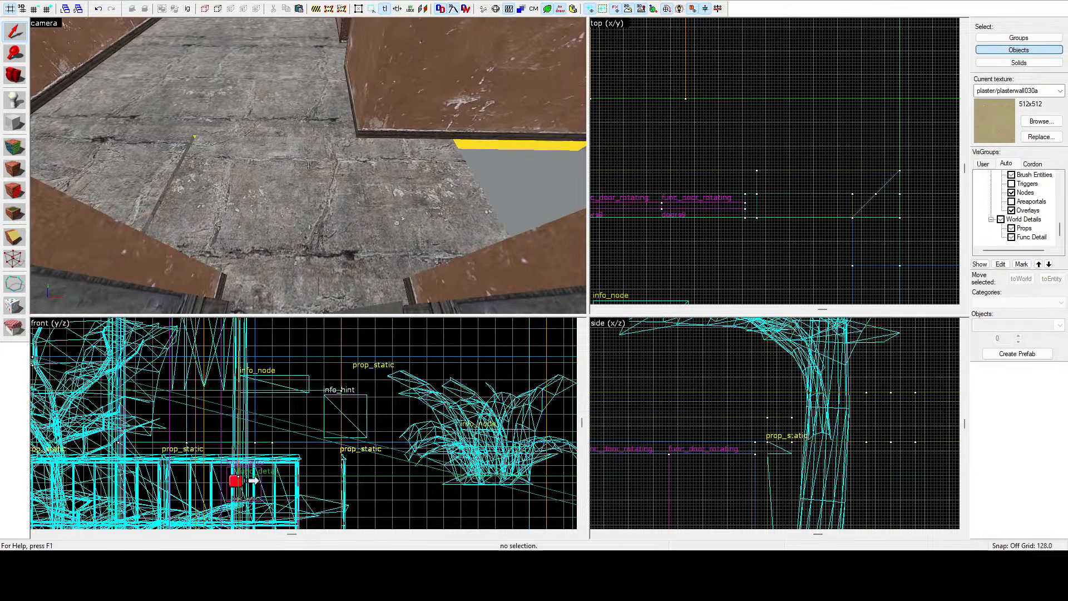
Reselect the doorway floor brush and extend its side edge slightly in the zoomed-in top view.
key(w)
click(308, 166)
key(z)
scroll(722, 178, down, 6)
key(w)
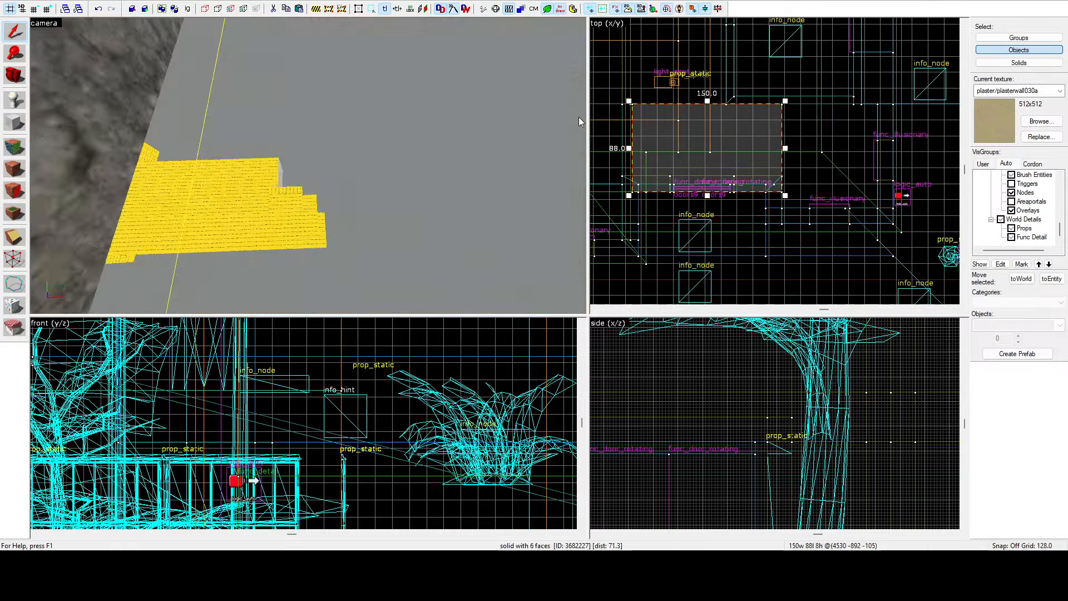
scroll(583, 120, up, 2)
scroll(549, 162, down, 3)
scroll(460, 129, up, 2)
scroll(459, 129, down, 1)
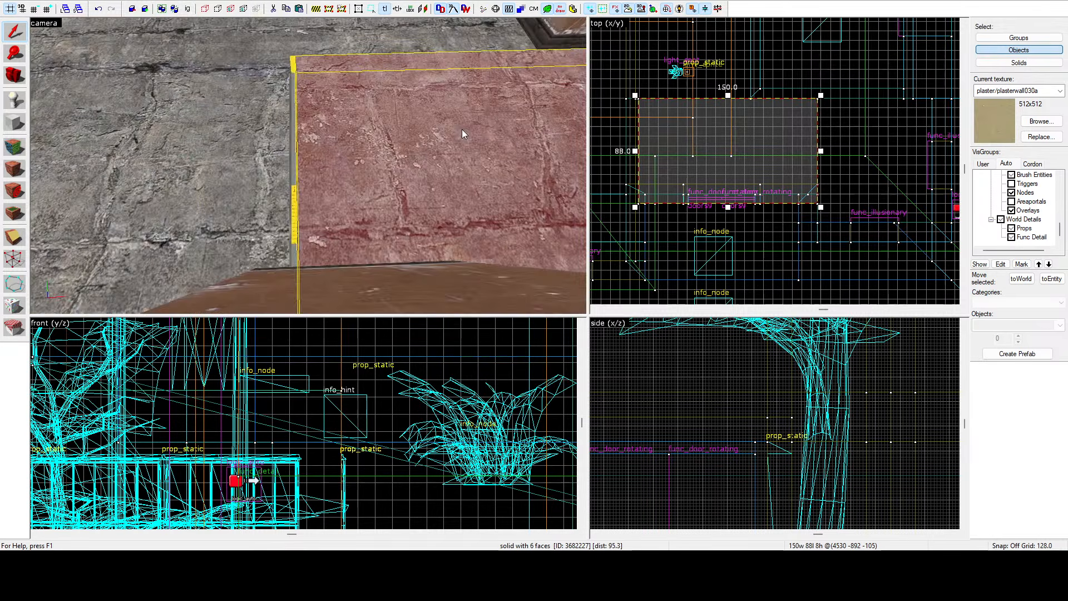
scroll(652, 165, up, 2)
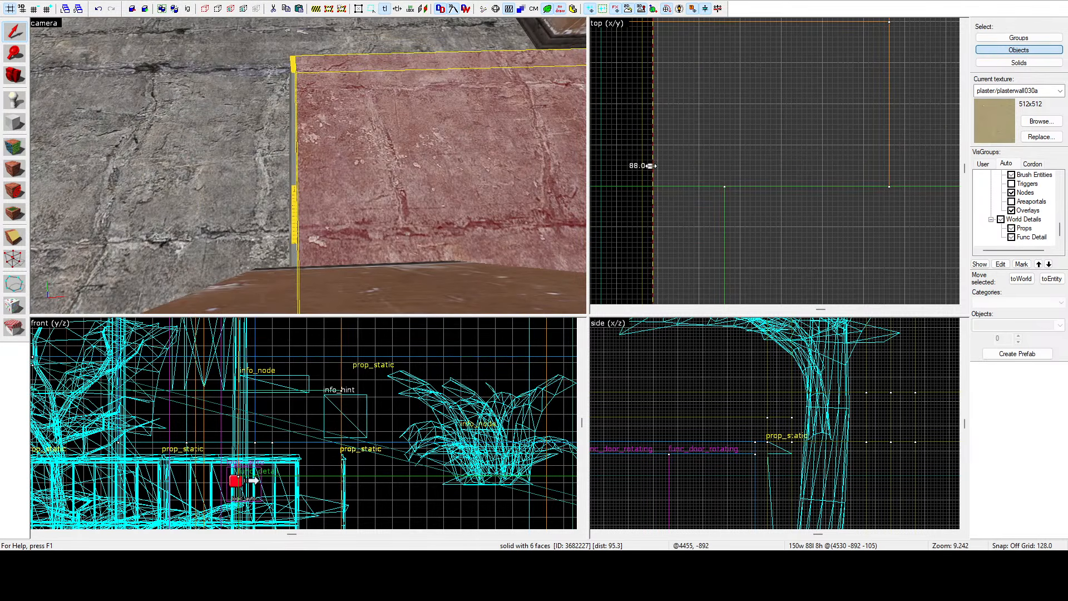
drag(652, 165, 641, 165)
click(626, 153)
key(z)
key(w)
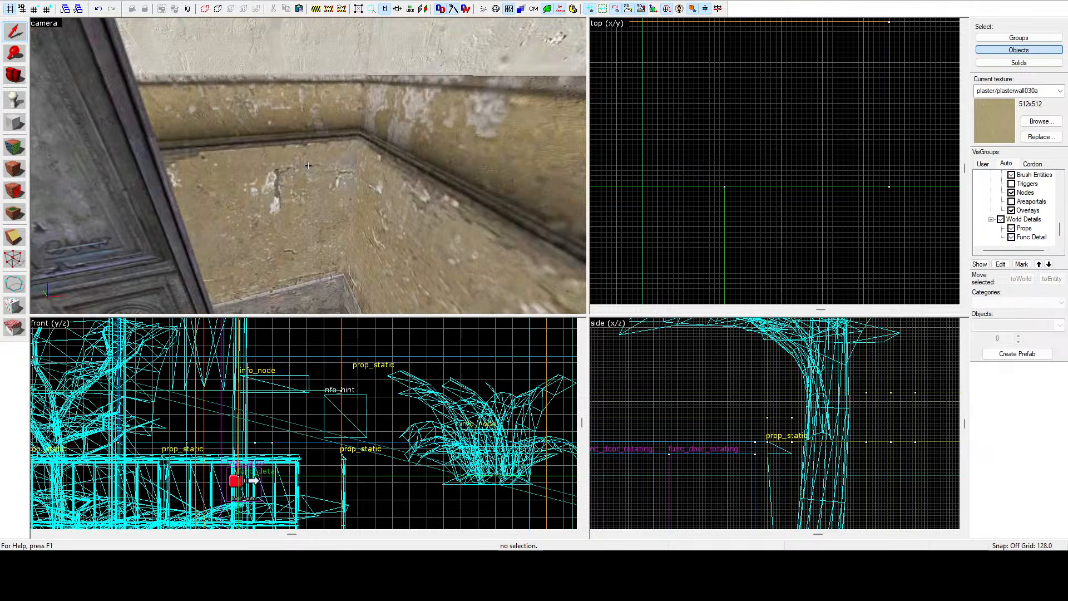
Fly the 3D camera around the street and through the rooms to inspect the finished floors, trims and doorways.
key(w)
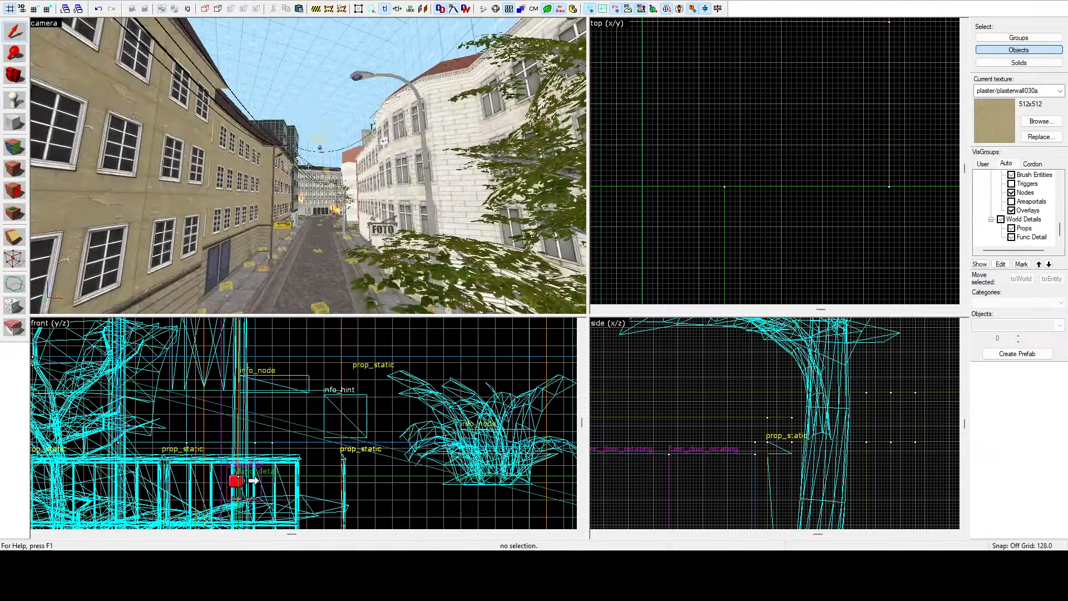
key(w)
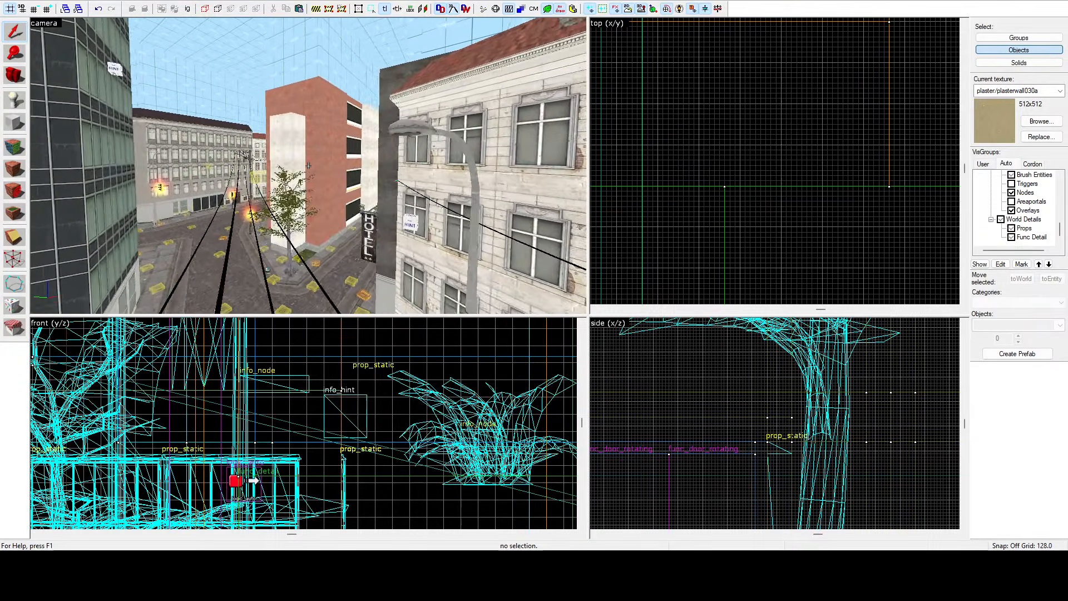
key(w)
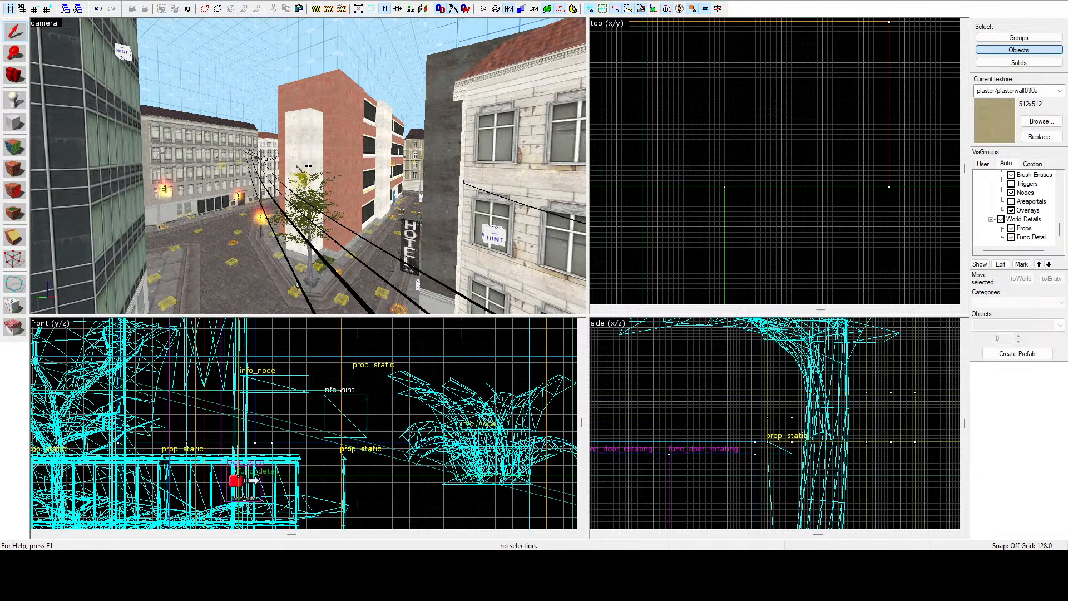
key(a)
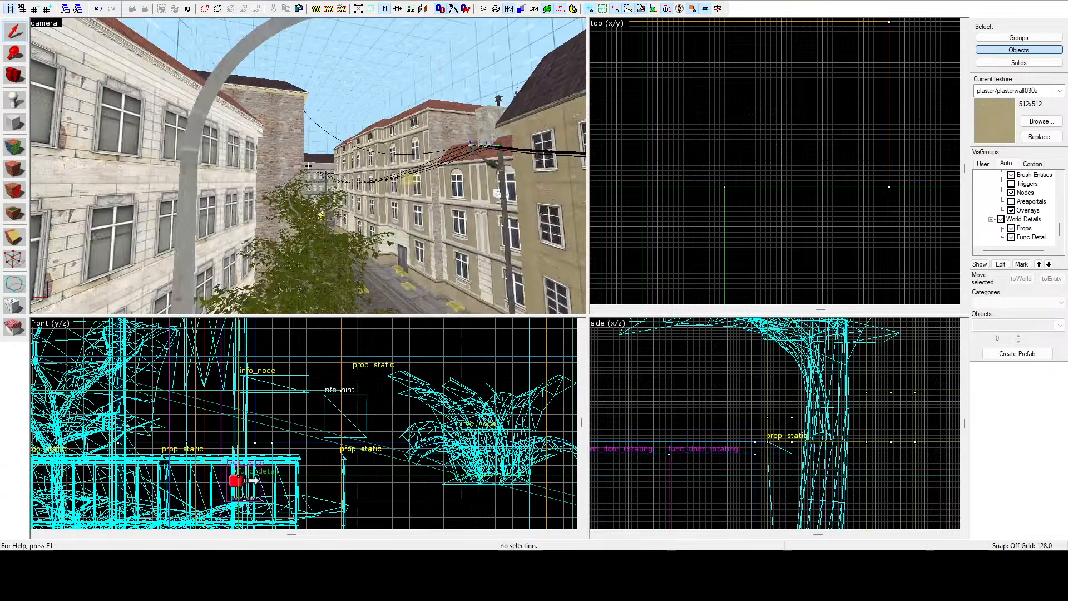
key(w)
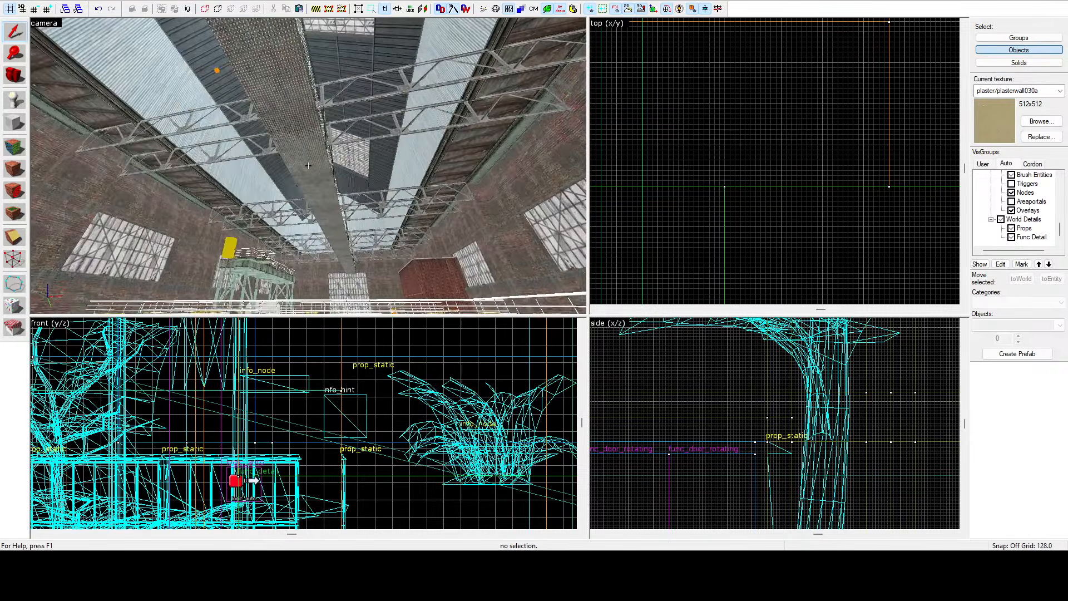
key(d)
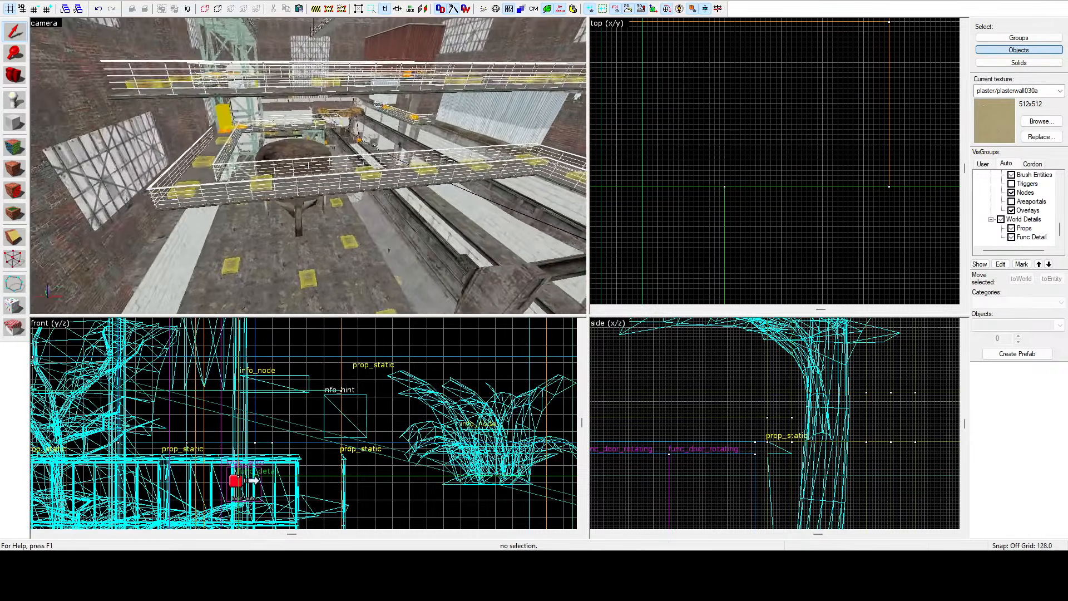
key(w)
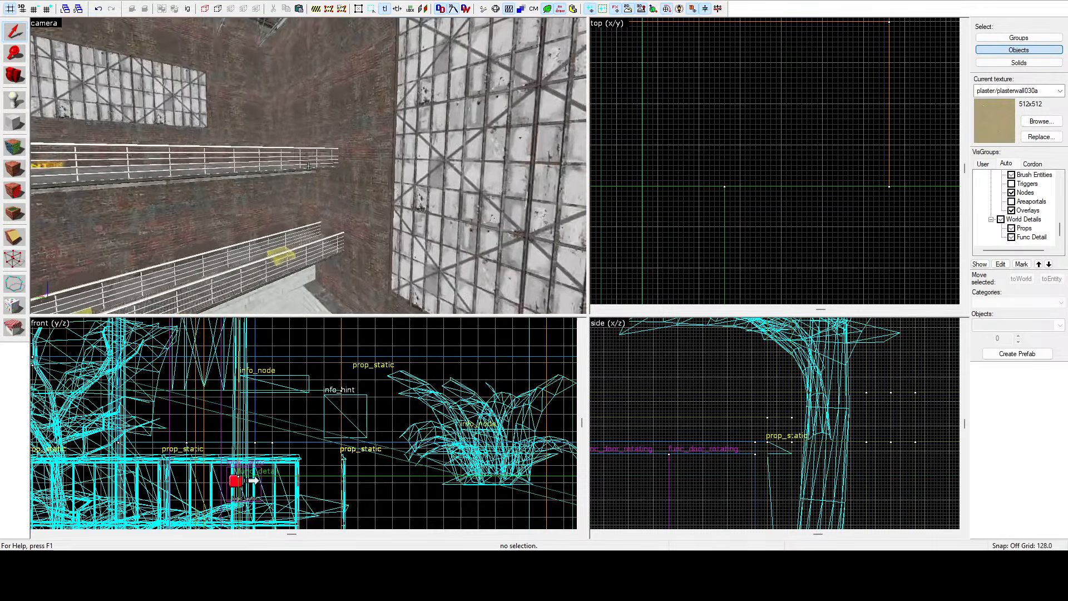
key(w)
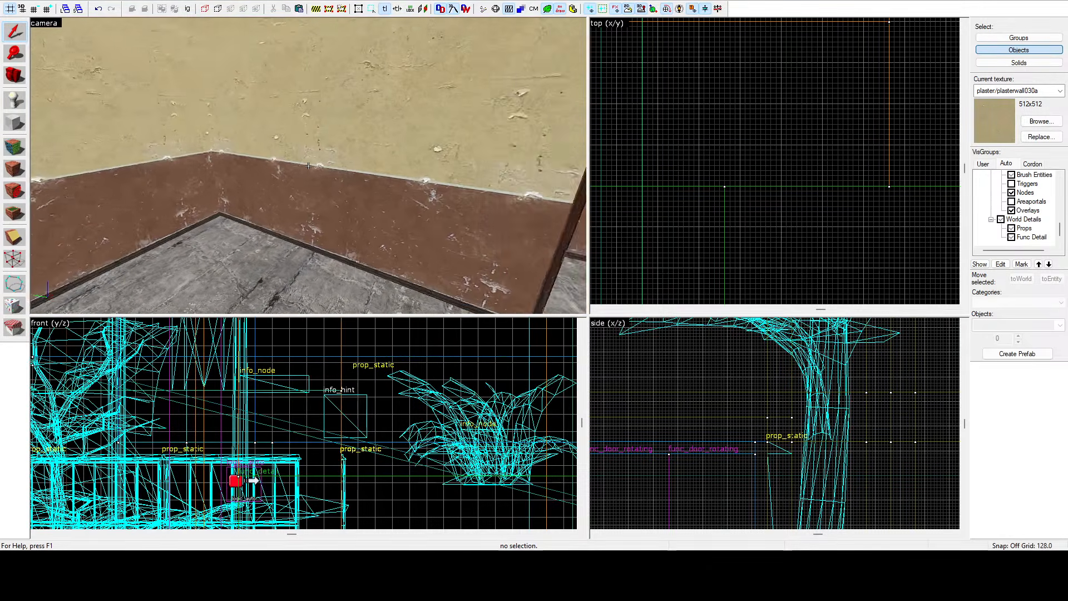
key(w)
key(w)
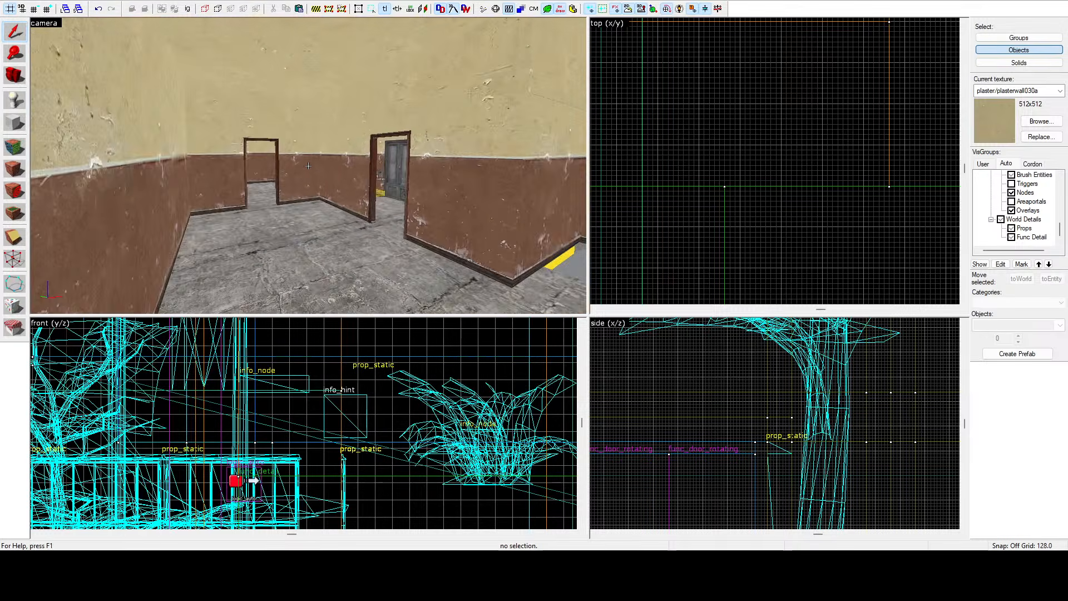
key(w)
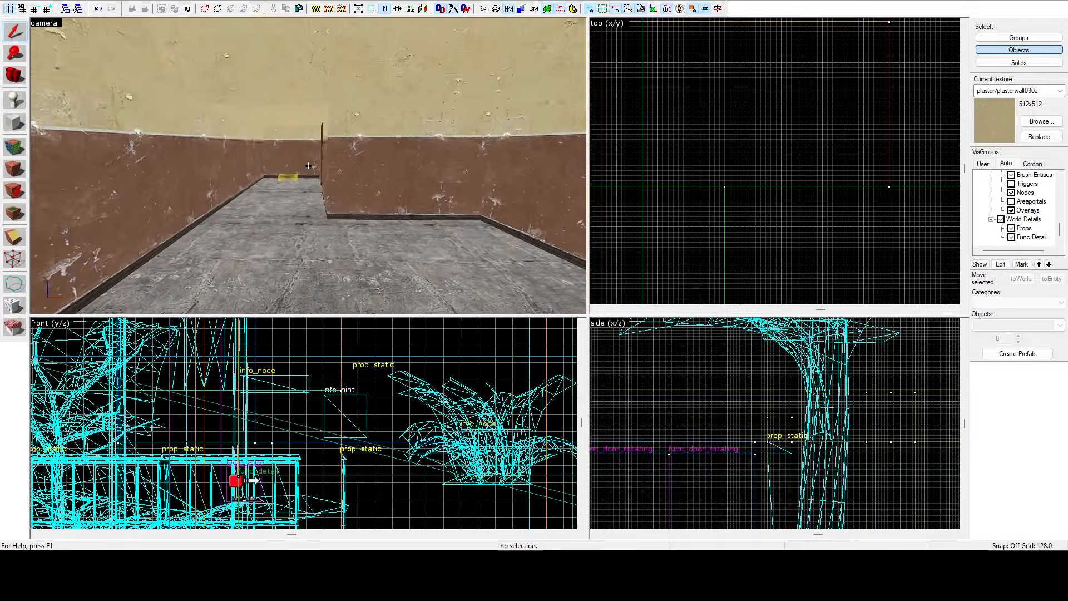
key(d)
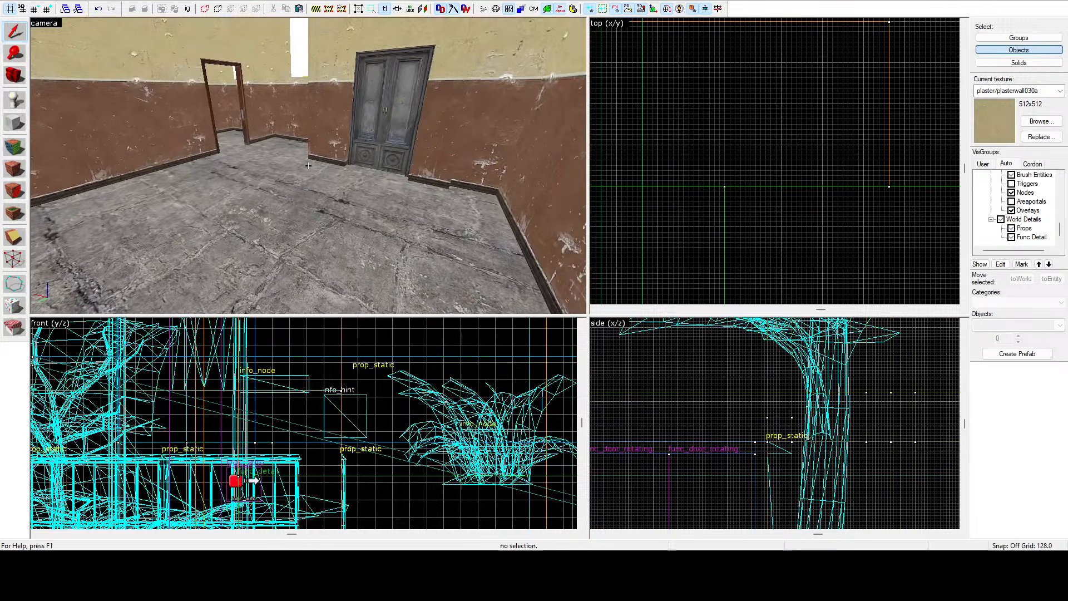
key(w)
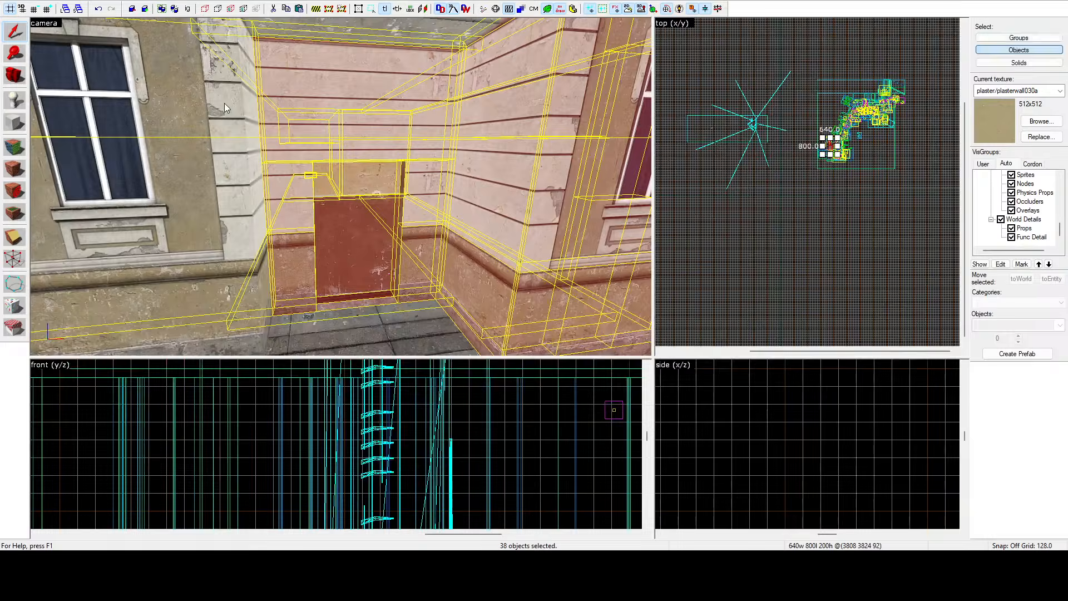
Fly the 3D camera through the other buildings, alleys and interiors to review their brushwork.
key(d)
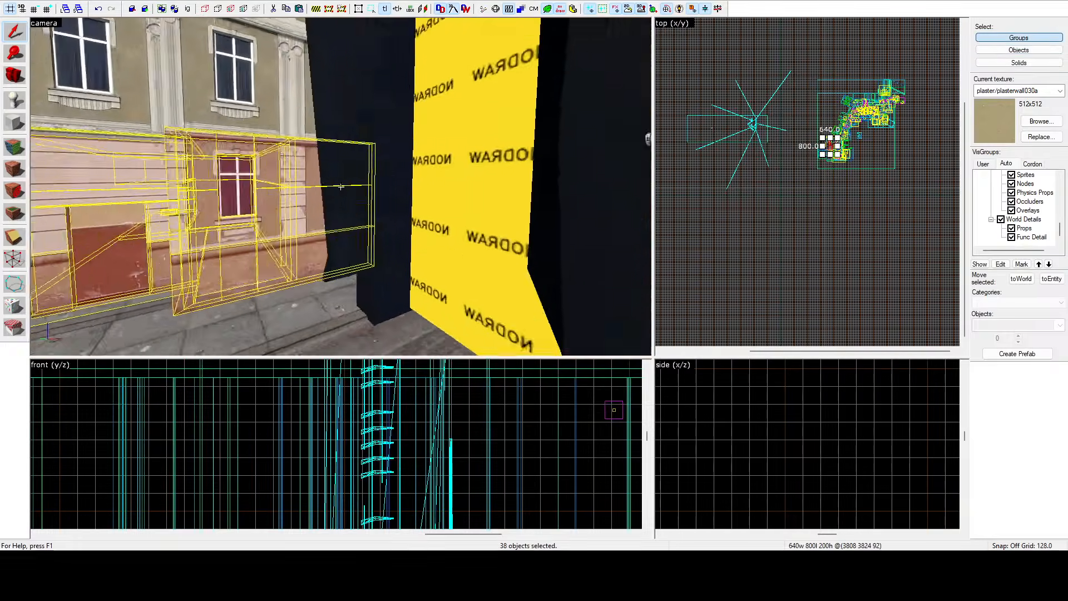
key(w)
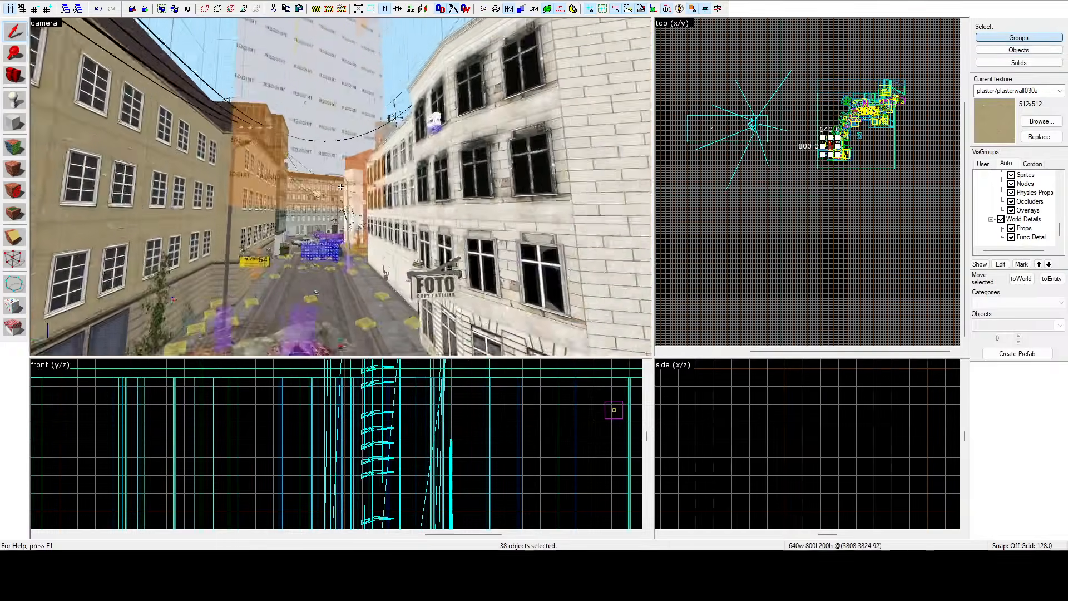
key(w)
key(w)
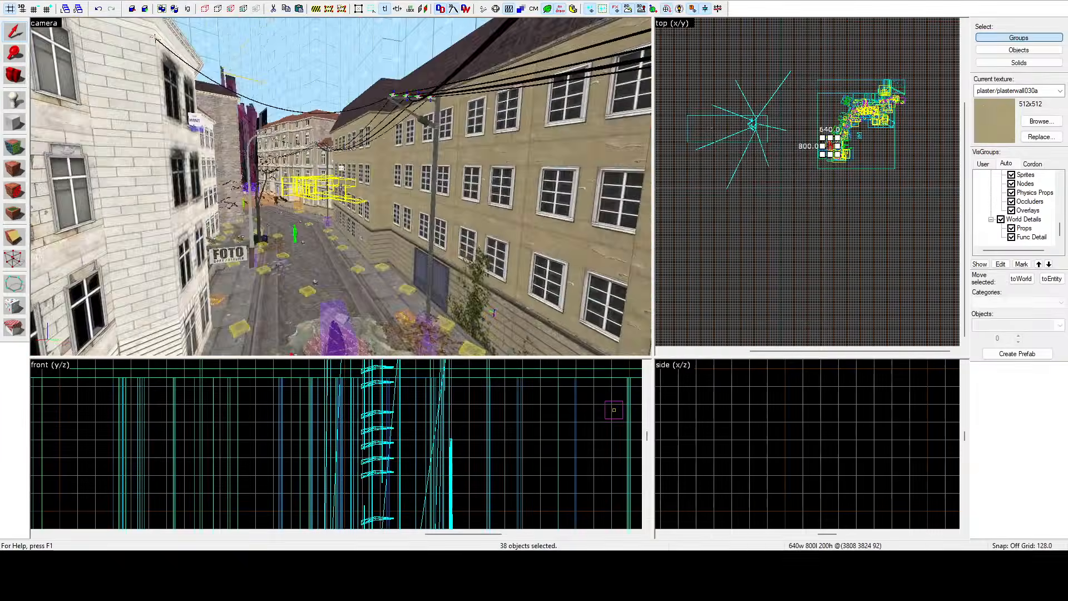
key(w)
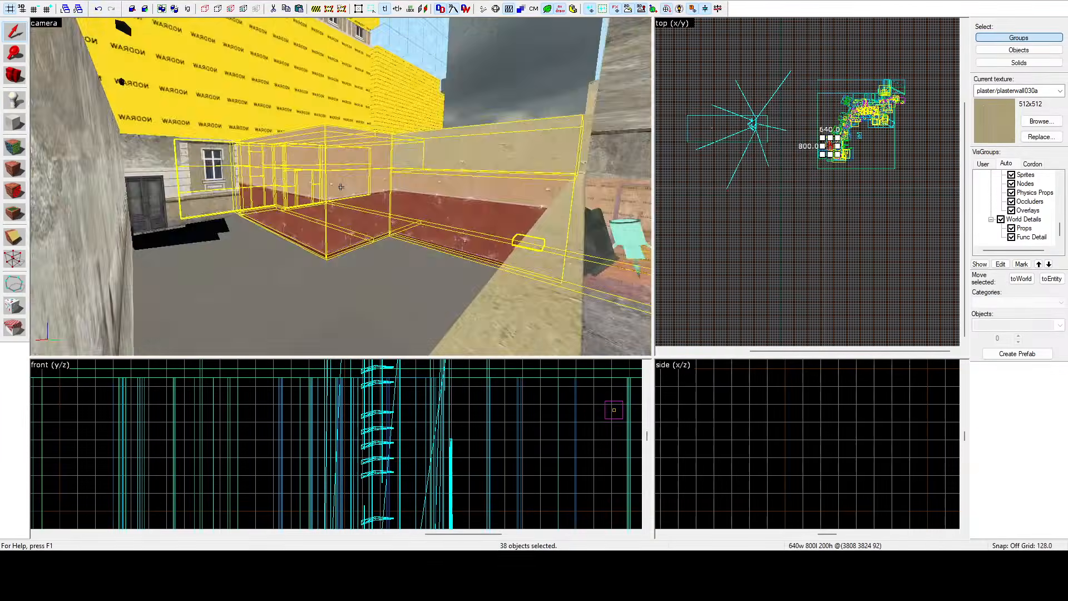
key(w)
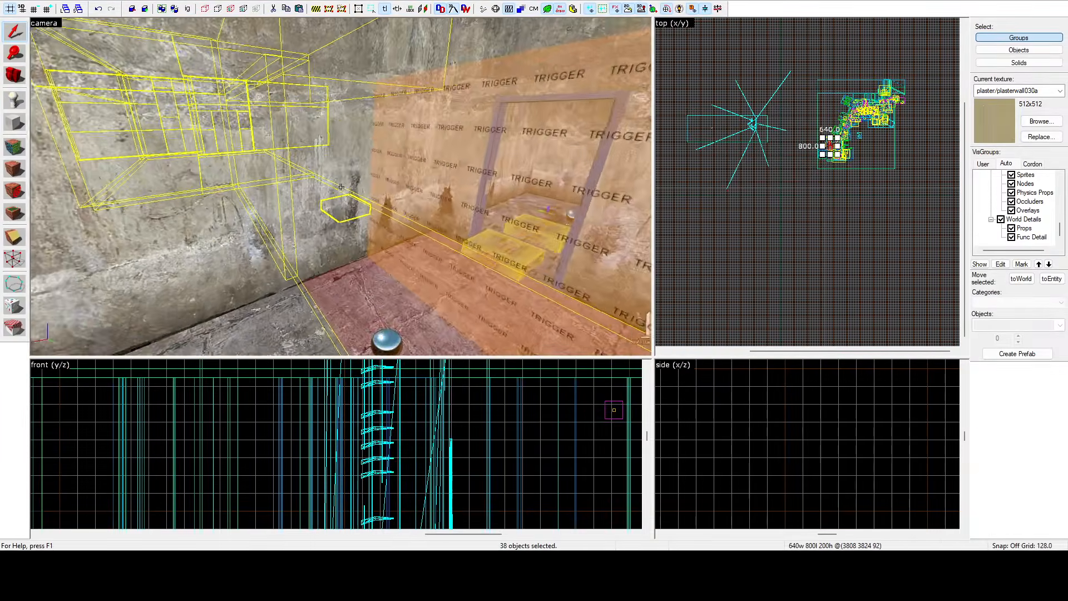
key(w)
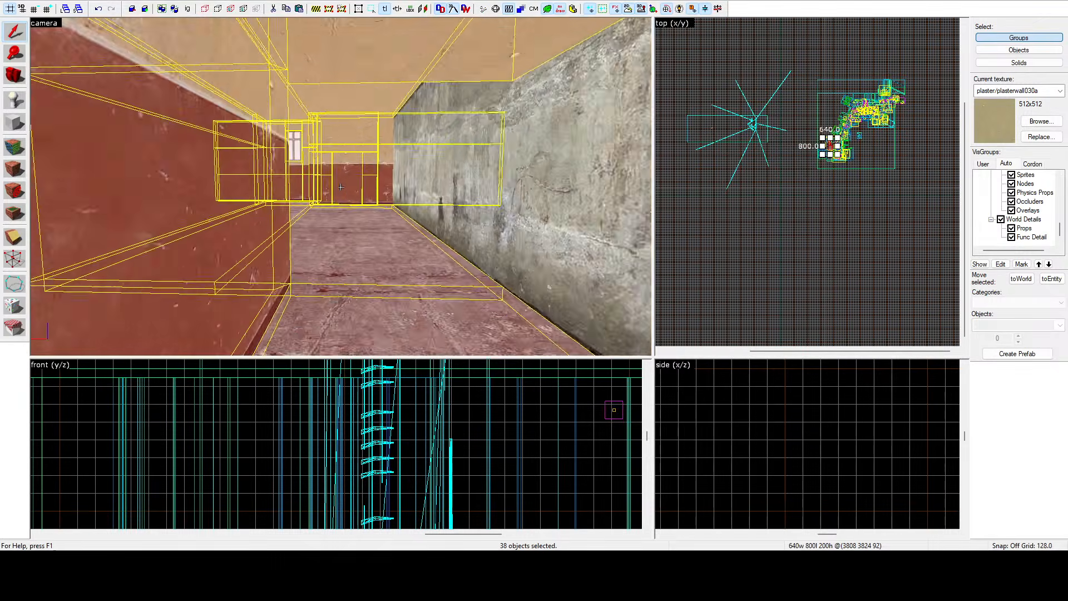
key(s)
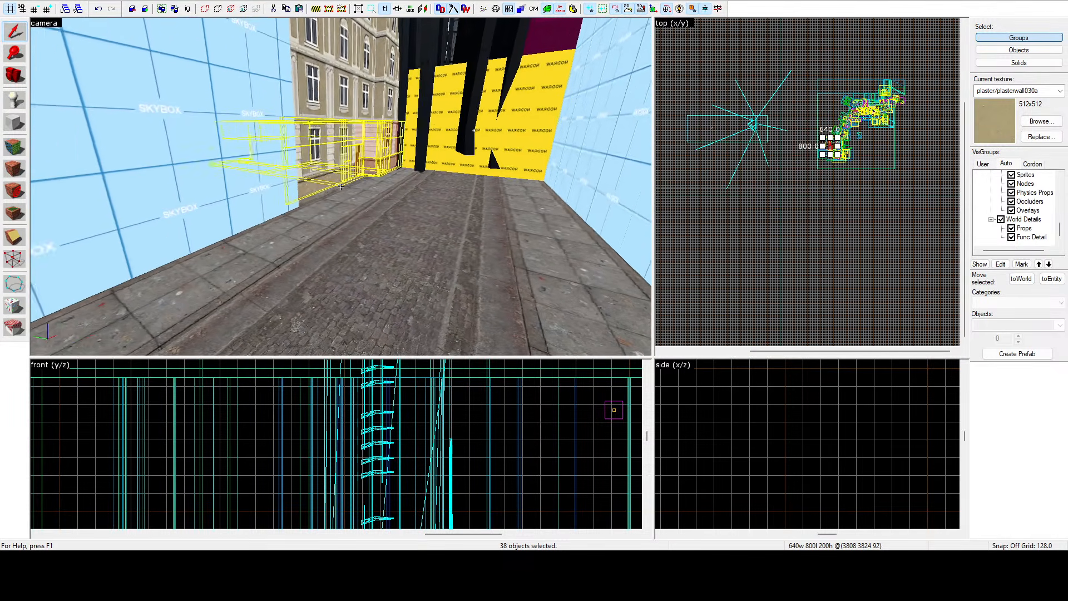
key(w)
key(w)
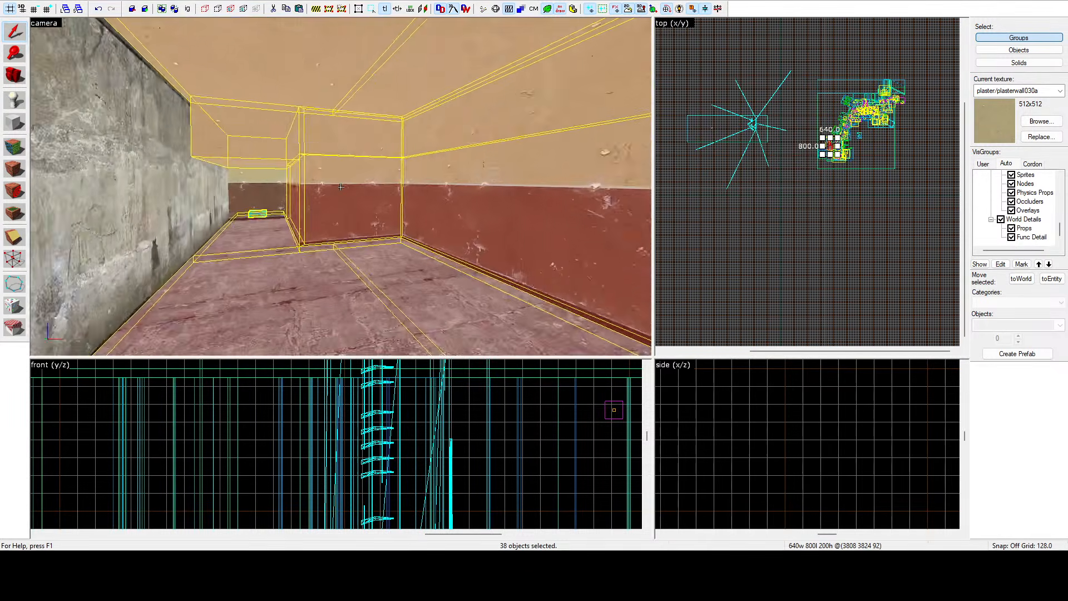
key(w)
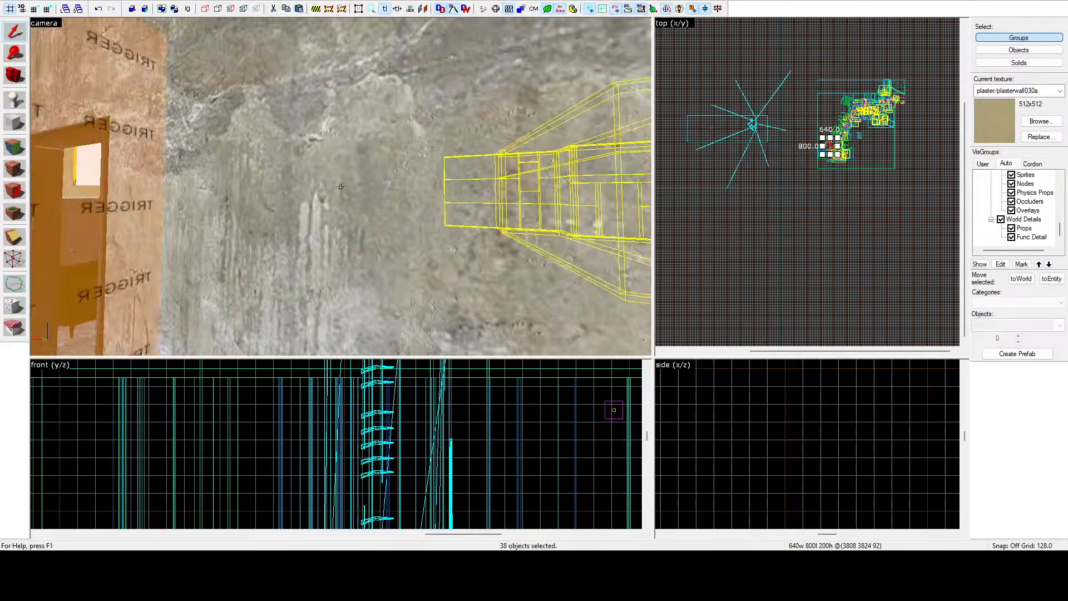
key(w)
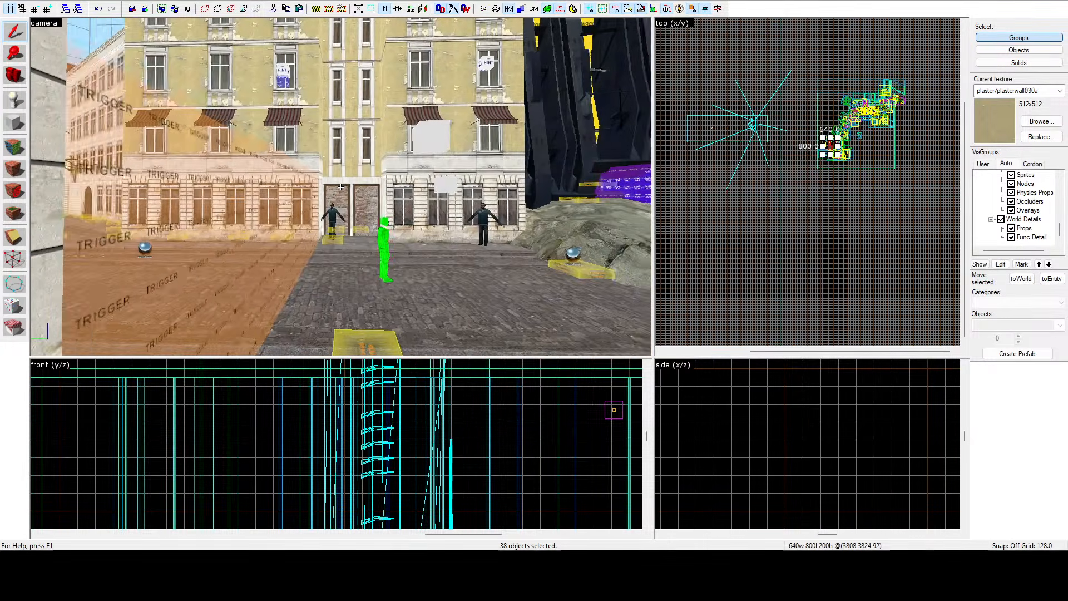
key(w)
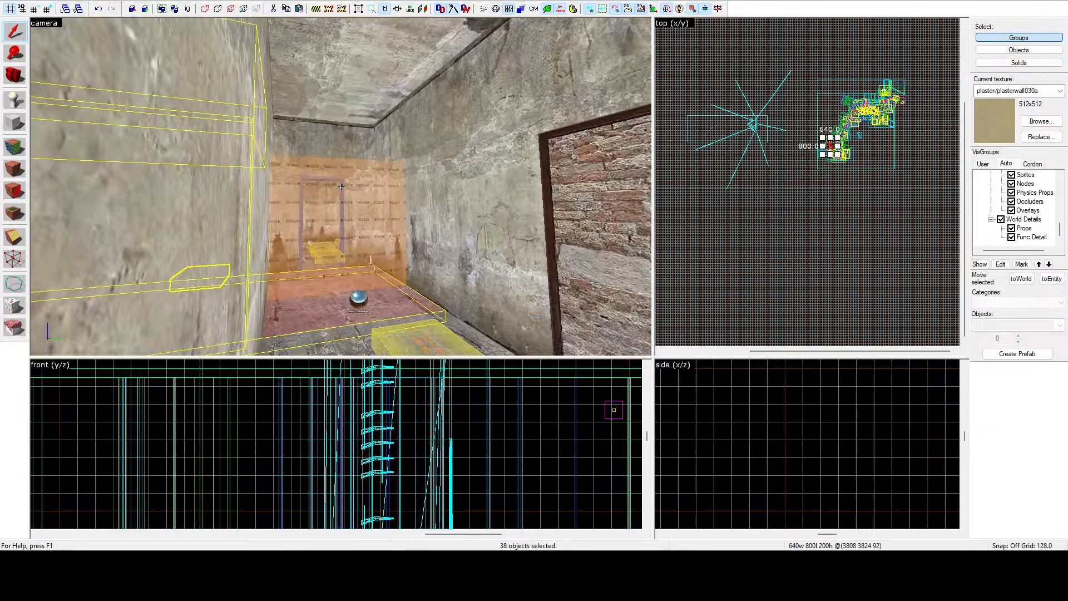
key(w)
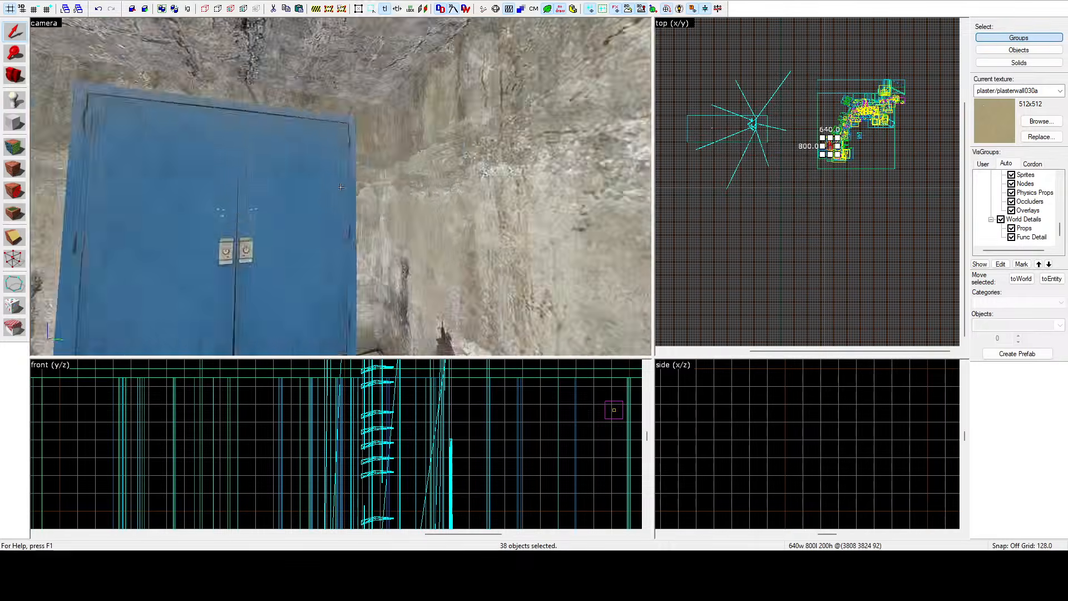
Fly the 3D camera down the stairwell, along the street and into the ground-floor rooms to inspect the pavement and floors.
key(w)
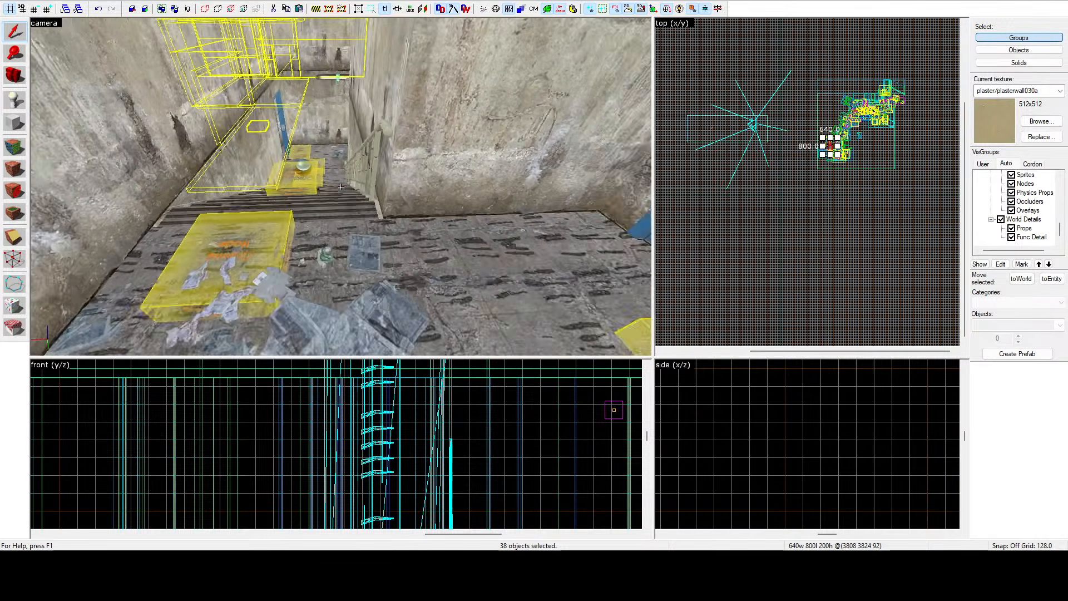
key(w)
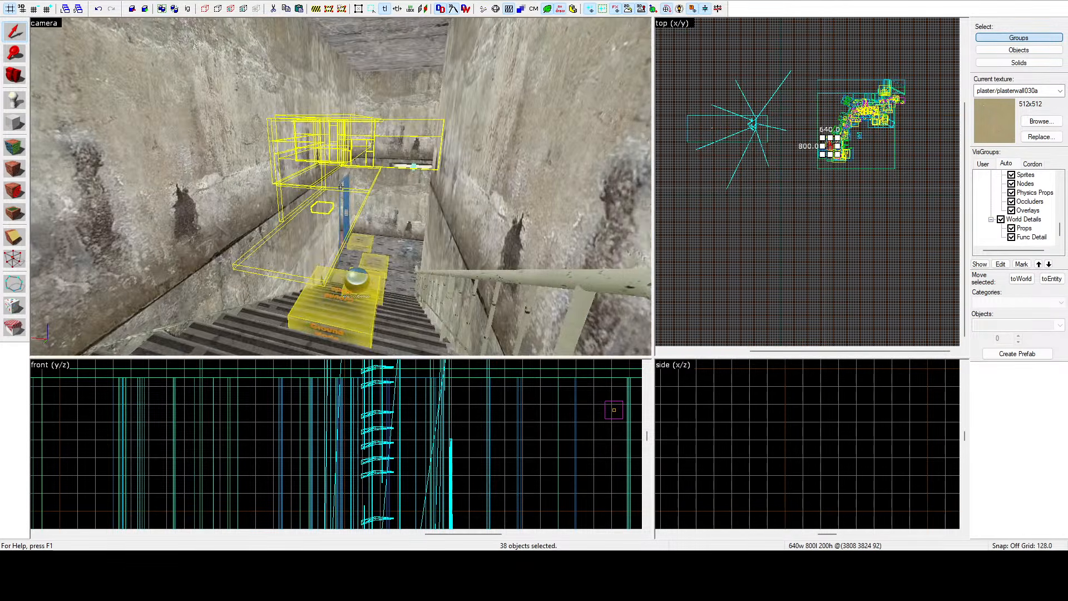
key(w)
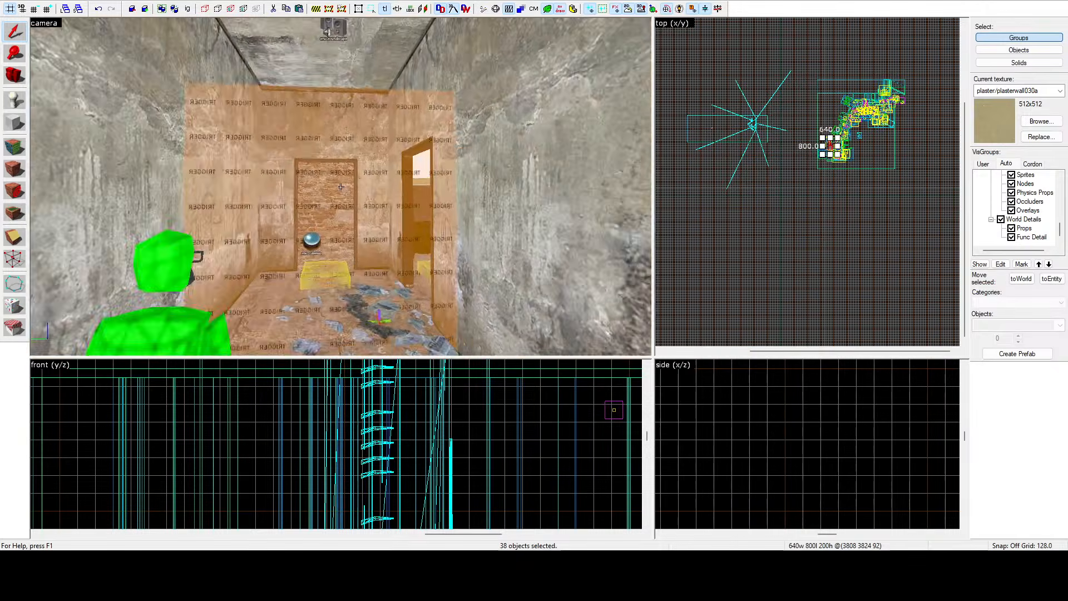
key(w)
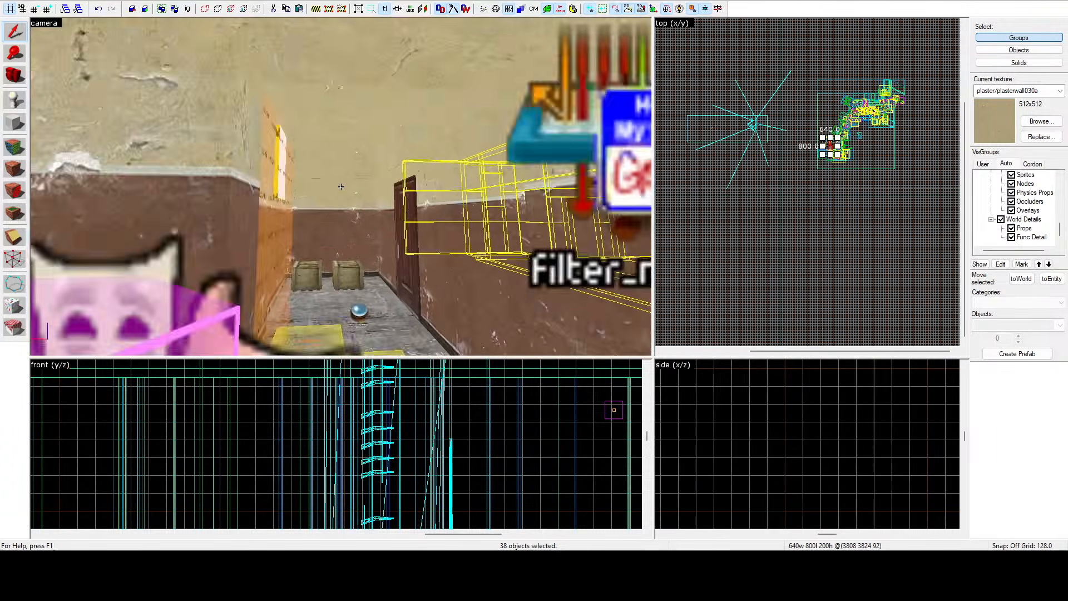
key(w)
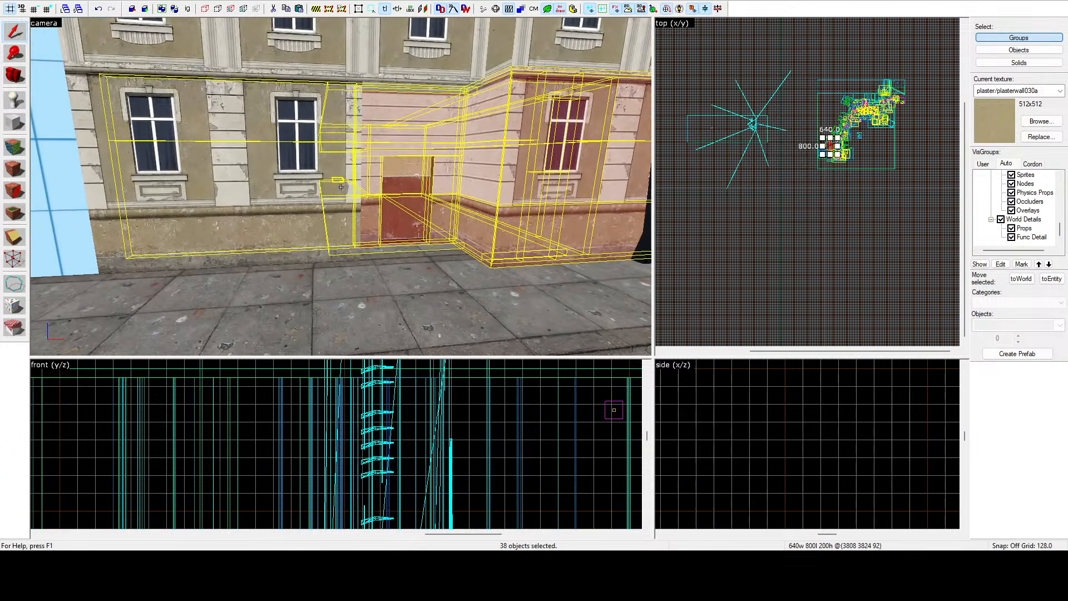
key(z)
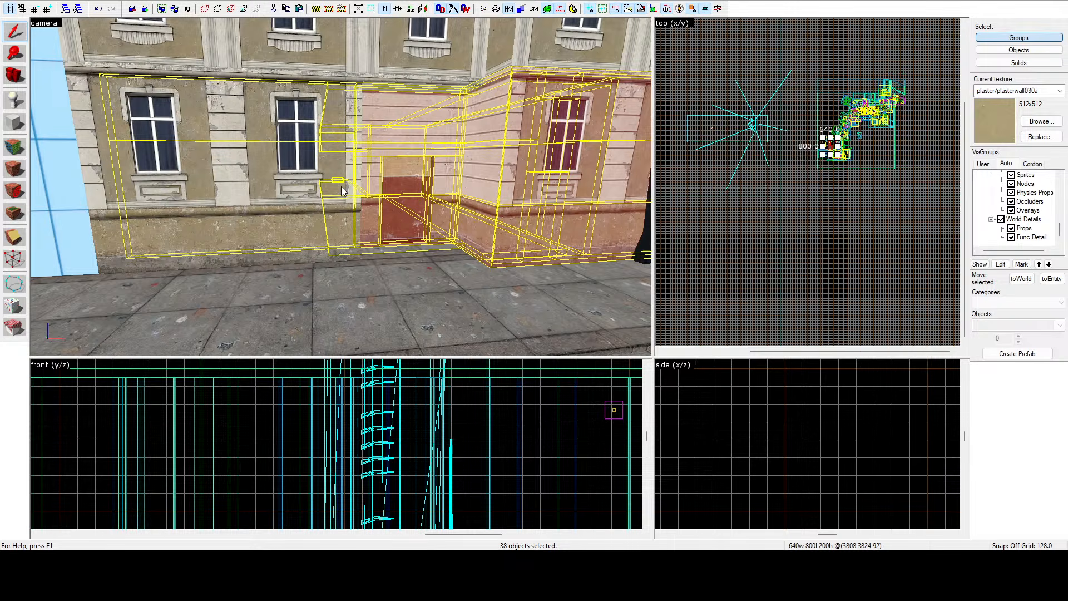
click(747, 228)
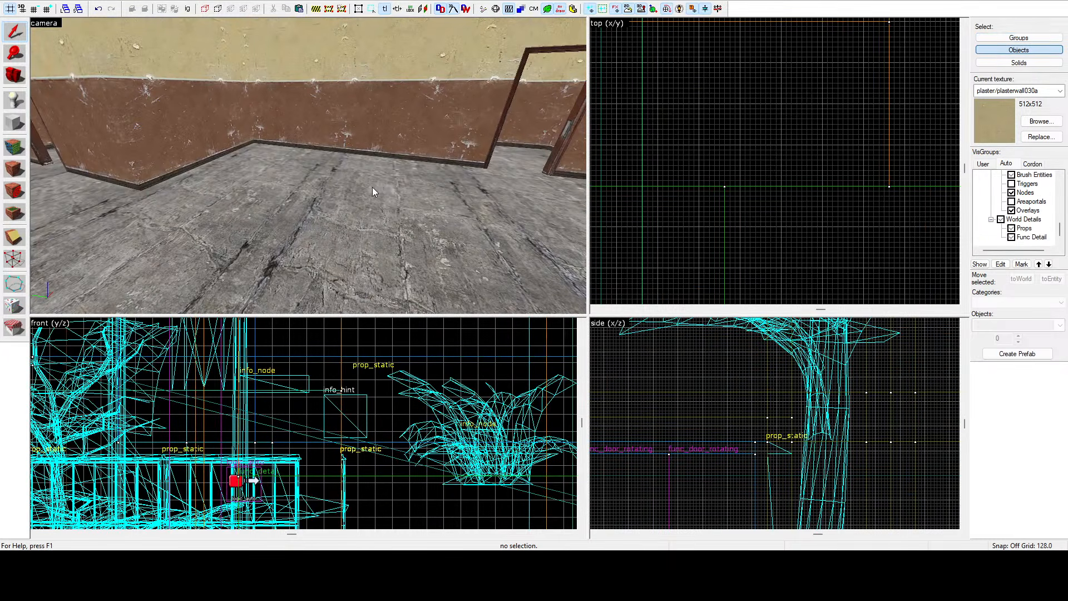
key(z)
key(w)
key(w)
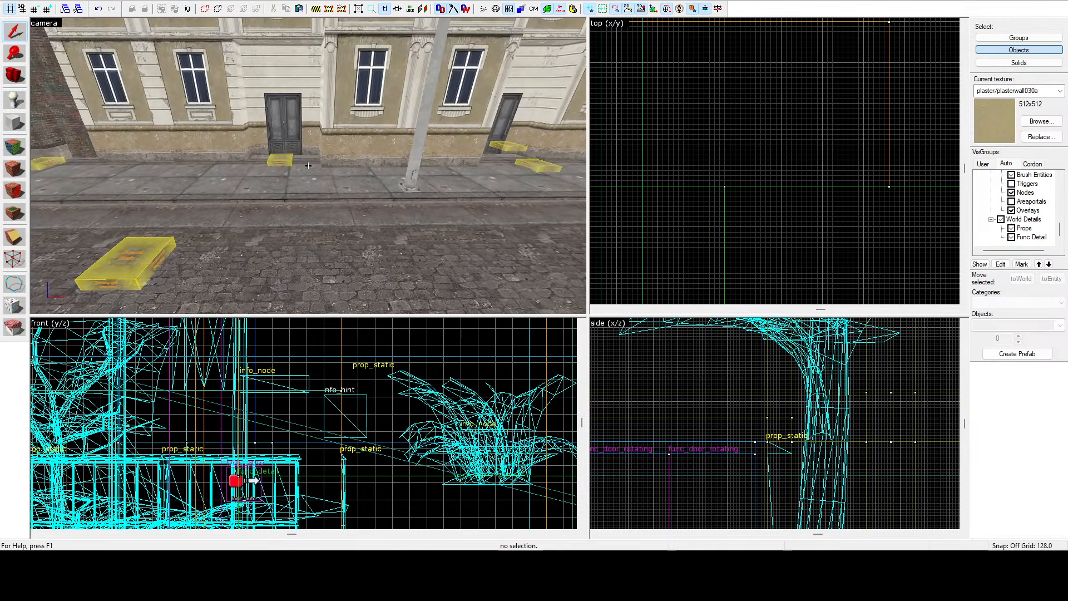
key(s)
key(z)
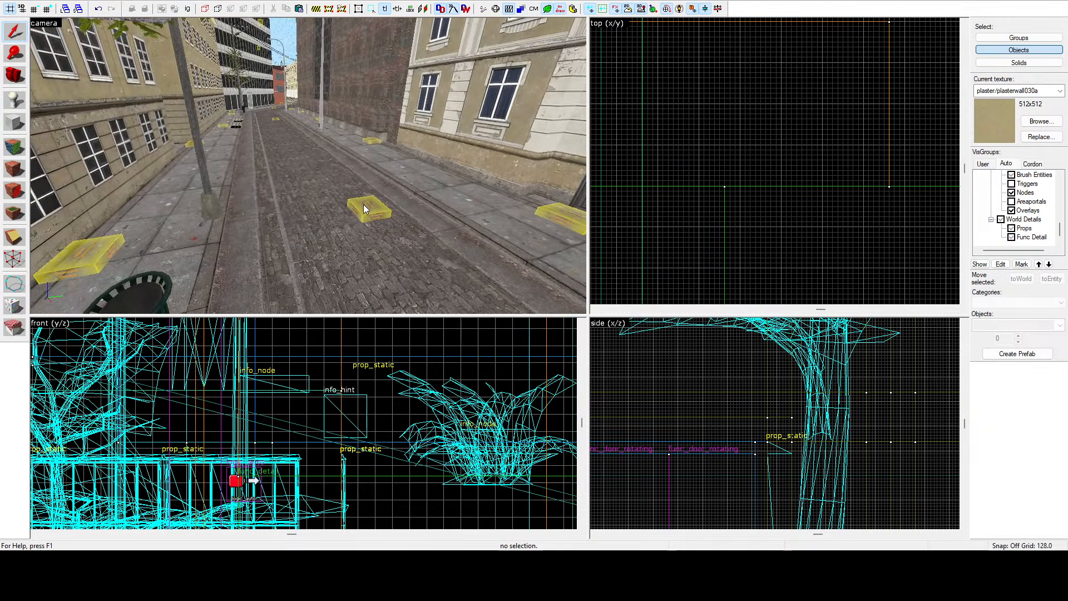
click(364, 207)
key(z)
key(d)
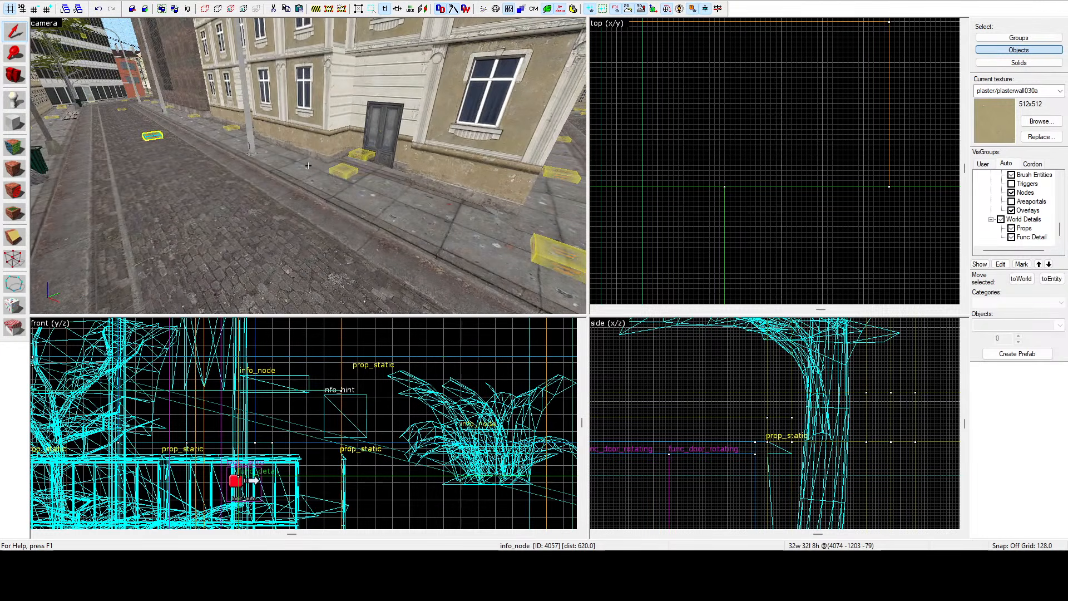
key(z)
click(340, 171)
key(z)
key(d)
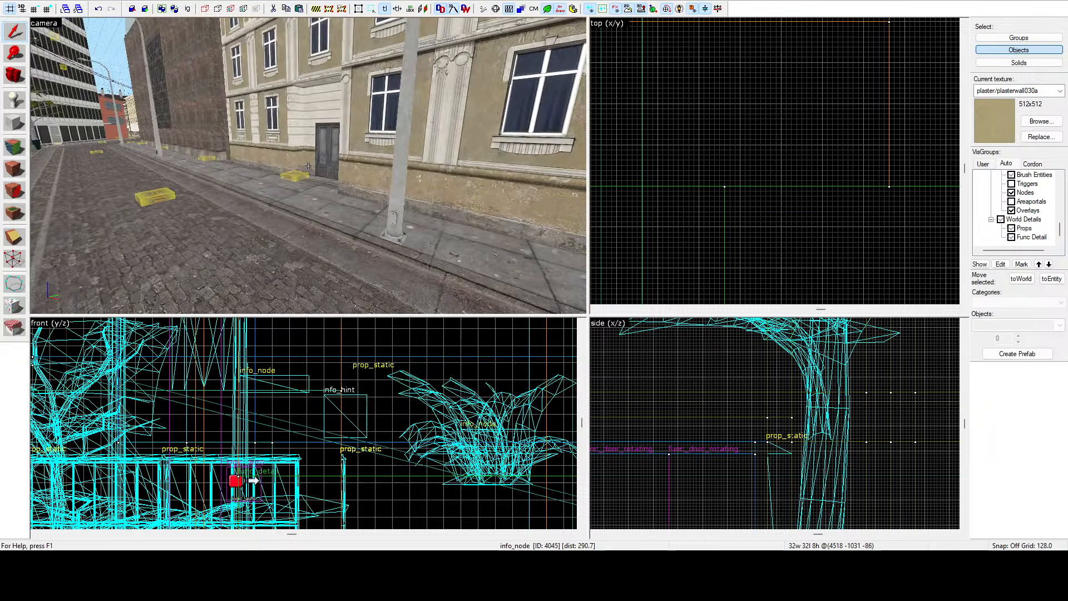
key(d)
key(a)
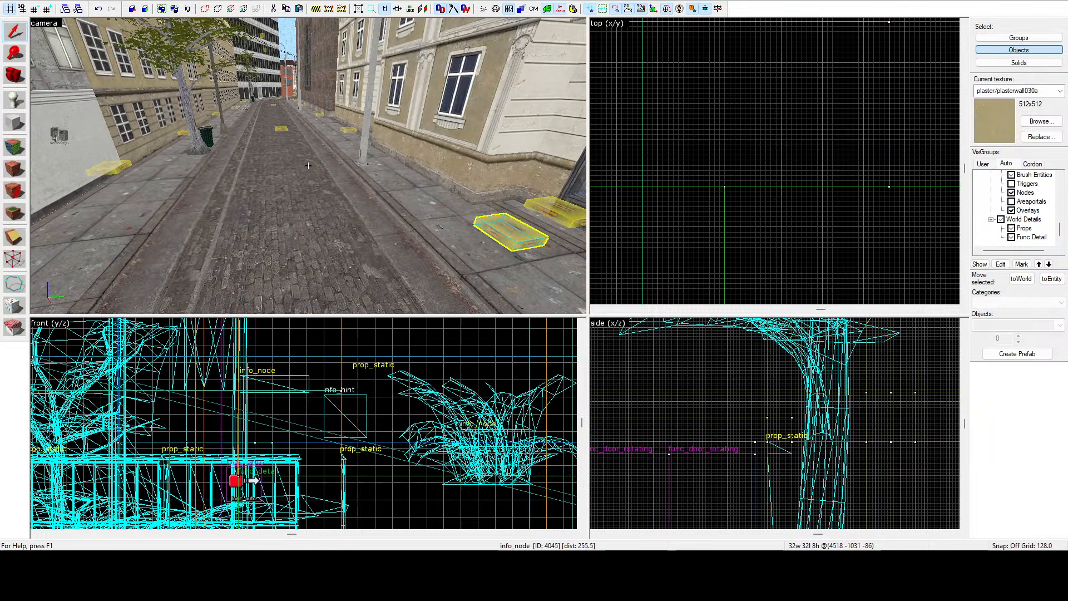
key(w)
key(s)
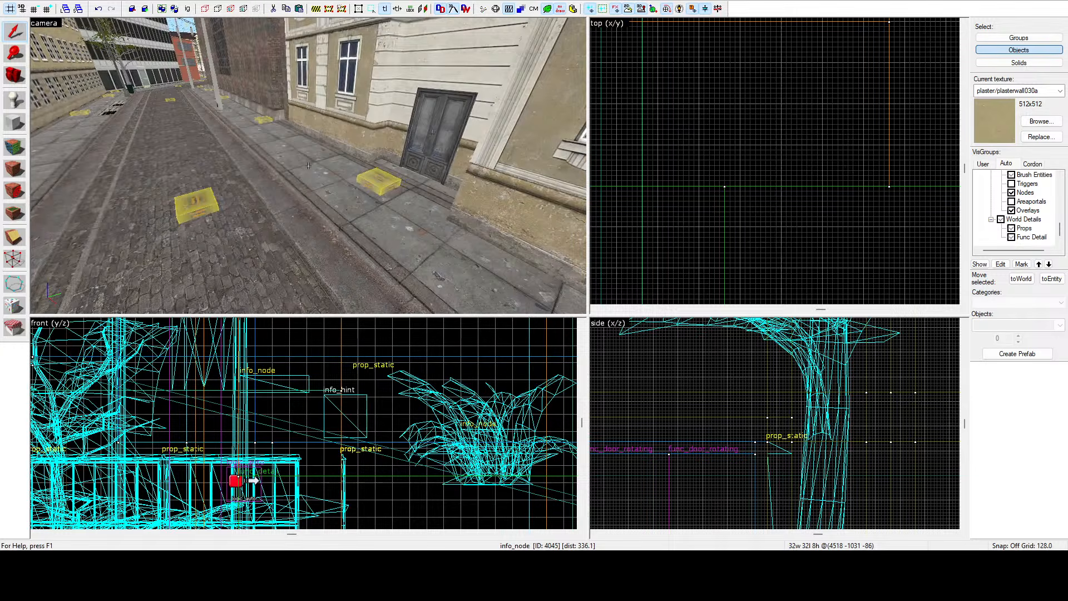
key(w)
key(a)
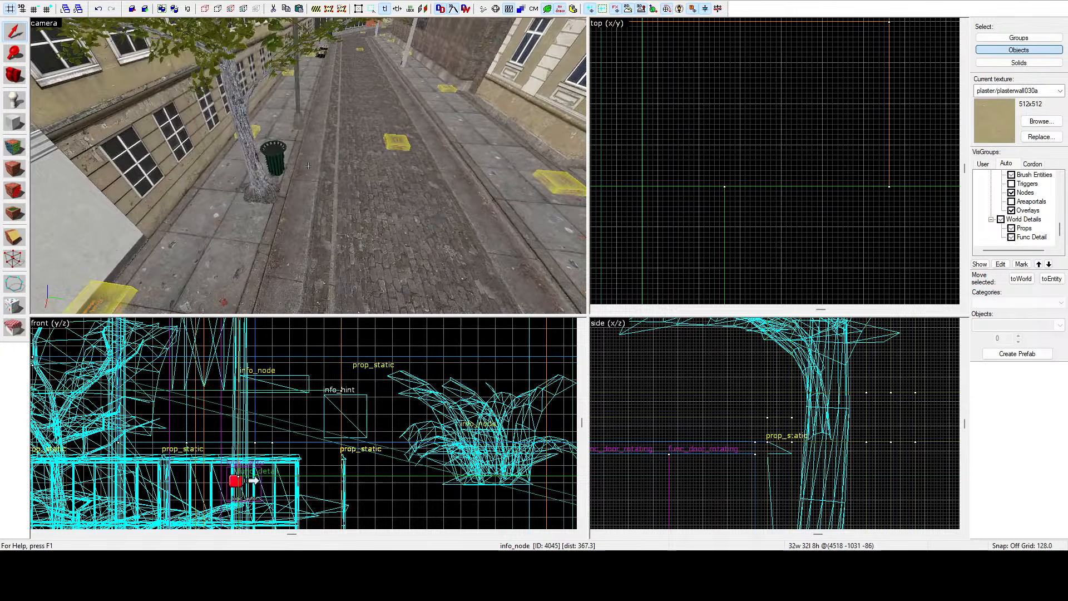
key(z)
key(z)
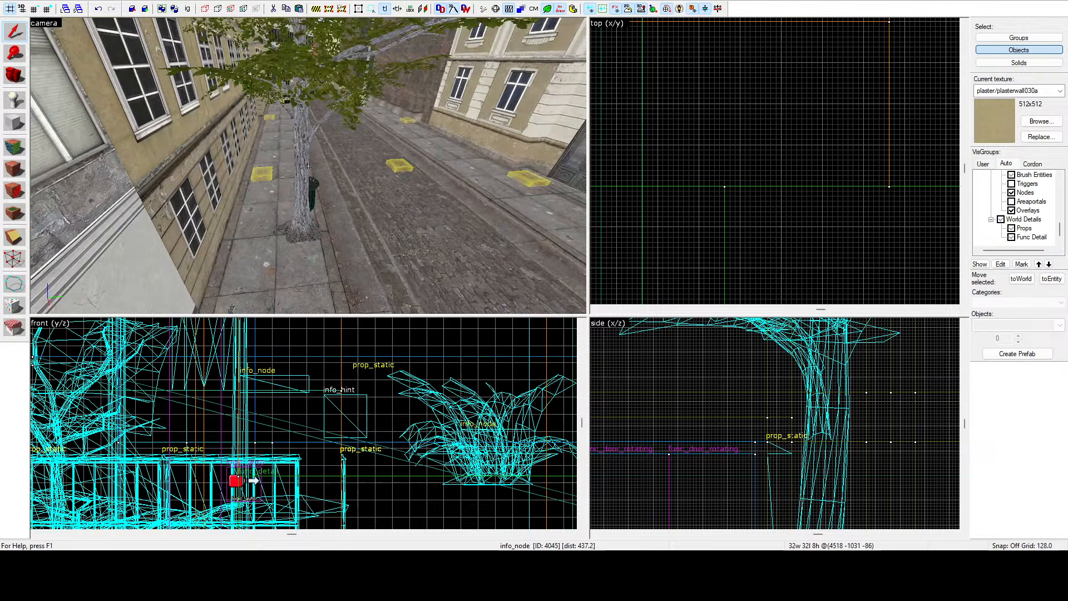
key(d)
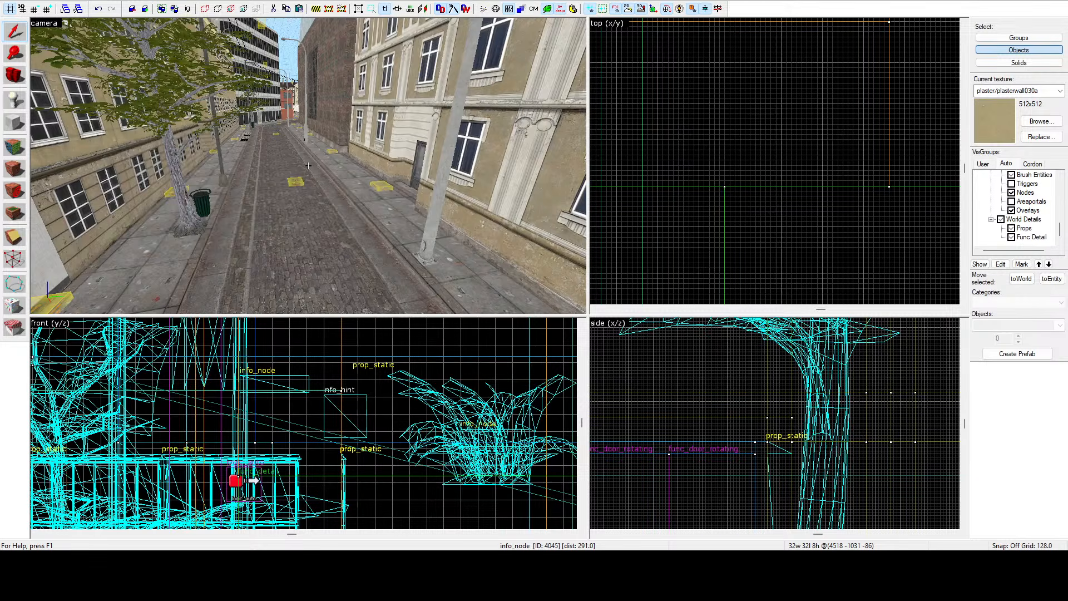
key(w)
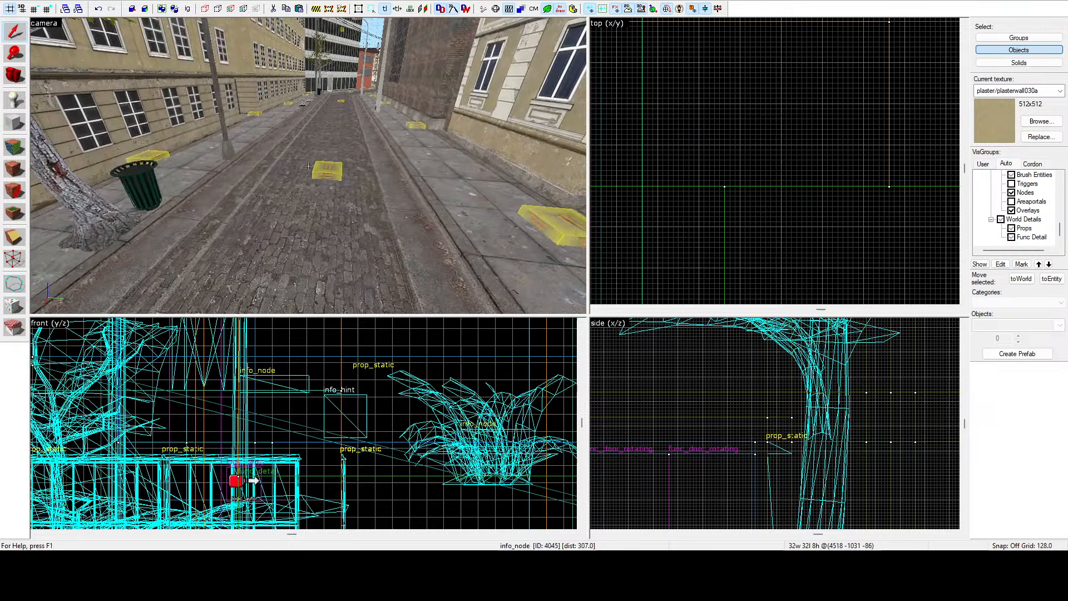
key(z)
key(z)
key(w)
key(w)
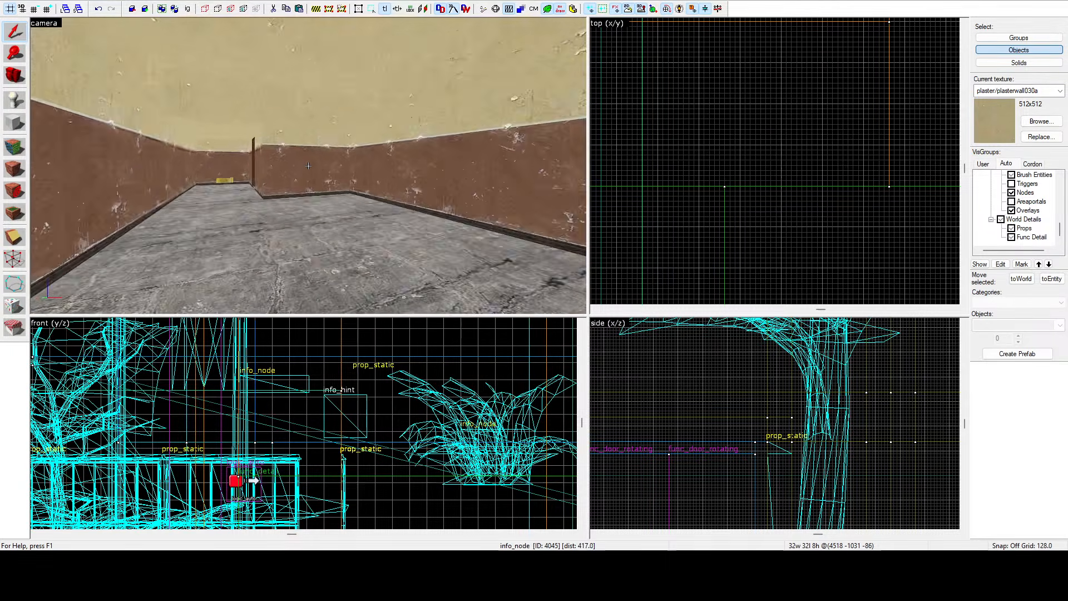
key(w)
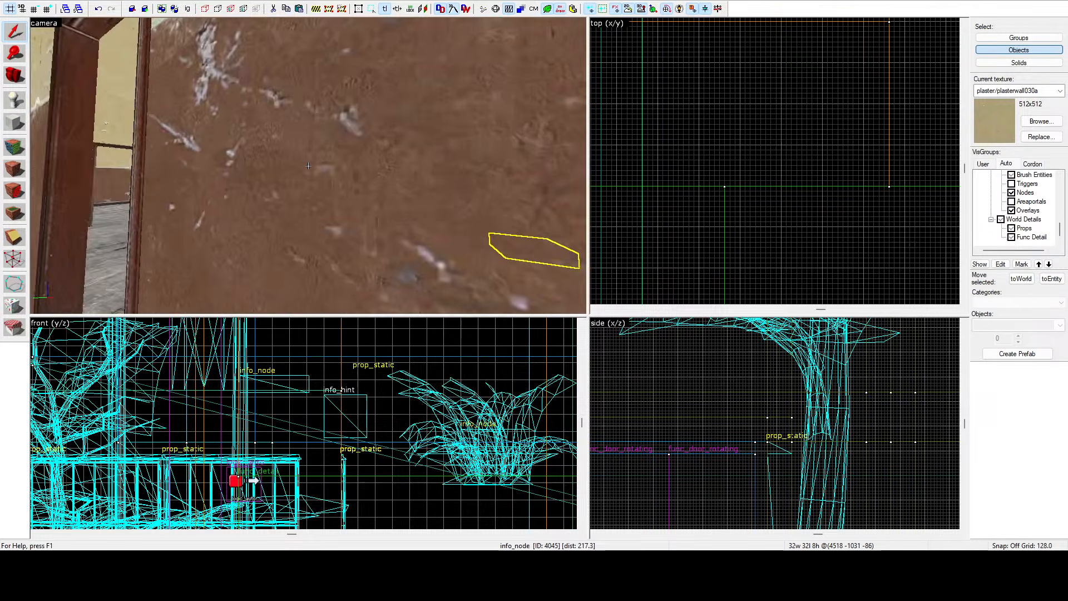
Select the floor brush in the doorway and shift it slightly in the zoomed-in top view.
click(308, 165)
key(d)
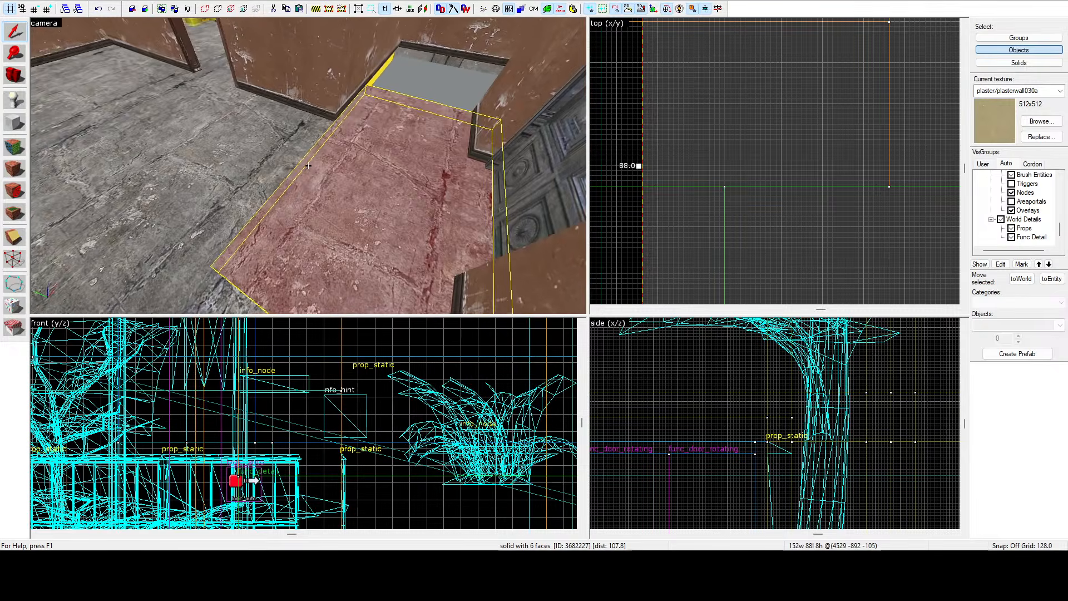
key(z)
scroll(771, 131, down, 13)
scroll(768, 133, up, 9)
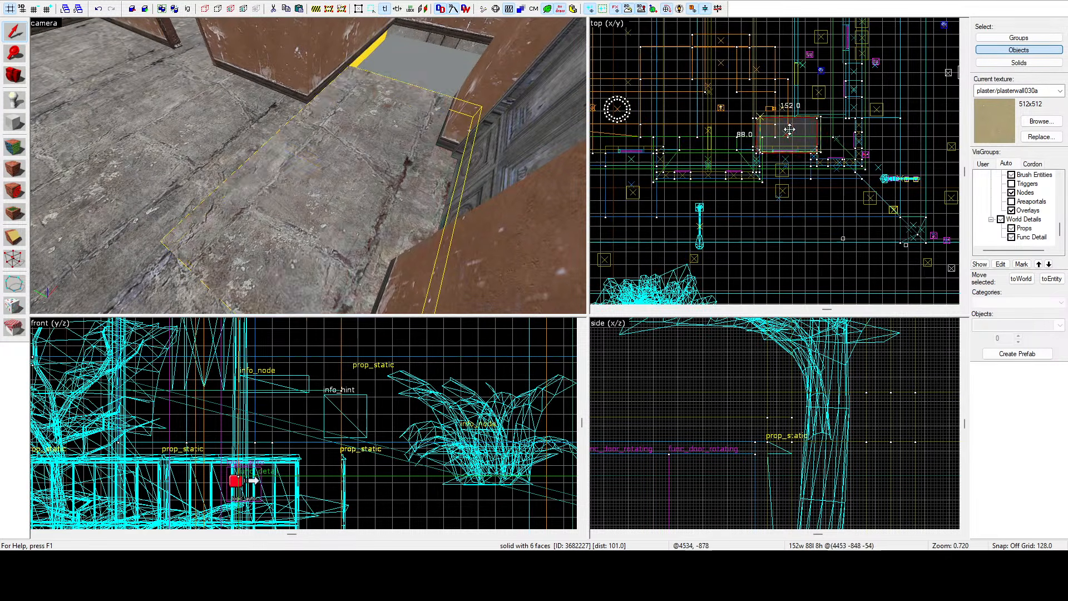
scroll(856, 146, down, 6)
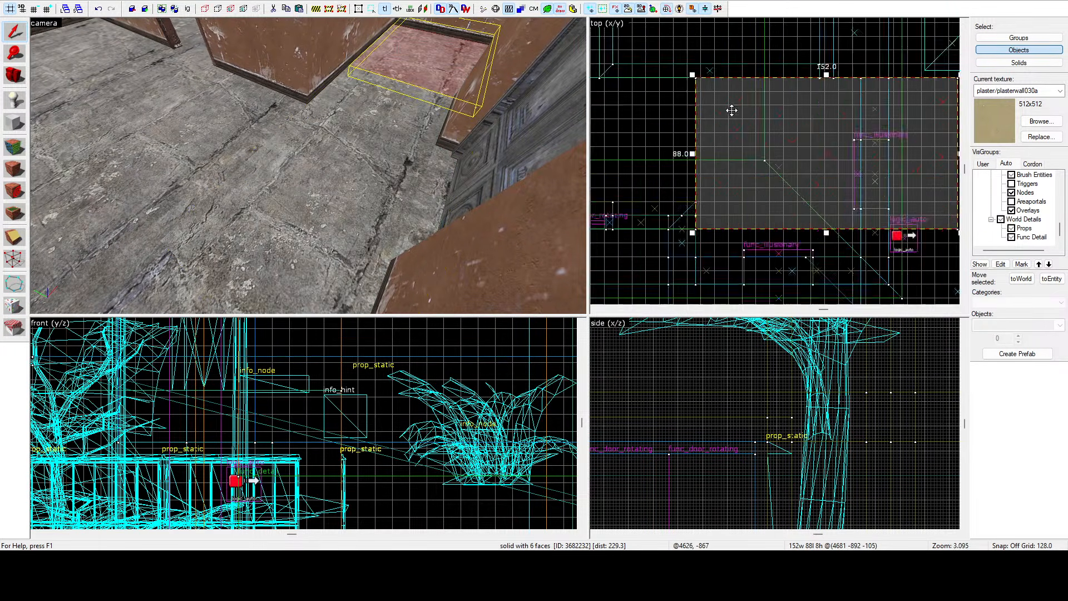
drag(845, 171, 799, 185)
scroll(801, 187, up, 9)
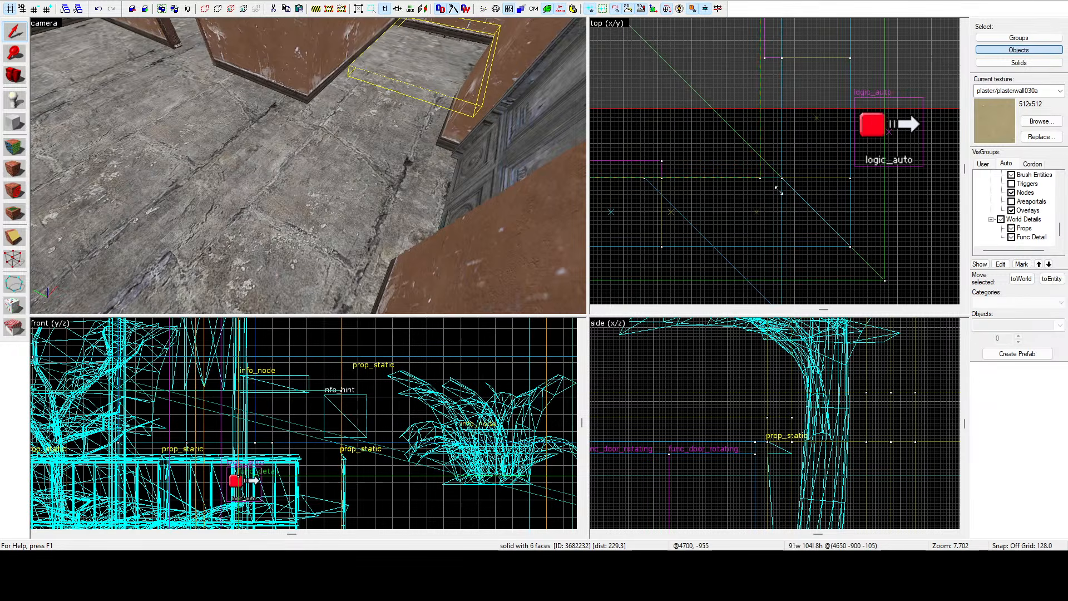
Switch to the texture application tool, pick the floor face's texture, then return to selection.
click(14, 147)
click(147, 118)
key(z)
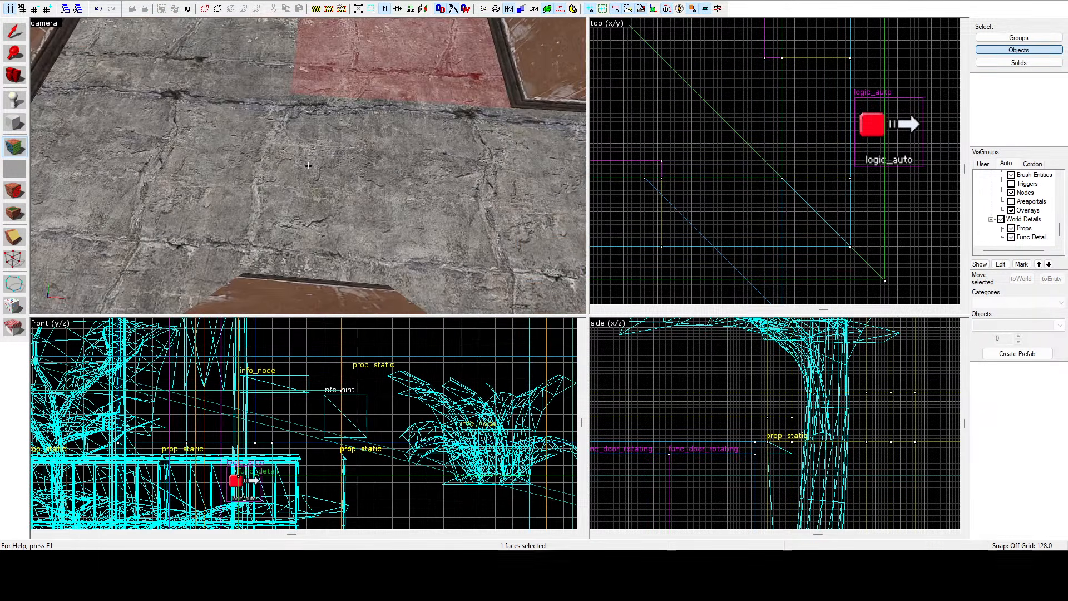
key(z)
key(z)
key(z)
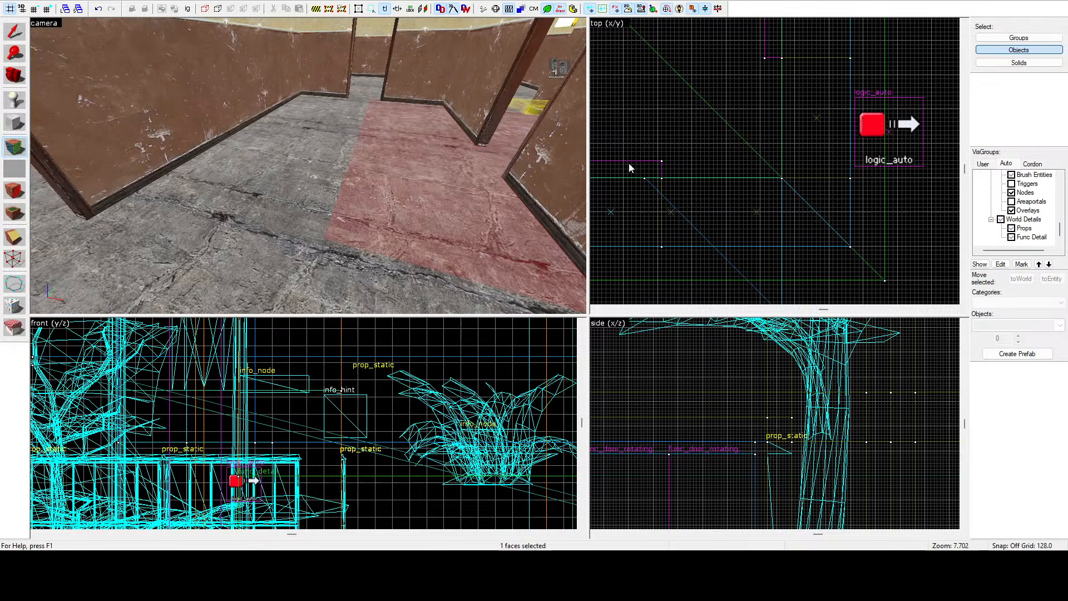
key(shift+s)
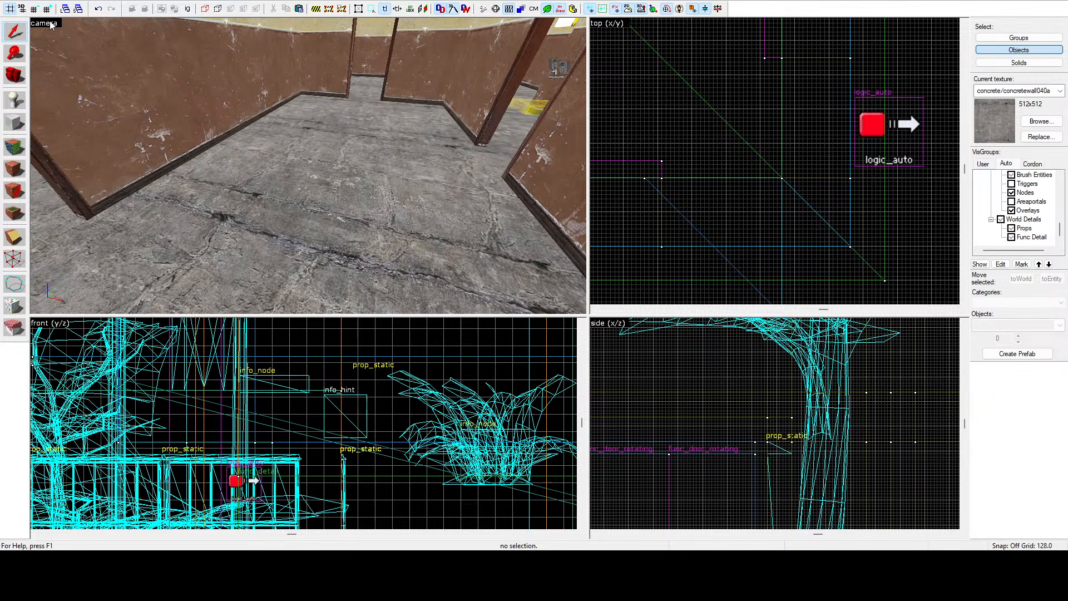
Fly the 3D camera around the street corner and back through the rooms to check the floors and doorways.
key(z)
key(w)
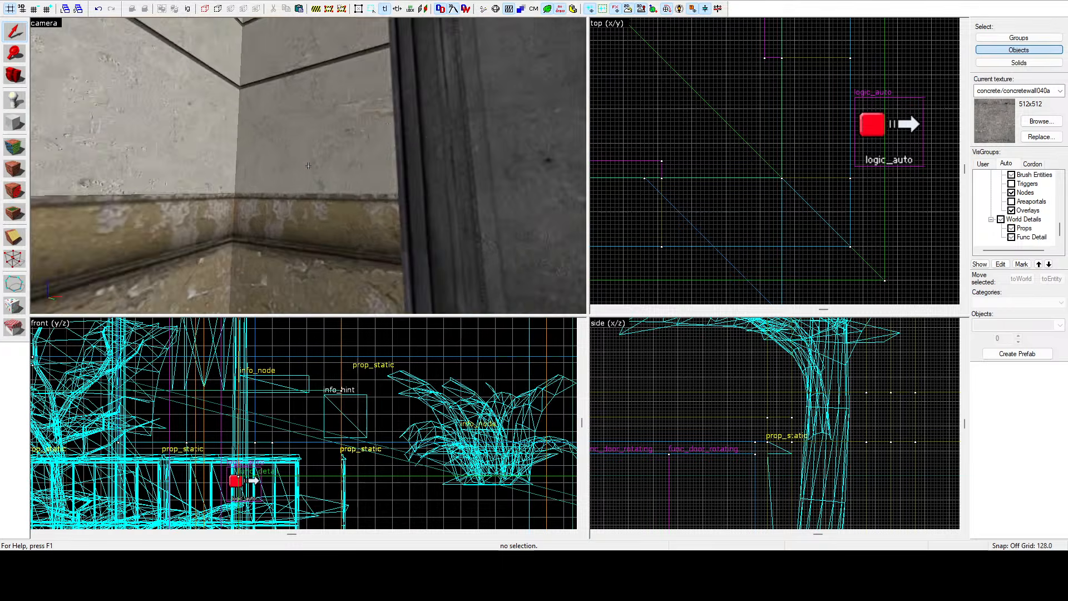
key(a)
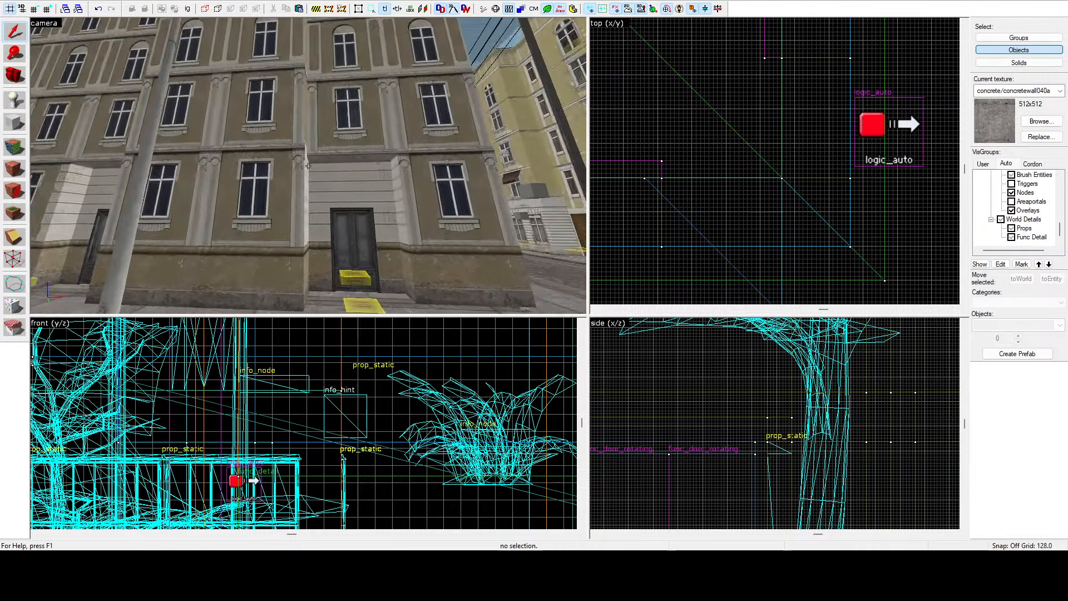
key(w)
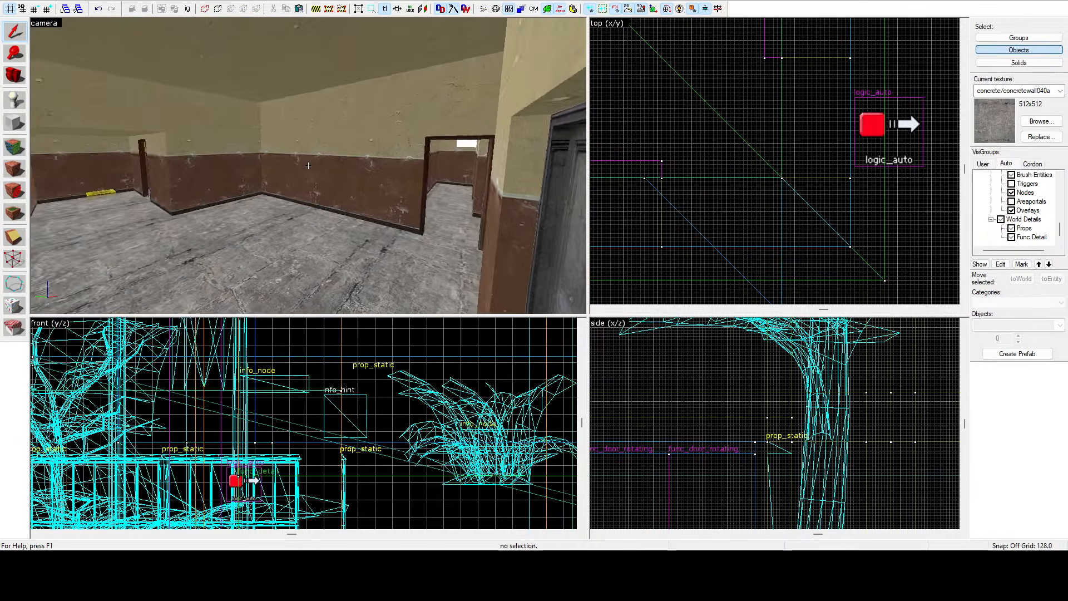
key(w)
key(d)
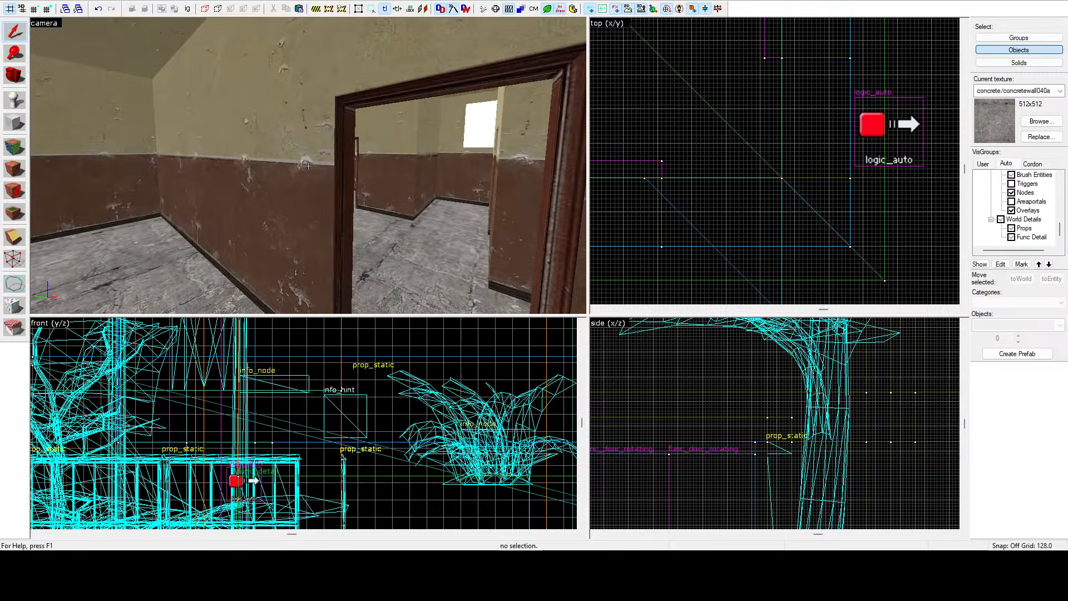
key(w)
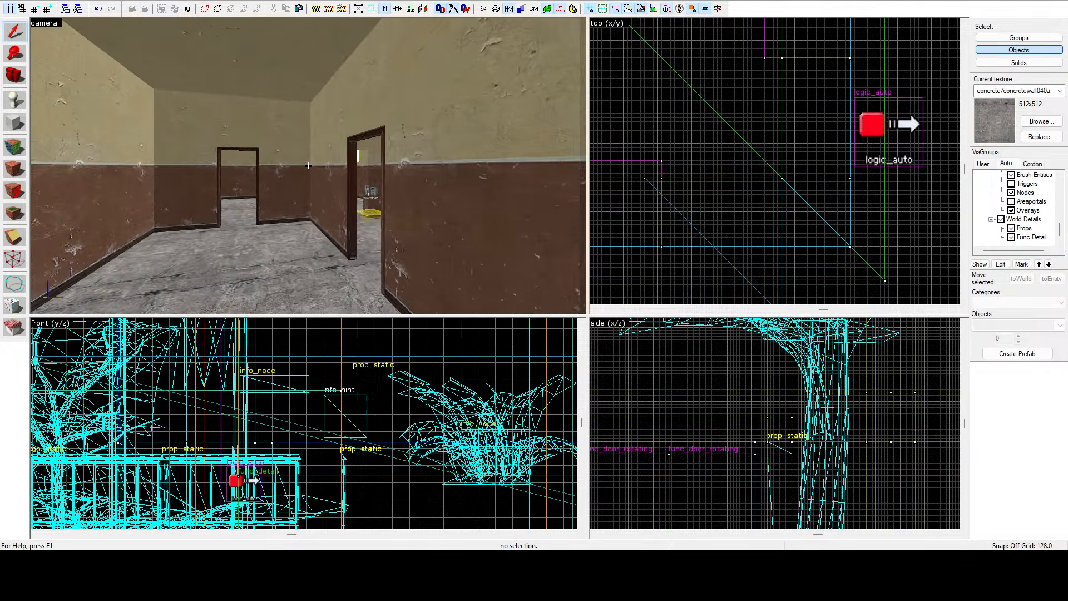
key(w)
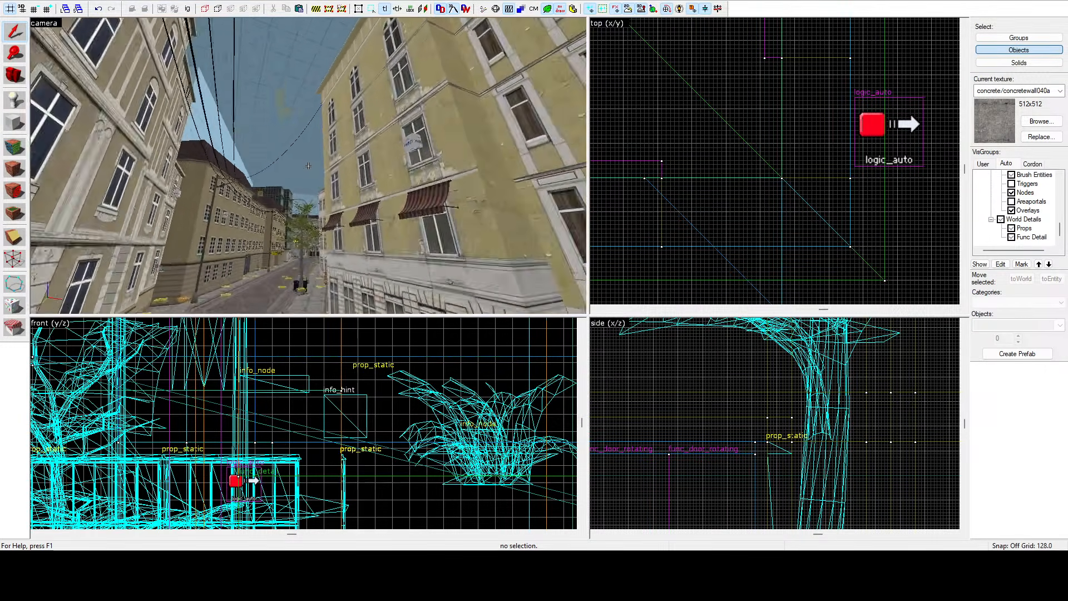
key(s)
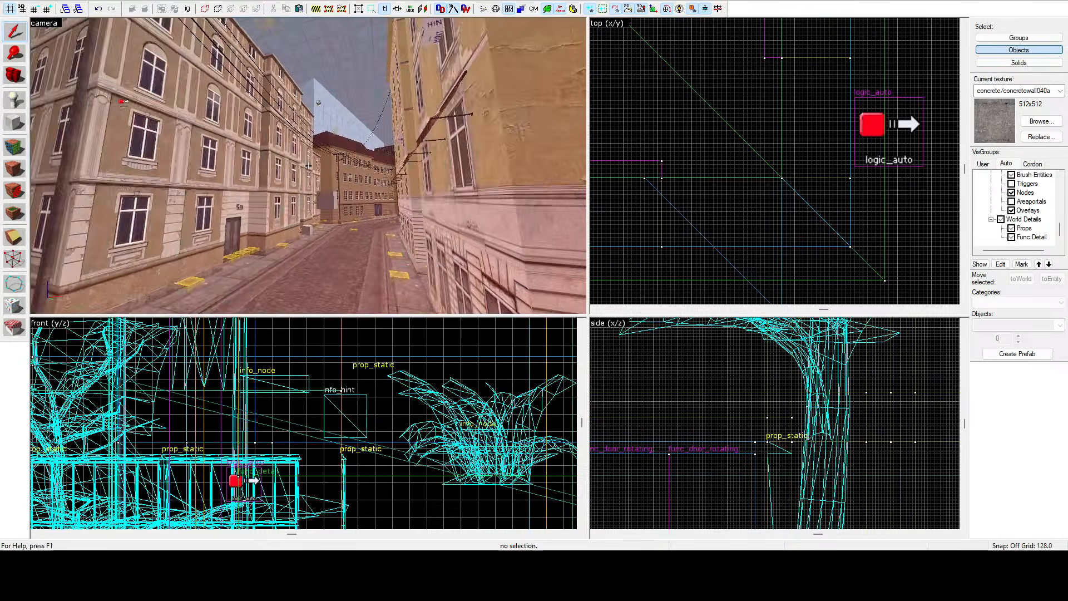
key(w)
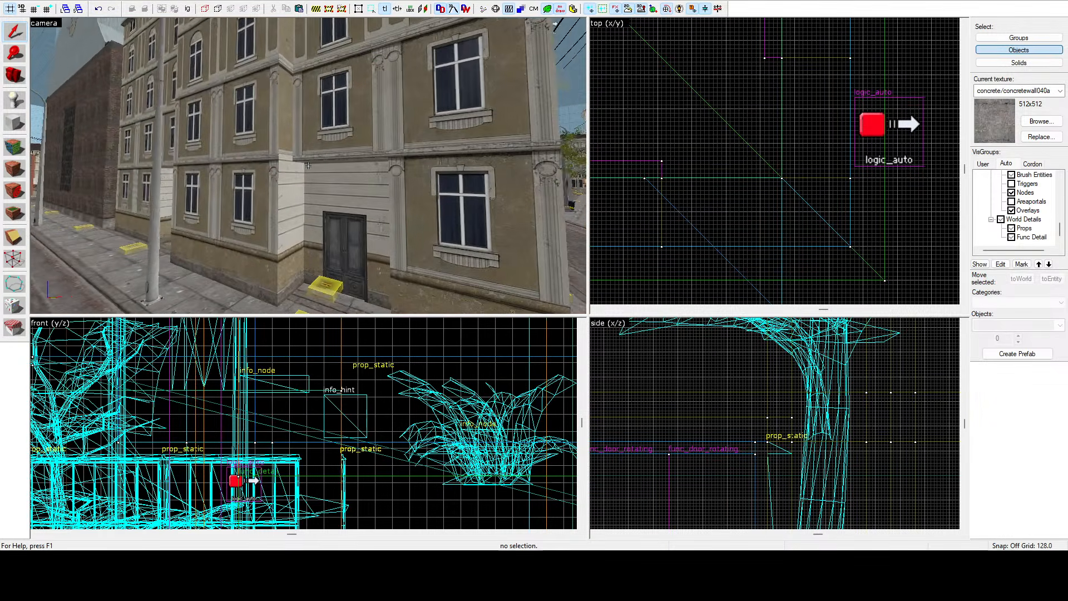
key(w)
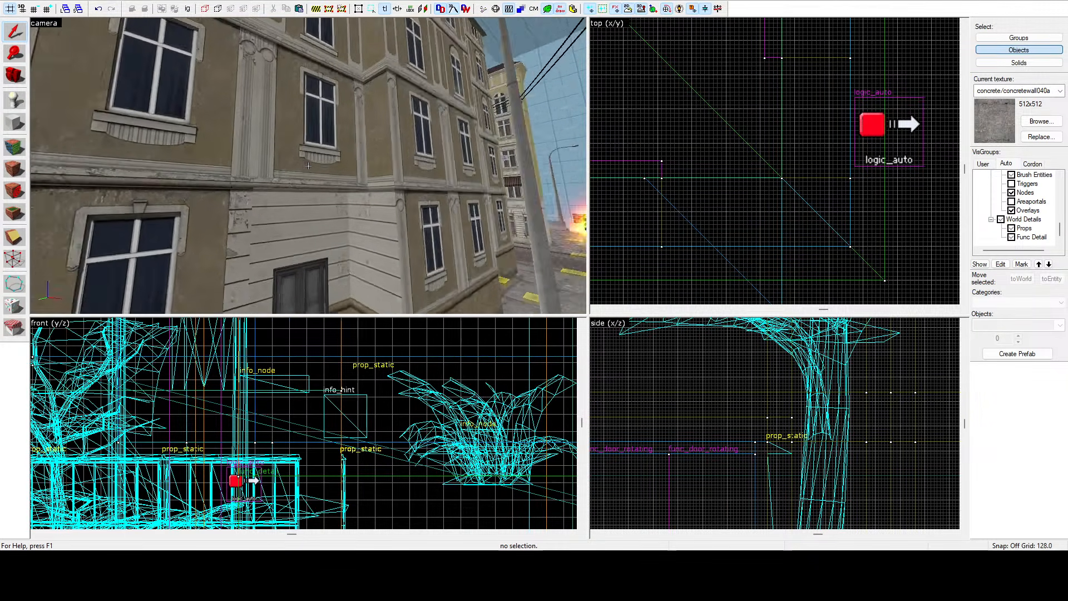
key(s)
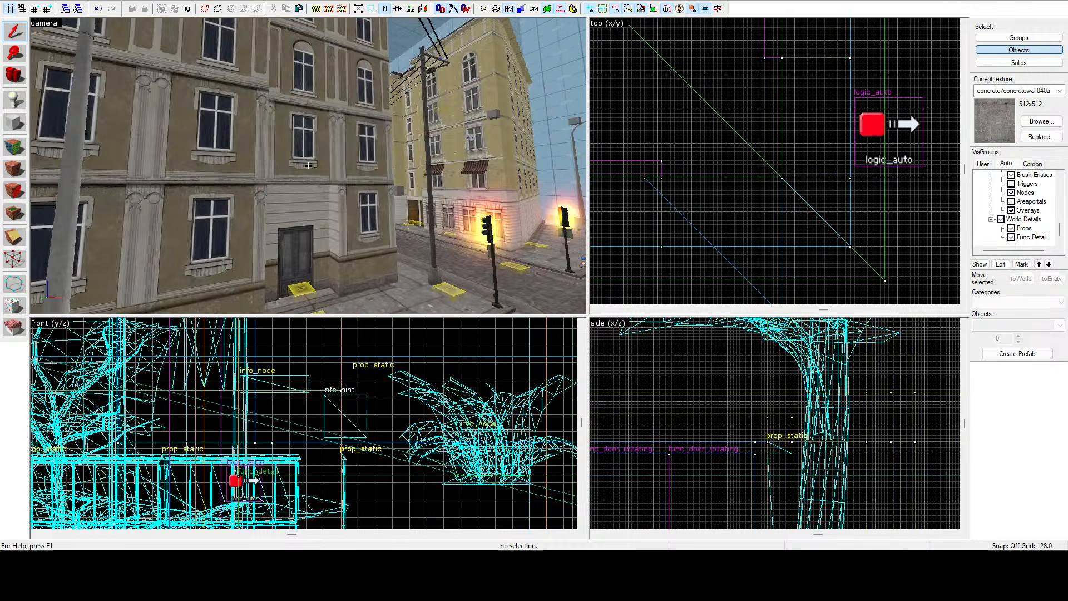
key(w)
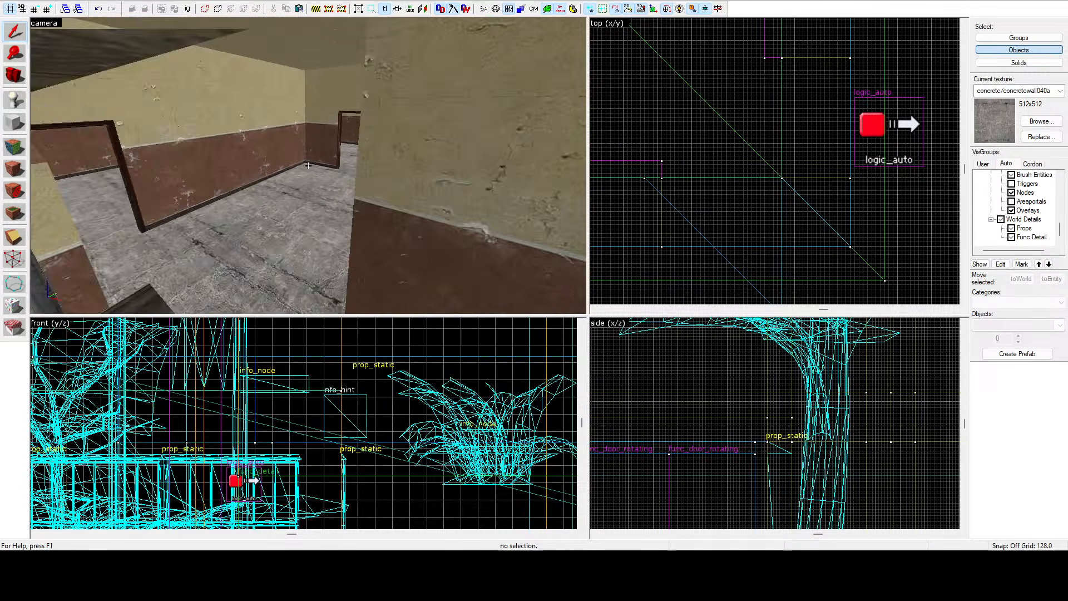
key(w)
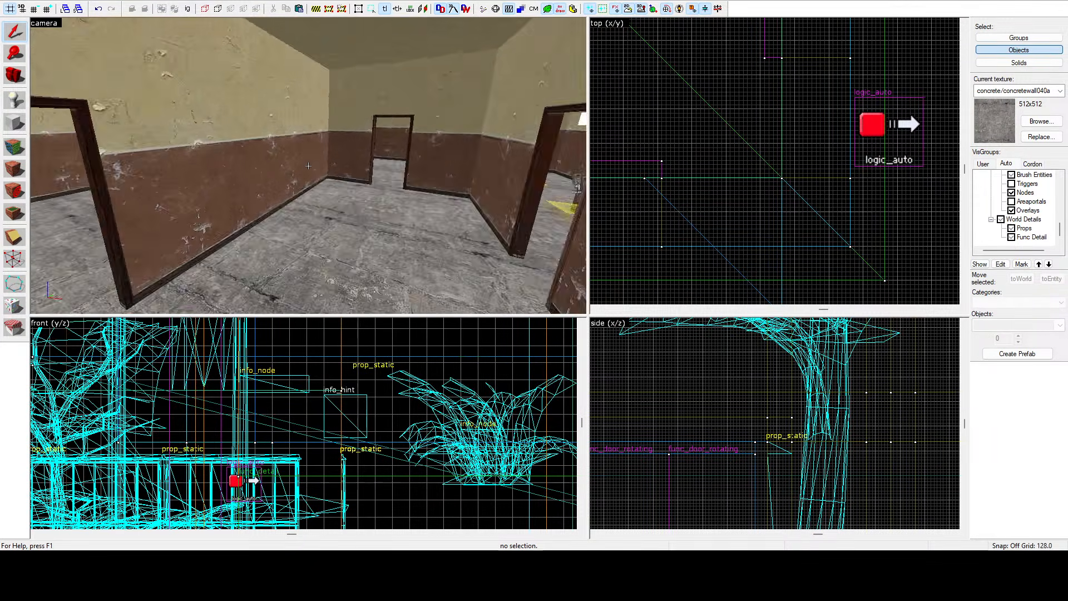
key(w)
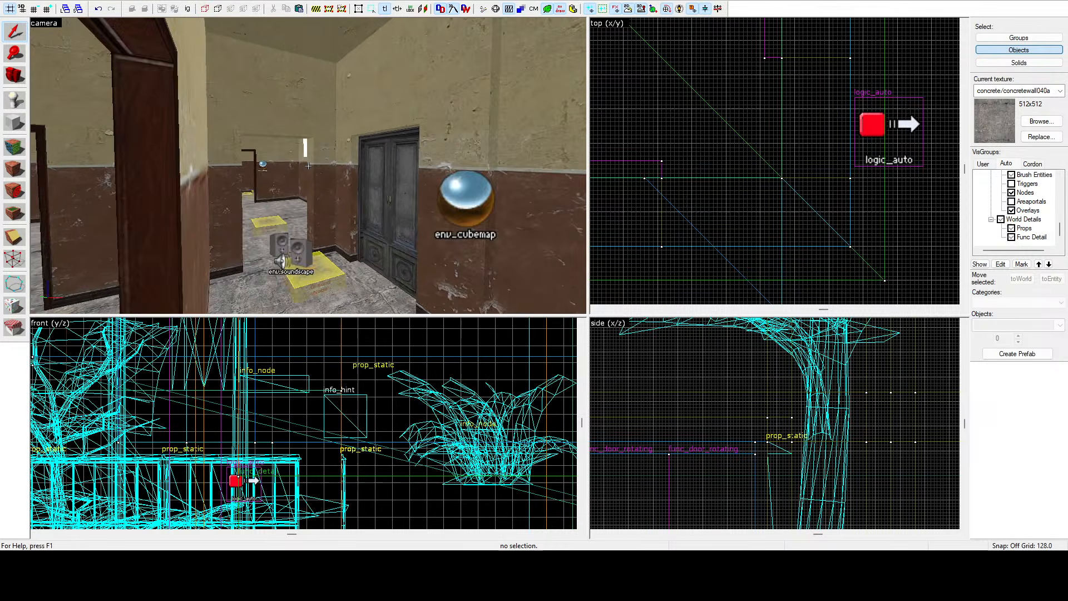
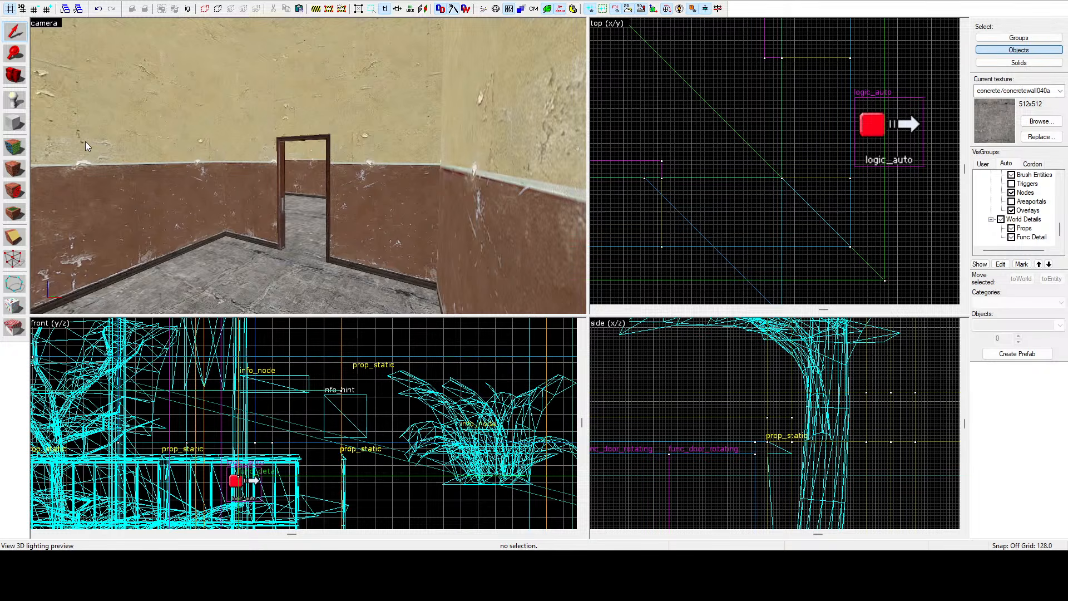
Fly the 3D camera out to the street corner and inspect the pavement brushes along the building.
key(z)
key(s)
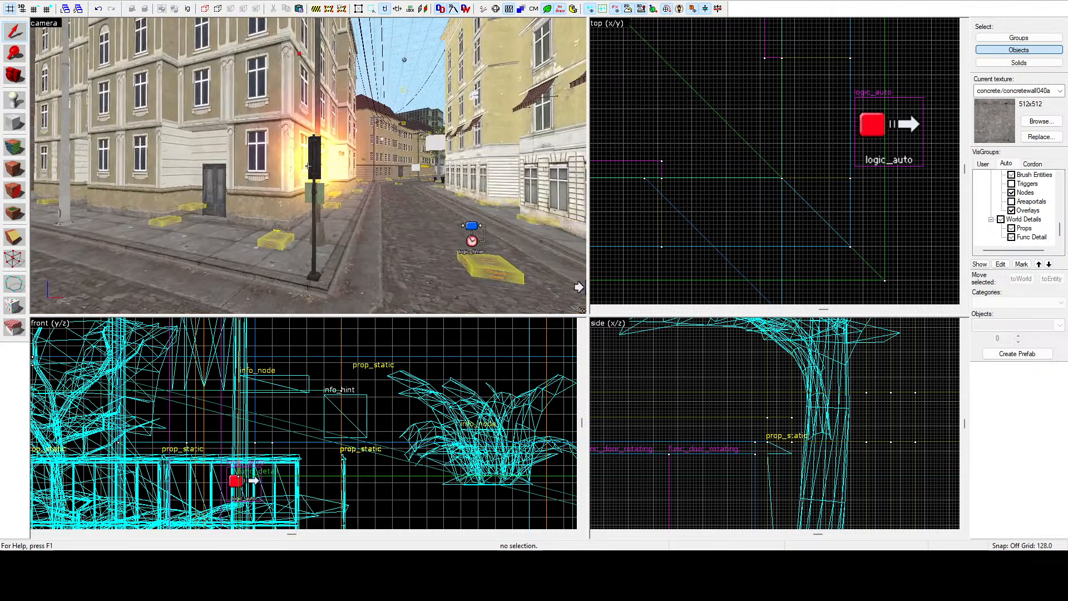
key(w)
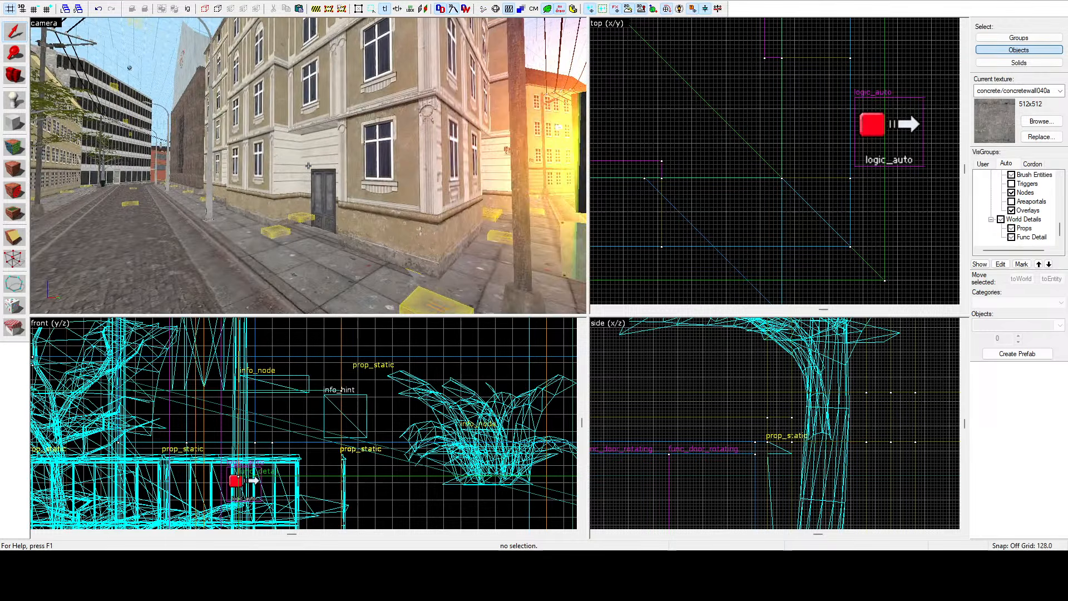
key(w)
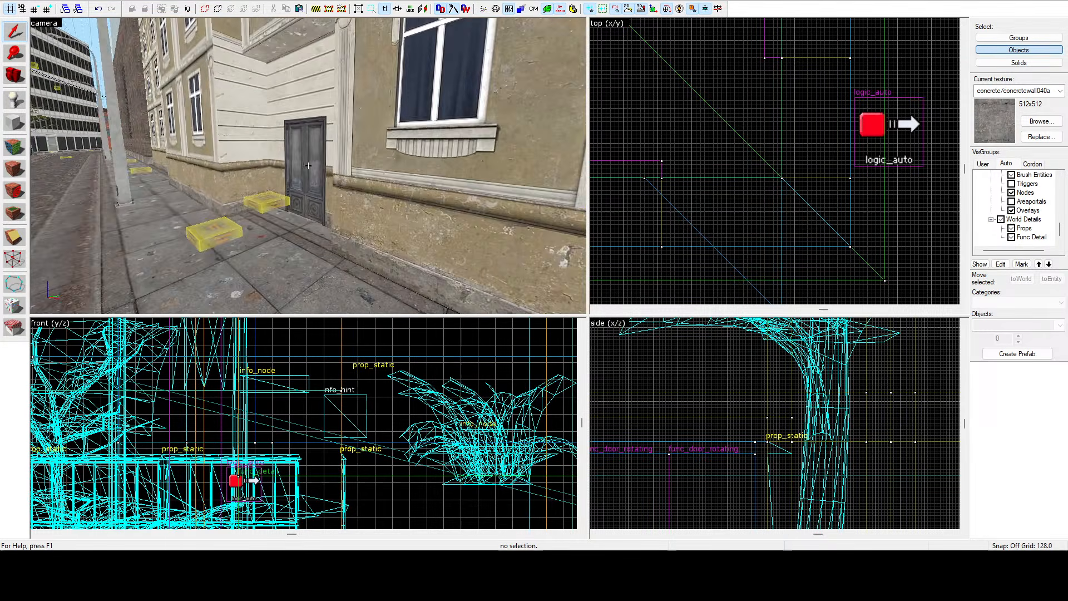
click(308, 165)
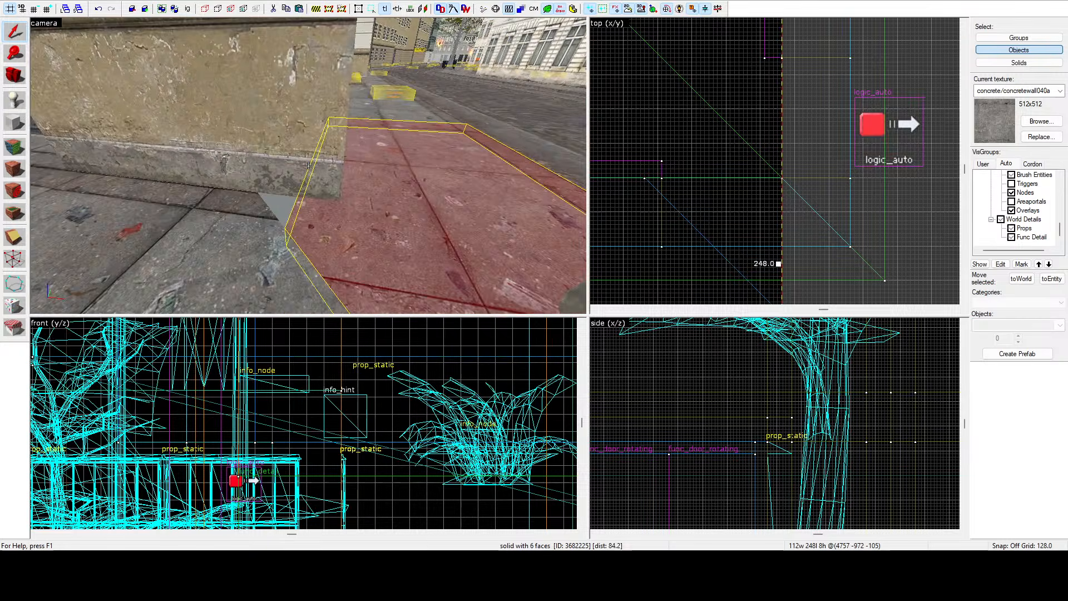
key(z)
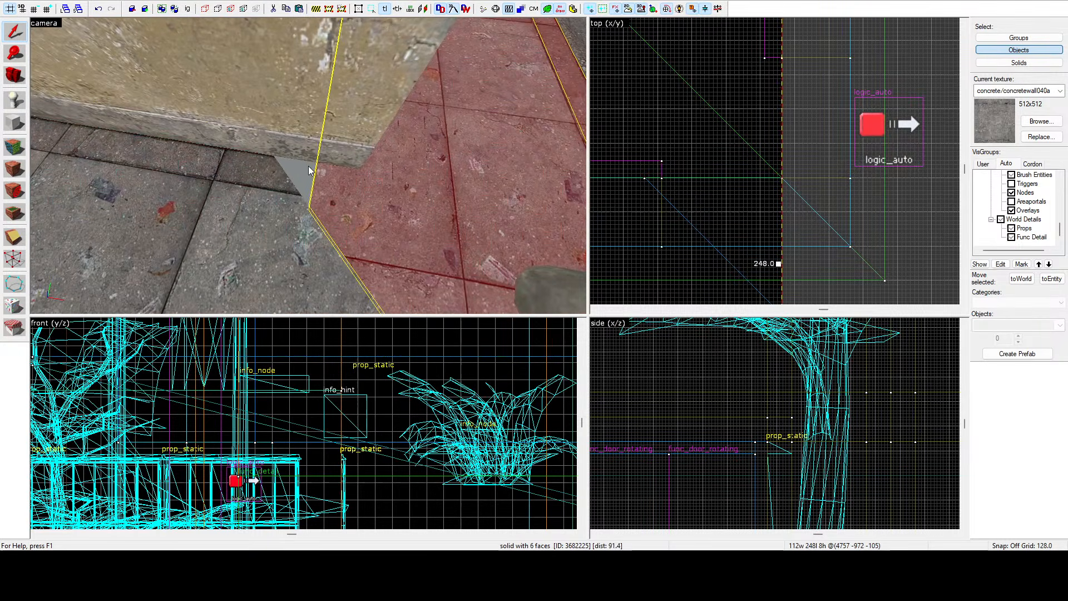
Select the corner pavement strip and move it along the building front toward the bevelled corner in the top view.
click(277, 189)
scroll(743, 148, down, 2)
scroll(708, 167, up, 2)
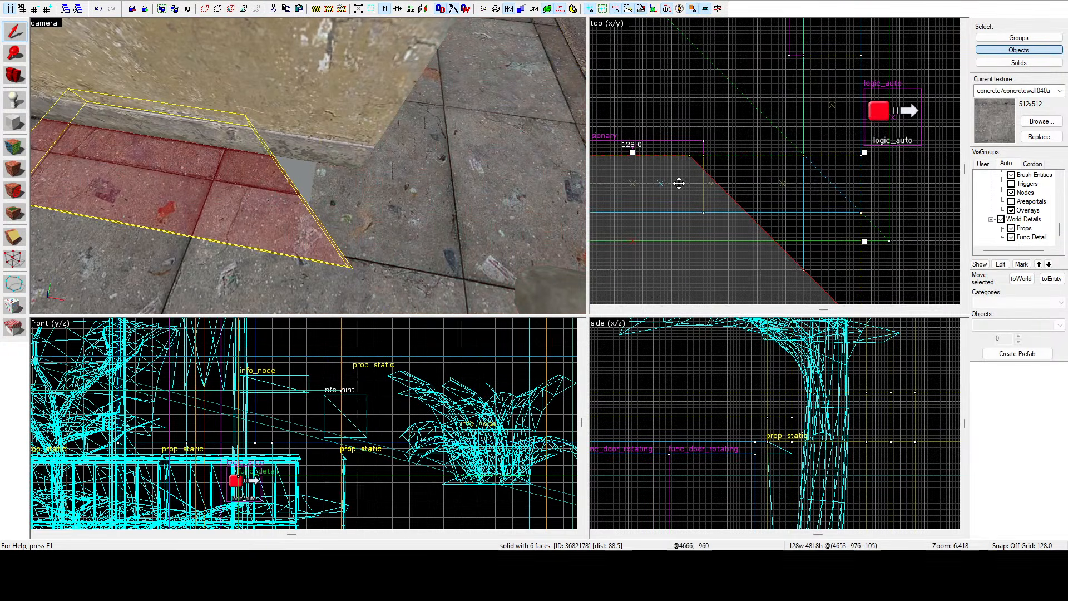
drag(679, 182, 788, 183)
click(404, 144)
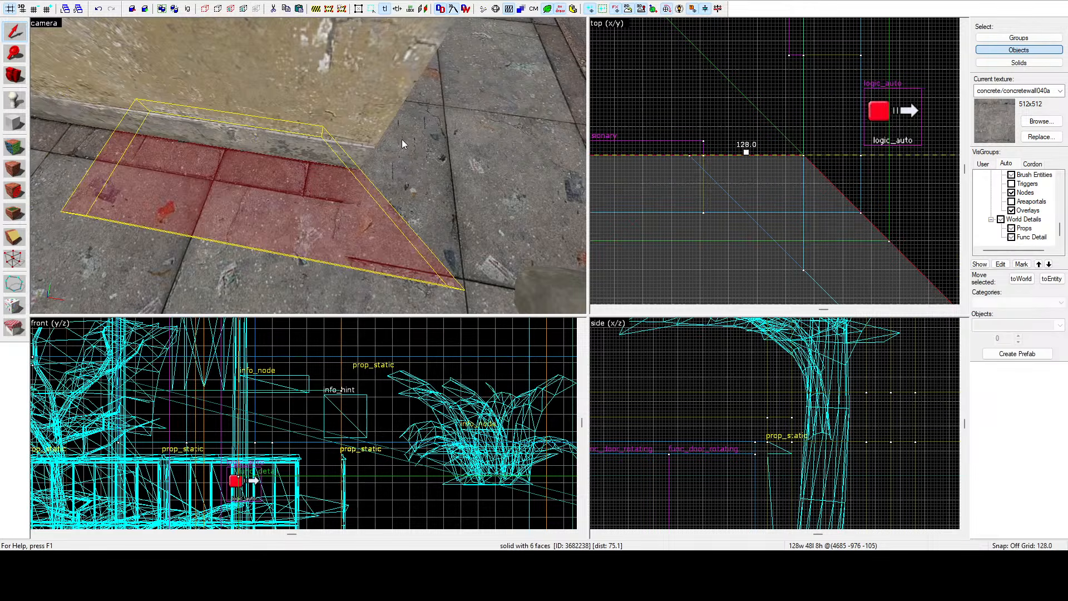
Clip the pavement strip with a vertical cut in the top view, keeping both pieces.
click(17, 236)
scroll(813, 212, up, 2)
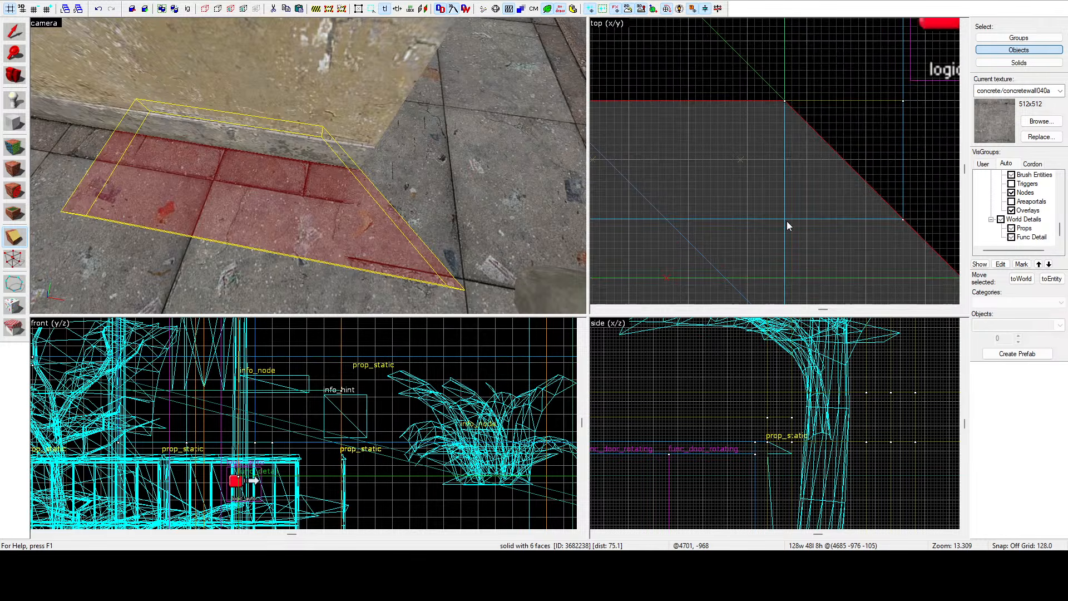
scroll(779, 201, down, 1)
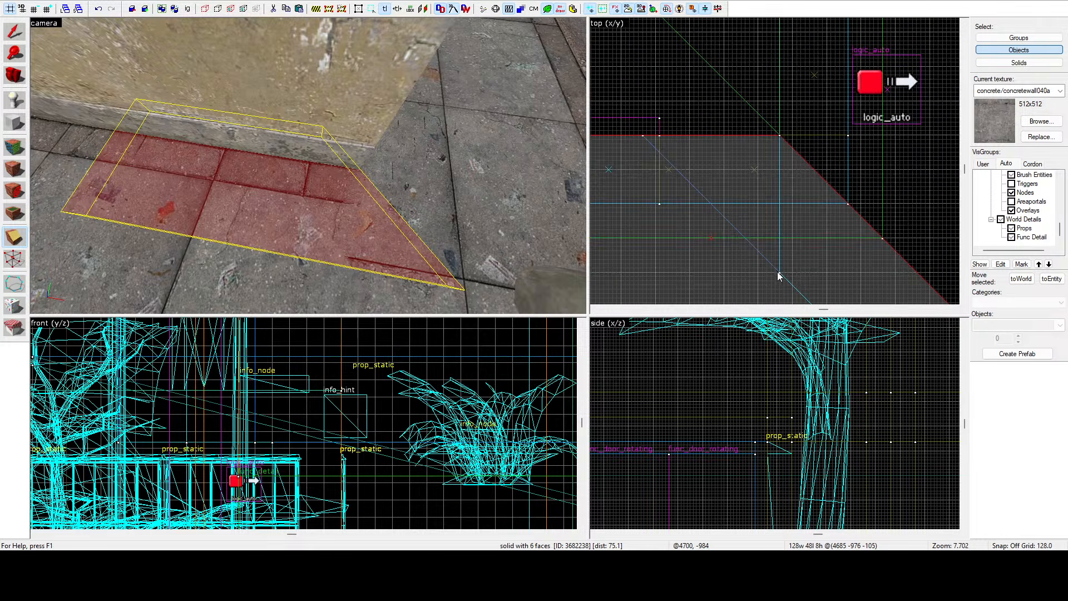
drag(779, 273, 771, 272)
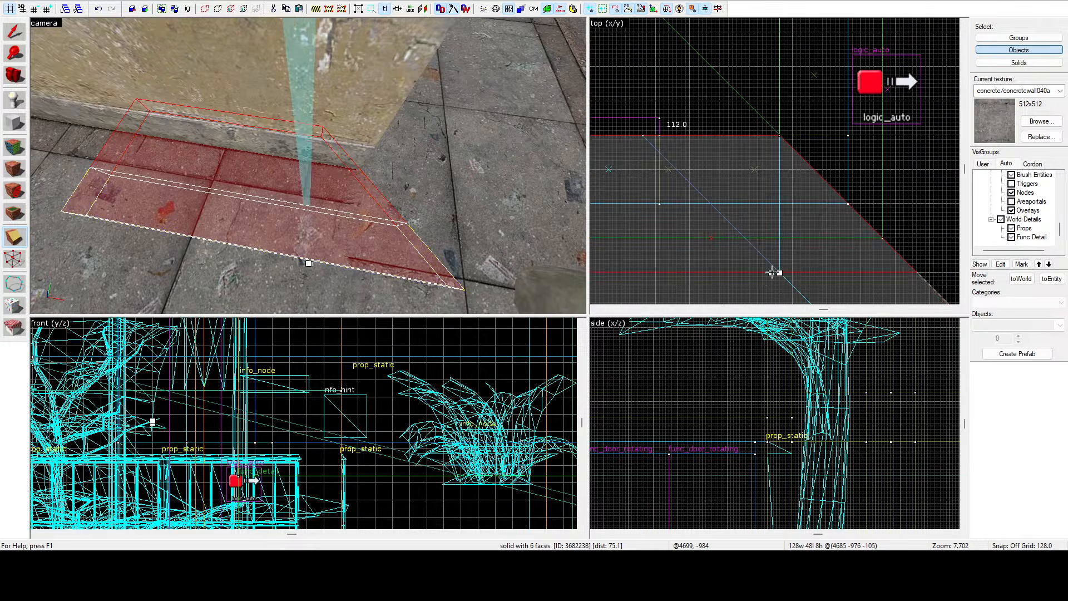
click(21, 246)
click(20, 247)
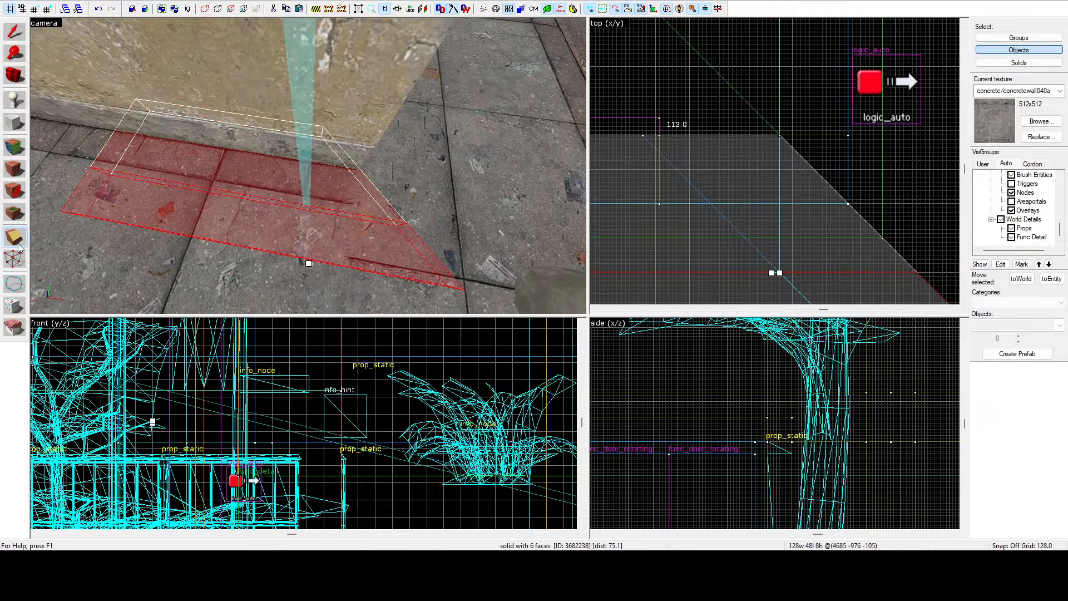
key(Return)
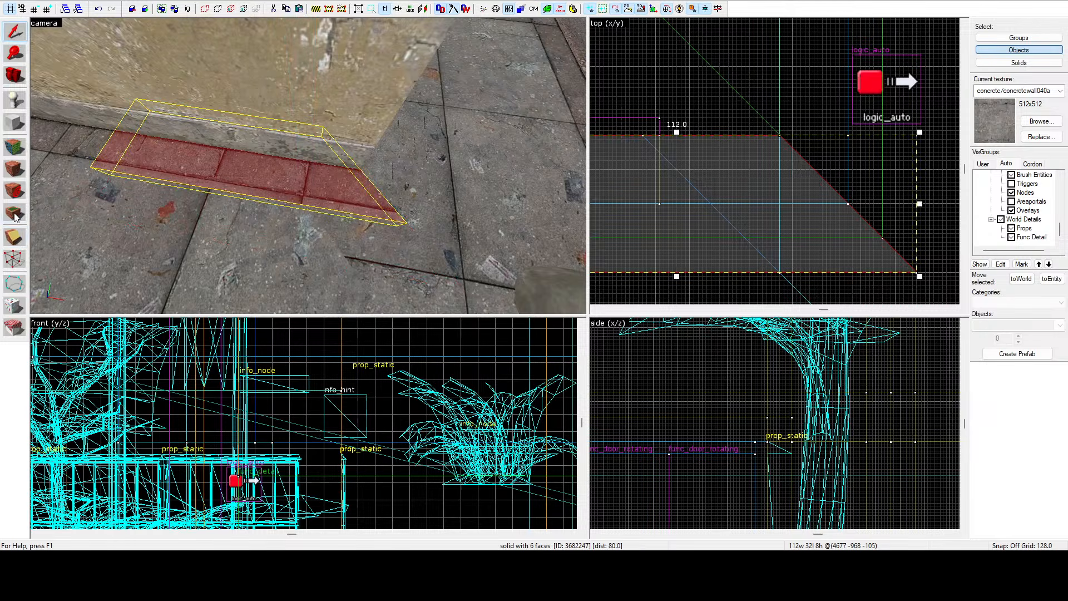
Clip the strip twice more to cut off its sloped end and separate a 32 by 32 square piece.
drag(781, 137, 782, 166)
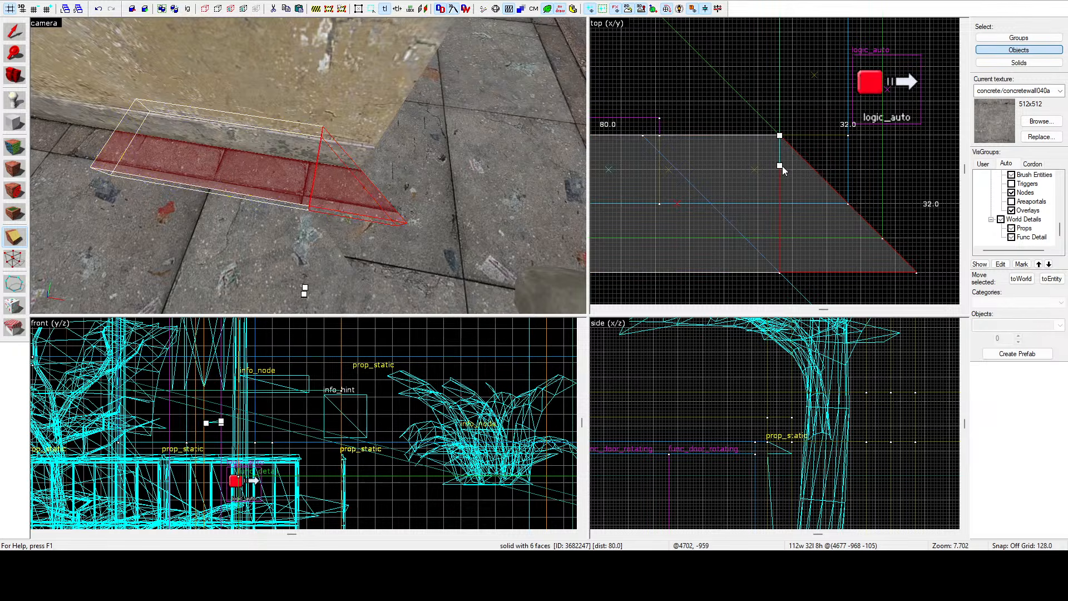
key(Return)
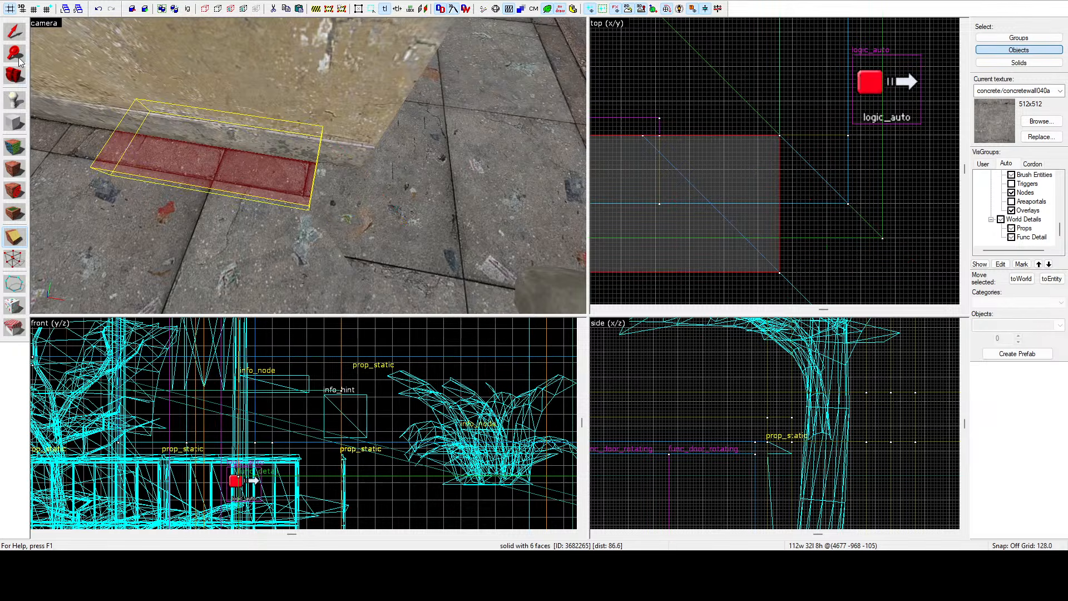
click(13, 32)
click(15, 238)
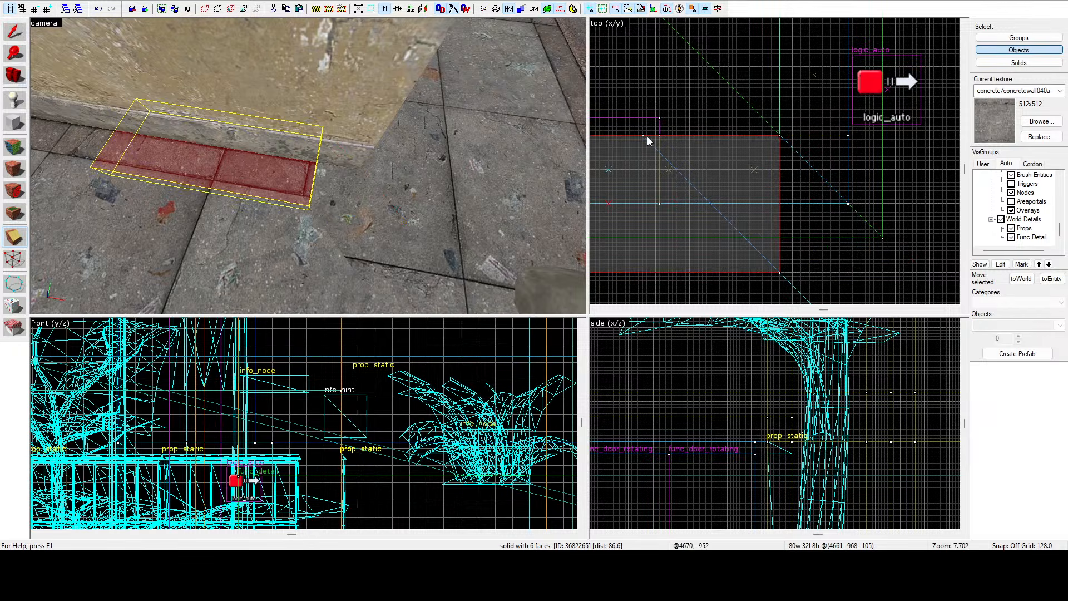
drag(643, 135, 643, 166)
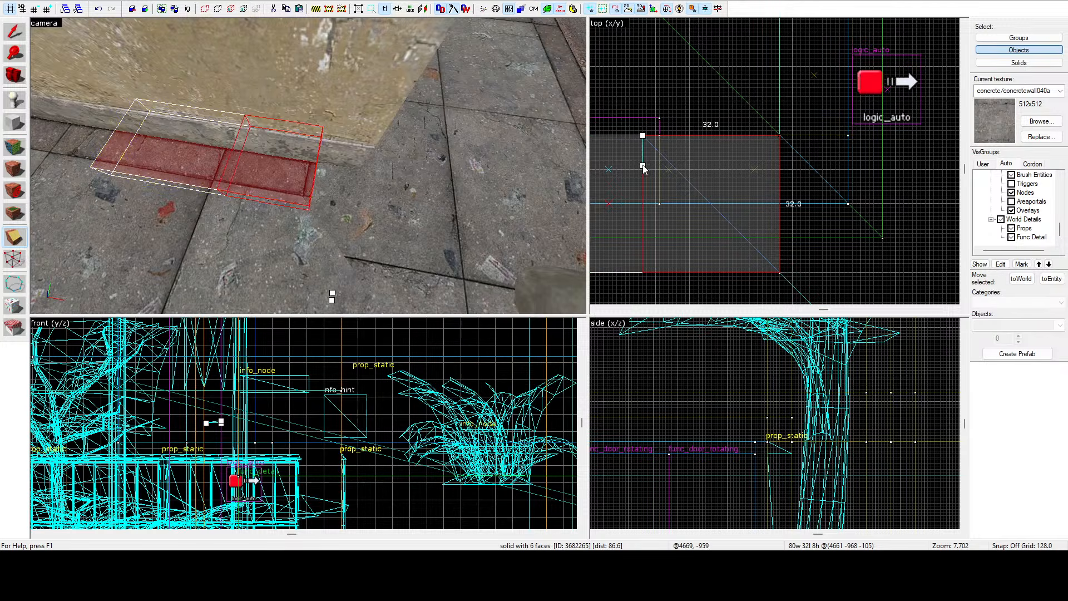
click(15, 239)
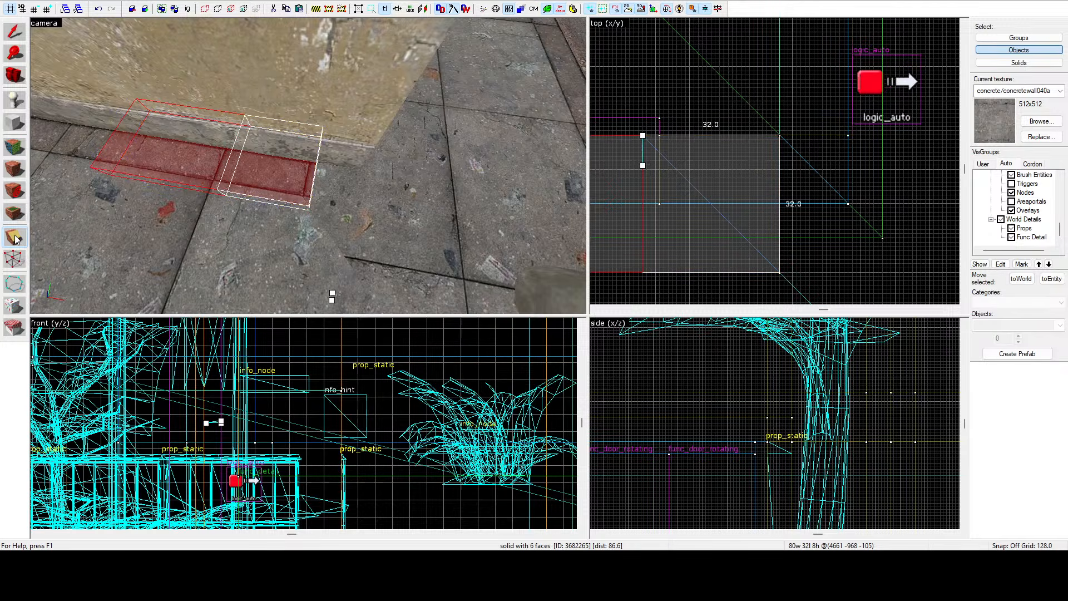
key(Return)
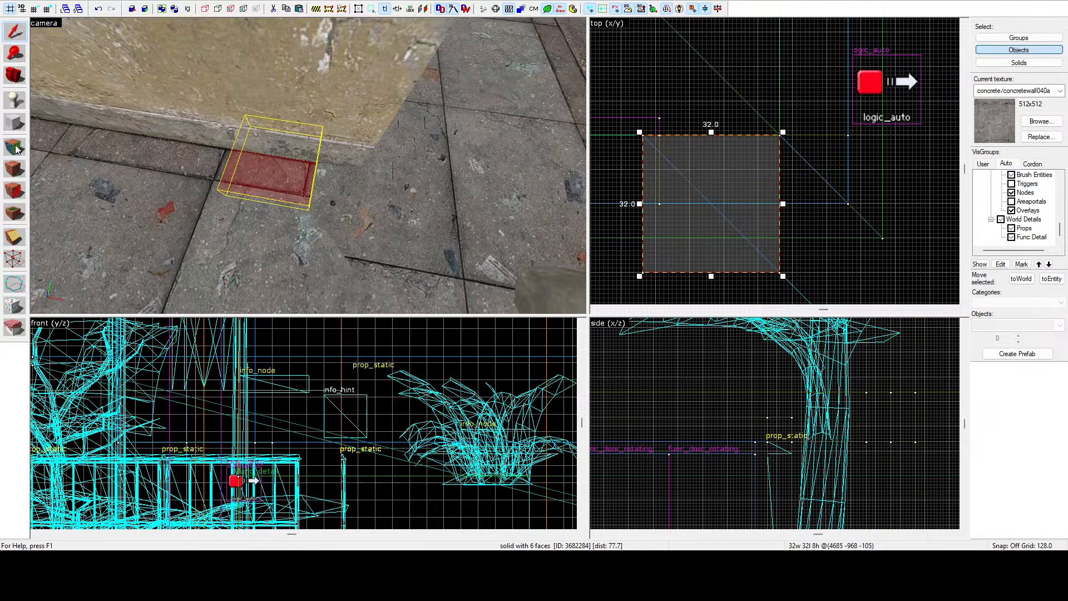
Drag a vertex of the square piece across so it becomes a triangular wedge.
click(15, 259)
drag(643, 271, 780, 271)
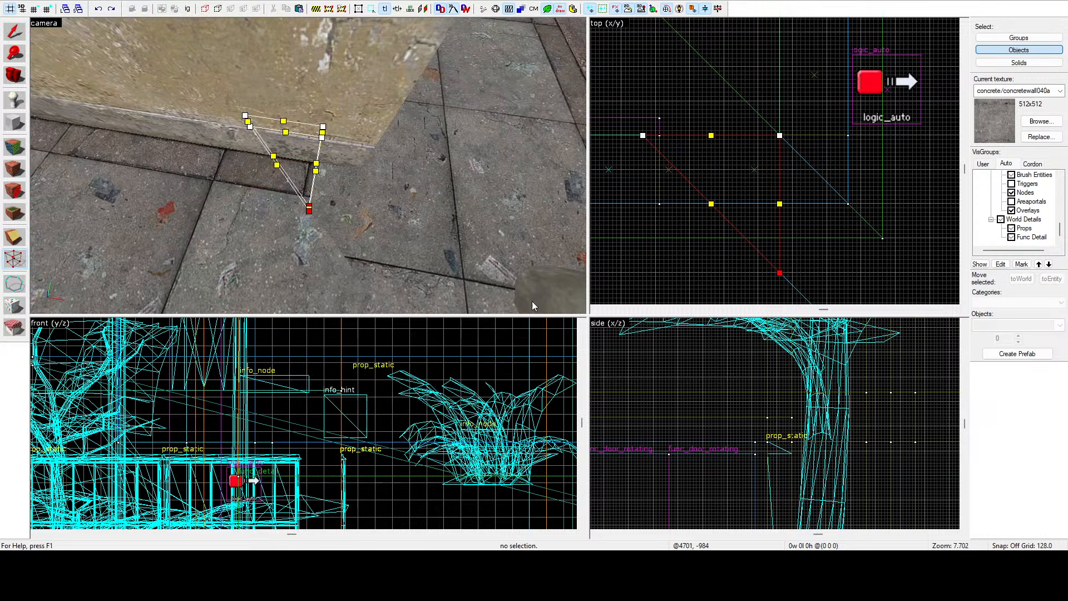
click(15, 31)
Select the large corner pavement brush and move one of its vertices to close the gap at the corner.
click(333, 179)
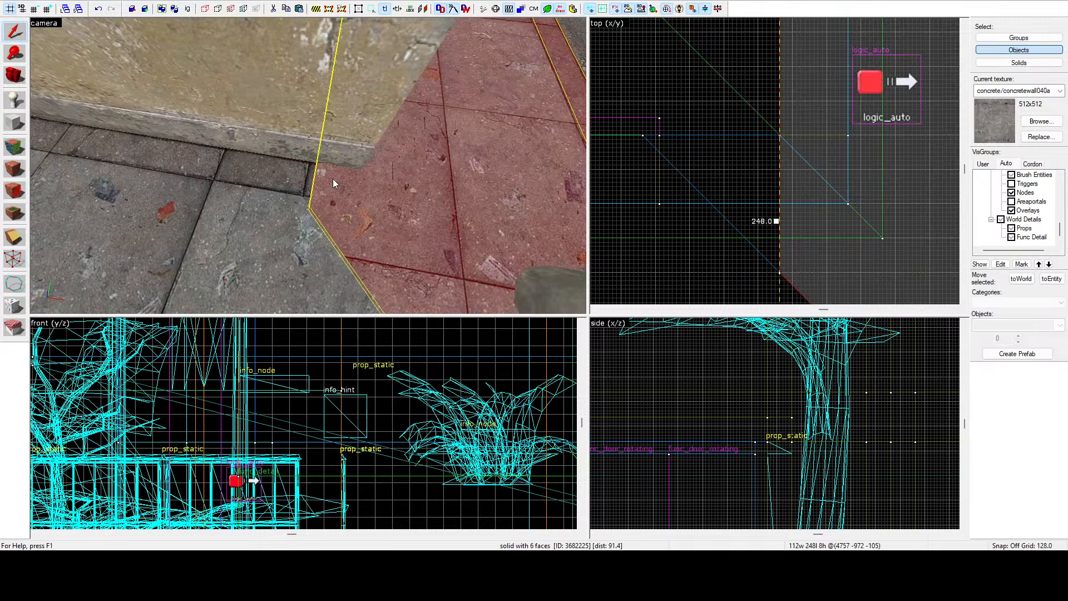
key(z)
key(s)
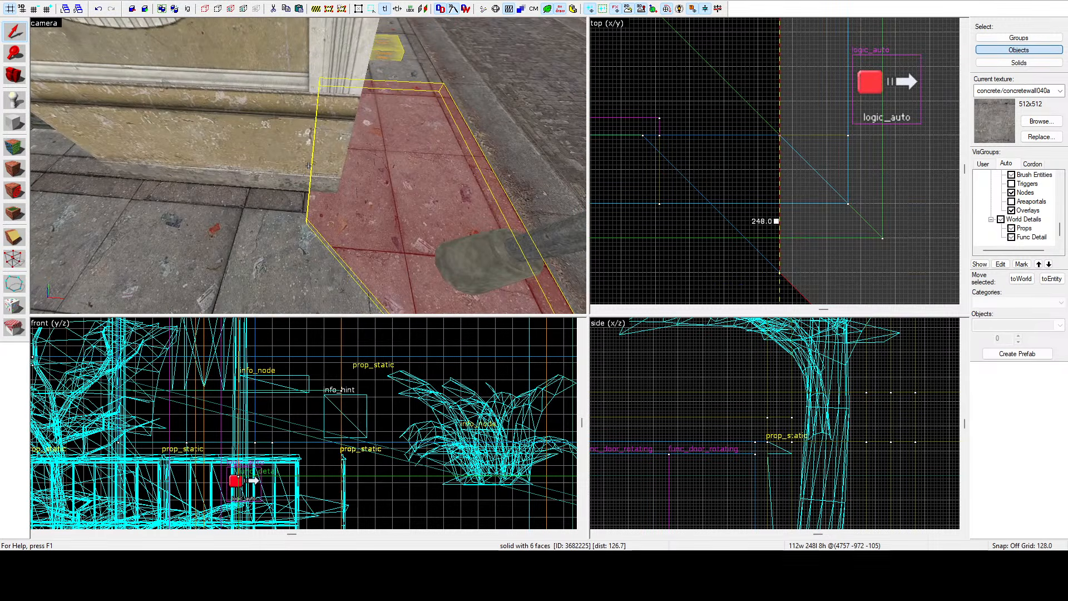
key(z)
click(19, 256)
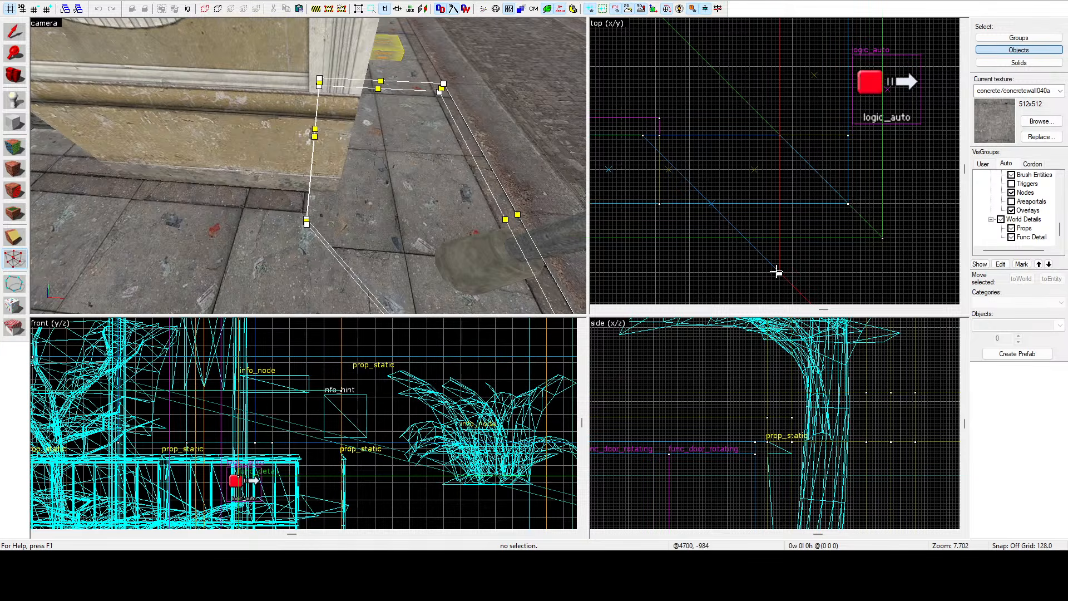
drag(777, 273, 776, 201)
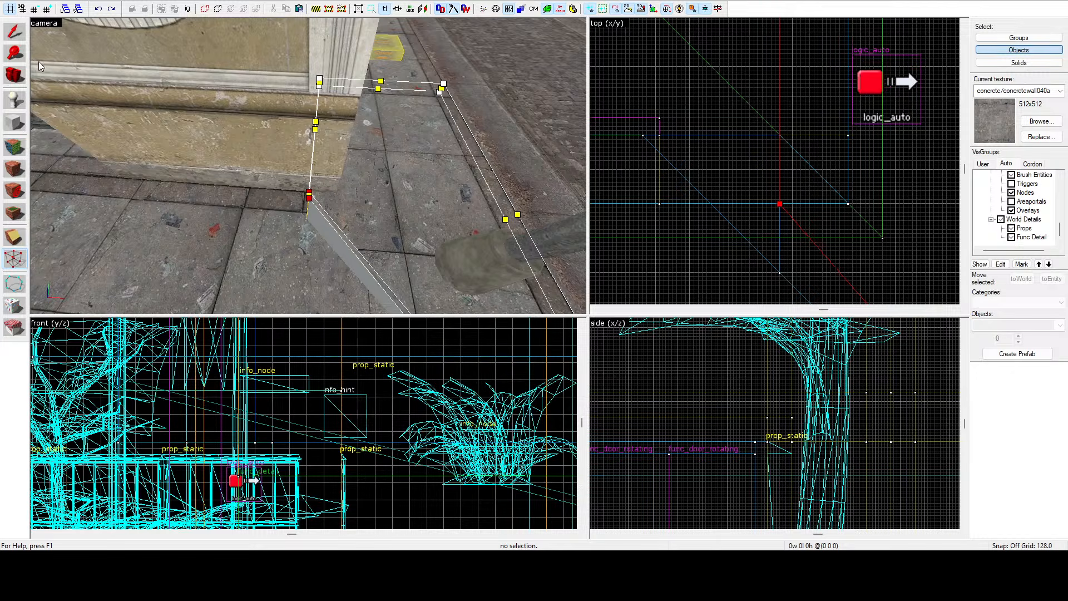
click(14, 32)
Select the neighbouring pavement brush and drag its corner vertices out to meet the bevelled edge.
click(301, 244)
scroll(732, 167, down, 5)
scroll(734, 169, up, 4)
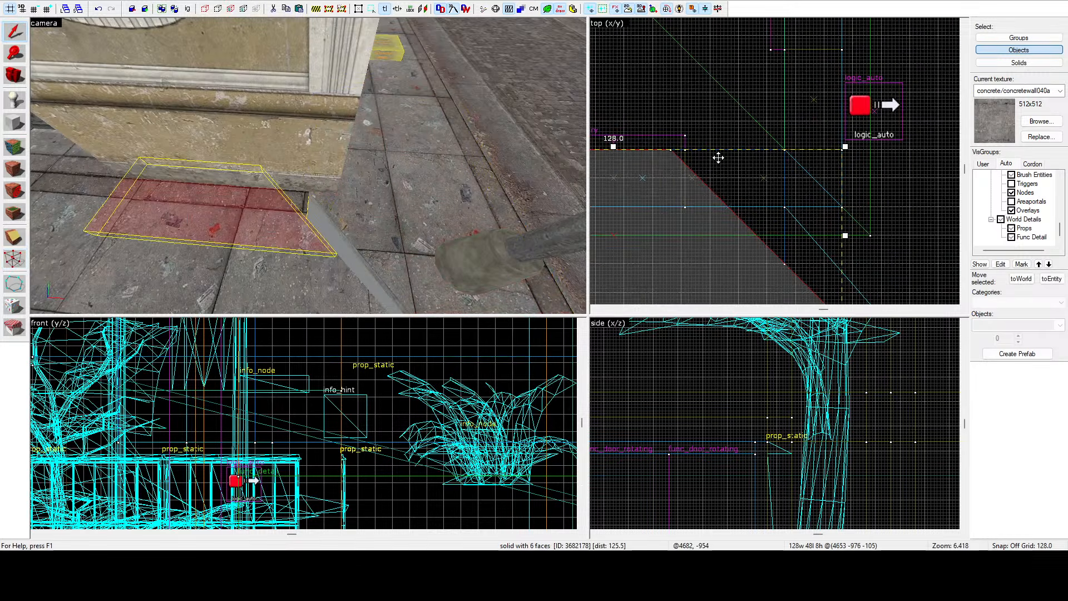
key(shift+v)
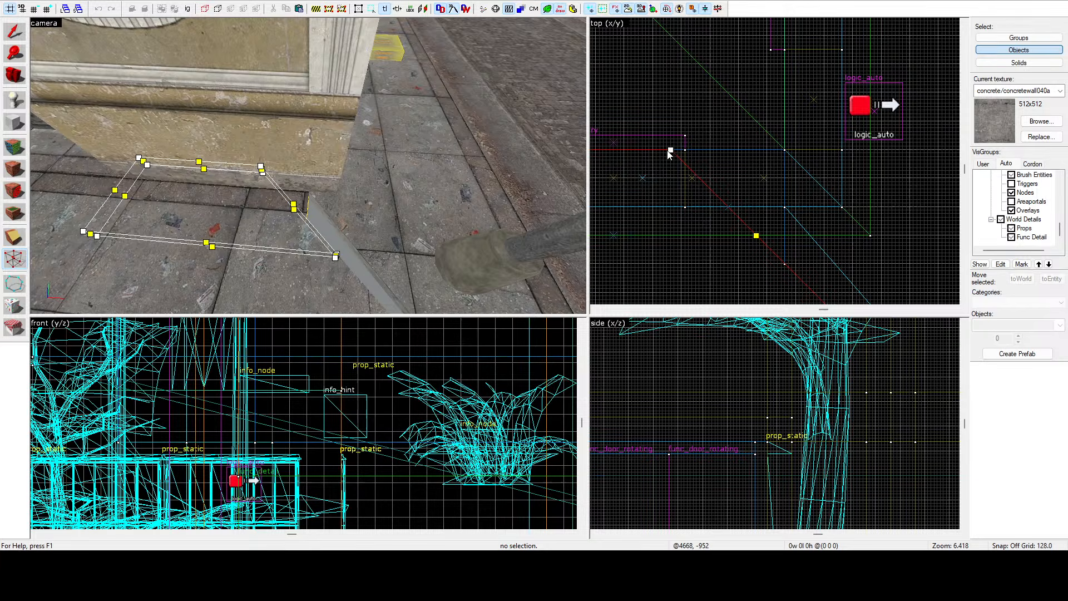
drag(669, 150, 747, 149)
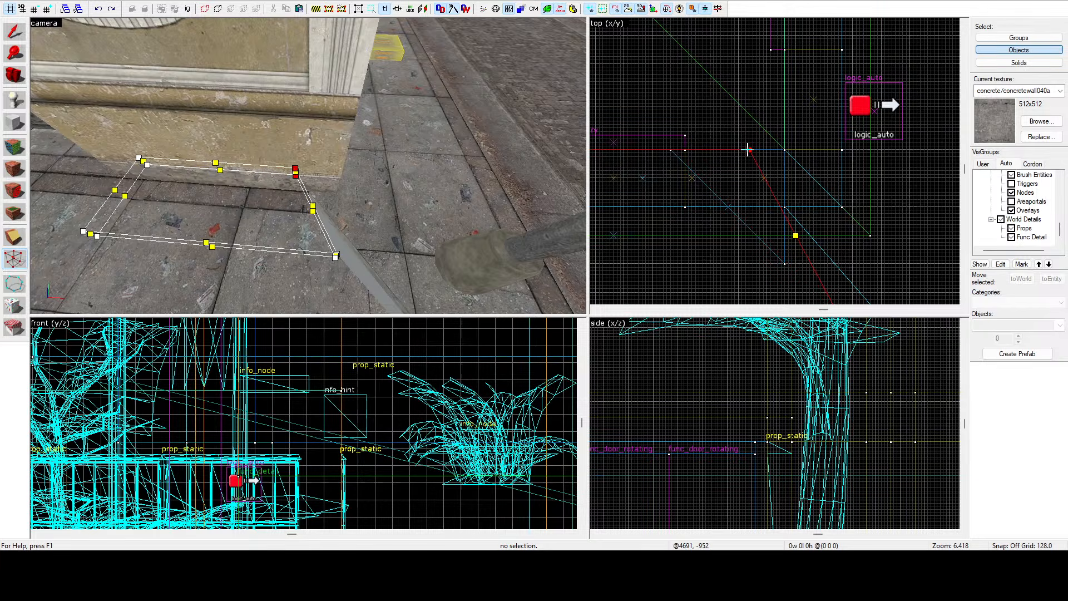
scroll(748, 149, down, 5)
scroll(790, 216, up, 4)
drag(778, 221, 820, 221)
scroll(813, 220, up, 3)
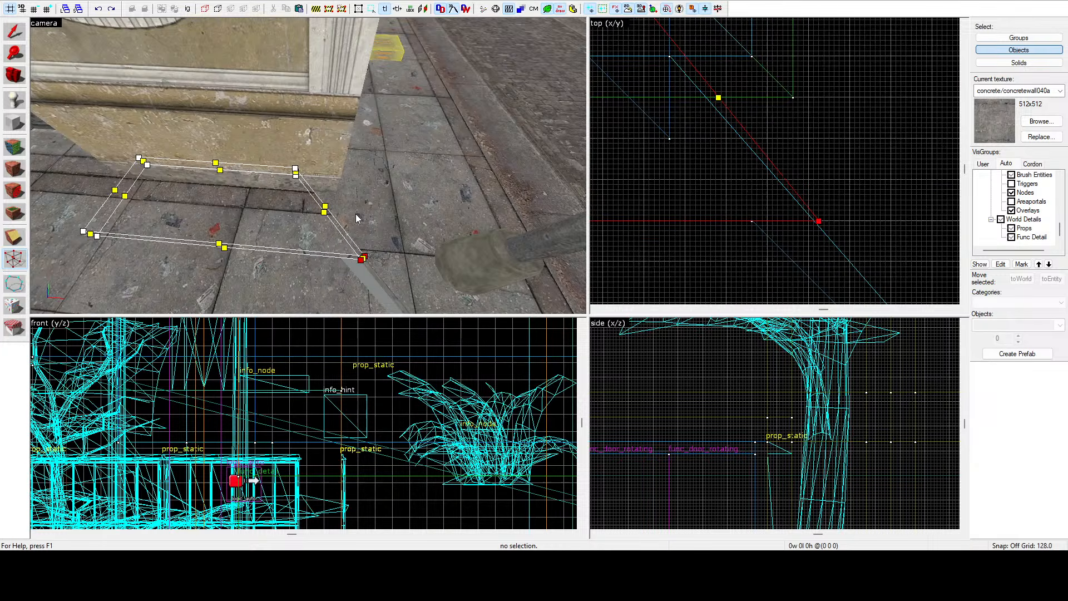
click(323, 273)
drag(750, 218, 820, 220)
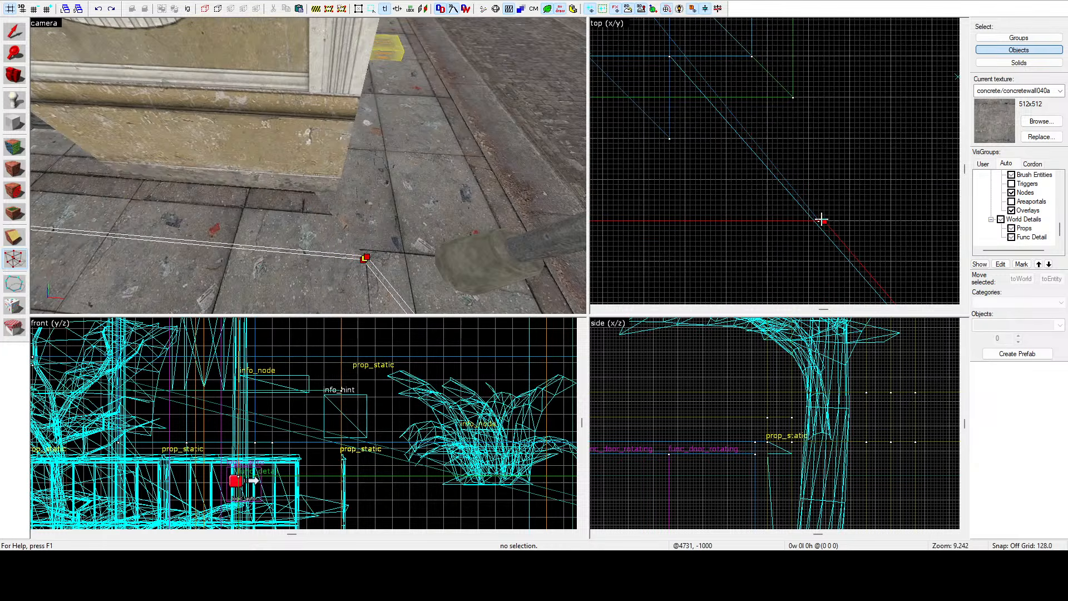
key(shift+s)
Fly to the small triangular pavement piece, select it and delete it.
key(z)
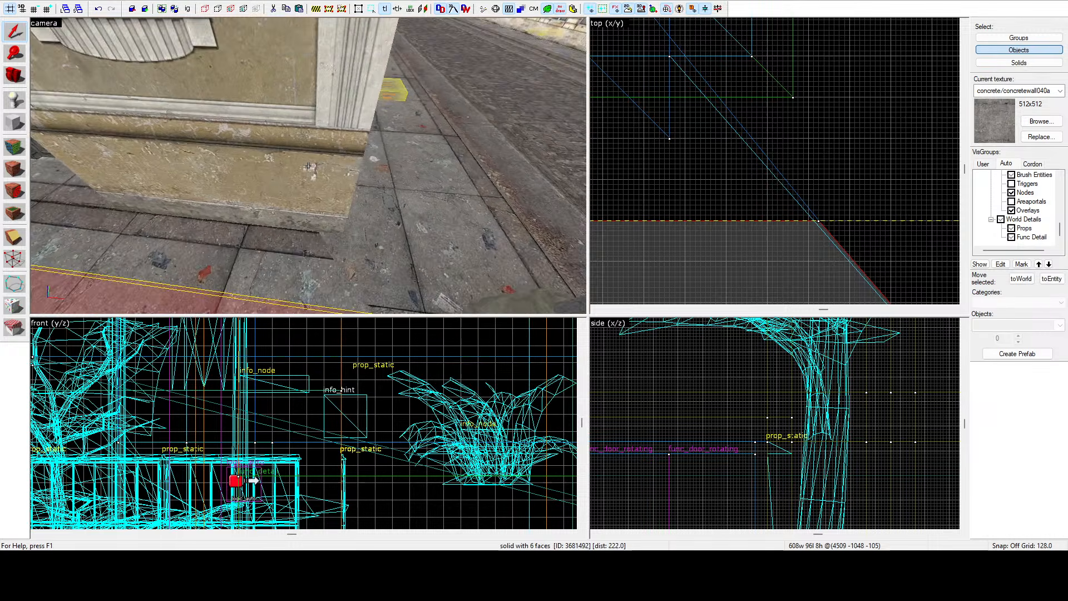
key(w)
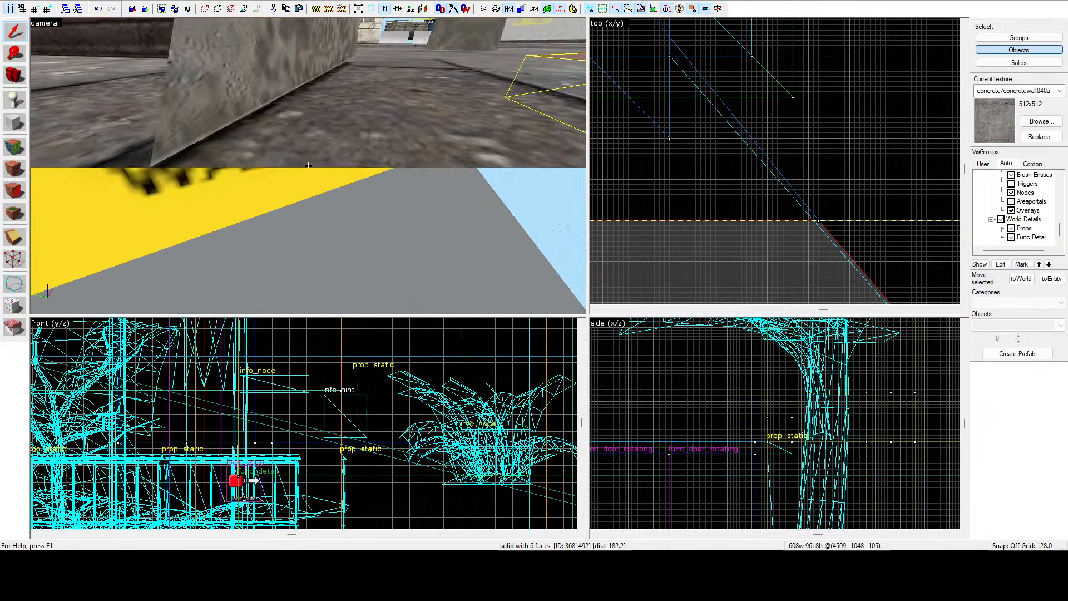
click(309, 166)
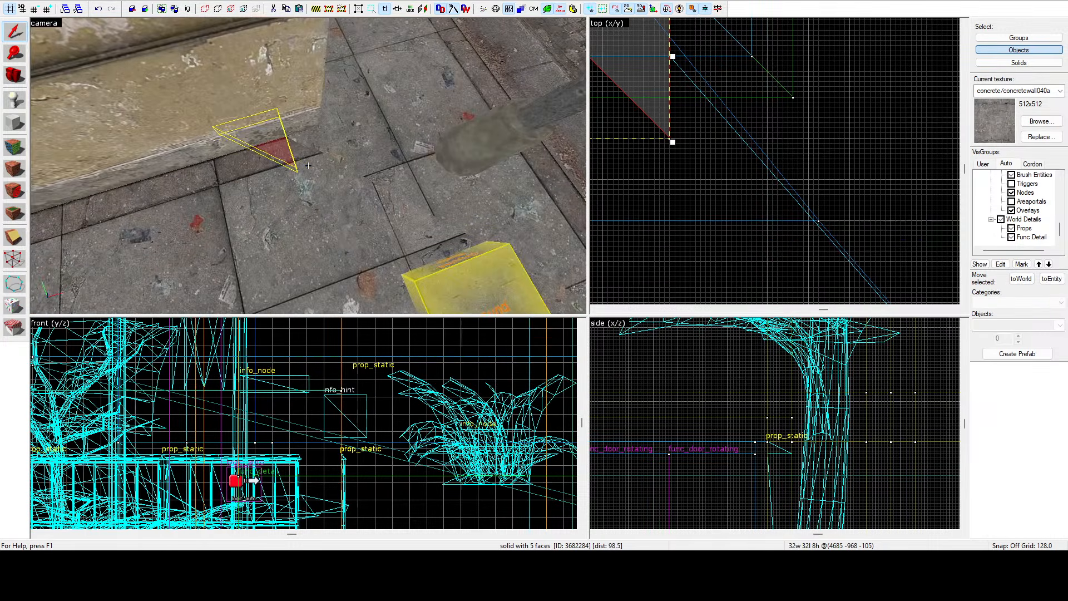
key(Delete)
Select the two adjoining pavement brushes and drag their shared corner vertex up to meet the bevelled edge.
key(s)
click(308, 166)
key(z)
scroll(824, 174, down, 6)
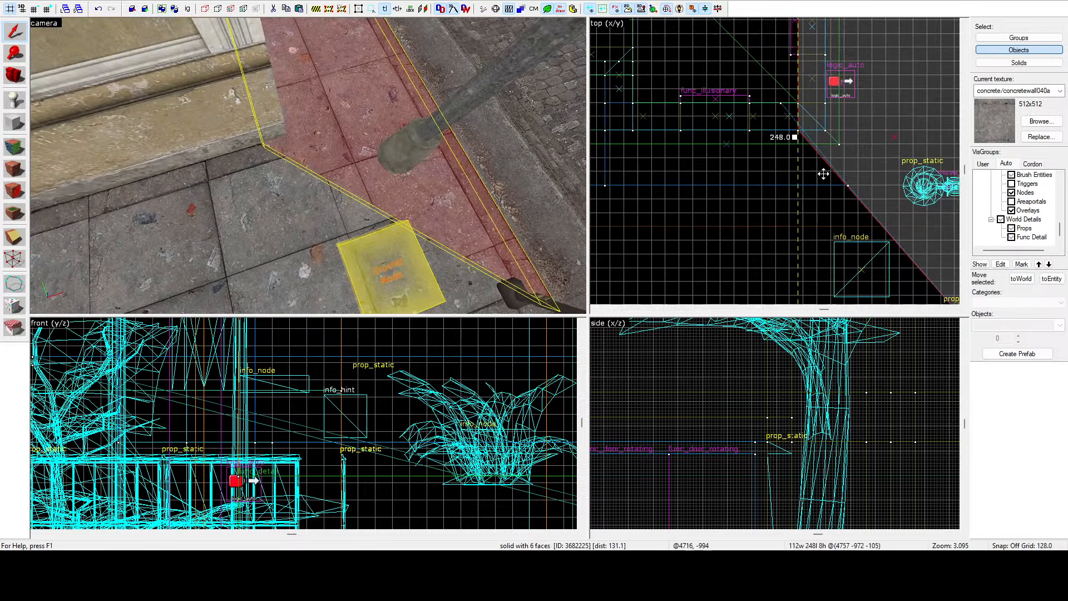
scroll(818, 159, up, 4)
click(249, 189)
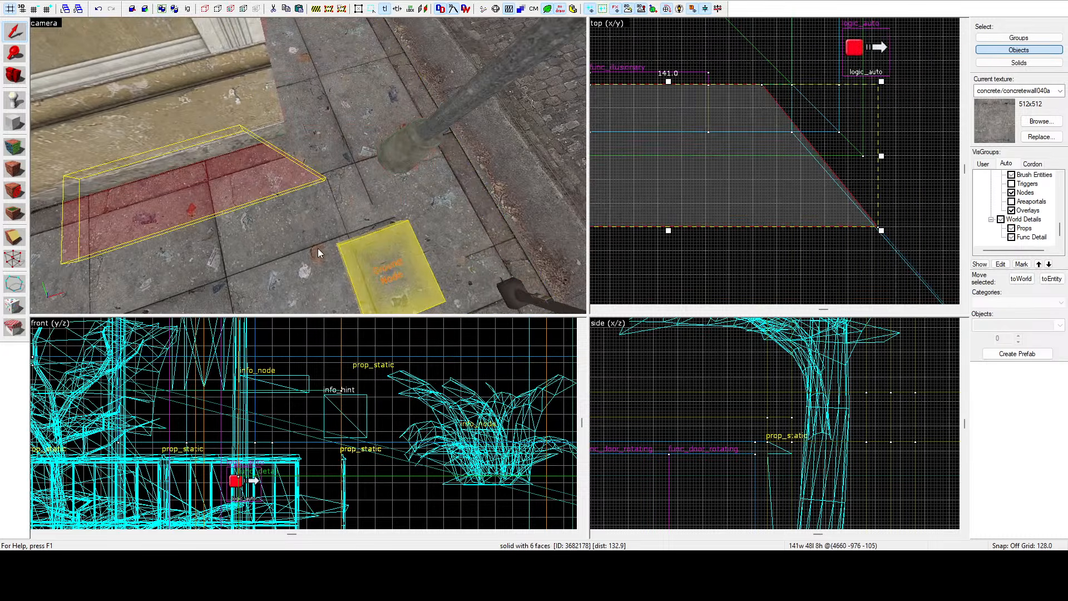
ctrl+click(322, 269)
click(13, 237)
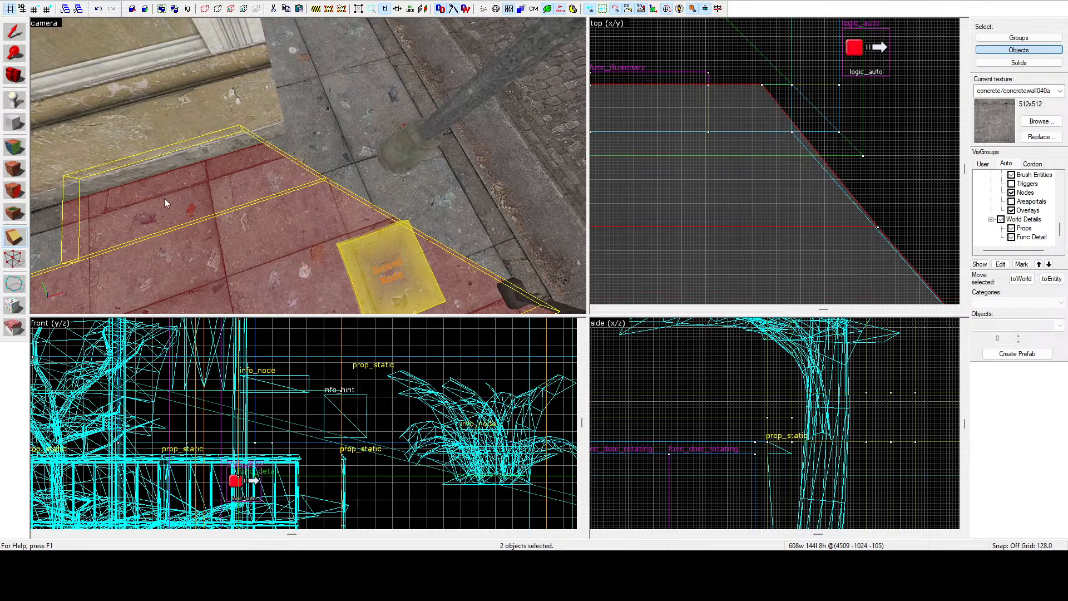
scroll(761, 97, up, 3)
scroll(766, 115, down, 10)
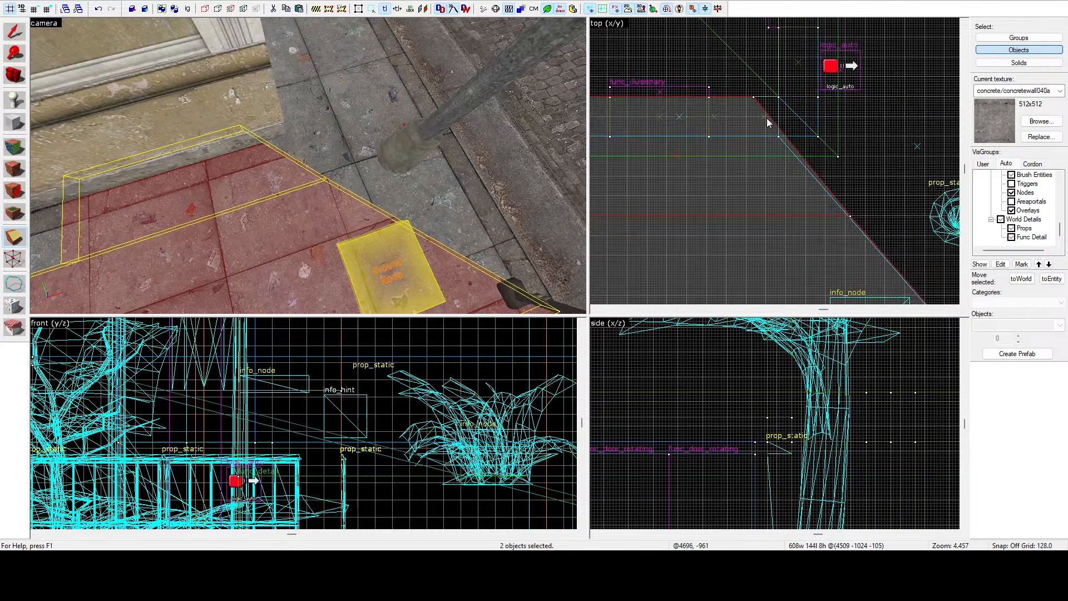
scroll(885, 255, up, 10)
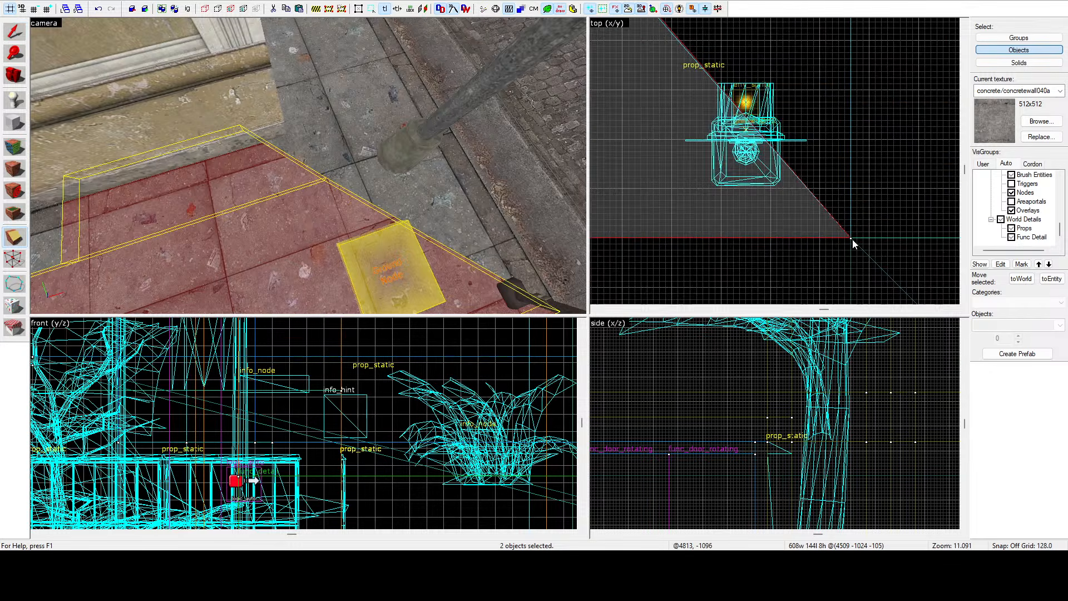
drag(851, 239, 746, 113)
scroll(807, 194, down, 11)
scroll(720, 94, up, 10)
scroll(792, 214, down, 5)
scroll(734, 144, up, 1)
scroll(743, 134, up, 3)
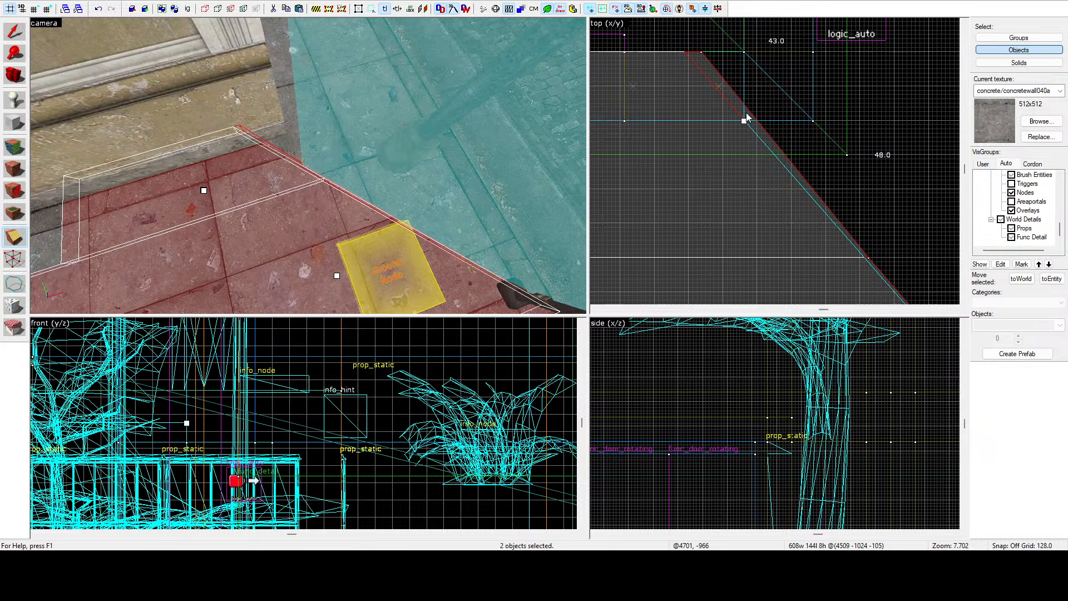
key(Return)
click(14, 33)
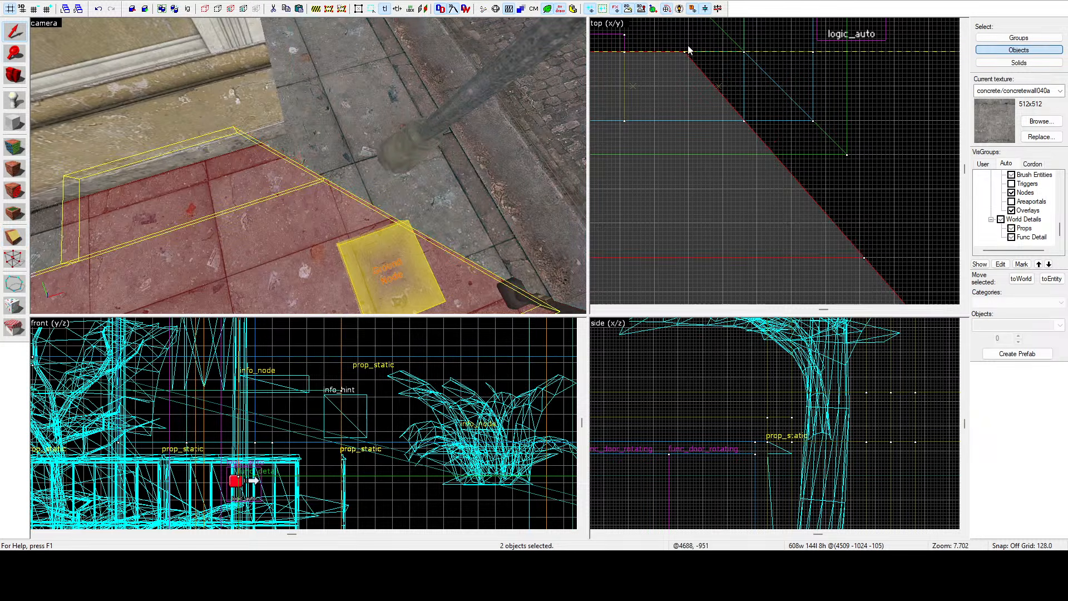
click(772, 42)
Fly through the building's interior rooms and out along the street to inspect the detailing.
key(w)
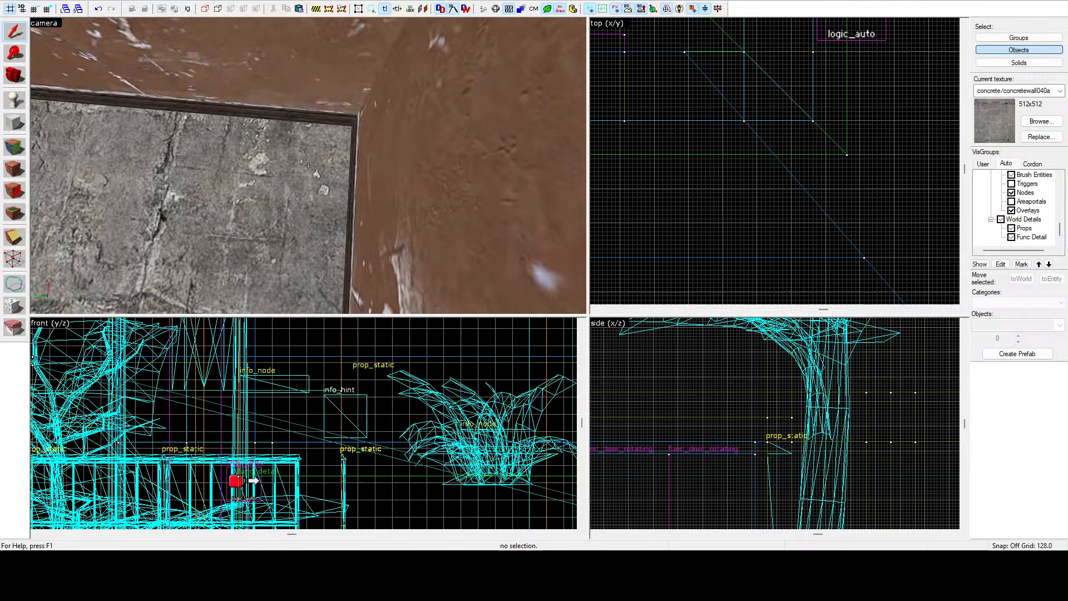
key(w)
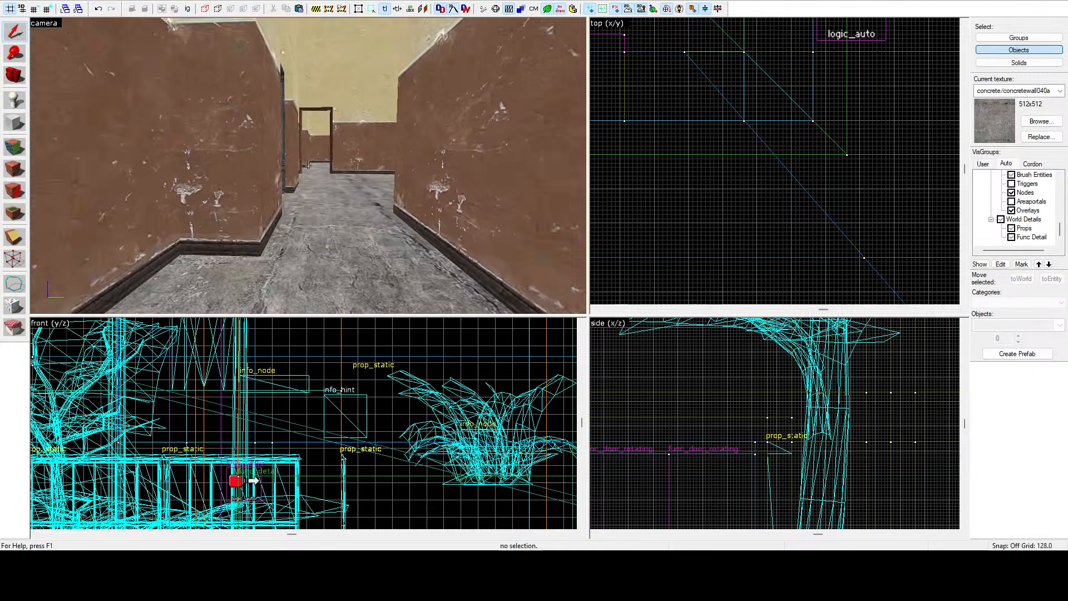
key(w)
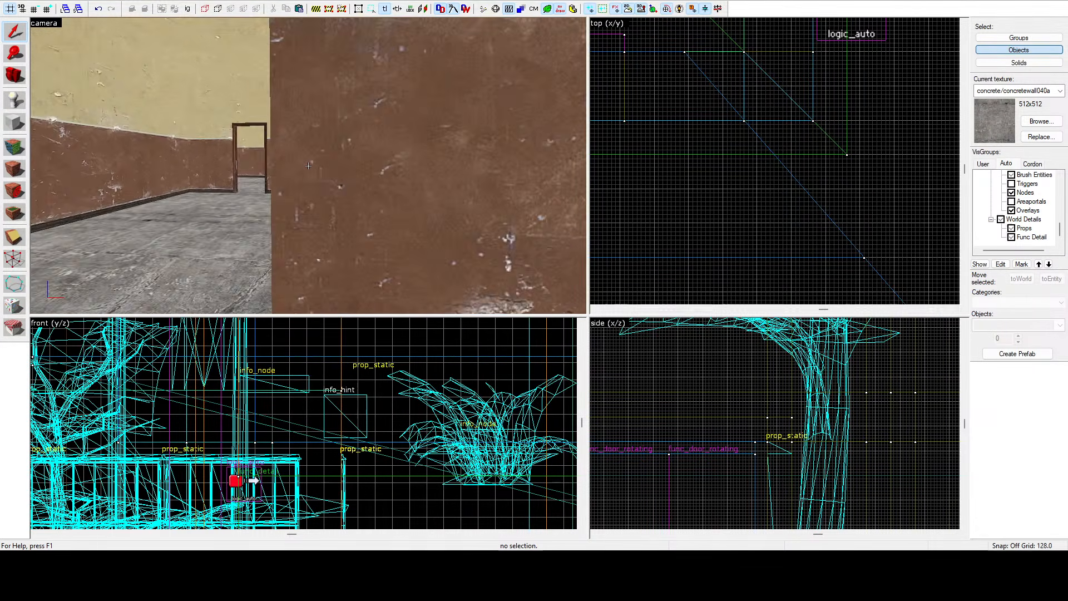
key(w)
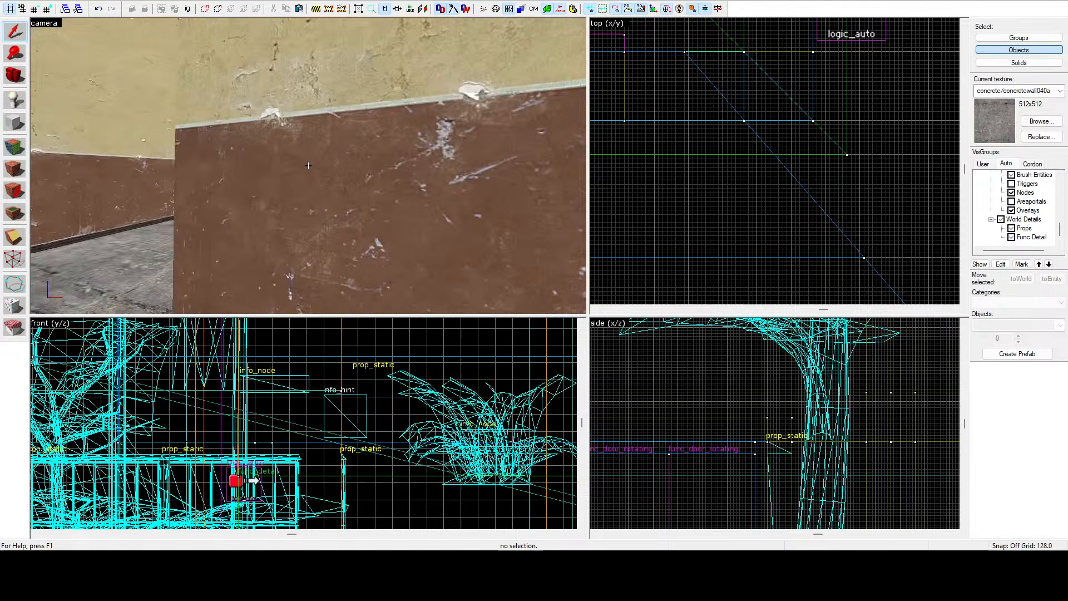
key(w)
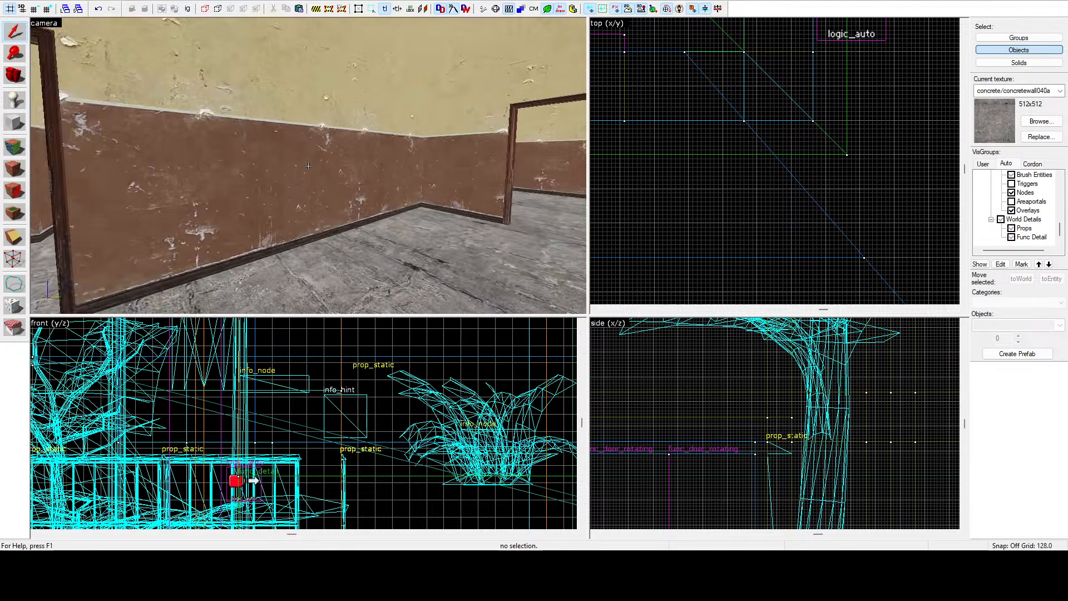
key(w)
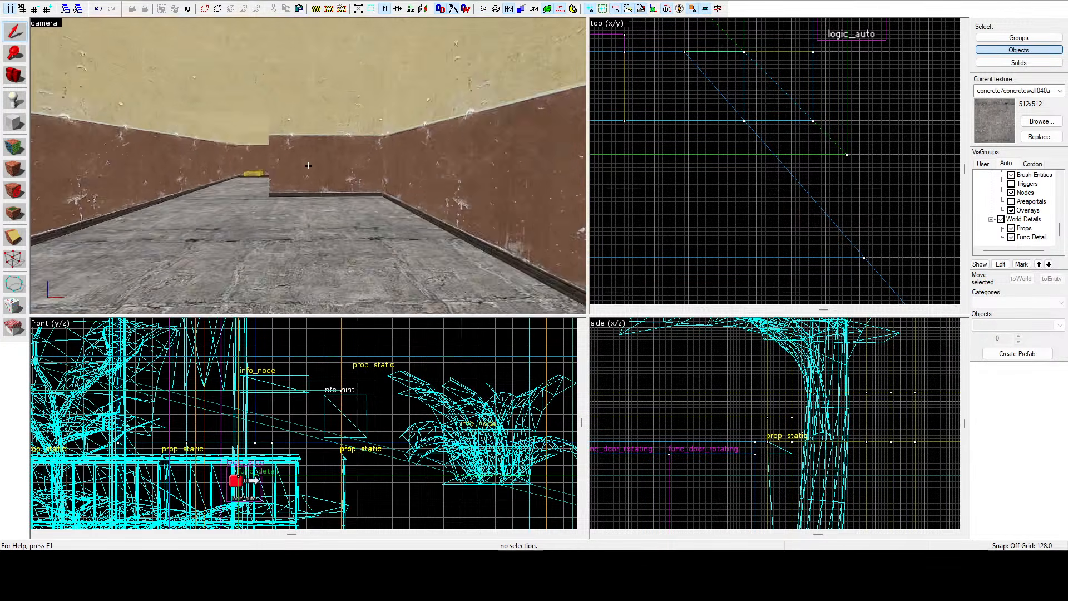
key(w)
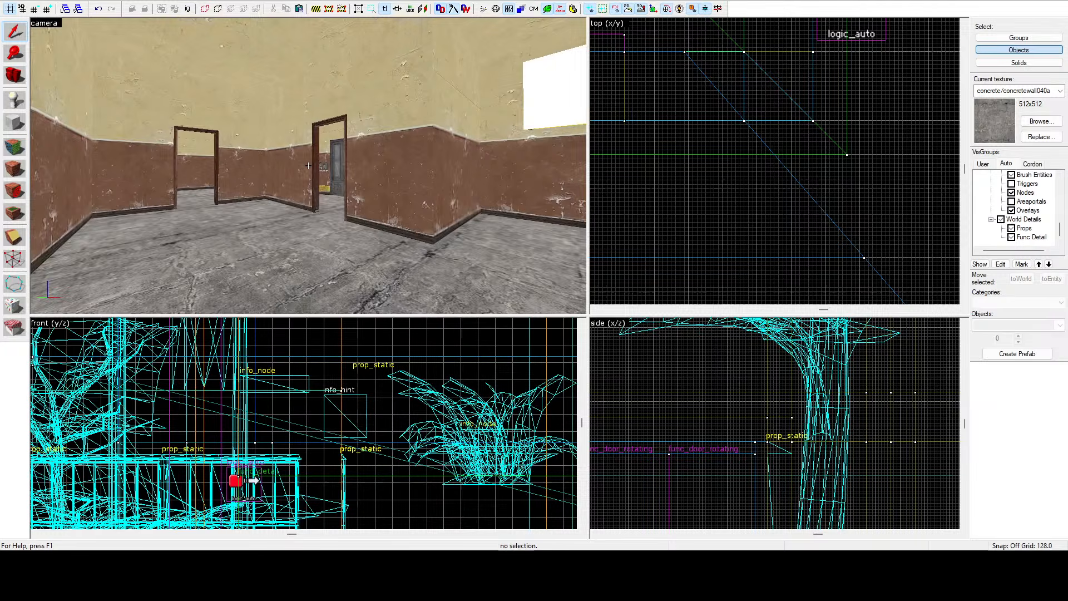
key(w)
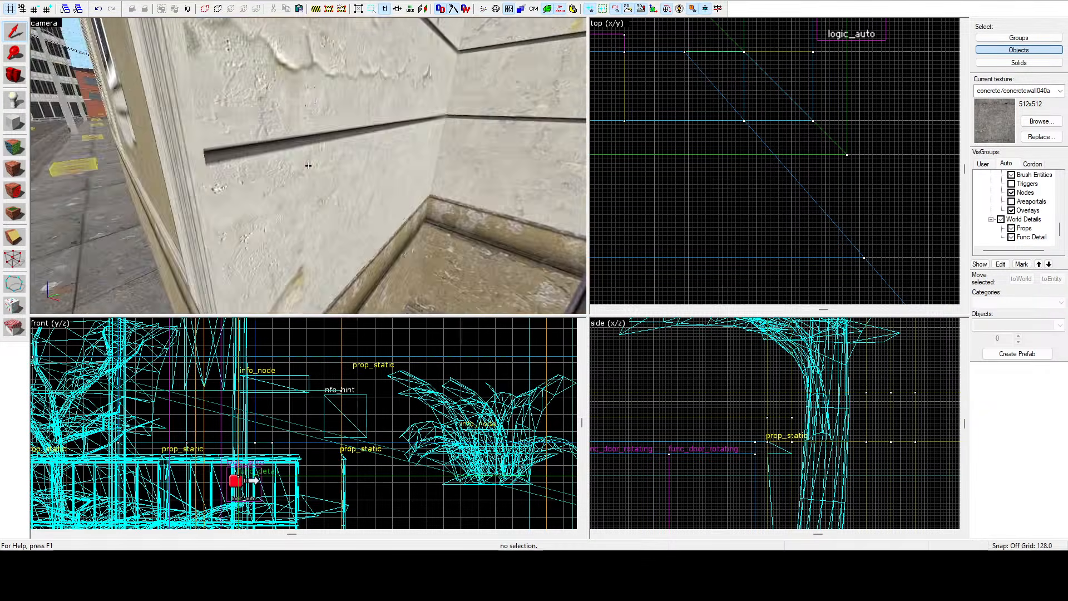
key(s)
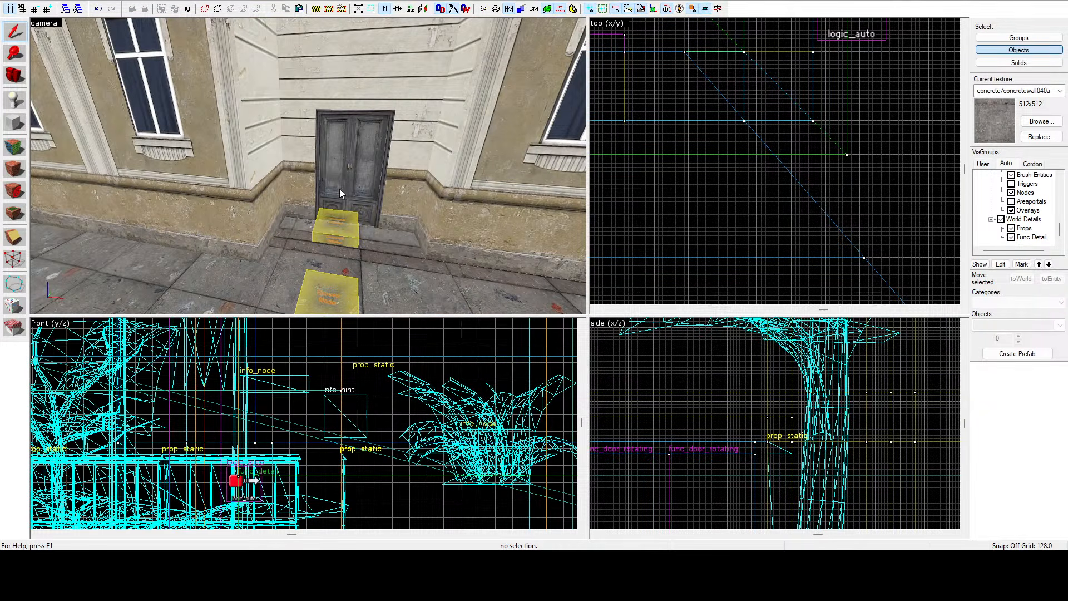
key(z)
key(s)
key(w)
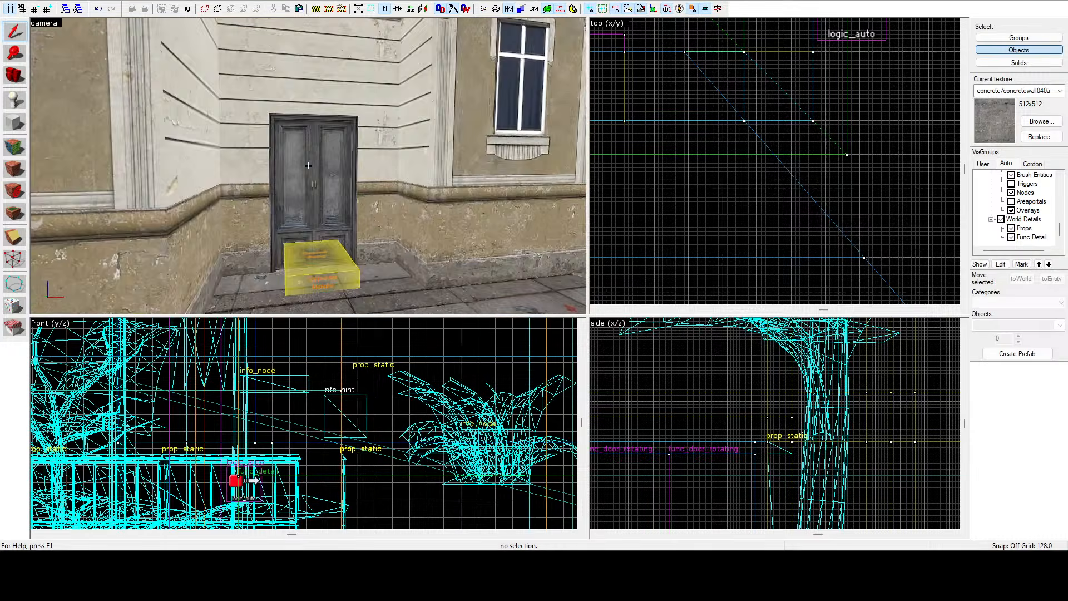
key(w)
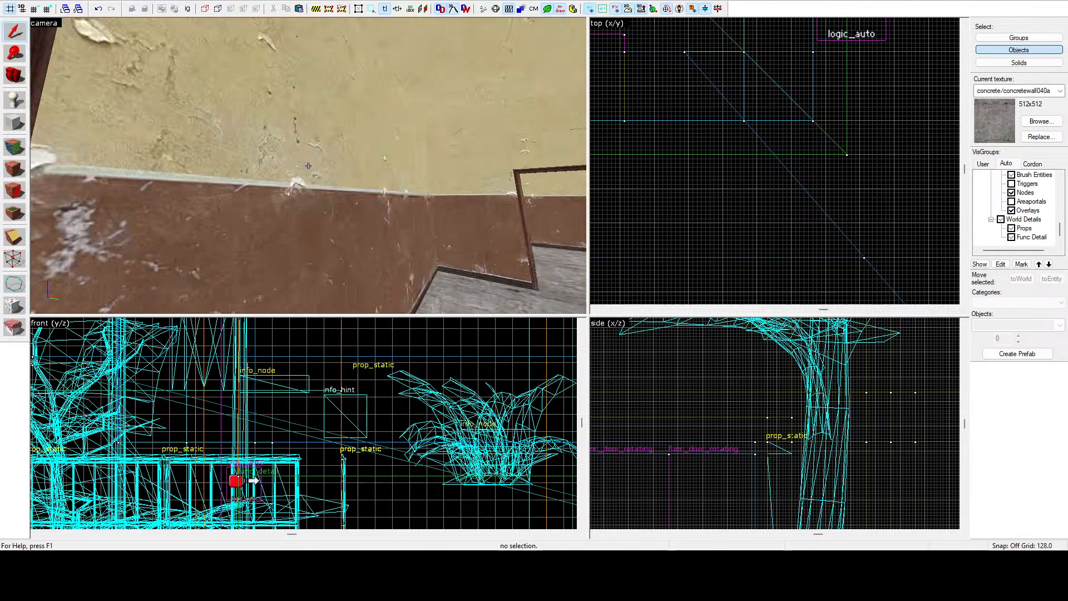
key(w)
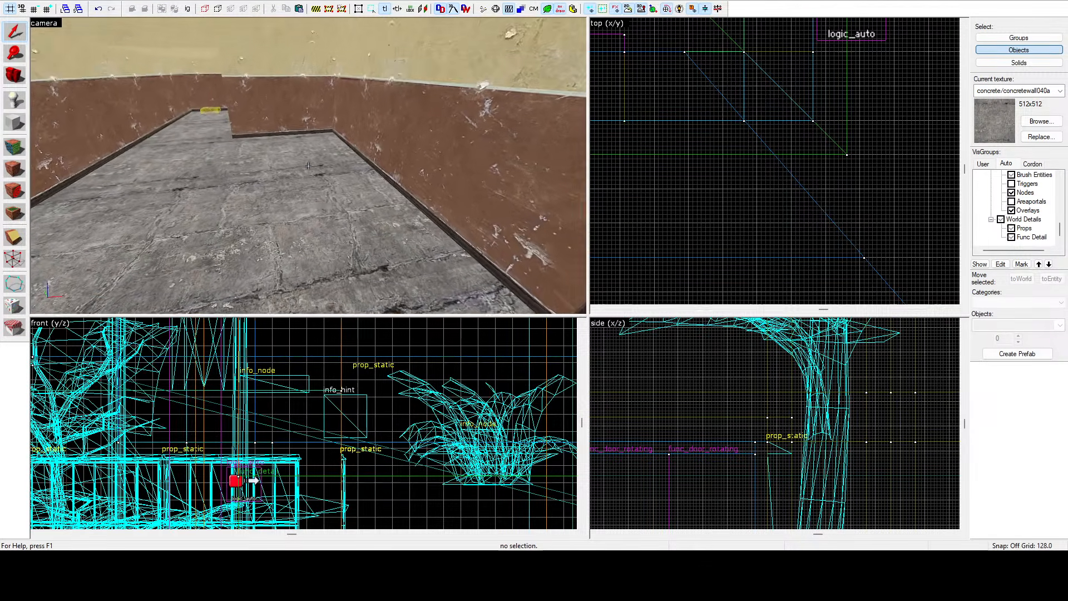
key(w)
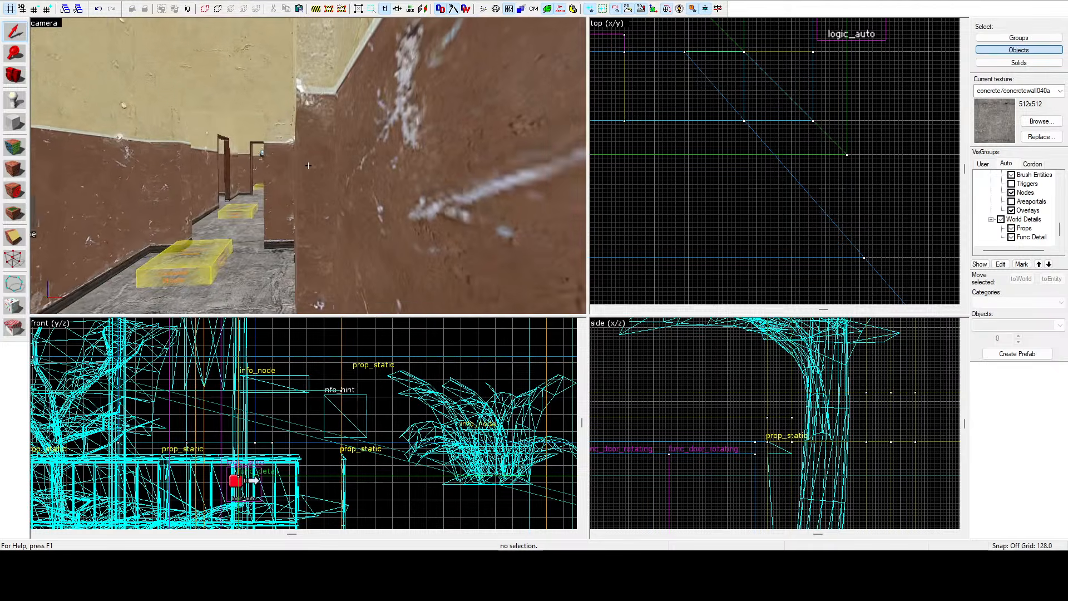
key(w)
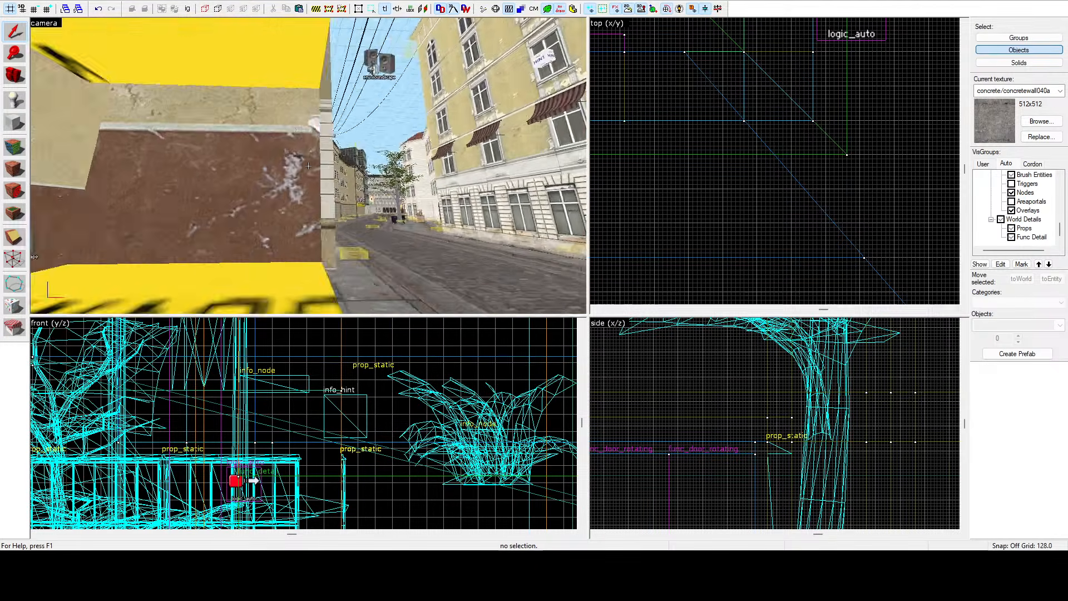
key(w)
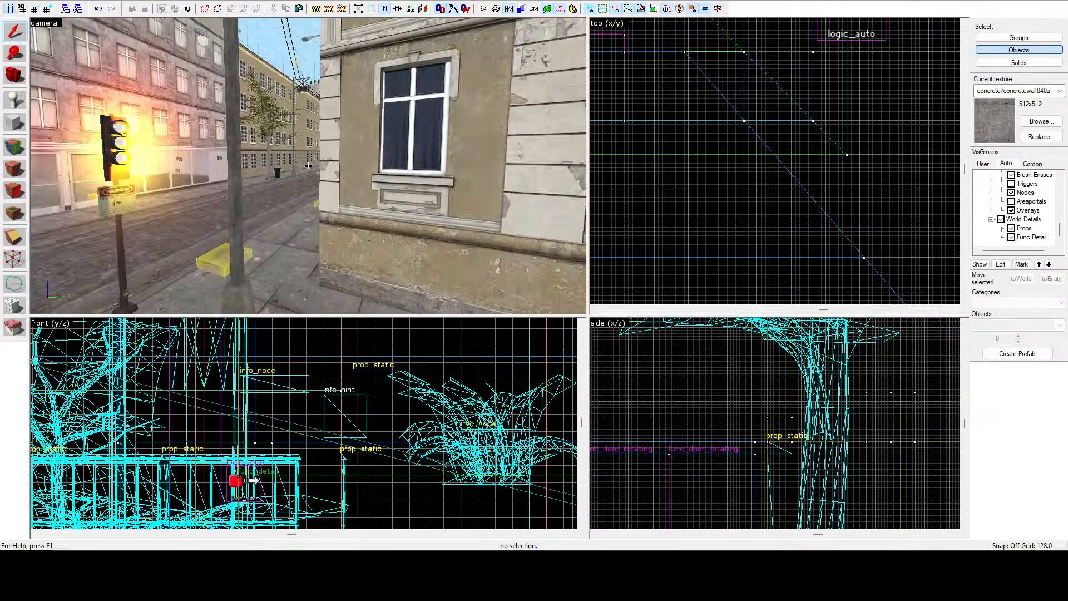
key(w)
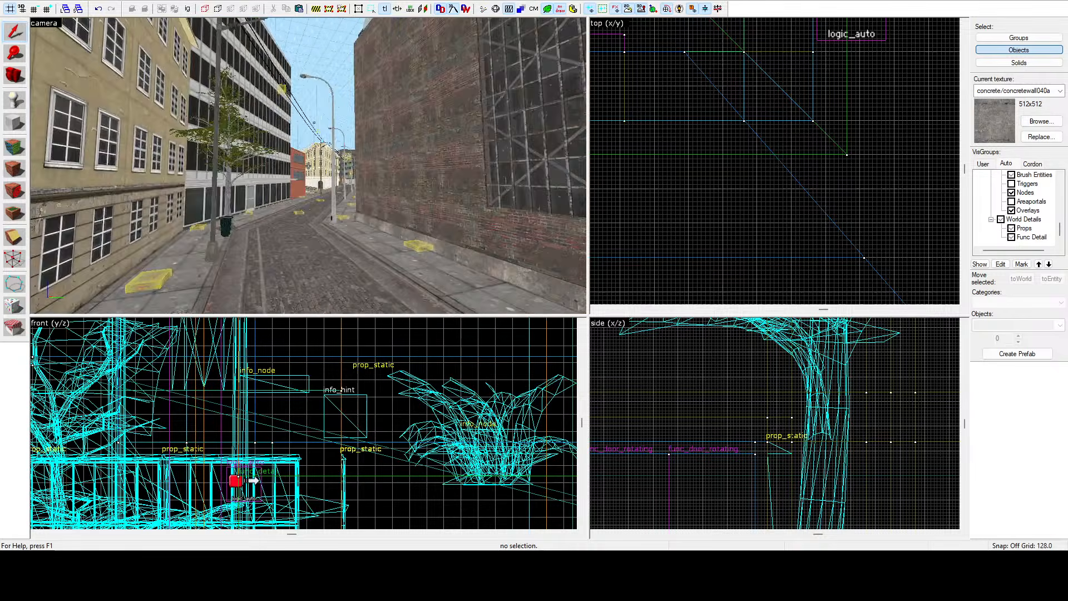
key(w)
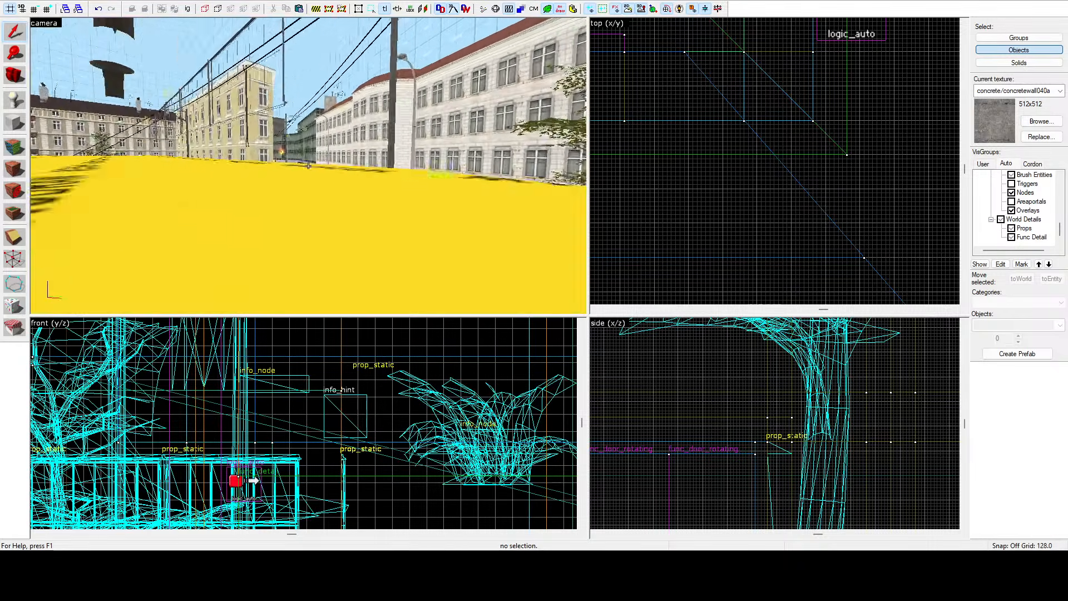
key(w)
Search the map for another building's door and select that door entity to examine it.
key(z)
scroll(773, 145, down, 20)
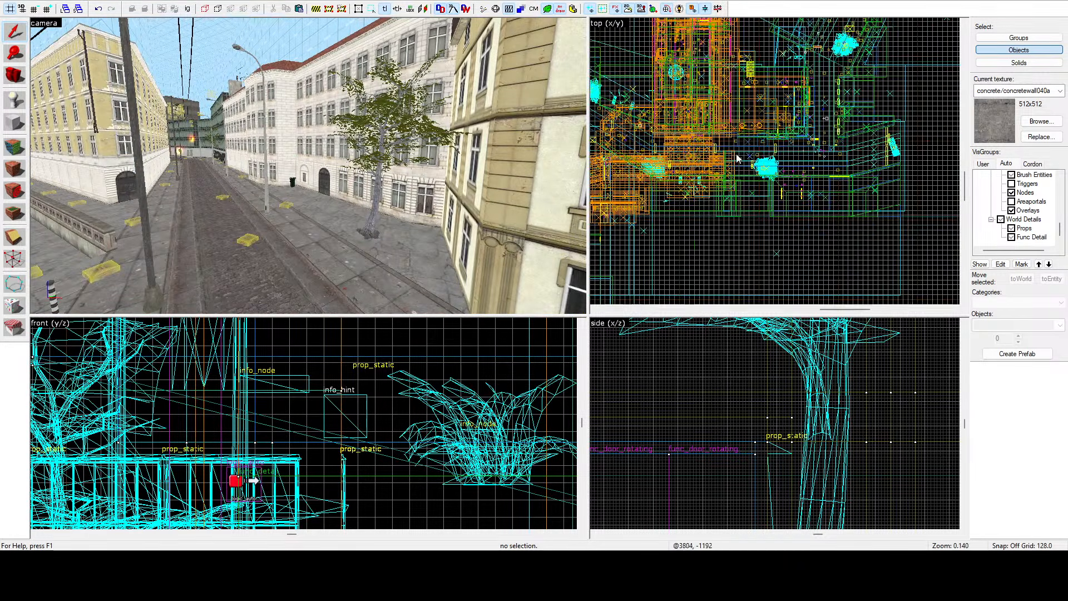
scroll(738, 159, down, 2)
scroll(694, 121, up, 12)
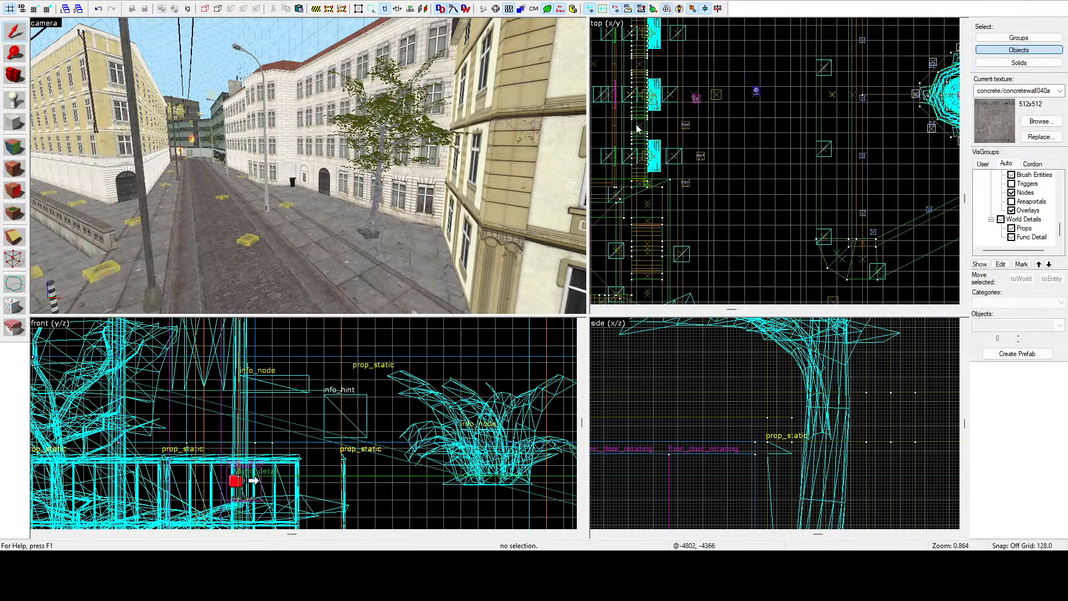
scroll(638, 130, up, 8)
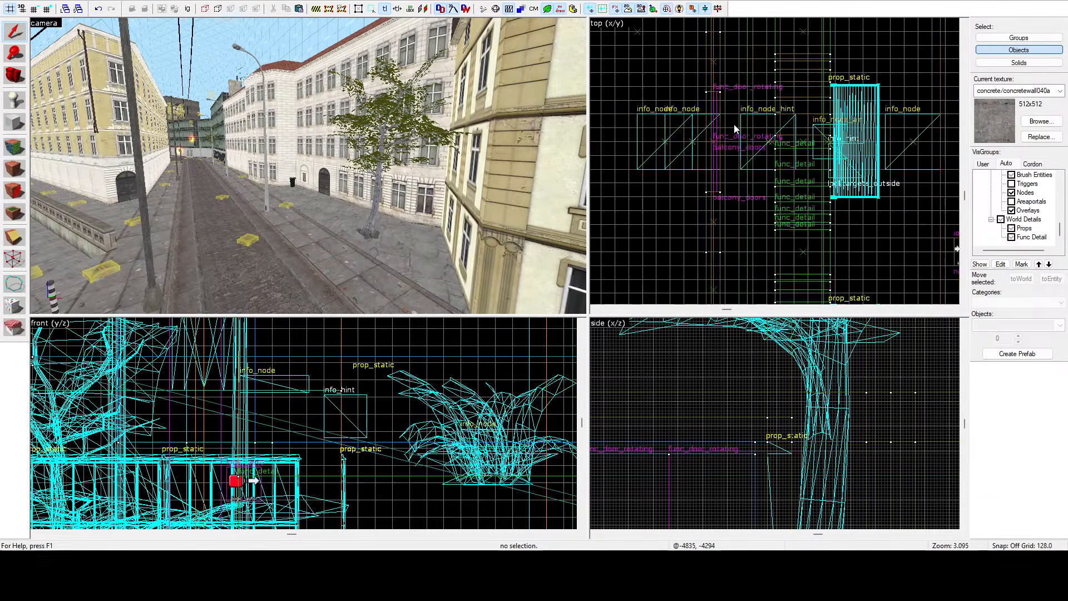
scroll(734, 129, down, 8)
scroll(694, 141, up, 12)
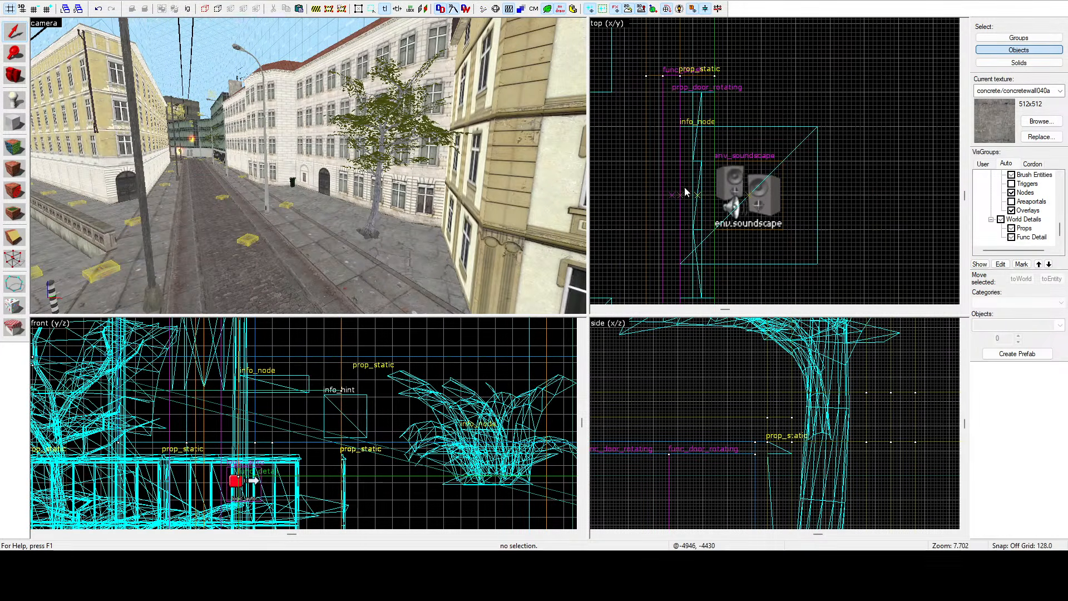
click(699, 197)
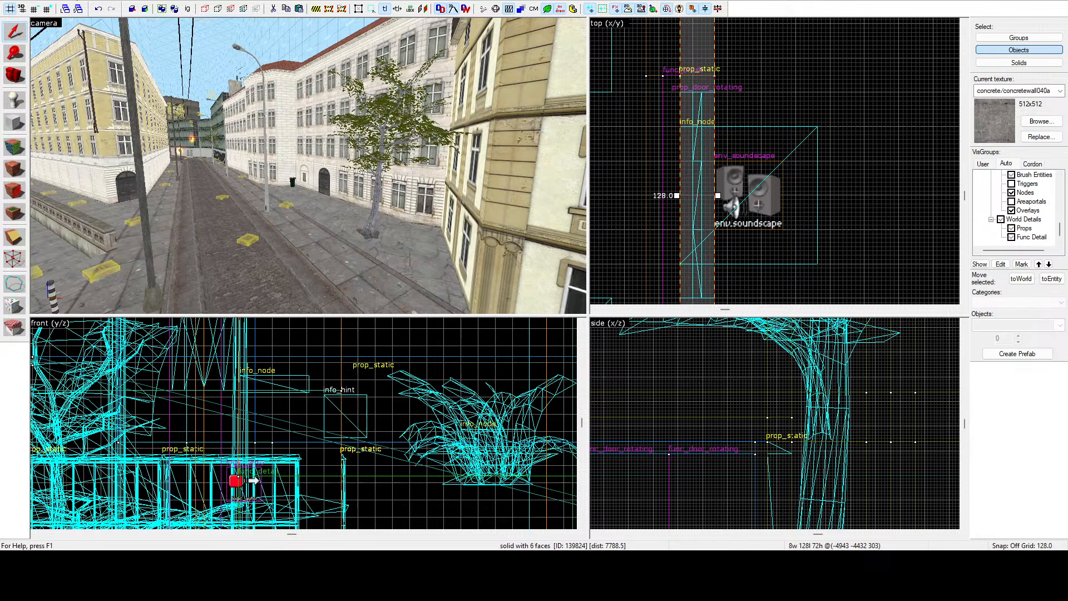
click(134, 219)
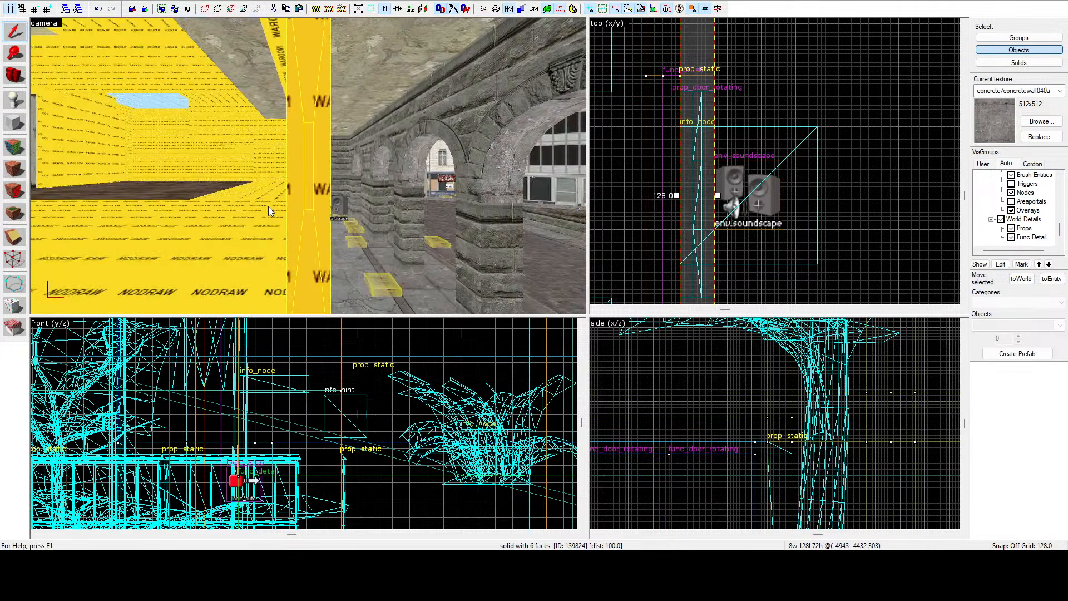
key(z)
key(z)
click(296, 167)
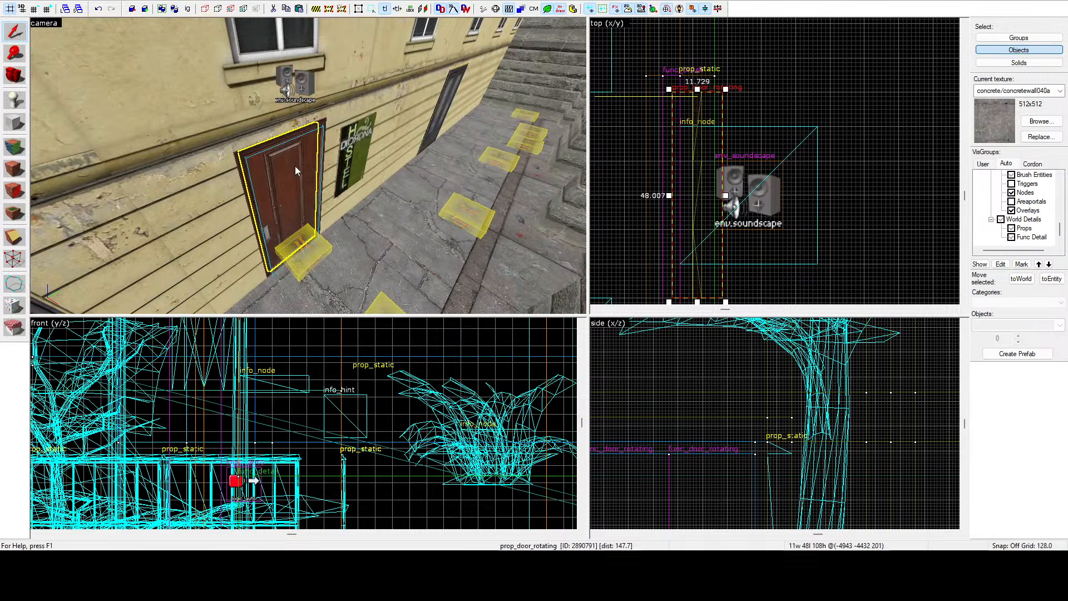
scroll(724, 159, down, 20)
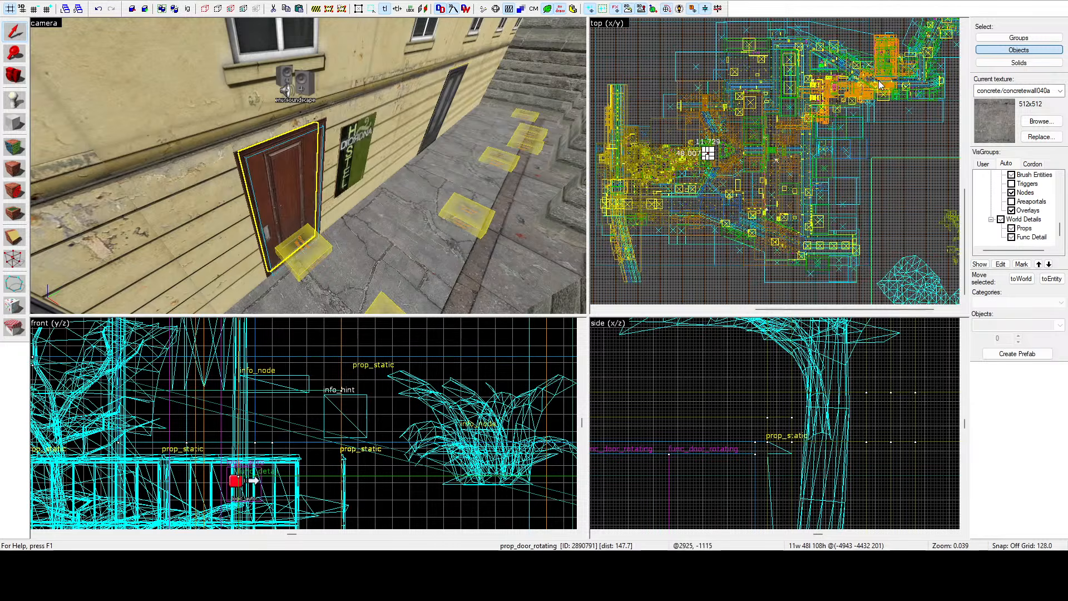
scroll(880, 84, up, 20)
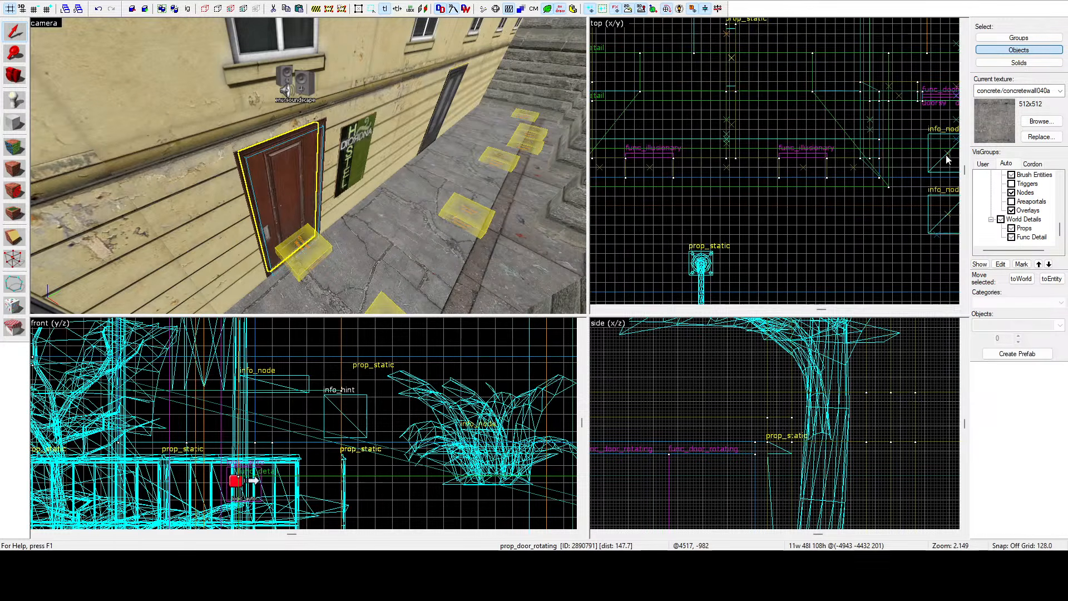
Fly to another building's entrance and select its door, centring the views on it to examine it.
click(141, 224)
key(z)
key(s)
key(z)
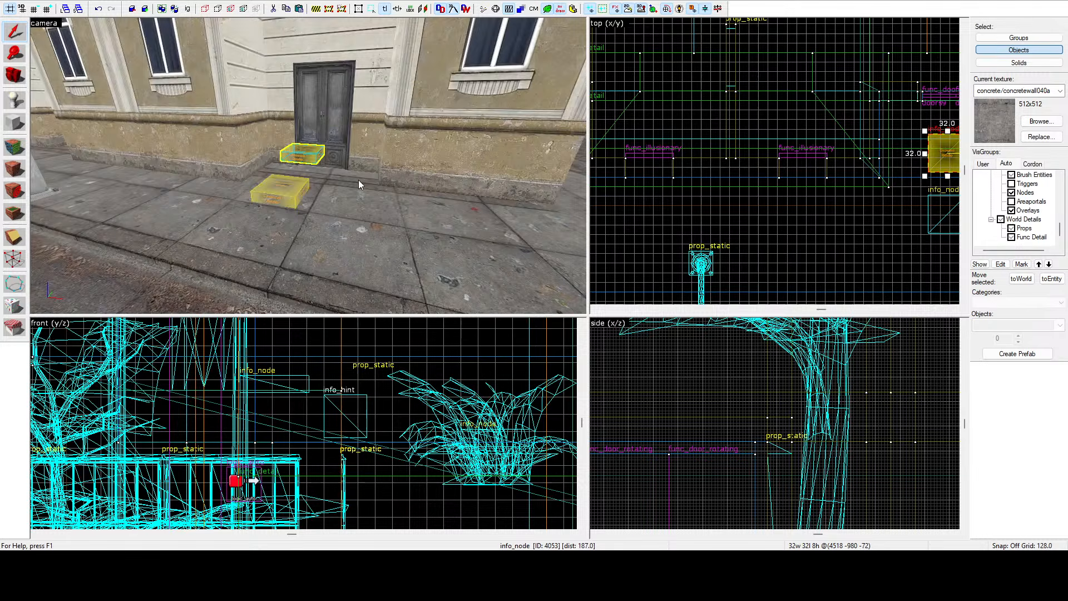
click(358, 179)
scroll(721, 148, down, 2)
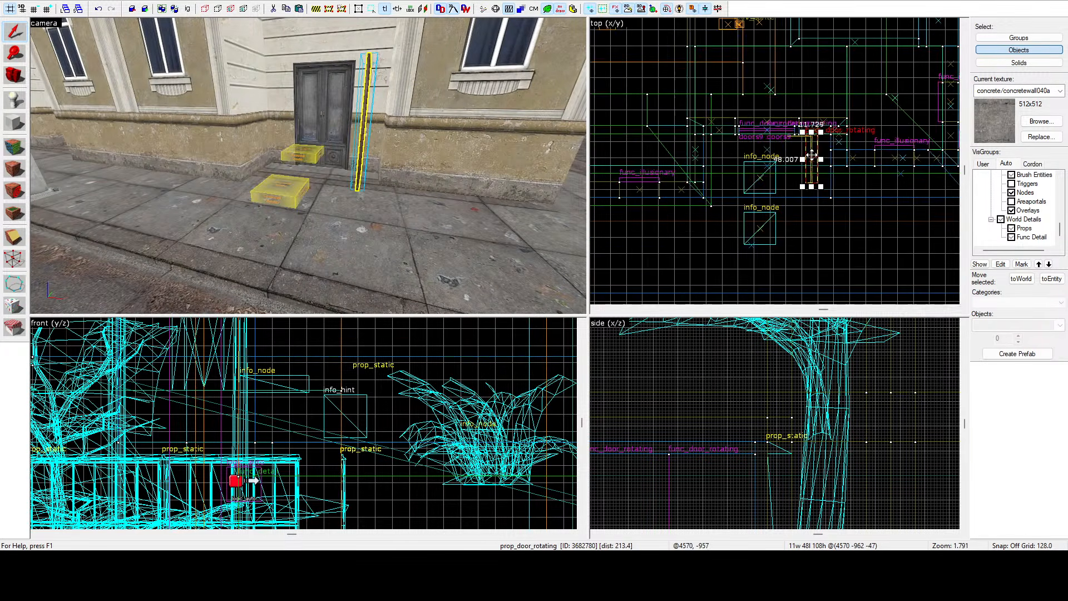
scroll(799, 96, up, 11)
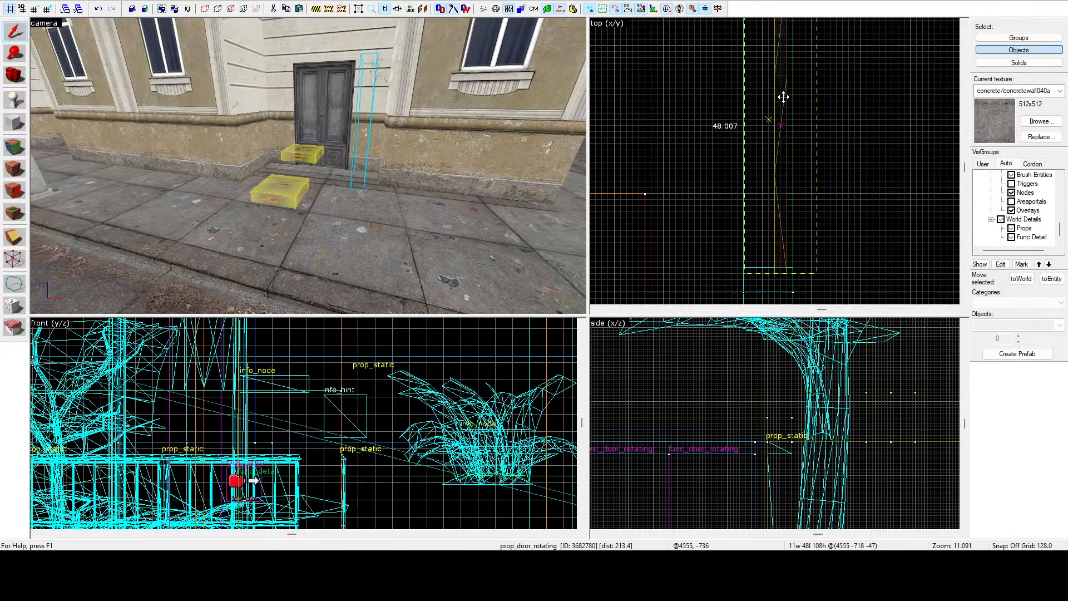
key(ctrl+shift+e)
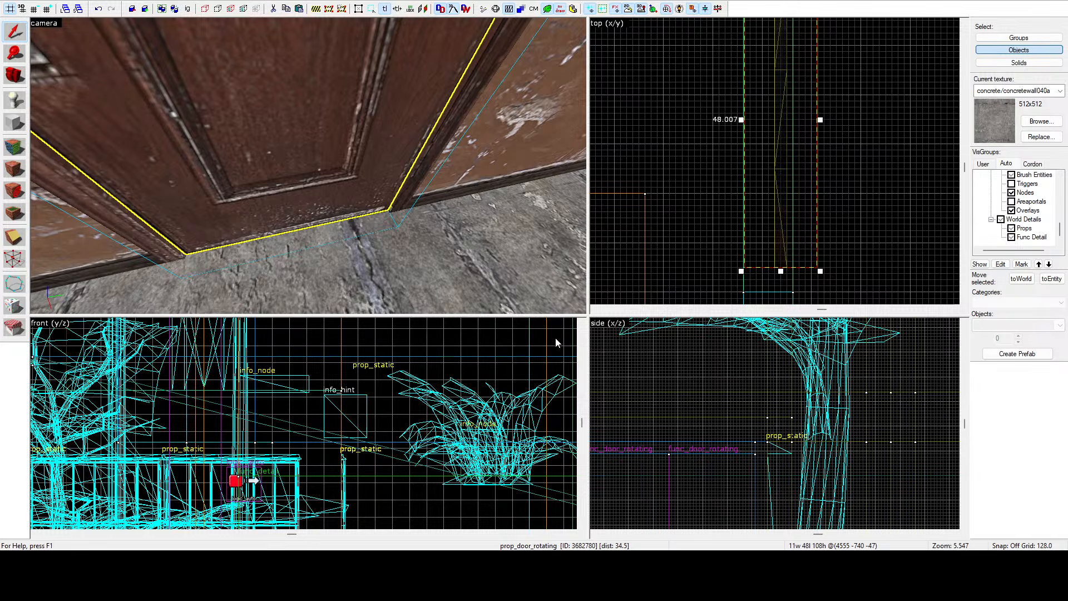
Fly into the building interior, select the open room door and rotate it to sit closed in its frame.
click(676, 101)
click(204, 126)
key(z)
key(s)
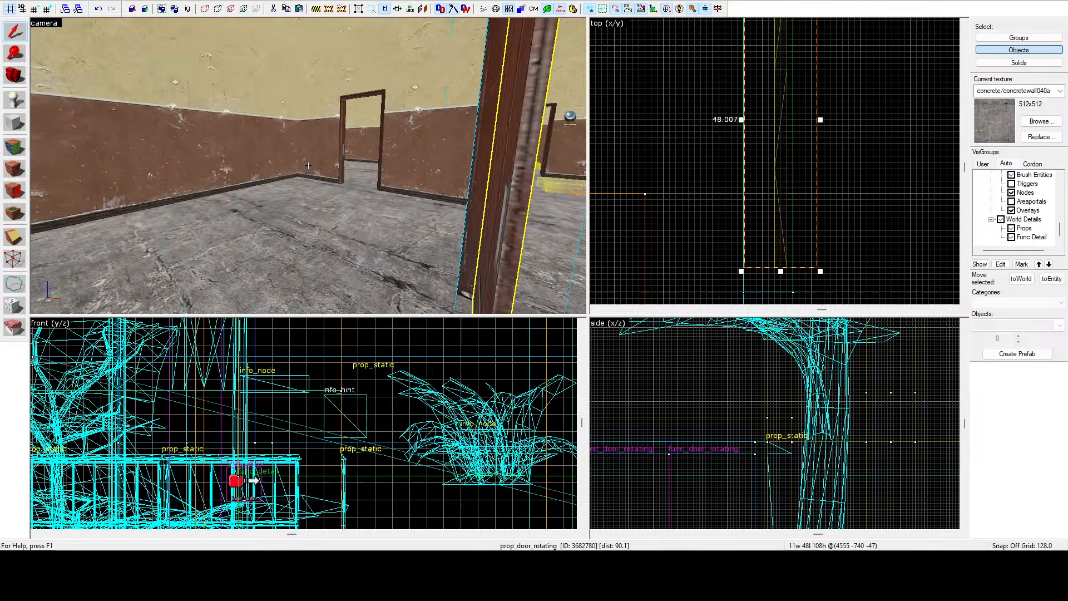
key(a)
key(z)
scroll(769, 222, down, 11)
drag(774, 223, 708, 147)
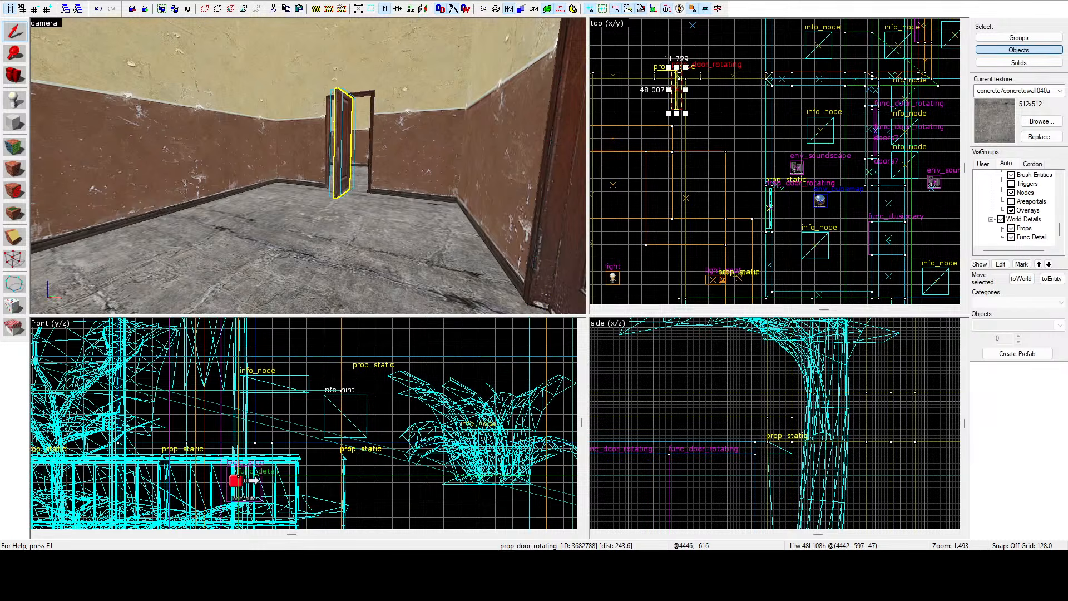
key(m)
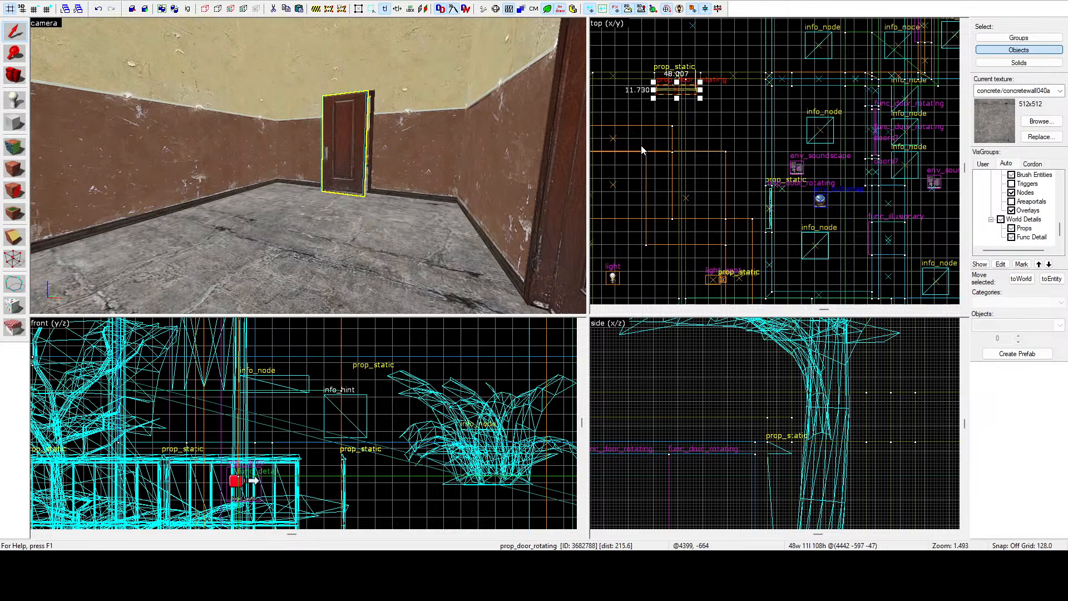
Select the door further along the corridor and rotate it so it sits closed in its frame.
scroll(683, 70, up, 9)
scroll(732, 141, up, 4)
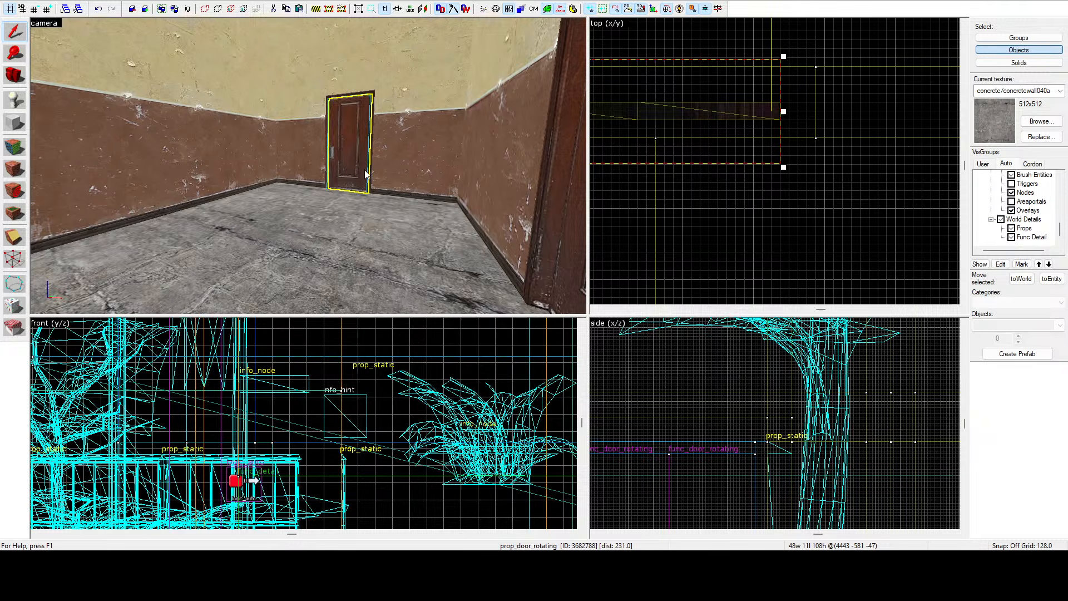
key(a)
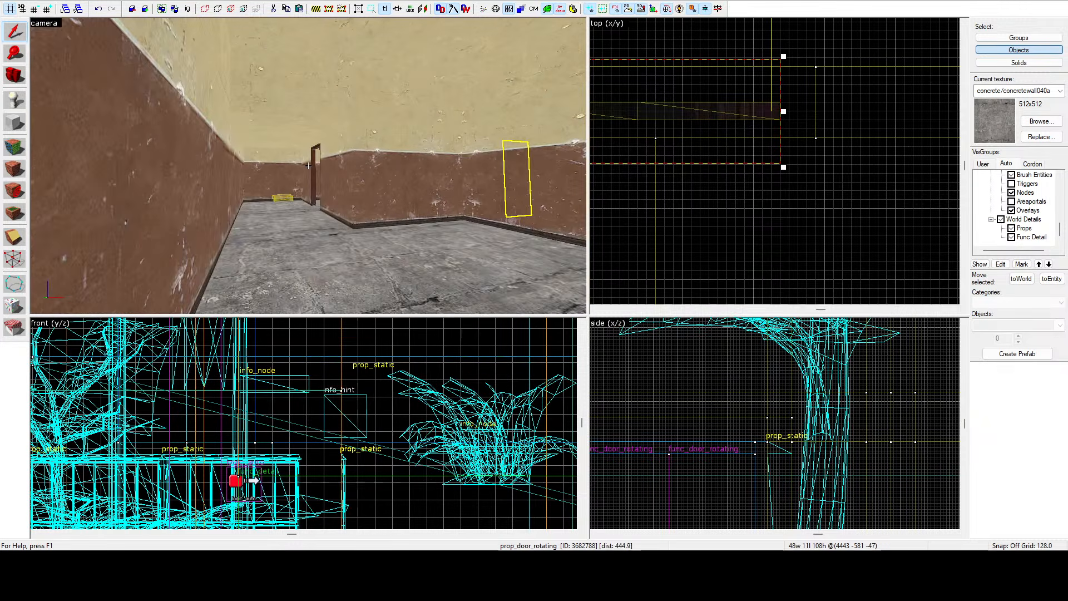
key(z)
scroll(723, 176, down, 6)
scroll(725, 180, down, 5)
scroll(725, 180, down, 6)
drag(734, 156, 627, 100)
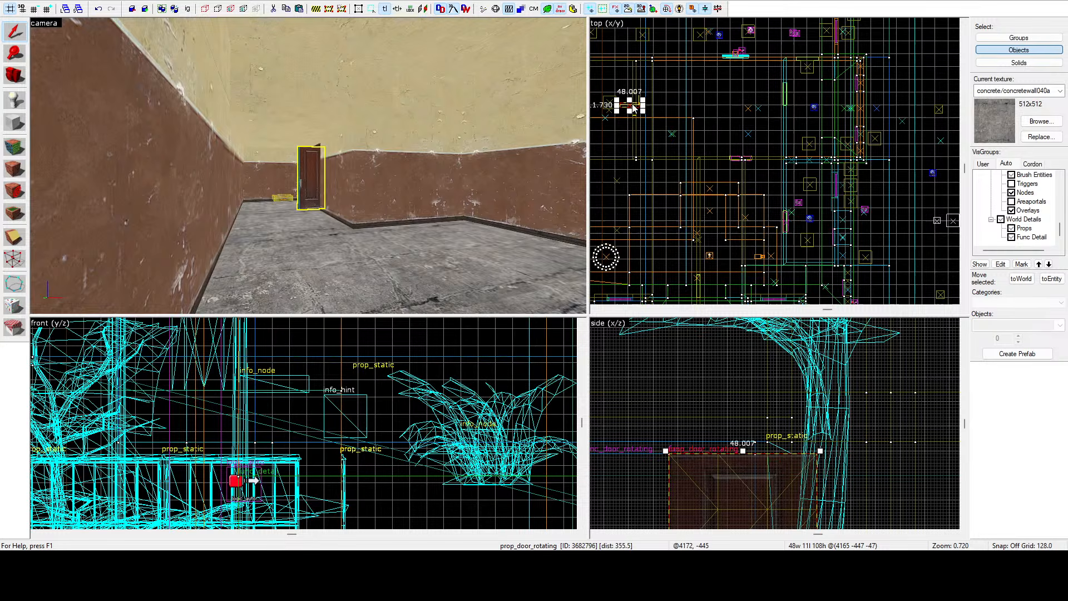
key(m)
key(z)
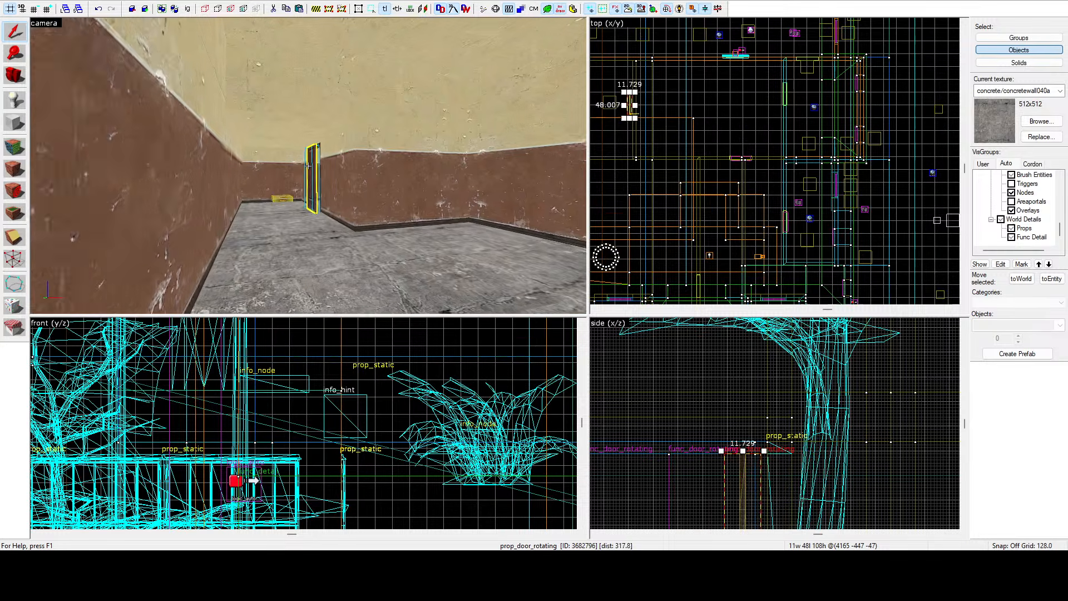
Fly through the corridors and back out onto the street to check the repositioned doors.
key(w)
key(z)
scroll(626, 106, up, 15)
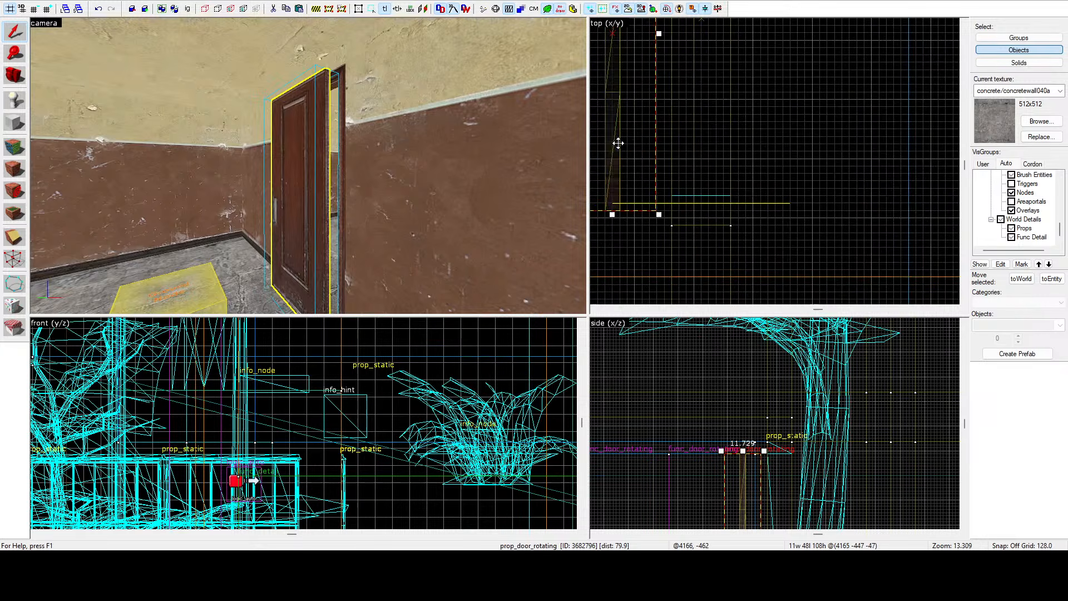
drag(615, 142, 820, 181)
key(z)
key(w)
key(z)
scroll(726, 139, down, 6)
scroll(659, 172, down, 10)
scroll(819, 152, up, 16)
key(z)
key(w)
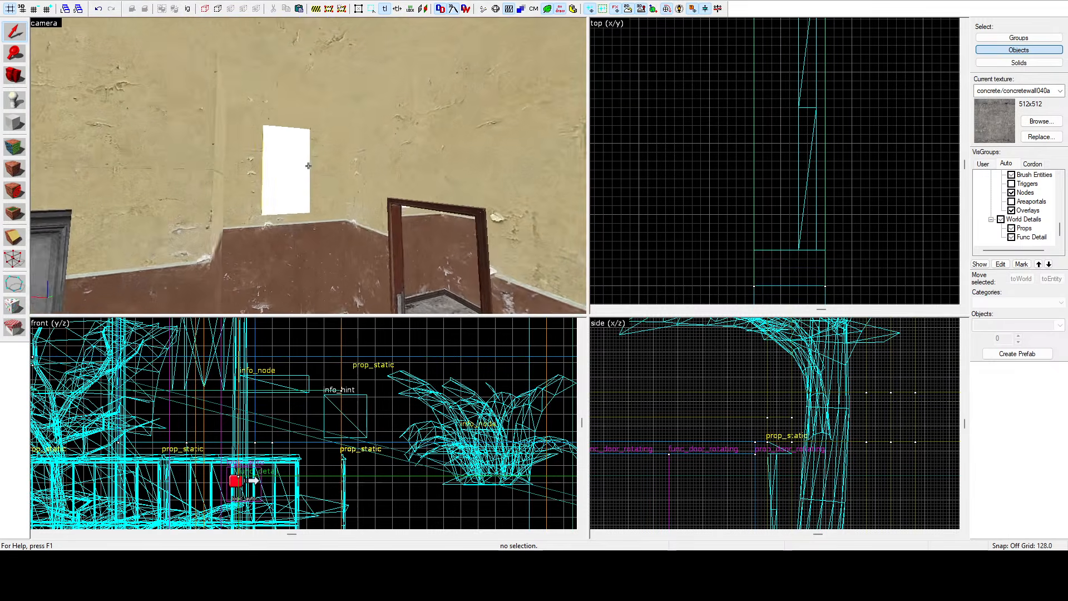
key(w)
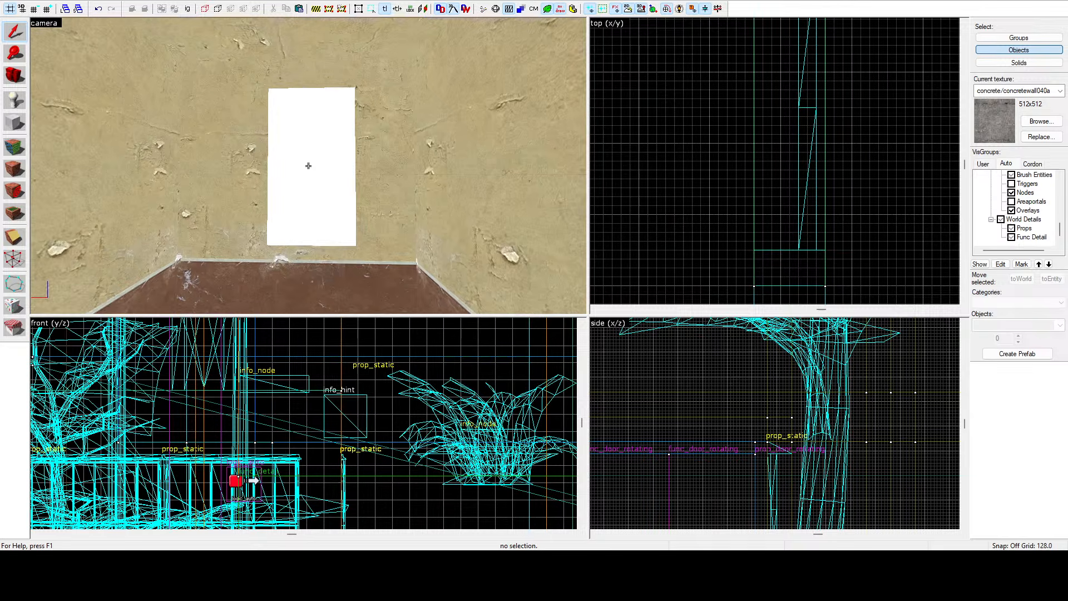
key(s)
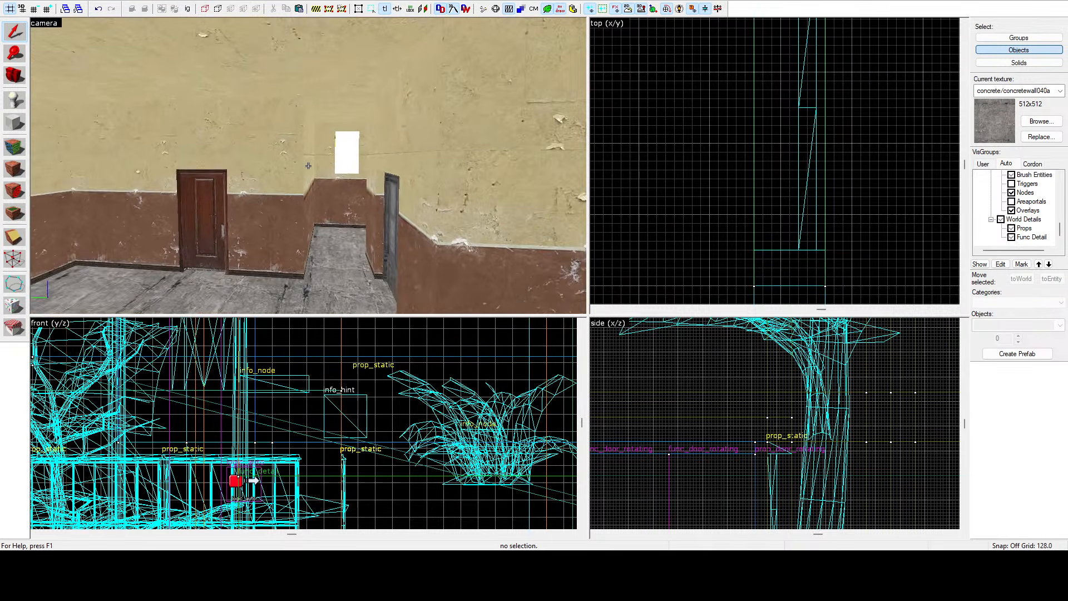
key(w)
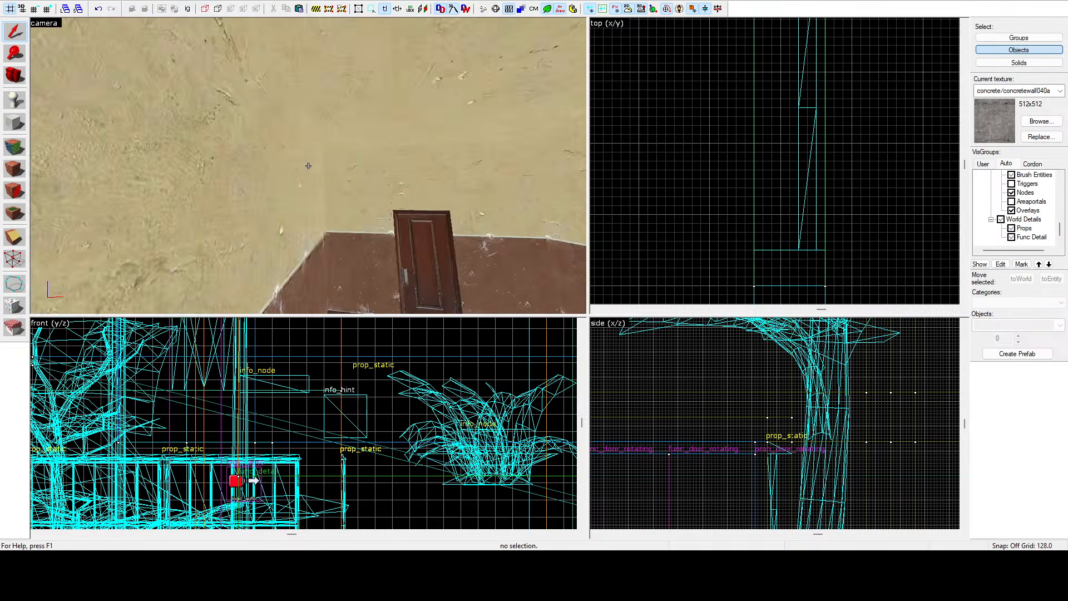
key(w)
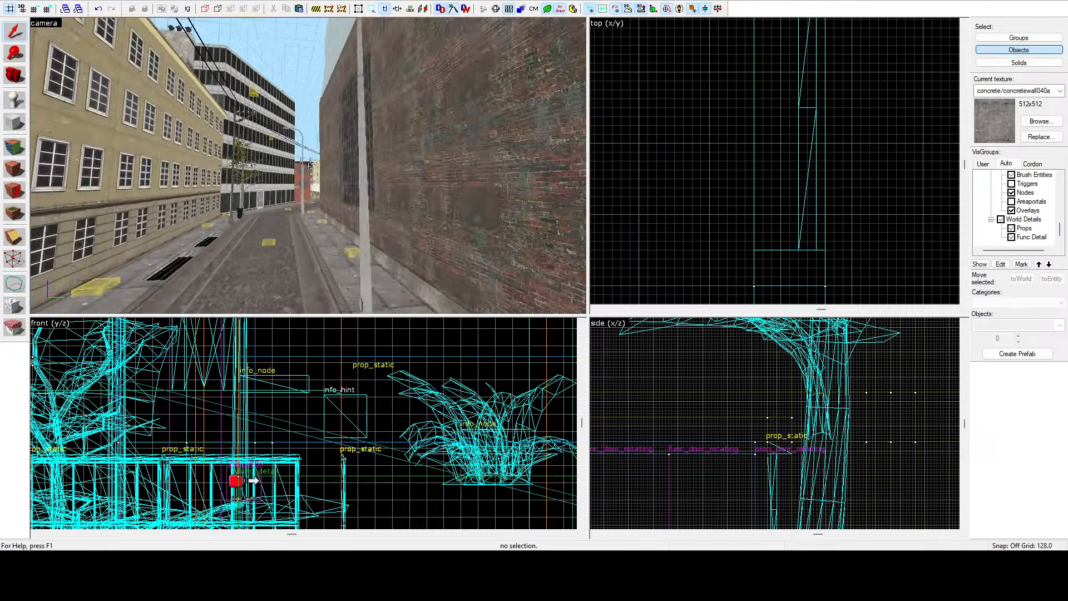
key(w)
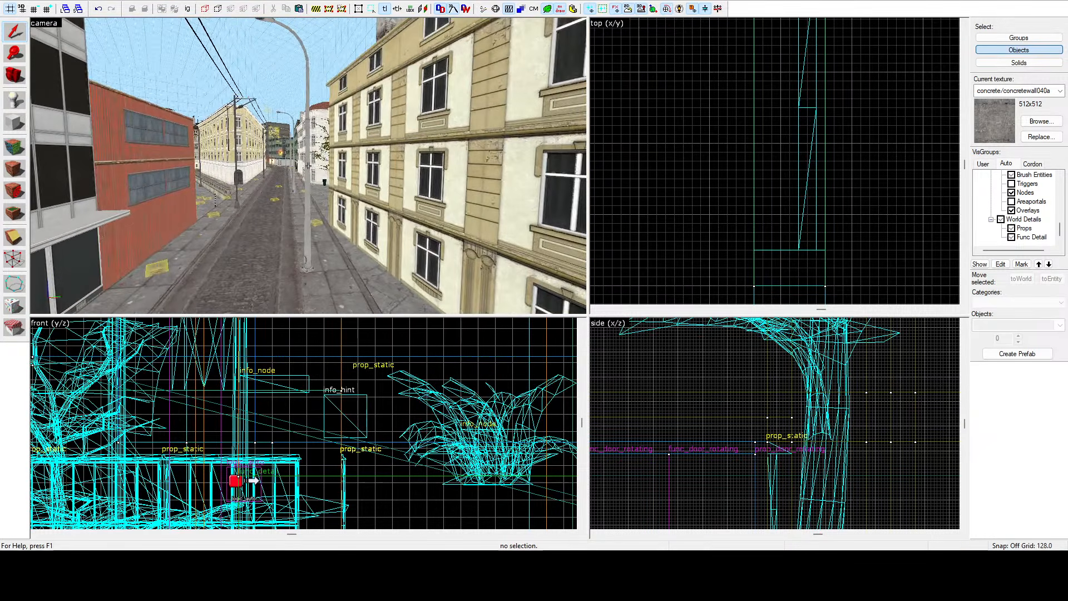
Select the ceiling lamp with its bulb and light in a furnished room and copy them into the building's corridor.
scroll(889, 143, down, 10)
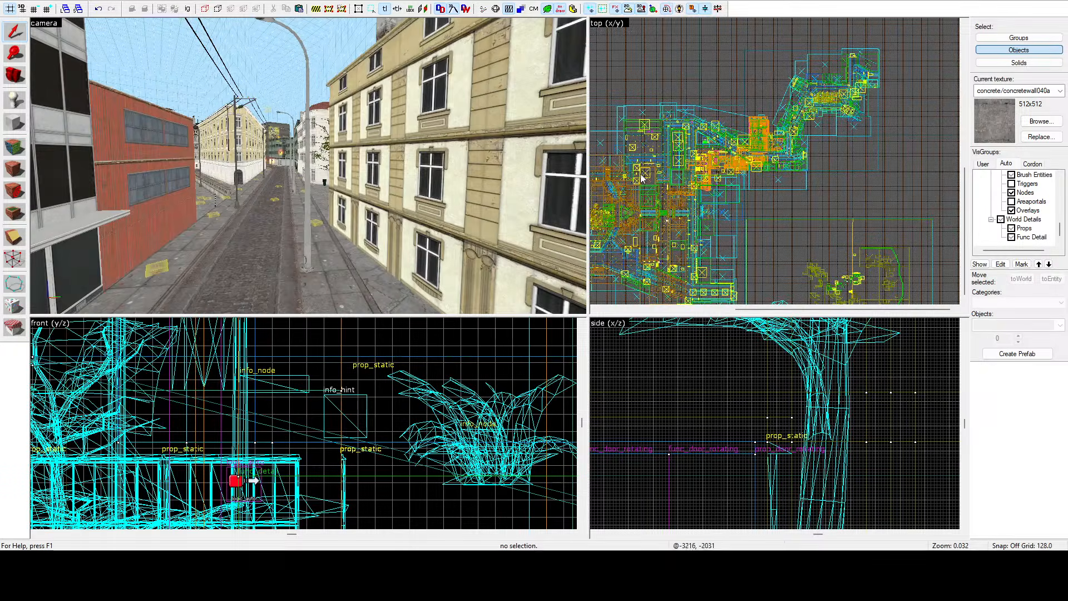
scroll(643, 178, up, 15)
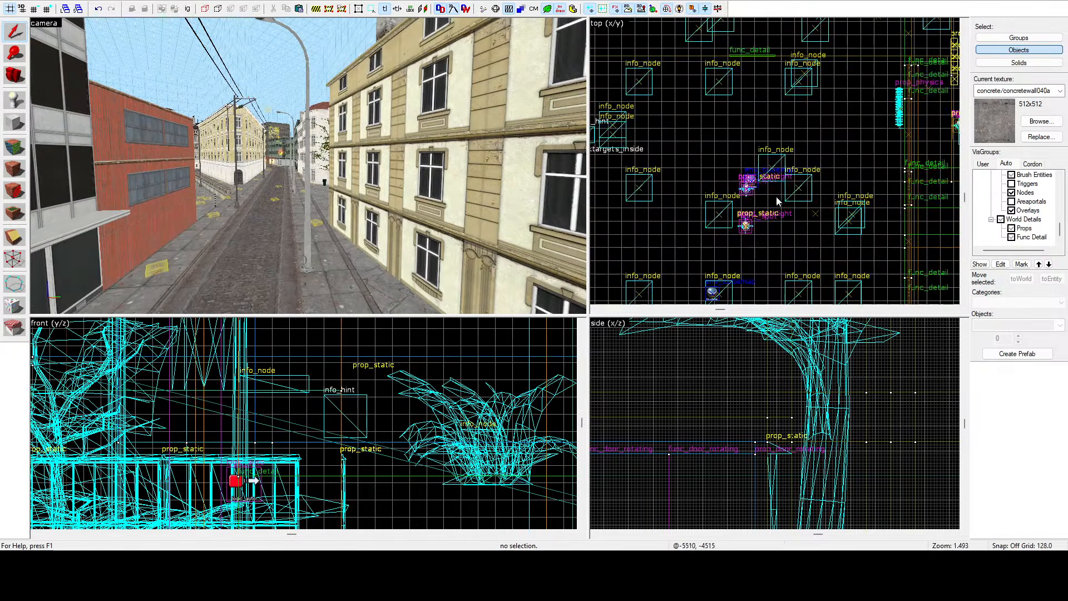
click(694, 206)
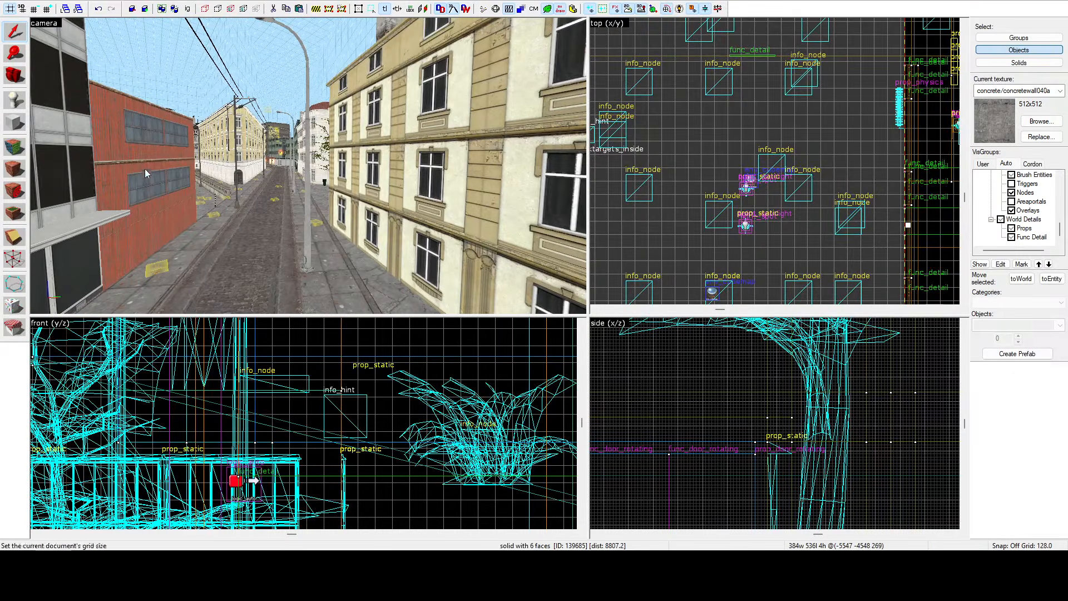
key(ctrl+shift+e)
key(z)
key(w)
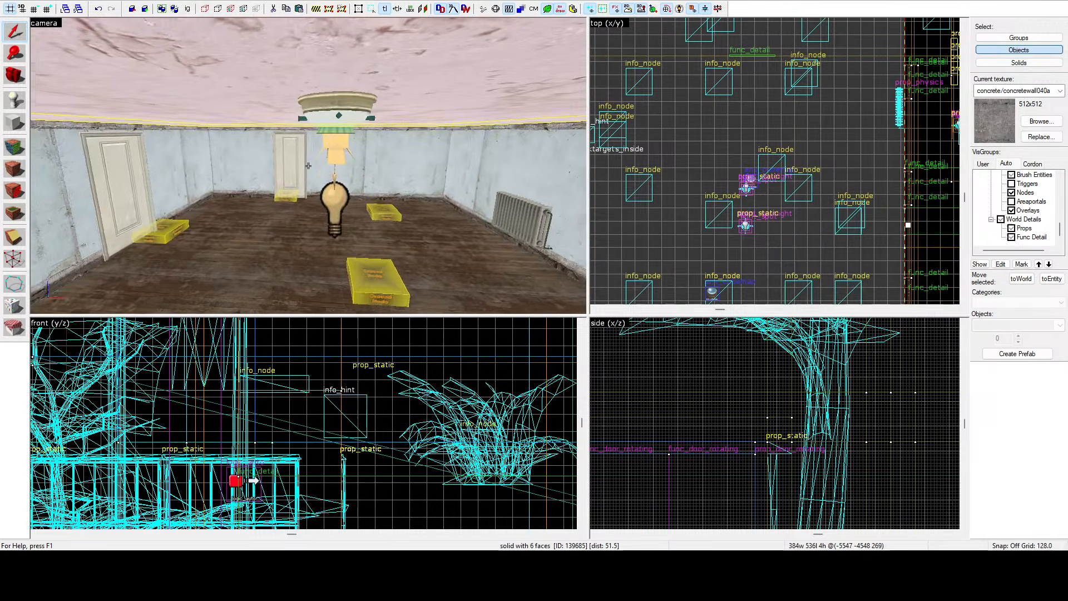
key(z)
click(327, 181)
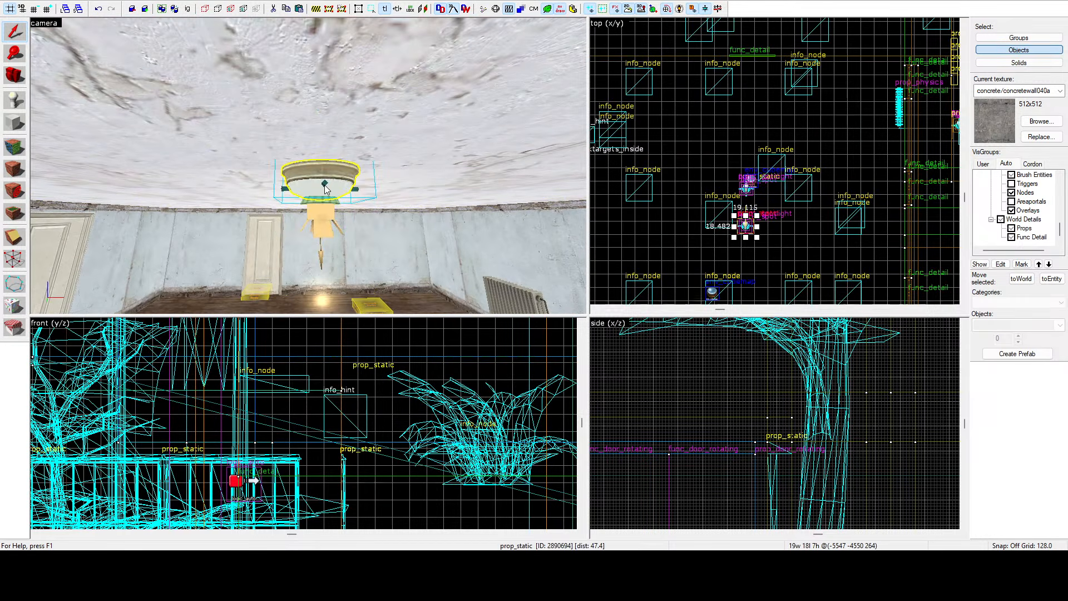
key(z)
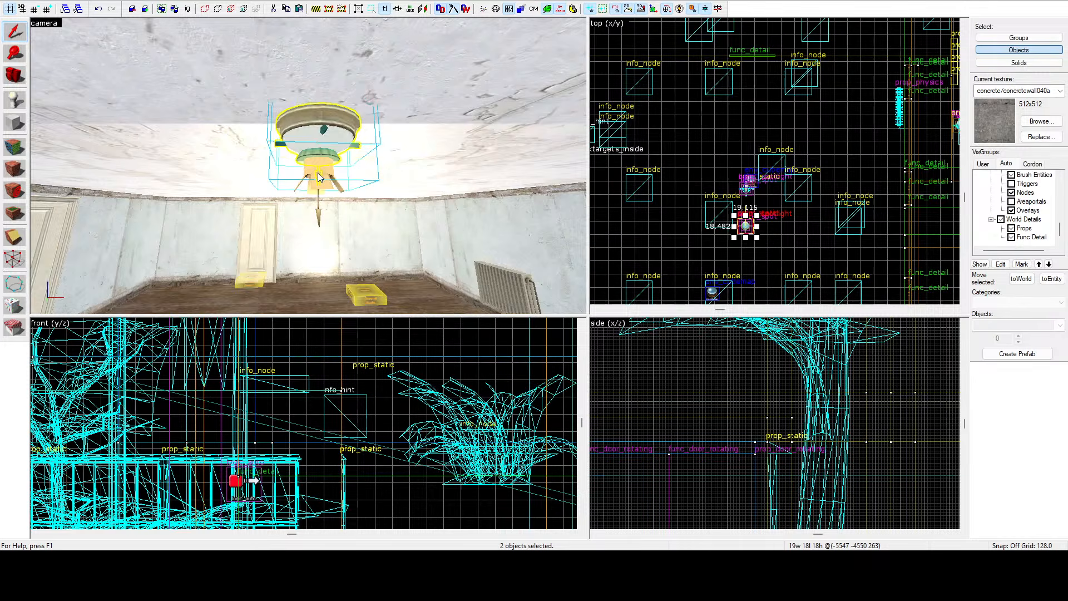
ctrl+click(322, 239)
key(z)
key(a)
key(s)
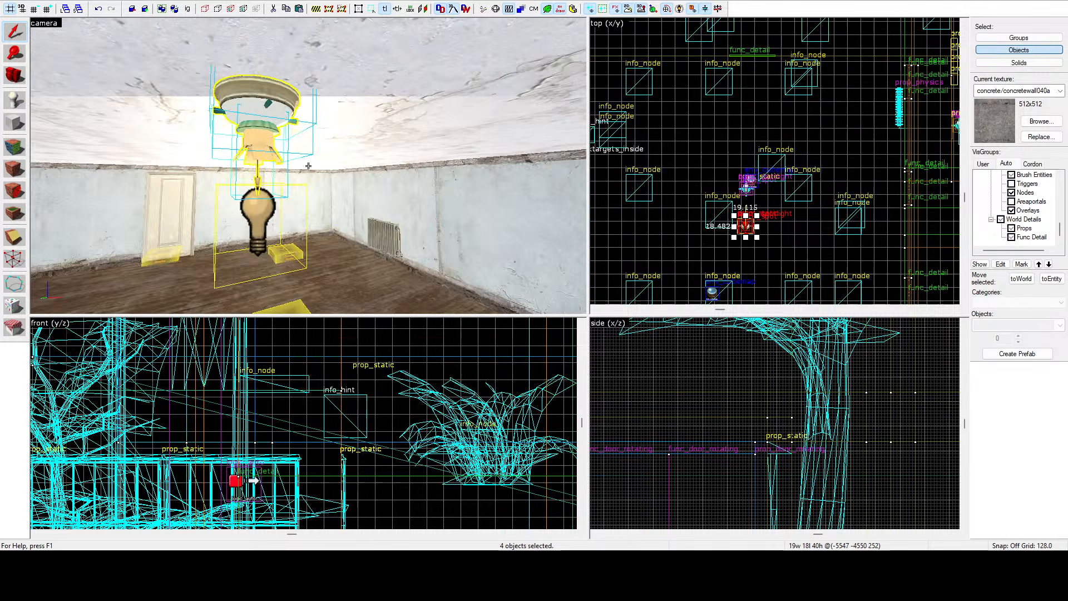
scroll(753, 218, up, 9)
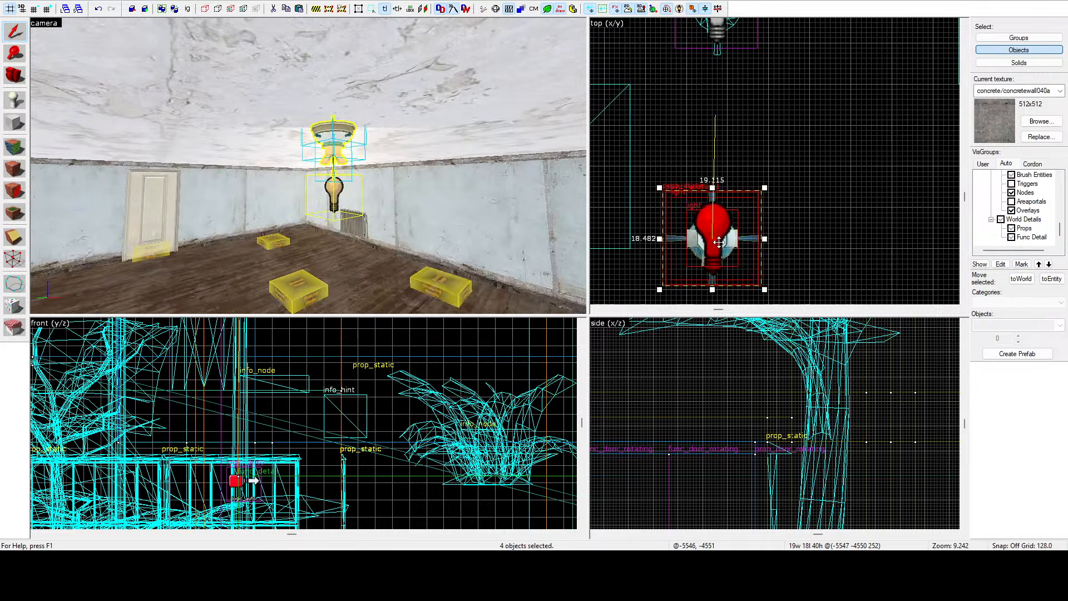
scroll(675, 118, down, 12)
drag(720, 244, 866, 56)
scroll(676, 118, down, 15)
scroll(843, 67, down, 3)
scroll(948, 26, up, 7)
drag(952, 20, 803, 104)
scroll(803, 104, up, 12)
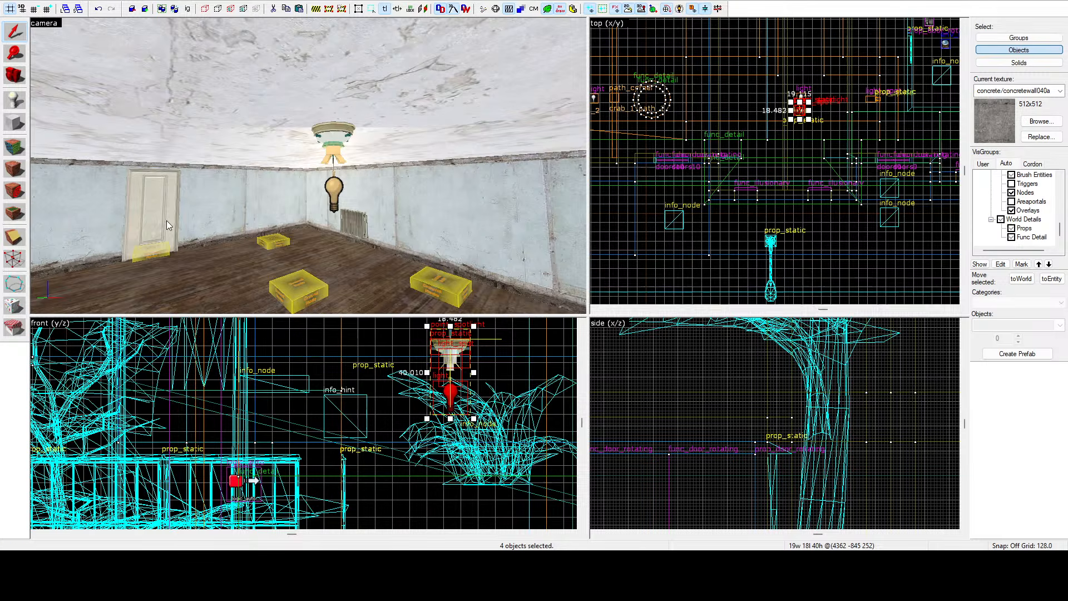
Move the copied lamp assembly along the corridor ceiling to its new spot.
key(ctrl+shift+e)
key(z)
key(w)
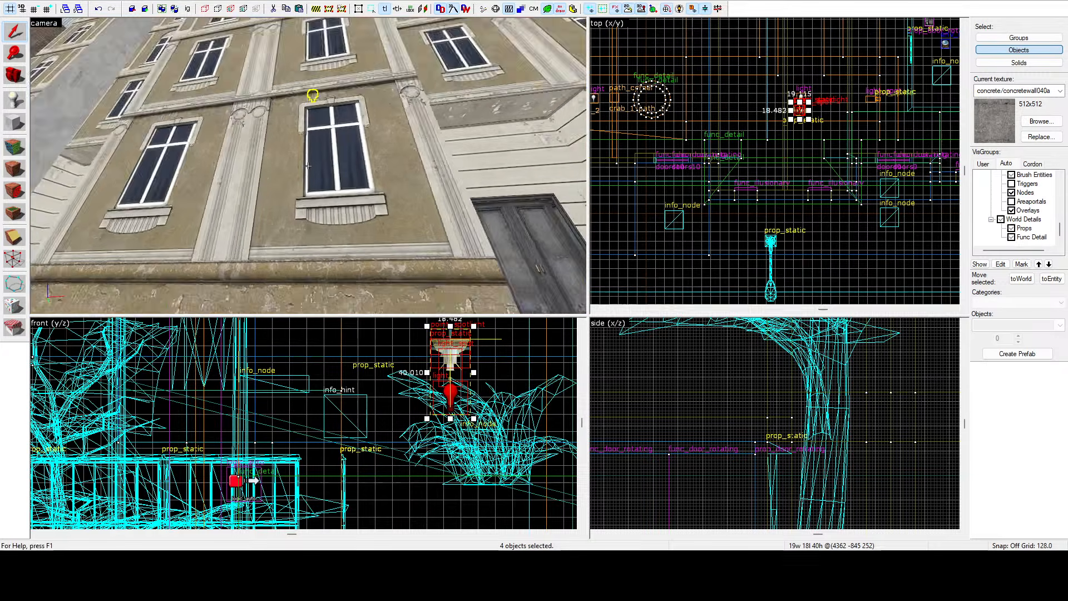
key(w)
scroll(613, 332, down, 12)
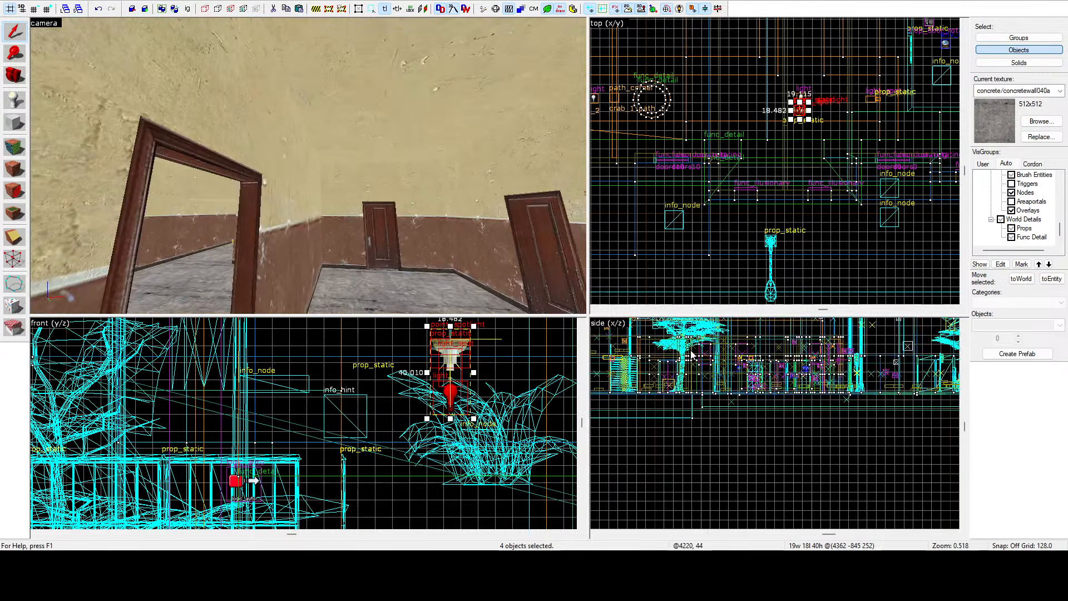
drag(718, 336, 778, 342)
scroll(741, 408, up, 5)
scroll(742, 408, up, 4)
scroll(738, 476, down, 4)
scroll(744, 403, up, 10)
key(z)
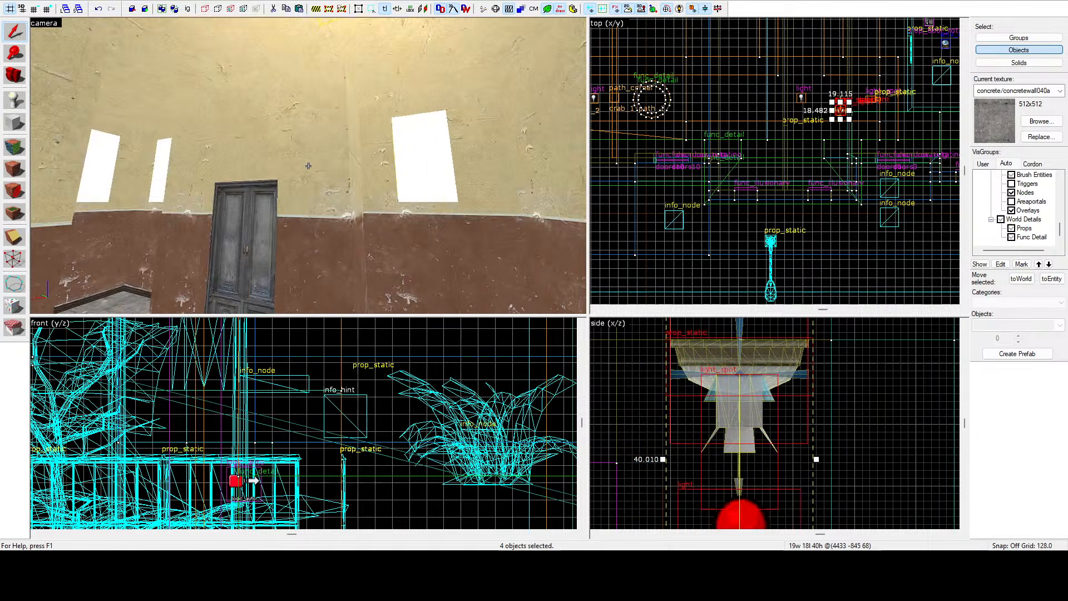
key(z)
scroll(797, 207, up, 6)
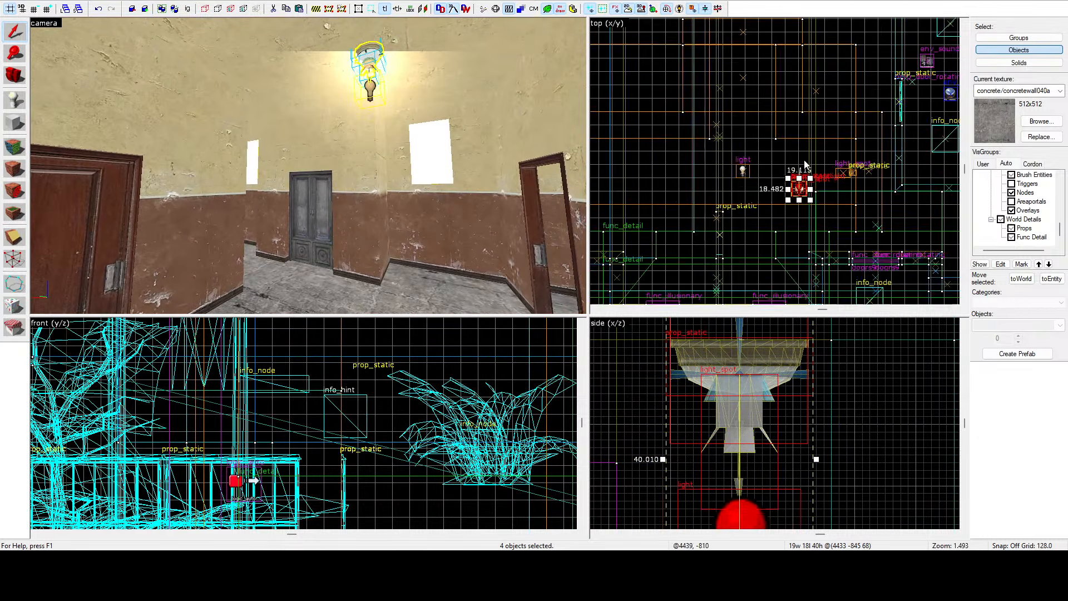
shift+drag(797, 207, 790, 122)
scroll(791, 121, up, 4)
Nudge the lamp assembly slightly sideways to centre it in the corridor.
key(z)
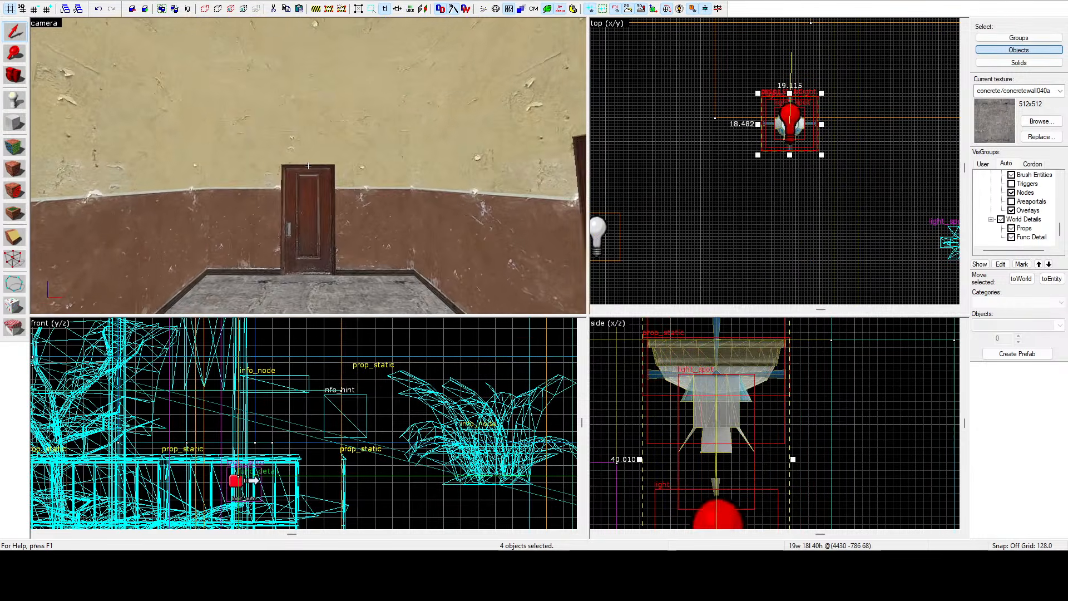
key(s)
key(z)
scroll(835, 158, up, 5)
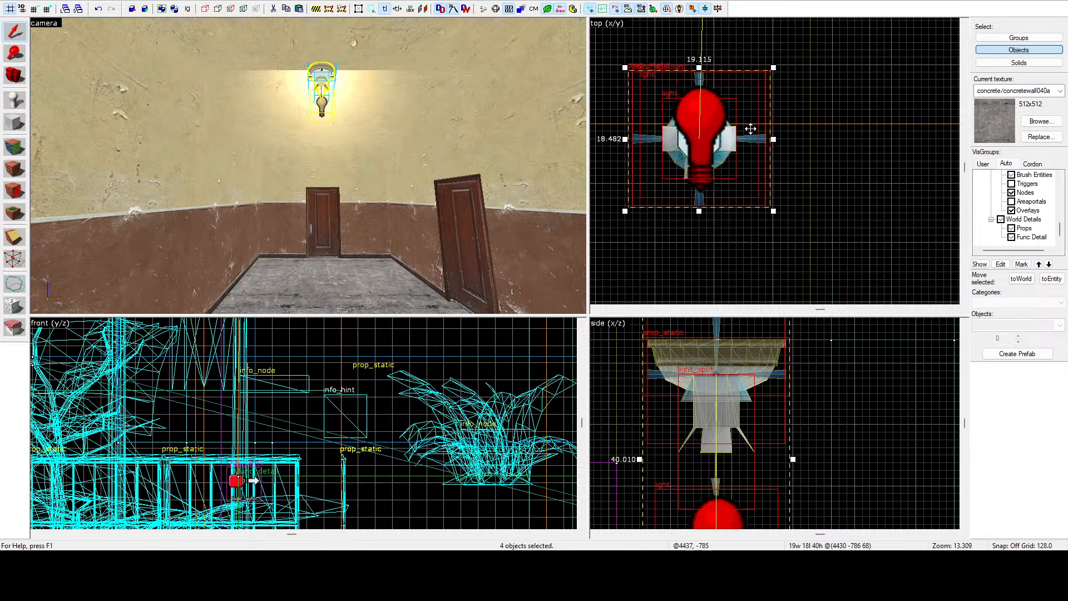
drag(725, 137, 747, 137)
key(z)
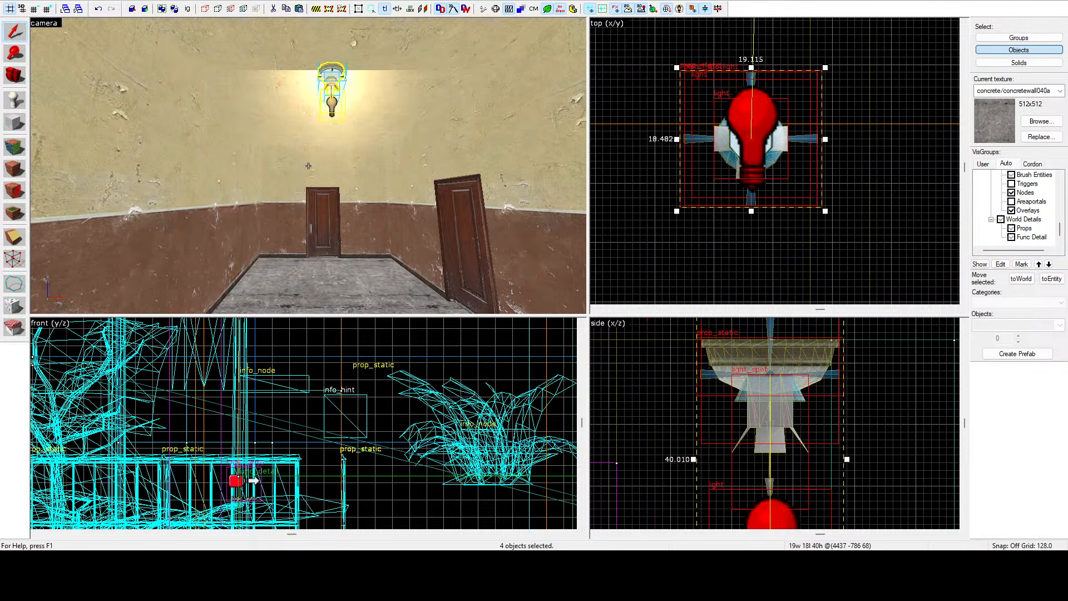
key(a)
key(z)
scroll(733, 134, down, 10)
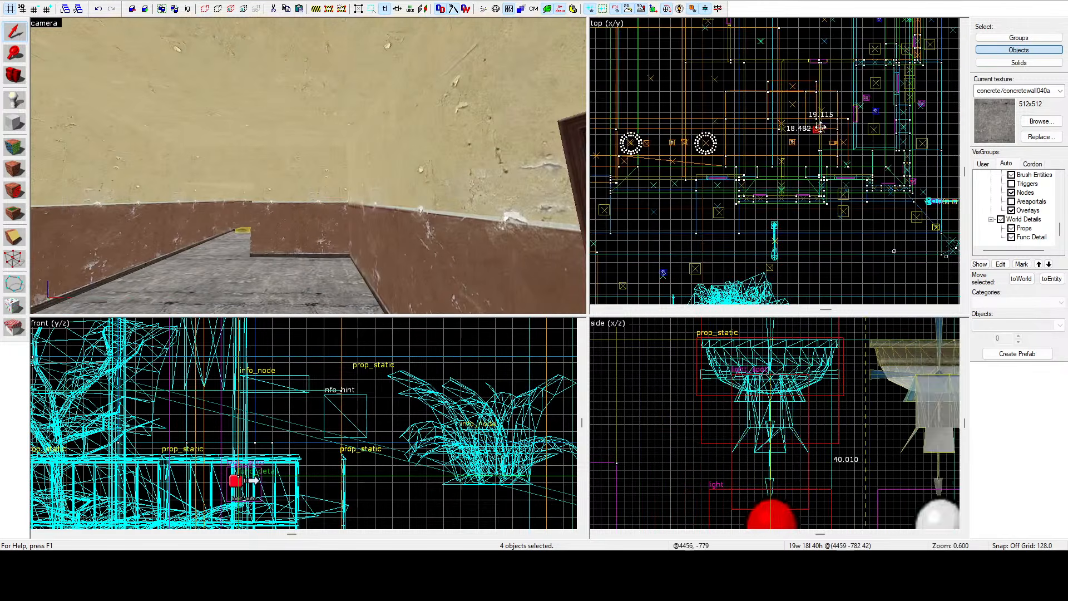
Shift the copied lamp assembly a short distance further along the corridor ceiling in the top view.
scroll(736, 135, up, 8)
key(z)
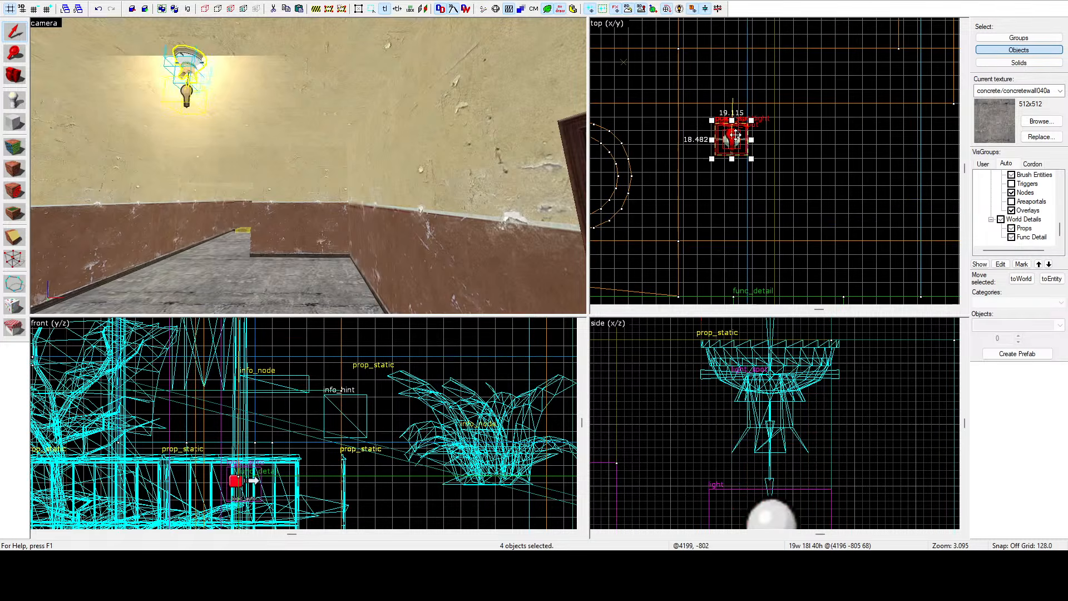
key(z)
scroll(668, 152, down, 4)
scroll(714, 144, up, 5)
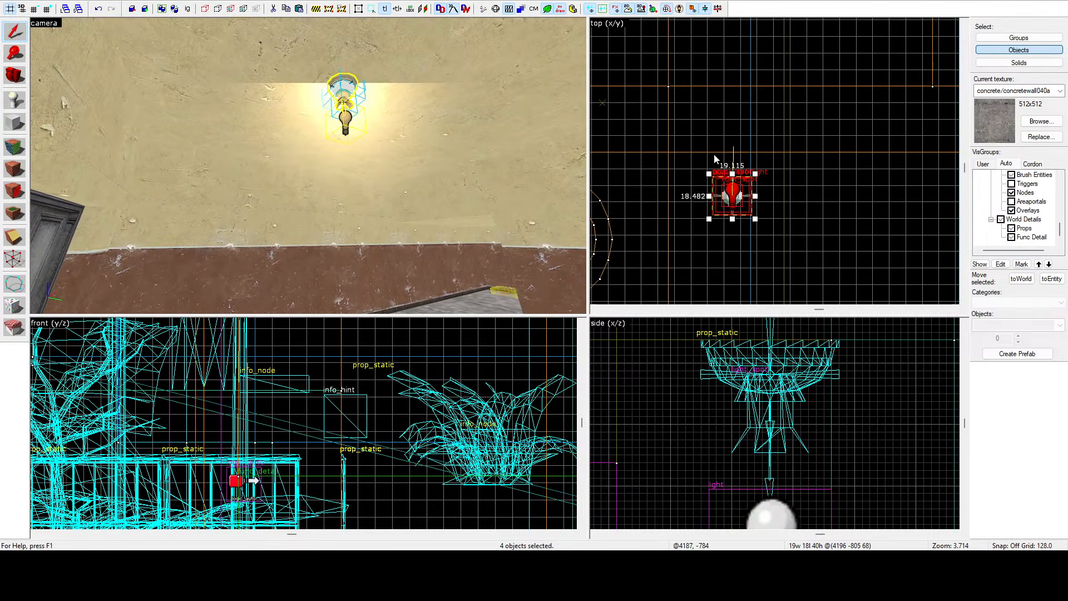
drag(733, 188, 714, 126)
key(z)
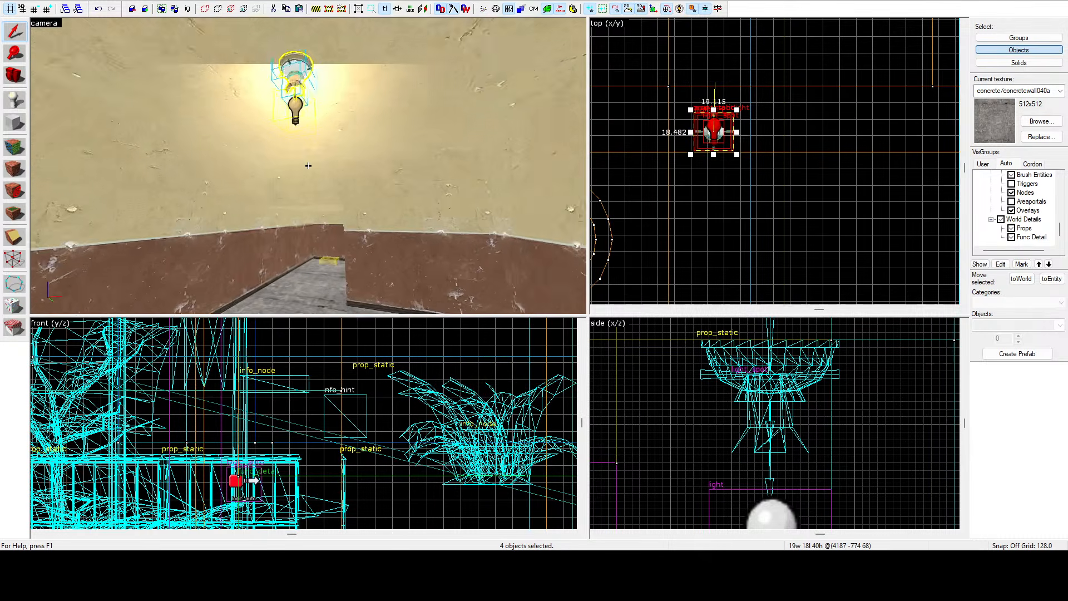
key(z)
Raise the lamp assembly slightly in the side view so it sits against the ceiling.
scroll(706, 192, down, 5)
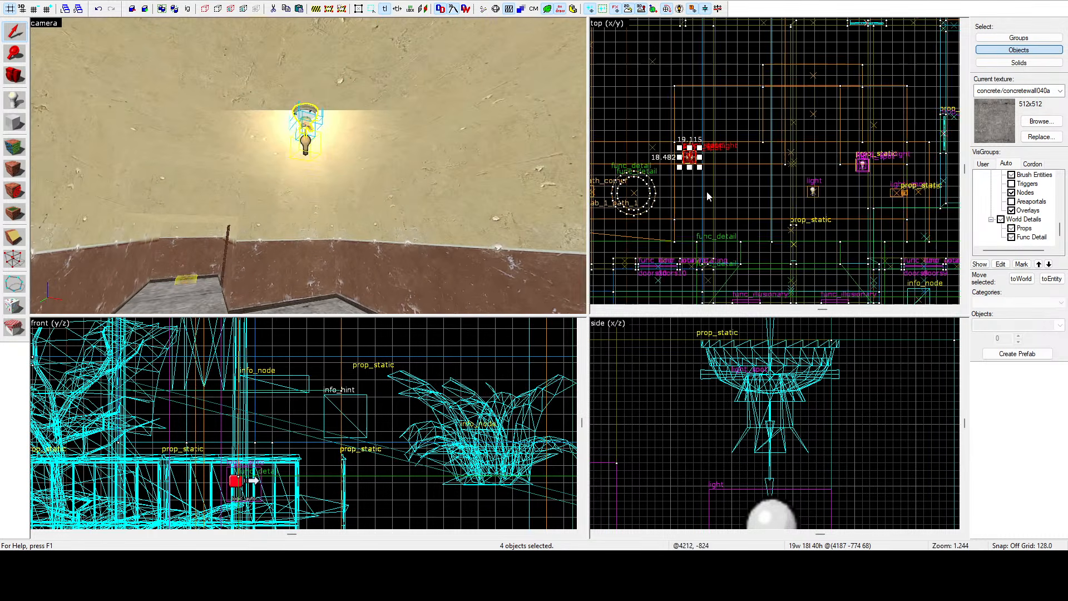
scroll(707, 151, down, 6)
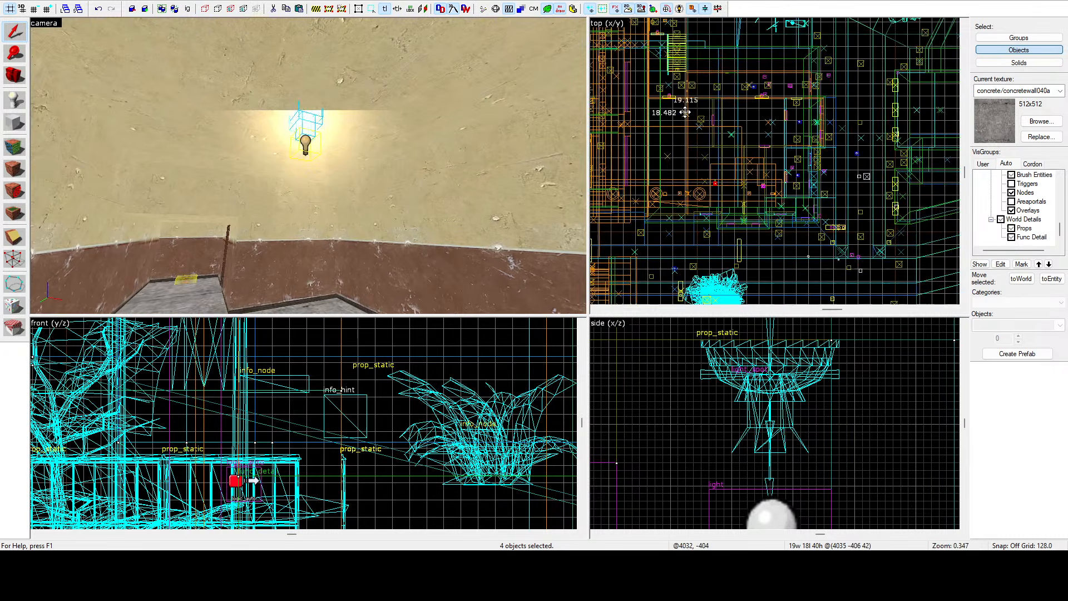
scroll(700, 120, up, 8)
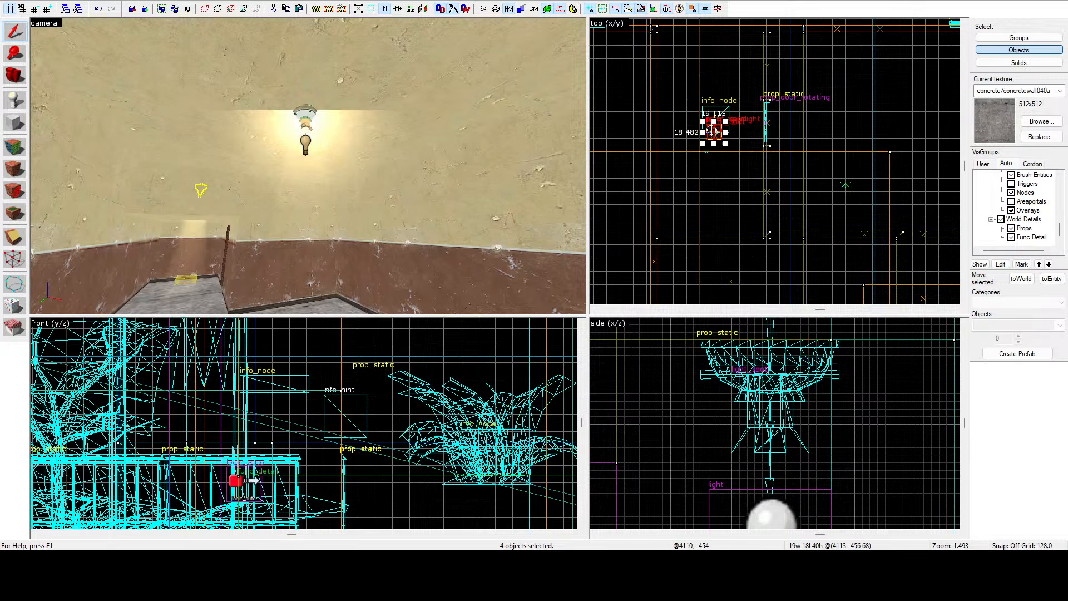
scroll(714, 410, down, 5)
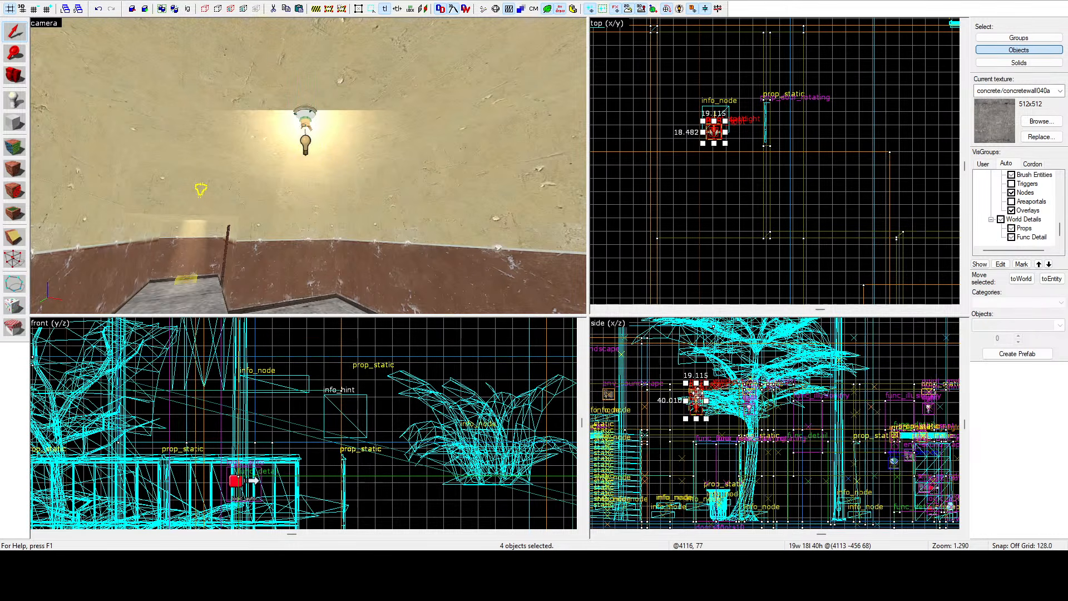
scroll(697, 441, up, 12)
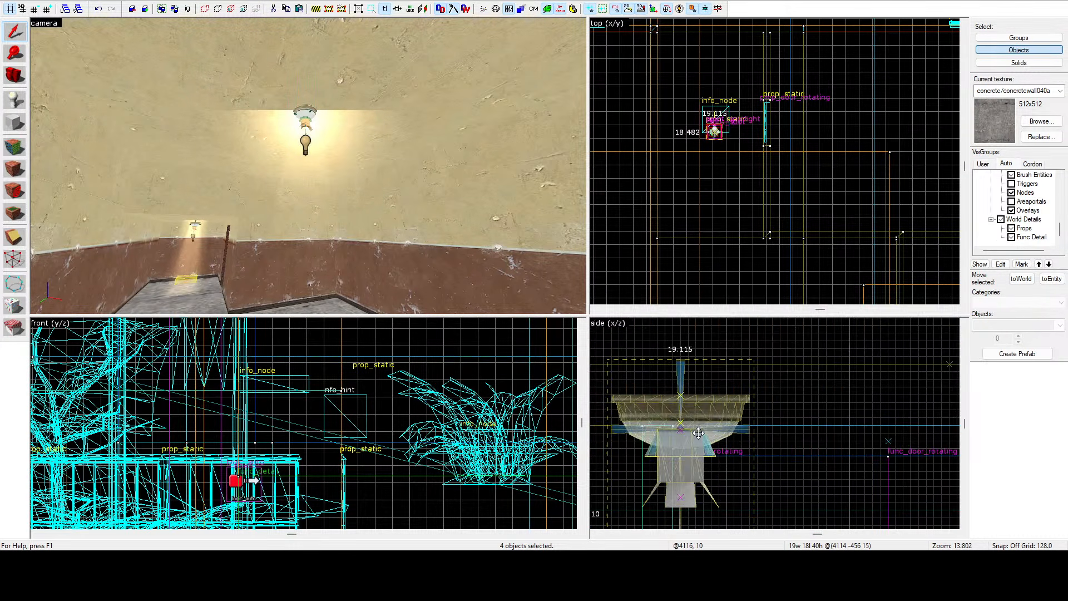
drag(696, 406, 703, 398)
key(z)
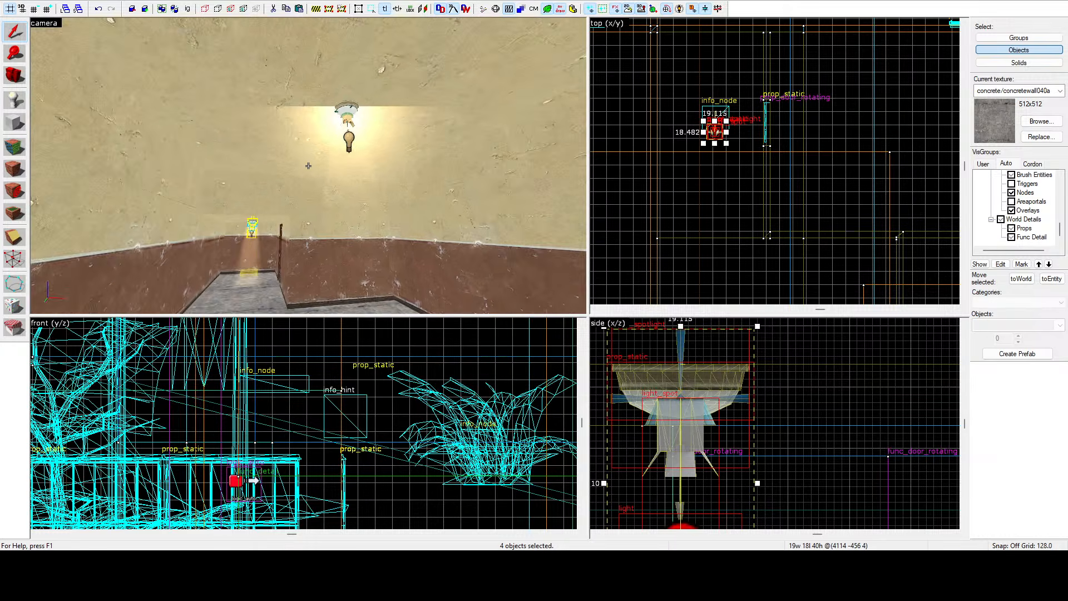
Move the lamp assembly to the ceiling of the next corridor section near the inner door.
key(w)
key(w)
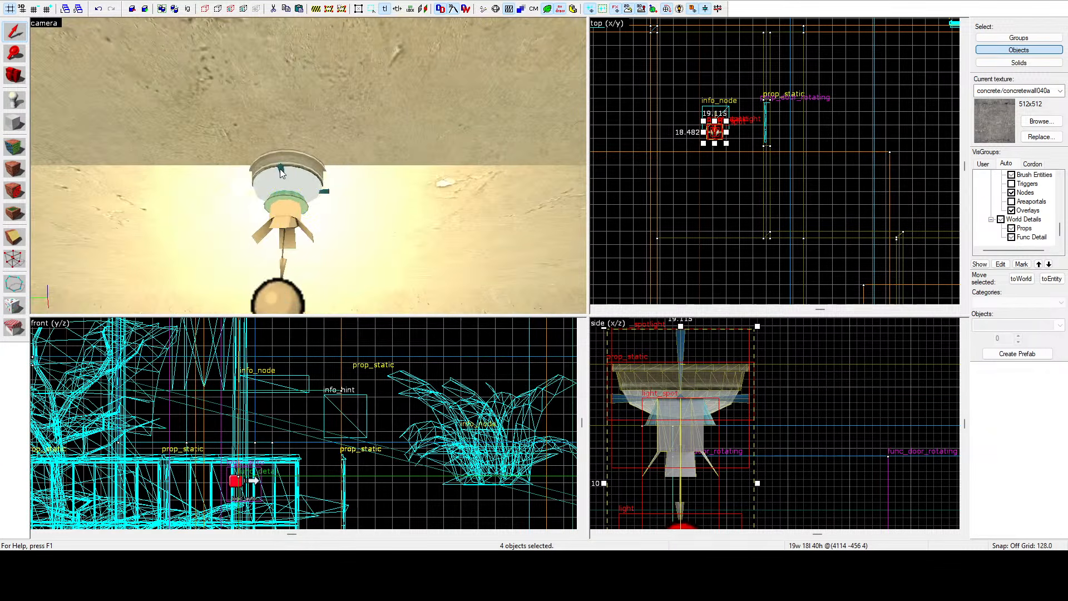
key(z)
click(289, 231)
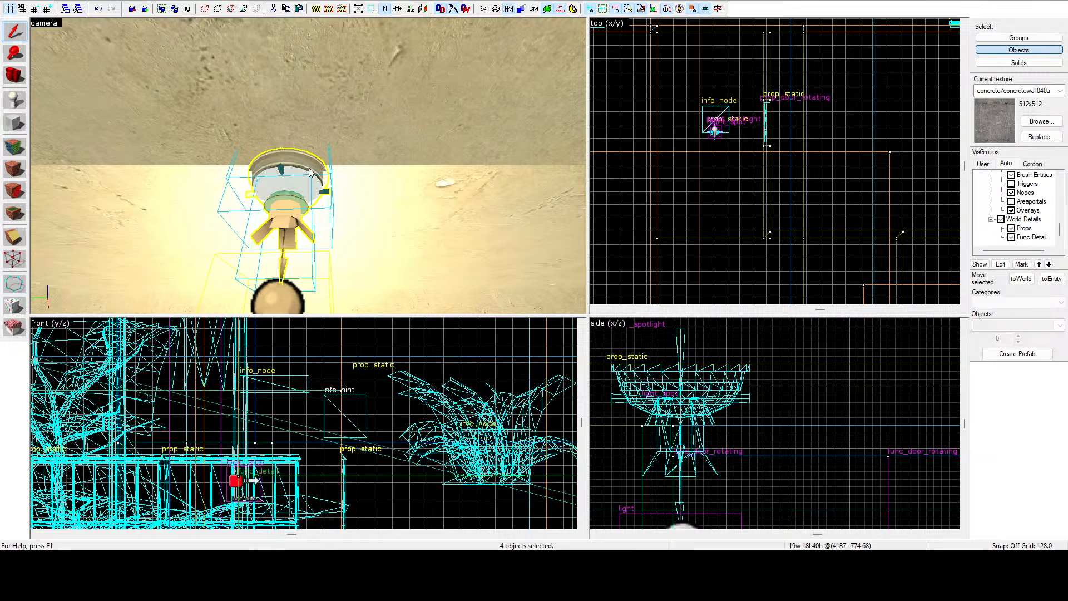
scroll(734, 205, down, 5)
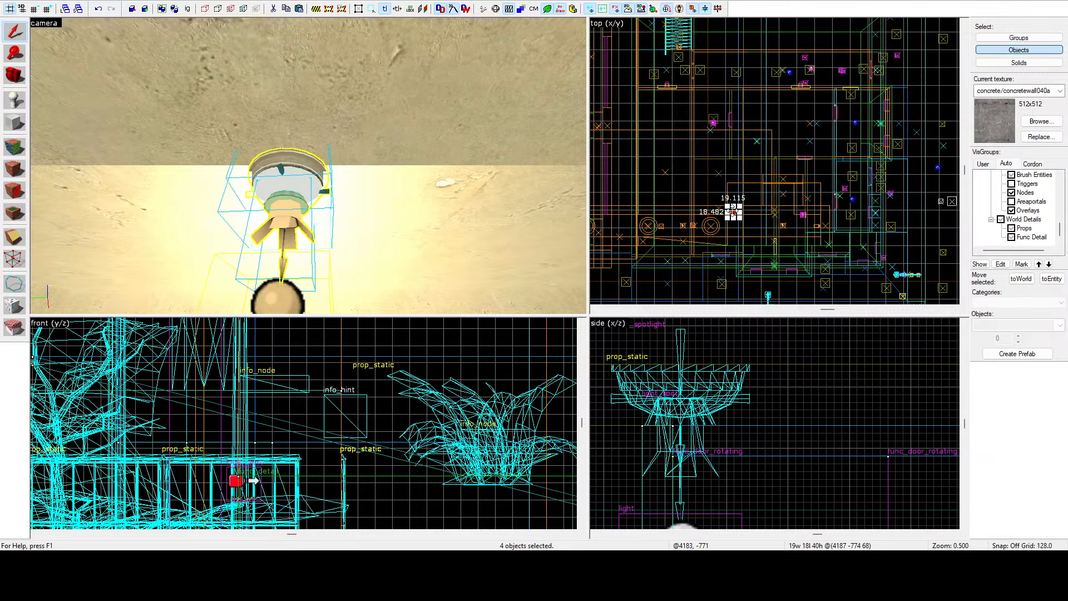
shift+drag(733, 211, 802, 123)
key(z)
key(w)
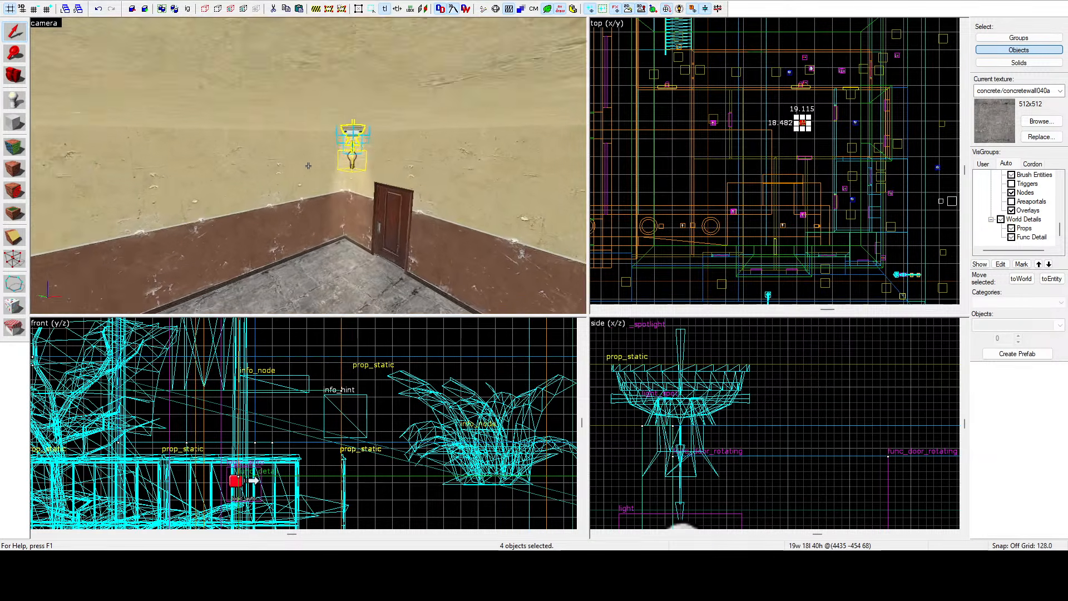
key(z)
scroll(759, 178, up, 10)
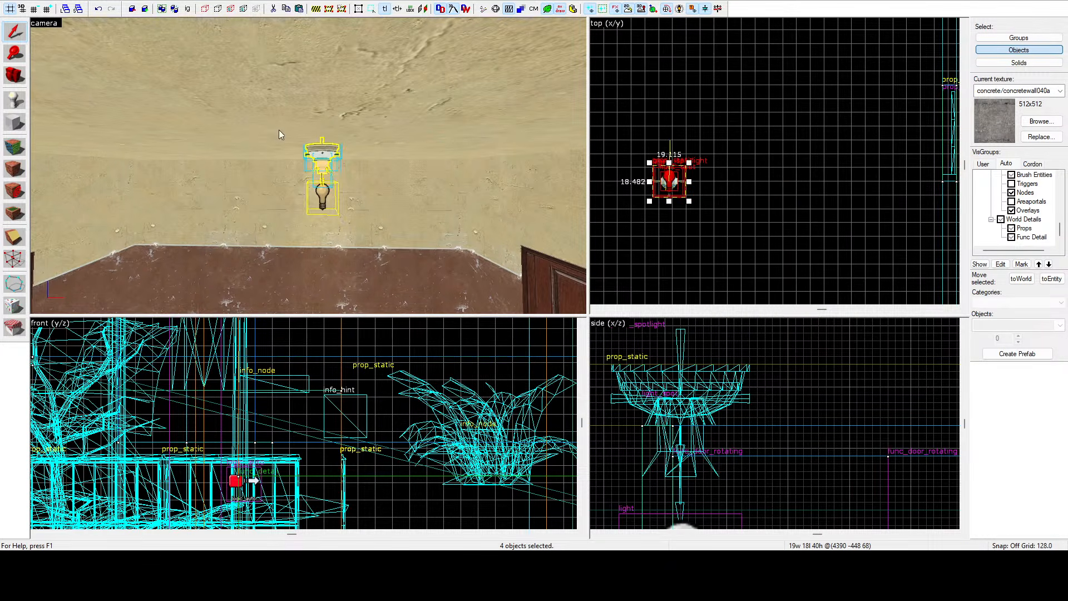
Adjust the lamp assembly's sideways position so it is centred on that ceiling.
key(z)
key(d)
key(w)
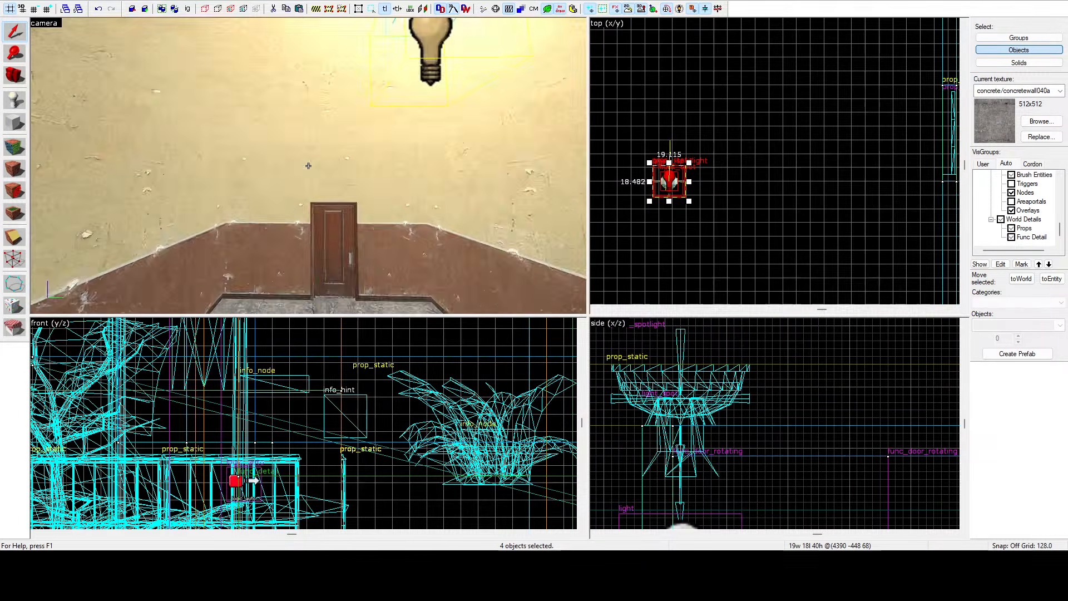
key(s)
key(a)
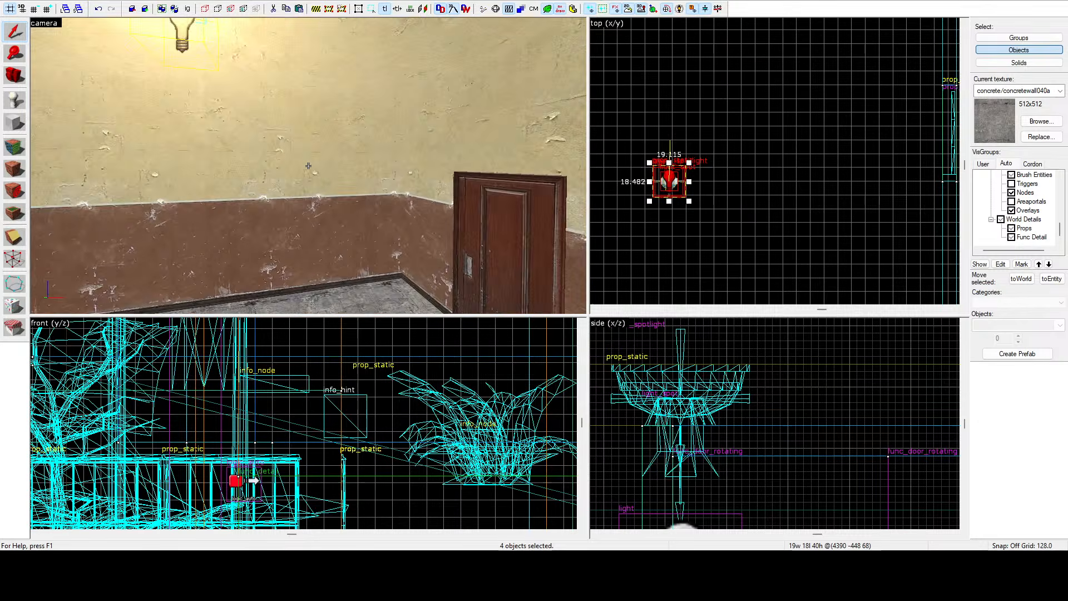
key(s)
key(a)
key(z)
middle_drag(671, 183, 719, 177)
drag(719, 177, 702, 177)
key(z)
key(a)
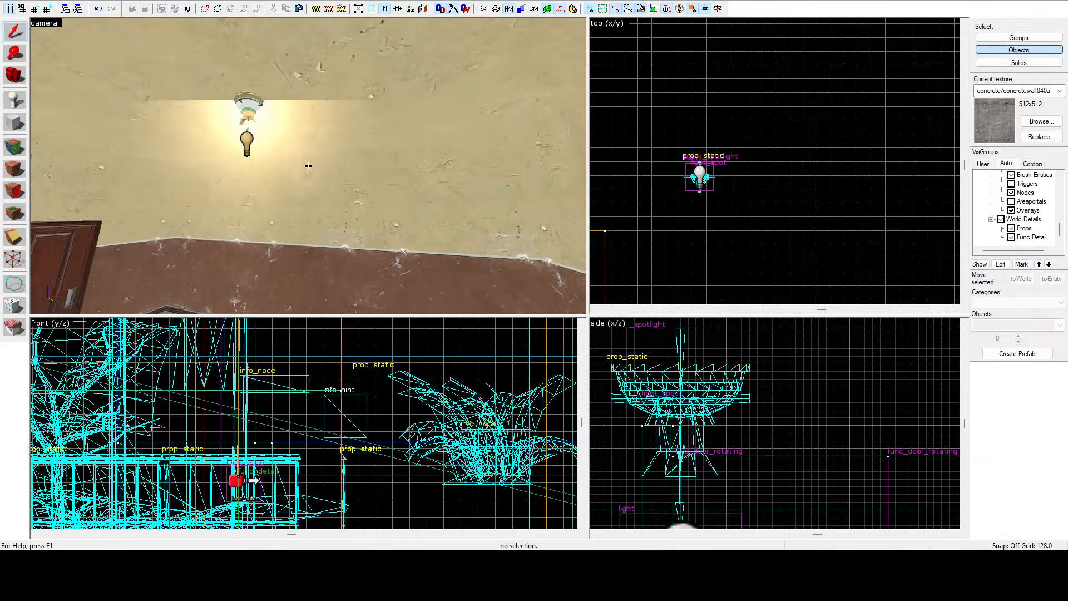
Select the area portal at the building's street entrance and rotate it 90 degrees.
key(w)
key(s)
key(s)
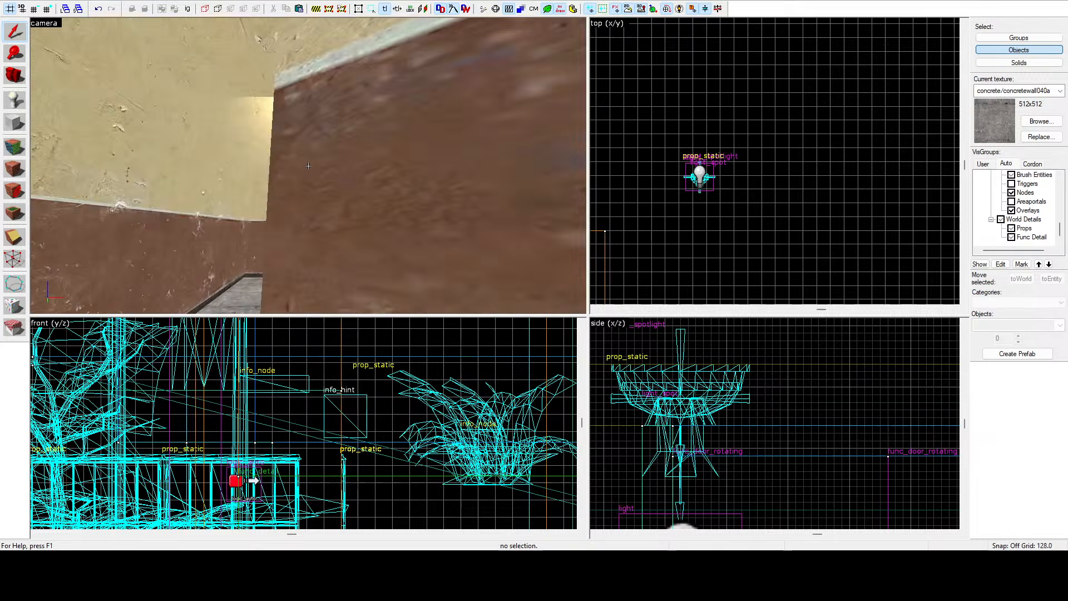
key(w)
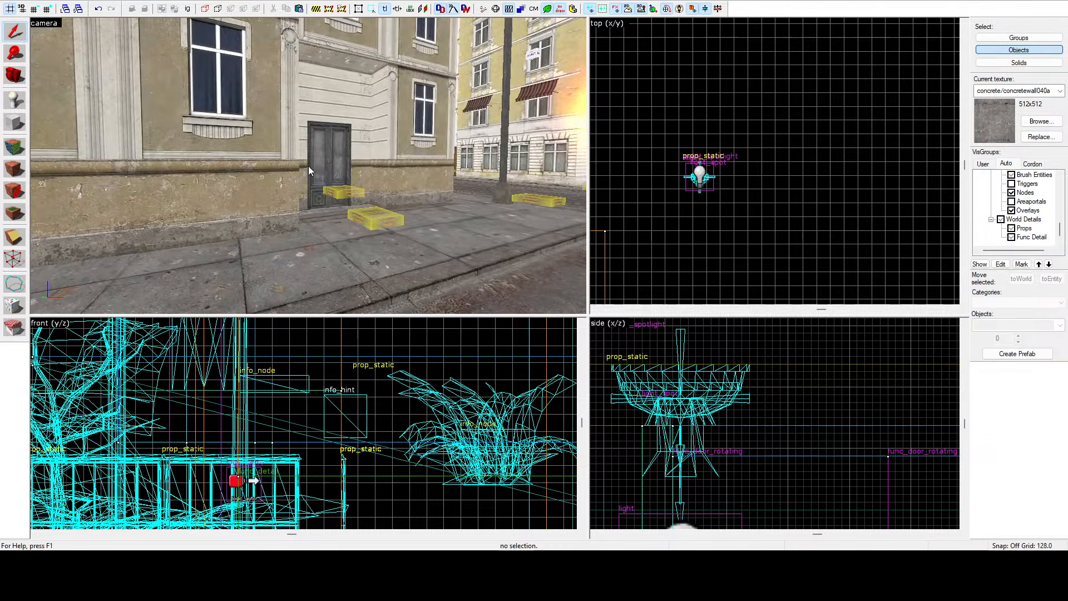
key(w)
key(w)
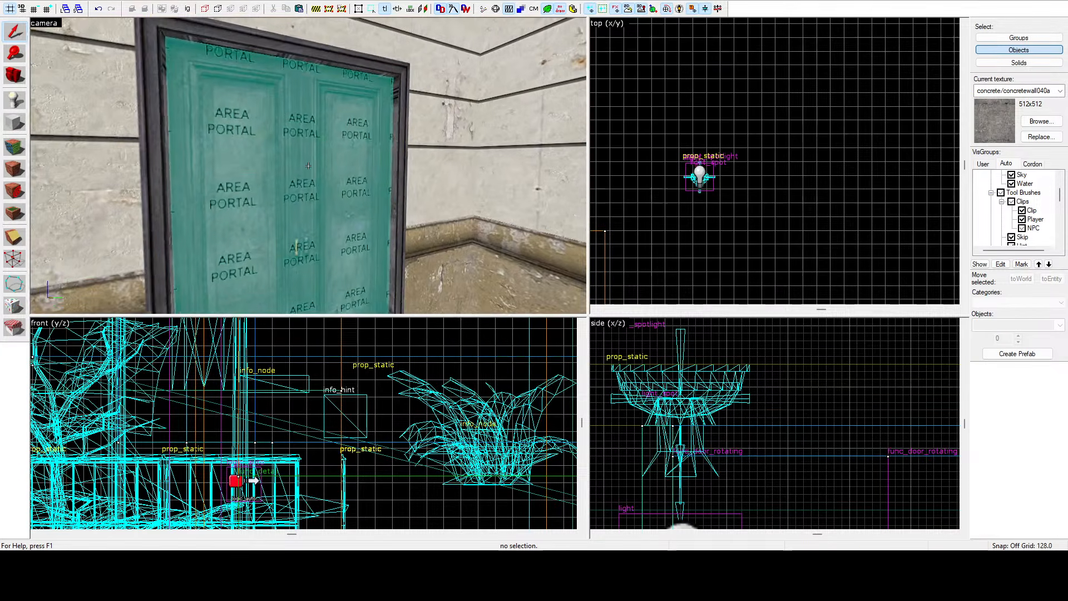
click(261, 167)
key(ctrl+e)
scroll(739, 121, down, 2)
scroll(740, 120, up, 15)
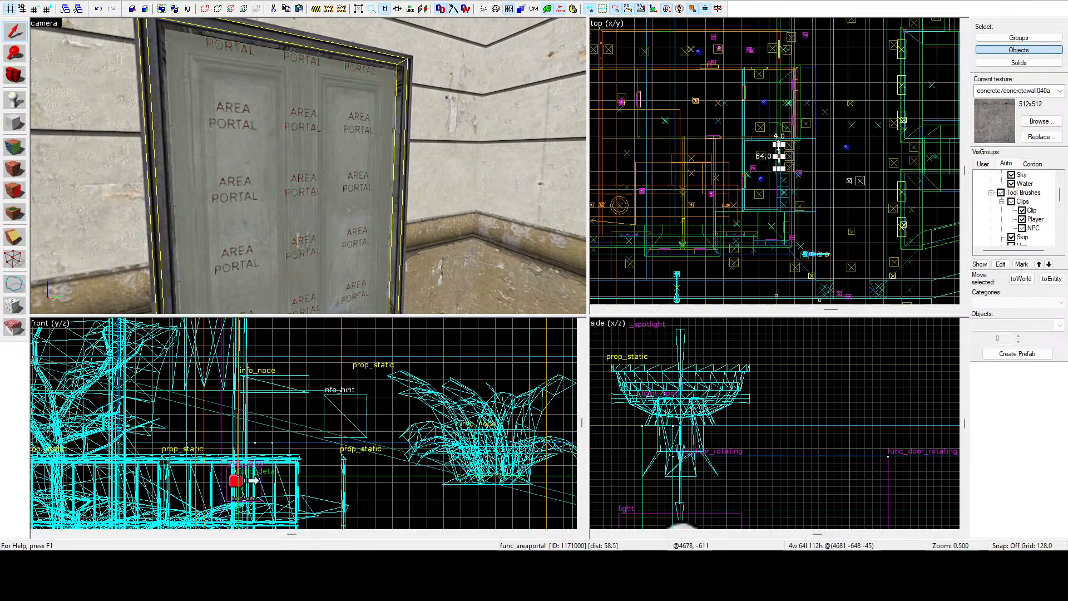
mouse_move(747, 154)
mouse_down()
mouse_move(822, 98)
mouse_move(759, 205)
mouse_up()
scroll(823, 98, down, 12)
scroll(759, 204, up, 6)
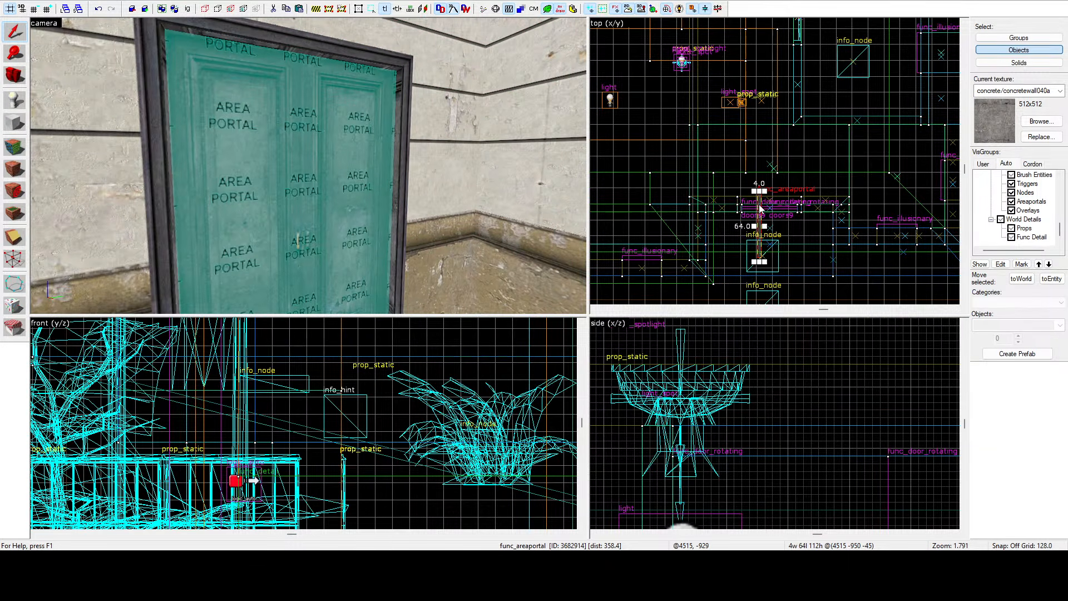
key(m)
key(z)
key(w)
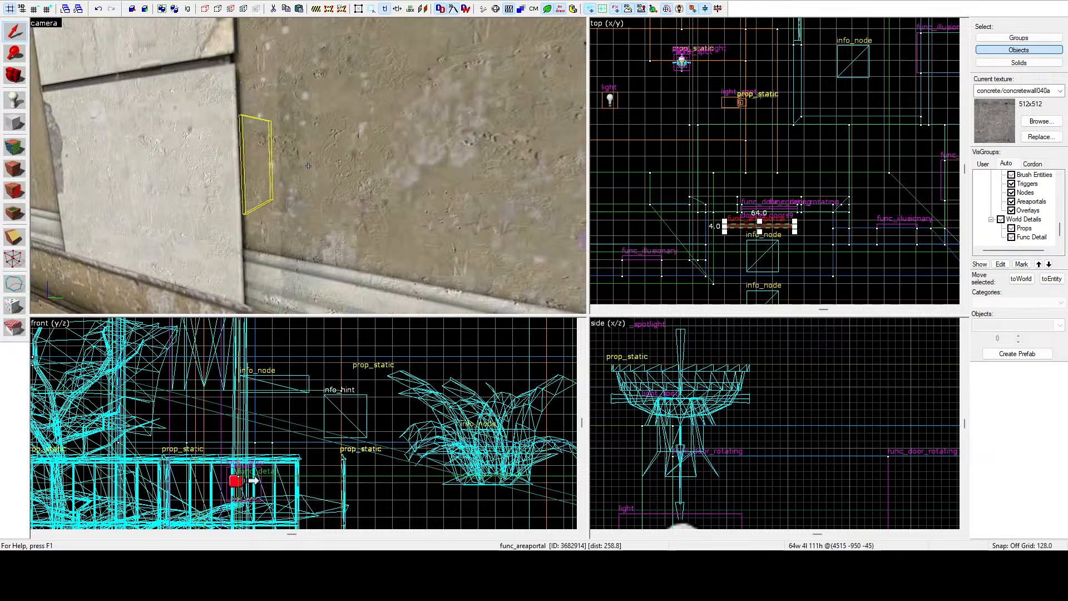
Move the rotated area portal into the entrance doorway so it fills the door frame.
scroll(782, 224, up, 9)
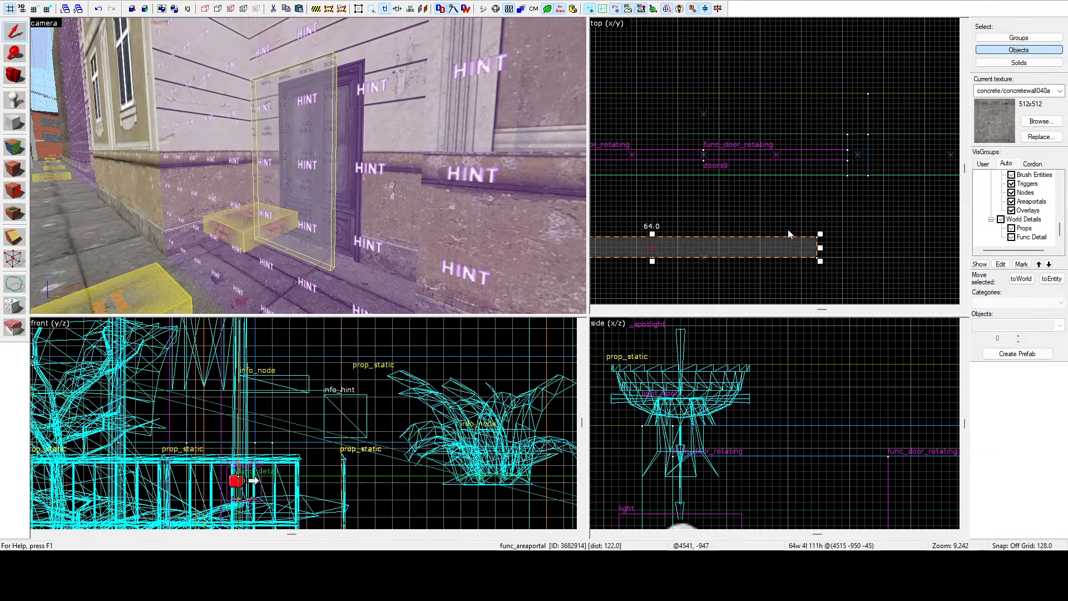
scroll(828, 148, up, 2)
scroll(828, 148, down, 2)
drag(829, 148, 852, 150)
scroll(828, 148, down, 4)
scroll(826, 149, up, 5)
scroll(852, 150, down, 2)
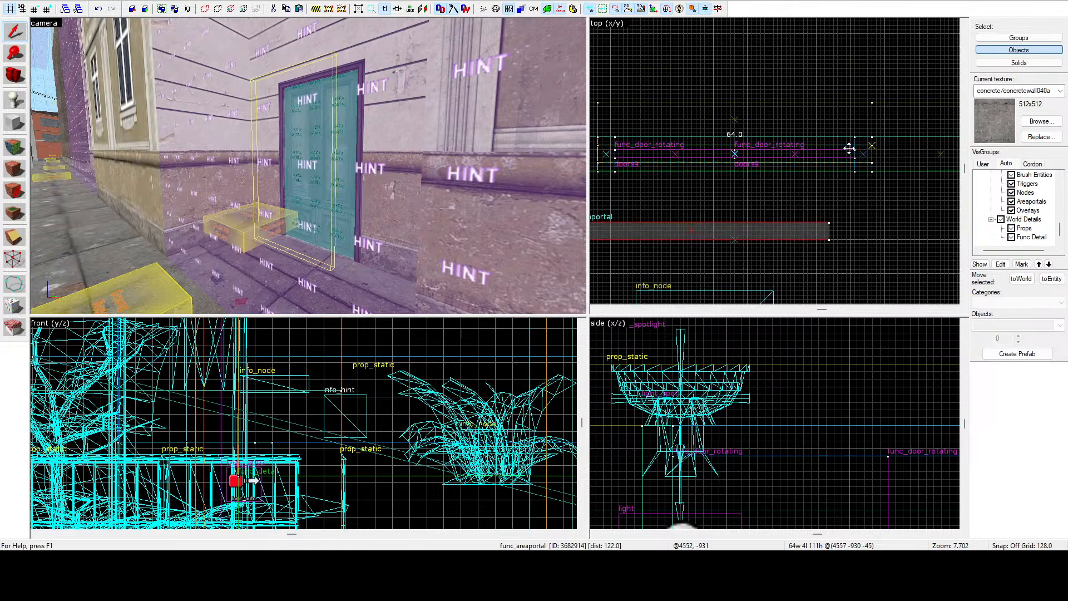
key(z)
key(w)
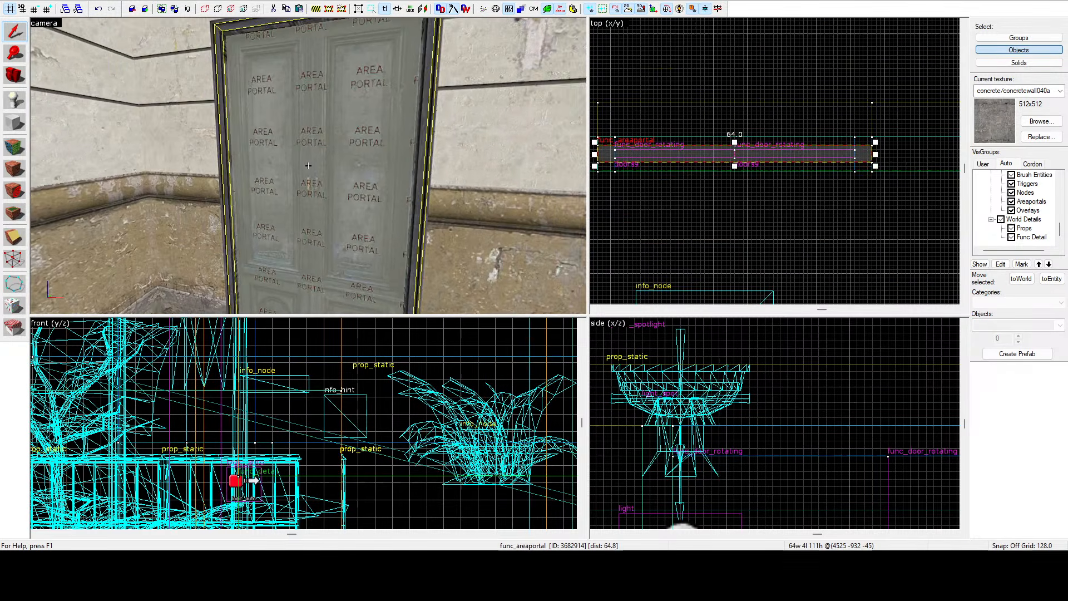
Select the neighbouring doorway area portal and fly along the street to inspect the entrances.
key(z)
scroll(761, 145, down, 3)
scroll(766, 144, down, 9)
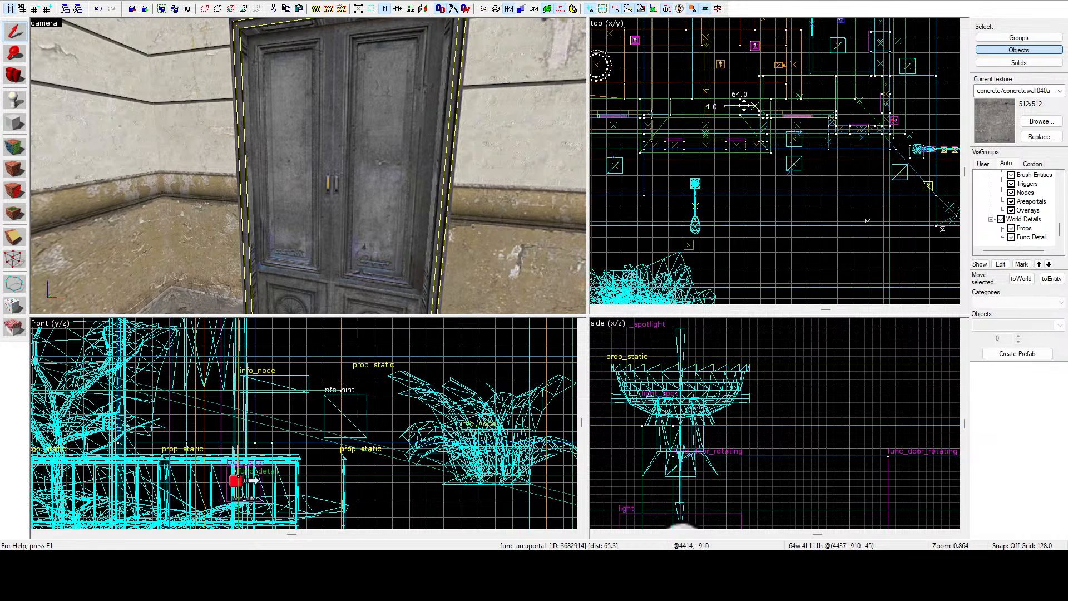
scroll(612, 112, up, 14)
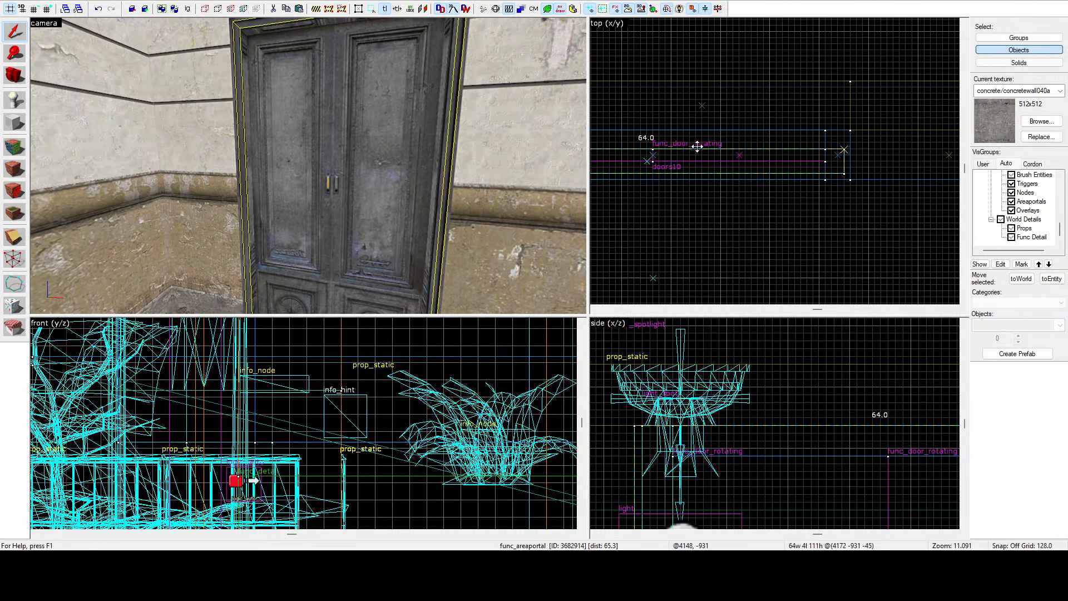
click(704, 144)
key(s)
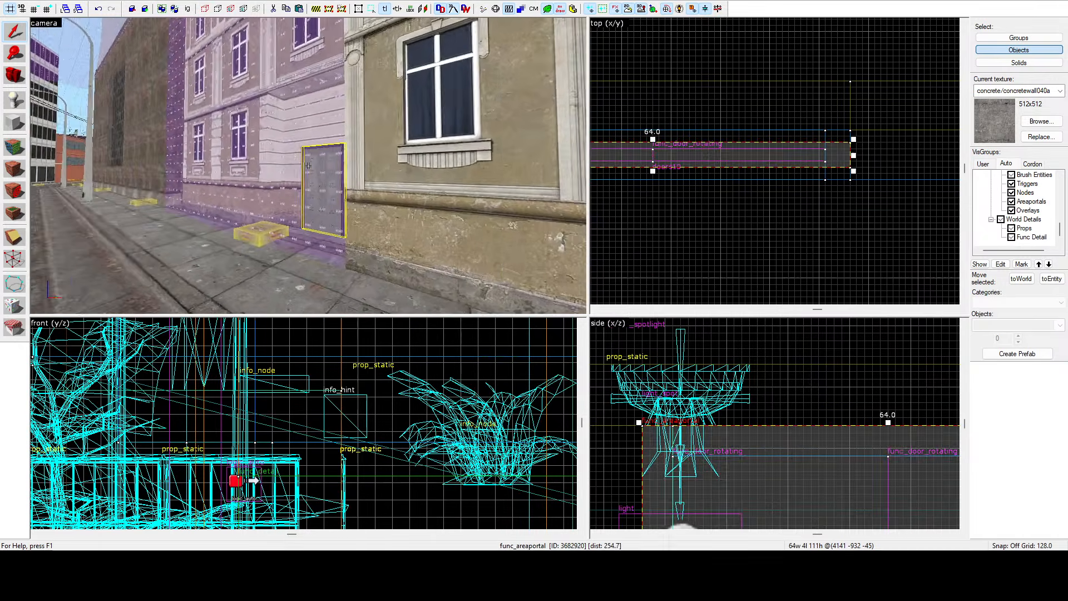
key(w)
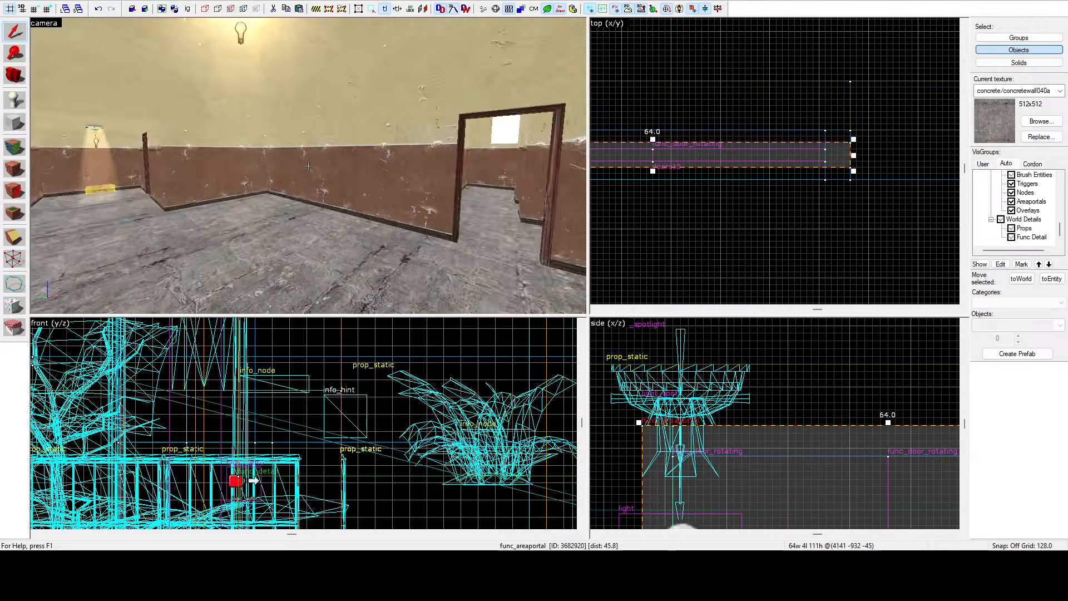
key(s)
key(s)
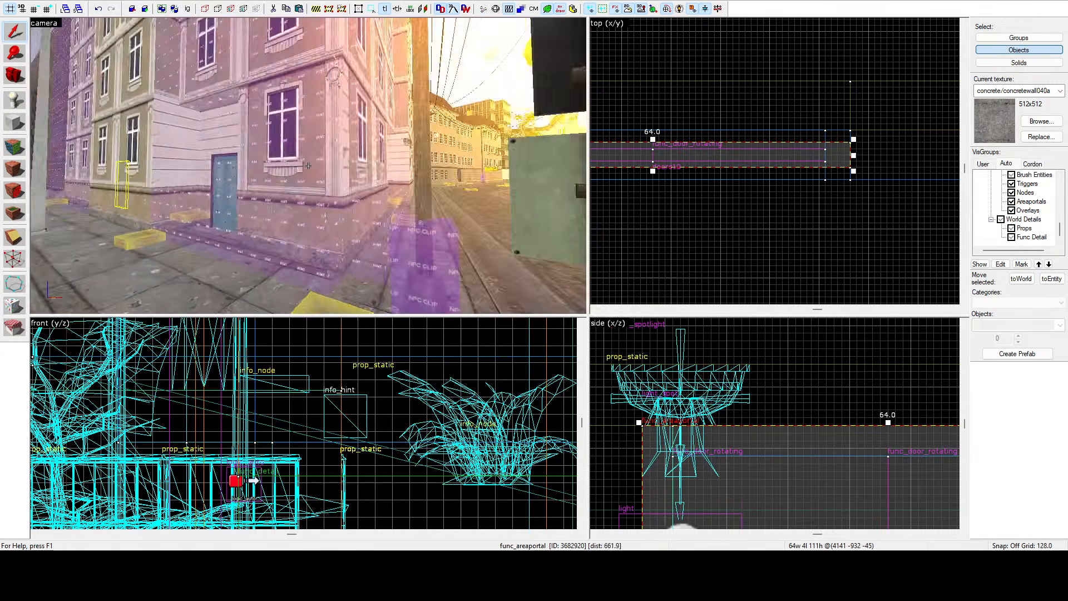
key(s)
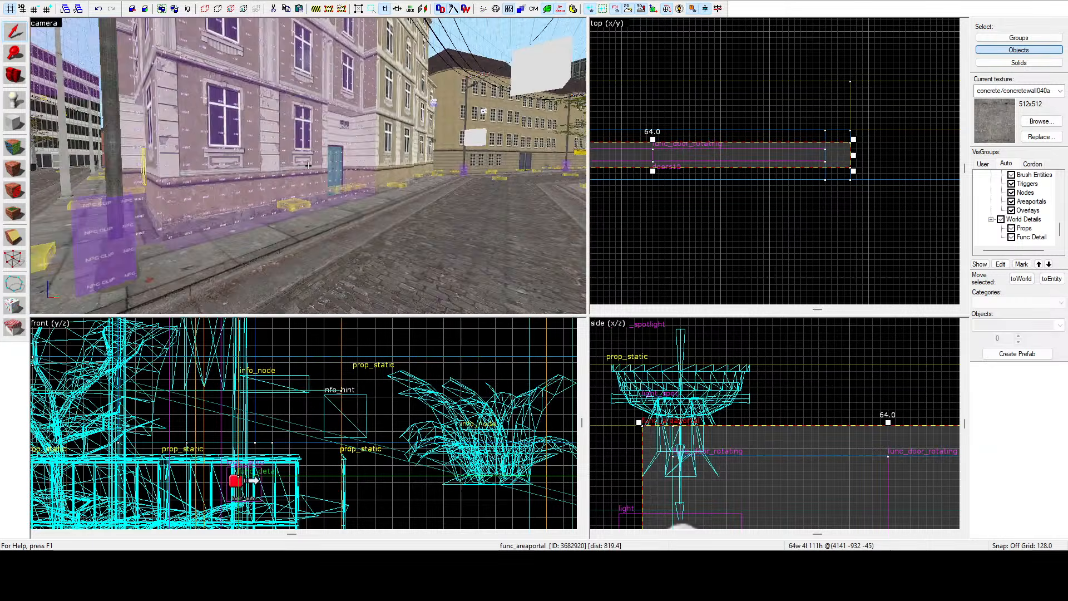
key(w)
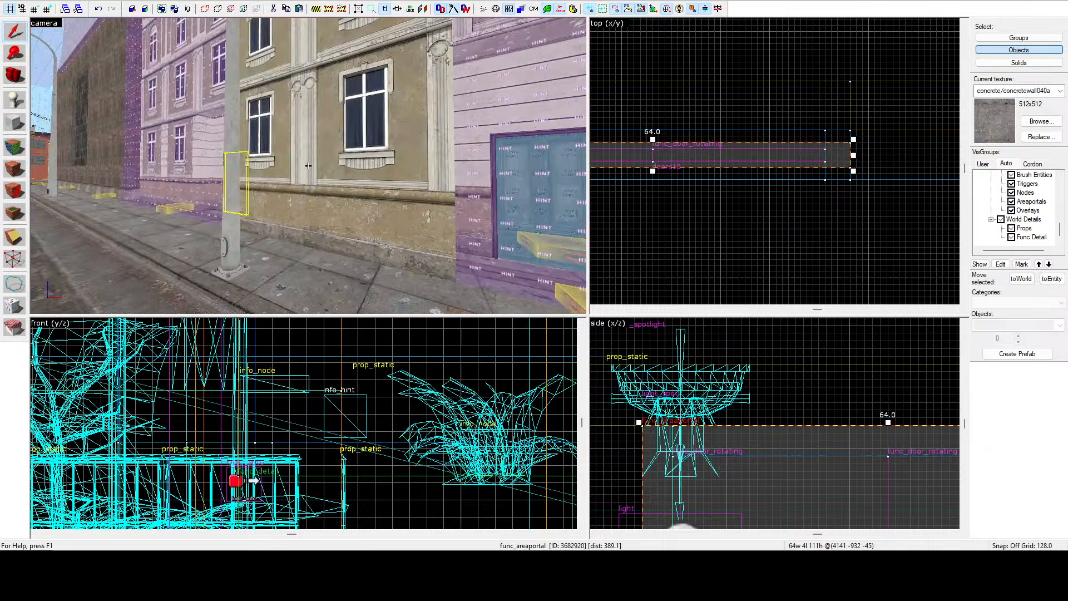
key(w)
Fly along the street and into the entrance corridor, selecting the ground nodes near the doors to inspect them.
key(z)
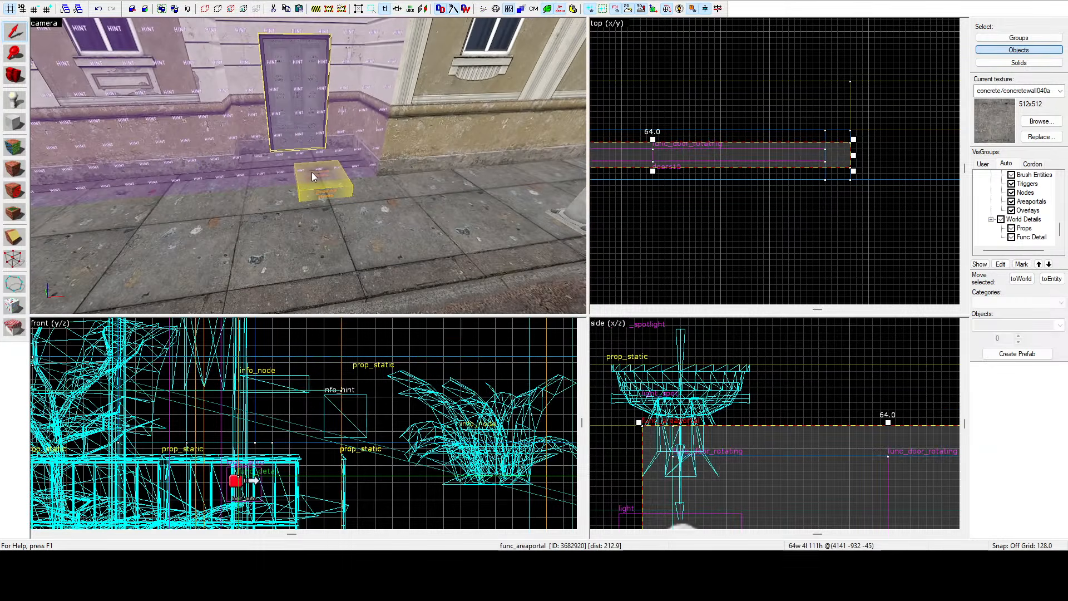
click(309, 193)
key(z)
key(w)
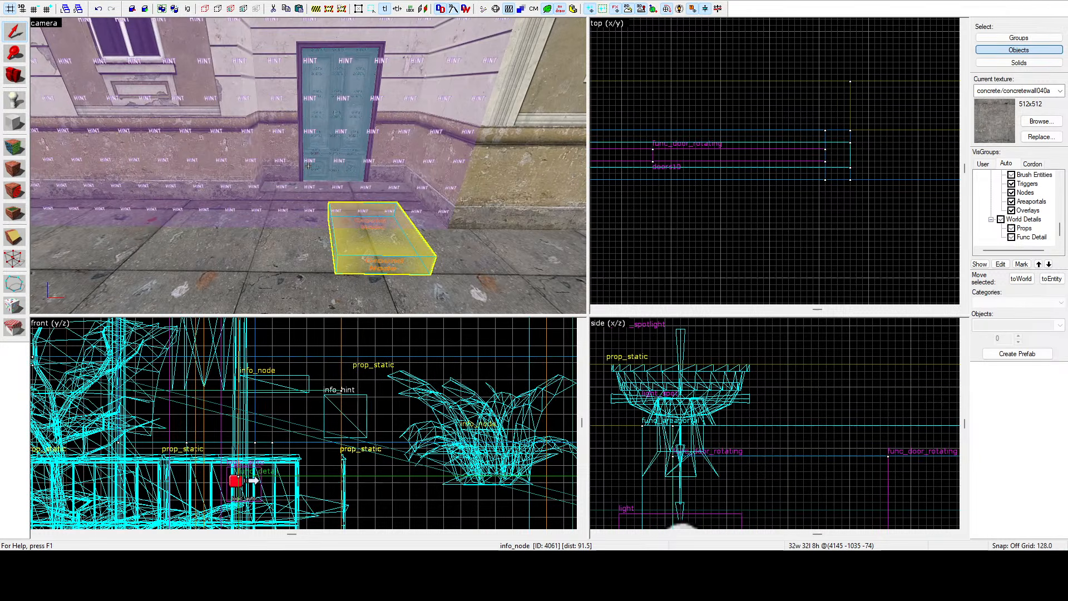
scroll(707, 156, down, 8)
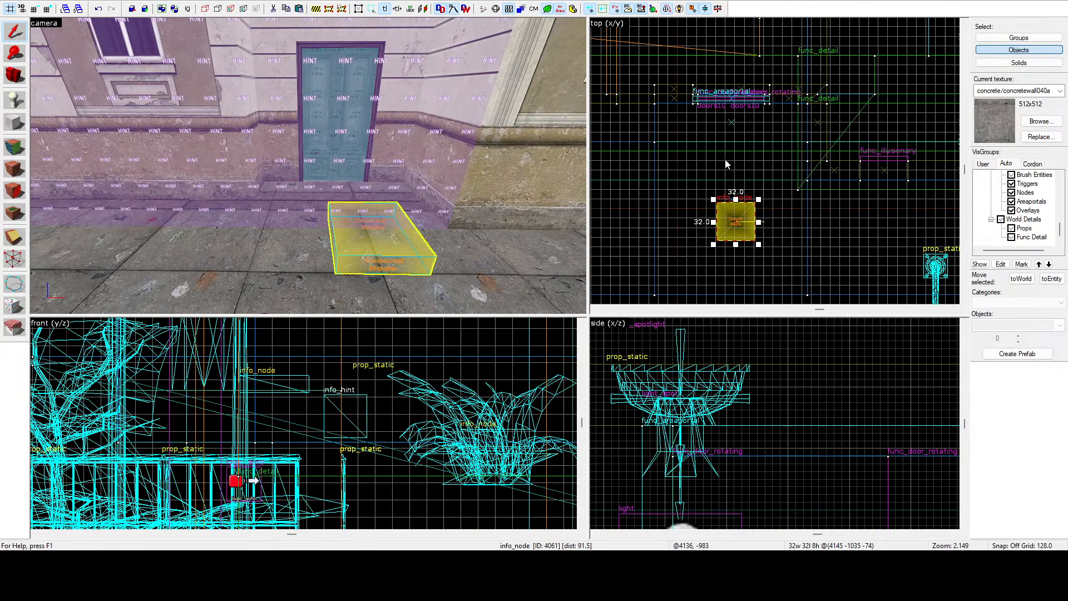
key(z)
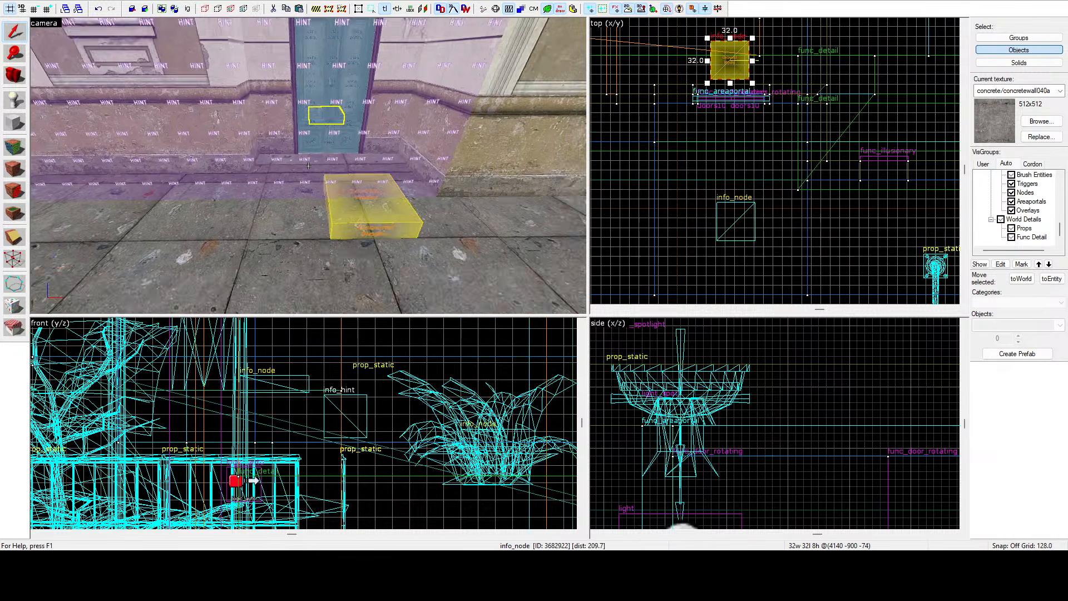
click(310, 167)
key(w)
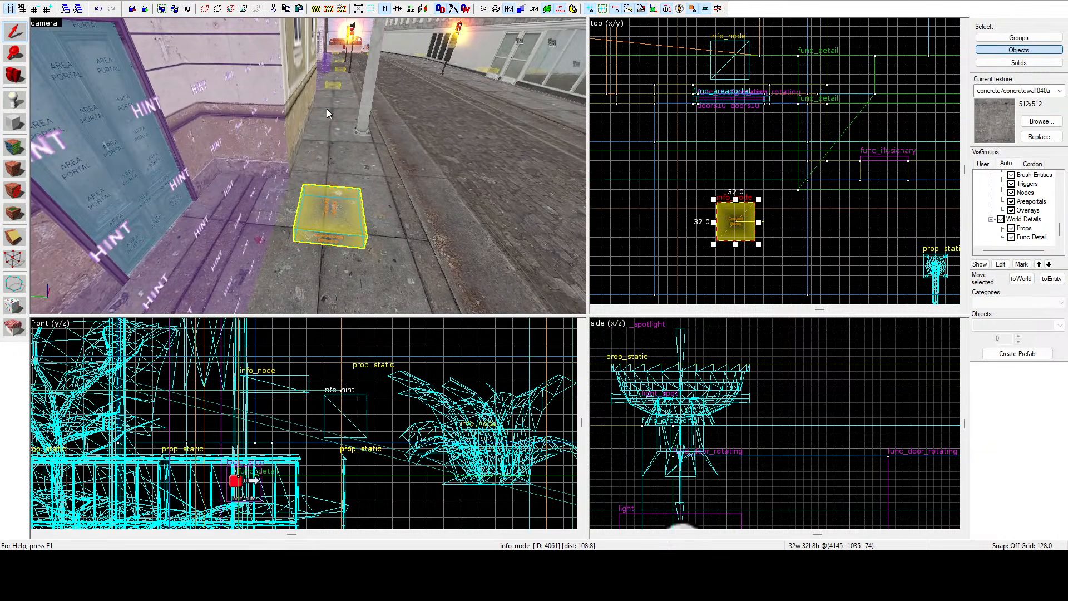
key(z)
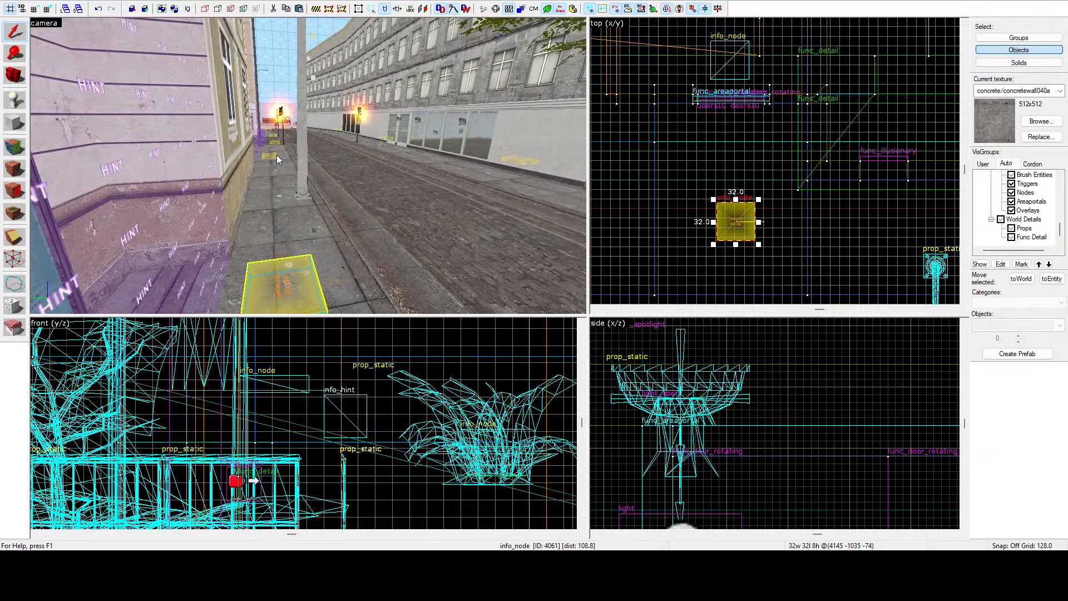
key(z)
key(z)
key(z)
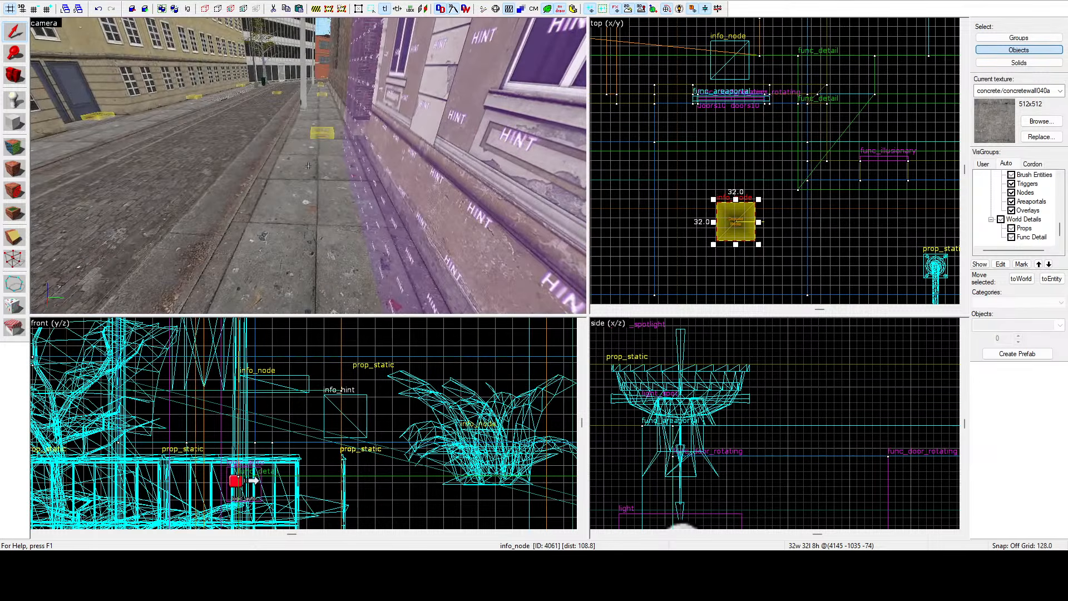
key(w)
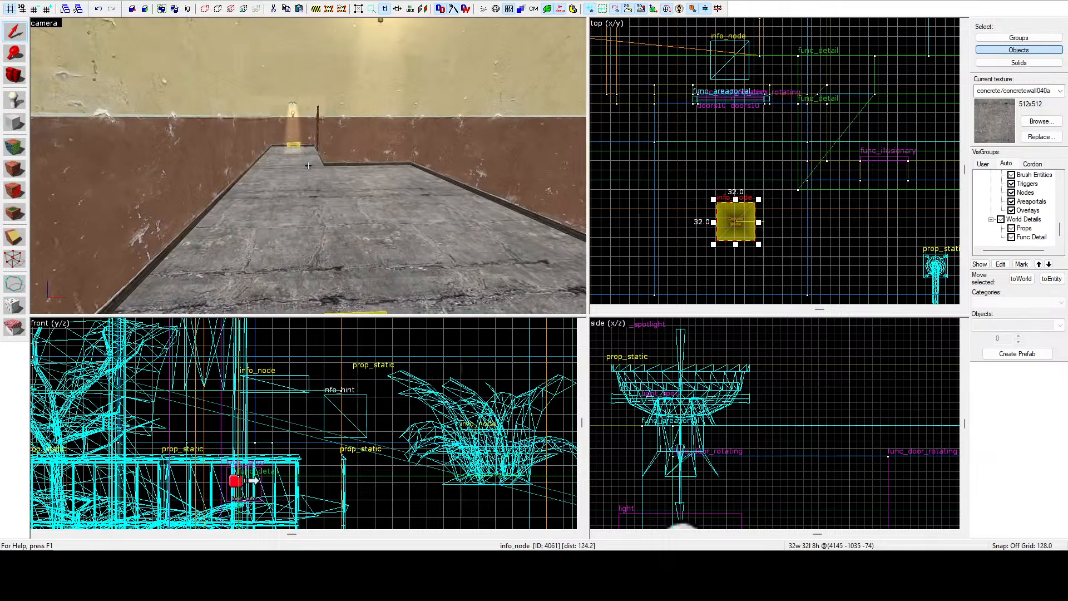
click(308, 166)
key(w)
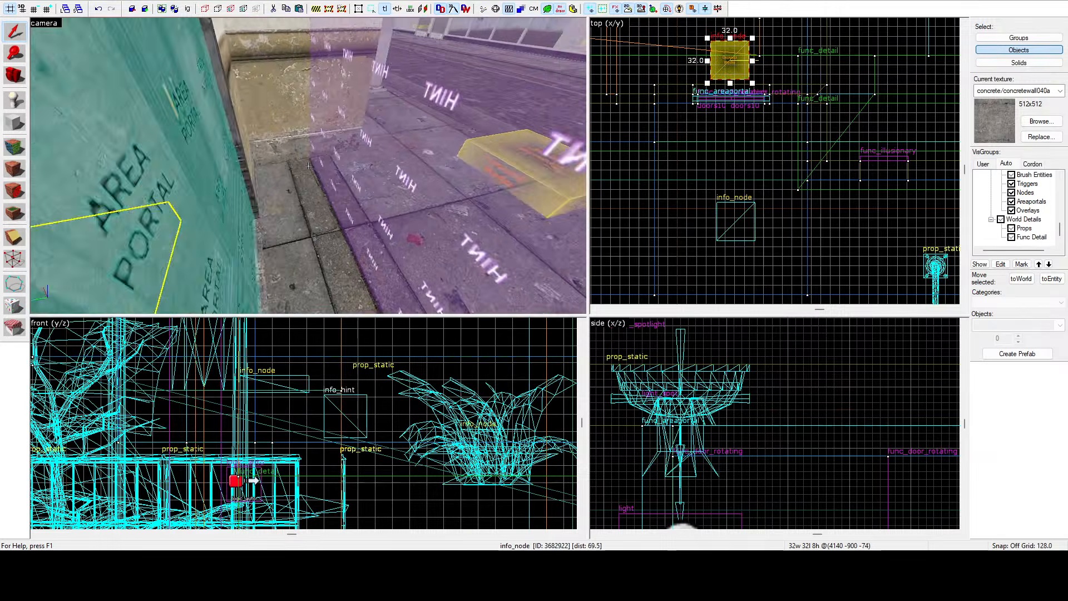
scroll(640, 133, down, 3)
scroll(680, 109, up, 3)
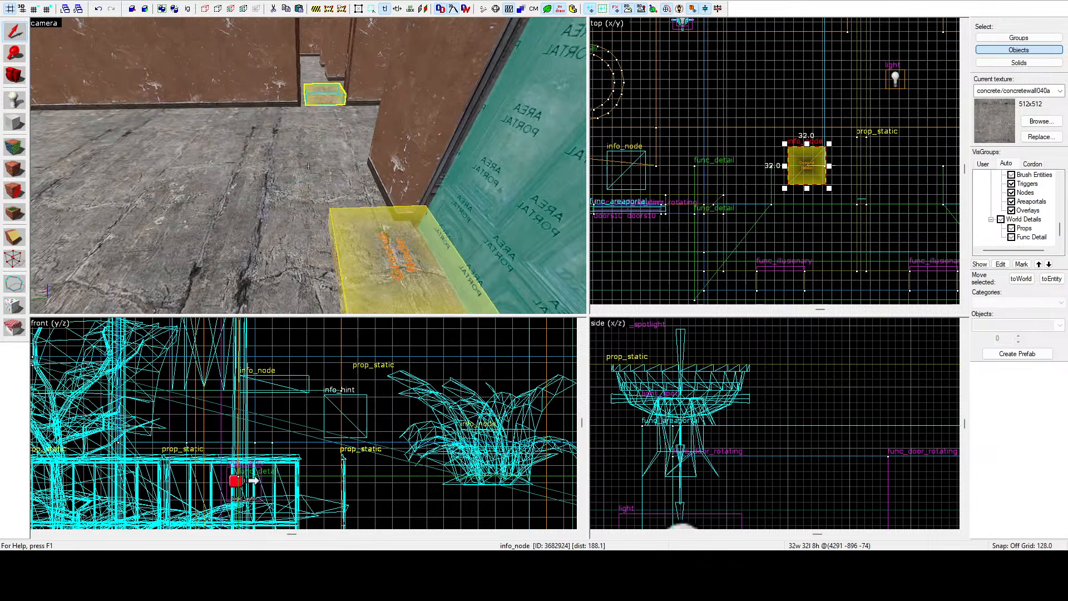
click(295, 207)
scroll(782, 137, down, 4)
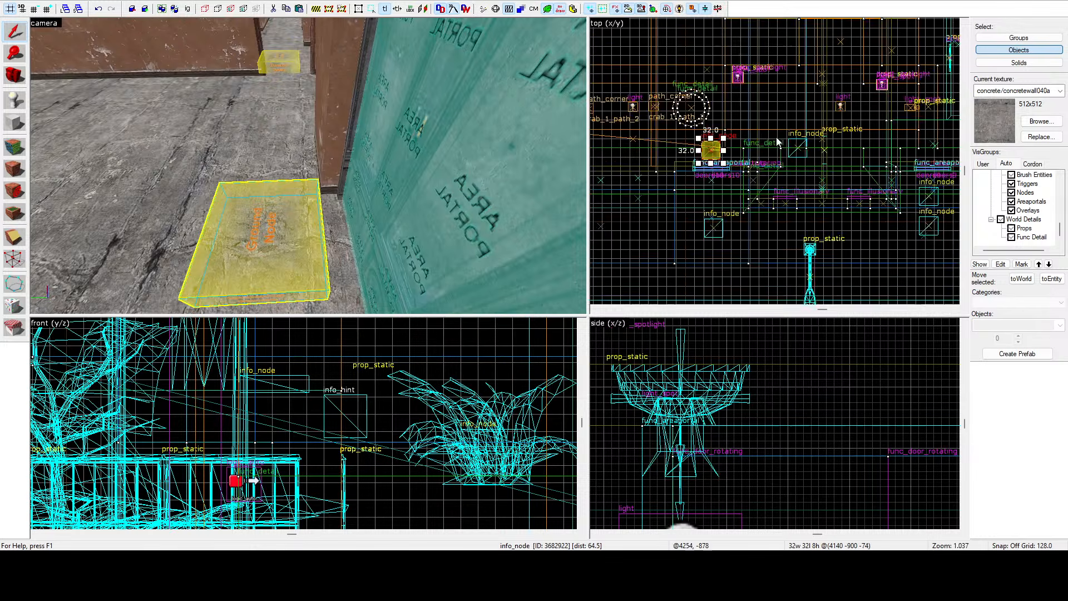
scroll(710, 143, up, 9)
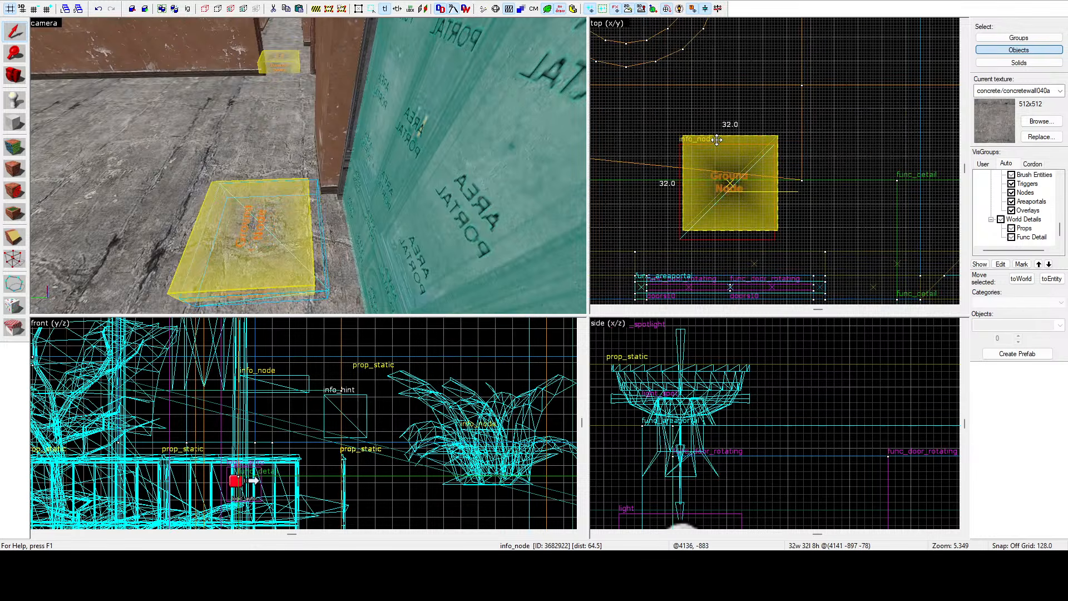
drag(717, 140, 717, 140)
Select the ground node inside the corridor and move it sideways in the top view, away from the wall.
key(z)
key(w)
key(z)
click(308, 167)
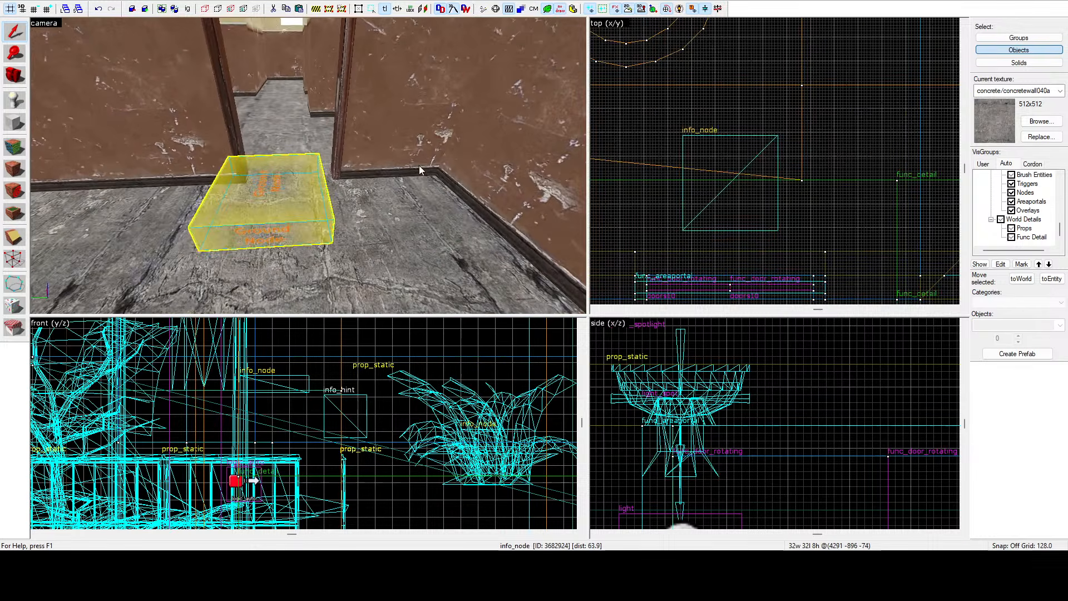
scroll(655, 159, down, 5)
scroll(921, 172, up, 4)
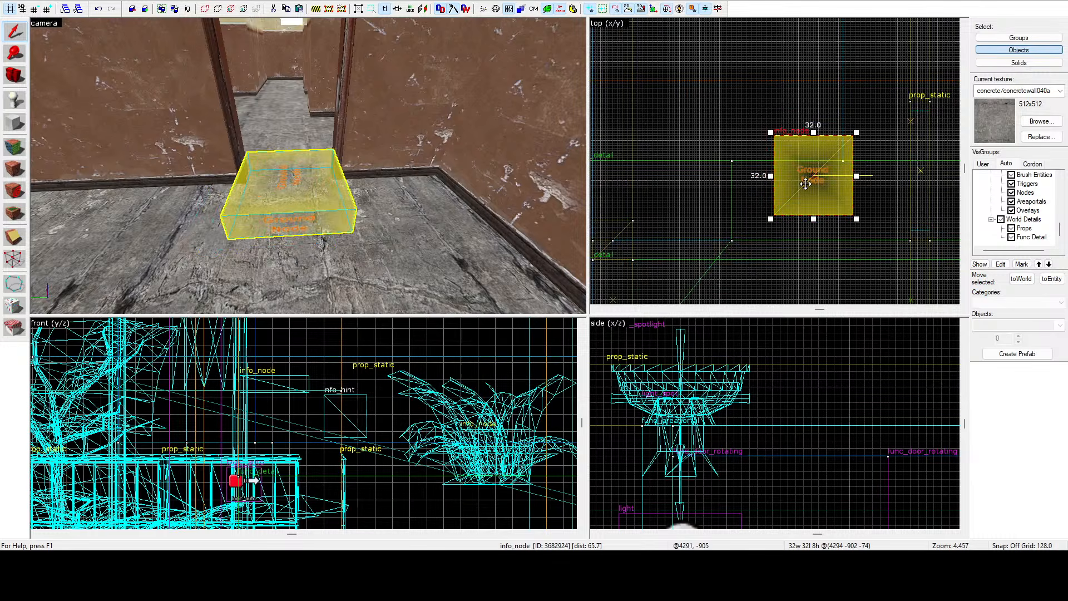
scroll(812, 162, down, 7)
scroll(723, 162, up, 6)
drag(721, 163, 821, 158)
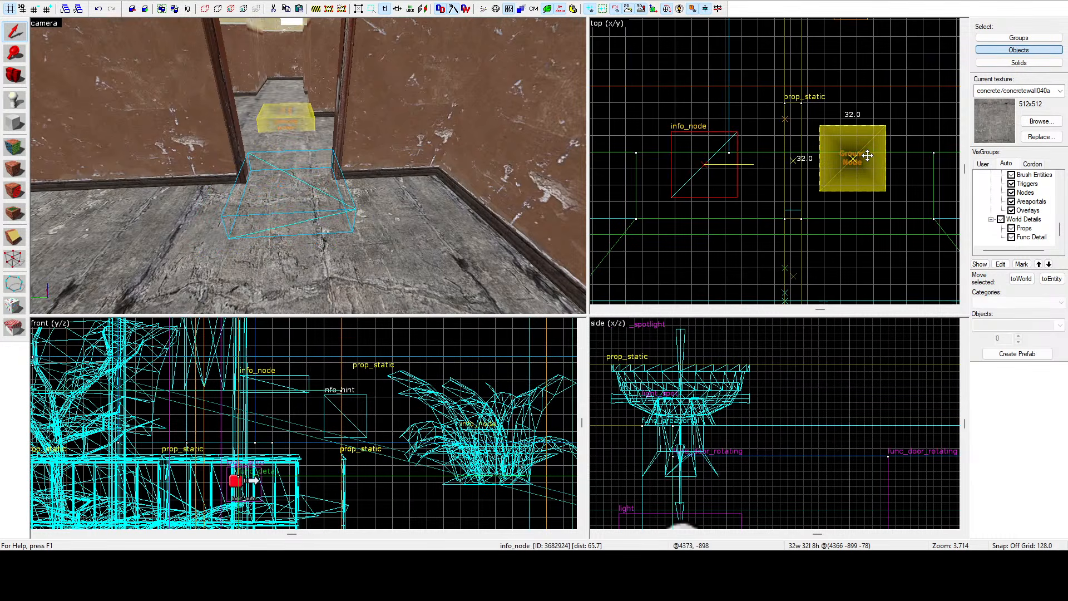
Fly through the building's corridors and rooms to inspect the placement of the ground nodes.
key(z)
key(s)
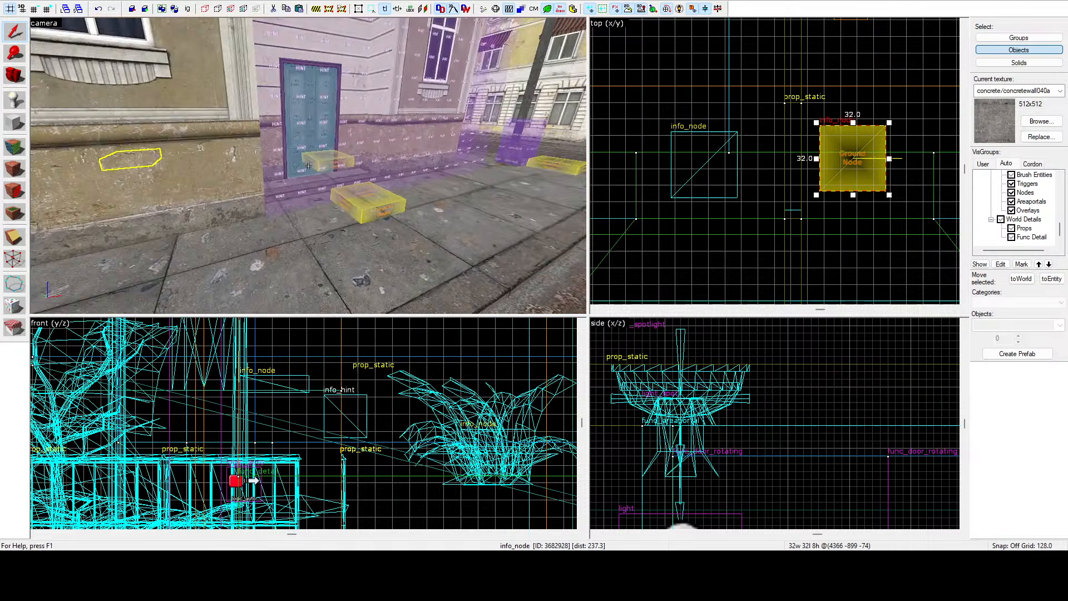
key(w)
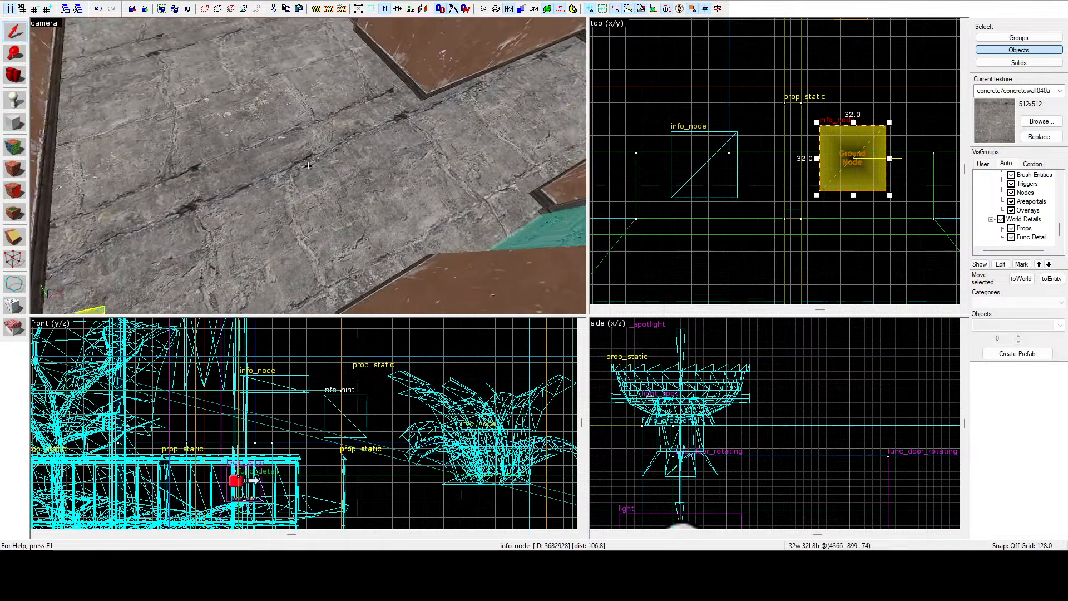
key(z)
scroll(728, 132, down, 5)
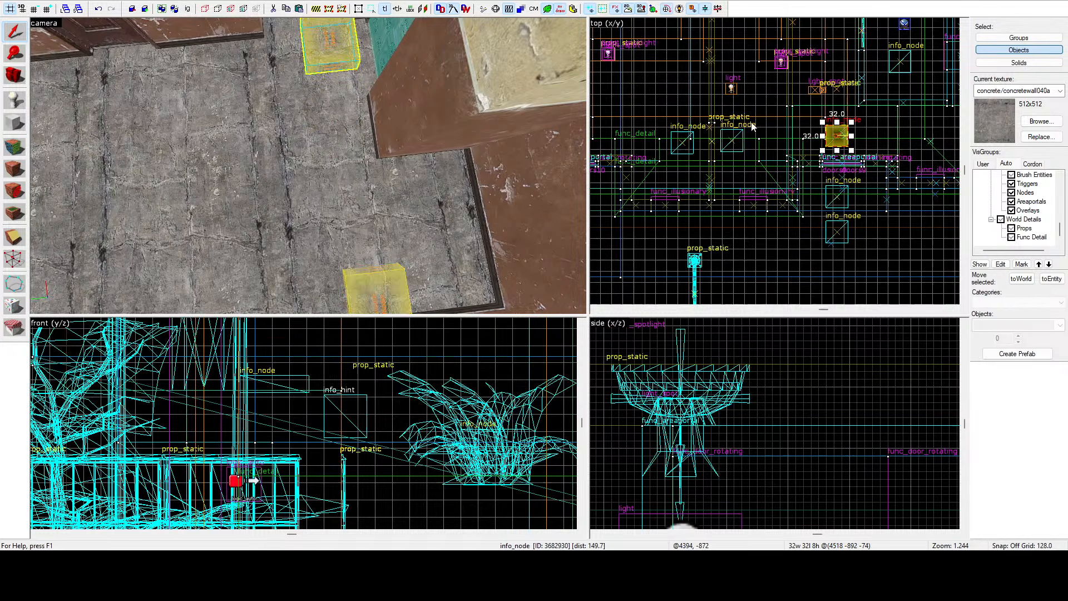
key(z)
key(w)
key(s)
key(z)
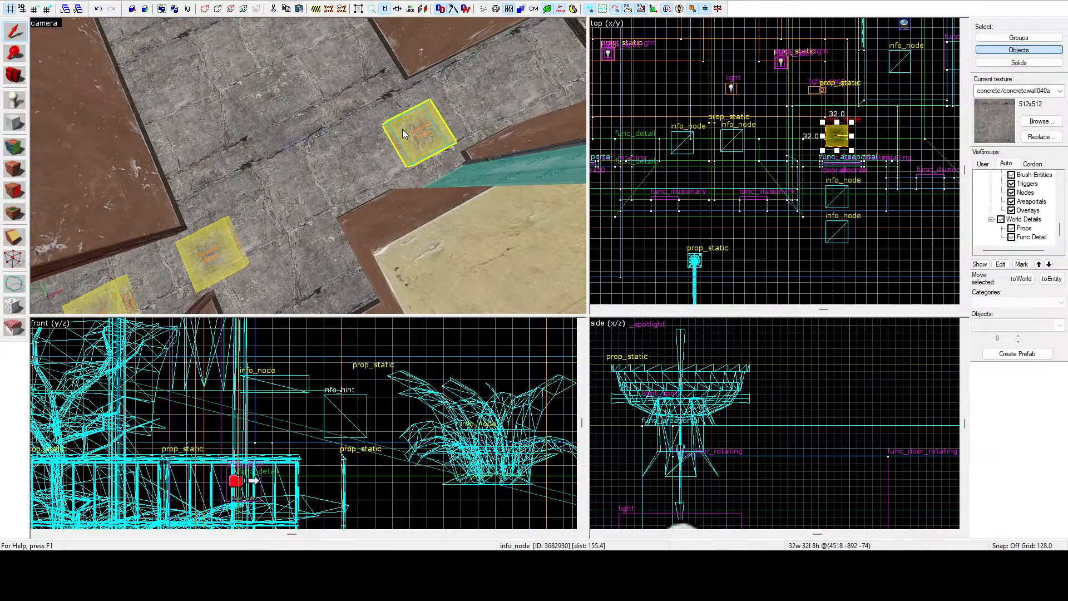
key(z)
key(s)
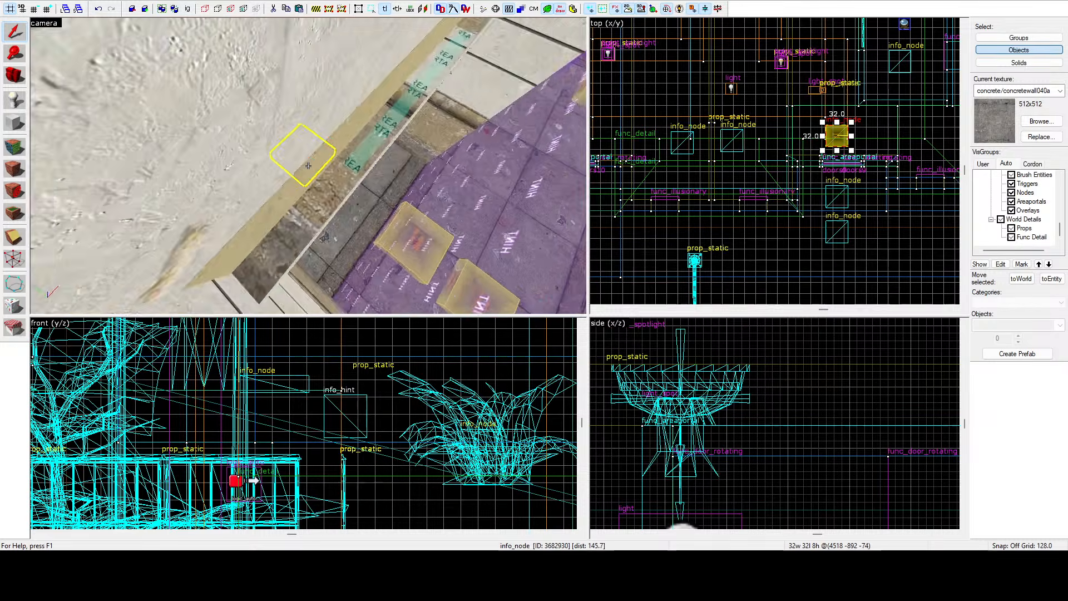
key(w)
key(d)
key(s)
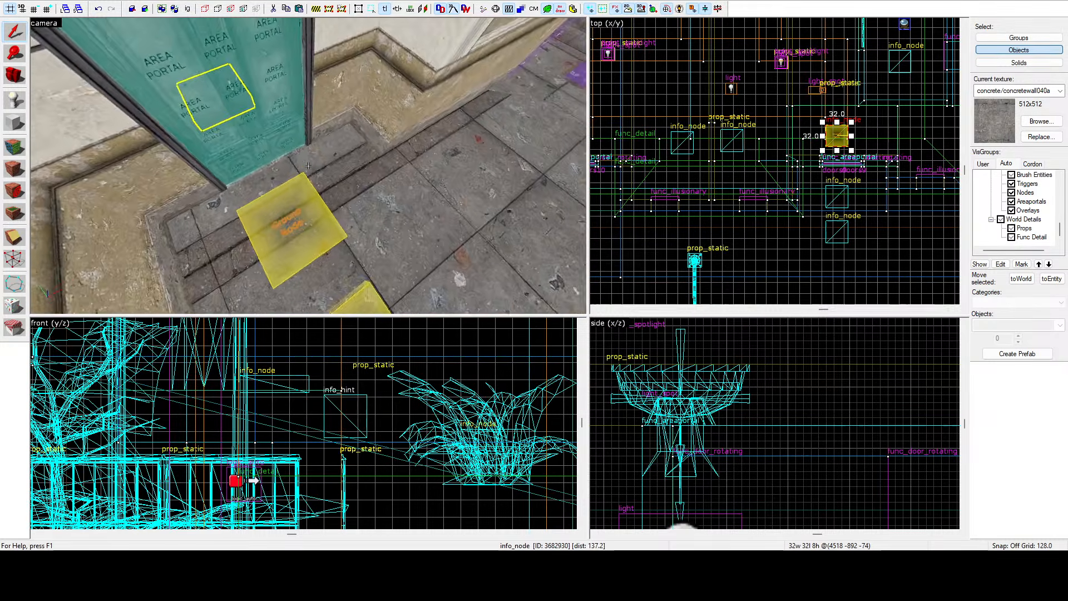
key(w)
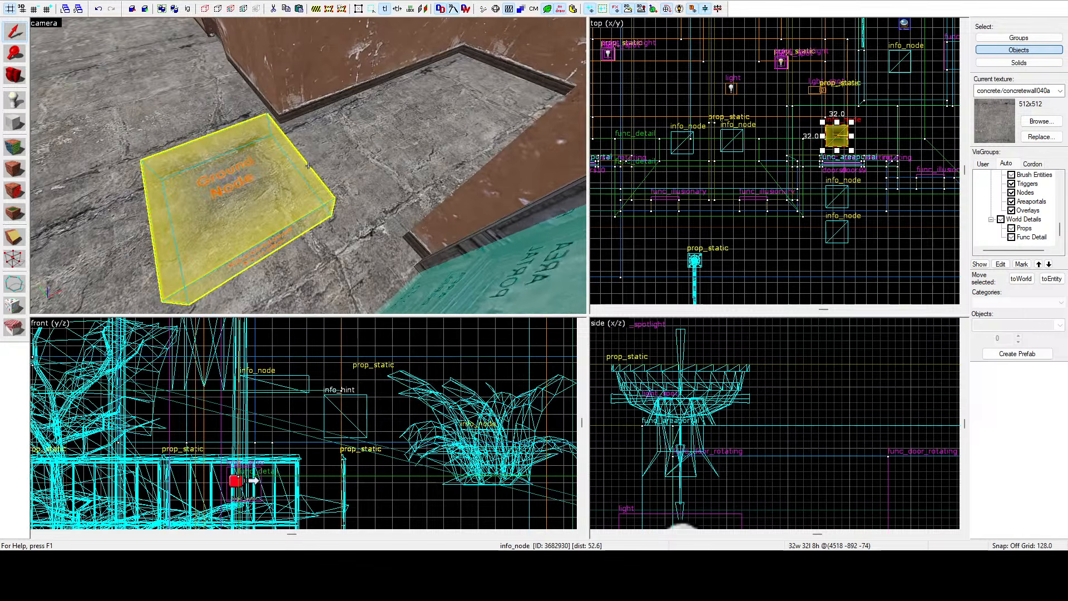
key(a)
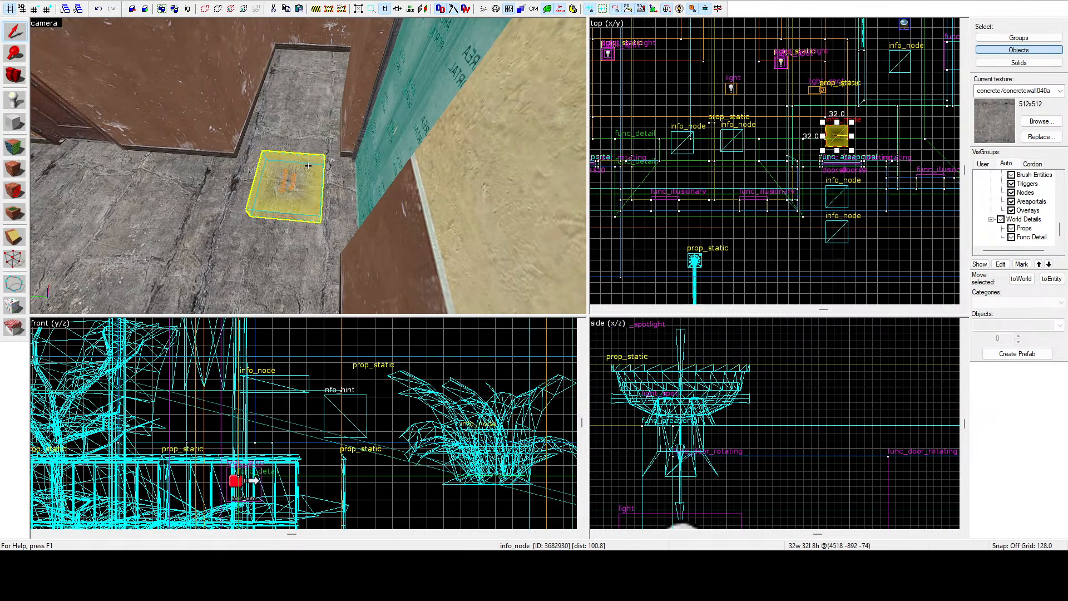
key(d)
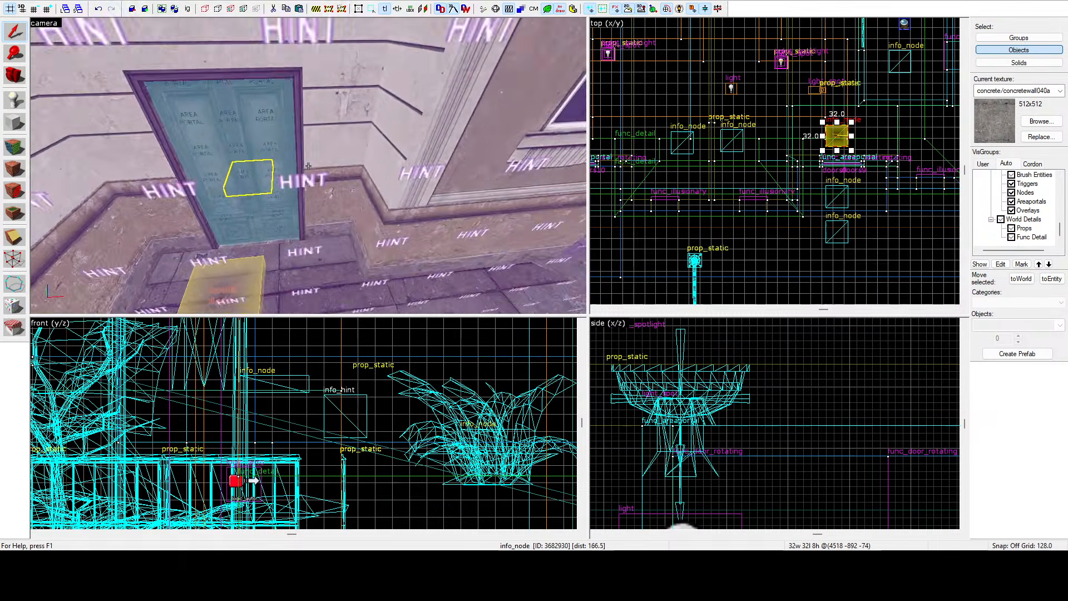
key(w)
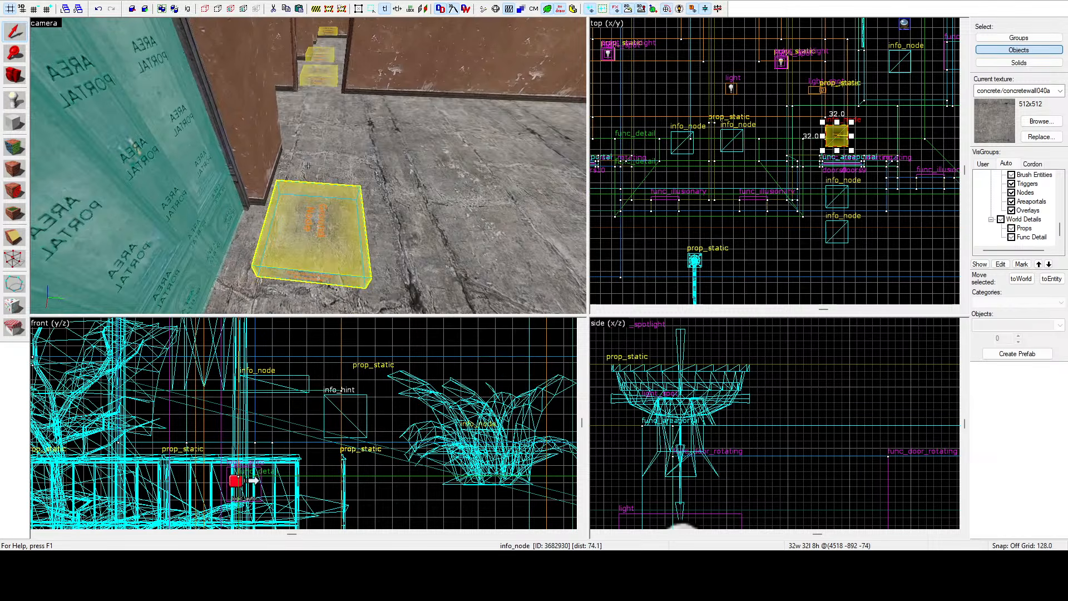
key(d)
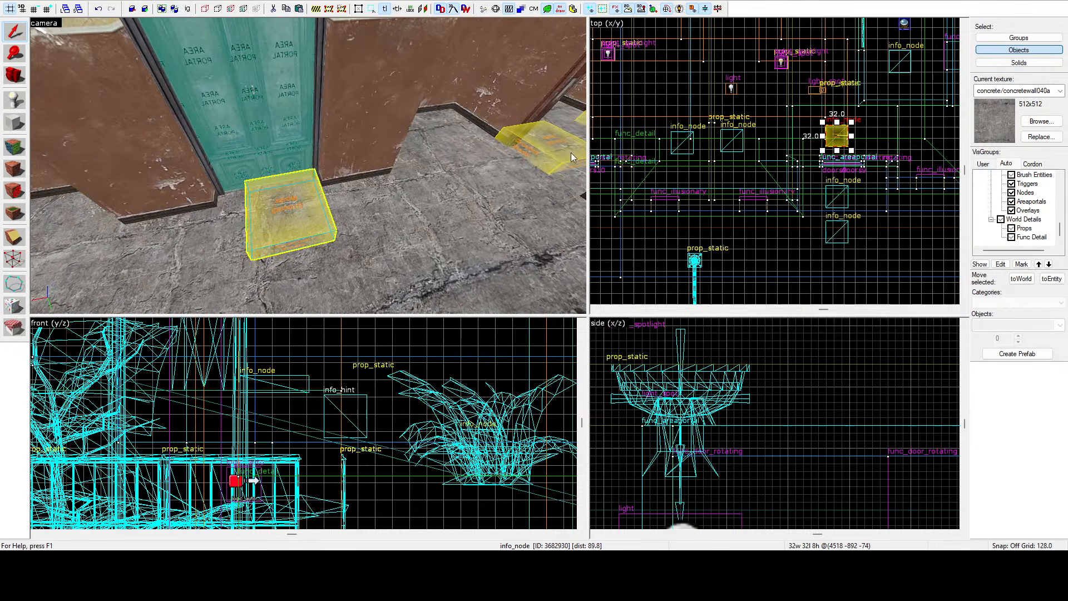
scroll(836, 129, up, 8)
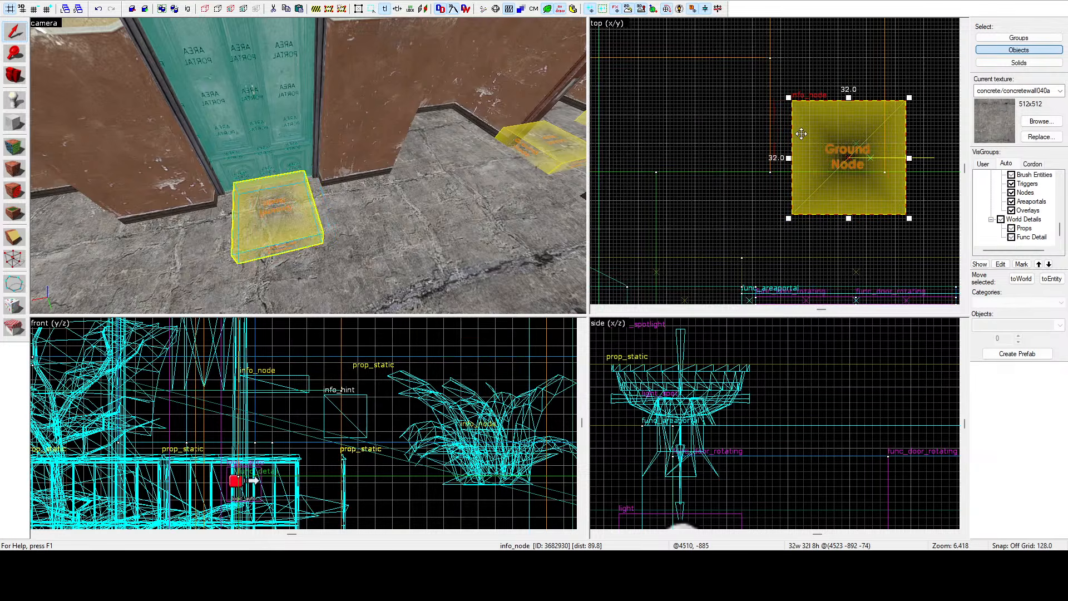
key(z)
key(d)
key(a)
key(d)
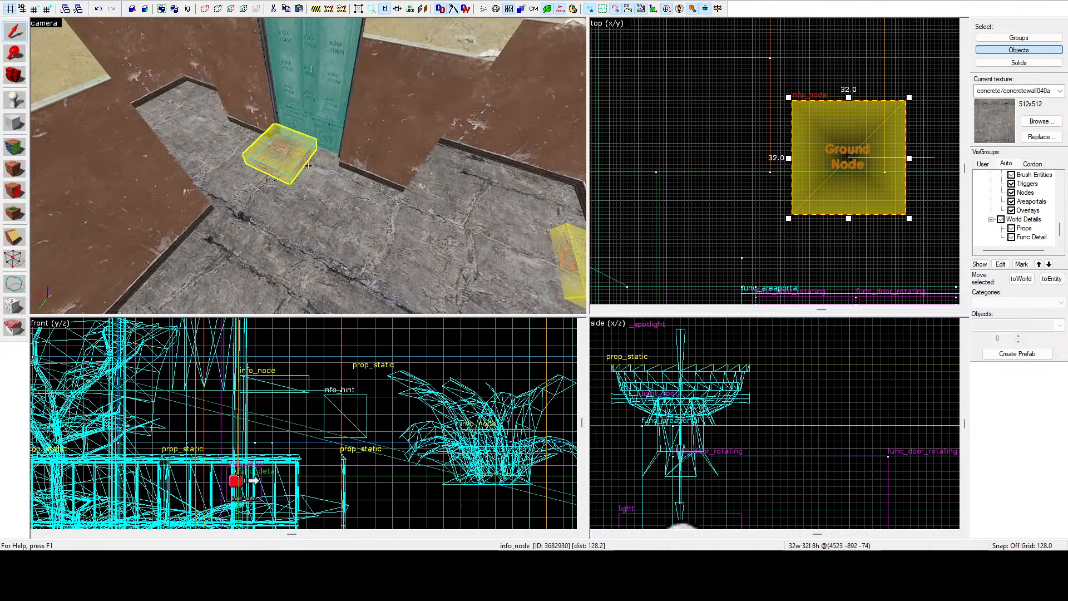
key(d)
scroll(726, 142, down, 6)
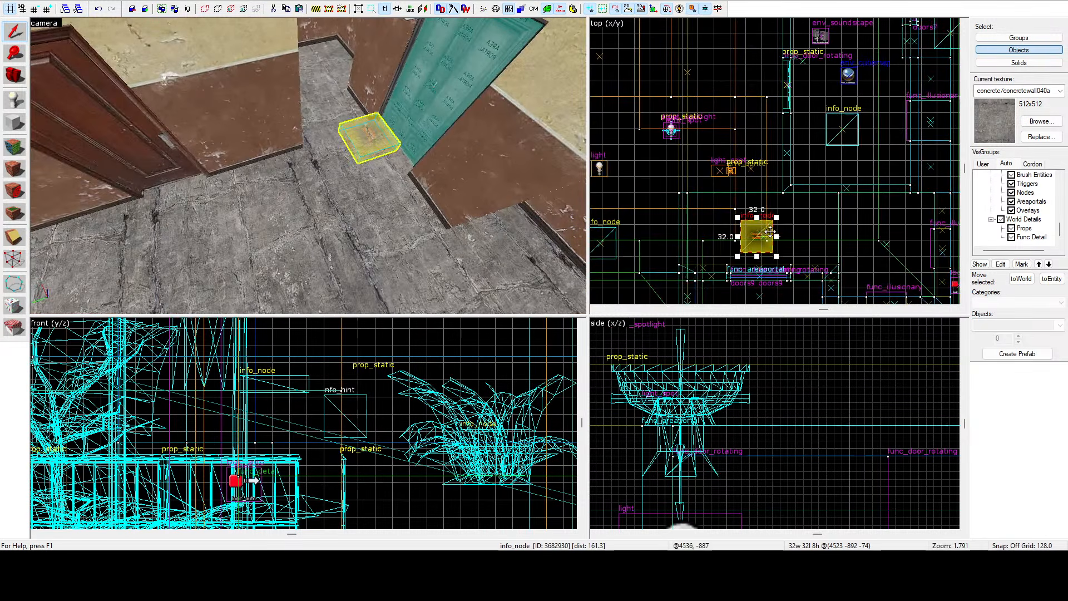
Select the ground node beside the room's door and move it north in the top view, clear of the doorway.
shift+drag(742, 87, 742, 88)
key(z)
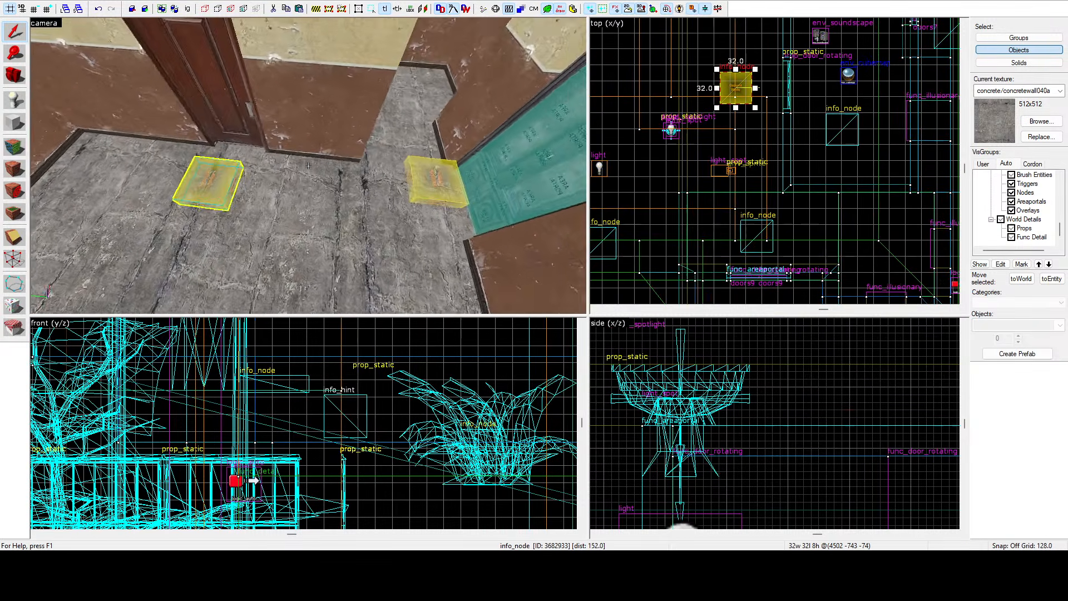
key(z)
key(z)
key(w)
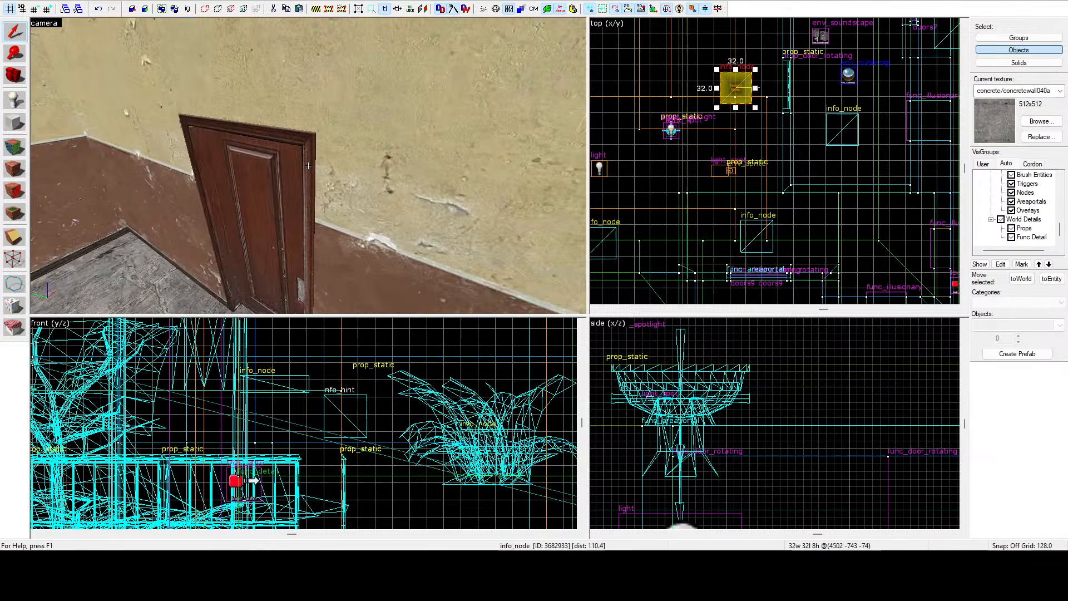
key(z)
click(397, 218)
scroll(795, 159, down, 5)
scroll(815, 140, up, 6)
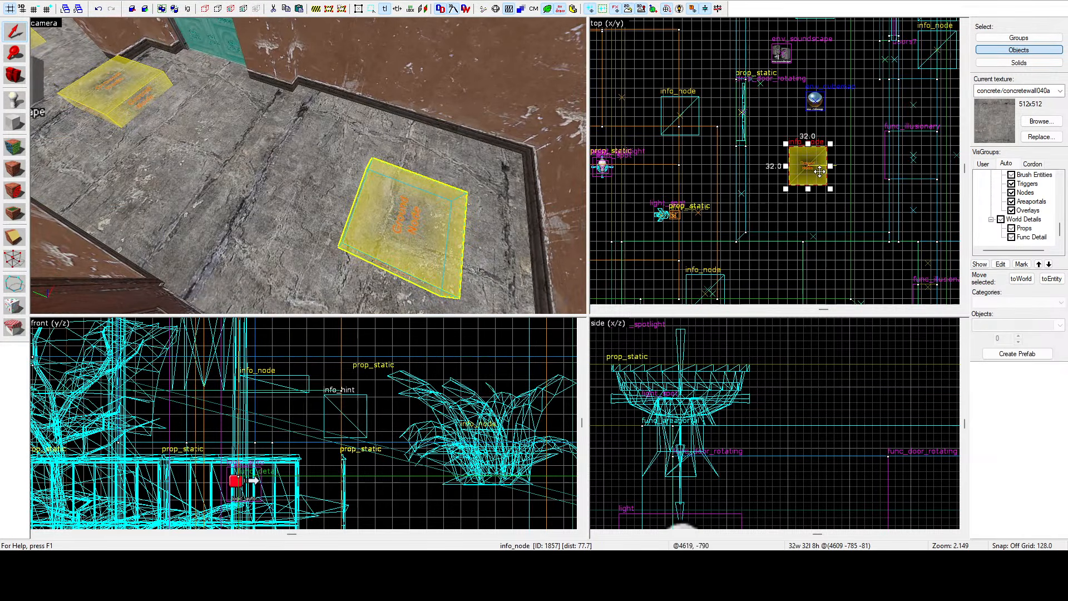
shift+drag(818, 167, 815, 111)
key(z)
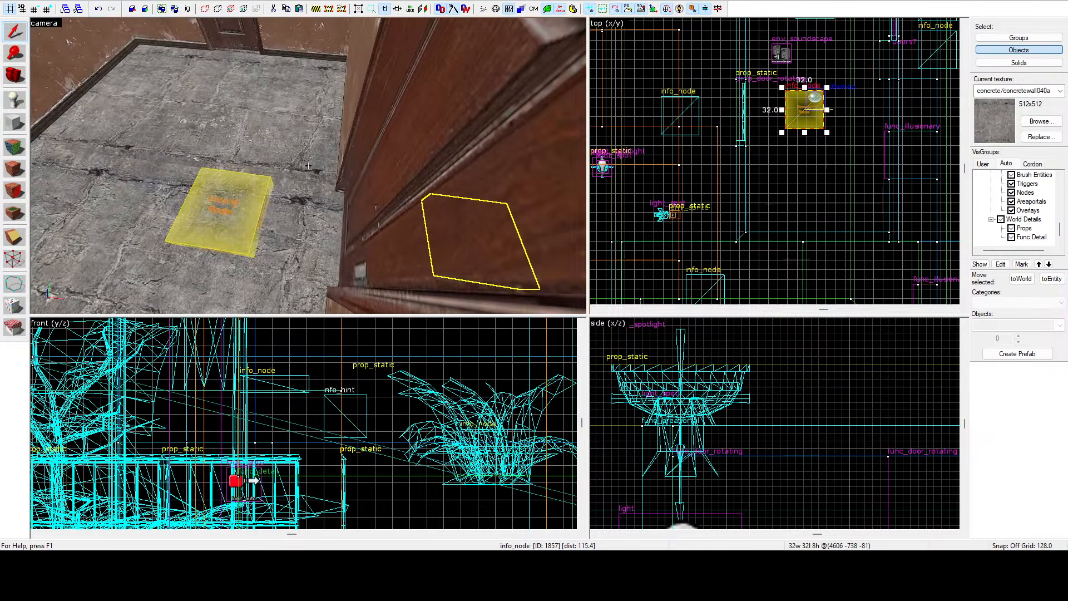
Select the next ground node near the door and nudge it slightly in the top view.
key(s)
scroll(763, 222, down, 5)
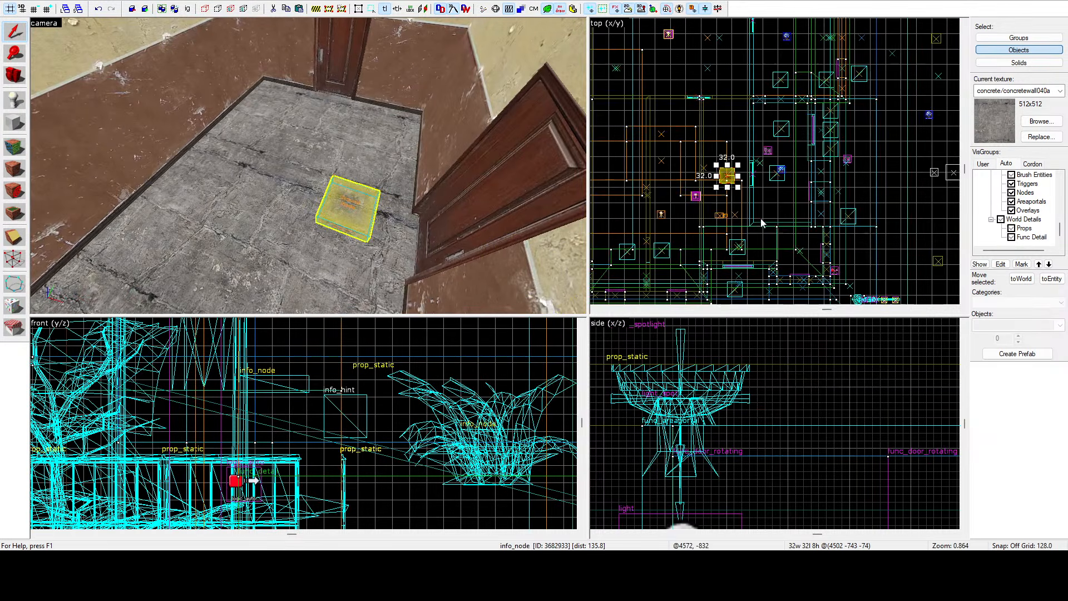
scroll(695, 104, up, 5)
drag(701, 101, 694, 112)
scroll(690, 175, down, 6)
scroll(694, 153, up, 5)
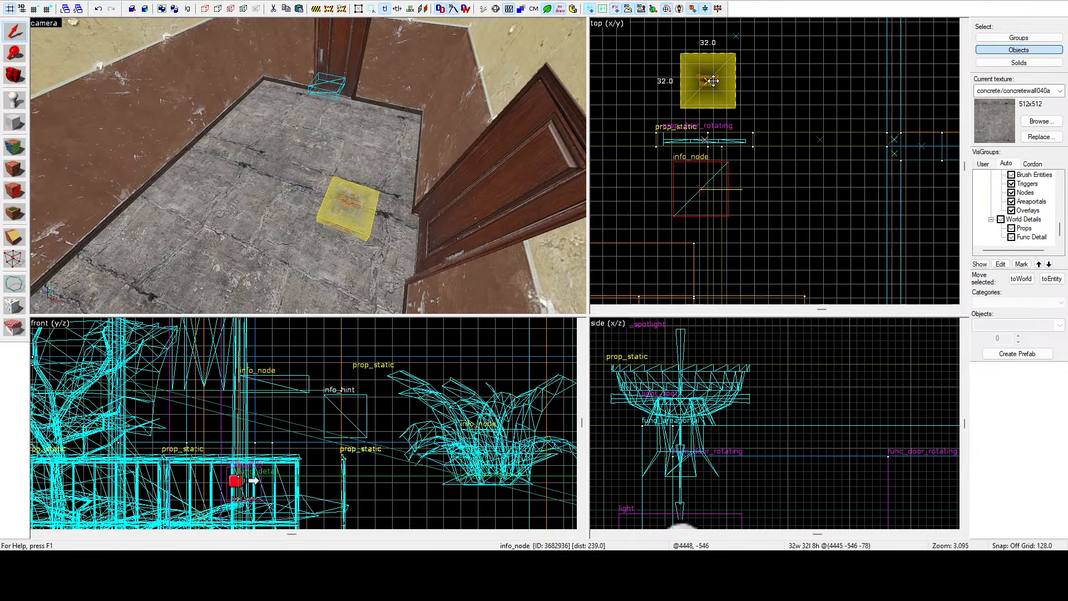
Select the ground node in front of the door and shift it slightly south in the top view.
click(713, 81)
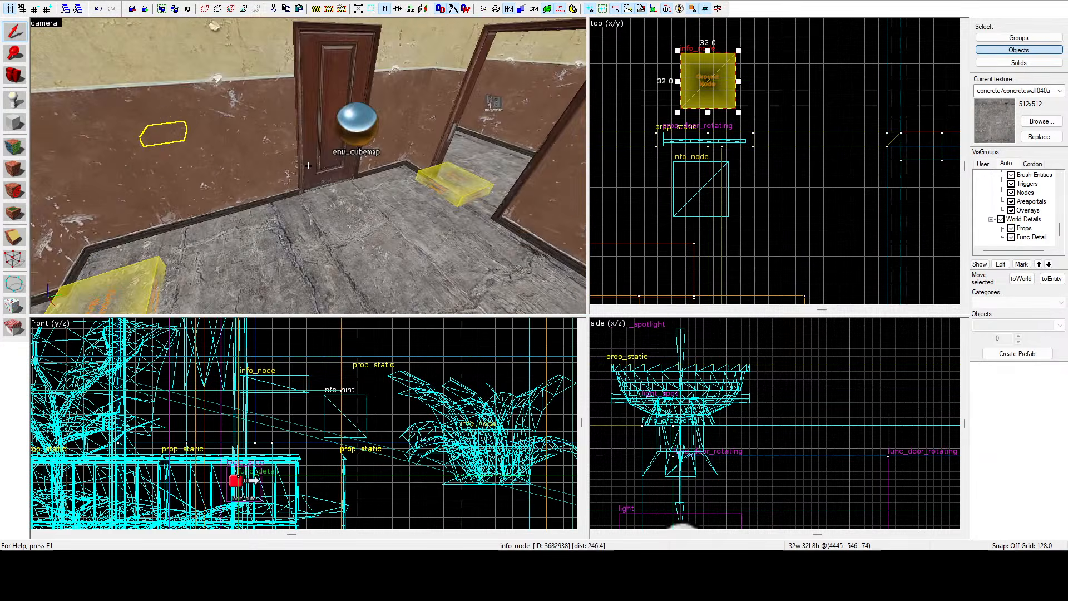
key(d)
key(z)
key(z)
key(d)
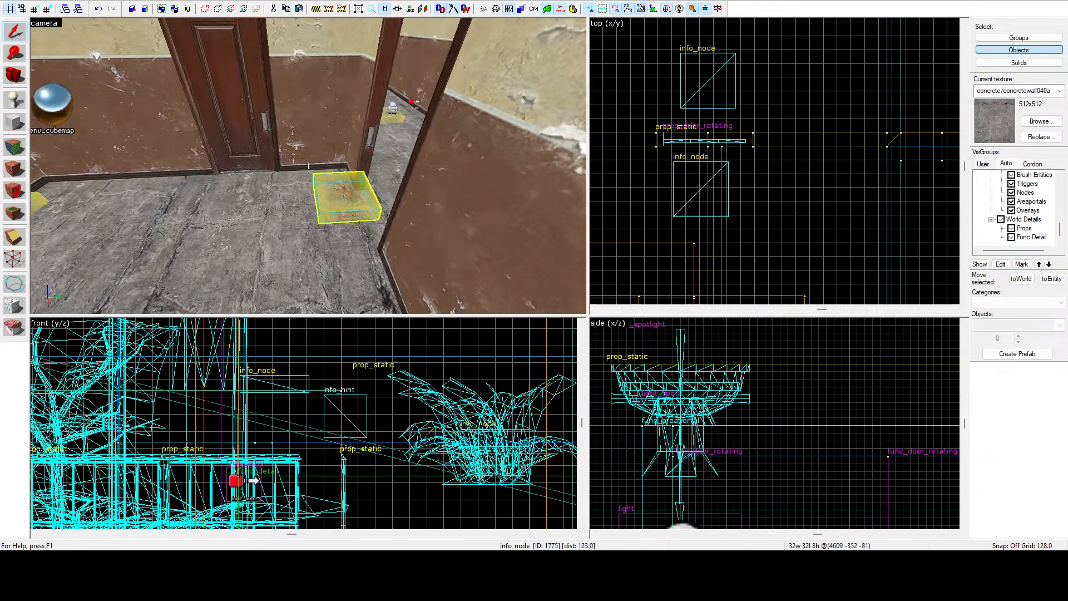
key(z)
scroll(687, 108, down, 10)
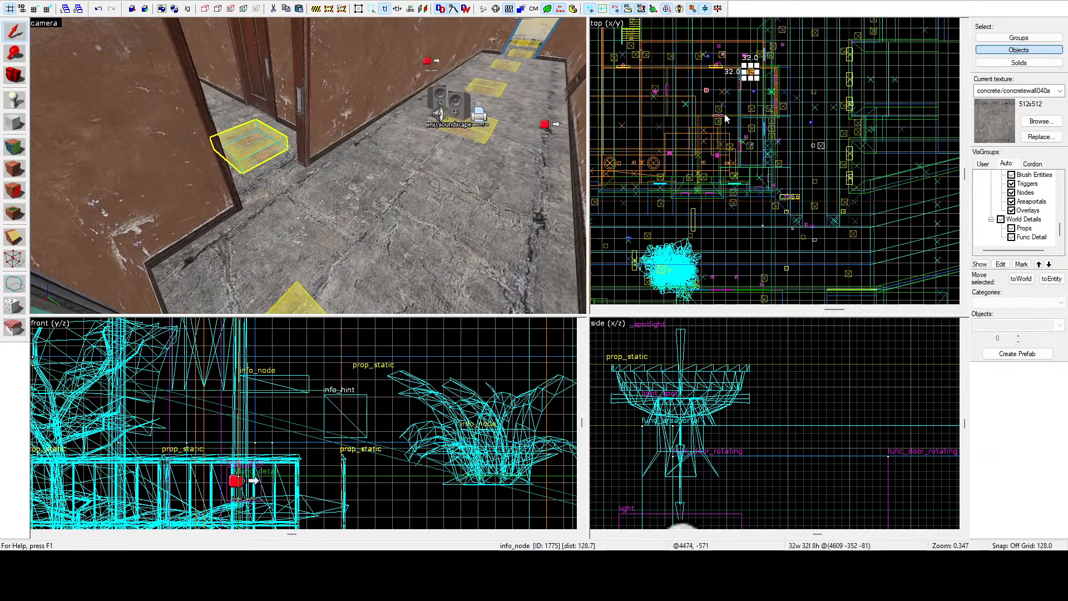
scroll(752, 106, up, 9)
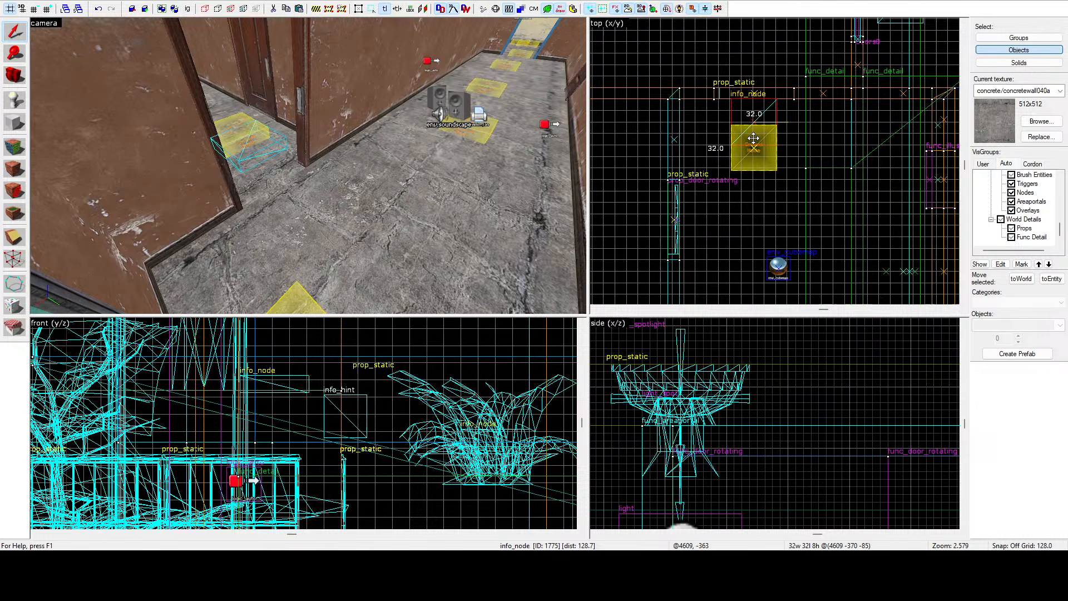
key(z)
key(w)
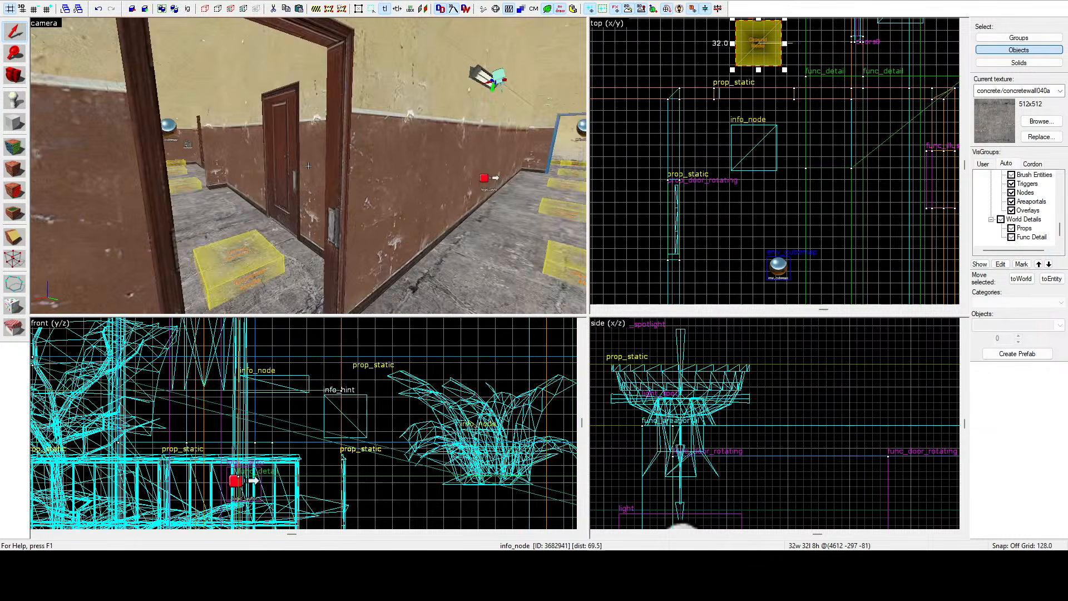
key(z)
click(406, 174)
scroll(712, 132, down, 5)
scroll(717, 138, up, 5)
drag(729, 143, 729, 154)
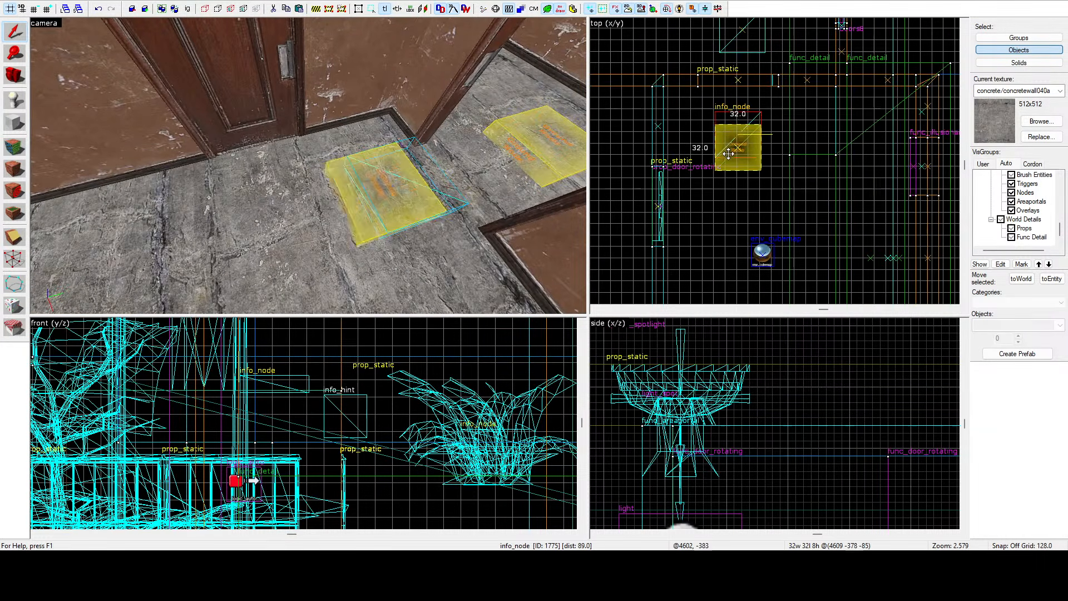
Fly along the corridor selecting the ground nodes beside the doors to check their placement.
scroll(729, 207, down, 4)
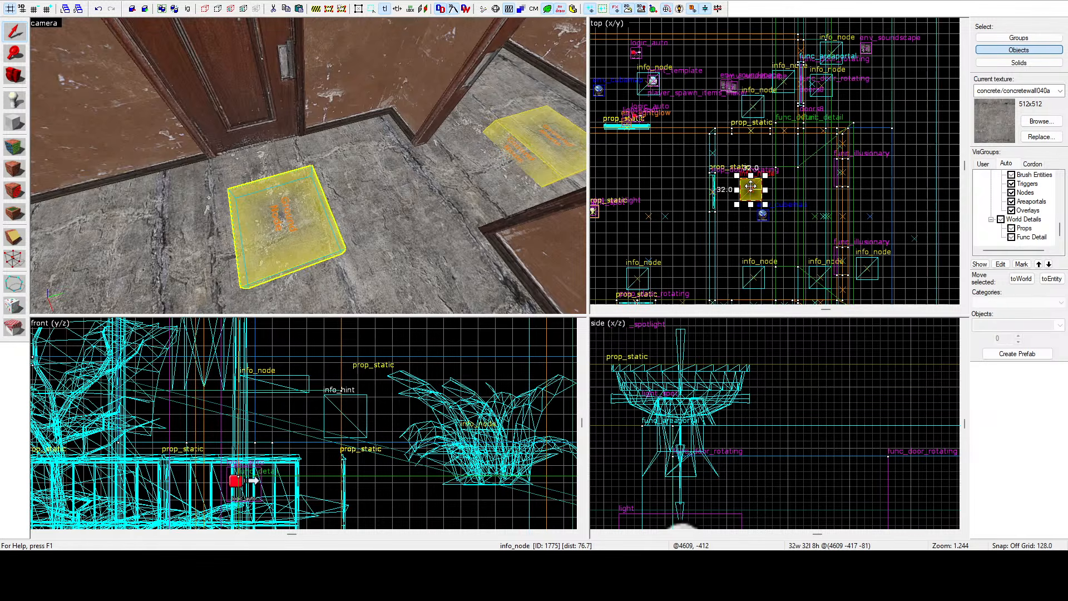
key(z)
key(w)
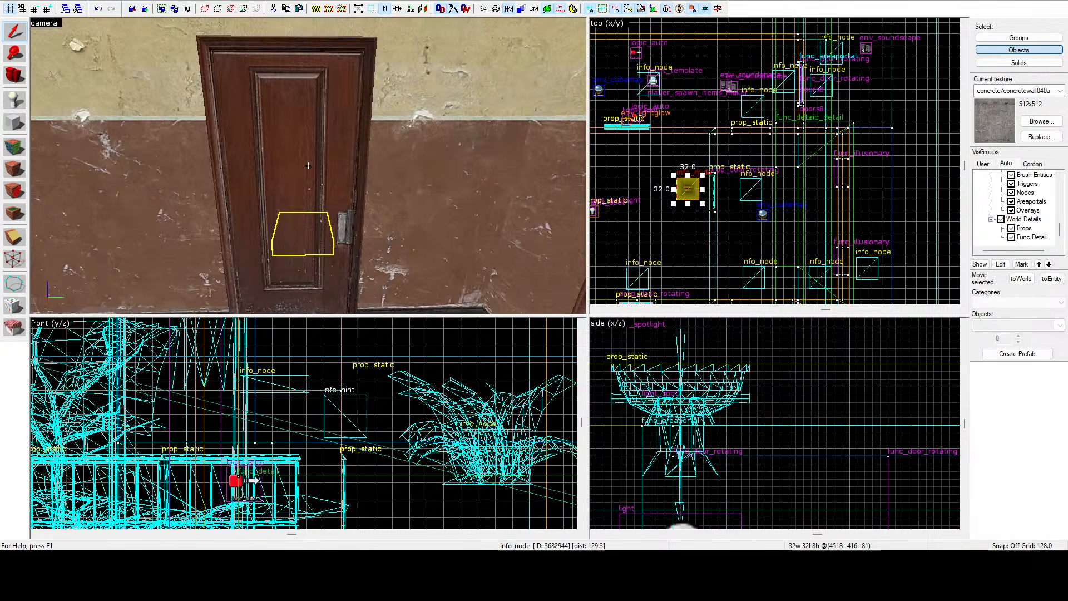
key(z)
scroll(703, 165, down, 1)
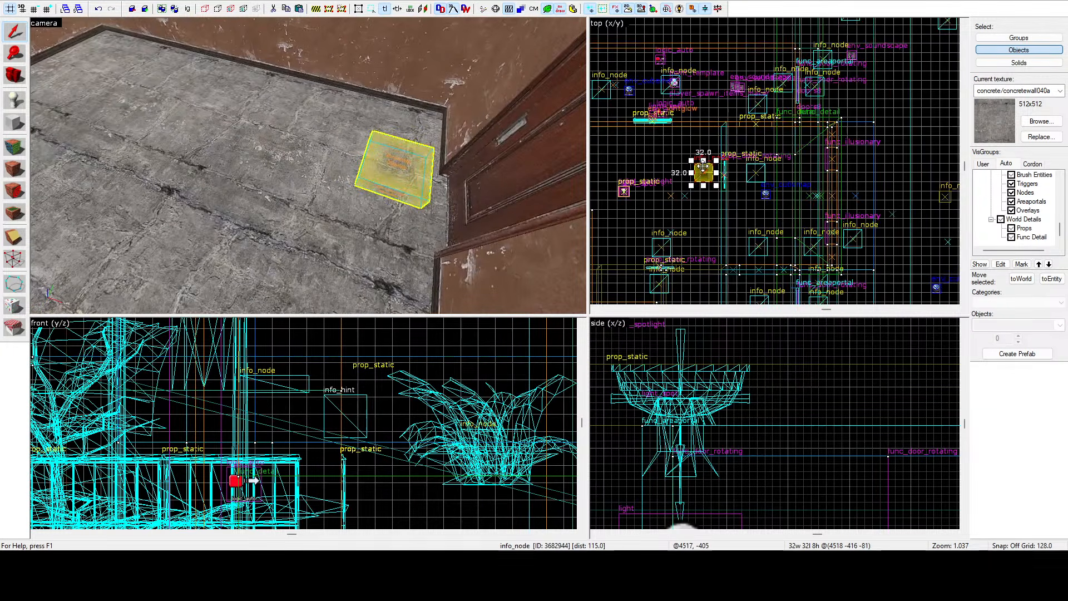
key(z)
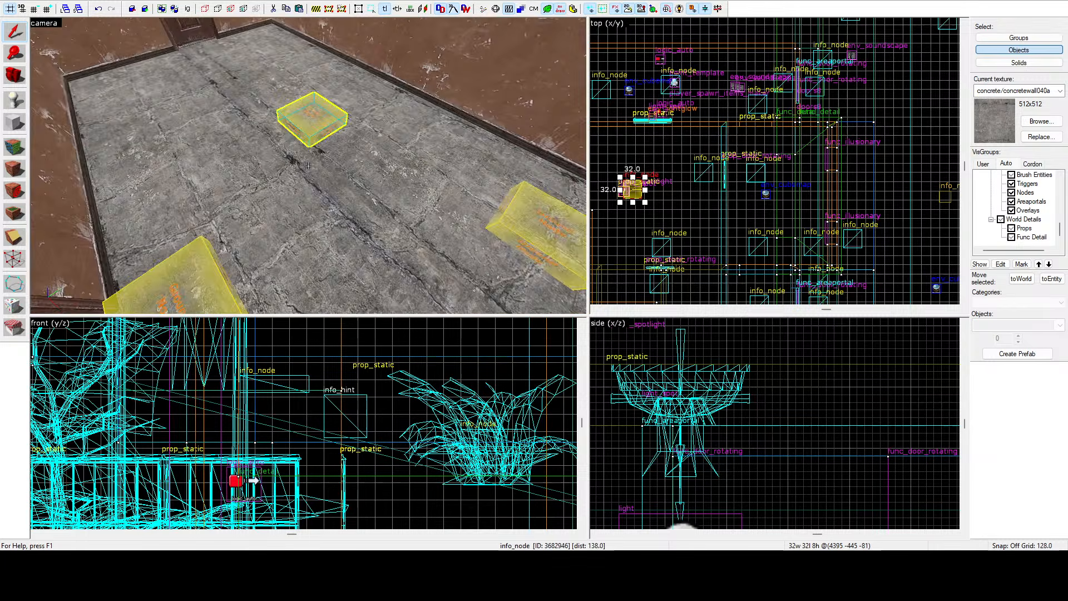
key(a)
key(z)
scroll(822, 152, down, 4)
scroll(756, 158, up, 4)
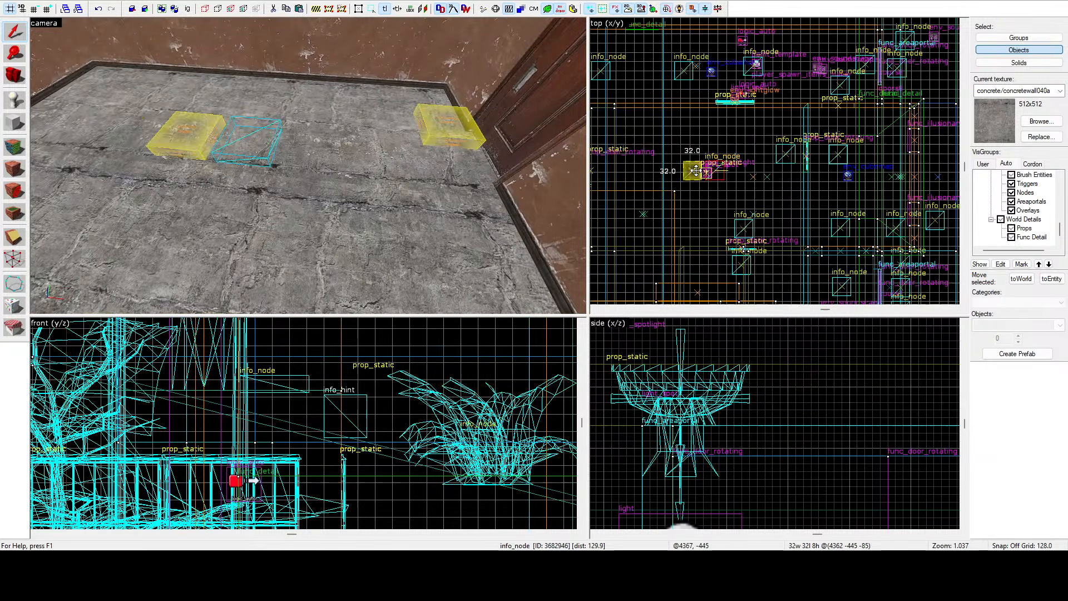
scroll(696, 170, up, 1)
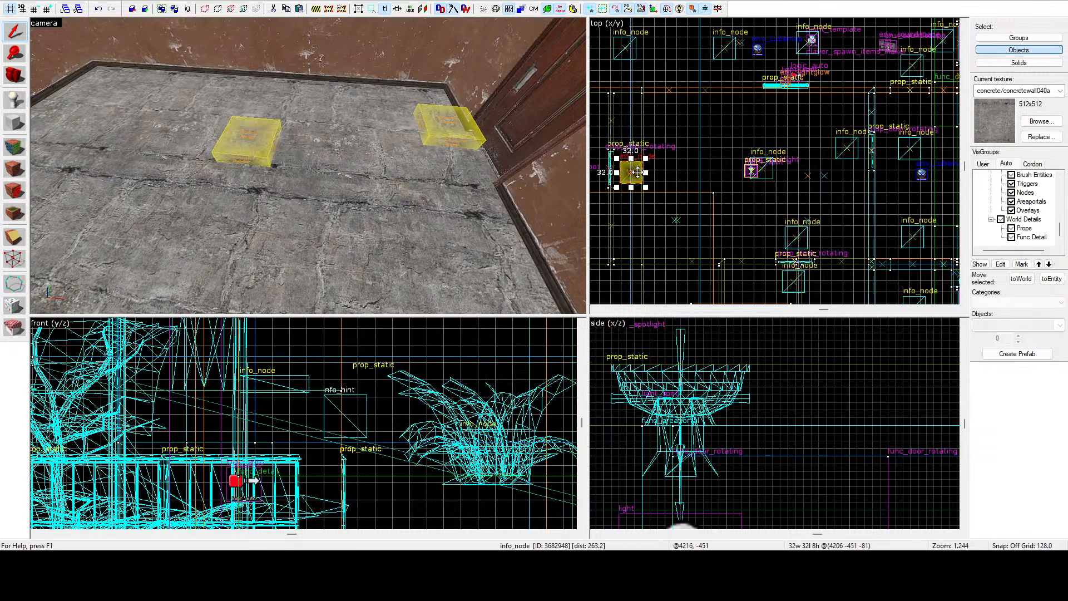
key(z)
key(w)
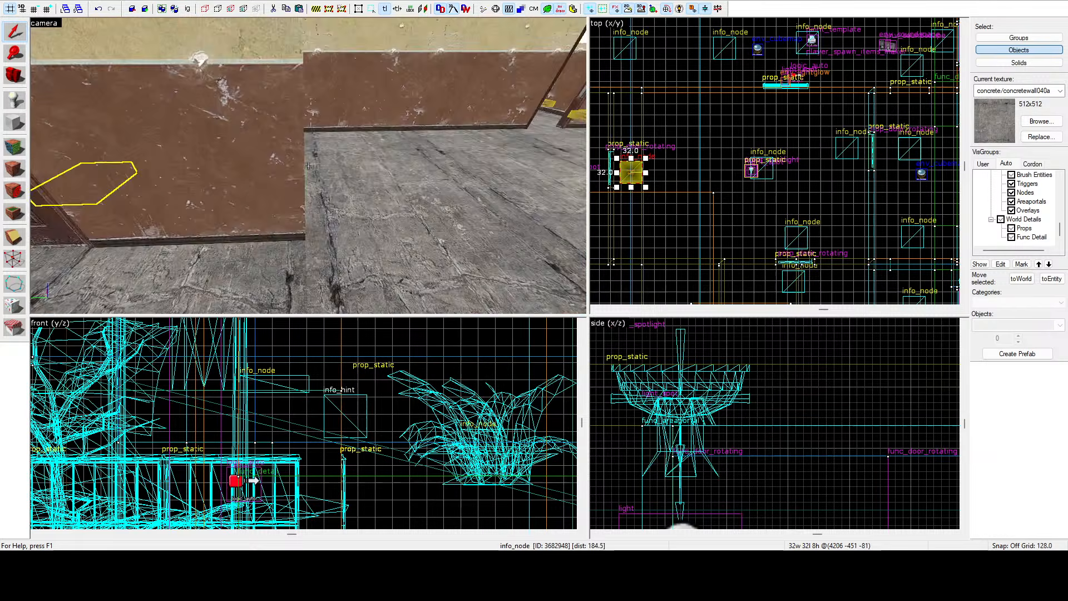
Continue through the hallway, selecting each ground node in turn in the top view to inspect its position.
key(d)
key(z)
scroll(649, 129, down, 2)
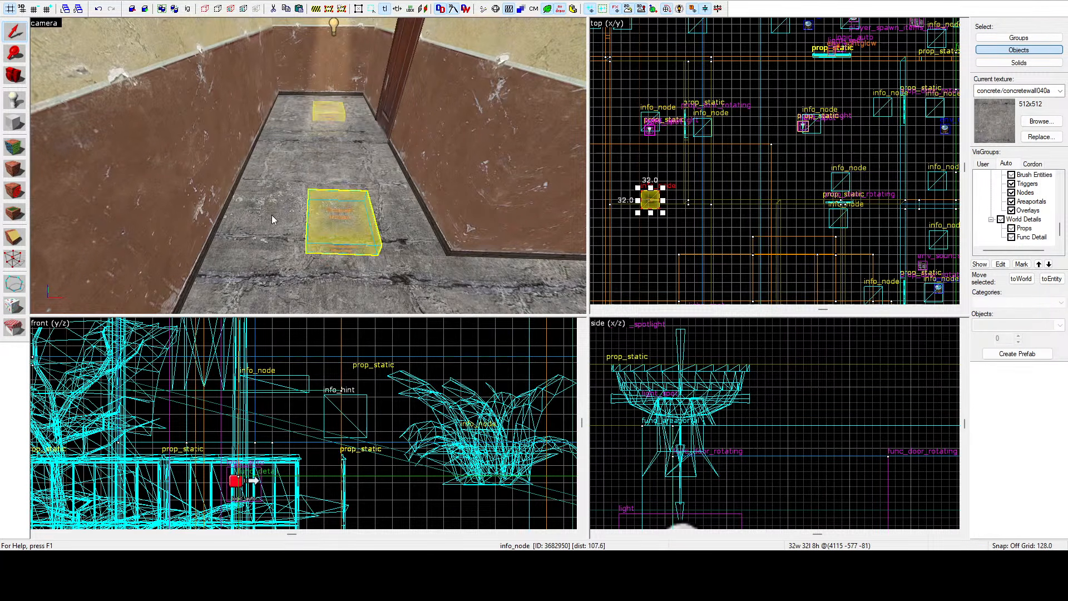
key(z)
key(s)
key(z)
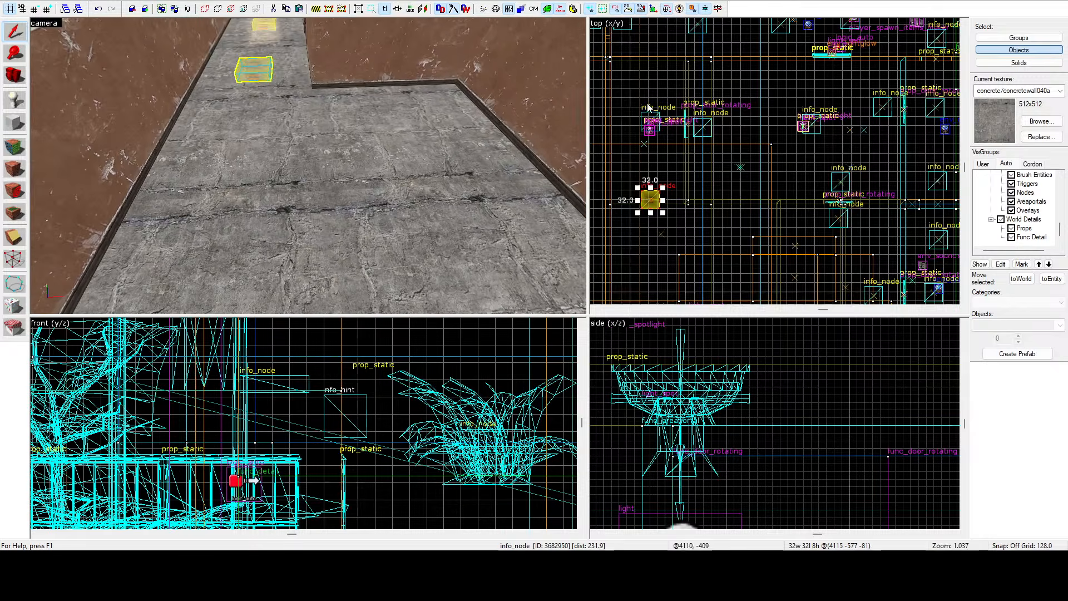
scroll(640, 144, down, 1)
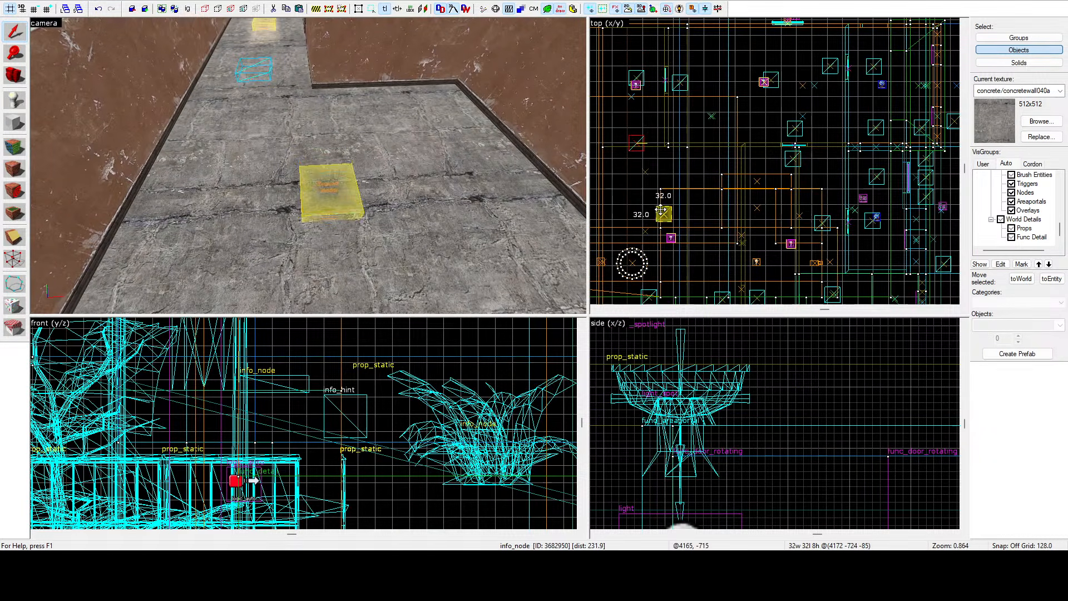
shift+drag(660, 211, 660, 210)
key(z)
key(a)
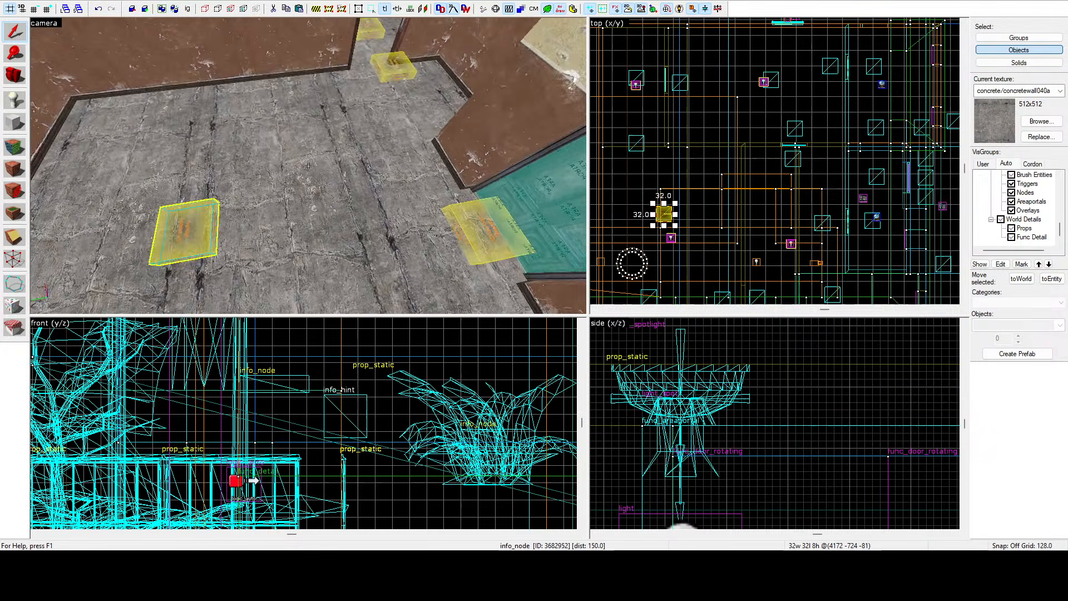
key(w)
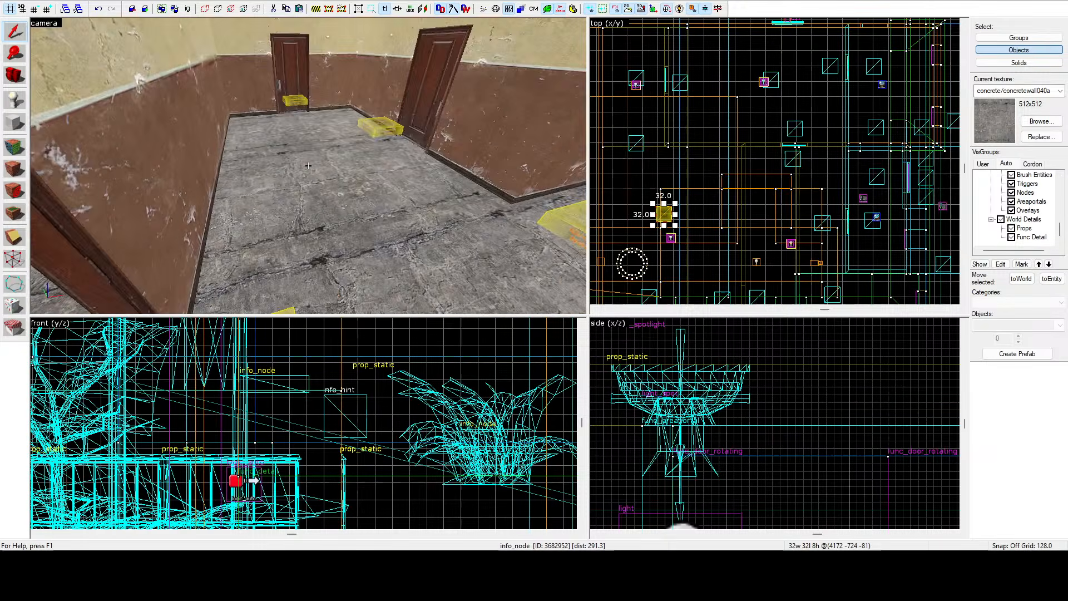
key(z)
scroll(628, 197, down, 3)
scroll(733, 208, up, 3)
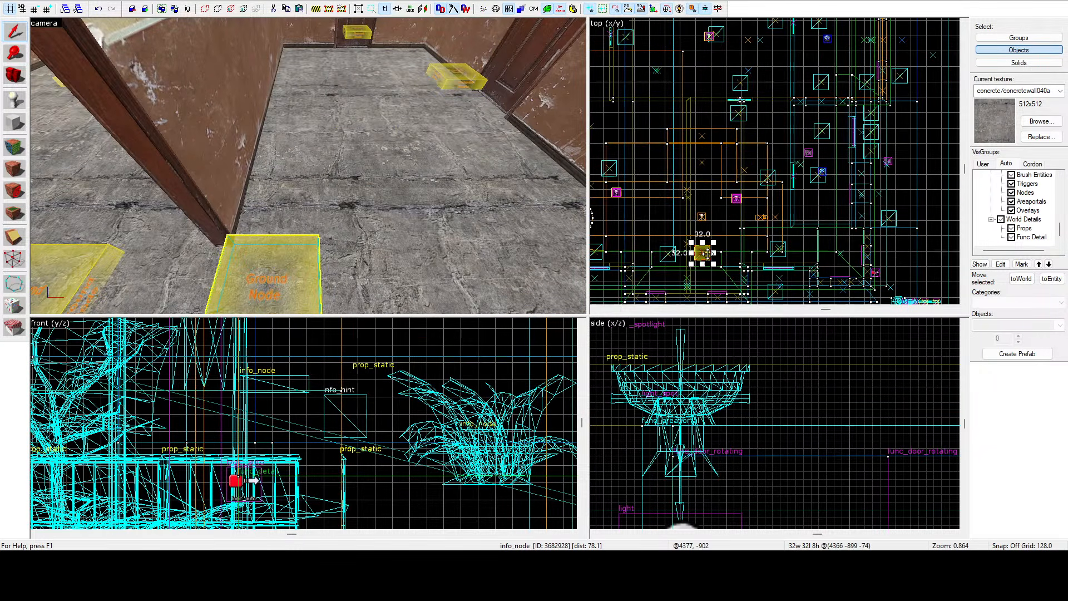
shift+drag(735, 200, 735, 200)
key(z)
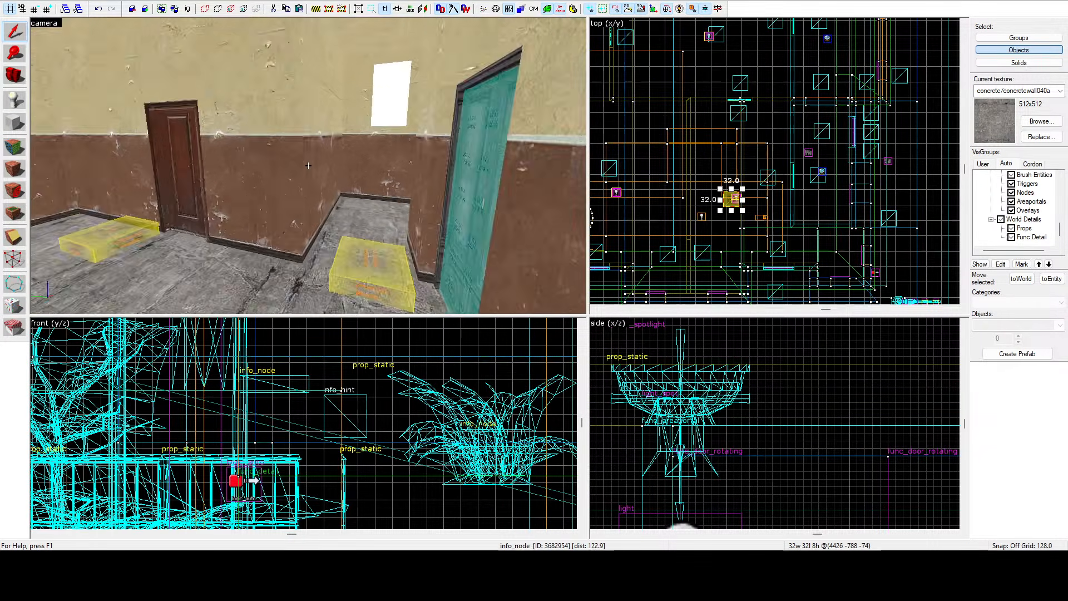
key(w)
key(z)
scroll(646, 131, down, 5)
scroll(738, 180, up, 8)
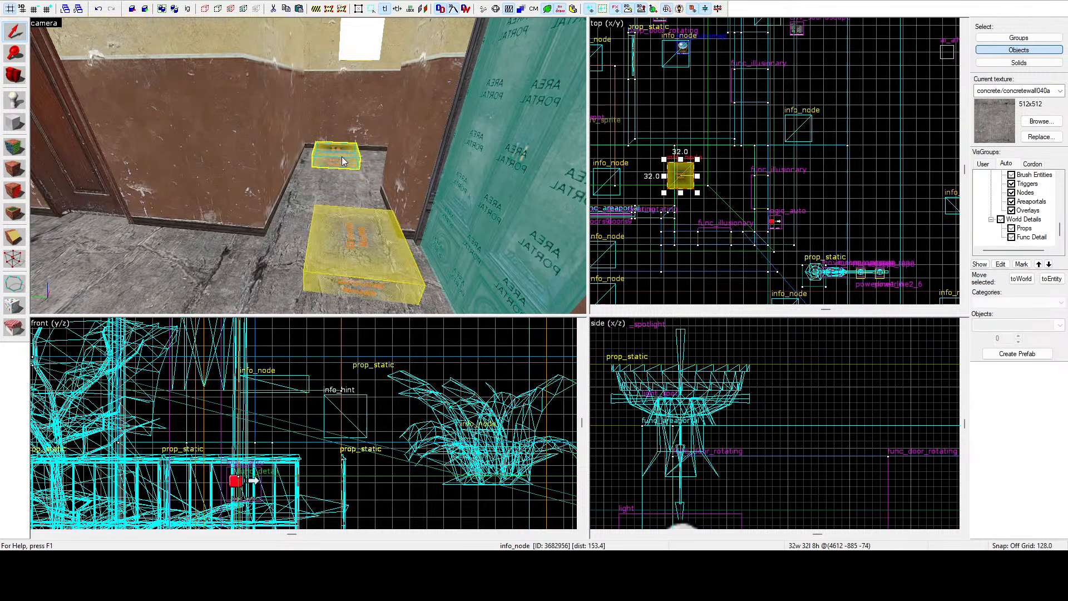
key(z)
key(w)
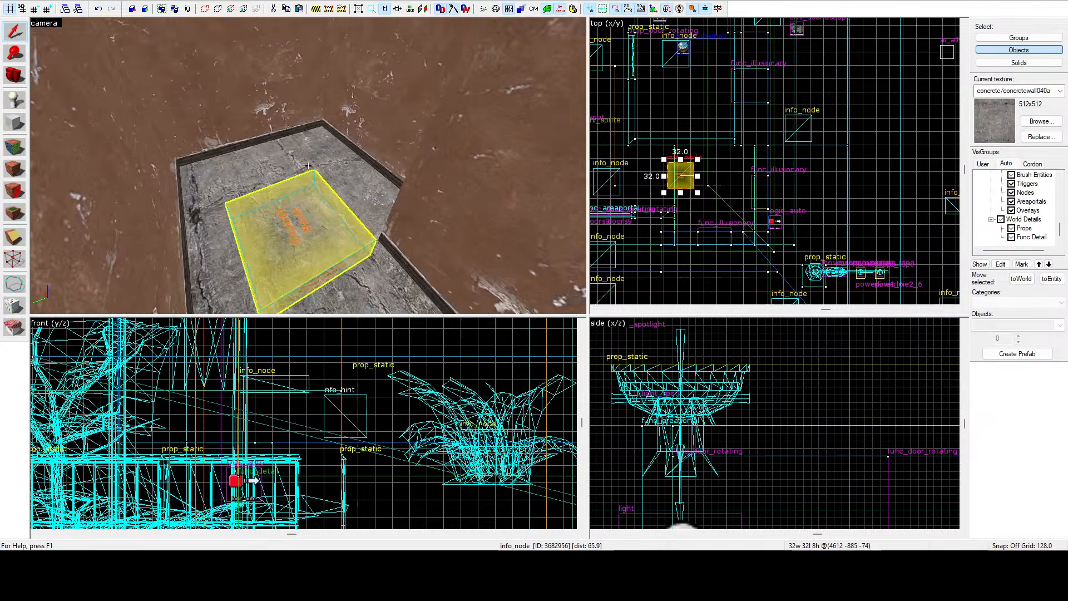
scroll(689, 175, up, 4)
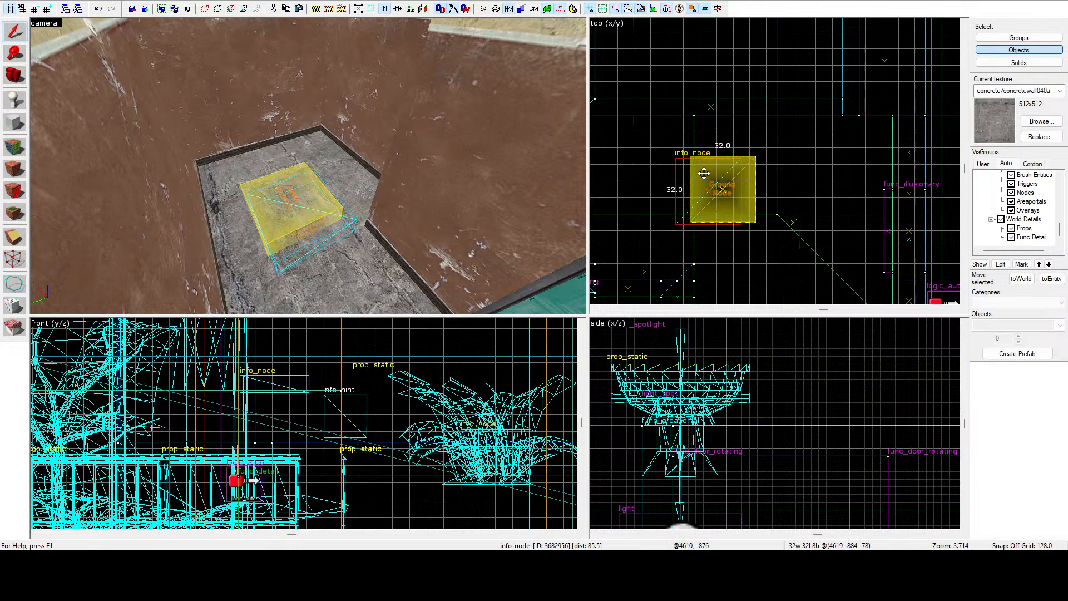
key(z)
key(s)
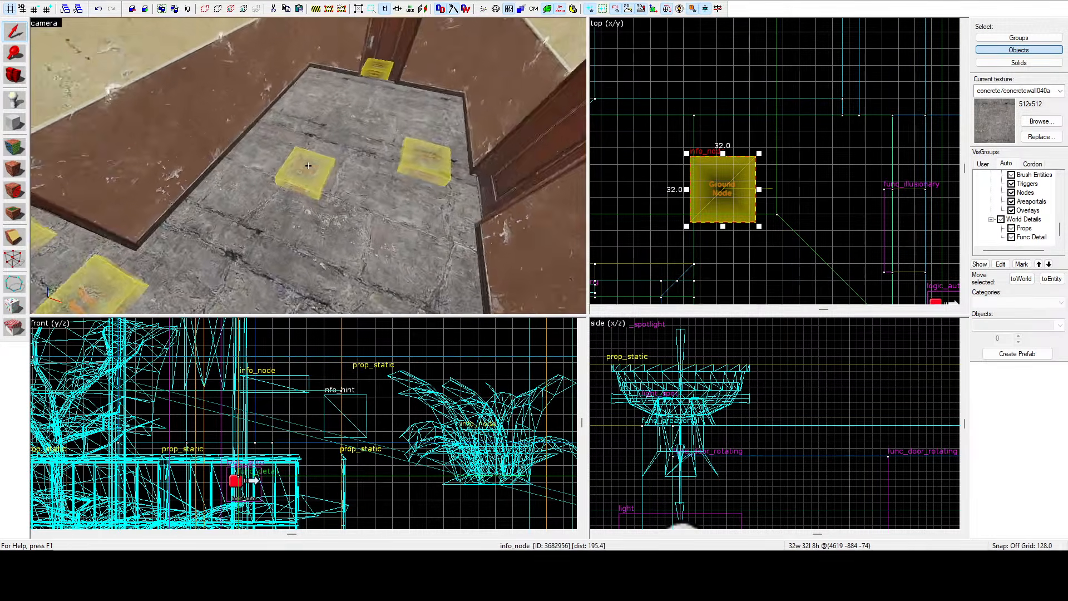
Fly through the upstairs hallway in the camera view to examine the rooms, doors and ground nodes.
key(w)
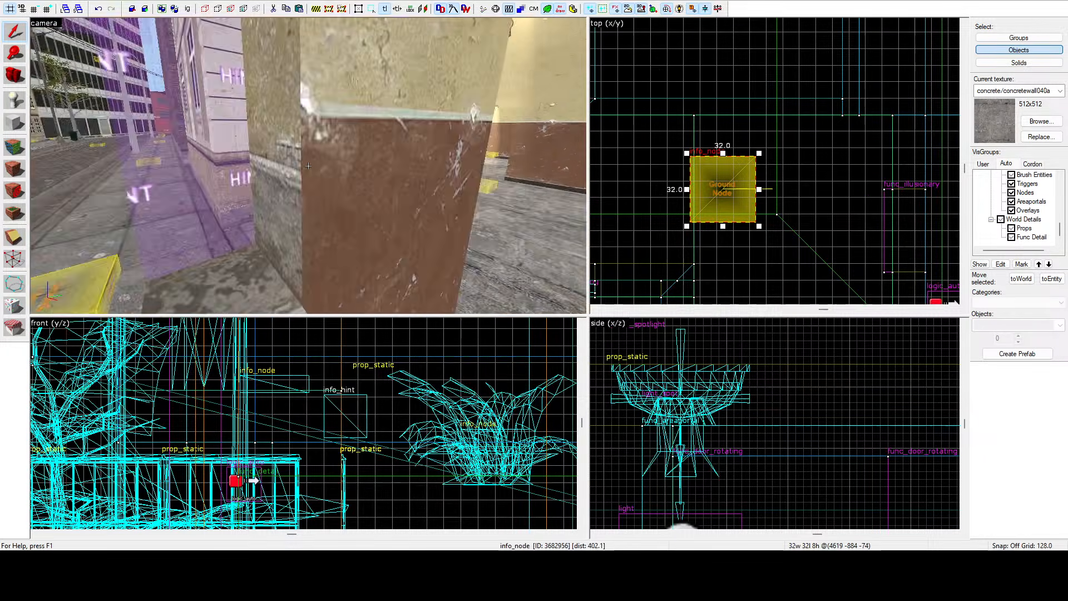
key(w)
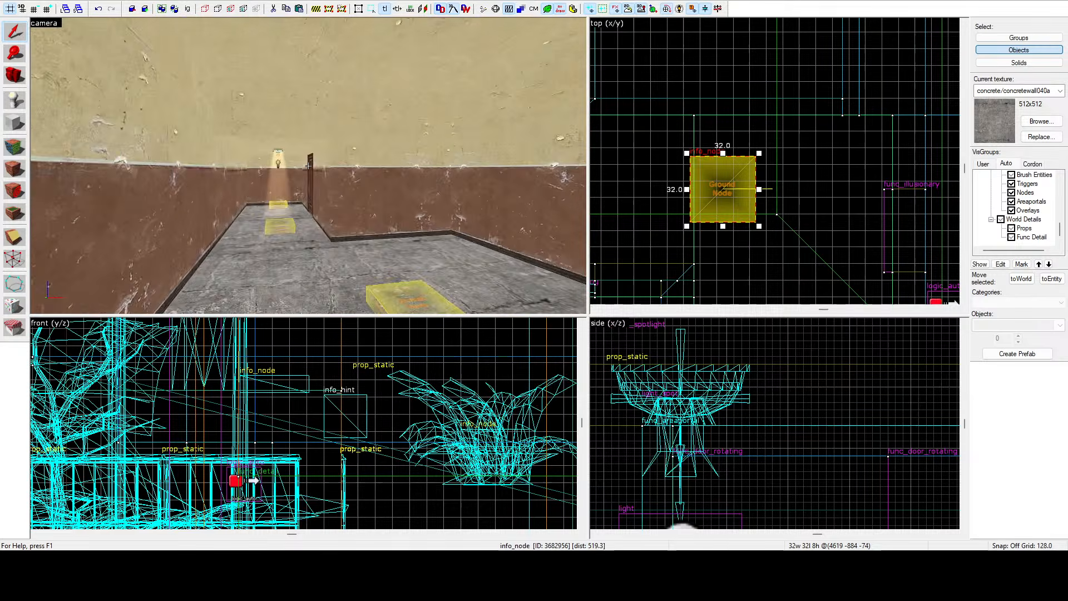
key(w)
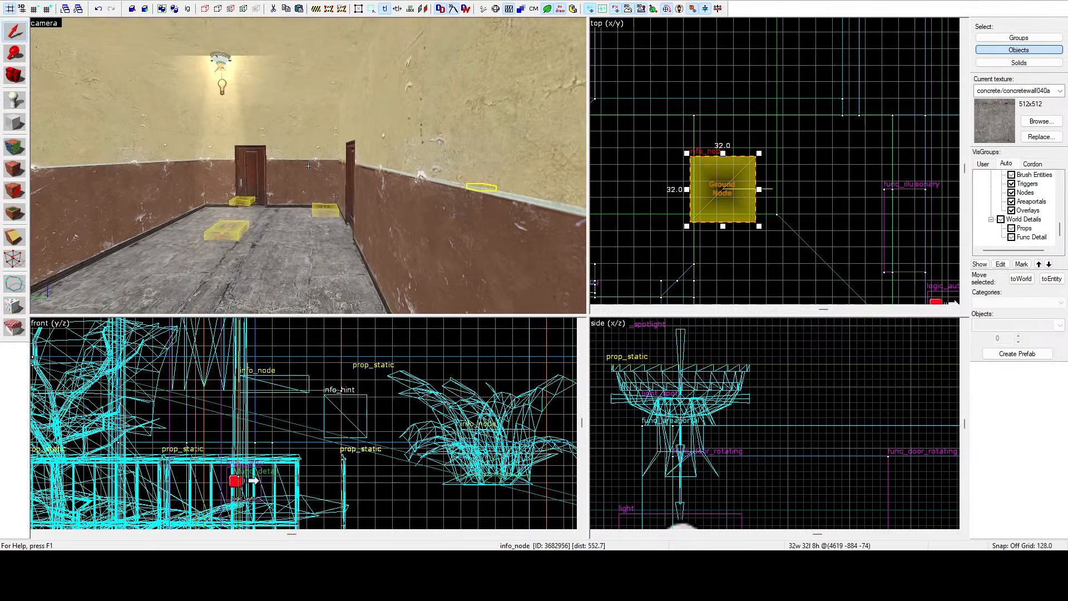
key(w)
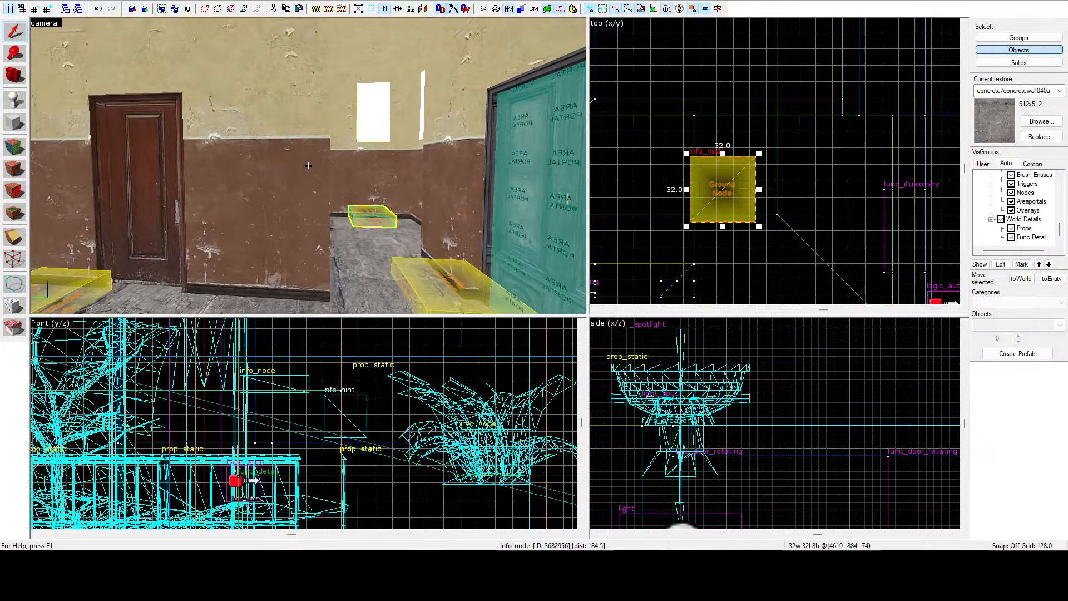
key(s)
key(w)
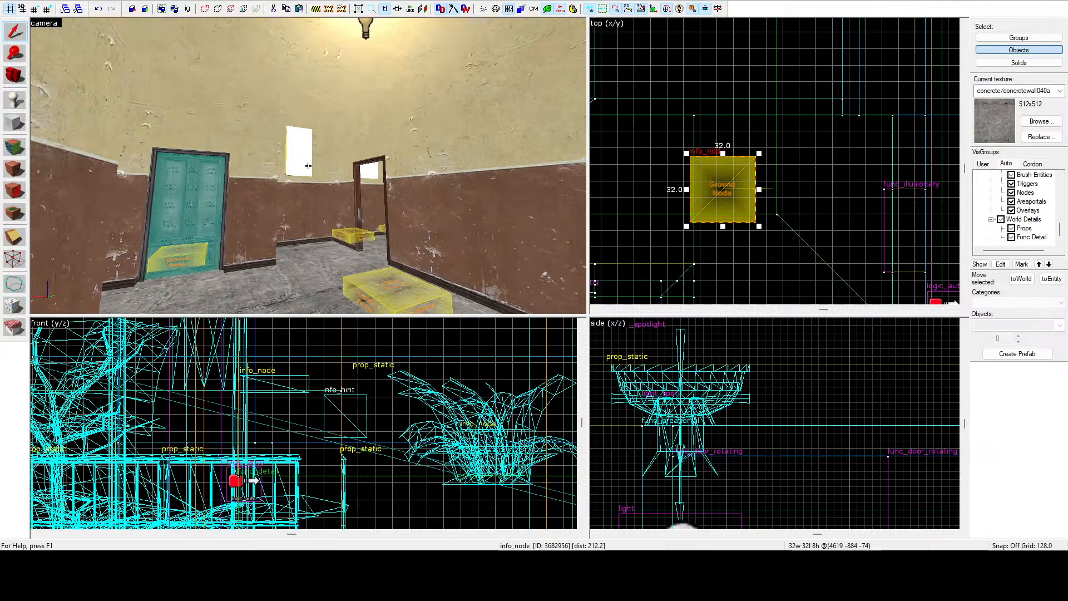
key(w)
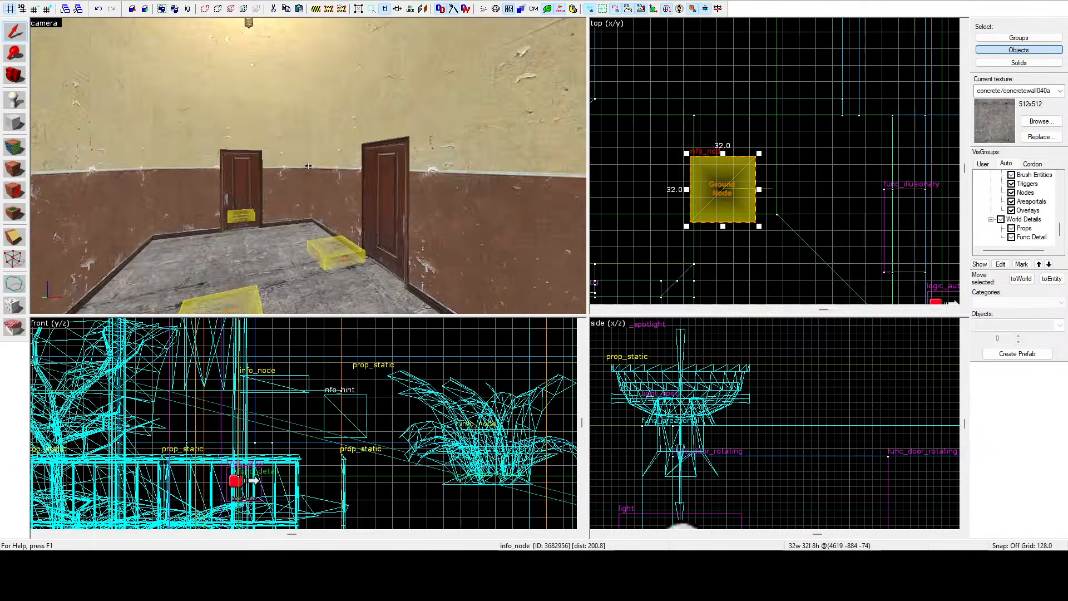
key(w)
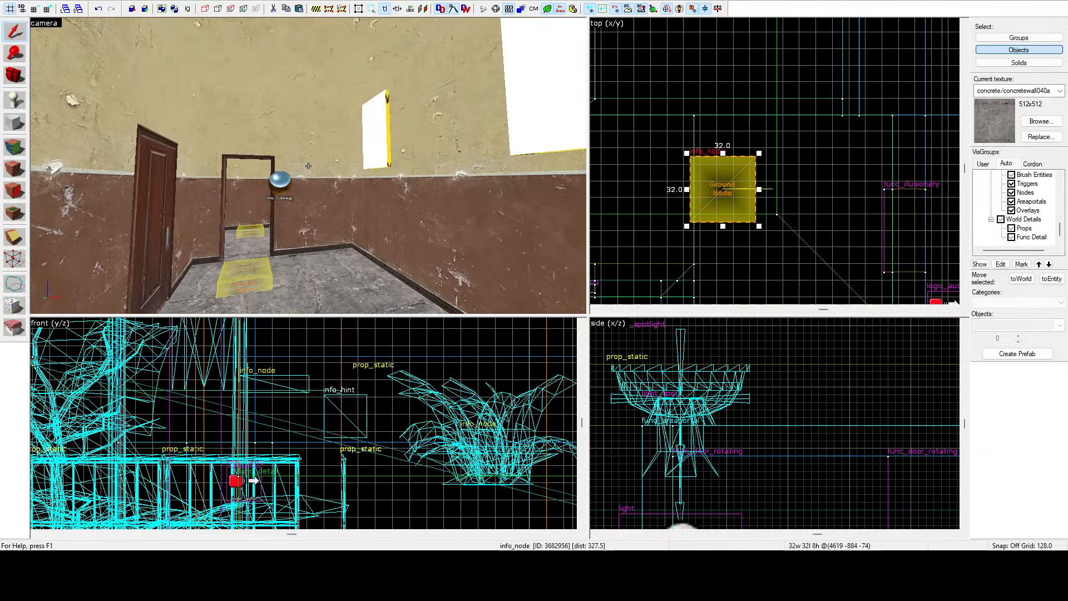
key(s)
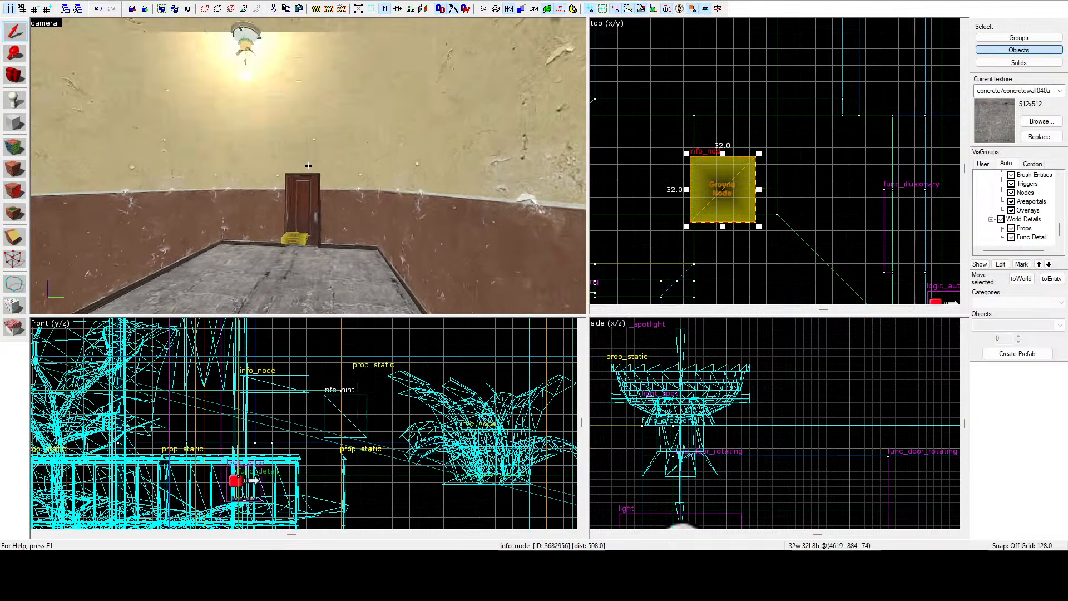
key(z)
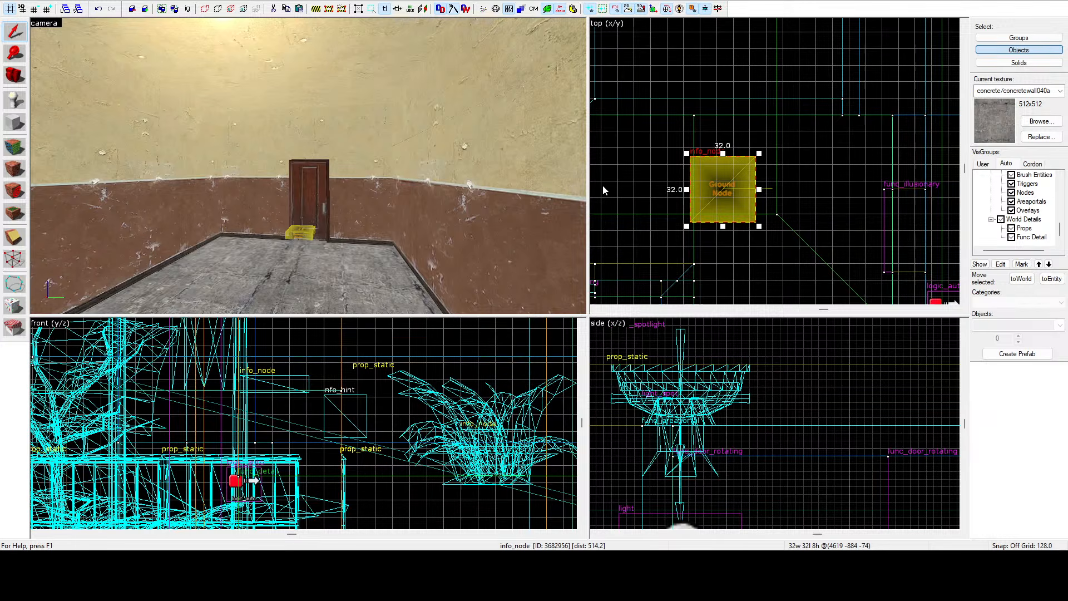
key(z)
key(w)
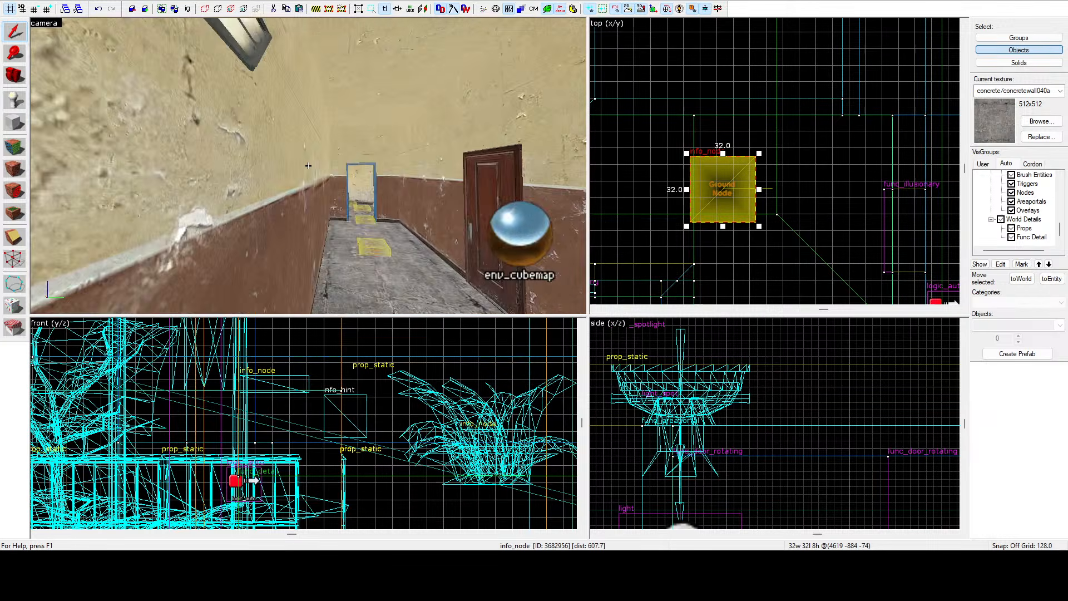
key(w)
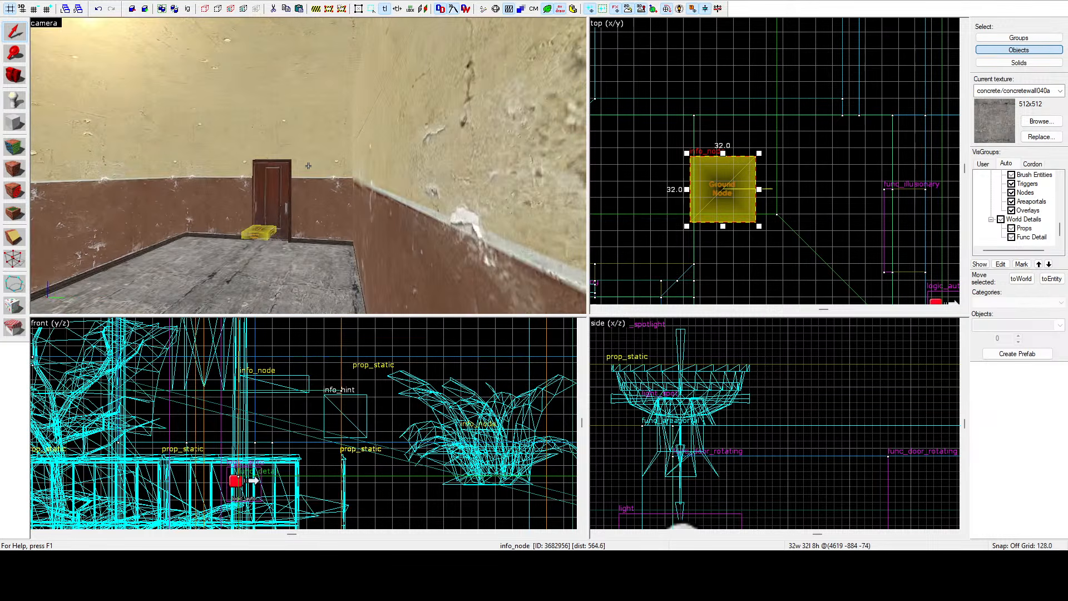
key(w)
key(w)
key(d)
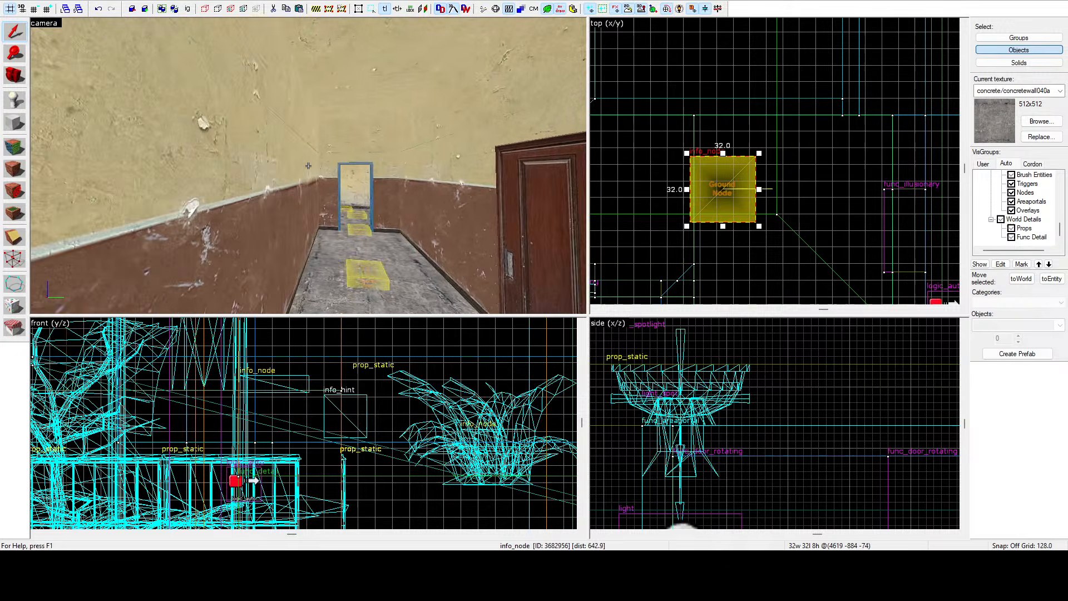
key(w)
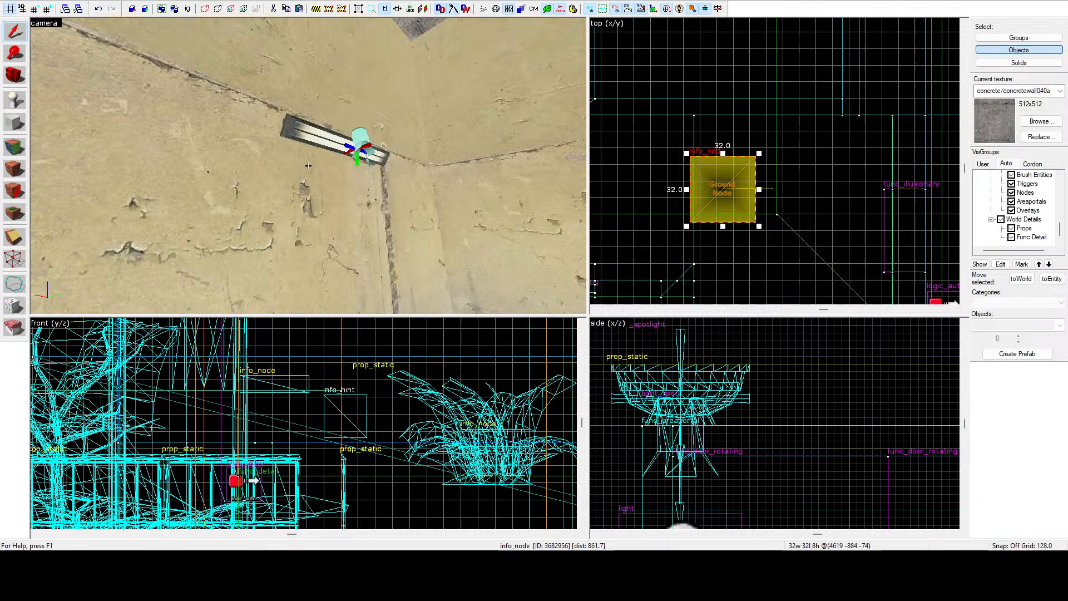
Select the thin 8-unit brush strip along the wall beside the doorway and delete it.
click(308, 165)
key(d)
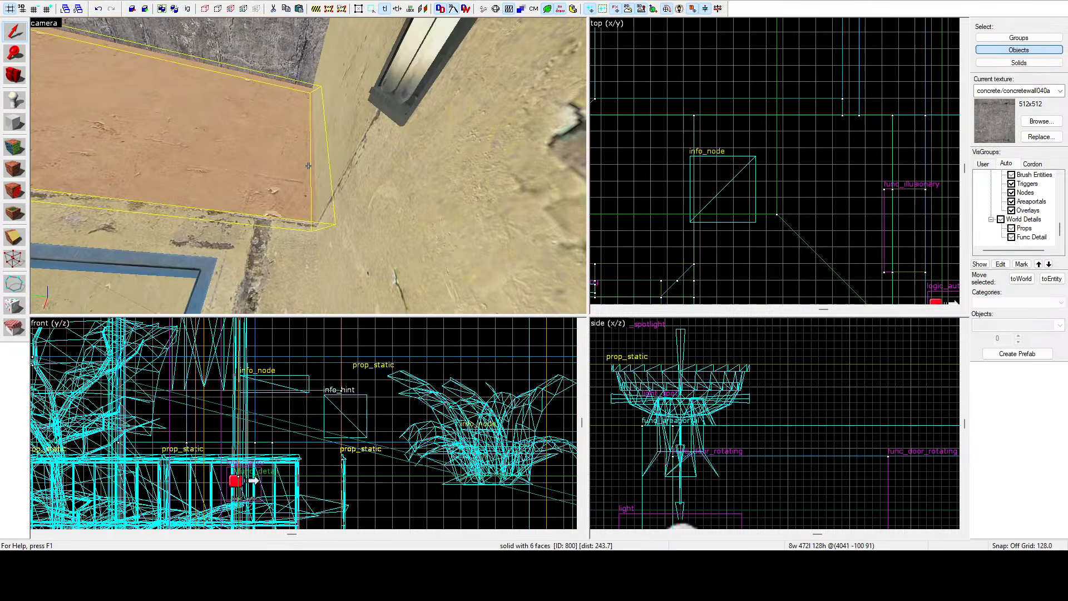
key(w)
click(308, 165)
key(w)
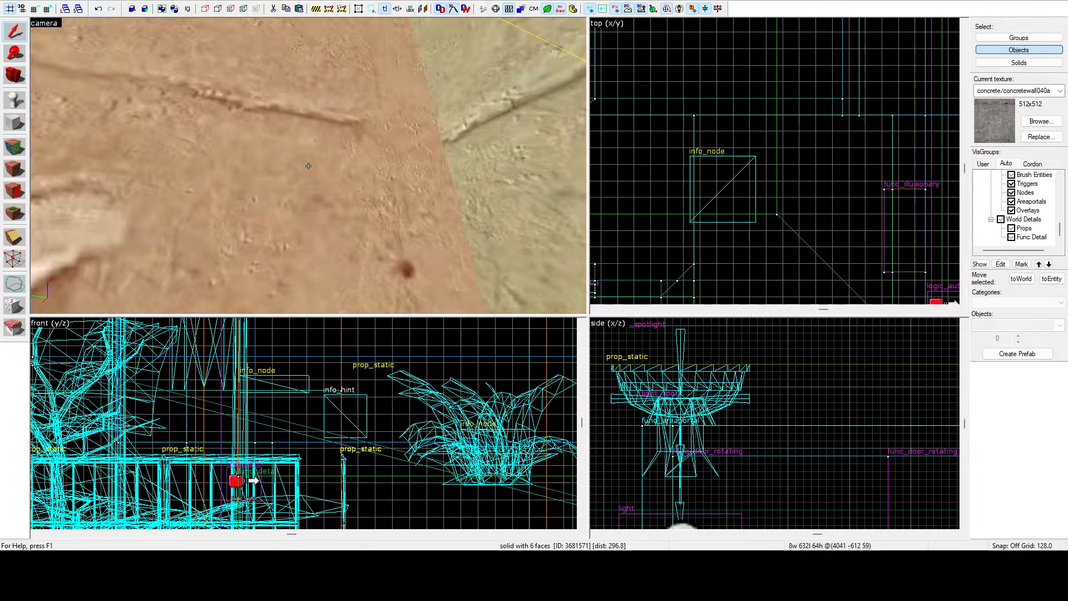
key(s)
key(s)
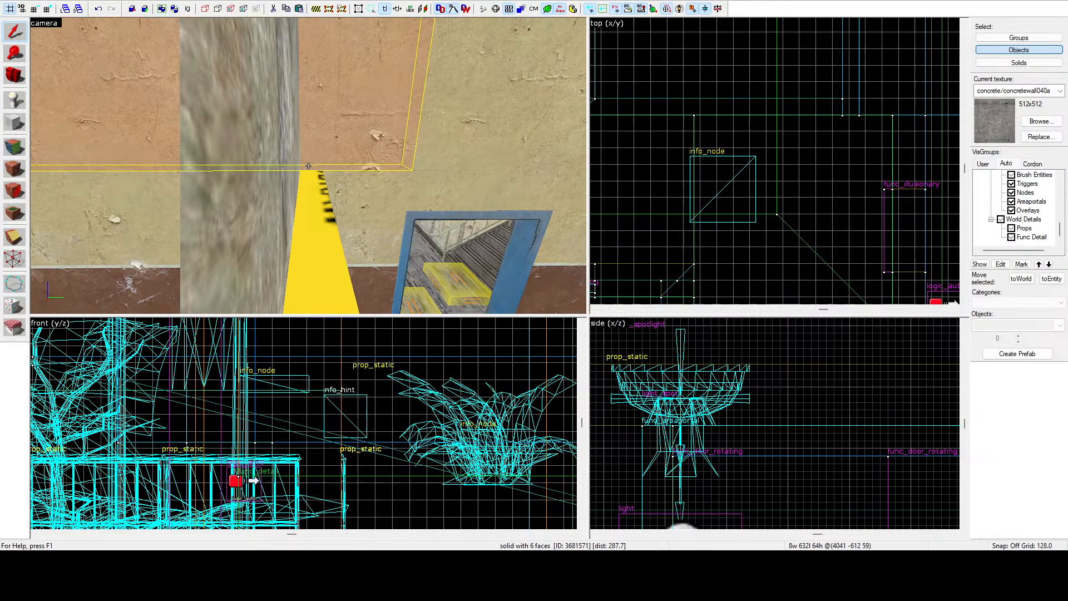
scroll(710, 115, down, 6)
scroll(710, 115, up, 10)
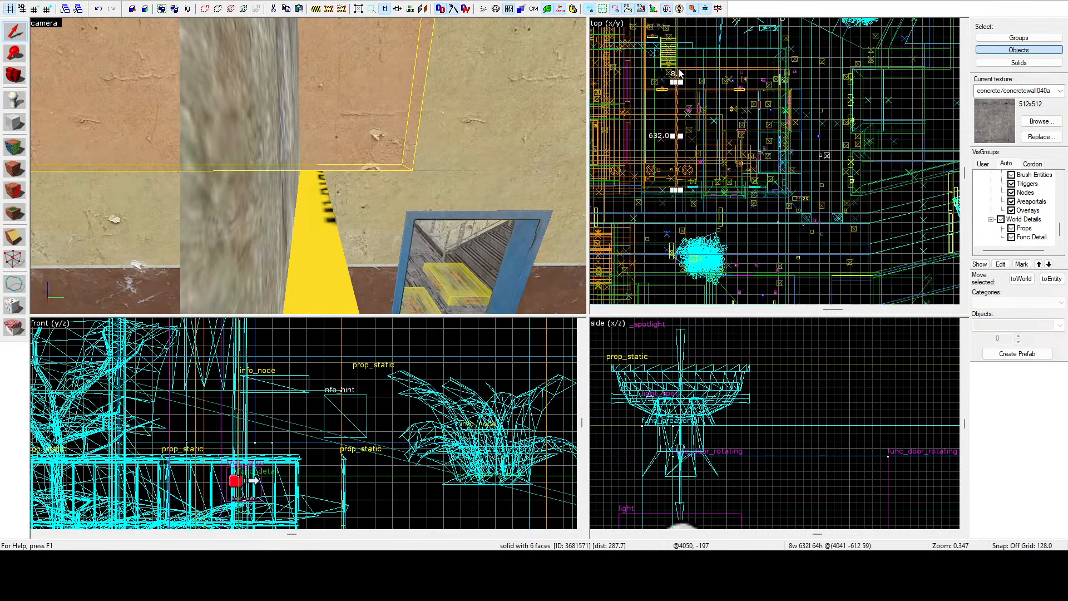
scroll(677, 118, up, 12)
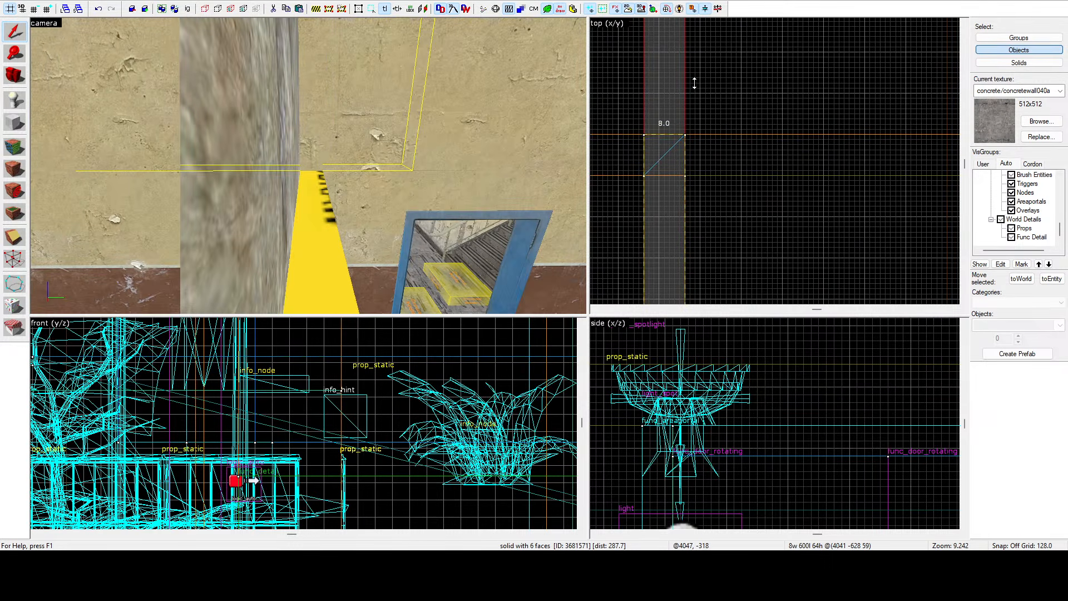
key(Delete)
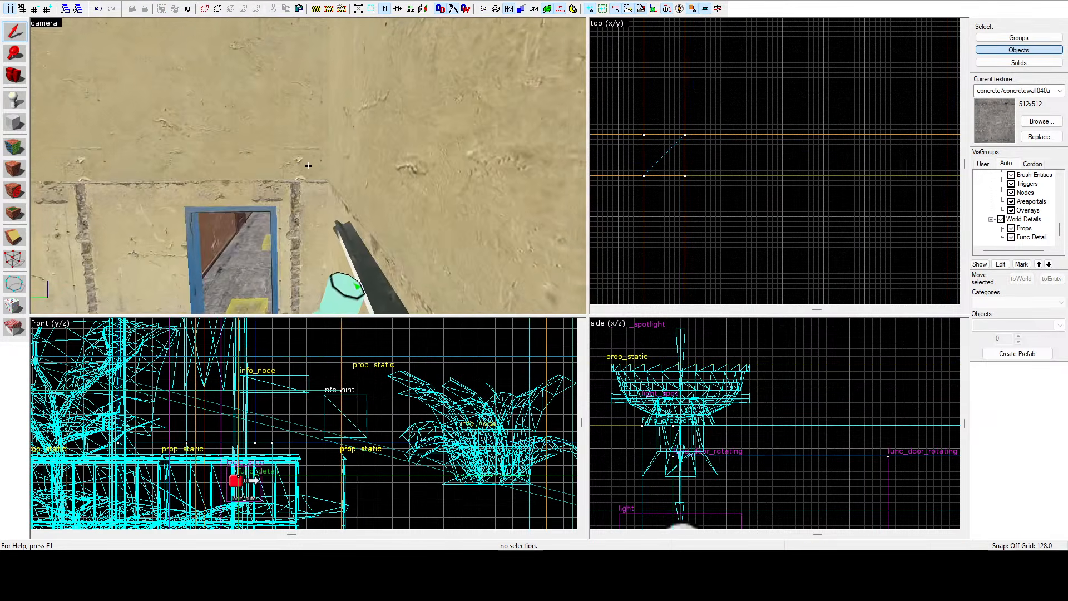
In face-apply mode, apply the current texture to several faces along the hallway walls and ledges.
key(w)
key(w)
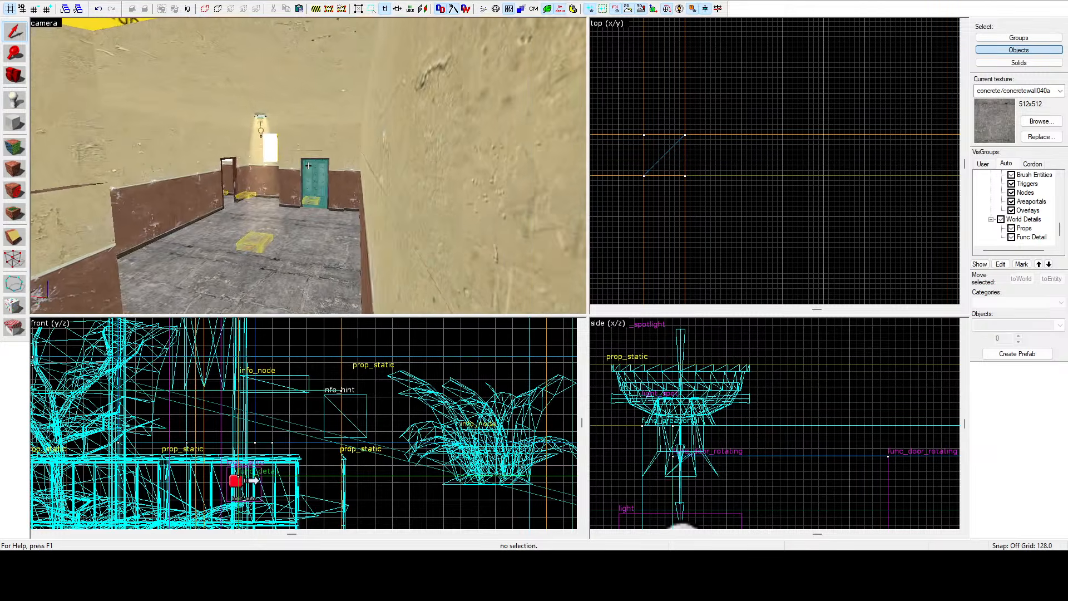
key(shift+a)
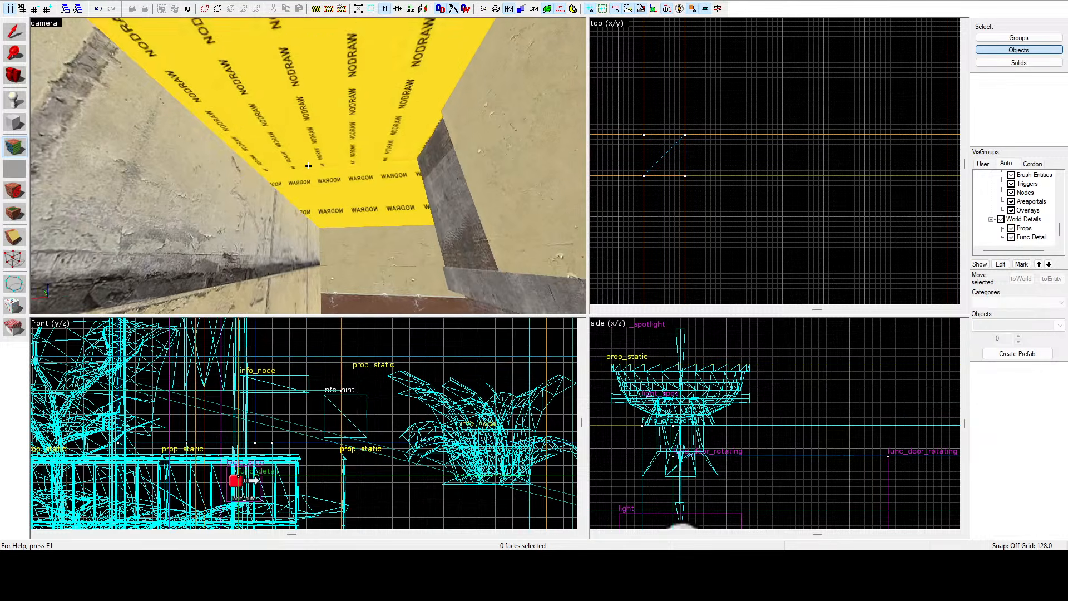
right_click(308, 166)
key(w)
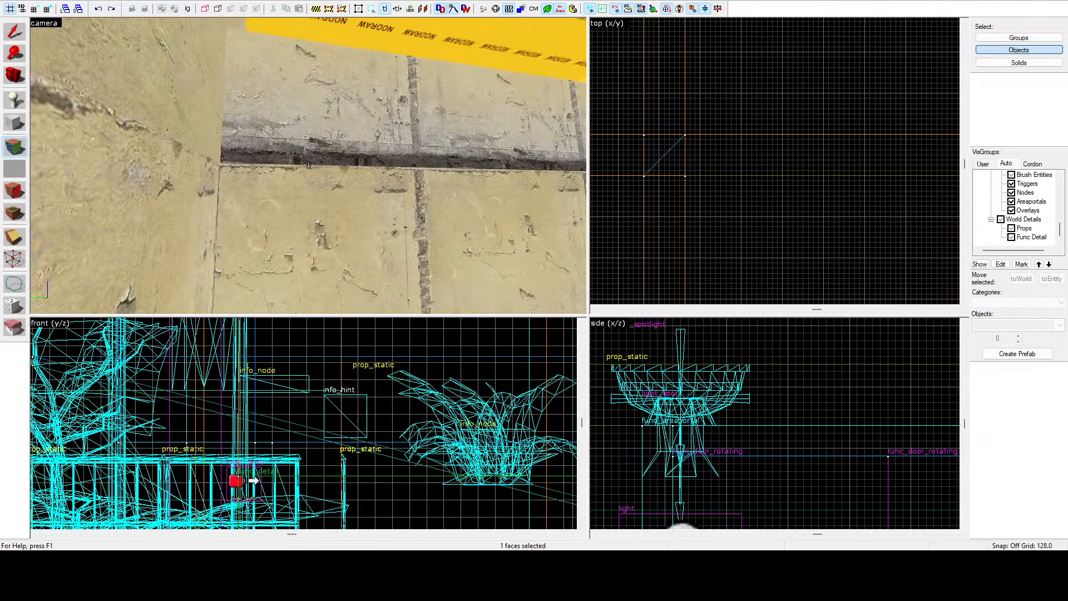
right_click(309, 166)
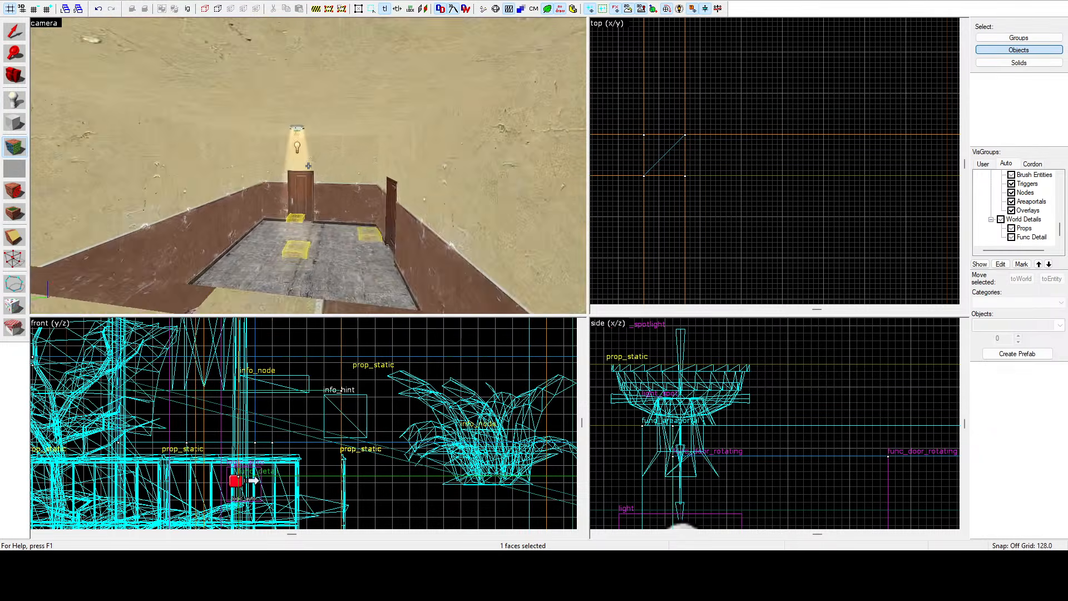
key(w)
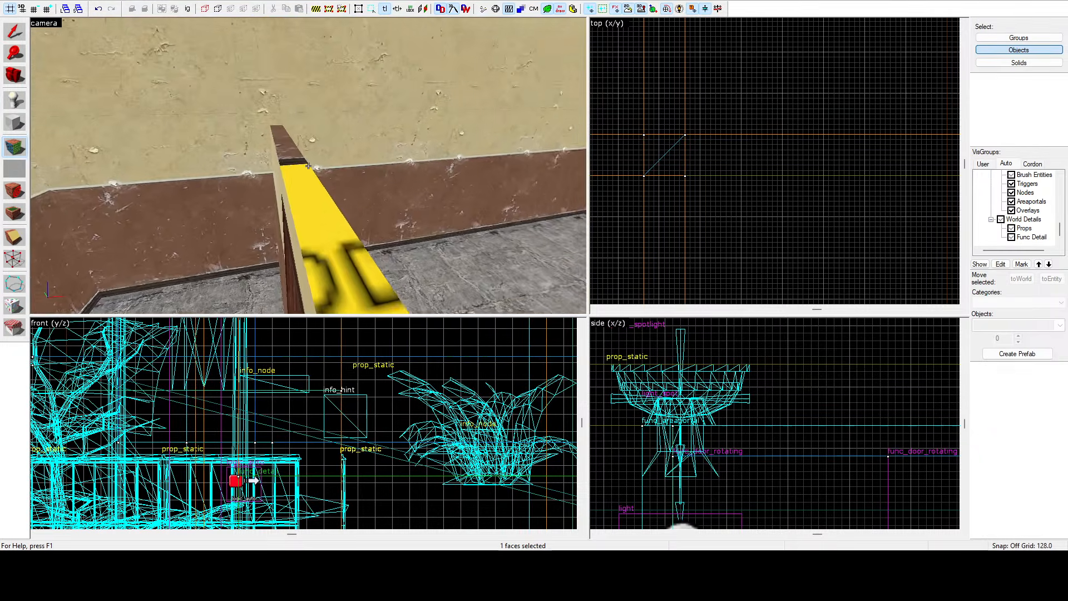
right_click(309, 166)
right_click(308, 166)
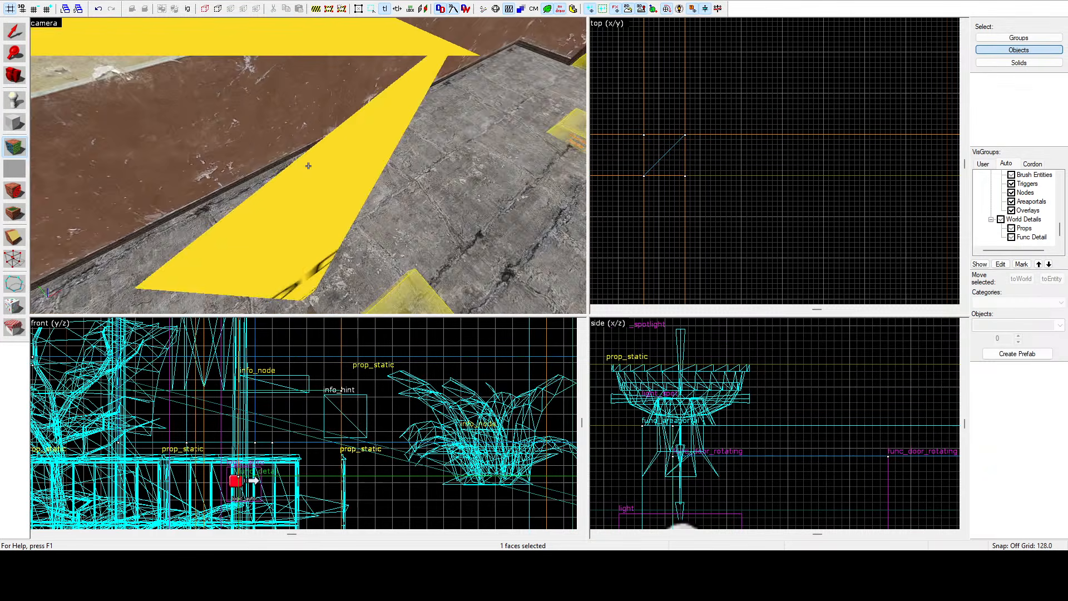
key(w)
right_click(308, 166)
key(w)
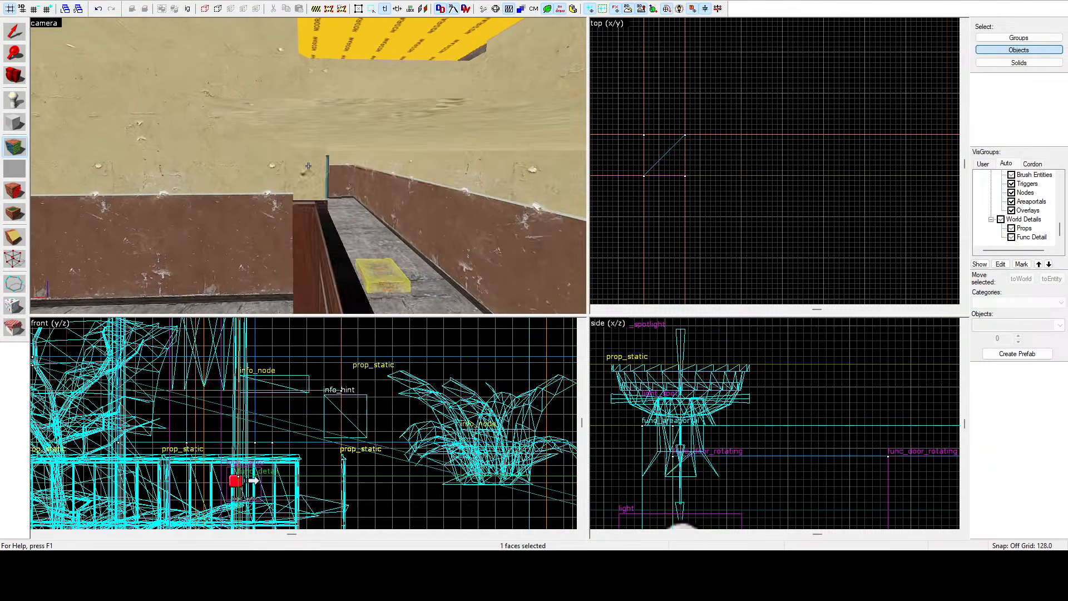
right_click(308, 166)
key(w)
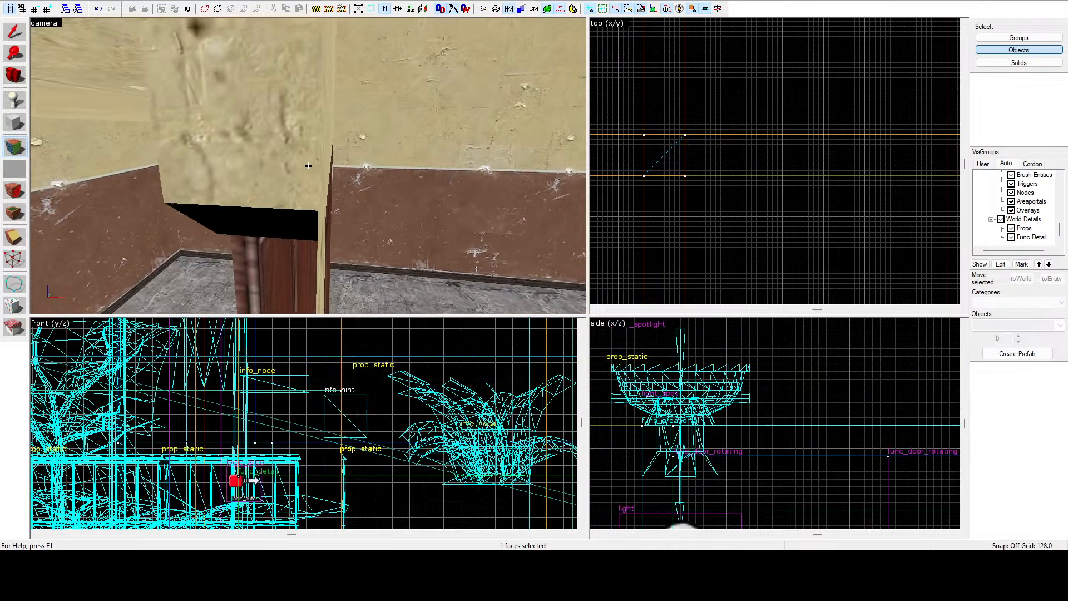
right_click(308, 166)
key(w)
key(w)
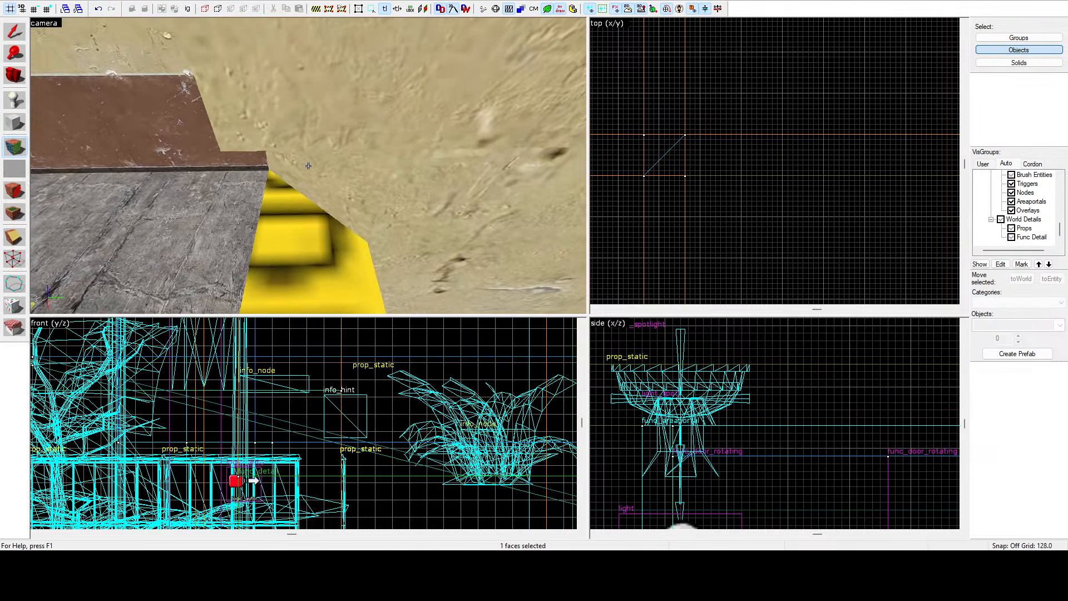
right_click(308, 166)
key(w)
key(w)
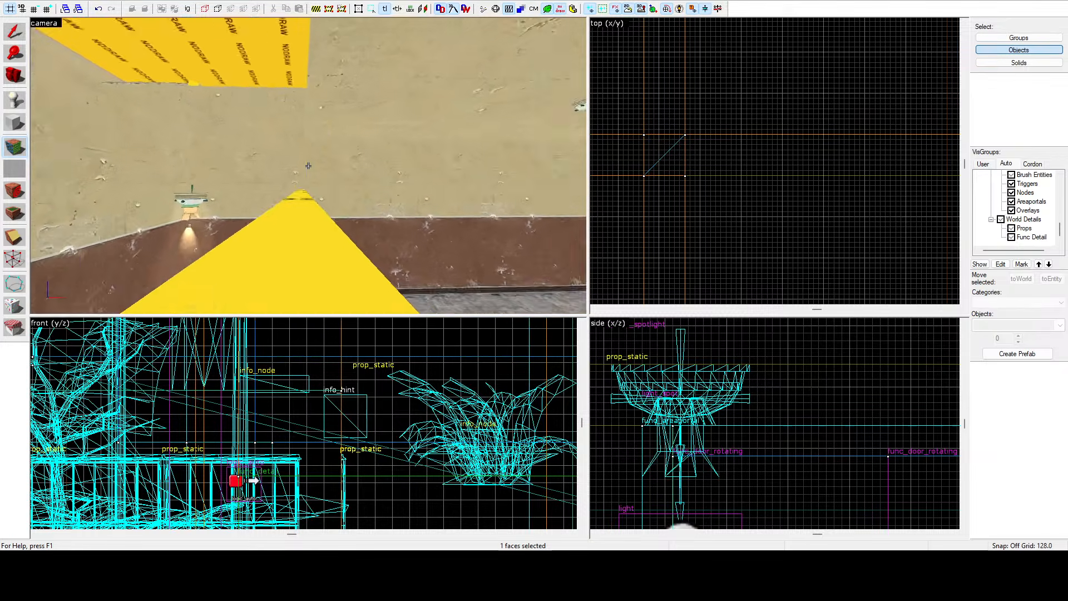
key(w)
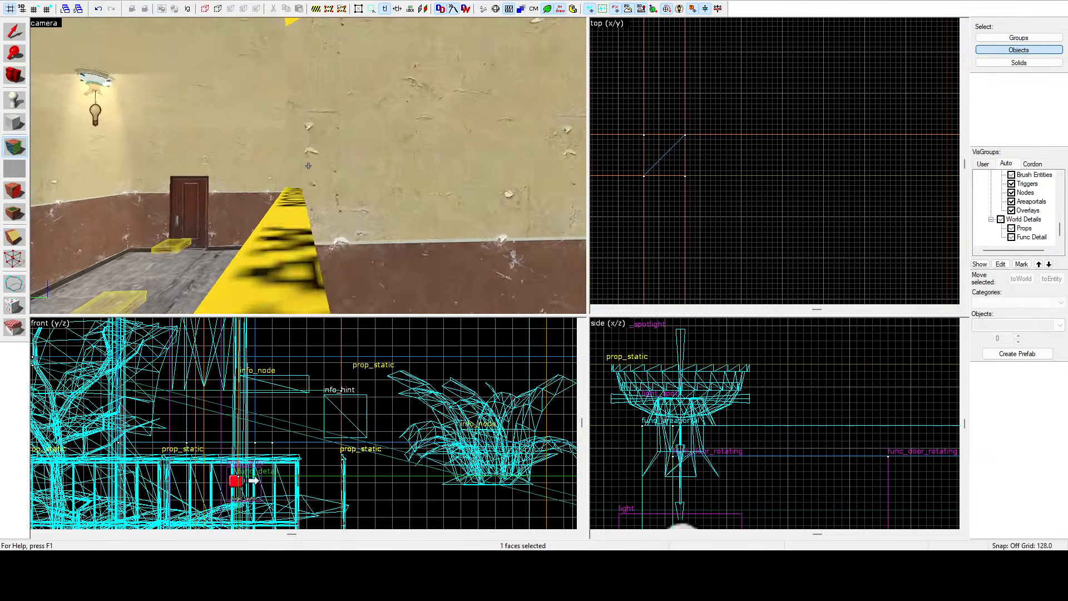
key(w)
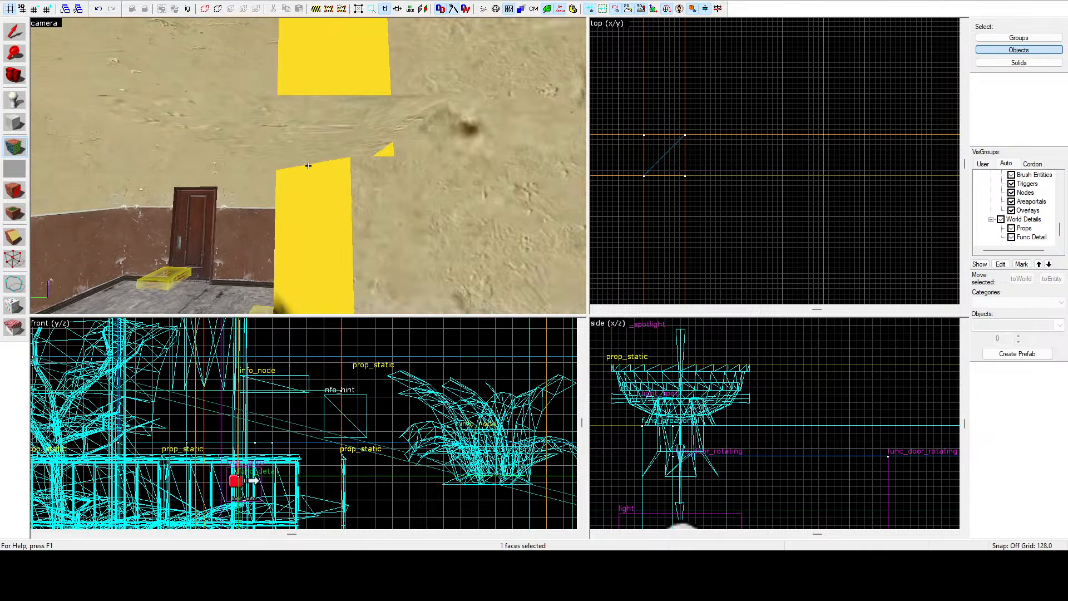
Select the angled wall brush beside the doorway and, with the vertex tool, move its corner vertex slightly in the top view.
key(z)
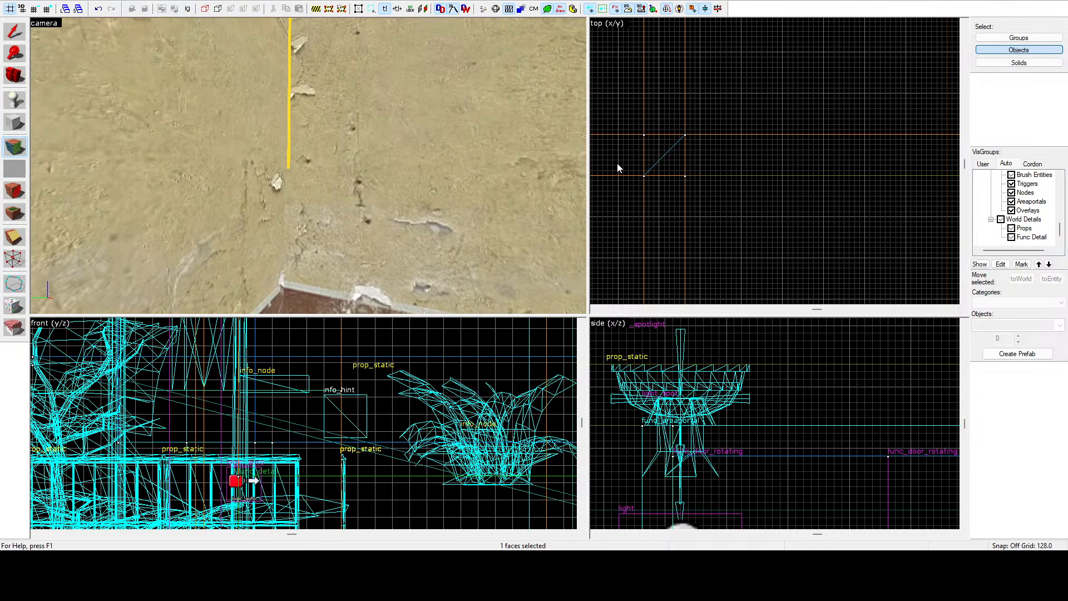
key(shift+s)
click(429, 136)
scroll(766, 150, down, 5)
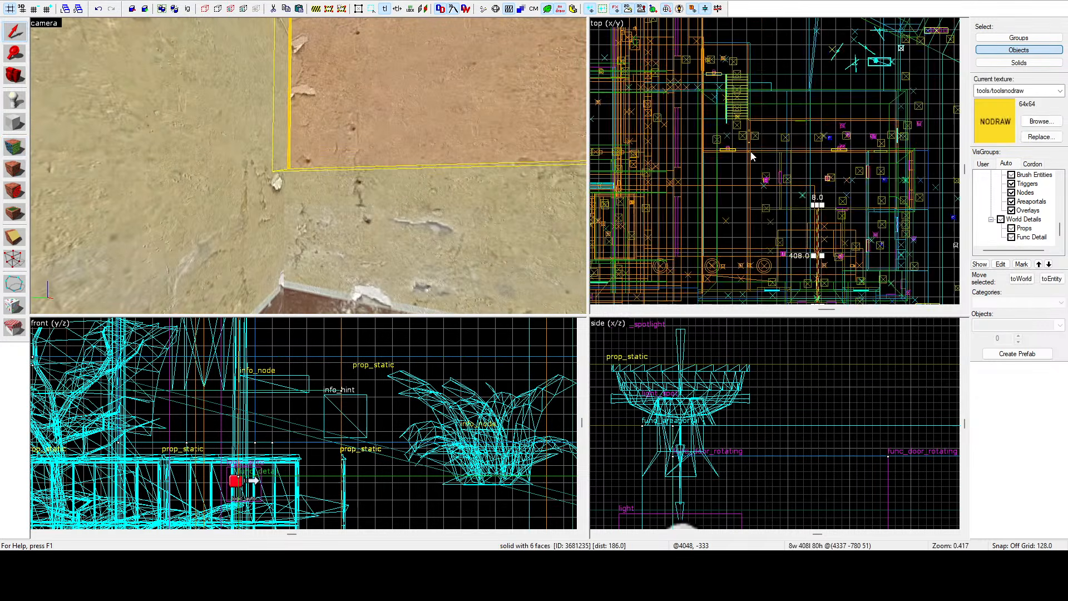
scroll(819, 205, up, 10)
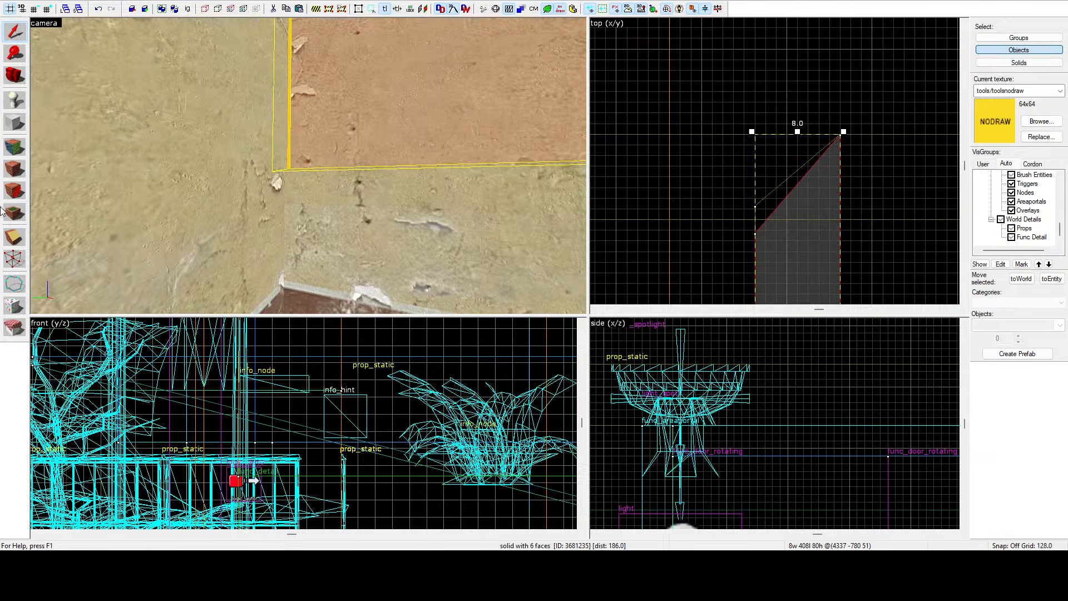
click(12, 236)
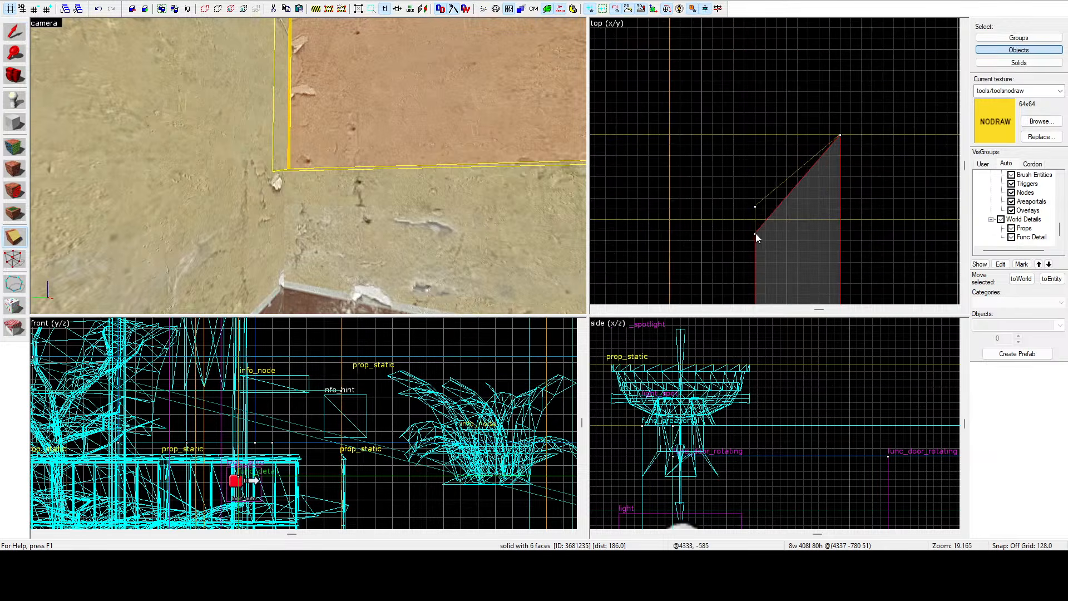
key(shift+v)
mouse_move(756, 233)
mouse_down()
mouse_move(755, 208)
mouse_move(755, 219)
mouse_up()
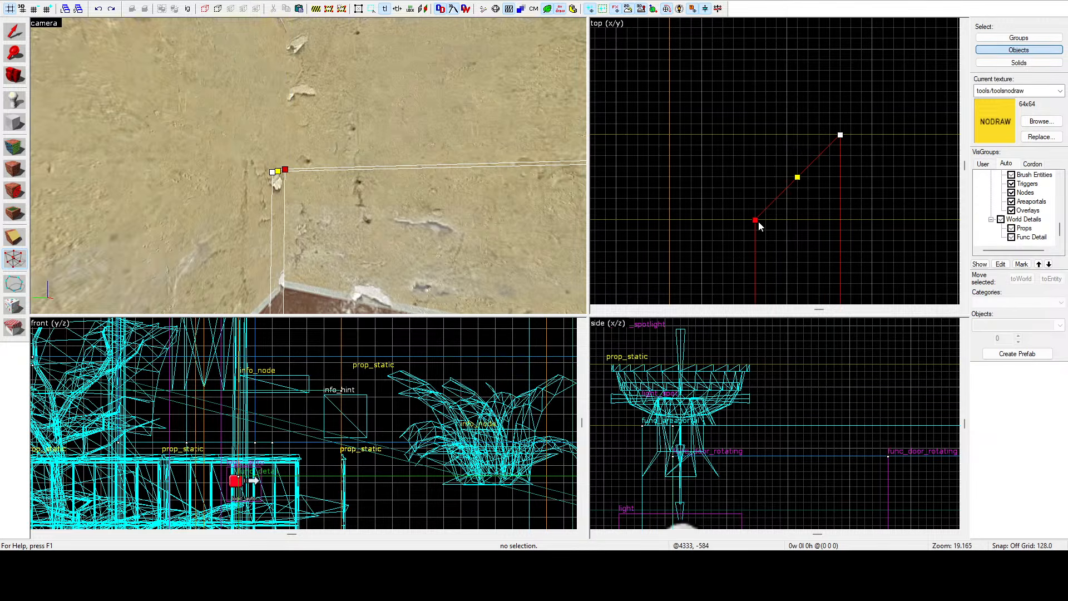
click(15, 37)
click(669, 103)
key(z)
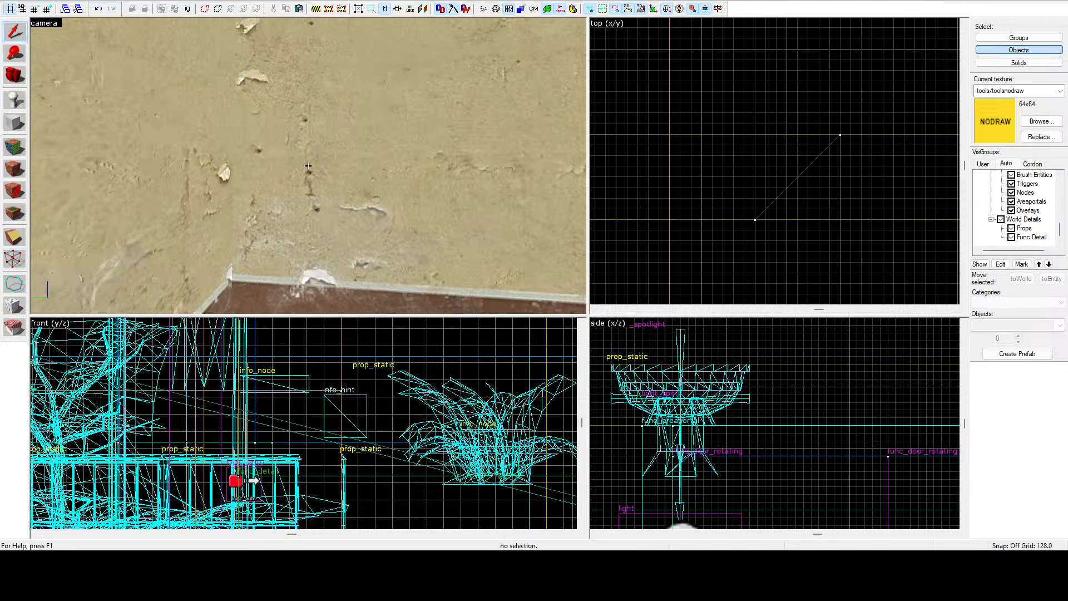
Switch to face editing and select a wall face near the doorway in the camera view.
key(w)
key(z)
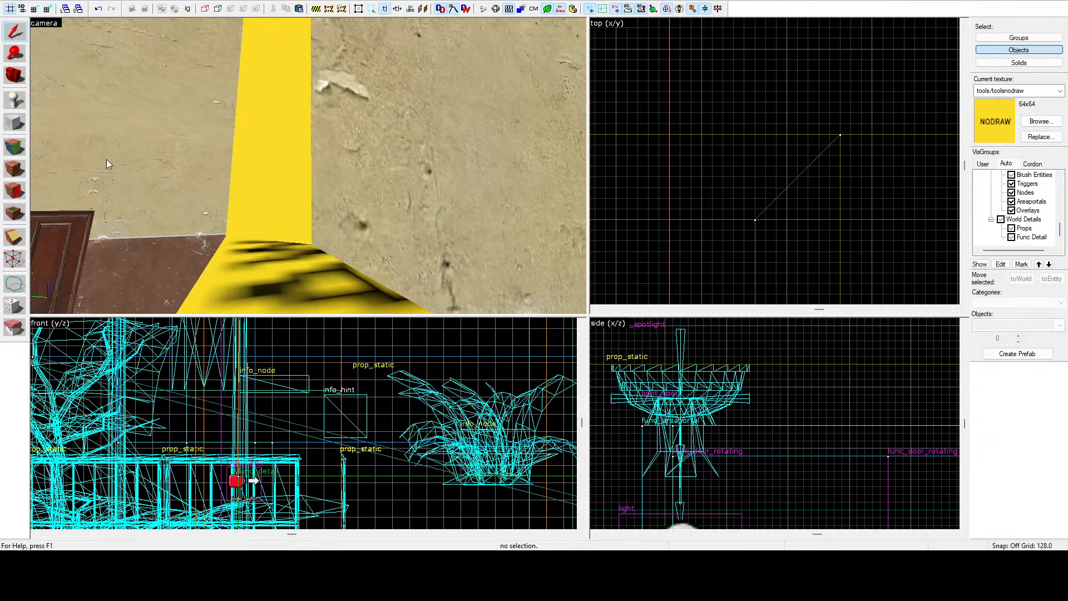
click(25, 149)
click(223, 253)
key(z)
key(s)
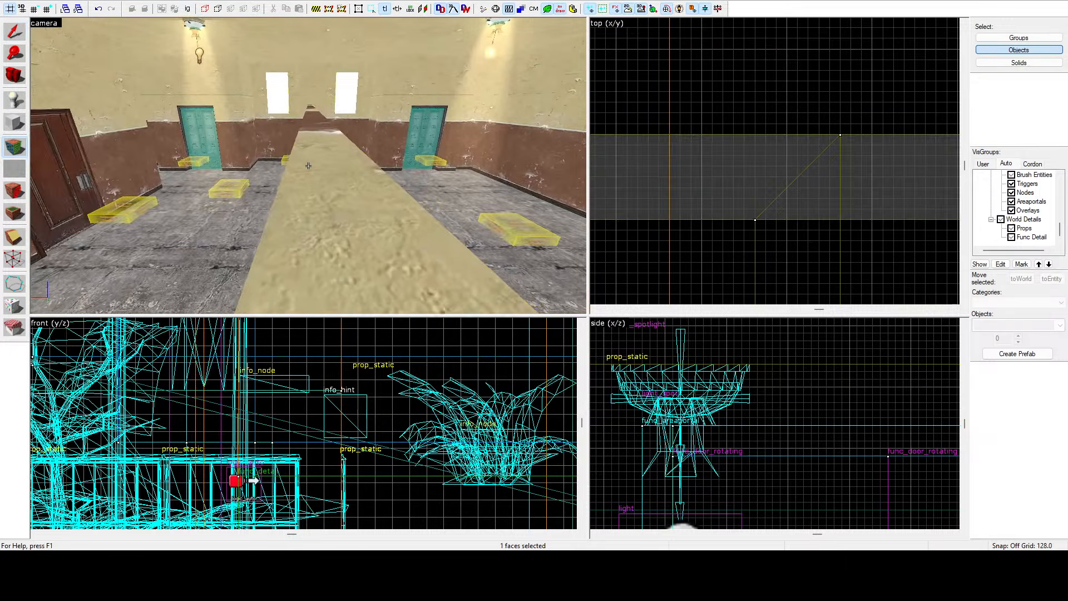
key(w)
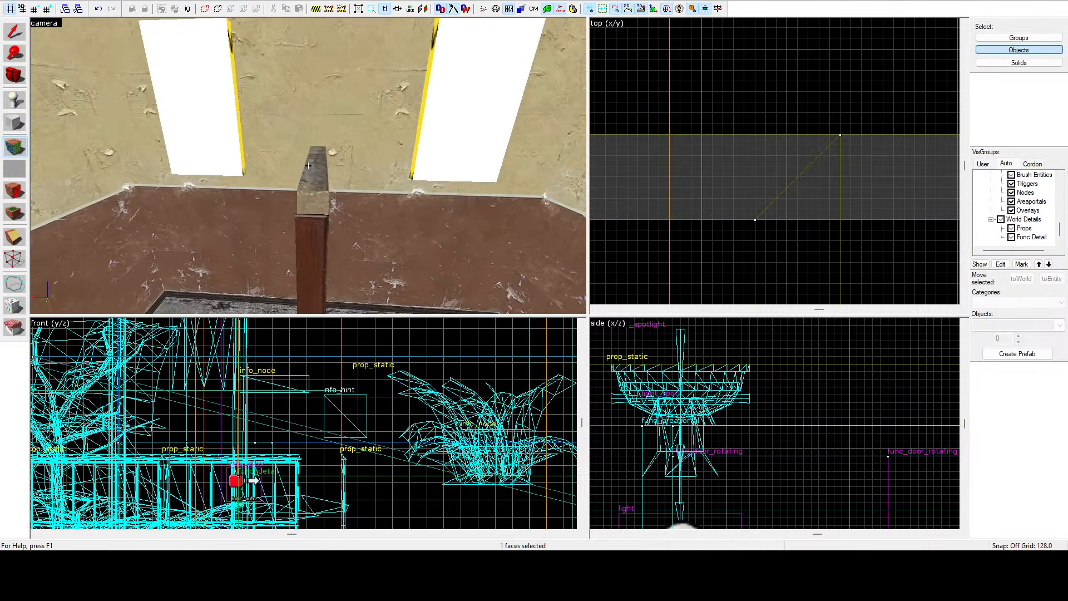
key(w)
Move through the upstairs room in the camera view, applying the current texture to further wall faces.
right_click(308, 166)
right_click(309, 166)
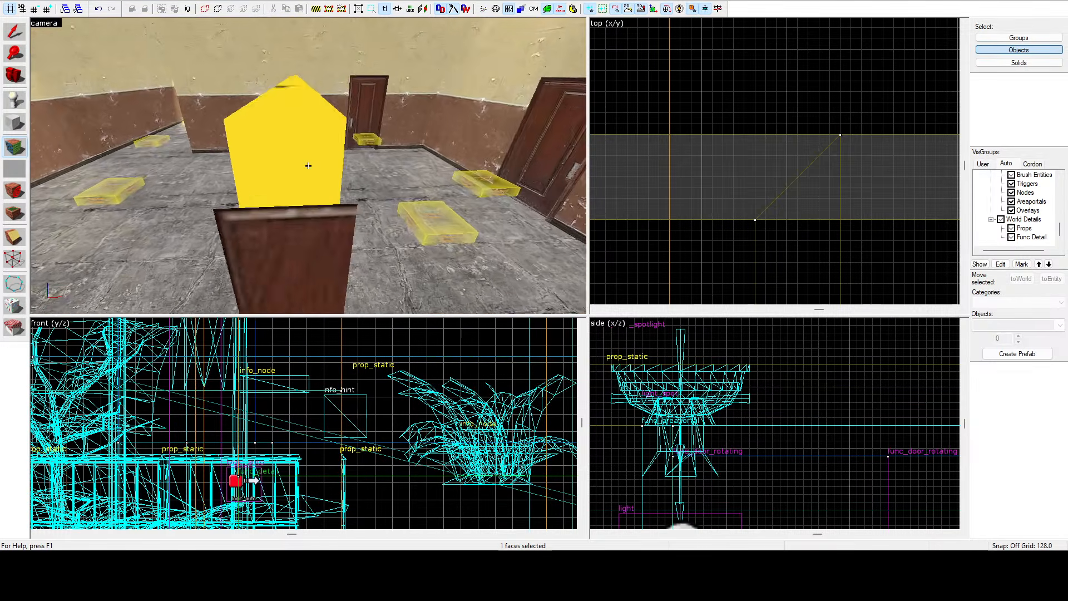
key(w)
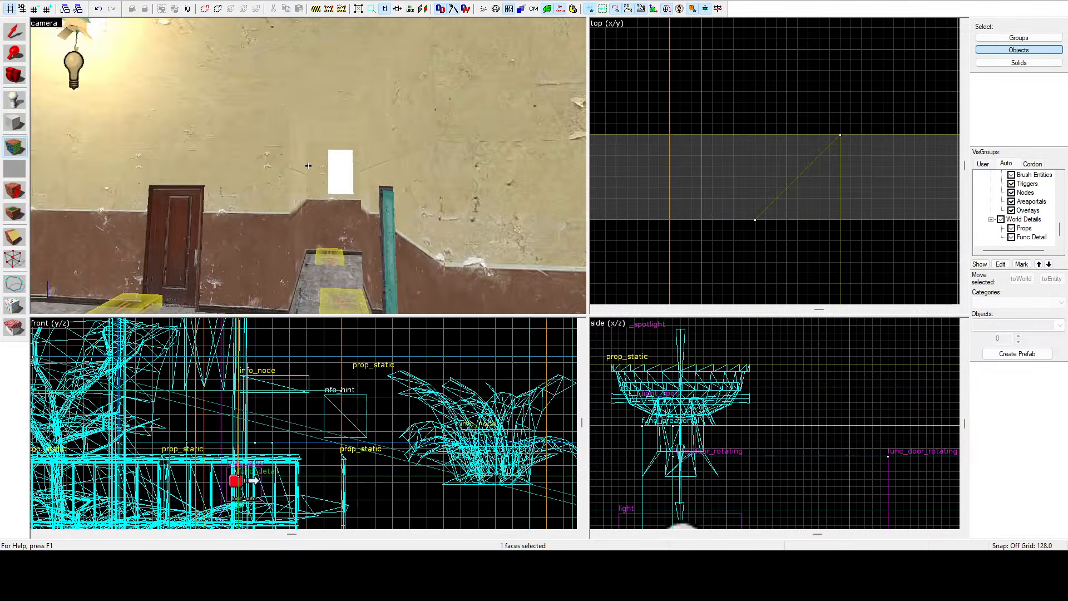
key(w)
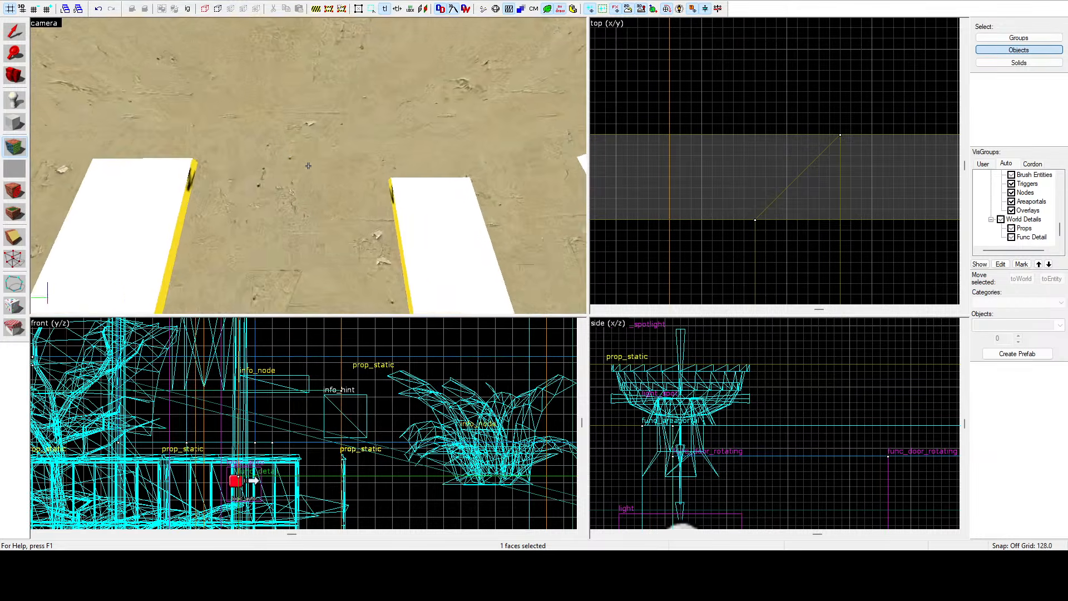
key(w)
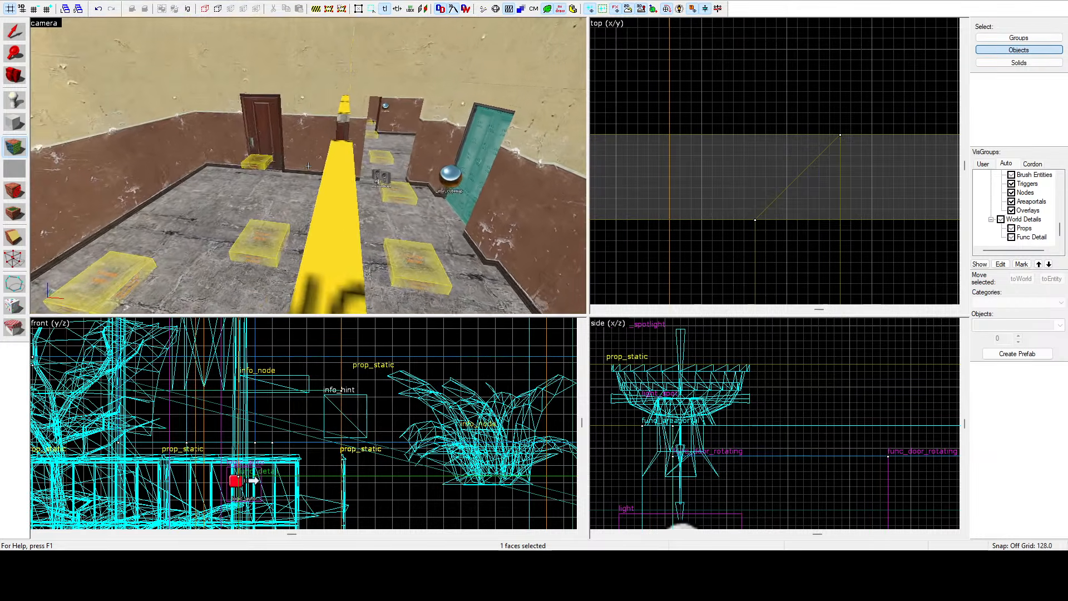
key(w)
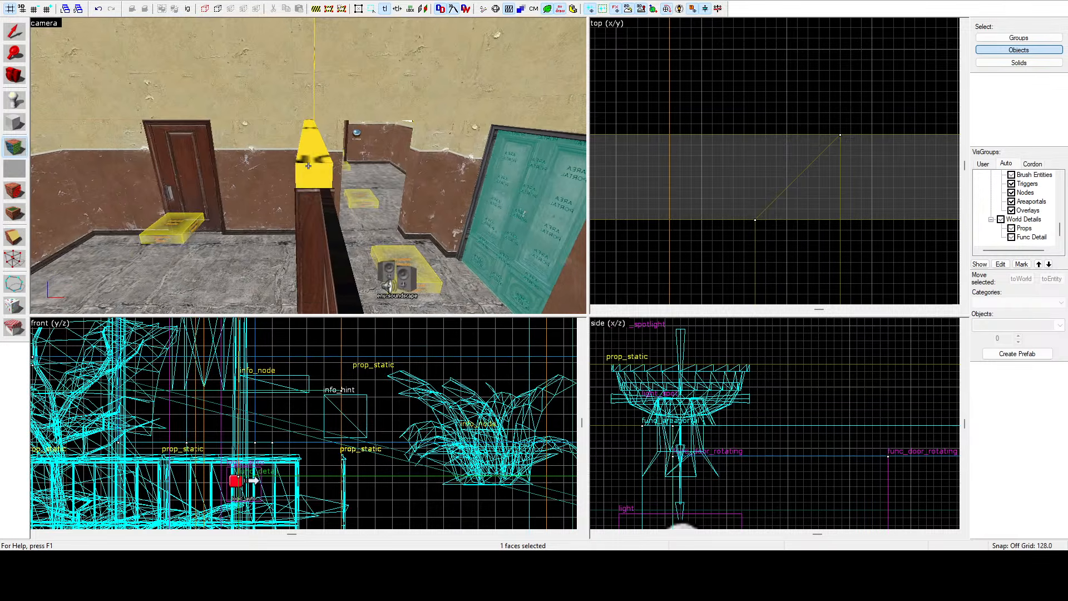
key(w)
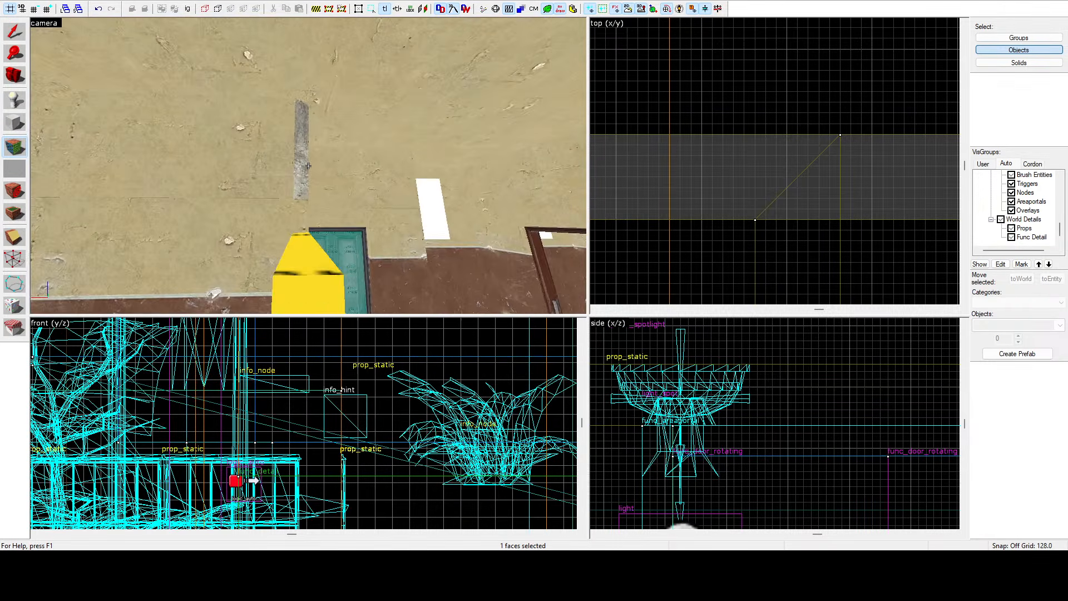
key(w)
right_click(308, 166)
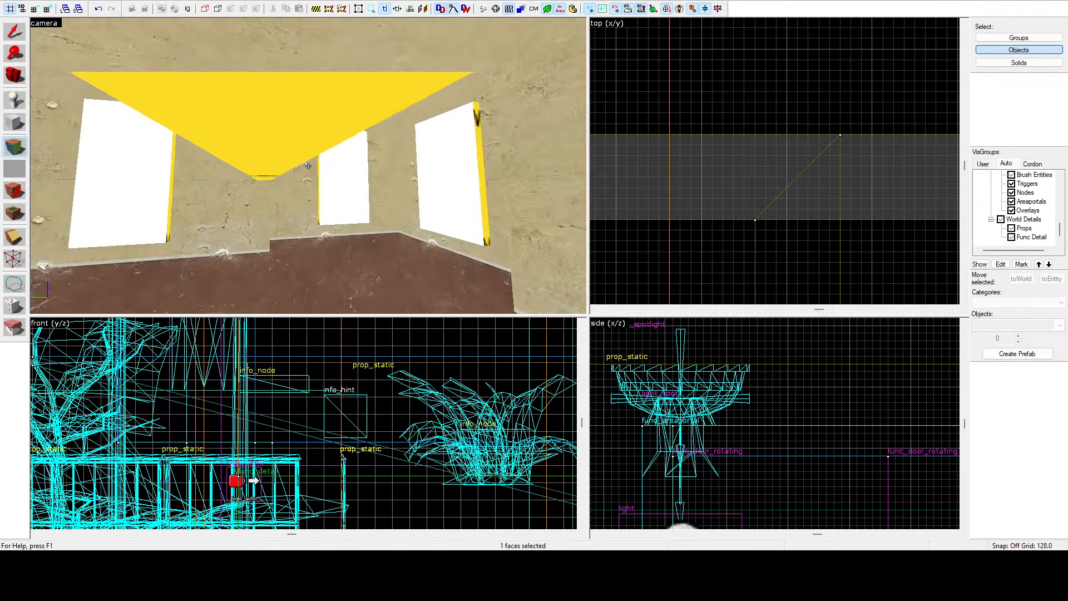
key(w)
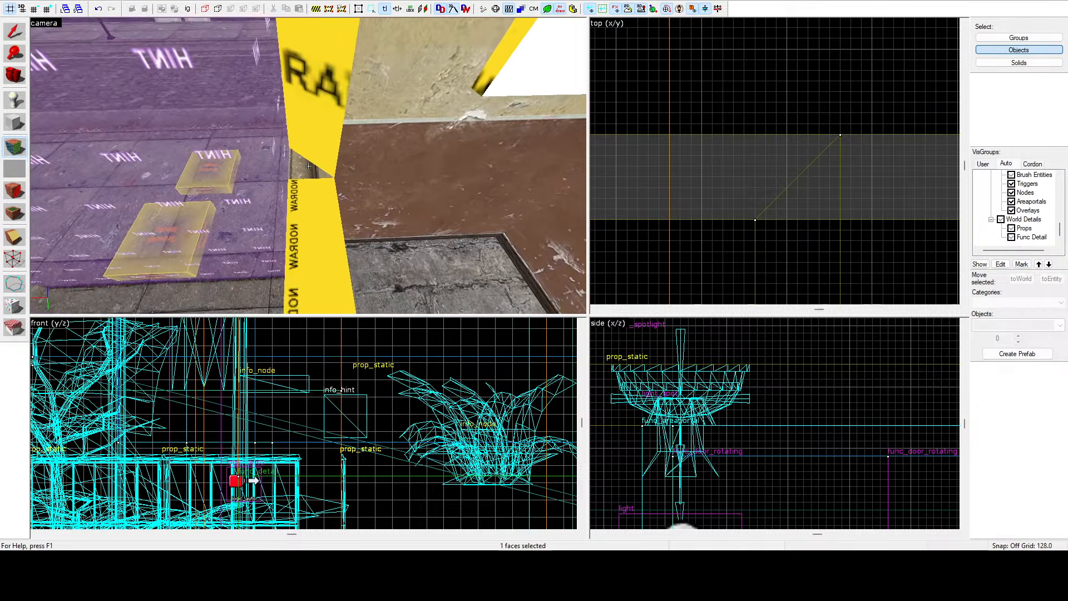
Fly out along the building's side alley in the camera view, applying the current texture to a wall face there.
key(w)
key(w)
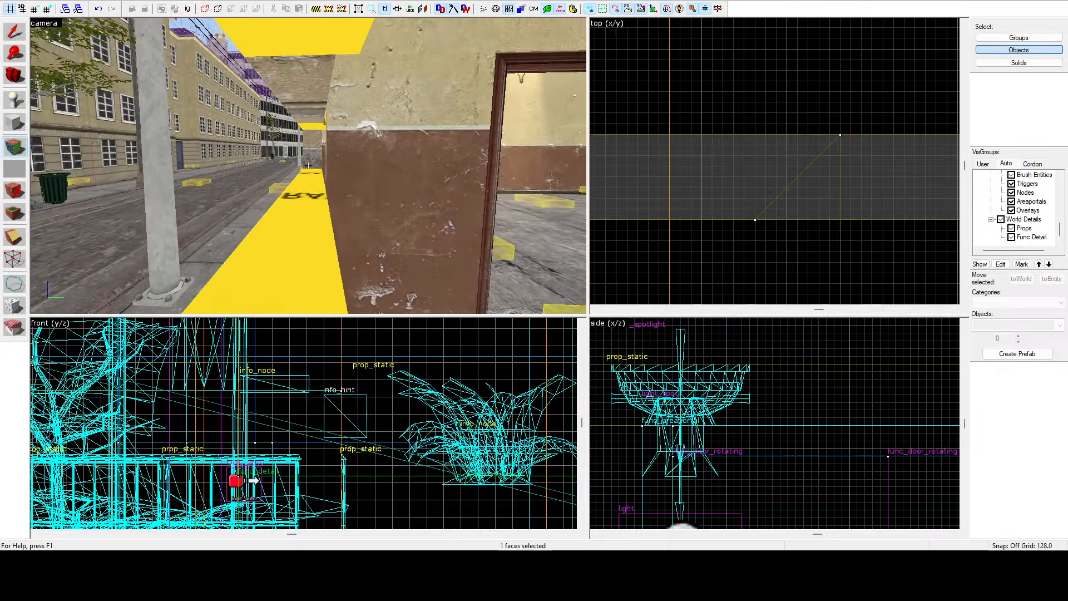
key(s)
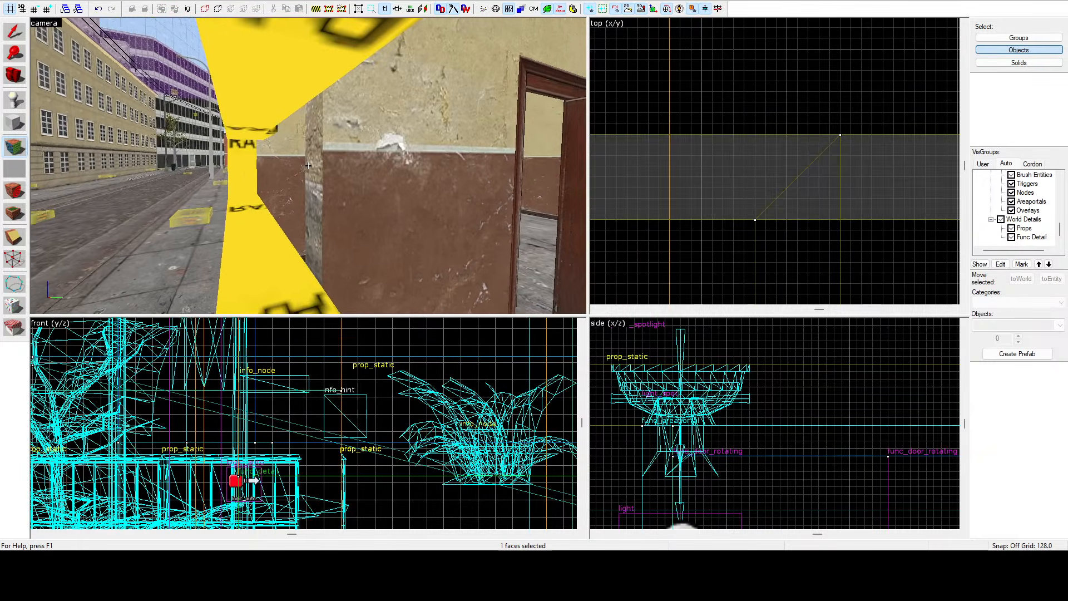
key(w)
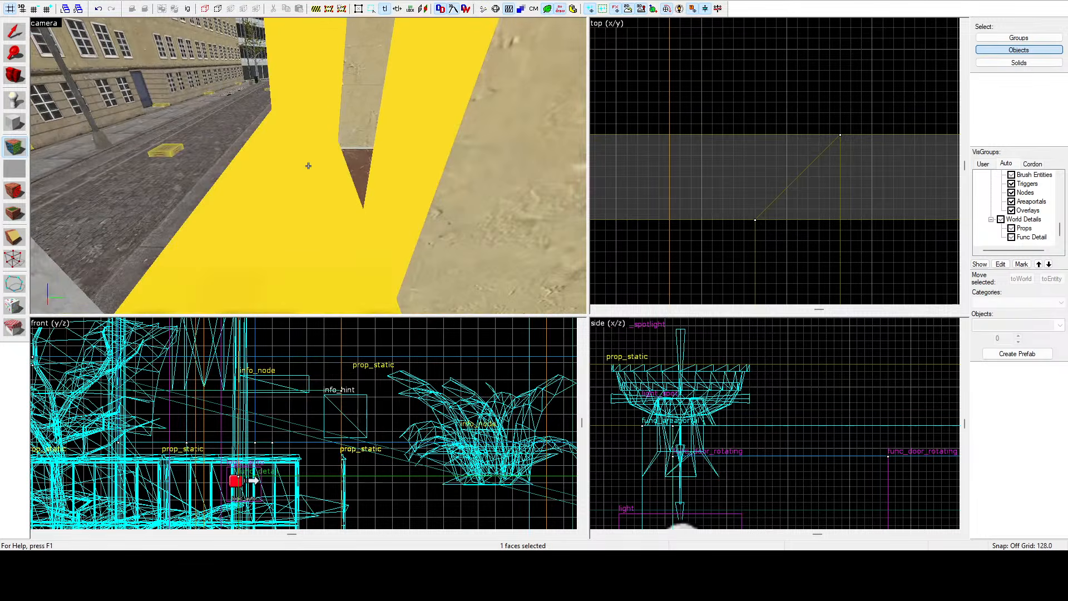
key(w)
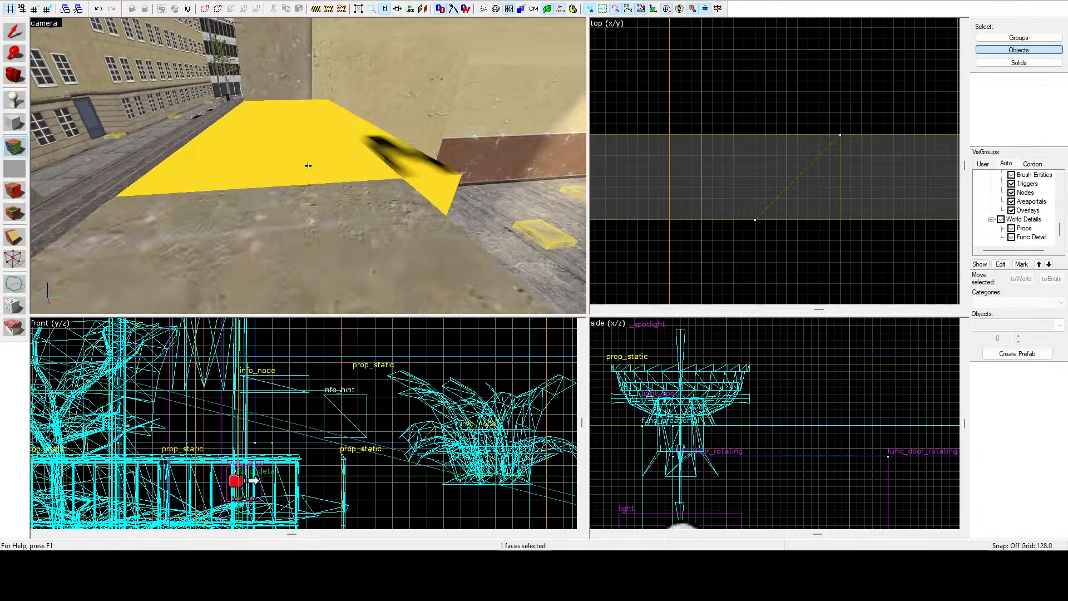
key(s)
right_click(308, 166)
key(w)
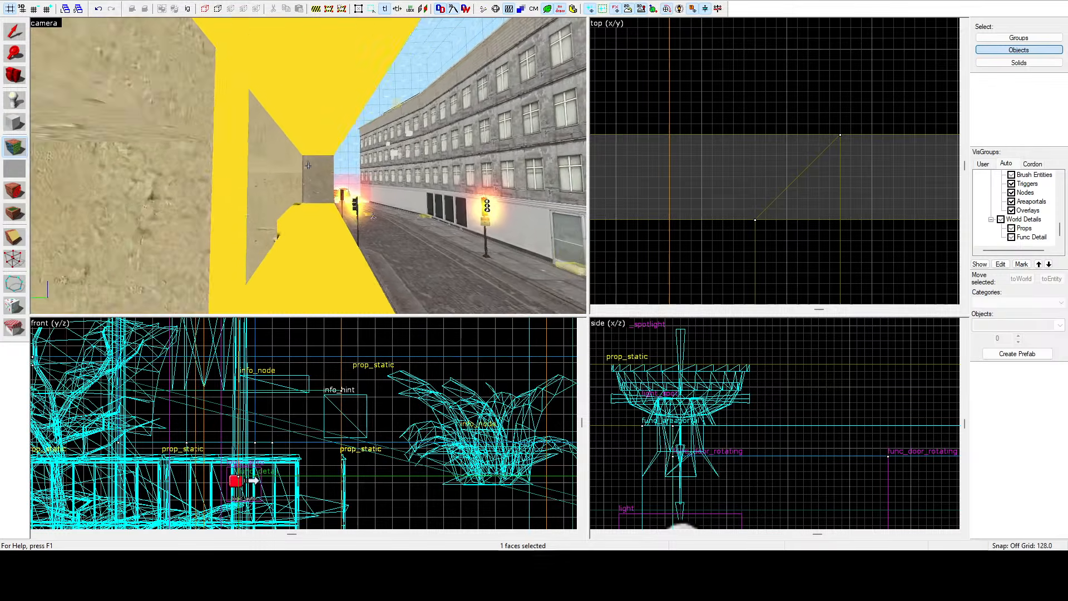
key(w)
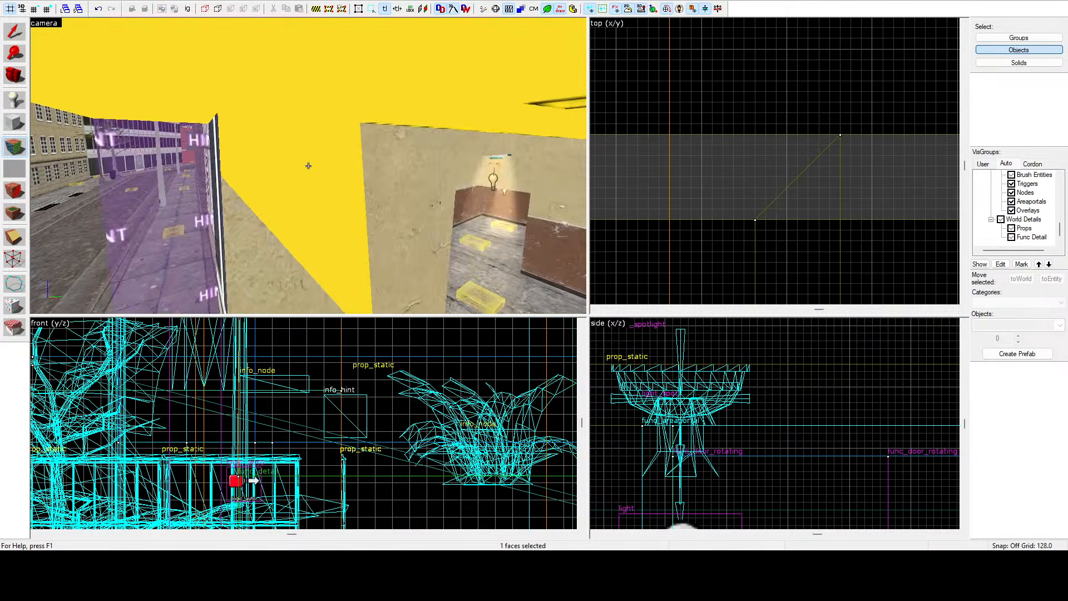
key(w)
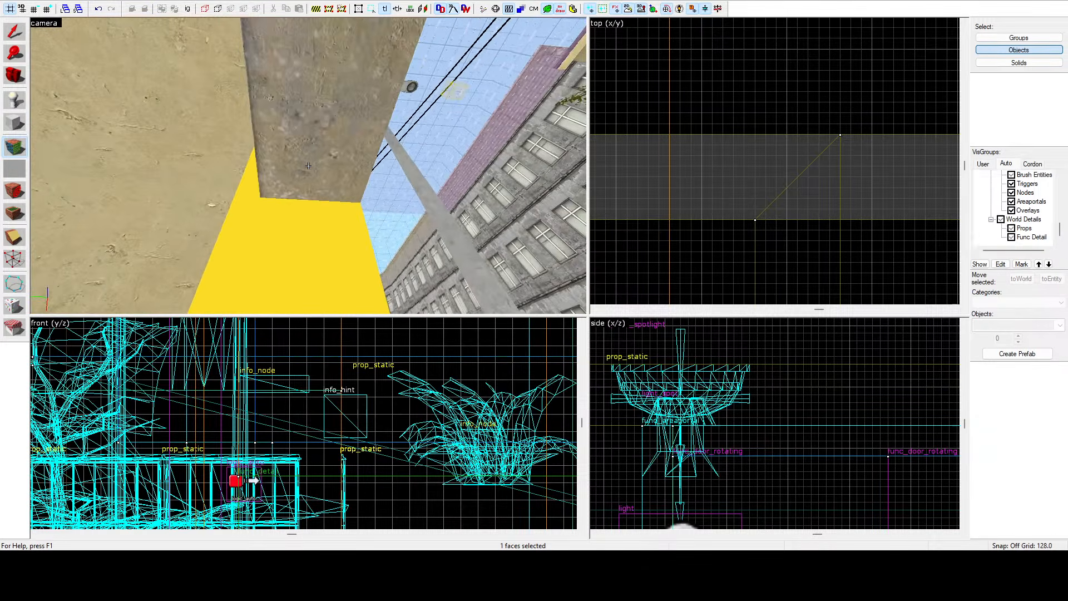
key(s)
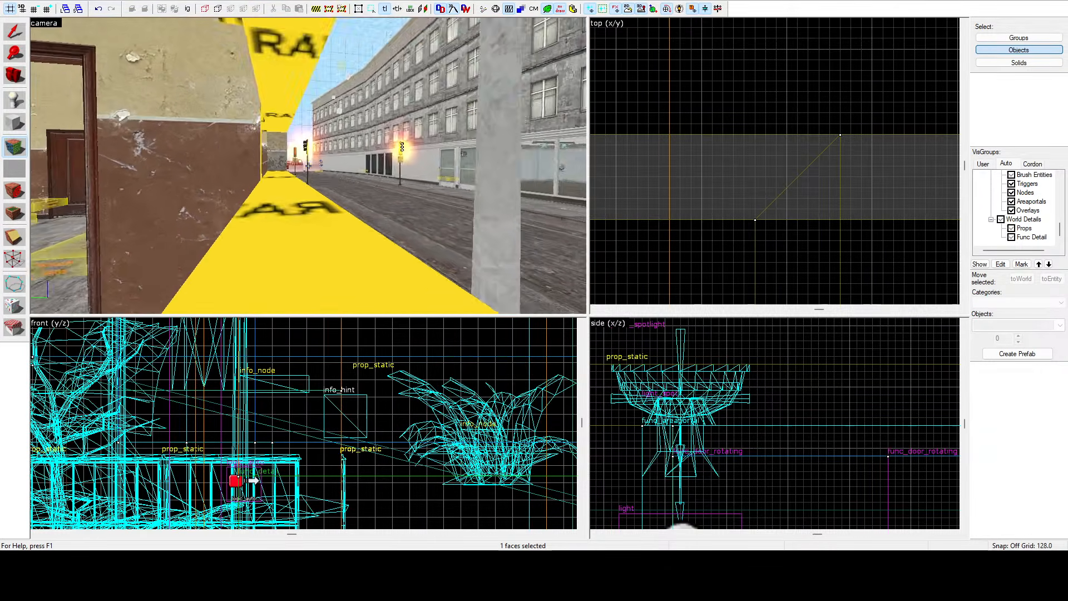
key(a)
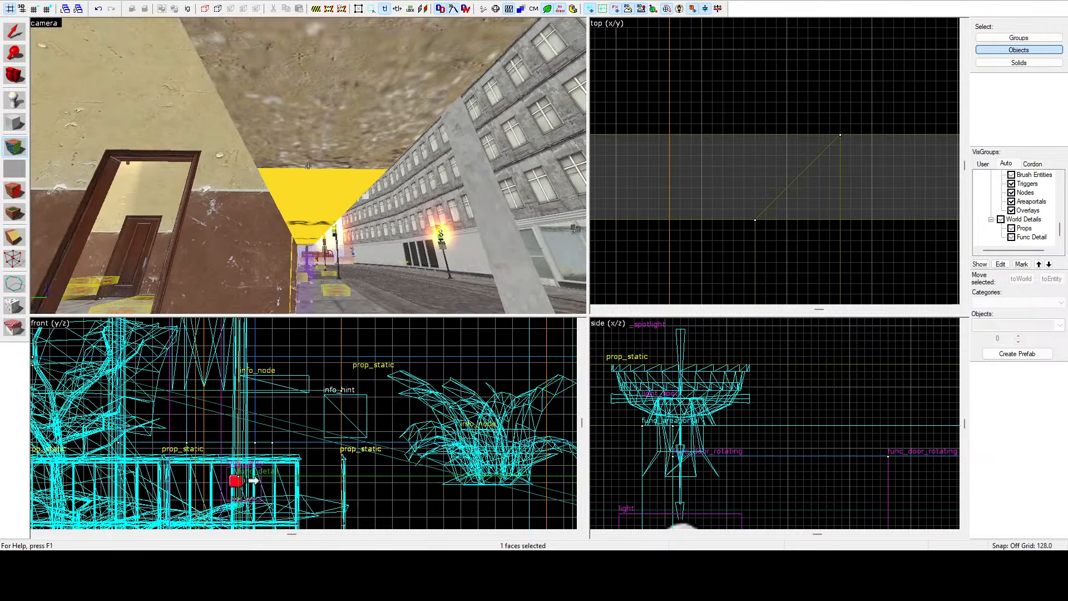
key(w)
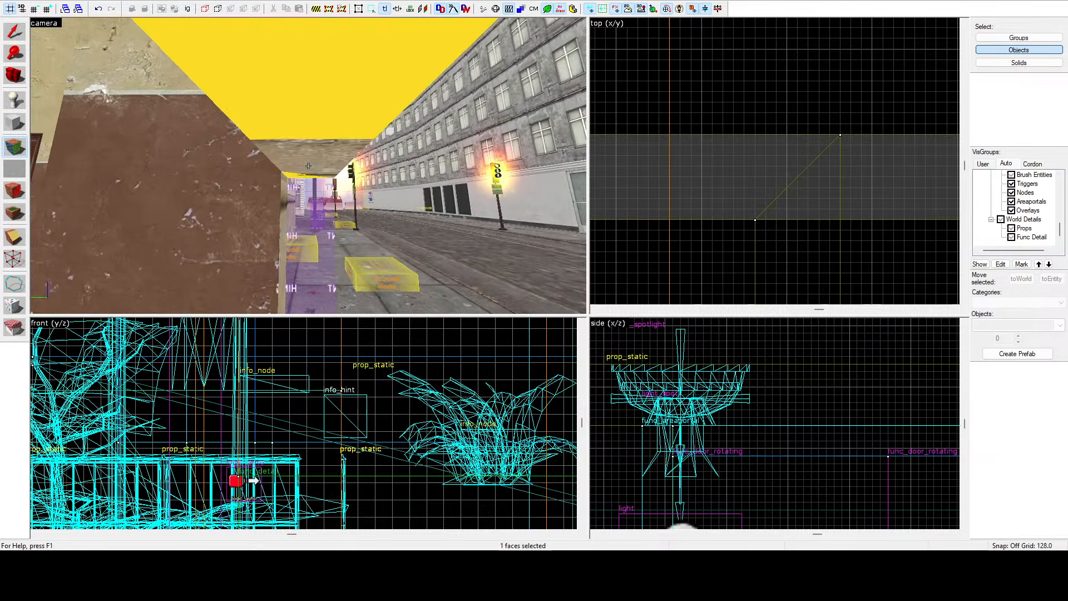
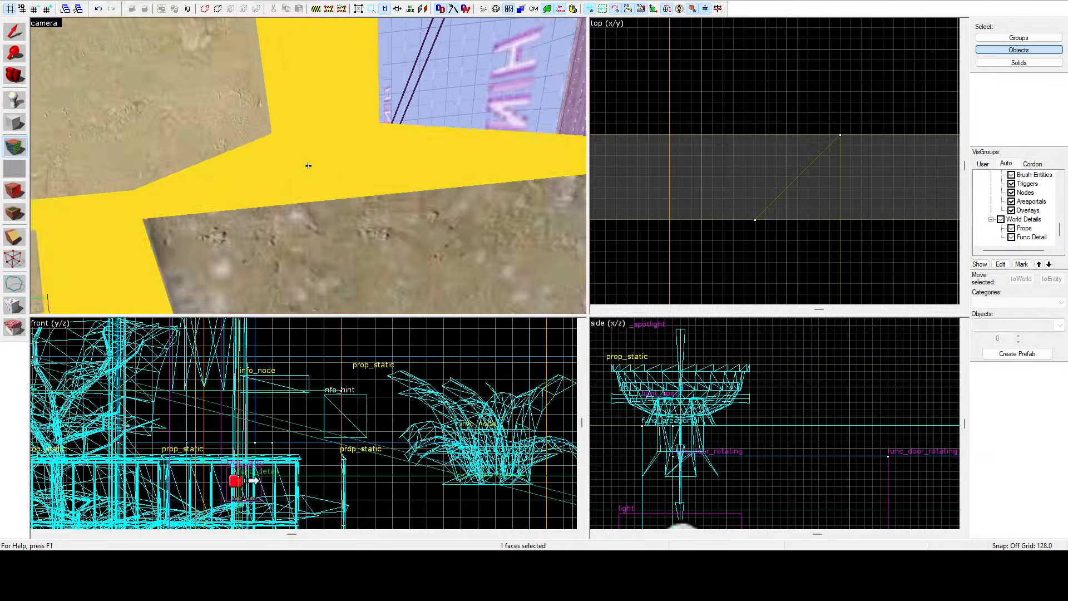
Move around the doorway's outer walls in the camera view, applying the current texture to further wall faces.
key(w)
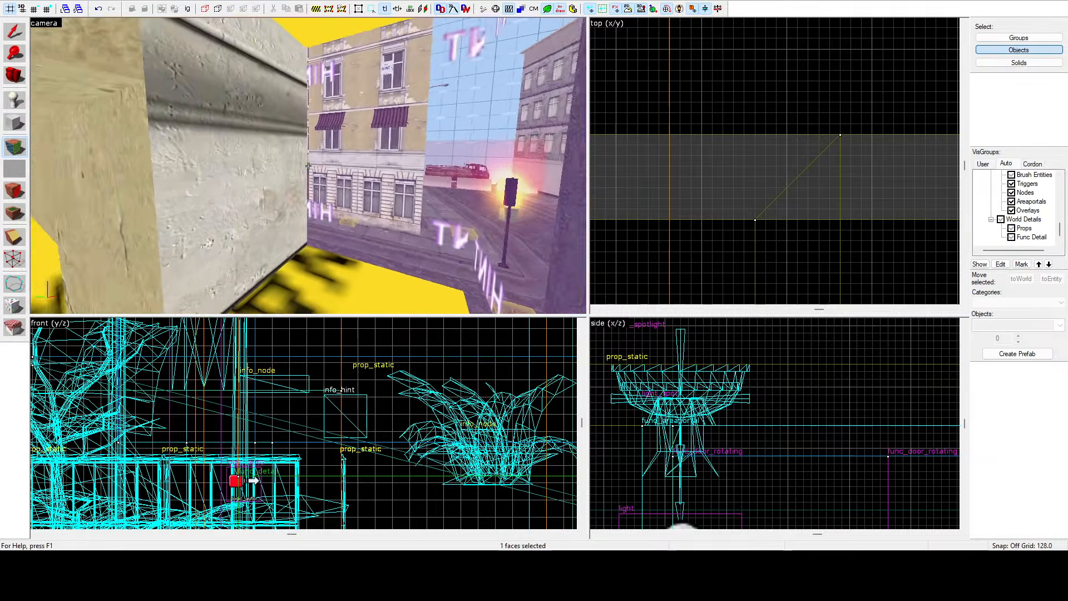
key(d)
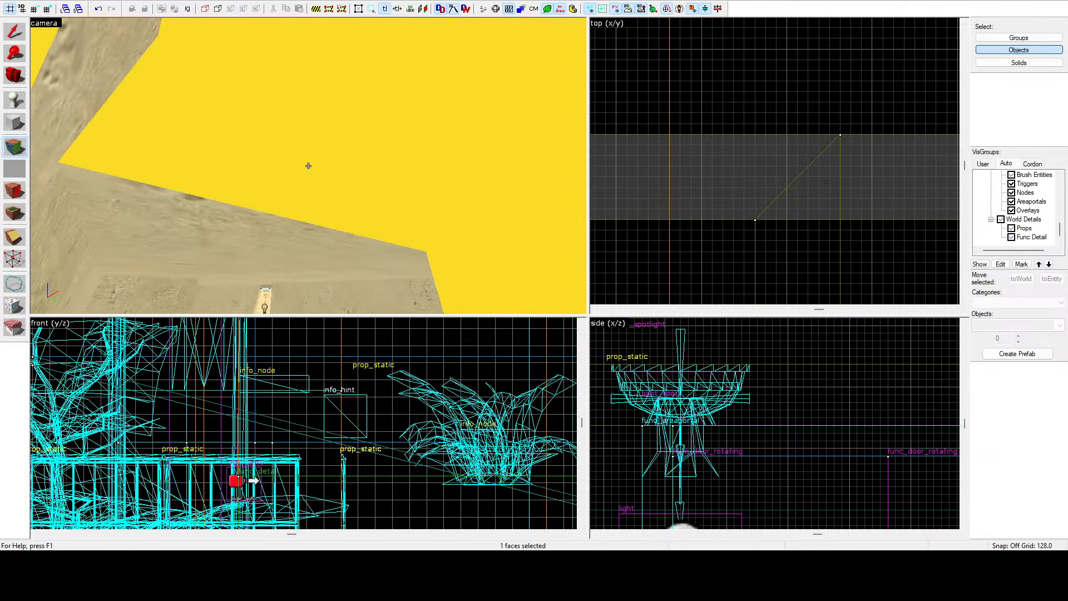
key(s)
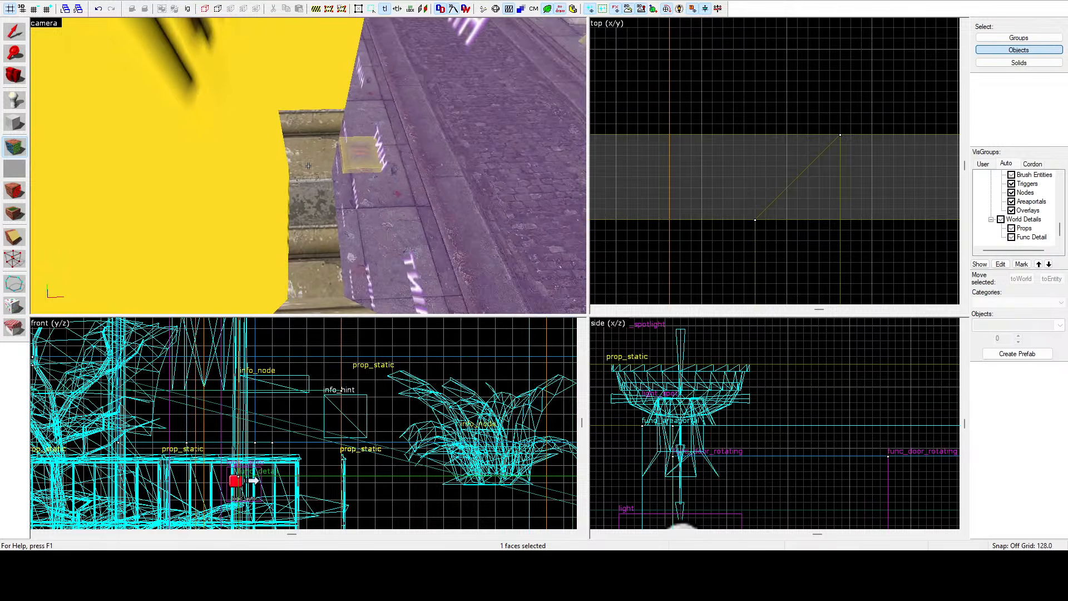
key(w)
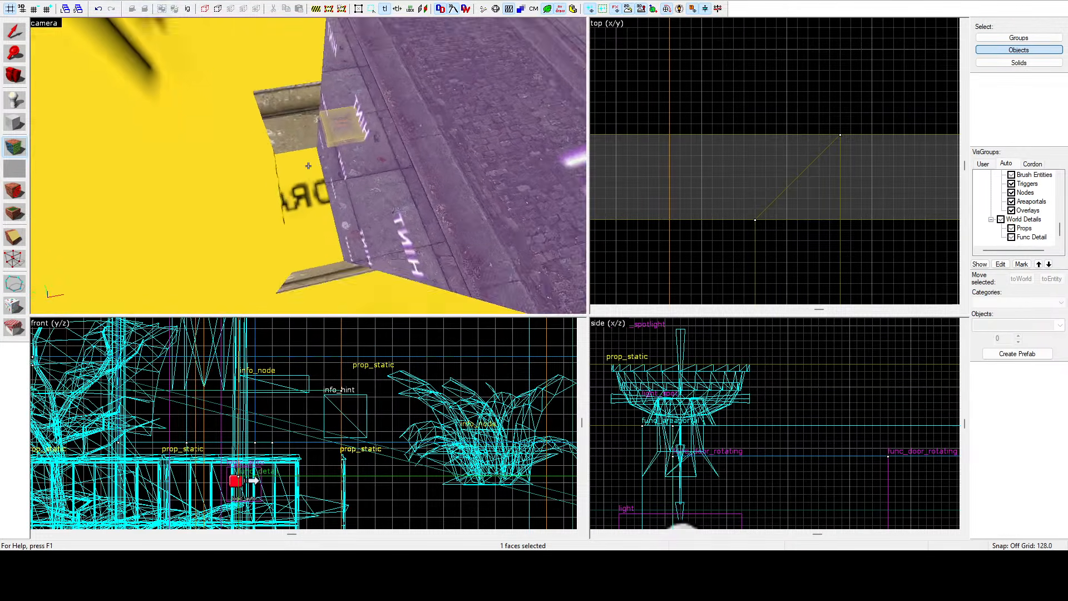
key(w)
key(w)
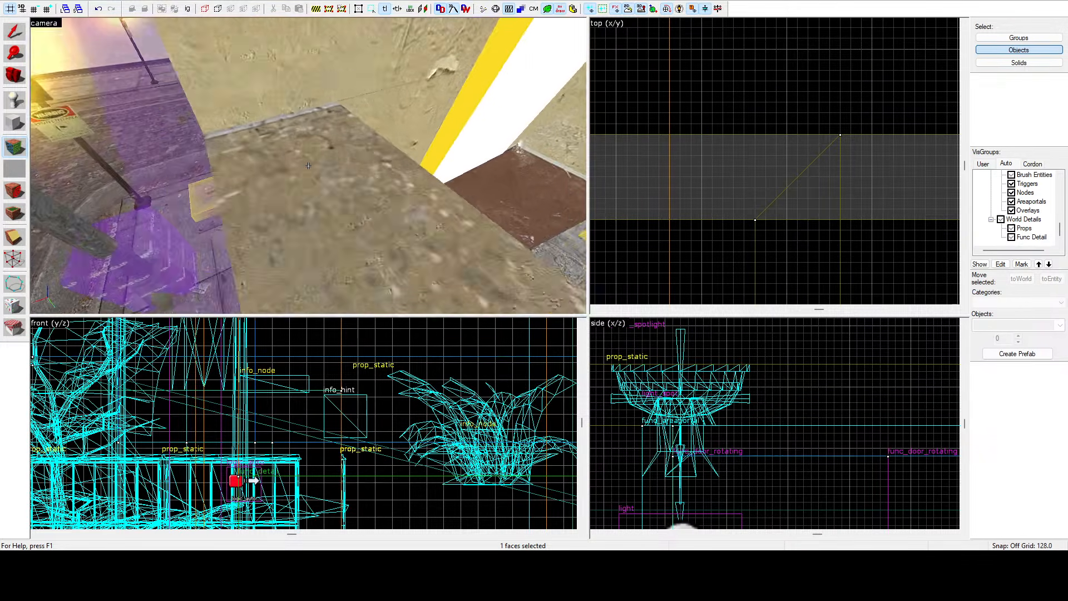
right_click(309, 166)
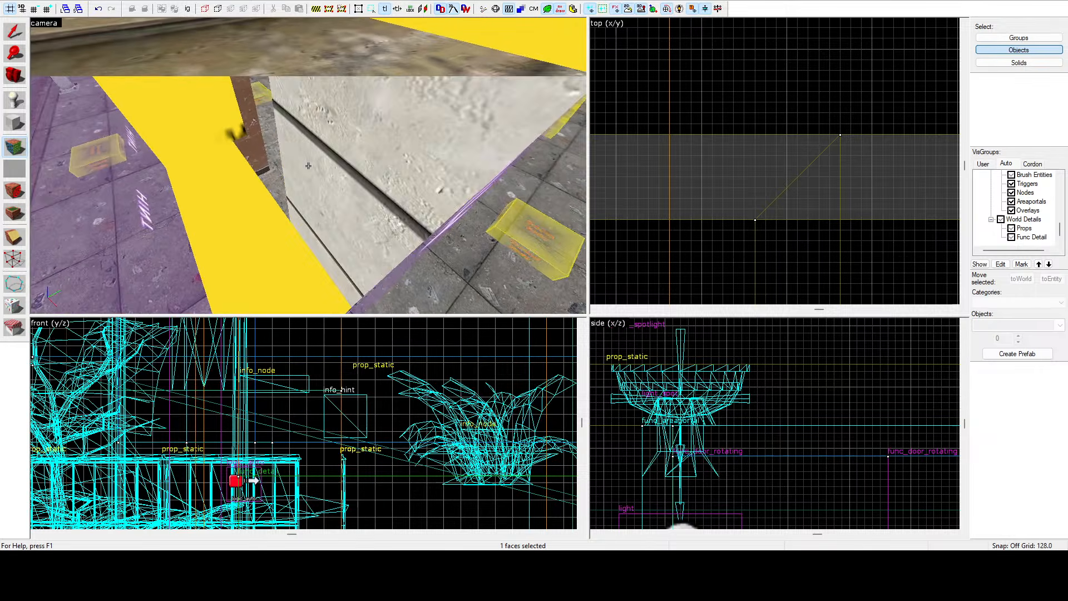
right_click(308, 166)
right_click(309, 166)
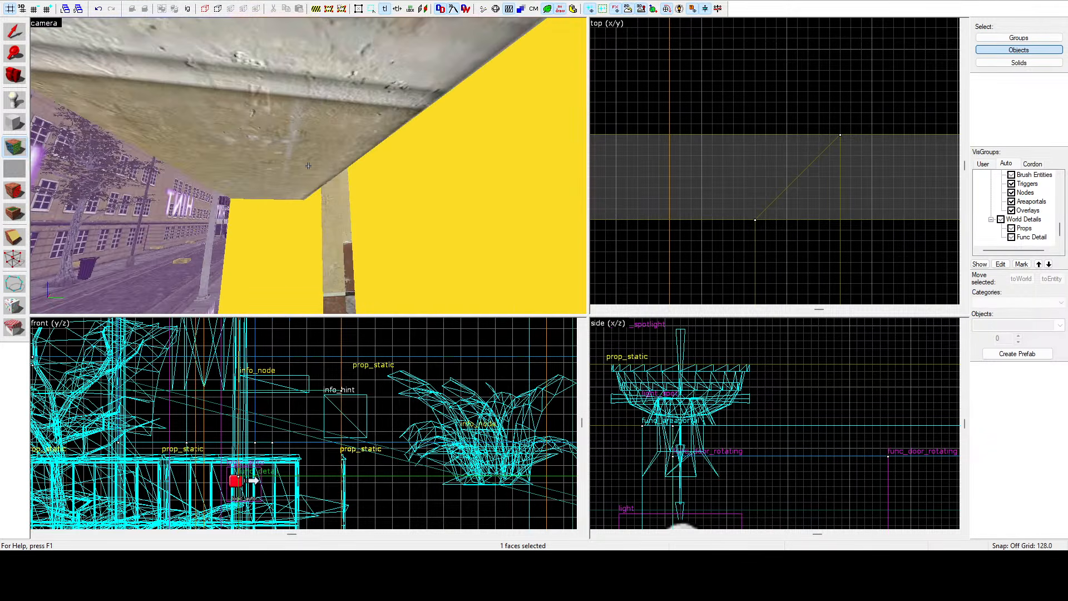
right_click(308, 166)
key(w)
key(s)
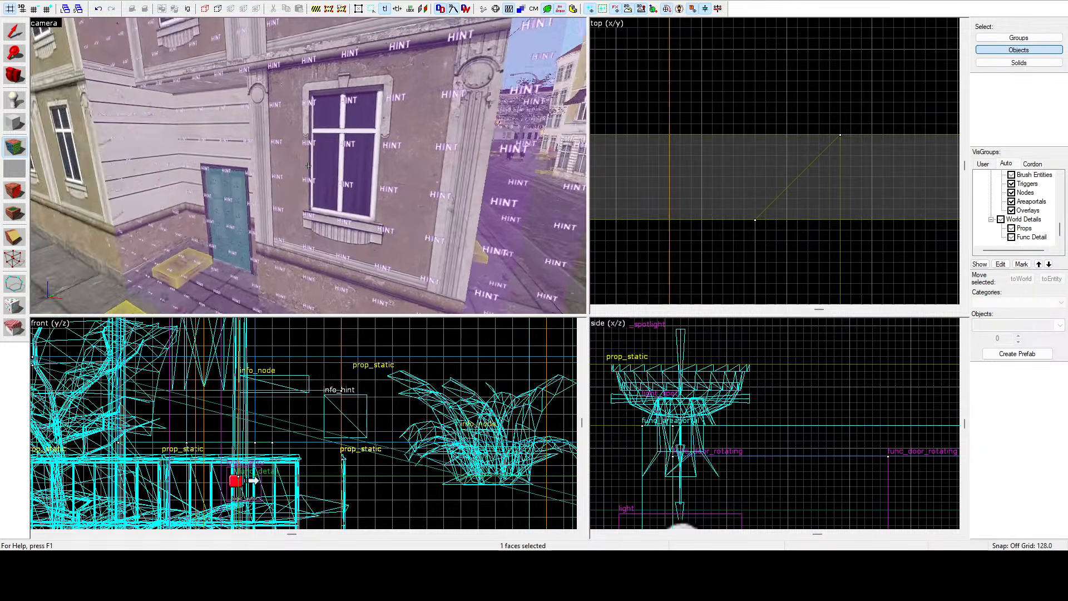
Leave face editing and hide the Tool Brushes visgroup.
key(z)
click(639, 159)
scroll(1002, 201, down, 5)
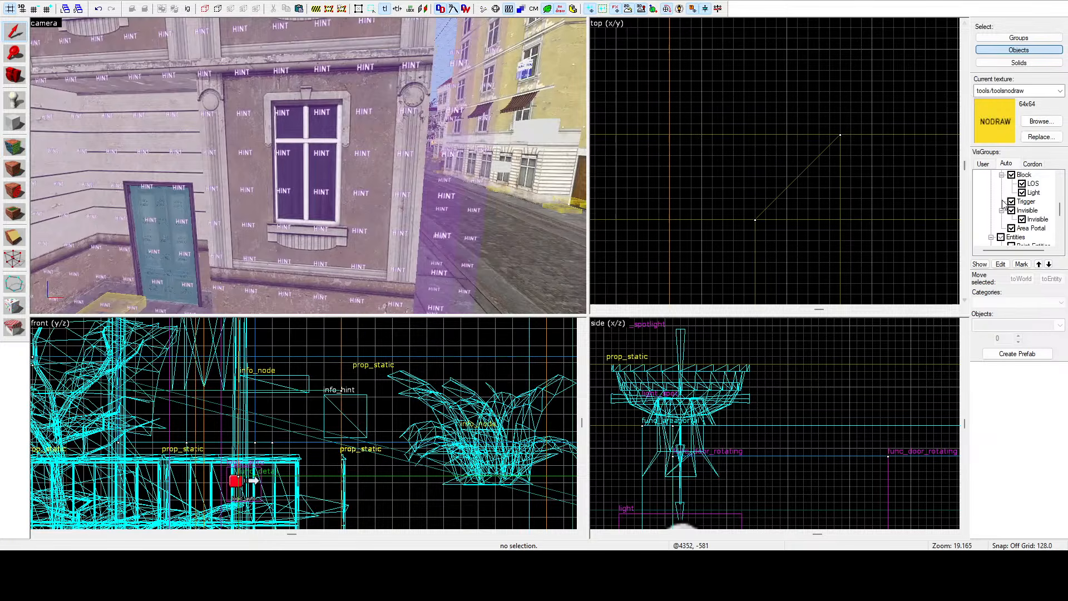
click(1002, 193)
key(z)
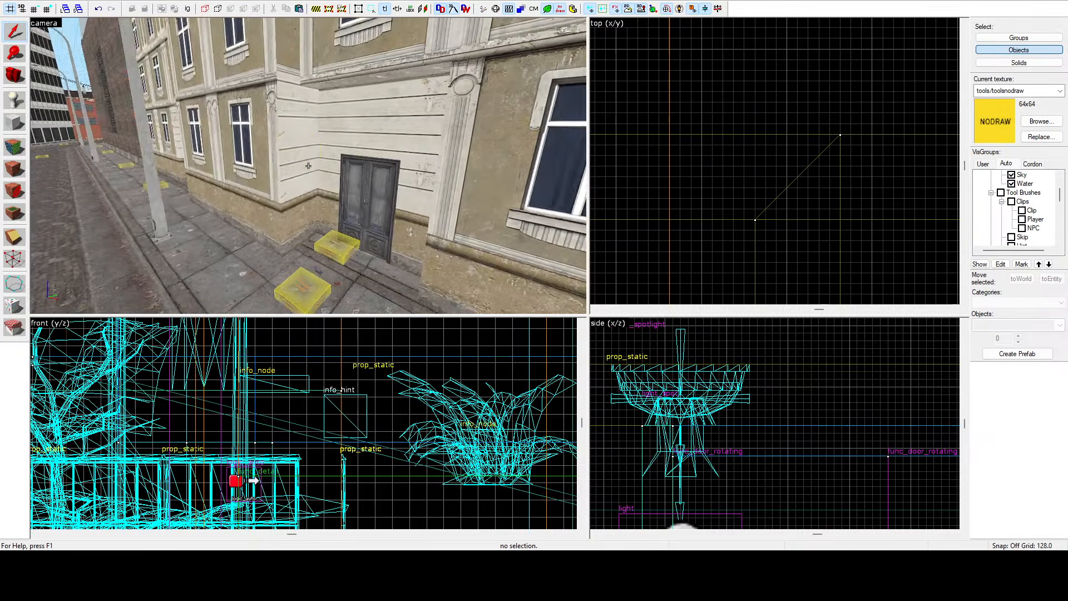
Select several brushes around the doorway in the camera view to inspect them.
click(308, 166)
key(w)
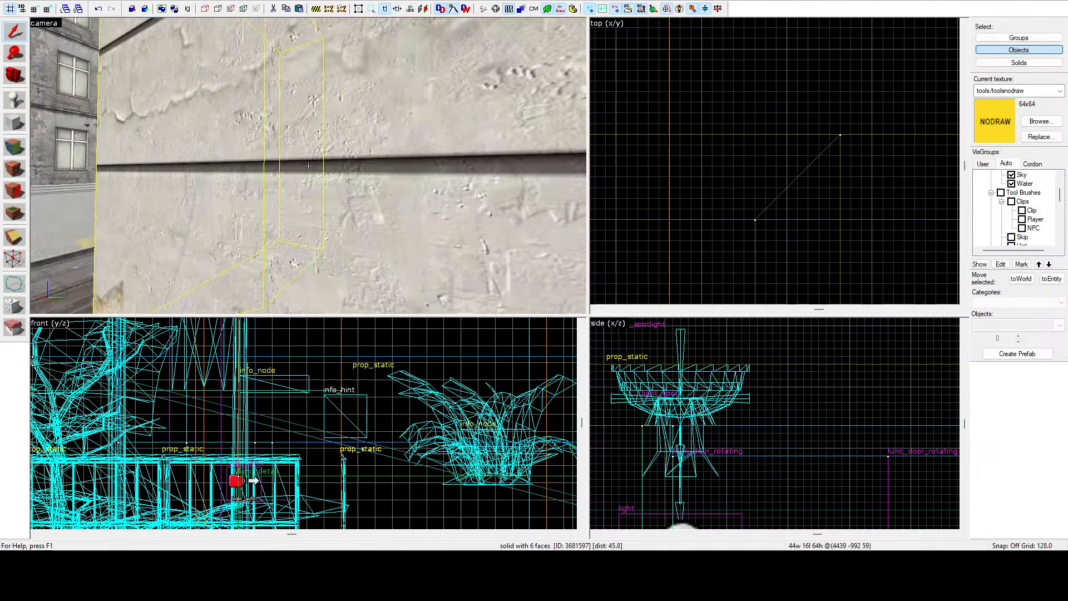
click(309, 165)
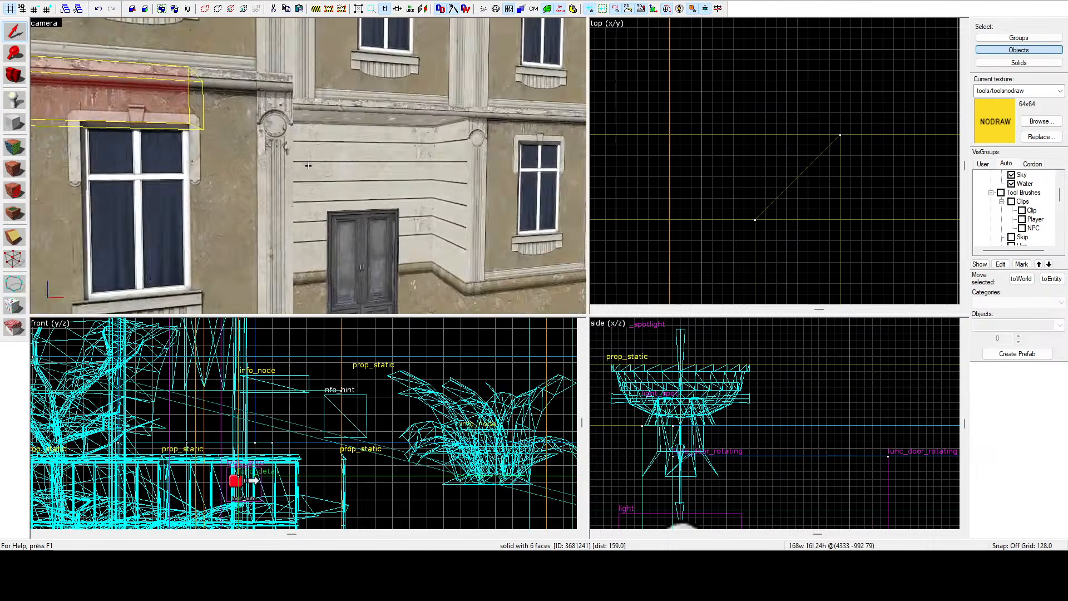
click(309, 166)
key(w)
key(w)
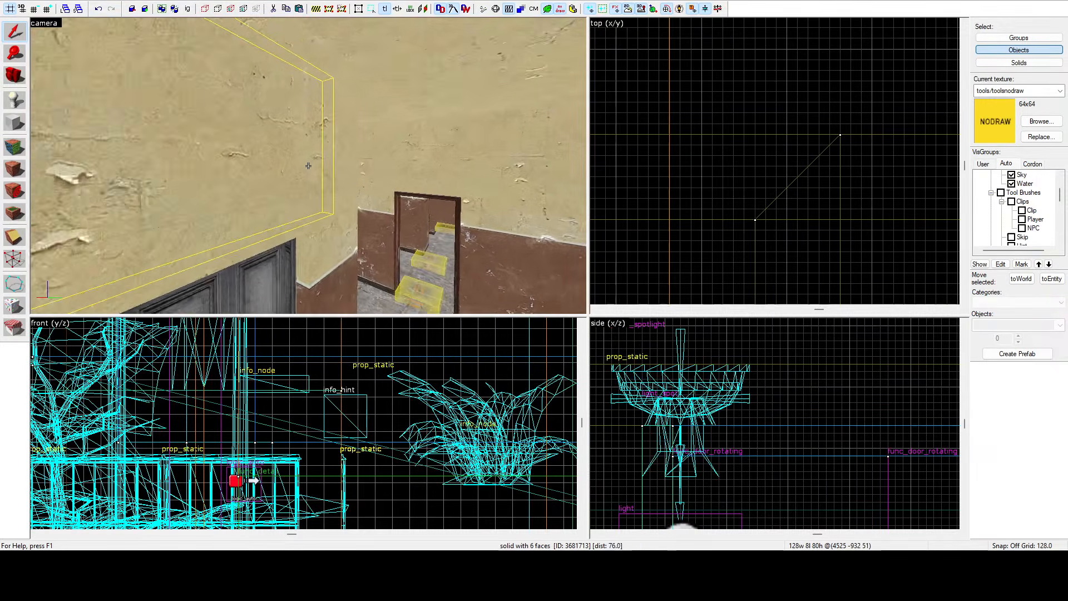
click(309, 165)
key(w)
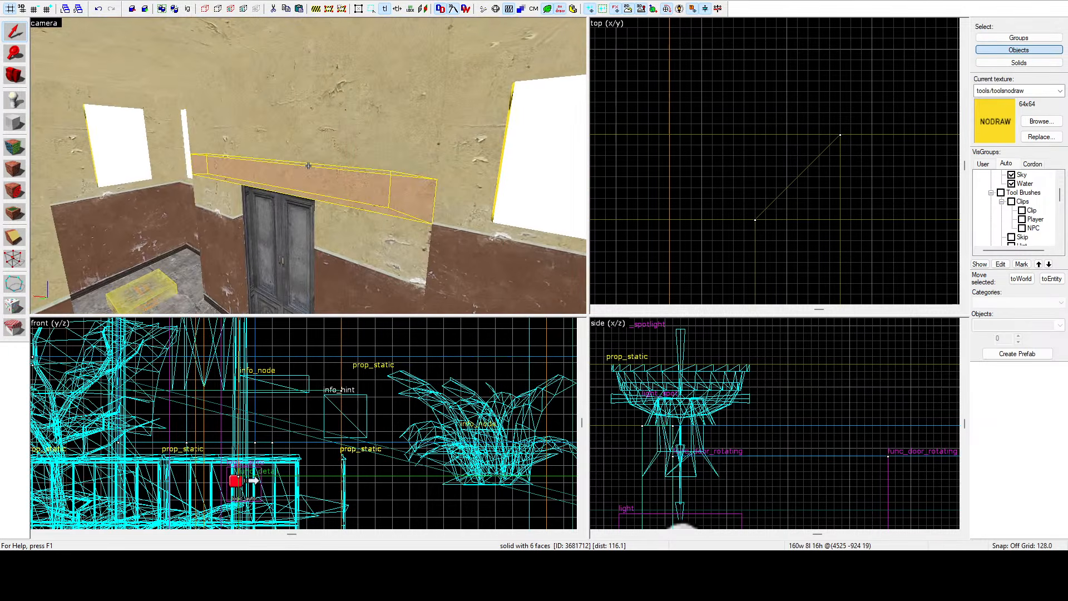
click(308, 165)
key(s)
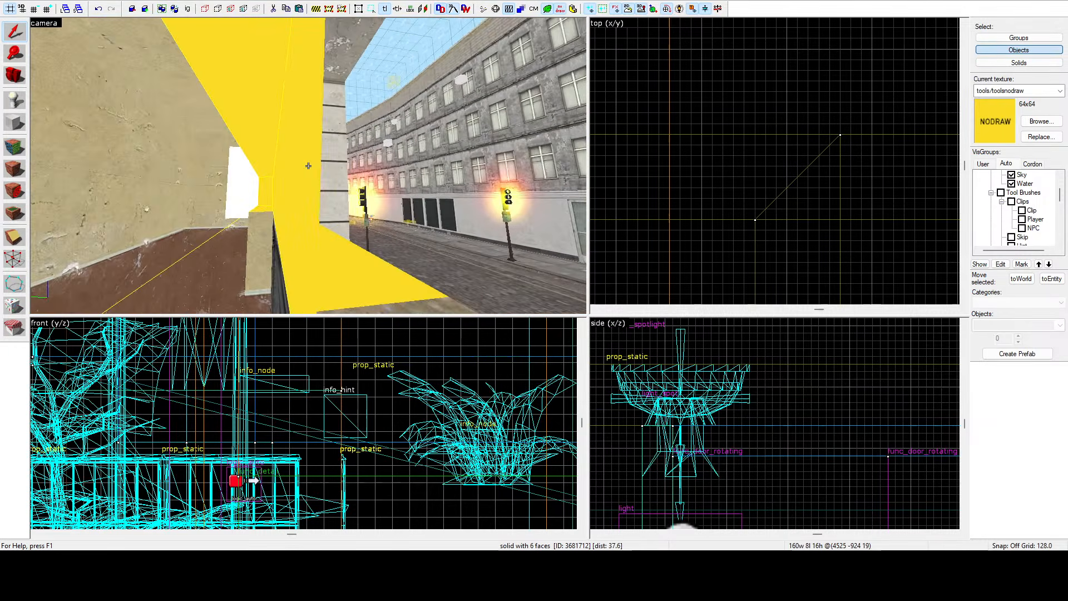
key(w)
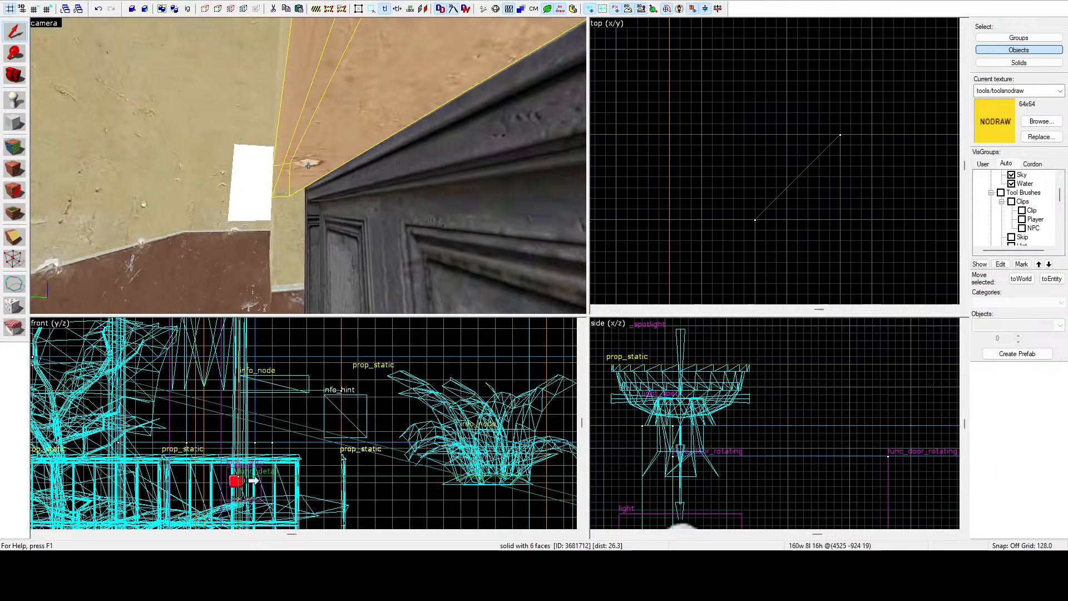
key(w)
key(s)
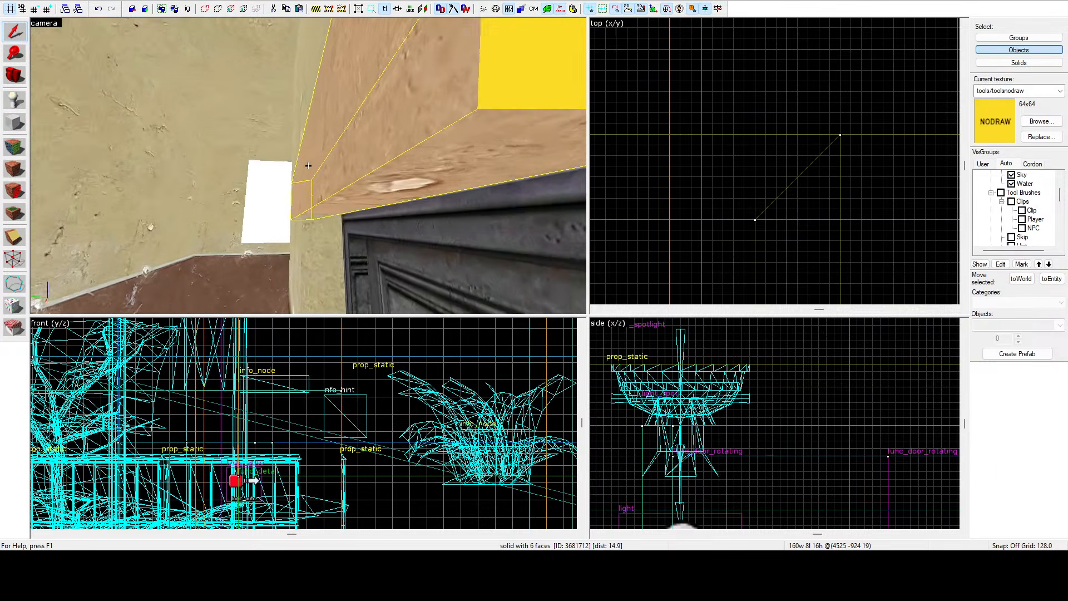
Switch to face editing and apply the current texture to a face of the brush above the doorway.
key(shift+a)
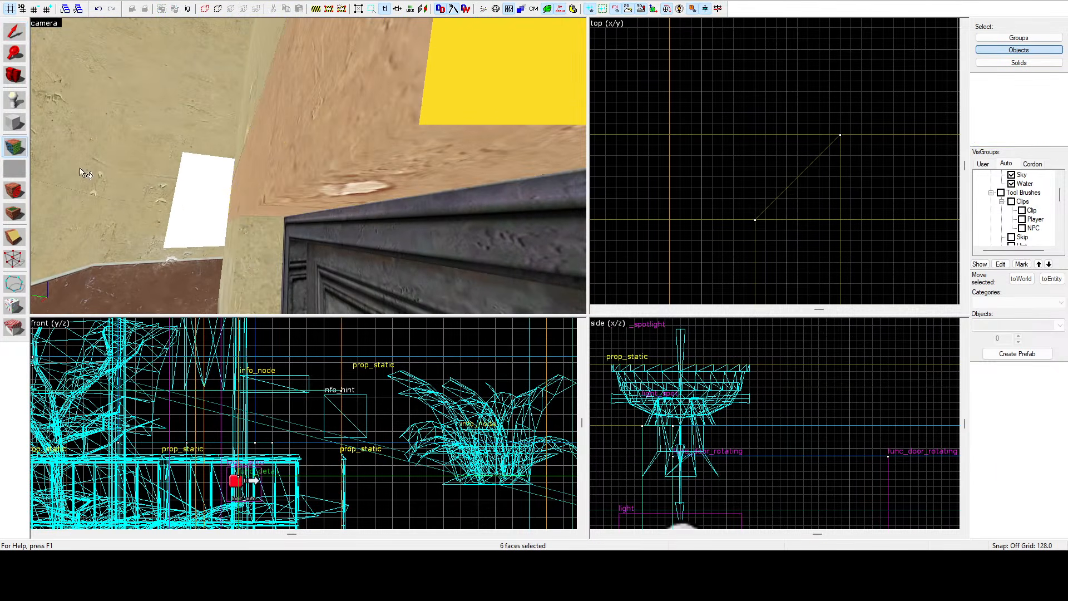
right_click(308, 166)
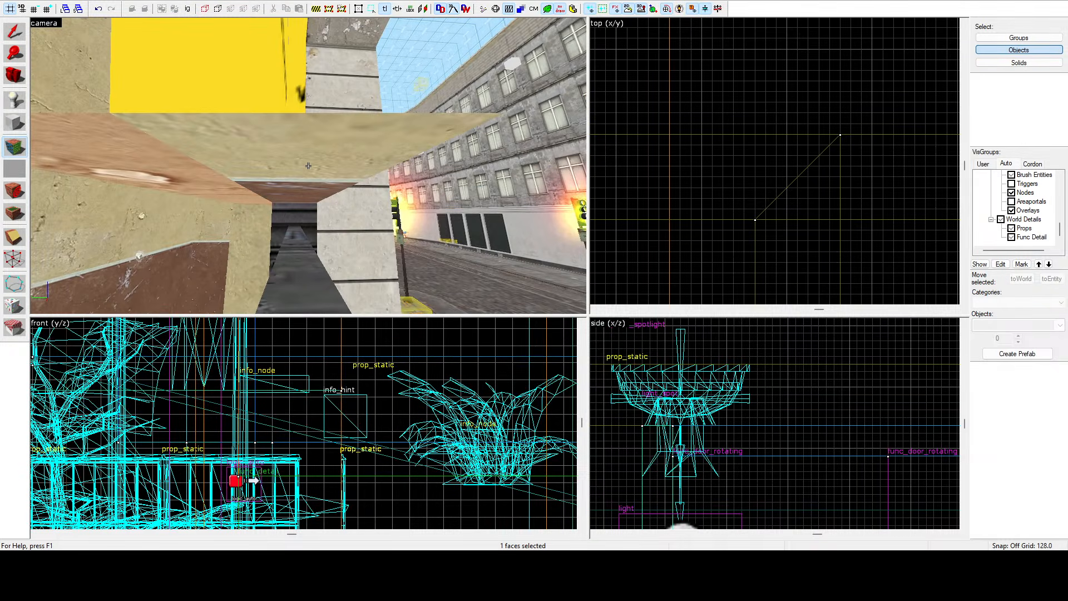
right_click(308, 166)
key(z)
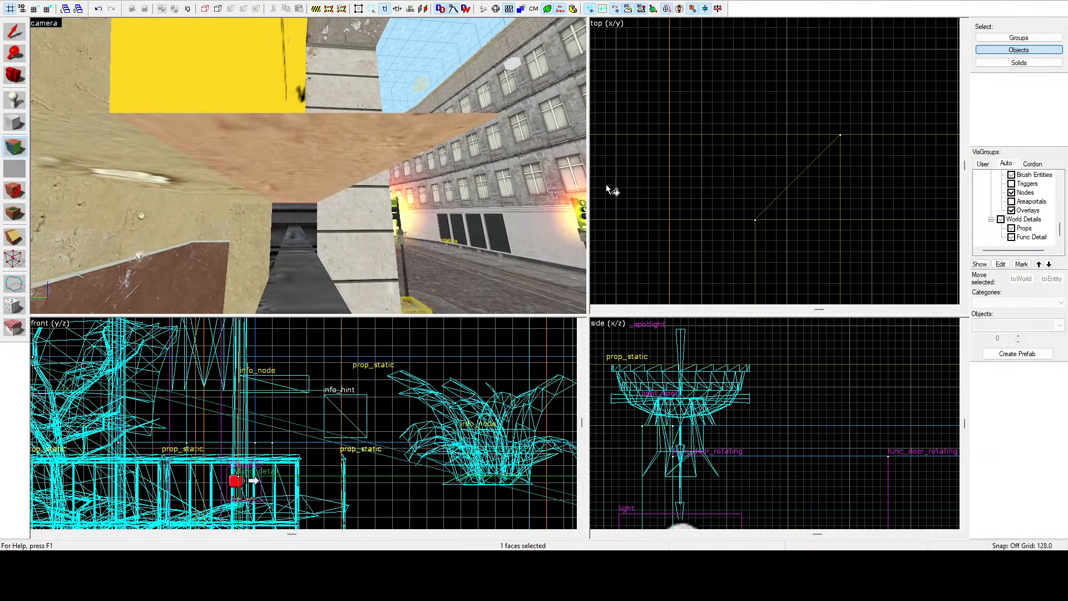
Select the trim brush above the doorway and widen it to 16 units deep in the top view.
key(shift+s)
key(z)
click(308, 166)
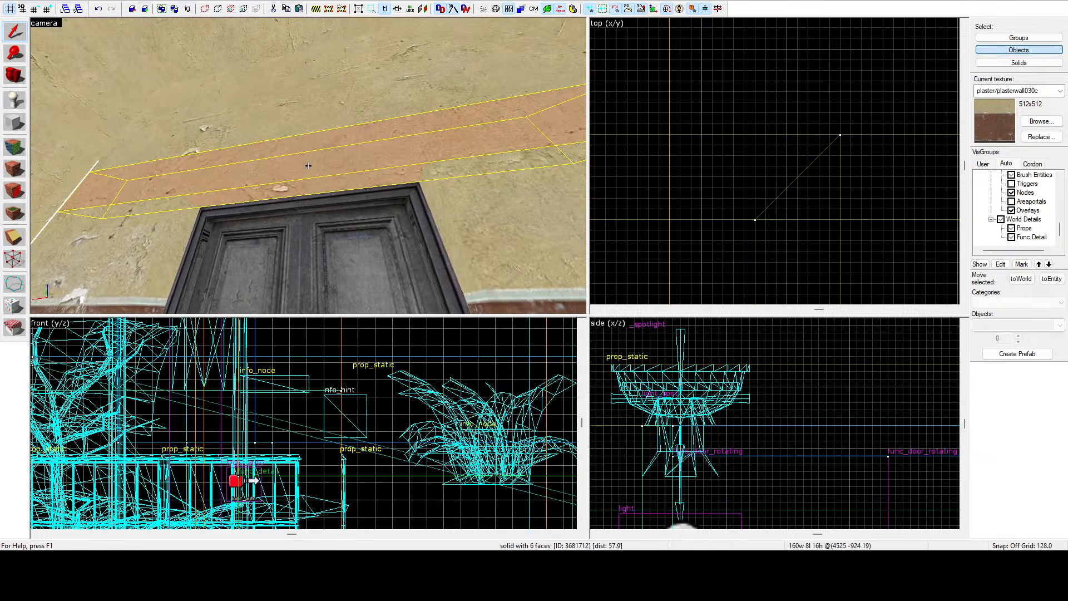
click(309, 165)
key(s)
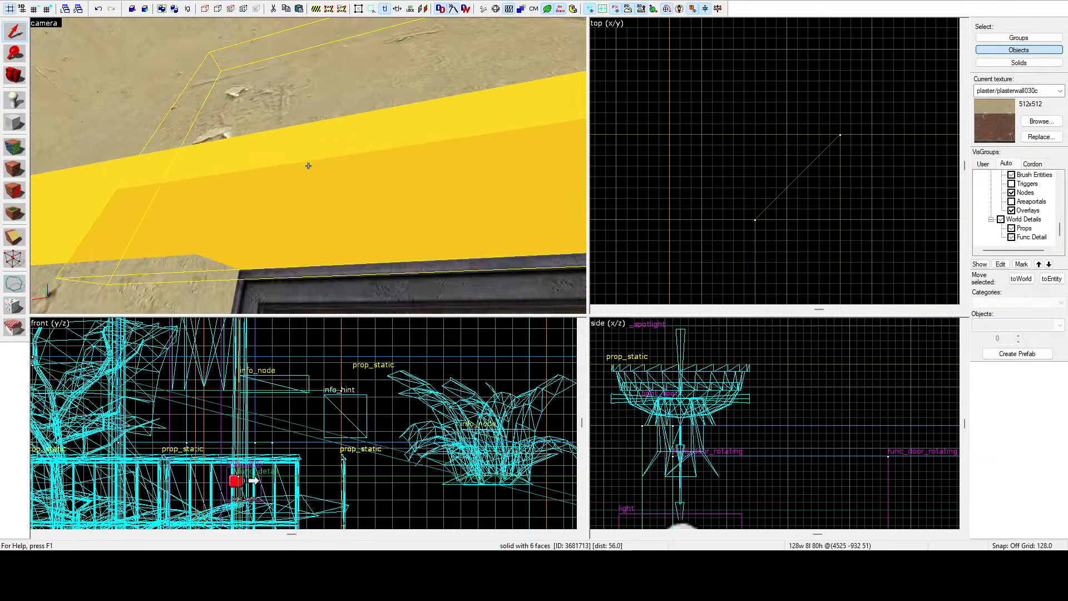
scroll(748, 131, down, 5)
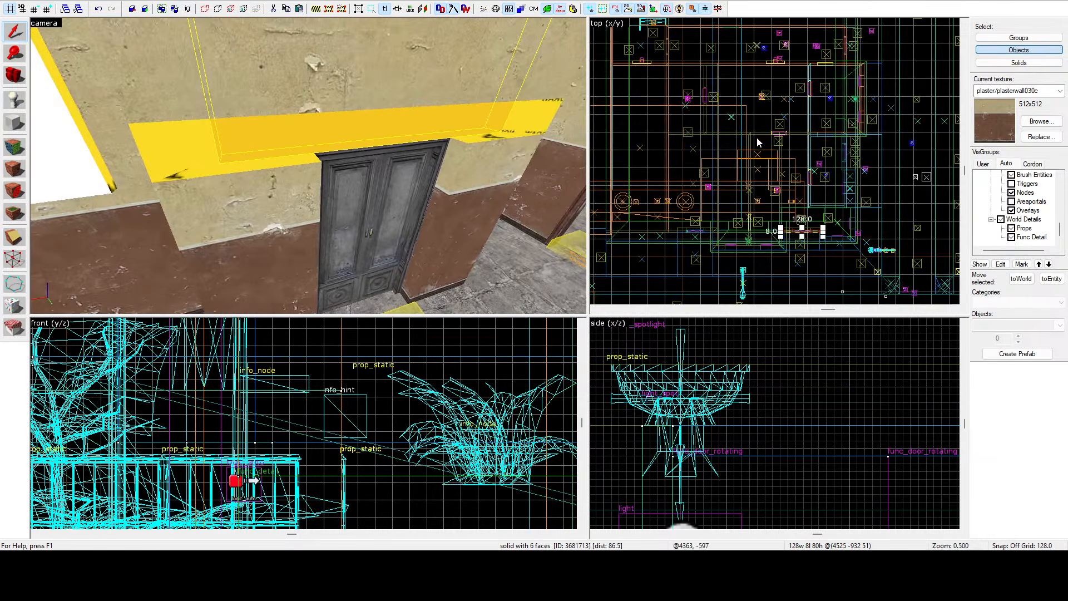
scroll(783, 188, up, 10)
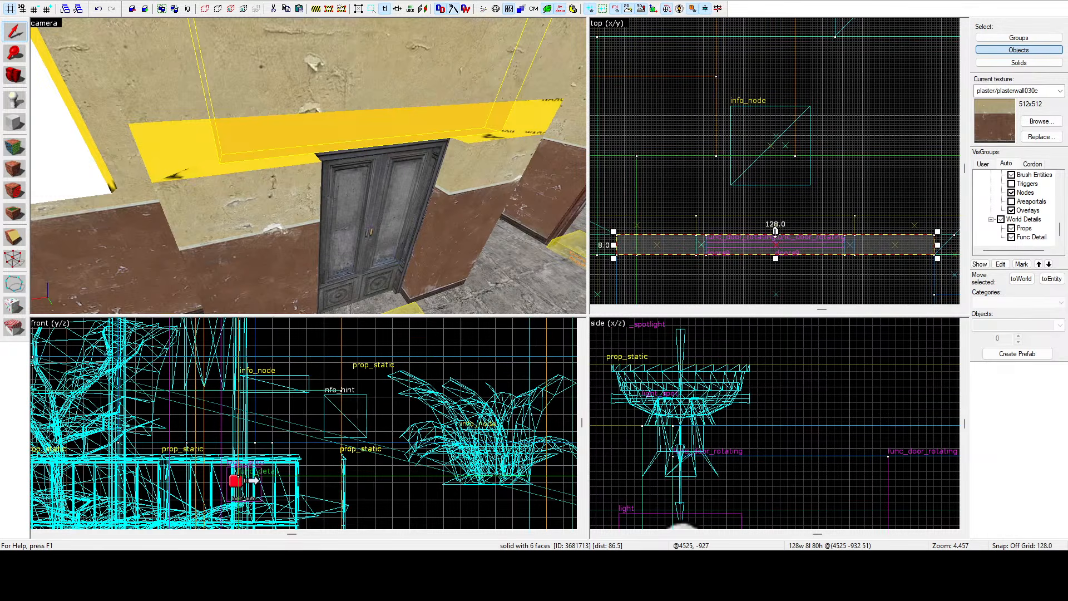
drag(779, 232, 777, 213)
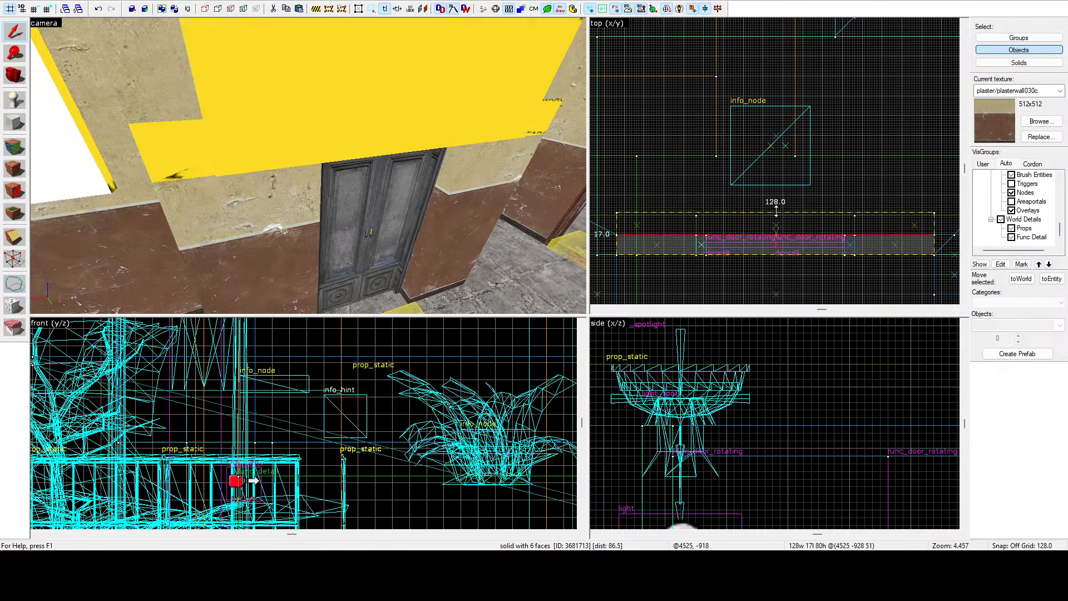
In texture-application mode, apply the plaster wall texture to the face above the doorway.
click(15, 147)
click(191, 69)
right_click(305, 135)
key(z)
key(s)
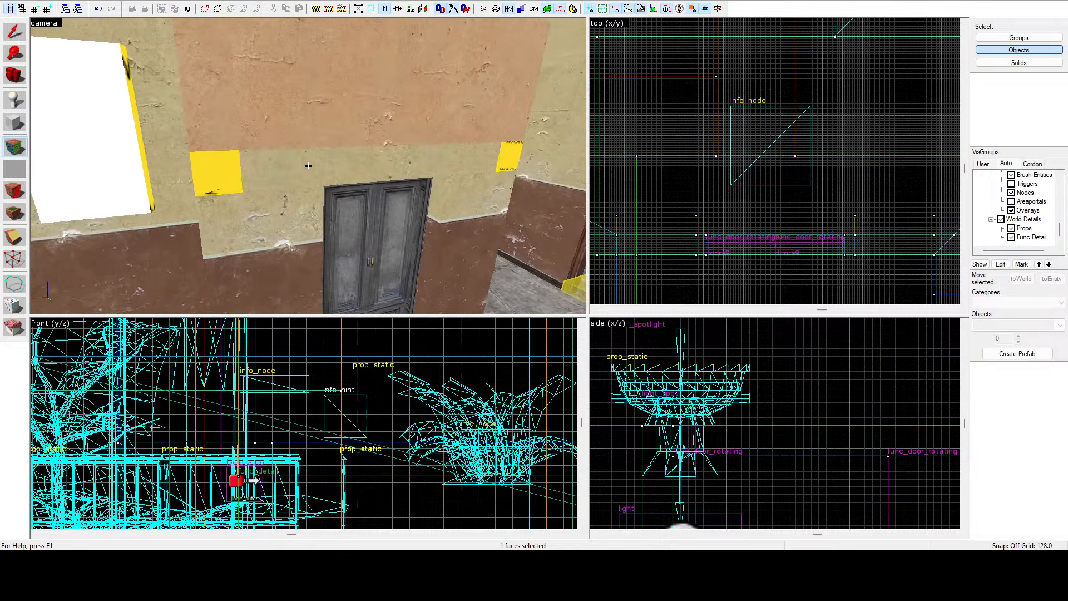
click(309, 166)
key(z)
click(599, 242)
click(637, 181)
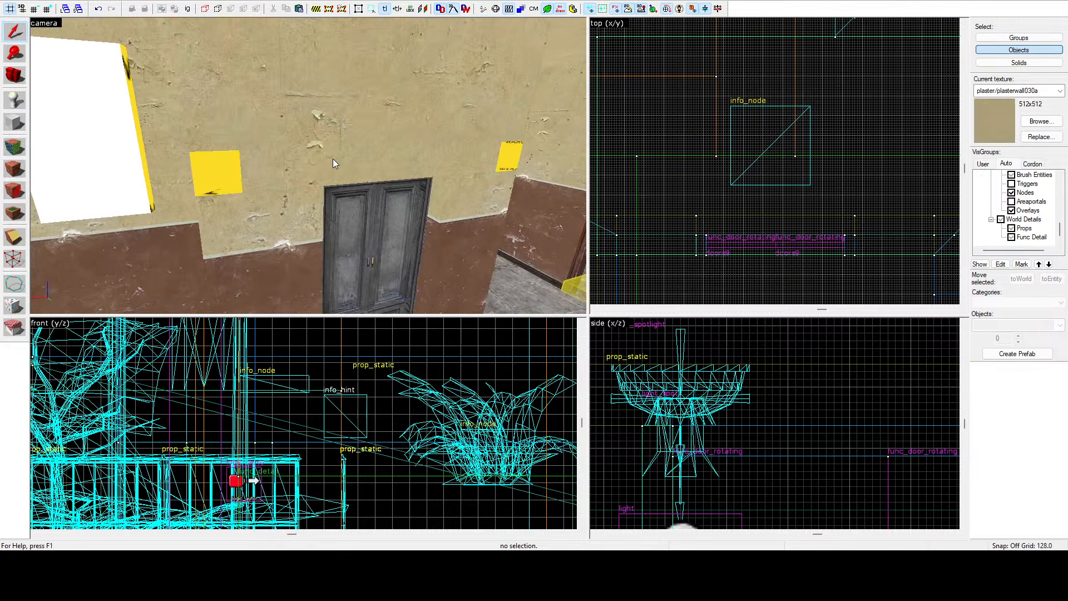
Delete a brush above the doorway and undo the deletion.
key(z)
click(288, 150)
key(Delete)
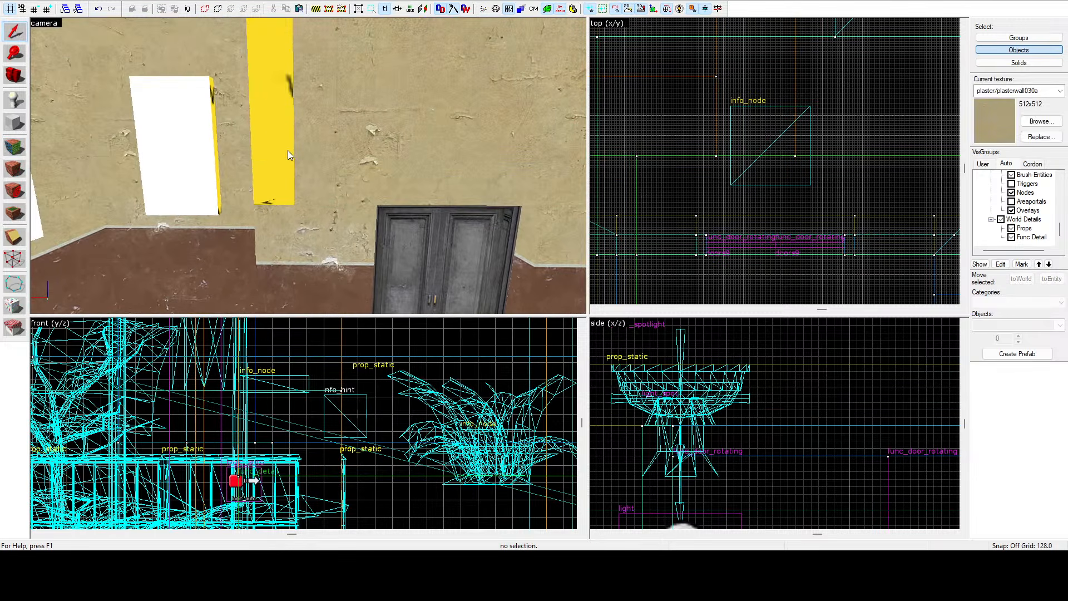
key(z)
key(ctrl+z)
With the vertex tool, drag the brush's corner vertices in the top view to angle it beside the doorway.
scroll(802, 168, down, 1)
scroll(919, 207, up, 3)
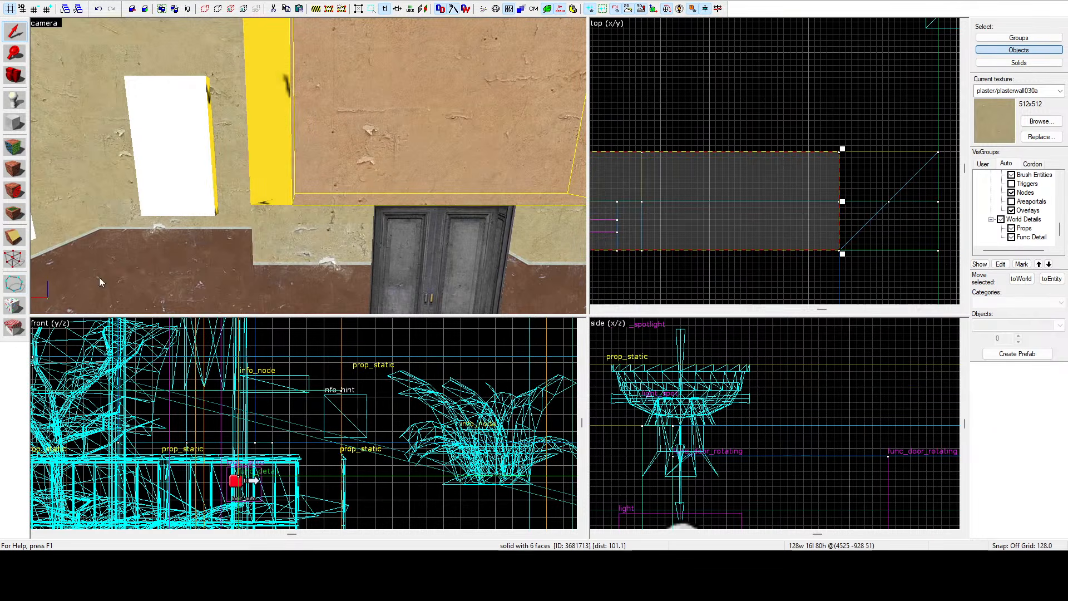
click(12, 259)
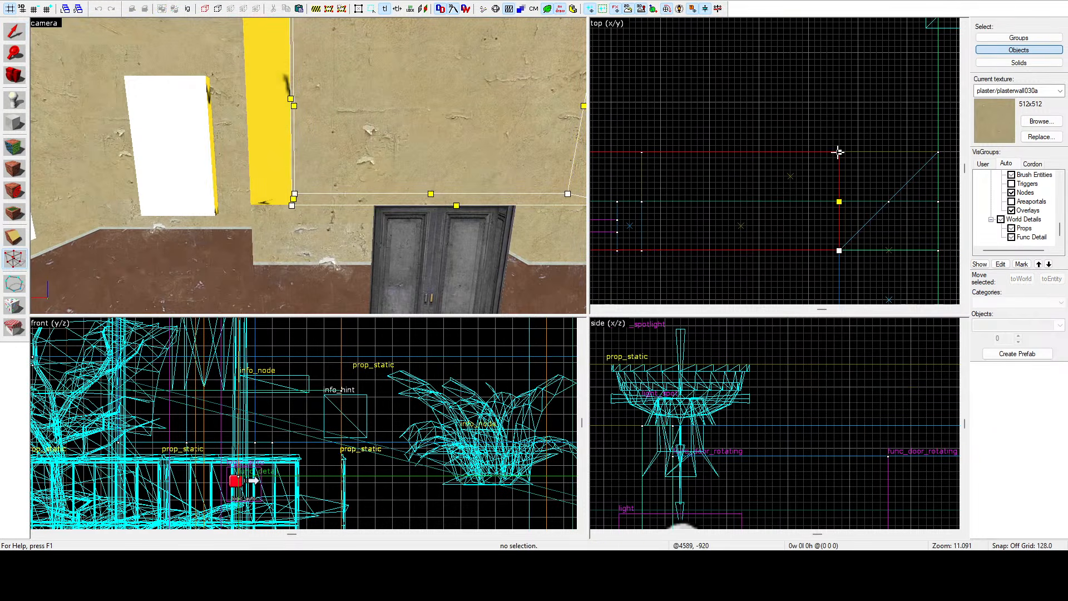
drag(839, 251, 936, 155)
scroll(936, 155, down, 6)
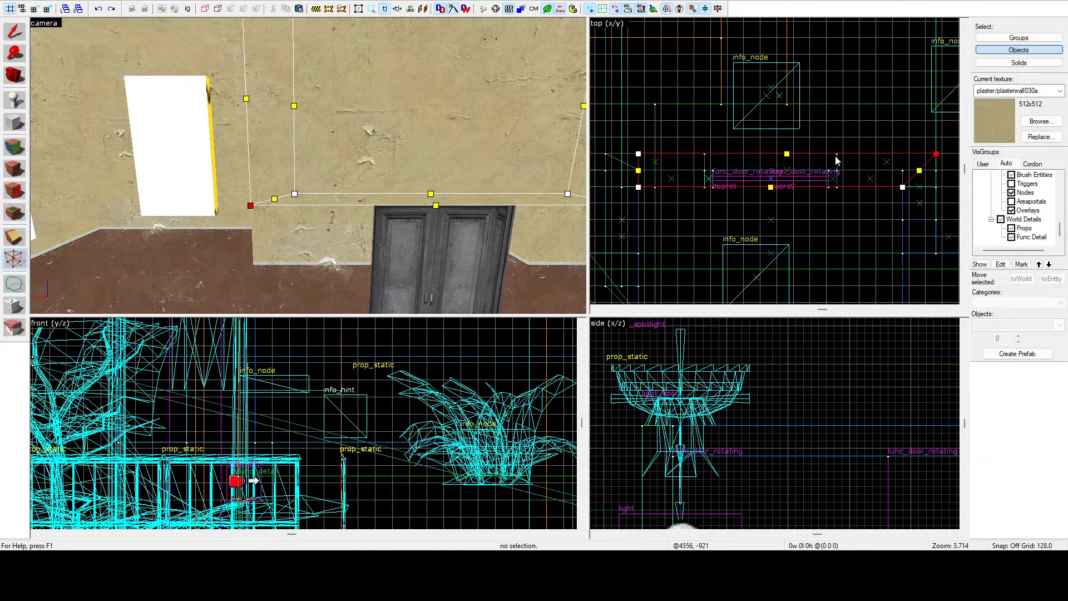
scroll(648, 159, up, 1)
scroll(646, 158, up, 2)
scroll(766, 157, down, 4)
scroll(694, 155, up, 3)
drag(707, 153, 663, 154)
scroll(655, 151, up, 3)
scroll(663, 154, up, 2)
key(z)
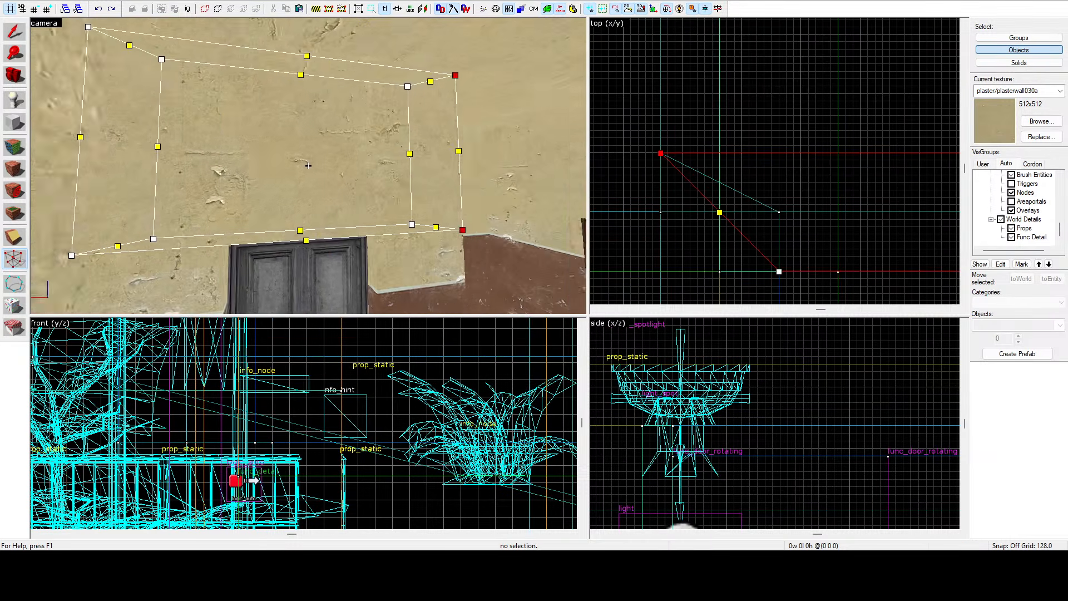
key(d)
key(a)
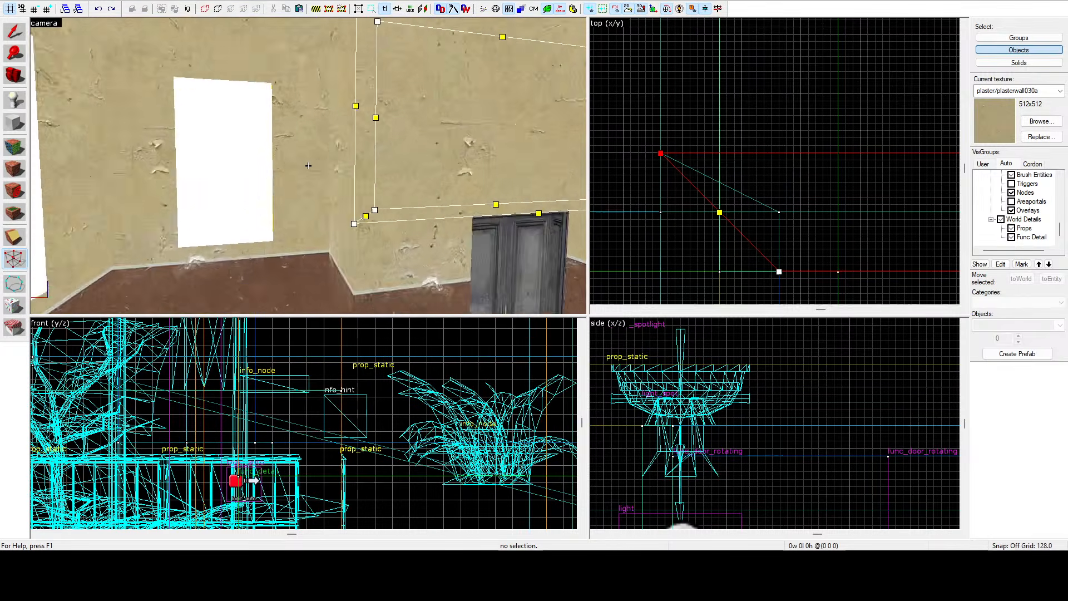
key(z)
click(16, 31)
click(697, 86)
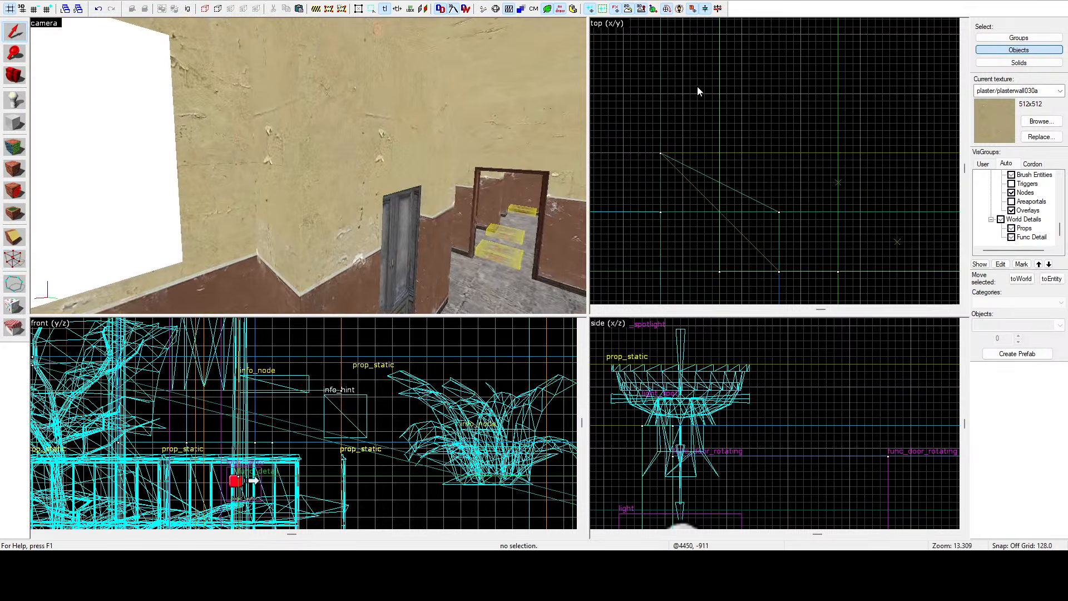
key(z)
key(w)
key(s)
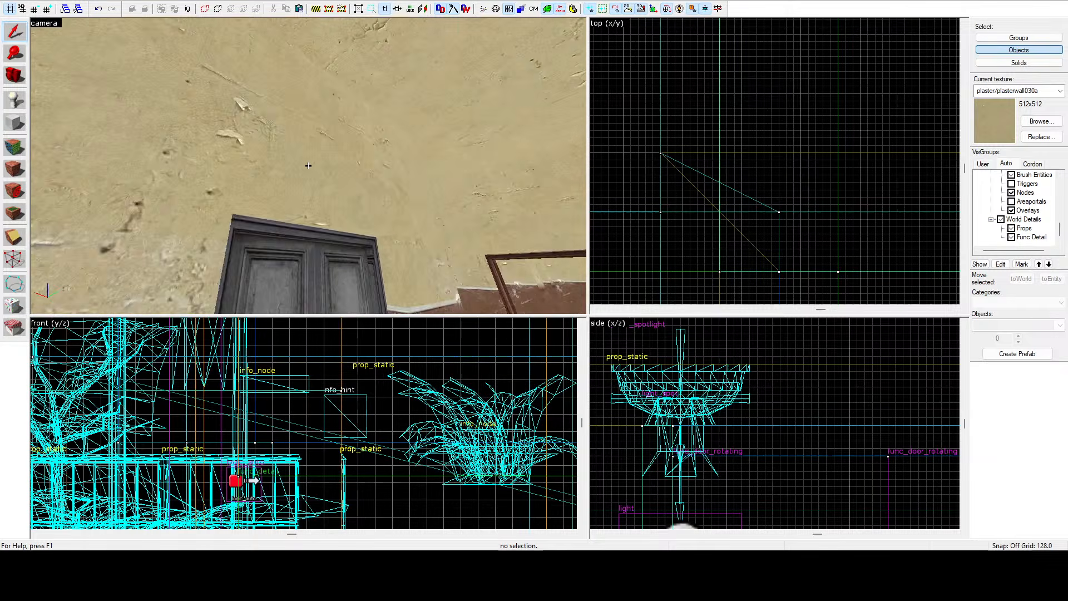
Fly the camera around the doorway and select the surrounding brushes to inspect them.
key(s)
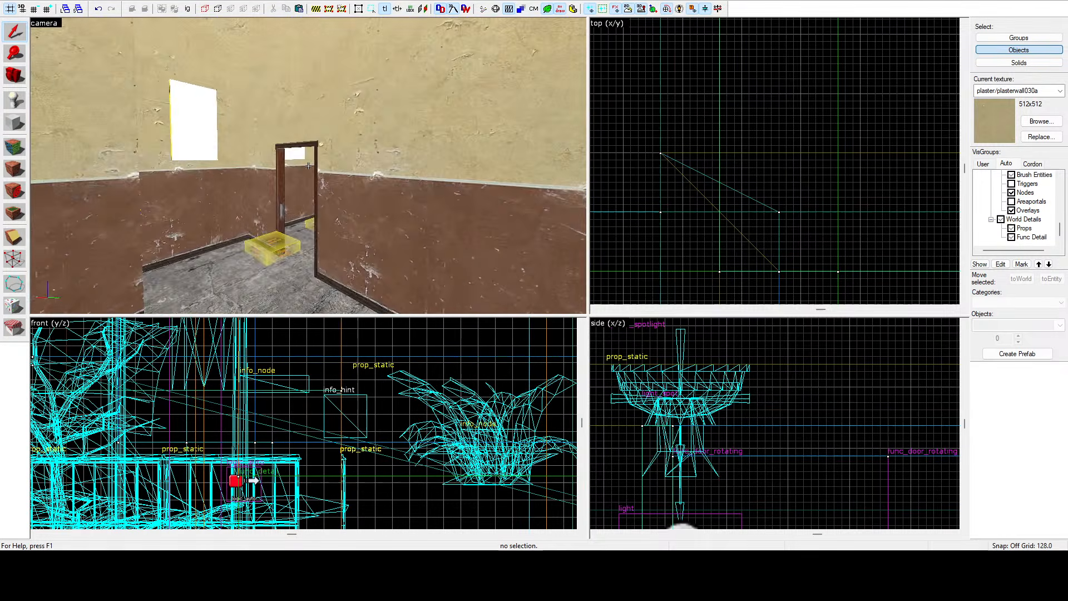
key(w)
key(w)
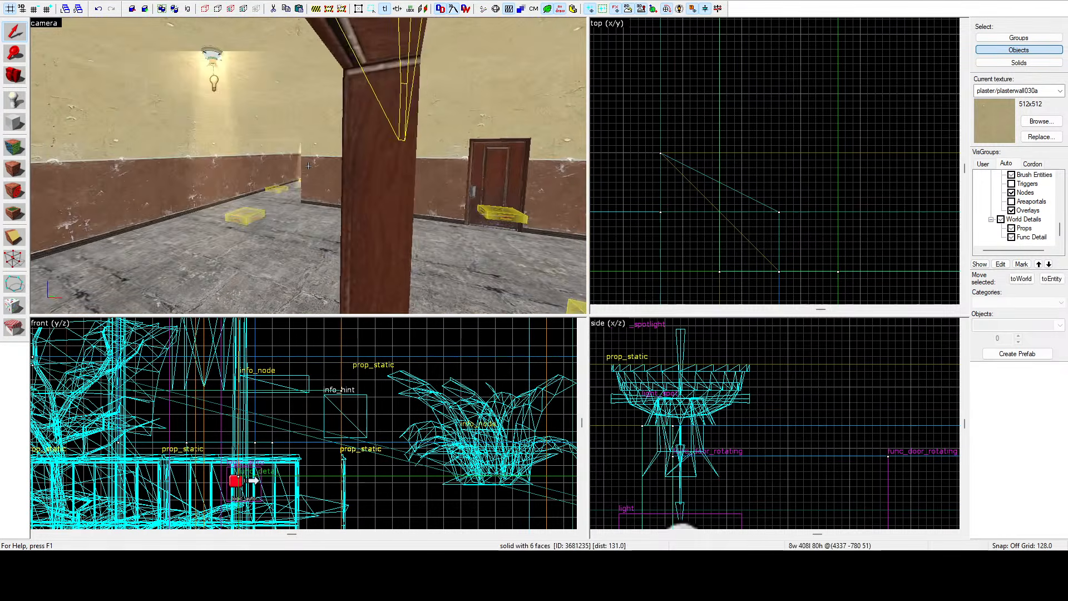
click(309, 165)
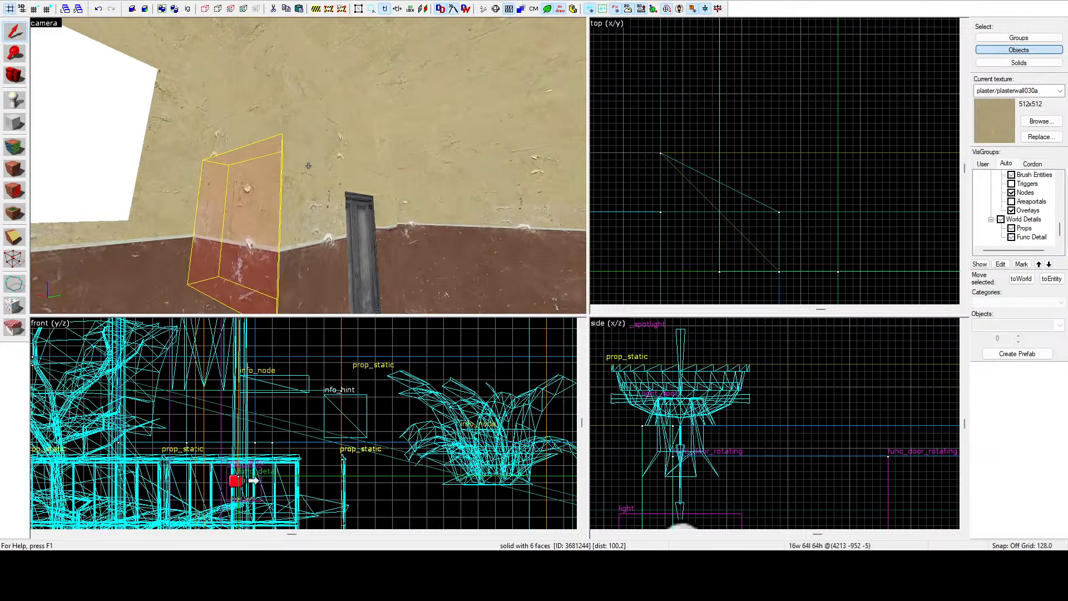
click(308, 166)
key(w)
click(308, 166)
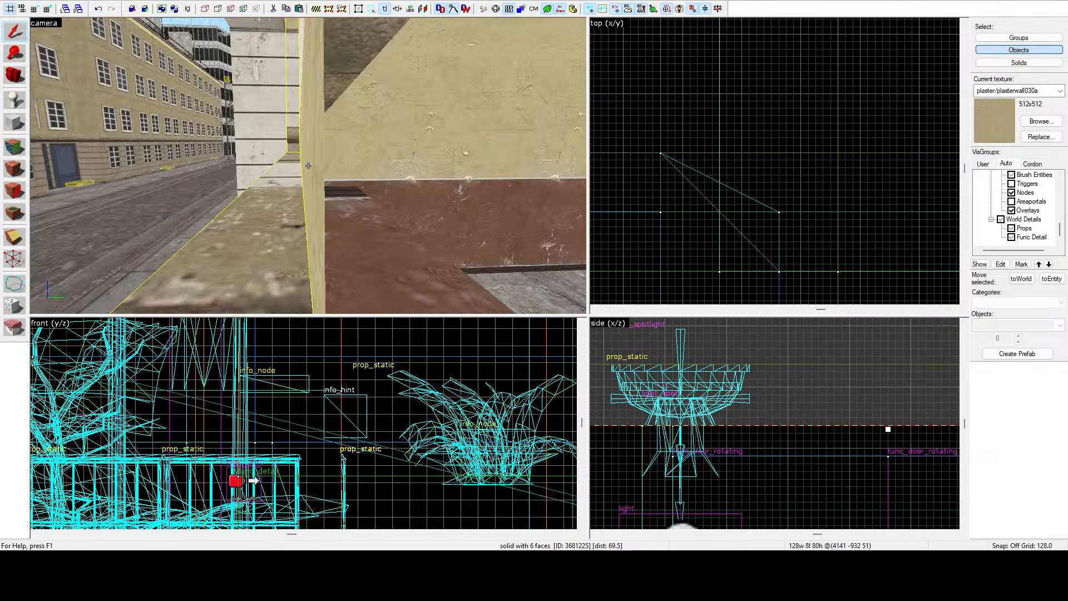
key(w)
key(z)
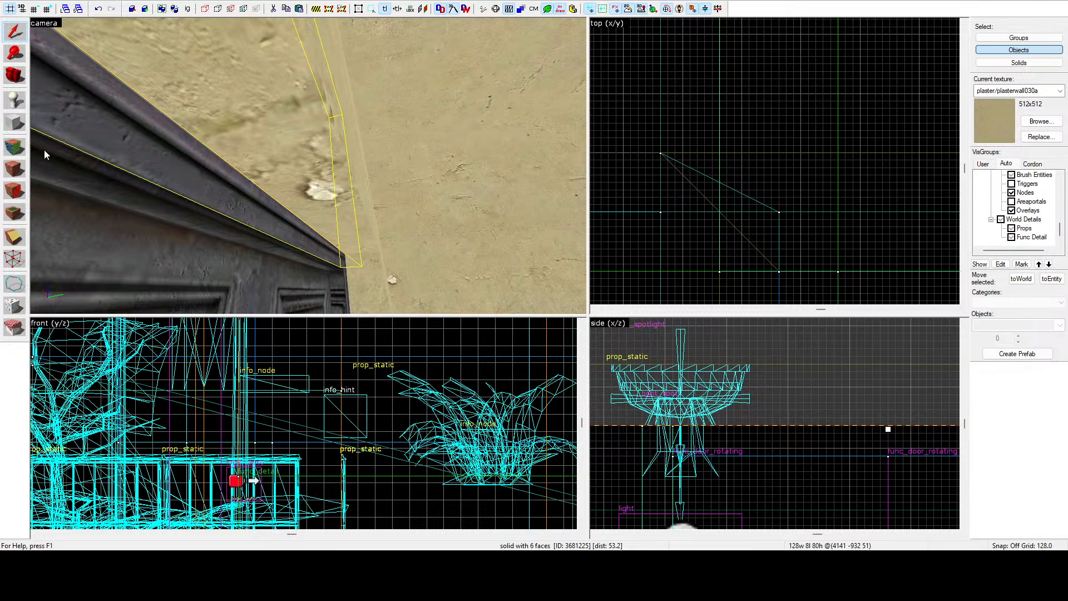
In texture-application mode, pick up the brown plaster texture plasterwall030c from a wall face.
click(15, 147)
key(z)
click(308, 166)
key(w)
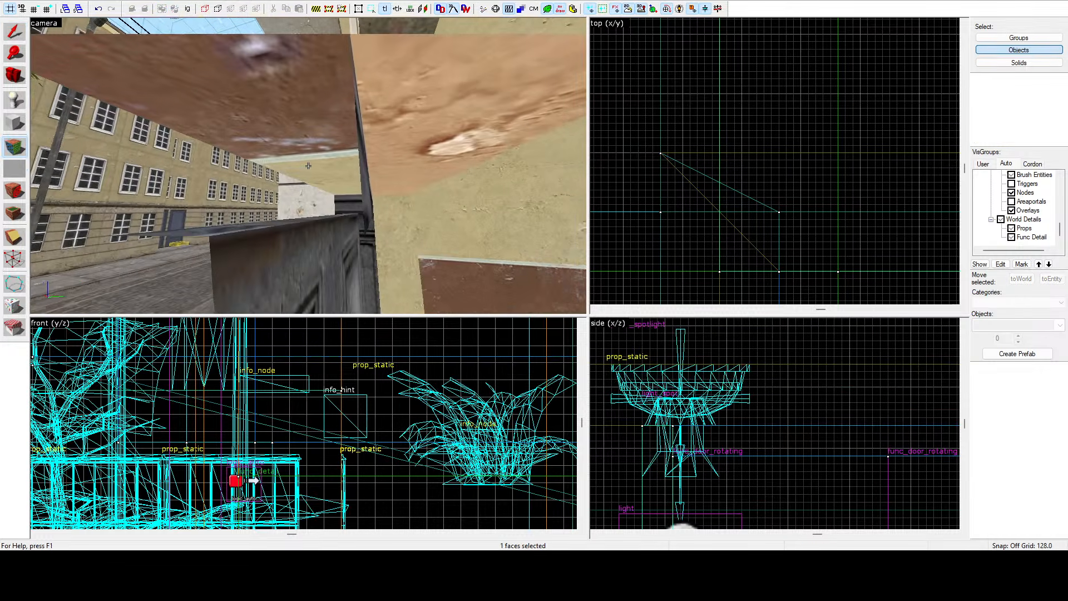
click(309, 166)
key(z)
key(shift+s)
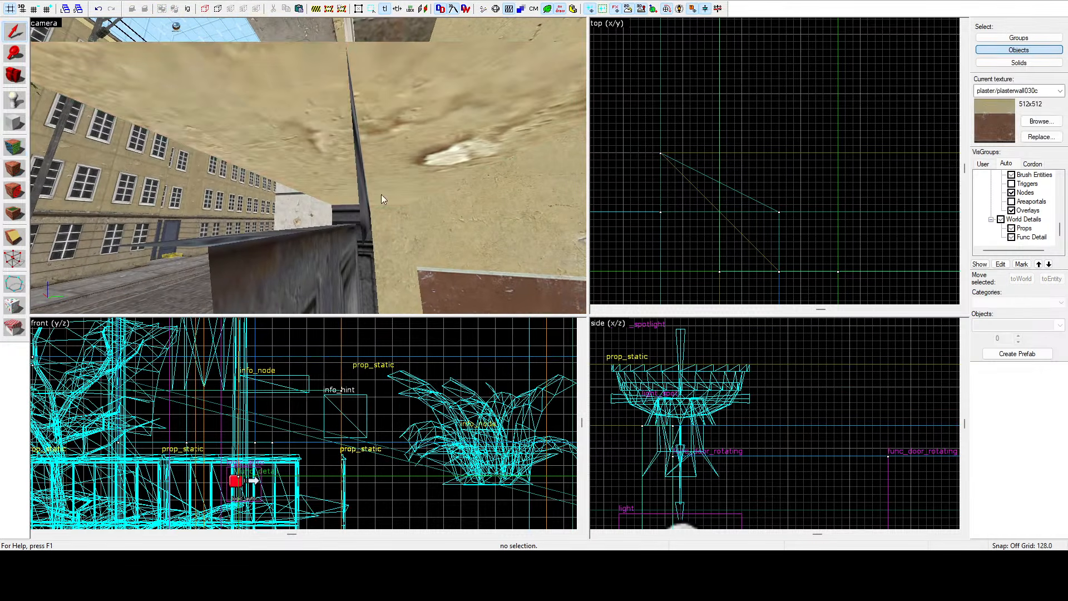
Select the trim brush above the doorway and resize its depth in the top view to about 11 units.
click(310, 186)
key(z)
key(s)
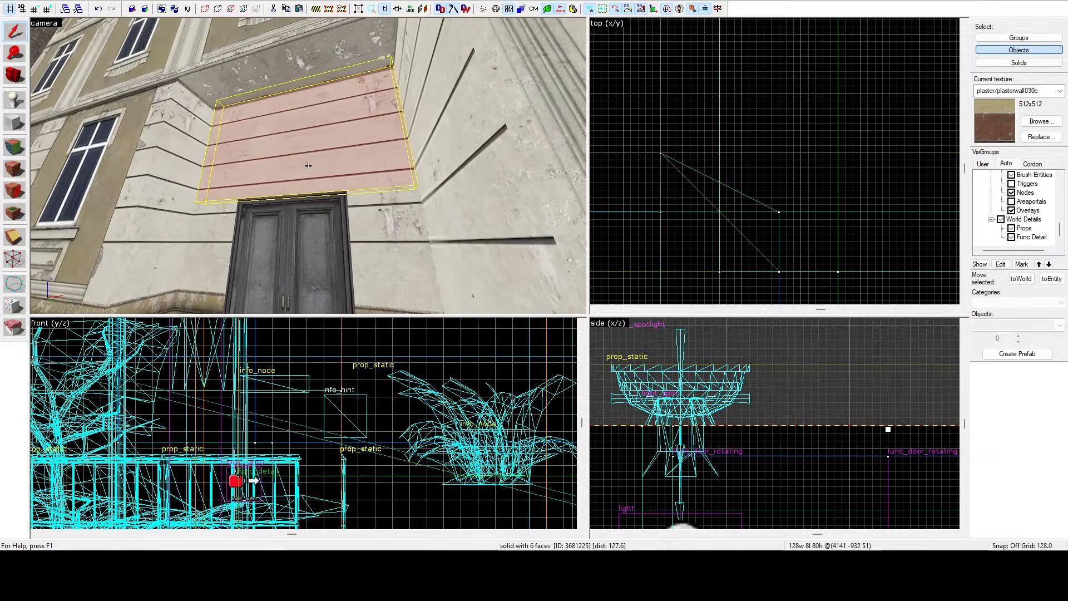
key(w)
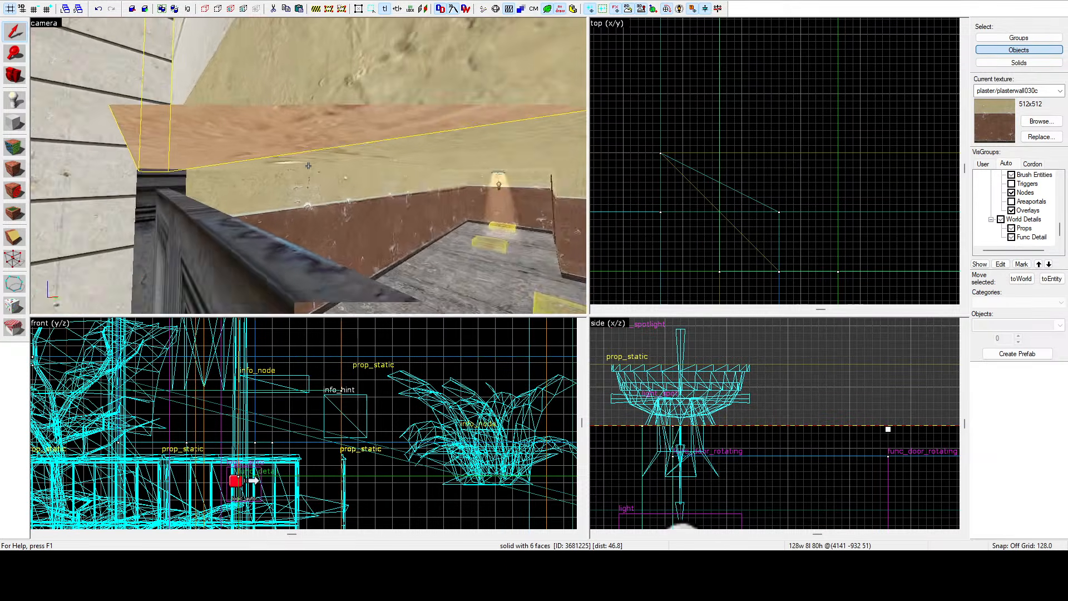
key(s)
key(z)
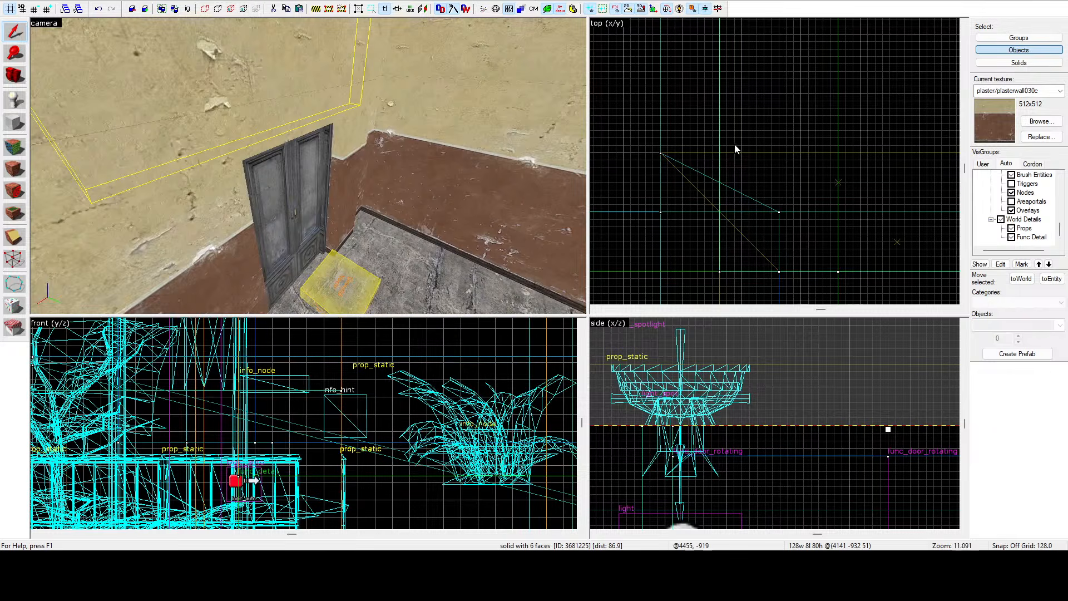
scroll(749, 149, down, 4)
scroll(749, 146, down, 12)
scroll(709, 164, up, 15)
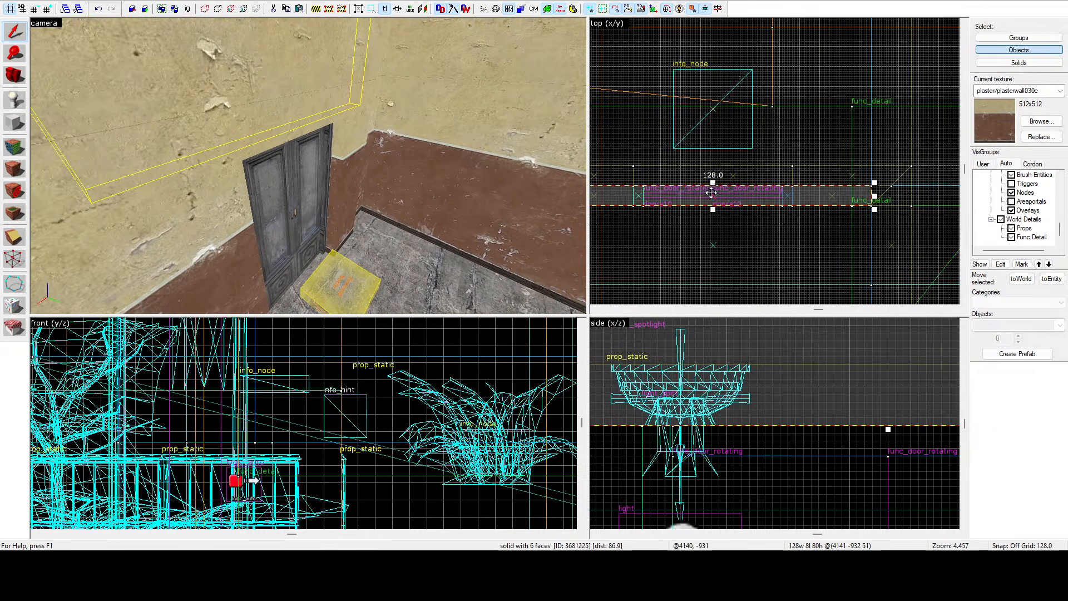
drag(714, 183, 716, 163)
key(z)
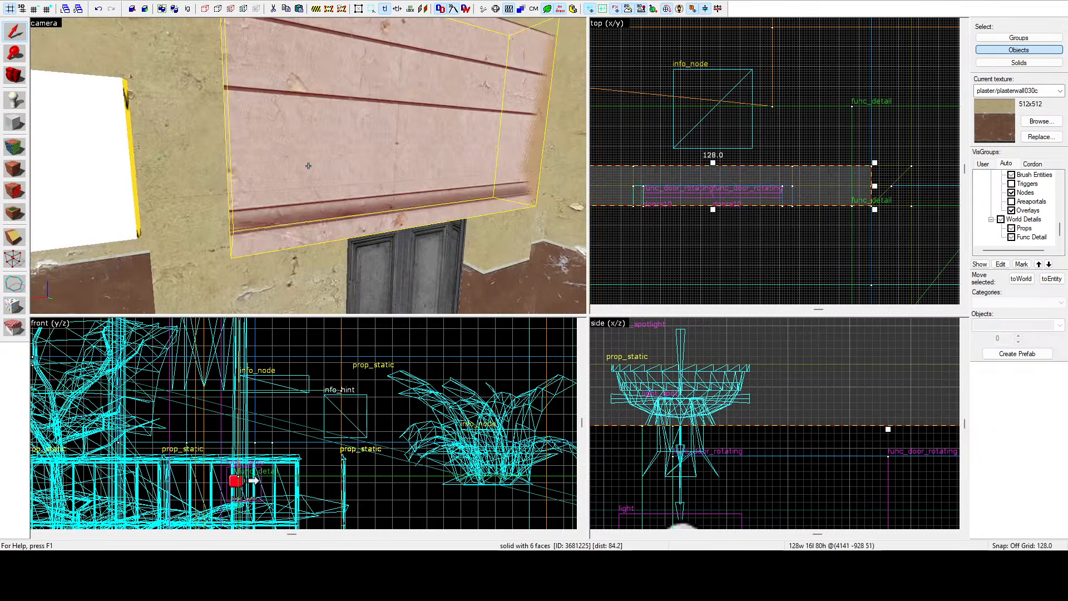
key(s)
key(w)
key(d)
key(z)
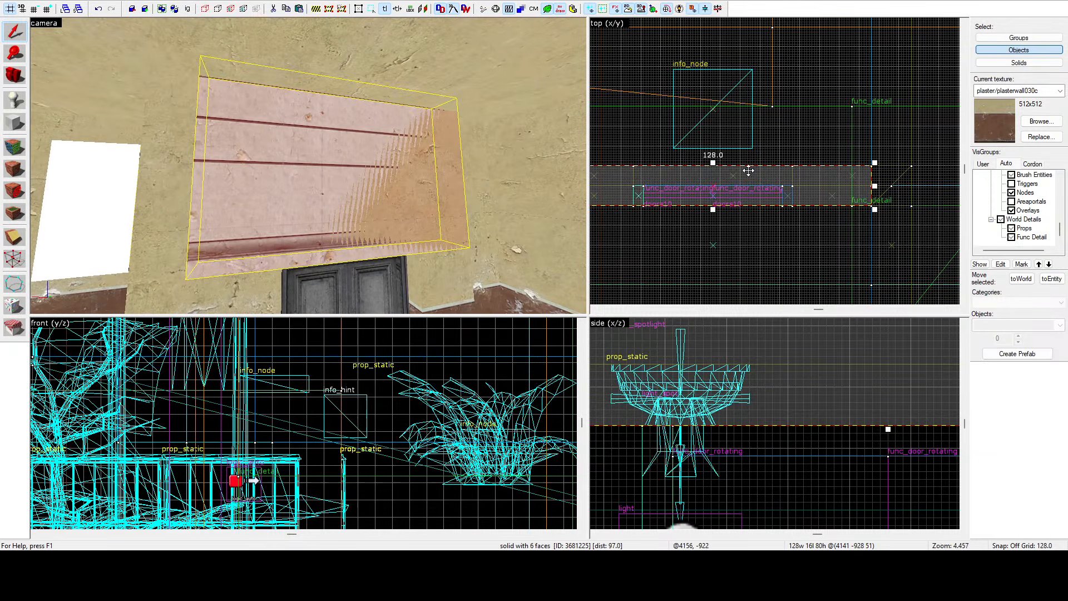
drag(718, 167, 713, 178)
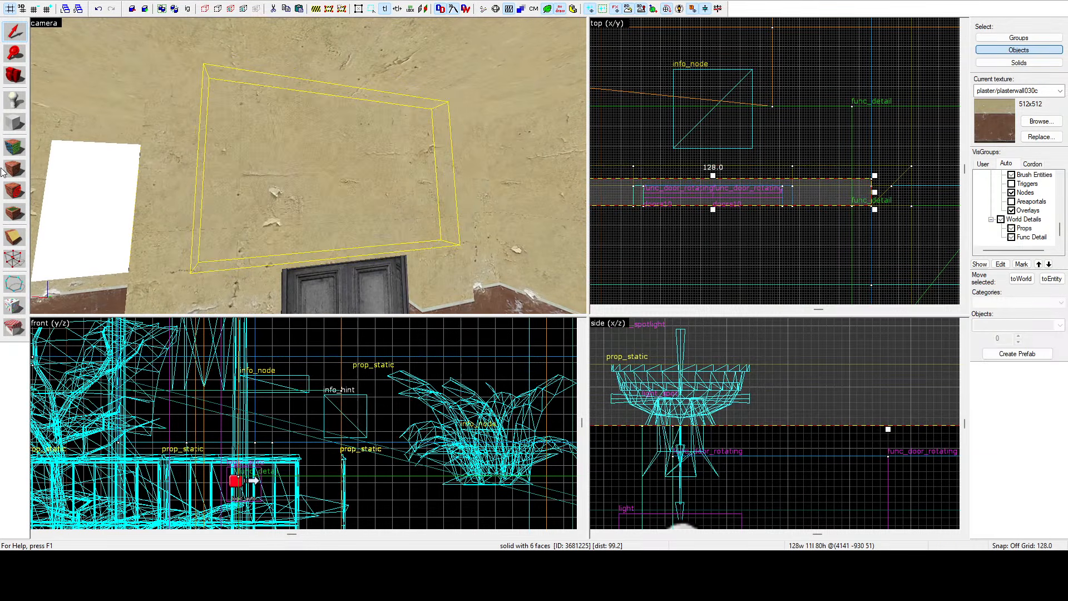
click(18, 144)
key(z)
click(308, 166)
key(w)
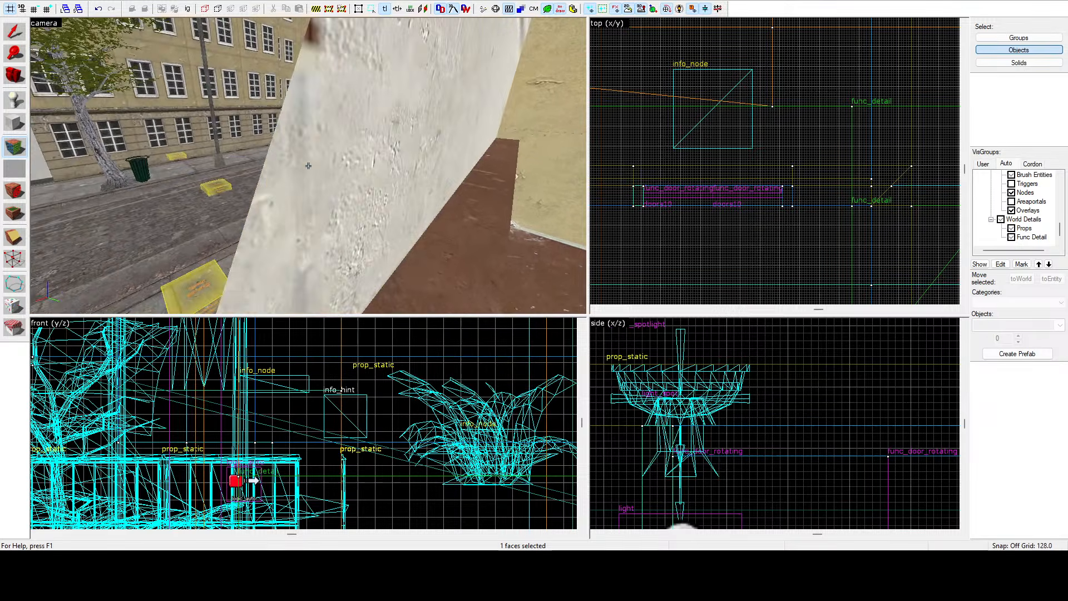
click(309, 166)
key(z)
click(600, 238)
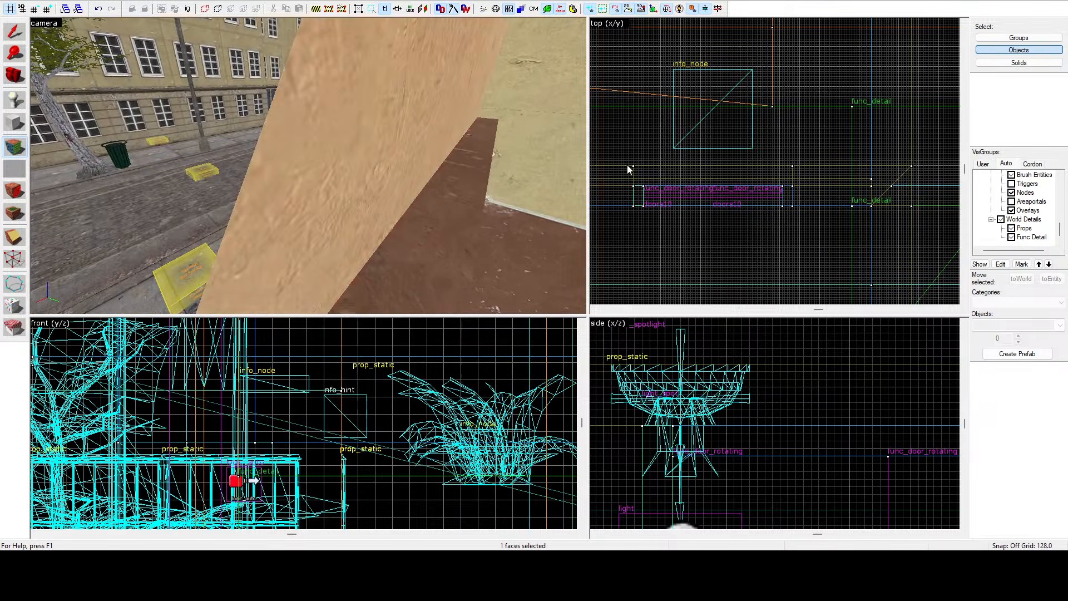
click(626, 165)
click(435, 212)
key(z)
Delete the selected brushes above the doorway, including the trim brush.
key(z)
ctrl+click(308, 165)
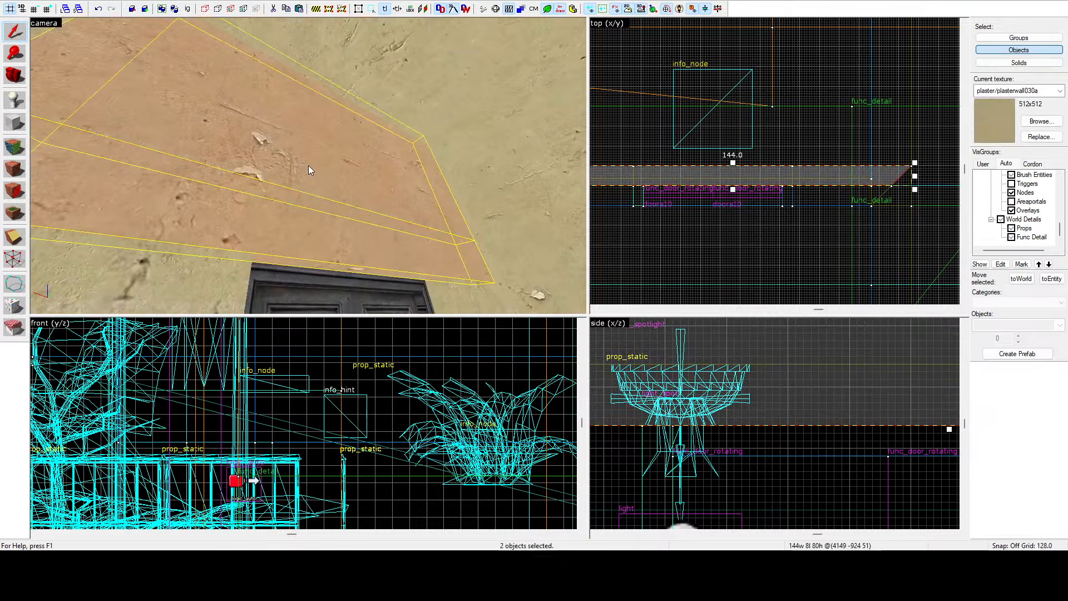
key(Delete)
click(308, 166)
key(z)
key(s)
key(z)
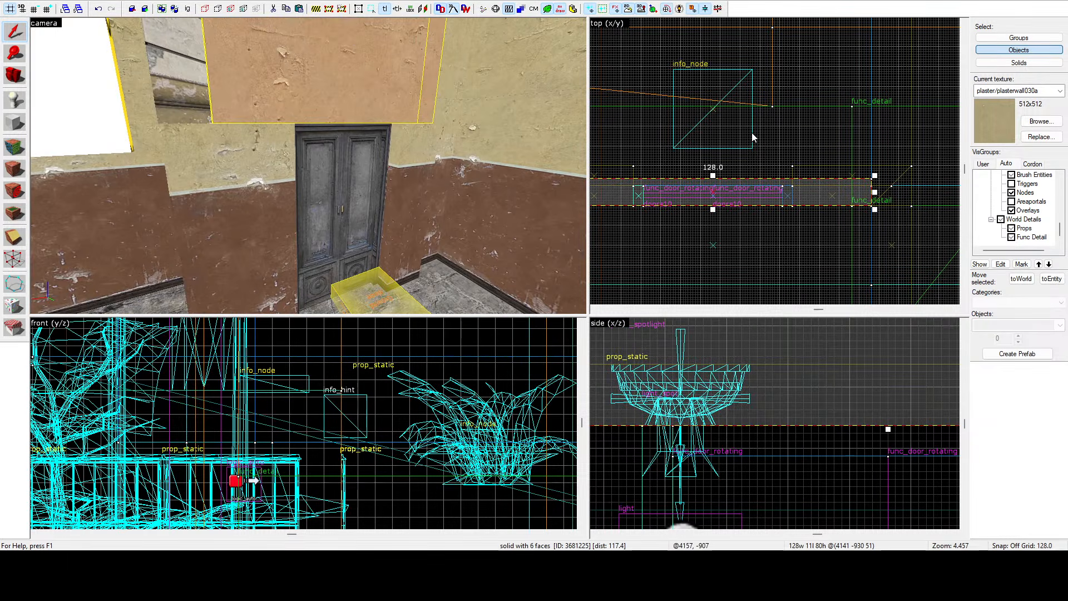
key(Delete)
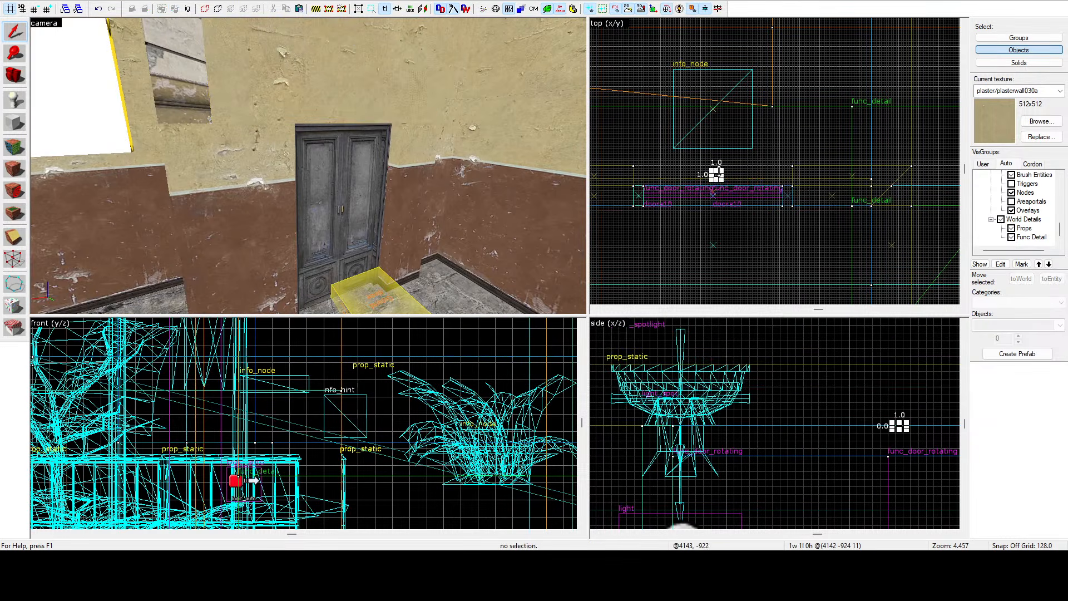
With the vertex tool, drag a corner vertex of the wall brush above the doorway outward in the top view.
click(408, 84)
drag(715, 175, 725, 162)
click(16, 258)
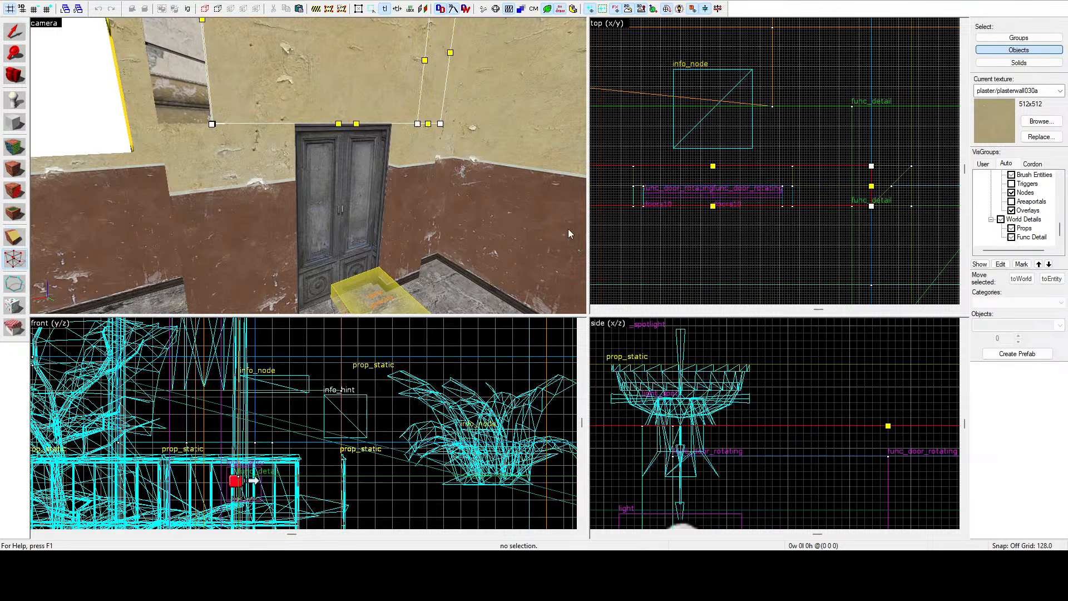
scroll(891, 167, up, 4)
drag(851, 163, 928, 162)
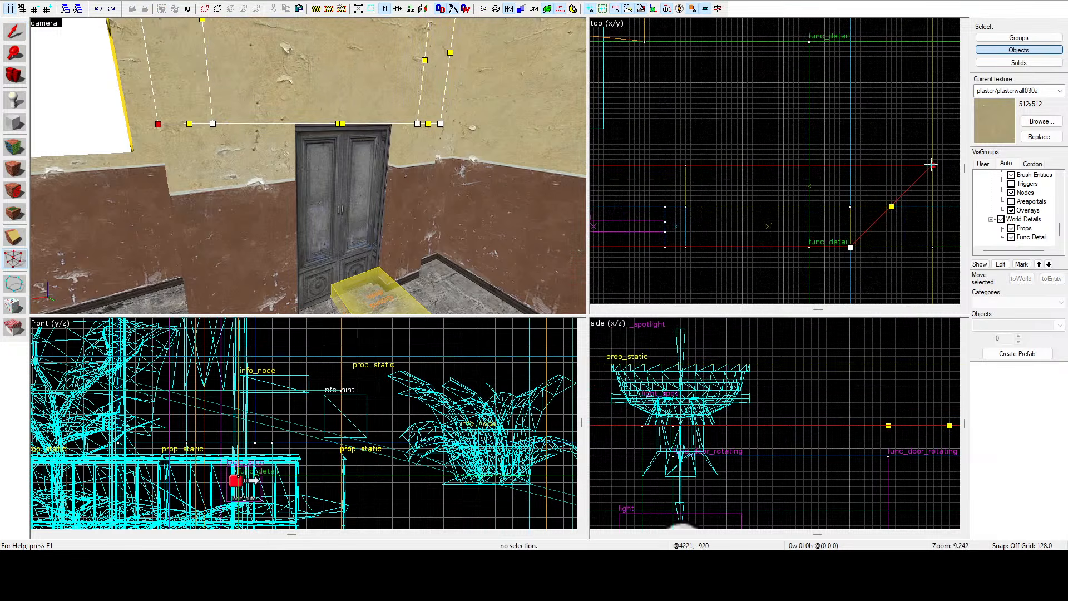
scroll(891, 187, down, 6)
scroll(729, 195, up, 4)
scroll(816, 194, down, 5)
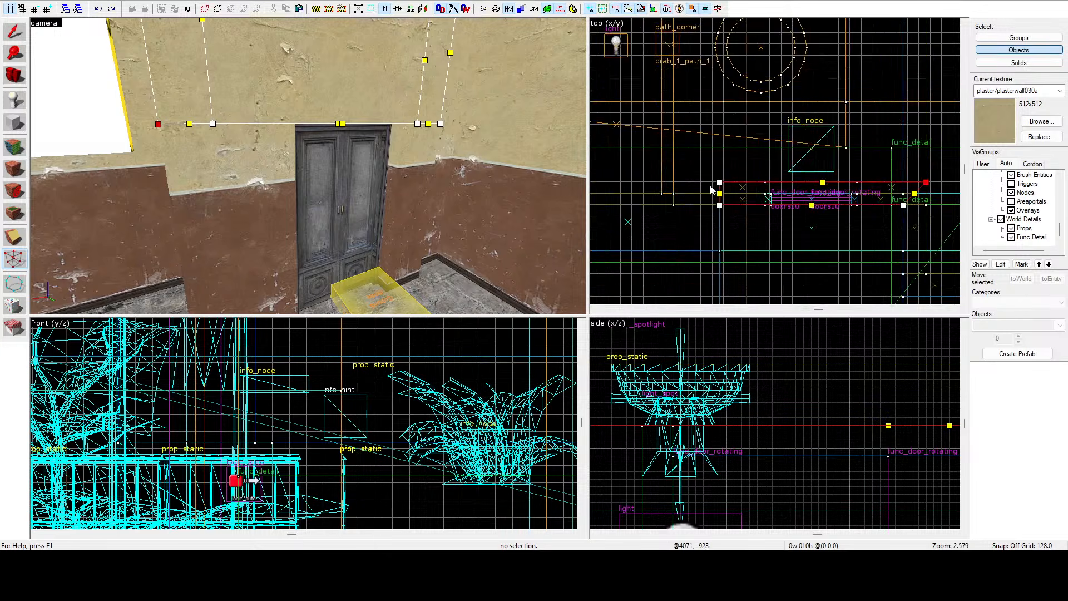
scroll(712, 187, up, 5)
In texture-application mode, apply the plasterwall030a texture to the reshaped wall faces above the doorway.
key(z)
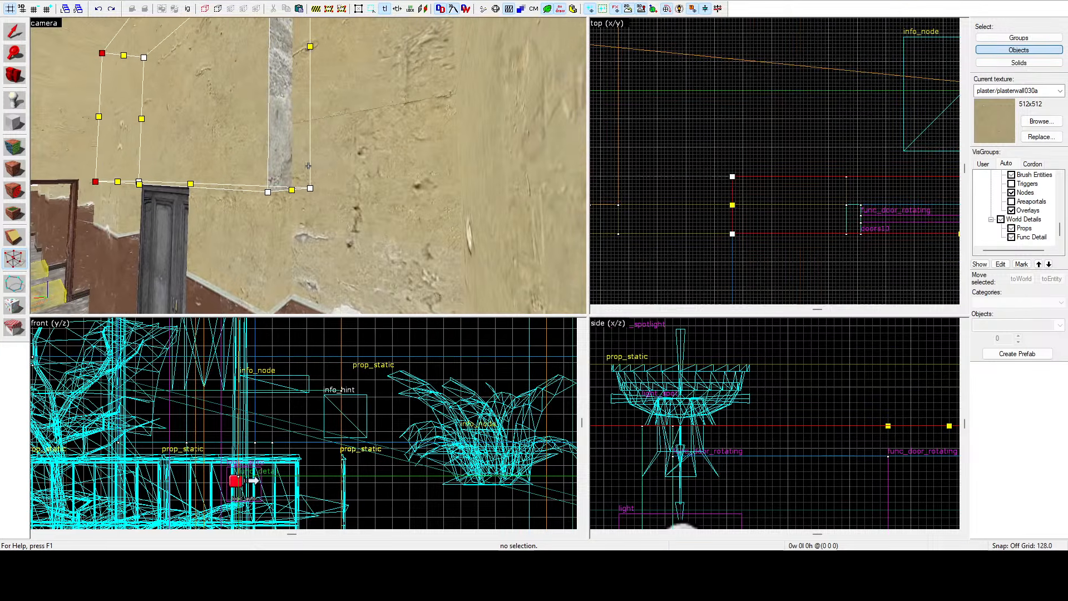
key(z)
click(14, 32)
click(14, 146)
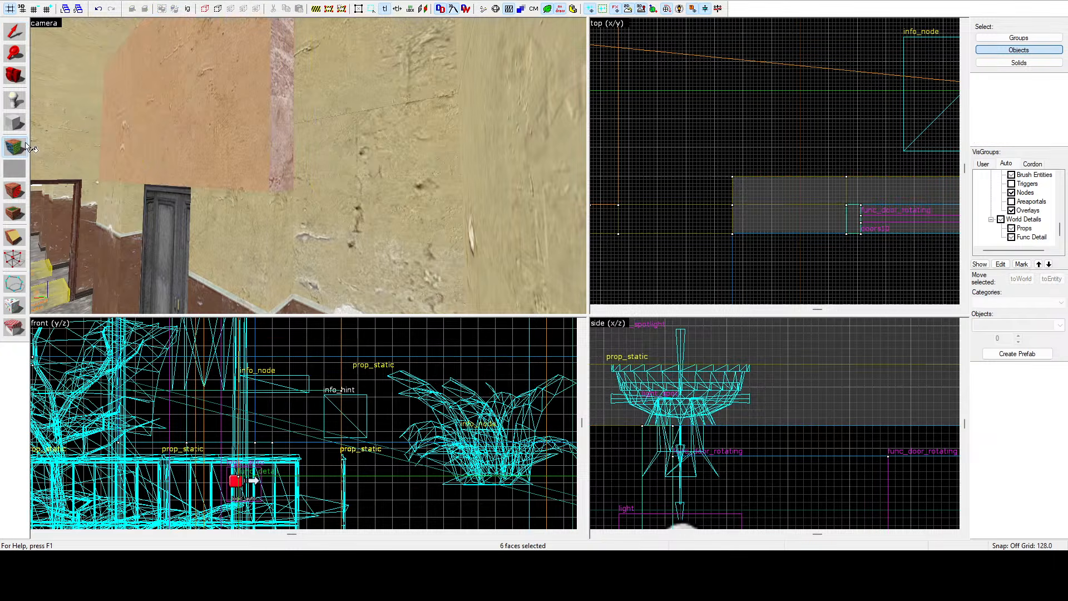
right_click(274, 159)
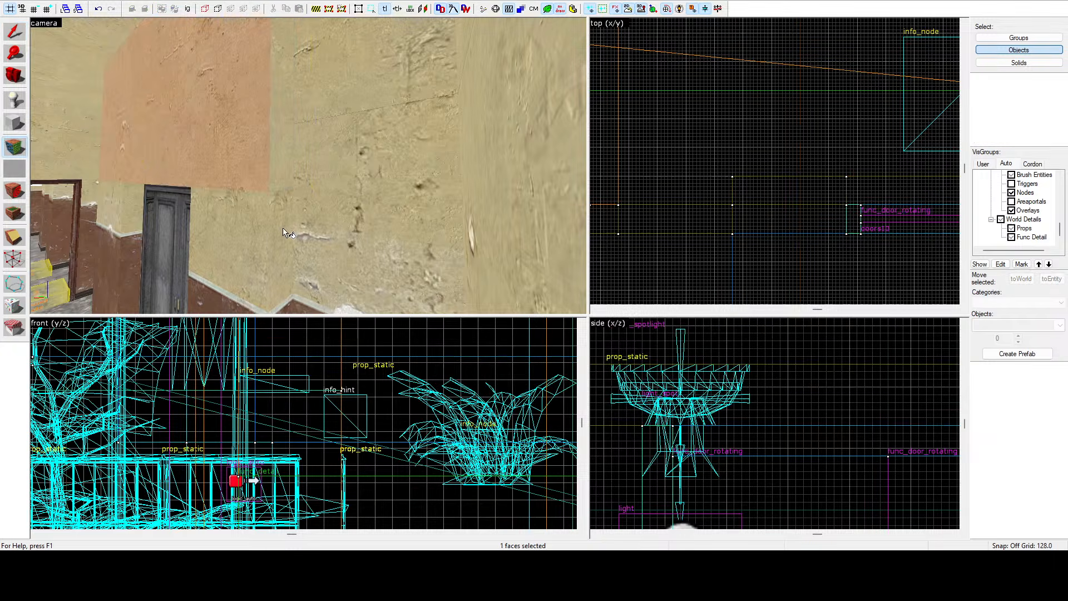
click(282, 228)
right_click(282, 186)
click(265, 162)
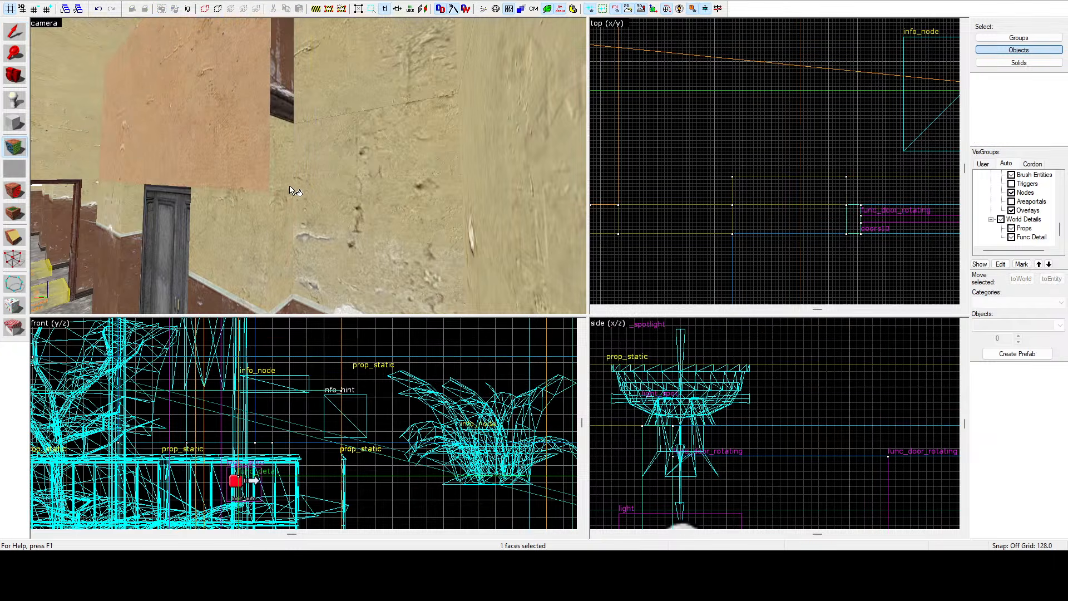
click(289, 185)
click(253, 169)
click(596, 150)
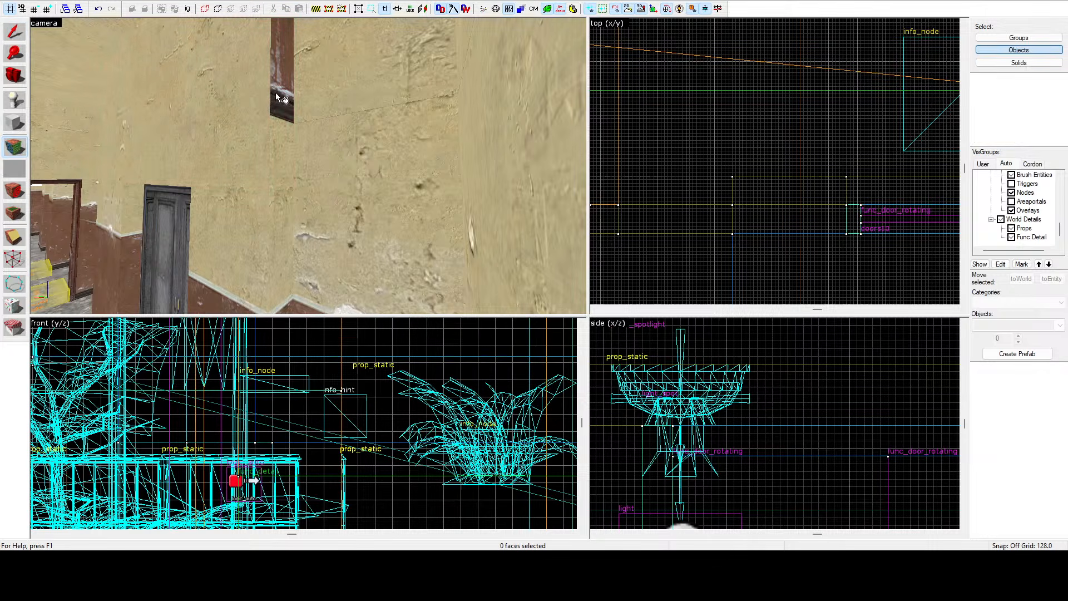
Fly the camera through the corridor and out to the street to review the walls.
key(z)
key(w)
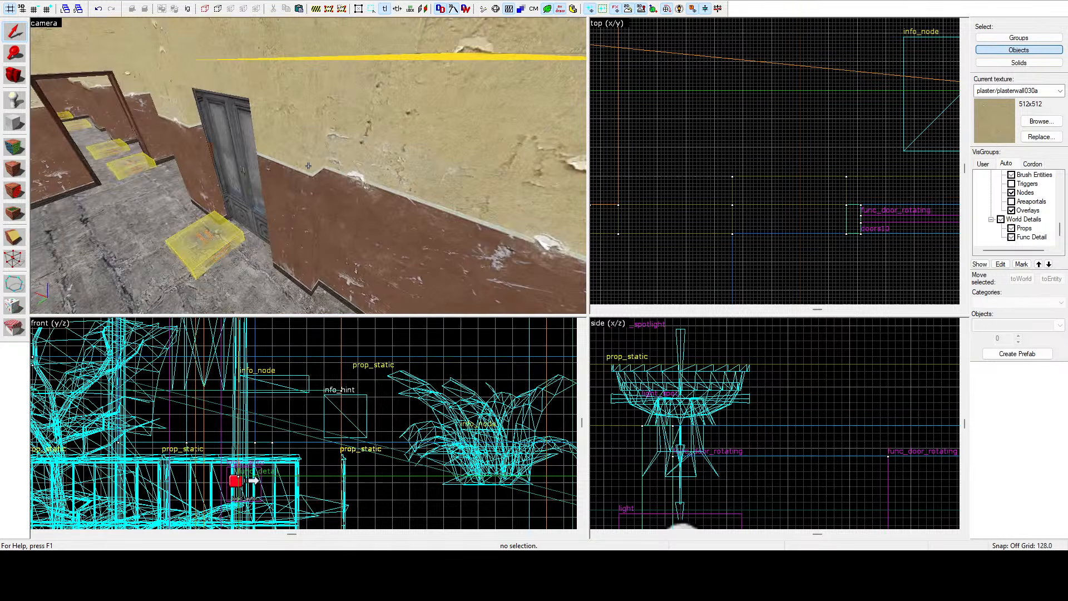
key(w)
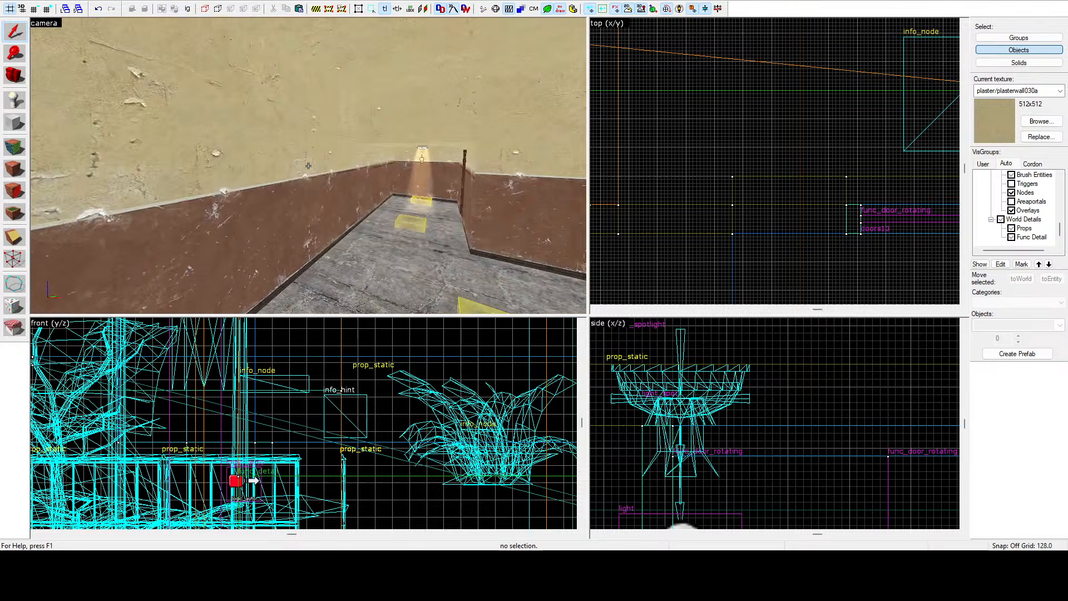
key(s)
key(w)
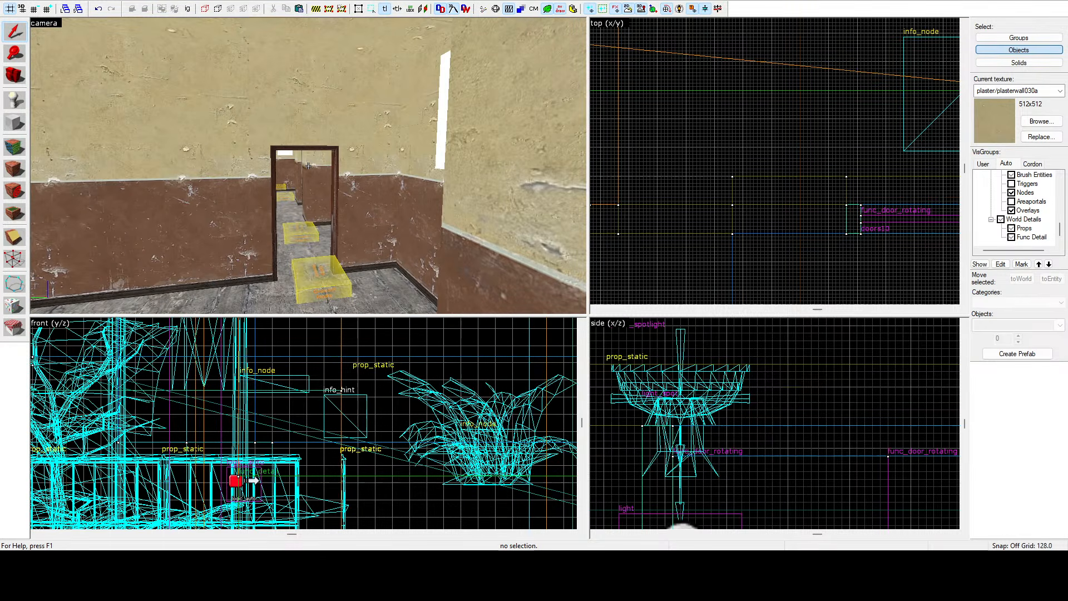
key(d)
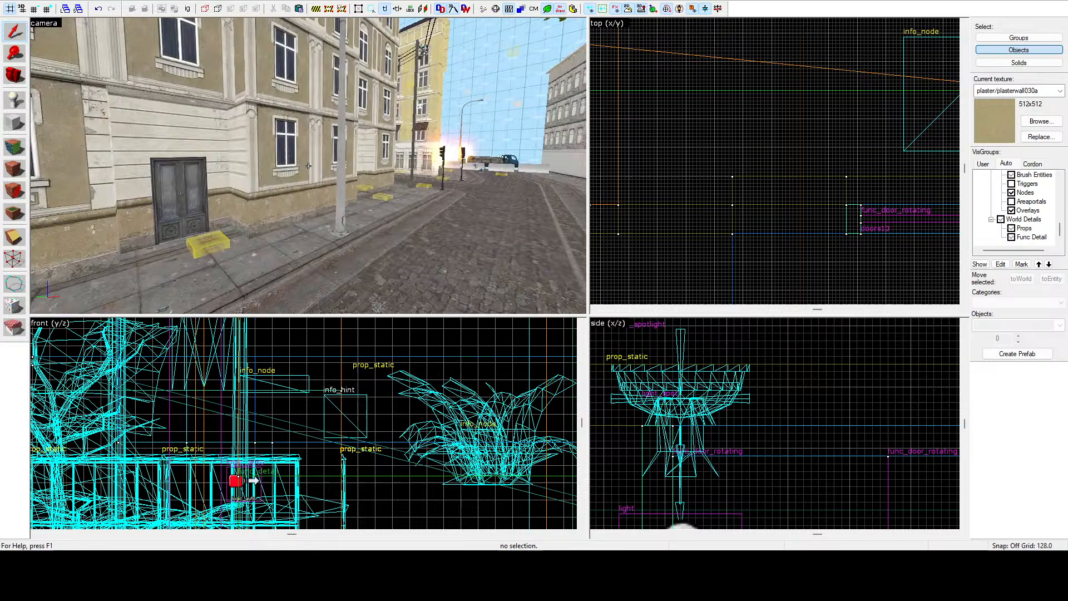
key(z)
Enable the tool brushes visgroup so tool brushes display along the street.
scroll(1018, 192, up, 7)
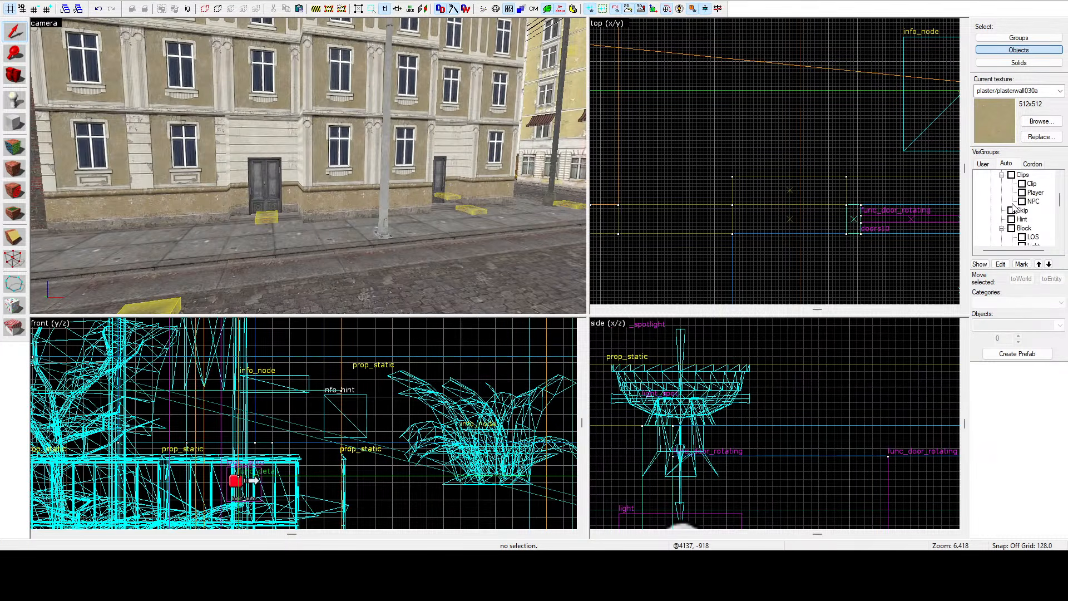
click(1011, 202)
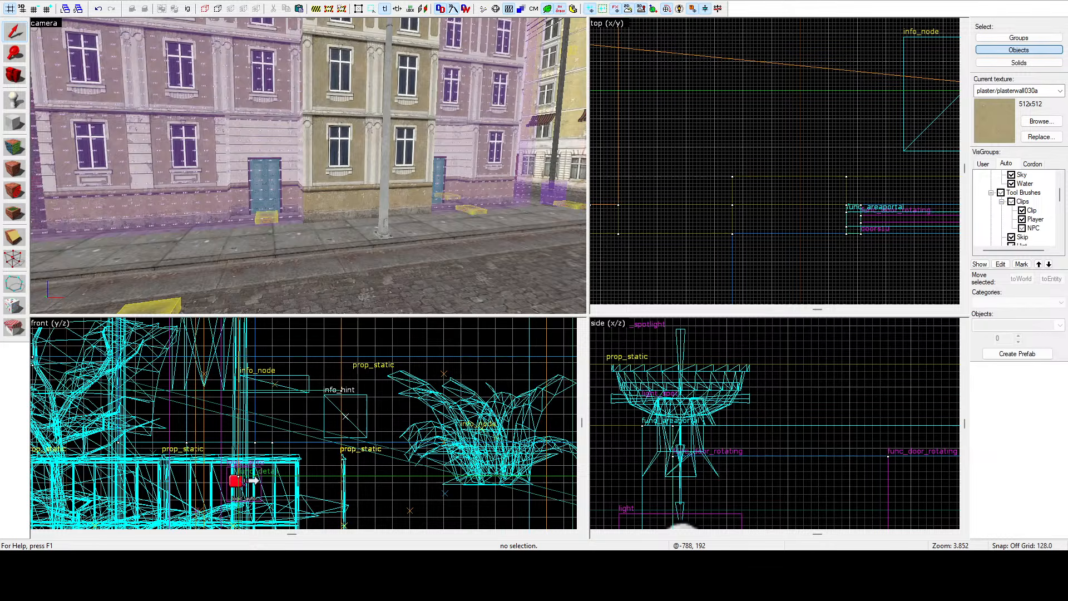
key(z)
key(s)
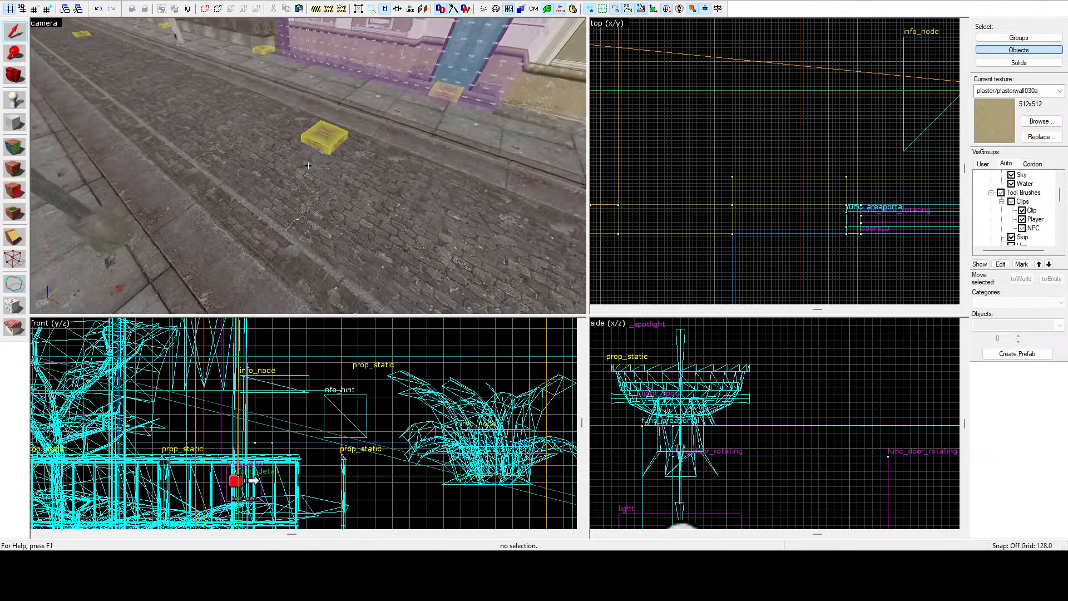
key(a)
key(z)
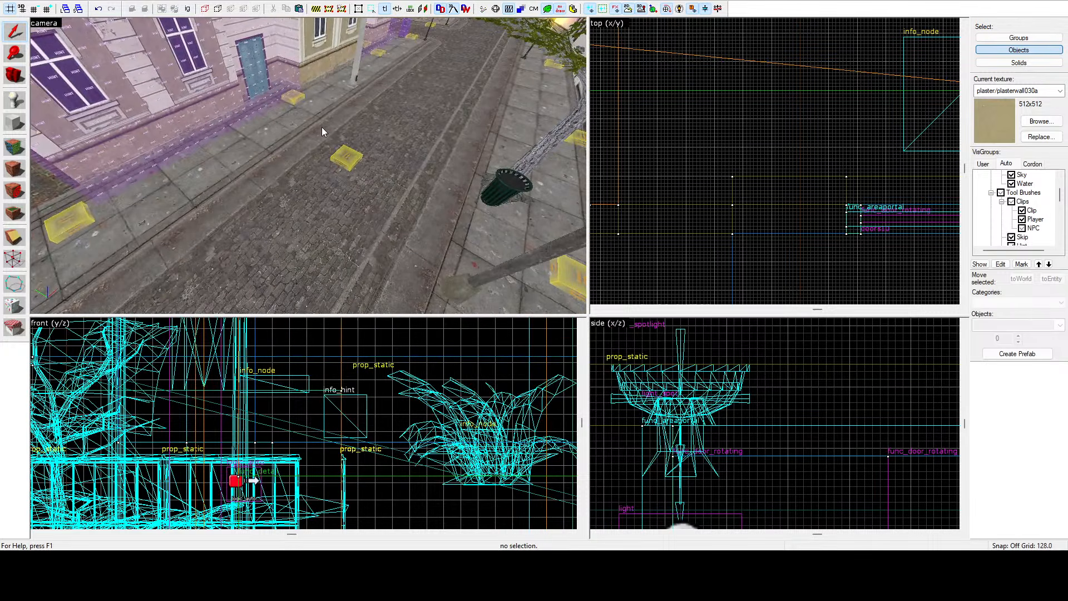
Fly the camera along the street and sidewalk to inspect the placed ground nodes.
key(z)
key(w)
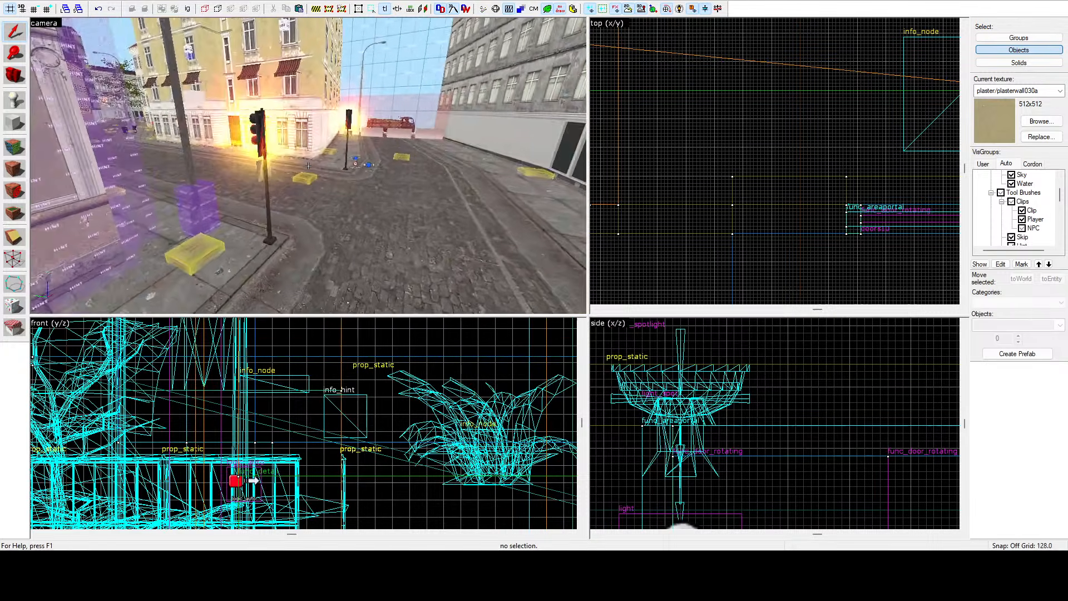
key(d)
key(d)
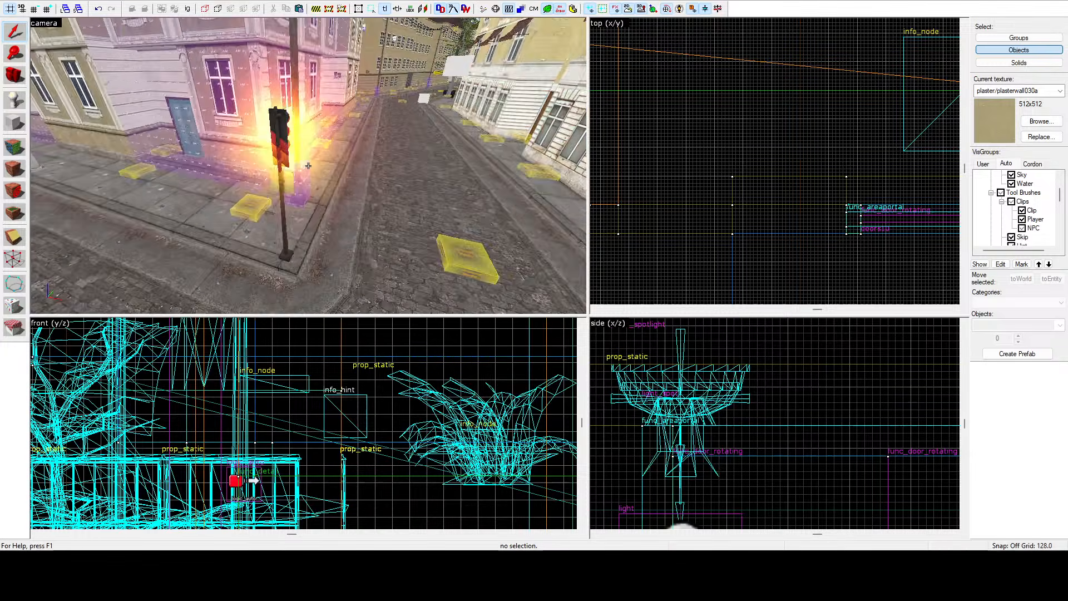
key(w)
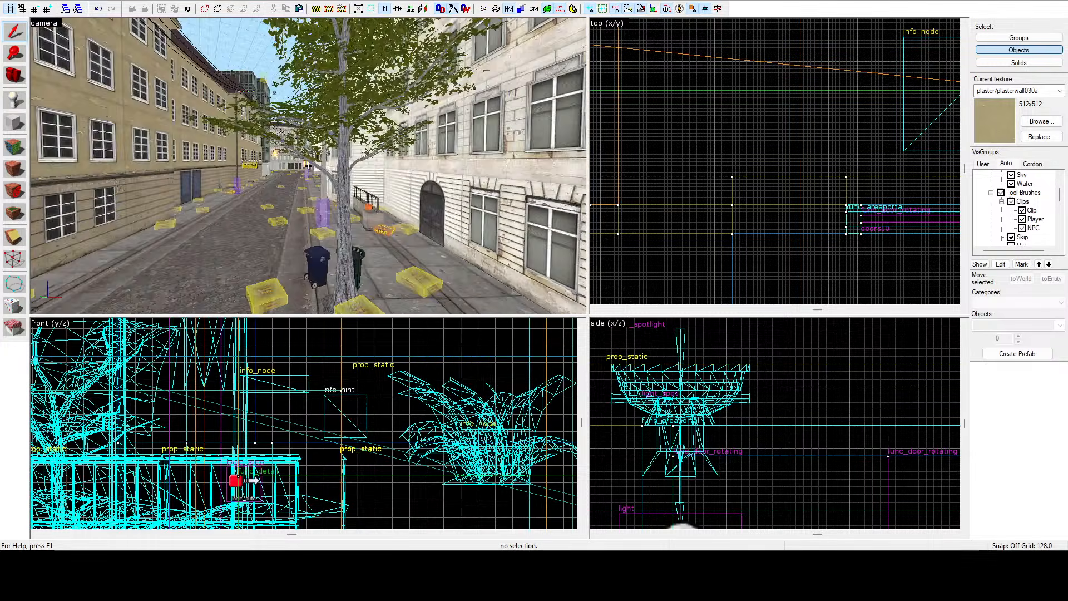
key(w)
key(z)
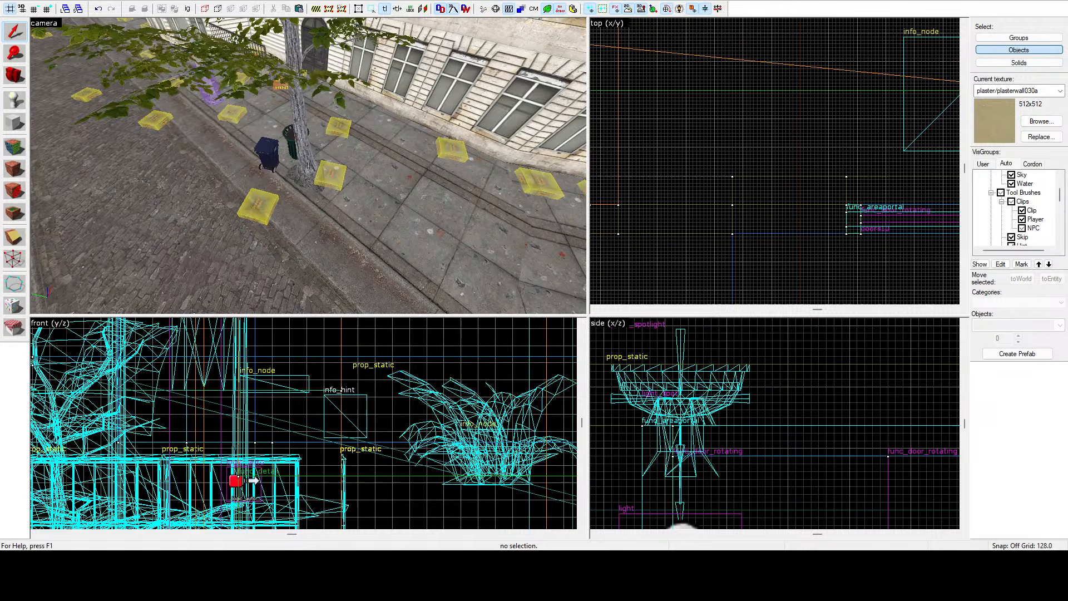
key(z)
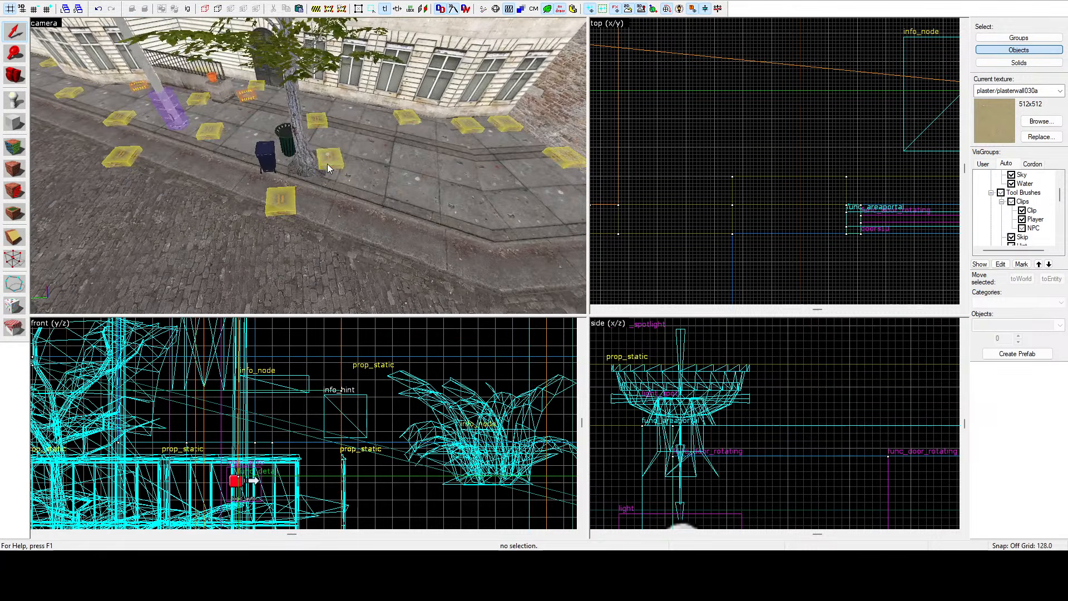
Select an info_node on the sidewalk beside the trash bins and nudge it slightly in the top view.
click(327, 164)
scroll(625, 144, down, 2)
scroll(742, 183, down, 2)
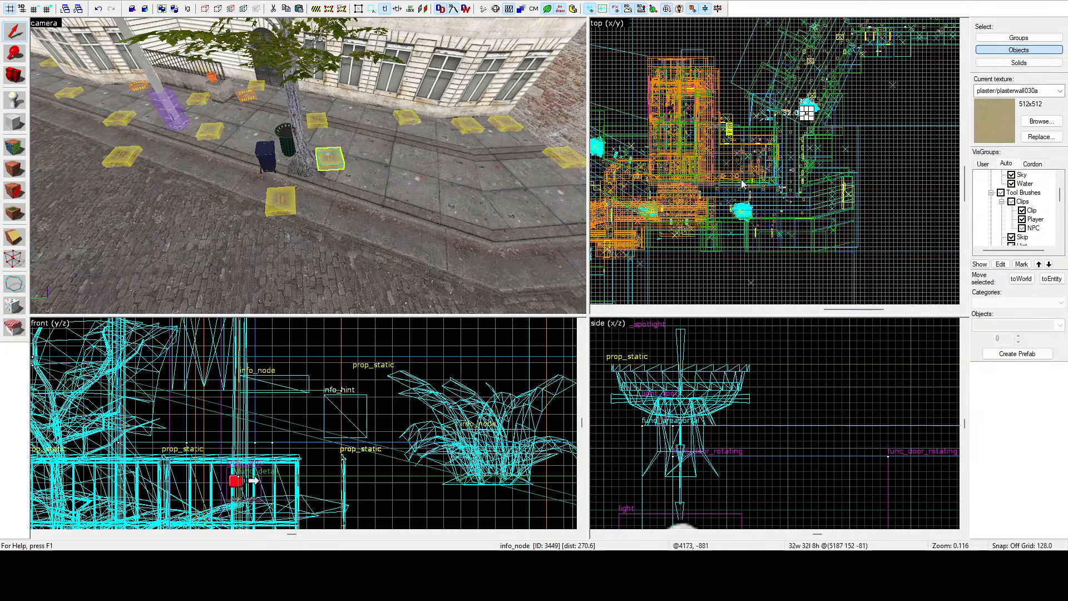
scroll(806, 111, up, 15)
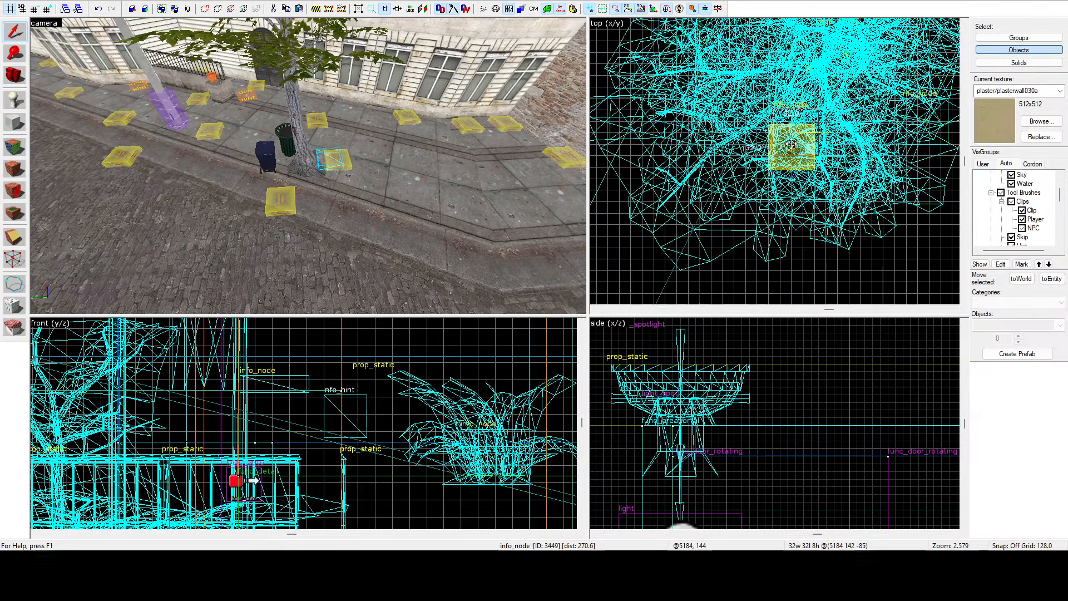
drag(792, 145, 790, 147)
Fly the camera through the side streets to check the placement of the ground nodes.
key(z)
key(w)
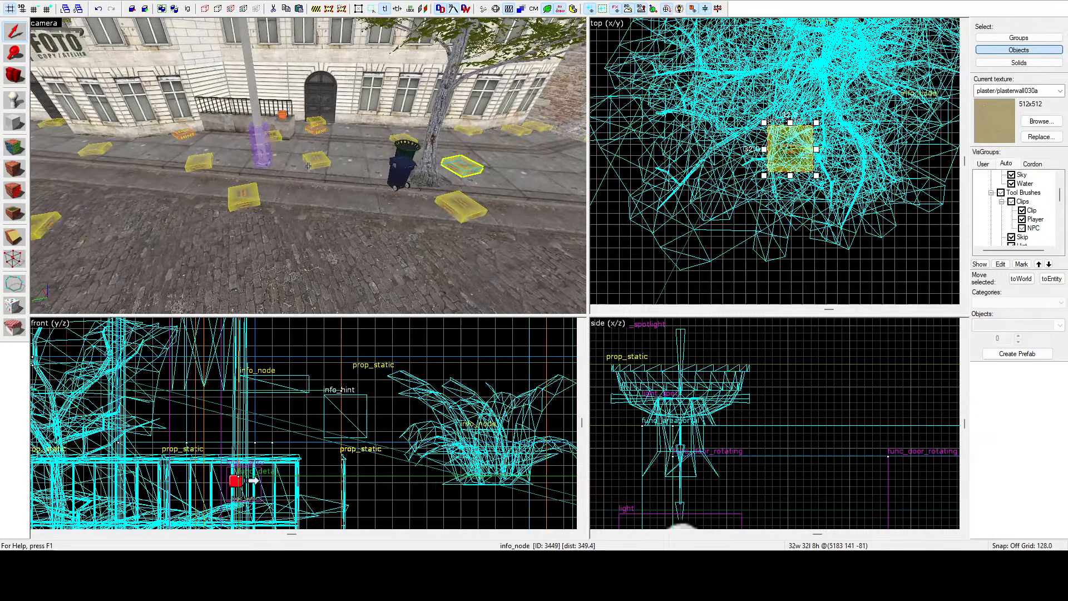
key(z)
key(z)
key(w)
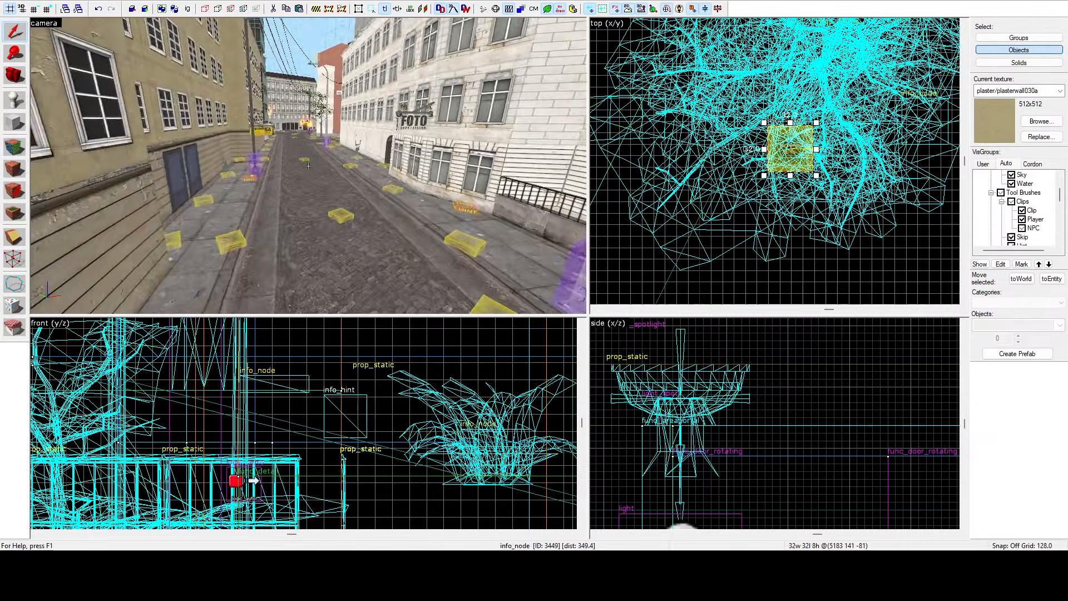
key(z)
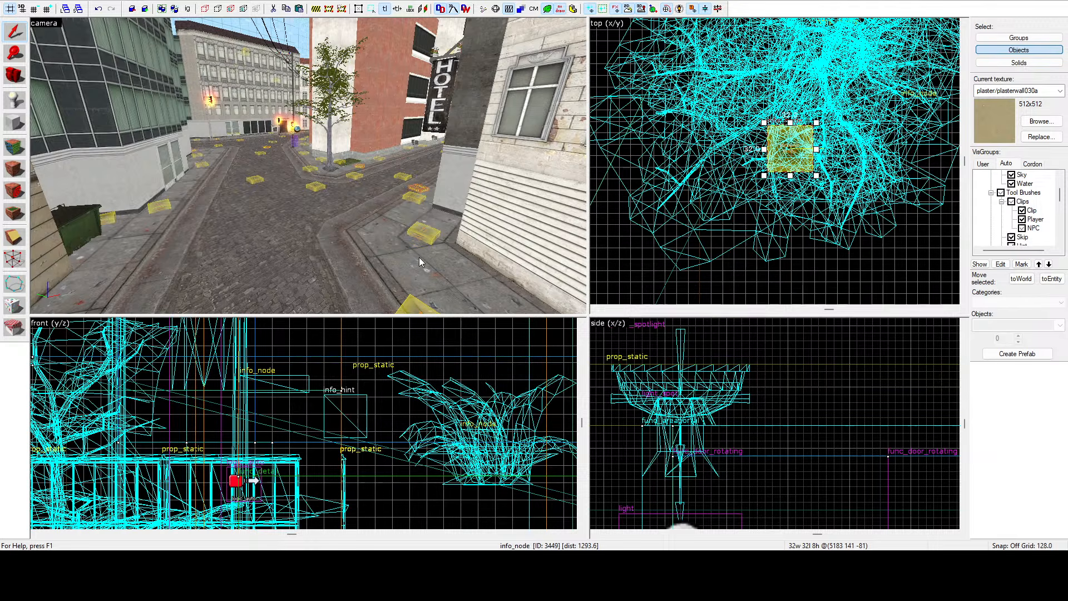
key(z)
key(w)
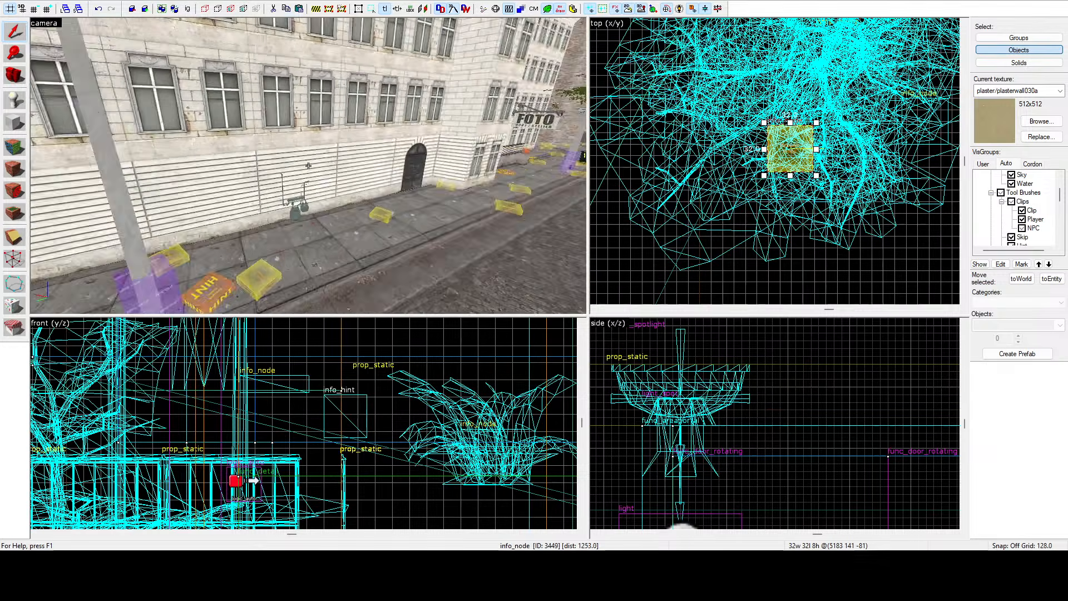
key(w)
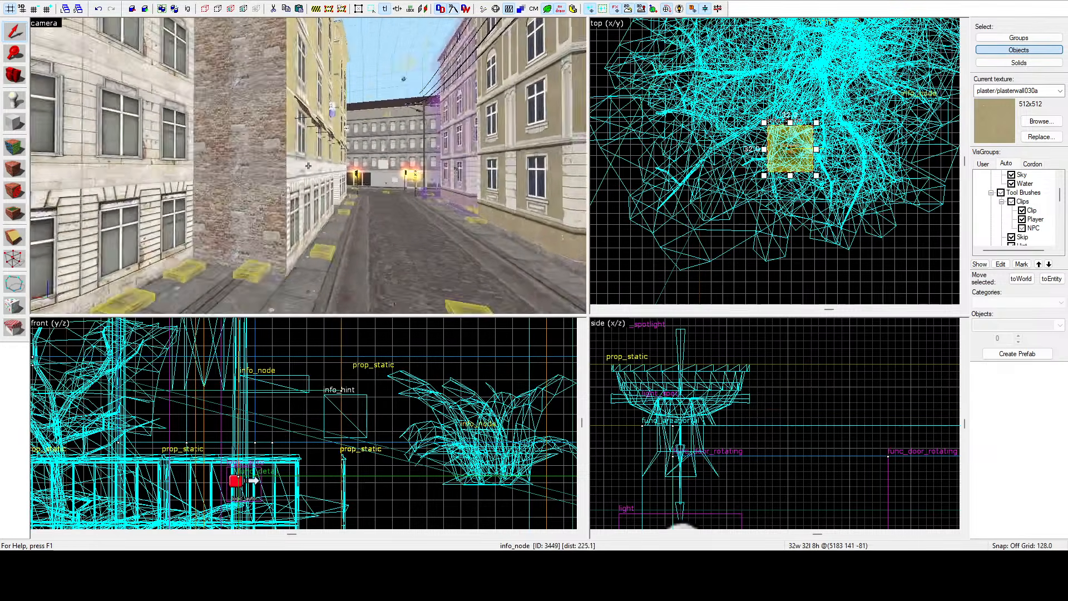
key(s)
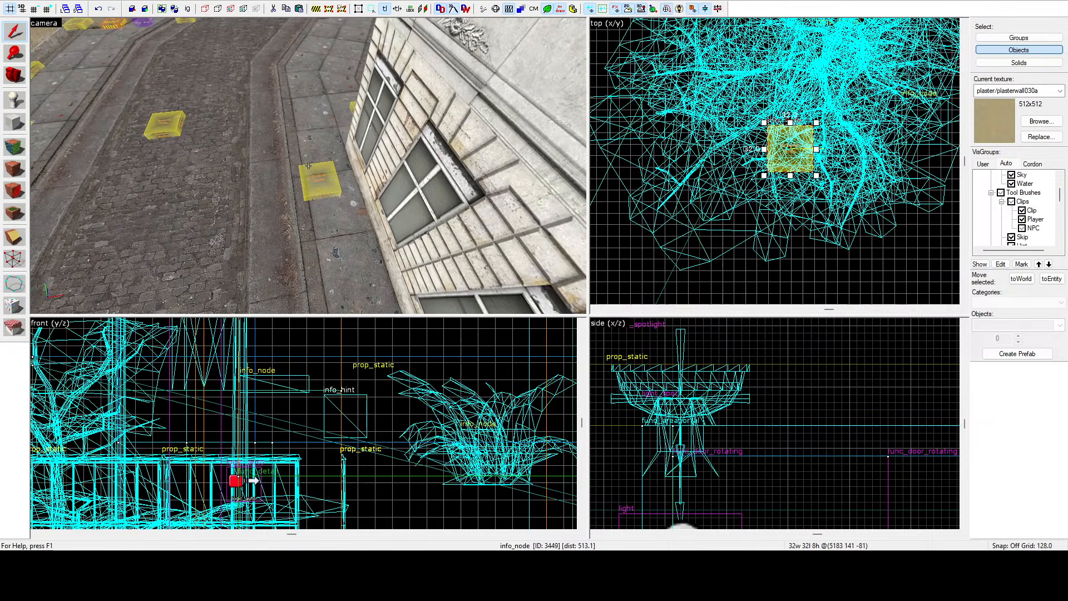
key(z)
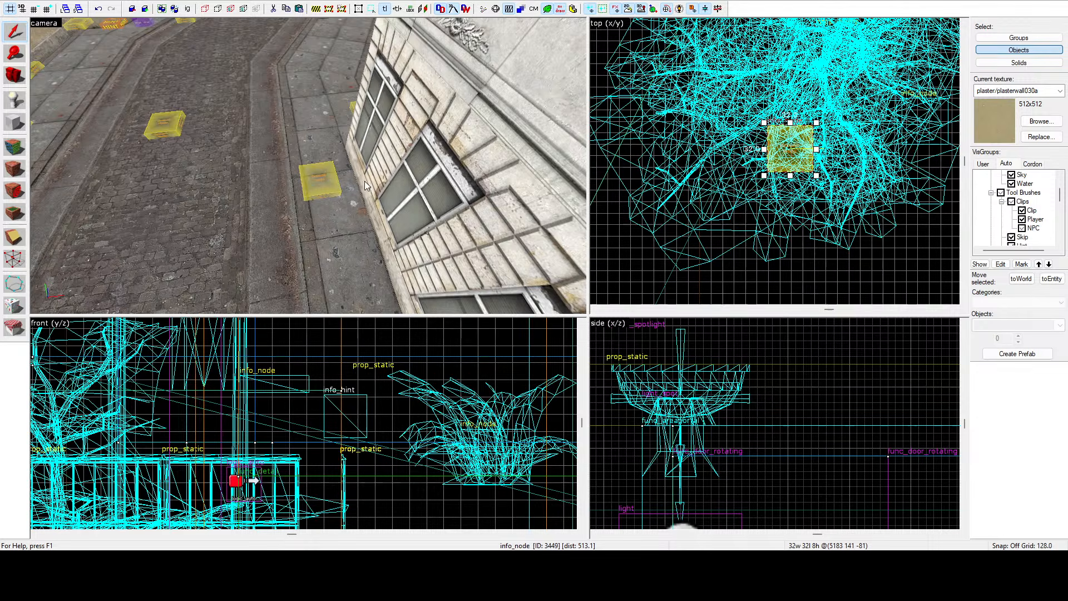
key(z)
key(s)
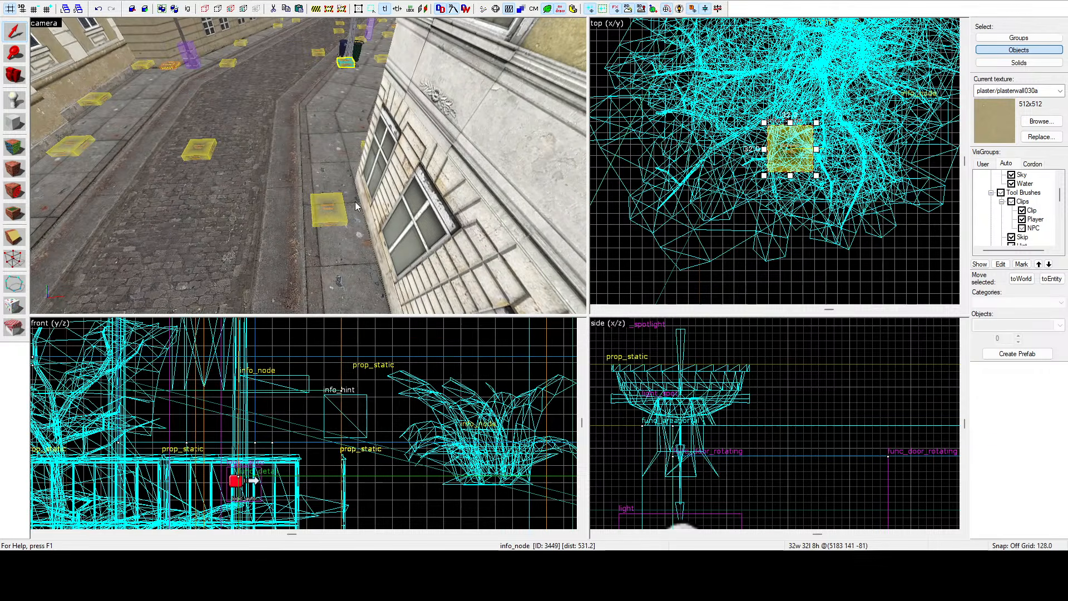
key(z)
key(z)
key(a)
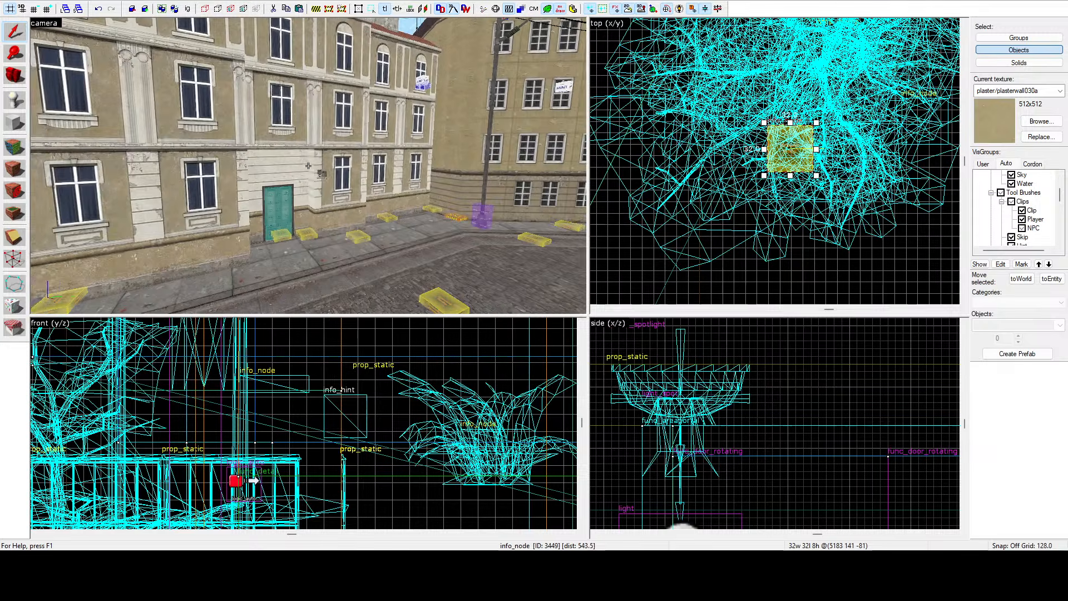
Fly the camera around the street corners and building fronts to review the tool brushes and walls.
key(a)
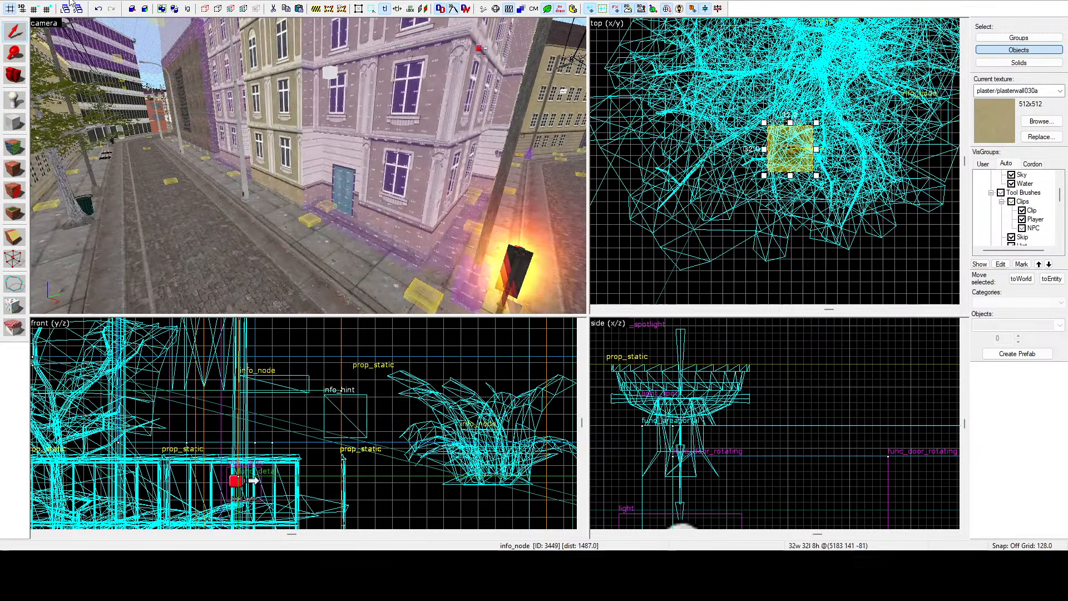
key(z)
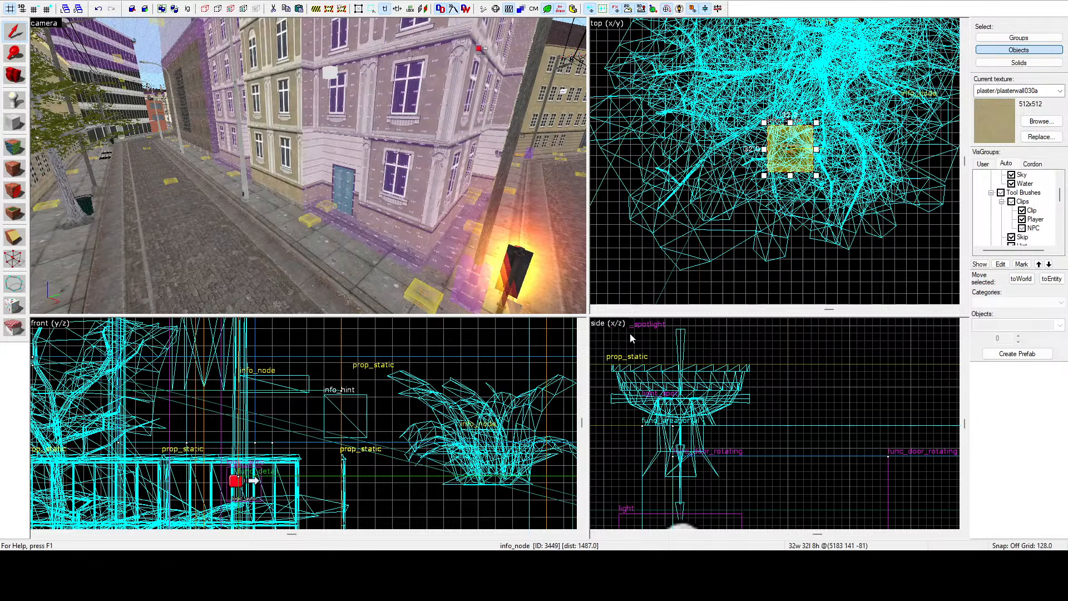
key(z)
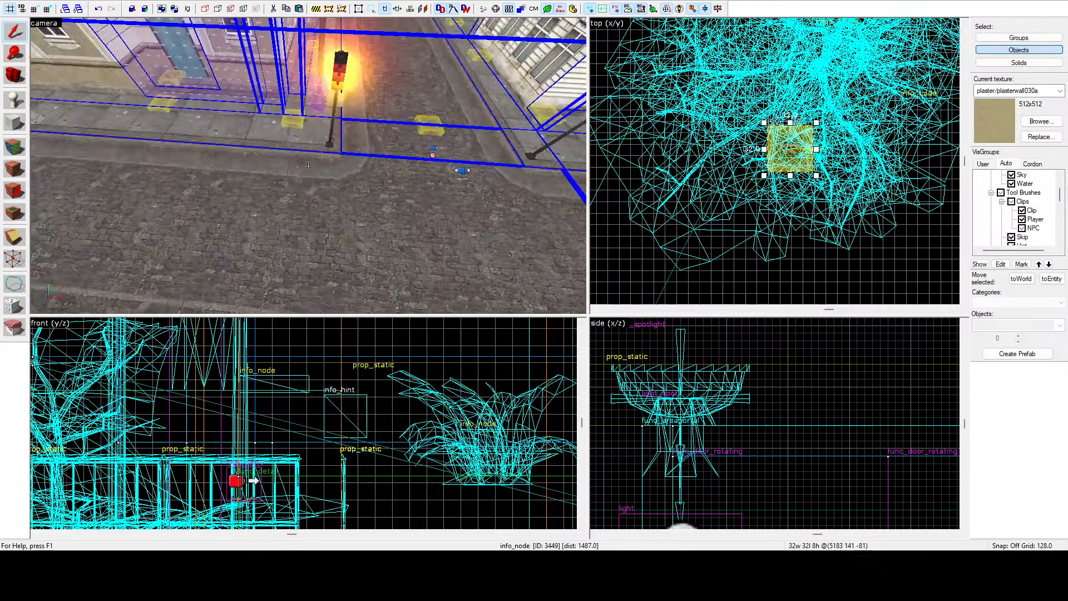
key(z)
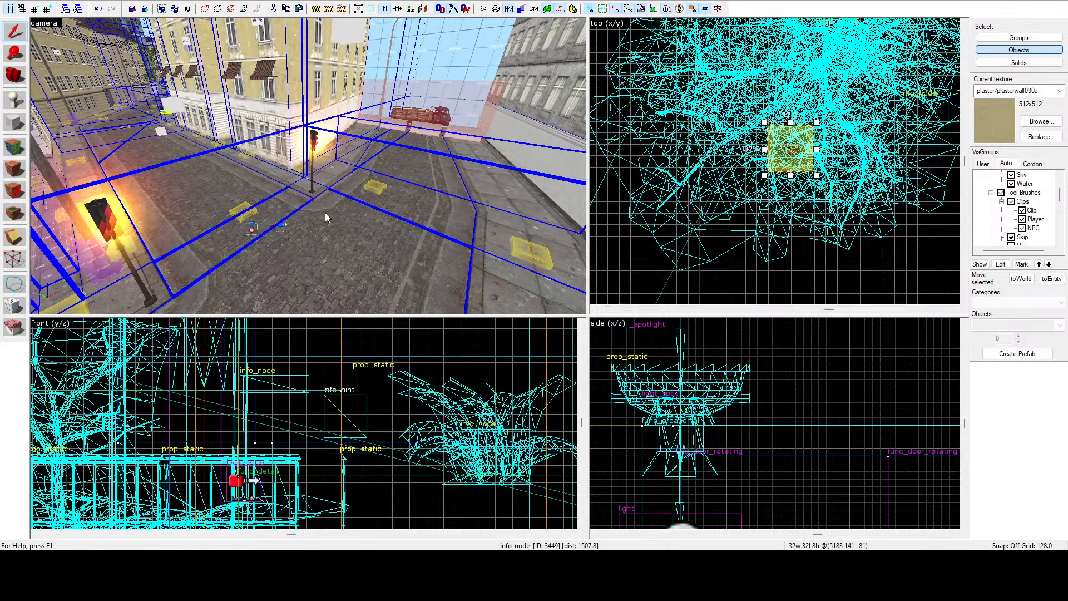
key(z)
key(w)
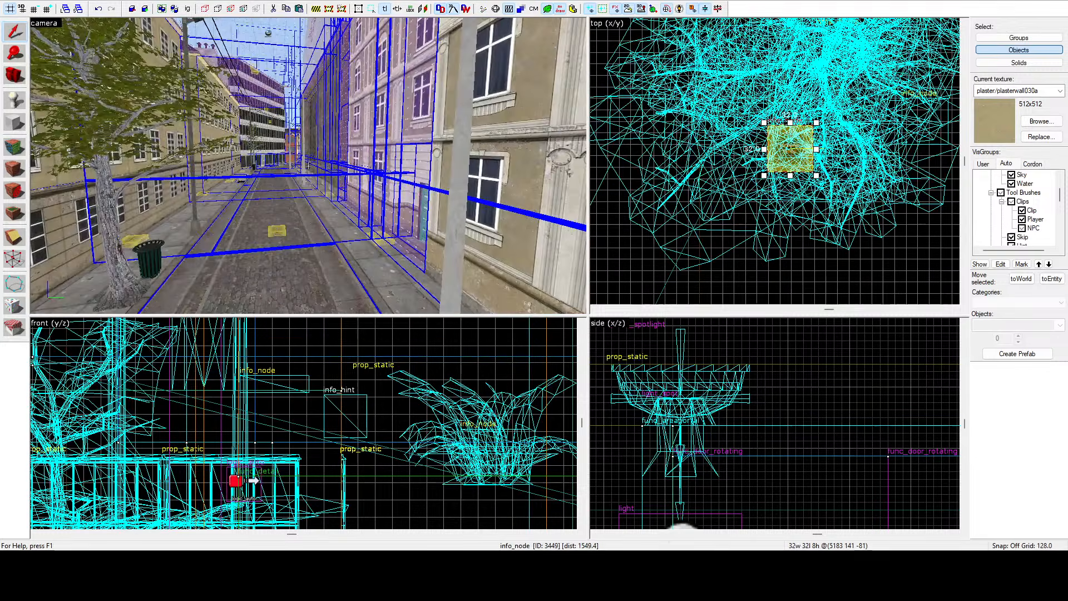
key(a)
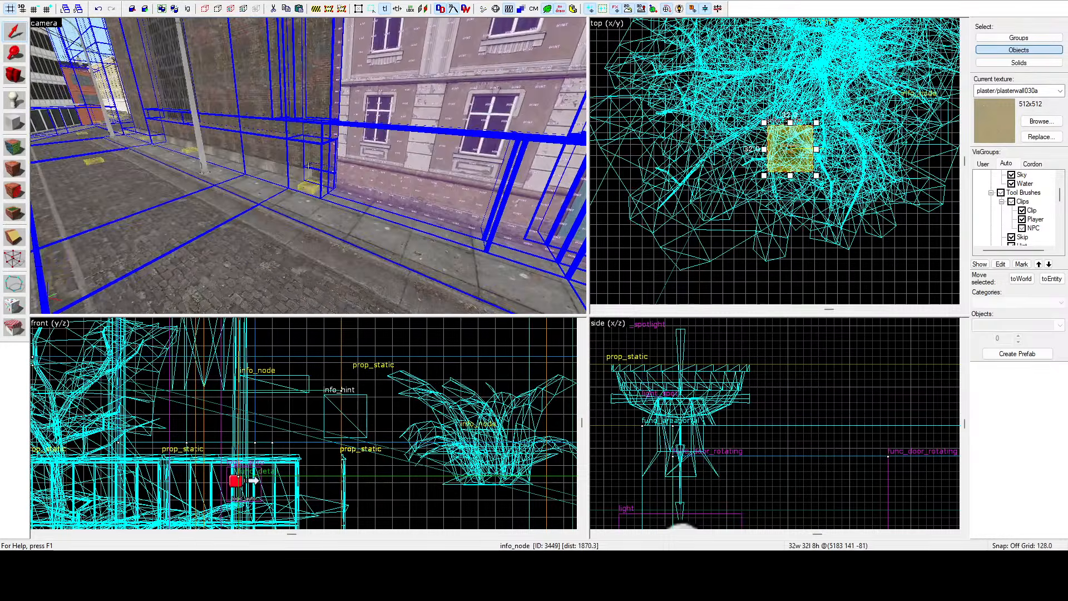
key(w)
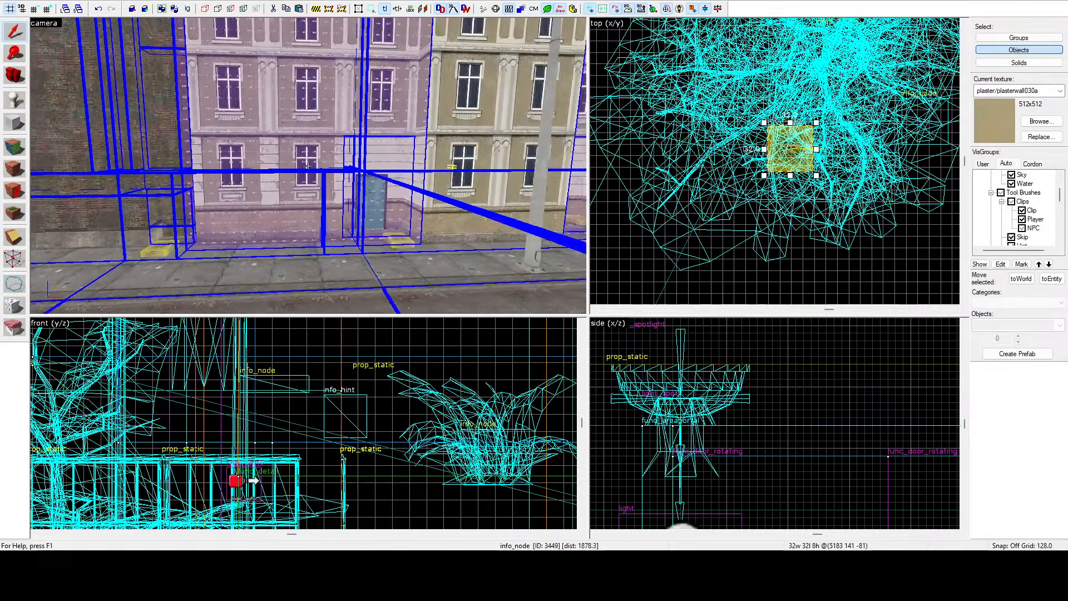
key(w)
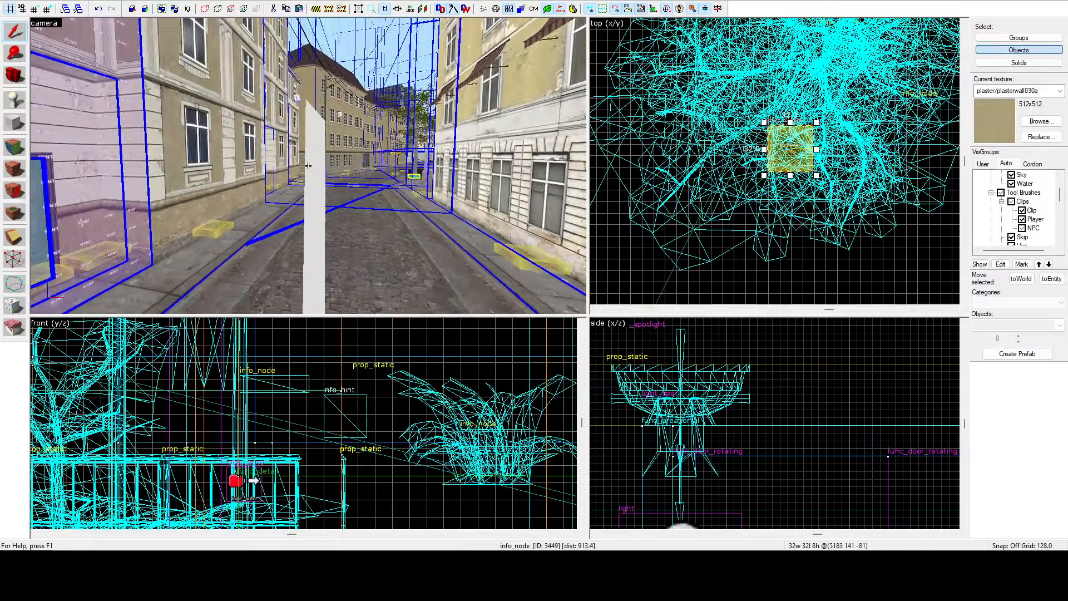
key(w)
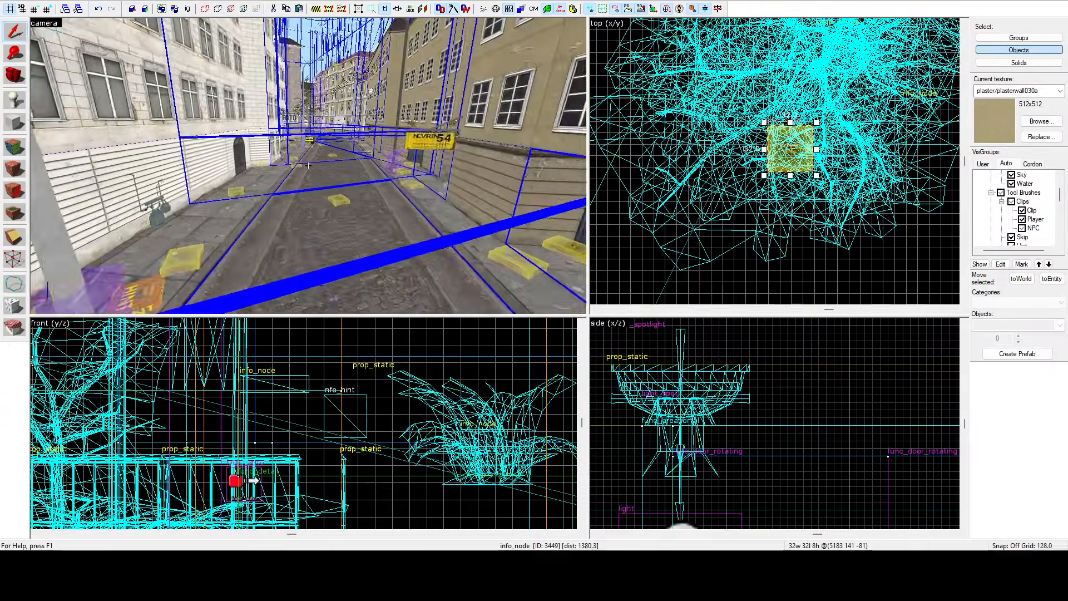
key(z)
scroll(770, 145, down, 13)
scroll(781, 162, down, 7)
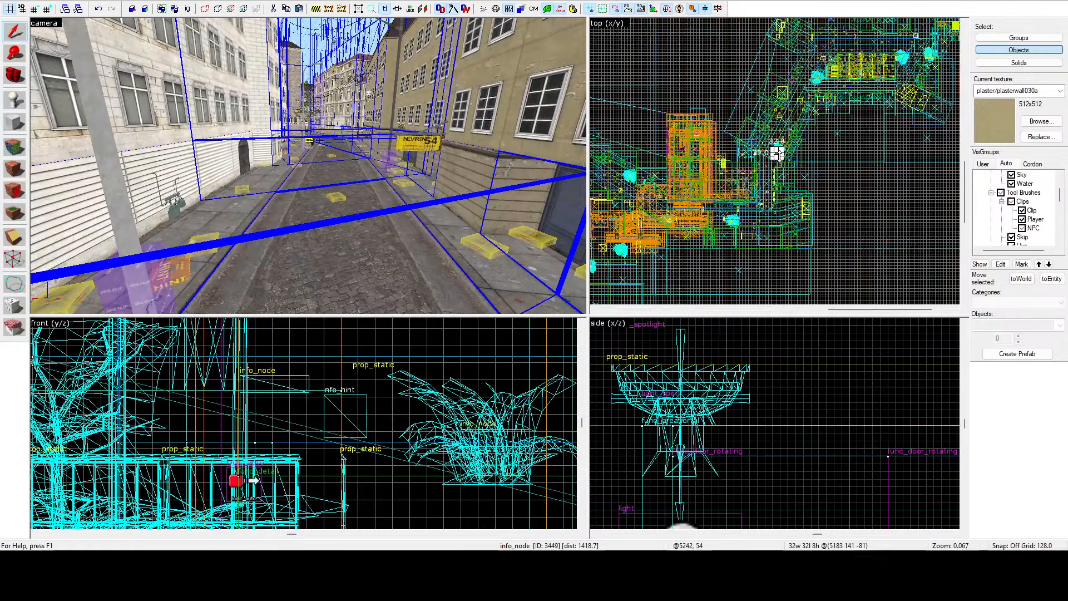
key(z)
key(w)
key(w)
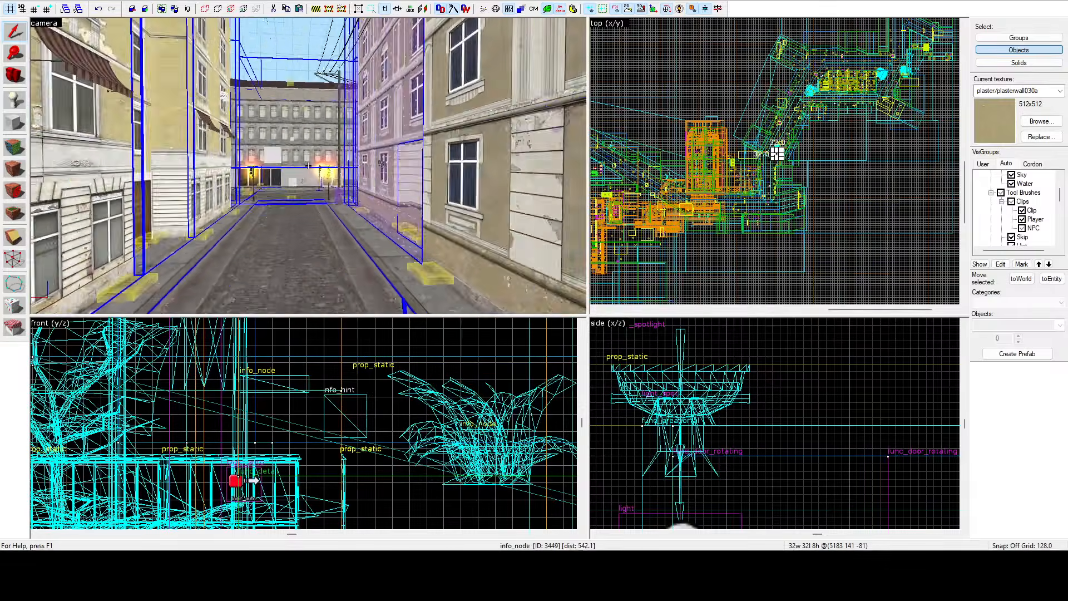
key(w)
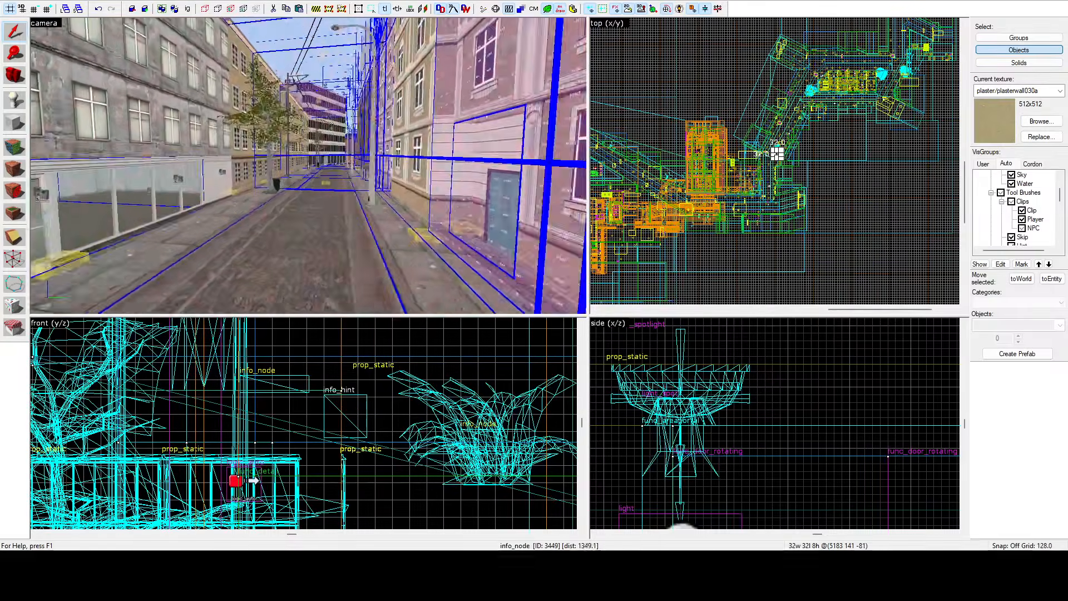
key(w)
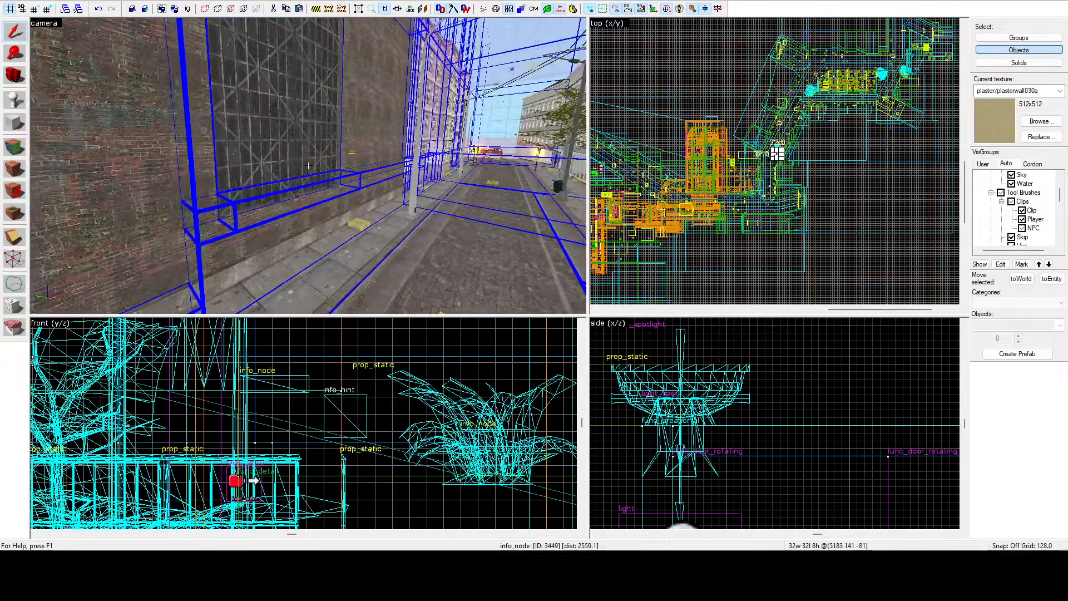
key(w)
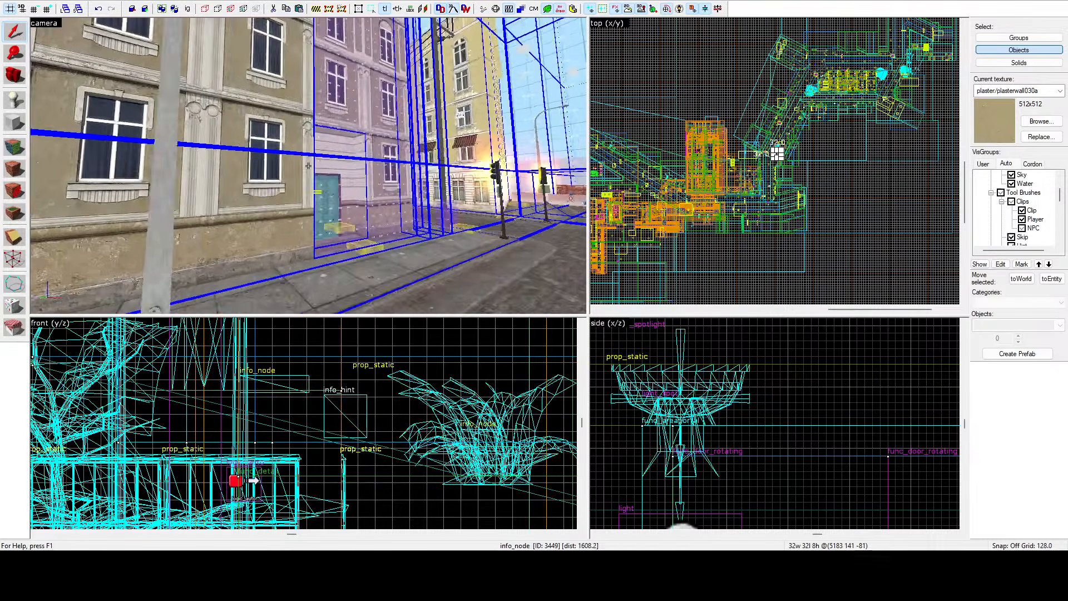
key(w)
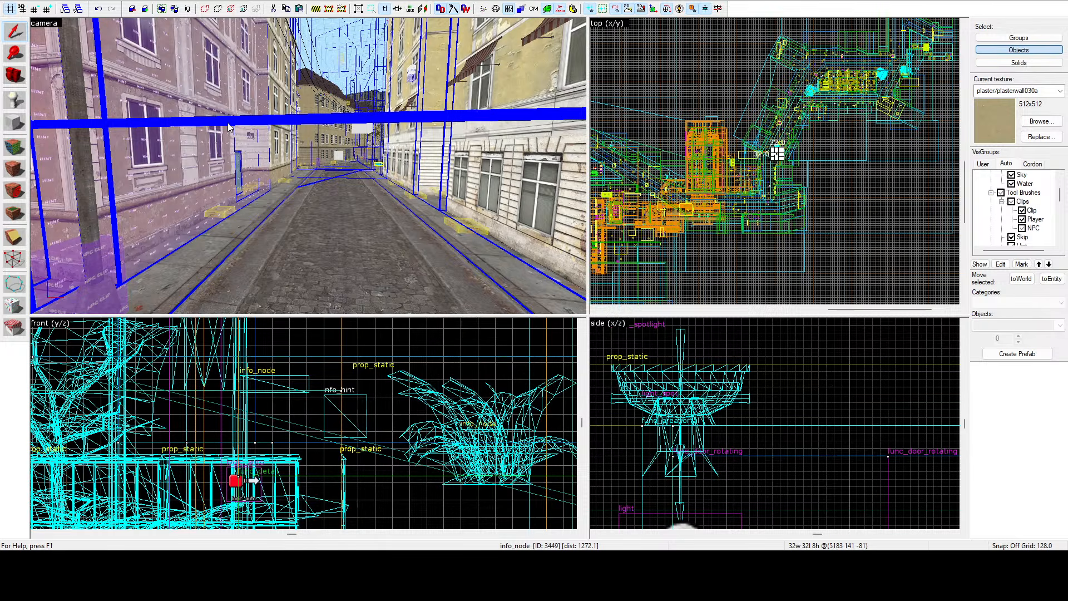
key(z)
key(s)
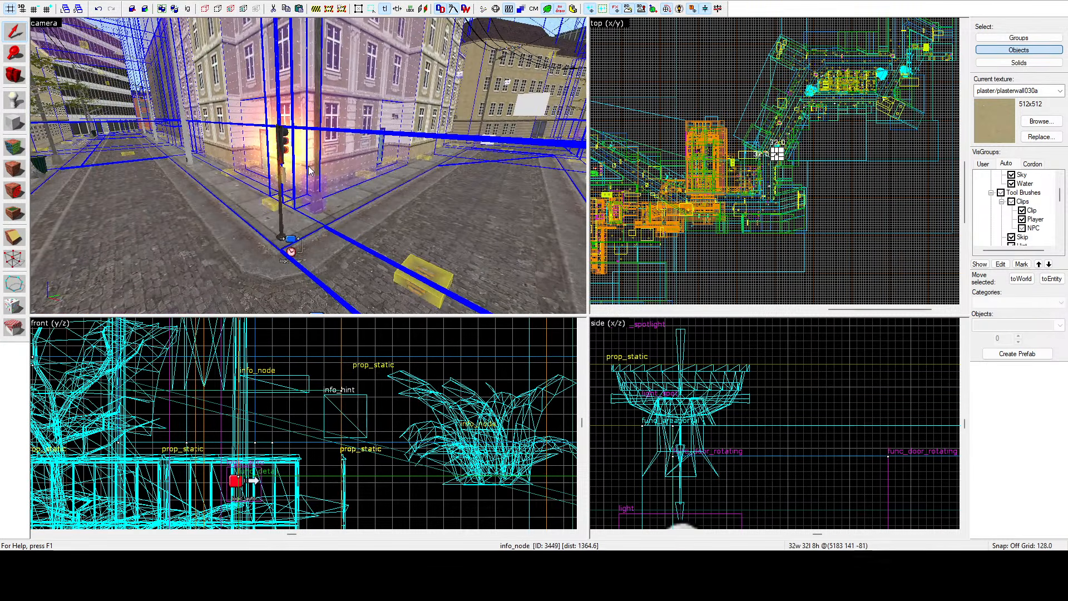